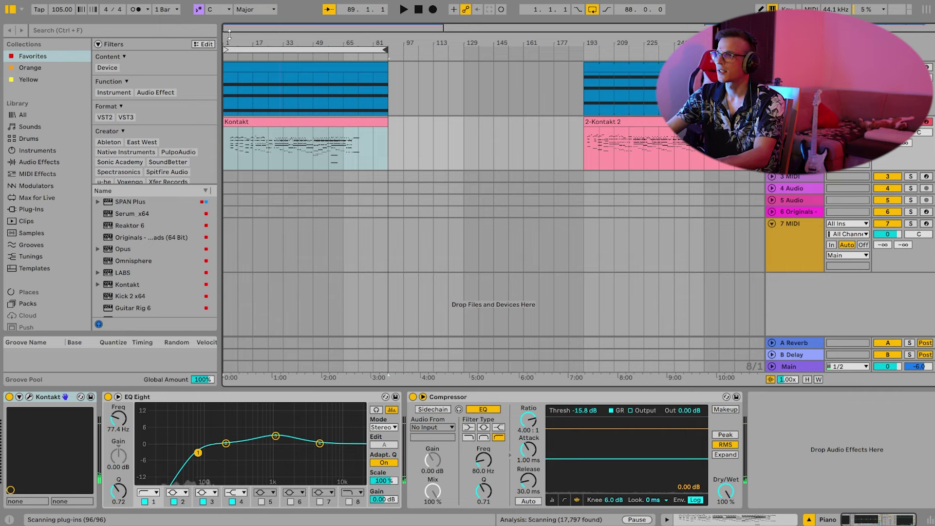
Open the first Kontakt piano clip, check its playback and transpose all of its notes down one semitone.
drag(236, 39, 268, 41)
double_click(340, 155)
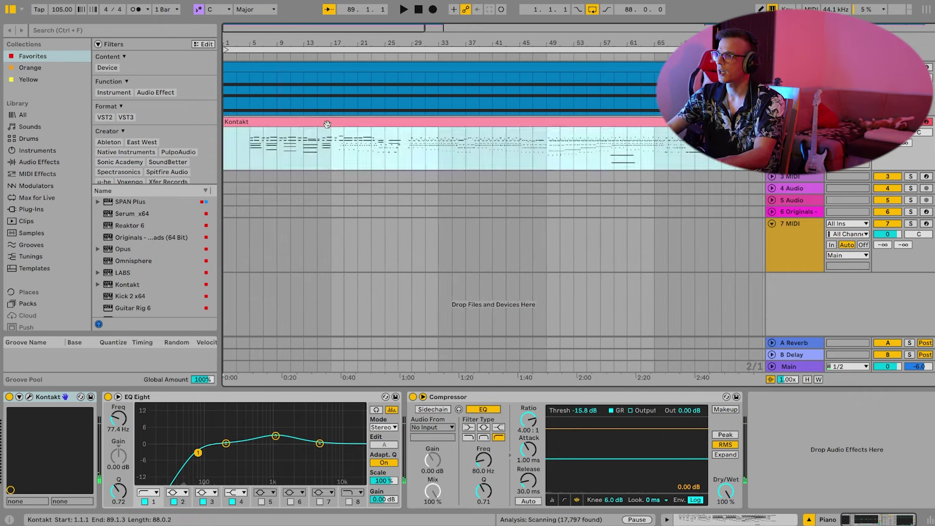
drag(424, 334, 452, 227)
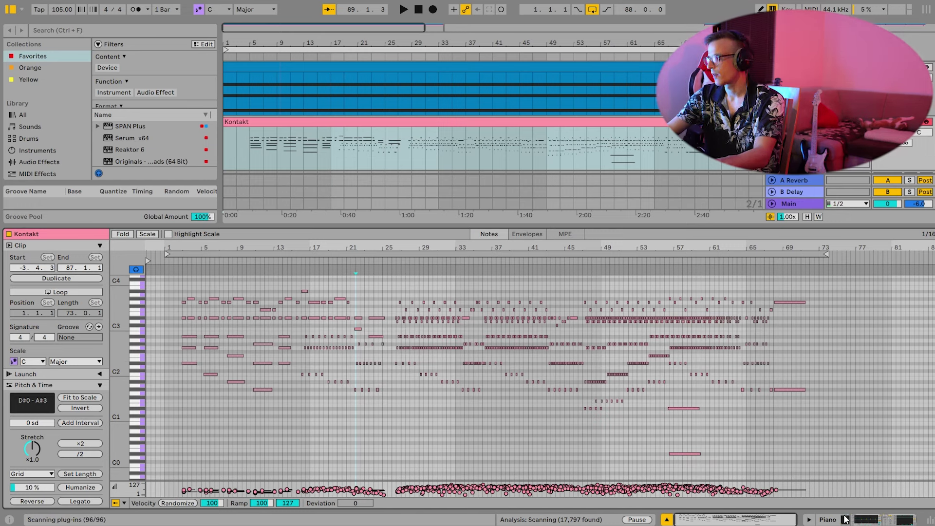
key(space)
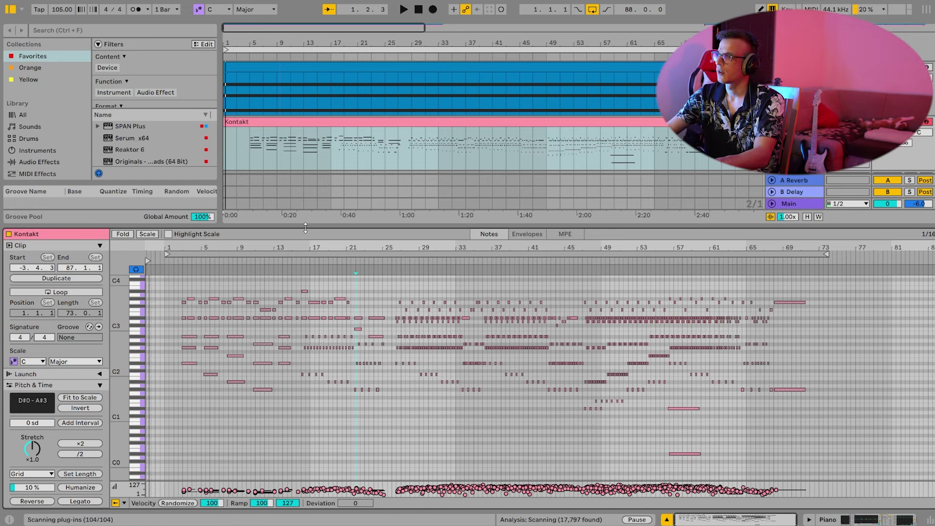
key(space)
key(ctrl+a)
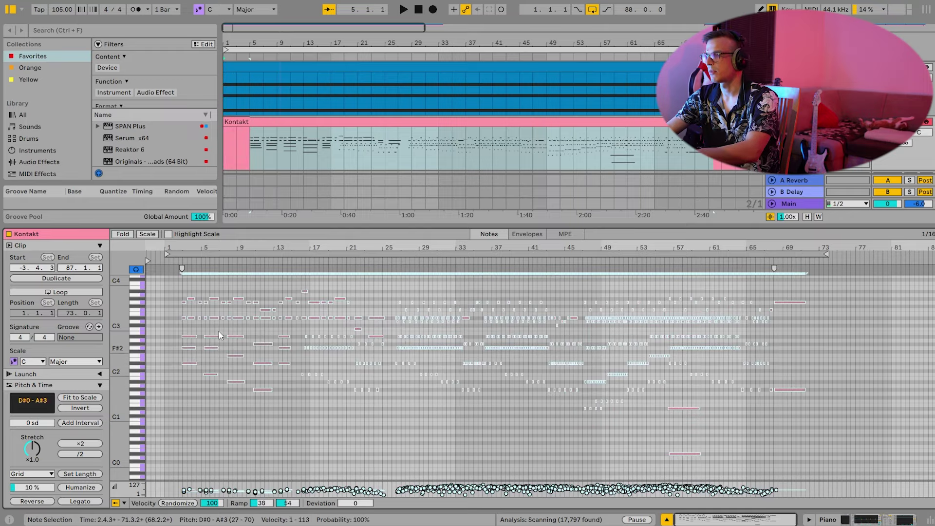
Open the blue strings clip, select all of its notes, and return to the Analog Strings device chain.
click(360, 80)
click(280, 437)
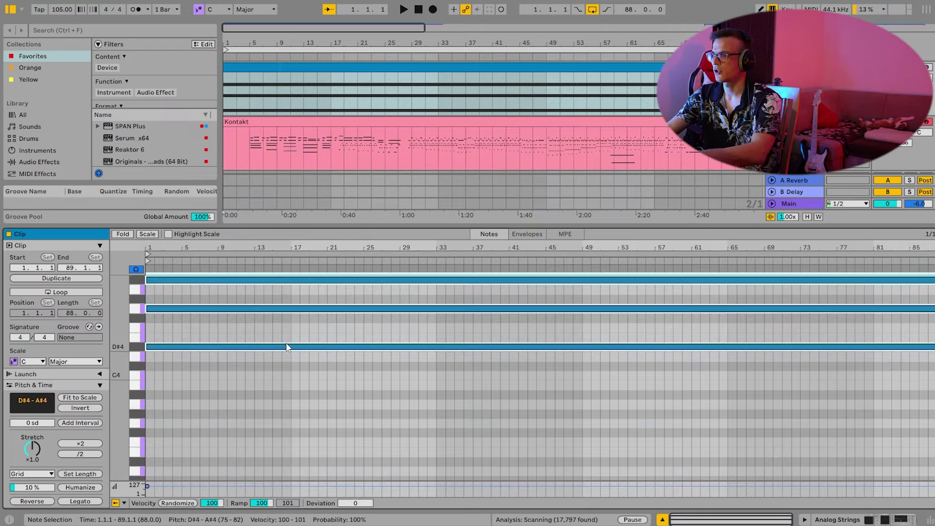
key(ctrl+a)
click(846, 519)
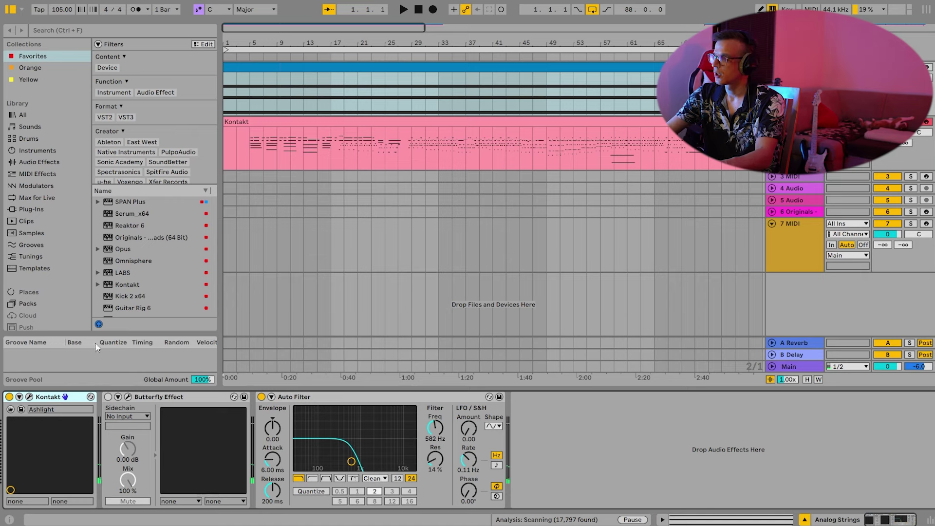
Add a locator at bar 5 of the arrangement and return the playback position to the start.
click(404, 122)
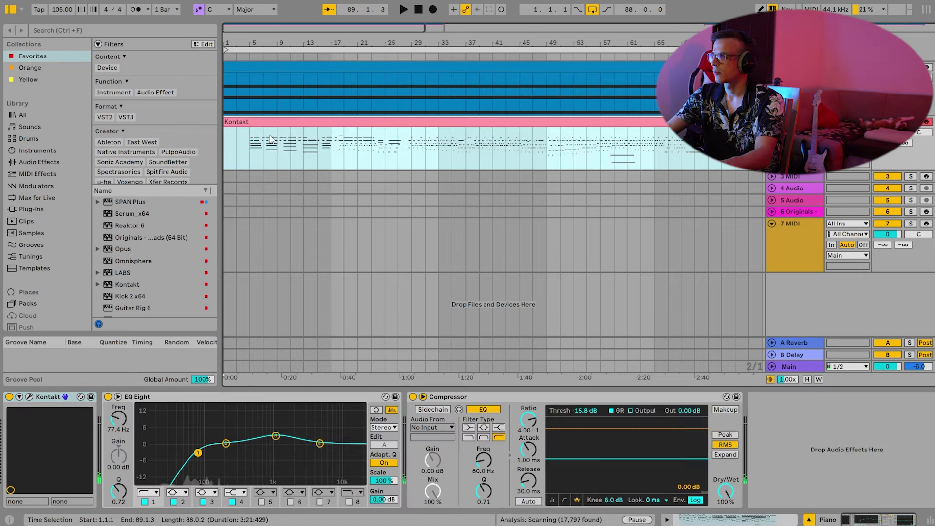
right_click(246, 50)
click(273, 86)
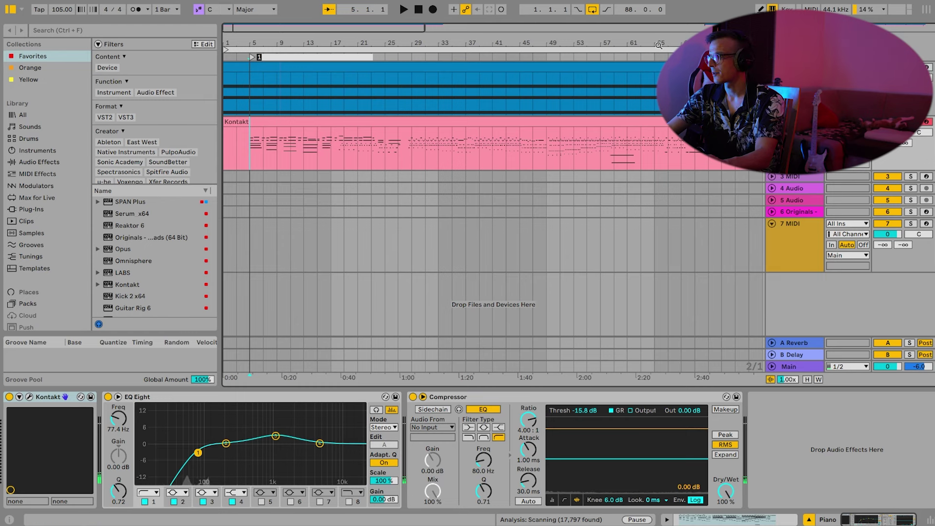
click(417, 9)
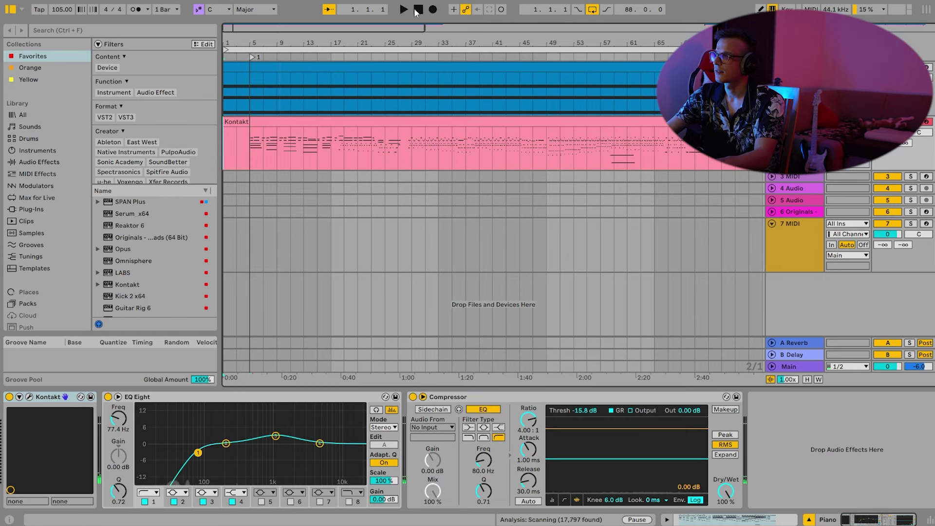
Play the arrangement from the start and follow the opening bars of the Kontakt piano clip's notes.
key(space)
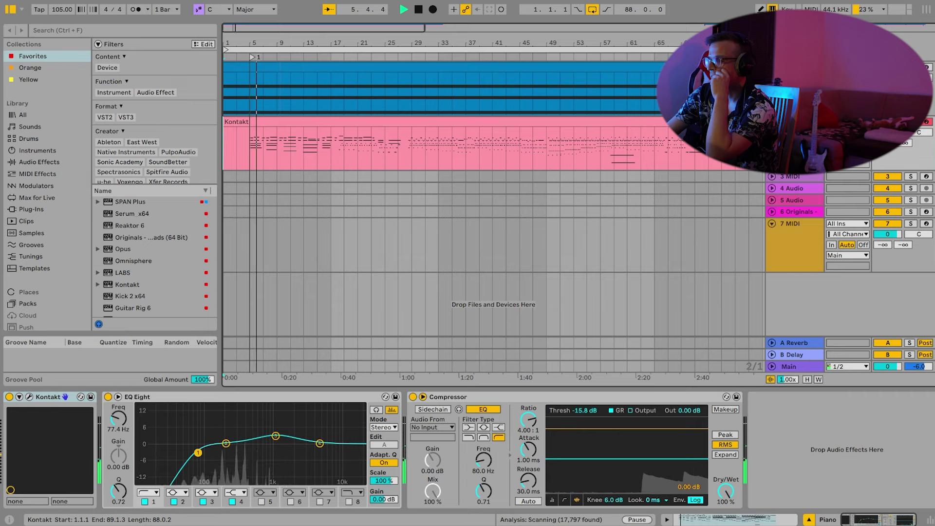
double_click(367, 121)
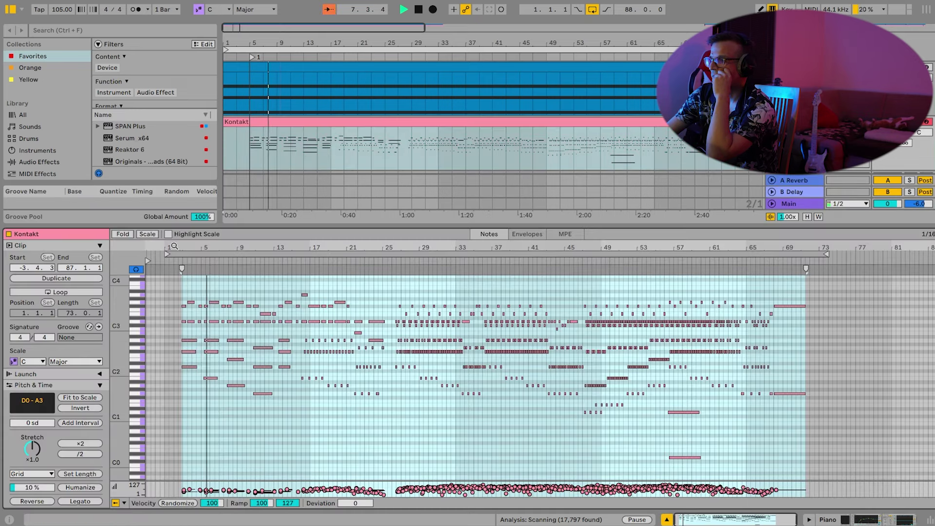
drag(184, 247, 152, 253)
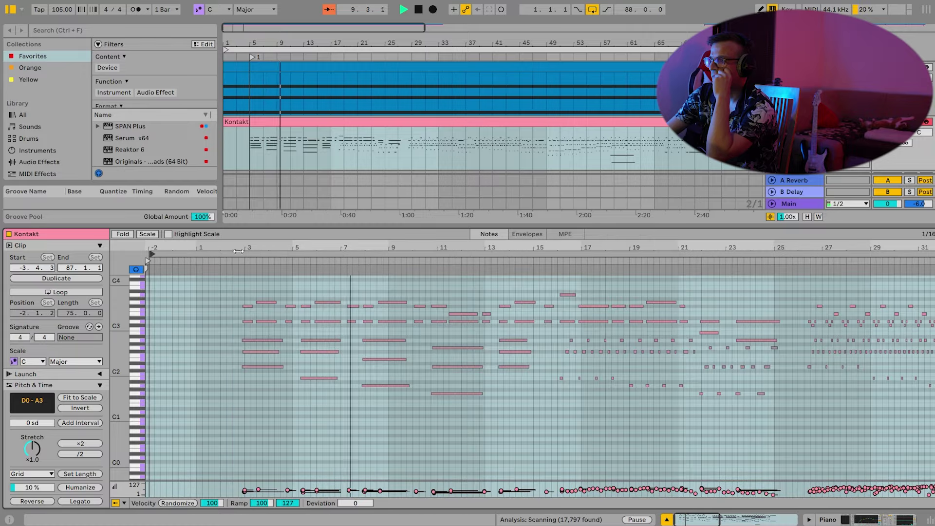
Lower the Piano track's volume to -17 dB while the arrangement plays.
click(565, 430)
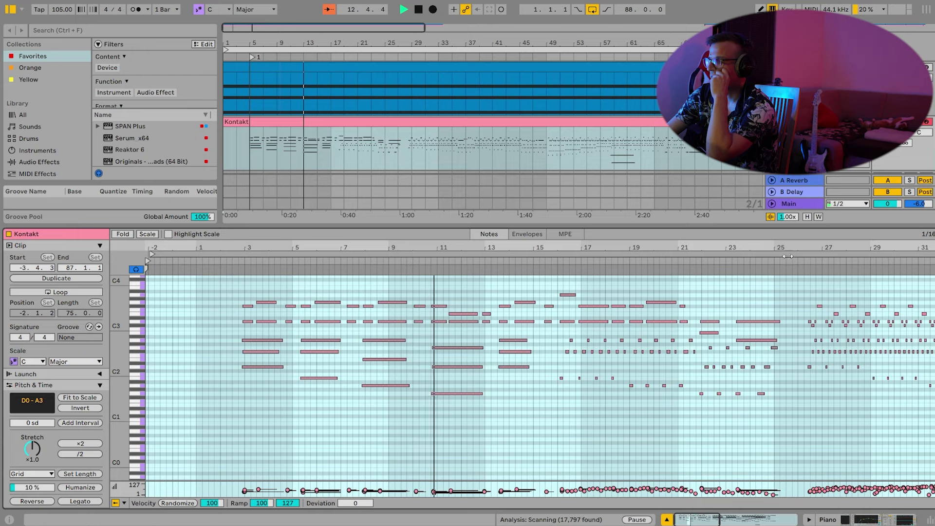
click(886, 132)
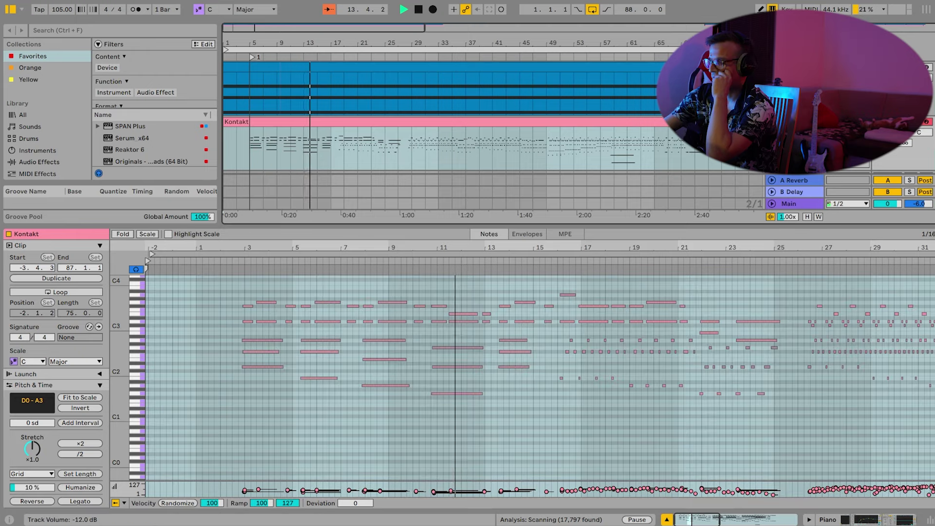
drag(886, 132, 886, 138)
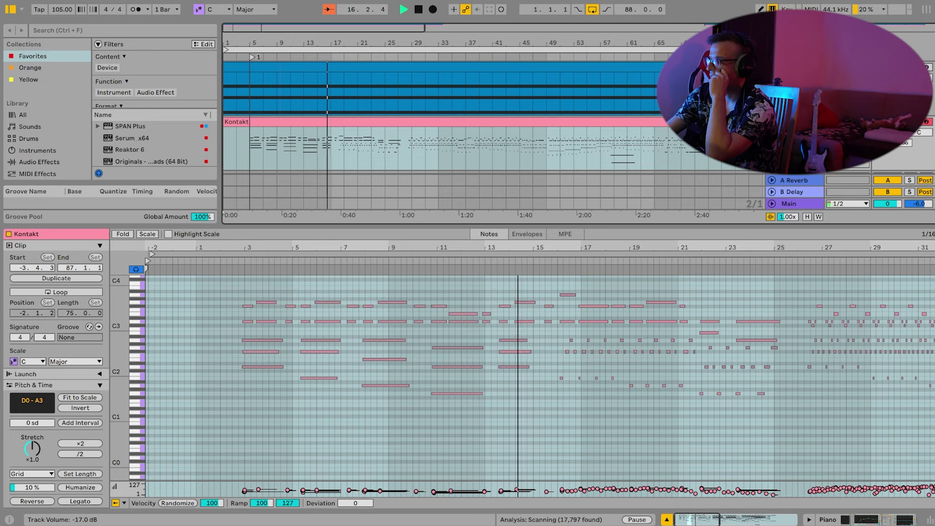
Add a second locator at bar 27 of the arrangement.
drag(379, 250, 379, 243)
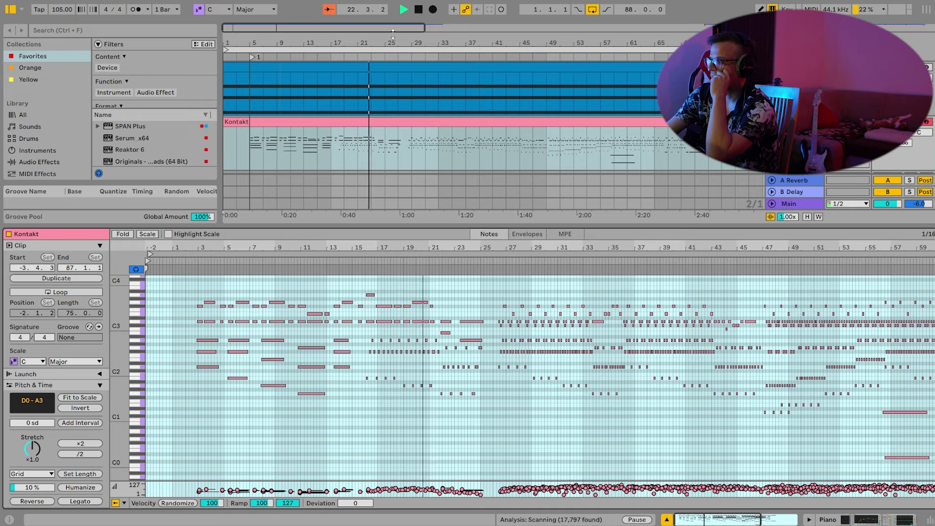
drag(397, 43, 399, 58)
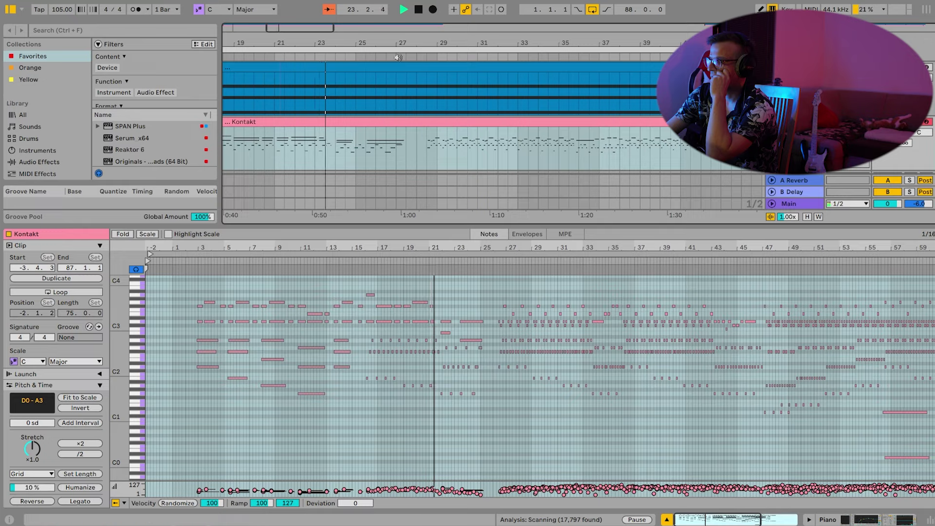
right_click(398, 59)
click(427, 89)
click(447, 191)
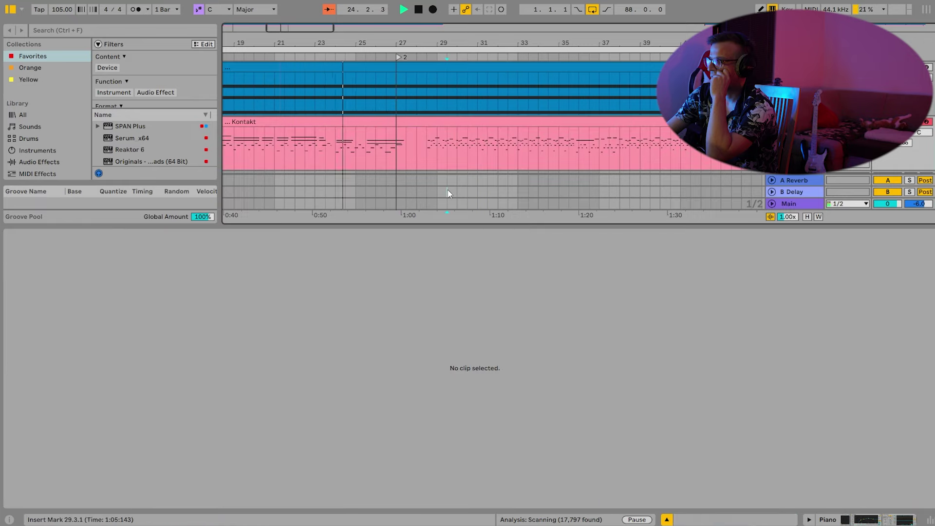
Listen to the Kontakt piano clip, stop playback and examine its note structure from the intro through the full clip.
click(408, 124)
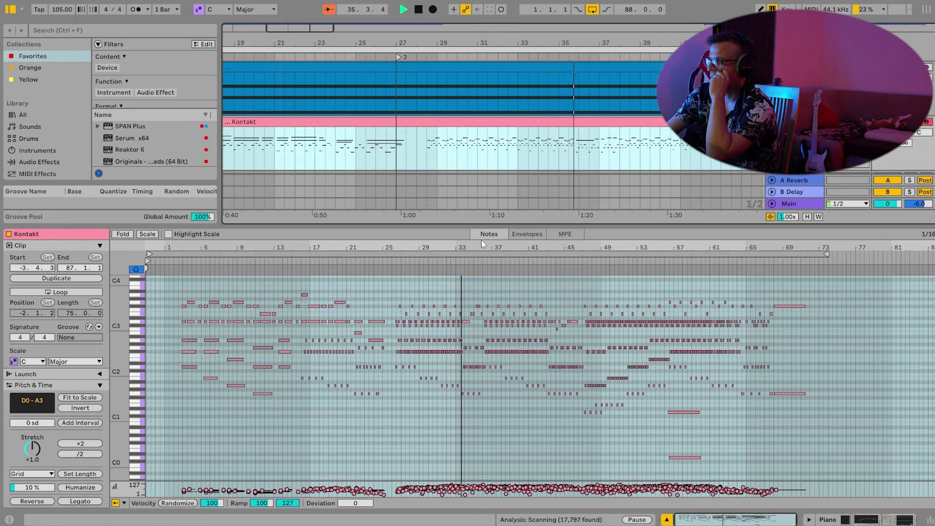
key(space)
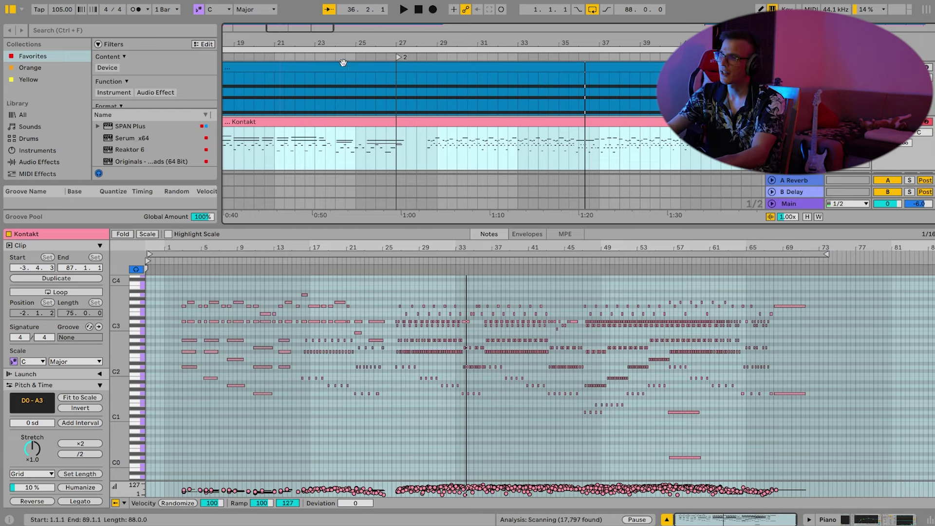
drag(261, 41, 416, 40)
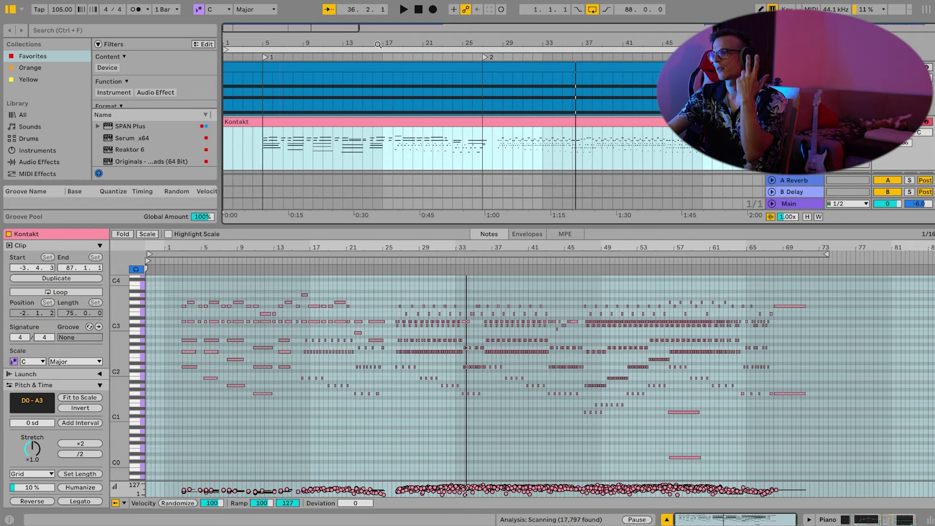
drag(156, 241, 553, 432)
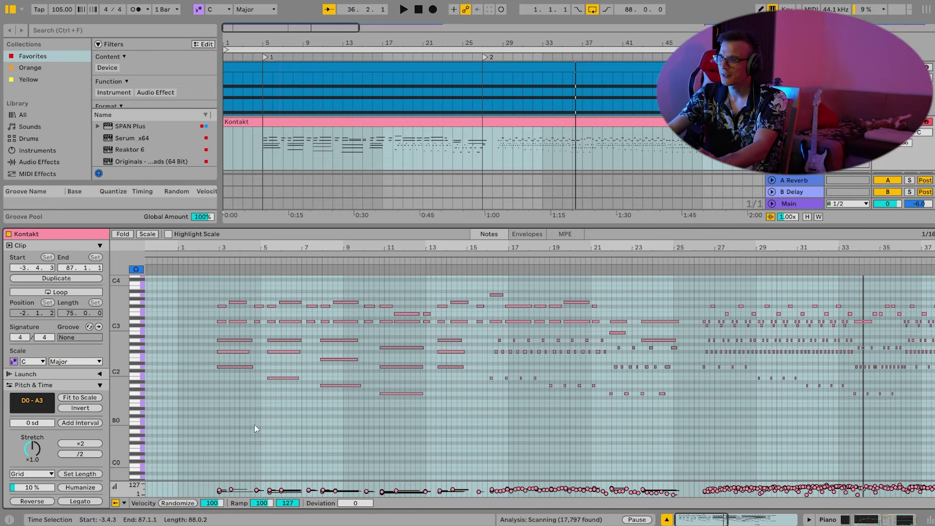
key(ctrl+a)
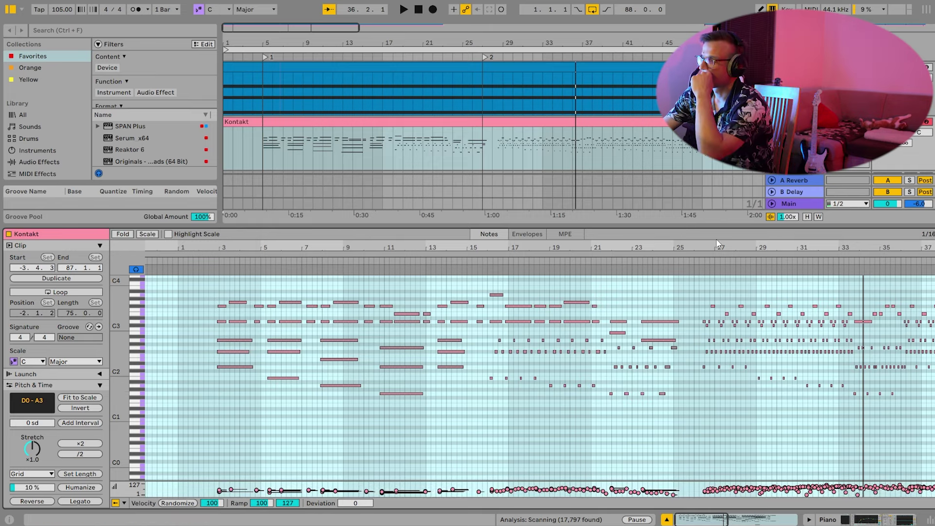
double_click(727, 249)
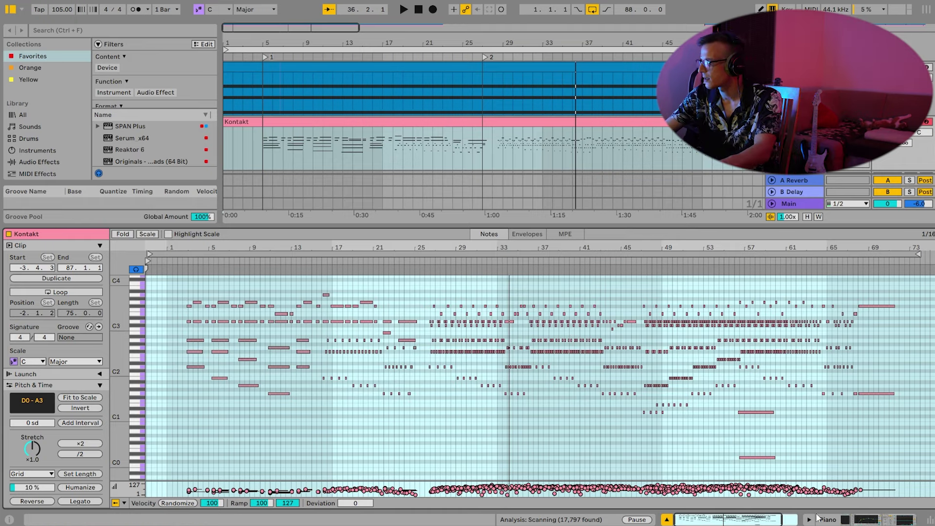
Add EQ Eight after Kontakt on the Analog Strings track, turning its first band off and making its second band a low cut.
click(726, 519)
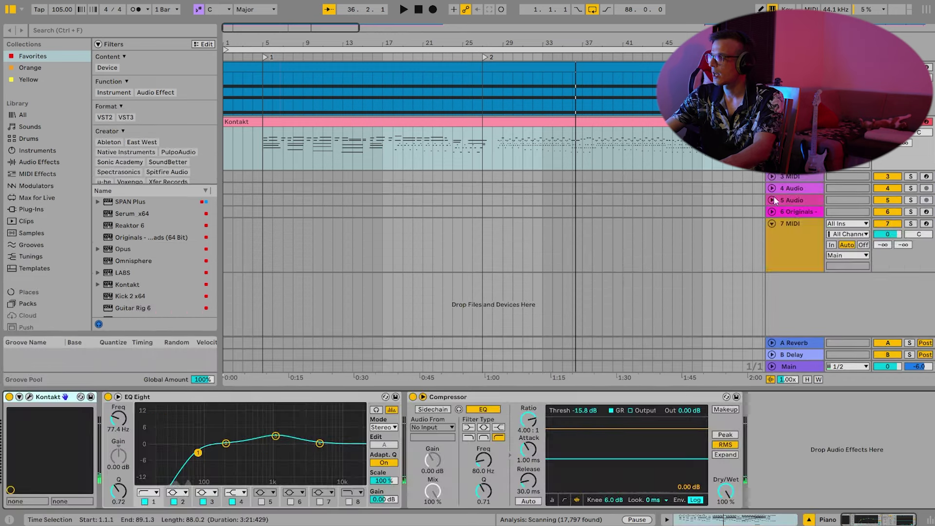
mouse_move(224, 40)
mouse_down()
mouse_move(224, 78)
mouse_move(224, 57)
mouse_up()
click(244, 67)
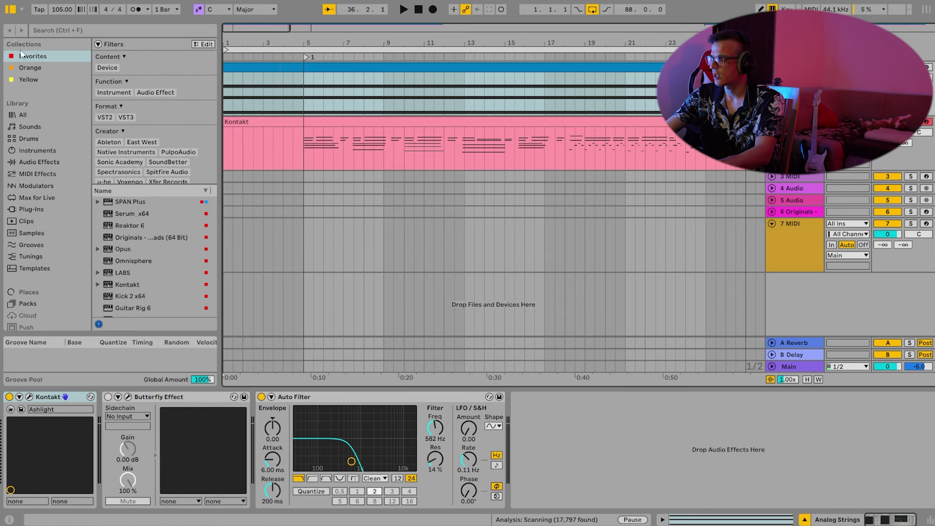
click(60, 29)
text(eq)
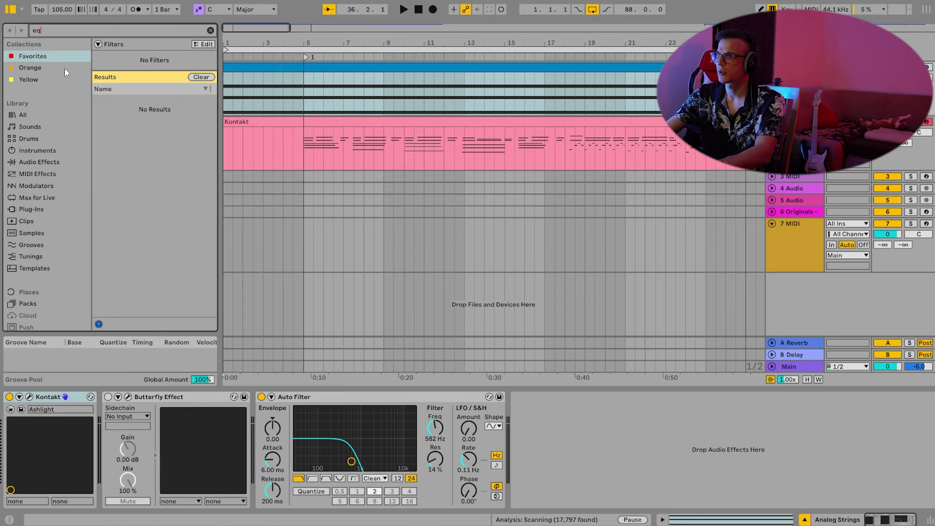
click(42, 161)
drag(130, 136, 131, 422)
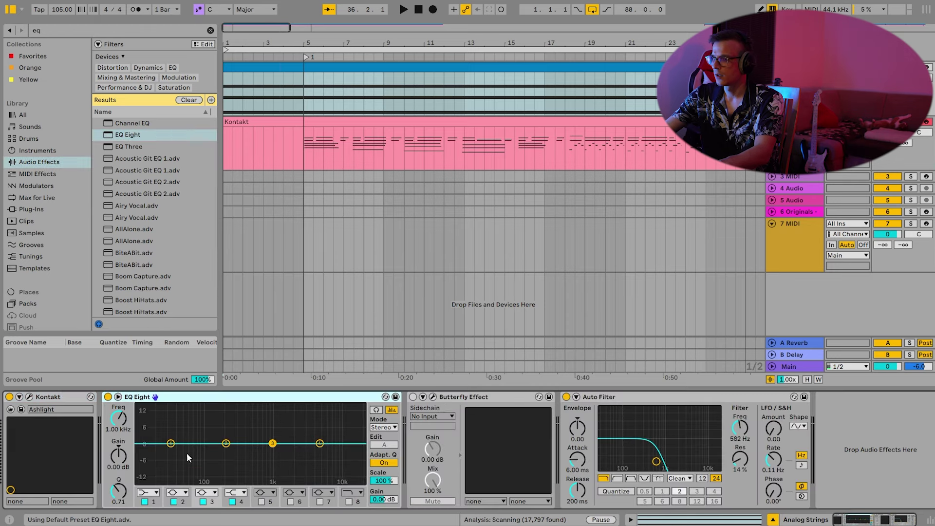
click(175, 493)
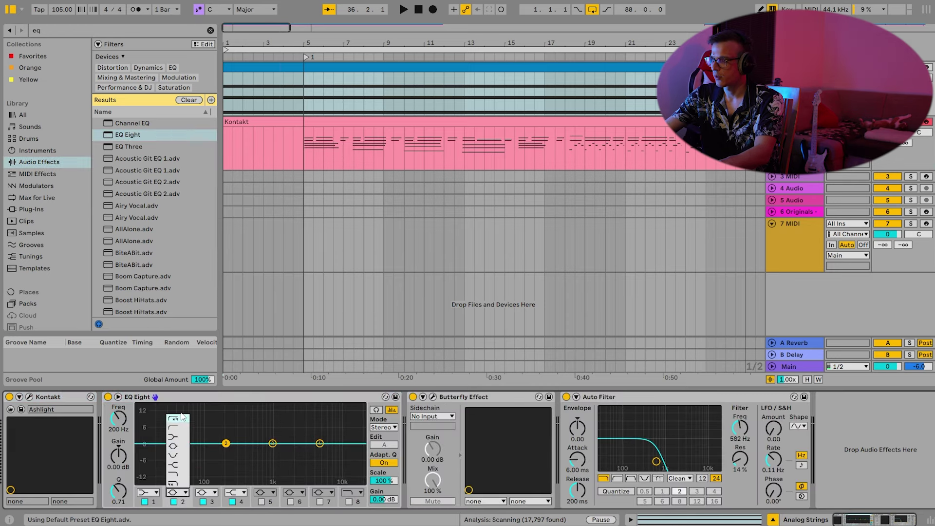
click(179, 431)
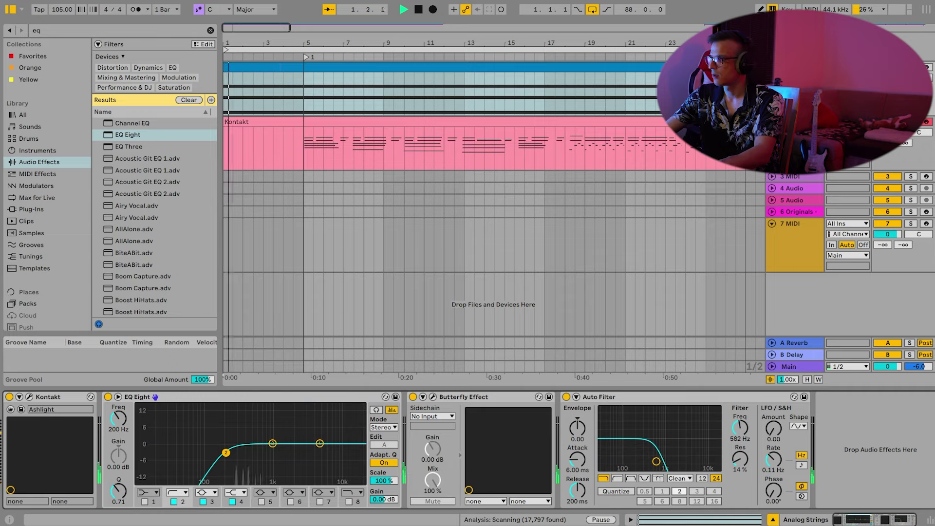
Enable the Butterfly Effect plug-in on the Analog Strings track, auditioning it with the track soloed, and stop playback.
click(910, 68)
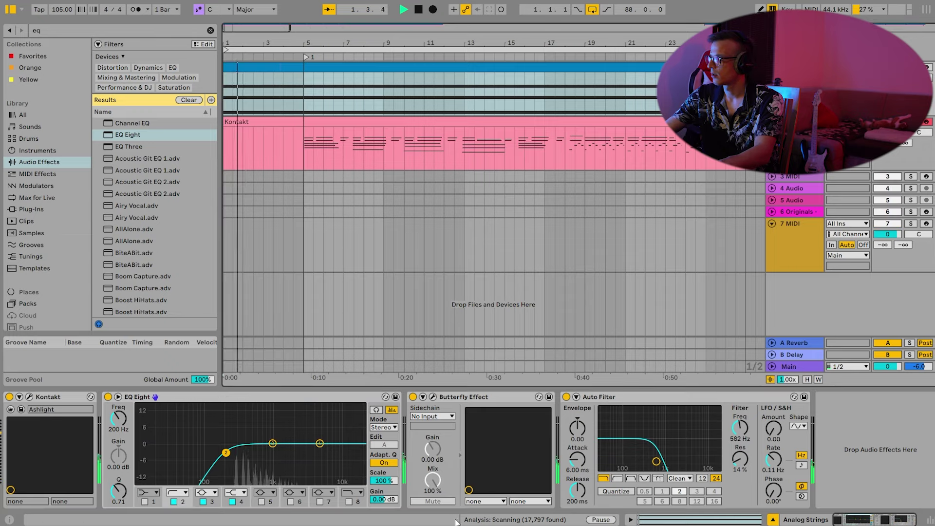
click(432, 396)
click(412, 397)
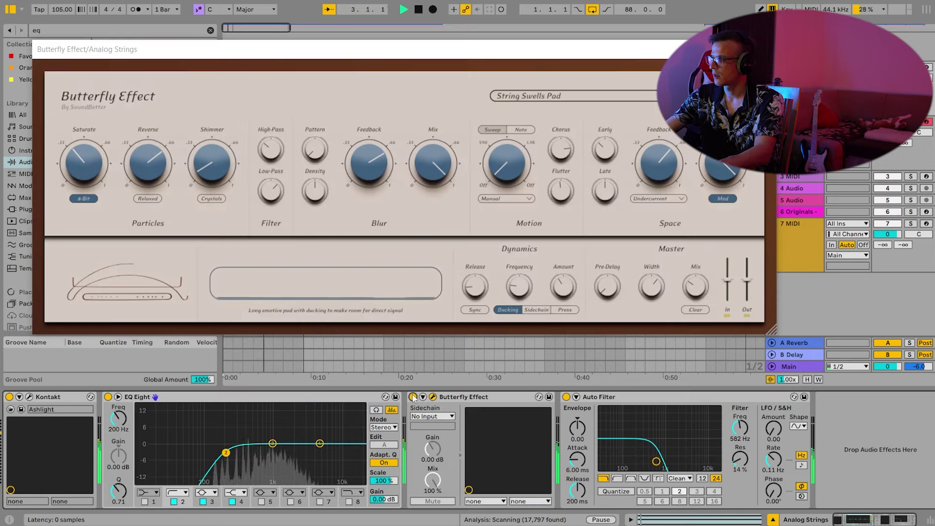
click(910, 67)
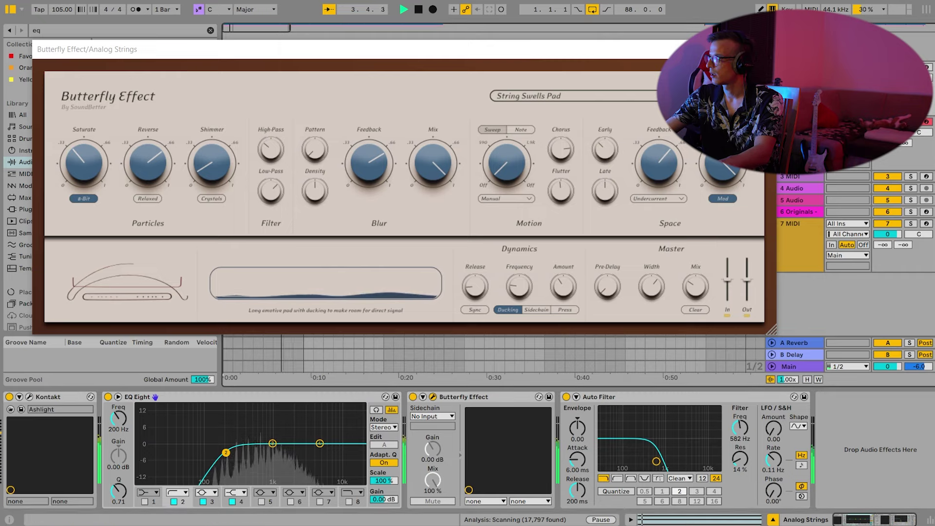
click(766, 49)
key(space)
Select the empty 7 MIDI track, clear the browser search and show the Favorites collection.
click(791, 244)
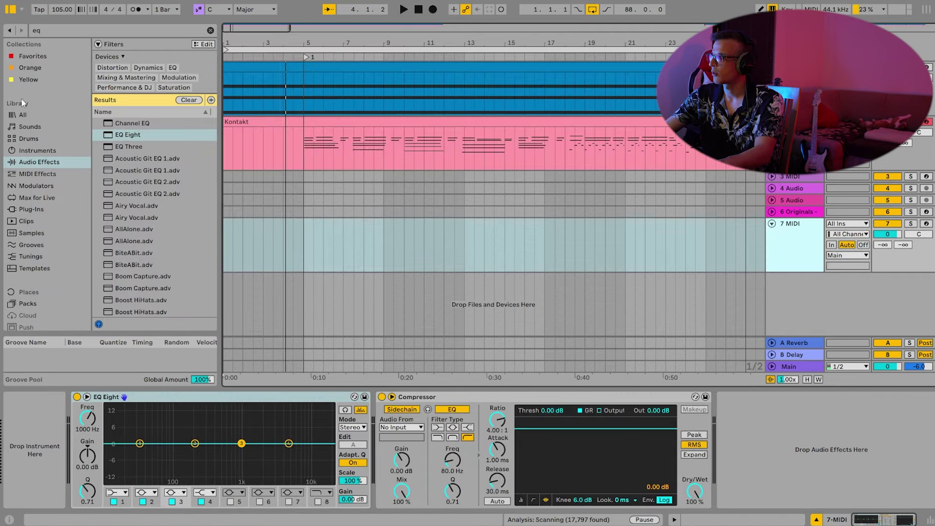
click(211, 30)
click(40, 57)
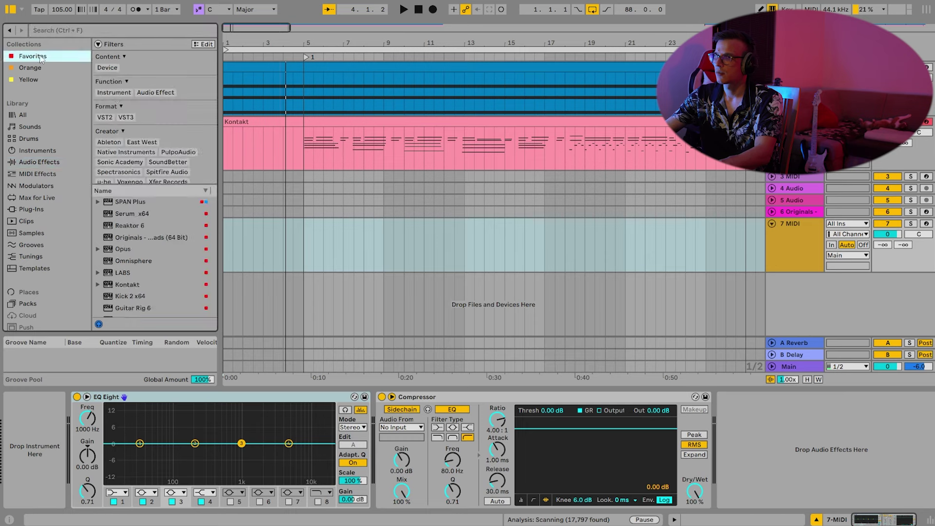
Load Kontakt on the 7 MIDI track with Chamber Waves from Olafur Arnalds Chamber Evolutions, and arm the track.
double_click(128, 284)
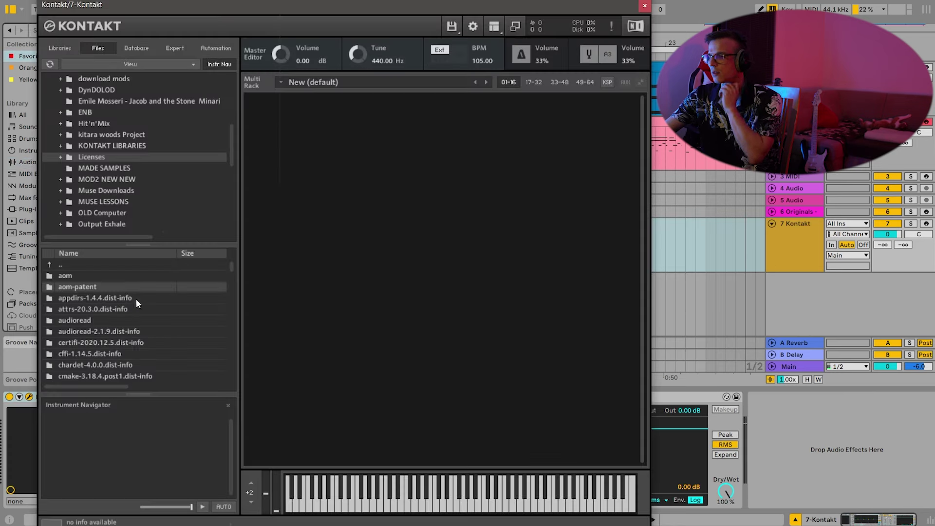
click(65, 47)
scroll(96, 171, down, 4)
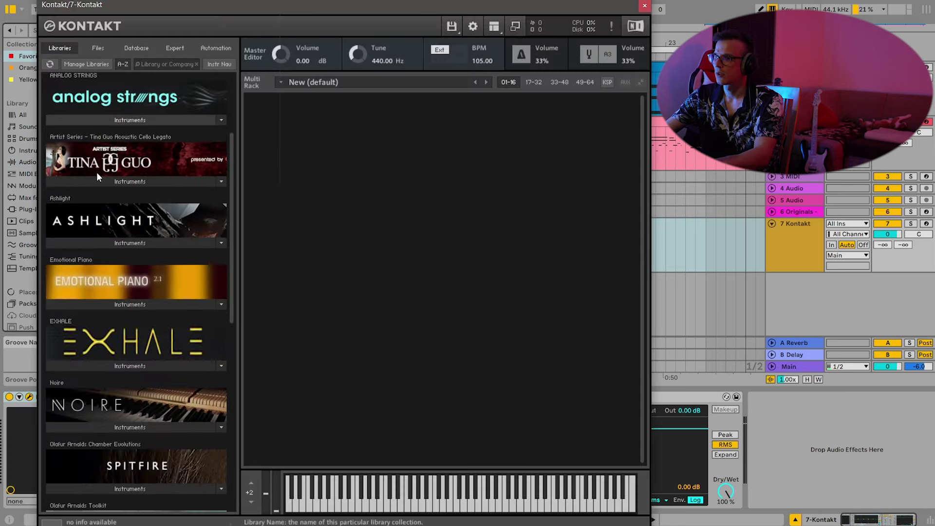
scroll(97, 176, down, 2)
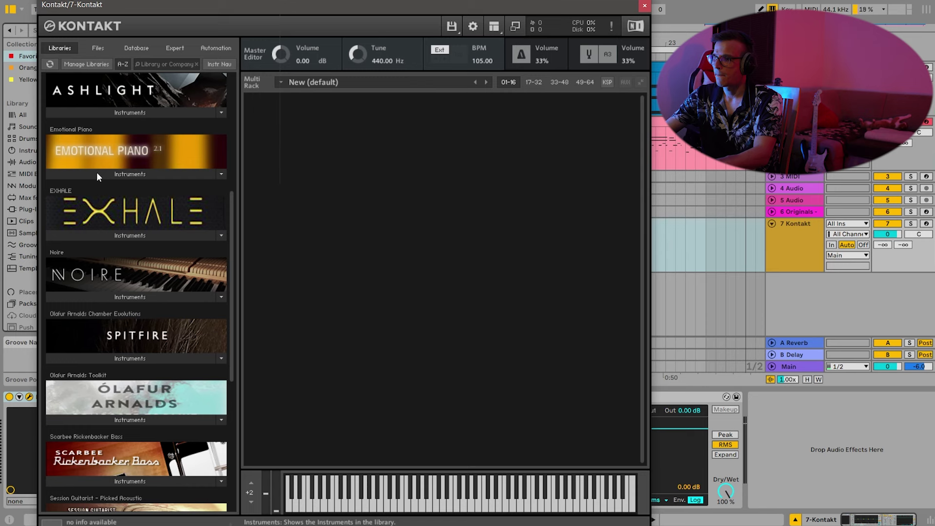
click(144, 359)
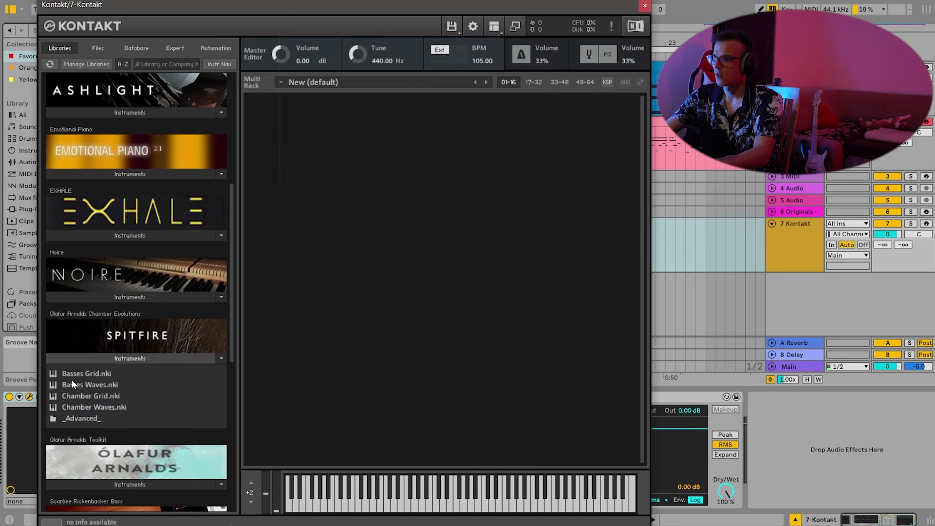
click(93, 395)
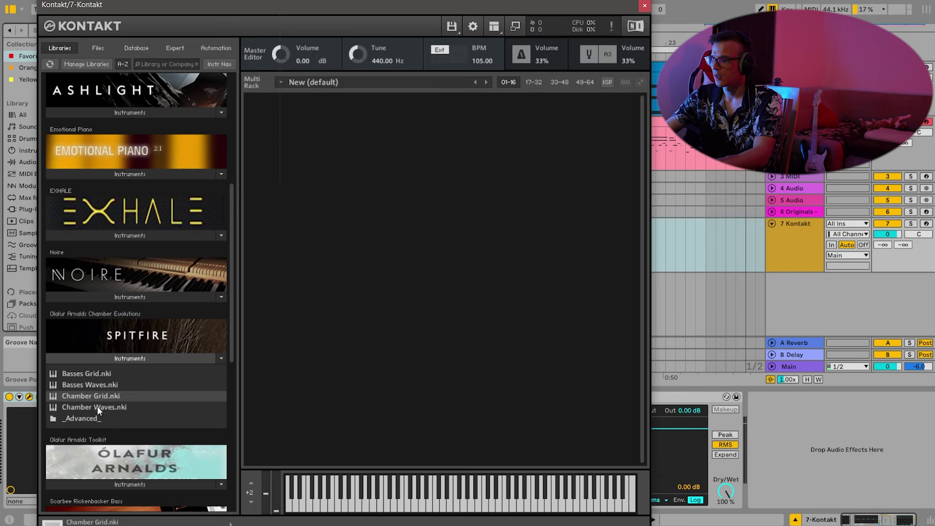
click(97, 406)
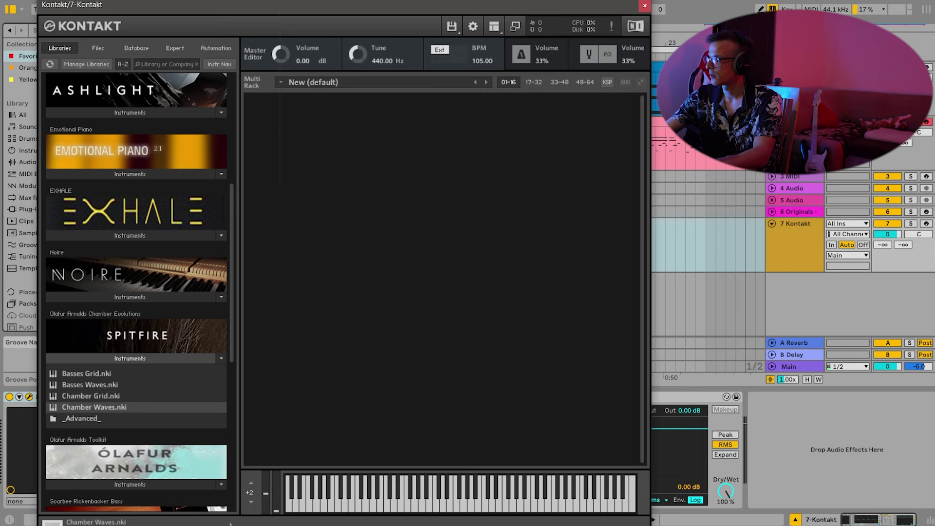
click(926, 225)
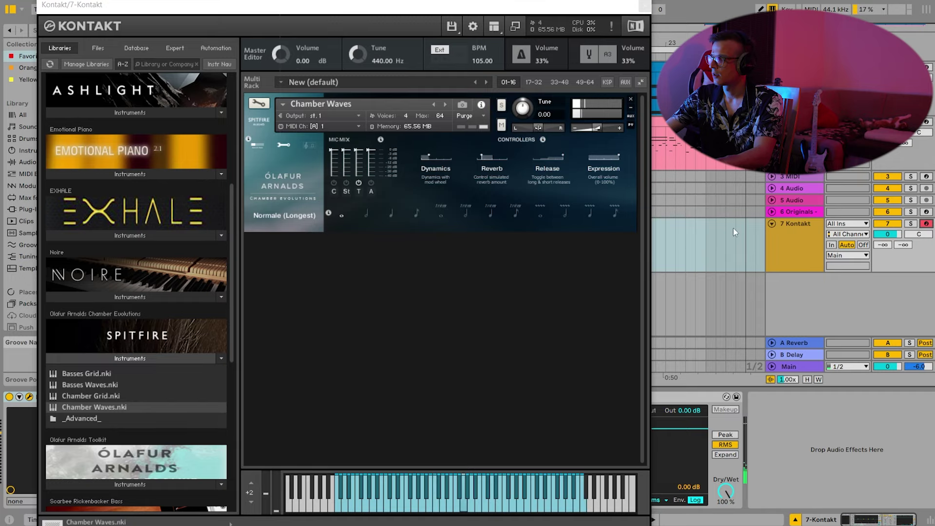
Create a MIDI clip over the first four bars of the 7 Kontakt track, holding one D4 note for its full length.
click(644, 5)
drag(307, 225, 217, 225)
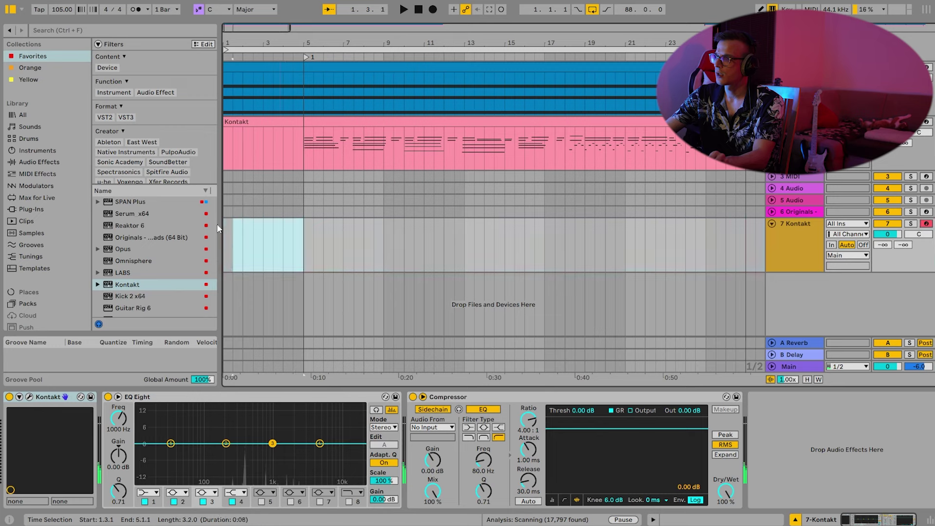
key(ctrl+shift+m)
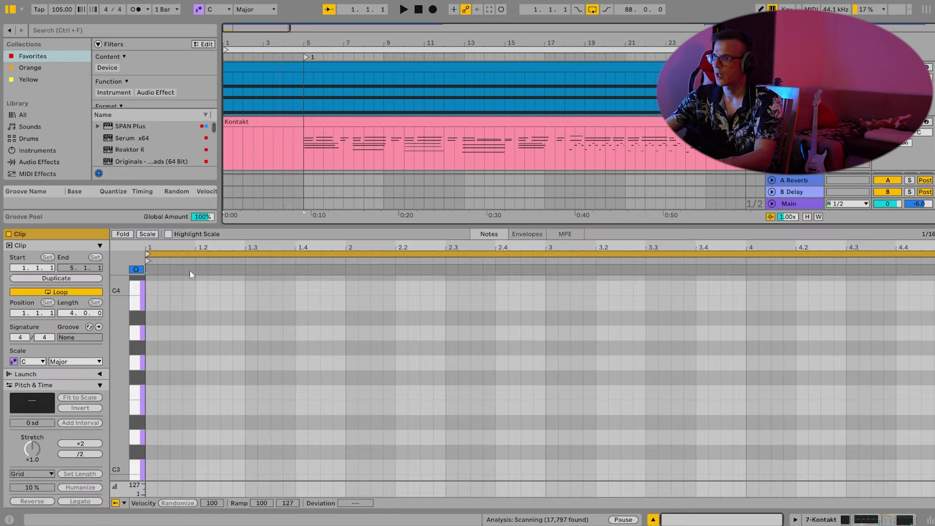
scroll(171, 302, up, 2)
double_click(151, 319)
drag(153, 320, 932, 319)
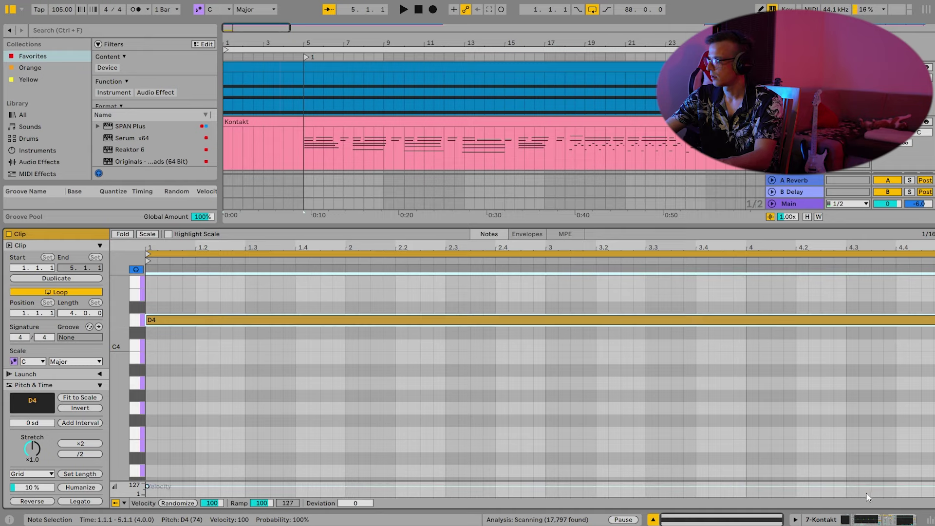
Reopen the Chamber Waves instrument, switch its articulation to Trem (Long) and close the plug-in window.
key(shift+Tab)
click(30, 397)
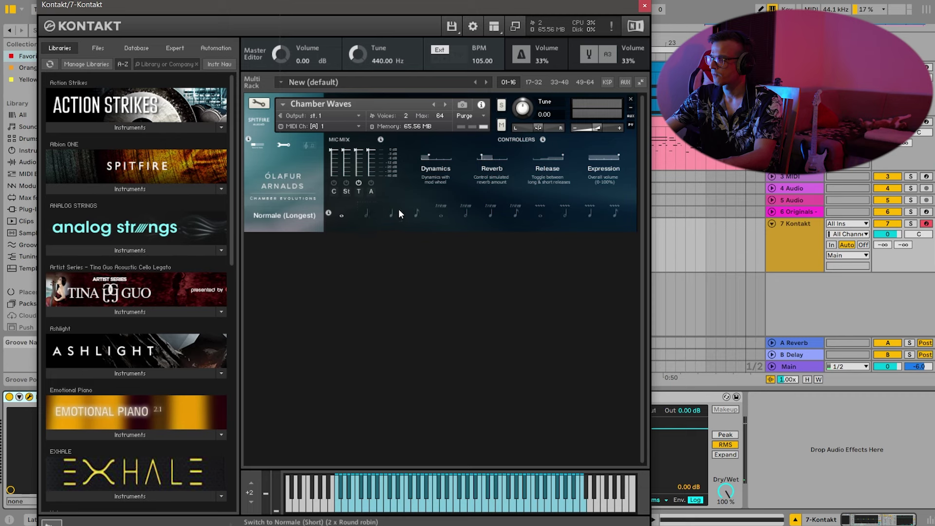
click(466, 210)
click(515, 212)
click(474, 209)
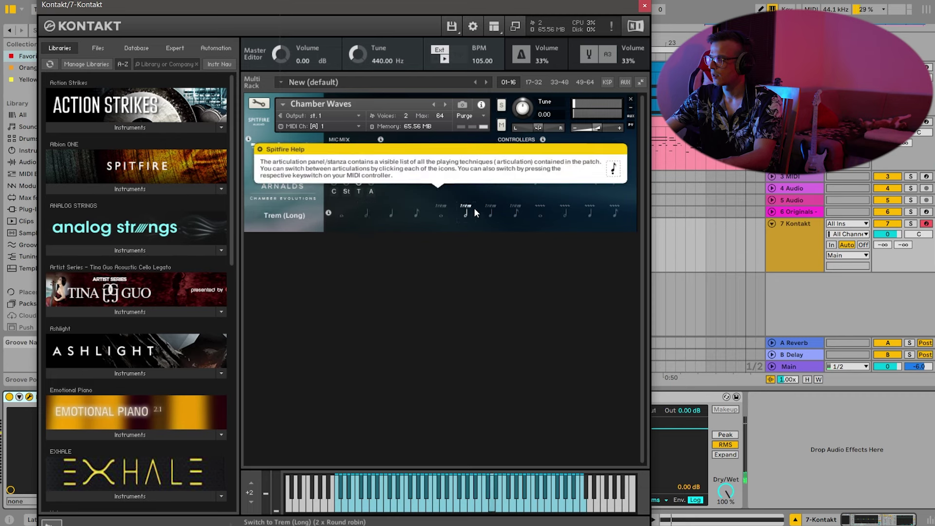
click(645, 5)
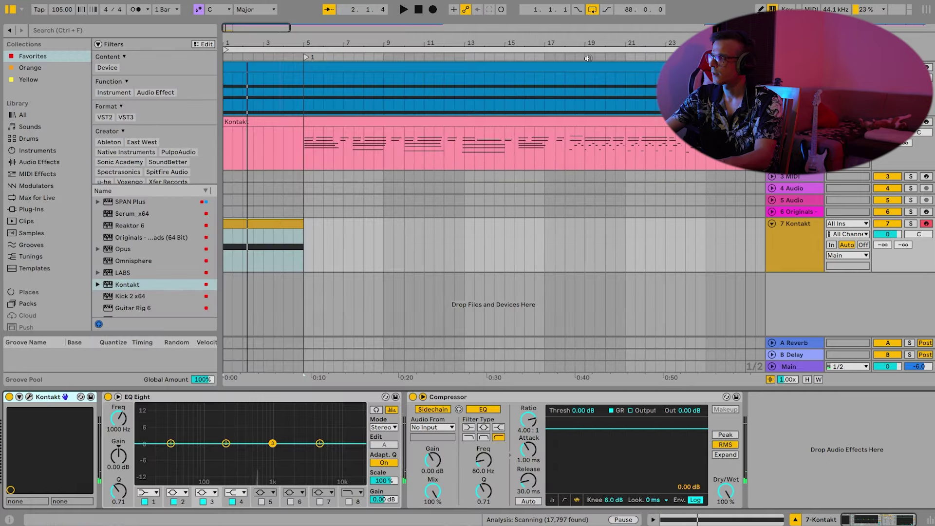
Raise the long note in the 7 Kontakt clip by one octave to D5.
double_click(274, 223)
key(shift+Up)
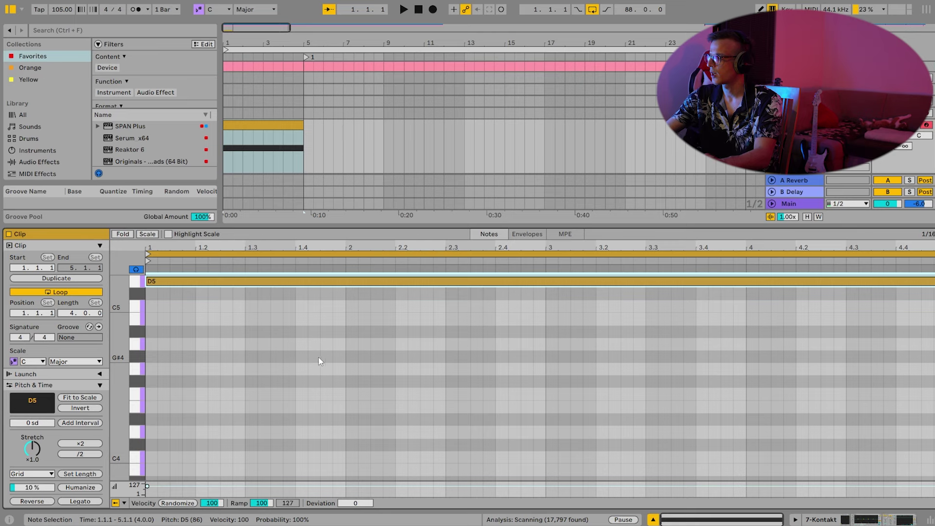
key(shift+Tab)
Set the 7 Kontakt track's volume to -1.0 dB and rename the track Tremolo Long.
drag(887, 234, 887, 235)
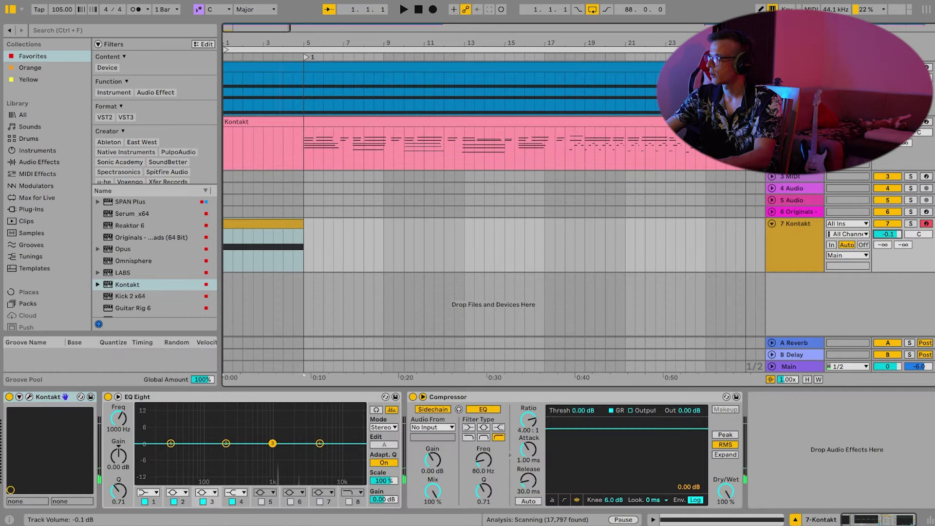
click(812, 236)
key(ctrl+r)
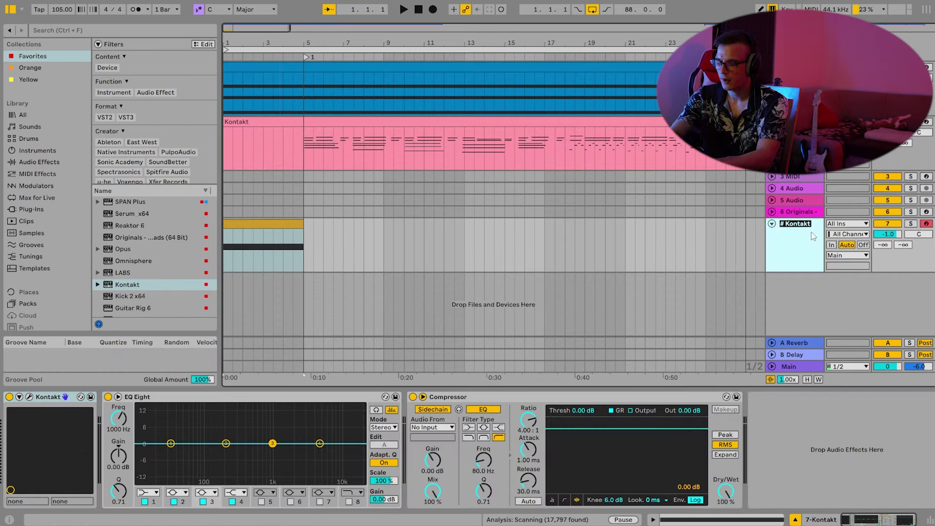
text(Tremolo Long)
key(Return)
Insert a new MIDI track below Tremolo Long and load Kontakt on it.
right_click(788, 291)
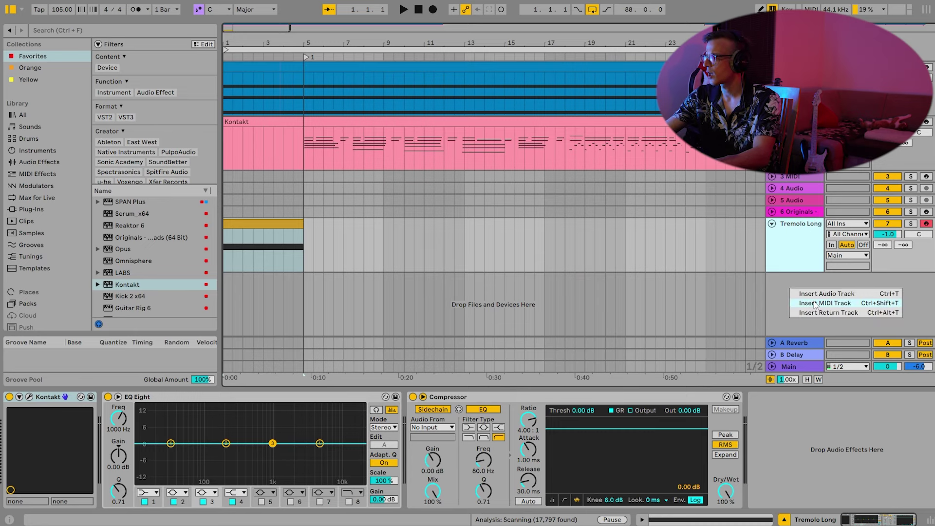
click(818, 299)
double_click(127, 284)
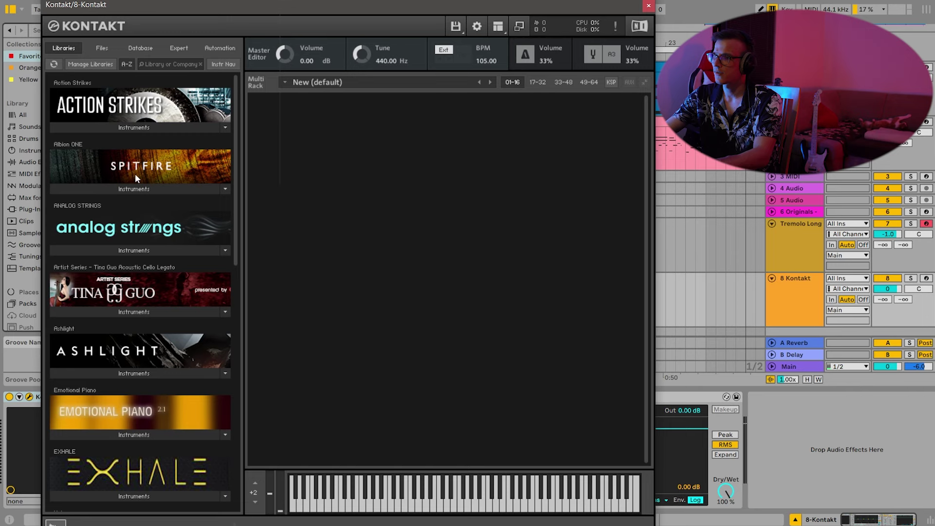
Browse the Kontakt libraries, including the Albion ONE instruments, for another strings sound.
scroll(134, 209, down, 3)
scroll(137, 161, up, 2)
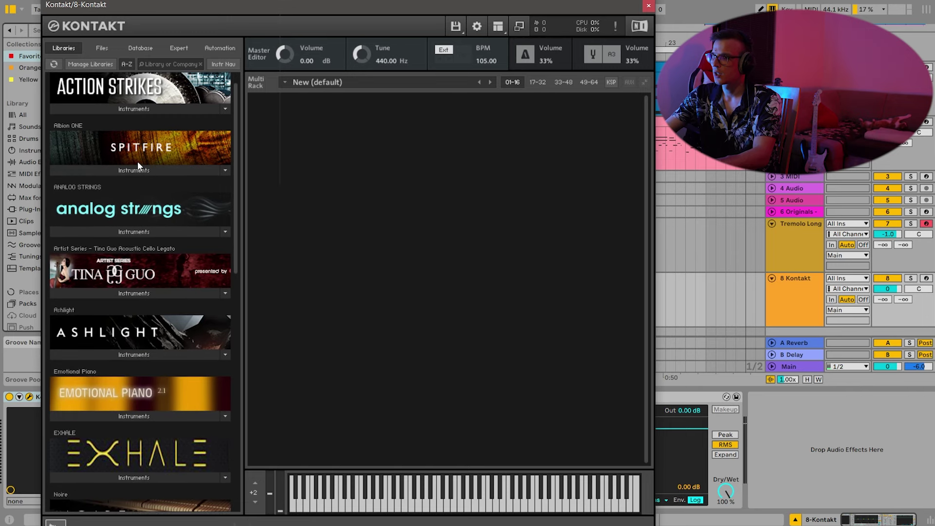
click(135, 171)
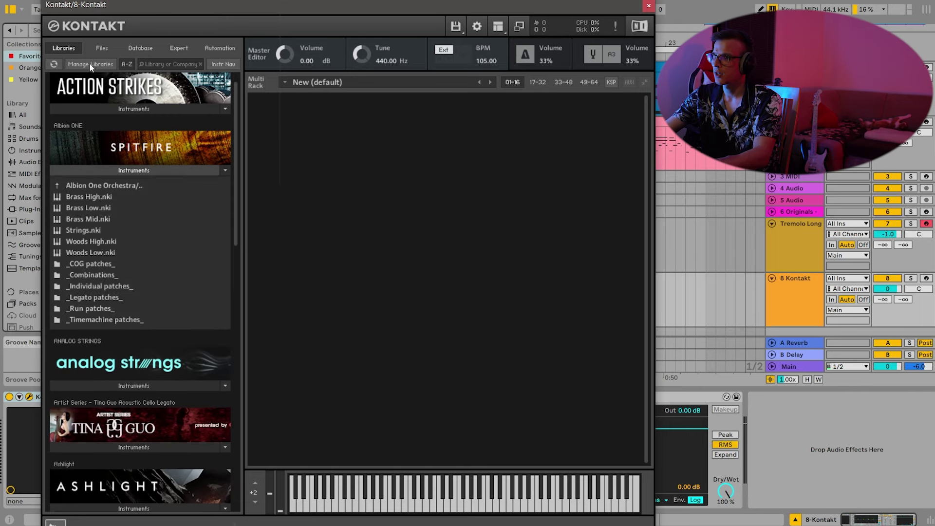
click(101, 49)
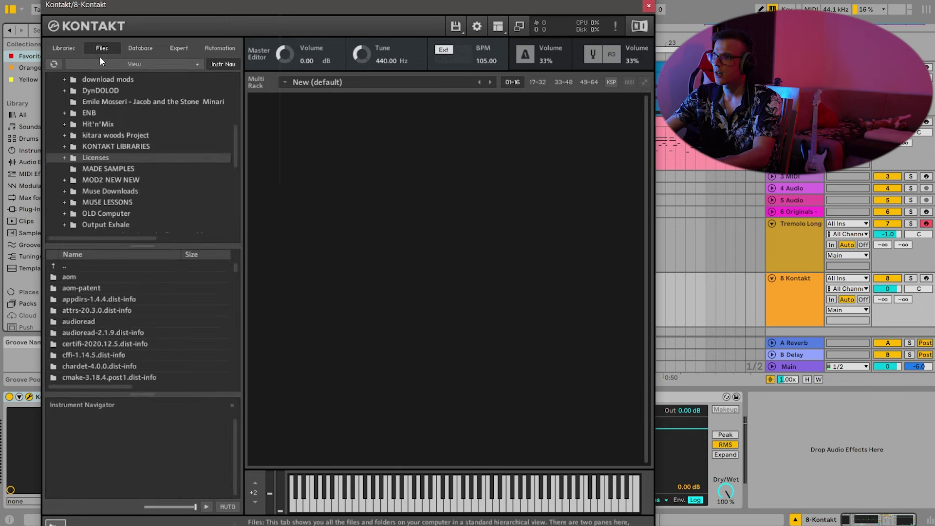
click(71, 48)
scroll(121, 221, down, 10)
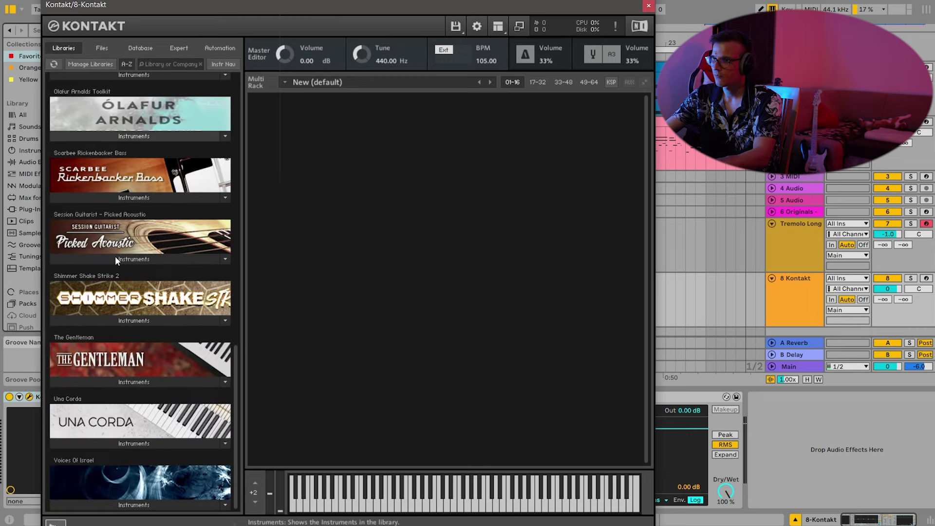
scroll(115, 256, up, 10)
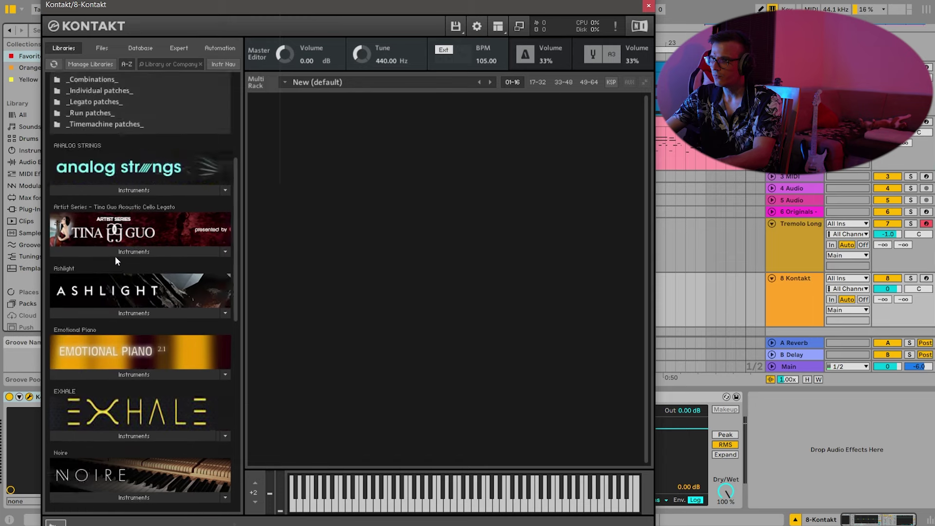
scroll(115, 256, up, 5)
Load Sospiro Strings.nki from the Sospiro Strings folder in KONTAKT LIBRARIES and arm the 8 Kontakt track.
click(94, 48)
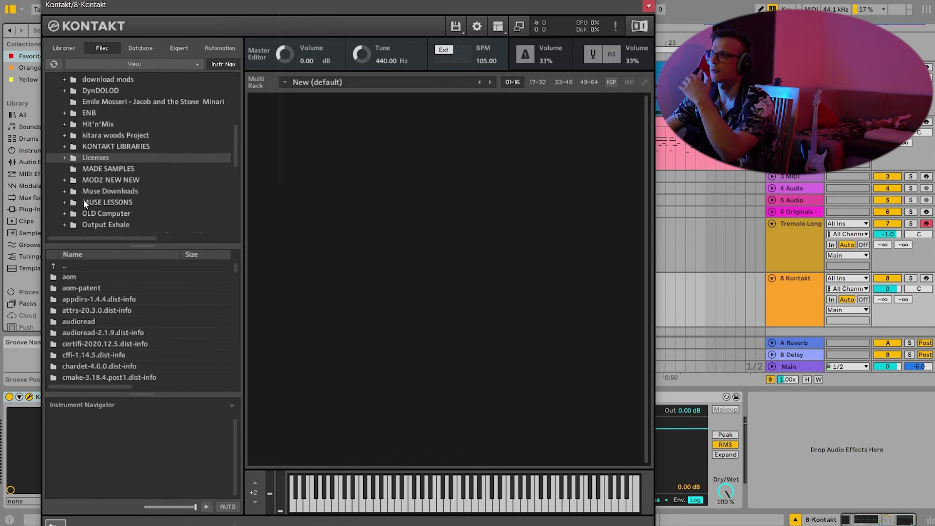
click(60, 147)
scroll(107, 301, down, 3)
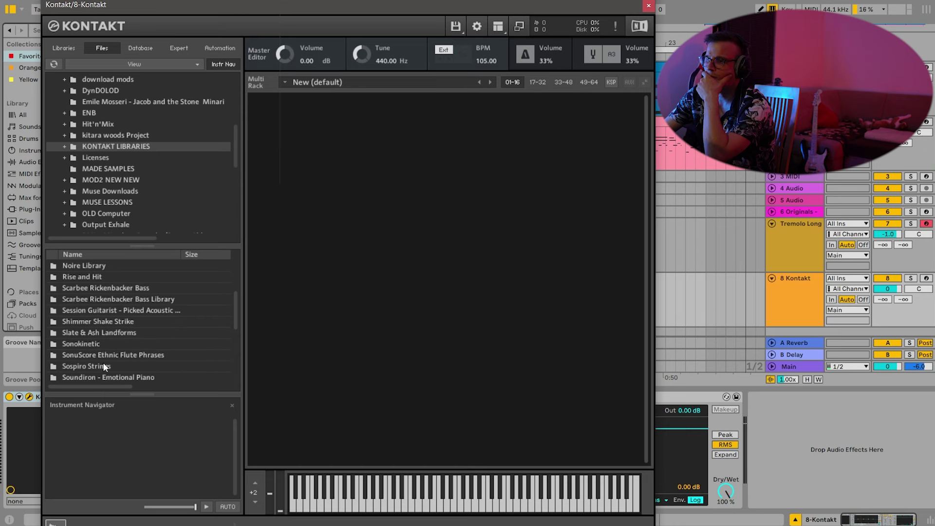
double_click(103, 366)
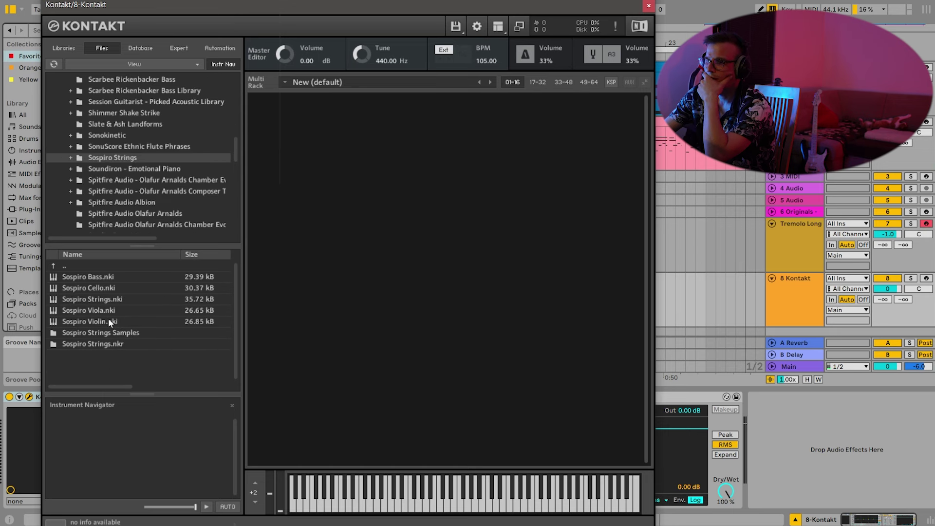
click(104, 298)
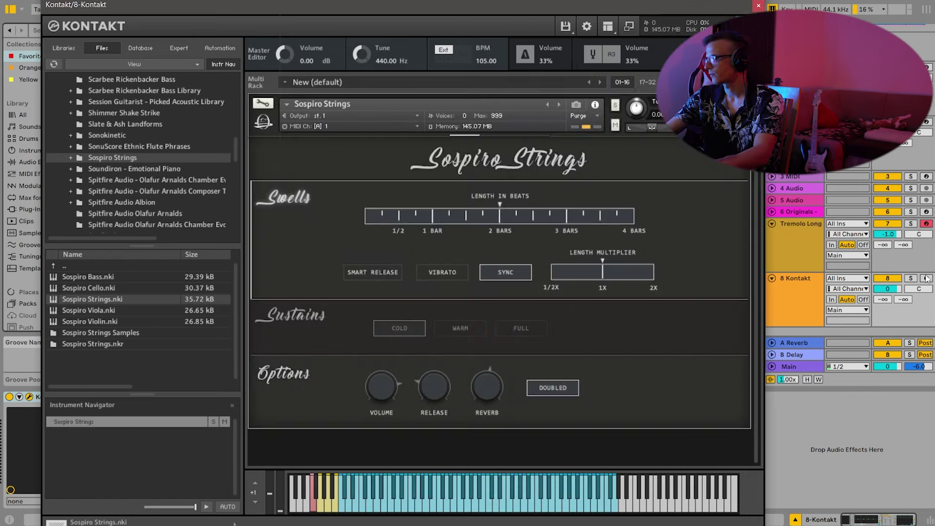
click(926, 278)
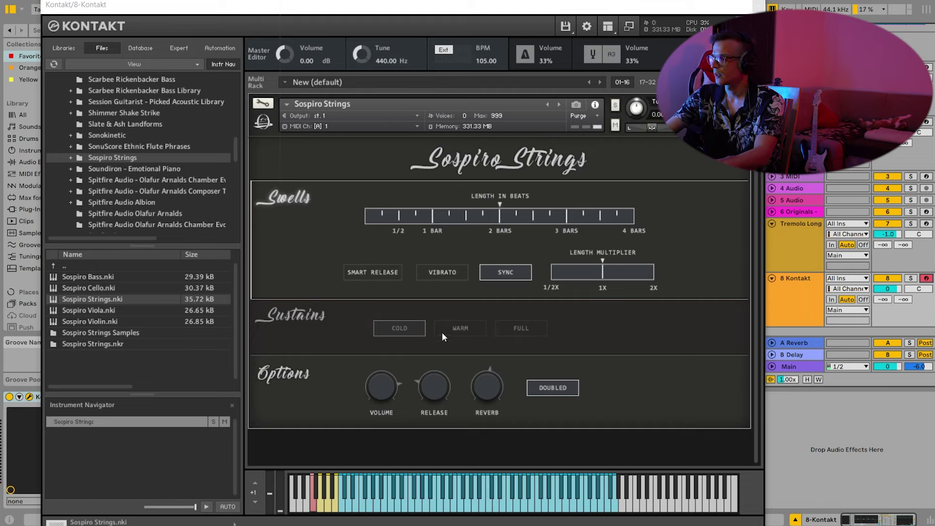
Switch Sospiro Strings to Cold sustains with more reverb, and lower the 8 Kontakt track's volume to -7.3 dB.
click(396, 327)
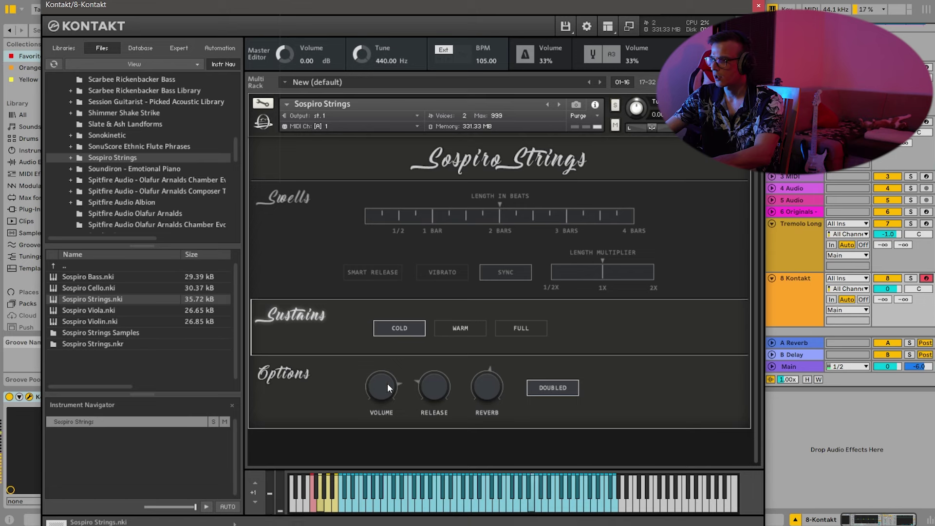
drag(481, 377, 478, 358)
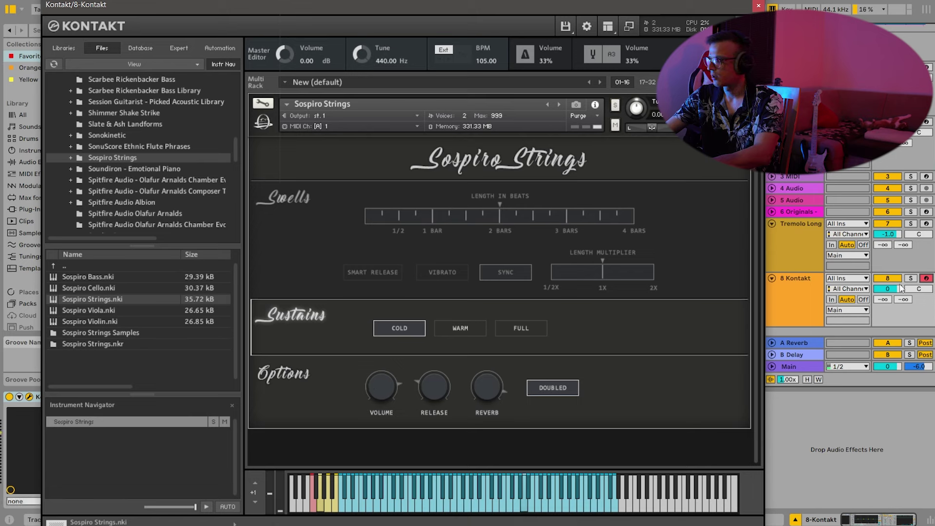
drag(891, 292, 891, 305)
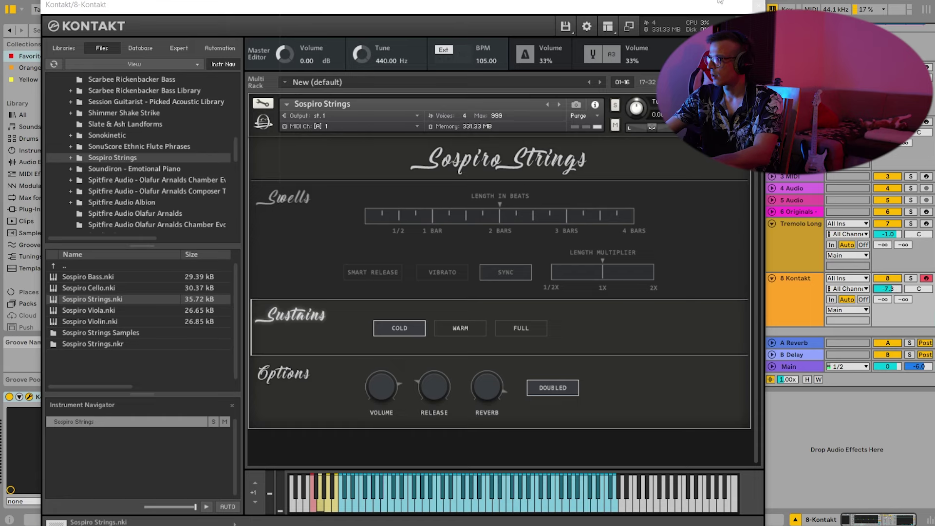
click(720, 2)
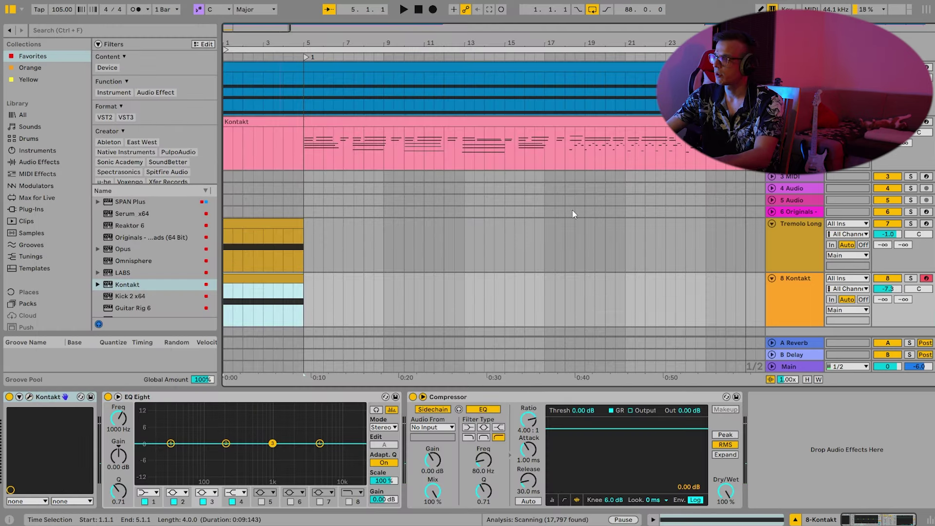
Solo the 8 Kontakt and Tremolo Long tracks together, audition them from the start and stop playback.
click(910, 279)
key(space)
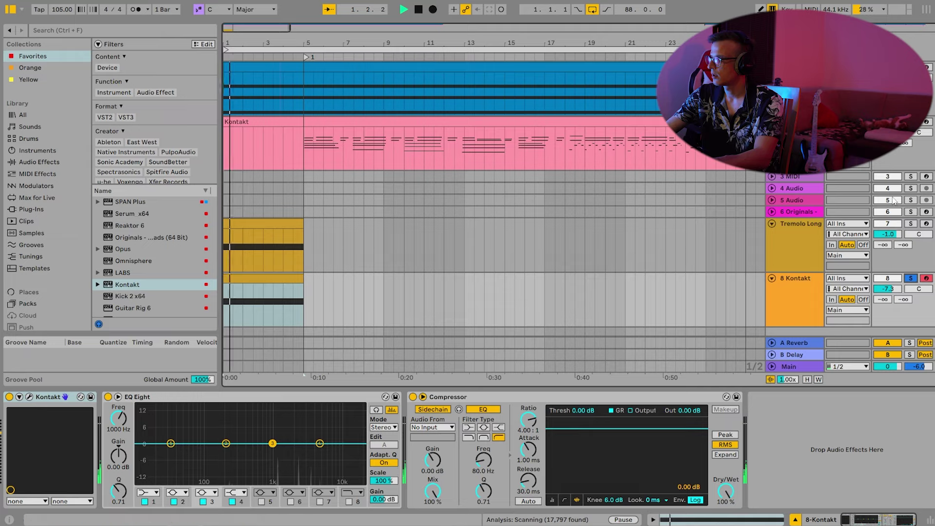
ctrl+click(911, 223)
key(space)
Move the long note in the 8 Kontakt clip down to A4 and audition it.
double_click(281, 289)
scroll(273, 300, up, 2)
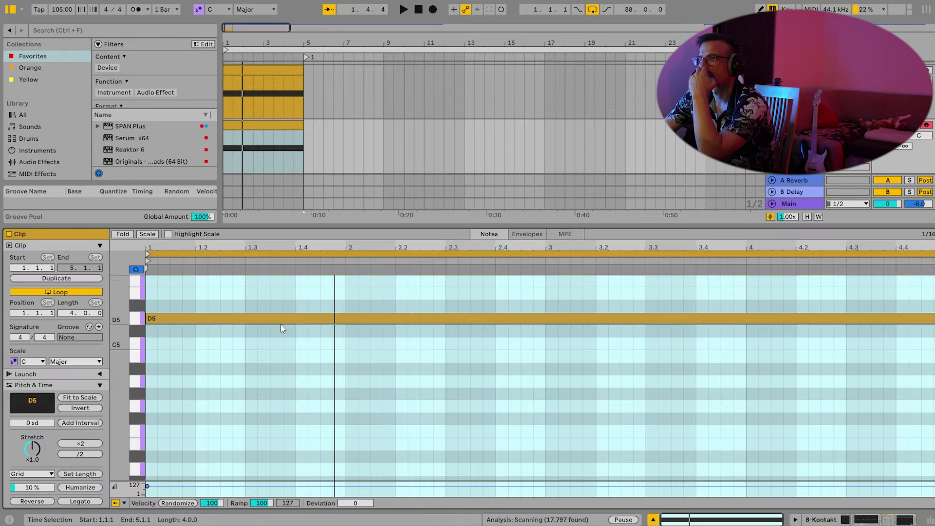
drag(289, 319, 284, 381)
key(space)
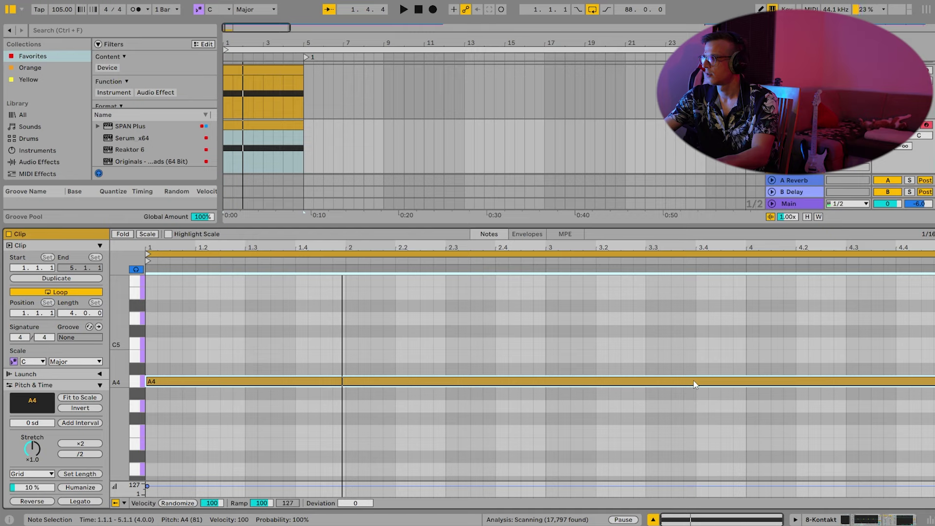
Try replacing the long A4 note in the 8 Kontakt clip with a two-bar G4 followed by a two-bar F♯4.
drag(695, 382, 695, 405)
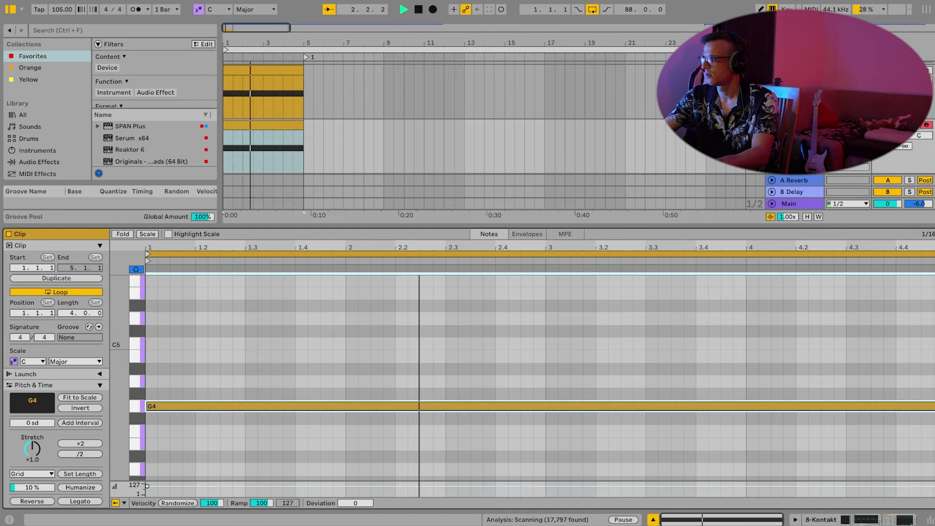
key(space)
drag(934, 406, 545, 406)
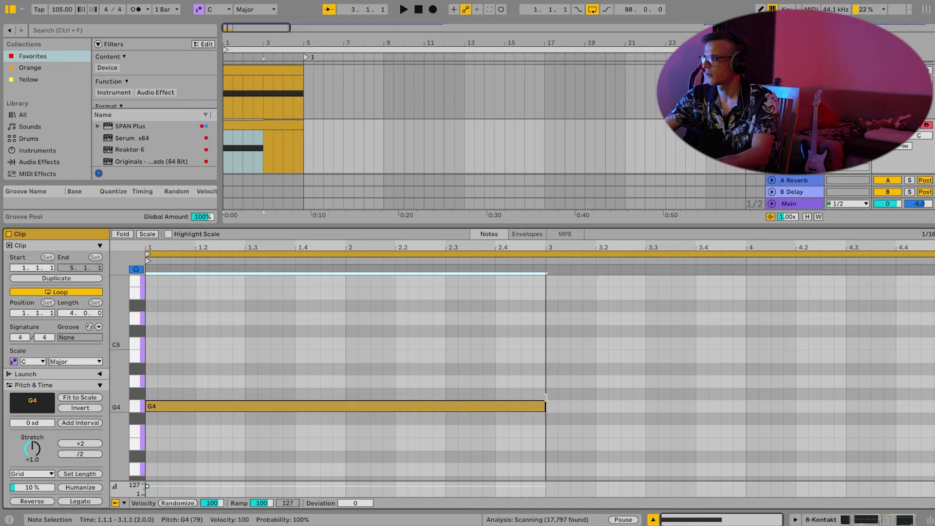
key(ctrl+d)
key(Down)
key(shift+Tab)
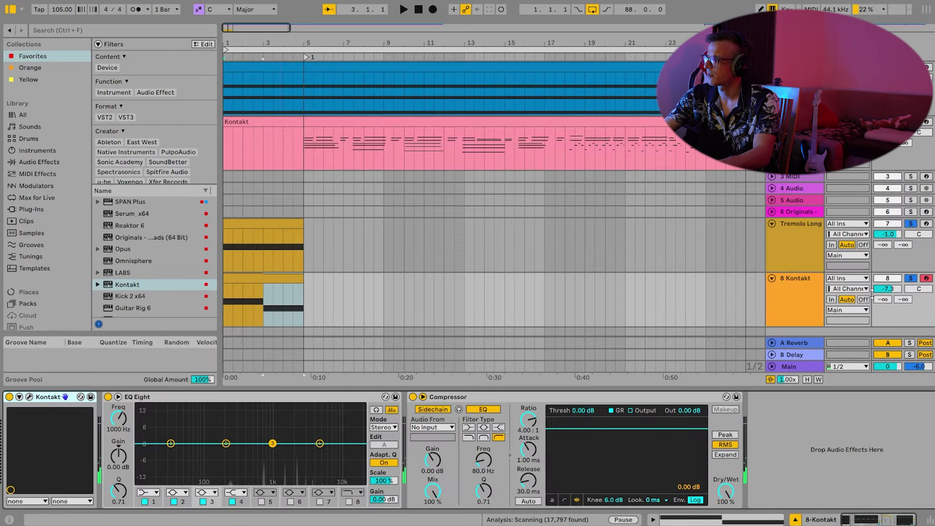
Unsolo the soloed tracks and lower the 8 Kontakt track's volume to -19.4 dB while auditioning the full mix.
click(910, 278)
key(space)
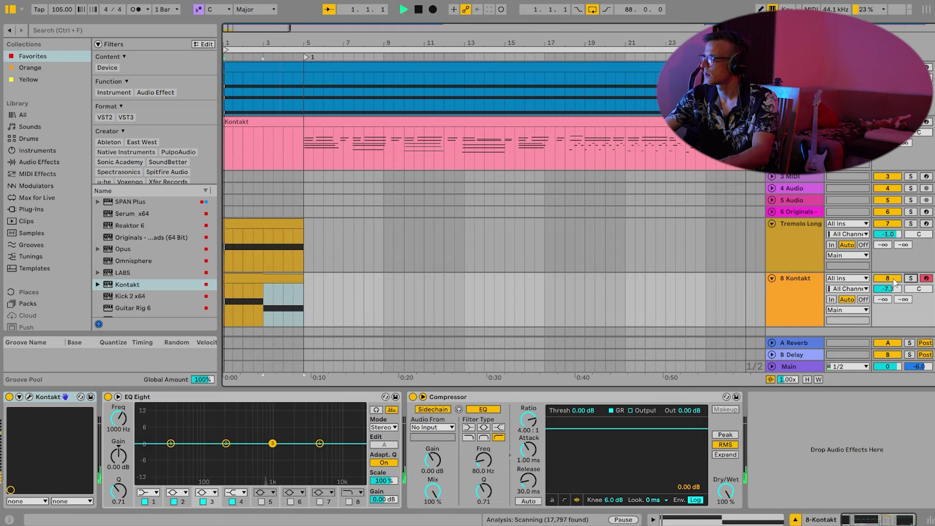
drag(889, 289, 889, 314)
key(space)
Raise the first note in the 8 Kontakt clip back to A4, stretch it across all four bars and delete the second note.
click(277, 279)
double_click(278, 280)
click(318, 407)
key(Up)
key(Up)
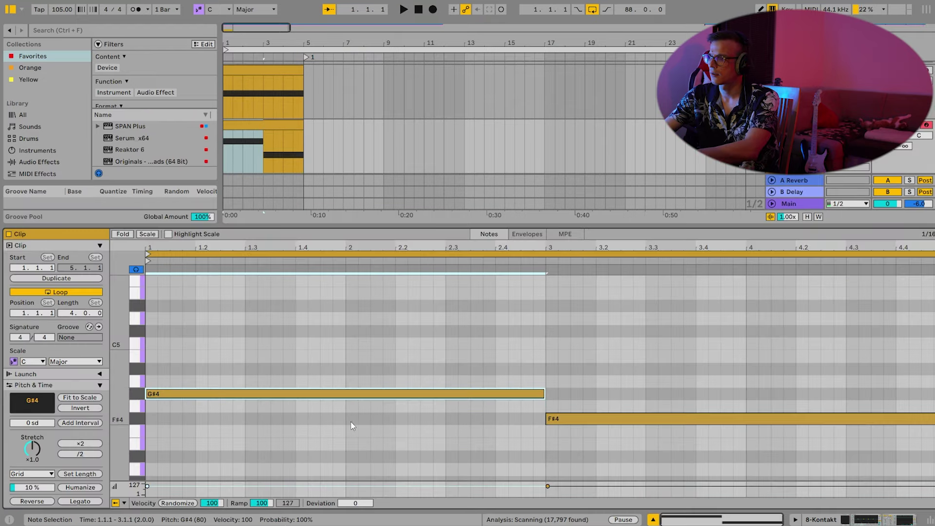
click(573, 391)
drag(543, 381, 934, 385)
click(810, 420)
key(Delete)
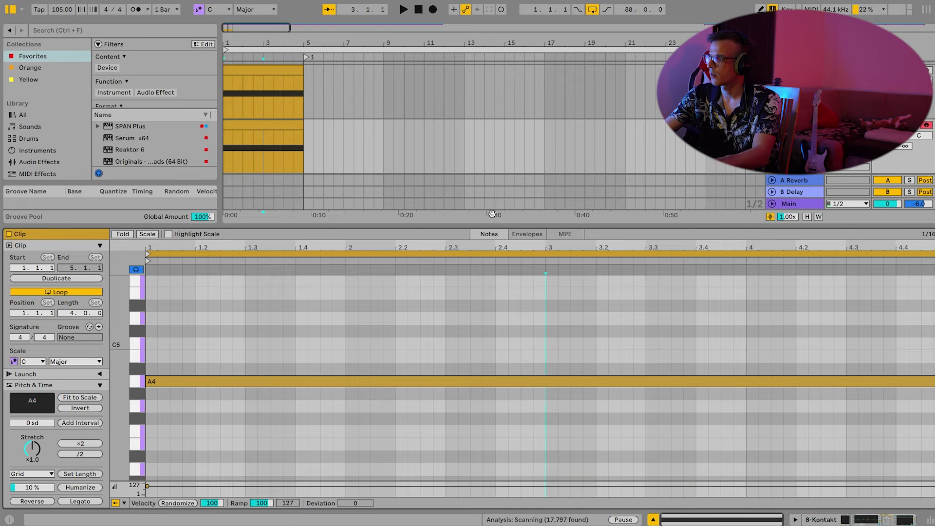
Draw a gradually rising 1: Modulation Wheel envelope across the four-bar 8 Kontakt clip and audition it.
click(527, 234)
click(921, 126)
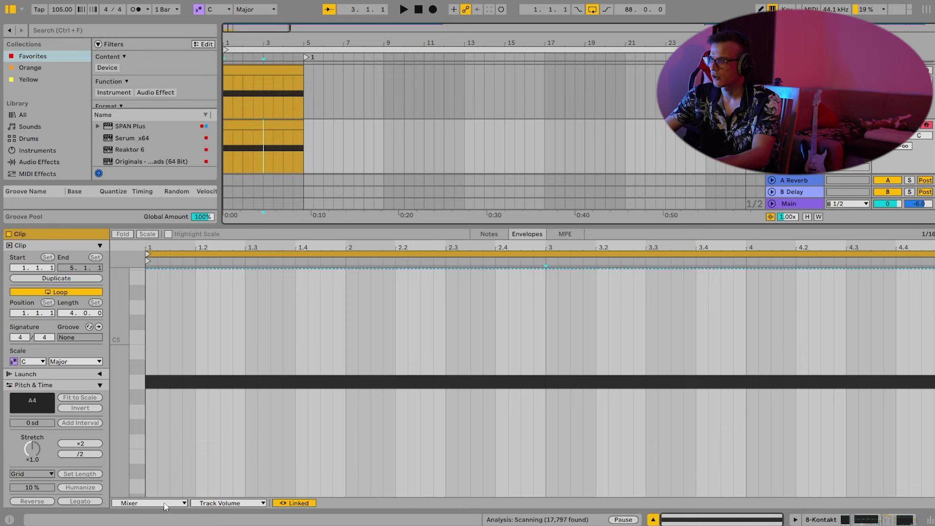
click(166, 506)
click(150, 447)
click(229, 503)
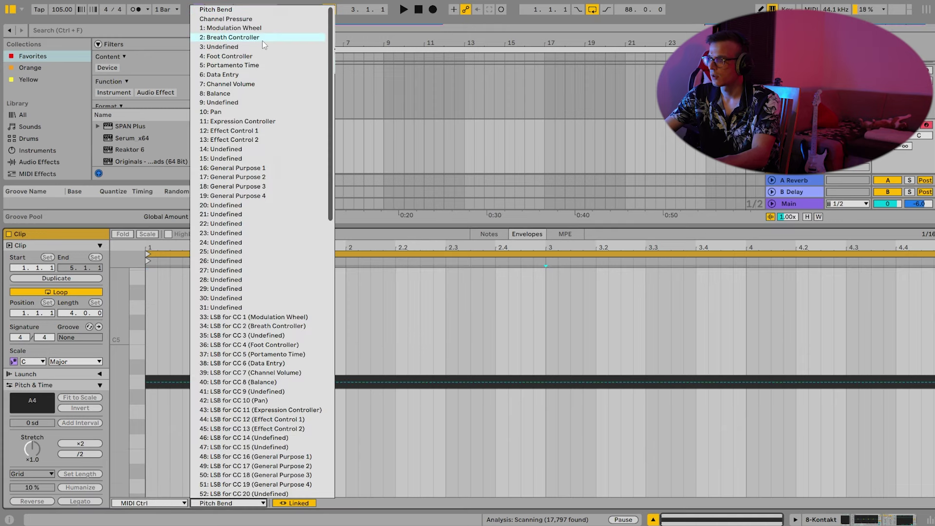
click(232, 28)
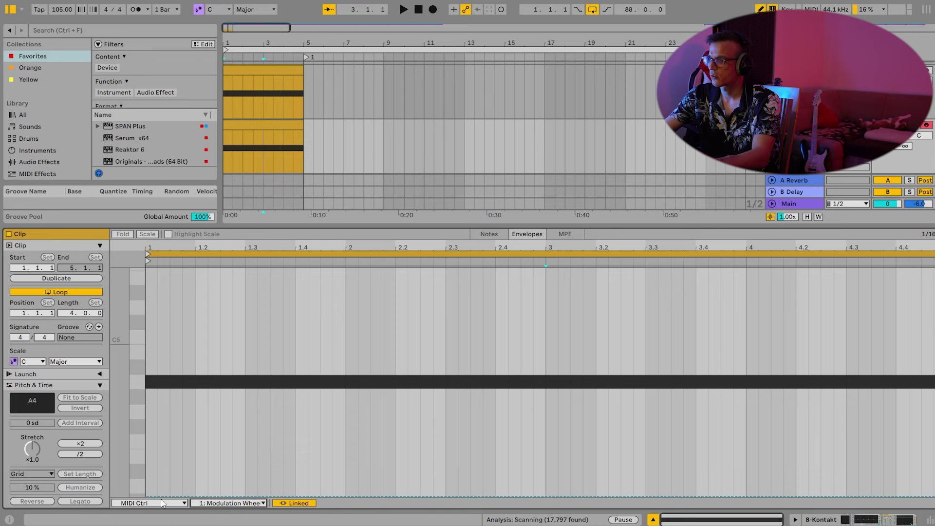
mouse_move(150, 492)
mouse_down()
mouse_move(351, 467)
mouse_move(726, 394)
mouse_move(932, 378)
mouse_up()
key(space)
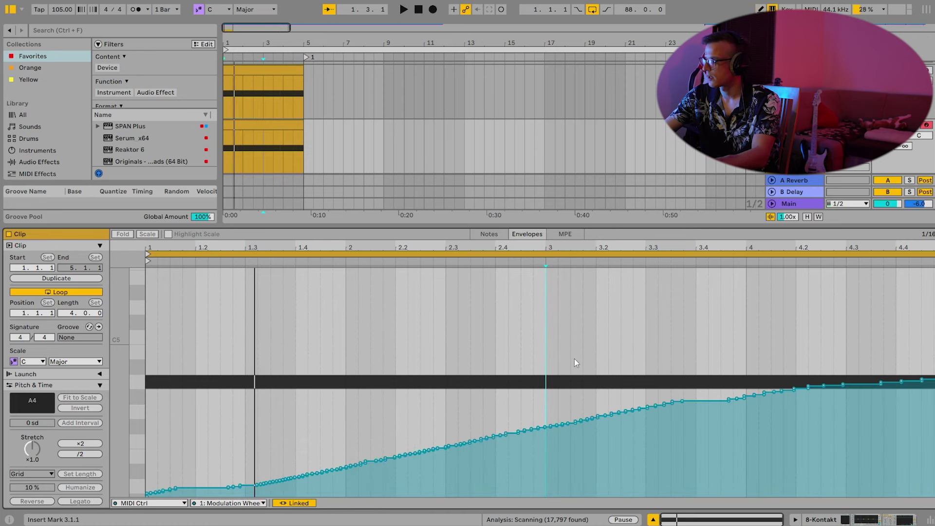
key(space)
Copy the Modulation Wheel curve into the clip's 11: Expression Controller envelope, audition it and shift the whole curve upward.
key(ctrl+a)
click(229, 503)
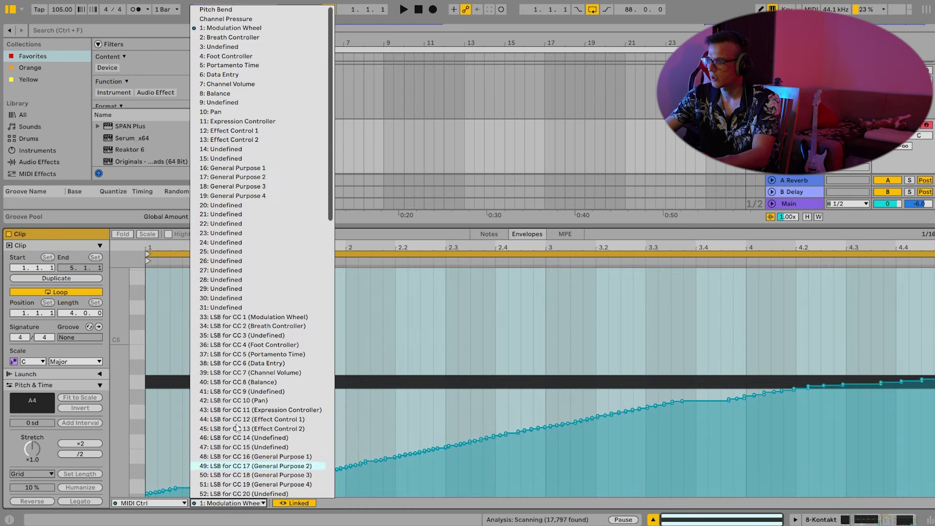
click(253, 121)
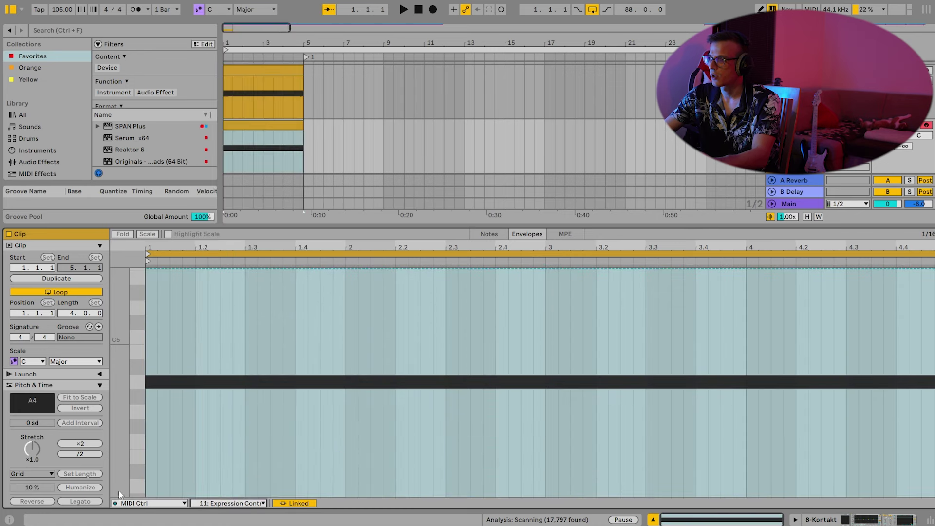
key(ctrl+v)
key(space)
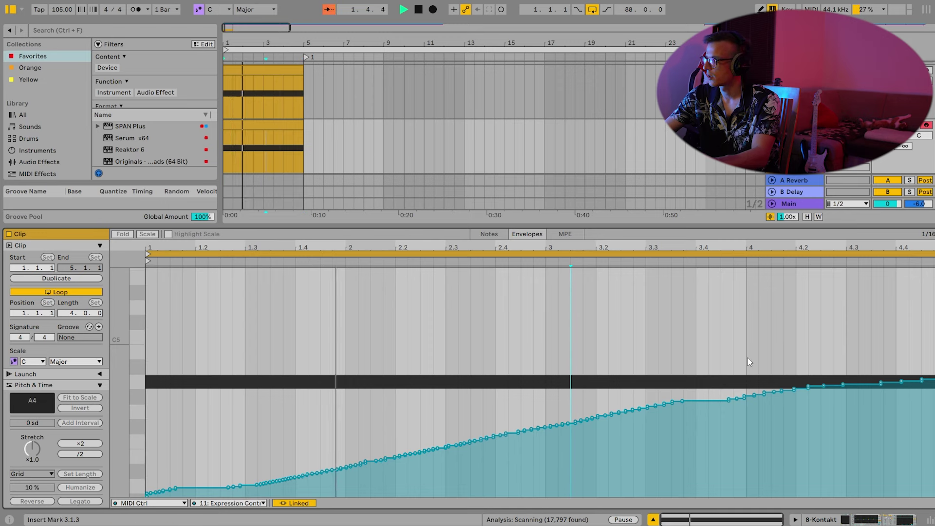
key(ctrl+a)
drag(728, 400, 728, 350)
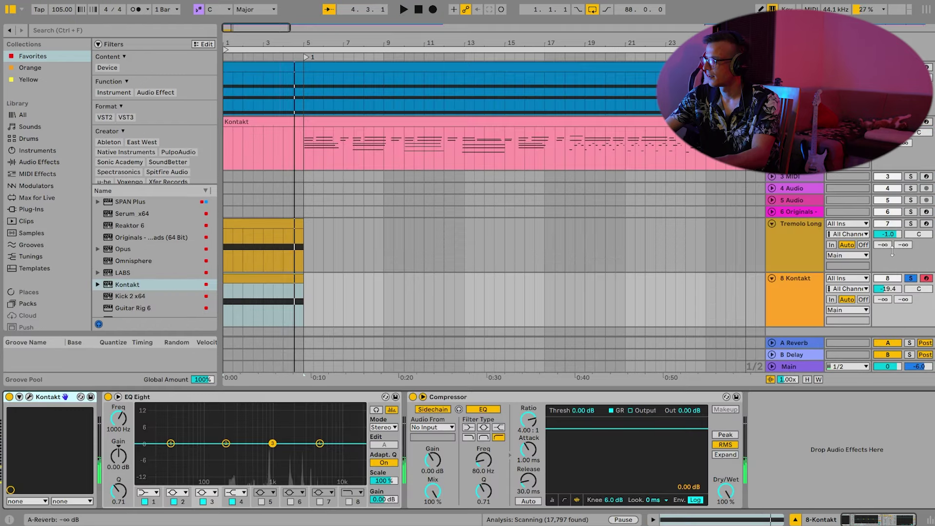
Solo Tremolo Long alongside 8 Kontakt and raise the 8 Kontakt track's volume to -9.5 dB during playback.
click(910, 223)
key(space)
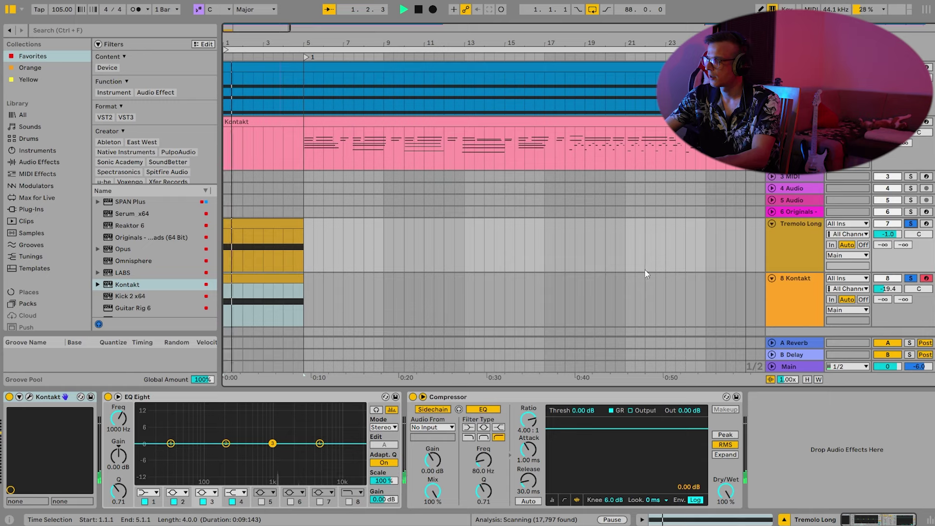
drag(887, 288, 887, 277)
key(space)
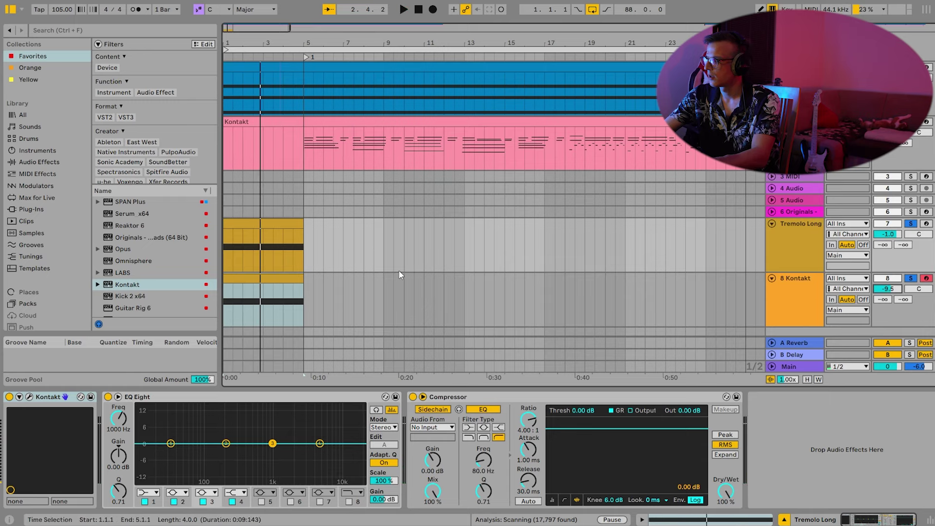
Open the Kontakt instrument of the Tremolo Long track.
click(259, 222)
click(30, 396)
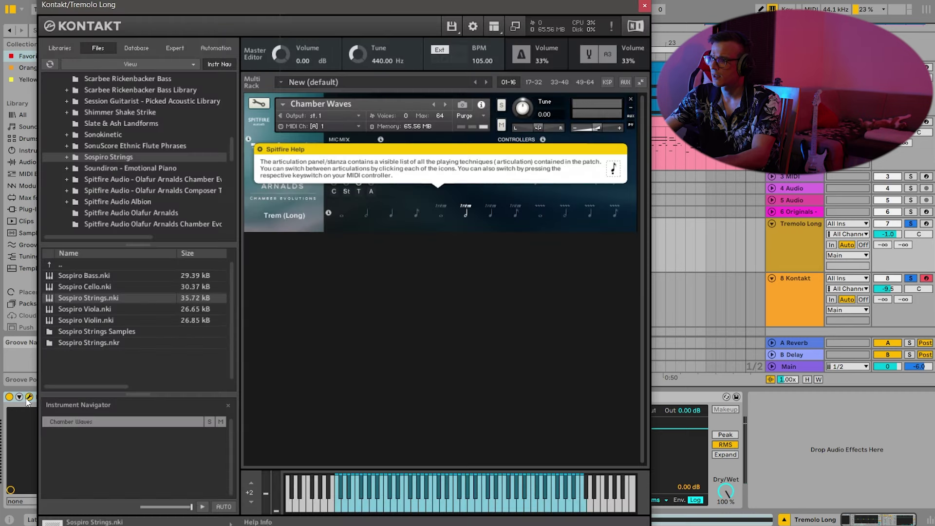
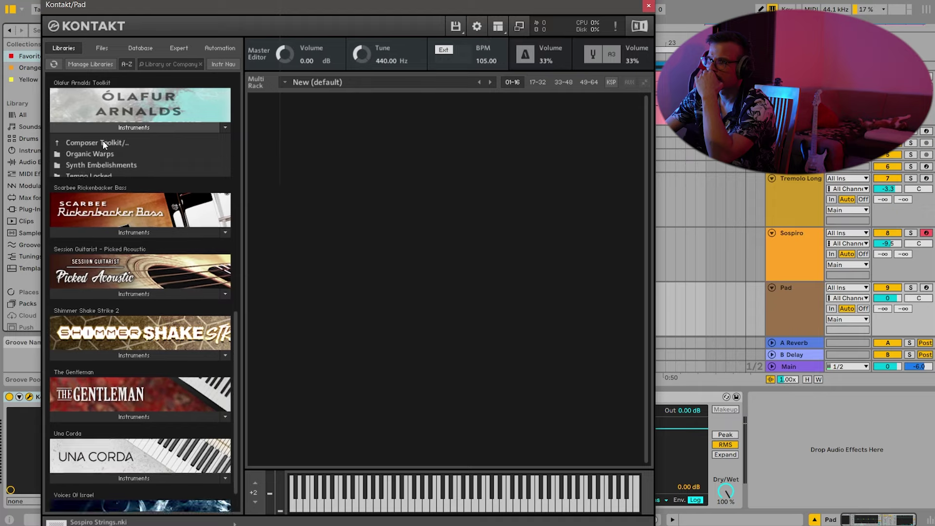
Load Evo Ambience.nki from the Olafur Arnalds Toolkit's Organic Warps folder on the Pad track, arm the track and audition it.
double_click(89, 154)
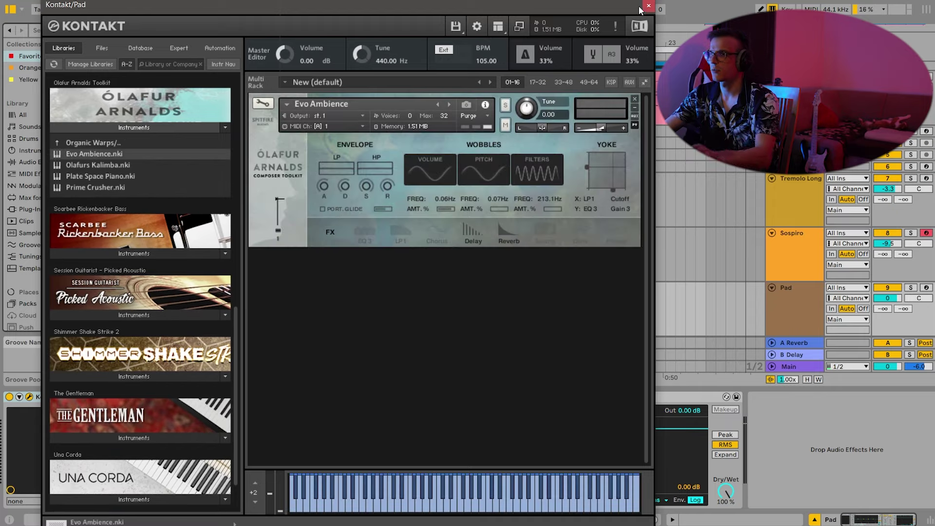
click(648, 5)
click(926, 287)
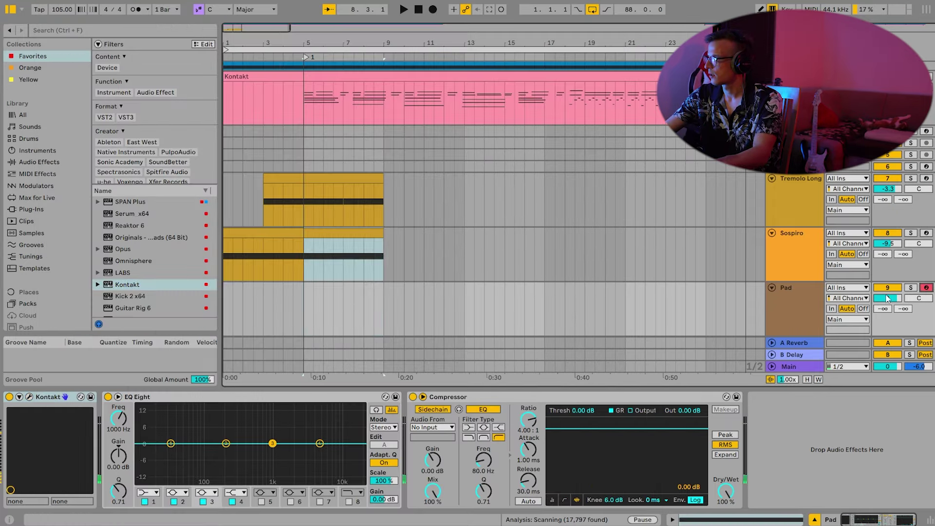
key(space)
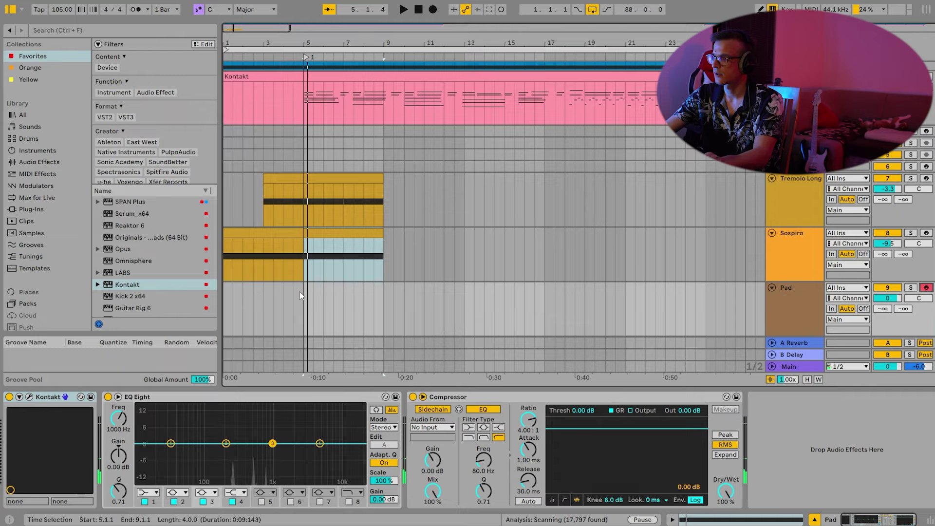
key(space)
Create a four-bar MIDI clip at the start of the Pad track and fill it with sustained D3, A2 and D2 notes.
drag(300, 291, 156, 291)
key(ctrl+shift+m)
key(b)
click(152, 413)
drag(156, 413, 934, 414)
scroll(584, 360, down, 2)
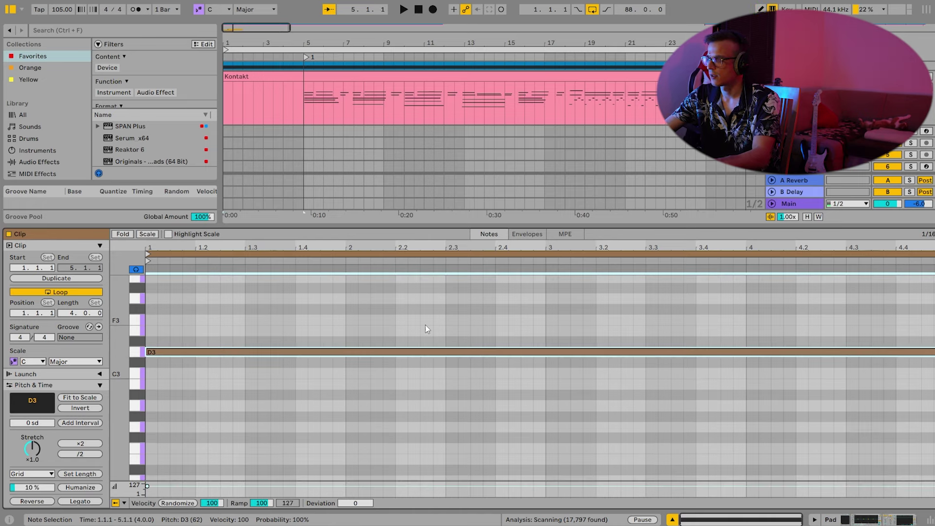
scroll(430, 325, down, 2)
drag(123, 324, 111, 323)
drag(268, 318, 259, 385)
Lower the Pad track's volume to -18.3 dB during playback and duplicate its clip into bars 5 to 9.
key(space)
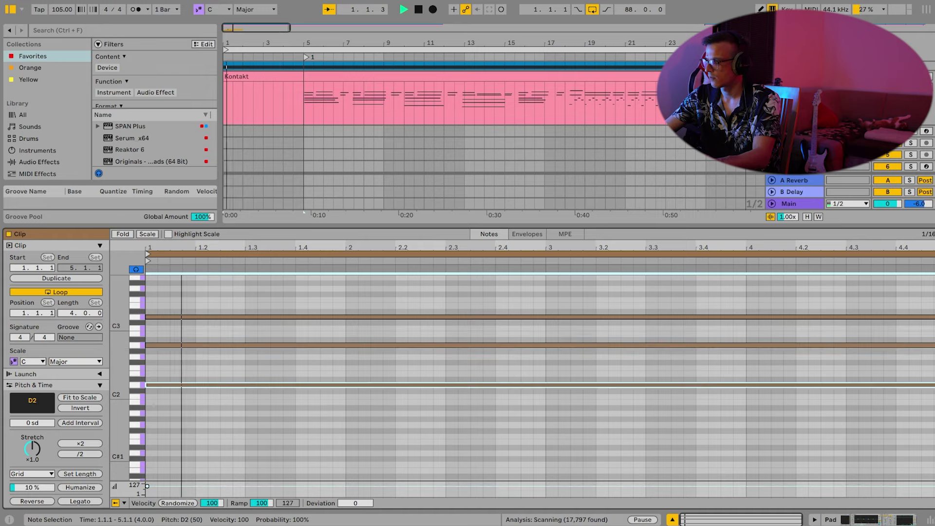
click(900, 520)
drag(887, 298, 887, 331)
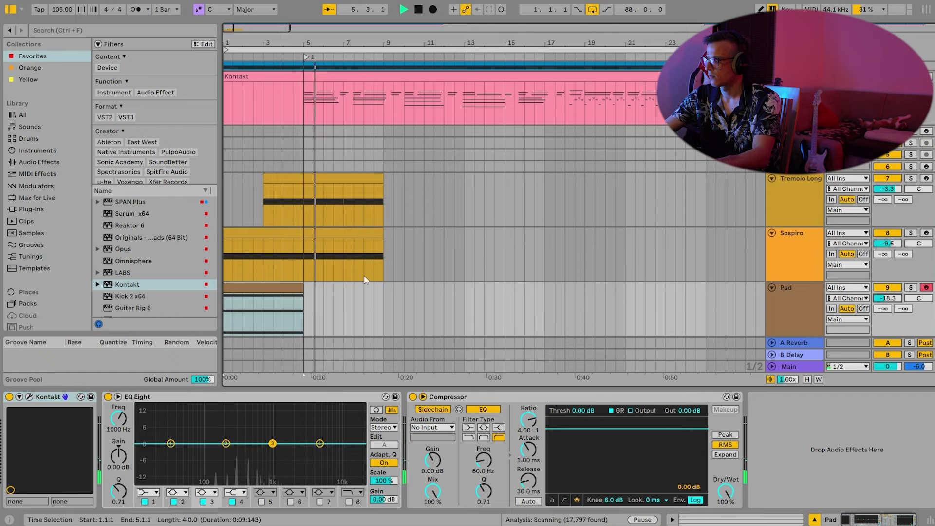
click(275, 287)
key(ctrl+d)
key(space)
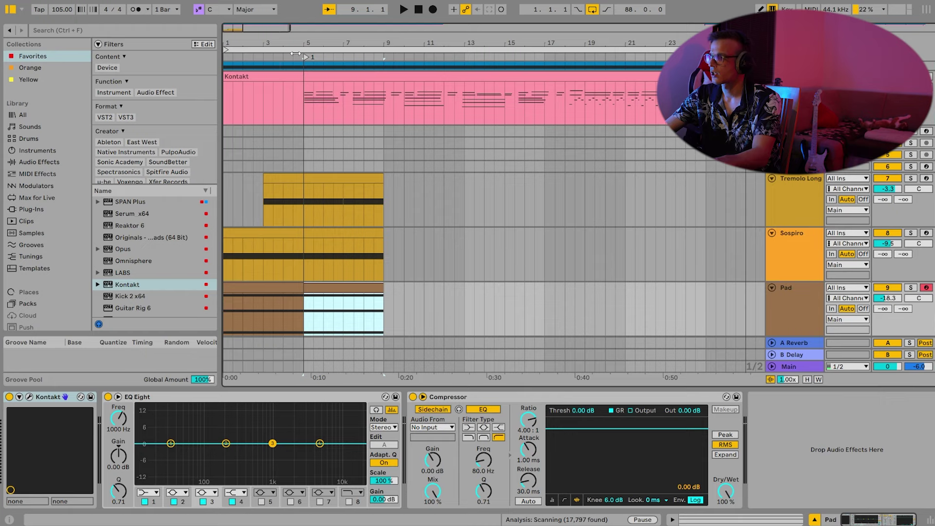
Set the Pad track's volume to -18 dB and audition the arrangement from just before bar 5.
click(889, 301)
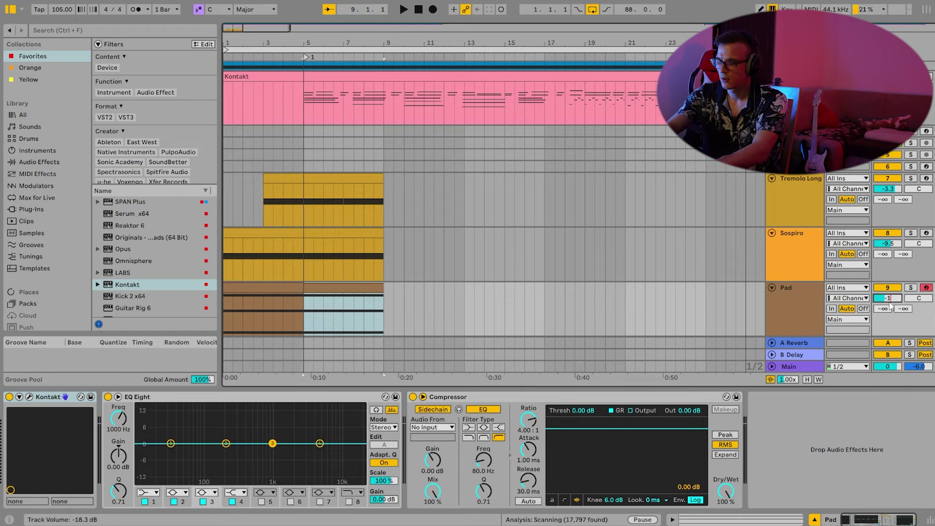
click(286, 59)
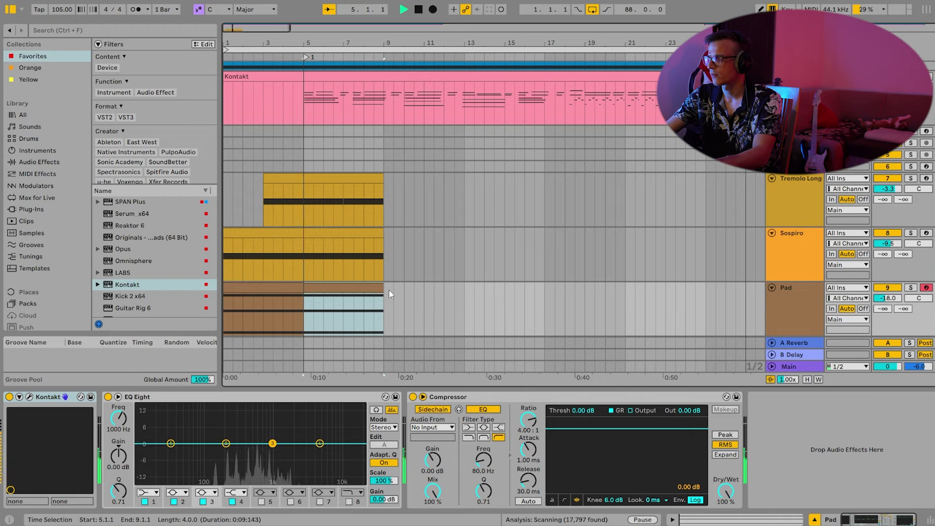
click(295, 235)
key(space)
click(289, 57)
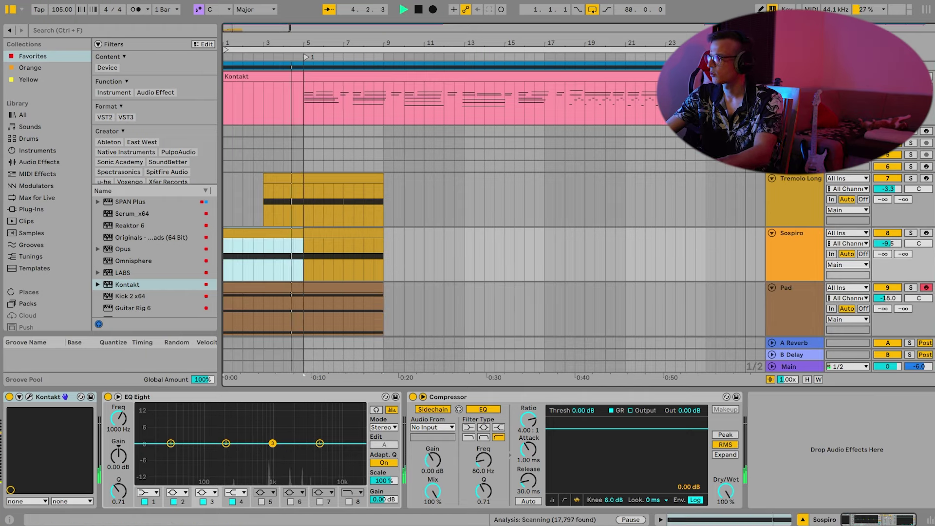
Solo the Sospiro track and consolidate its two adjacent clips into one eight-bar clip.
click(911, 233)
key(space)
click(276, 233)
click(341, 232)
shift+click(280, 233)
key(ctrl+j)
Delete the breakpoints forming the dip after bar 5 in the consolidated Sospiro clip's 11: Expression Controller envelope.
double_click(284, 233)
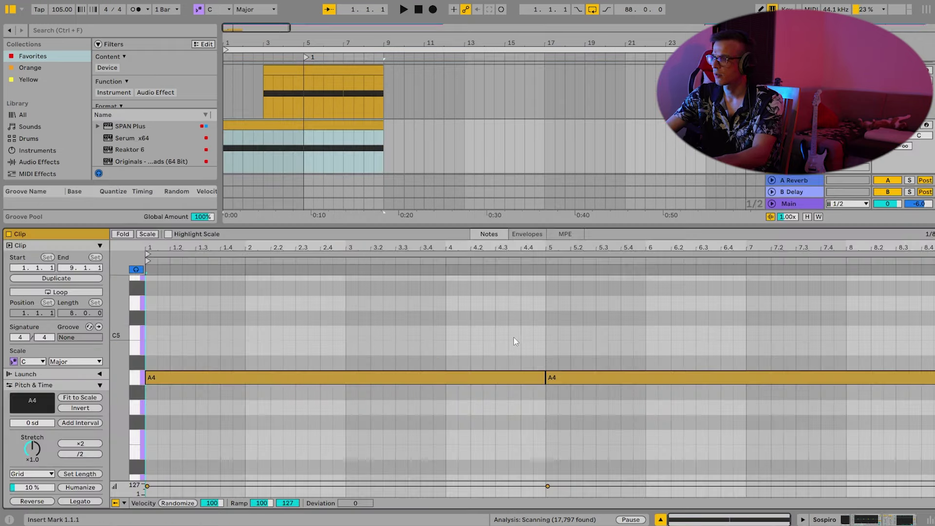
click(527, 235)
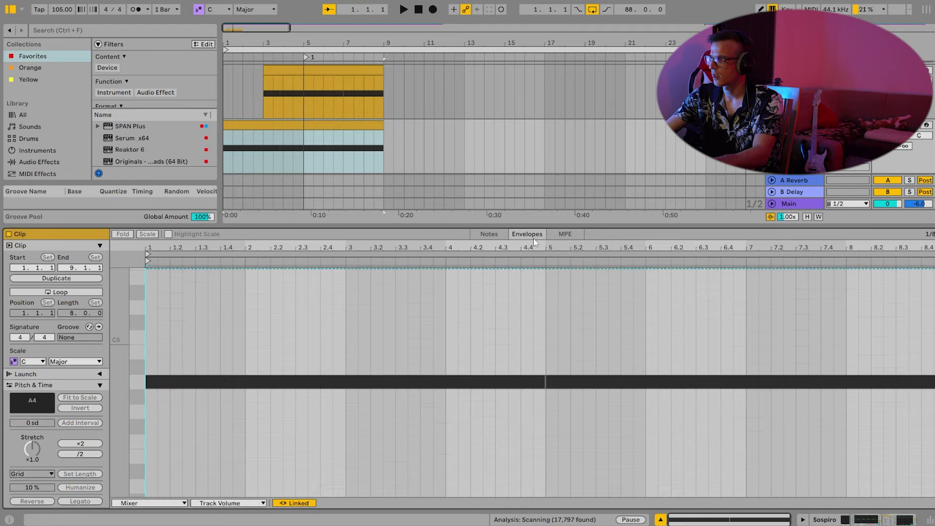
click(165, 502)
click(167, 448)
key(b)
key(b)
drag(711, 457, 530, 340)
key(Delete)
drag(883, 414, 571, 333)
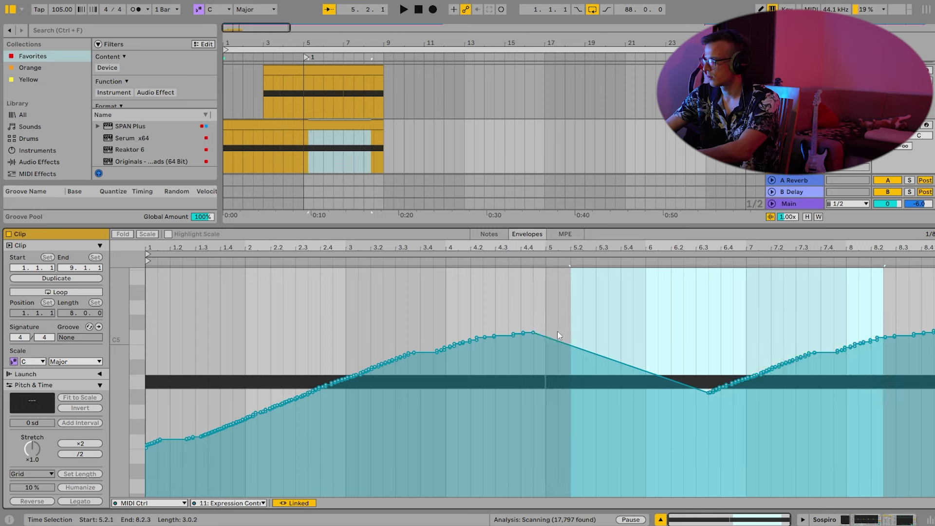
key(Delete)
Add a slightly lower breakpoint at bar 7 of the Expression envelope to form a gentle dip, and audition it.
click(654, 341)
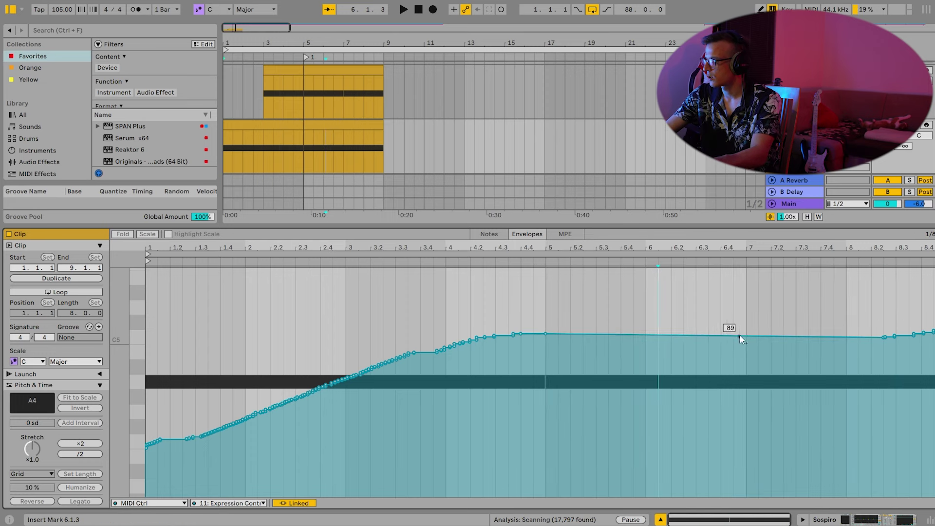
drag(739, 335, 746, 355)
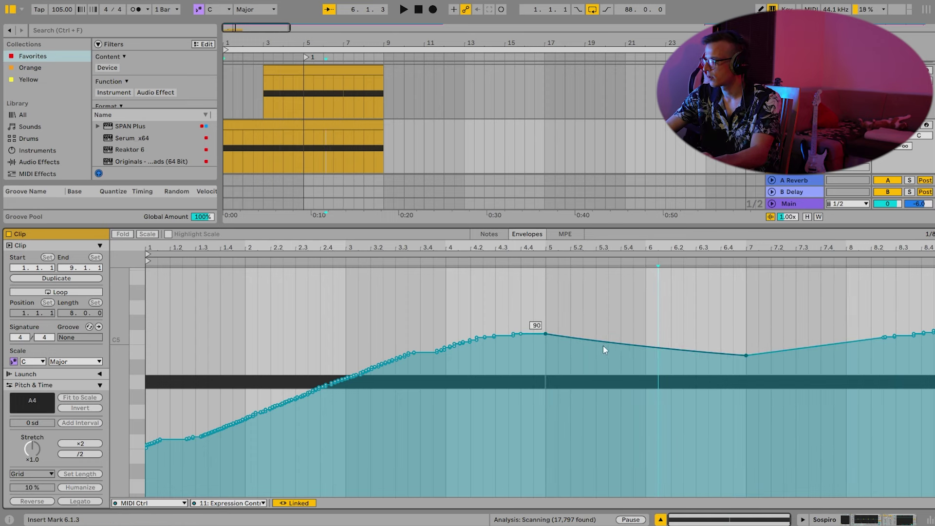
key(space)
In the Sospiro track's EQ Eight, make band 2 a low cut, disable band 1 and enable the band 8 high cut.
key(shift+Tab)
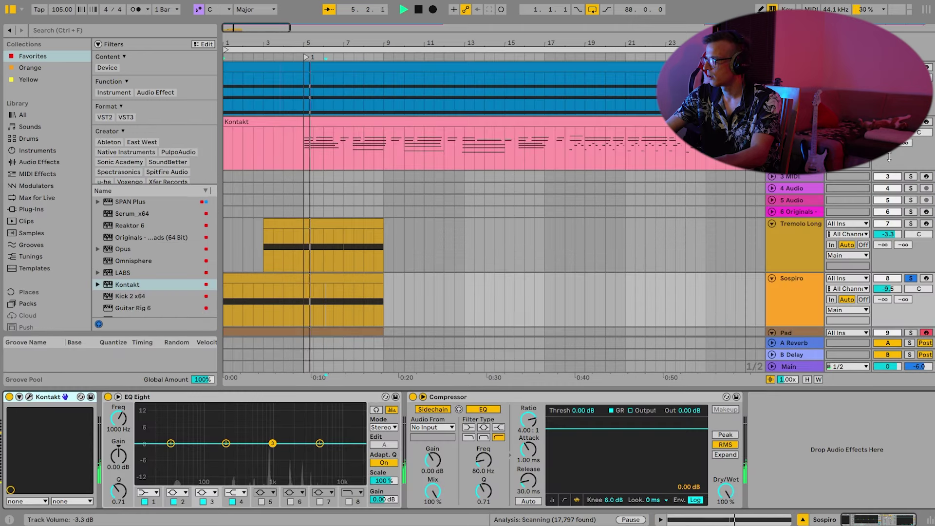
click(178, 492)
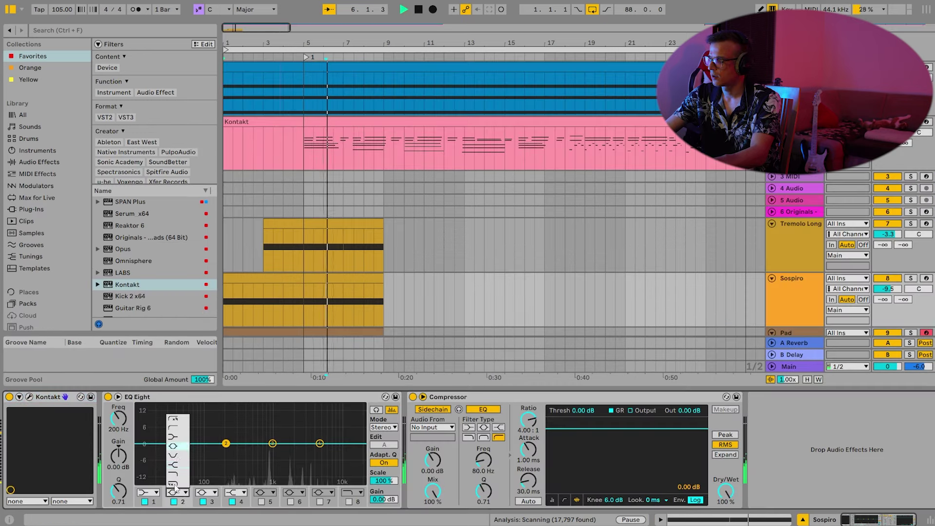
click(175, 431)
click(144, 502)
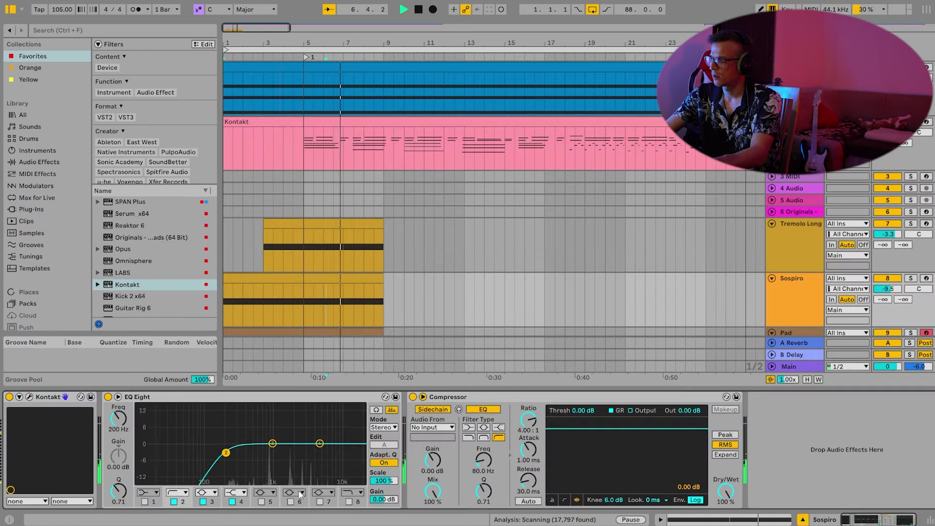
click(348, 501)
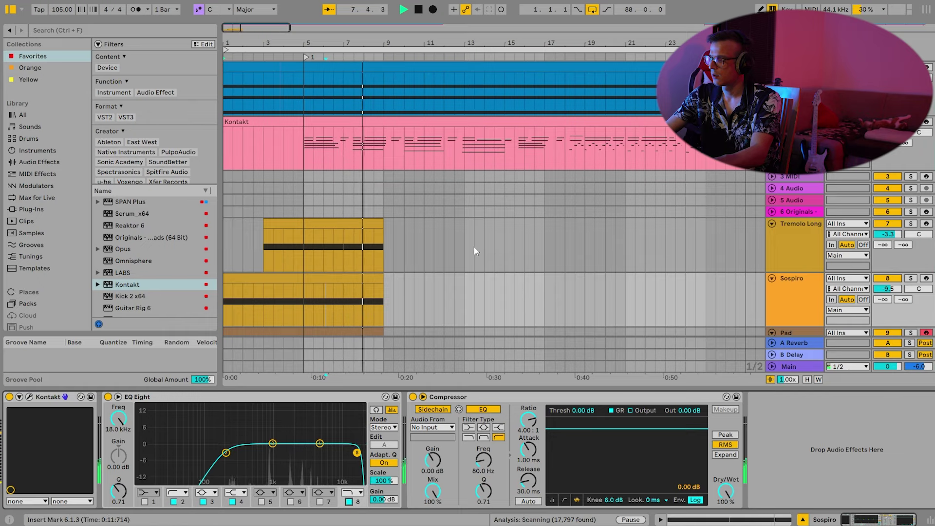
Rename the locator at bar 5 to INTRO.
scroll(680, 233, down, 2)
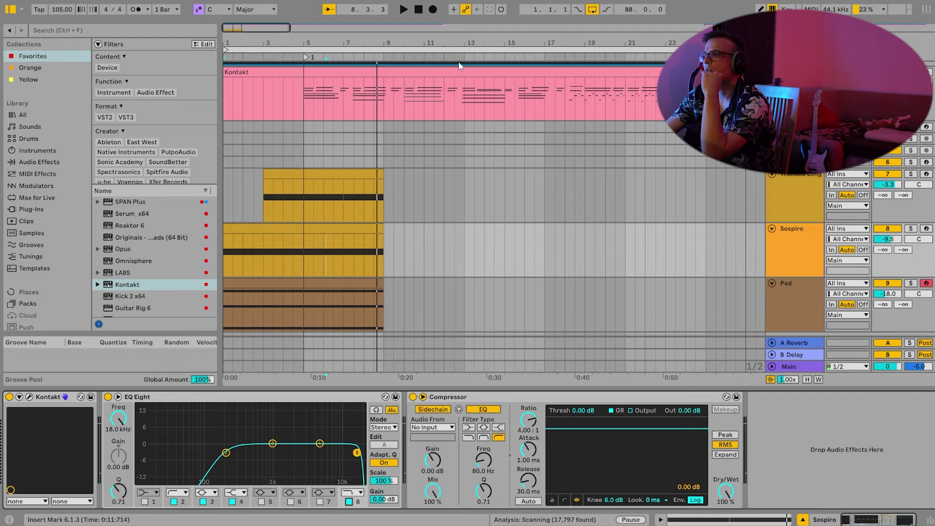
key(minus)
key(minus)
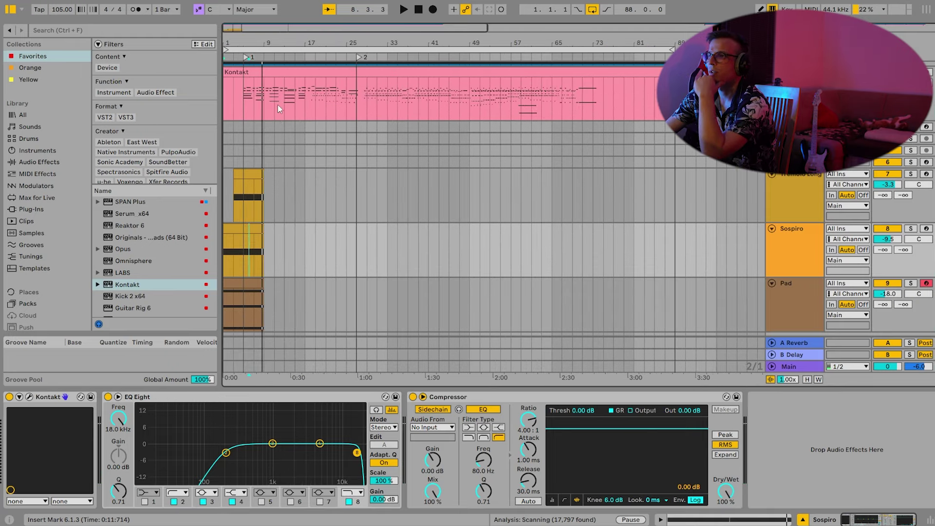
right_click(247, 58)
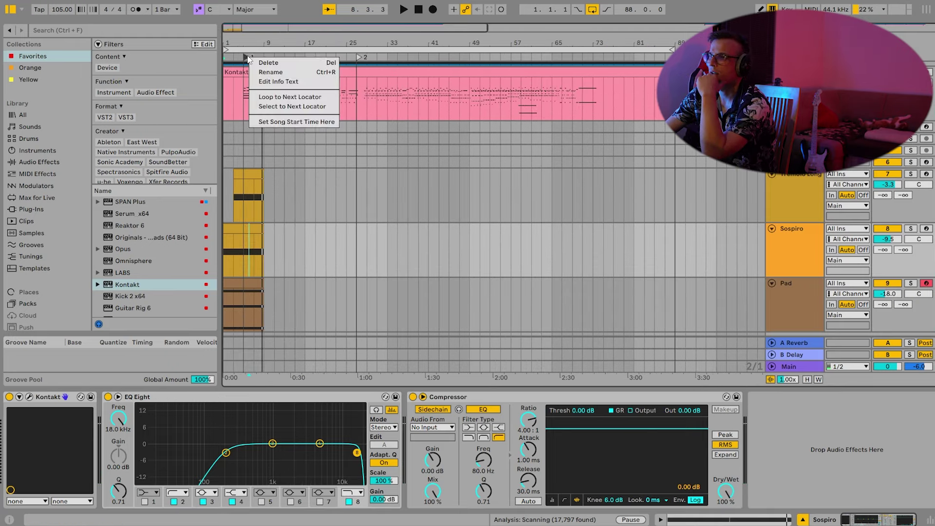
click(279, 97)
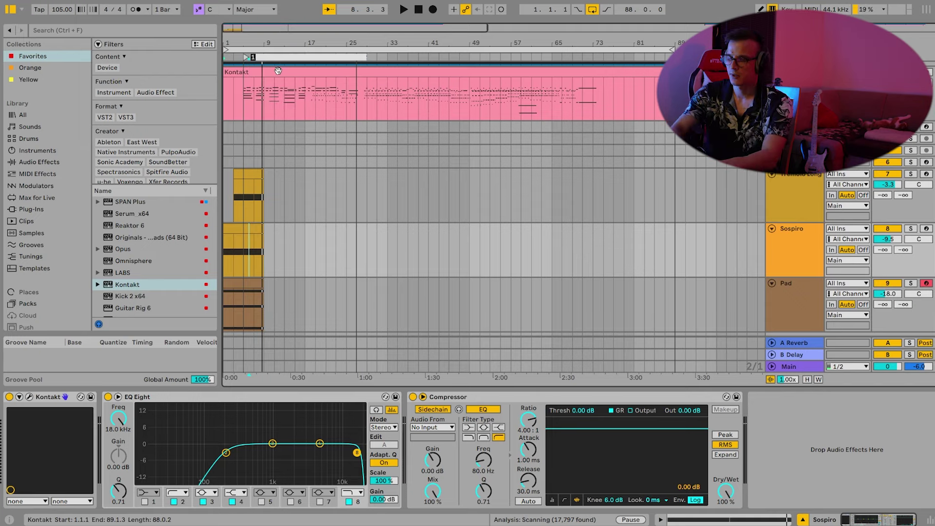
text(INTRO)
key(Return)
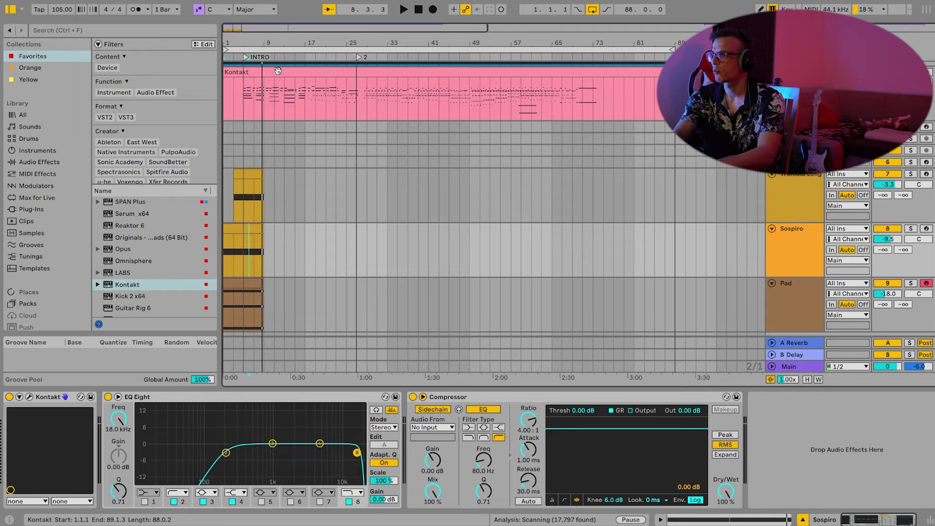
Add a locator at bar 29, where the piano's new section begins.
mouse_move(363, 43)
mouse_down()
mouse_move(362, 69)
mouse_move(360, 44)
mouse_up()
drag(610, 85, 333, 83)
ctrl+scroll(340, 90, up, 5)
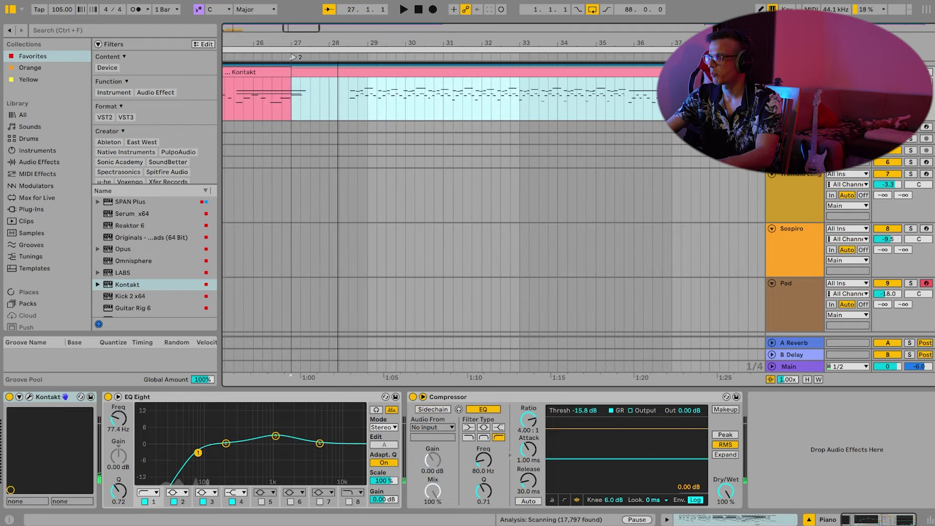
click(350, 101)
drag(350, 102, 340, 100)
right_click(369, 59)
click(386, 99)
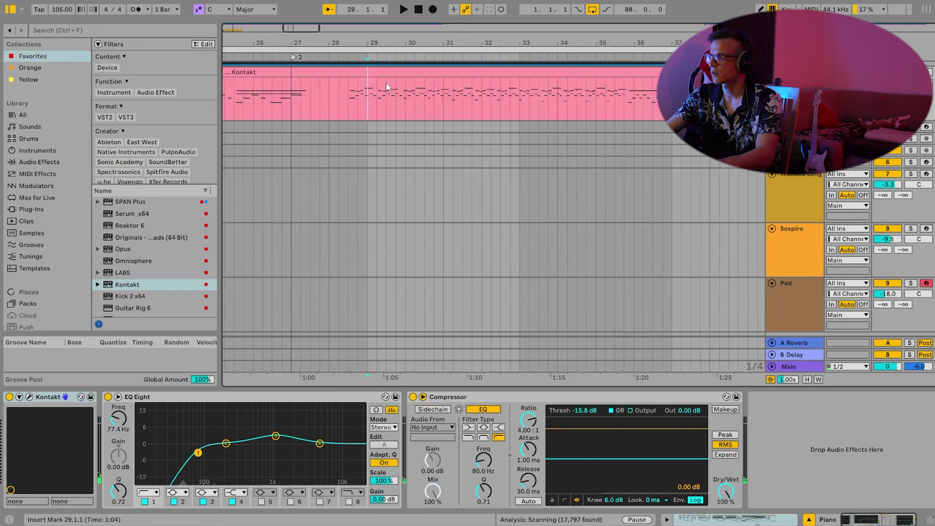
right_click(367, 59)
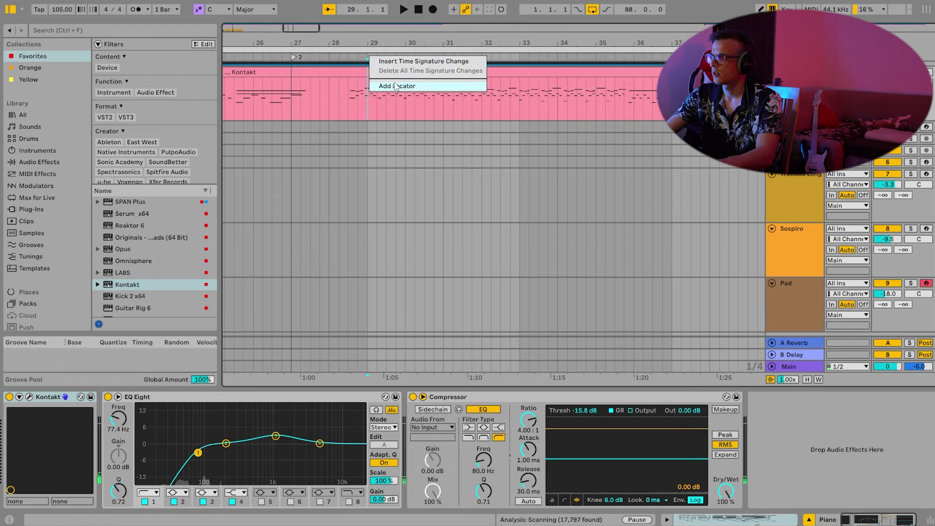
click(389, 83)
Show the automation lanes and rename the bar 29 locator to Main Thing.
scroll(383, 38, down, 3)
right_click(382, 59)
click(396, 42)
scroll(360, 38, down, 3)
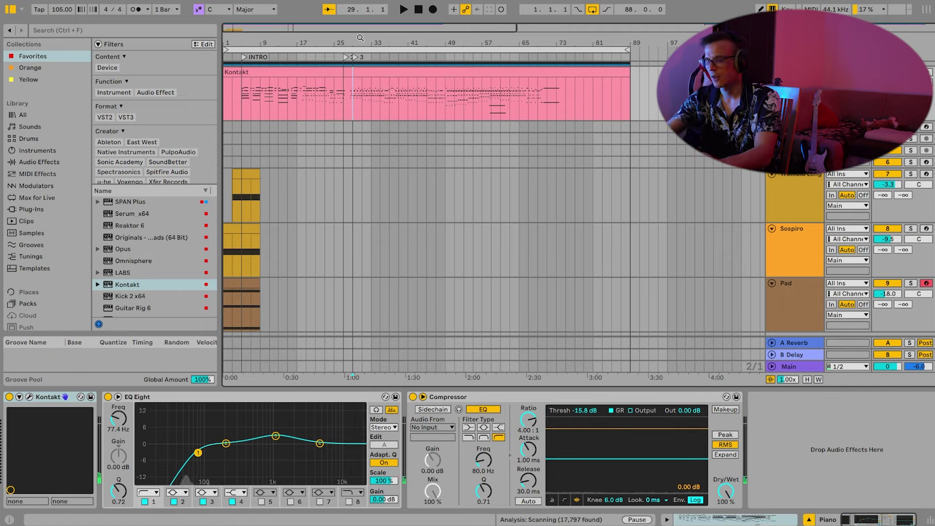
key(a)
right_click(361, 59)
click(372, 74)
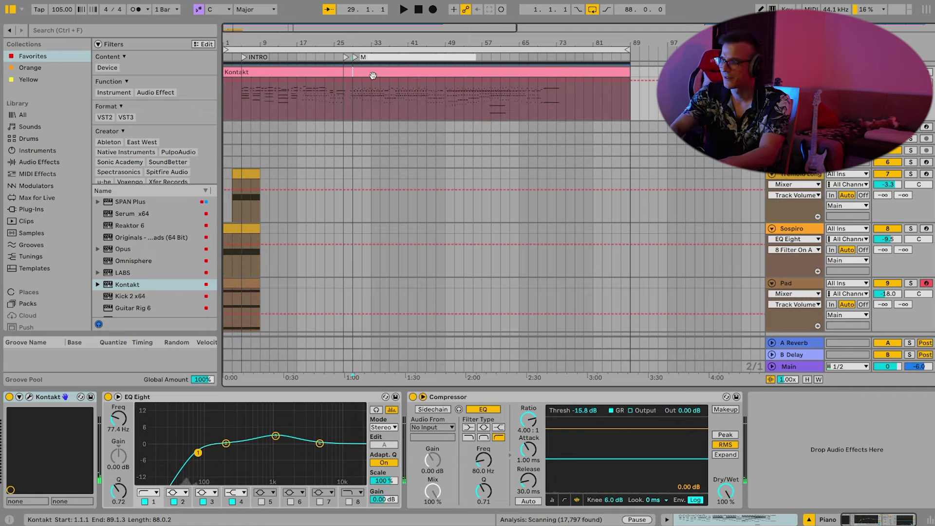
text(Main Thing)
key(Return)
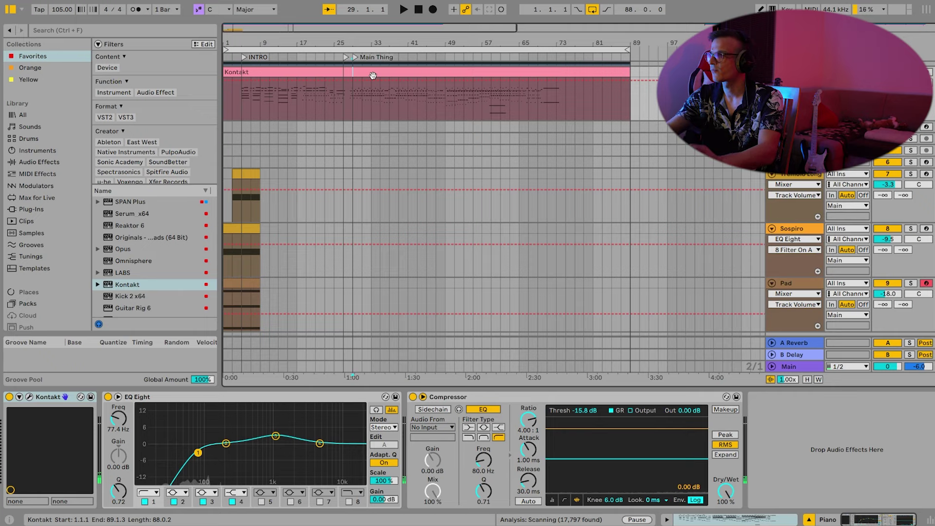
Add a locator named CLIMAX at bar 49 and one named OUTRO at bar 65.
right_click(443, 55)
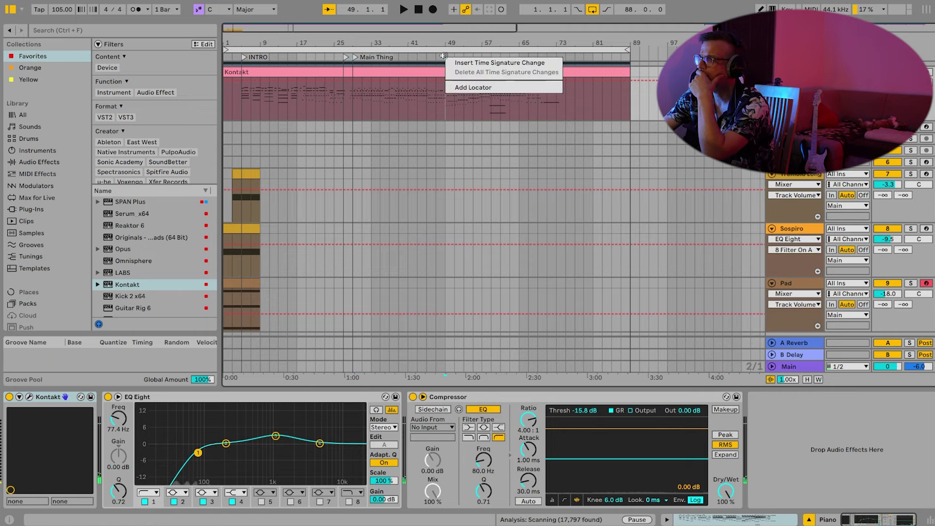
click(461, 87)
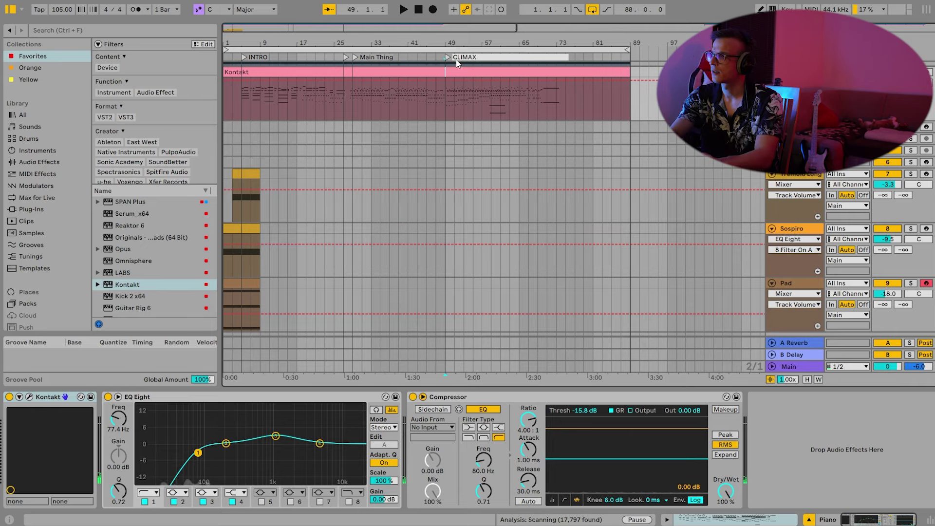
key(Return)
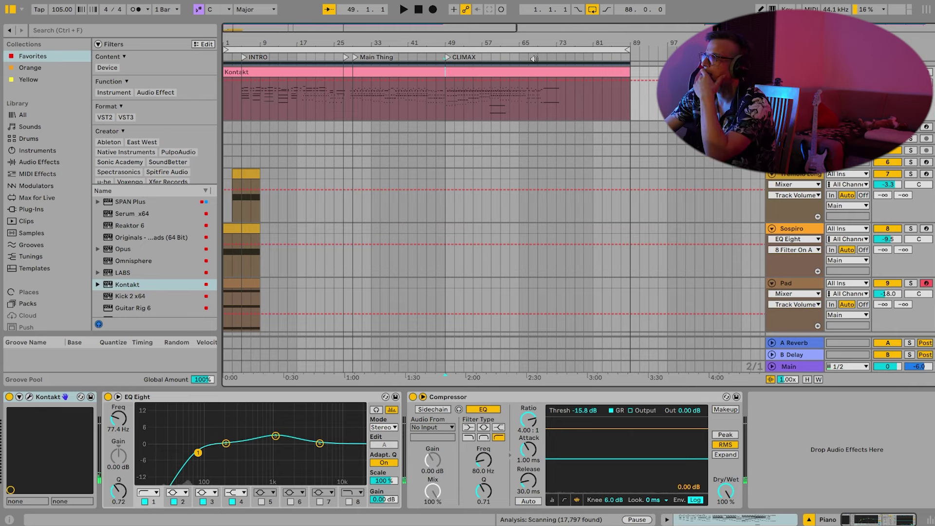
right_click(517, 56)
click(552, 84)
text(O)
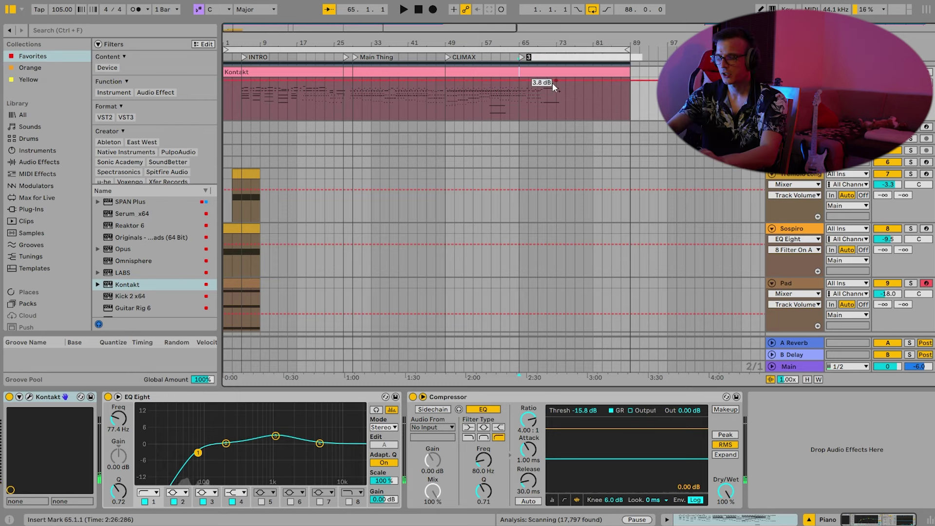
text(UTRO)
key(Return)
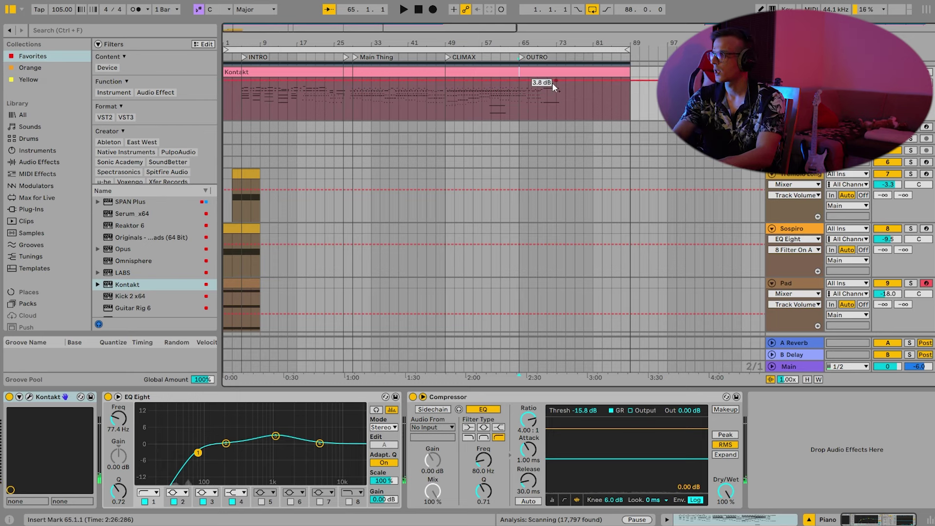
Fold the Tremolo Long, Sospiro and Pad tracks in the arrangement.
drag(541, 28, 542, 42)
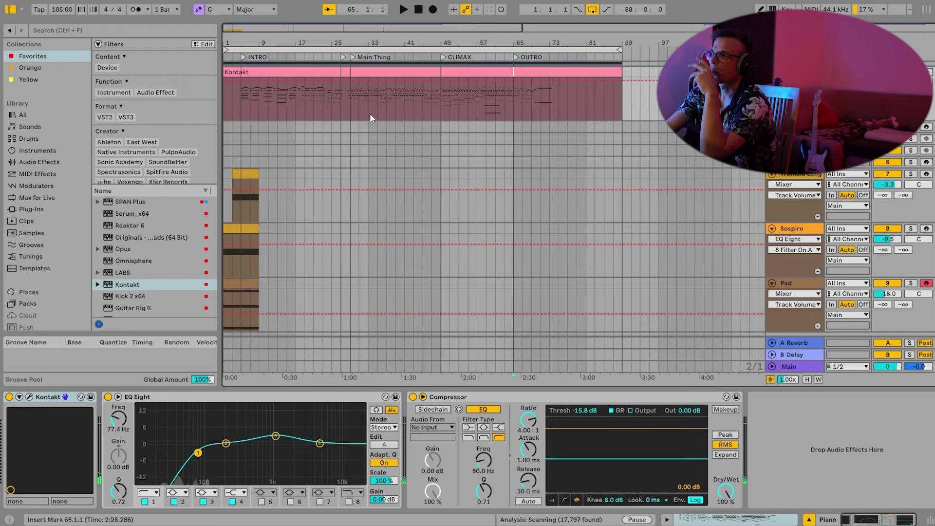
click(771, 174)
click(772, 186)
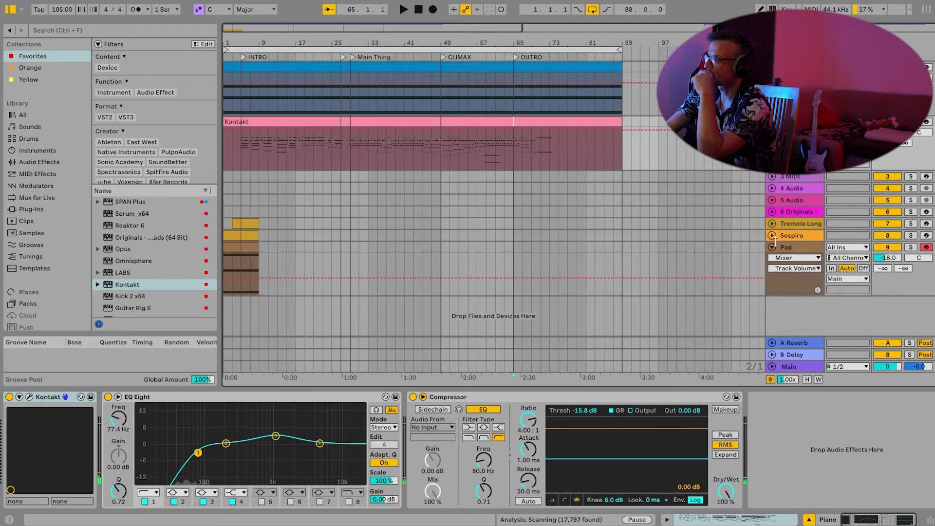
click(771, 247)
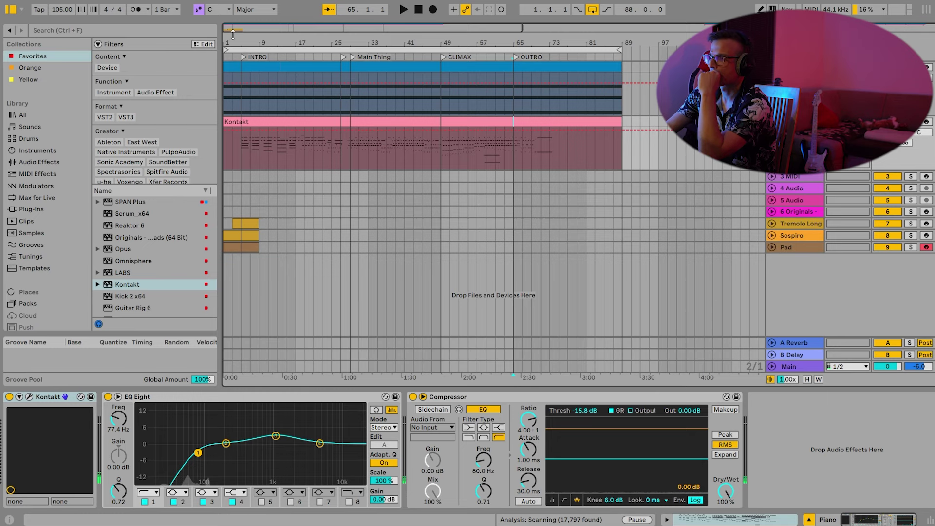
Add a locator at bar 9, where the string and pad clips end.
drag(522, 29, 347, 28)
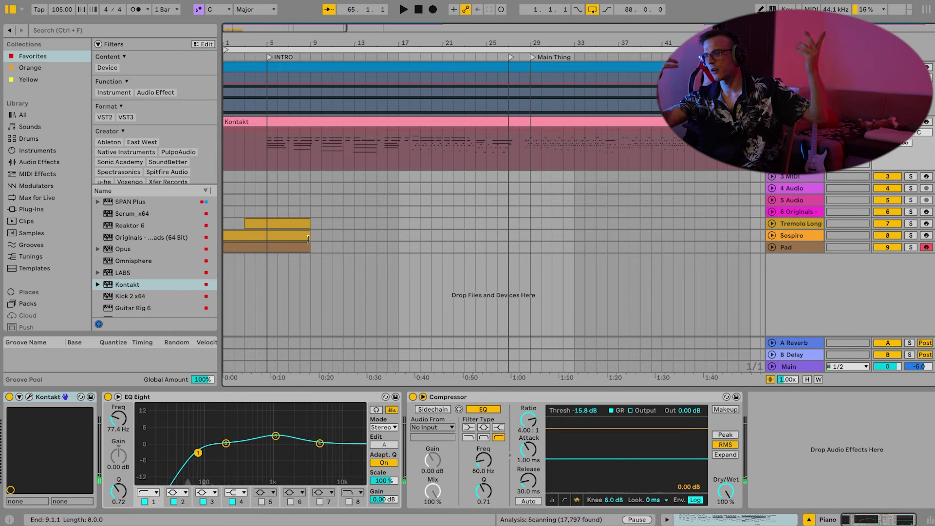
right_click(310, 54)
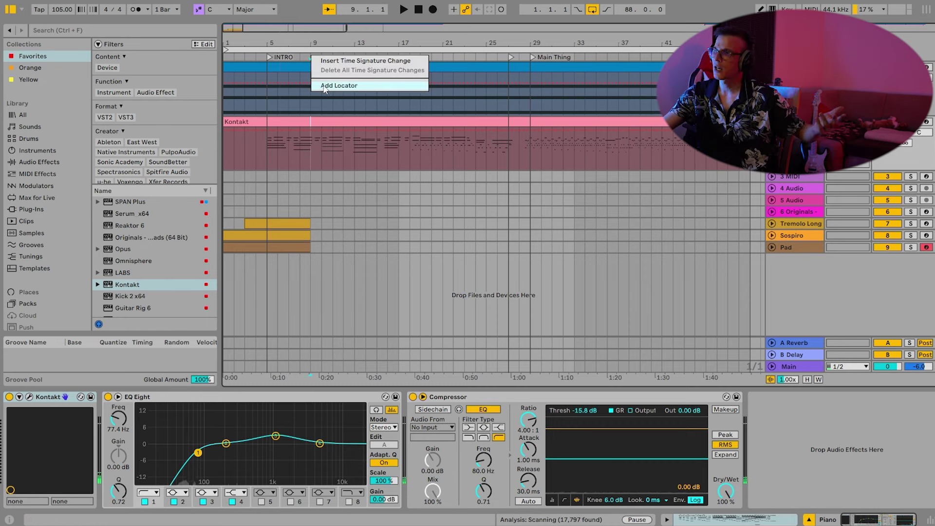
click(322, 87)
Fold the blue first track and the Piano track, with the whole arrangement in view.
drag(533, 43, 533, 24)
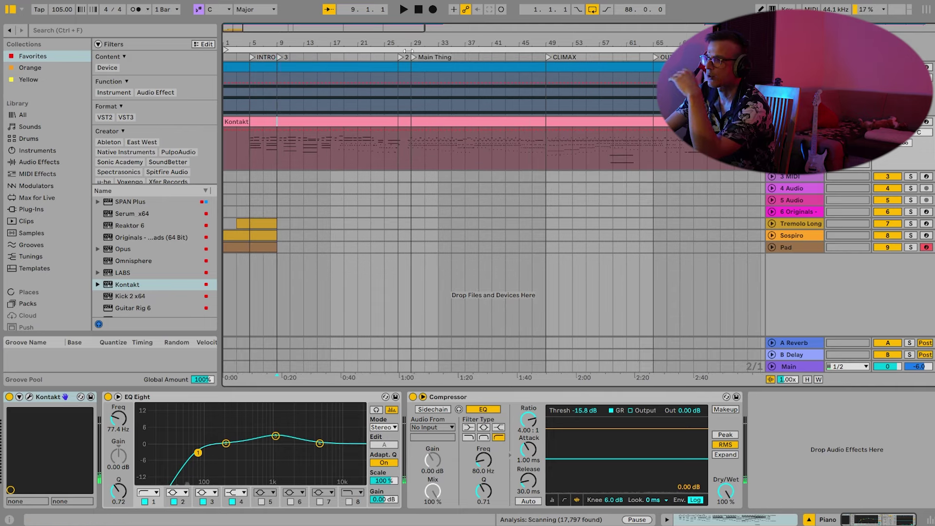
drag(417, 43, 323, 40)
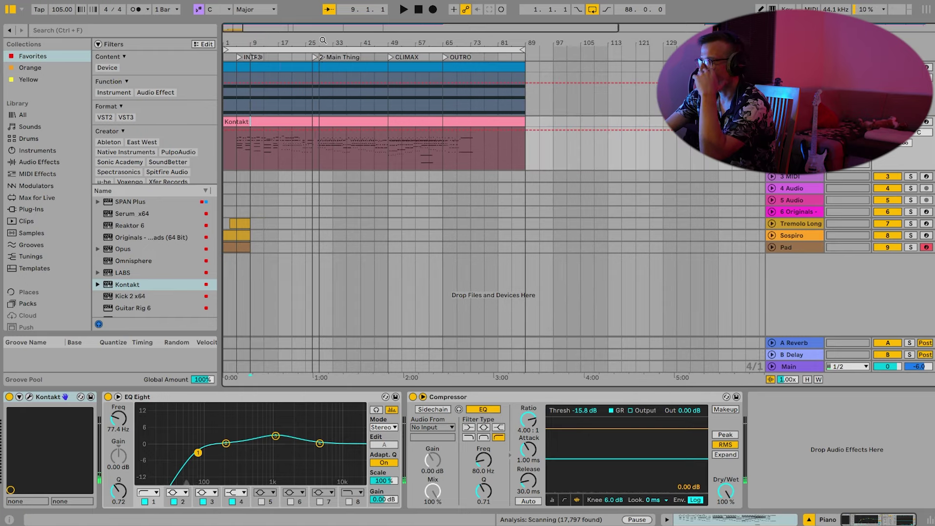
drag(323, 40, 326, 39)
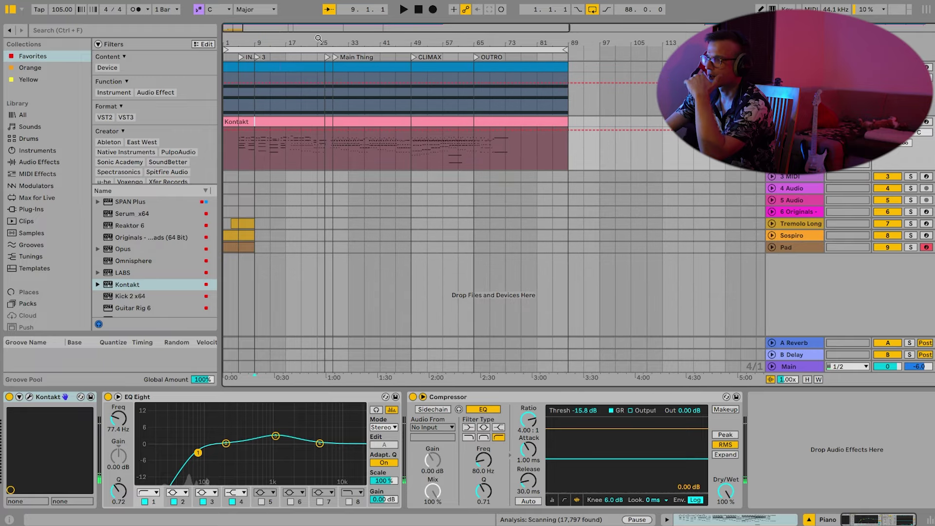
click(772, 67)
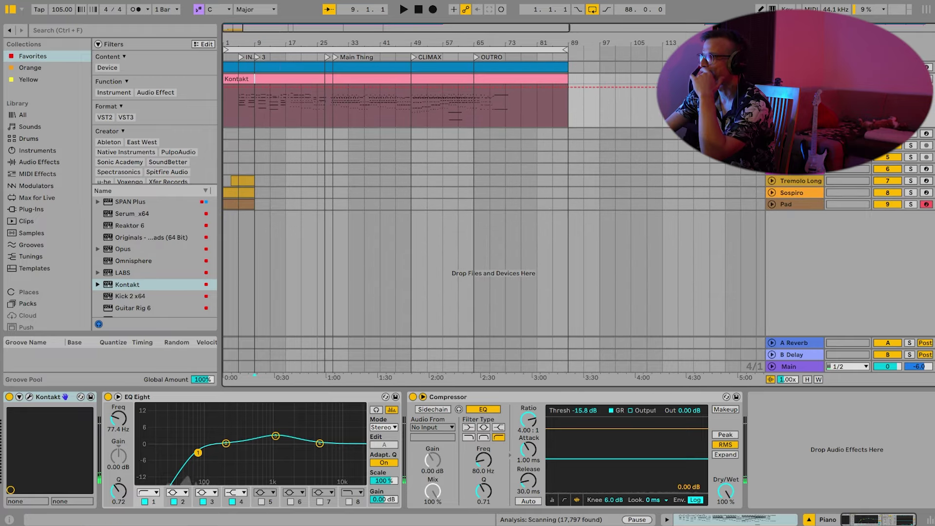
click(772, 79)
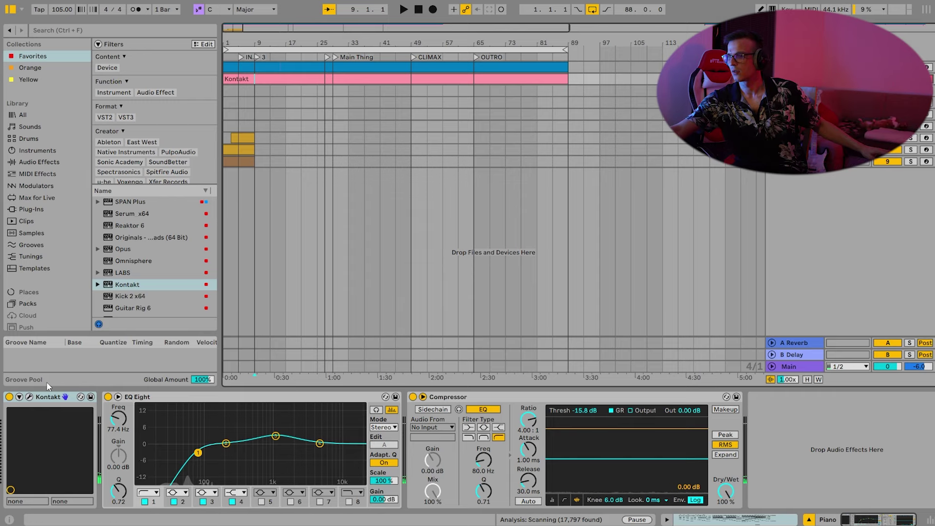
Open the Piano track's Kontakt window to view the NOIRE Felt instrument, and close it again.
click(30, 396)
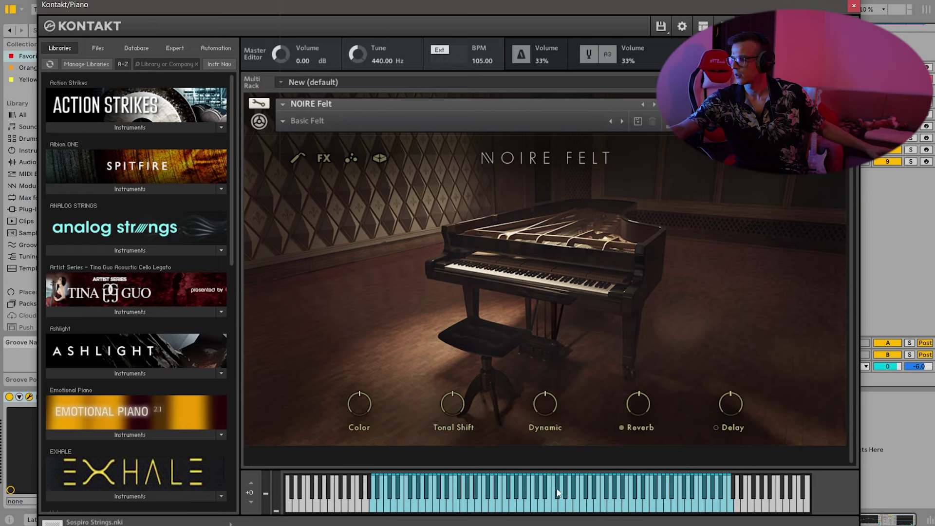
click(852, 6)
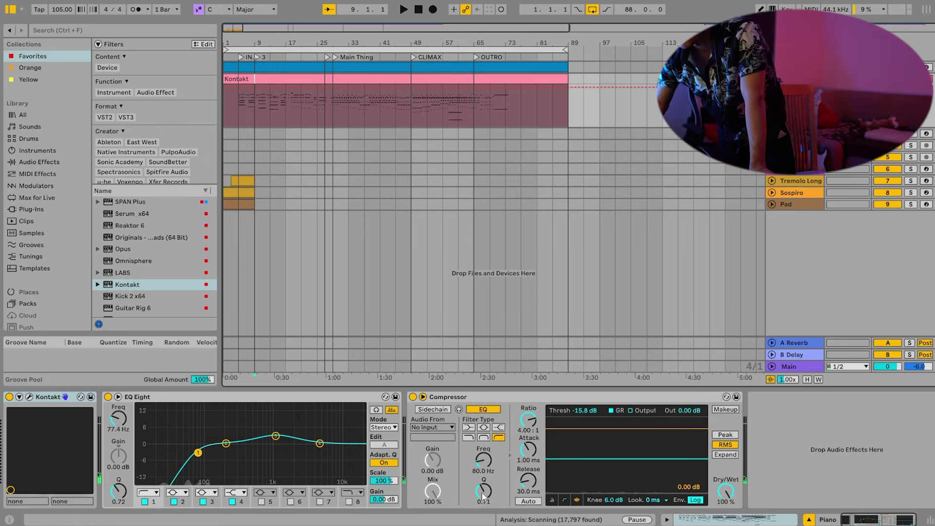
Leave full-screen mode, check the recording in OBS and minimize OBS to return to Ableton Live.
key(ctrl+shift+f)
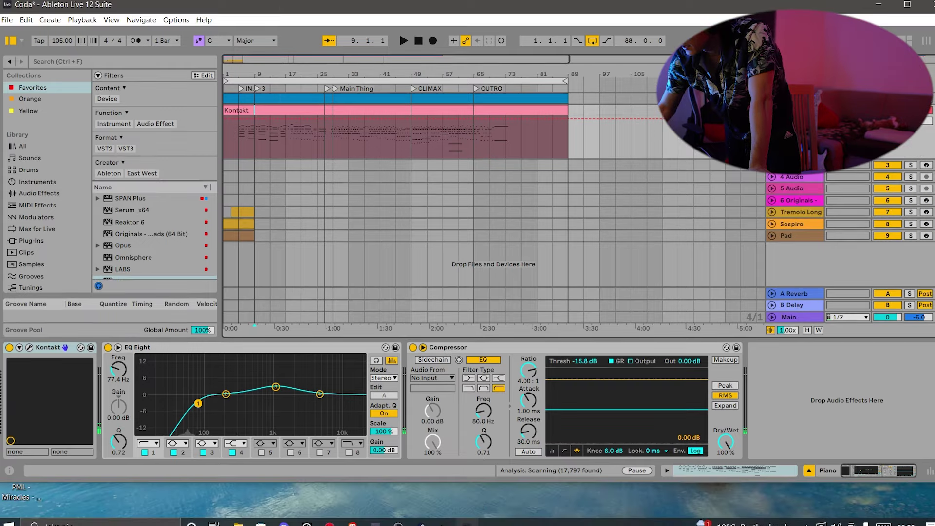
click(398, 521)
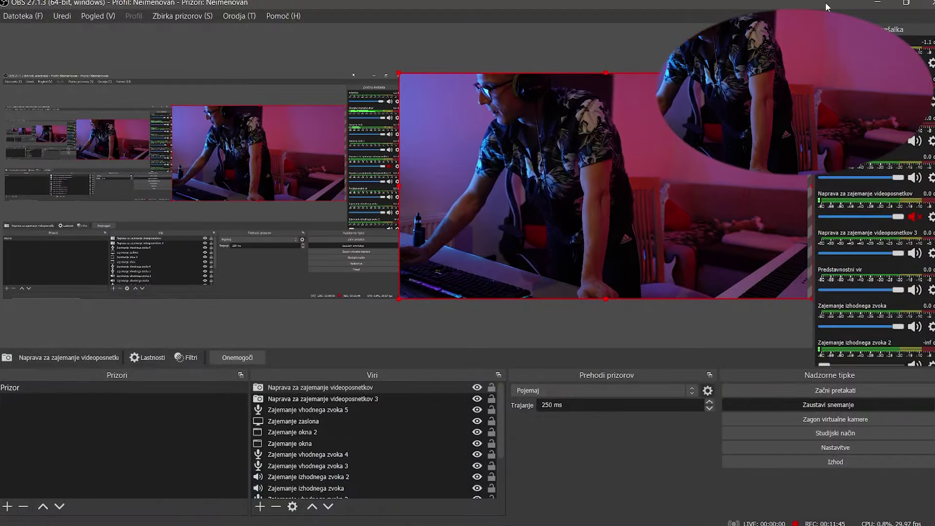
click(877, 3)
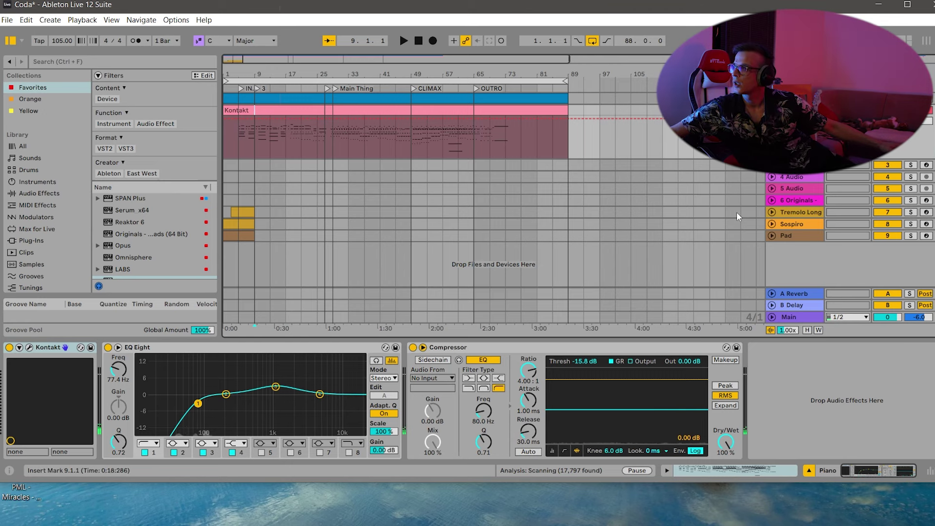
Insert a MIDI track below Pad, load LABS onto it and arm it for recording.
right_click(810, 253)
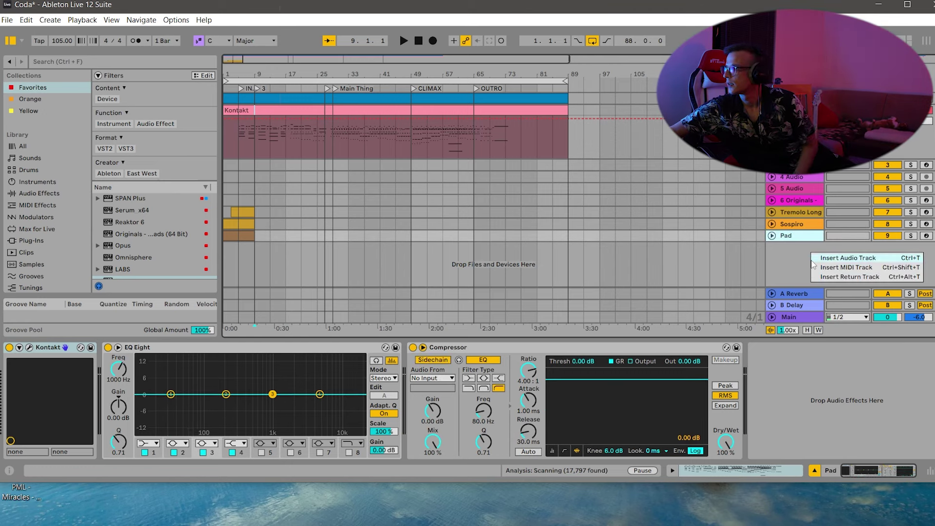
click(828, 267)
scroll(126, 221, down, 2)
click(127, 229)
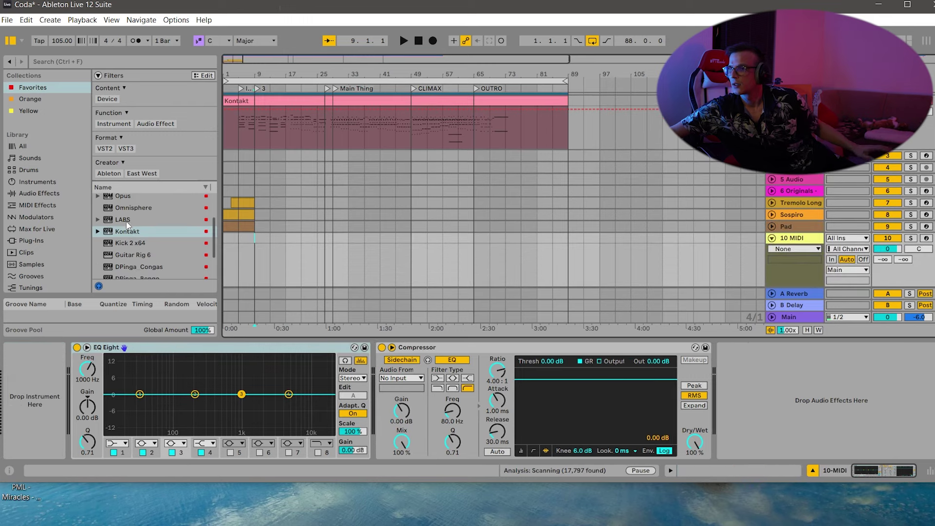
double_click(116, 217)
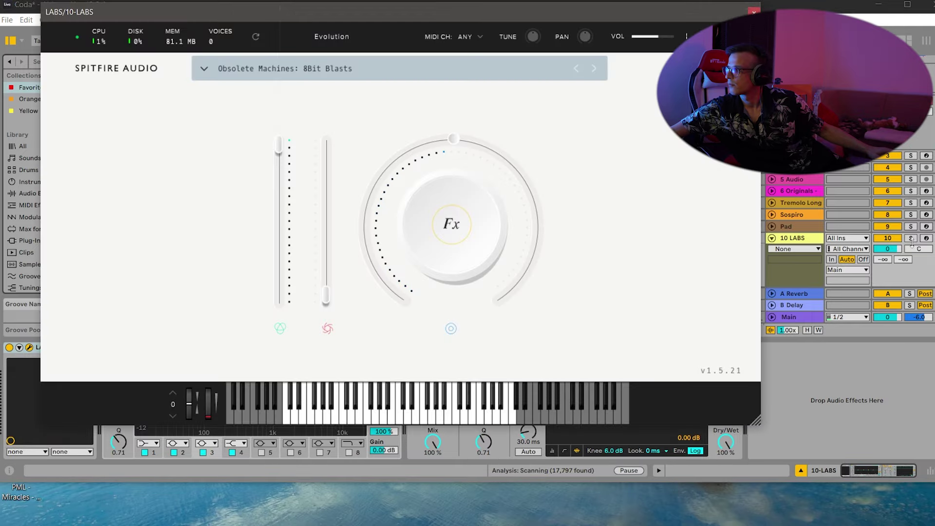
click(926, 239)
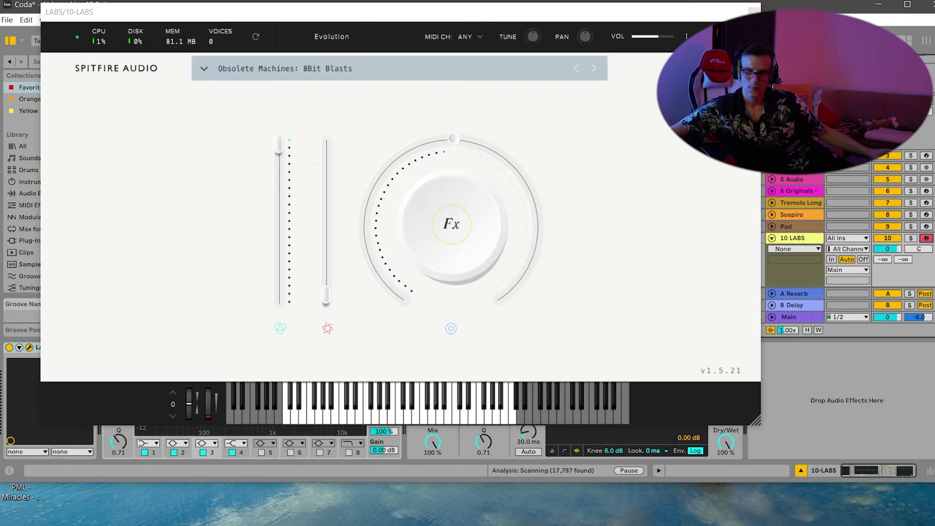
Close the standalone Kontakt window and the LABS plug-in window, and switch record arming to the Piano track.
mouse_move(628, 522)
right_click(305, 521)
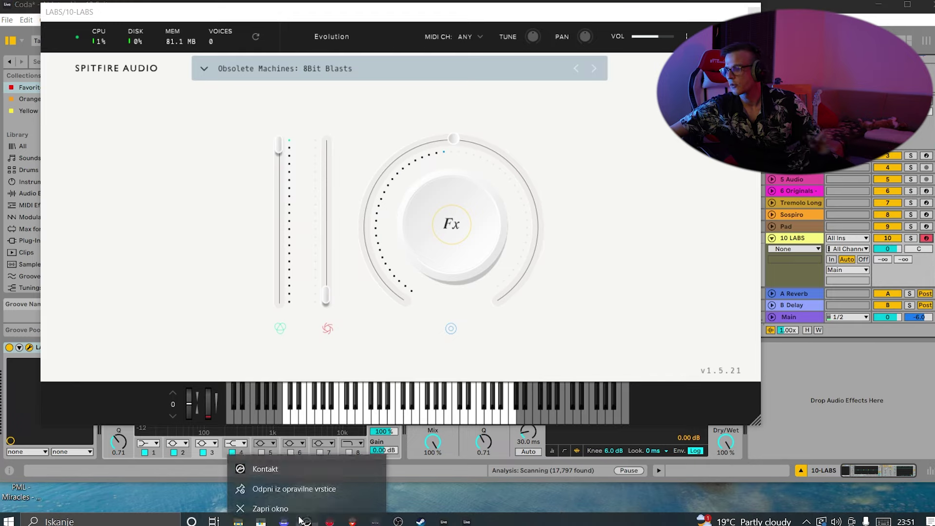
click(273, 497)
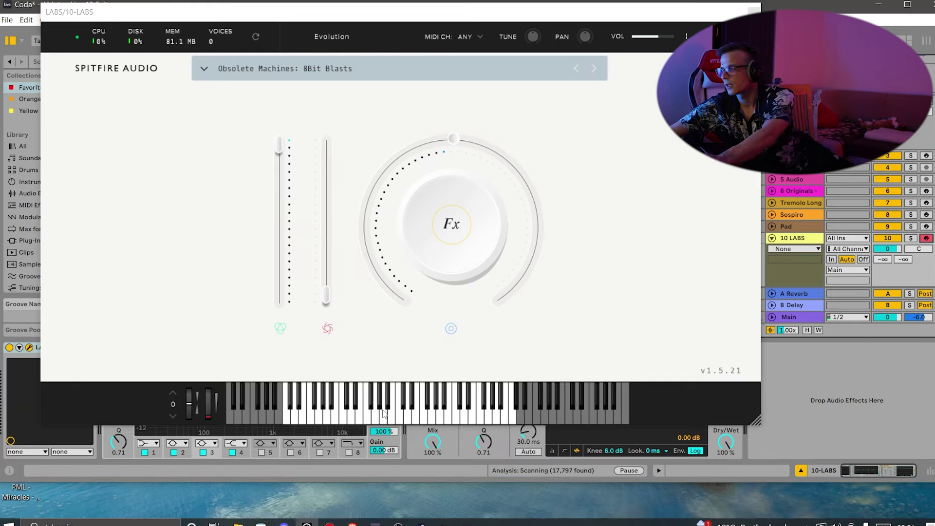
click(754, 11)
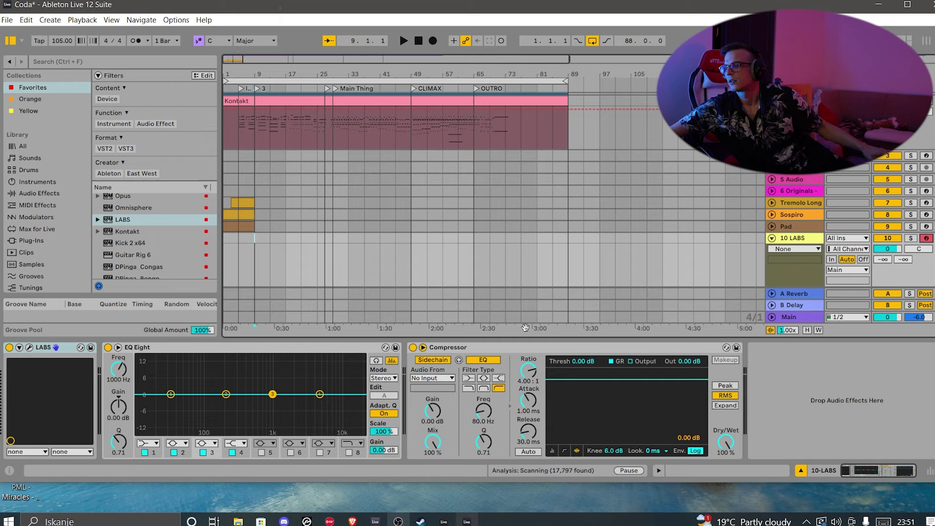
click(926, 101)
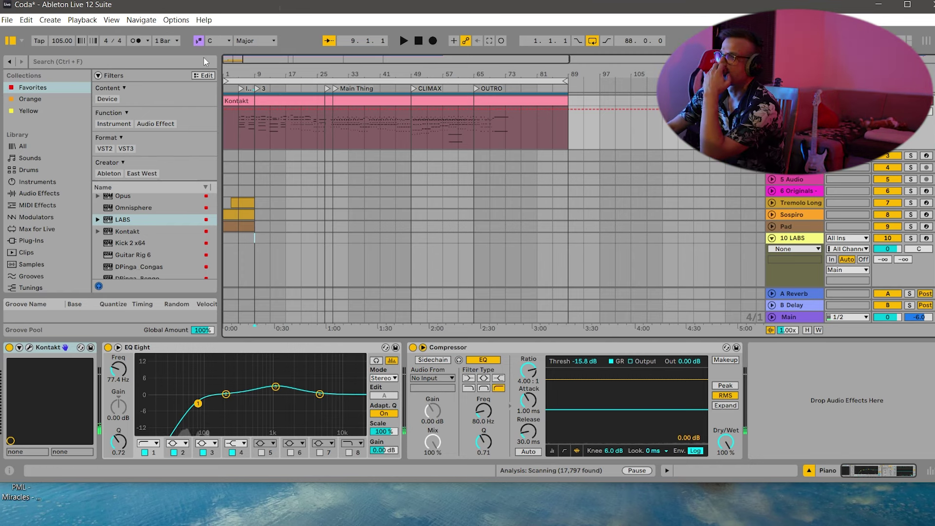
Play the arrangement from bar 1 with a closer view of the opening sections.
drag(225, 60, 228, 91)
drag(311, 60, 311, 41)
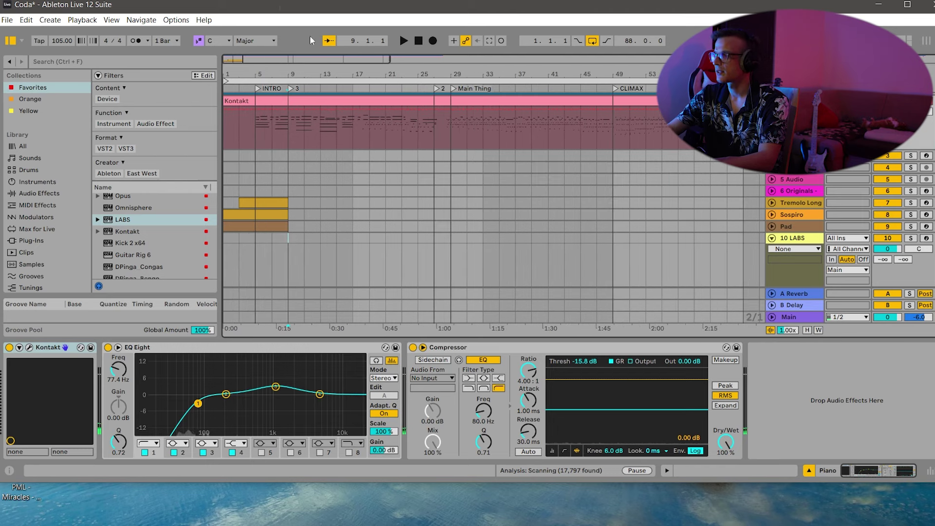
click(271, 96)
key(space)
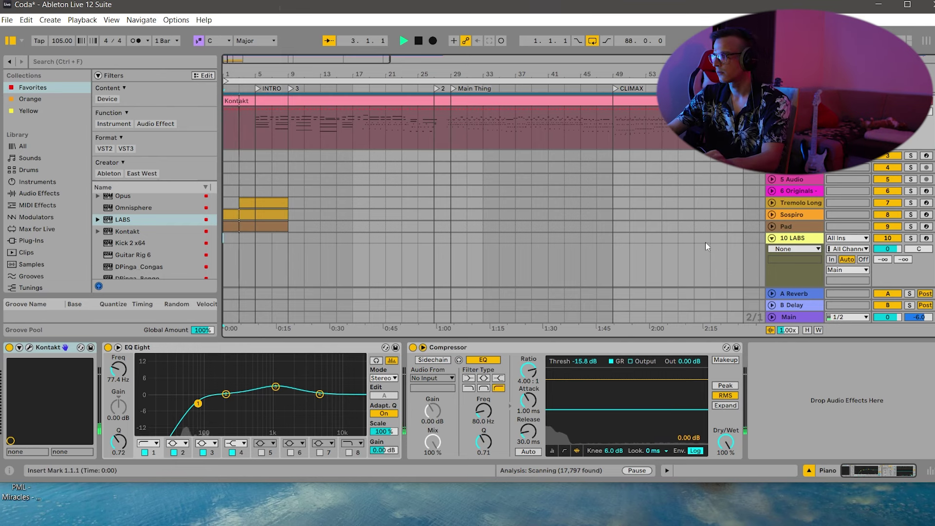
Fold the LABS and Piano tracks and insert another MIDI track below LABS.
click(772, 238)
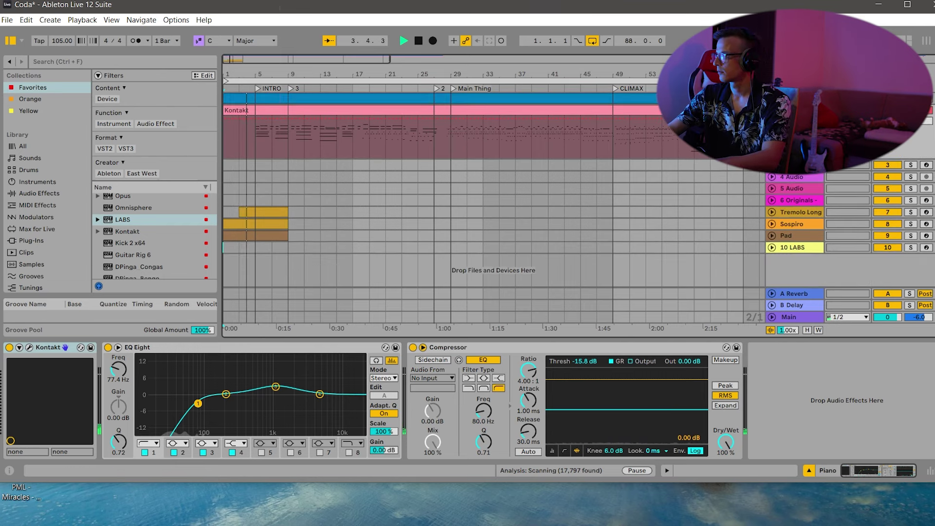
click(771, 110)
right_click(790, 228)
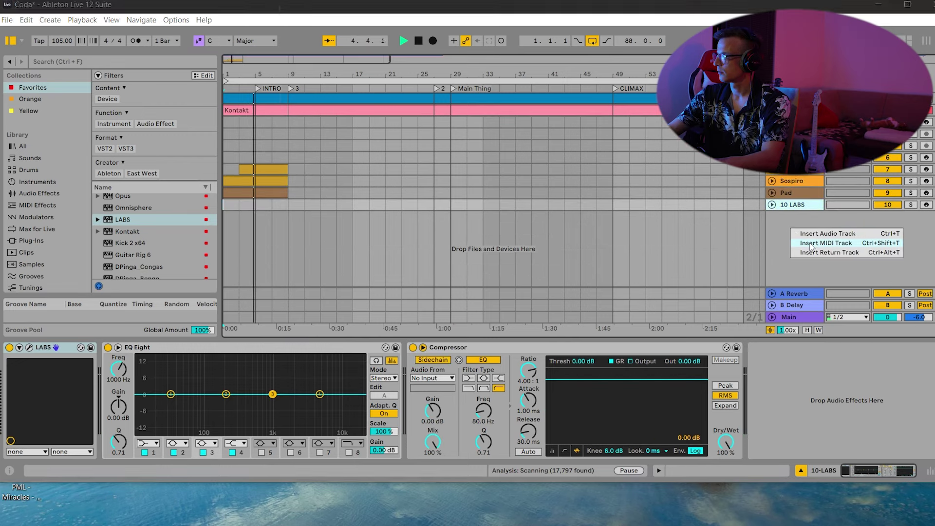
click(811, 243)
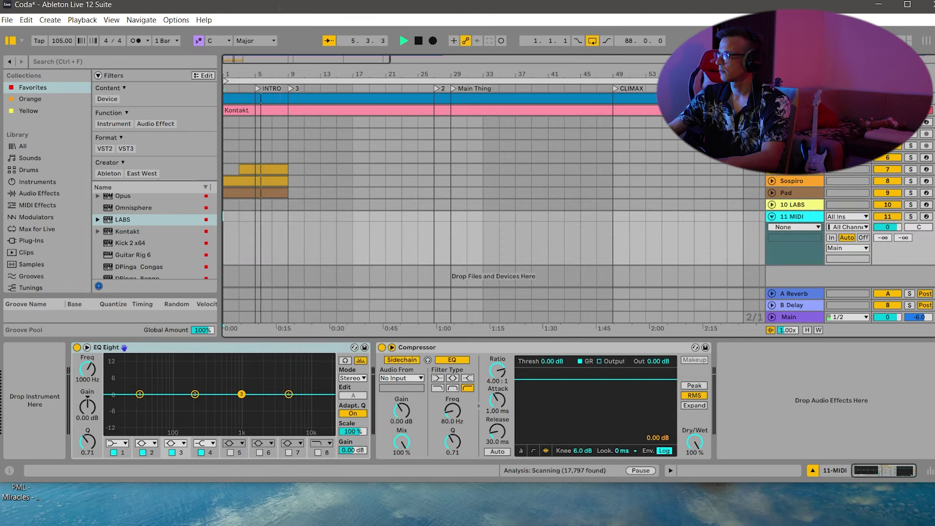
Check the Piano clip's notes and its device chain, and stop playback.
double_click(706, 111)
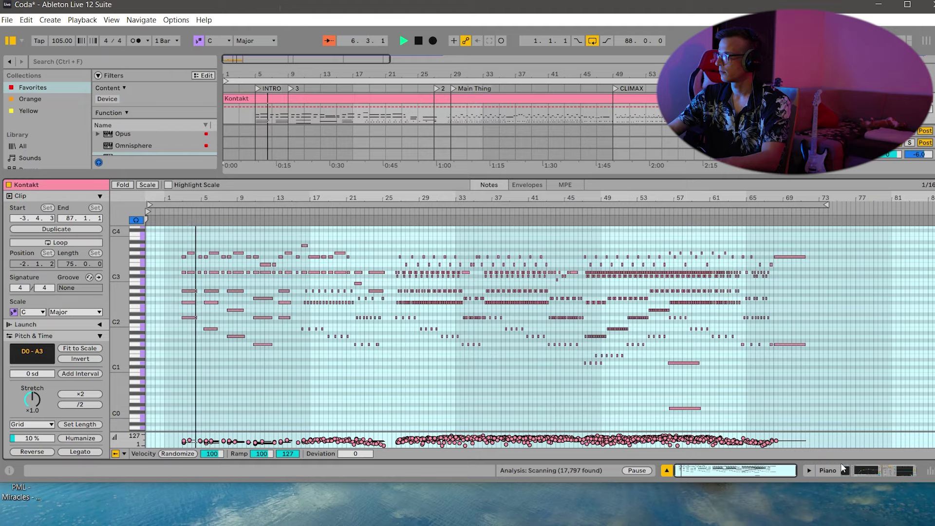
click(846, 470)
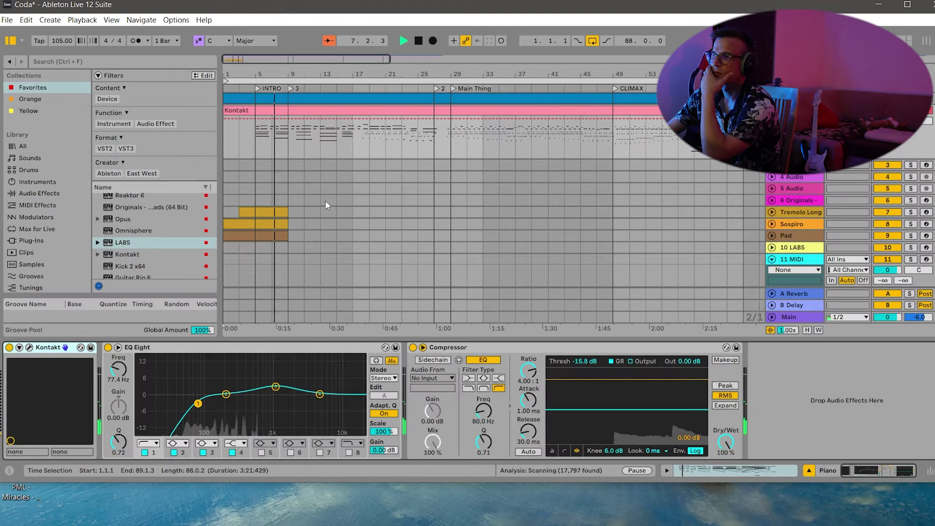
drag(303, 74, 343, 104)
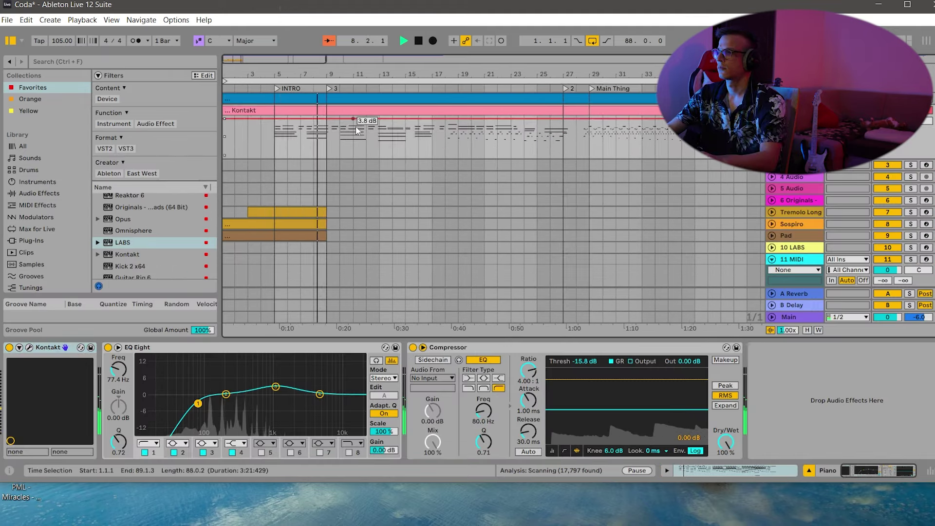
key(space)
Unfold the Pad track, duplicate its last clip to start at bar 9, and start playback.
shift+click(332, 239)
click(284, 235)
key(ctrl+d)
click(309, 82)
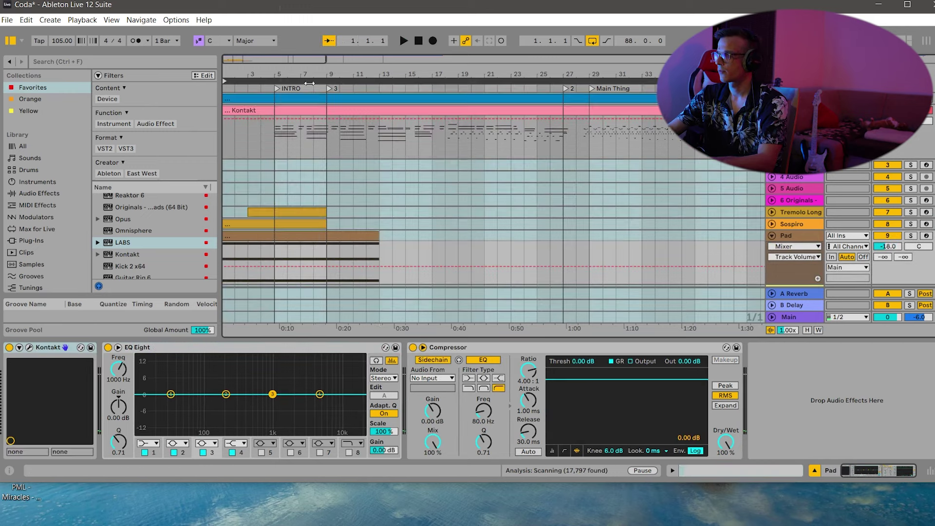
key(space)
Check the notes of the duplicated Pad clip, move the clip to start at bar 10 and resume playback.
scroll(346, 203, up, 2)
double_click(355, 239)
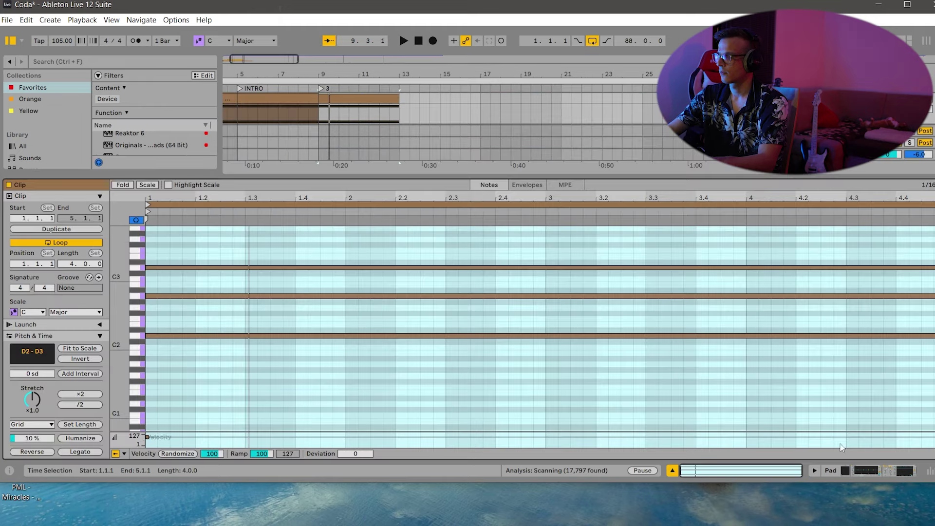
key(shift+Tab)
drag(335, 234, 356, 239)
key(space)
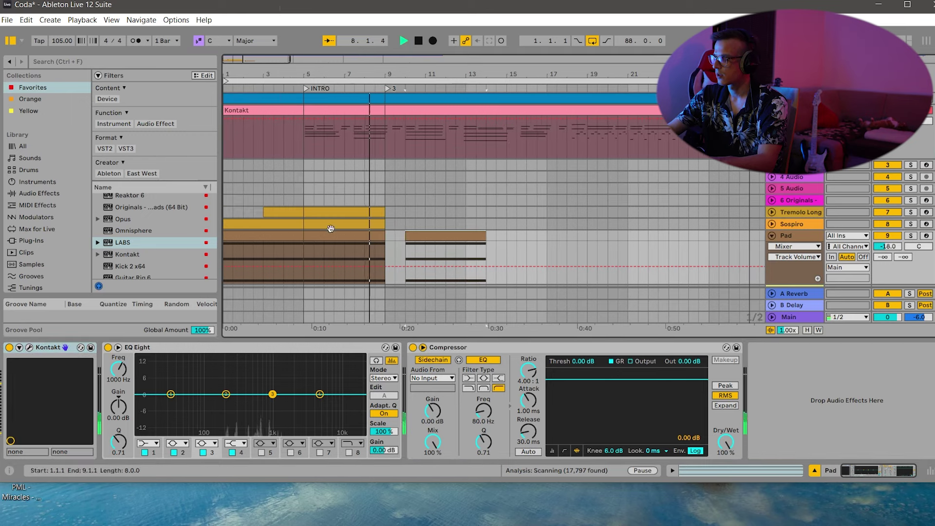
Extend the Pad clip that starts at bar 5 to bar 10 and consolidate it into one five-bar clip.
click(331, 228)
key(shift+Tab)
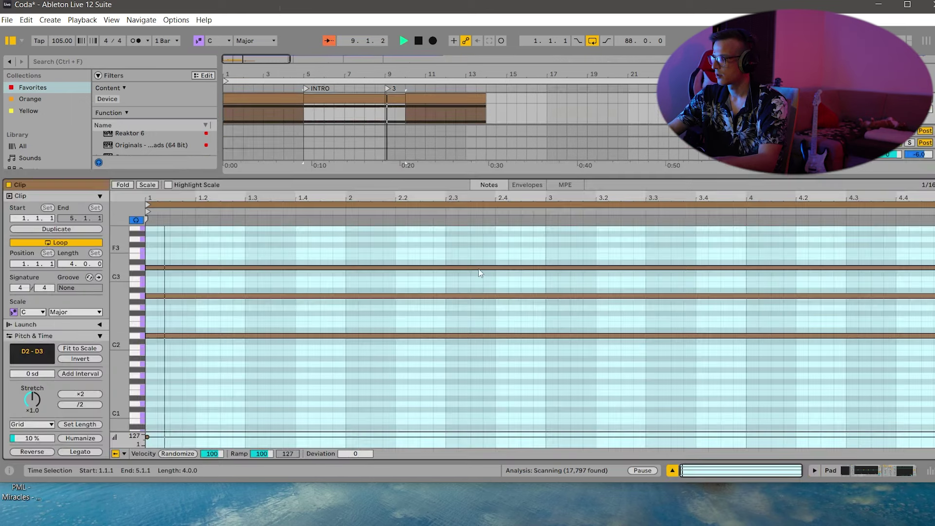
click(384, 101)
key(ctrl+j)
key(space)
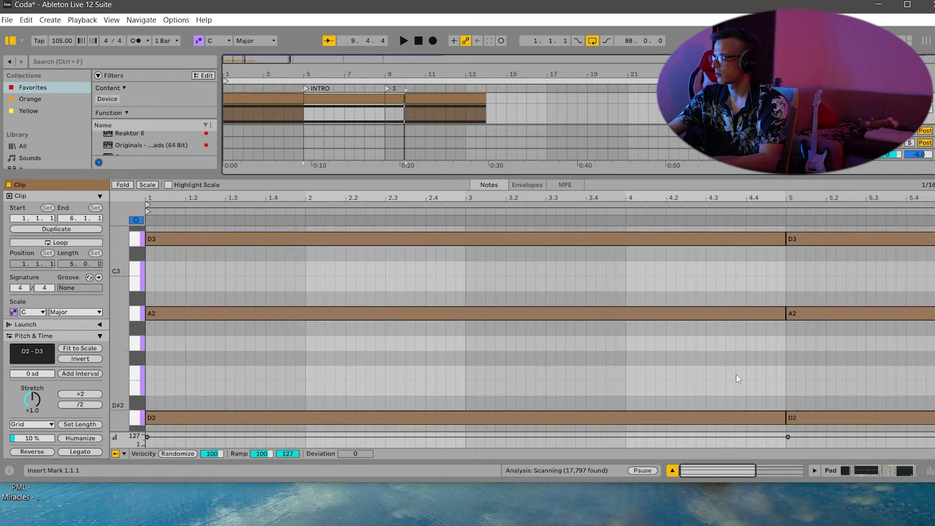
Merge the split D2, A2 and D3 notes into sustained notes filling all five bars of the Pad clip.
drag(233, 432, 721, 432)
drag(735, 388, 934, 237)
click(857, 467)
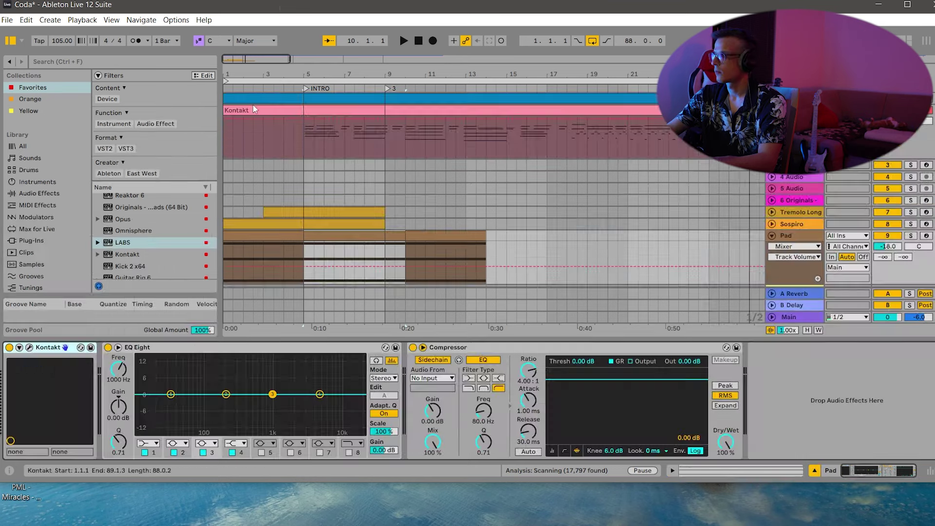
Move locator 3 to bar 10 and play from the INTRO locator.
click(305, 88)
drag(400, 90, 407, 91)
scroll(339, 157, down, 3)
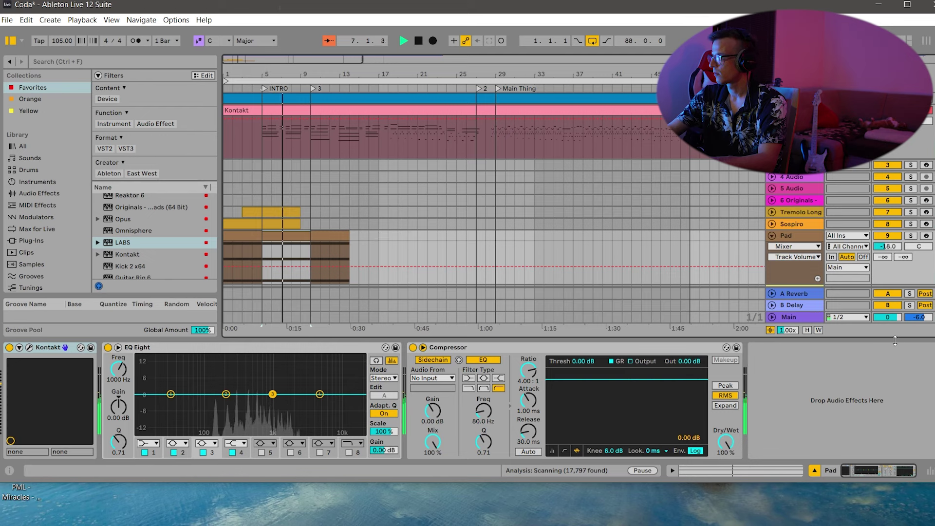
Duplicate the five-bar Pad clip so the copy starts at bar 10, and stop playback.
drag(895, 340, 884, 395)
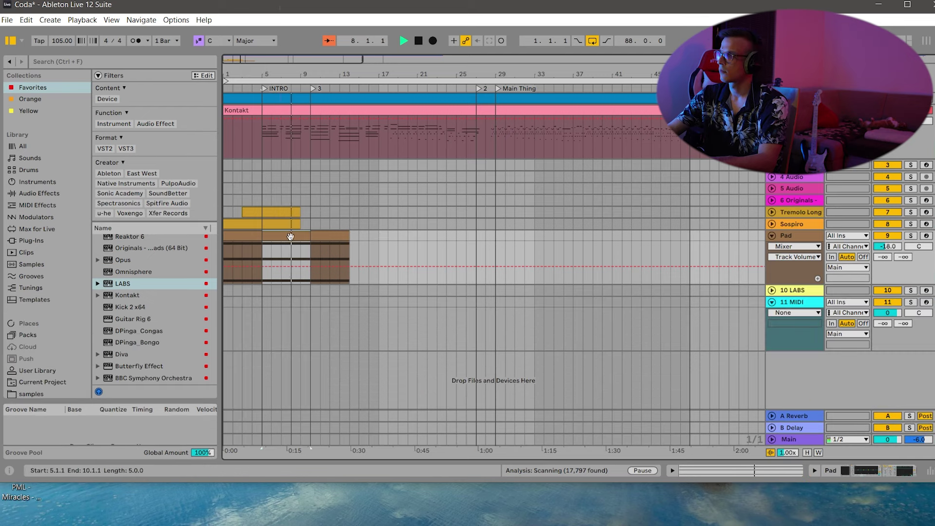
key(ctrl+d)
drag(318, 69, 355, 118)
key(space)
Transpose all notes of the Pad clip at bar 10 down three semitones to B1, F#2 and B2.
double_click(382, 233)
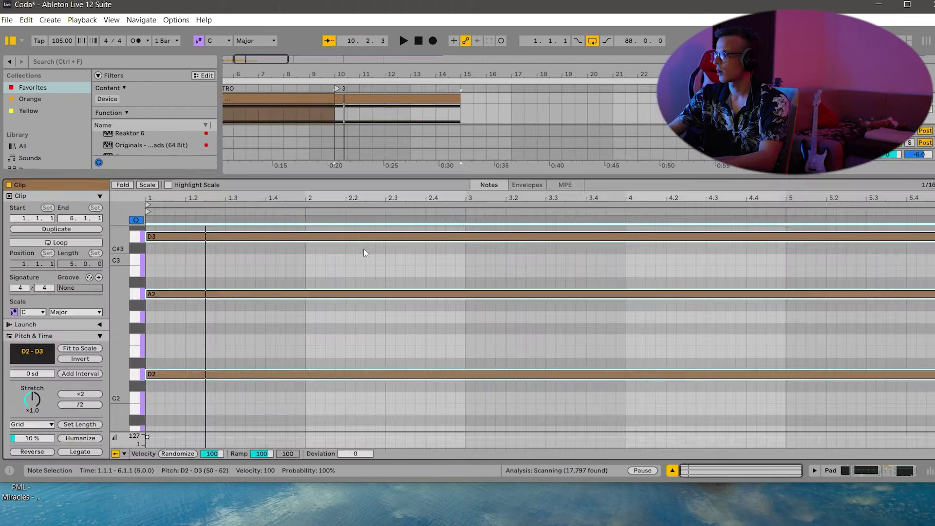
drag(120, 292, 111, 292)
drag(219, 402, 224, 186)
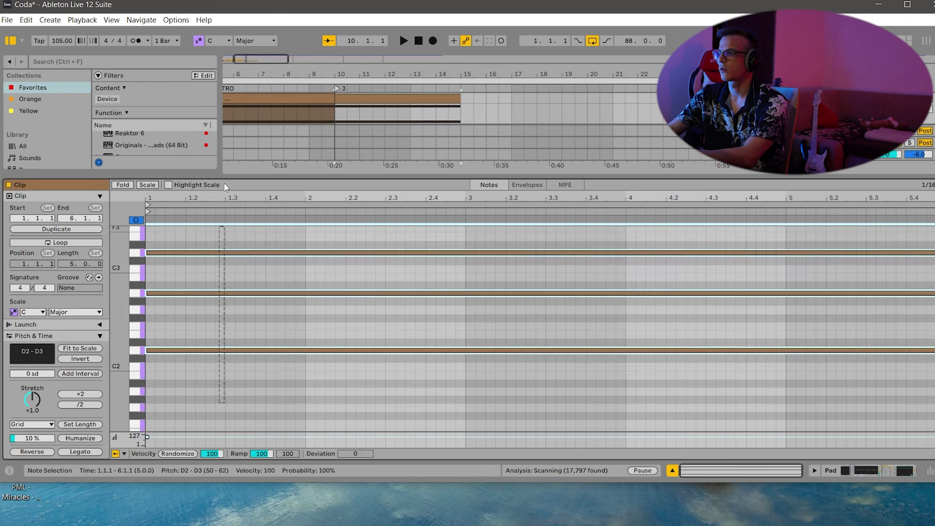
key(Down)
key(Down)
key(Down)
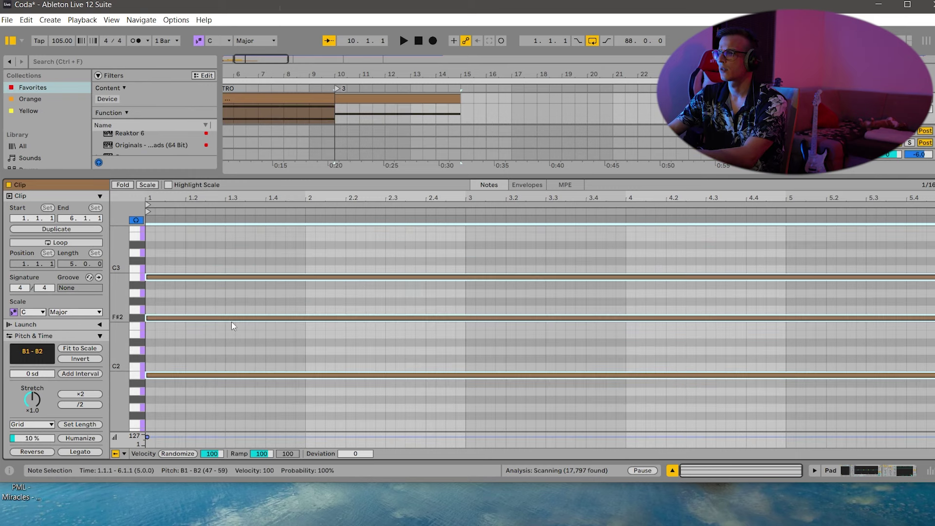
Solo the Pad and Piano tracks and play them from the INTRO locator.
key(shift+Tab)
drag(327, 74, 444, 74)
click(911, 237)
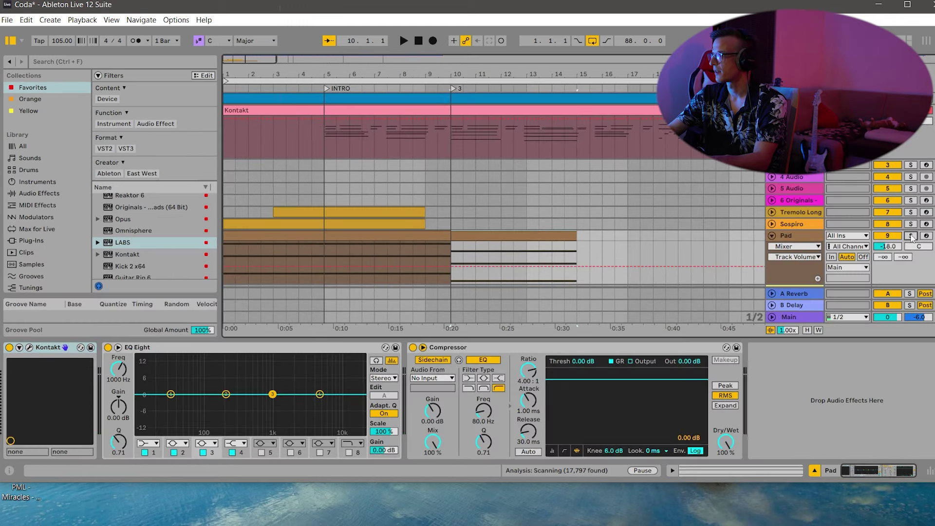
click(329, 88)
key(space)
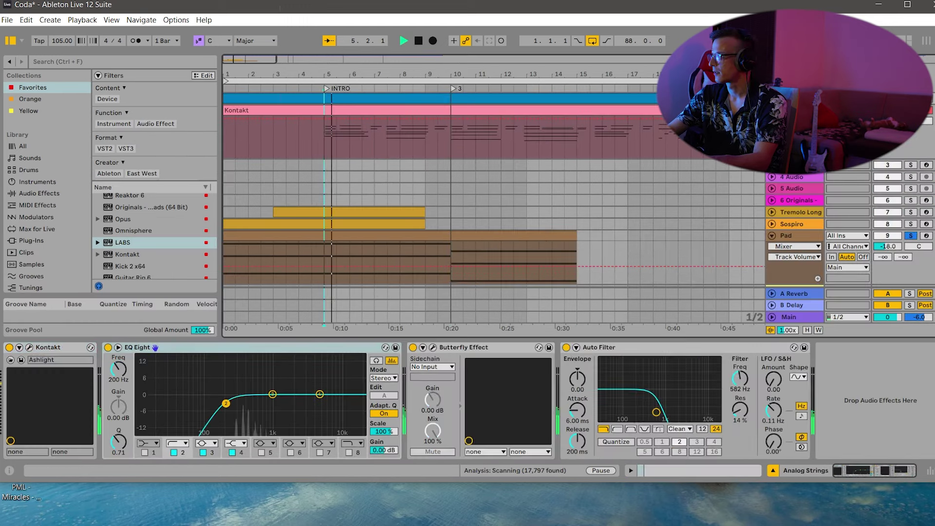
ctrl+click(910, 110)
Split the five-bar Pad clip at position 7.3.1 and stop playback.
drag(368, 74, 367, 97)
drag(535, 248, 410, 236)
key(space)
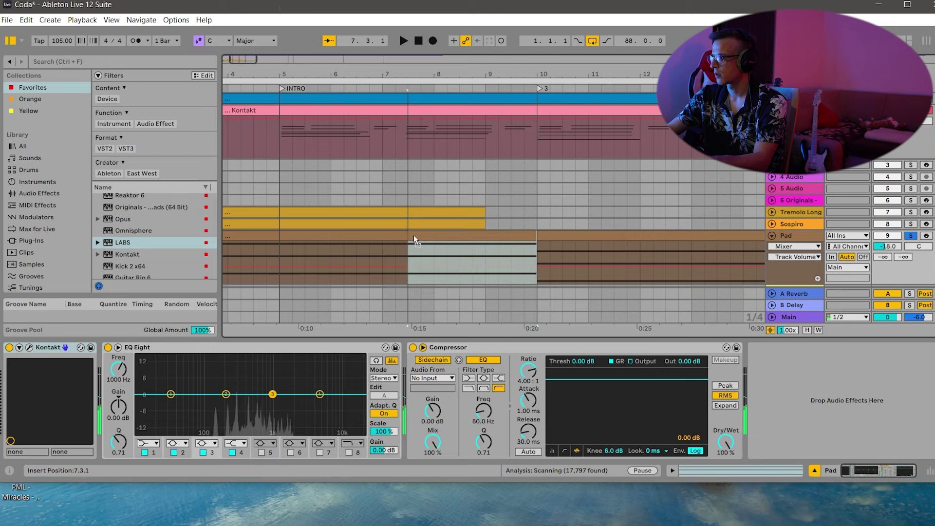
Trim the starts of all notes in the Pad clip at 7.3.1 to the clip's start at 3.3.
double_click(414, 236)
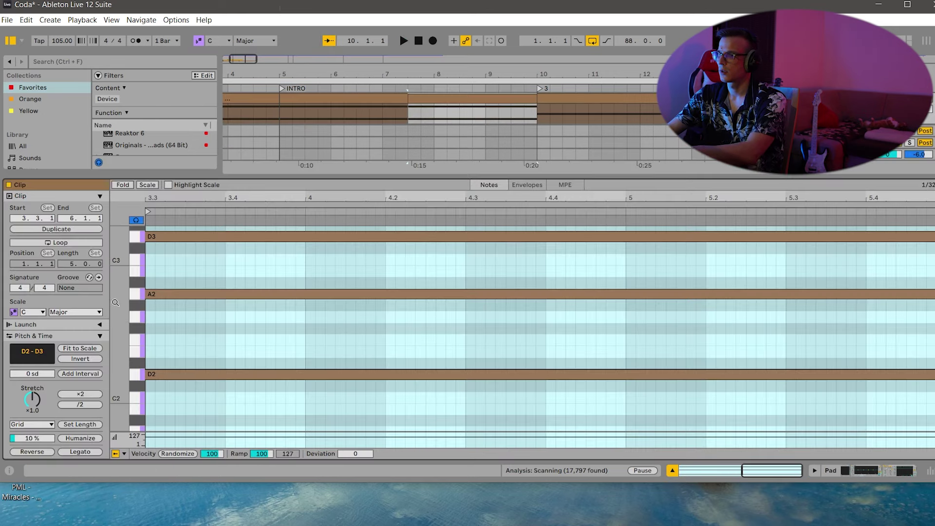
drag(116, 302, 222, 311)
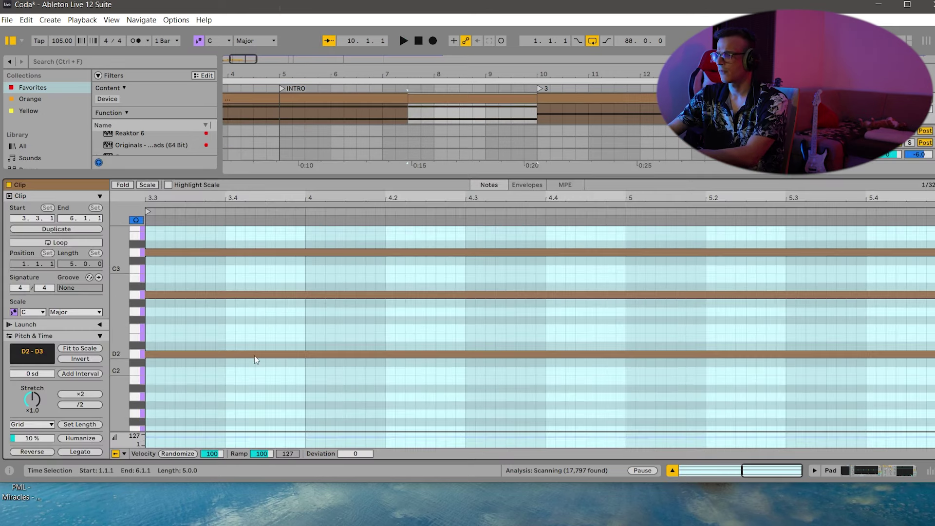
drag(199, 195, 200, 158)
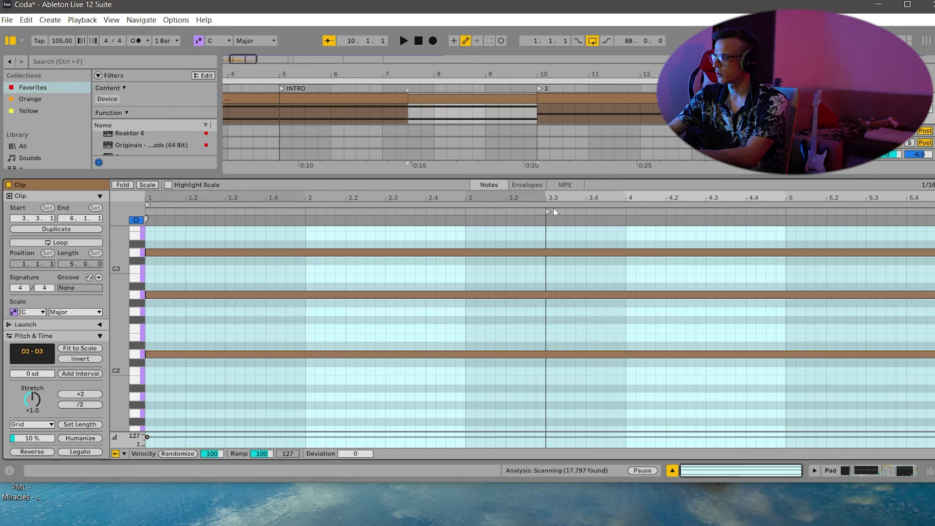
click(548, 210)
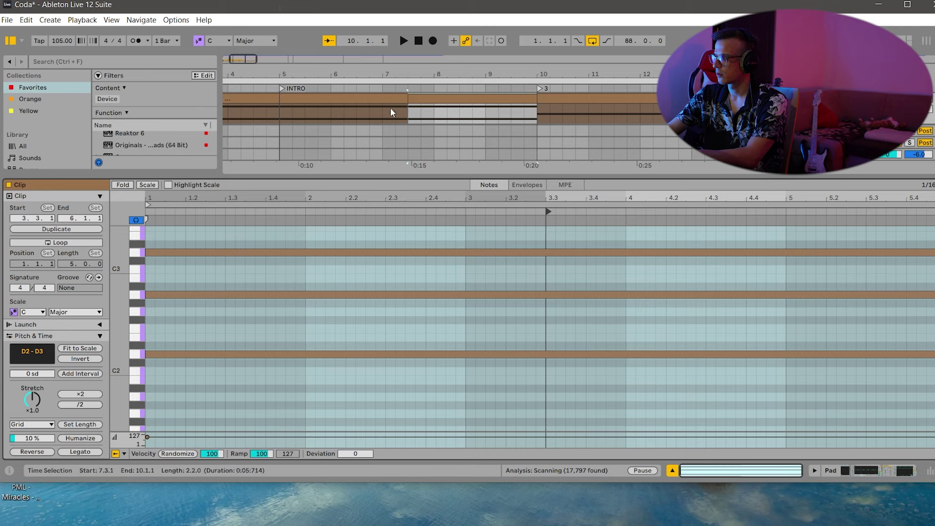
click(212, 355)
key(ctrl+a)
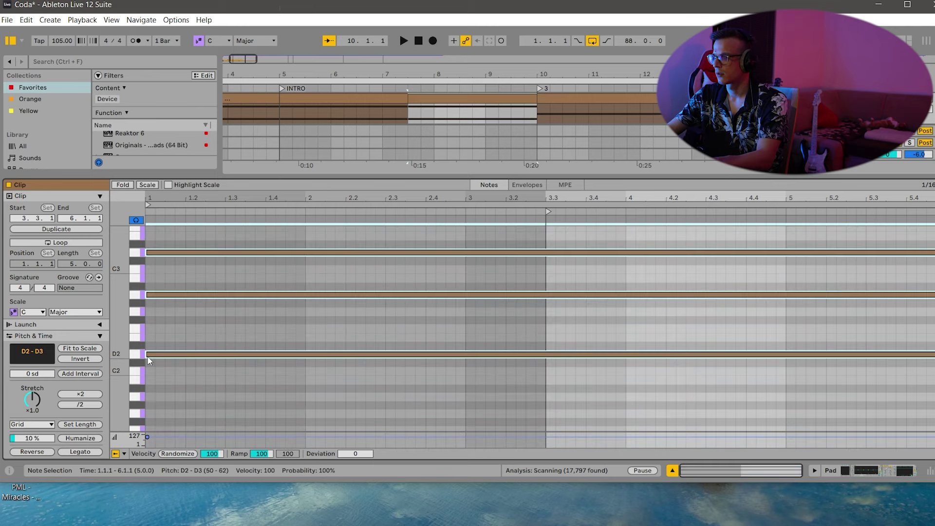
drag(147, 354, 547, 357)
Transpose all three notes of the Pad clip at 7.3.1 down three semitones, giving the range B1–B2.
drag(654, 403, 651, 296)
click(638, 252)
drag(609, 368, 606, 220)
drag(598, 253, 598, 278)
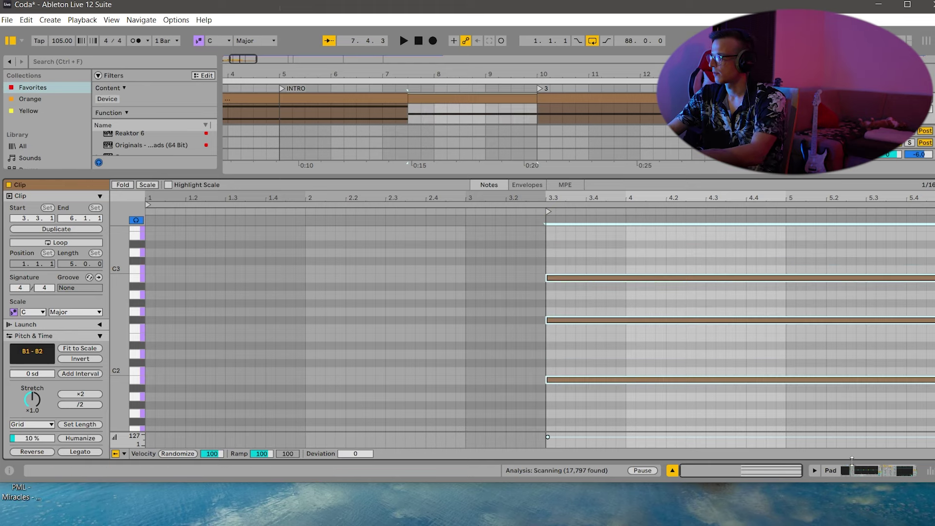
Play from the INTRO locator, set band 2 of the Pad's EQ Eight to low cut, and turn off band 1.
key(shift+Tab)
click(289, 88)
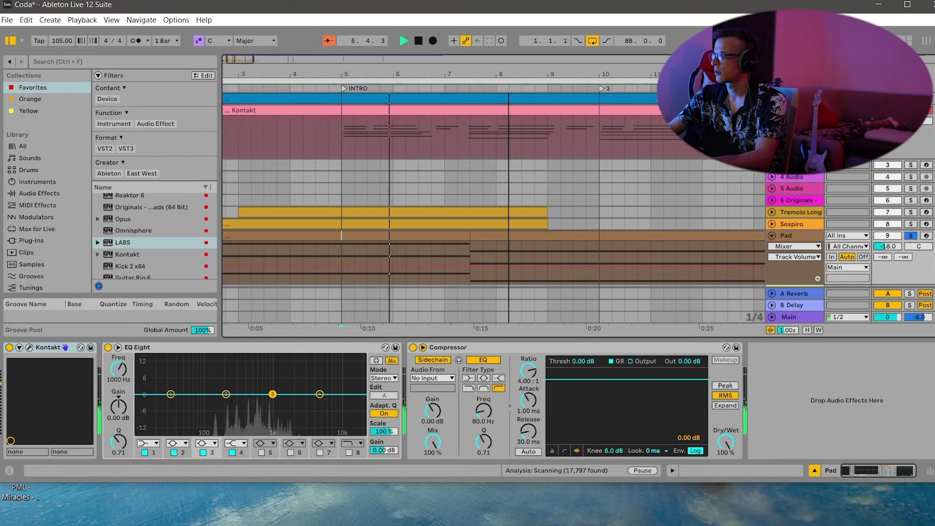
click(177, 443)
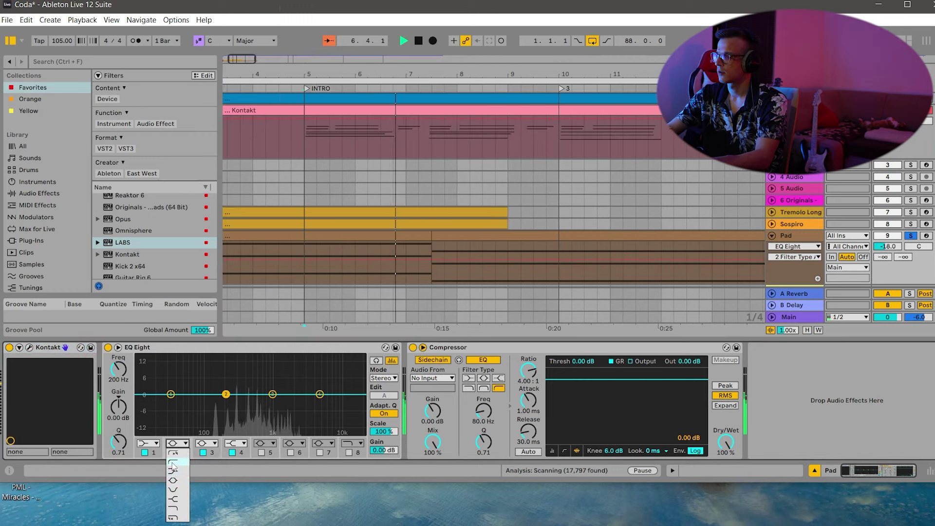
click(173, 463)
click(145, 453)
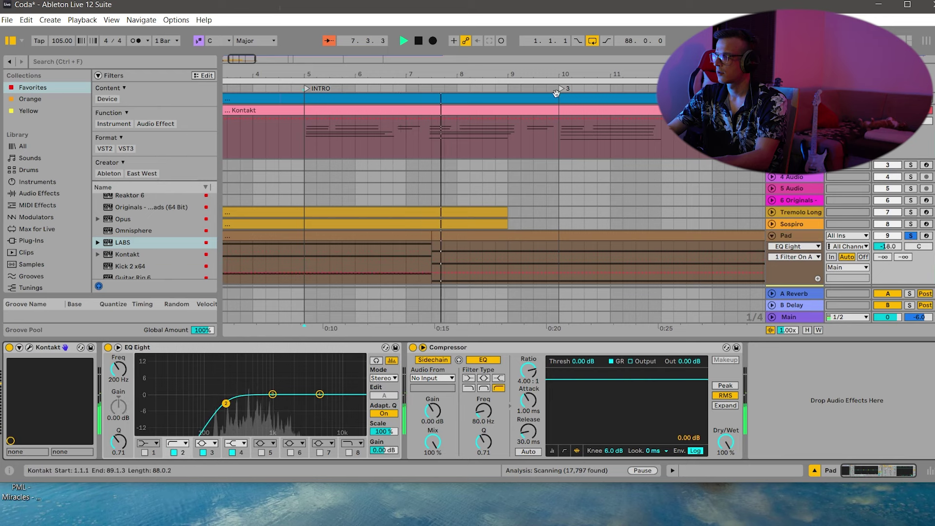
Separate bars 10 and 11 of the Pad as a two-bar clip and transpose its notes down two semitones to A1–A2.
drag(543, 73, 458, 49)
drag(531, 256, 473, 233)
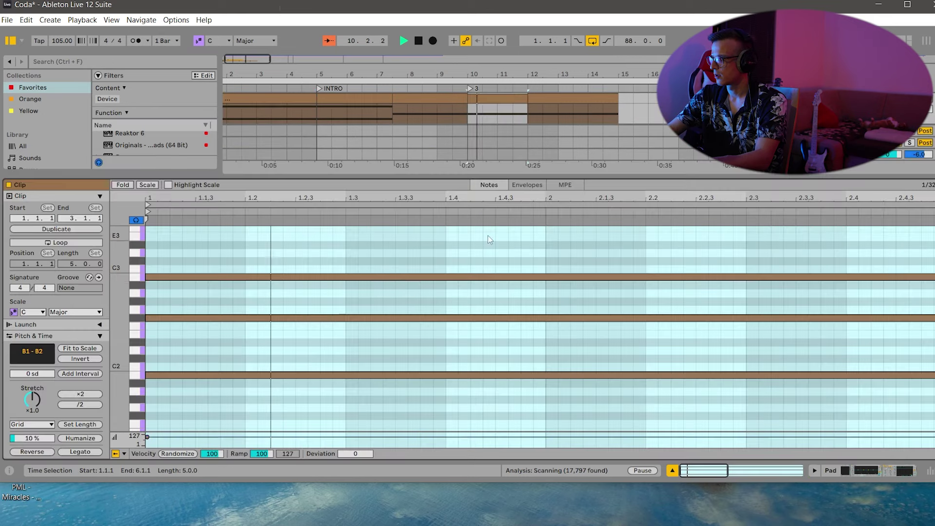
double_click(486, 235)
key(ctrl+a)
key(Down)
key(Down)
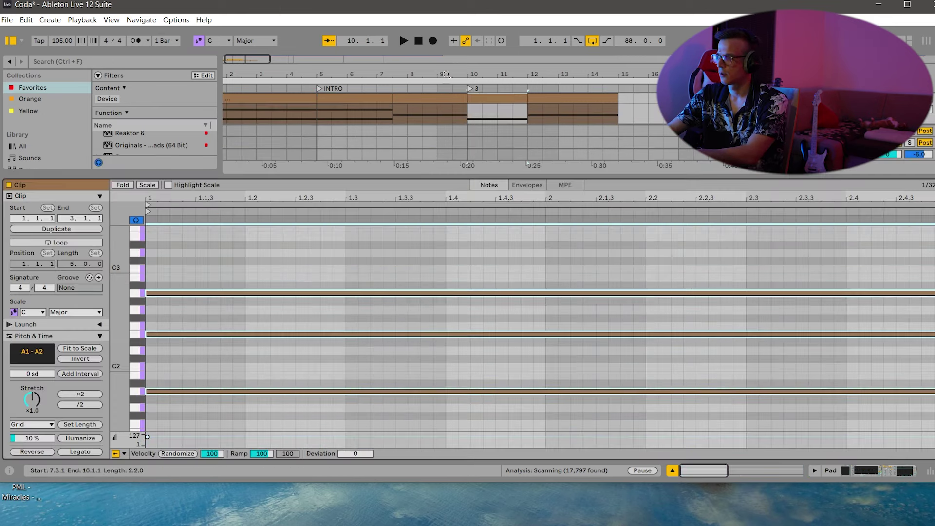
Restart playback at bar 10 to hear the lowered Pad chord against the piano.
key(space)
click(875, 473)
key(space)
key(space)
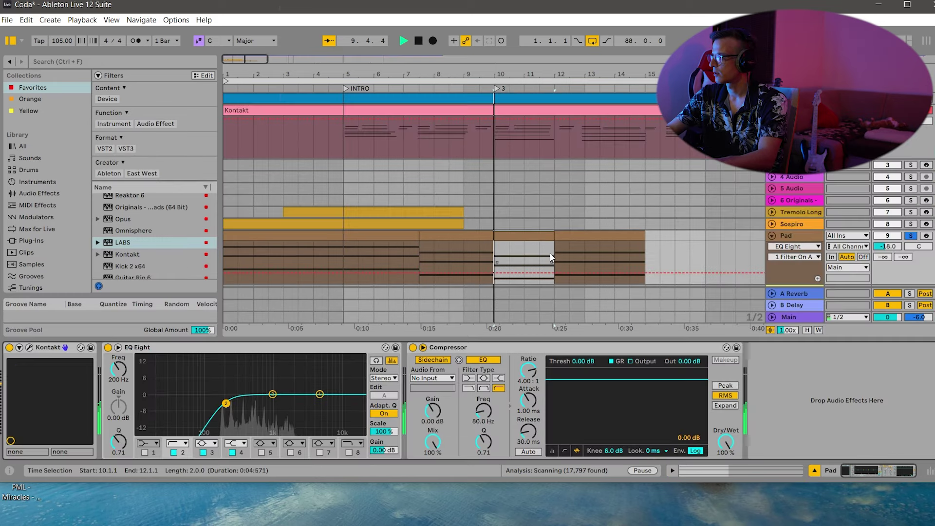
scroll(560, 238, down, 2)
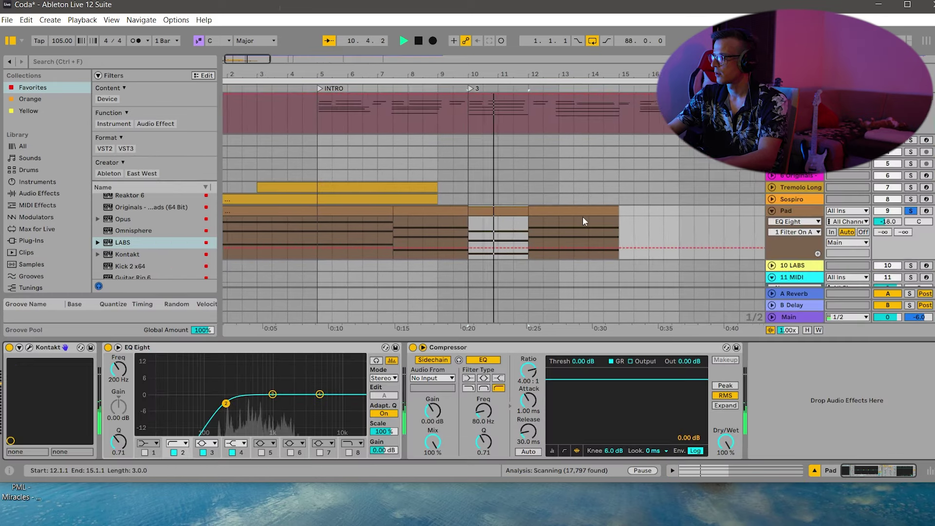
Stop playback, switch to full screen, and move the three-bar clip from bar 12 to just before bar 13 on the Pad track.
double_click(542, 206)
drag(557, 100, 558, 105)
scroll(559, 111, down, 1)
key(space)
drag(578, 177, 578, 297)
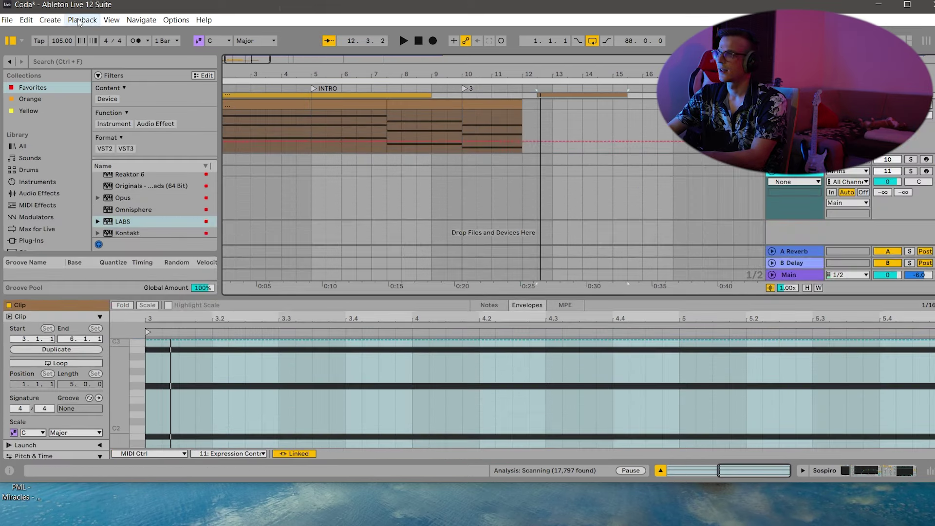
click(111, 20)
click(136, 32)
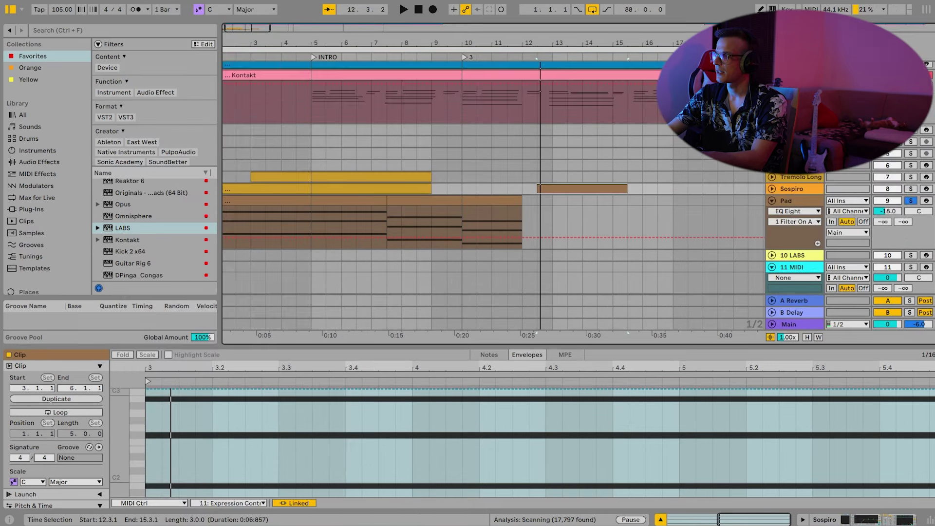
drag(567, 46, 565, 51)
drag(540, 189, 560, 221)
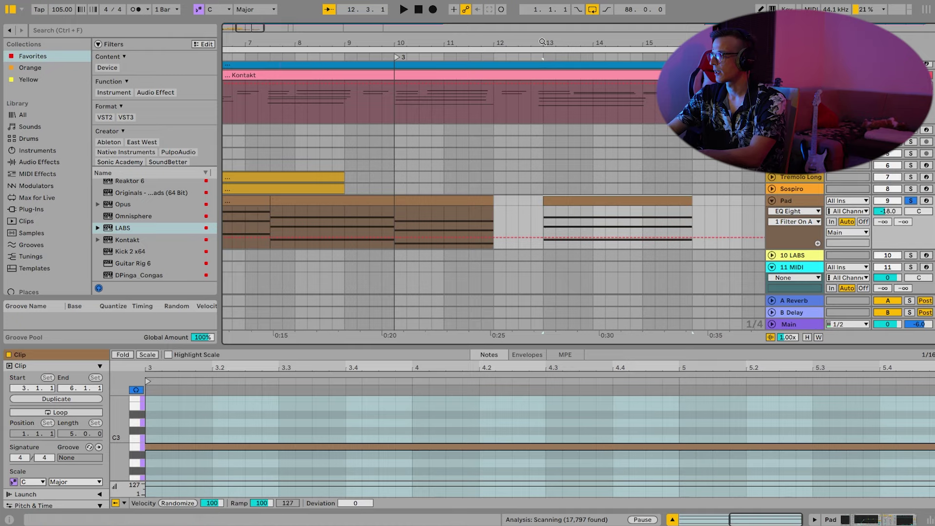
Nudge the three-bar Pad clip slightly earlier so it starts with the piano chord just before bar 13.
drag(542, 43, 545, 57)
drag(575, 202, 559, 203)
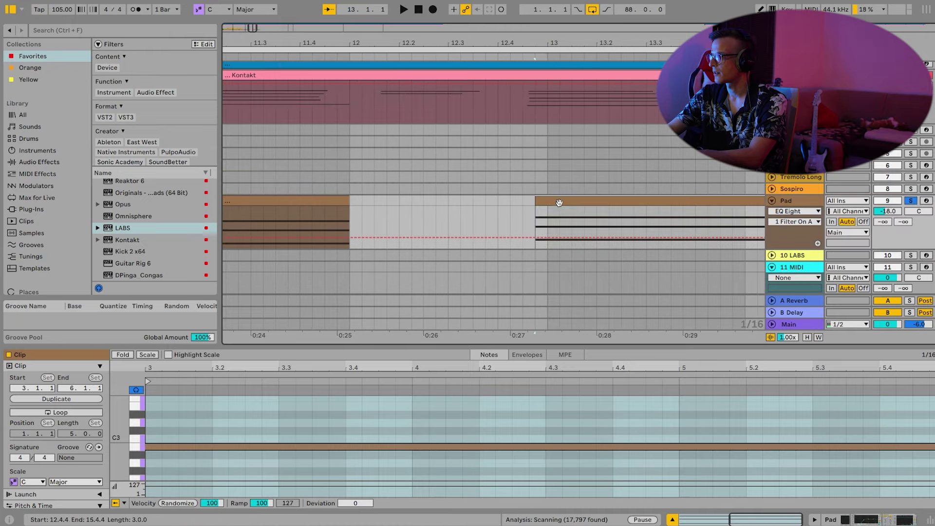
drag(540, 48, 540, 60)
drag(549, 199, 527, 200)
Consolidate the Pad from 10.1.1 to 13.1.1 and lengthen all the clip's notes to three bars.
drag(517, 45, 517, 18)
drag(514, 209, 455, 200)
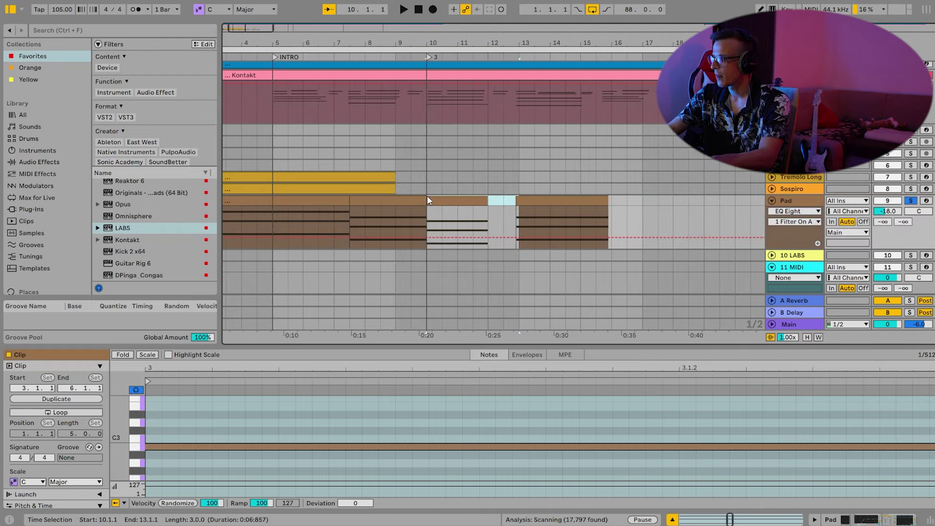
key(ctrl+j)
key(ctrl+a)
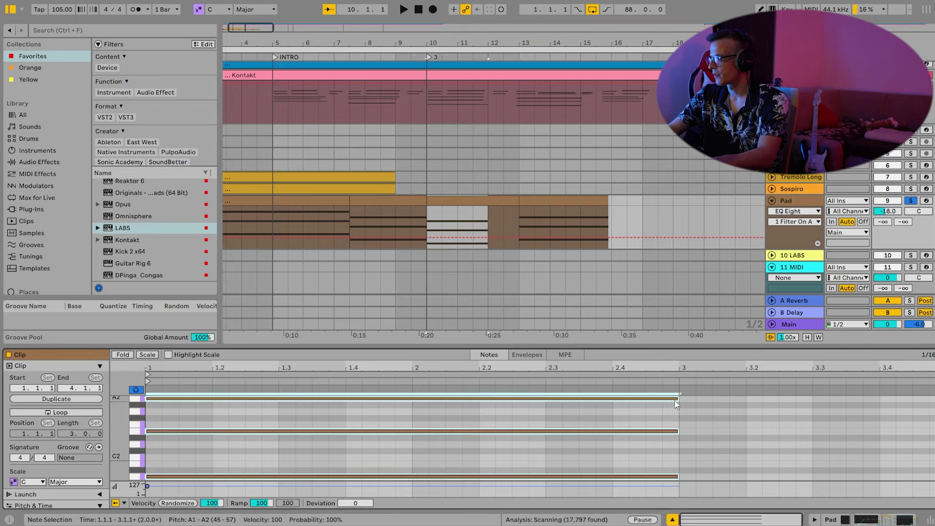
drag(679, 399, 835, 384)
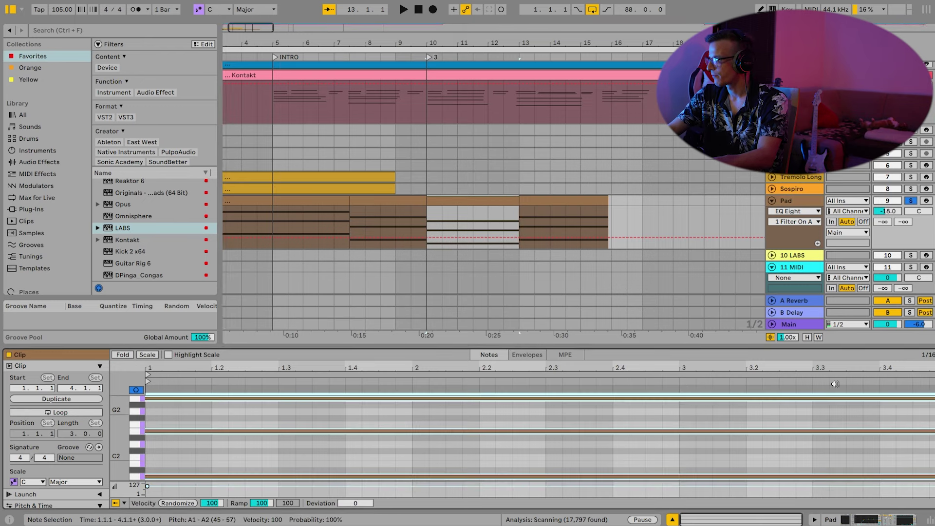
Play from locator 3 and extend the end of the last Pad clip to bar 16.
click(413, 54)
click(647, 200)
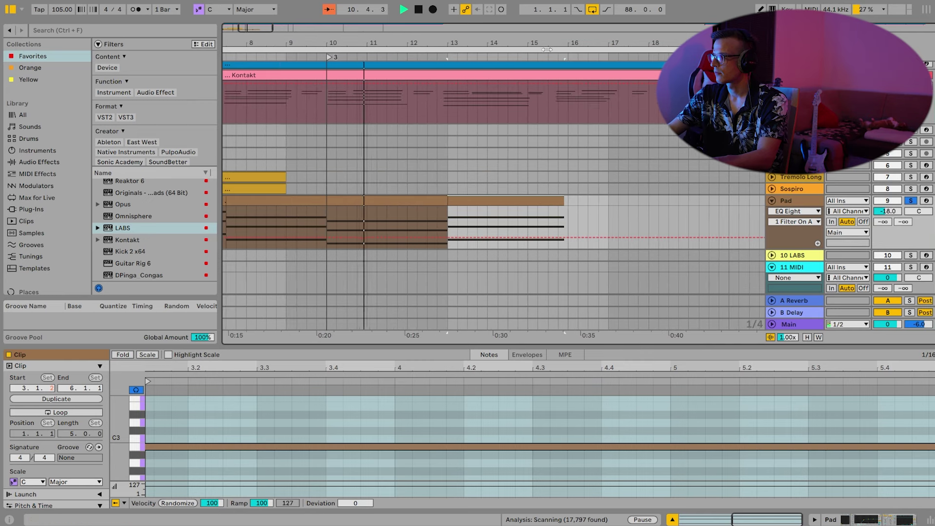
drag(559, 211, 568, 211)
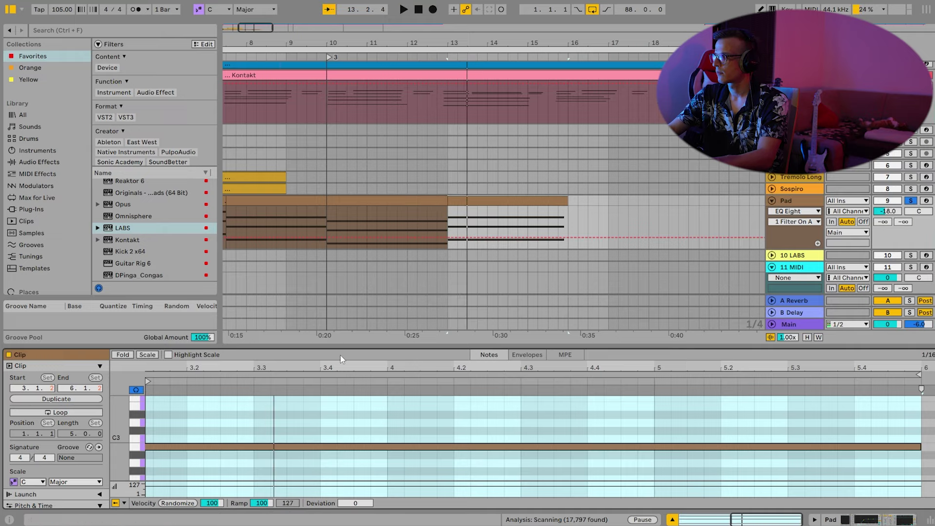
Trim the note starts in the Pad clip at bar 13 to the clip's start and transpose them down two semitones to A1–A2.
drag(346, 346, 345, 163)
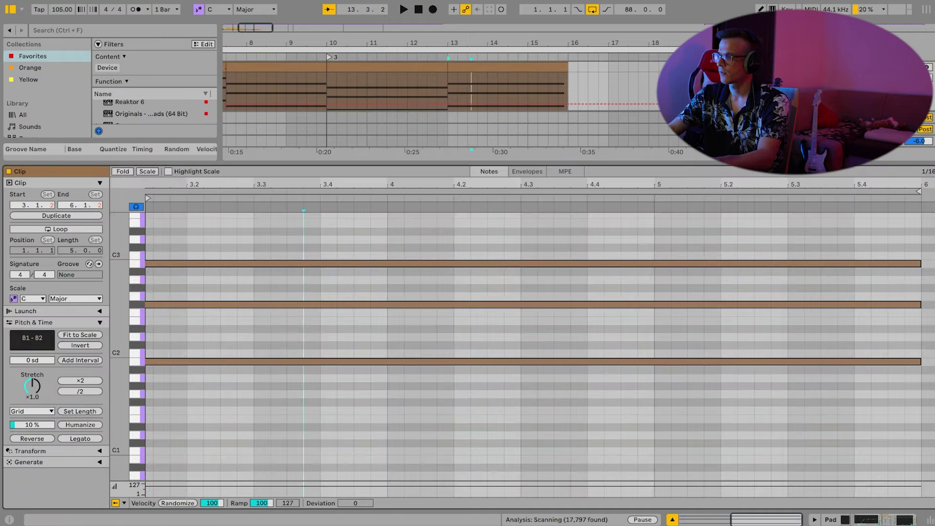
drag(296, 185, 482, 184)
key(ctrl+a)
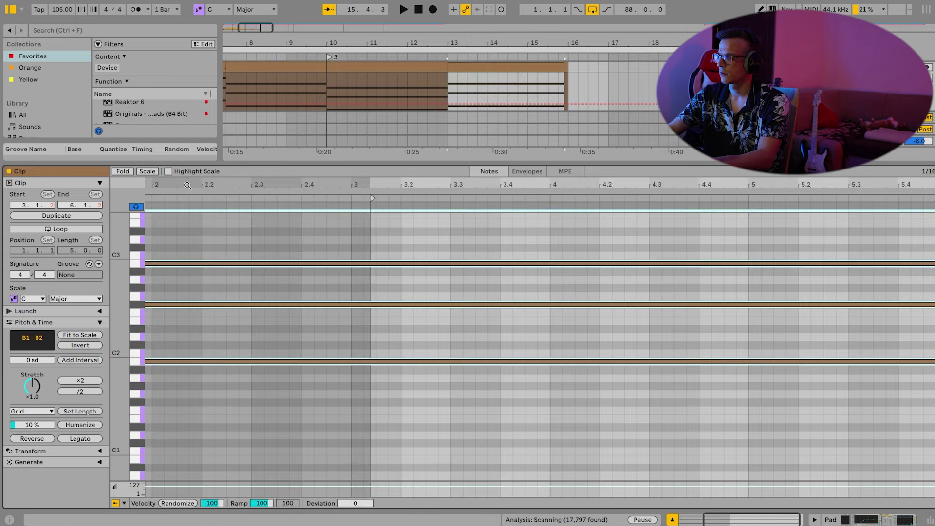
drag(187, 185, 330, 184)
drag(146, 262, 480, 262)
drag(478, 185, 447, 263)
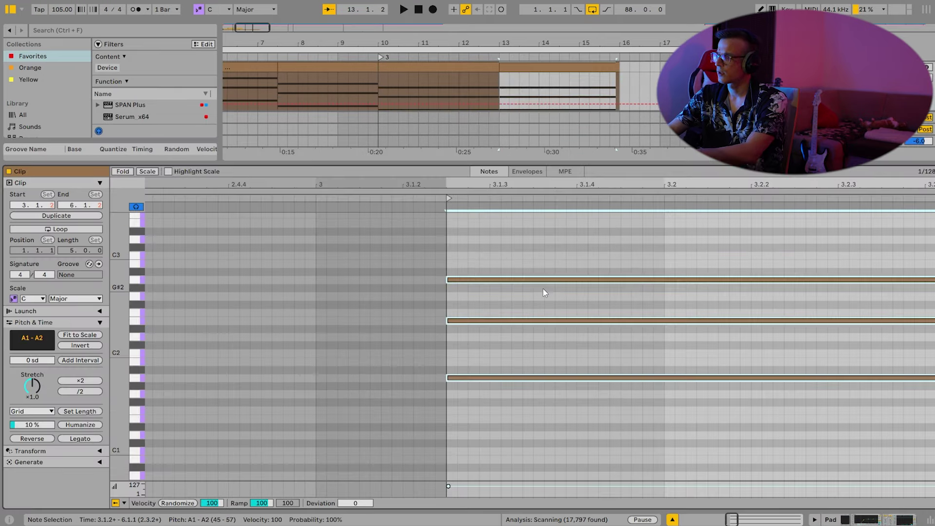
Play from bar 13 and set the last Pad clip's end to 16.1.1 for a three-bar length.
click(476, 57)
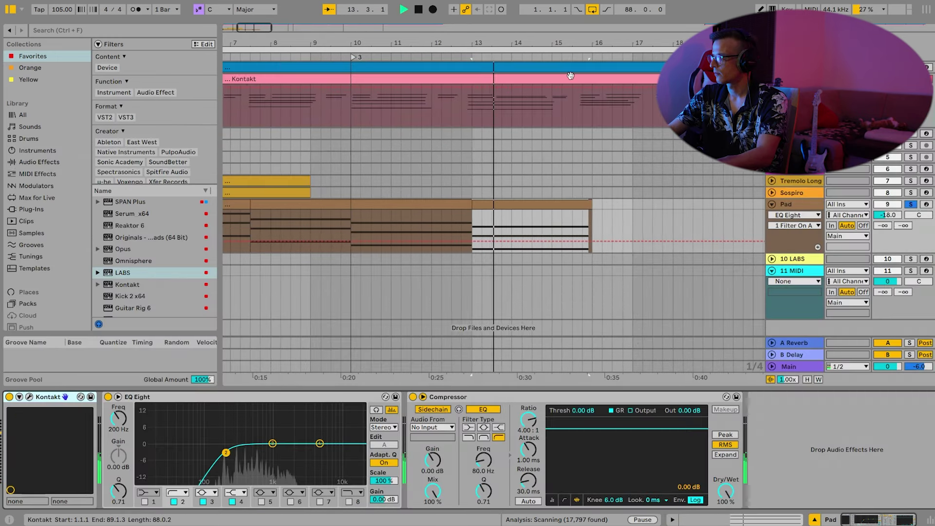
drag(555, 38, 553, 24)
drag(572, 204, 564, 204)
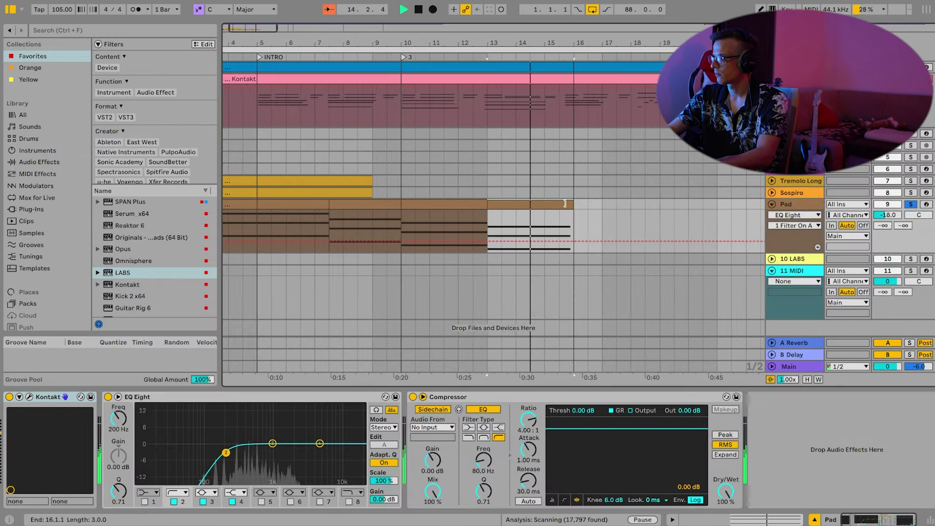
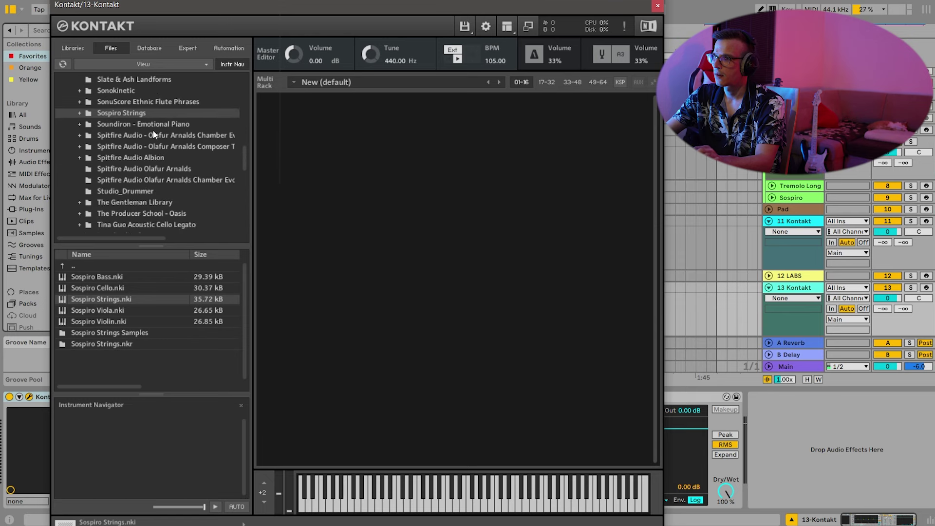
Load Cello Textures.nki from the Cello Textures library folder into the Kontakt instance on track 13.
scroll(151, 180, down, 2)
scroll(146, 146, up, 9)
click(120, 158)
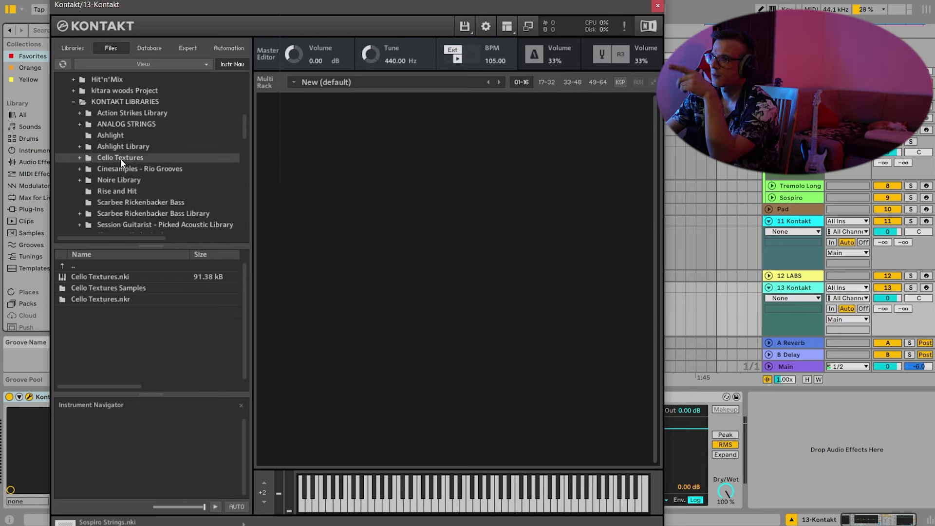
click(116, 284)
double_click(116, 278)
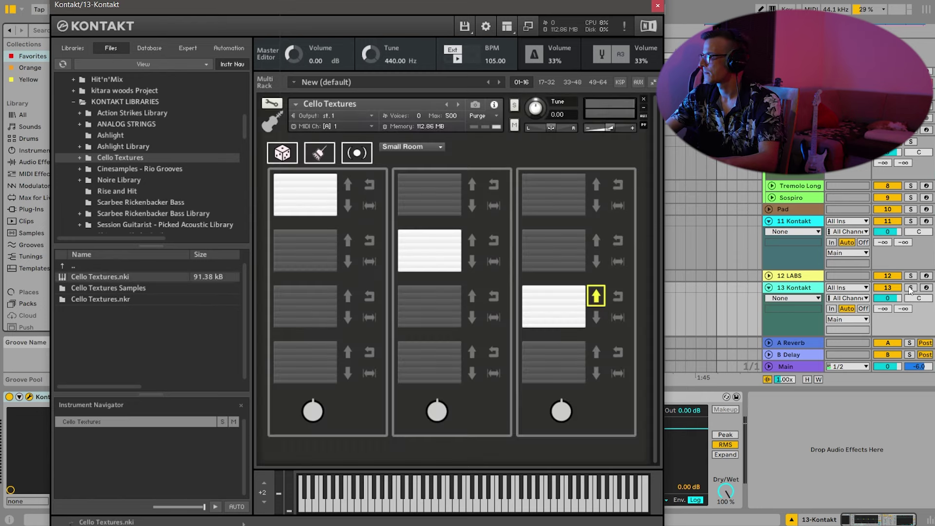
Solo and record-arm track 13, audition a few notes, and lower its volume to -6.4 dB.
click(910, 289)
click(925, 288)
key(a)
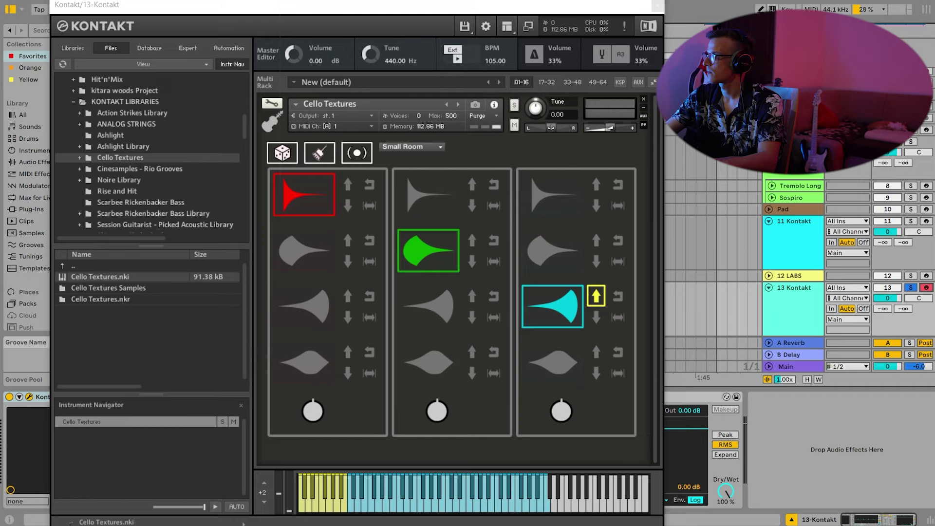
key(m)
key(a)
drag(887, 298, 887, 308)
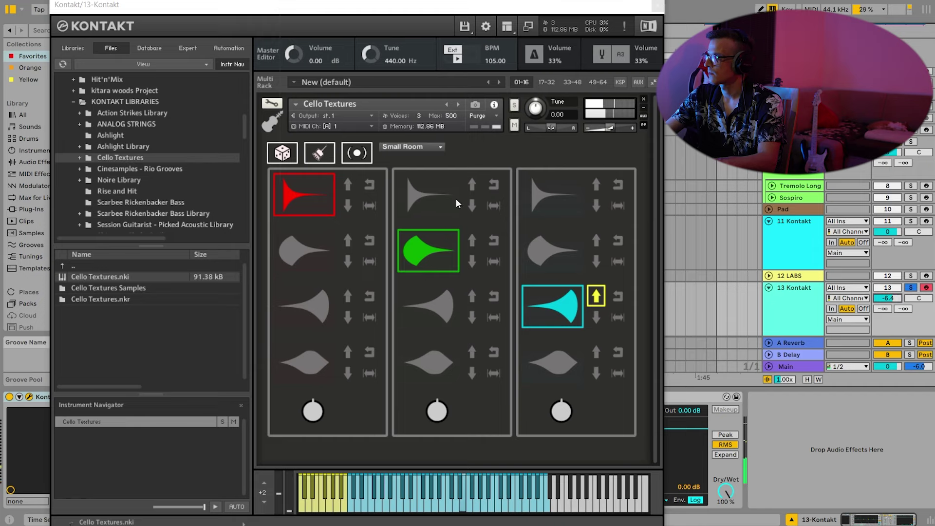
Randomize the Cello Textures layers and enable the double-headed arrow option for the first and second green and second and third red layers.
click(291, 154)
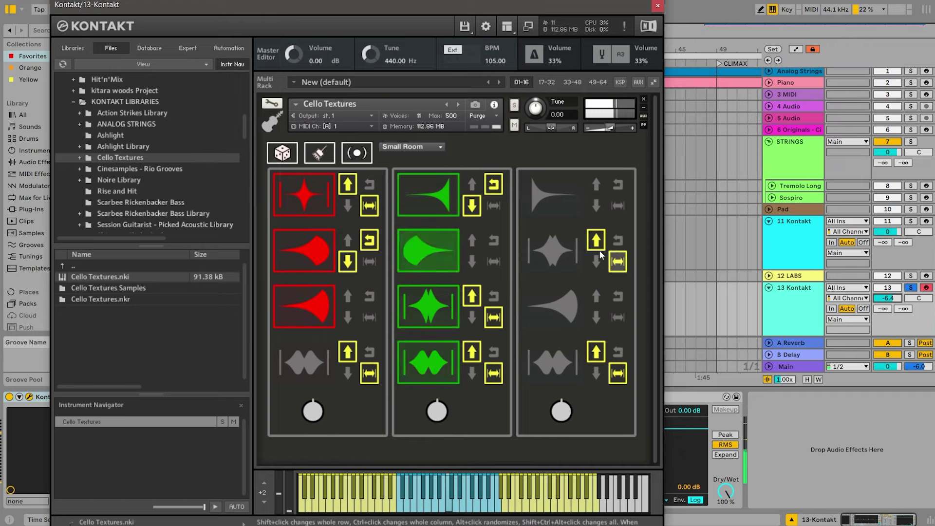
click(493, 206)
click(370, 319)
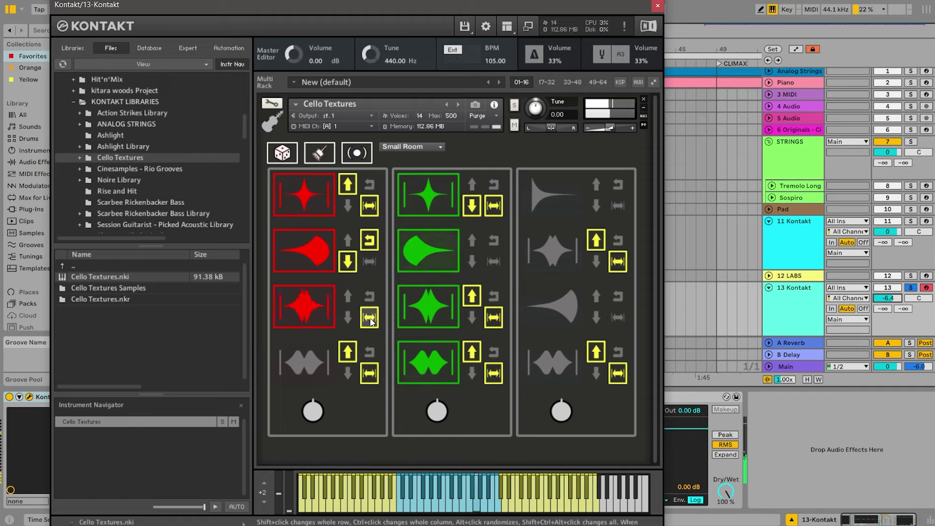
click(492, 262)
click(369, 263)
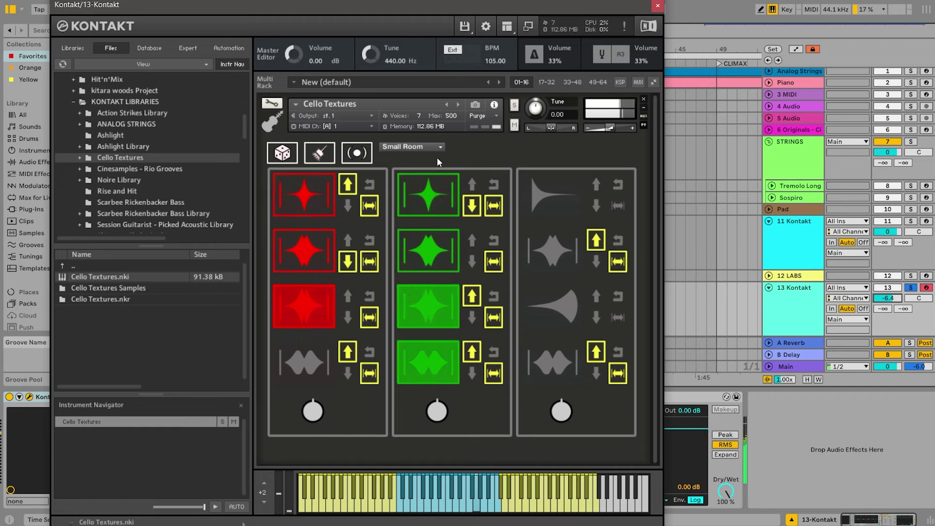
Set the Cello Textures room to Spacious Room and audition a few notes with track 13 lowered to -14.6 dB.
click(419, 147)
click(423, 168)
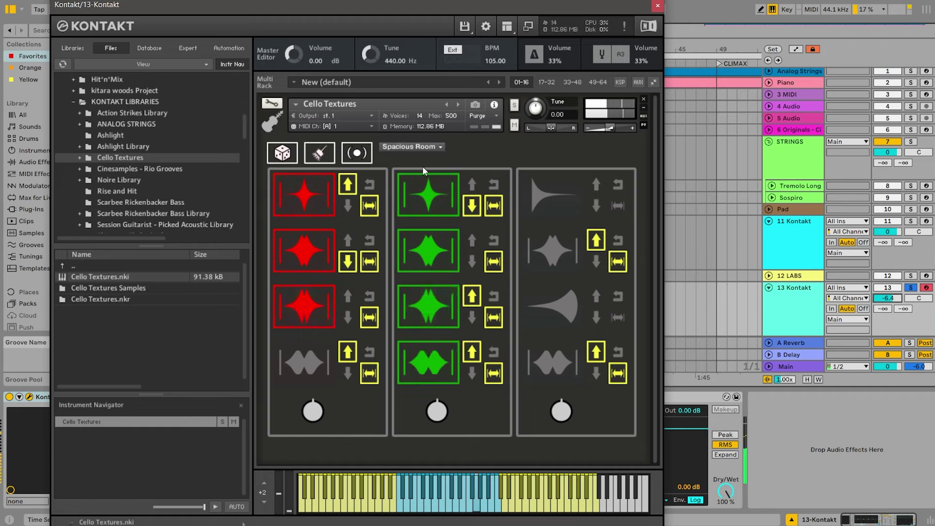
drag(887, 298, 887, 314)
click(336, 504)
click(340, 506)
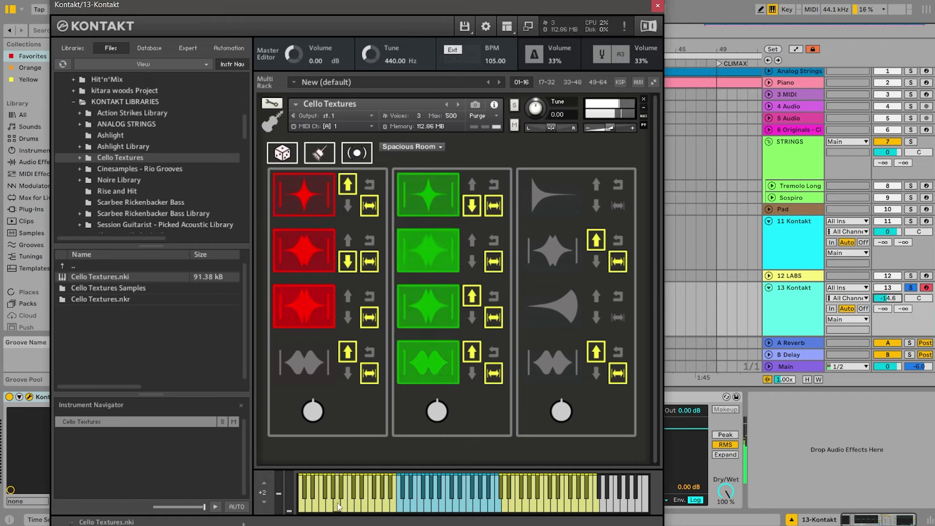
click(374, 511)
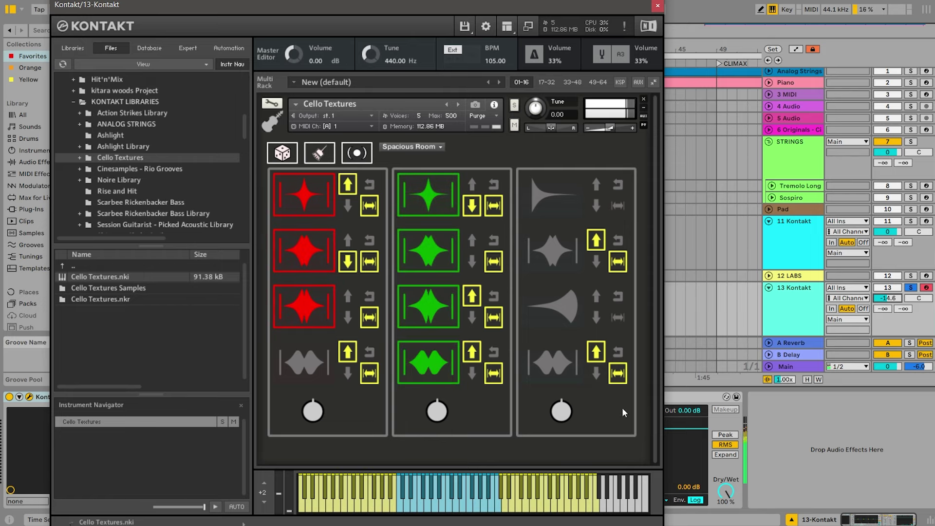
Unsolo track 13 and create an empty MIDI clip on it from bar 5 to bar 10.
click(910, 287)
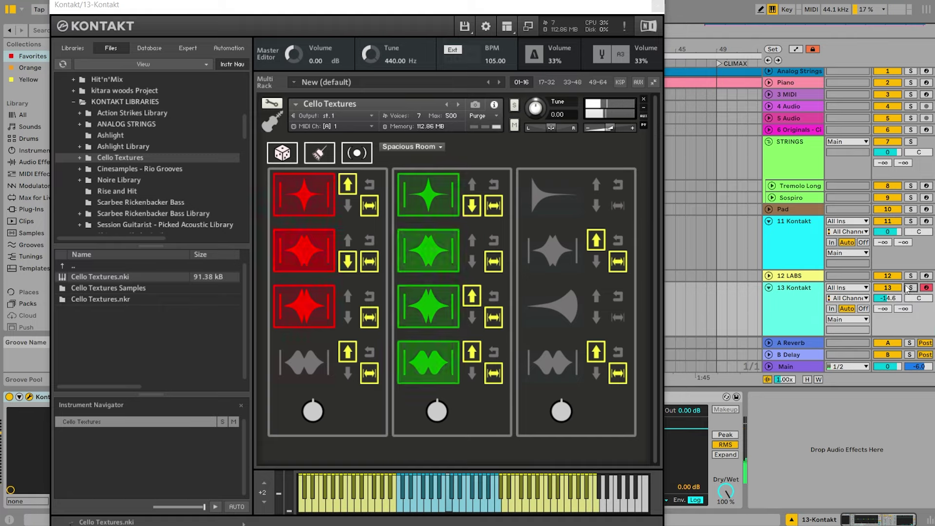
click(657, 6)
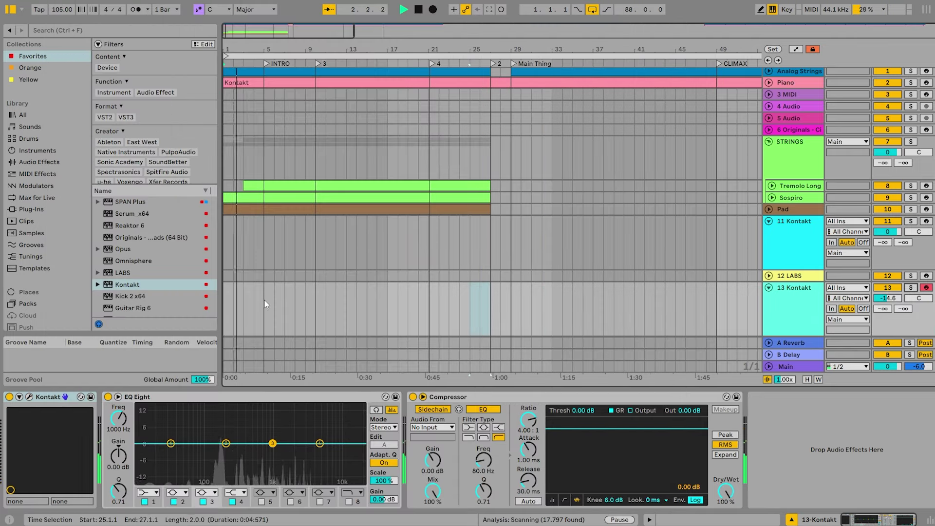
drag(270, 291, 316, 294)
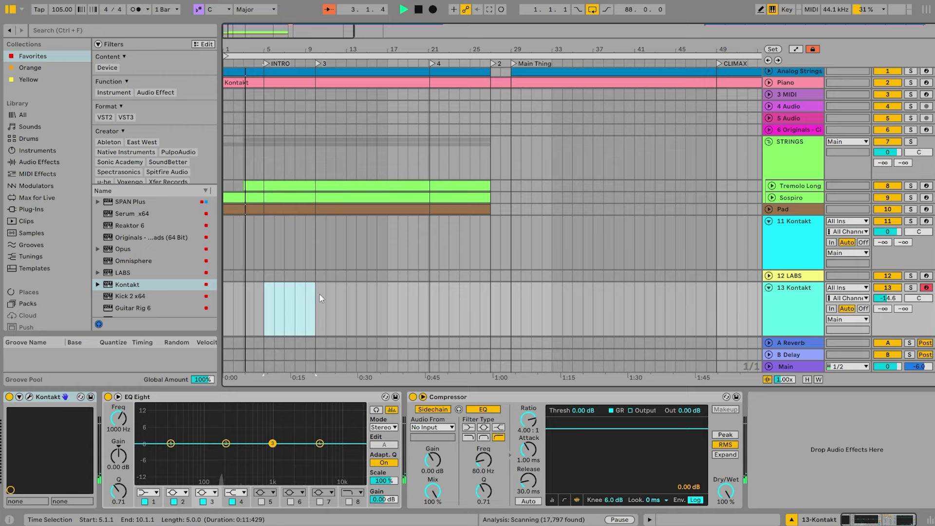
key(ctrl+shift+m)
Draw a D2 note at the start of the new clip and lengthen it to 3.3.
drag(118, 421, 151, 426)
click(150, 430)
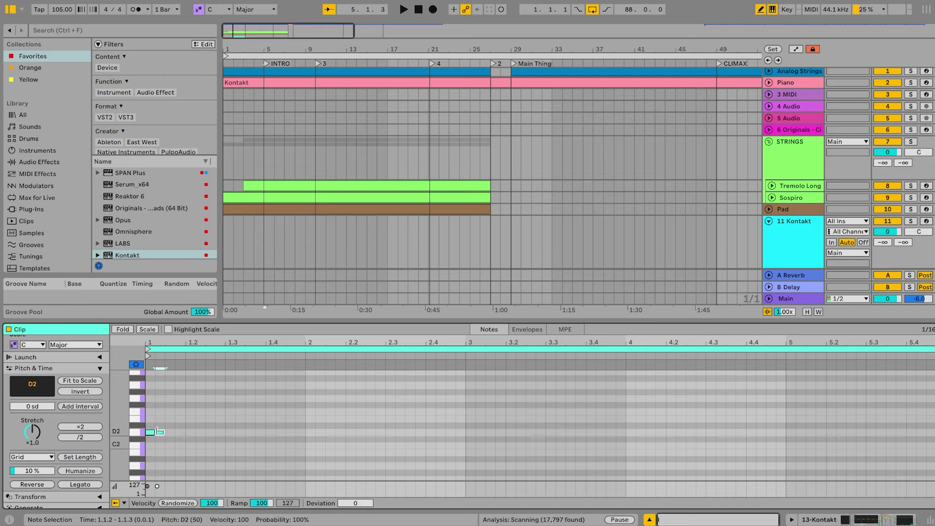
click(157, 432)
drag(151, 433, 304, 432)
key(space)
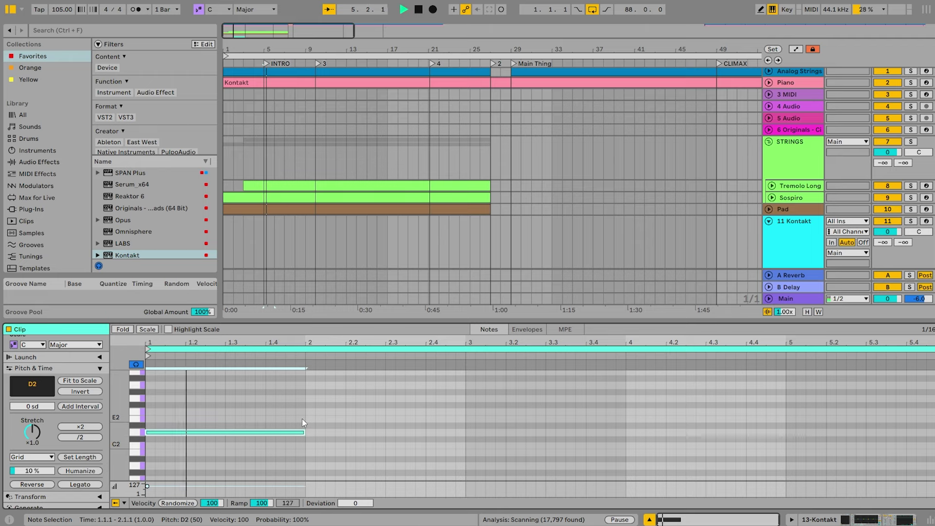
drag(305, 432, 545, 433)
Duplicate the D2 note, lower the copy to B1, and play from the INTRO locator.
key(ctrl+d)
key(space)
key(Down)
key(Down)
key(Down)
click(266, 62)
scroll(293, 150, down, 4)
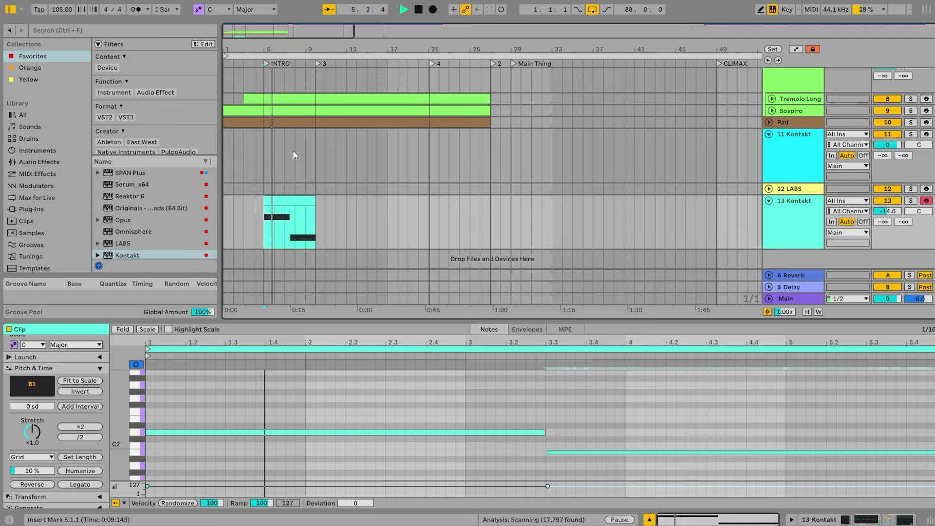
Lower track 13 to -17.7 dB and duplicate its clip so the copy starts at bar 10.
drag(887, 211, 887, 220)
click(302, 200)
key(ctrl+d)
key(space)
Move the duplicated clip's first note to A1 and its second to G1, and play from locator 3.
drag(322, 432, 335, 457)
scroll(335, 457, down, 2)
drag(595, 402, 595, 469)
key(Down)
key(Down)
key(Down)
key(Down)
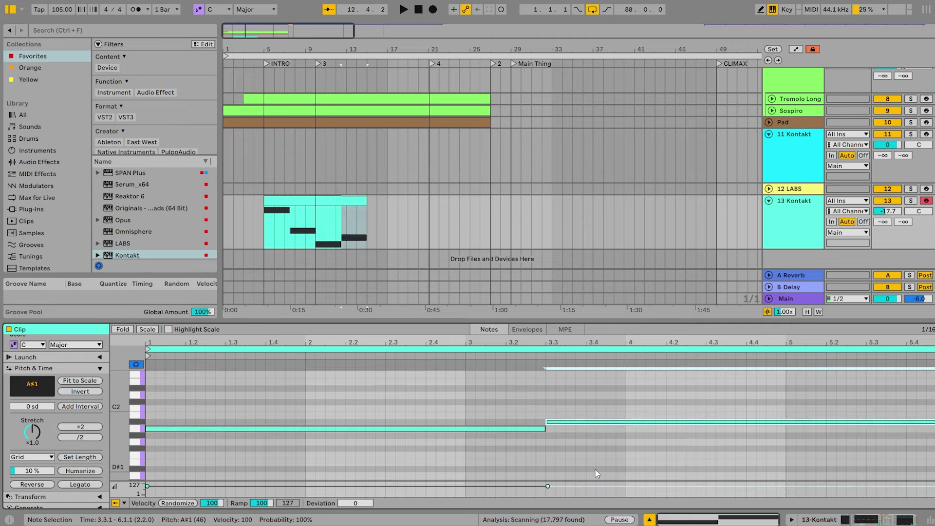
click(315, 63)
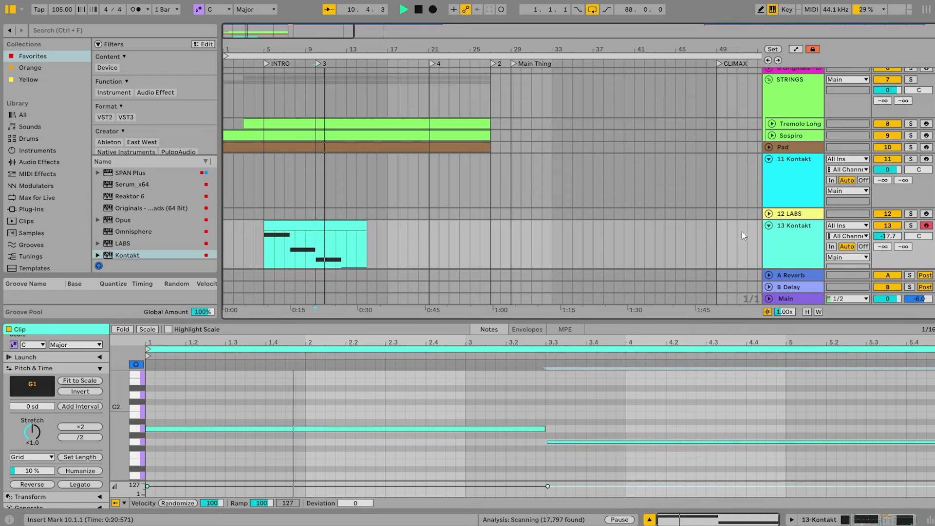
Move the Cello Textures track into the STRINGS group below Tremolo Long and fold it.
scroll(741, 232, up, 1)
drag(801, 136, 798, 137)
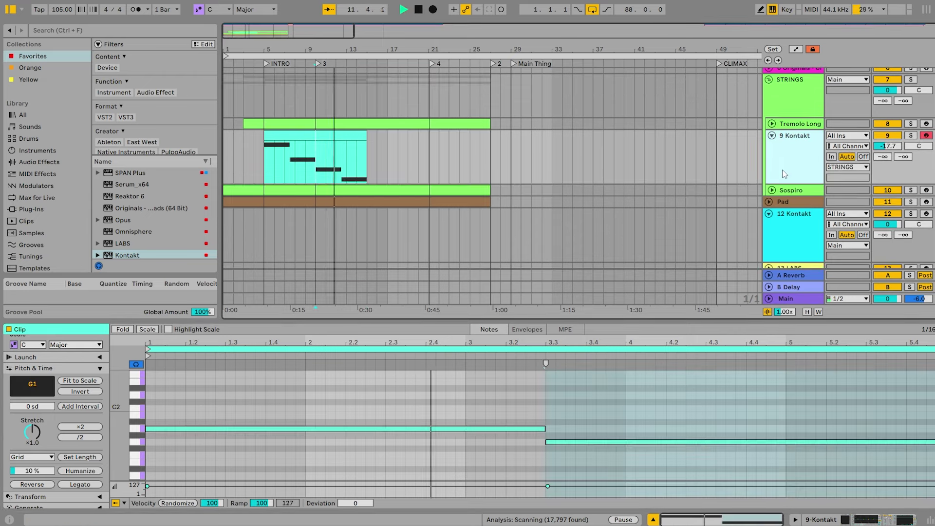
click(771, 136)
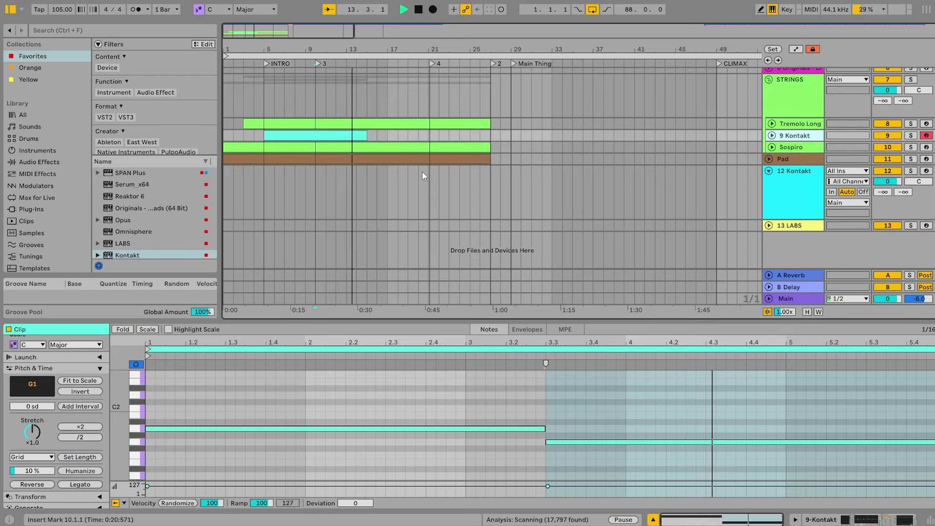
Extend the A1 note to bar 4, start the G1 note at about 3.4.3 so they overlap, and play the transition.
drag(547, 443, 626, 451)
key(space)
drag(544, 428, 624, 438)
key(space)
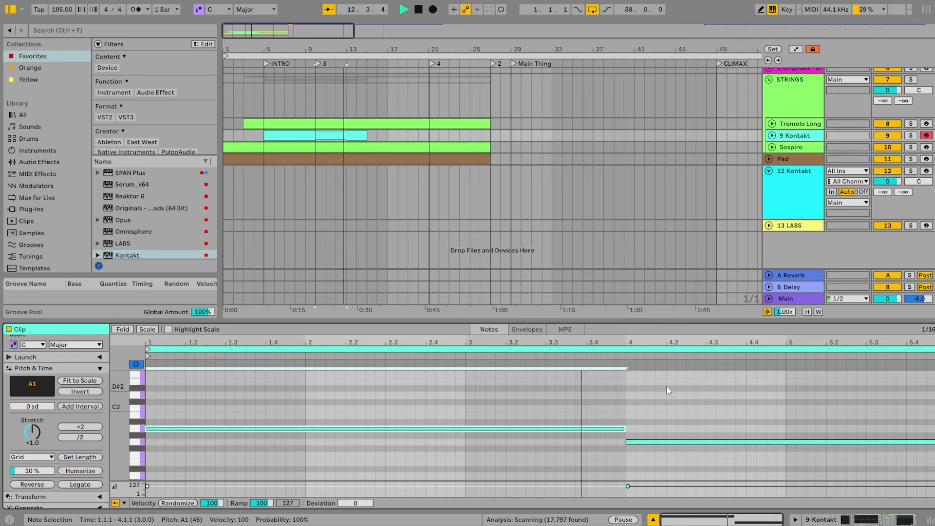
drag(627, 442, 607, 442)
key(space)
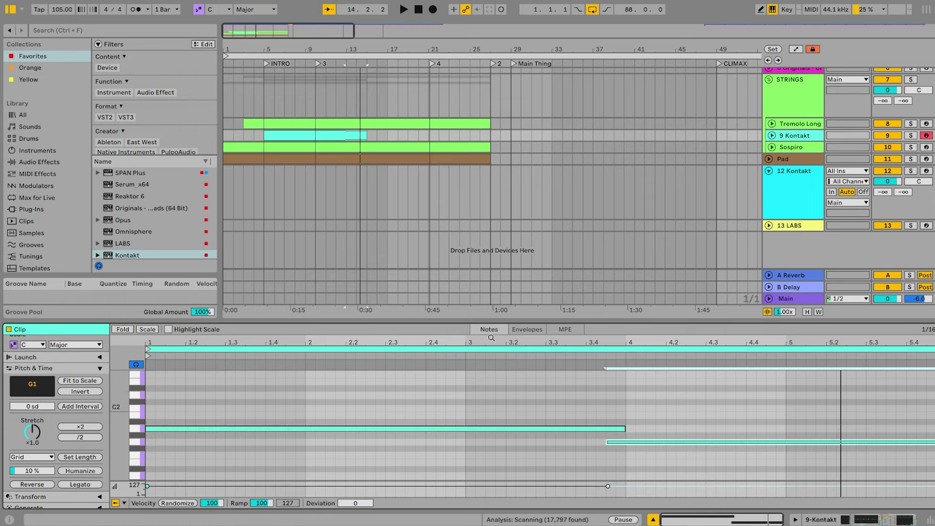
click(522, 357)
click(690, 419)
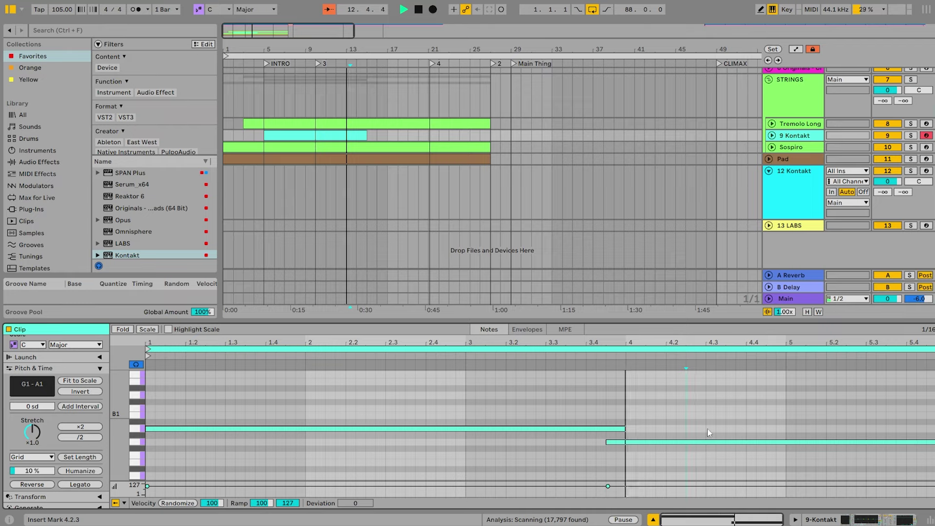
Apply the STRINGS group's color to its grouped tracks and clips.
click(845, 511)
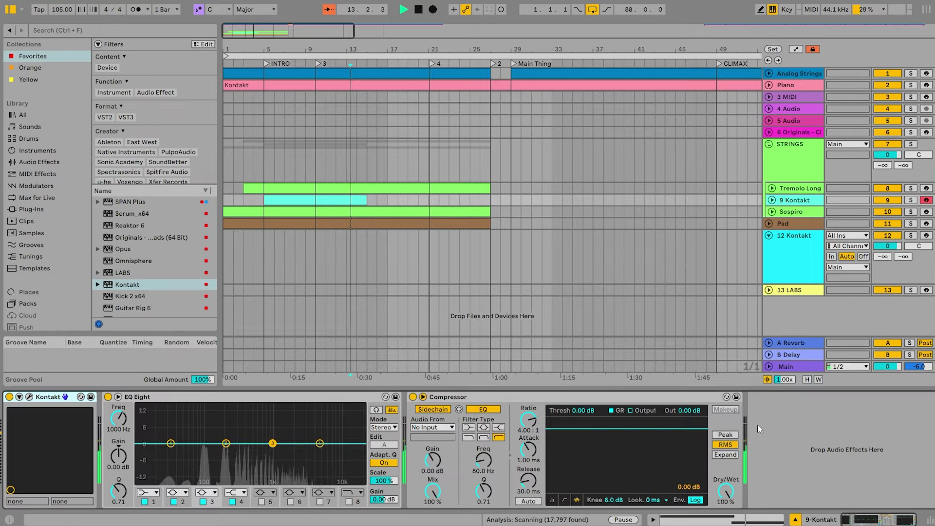
right_click(797, 156)
click(716, 382)
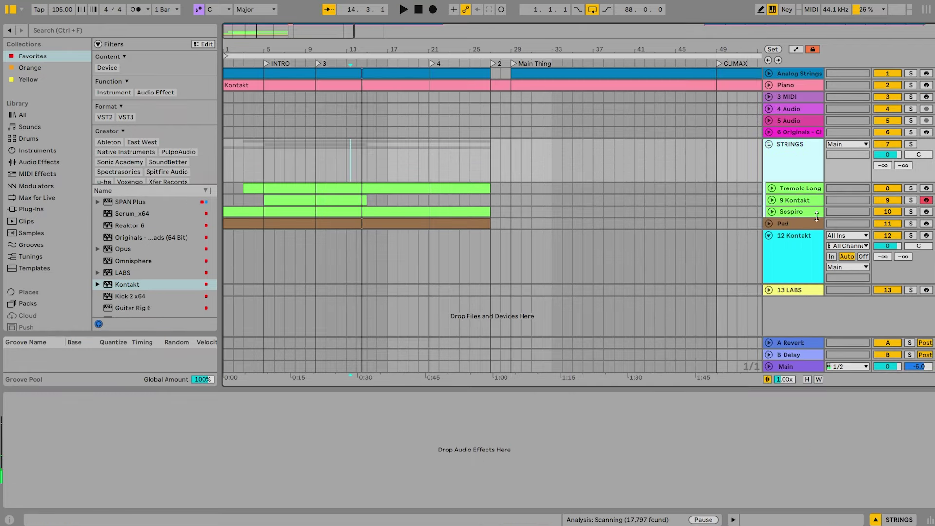
Mute Cello Textures in track 9's Kontakt and load Strings.nki from the Albion ONE library alongside it.
click(798, 200)
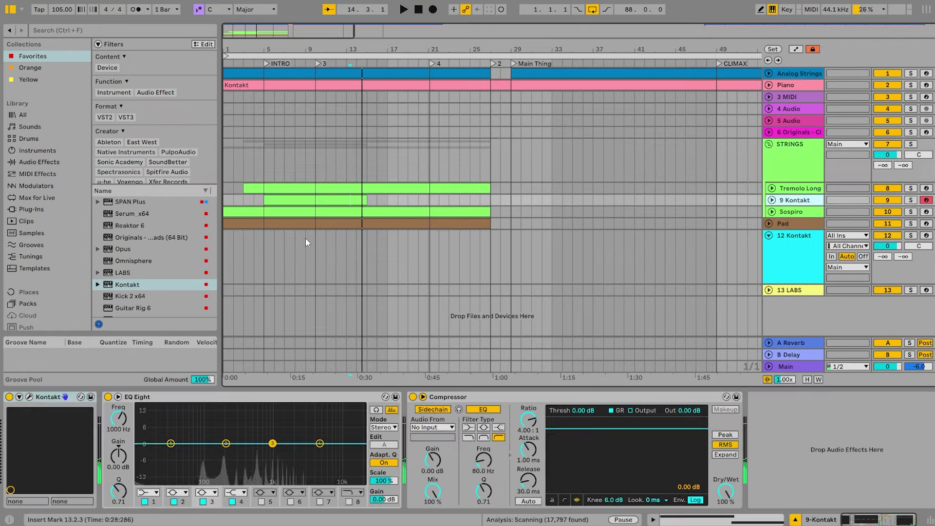
click(30, 397)
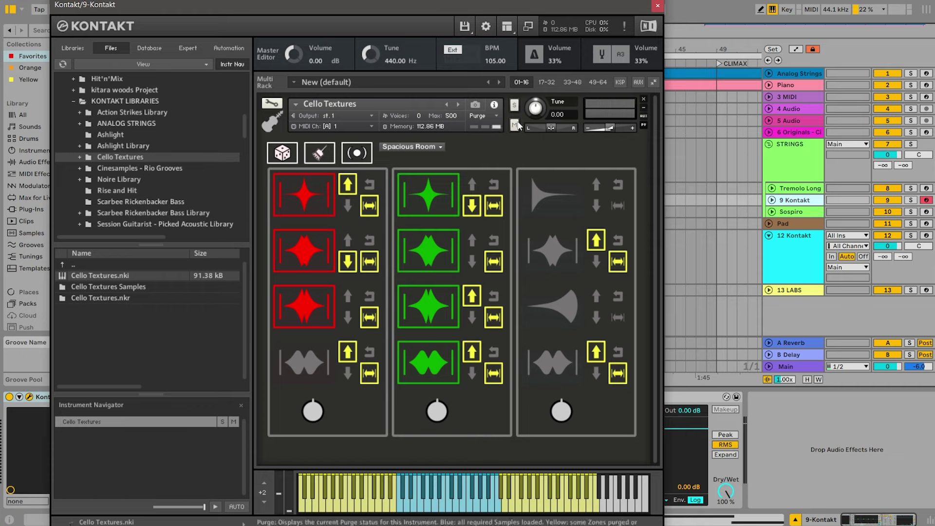
click(514, 125)
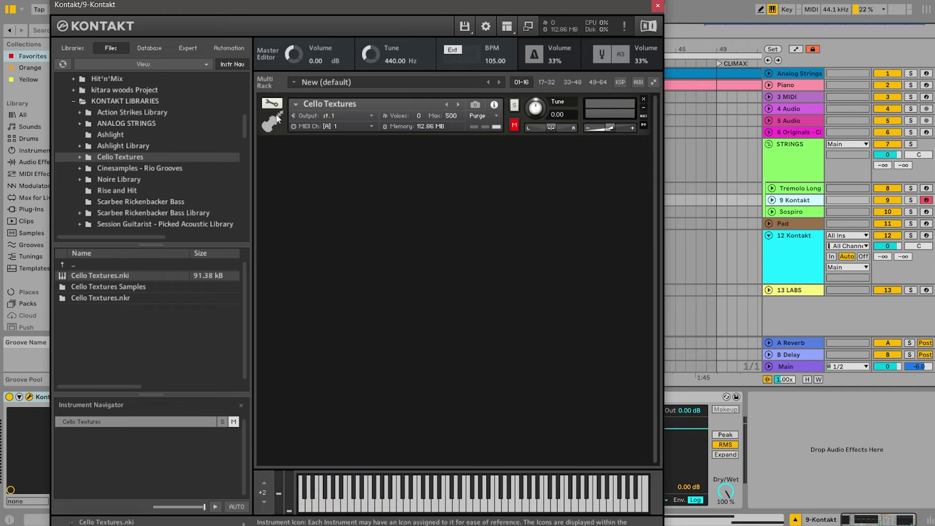
click(71, 48)
click(169, 189)
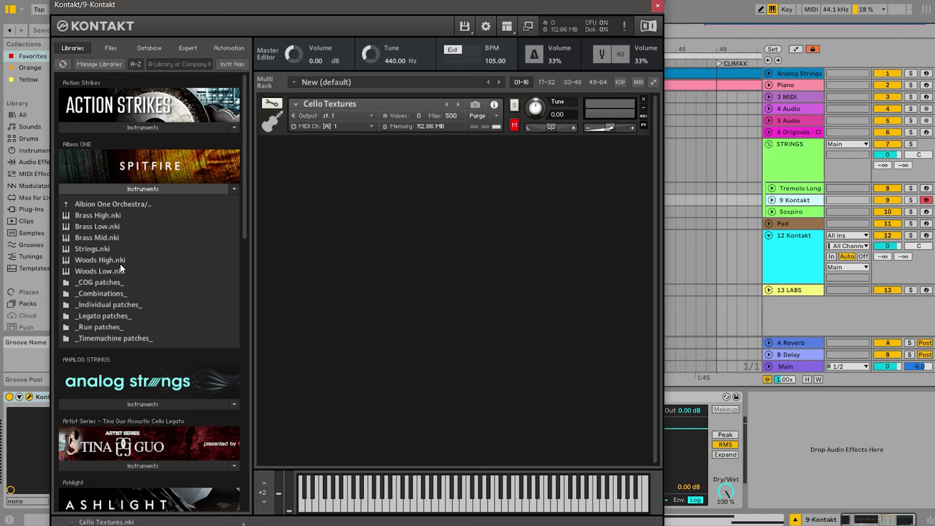
click(103, 249)
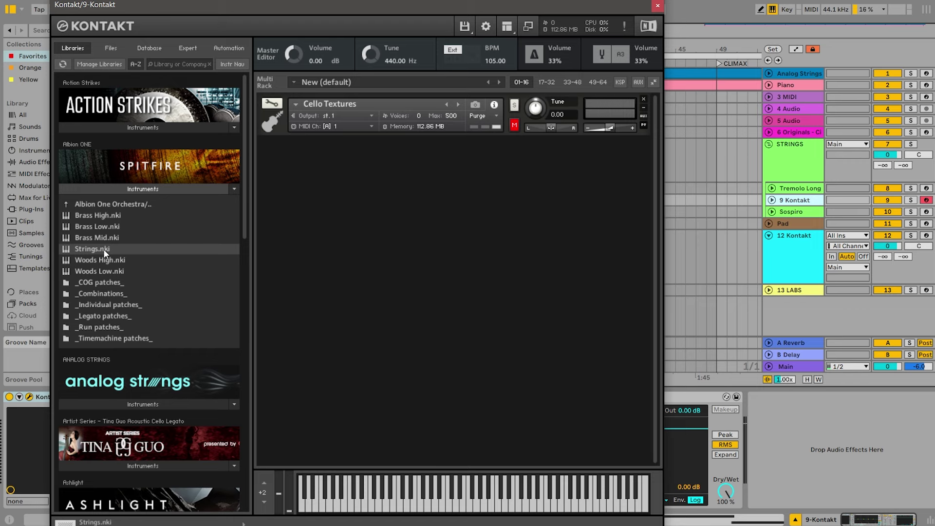
double_click(103, 249)
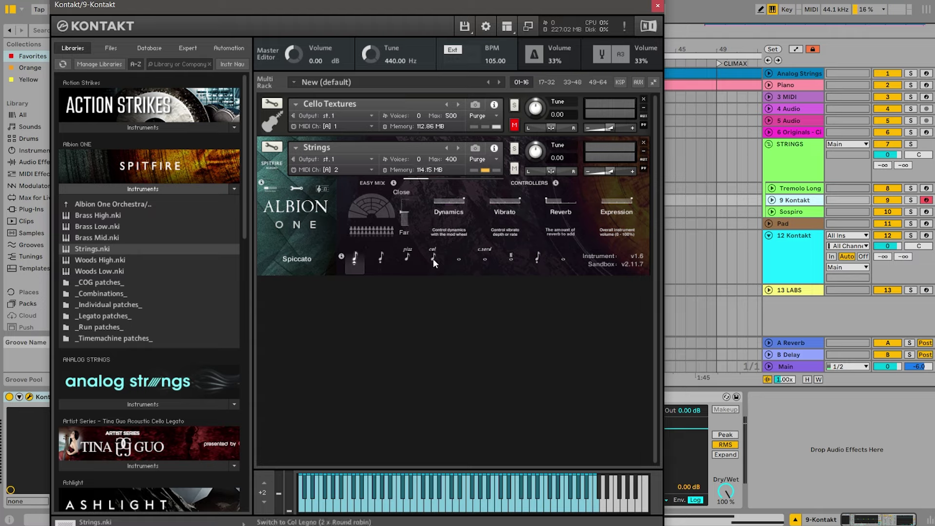
Select the Long articulation for the Albion ONE Strings and play the arrangement from the INTRO locator.
click(459, 258)
click(657, 6)
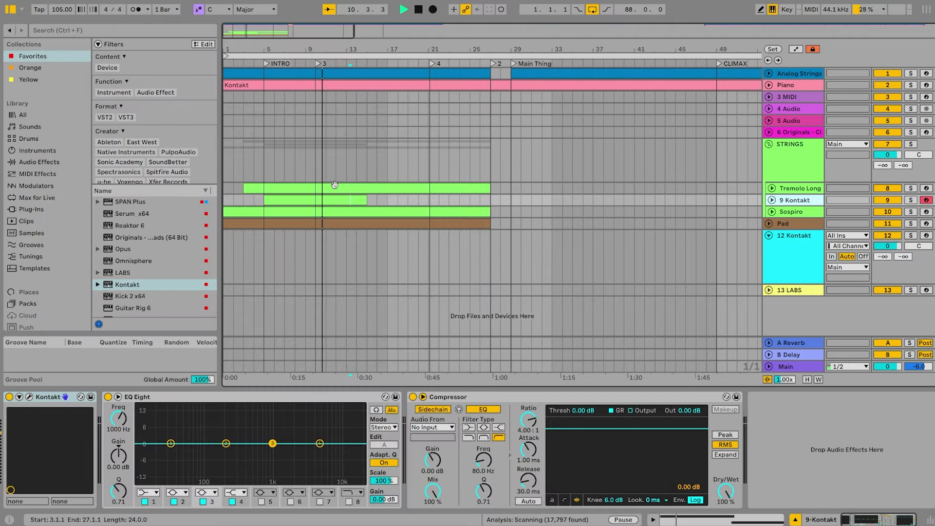
click(268, 64)
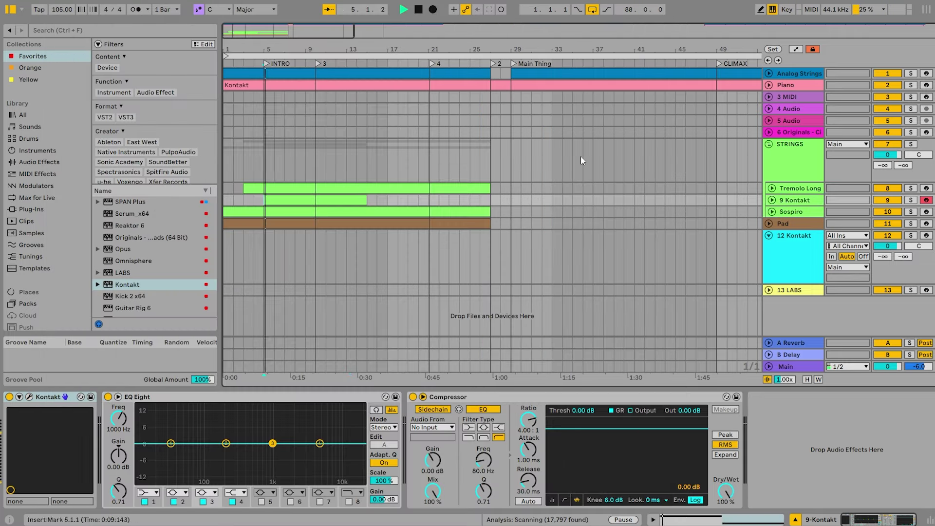
Unfold track 9 and change the MIDI channel of the Albion ONE Strings instrument in its Kontakt.
click(772, 201)
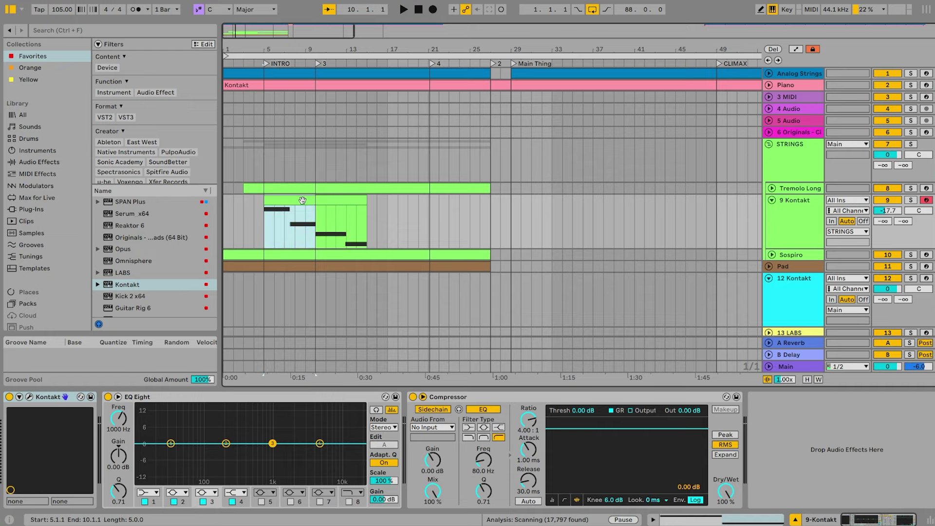
double_click(302, 200)
drag(120, 394, 103, 393)
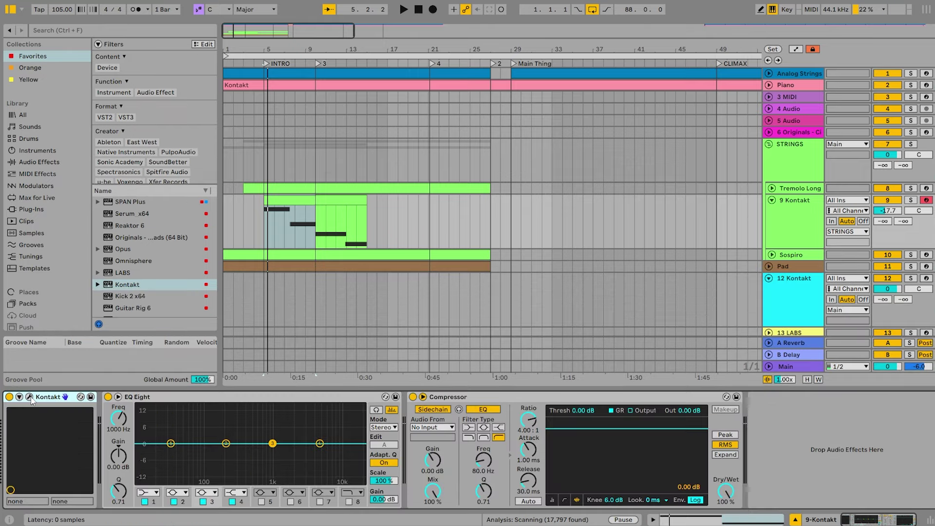
click(30, 397)
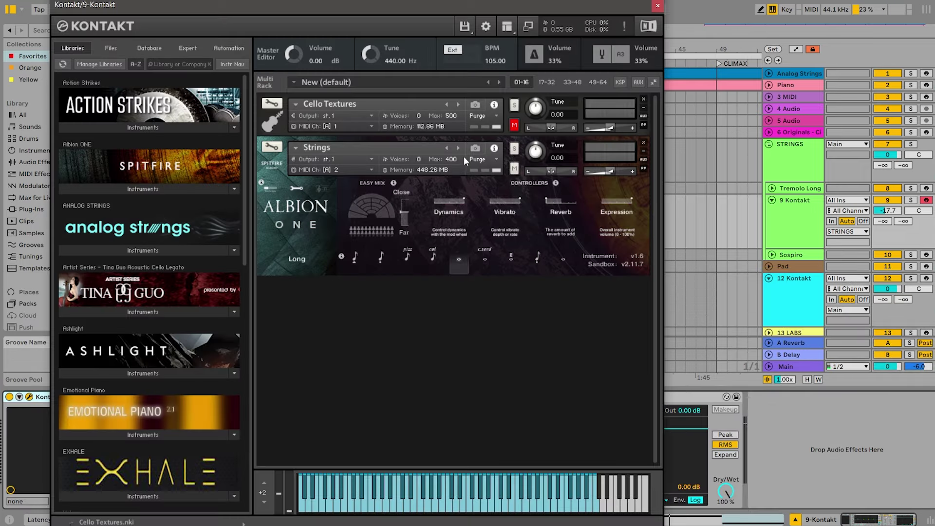
click(365, 169)
click(364, 181)
click(657, 6)
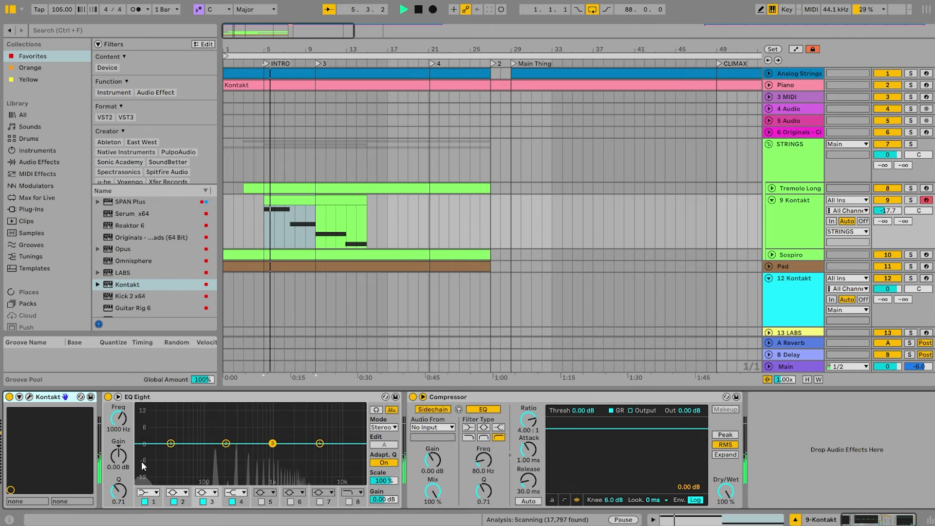
Change the first band of track 9's EQ Eight to a low-cut filter.
click(155, 493)
click(155, 422)
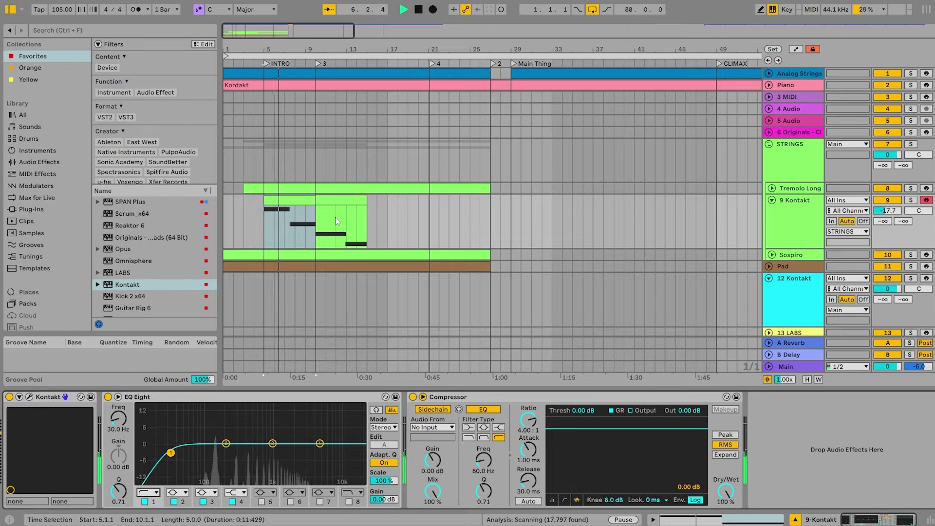
click(335, 197)
Rename track 9 as Cello and raise its volume to -12.7 dB.
click(811, 206)
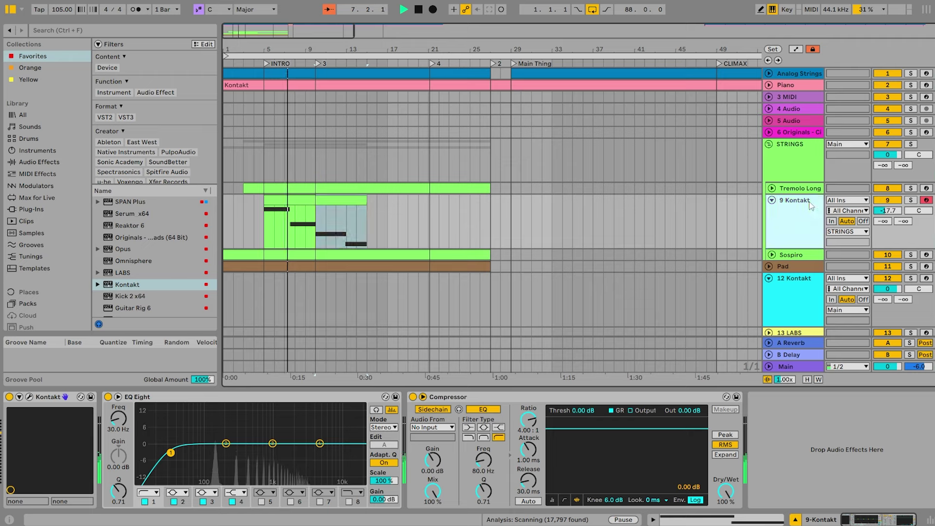
text(cEL)
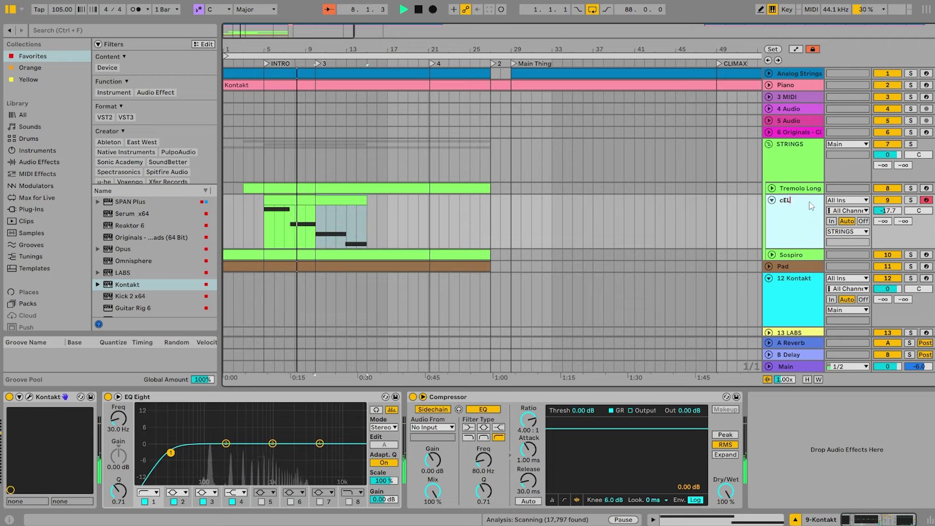
key(BackSpace)
key(BackSpace)
key(BackSpace)
text(Cello)
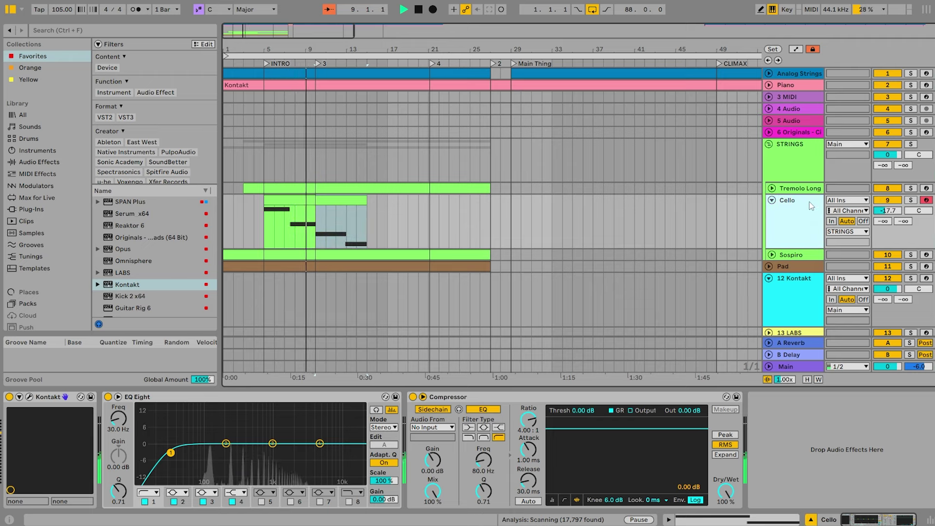
drag(878, 219, 878, 217)
key(Up)
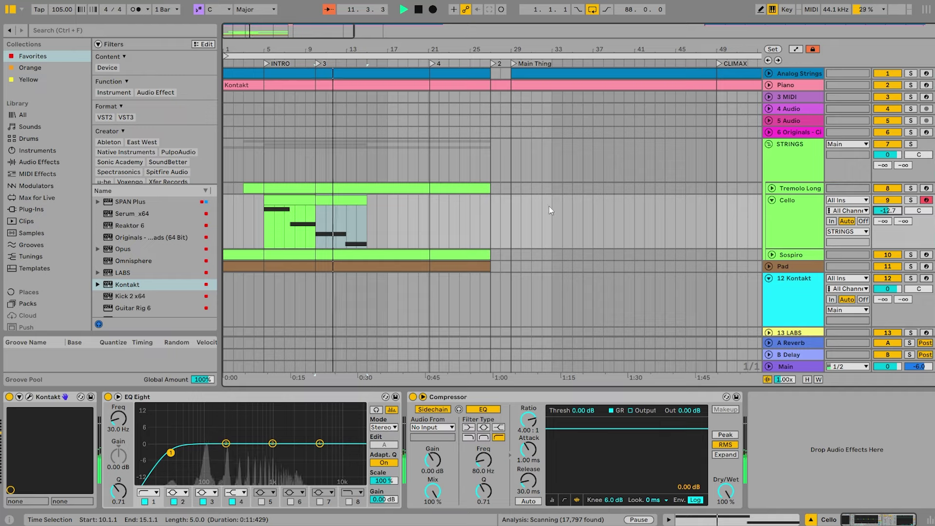
Solo the Cello track and join its two clips into a single clip spanning bars 5 to 15.
key(space)
key(s)
double_click(291, 198)
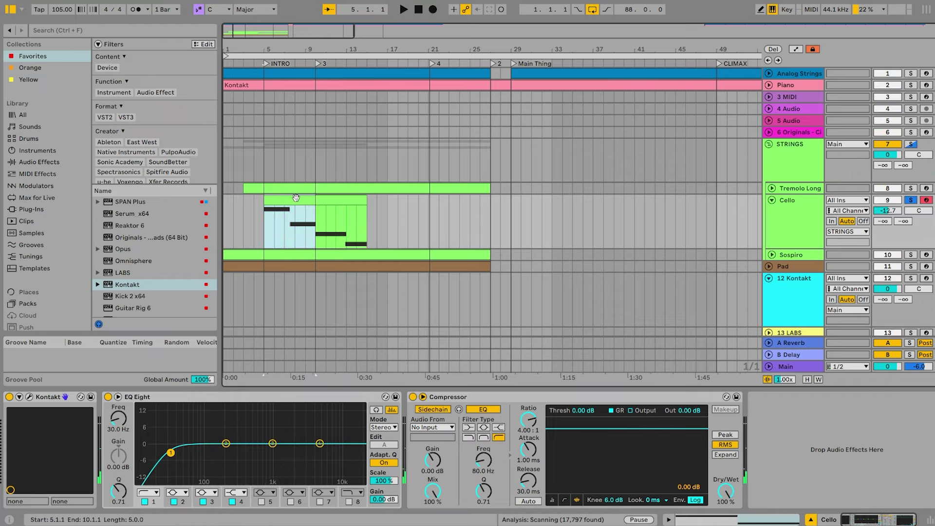
click(330, 204)
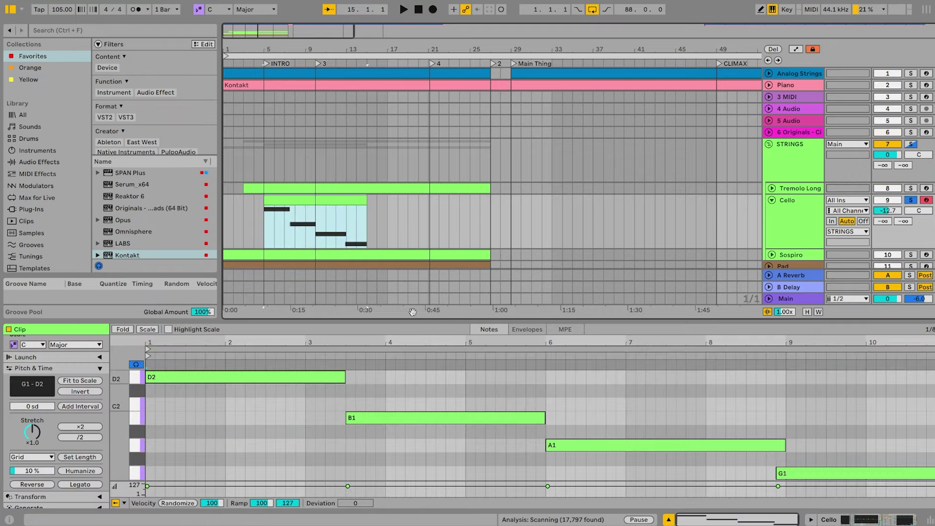
Show the Cello clip's MIDI Ctrl envelope for 1: Modulation Wheel.
click(524, 329)
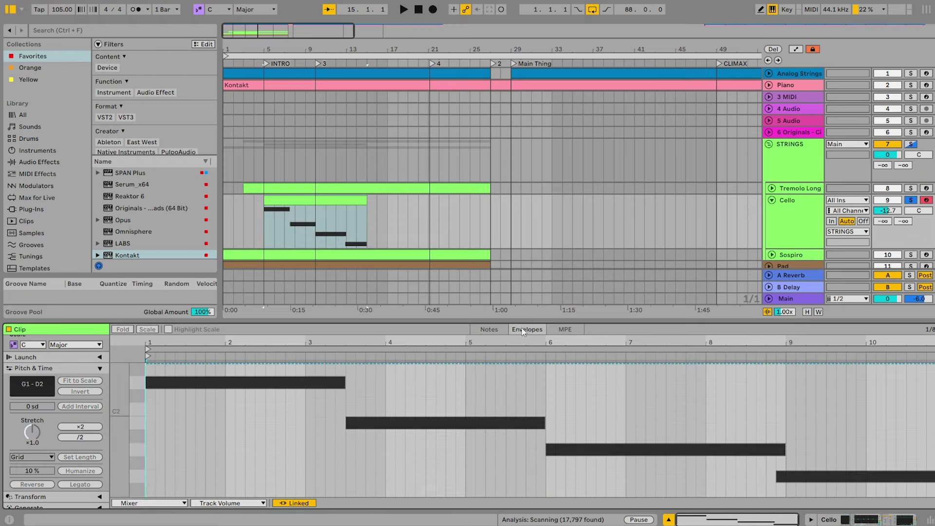
click(143, 508)
click(148, 451)
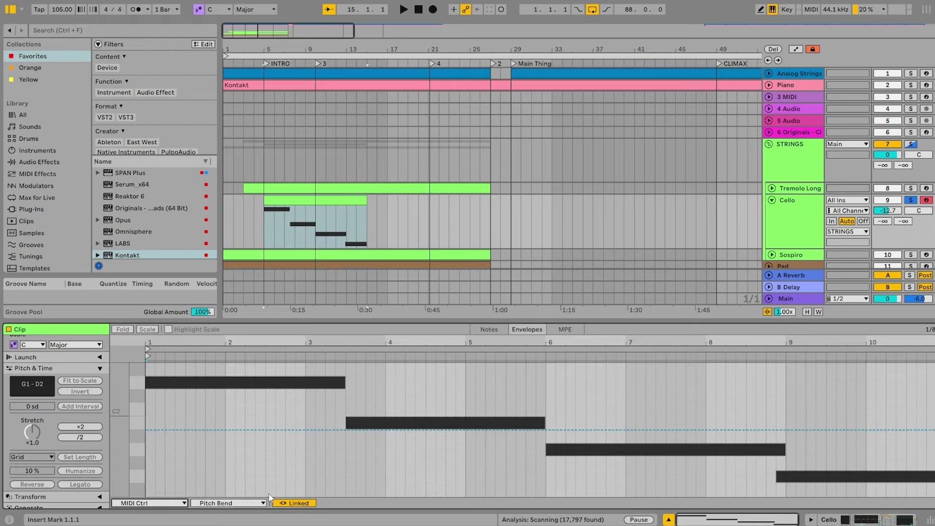
click(260, 503)
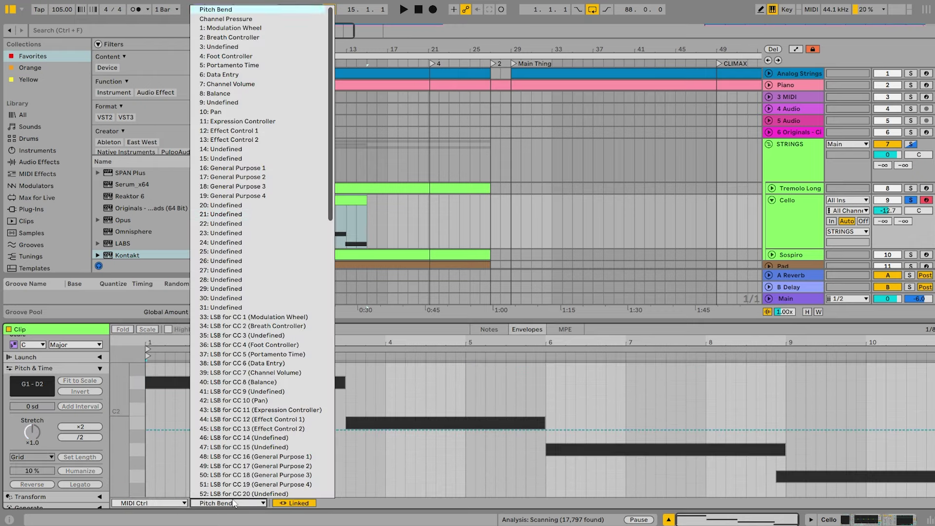
click(257, 28)
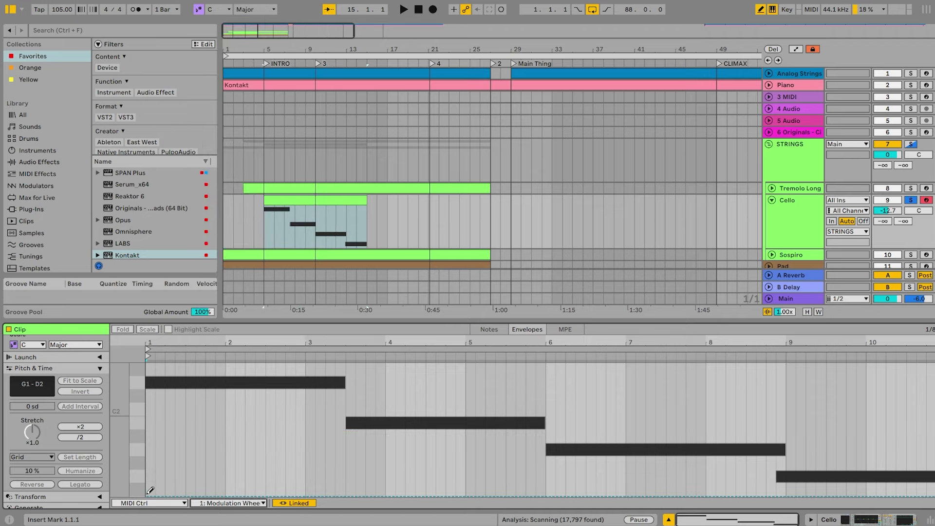
Draw a Modulation Wheel curve with three swells across the Cello clip's four notes and shift the whole curve slightly higher.
mouse_move(150, 492)
mouse_down()
mouse_move(382, 410)
mouse_move(555, 458)
mouse_move(651, 419)
mouse_move(680, 426)
mouse_move(731, 461)
mouse_up()
right_click(730, 460)
click(698, 420)
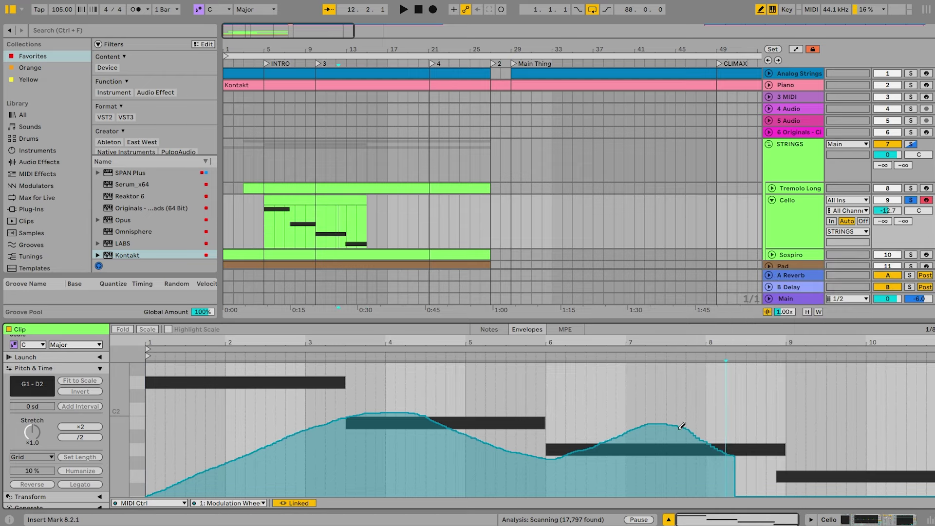
mouse_move(713, 434)
mouse_down()
mouse_move(772, 455)
mouse_move(840, 429)
mouse_move(933, 446)
mouse_up()
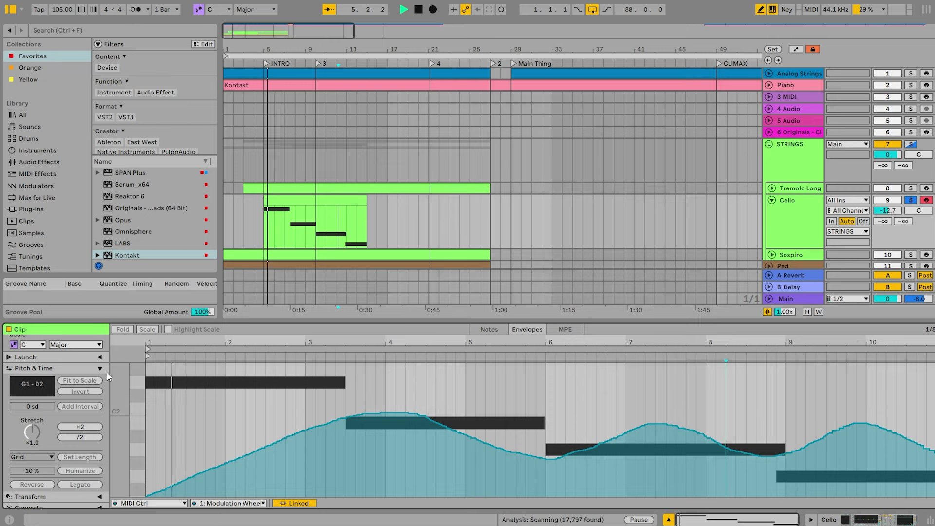
key(b)
key(ctrl+a)
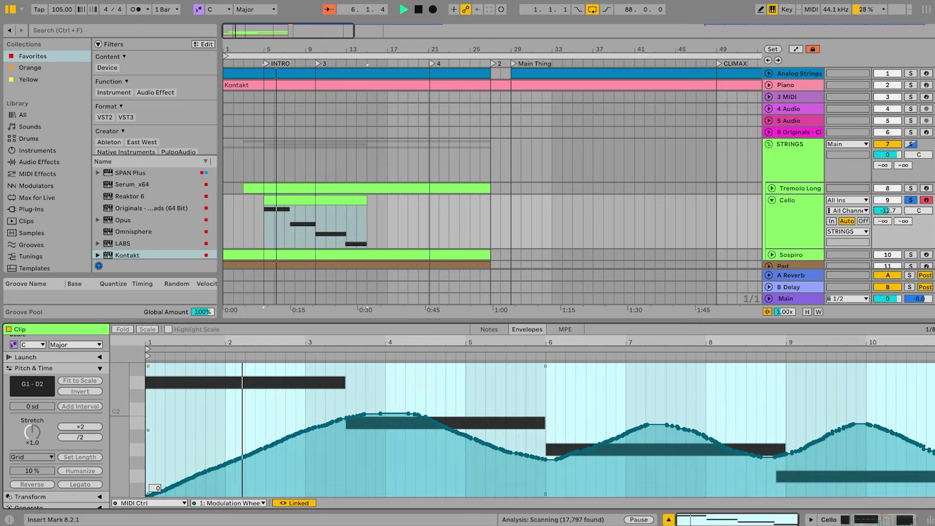
Unsolo the Cello track and raise its volume to -10.7 dB.
click(911, 200)
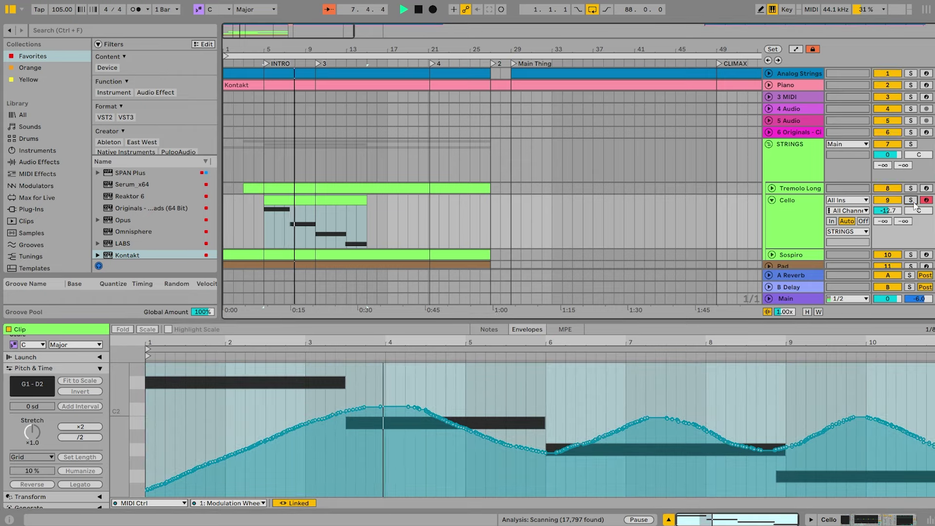
drag(888, 211, 888, 206)
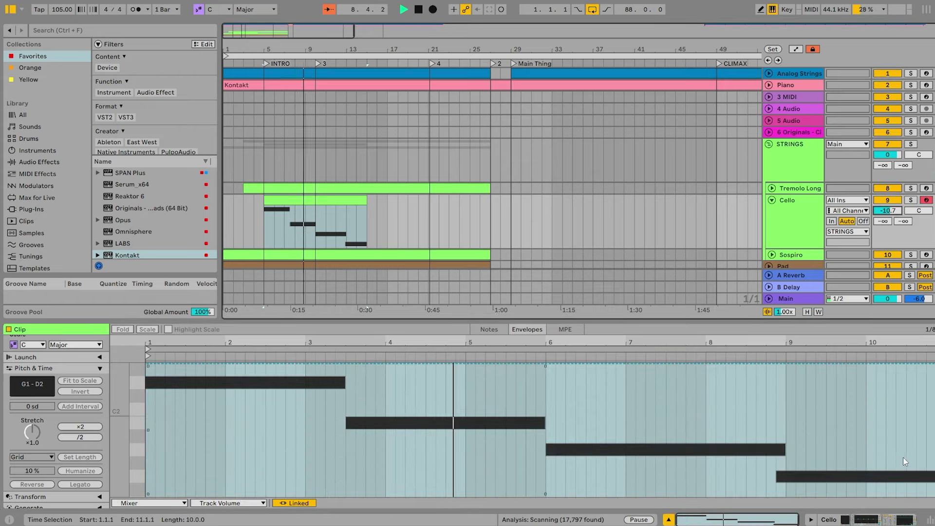
click(879, 519)
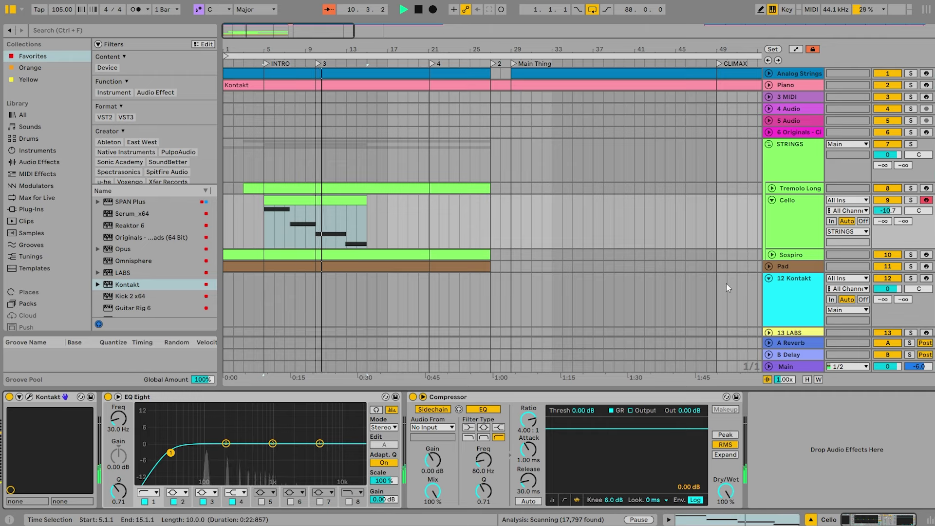
Extend the Cello clip to locator 4 and lengthen its final G1 note to end at 11.4.1.
drag(364, 198, 428, 198)
double_click(398, 201)
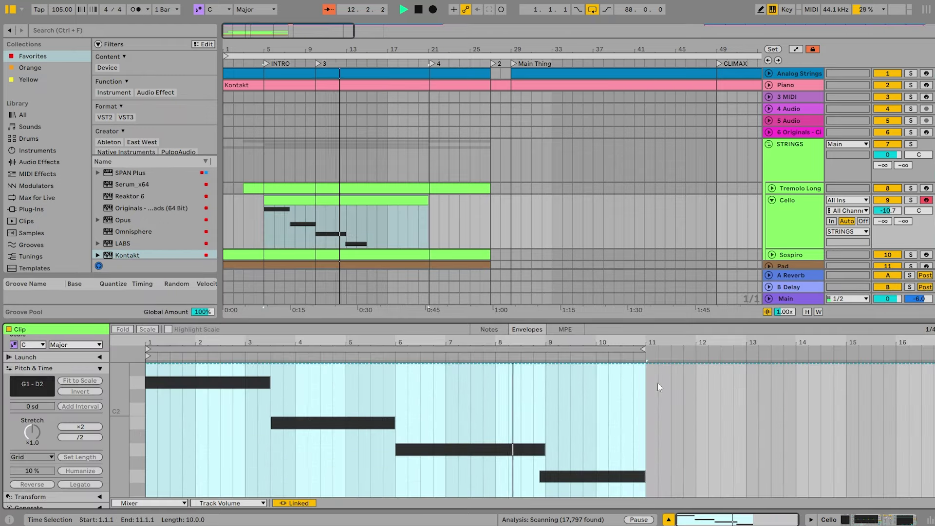
click(492, 330)
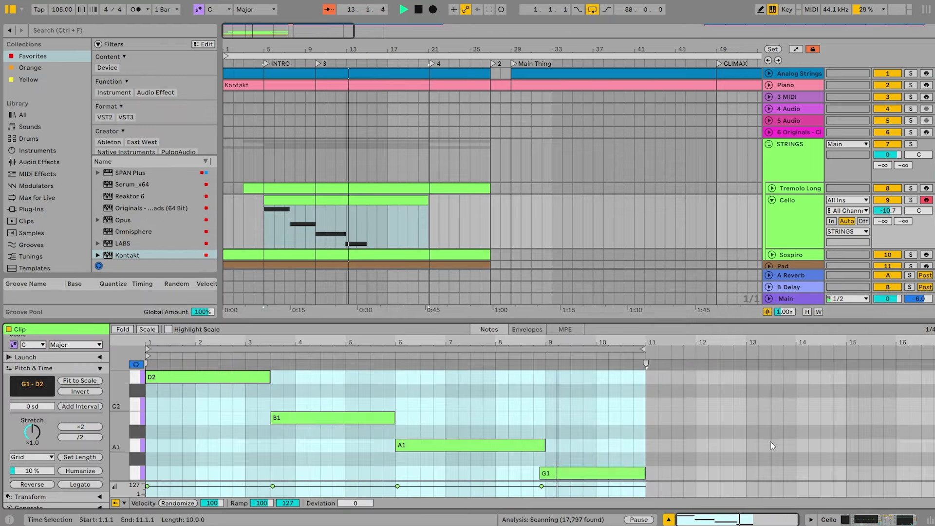
key(b)
drag(643, 473, 681, 469)
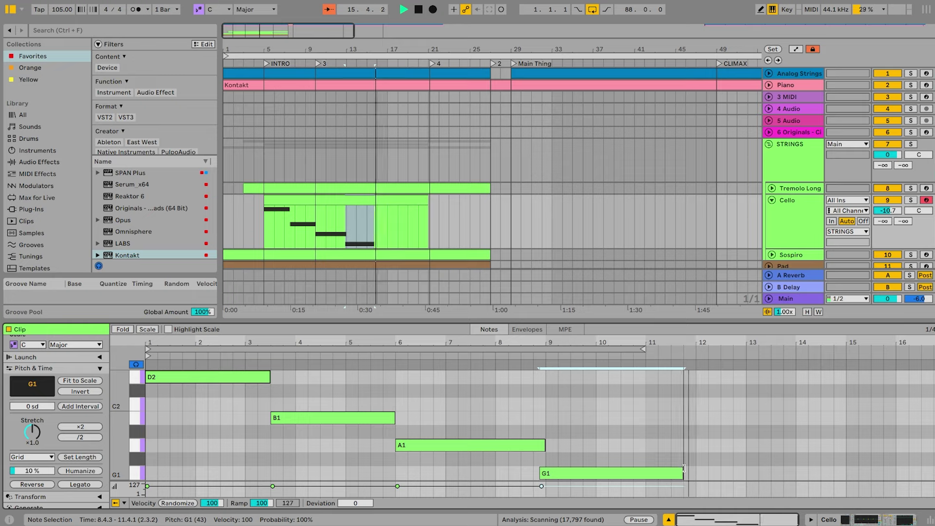
Duplicate the four Cello notes directly after the originals and extend the clip to bar 27 so the copies fit.
key(ctrl+a)
key(ctrl+d)
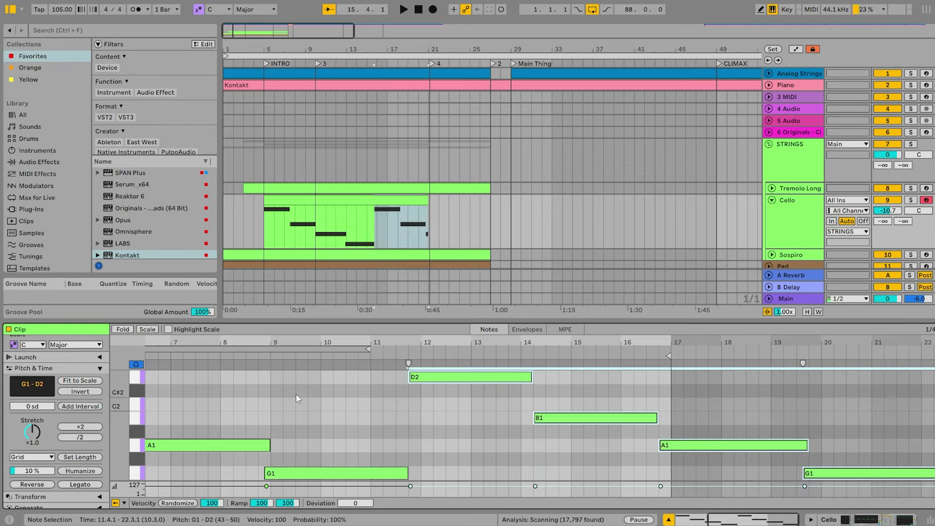
click(361, 65)
click(431, 202)
drag(428, 200, 490, 200)
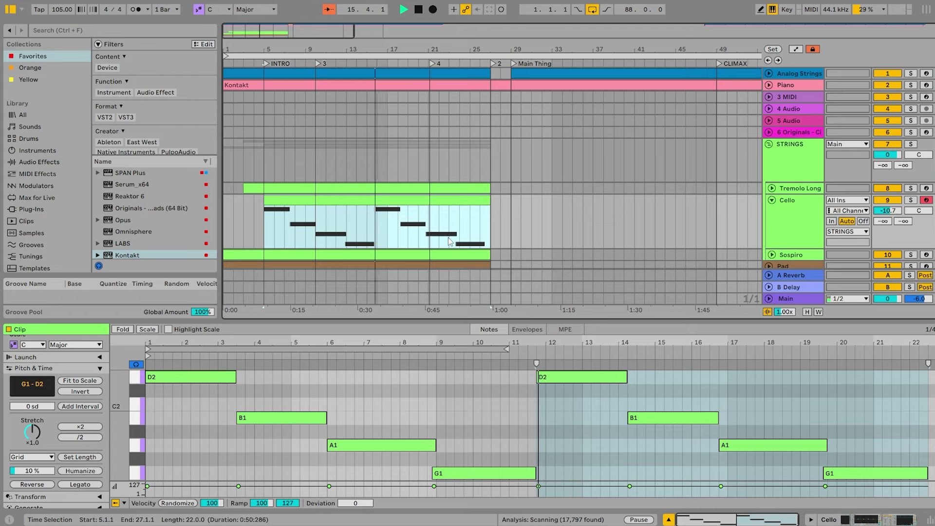
Continue the Modulation Wheel curve over the four duplicated Cello notes, with two high swells followed by two softer ones.
click(901, 418)
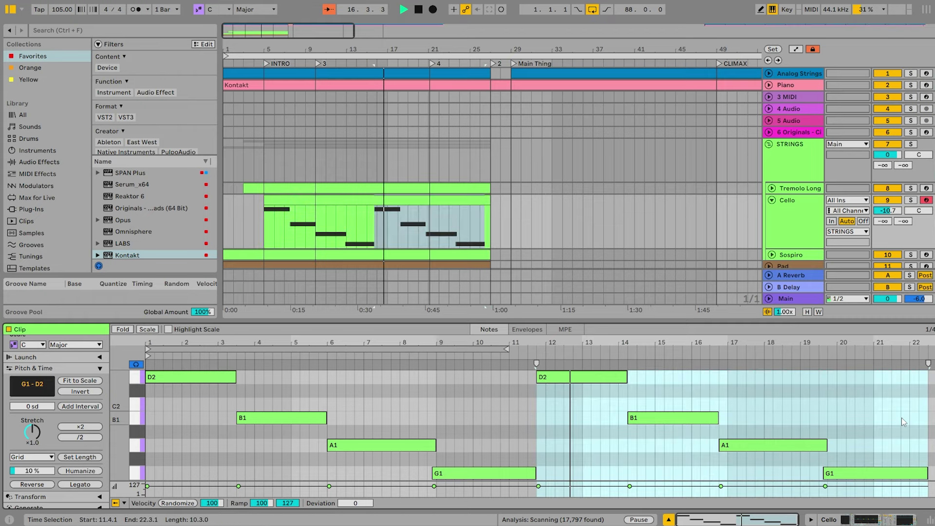
click(519, 330)
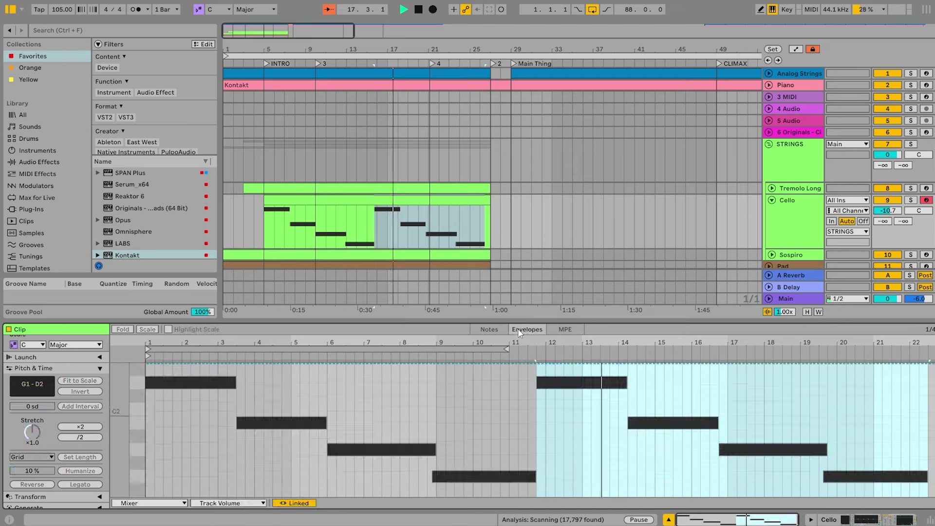
click(151, 503)
click(168, 453)
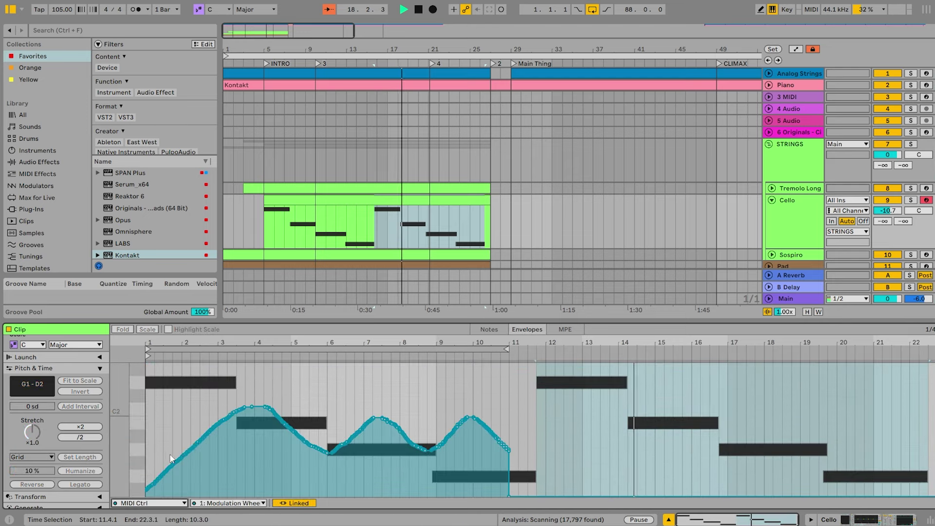
key(space)
key(b)
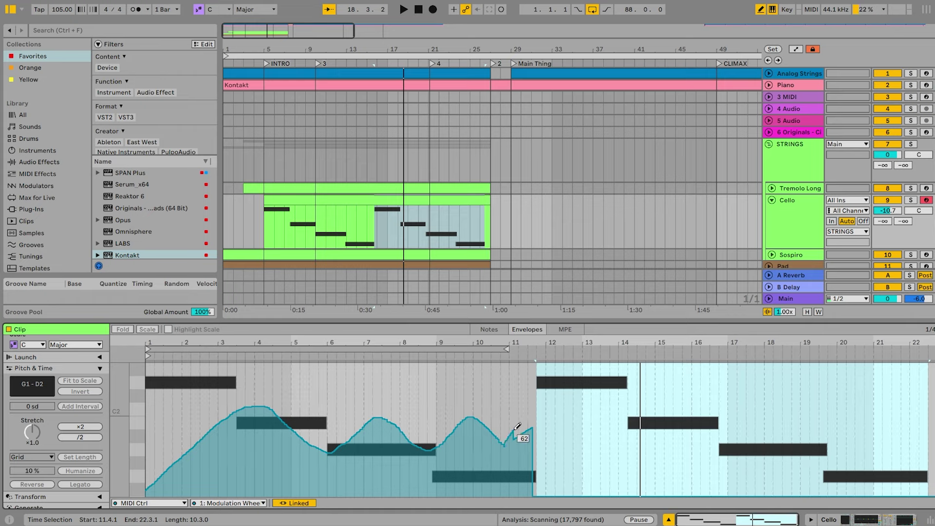
mouse_move(539, 405)
mouse_down()
mouse_move(652, 426)
mouse_move(701, 425)
mouse_up()
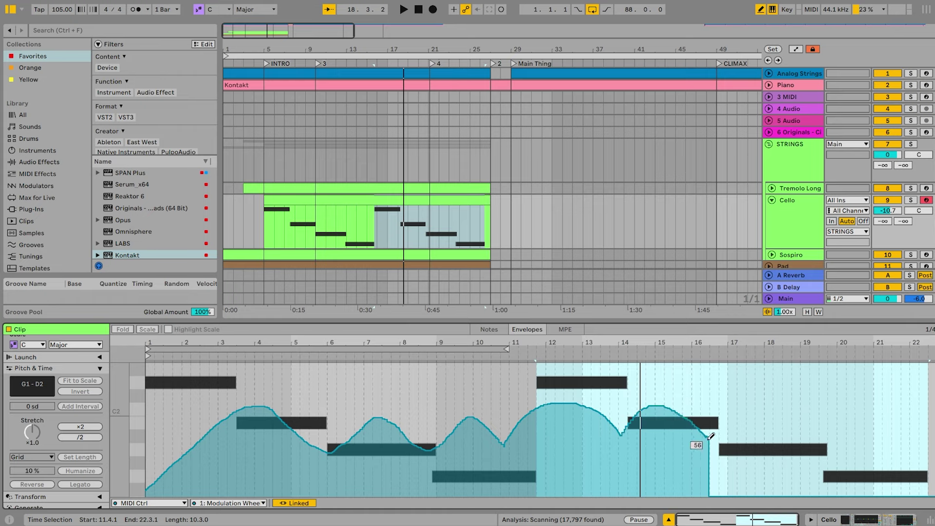
mouse_move(710, 436)
mouse_down()
mouse_move(866, 440)
mouse_move(931, 485)
mouse_up()
click(524, 358)
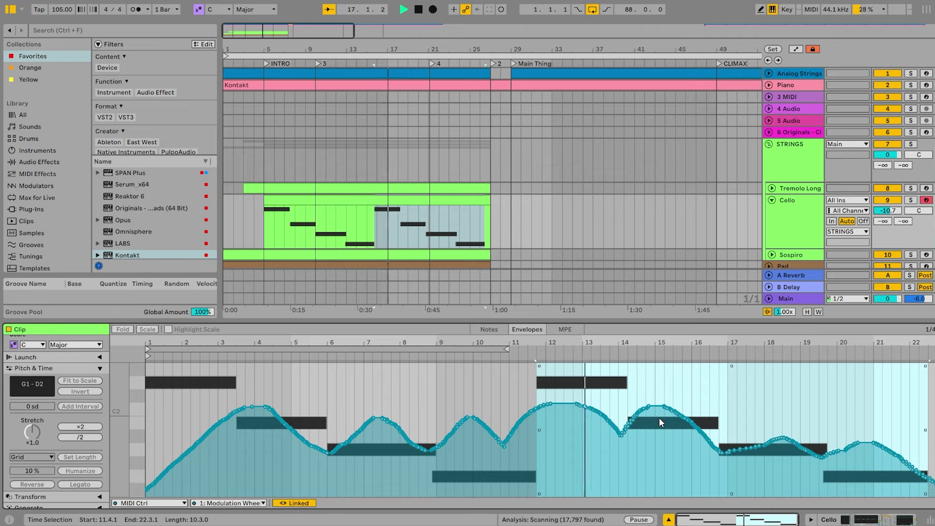
Raise the duplicated B1 note in the Cello clip's second phrase to E2.
click(489, 329)
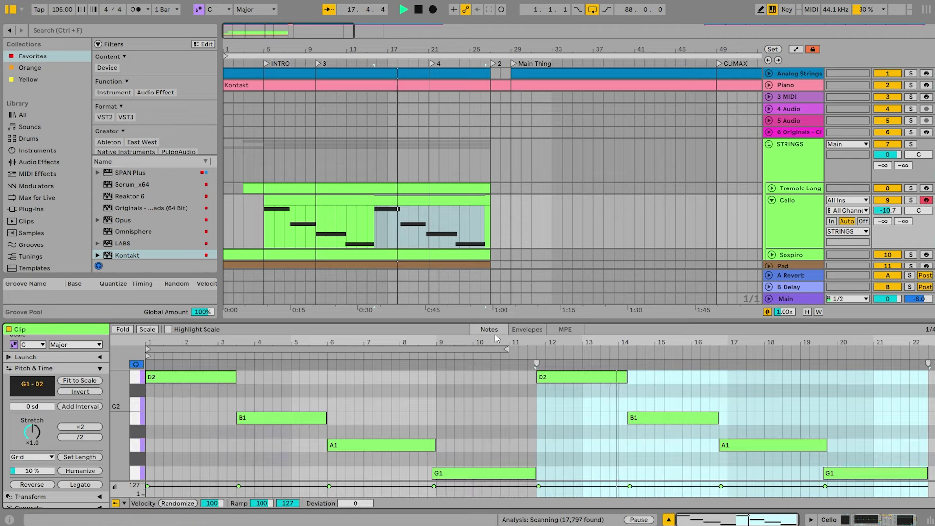
scroll(778, 434, up, 2)
click(697, 437)
key(space)
drag(678, 447, 676, 378)
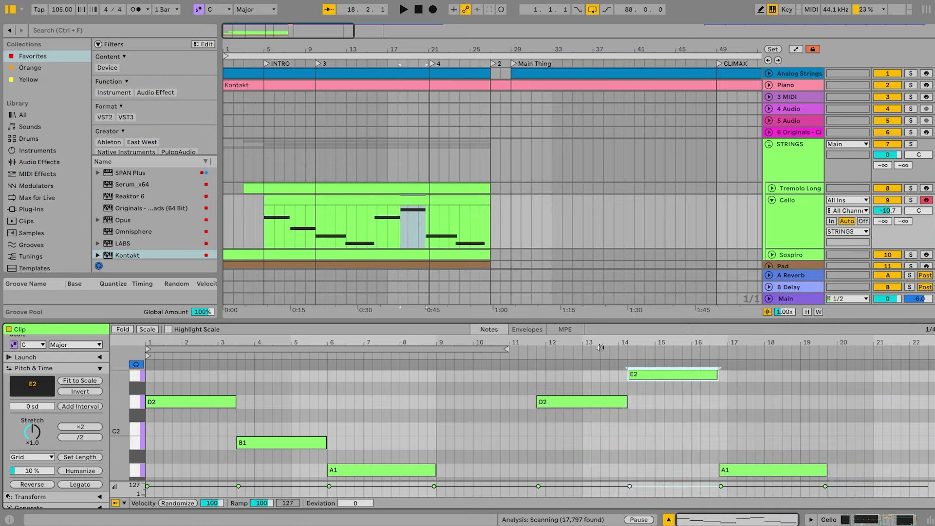
Play back the second phrase and raise its duplicated A1 note to F#2.
scroll(414, 356, up, 2)
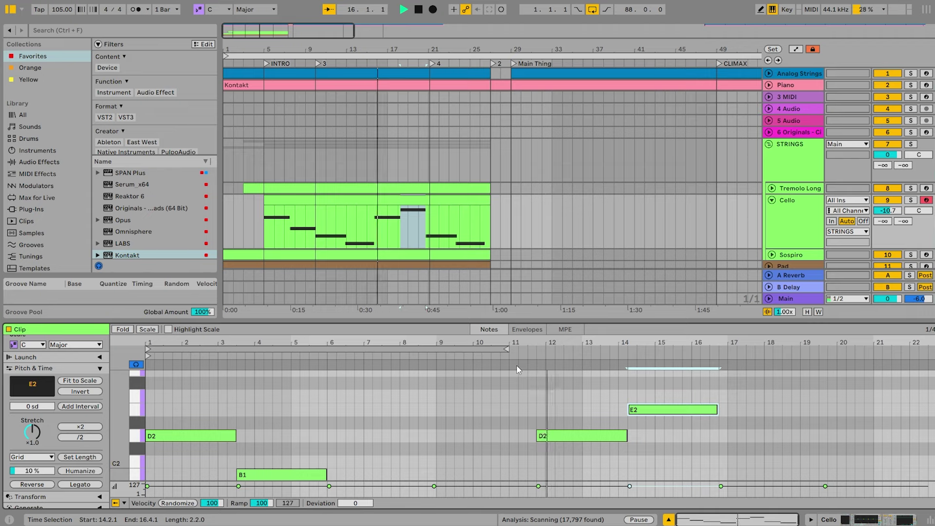
drag(119, 394, 100, 400)
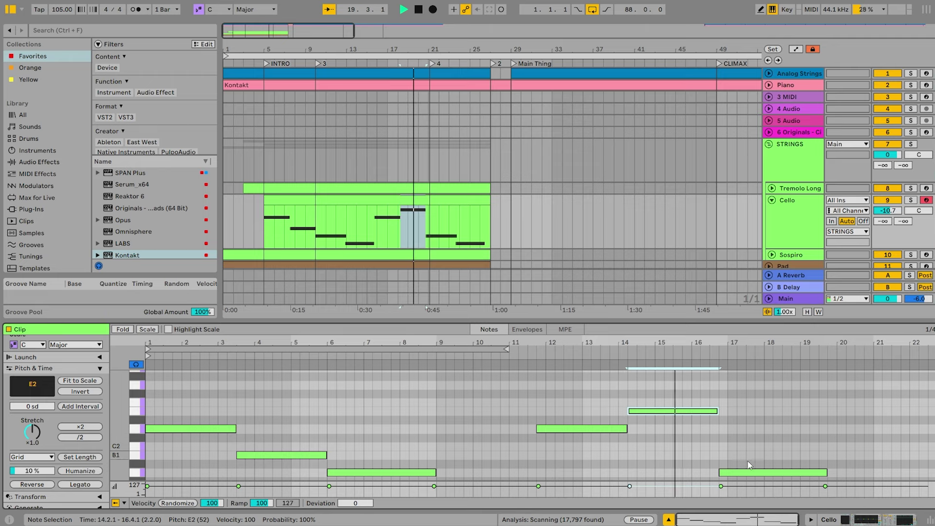
key(space)
drag(752, 470, 752, 389)
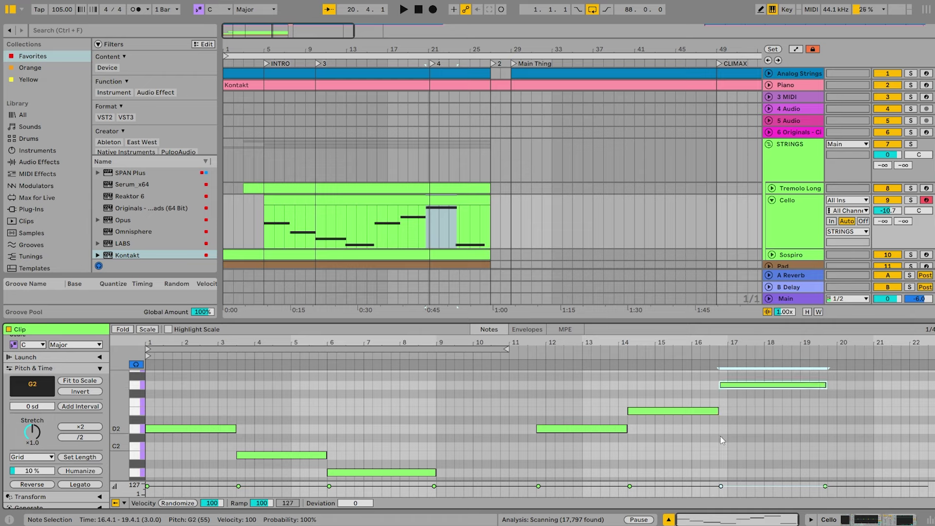
drag(641, 432, 666, 379)
drag(763, 401, 788, 383)
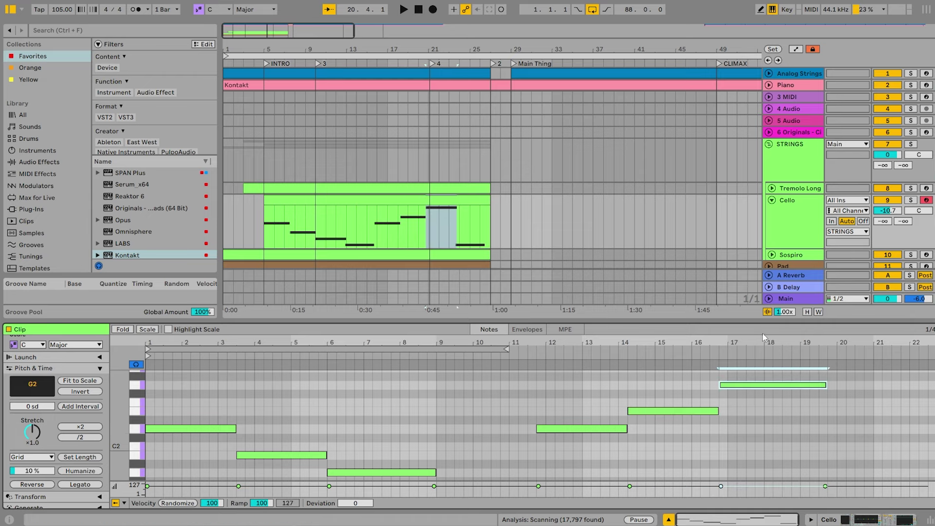
key(Down)
Raise the final G1 note of the Cello clip's second phrase by an octave to G2.
scroll(844, 438, down, 1)
drag(844, 439, 859, 464)
key(Up)
key(Up)
key(Up)
key(Up)
key(Up)
key(Up)
key(Up)
key(Up)
key(Up)
key(Up)
key(Up)
key(Up)
key(Up)
key(Down)
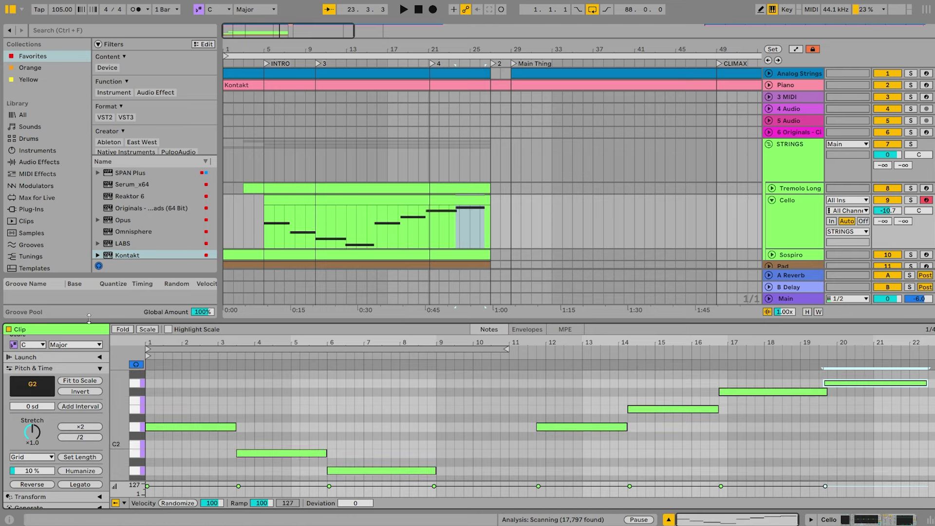
Redraw the Modulation Wheel curve from the E2 note onward so it builds to a high level at the end, and play from about bar 13.
click(526, 330)
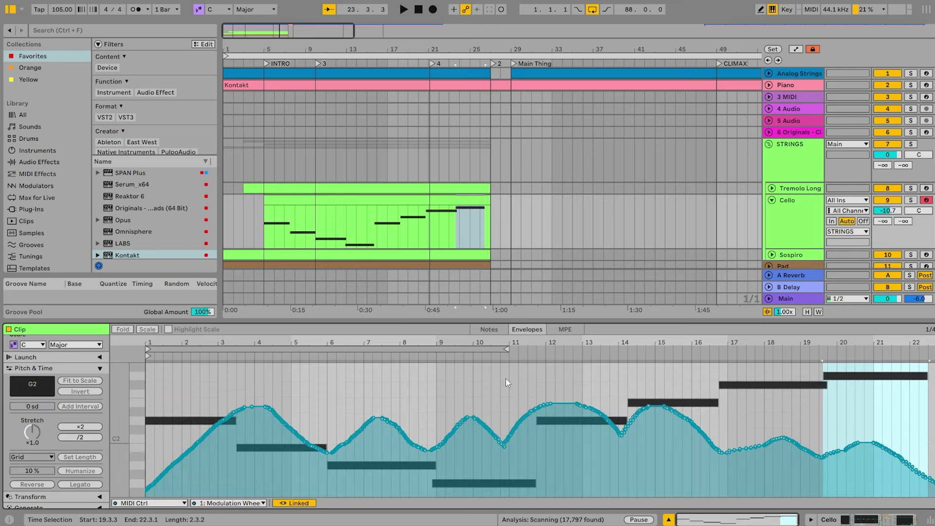
key(b)
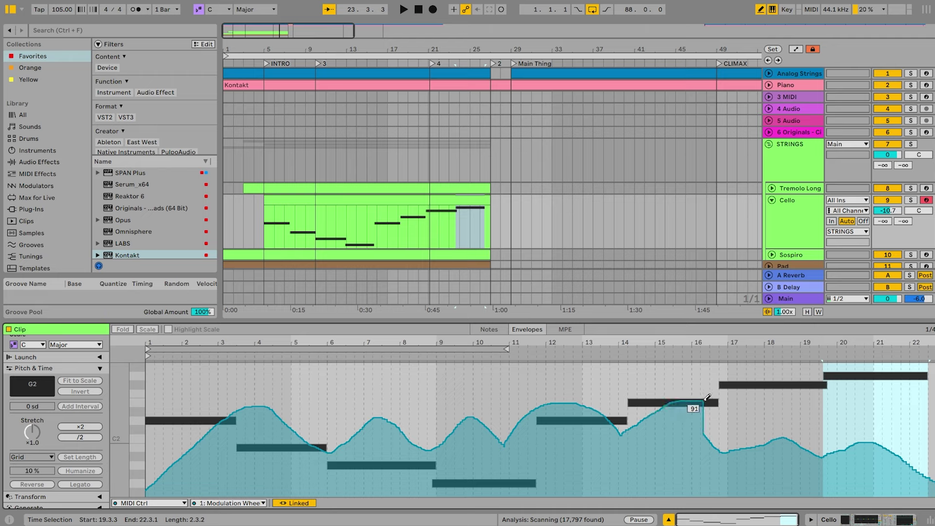
drag(707, 397, 735, 402)
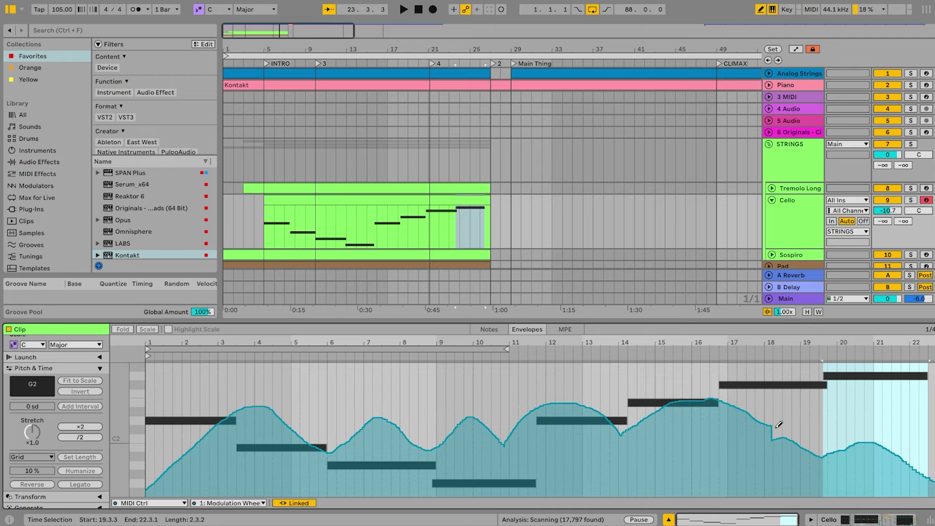
drag(802, 401, 931, 393)
key(b)
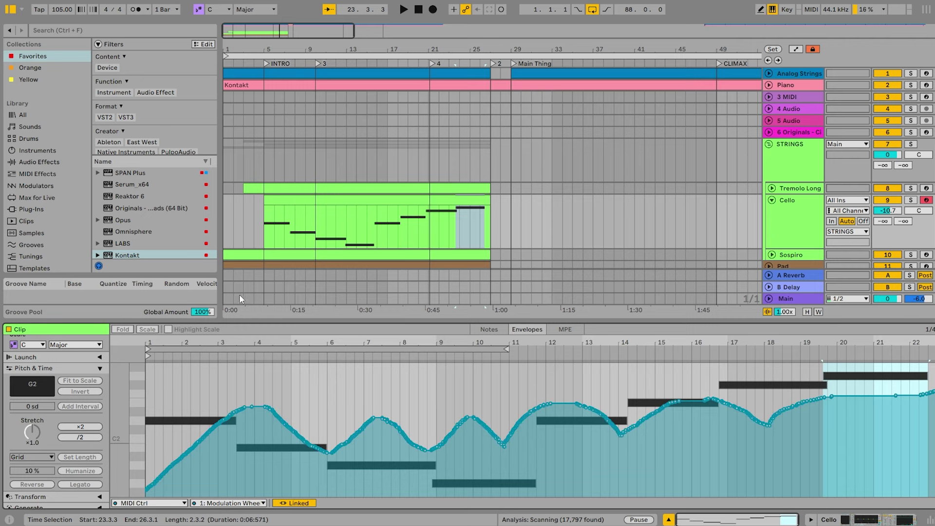
click(351, 63)
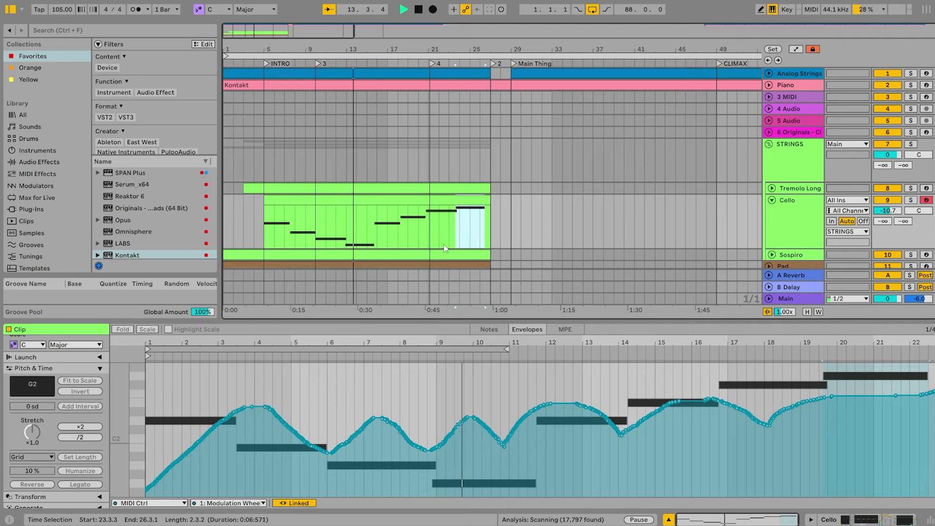
click(865, 521)
click(772, 200)
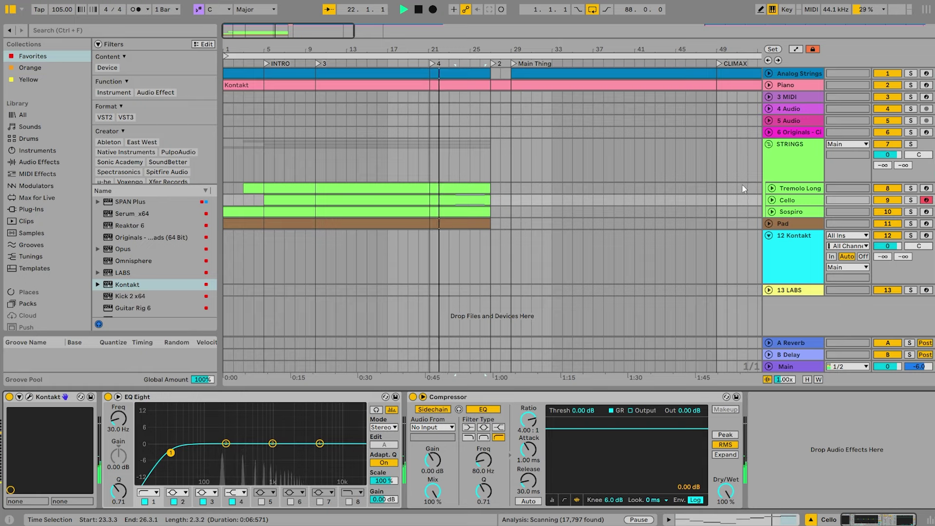
click(771, 200)
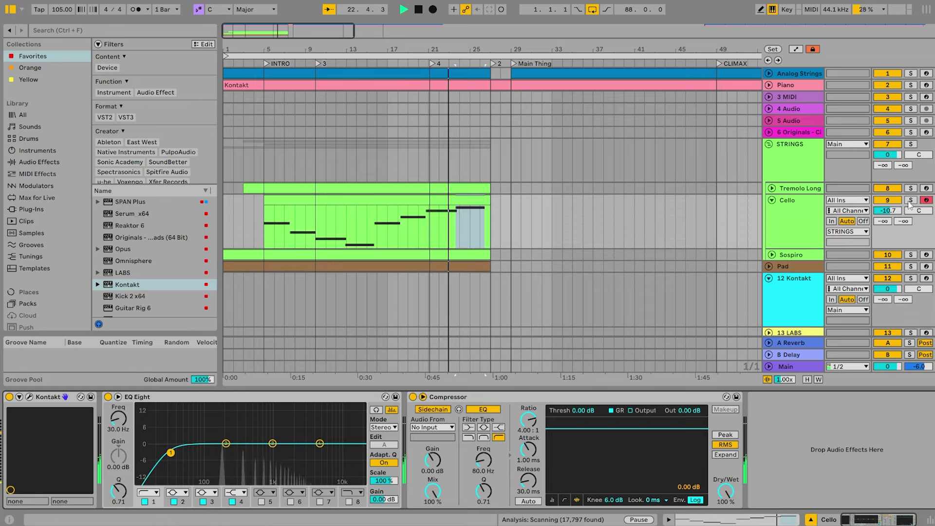
Trim the start of the Cello clip's final G2 note to the end of the F#2 note and play the transition.
double_click(455, 203)
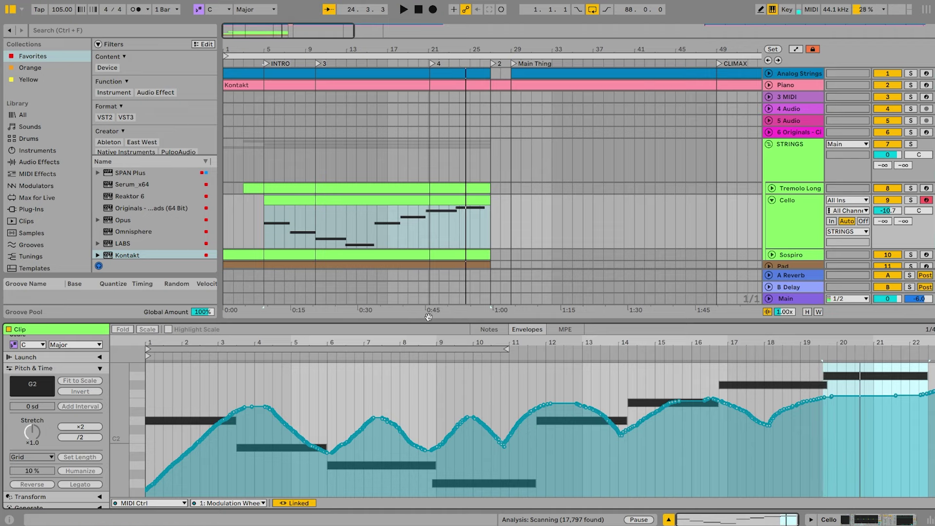
click(488, 330)
drag(854, 344, 852, 366)
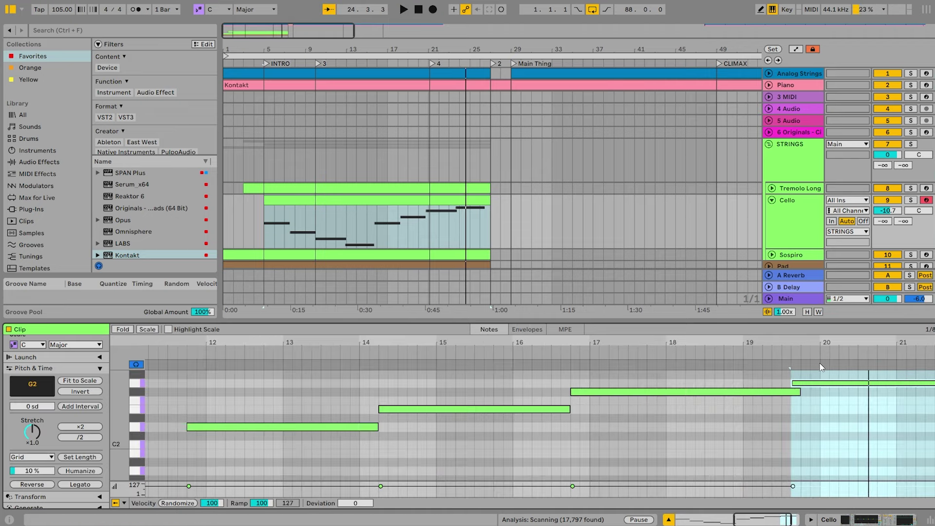
click(789, 385)
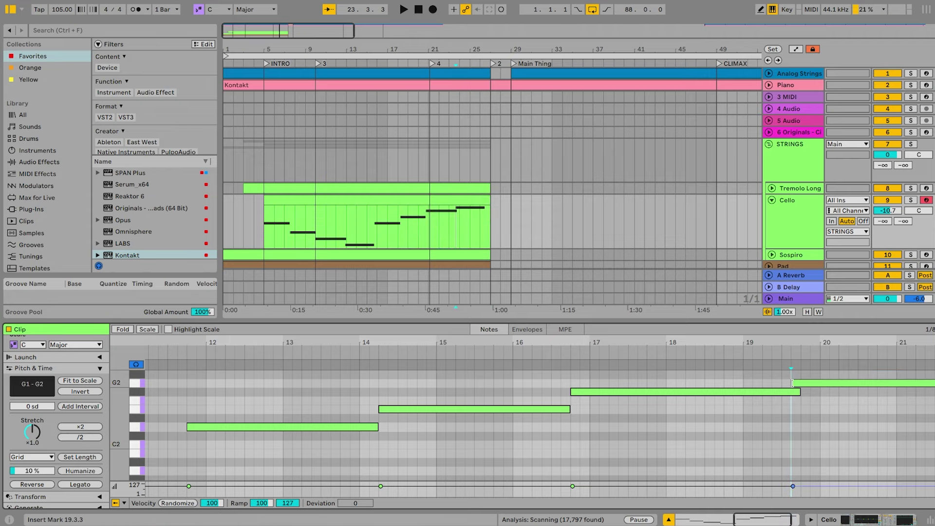
click(792, 383)
key(space)
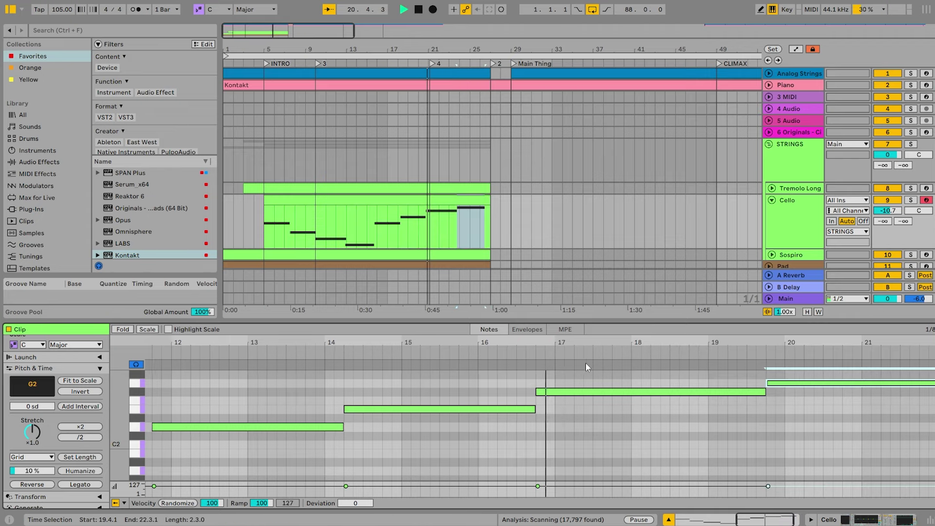
key(space)
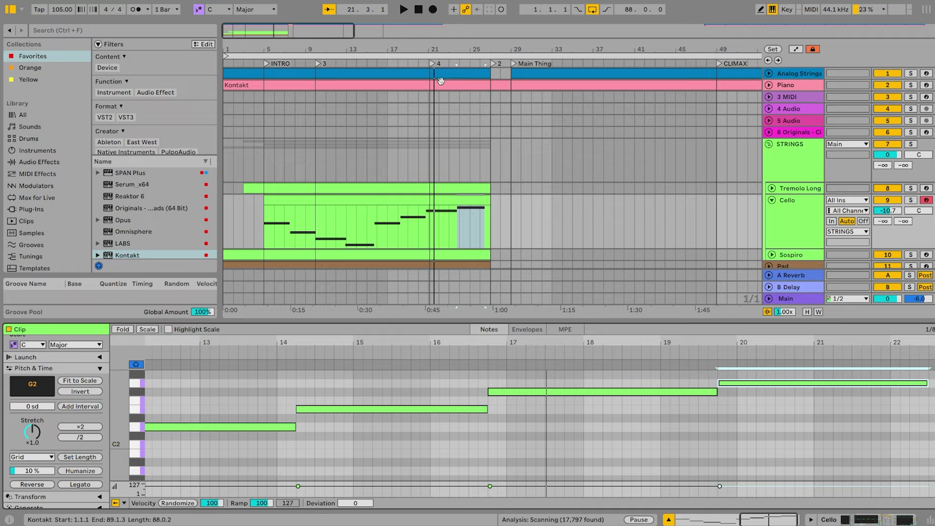
Show the piano and Cello clips together in the note editor and extend the Cello's E2 note to 21.1.3, with F#2 starting there.
click(441, 83)
ctrl+click(431, 199)
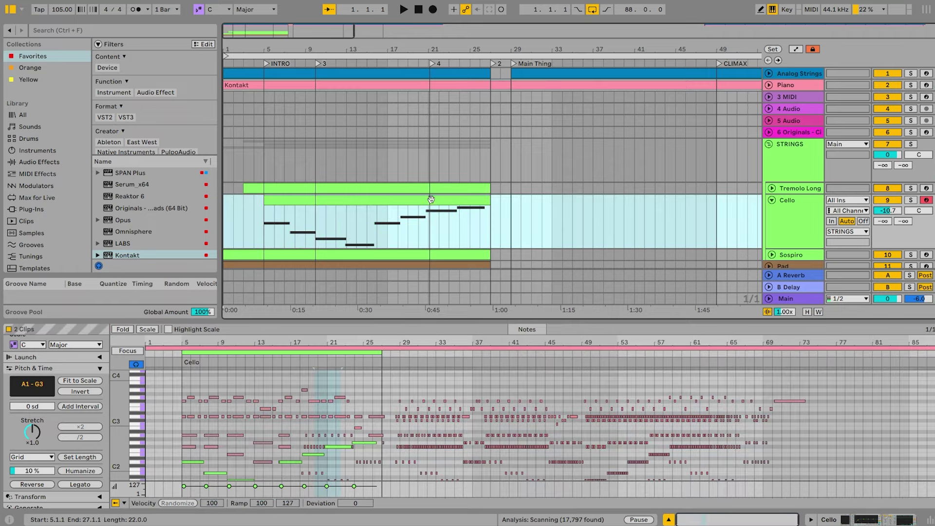
scroll(486, 387, down, 2)
drag(296, 343, 296, 342)
click(362, 359)
click(764, 447)
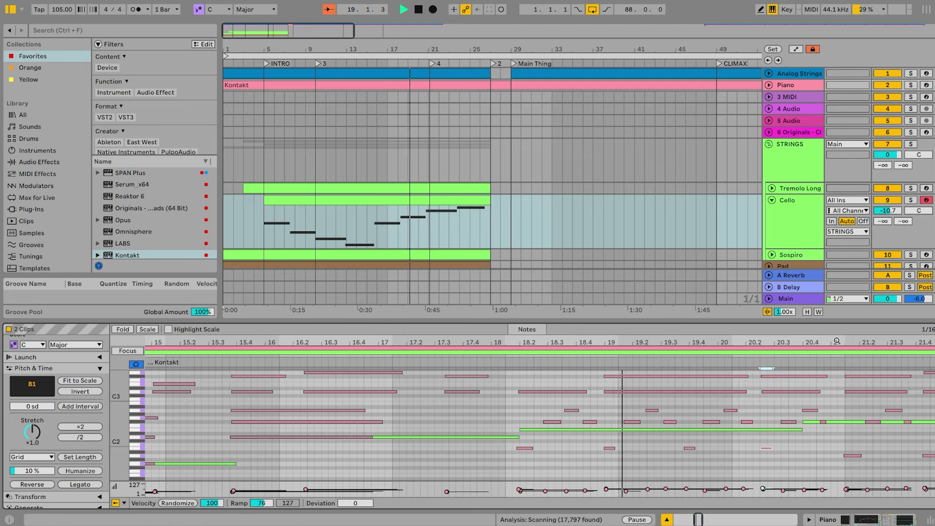
drag(596, 423, 658, 419)
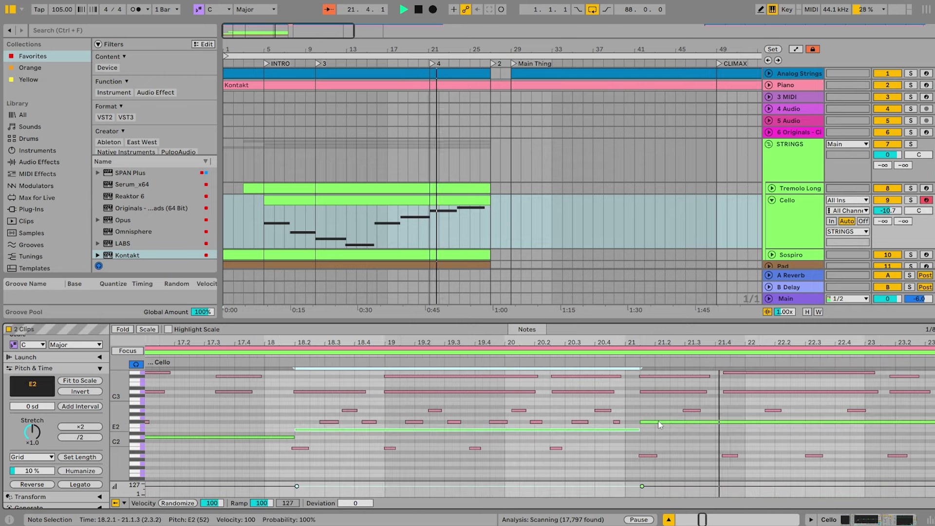
Move the boundary between the Cello's F#2 and G2 notes to bar 24 and extend the G2 note to the clip's end.
drag(849, 340, 458, 340)
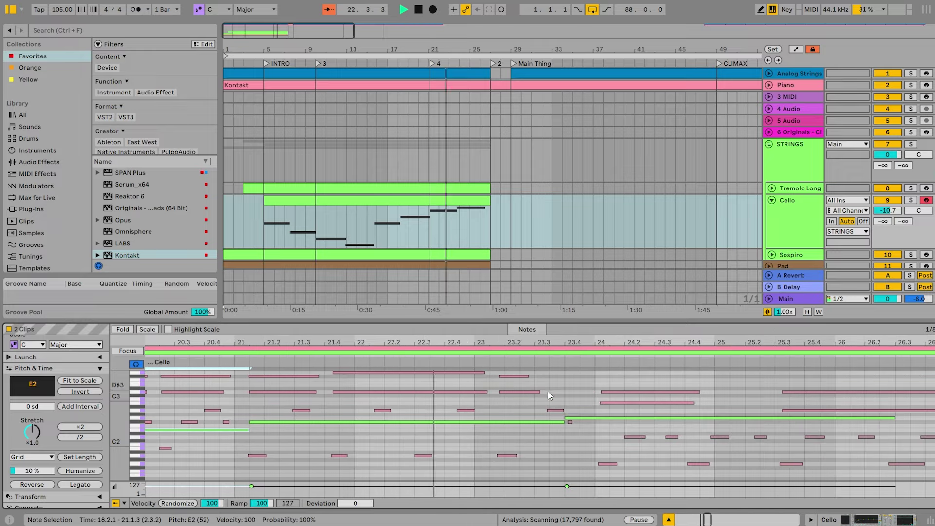
click(565, 418)
drag(565, 418, 592, 425)
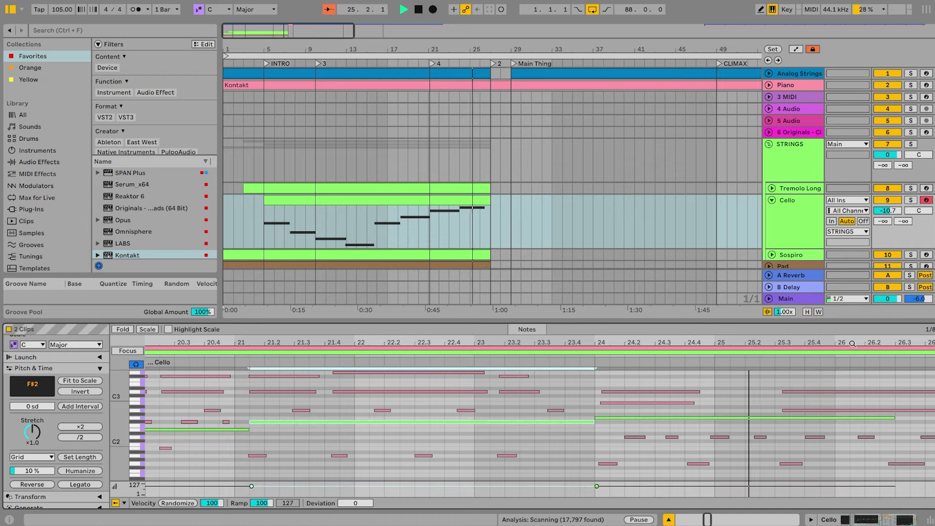
drag(714, 418, 774, 423)
key(shift+Tab)
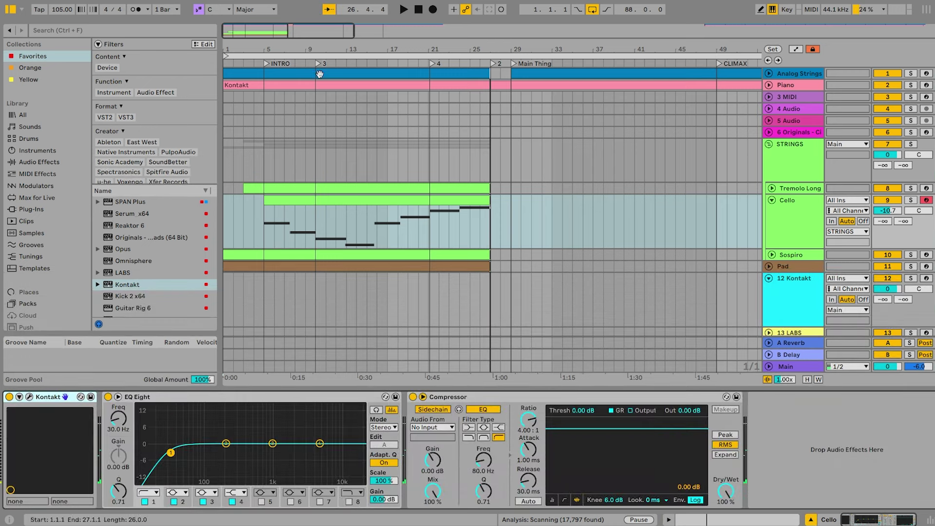
Play from about bar 12 and raise the Cello clip's Modulation Wheel curve from 11.2.1 to the clip's end.
click(341, 62)
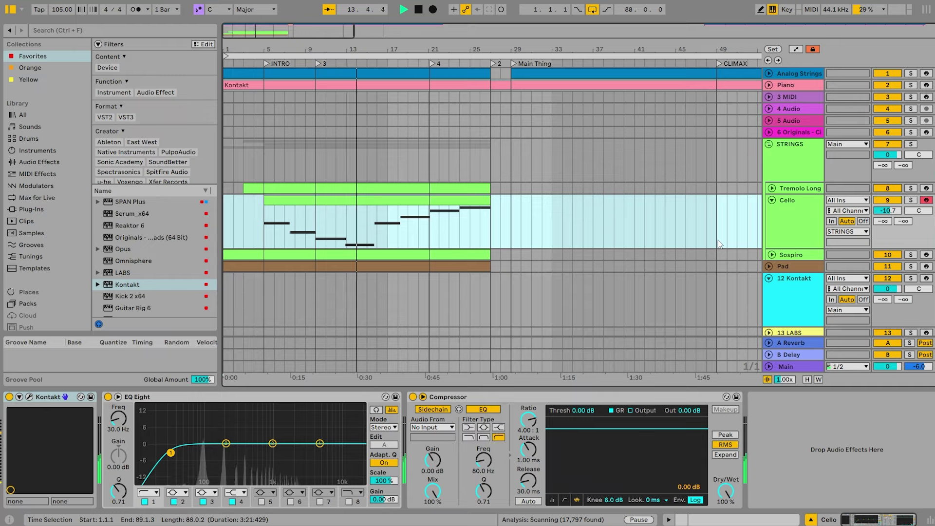
double_click(469, 199)
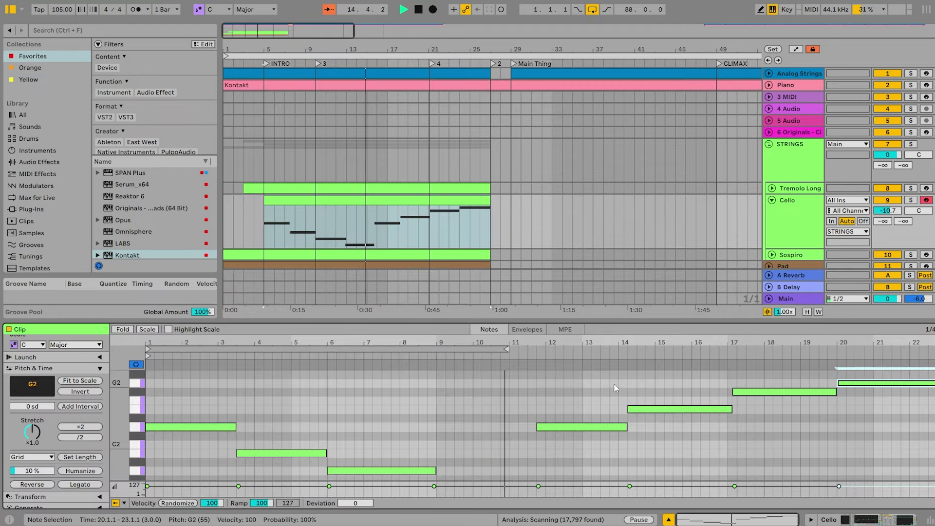
click(533, 331)
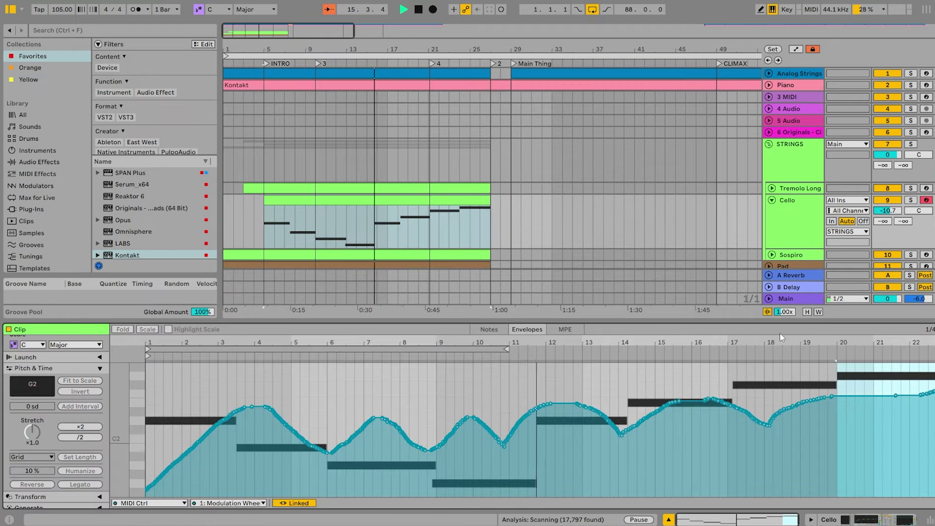
drag(780, 320, 779, 177)
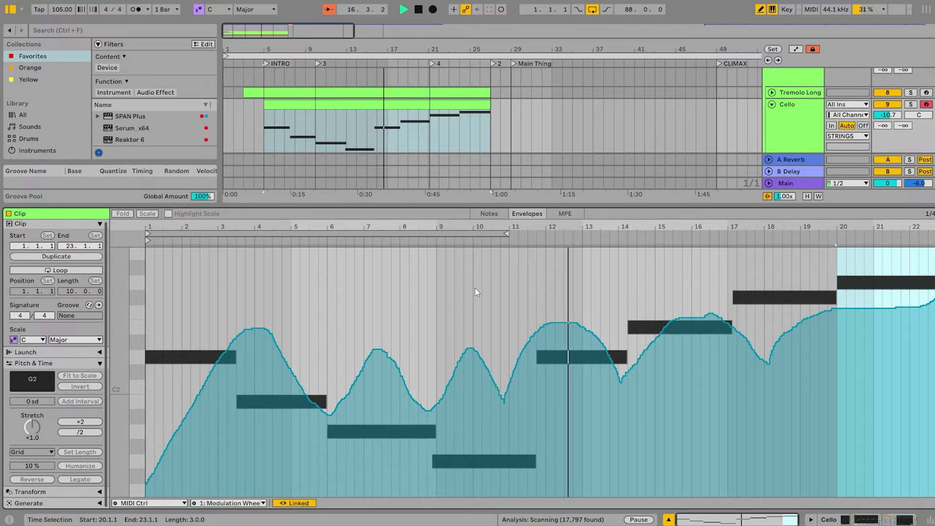
shift+click(516, 259)
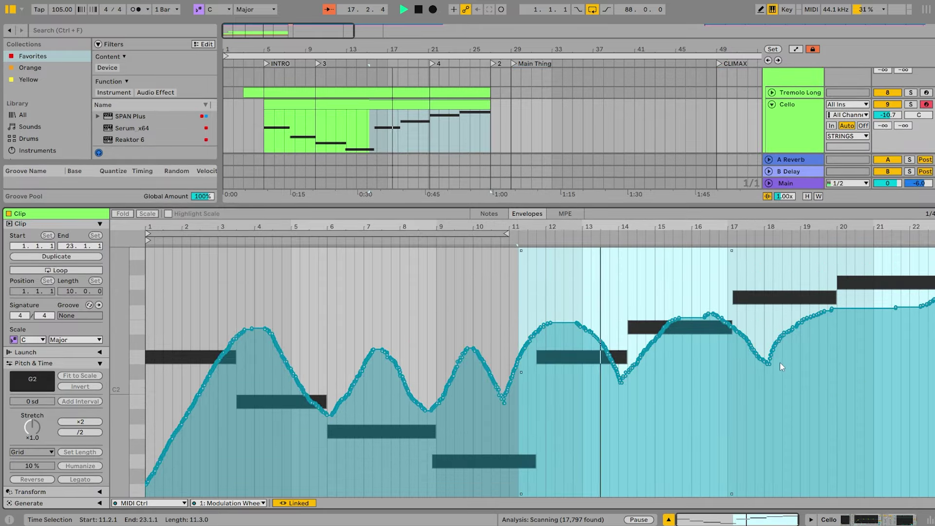
drag(932, 299, 933, 284)
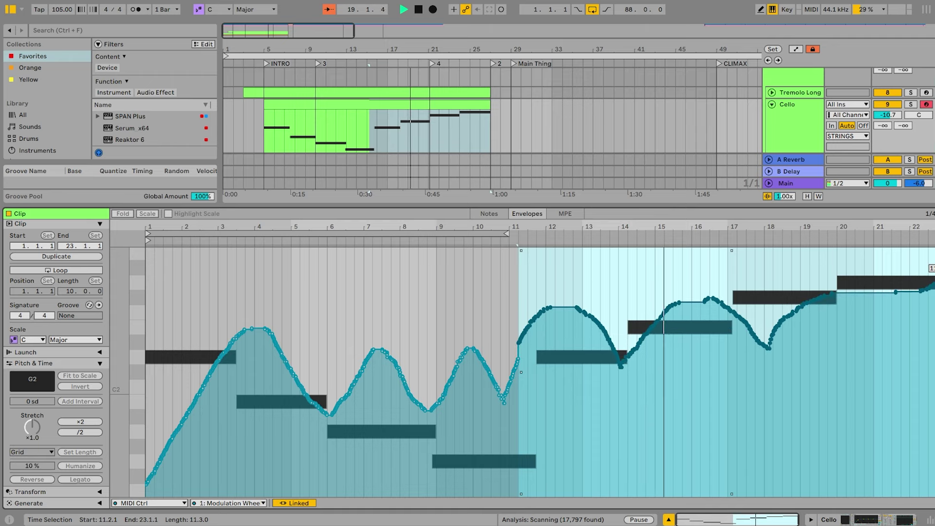
Redraw the Modulation Wheel curve freehand from about bar 10 onward with rising swells that dip at each note change, and play from about bar 14.
key(b)
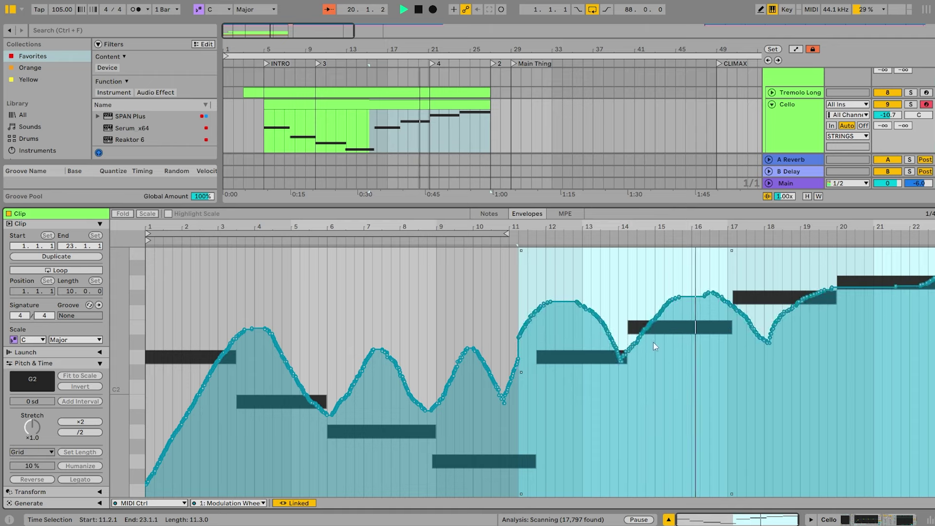
drag(505, 383, 534, 328)
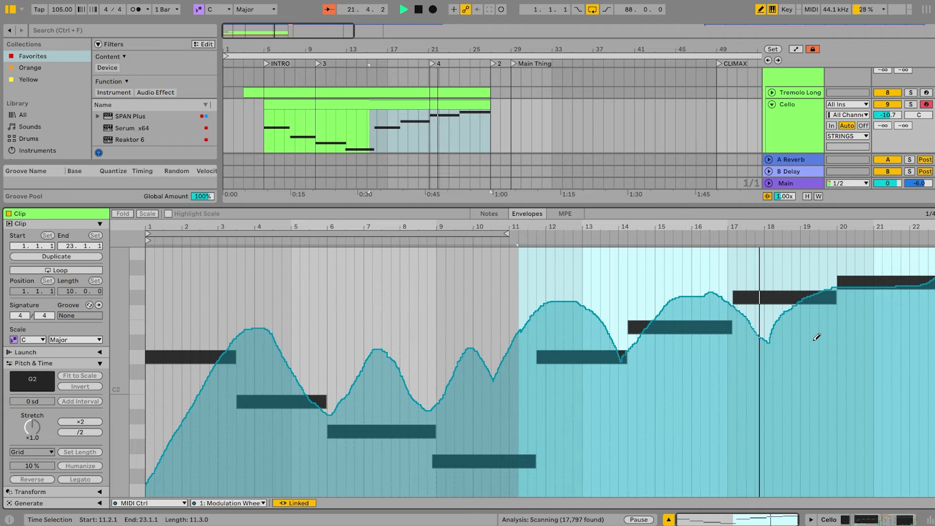
key(alt+space)
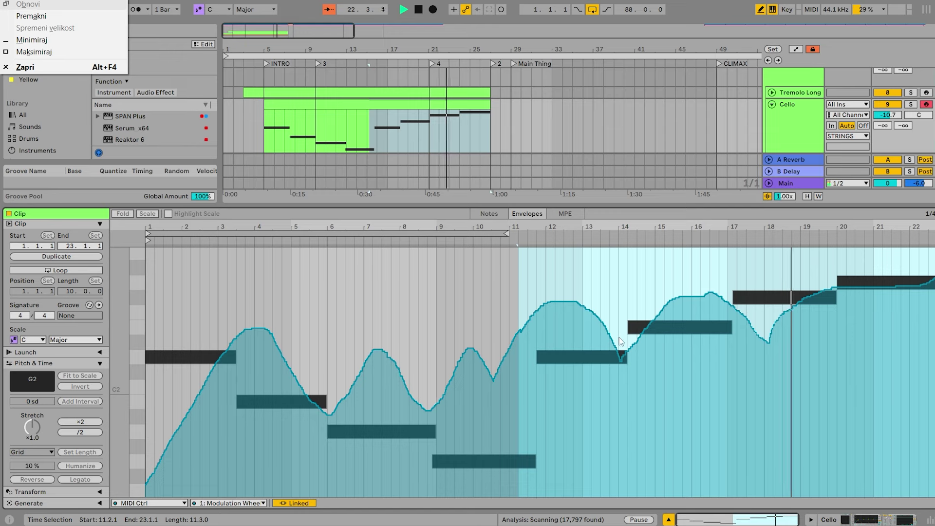
click(623, 325)
key(space)
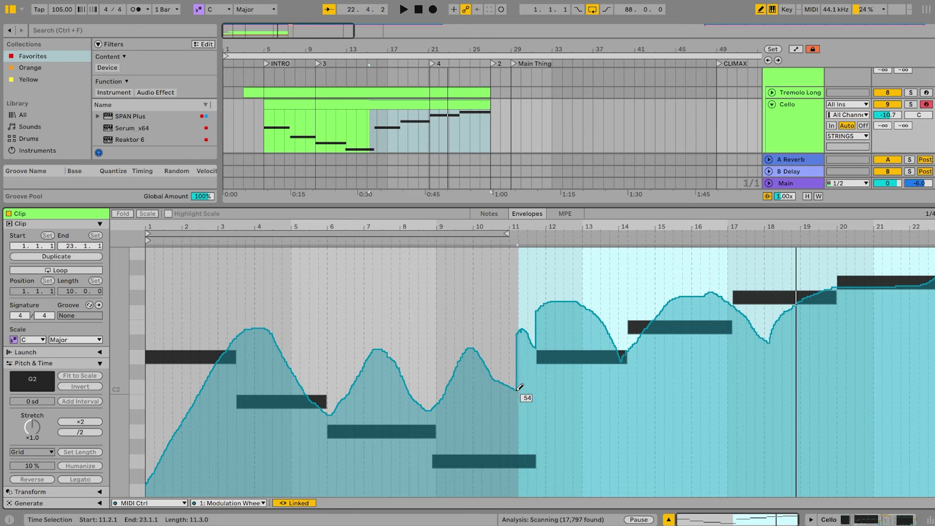
drag(531, 389, 546, 375)
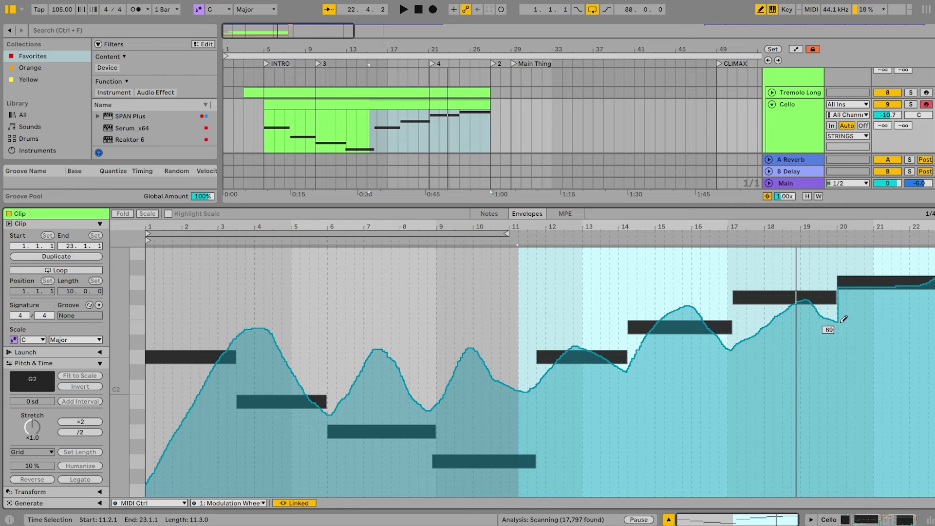
click(629, 233)
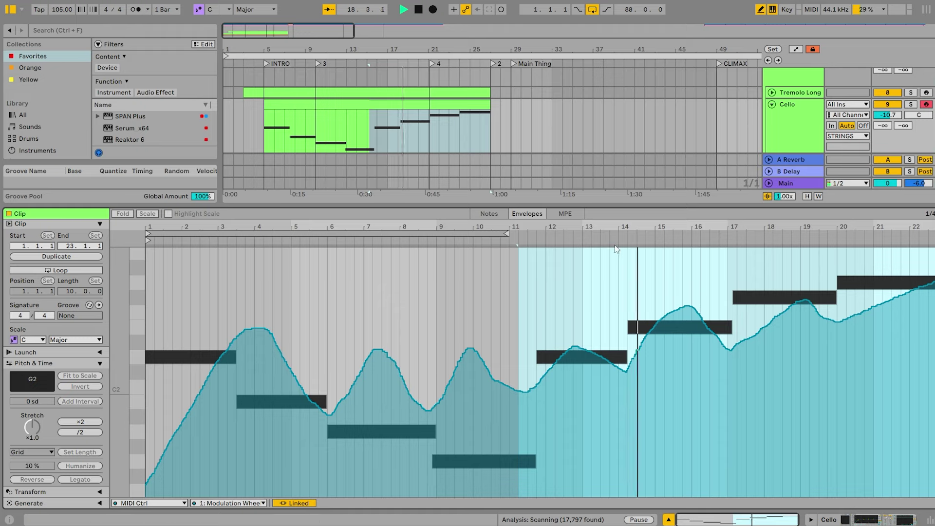
Close the Cello clip's editor, collapse the Cello track and expand the Sospiro track.
click(873, 522)
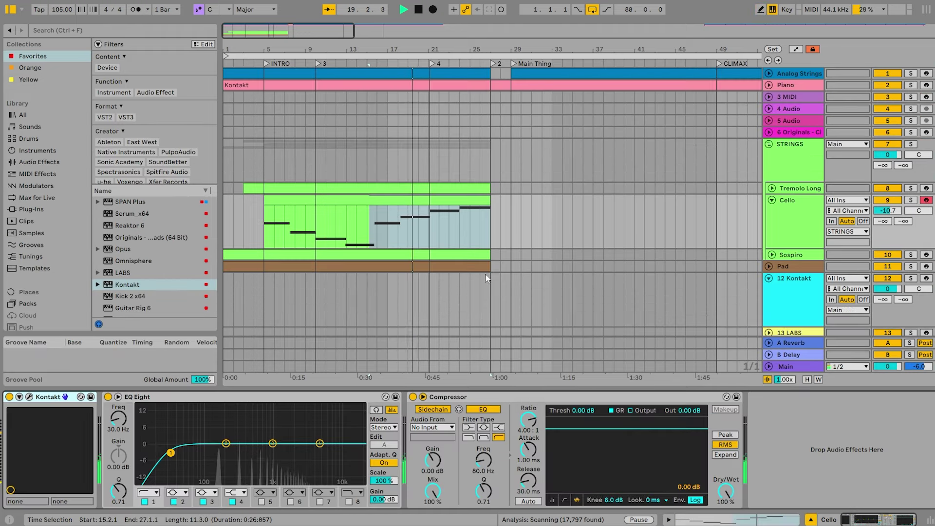
click(771, 200)
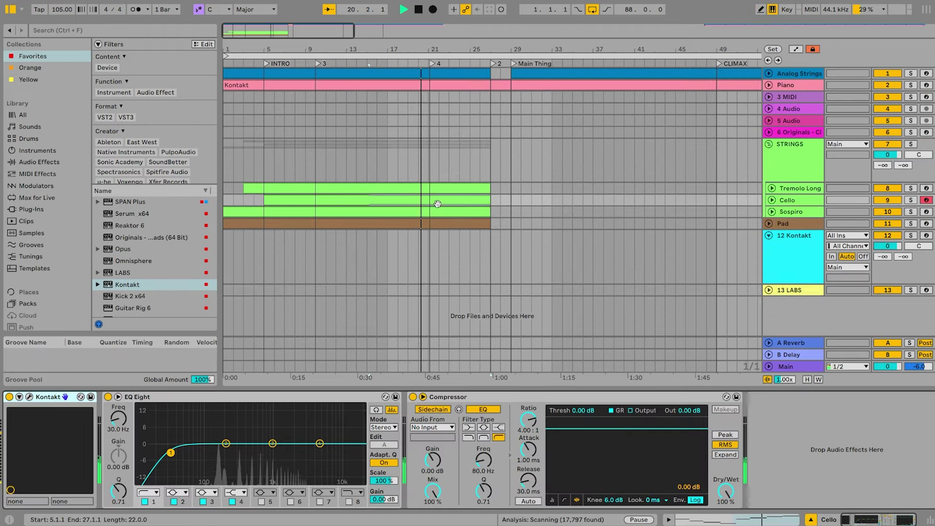
click(794, 213)
click(771, 212)
Try splitting the Sospiro clip at bar 21.
key(space)
drag(489, 227, 435, 223)
key(ctrl+e)
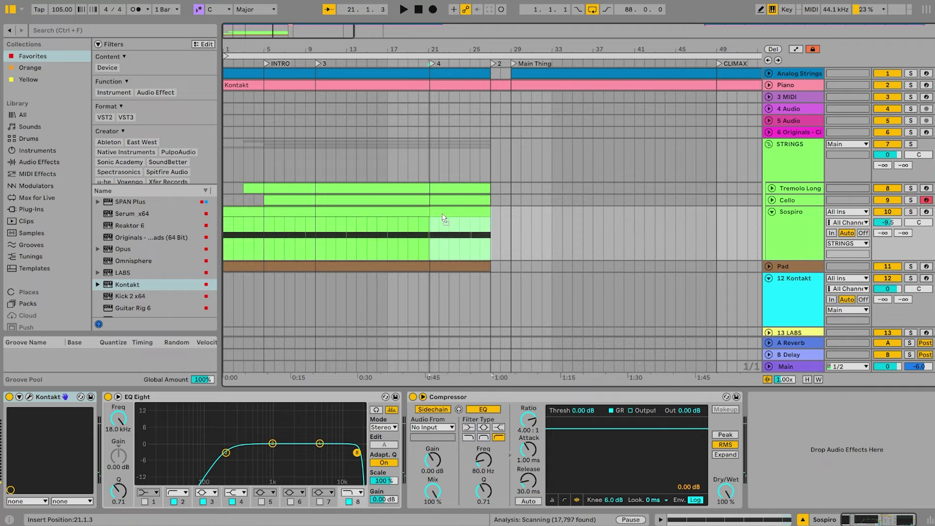
double_click(440, 211)
click(427, 101)
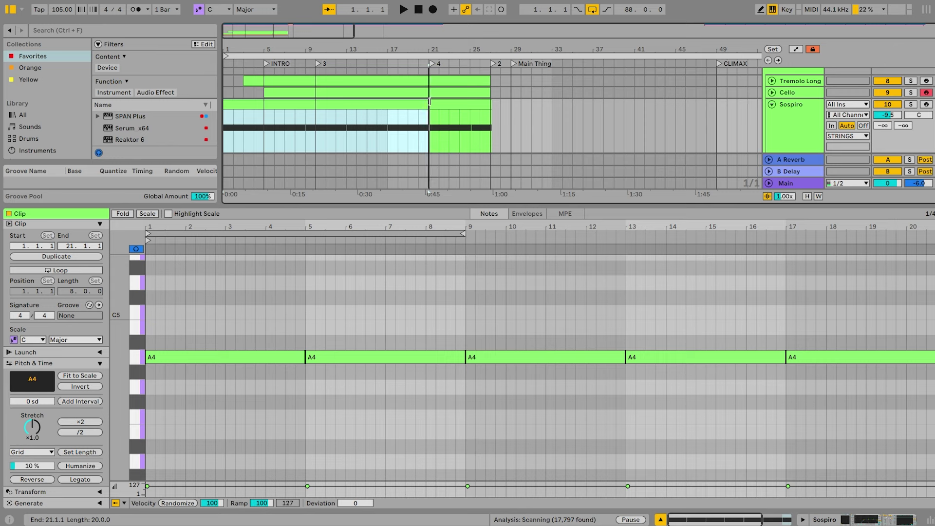
key(ctrl+z)
Play the arrangement from bar 20 to check the transition into section 4 and inspect the Sospiro clip's notes.
drag(427, 50, 463, 102)
click(383, 70)
key(space)
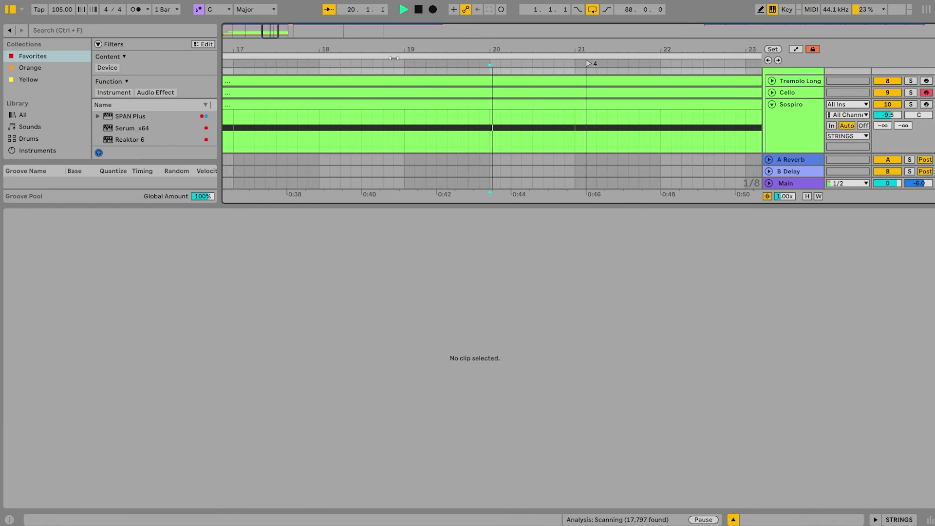
click(576, 102)
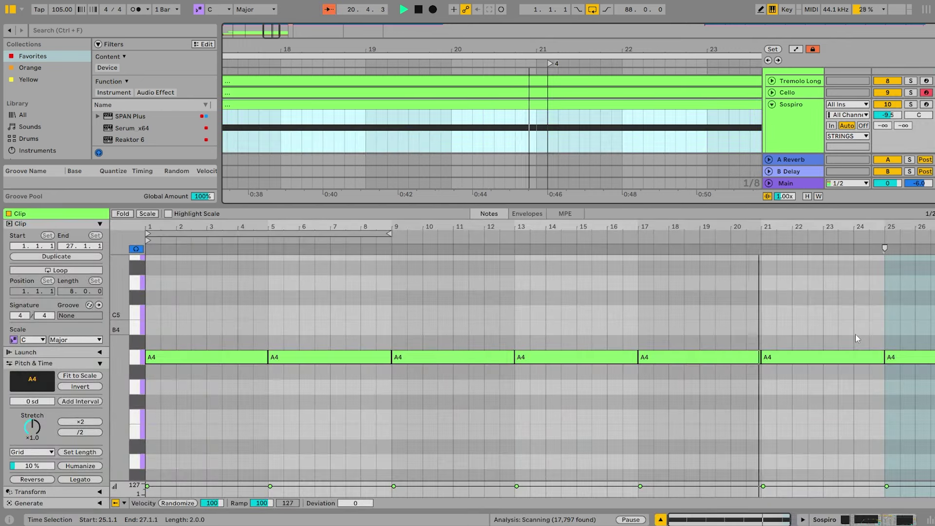
key(space)
Try the Sospiro clip's A4 note at bar 21 as B4, solo the track, and return the note to A4.
drag(821, 356, 822, 333)
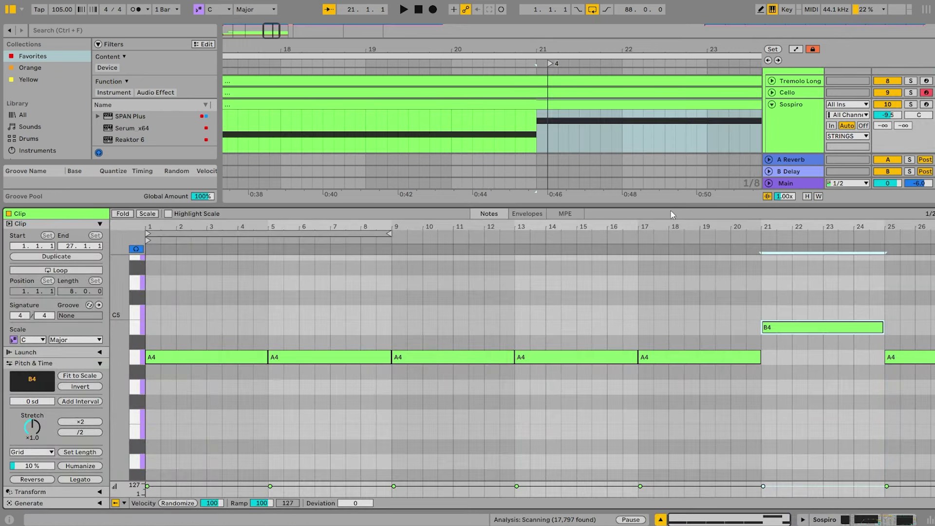
click(910, 104)
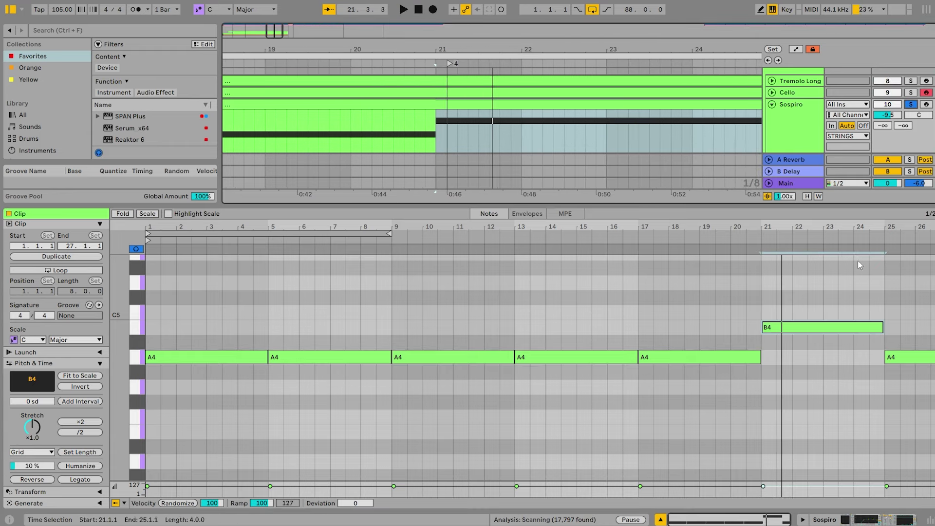
drag(834, 333, 834, 363)
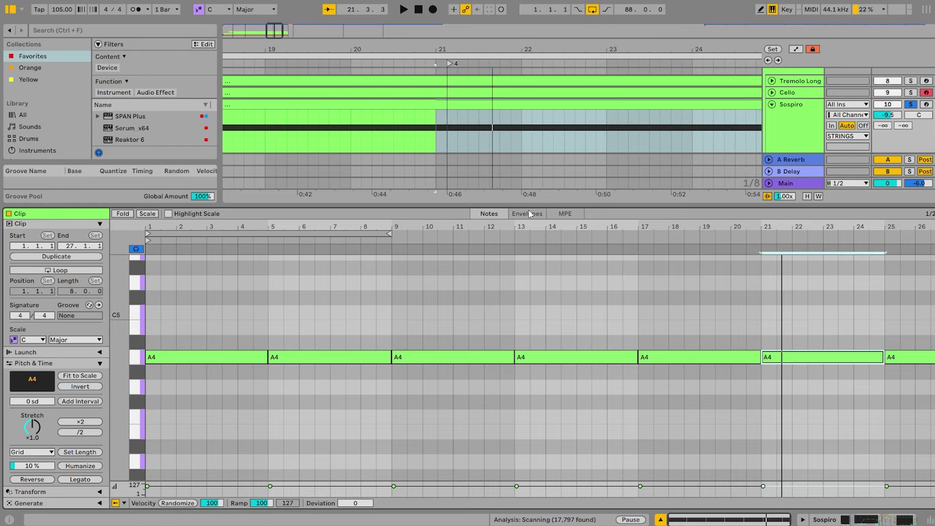
Redraw the Sospiro clip's Expression envelope from about bar 9 to bar 26 as a nearly flat line, ending near 80.
click(530, 214)
drag(623, 227, 623, 220)
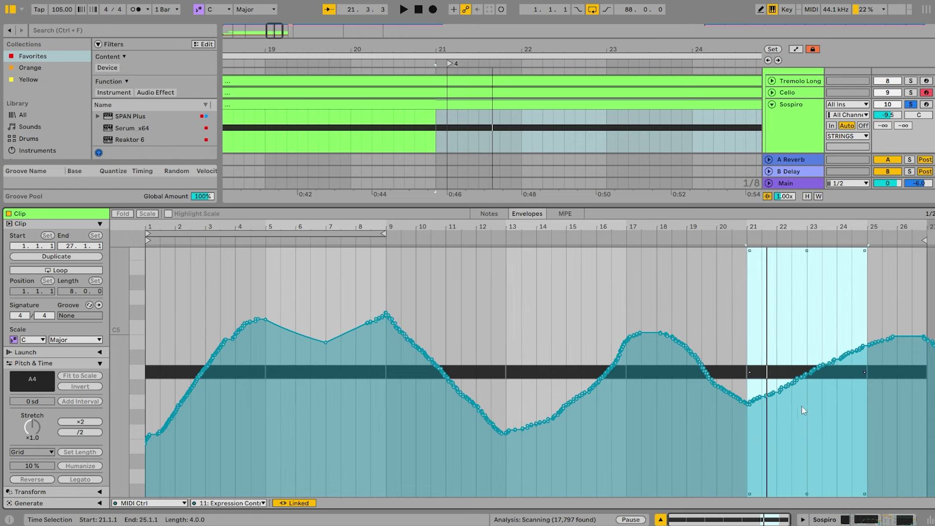
key(b)
mouse_move(401, 317)
mouse_down()
mouse_move(497, 340)
mouse_move(819, 347)
mouse_up()
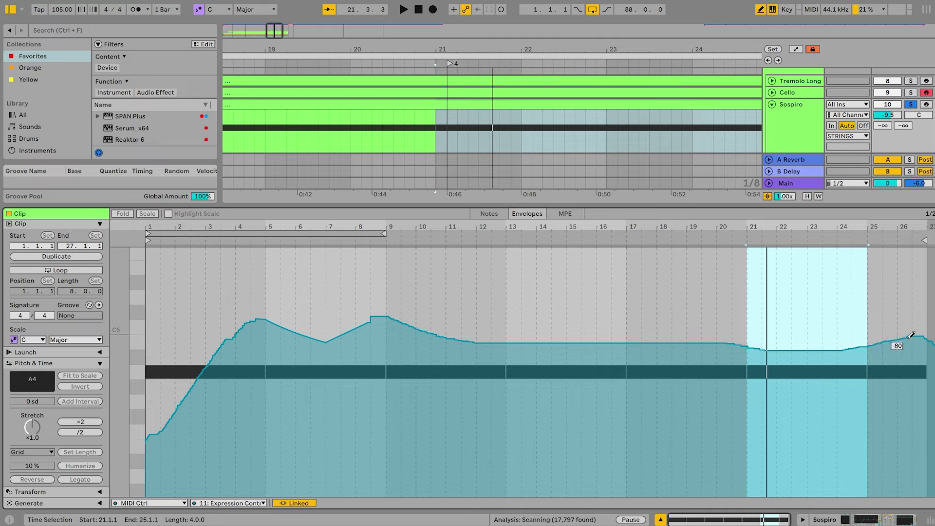
Unsolo the Sospiro track and play the transition into section 4 to hear the new expression curve.
key(space)
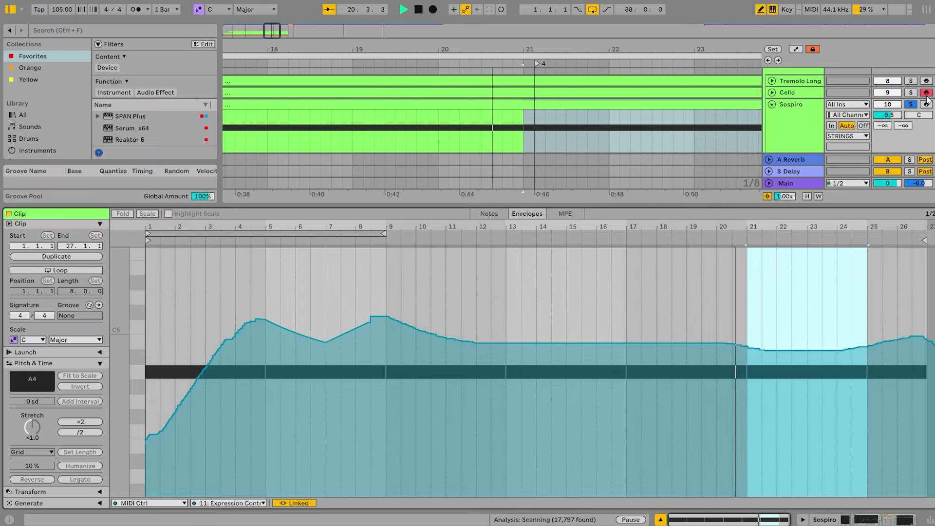
click(911, 104)
click(860, 519)
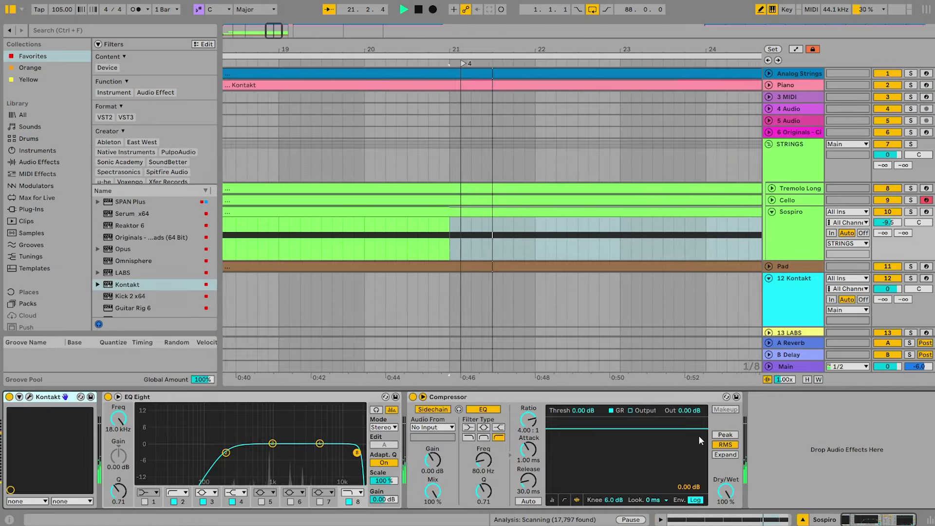
key(minus)
click(562, 213)
double_click(563, 213)
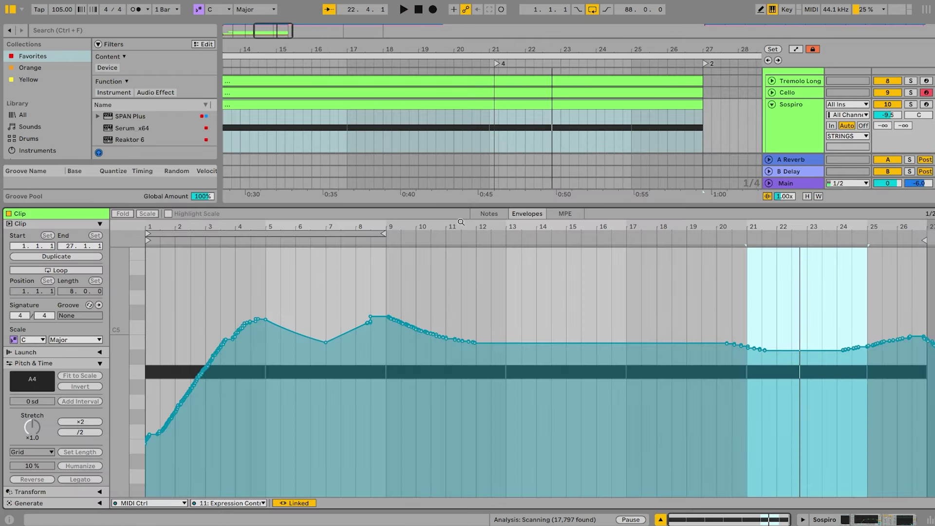
Try raising the Sospiro clip's note at bar 21 to D5.
click(486, 214)
key(b)
key(Up)
key(Up)
key(Up)
key(Up)
key(Up)
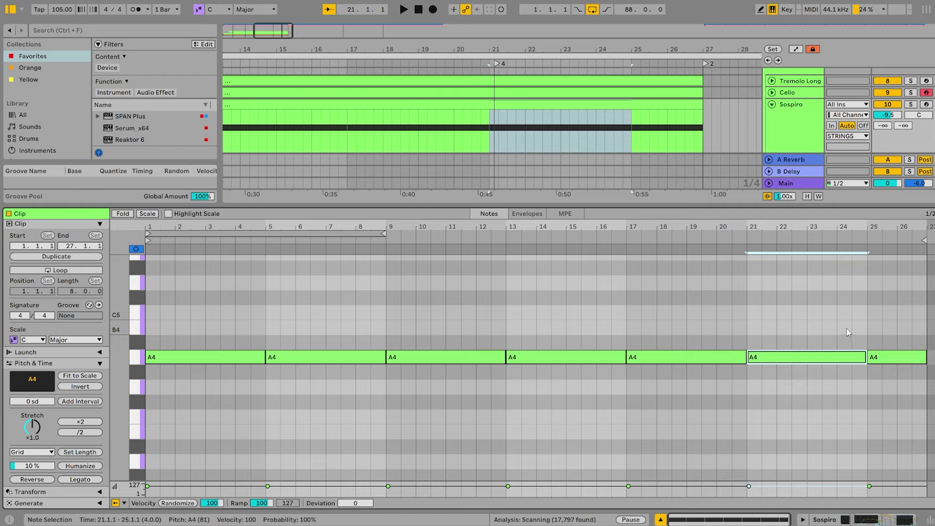
Try raising the Sospiro clip's last note at bar 25 to D5.
click(890, 361)
key(Up)
key(Up)
key(Up)
key(Up)
key(Up)
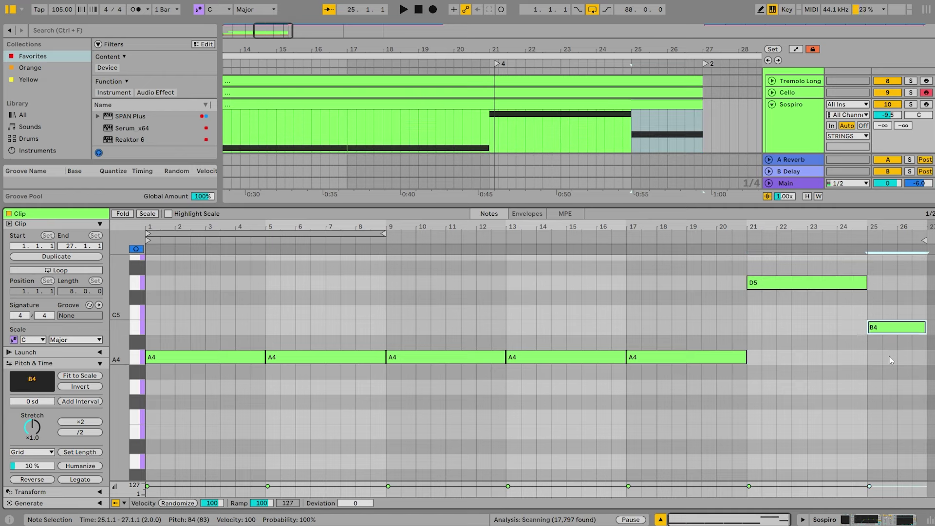
Play from about bar 16, try the Sospiro note at bar 17 as C#5, and return it to A4.
click(607, 230)
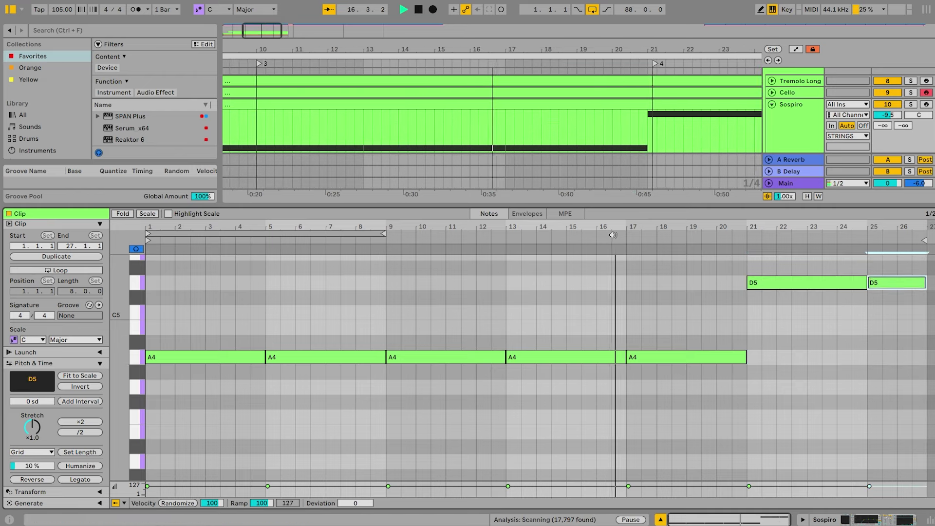
drag(714, 359, 718, 306)
key(Up)
click(613, 240)
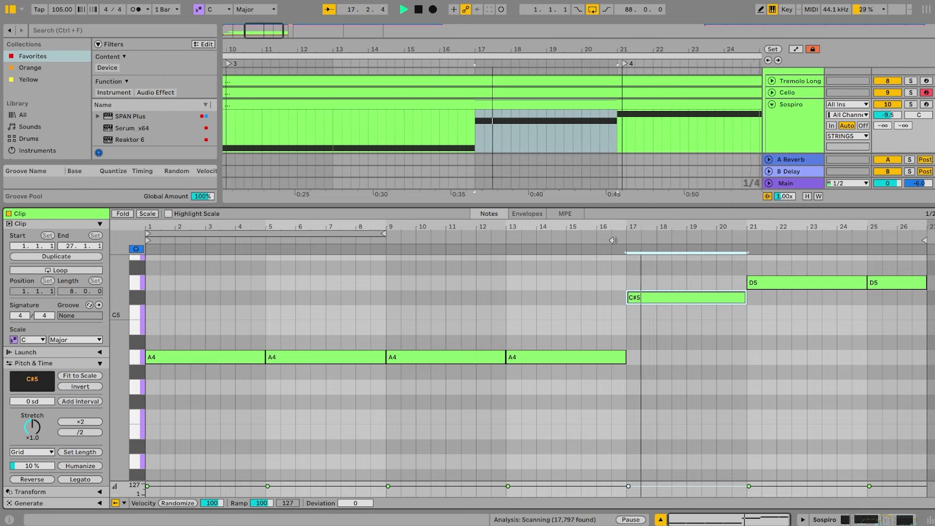
key(Down)
key(Down)
key(Down)
key(Down)
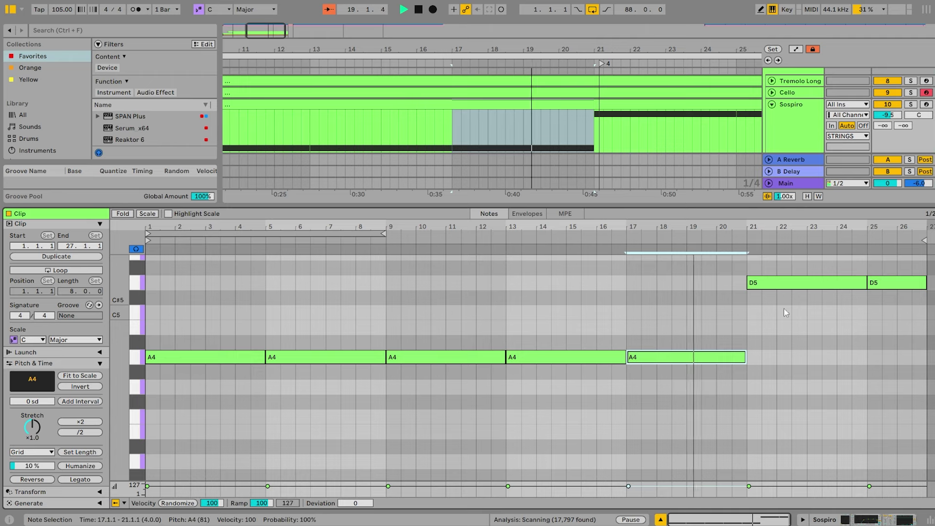
Compare the string tracks by soloing and unsoloing them during playback of section 4.
click(786, 376)
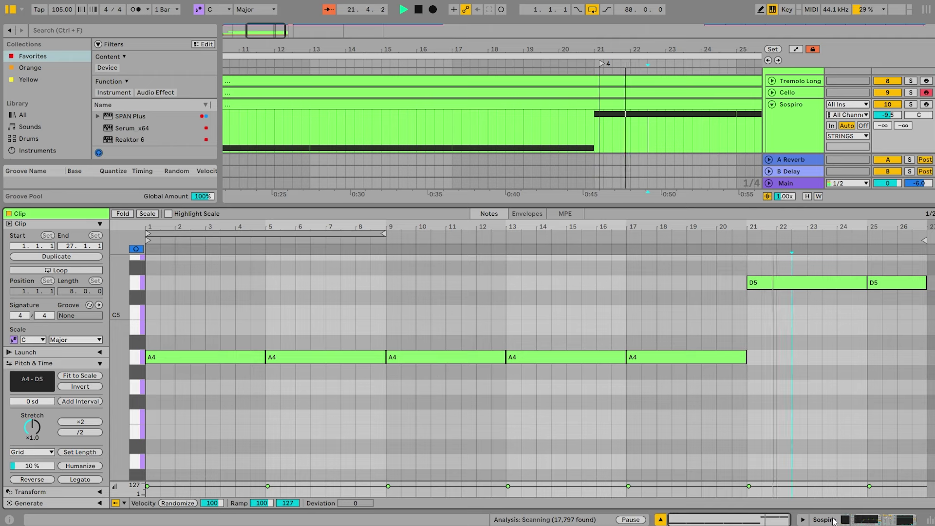
click(911, 92)
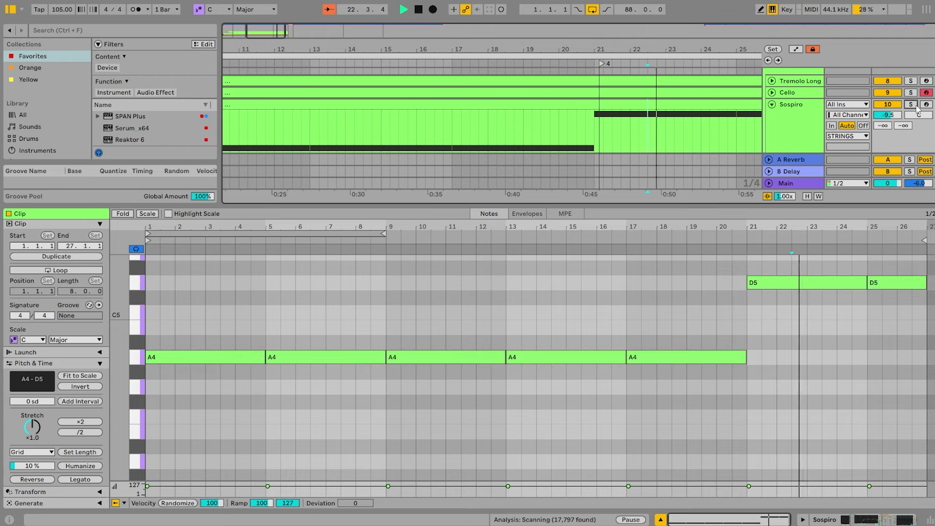
click(912, 93)
click(911, 105)
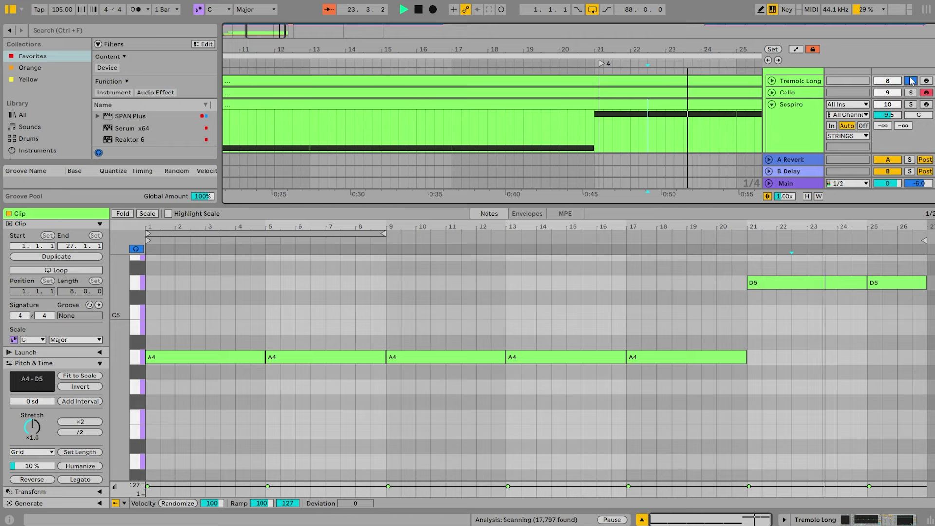
click(911, 105)
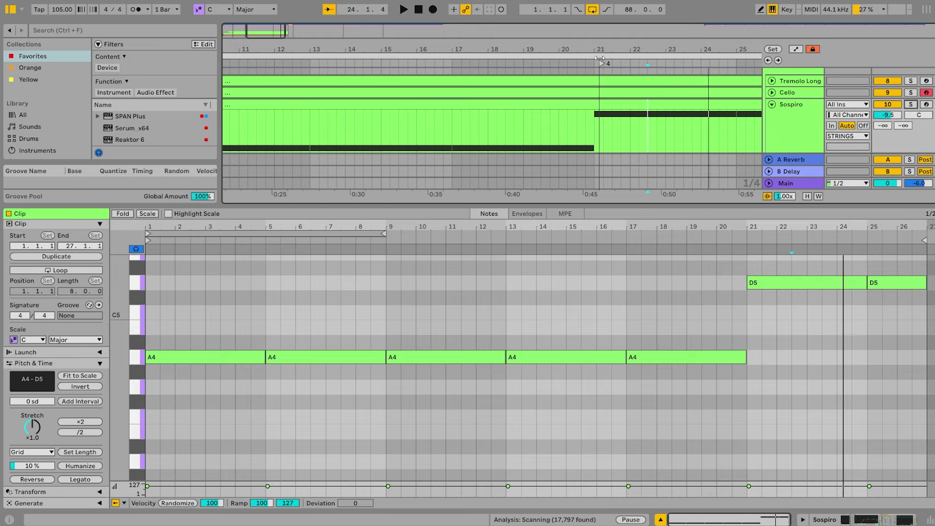
Return the Sospiro notes at bars 21 and 25 to A4 and play from about bar 16.
click(563, 63)
drag(916, 326, 787, 359)
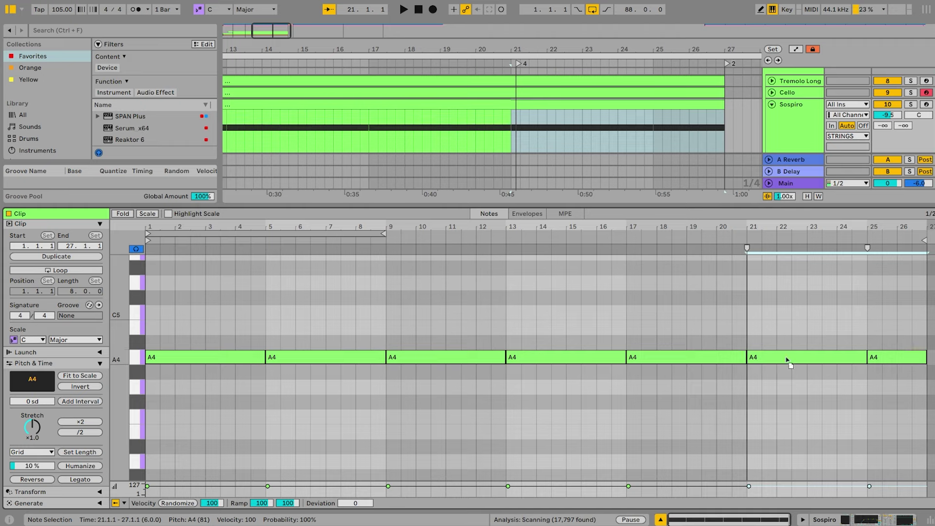
click(605, 250)
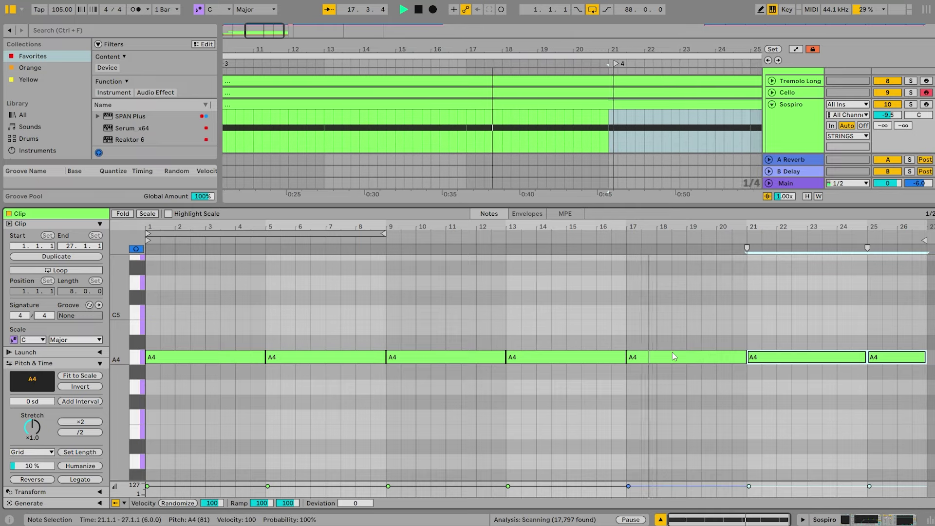
Stop playback, expand the Analog Strings track and show its Auto Filter Frequency automation across the arrangement.
key(shift+Tab)
key(space)
drag(619, 46, 451, 24)
click(791, 76)
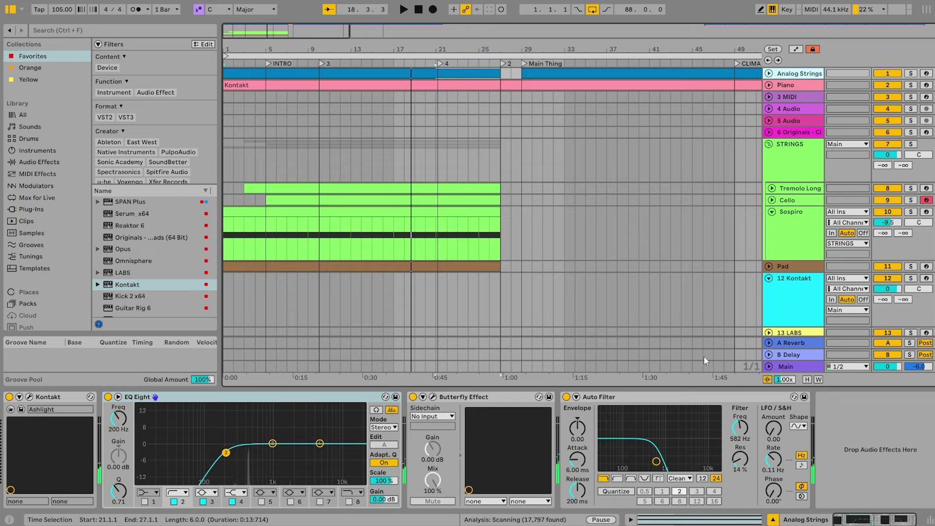
click(739, 427)
click(768, 74)
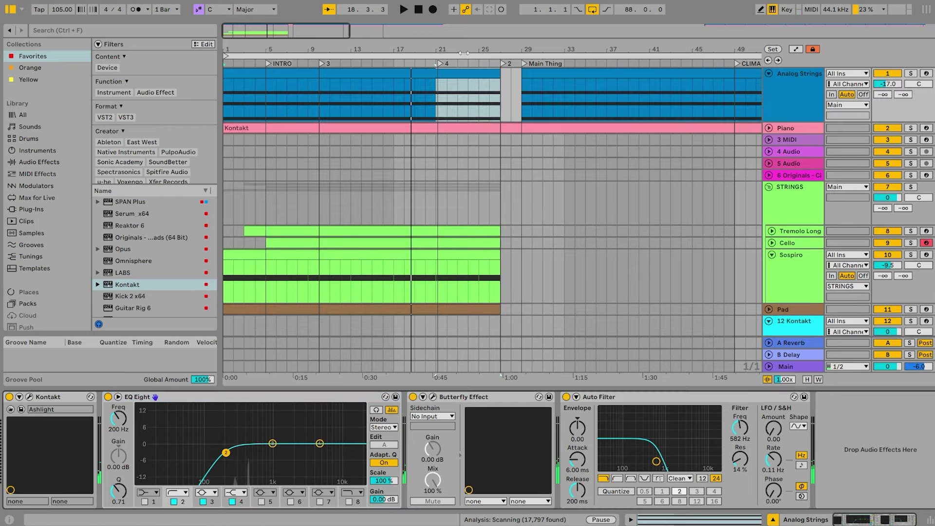
click(796, 49)
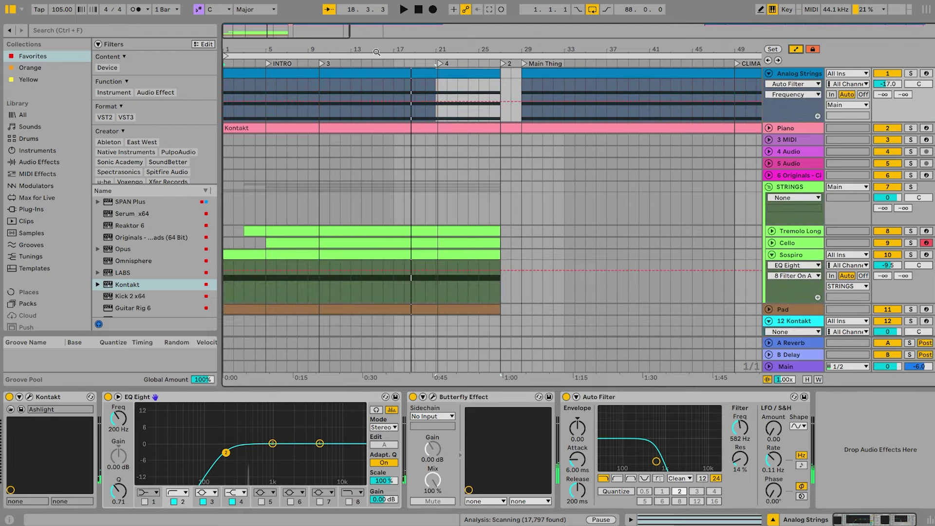
Automate the Analog Strings Auto Filter frequency to rise from section 3 to bar 27 and fall to 582 Hz at Main Thing.
click(358, 64)
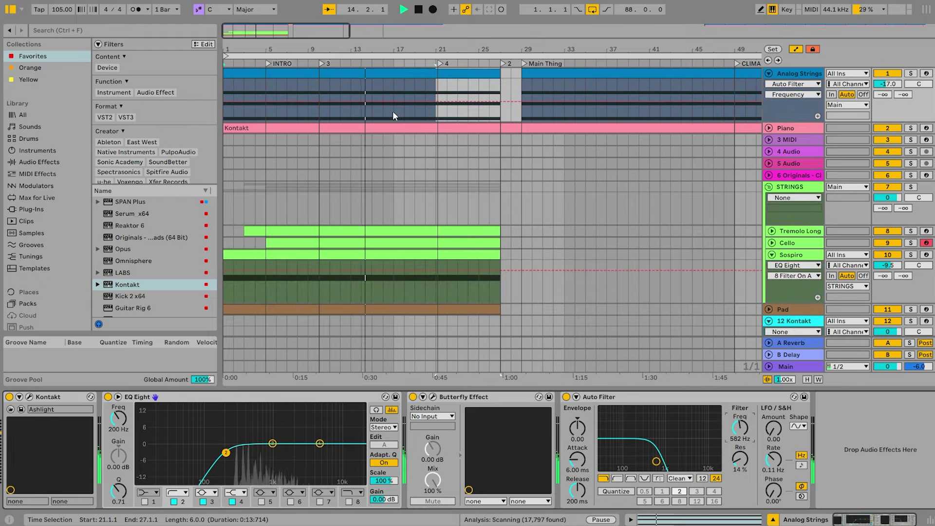
click(320, 102)
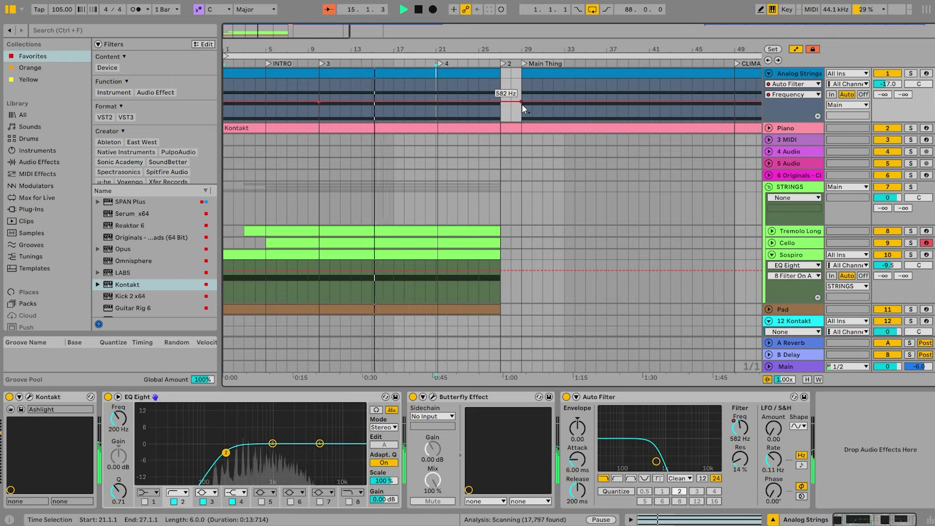
drag(496, 101, 499, 88)
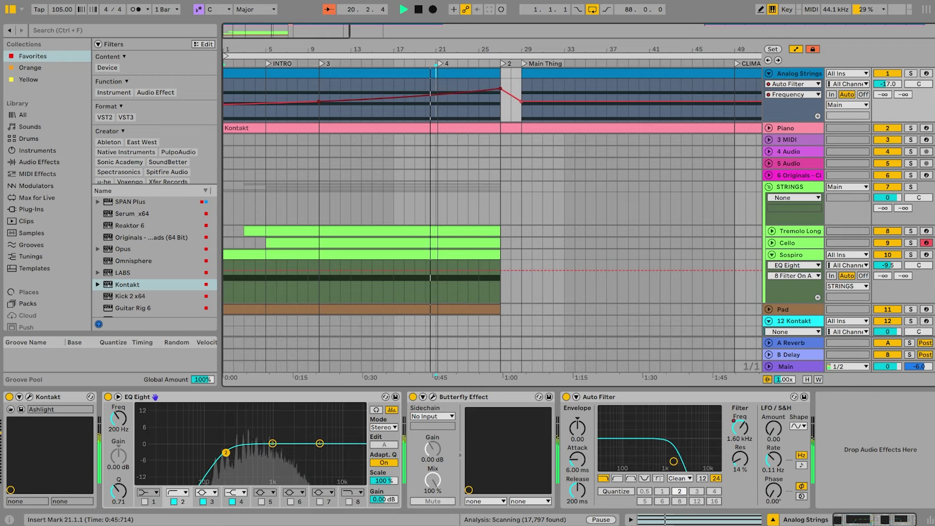
Collapse the Sospiro and 12 Kontakt tracks, keeping the Analog Strings track expanded.
click(772, 255)
click(769, 278)
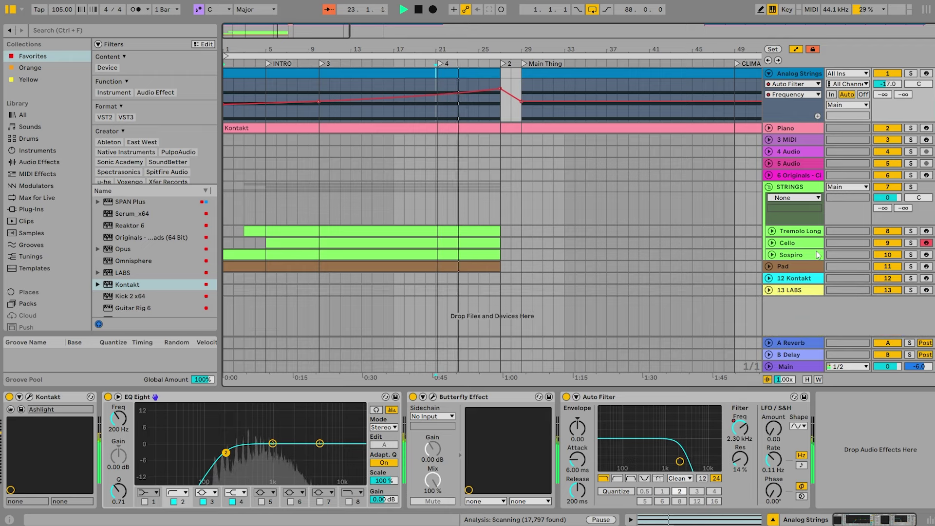
click(769, 74)
click(770, 74)
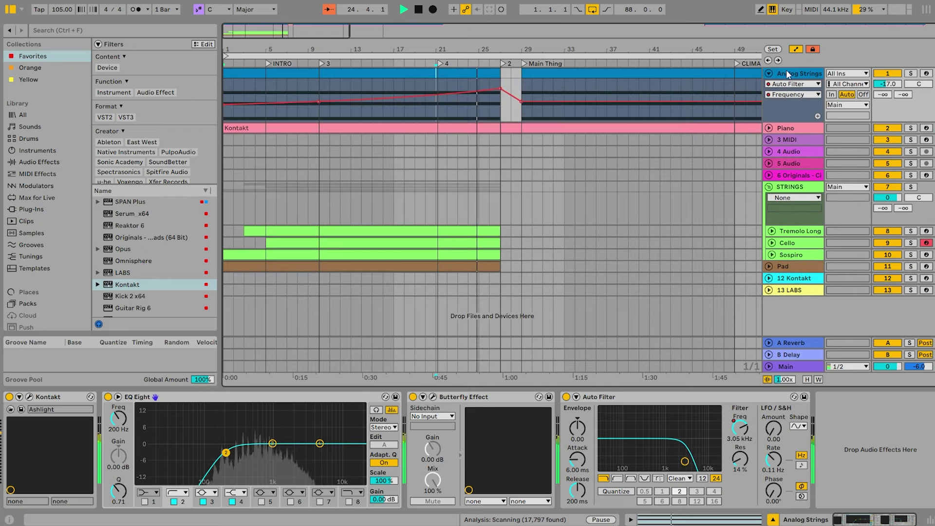
Solo the Analog Strings track and choose another snapshot from the Pad type in its Ashlight instrument.
click(911, 73)
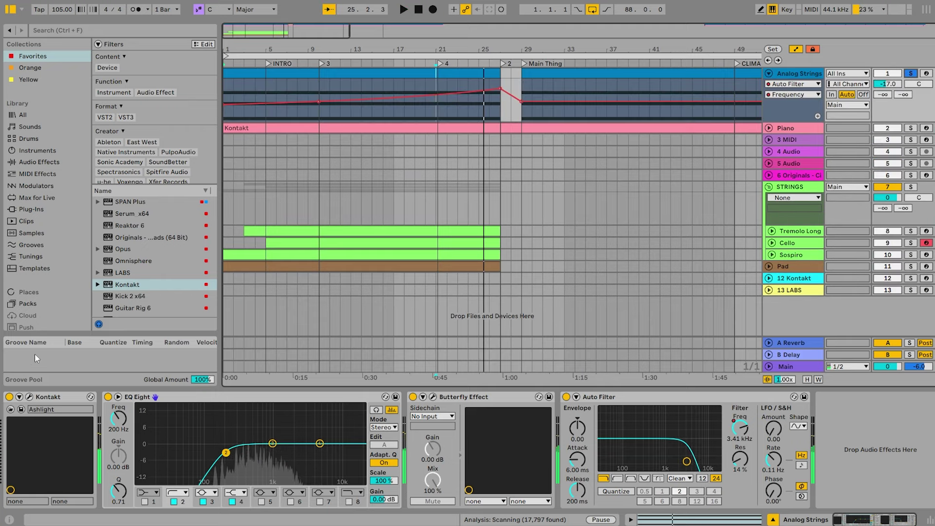
click(30, 396)
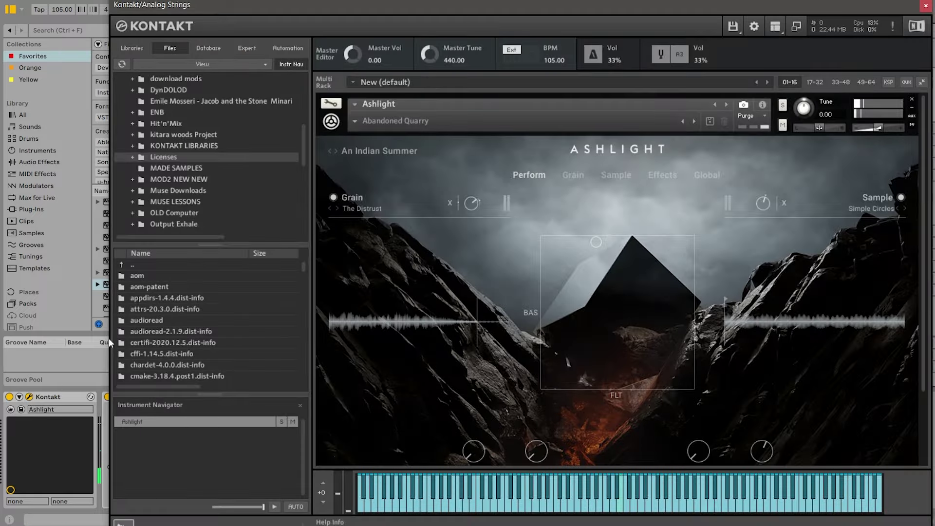
click(404, 152)
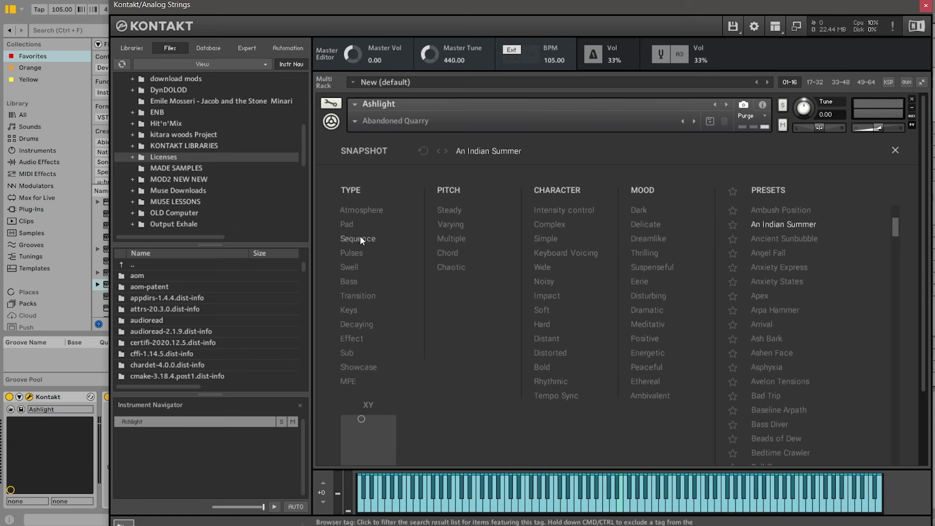
click(347, 224)
scroll(826, 267, down, 1)
scroll(779, 373, down, 1)
click(793, 364)
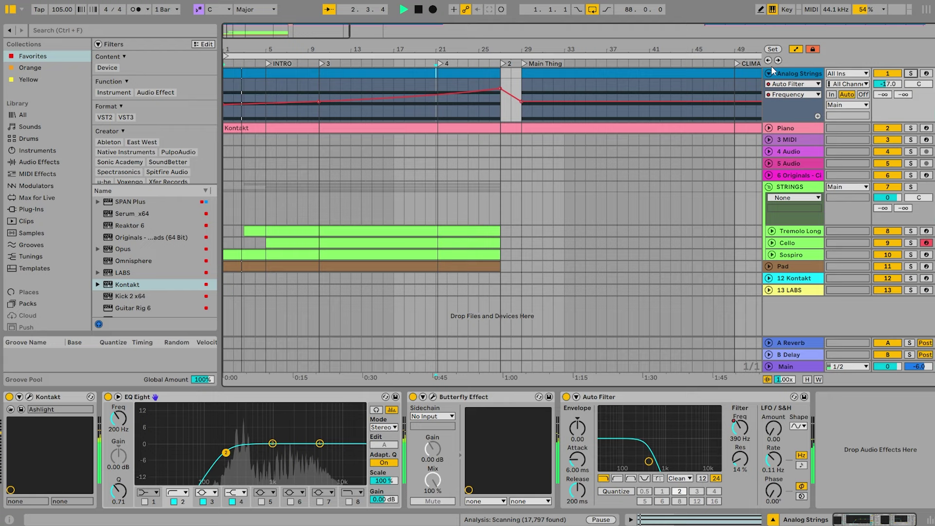
Collapse Analog Strings, then arm and expand the 12 Kontakt track and set its volume to -27.5 dB.
click(769, 73)
right_click(810, 287)
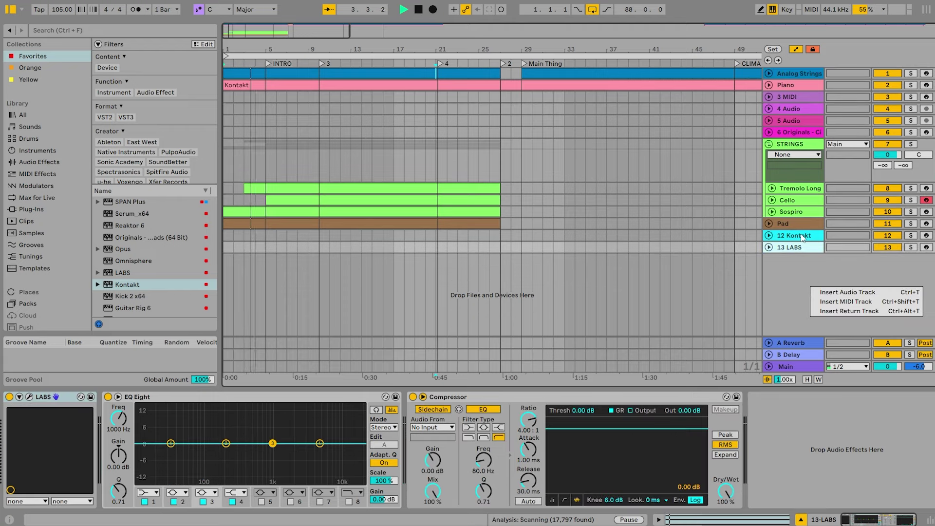
click(801, 236)
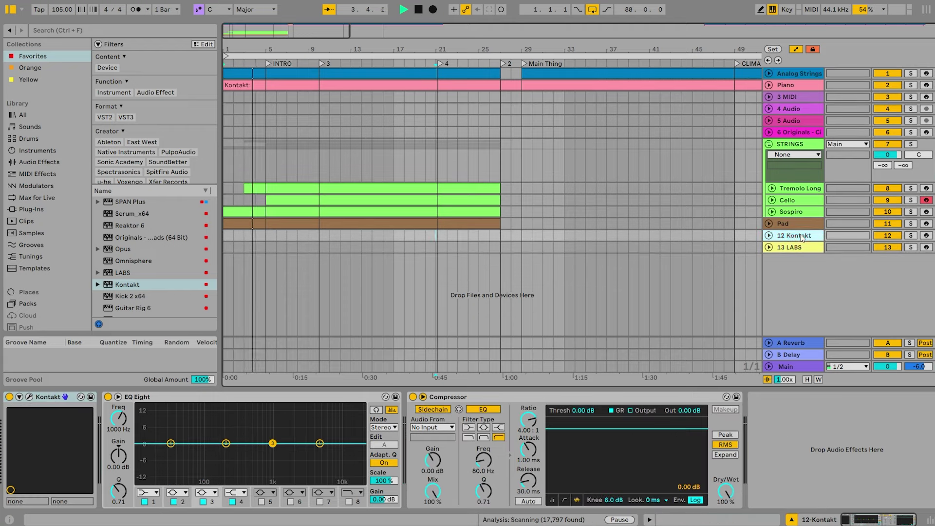
click(926, 236)
click(768, 236)
drag(896, 250, 896, 300)
key(space)
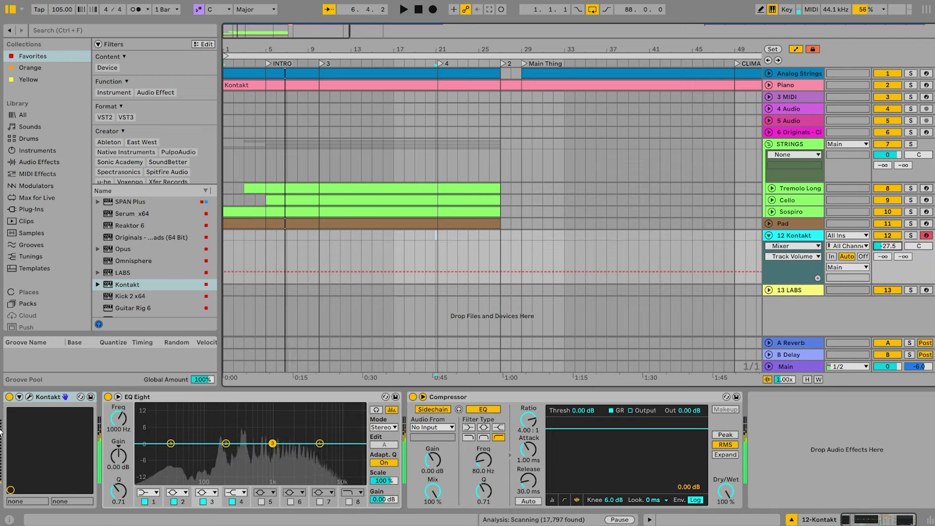
Open the 12 Kontakt instrument's preset menu and filter the presets by ambient, harmonics and tremolo.
click(30, 397)
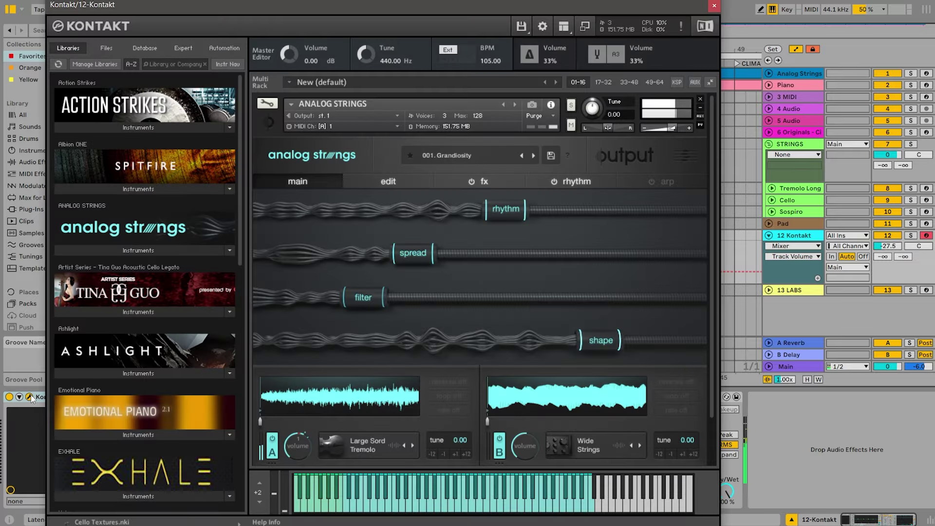
click(426, 155)
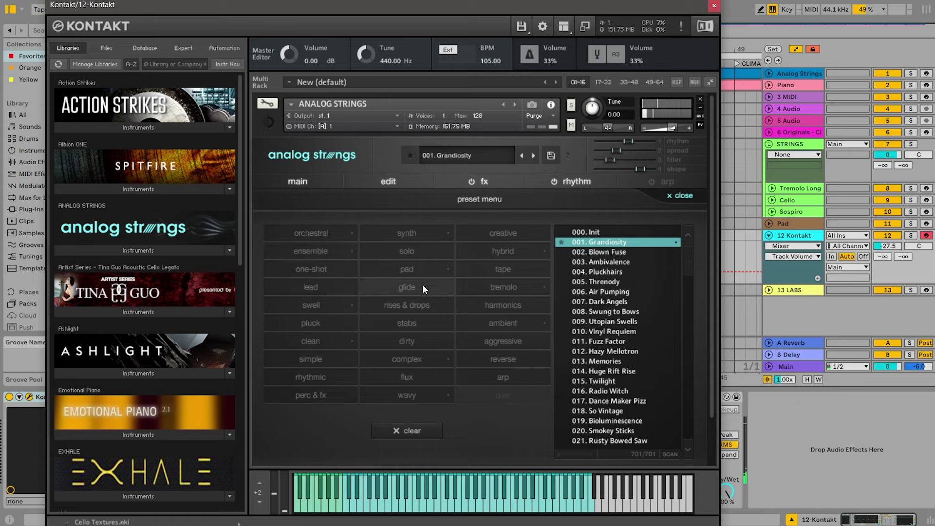
click(530, 321)
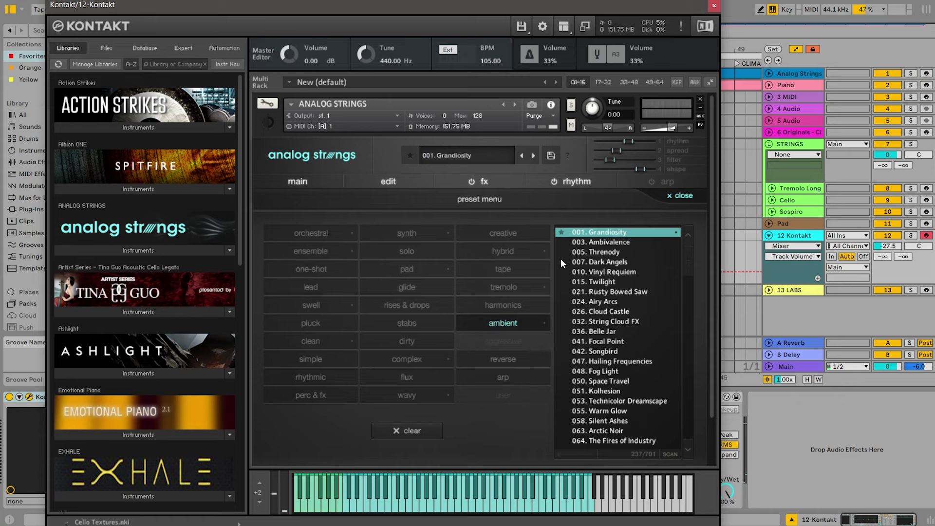
click(496, 305)
click(495, 286)
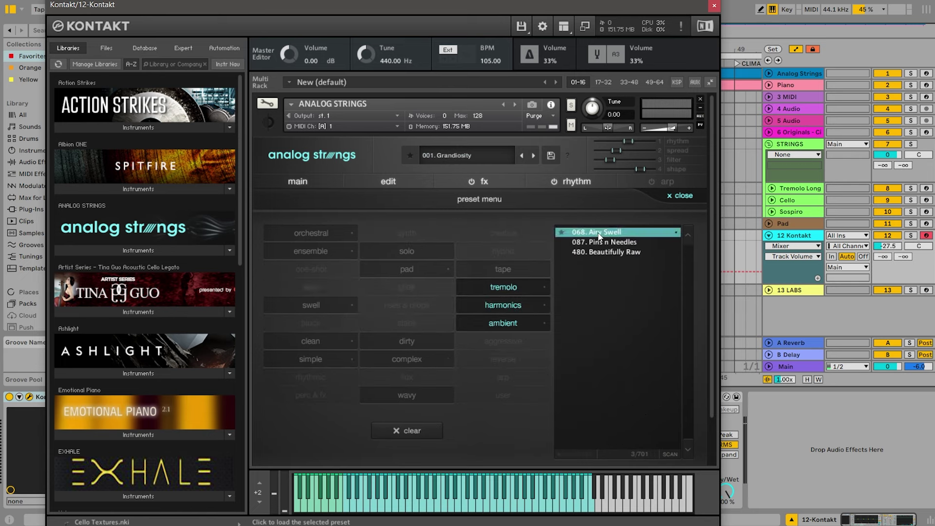
Load the 068. Airy Swell preset and insert an empty MIDI clip from bar 21 to 27 on the 12 Kontakt track.
click(599, 235)
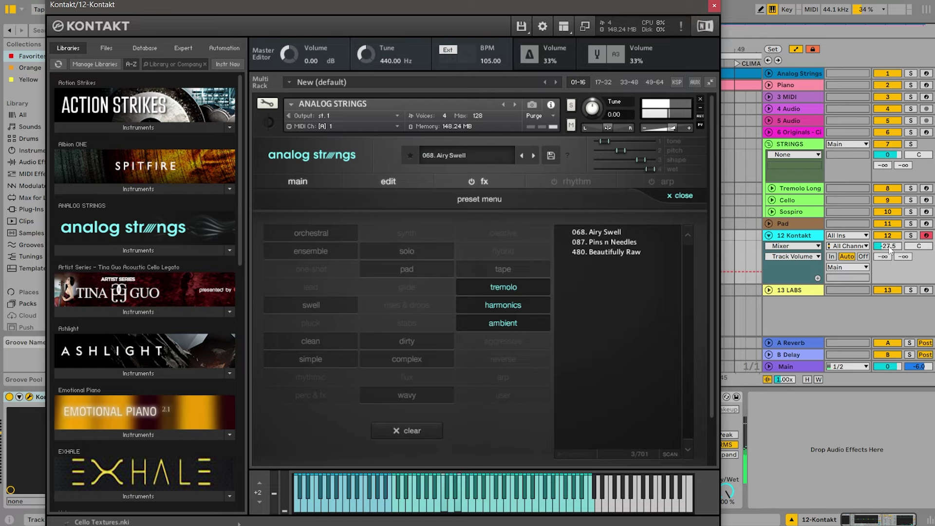
click(713, 7)
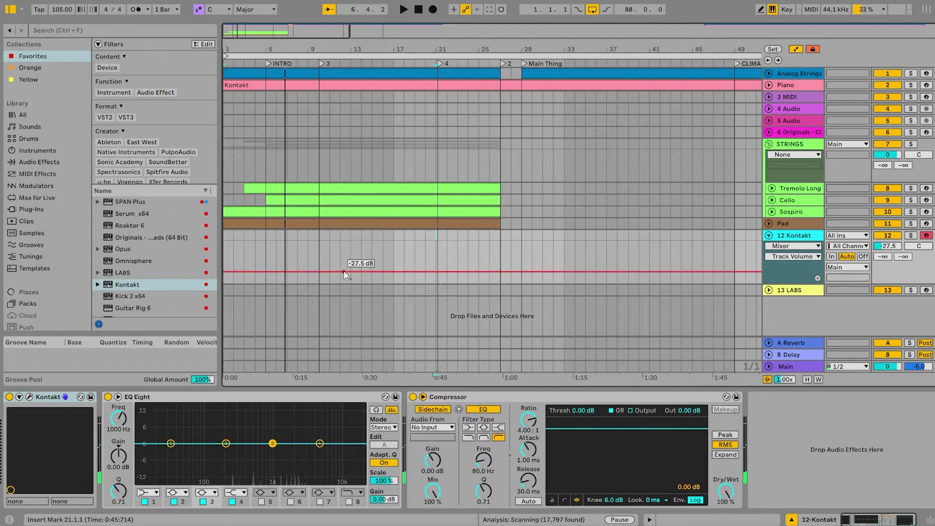
drag(498, 235, 433, 234)
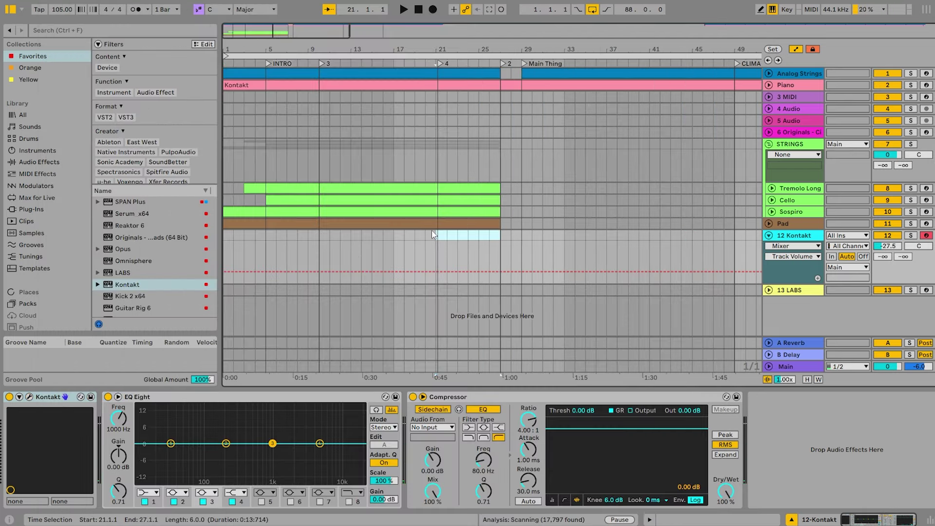
key(ctrl+shift+m)
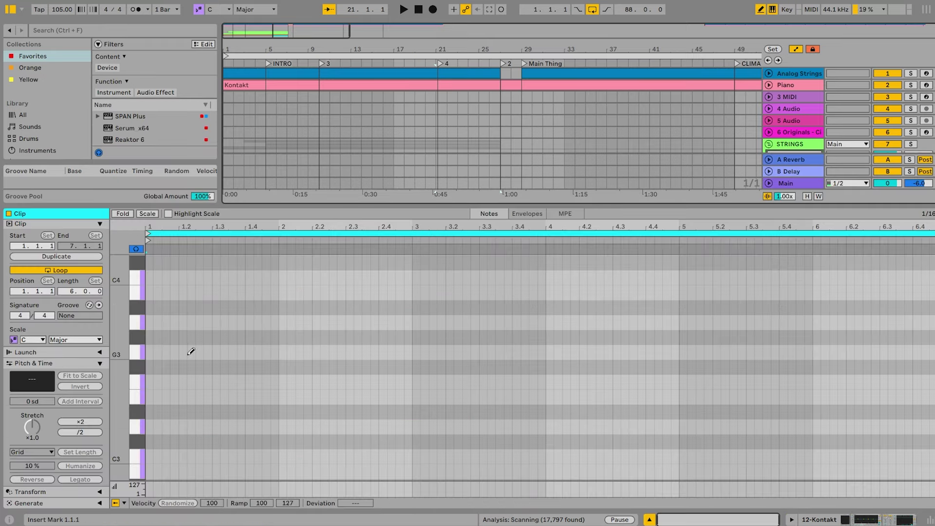
Draw a held note across the whole clip at G4 and add matching full-length notes at A4 and D5.
drag(152, 352, 920, 348)
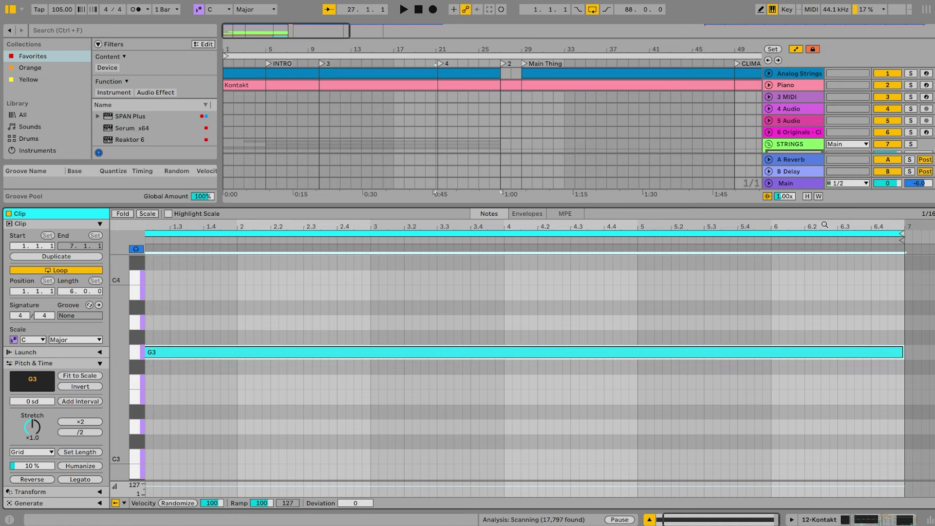
drag(822, 223, 832, 224)
key(shift+Up)
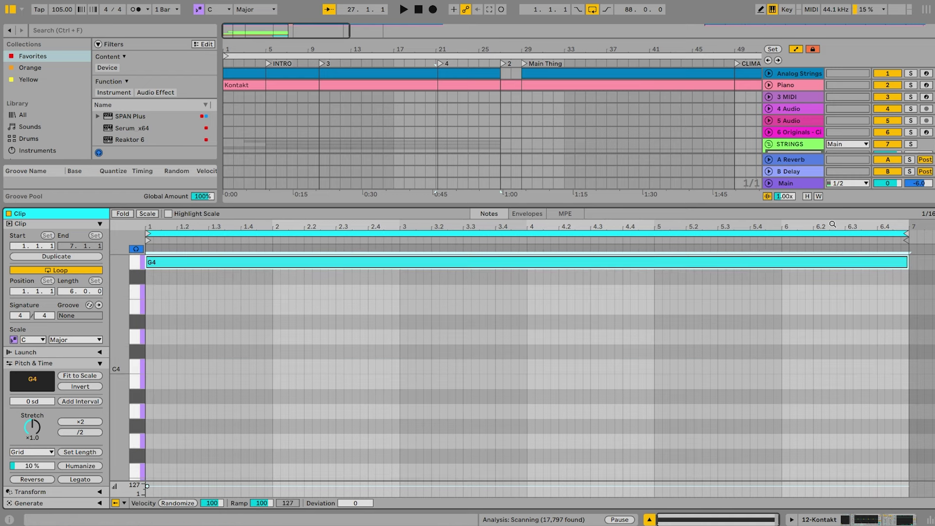
scroll(655, 342, up, 3)
drag(653, 342, 657, 309)
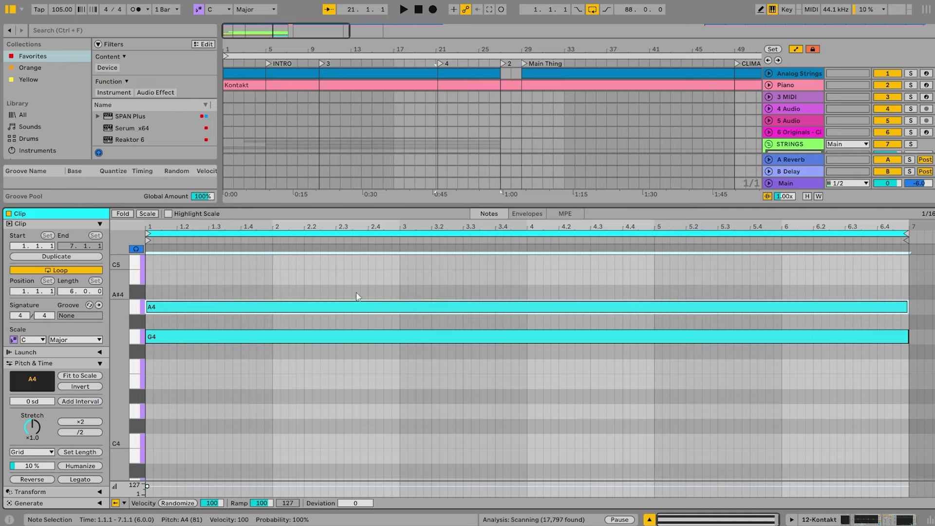
drag(374, 302, 413, 259)
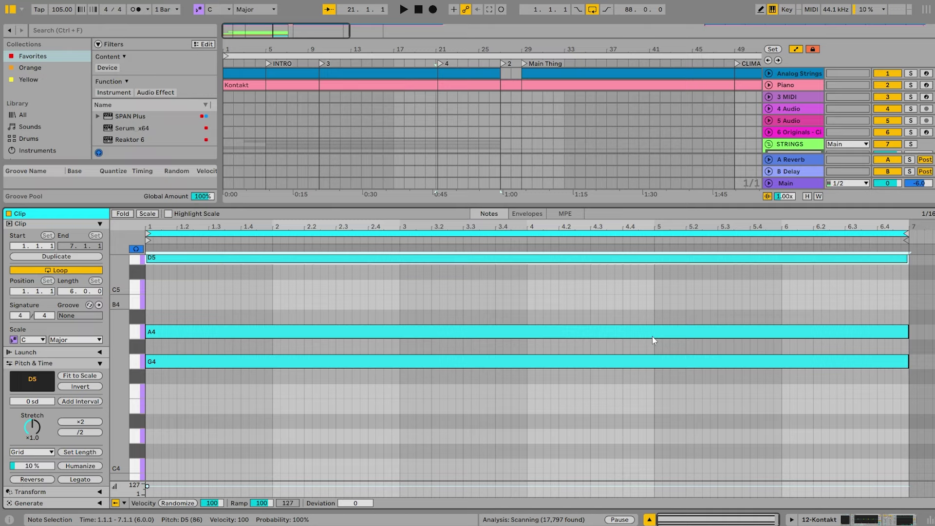
Audition the new clip soloed and in the mix, and set the 12 Kontakt track volume to -31.0 dB.
key(shift+Tab)
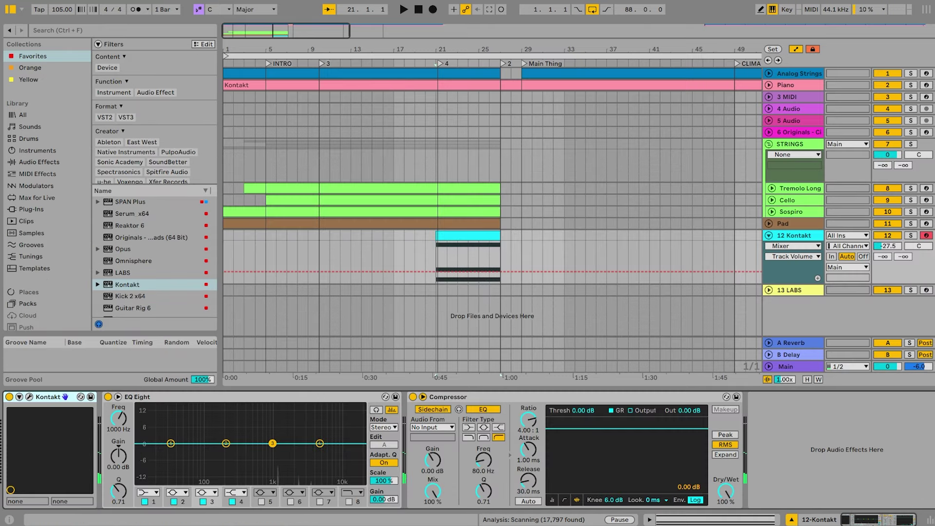
click(910, 235)
key(space)
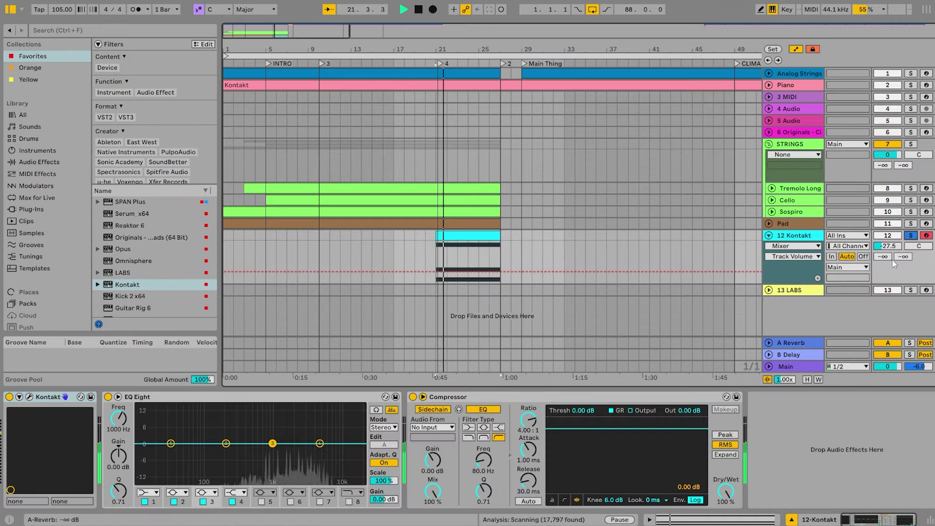
click(909, 235)
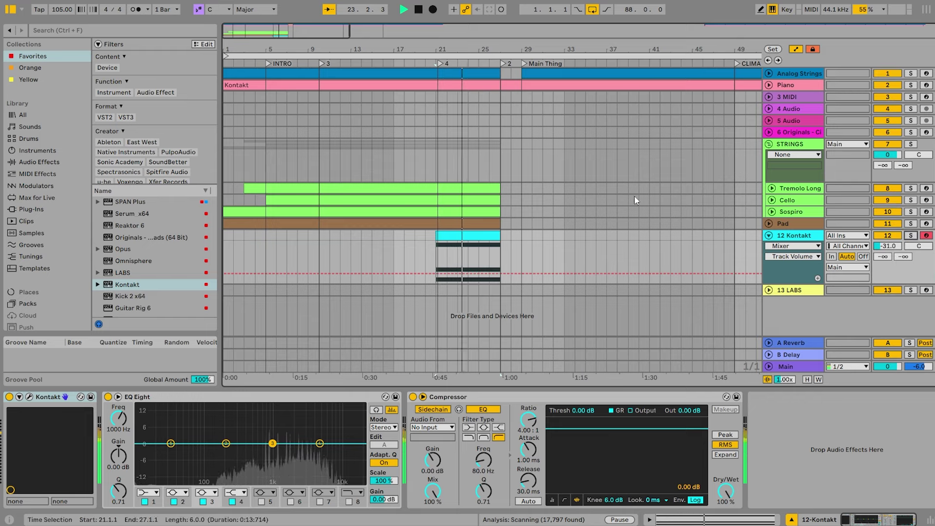
scroll(468, 108, up, 3)
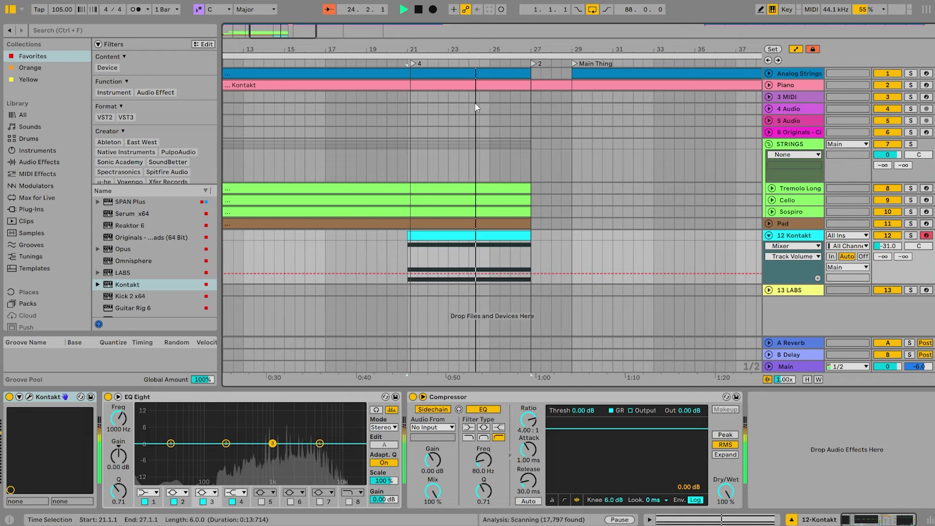
key(space)
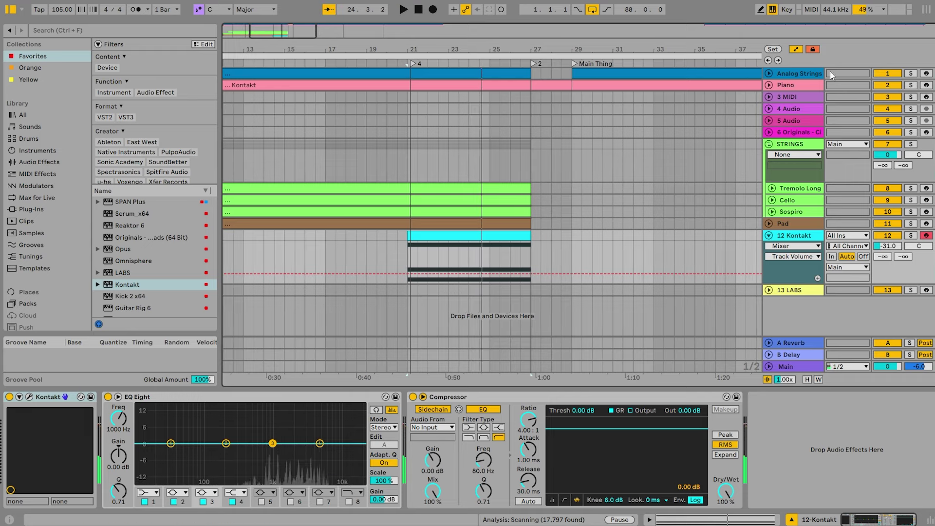
Expand the Piano track, shorten the 12 Kontakt clip to start at 23.4.4, and trim its three notes to the new start.
click(768, 85)
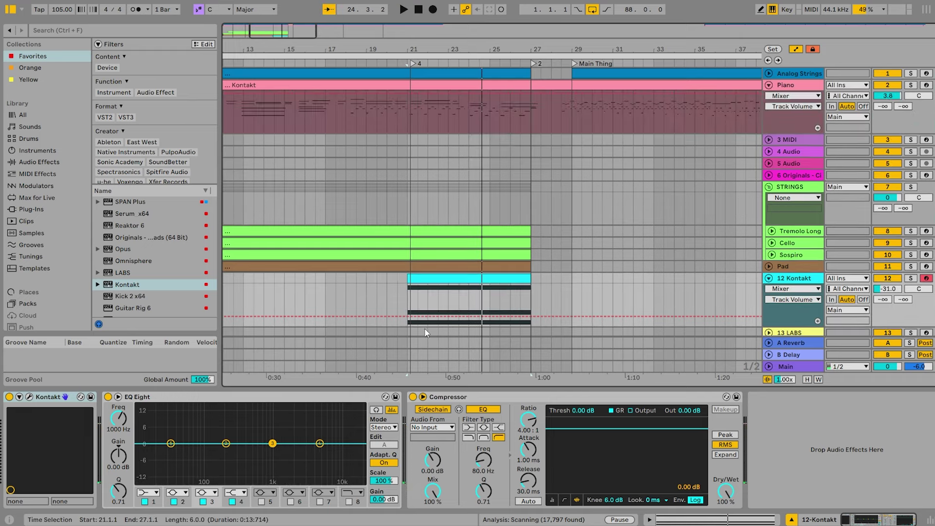
drag(408, 278, 462, 285)
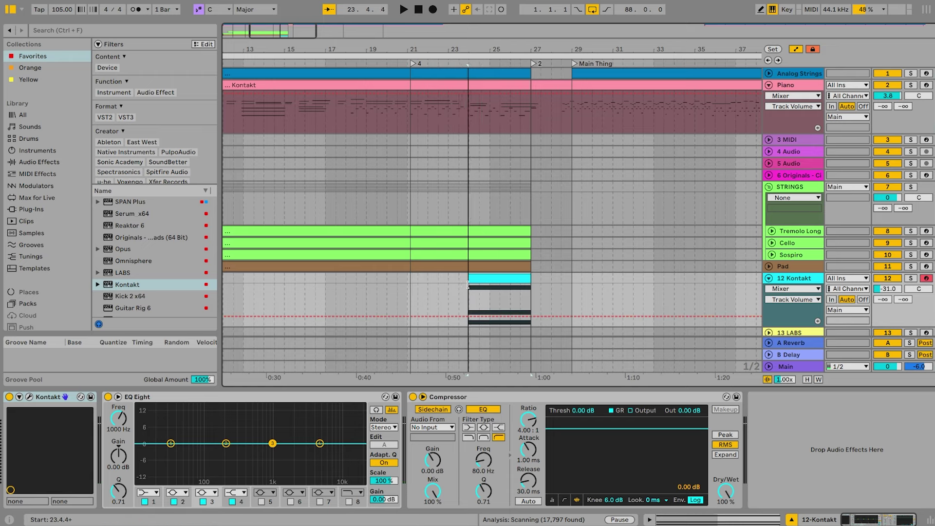
double_click(484, 283)
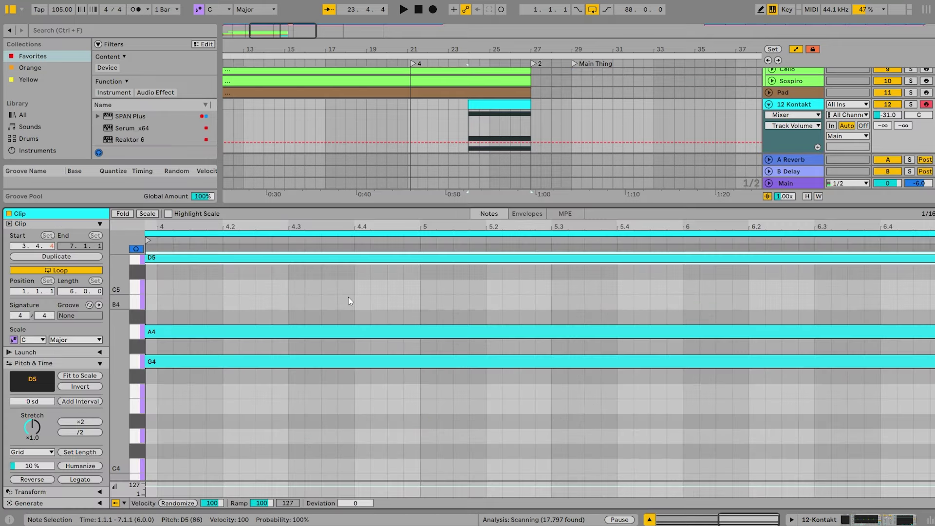
double_click(361, 223)
key(ctrl+a)
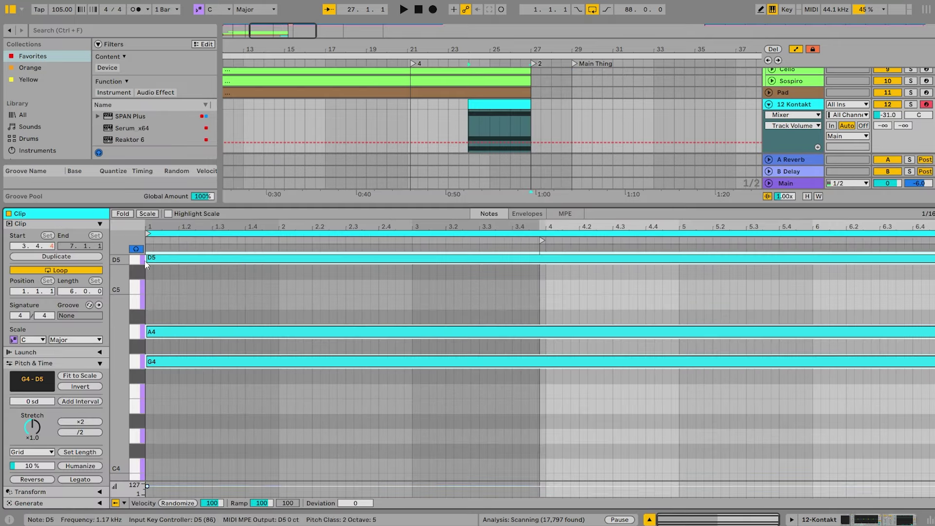
drag(146, 260, 540, 264)
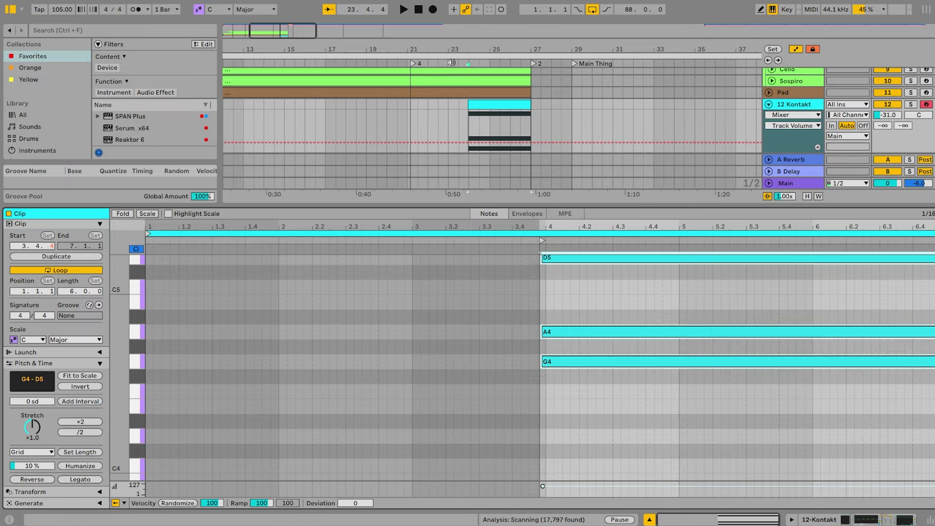
Play back the section and, in the 12 Kontakt track's EQ Eight, make band 2 a low cut and enable the band 8 high cut.
key(space)
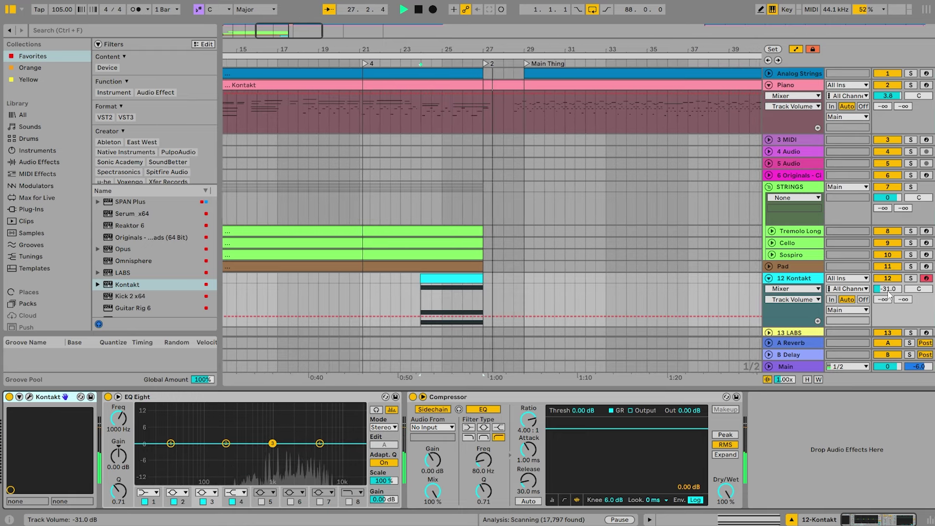
key(space)
click(177, 493)
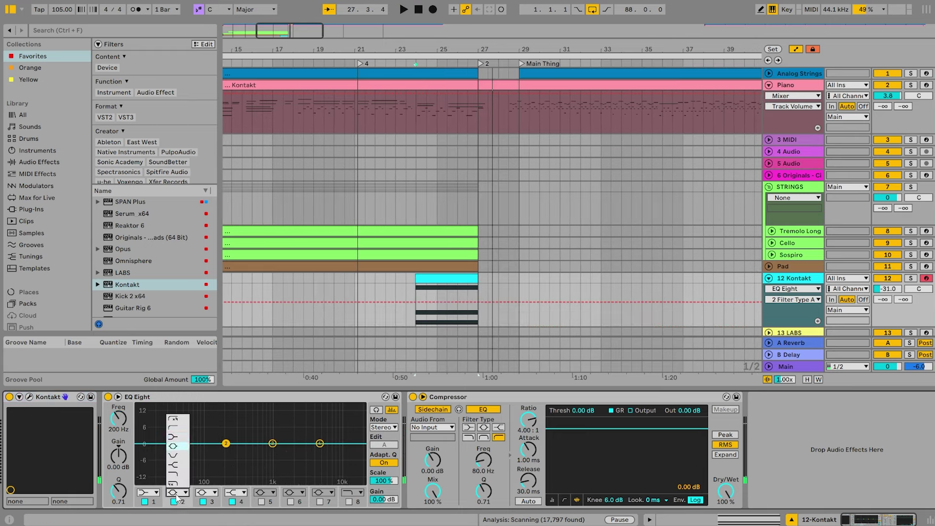
click(178, 429)
click(349, 502)
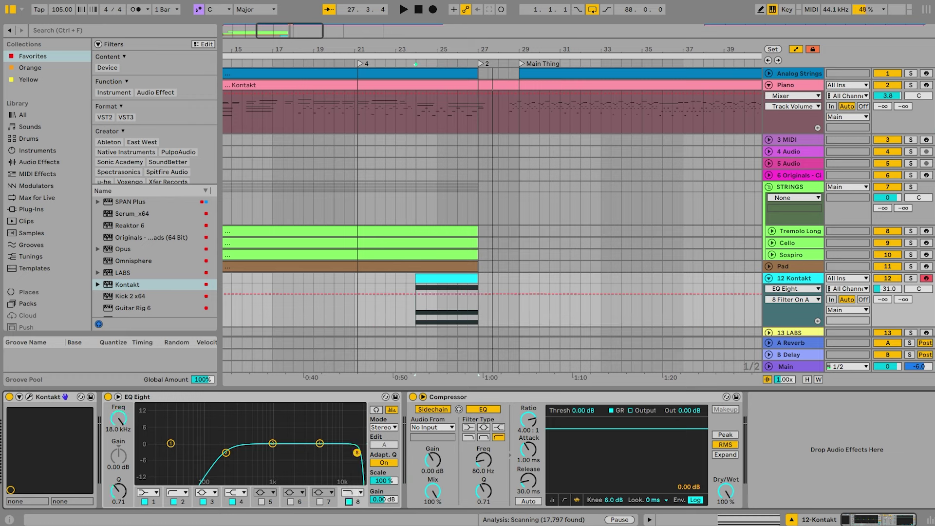
Rename the 12 Kontakt track as Analog String.
double_click(779, 279)
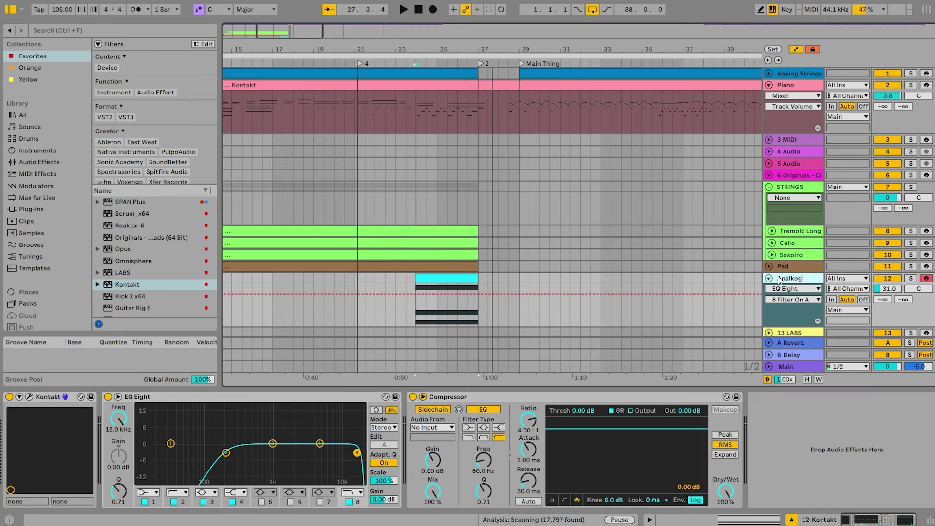
text(ing)
key(Return)
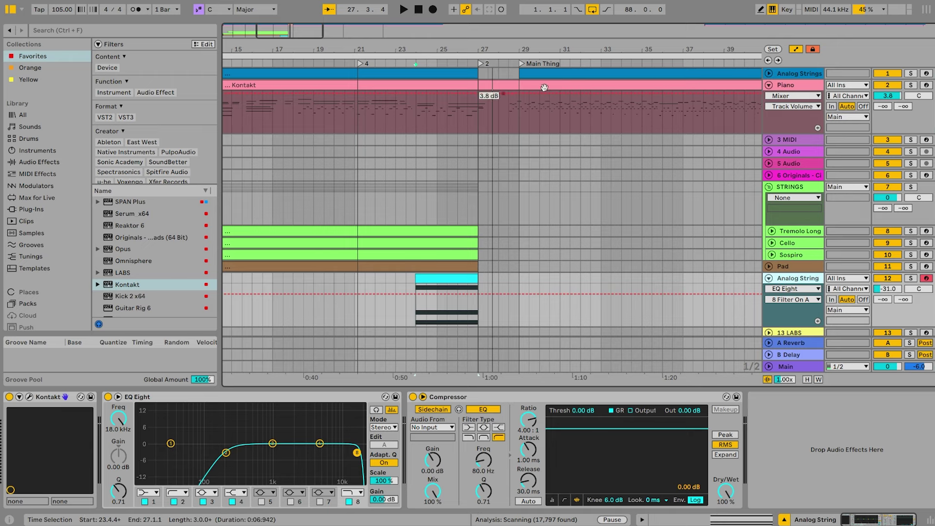
Expand the Analog Strings track, slightly lower its Auto Filter frequency automation point at bar 27, and play back the section.
click(800, 86)
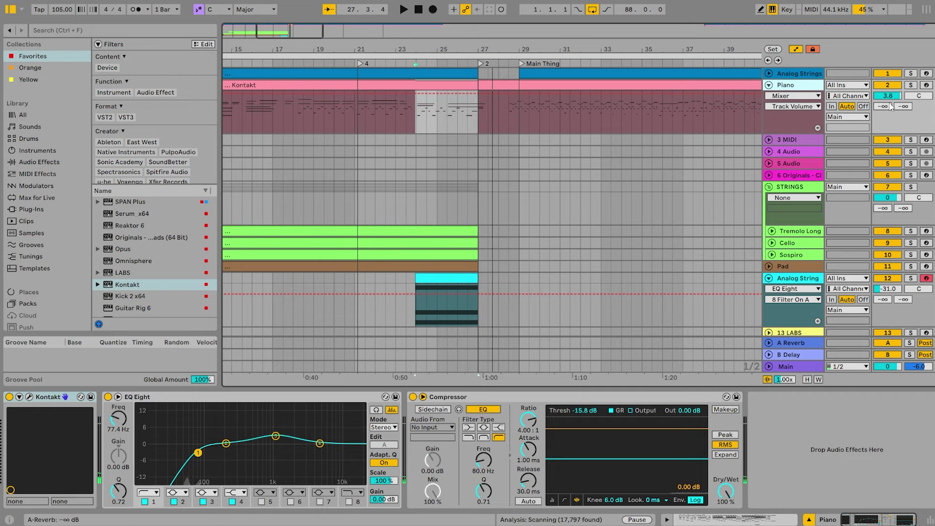
click(787, 75)
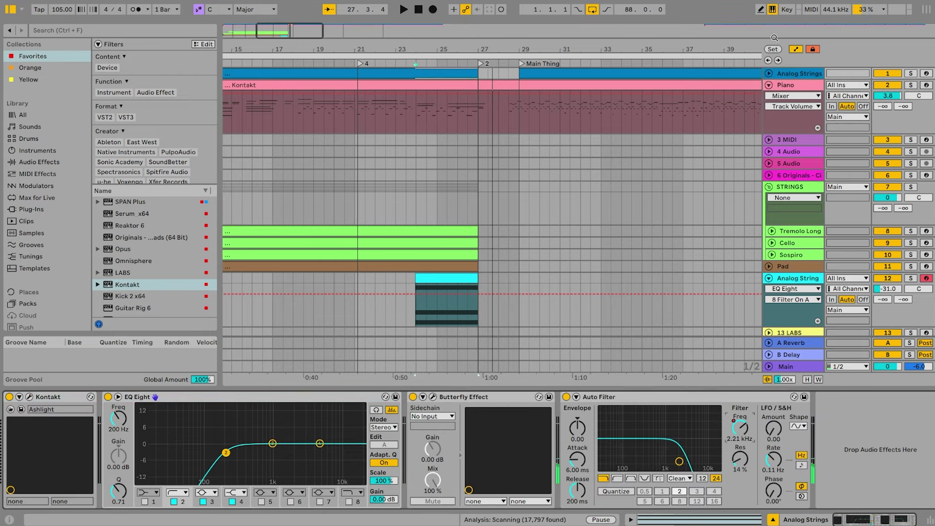
click(769, 74)
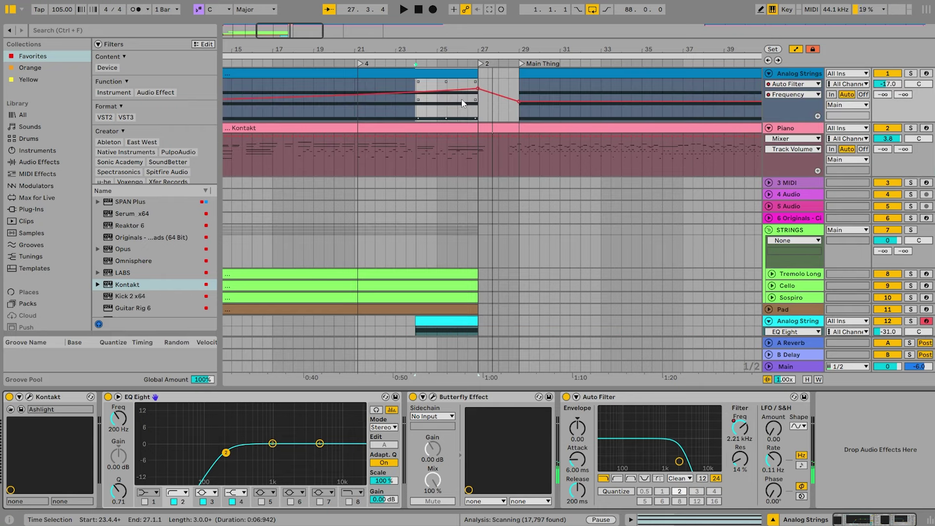
drag(478, 88, 478, 91)
click(435, 61)
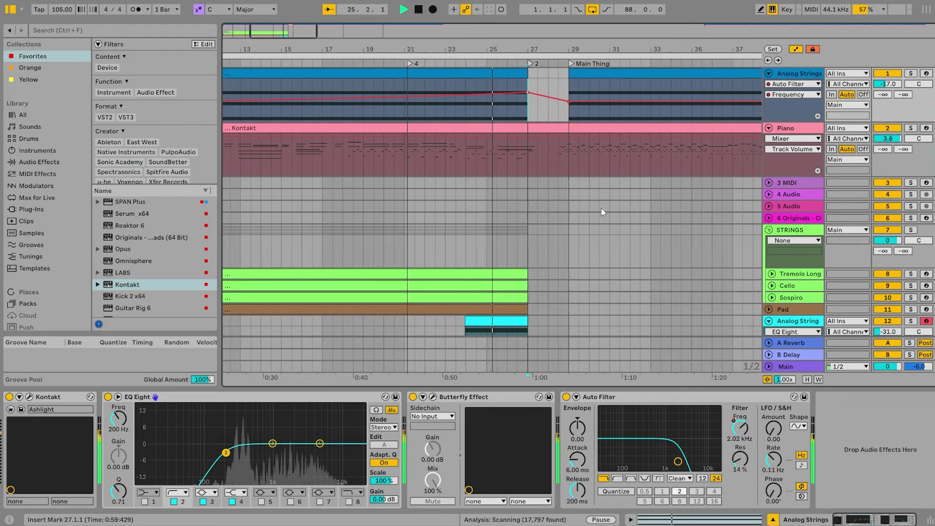
Load the 480. Beautifully Raw preset on the Analog String track, compare it soloed and in the mix, and set the track volume to -35.0 dB.
scroll(711, 236, down, 3)
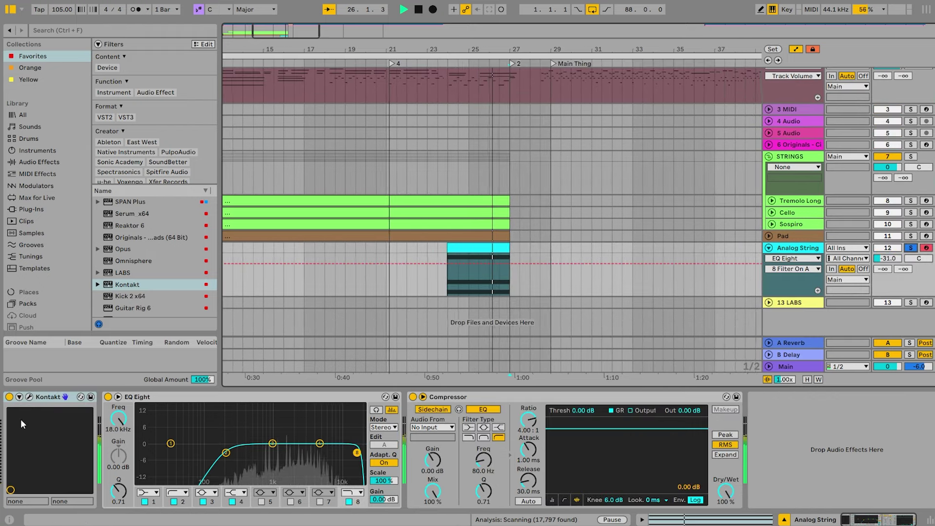
click(29, 397)
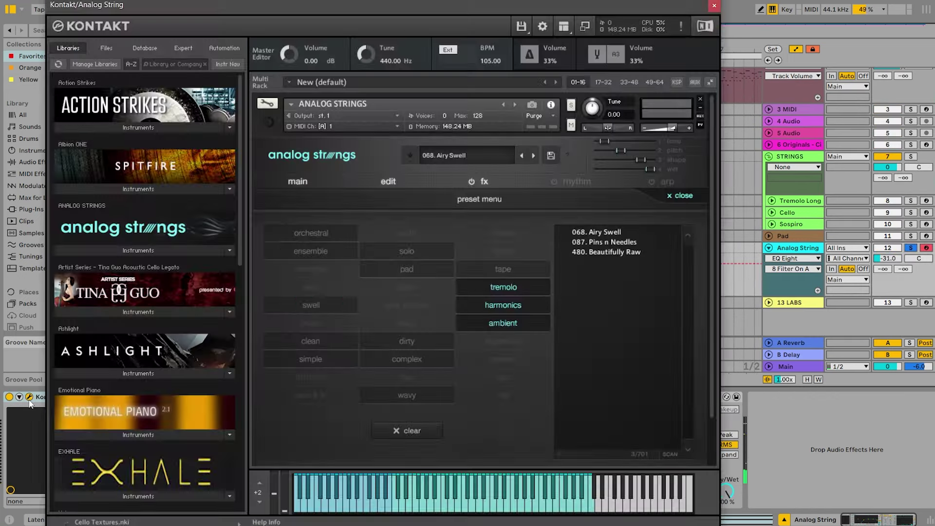
click(625, 252)
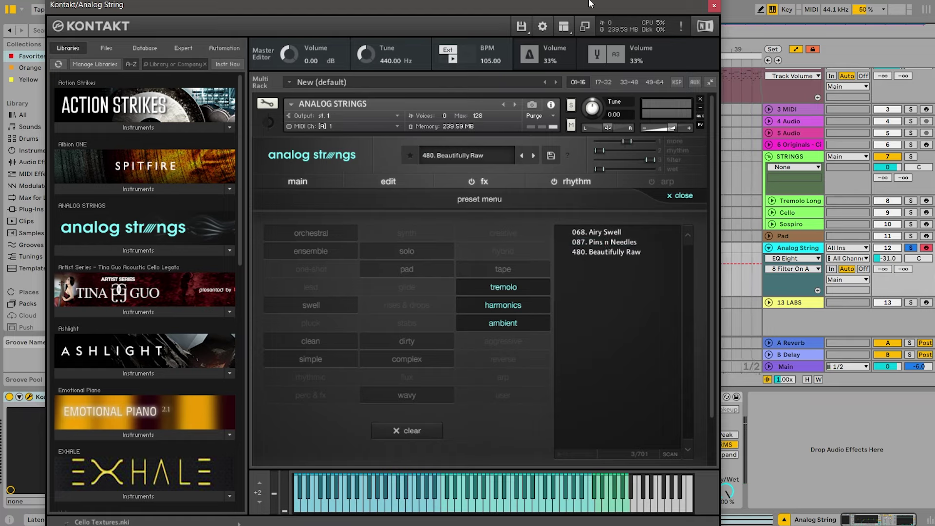
drag(597, 12, 536, 365)
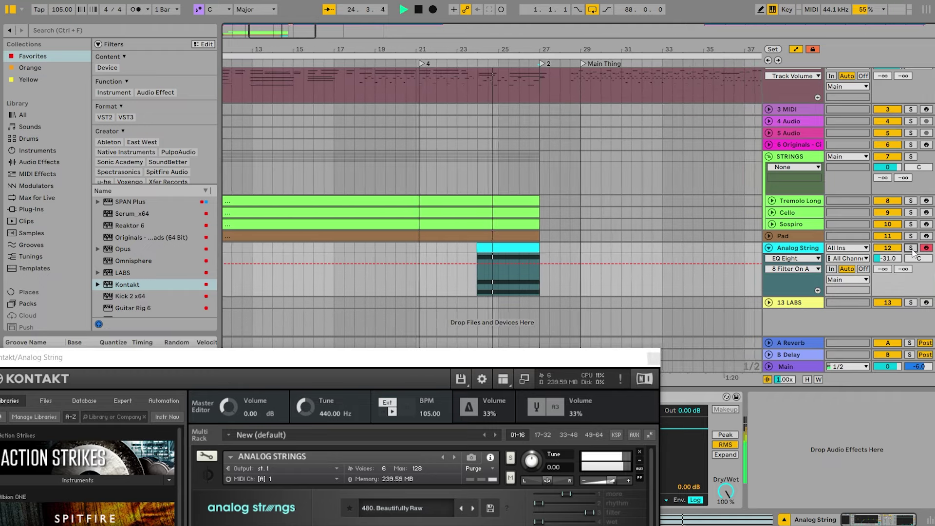
click(654, 358)
drag(887, 258, 886, 263)
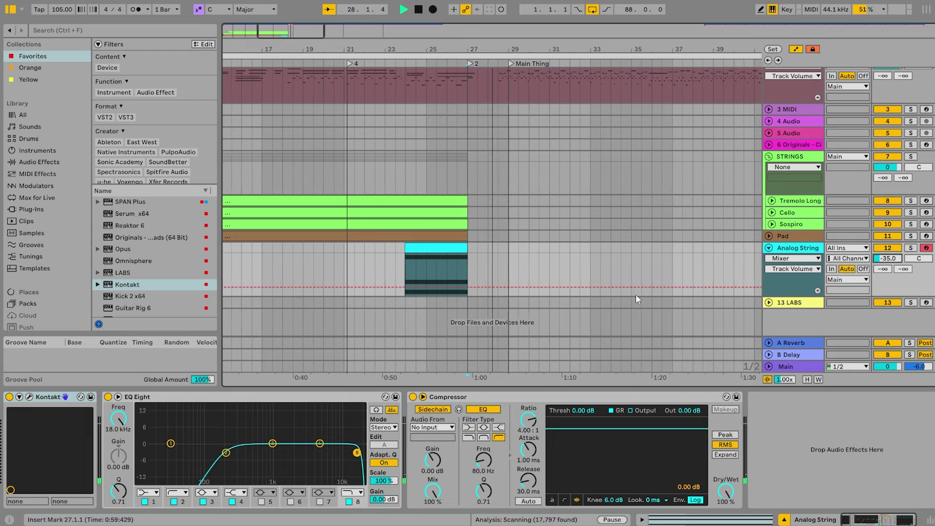
key(space)
Collapse the Analog String and Piano tracks and save the set.
click(769, 248)
drag(479, 47, 385, 45)
key(ctrl+s)
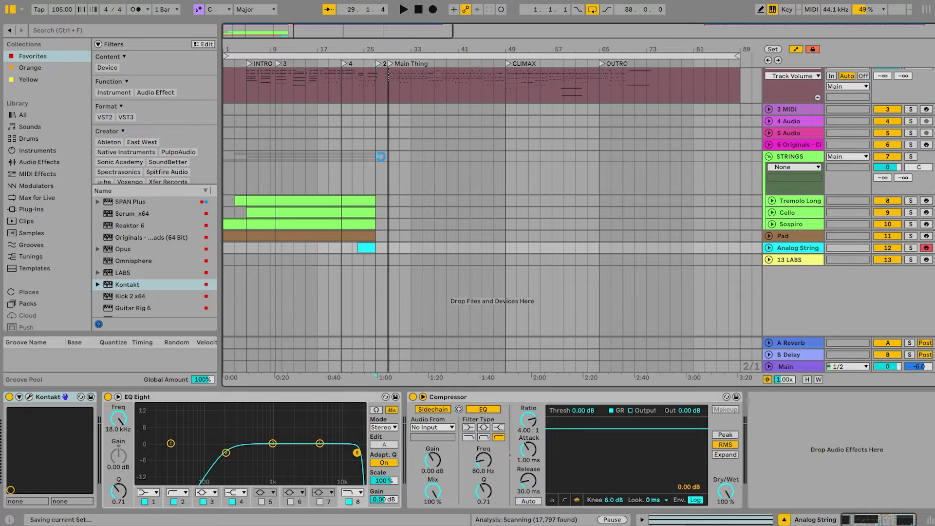
scroll(676, 157, up, 2)
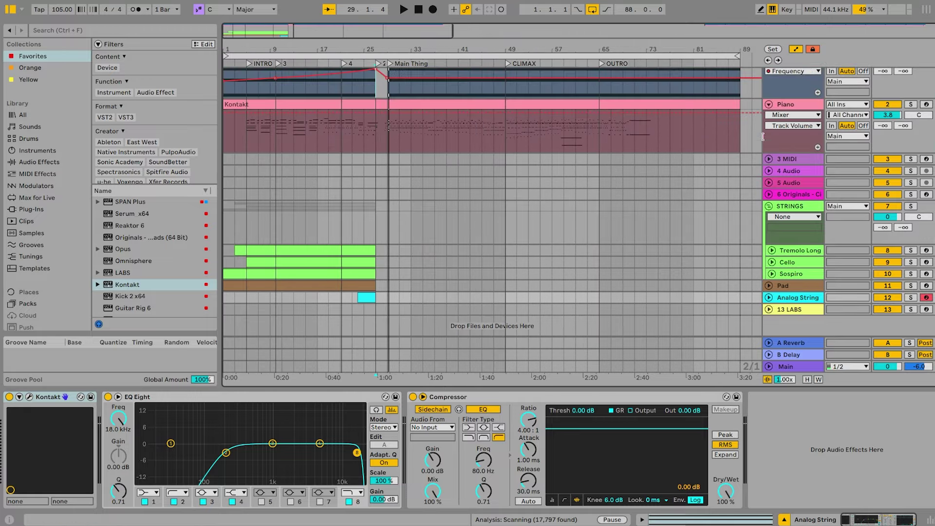
click(769, 105)
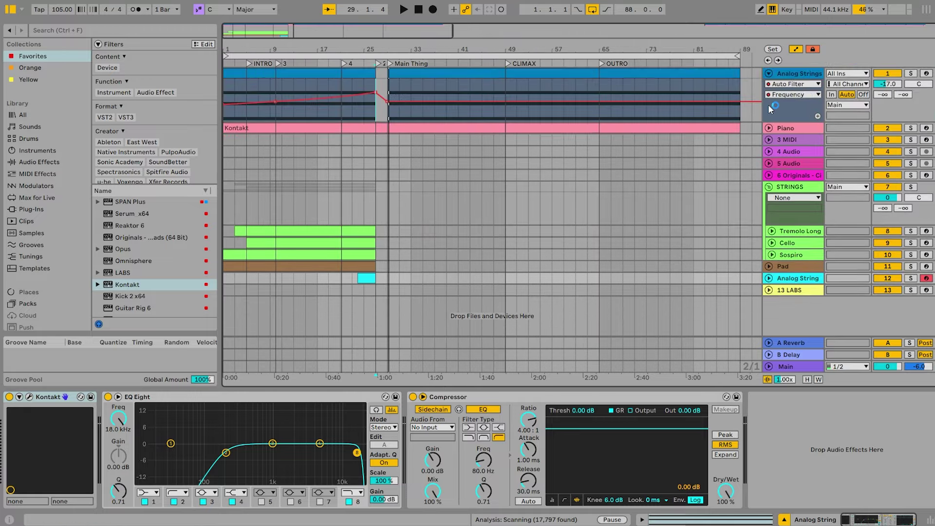
Collapse the Analog Strings track and play the arrangement from bar 1.
click(769, 73)
drag(242, 54, 470, 164)
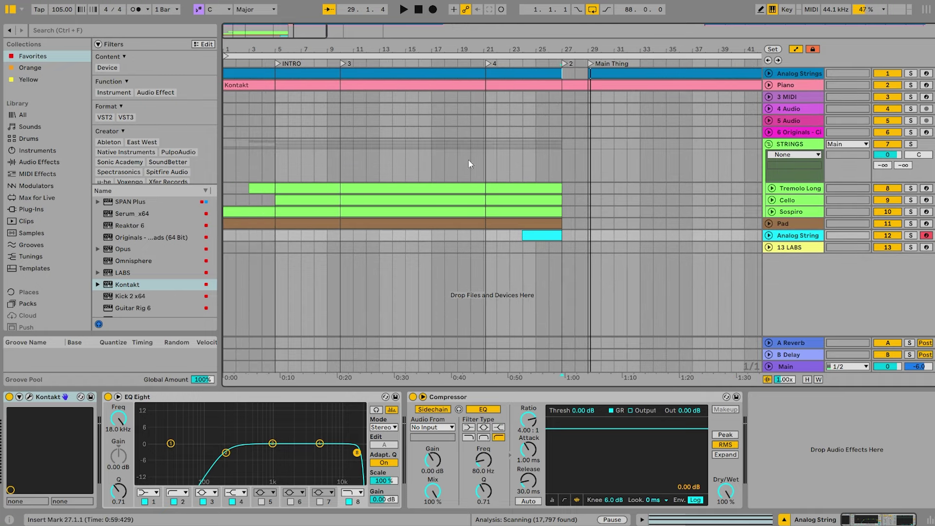
click(404, 9)
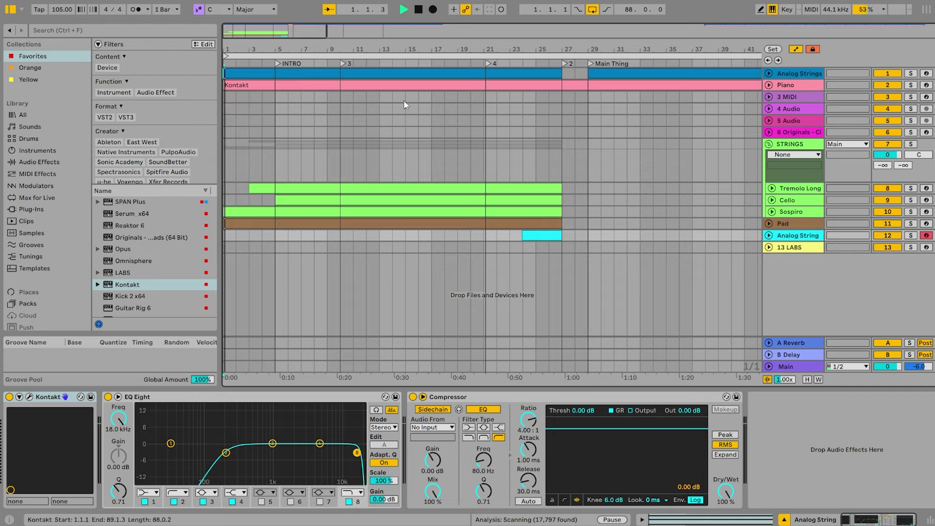
Insert a new MIDI track below the LABS track.
right_click(766, 281)
click(785, 295)
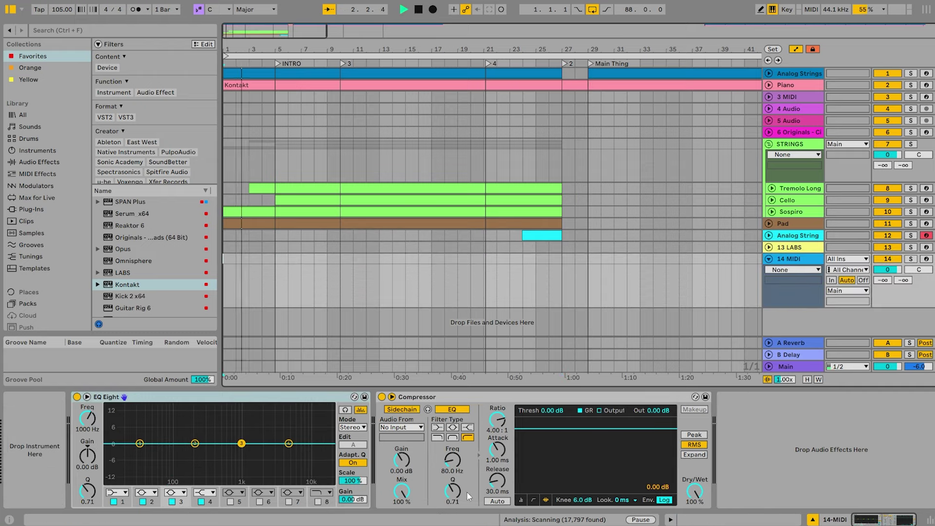
Leave full-screen view and launch the Splice desktop application.
key(F11)
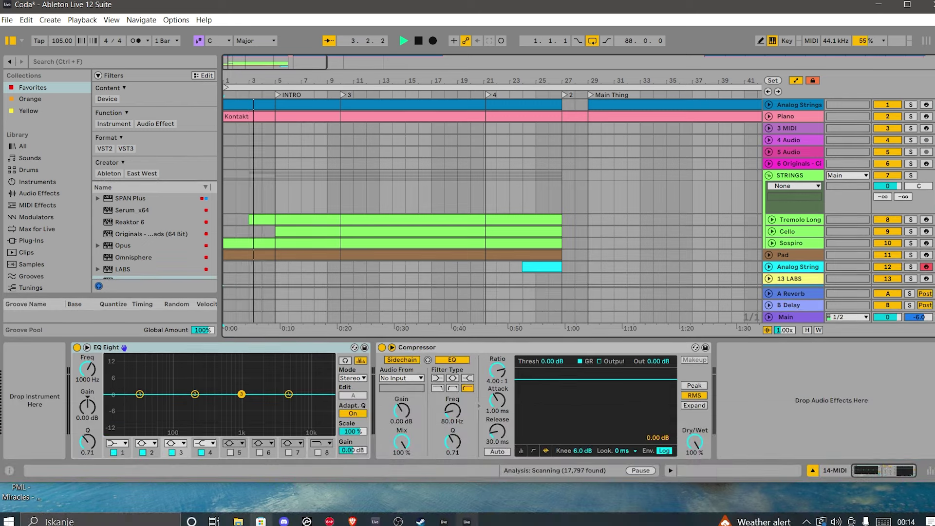
click(72, 519)
text(s)
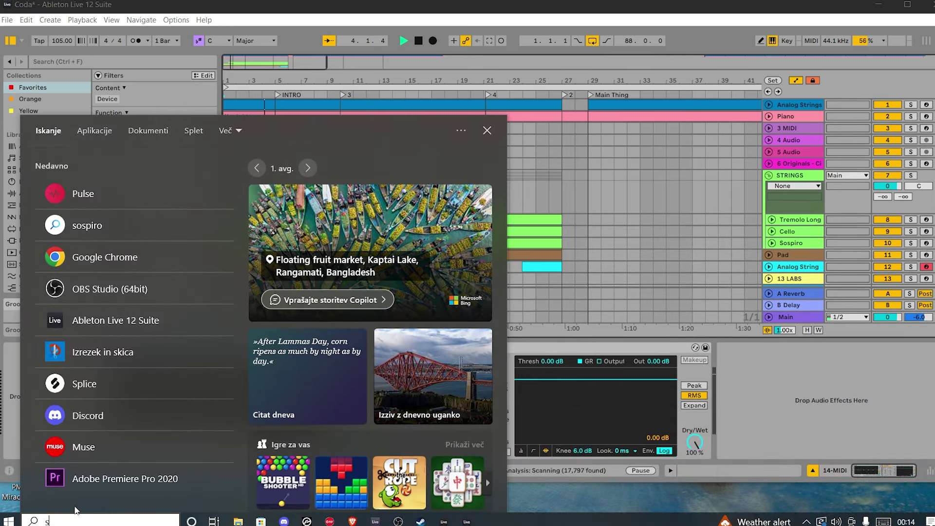
text(pli)
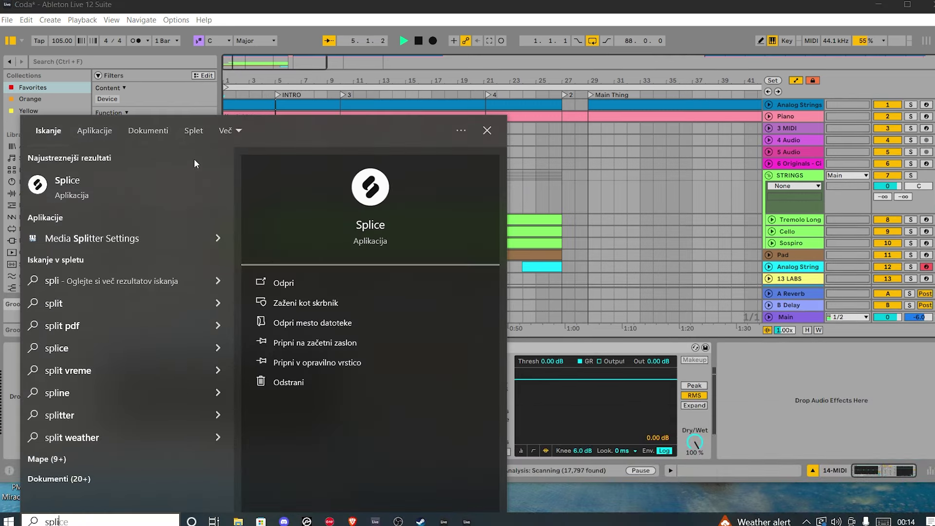
click(156, 183)
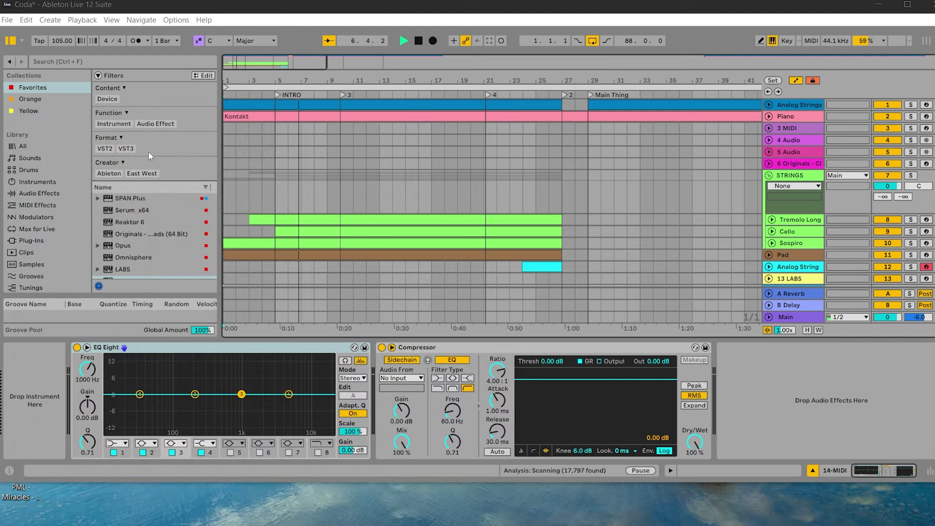
Search the browser for nature and limit the results to the packs folder.
click(124, 61)
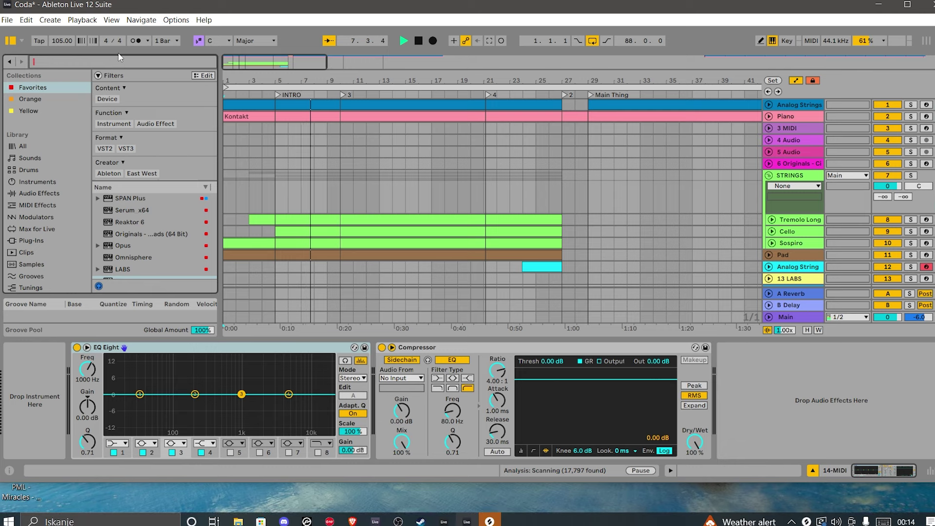
text(nature)
scroll(35, 252, down, 3)
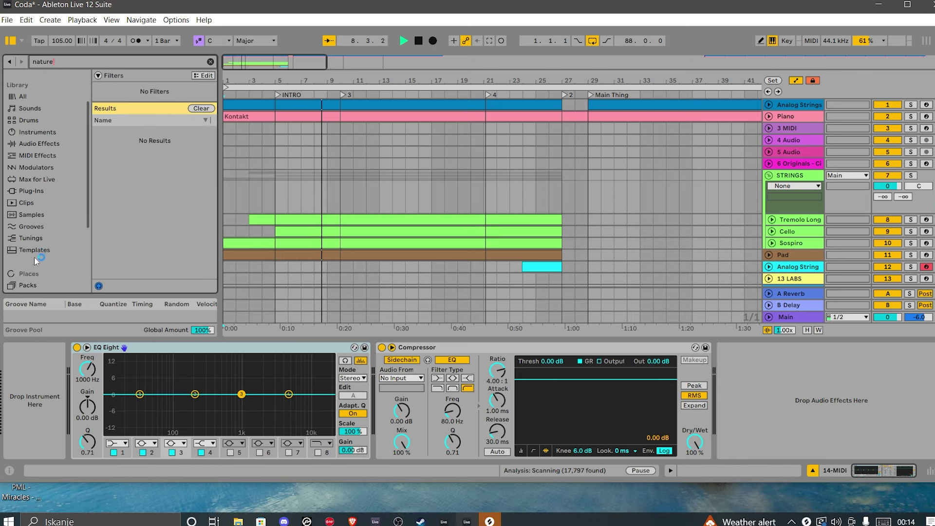
click(33, 223)
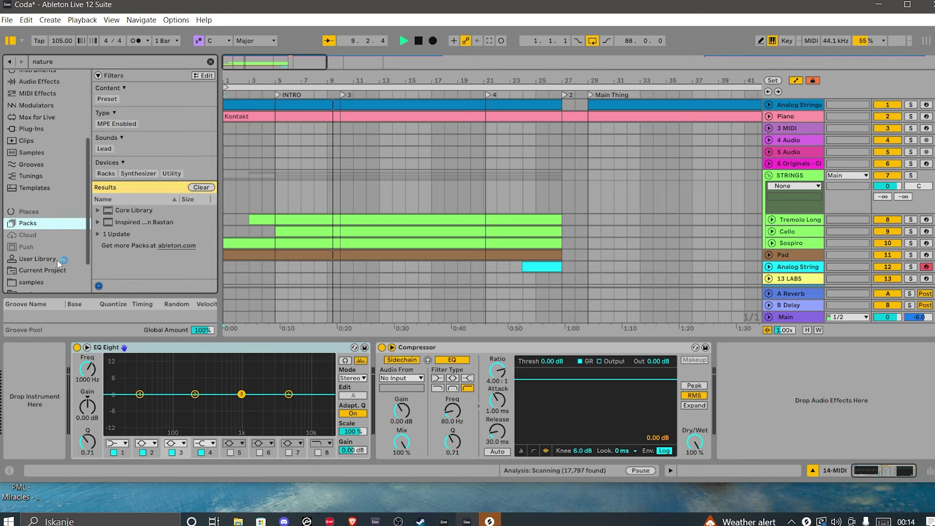
scroll(56, 261, down, 3)
click(29, 250)
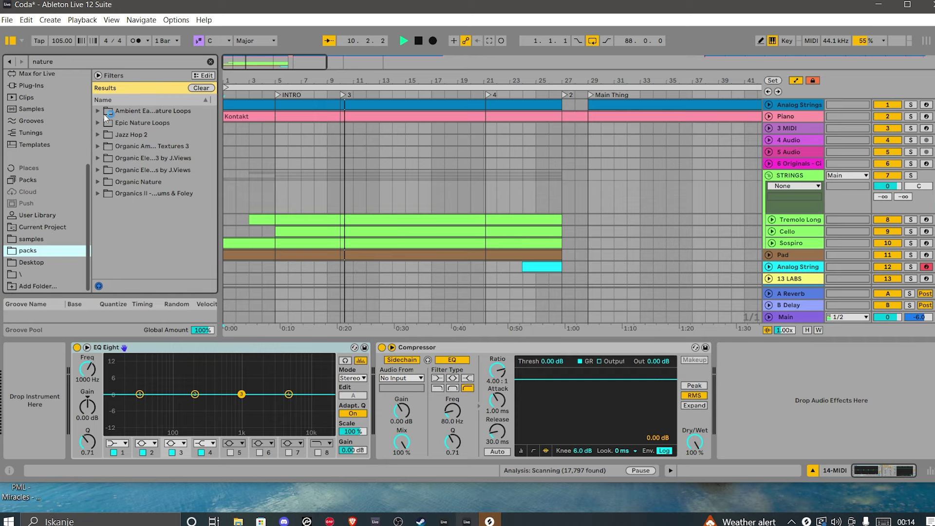
Browse the nature sample packs and audition the two Forest loops in Epic Nature Loops against the playing arrangement.
click(98, 111)
key(Right)
key(Right)
key(Right)
key(Right)
key(Down)
key(Right)
key(Right)
key(Right)
key(Down)
key(Right)
key(Right)
key(Down)
key(Left)
key(Left)
key(Down)
key(Right)
key(Right)
key(Down)
key(Up)
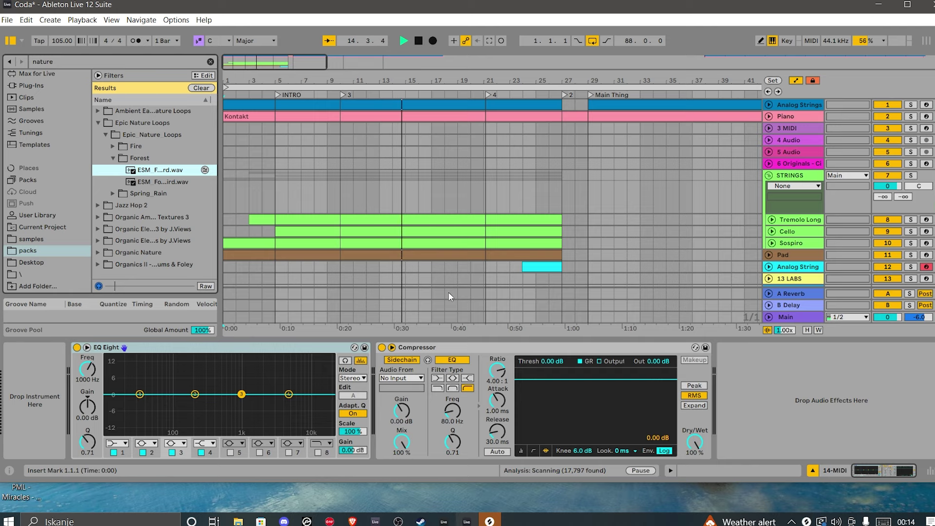
key(Down)
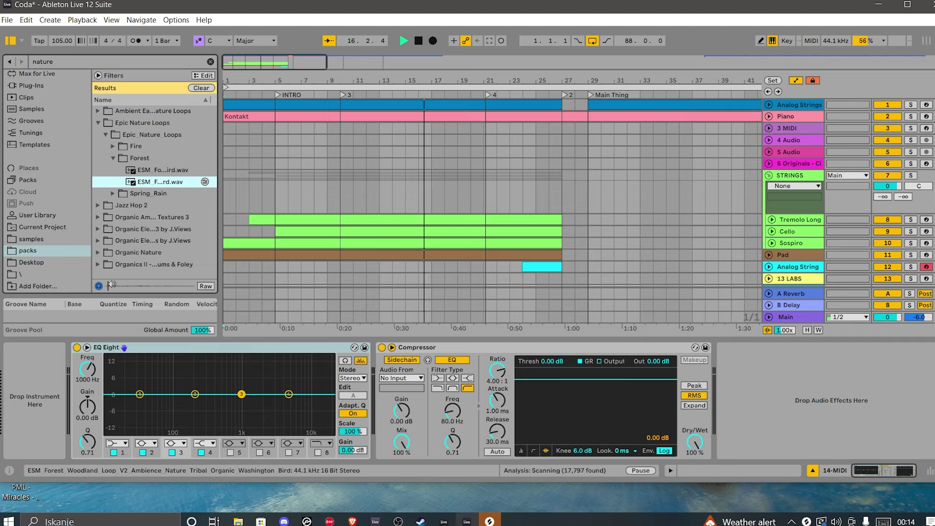
scroll(313, 193, down, 3)
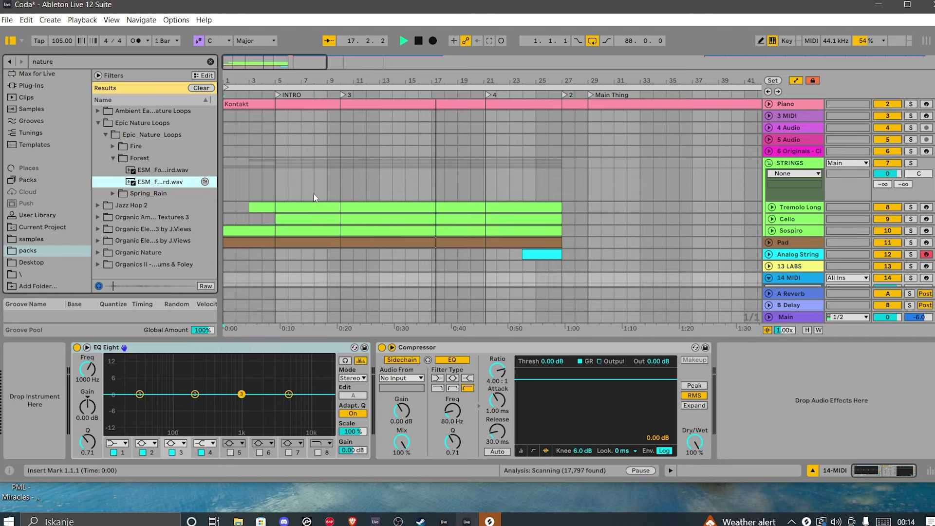
scroll(313, 193, down, 3)
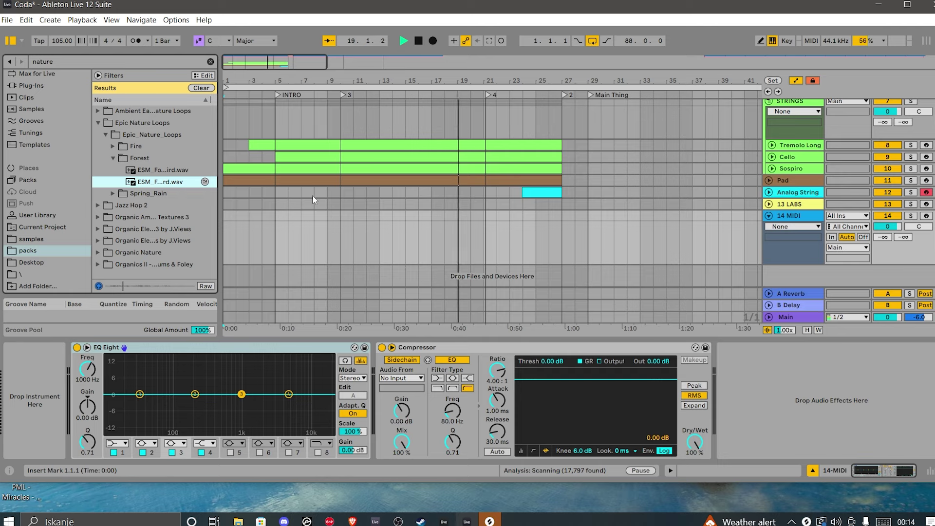
Select the nature sample in the Animals and Nature folder of the third Organic Textures pack and bring it into the arrangement at bar 1.
key(Down)
key(Down)
key(Up)
key(Right)
key(Down)
key(Down)
key(Down)
key(Right)
key(Down)
key(Right)
key(Down)
key(Right)
key(Down)
key(Right)
key(Down)
key(Down)
key(Up)
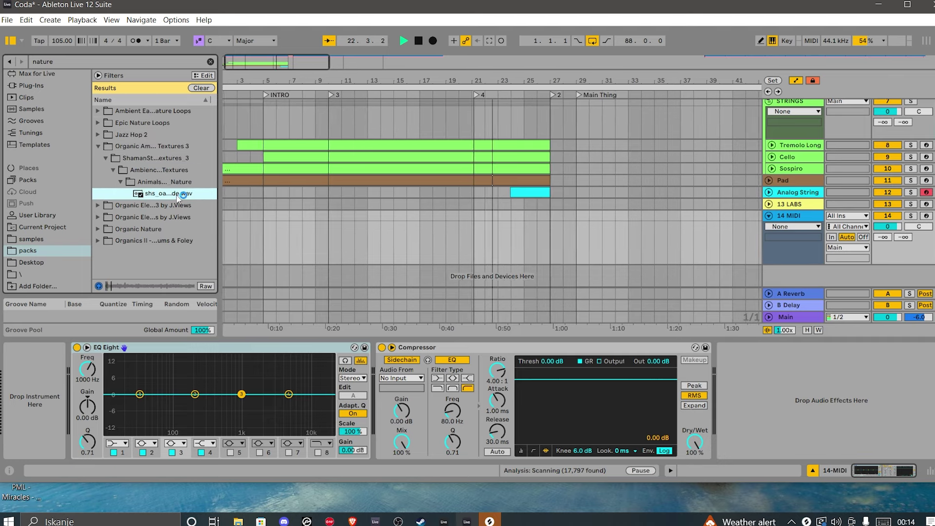
drag(170, 193, 231, 217)
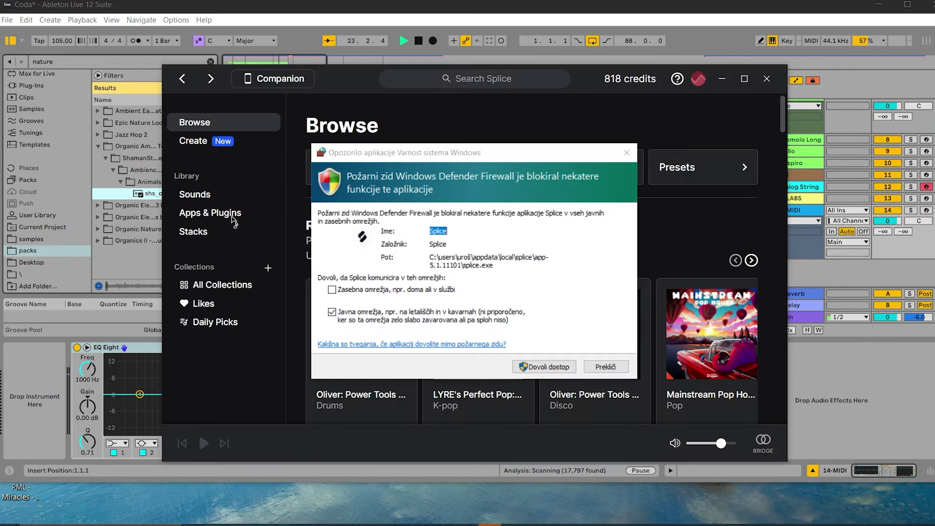
Allow Splice through the Windows firewall and minimize its window to get back to the Ableton Live arrangement.
click(564, 369)
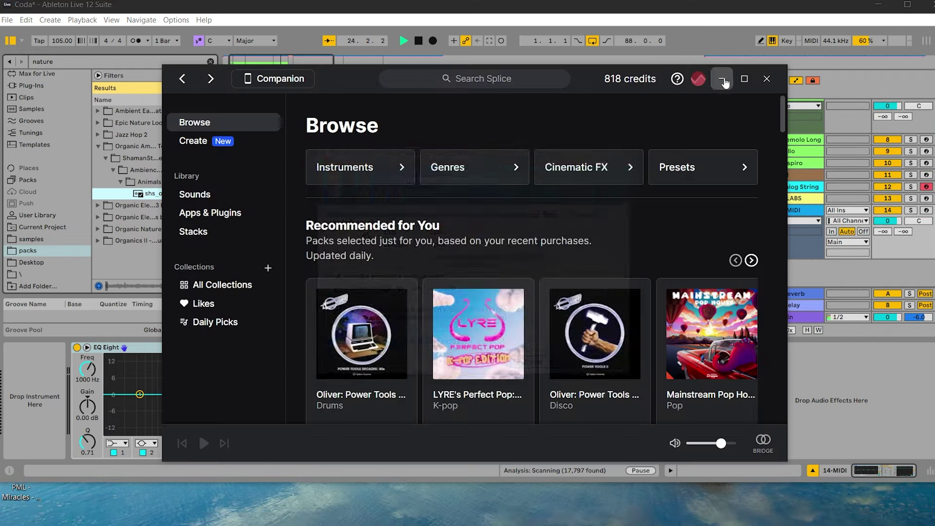
click(722, 81)
drag(175, 193, 238, 219)
click(721, 79)
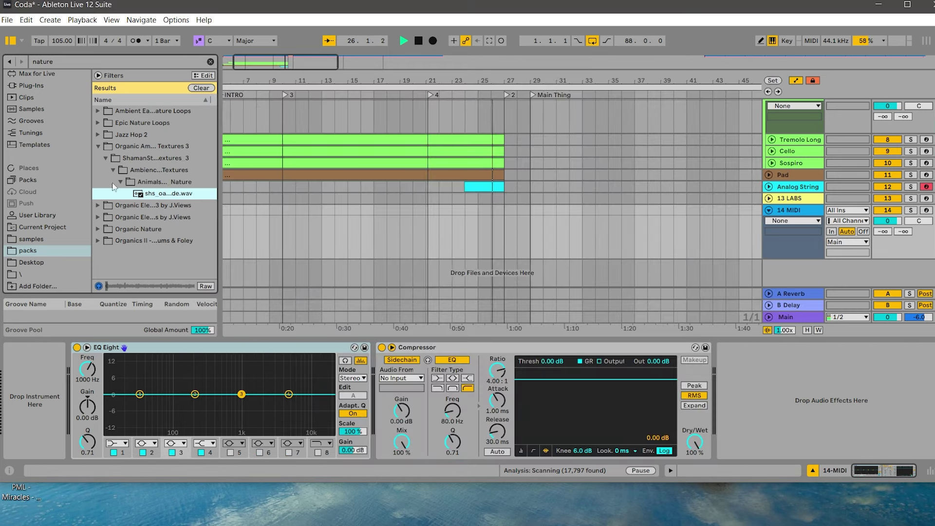
Place the rain countryside nature sample on a new audio track below the 14 MIDI track, starting at bar 10, and stop playback.
drag(284, 225, 284, 226)
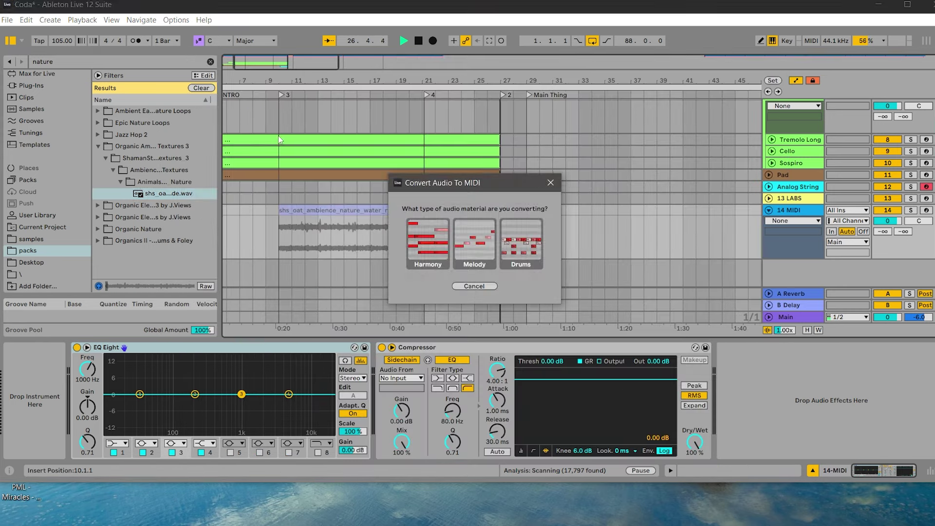
click(550, 183)
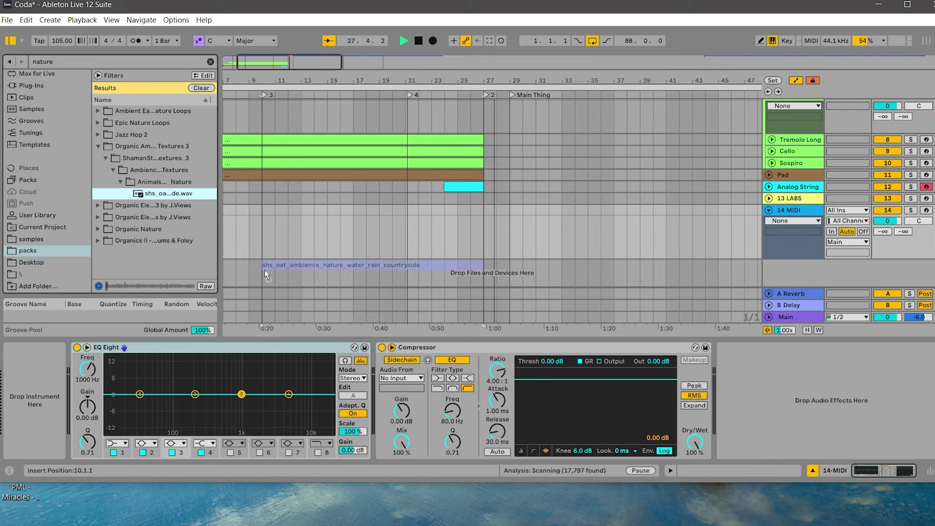
key(space)
scroll(317, 123, down, 4)
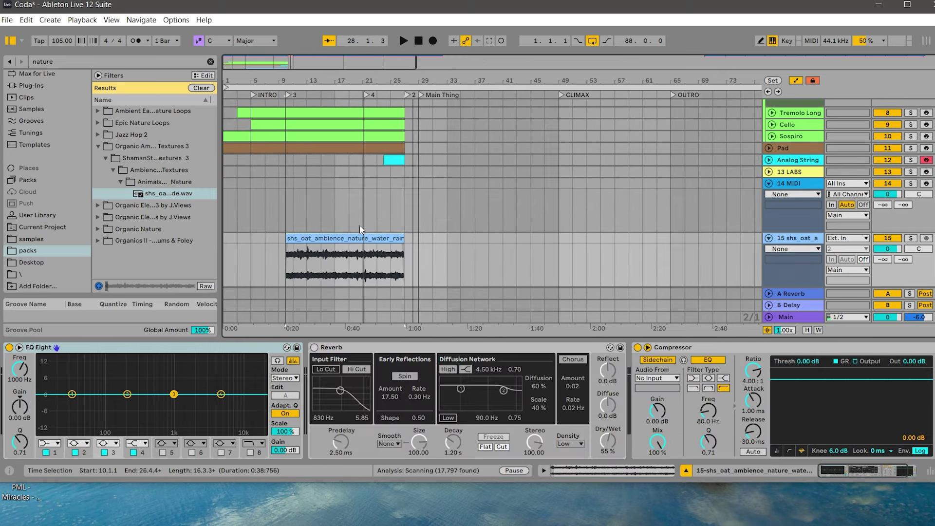
Move the rain clip to bar 1, shorten it to end at bar 17, and duplicate it directly behind itself.
drag(339, 237, 277, 237)
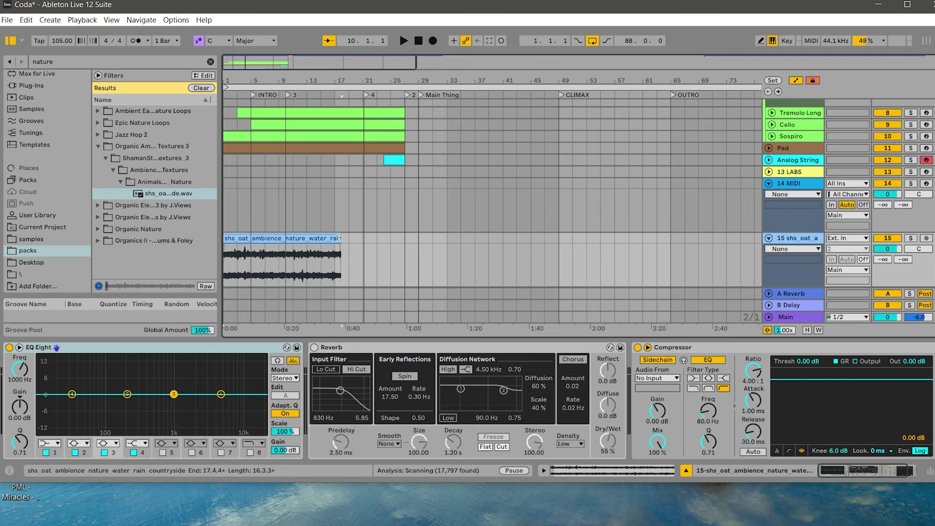
mouse_move(343, 241)
mouse_down()
mouse_move(325, 238)
mouse_move(335, 238)
mouse_up()
key(ctrl+d)
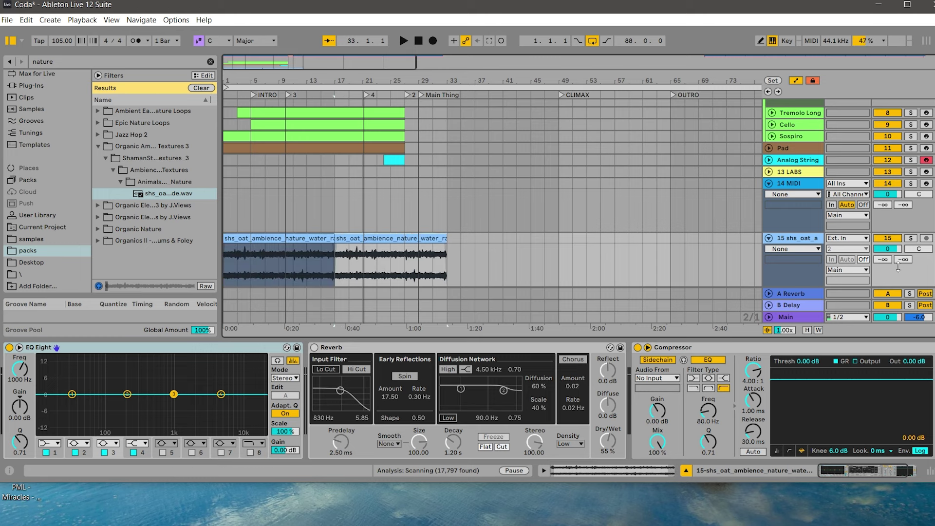
Lower the rain track's volume to -39 dB while playing the arrangement from the start.
key(a)
drag(885, 252, 885, 252)
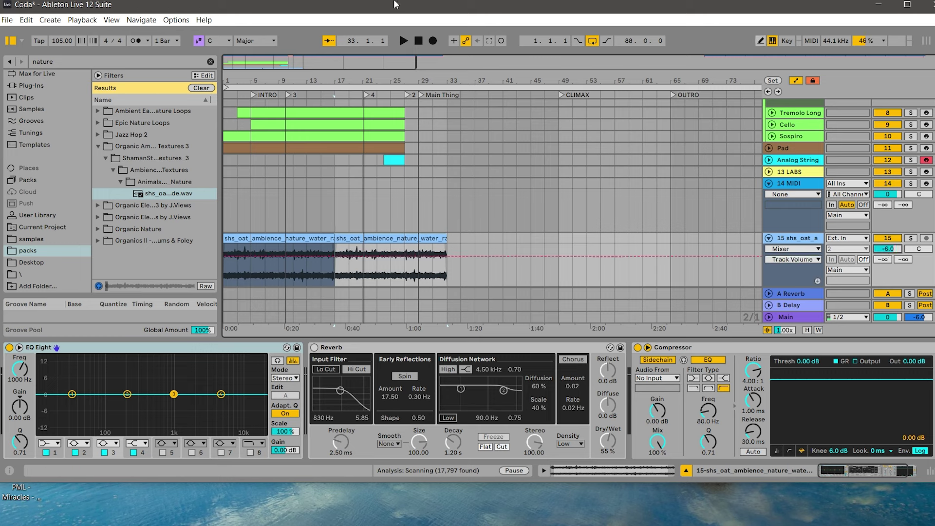
click(421, 40)
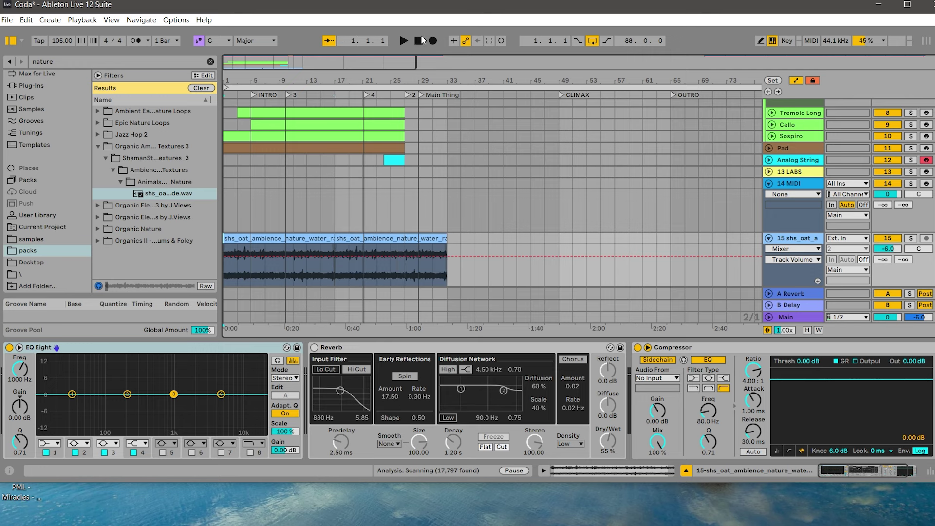
key(space)
key(space)
drag(886, 249, 886, 267)
key(space)
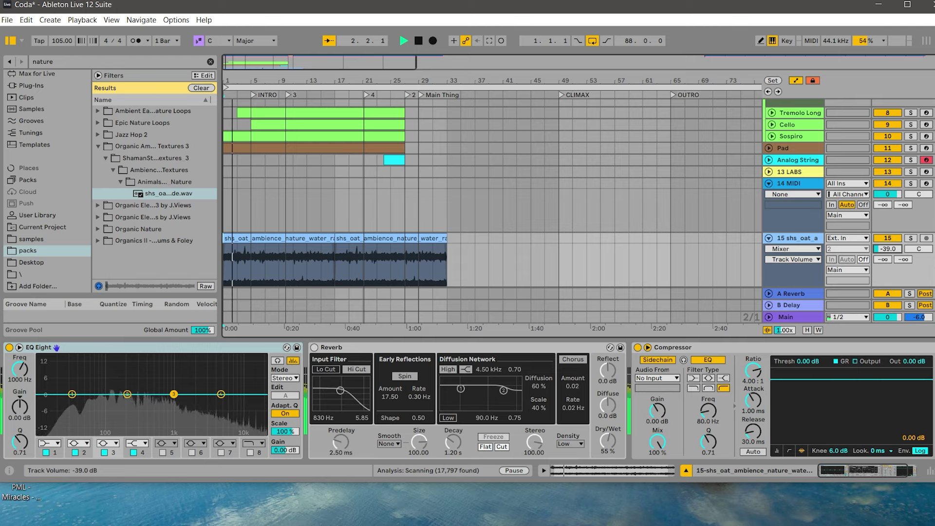
Make band 1 of the rain track's EQ Eight a low cut at 177 Hz.
click(49, 443)
click(47, 464)
drag(22, 384, 23, 380)
Remove the Reverb and Compressor from the rain track and lower its volume to -41 dB.
click(341, 347)
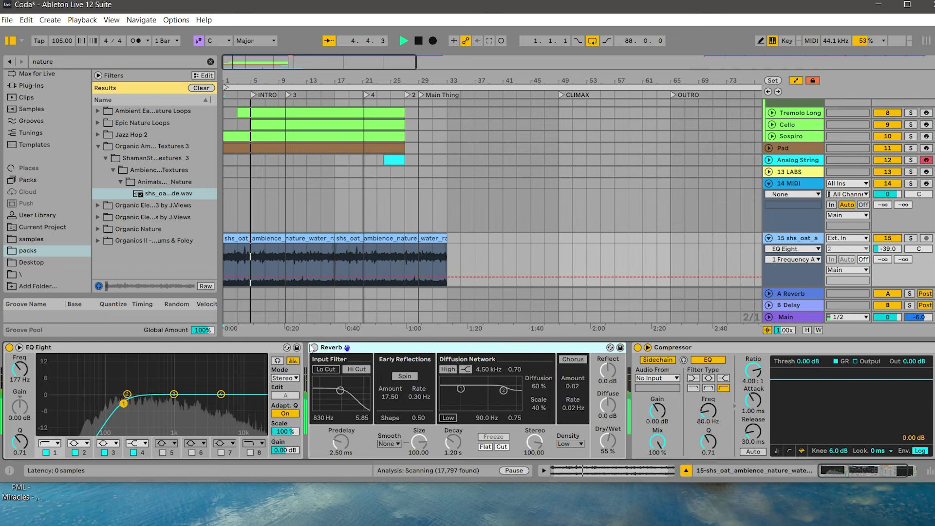
key(Delete)
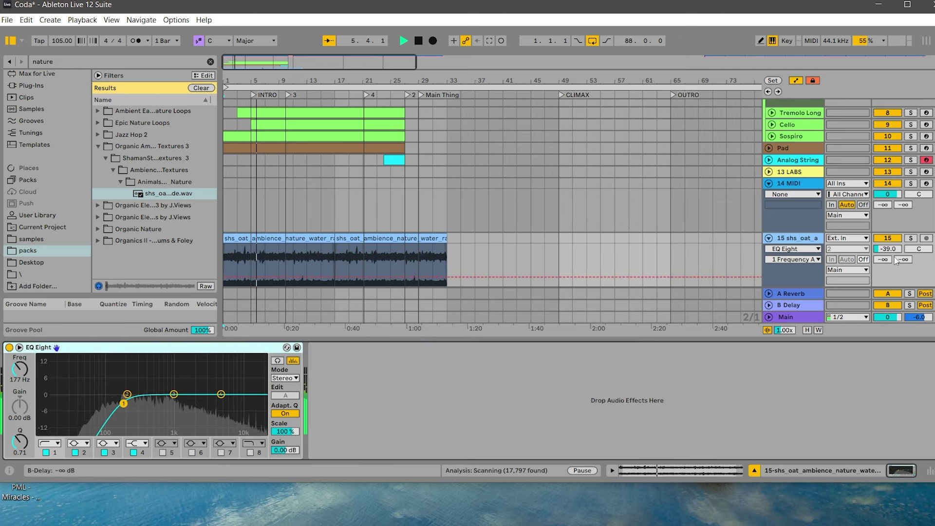
drag(894, 248, 894, 250)
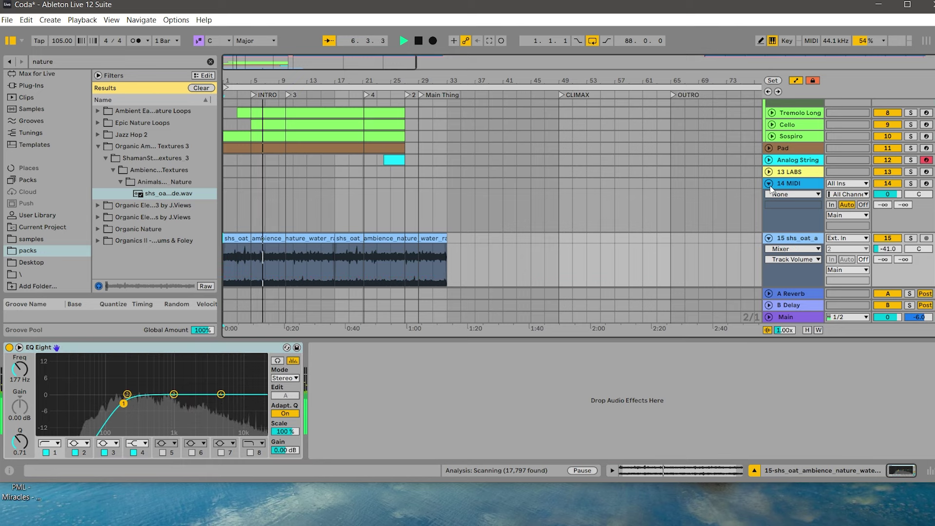
Collapse the 14 MIDI track and the STRINGS group, and rename the rain track as Ambience Fx.
click(769, 185)
scroll(769, 197, up, 5)
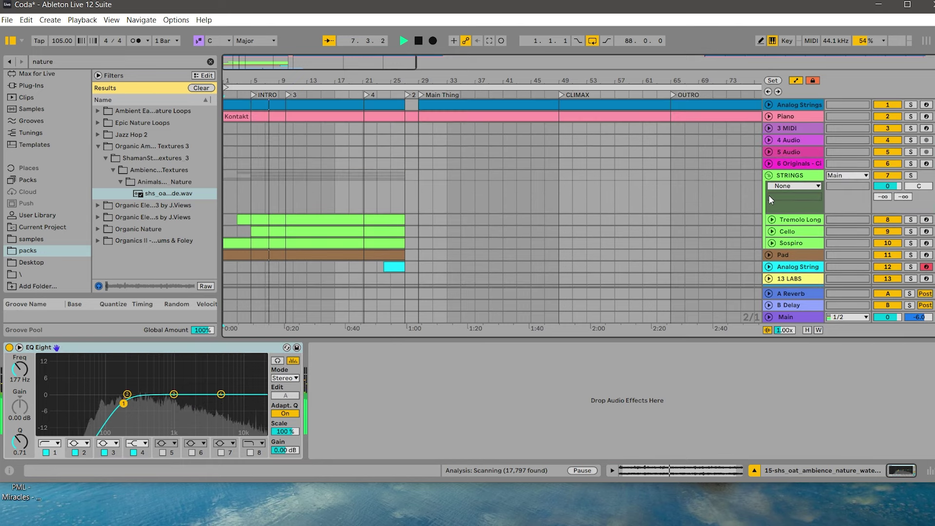
click(768, 176)
click(768, 235)
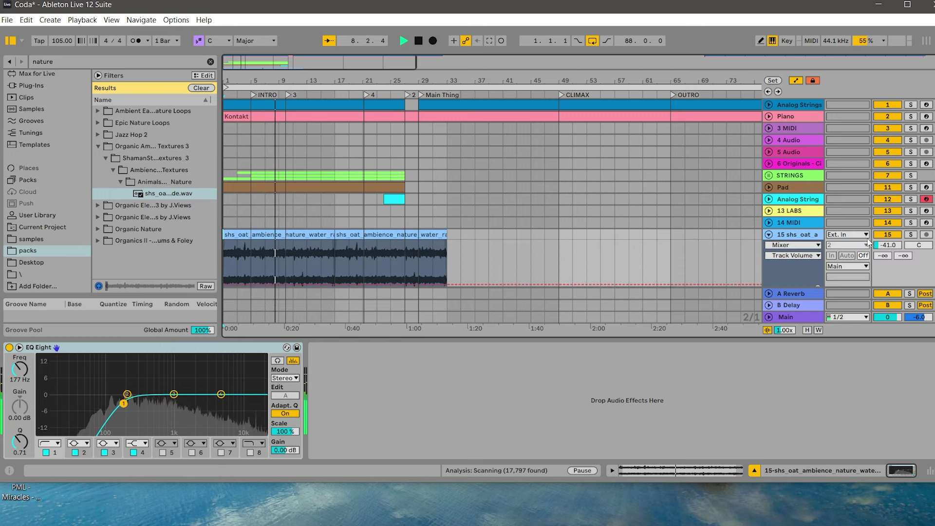
text(Ambience Fx)
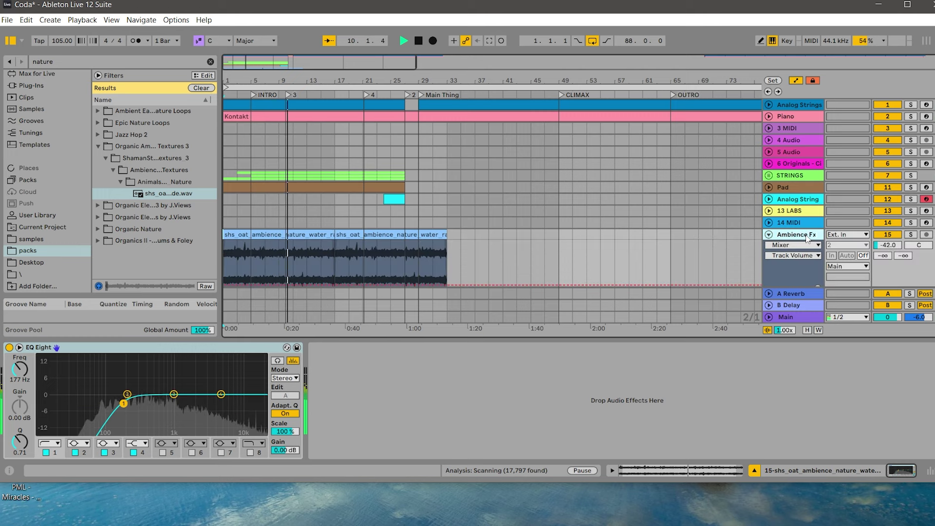
key(Return)
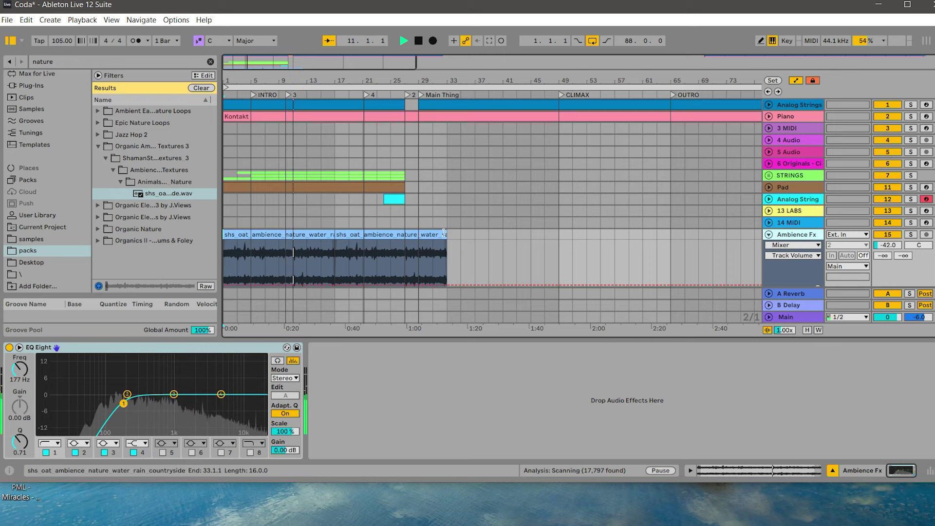
Shorten the second rain clip to end at the Main Thing marker and collapse the Ambience Fx track.
drag(447, 232, 418, 232)
click(769, 235)
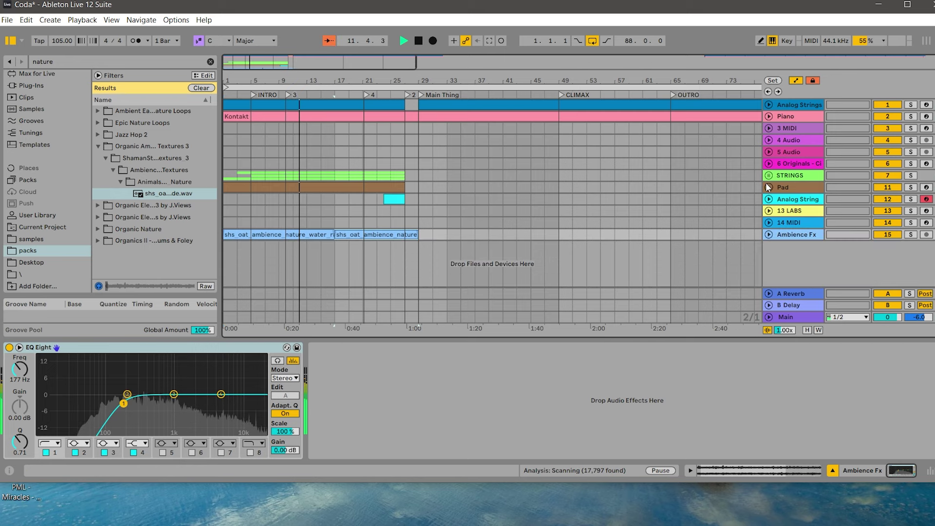
Unfold the STRINGS group, stop playback and duplicate the Sospiro track.
click(768, 175)
scroll(765, 212, down, 1)
key(space)
click(794, 235)
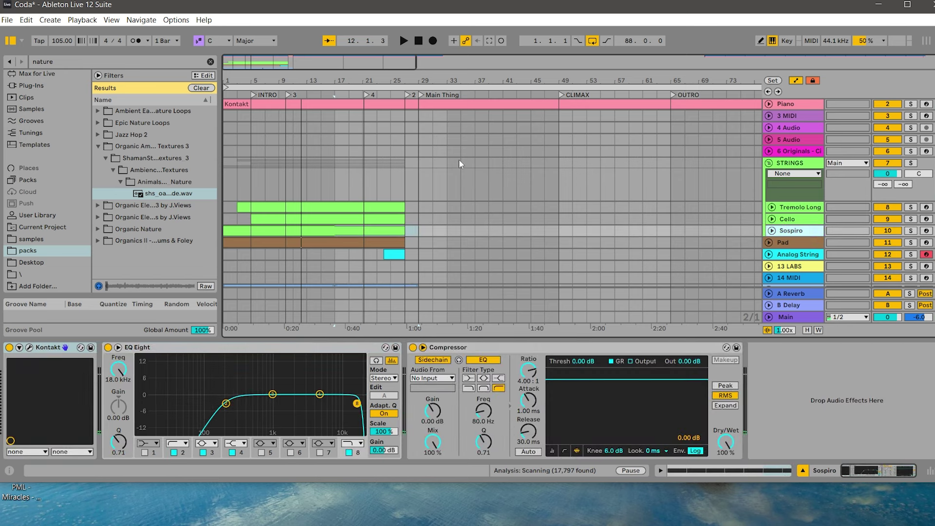
key(ctrl+d)
Trim the duplicated Sospiro track's clip so it spans only bars 10 to 15.
drag(273, 81, 274, 100)
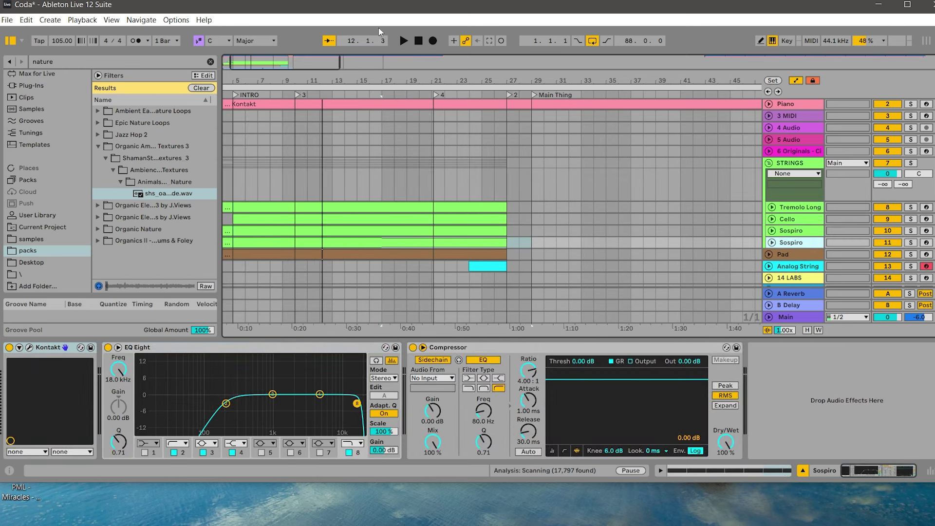
drag(386, 84, 386, 71)
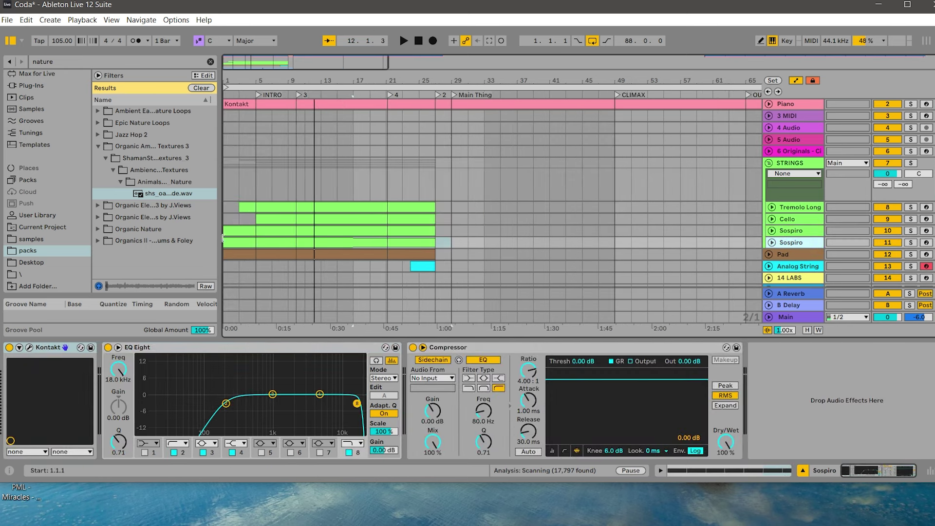
drag(223, 237, 311, 246)
click(398, 246)
drag(431, 243, 337, 242)
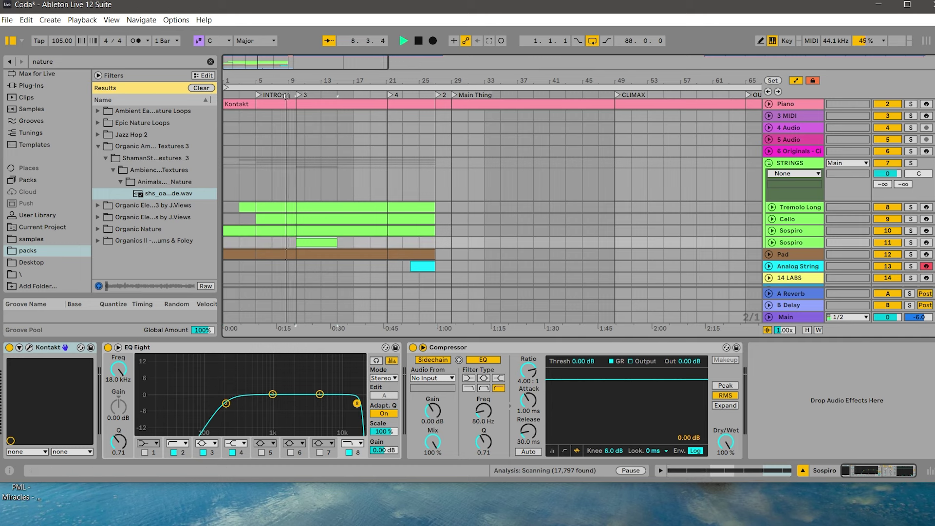
In the trimmed Sospiro clip, shift the A4 note's start from bar 9 to bar 10 and transpose that note to D5.
double_click(312, 240)
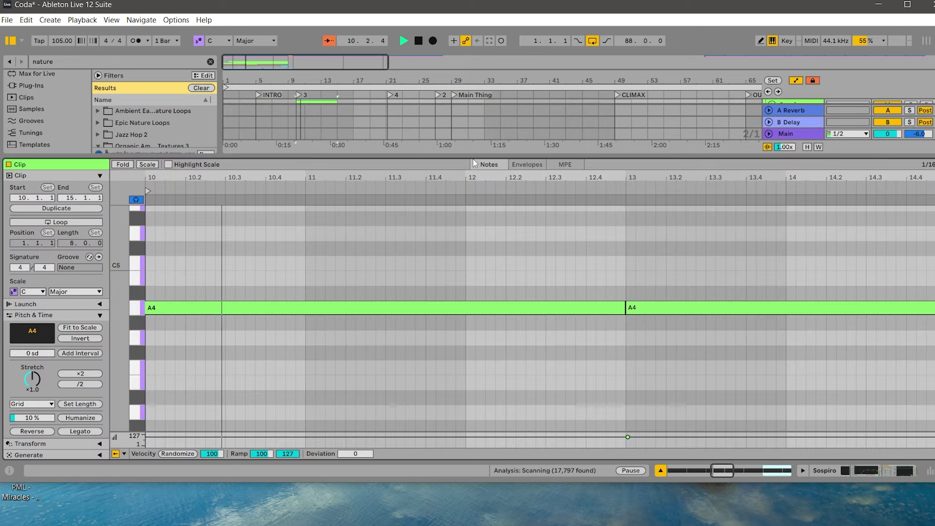
drag(474, 178, 567, 149)
key(space)
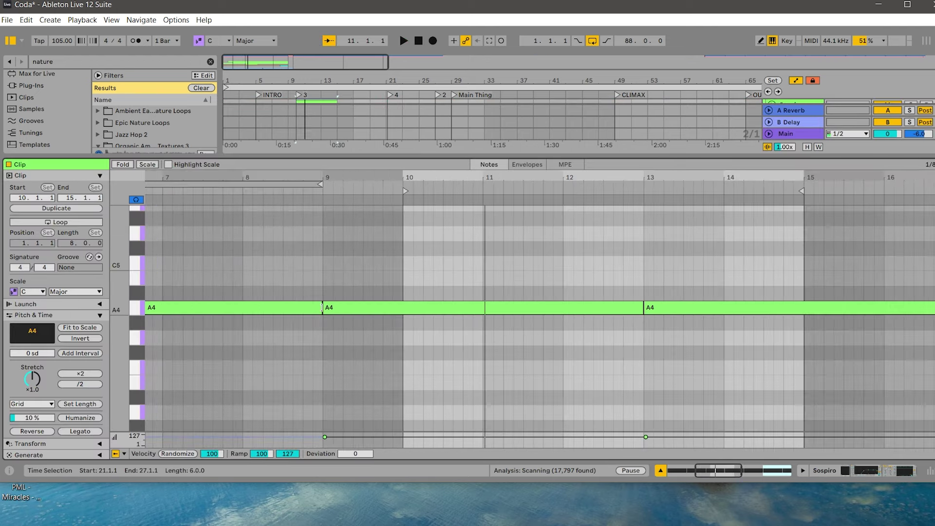
drag(322, 308, 403, 307)
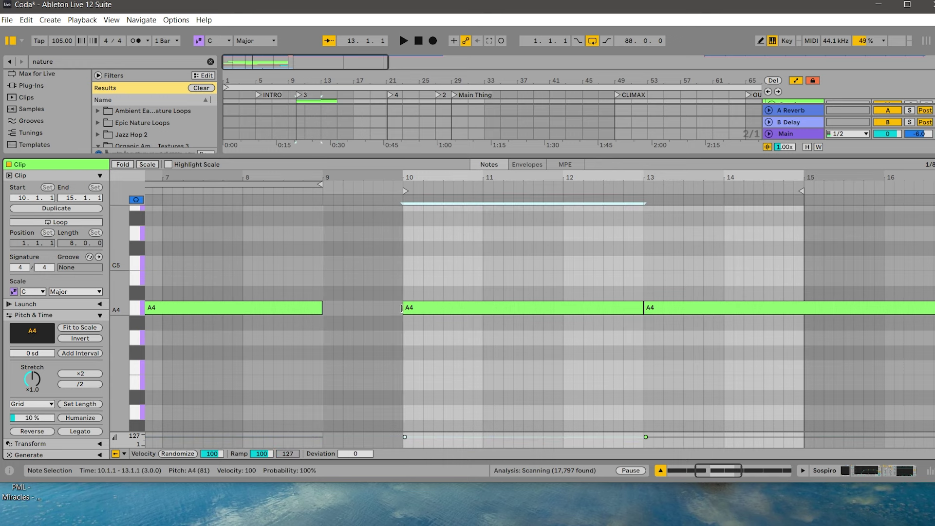
key(Up)
key(Up)
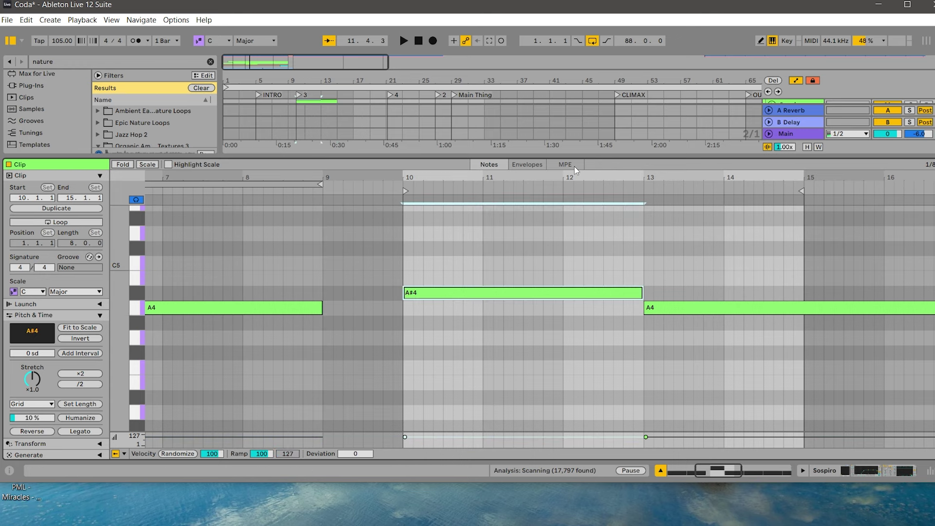
key(Up)
key(Up)
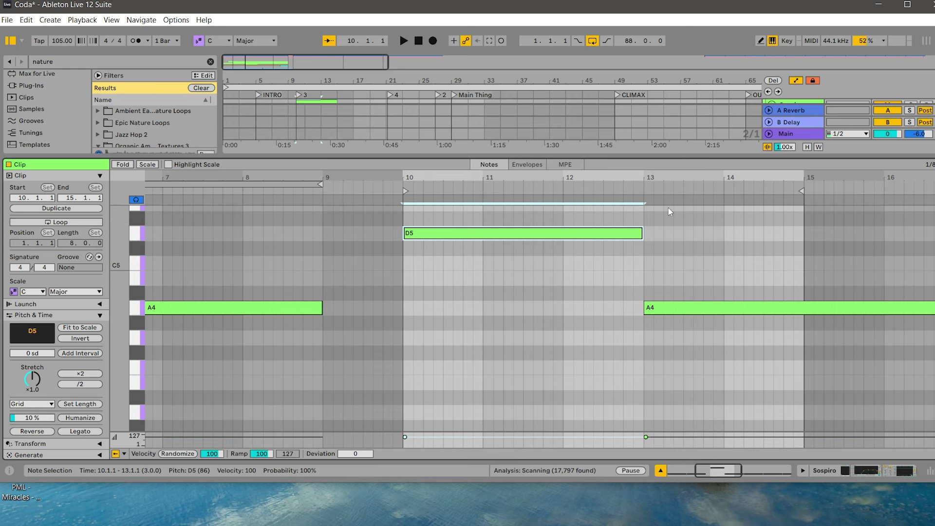
Shorten the D5 note to one bar, duplicate it into bar 11 and raise the copy to E5.
drag(642, 232, 482, 235)
key(ctrl+d)
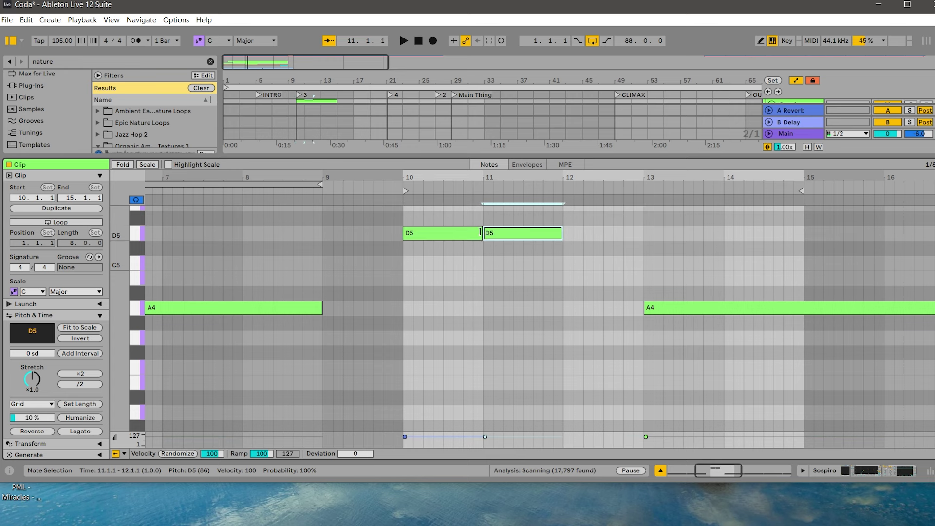
key(Up)
key(Up)
Transpose the D5 and E5 notes down one octave to D4 and E4, and delete the A4 note at bar 13.
drag(553, 270, 458, 202)
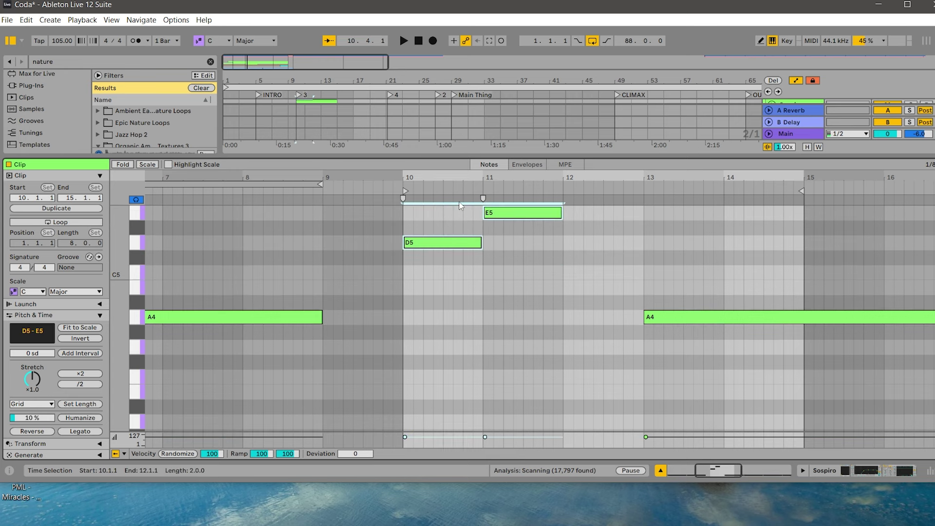
key(shift+Down)
key(shift+Down)
key(shift+Up)
scroll(568, 285, up, 4)
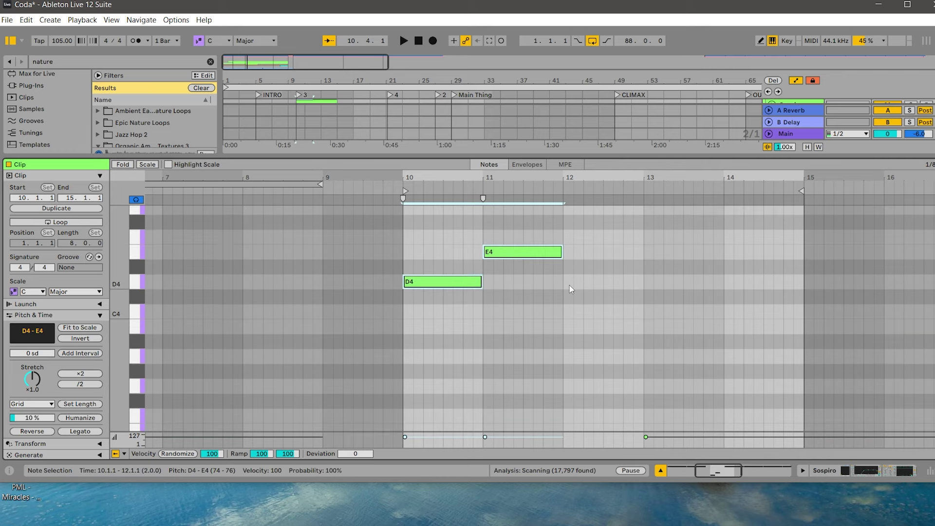
click(646, 233)
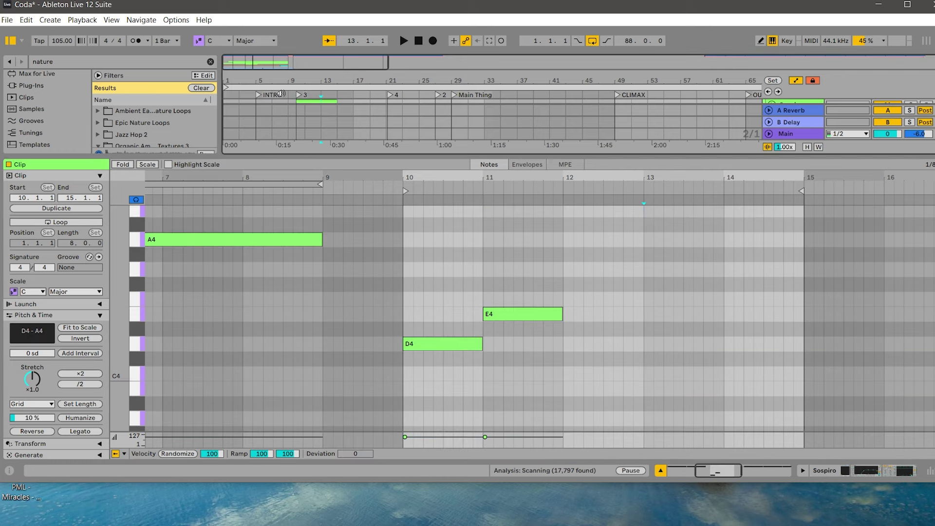
Return to the device view, listen to the new Sospiro phrase, and unfold the duplicated track to inspect its clip.
click(868, 470)
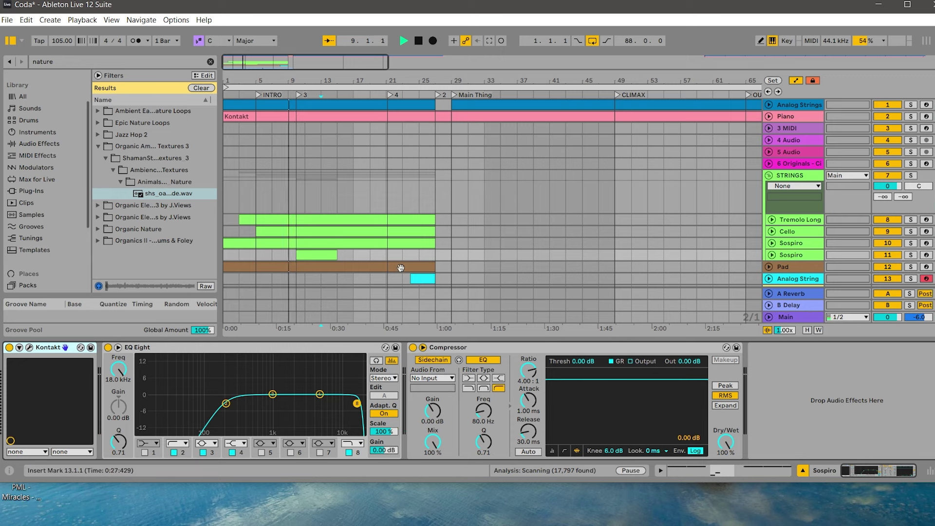
scroll(704, 198, down, 3)
click(802, 220)
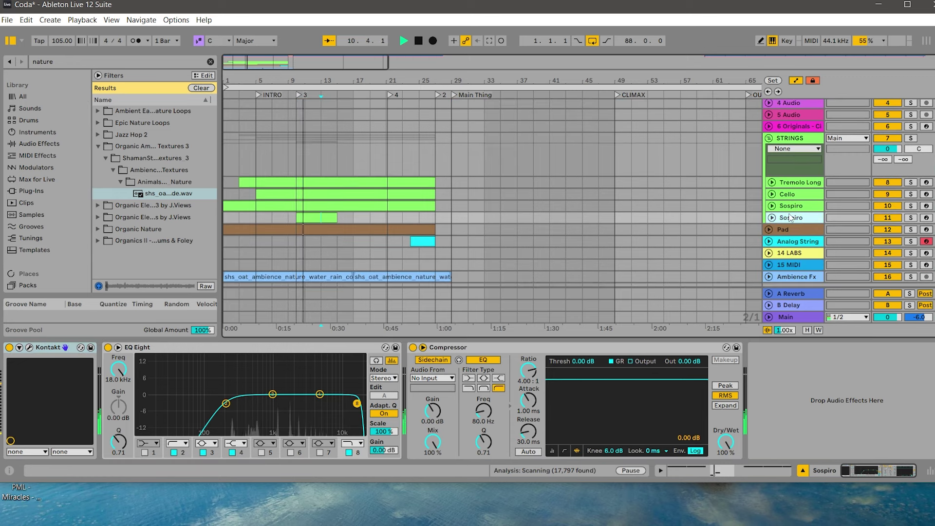
click(773, 218)
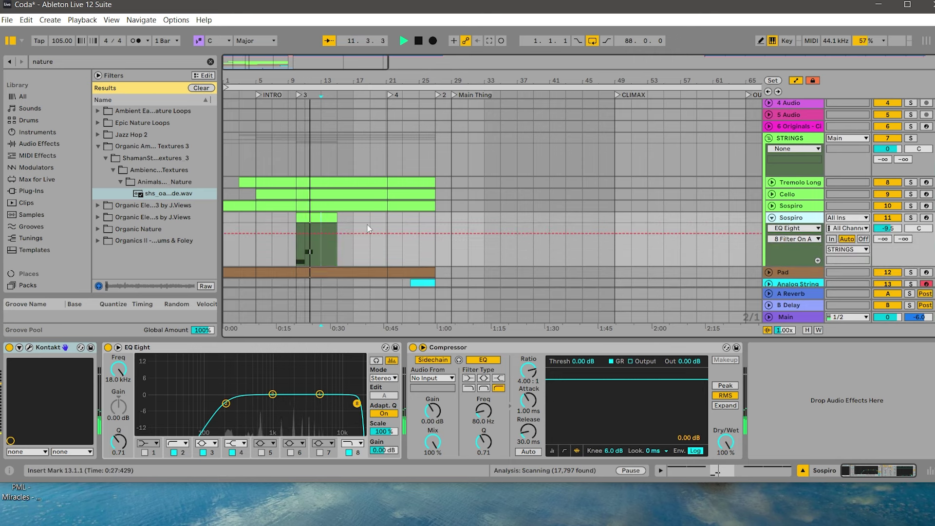
click(308, 216)
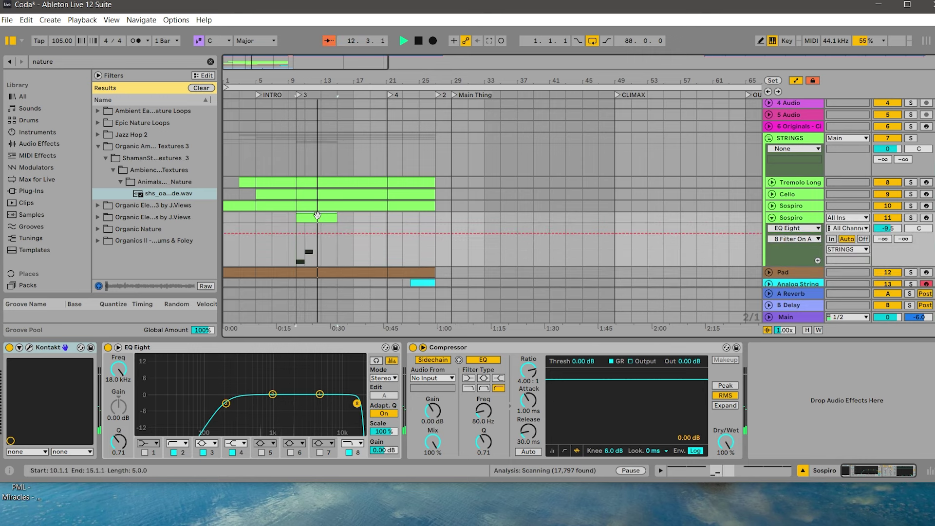
Open the new Sospiro clip together with the piano clip for combined note editing.
double_click(317, 214)
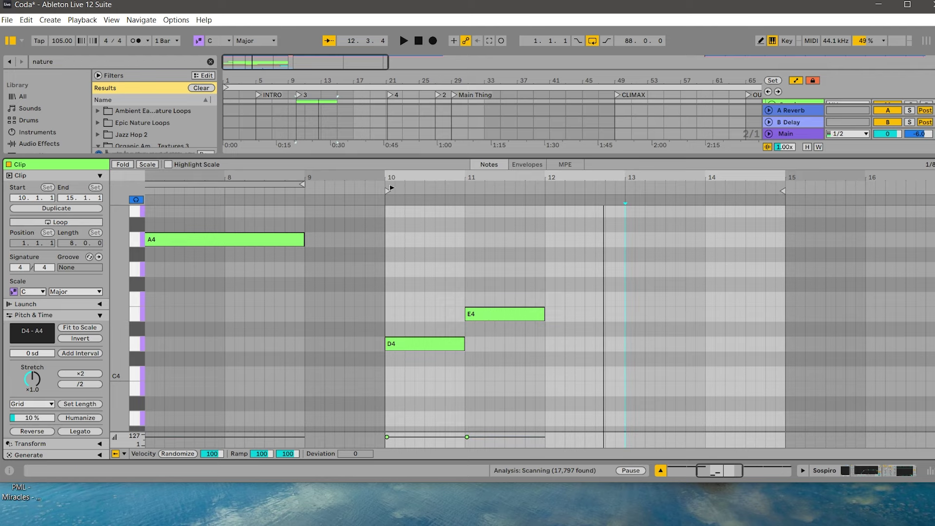
click(865, 471)
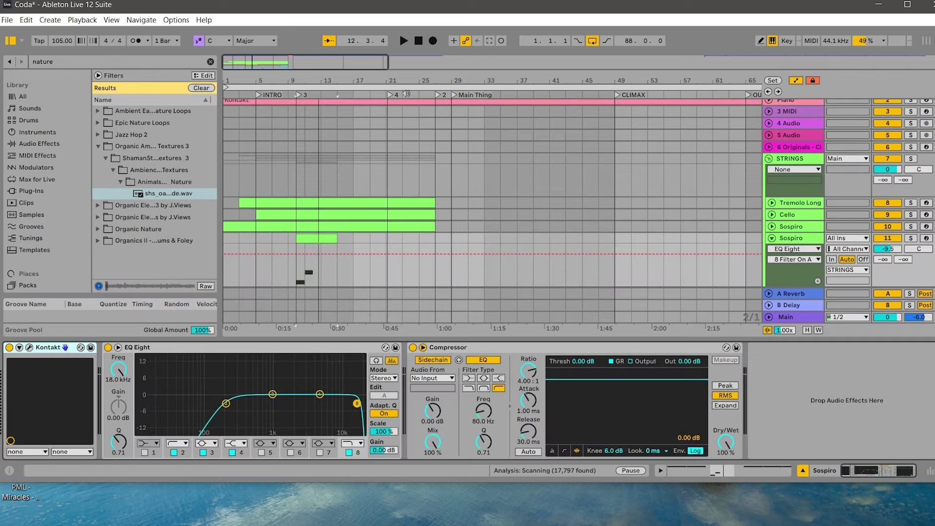
click(287, 100)
click(695, 469)
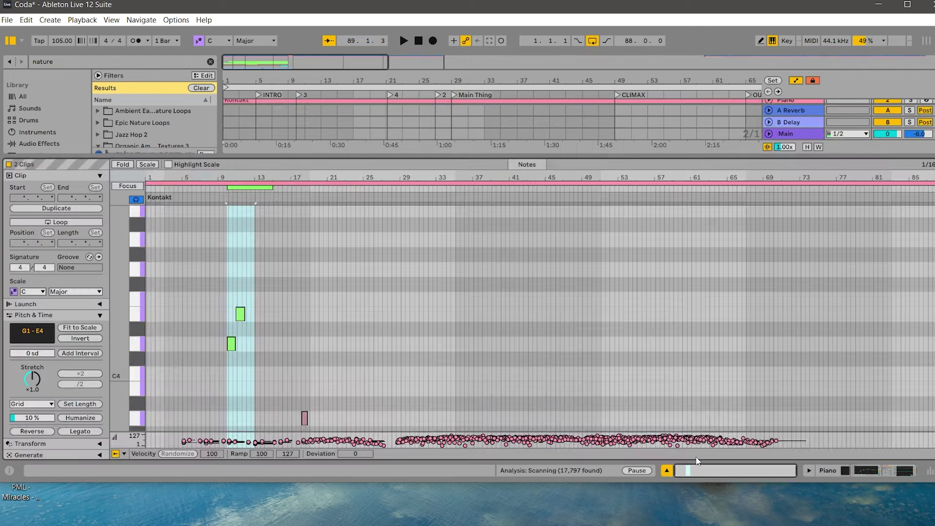
scroll(231, 236, down, 3)
Nudge the D4 note slightly later so it starts with the piano chord at bar 10, and listen from there.
drag(122, 273, 103, 262)
drag(227, 178, 324, 194)
drag(355, 264, 362, 266)
click(314, 195)
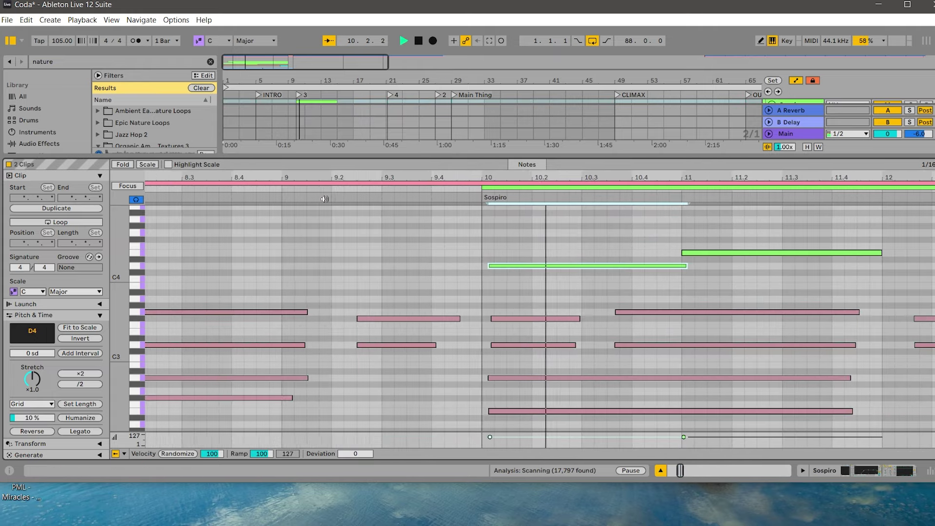
key(space)
Move the E4 note to the piano chord just after bar 12, extend D4 to meet it, and play back.
drag(636, 245, 867, 259)
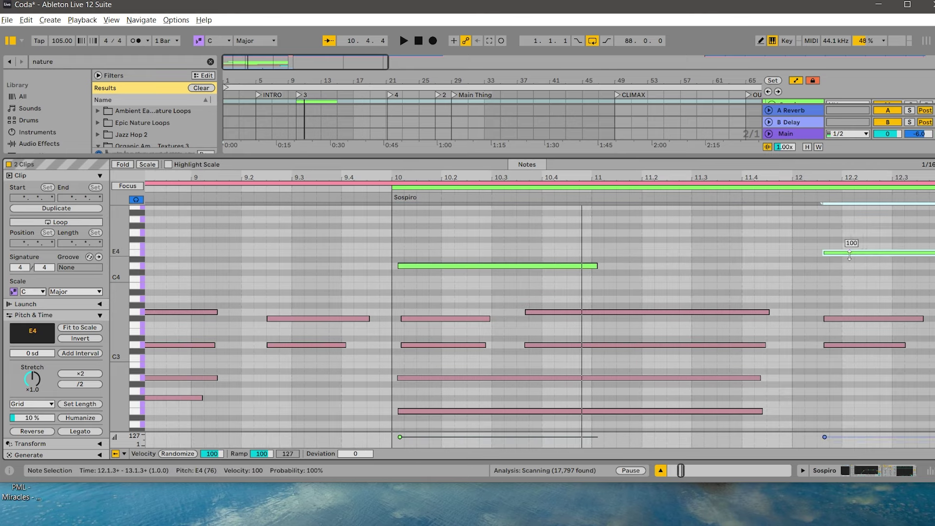
drag(603, 266, 828, 266)
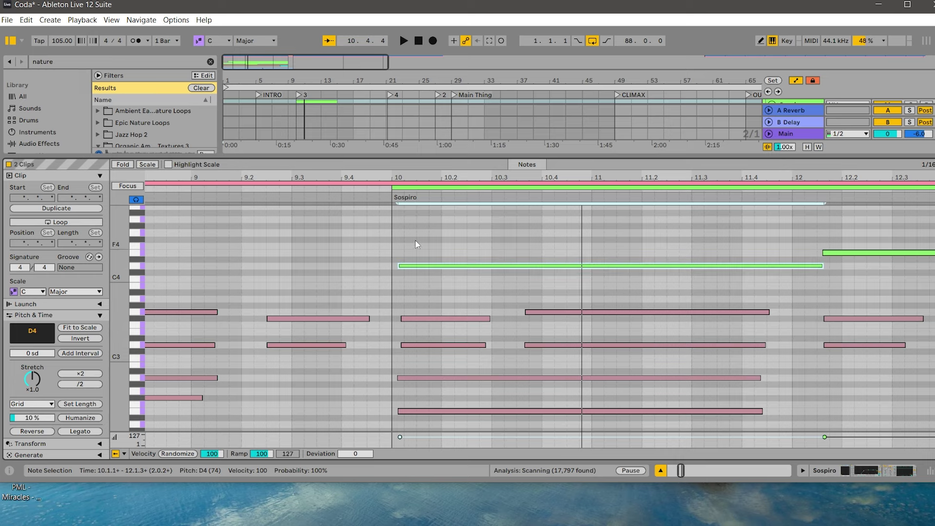
key(space)
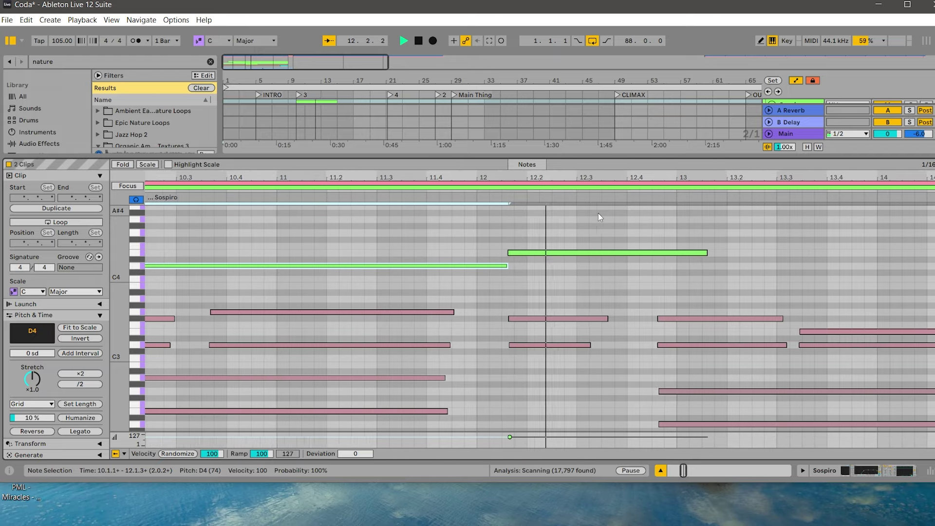
Lengthen the E4 note to the Sospiro clip's end at bar 15 and listen to the phrase.
scroll(621, 217, down, 5)
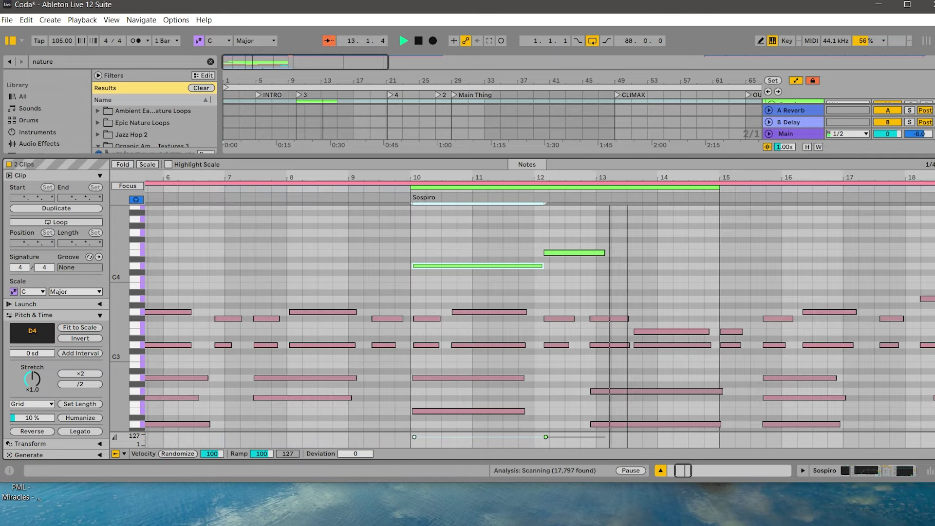
drag(611, 252, 657, 254)
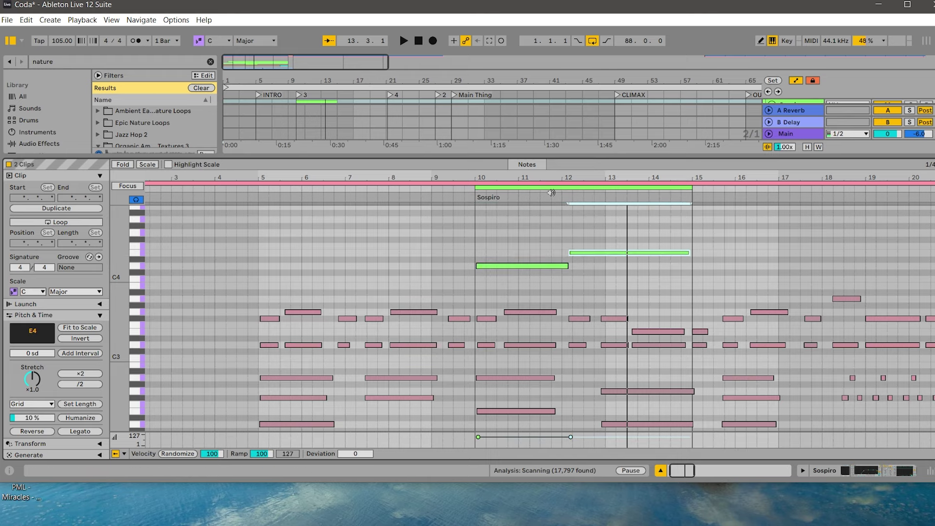
key(space)
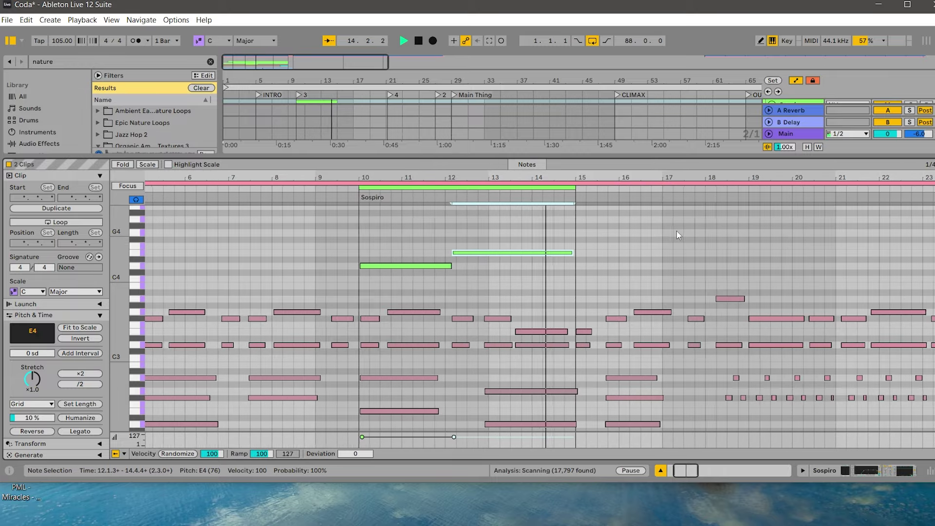
click(853, 473)
key(space)
Open the Sospiro clip's MIDI Ctrl envelopes, check Modulation Wheel, and display 11: Expression Controller.
double_click(312, 255)
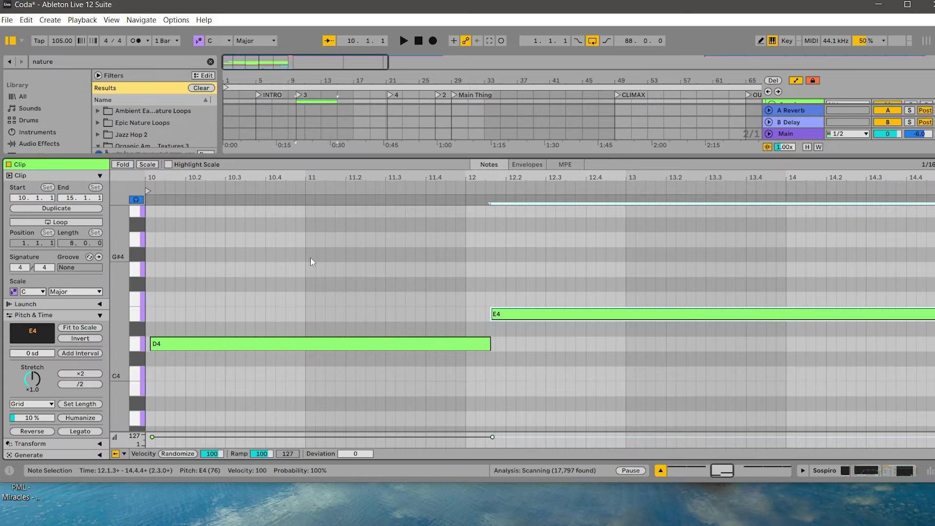
click(540, 167)
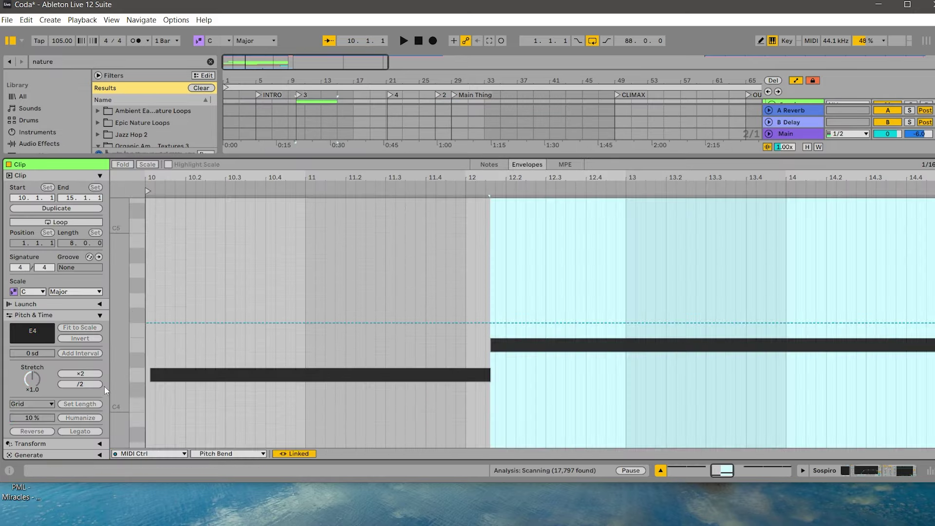
click(229, 453)
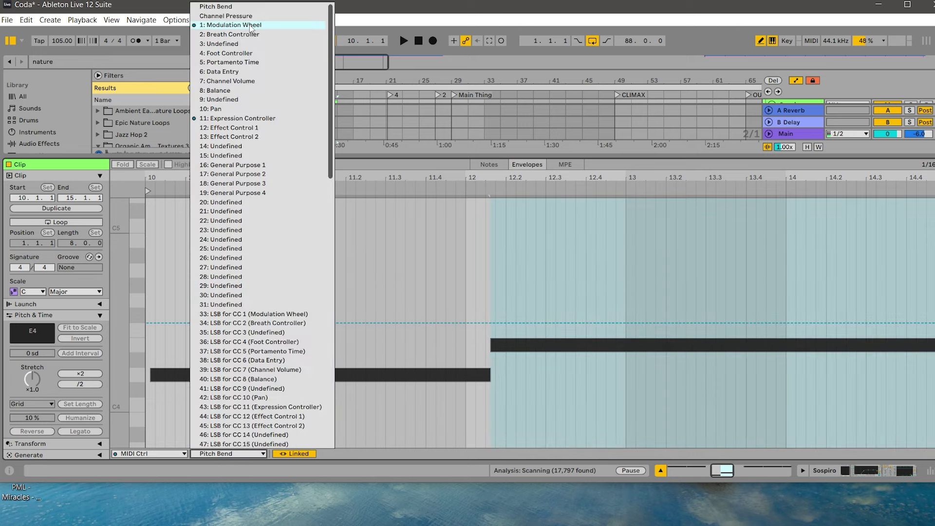
click(219, 26)
click(253, 454)
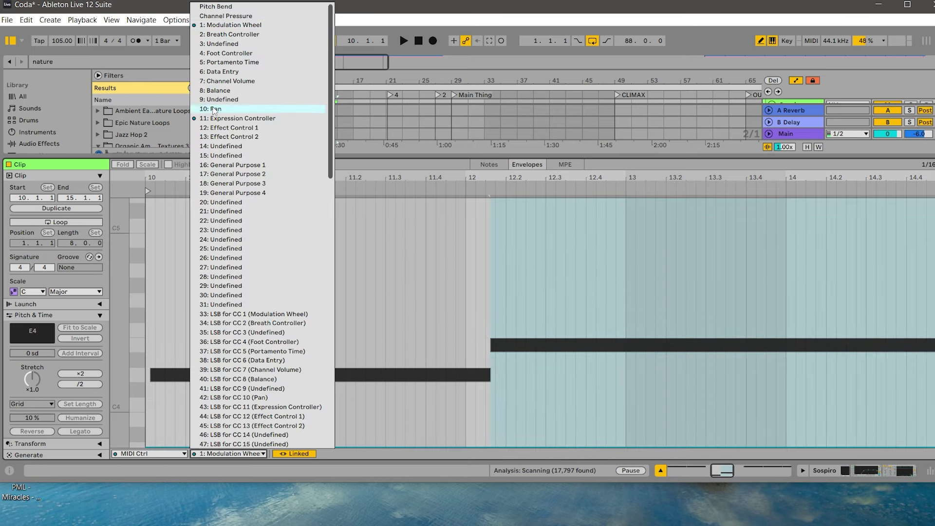
click(218, 119)
Draw an Expression curve that rises from bar 10 to a peak at bar 12 and falls to zero before bar 15.
drag(229, 178, 229, 133)
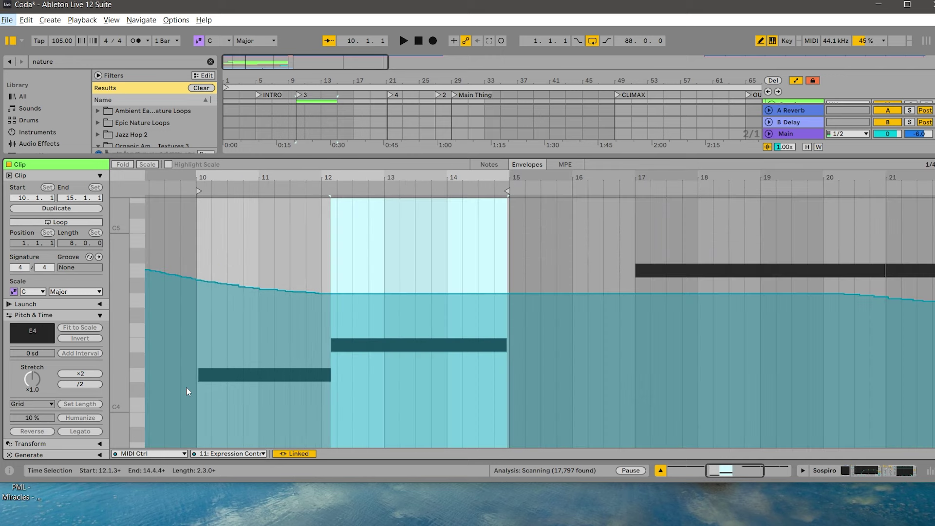
drag(194, 379, 301, 291)
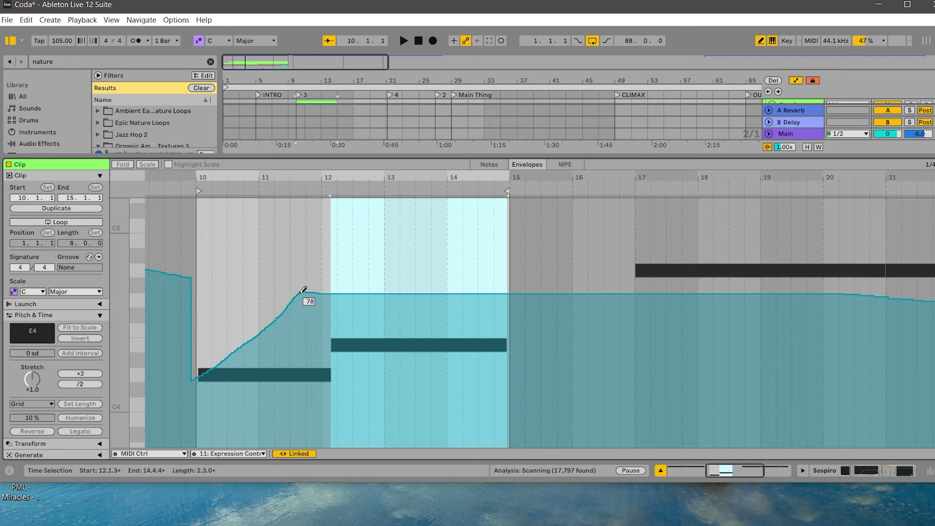
mouse_move(374, 288)
mouse_down()
mouse_move(511, 442)
mouse_move(598, 446)
mouse_up()
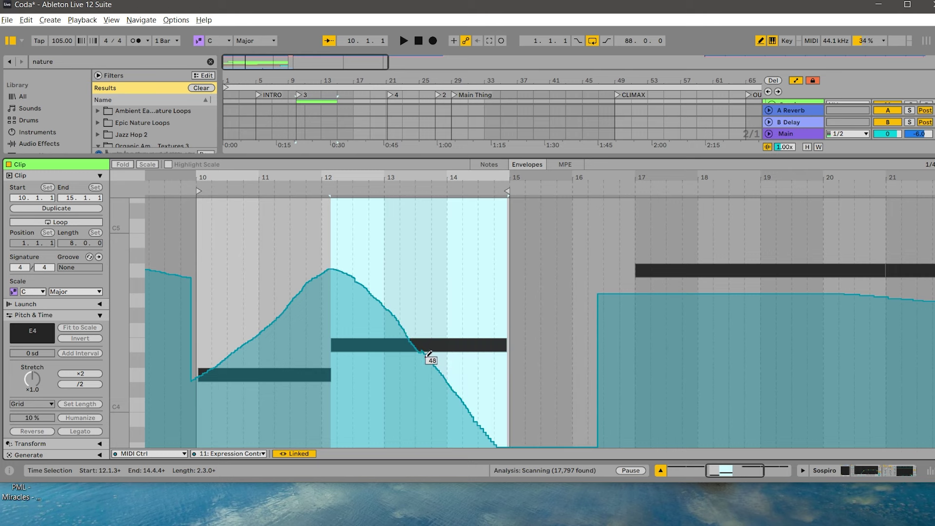
Listen to the phrase from the bar 10 locator in the arrangement, soloing the new Sospiro track.
click(870, 471)
click(298, 96)
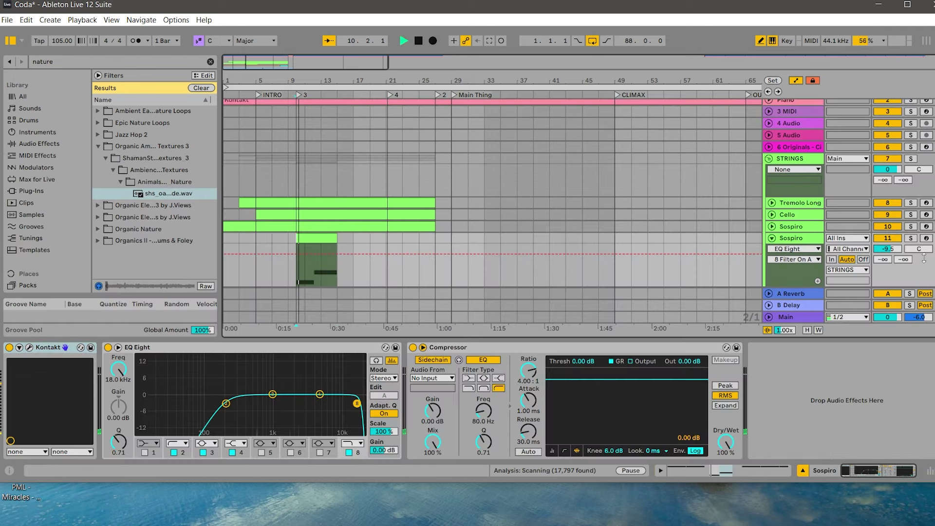
scroll(416, 159, down, 3)
drag(291, 78, 292, 107)
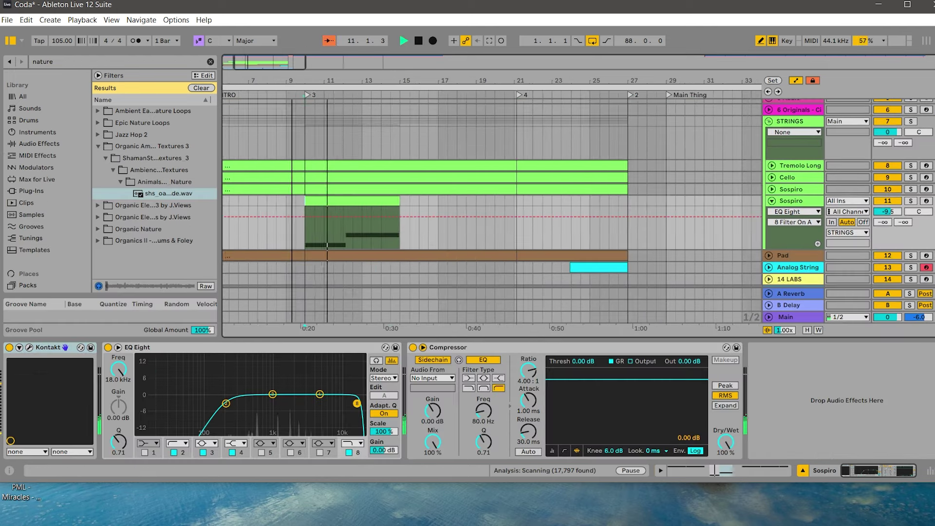
click(911, 202)
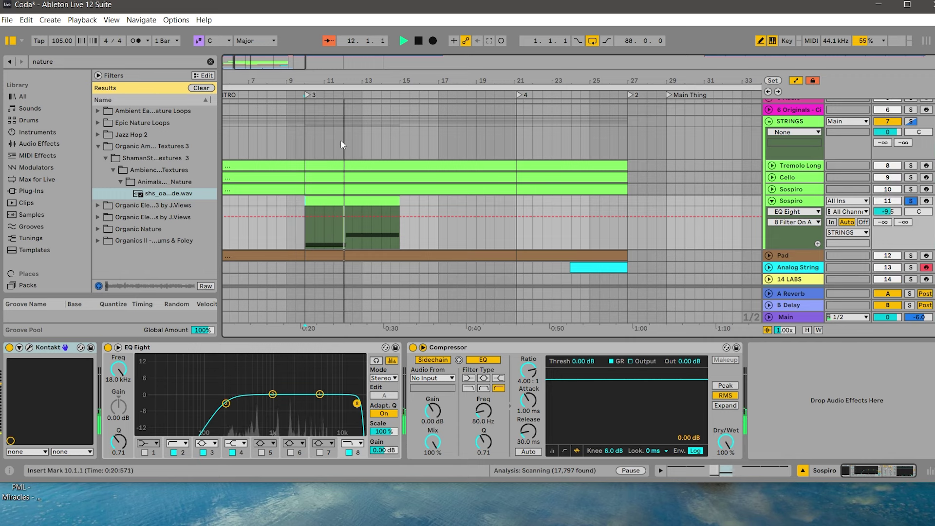
click(305, 94)
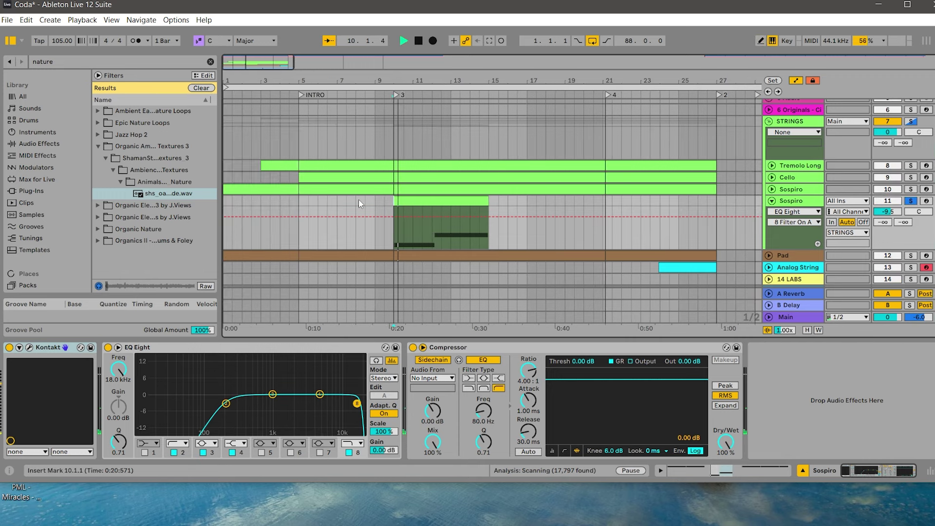
Redraw the Expression curve with a higher start and gentler rise to 90 at bar 12, and a slower fade ending just past bar 15.
double_click(408, 203)
key(b)
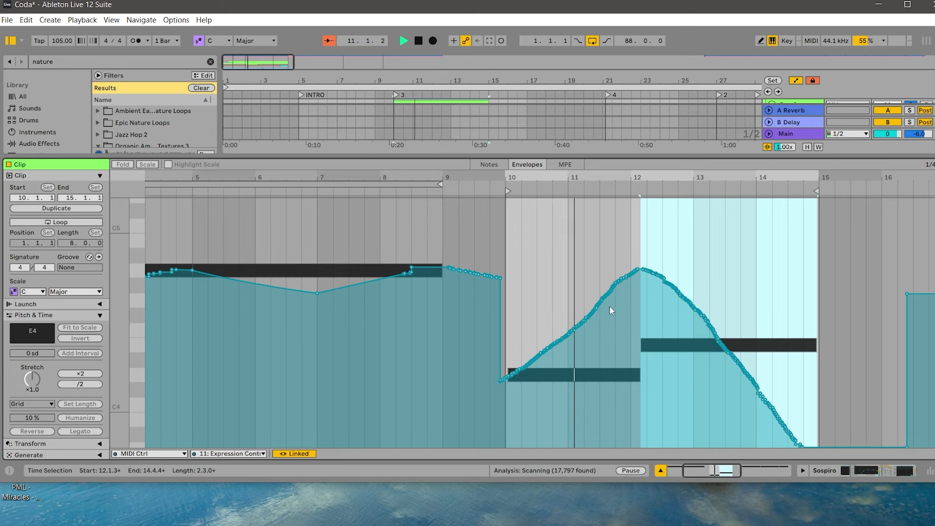
drag(506, 317, 642, 268)
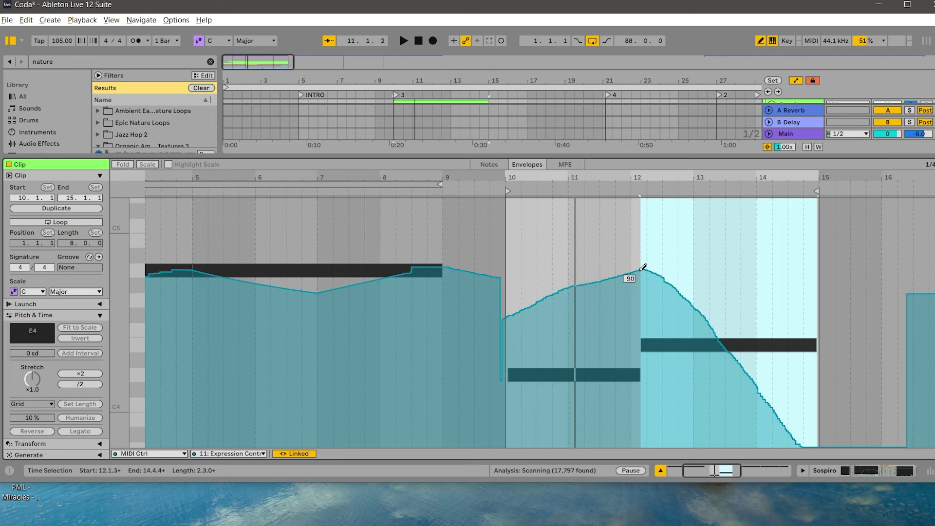
click(392, 96)
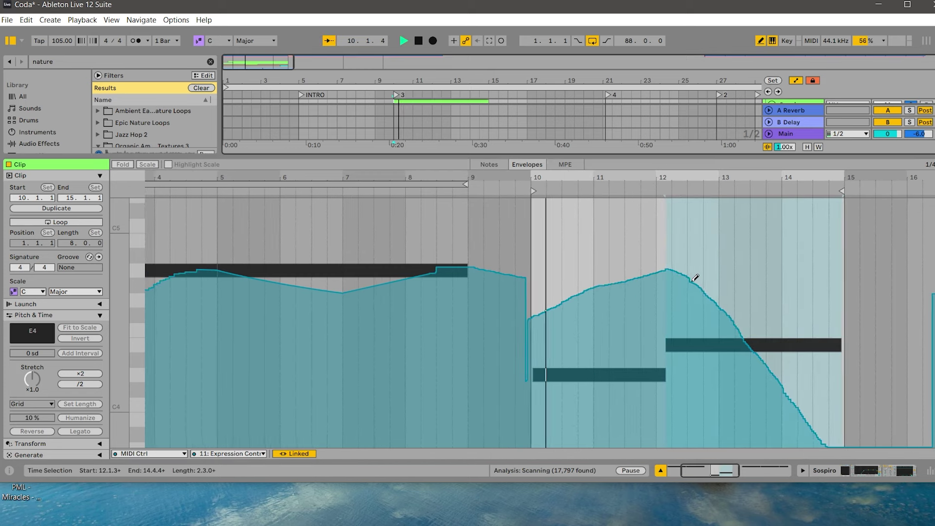
mouse_move(686, 278)
mouse_down()
mouse_move(728, 299)
mouse_move(835, 391)
mouse_move(836, 446)
mouse_up()
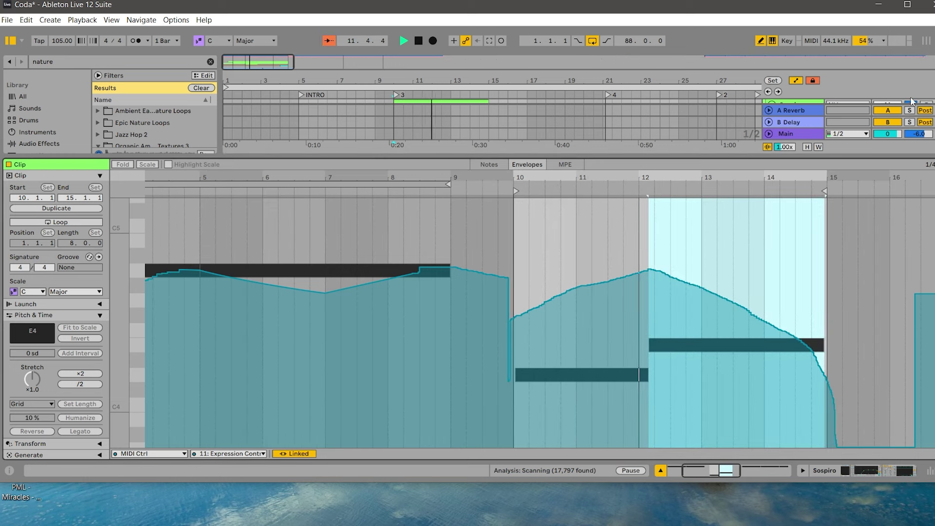
Unsolo the new Sospiro track and replay the full arrangement from the bar 10 locator.
drag(885, 156, 885, 251)
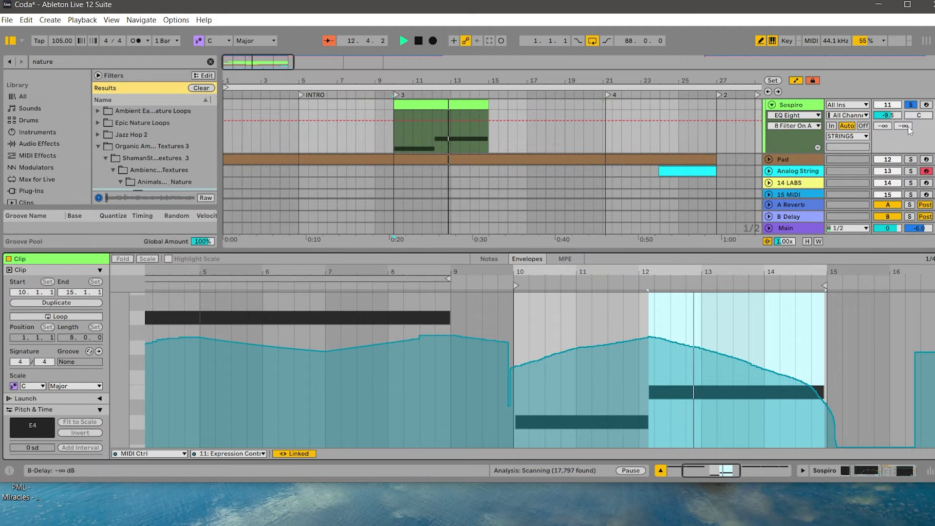
click(476, 108)
key(space)
click(396, 95)
key(space)
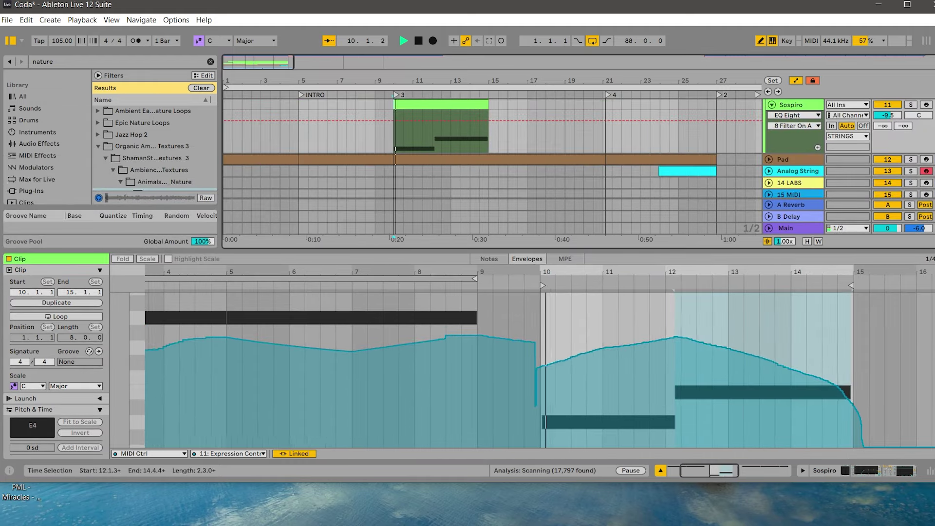
In the track's Kontakt Sospiro Strings instrument, enable the Swells vibrato, choose the Warm sustain, and close the instrument window.
click(860, 471)
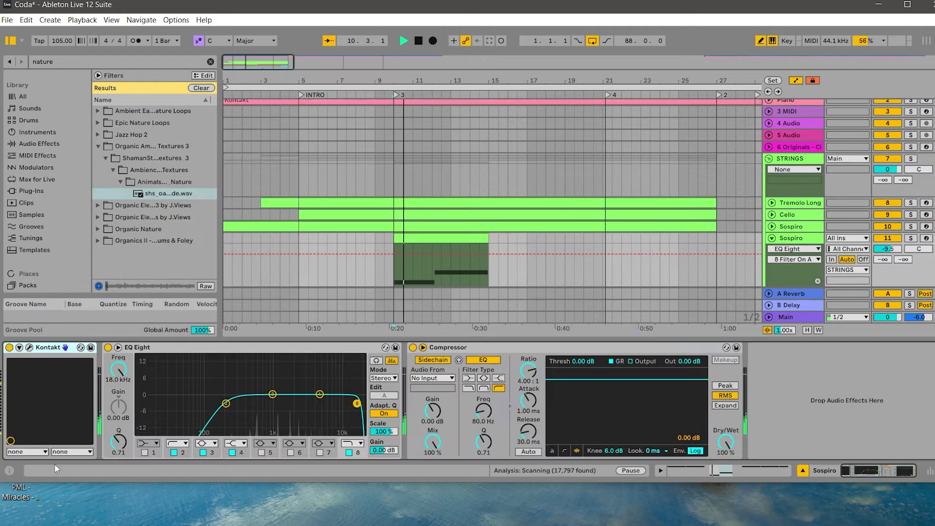
click(29, 347)
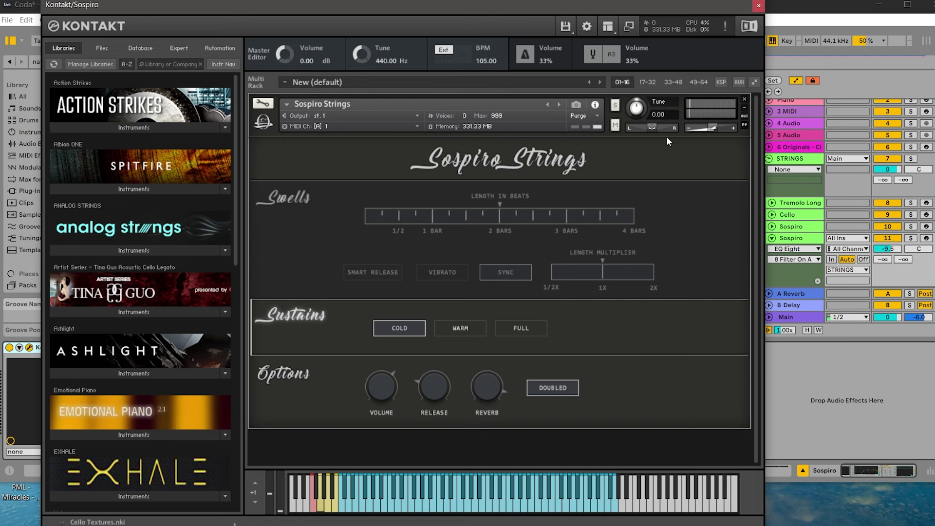
click(427, 262)
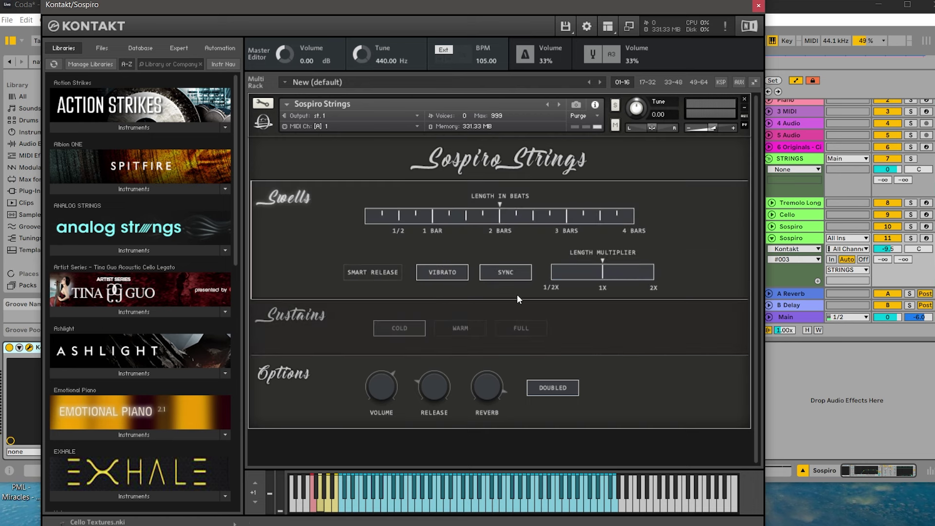
click(464, 334)
click(758, 7)
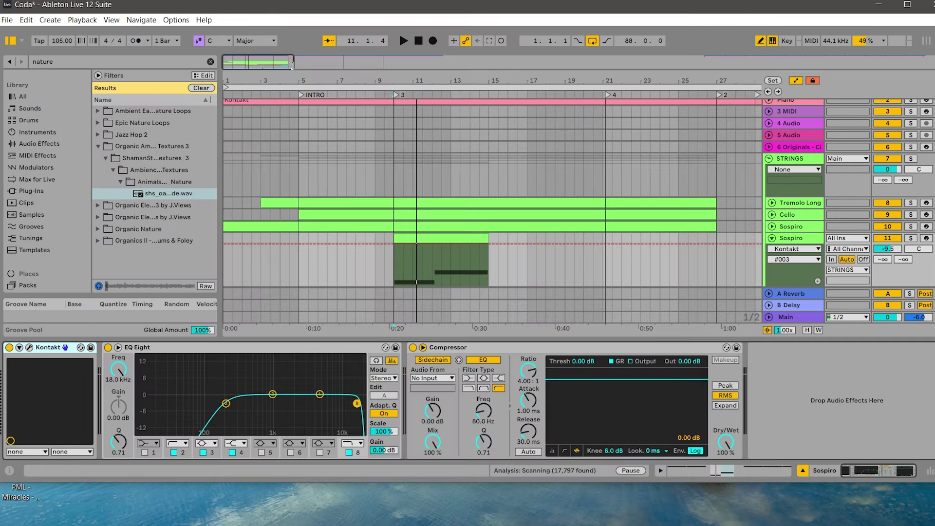
Set the new Sospiro track's volume to -11.3 dB during playback, and fold the track.
click(373, 92)
drag(889, 249, 889, 253)
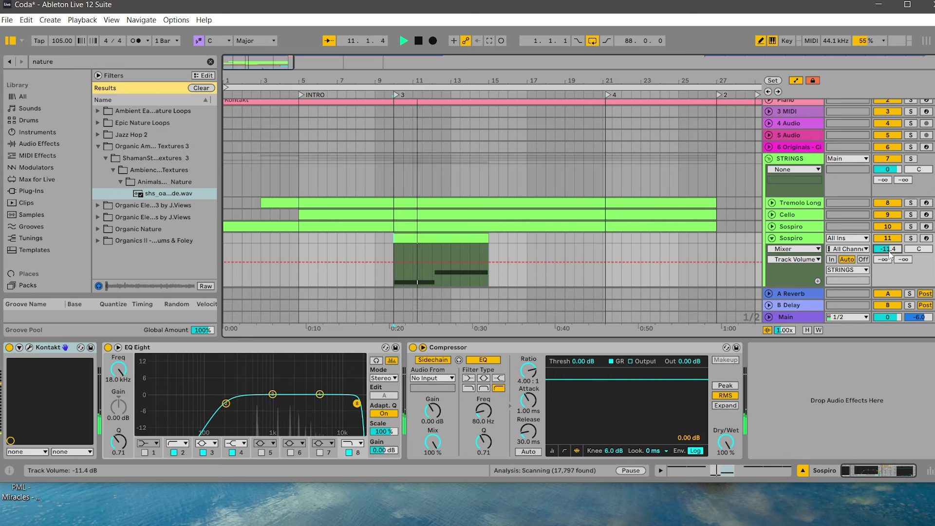
drag(889, 252, 889, 250)
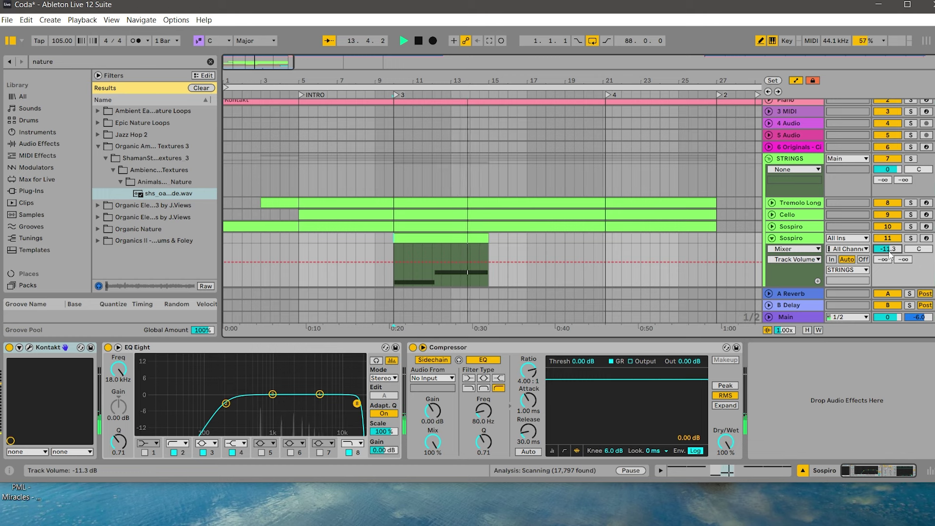
click(771, 238)
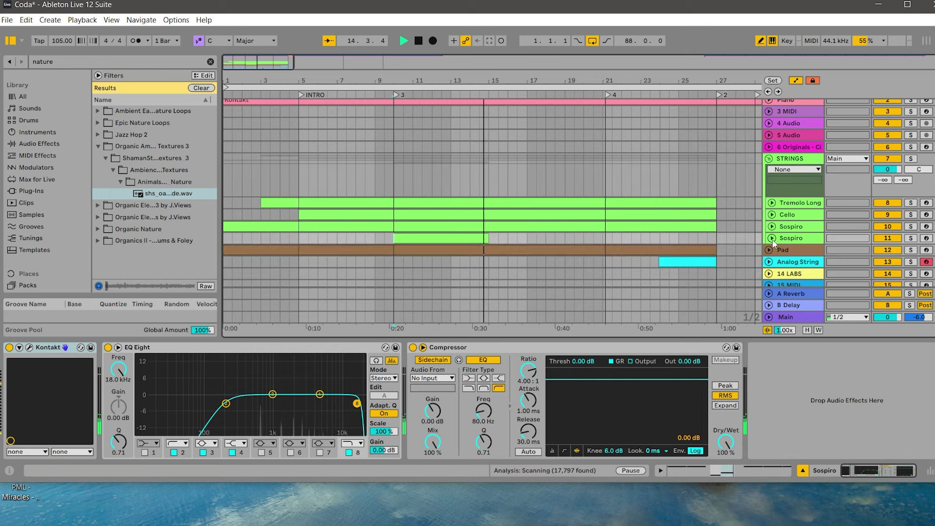
key(minus)
drag(513, 81, 719, 107)
scroll(511, 150, down, 3)
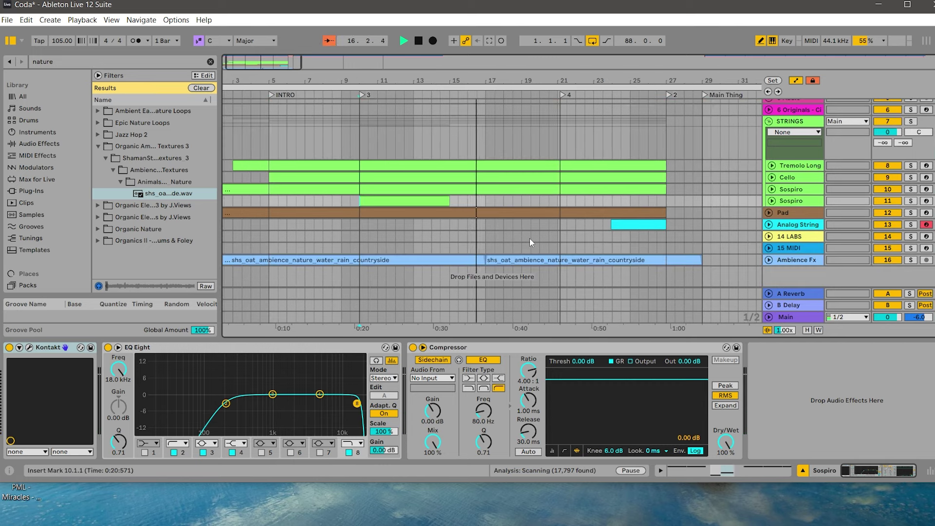
Stop playback, hide the device view, and unfold and arm the Piano track.
drag(610, 337, 608, 408)
key(space)
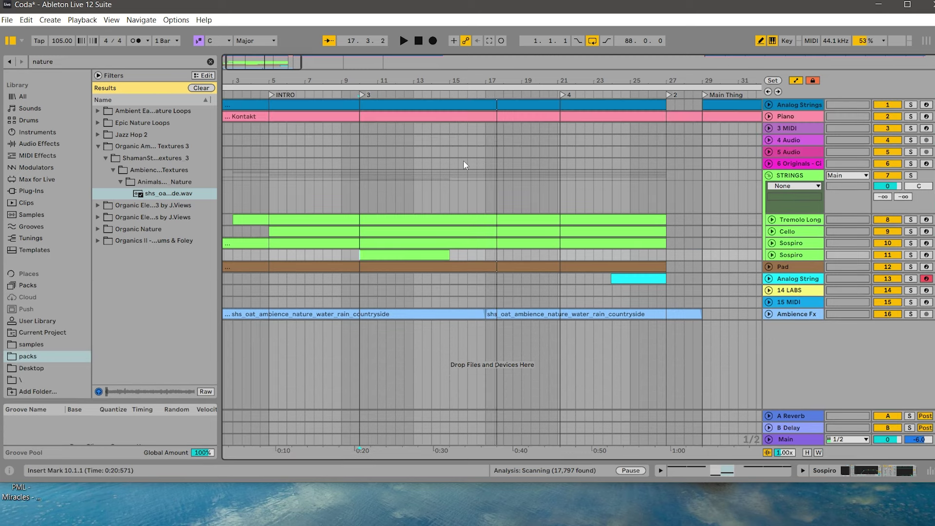
click(769, 117)
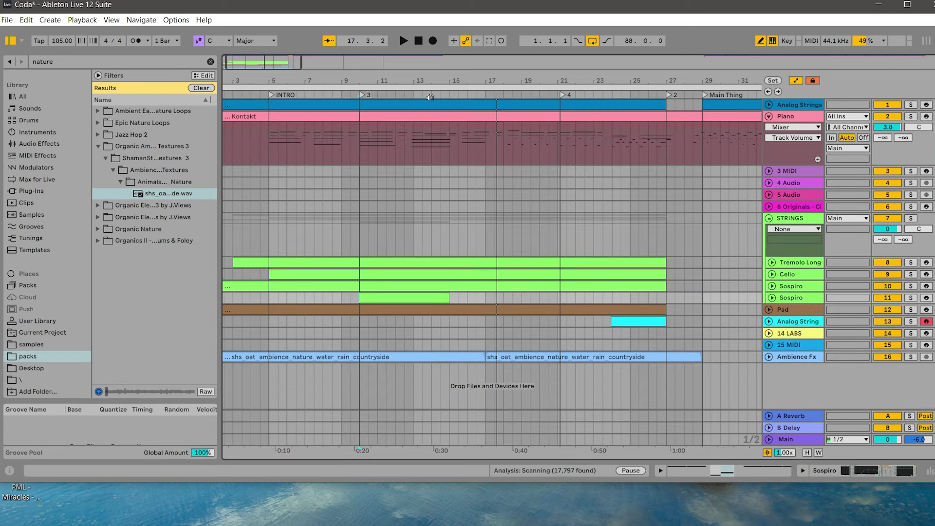
click(928, 124)
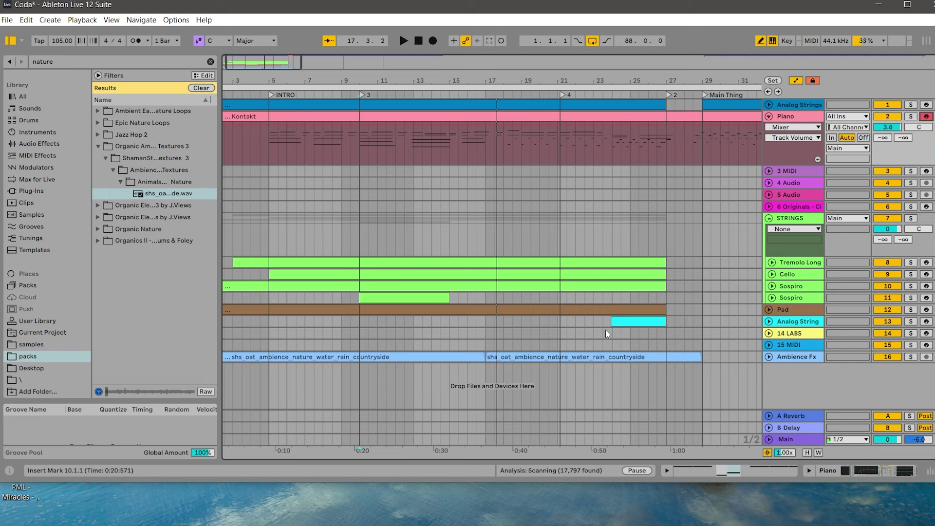
Duplicate the Piano track and trim the copied clip so that it spans only bars 18 to 27.
click(776, 120)
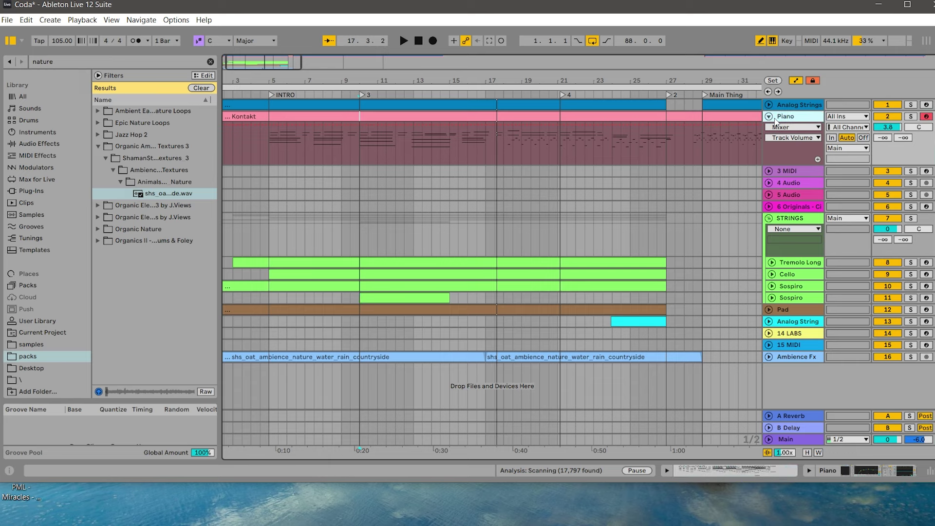
key(ctrl+d)
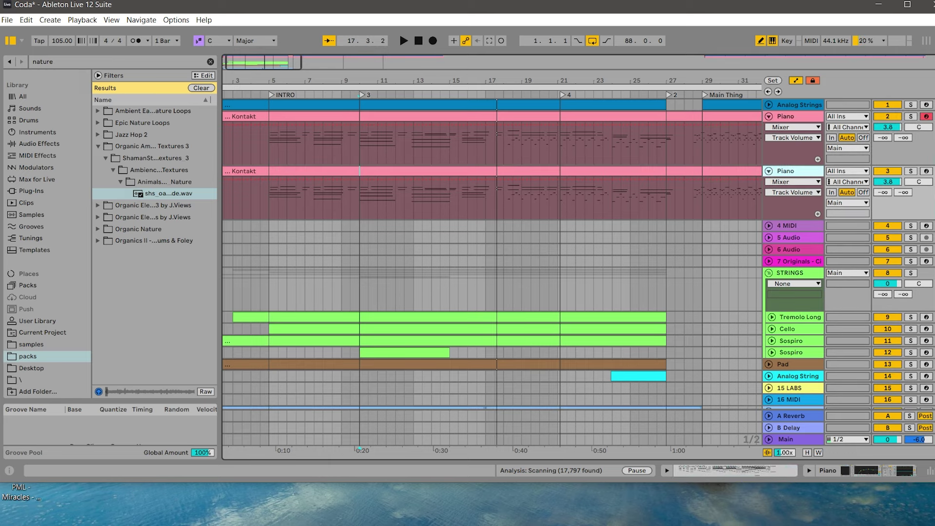
drag(534, 79, 299, 79)
drag(572, 170, 327, 171)
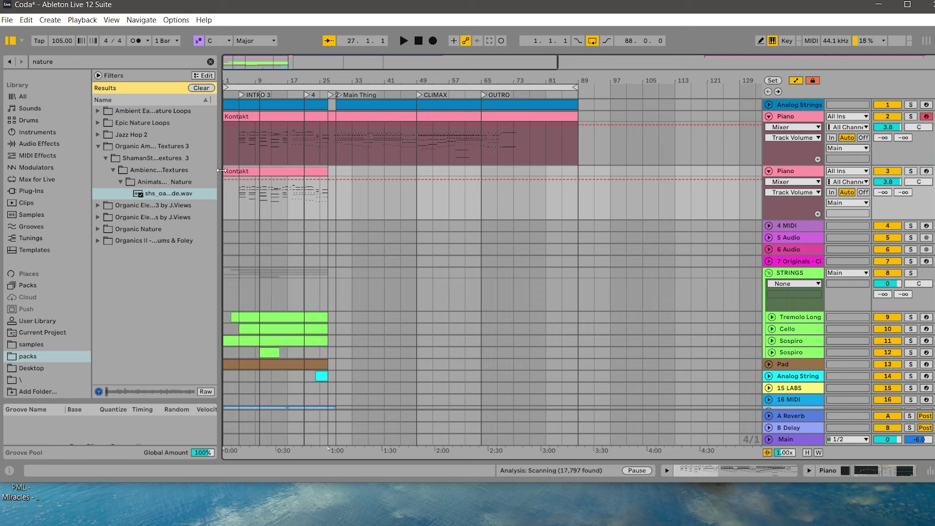
drag(226, 170, 274, 170)
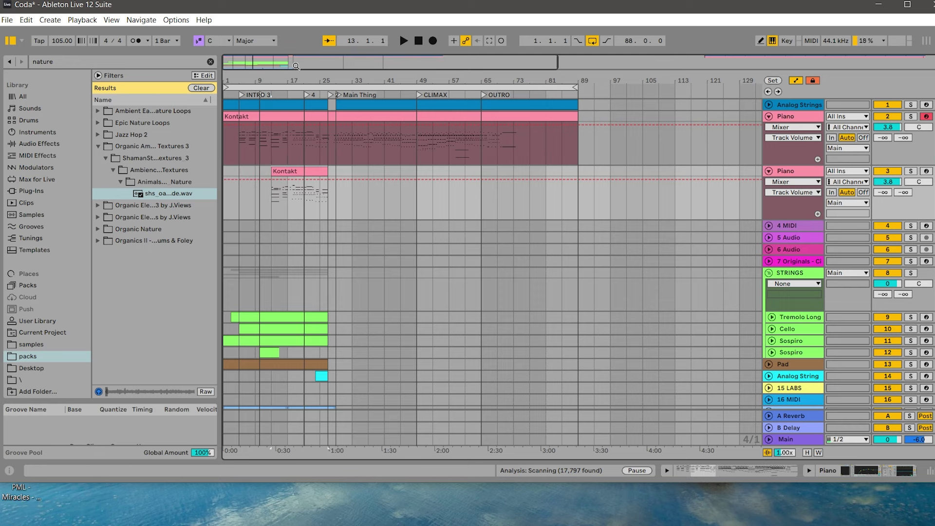
drag(270, 80, 313, 136)
drag(325, 168, 431, 170)
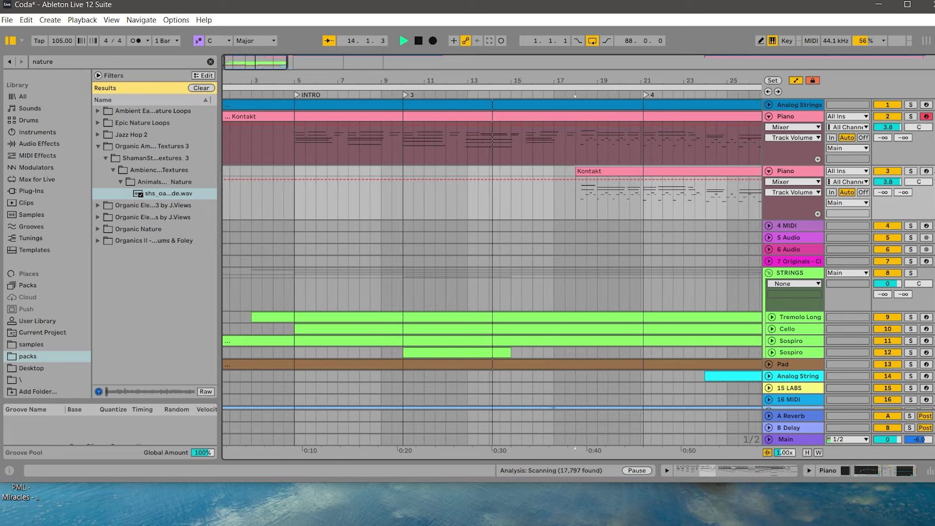
Arm the duplicate Piano track, open its trimmed clip in the note editor and clear the notes from it.
click(927, 171)
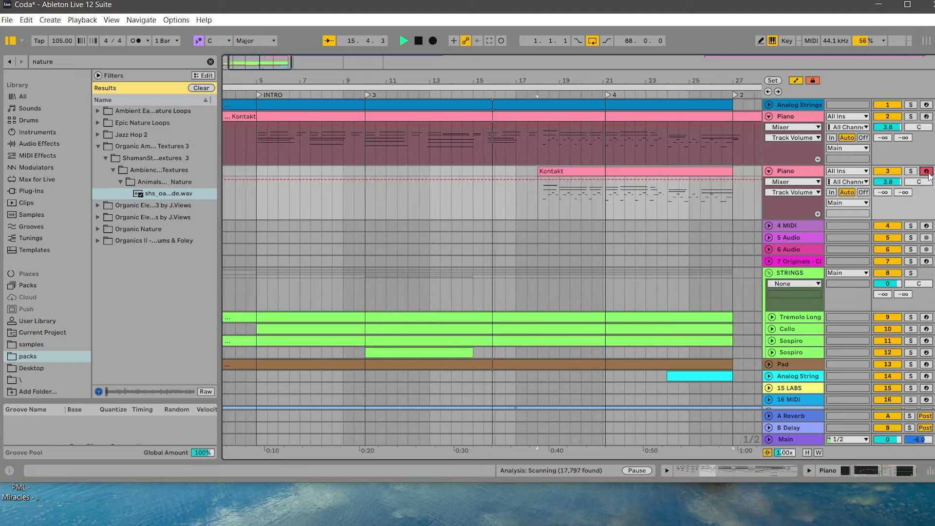
click(548, 189)
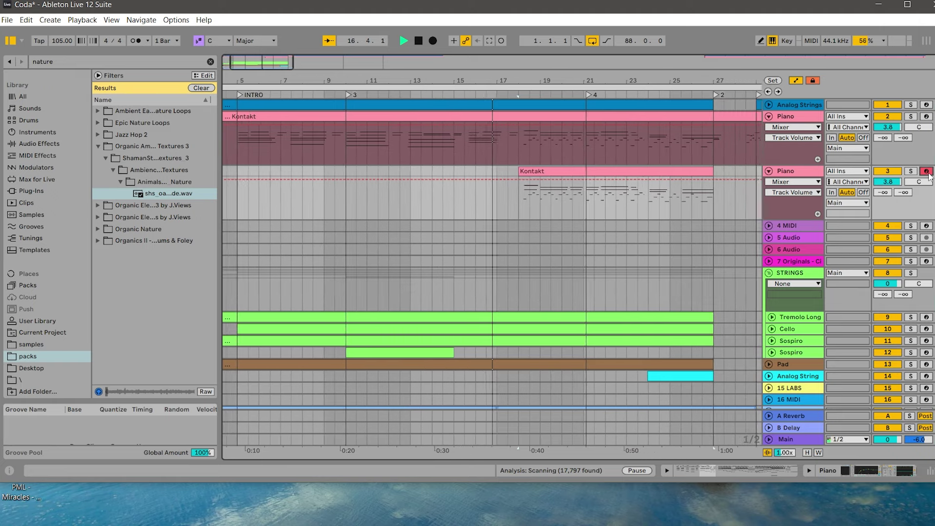
double_click(547, 189)
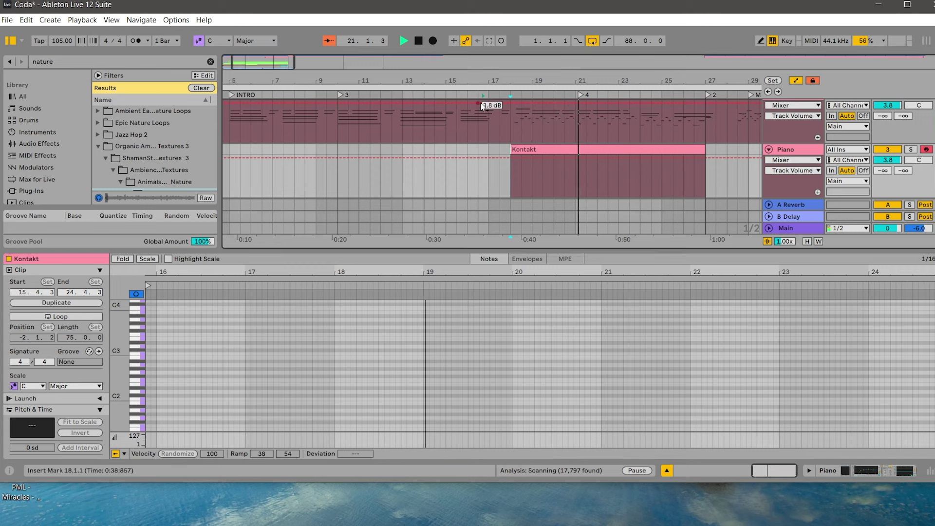
Audition the arrangement from about bar 17 through the end of the duplicate Piano clip, and return to bar 18.
click(481, 106)
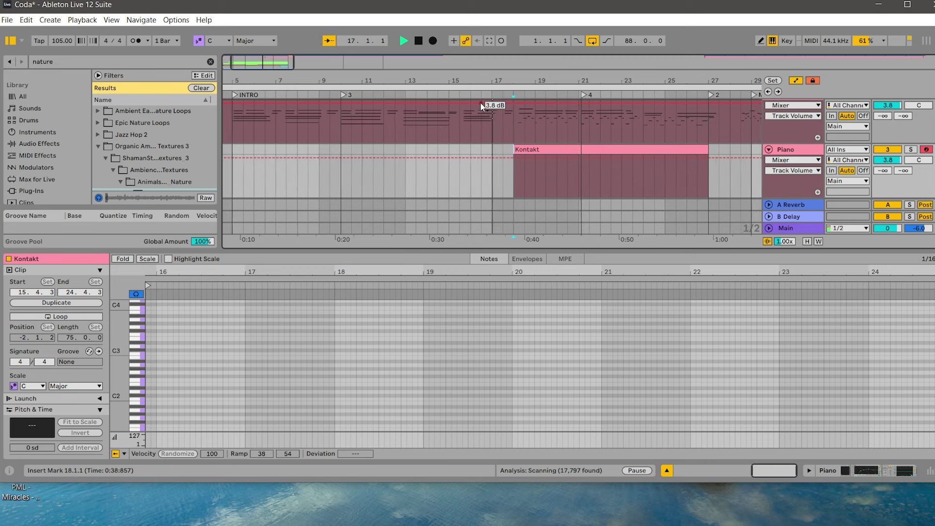
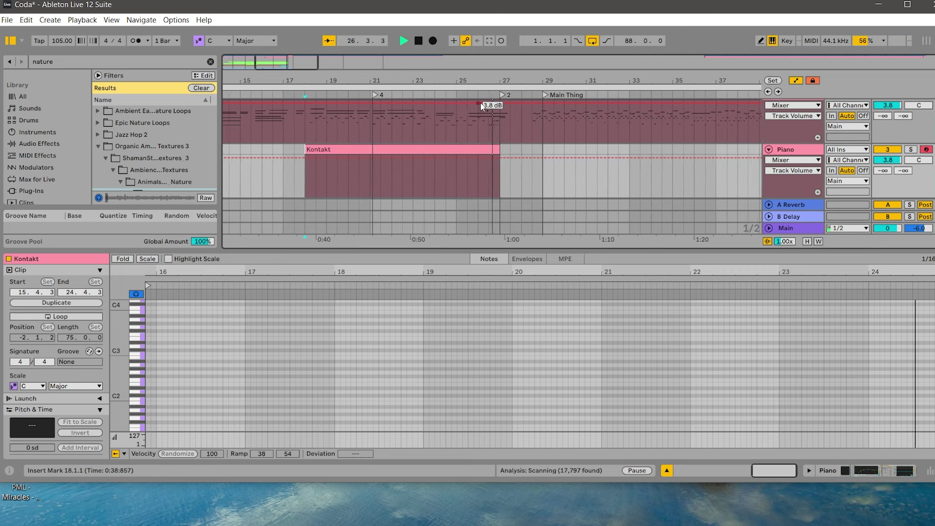
key(space)
right_click(286, 95)
click(302, 126)
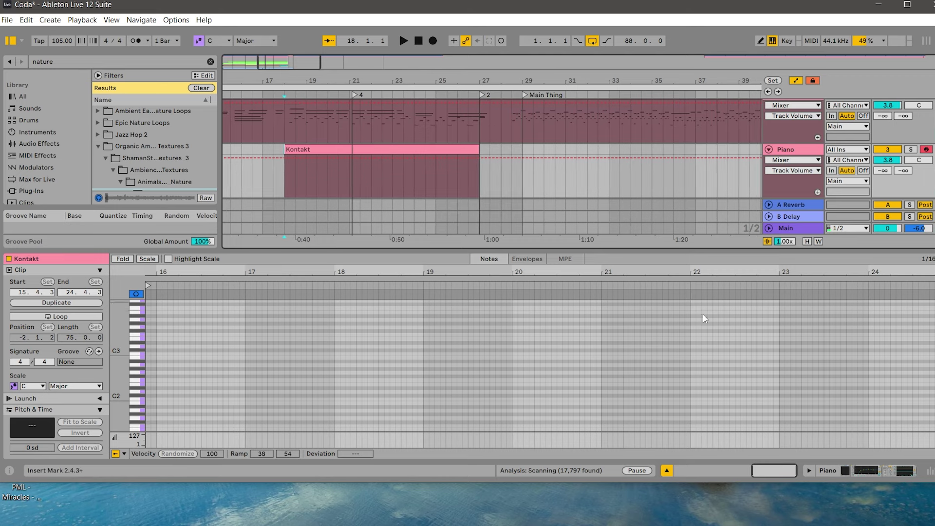
Remove NOIRE Felt from the duplicate Piano track's Kontakt, browse the libraries for a replacement, and close the instrument window.
click(847, 474)
click(30, 347)
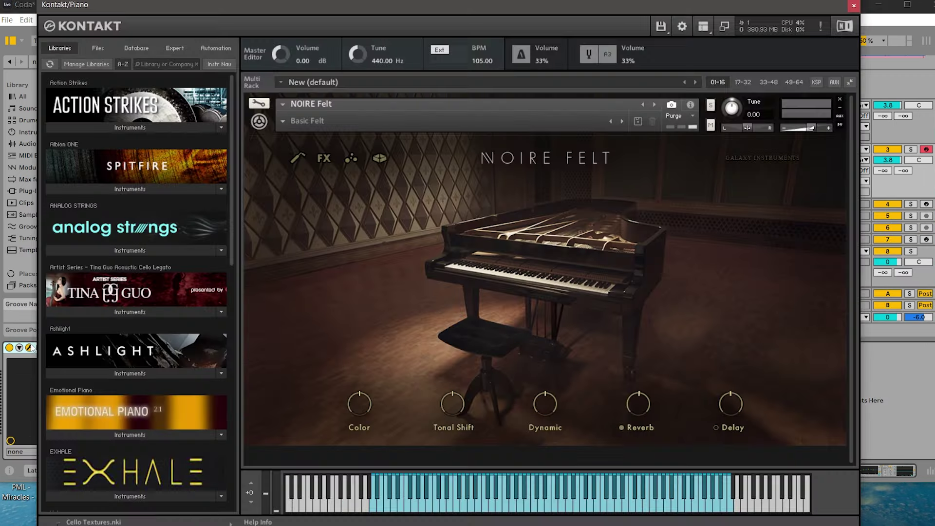
click(839, 99)
scroll(221, 267, down, 8)
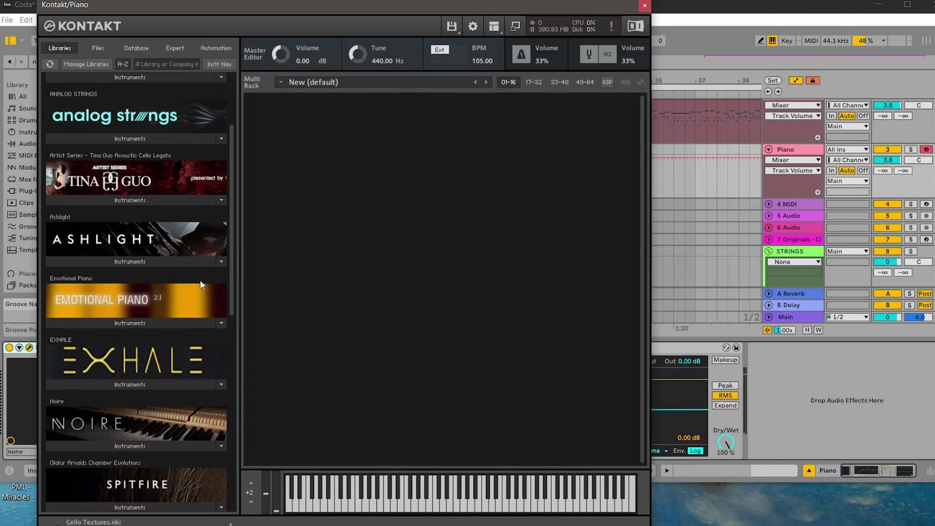
scroll(191, 289, down, 10)
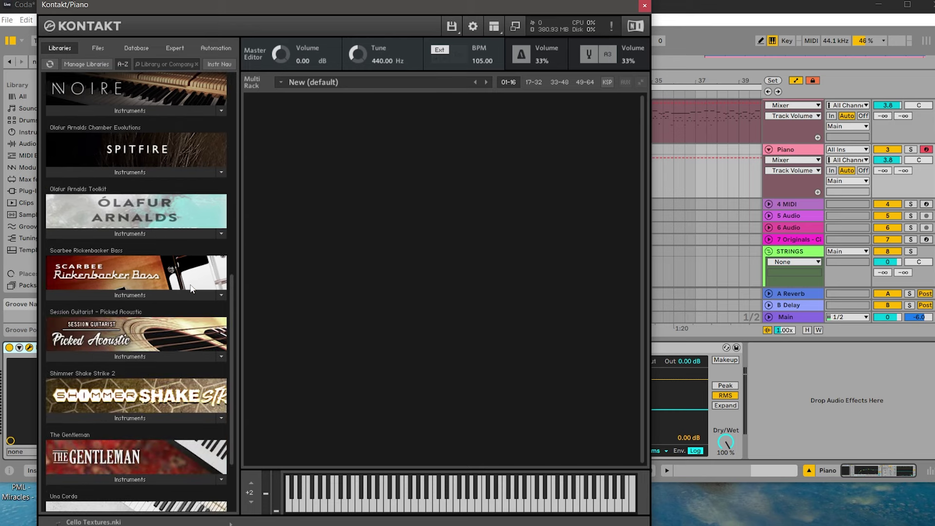
scroll(191, 289, down, 4)
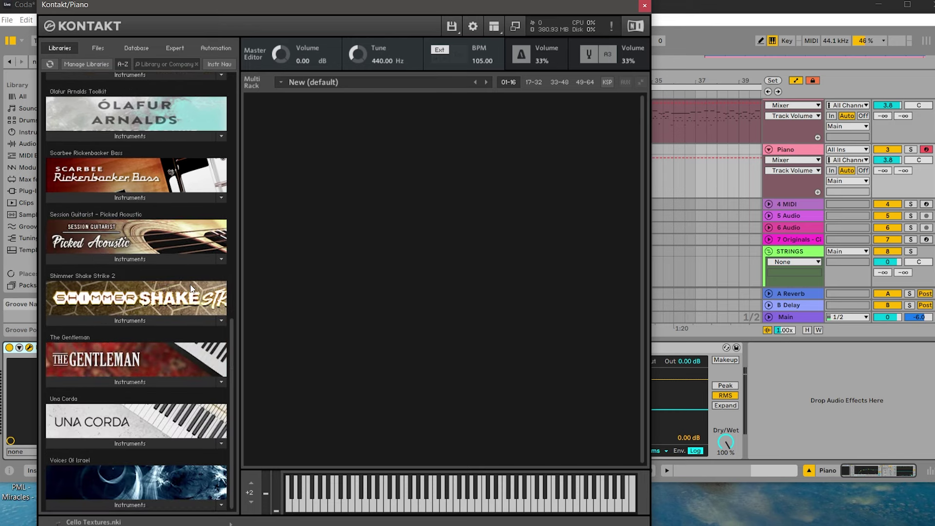
scroll(191, 287, up, 16)
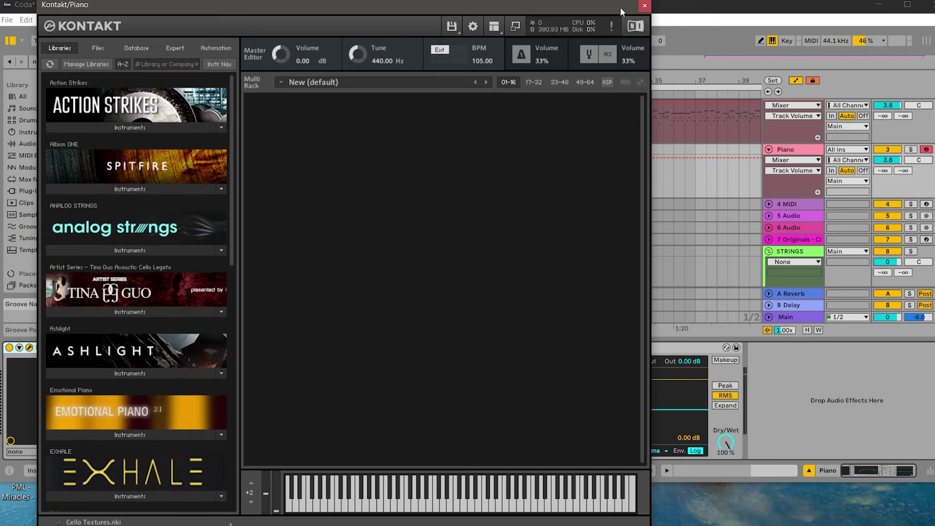
click(643, 5)
Search the plug-ins for "diva" and load Diva as the instrument on the duplicate Piano track.
click(101, 62)
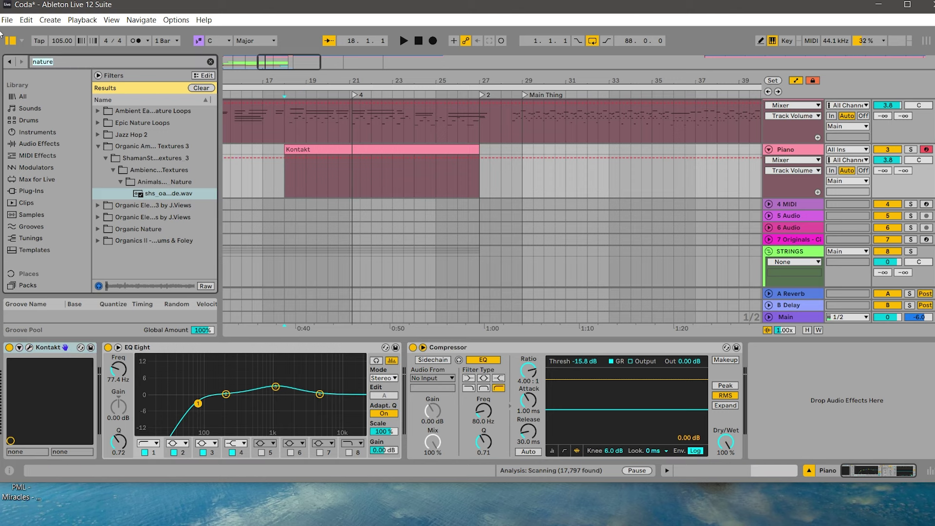
key(BackSpace)
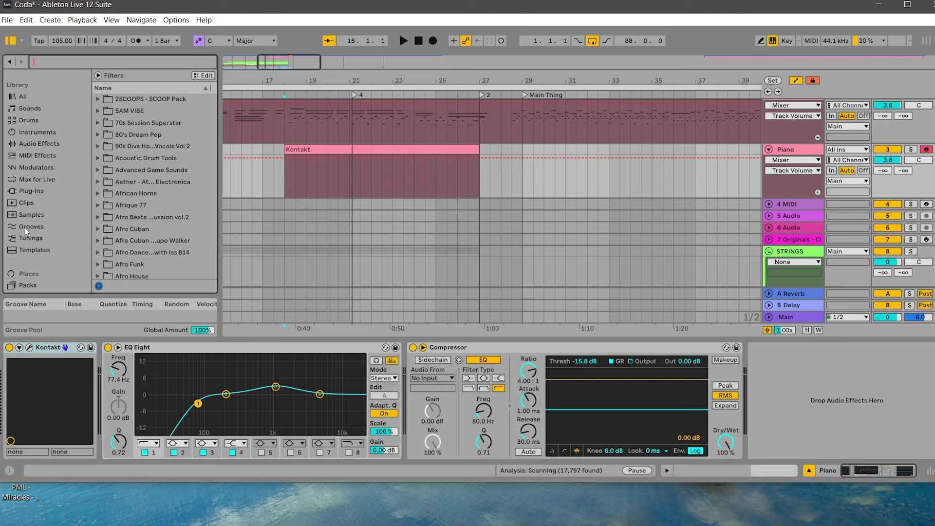
click(36, 188)
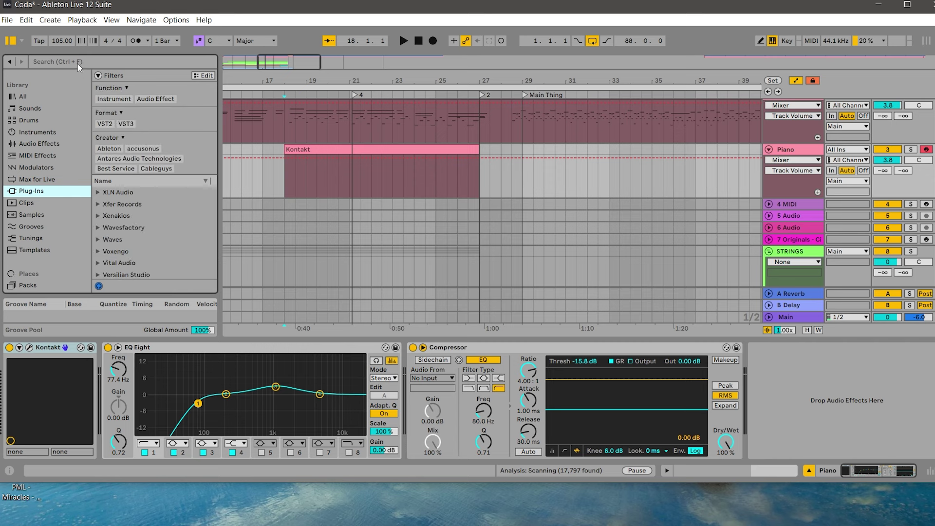
scroll(152, 203, down, 2)
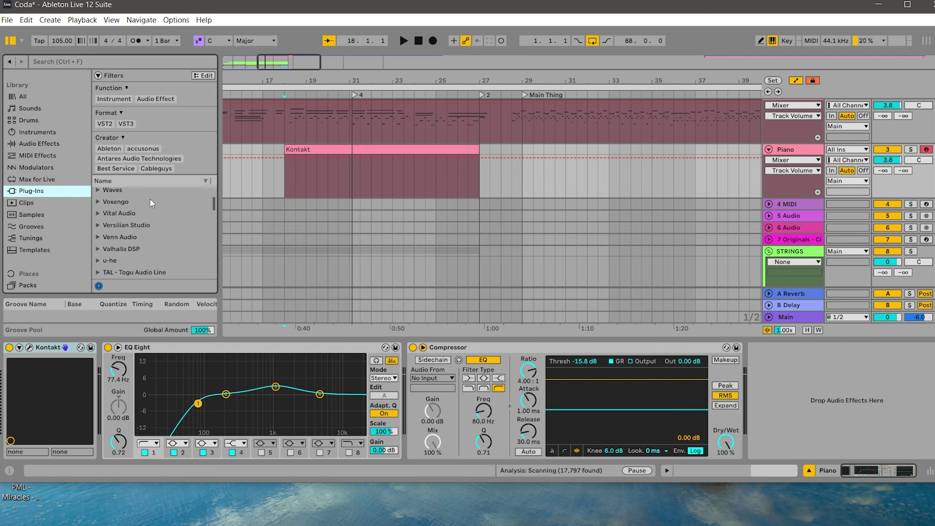
click(94, 62)
text(diva)
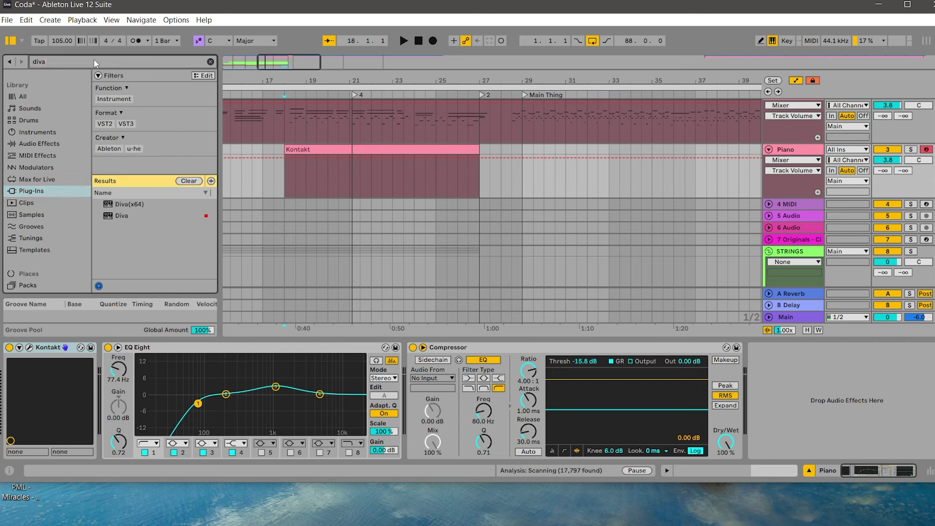
click(147, 216)
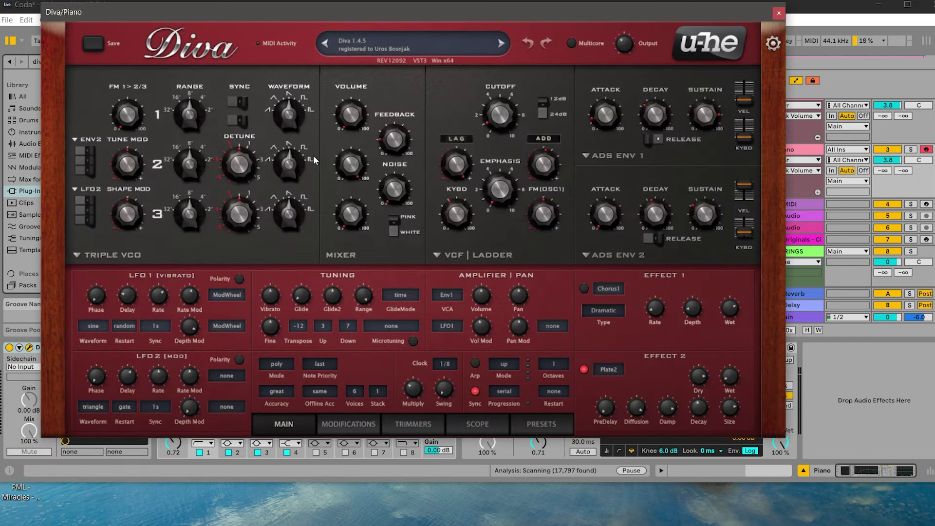
Show Diva's presets, close its window, set the duplicate Piano track's volume to -13.5 dB during playback, and stop.
click(542, 424)
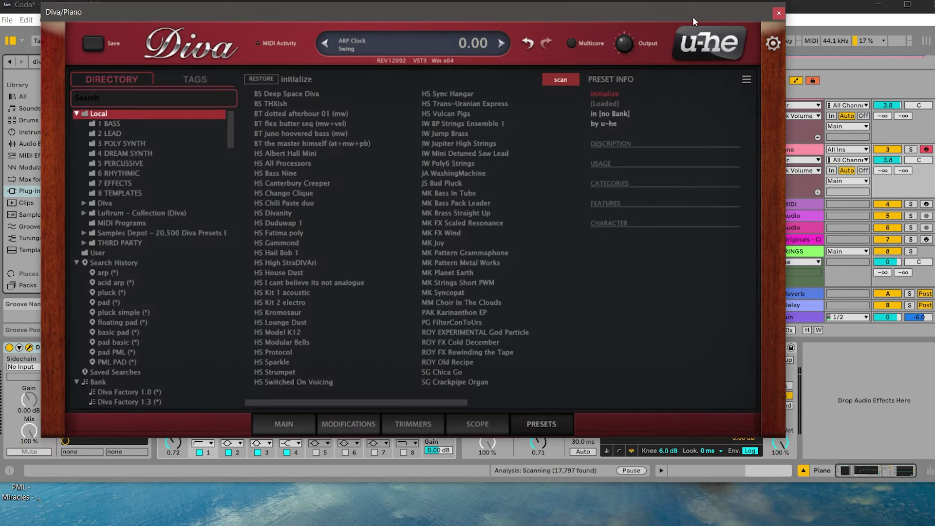
click(778, 13)
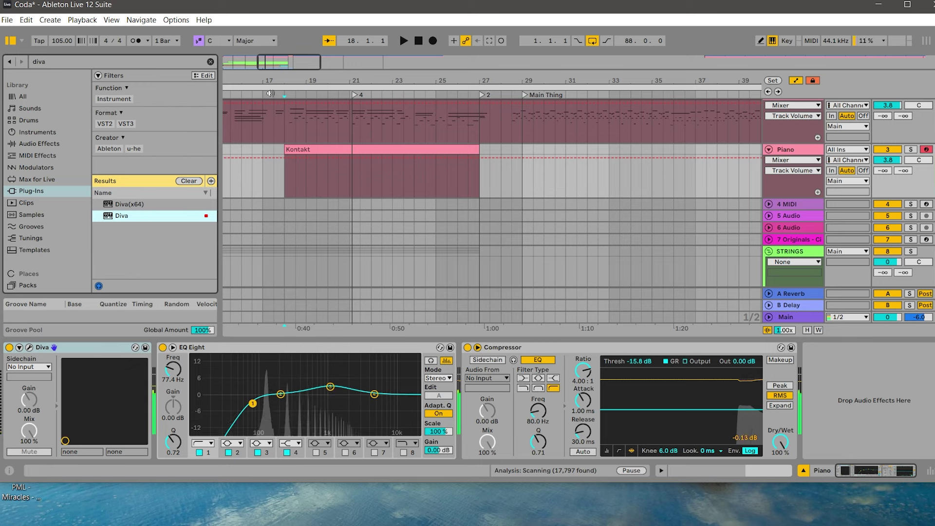
drag(884, 159, 884, 172)
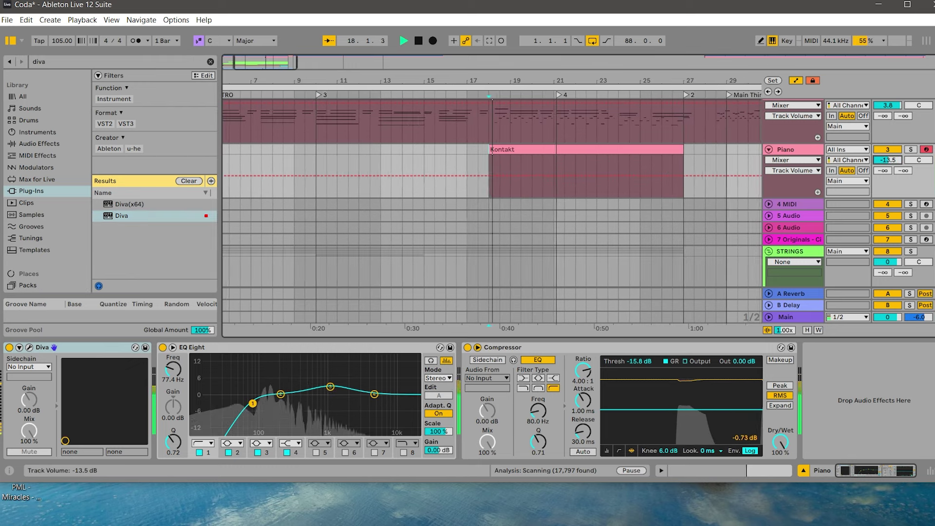
key(space)
Copy the original Piano part from bars 18 to 27 onto the duplicate track and open the clip's notes for editing.
click(515, 150)
scroll(530, 123, up, 1)
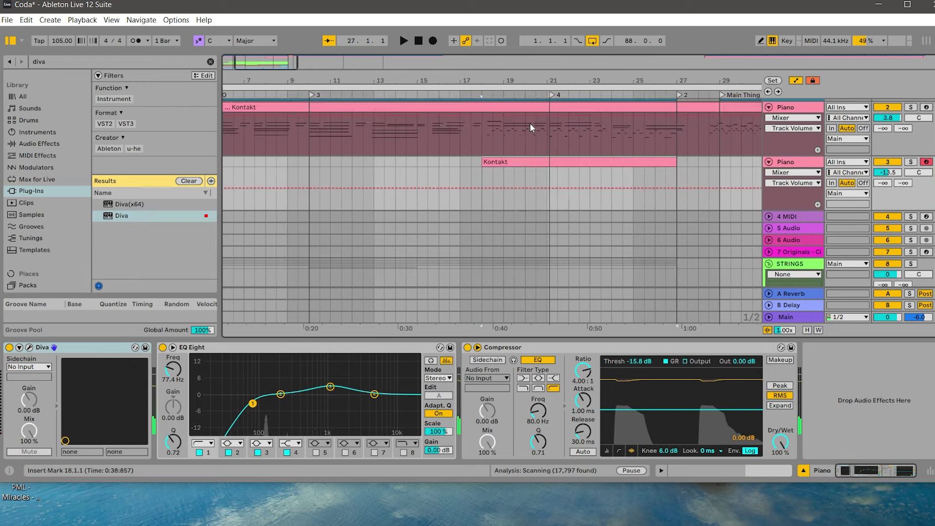
click(539, 117)
drag(676, 127, 496, 176)
click(498, 162)
double_click(498, 162)
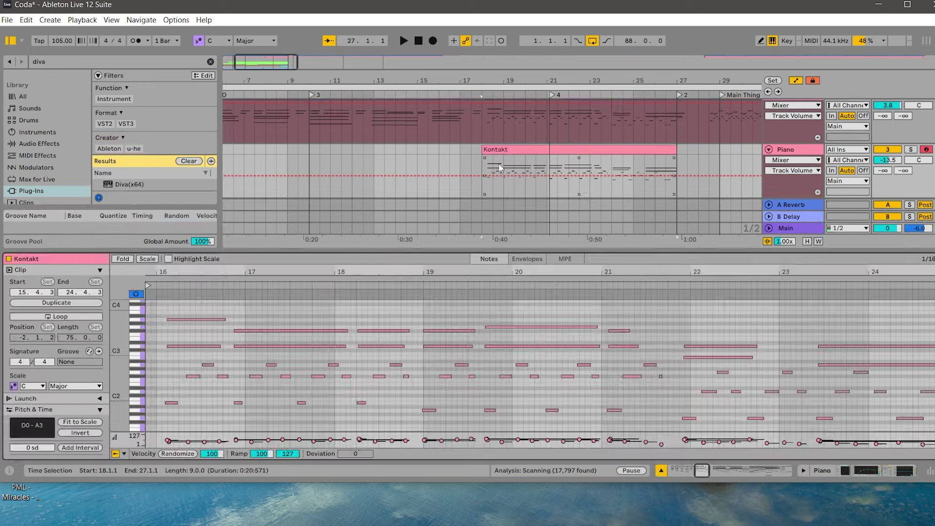
Delete the long upper melody and chord notes from the duplicate clip, keeping only the short lower arpeggio notes.
scroll(358, 330, up, 3)
drag(164, 305, 927, 361)
key(Delete)
key(Delete)
scroll(186, 390, down, 1)
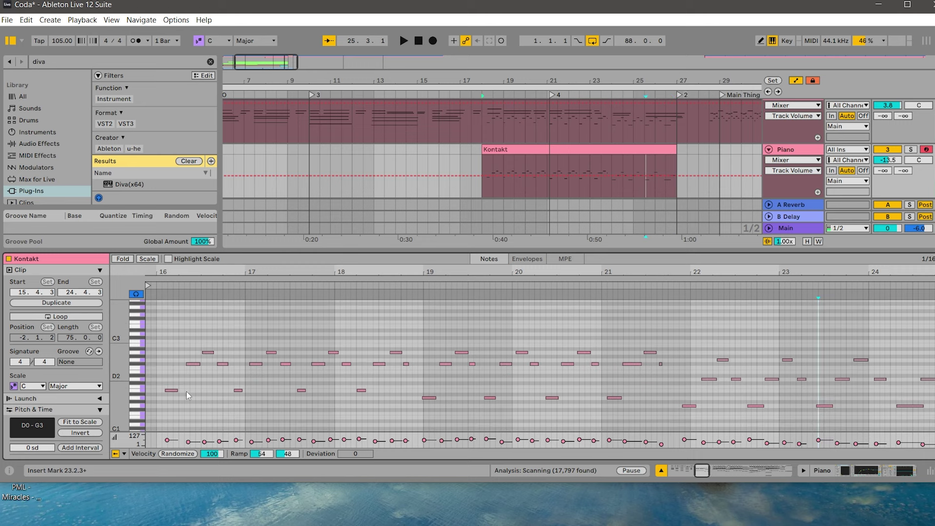
Transpose the four lowest notes of the opening arpeggio groups, clip bars 16 to 18, up to D3.
drag(397, 396, 168, 382)
key(Up)
key(Up)
key(Up)
key(Up)
key(Up)
key(Up)
key(Up)
key(Up)
key(Up)
key(Up)
key(Up)
key(Up)
key(Up)
key(Up)
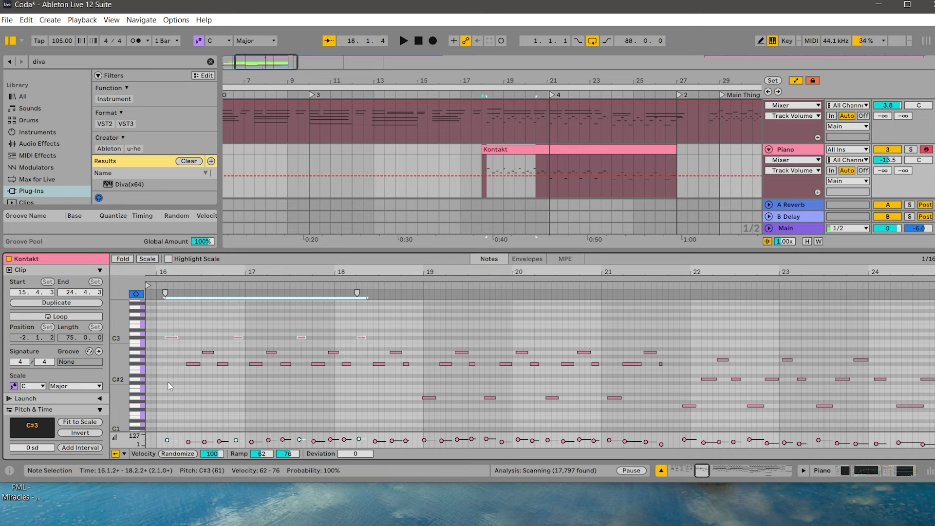
In the first two arpeggio groups, raise the second note three semitones and lower the third note two semitones to G2.
click(193, 363)
click(208, 353)
key(Down)
key(Down)
click(222, 364)
click(255, 364)
key(Up)
key(Up)
key(Up)
click(268, 352)
key(Down)
key(Down)
Apply the same note changes to the third and fourth arpeggio groups: second note up three semitones, third note down two.
click(319, 363)
key(Up)
key(Up)
key(Up)
click(334, 352)
key(Down)
key(Down)
click(380, 364)
key(Up)
key(Up)
key(Up)
click(396, 352)
key(Down)
key(Down)
click(404, 364)
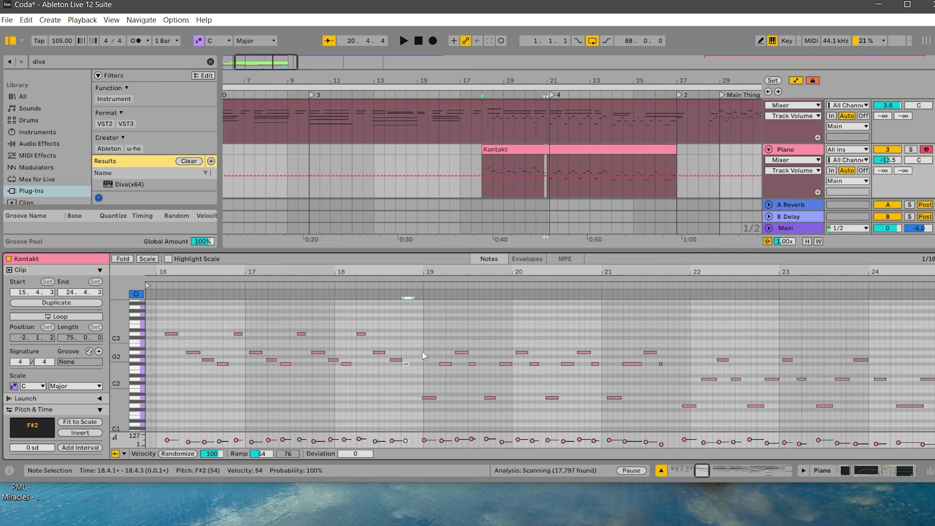
click(856, 470)
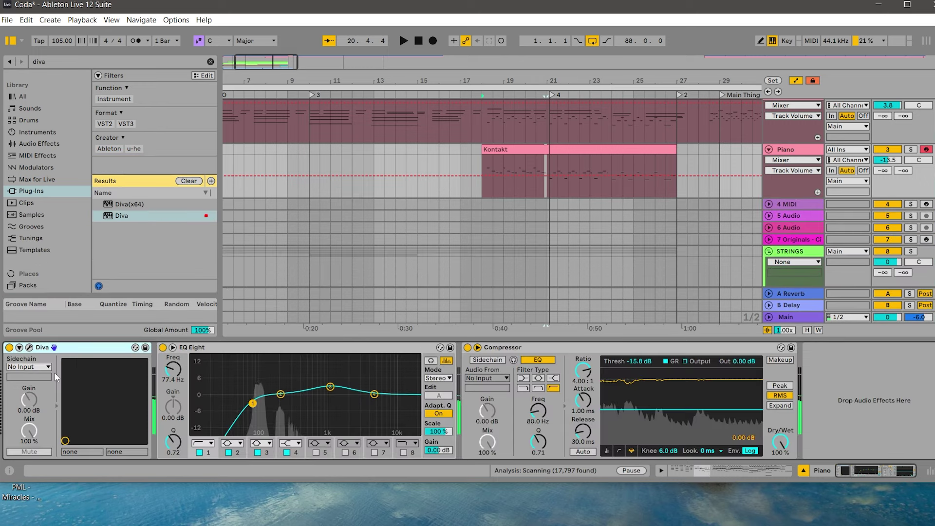
click(30, 347)
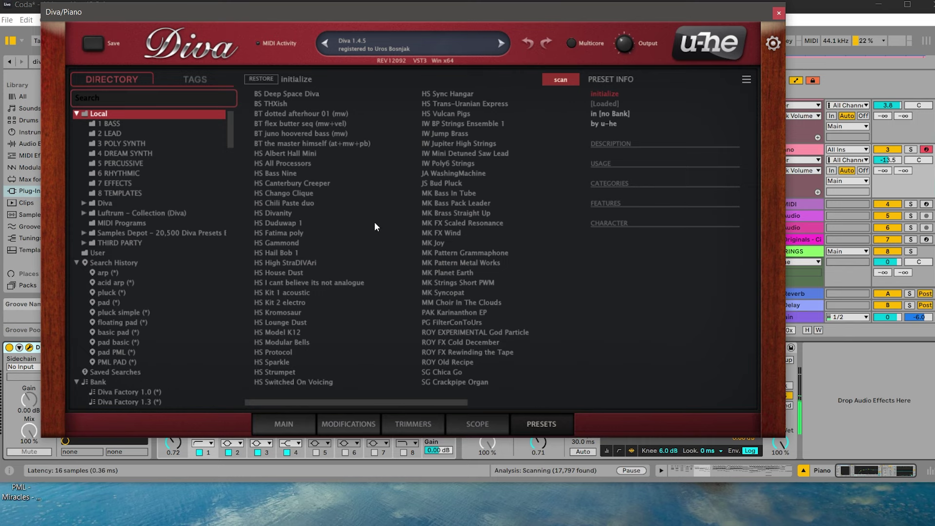
click(113, 292)
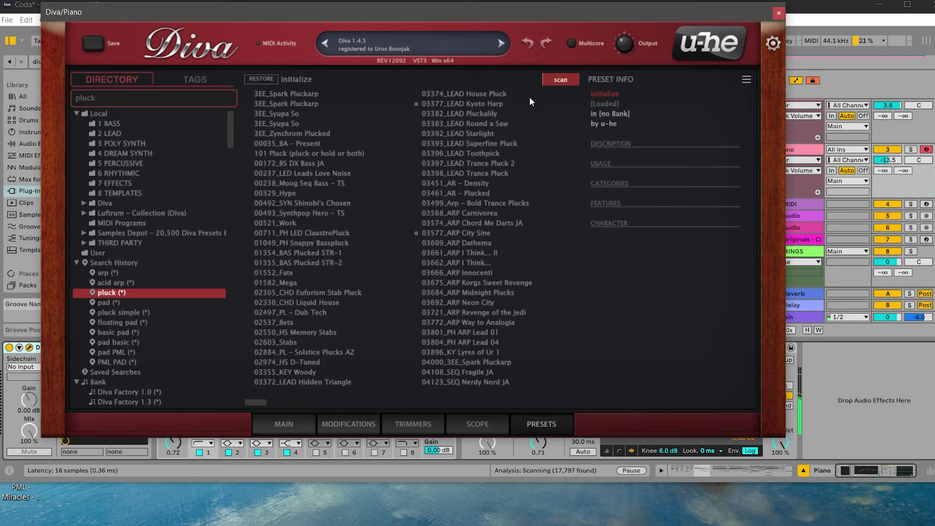
click(778, 14)
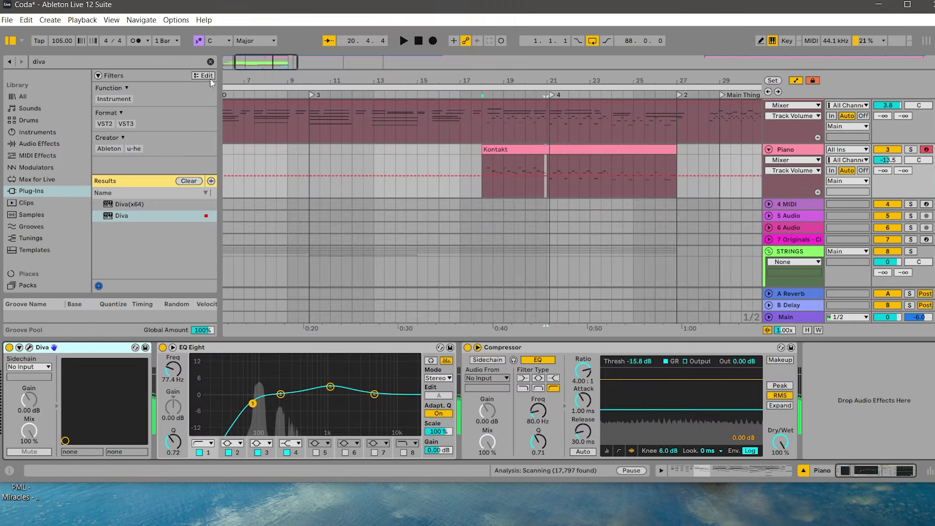
Replace the Diva instrument on the duplicated Piano track with the Kontakt plug-in.
click(65, 62)
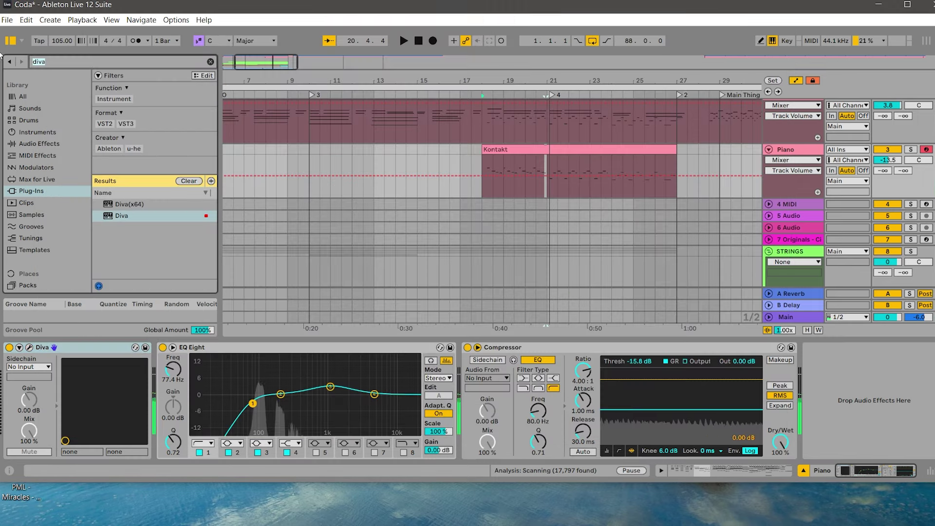
text(kontak)
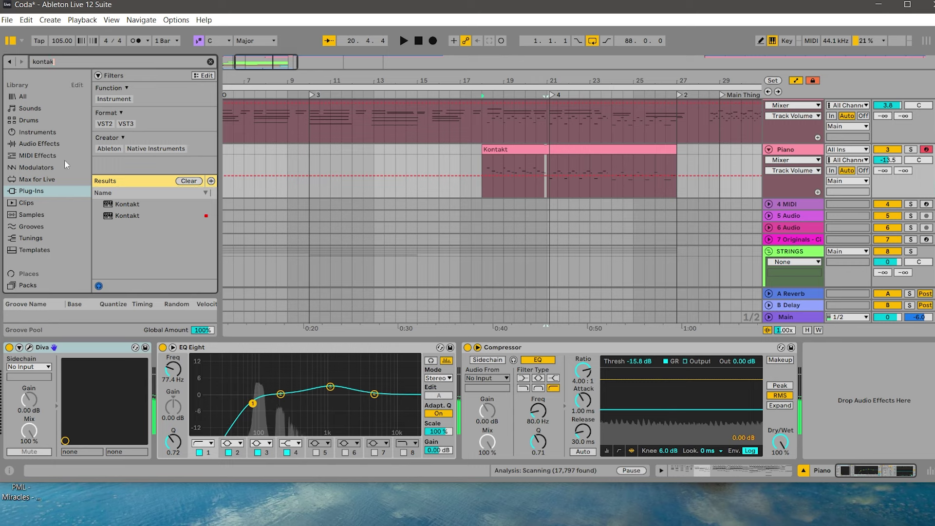
double_click(105, 216)
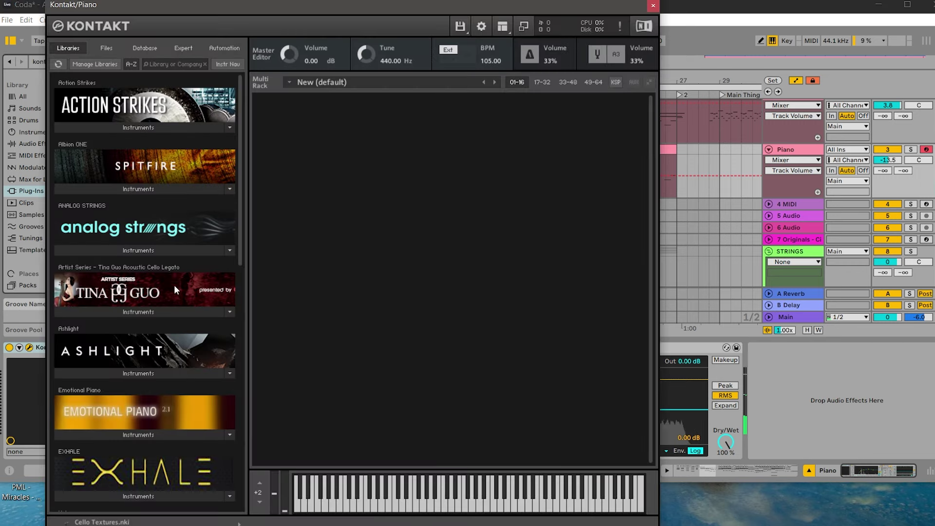
Load Olafurs Kalimba.nki from the Olafur Arnalds Toolkit library into Kontakt and close the plug-in window.
scroll(111, 235, down, 3)
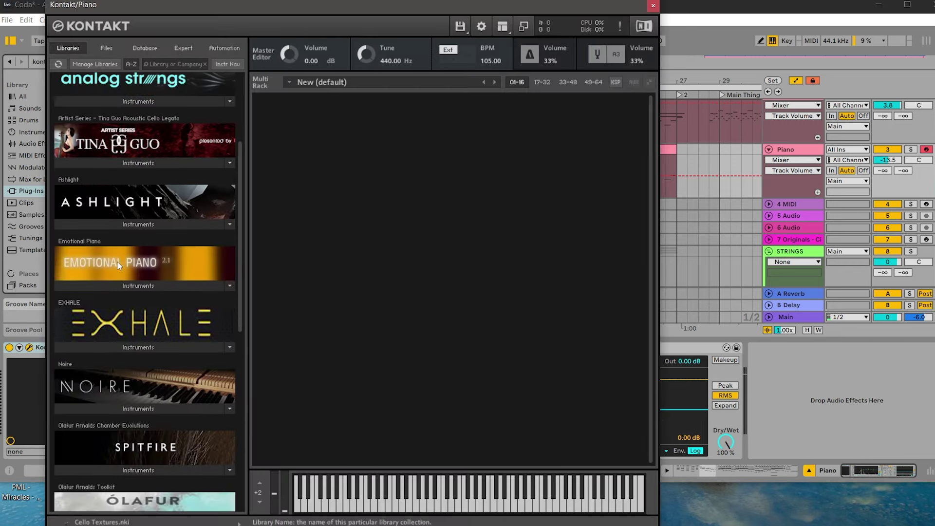
scroll(115, 410, down, 2)
click(113, 419)
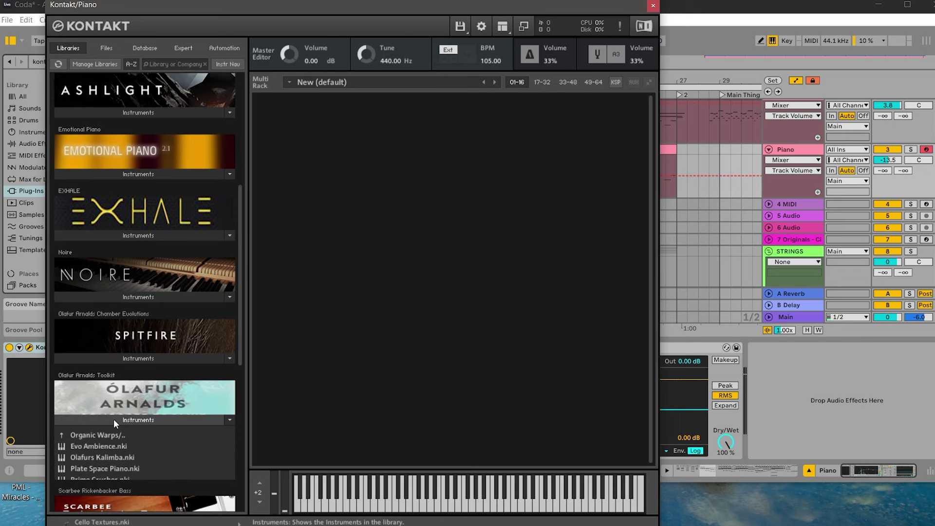
click(107, 458)
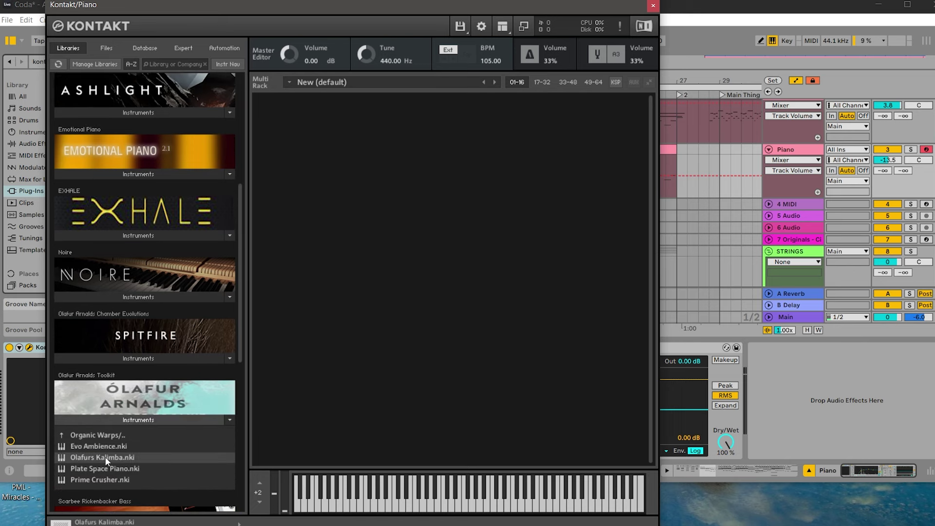
double_click(106, 457)
click(653, 6)
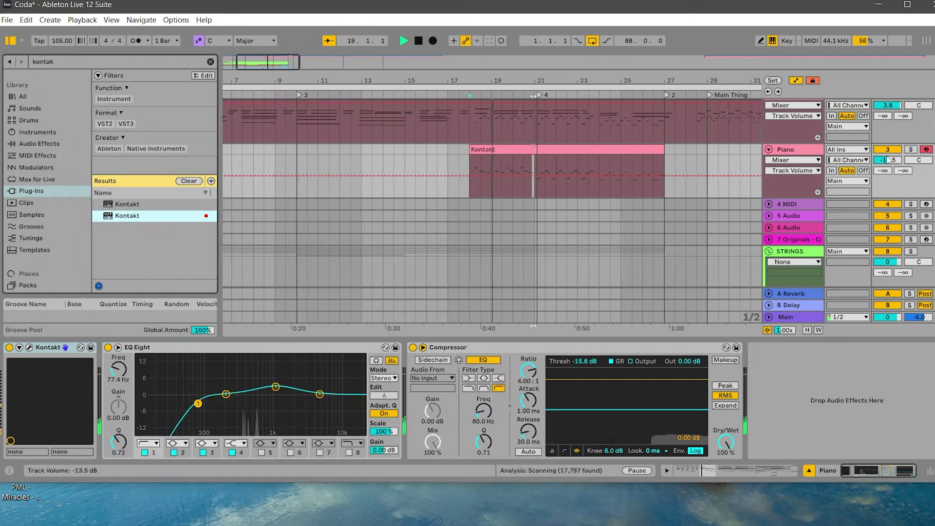
Stop playback and slightly raise the velocities of all notes in the arpeggio clip.
key(space)
double_click(491, 173)
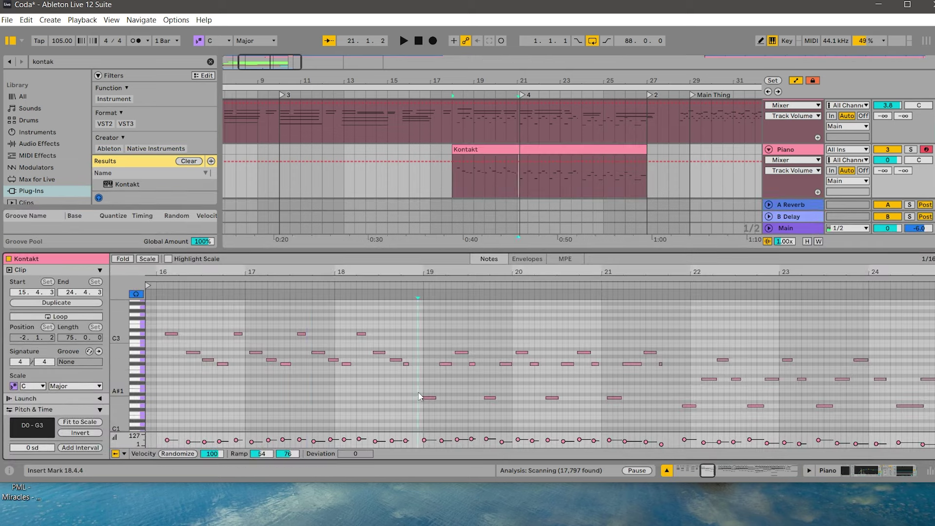
drag(419, 393, 165, 319)
key(ctrl+a)
drag(167, 440, 167, 437)
Transpose all notes in the clip up one octave while auditioning the kalimba sound.
key(space)
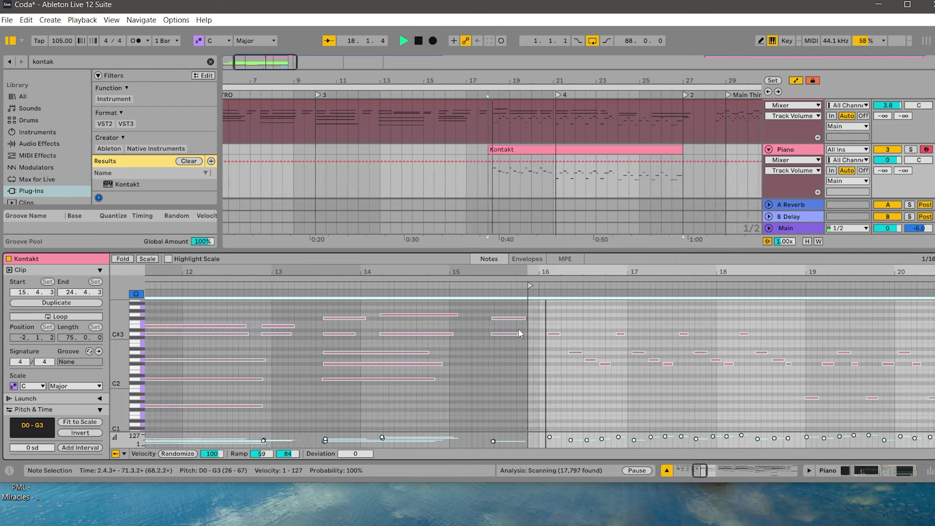
key(shift+Up)
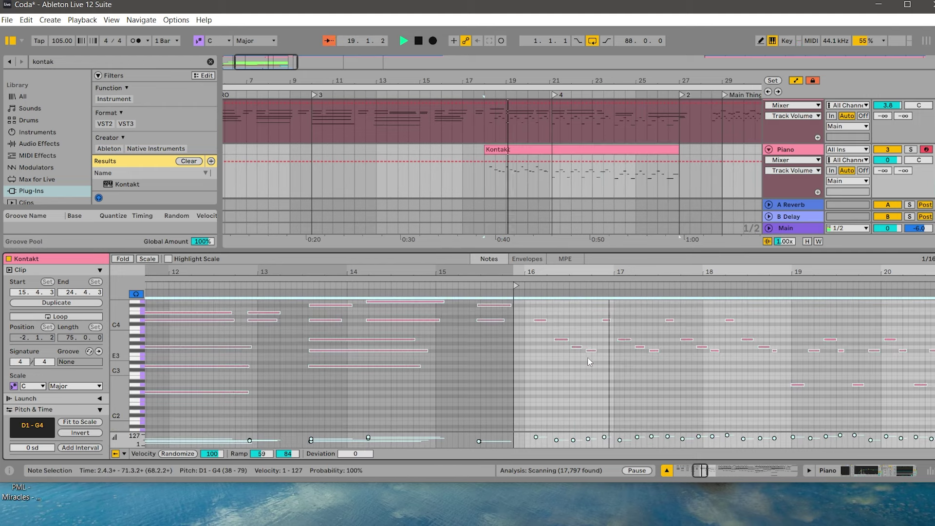
click(675, 370)
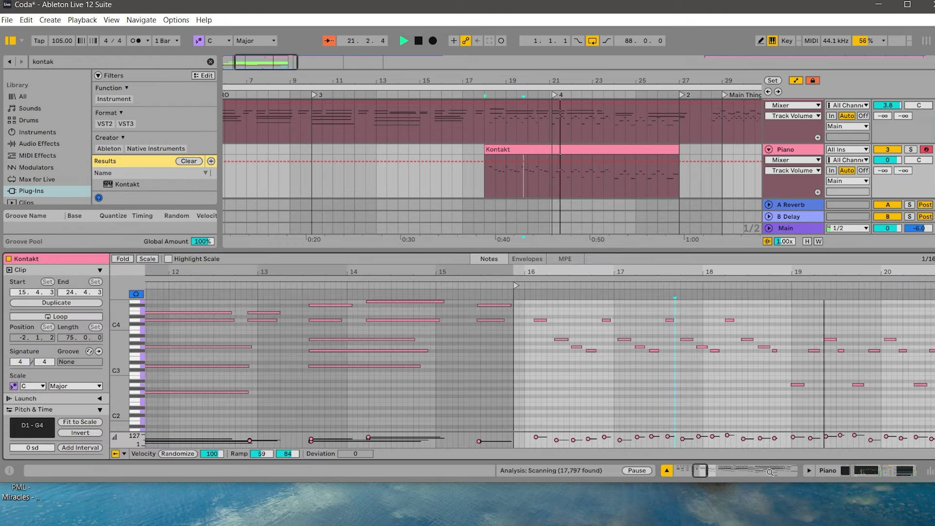
key(space)
Raise the four lowest notes of the arpeggio groups in clip bars 19 to 21 up to D4.
mouse_move(769, 472)
mouse_down()
mouse_move(770, 462)
mouse_move(769, 472)
mouse_up()
drag(587, 405, 384, 376)
key(Up)
key(Up)
key(Up)
key(Up)
key(Up)
key(Up)
key(Up)
key(Up)
key(Up)
key(Up)
key(Up)
key(Up)
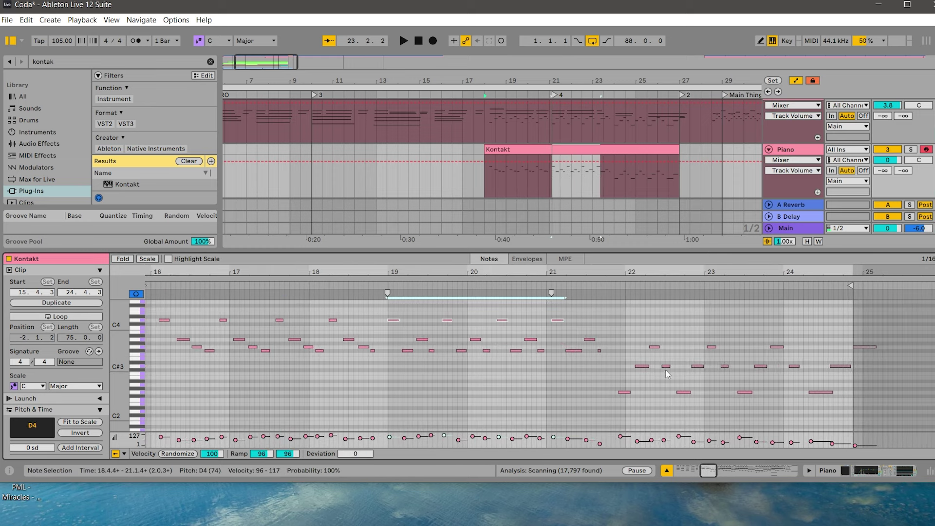
Raise the F#3 notes in the clip bar 19 to 21 arpeggio groups three semitones to A3.
drag(623, 357, 358, 344)
drag(610, 363, 407, 352)
key(Up)
key(Up)
key(Up)
key(Down)
In the arpeggio group starting at clip bar 19, lower the third note to G3 and the fourth to F#3.
click(425, 335)
click(423, 339)
key(Down)
key(Down)
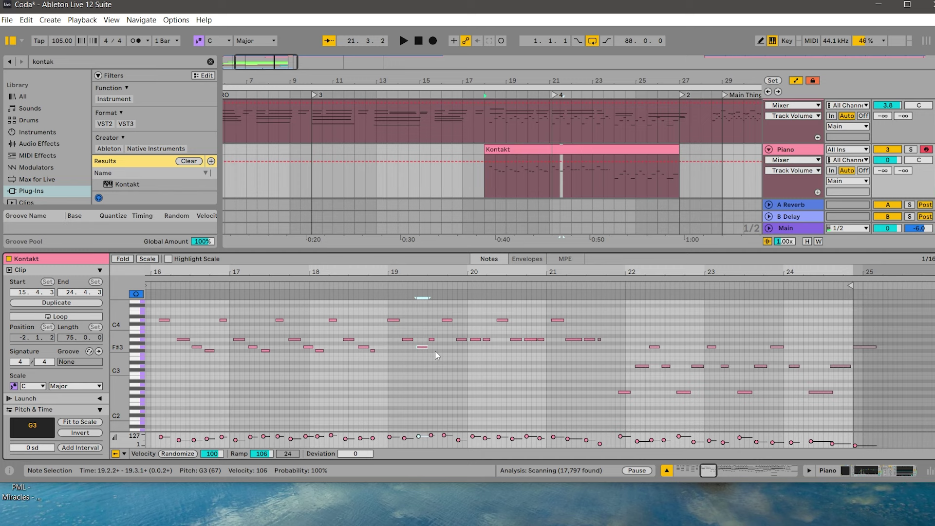
click(431, 339)
key(Down)
key(Down)
key(Down)
In the group ending just after clip bar 20, lower the third note to G3 and the fourth to F#3.
click(475, 339)
key(Down)
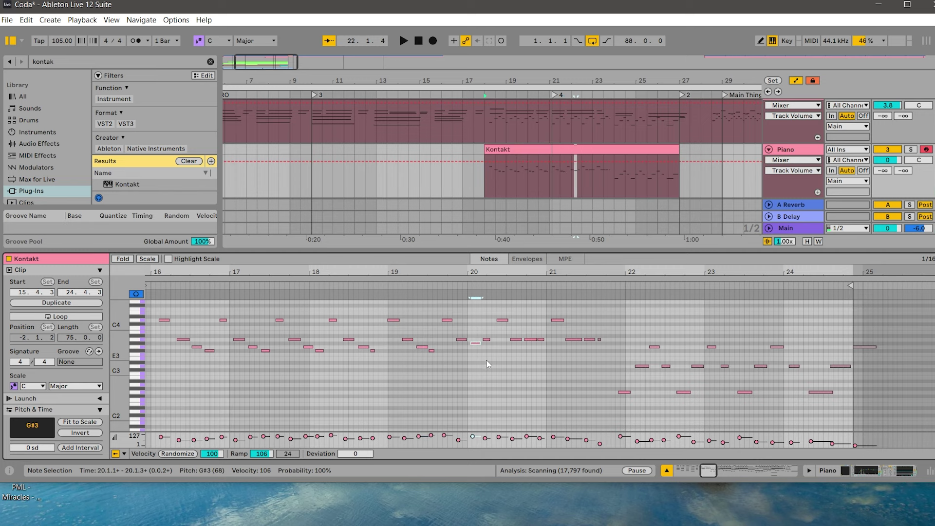
click(486, 339)
key(Down)
key(Down)
key(Down)
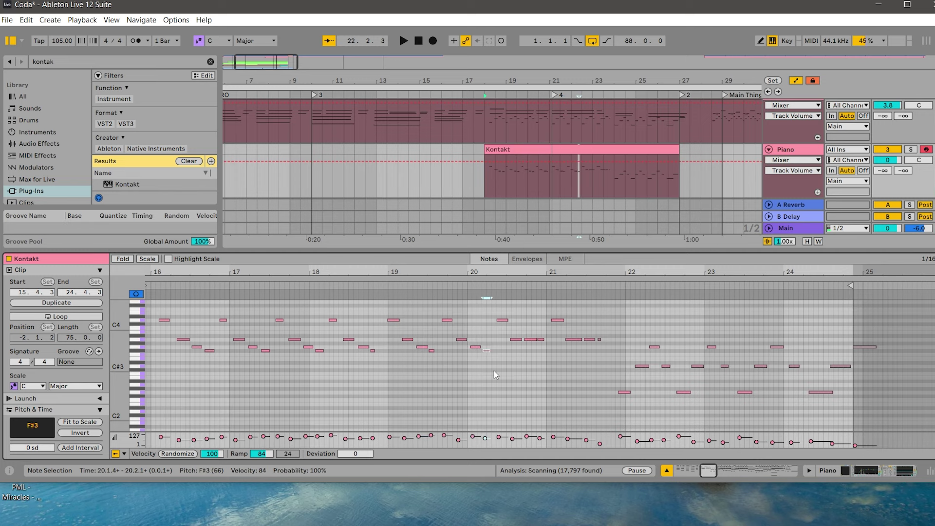
In the last two groups before clip bar 22, lower each third note to G3 and each fourth note to F#3.
click(528, 338)
key(Down)
key(Down)
click(543, 339)
click(588, 339)
click(599, 339)
key(Down)
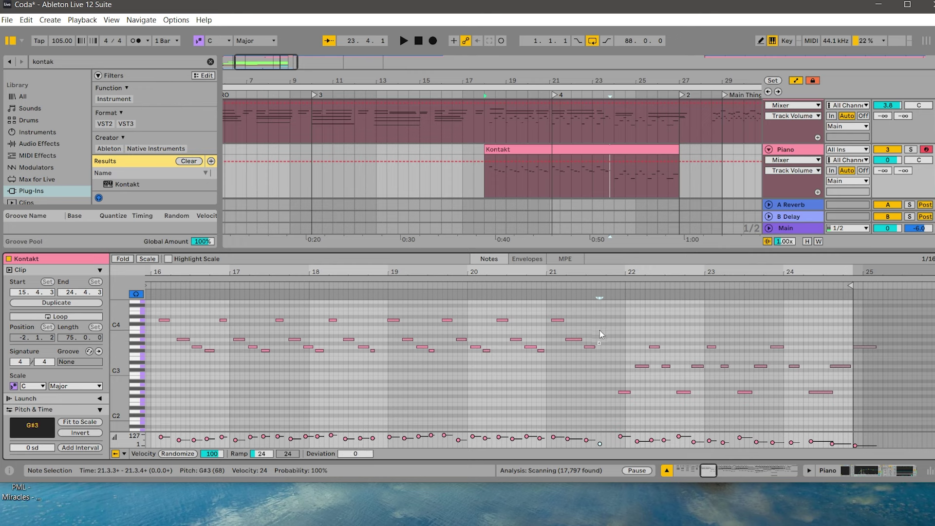
Raise the four lowest notes of the arpeggio groups in clip bars 22 to 24 up to D4.
drag(908, 411, 613, 382)
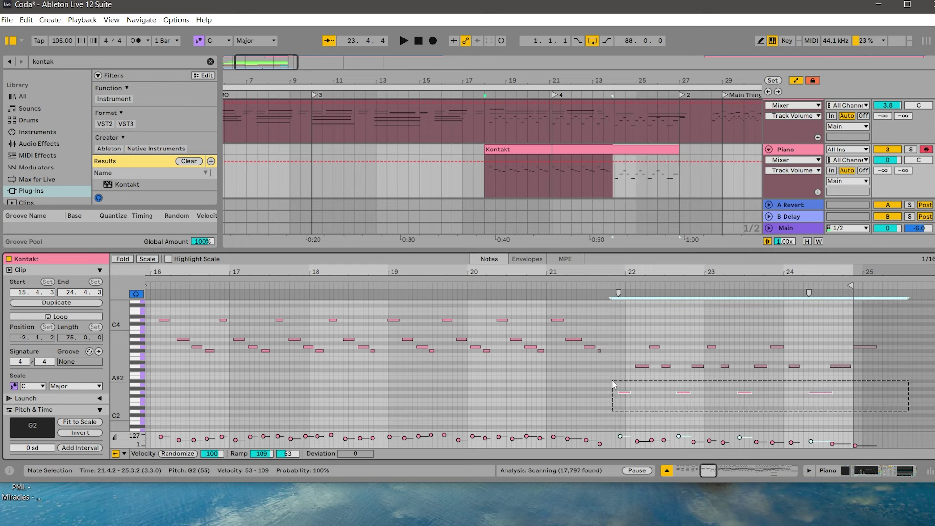
key(Up)
key(Up)
key(Up)
key(Up)
key(Up)
key(Up)
key(Up)
key(Up)
key(Up)
key(Up)
key(Up)
key(Up)
key(Up)
key(Up)
key(Up)
key(Up)
key(Up)
key(Up)
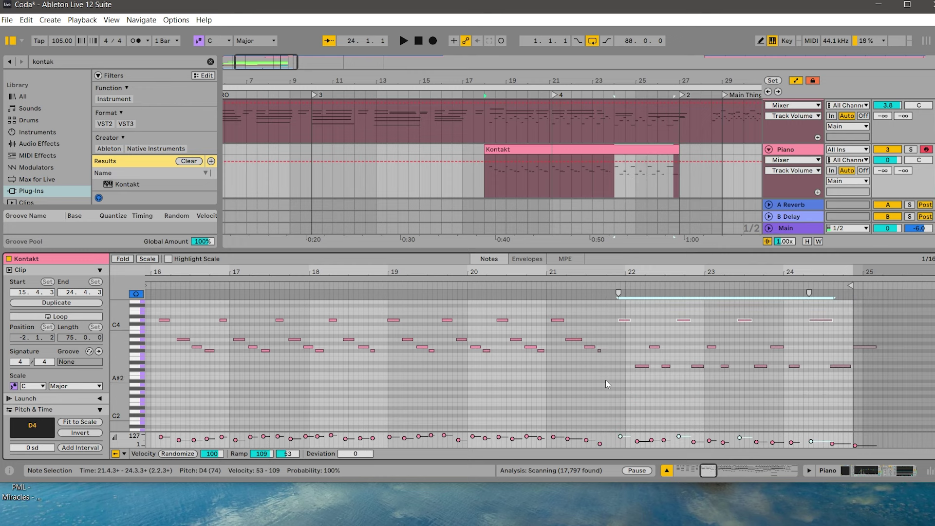
Raise the row of lowest remaining notes in clip bars 22 to 24 up to A3.
drag(895, 392, 607, 361)
key(Up)
key(Up)
key(Up)
key(Up)
key(Up)
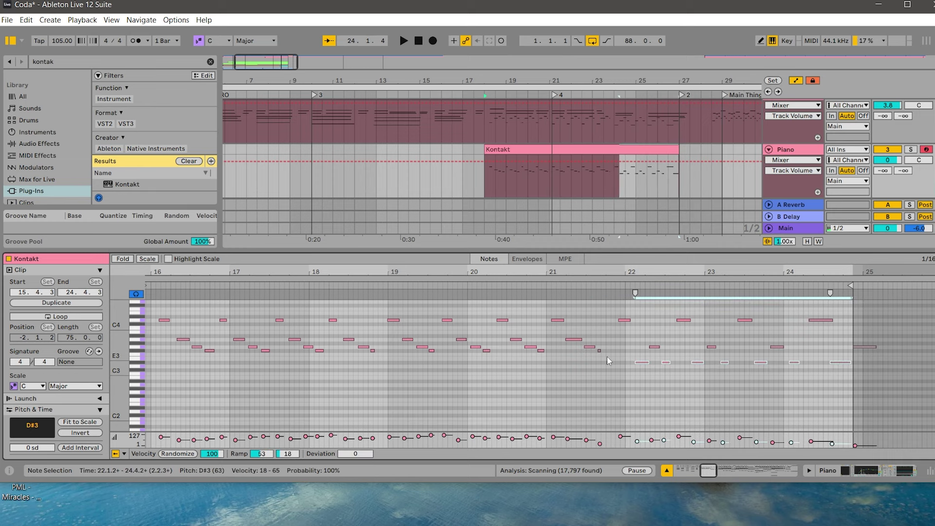
key(Up)
Lower the fourth note of each of the three complete groups in clip bars 22 to 24 to F#3.
drag(684, 360, 669, 337)
key(Down)
key(Down)
click(725, 339)
key(Down)
key(Down)
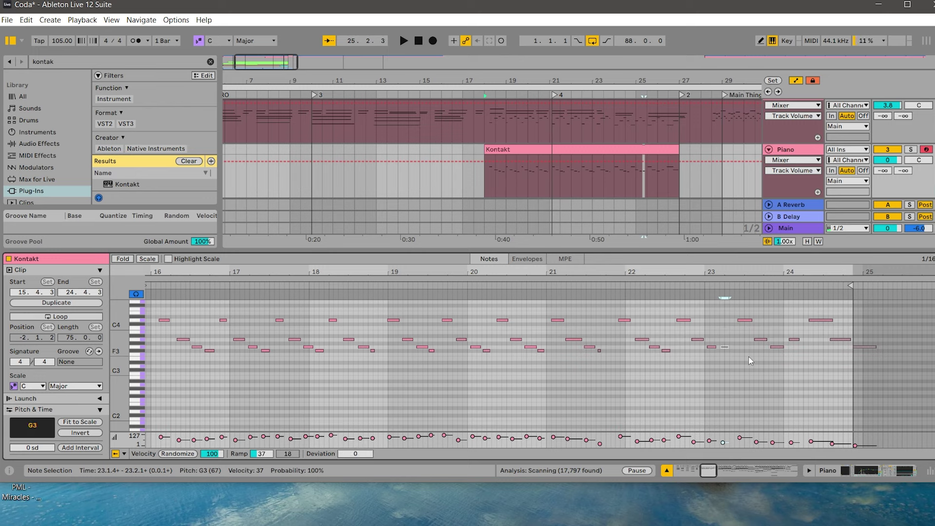
click(794, 339)
key(Down)
click(841, 340)
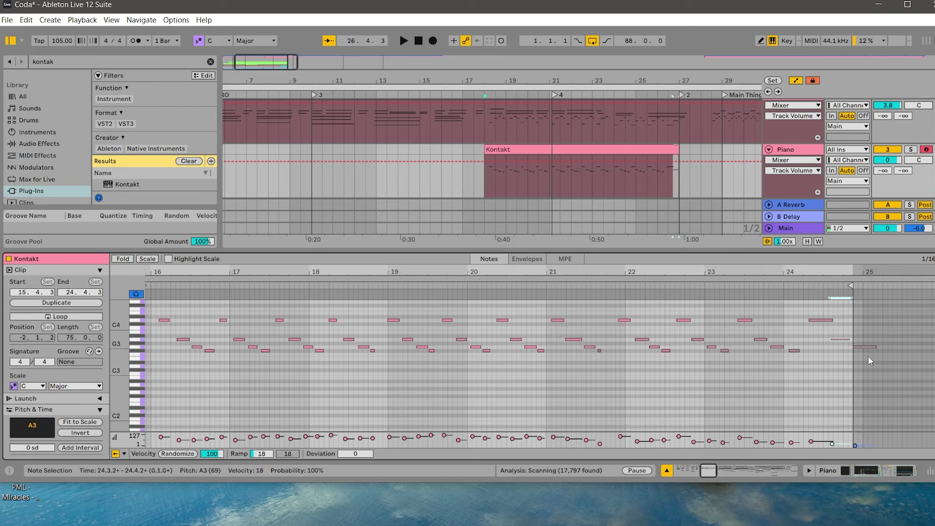
Play the arrangement from bar 17 and rename the duplicated Piano track as Plucks.
click(875, 470)
click(449, 97)
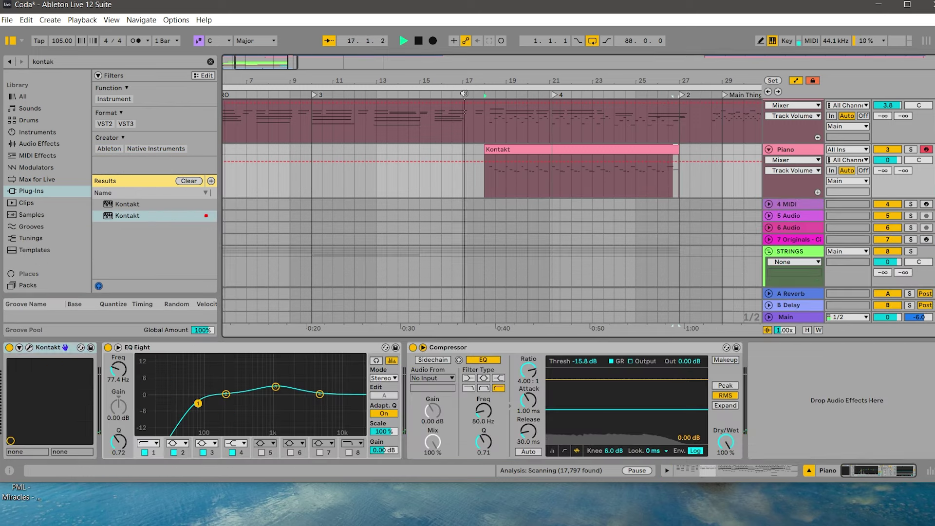
click(782, 150)
key(ctrl+r)
text(Plucks)
key(Return)
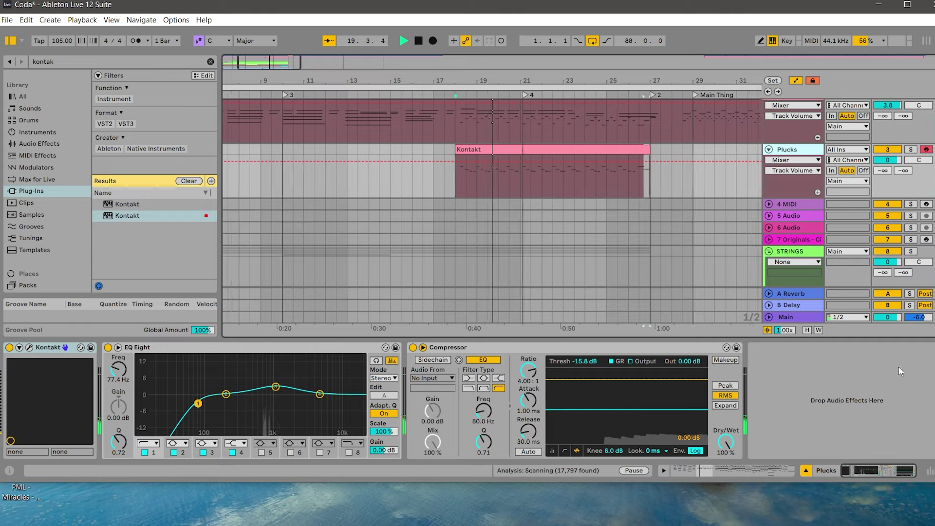
Fold the Piano and Plucks tracks and the STRINGS group in the arrangement.
click(806, 470)
drag(604, 81, 556, 59)
scroll(575, 161, up, 2)
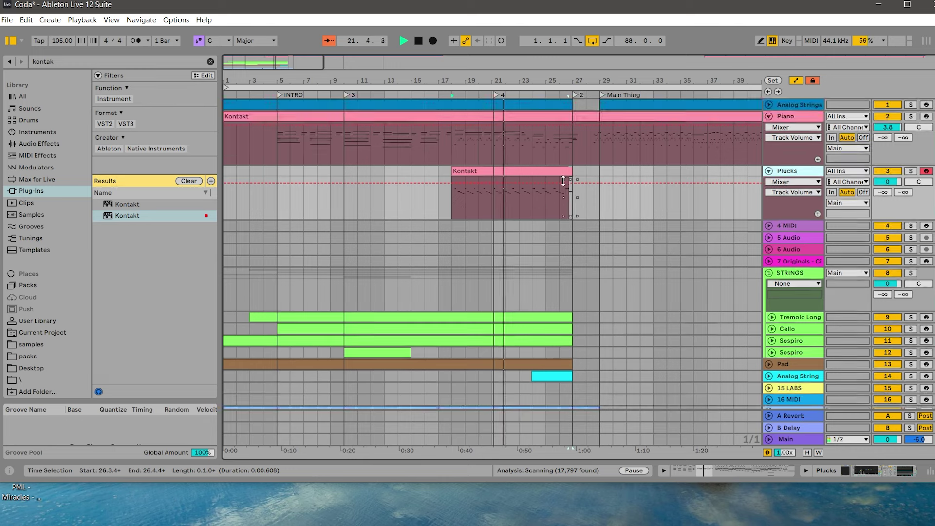
click(769, 116)
click(769, 128)
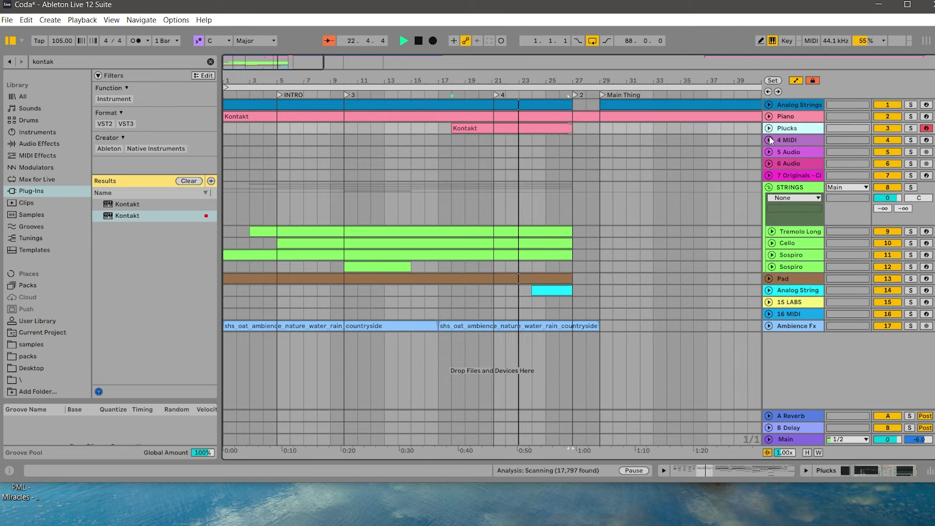
click(768, 187)
Copy the Plucks track name and use it to rename the track's Kontakt clip as Plucks.
key(ctrl+r)
key(ctrl+c)
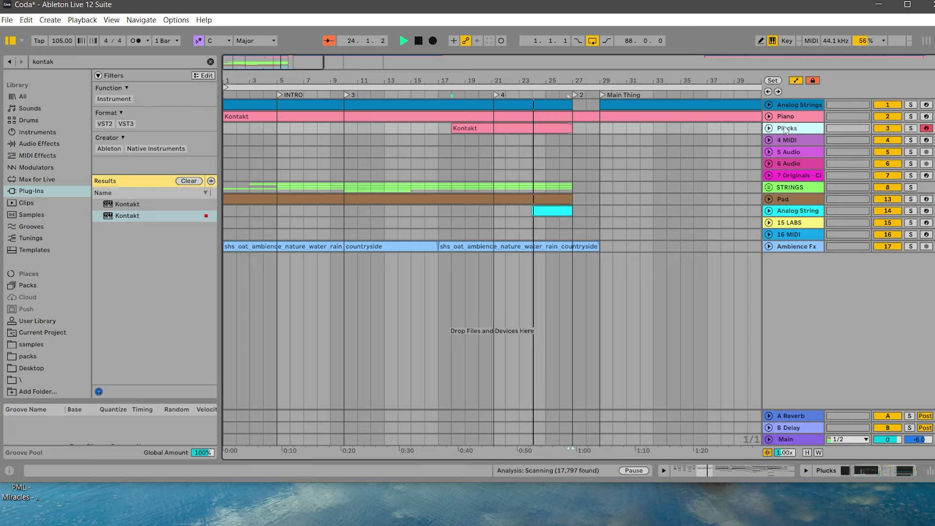
click(559, 128)
key(ctrl+r)
key(ctrl+v)
key(Return)
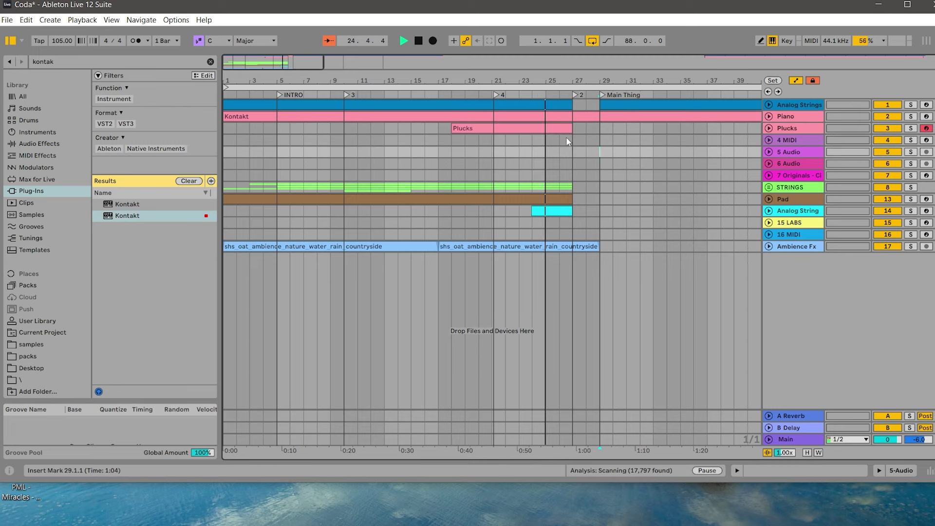
Deactivate the final A3 note near 24.3 in the Plucks clip and play back the clip's ending.
double_click(558, 130)
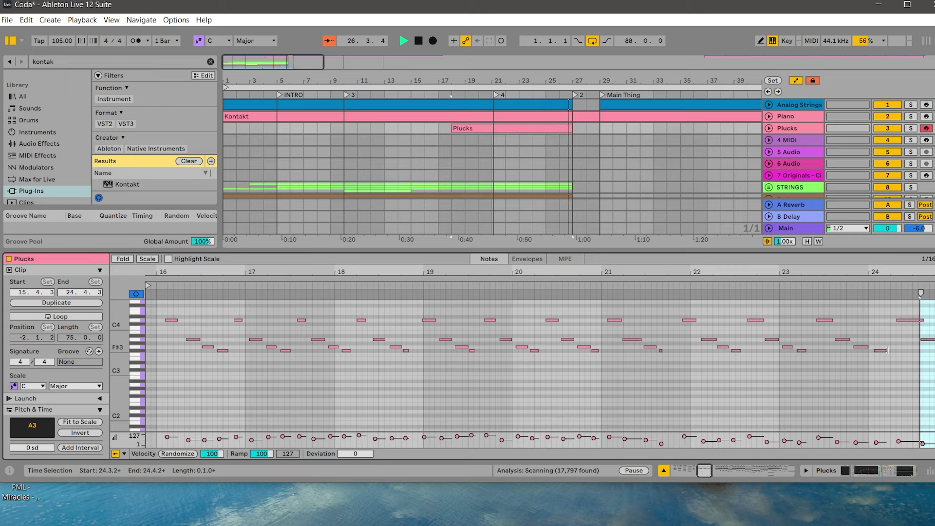
drag(901, 268, 601, 276)
key(space)
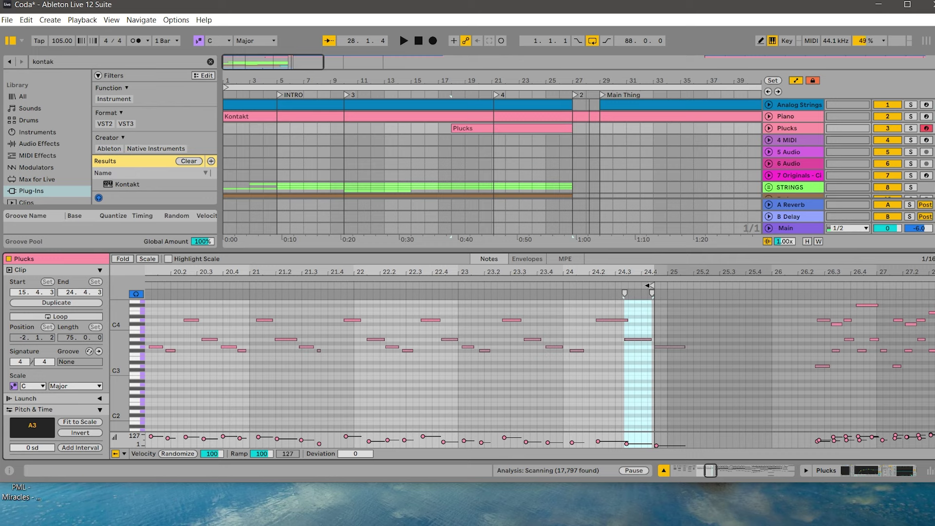
click(503, 279)
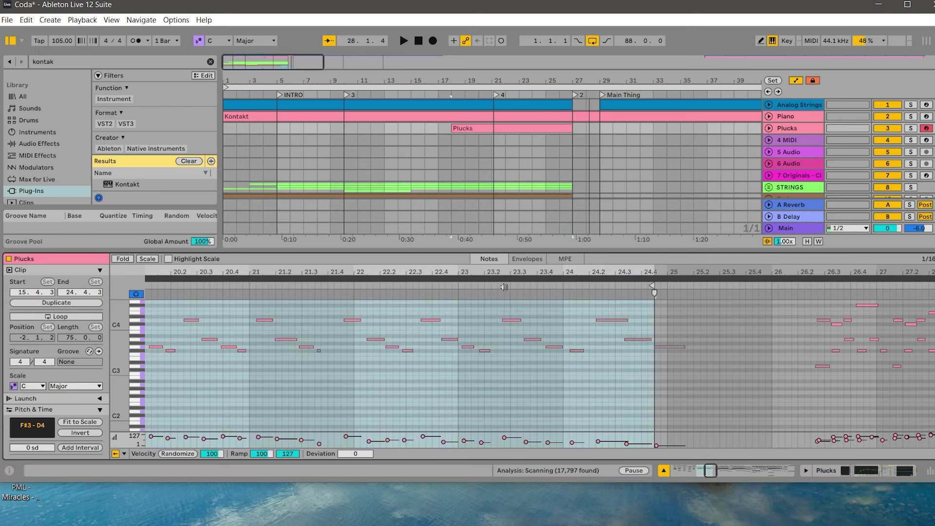
click(505, 285)
drag(632, 345, 653, 326)
key(space)
key(0)
key(space)
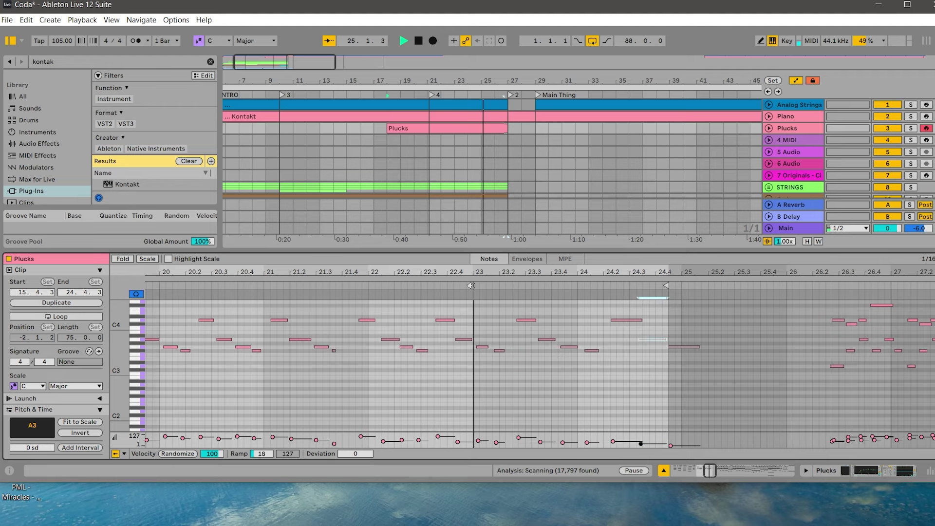
Duplicate the Plucks track and trim the copied clip's beginning so it starts at bar 23.
click(790, 394)
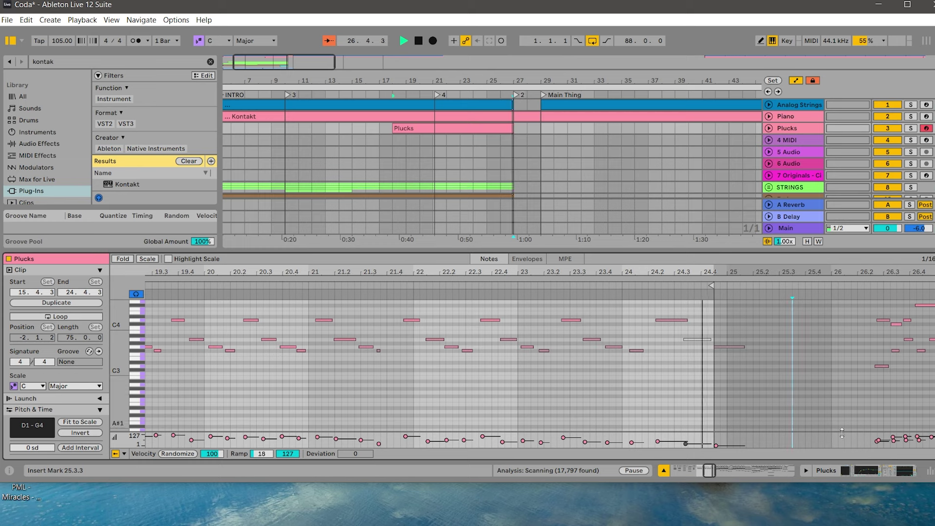
click(876, 471)
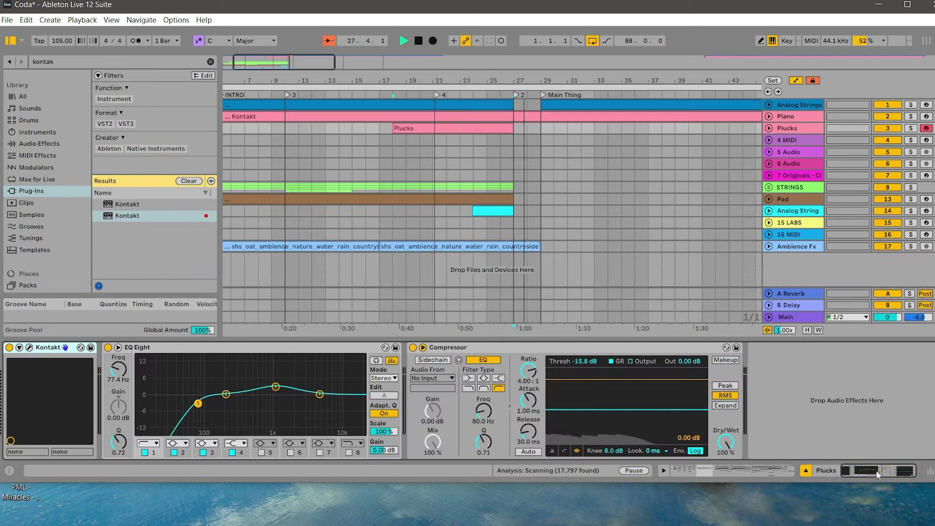
click(801, 129)
key(ctrl+d)
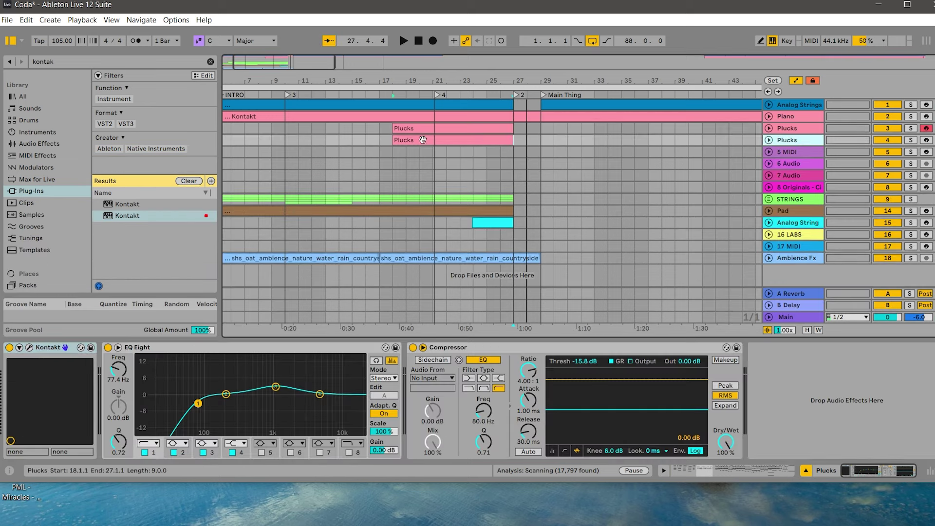
drag(396, 139, 460, 139)
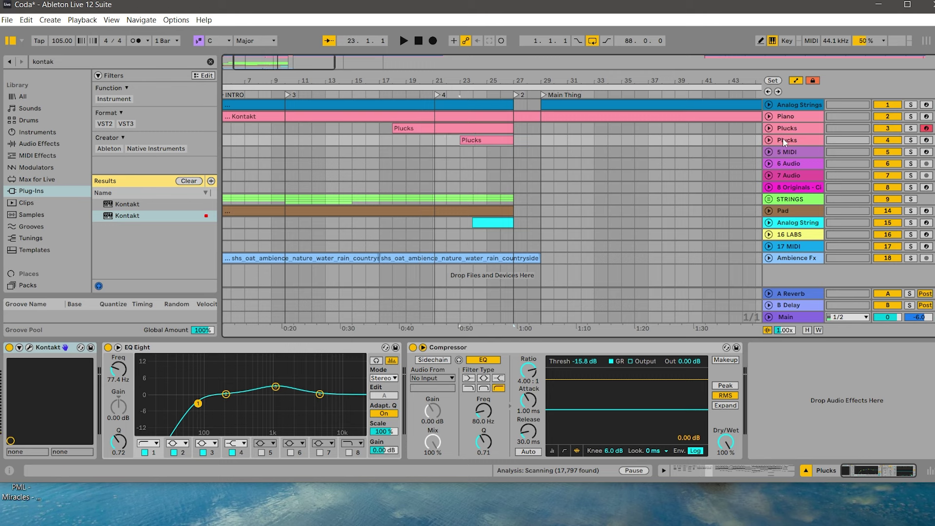
Rename the duplicated Plucks track as Spicato.
click(797, 143)
text(strings)
key(Return)
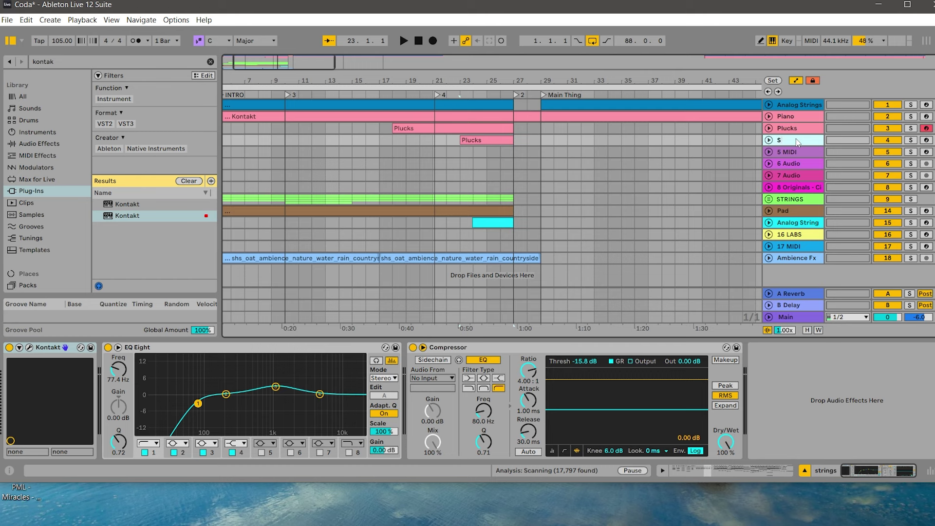
key(Return)
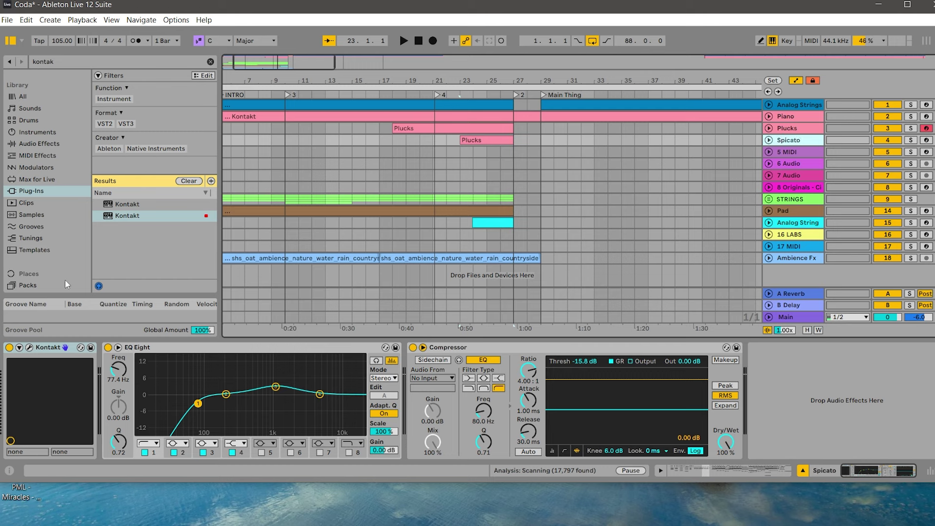
Replace the instrument in the Spicato track's Kontakt with the Strings.nki patch from the Albion ONE library.
click(29, 347)
click(640, 99)
click(473, 319)
scroll(126, 373, down, 10)
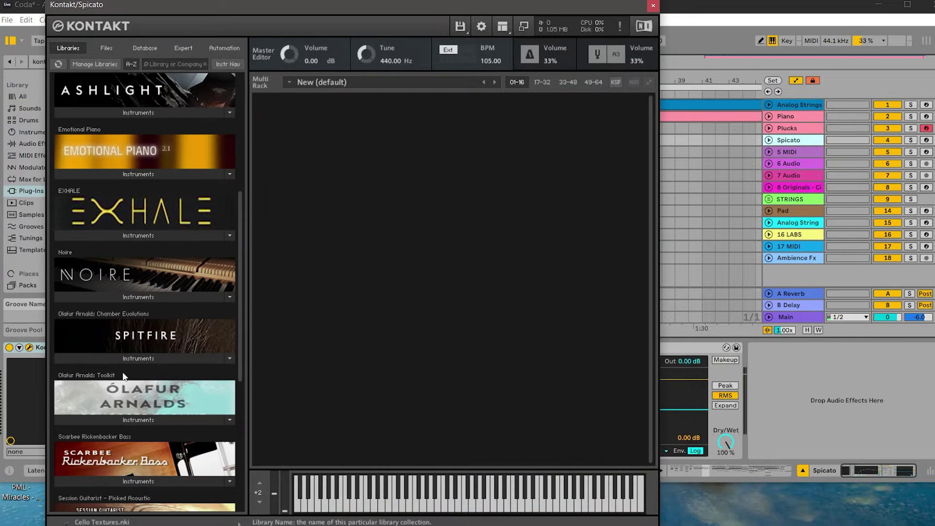
scroll(117, 312, up, 5)
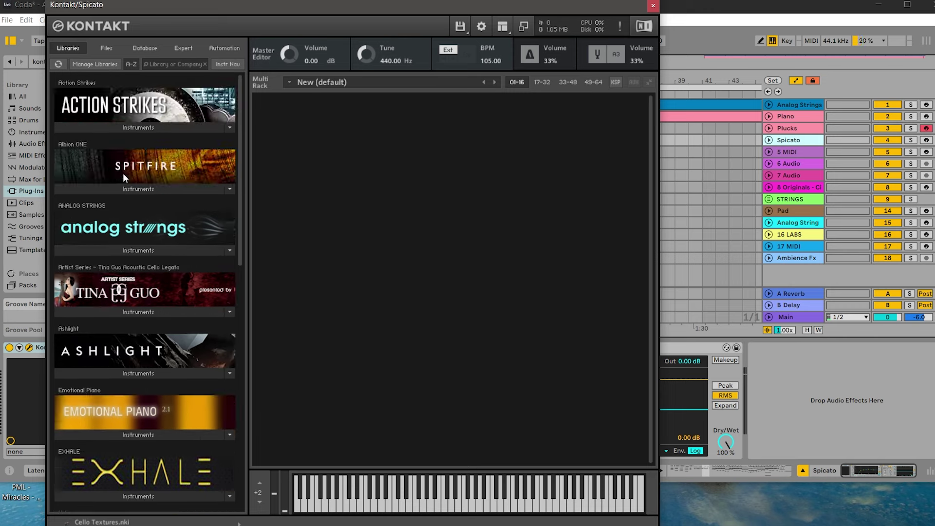
click(127, 190)
double_click(96, 250)
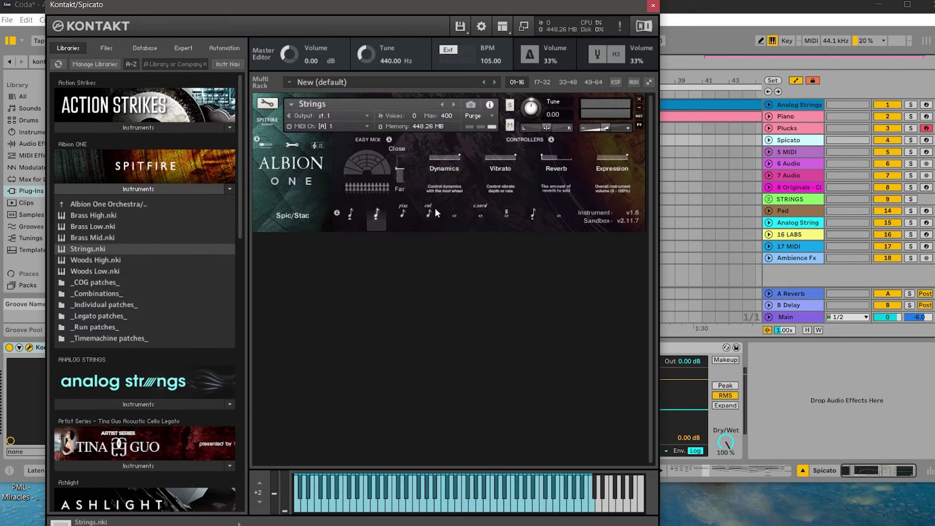
Raise the Reverb of the Albion ONE Strings patch during playback and unfold the Spicato track in the arrangement.
key(space)
drag(542, 156, 570, 155)
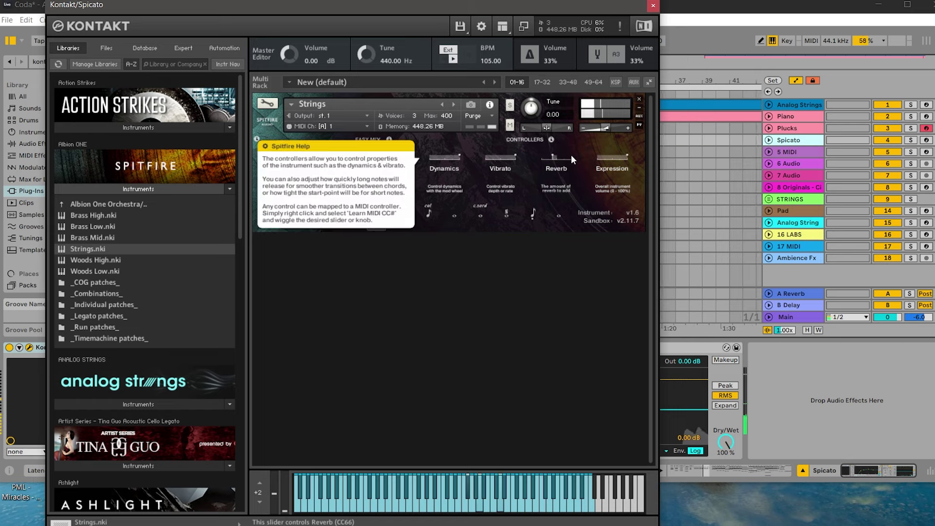
click(653, 5)
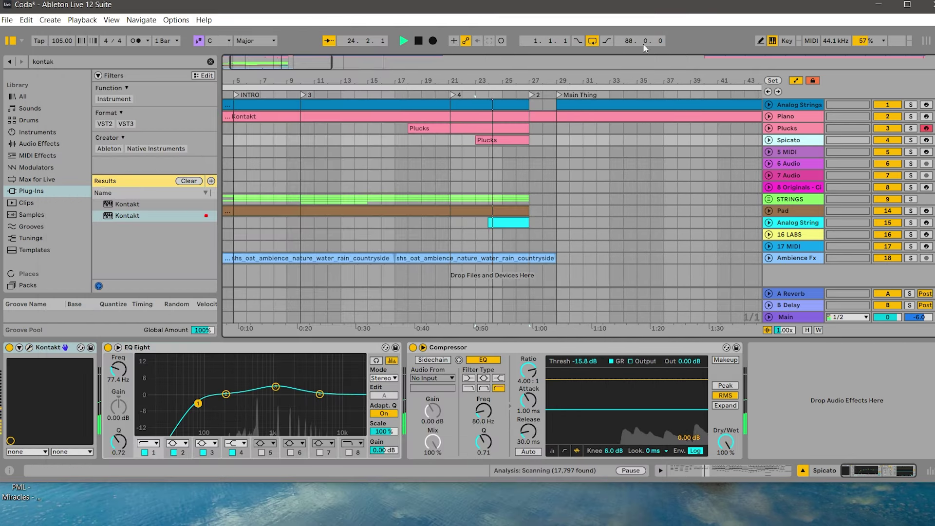
click(768, 140)
key(space)
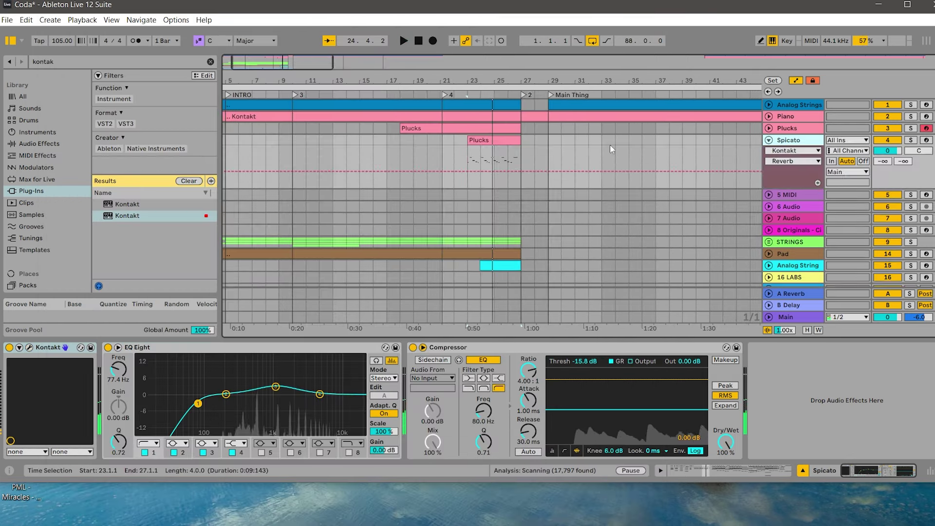
Delete the leftover low notes just before bar 21 in the Spicato track's clip and play it back.
click(509, 141)
drag(187, 372, 174, 347)
key(Delete)
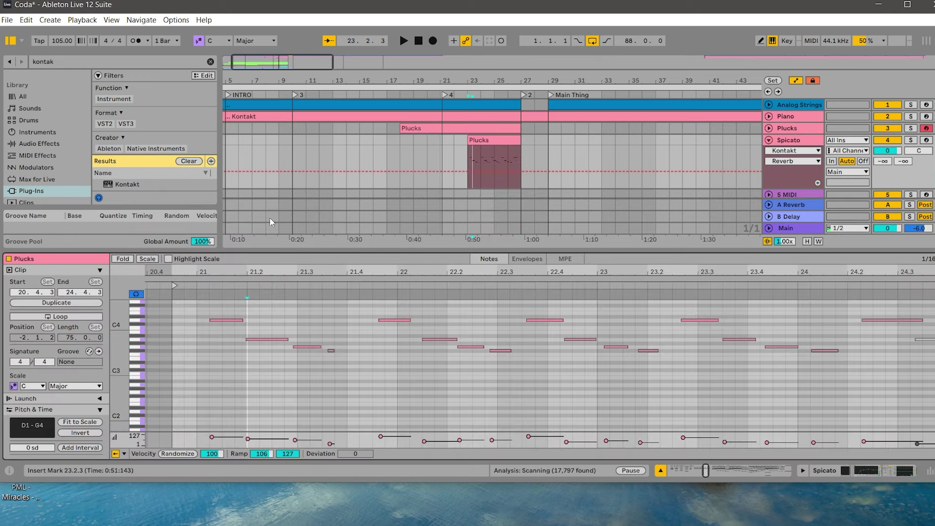
key(space)
drag(542, 318, 531, 320)
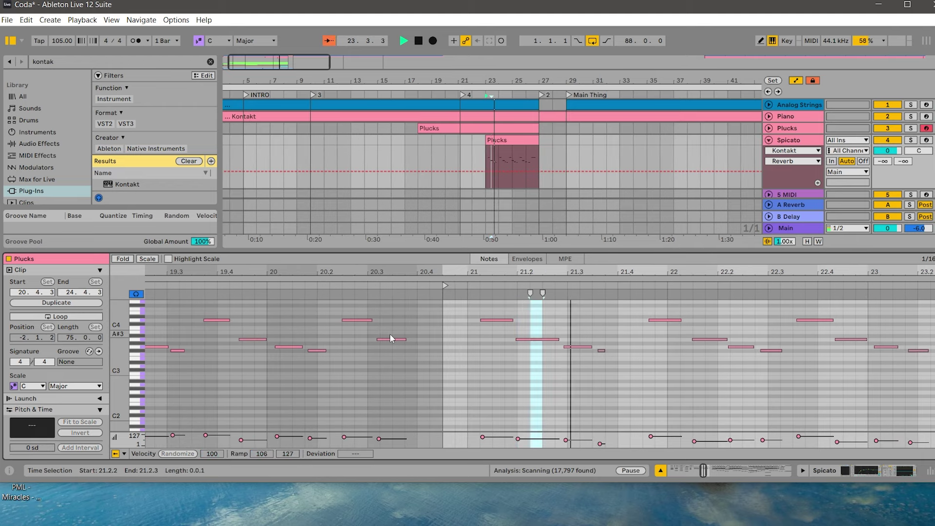
Select all notes in the Spicato track's clip, even out their velocities and play the result.
key(ctrl+a)
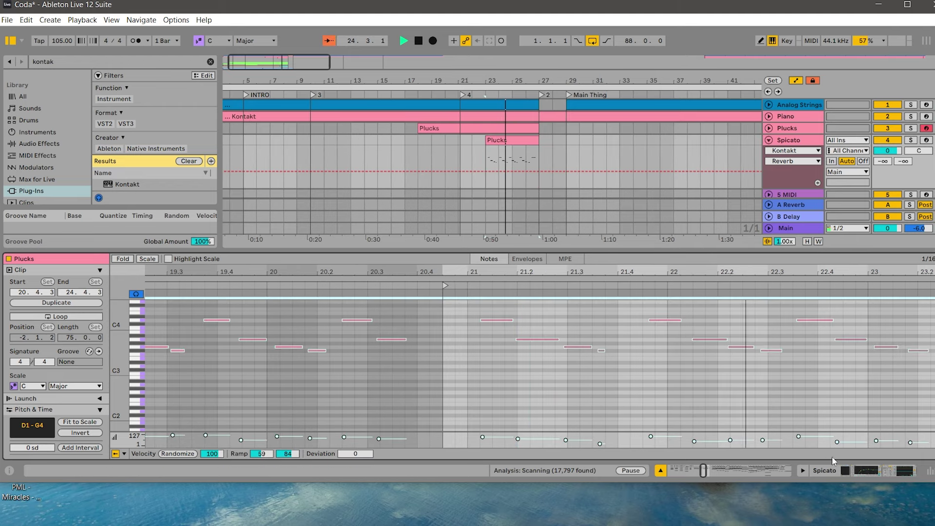
key(space)
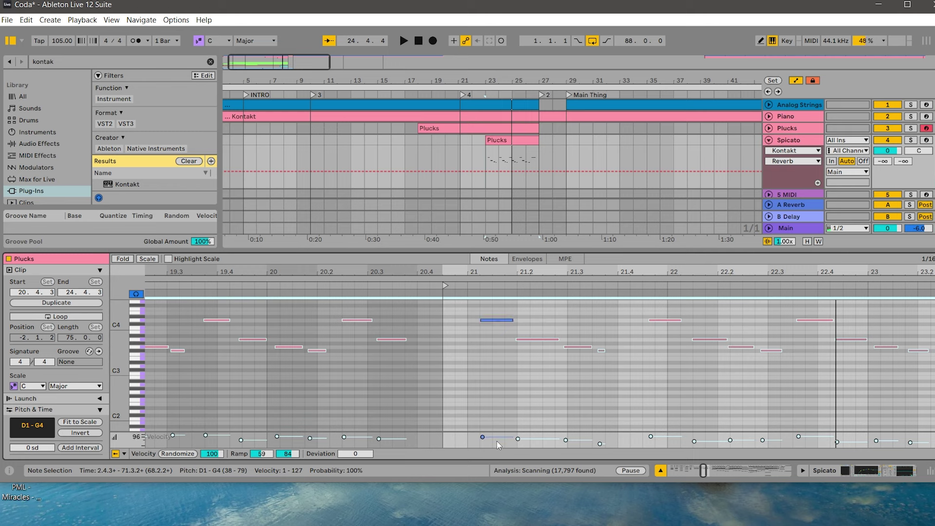
mouse_move(496, 440)
mouse_down()
mouse_move(496, 423)
mouse_move(497, 435)
mouse_up()
key(space)
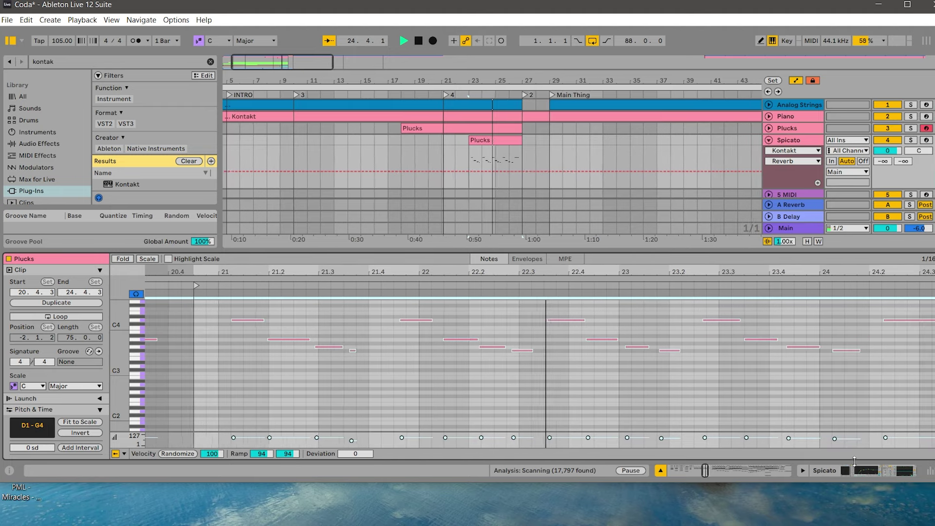
Show the Spicato track's devices, stop playback and deactivate its clip between bars 23 and 27.
click(824, 470)
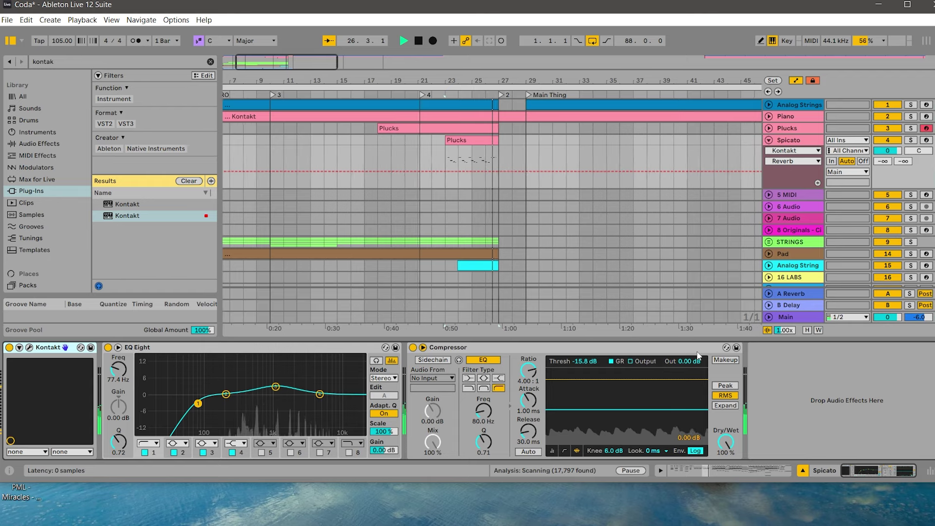
key(space)
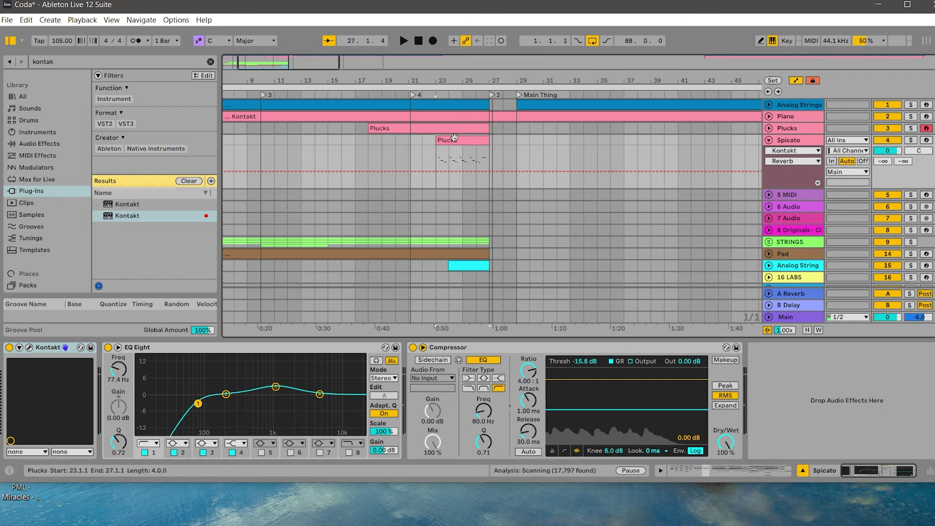
key(0)
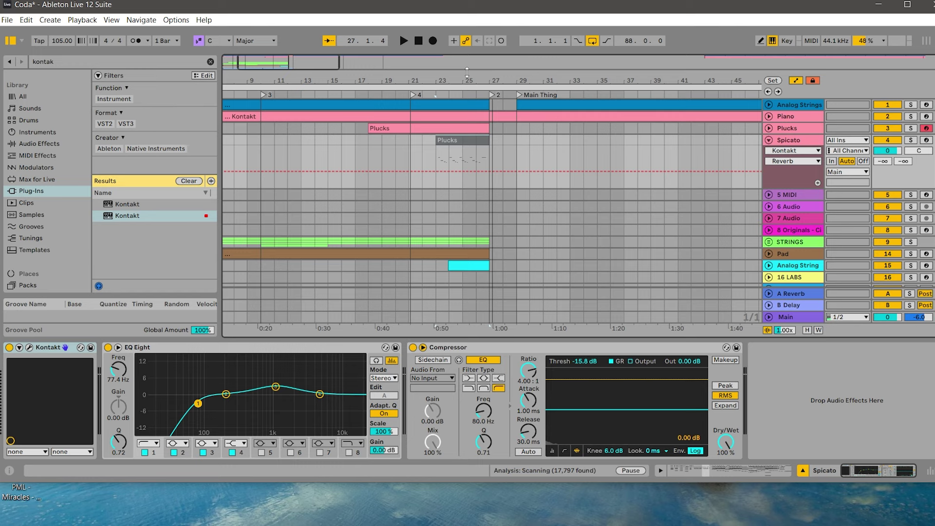
Play the arrangement from the beginning and fold the Spicato track.
drag(476, 77, 402, 24)
click(417, 41)
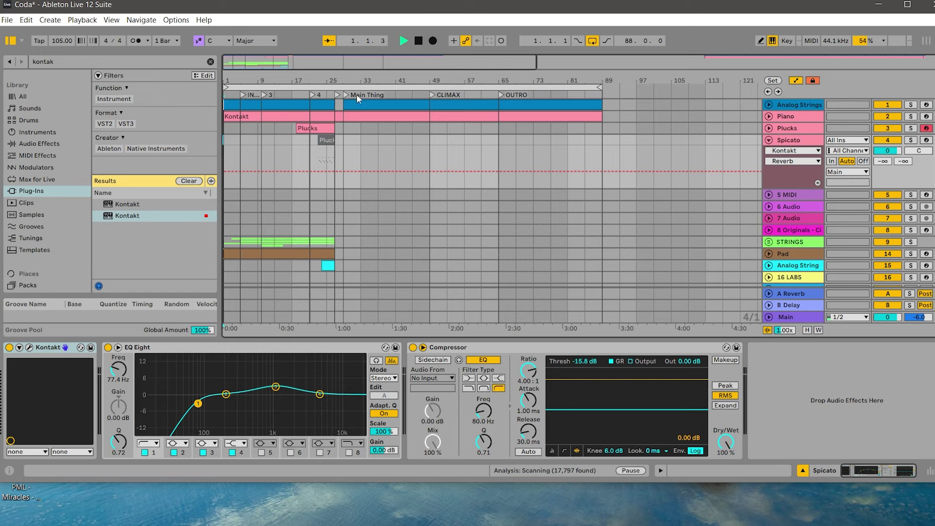
click(768, 140)
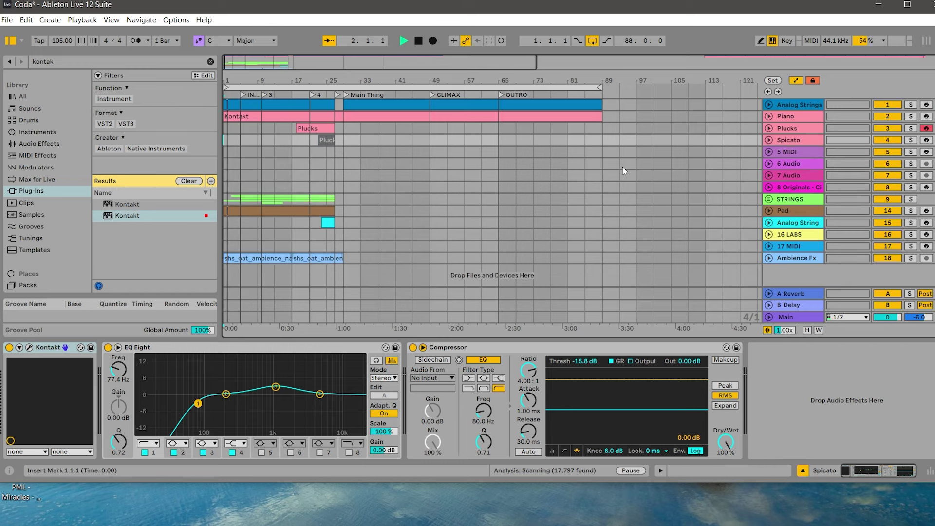
drag(233, 77, 234, 103)
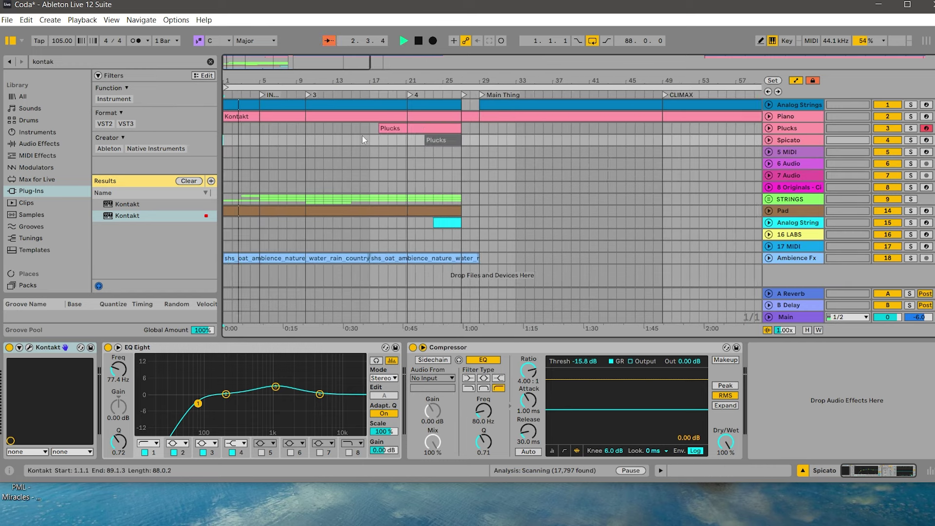
Insert a MIDI track below Ambience Fx and clear the browser search to list all plug-ins.
right_click(783, 278)
click(801, 289)
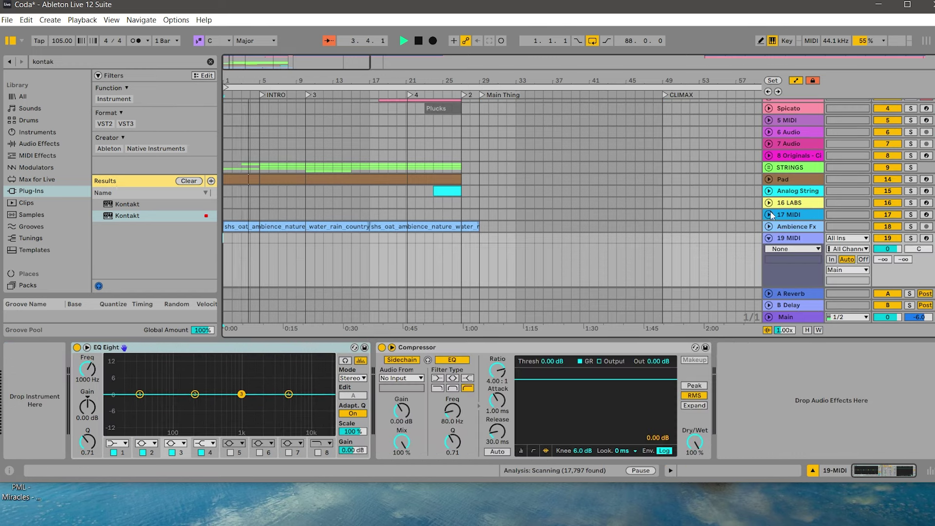
click(210, 62)
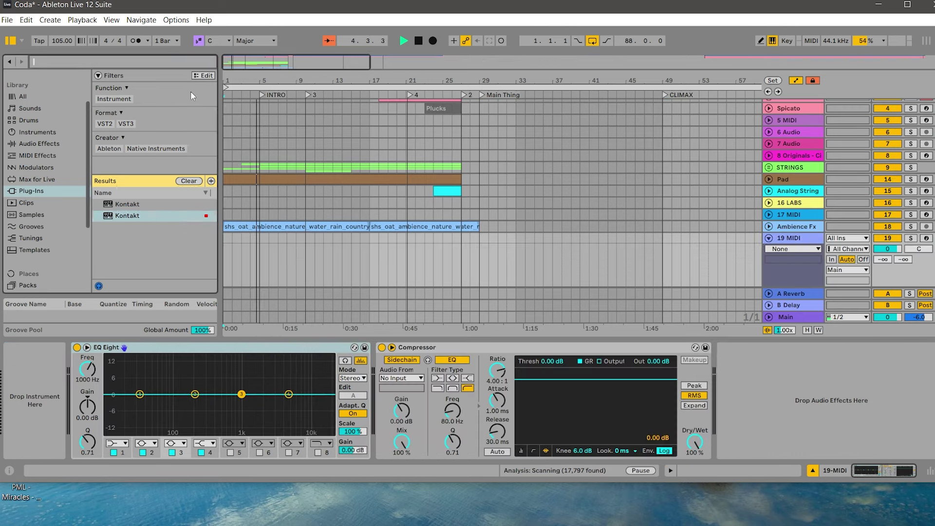
scroll(194, 185, up, 2)
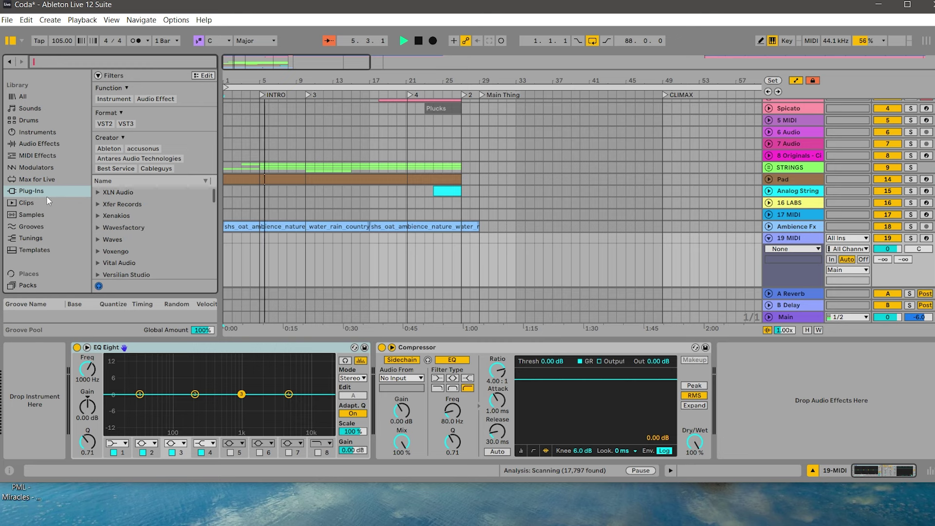
click(23, 97)
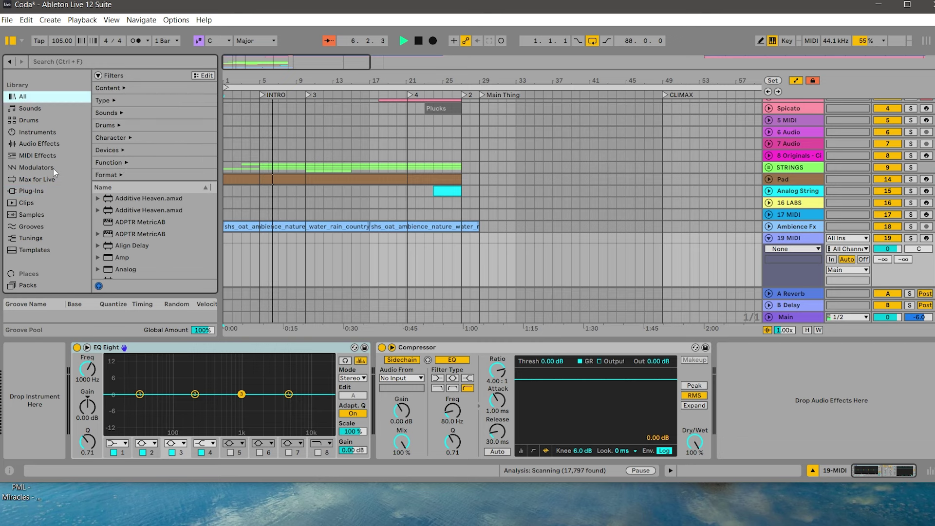
click(34, 192)
scroll(122, 207, down, 2)
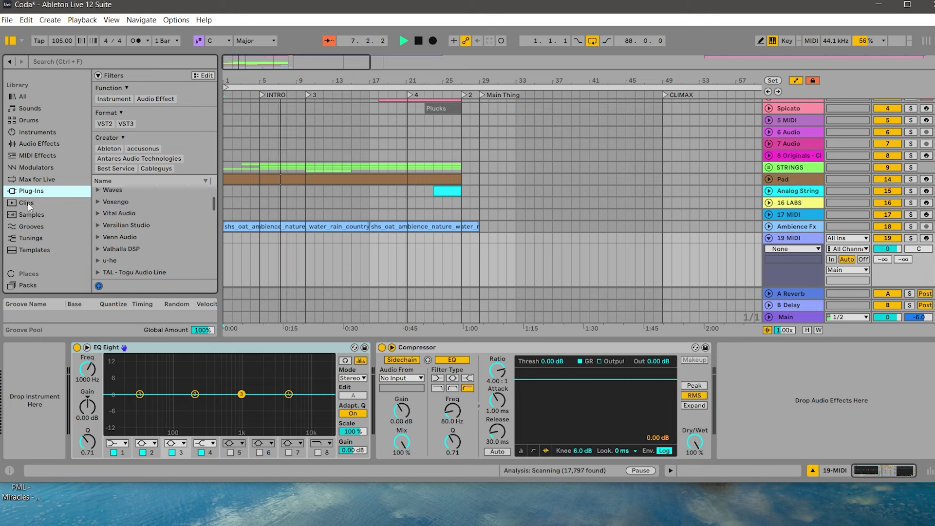
Search the plug-ins for omni, load Omnisphere onto the new MIDI track and close its window.
click(56, 63)
text(omni)
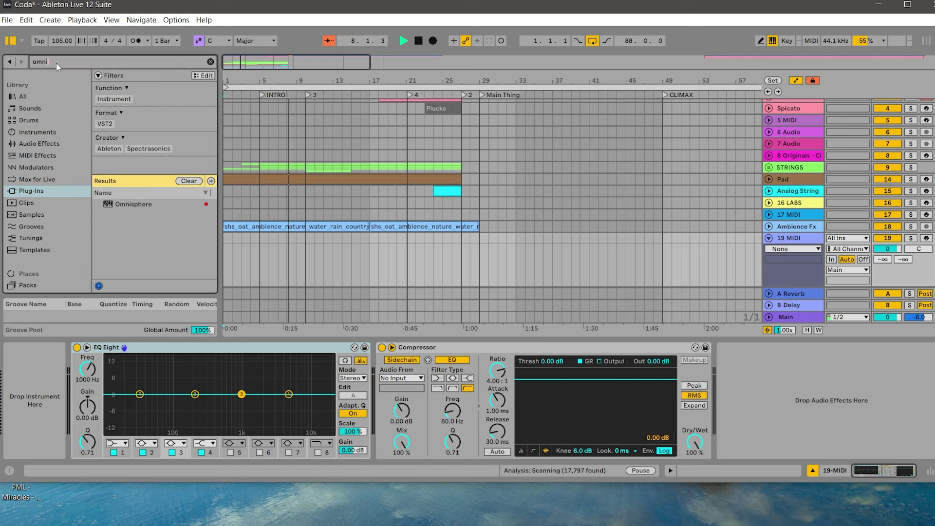
click(136, 206)
drag(135, 208, 24, 402)
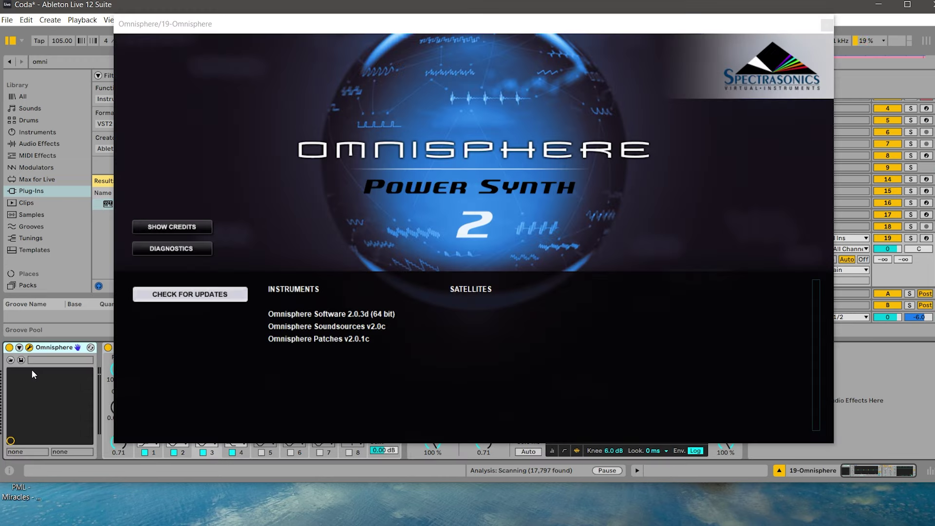
click(364, 174)
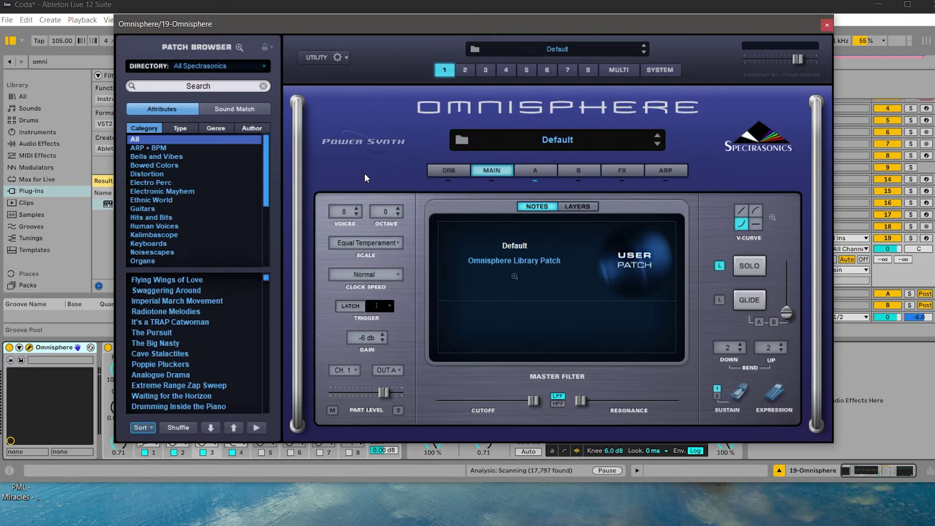
click(826, 24)
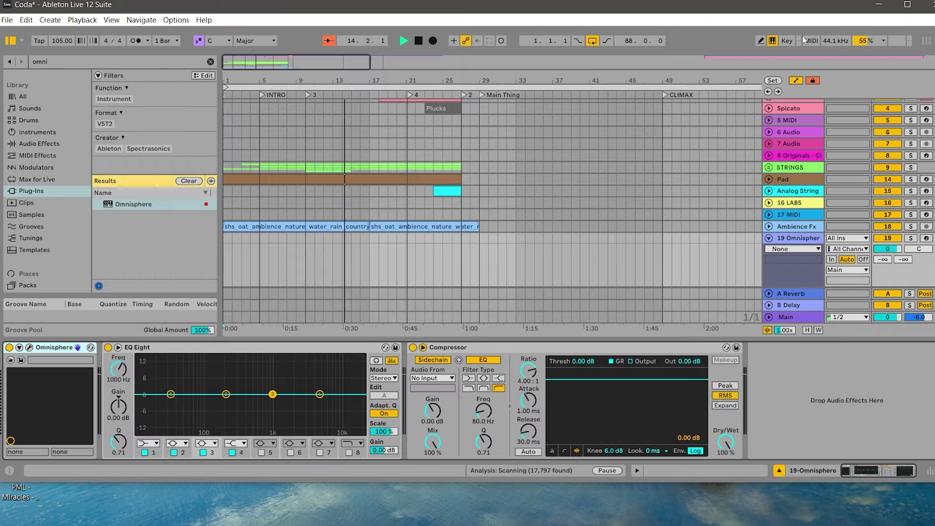
Create a 26-bar MIDI clip from bar 1 on the Omnisphere track and draw a D4 note across its full length.
drag(465, 245, 180, 247)
key(ctrl+shift+m)
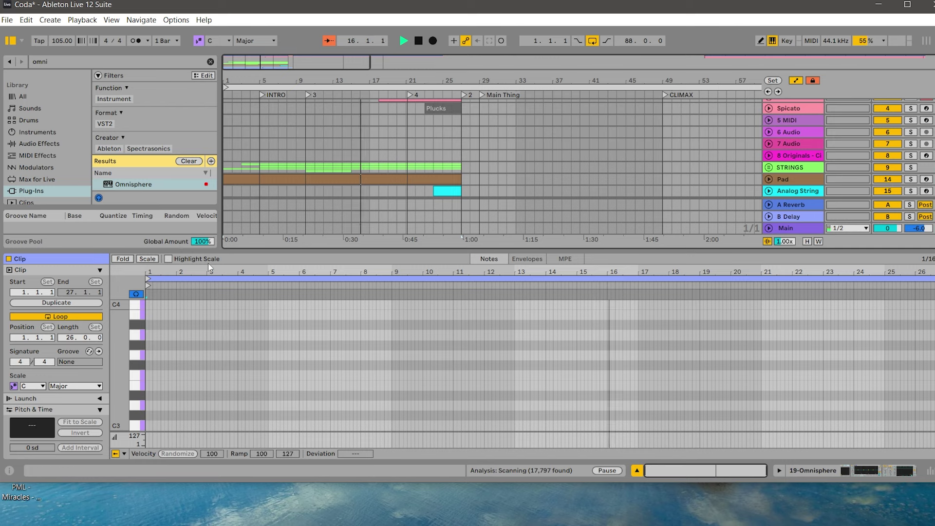
scroll(150, 341, up, 3)
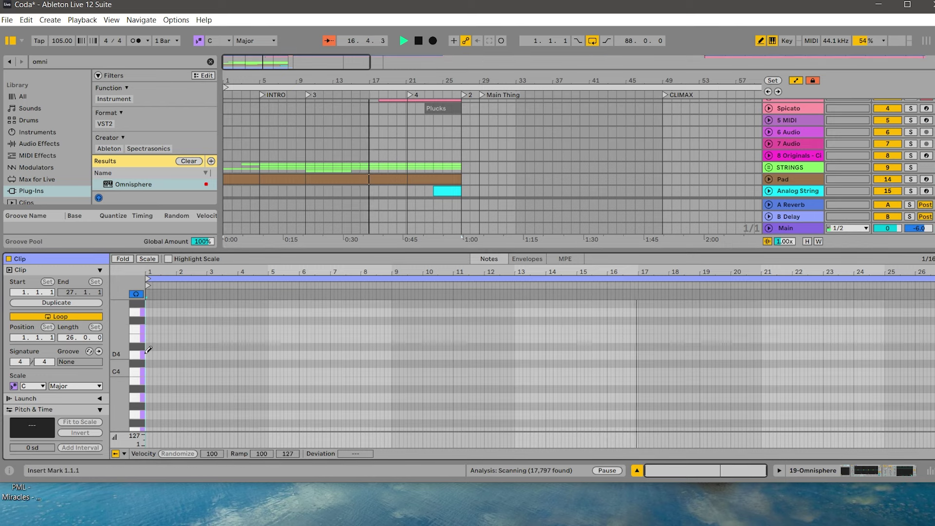
click(147, 355)
key(space)
key(b)
drag(147, 355, 933, 377)
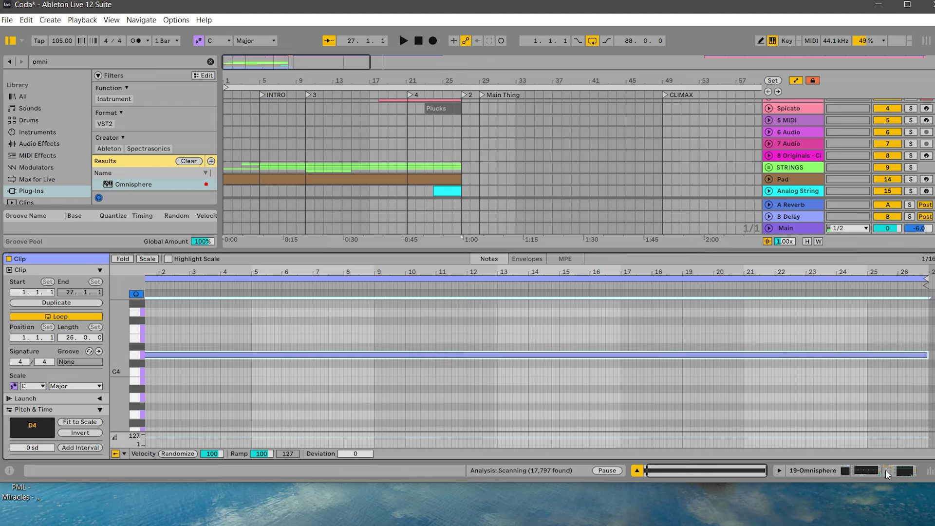
Solo the Omnisphere track and filter the plug-in's patches to the Pads + Strings category and the Glassy Colors type.
key(shift+Tab)
click(908, 239)
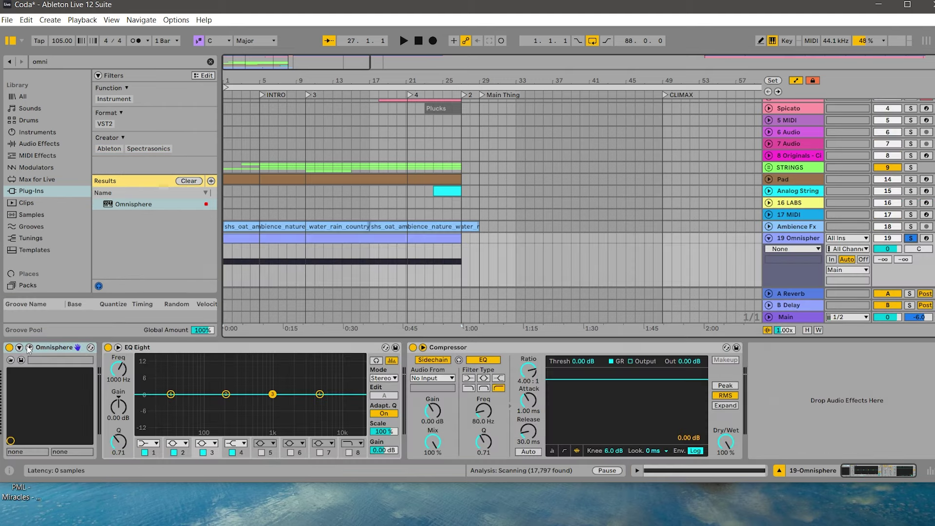
click(29, 347)
scroll(177, 238, down, 5)
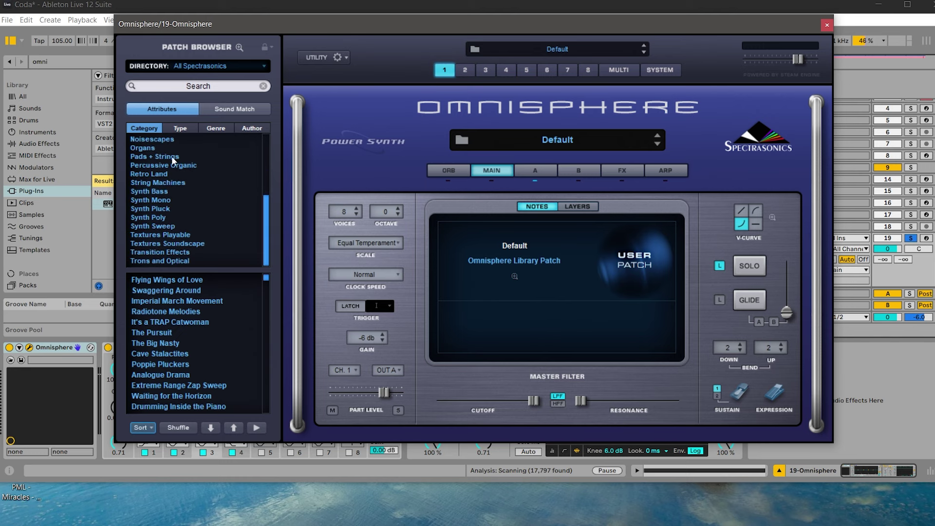
click(188, 156)
click(180, 128)
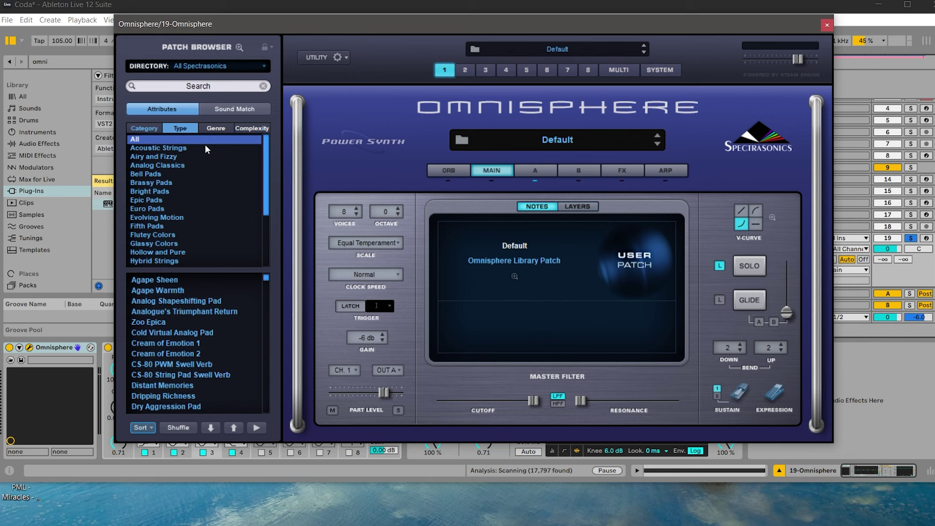
click(172, 243)
Try the Bending Glass 1 patch on the drone, followed by Crystal Pipes.
click(908, 243)
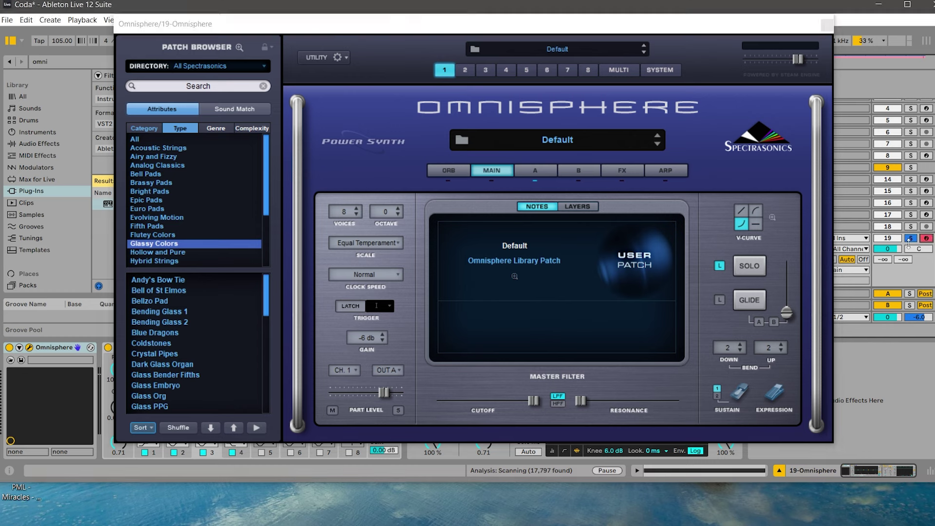
click(182, 312)
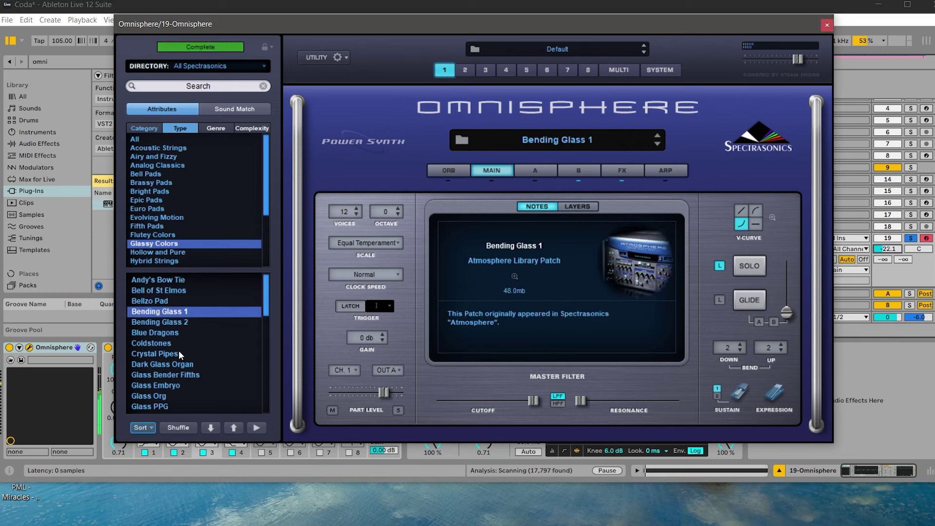
click(178, 351)
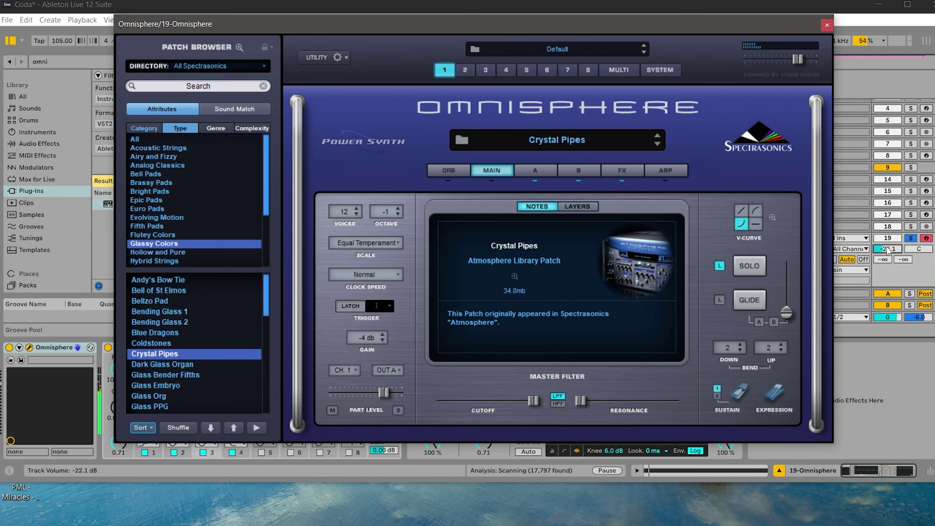
Close the Omnisphere window, unsolo its track and set the track volume to -24.2 dB.
drag(887, 249, 887, 263)
click(826, 24)
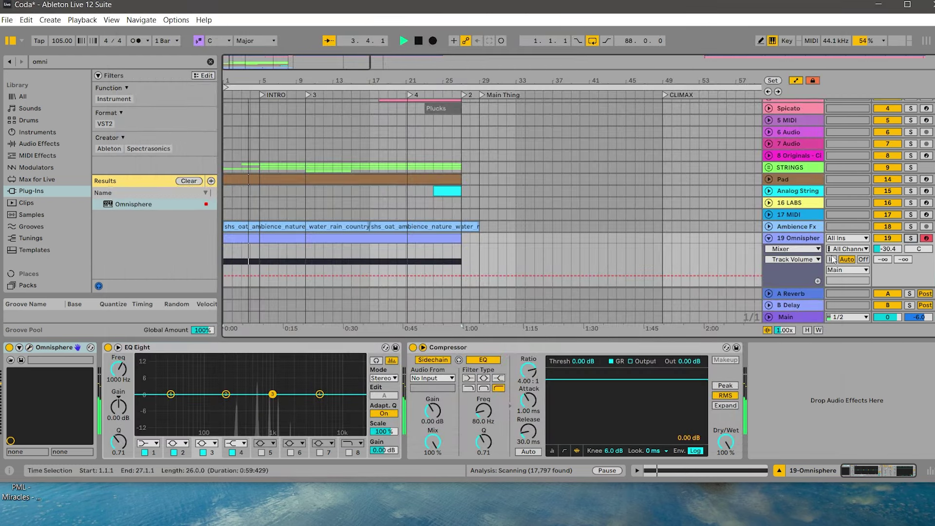
click(911, 238)
click(911, 238)
drag(887, 248, 887, 241)
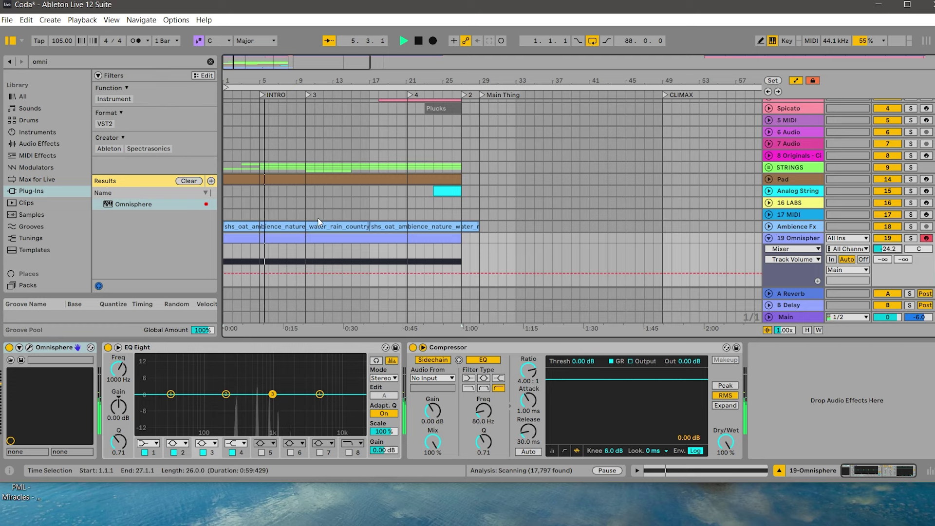
Draw an E4 note about two bars long from bar 7 in the Omnisphere clip and lower the track volume to -37.6 dB.
double_click(302, 237)
key(b)
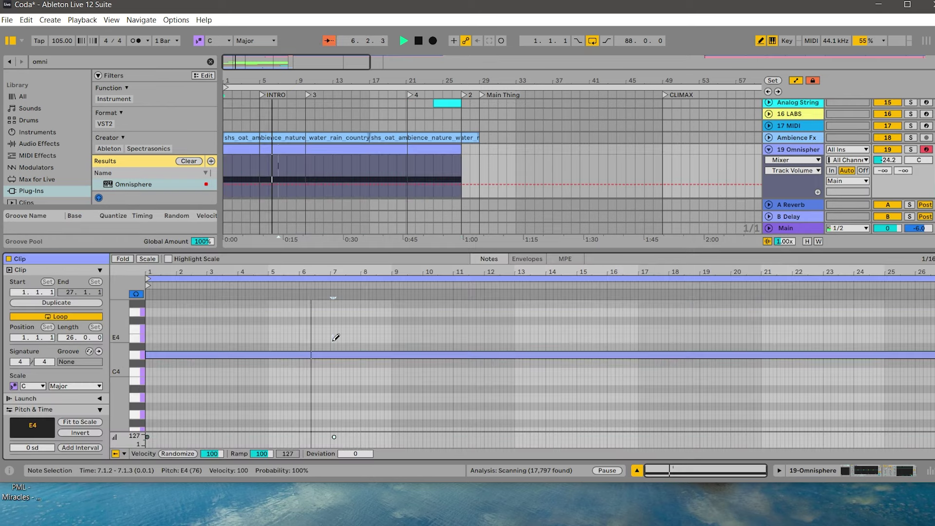
drag(333, 338, 392, 340)
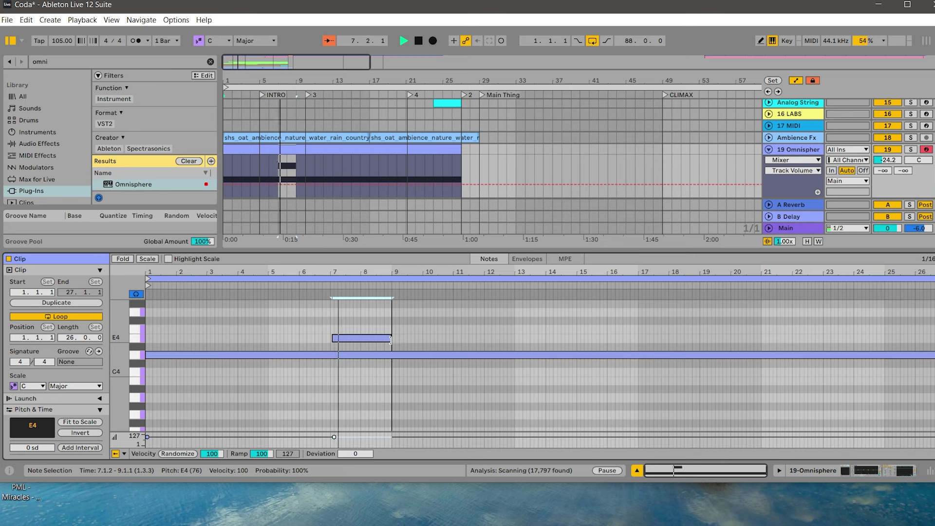
drag(878, 162, 878, 171)
key(space)
Arrange E4, F#4 and A4 notes about two bars long at the start of the clip, above the D4 drone.
drag(342, 337, 163, 304)
key(Up)
drag(235, 348, 149, 305)
Quantize the note starts of the drone chord to a 1/4 grid.
right_click(249, 307)
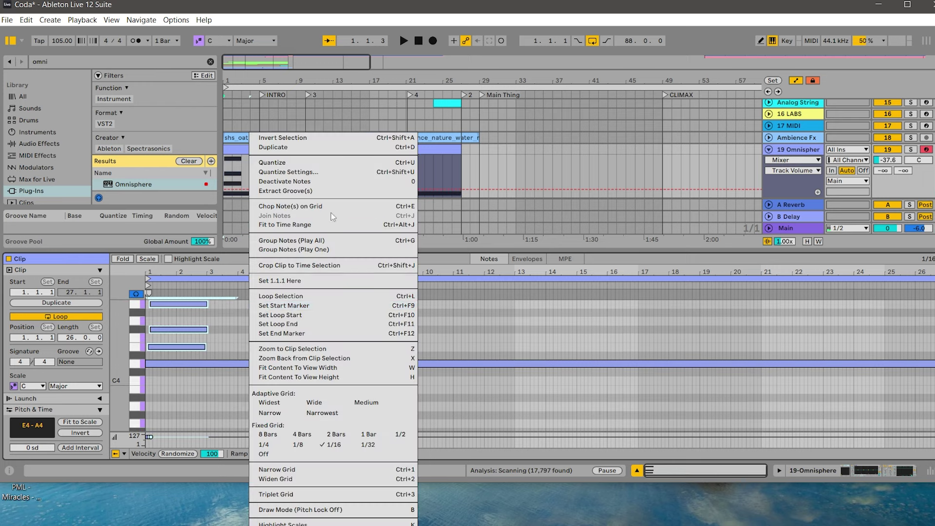
click(336, 164)
right_click(334, 315)
click(365, 172)
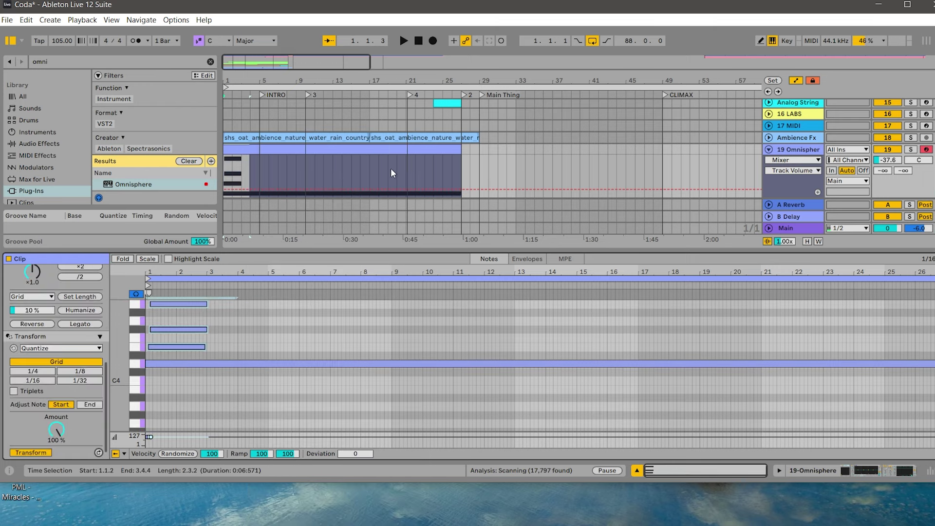
key(ctrl+a)
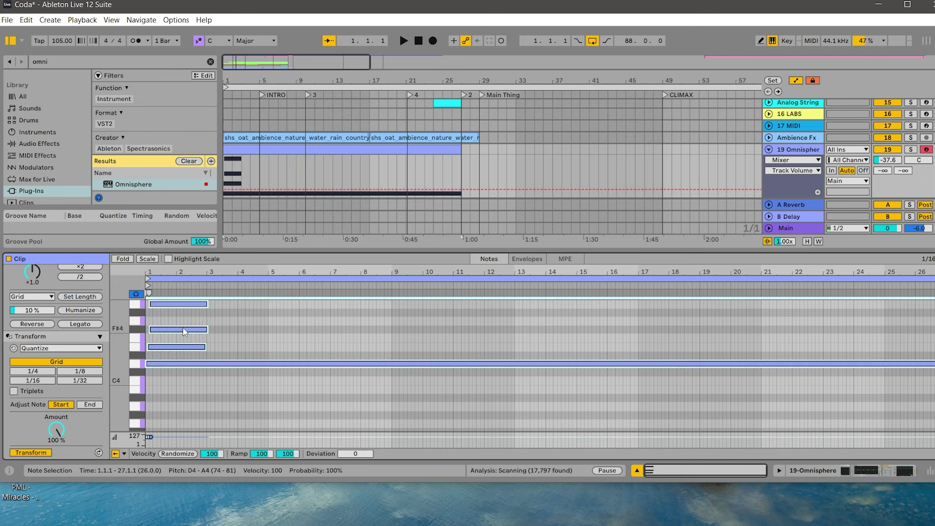
click(48, 371)
drag(239, 336, 191, 306)
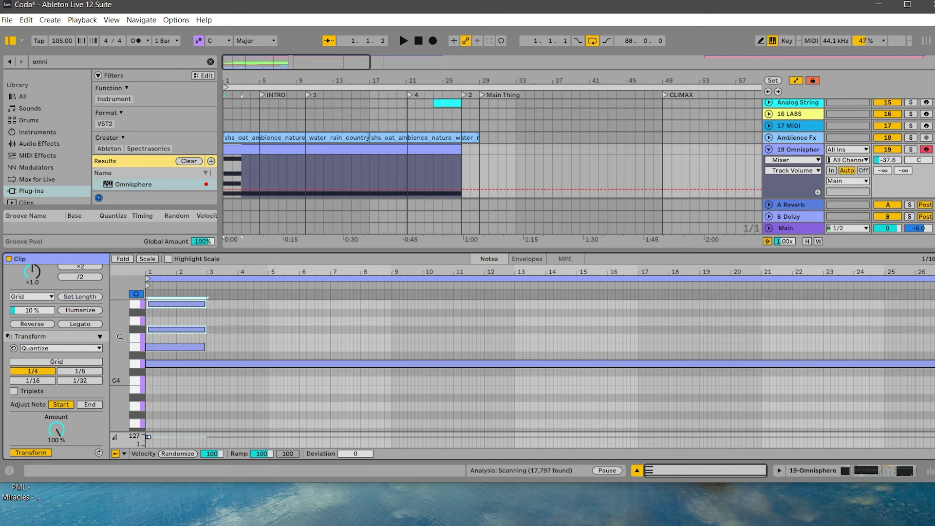
click(233, 328)
Extend all chord notes to the end of the clip with Legato and start playback.
key(ctrl+a)
scroll(59, 394, down, 1)
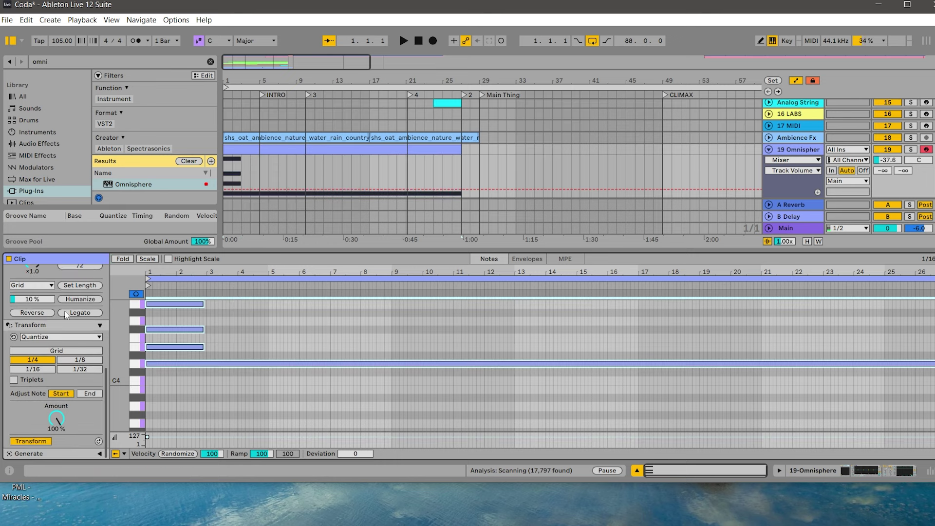
click(80, 313)
key(space)
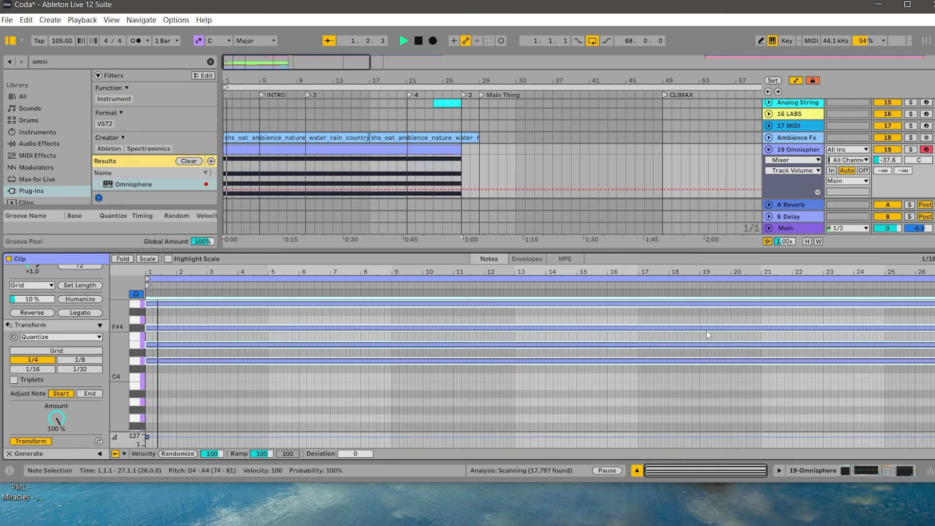
Show the Omnisphere track's devices and rename the track as Drone Omni.
click(850, 468)
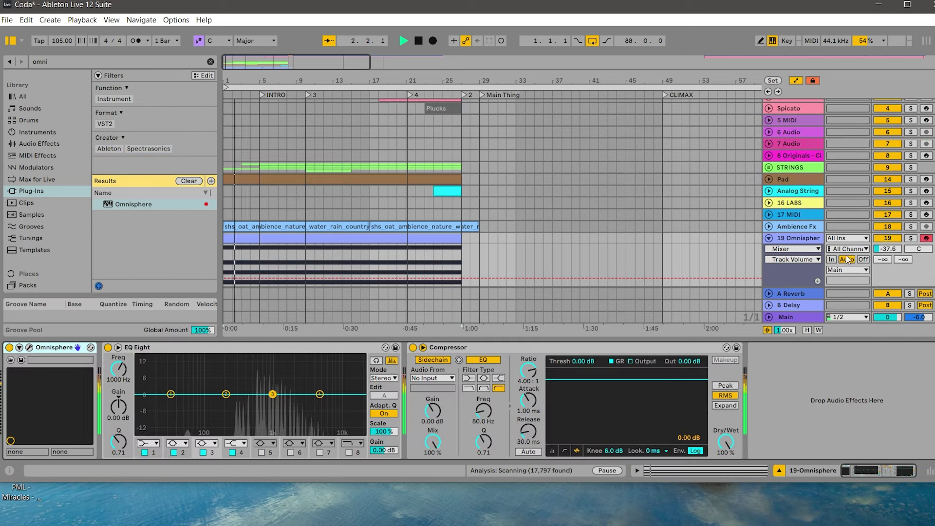
click(812, 241)
key(ctrl+r)
text(Drone)
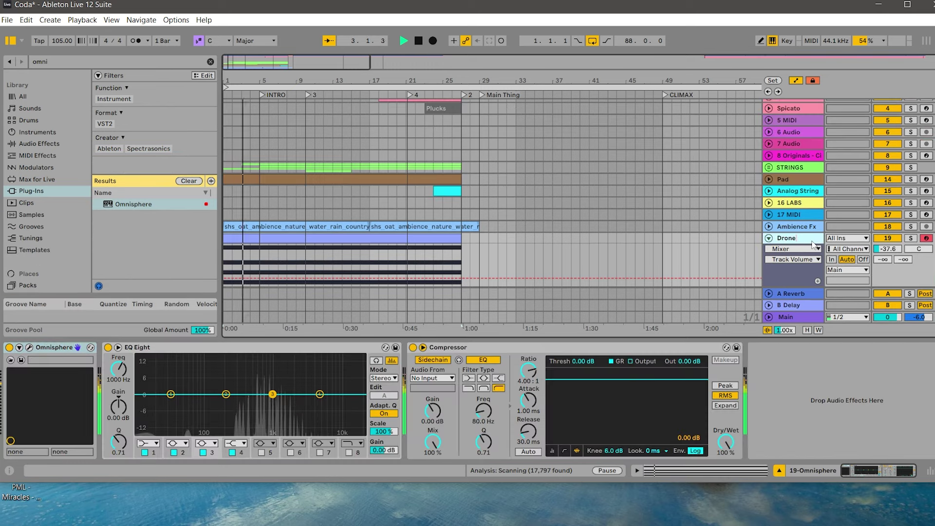
text( Omni)
key(Return)
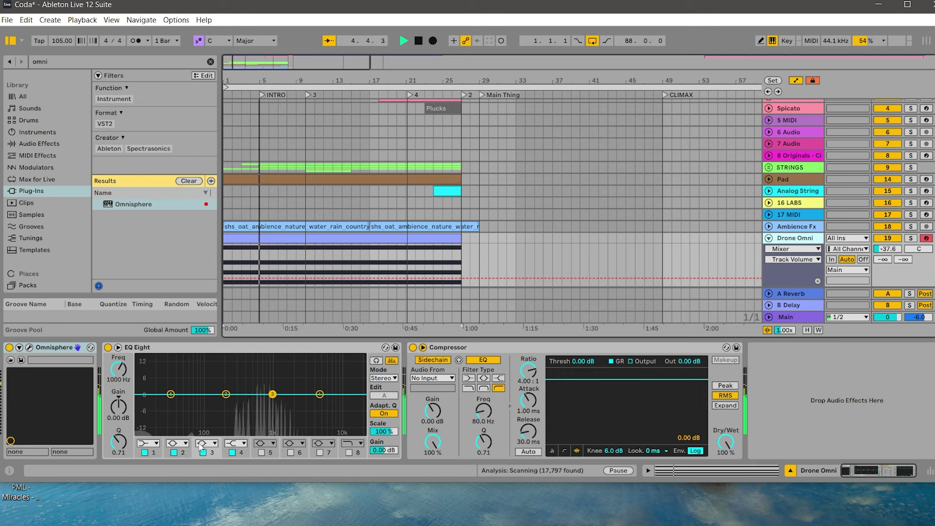
Move EQ Eight band 2 to 808 Hz and change it to a low-cut filter.
drag(226, 393, 266, 400)
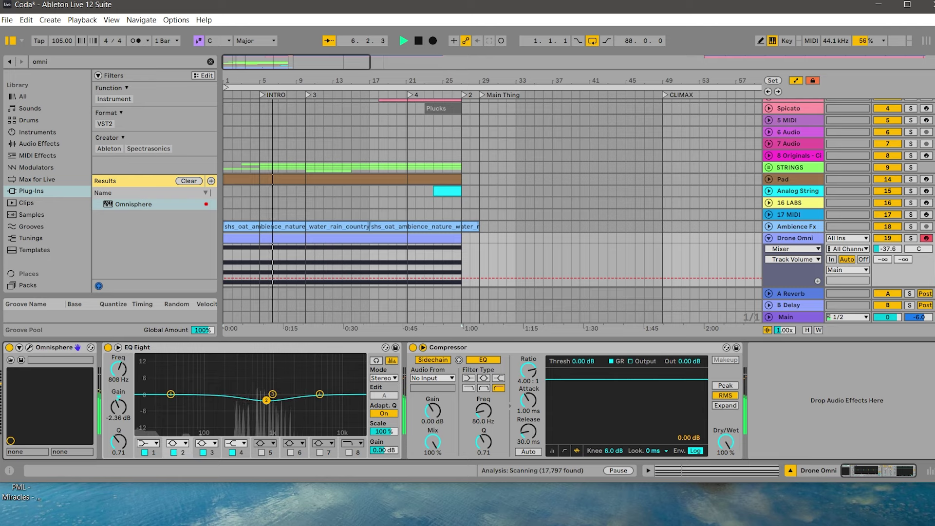
click(177, 443)
click(180, 461)
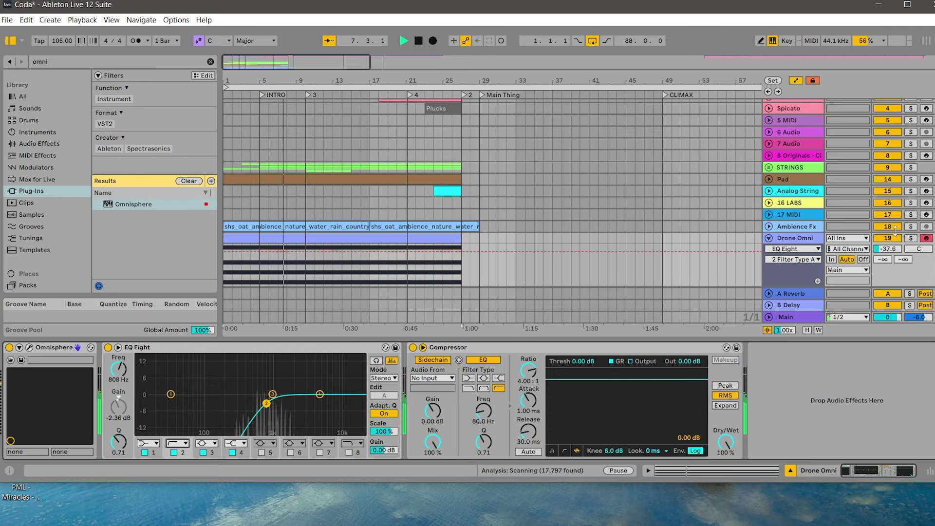
Solo Drone Omni, replay it from the start and try the Glass Bender Fifths and Glass Embryo patches.
click(910, 237)
click(876, 250)
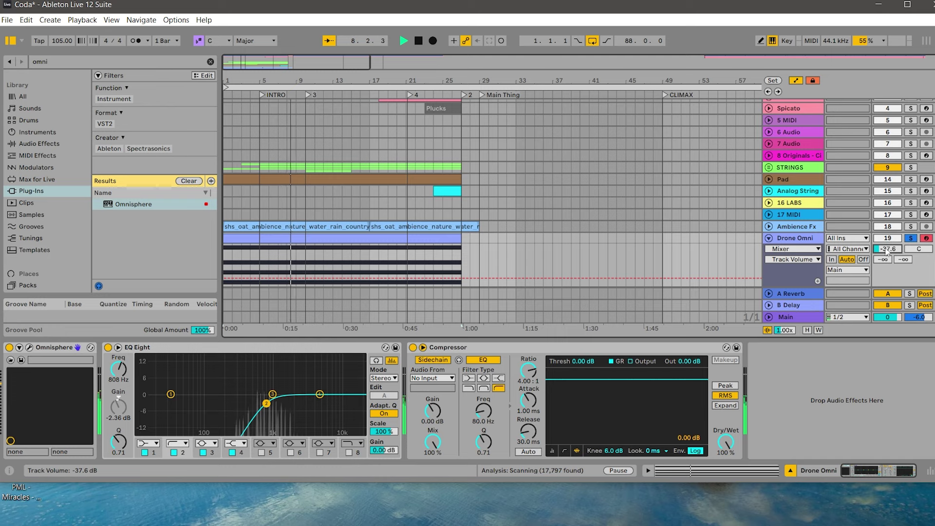
key(space)
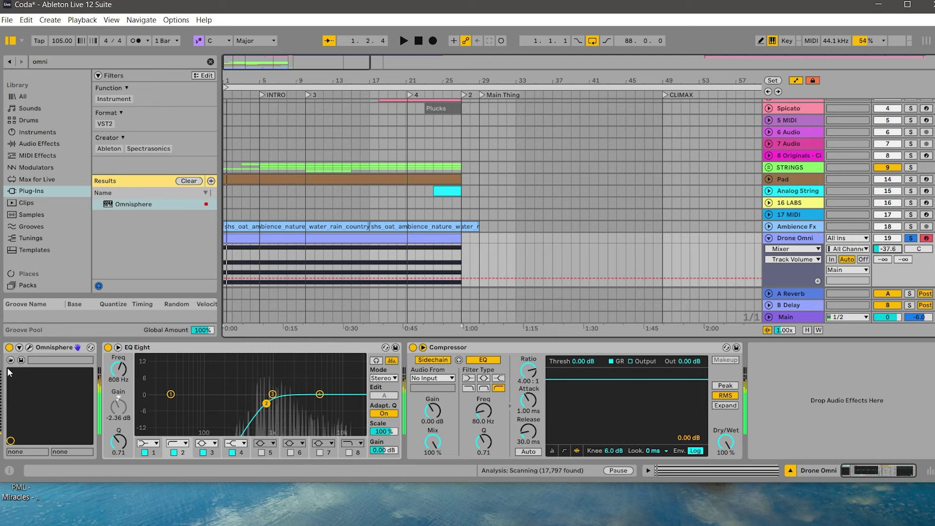
click(29, 349)
scroll(216, 329, down, 2)
click(188, 333)
click(177, 344)
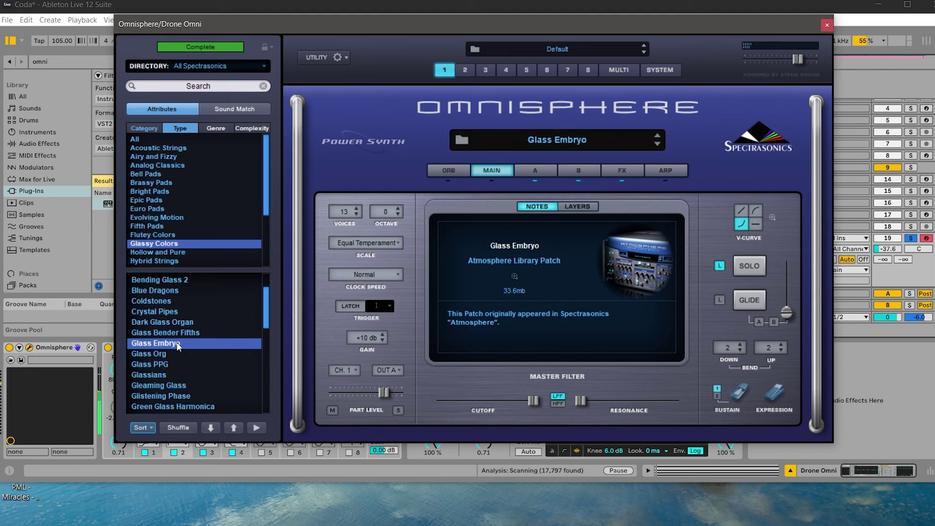
Try the Glass Org, Gleaming Glass and Norwegian Clouds patches, then listen to the last one unsoloed with the plug-in window closed.
click(172, 354)
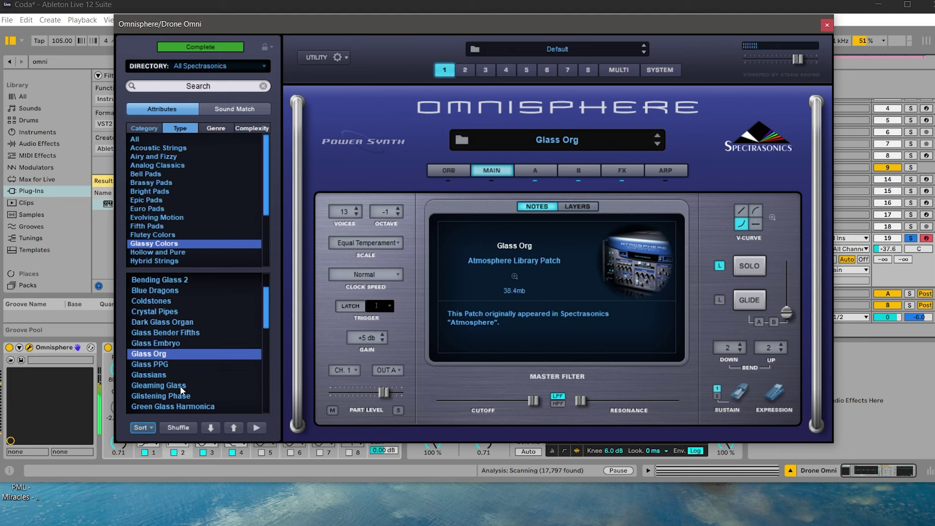
click(180, 386)
scroll(179, 317, down, 3)
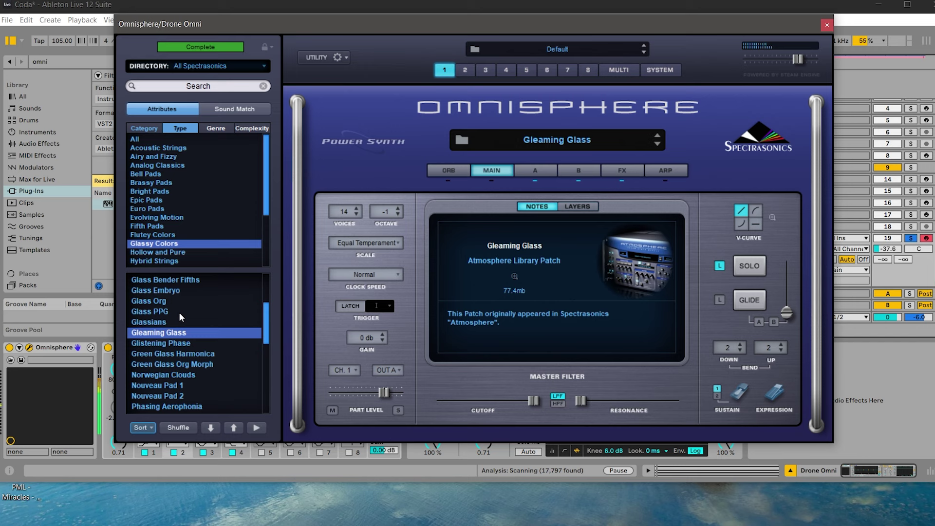
click(178, 375)
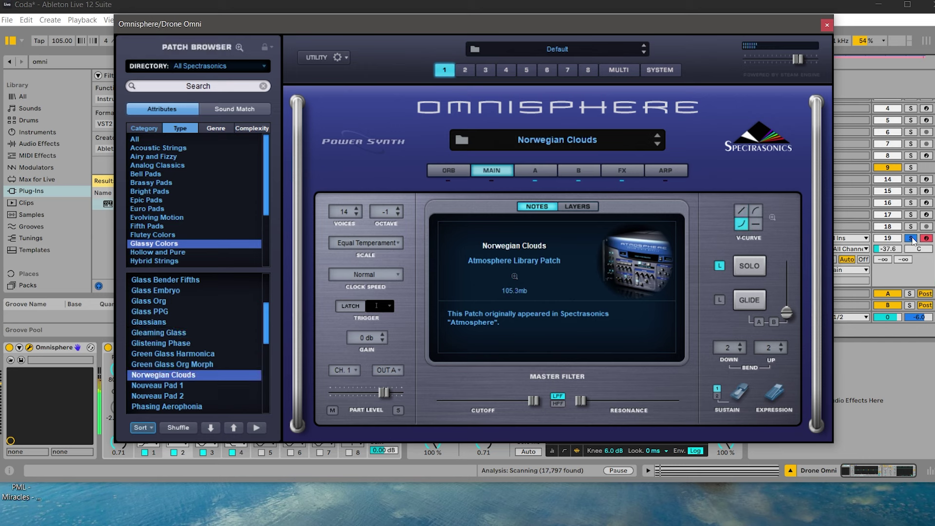
click(911, 239)
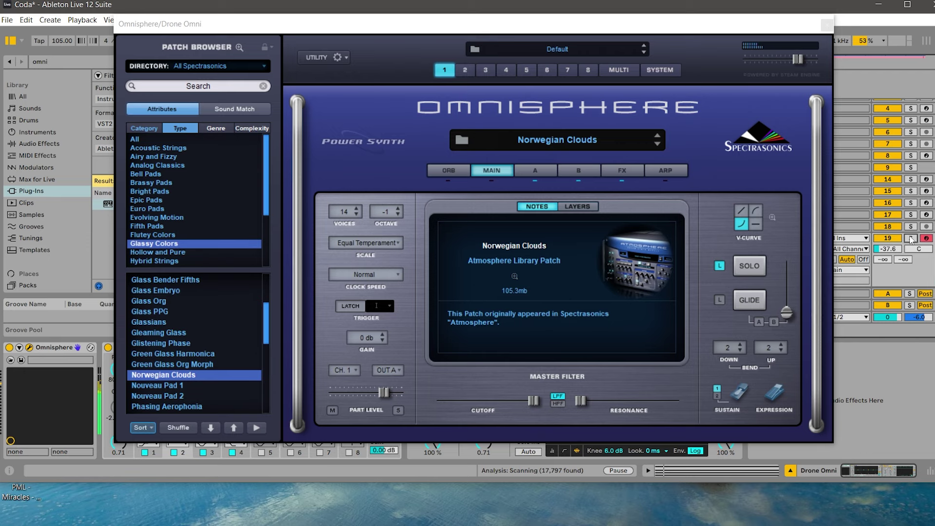
click(831, 25)
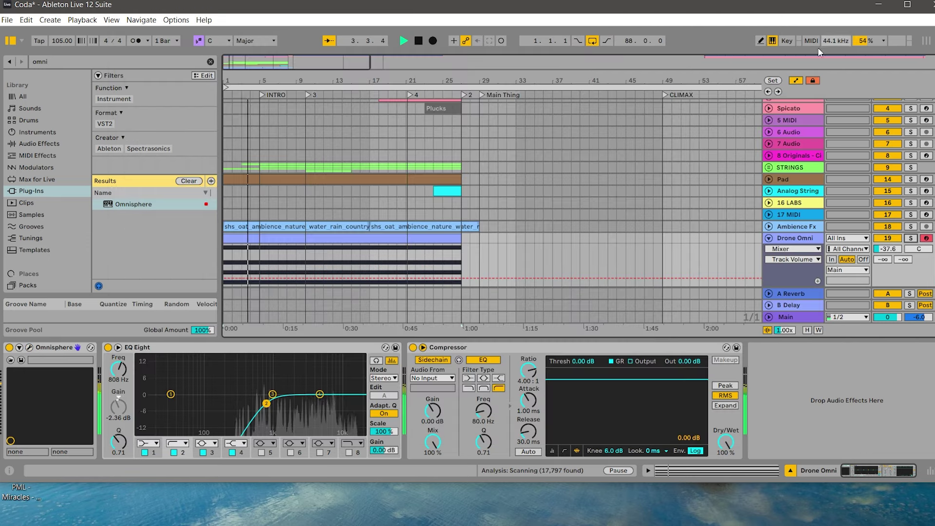
Enable EQ Eight band 8 on Drone Omni as a high cut and lower it to 4.84 kHz.
click(348, 453)
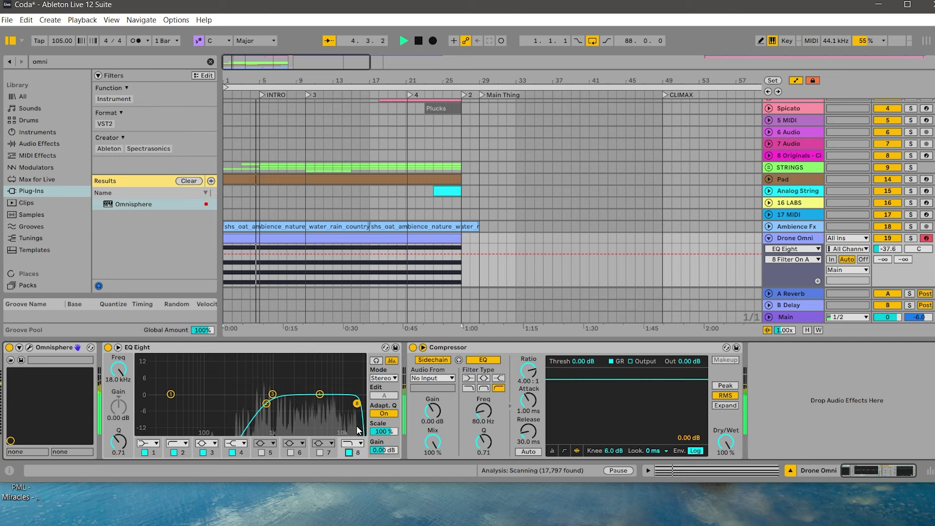
drag(344, 402, 318, 402)
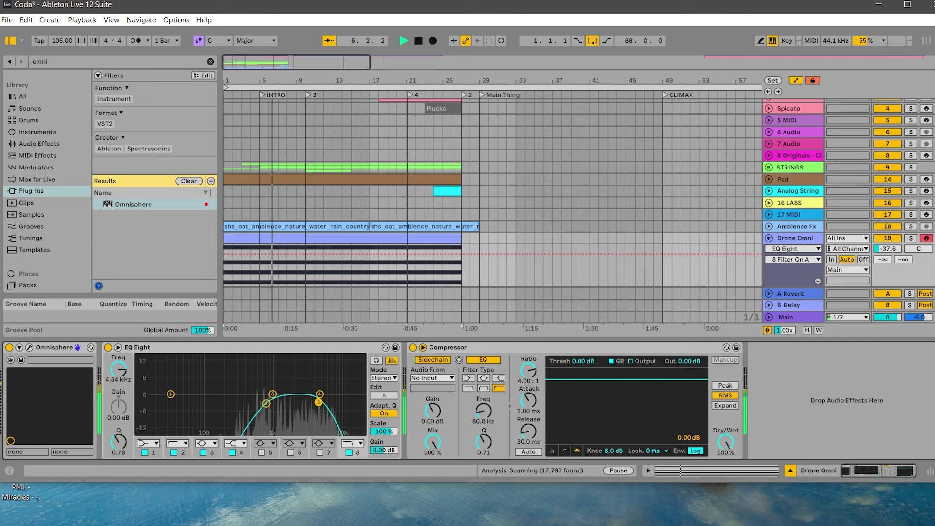
key(space)
Solo Drone Omni and try the Omnisphere patches Nouveau Pad 2, PPG Warm Glass Pads and Shimmering Lights Bellpad 2.
click(910, 238)
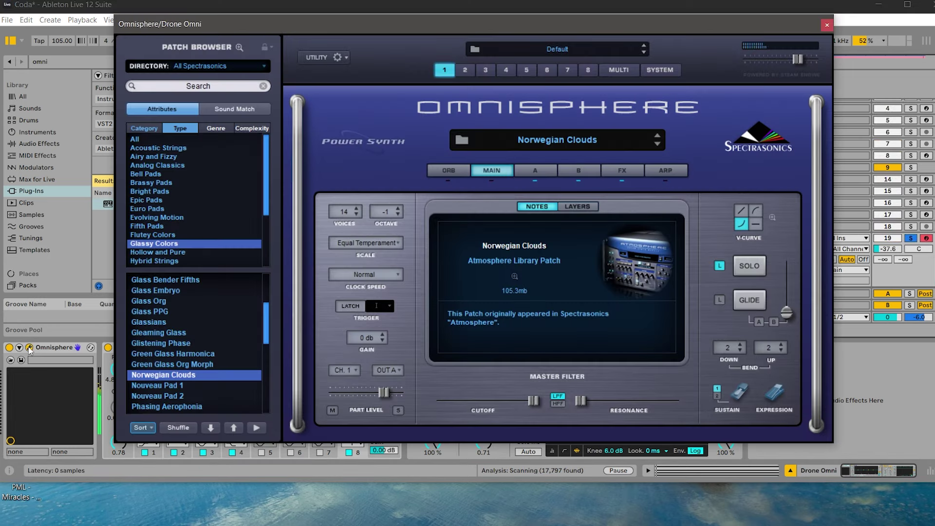
click(29, 347)
scroll(167, 370, down, 1)
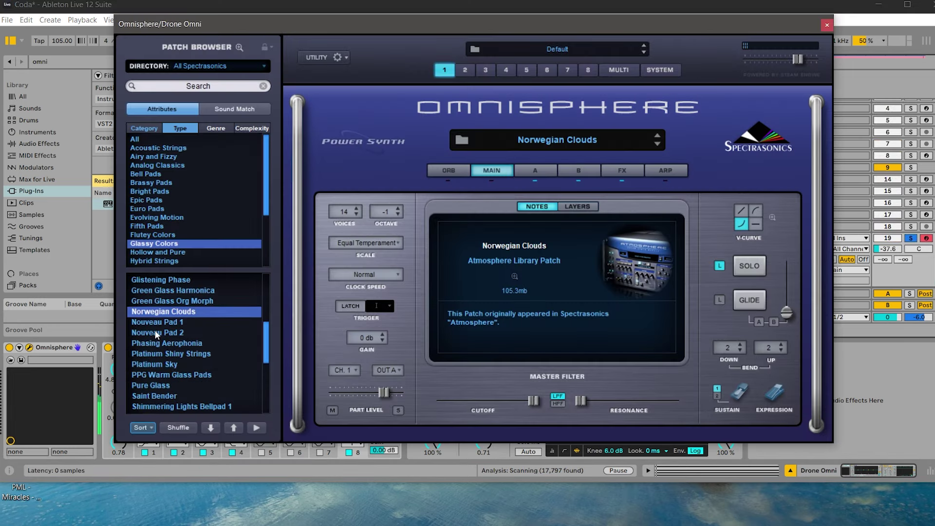
click(156, 333)
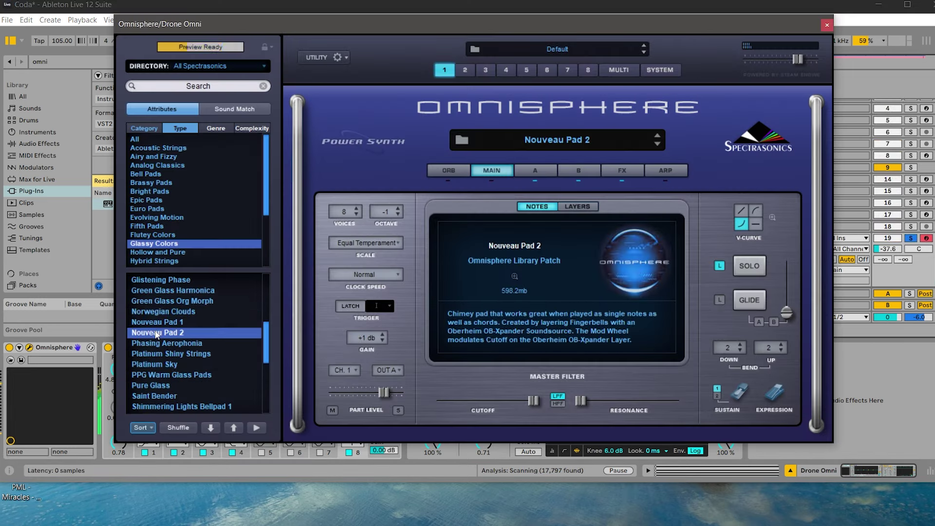
click(157, 374)
scroll(156, 374, down, 4)
click(157, 375)
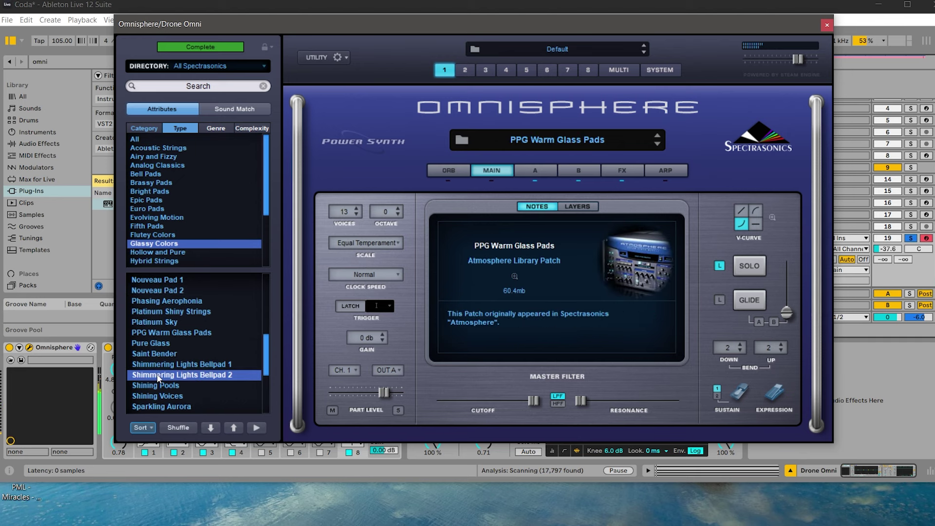
Try the Swirling Prophet, The Gates of Heaven and Wavetable Build patches, then hear the last one unsoloed in the mix.
scroll(157, 374, down, 5)
click(157, 374)
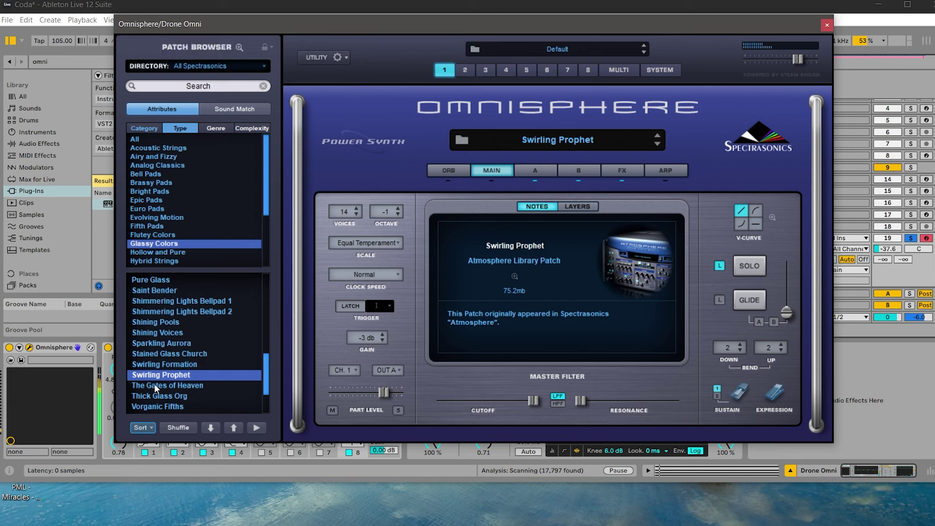
click(156, 386)
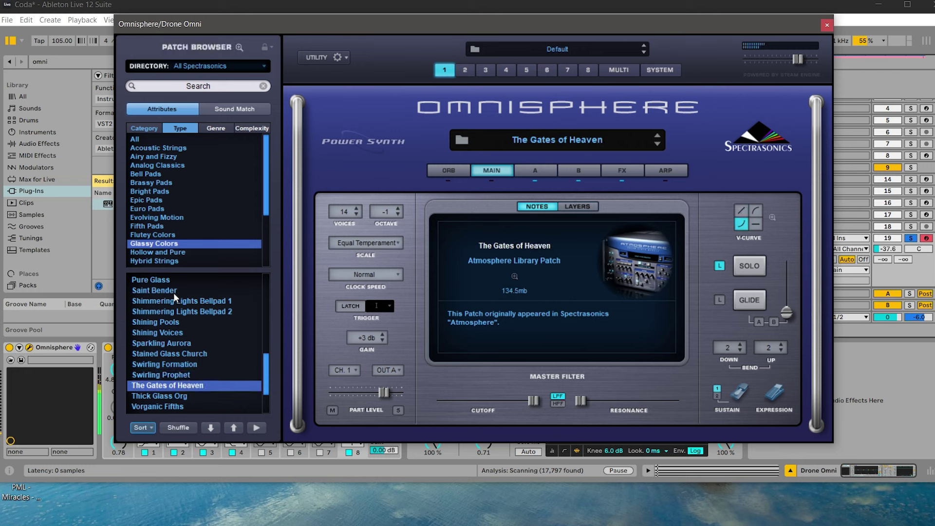
scroll(174, 293, down, 2)
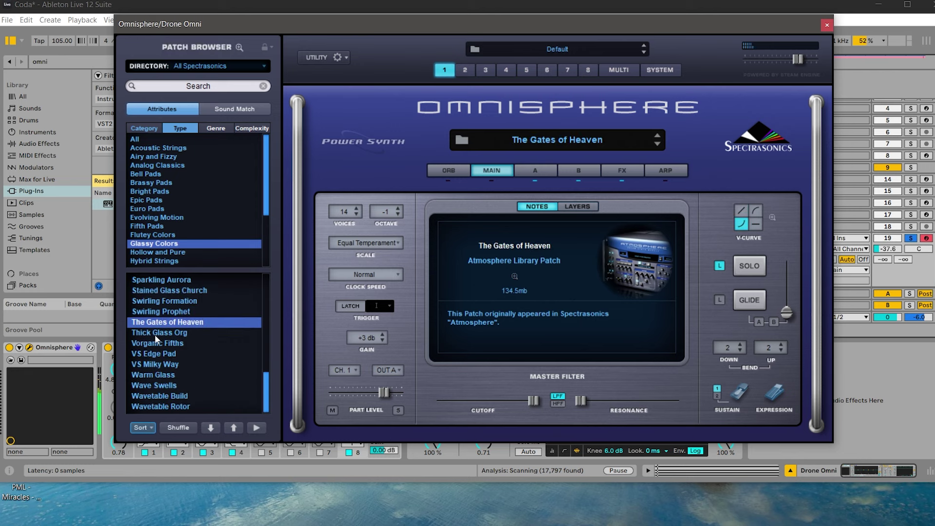
click(165, 394)
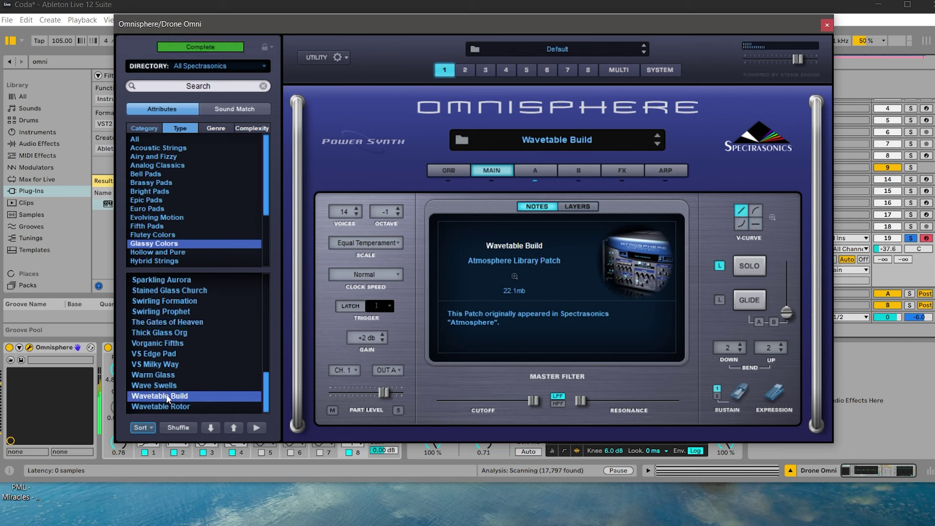
click(910, 239)
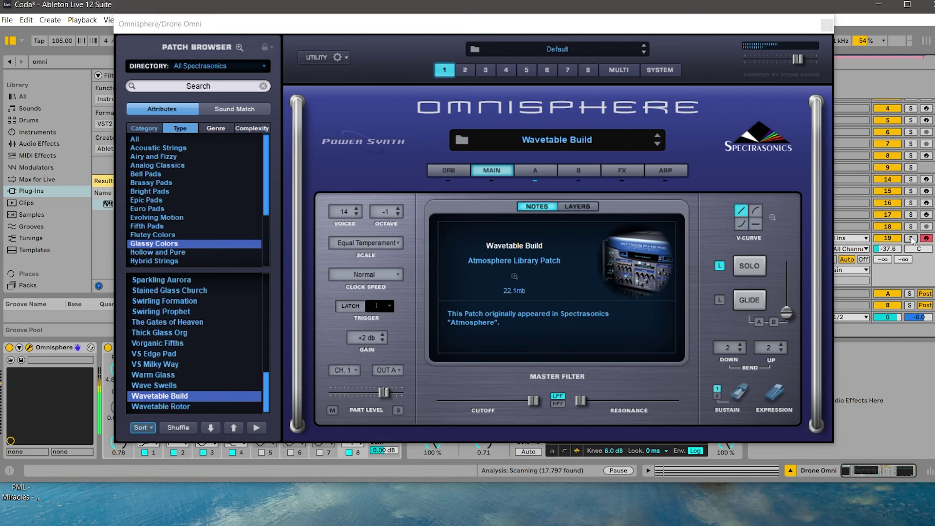
Filter the patches by Acoustic Strings, load Dark and Moody String Orchestra and compare it soloed and in the mix.
click(204, 147)
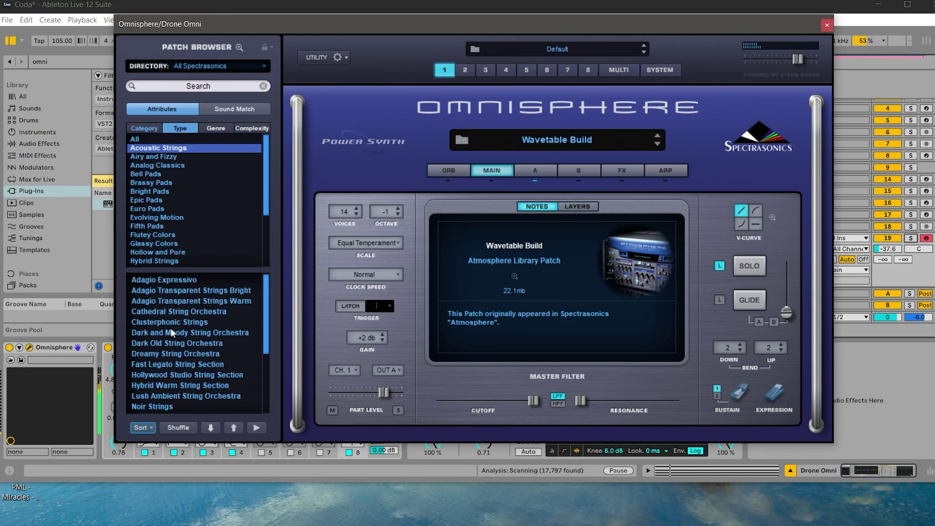
click(170, 333)
scroll(167, 325, down, 3)
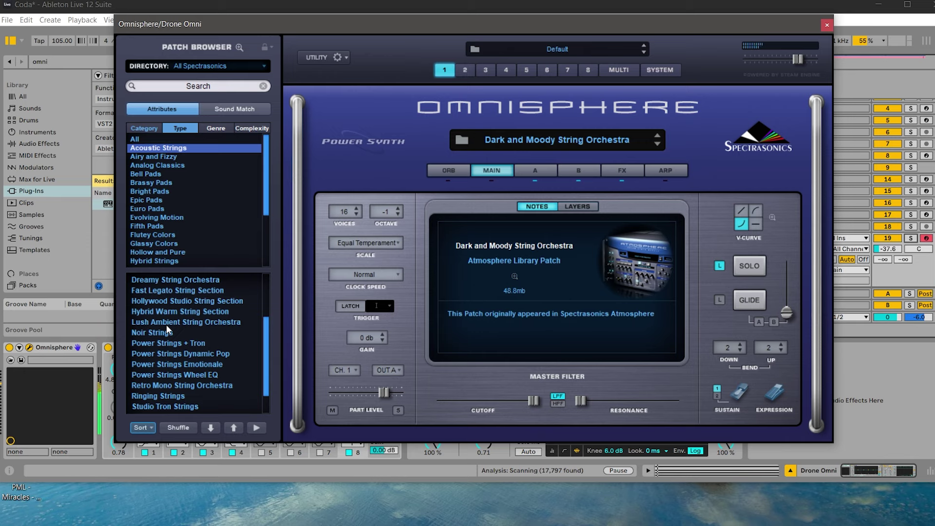
click(913, 240)
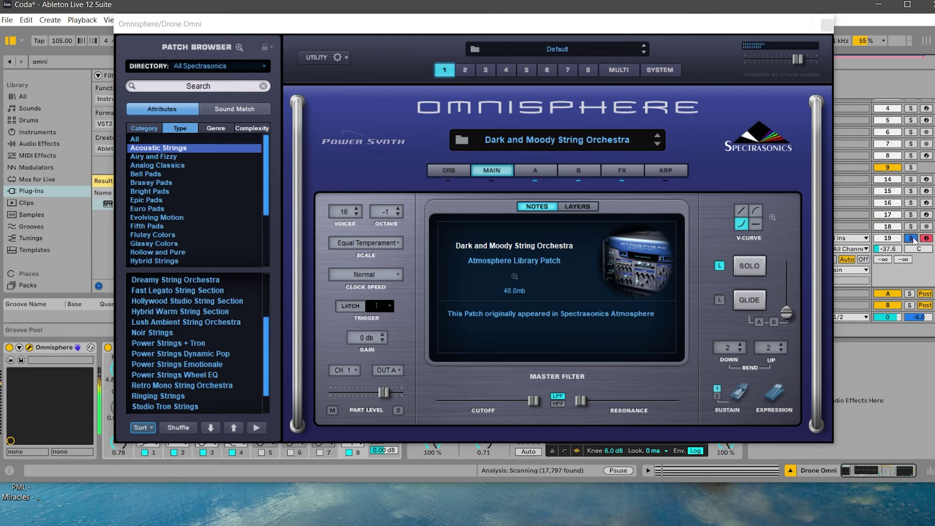
Close the Omnisphere window, save the Live Set and switch to OBS.
click(827, 25)
key(ctrl+s)
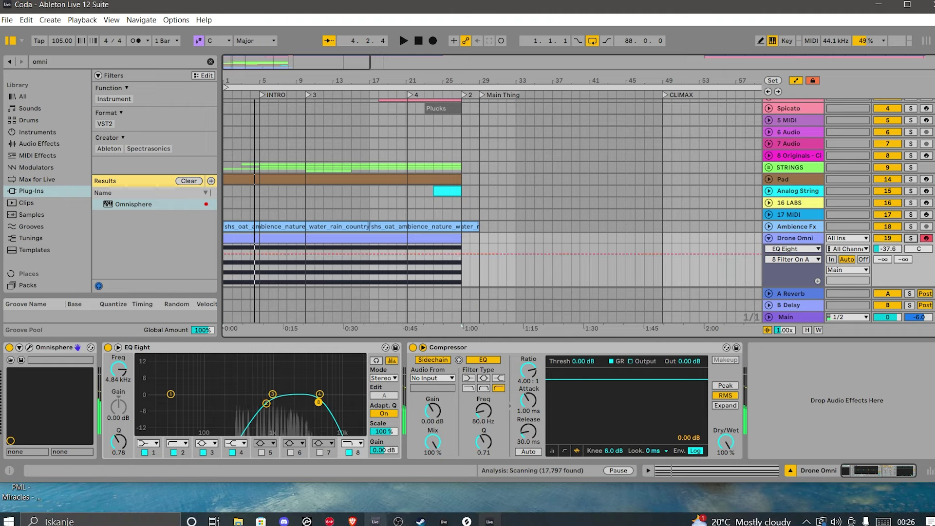
click(398, 521)
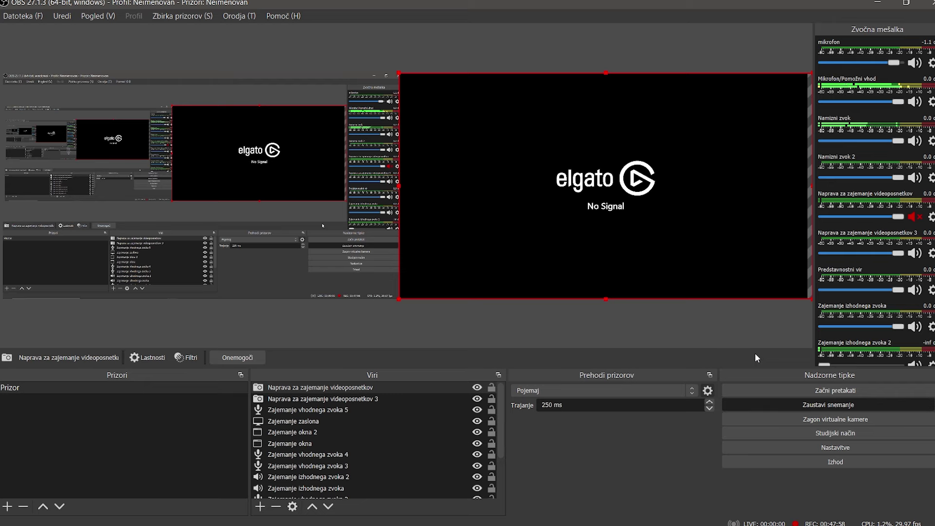
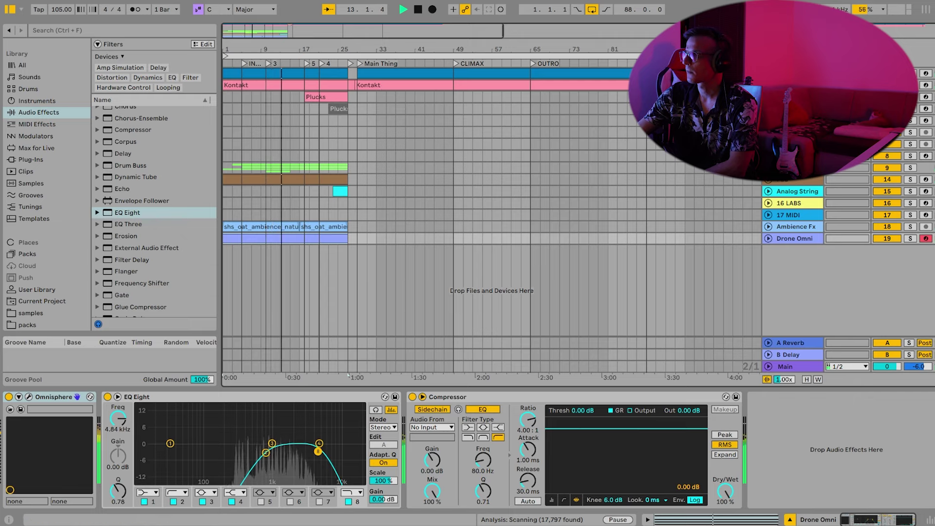
Unfold the STRINGS group, stop playback and insert a new MIDI track below Drone Omni.
click(768, 167)
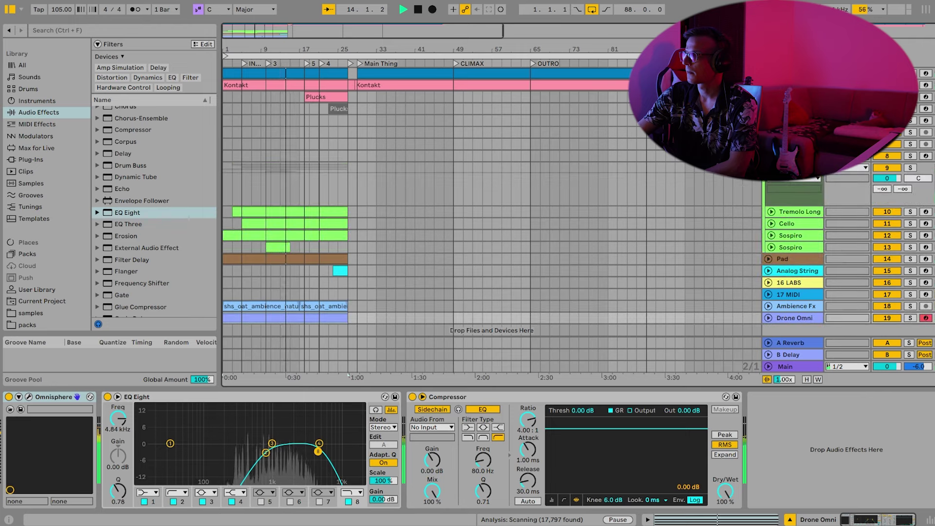
click(769, 167)
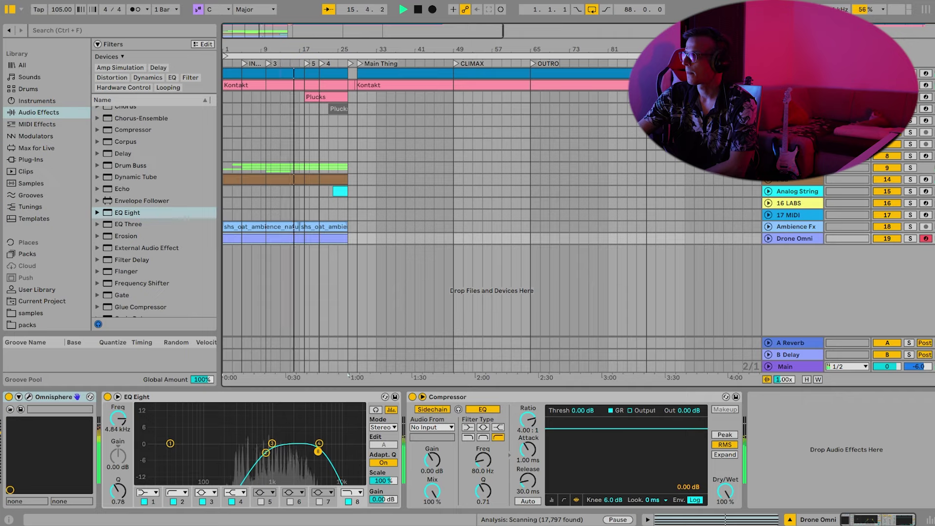
click(768, 168)
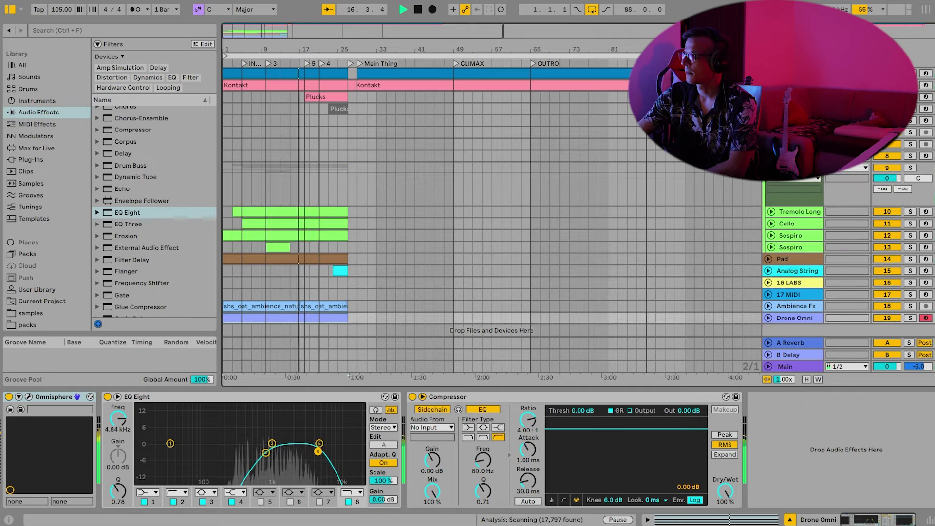
scroll(758, 316, down, 1)
key(space)
right_click(797, 325)
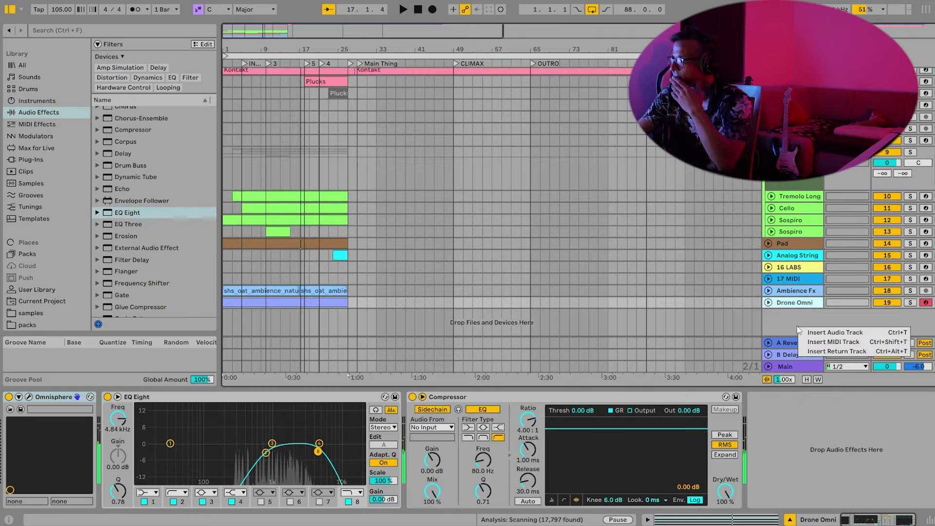
click(812, 343)
Copy bars 15 to 27 of the Kontakt clip onto the new MIDI track and play from just before it.
scroll(320, 73, up, 3)
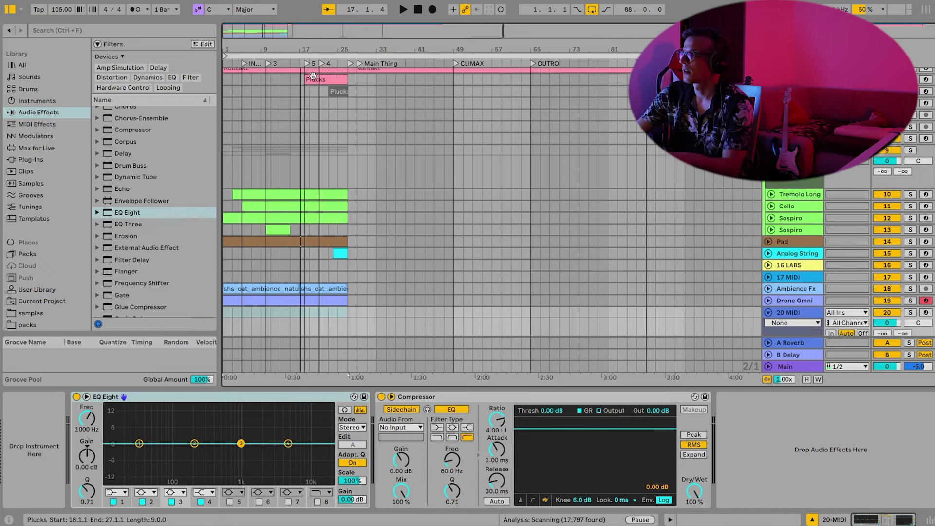
click(767, 86)
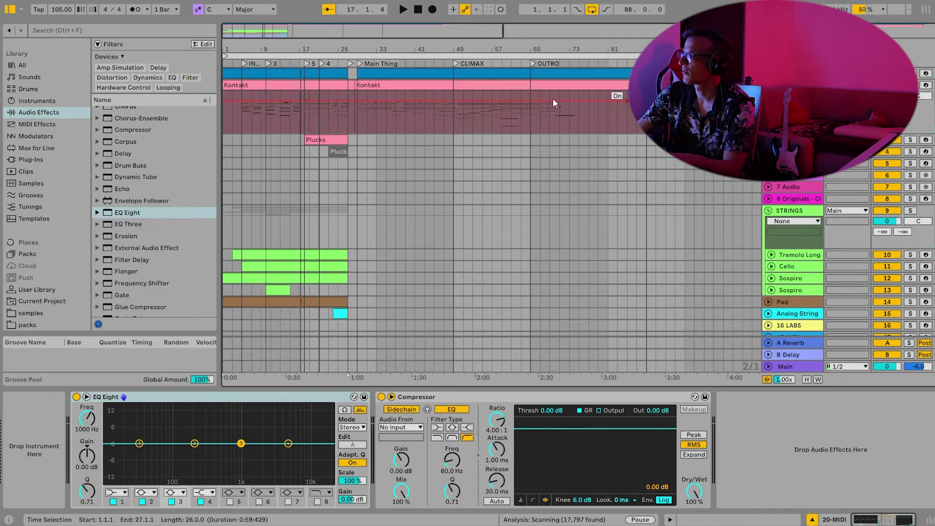
mouse_move(348, 113)
mouse_down()
mouse_move(293, 91)
mouse_move(298, 273)
mouse_move(296, 261)
mouse_move(318, 257)
mouse_up()
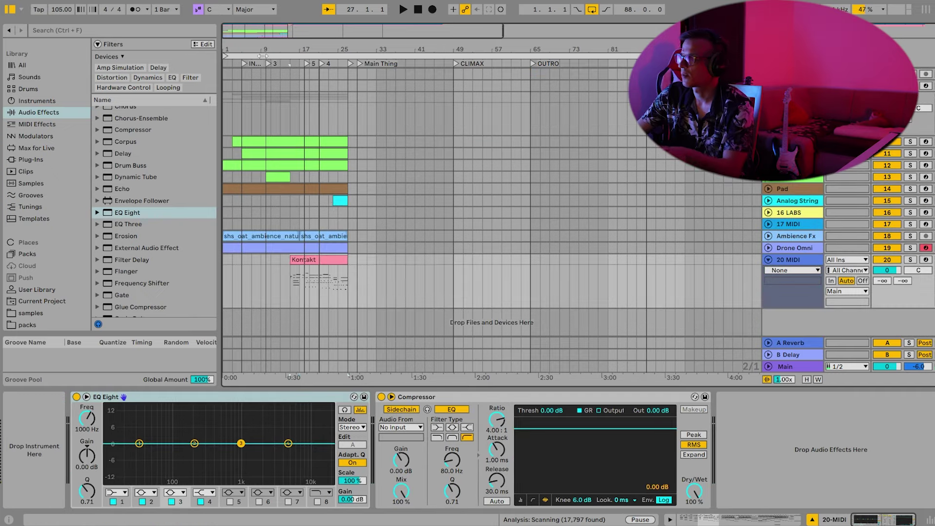
click(286, 62)
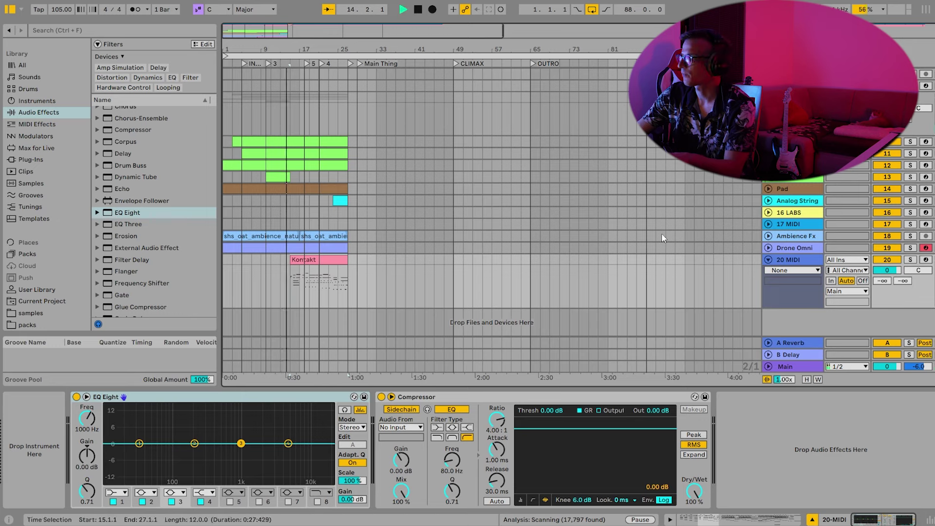
Open the copied Kontakt clip's notes, stop playback and delete the stray notes at the very start of the clip.
double_click(296, 260)
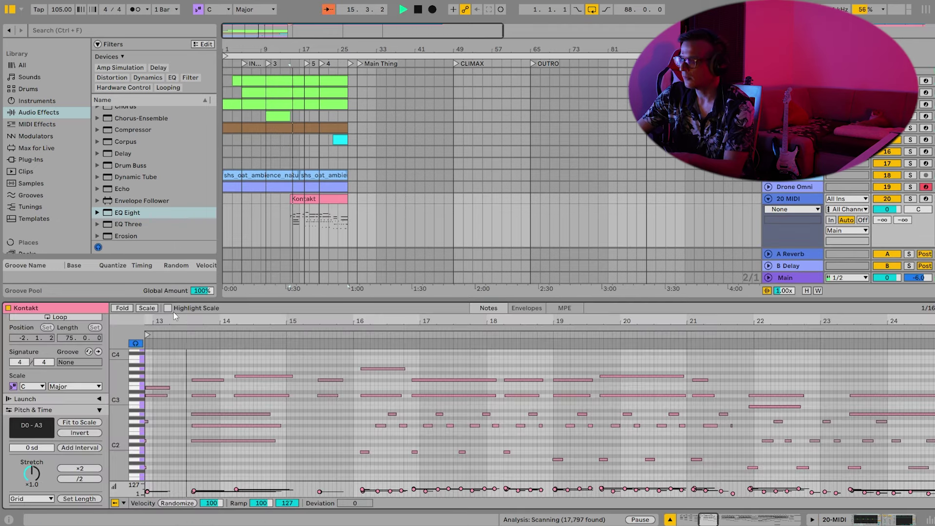
drag(177, 321, 211, 336)
key(space)
drag(208, 458, 158, 383)
key(Delete)
drag(189, 475, 165, 453)
key(Delete)
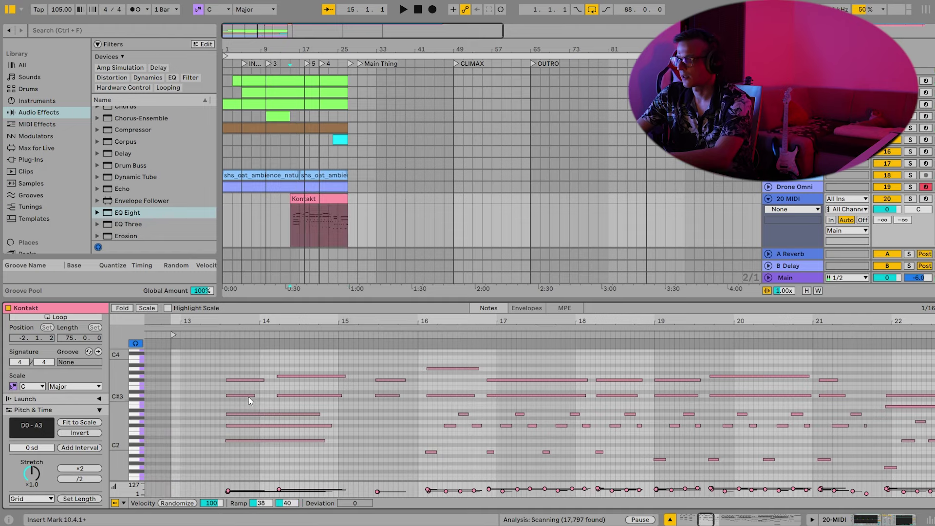
Delete the higher notes around clip bars 13 to 16, thinning the opening toward the single repeating middle line.
drag(258, 388, 242, 337)
drag(317, 386, 246, 366)
key(Delete)
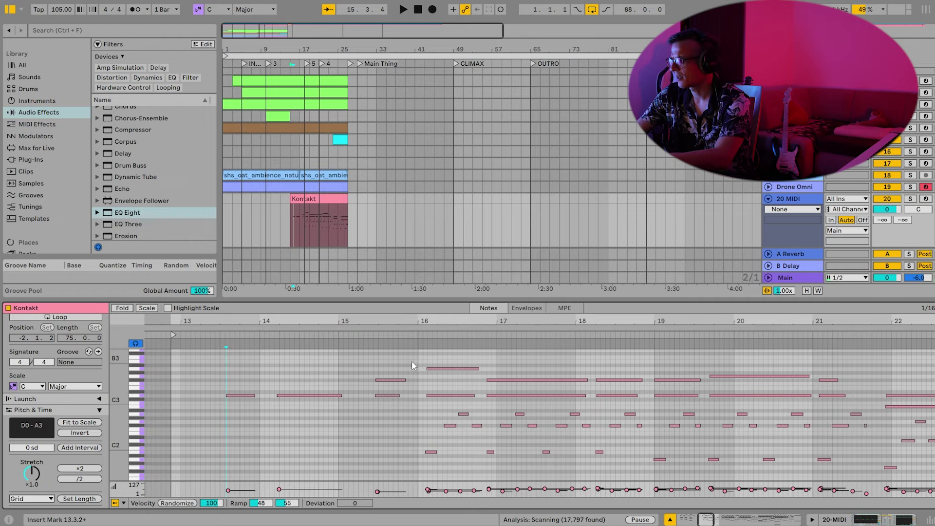
drag(376, 347, 464, 380)
key(Delete)
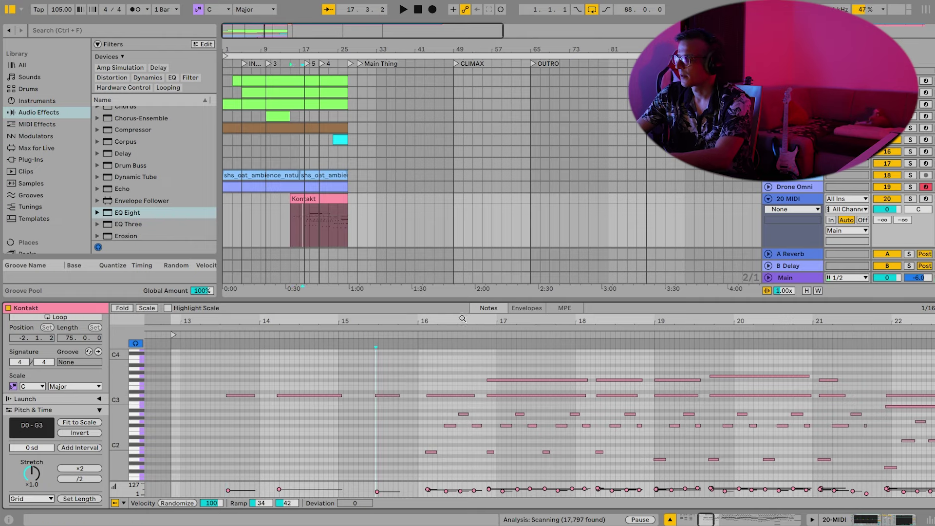
Delete the remaining notes above and below the repeating middle line through clip bar 25.
drag(462, 319, 462, 288)
drag(454, 408, 688, 503)
key(Delete)
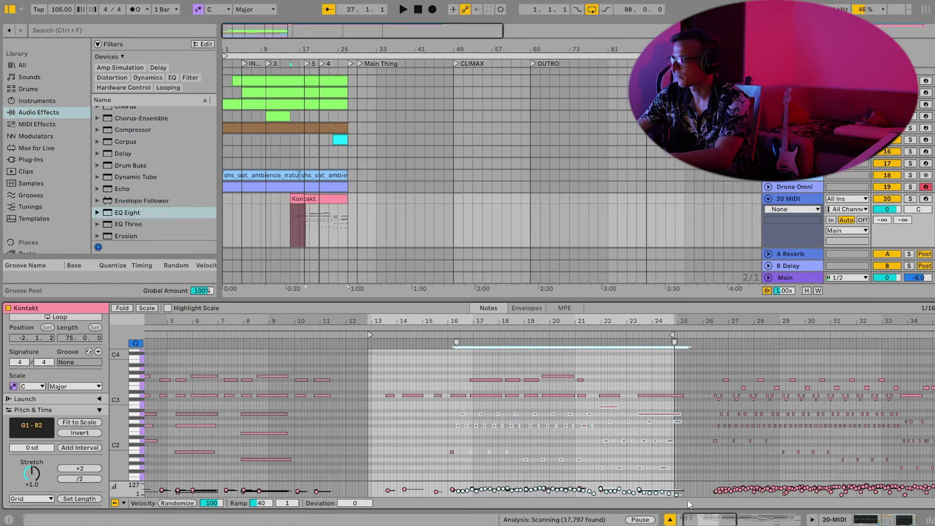
click(534, 465)
drag(385, 430, 538, 468)
key(Delete)
drag(631, 384, 456, 368)
key(Delete)
Play the arrangement from just before the reduced Kontakt clip, stop it and show the new track's devices.
drag(294, 50, 292, 97)
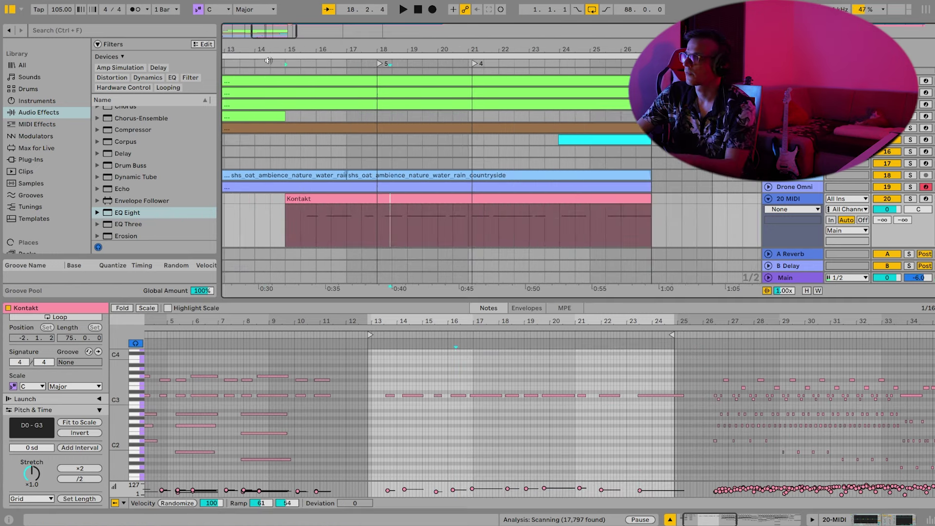
click(268, 62)
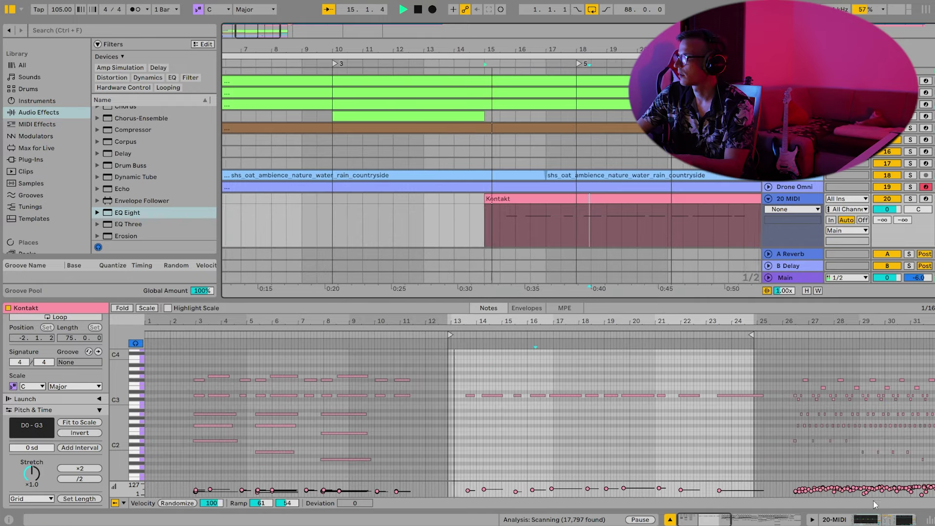
click(875, 519)
key(space)
Browse the Favorites collection and try to load the Butterfly Effect instrument on the new MIDI track.
click(41, 56)
scroll(135, 249, down, 3)
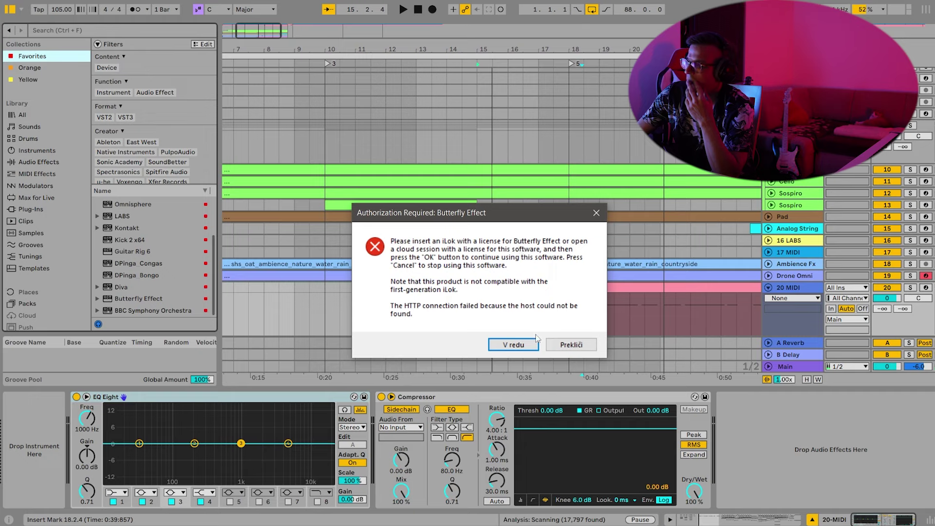
Open the Windows network settings flyout, dismiss the Butterfly Effect authorization dialog and leave full-screen mode.
click(806, 522)
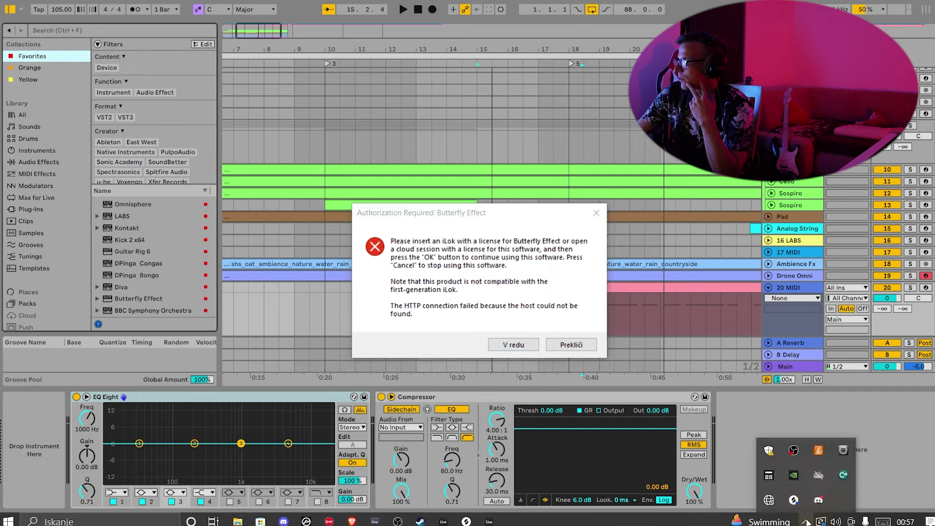
click(768, 500)
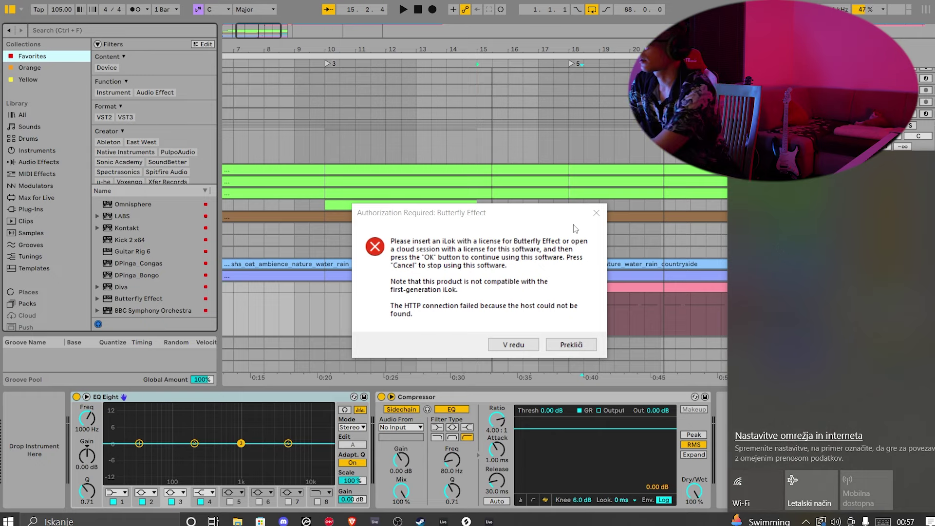
click(593, 220)
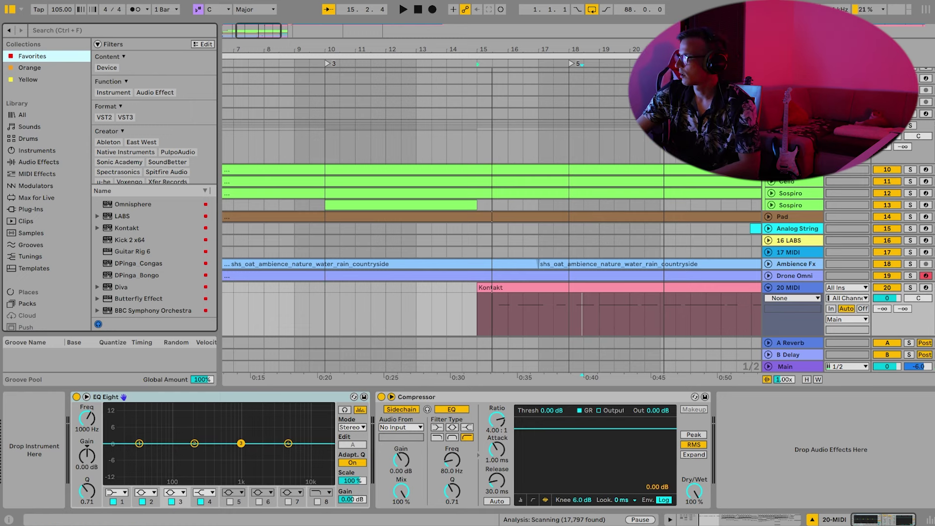
key(F11)
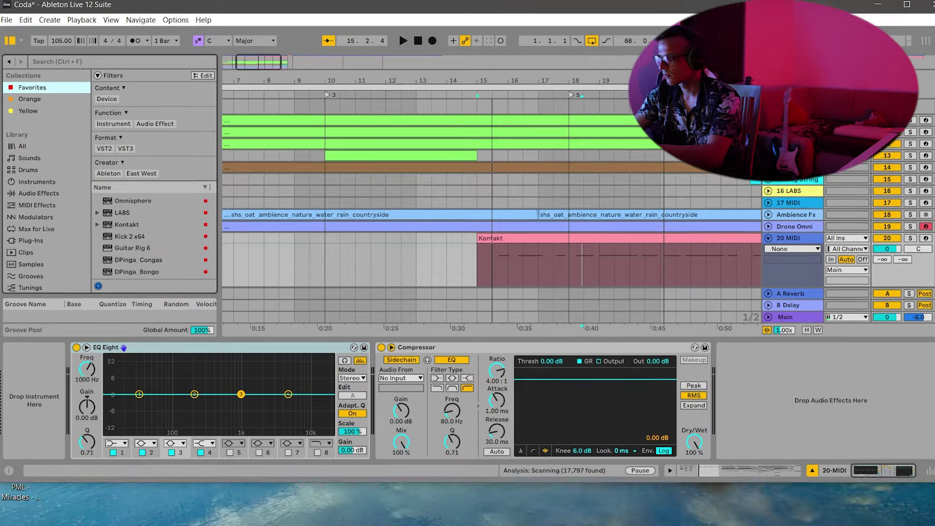
Check the Windows volume, hidden tray icons and network flyouts, and expand the connected Wi-Fi network's details.
mouse_move(791, 520)
click(836, 521)
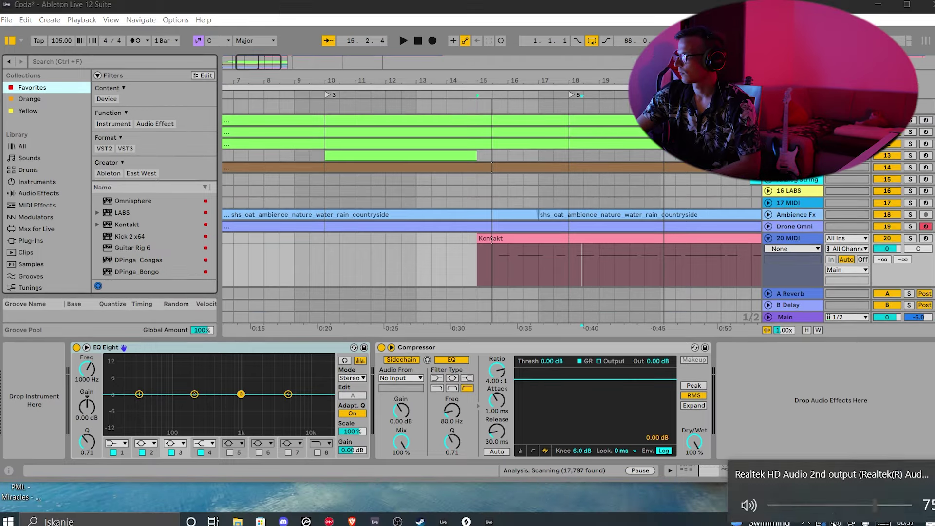
click(806, 521)
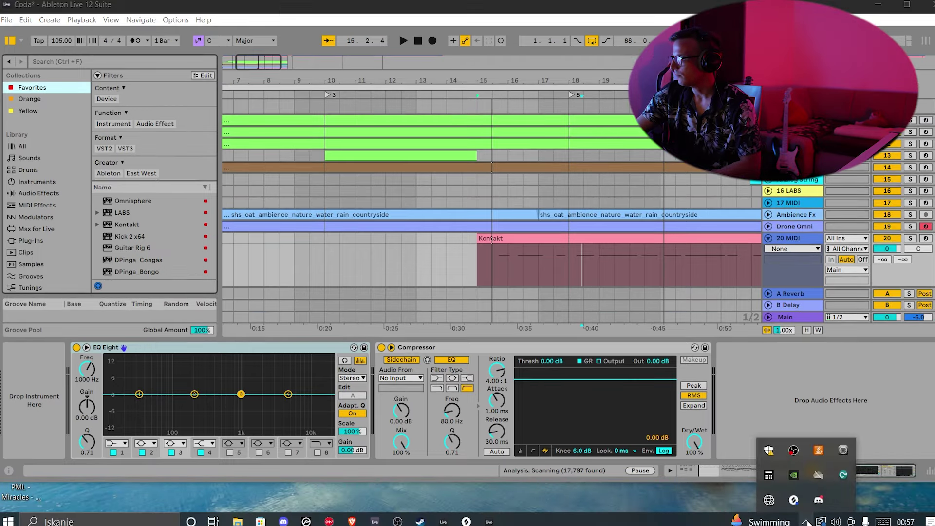
click(821, 521)
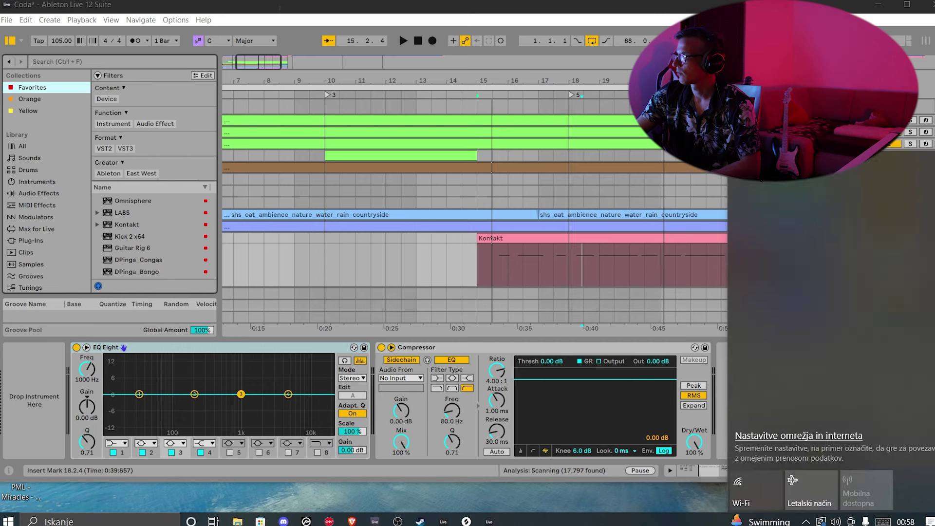
click(808, 182)
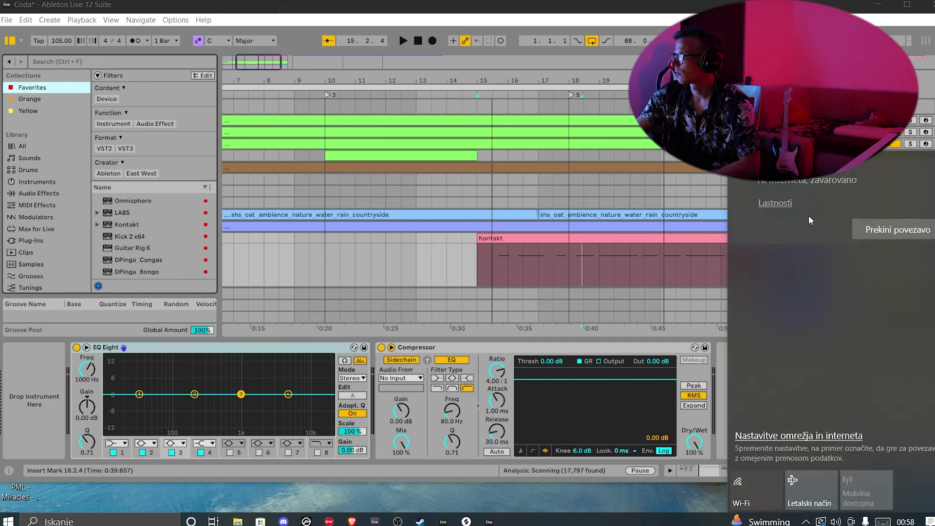
Return to Ableton Live, start playback shortly before the reduced Kontakt clip and restore full-screen mode.
click(457, 9)
key(space)
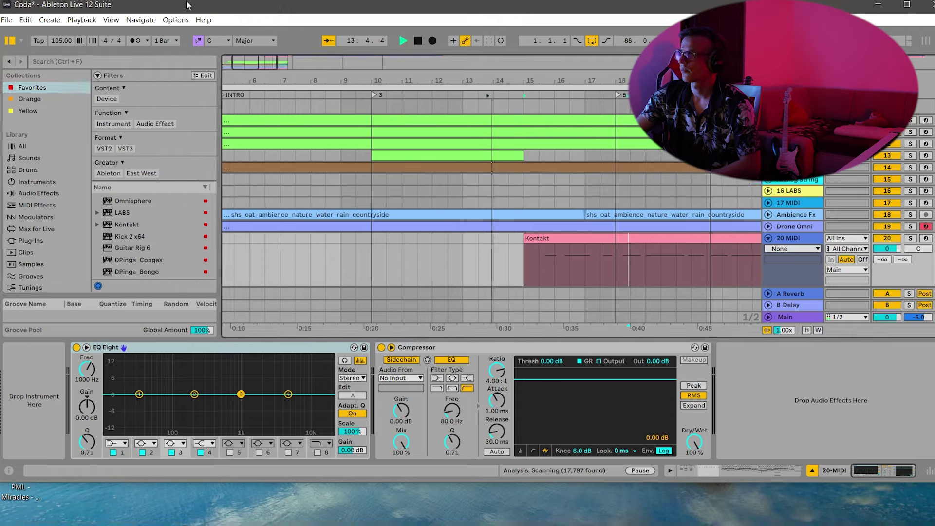
click(96, 21)
click(111, 20)
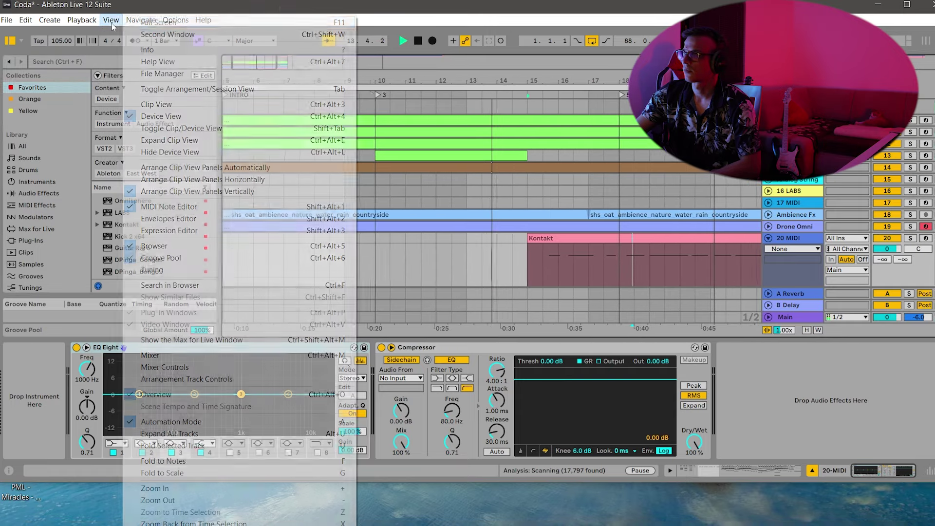
click(159, 23)
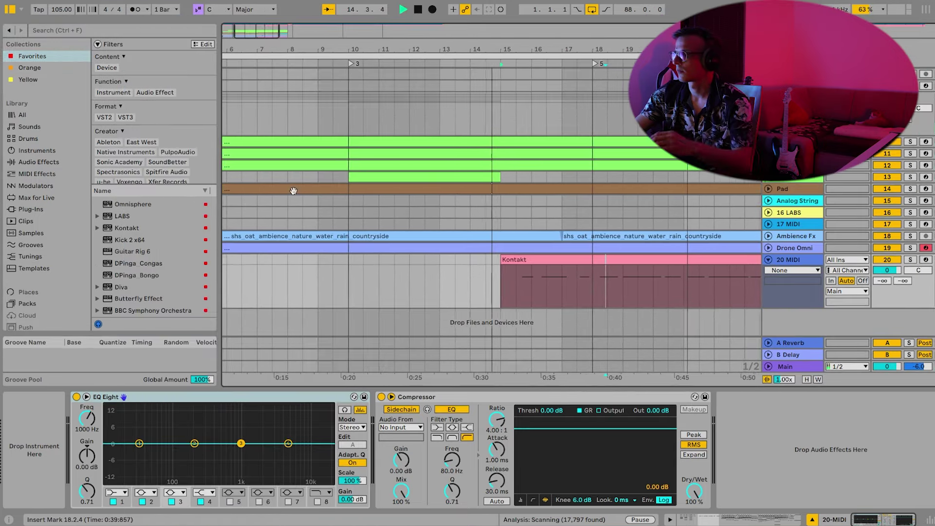
Load LABS on track 20, pick the Tape Piano: Capstan Upright preset from the Piano category and close the plug-in window.
double_click(122, 215)
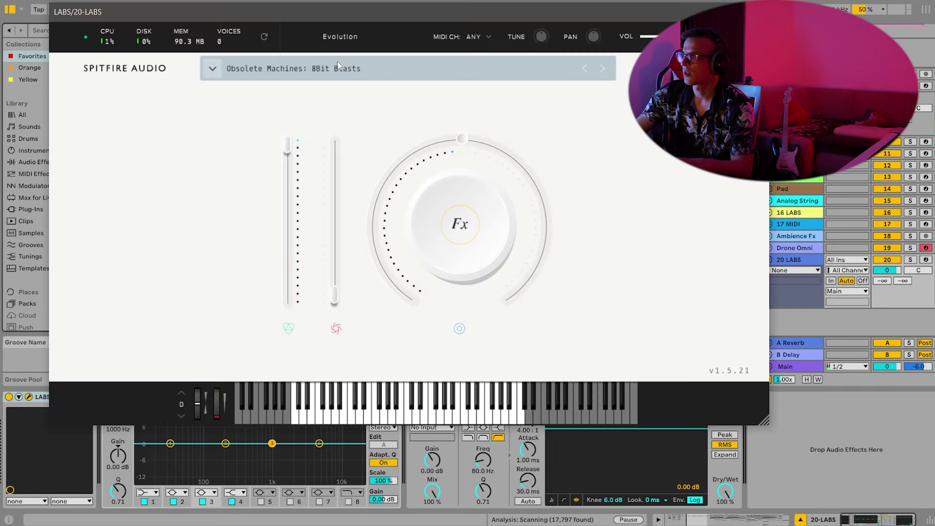
click(339, 68)
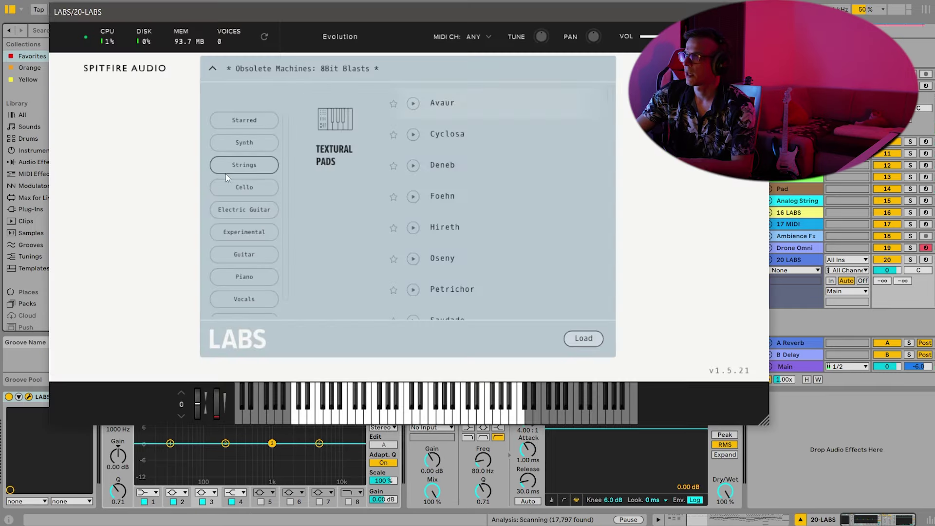
click(245, 276)
click(478, 104)
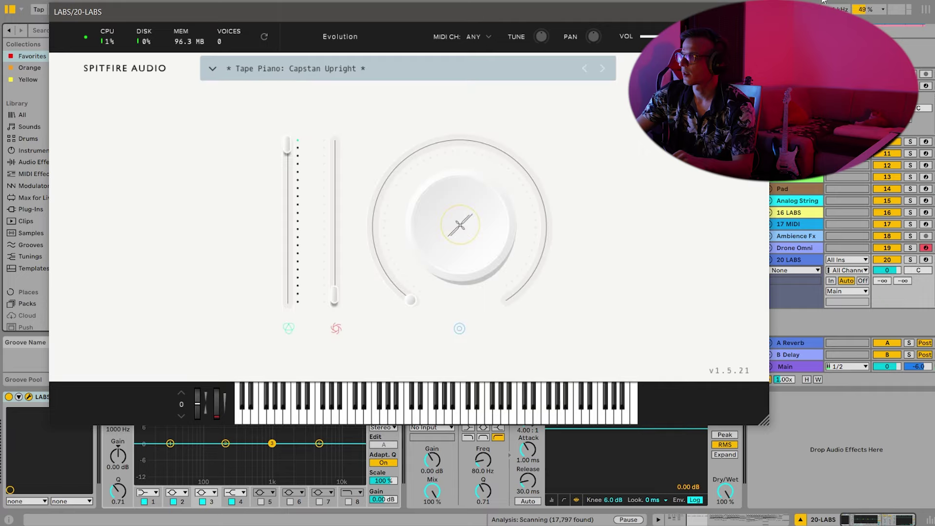
click(757, 12)
Audition the reduced clip around bar 15, stop playback and move the LABS track directly below the piano track.
key(space)
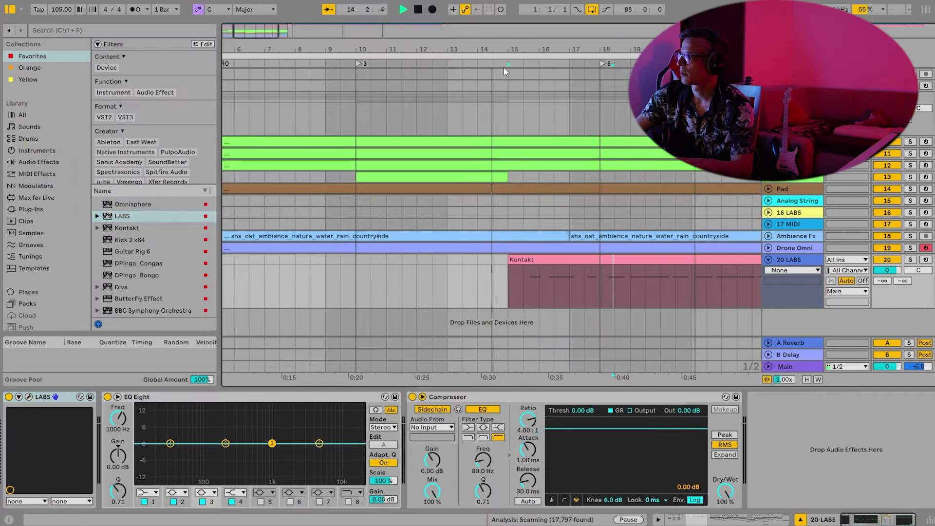
key(minus)
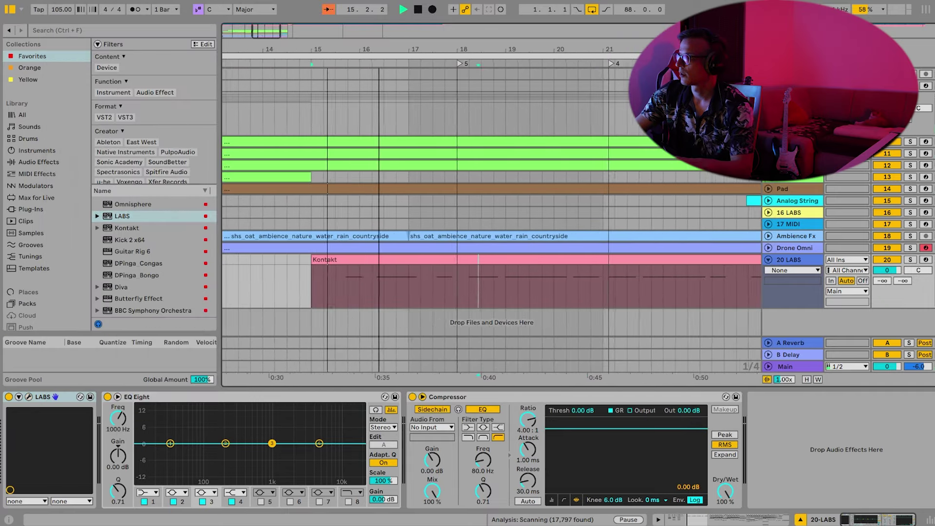
key(space)
scroll(826, 212, up, 3)
scroll(826, 212, up, 8)
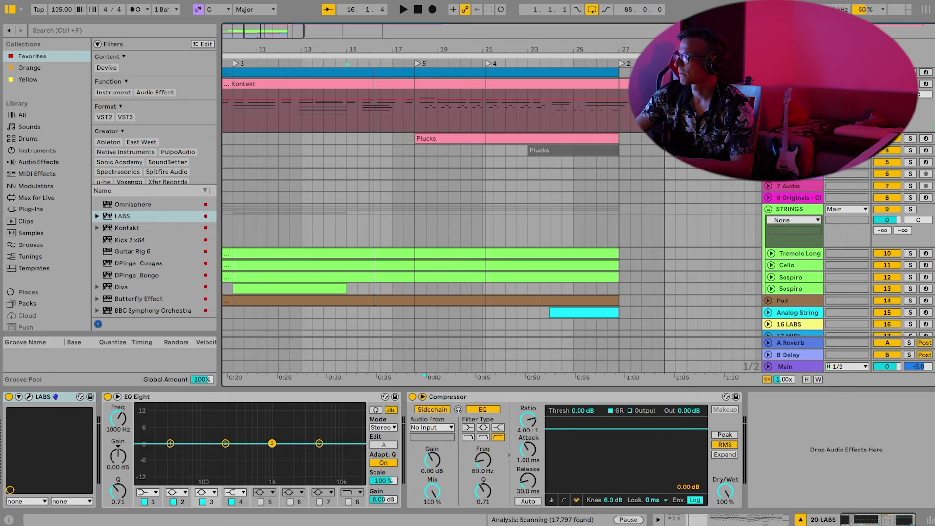
scroll(606, 129, up, 2)
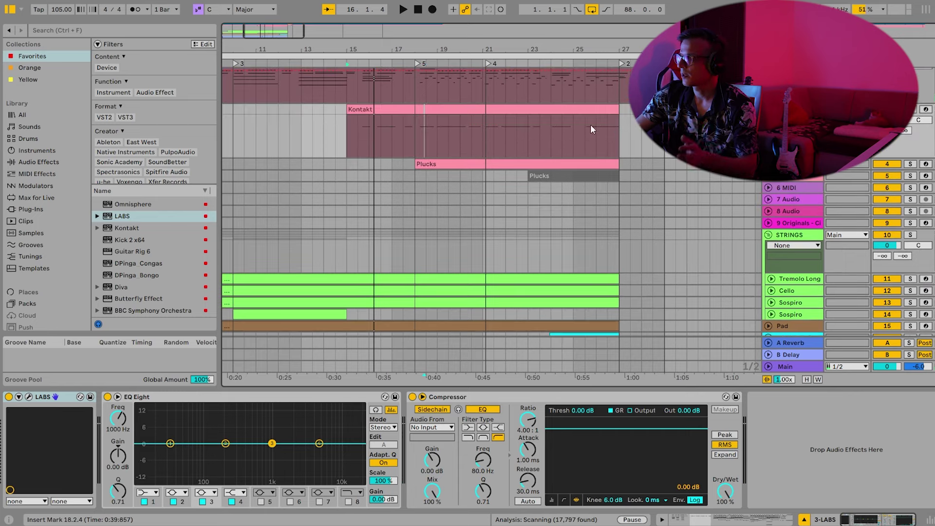
Play the arrangement from around bar 15, recolour the LABS track's Kontakt clip green and stop playback.
click(355, 64)
scroll(496, 106, up, 2)
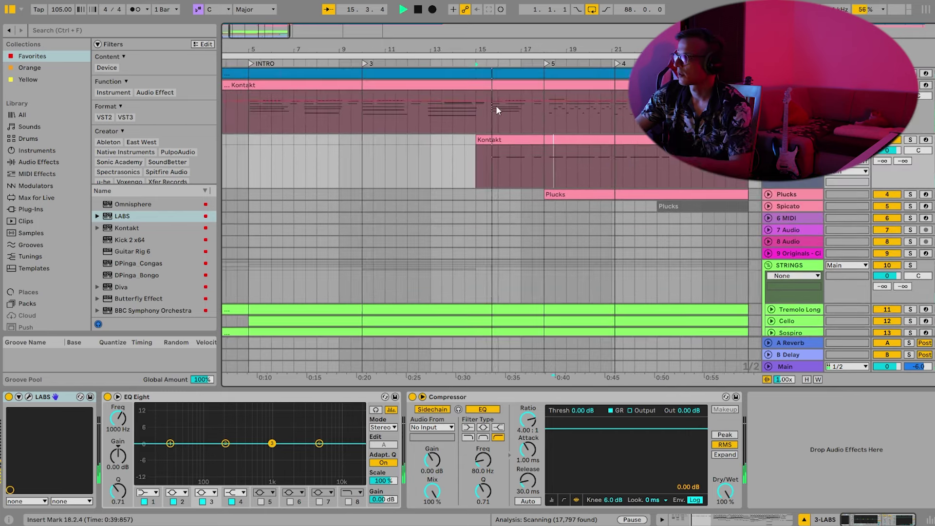
right_click(518, 139)
click(580, 358)
key(space)
Show the piano and LABS Kontakt clips together in the note editor and compare their notes around bars 12 to 20.
shift+click(530, 86)
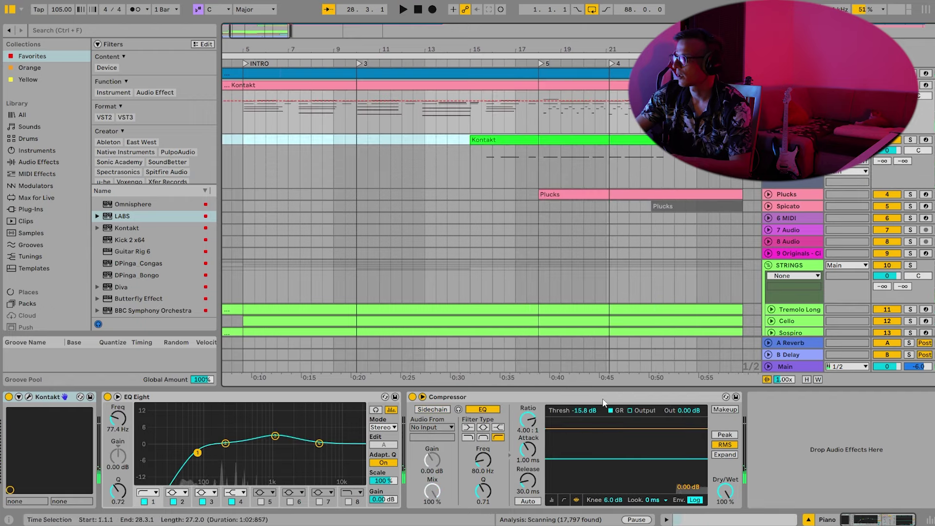
key(shift+Tab)
scroll(547, 401, up, 5)
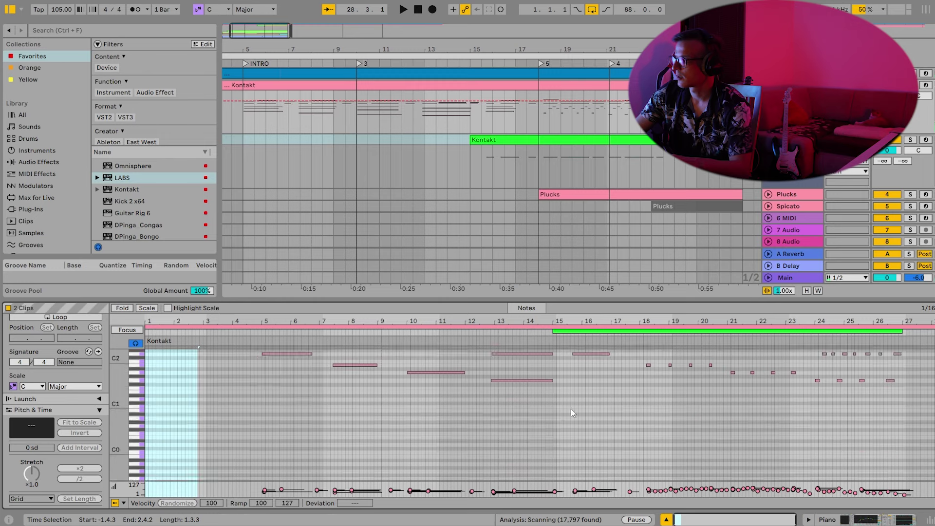
click(610, 332)
click(610, 332)
scroll(604, 362, up, 2)
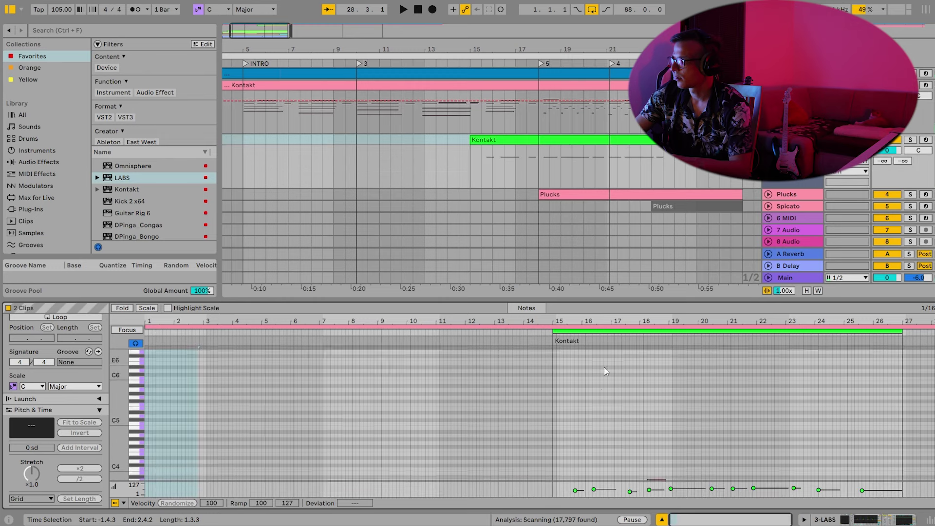
scroll(602, 397, down, 5)
drag(601, 321, 602, 348)
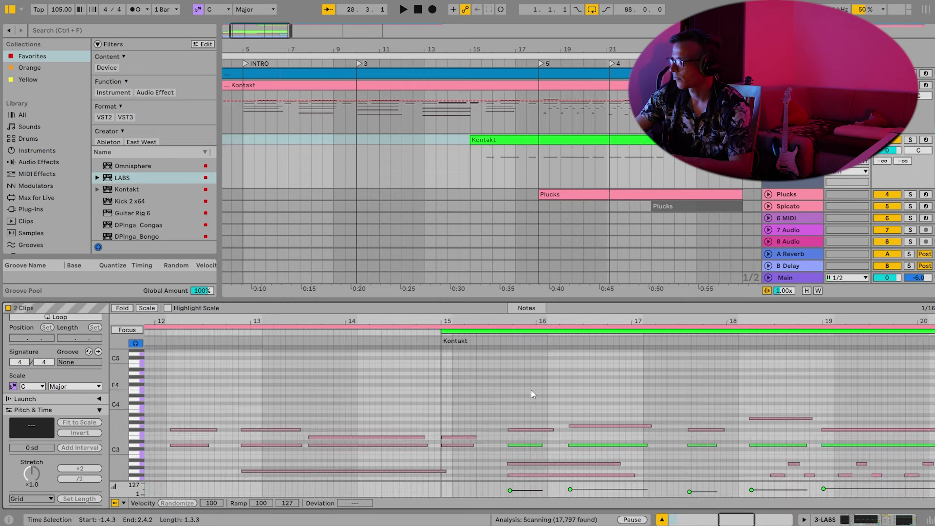
scroll(532, 390, down, 2)
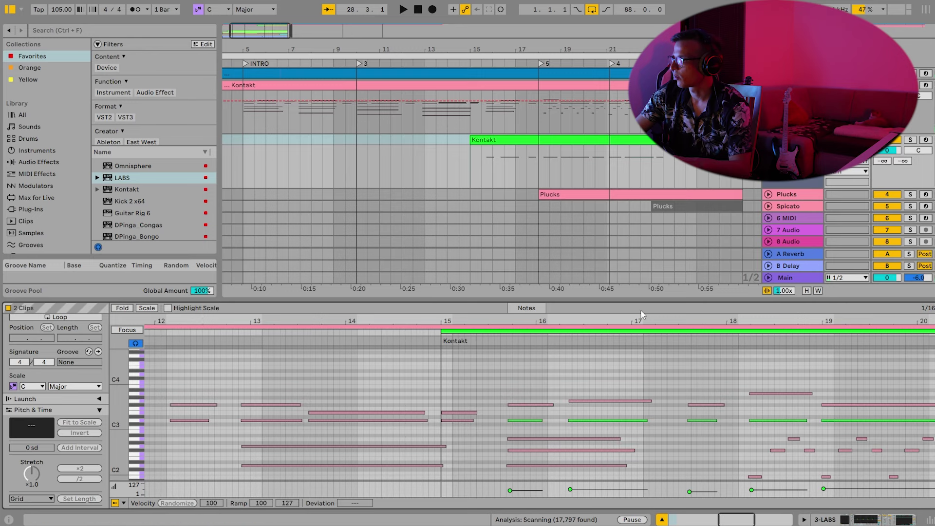
Open only the green Kontakt clip, select all its notes and set their velocities to 110.
click(539, 140)
click(369, 424)
key(ctrl+a)
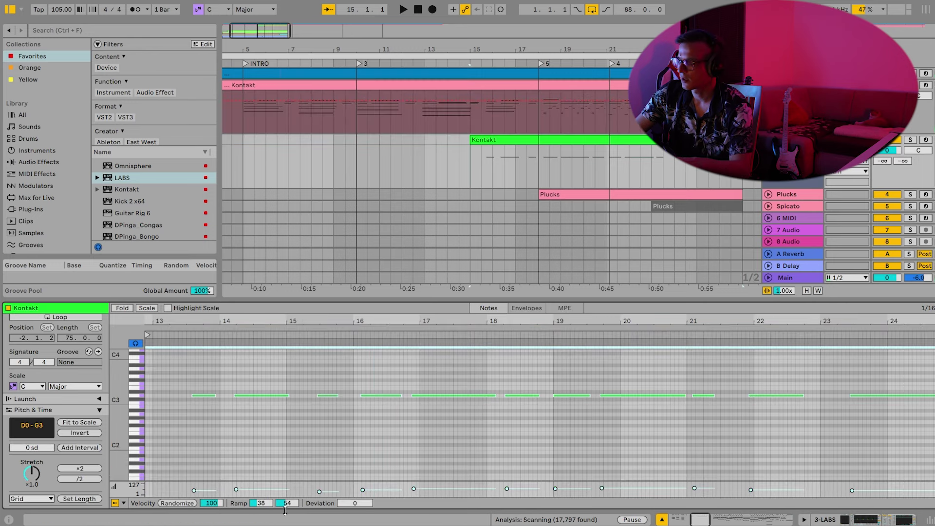
drag(247, 490, 247, 480)
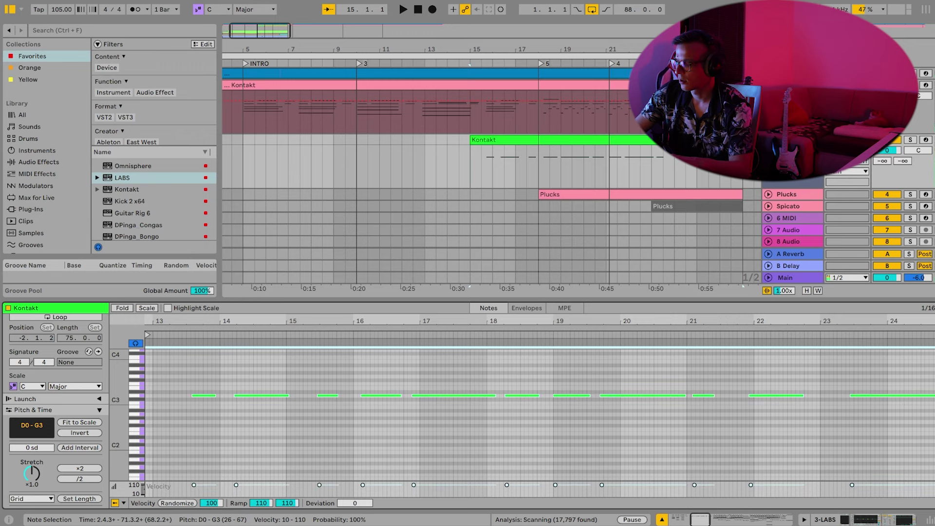
Audition the green clip's opening, transpose all its notes up four semitones and play it again from the start.
key(space)
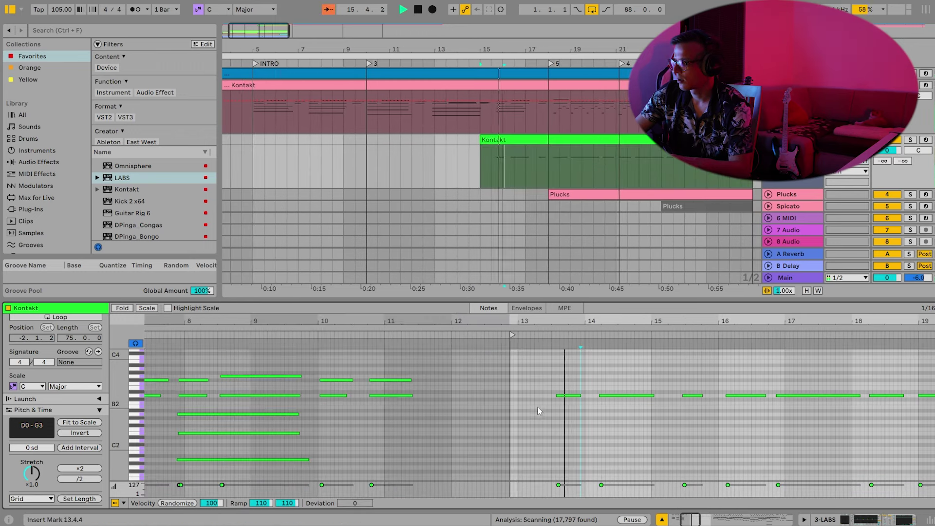
key(space)
key(Up)
key(Up)
key(Up)
key(Up)
click(574, 380)
click(555, 343)
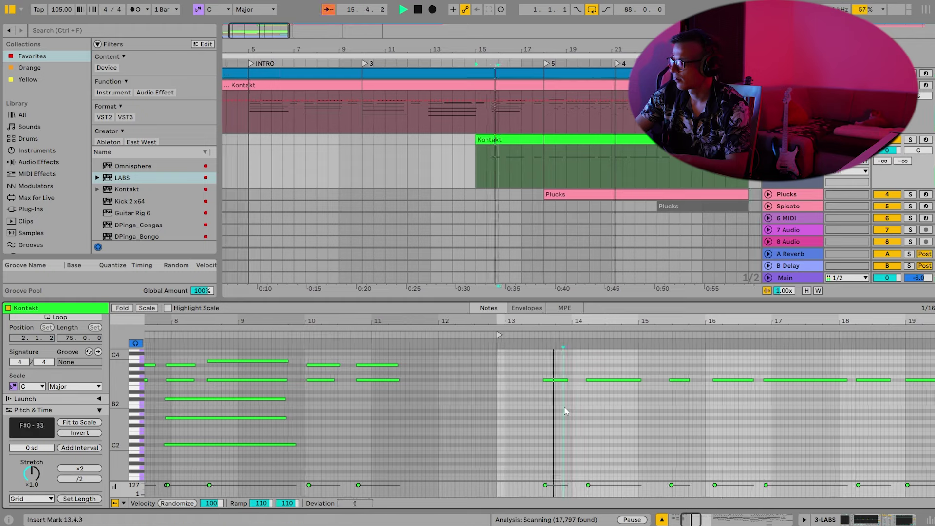
click(570, 382)
click(534, 344)
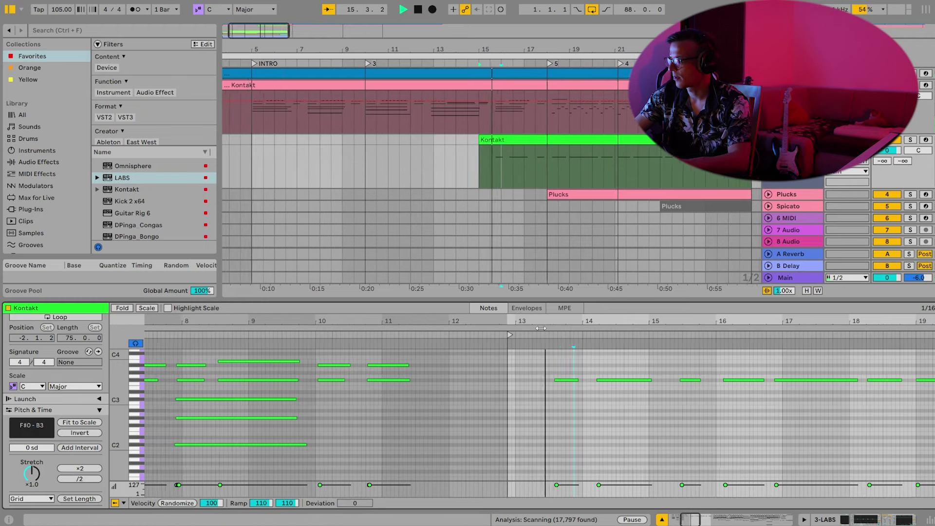
Duplicate the first F#3 note to 13.4.3 so it fills the gap before the second note, and audition it.
scroll(561, 388, up, 2)
key(ctrl+v)
click(512, 343)
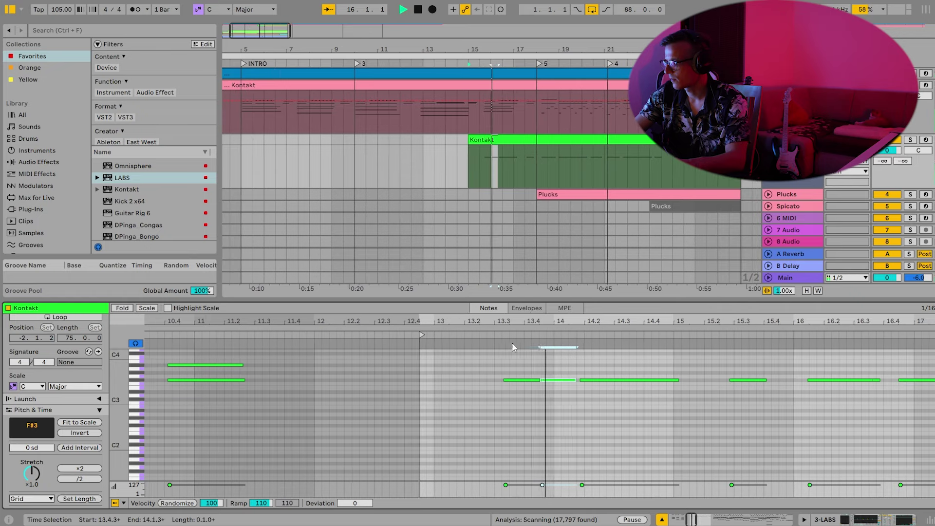
key(space)
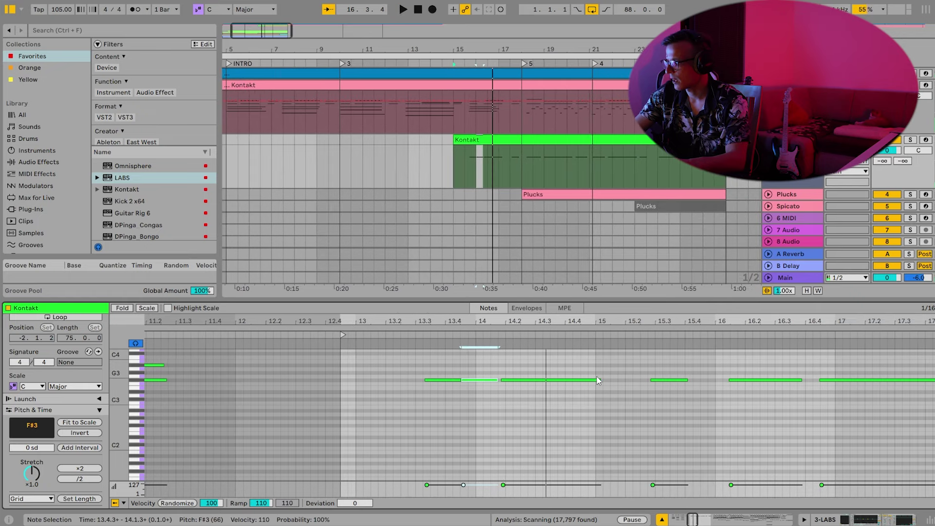
Shorten the F#3 note at 14.1.4 to end at 14.3.2, duplicate it right behind itself and play the result.
drag(598, 381, 571, 379)
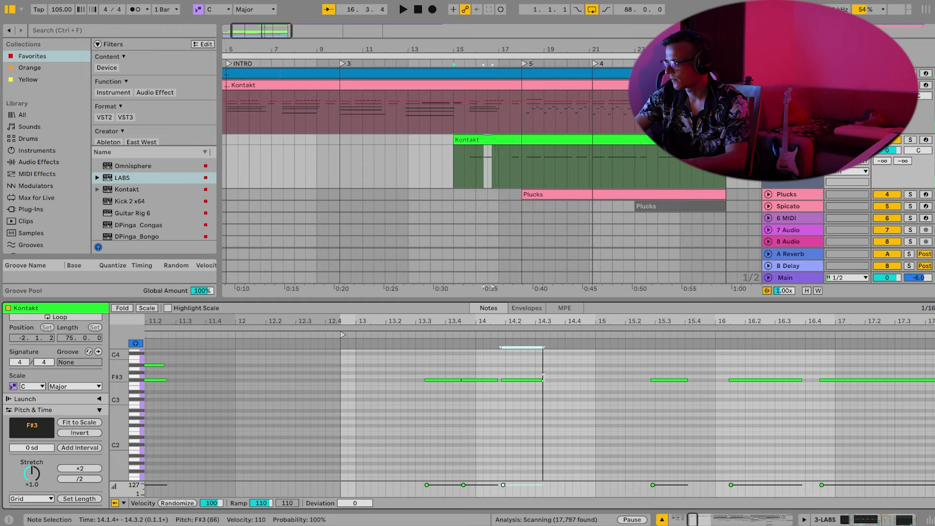
key(ctrl+d)
key(space)
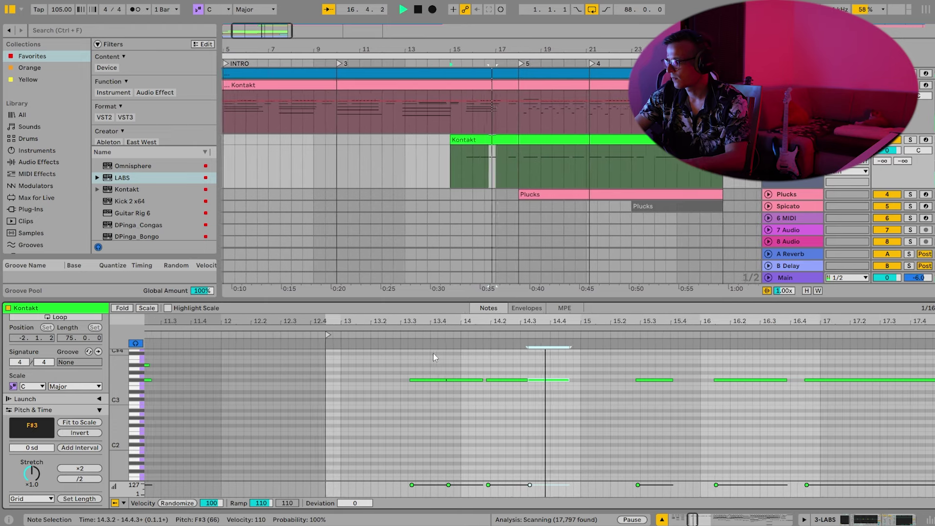
drag(534, 391, 408, 367)
key(ctrl+d)
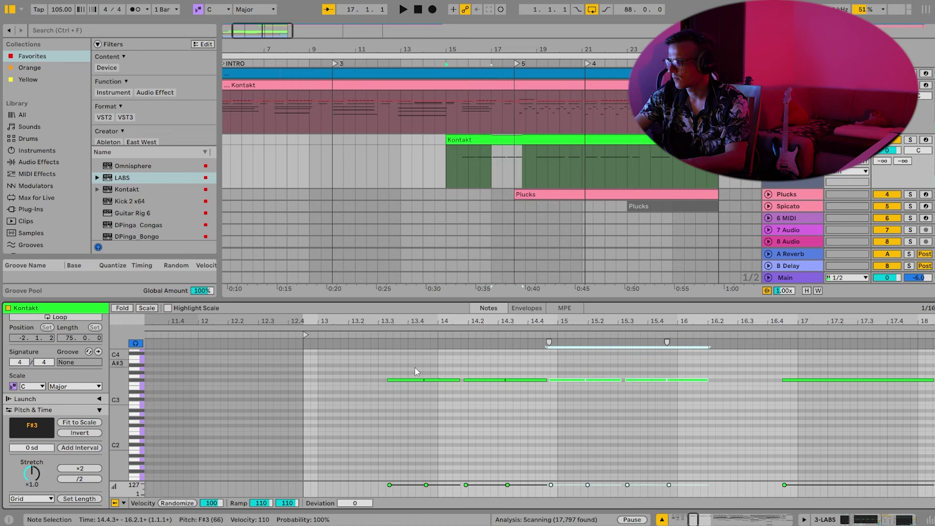
drag(564, 320, 564, 321)
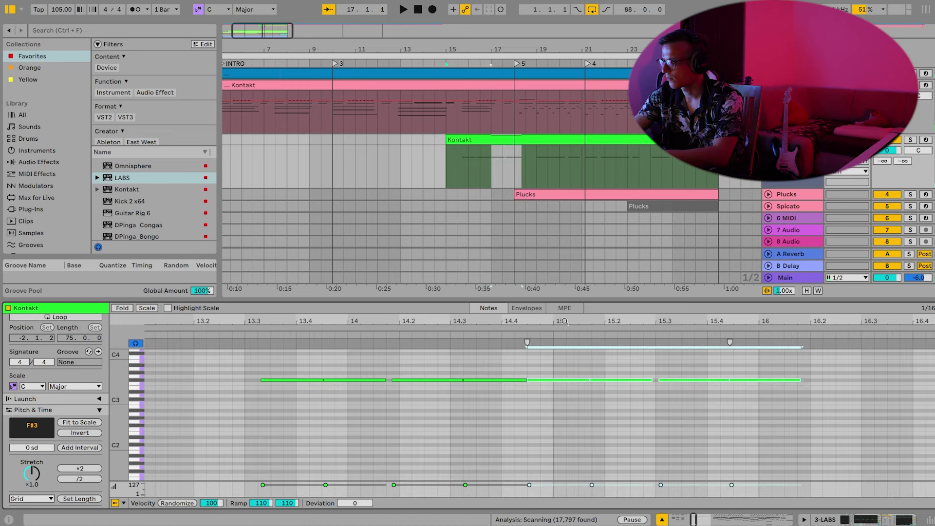
key(ctrl+z)
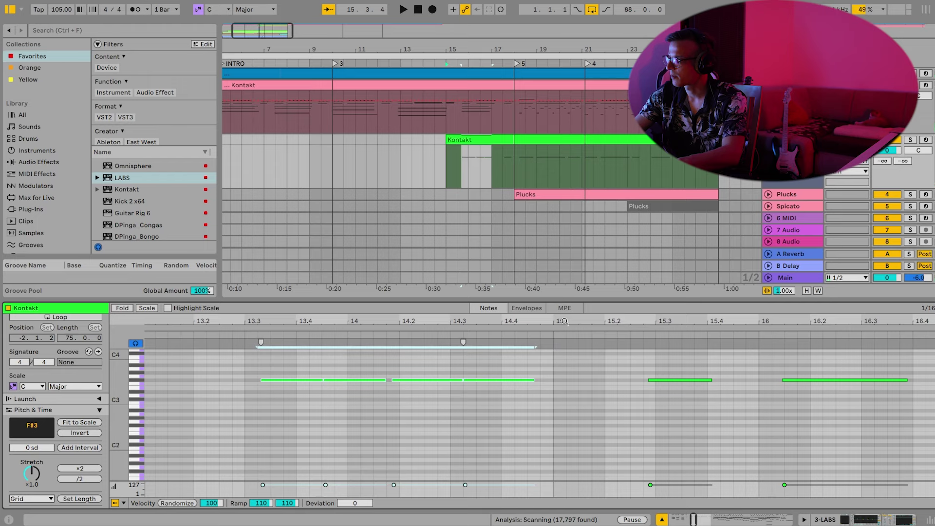
Continue the repeated F#3 line by duplicating the last two notes to 14.4.3, auditioning them, and duplicating one more note to 15.3.2.
drag(509, 394, 426, 371)
key(ctrl+d)
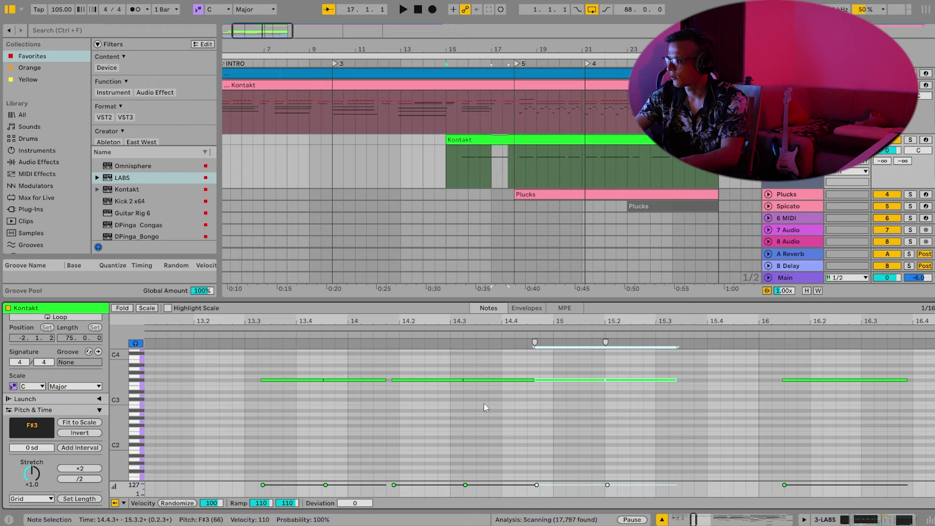
key(space)
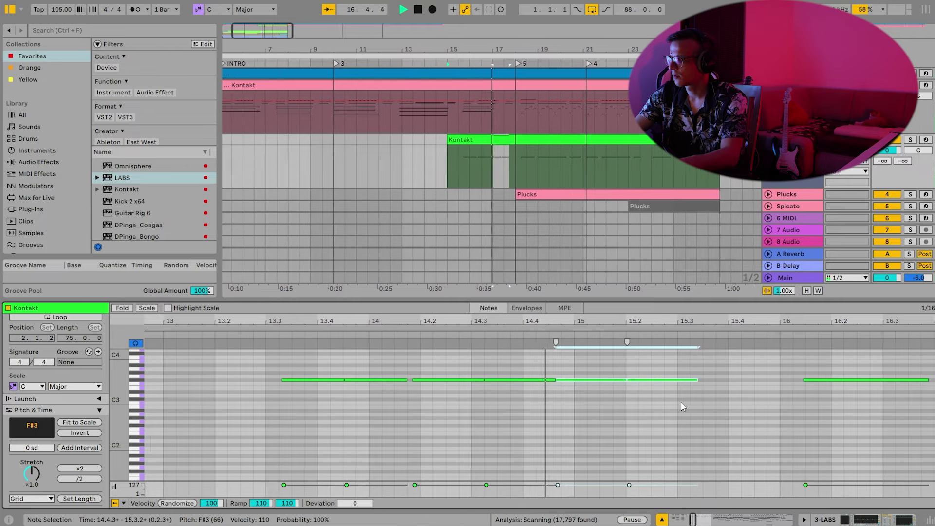
key(space)
click(529, 379)
key(ctrl+d)
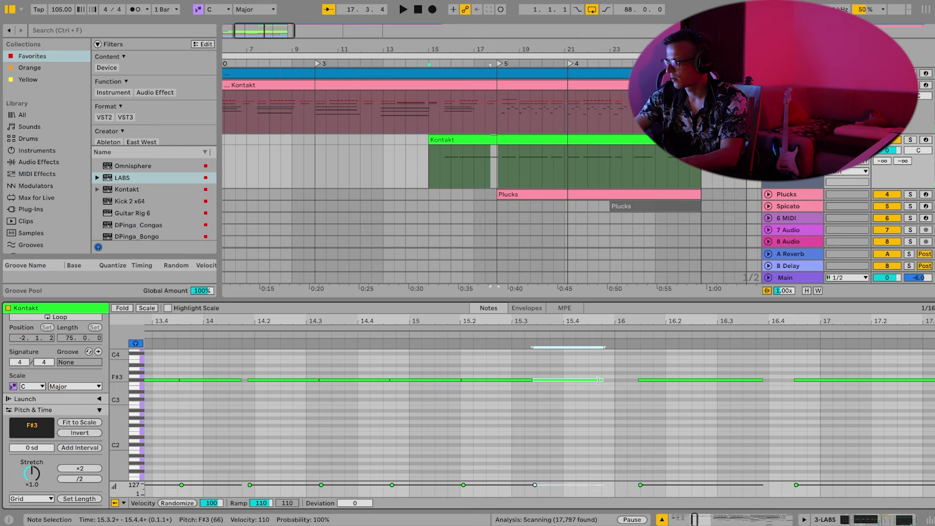
Try duplicating the last F#3 note to 15.4.2, shift the copy slightly towards the following note and play the line.
key(ctrl+d)
key(space)
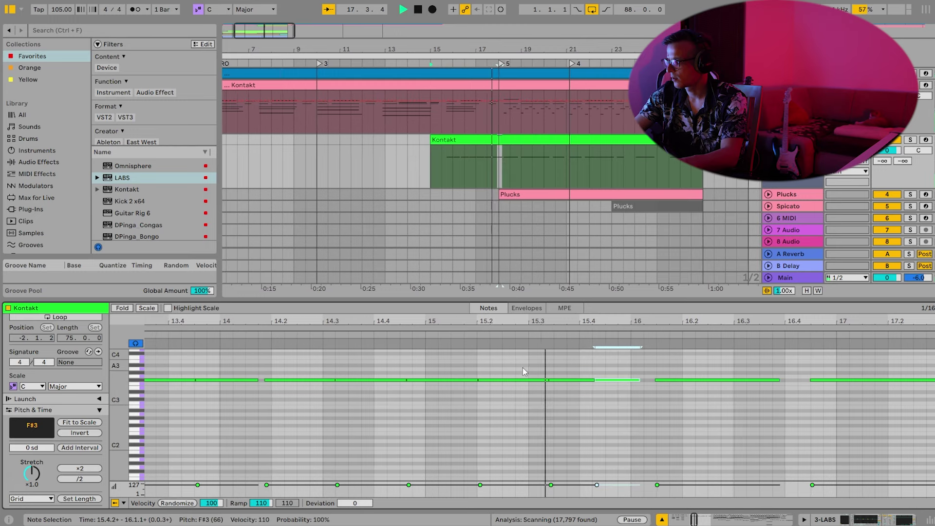
key(space)
mouse_move(542, 380)
mouse_down()
mouse_move(553, 380)
mouse_move(512, 379)
mouse_move(524, 380)
mouse_up()
click(417, 332)
click(549, 401)
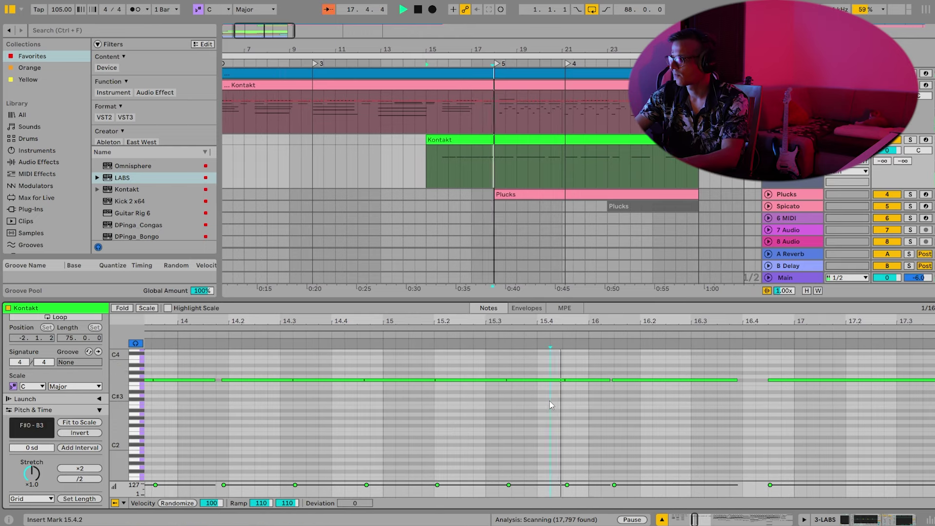
key(space)
Replace the last two short F#3 notes with one from 15.3.3 to 15.4.4, extend the preceding note to meet it, and play the result.
drag(509, 321, 509, 292)
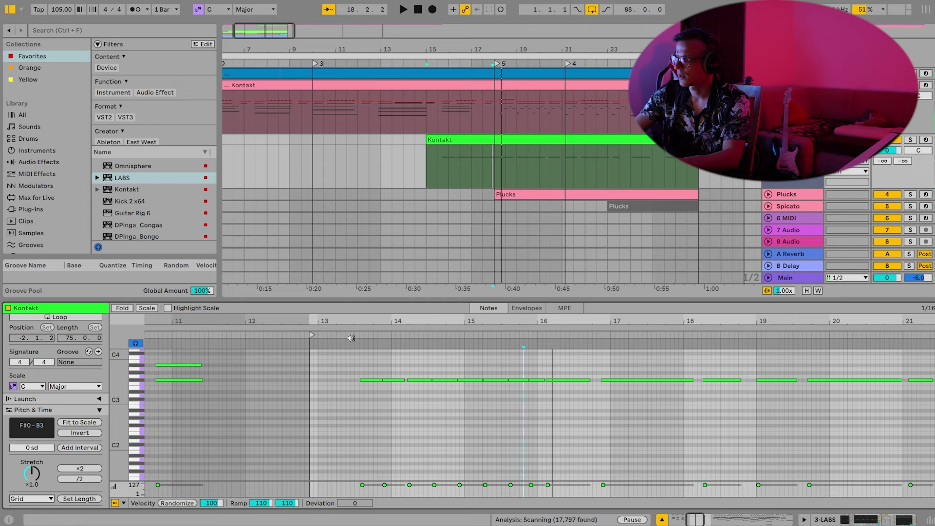
click(350, 338)
click(638, 418)
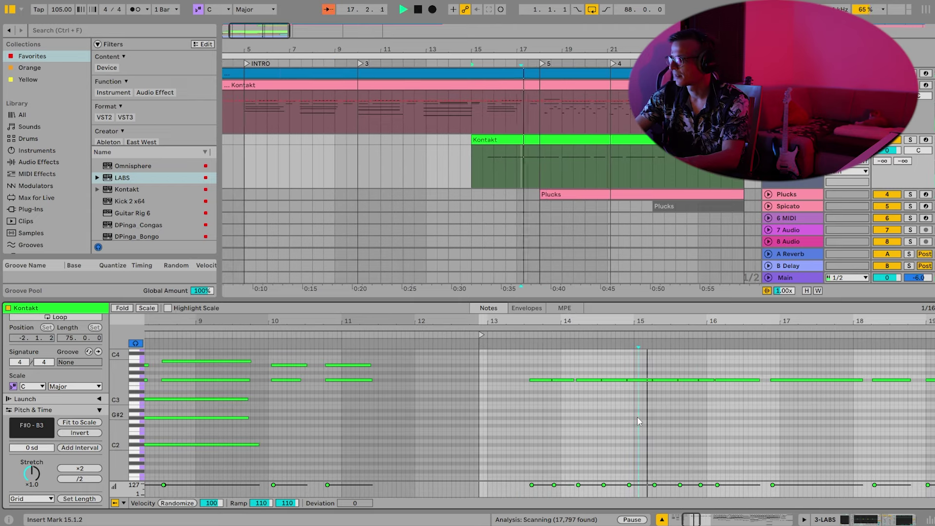
key(space)
drag(718, 317, 718, 341)
drag(637, 380, 676, 379)
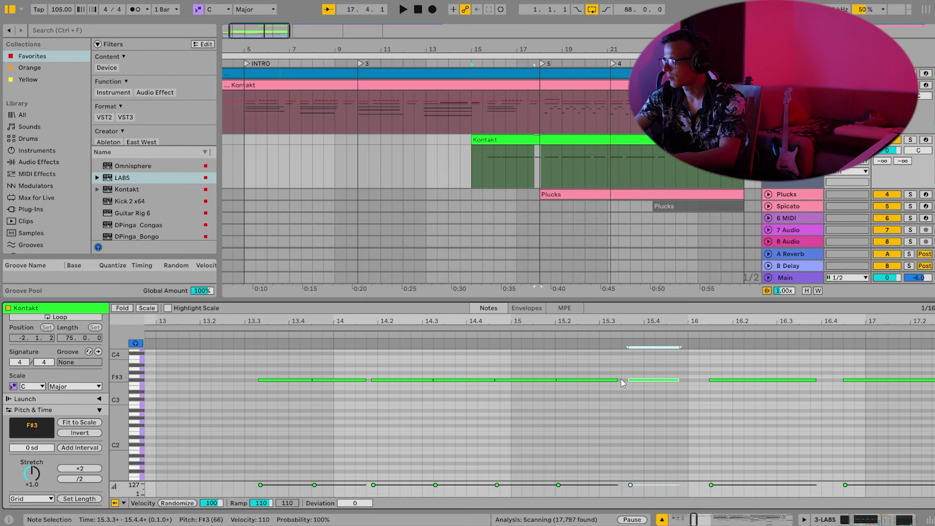
drag(619, 379, 628, 379)
click(691, 409)
key(space)
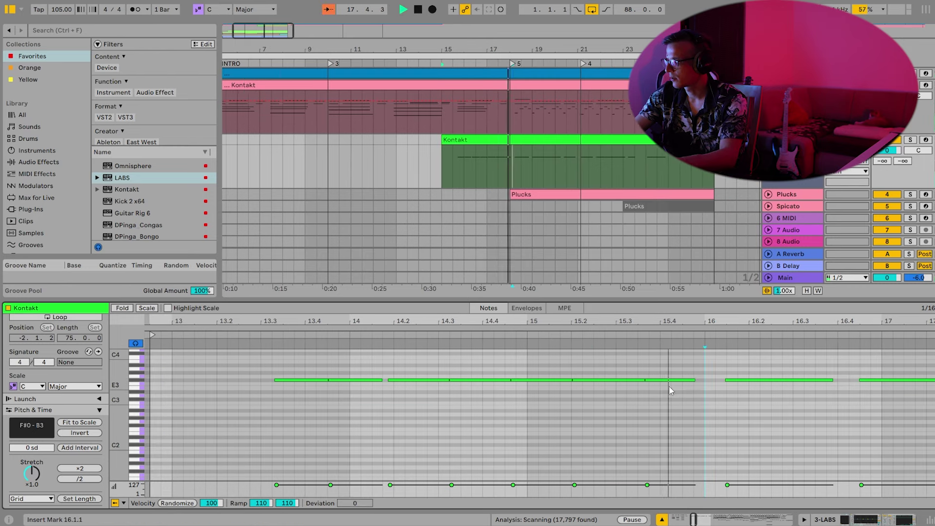
Lengthen the F#3 note at 15.3.3 to end at 16.1.2, pull its start back to 15.3.2, and audition the line.
drag(694, 380, 719, 380)
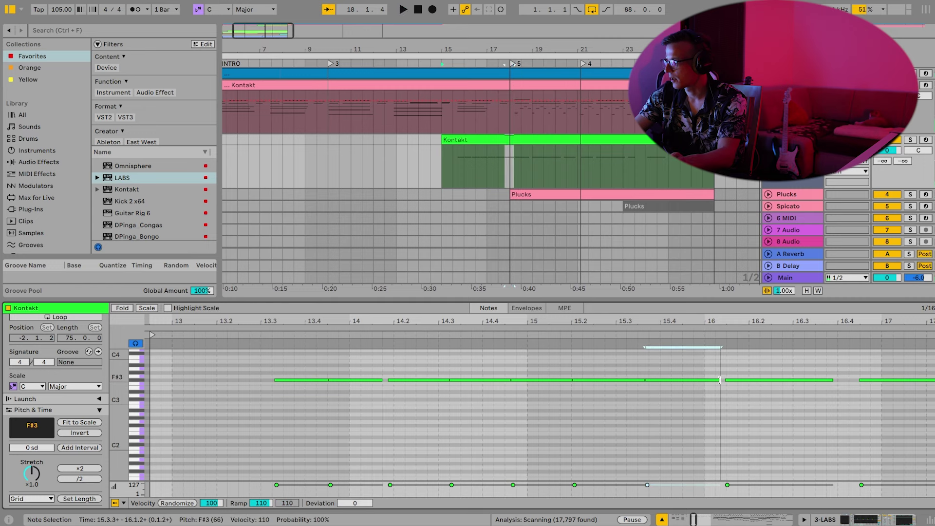
key(space)
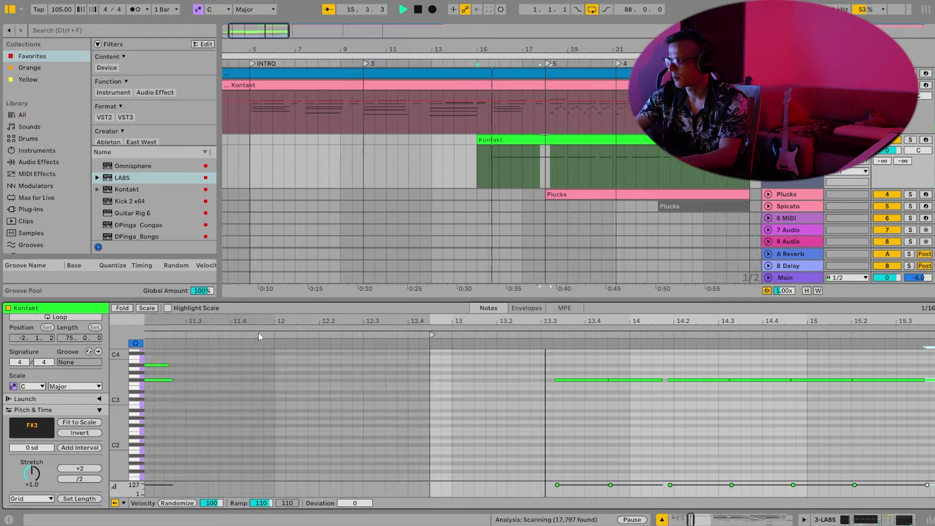
click(670, 424)
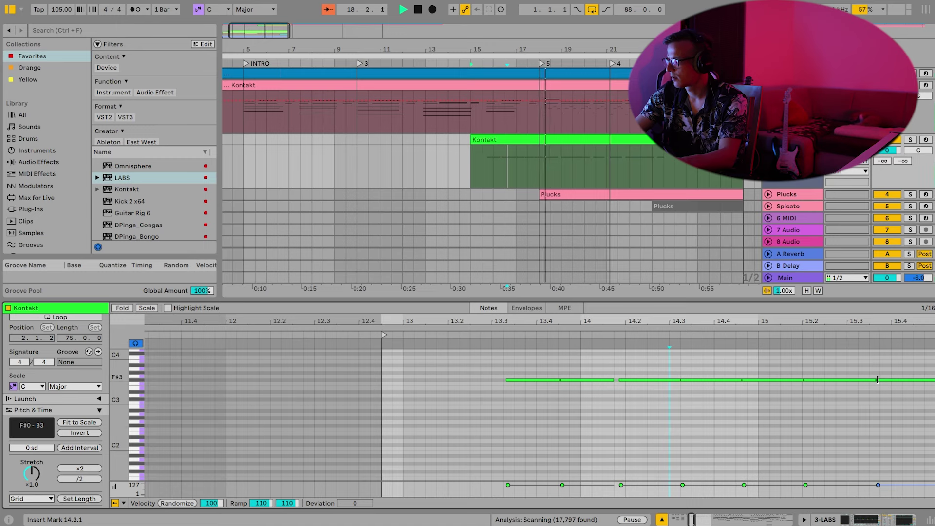
click(860, 380)
key(space)
key(space)
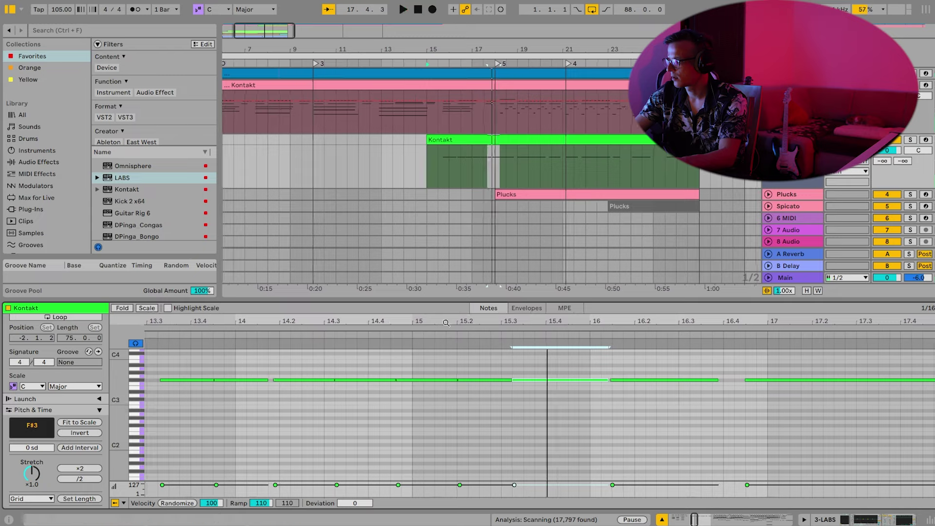
Play the line, extend the start of the following F#3 note back to 15.4.3 and audition the change.
drag(370, 319, 369, 302)
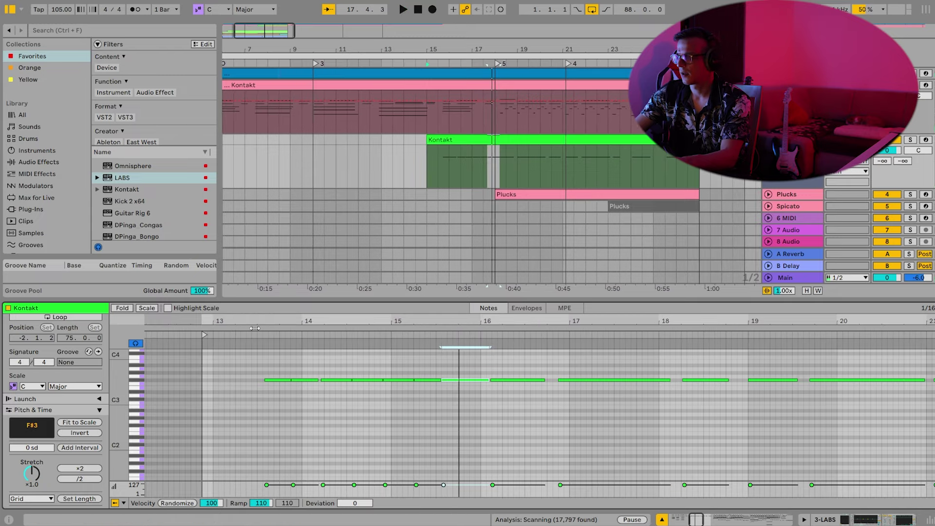
click(255, 335)
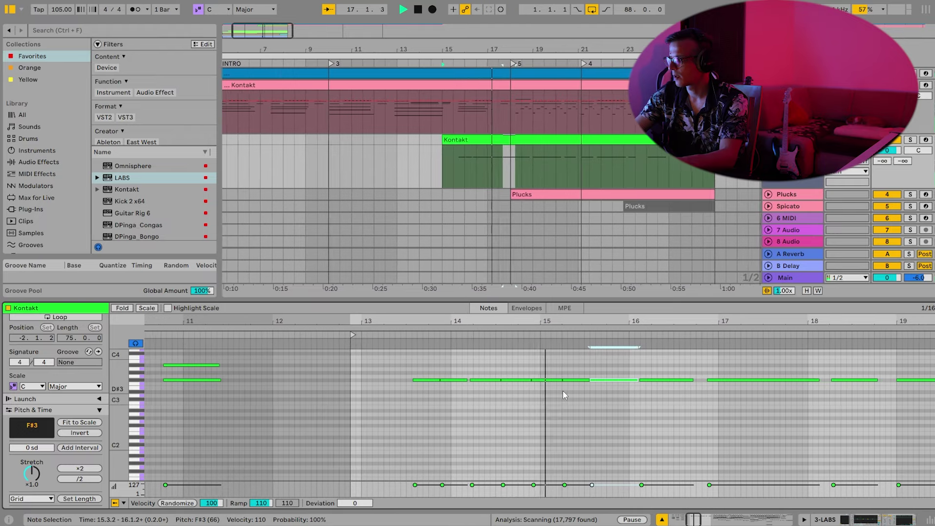
key(space)
drag(561, 380, 545, 378)
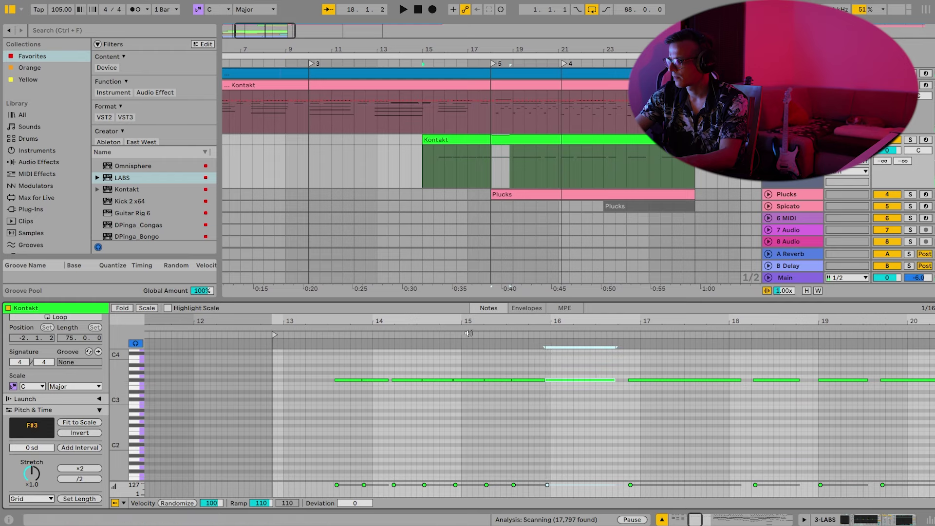
click(477, 333)
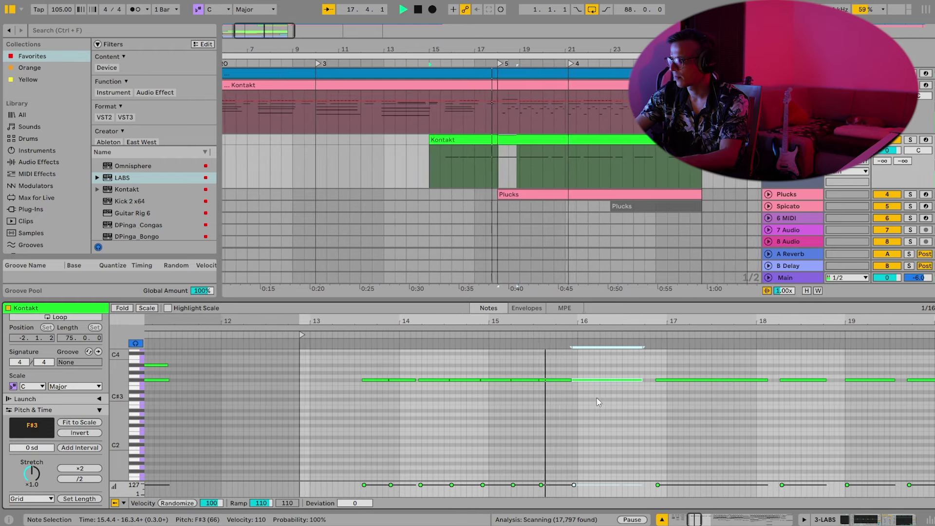
key(space)
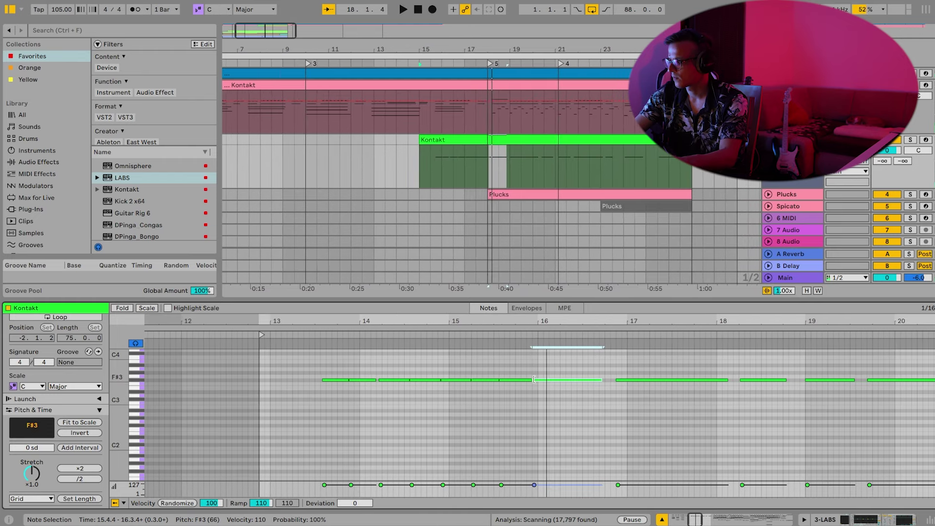
key(space)
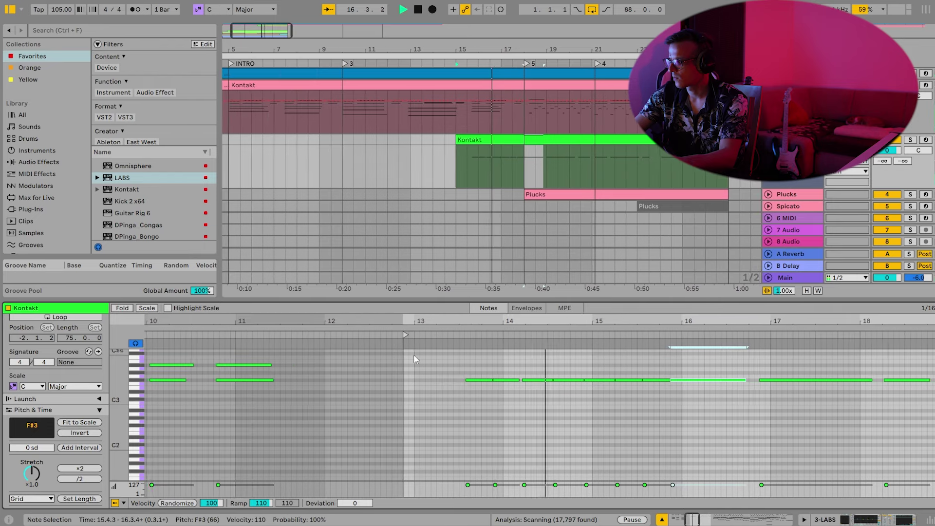
Select the two F#3 notes spanning 15.3.2 to 16.4.1, nudge them slightly later and play them back.
click(636, 411)
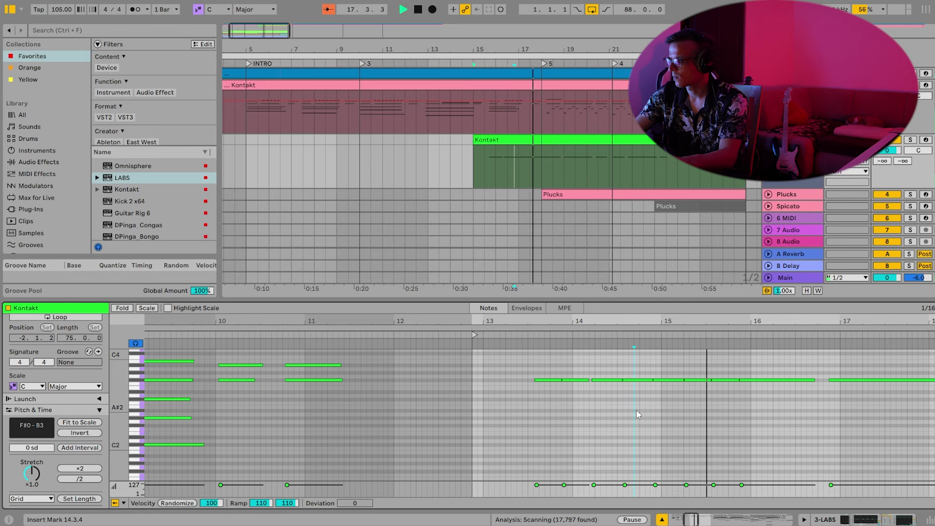
key(space)
drag(770, 393, 717, 364)
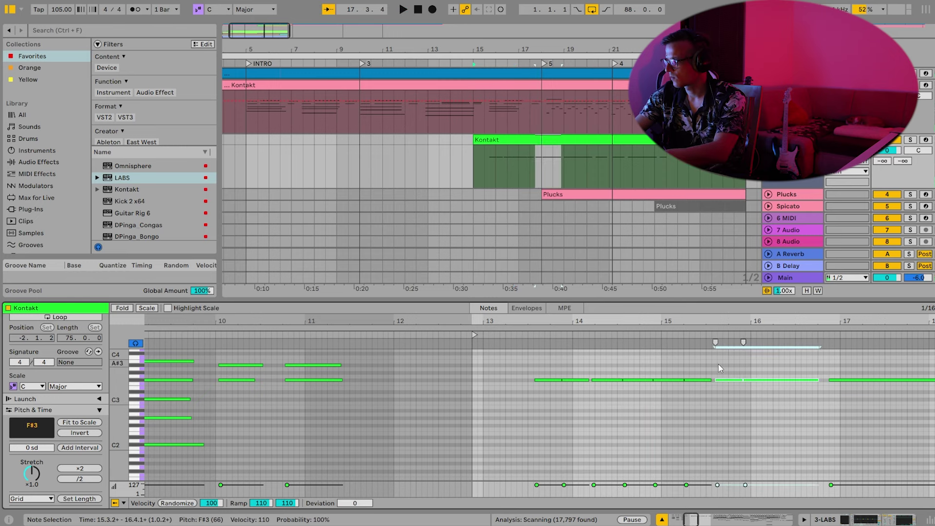
key(space)
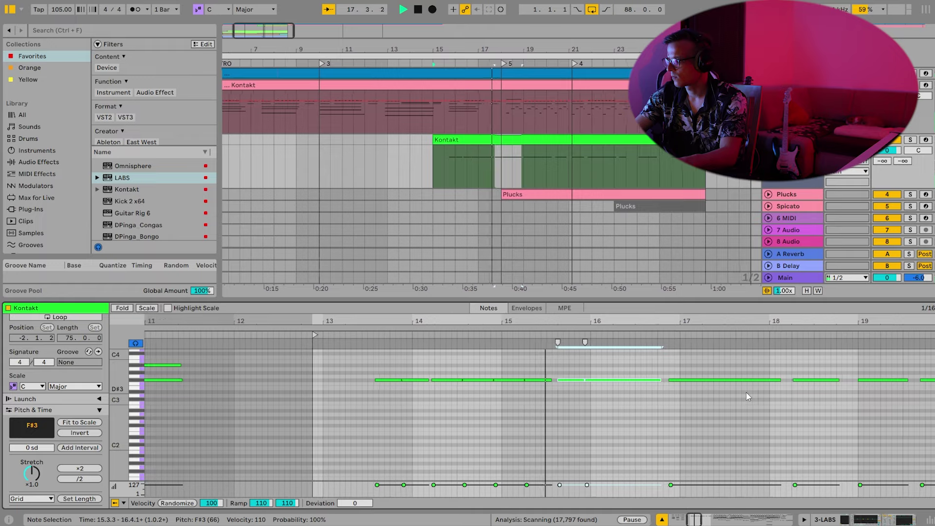
key(space)
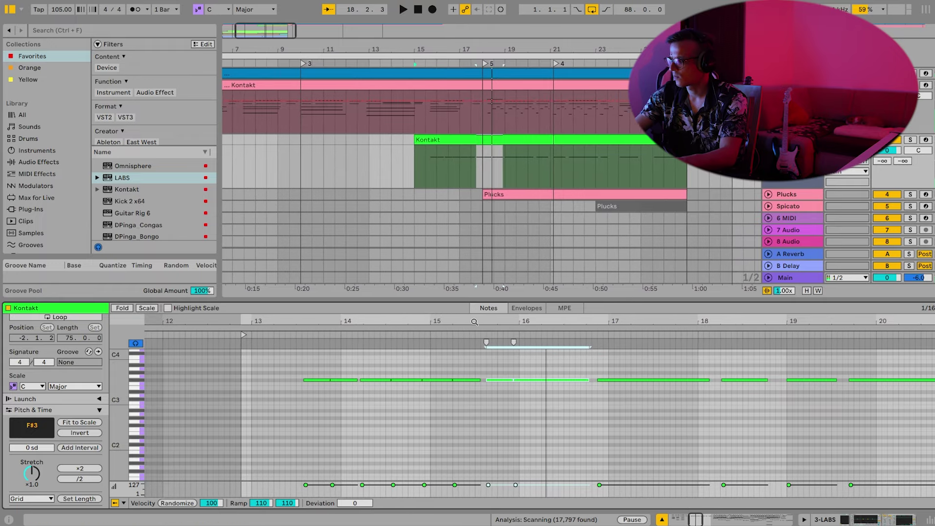
drag(475, 321, 476, 322)
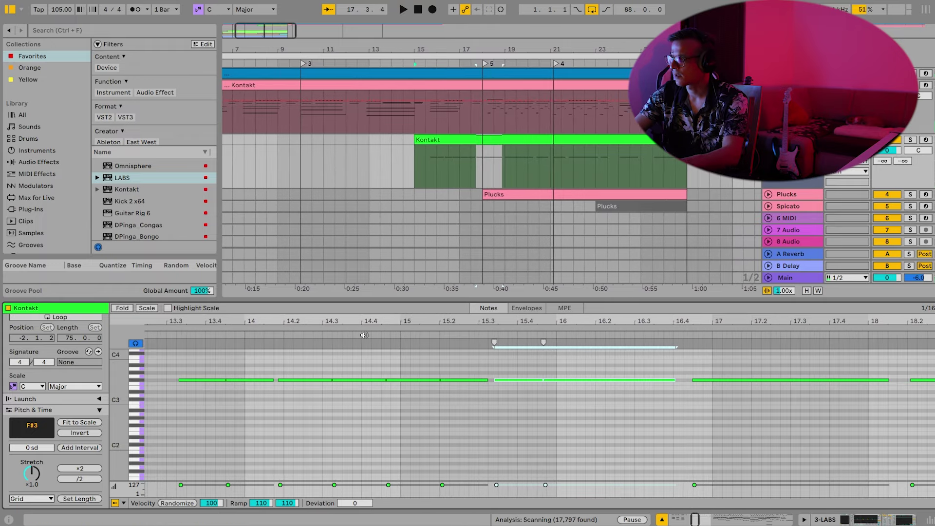
click(364, 335)
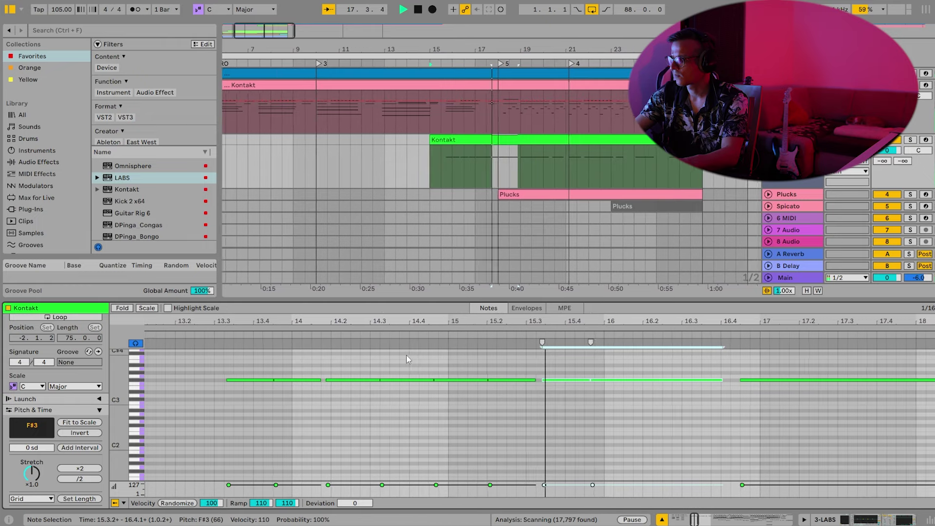
key(space)
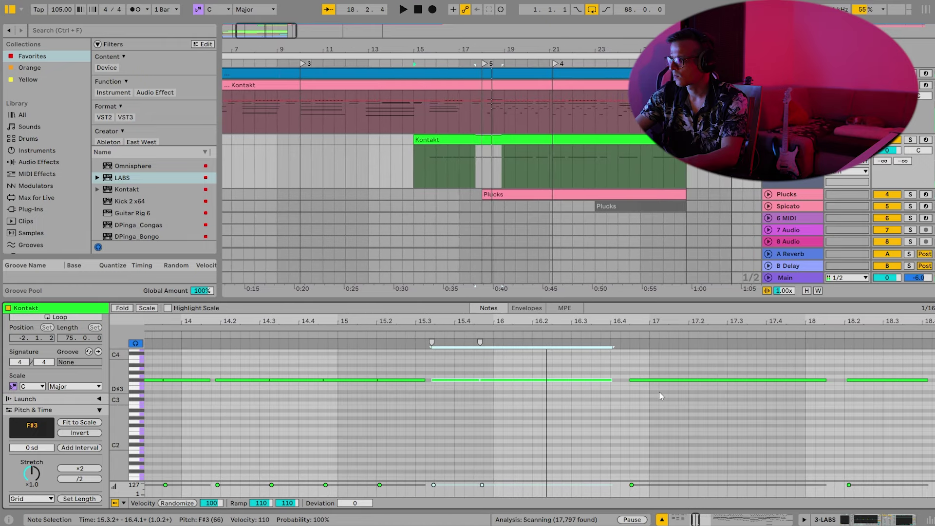
Shorten the second of these F#3 notes to end at about 16.1.3, and open the green and pink Kontakt clips together for editing.
click(615, 387)
drag(612, 381, 514, 381)
click(467, 142)
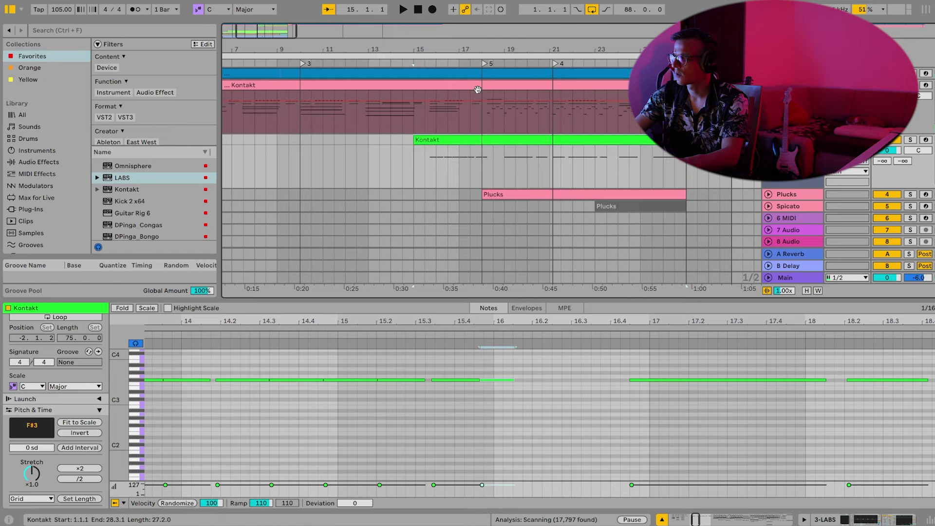
shift+click(492, 140)
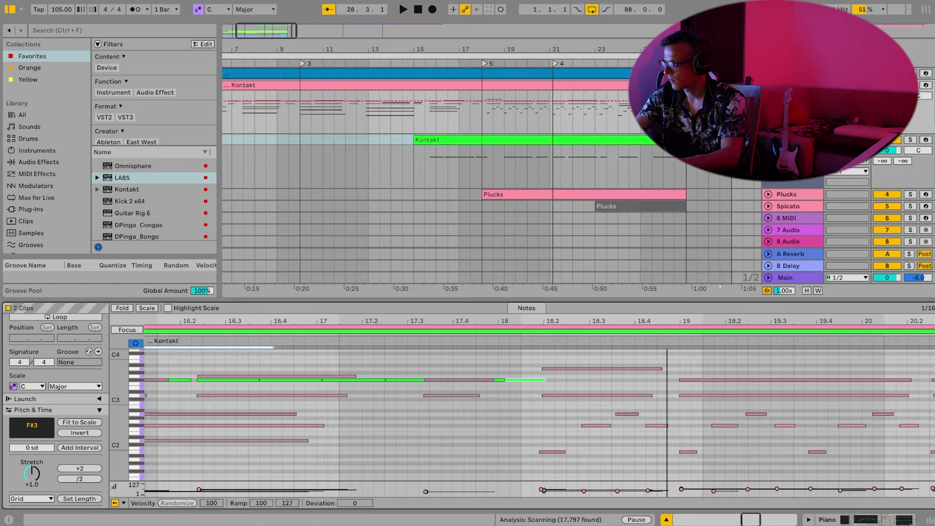
Duplicate the shortened F#3 note behind itself, align the copy's start with the piano chord at 18.1.4, and audition the passage.
drag(529, 381, 570, 382)
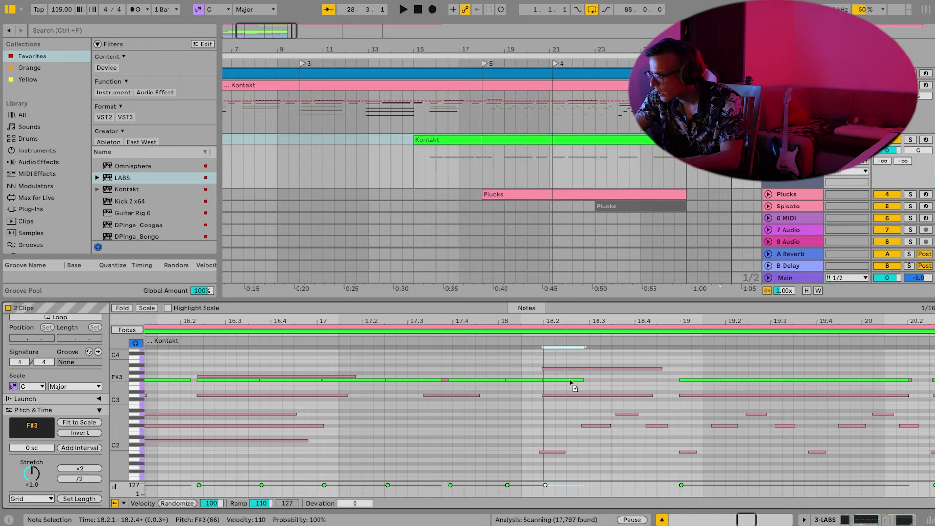
scroll(567, 373, up, 5)
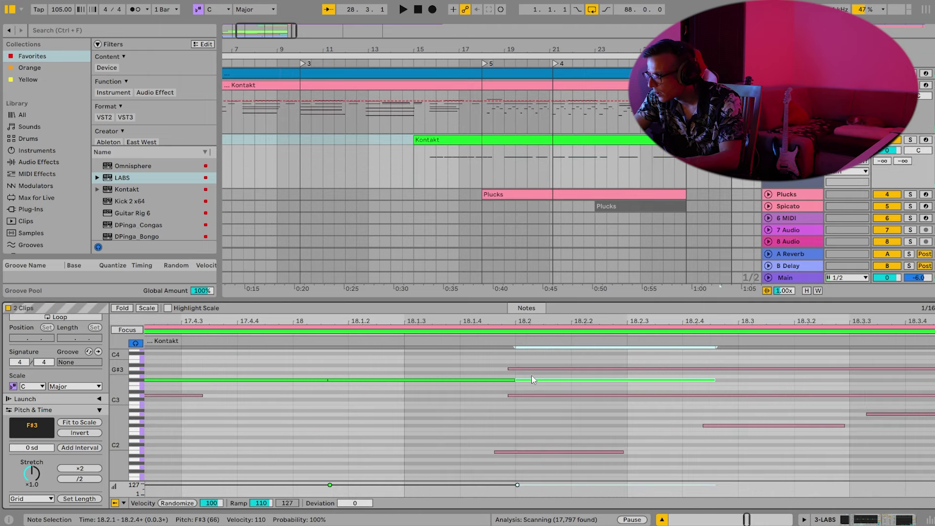
drag(530, 382, 520, 382)
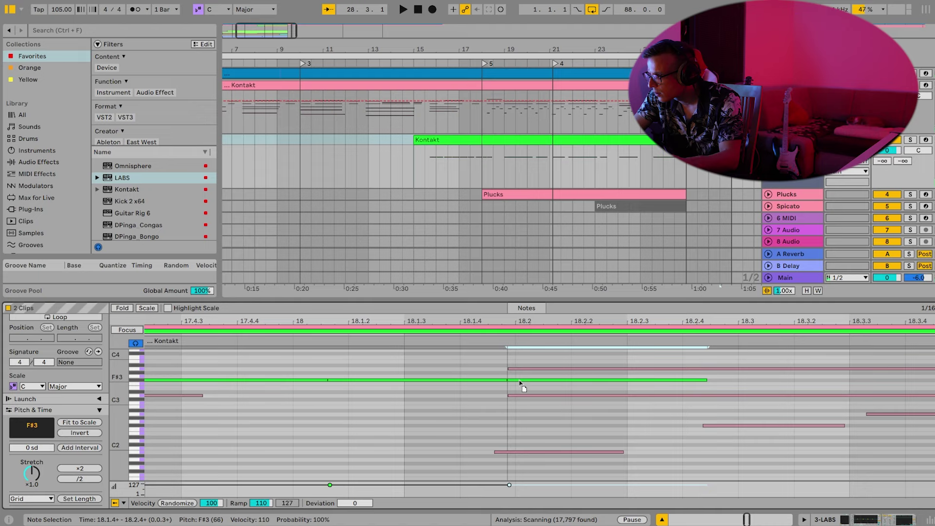
key(space)
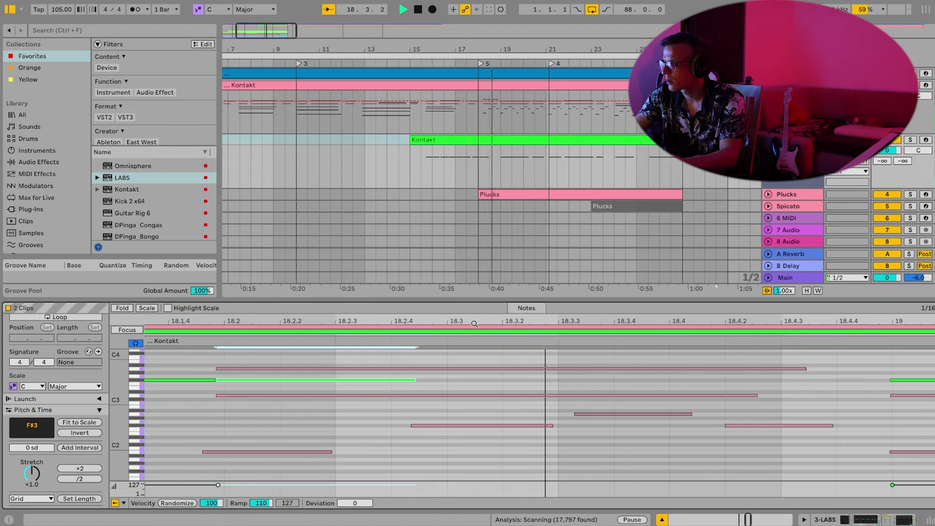
scroll(474, 324, down, 5)
key(space)
click(324, 337)
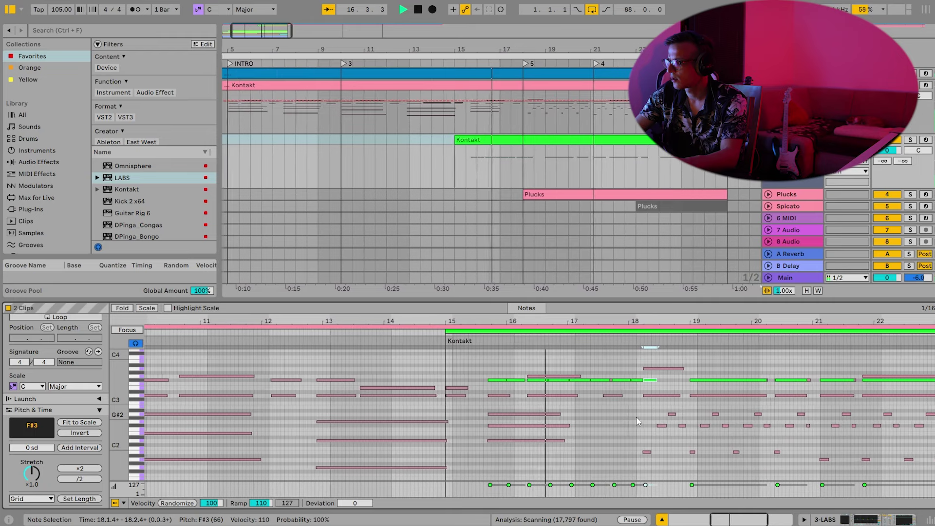
drag(544, 322, 557, 392)
key(space)
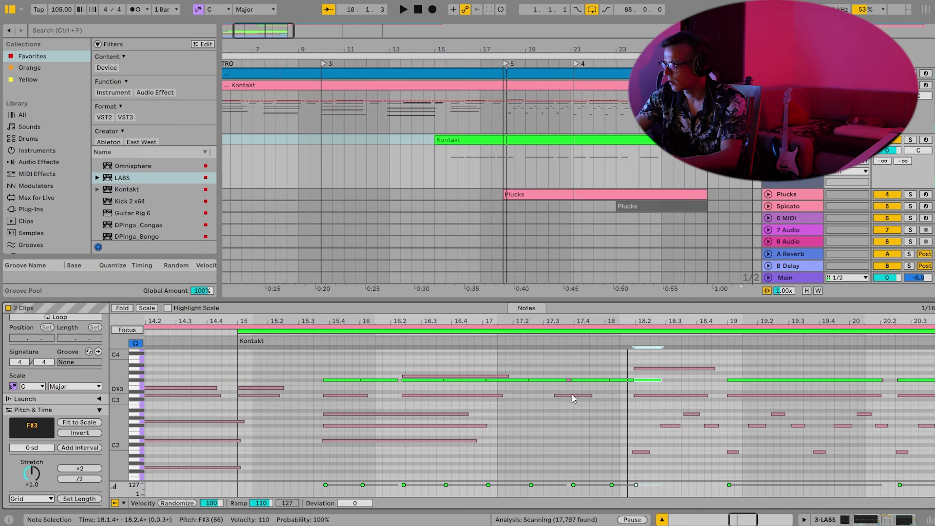
Copy the F#3 note at 17.2.3 directly behind itself to 17.3.4 and play the result.
click(550, 381)
drag(549, 380, 590, 380)
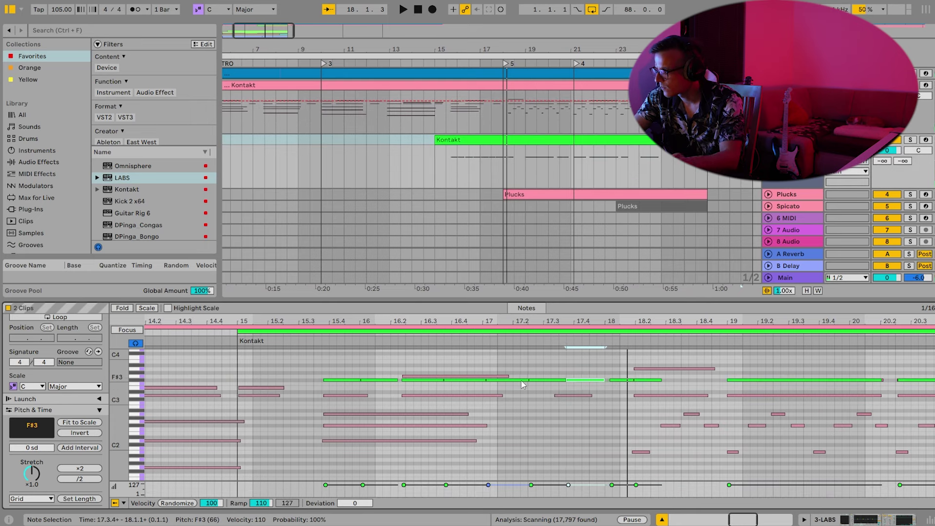
key(space)
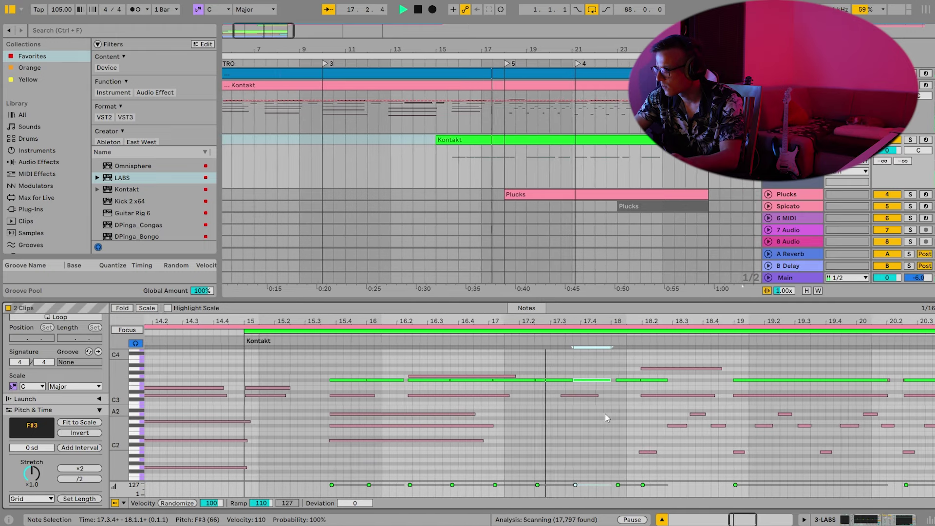
key(space)
Lower the F#3 note at 17.2.3 to E3, pull the following F#3 note's start back to 17.3.2, and play the passage.
click(515, 398)
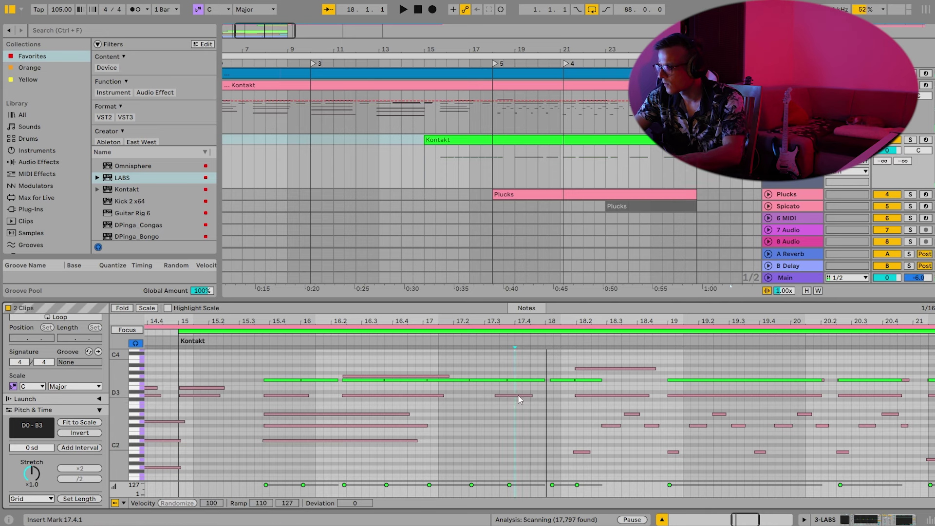
click(483, 382)
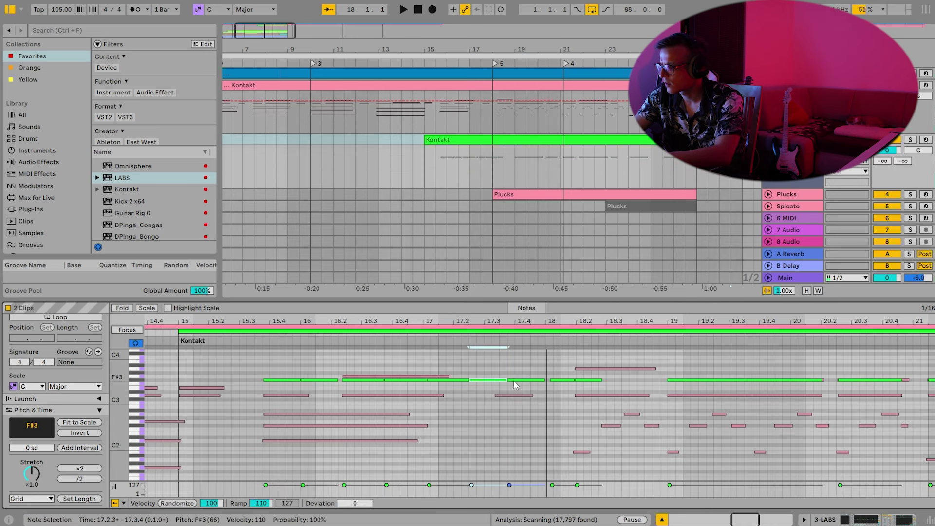
mouse_move(498, 384)
mouse_down()
mouse_move(499, 393)
mouse_move(496, 379)
mouse_up()
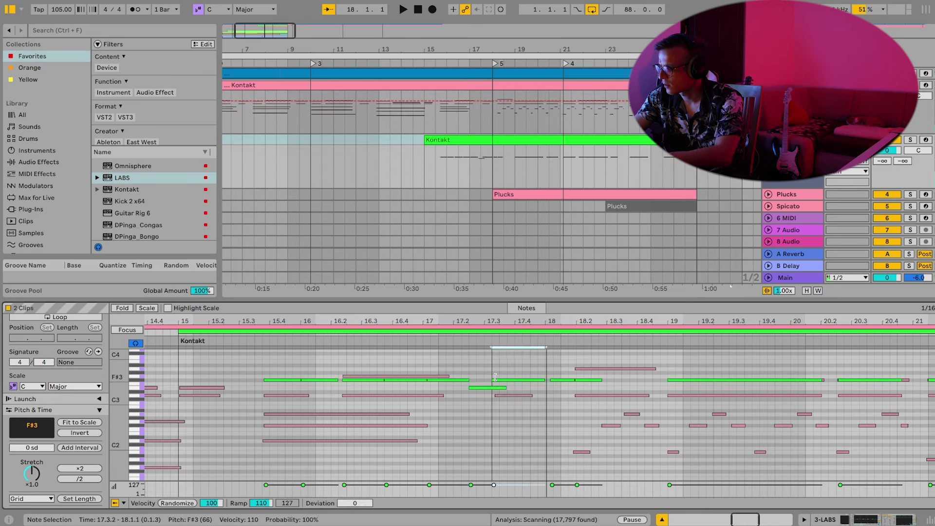
click(329, 337)
key(space)
key(space)
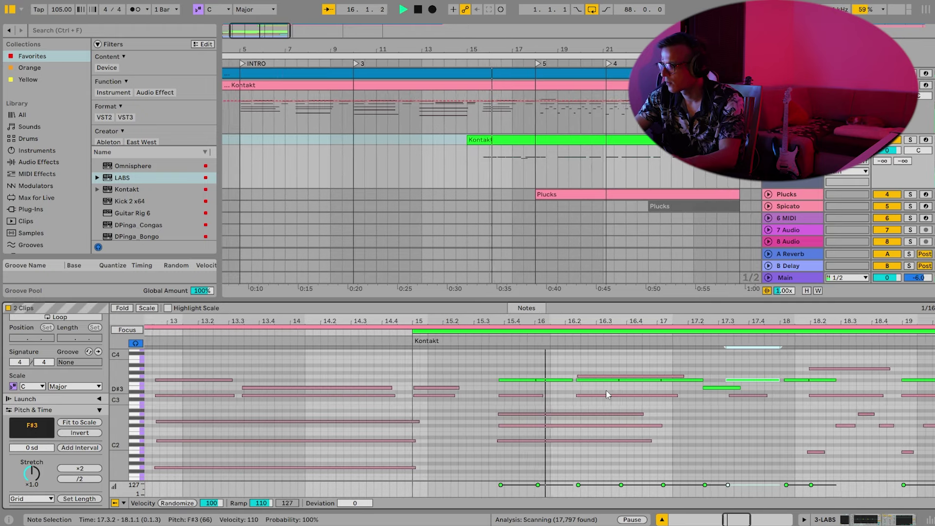
key(space)
Select the F#3 notes at 16.2.2 and 16.1.1 in turn and play the line against the piano chords.
click(564, 382)
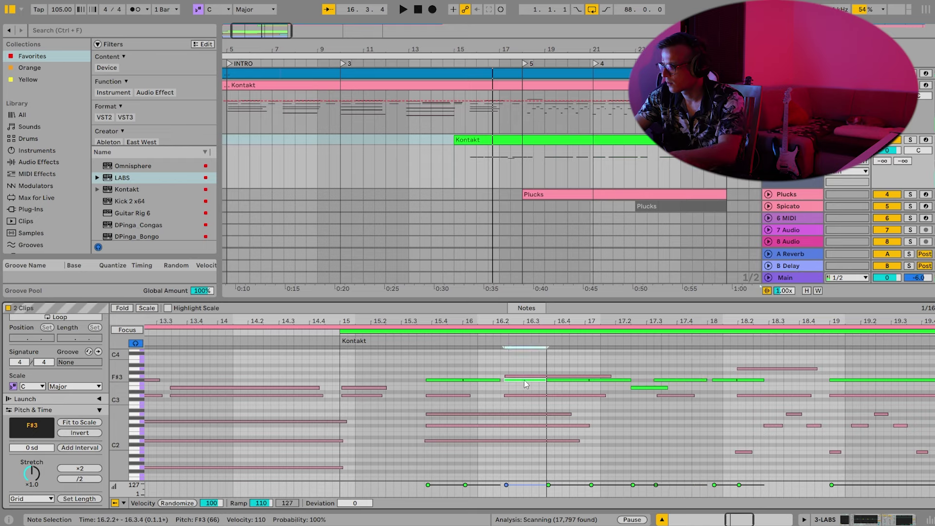
click(499, 379)
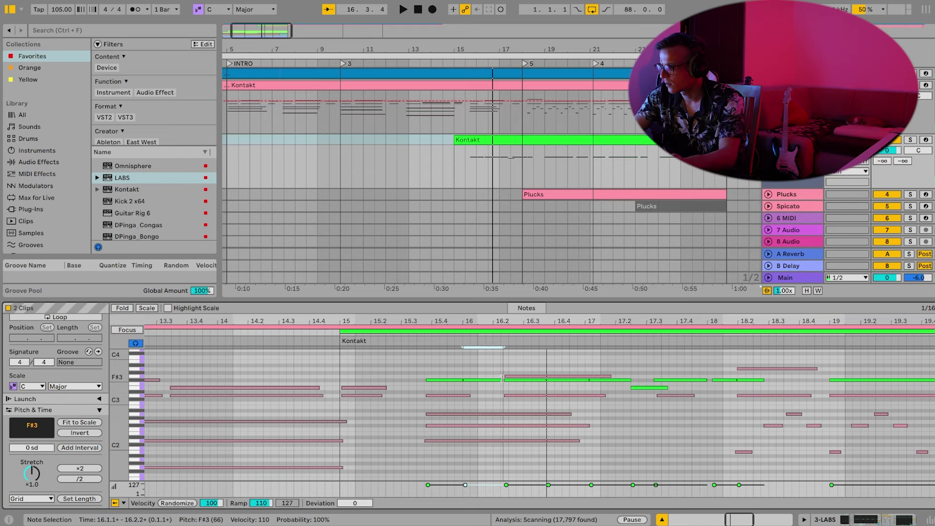
key(space)
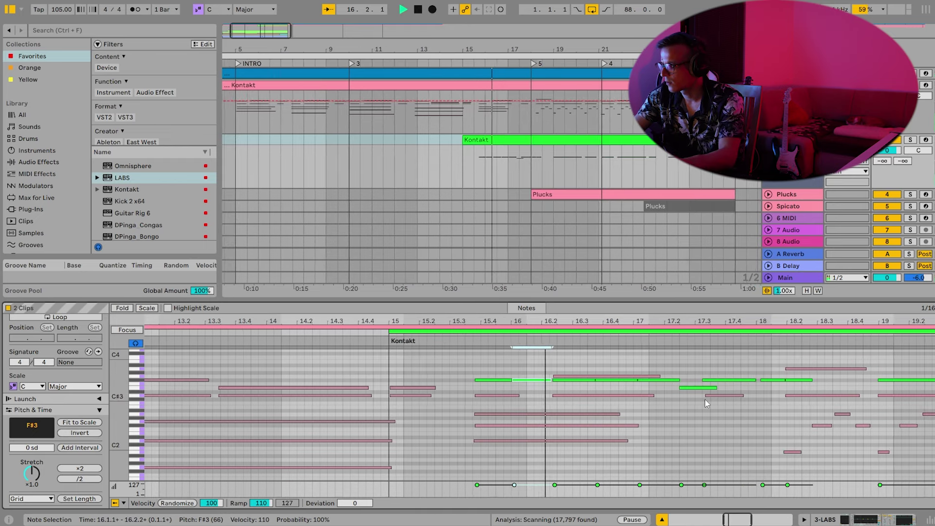
click(624, 408)
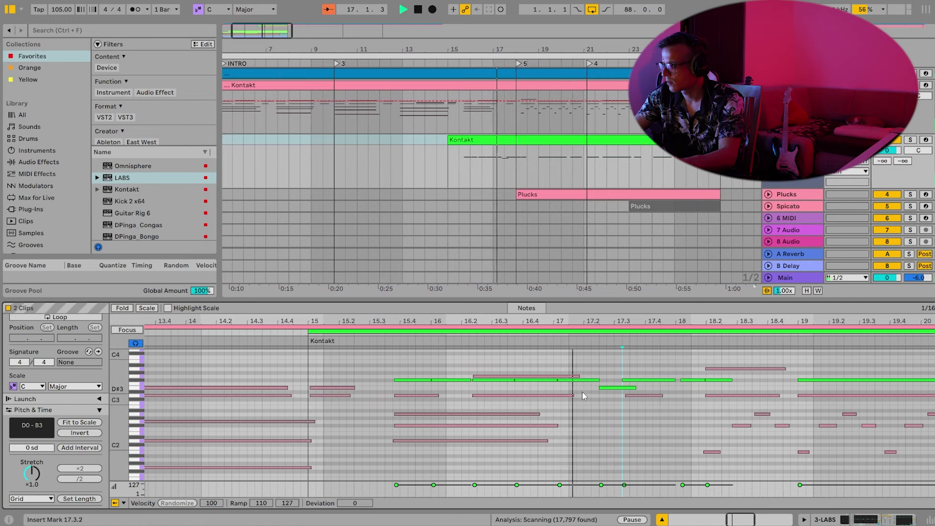
key(space)
Raise the E3 note at 17.2.3 to F#3 and play the line.
click(628, 388)
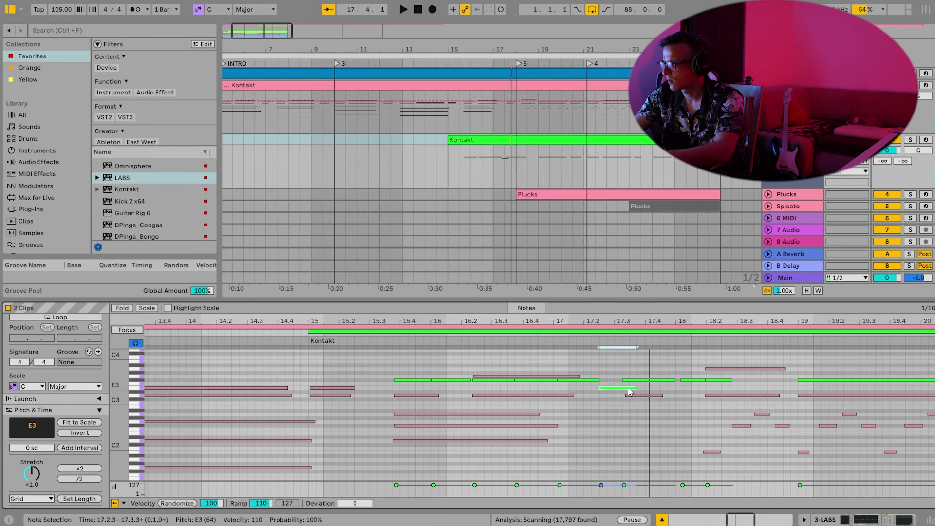
key(Up)
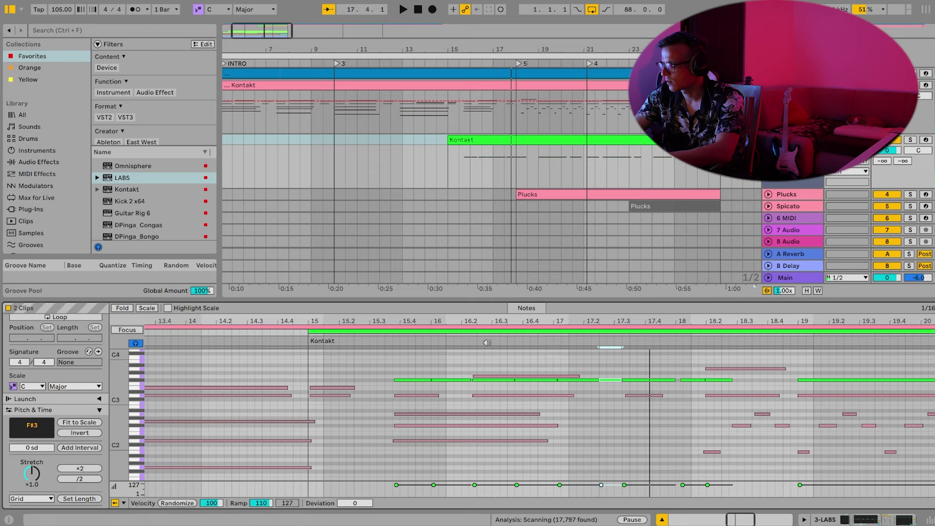
key(space)
click(621, 395)
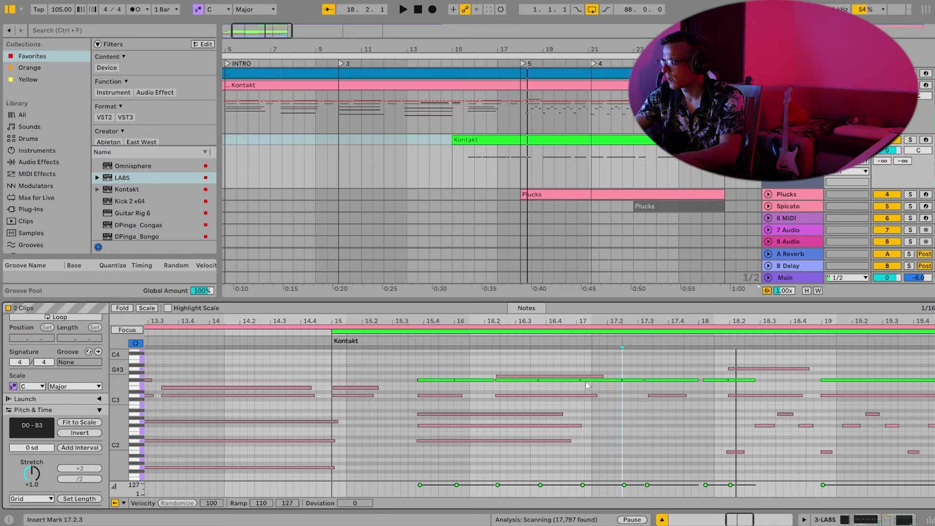
Move the boundary between the F#3 note at 17.2.3 and the one behind it to 17.3.3, and audition the change.
click(665, 397)
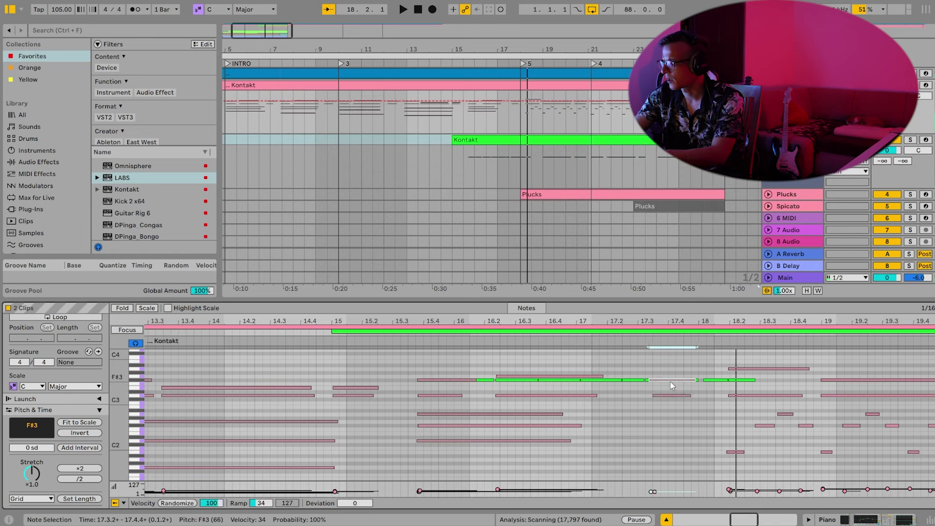
click(648, 380)
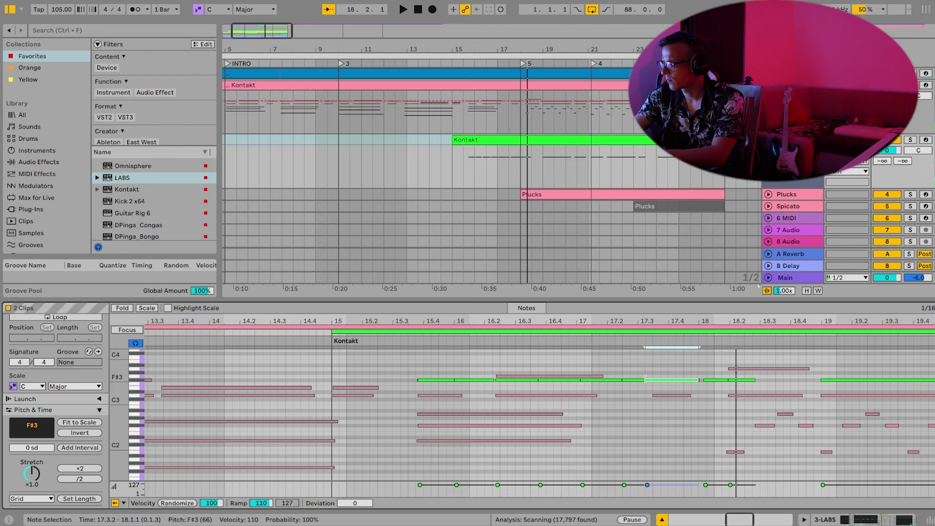
drag(647, 379, 656, 380)
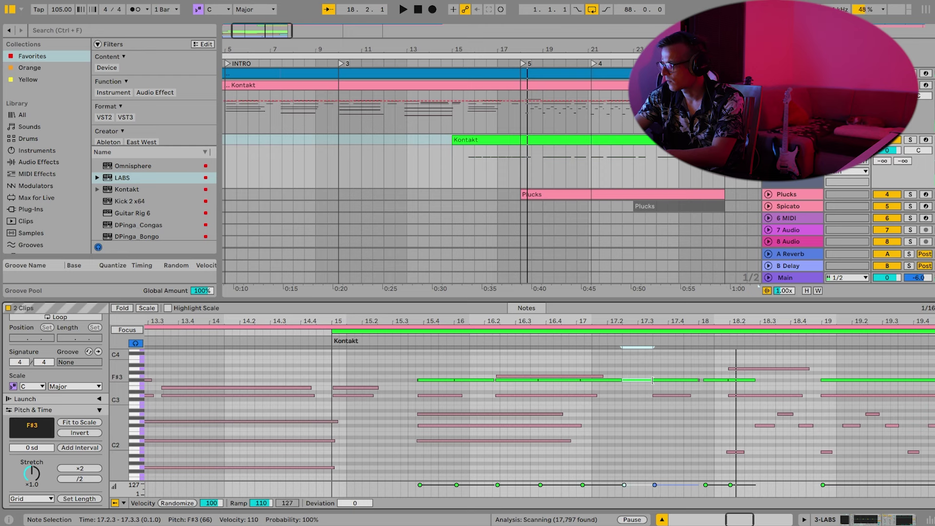
click(402, 338)
click(735, 408)
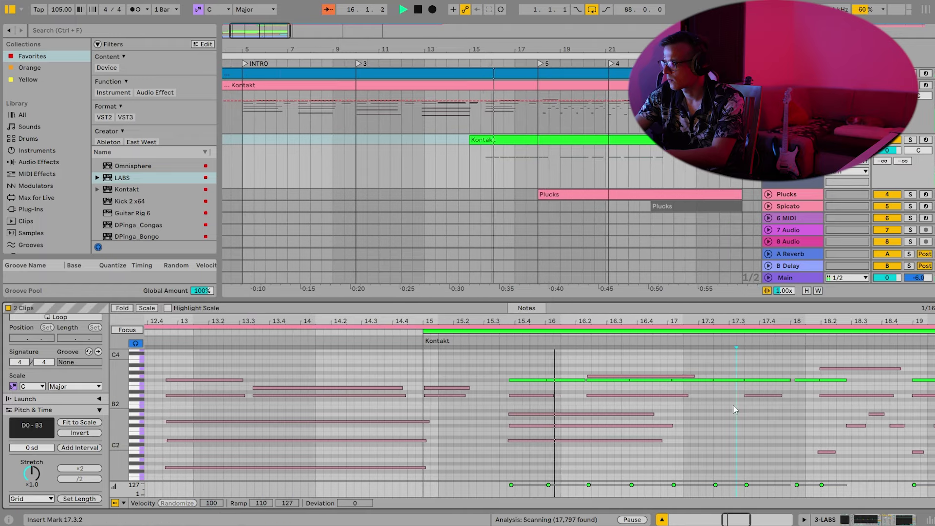
drag(733, 323, 543, 324)
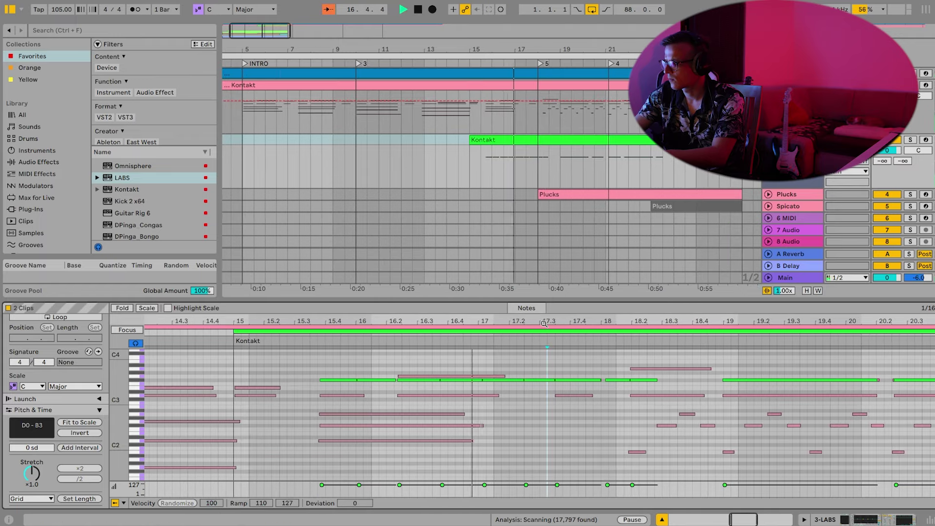
key(space)
Play from about 15.3.4 and move the F#3 note at 16.3.3 back onto the piano chord at 16.2.2, replacing the note there.
click(316, 342)
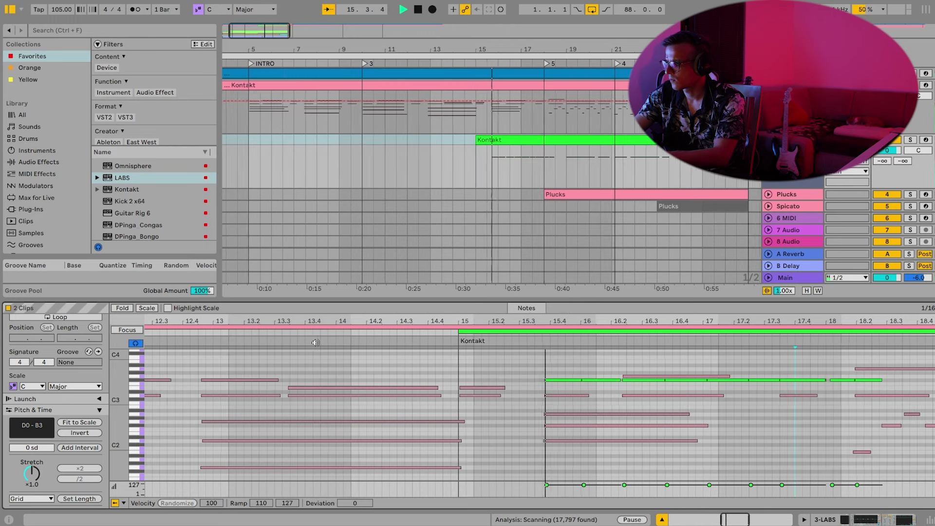
click(607, 410)
click(647, 381)
key(space)
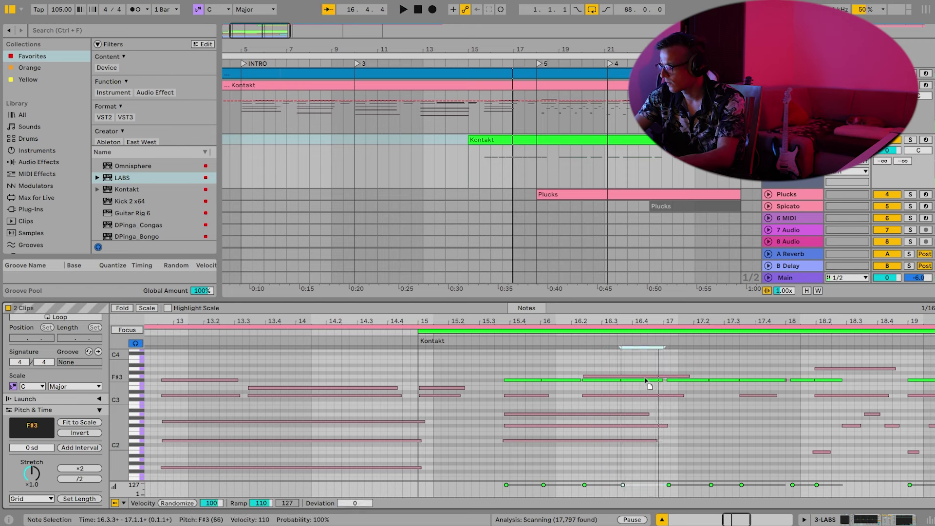
drag(568, 381, 612, 380)
click(589, 330)
click(616, 387)
drag(601, 330, 602, 375)
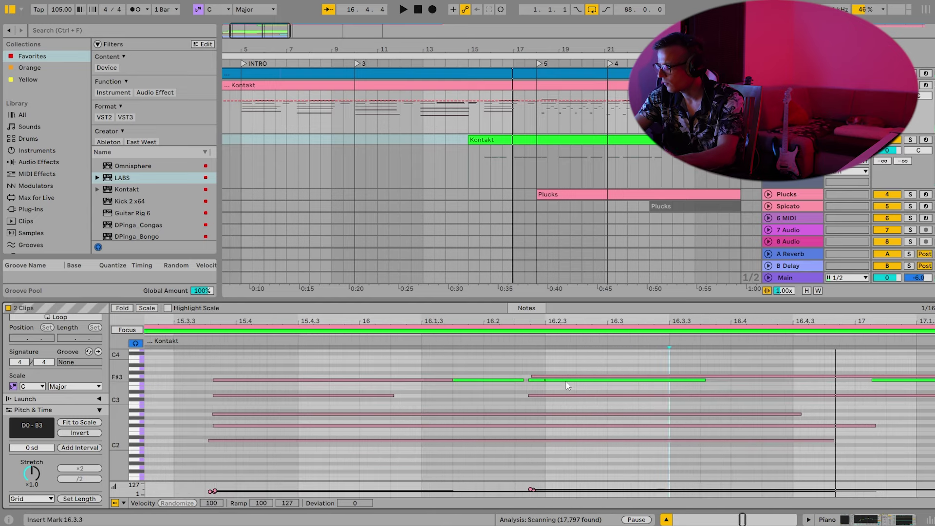
click(555, 381)
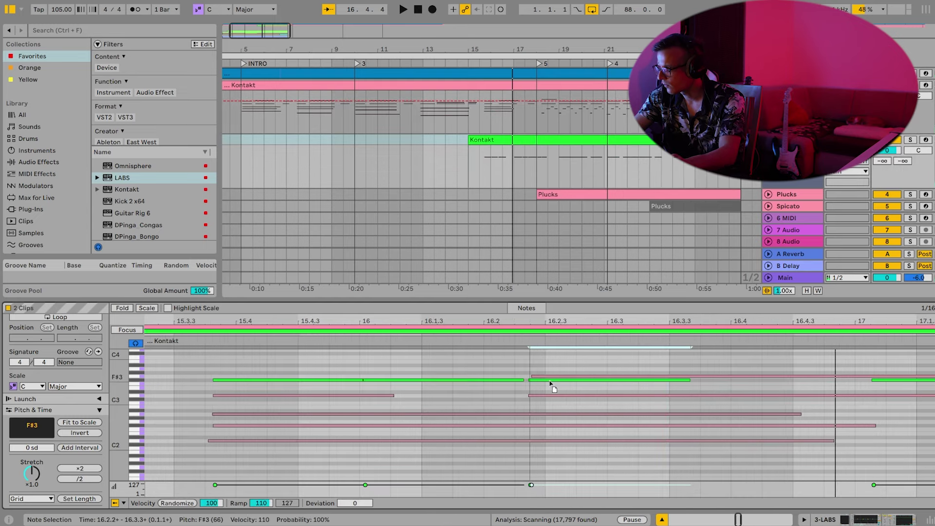
Play back the F#3 line around bar 16 to check its timing against the piano chord.
click(454, 330)
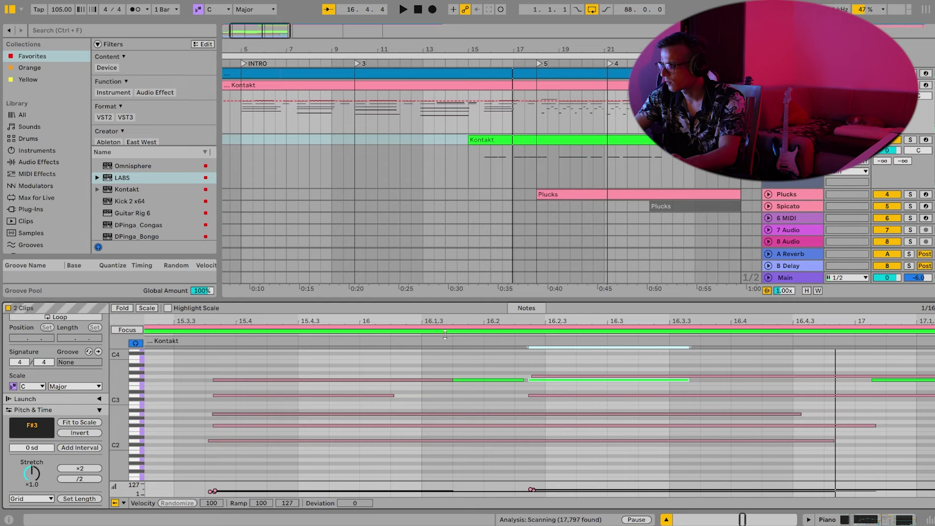
key(space)
key(space)
drag(528, 321, 527, 278)
key(space)
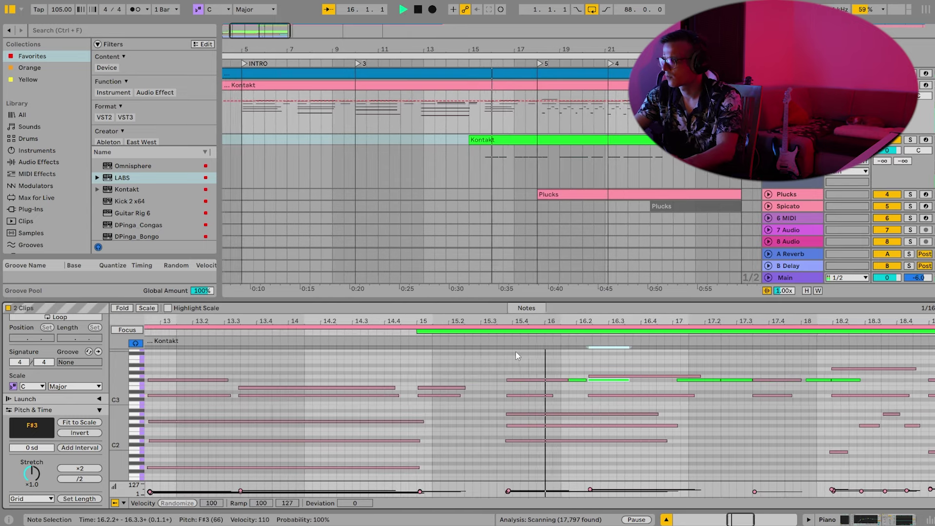
click(594, 384)
key(space)
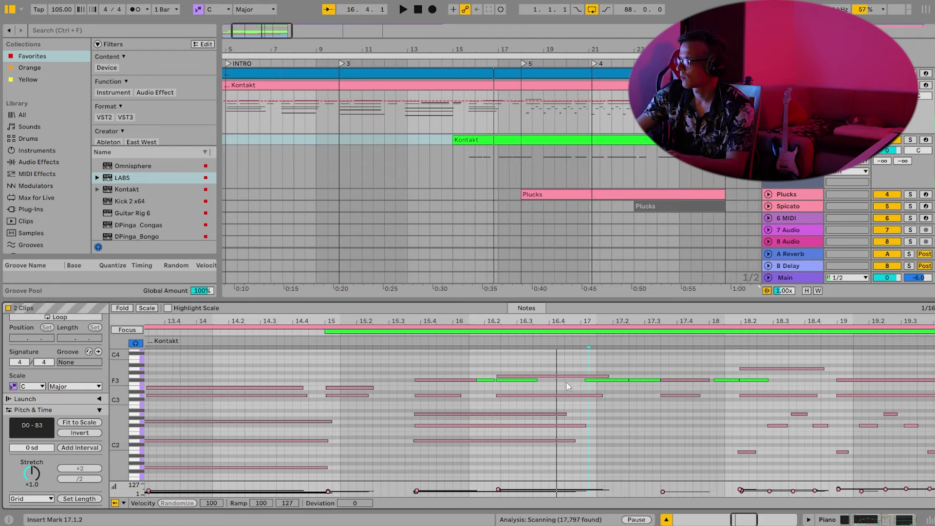
Move the F#3 note at 17.1.1 earlier to 16.3.4, directly behind the previous note, and play it.
click(553, 379)
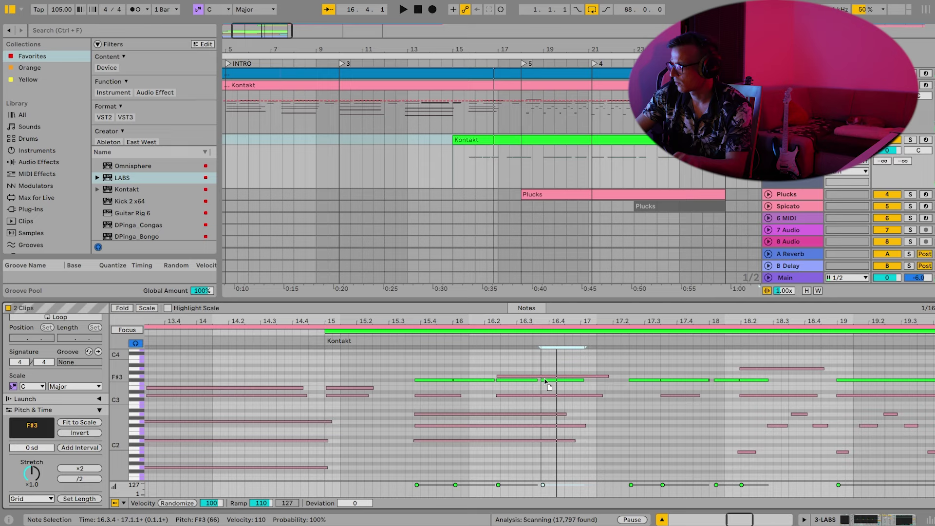
click(472, 343)
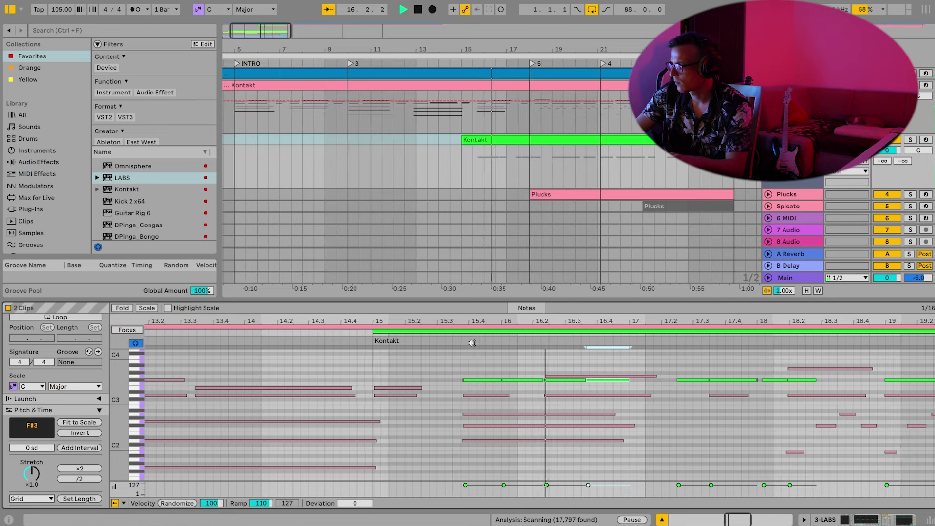
key(space)
Copy the F#3 note at 16.3.4 directly behind itself to 17.1.1 and play the result.
click(553, 380)
drag(551, 380, 597, 380)
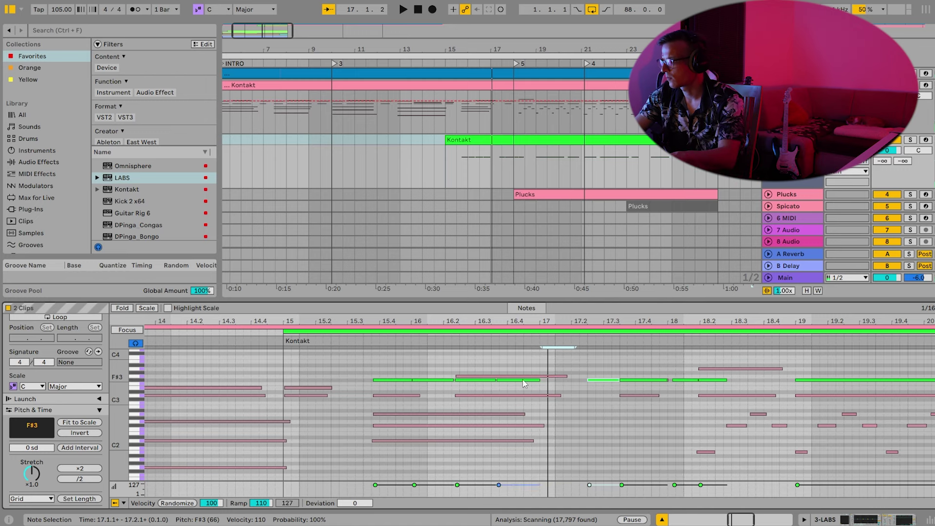
drag(517, 380, 561, 382)
key(space)
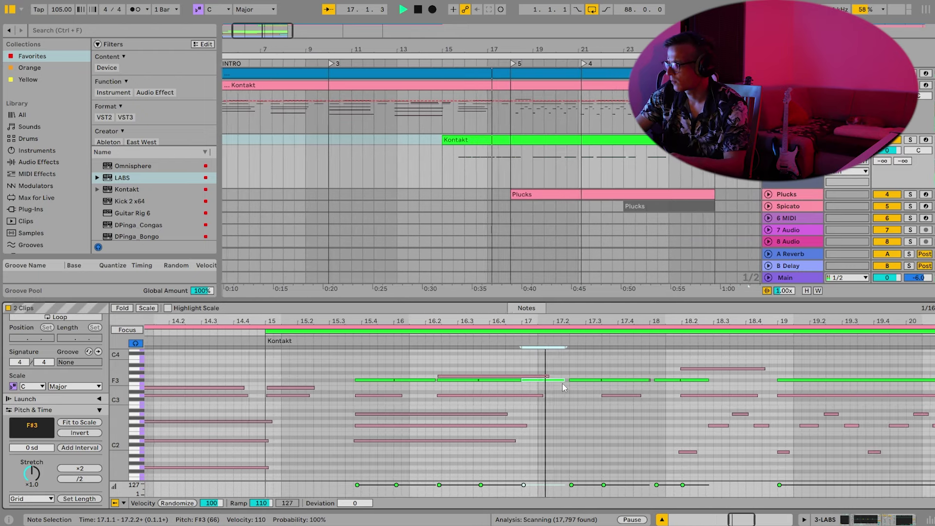
key(space)
Duplicate the F#3 note at 17.1.1 to 17.2.2, end the copy at about 17.3.2, and audition the line.
key(ctrl+d)
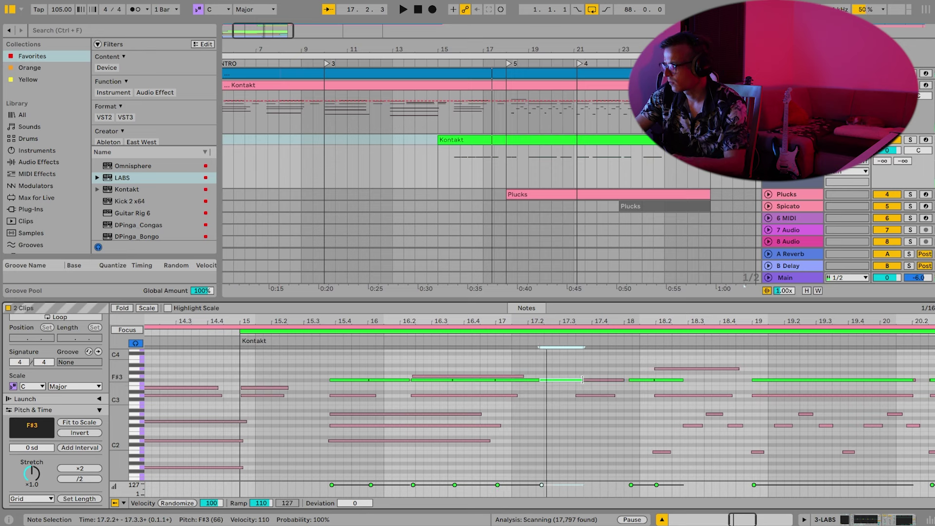
key(space)
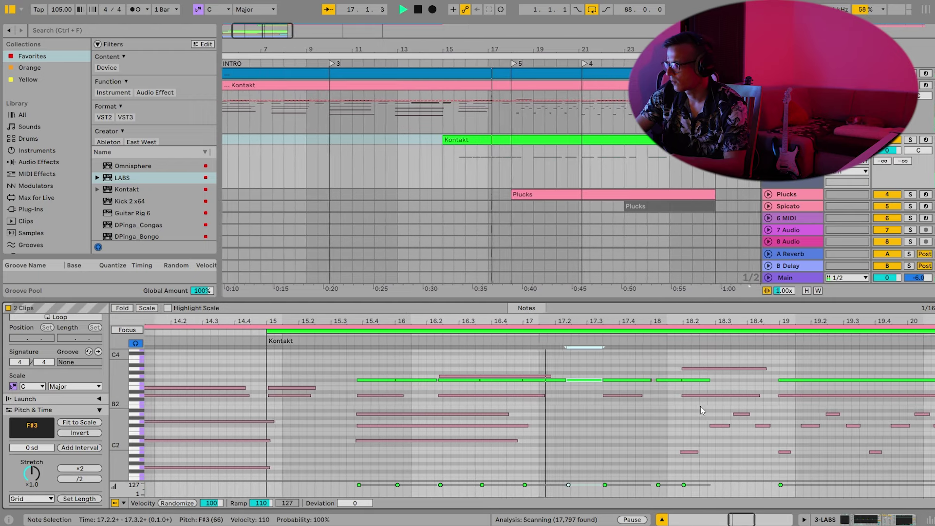
key(space)
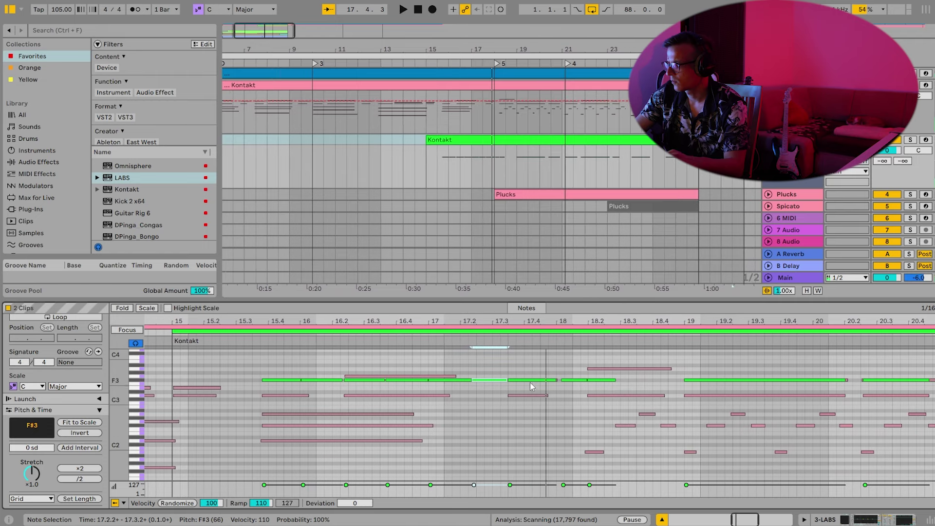
Select the F#3 note at 17.3.3 with the piano's D3 note, nudge them slightly later to 17.3.4, and play the passage.
click(528, 380)
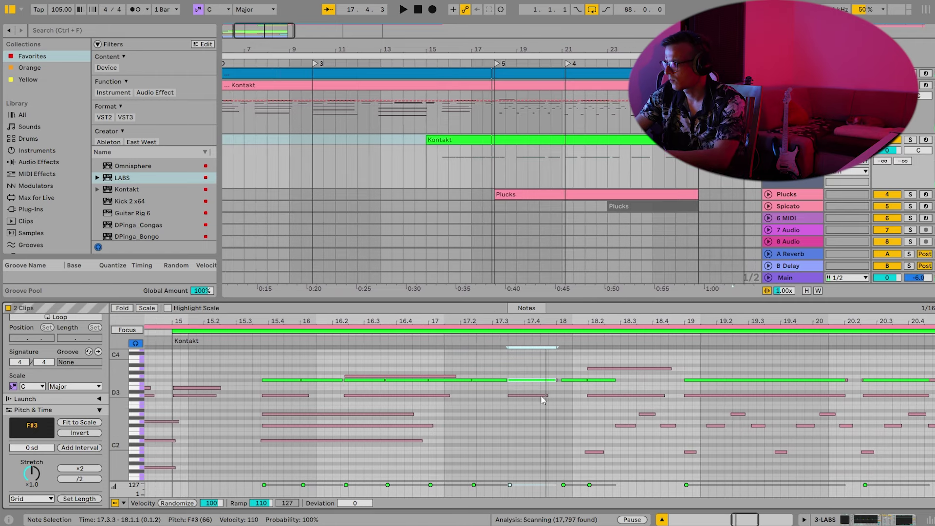
click(511, 395)
drag(512, 384, 516, 392)
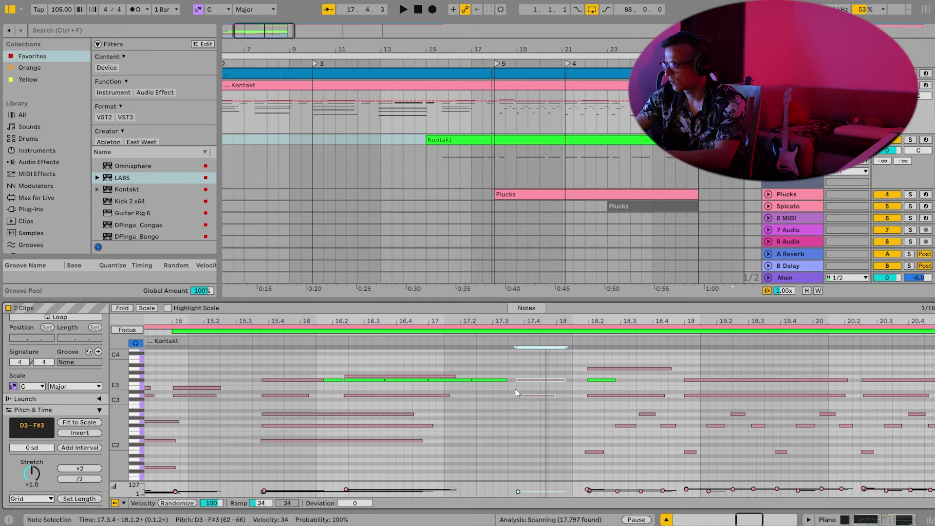
key(space)
click(700, 414)
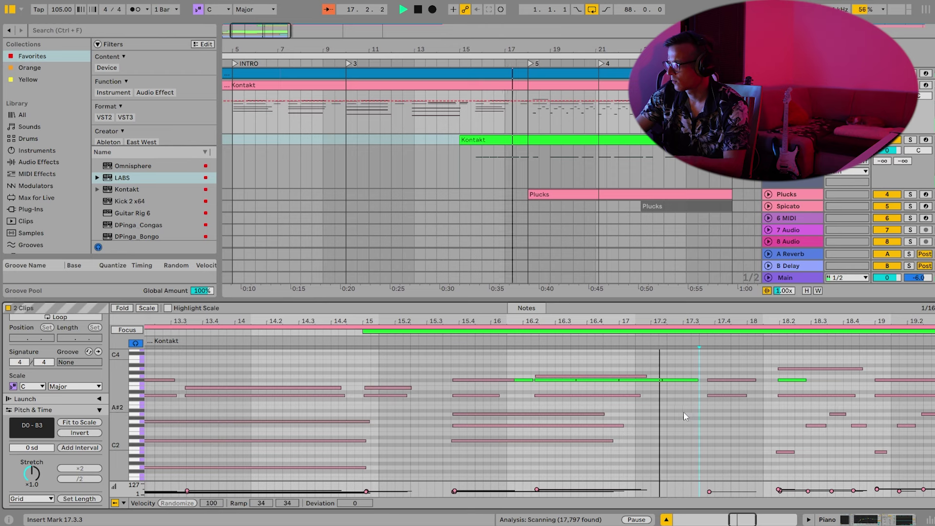
key(space)
Move the LABS F#3 note and the piano's F#3 and D3 notes at 17.3.4 slightly earlier to 17.3.3, and play the passage.
click(668, 381)
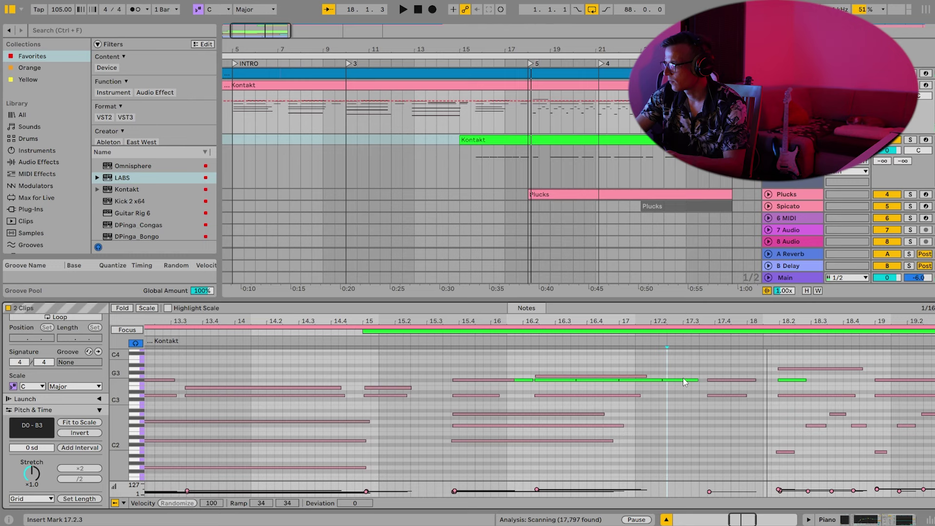
scroll(720, 361, up, 3)
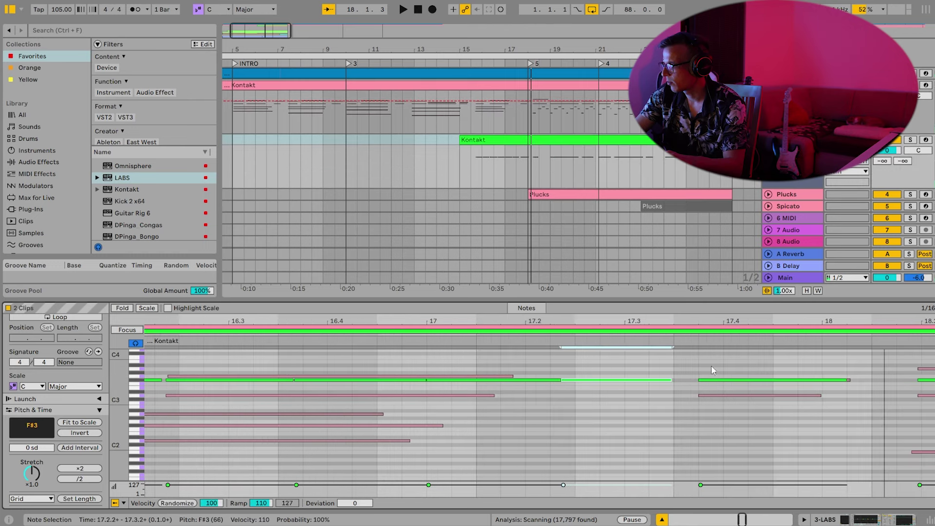
drag(710, 381, 706, 380)
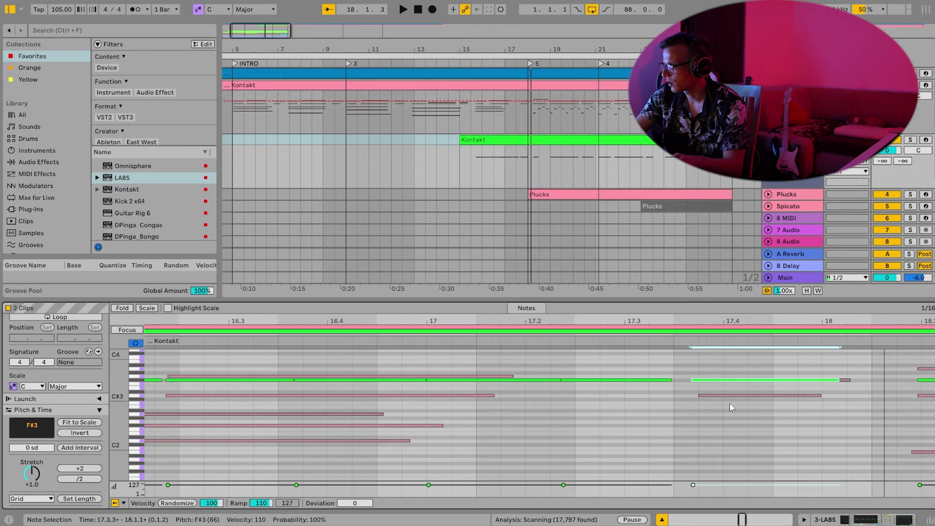
click(847, 379)
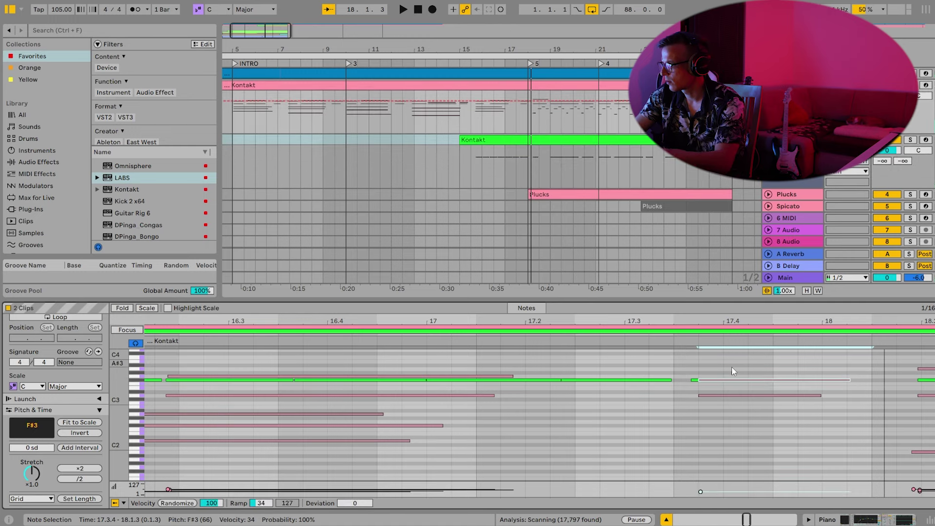
drag(734, 386, 722, 396)
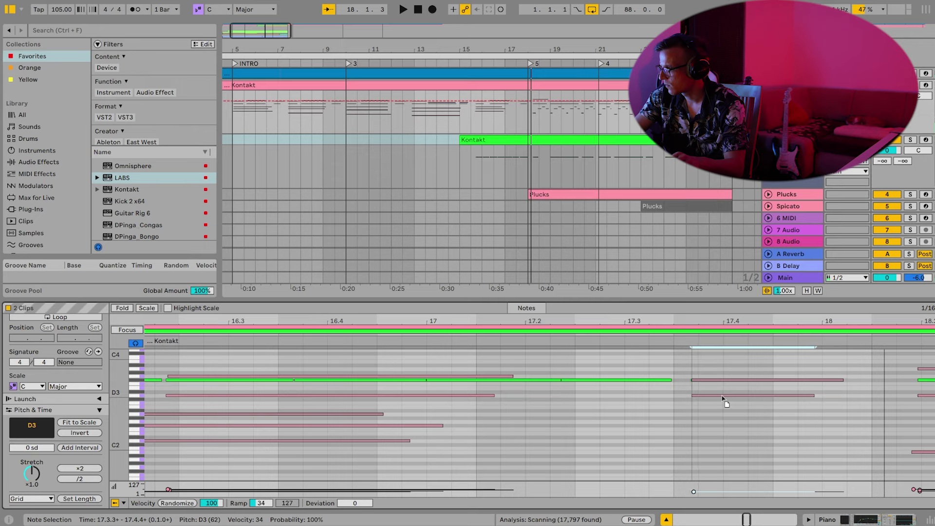
key(space)
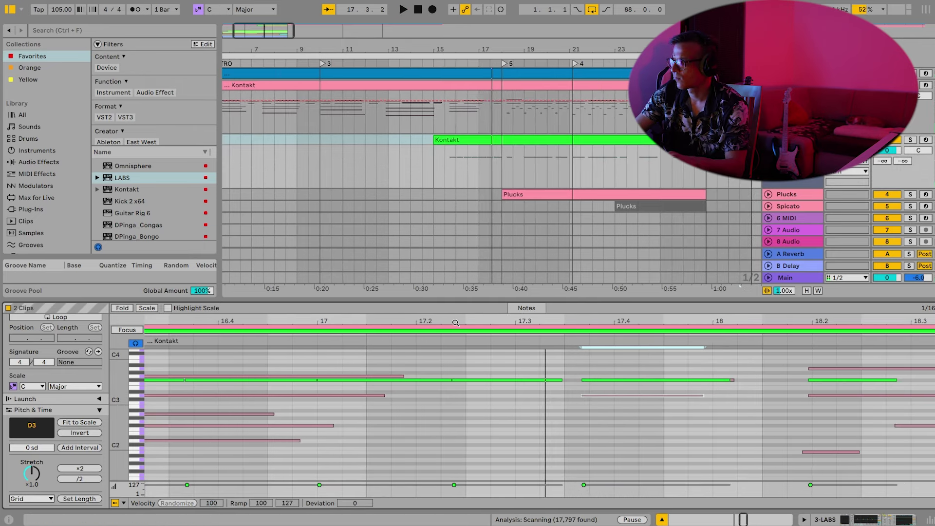
Nudge the F#3 note at 17.2.2 slightly later, extend it to 17.3.3 and the previous note up to it, and play the line.
drag(456, 323, 455, 311)
drag(475, 380, 478, 380)
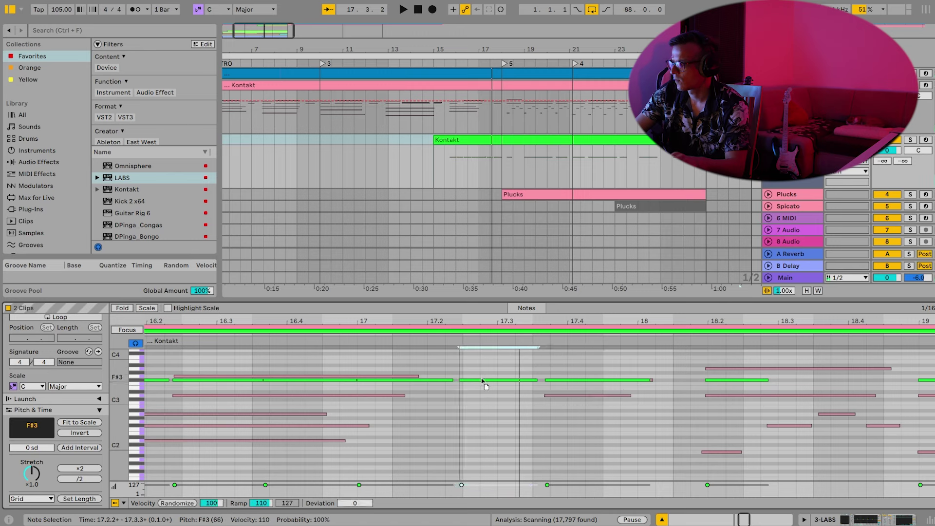
drag(451, 381, 454, 382)
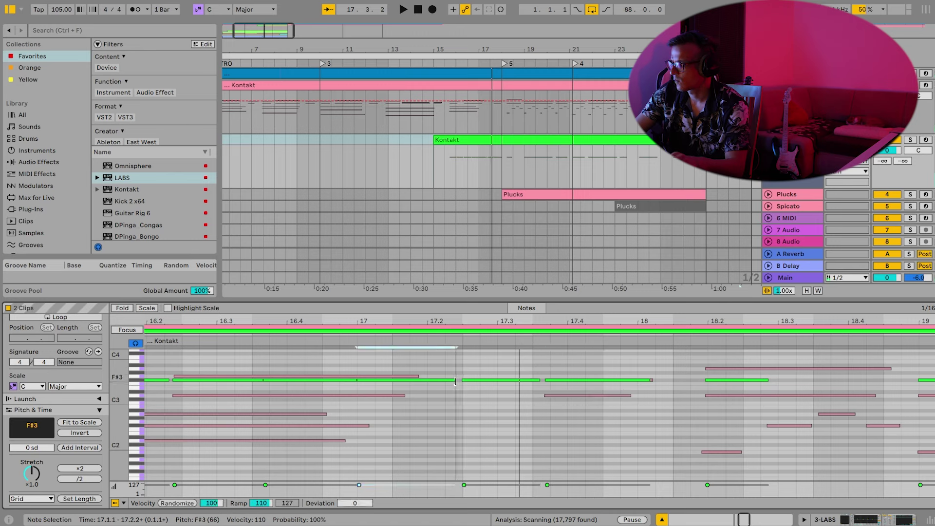
drag(539, 380, 542, 379)
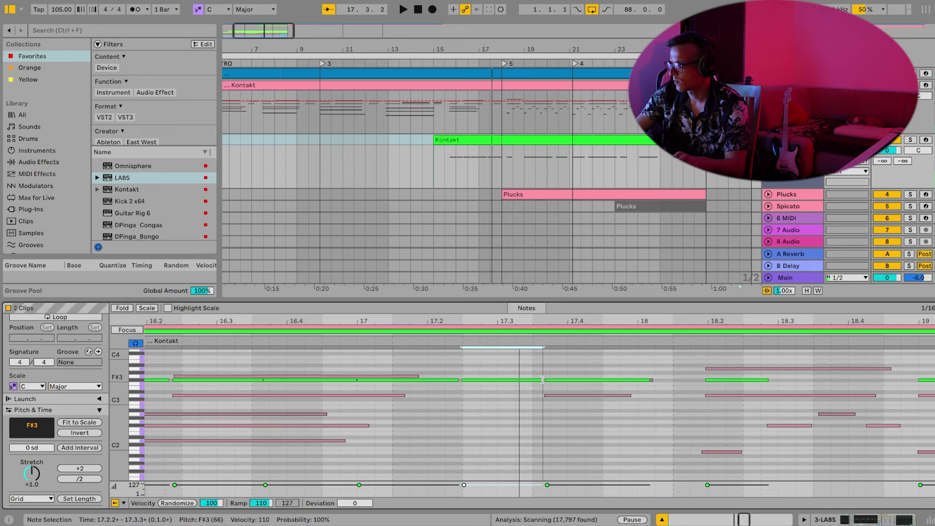
key(space)
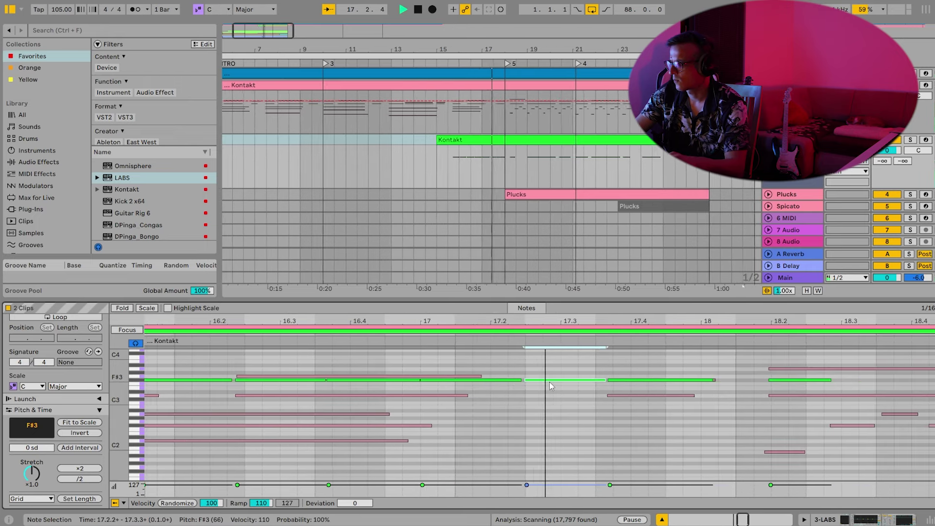
Move the F#3 note at 17.2.2 slightly earlier, directly behind the previous note, and play the result.
key(space)
drag(528, 380, 516, 383)
key(space)
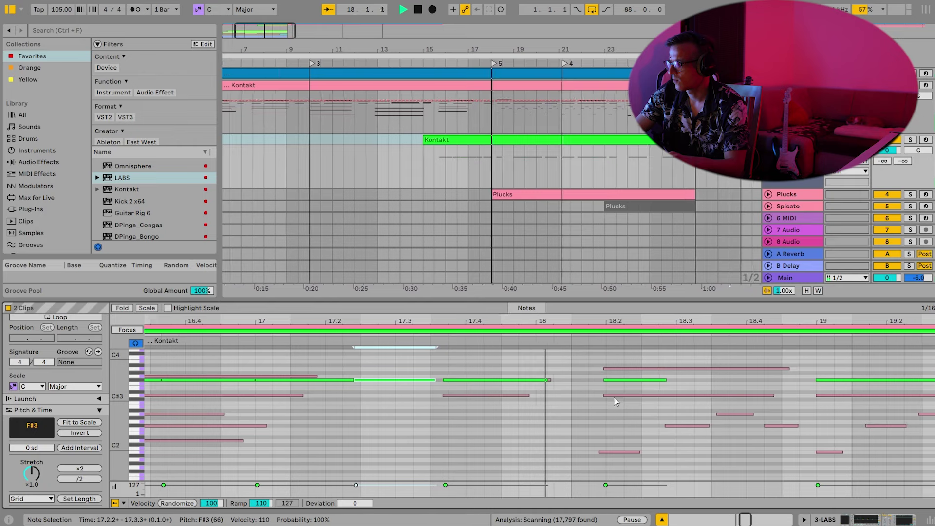
Select the F#3 and D3 notes at 17.3.3, nudge them slightly later to 17.3.4, and play the passage from around bar 16.
key(space)
drag(495, 407, 455, 372)
key(ctrl+z)
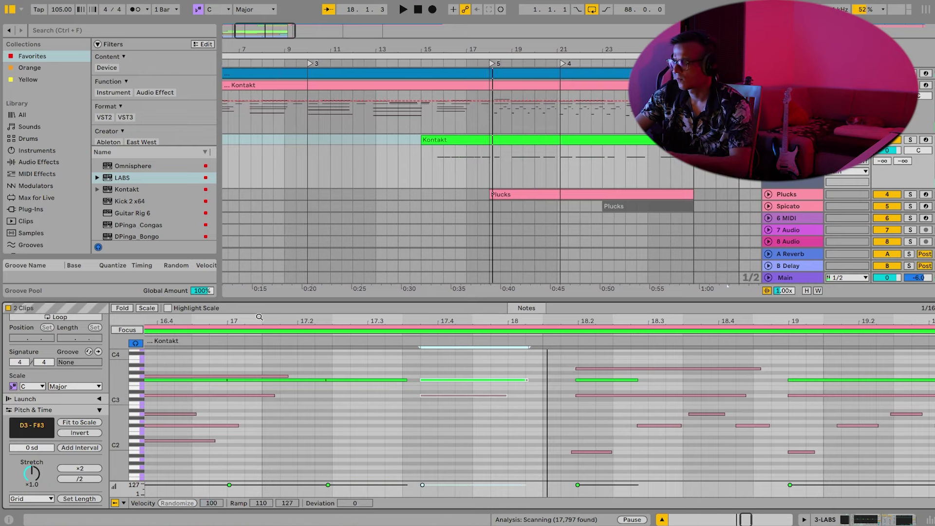
drag(265, 321, 265, 295)
drag(217, 321, 396, 321)
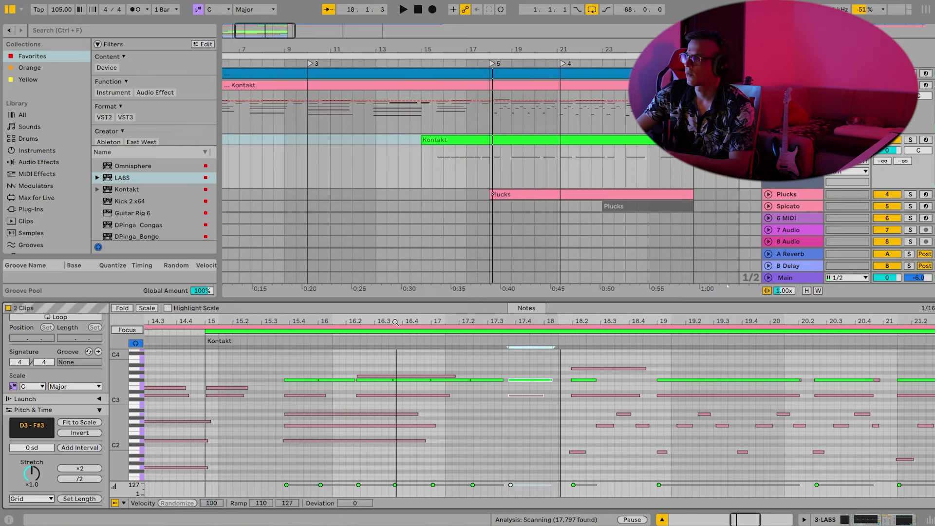
click(277, 333)
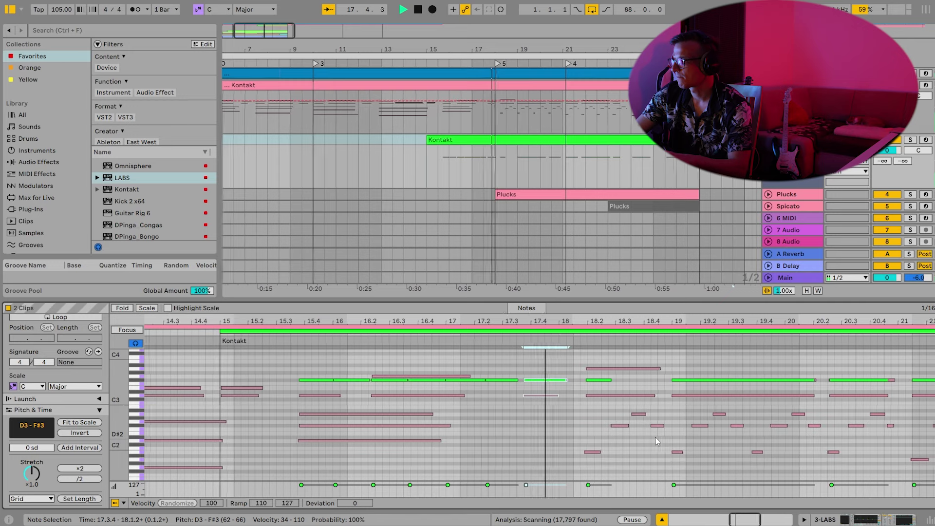
key(space)
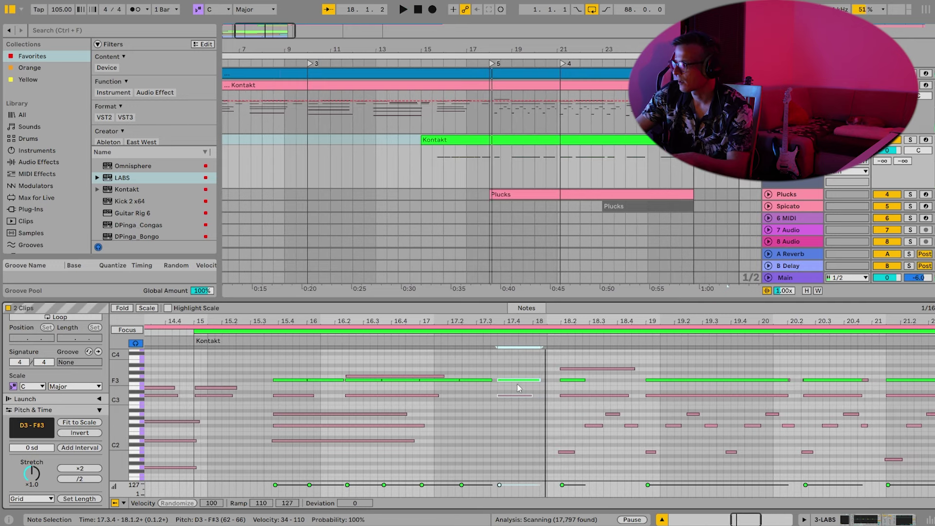
Place an F#3 note from about 17.4.4 to 18.1.4 directly behind the previous note, and play the passage.
click(487, 379)
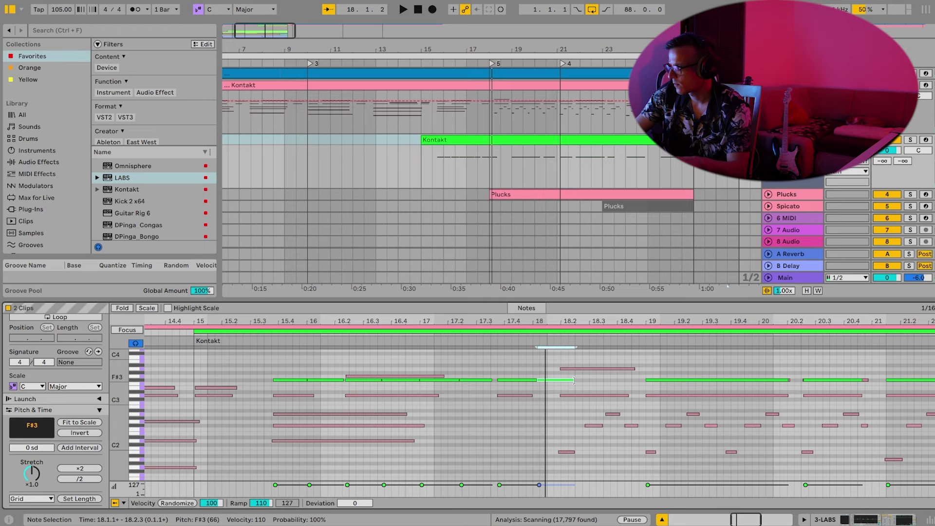
key(space)
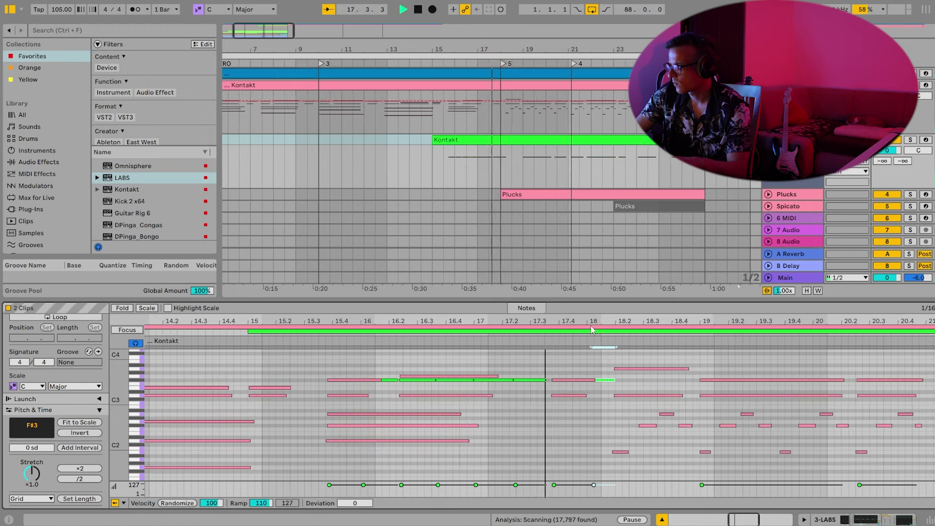
key(space)
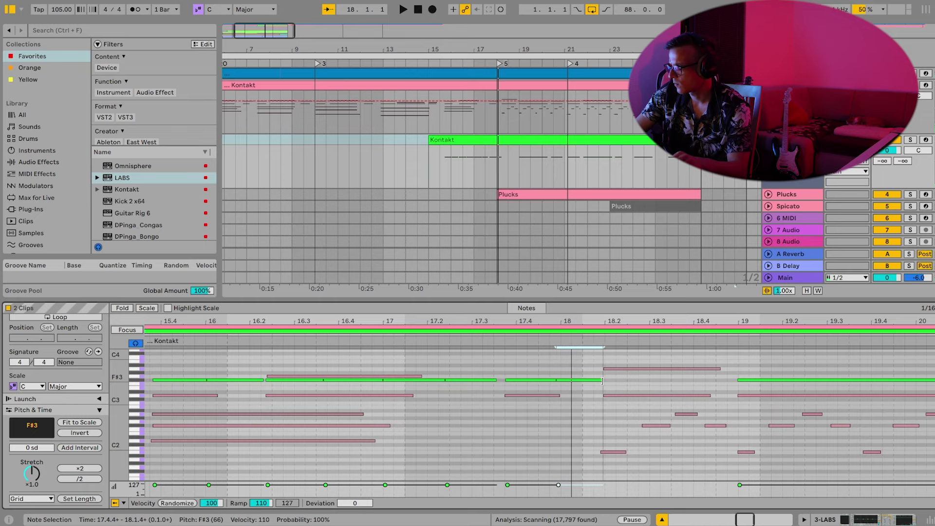
drag(304, 321, 304, 297)
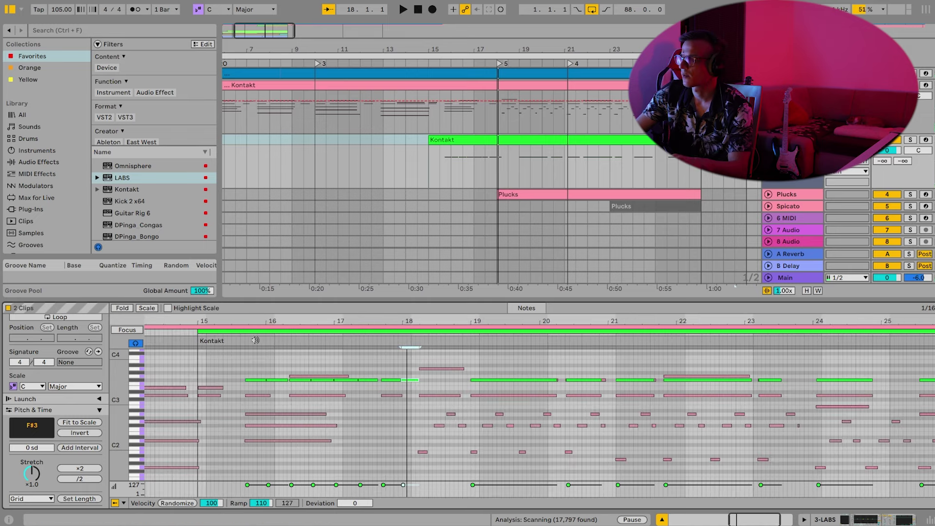
key(space)
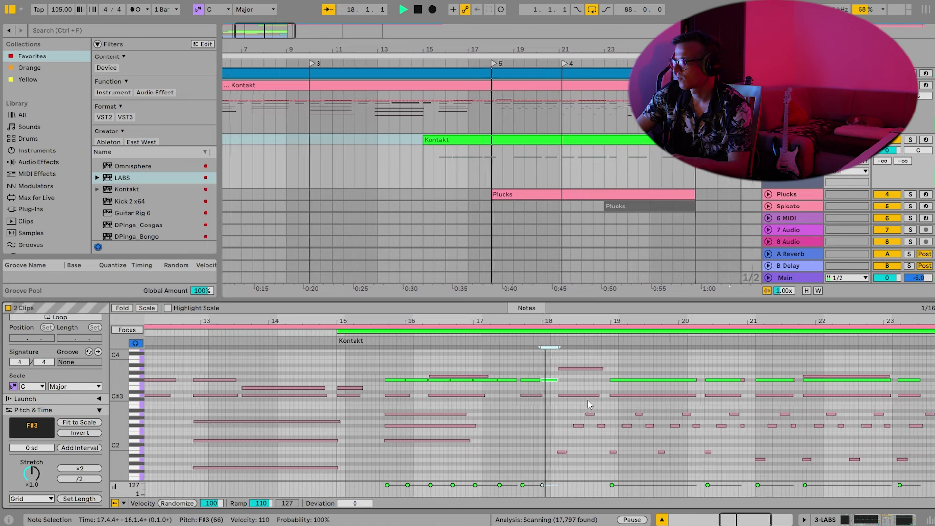
key(space)
Nudge the F#3 note at 17.4.4 slightly later so it ends where the next chord begins, and audition it.
scroll(570, 387, up, 4)
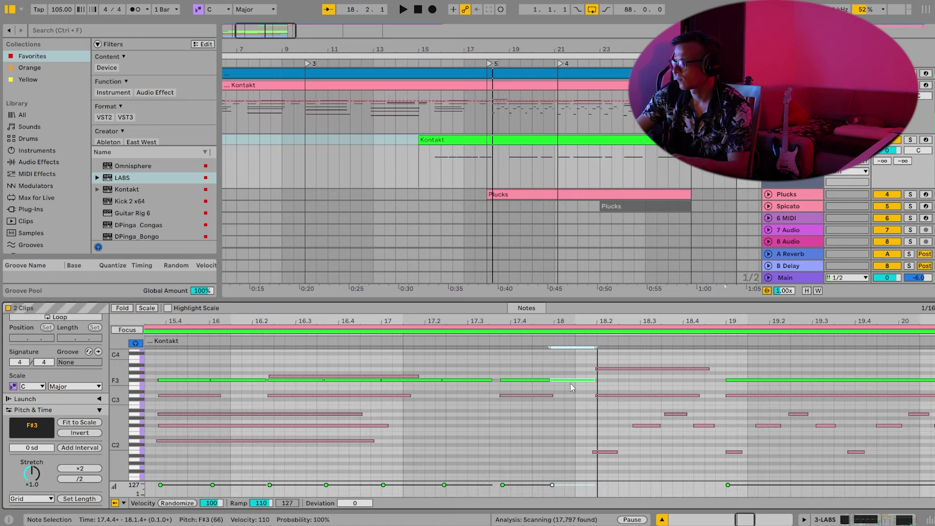
drag(568, 380, 573, 380)
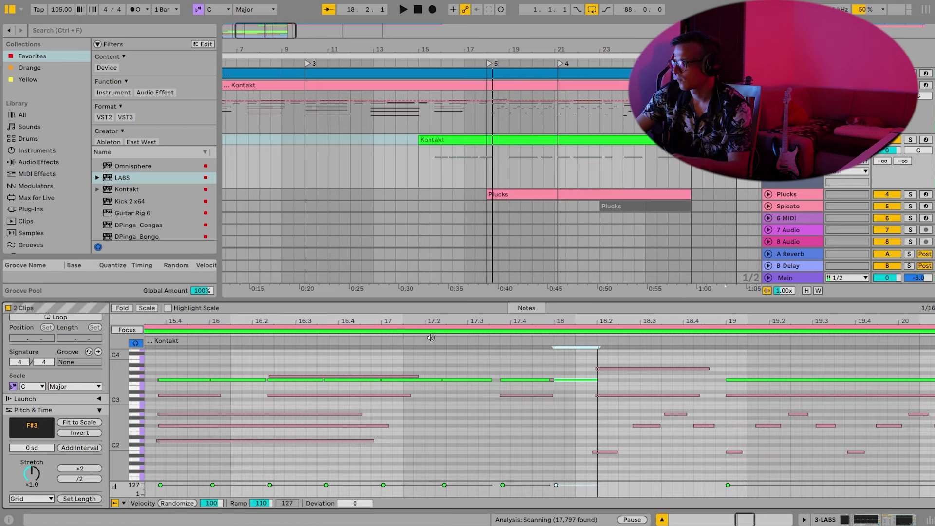
click(697, 387)
key(space)
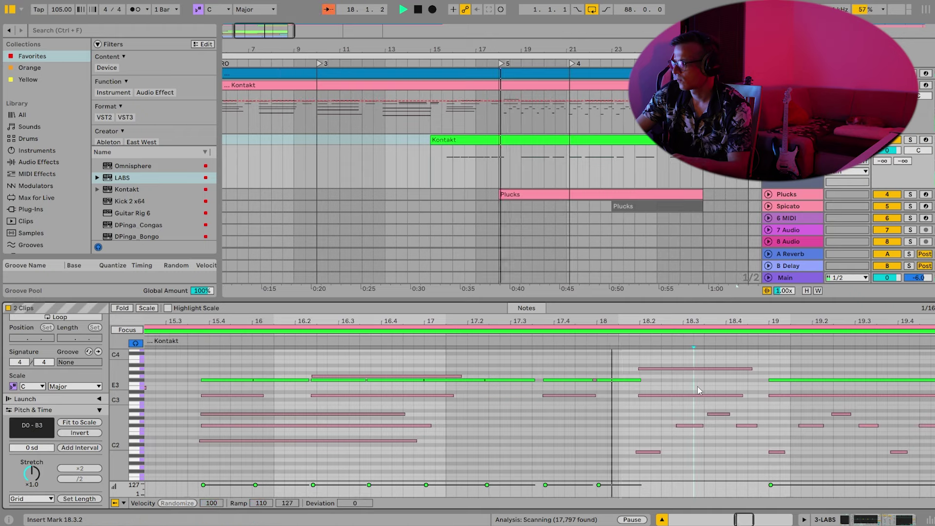
key(space)
Nudge the F#3 note at 17.2.2 slightly earlier so it ends at 17.3.2, and play the line.
drag(642, 386, 583, 375)
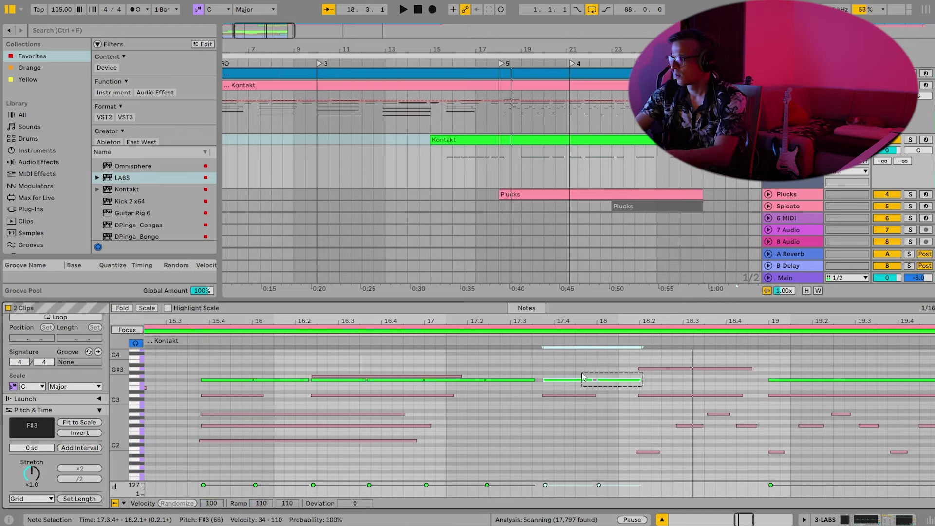
click(177, 333)
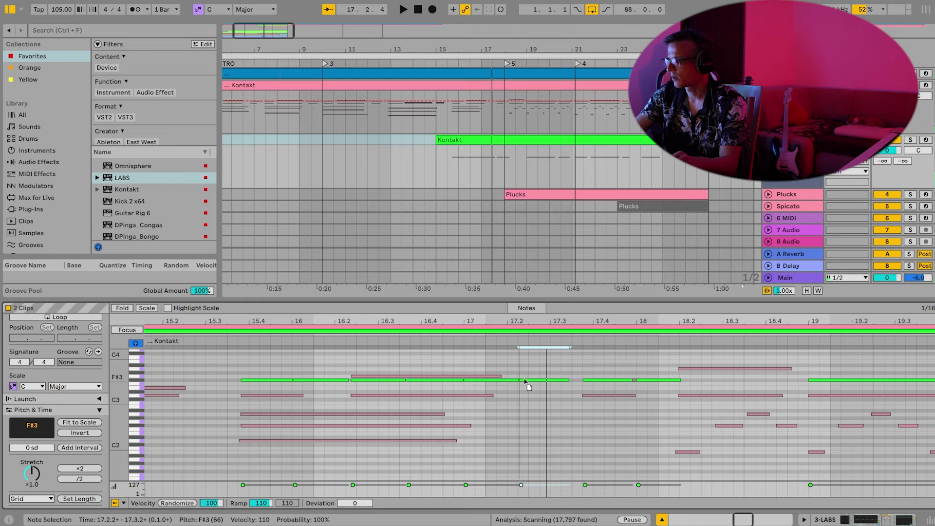
click(389, 335)
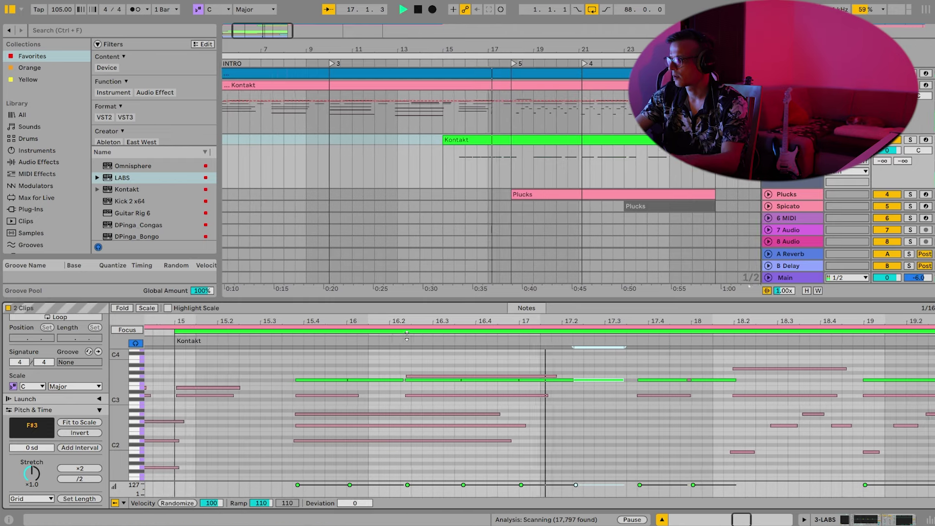
key(space)
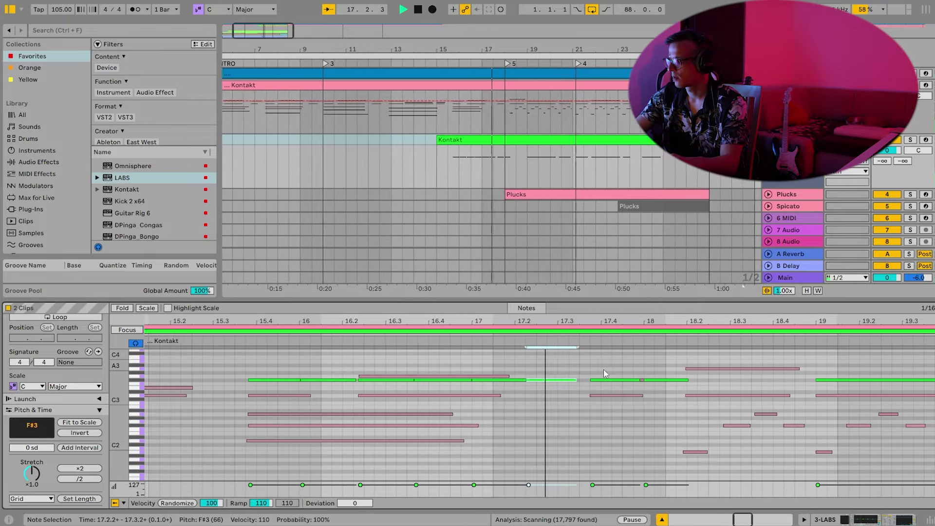
key(space)
Move the F#3 and D3 notes from 17.3.3 to 18.1.4 slightly earlier, directly behind the previous note, and play from about 15.3.
drag(612, 414, 548, 361)
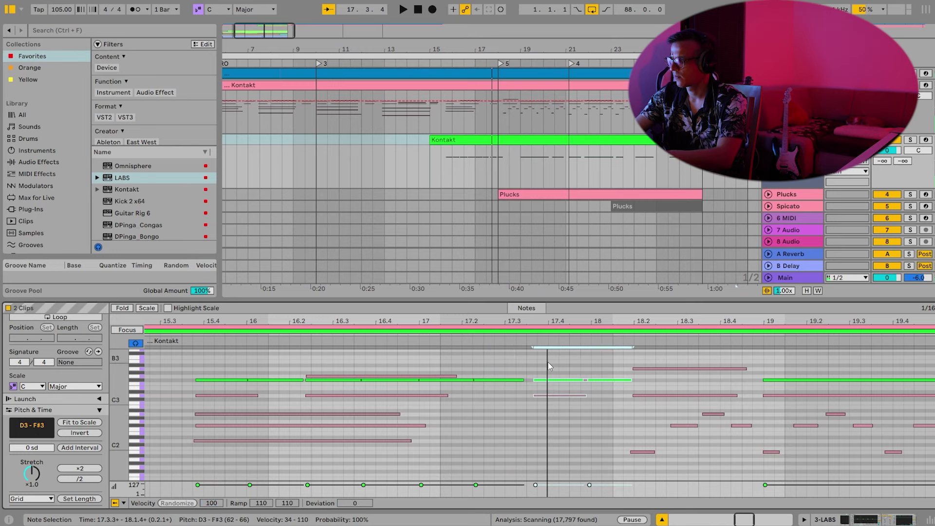
click(422, 340)
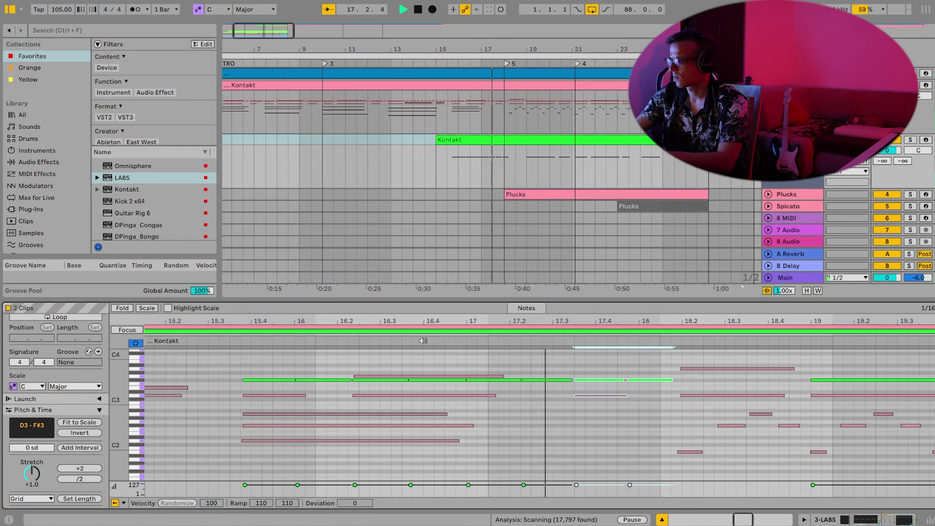
click(224, 337)
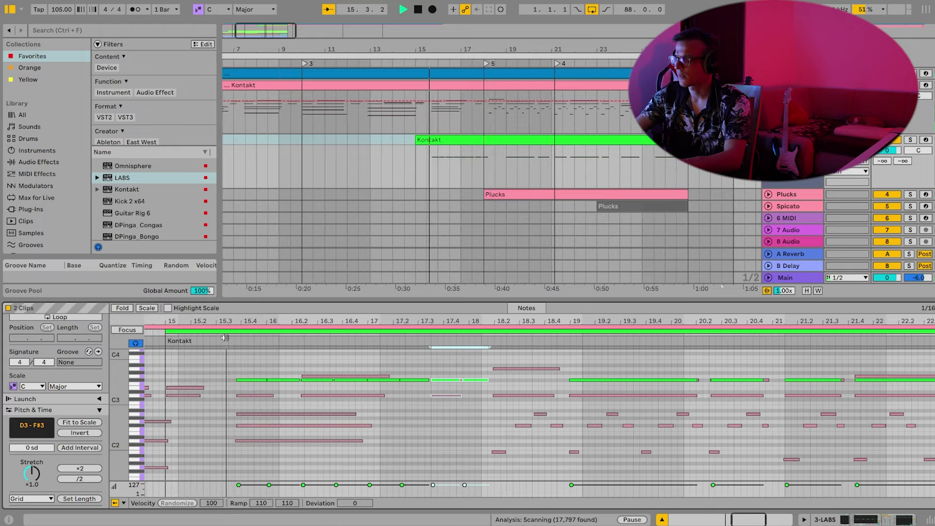
click(755, 410)
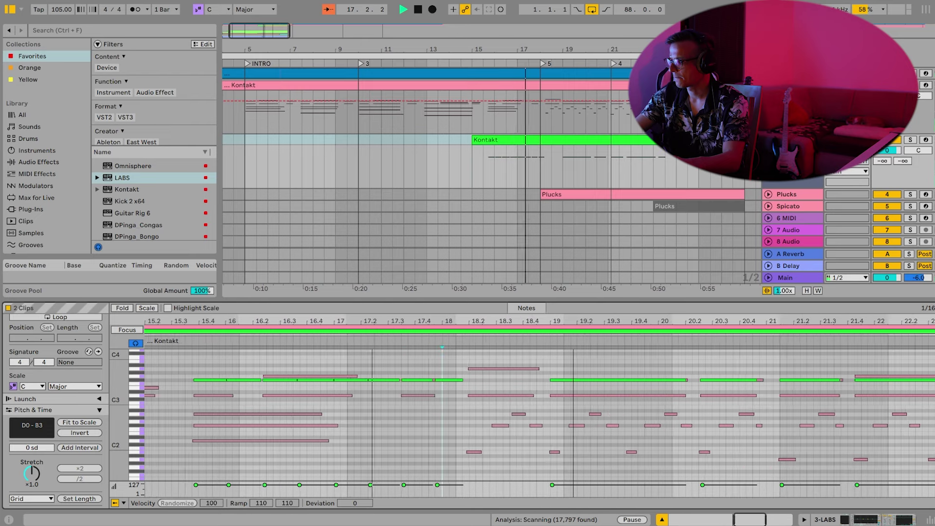
key(space)
Place a copy of the F#3 note at 18.1.4, ending at about 18.3.1, and play it with the next chord.
drag(400, 379, 395, 380)
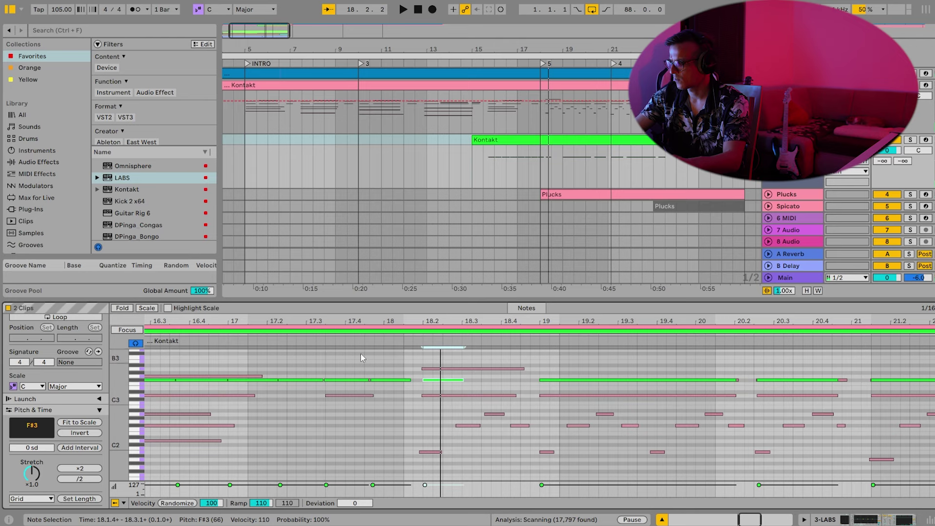
key(space)
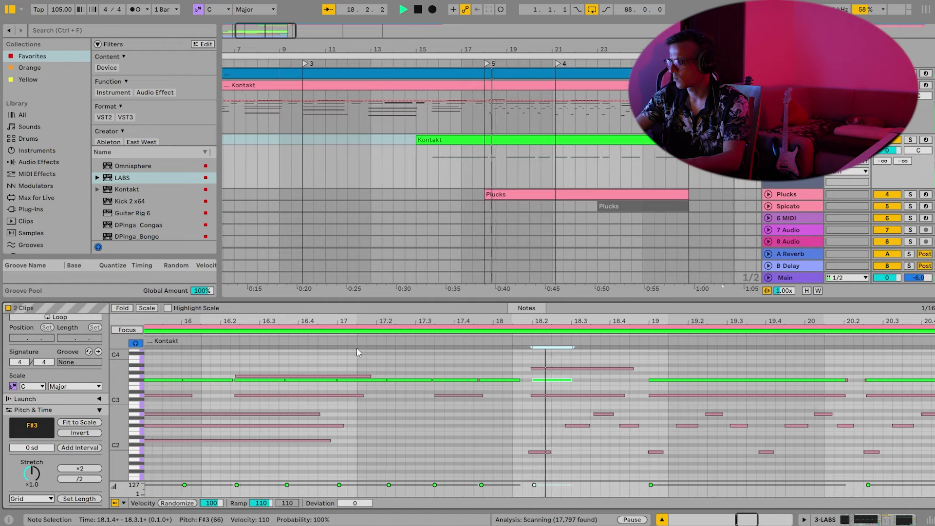
key(space)
Try the F#3 note at 18.1.4 slightly later with a copy behind it at 18.3.1, and delete both notes.
key(Right)
key(Right)
key(Right)
key(Right)
drag(544, 321, 524, 395)
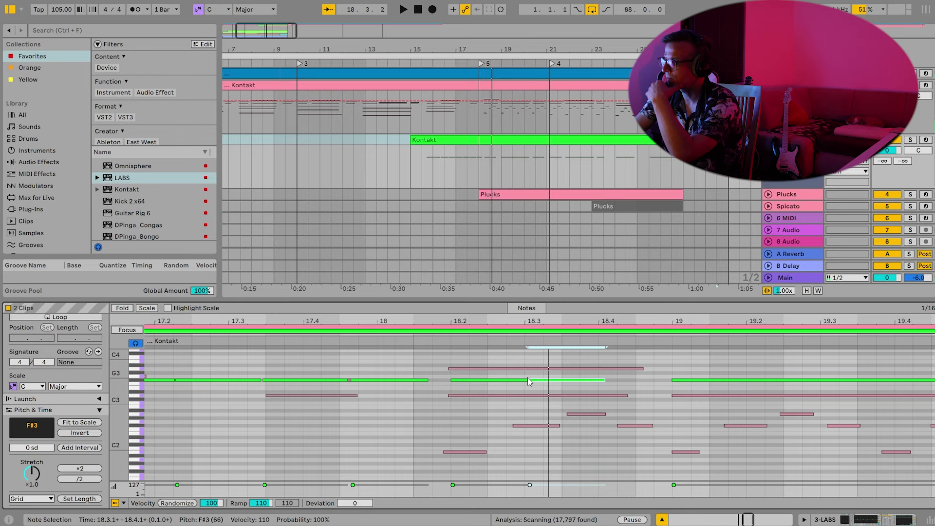
key(Delete)
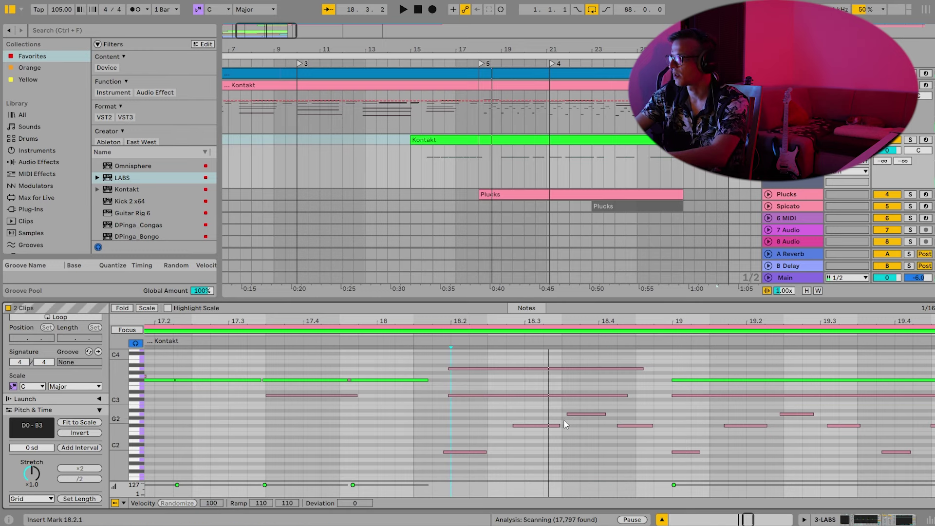
Play the line, delete the green LABS clip from 18.3.1 to 27.1.1, and shorten the rest to end at about 18.2.1.
drag(618, 324, 618, 248)
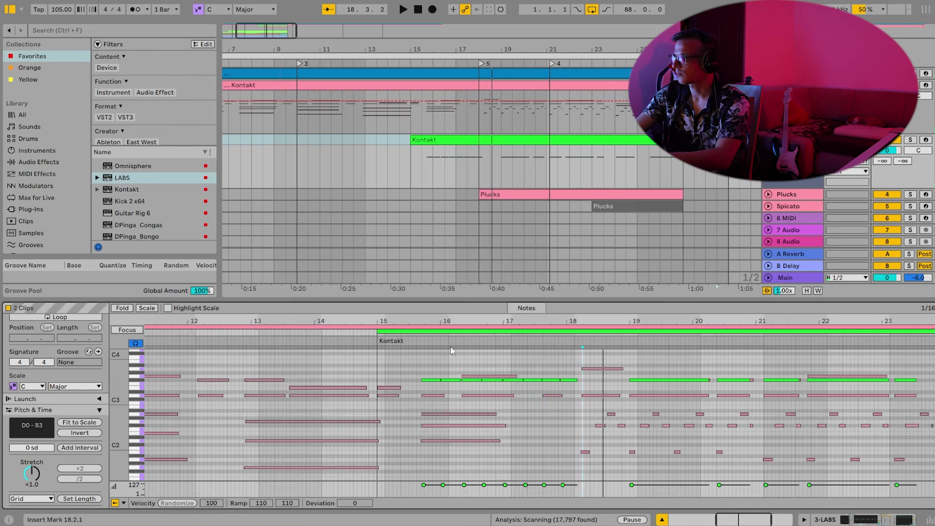
click(502, 341)
drag(759, 318, 759, 277)
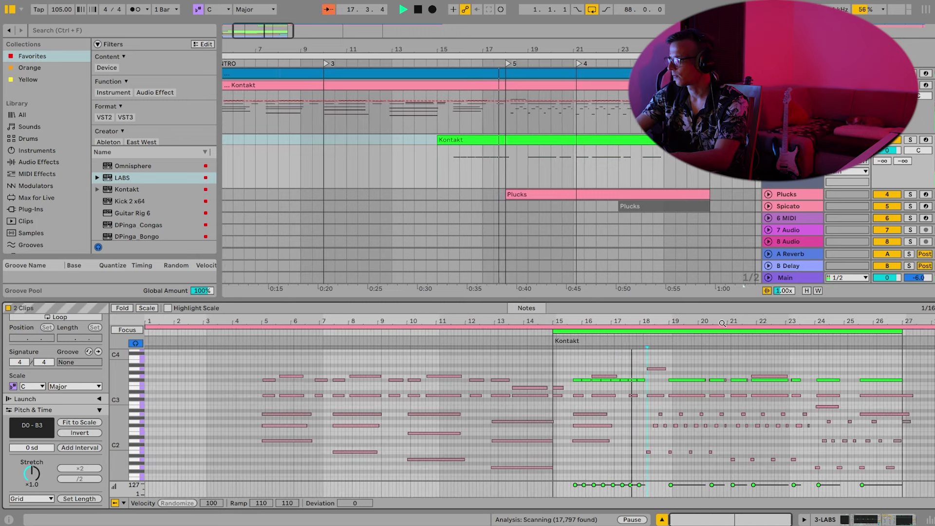
click(861, 519)
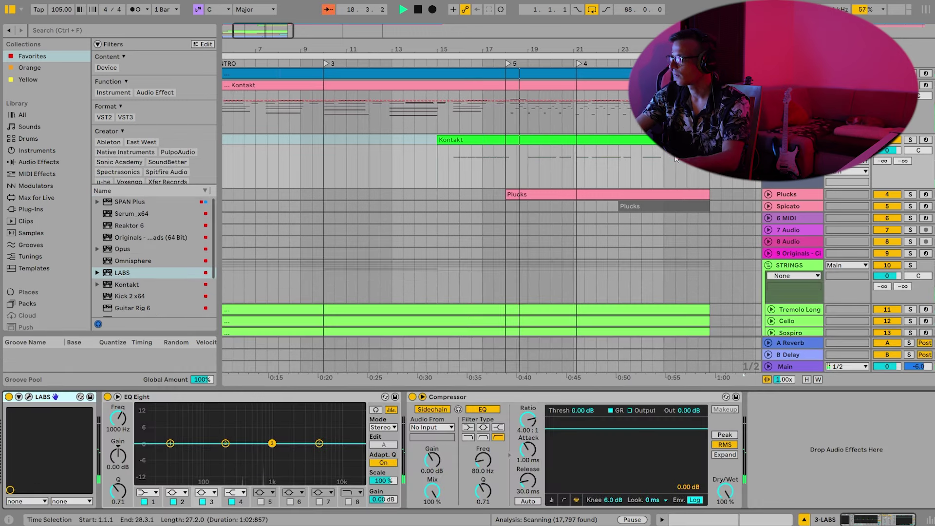
drag(709, 158, 529, 138)
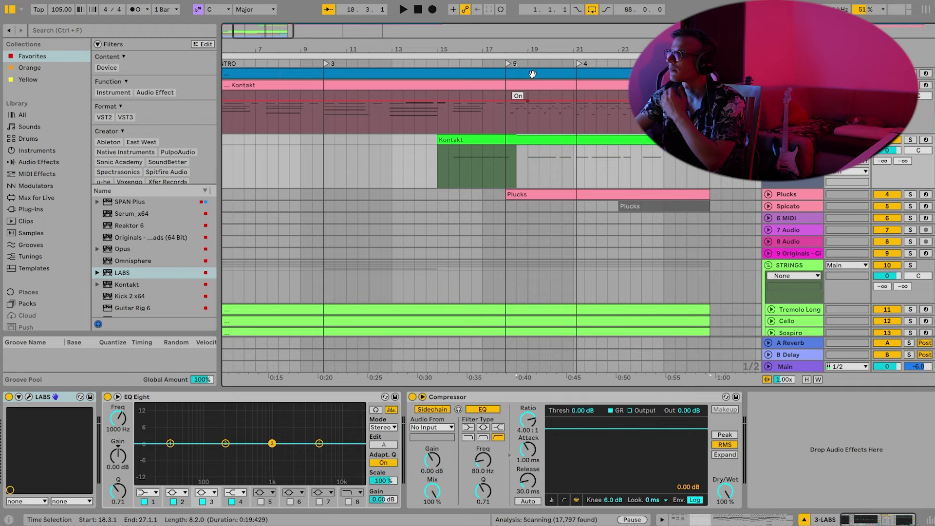
key(Delete)
drag(553, 49, 499, 90)
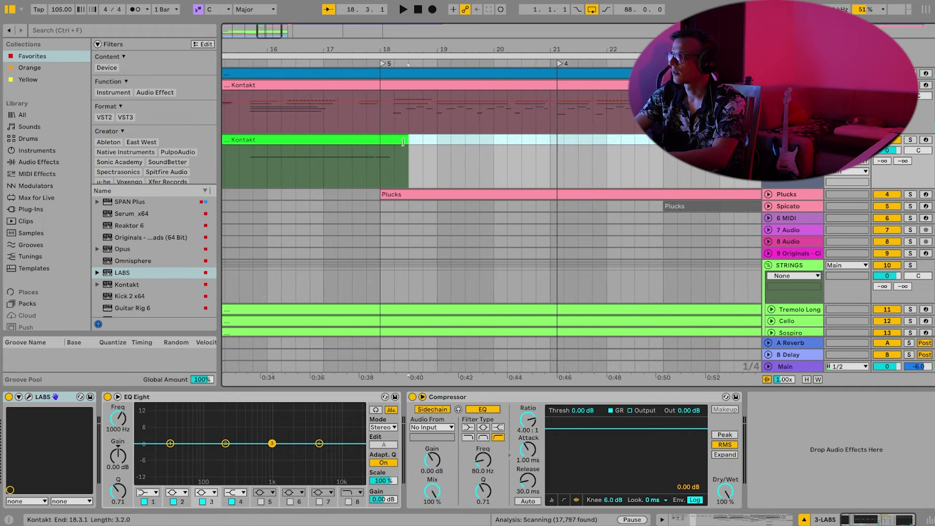
drag(406, 140, 392, 141)
drag(435, 49, 433, 25)
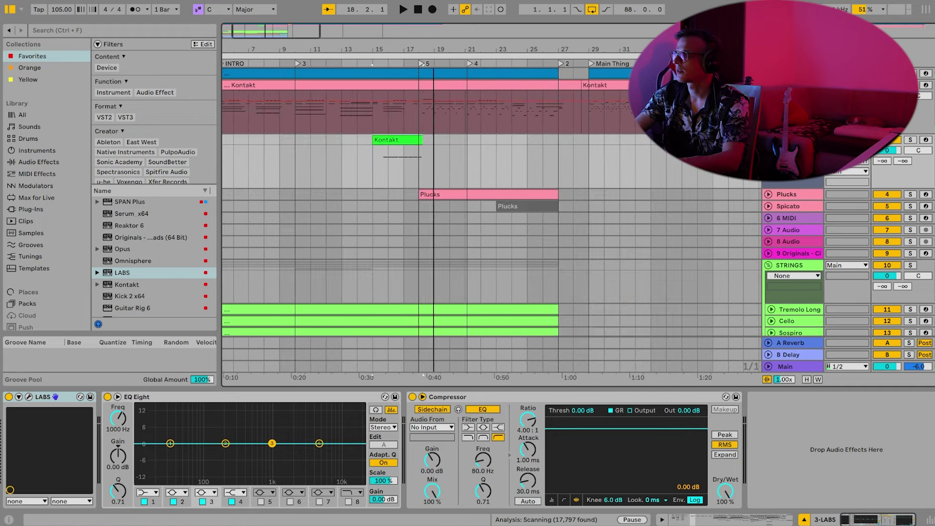
Split the piano's Kontakt clip at 18.1.1 and 27.1.1 and copy that section to the LABS track at 18.1.1.
drag(560, 124, 420, 84)
key(ctrl+e)
drag(462, 107, 466, 167)
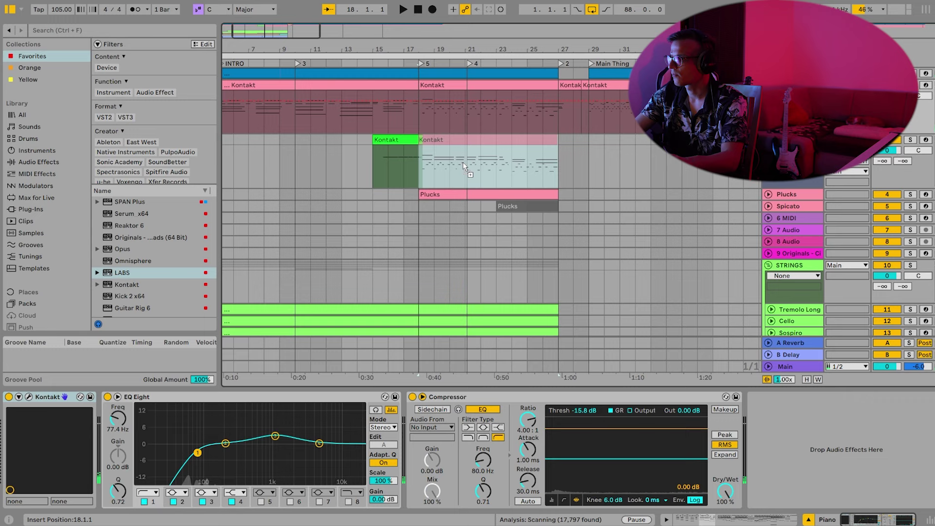
drag(466, 167, 467, 166)
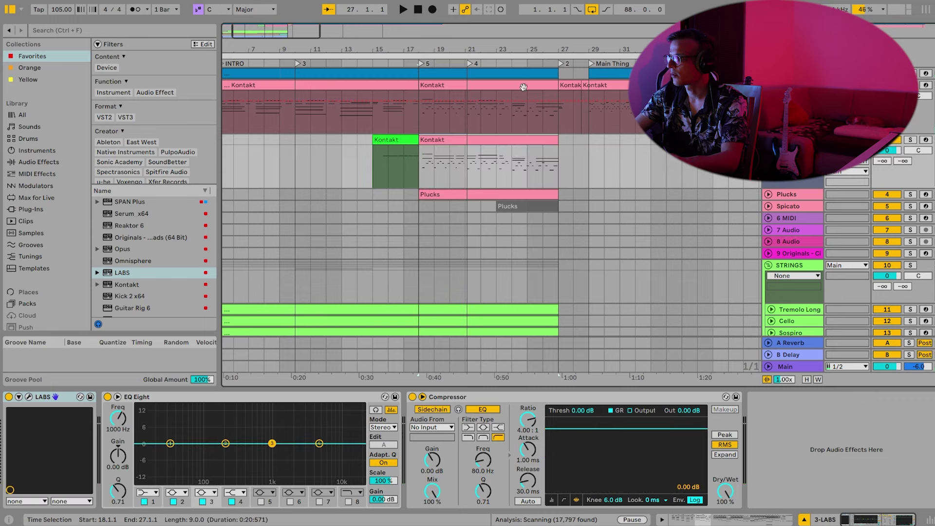
mouse_move(417, 139)
mouse_down()
mouse_move(434, 139)
mouse_move(419, 138)
mouse_up()
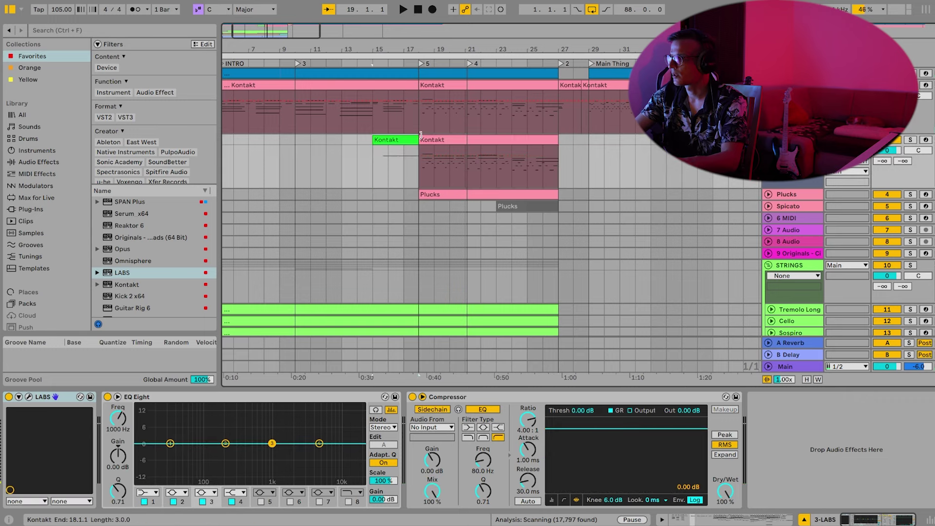
Open the copied clip on the LABS track and delete its long upper chord notes, including the long note near bar 23.3.
double_click(425, 137)
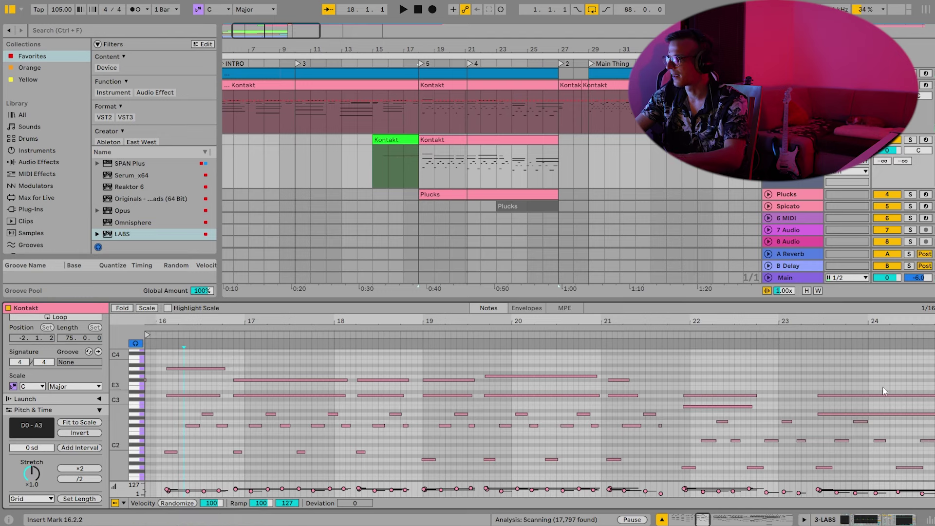
drag(768, 409, 165, 339)
key(Delete)
click(899, 414)
key(Delete)
Transpose the lowest notes between clip bars 16 and 21 up to F#3 and E3.
drag(635, 466, 159, 453)
key(shift+Up)
key(Up)
key(Up)
key(Up)
key(Up)
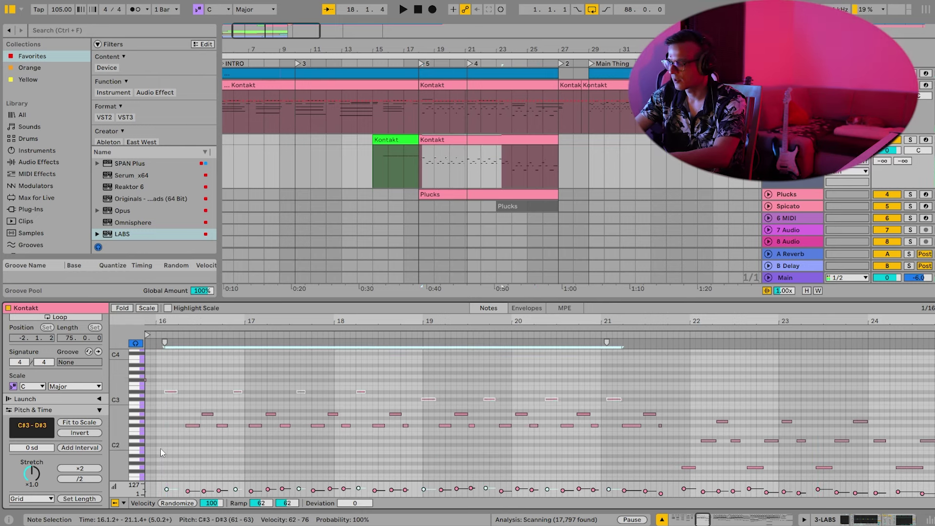
key(Up)
key(Up)
key(Up)
drag(155, 398, 146, 367)
click(146, 366)
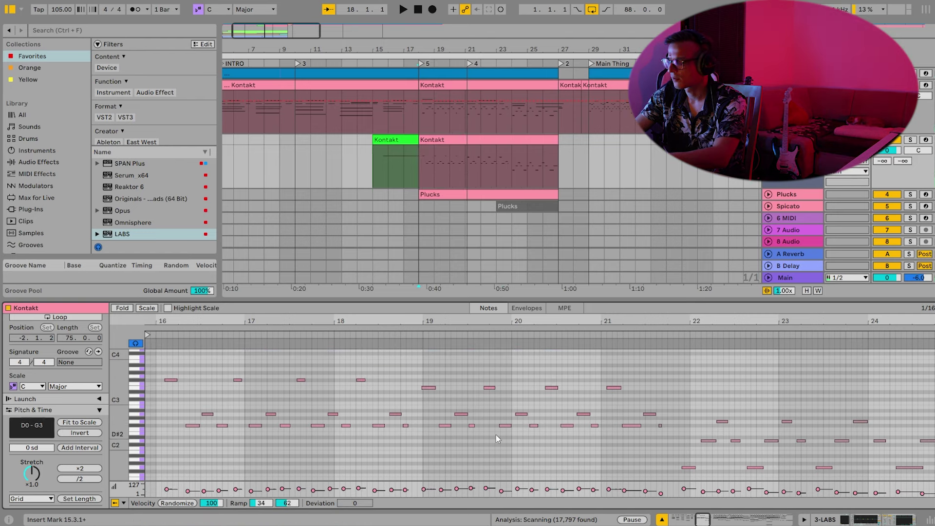
Transpose the F#2 notes between clip bars 16 and 21 up one octave to F#3.
drag(680, 431, 177, 425)
key(Up)
key(Up)
key(Up)
key(Up)
key(Up)
key(Up)
key(Up)
key(Up)
key(Up)
key(Up)
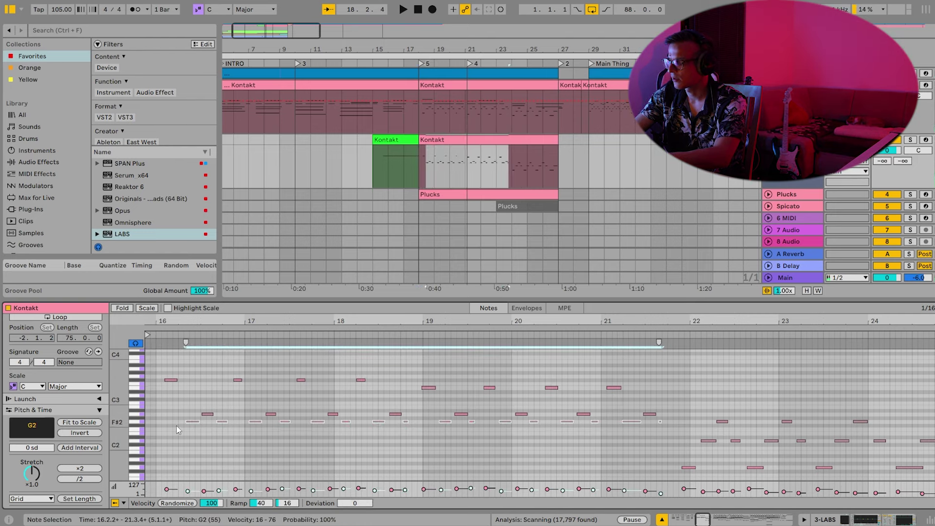
key(Up)
key(Up)
Raise the A2 notes between clip bars 16 and 21, and the E3 notes from bar 19 on, to F#3.
drag(672, 423, 185, 393)
key(Up)
key(Up)
key(Up)
key(Up)
key(Up)
key(Up)
key(Up)
key(Up)
key(Up)
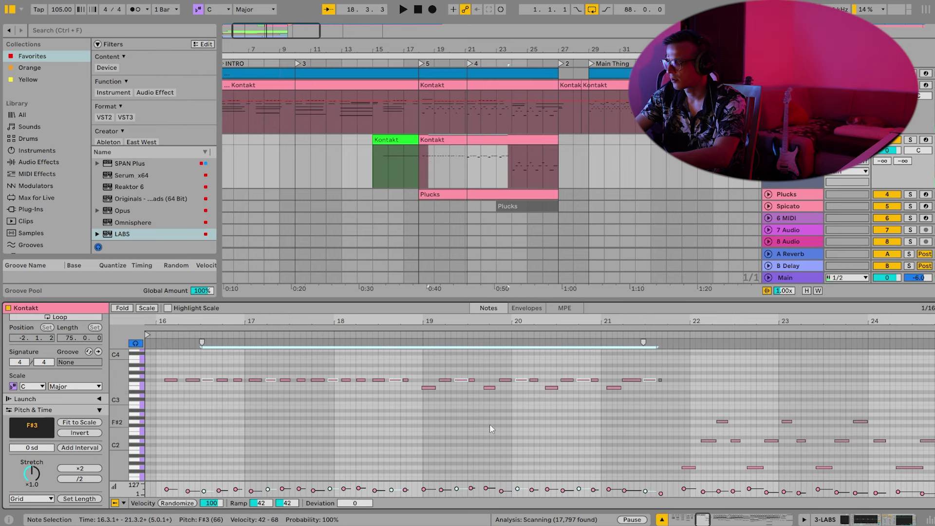
drag(668, 415, 410, 386)
key(Up)
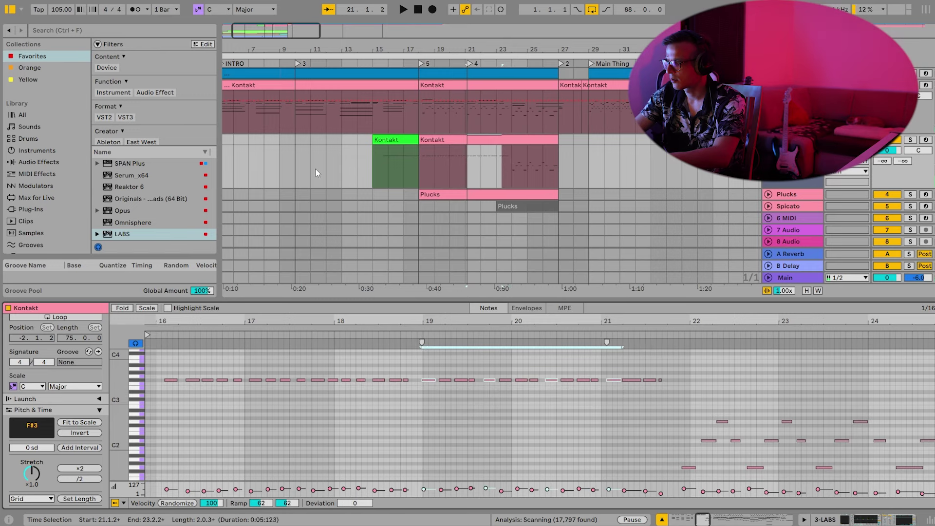
Play the LABS line from the green clip's start at bar 15 to about bar 22 while checking the copied clip's notes.
click(399, 144)
key(space)
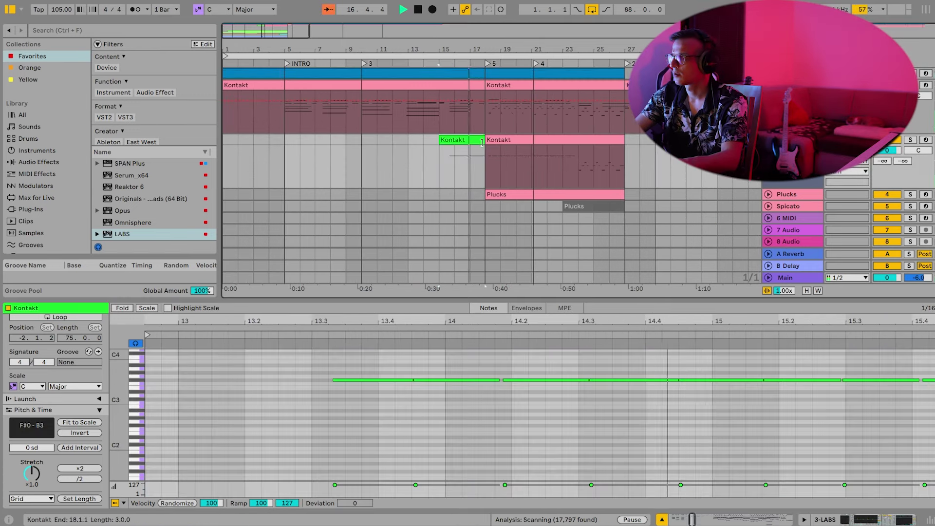
click(500, 140)
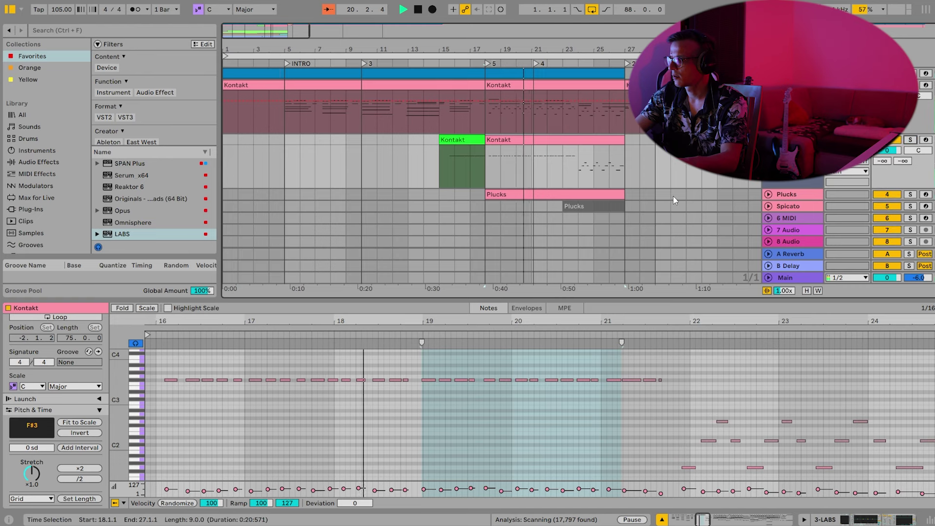
click(431, 391)
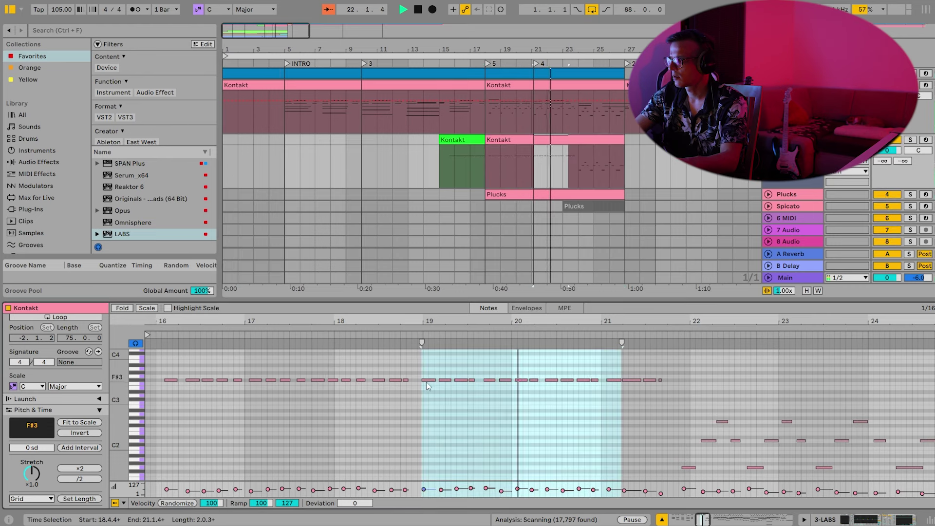
key(space)
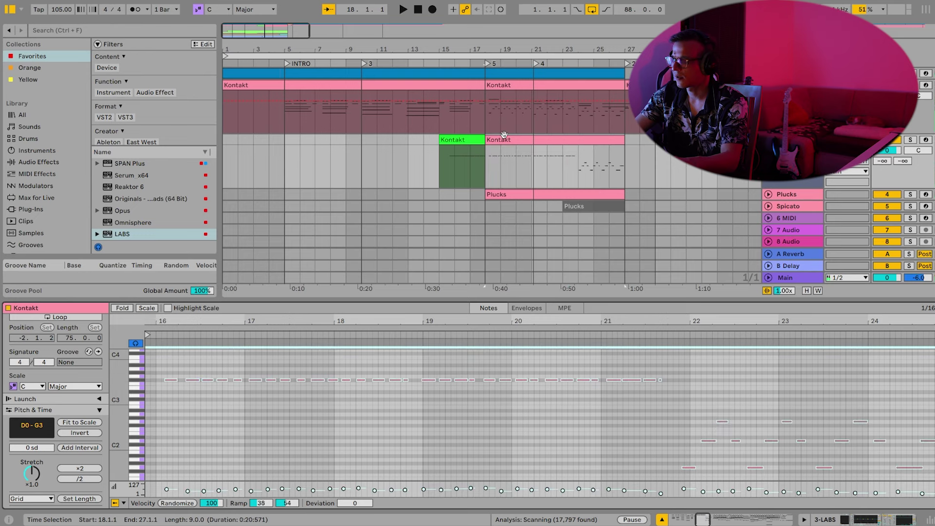
Set the velocity of all notes in the pink Kontakt clip on the LABS track to 100.
click(456, 137)
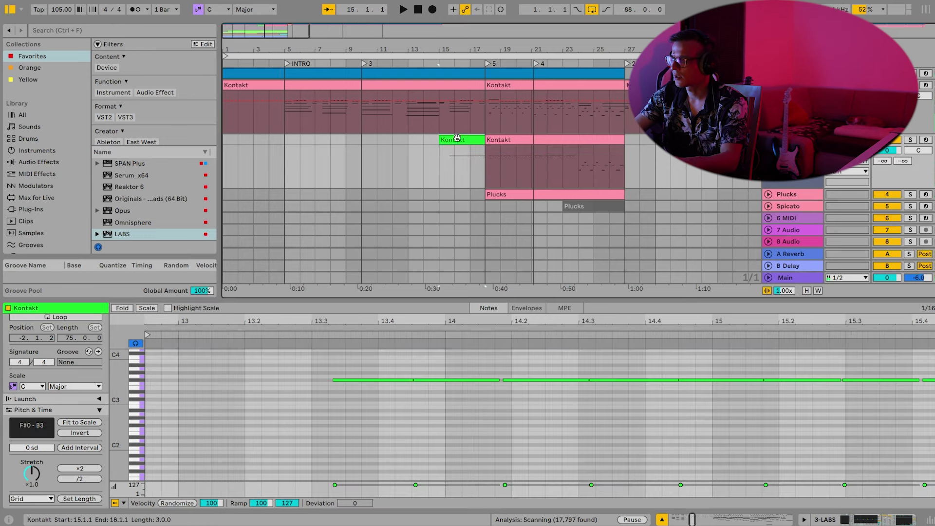
click(564, 148)
click(315, 413)
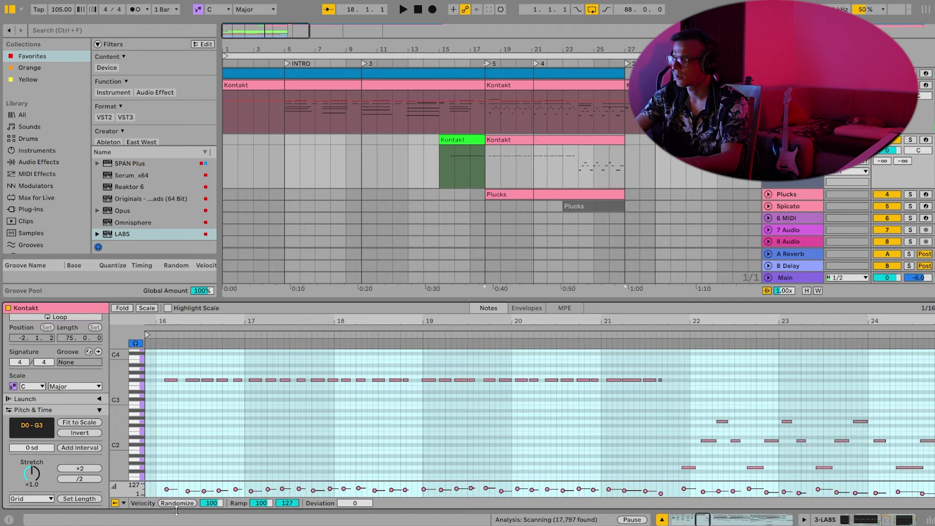
click(219, 504)
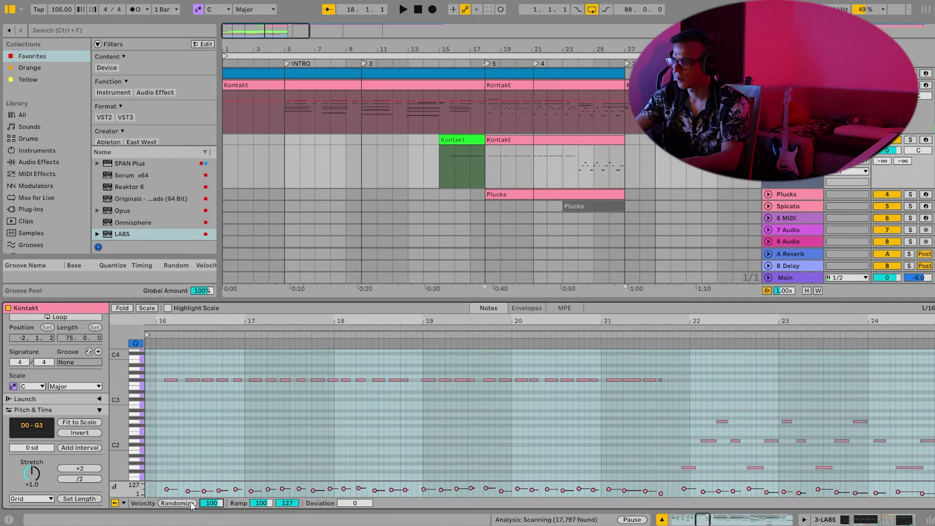
key(ctrl+a)
drag(187, 491, 187, 481)
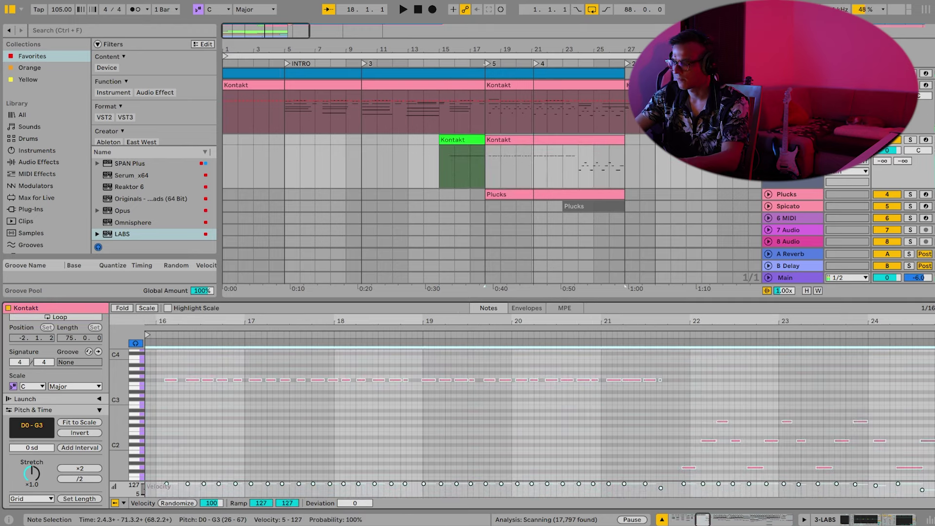
click(226, 491)
click(263, 503)
text(100)
key(Return)
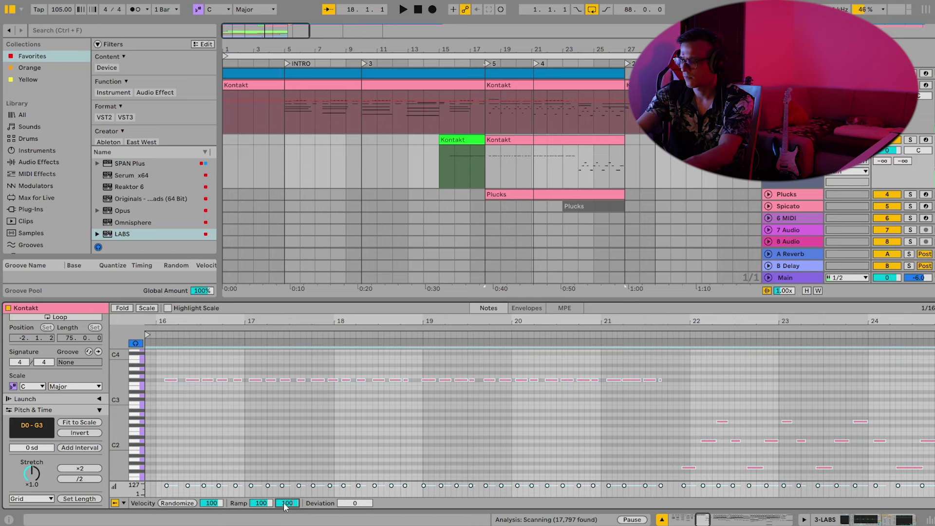
Transpose the lowest row of notes in bars 22 to 24 of the pink Kontakt clip up to F#3.
key(space)
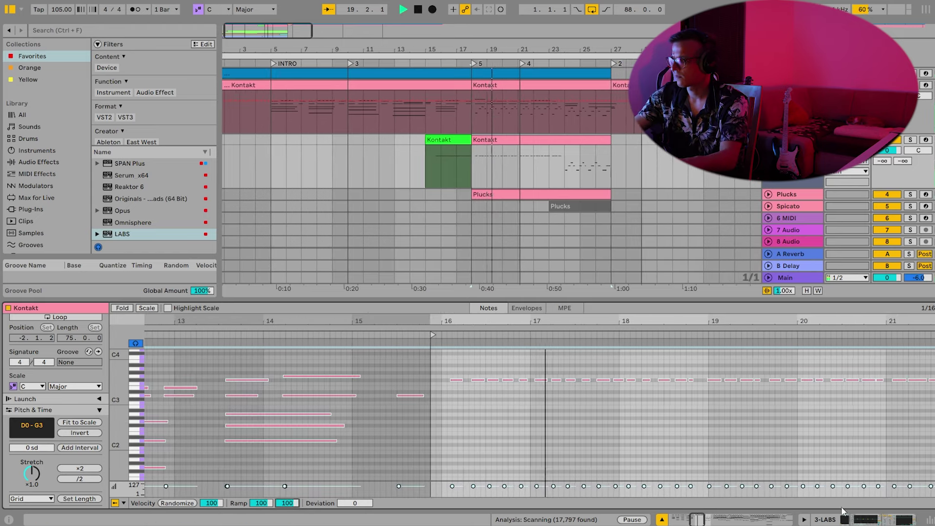
click(632, 443)
drag(512, 318, 323, 315)
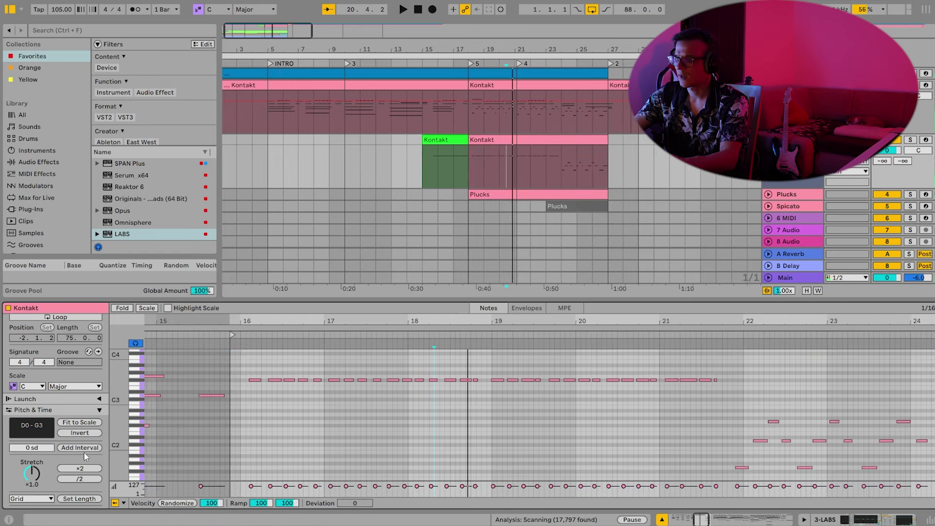
scroll(87, 454, down, 3)
scroll(749, 472, down, 2)
drag(712, 447, 933, 466)
key(Up)
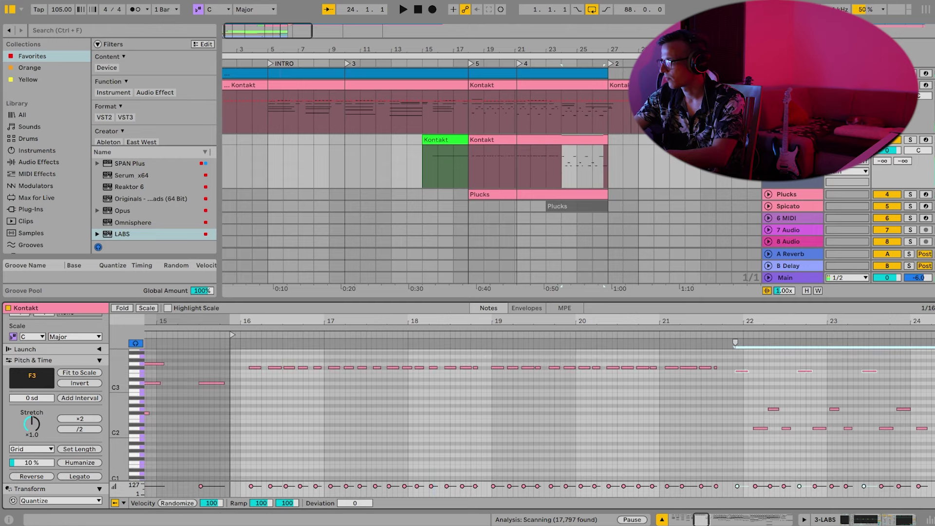
mouse_move(933, 419)
mouse_down()
mouse_move(738, 422)
mouse_move(933, 444)
mouse_up()
click(738, 422)
key(Up)
key(Up)
key(Up)
key(Up)
Transpose the remaining lower notes in bars 22 to 24 up to F#3.
drag(923, 431, 763, 410)
key(Up)
key(Up)
key(Up)
key(Up)
key(Up)
key(Up)
key(Up)
key(Up)
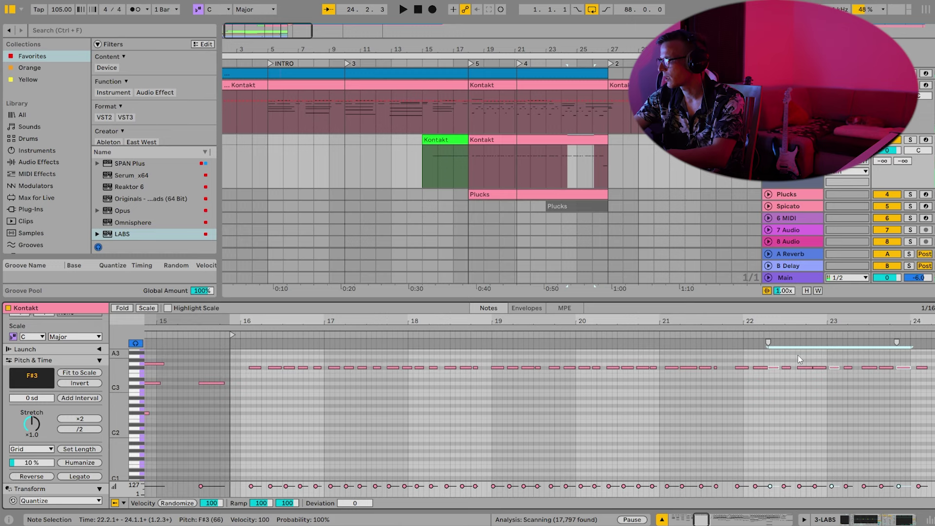
Transpose the last low note at the end of the pink Kontakt clip up to F#3.
drag(830, 321, 830, 292)
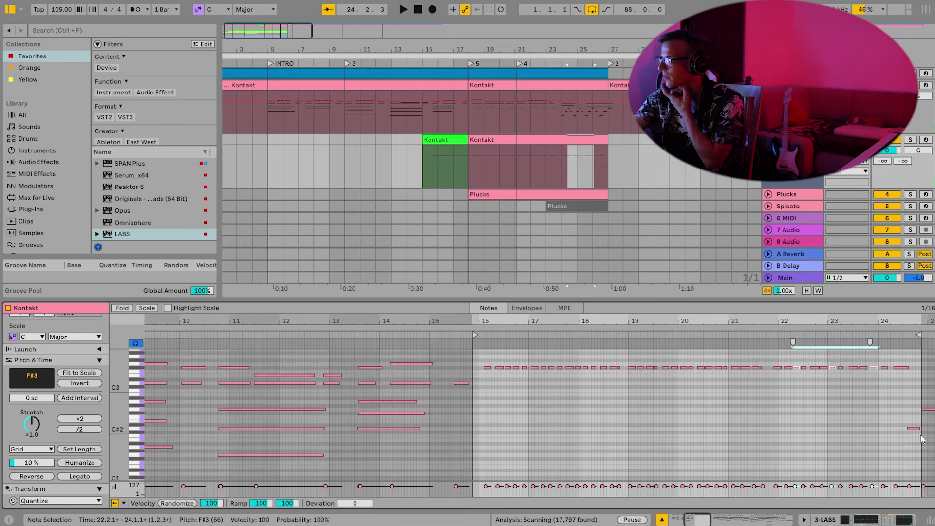
drag(933, 436, 910, 403)
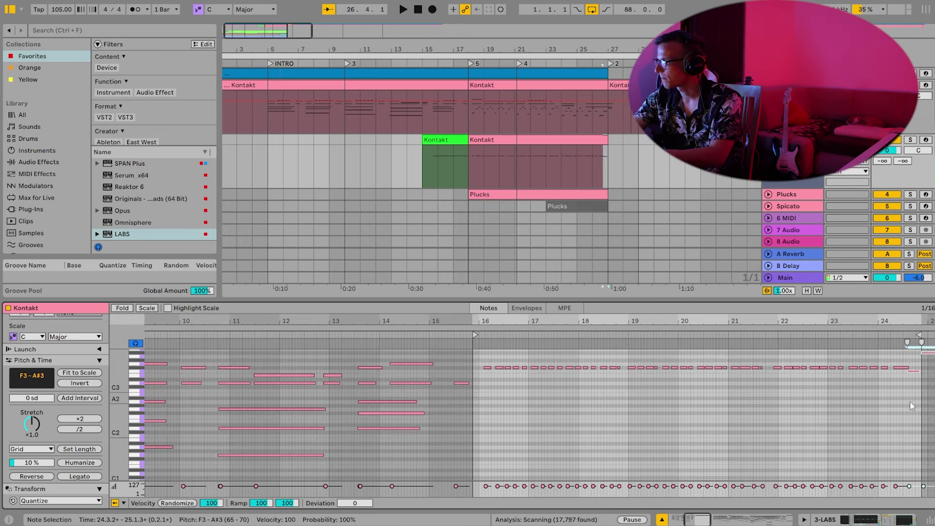
key(Up)
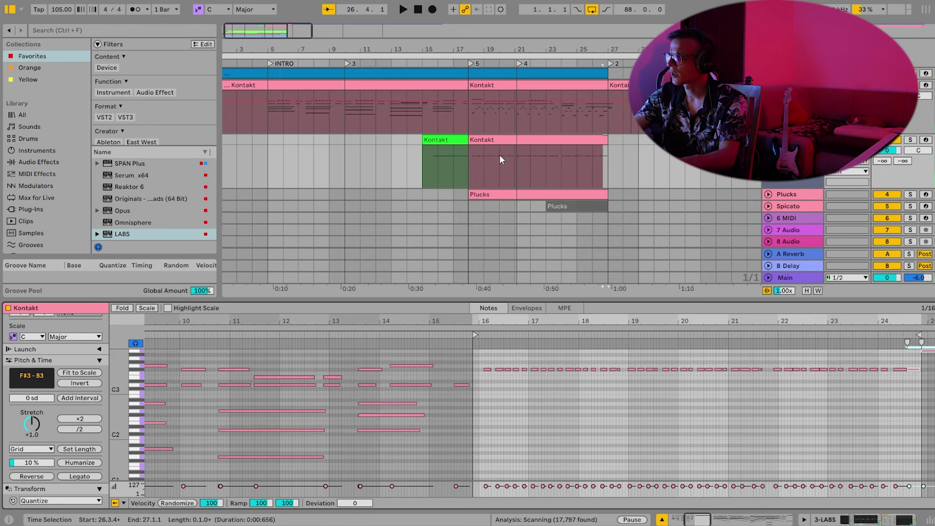
Consolidate the green and pink Kontakt clips on the LABS track into one clip spanning bars 15 to 27.
click(462, 167)
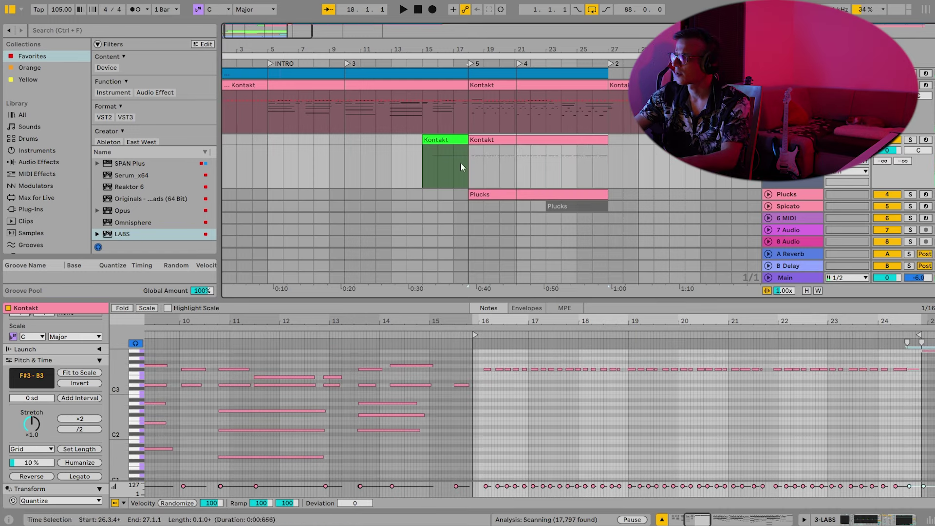
click(856, 519)
click(451, 62)
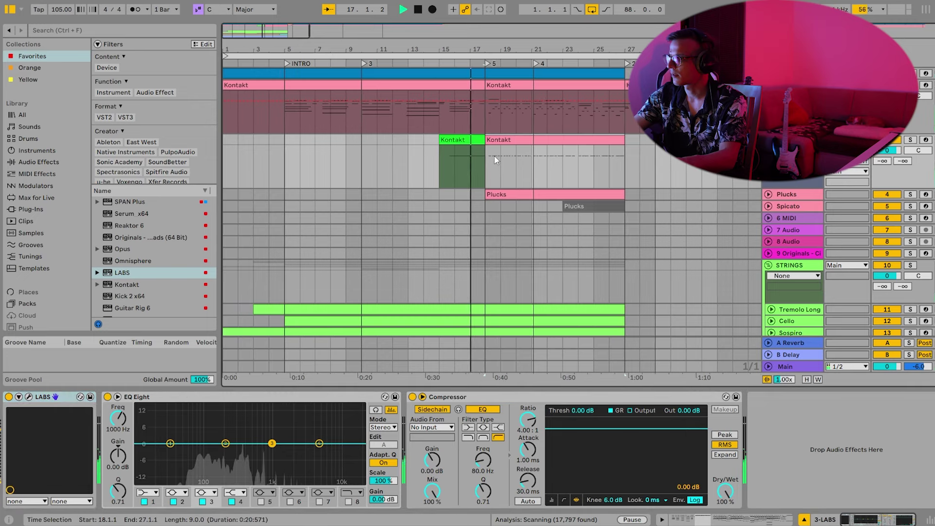
key(ctrl+j)
click(475, 279)
key(ctrl+j)
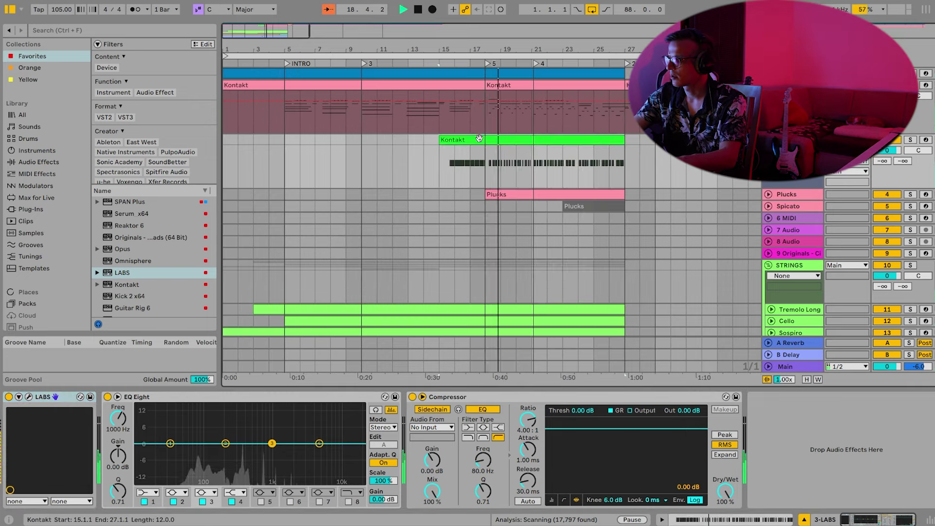
Lengthen the short F#3 note just before bar 4 of the consolidated clip and apply Legato to all its notes.
double_click(481, 140)
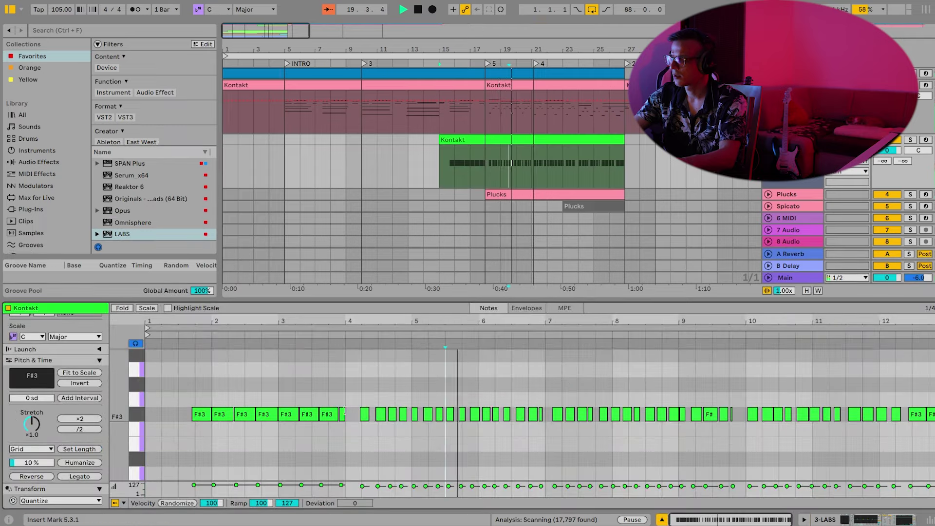
drag(345, 413, 354, 412)
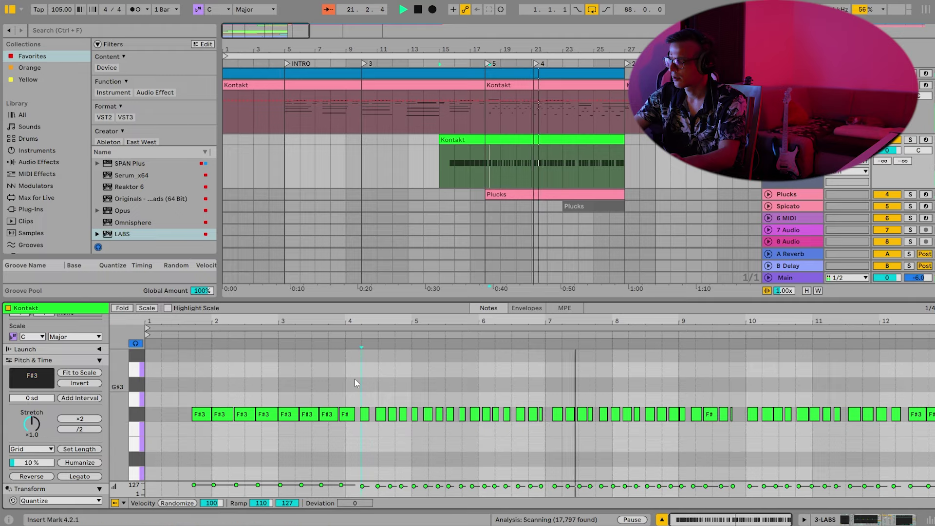
key(ctrl+a)
click(86, 477)
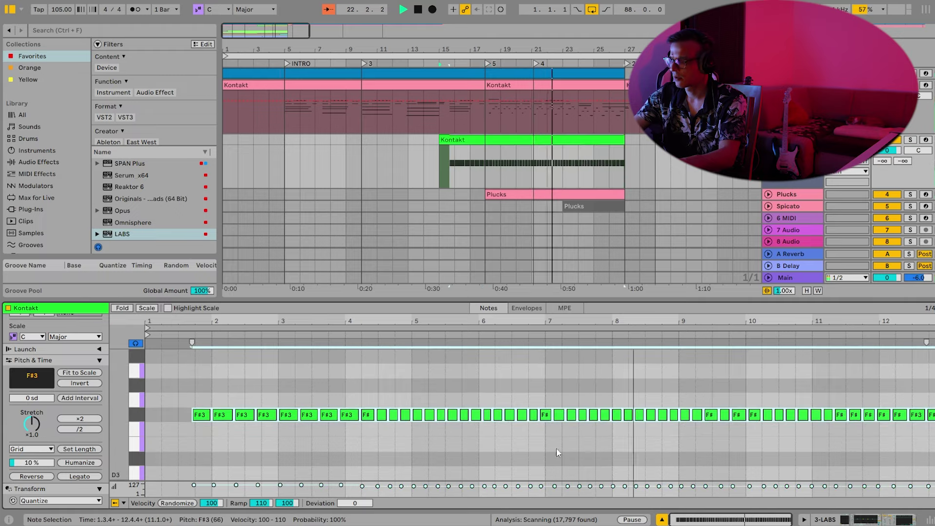
Change band 2 of the LABS track's EQ Eight to a low-cut filter.
click(870, 520)
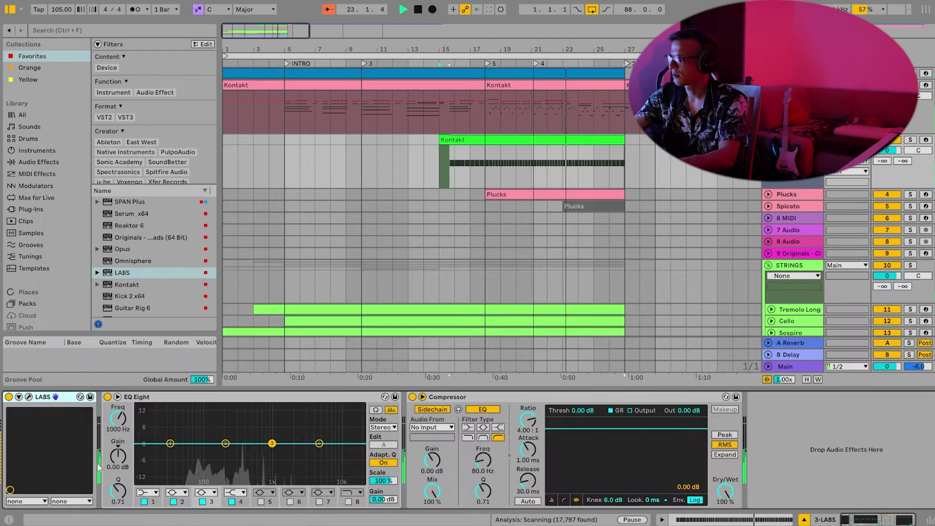
click(176, 492)
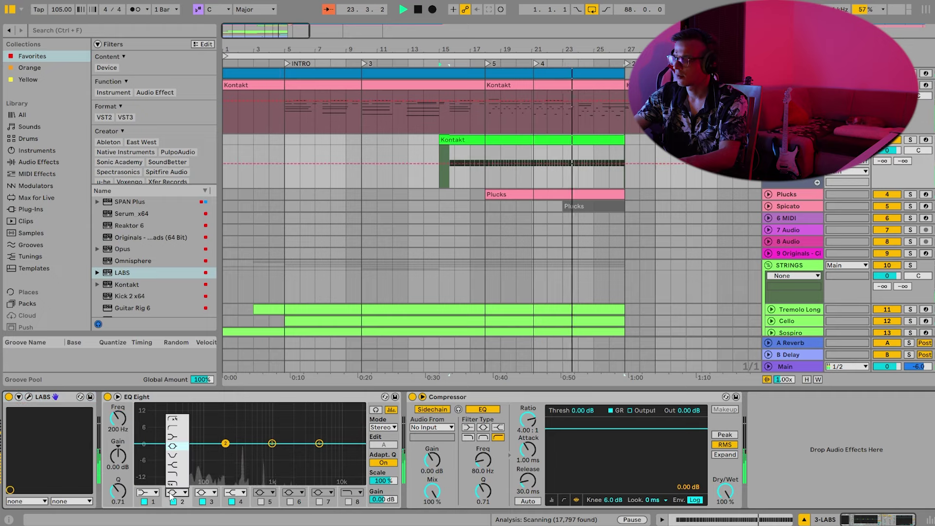
click(170, 421)
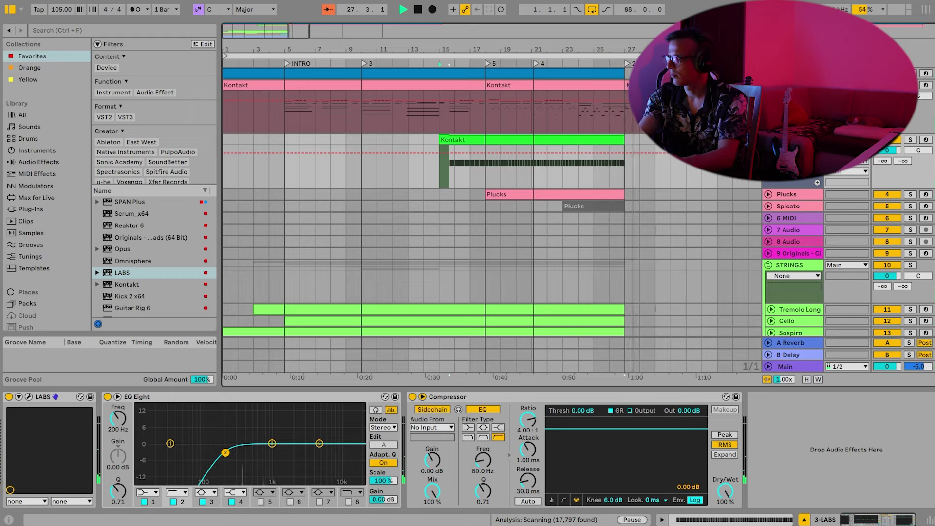
key(space)
Extend the end of the consolidated Kontakt clip by one beat to 27.2.
drag(631, 55, 356, 88)
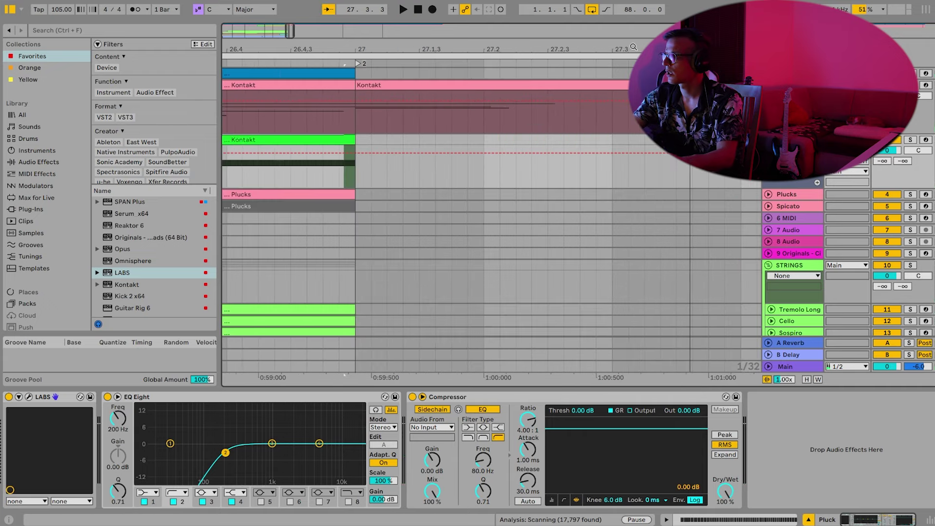
click(257, 66)
key(space)
drag(445, 52, 445, 30)
drag(438, 139, 479, 140)
Duplicate the clip's last F#3 note into the extended beat.
double_click(470, 139)
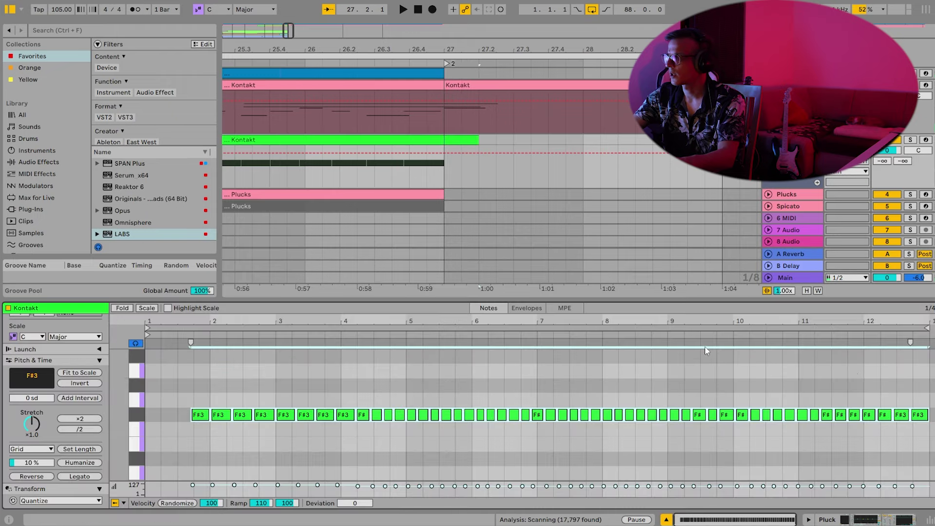
drag(919, 430, 916, 407)
key(ctrl+d)
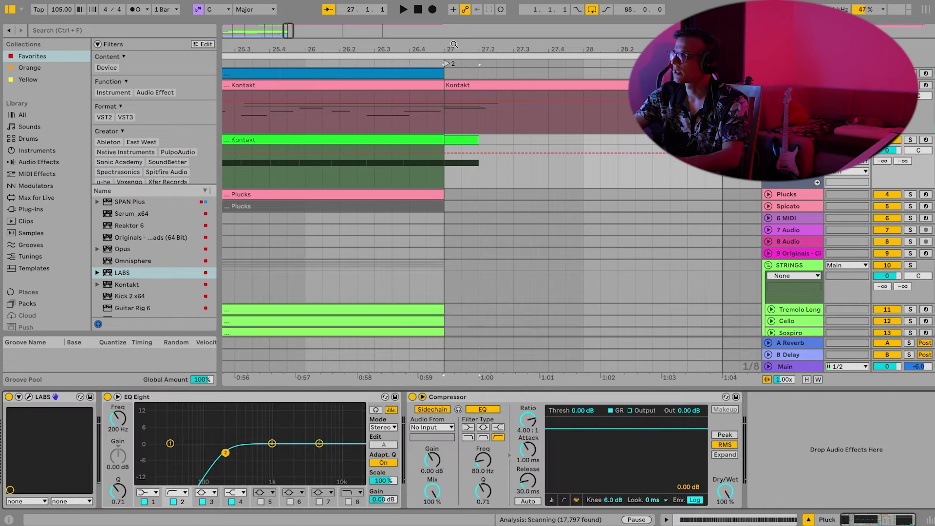
Unfold the Analog String track and solo it.
drag(453, 45, 565, 14)
scroll(557, 126, down, 2)
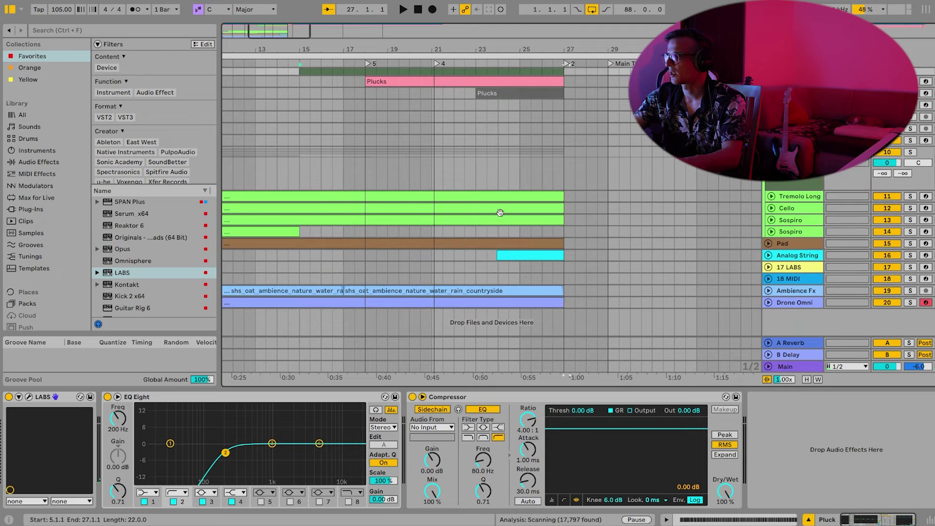
click(768, 255)
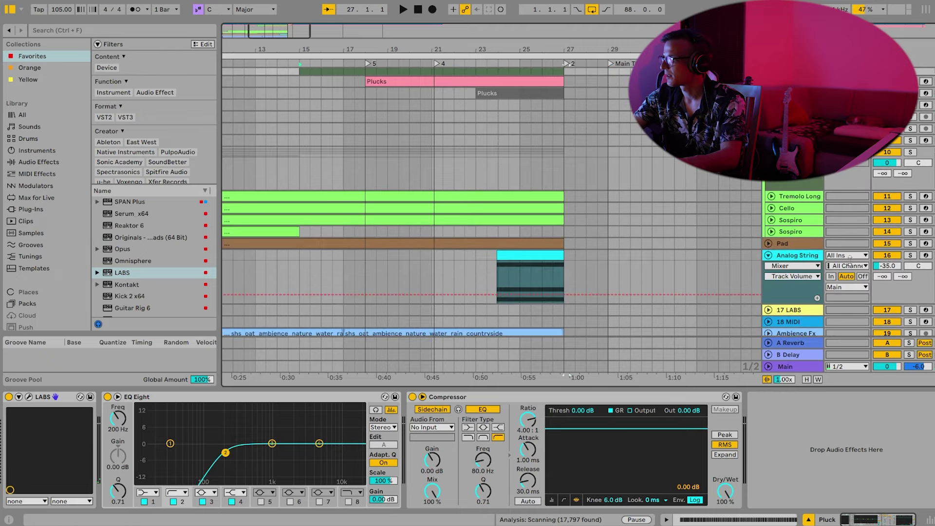
click(910, 255)
Add a Utility effect after the Compressor on the Analog String track and show its Gain automation.
click(108, 36)
text(util)
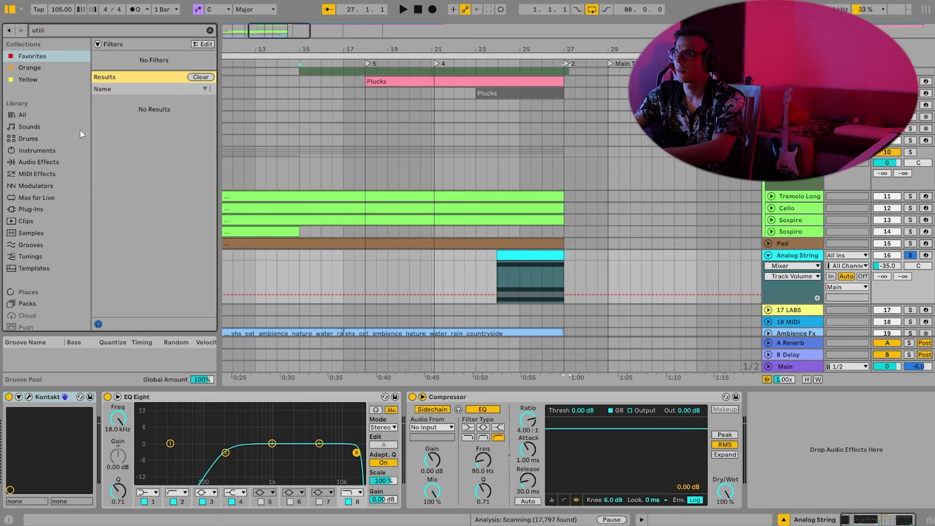
text(i)
click(54, 164)
drag(124, 123, 128, 123)
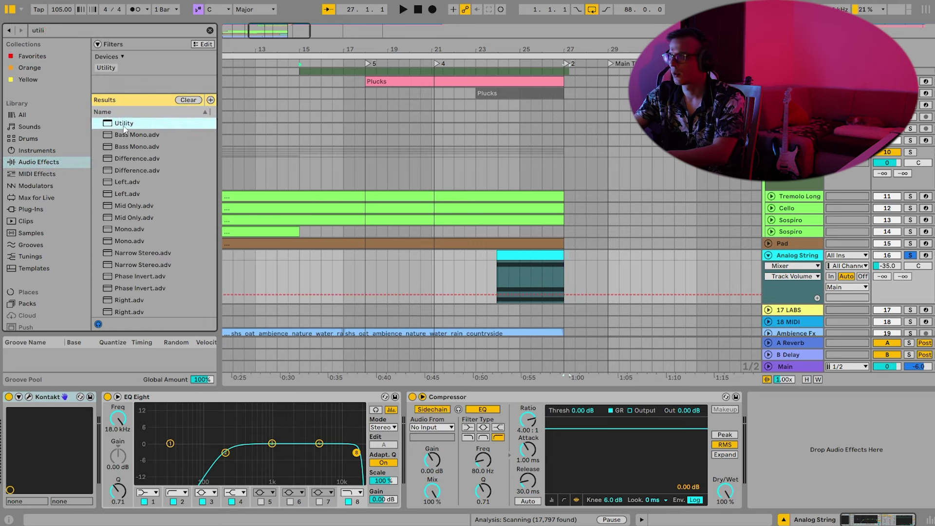
drag(761, 475, 725, 423)
click(812, 436)
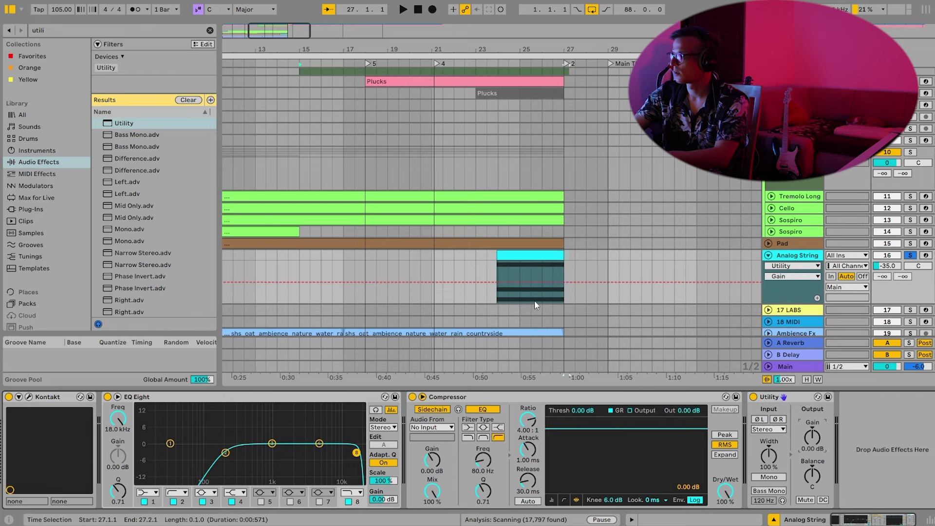
Automate the Utility gain to fade in from the start of the Analog String clip to 0 dB at bar 27.
click(564, 282)
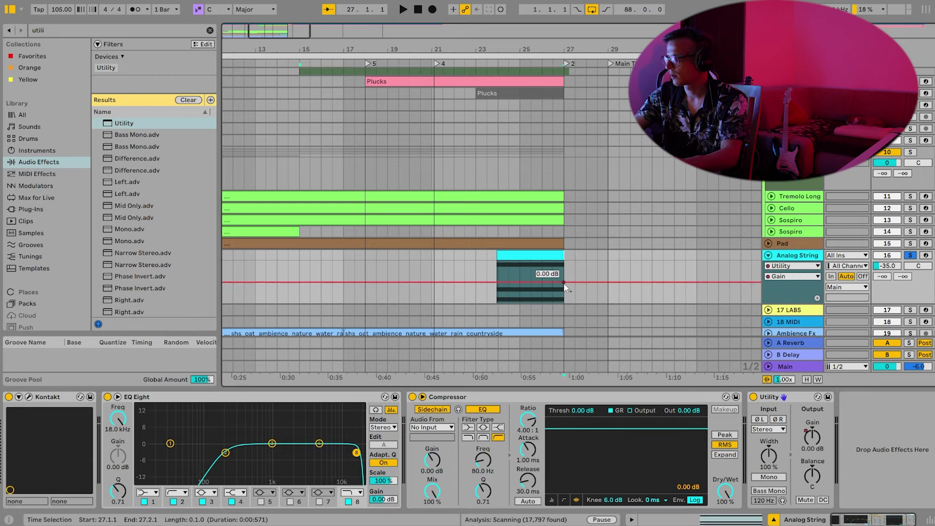
drag(498, 282, 498, 303)
key(space)
scroll(834, 266, down, 2)
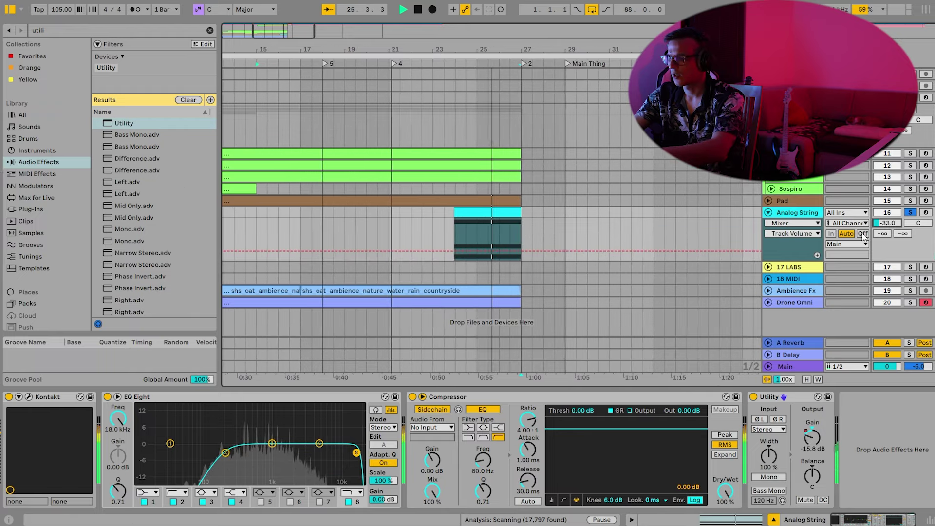
Leave full-screen mode and check the running recording in OBS Studio before returning to Ableton Live.
key(F11)
click(398, 521)
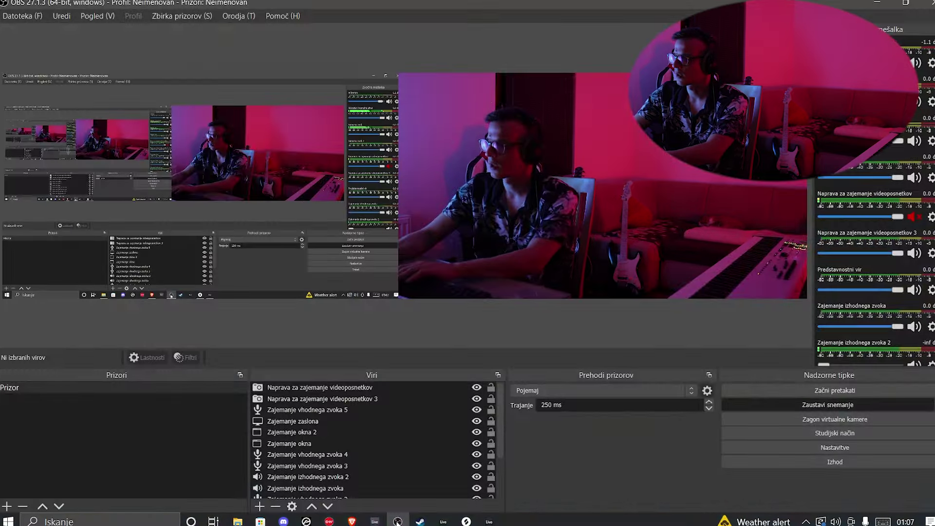
click(397, 521)
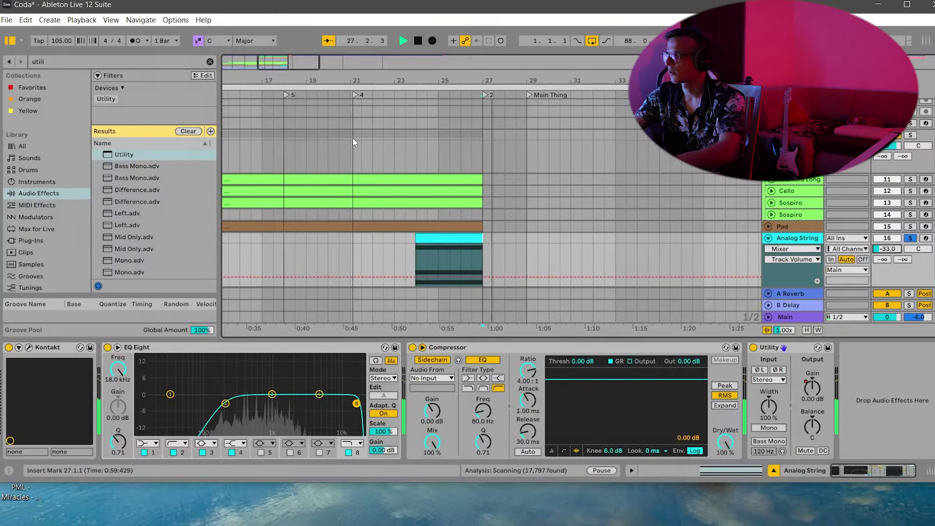
Insert a Reverb between EQ Eight and Compressor on the Analog String track and set its decay time to 3.46 s.
click(381, 93)
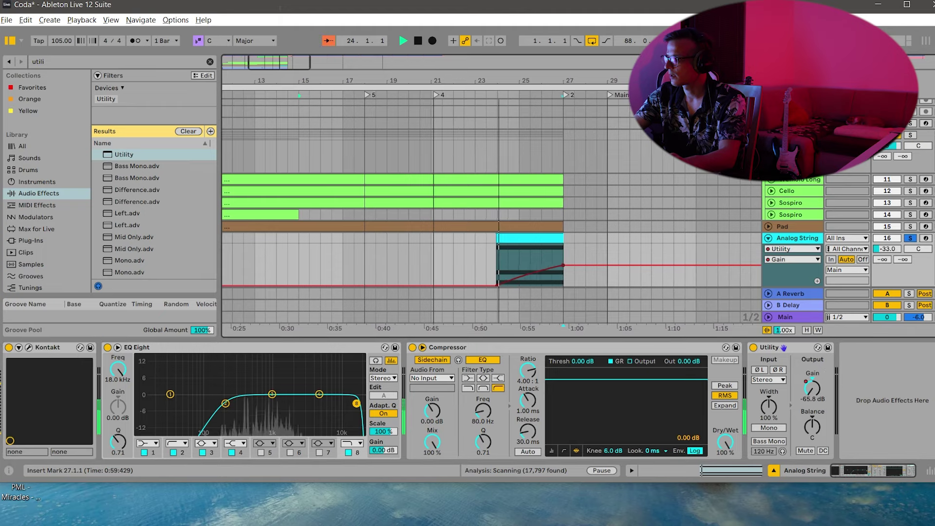
double_click(66, 62)
text(rever)
drag(131, 166, 499, 402)
drag(552, 441, 552, 423)
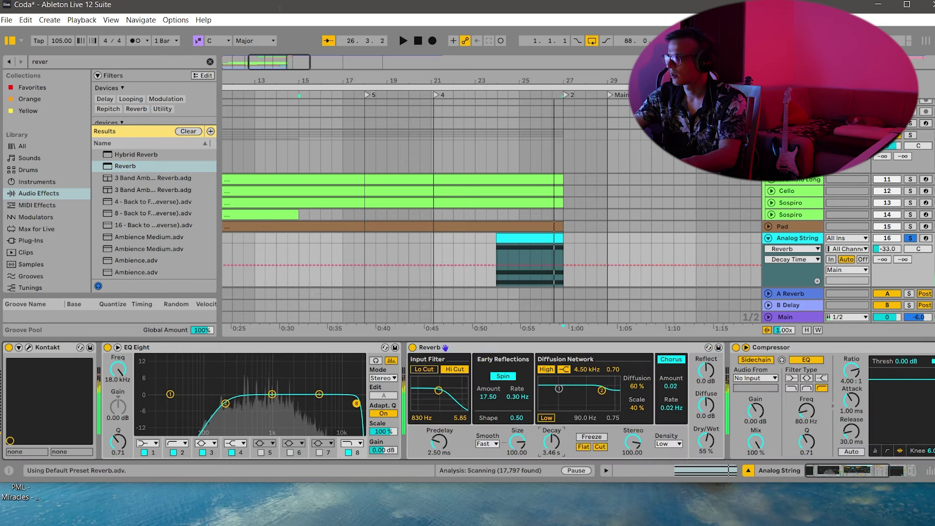
Set the Analog String Reverb to 25% dry/wet with a 5.21 s decay and the track volume to -32.0 dB.
drag(706, 440, 706, 442)
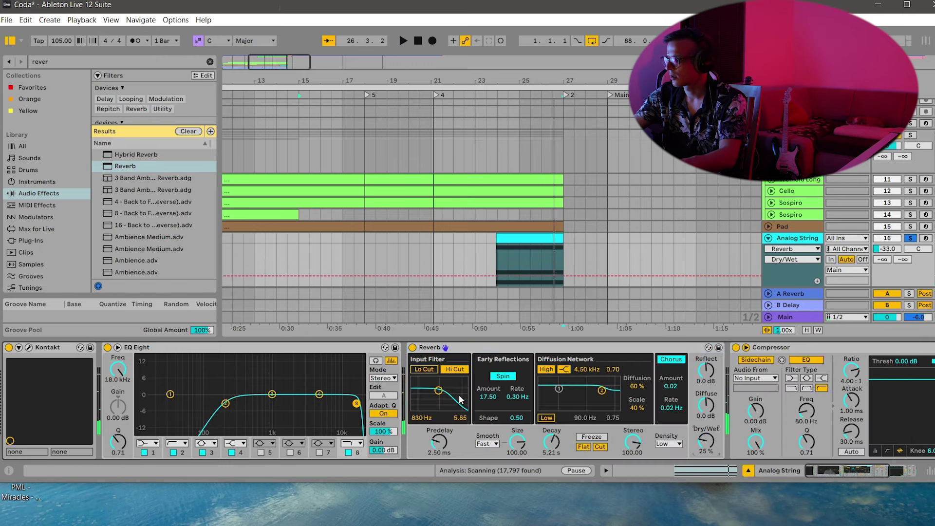
key(space)
click(667, 95)
drag(667, 71, 667, 65)
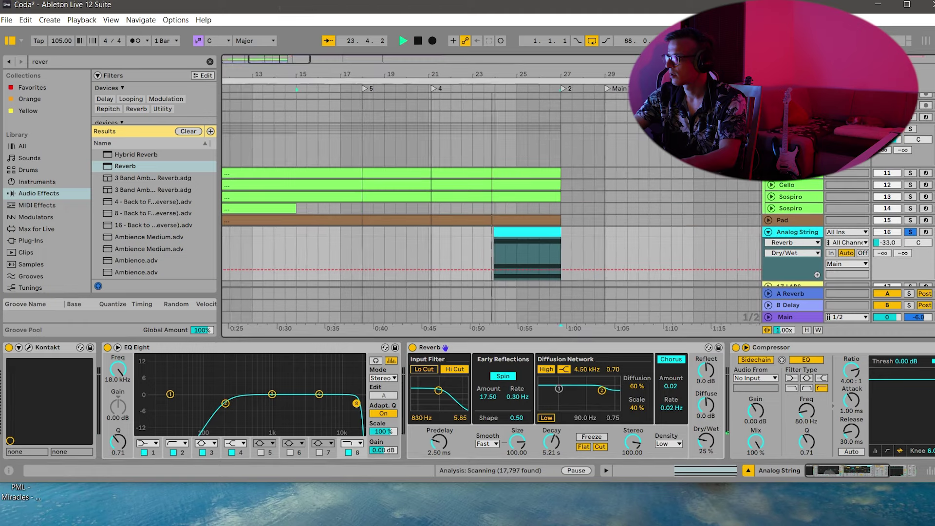
drag(885, 247, 885, 245)
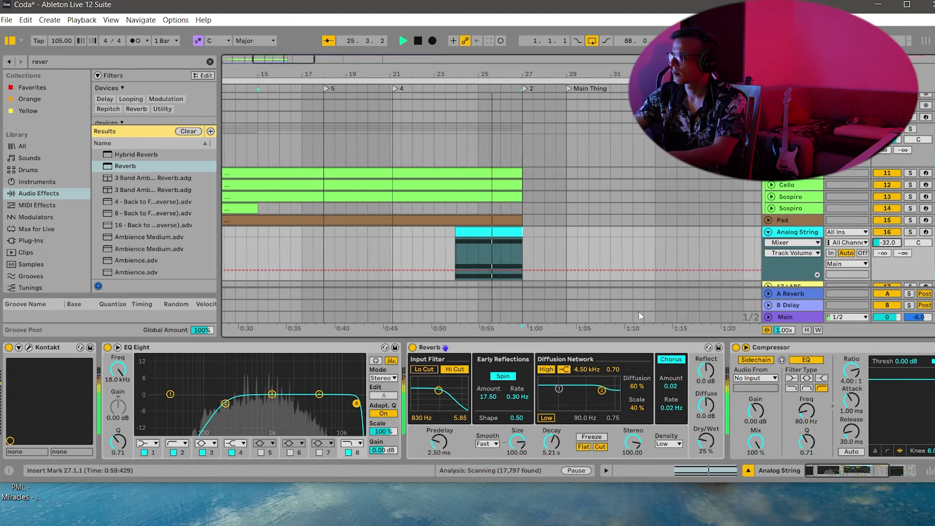
Remove the Compressor from the Analog String device chain.
click(888, 468)
click(640, 344)
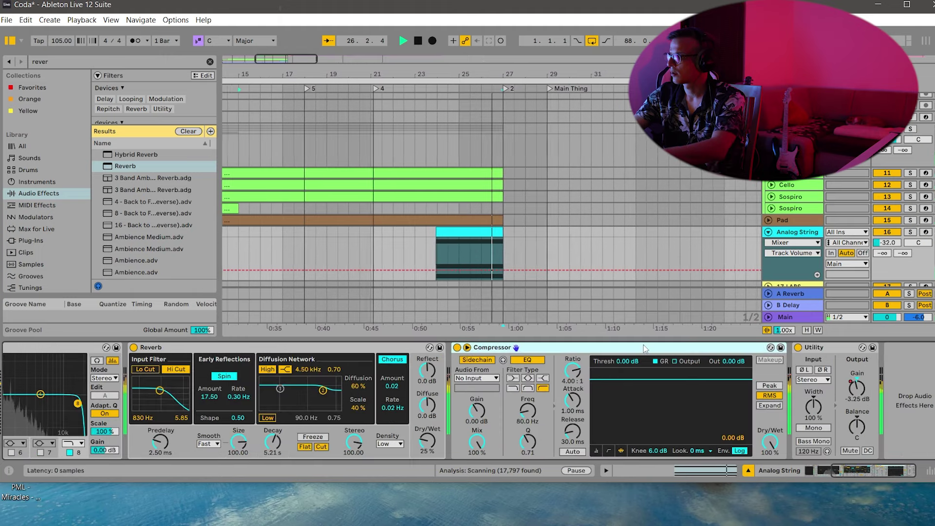
key(Delete)
Check the Analog String clip's notes, listen to the track soloed, and set its volume to -27.8 dB.
double_click(454, 232)
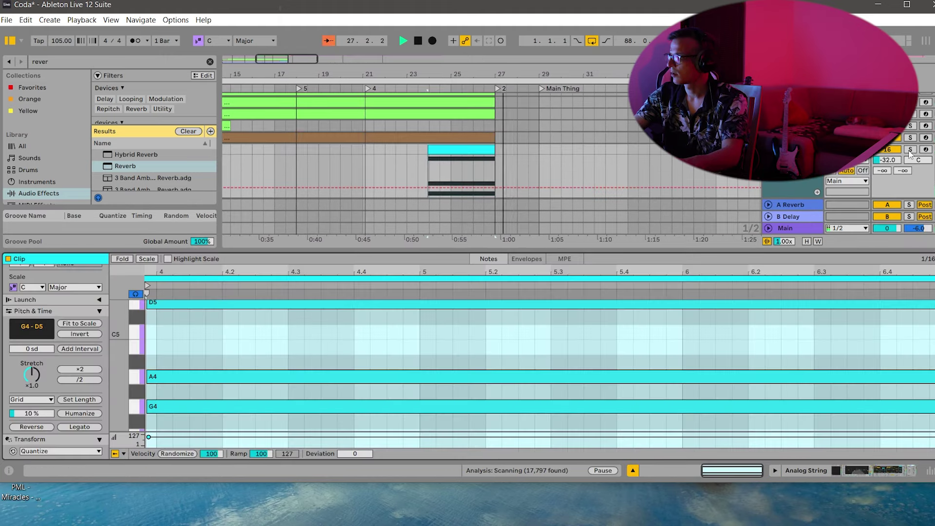
click(909, 150)
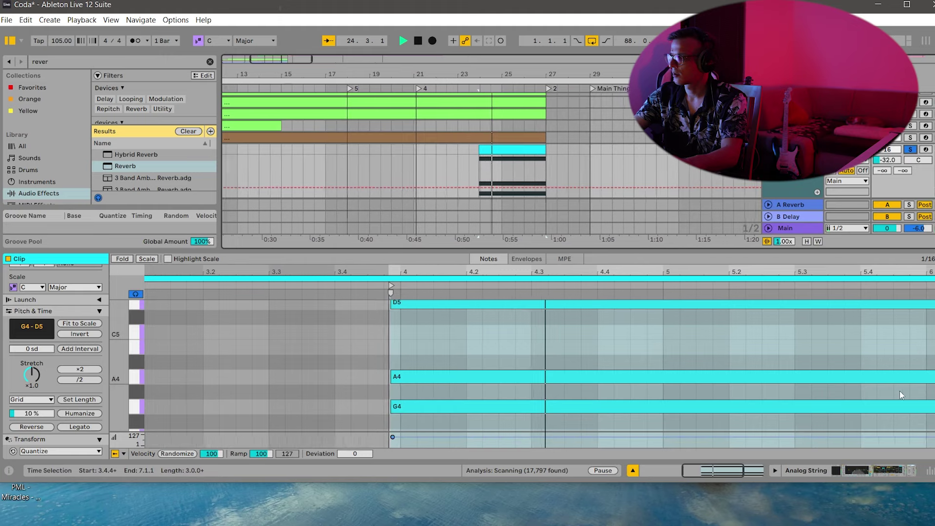
click(892, 470)
click(887, 252)
mouse_move(887, 251)
mouse_down()
mouse_move(886, 228)
mouse_move(887, 246)
mouse_up()
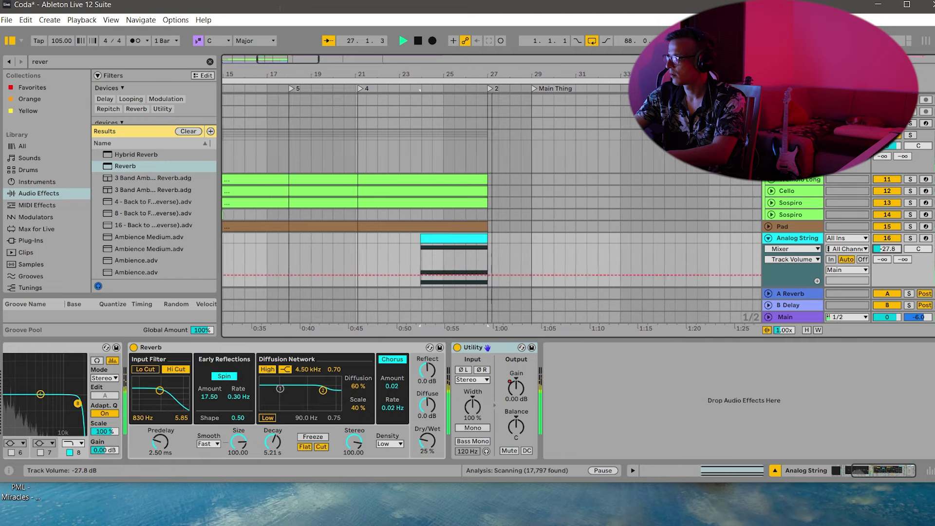
Fold the Analog String track and play the arrangement from around bar 15 while slightly raising the Pluck track's volume.
drag(471, 72, 470, 37)
click(769, 239)
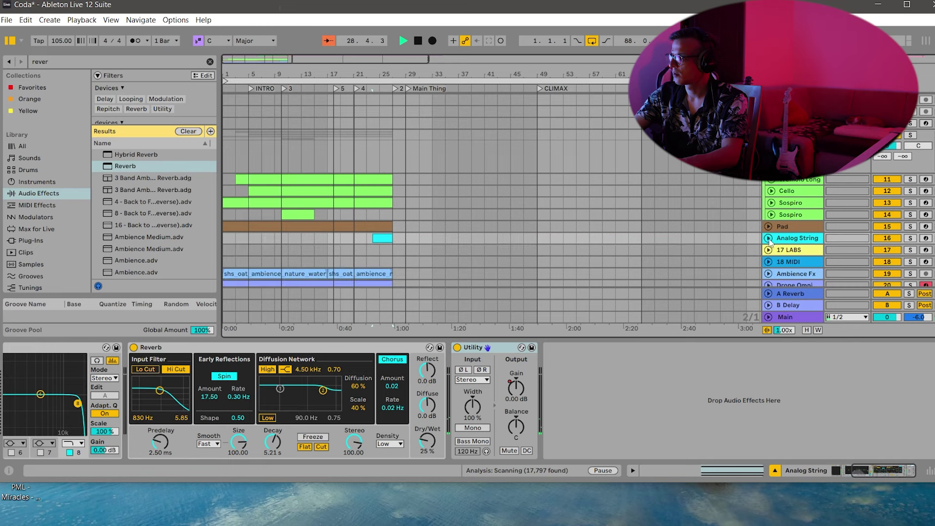
scroll(426, 138, down, 3)
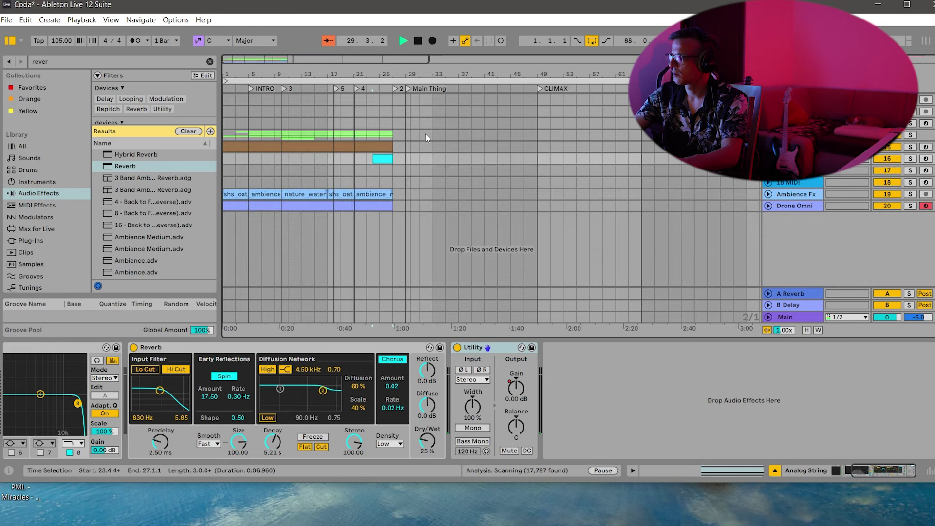
click(322, 88)
scroll(344, 121, up, 5)
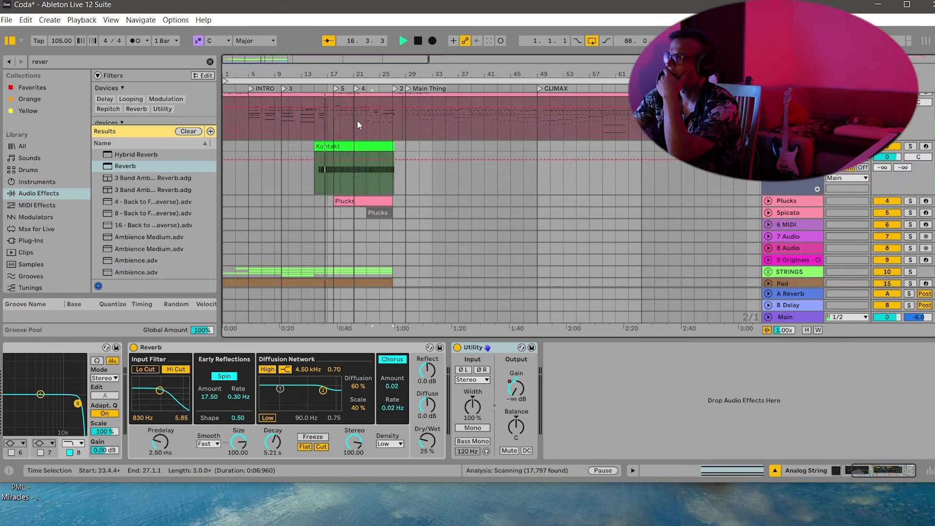
click(312, 88)
drag(887, 158, 886, 153)
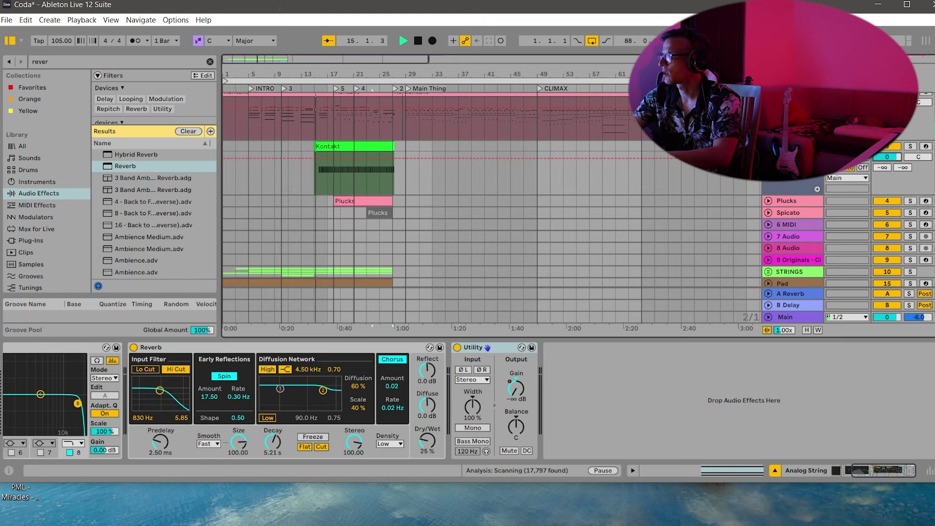
Find Omnisphere among the plug-ins and load it in place of LABS on the Pluck track.
click(792, 146)
key(space)
drag(65, 62, 1, 60)
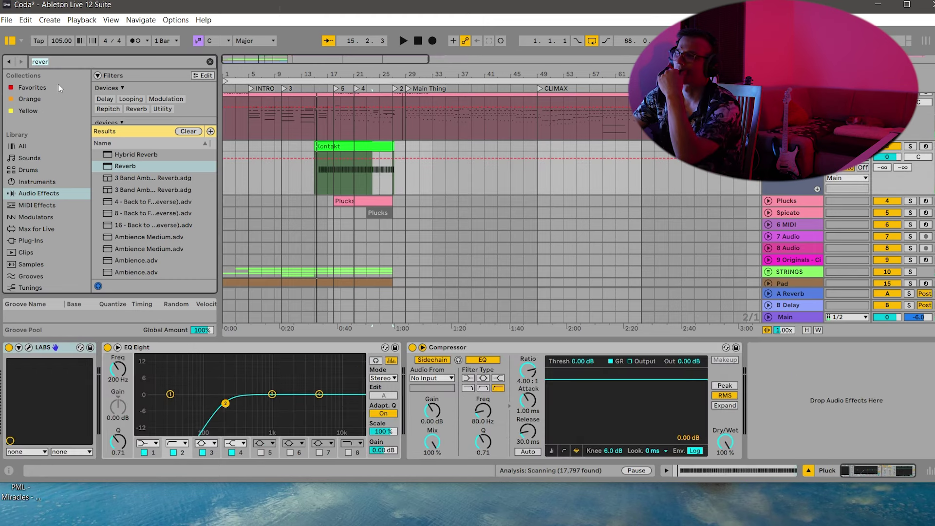
text(diva)
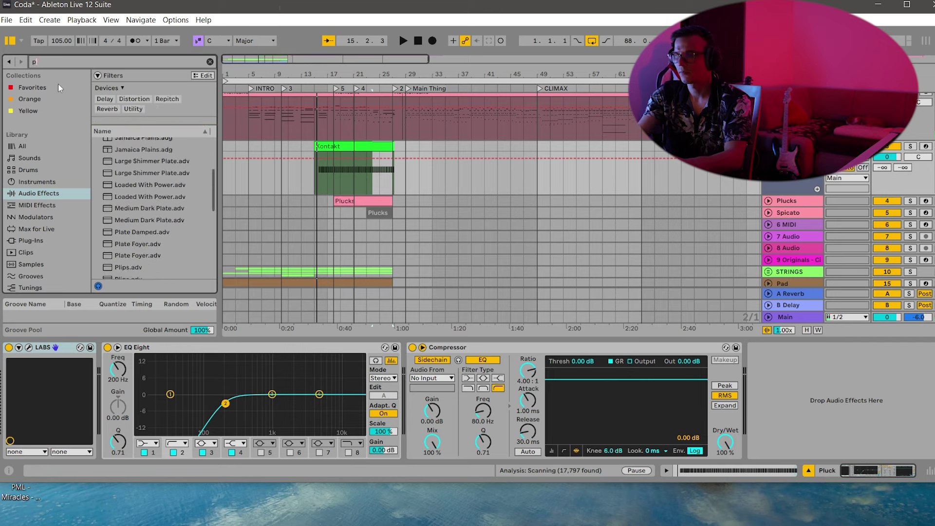
click(49, 242)
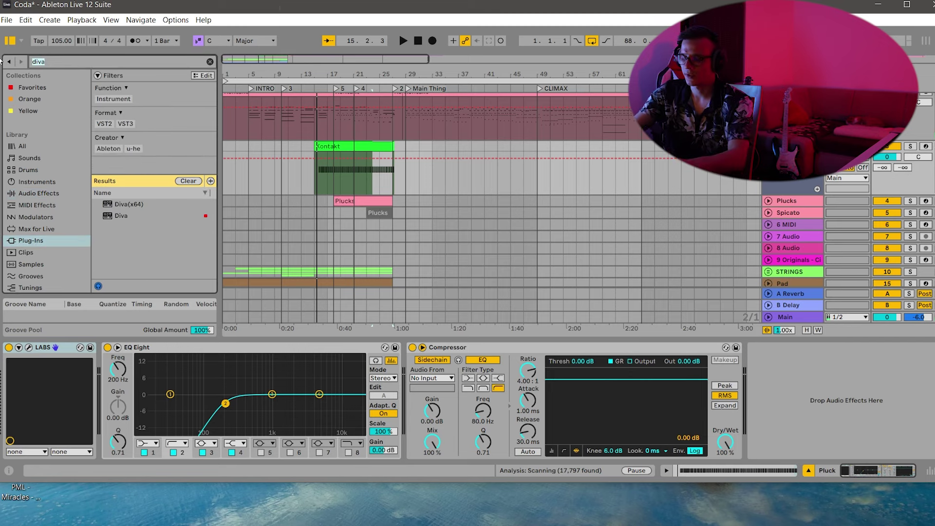
key(ctrl+f)
text(omn)
click(158, 206)
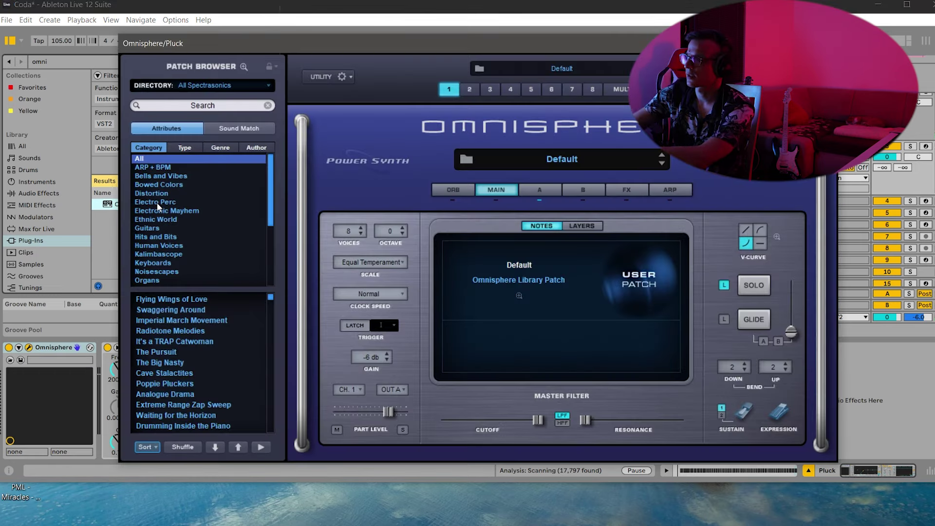
Try the Barkcello Injured Animal patch from the Bowed Colors category with the Pluck track volume at -16.6 dB.
scroll(157, 202, down, 5)
scroll(156, 202, up, 2)
scroll(157, 203, up, 1)
scroll(158, 182, up, 2)
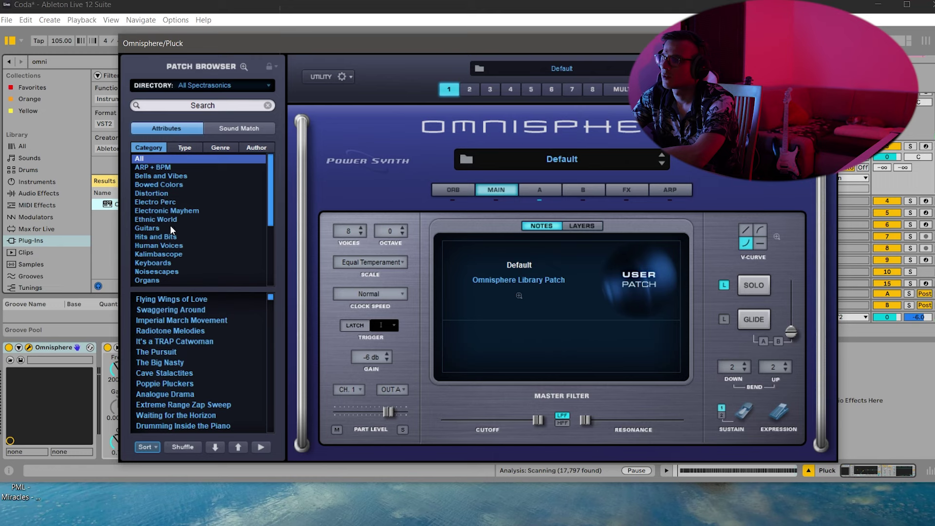
click(159, 185)
click(191, 320)
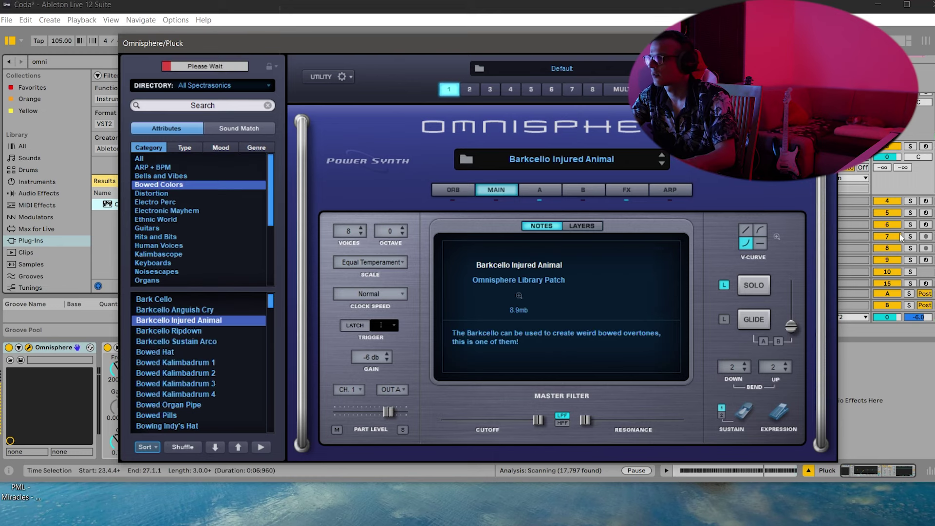
drag(901, 157, 901, 176)
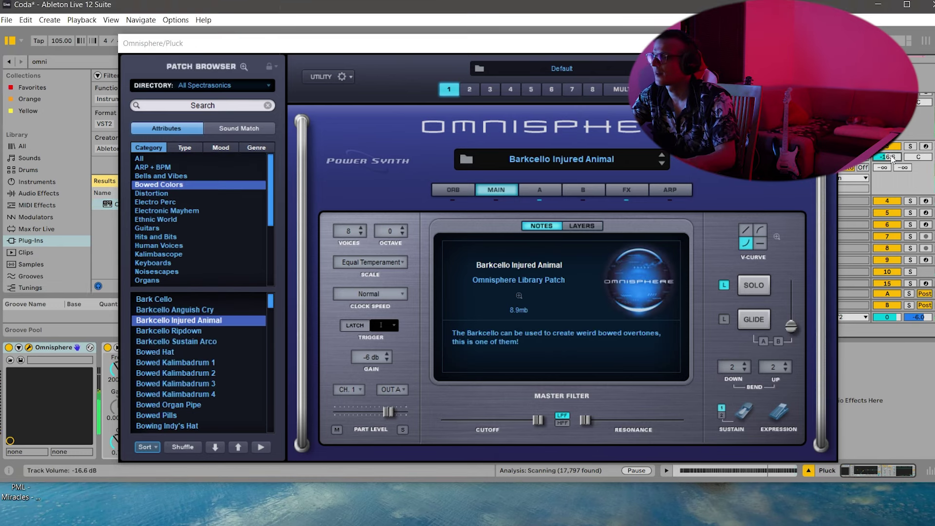
Audition the Bowed Pills and Broken Cello FX Scraper Sustain patches and lower the Pluck track volume to -24.6 dB.
click(188, 416)
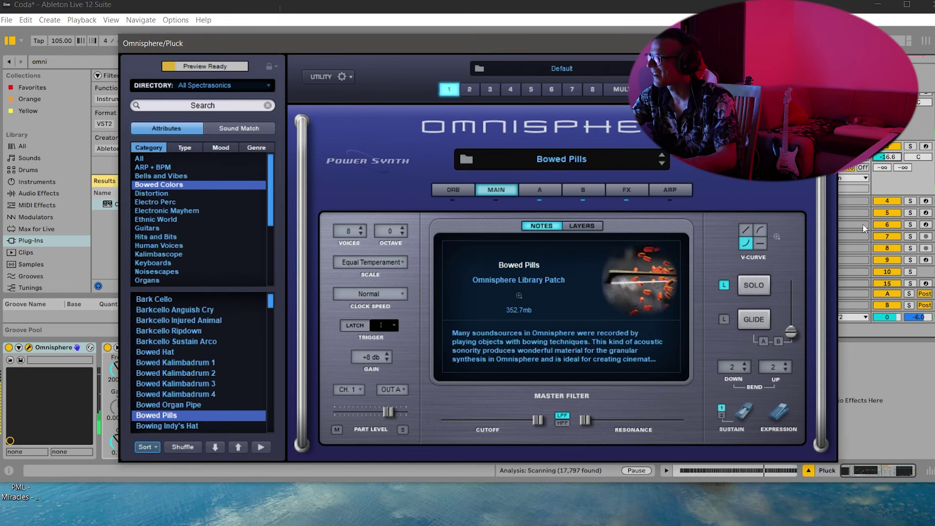
click(910, 147)
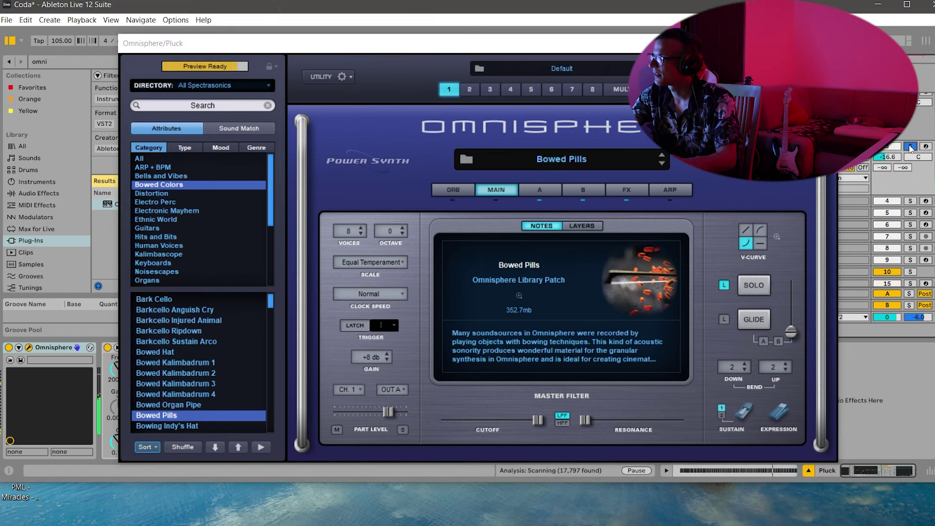
click(910, 147)
scroll(159, 399, down, 2)
click(160, 401)
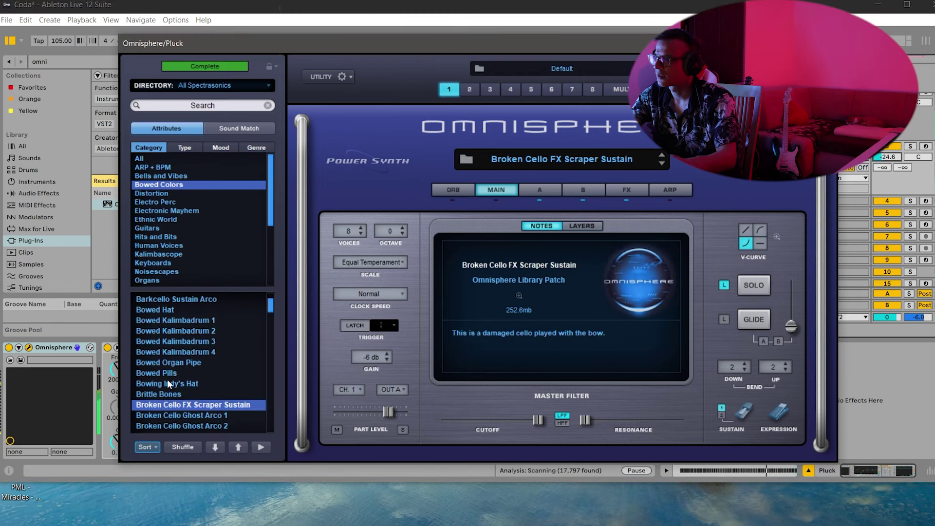
Try the Ebowed Kalimbadrum, Electric Toothbrush Ruby Moon and Eroded Spooky Strings patches on the Pluck part.
scroll(218, 405, down, 3)
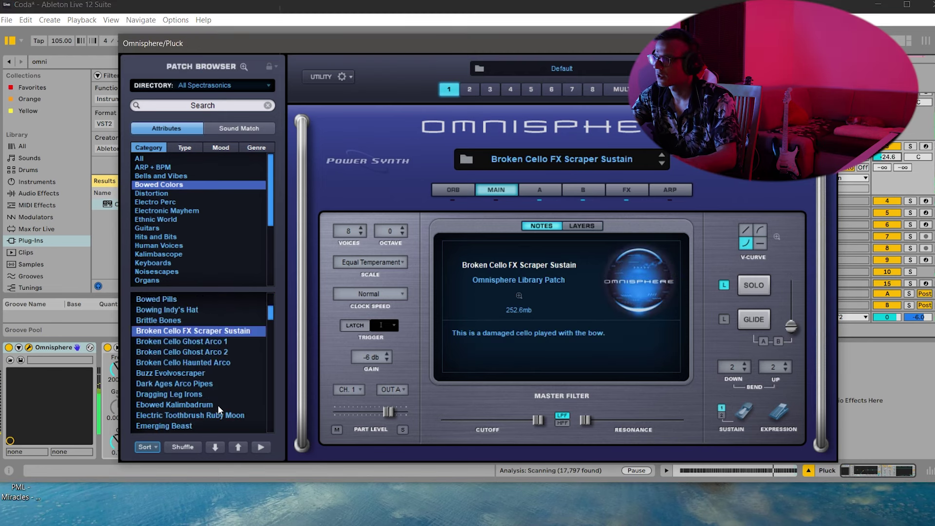
click(217, 405)
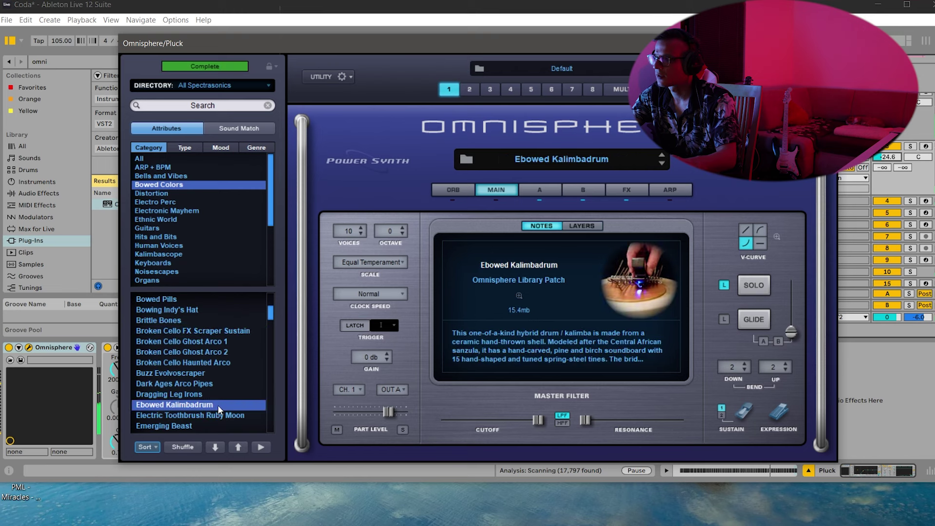
click(204, 414)
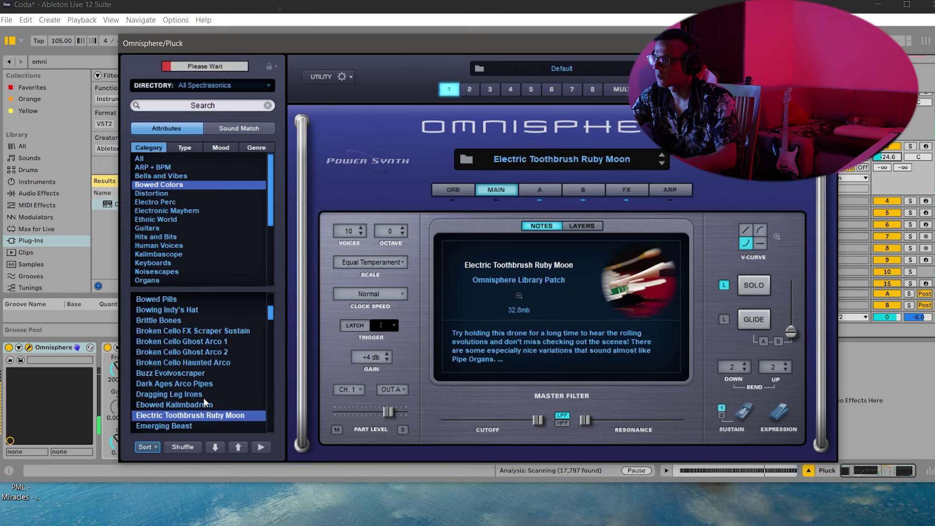
scroll(203, 396, down, 2)
click(203, 396)
scroll(202, 396, down, 2)
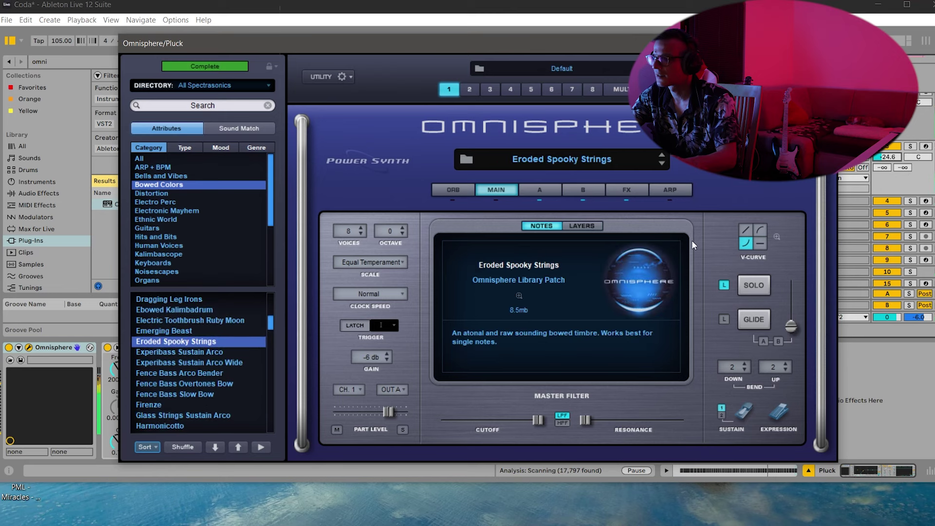
Solo the Pluck track and audition the Harmonicotto and Open the Gate 1 patches.
click(917, 157)
scroll(156, 394, down, 2)
click(185, 361)
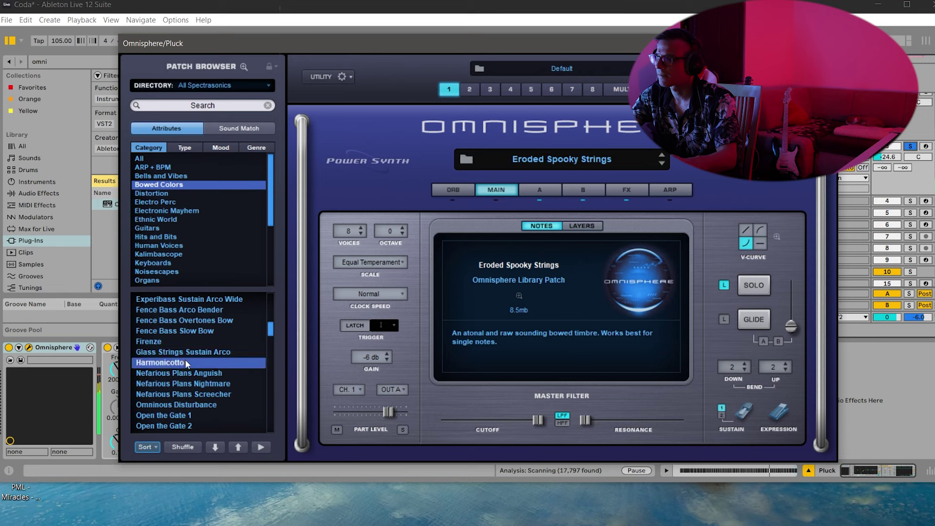
click(186, 417)
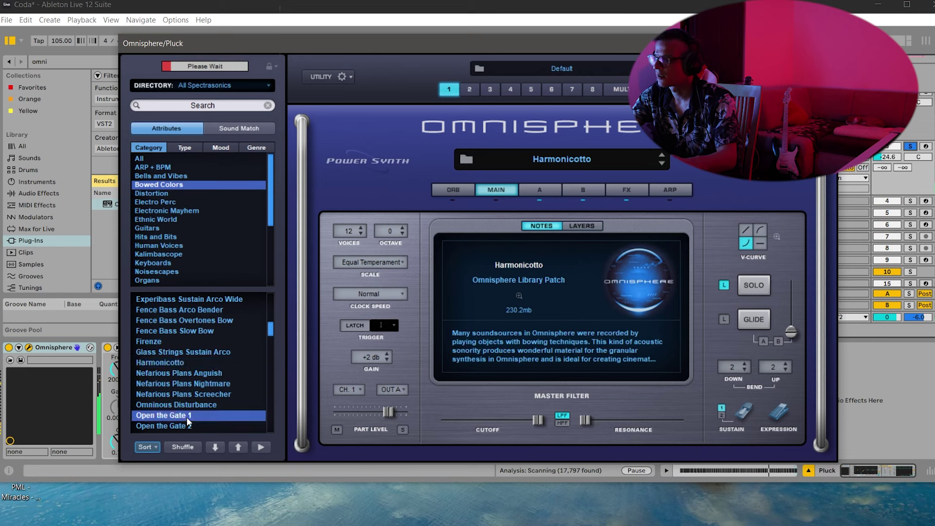
Filter the patches by the Bowed Glass type, audition Bowing Detuned Crystal Glasses and Glacier Bowing, and load Bowed Pills.
click(191, 145)
scroll(184, 221, down, 2)
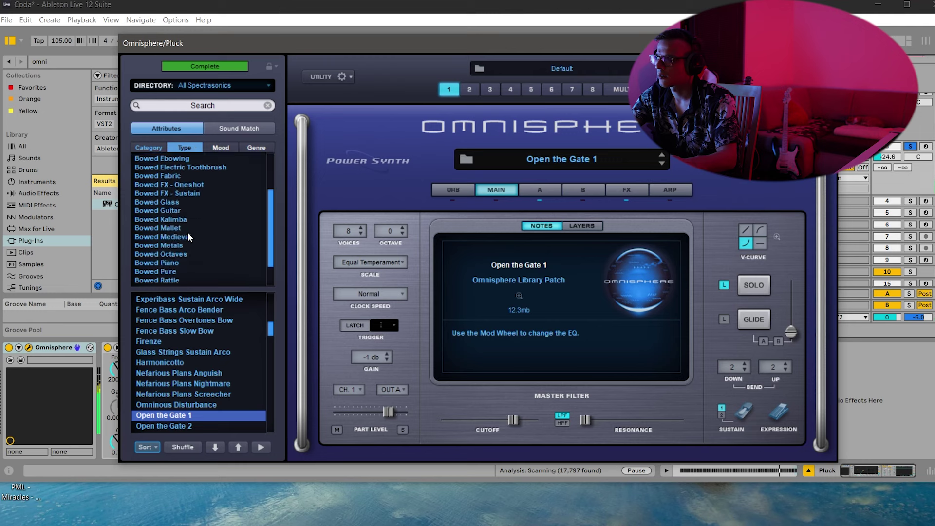
scroll(173, 249, up, 1)
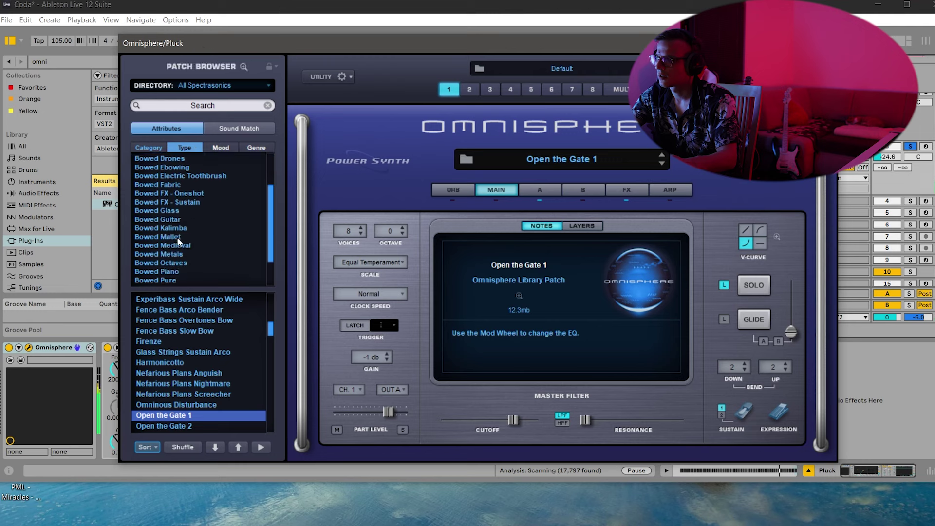
click(172, 210)
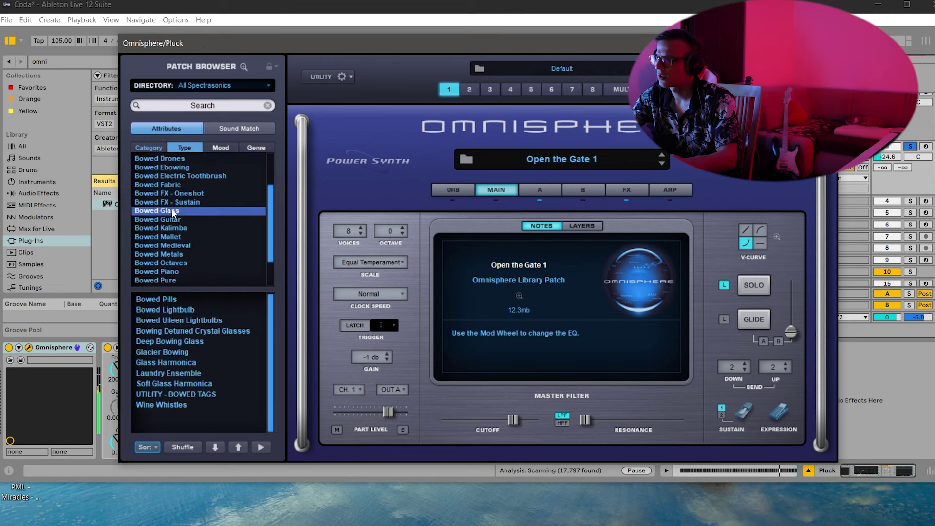
click(196, 331)
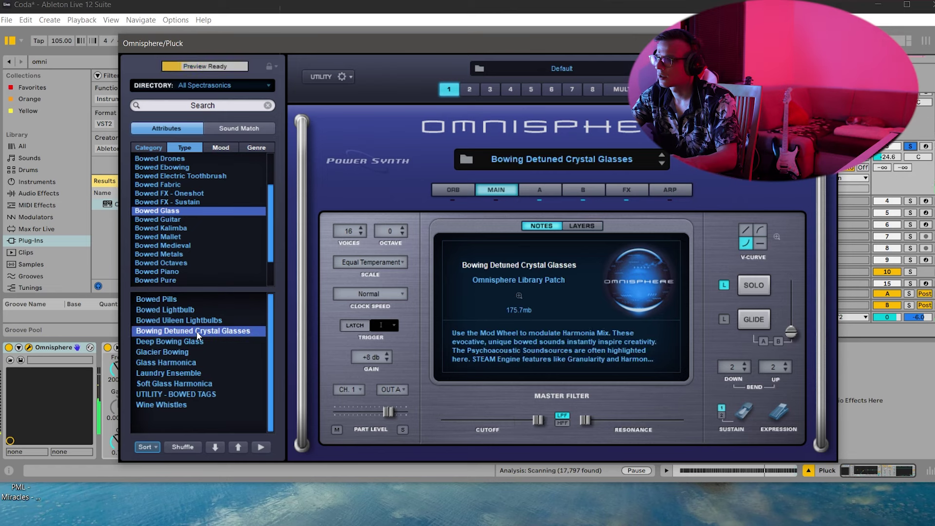
click(180, 352)
click(174, 299)
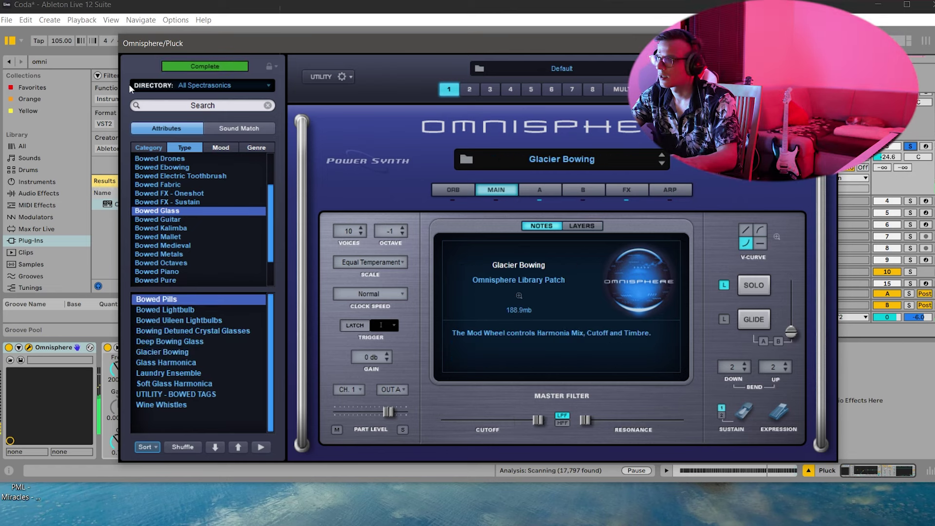
Filter the patches by the Synth Pluck category and audition Bouncy Plucker, Classic Vibrato Pluck and Detuned Pulsepluck.
click(156, 146)
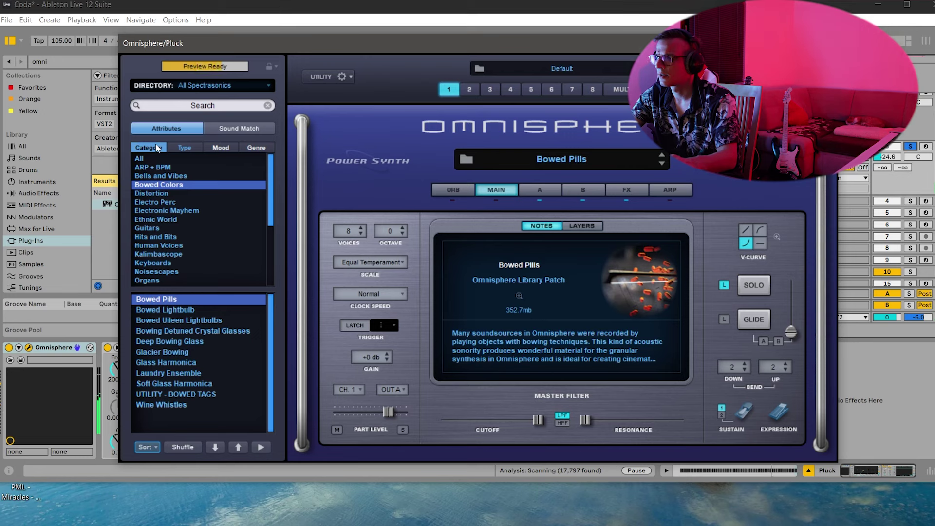
click(177, 176)
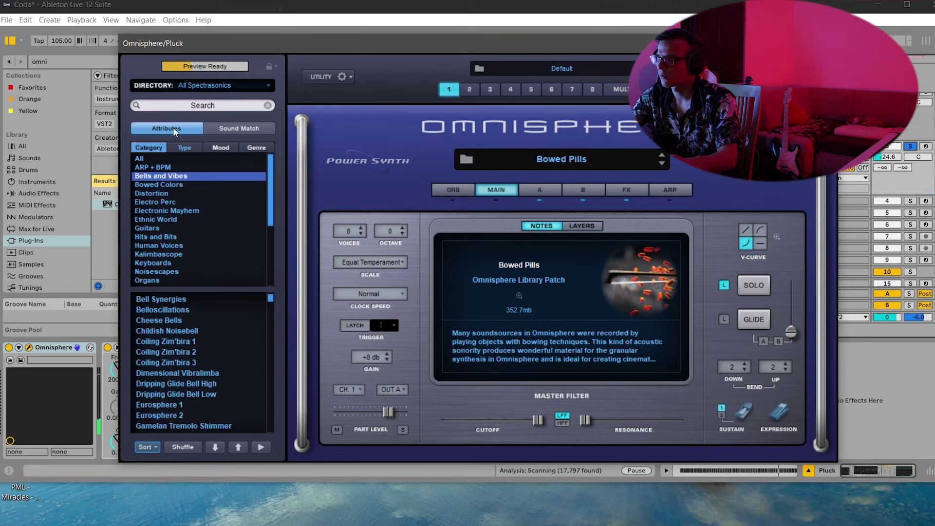
click(191, 155)
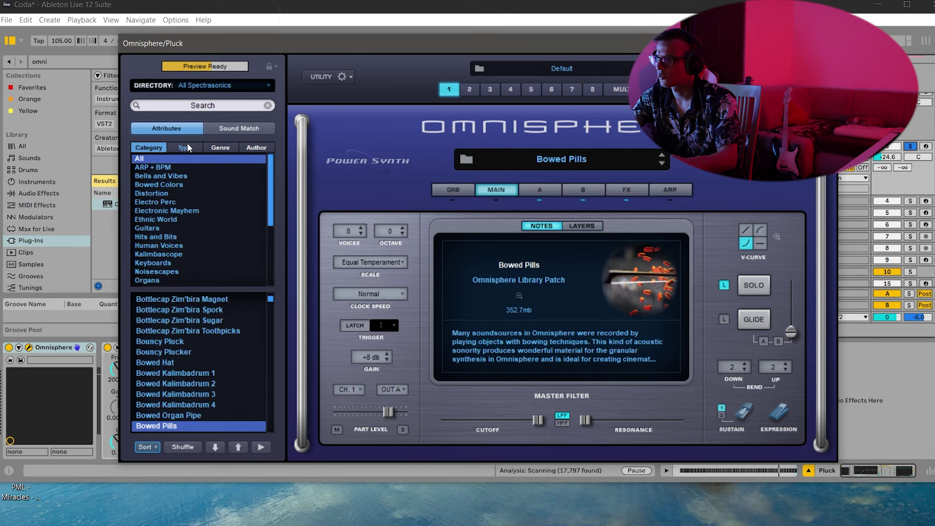
scroll(204, 250, down, 3)
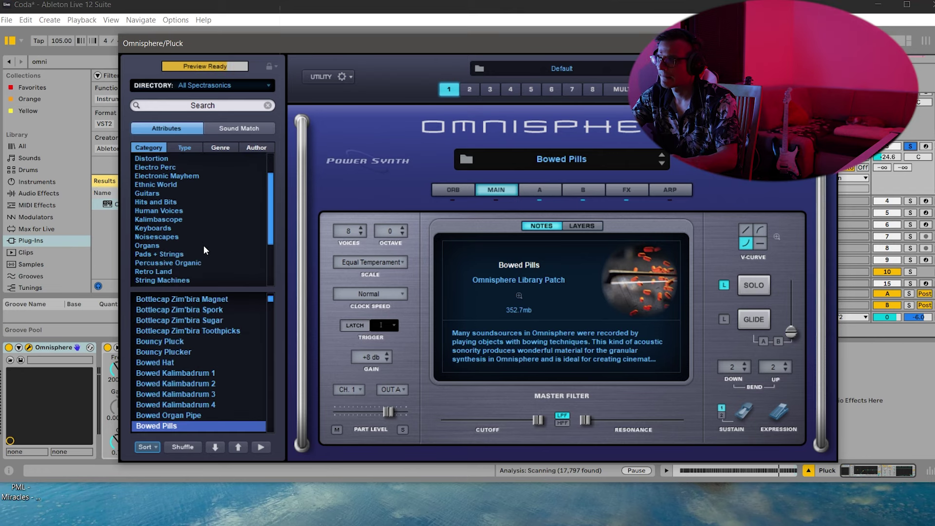
click(159, 353)
scroll(159, 353, down, 4)
click(159, 352)
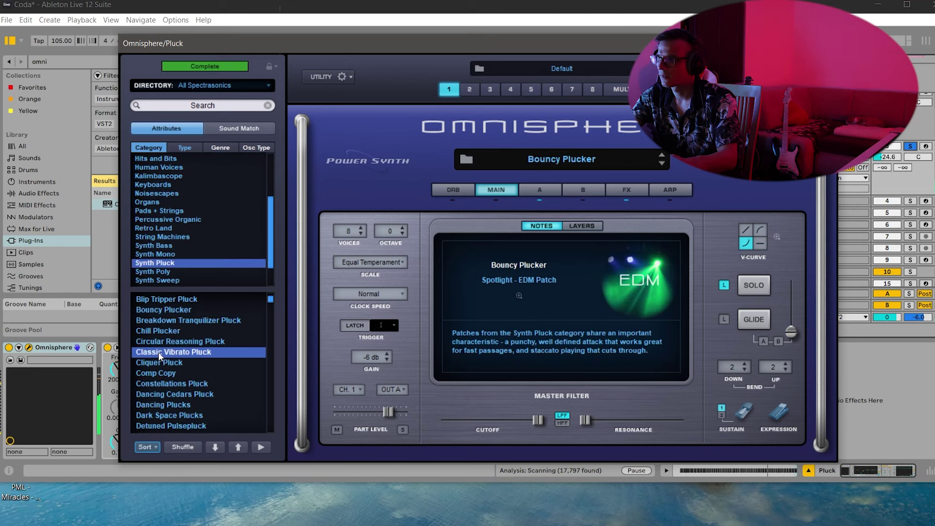
scroll(159, 351, down, 3)
click(160, 393)
Narrow the Synth Pluck patches to the Ambient genre, audition JP Classic Pluck 1 and Classic Juno Pluck, and load Champagne Daze.
click(221, 147)
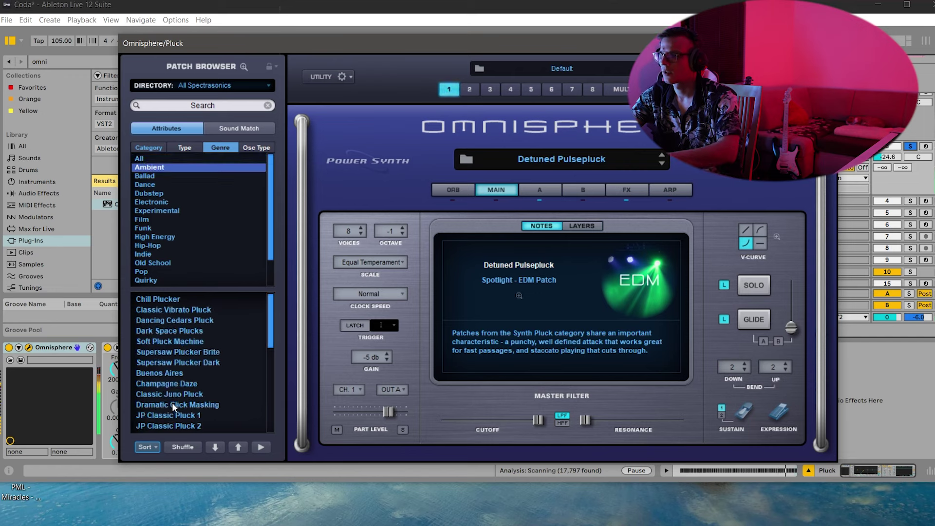
click(172, 405)
key(Down)
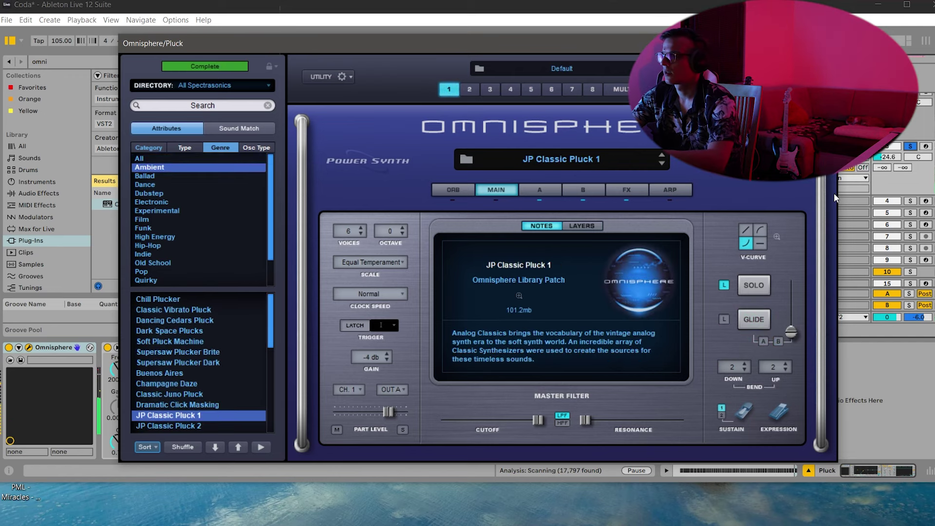
key(Up)
key(Up)
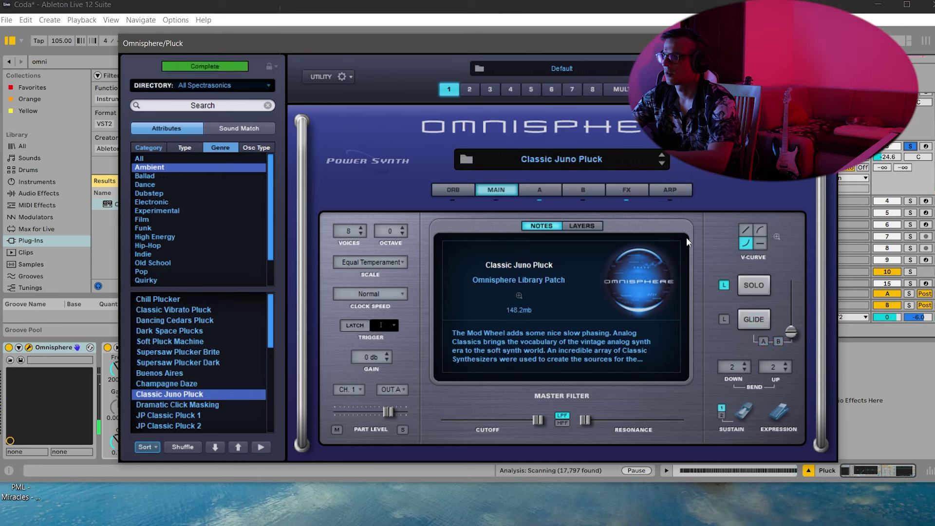
key(Up)
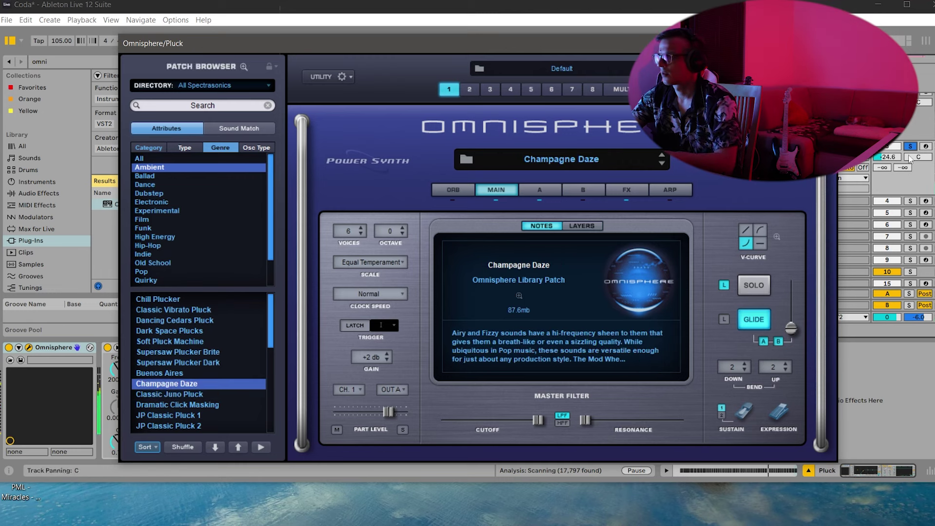
Unsolo the Pluck track and enable the EQ Eight's band 8 high cut at 18.0 kHz while the intro plays.
click(911, 147)
click(826, 43)
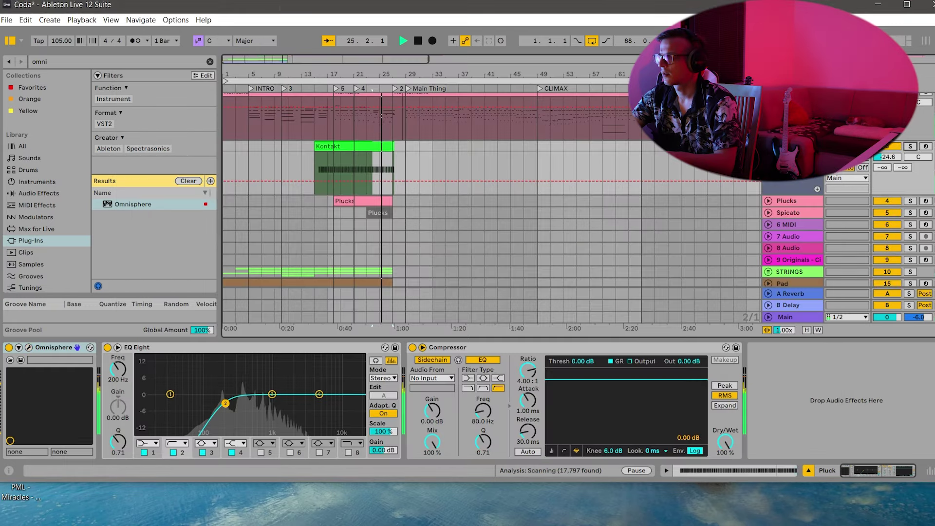
click(309, 82)
scroll(487, 205, up, 1)
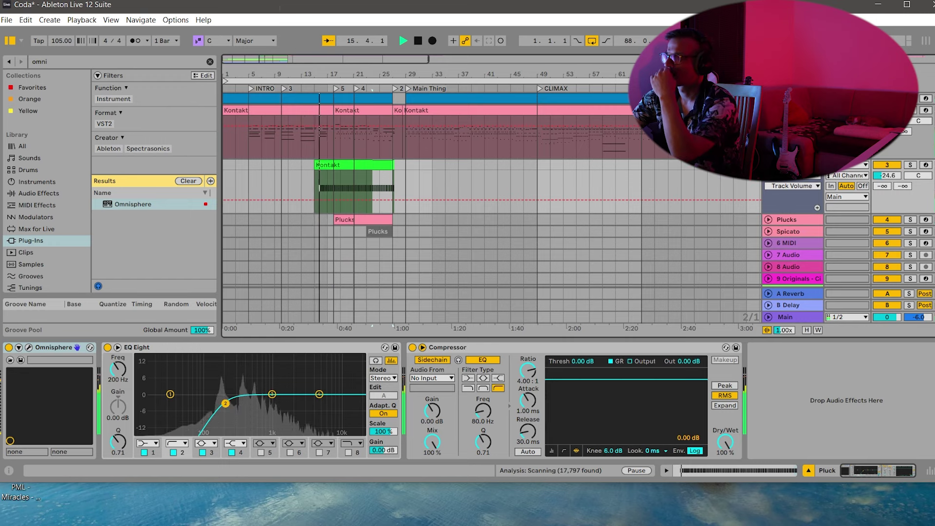
click(768, 110)
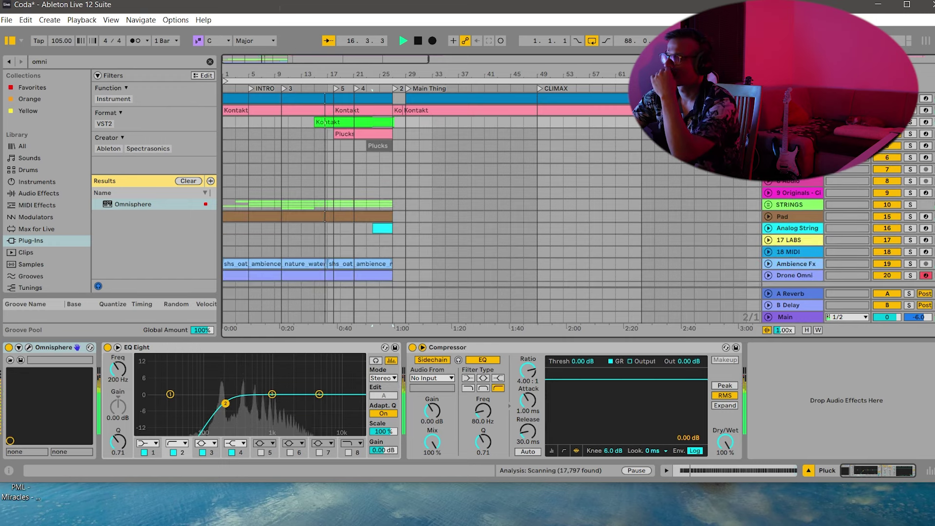
click(349, 453)
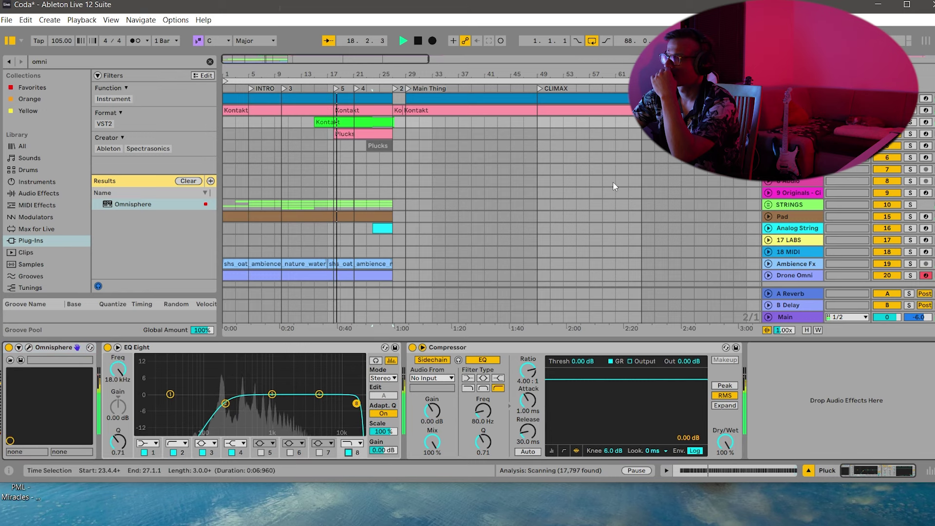
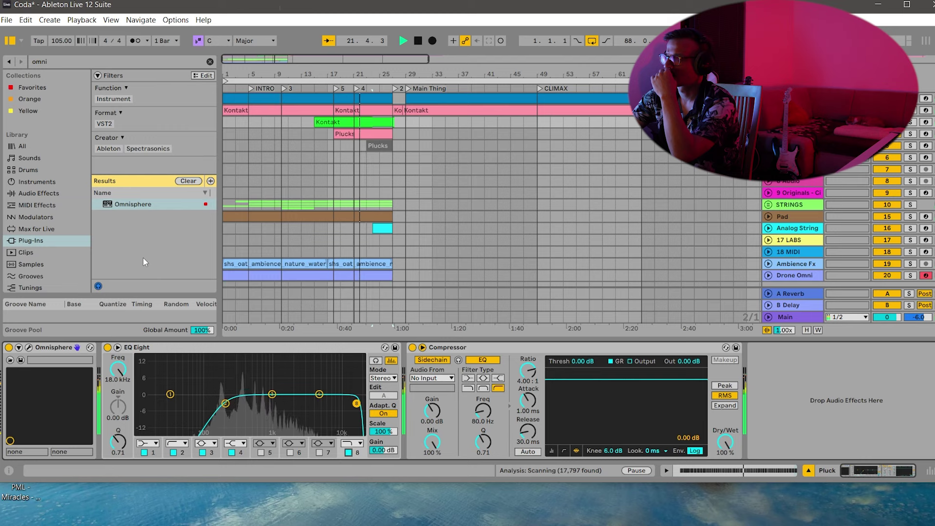
click(30, 347)
scroll(212, 317, down, 1)
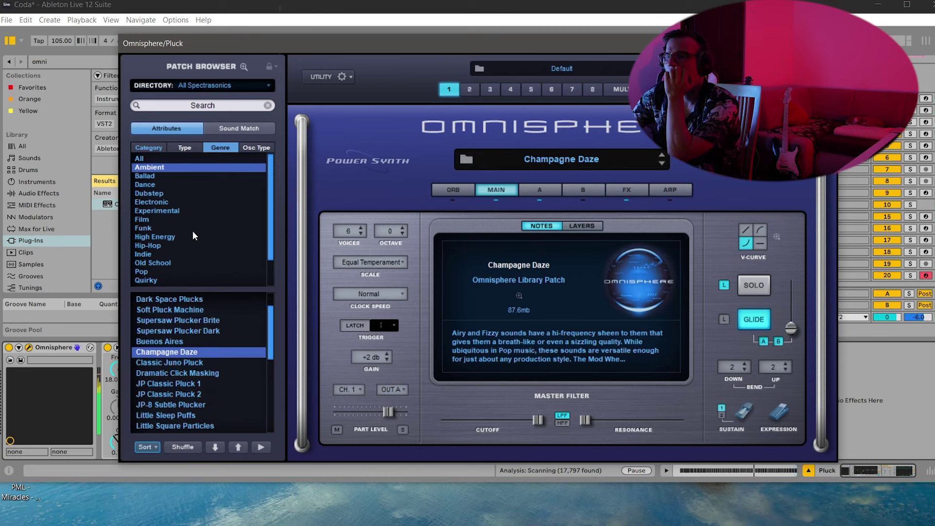
scroll(189, 207, down, 2)
click(145, 147)
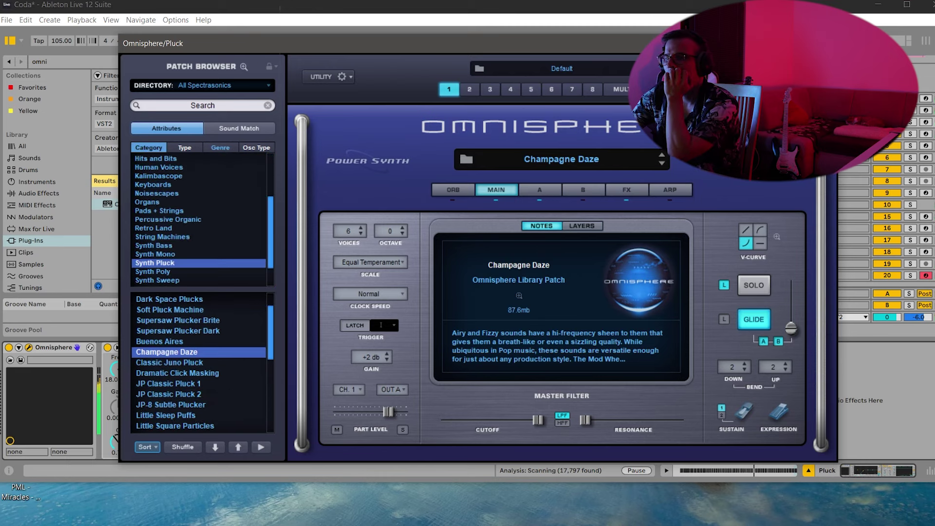
key(ctrl+alt+p)
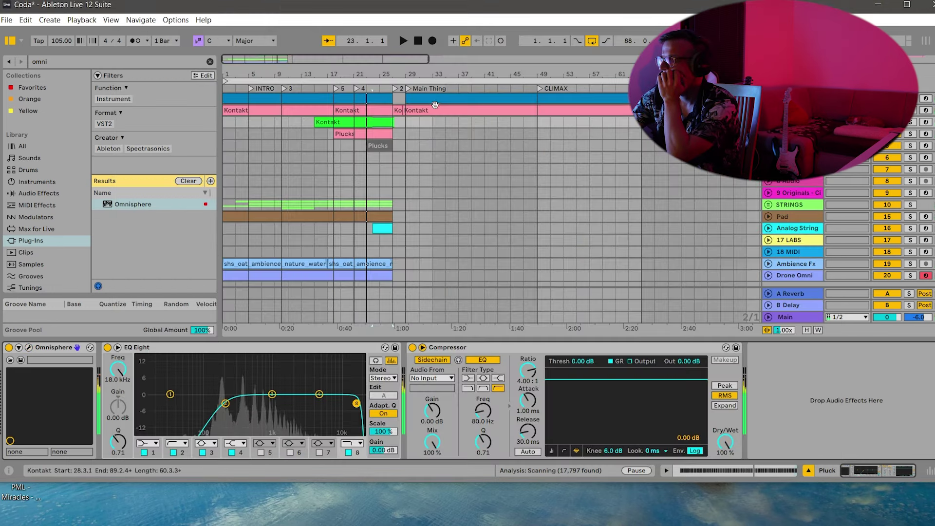
Delete the 64: Sustain Pedal envelope from the green Kontakt clip on the Pluck track.
double_click(372, 122)
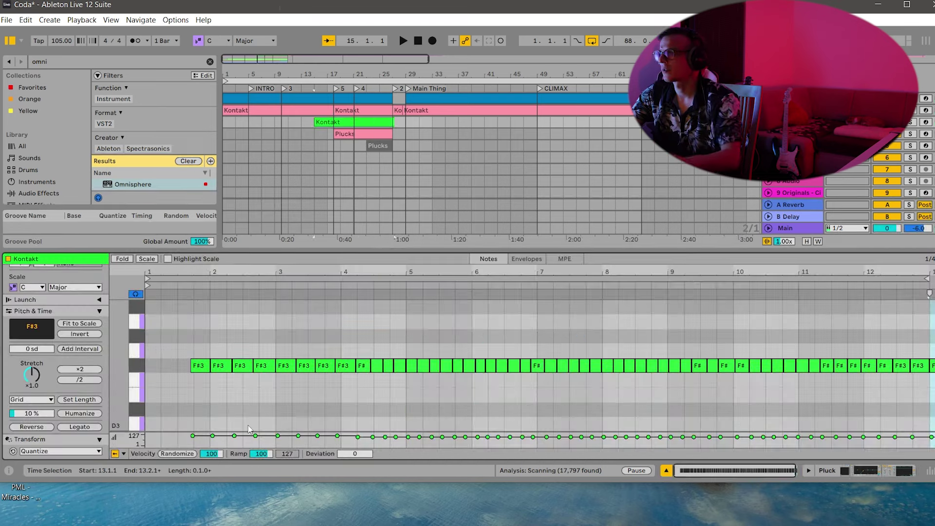
click(512, 260)
click(154, 453)
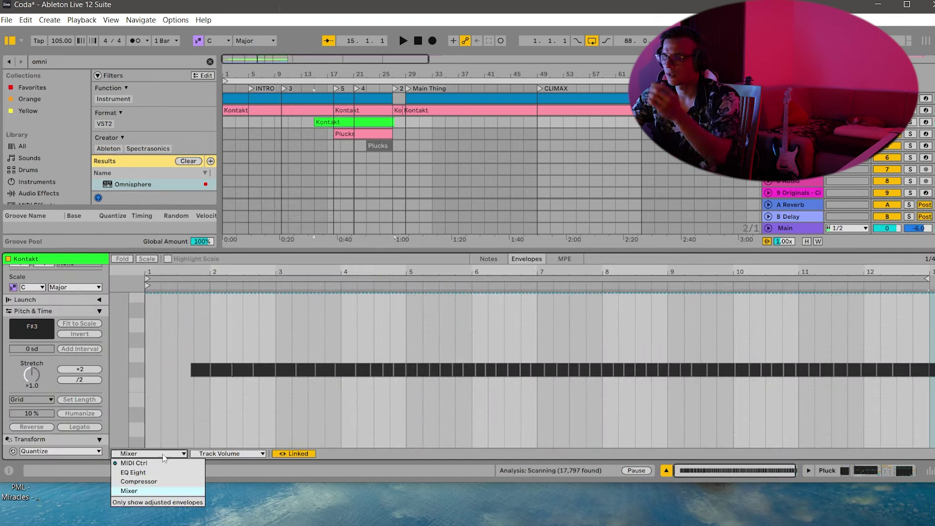
click(141, 468)
click(246, 455)
scroll(239, 295, down, 10)
click(240, 295)
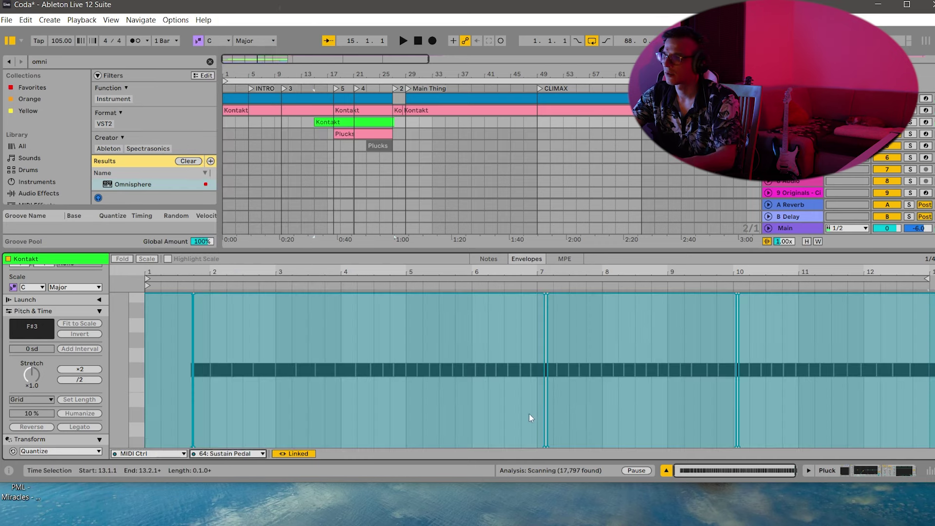
click(628, 327)
key(ctrl+a)
key(Delete)
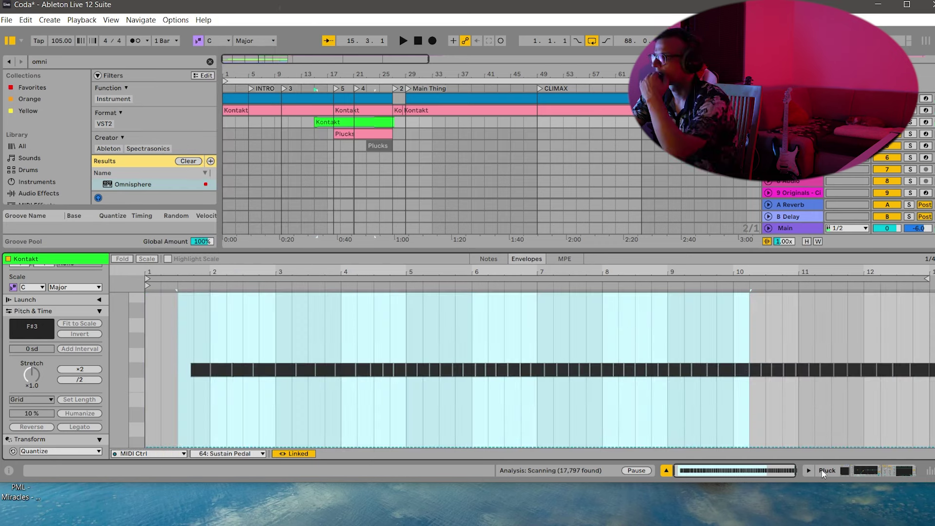
Filter the Omnisphere patches on the Pluck track by the Guitars category and load Dan's Studio Dirty Baritone.
click(823, 472)
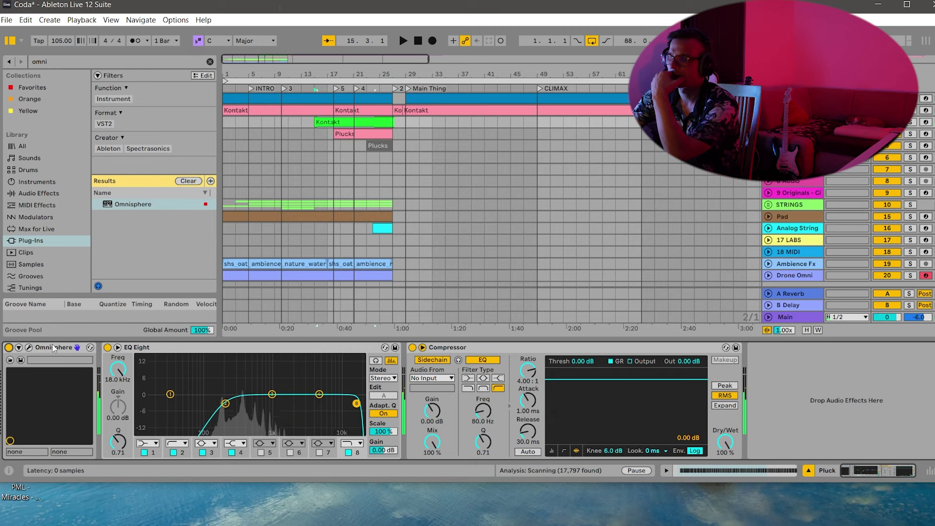
click(29, 347)
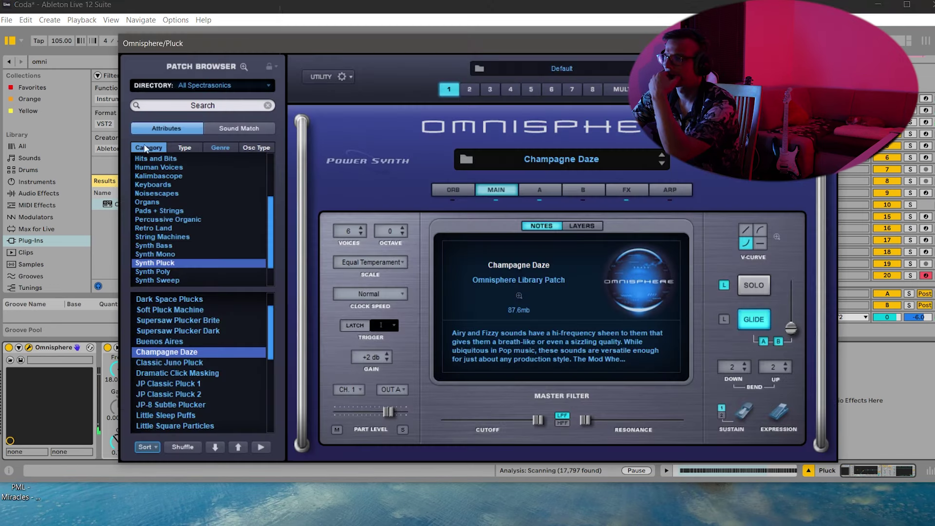
scroll(175, 211, down, 3)
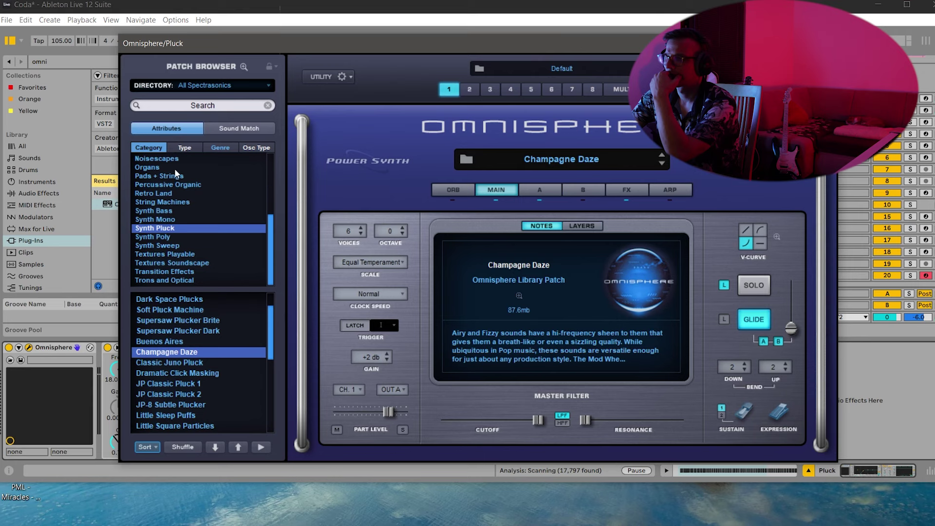
scroll(176, 161, up, 4)
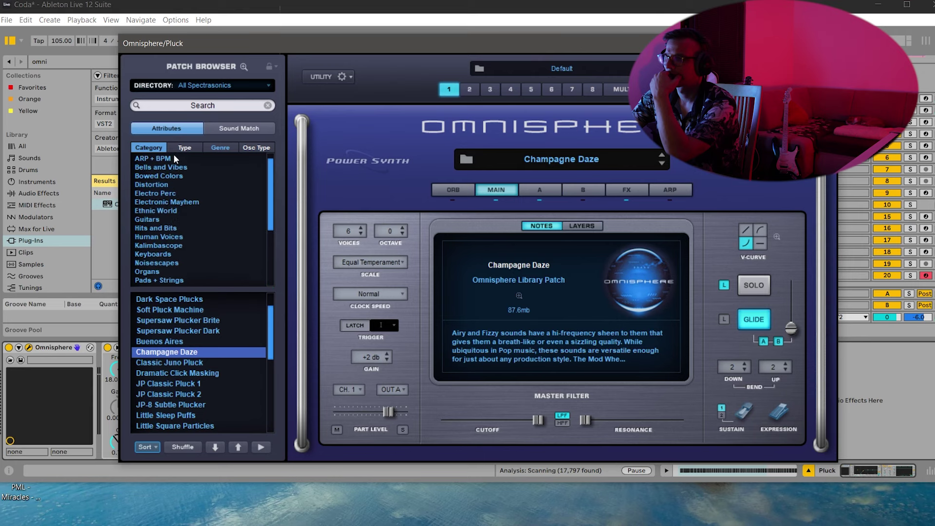
click(156, 220)
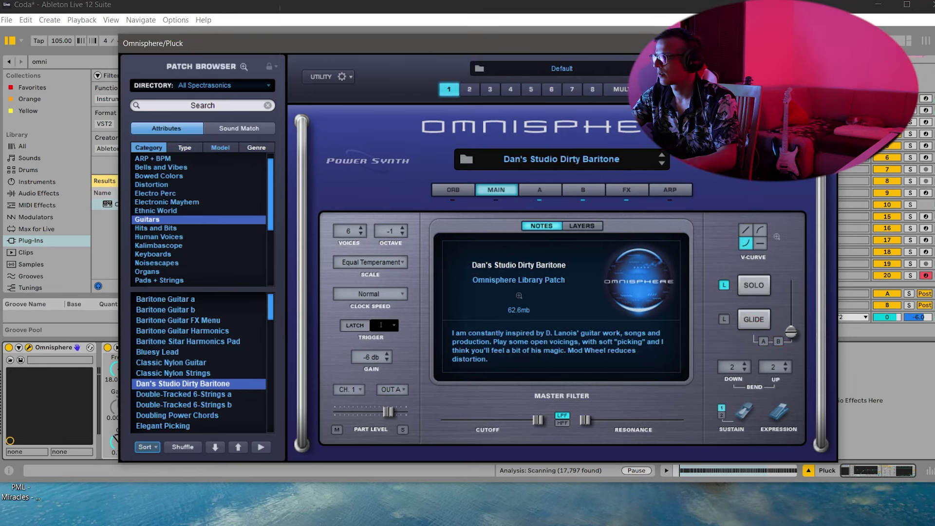
Lower the Pluck track volume to -29.6 dB while listening to the intro.
click(824, 44)
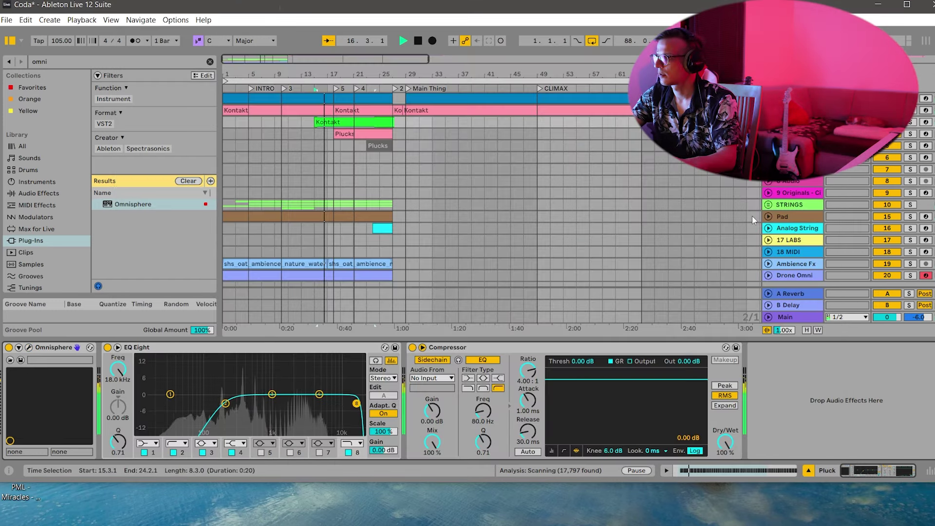
click(768, 123)
drag(887, 133, 898, 135)
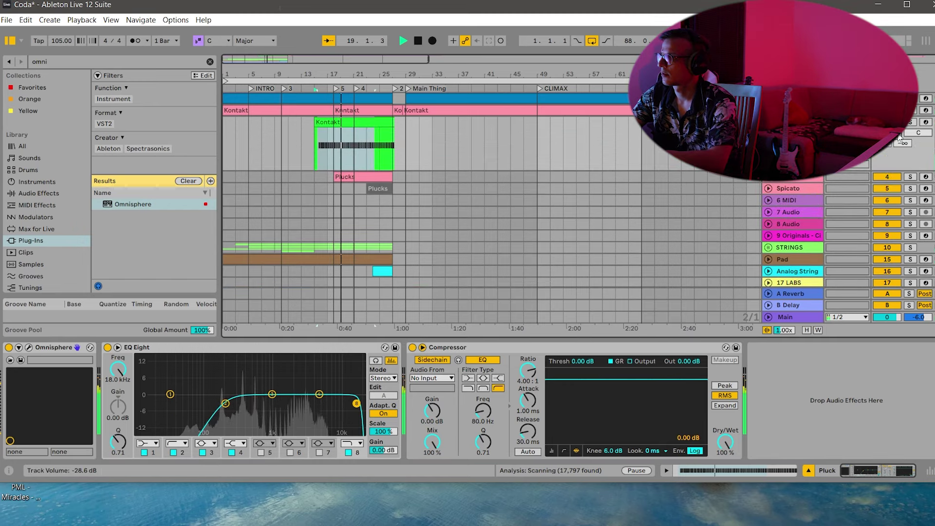
drag(900, 133, 898, 134)
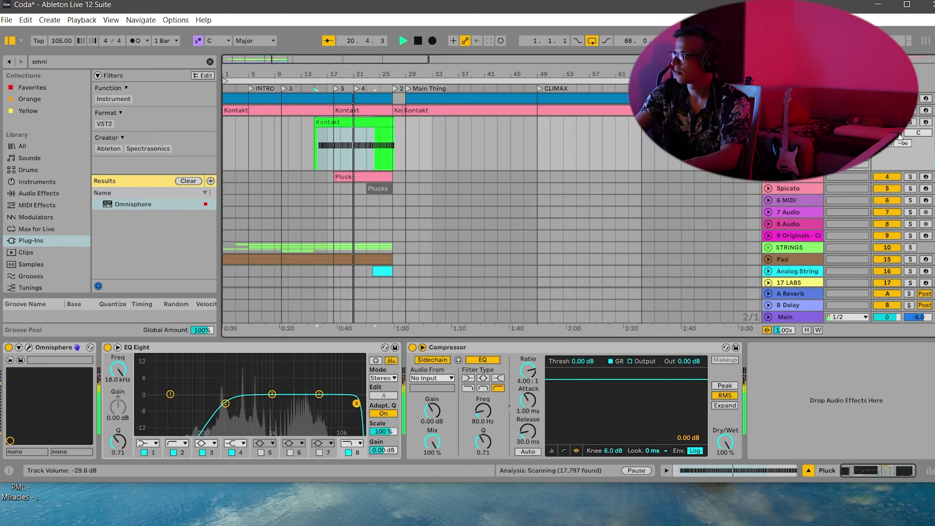
key(space)
Audition the Elegant Picking guitar patch on the Pluck part and load Flamenco Guitar a.
click(21, 360)
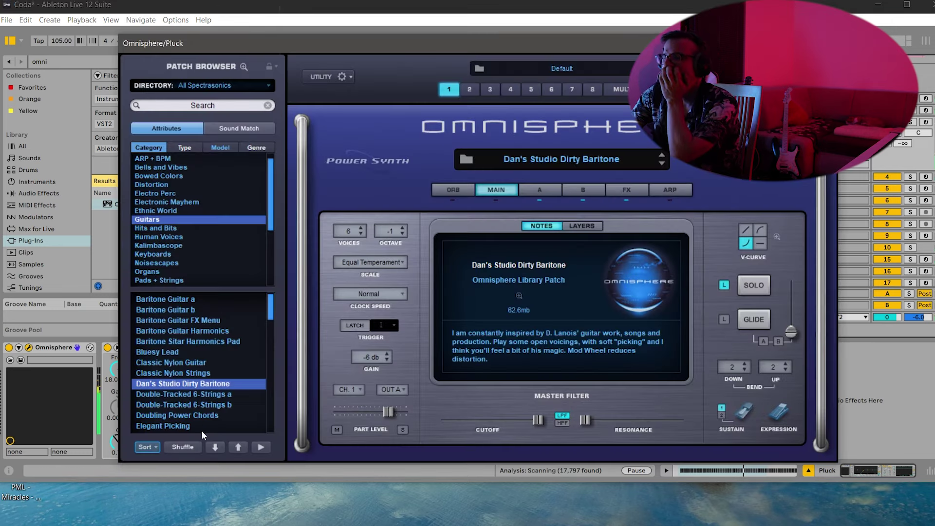
scroll(202, 430, down, 3)
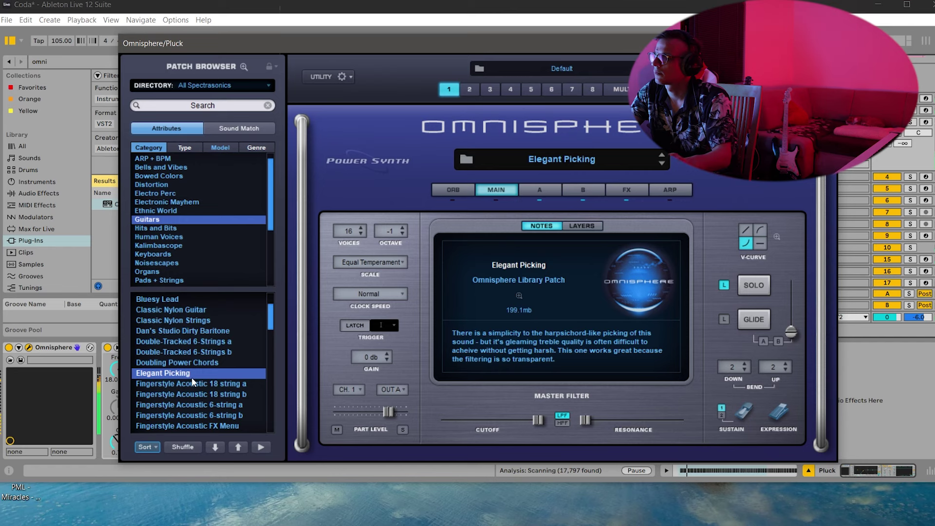
scroll(192, 377, down, 2)
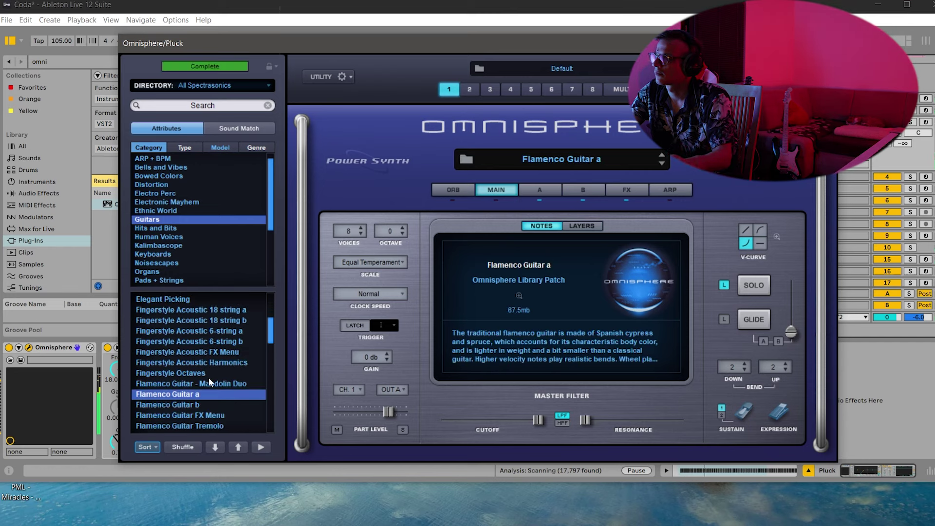
scroll(208, 378, down, 3)
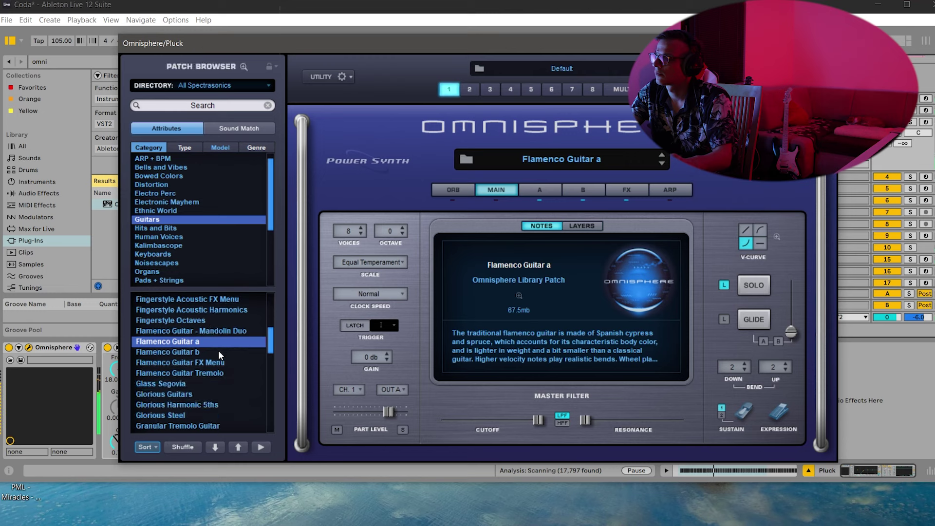
scroll(229, 384, down, 3)
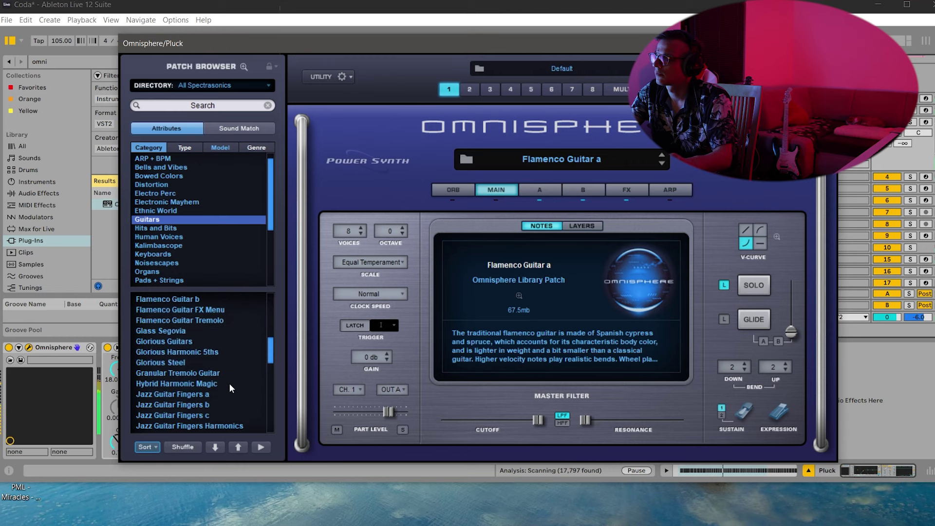
click(886, 132)
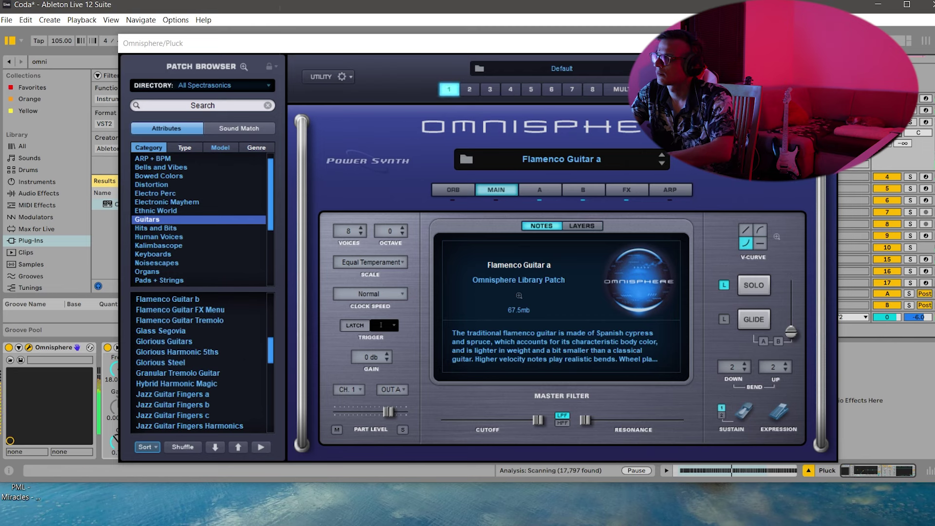
Audition Mandolin a and Mandolin b on the Pluck part, load Piezo Guitar, and fold the Pluck track.
scroll(167, 386, down, 5)
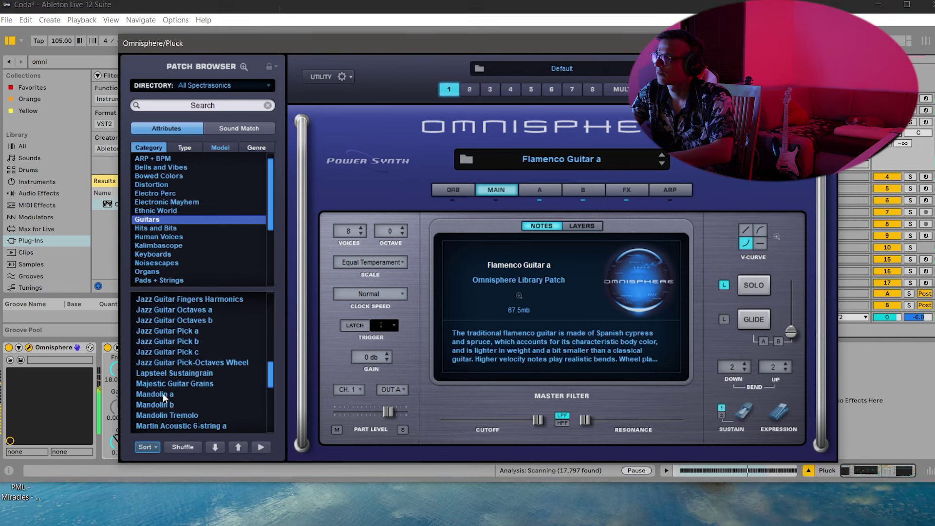
click(162, 394)
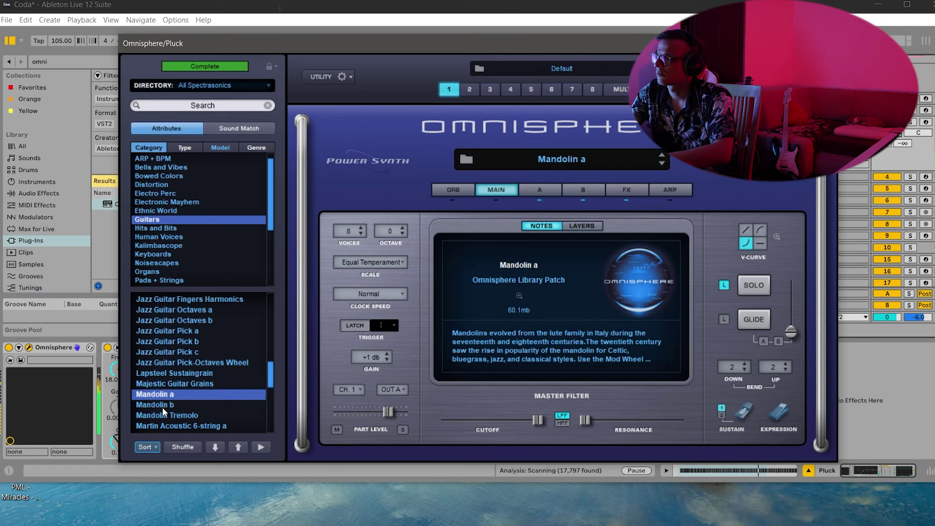
click(163, 407)
scroll(162, 410, down, 3)
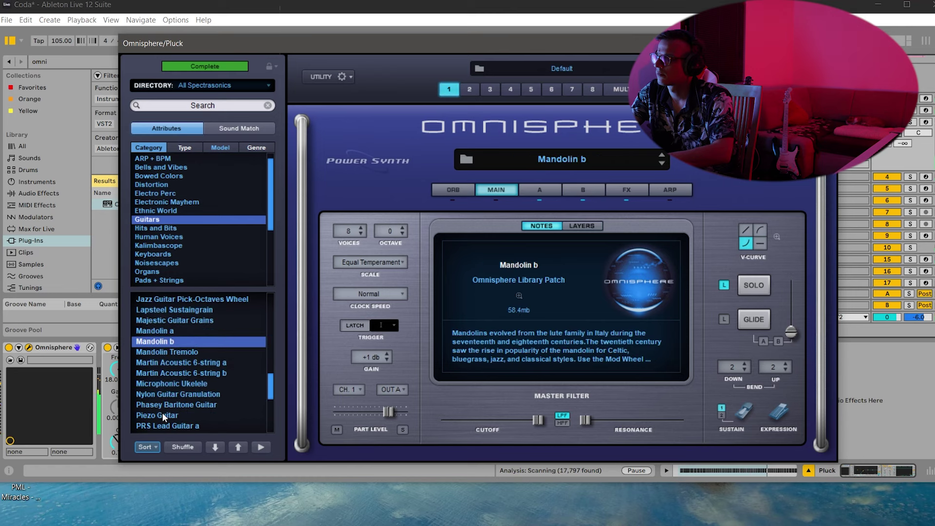
click(162, 415)
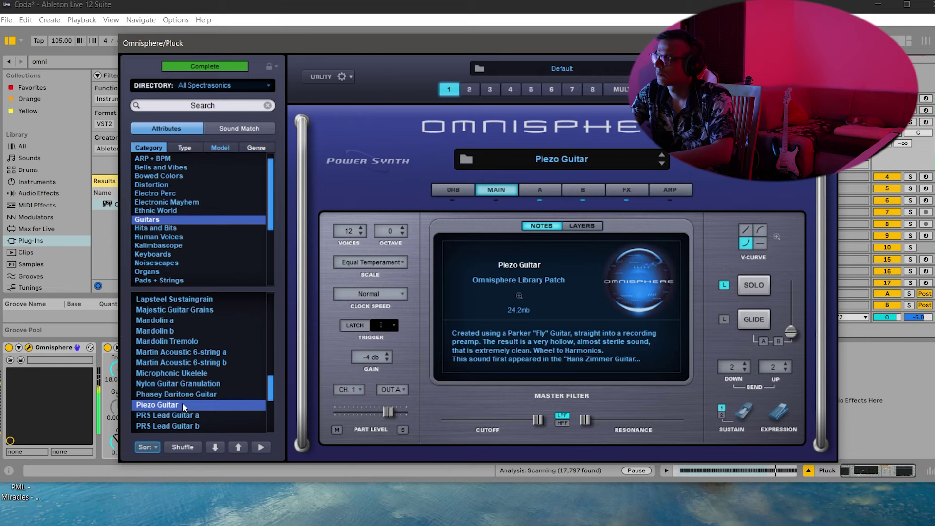
click(826, 43)
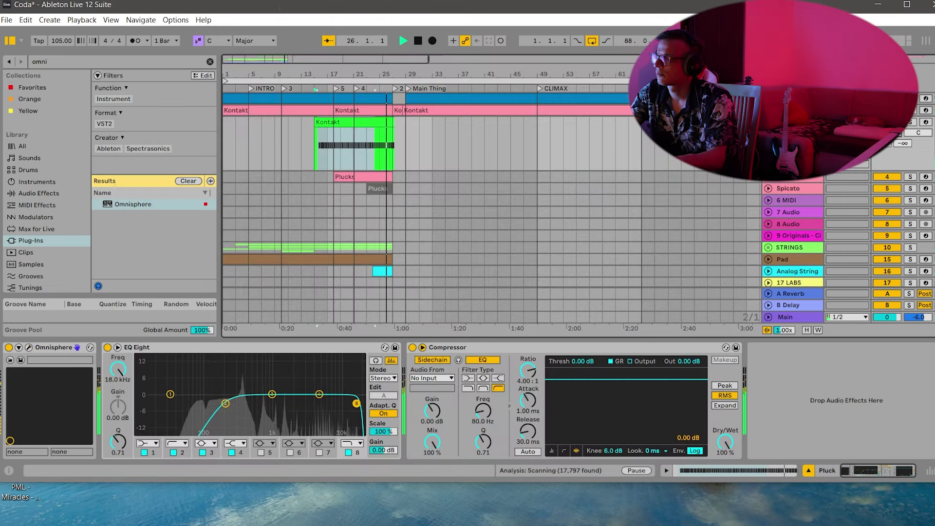
click(768, 122)
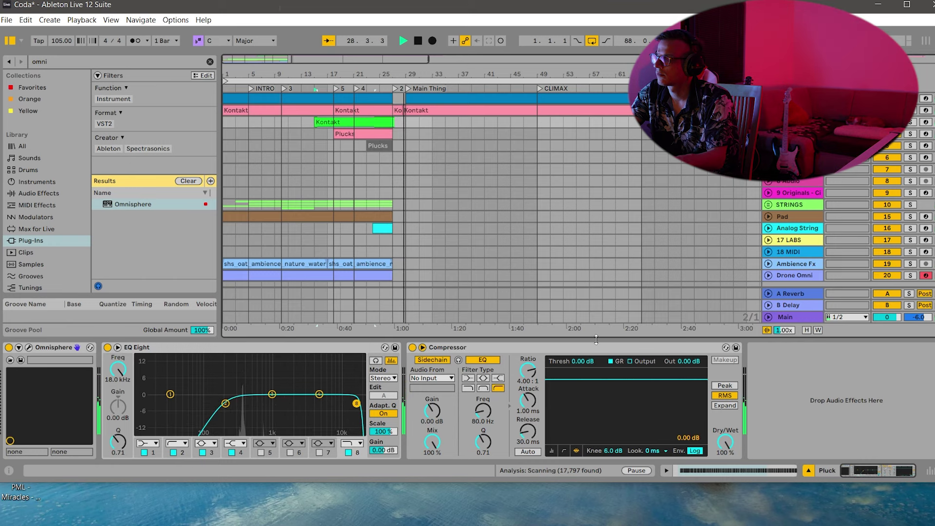
Clear the browser search and set the arrangement loop over the Main Thing section, from bar 29 to bar 49.
drag(606, 393, 613, 431)
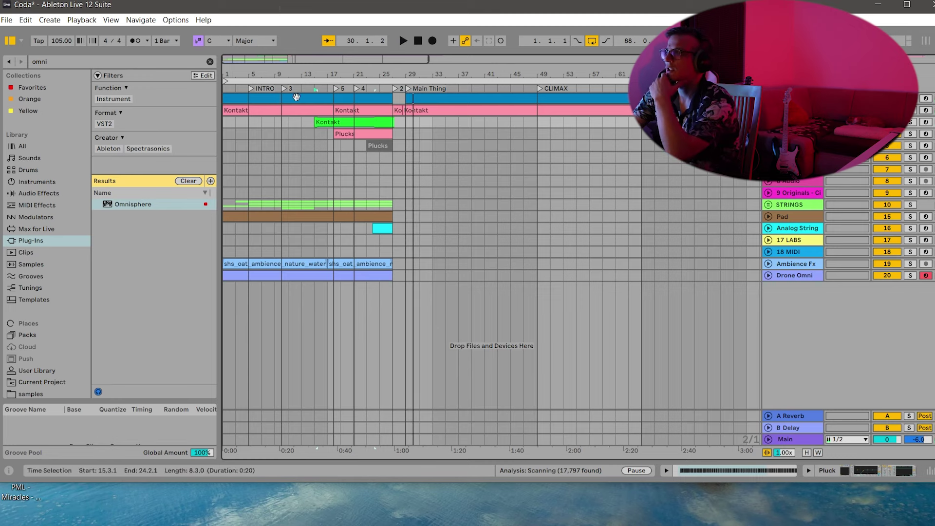
click(209, 62)
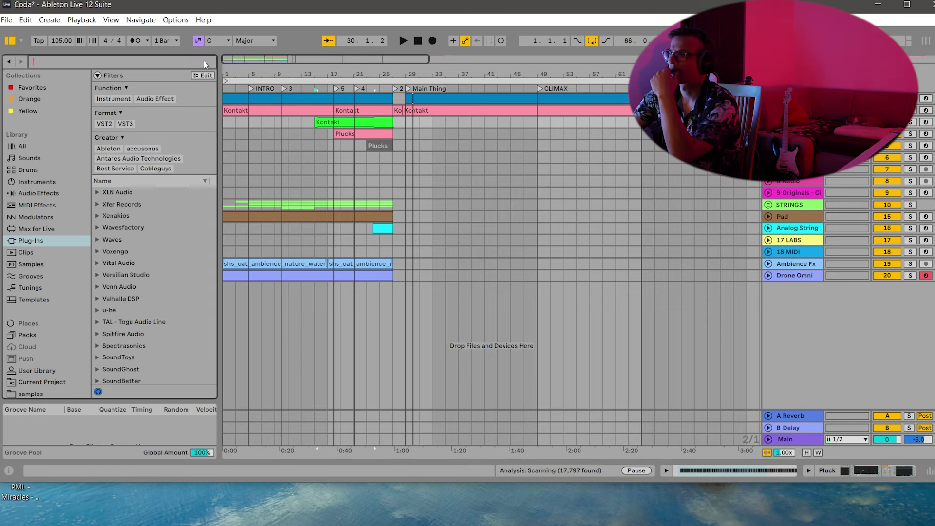
drag(224, 80, 416, 49)
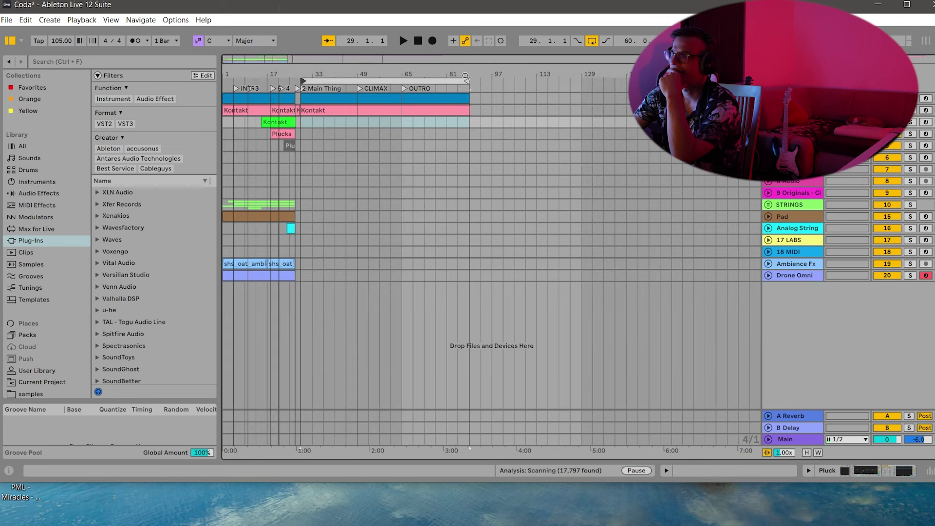
drag(464, 80, 356, 80)
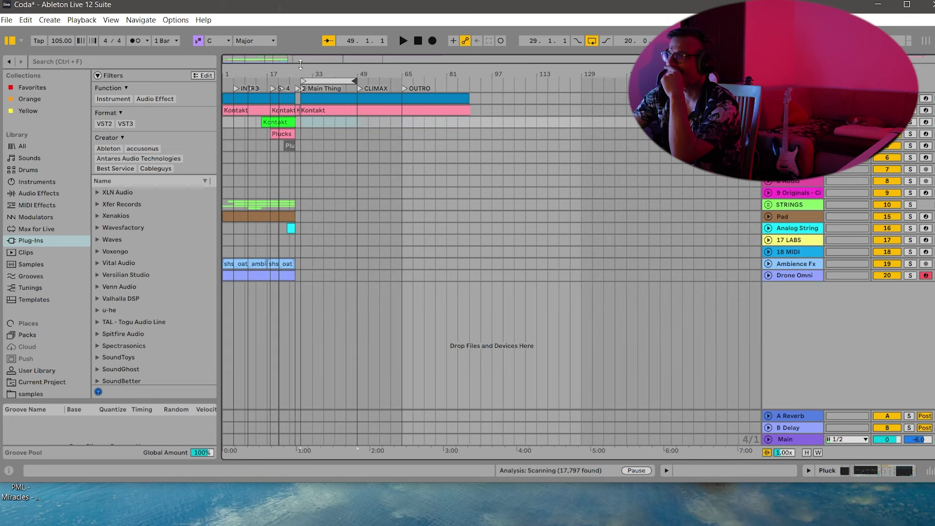
drag(302, 68, 377, 93)
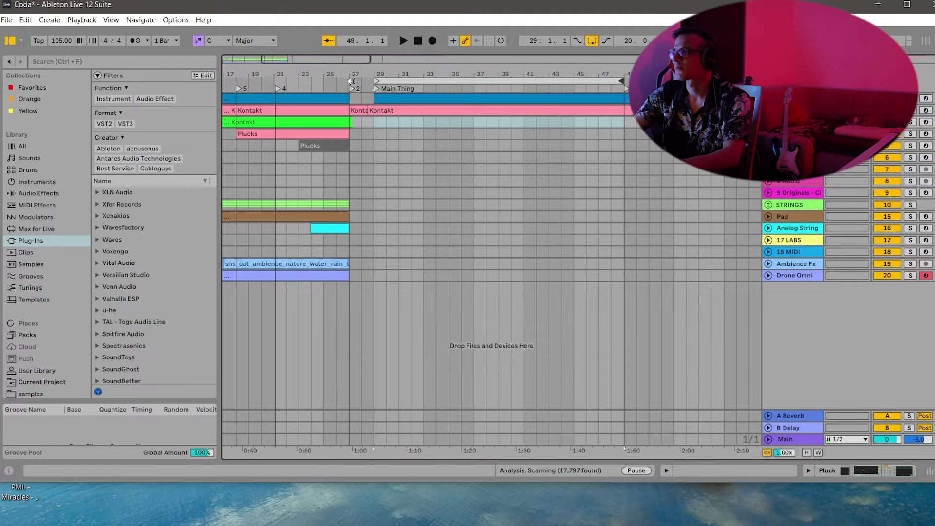
click(355, 82)
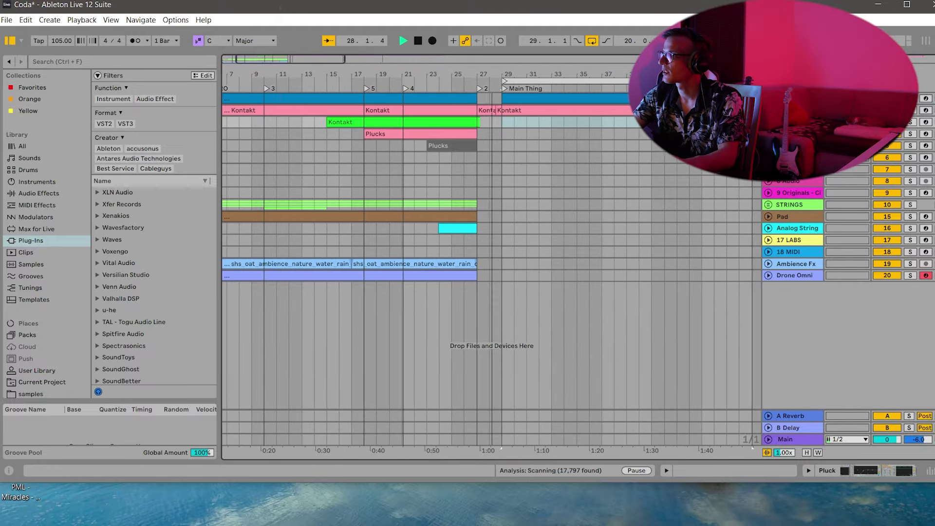
Unfold the Piano and Pad tracks and copy the last four chords of the Pad clip to bar 29, under Main Thing.
click(768, 111)
key(space)
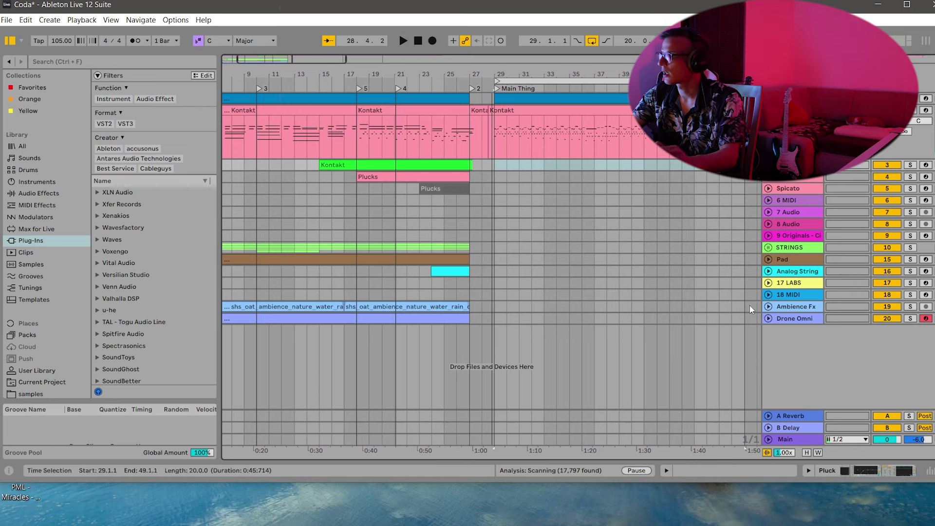
click(768, 319)
click(768, 318)
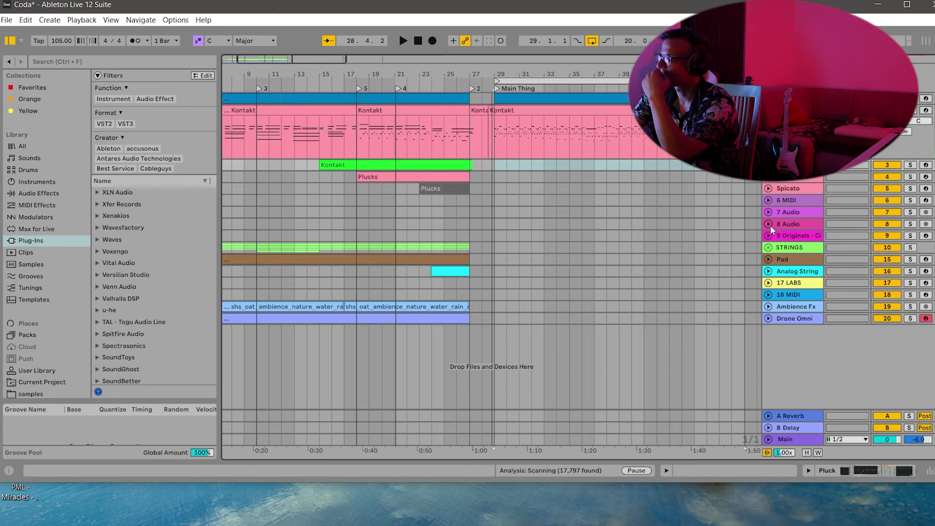
click(768, 259)
click(455, 279)
drag(456, 279, 343, 278)
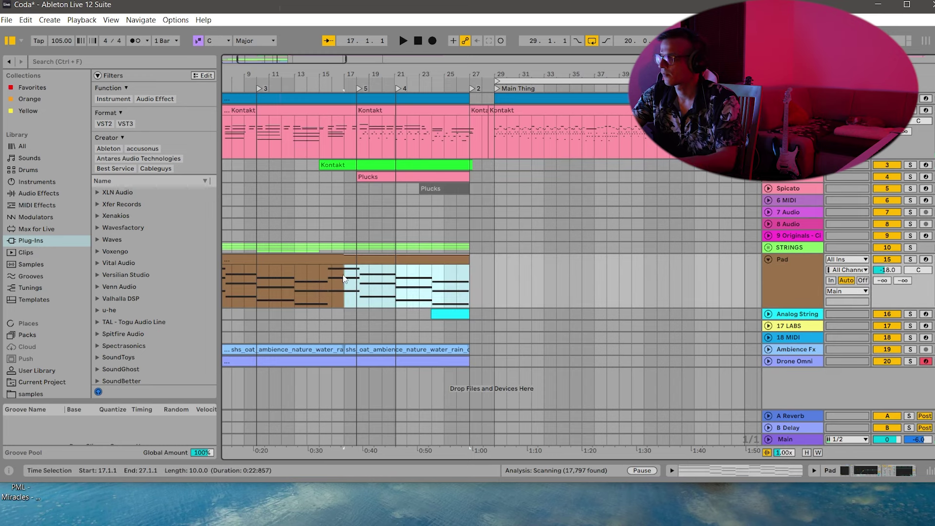
drag(471, 276, 509, 258)
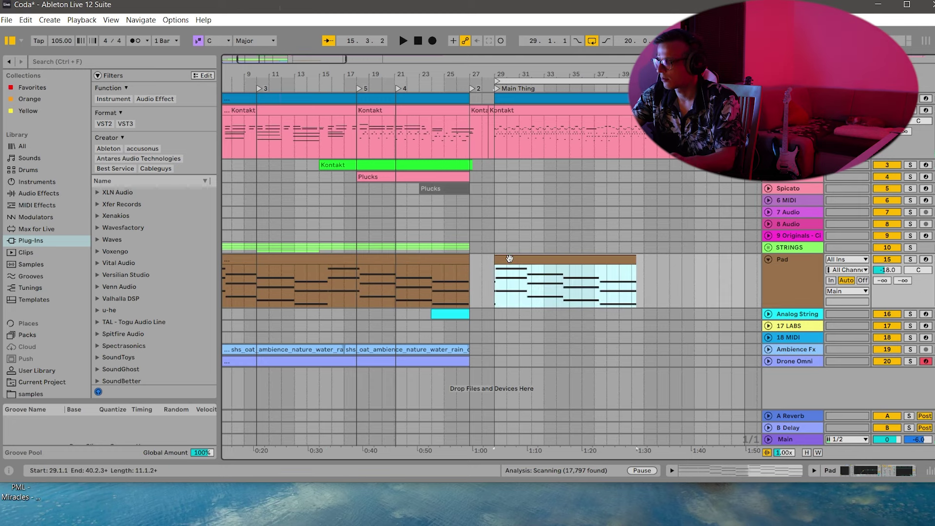
Open the copied Pad clip, select all its notes and move its start marker to bar 16.
double_click(509, 258)
drag(150, 272, 358, 284)
drag(348, 414, 337, 340)
click(395, 395)
key(ctrl+a)
right_click(389, 381)
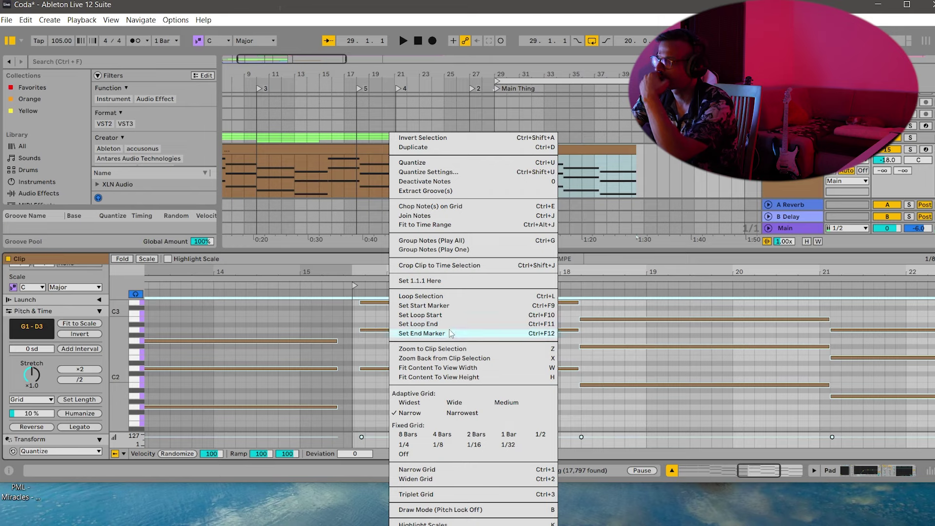
click(384, 385)
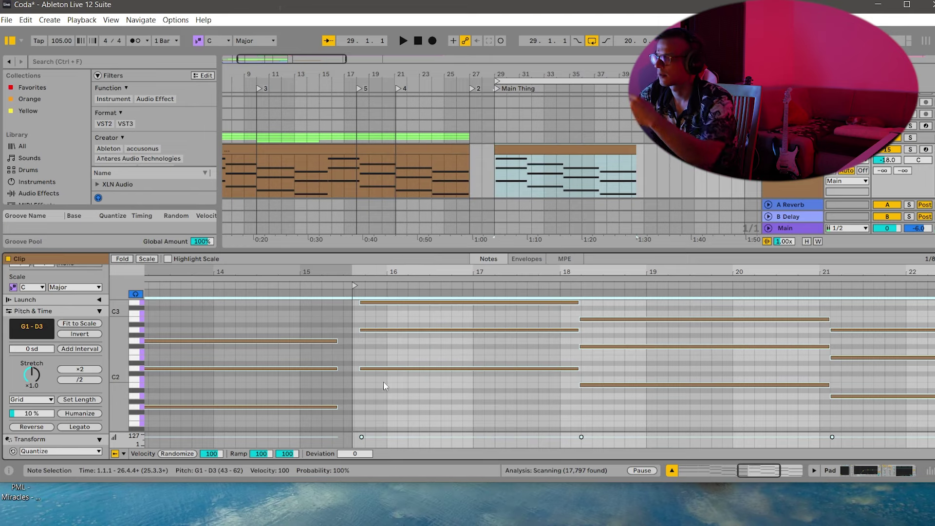
mouse_move(355, 285)
mouse_down()
mouse_move(246, 285)
mouse_move(409, 285)
mouse_move(388, 285)
mouse_up()
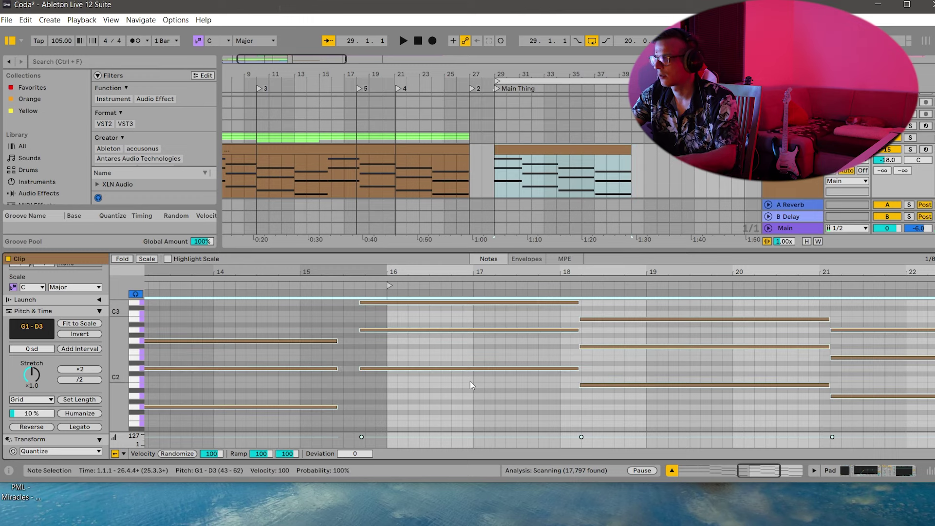
Nudge all notes of the copied Pad clip later so the first chord begins exactly at the bar 16 start marker.
key(Right)
key(Right)
key(Right)
key(Right)
key(Right)
key(space)
drag(526, 272, 882, 275)
drag(539, 312, 510, 305)
Play the Main Thing section from bar 29 and check how the copied Pad chords line up with the Piano.
click(477, 124)
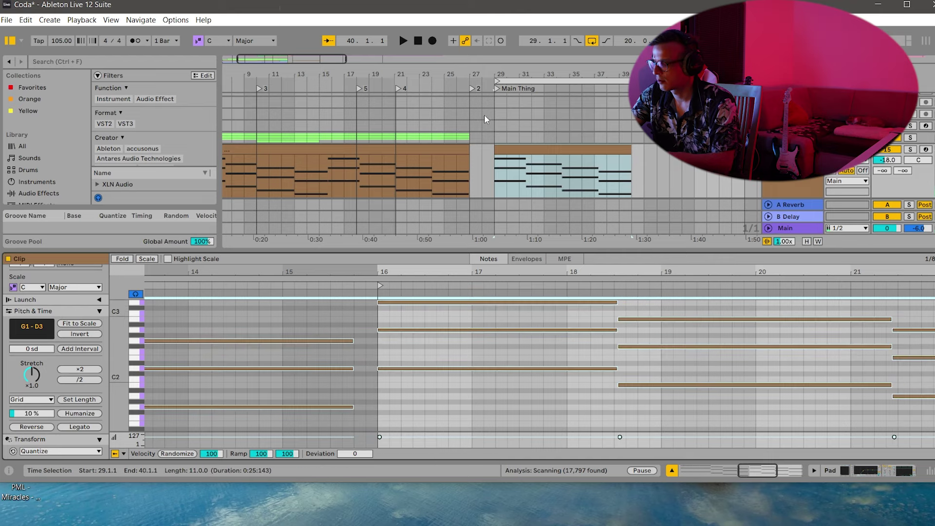
double_click(496, 90)
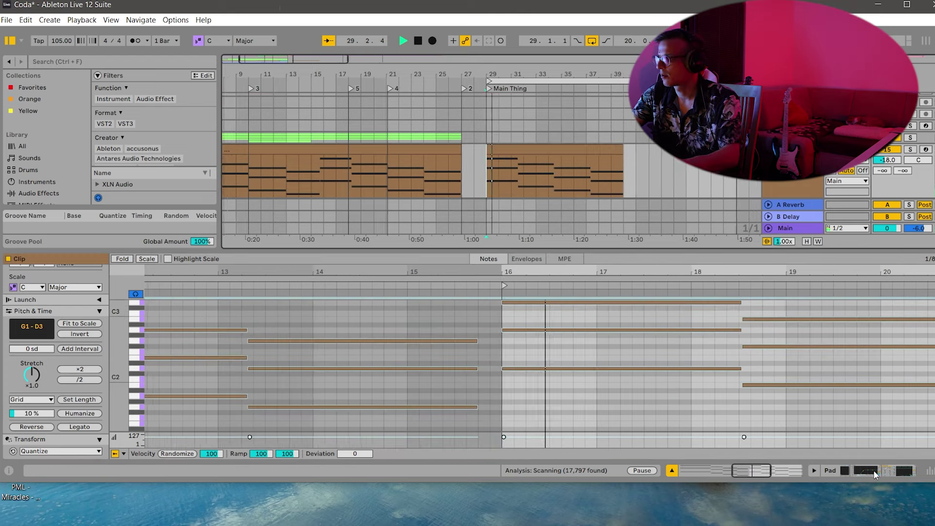
click(860, 471)
drag(496, 74, 492, 123)
mouse_move(634, 75)
mouse_down()
mouse_move(633, 98)
mouse_move(537, 100)
mouse_move(541, 83)
mouse_move(403, 77)
mouse_move(403, 63)
mouse_up()
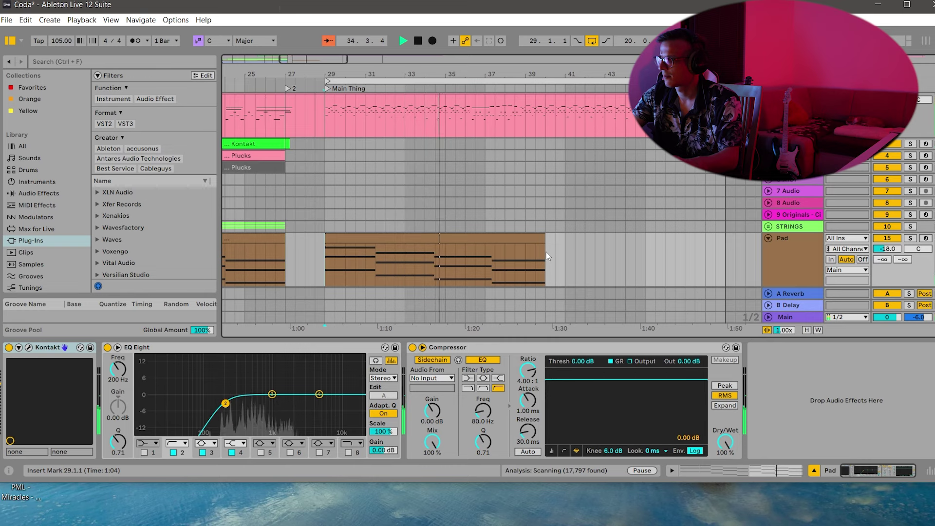
key(space)
scroll(543, 123, up, 2)
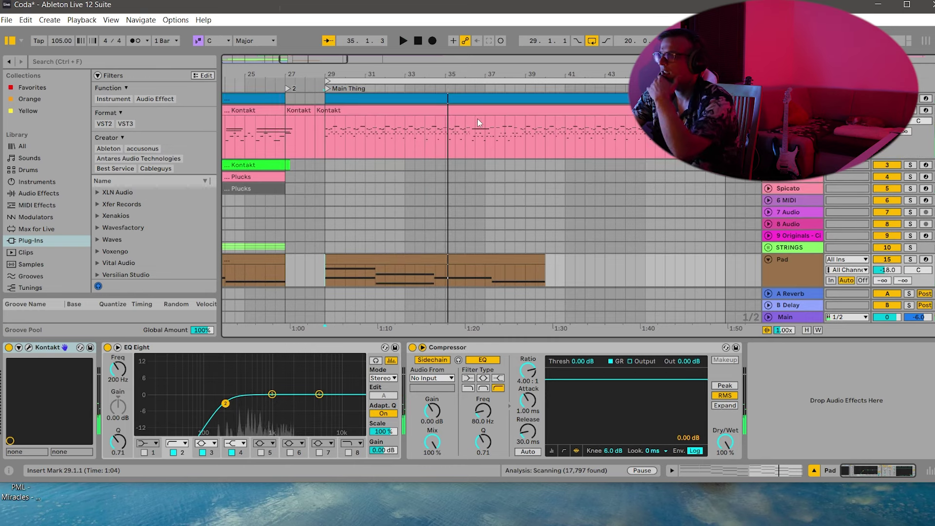
scroll(497, 146, down, 2)
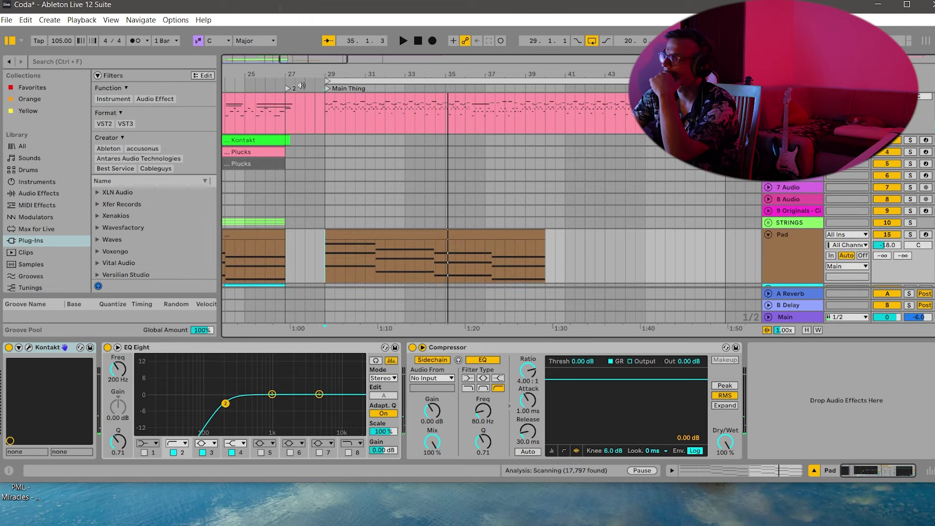
Solo the Pad and Piano tracks and nudge the copied Pad clip's last three chords later to start at 18.4.1.
click(325, 88)
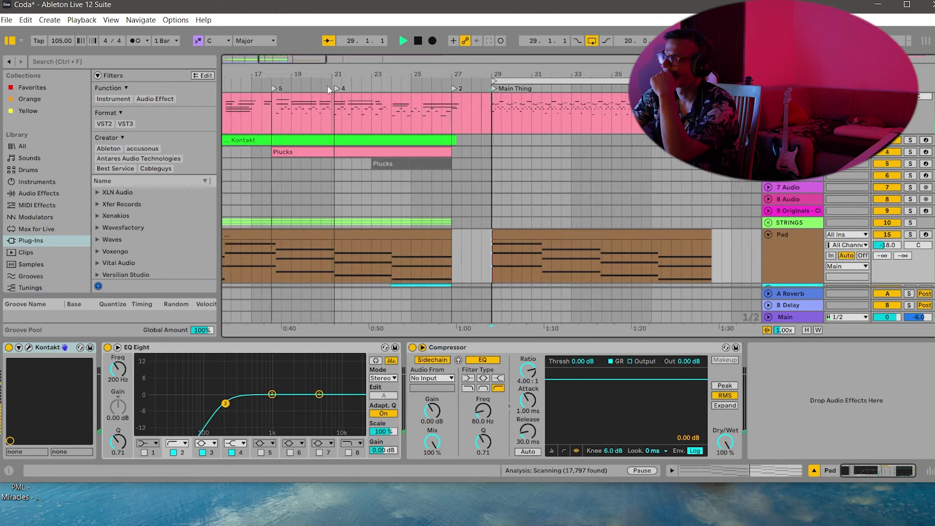
click(910, 235)
scroll(909, 214, up, 2)
ctrl+click(909, 110)
scroll(584, 210, down, 3)
double_click(523, 215)
drag(410, 303, 933, 430)
key(Right)
key(Right)
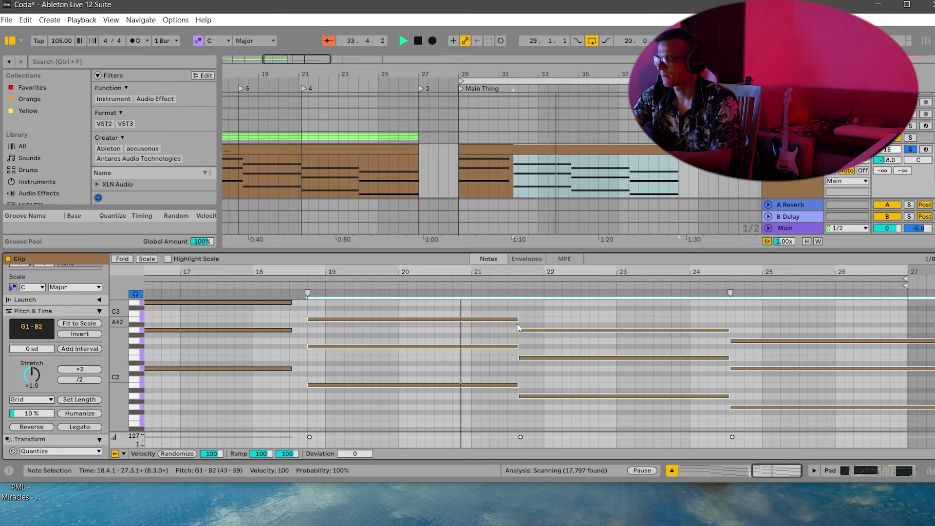
Nudge the last two chords of the Pad clip earlier so they start at 21.1.1, and replay the passage.
key(space)
drag(499, 391, 755, 426)
key(Left)
key(Left)
key(Left)
key(Left)
key(Left)
key(Left)
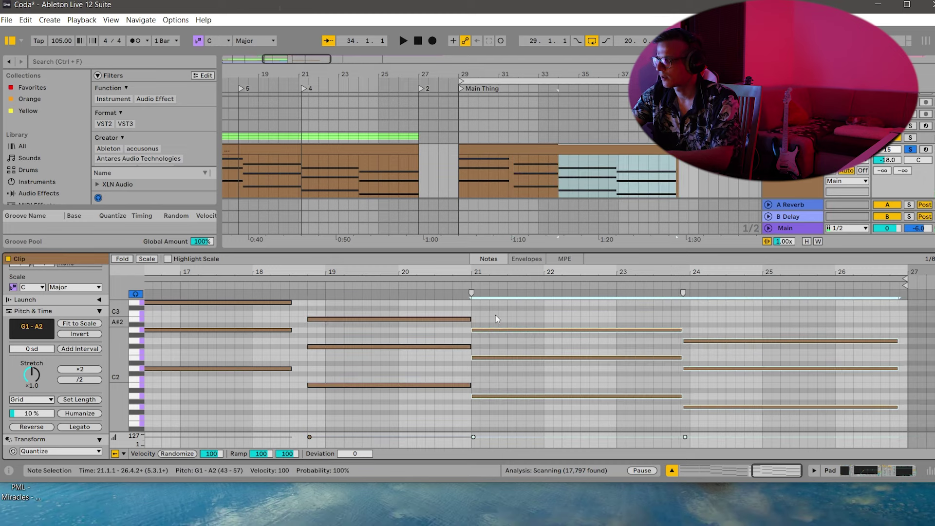
click(439, 286)
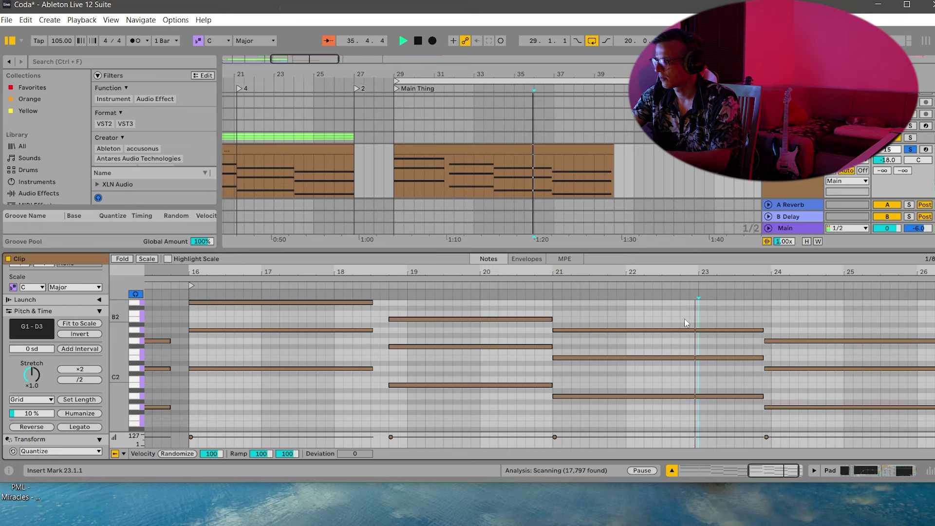
Shorten the third Pad chord and move the last chord earlier to start at 23.4.1.
key(space)
drag(778, 319, 723, 376)
drag(764, 331, 798, 420)
key(ctrl+u)
key(Left)
key(Left)
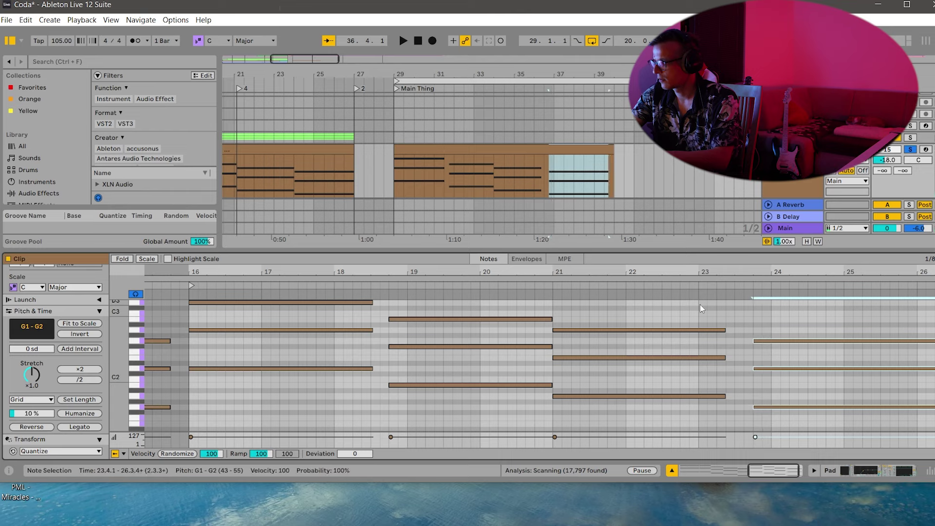
Take the Pad track out of solo and replay the Main Thing section from bar 29 with all tracks.
key(space)
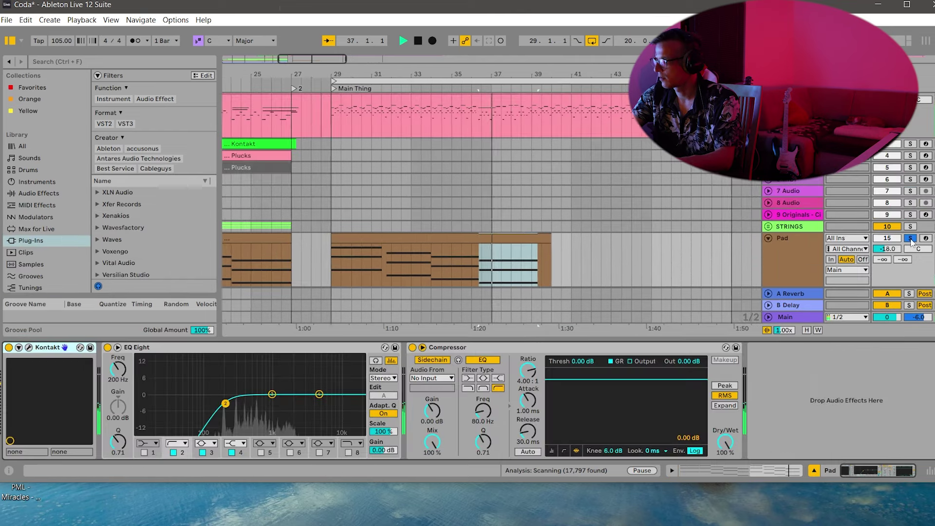
click(910, 238)
key(space)
click(331, 89)
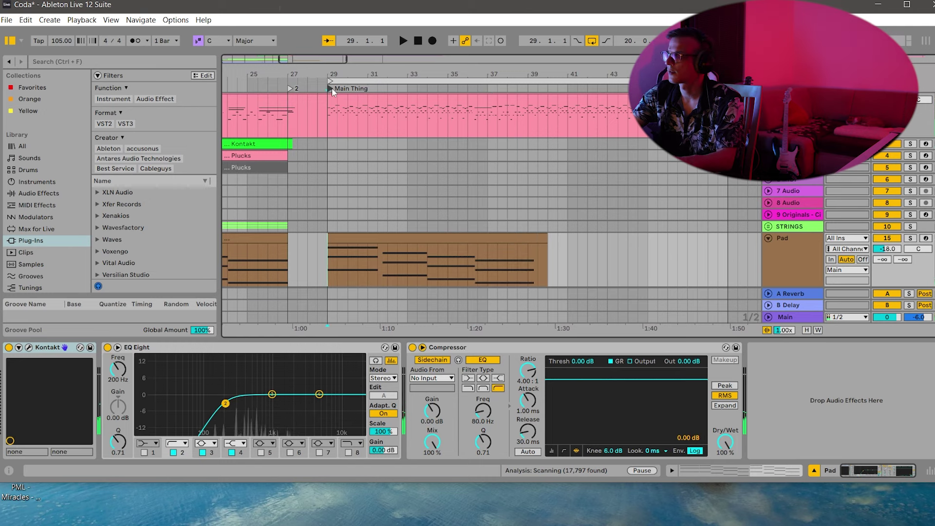
right_click(548, 89)
click(577, 120)
click(331, 88)
key(space)
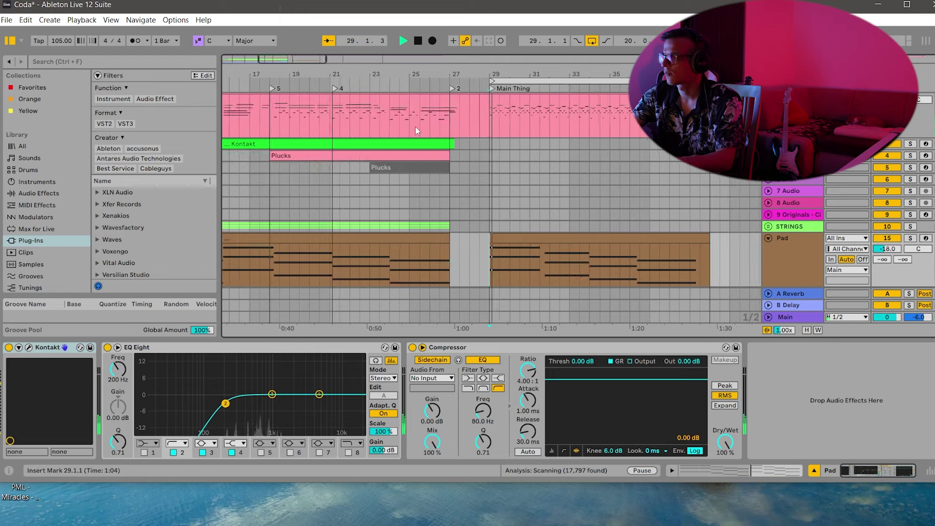
Open the Main Thing Piano clip for note editing, enlarge its velocity lane and stop playback.
scroll(524, 121, up, 1)
double_click(524, 120)
drag(148, 269, 183, 282)
drag(520, 432, 520, 377)
key(space)
Raise the quiet Piano notes in bars 28 to 31, setting A2 at 28.2.1 to velocity 54 and F#2 at 31.3.1 to 66.
click(443, 439)
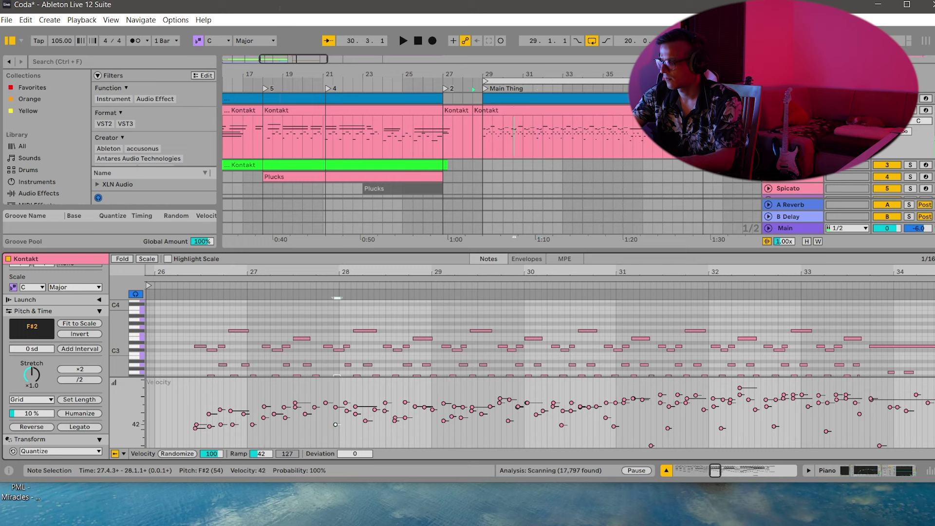
click(377, 423)
drag(371, 420, 371, 417)
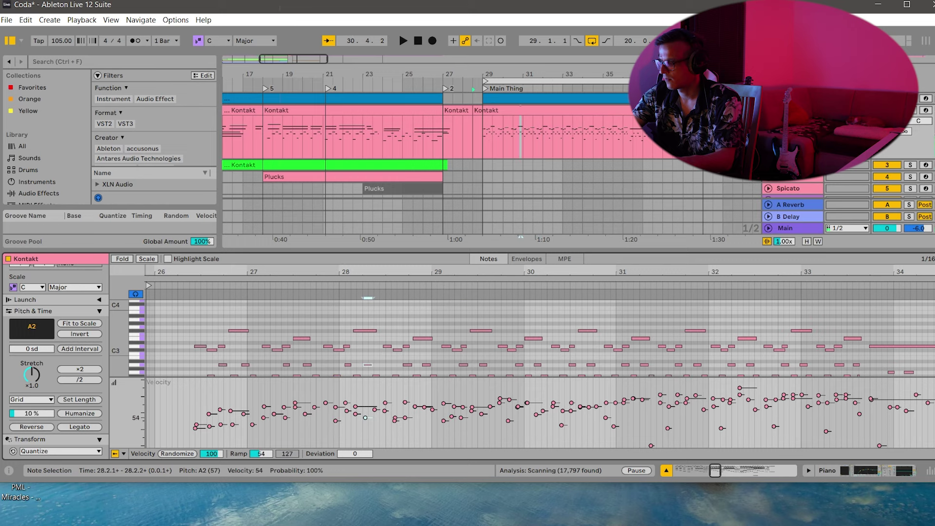
click(460, 418)
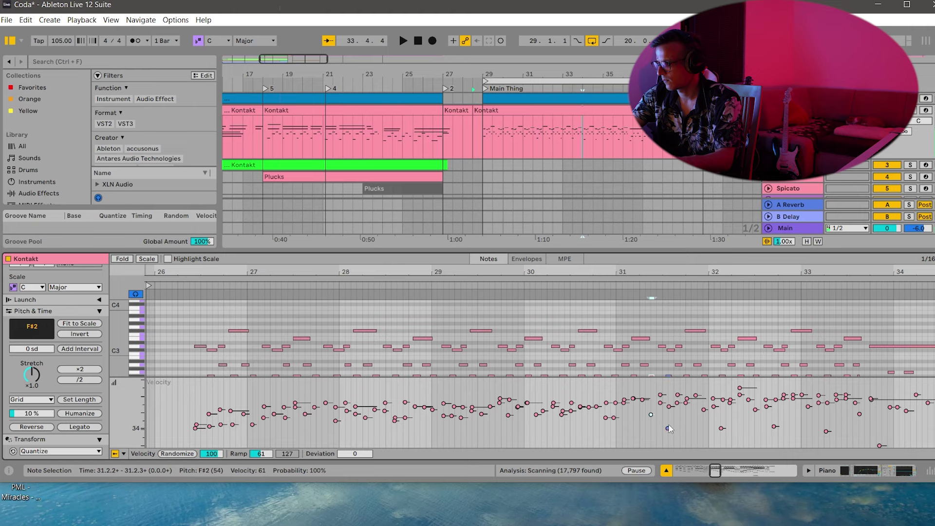
Replay the Piano part up to bar 32 and lower the E3 note at 32.2.2 to velocity 90.
key(space)
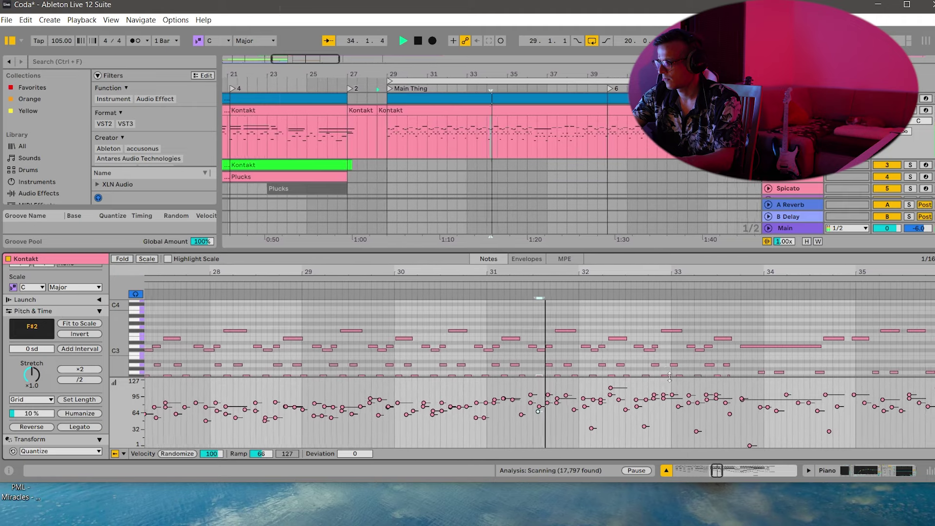
key(space)
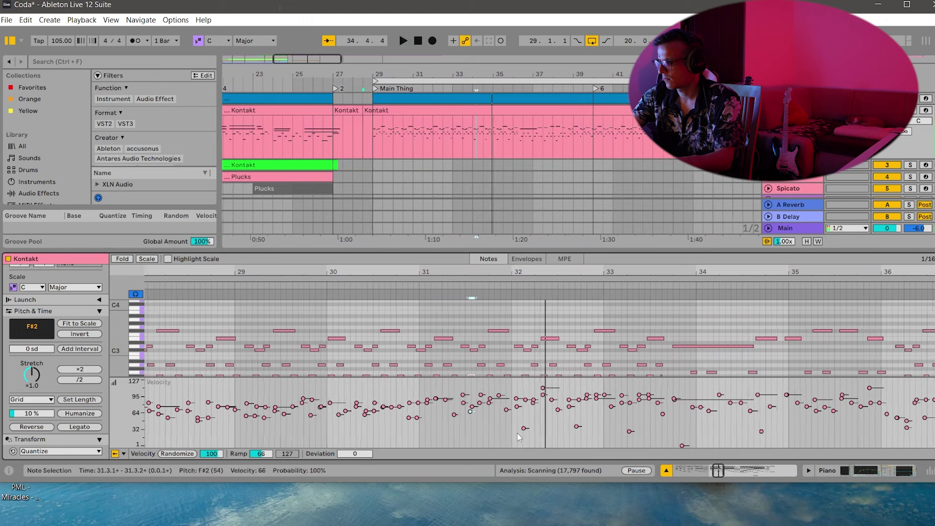
click(544, 387)
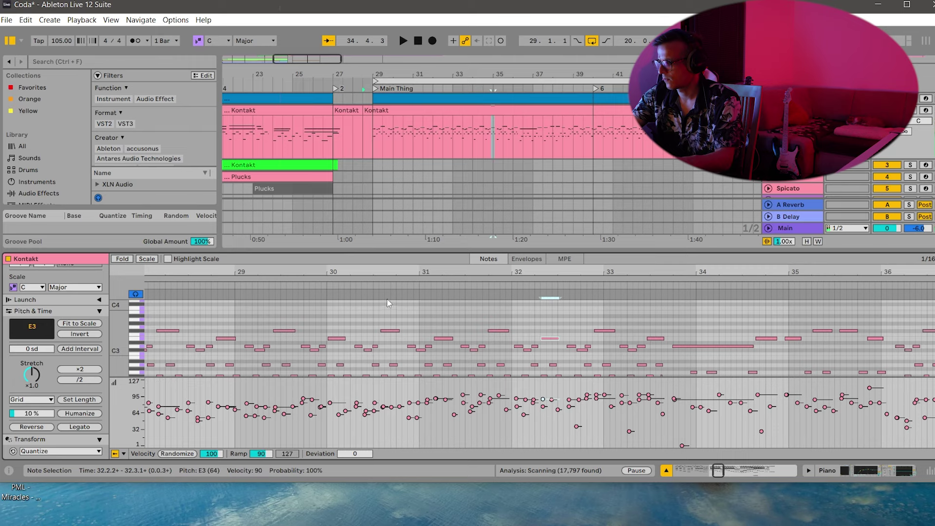
Raise the quiet notes in bars 32 and 33, setting the D2 note at 33.4.2 to velocity 67, and replay.
key(space)
click(685, 315)
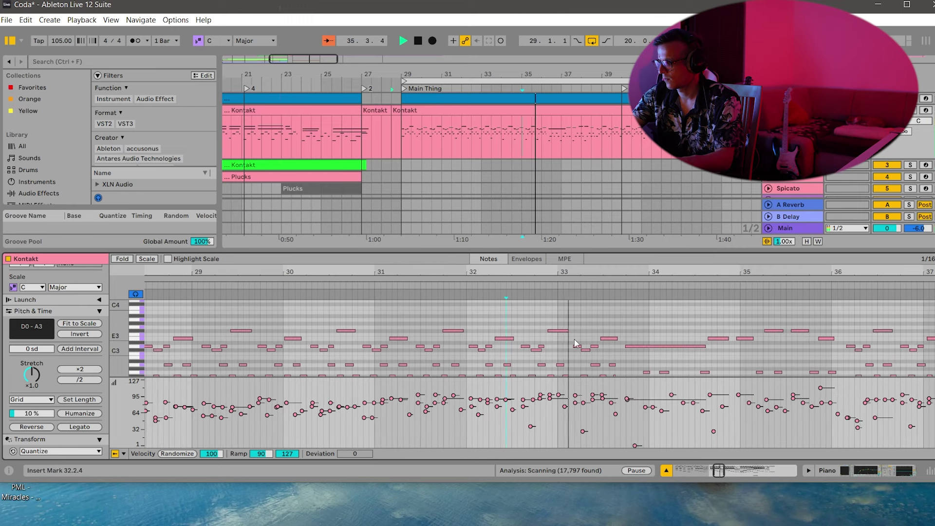
key(space)
drag(583, 431, 583, 421)
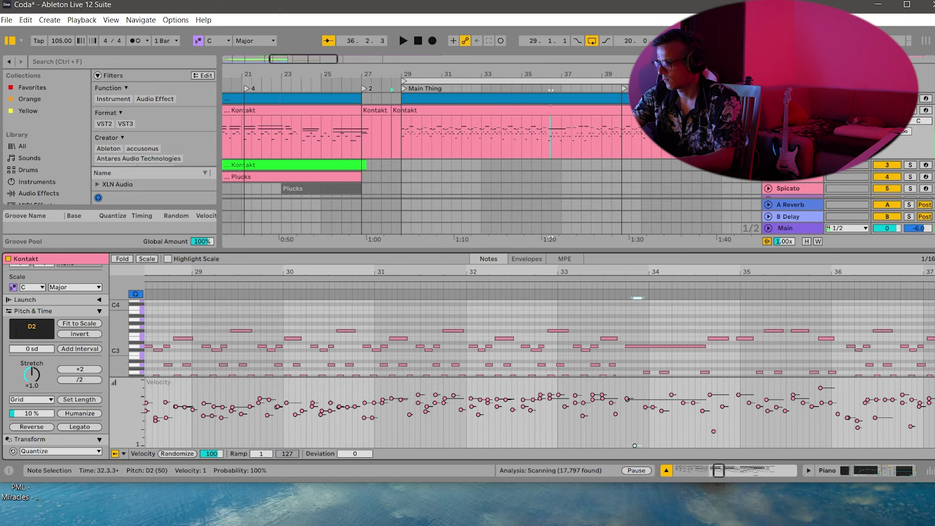
drag(634, 417, 634, 410)
click(533, 284)
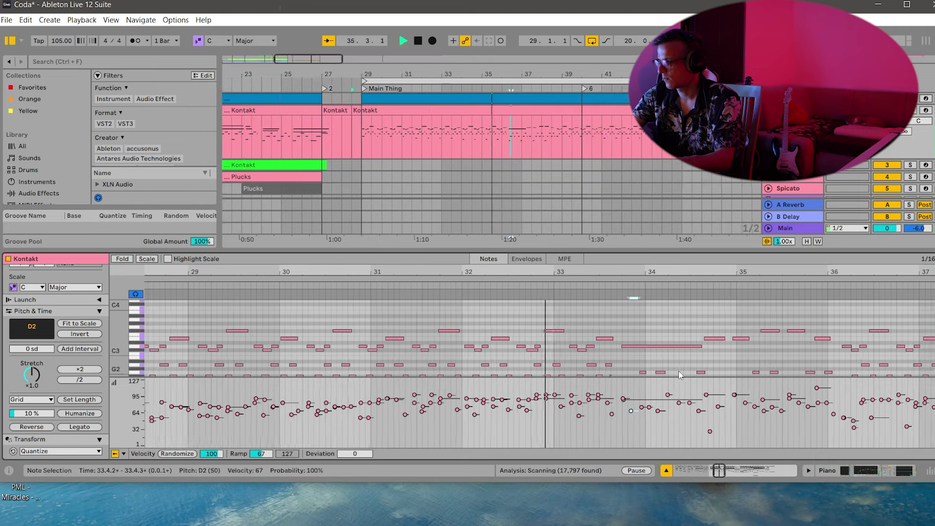
Collapse the velocity lane and replay the Piano notes around bar 34 to examine their timing.
drag(703, 405, 703, 450)
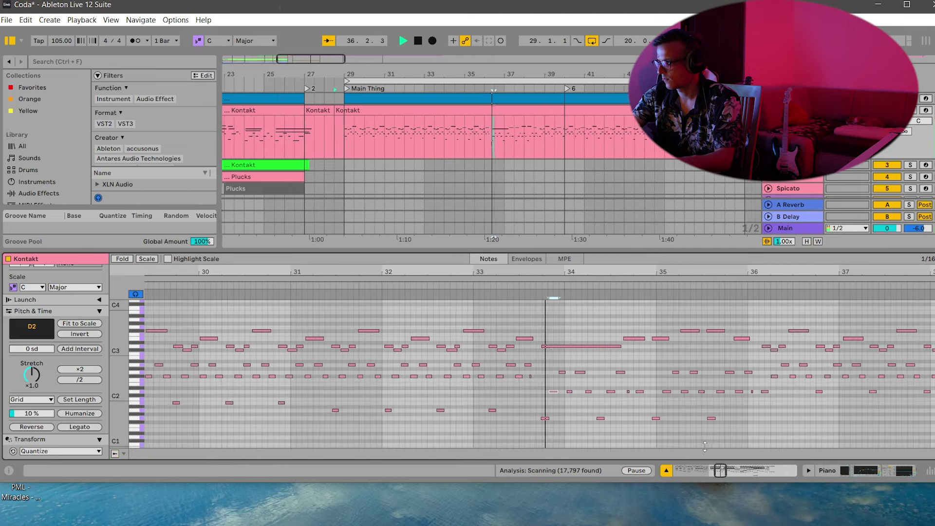
drag(583, 271, 583, 292)
key(space)
key(space)
click(655, 409)
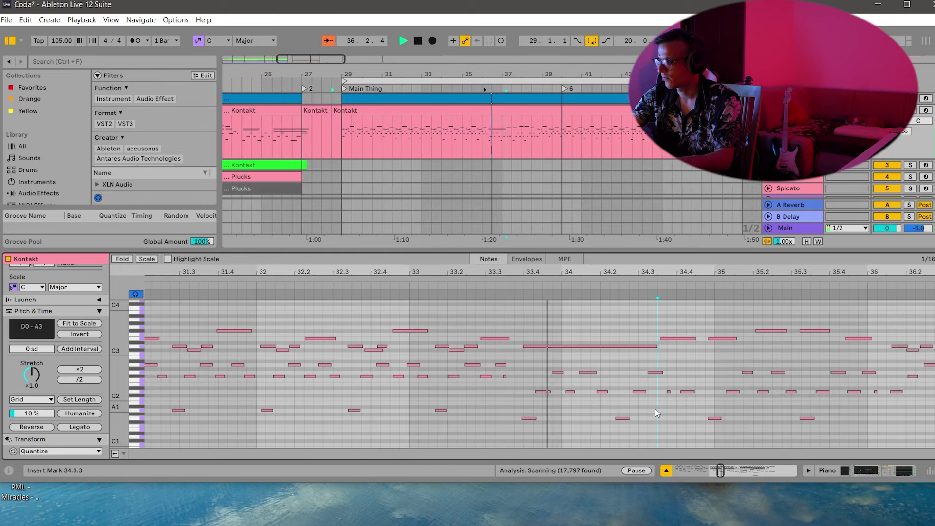
key(space)
double_click(587, 372)
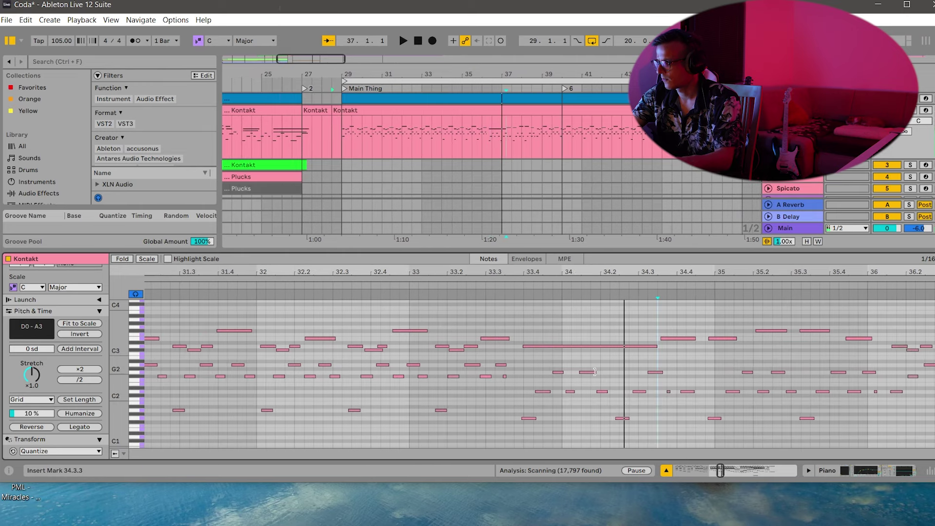
key(space)
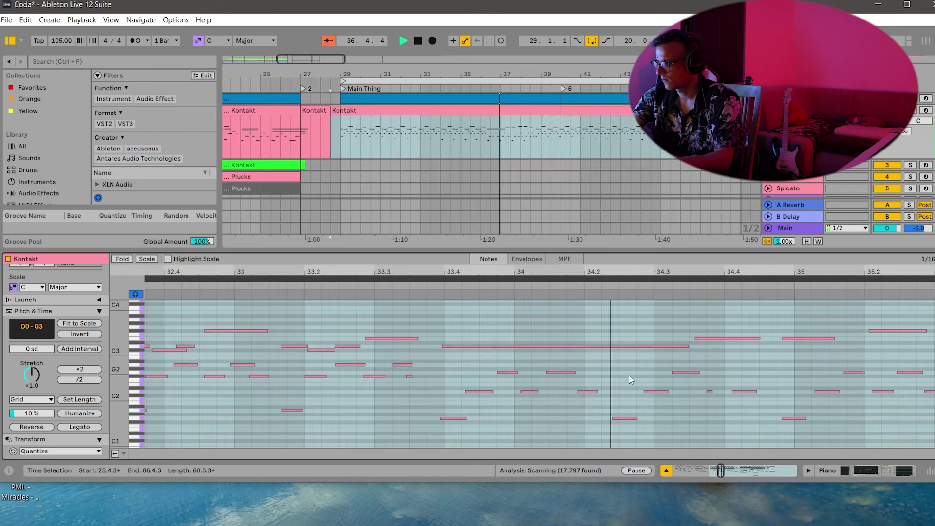
Move the low G1 note just after 34.2 slightly earlier and replay the passage.
click(628, 422)
drag(626, 419, 616, 419)
click(442, 284)
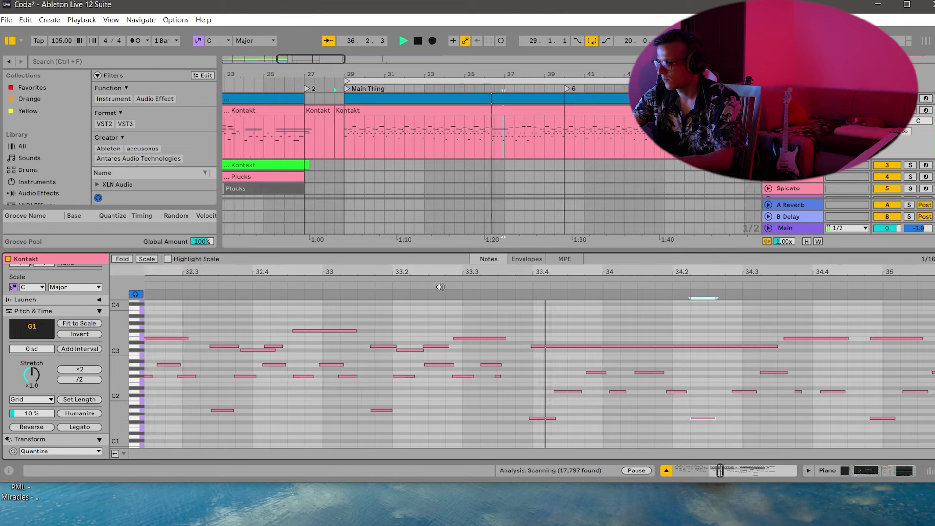
key(space)
key(alt+Left)
Show the velocity lane again, lower the D2 note at 34.1.4 to velocity 73 and replay from 33.3.4.
click(115, 453)
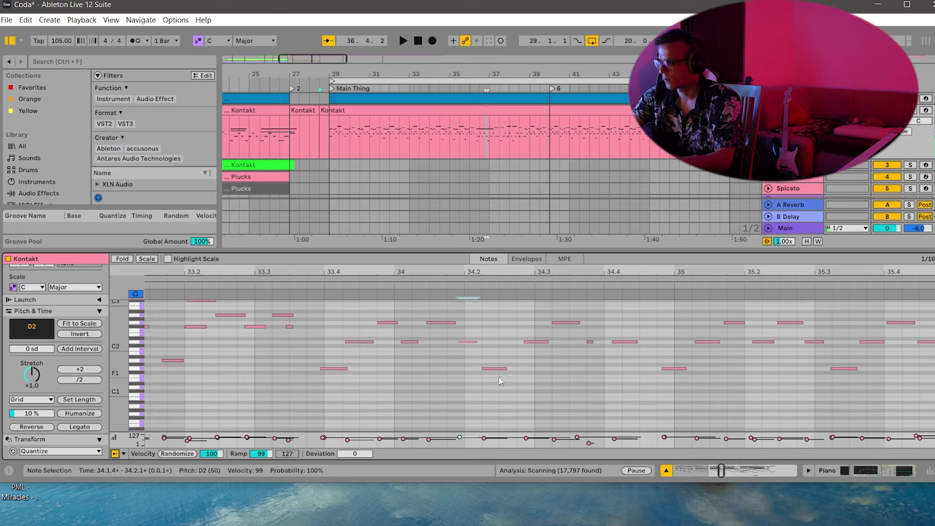
drag(463, 430, 463, 398)
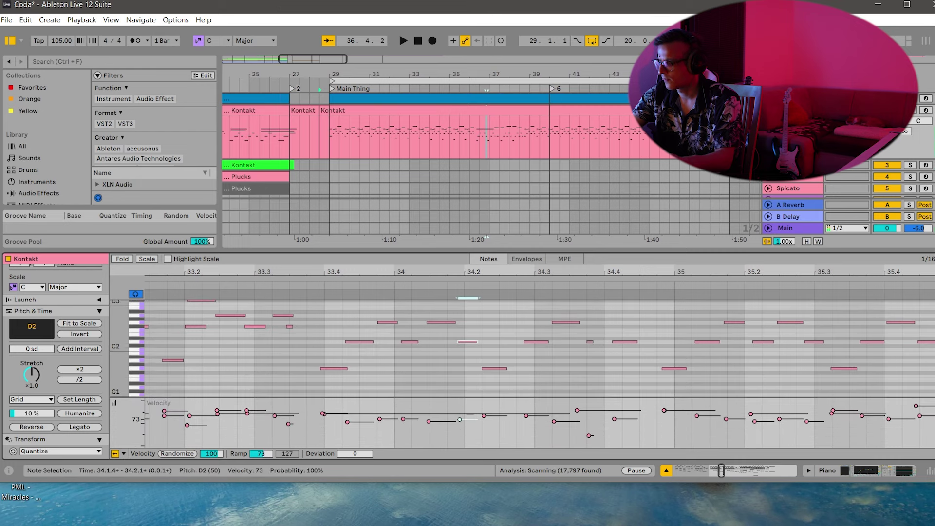
click(305, 317)
key(space)
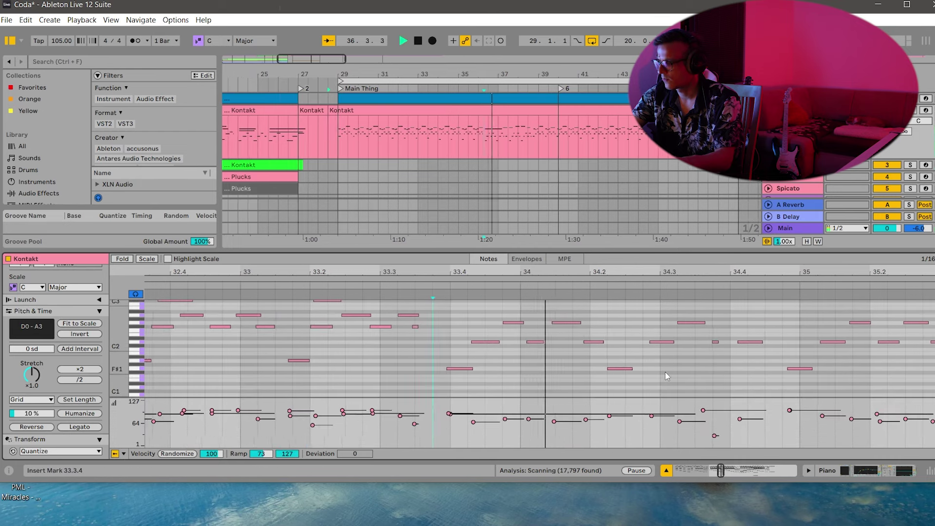
key(space)
Nudge the D2 note at 34.2.4 slightly earlier and replay from 33.4.1.
click(517, 339)
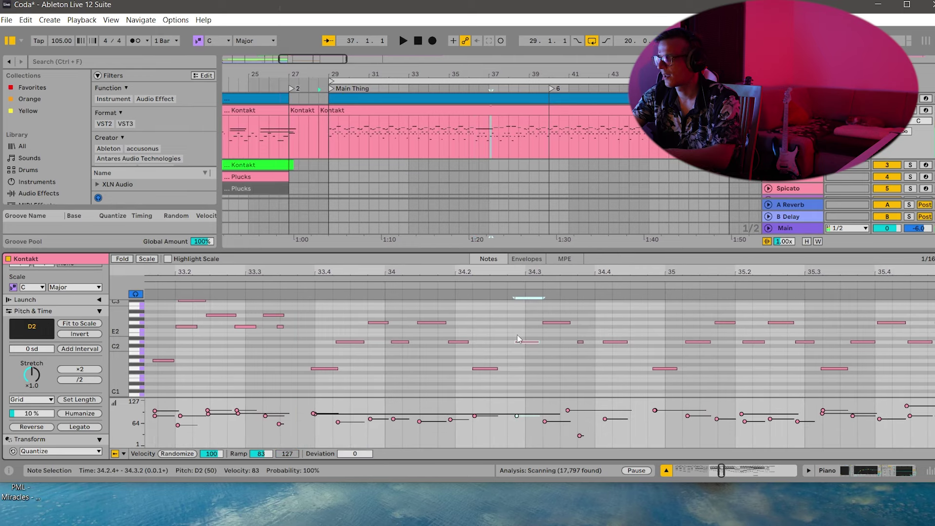
key(ctrl+u)
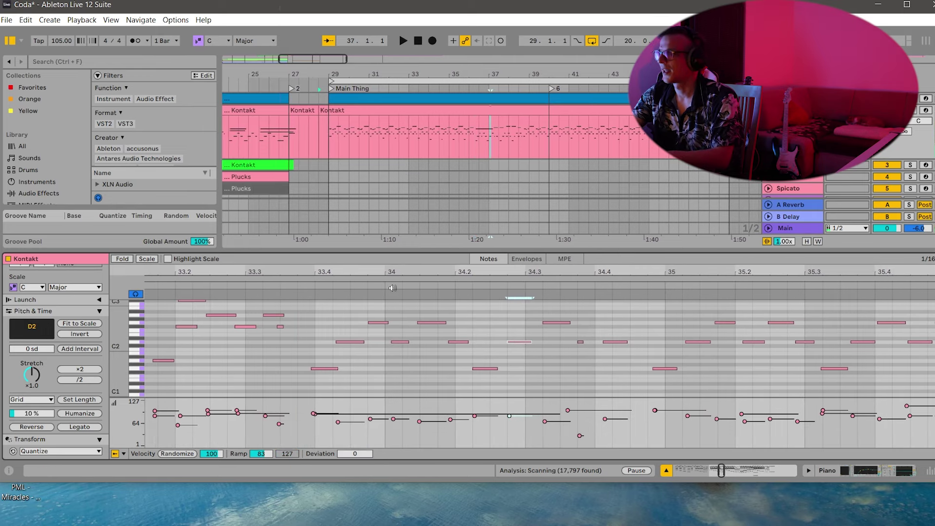
click(316, 291)
key(space)
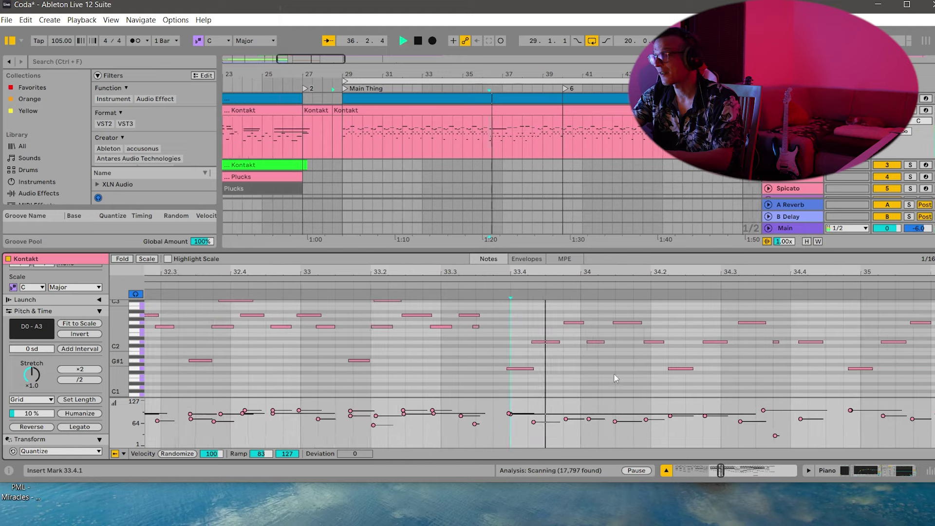
click(689, 366)
key(space)
Nudge the D2 note just before 34.2 slightly earlier and replay the passage.
click(592, 322)
drag(606, 354, 603, 316)
key(Left)
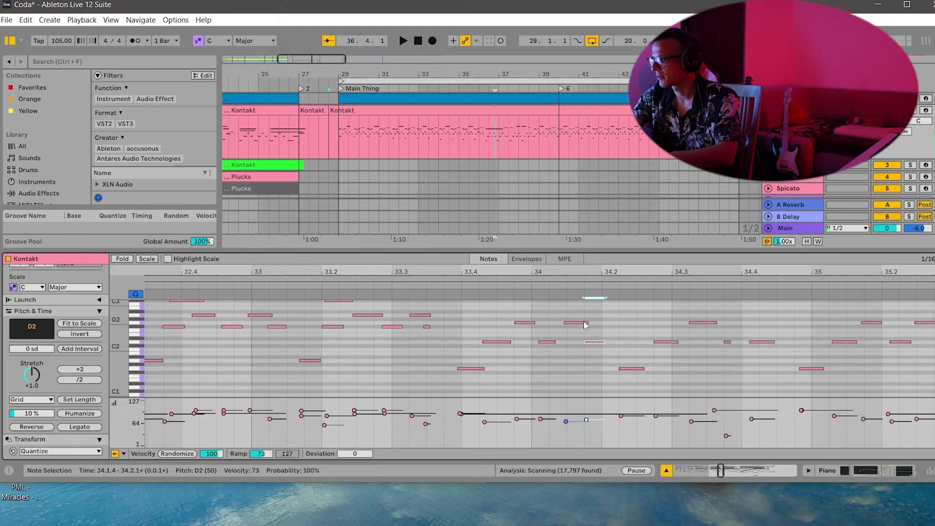
click(463, 288)
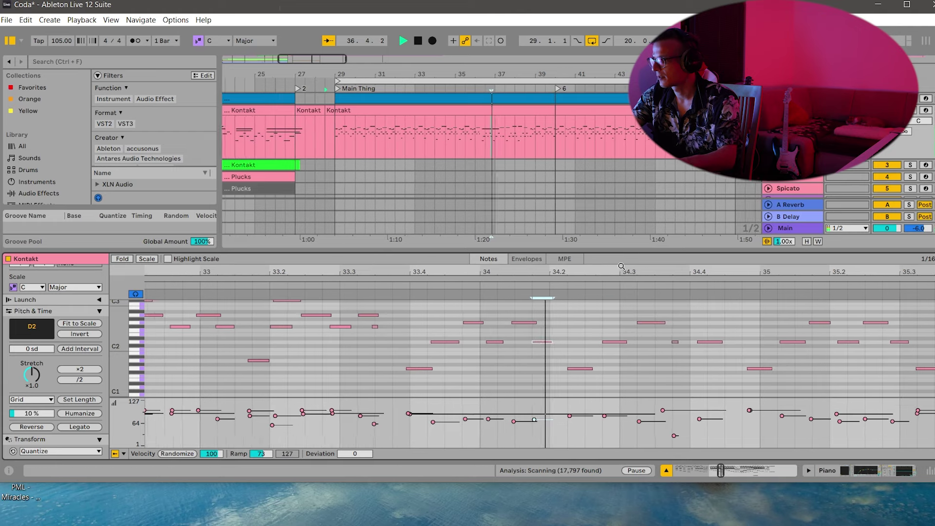
key(space)
drag(468, 346, 473, 344)
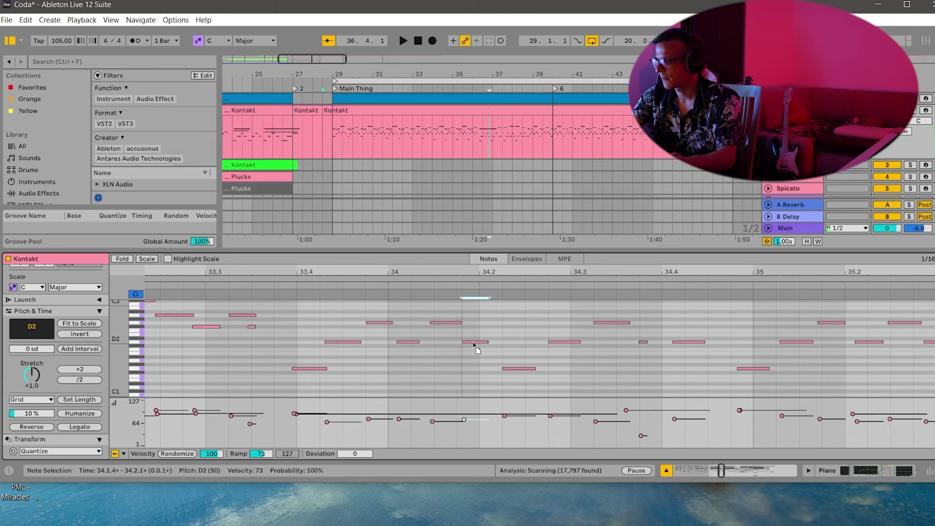
click(284, 294)
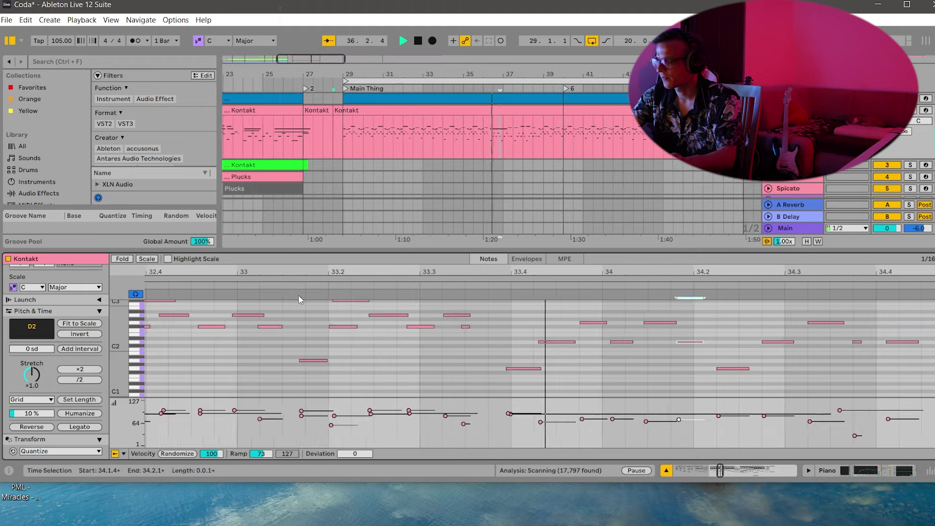
Move the D2 note just before 34.3 a little earlier and audition the result.
click(431, 341)
click(323, 280)
click(322, 292)
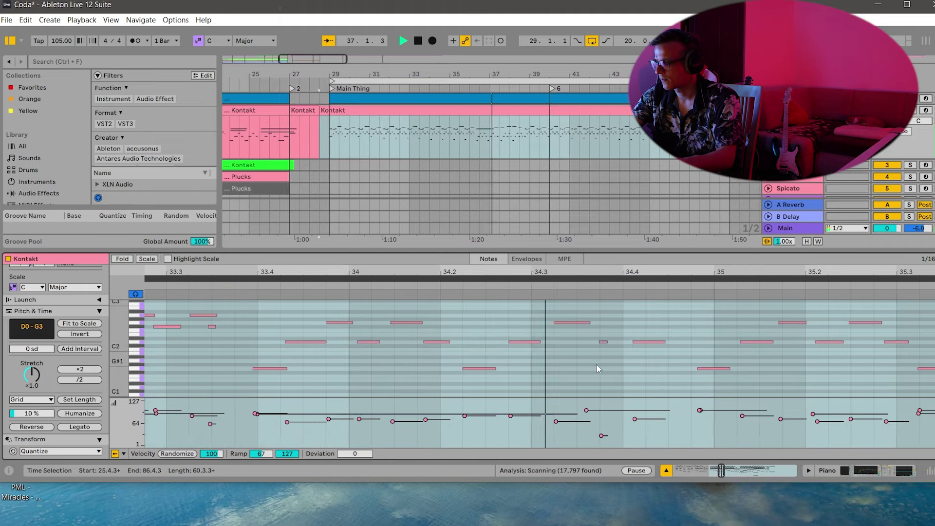
key(space)
click(485, 343)
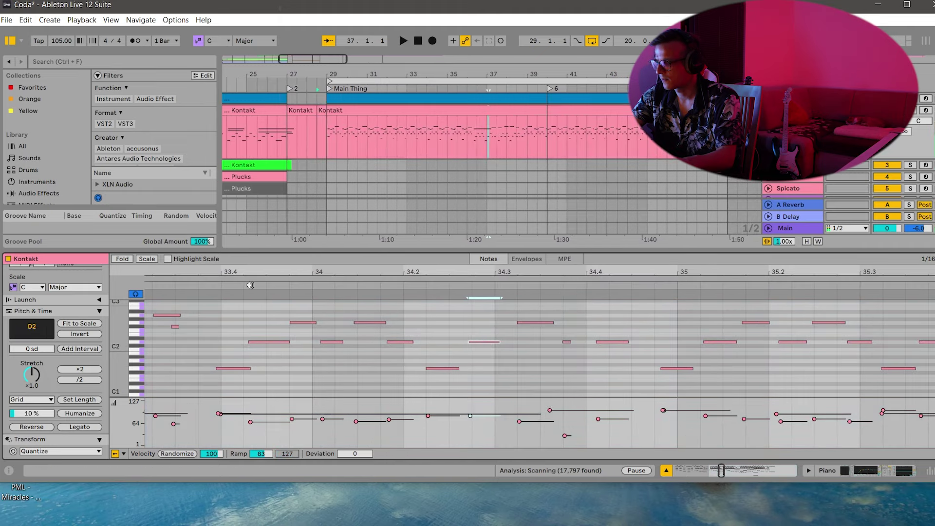
key(space)
key(space)
Shift the D2 note before 34.3 further ahead so it starts within 34.2.3, and replay the passage.
drag(541, 334, 550, 311)
click(197, 280)
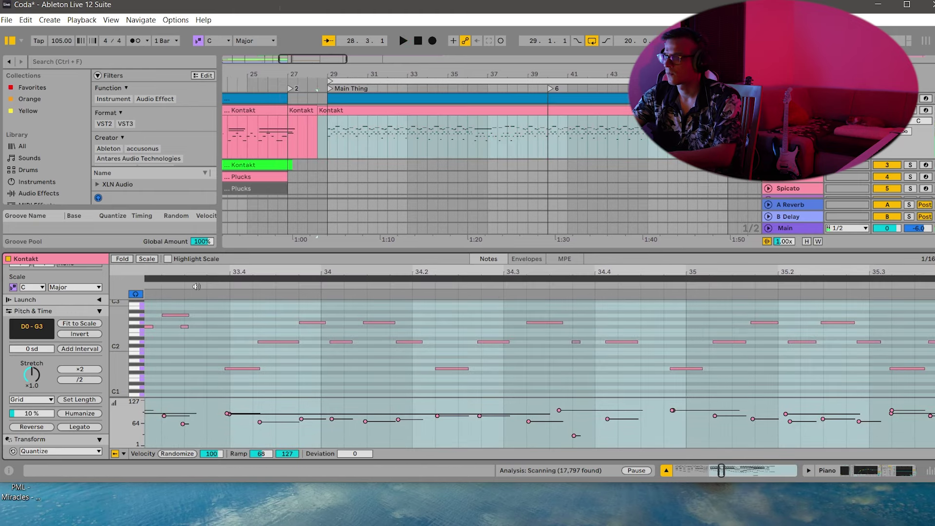
key(space)
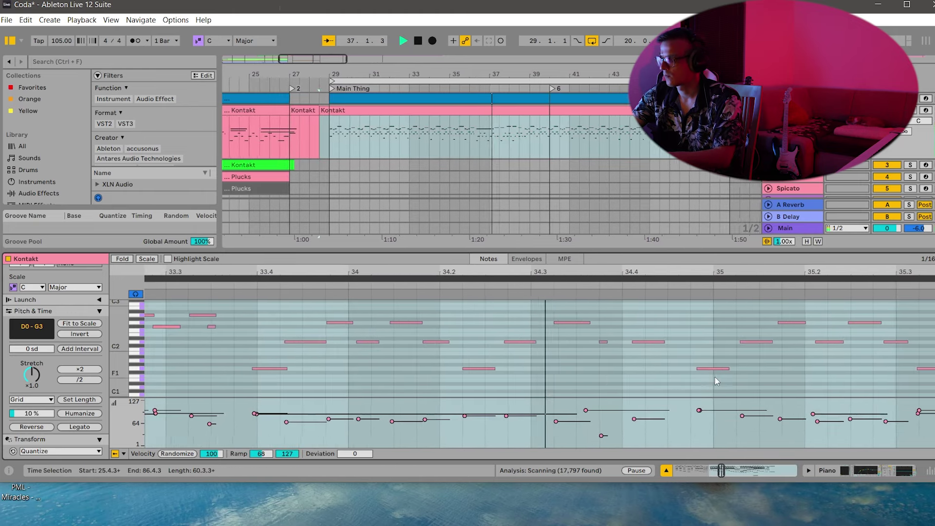
key(space)
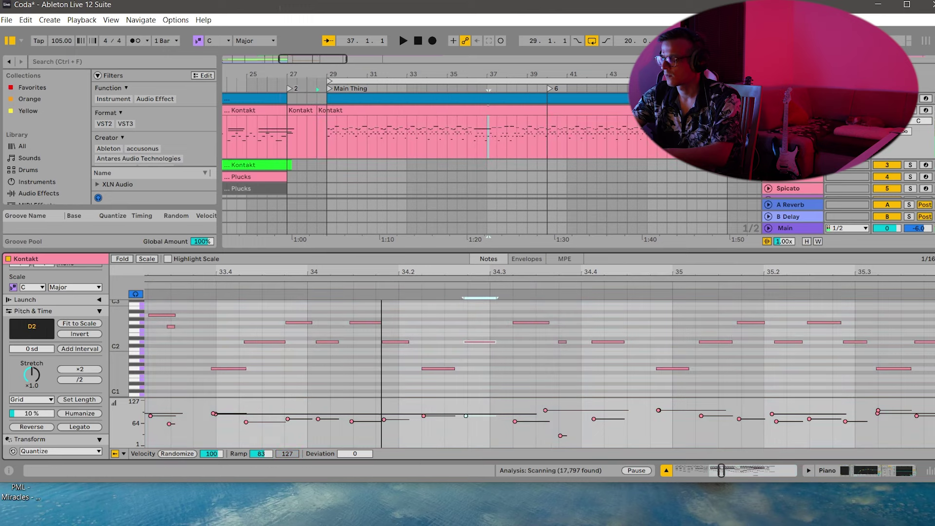
key(plus)
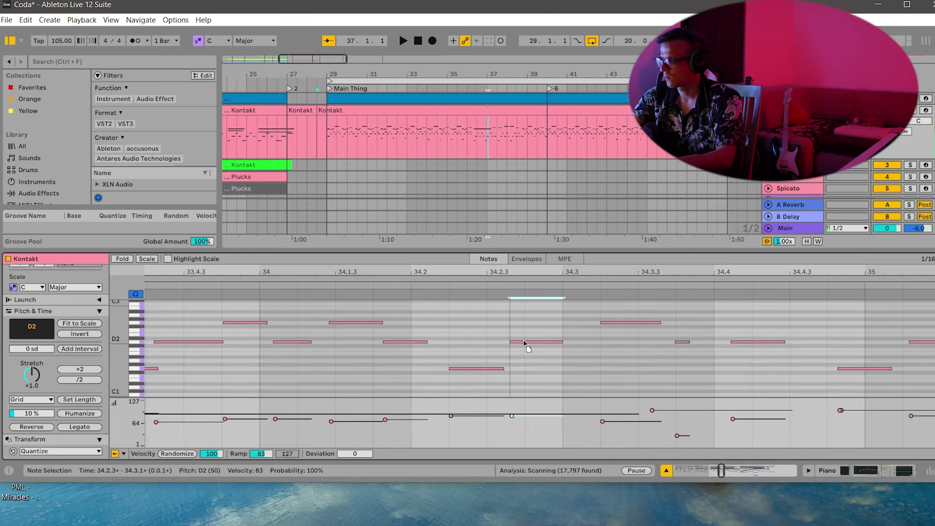
click(241, 286)
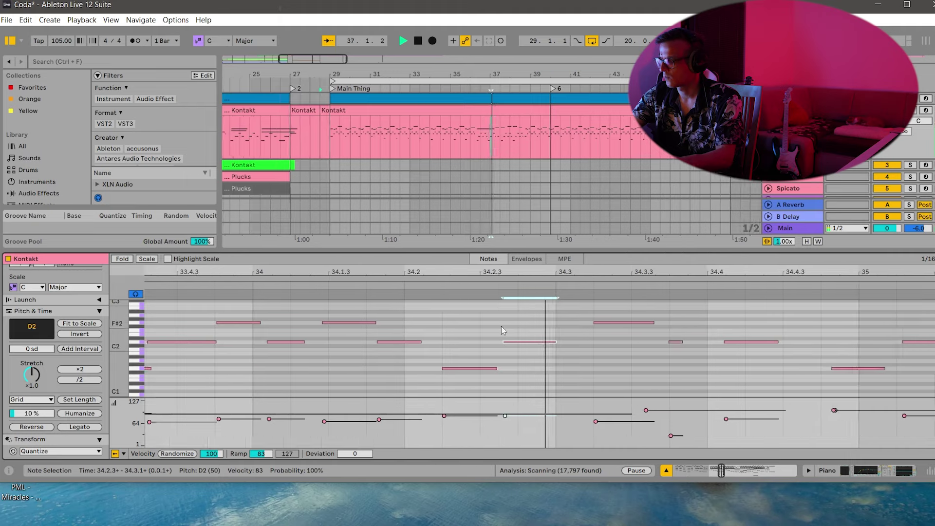
key(space)
Move the G2 note after 34.3 earlier to start within 34.3.1, and replay the passage.
drag(540, 322, 525, 323)
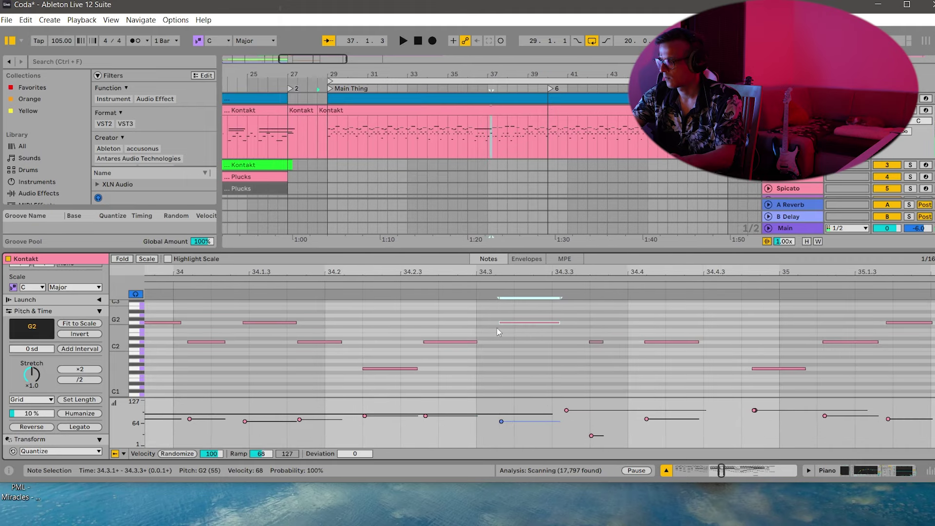
drag(466, 273, 466, 229)
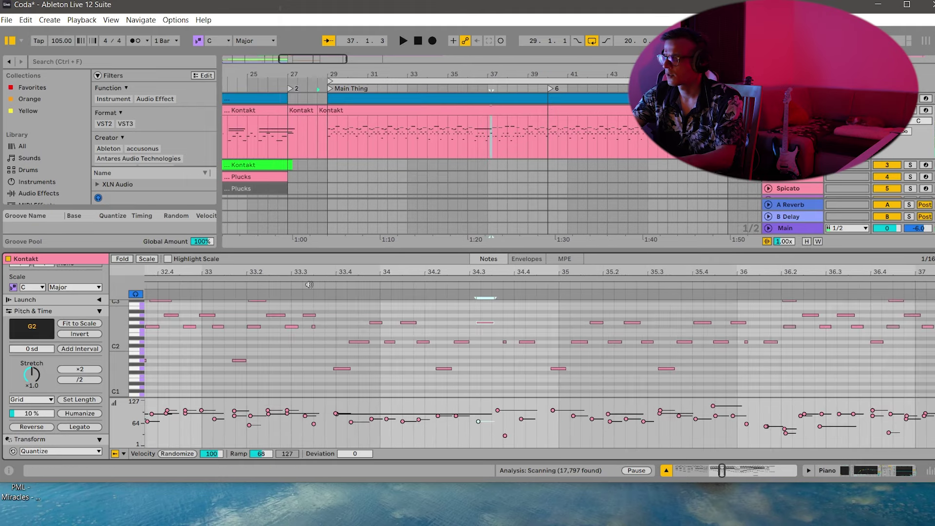
key(space)
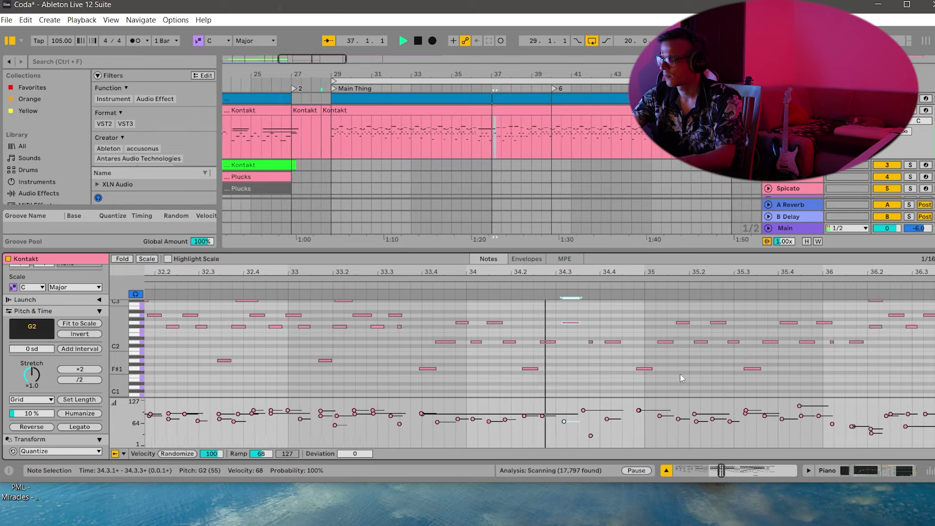
key(space)
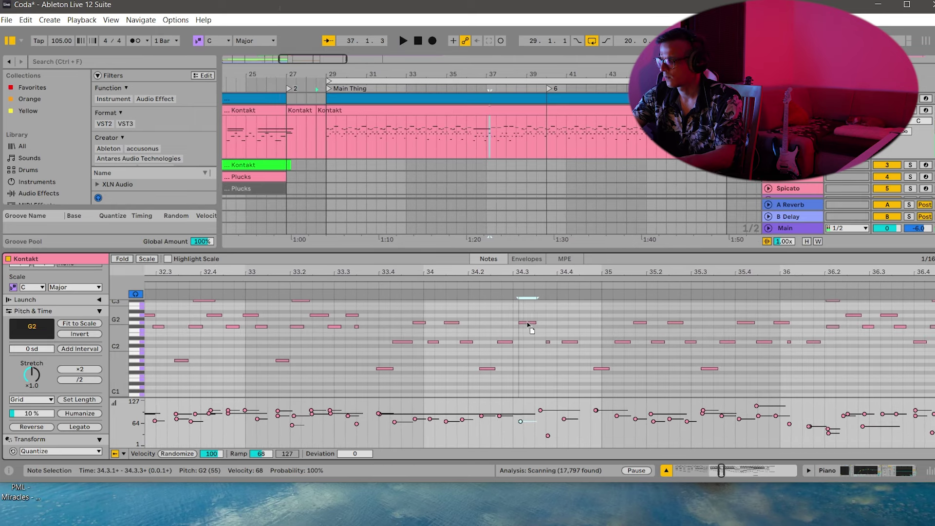
Delete the higher notes above the repeating pattern between 34.3 and 35.3, and replay the passage from 33.3.
scroll(530, 316, up, 3)
drag(568, 369, 567, 333)
key(Delete)
drag(615, 371, 611, 325)
key(Delete)
scroll(653, 327, down, 3)
drag(745, 333, 646, 291)
key(Delete)
click(352, 294)
key(space)
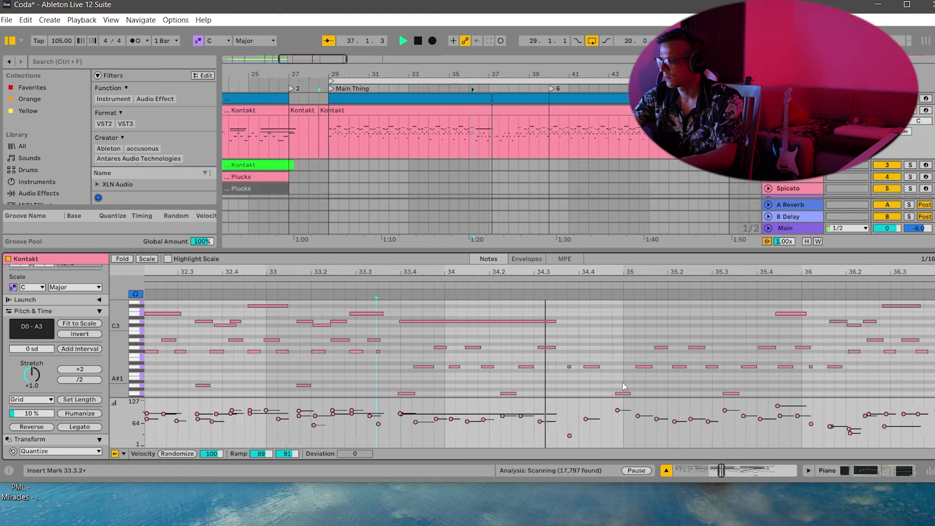
Replace the notes from 34.2 to 34.4 with a copy of the preceding half-bar phrase, and audition it.
click(634, 388)
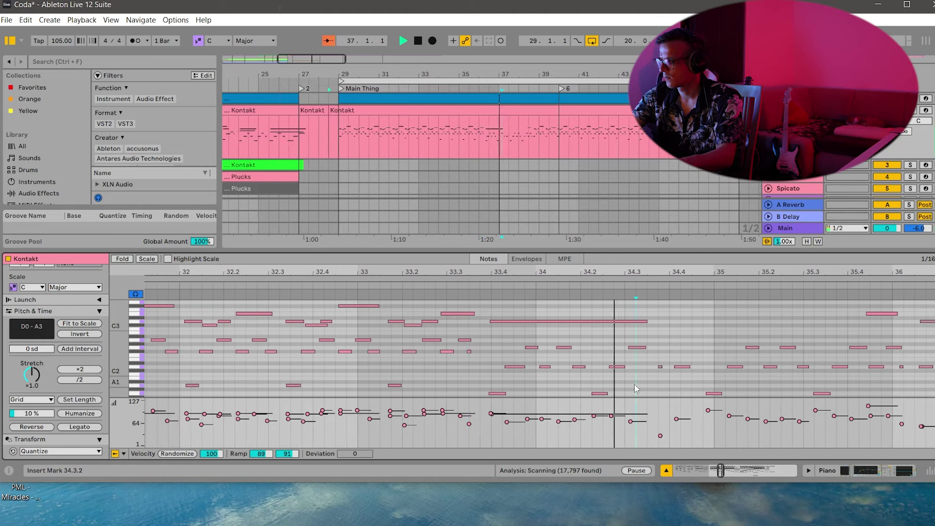
scroll(606, 381, down, 2)
drag(702, 359, 600, 318)
key(Delete)
key(ctrl+z)
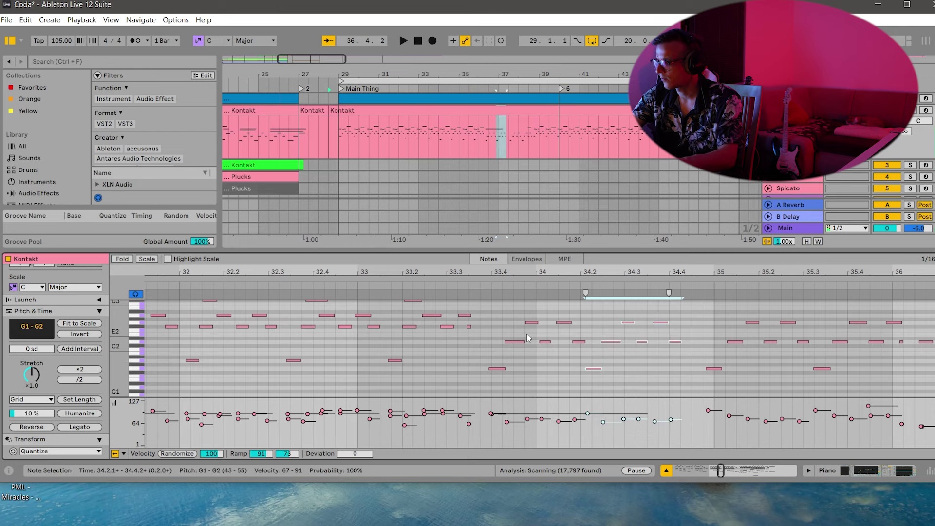
key(space)
key(space)
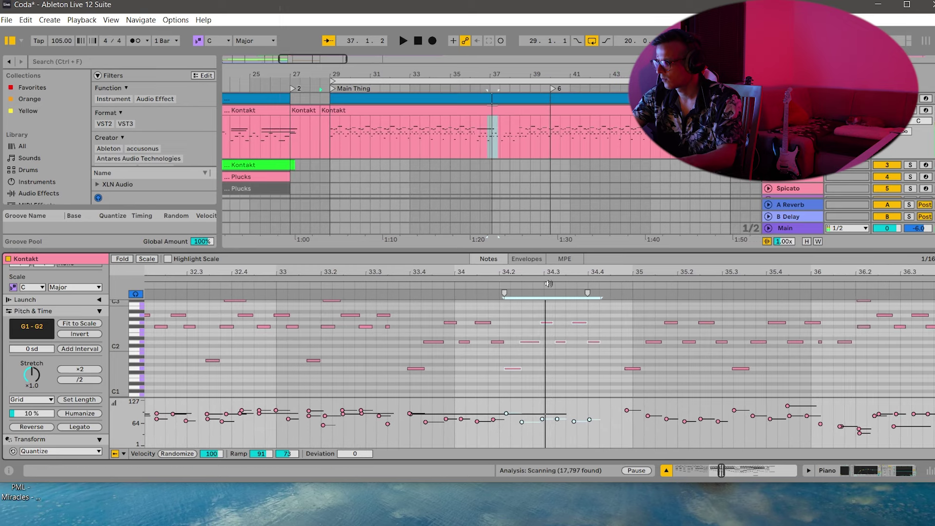
Shift the copied phrase slightly later to start within 34.2.2, and lower the velocity of its G1 note.
ctrl+scroll(517, 340, up, 2)
click(480, 373)
drag(656, 383, 480, 317)
drag(491, 371, 504, 370)
click(509, 392)
drag(491, 413, 492, 417)
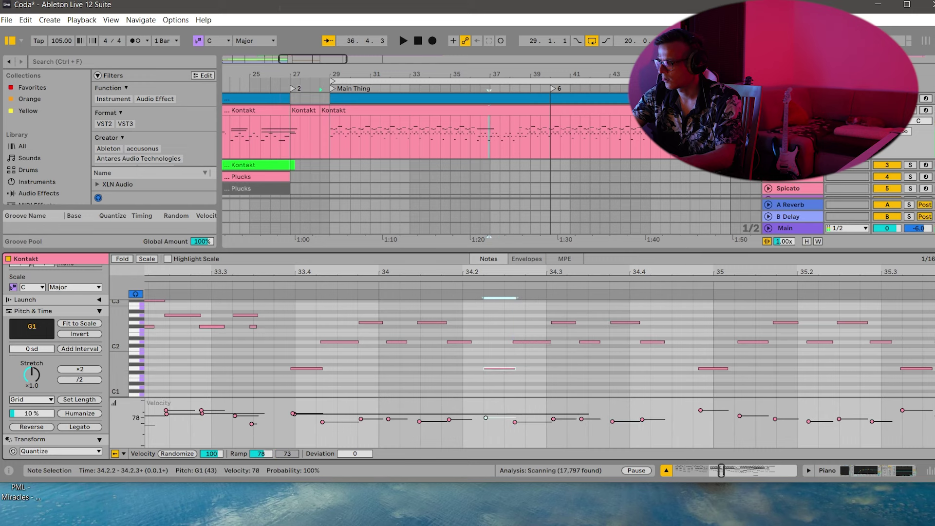
Lower the velocity of the G1 note at 33.3.4 to 72 and replay the passage.
click(293, 413)
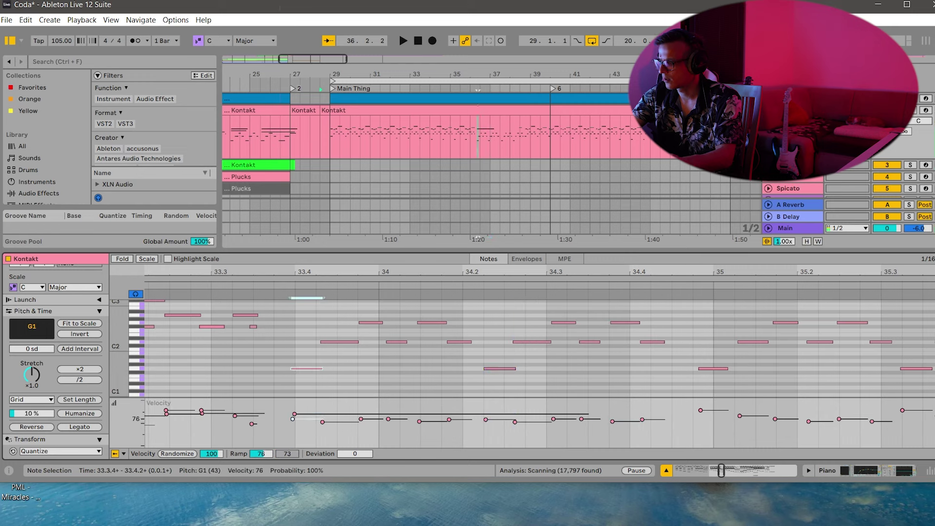
key(space)
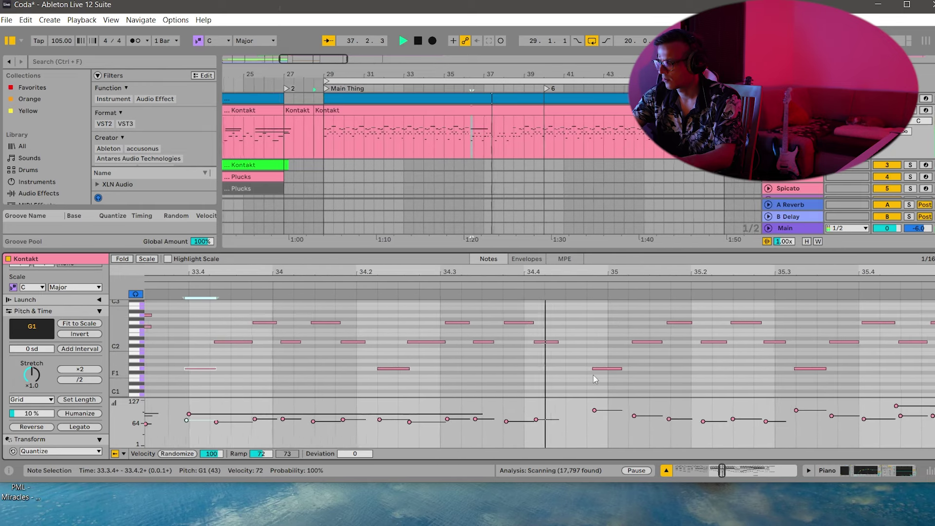
key(space)
Nudge the six-note phrase around bar 35 earlier to start within 34.4.3, auditioning the timing between moves.
drag(716, 381, 547, 306)
key(Left)
key(space)
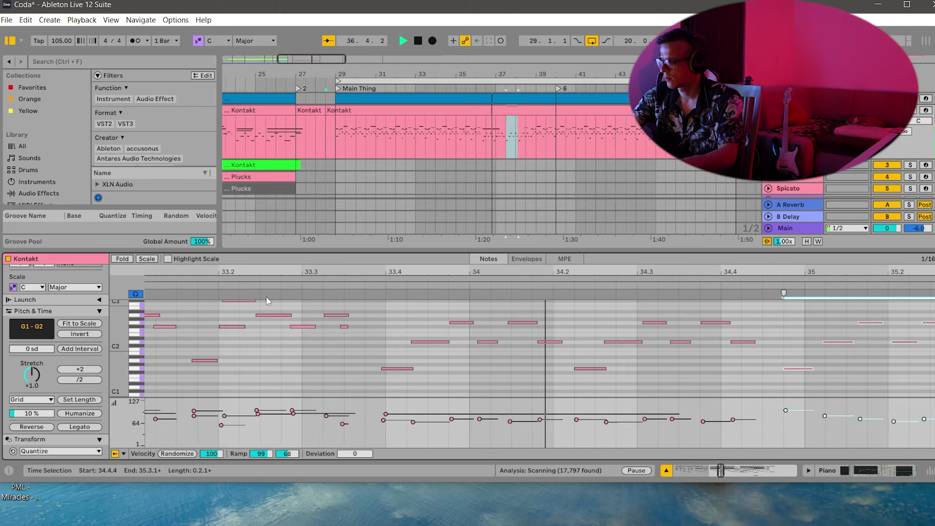
key(space)
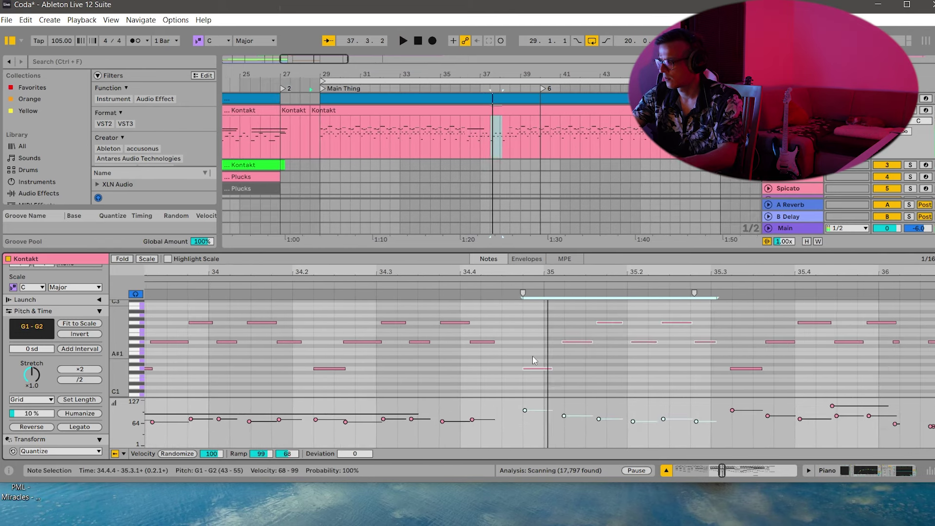
key(Left)
Lower the velocity of the G1 note at 34.4.3 to 65 and replay the passage into bar 35.
click(522, 408)
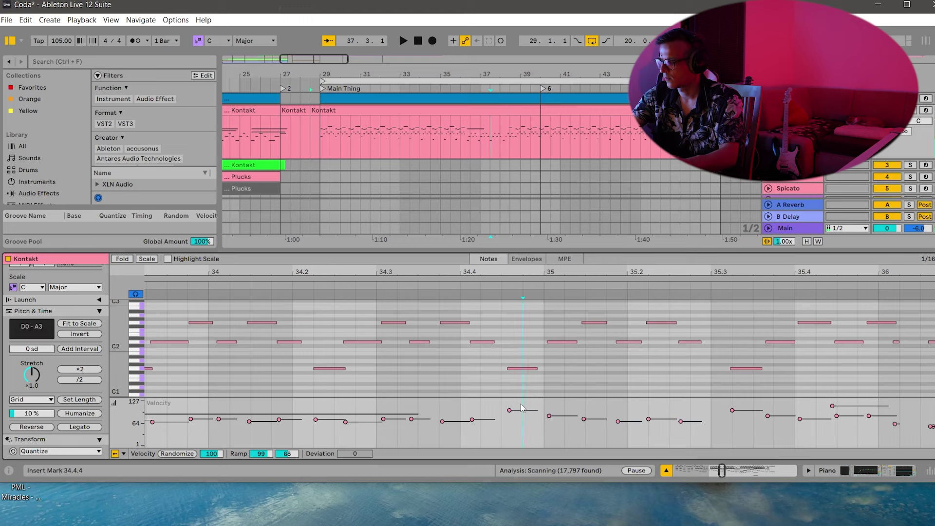
drag(524, 416, 524, 421)
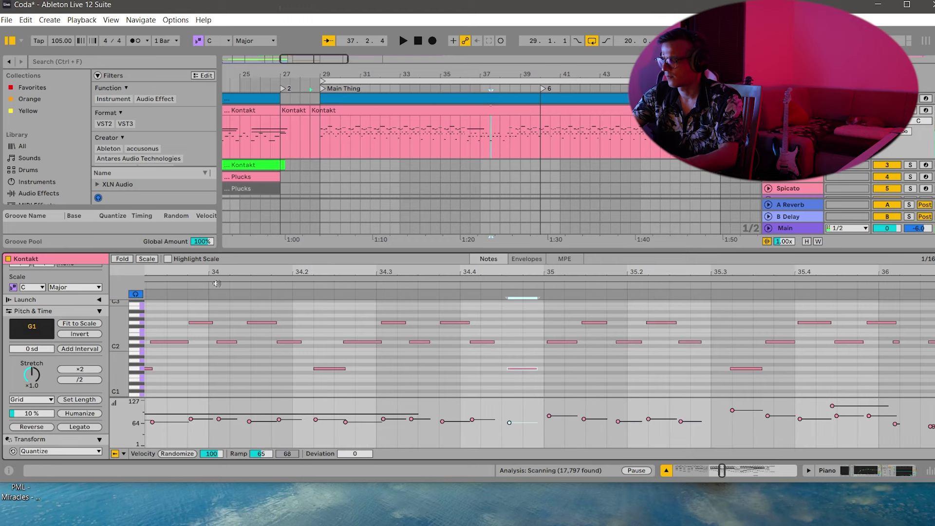
key(space)
click(785, 387)
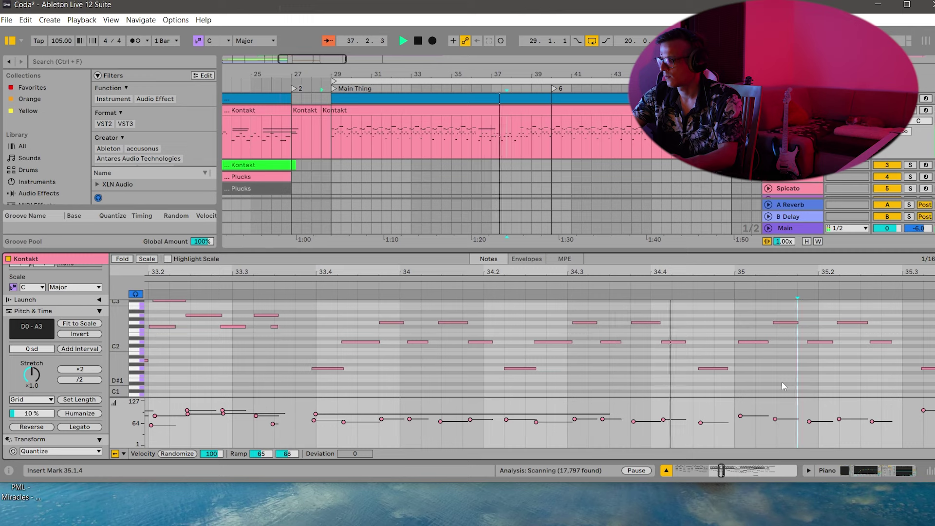
key(space)
click(876, 385)
drag(874, 381, 705, 308)
key(space)
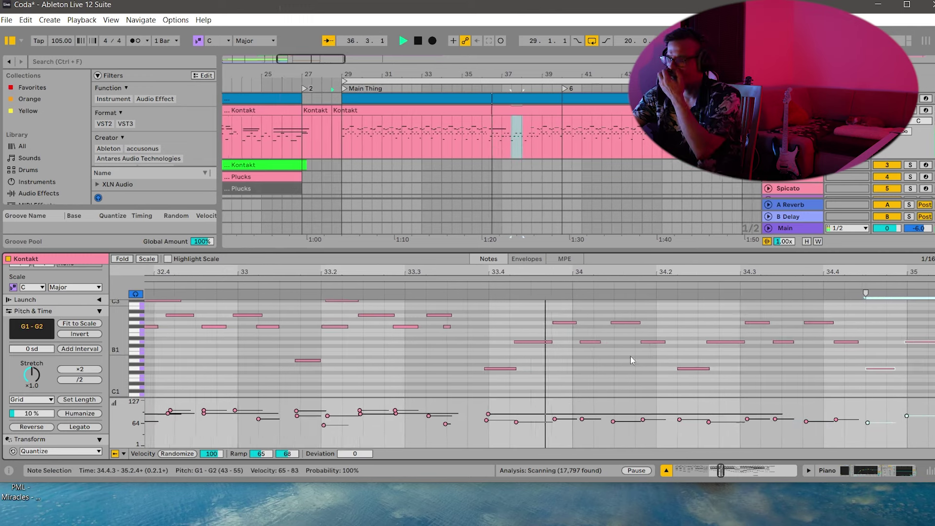
Replace the phrase around bar 35 with a duplicate of the notes from 33.3.4 to 34.4.4.
click(715, 361)
drag(811, 272, 607, 273)
key(space)
drag(705, 389, 597, 315)
key(Delete)
drag(593, 390, 368, 321)
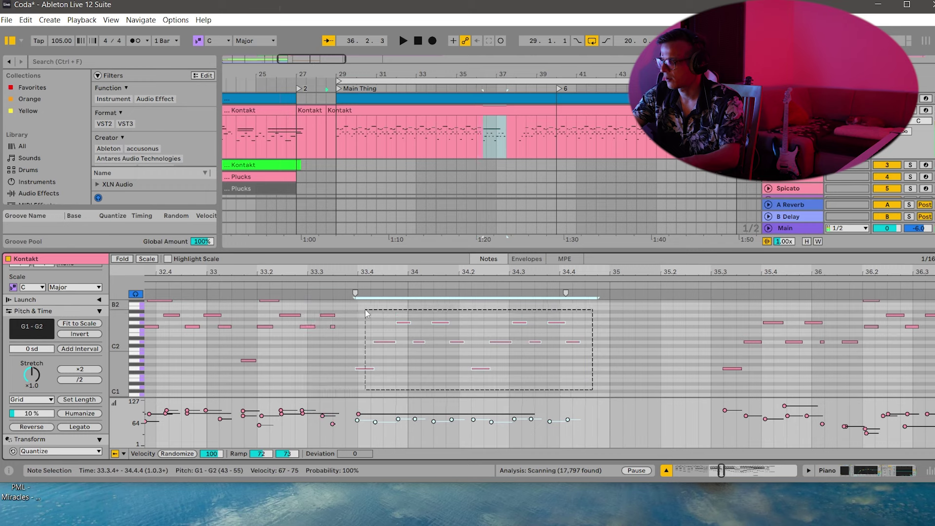
key(ctrl+d)
Delete the leftover D2 note crowding the duplicated phrase just after 35.4.
click(795, 348)
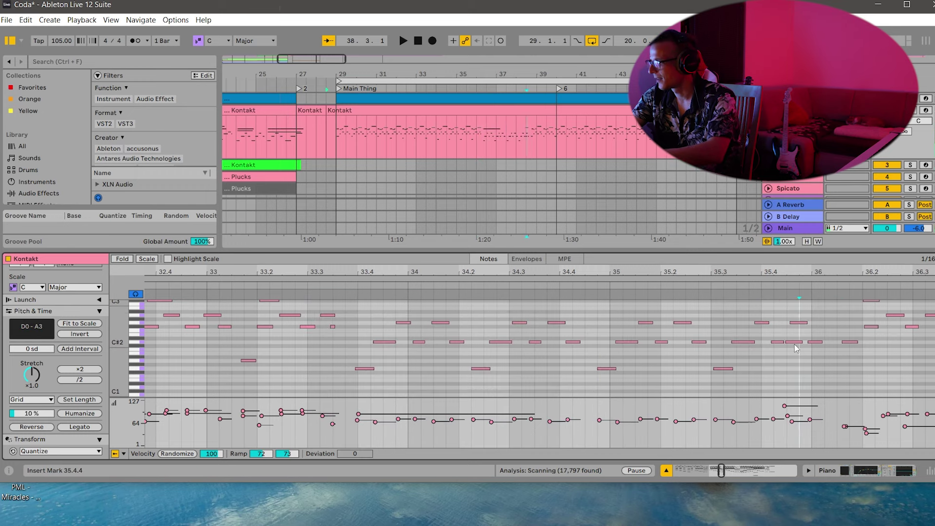
double_click(793, 342)
scroll(794, 373, up, 2)
scroll(795, 373, down, 2)
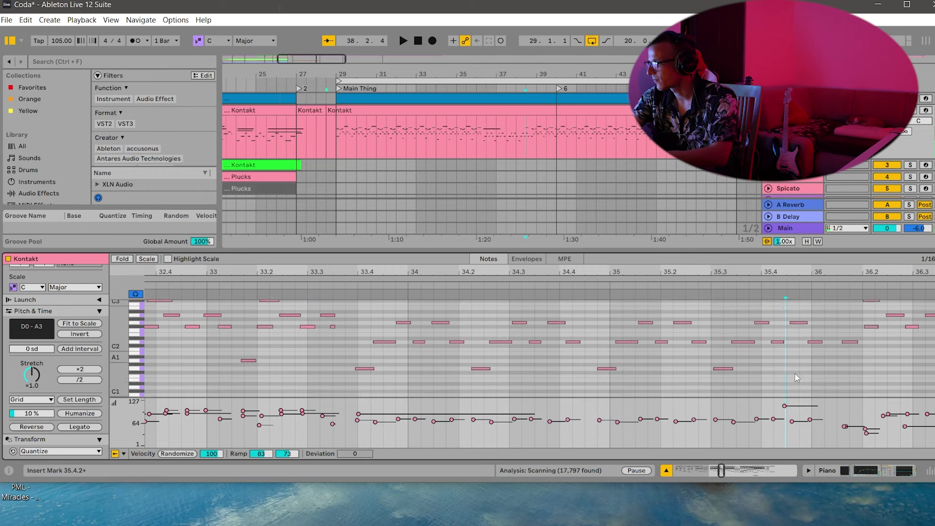
Move the whole duplicated phrase earlier so it starts within 34.4.3, playing the passage before and after.
drag(812, 386, 605, 317)
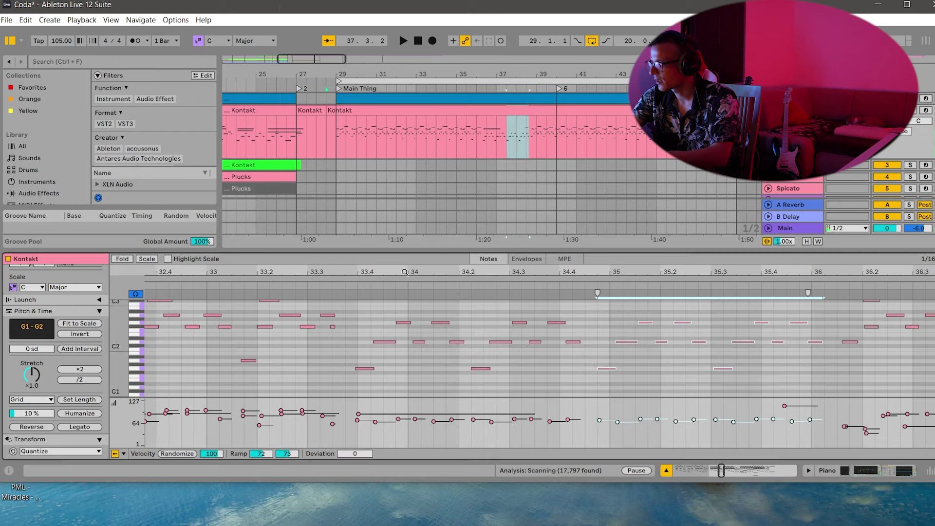
click(340, 287)
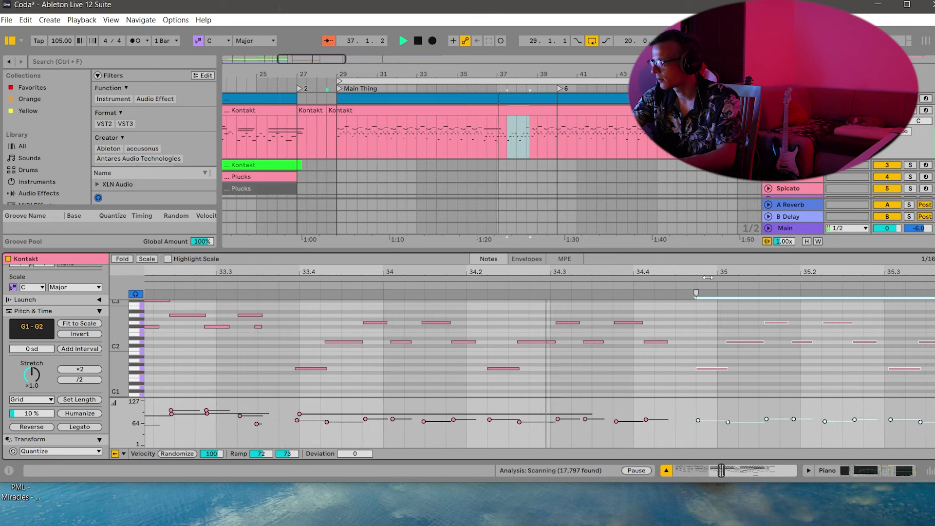
key(space)
drag(707, 369, 687, 369)
click(289, 285)
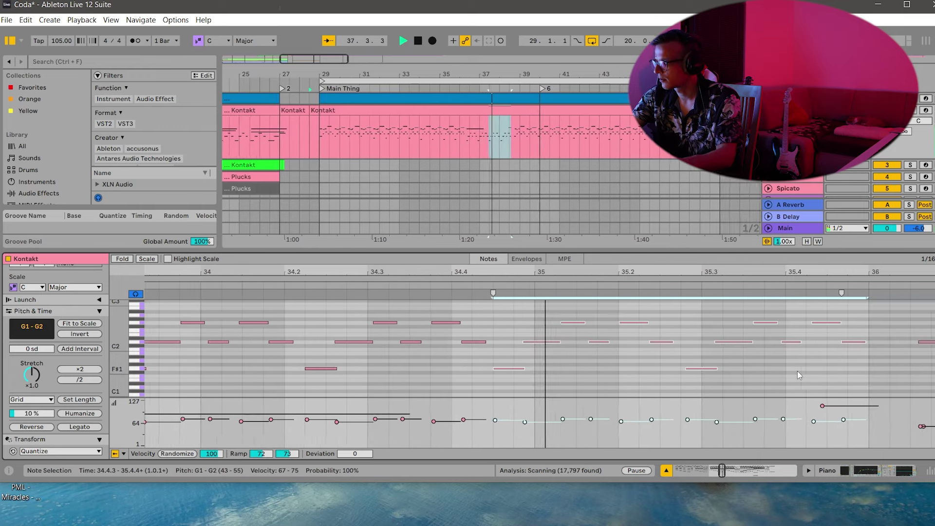
Transpose the two G2 notes just after bar 35 up to A2.
scroll(593, 335, up, 2)
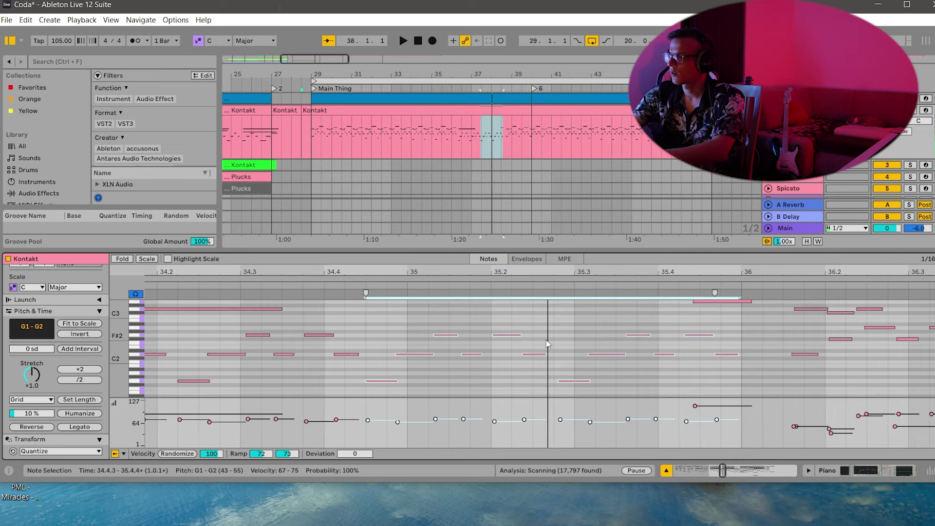
drag(545, 340, 425, 320)
key(Up)
key(Up)
key(Up)
Transpose the two G2 notes after 35.3 up to B2 and replay the passage.
drag(699, 346, 628, 323)
key(Up)
key(Up)
key(Up)
key(Up)
key(Up)
drag(579, 279, 604, 272)
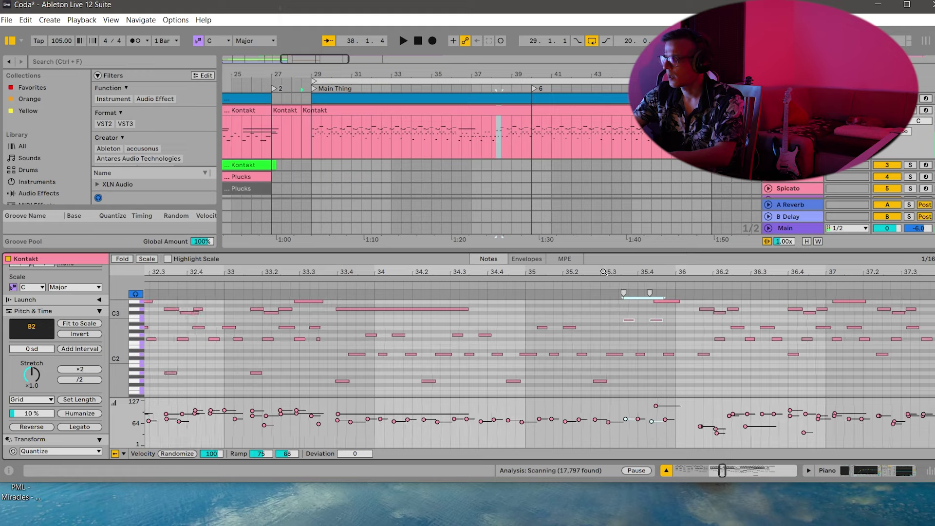
key(space)
Transpose the two G2 notes after 34.3 up to A2.
scroll(527, 340, up, 2)
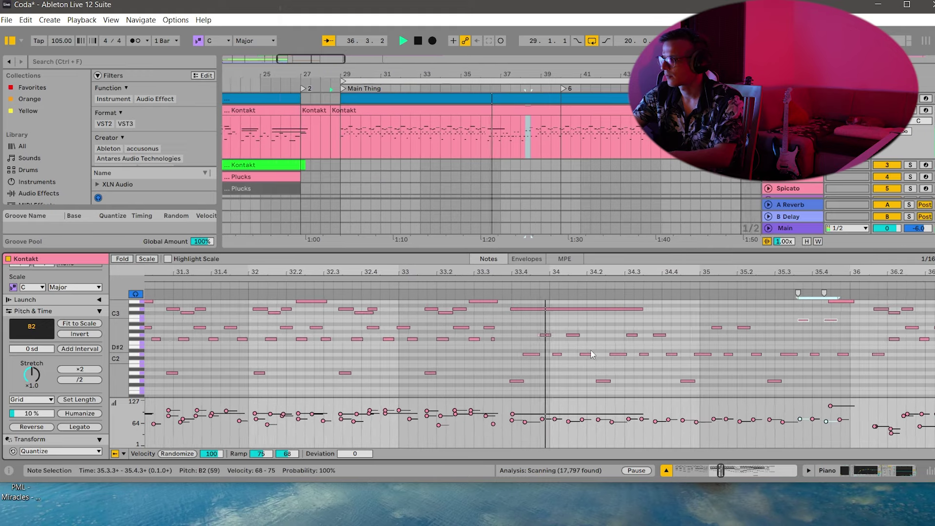
drag(582, 365, 544, 350)
key(Up)
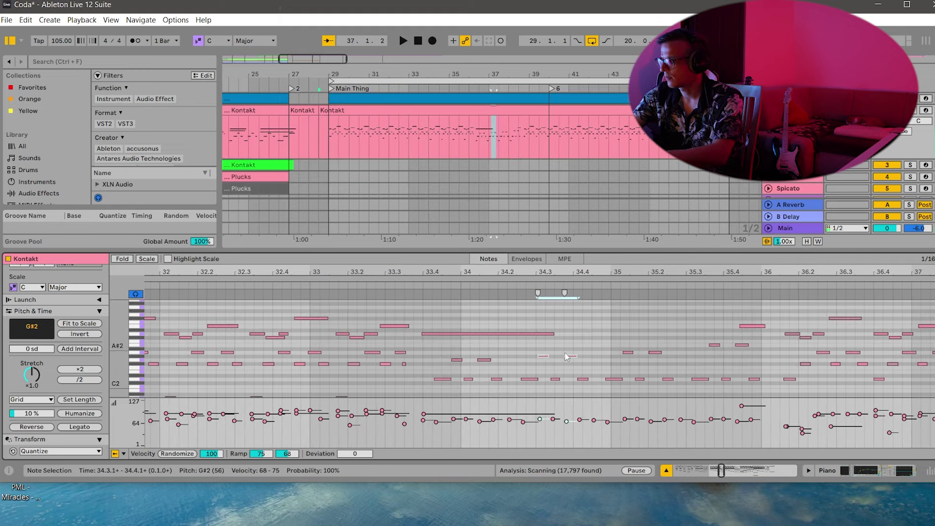
Raise the A2 pair after bar 35 to B2, and the B2 pair after 35.3 by two semitones.
drag(682, 370, 625, 349)
key(Up)
drag(760, 351, 709, 337)
key(Up)
key(Up)
Delete the E3 note at 35.4.2 and audition the rising line from an earlier bar.
scroll(795, 349, down, 2)
scroll(795, 350, up, 2)
click(752, 325)
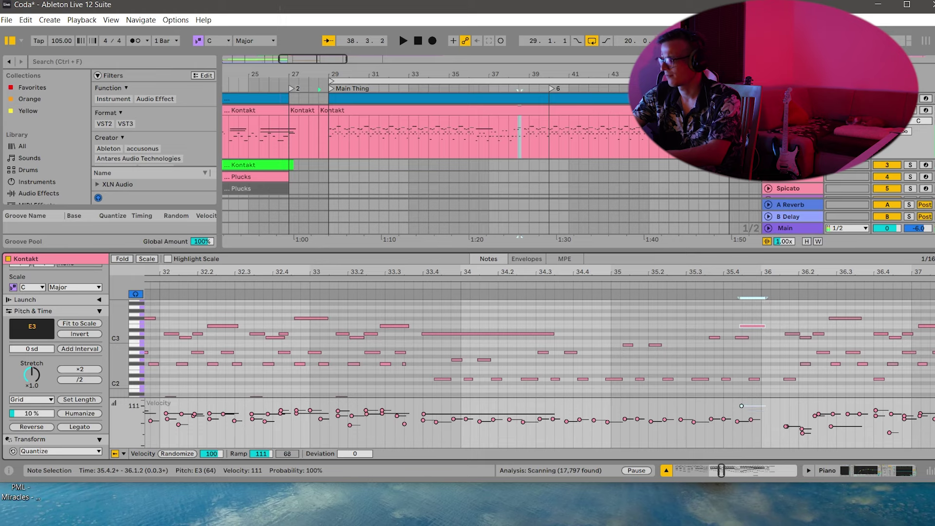
key(Delete)
key(space)
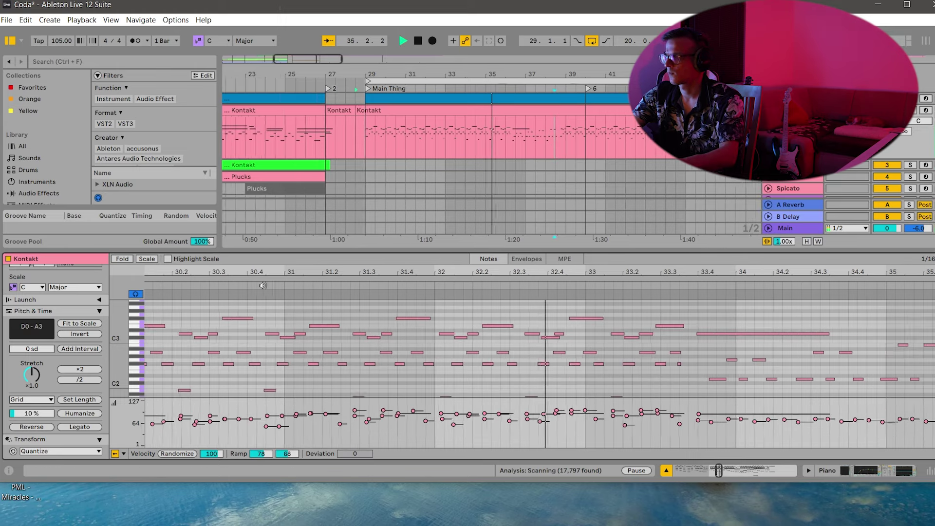
click(646, 315)
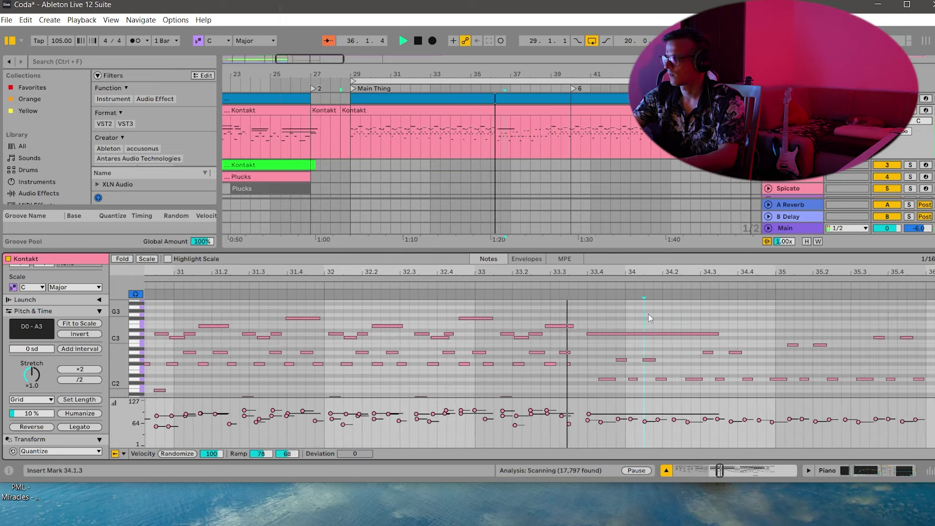
key(space)
Adjust velocities between 32.3 and 33.3, setting the A2 at 33.2.2 to 81 and the D3 at 32.3.2 to 89, and replay.
click(550, 364)
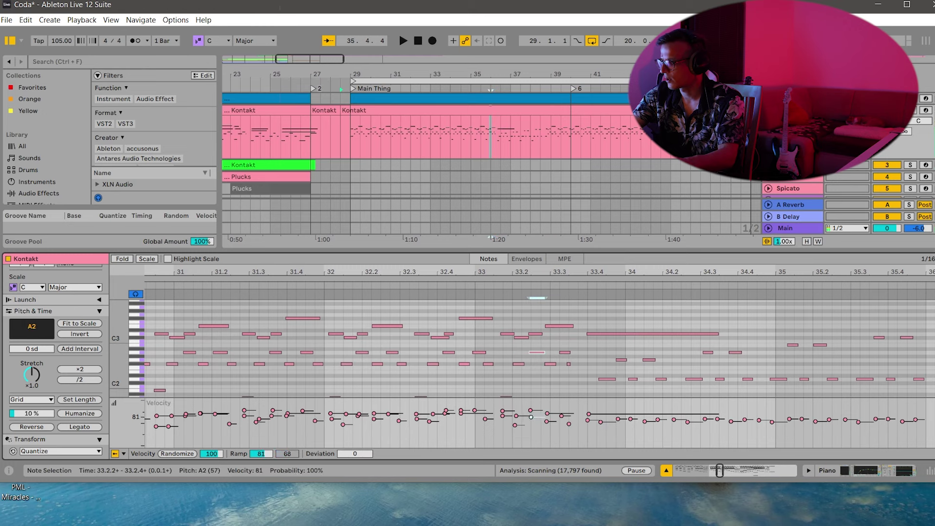
click(502, 410)
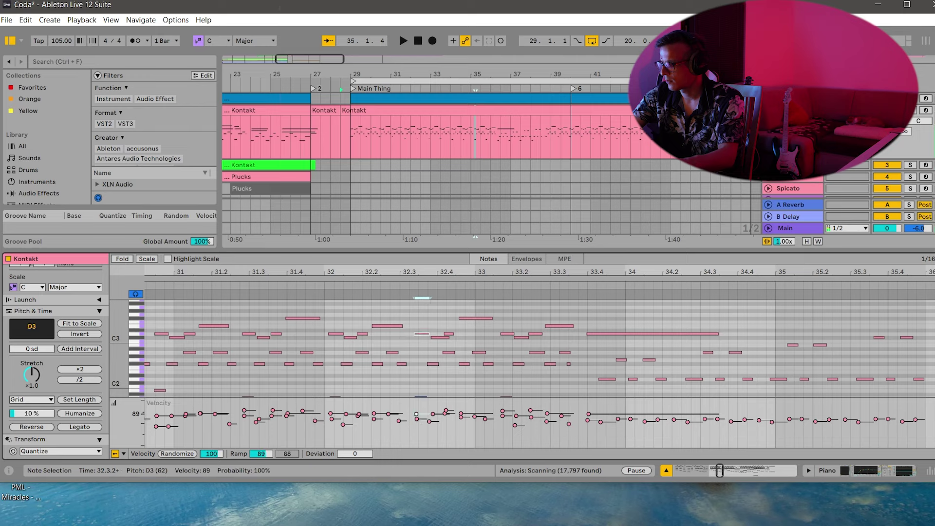
click(402, 423)
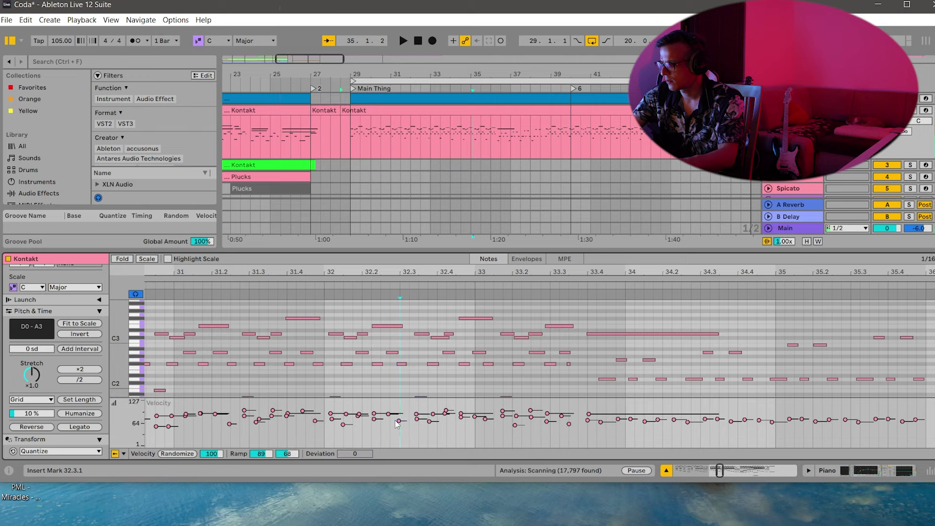
click(259, 311)
key(space)
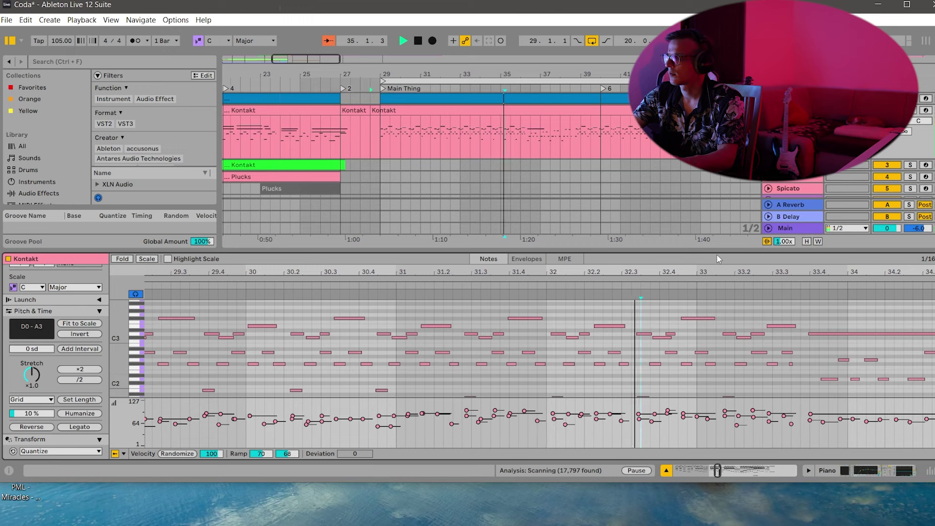
Audition the reworked passage through bars 34 and 35 and its transition into the pattern at bar 36.
drag(718, 272, 513, 273)
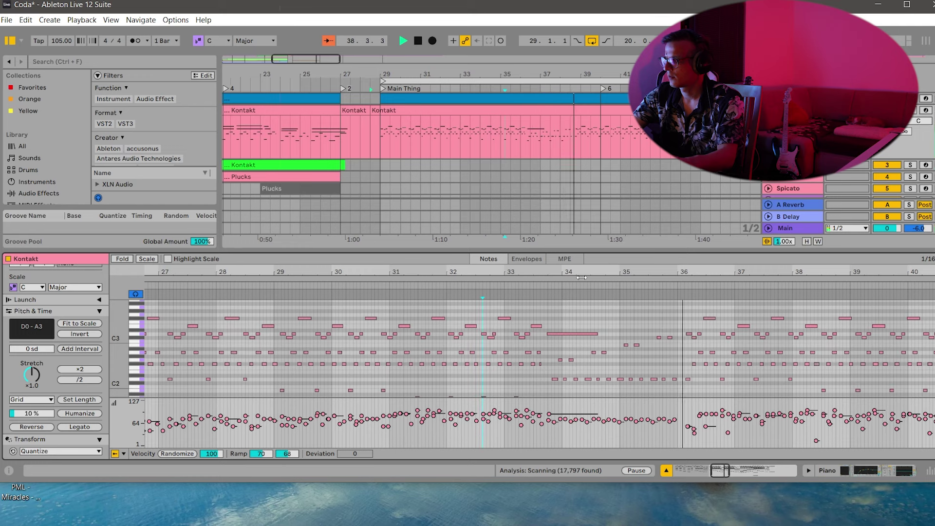
key(space)
drag(714, 272, 635, 311)
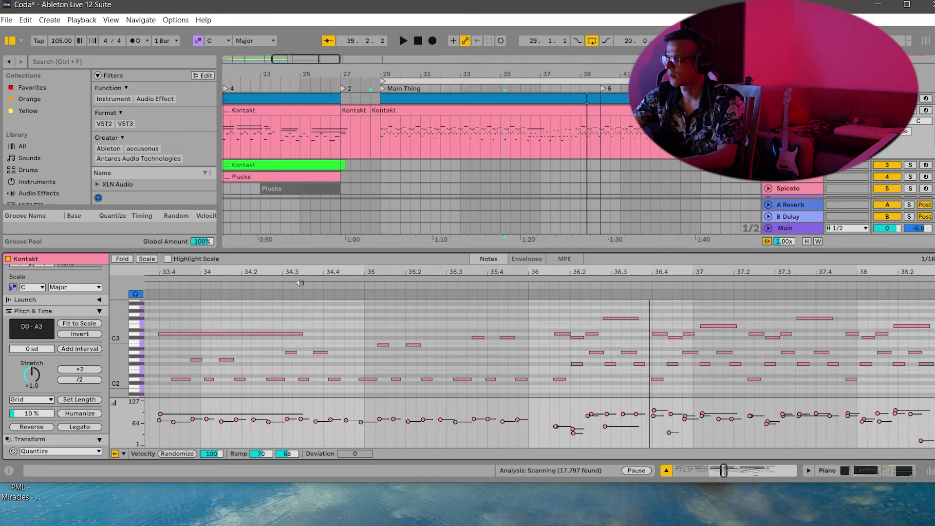
click(300, 283)
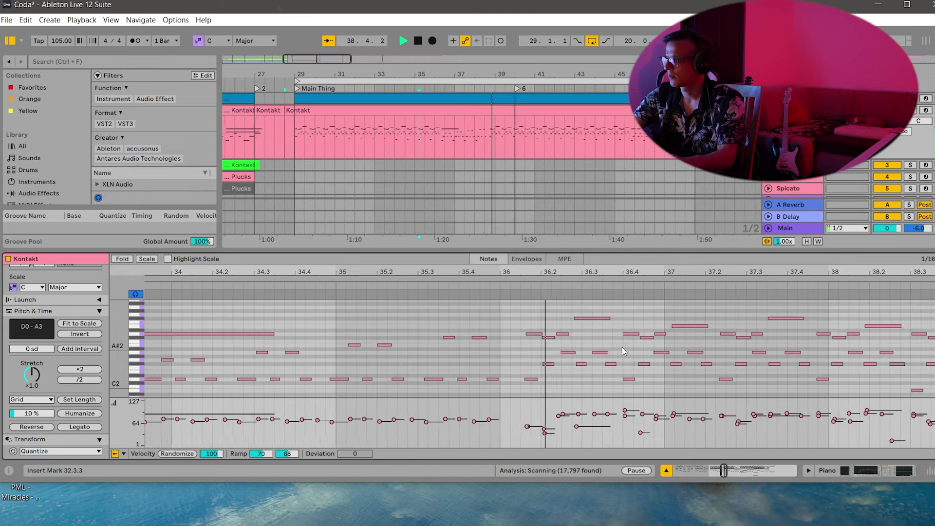
Collapse the velocity lane, show the entire Piano clip, and play from the start of the Main Thing section.
drag(623, 396, 622, 445)
key(space)
drag(616, 276, 613, 170)
key(space)
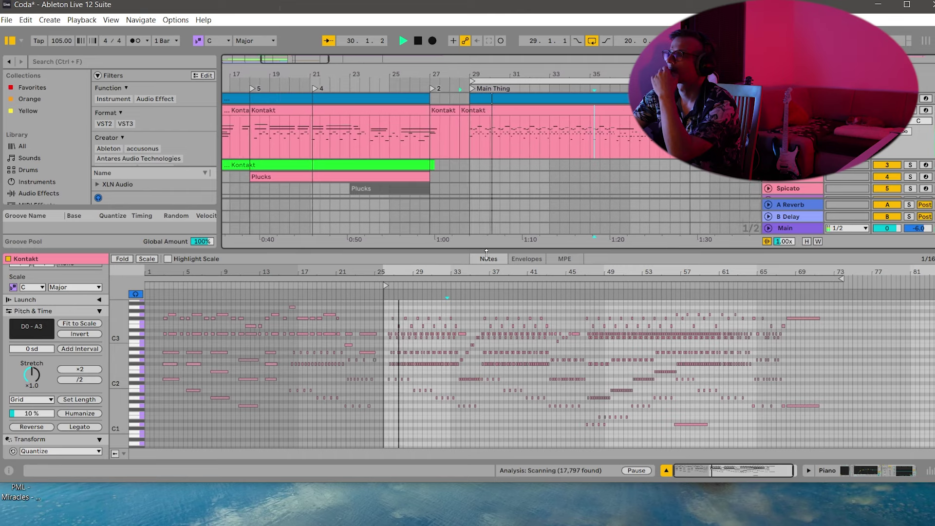
Hide the clip editor and show the expanded Pad track in the arrangement.
key(ctrl+alt+l)
click(768, 259)
click(768, 259)
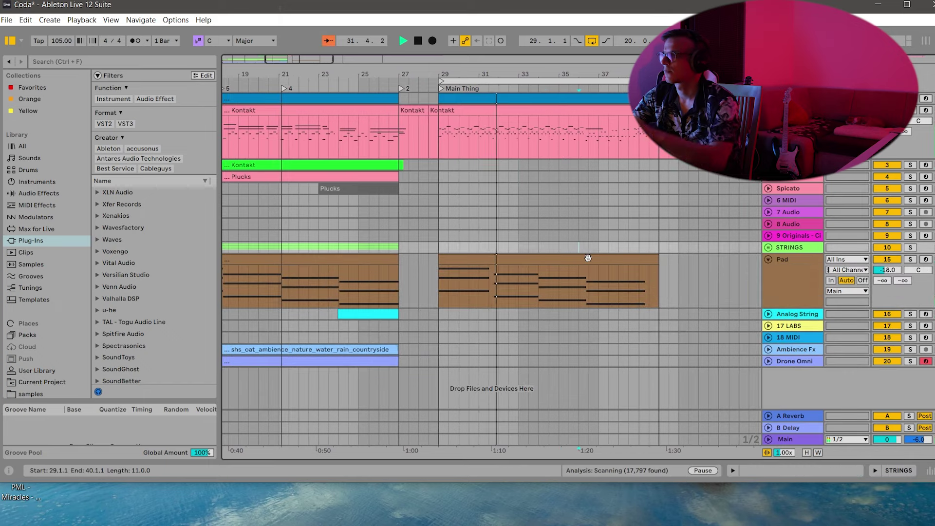
Open the Pad clip, apply Legato to all its notes to close the gaps between chords, and show the track's devices.
double_click(584, 257)
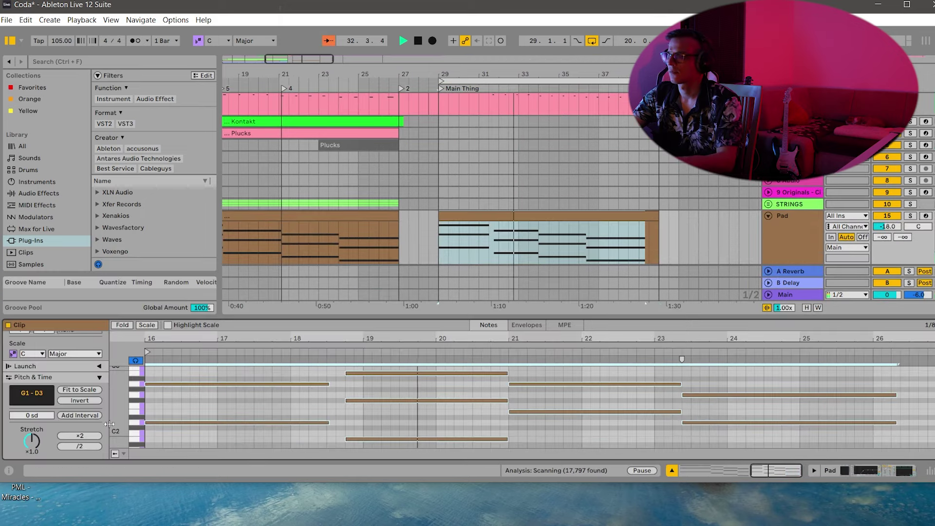
scroll(92, 438, down, 3)
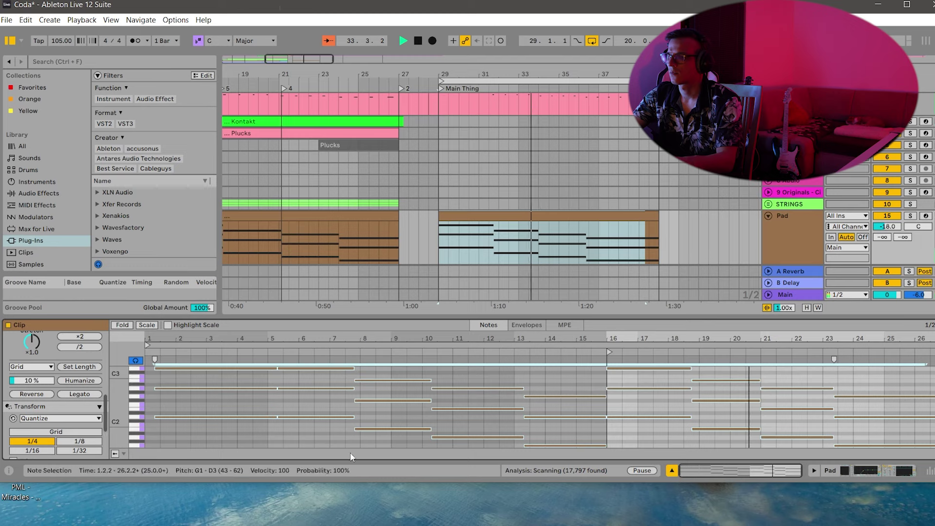
click(847, 470)
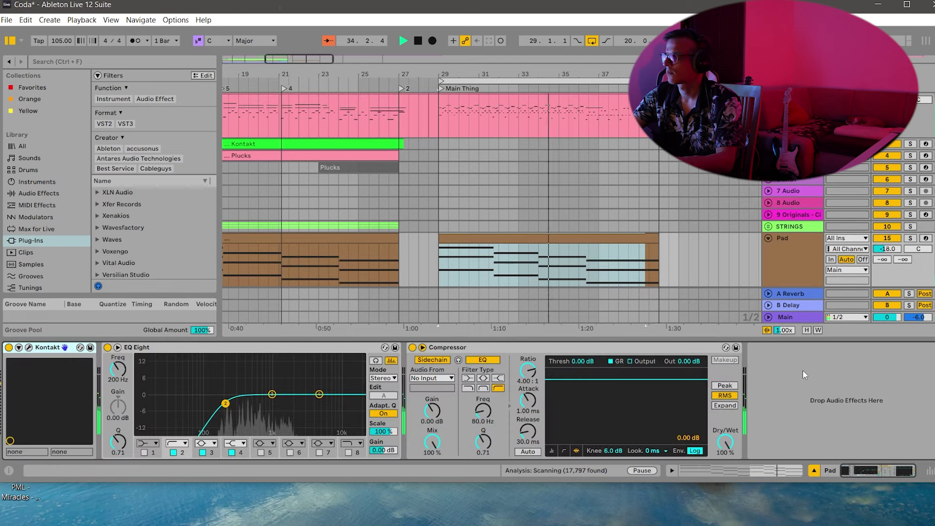
scroll(788, 254, up, 1)
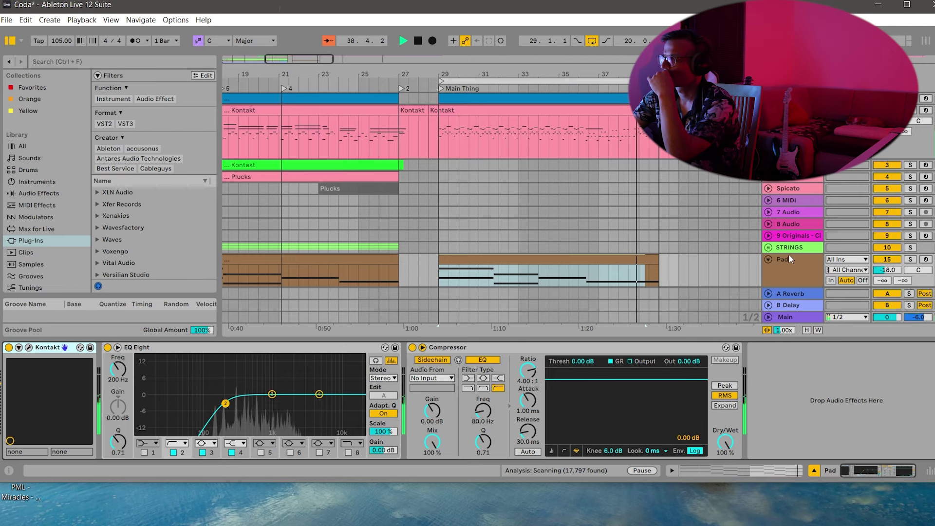
Stop playback and add a locator late in bar 38 of the arrangement.
drag(641, 75, 641, 116)
key(space)
right_click(604, 90)
click(619, 120)
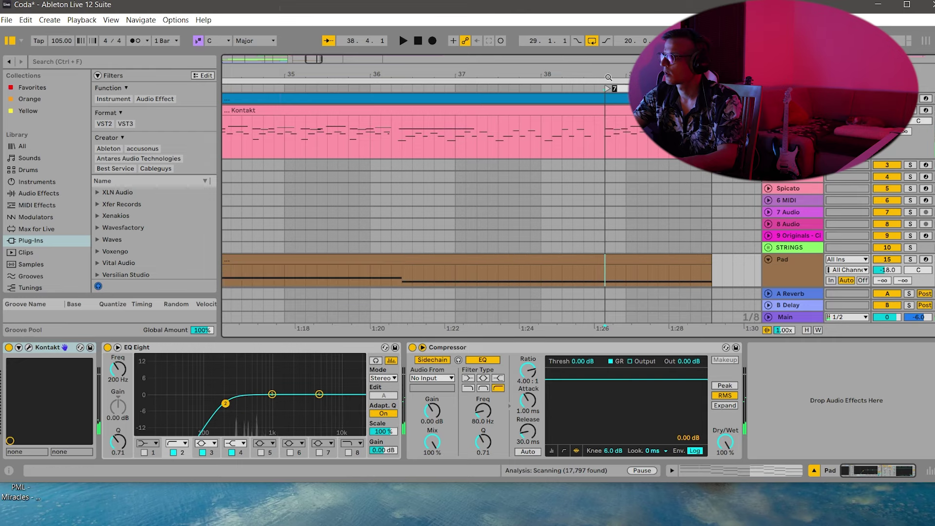
drag(607, 78, 608, 42)
Play the section and open the Piano clip in an enlarged editor with a taller velocity lane, framing clip bars 32 to 38.
click(447, 91)
double_click(548, 112)
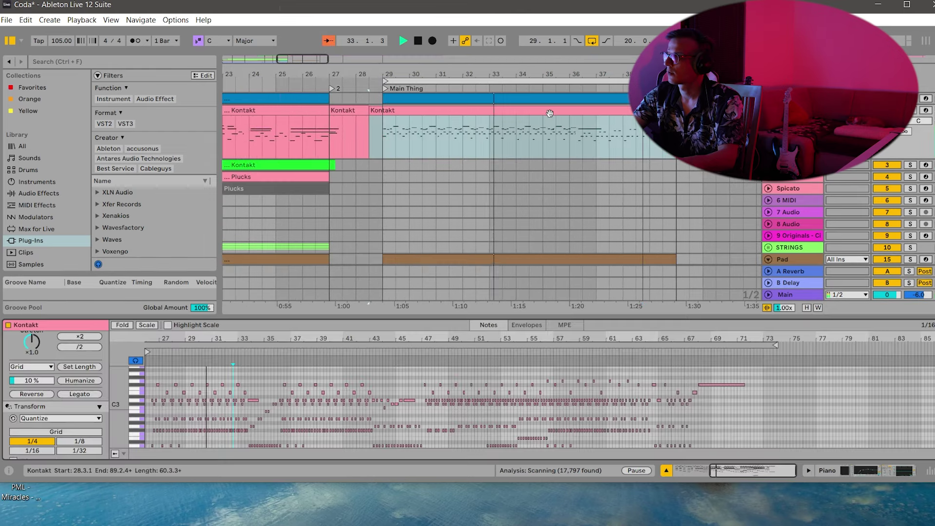
drag(580, 320, 580, 239)
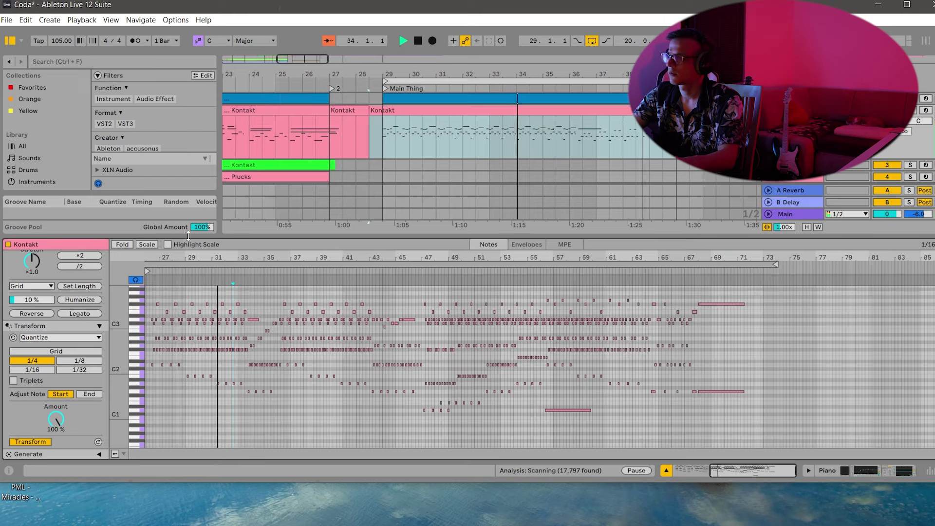
drag(158, 257, 302, 312)
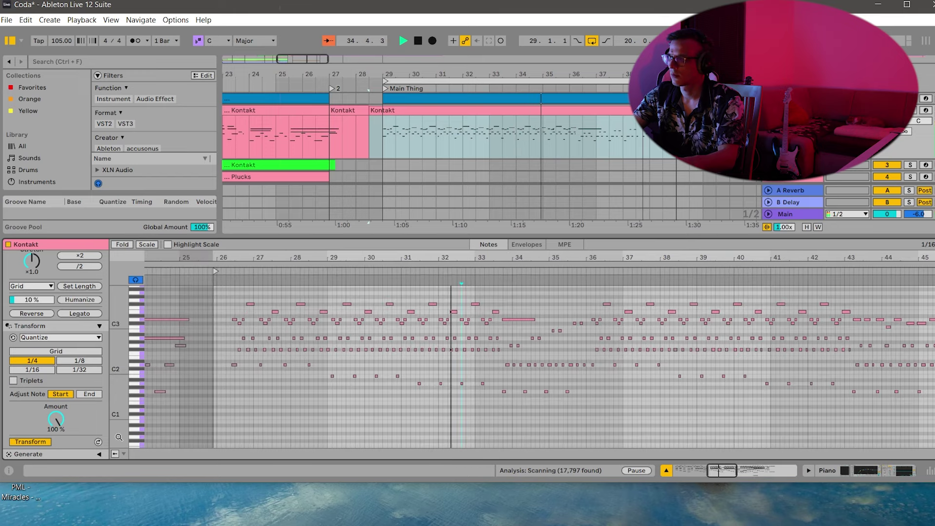
click(115, 455)
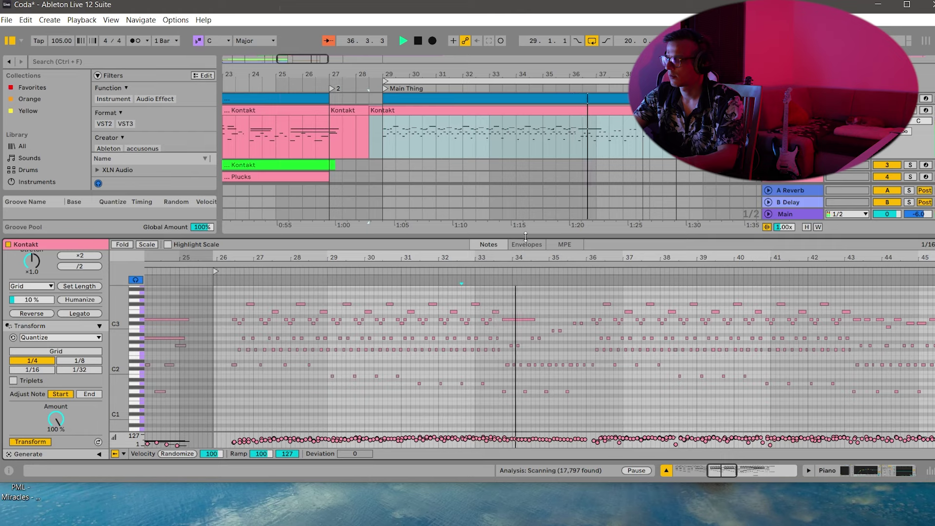
drag(523, 231, 521, 199)
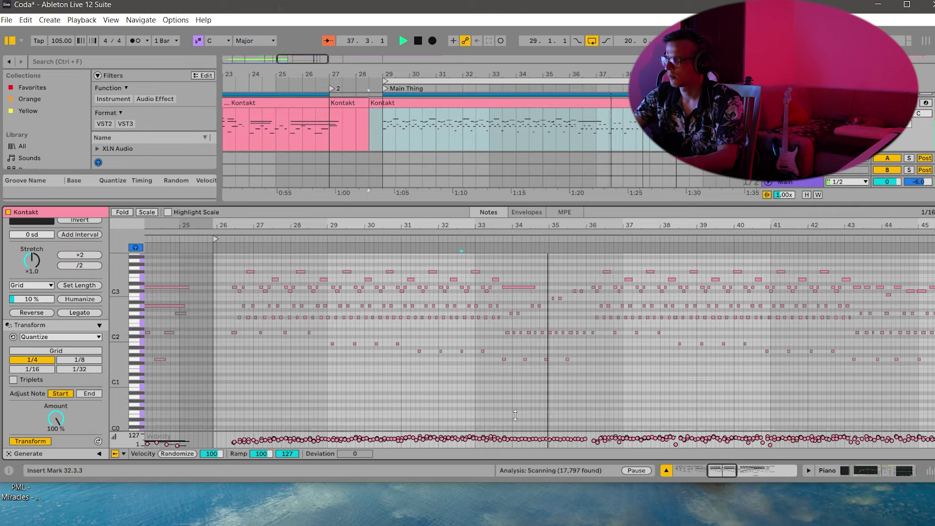
drag(511, 430, 511, 381)
drag(562, 224, 500, 238)
key(space)
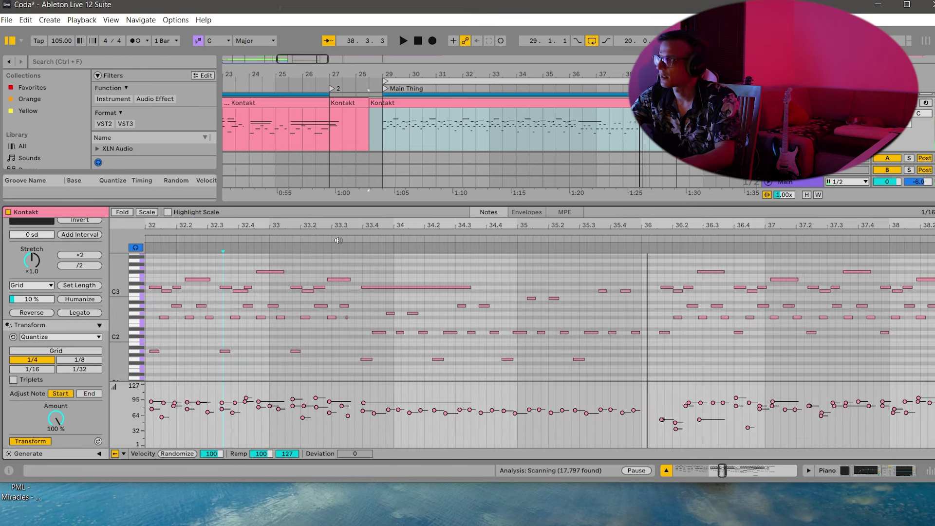
Audition the Piano clip's transition from bar 34 into bar 36, with the notes around bar 35 in closer view.
key(space)
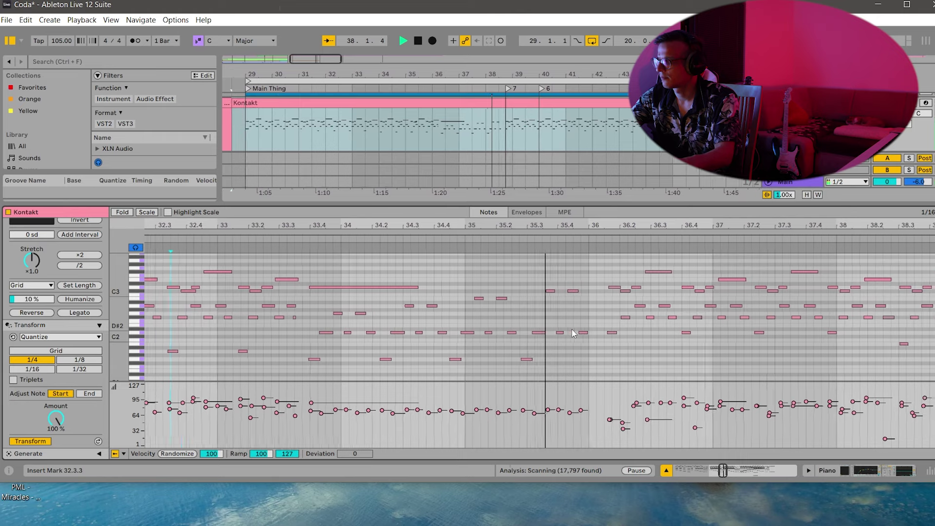
key(space)
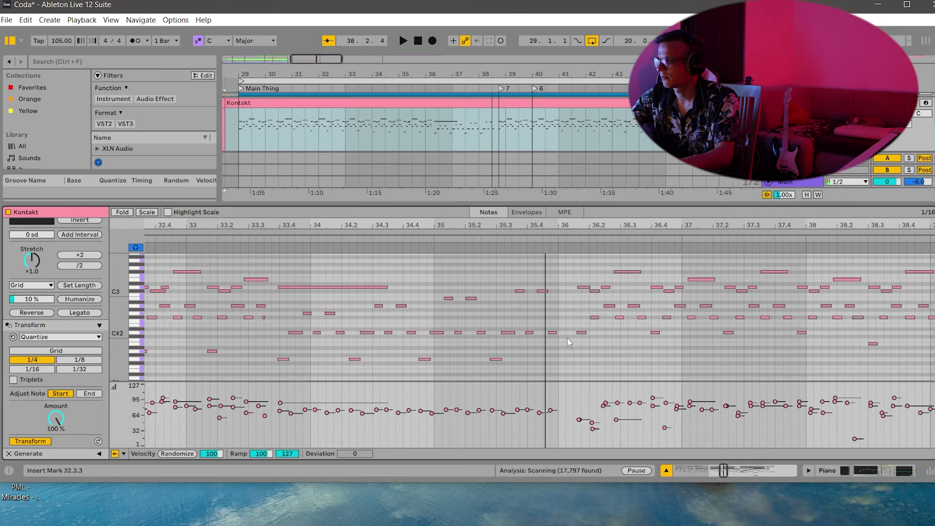
click(349, 235)
drag(569, 225, 544, 288)
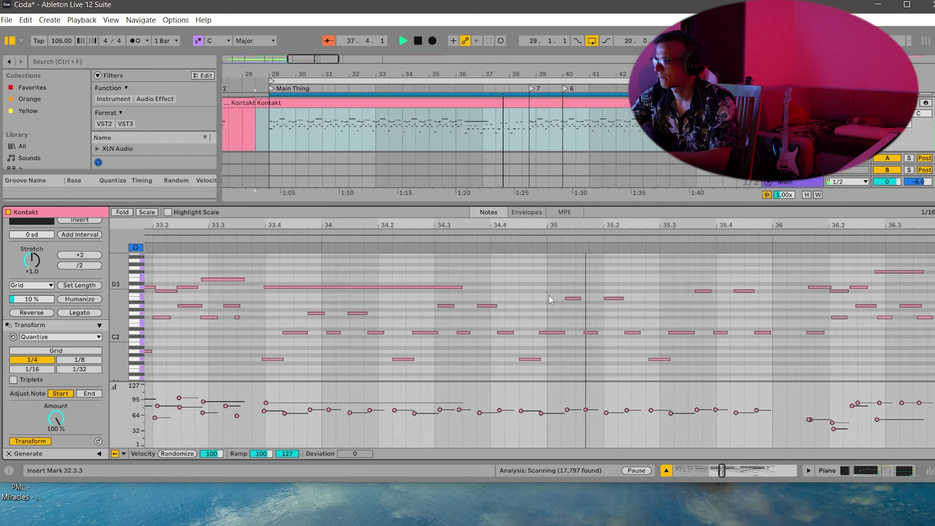
Nudge the D2 at 35.2.2 and the D2 and C#3 notes from 35.3.2 to 36.1.1 slightly later, and replay.
click(633, 332)
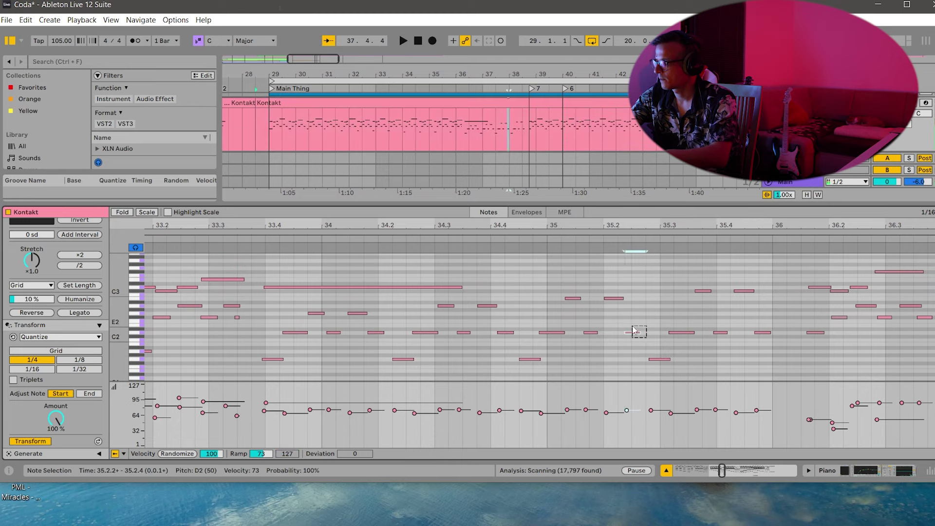
click(504, 244)
click(509, 237)
key(space)
drag(751, 346, 674, 266)
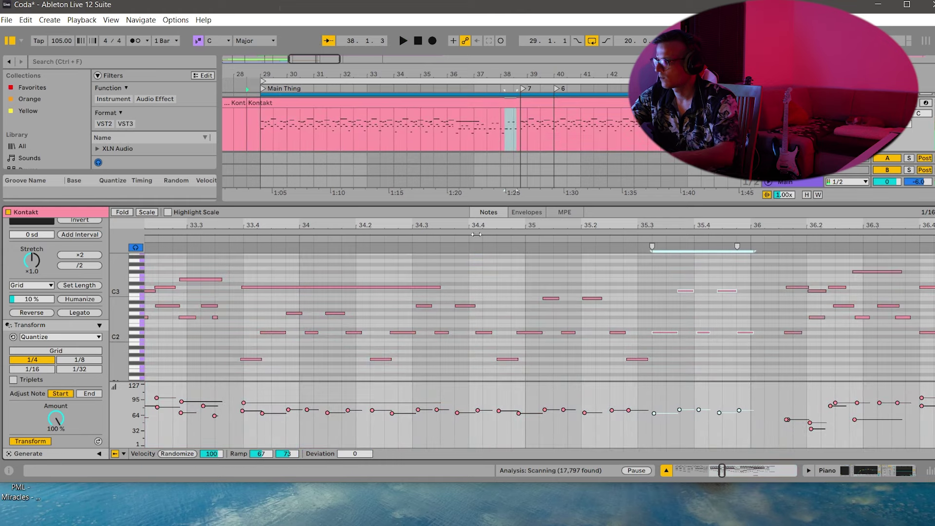
click(476, 235)
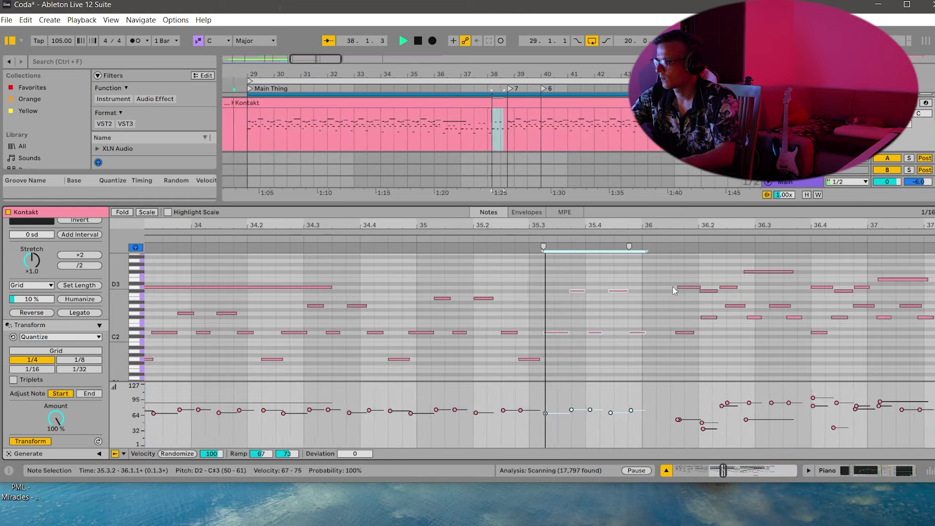
key(space)
Try moving the last two D2 notes to start from 35.4.2 and the second C#3 to 35.4.3, and replay.
drag(521, 347, 474, 311)
key(Right)
click(420, 247)
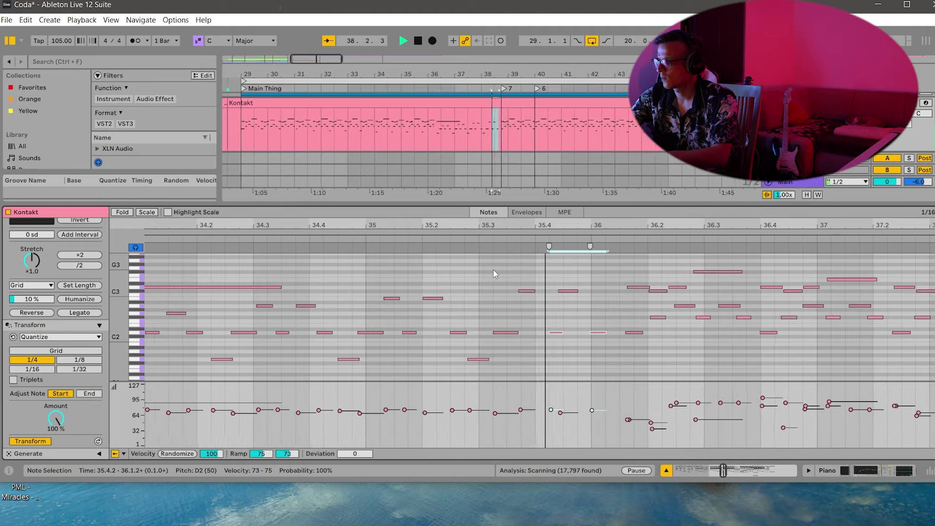
key(space)
drag(531, 294, 514, 275)
key(Right)
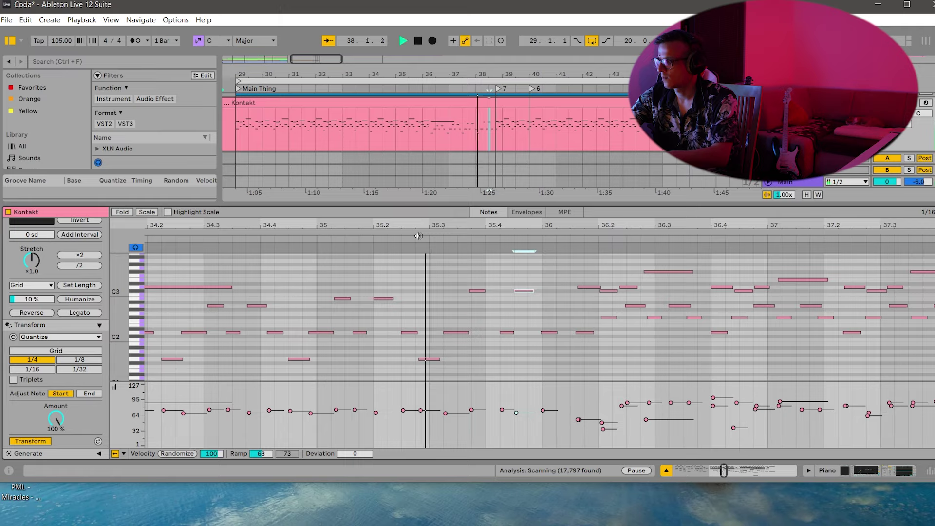
key(space)
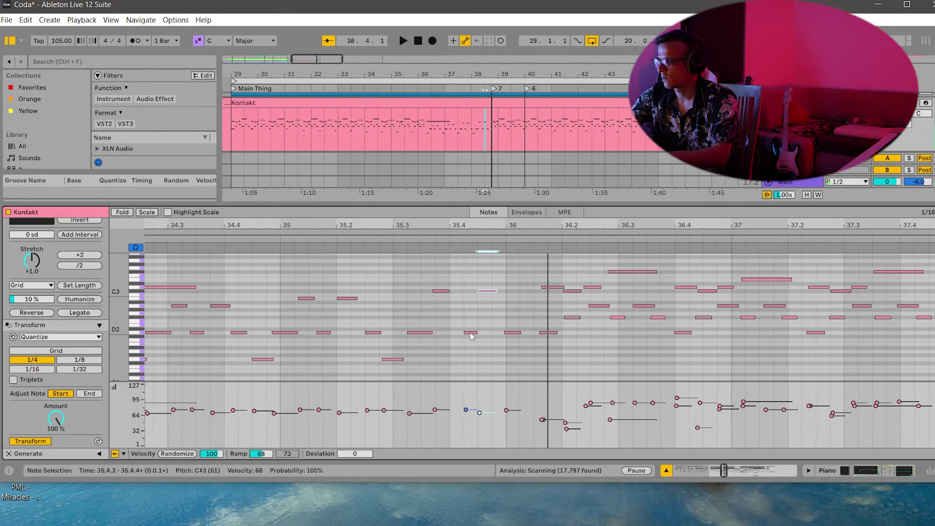
Try lengthening the C#3 at 35.3.3 and the D2 at 35.4.2, moving the last C#3 to 35.4.4, and replay.
click(448, 290)
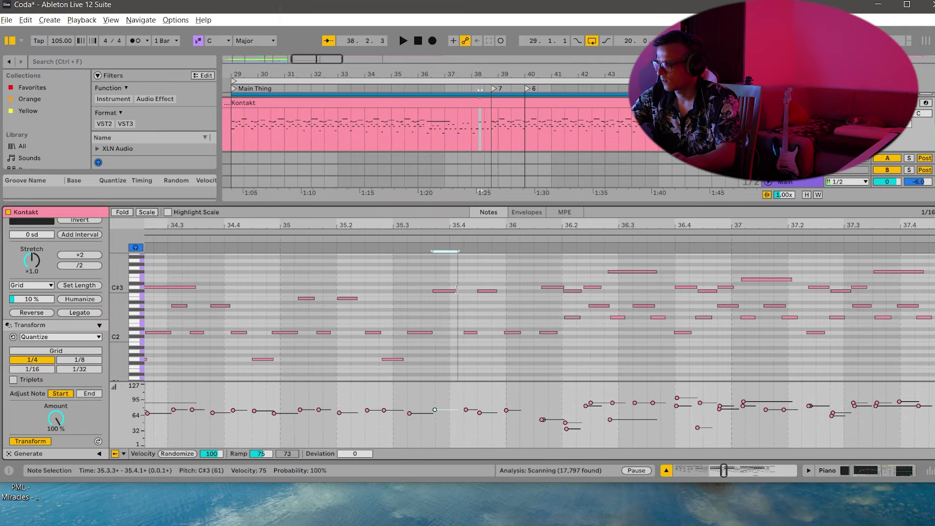
key(space)
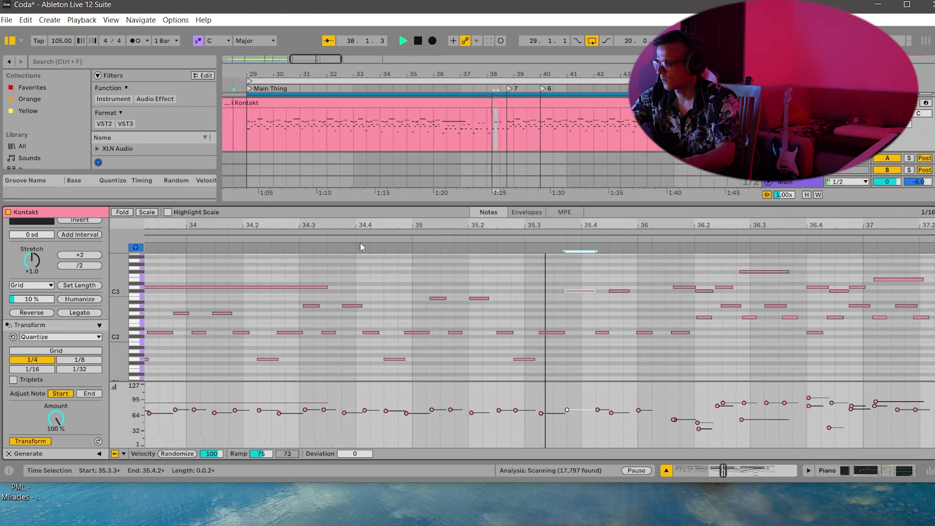
key(space)
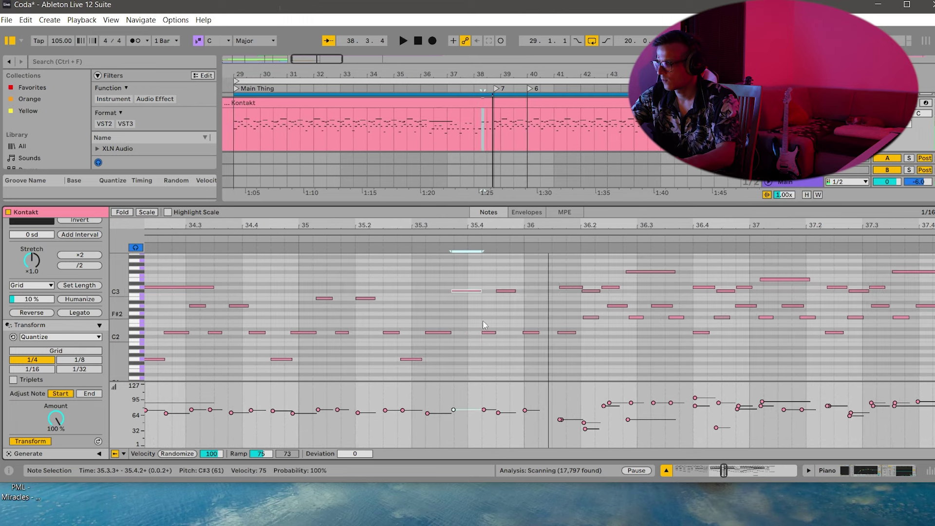
click(504, 335)
drag(495, 333, 511, 333)
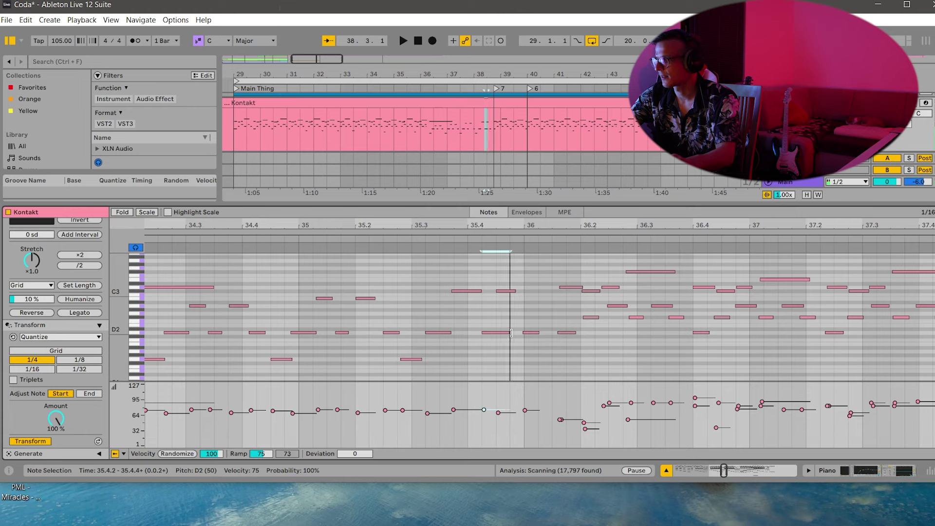
drag(509, 291, 528, 292)
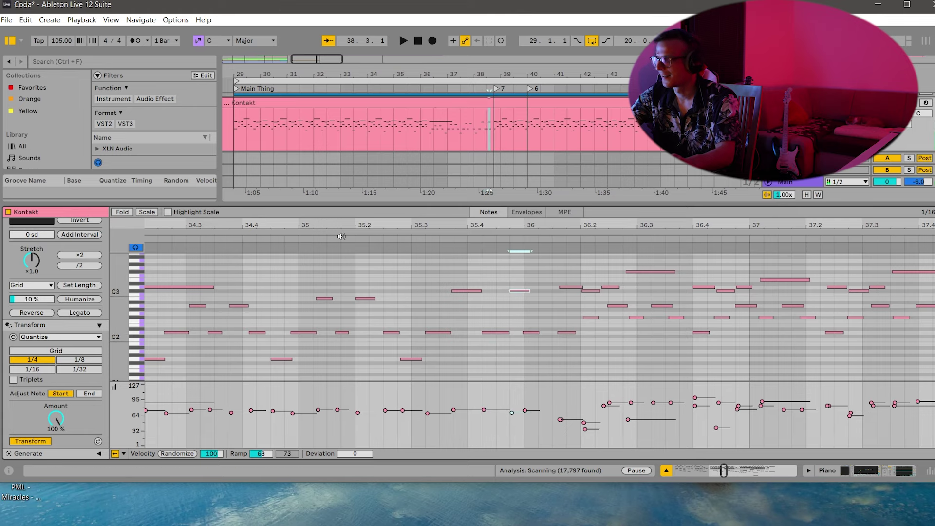
key(space)
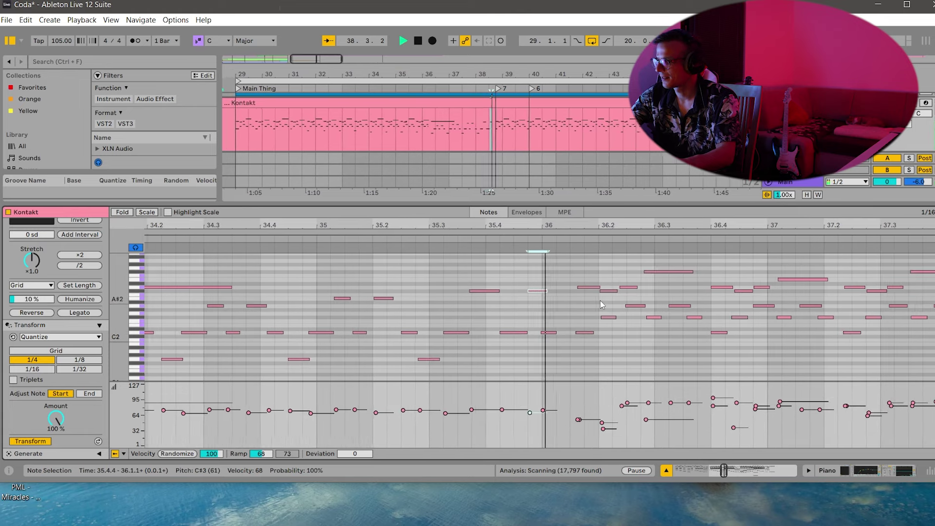
key(space)
Undo the recent timing and length changes to the D2 and C#3 notes around 35.4.
drag(546, 225, 546, 195)
key(ctrl+z)
key(ctrl+z)
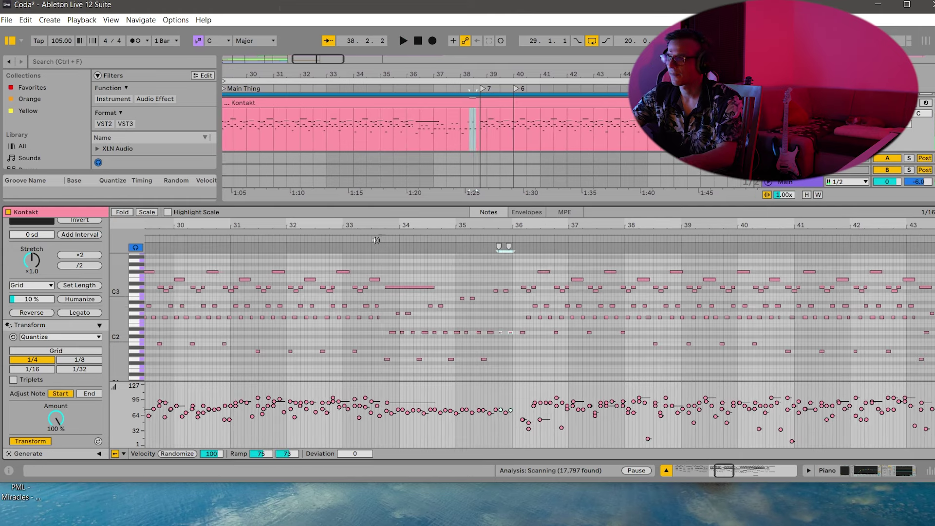
Replay the passage, inspect the Piano track's device chain, and reopen its clip for editing.
click(344, 236)
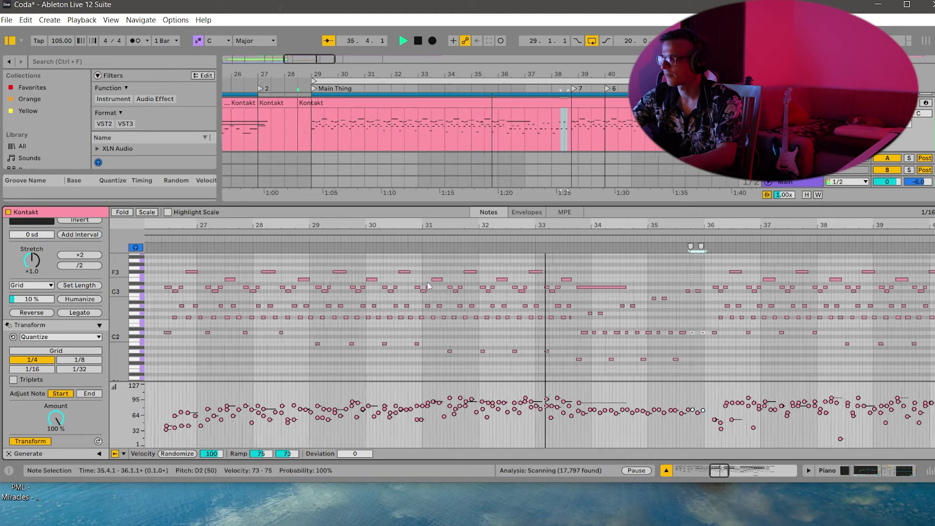
click(849, 467)
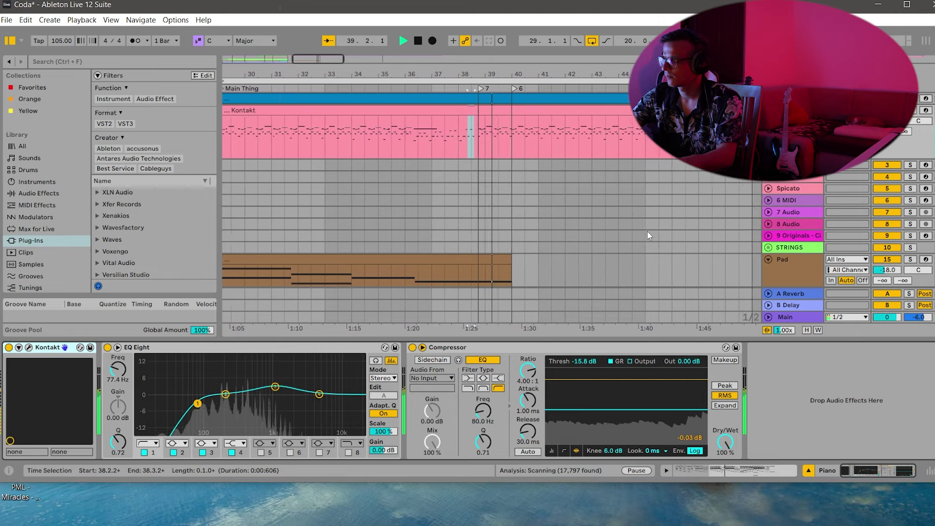
click(422, 89)
double_click(494, 112)
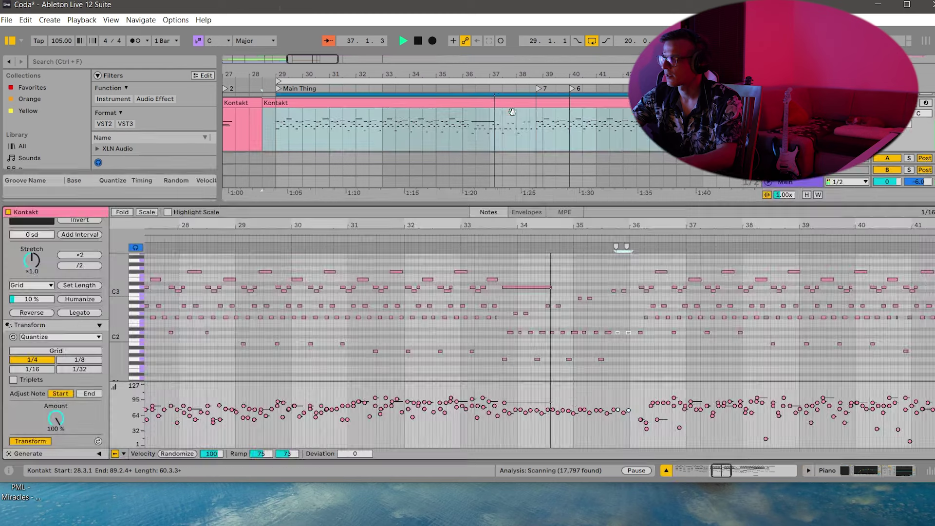
Lengthen the last three D2 notes between 35.3 and 36.1 so they connect, and replay the passage.
drag(582, 225, 512, 281)
key(space)
drag(604, 364, 272, 296)
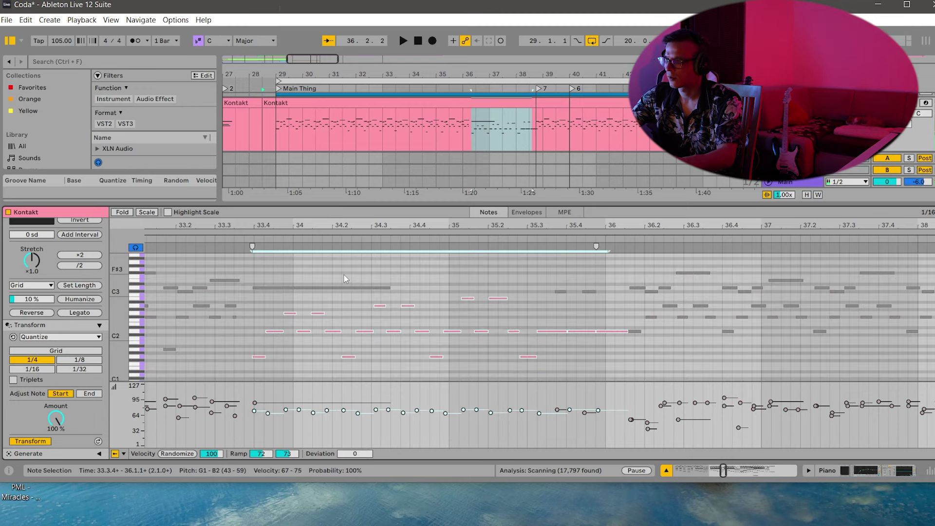
key(space)
click(566, 330)
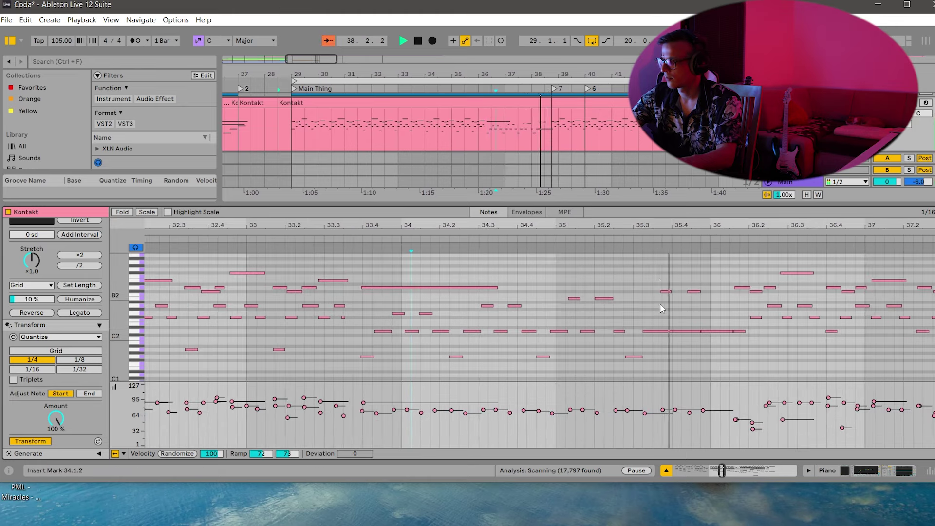
Delete the middle of the three long D2 notes near 35.4 and replay the transition into bar 36.
key(space)
drag(683, 314, 666, 269)
click(336, 235)
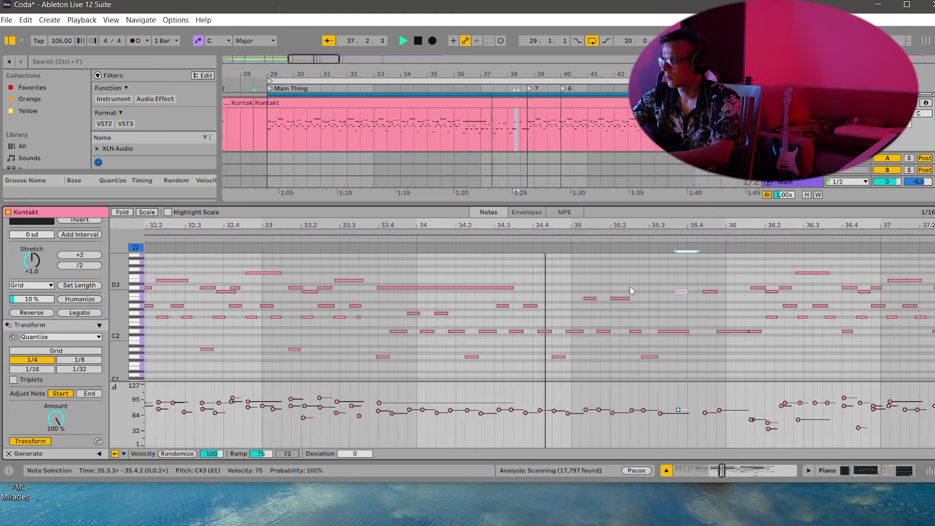
key(space)
click(364, 238)
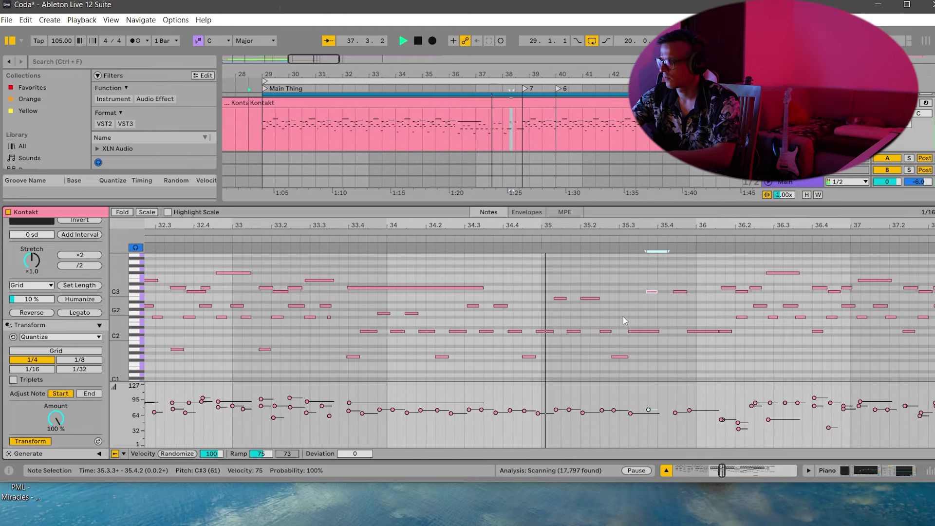
key(space)
drag(671, 369, 550, 320)
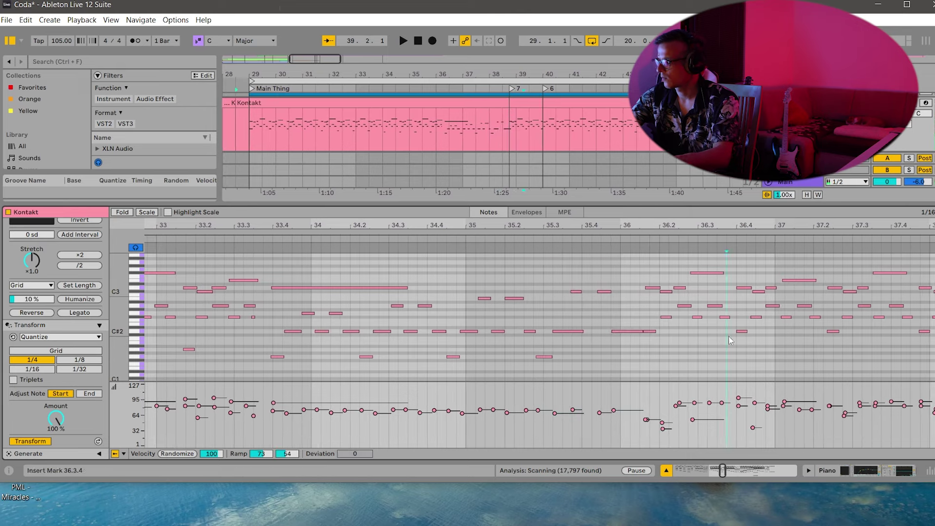
Replay the Piano transition around bar 36 and delete the long D2 note leading into 36.1.
drag(728, 336, 646, 246)
click(715, 236)
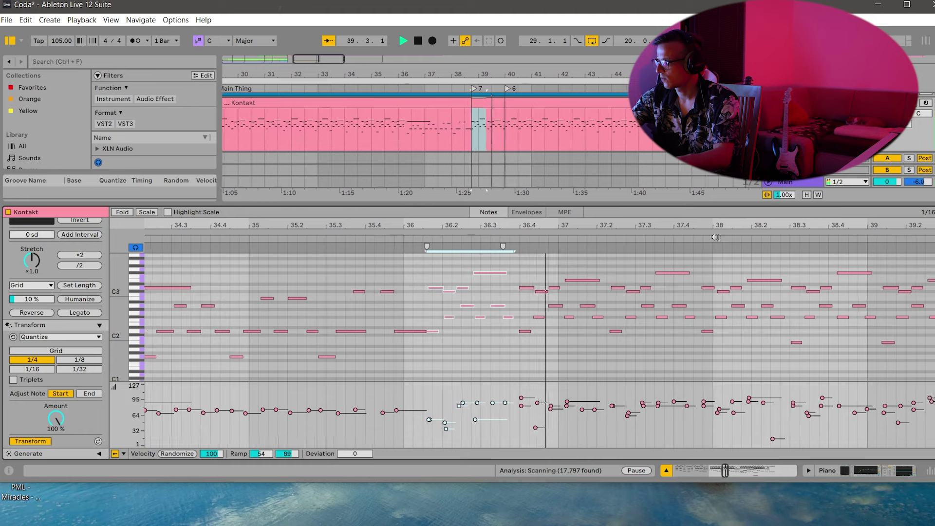
click(406, 237)
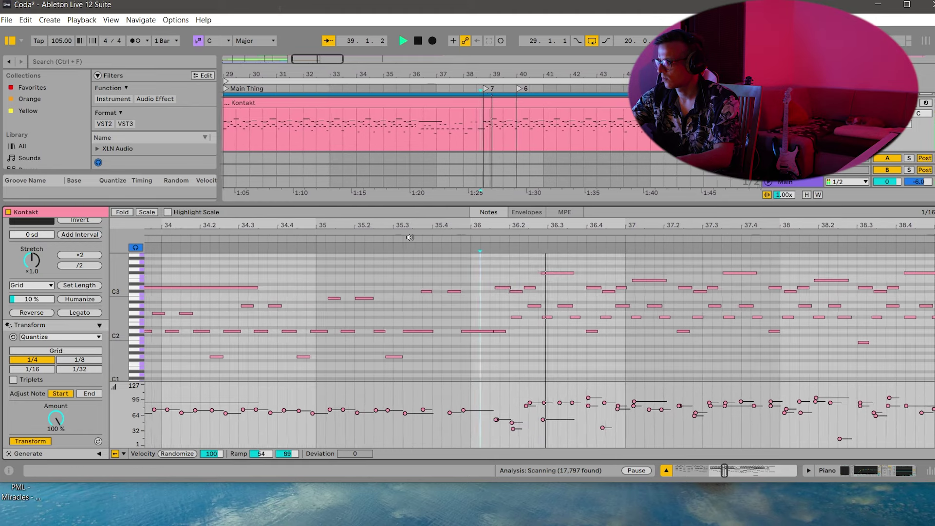
key(space)
click(395, 241)
key(space)
double_click(548, 331)
click(290, 233)
click(291, 233)
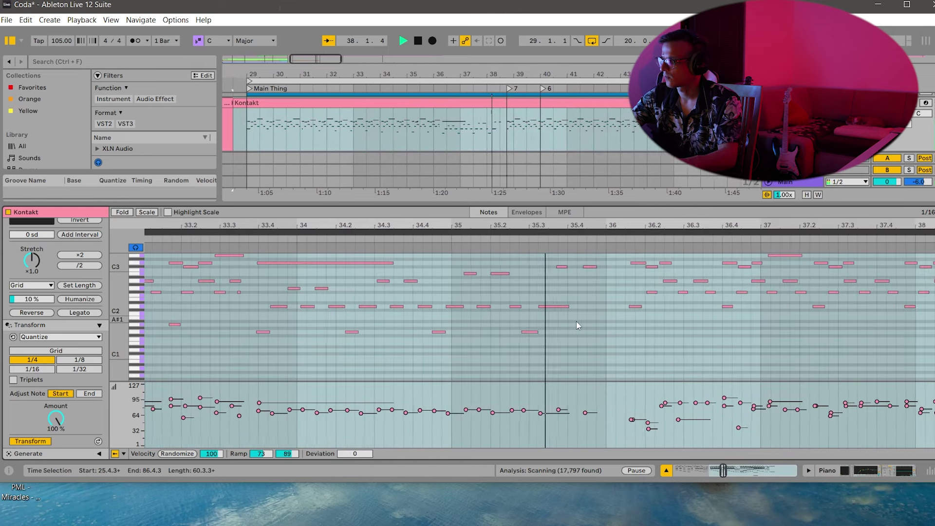
Delete the two C#3 notes near 35.4 and replay the passage from around bar 33.
scroll(577, 323, up, 1)
key(space)
drag(469, 312, 427, 273)
key(Delete)
click(214, 236)
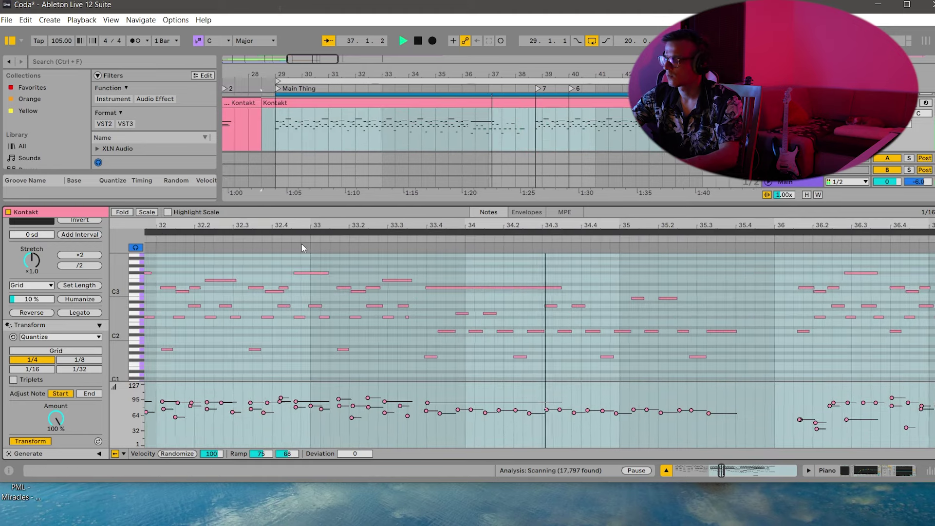
key(space)
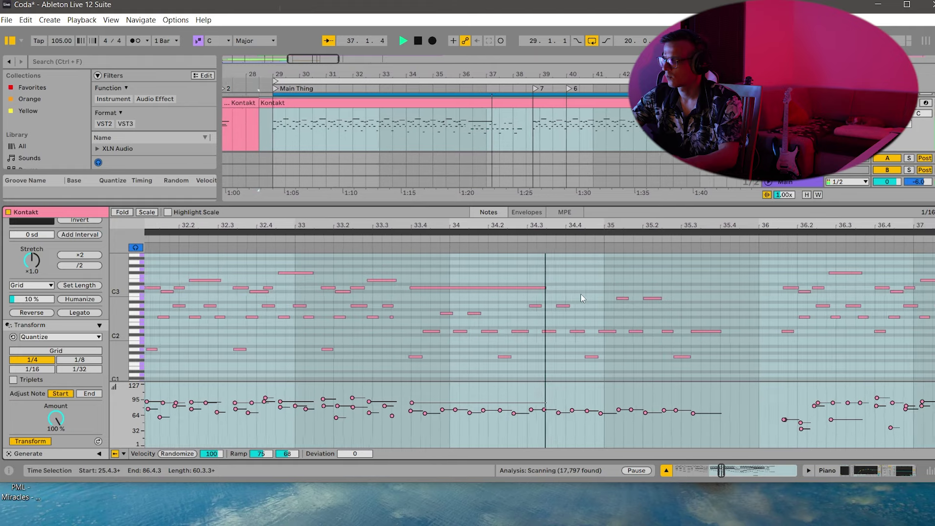
Delete the shorter Piano notes from about 34.2.3 through the end of bar 35 and replay the gap.
key(space)
drag(605, 372, 411, 296)
key(Delete)
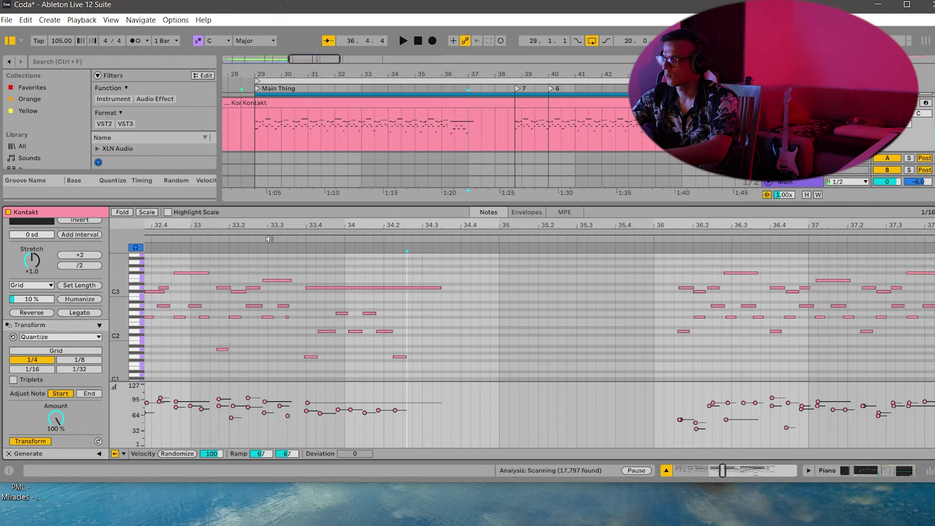
click(273, 238)
click(701, 364)
key(space)
Lengthen the G1 note at 34.2.2 to end at about 34.2.4 and replay from 33.3.3.
drag(628, 357, 637, 357)
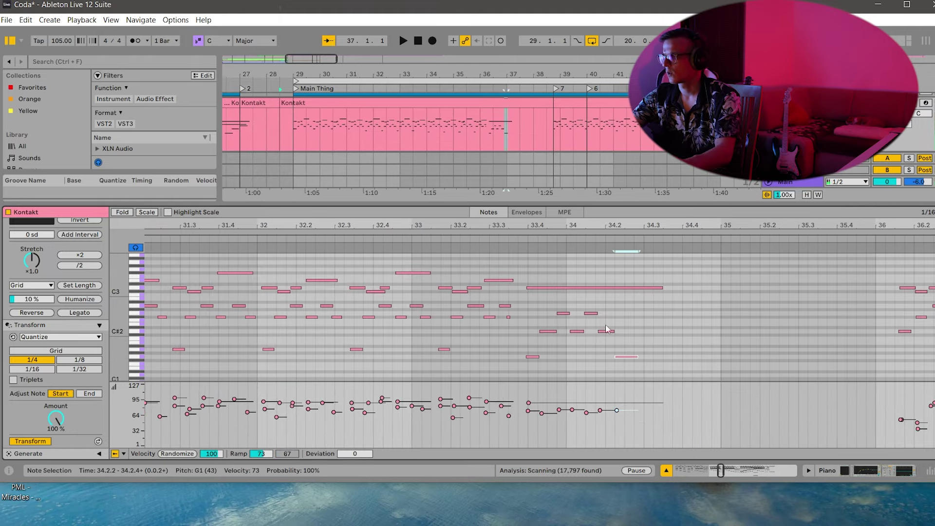
click(510, 239)
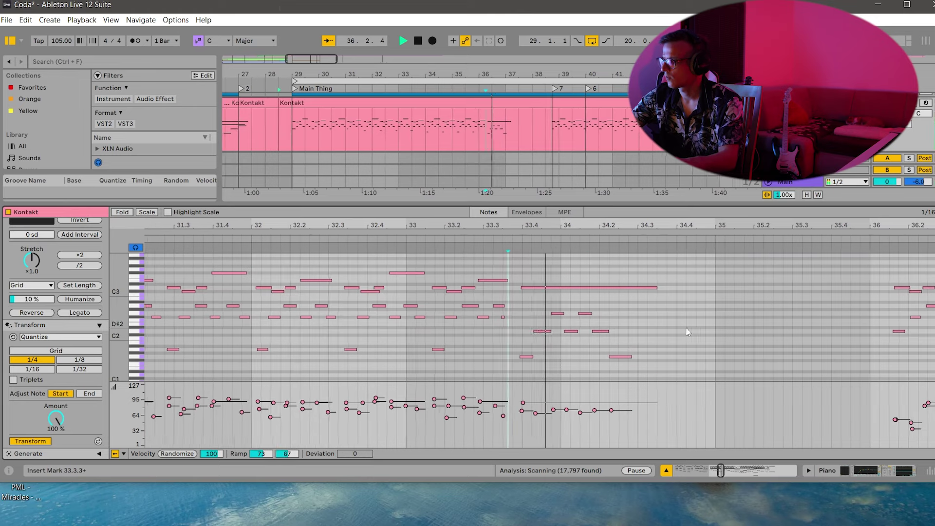
key(space)
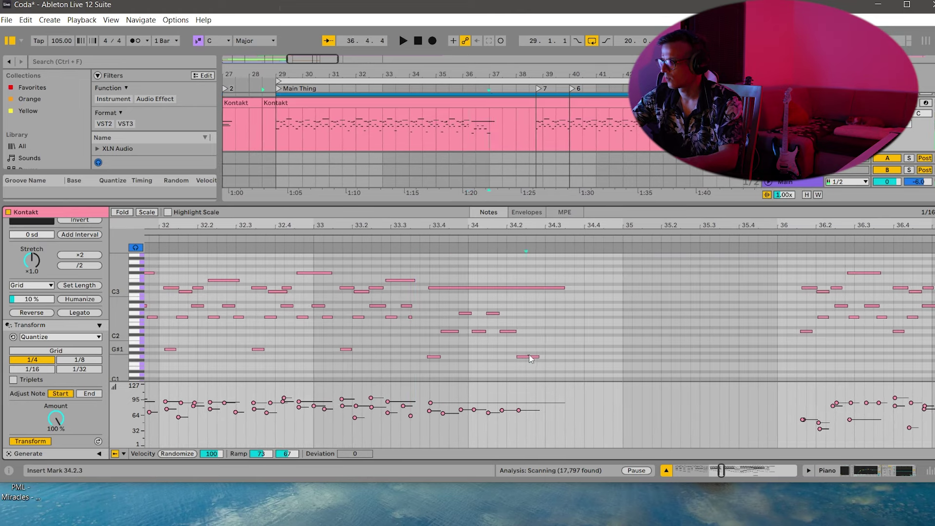
Copy the lengthened G1 note to D2 directly after it, at about 34.2.4, and replay the result.
click(541, 359)
drag(536, 358, 554, 332)
click(410, 246)
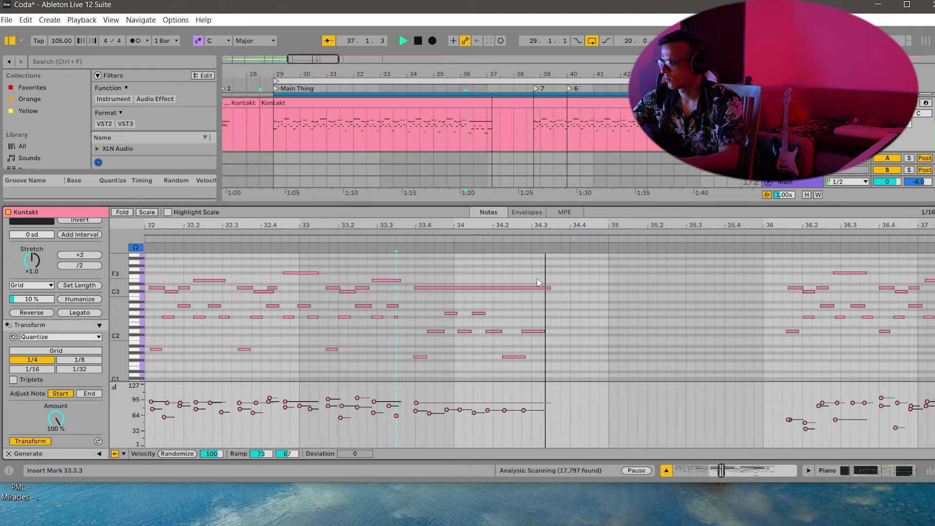
key(space)
Extend the line with duplicated notes alternating between G2 and D2 from 34.3, placing an F#2 note at 35.1.1.
key(ctrl+d)
key(Up)
key(Up)
key(Up)
key(Up)
key(Up)
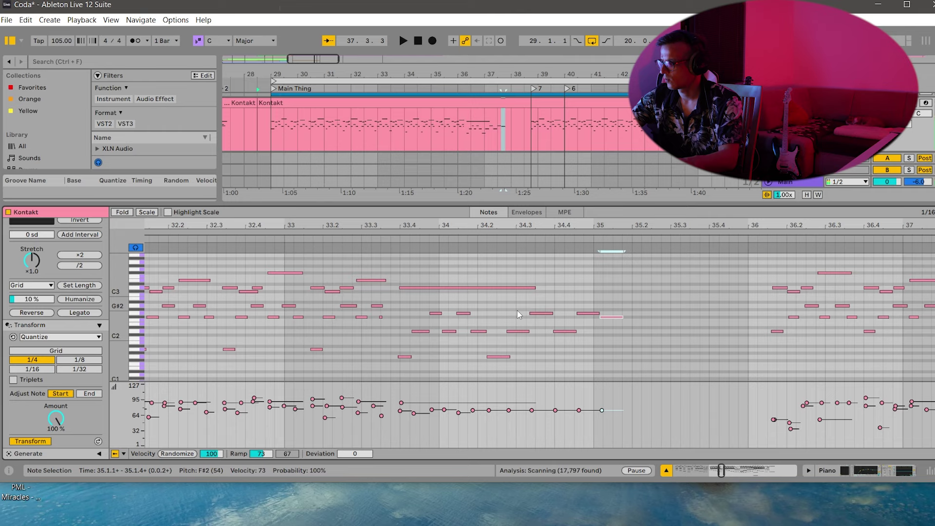
Duplicate the new G1, D2 and G2 note pattern to fill bar 35 up to bar 36, and replay the section.
drag(615, 364, 499, 302)
key(ctrl+d)
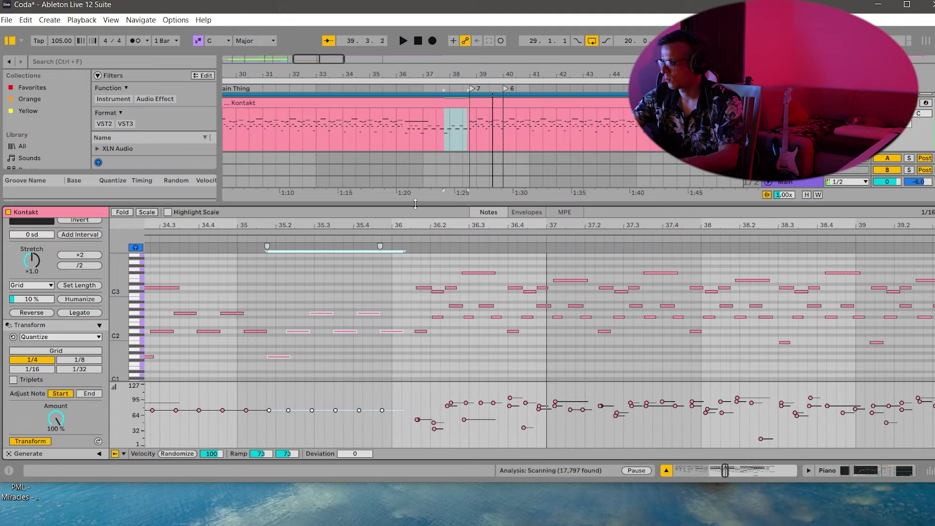
drag(448, 222, 565, 221)
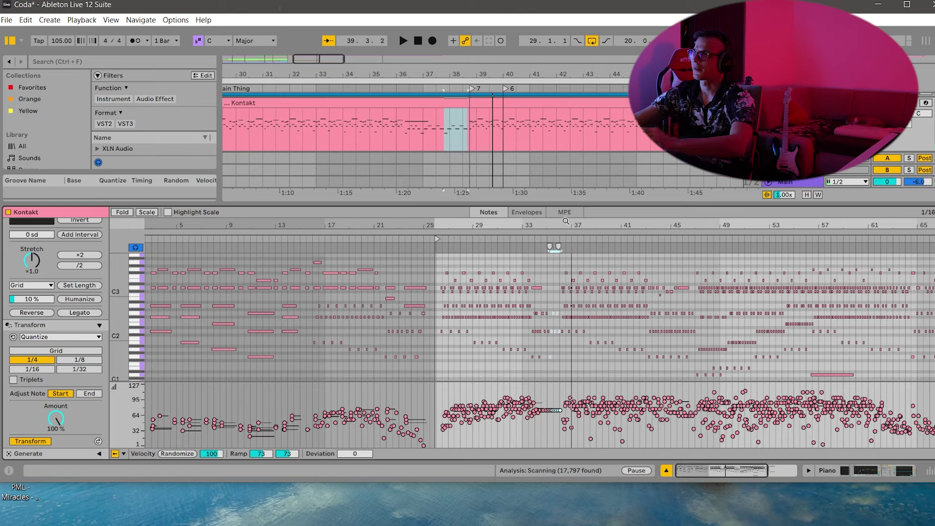
click(414, 84)
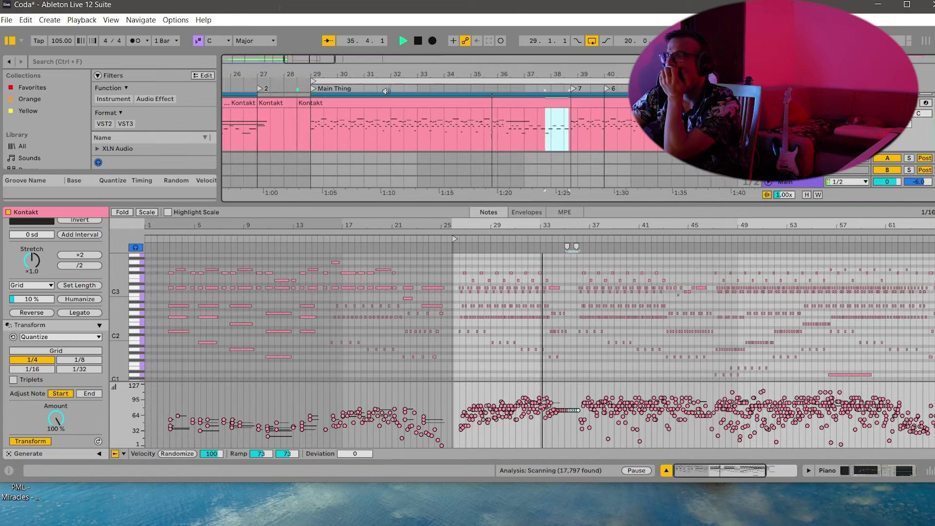
key(space)
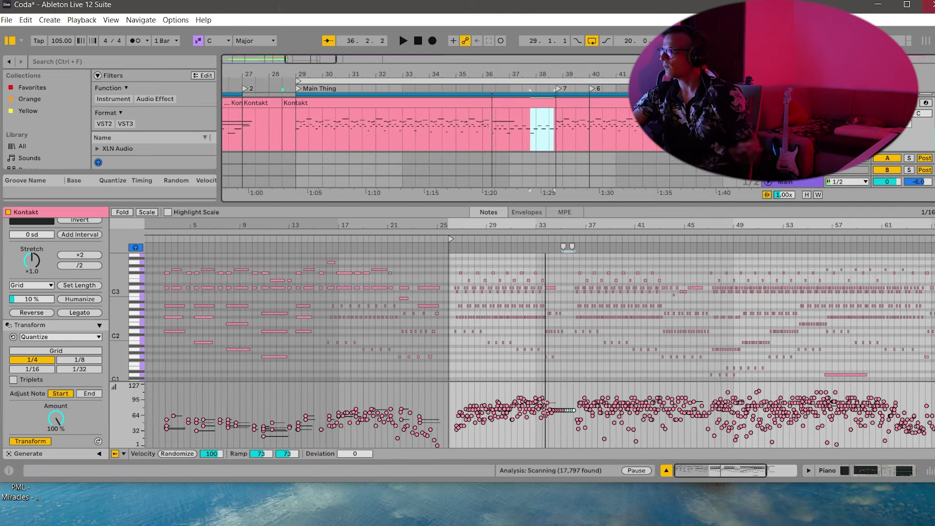
Enlarge the arrangement area to show the other tracks and duplicate the Piano track.
click(930, 104)
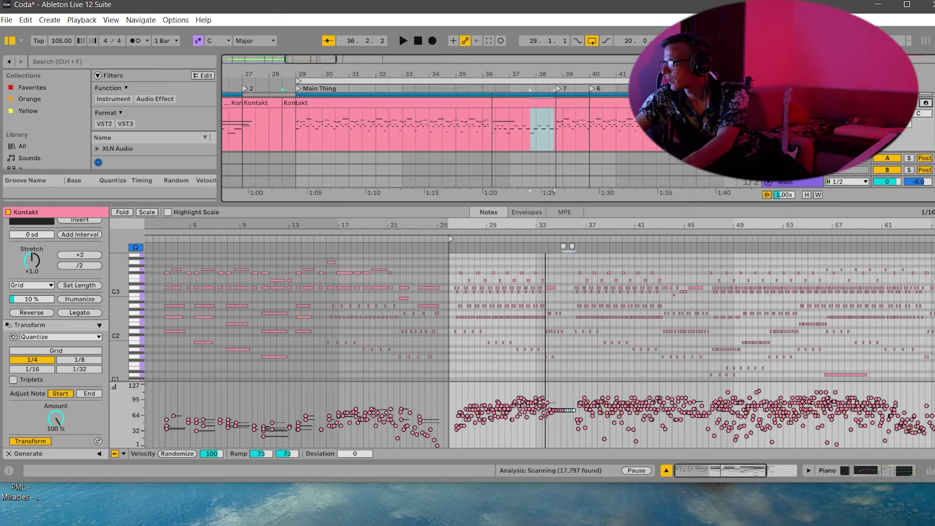
drag(838, 208, 830, 318)
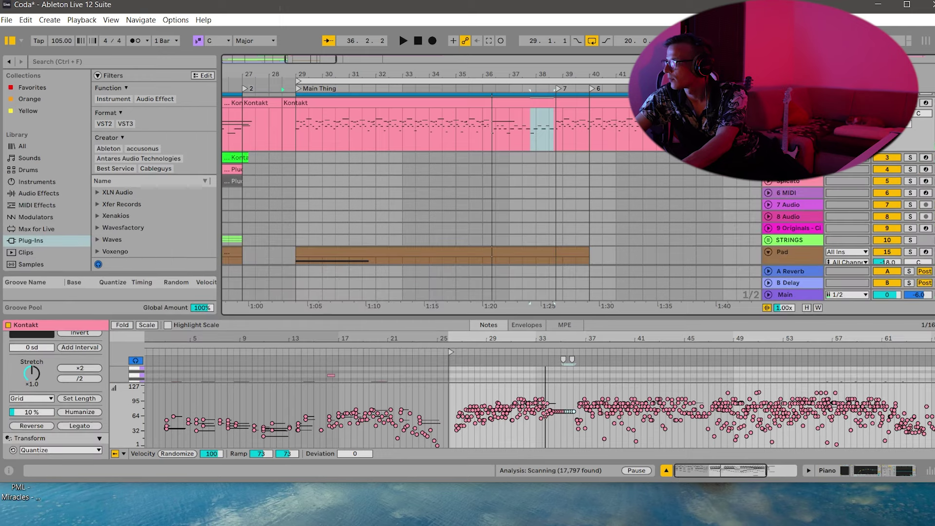
key(ctrl+d)
drag(444, 73, 444, 25)
Delete all the Kontakt clips from the duplicated Piano track.
click(285, 149)
click(292, 158)
key(Delete)
click(269, 159)
key(Delete)
click(340, 158)
key(Delete)
mouse_move(340, 162)
mouse_down()
mouse_move(315, 167)
mouse_move(333, 172)
mouse_up()
Play the arrangement from bar 21 and turn on the metronome.
click(313, 166)
drag(311, 74, 355, 97)
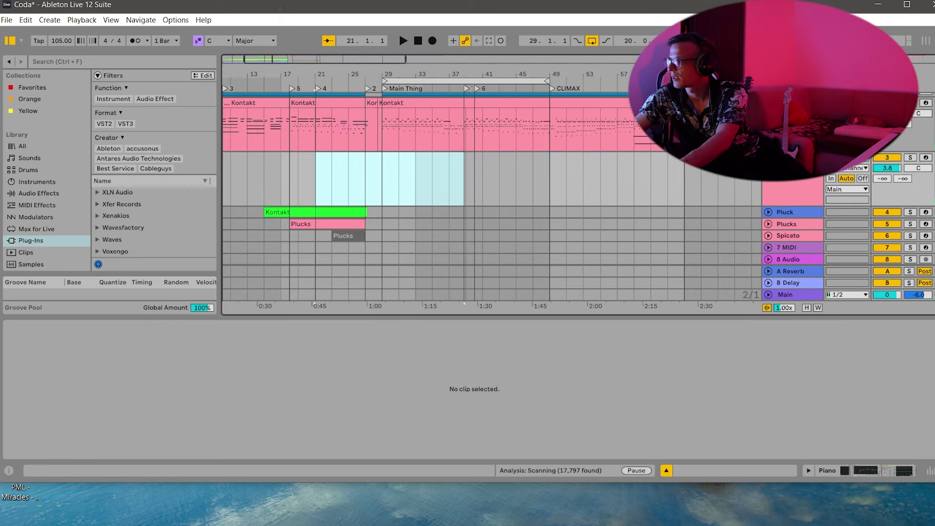
key(space)
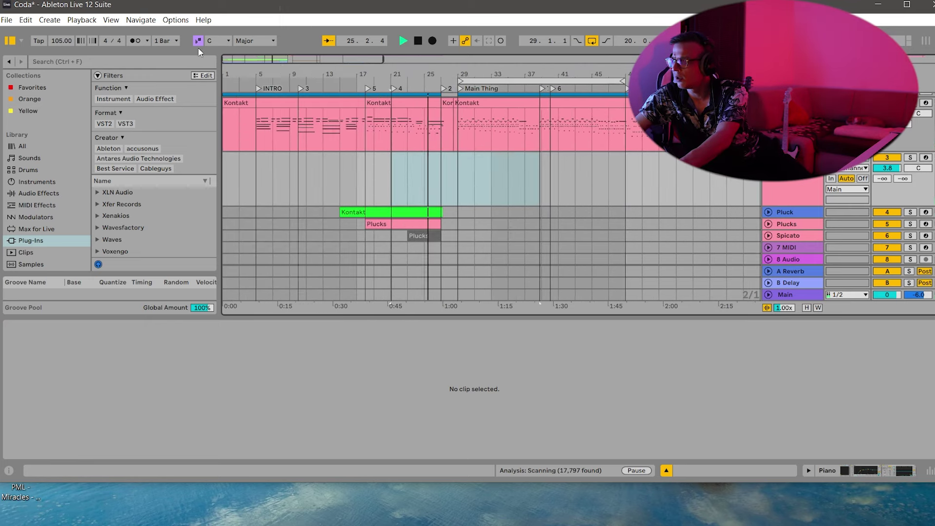
click(134, 41)
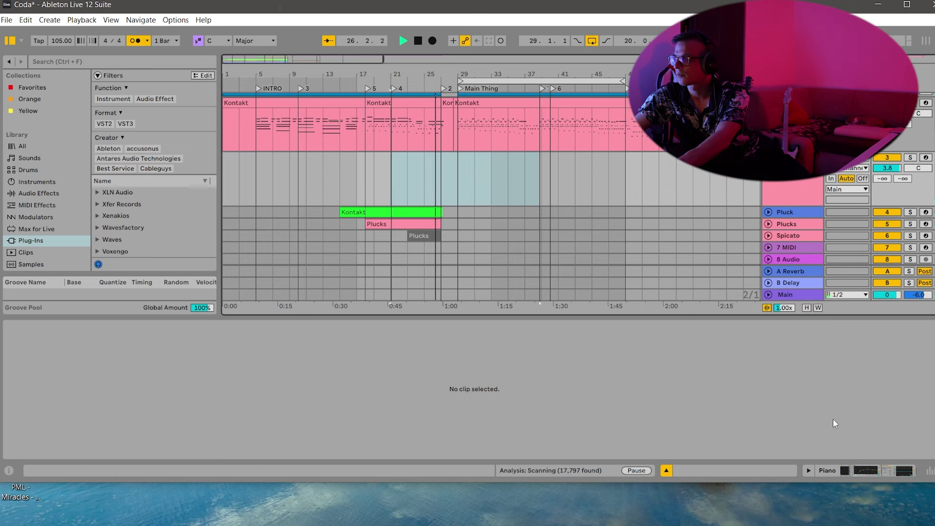
Unfold the Main track and show its Mixer Song Tempo automation.
click(793, 295)
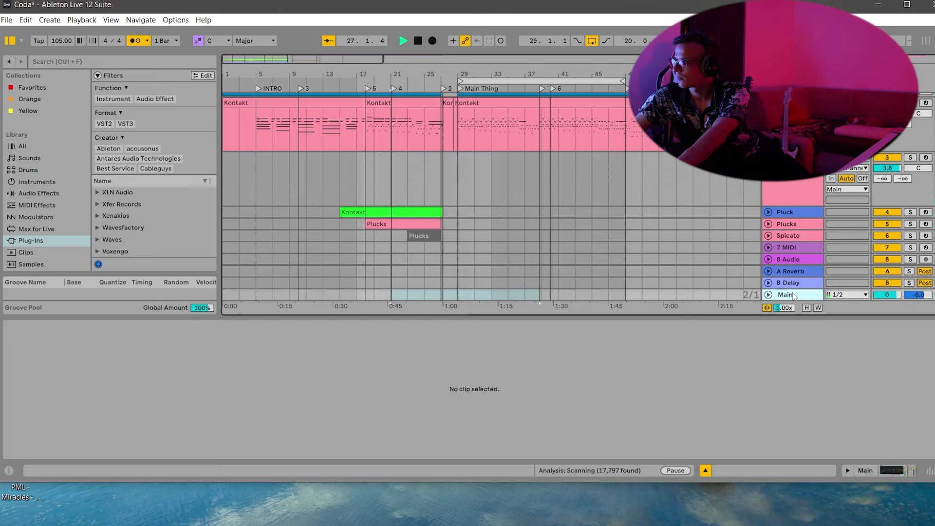
click(858, 470)
click(768, 317)
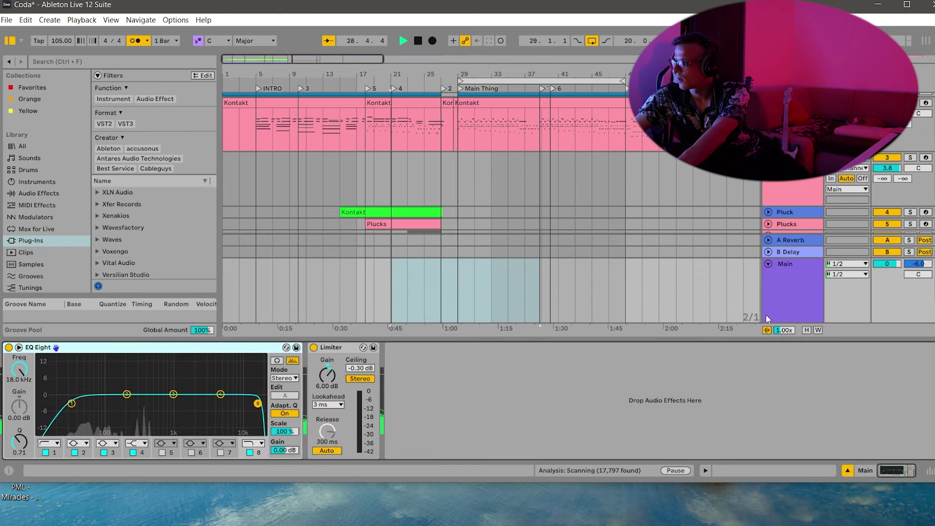
key(a)
click(792, 274)
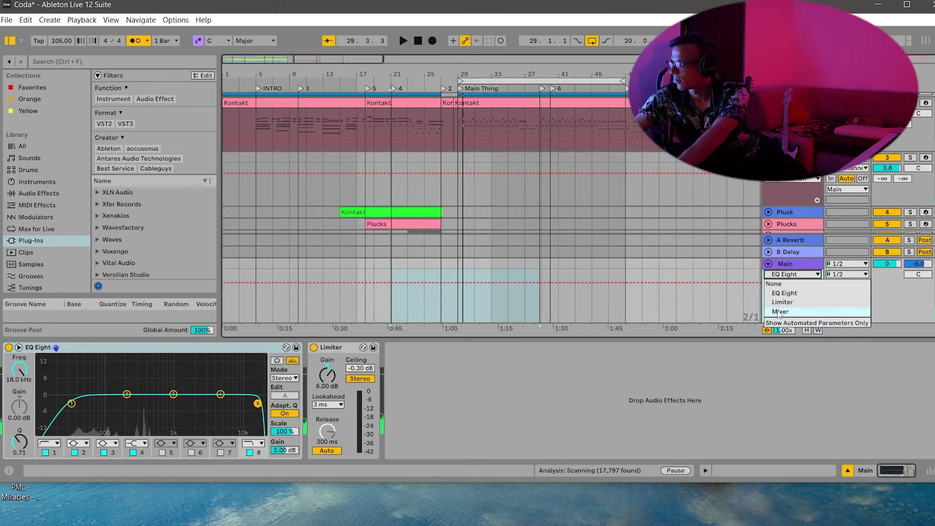
click(803, 282)
click(803, 275)
click(803, 276)
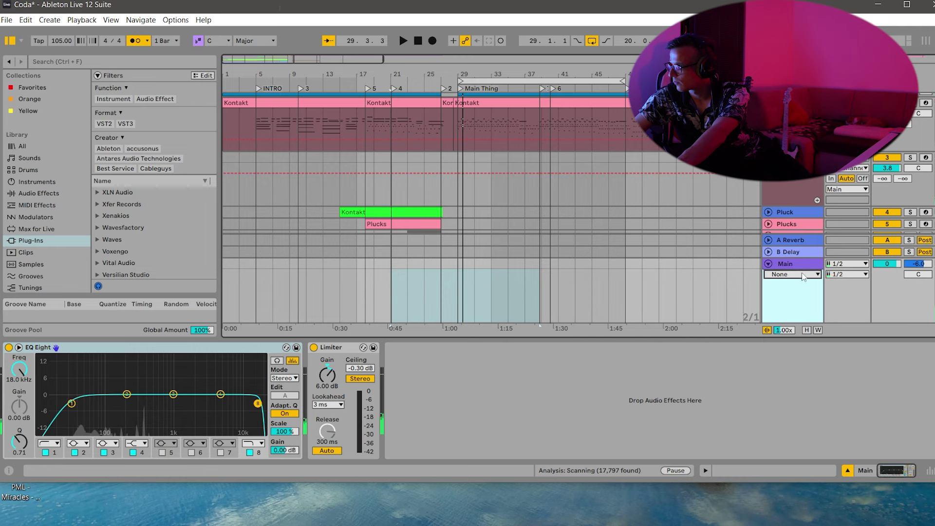
click(107, 42)
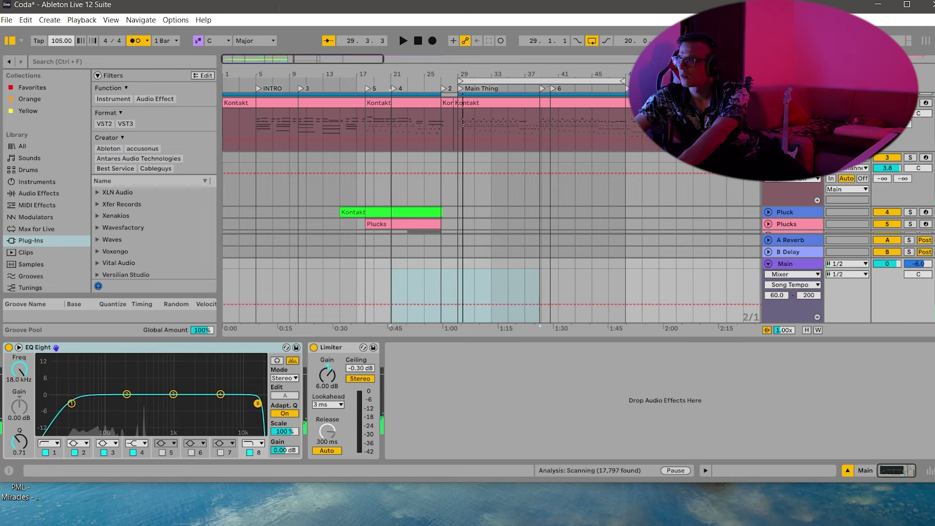
Raise the Song Tempo automation to 121 BPM from 29.1.1 to 40.1.1 and audition it.
drag(459, 286, 537, 294)
key(space)
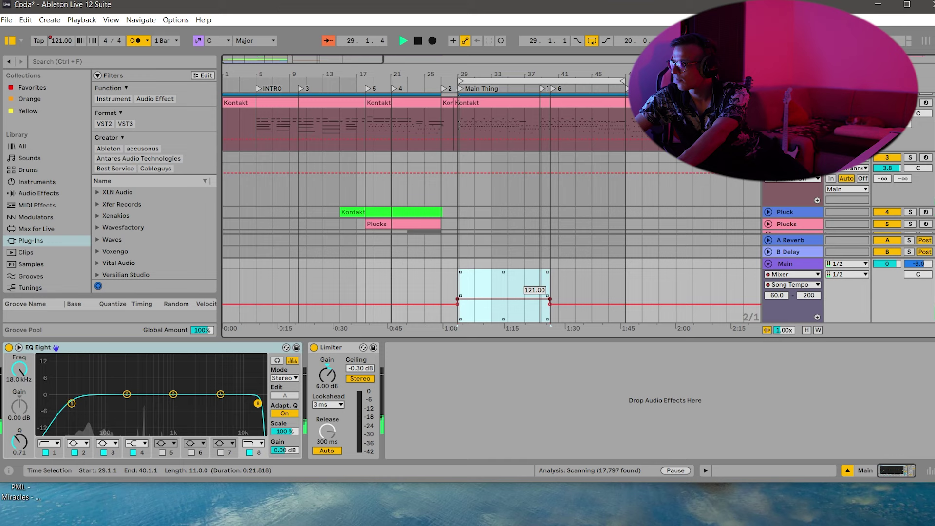
drag(536, 297, 535, 299)
click(418, 40)
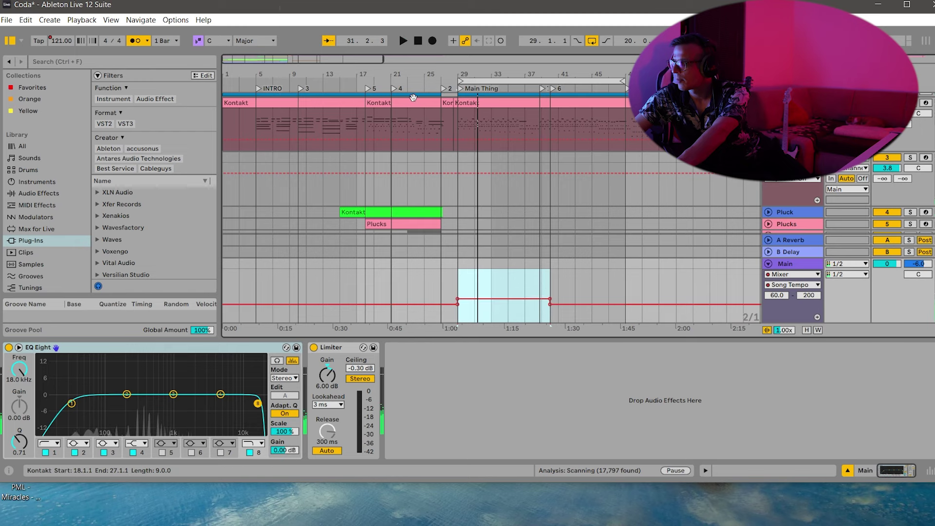
Record a new MIDI performance on the emptied Piano track from about bar 31 to bar 42.
click(432, 40)
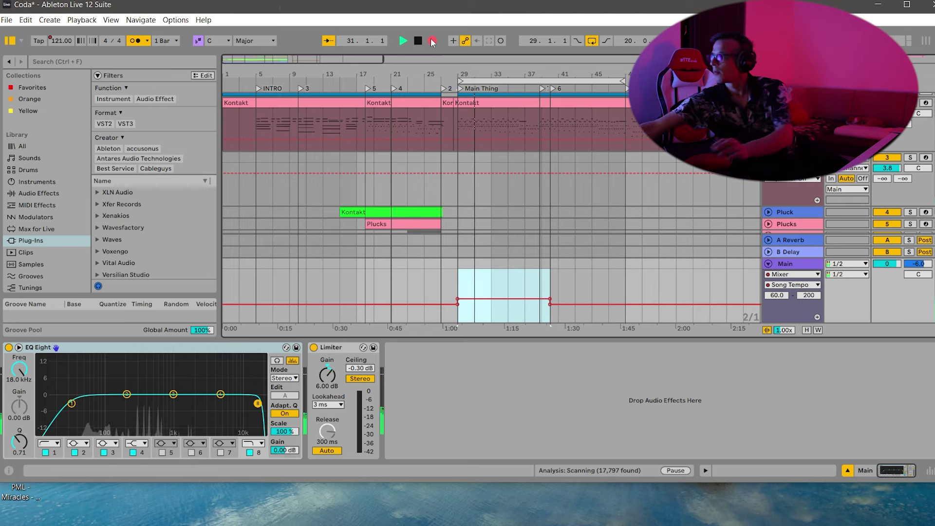
click(925, 158)
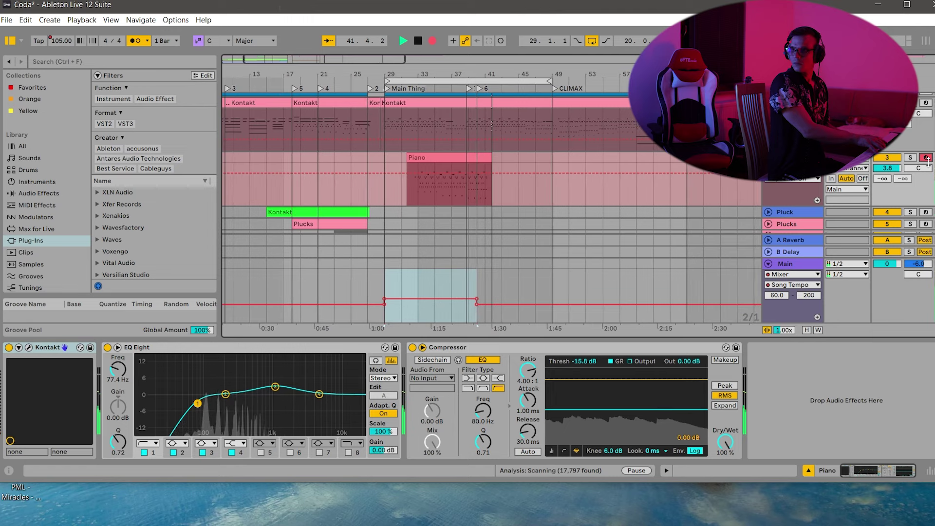
key(space)
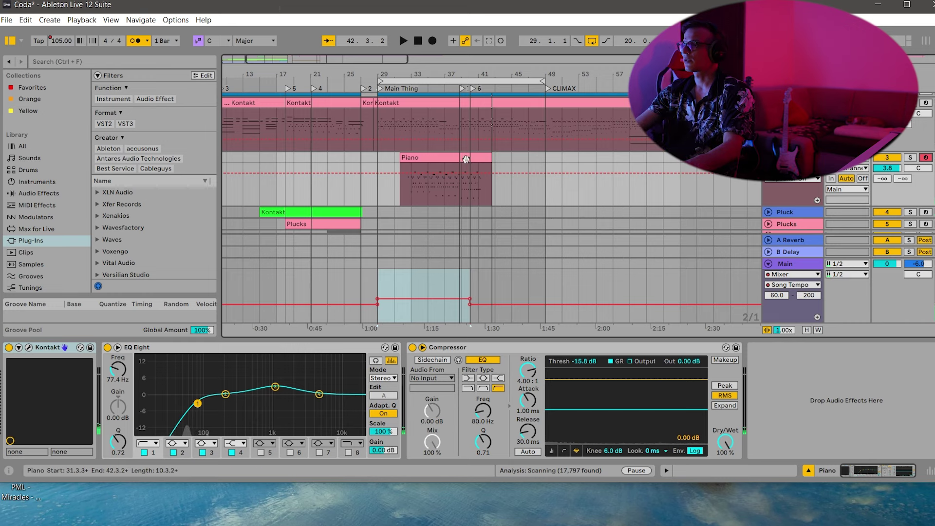
Move the recorded Piano clip four bars earlier so its notes start at the Main Thing marker, and fold the Main track.
click(465, 158)
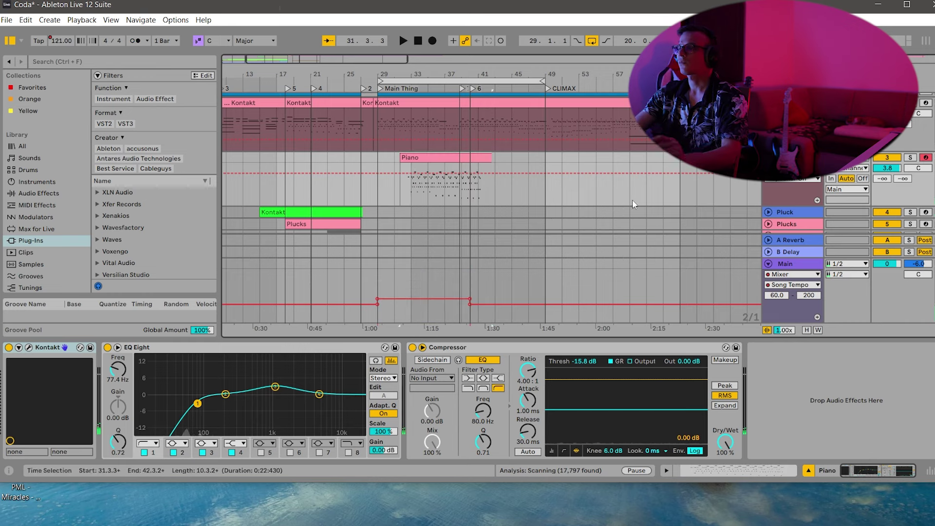
drag(439, 158, 405, 157)
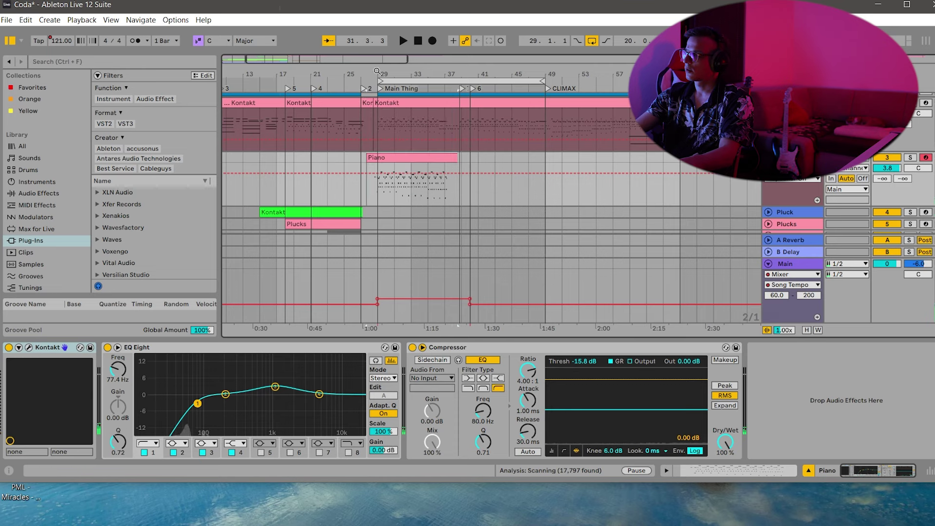
click(768, 264)
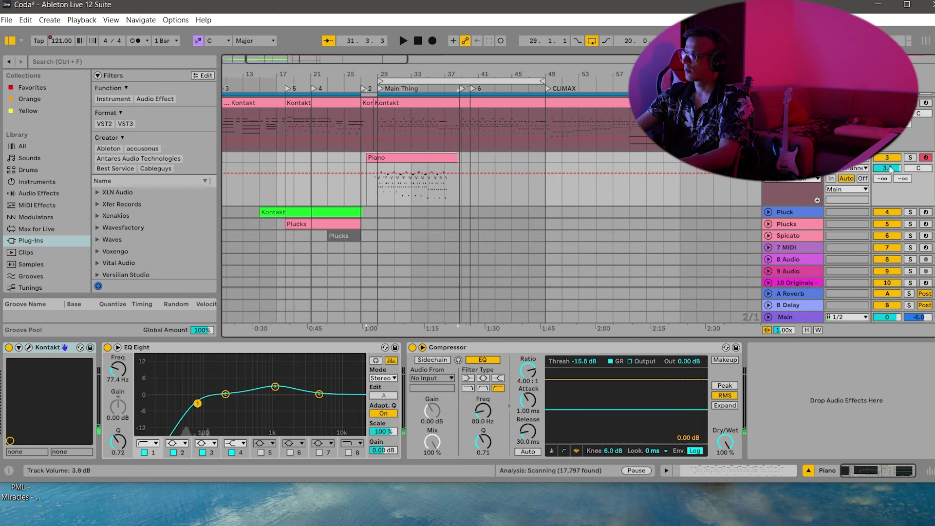
click(909, 157)
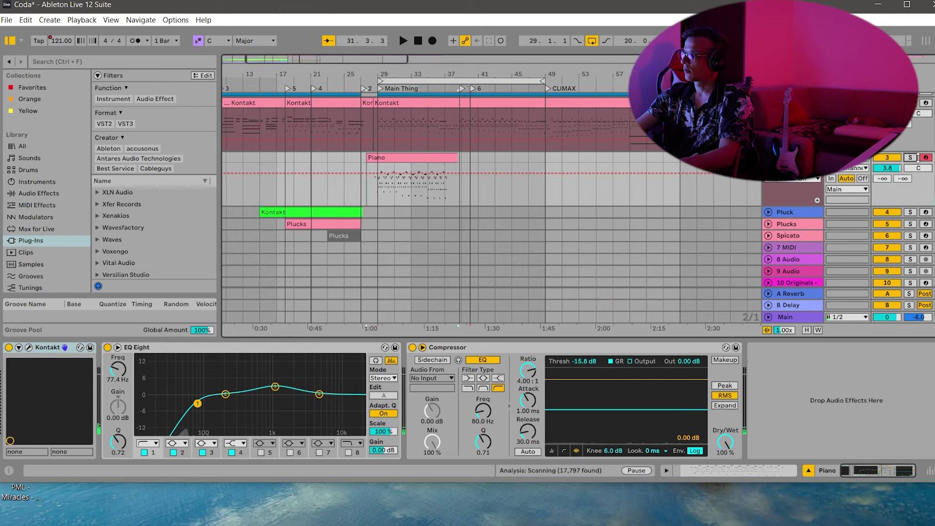
scroll(821, 237, down, 5)
scroll(821, 237, up, 5)
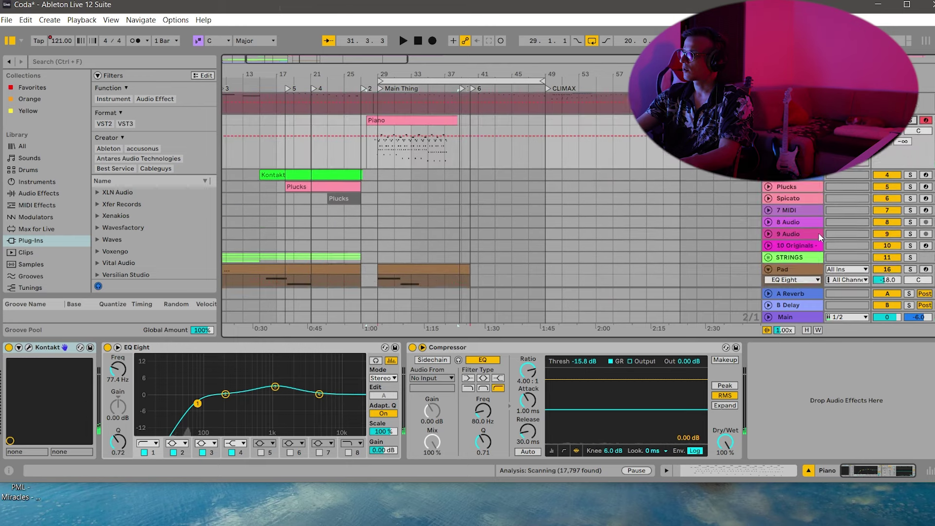
Fold the Piano track, then solo the Pluck track and briefly check its playback.
click(768, 111)
click(767, 122)
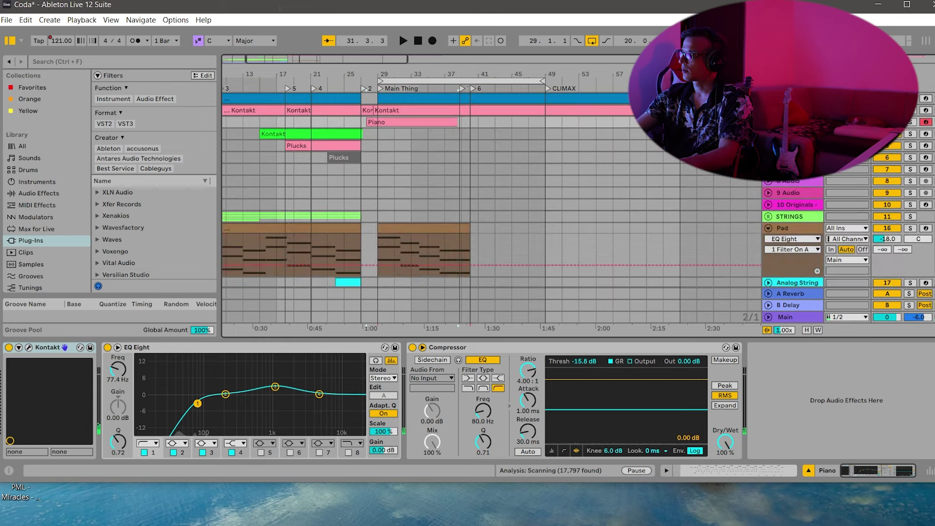
click(910, 134)
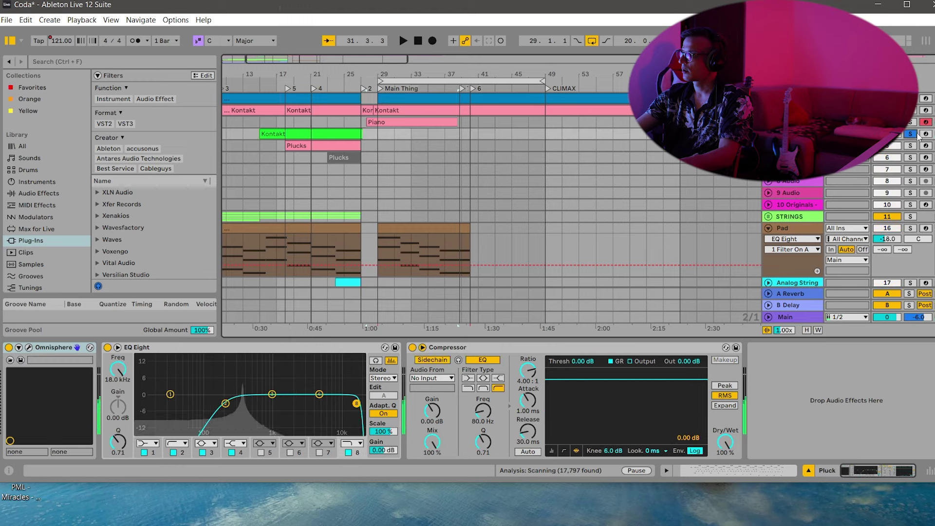
key(space)
key(space)
Show the MIDI Ctrl 64: Sustain Pedal envelope of the green Kontakt clip on the Pluck track and delete its breakpoint.
click(416, 136)
double_click(416, 136)
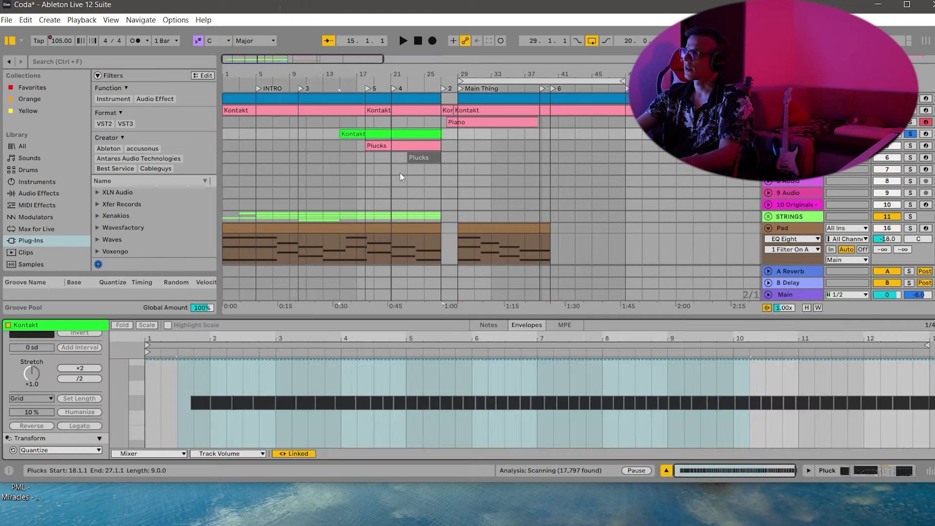
click(150, 453)
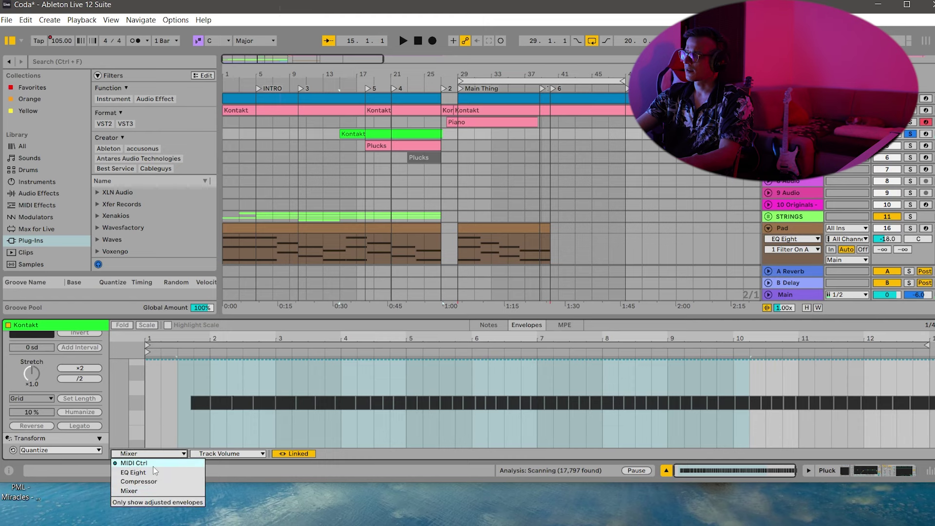
click(134, 471)
click(254, 454)
click(254, 454)
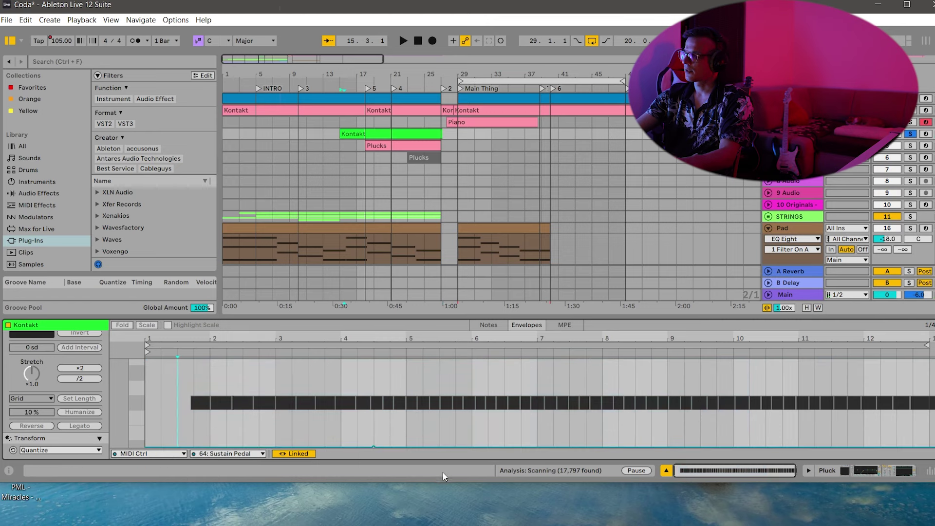
click(374, 445)
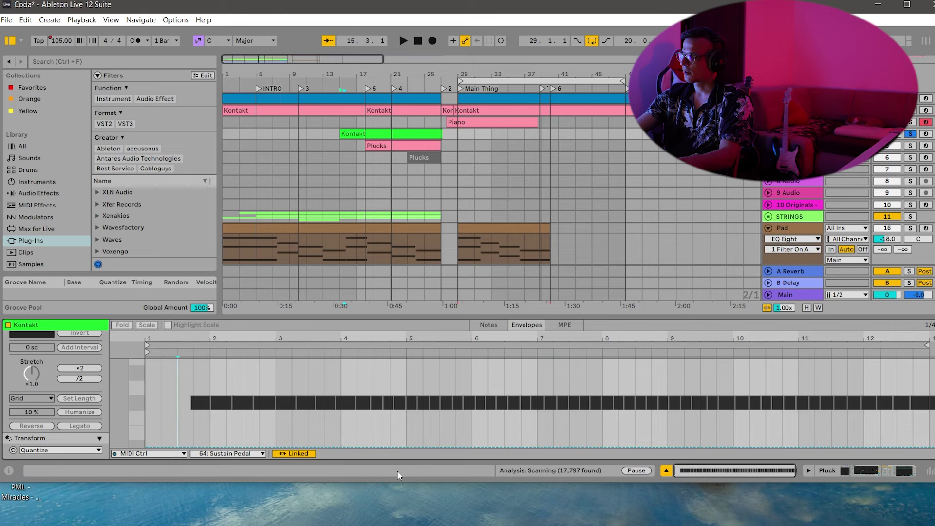
Show the Pluck track's devices, play the Pluck sound from the Main Thing marker, and unsolo the track.
click(886, 474)
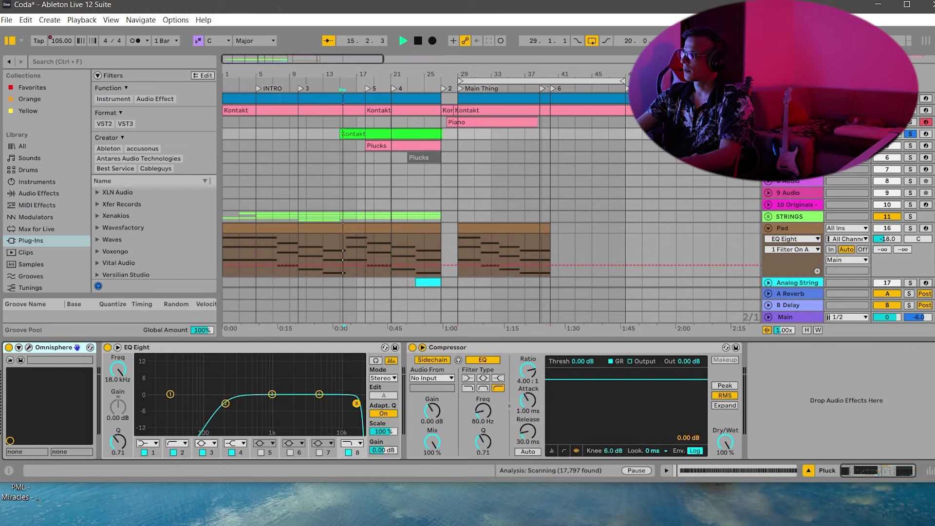
click(461, 87)
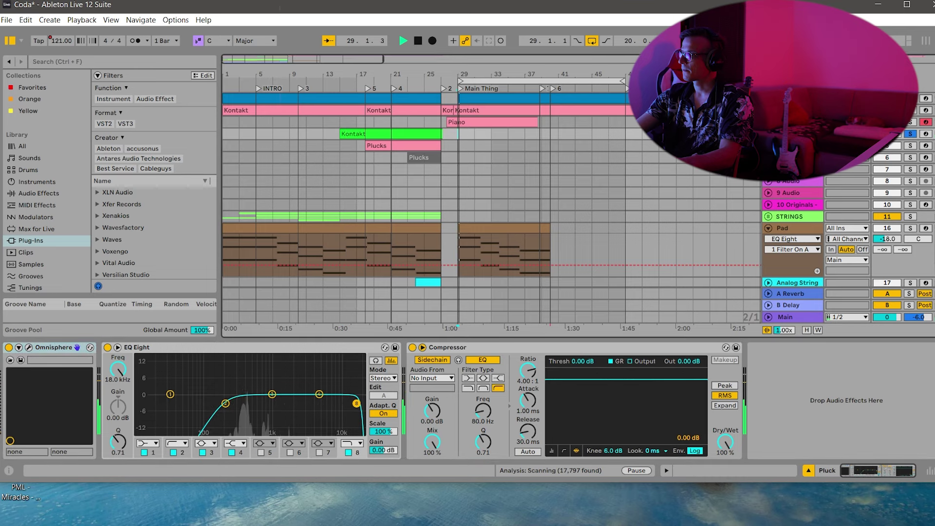
click(910, 135)
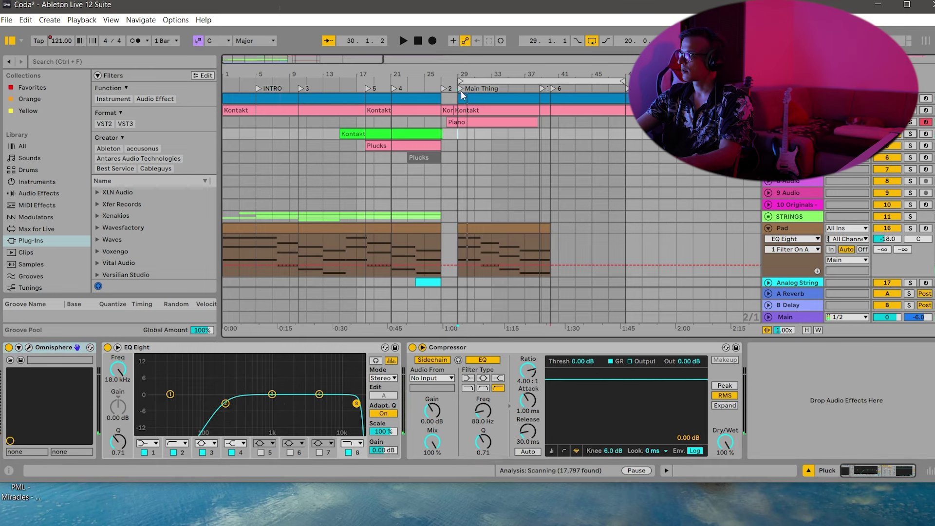
Unfold the Piano track during playback, open its new clip, and collapse the velocity lane to examine the recorded notes.
drag(480, 71, 532, 82)
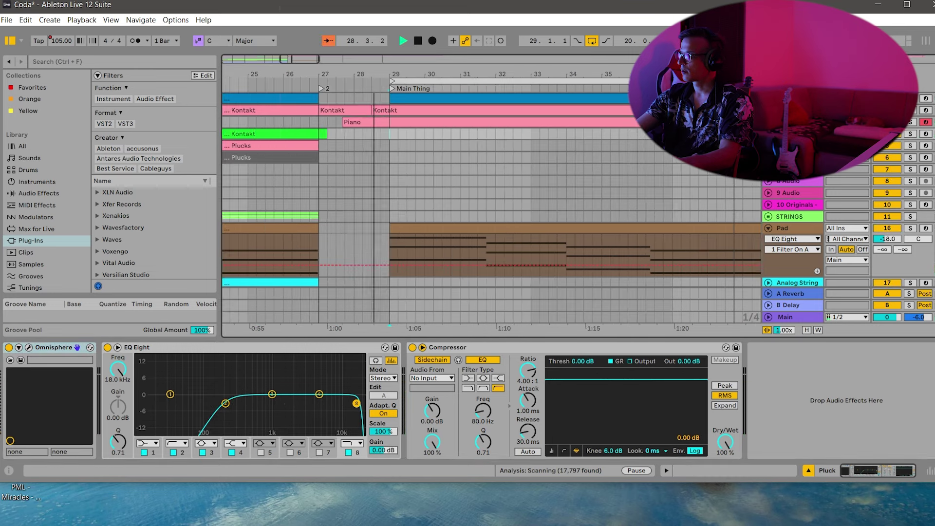
click(768, 122)
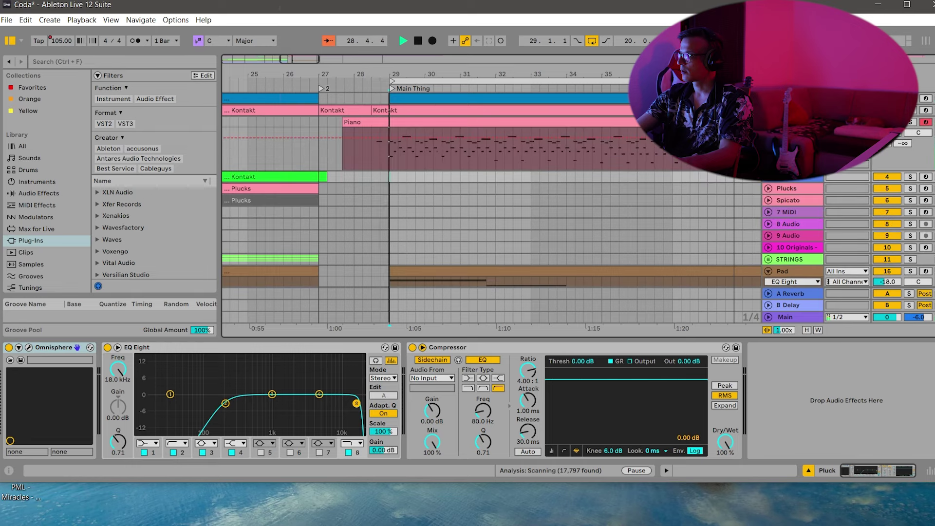
double_click(614, 127)
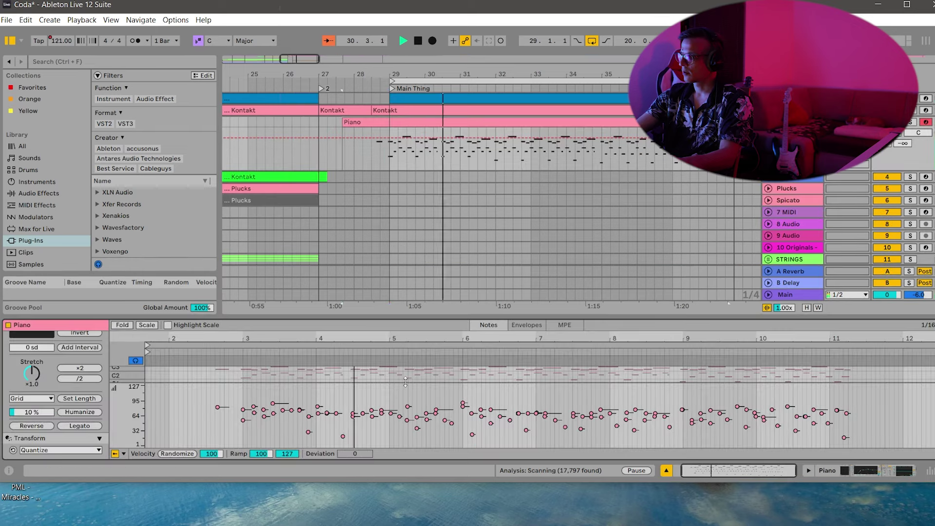
drag(405, 382, 405, 445)
drag(118, 401, 128, 402)
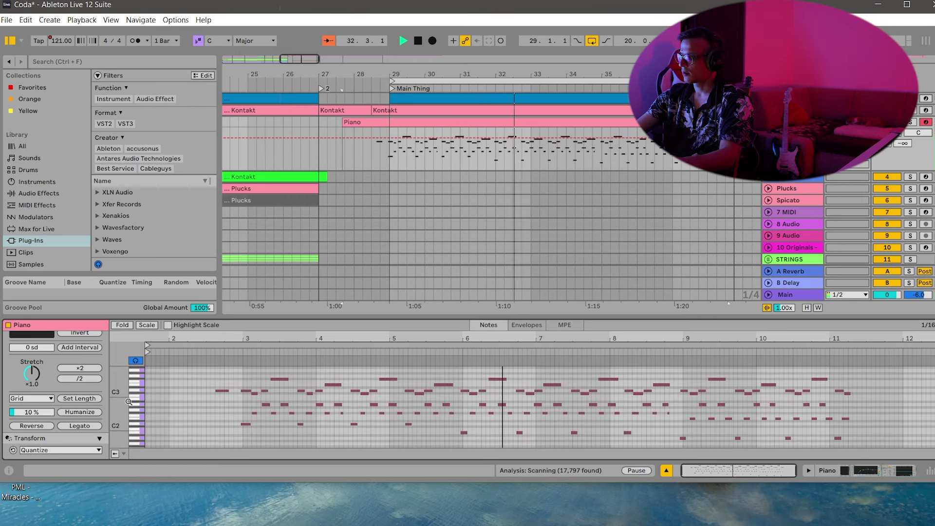
key(space)
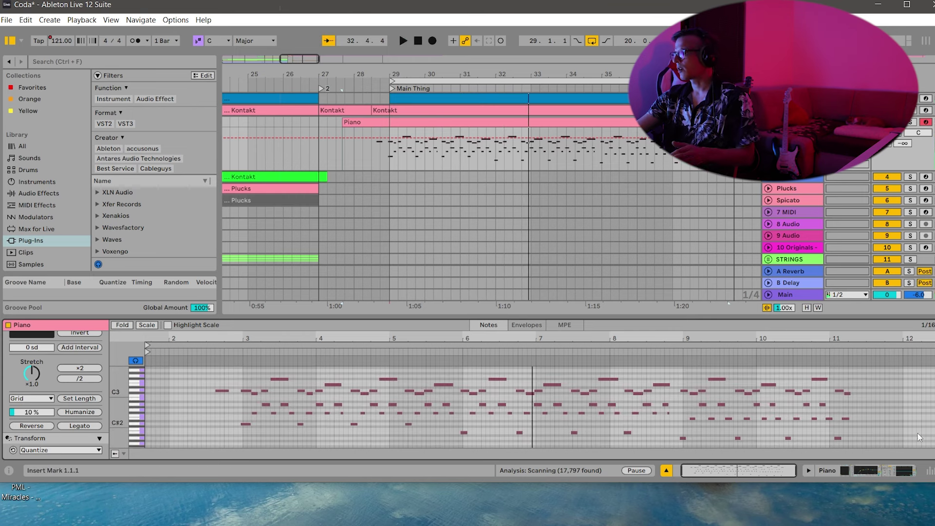
Return from the Piano clip's notes to the device view and unfold the Main track's Song Tempo automation.
click(808, 471)
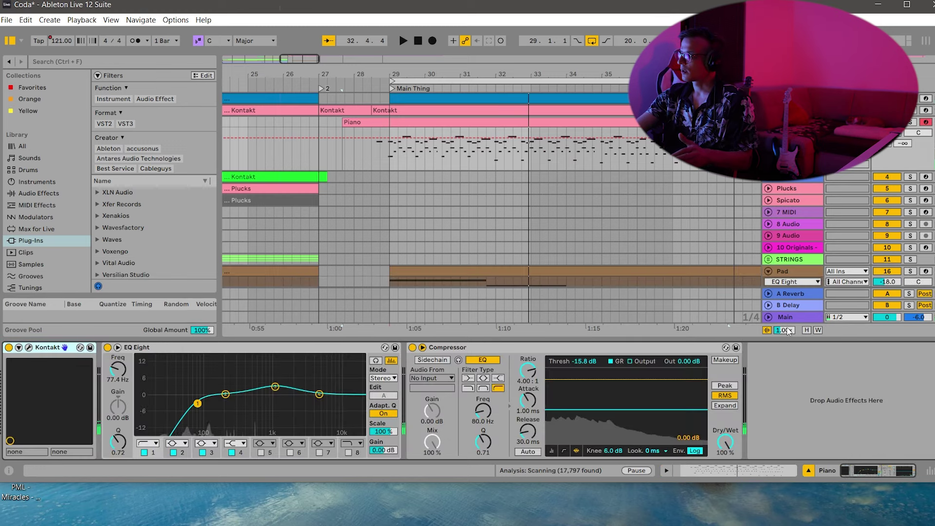
click(767, 317)
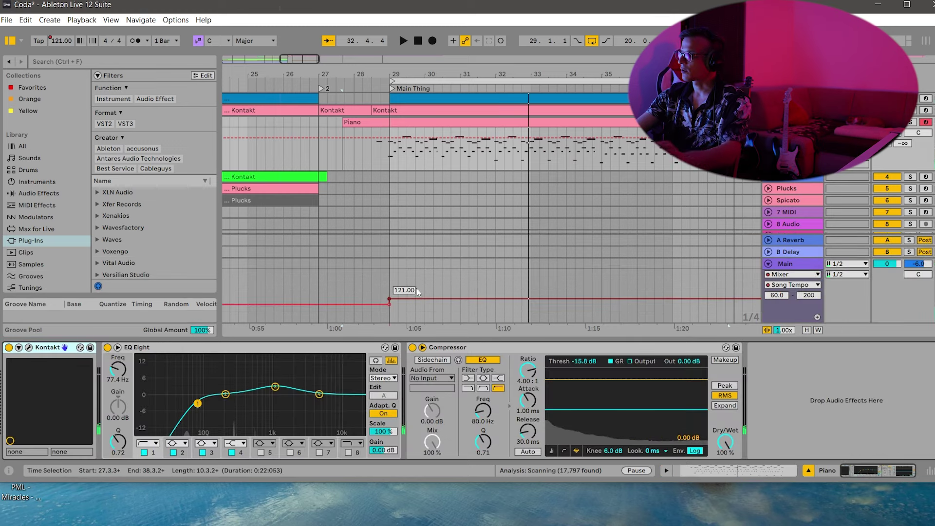
Try a 135 BPM Song Tempo breakpoint shortly after the Main Thing marker and audition it.
click(406, 298)
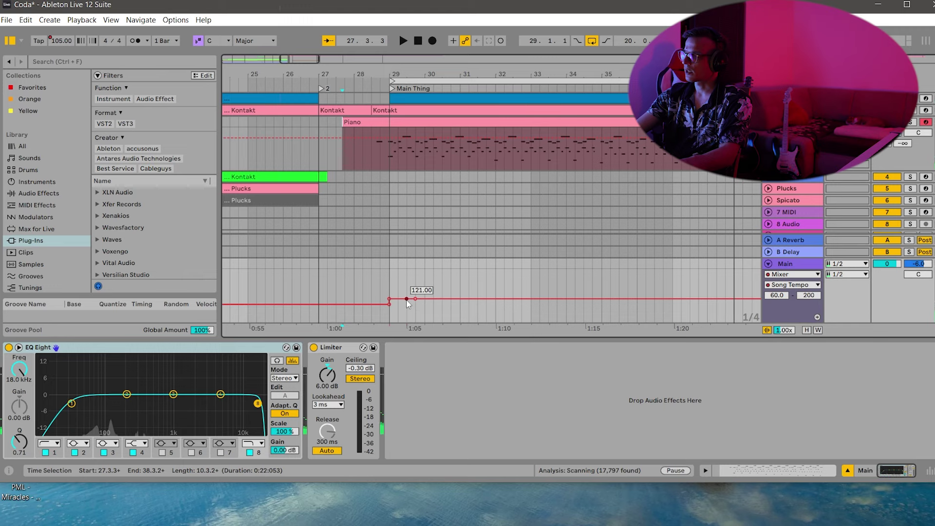
drag(417, 298, 417, 294)
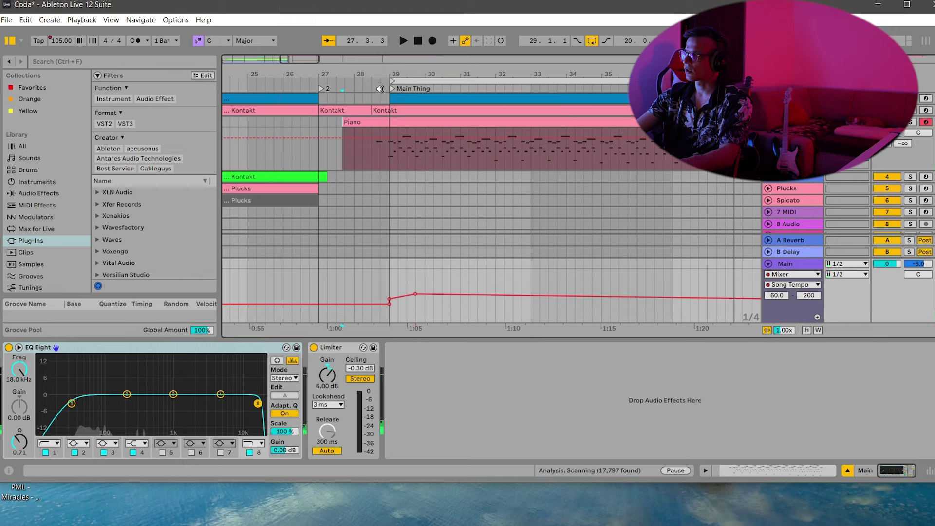
key(space)
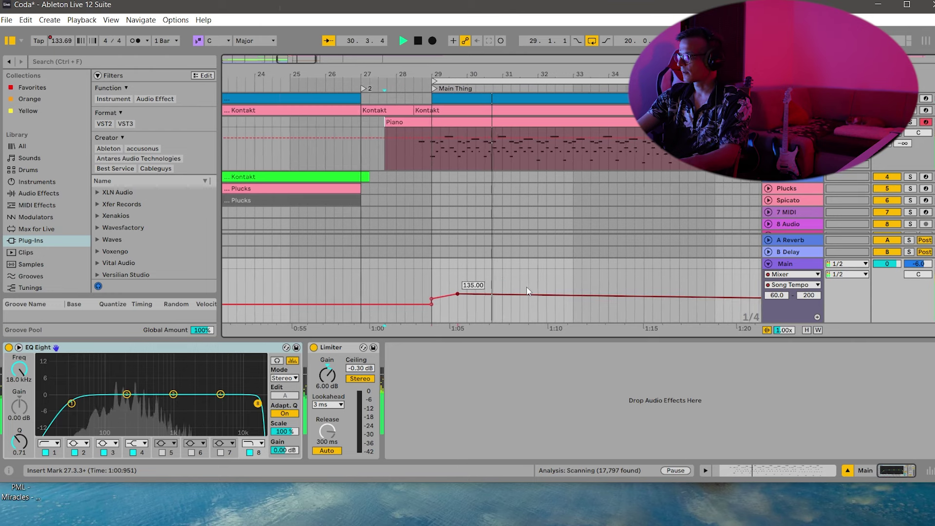
drag(420, 298, 423, 299)
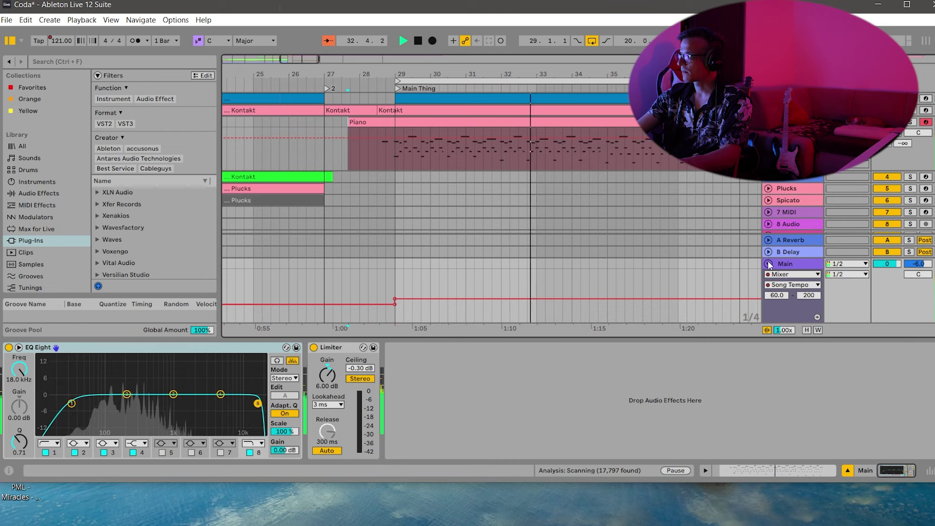
Add a raised Song Tempo breakpoint at bar 33 for a gradual speed-up, and play from the Main Thing marker.
key(space)
drag(538, 297, 536, 288)
click(396, 87)
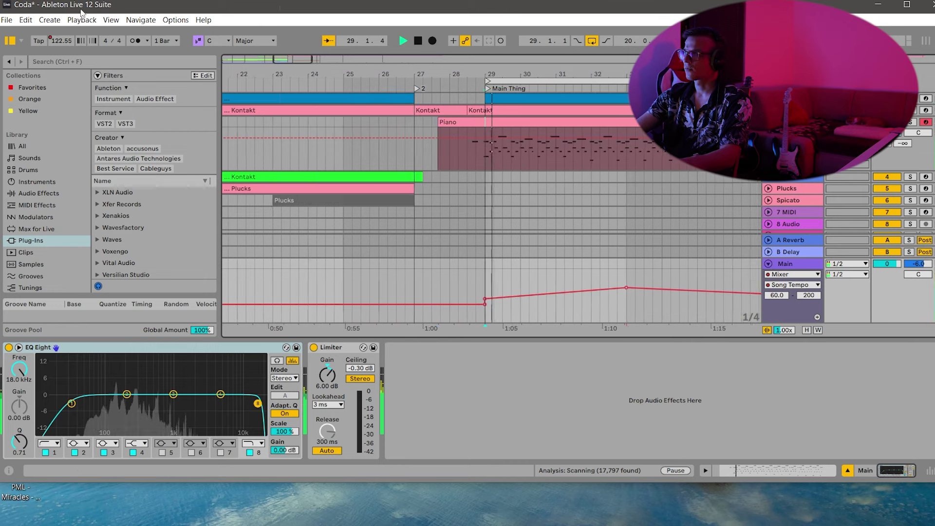
Check the audio device and latency settings.
click(175, 20)
click(213, 400)
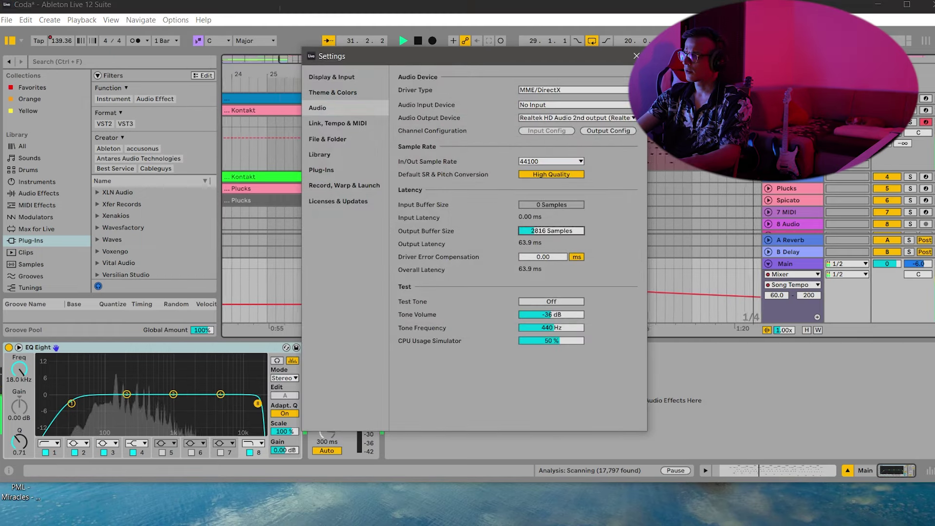
click(634, 49)
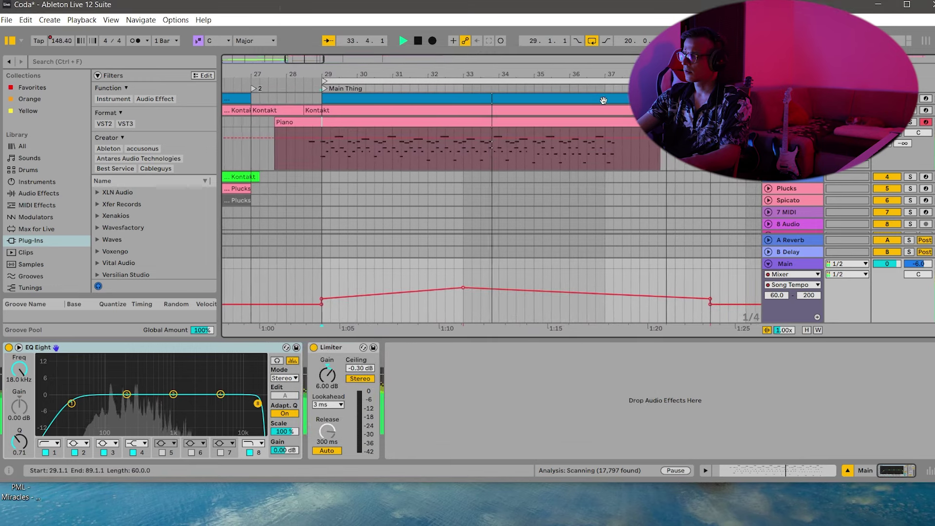
Audition the tempo curve from bar 36 and again from the Main Thing marker.
click(532, 293)
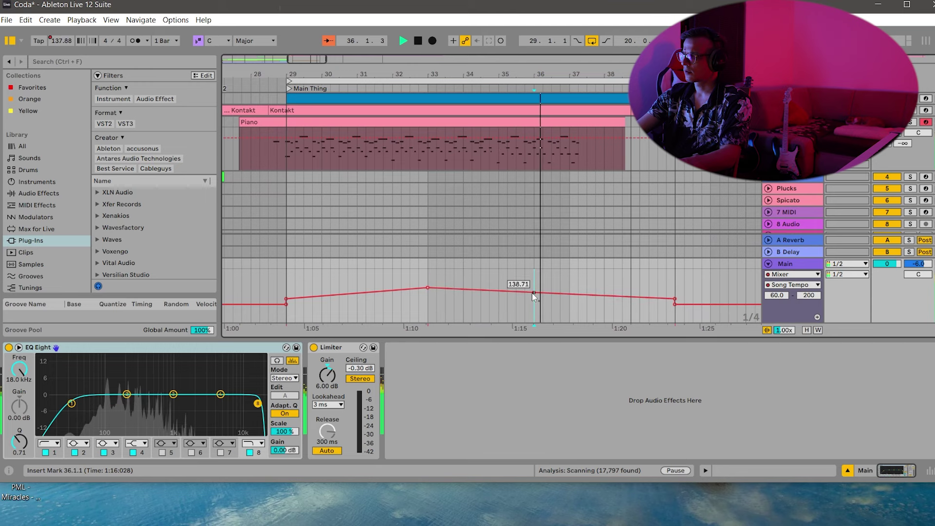
key(space)
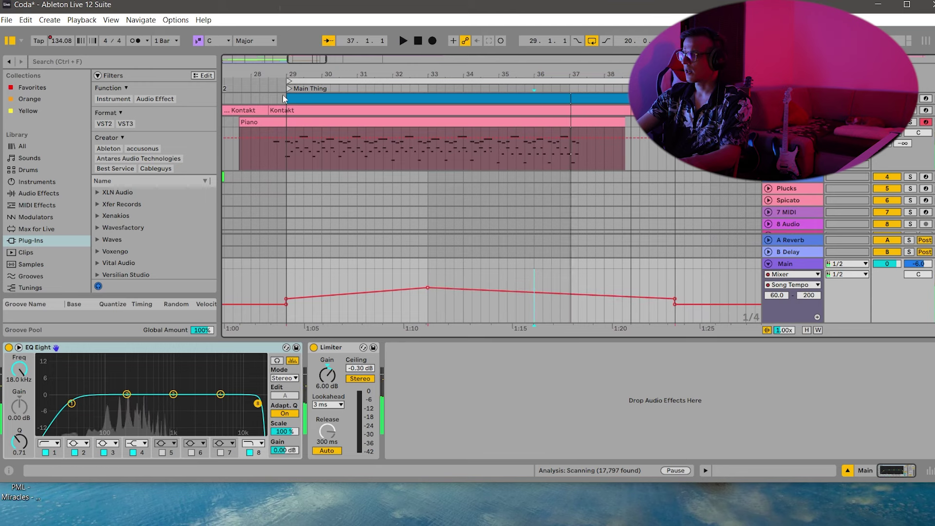
click(645, 264)
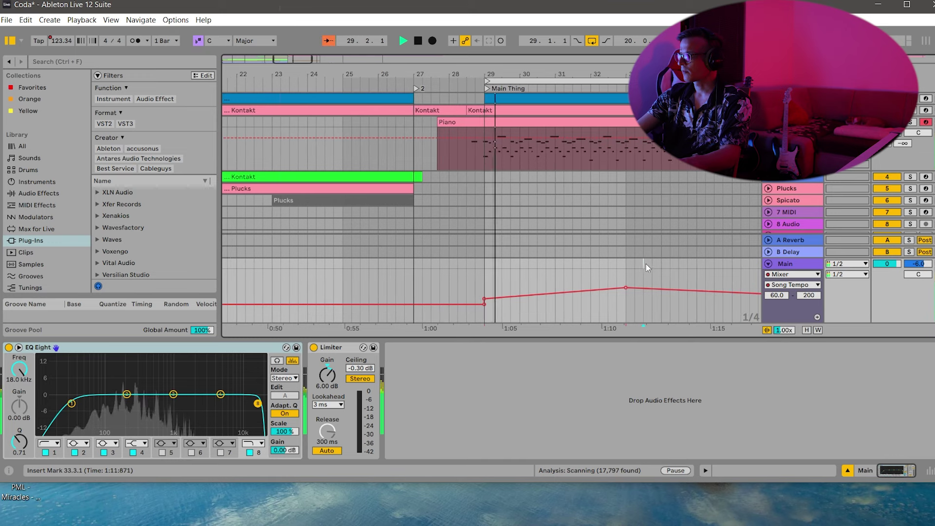
Lower the bar 33 Song Tempo breakpoint to about 133 BPM, and add another at about 135 BPM near marker 7.
drag(626, 287, 627, 292)
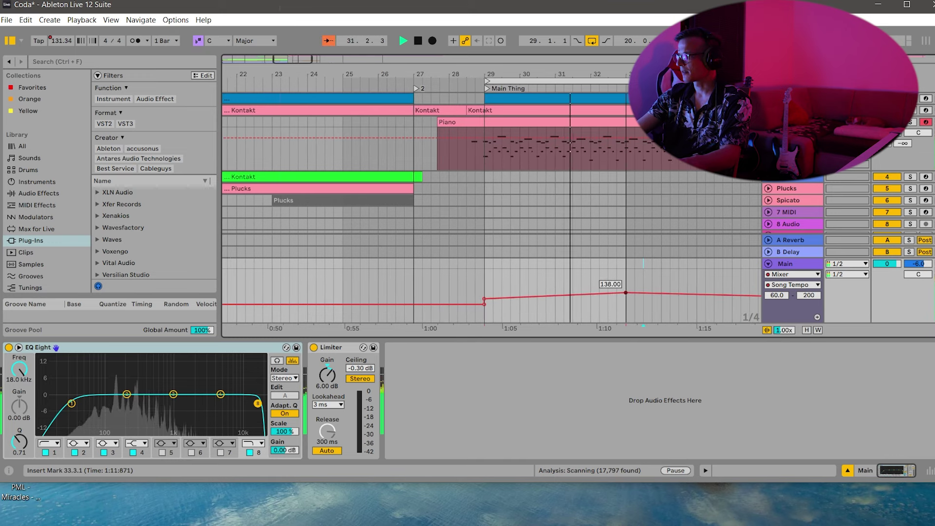
drag(626, 292, 626, 290)
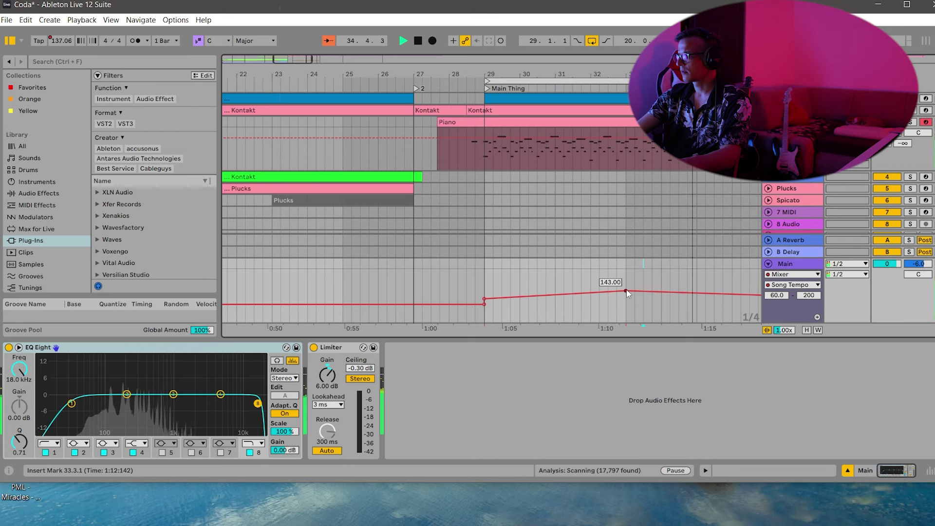
drag(626, 290, 626, 295)
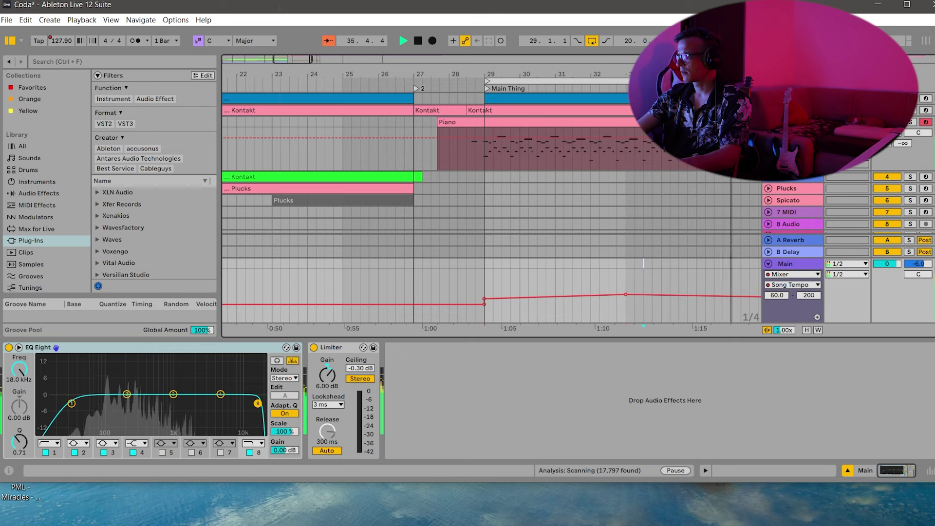
drag(661, 74, 444, 73)
mouse_move(611, 298)
mouse_down()
mouse_move(602, 295)
mouse_move(611, 294)
mouse_up()
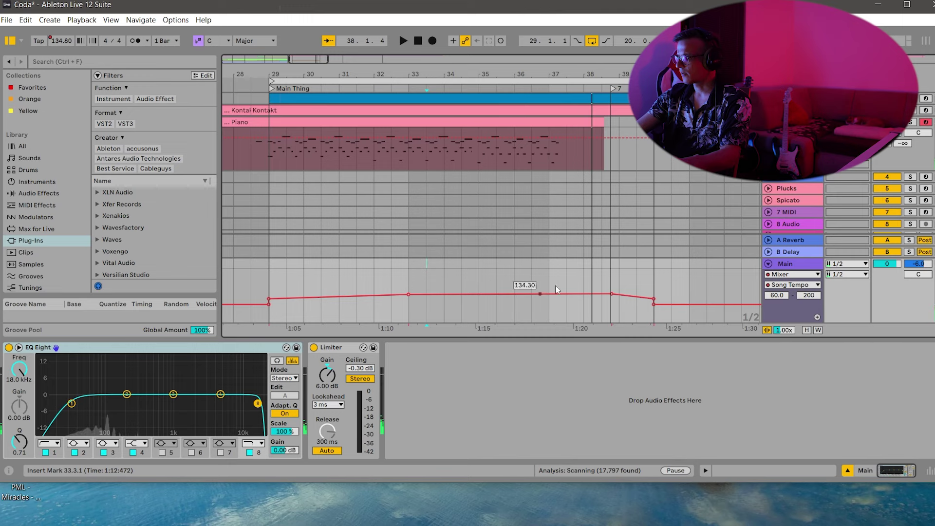
Extend the loop start back to bar 1, and play the arrangement from marker 4 with the device view hidden.
drag(533, 76, 381, 76)
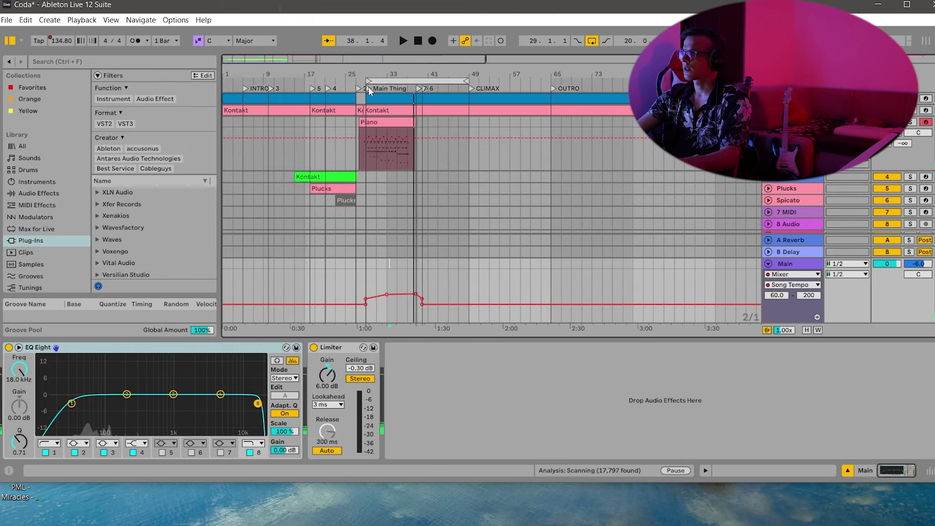
drag(367, 81, 224, 81)
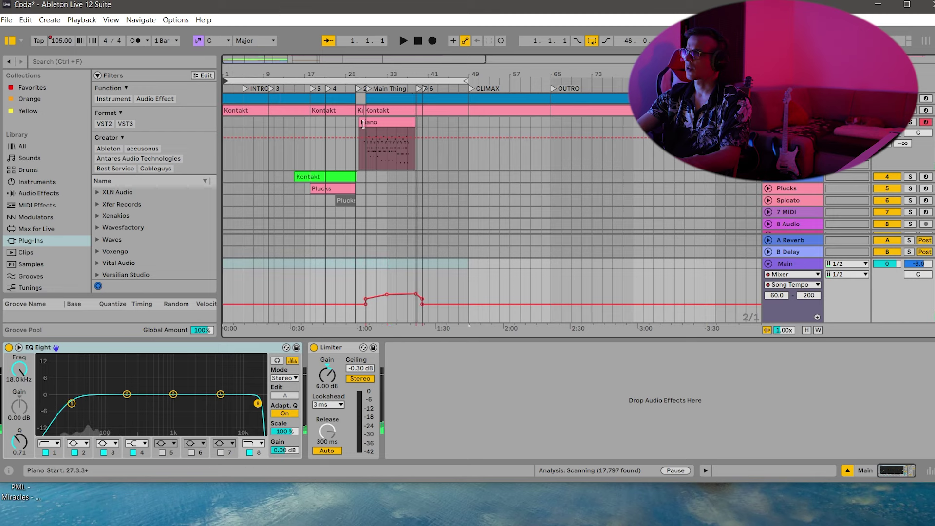
click(328, 87)
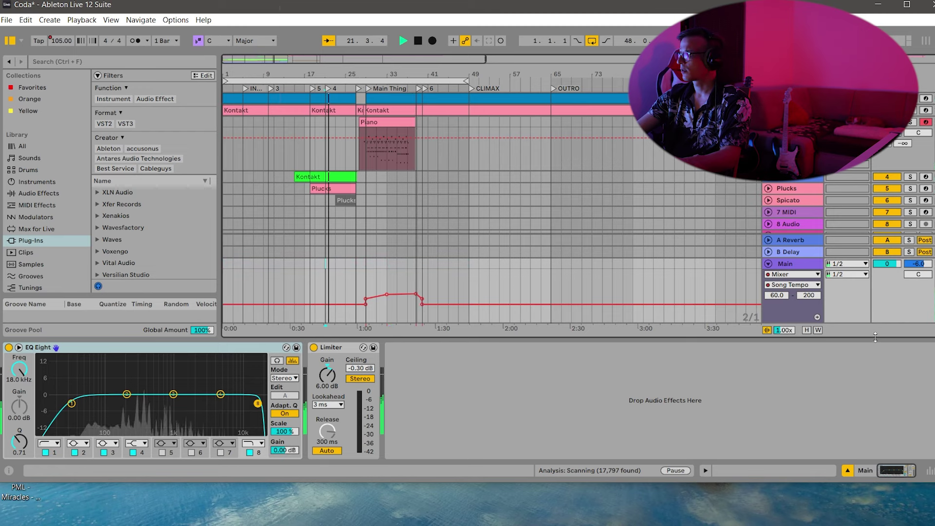
click(847, 471)
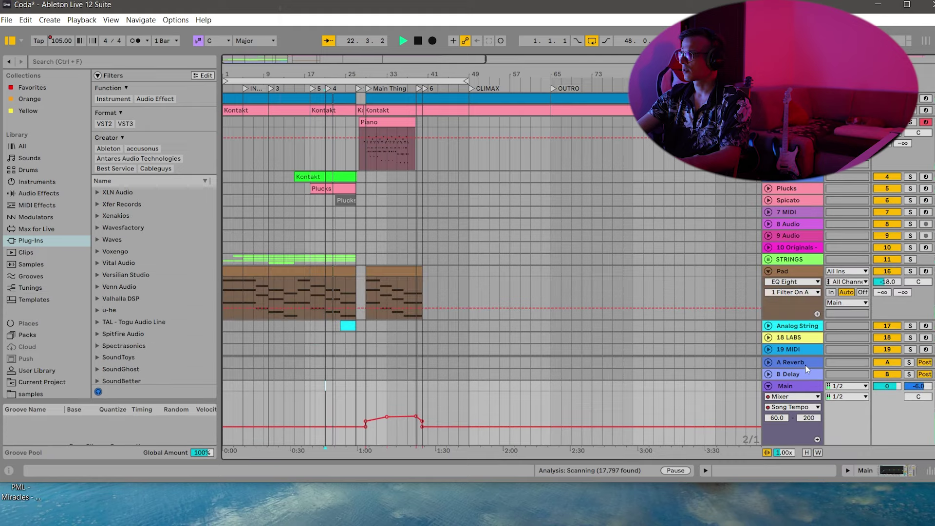
drag(268, 74, 324, 73)
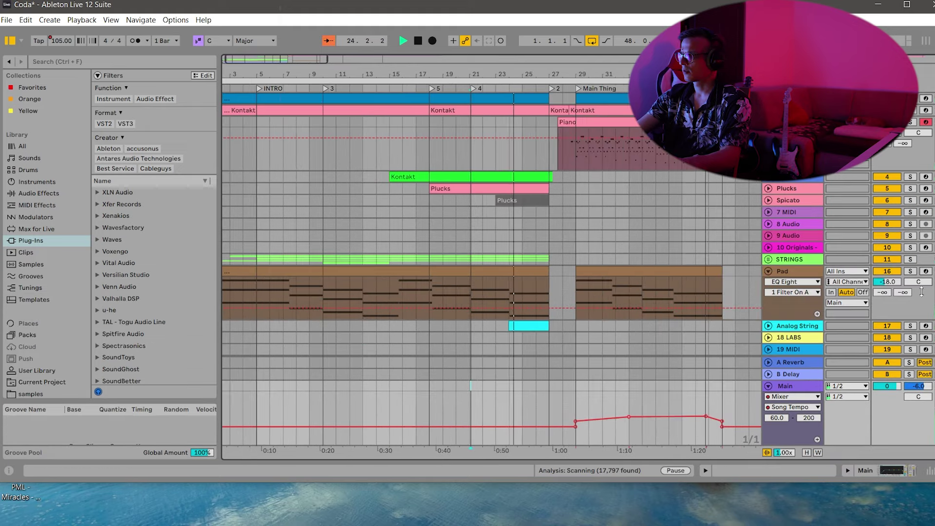
Hide the Main track's tempo automation and deactivate the old Kontakt clip that starts at bar 28.3, just before Main Thing.
click(768, 387)
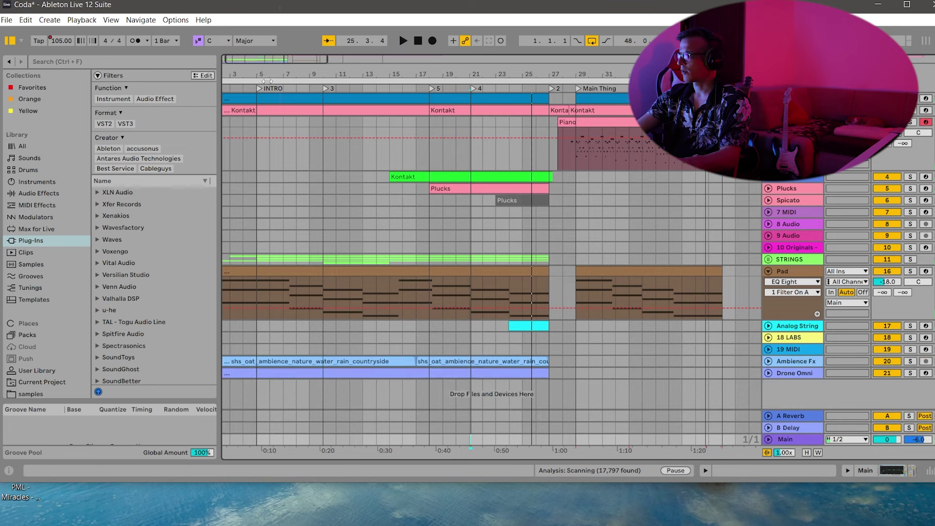
click(403, 86)
double_click(595, 111)
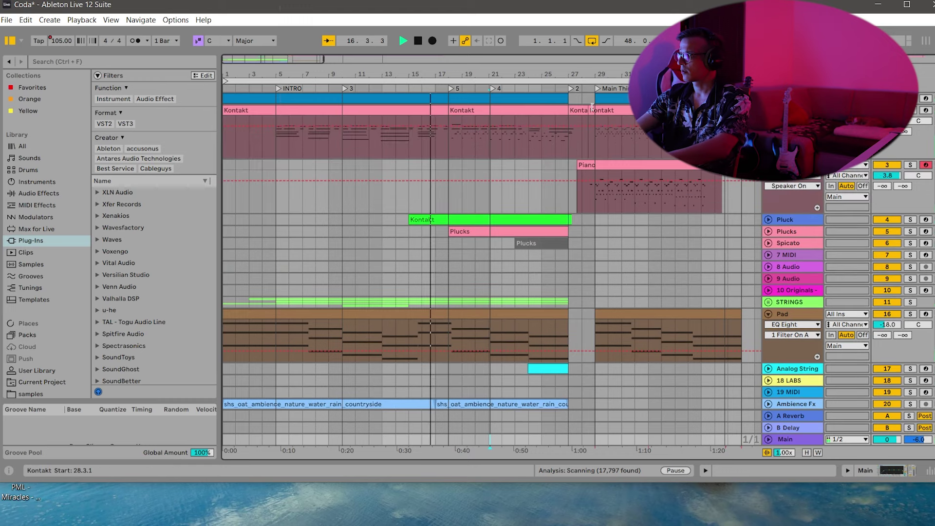
click(595, 111)
key(0)
Cut away the start of the Piano clip up to 28.4.3, so it begins just before the Main Thing marker.
drag(593, 74, 545, 109)
mouse_move(543, 76)
mouse_down()
mouse_move(544, 97)
mouse_move(544, 71)
mouse_up()
drag(617, 191, 580, 163)
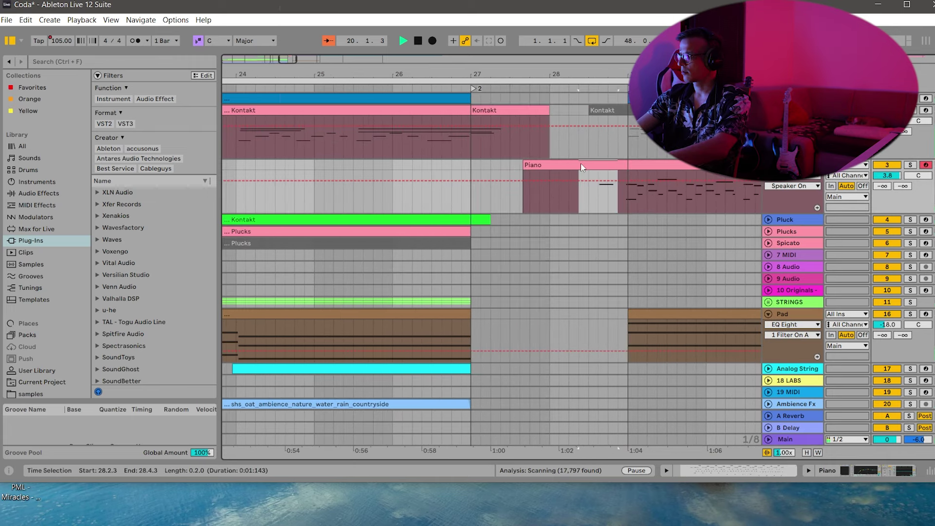
click(540, 170)
key(Delete)
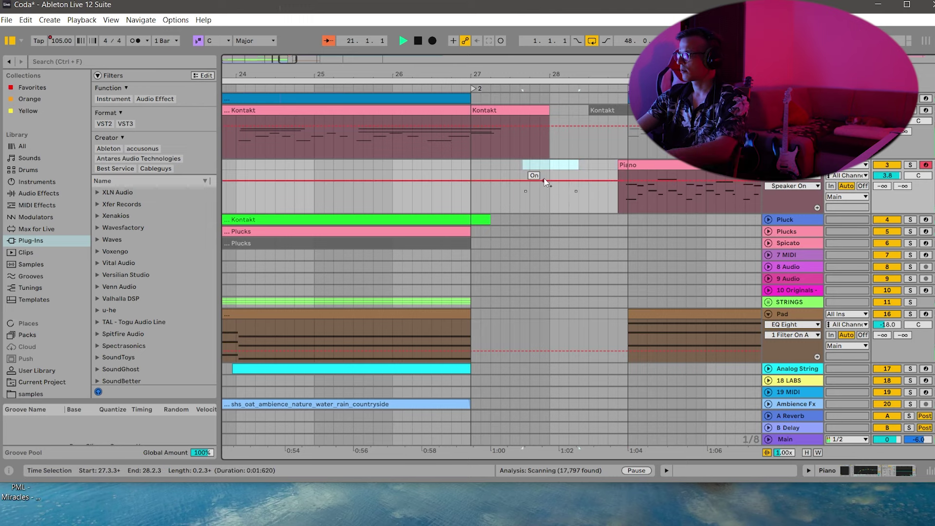
drag(643, 75, 643, 27)
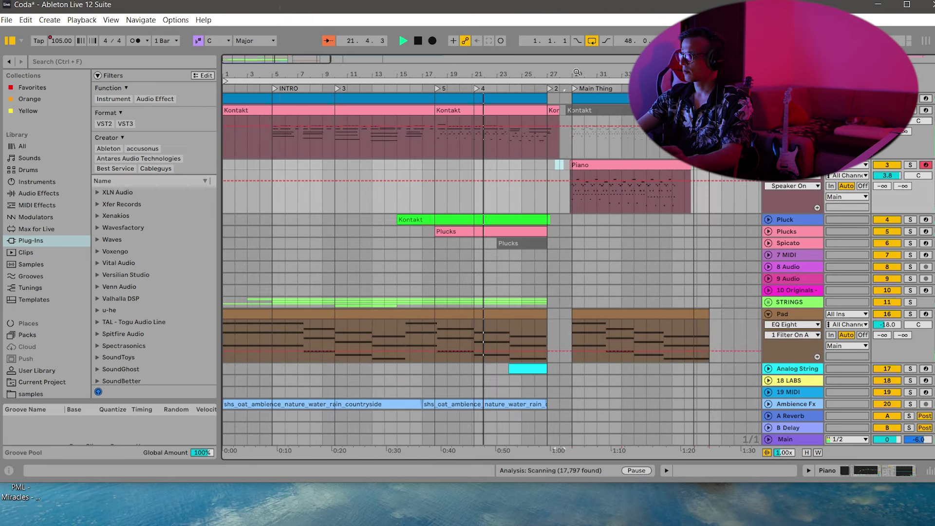
Fold the Pad track, open its Main Thing clip, and shorten all its notes together until the first chord ends at clip bar 18.
click(767, 314)
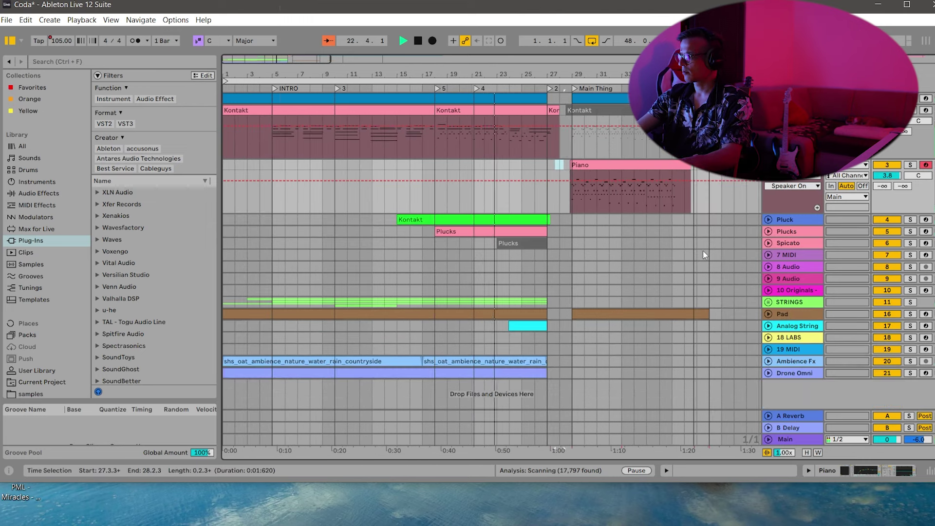
double_click(658, 314)
mouse_move(609, 61)
mouse_down()
mouse_move(609, 78)
mouse_move(609, 58)
mouse_up()
click(336, 419)
key(ctrl+a)
drag(344, 417, 290, 417)
Move the Pad clip's second chord back to clip bar 18 and extend its notes to bar 20.
drag(419, 372, 367, 469)
key(Left)
key(Left)
key(Left)
key(Left)
key(Left)
key(Left)
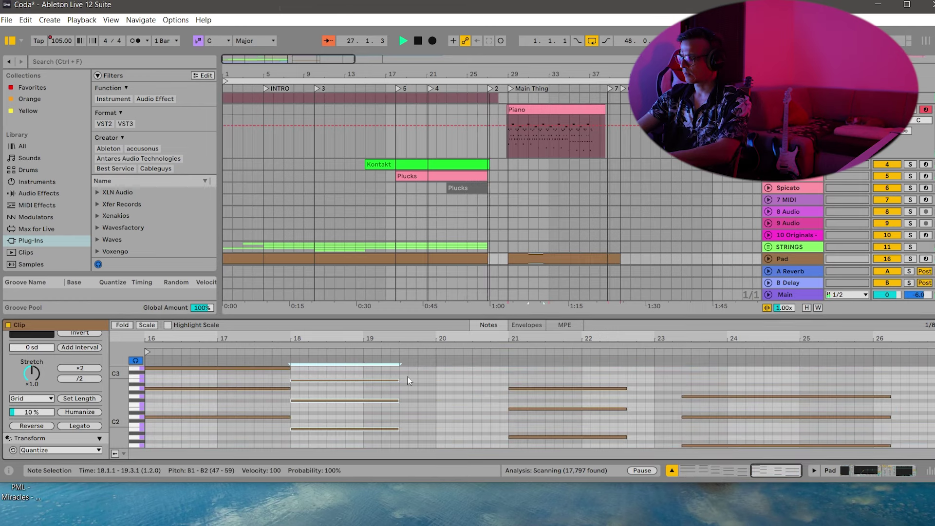
drag(399, 380, 436, 380)
Move the Pad clip's third chord back to clip bar 20 and extend its notes to bar 22.
click(528, 388)
drag(528, 427, 554, 444)
key(Left)
key(Left)
key(Left)
key(Left)
key(Left)
key(Left)
key(Left)
key(Left)
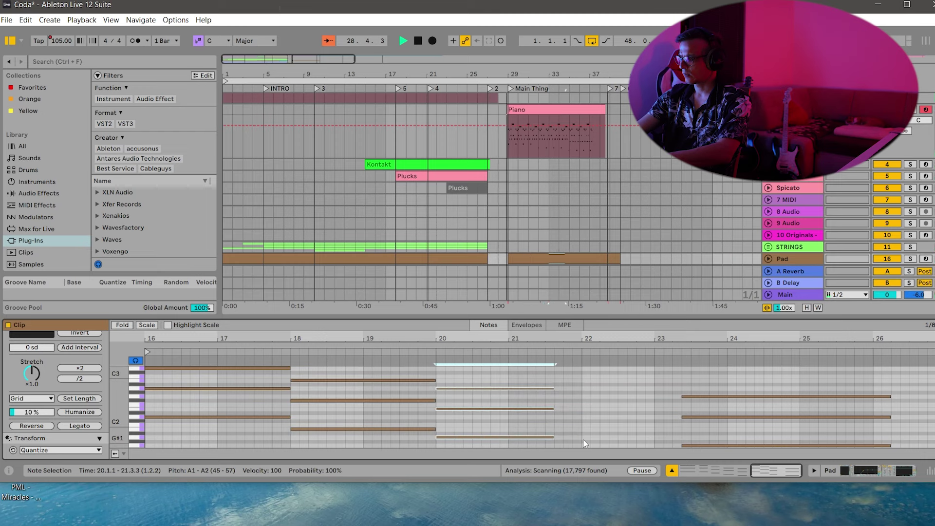
drag(555, 437, 579, 435)
Move the Pad clip's fourth chord back so it starts at clip bar 22.
drag(674, 391, 724, 478)
key(Left)
key(Left)
key(Left)
key(Left)
key(Left)
key(Left)
key(Left)
key(Left)
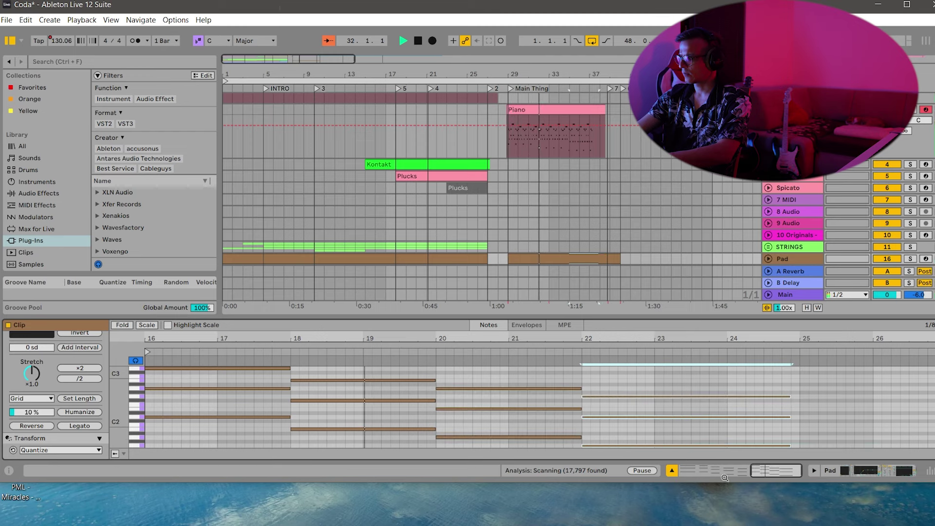
Solo the Piano and Pad tracks and audition the Main Thing section to compare their chord timing.
drag(557, 75, 557, 117)
key(space)
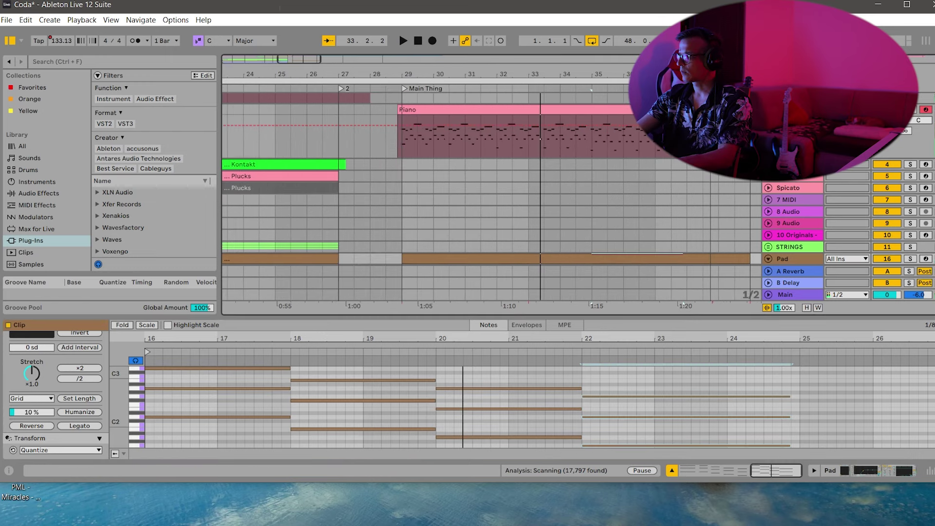
scroll(769, 262, up, 2)
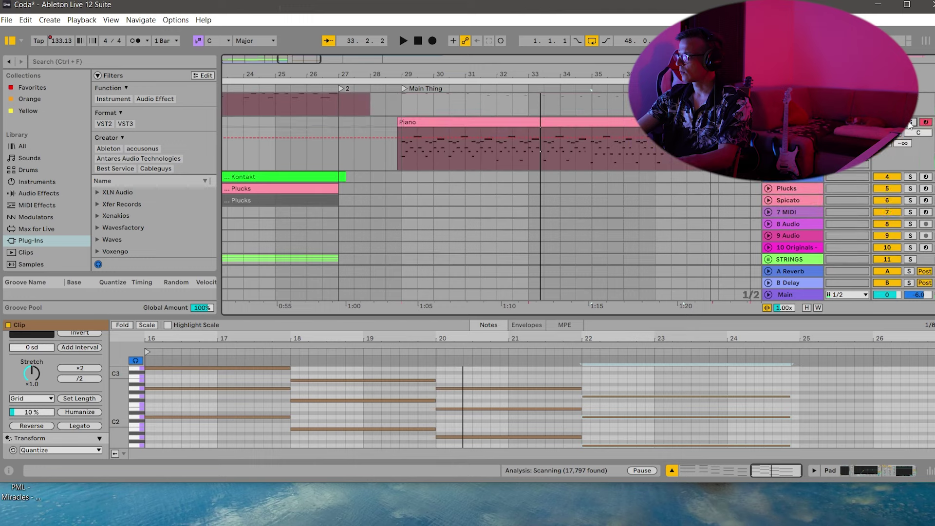
key(space)
scroll(551, 194, down, 5)
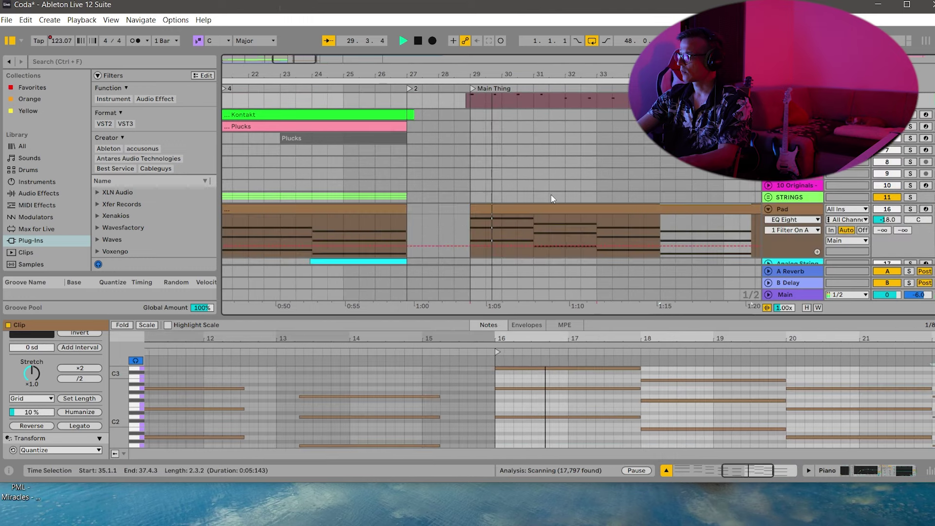
drag(788, 338, 749, 327)
drag(577, 338, 500, 334)
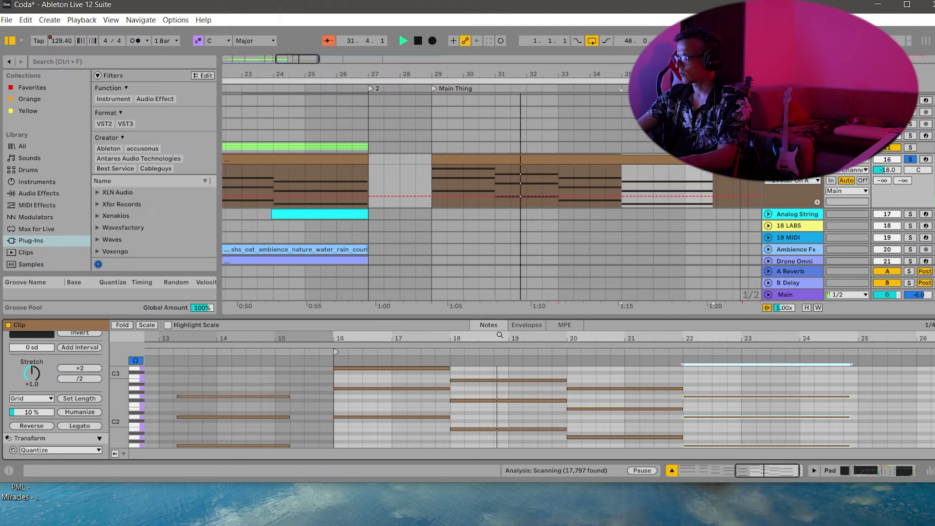
key(space)
Shift the Pad clip's second, third and fourth chords later together until the second starts at clip bar 19.
drag(858, 381, 544, 462)
key(Right)
key(Right)
key(Right)
key(Right)
key(Right)
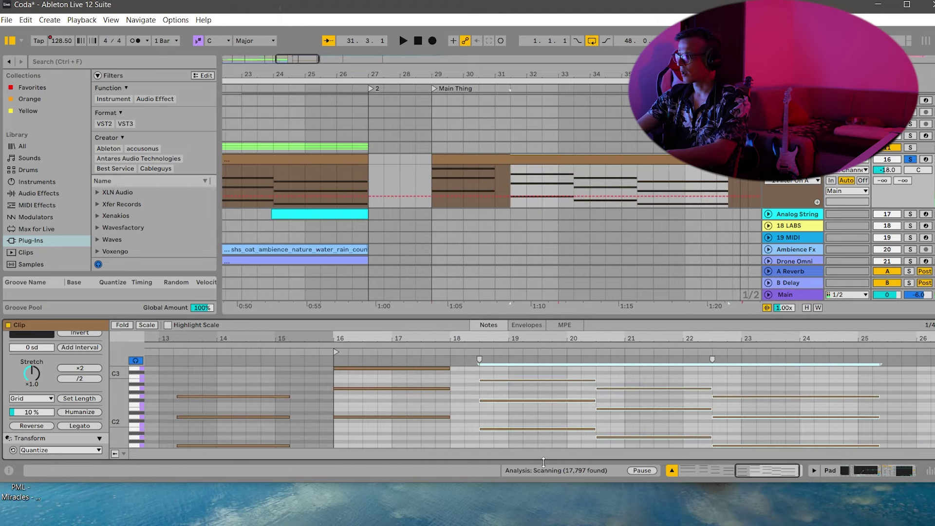
key(Left)
Shift the Pad clip's third and fourth chords later together until the third starts at clip bar 22.
click(674, 382)
drag(674, 384, 767, 453)
key(Right)
key(Right)
key(Right)
key(Right)
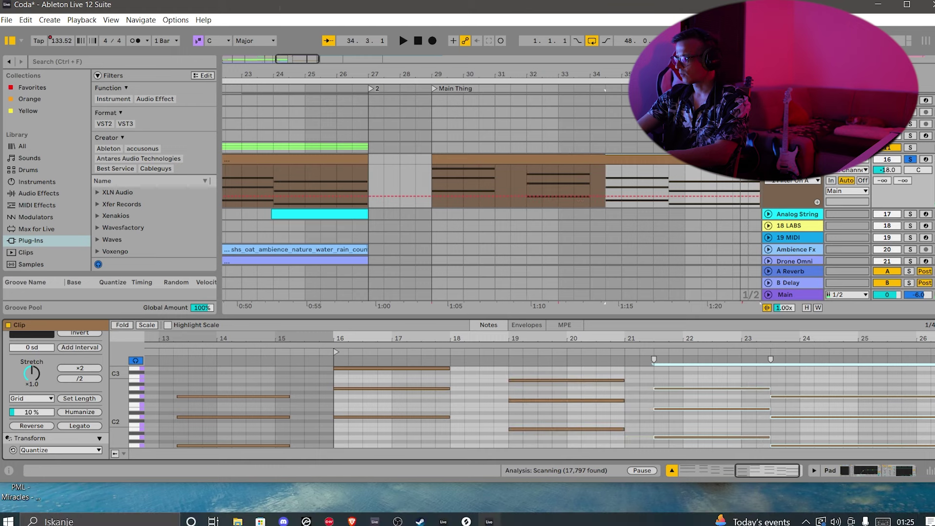
Move the fourth Pad chord to clip bar 25, and apply Legato to all notes in the clip.
click(416, 424)
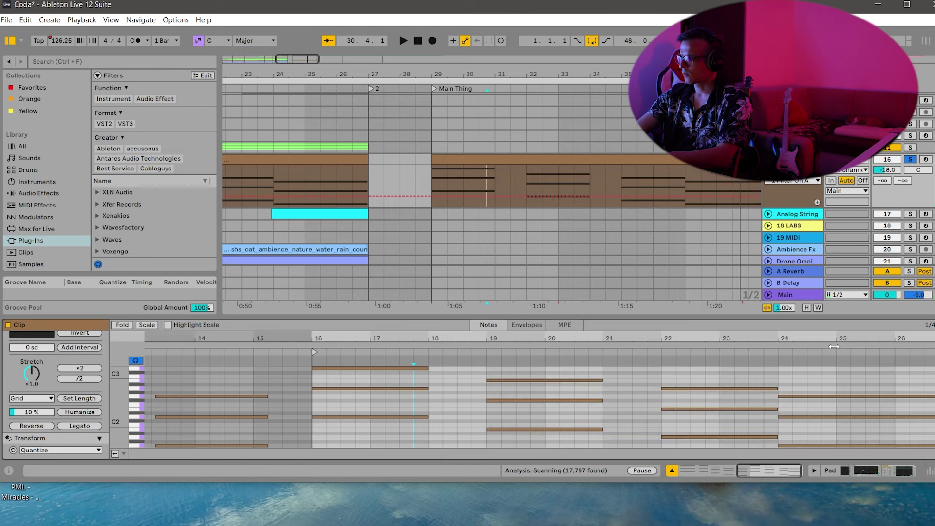
drag(852, 385, 886, 508)
key(Right)
key(Right)
key(Right)
key(Right)
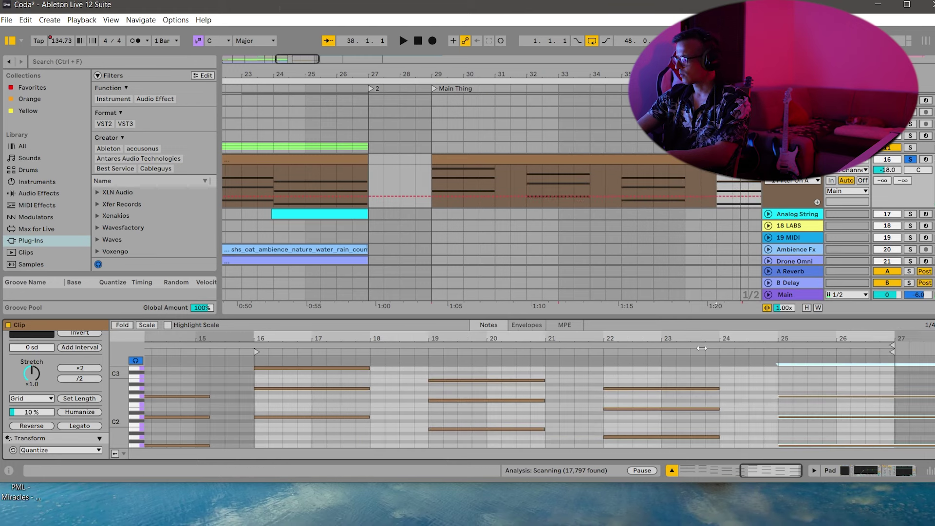
drag(711, 338, 717, 334)
key(ctrl+a)
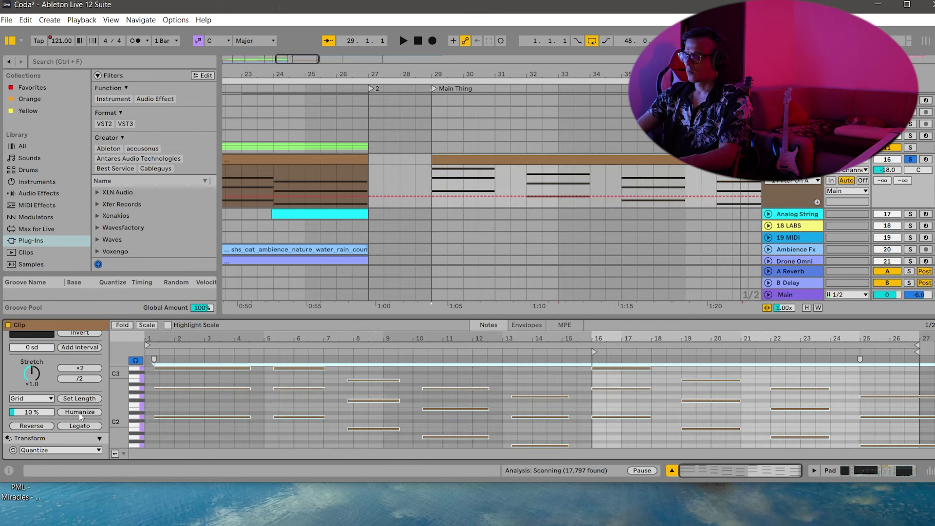
Play the Main Thing section with the Pad's devices shown, and turn off the Pad and Piano solos.
click(415, 81)
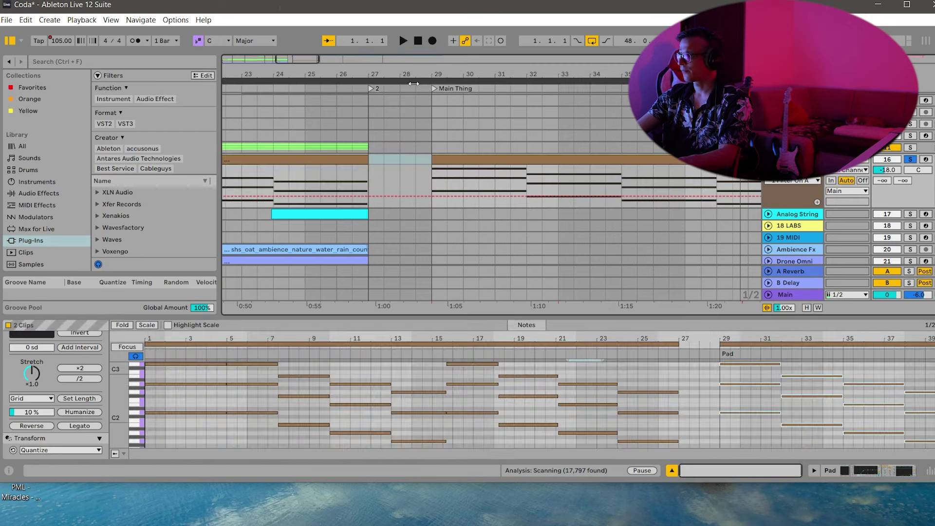
click(415, 88)
click(847, 470)
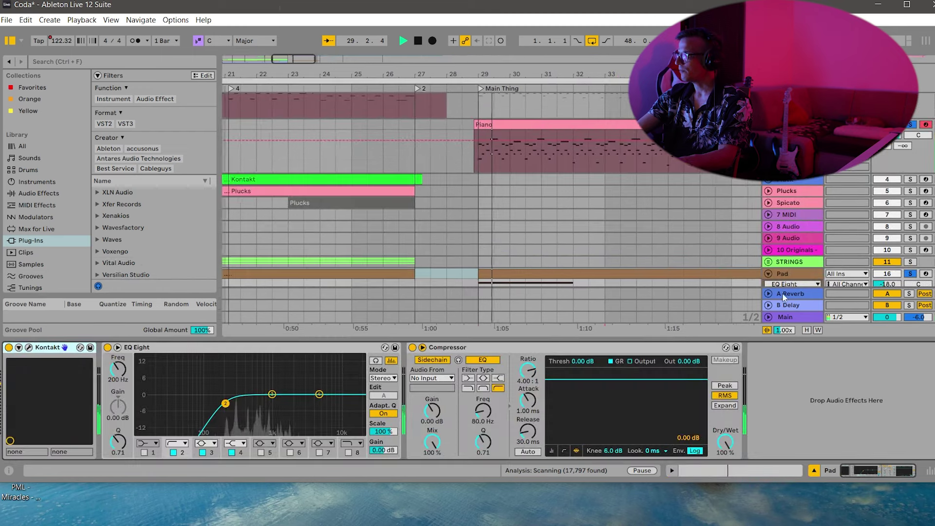
scroll(752, 267, down, 2)
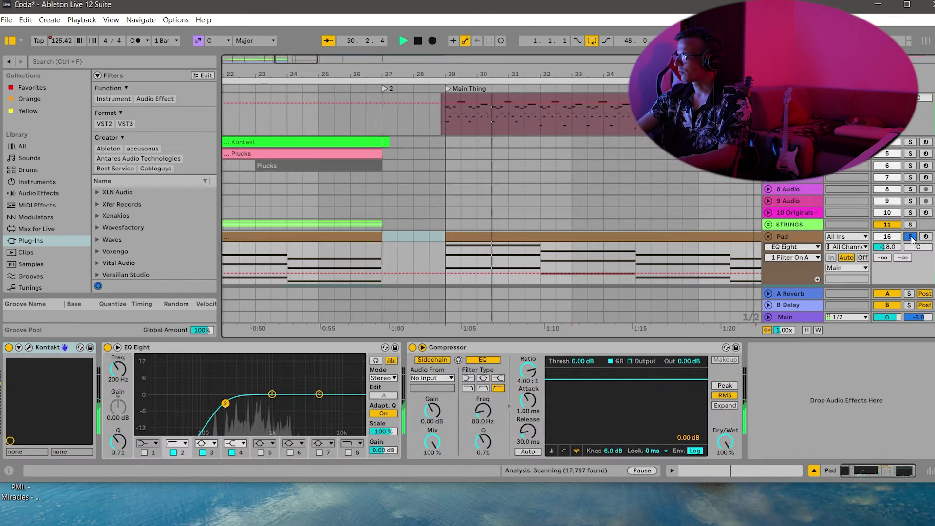
Lower the Piano track's volume to 2.8 dB and check the Piano clip's notes and device chain during playback.
scroll(752, 268, up, 3)
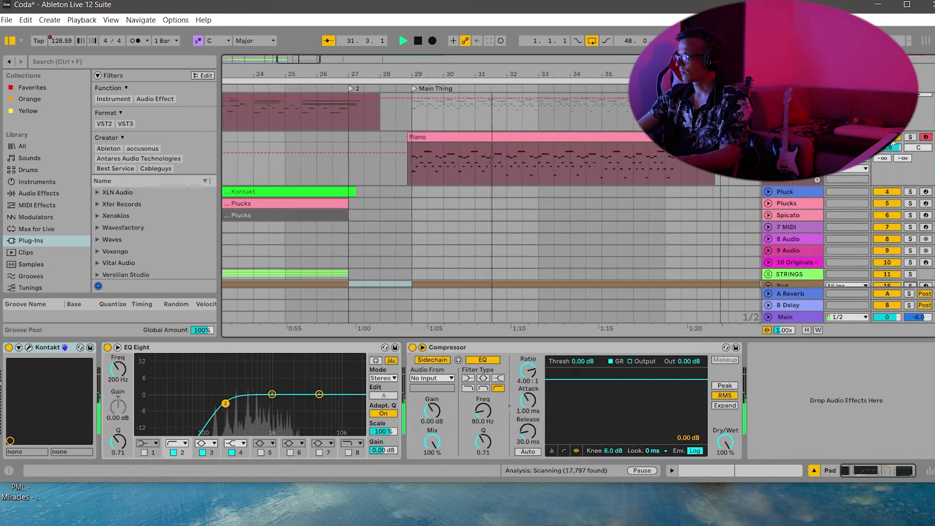
click(646, 138)
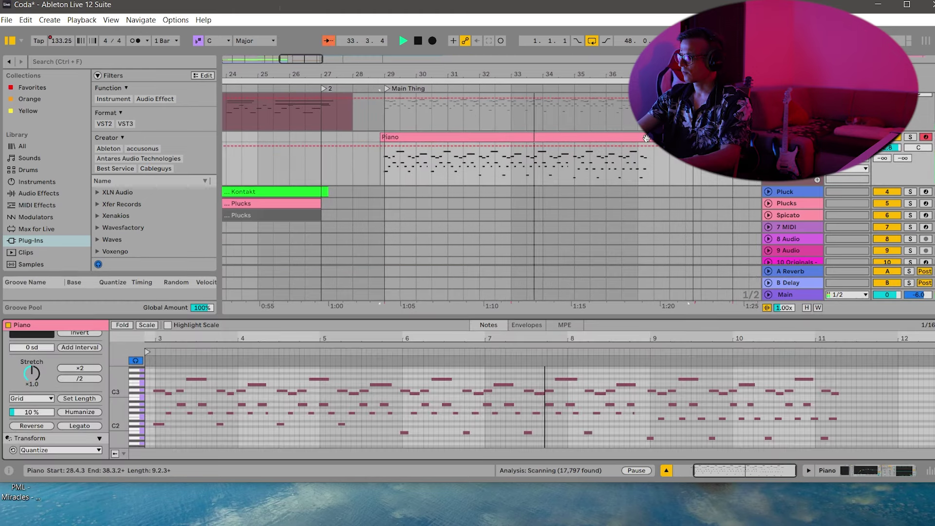
scroll(646, 138, down, 5)
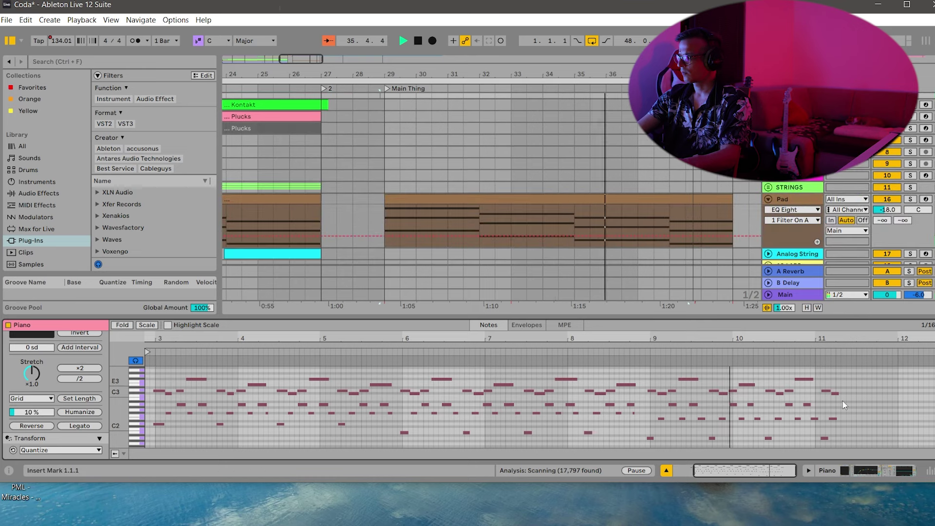
click(871, 472)
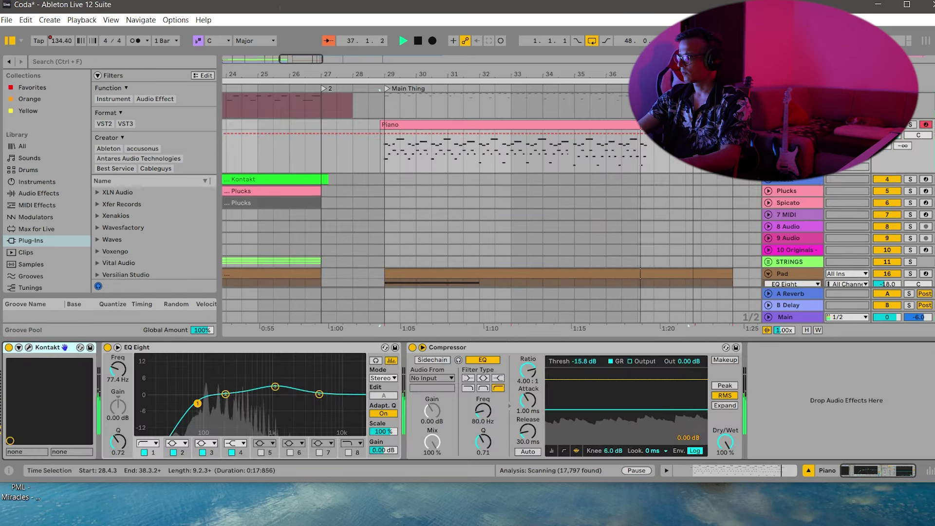
Show the Main track's Song Tempo automation and replay the Main Thing section against it.
click(767, 317)
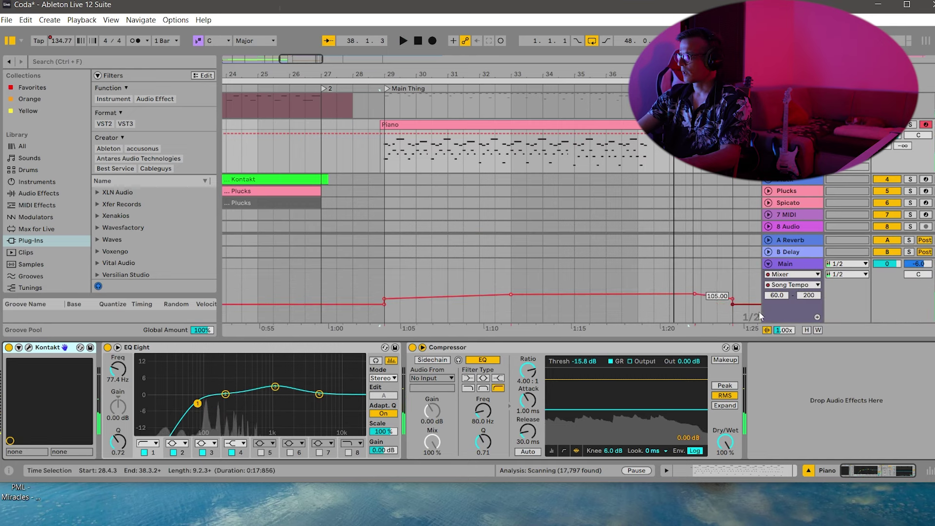
scroll(647, 185, up, 3)
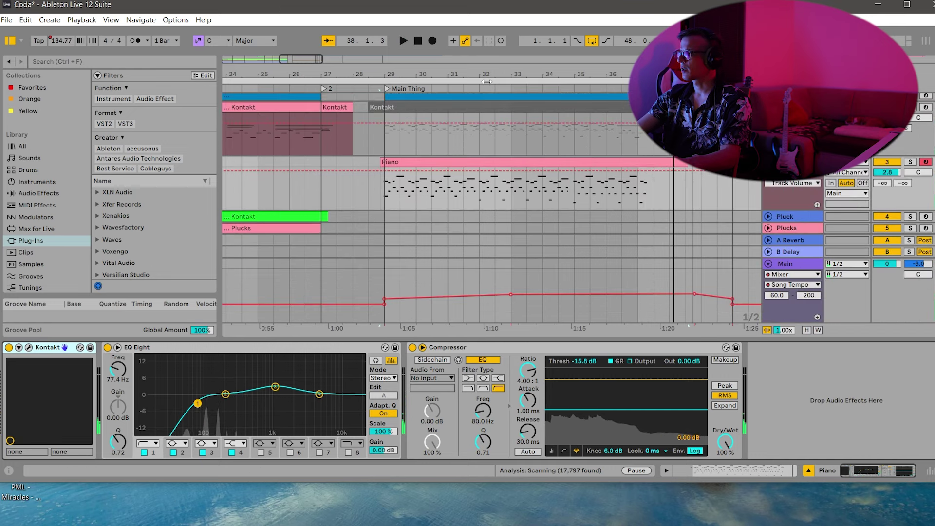
click(486, 82)
click(496, 89)
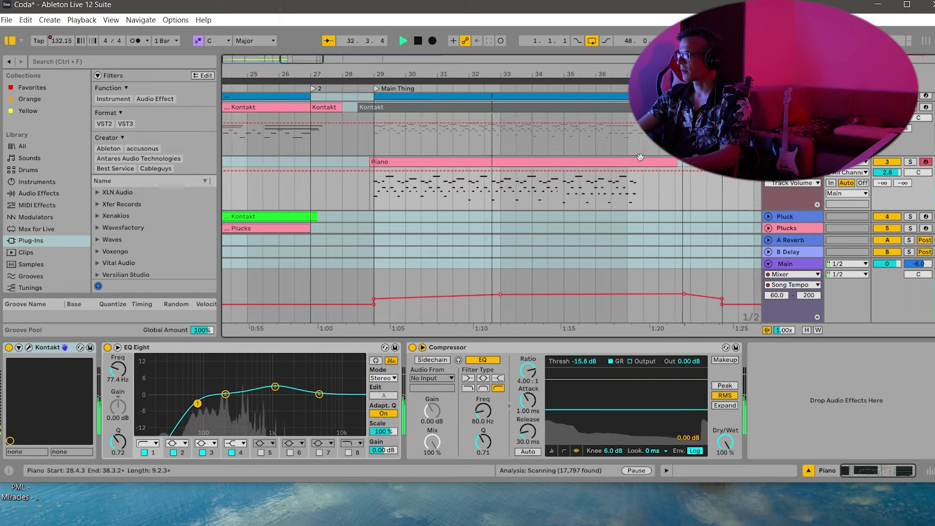
Stop playback, select all notes in the Piano clip, and open their Quantize settings.
double_click(640, 157)
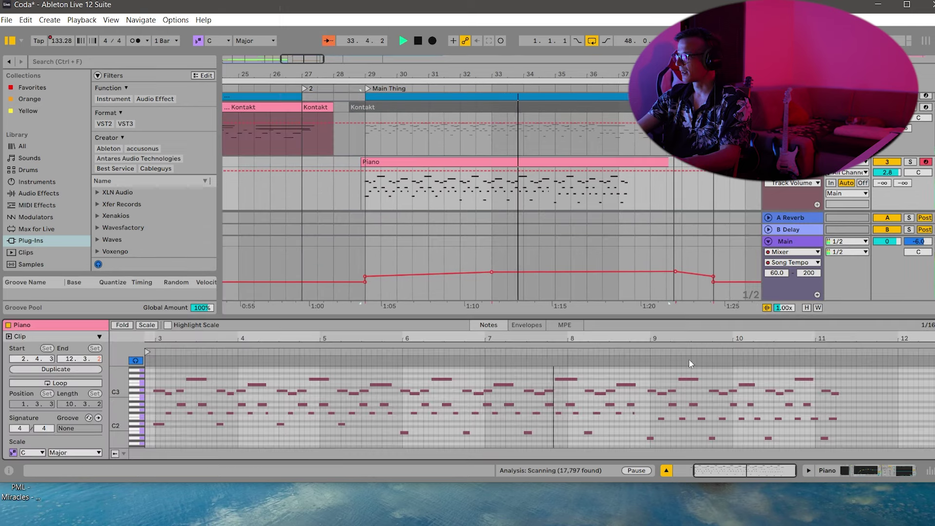
key(space)
key(ctrl+a)
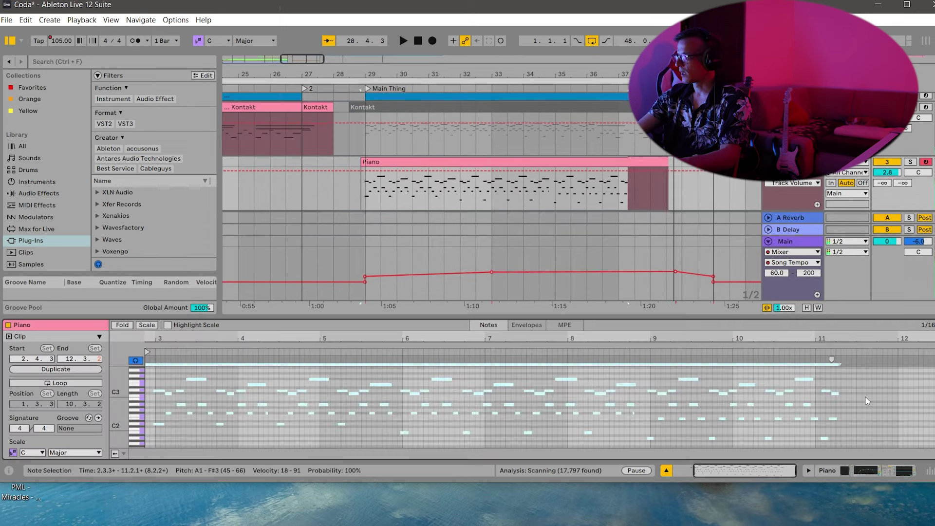
right_click(866, 396)
click(730, 110)
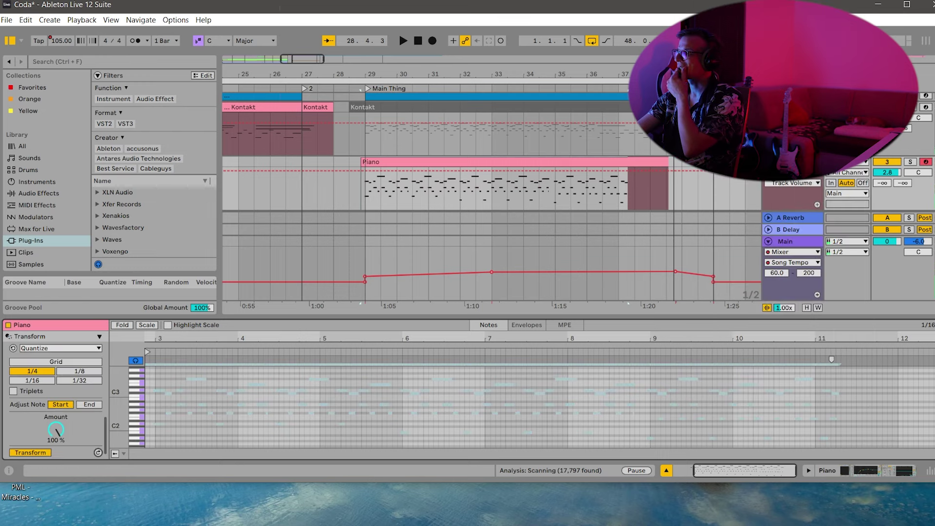
right_click(520, 378)
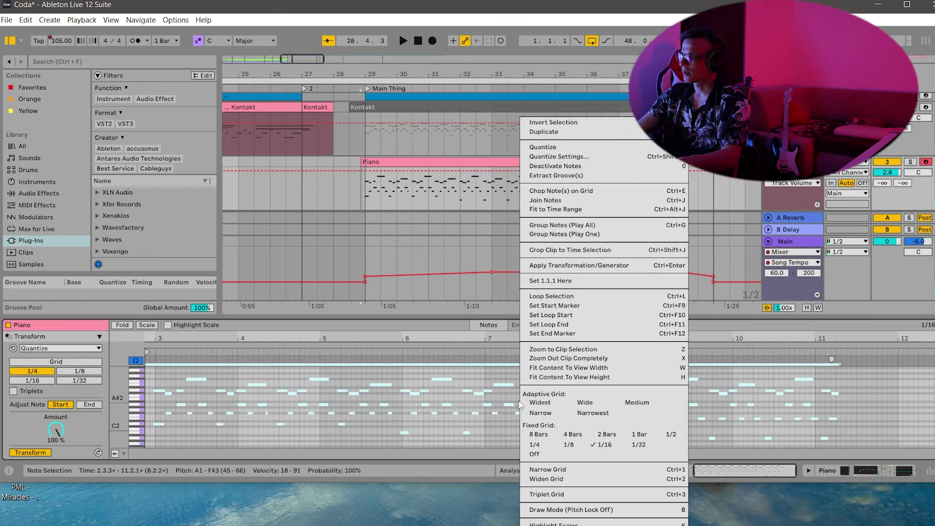
click(589, 155)
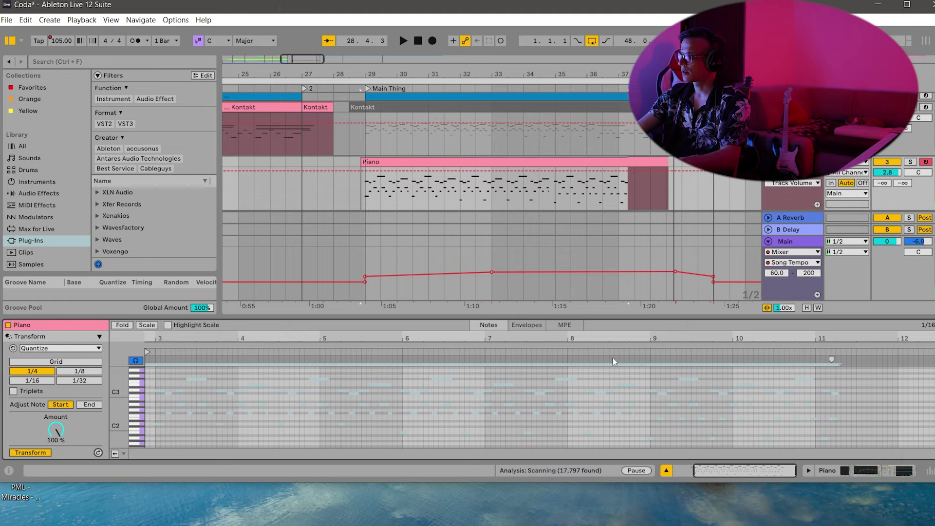
Switch to full screen while keeping the Piano clip's notes and Quantize settings in view.
key(F11)
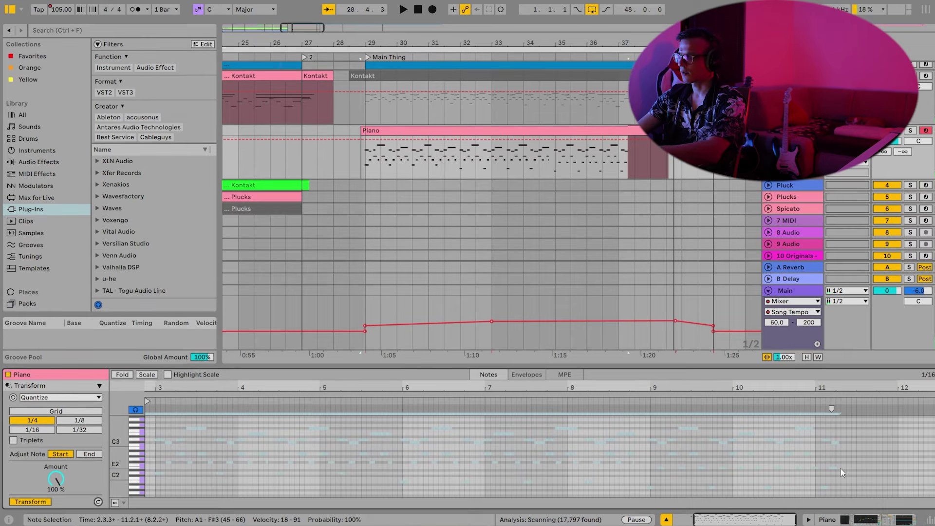
click(844, 519)
click(755, 522)
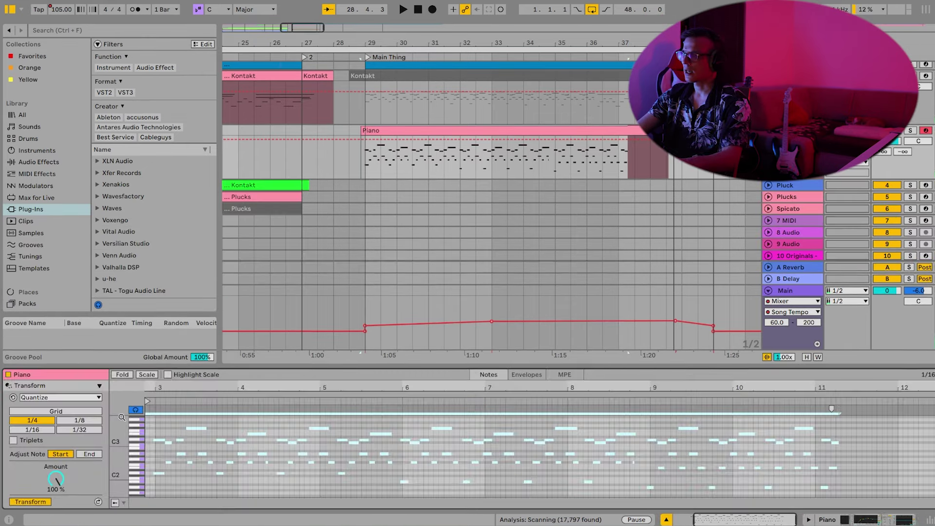
Quantize the selected Piano notes at an amount of 79% and clear the note selection.
scroll(38, 456, down, 1)
drag(51, 465, 52, 479)
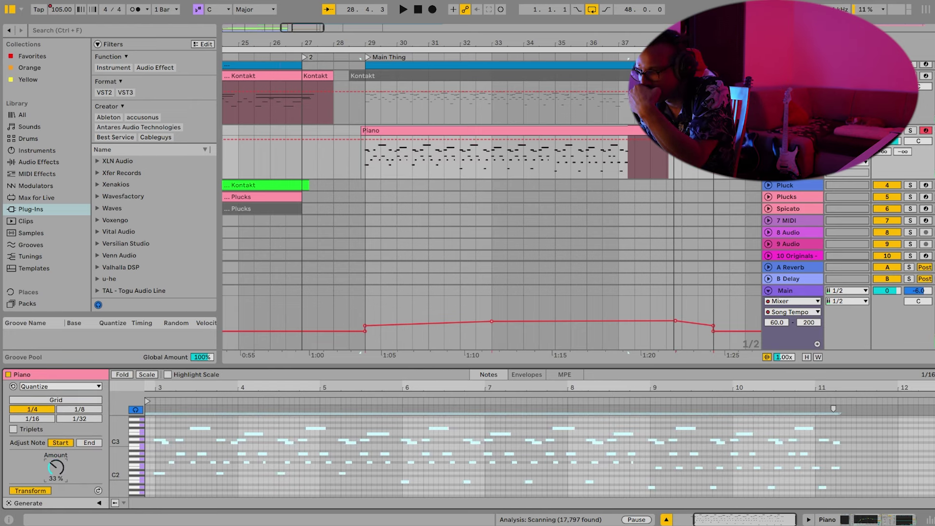
drag(53, 473, 57, 471)
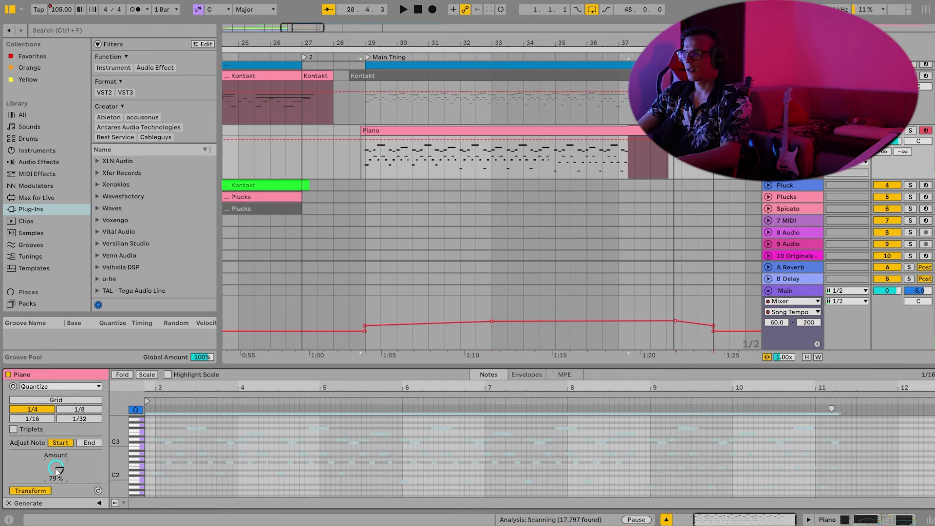
click(440, 434)
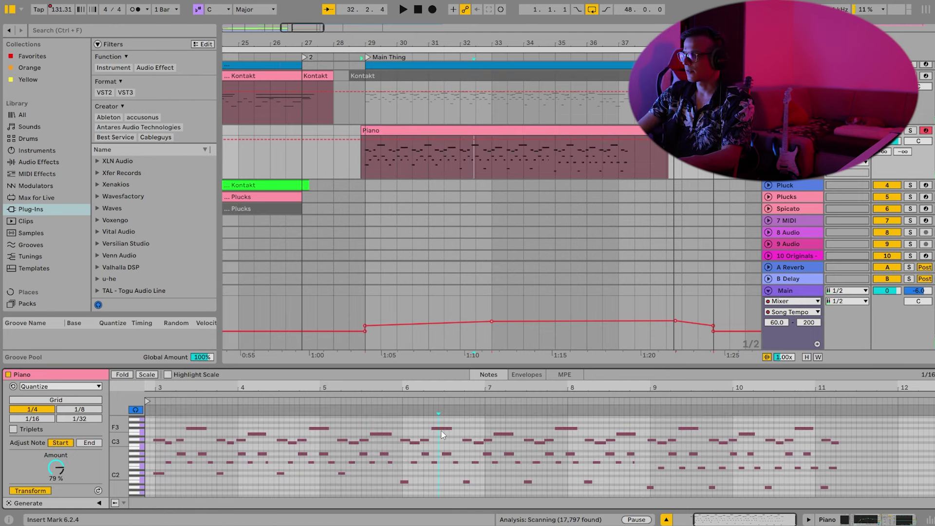
Play the Main Thing section from its start and follow the quantized Piano notes up to bar 36.
click(367, 55)
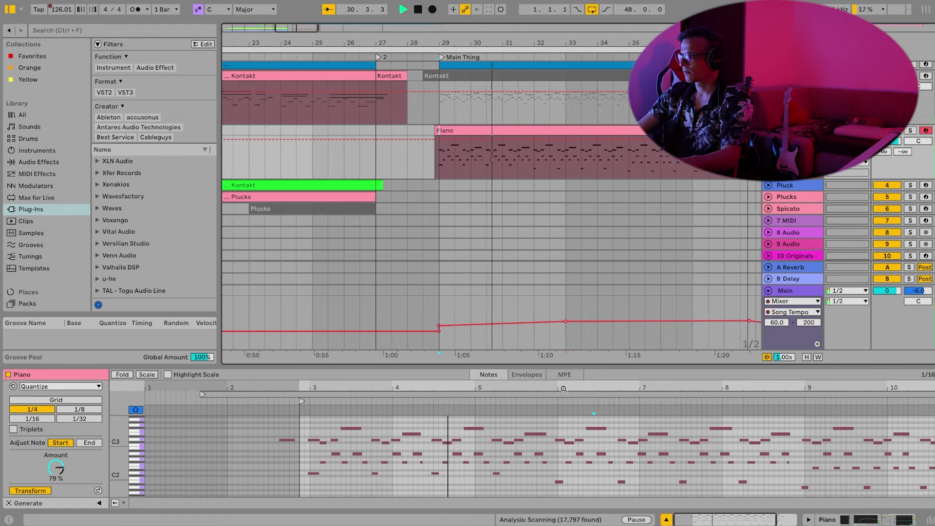
drag(564, 389, 465, 385)
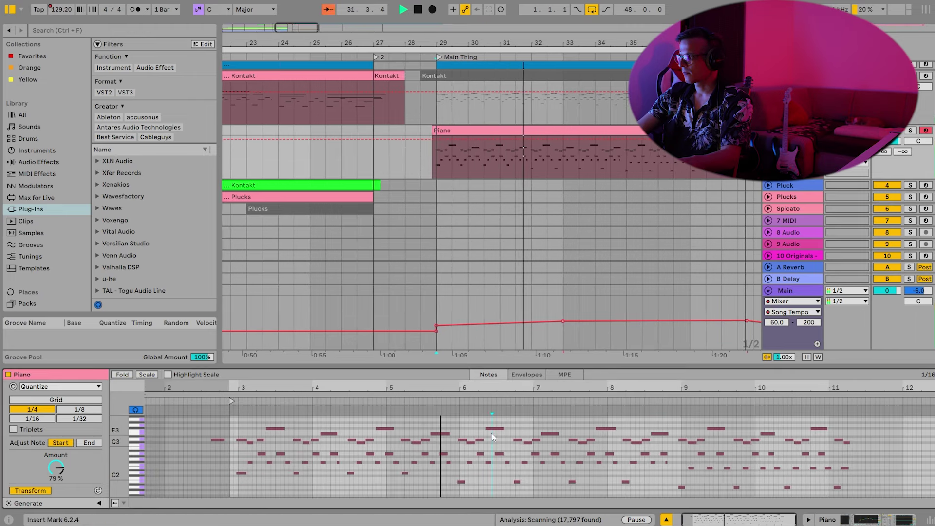
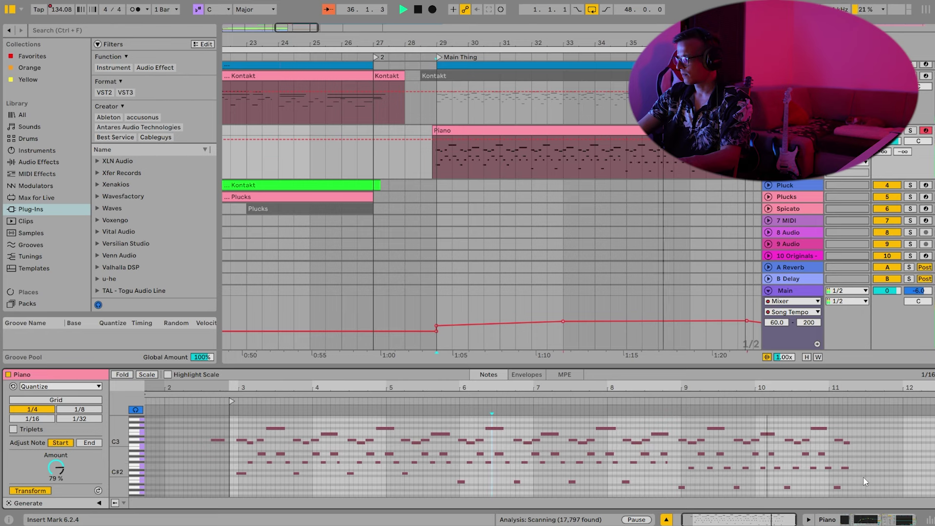
click(655, 401)
drag(809, 388, 777, 424)
key(space)
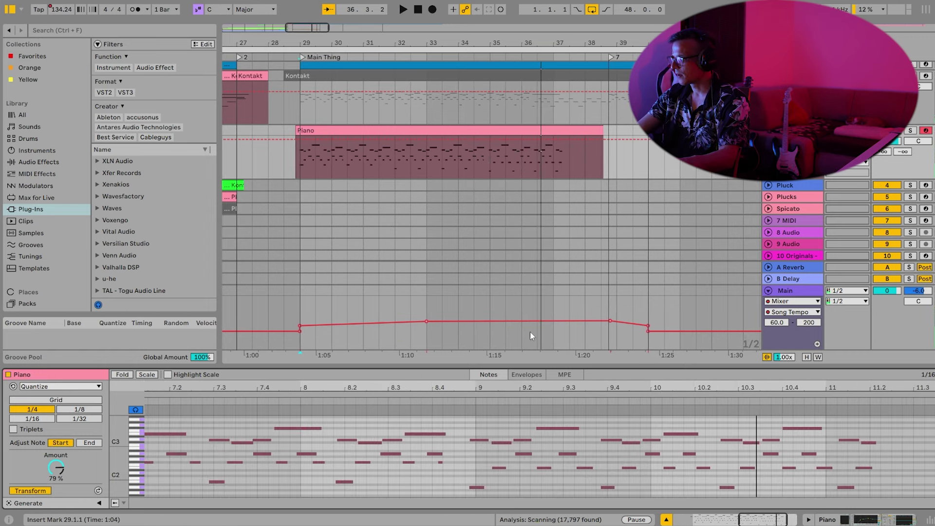
Lower the Song Tempo automation point at marker 7 to 131.00.
drag(539, 320, 427, 322)
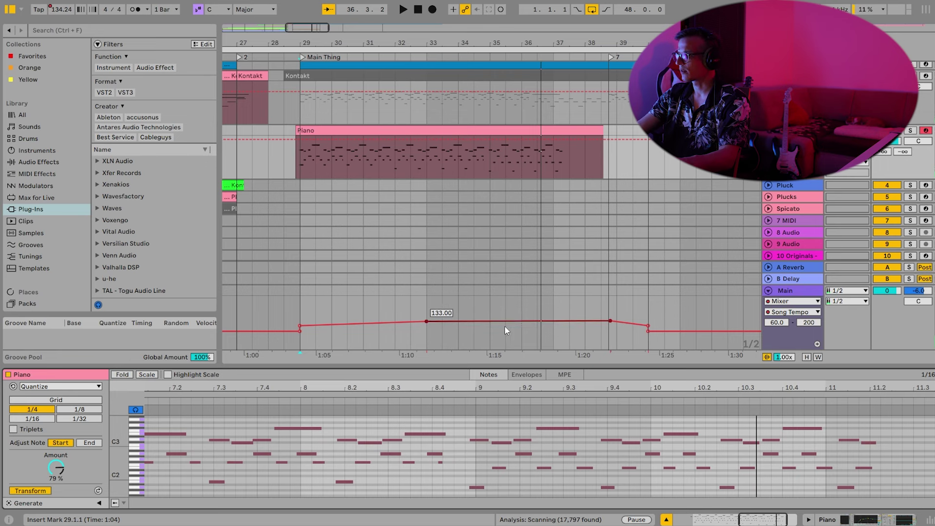
click(610, 320)
drag(611, 321, 610, 323)
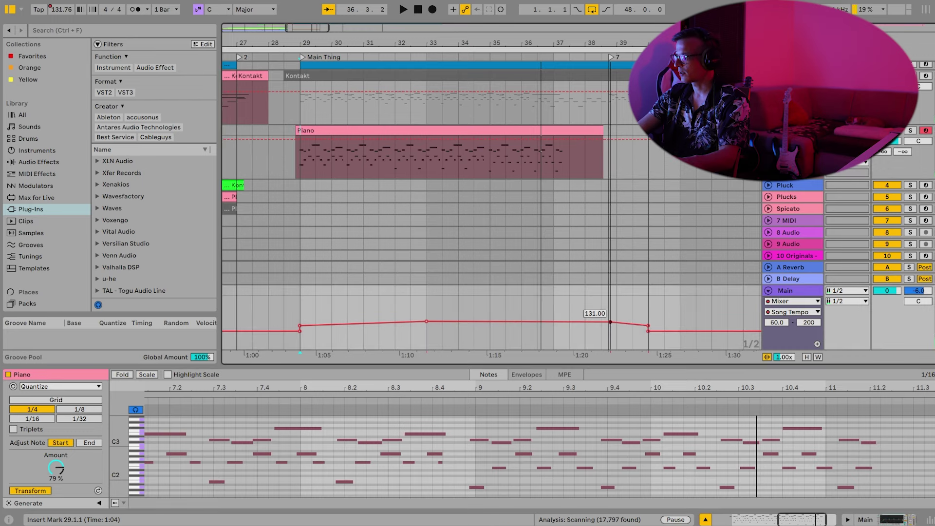
Replay the Piano clip's later bars against the lowered tempo and stop around bar 36.
click(457, 58)
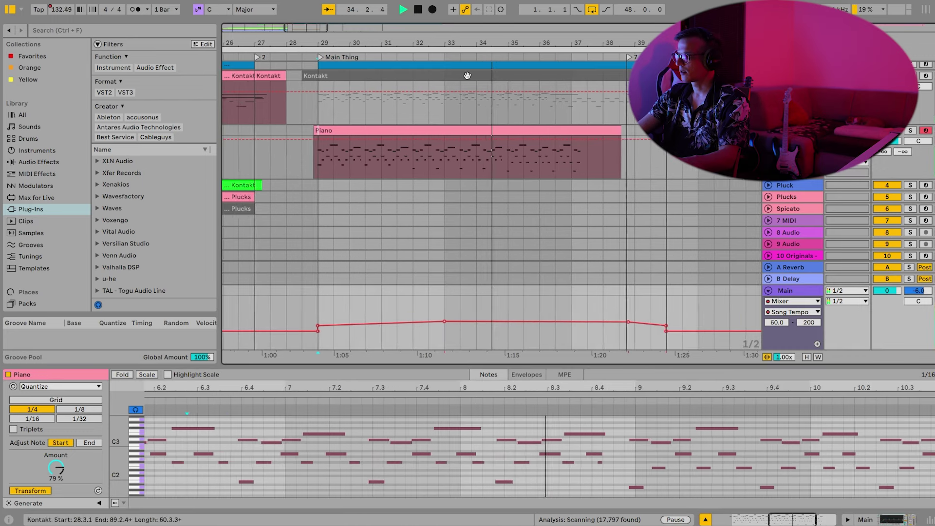
click(514, 130)
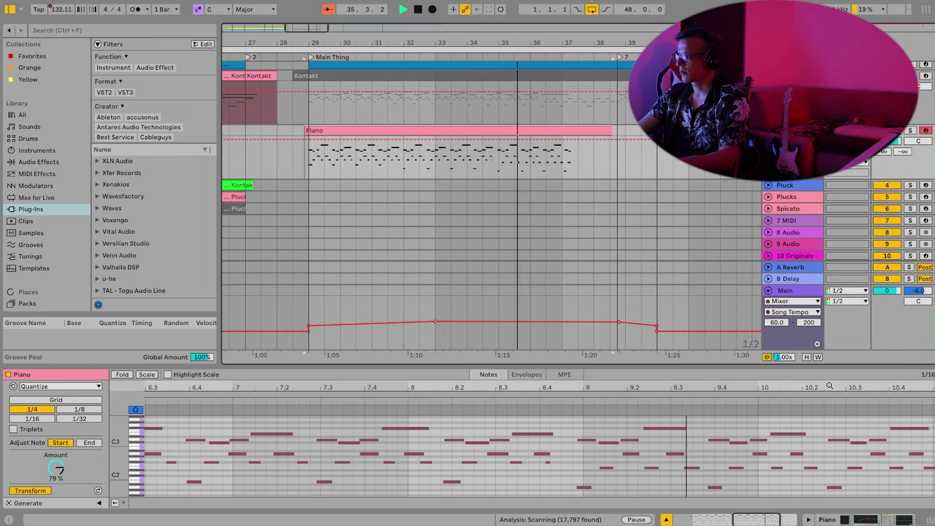
key(space)
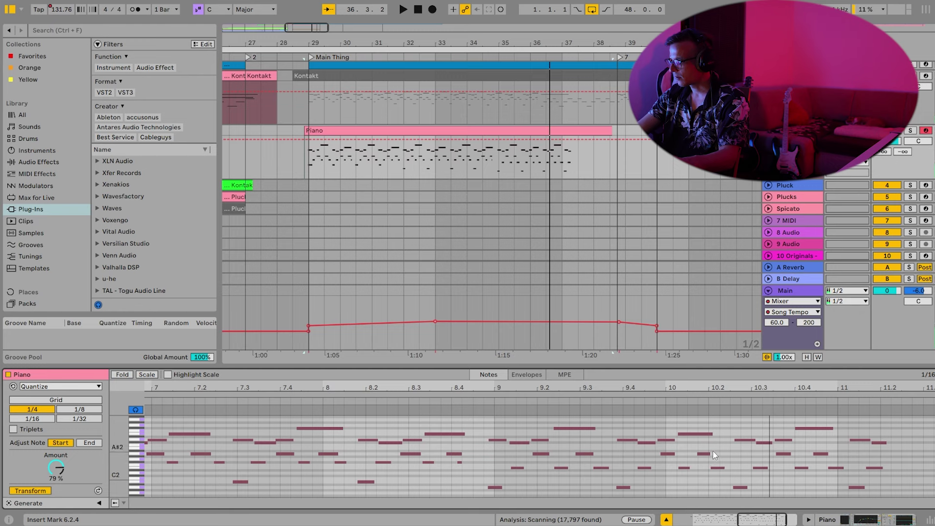
Inspect the A2 and E2 notes around 10.2 in the Piano clip and replay its ending.
click(708, 453)
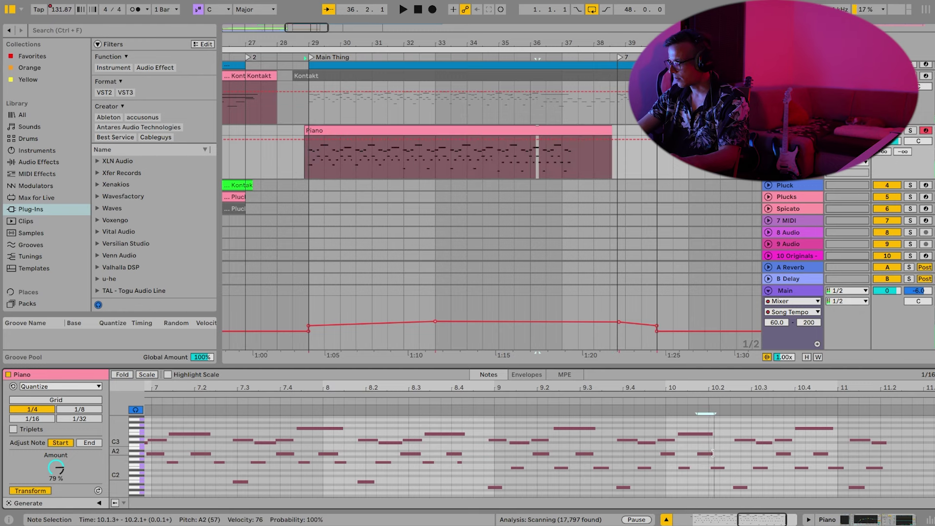
drag(720, 466, 724, 466)
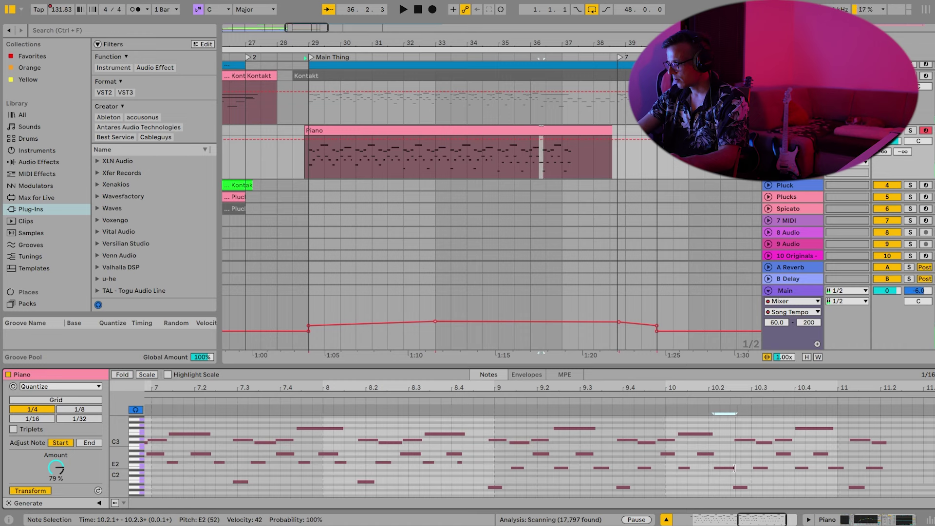
click(405, 397)
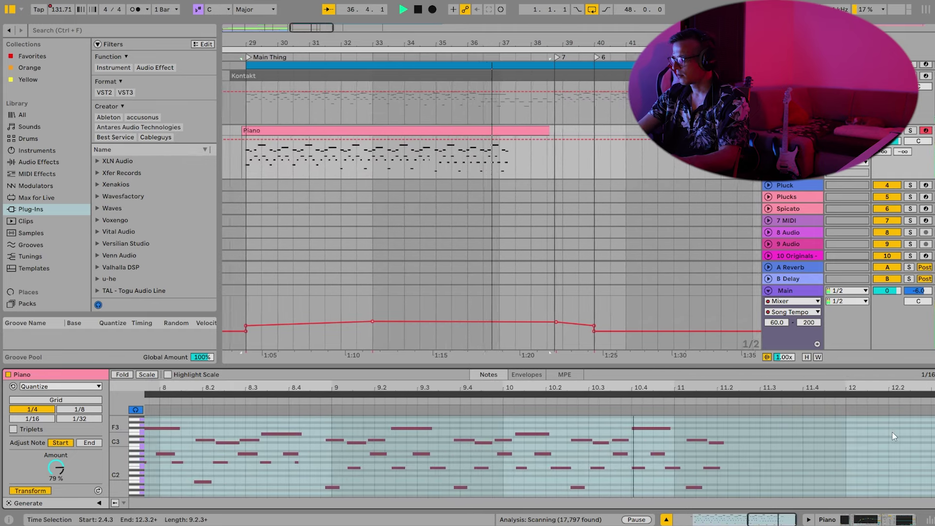
key(space)
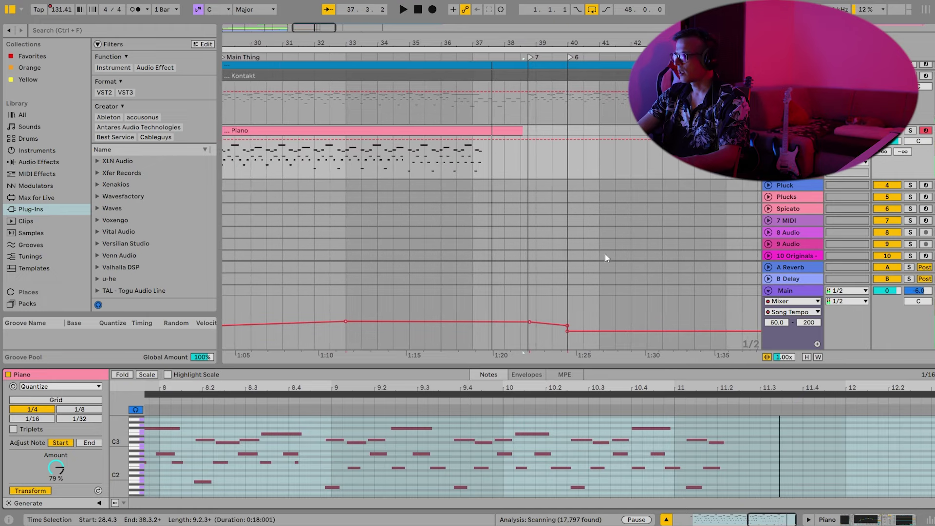
Enlarge the note editor to show the whole Piano part while replaying the Main Thing section.
drag(671, 386, 671, 361)
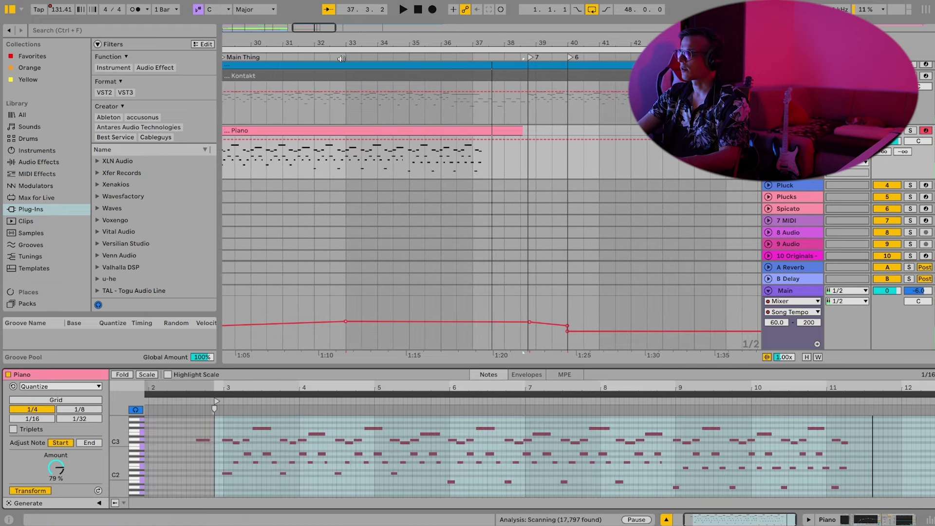
click(341, 58)
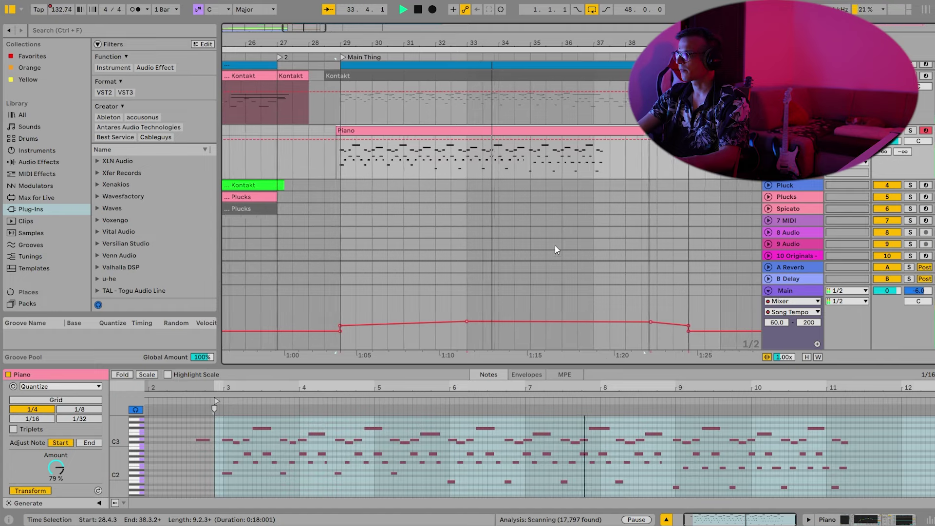
drag(623, 366, 623, 227)
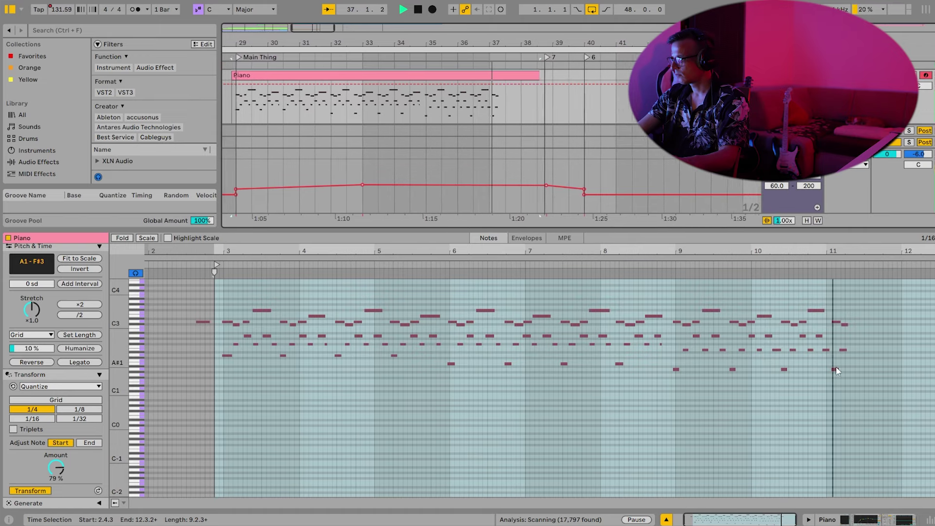
key(space)
Duplicate the Piano notes from bar 9 to 10.4, shift the copy slightly earlier to 11.1.1, and audition it.
drag(818, 387, 678, 285)
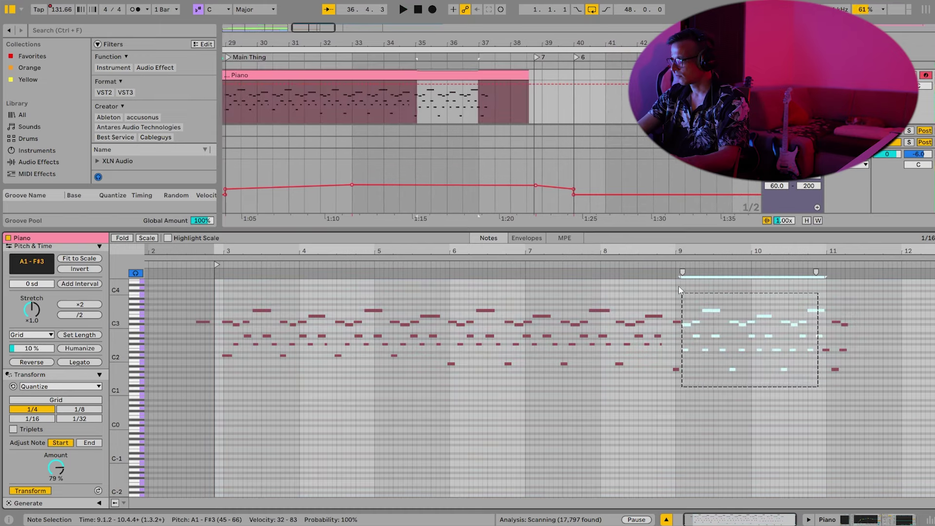
key(ctrl+d)
drag(733, 248, 734, 292)
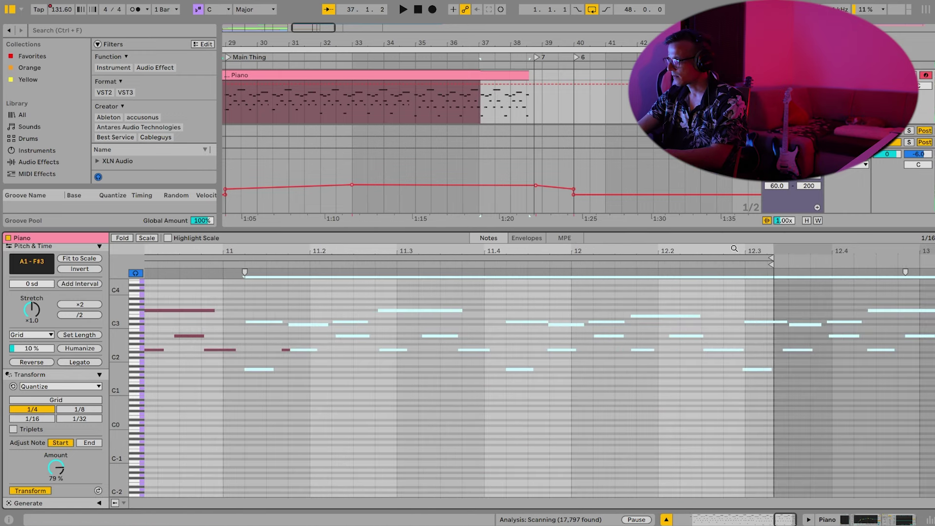
key(Left)
key(Left)
drag(526, 249, 752, 249)
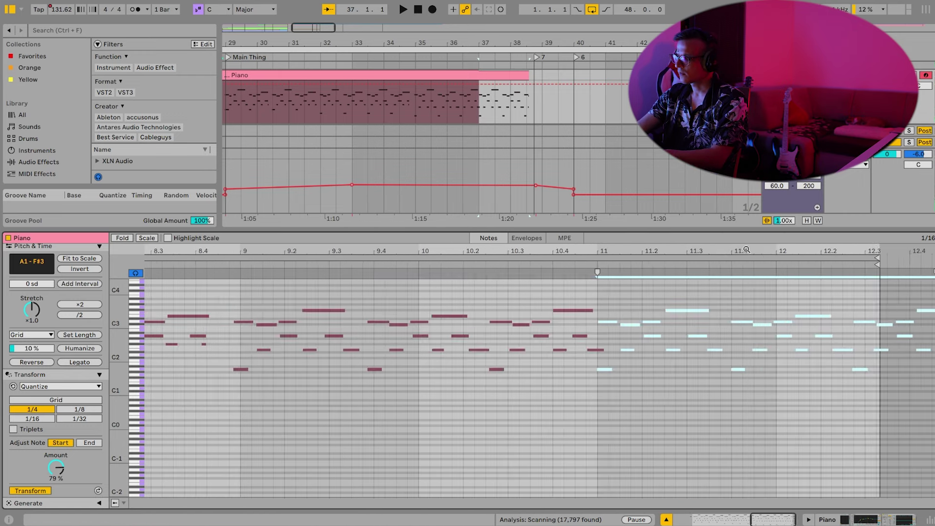
key(space)
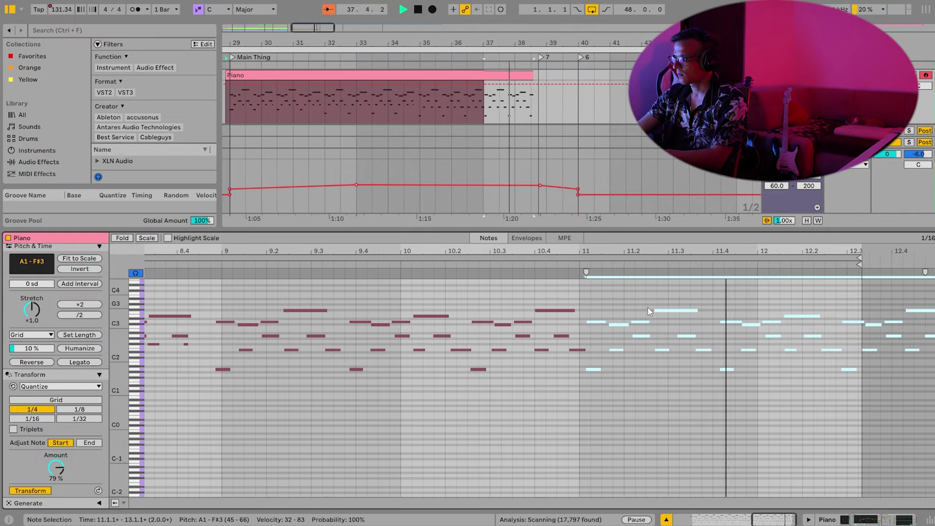
key(space)
Delete the copy's first chord pattern and shift its remaining notes earlier to start at 11.1.2.
drag(692, 395, 592, 281)
key(Delete)
drag(661, 290, 912, 471)
key(Left)
key(Left)
key(Left)
key(Left)
key(Left)
key(Left)
key(Left)
key(Left)
key(Left)
key(Left)
key(Left)
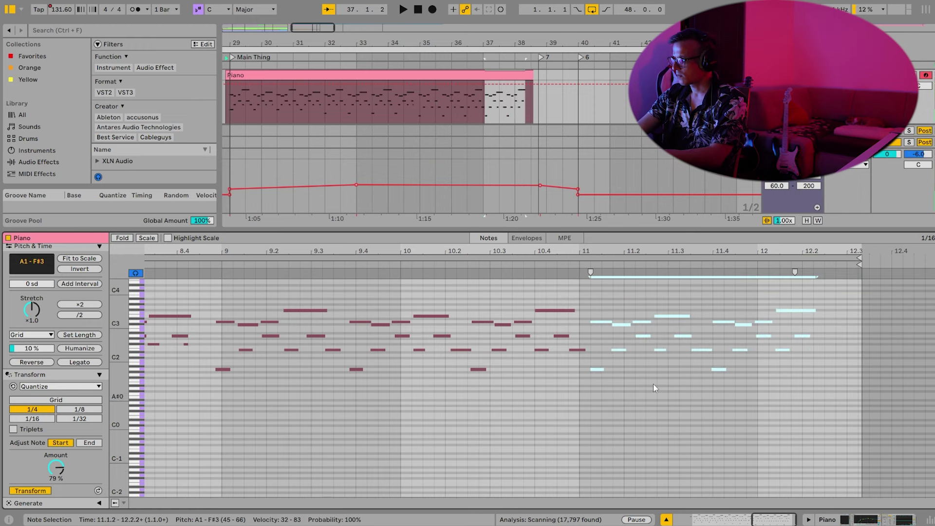
Replay the Piano part through the duplicated notes with the whole clip in view.
click(348, 262)
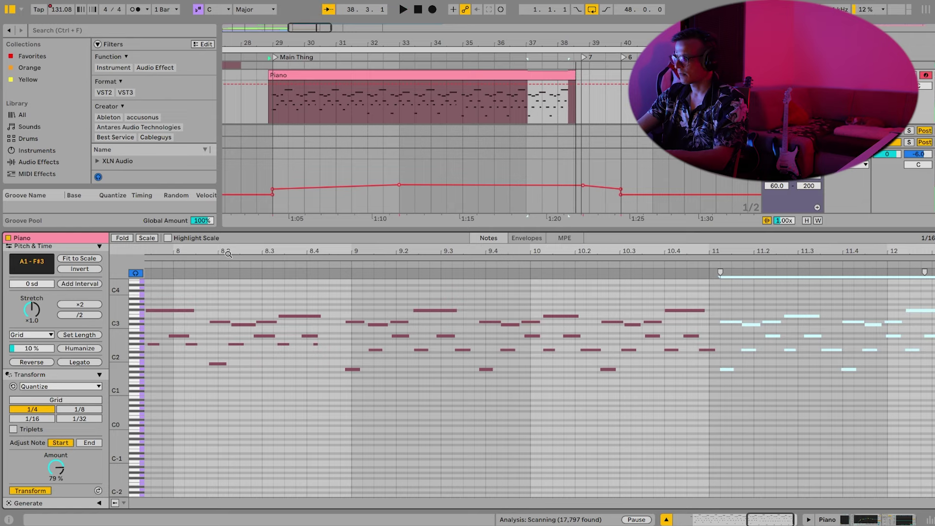
click(203, 266)
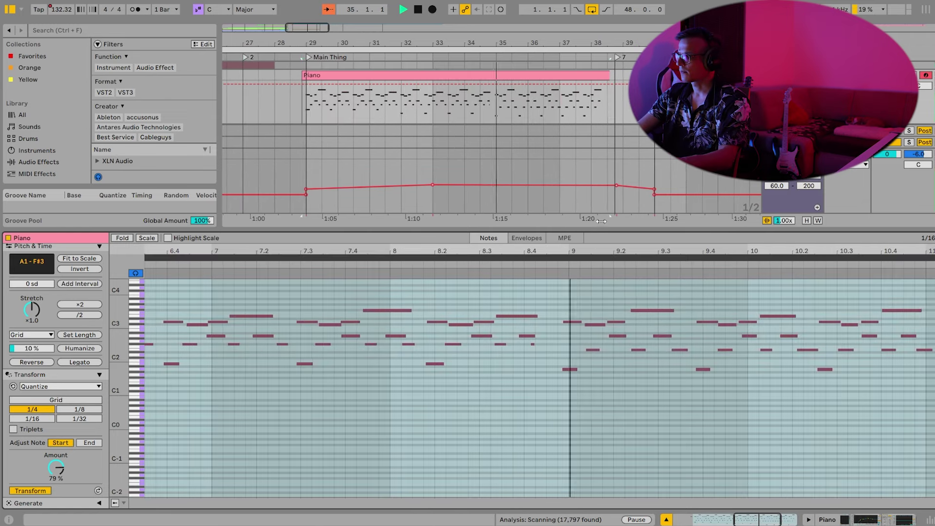
drag(622, 251, 720, 250)
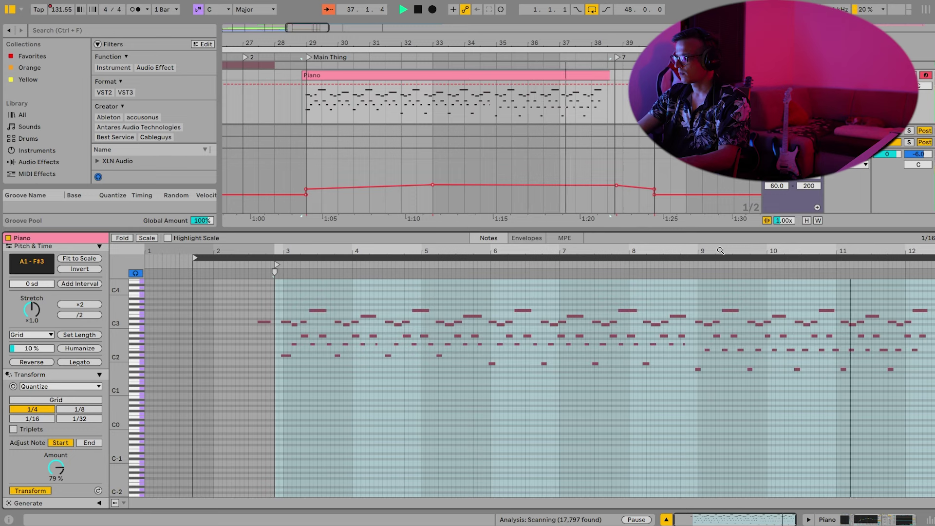
key(space)
click(351, 109)
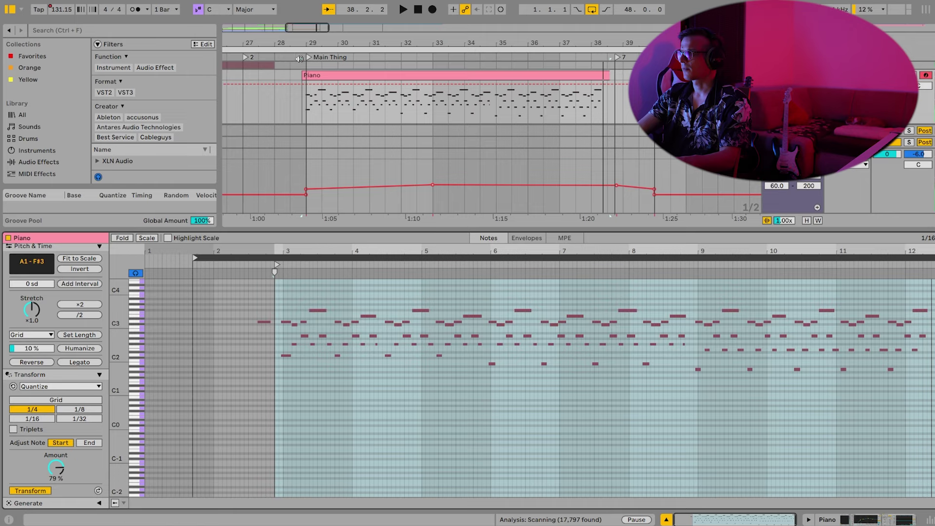
Replay the Main Thing section from its start and bring the Piano clip's notes back into view.
click(299, 59)
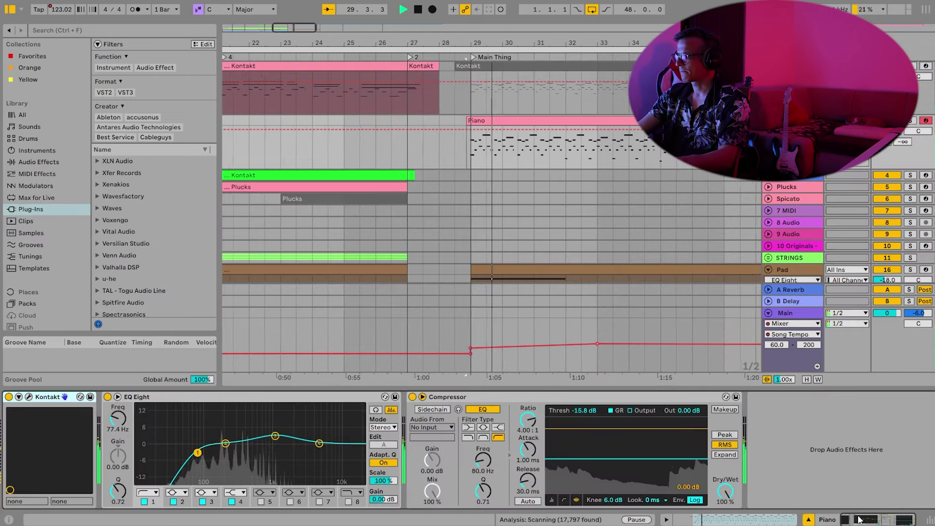
drag(650, 45, 608, 40)
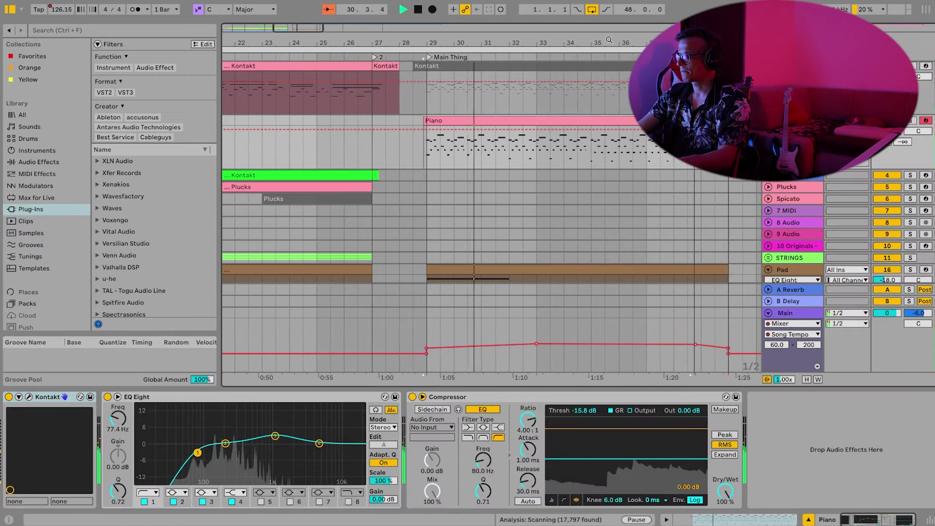
double_click(553, 129)
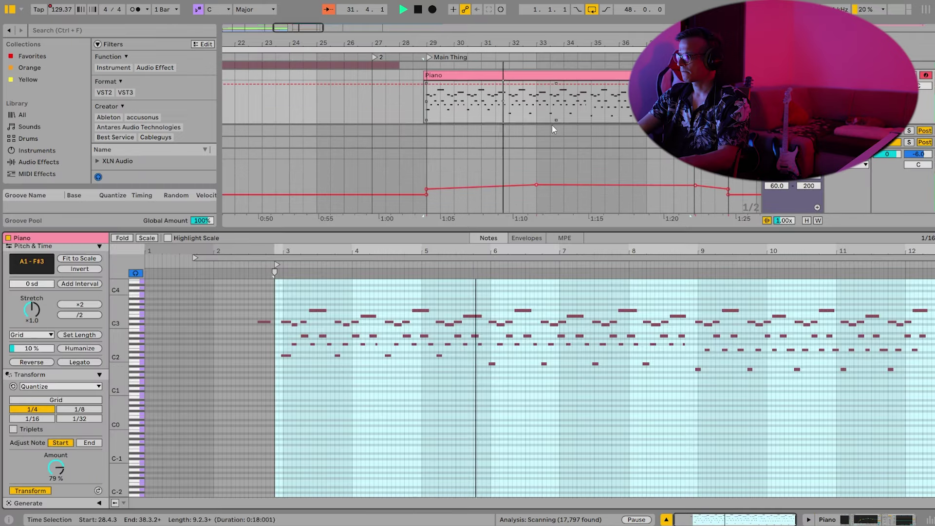
Stop playback and quantize all the Piano clip's notes to a 1/16 grid.
click(261, 353)
key(space)
key(ctrl+a)
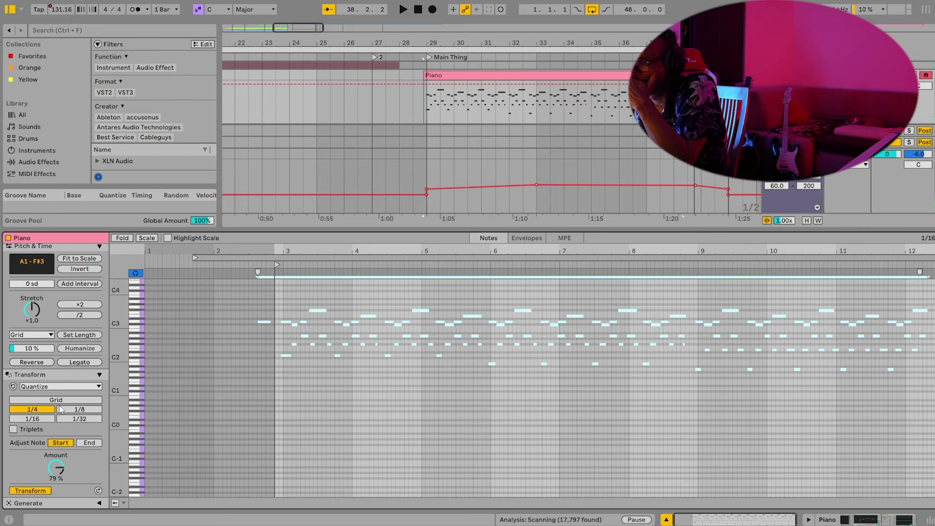
click(45, 418)
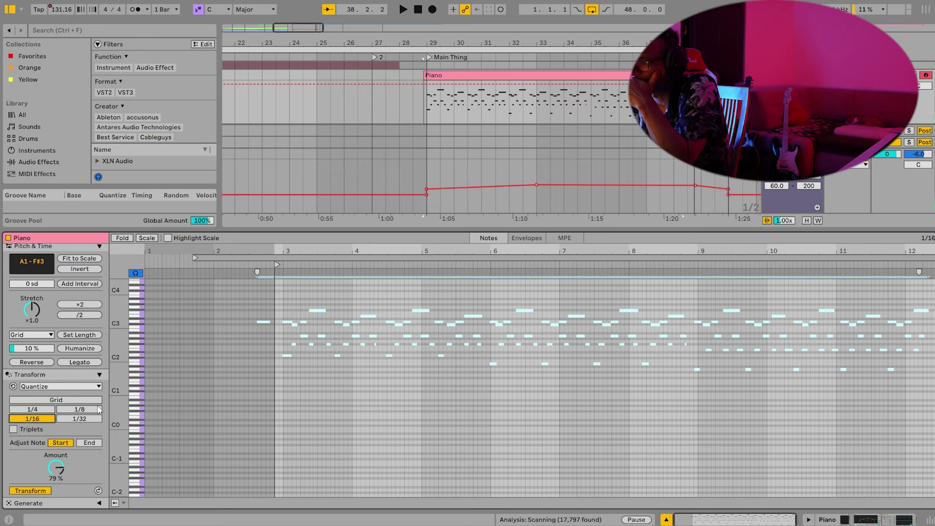
Clear the note selection and listen to the Piano part with its 1/16 quantization.
key(space)
click(675, 425)
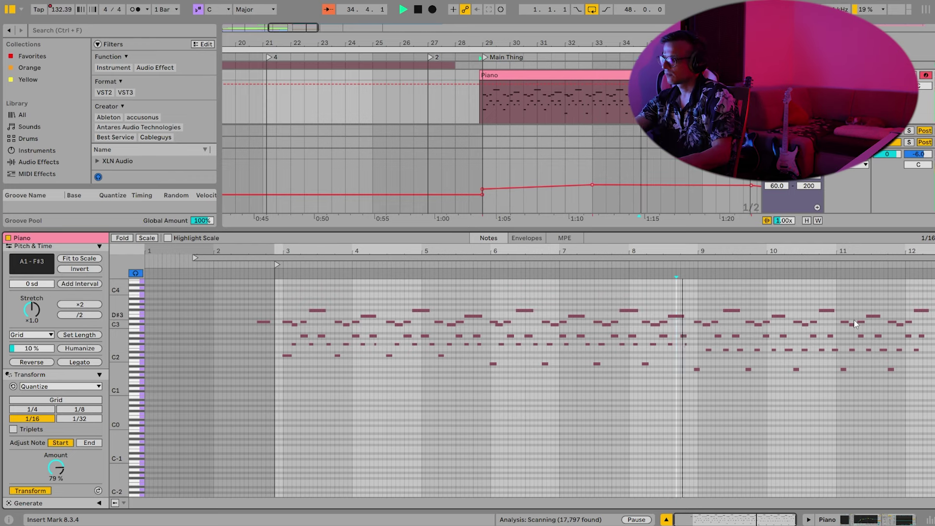
key(space)
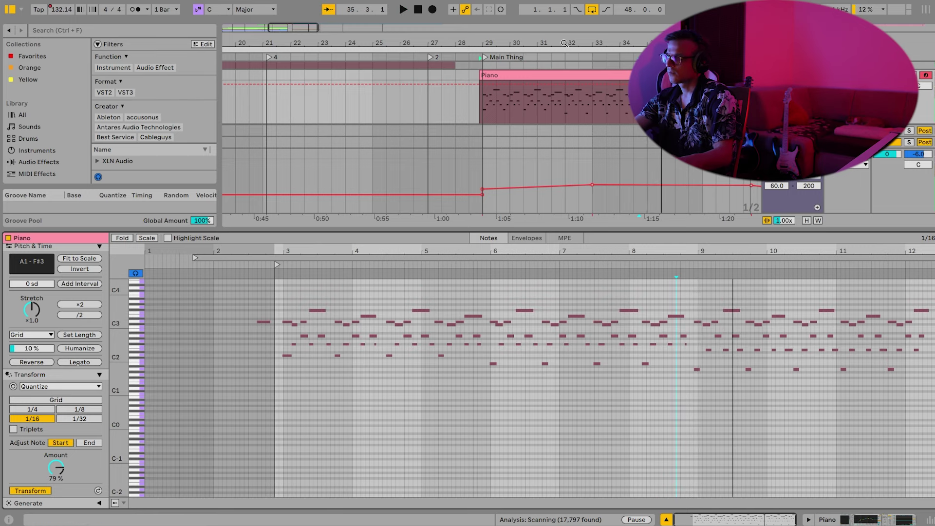
Align the A2 notes at 3.2.1 and 3.3.1 and the F#2 notes at 3.3.3 and 3.4.3 with the Piano clip's grid.
click(530, 82)
double_click(530, 76)
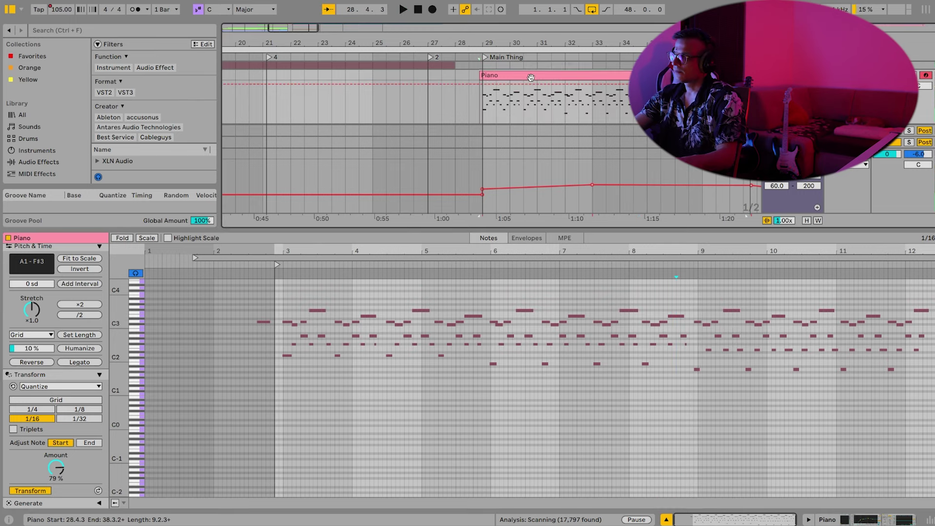
drag(276, 251, 276, 301)
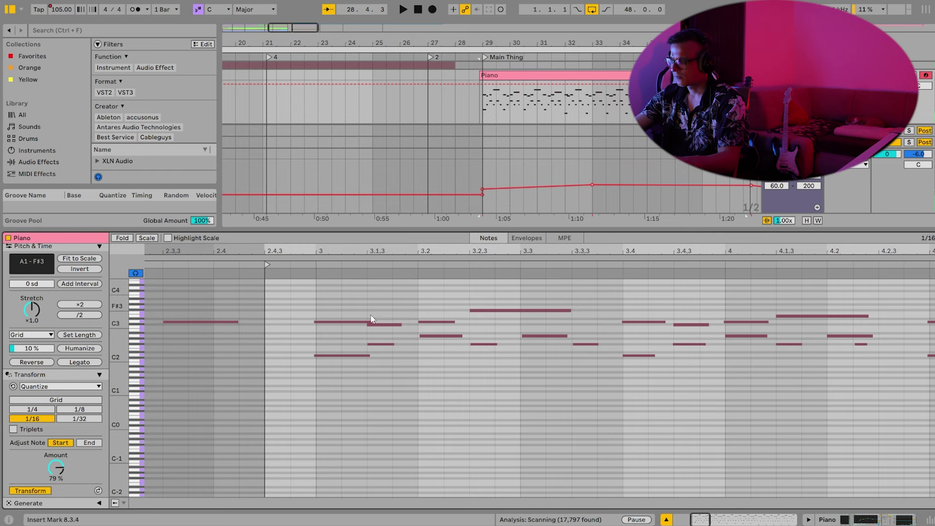
click(421, 335)
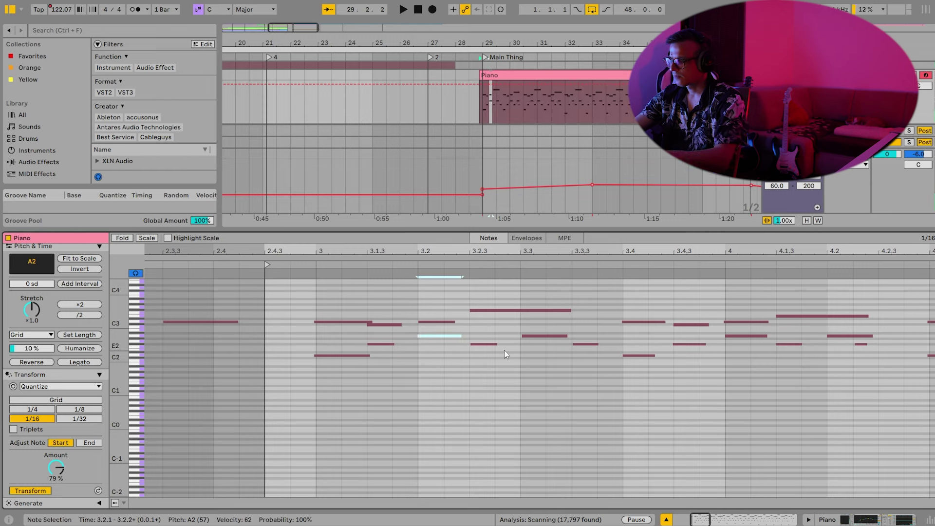
click(545, 336)
click(587, 344)
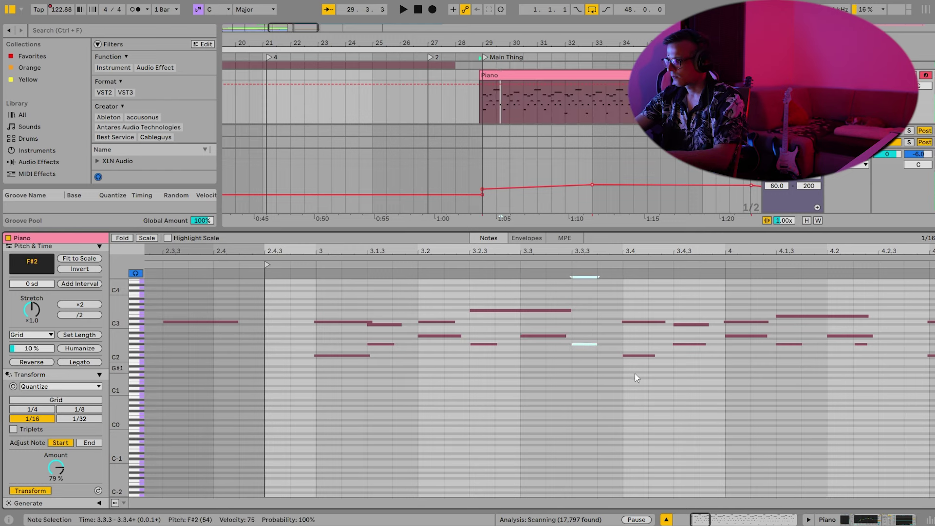
click(692, 344)
Lengthen the short F#2 note starting just after 4.2.2 so it ends around 4.3.1, and replay the Piano passage.
drag(761, 254, 560, 247)
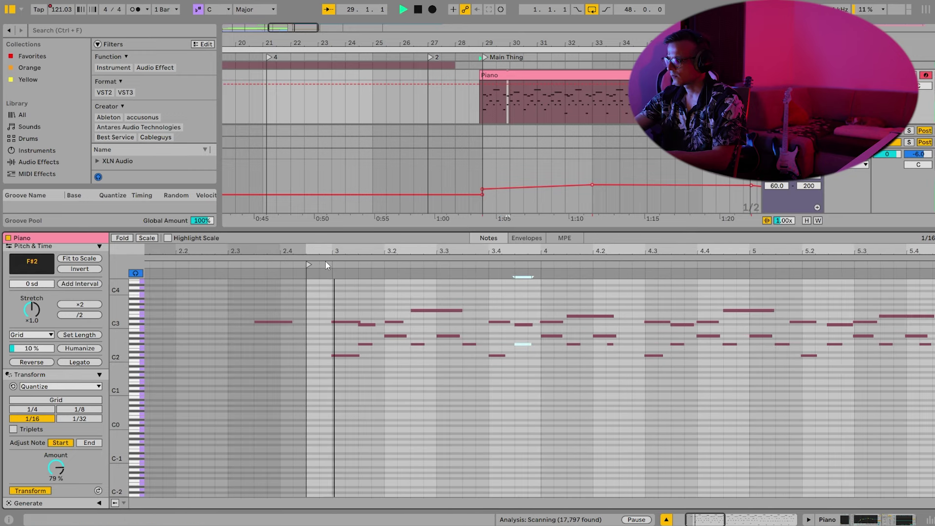
click(684, 434)
drag(805, 252, 622, 251)
key(space)
drag(560, 344, 590, 345)
key(space)
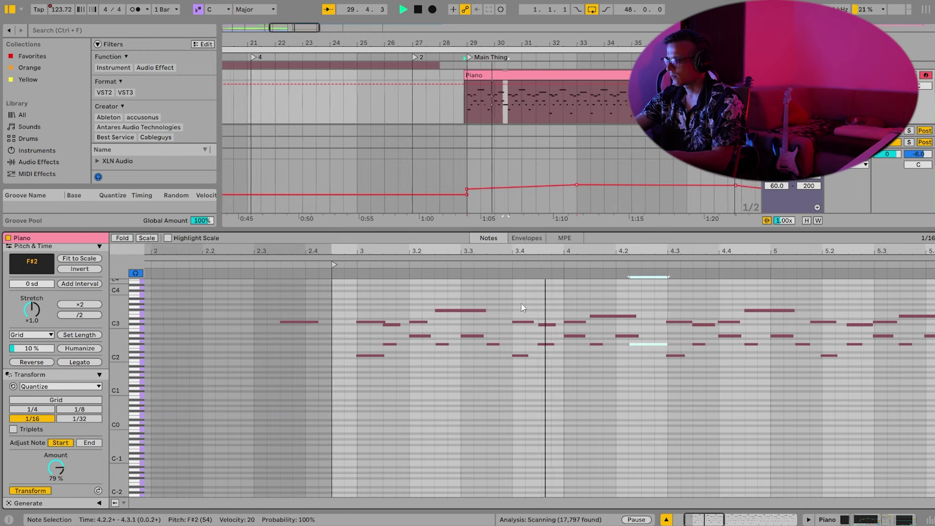
click(694, 396)
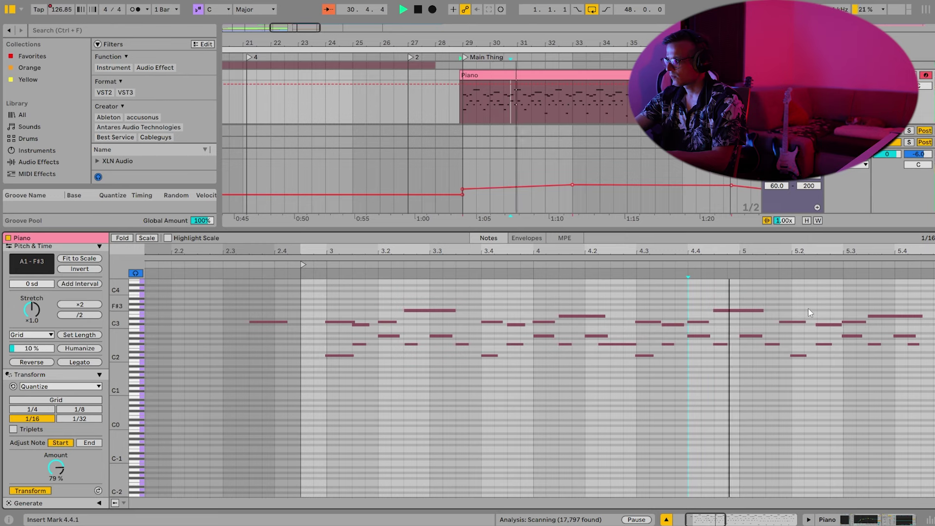
key(space)
Align the C#3 note with 5.2.3 and the D3 note with 5.3.1, and replay the Piano passage.
click(730, 344)
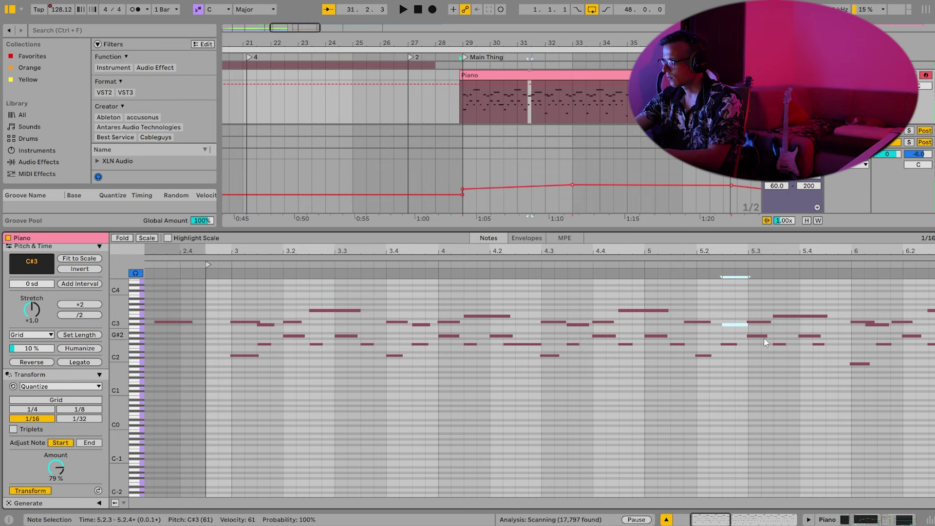
drag(767, 331, 767, 321)
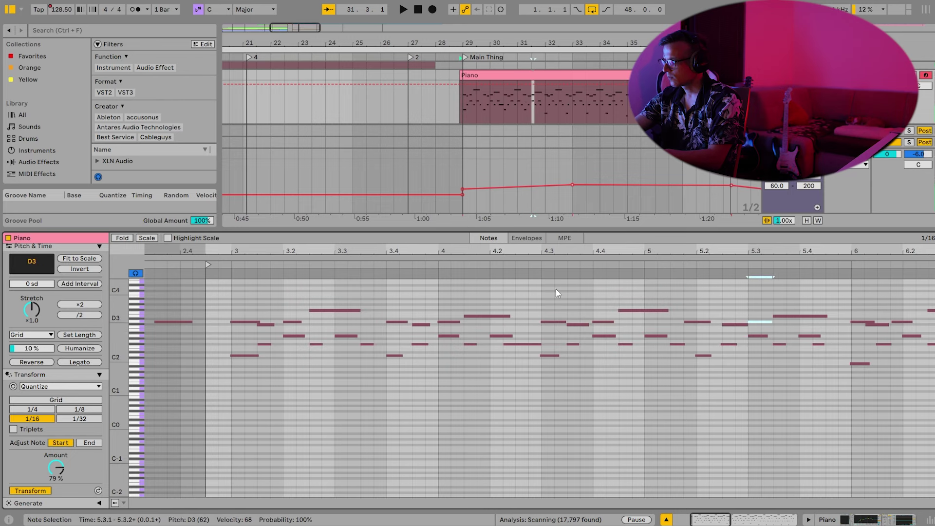
key(space)
click(809, 405)
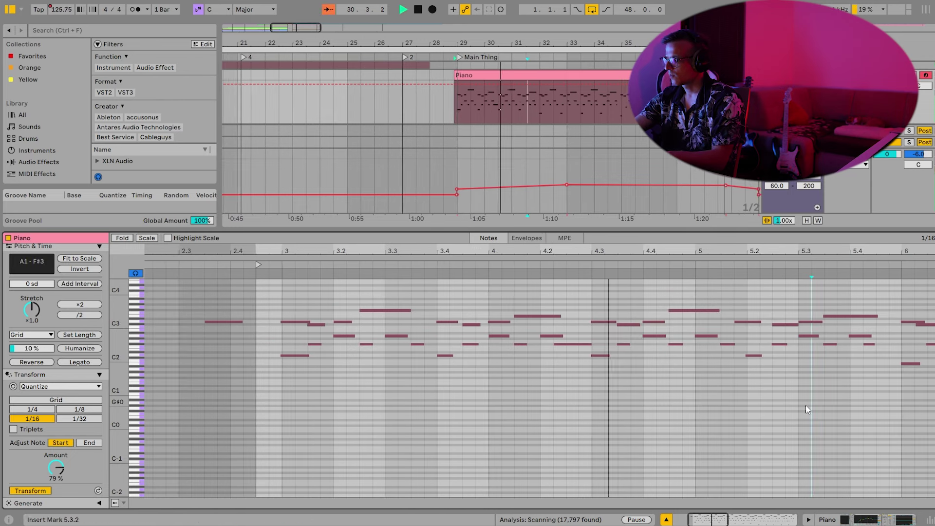
Lengthen the F#2 note starting just after 5.1.2 so it ends just past 5.1.4, and play the passage again.
click(753, 355)
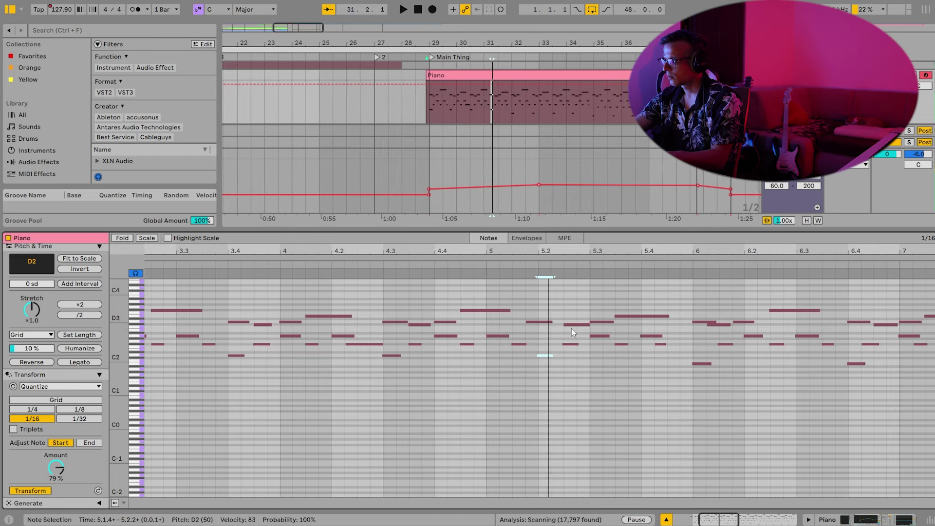
click(530, 343)
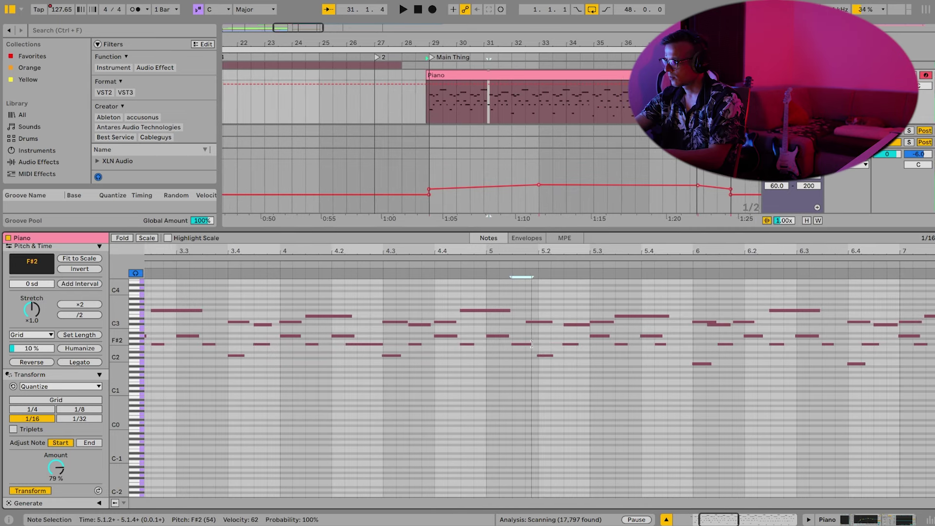
key(space)
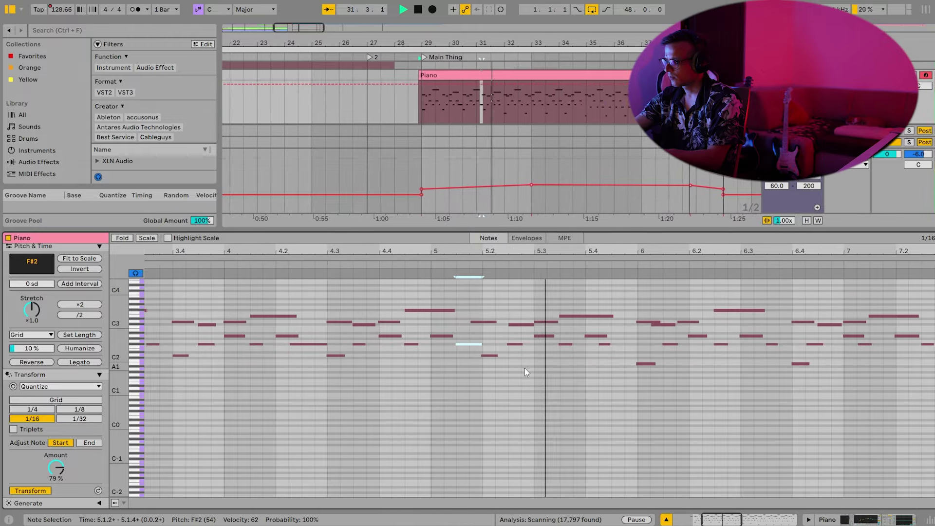
Stop playback, align the late-bar D2 bass note with 5.2.1 and lengthen it to end at 5.2.3.
key(space)
click(460, 356)
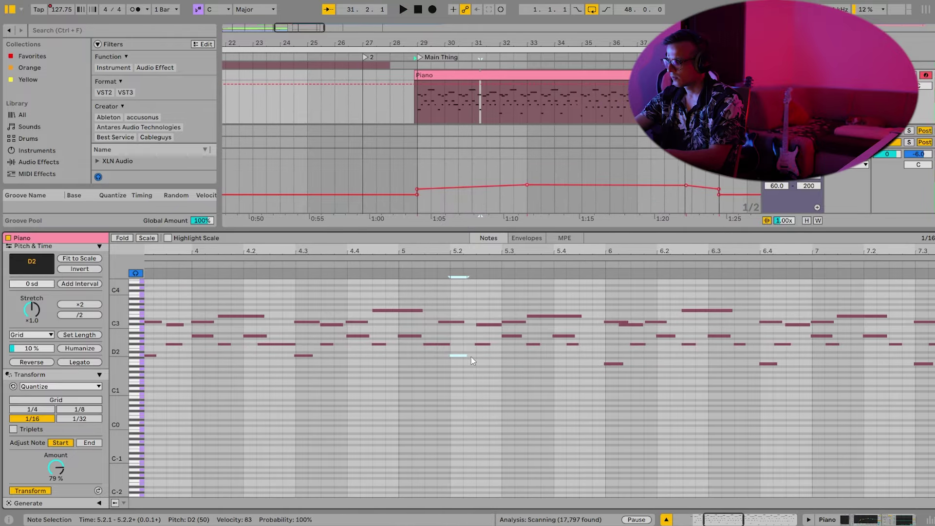
drag(468, 356, 476, 354)
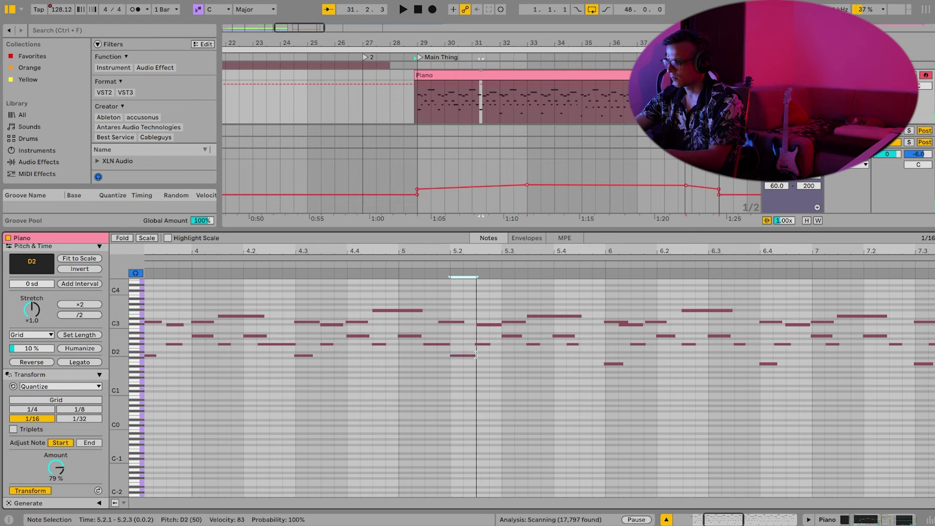
Lengthen the F#2 note at 5.2.3 so it reaches beat 5.3, and play back the passage.
click(488, 344)
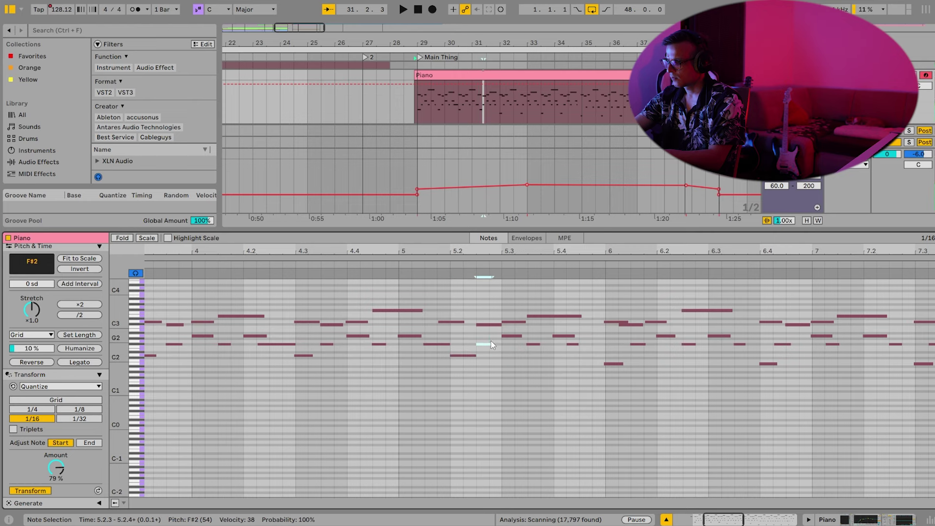
drag(492, 344, 501, 344)
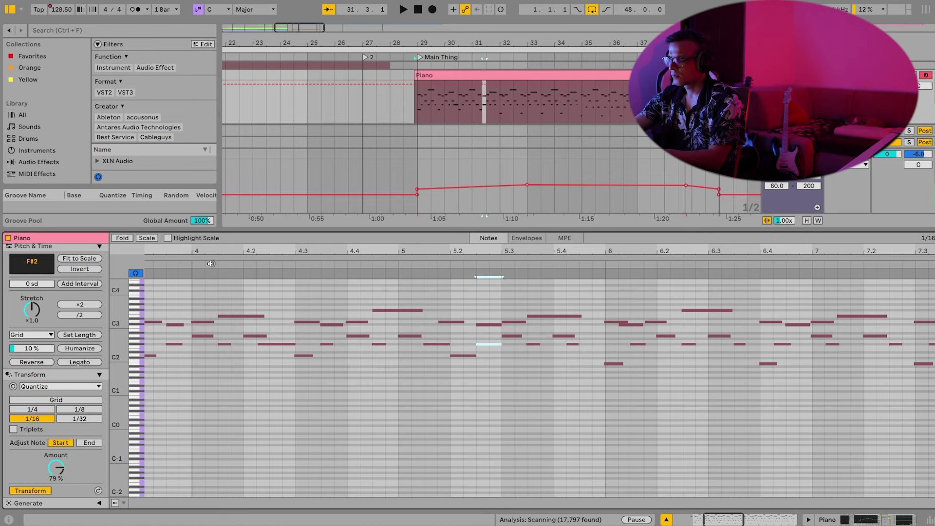
click(804, 402)
key(space)
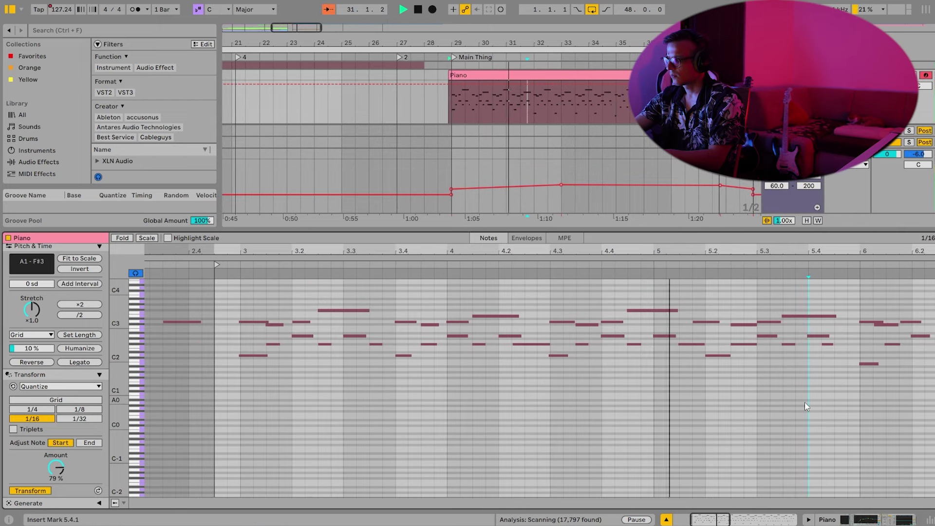
key(space)
Try moving the D3 note just before beat 5.2 earlier to 5.1.3, and listen to the passage.
click(711, 322)
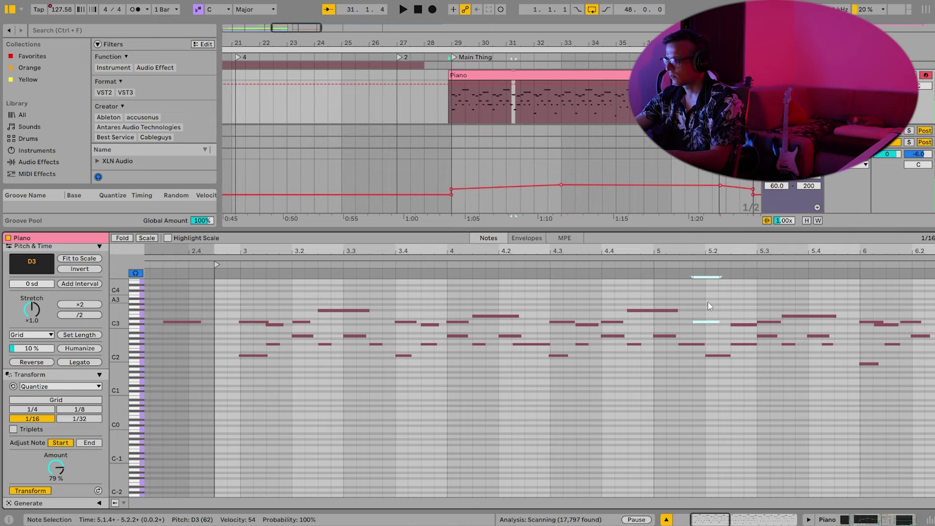
click(594, 264)
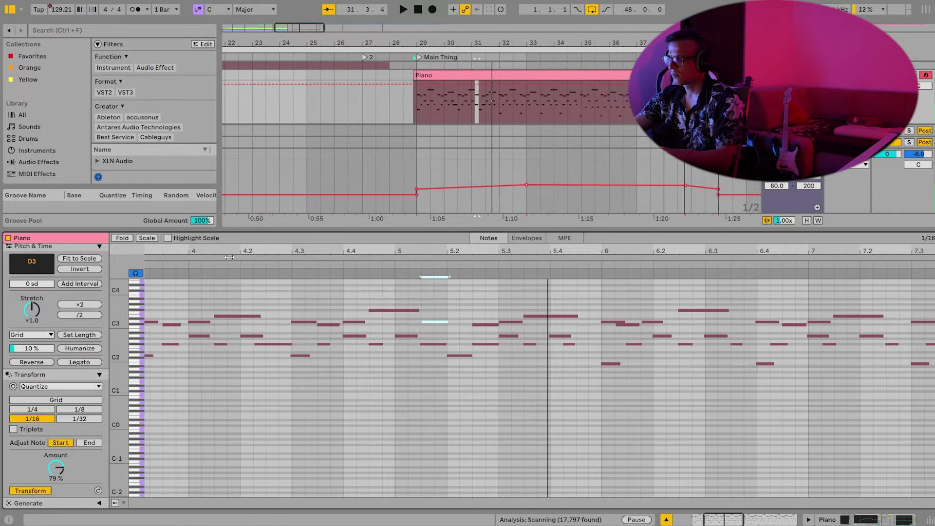
key(space)
key(ctrl+a)
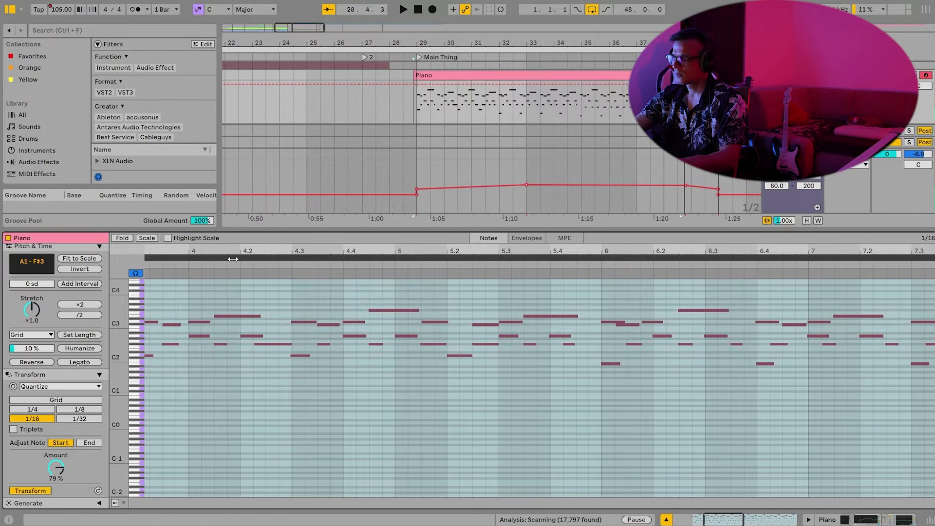
click(282, 263)
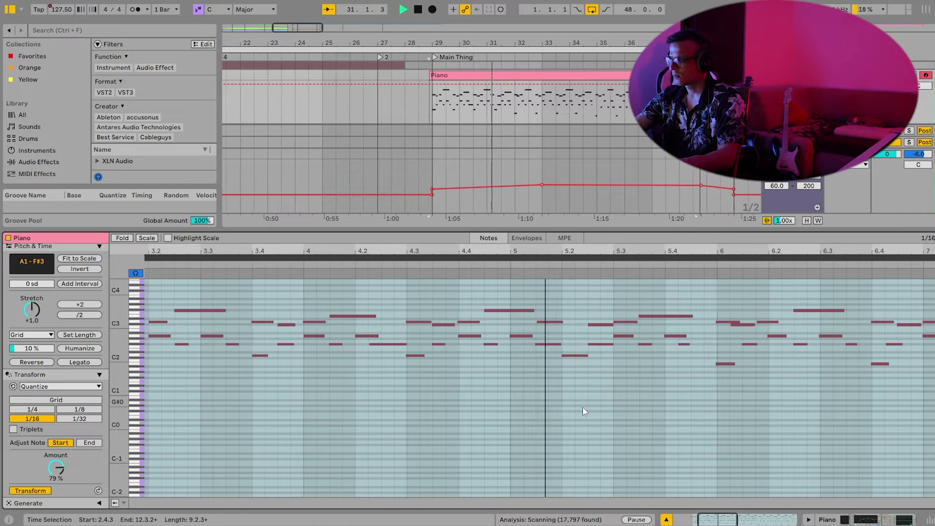
Delete the D3 note at 5.1.3 and play back the passage into bar 6.
click(514, 311)
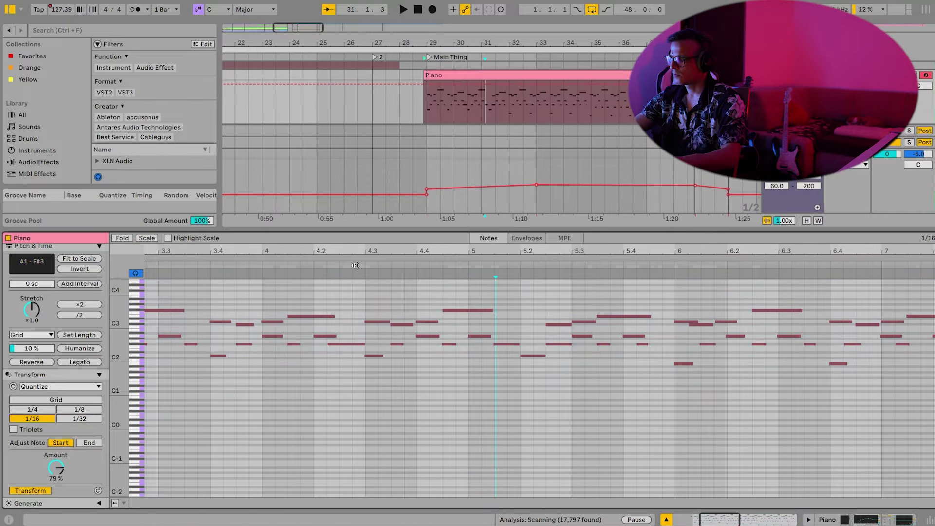
click(356, 264)
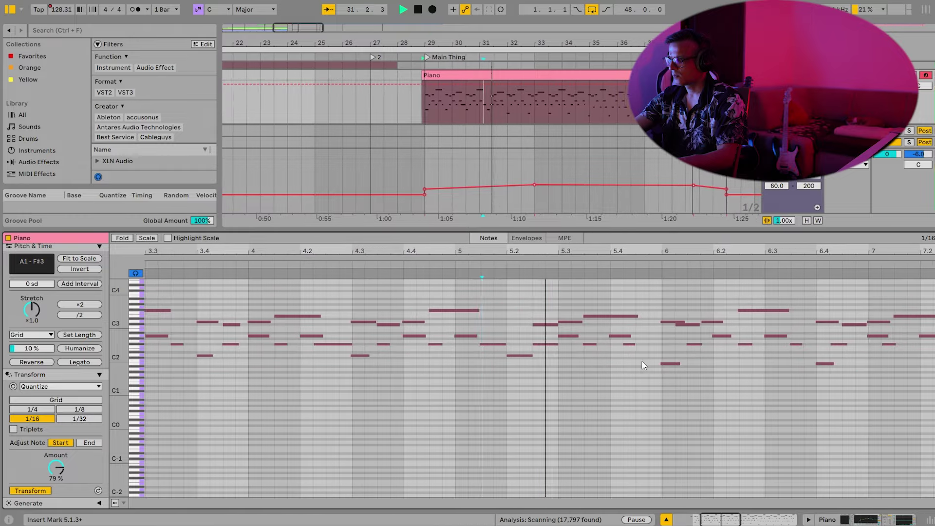
key(space)
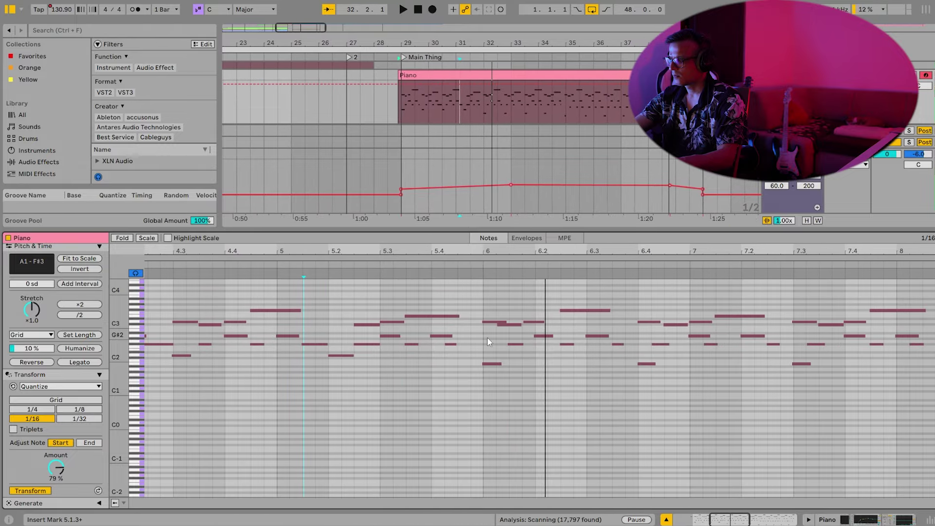
Move the overlapping C#3 note in bar 6 to 6.1.3 and the following D3 note to 6.2.1, checking by playback.
click(503, 323)
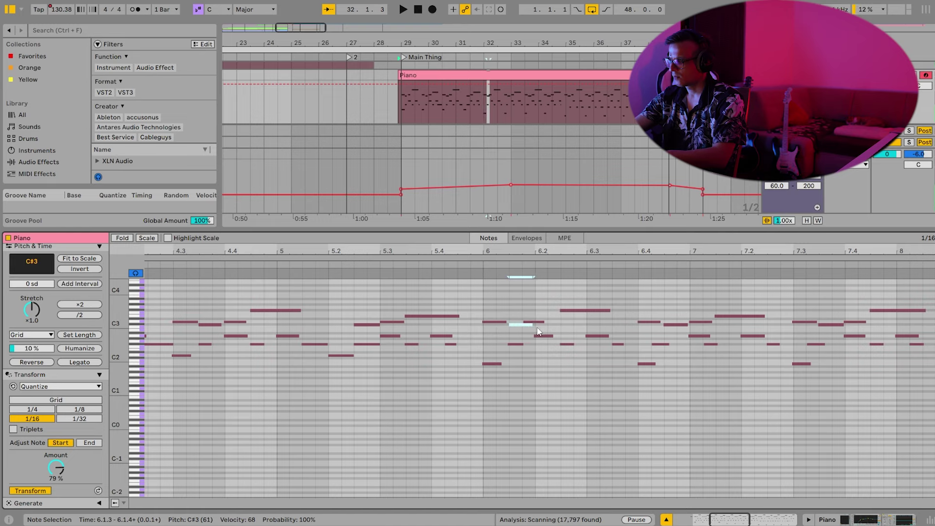
key(space)
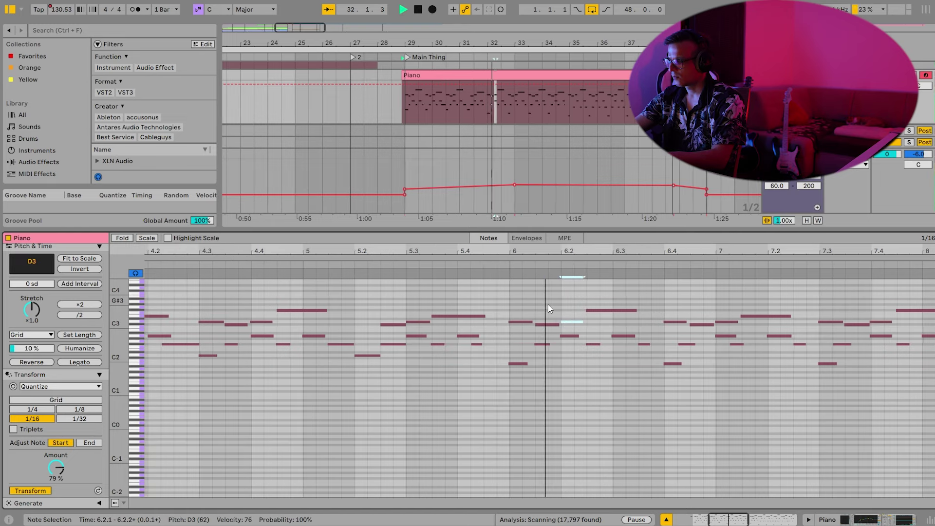
key(space)
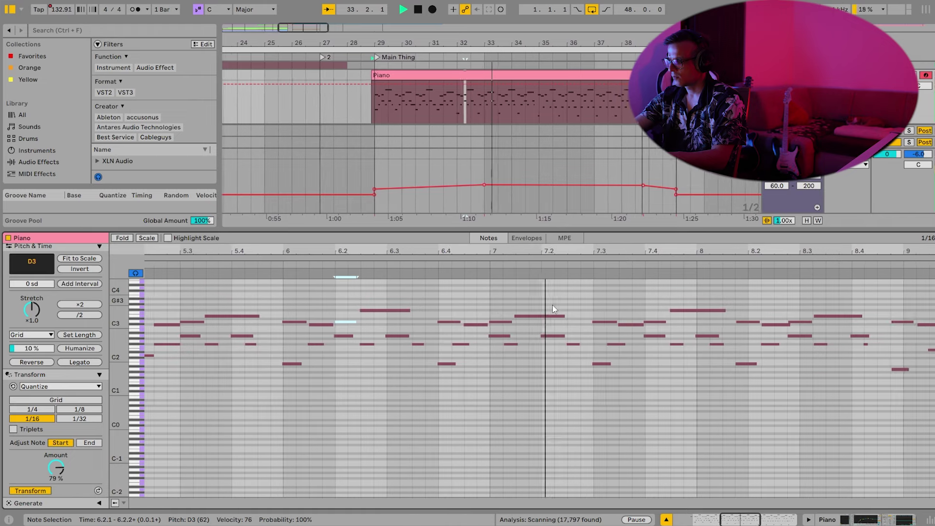
Try moving the A2 note at the start of bar 7 earlier to 6.4.3, and play it back.
click(493, 336)
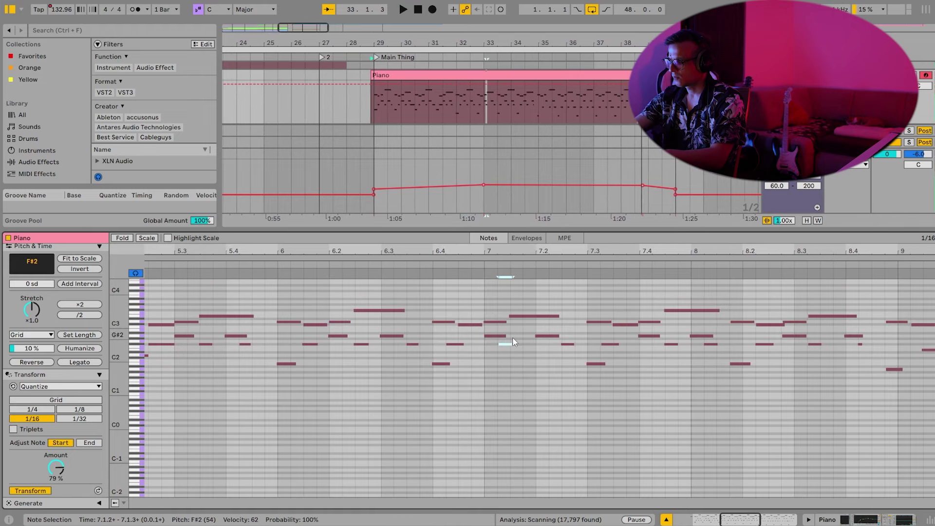
click(466, 347)
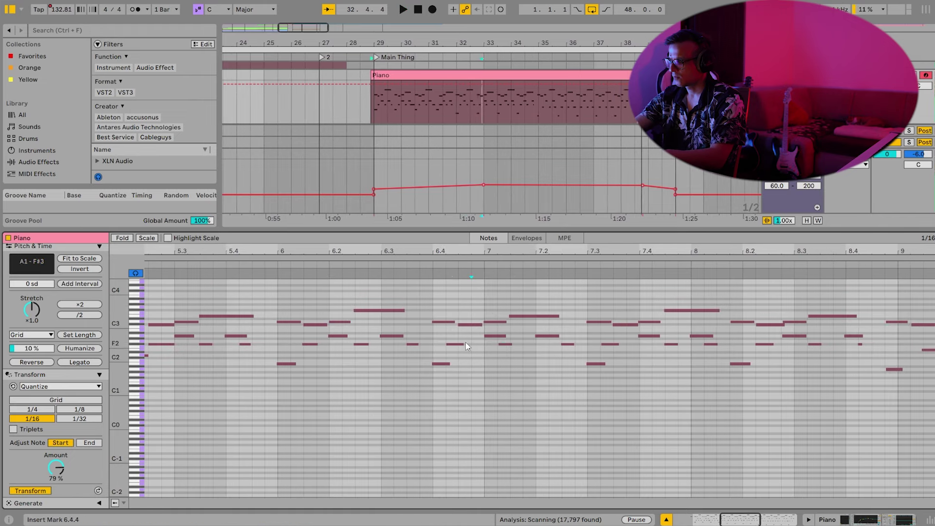
click(493, 322)
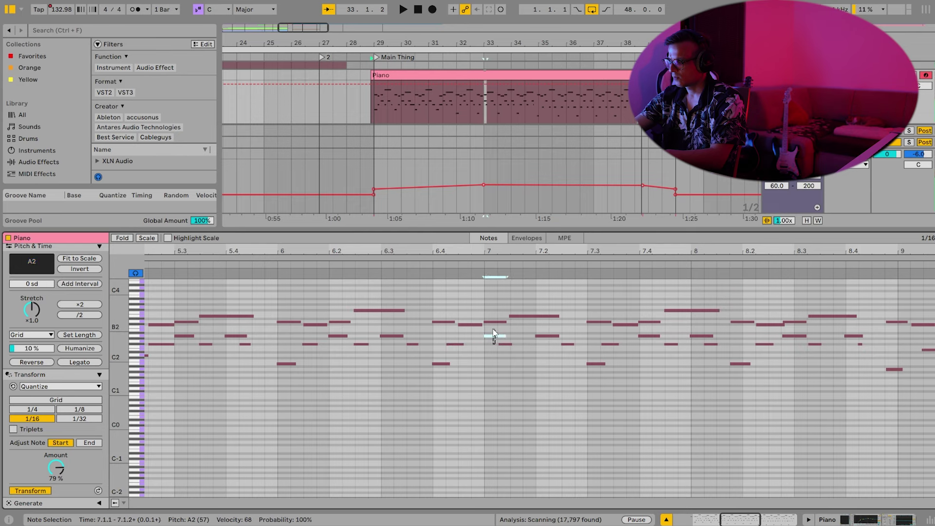
key(space)
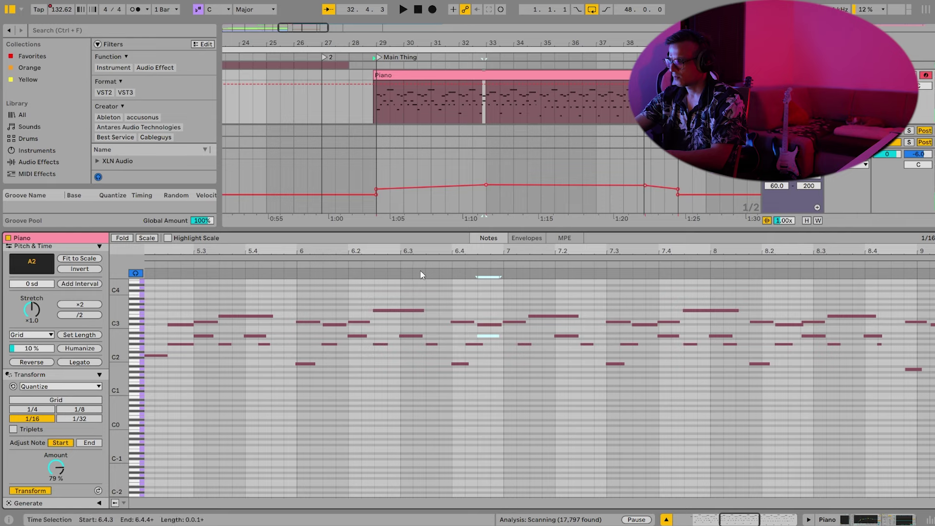
click(426, 265)
key(space)
Place the F#2 notes around the start of bar 7 at 6.4.3 and 7.1.3, with the A2 note back at 7.1.1, and listen.
drag(471, 366, 464, 338)
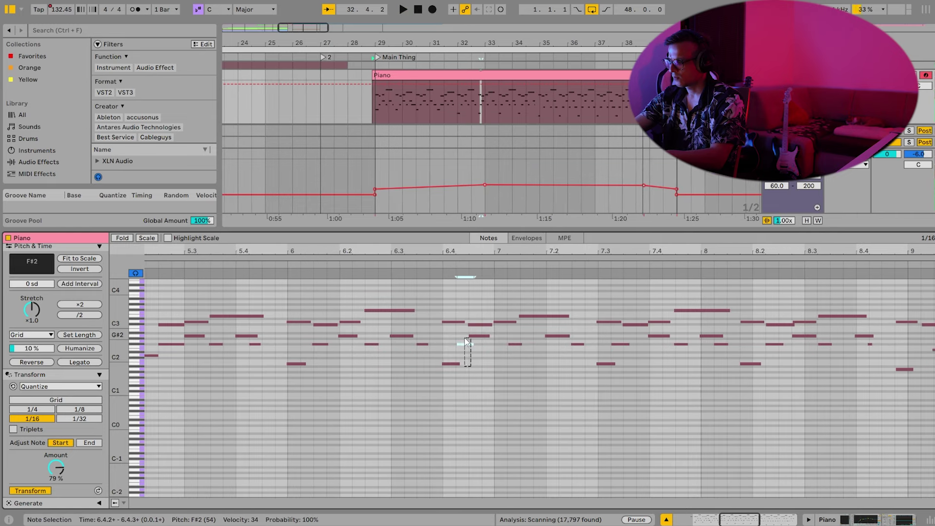
click(492, 336)
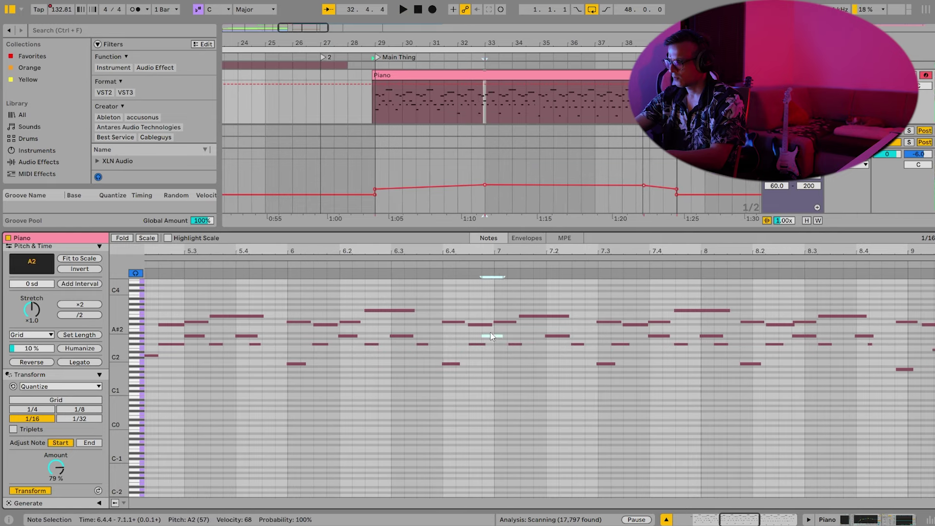
mouse_move(527, 340)
mouse_down()
mouse_move(514, 336)
mouse_move(519, 344)
mouse_up()
key(Right)
key(Left)
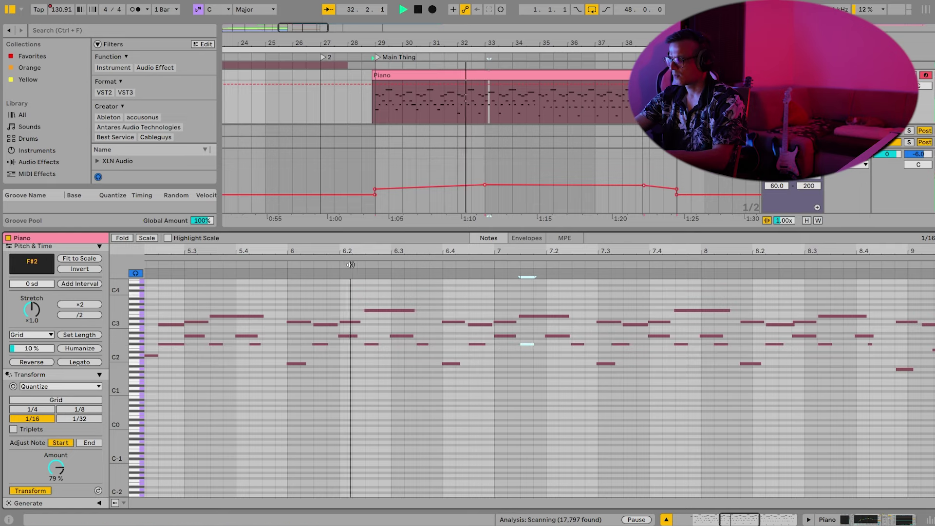
click(350, 264)
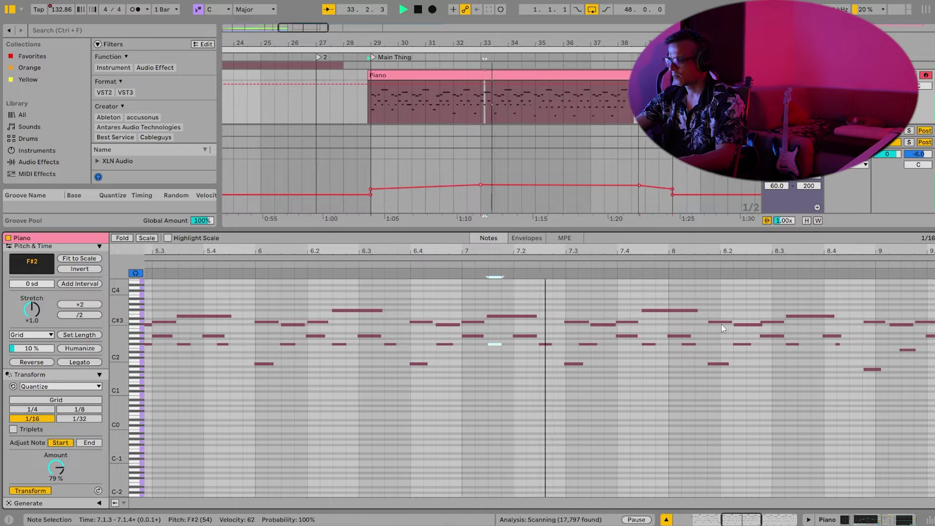
key(space)
Adjust note timing around bar 8 and lengthen the F#2 note starting at 7.4.2+ so it ends at 8.1.1.
click(506, 344)
key(Left)
drag(500, 315, 500, 315)
key(Left)
key(Right)
drag(465, 349, 459, 337)
key(shift+Right)
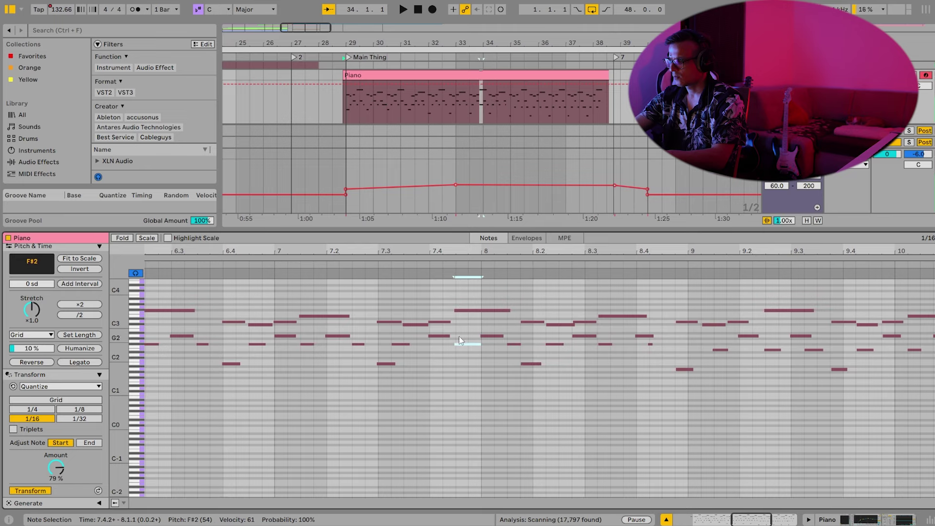
After a playback check, lengthen the F#2 note at 8.1.3 to 8.2.1+ and move the B1 note to 8.2.1.
click(355, 266)
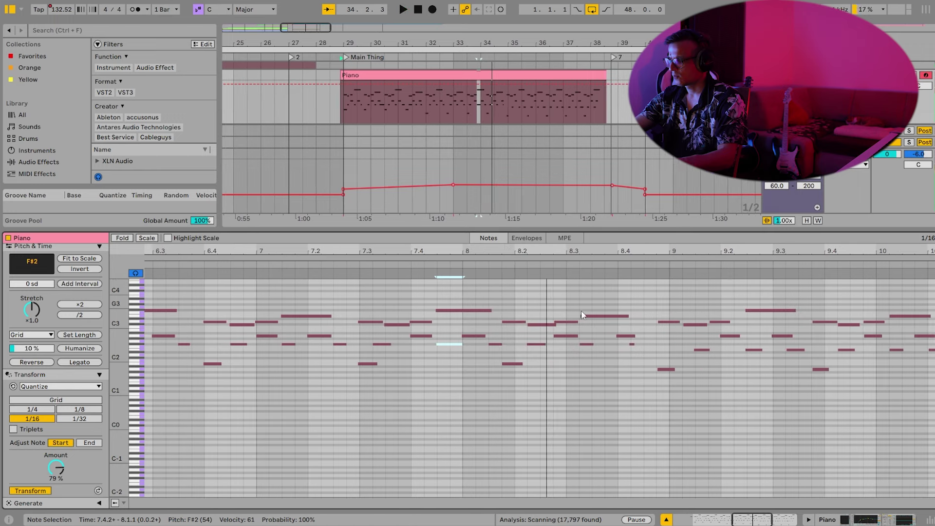
drag(504, 344, 517, 344)
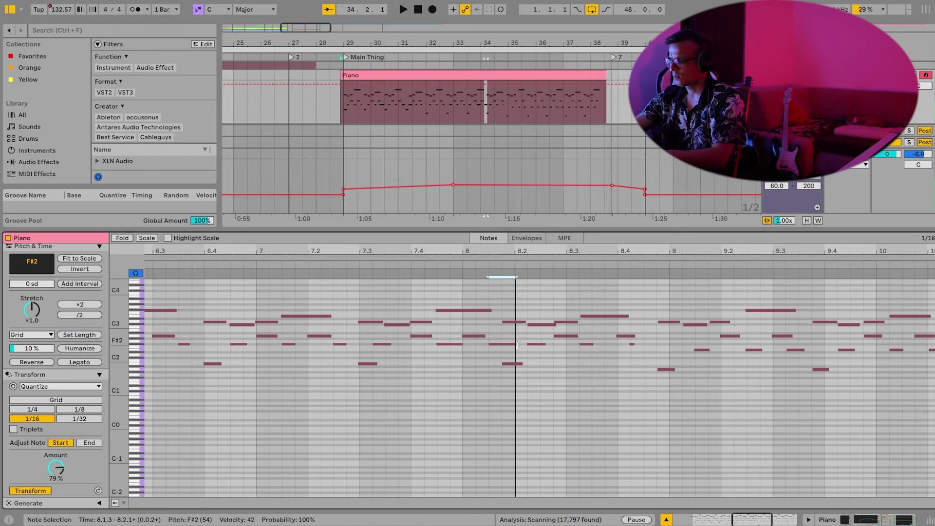
drag(526, 379, 510, 347)
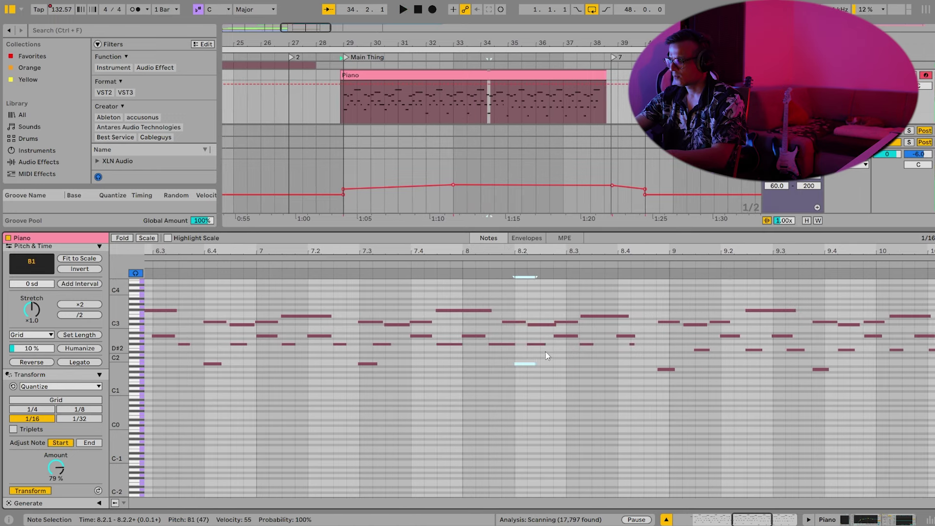
Shift the D3 and A2 notes near beat 8.3 later to 8.3.1, and the following F#2 note to 8.3.3.
drag(566, 326, 568, 322)
key(Right)
drag(585, 356, 589, 343)
key(Right)
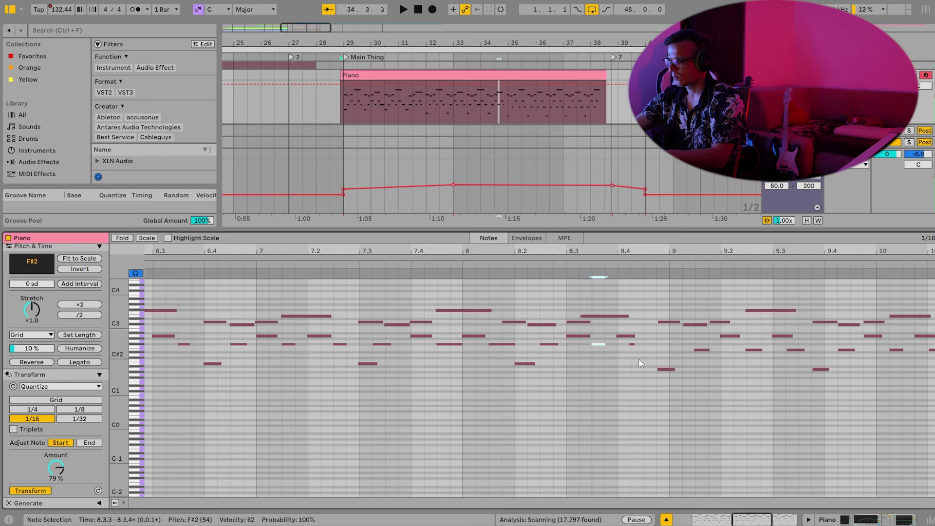
Lengthen the F#2 note at 8.3.3 so it reaches beat 8.4, and play back from bar 7.
click(633, 344)
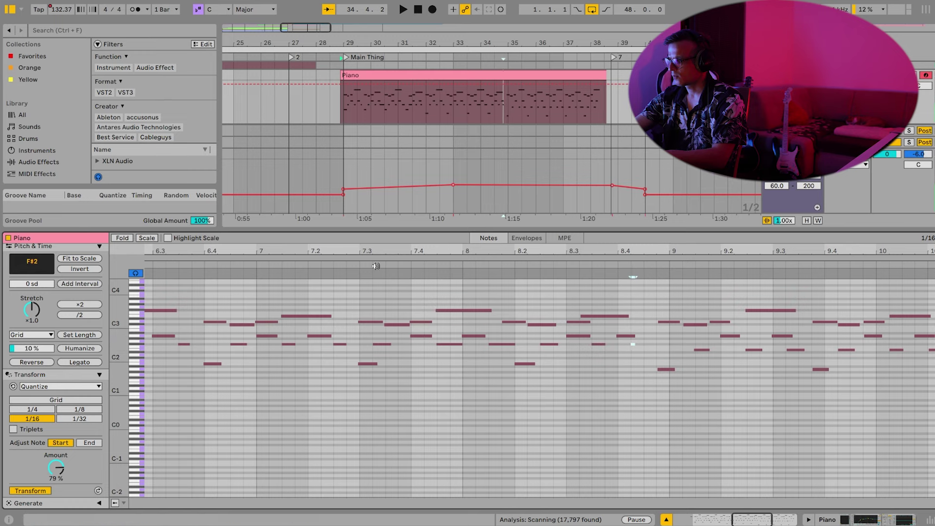
drag(622, 344, 620, 345)
click(323, 262)
click(760, 396)
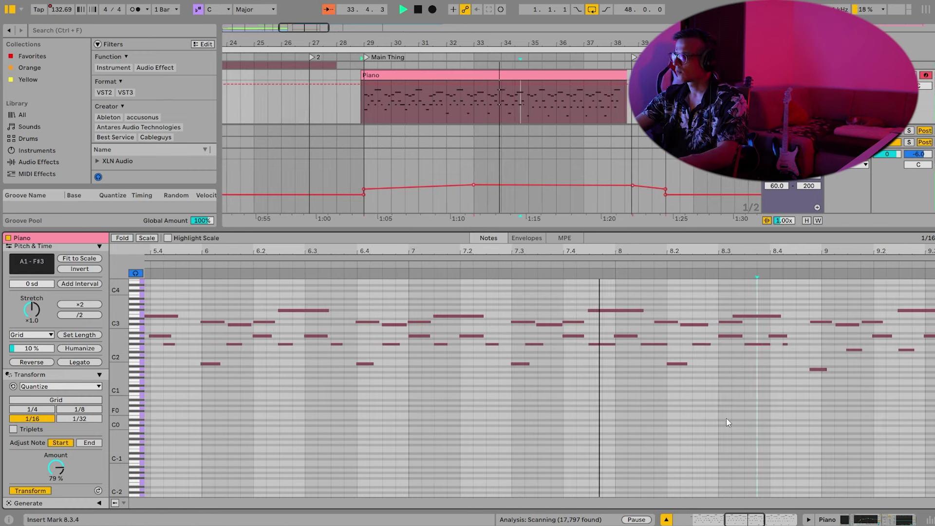
Replay the passage leading into bar 8 and listen for notes that are out of time.
click(387, 262)
click(739, 373)
key(space)
click(710, 335)
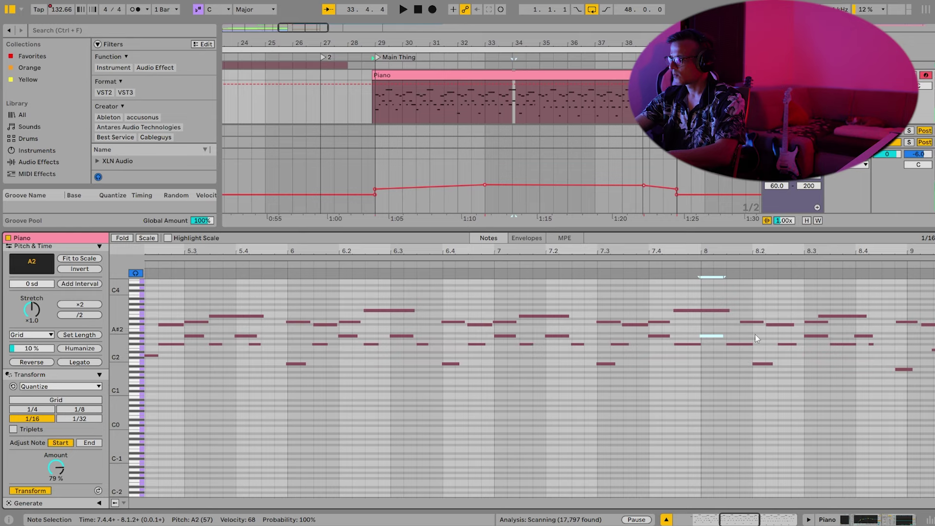
key(ctrl+a)
click(605, 262)
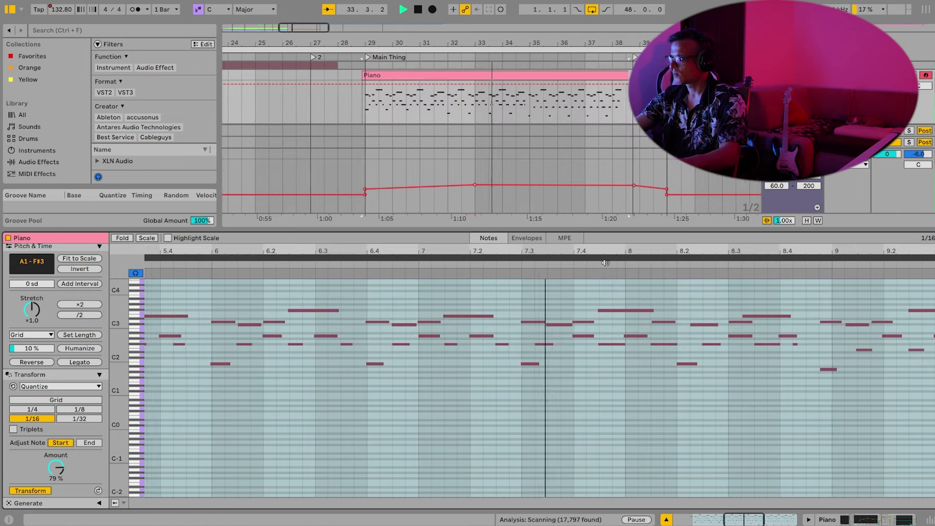
Move the D3, C#3 and E3 melody notes in bar 8 later to 8.2.1, 8.2.3 and 8.3.3.
drag(502, 322, 529, 322)
click(550, 324)
key(Right)
click(587, 322)
click(604, 316)
key(Right)
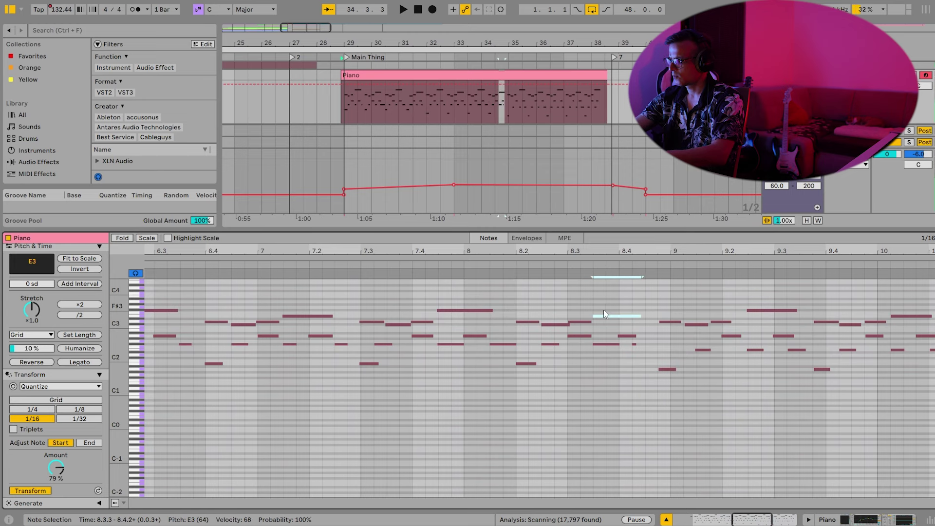
Lengthen the very short F#2 note after beat 8.4 to end at 8.4.3+, and shift it later to 8.4.3.
mouse_move(633, 344)
mouse_down()
mouse_move(646, 347)
mouse_move(637, 345)
mouse_up()
click(644, 343)
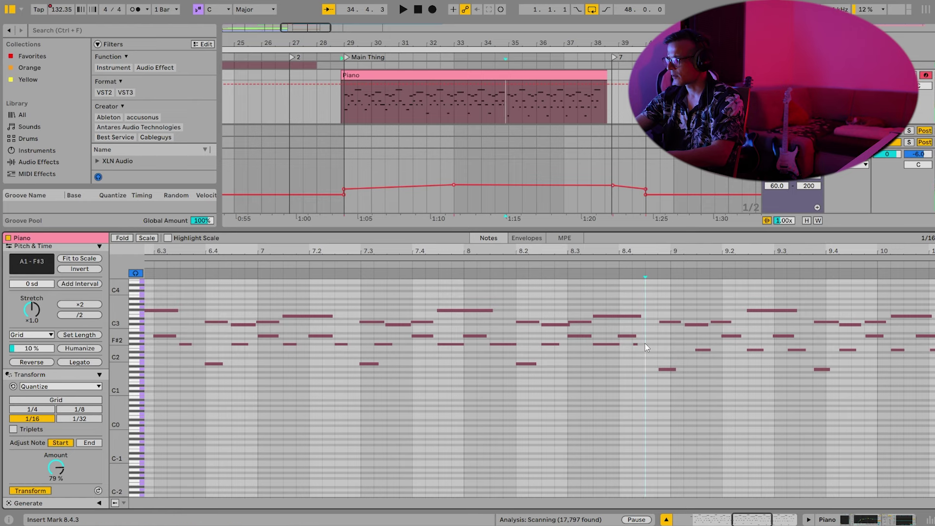
click(639, 343)
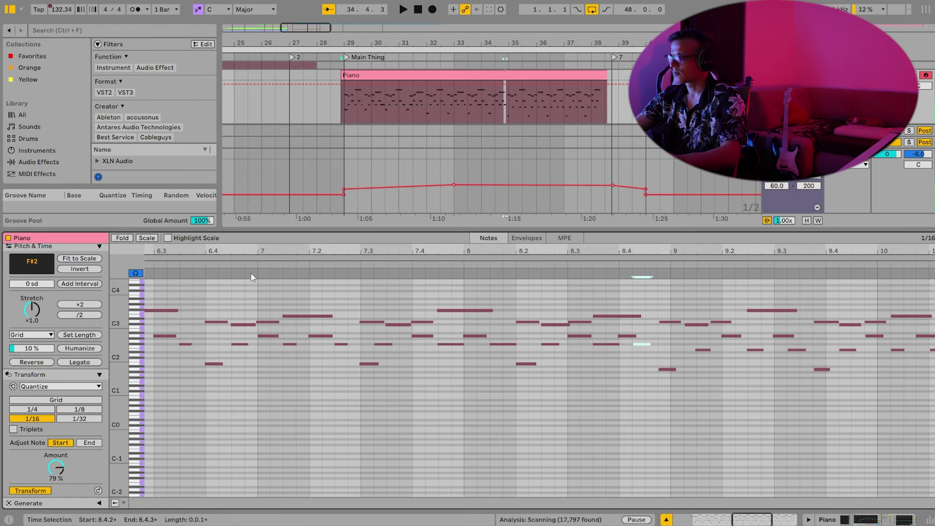
key(space)
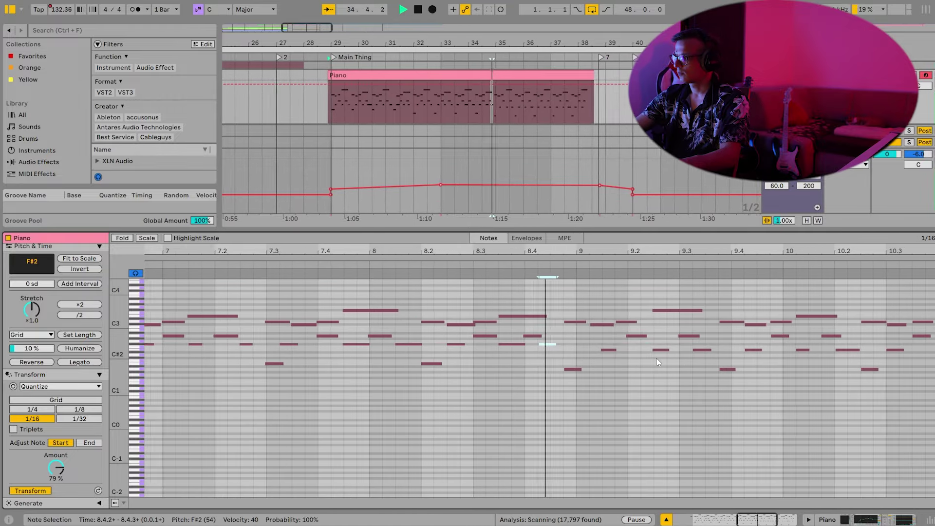
key(Right)
Shift all notes from the A1 just before bar 9 onward later to start at 9.1.1, and play back the section.
click(532, 369)
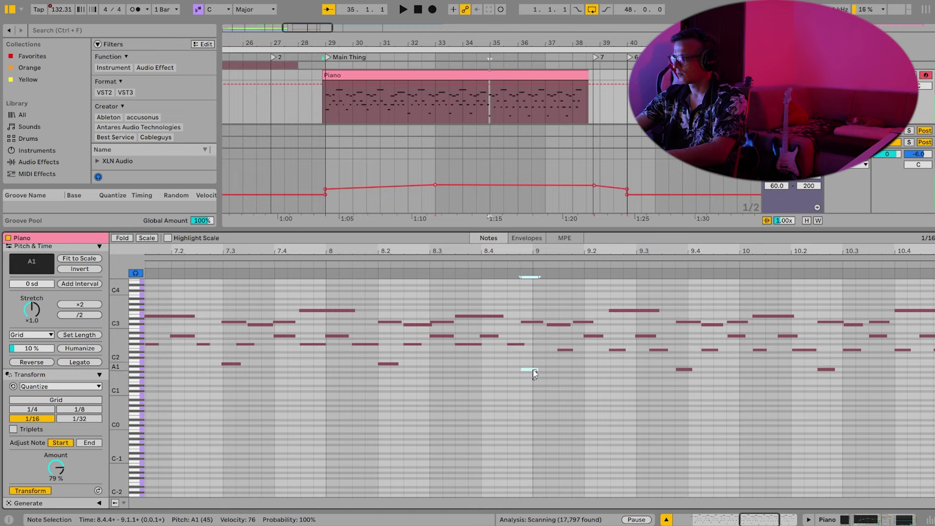
drag(638, 252, 638, 214)
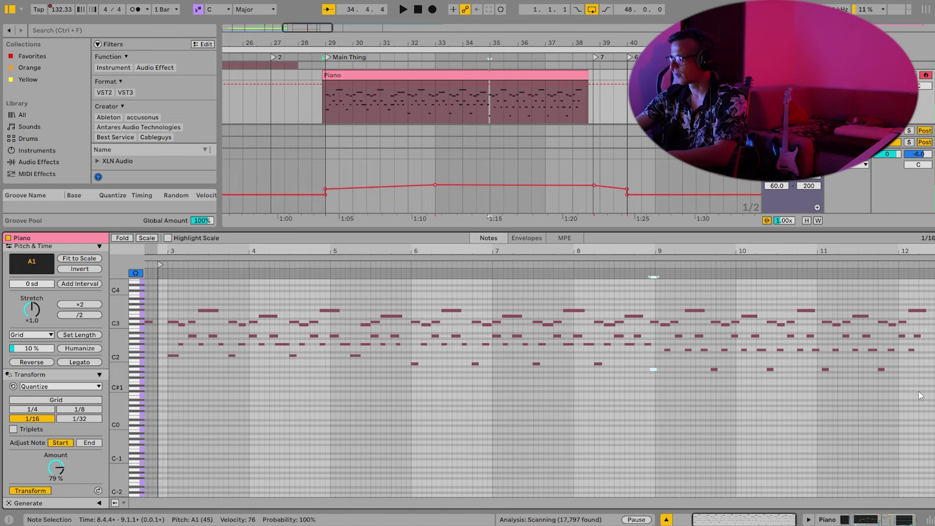
drag(918, 391, 653, 280)
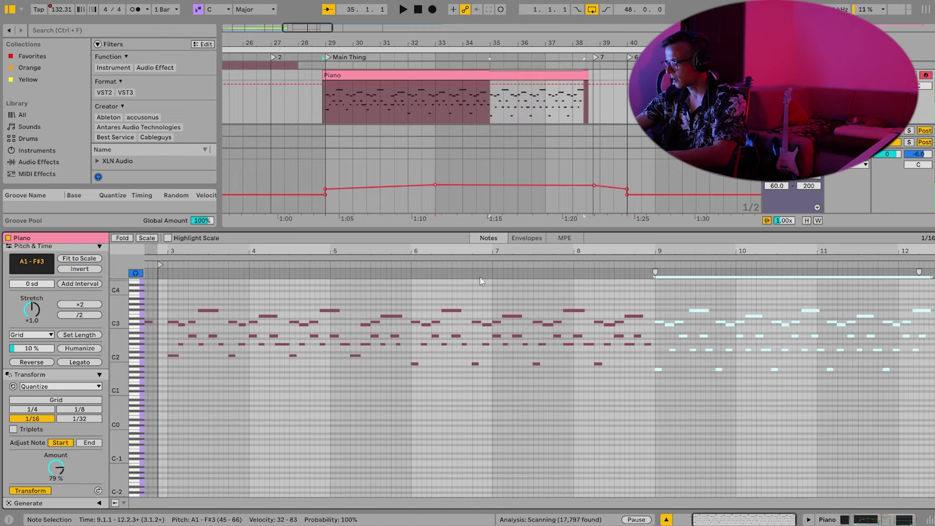
click(449, 265)
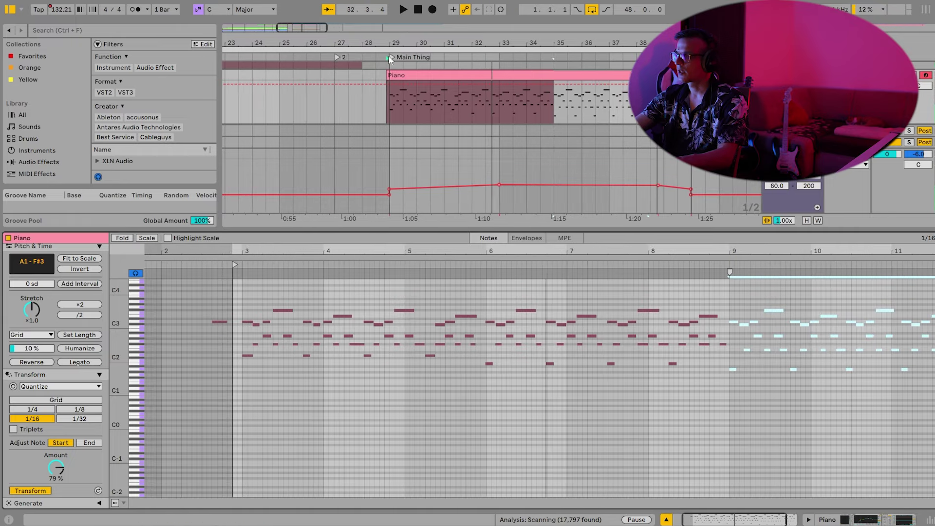
click(398, 60)
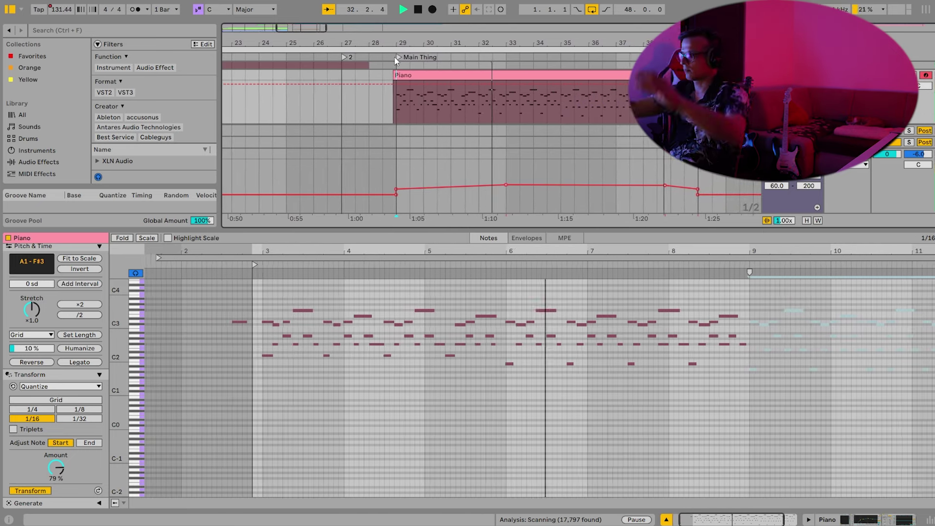
key(space)
Lengthen the very short F#2 note at 5.4.3 to reach about bar 6, and listen to the passage.
click(492, 344)
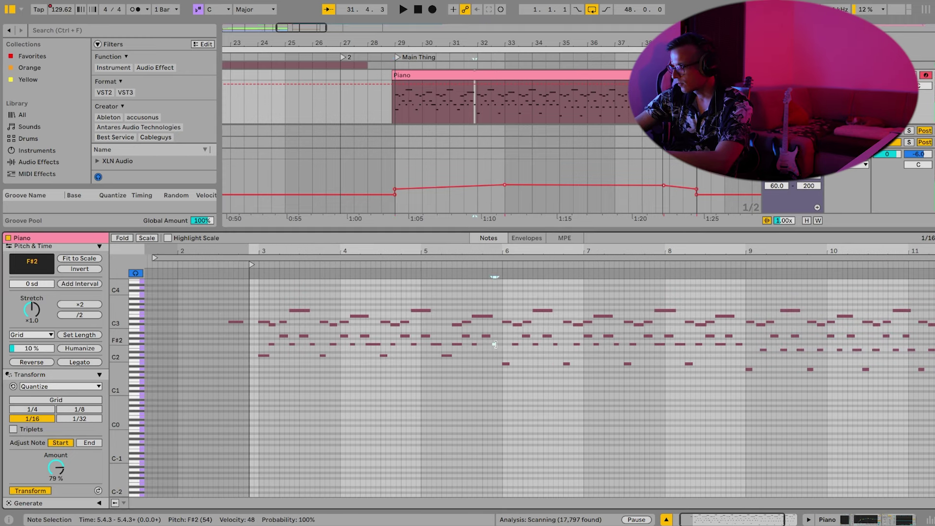
click(487, 328)
key(space)
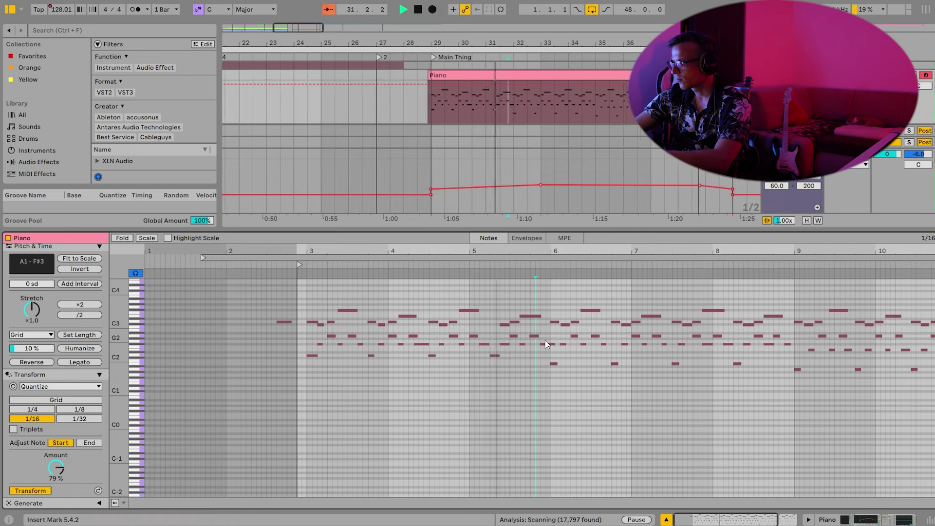
click(550, 344)
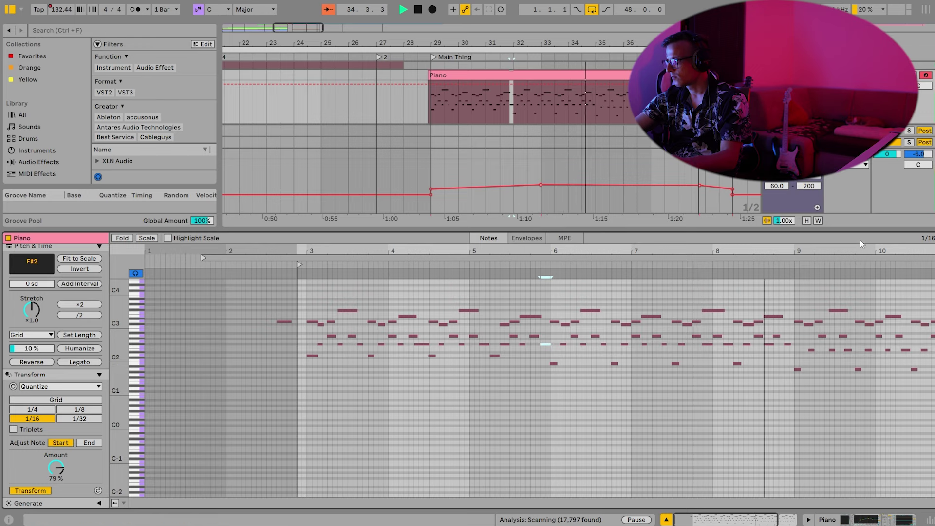
Try moving the F#3 note in bar 9 later to 9.3.1 and the D3 note to 9.2.2, playing back the passage.
drag(895, 252, 660, 311)
key(space)
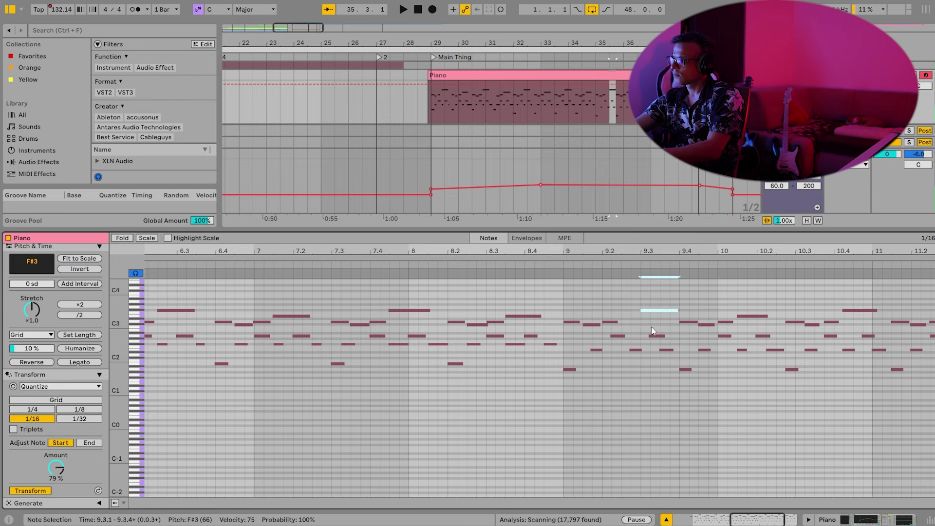
click(548, 265)
key(space)
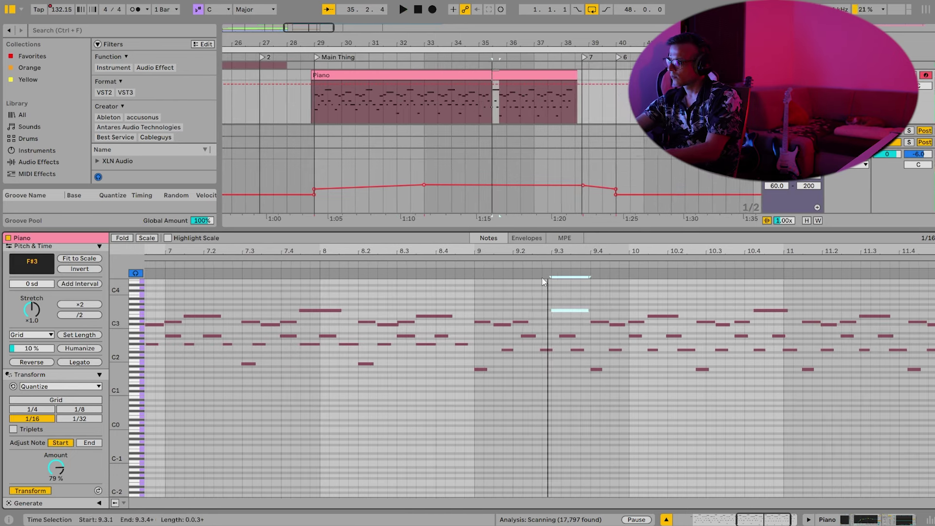
drag(517, 321, 525, 322)
click(457, 261)
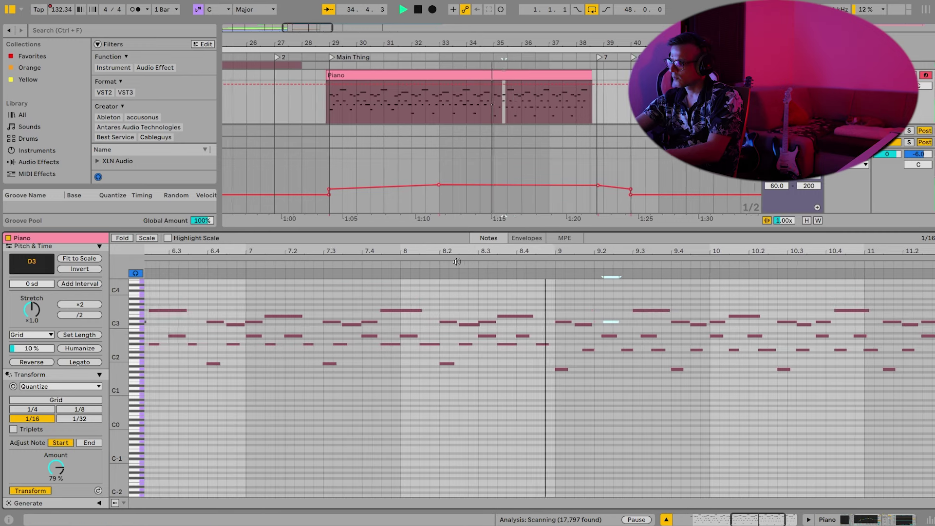
key(space)
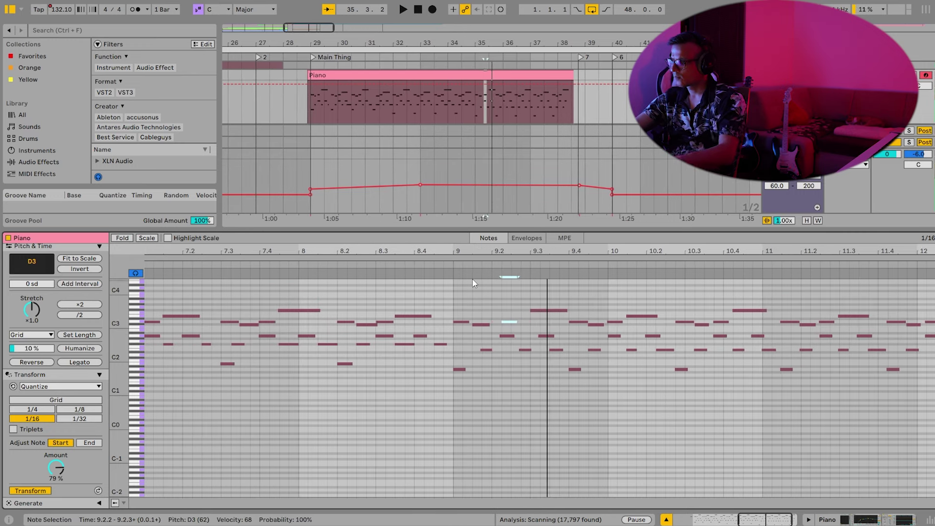
Move the D3 note back to 9.2.1 and the E2 and A2 notes from 9.1.4 to 9.3.4 one sixteenth earlier, and play back.
click(496, 366)
click(506, 346)
drag(488, 350, 541, 336)
click(537, 310)
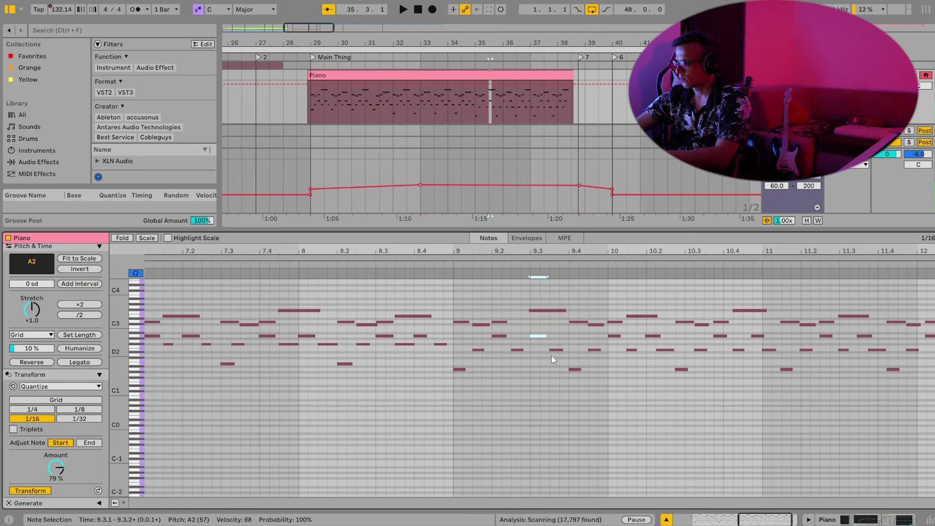
key(space)
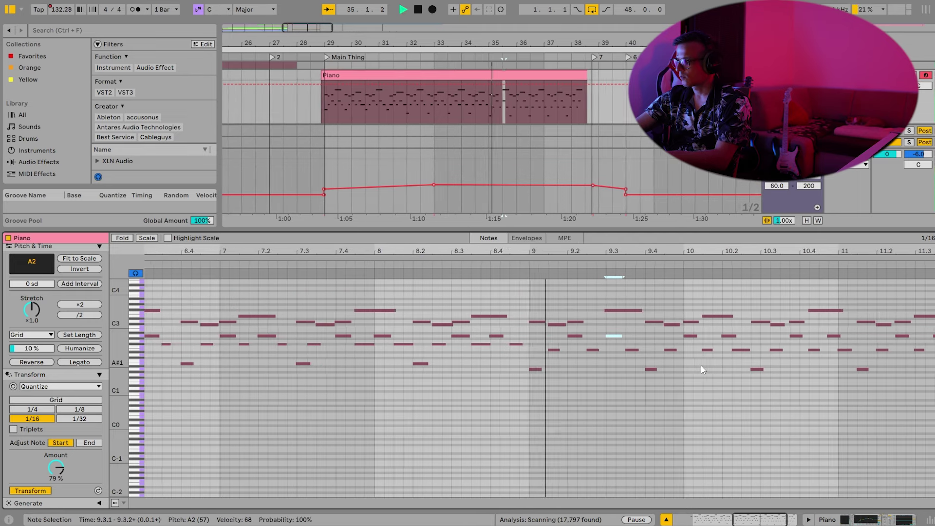
key(space)
Move the F#3 note at 9.3.1 earlier to 9.2.3 and play the passage through into bar 10.
click(530, 309)
key(Left)
key(Left)
key(space)
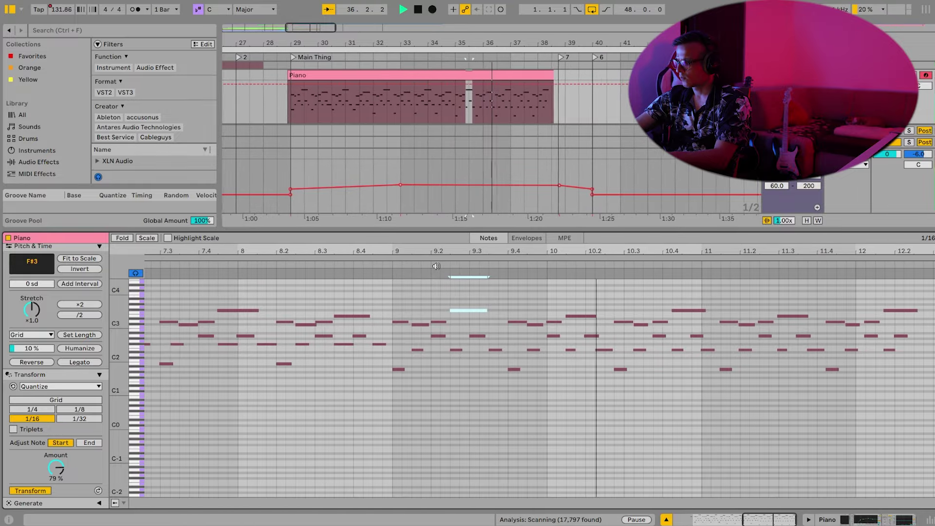
key(space)
Move the E2 note in the second beat of bar 10 later to about 10.2.3.
click(577, 363)
click(590, 335)
drag(601, 349, 610, 349)
click(630, 379)
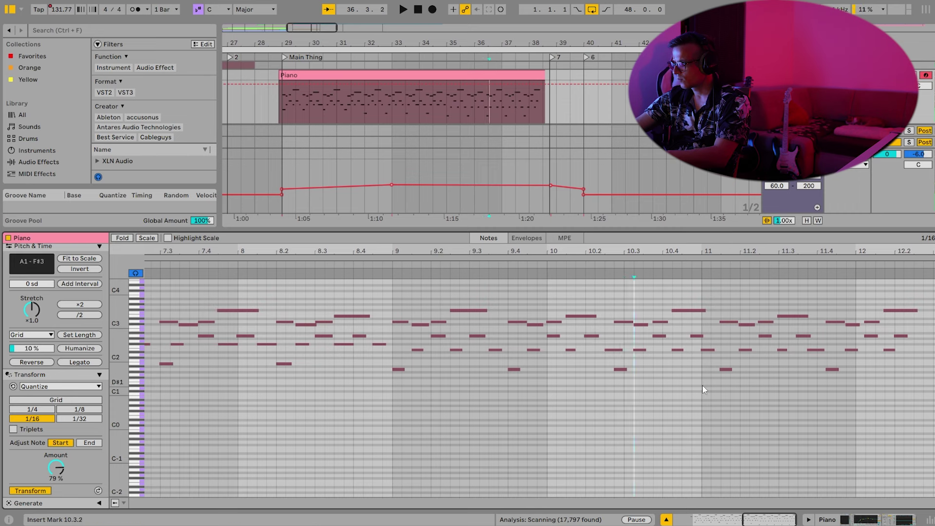
Shift all notes from the A1 at 10.2.4 onward later to start at 10.2.4+, and play back.
drag(906, 396, 625, 281)
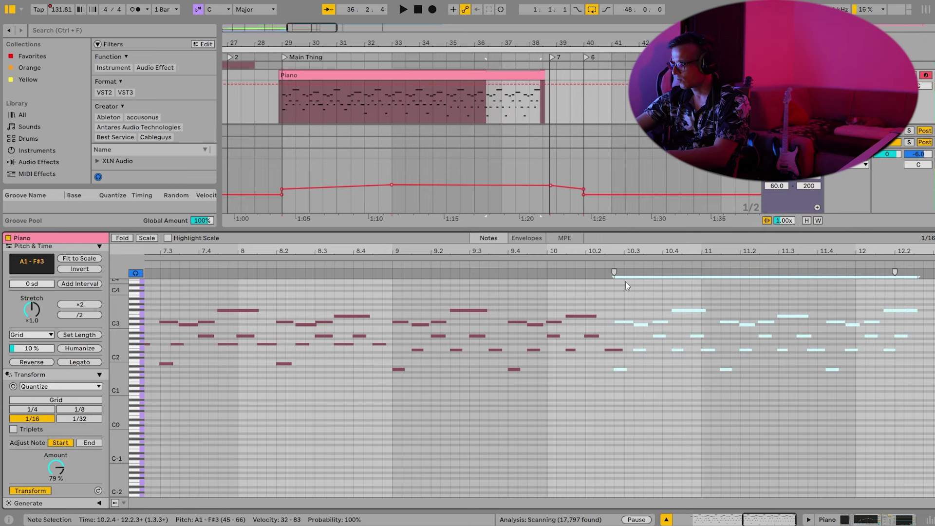
key(space)
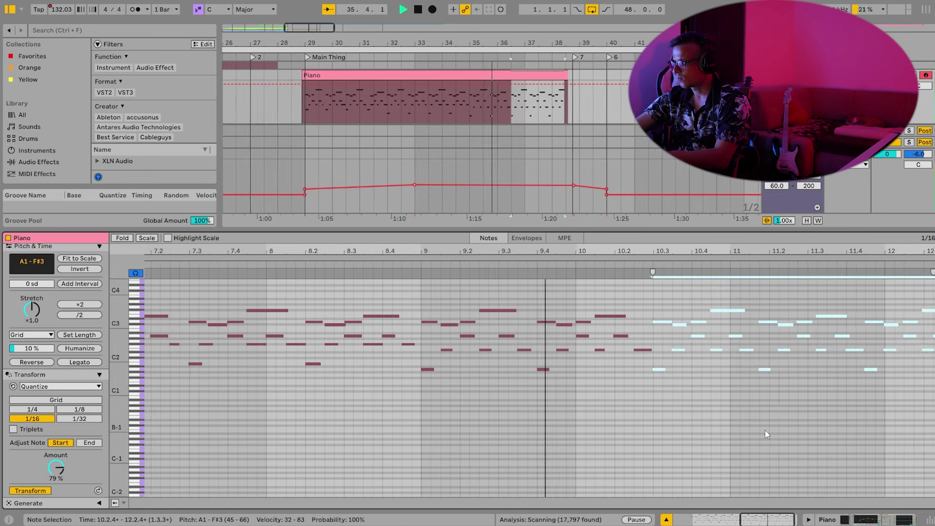
click(766, 433)
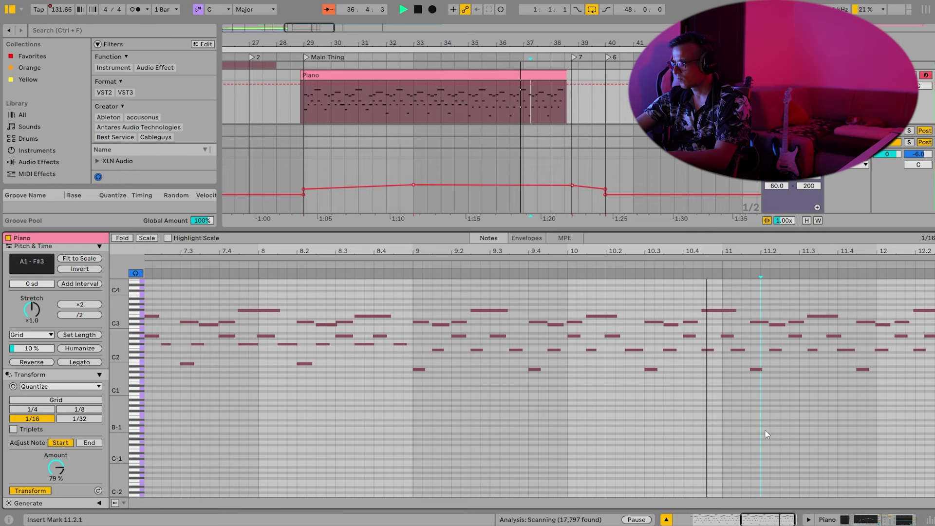
Shift the notes from the first E2 in bar 11 onward later to 11.1.2+, move the left-out A2 to 12.2.3+, and play back.
drag(920, 400, 745, 290)
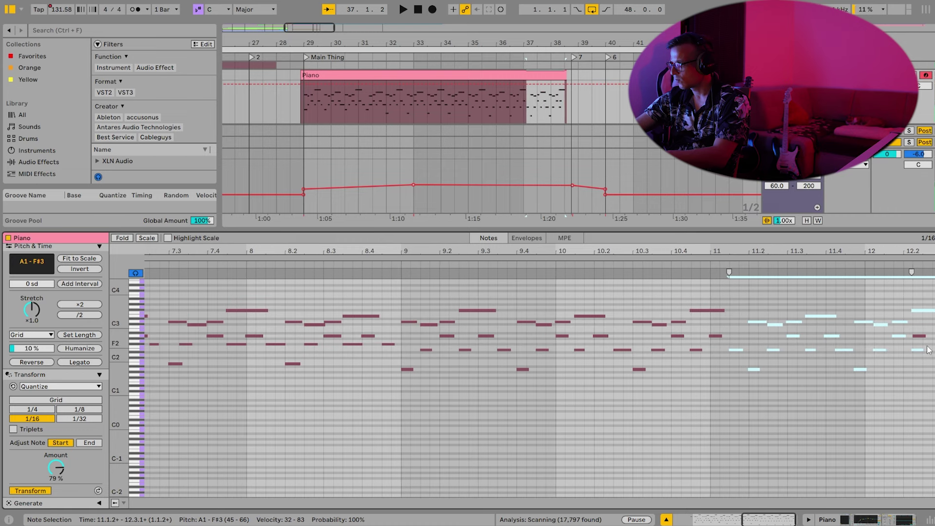
click(916, 336)
key(Right)
key(Right)
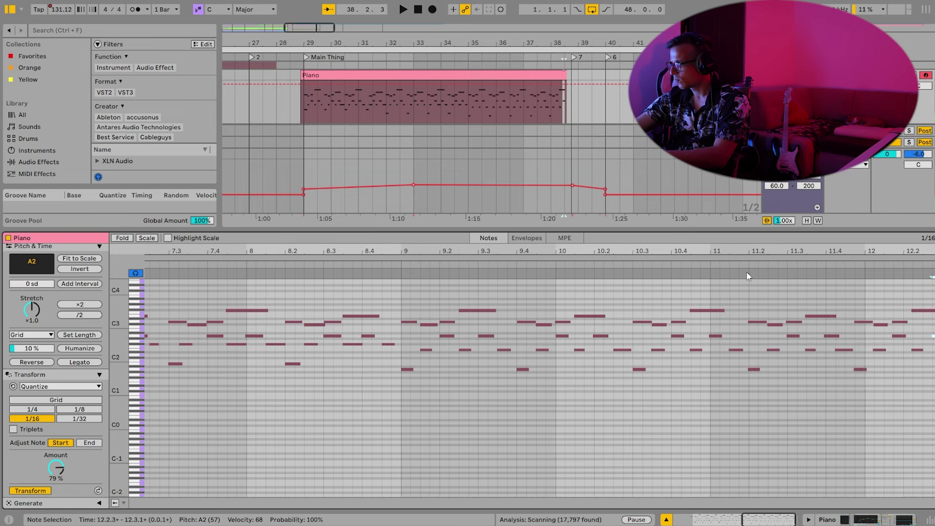
click(526, 270)
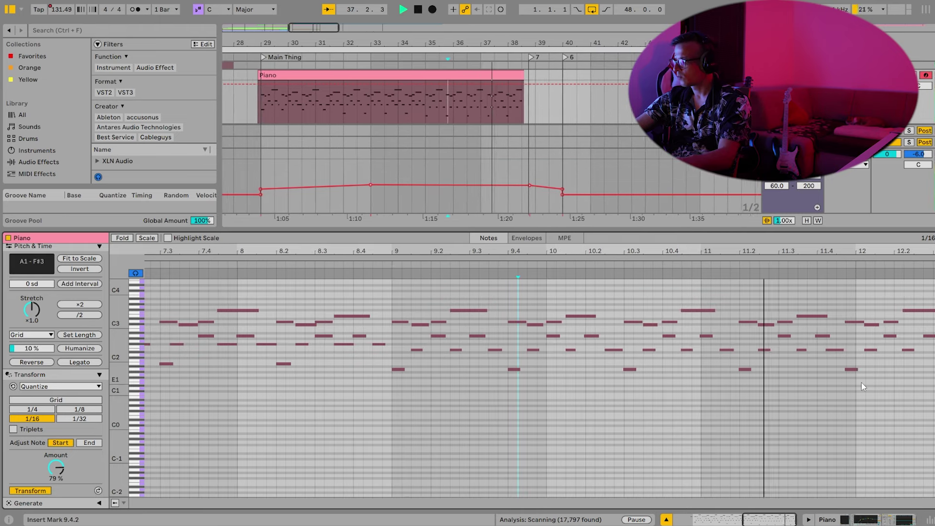
Shift the notes from the A1 before bar 12 onward to 11.4.4+, move the last E2 in bar 11 to 11.4.2+, and play back.
drag(926, 399, 846, 302)
key(Right)
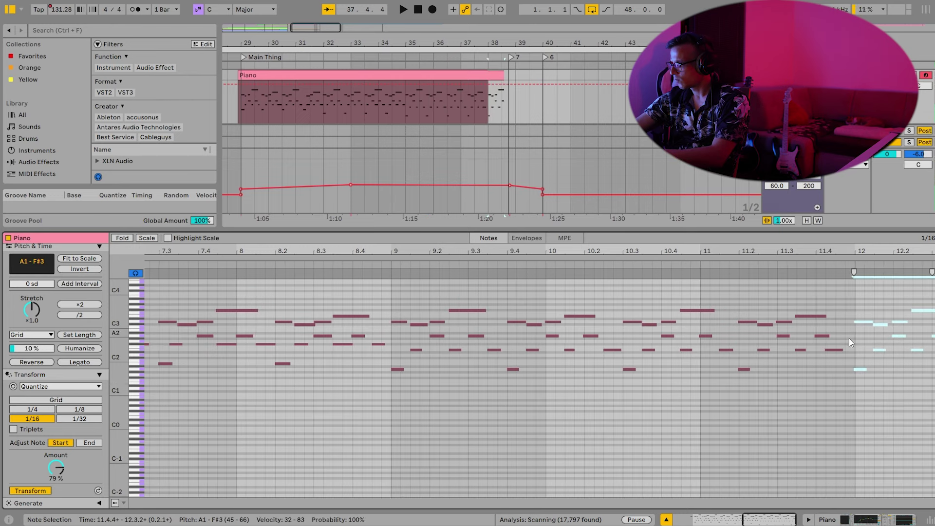
click(837, 350)
key(Right)
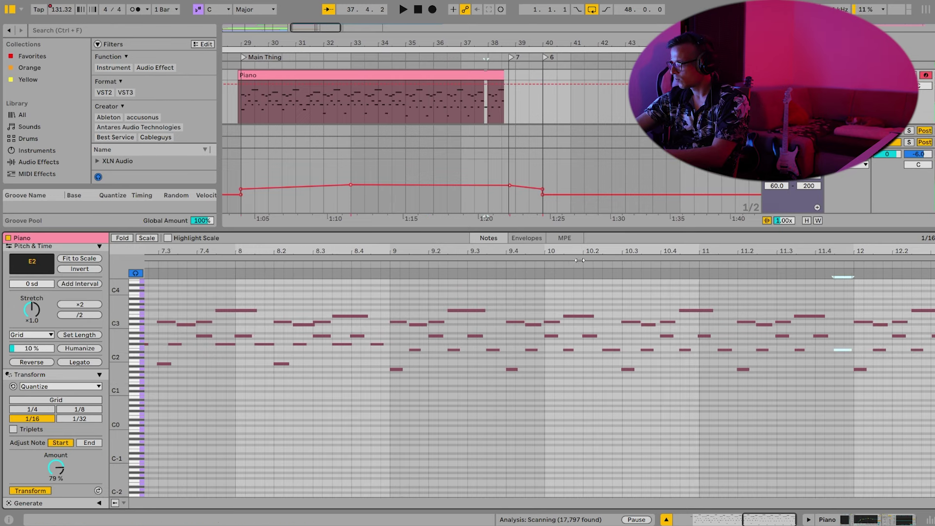
key(space)
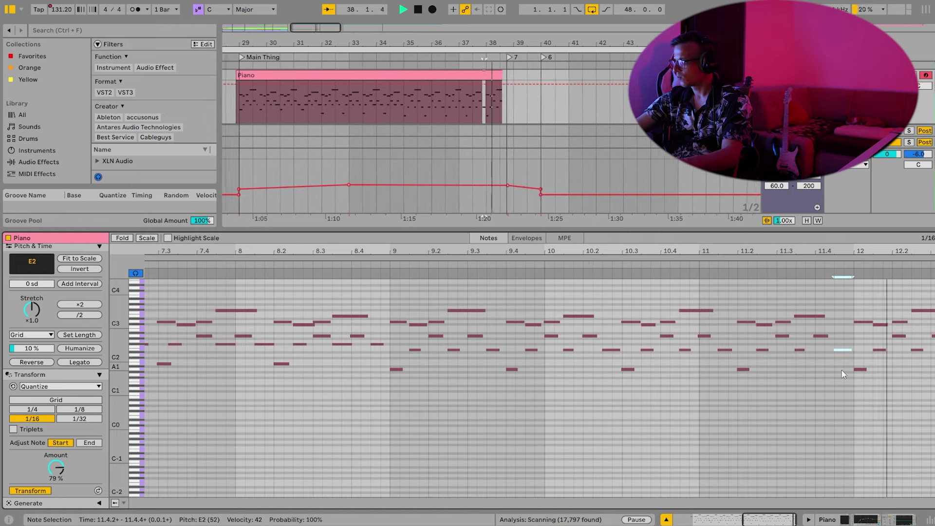
key(space)
Place the insert mark at the start of Main Thing in the arrangement, and fold the Main and Pad tracks.
drag(344, 45, 350, 53)
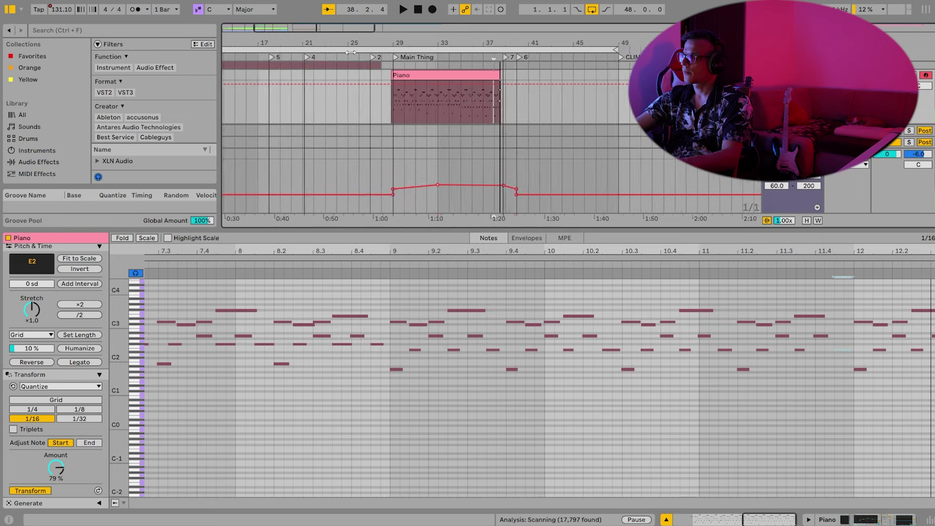
click(403, 65)
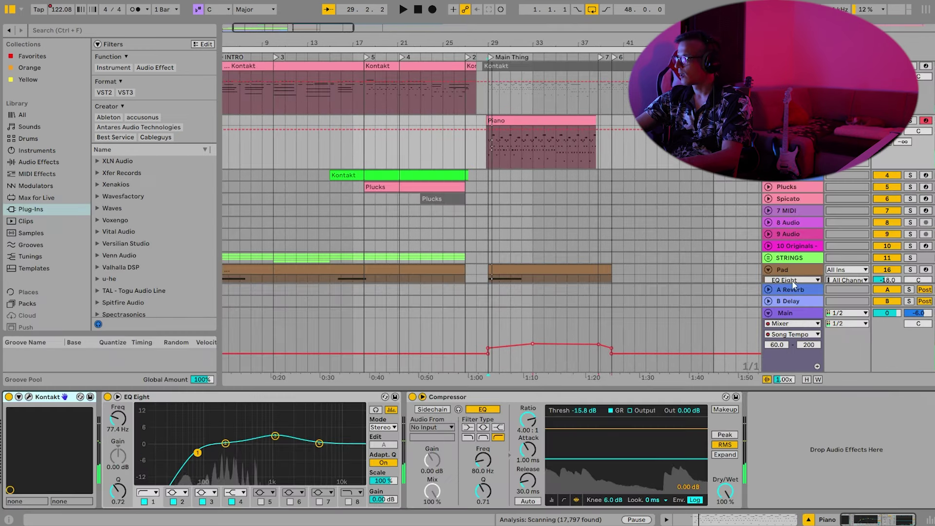
click(768, 313)
scroll(775, 306, down, 2)
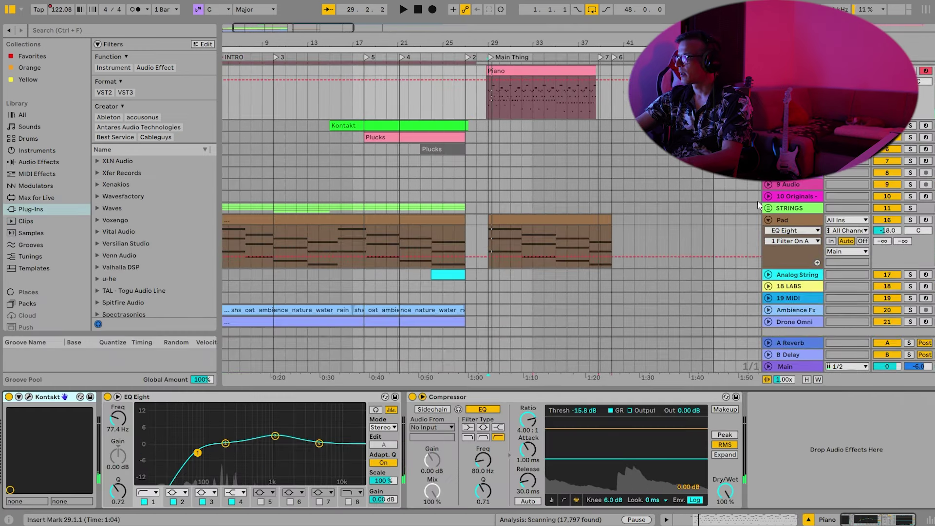
click(768, 220)
Load Kontakt from the Favorites collection onto the empty track 7 MIDI.
click(791, 161)
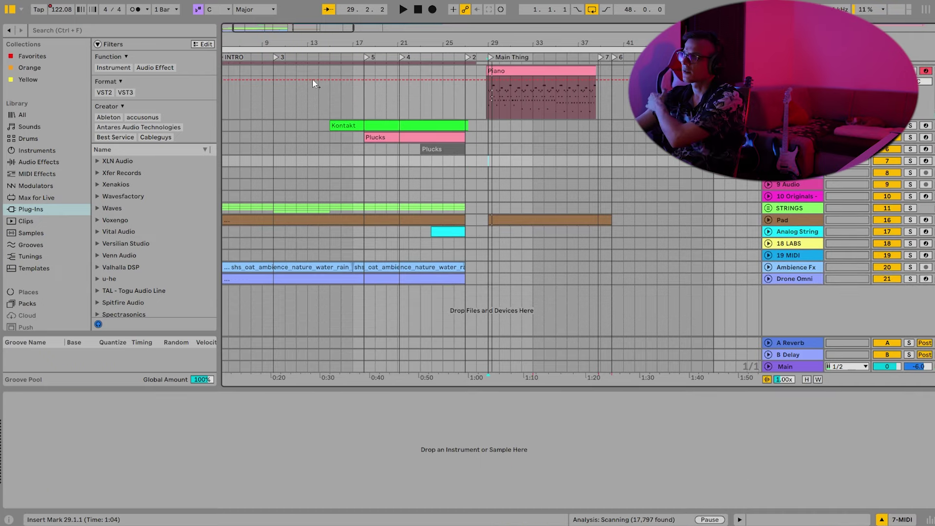
click(34, 56)
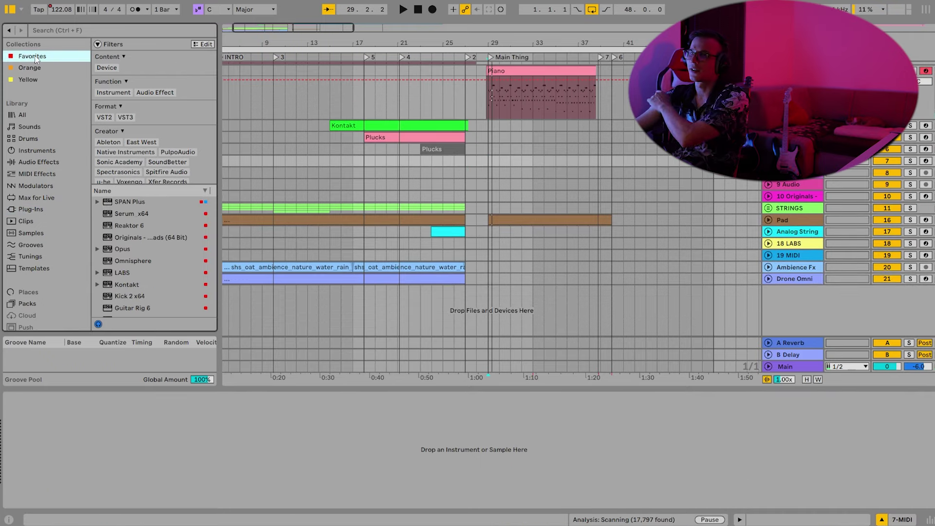
double_click(143, 284)
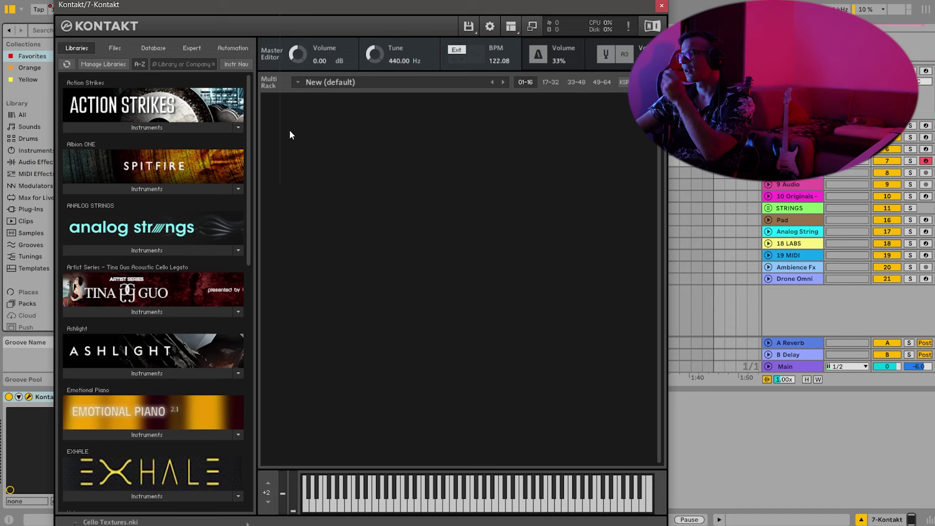
Browse the folder tree and the installed library list for an instrument to use on track 7.
click(114, 47)
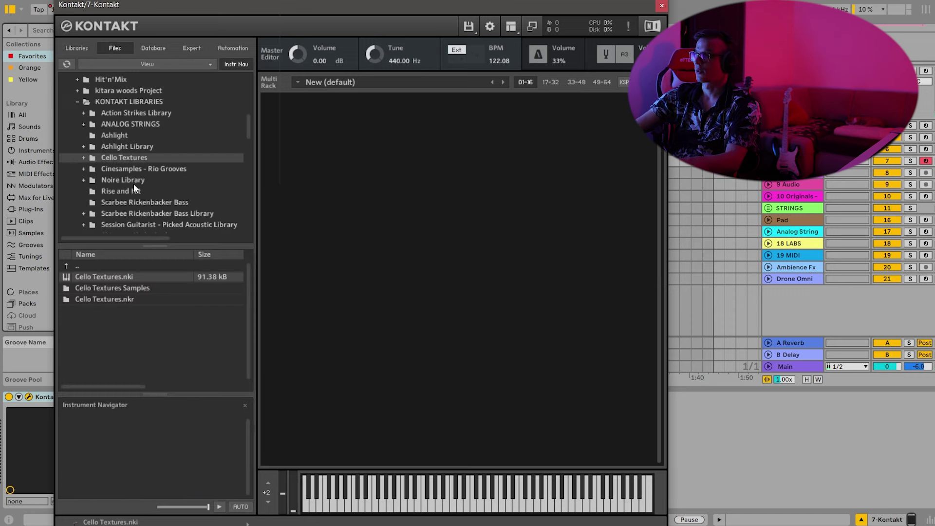
scroll(124, 166, down, 1)
scroll(107, 129, up, 2)
click(77, 112)
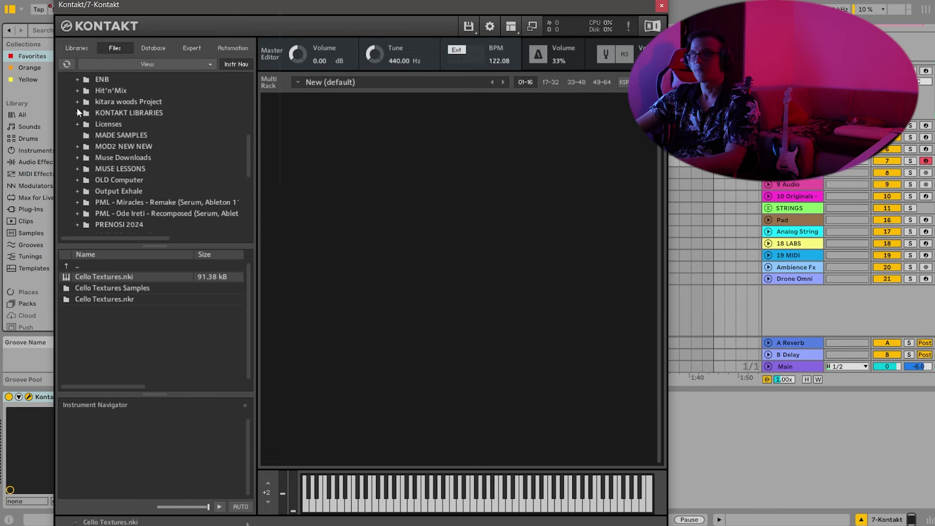
scroll(107, 135, down, 1)
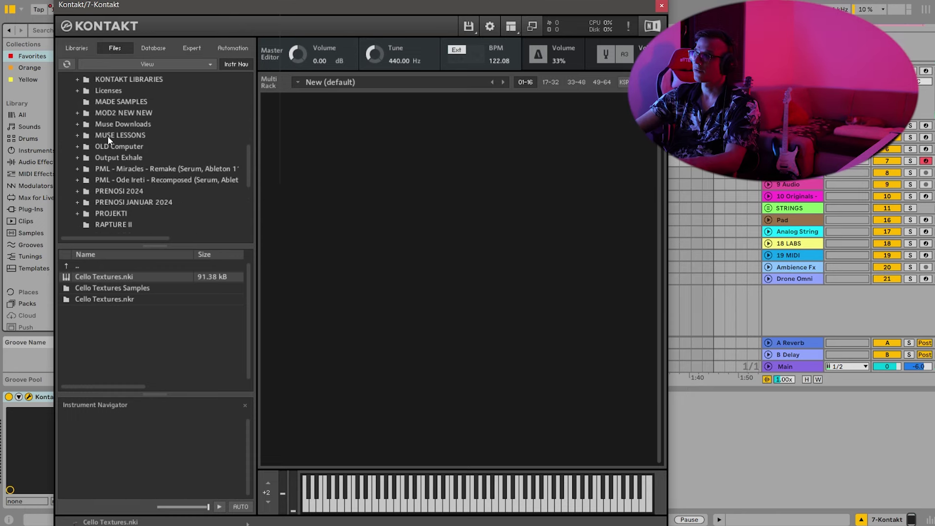
click(77, 47)
scroll(165, 154, down, 3)
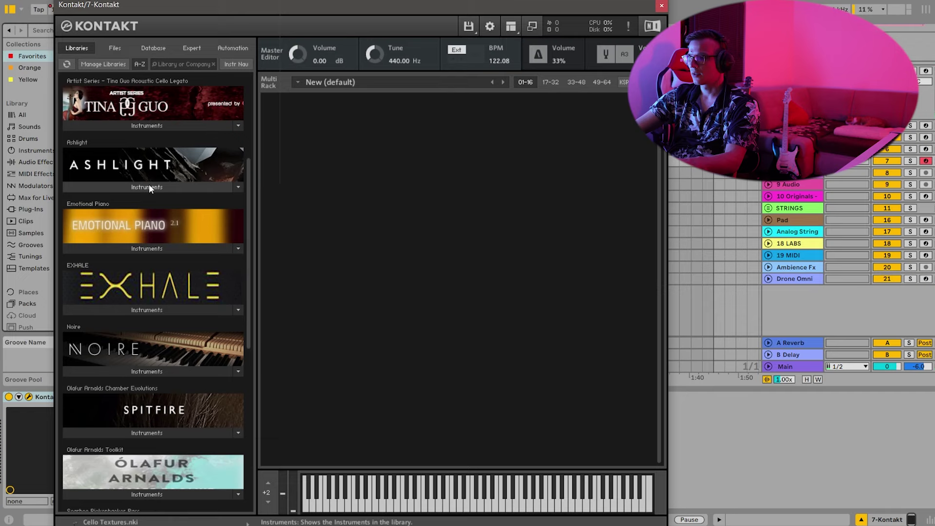
Leave full-screen mode, check the running recording in OBS, and return to the Kontakt window.
key(F11)
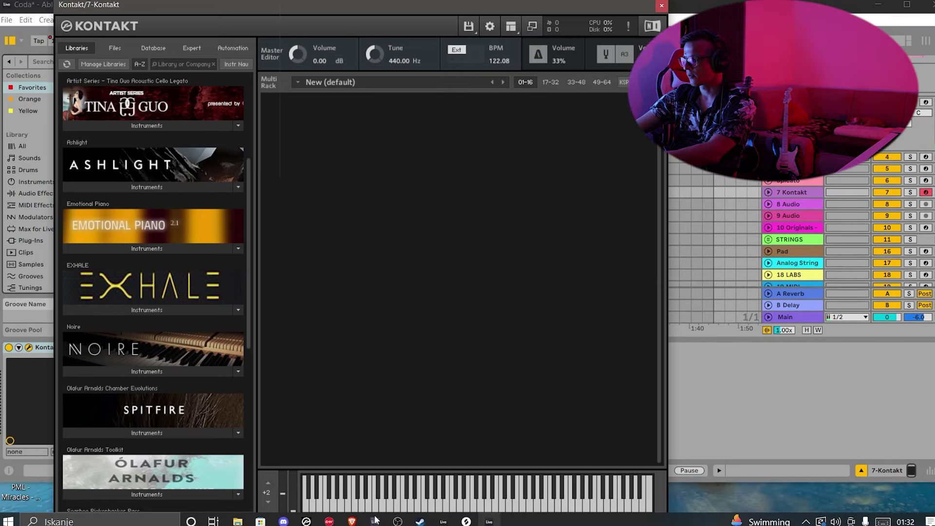
click(397, 520)
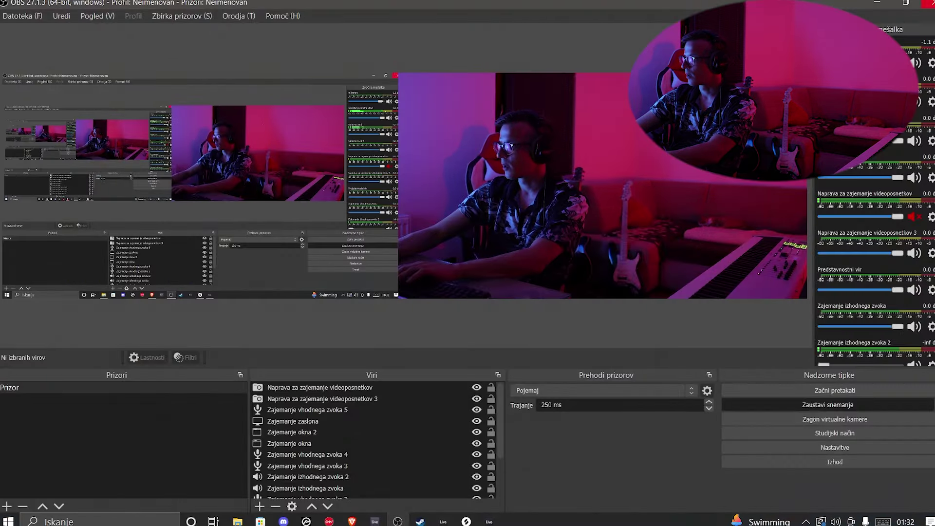
click(876, 3)
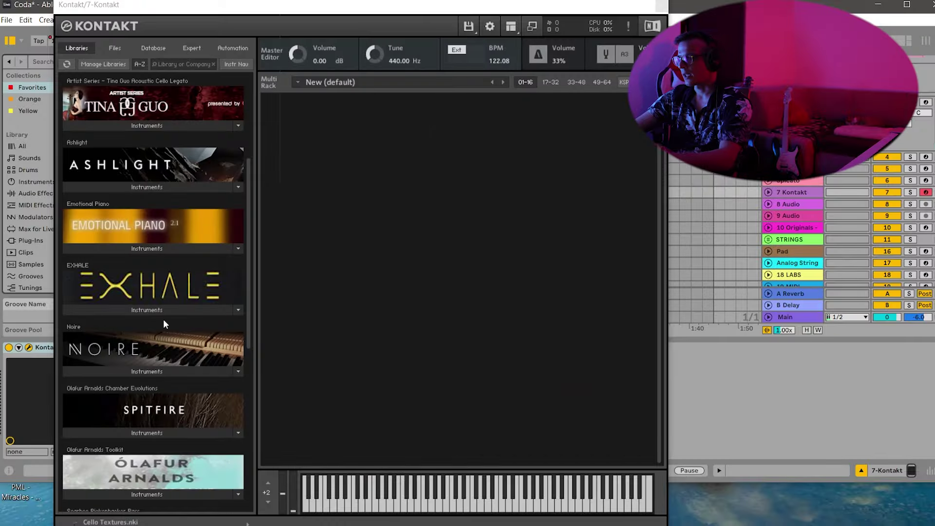
Load Rhythm 1 TM.nki from the Olafur Arnalds Toolkit's Tempo Locked folder, and close the Kontakt window.
scroll(155, 399, down, 3)
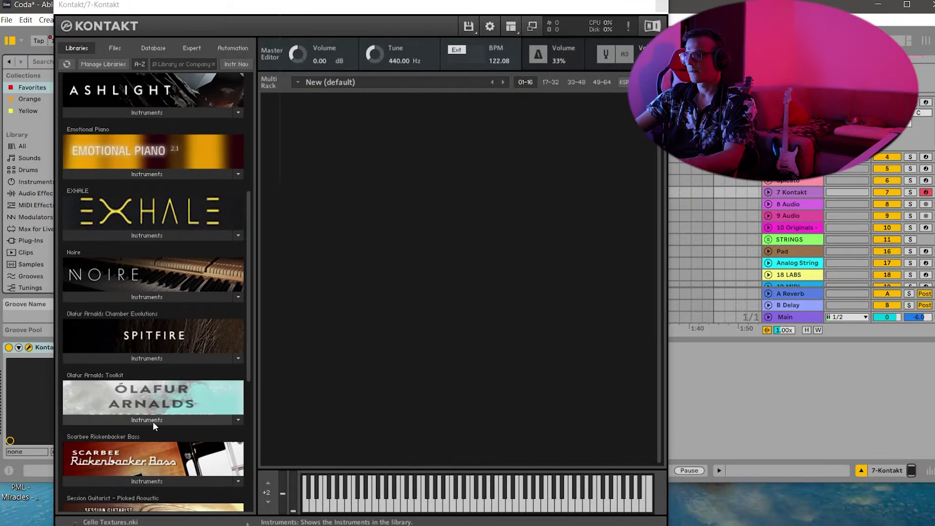
click(152, 421)
click(124, 435)
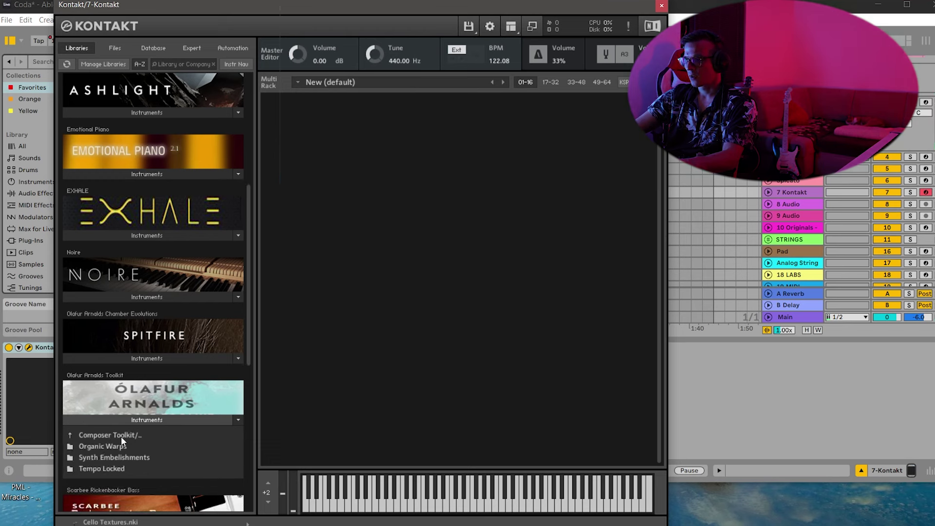
click(103, 468)
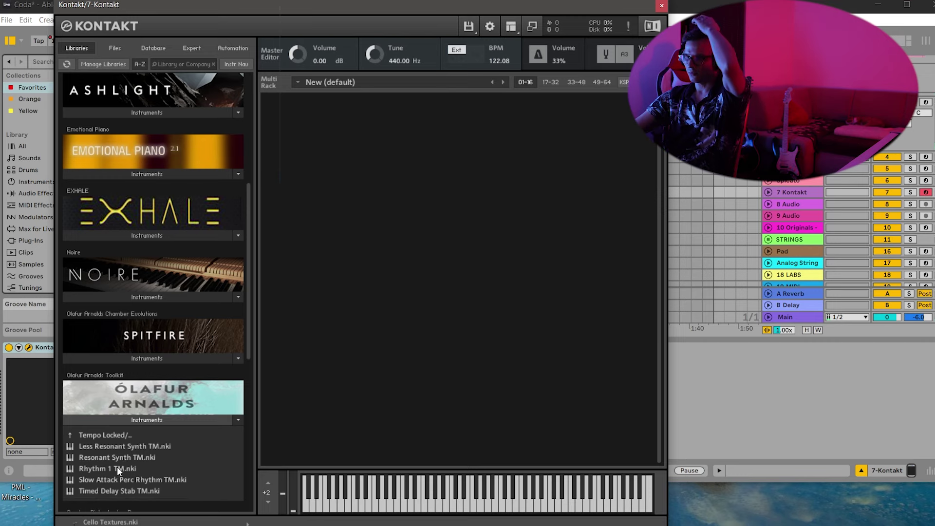
double_click(117, 466)
click(661, 5)
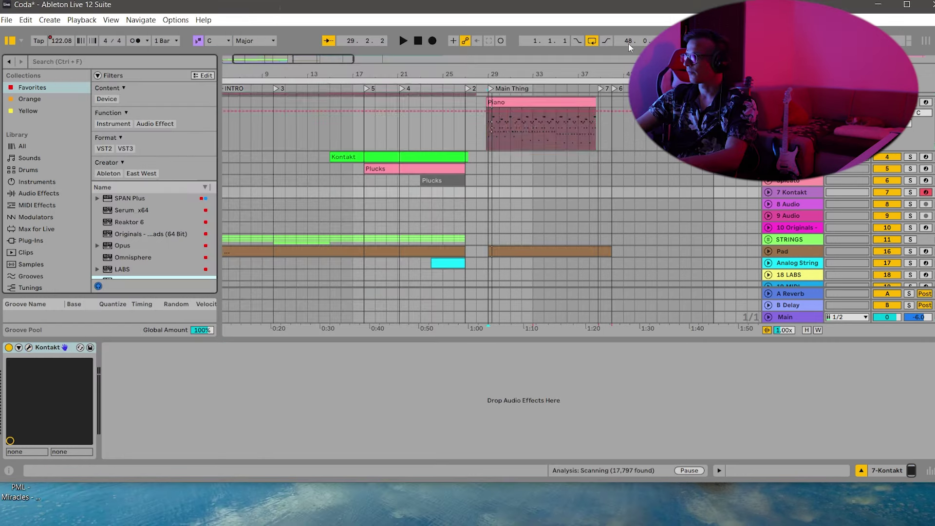
Turn off the ambience Noise in the Piano track's NOIRE Felt effects, and play back the start of Main Thing.
scroll(884, 219, down, 3)
scroll(899, 246, up, 5)
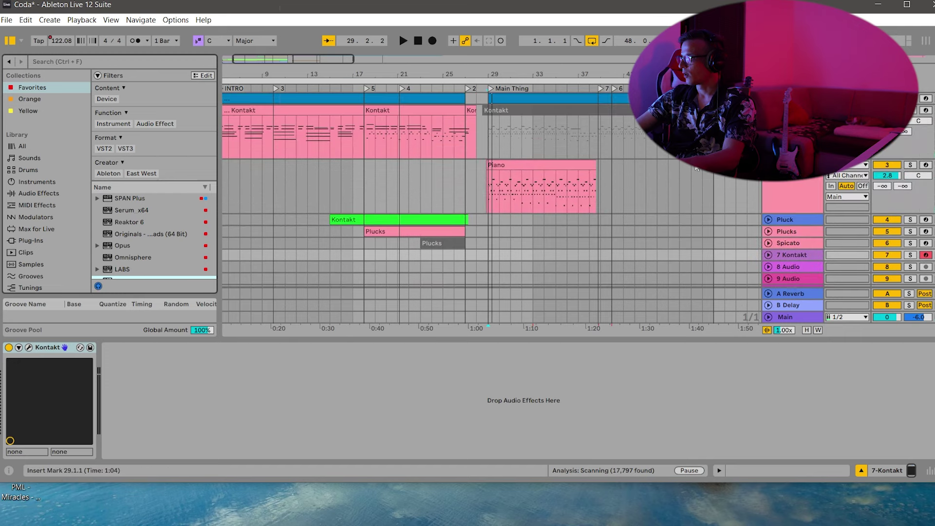
click(700, 200)
click(29, 348)
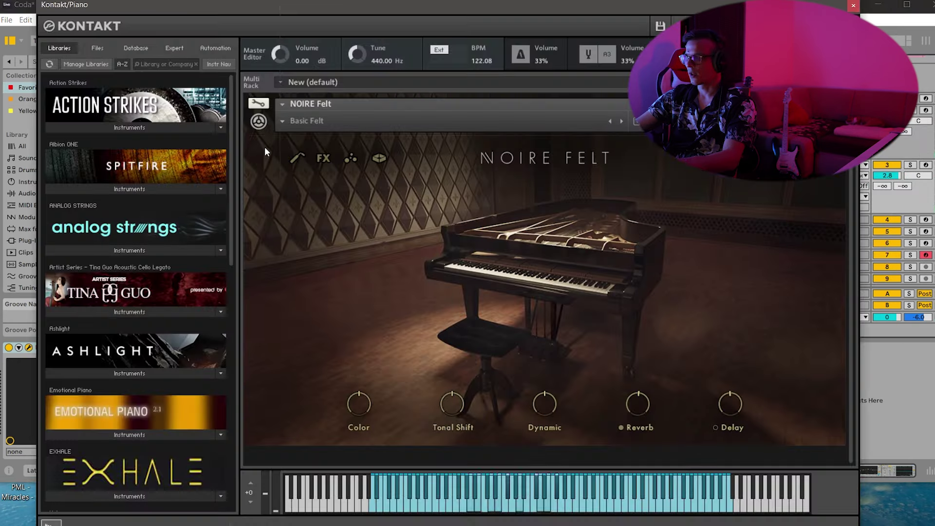
click(322, 159)
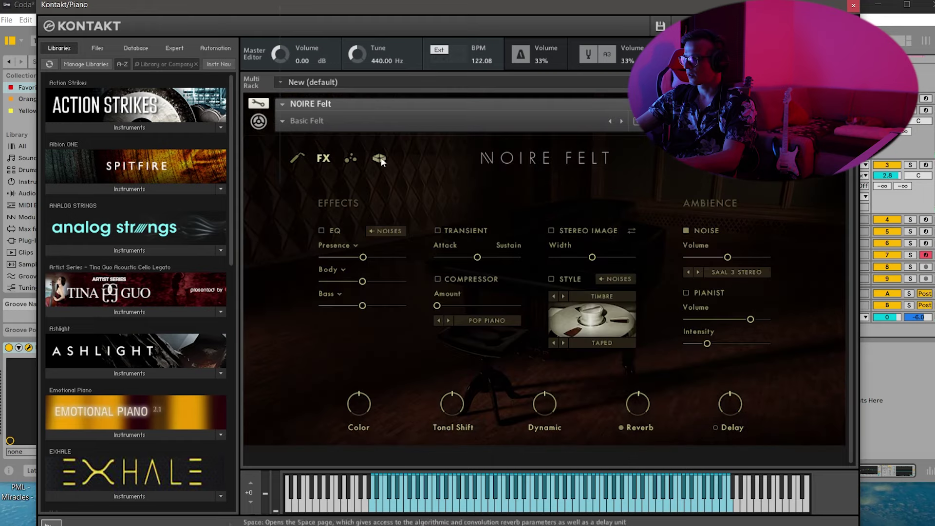
click(350, 158)
click(298, 157)
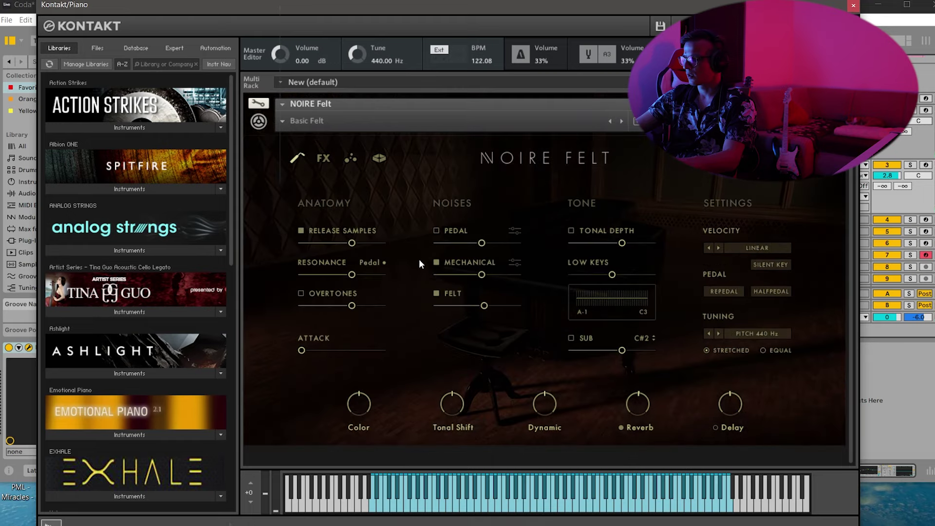
click(323, 159)
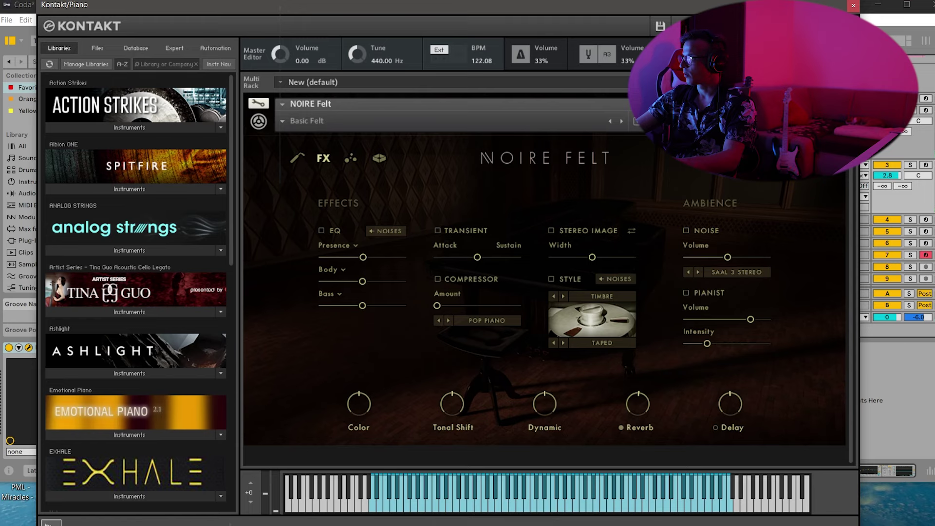
click(852, 5)
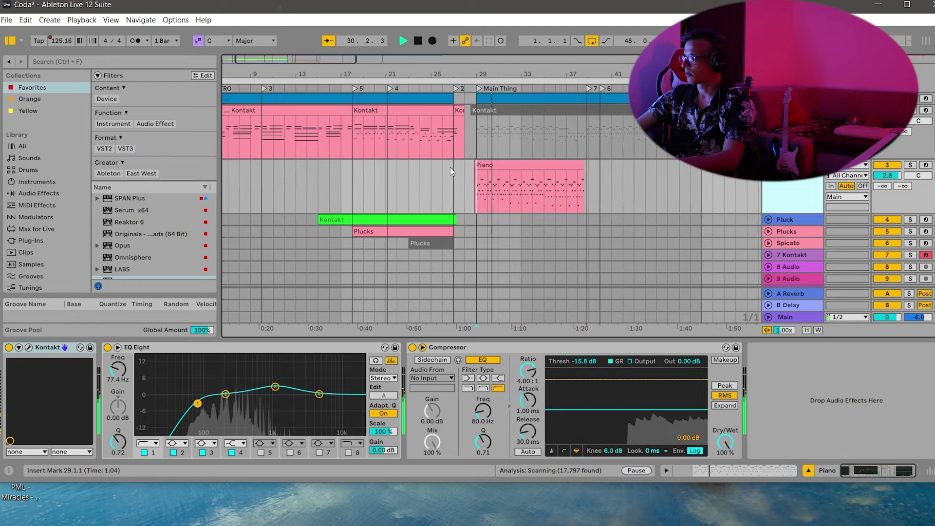
scroll(577, 197, down, 5)
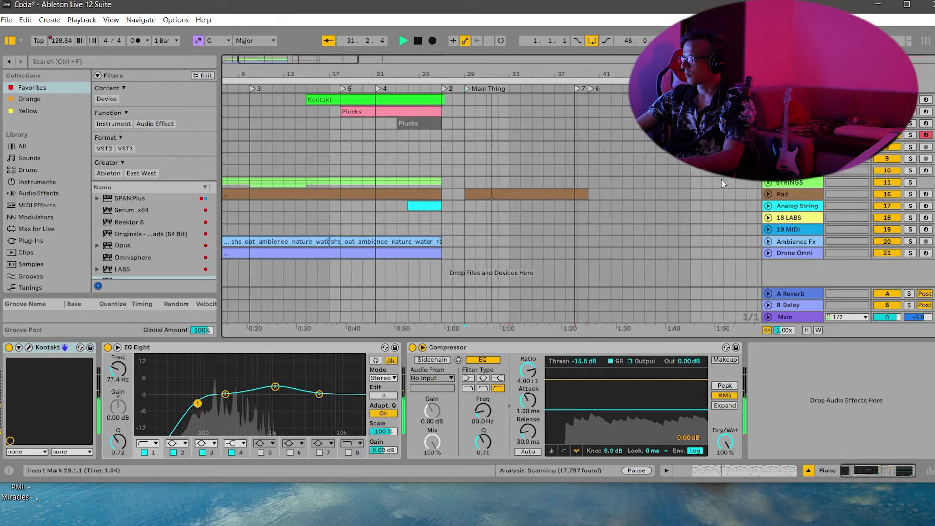
key(space)
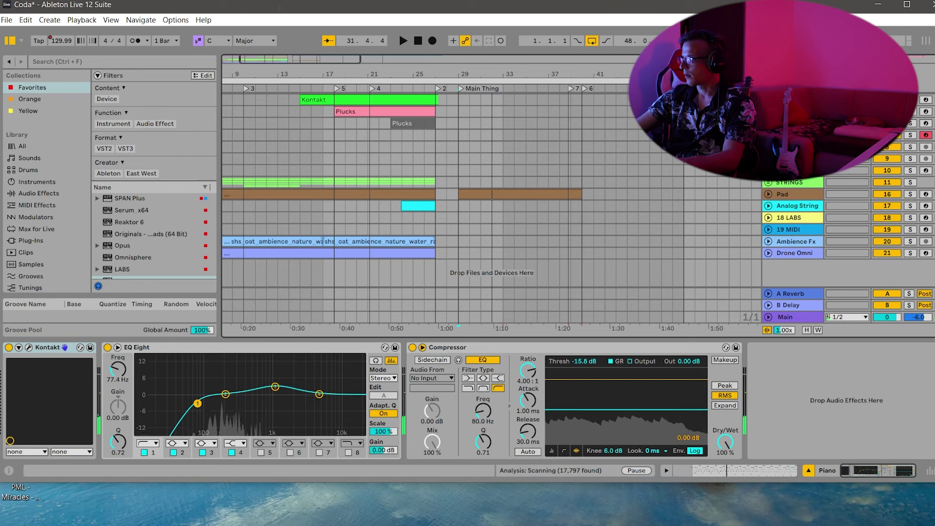
Create an empty MIDI clip on the 7 Kontakt track from 29.1.1 to 40.1.1.
click(458, 135)
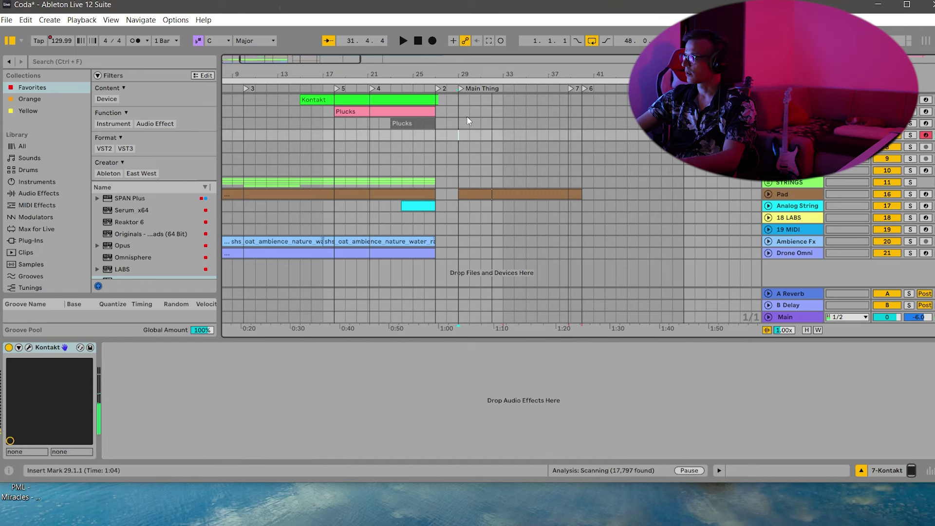
drag(456, 133, 489, 134)
drag(574, 135, 577, 135)
key(ctrl+shift+m)
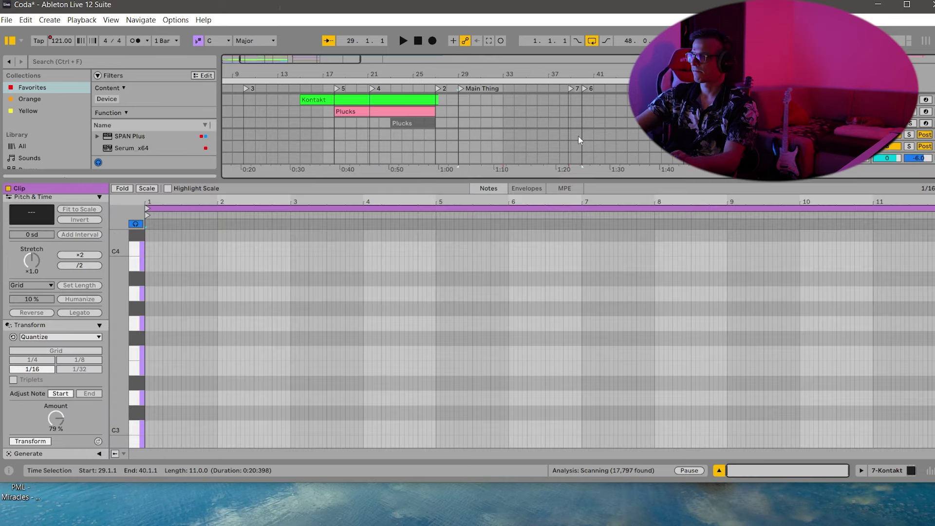
Add a three-bar D2 note from 1.1.1 to 4.1.1 in the new clip, and play it back.
drag(139, 384, 126, 384)
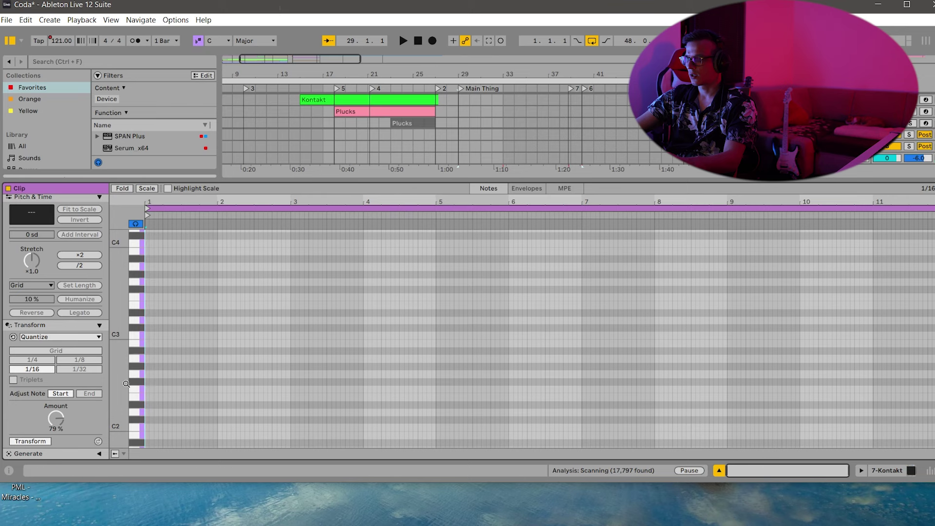
double_click(147, 412)
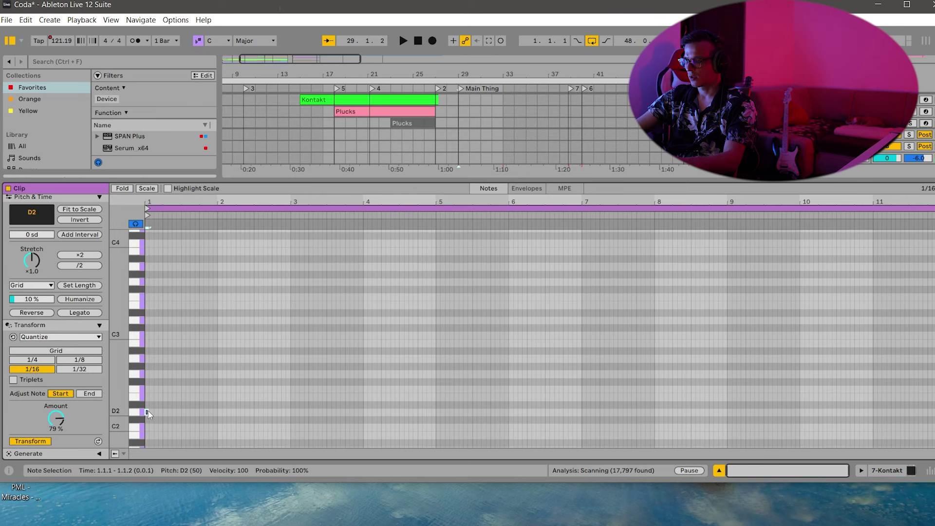
drag(147, 412, 360, 401)
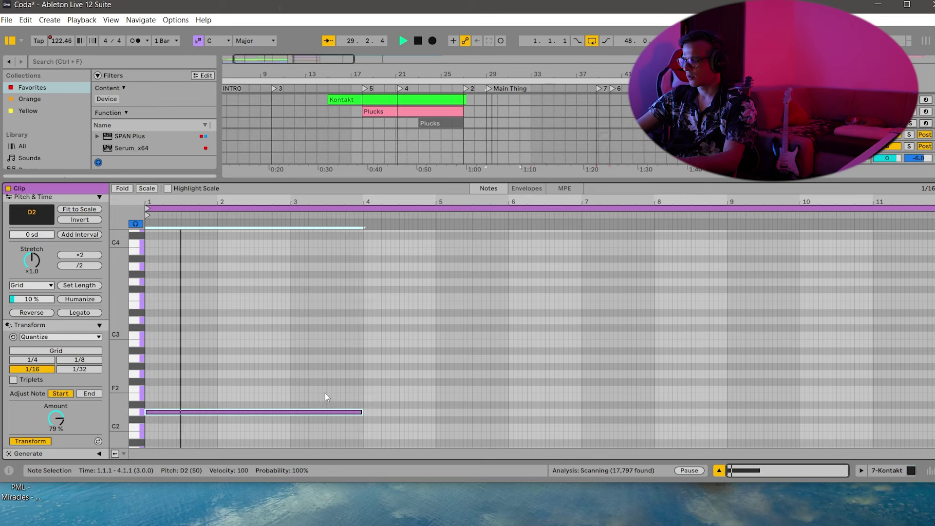
scroll(319, 386, down, 1)
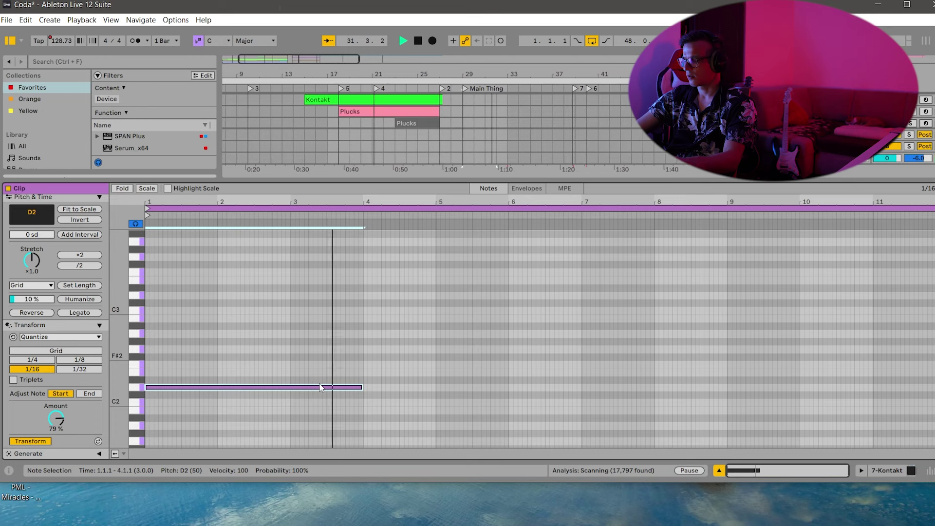
scroll(326, 385, down, 2)
key(space)
Duplicate the D2 note end to end at bars 4, 7 and 10, lowering the copies in turn to B1, A1 and G#1.
key(ctrl+d)
key(Down)
key(Down)
key(Down)
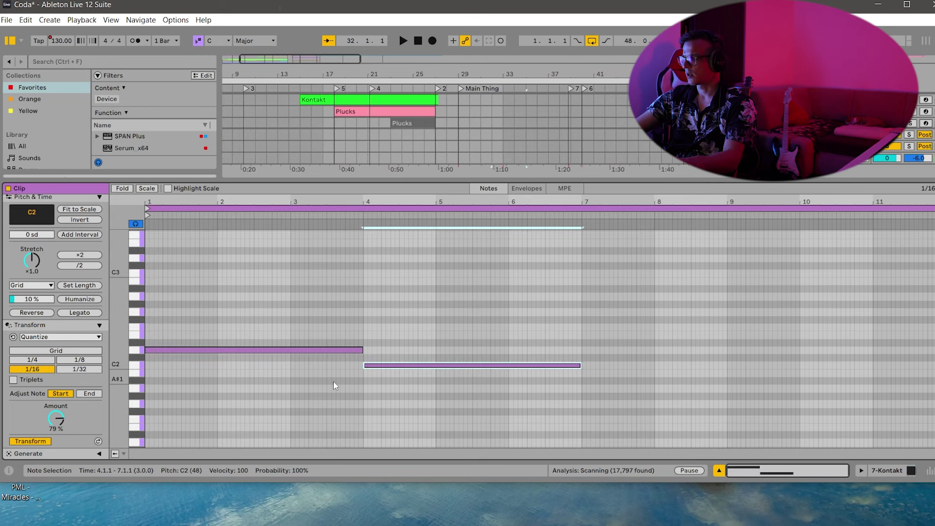
key(ctrl+d)
key(Down)
key(Down)
key(Down)
key(Up)
key(ctrl+d)
key(Down)
key(Down)
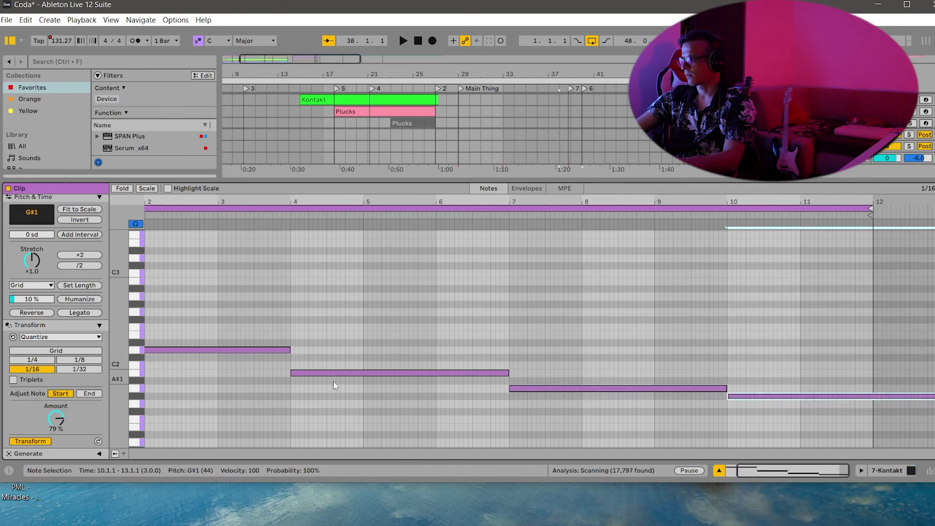
Move the opening D2 and D3 notes of the Piano clip in Main Thing onto 3.1.1, and play back.
click(874, 470)
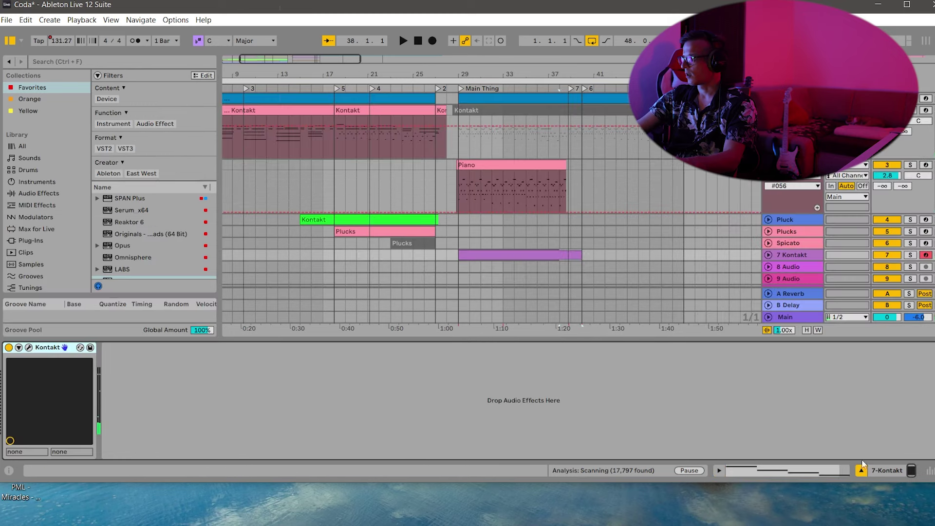
drag(462, 72, 463, 73)
double_click(357, 164)
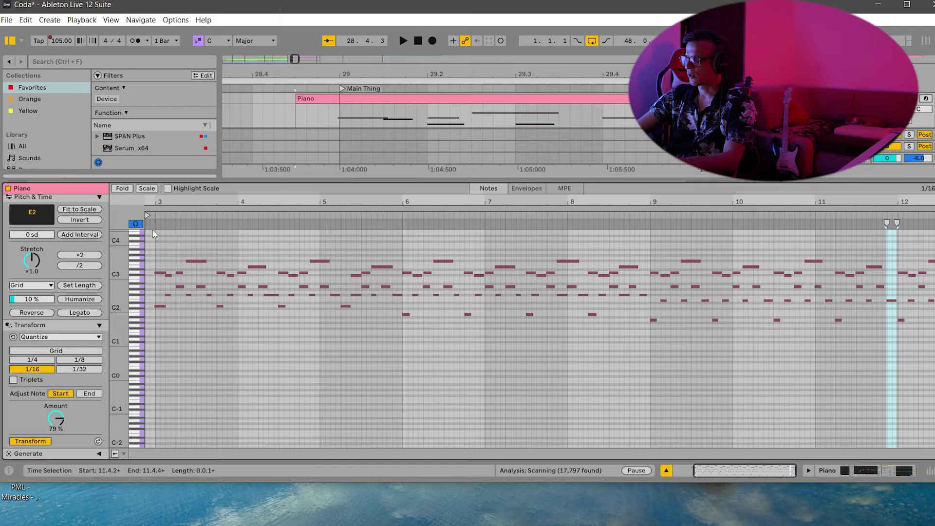
drag(149, 203, 178, 204)
drag(230, 332, 217, 237)
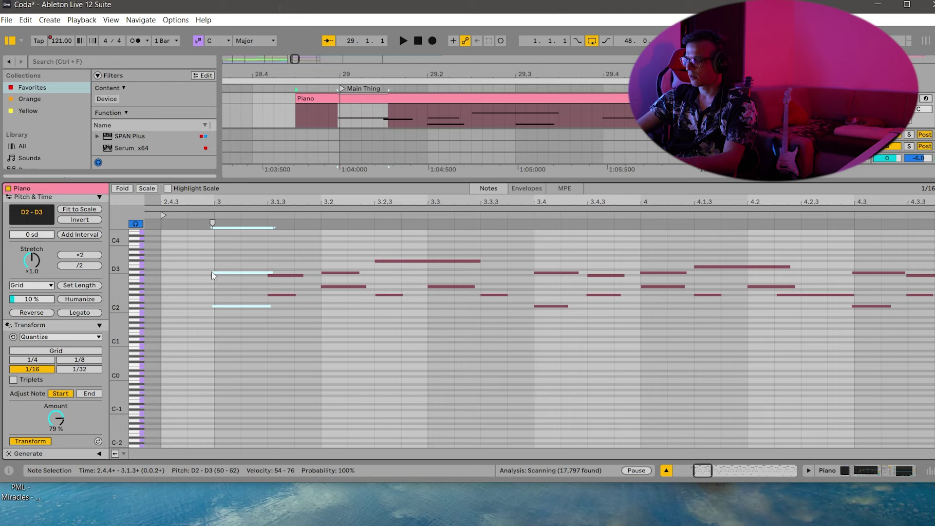
drag(212, 272, 217, 273)
click(221, 223)
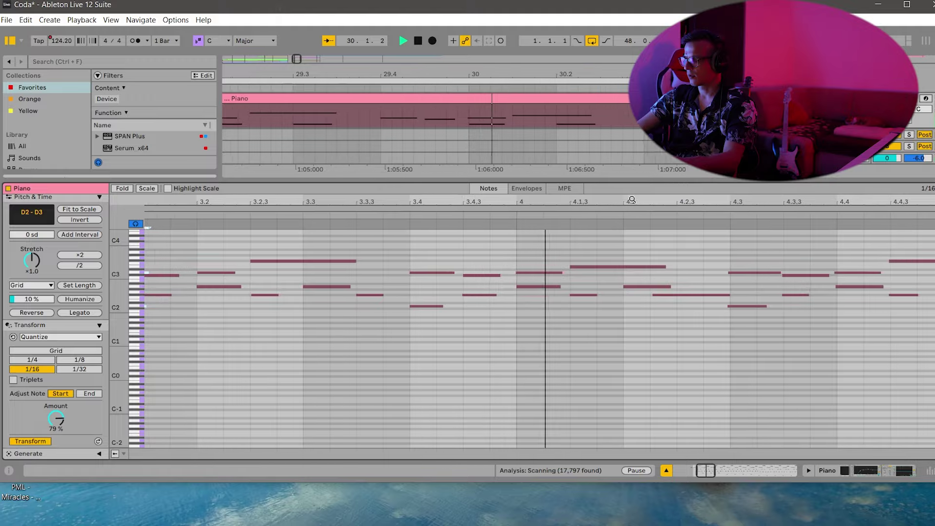
Return to the arrangement and extend the end of the Piano clip to 40.1.2+.
drag(629, 200, 633, 181)
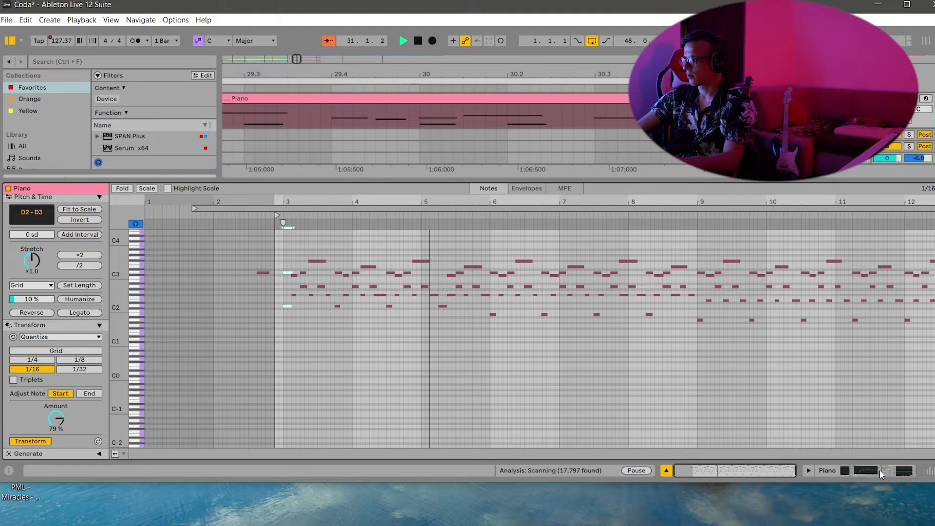
click(879, 469)
drag(513, 74, 514, 48)
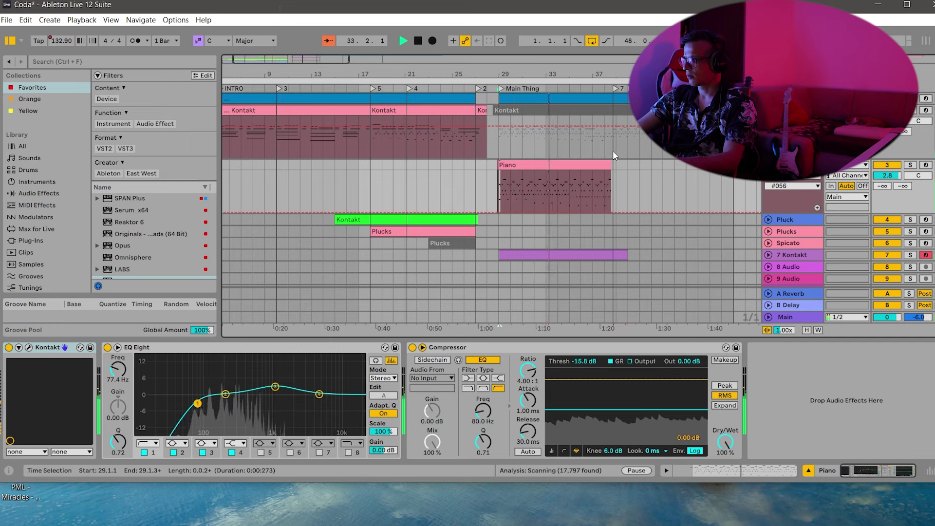
drag(625, 71, 584, 60)
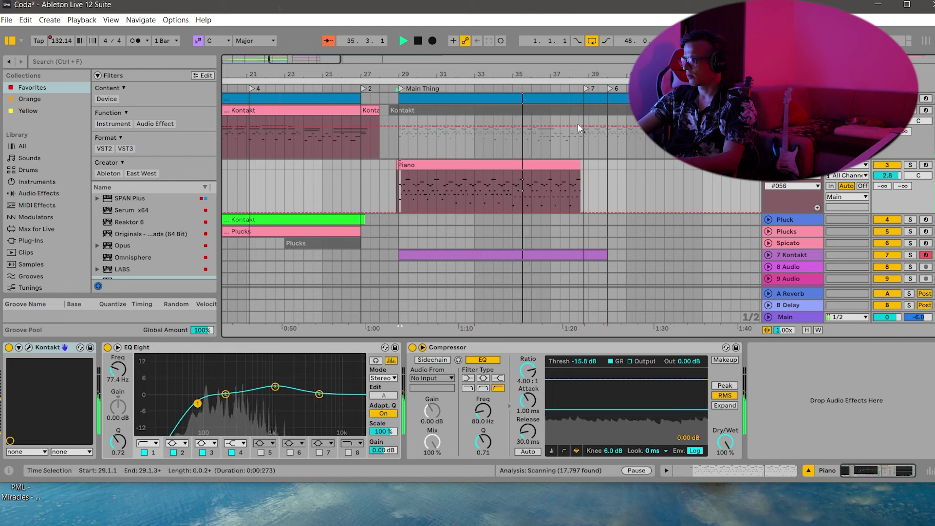
drag(580, 164, 609, 166)
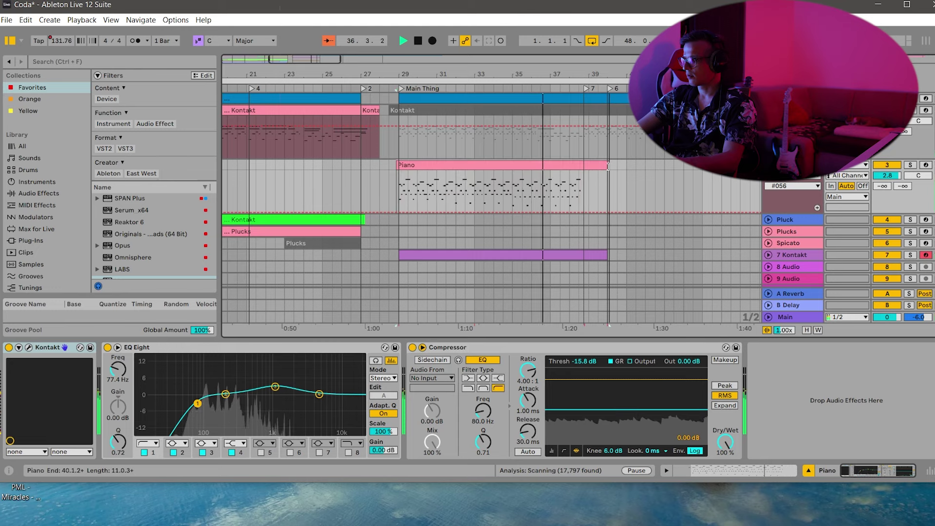
In the Piano clip, lower the bass note at 12.1.1 to G1 and the two low notes after it to D2, and play back.
double_click(600, 165)
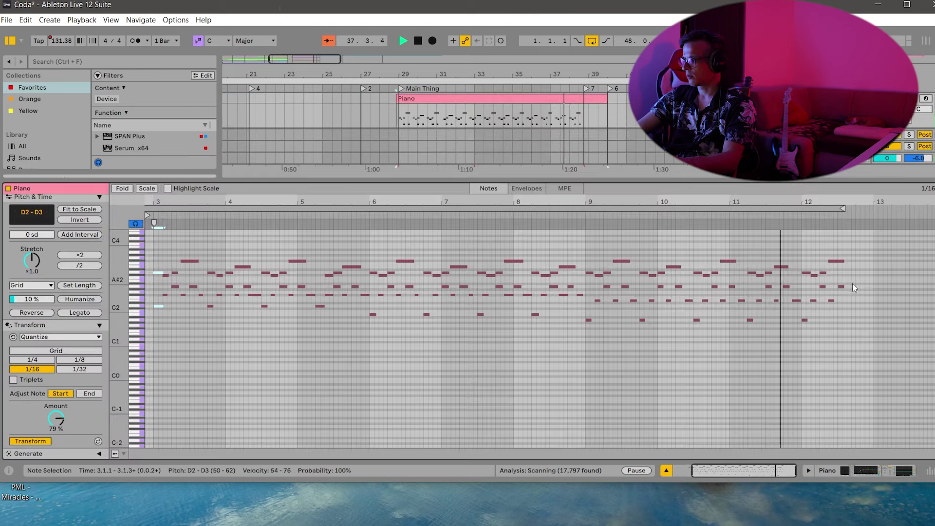
key(space)
drag(855, 330, 784, 313)
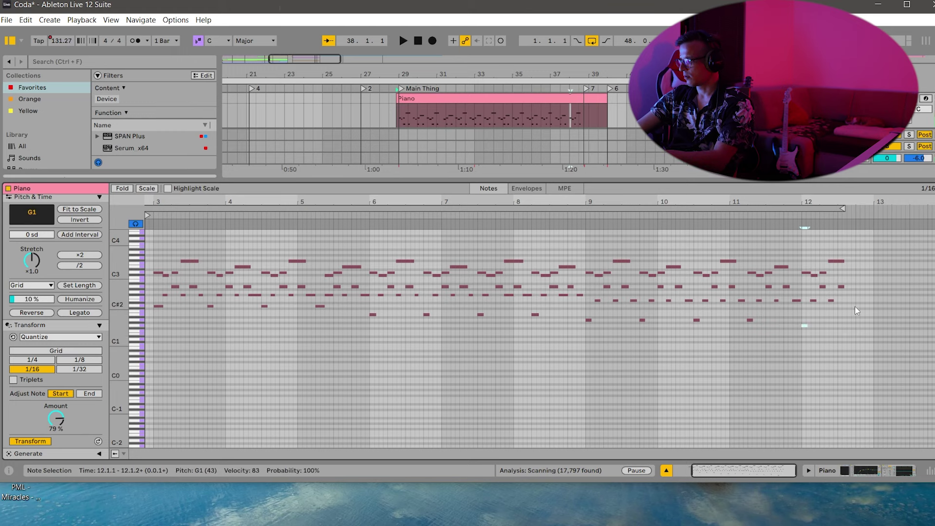
drag(887, 306, 811, 293)
key(Down)
key(Down)
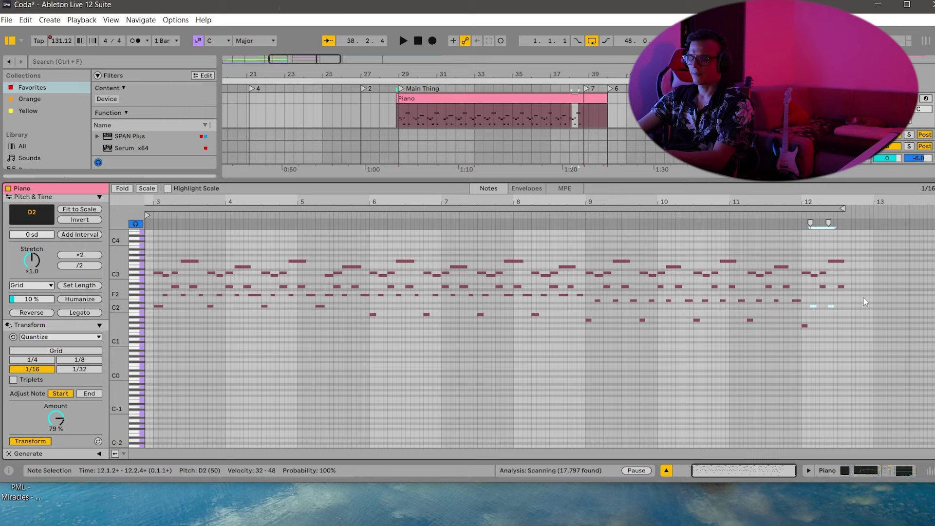
key(space)
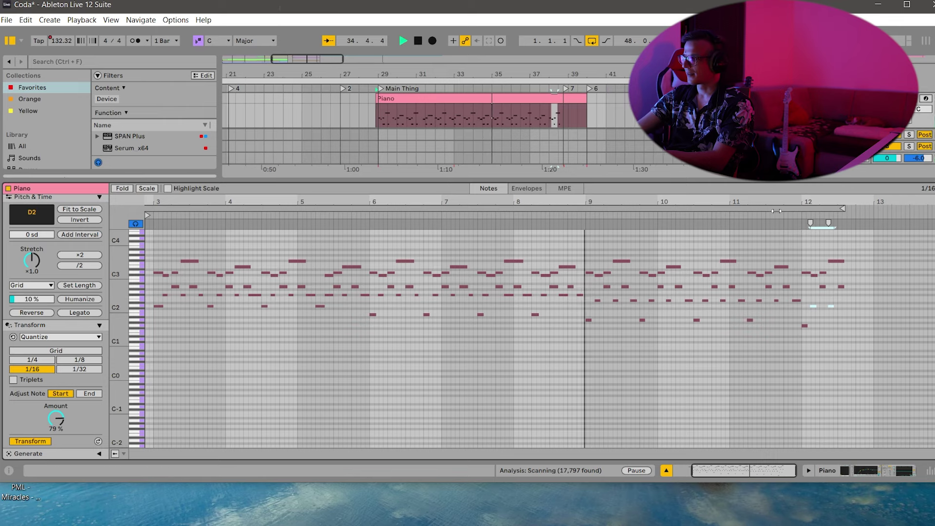
drag(848, 198, 848, 222)
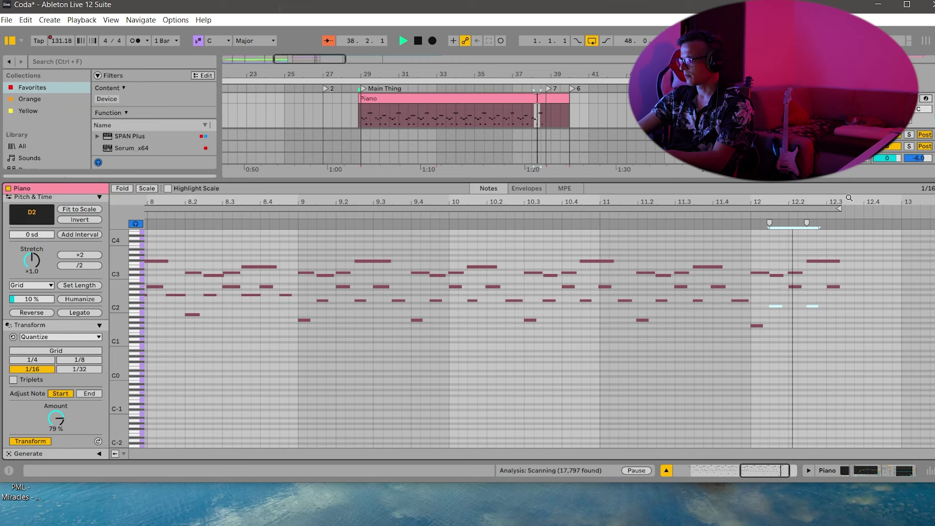
key(space)
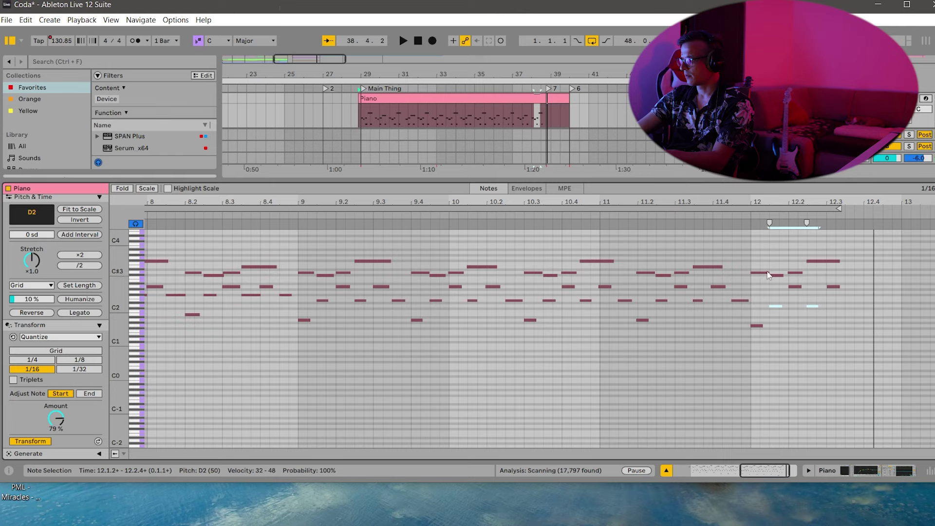
click(528, 212)
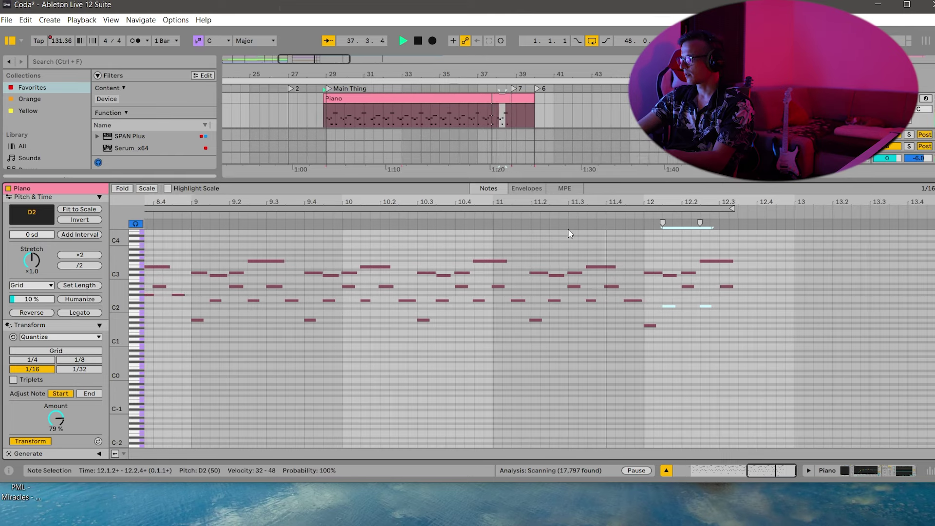
key(space)
Delete the melody notes after the D3 at 12.1.1 and lengthen that D3 to 13.1.1.
drag(671, 284, 707, 238)
key(Delete)
key(Delete)
key(Delete)
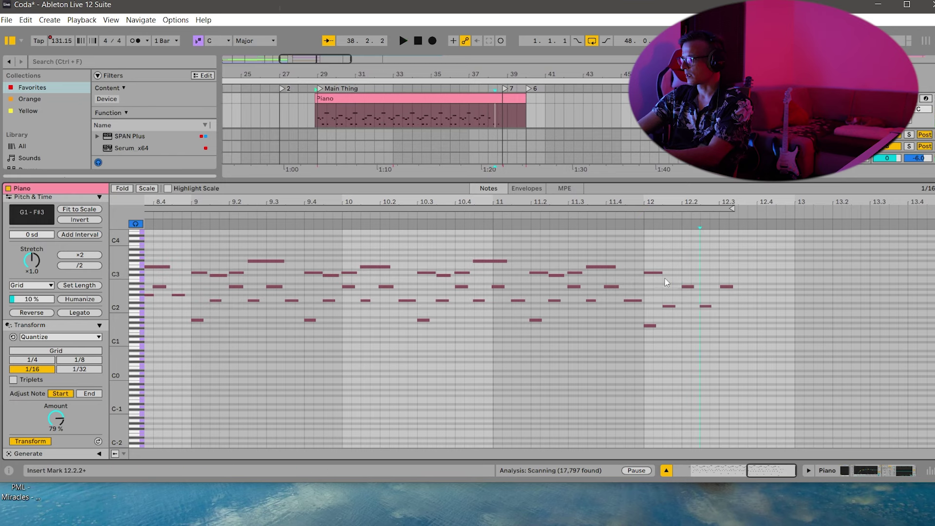
drag(663, 272, 792, 270)
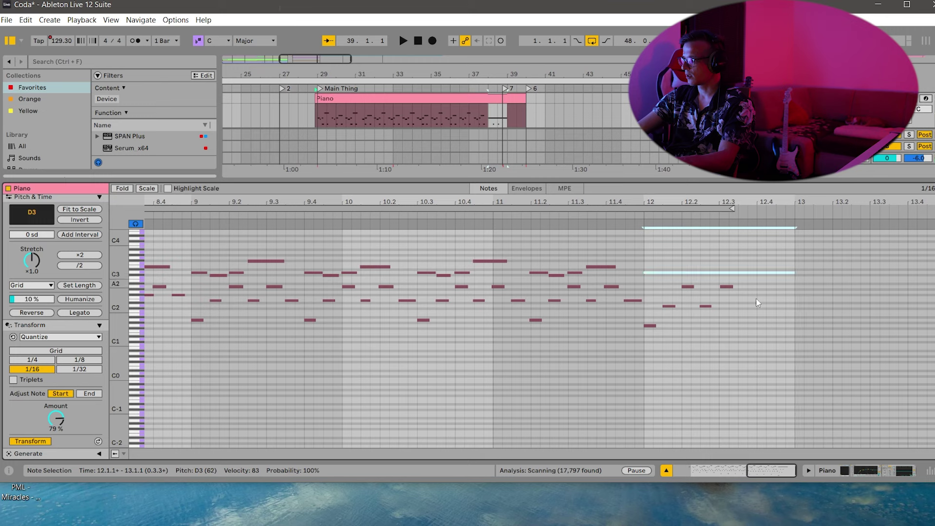
Copy an accompaniment note in bar 12 to D2 at 12.3.3, and play back.
drag(708, 355, 664, 287)
click(725, 286)
click(728, 284)
drag(726, 287, 743, 305)
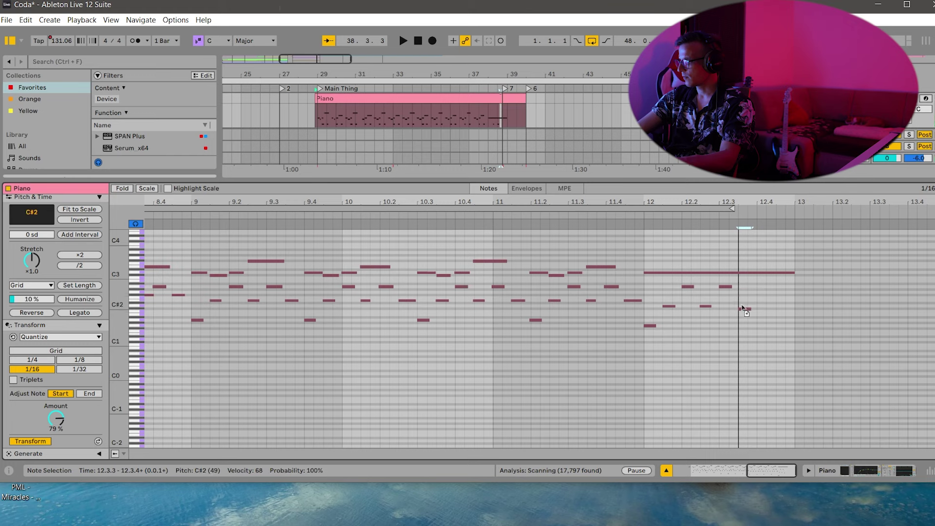
drag(743, 310, 743, 306)
click(619, 216)
key(space)
Duplicate bar 12's G1–A2 accompaniment pattern, starting the copy at 12.4.1.
drag(750, 353, 651, 281)
key(ctrl+d)
key(Right)
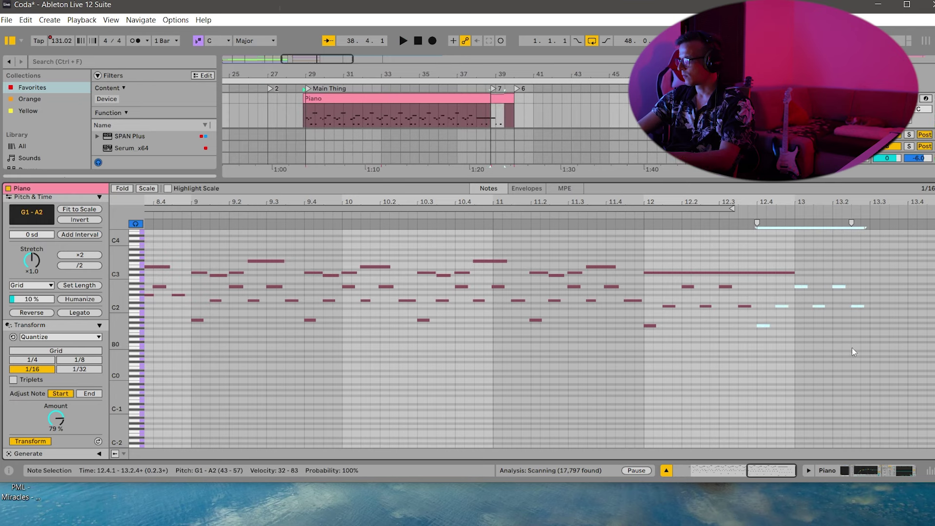
Show the Piano clip's MIDI control envelope for 64: Sustain Pedal.
click(527, 188)
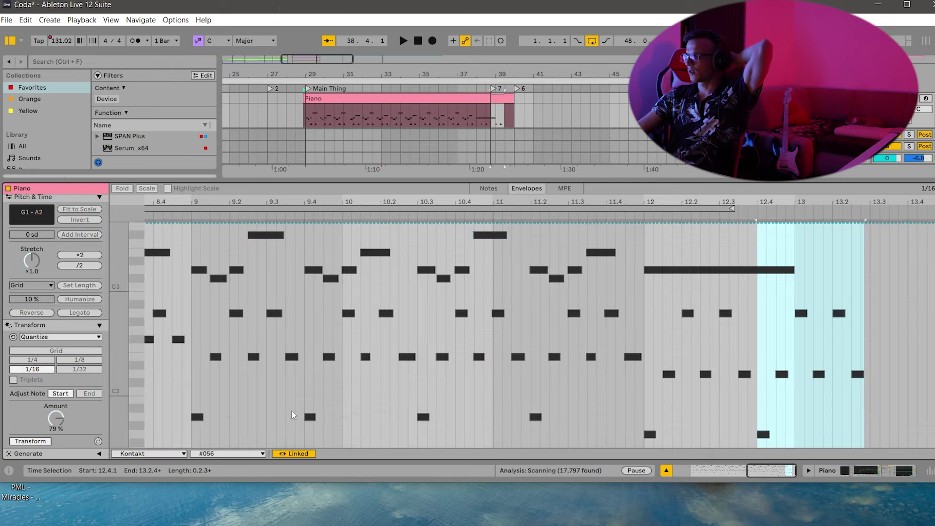
click(166, 453)
click(134, 462)
click(229, 453)
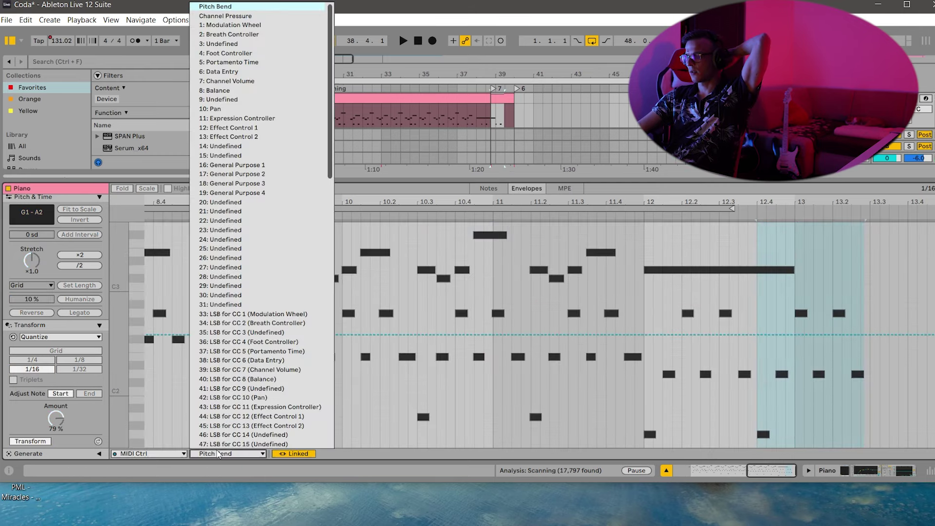
scroll(255, 139, up, 3)
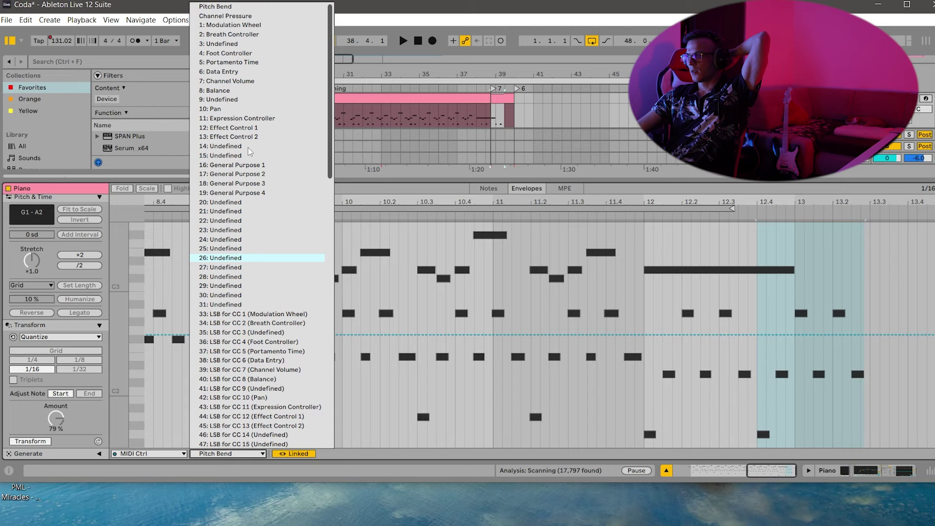
scroll(229, 102, down, 3)
scroll(226, 194, down, 3)
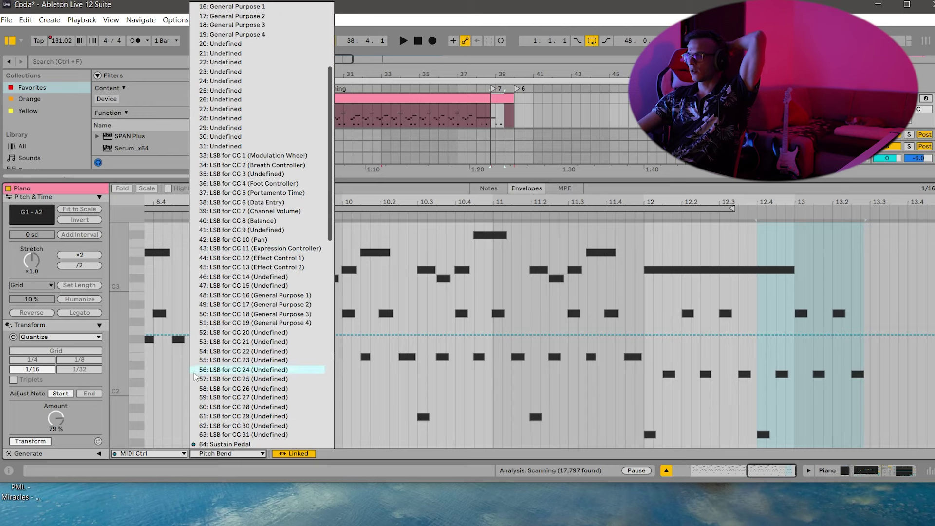
click(215, 444)
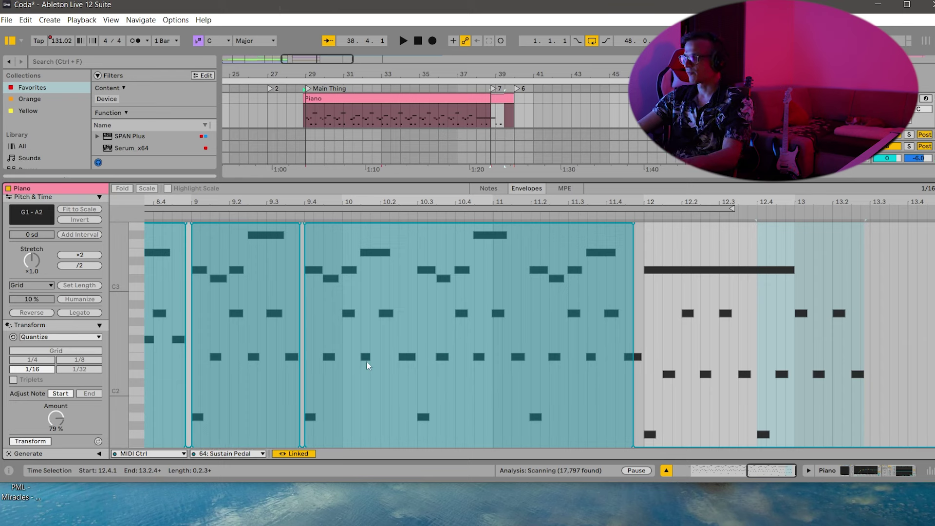
Reshape the sustain pedal envelope to hold up to bar 12, release briefly at 12.1.1 and hold again to the end, and play back.
drag(343, 362, 298, 352)
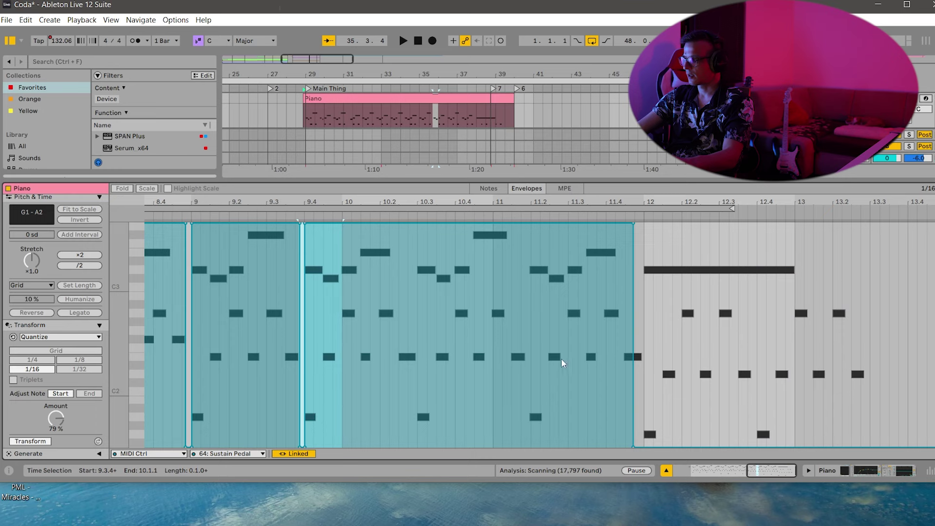
click(645, 360)
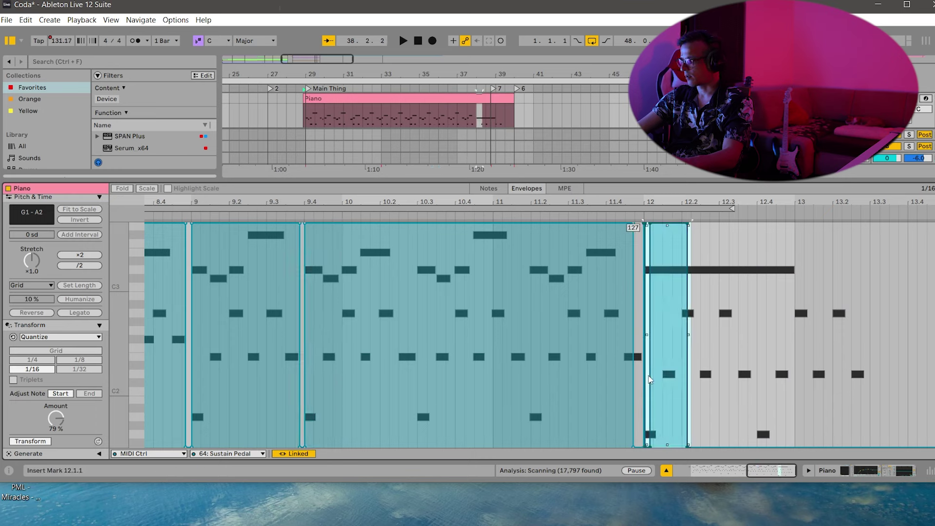
drag(607, 388, 635, 387)
key(Delete)
drag(633, 434, 642, 451)
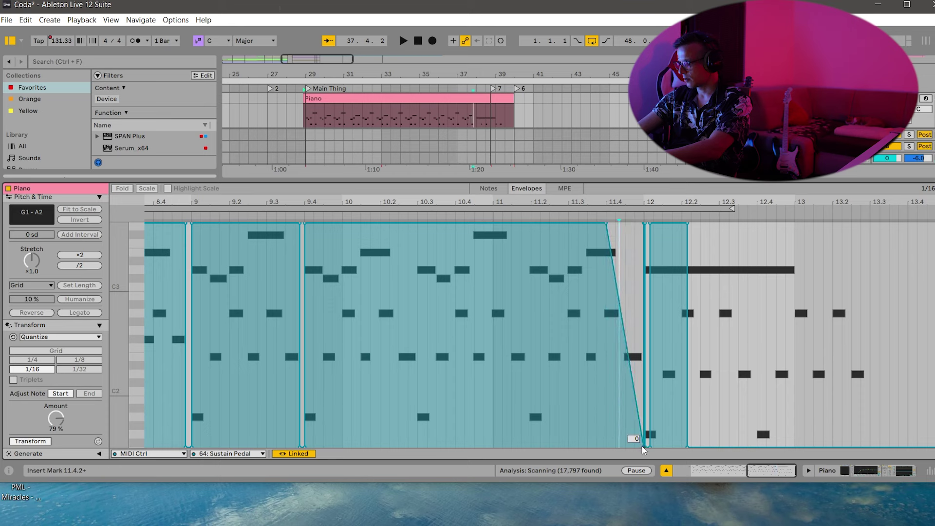
click(643, 447)
click(687, 446)
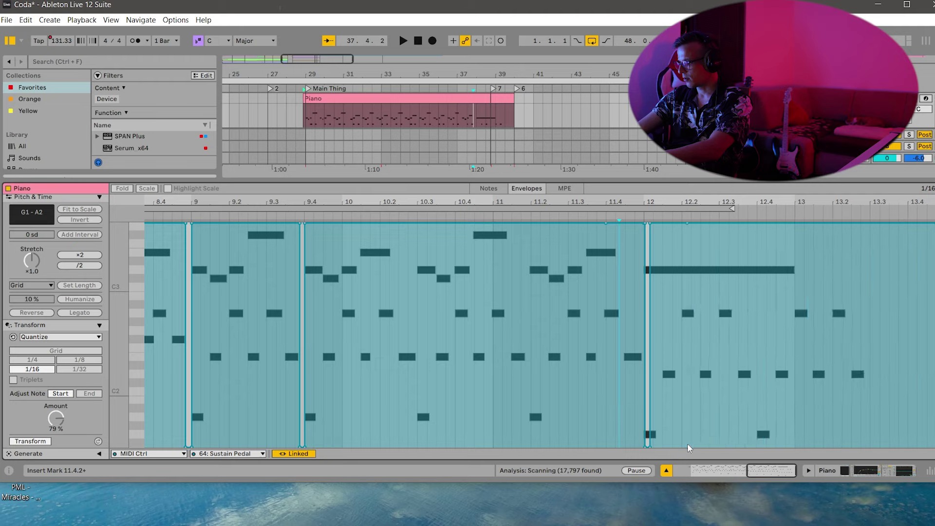
click(469, 89)
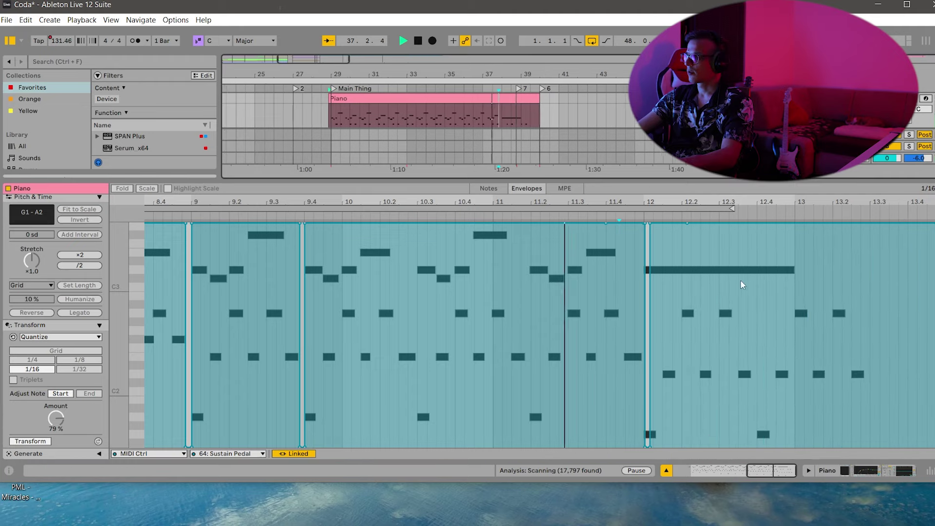
click(851, 470)
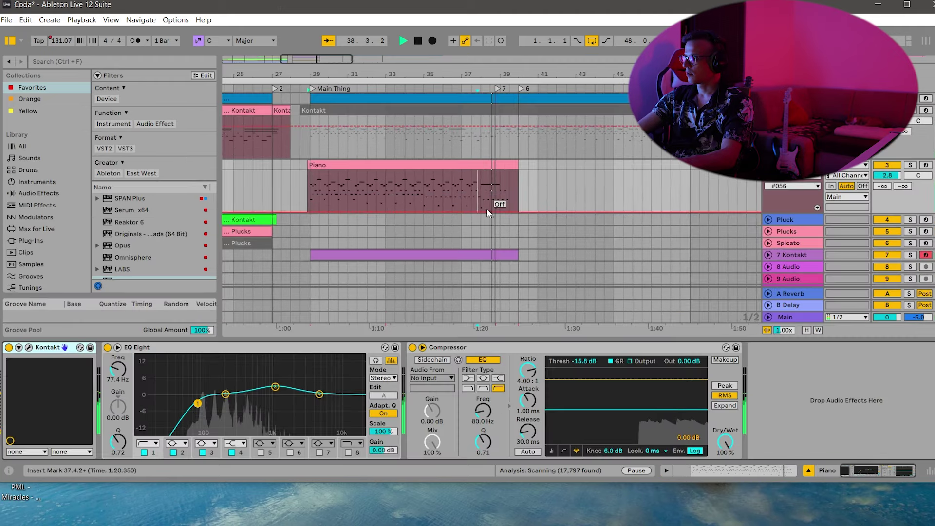
Return to the Piano clip's notes, duplicate the G1–A2 pattern at 12.4.1 to start at 13.3.1, and play back.
double_click(486, 163)
key(space)
click(488, 188)
drag(858, 367, 761, 292)
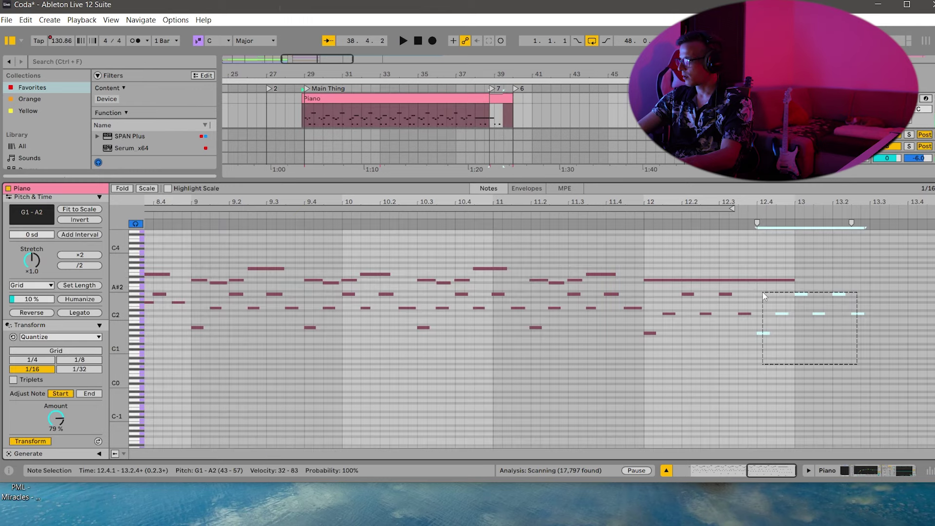
key(ctrl+d)
key(Right)
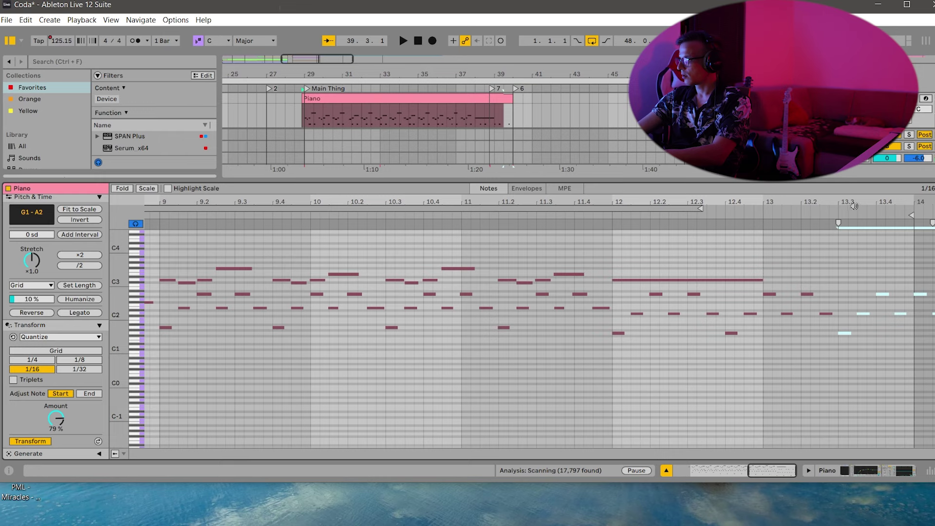
click(791, 361)
key(space)
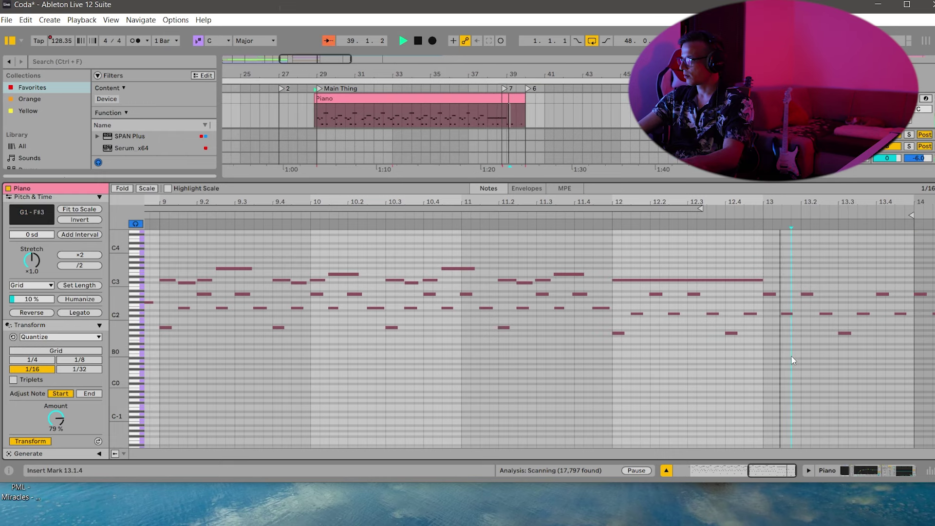
key(space)
In the arrangement, extend the ends of the Piano, track 7 and Pad clips to 41.1.1.
click(873, 465)
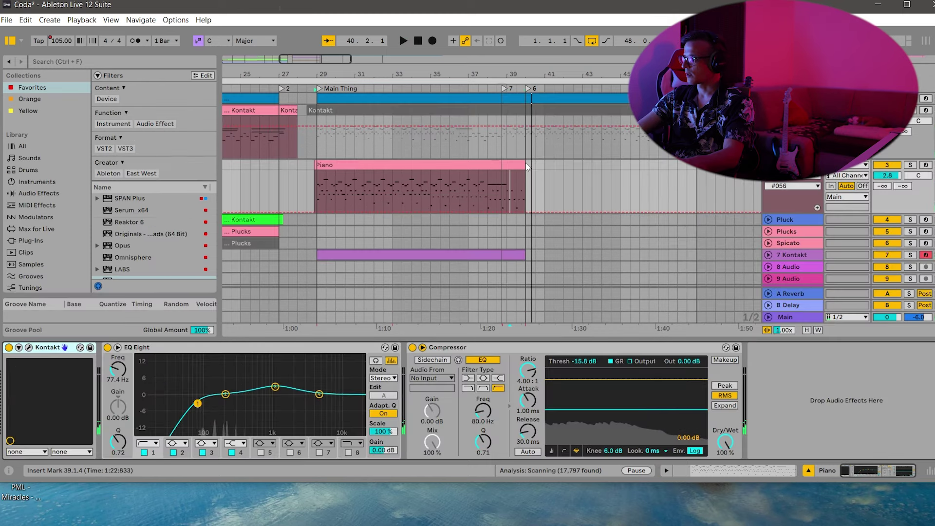
drag(525, 163, 544, 193)
scroll(530, 195, down, 3)
scroll(533, 210, down, 2)
drag(521, 225, 544, 225)
Apply Legato to the final G1–G2 chord in the Pad clip and return to the track's devices.
key(shift+Tab)
drag(871, 370, 872, 256)
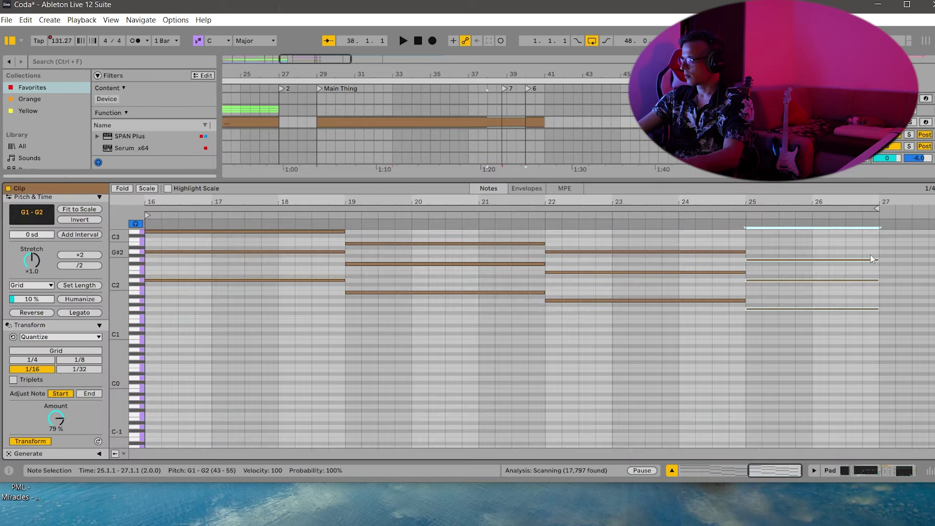
click(68, 313)
click(842, 470)
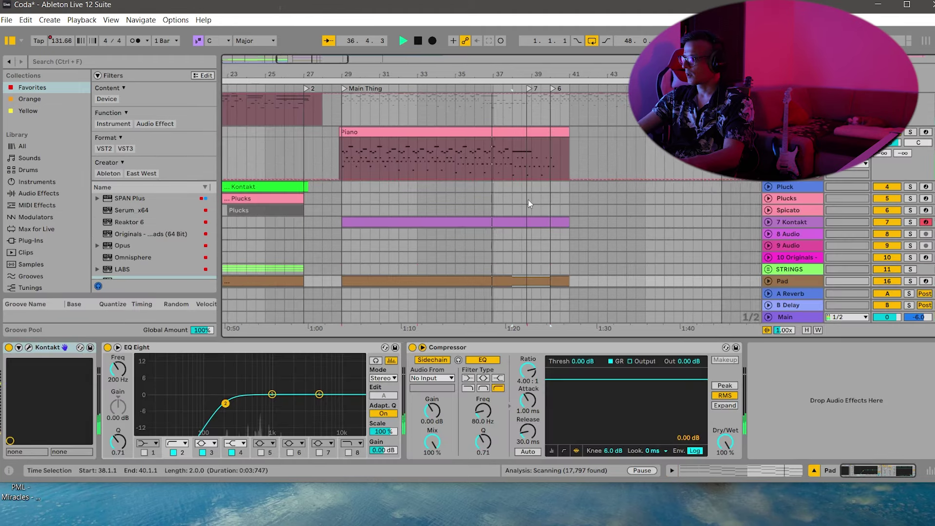
Extend the loop end of the track 7 Kontakt clip to 13.1.1, and play back its ending.
click(554, 222)
double_click(554, 222)
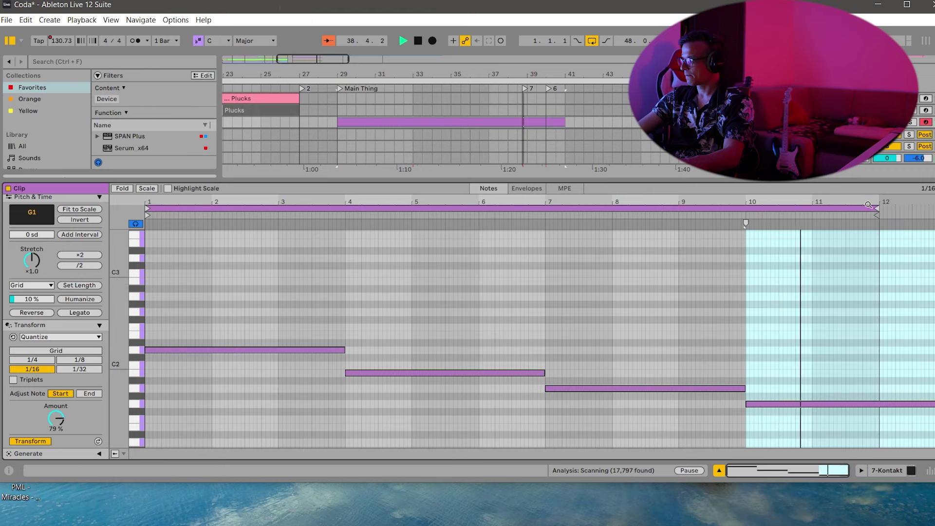
key(ctrl+a)
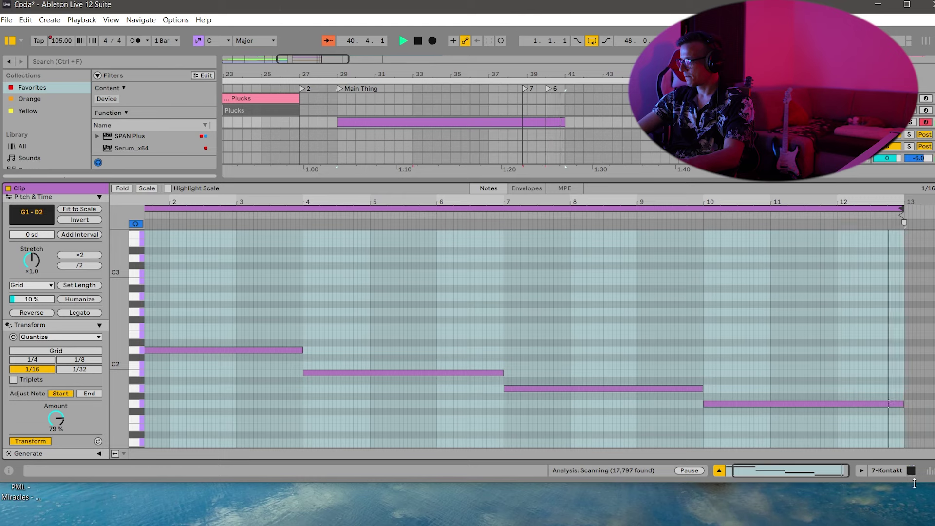
click(892, 471)
key(space)
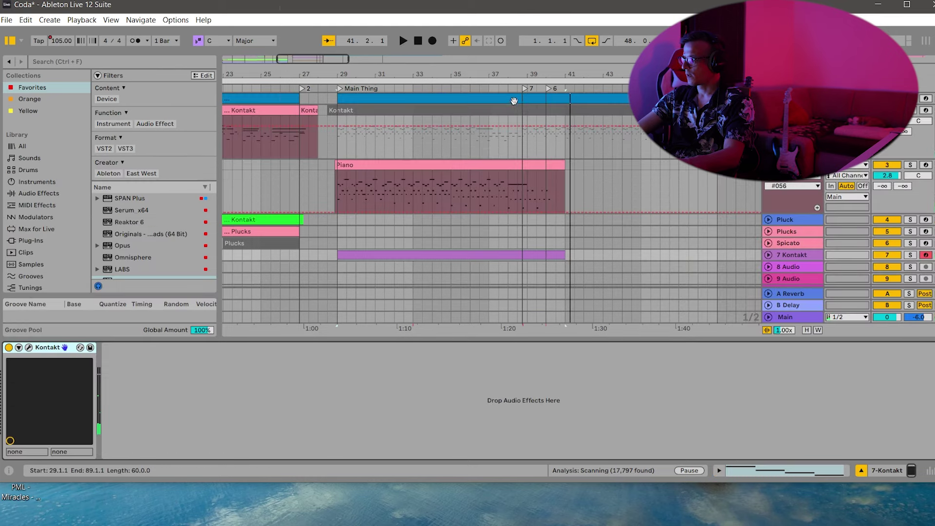
Play back the end of Main Thing and reopen the Piano clip around bars 12 to 14.
click(506, 81)
click(507, 89)
double_click(501, 164)
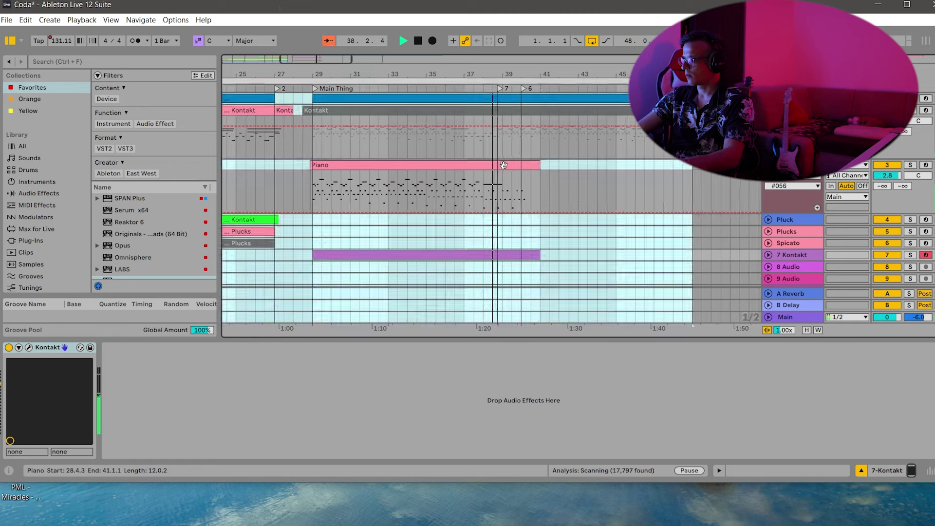
drag(779, 201, 681, 238)
drag(838, 214, 822, 235)
key(space)
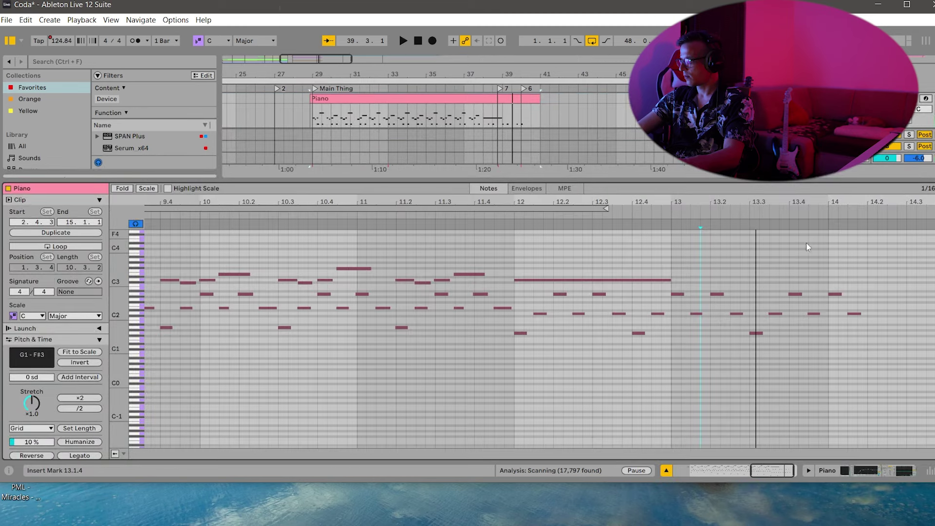
Duplicate the long D3 note in bar 12, place the copy at 13.3.1 on E3, and play back.
click(650, 280)
key(ctrl+d)
key(Right)
key(Right)
key(Right)
key(Right)
key(Right)
key(Right)
key(Right)
key(Right)
key(Right)
key(Left)
key(Up)
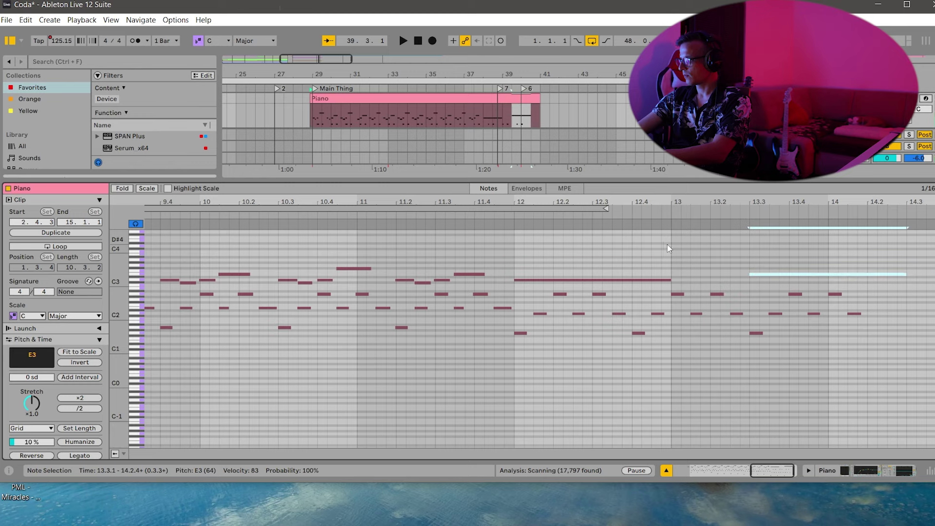
key(space)
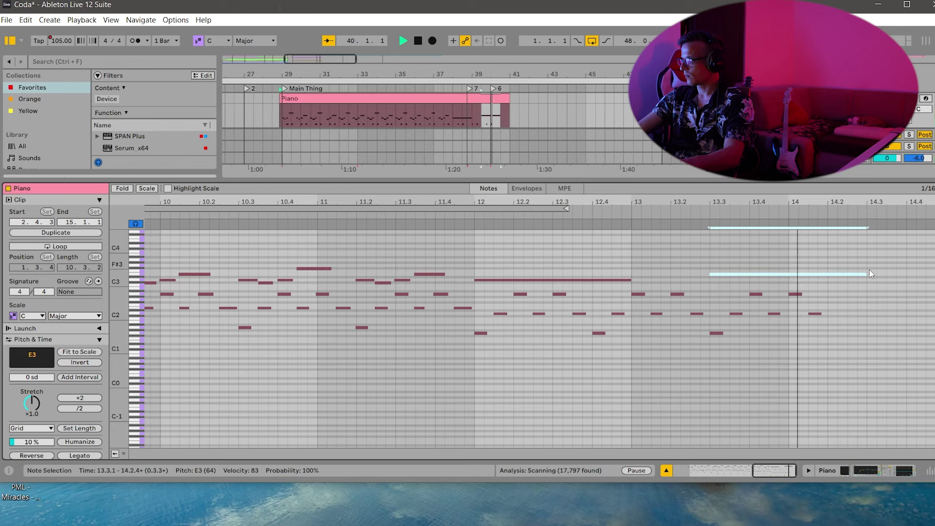
Shorten the E3 note at 13.3.1 to end just before 14.2, then duplicate it right after and transpose the copy to F#3.
drag(864, 274, 837, 269)
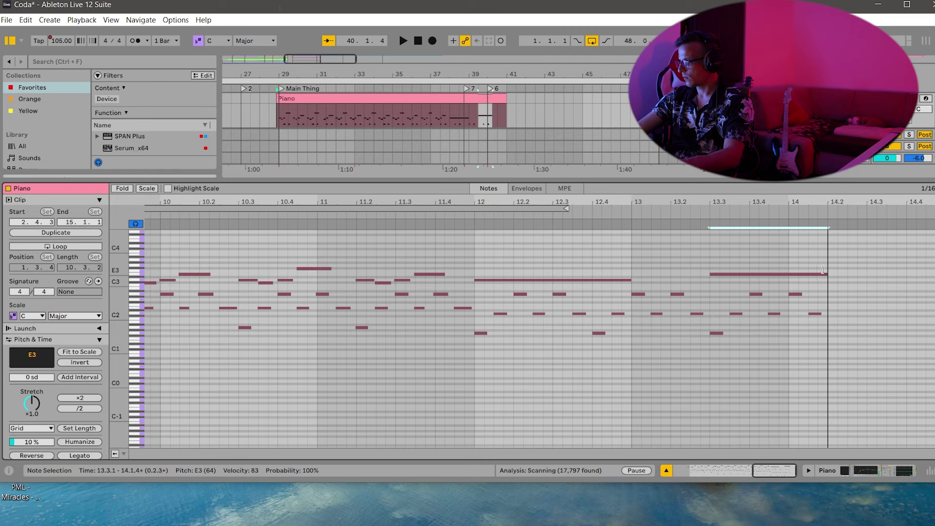
key(ctrl+d)
key(Up)
key(Up)
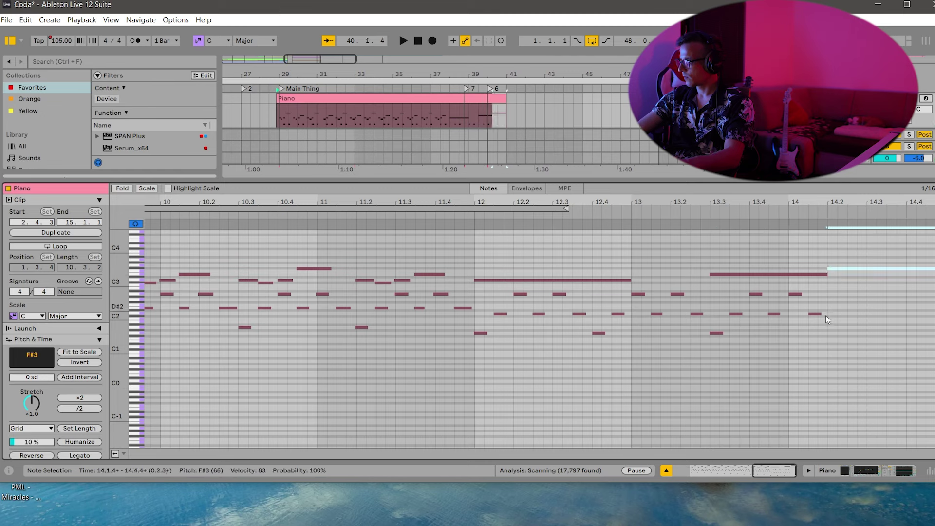
Duplicate the G1–A2 accompaniment notes under the E3 note so the copy sits beneath the F#3 note from 14.2.
click(821, 314)
drag(817, 346, 711, 282)
key(ctrl+d)
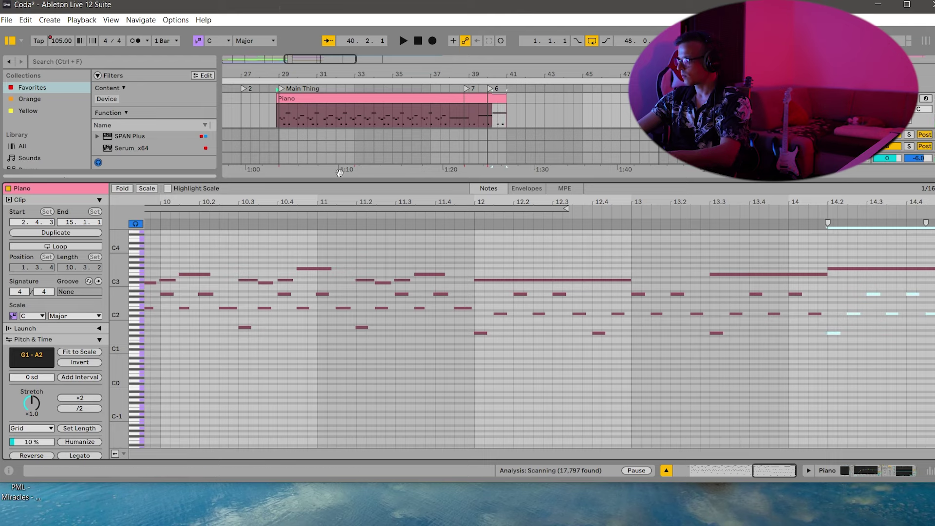
Play back the Piano clip's ending around bars 12 and 13, and stop.
click(343, 212)
click(747, 326)
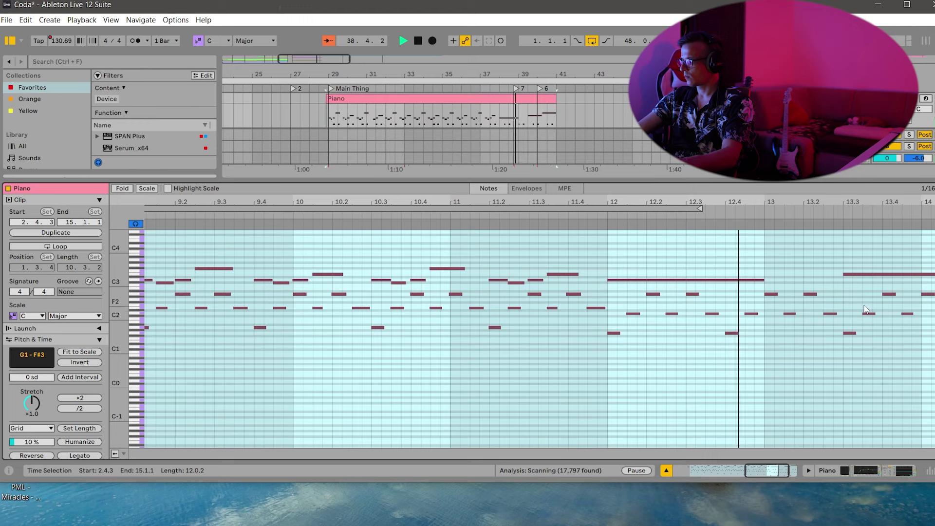
key(space)
Raise the upper accompaniment note pairs to B2 from 13.1, C3 from around 13.4 and D3 from around 14.3.
drag(834, 305, 770, 289)
key(Up)
key(Up)
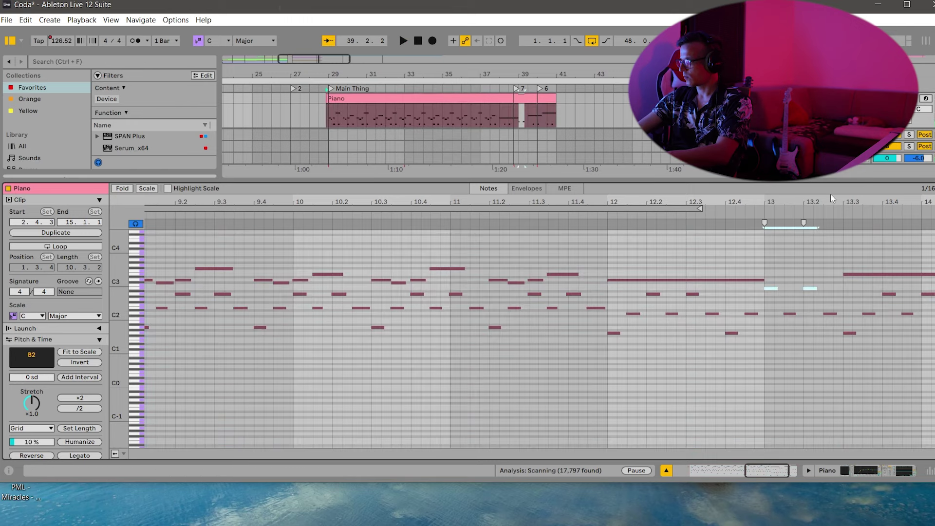
drag(838, 203, 705, 203)
ctrl+drag(635, 289, 864, 291)
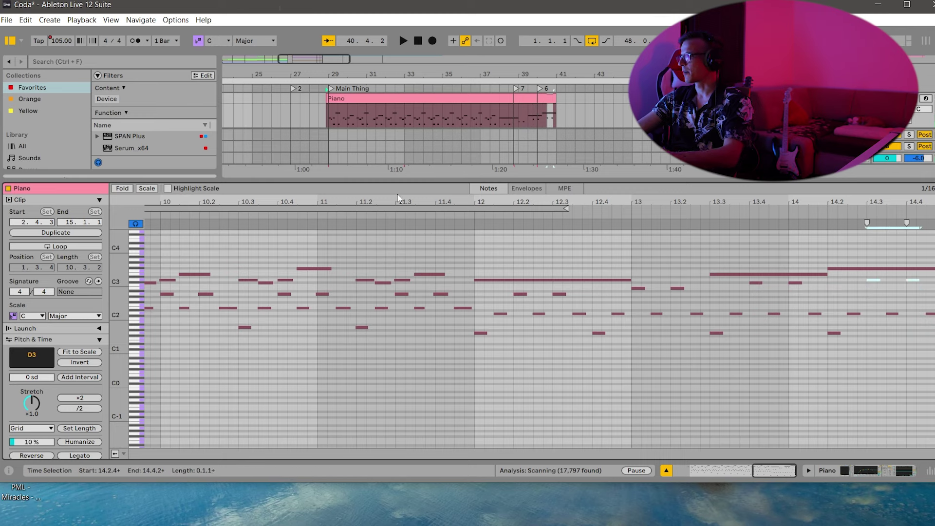
Play back the Piano clip's bars 12 to 14 with the raised accompaniment notes and return to the track's devices.
key(space)
click(720, 374)
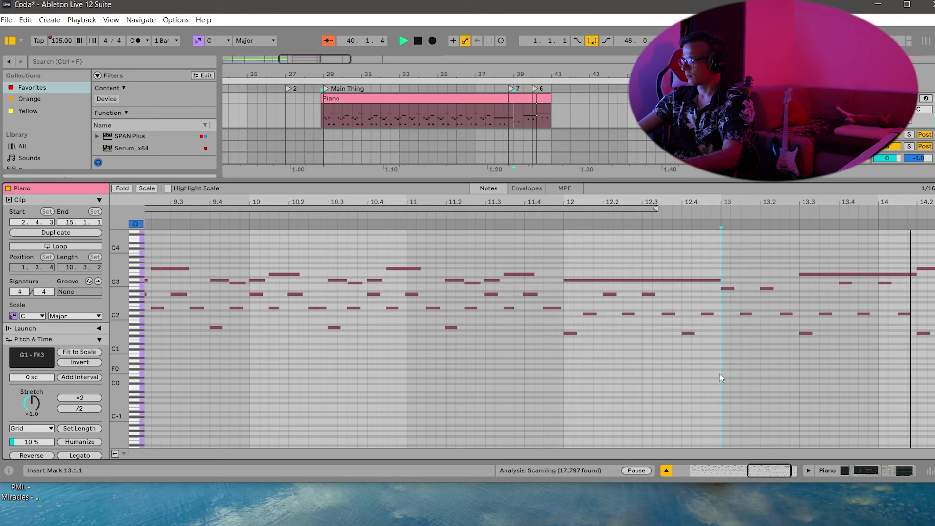
key(space)
click(876, 470)
scroll(521, 211, down, 2)
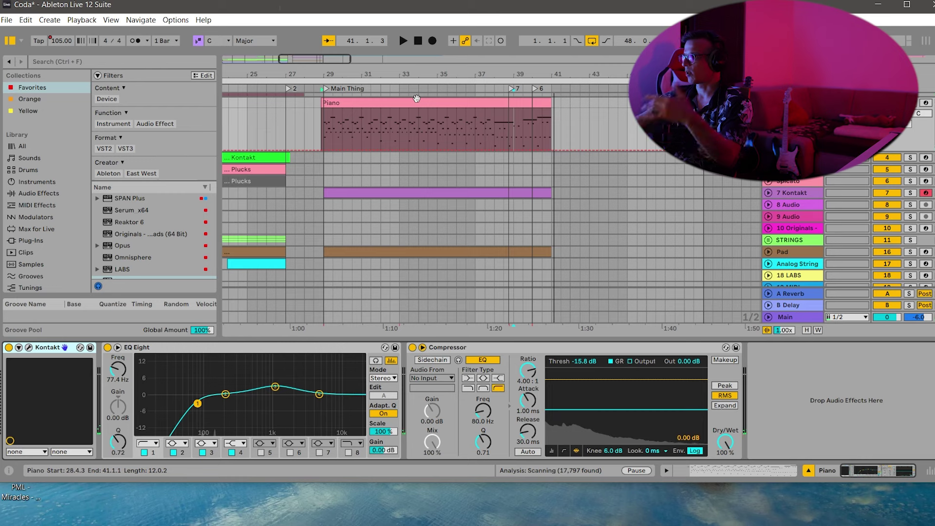
Play back the passage around bar 25, then restart playback of the whole arrangement from 1.1.1.
click(259, 89)
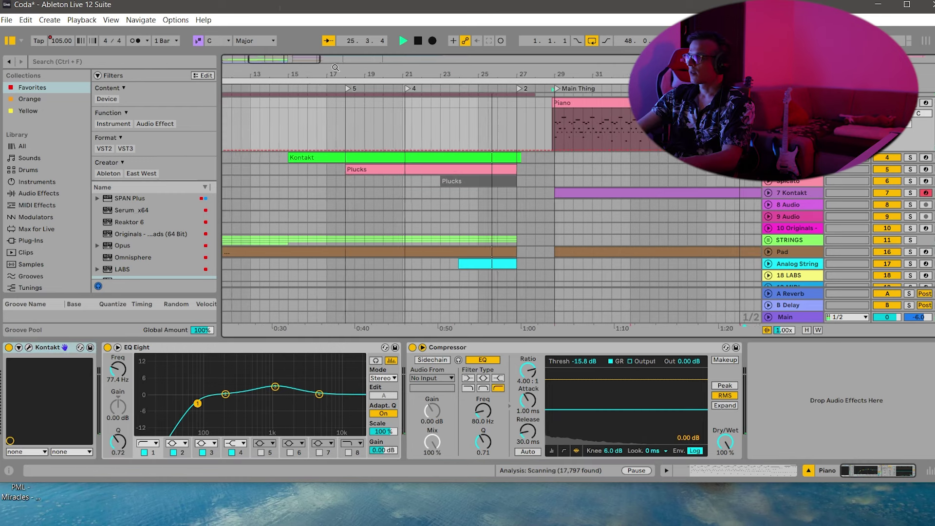
scroll(430, 67, down, 2)
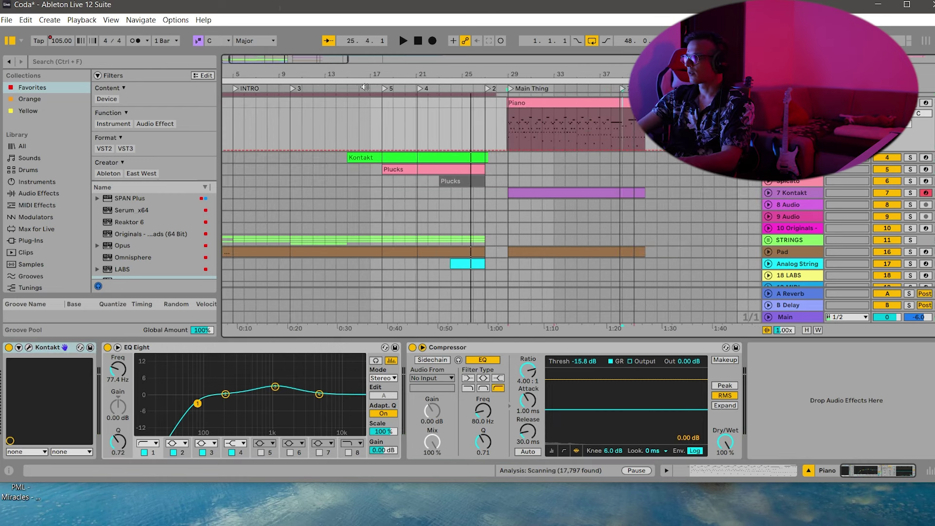
click(416, 41)
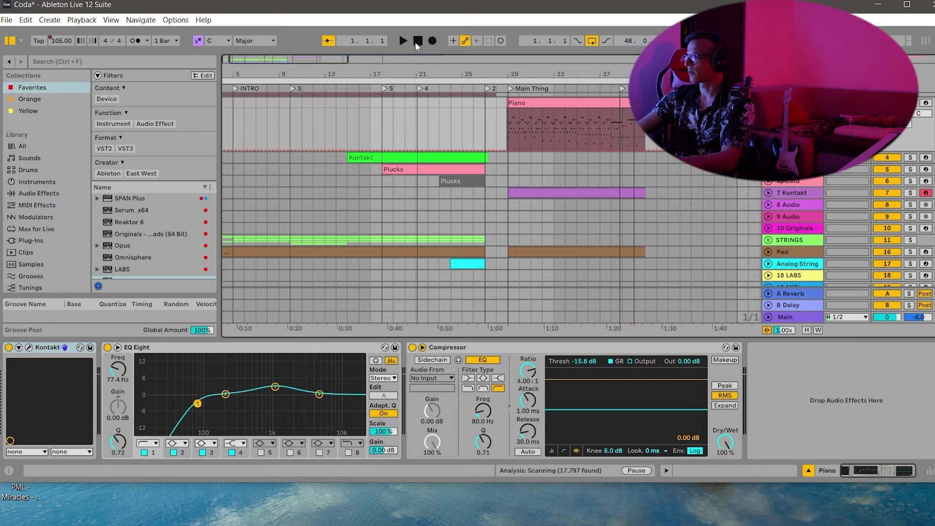
key(space)
scroll(578, 208, up, 3)
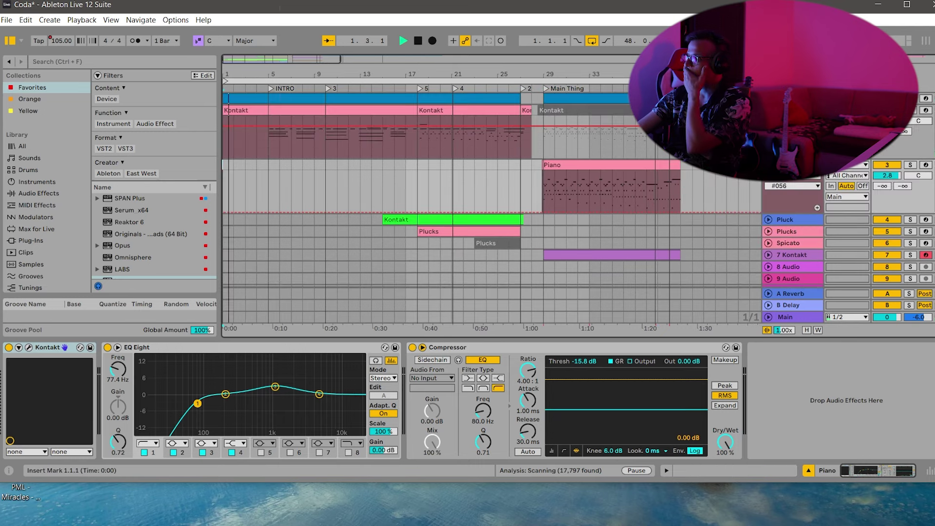
Fold the unfolded Kontakt and Piano tracks and switch the window to full screen.
click(768, 111)
click(767, 122)
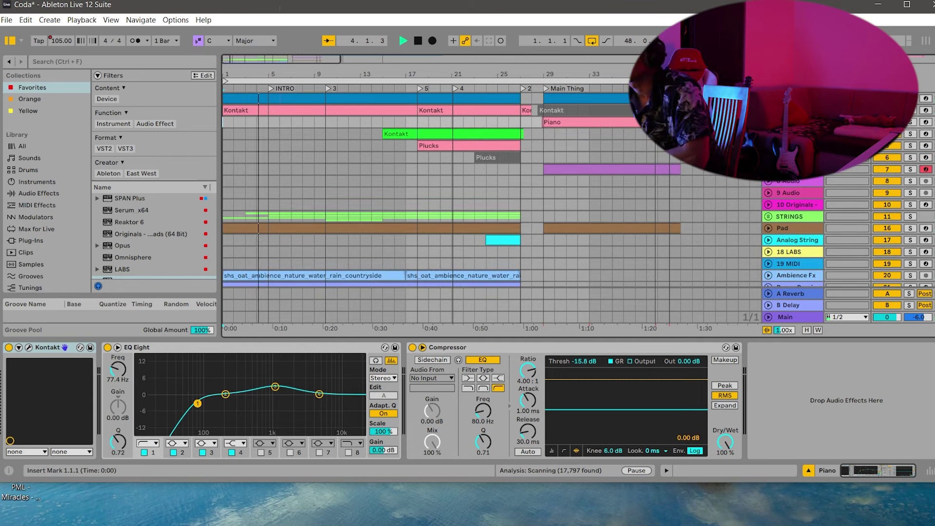
click(111, 20)
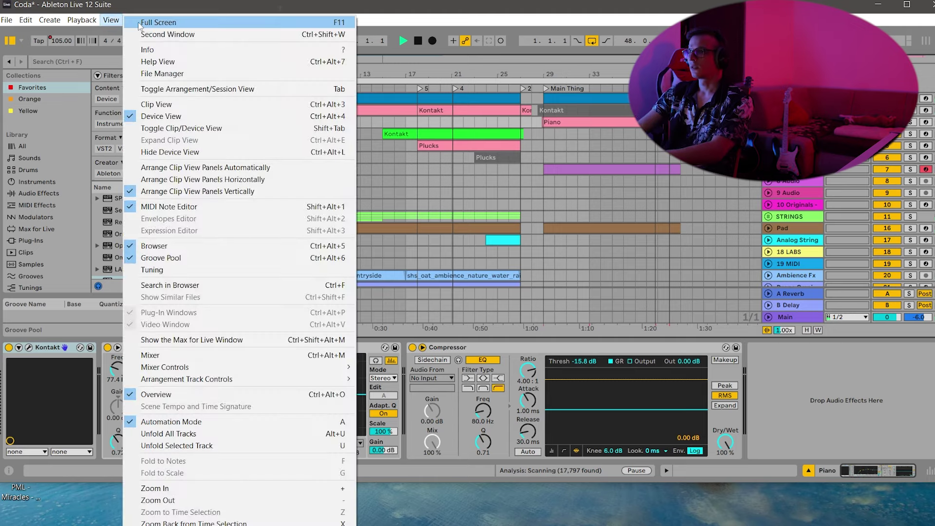
click(146, 20)
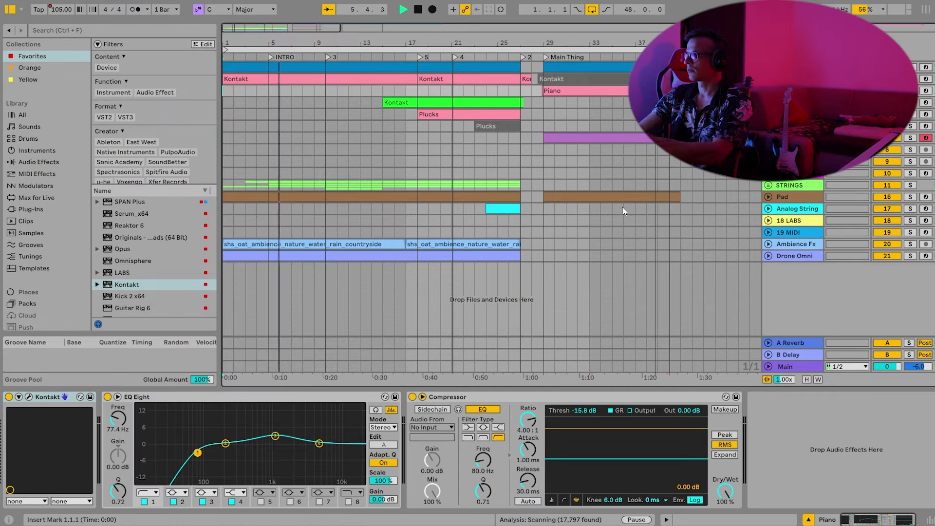
Copy the rain ambience clip on the Ambience Fx track to bar 29 and extend the copy's end to bar 41.
click(768, 244)
drag(522, 246, 562, 264)
drag(653, 244, 669, 245)
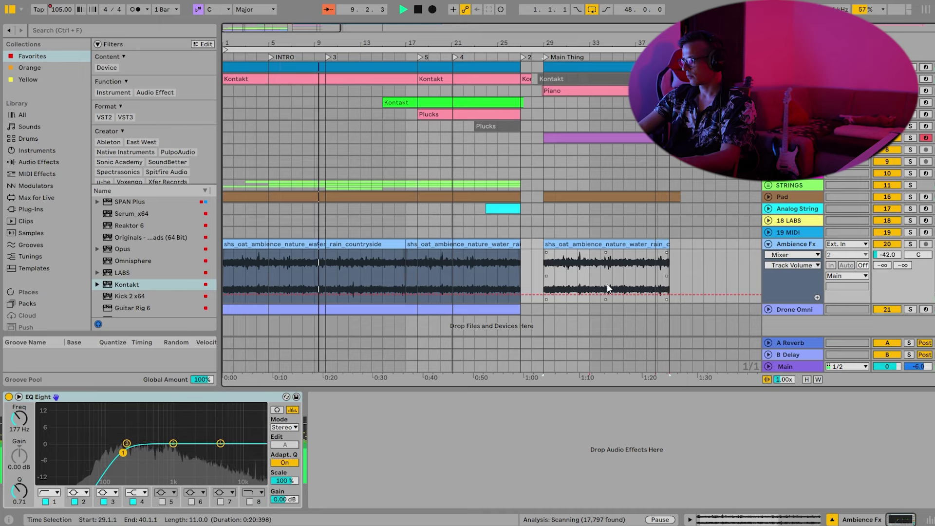
click(768, 244)
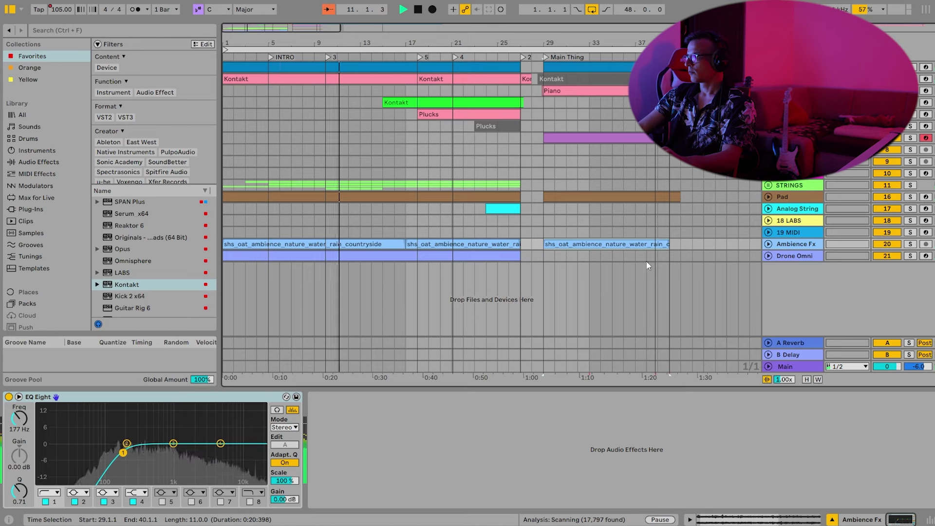
drag(669, 245, 680, 245)
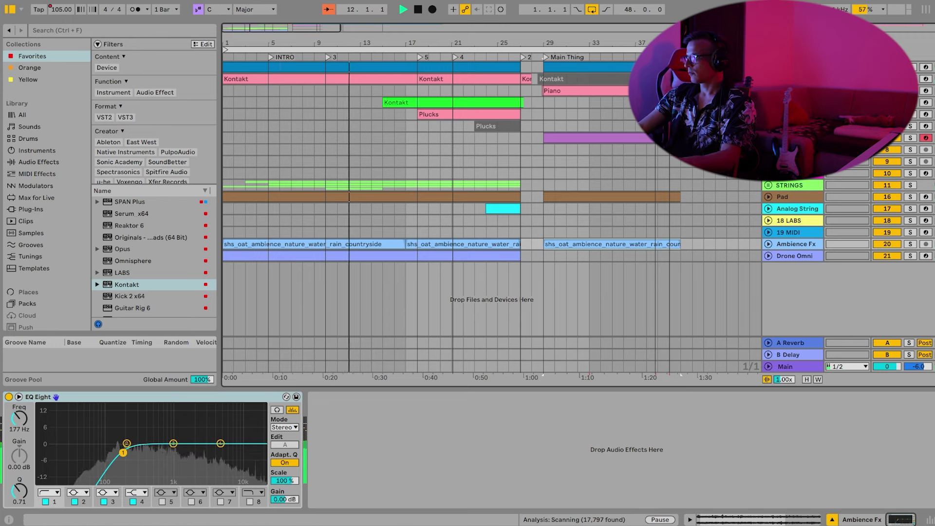
key(z)
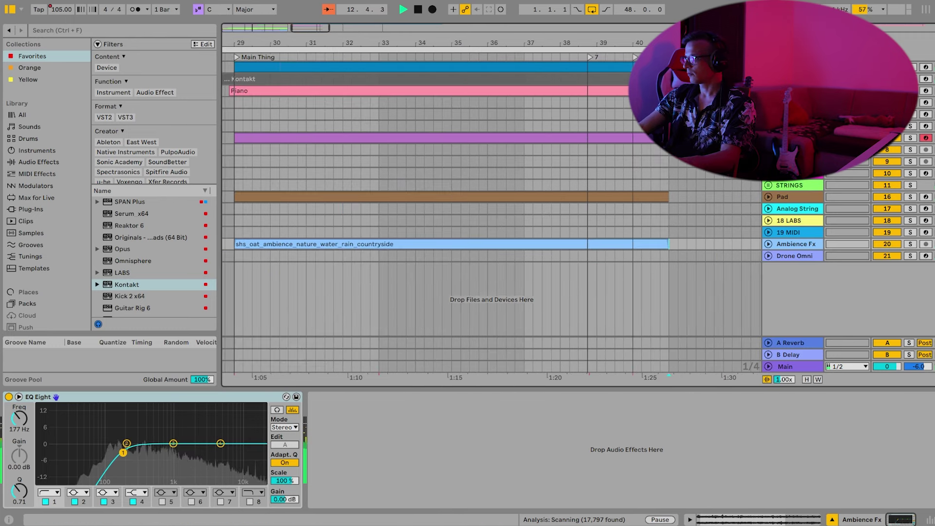
key(x)
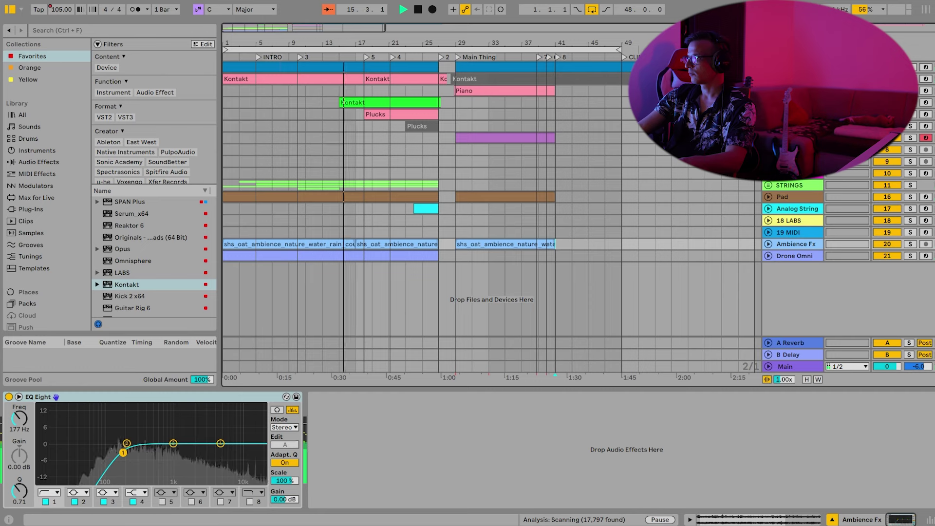
Search the plug-ins for "pan" and insert PanMan on the Pluck track between EQ Eight and Compressor.
click(793, 138)
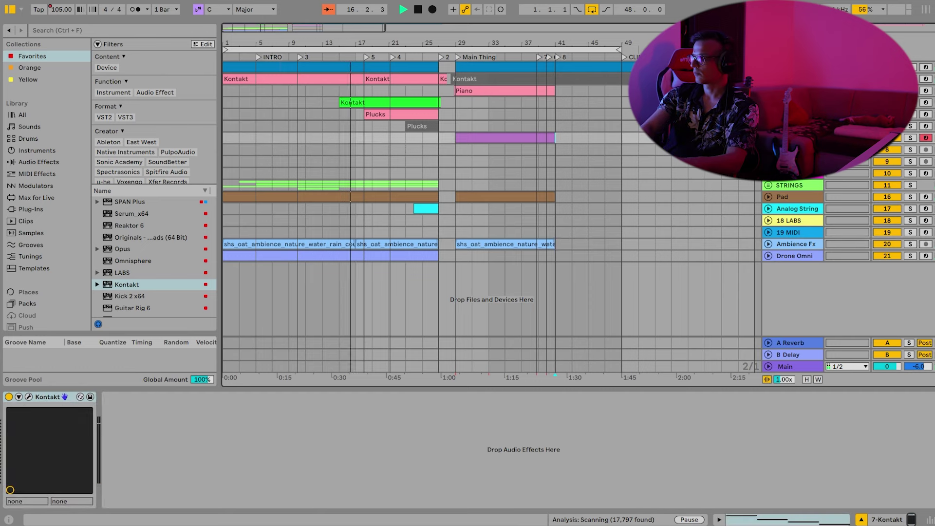
click(792, 102)
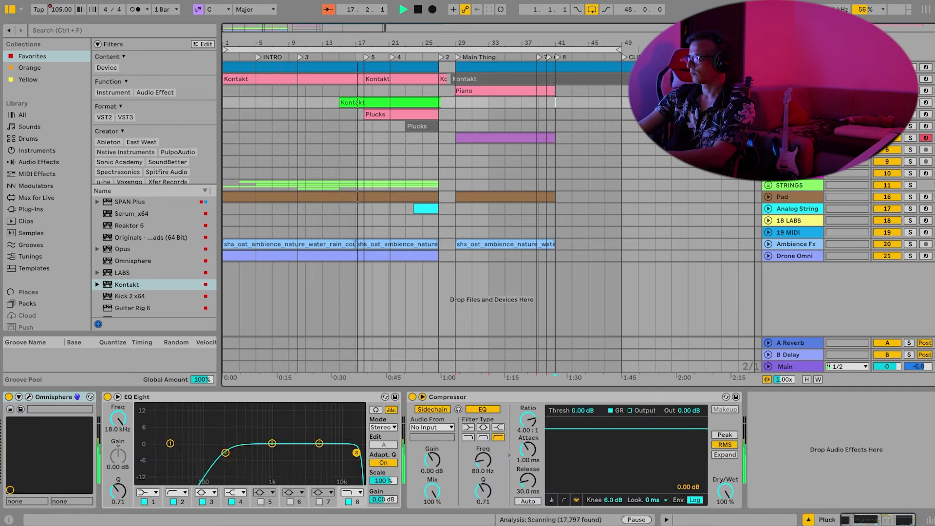
click(74, 32)
text(pa)
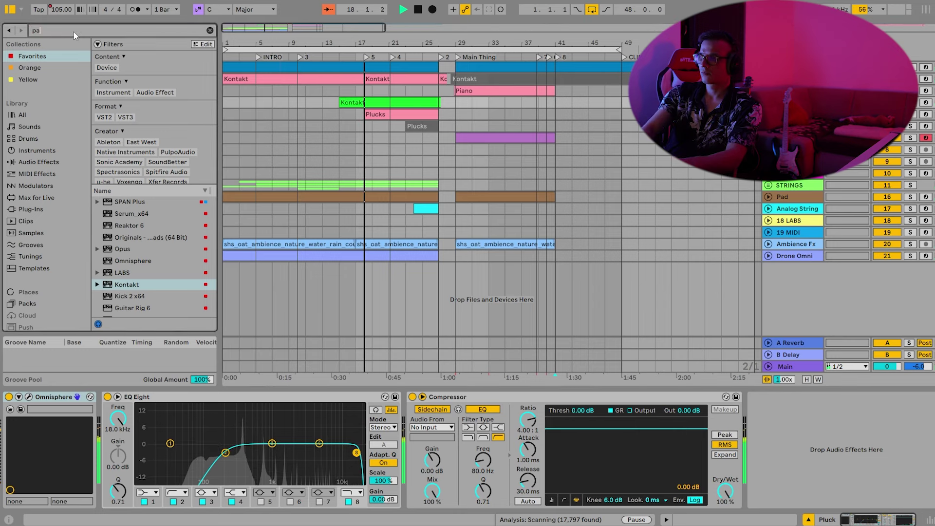
text(n)
click(49, 162)
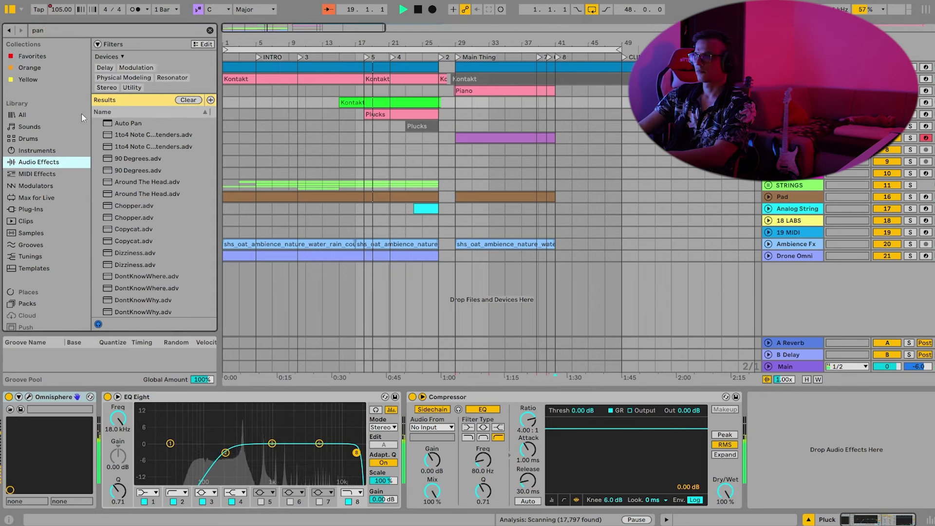
click(39, 210)
click(135, 171)
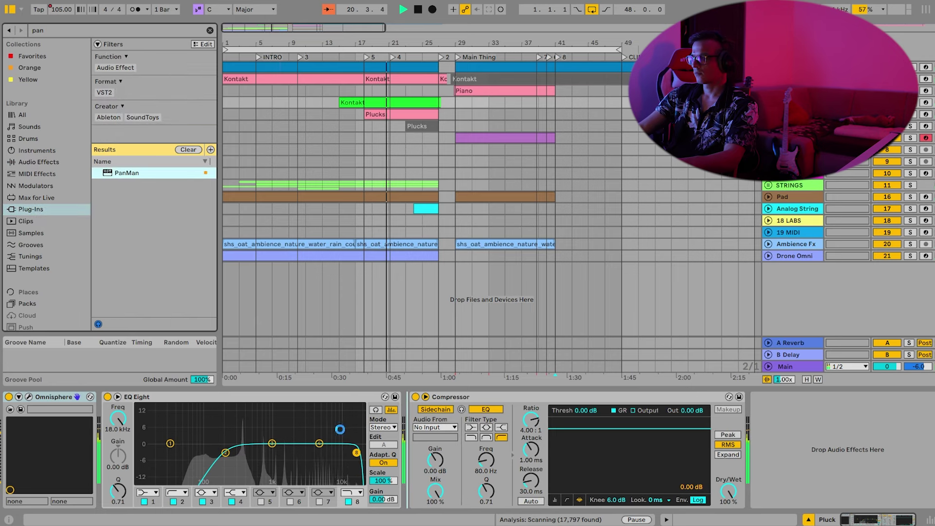
drag(383, 426, 402, 433)
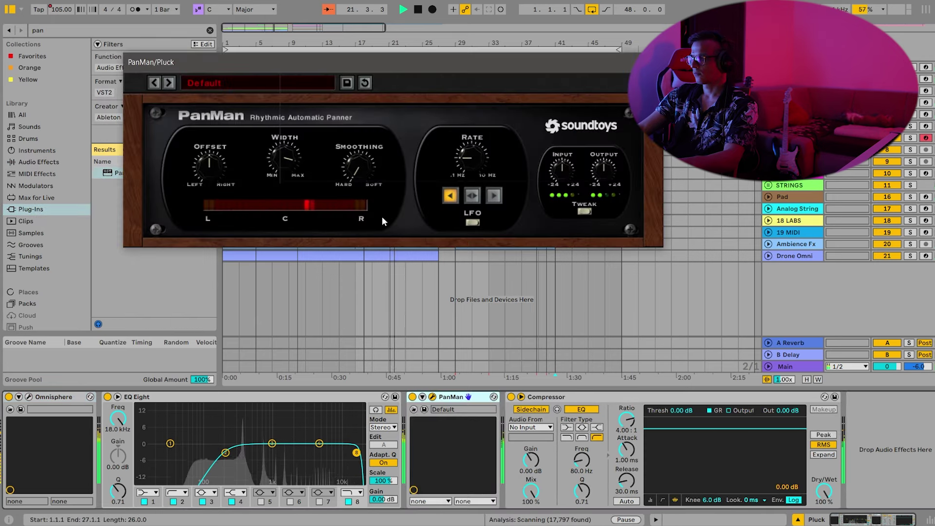
Raise PanMan's rate and smoothing, set its panning direction to both ways, and close its window.
drag(469, 160, 470, 132)
click(473, 195)
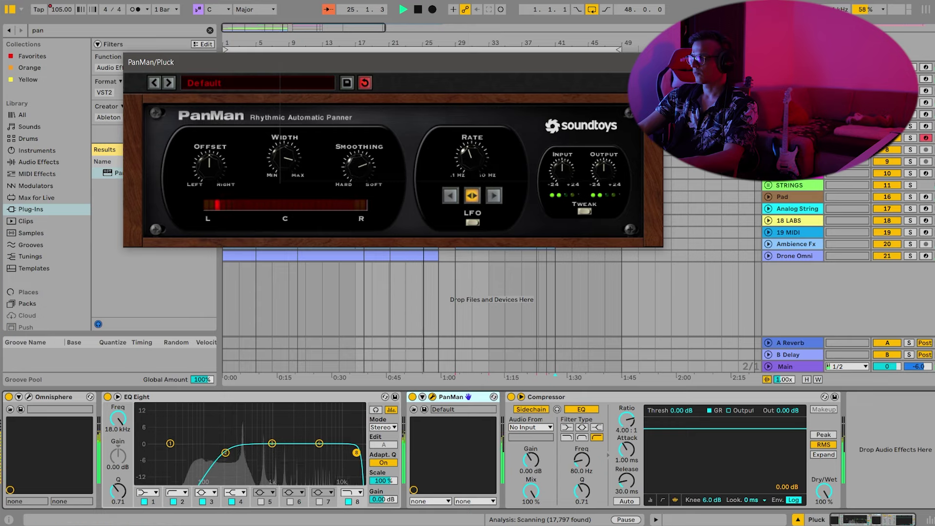
click(651, 62)
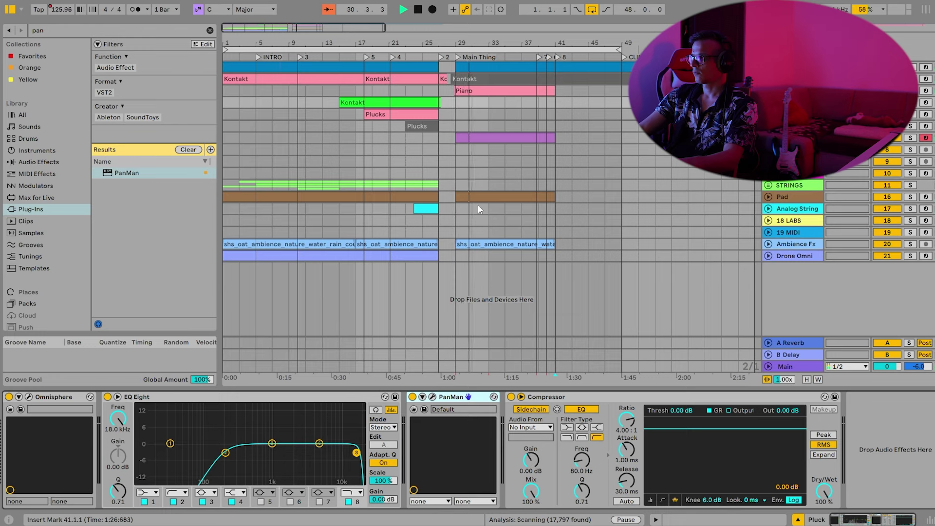
Duplicate the Bassline track with its Main Thing clip and solo the copy.
double_click(473, 137)
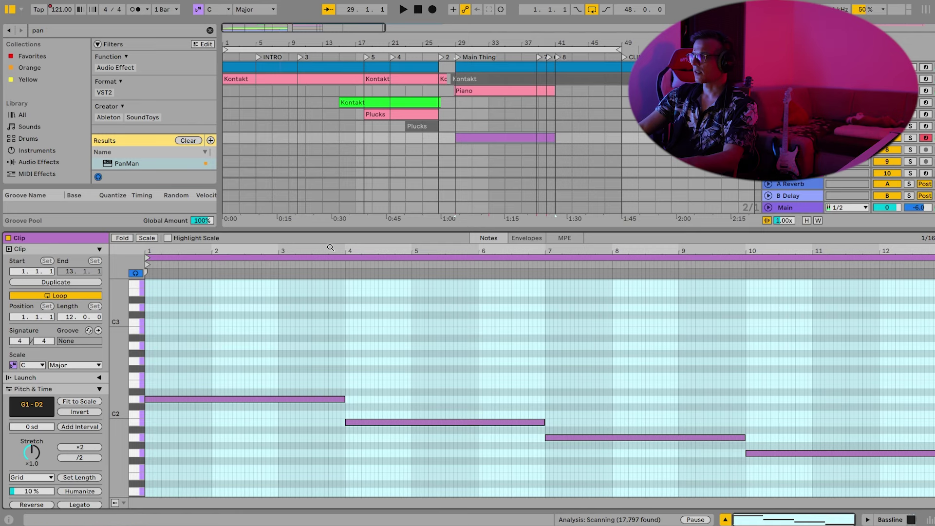
click(881, 518)
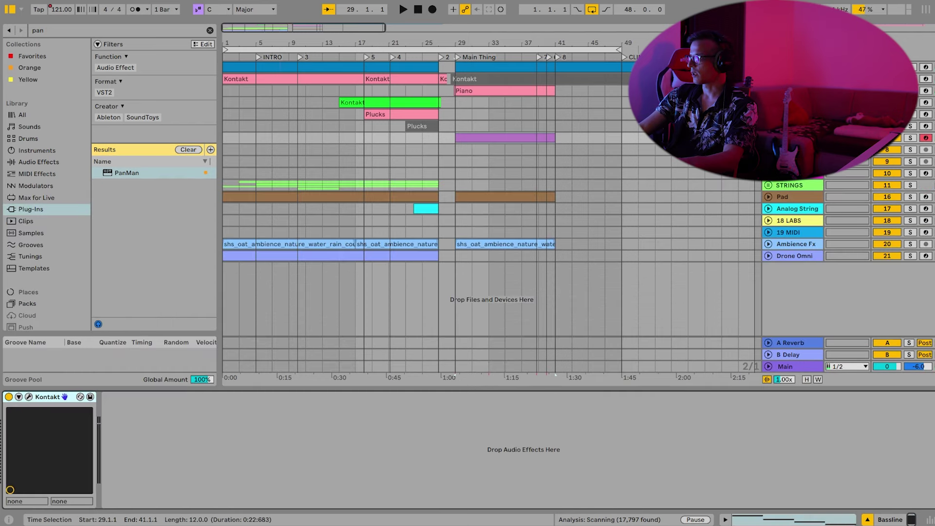
key(ctrl+d)
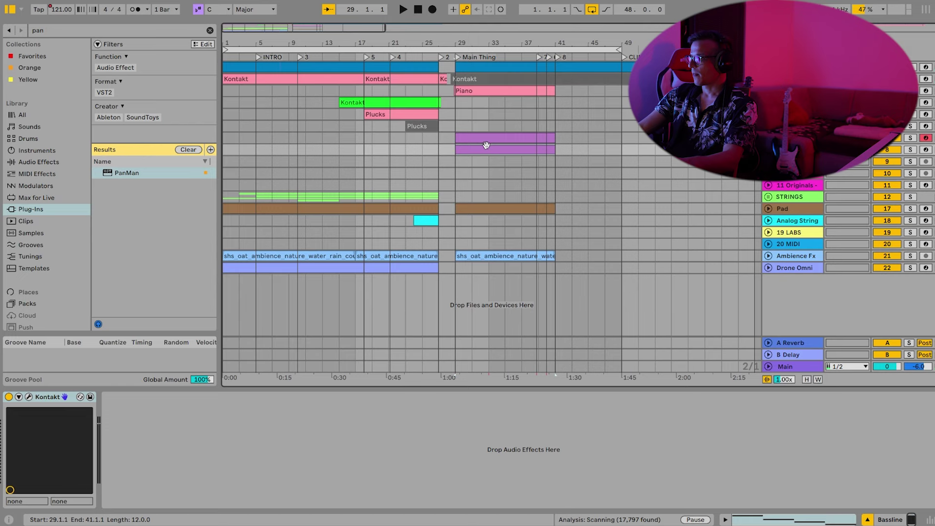
click(910, 149)
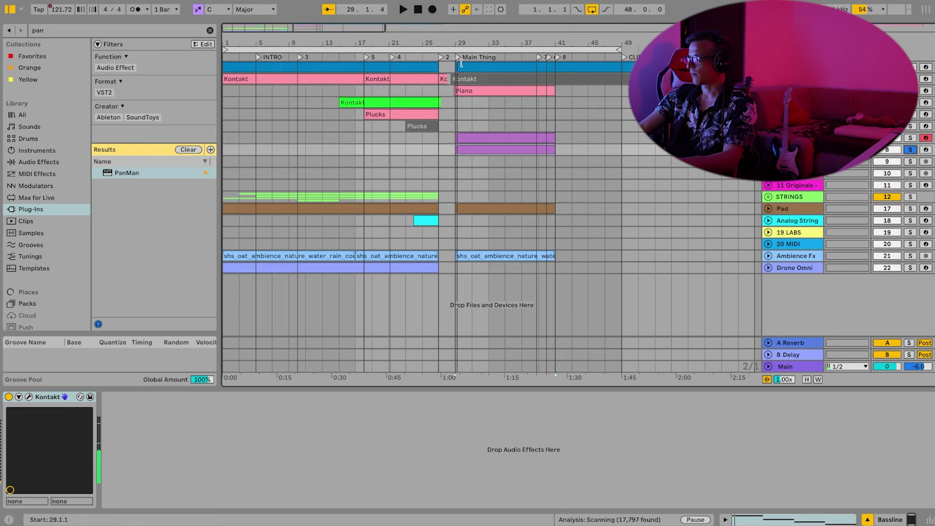
Play the soloed Bassline copy from Main Thing, check its clip's notes, and return to the track's devices.
click(456, 57)
double_click(466, 146)
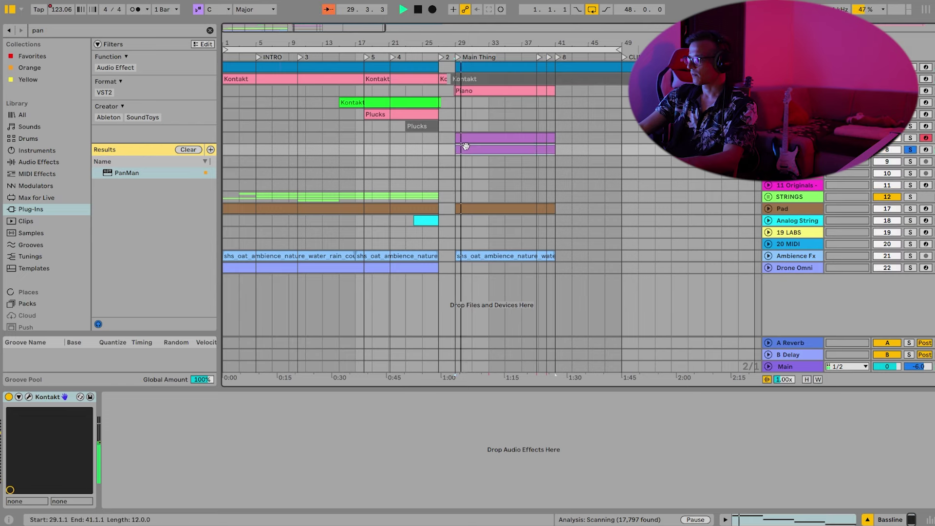
click(869, 519)
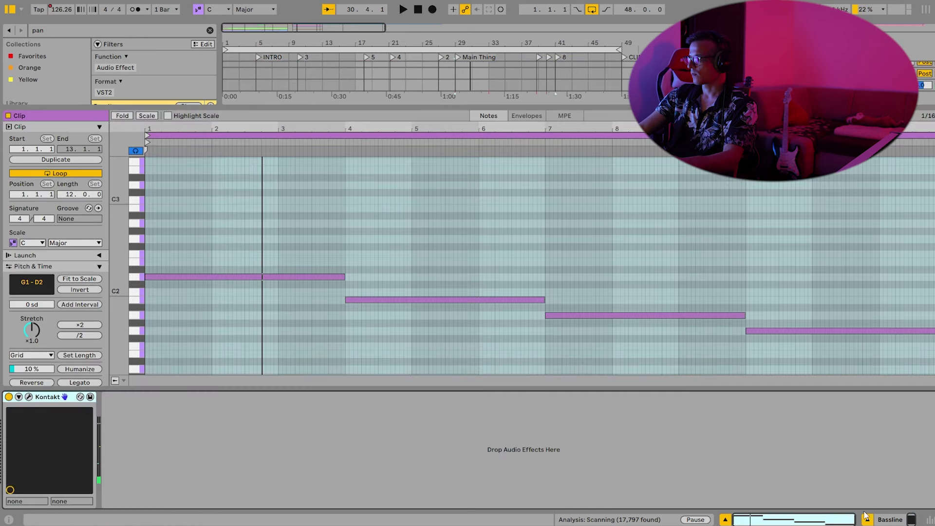
drag(741, 107, 741, 414)
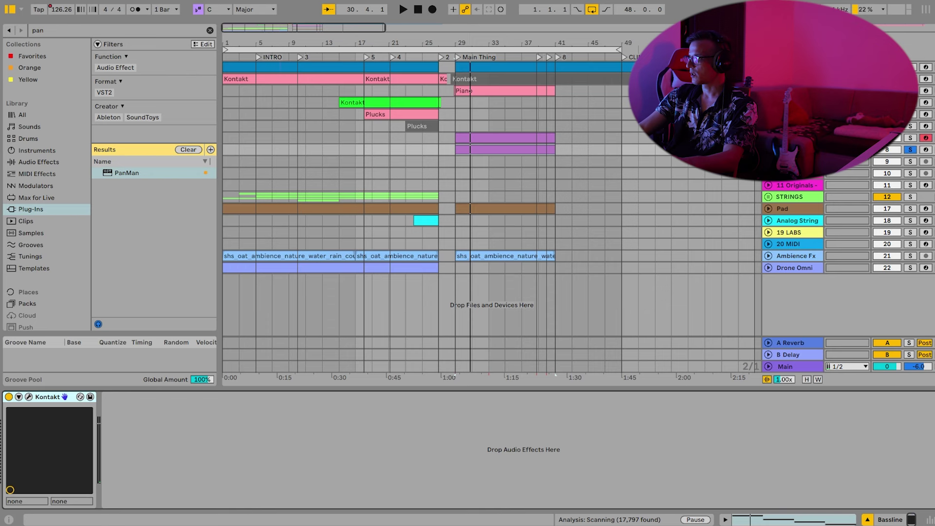
Freeze and flatten the duplicated Bassline track to audio and unfold its lane at bar 29.
right_click(637, 146)
click(744, 228)
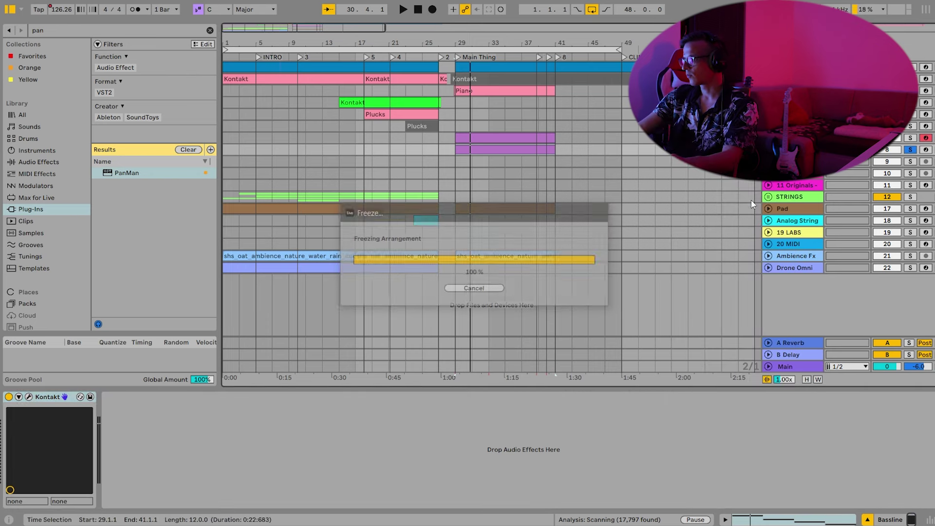
drag(455, 42, 455, 107)
click(349, 149)
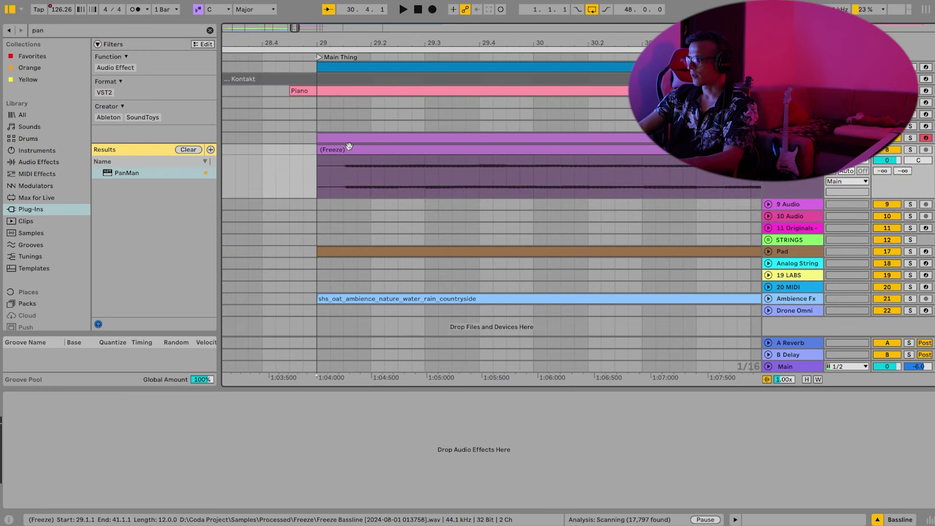
Try splitting the flattened Bassline clip at 29.1.3 and 29.2.1, and play the section.
drag(370, 156, 325, 147)
drag(425, 175, 349, 151)
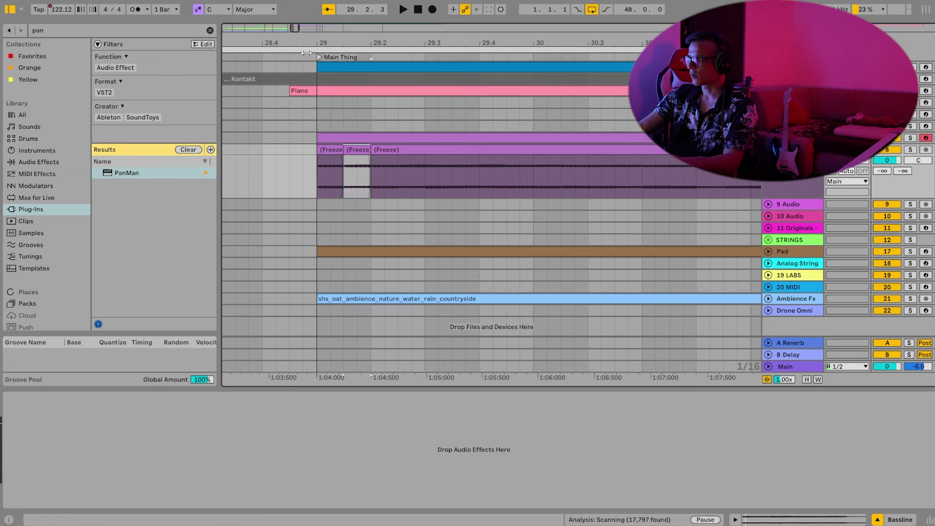
click(910, 149)
key(space)
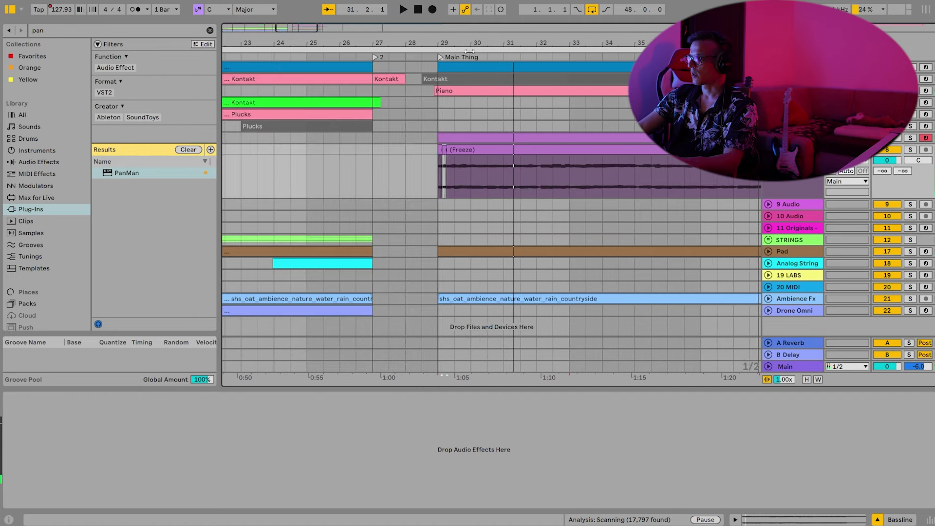
drag(535, 48, 576, 146)
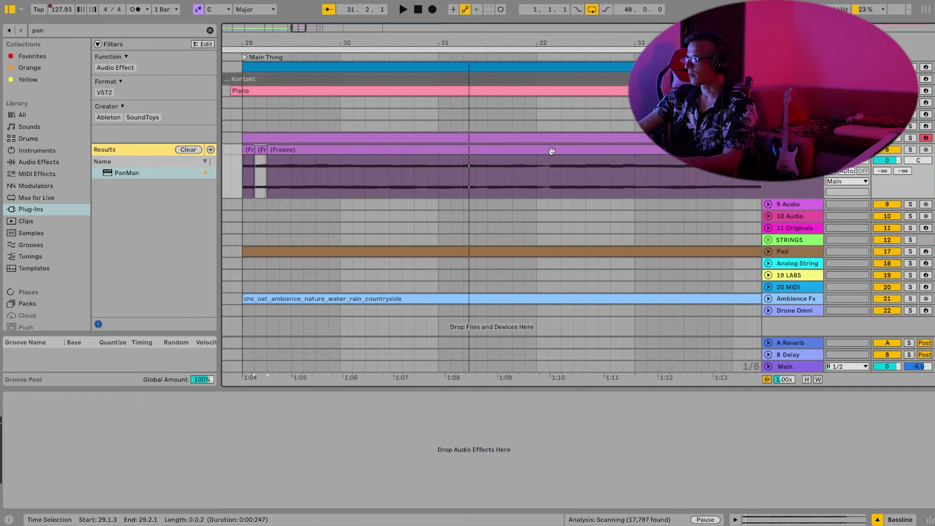
Unfold the original Bassline for reference, shift the flattened clip to start at 28.4.3, and extend its end to 41.1.1.
click(767, 138)
drag(592, 42, 580, 25)
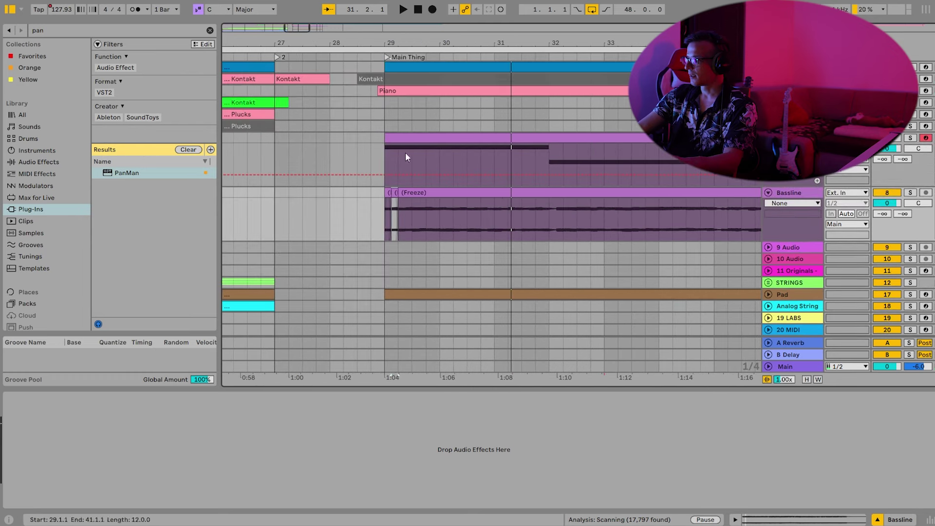
click(385, 190)
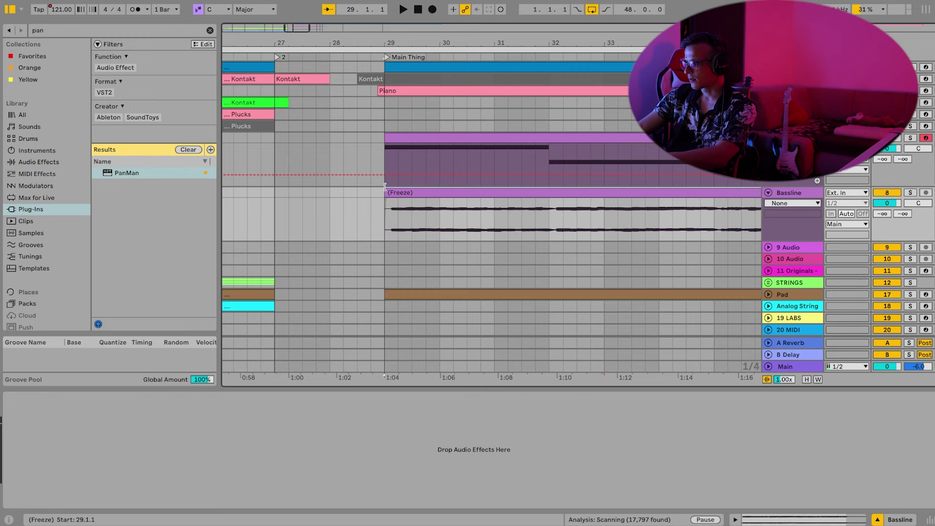
drag(388, 38, 388, 108)
drag(453, 195, 398, 195)
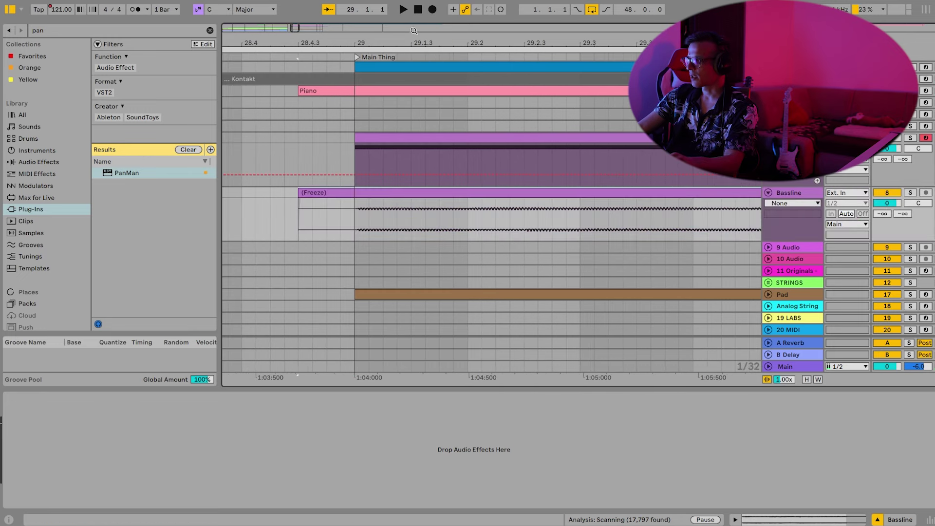
scroll(424, 40, down, 10)
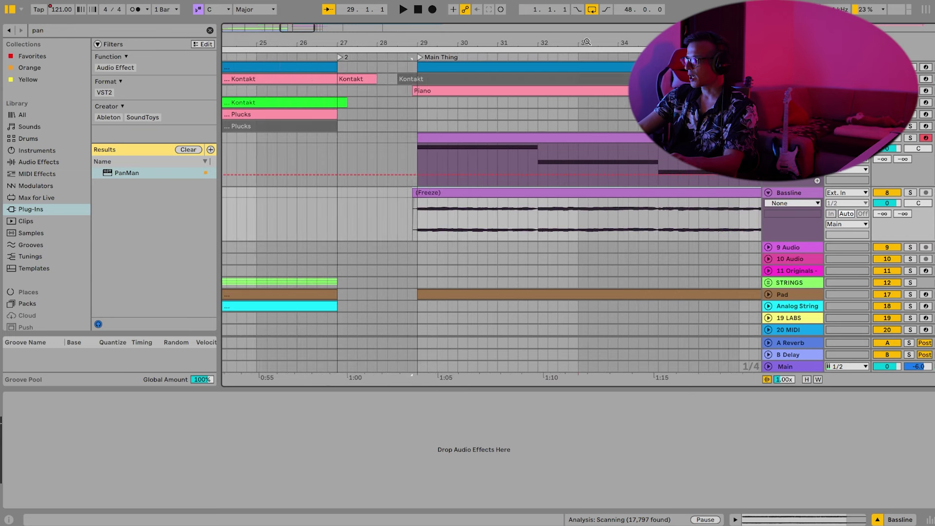
scroll(599, 44, down, 6)
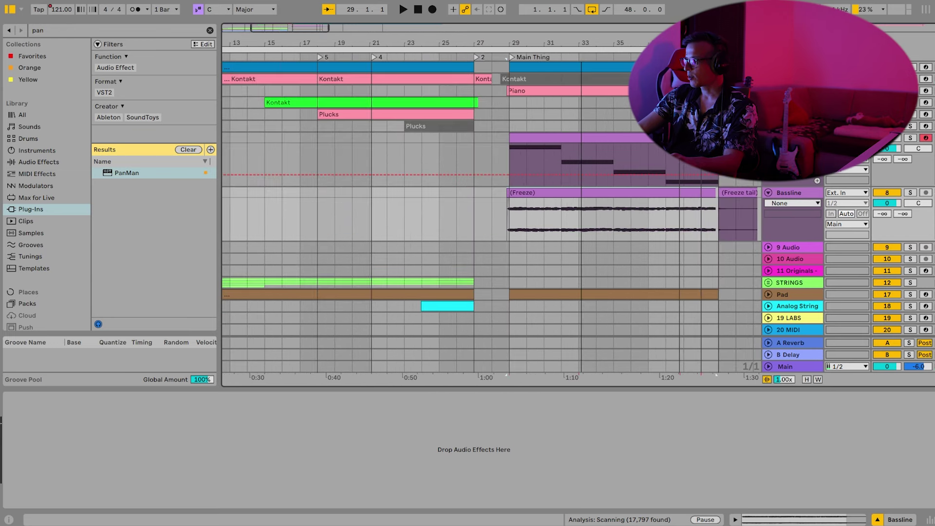
click(715, 204)
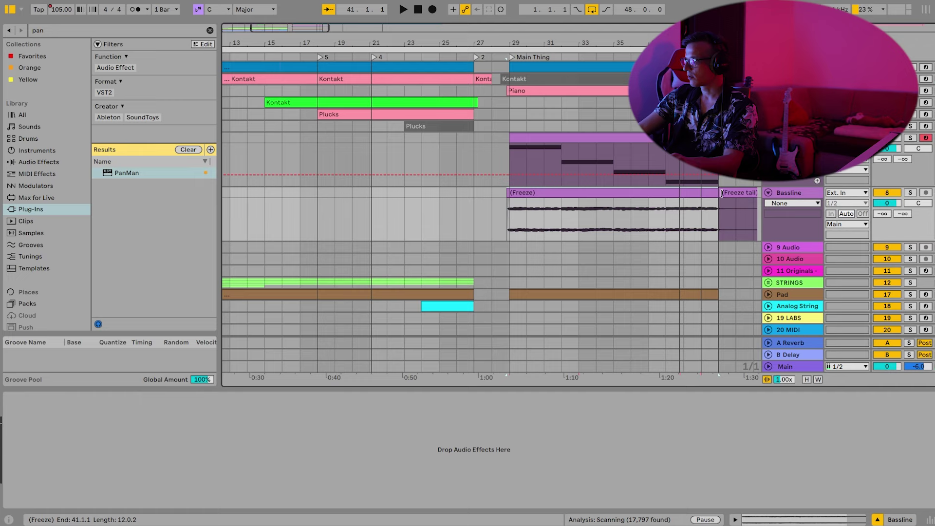
Fold the Bassline lanes and play the arrangement from just before Main Thing to hear the layered bass.
key(ctrl+a)
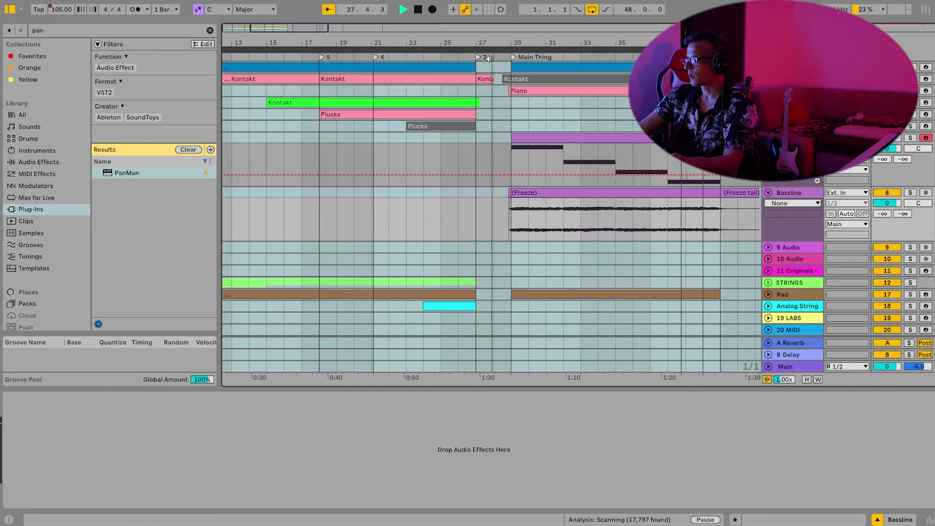
scroll(487, 219, down, 2)
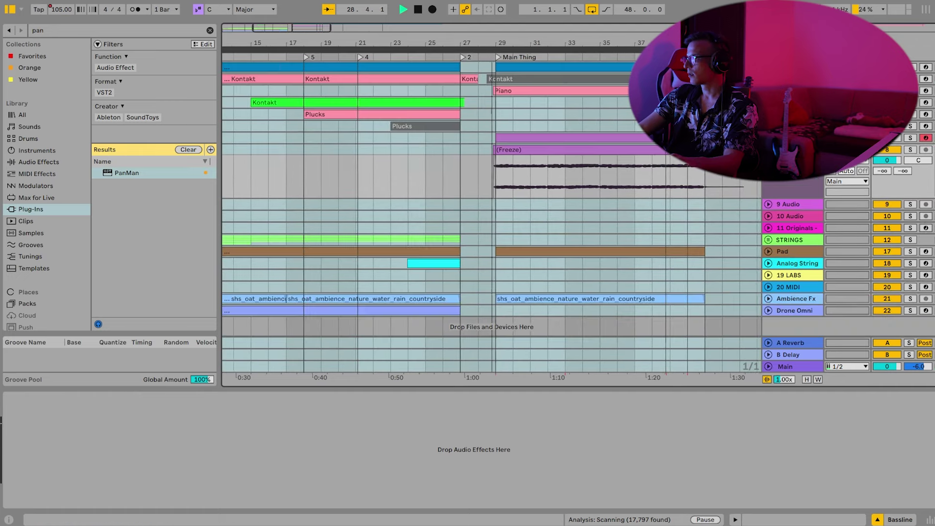
scroll(486, 219, down, 2)
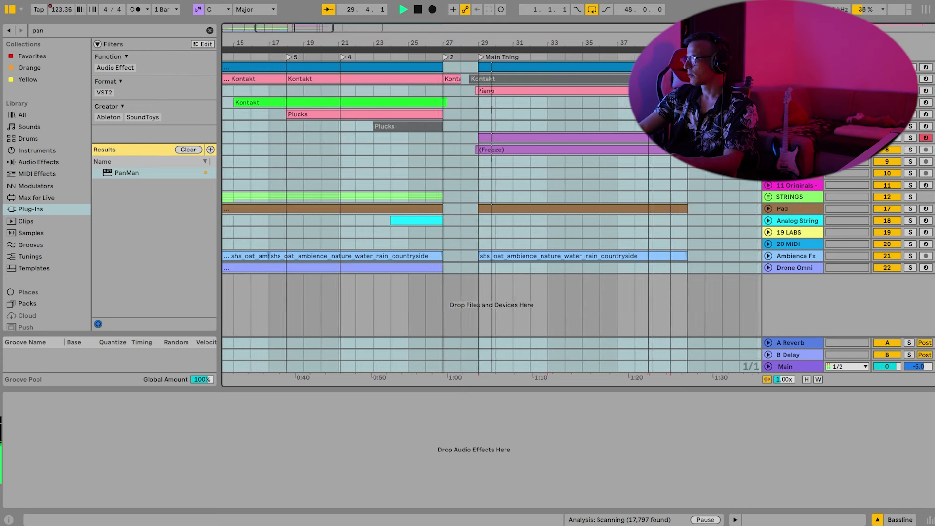
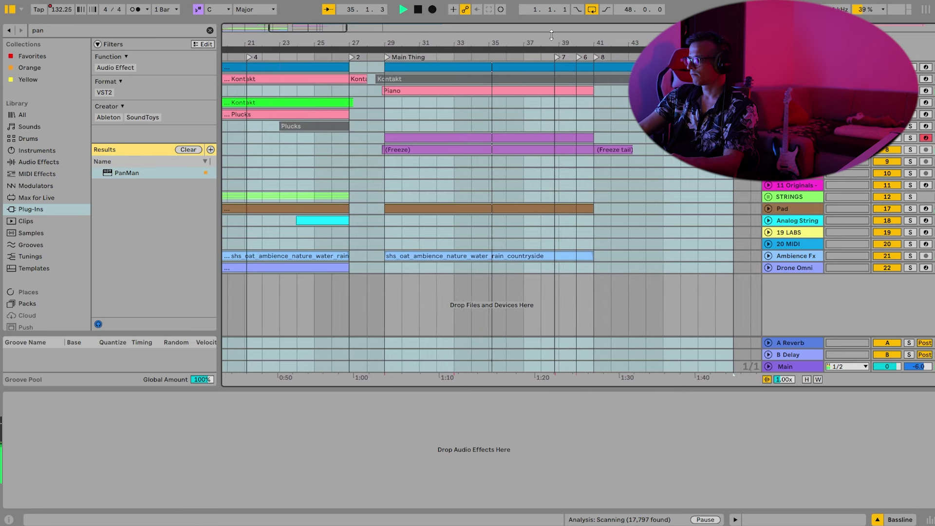
drag(551, 35, 551, 22)
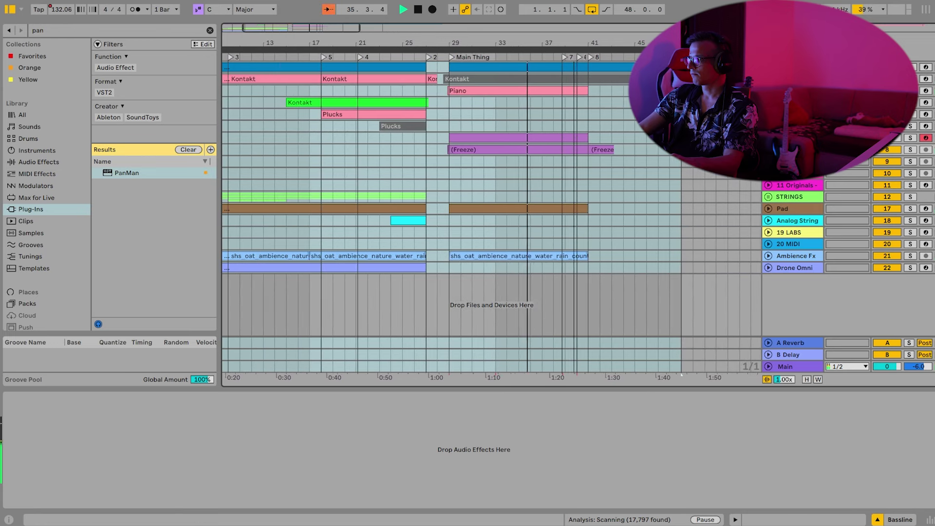
key(space)
Insert a new MIDI track below Drone Omni and search the plug-ins for "cello".
right_click(813, 286)
click(842, 301)
key(ctrl+f)
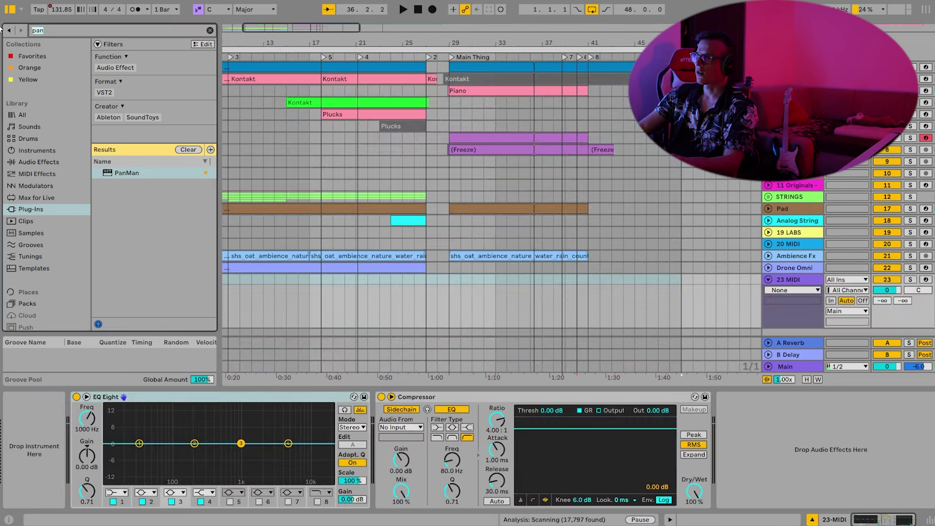
text(cello)
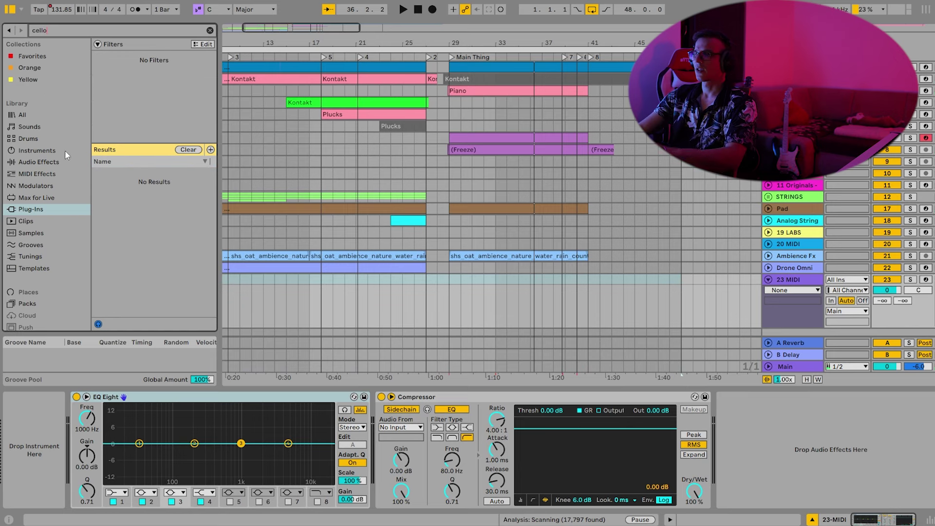
click(65, 210)
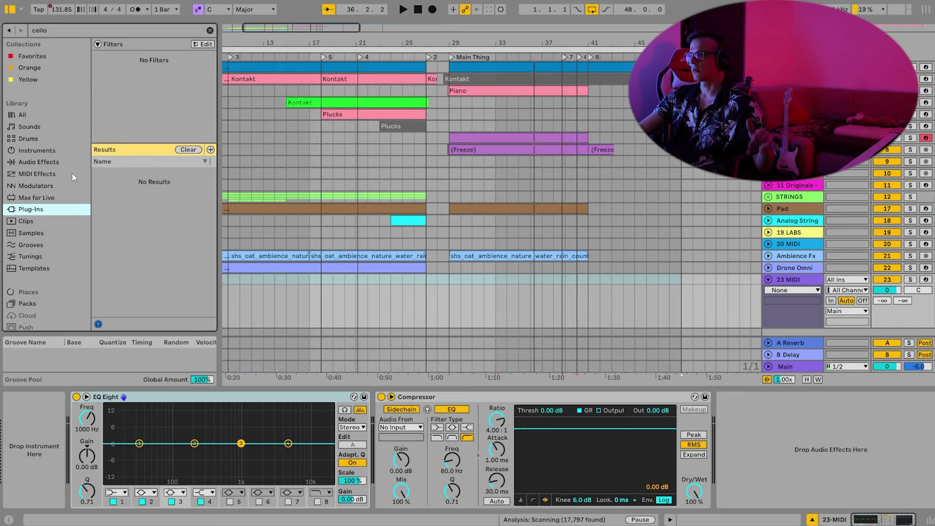
click(53, 59)
click(32, 209)
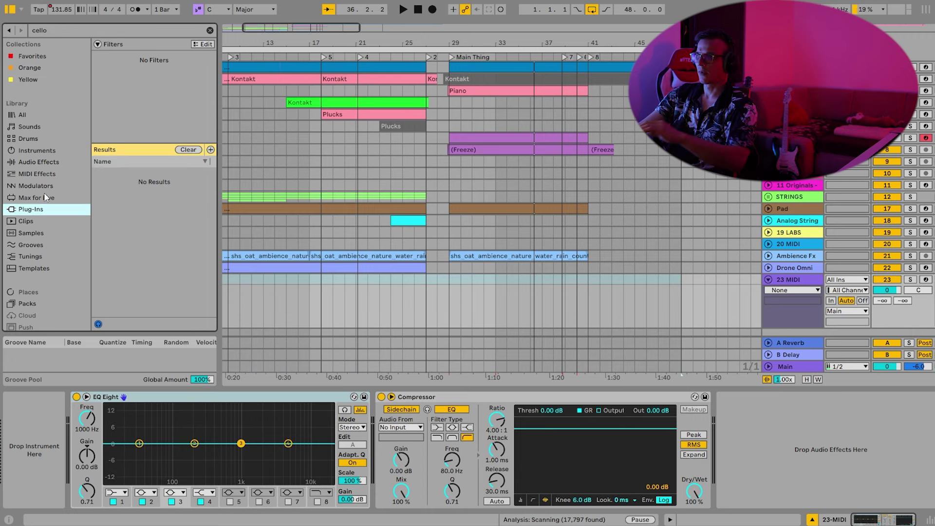
Search the plug-ins for "kontak" and load Kontakt on the new MIDI track.
click(66, 30)
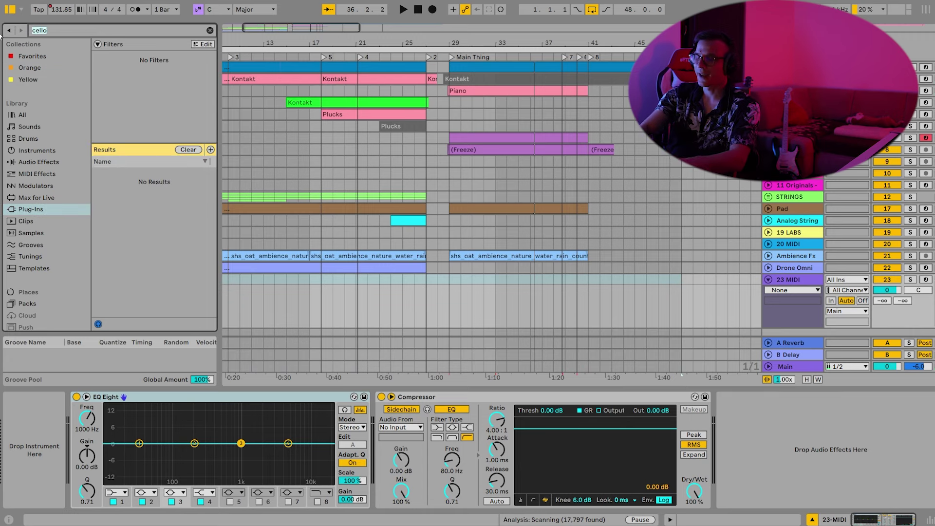
text(kontak)
double_click(167, 184)
Load AS Tina Guo Legato.nki from the Tina Guo Acoustic Cello Legato library and close the Kontakt window.
scroll(148, 244, down, 6)
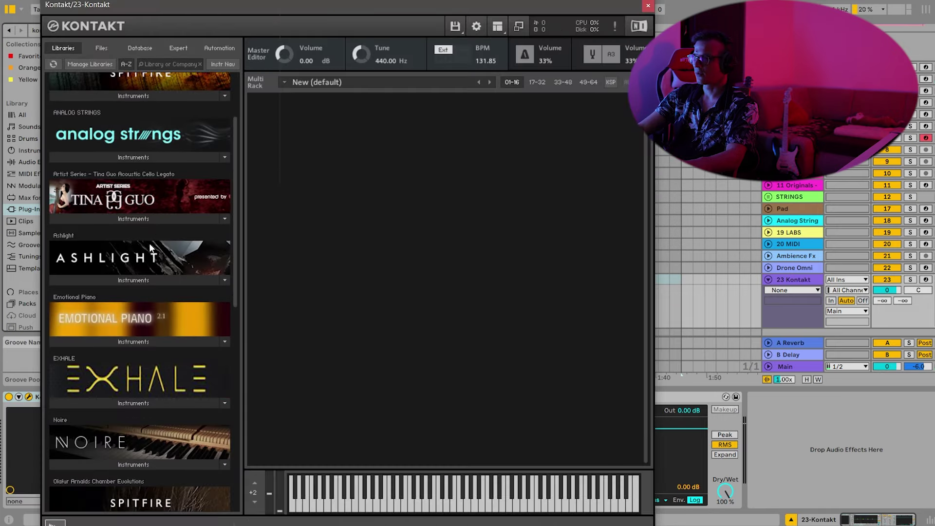
scroll(139, 281, down, 4)
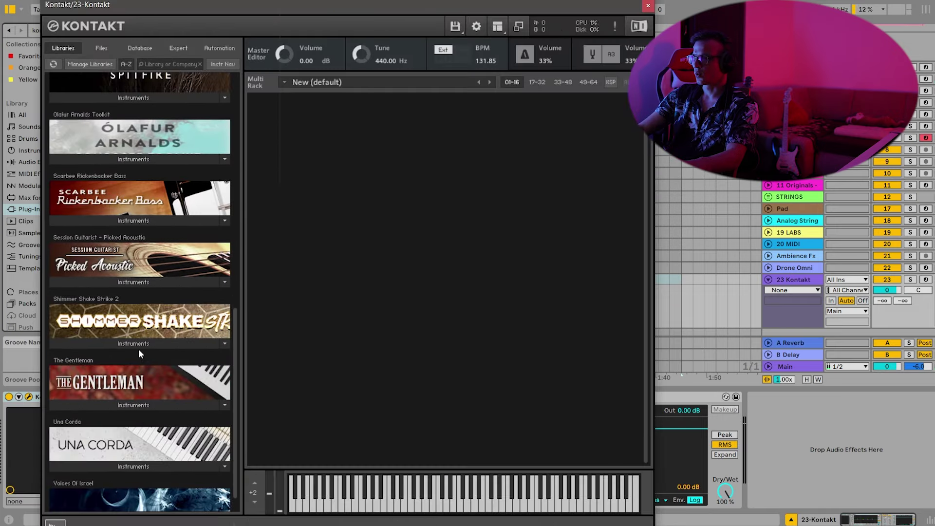
scroll(139, 353, up, 4)
scroll(139, 353, up, 6)
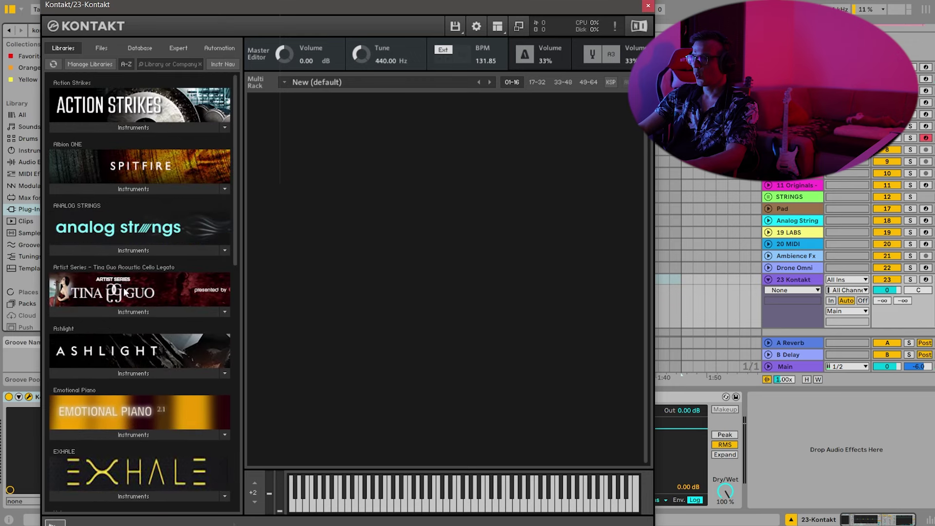
click(134, 310)
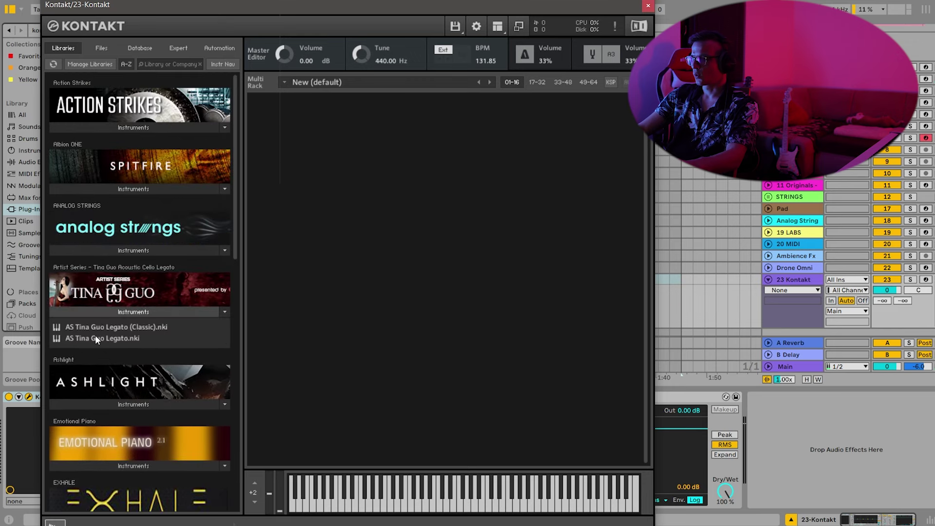
drag(95, 335, 590, 147)
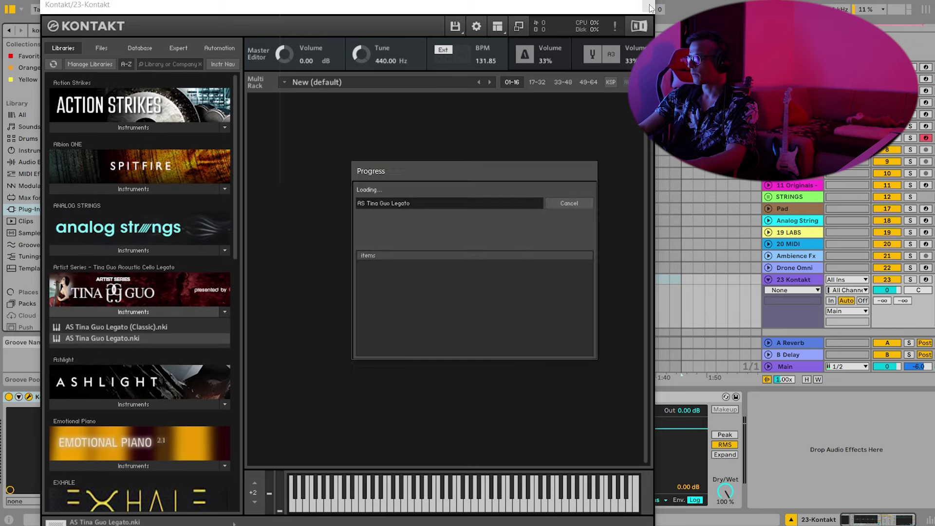
click(646, 4)
Arm the new cello Kontakt track for recording and play the Main Thing section.
click(509, 57)
click(929, 280)
key(space)
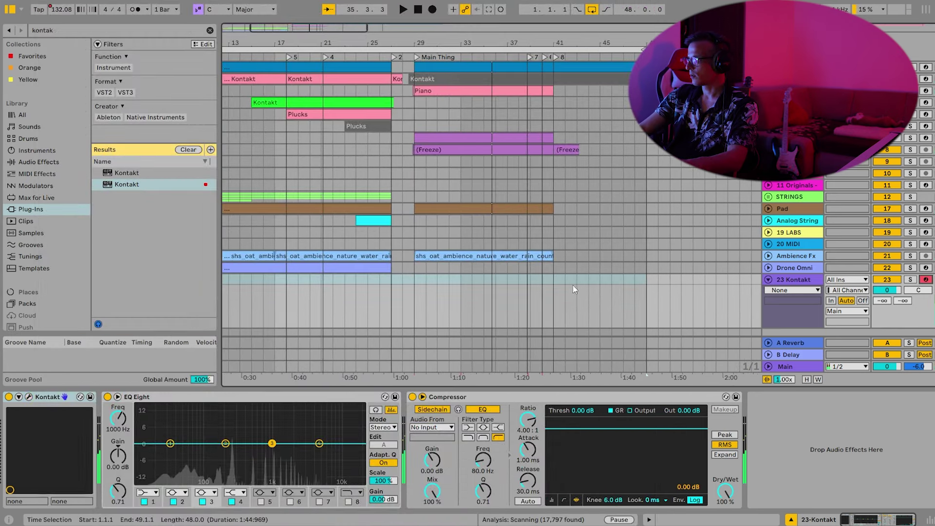
drag(515, 43, 515, 85)
click(368, 53)
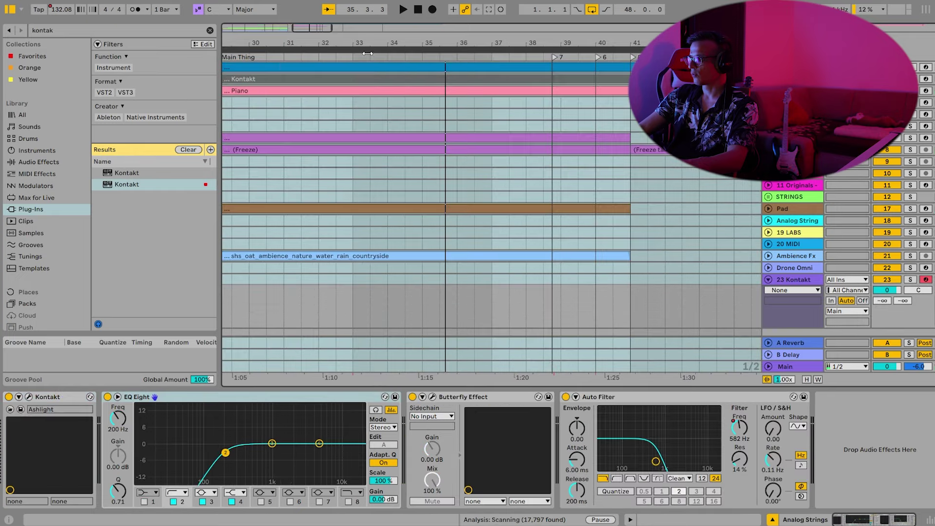
click(342, 57)
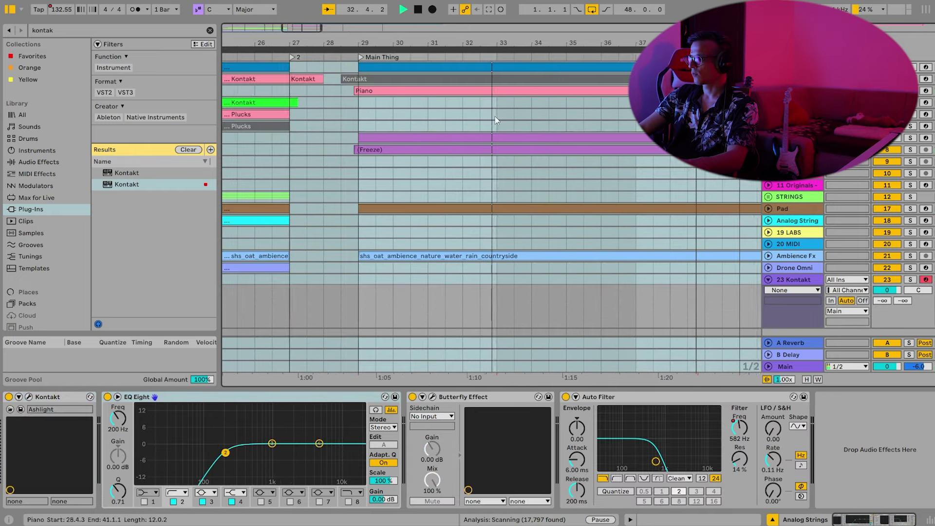
Unfold the Pad track for reference and create an empty MIDI clip from bar 35 to 41 on the cello Kontakt track.
click(768, 209)
scroll(744, 218, down, 1)
scroll(672, 237, down, 2)
drag(718, 263, 516, 263)
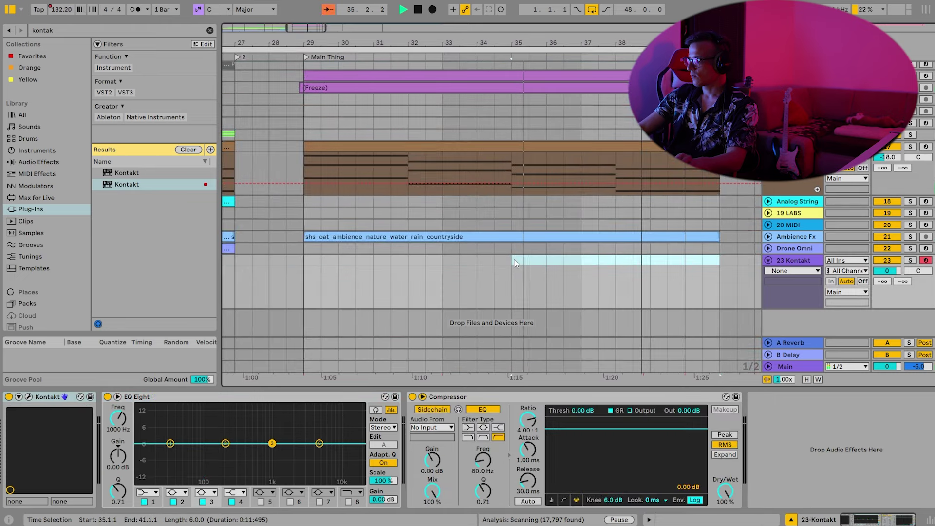
key(ctrl+shift+m)
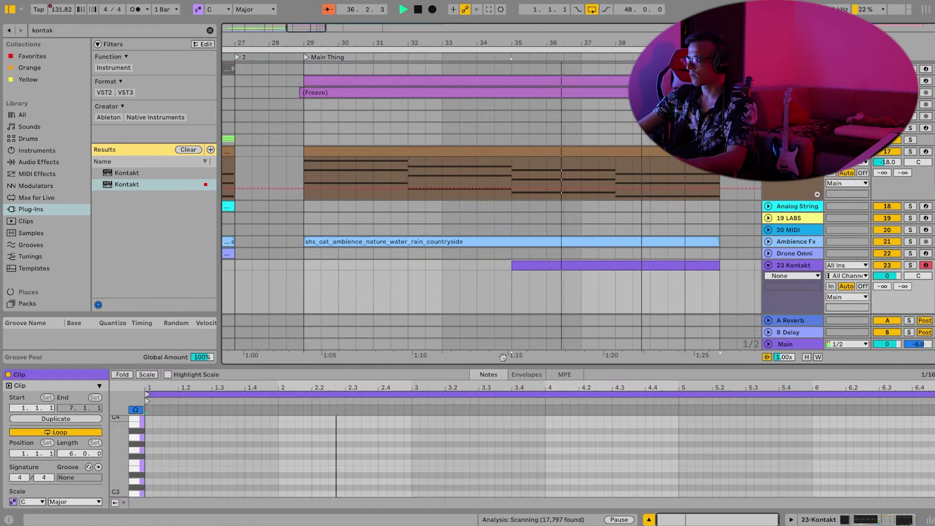
Enlarge the note editor and add a one-beat G3 note at the start of the new cello clip.
drag(577, 362, 578, 288)
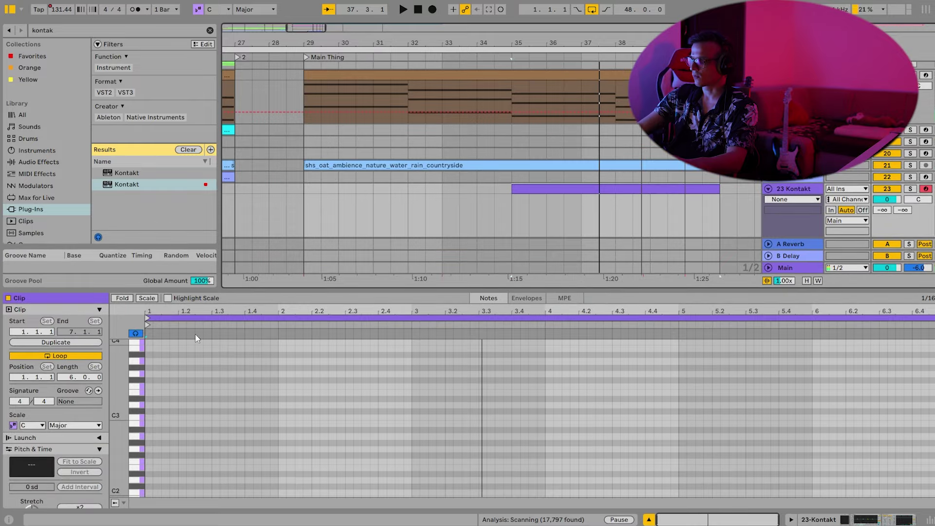
click(149, 361)
key(space)
key(Down)
drag(154, 374, 178, 373)
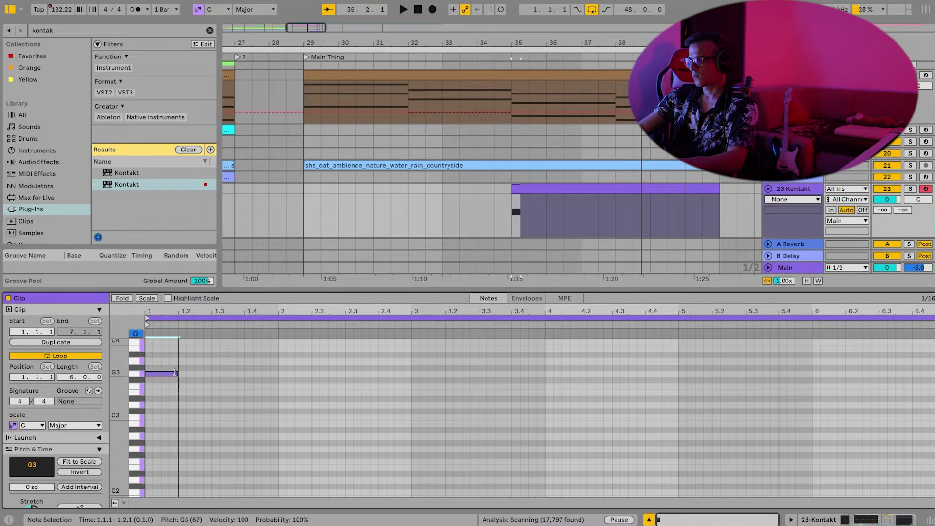
Solo the cello Kontakt track, play its clip, and lower the track volume to -5.4 dB.
click(911, 190)
key(space)
drag(887, 199, 887, 210)
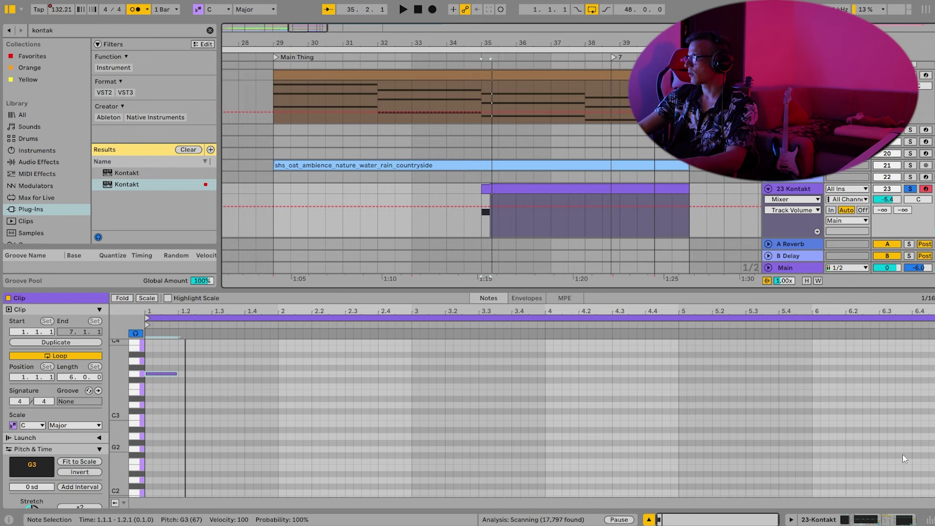
click(929, 520)
click(929, 520)
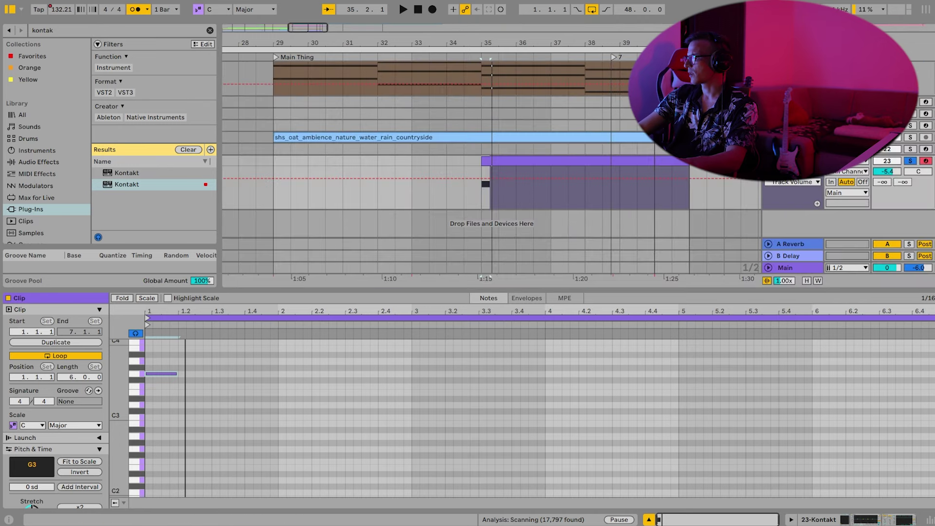
Show the enlarged mixer with its track options, set the cello Kontakt track's delay to -97 ms, and play its clip.
click(929, 520)
right_click(929, 520)
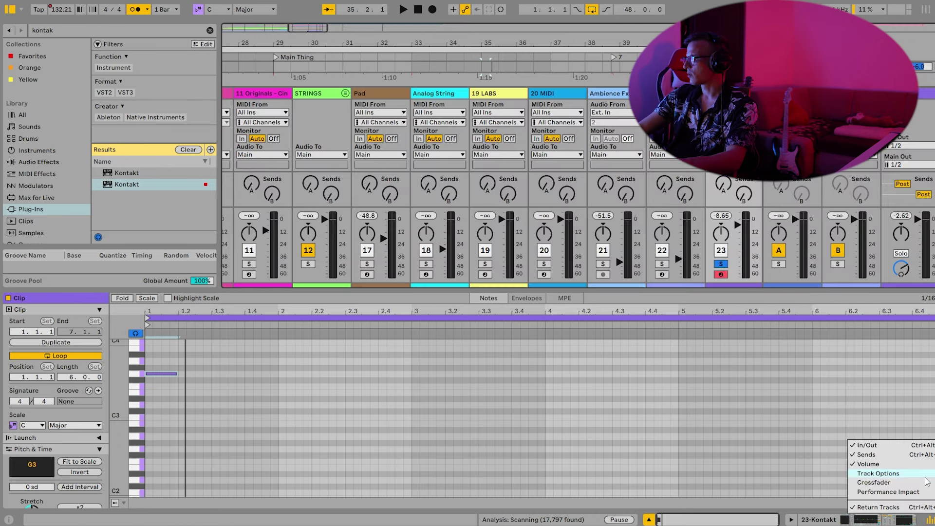
click(877, 473)
key(Tab)
key(Tab)
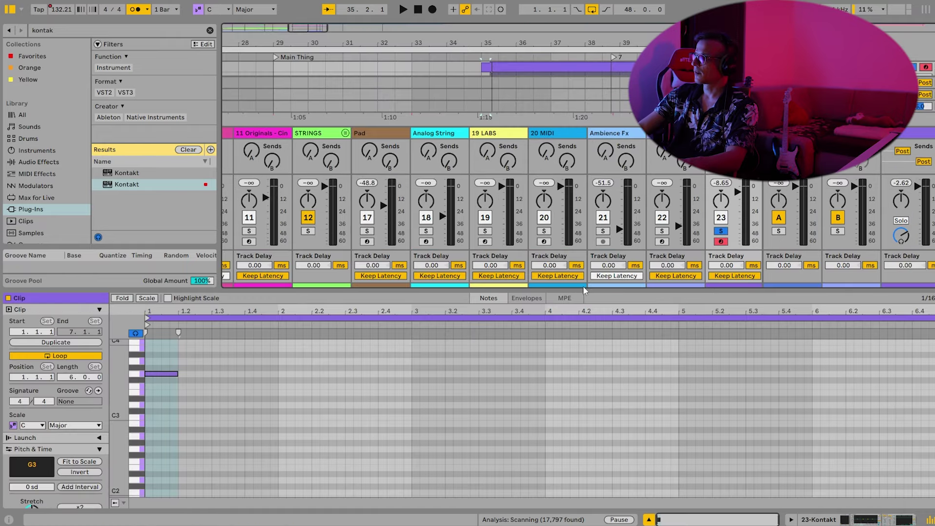
drag(597, 290, 635, 419)
click(467, 58)
drag(726, 341, 726, 389)
key(space)
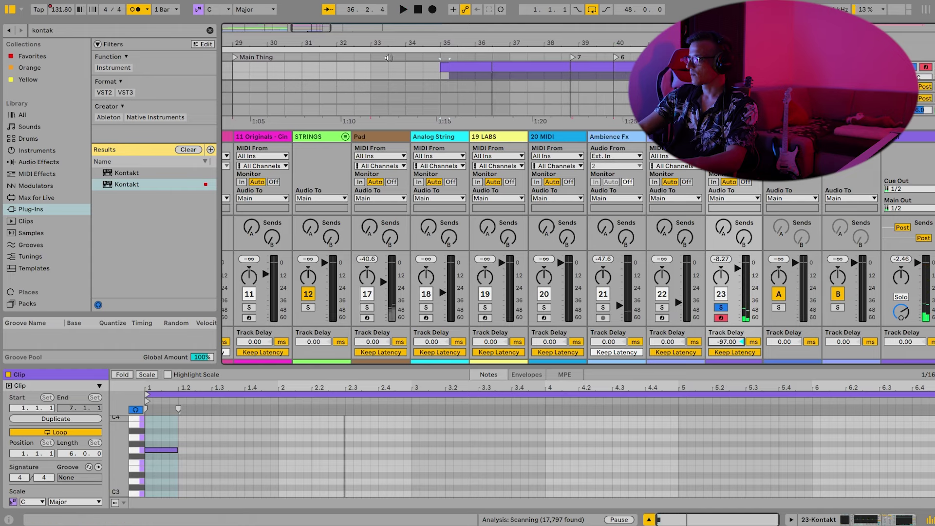
Unsolo the cello Kontakt track, turn off the metronome, and lengthen the G3 note to one and a half beats while auditioning.
click(911, 67)
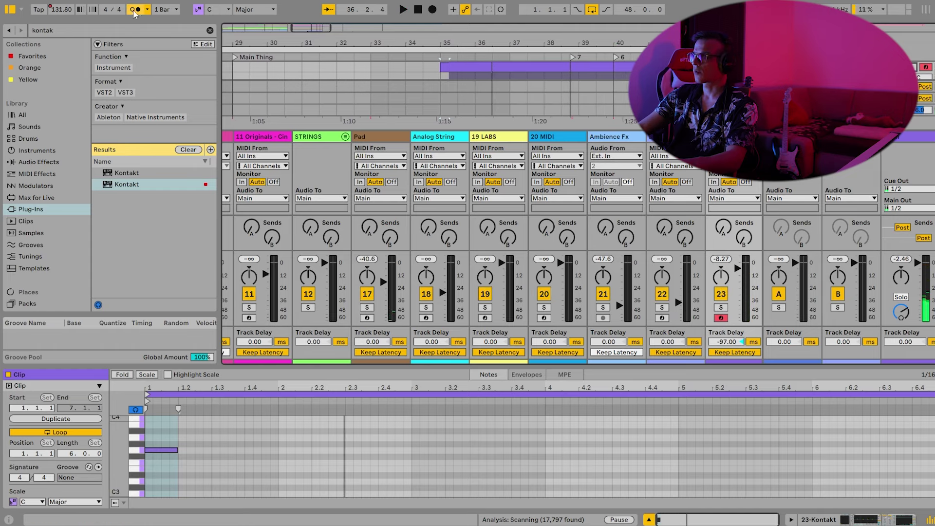
key(space)
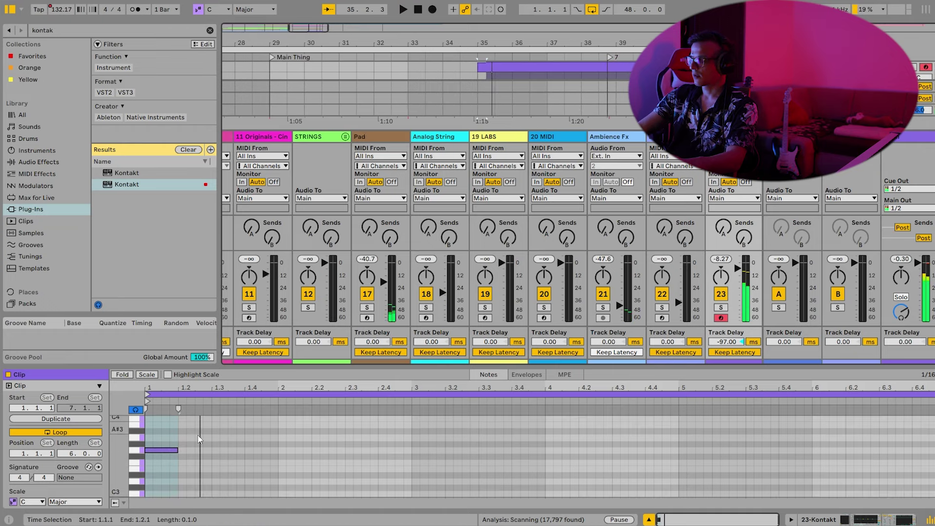
click(166, 450)
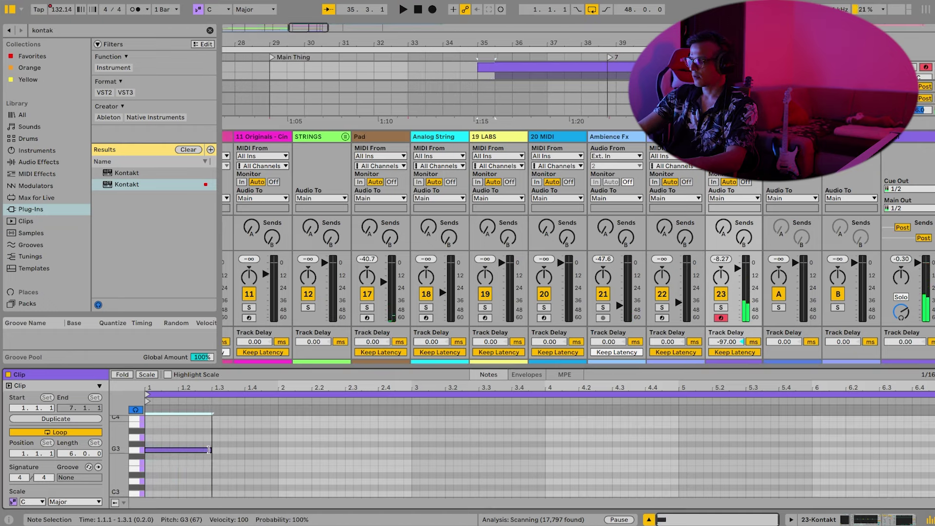
click(474, 58)
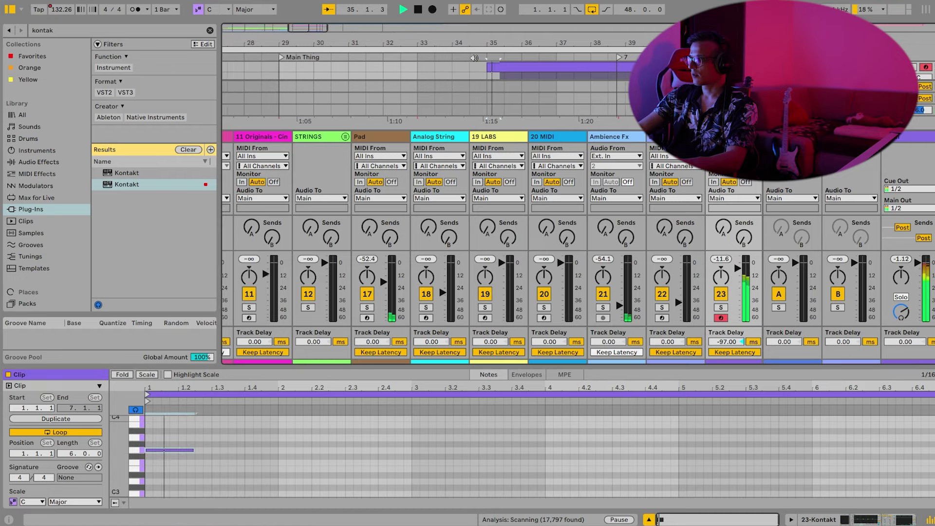
key(space)
Continue the cello line after the G3 note with consecutive one-and-a-half-beat notes on F#3, E3 and D3.
click(185, 450)
key(ctrl+d)
key(Down)
key(ctrl+d)
key(Down)
key(Down)
key(ctrl+d)
key(Down)
key(Down)
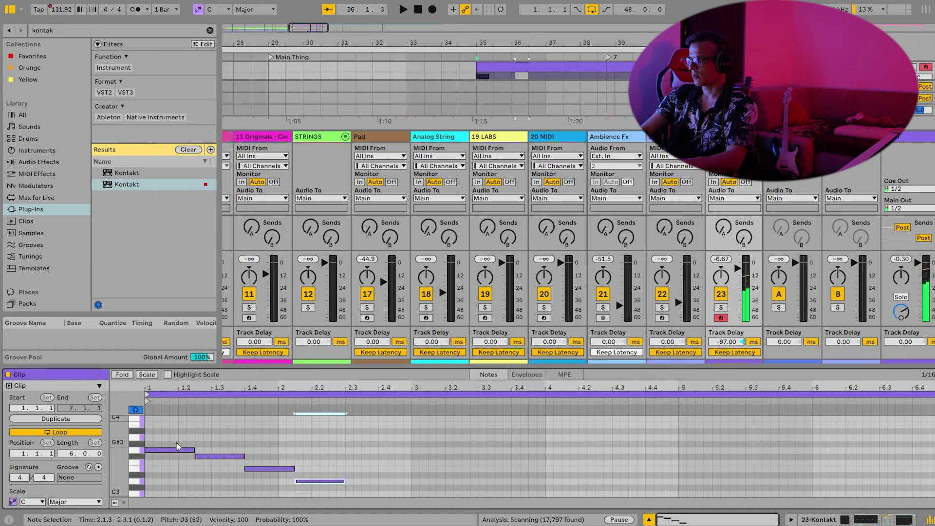
Play the cello line and extend it with one-and-a-half-beat notes on C#3 and B2.
click(542, 67)
key(space)
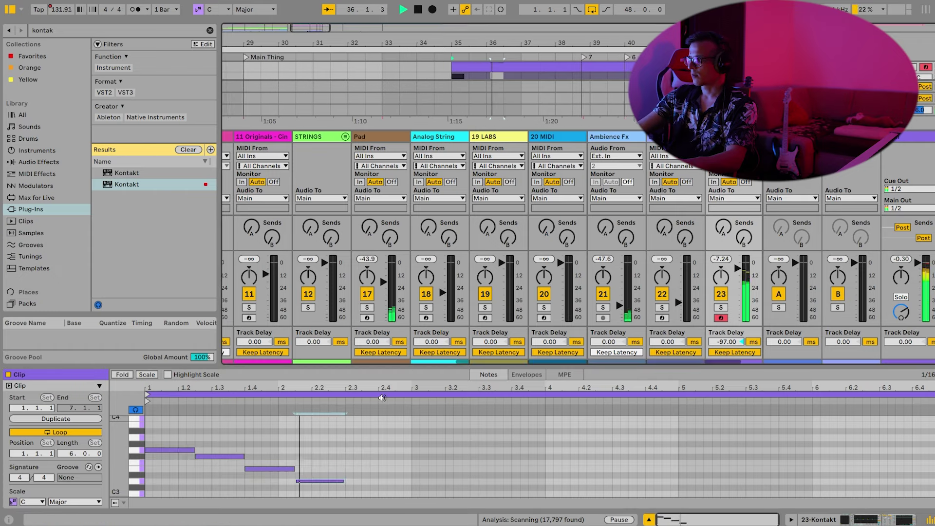
scroll(377, 413, down, 1)
key(space)
key(ctrl+d)
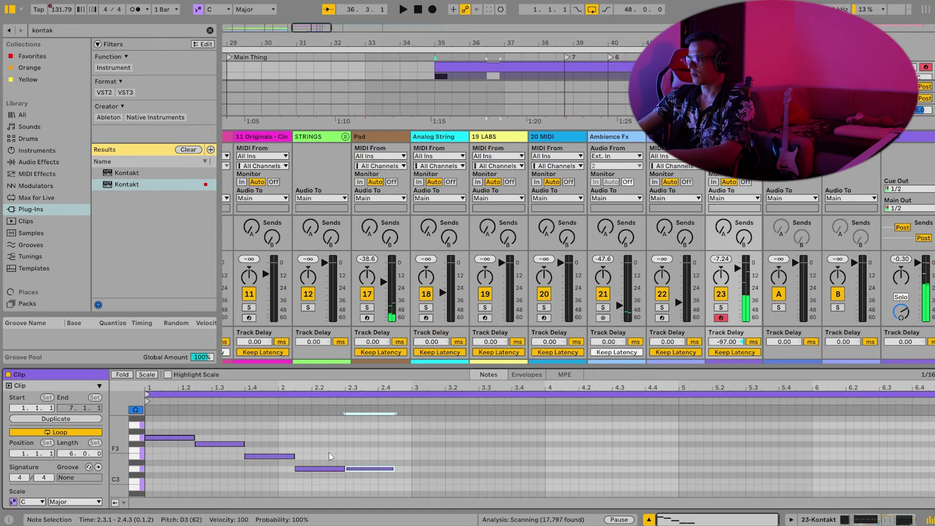
key(Down)
scroll(329, 452, down, 2)
key(ctrl+d)
key(Down)
key(Down)
Extend the cello line after B2 with one-and-a-half-beat notes on C#3, D3 and a repeated D3 at clip bar 4.
key(ctrl+d)
key(Up)
key(Up)
key(ctrl+d)
key(Up)
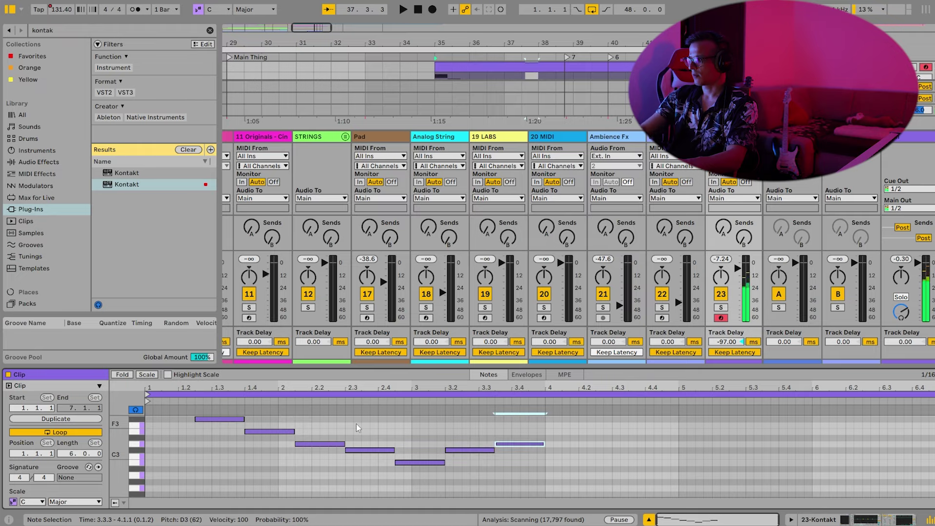
key(ctrl+d)
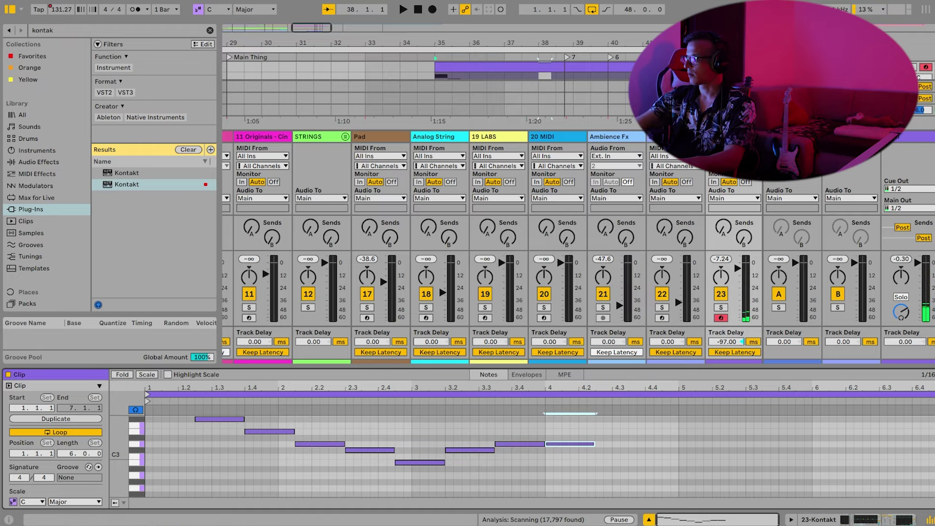
Hide the mixer, play the section, and lower the cello Kontakt track volume to -12.4 dB.
key(shift+Tab)
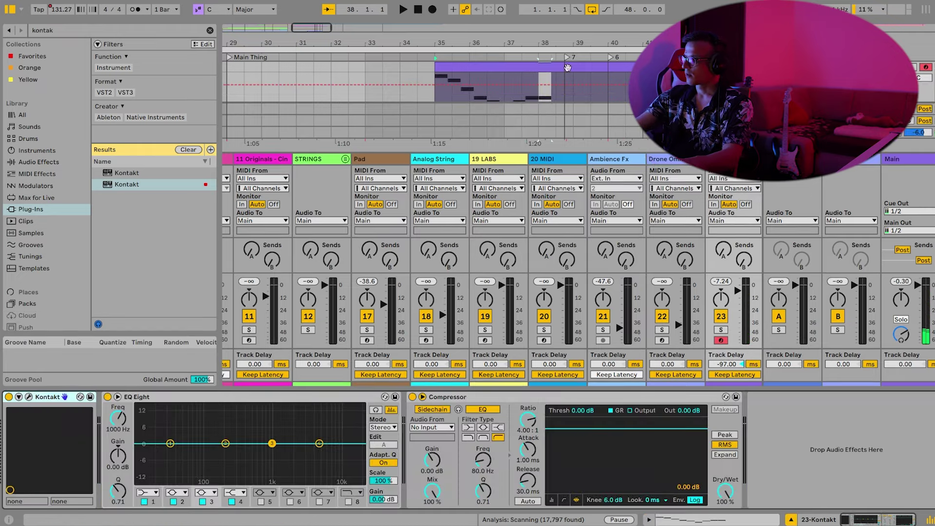
click(585, 155)
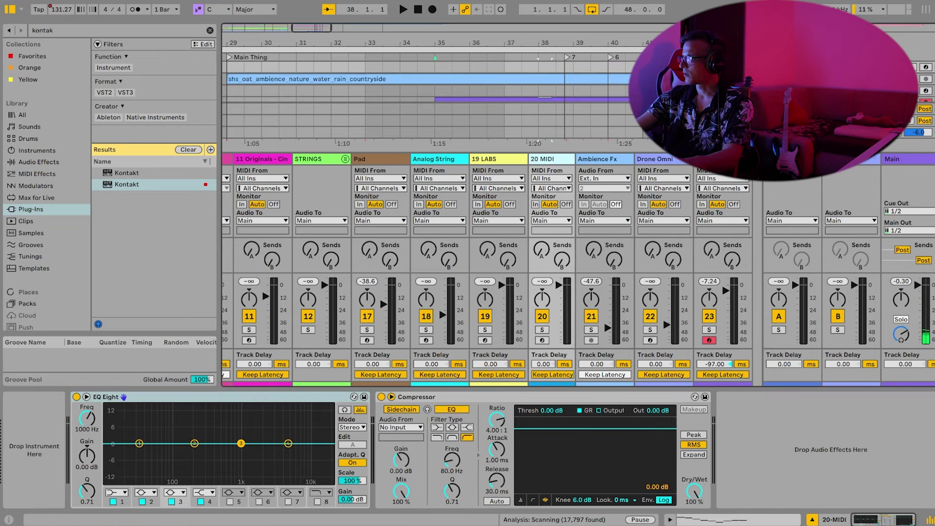
key(ctrl+alt+m)
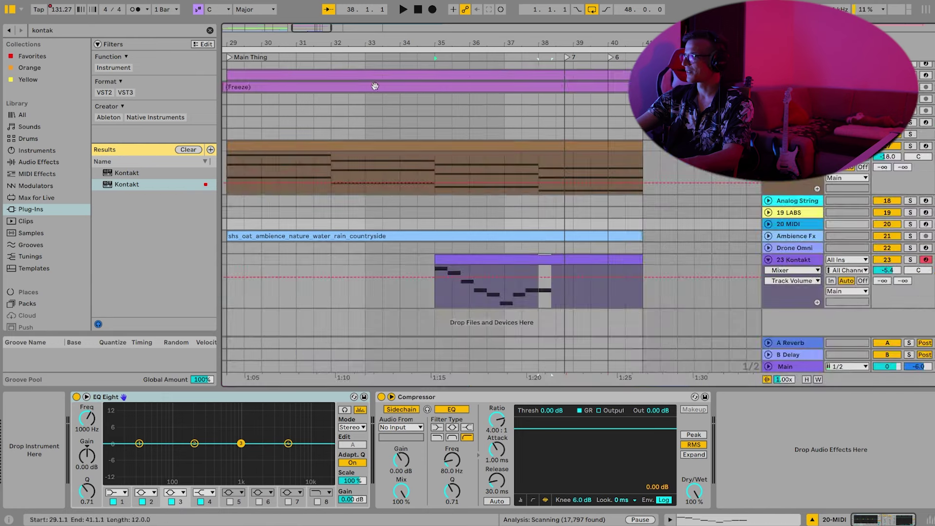
click(385, 54)
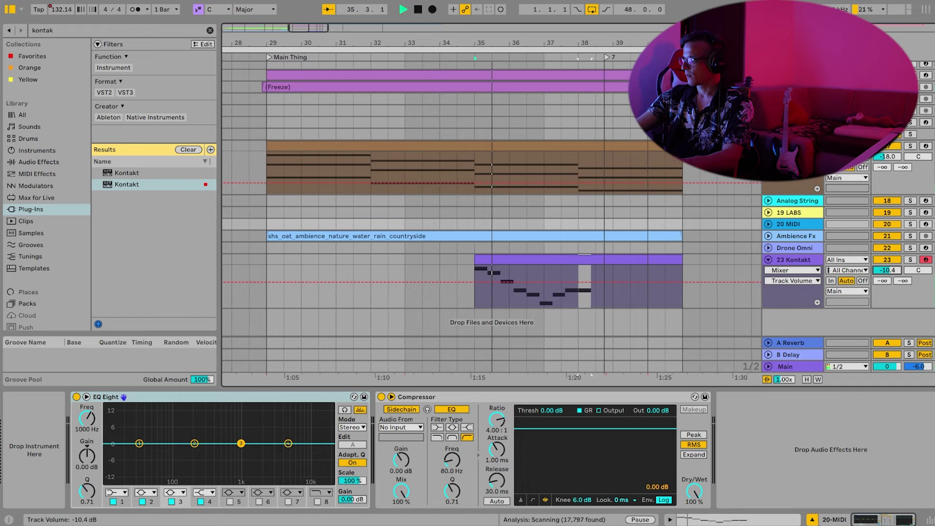
drag(449, 44, 449, 67)
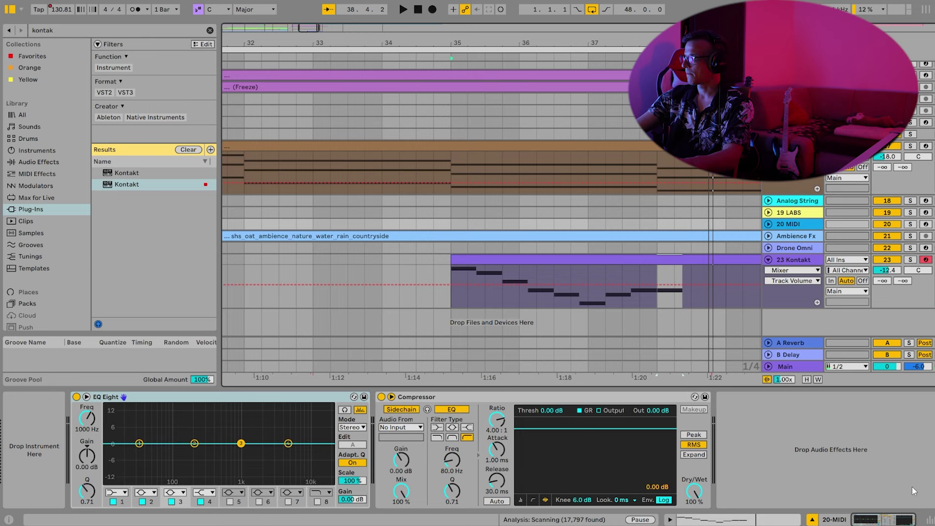
Solo the cello Kontakt track, show the mixer again, and play the clip with the metronome on.
click(910, 259)
click(375, 56)
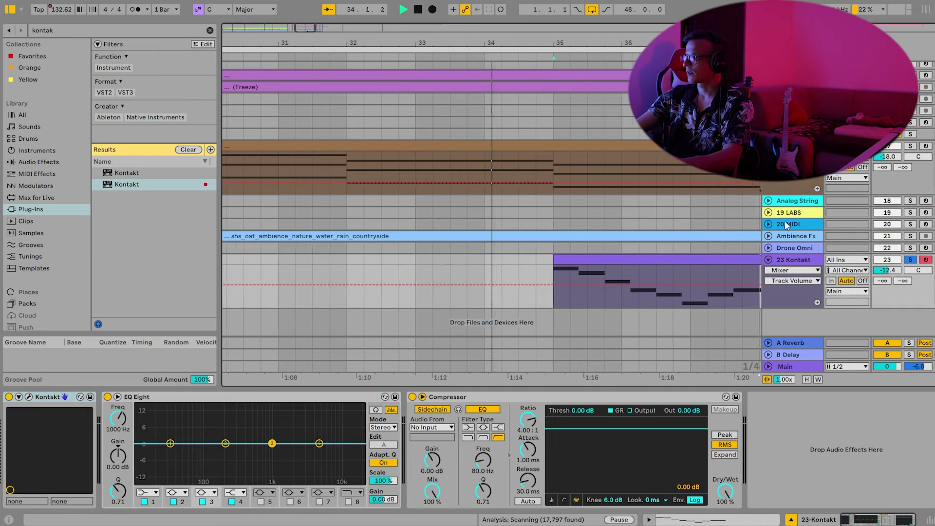
right_click(904, 305)
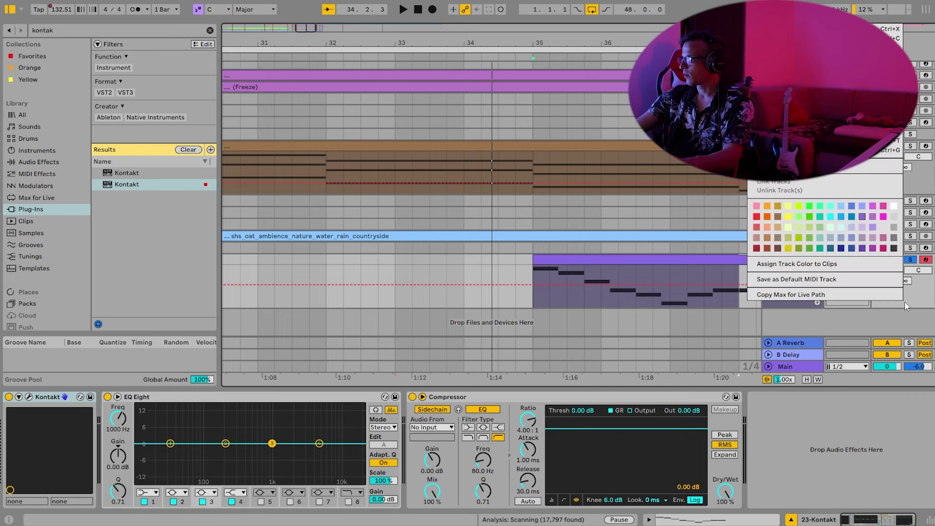
click(898, 332)
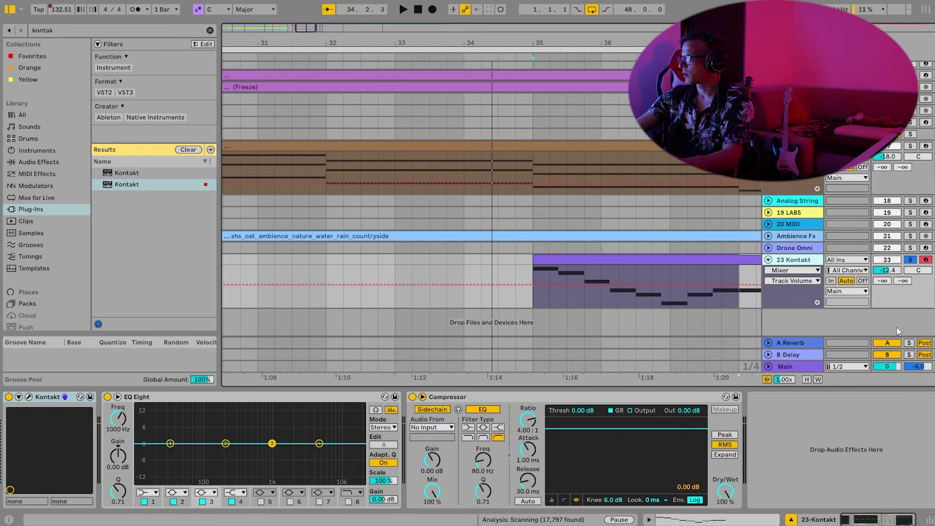
click(929, 520)
right_click(929, 519)
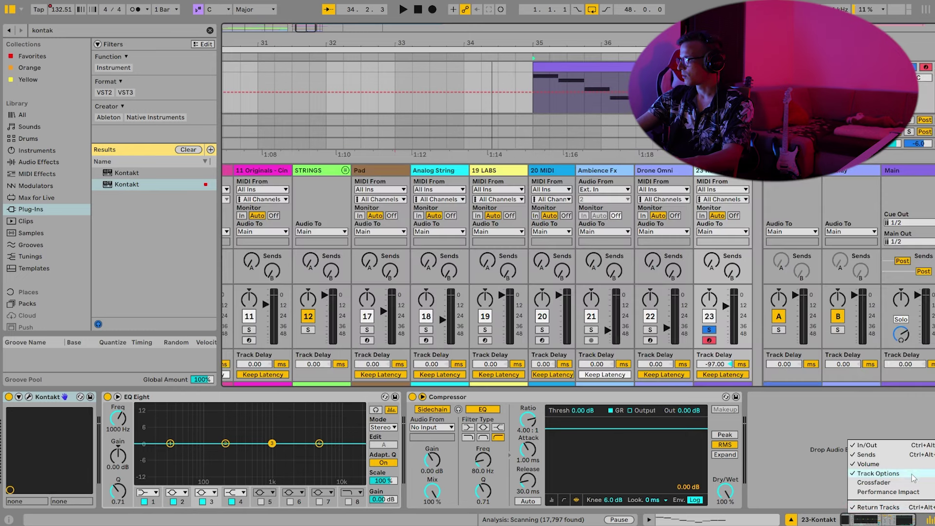
click(781, 391)
key(space)
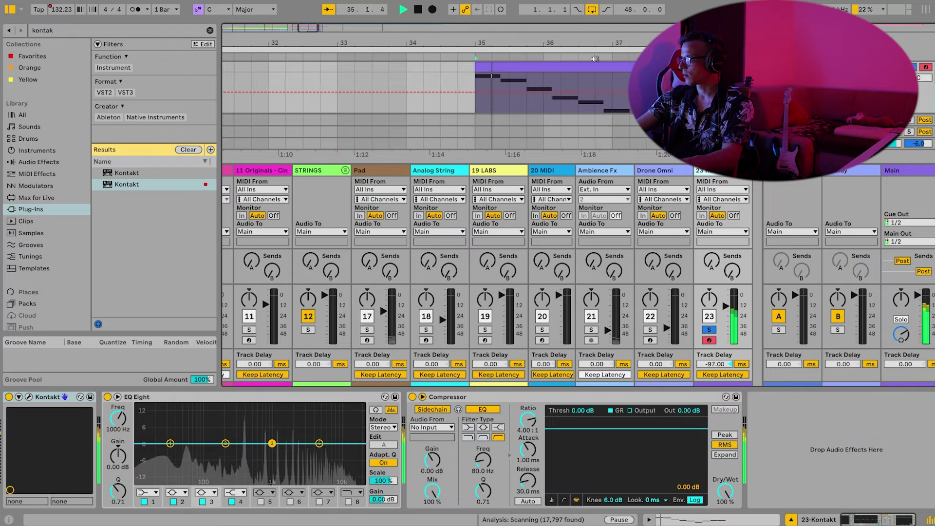
key(space)
click(136, 9)
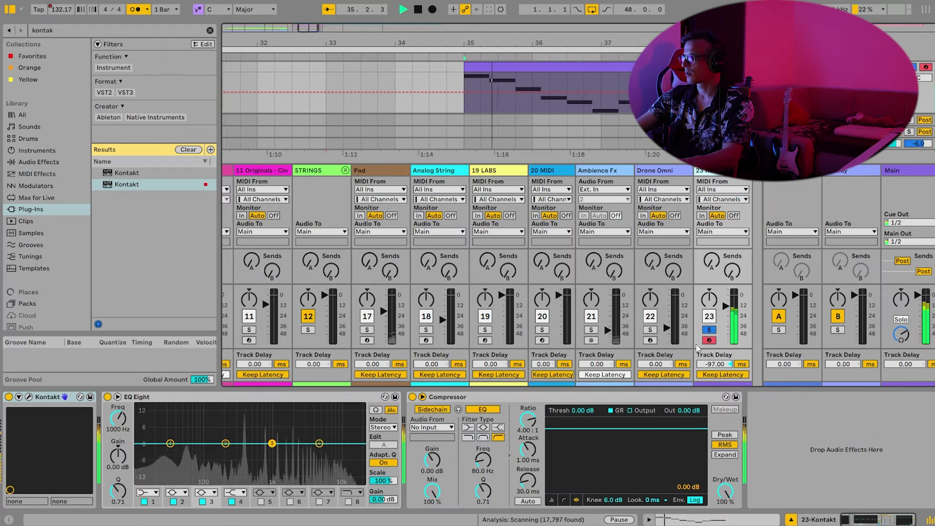
Adjust the cello Kontakt track's delay to -235 ms while auditioning the clip against the metronome.
mouse_move(714, 364)
mouse_down()
mouse_move(715, 385)
mouse_move(721, 380)
mouse_up()
key(space)
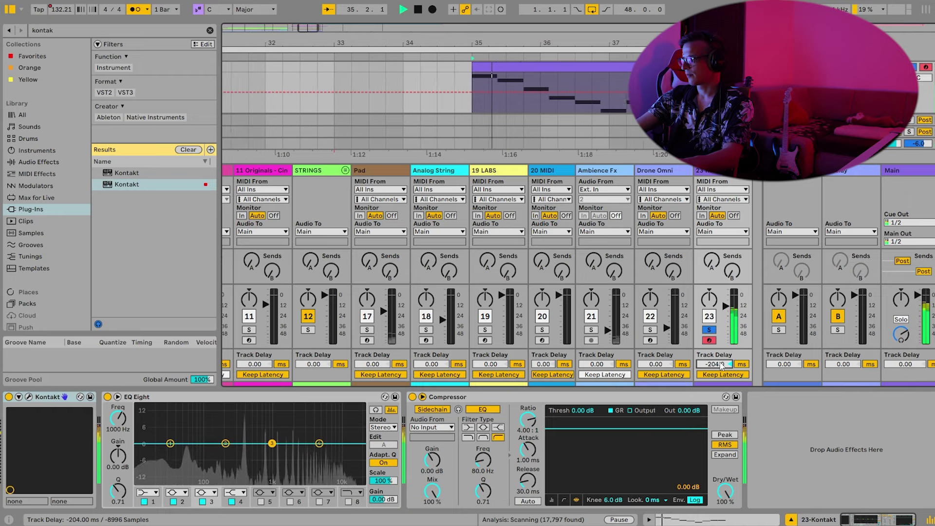
drag(721, 367, 722, 372)
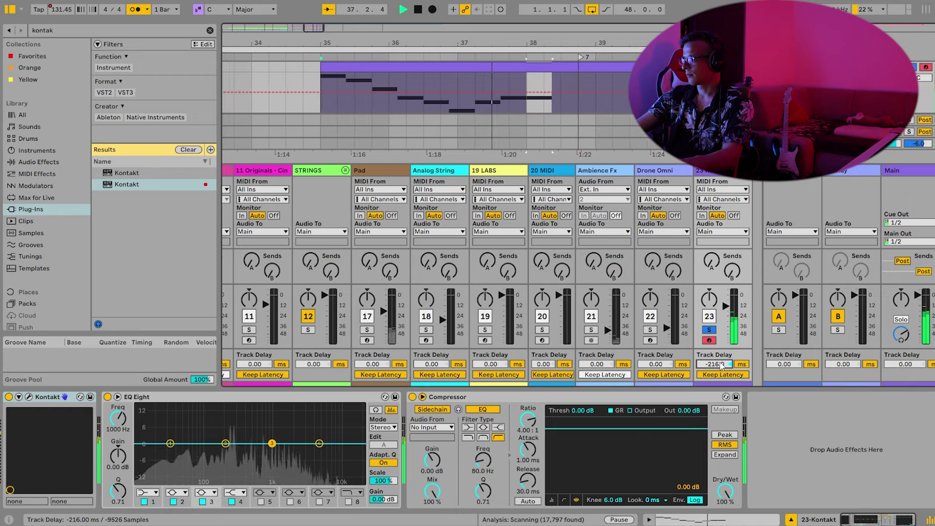
key(space)
key(space)
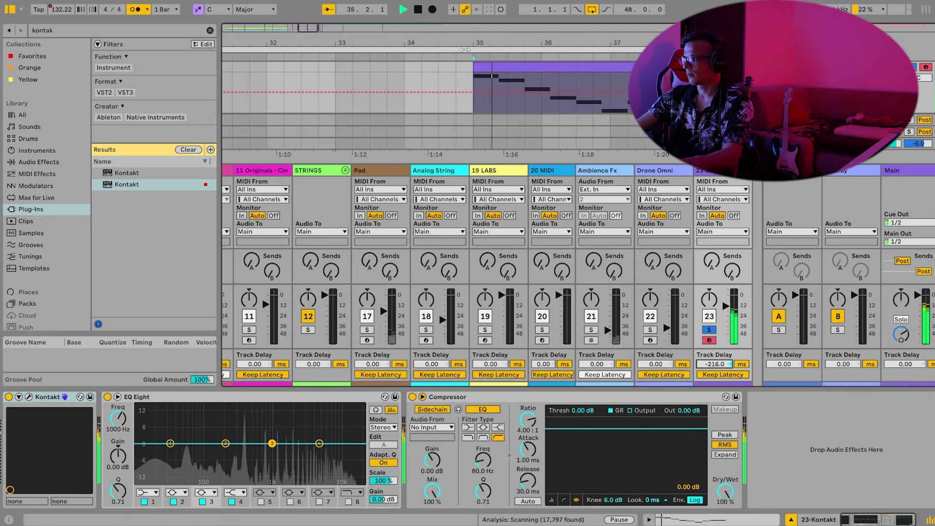
key(space)
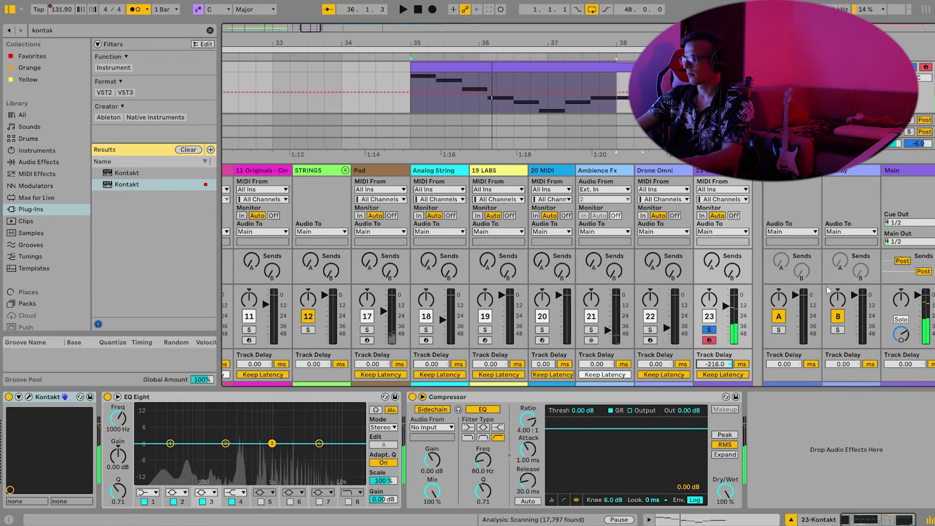
drag(713, 364, 713, 370)
key(space)
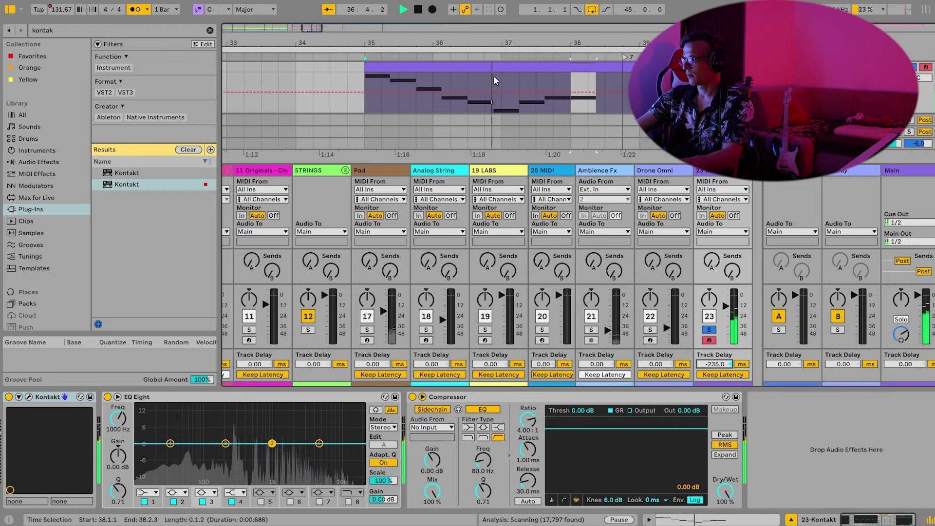
Unsolo the cello Kontakt track, hide the mixer, and bring up the cello clip's notes while playing the section.
click(709, 330)
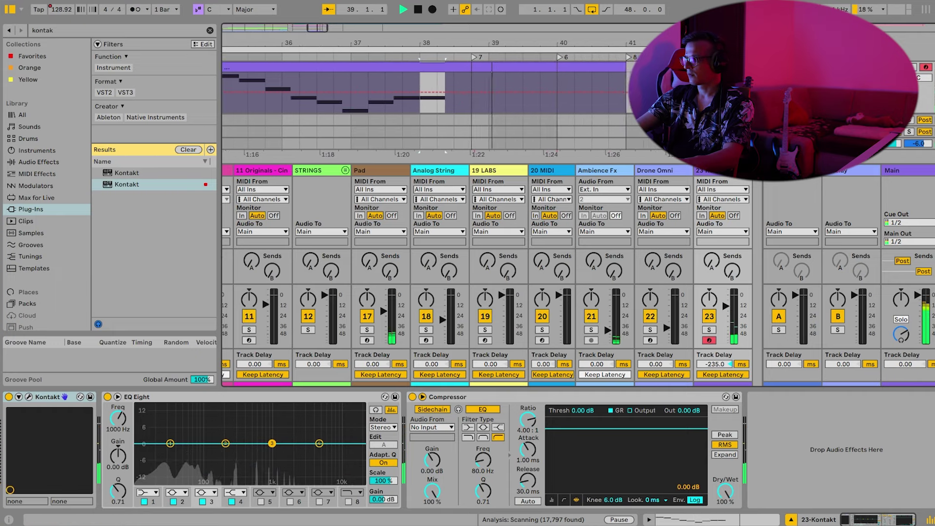
key(ctrl+alt+m)
double_click(517, 265)
key(space)
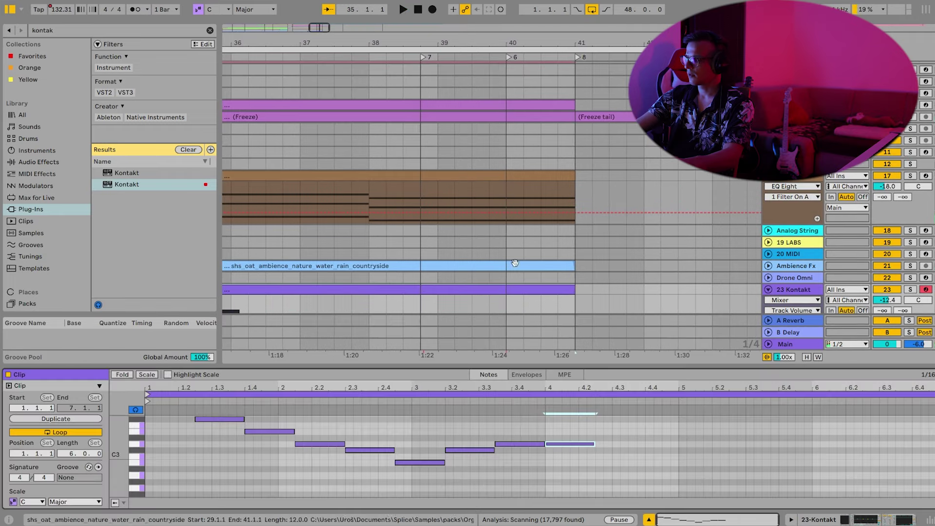
drag(583, 461, 569, 420)
key(space)
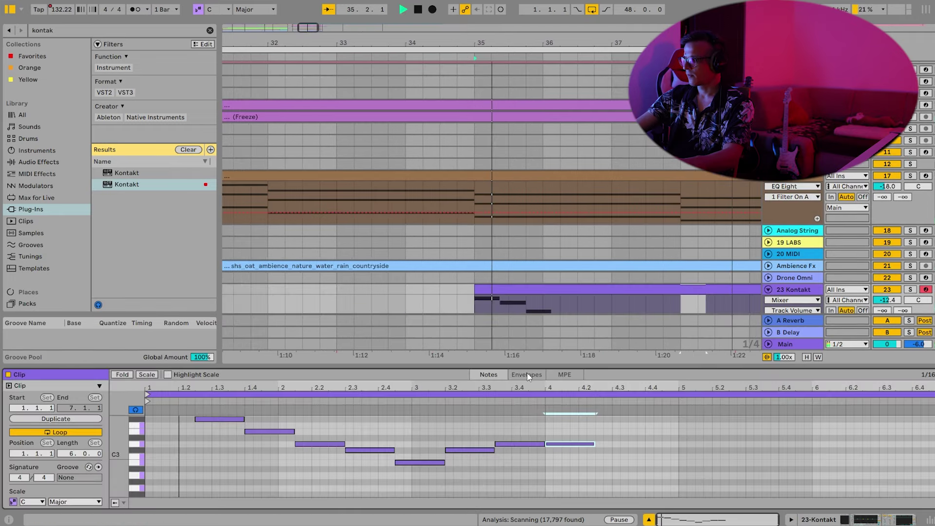
Transpose all notes of the cello clip down one octave and play the section.
key(ctrl+a)
key(space)
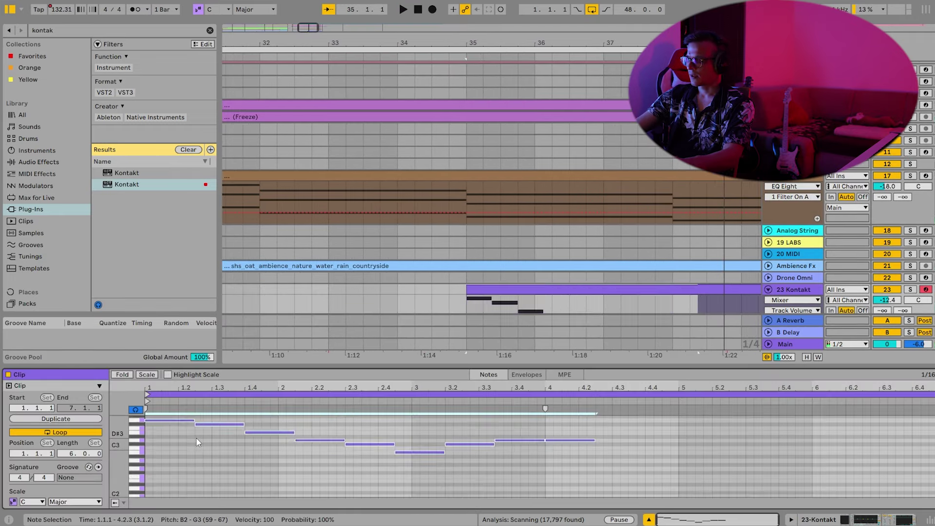
key(shift+Down)
key(space)
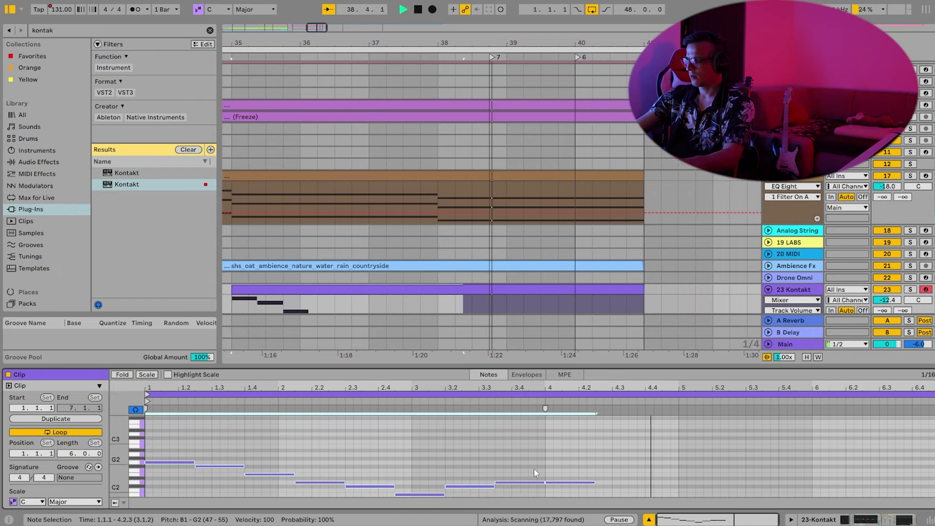
Lengthen the last D2 note to six beats and add an equally long E2 note after it, ending at clip bar 7.
click(611, 466)
scroll(596, 443, down, 4)
drag(594, 432, 695, 446)
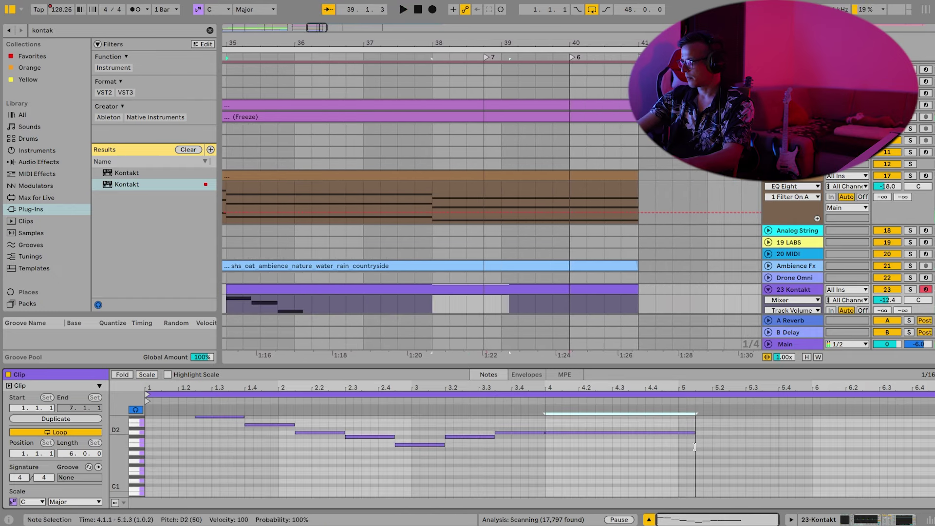
key(ctrl+d)
key(Up)
key(Up)
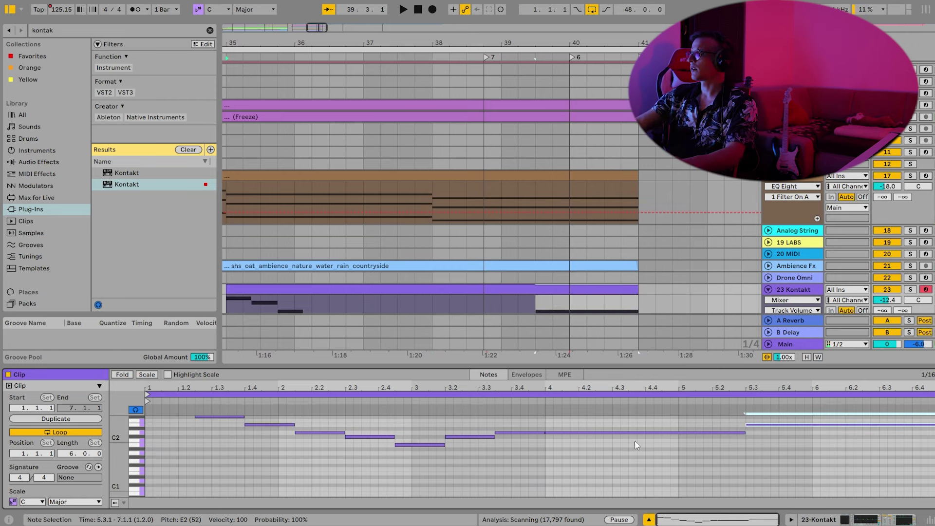
Show the cello clip's MIDI Ctrl envelope for 1: Modulation Wheel.
scroll(379, 476, up, 1)
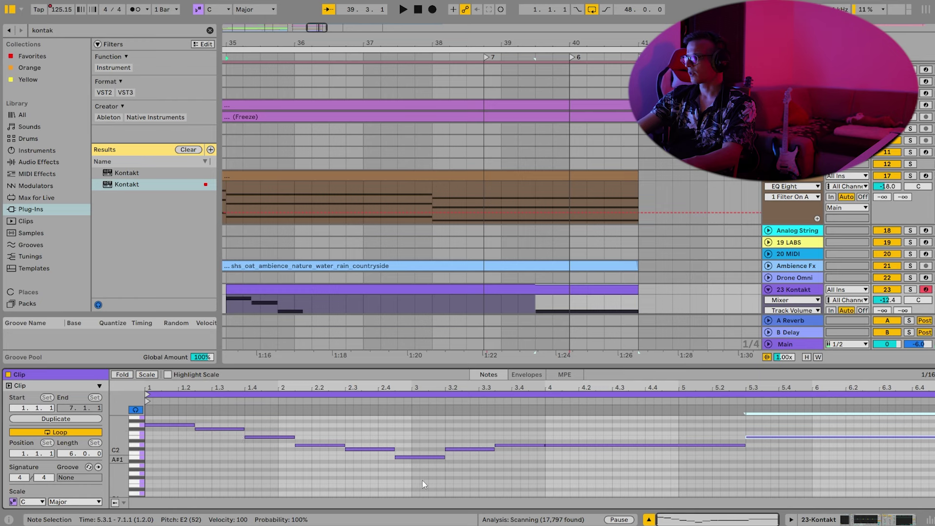
click(530, 374)
click(148, 503)
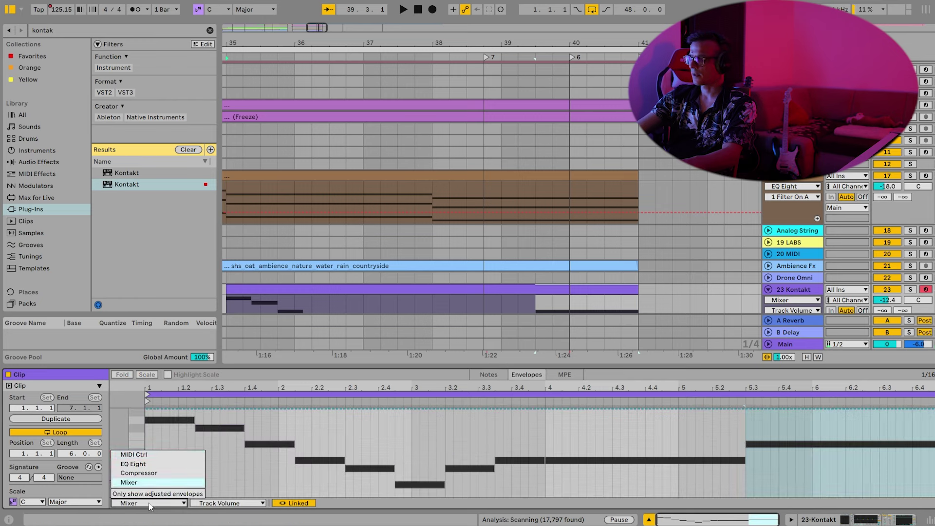
click(155, 455)
click(227, 503)
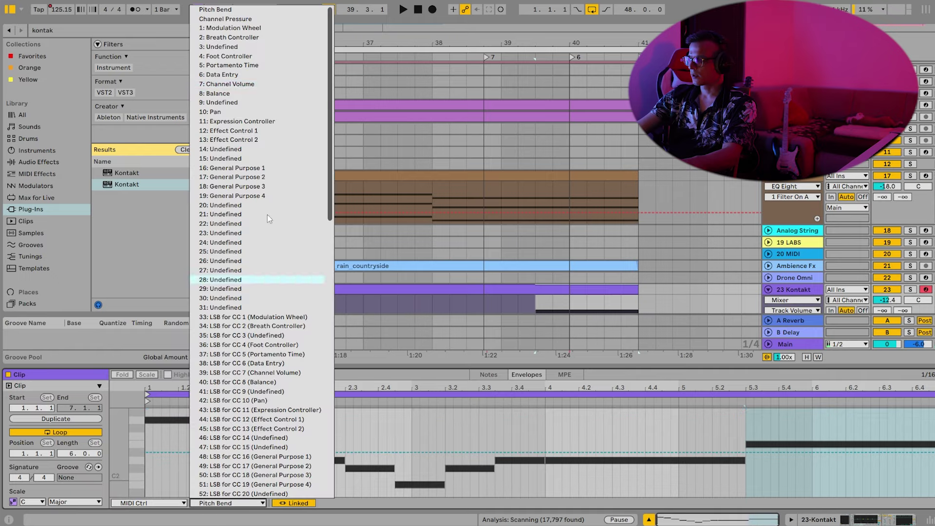
click(277, 28)
Enlarge the clip view, draw a modulation curve swelling around bar 4 and again just after bar 6, and play the clip.
drag(450, 365, 450, 282)
mouse_move(150, 485)
mouse_down()
mouse_move(134, 489)
mouse_move(313, 438)
mouse_move(560, 402)
mouse_move(749, 446)
mouse_move(822, 414)
mouse_move(933, 450)
mouse_up()
key(space)
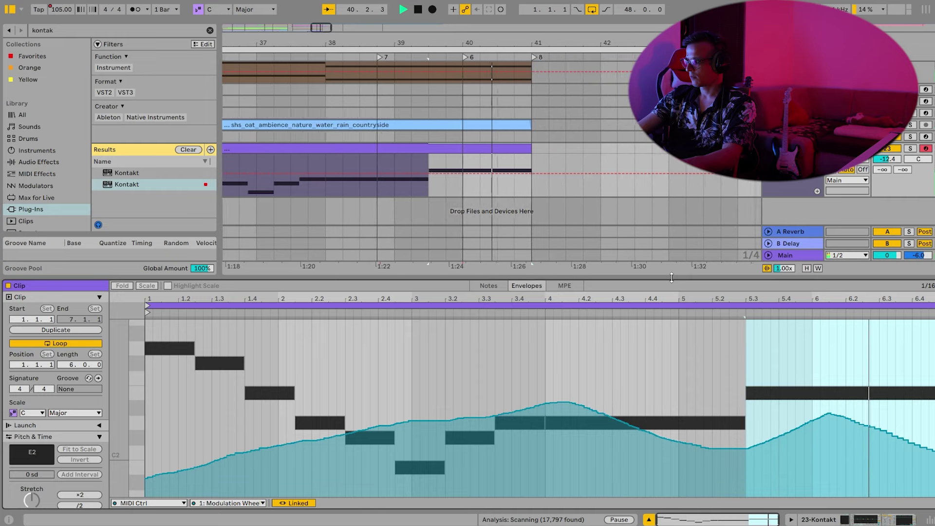
key(space)
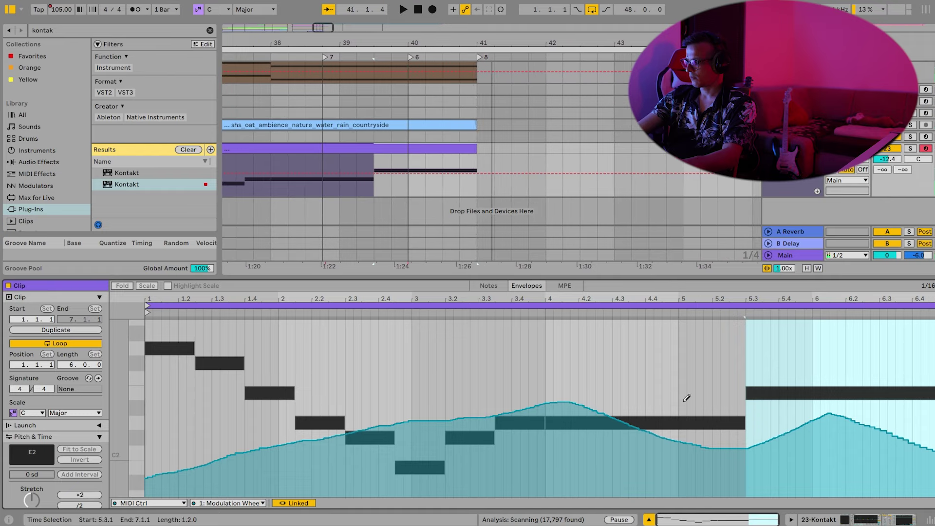
Rename the 23 Kontakt track as Cello.
click(852, 519)
drag(397, 43, 640, 7)
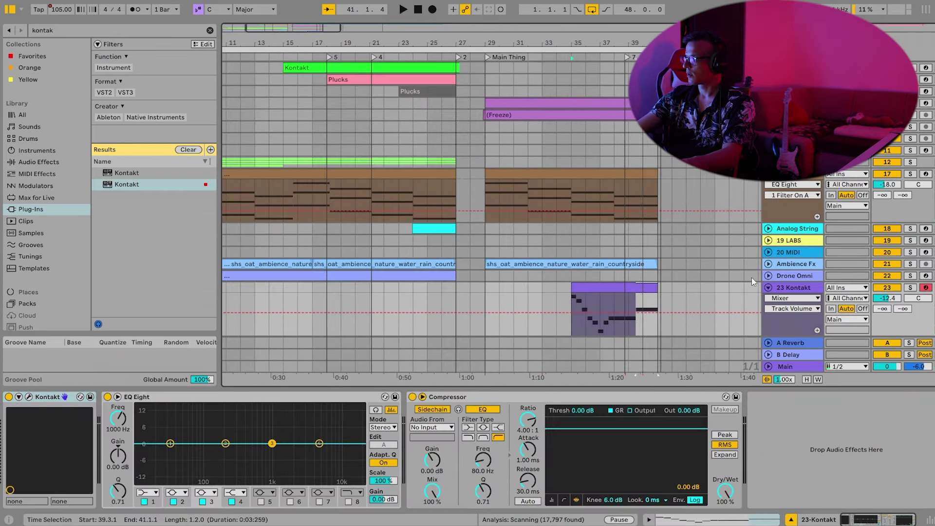
text(Cel)
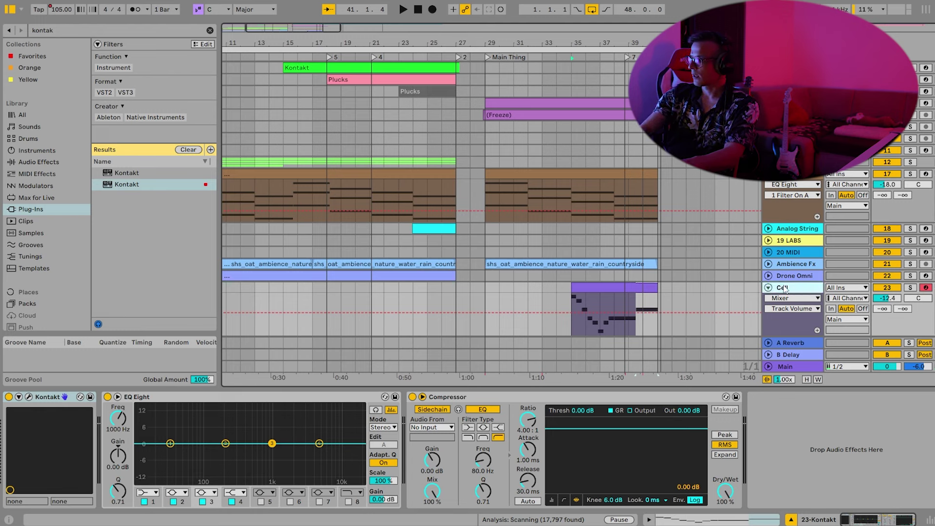
text(l)
key(Return)
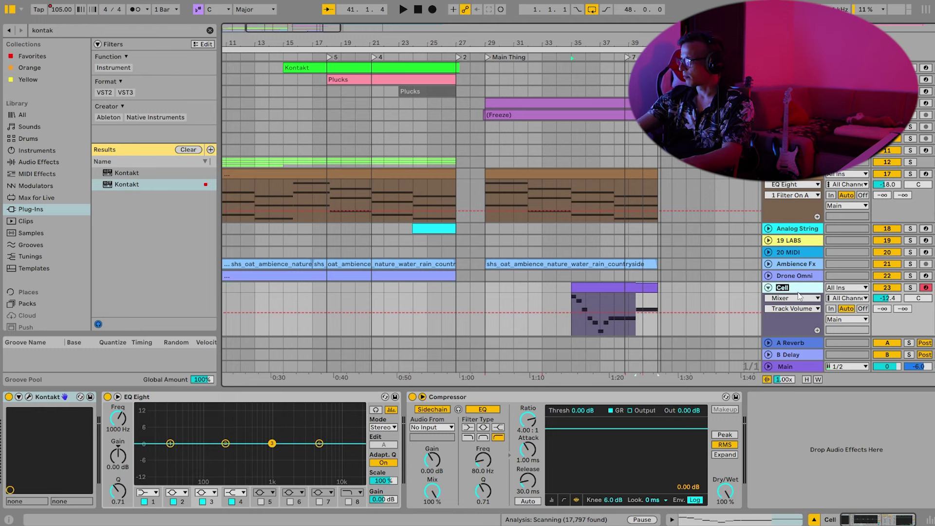
text(o)
key(Return)
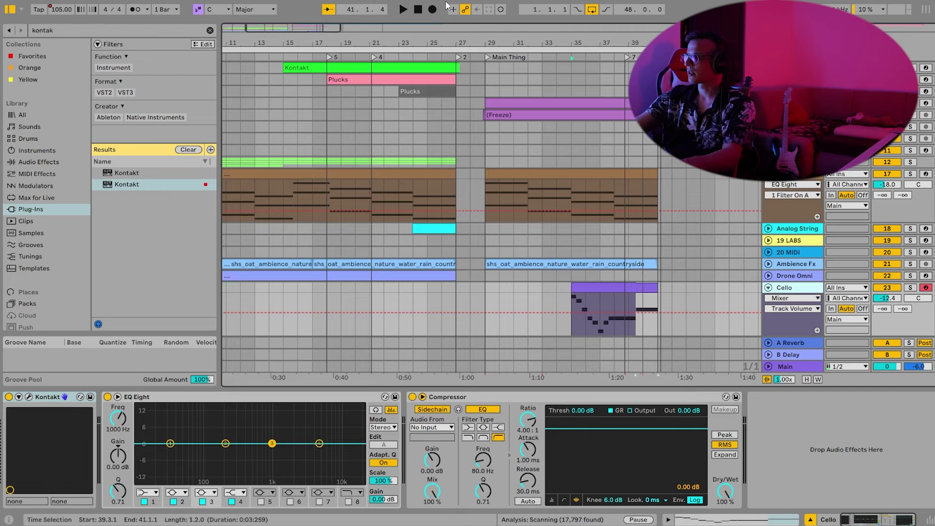
Move the Cello track into the STRINGS group below the Sospiro tracks while the arrangement plays.
key(space)
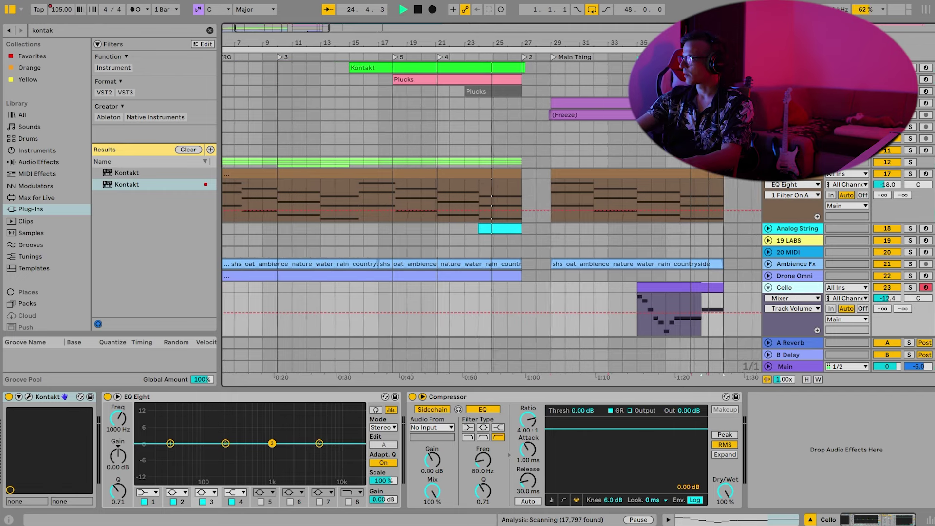
click(768, 162)
scroll(767, 287, down, 2)
drag(783, 317, 758, 207)
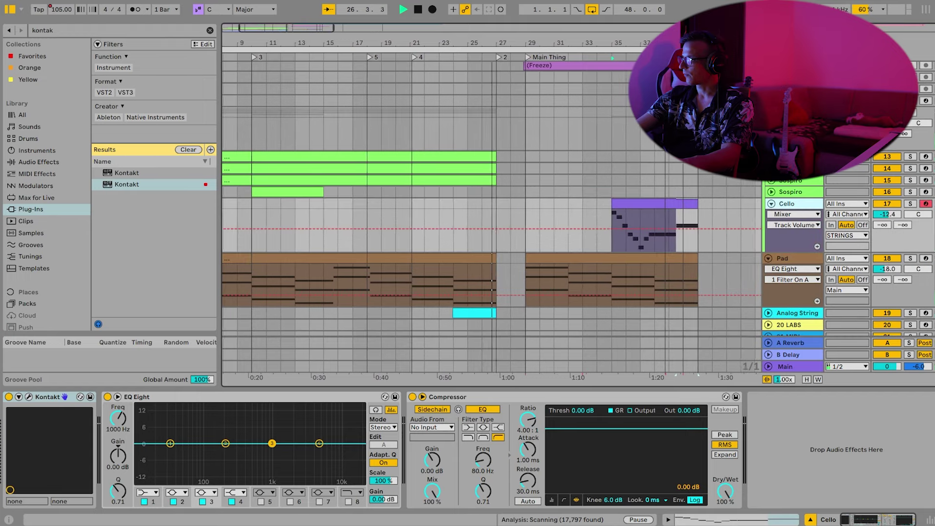
Give the Cello track and its clip the STRINGS group's green colour, and fold the Cello and Pad tracks.
right_click(806, 157)
click(769, 340)
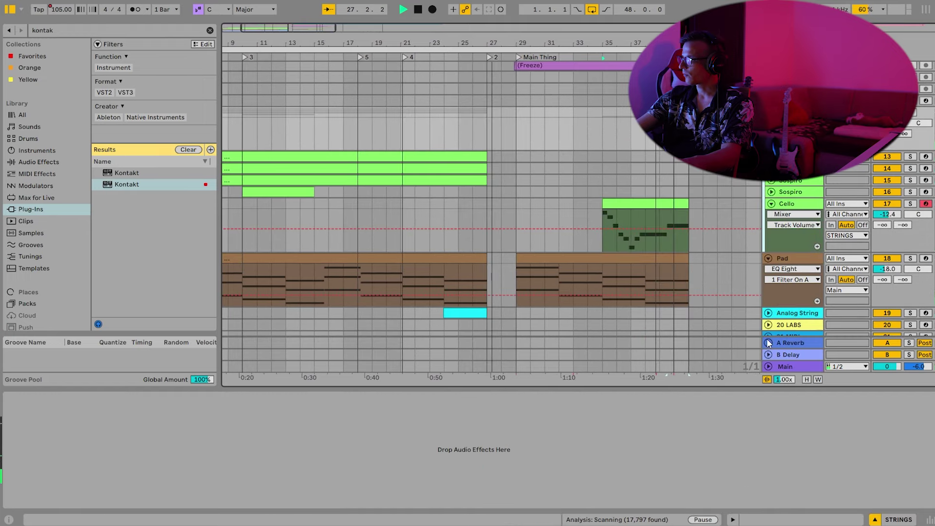
click(768, 215)
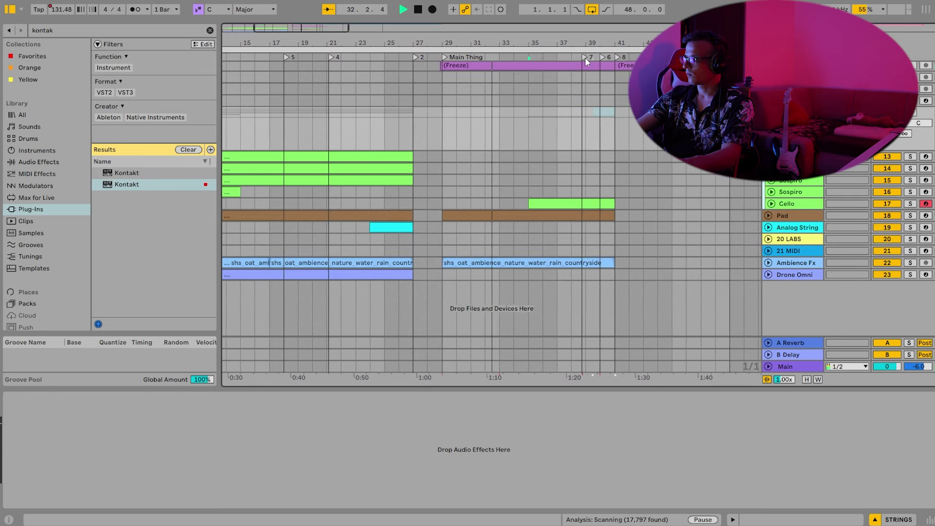
Copy the lower Sospiro track's bar 10 clip to bar 35, audition it with the cello, and deactivate the copy.
drag(583, 43, 641, 37)
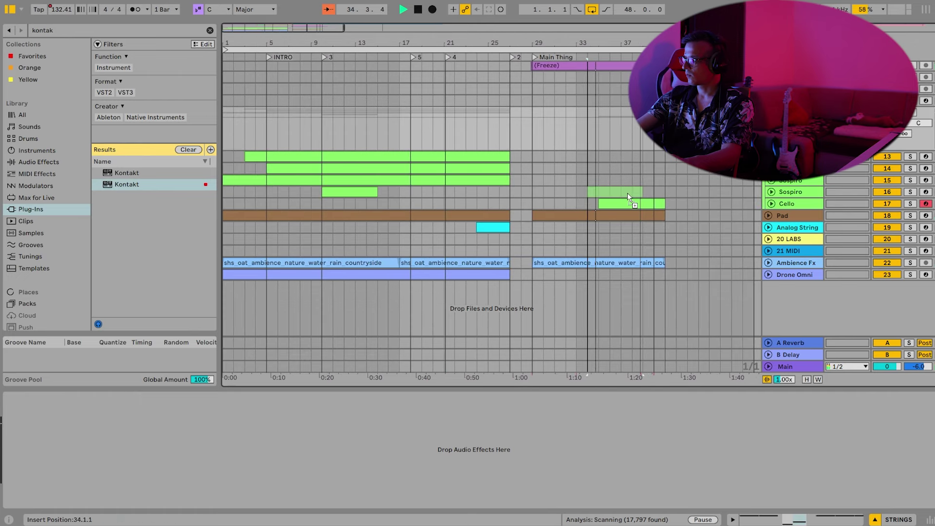
click(639, 193)
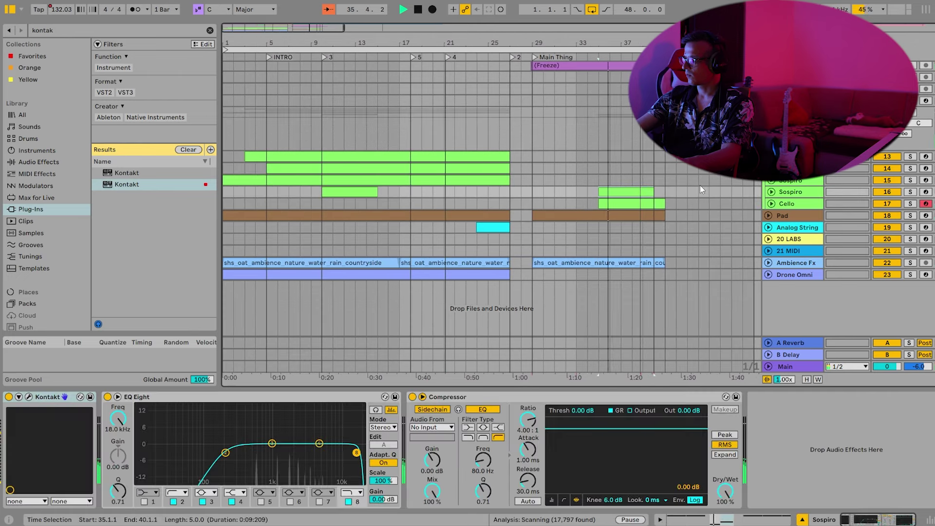
click(770, 193)
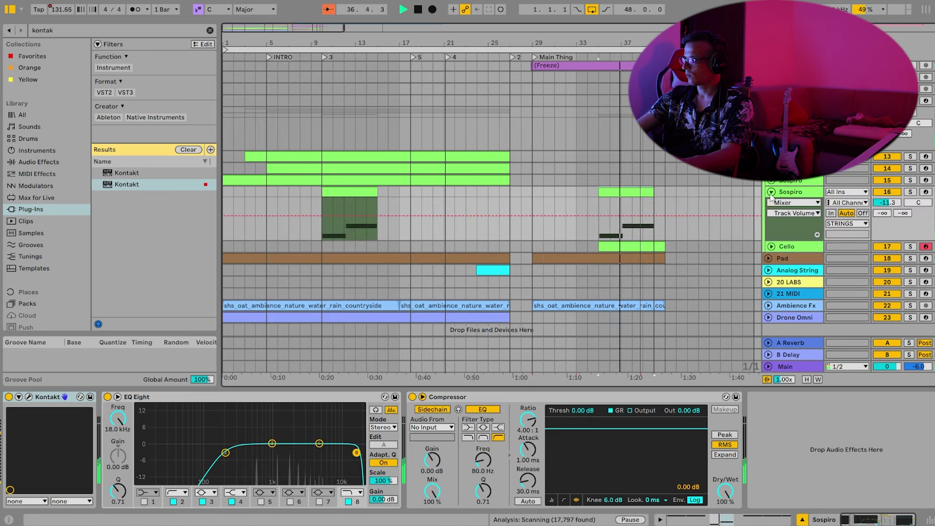
click(771, 192)
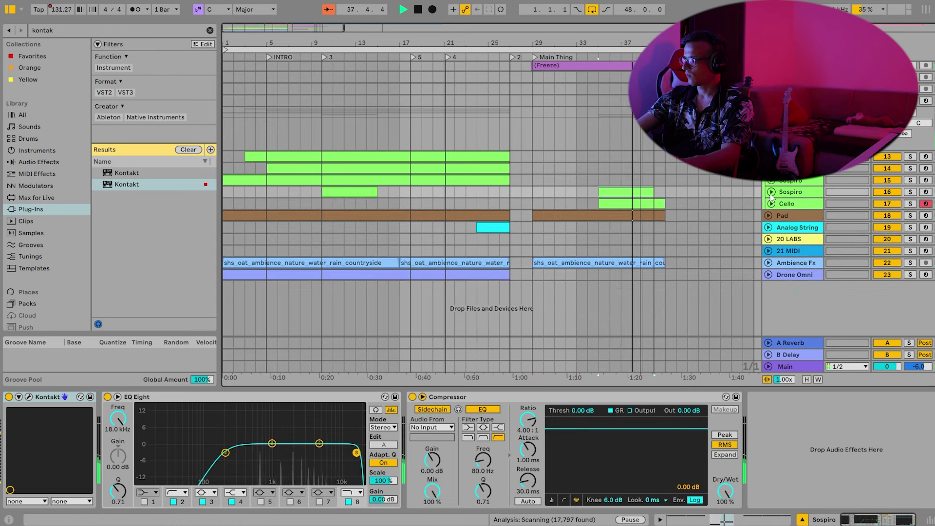
click(644, 194)
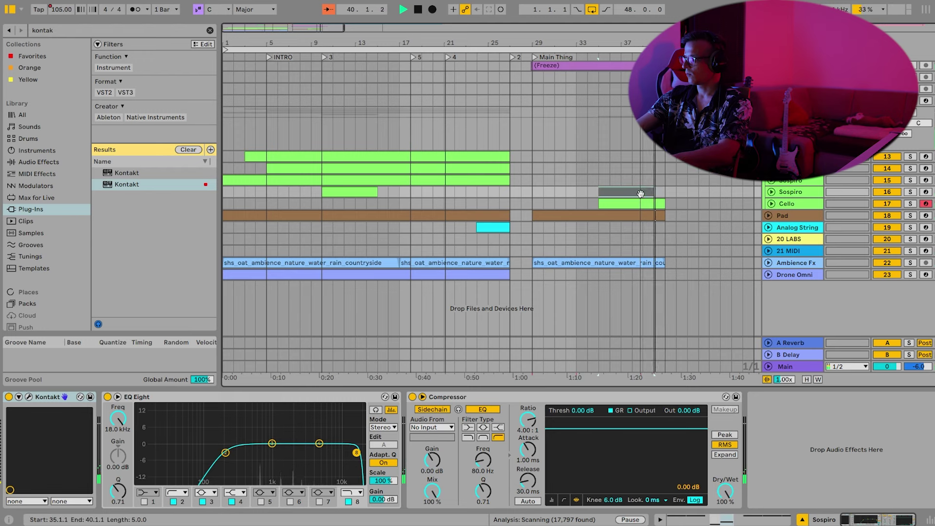
Play the transition before Main Thing, check the devices on the STRINGS tracks, and duplicate the Tremolo Long track.
click(497, 55)
click(458, 157)
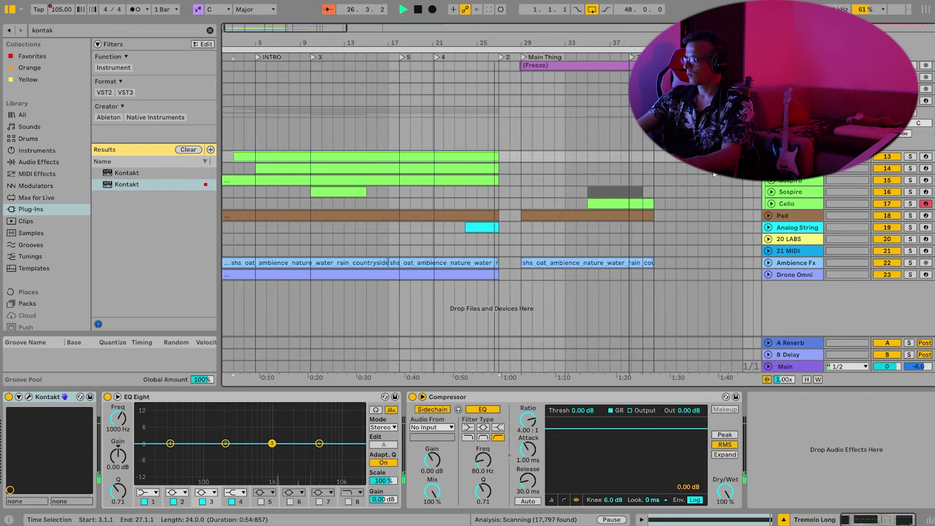
click(798, 205)
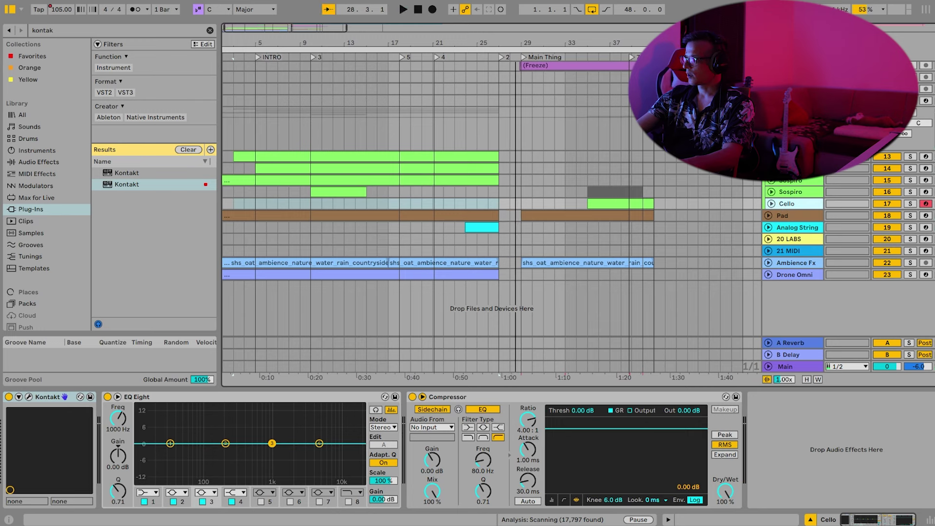
click(796, 169)
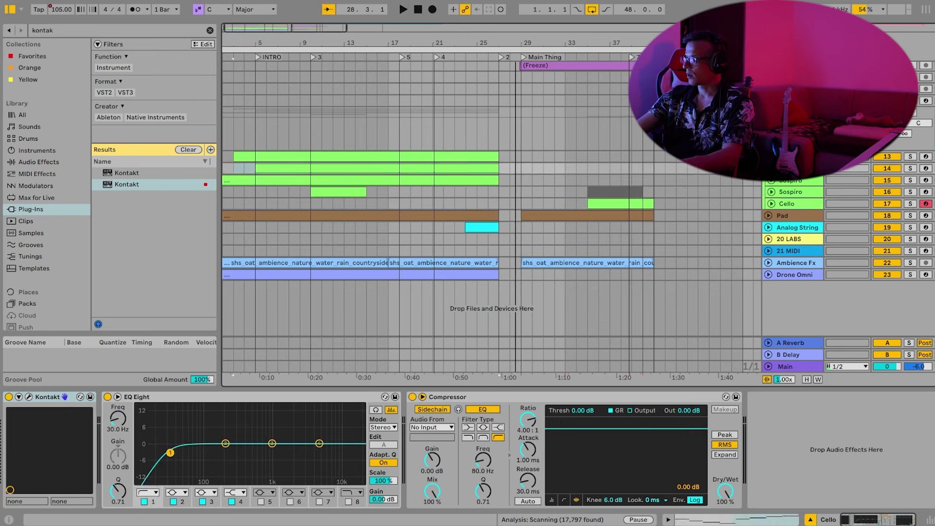
click(795, 181)
click(795, 157)
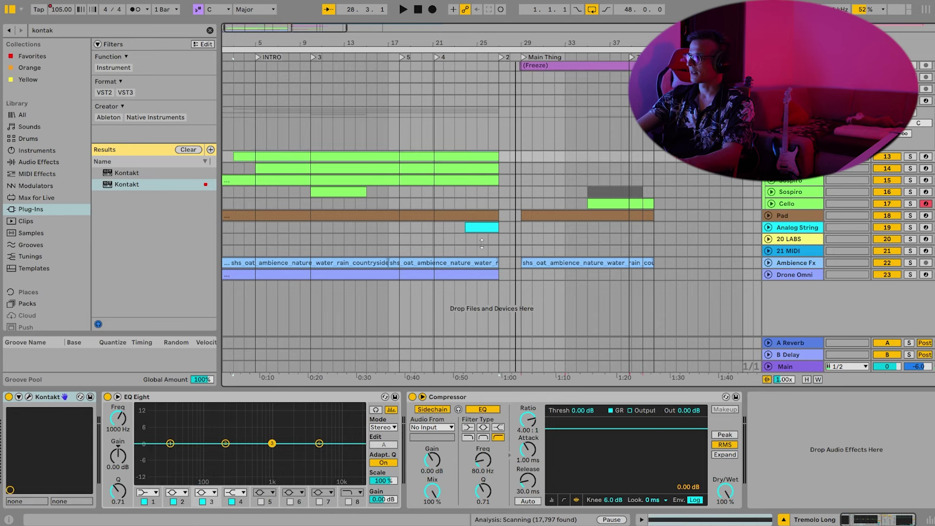
key(ctrl+d)
Keep only the last two bars of the duplicated Tremolo Long clip, move them to bar 28, and audition the clip.
drag(234, 179, 527, 179)
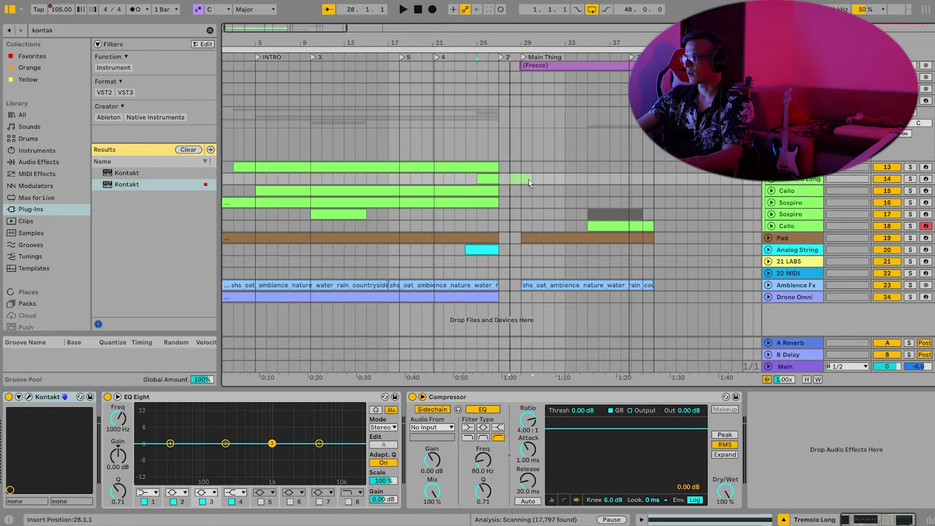
key(plus)
key(plus)
double_click(506, 181)
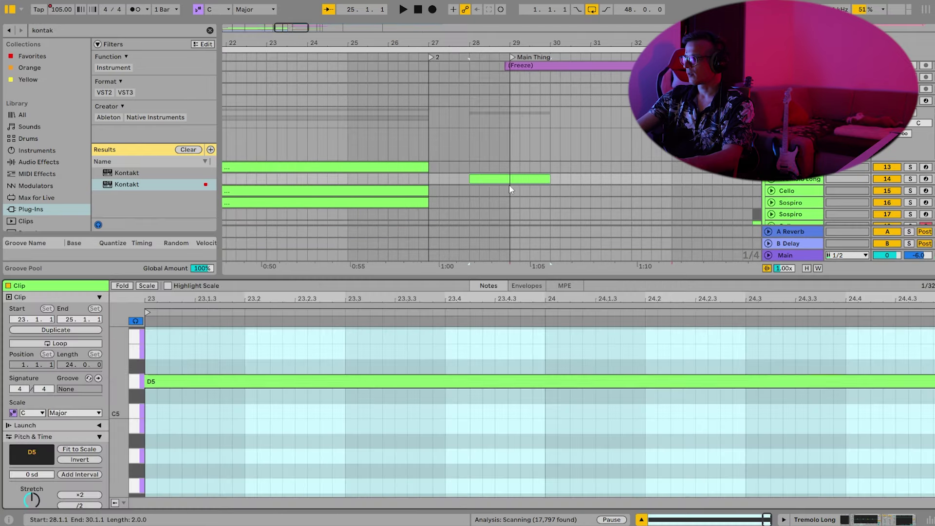
key(space)
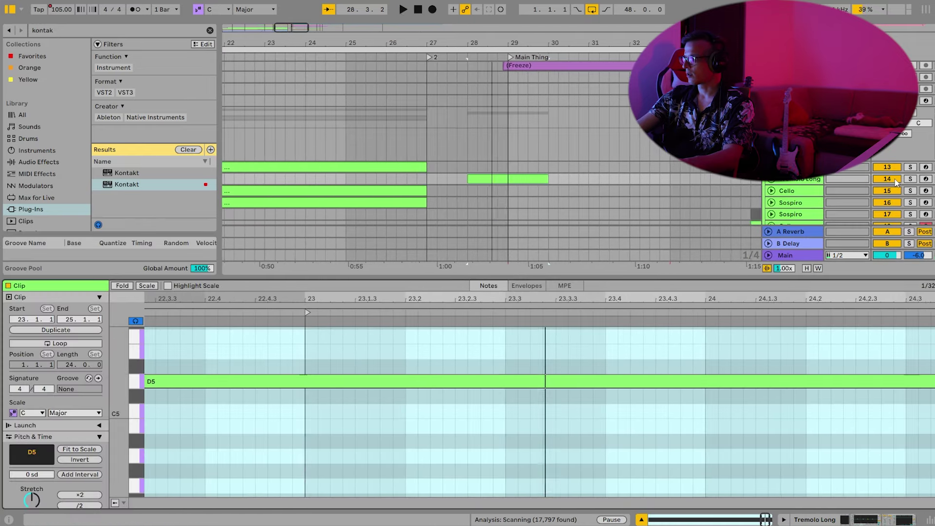
Transpose the sustained D5 note in the duplicated Tremolo Long clip down one octave.
drag(543, 300, 814, 302)
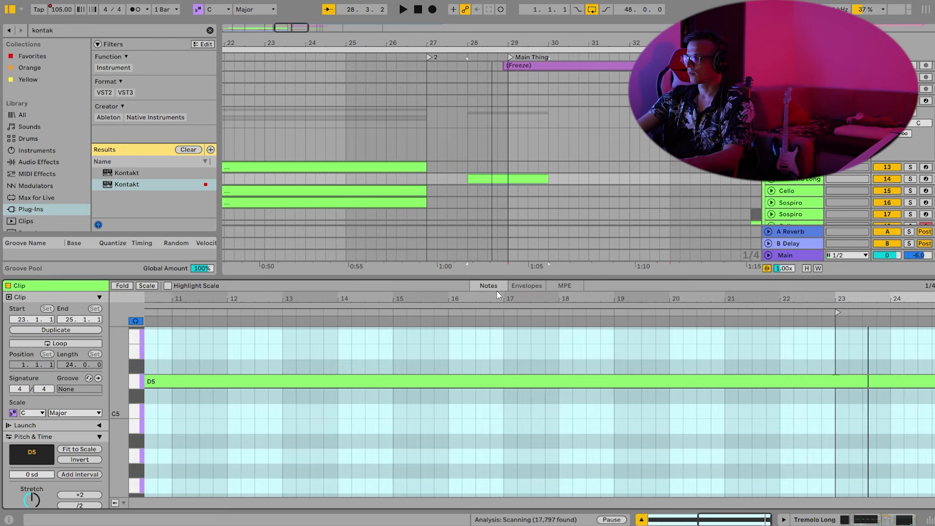
drag(509, 299, 682, 299)
drag(145, 381, 880, 381)
key(shift+Down)
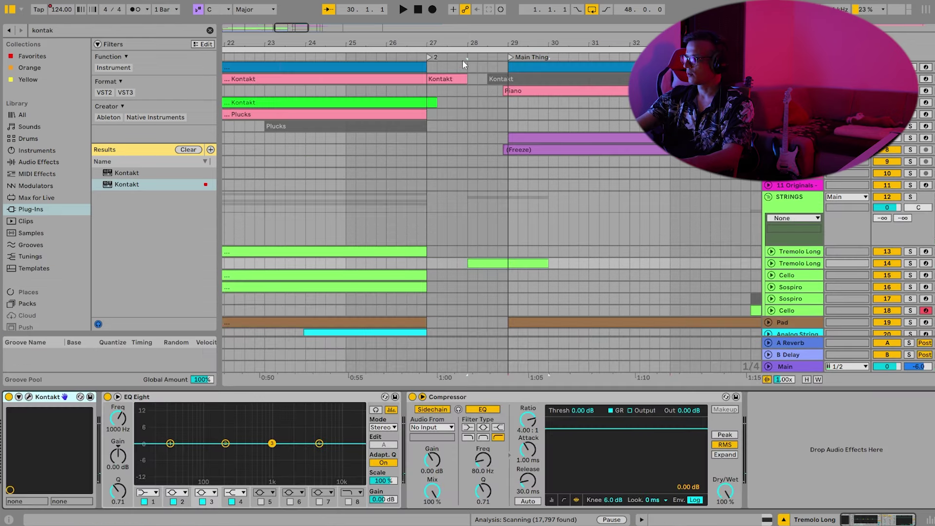
Randomize the Chamber Grid's Evo pattern in the duplicated Tremolo Long track's Kontakt and play into Main Thing.
key(ctrl+a)
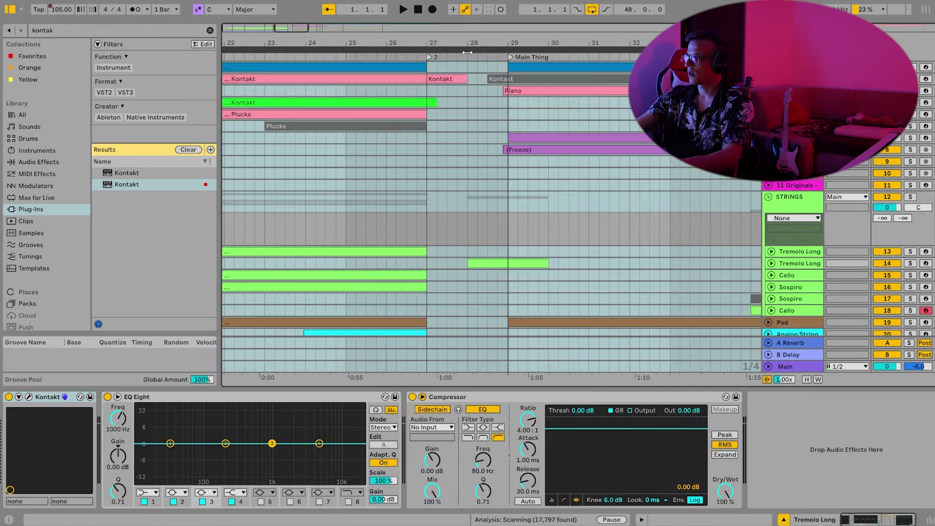
click(19, 397)
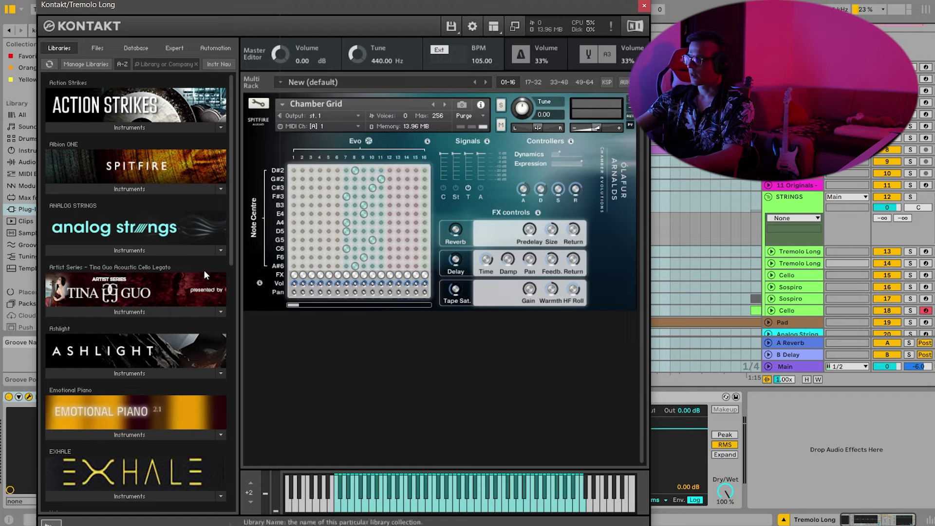
click(369, 140)
click(417, 186)
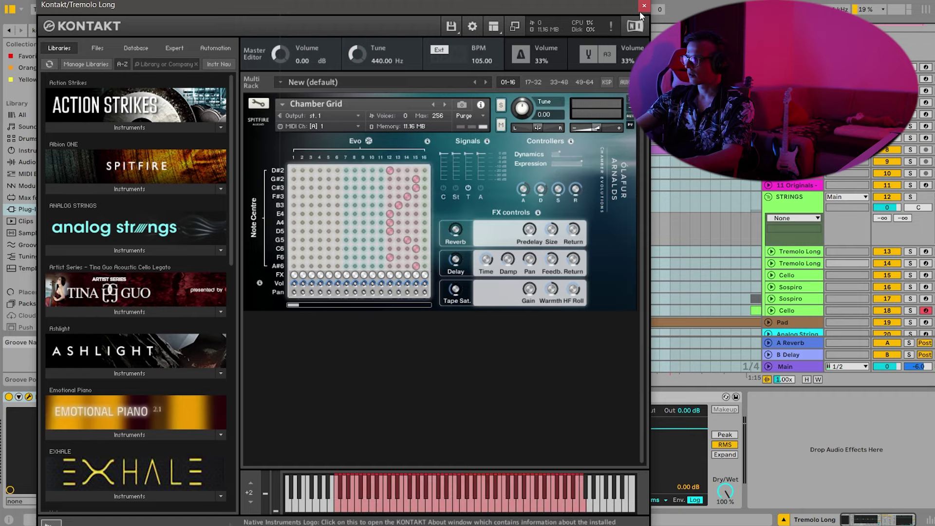
click(644, 6)
click(483, 53)
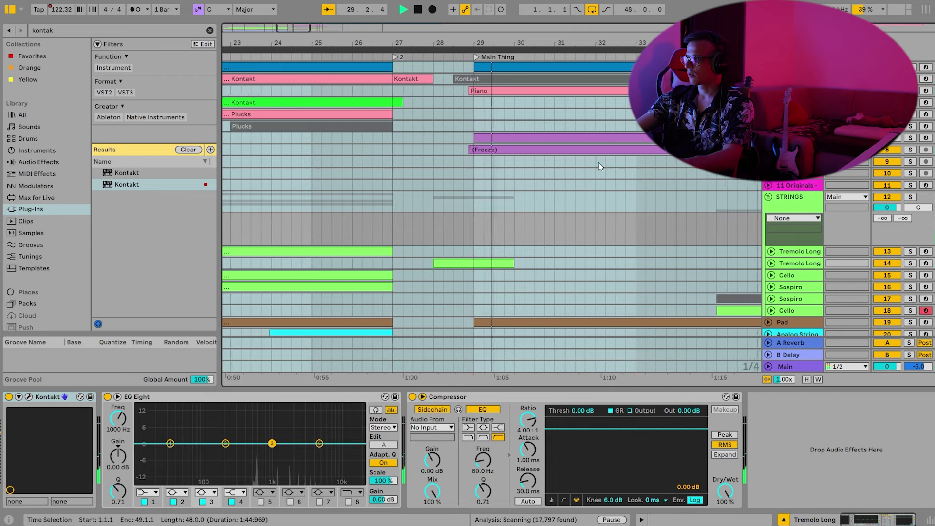
Examine the arrangement and its tracks from the intro through Main Thing during playback, and stop it.
scroll(594, 165, down, 5)
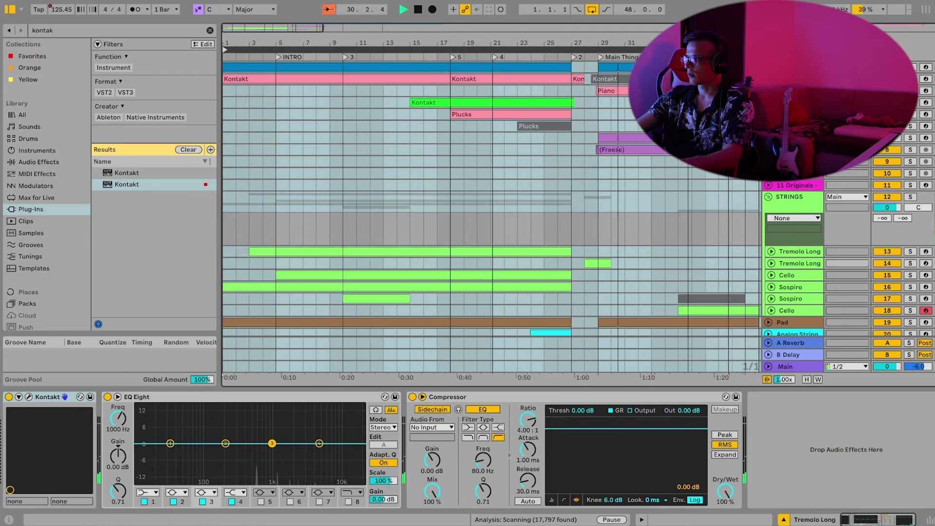
scroll(487, 183, down, 2)
scroll(486, 183, up, 3)
scroll(487, 183, down, 3)
scroll(477, 183, down, 2)
key(space)
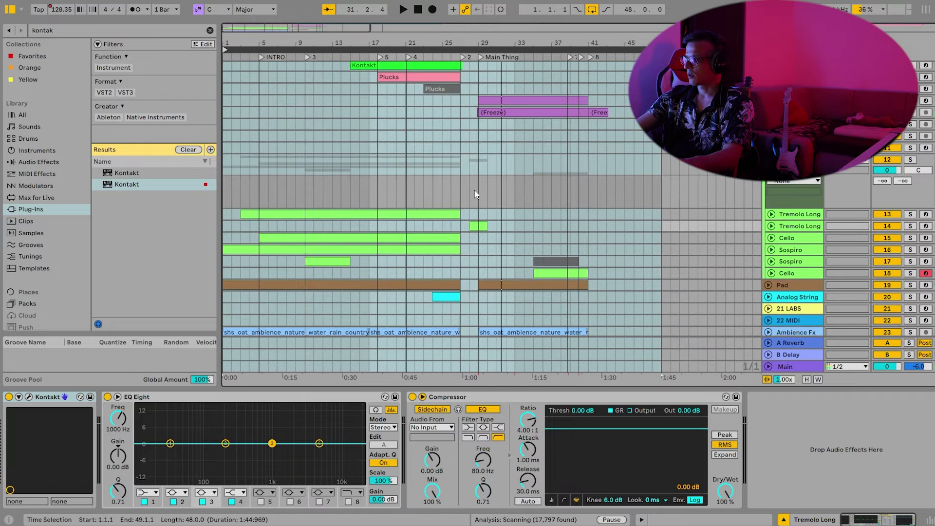
scroll(624, 180, up, 3)
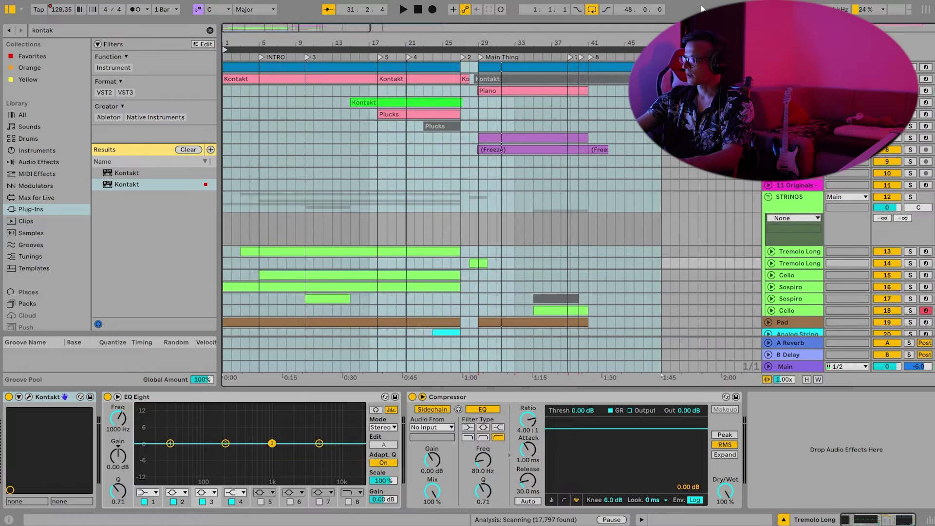
scroll(487, 194, up, 3)
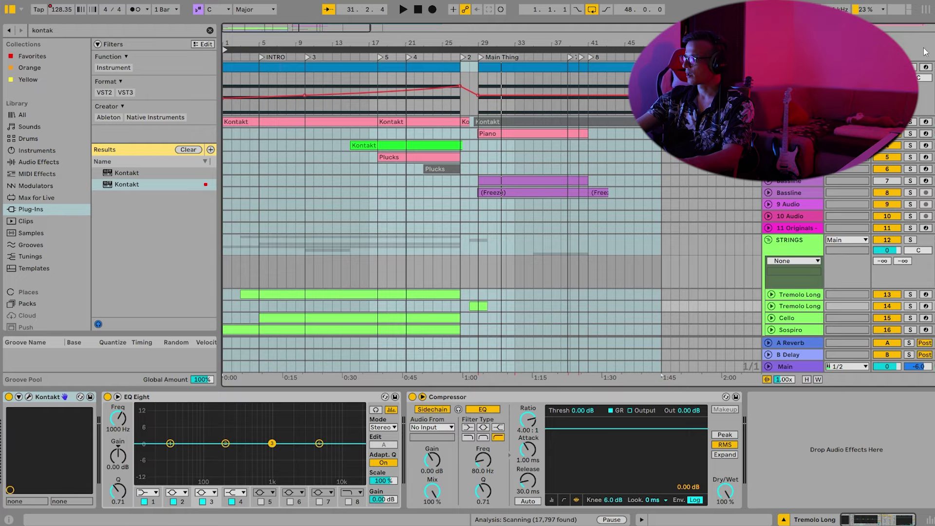
Trim the start of all the sustained notes in the Analog Strings clip at Main Thing to bar 29.
click(534, 71)
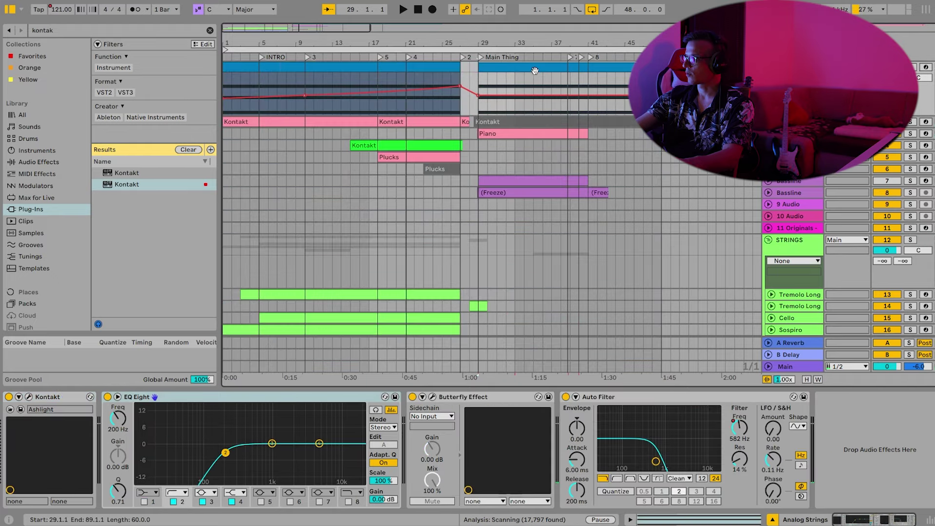
double_click(481, 57)
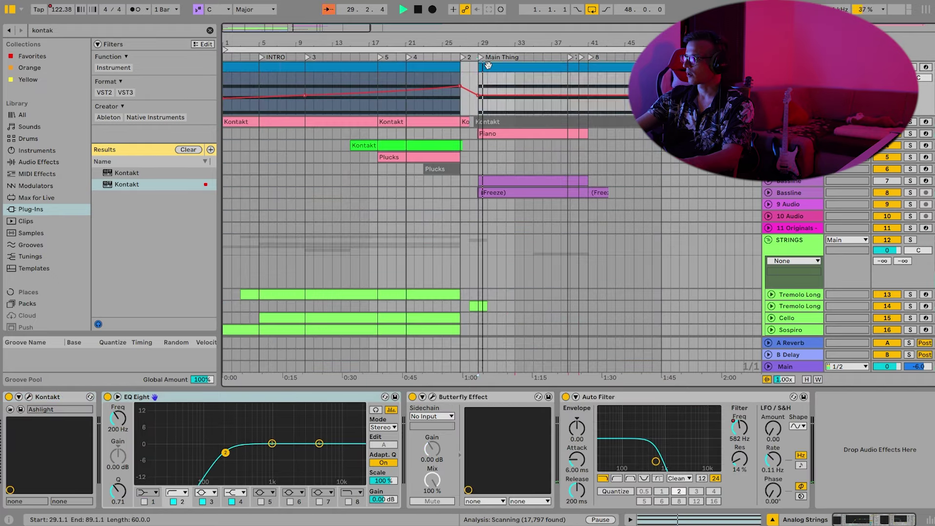
double_click(488, 66)
drag(320, 298, 320, 287)
click(171, 426)
key(ctrl+a)
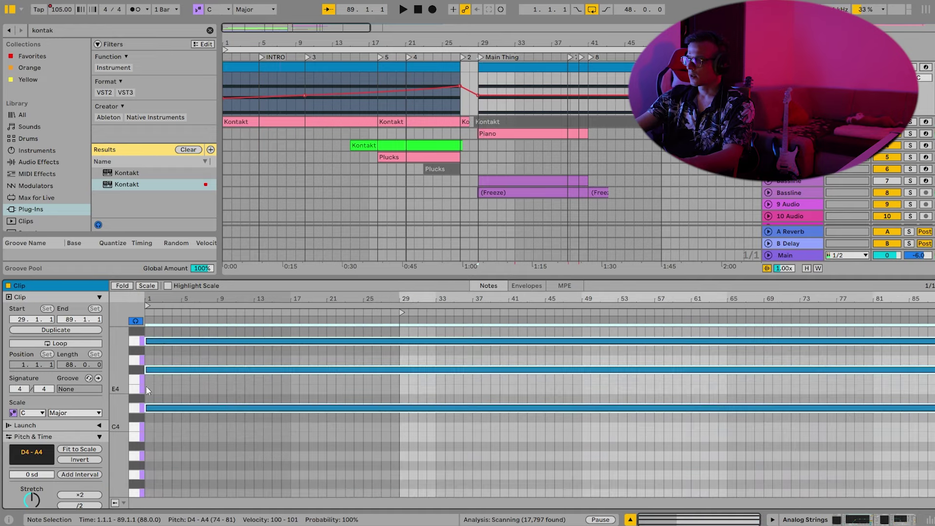
drag(151, 339, 395, 329)
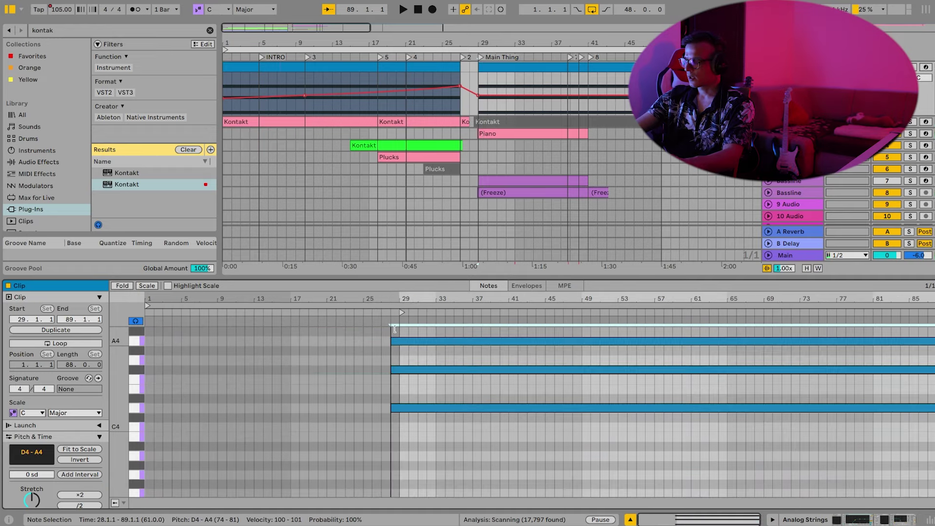
Play from around bar 25 into Main Thing, examine the strings tracks during playback, and stop it.
click(447, 58)
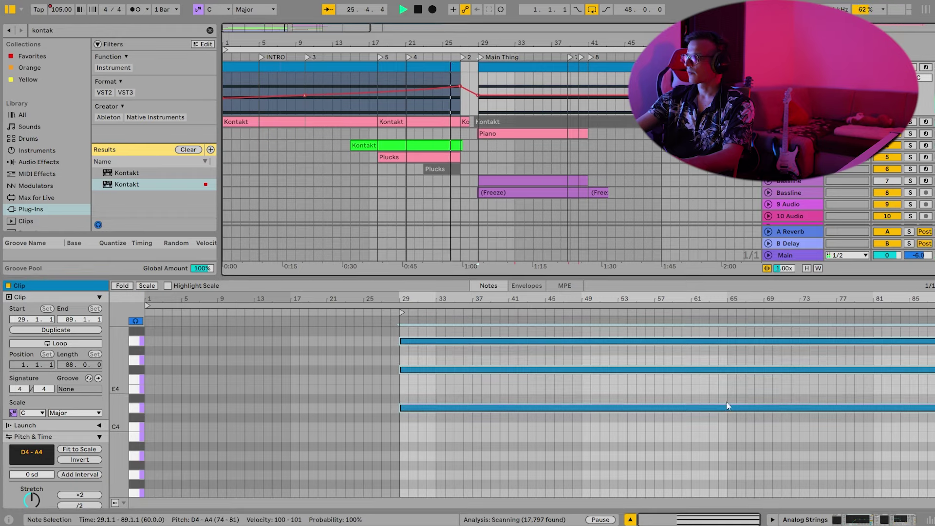
key(shift+Tab)
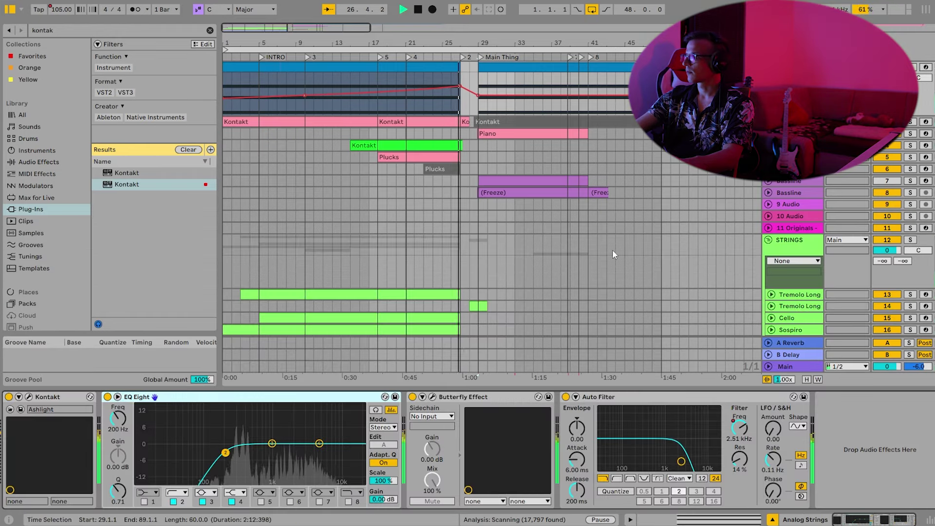
scroll(755, 197, down, 3)
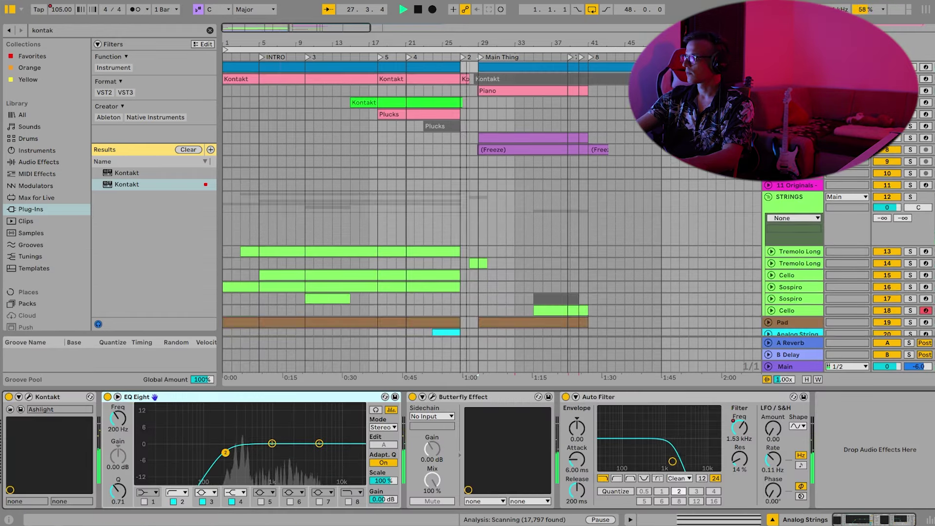
click(768, 197)
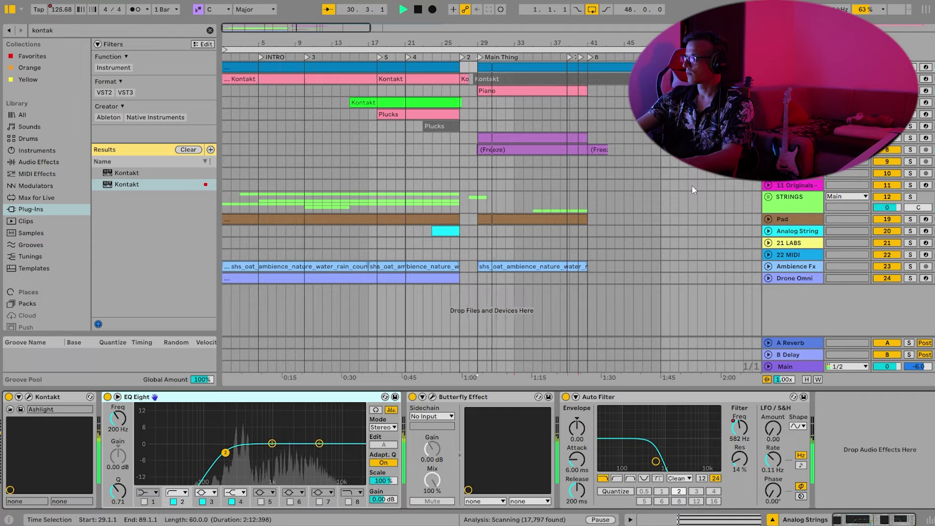
key(space)
click(768, 198)
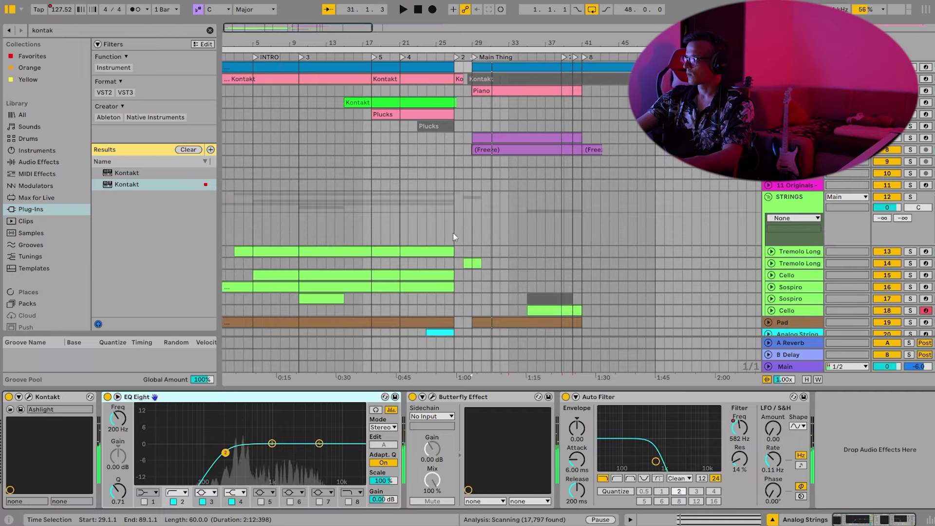
Search the audio effects for delay and insert a Delay between EQ Eight and Compressor on the second Tremolo Long track.
double_click(471, 267)
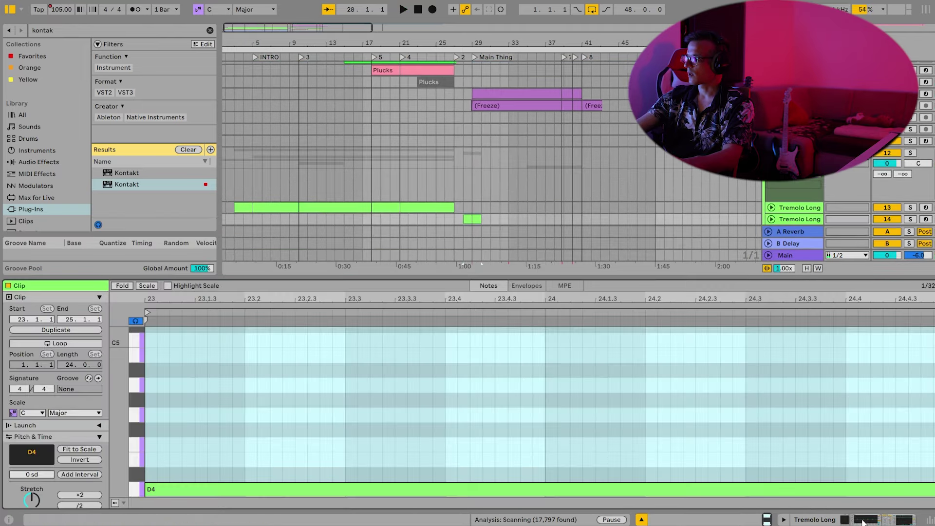
click(871, 522)
click(59, 32)
text(delay)
click(15, 166)
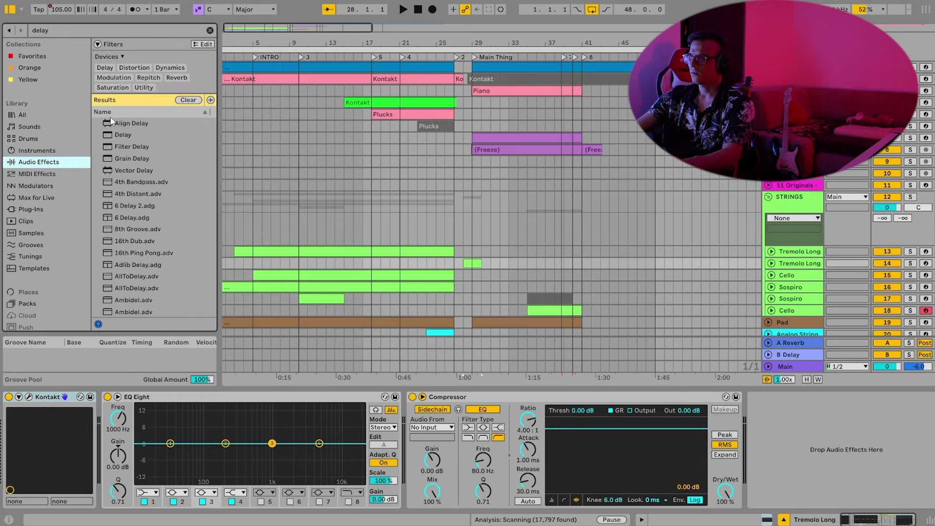
drag(117, 135, 406, 428)
Switch EQ Eight's second band to a low cut and set the Delay to 16% Feedback and 21% Dry/Wet.
click(173, 493)
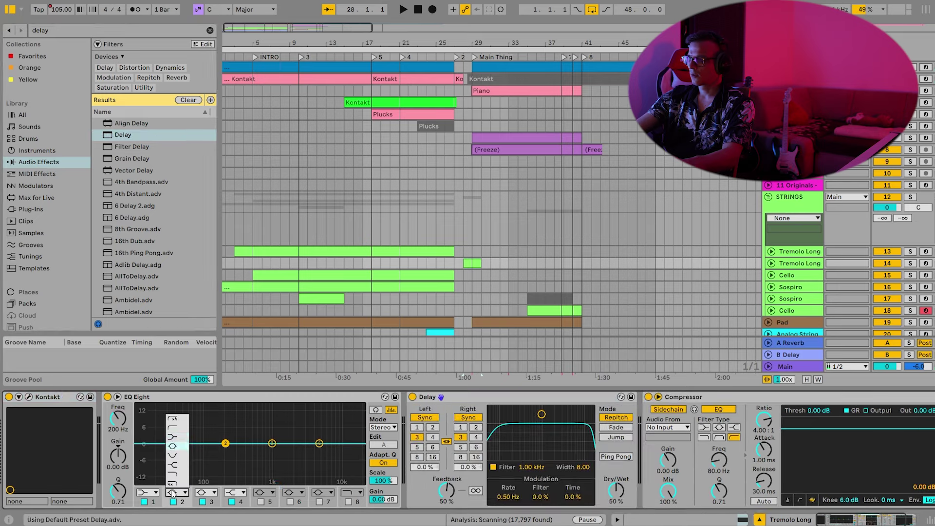
click(171, 431)
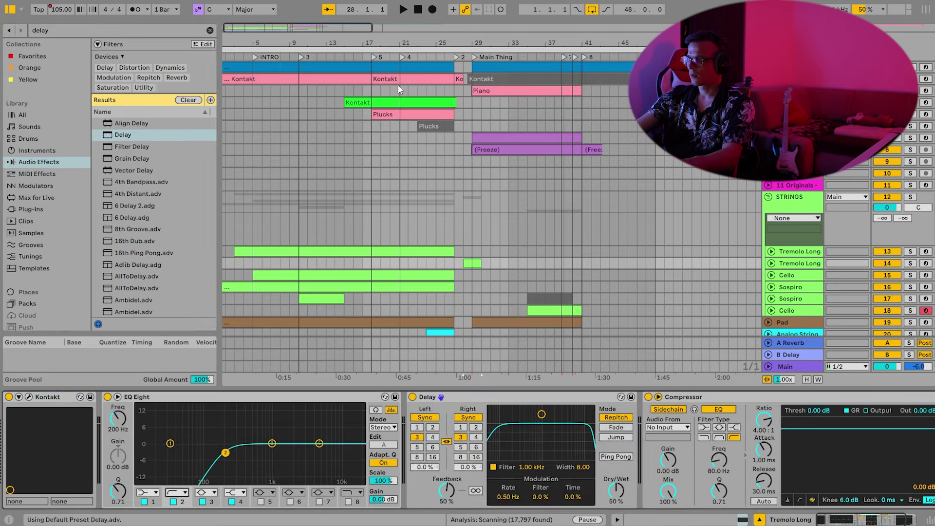
click(457, 59)
click(29, 397)
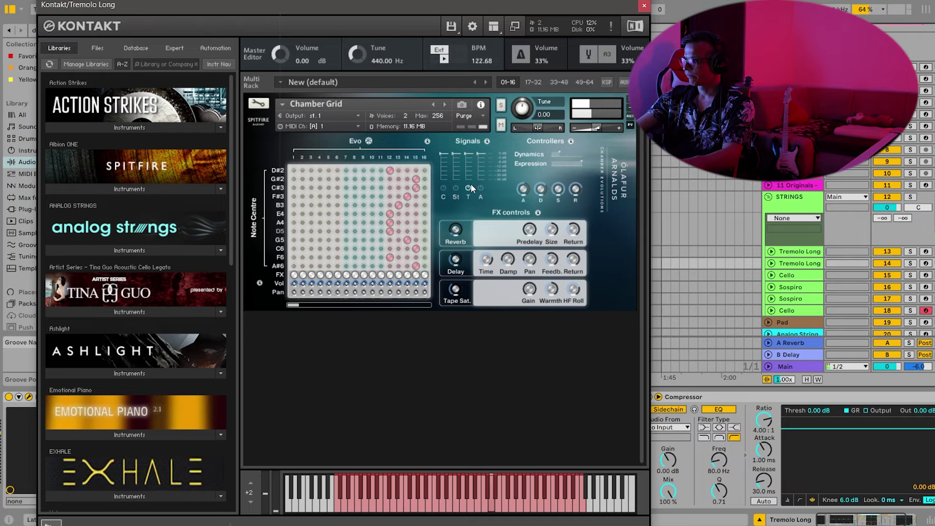
click(644, 6)
drag(616, 485, 616, 497)
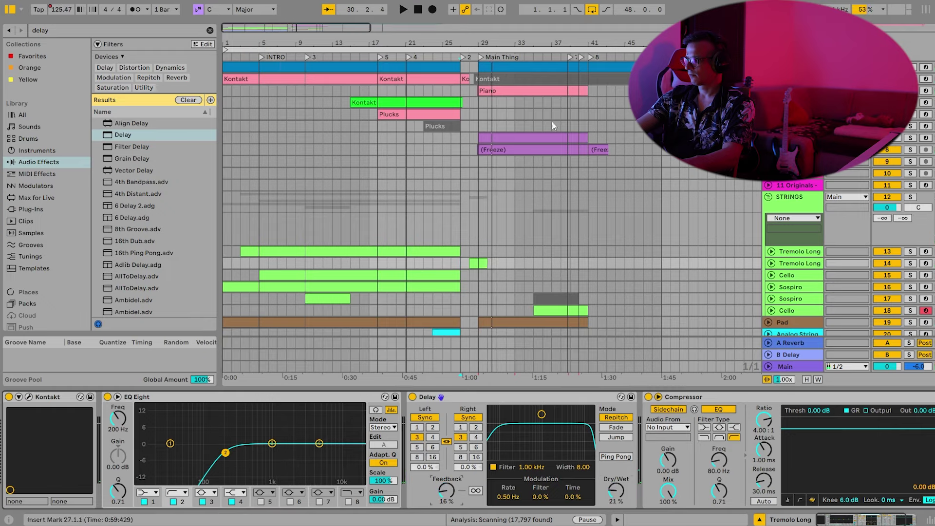
Audition the transition and extend the second Tremolo Long track's clip to end at bar 31.
drag(479, 29, 471, 65)
click(471, 61)
click(770, 263)
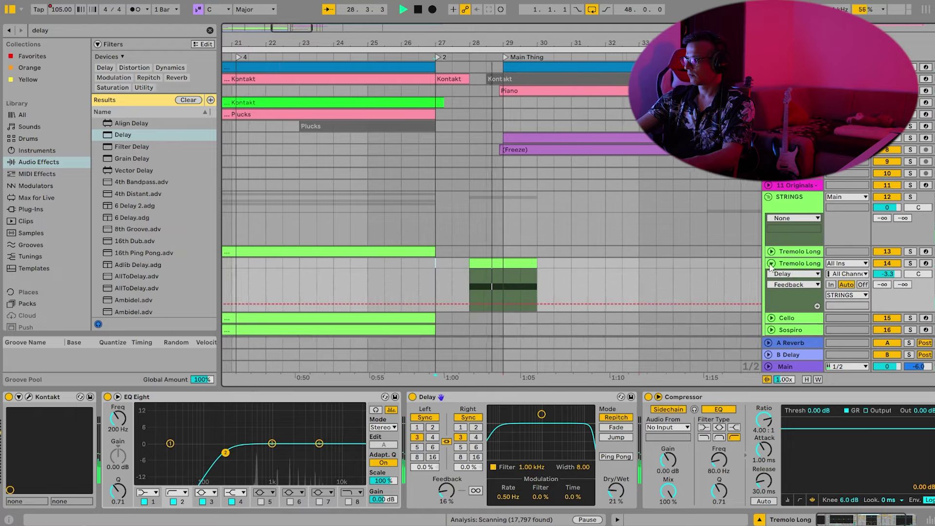
scroll(670, 245, down, 1)
double_click(501, 235)
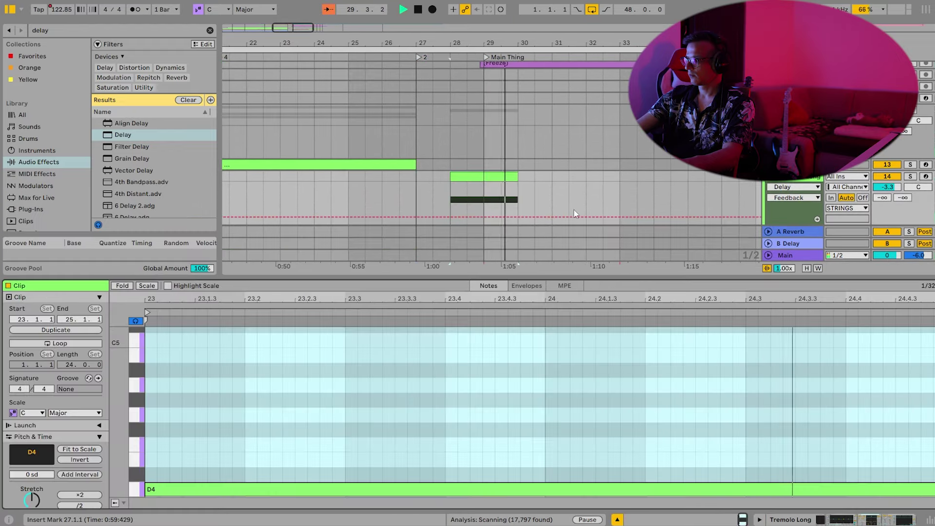
mouse_move(519, 183)
mouse_down()
mouse_move(560, 178)
mouse_move(536, 178)
mouse_up()
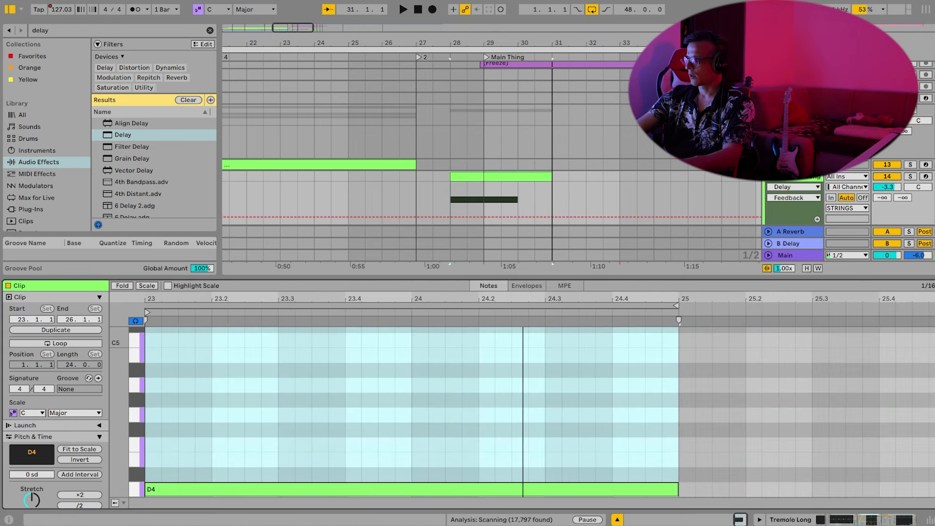
Lengthen the sustained D4 note to fill the extended Tremolo Long clip up to bar 26 of its timeline.
double_click(524, 297)
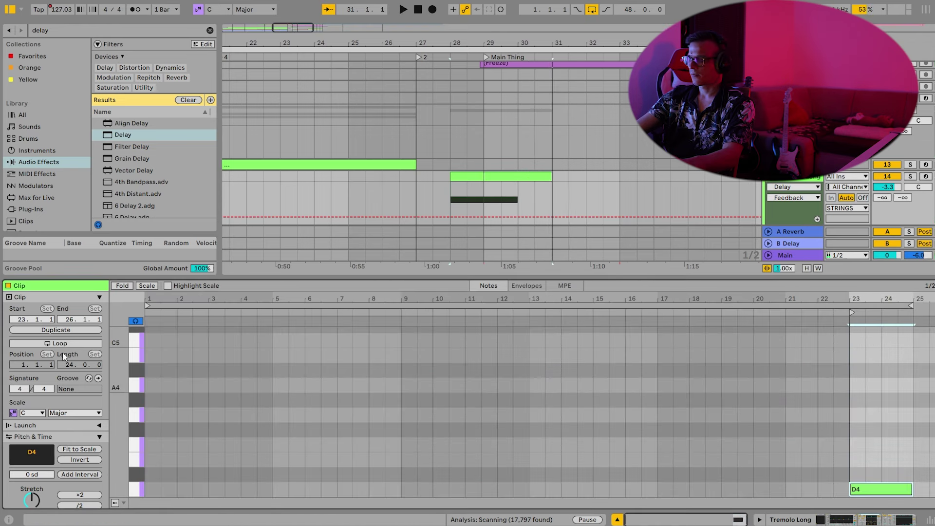
scroll(63, 370, down, 5)
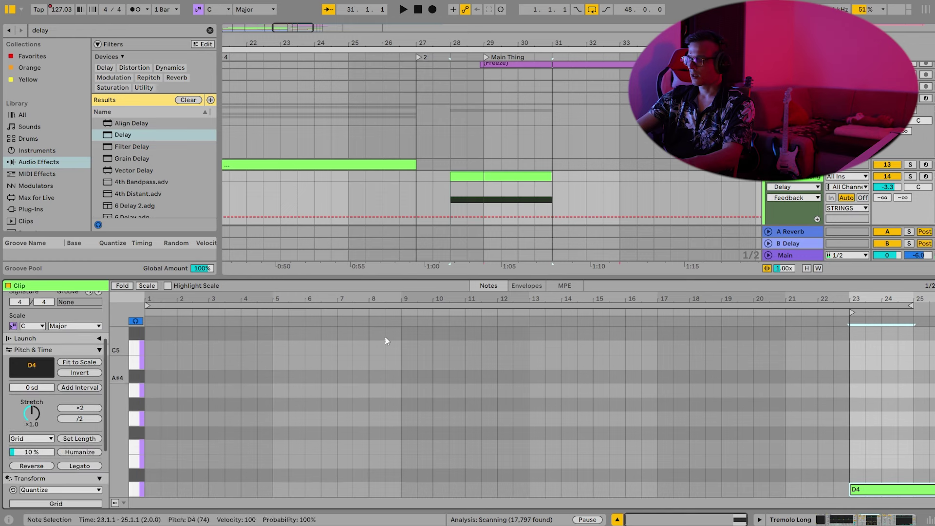
drag(929, 298, 871, 349)
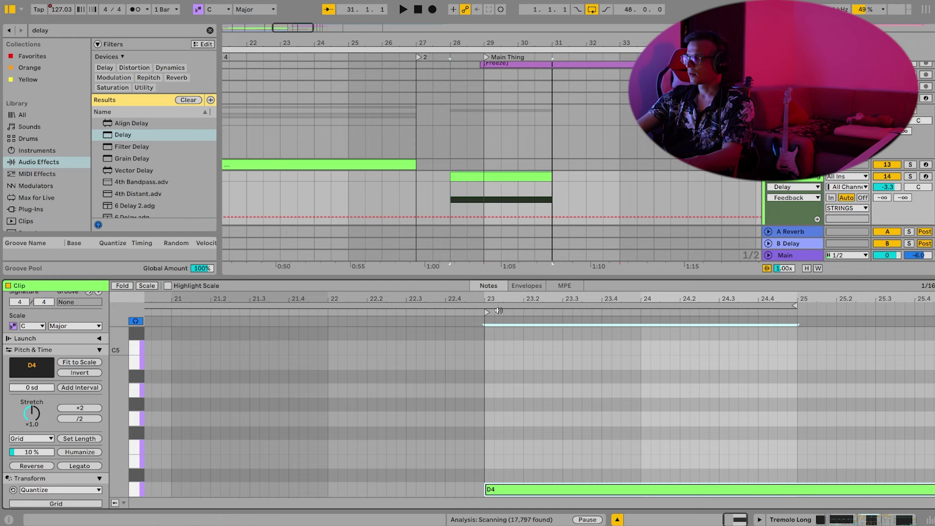
Draw a Modulation Wheel envelope in the Tremolo Long clip that rises from bar 23 to just after bar 24, then falls towards bar 26.
click(520, 286)
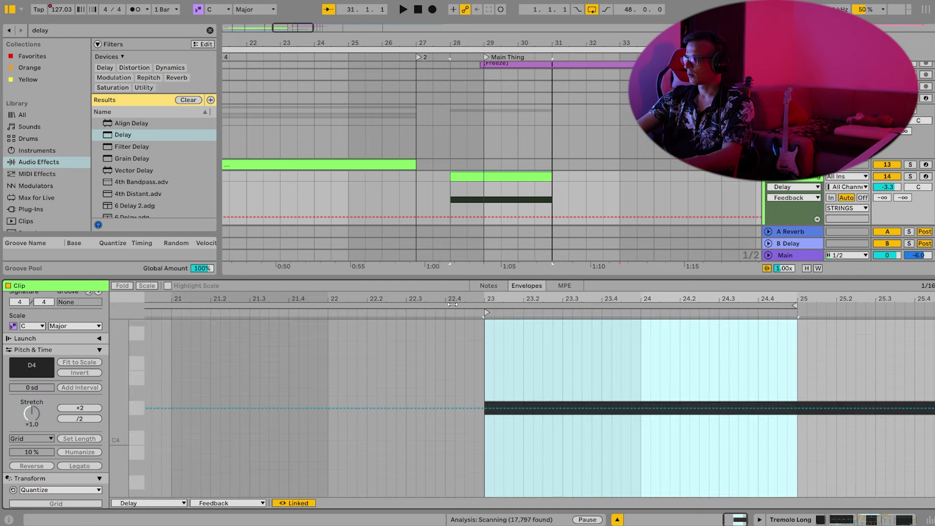
click(168, 503)
click(132, 445)
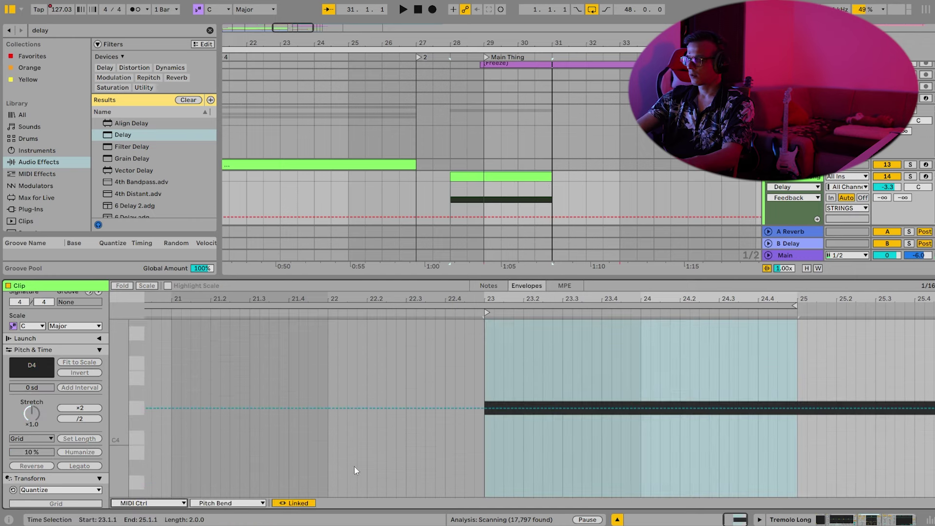
click(250, 503)
click(237, 22)
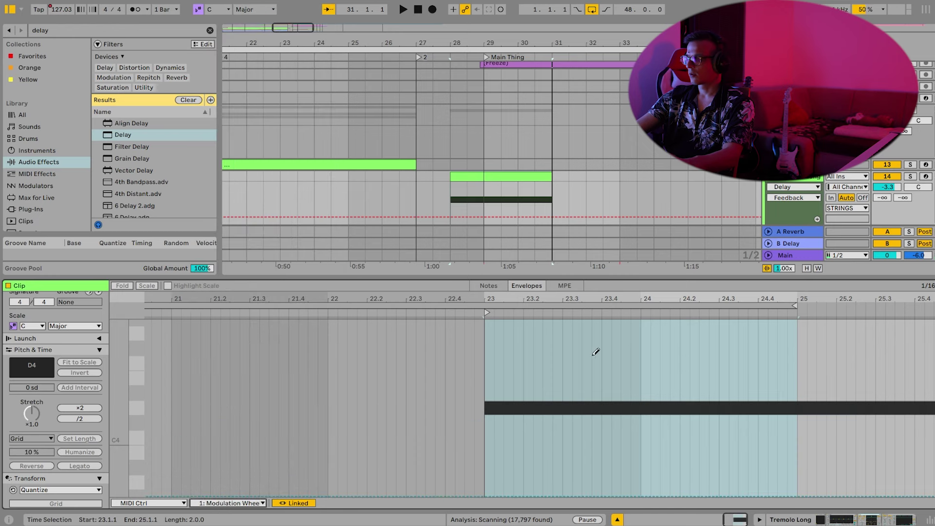
mouse_move(485, 447)
mouse_down()
mouse_move(596, 392)
mouse_move(672, 383)
mouse_move(920, 473)
mouse_up()
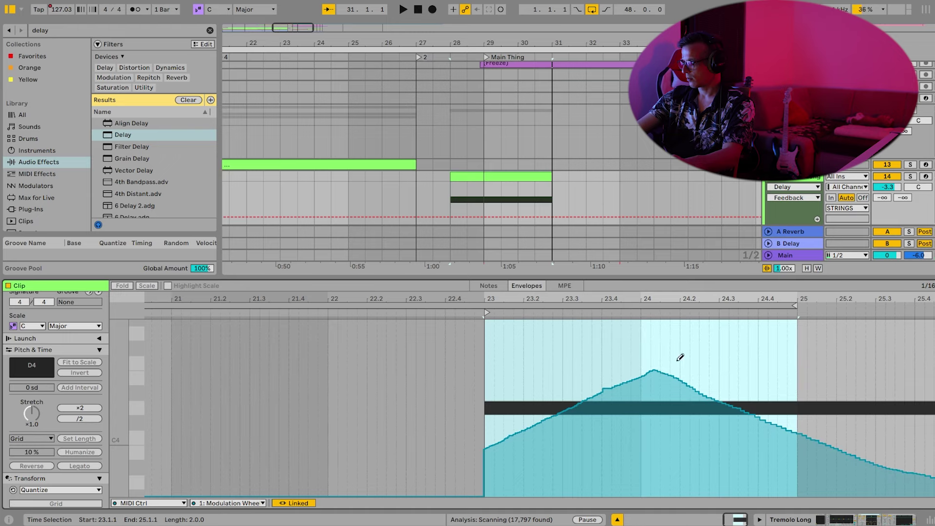
Audition the Tremolo Long clip from bar 28 with its modulation envelope.
key(space)
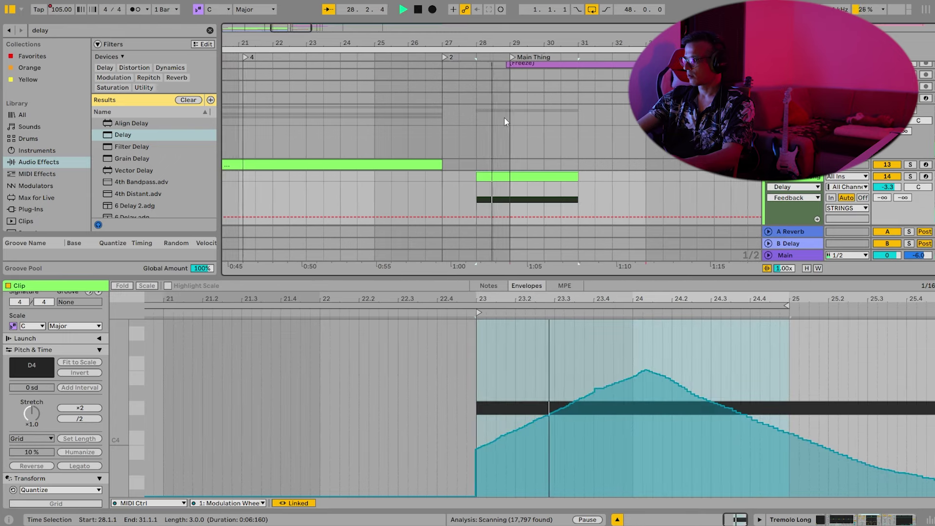
key(ctrl+a)
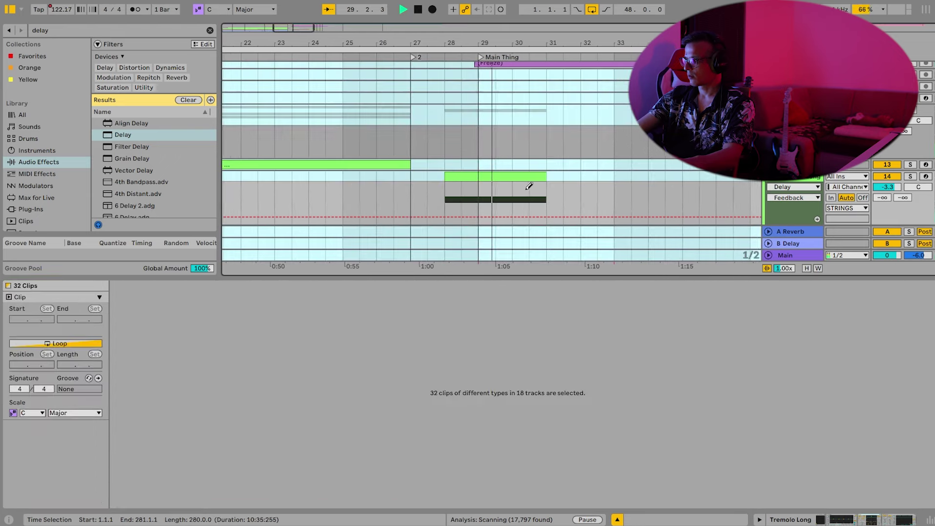
click(508, 180)
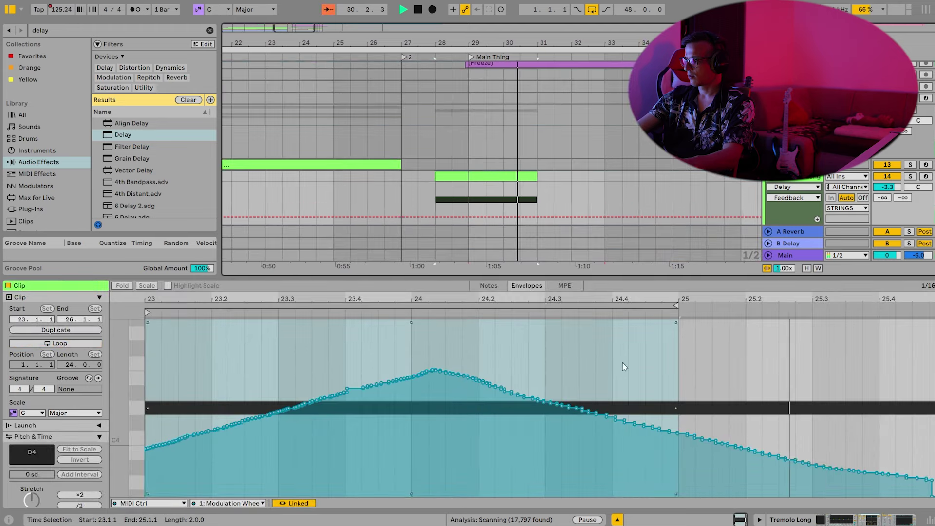
Copy the Modulation Wheel envelope over bars 23 to 26 into the clip's 11: Expression Controller envelope.
drag(605, 301, 788, 300)
key(Right)
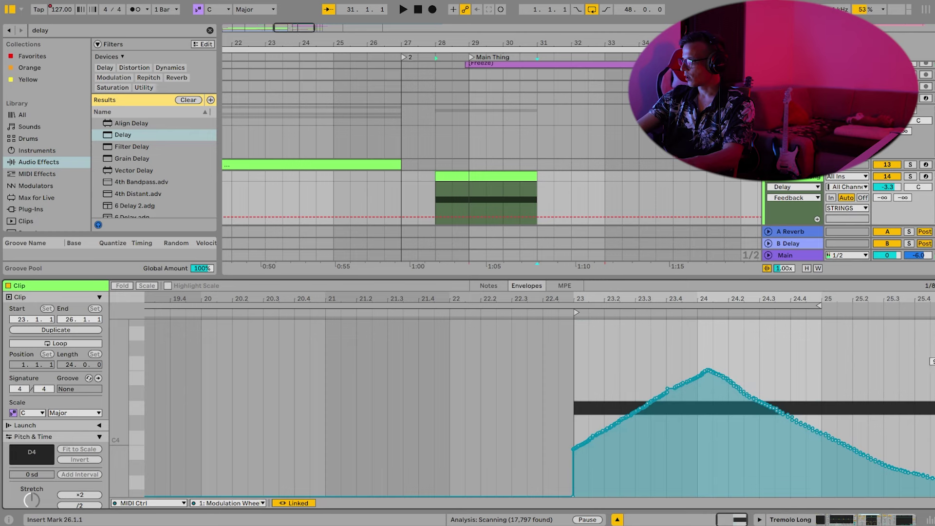
drag(934, 383, 576, 390)
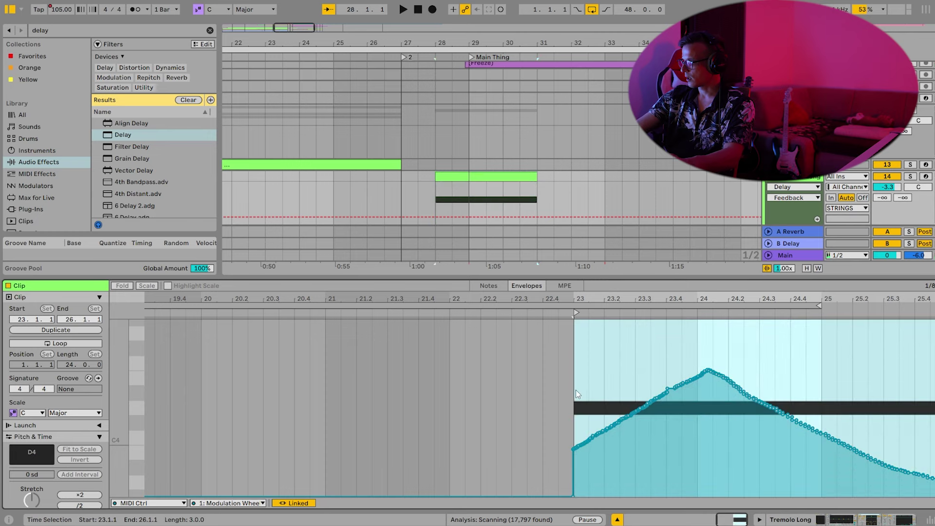
click(161, 503)
click(211, 506)
click(227, 503)
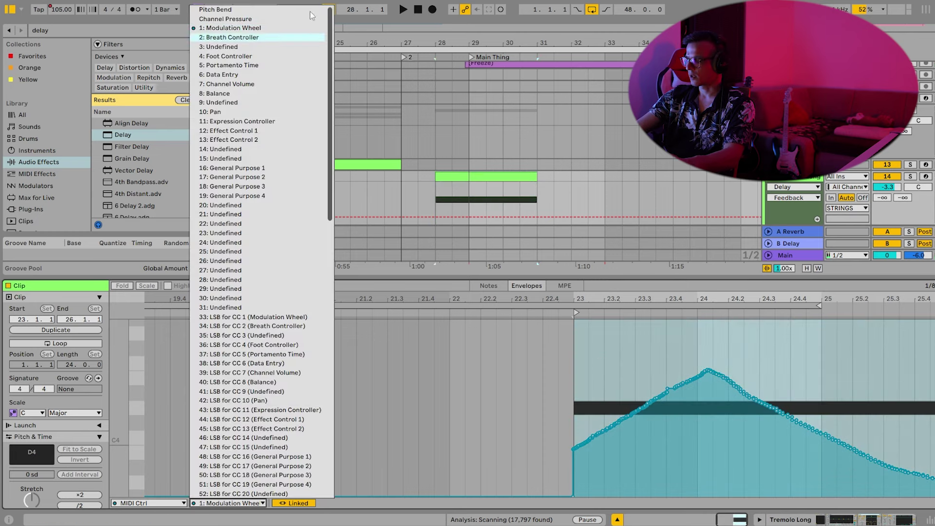
click(263, 121)
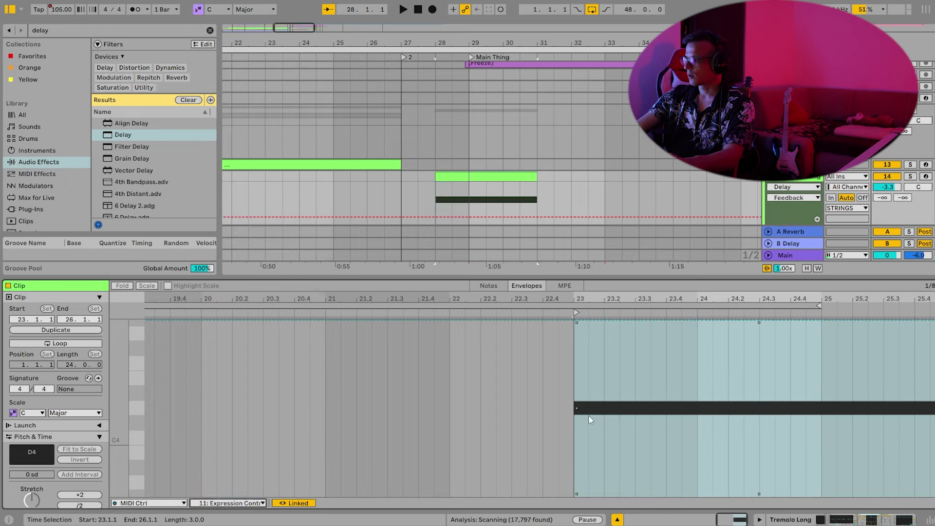
key(ctrl+v)
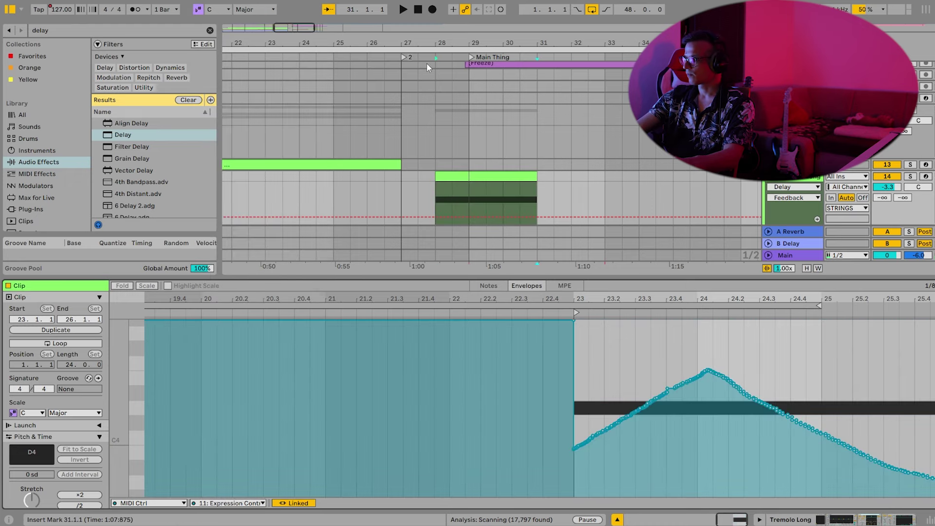
Raise the whole Expression Controller curve slightly during playback, bringing its starting point to 42, and enlarge the arrangement area.
key(space)
click(819, 354)
key(ctrl+a)
drag(574, 448, 573, 437)
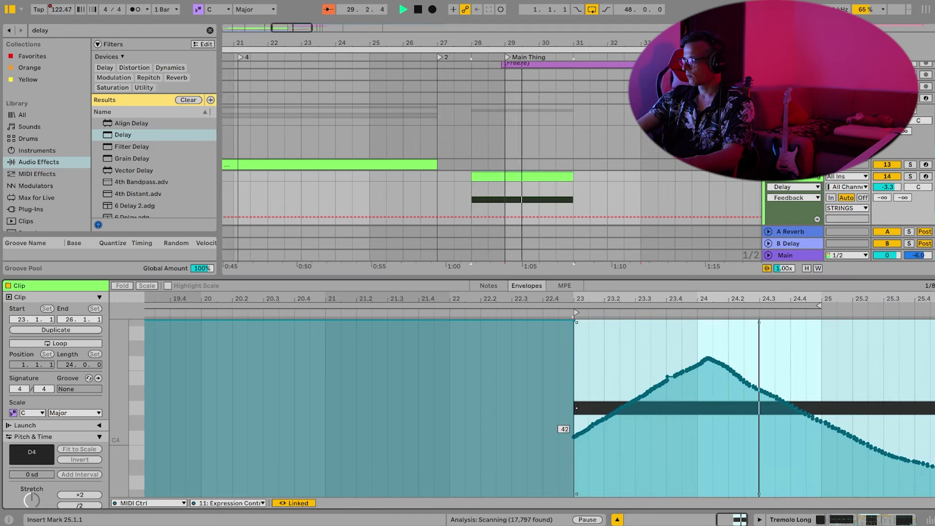
drag(927, 277, 927, 408)
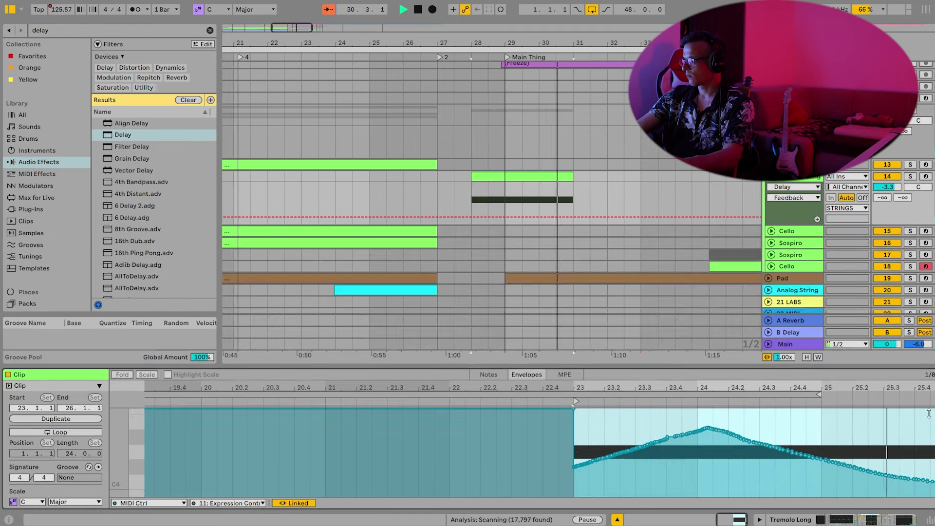
Stop playback, then insert a new MIDI track in the STRINGS group below the Cello track and name it Albion.
drag(675, 43, 675, 15)
key(space)
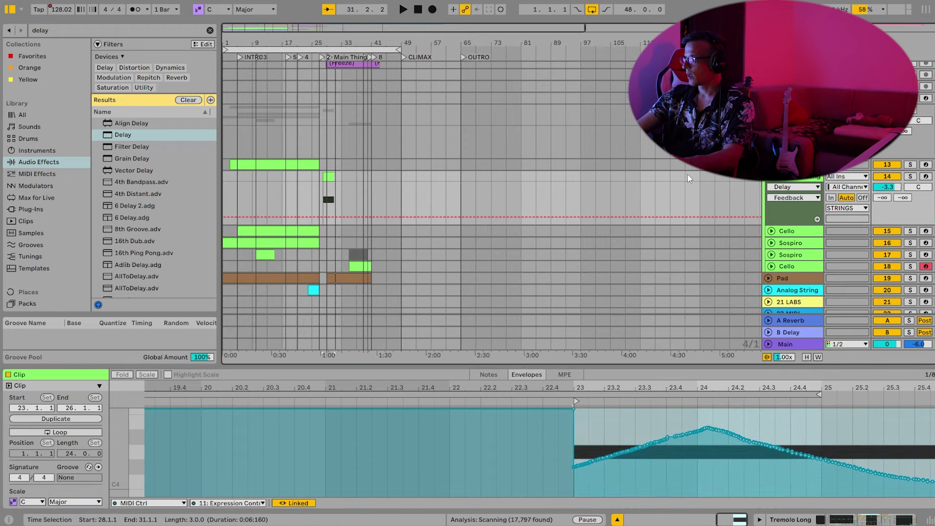
click(771, 176)
right_click(780, 306)
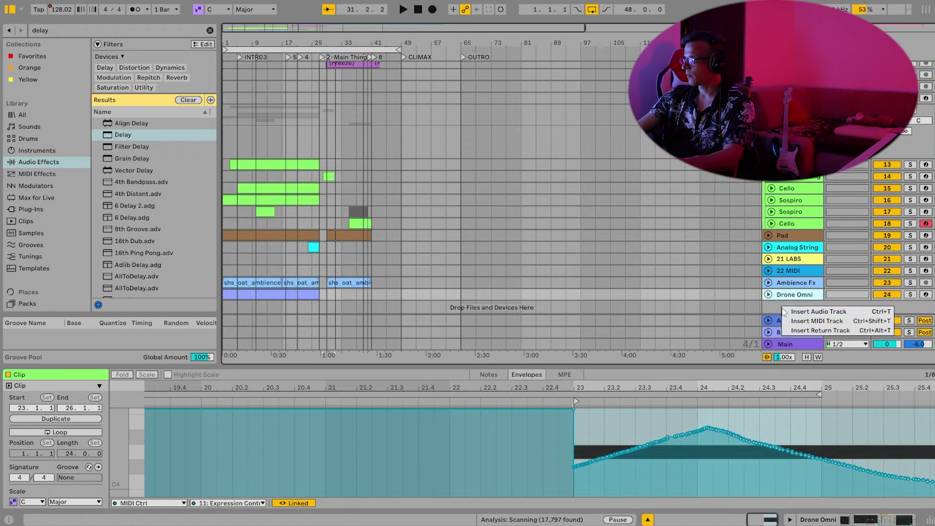
click(803, 320)
drag(784, 263, 784, 158)
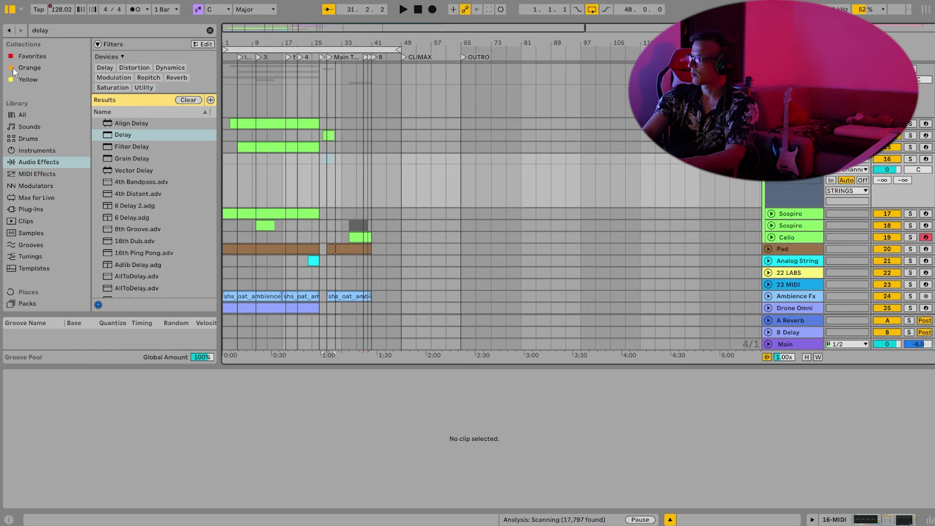
Load Kontakt from the favourites onto the Albion track and open the Strings.nki instrument from the Albion ONE library.
click(63, 56)
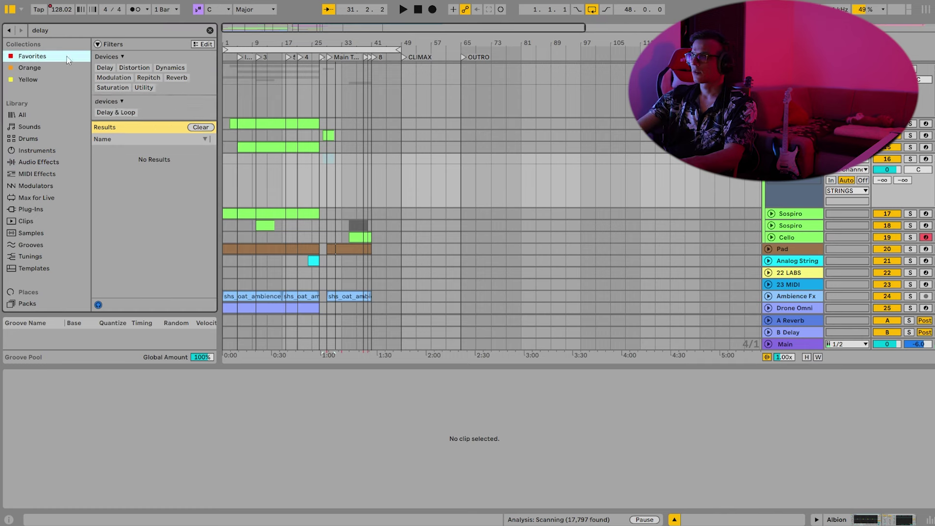
click(210, 31)
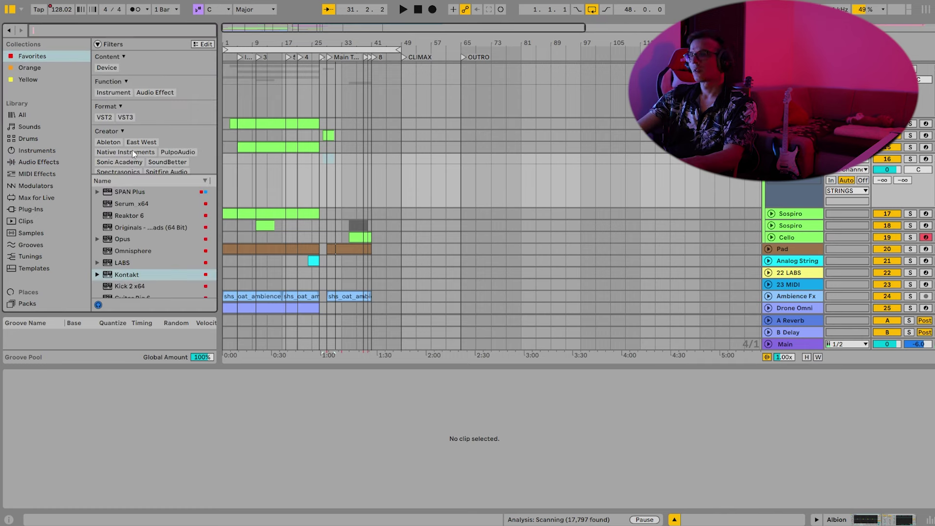
double_click(127, 274)
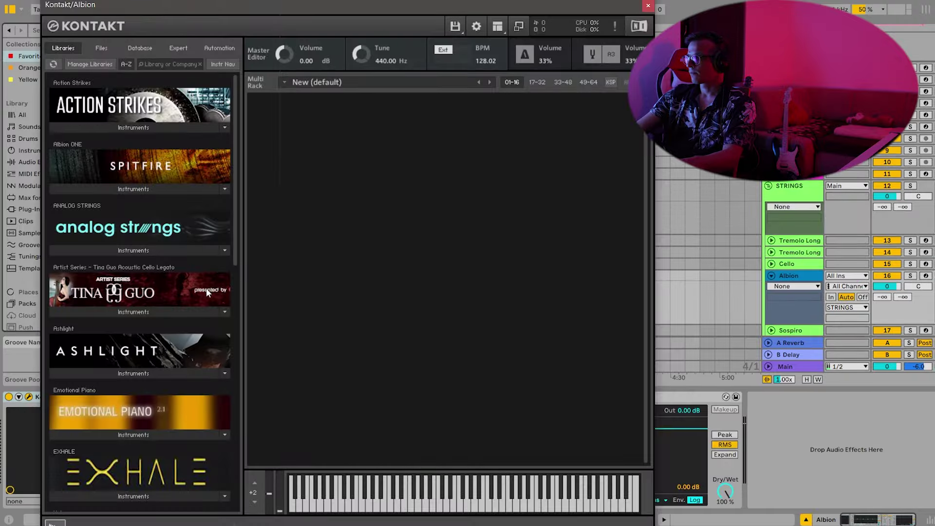
click(144, 190)
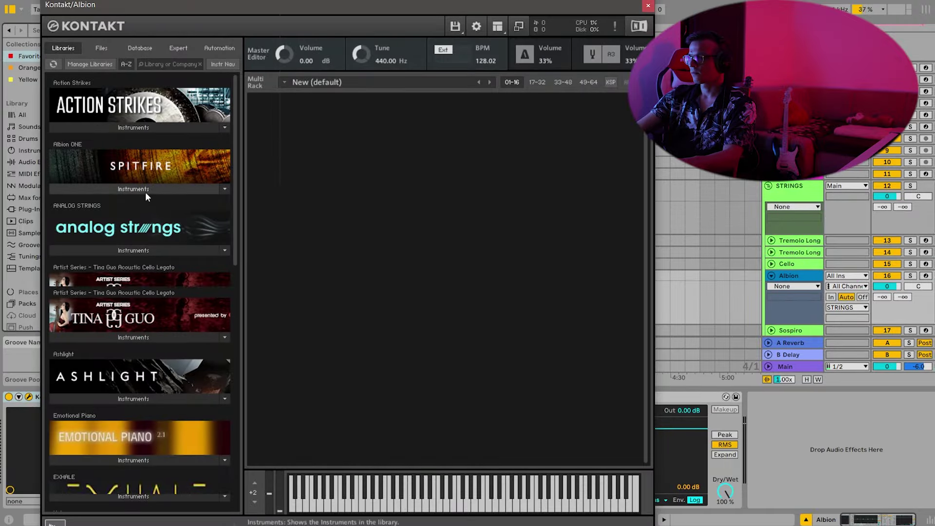
double_click(86, 248)
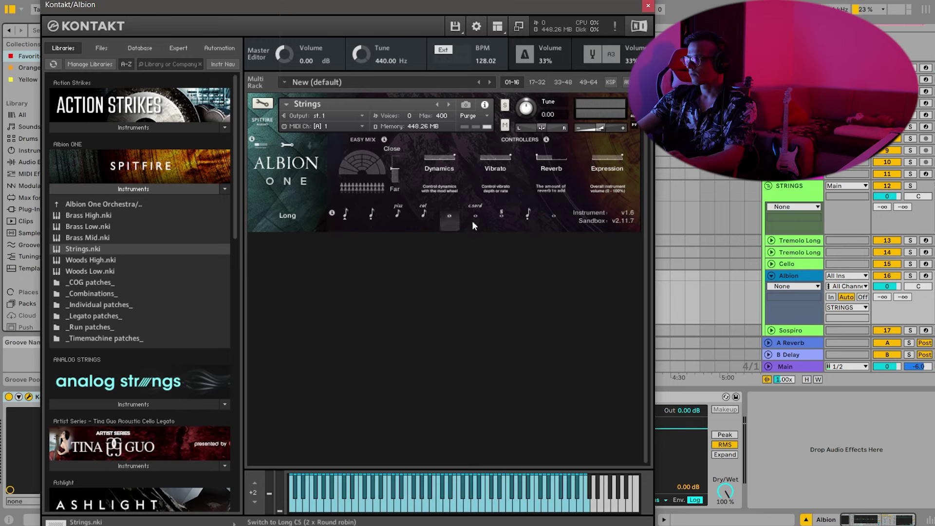
Use Albion's Long CS articulation, adjust its Reverb and mic distance, and close the Kontakt window.
drag(544, 156, 552, 156)
click(546, 139)
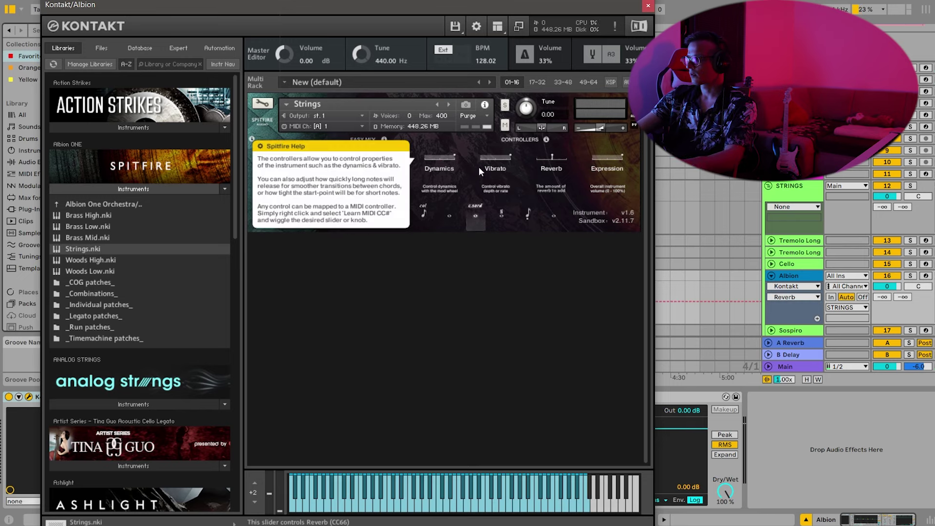
click(267, 153)
click(357, 154)
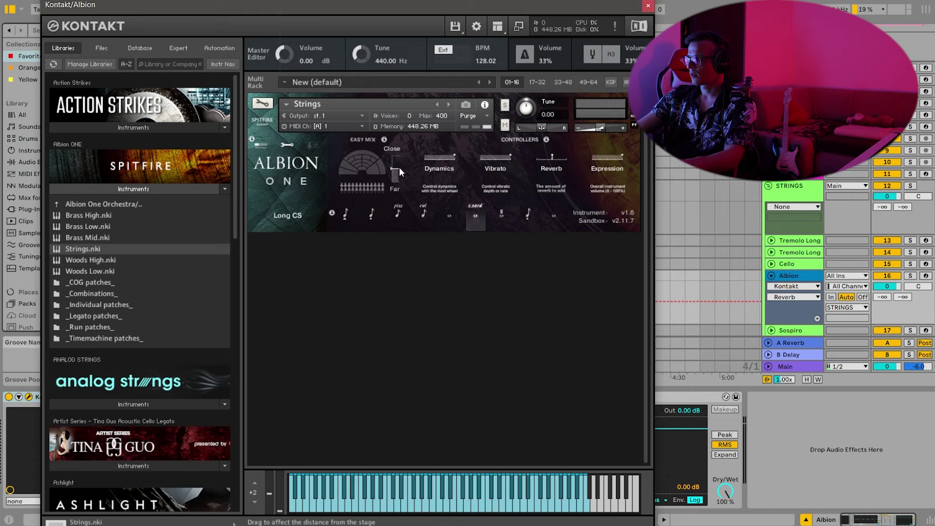
drag(399, 171, 395, 155)
click(651, 7)
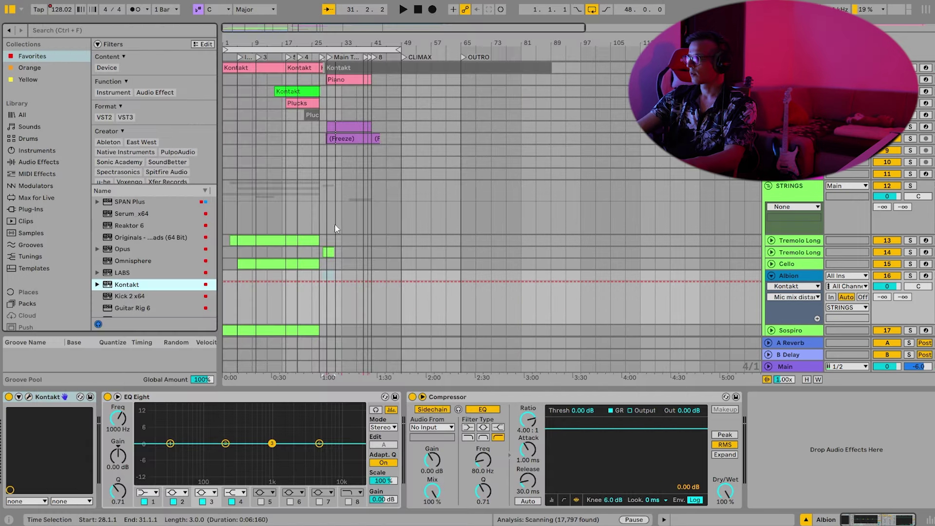
Create a MIDI clip on the Albion track from bar 29 to bar 41 and fill it with one sustained D3 note.
drag(318, 41, 561, 284)
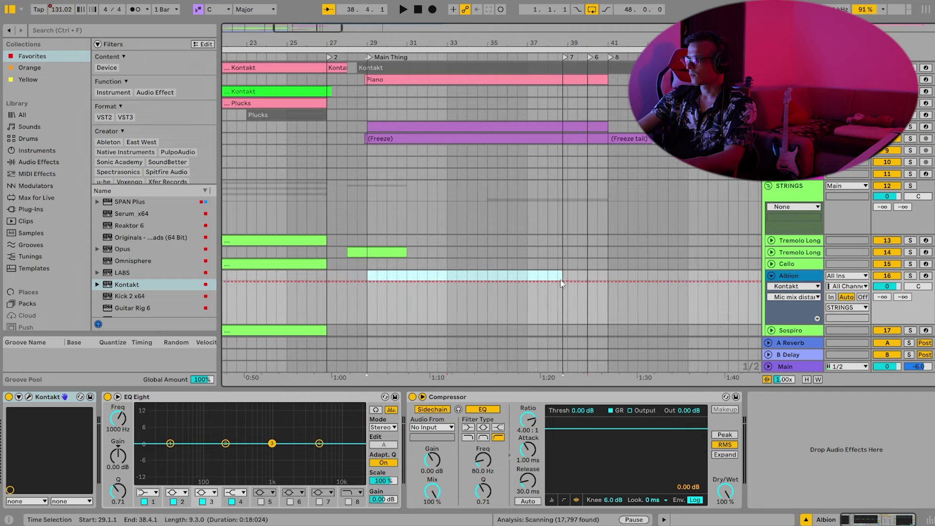
key(ctrl+shift+m)
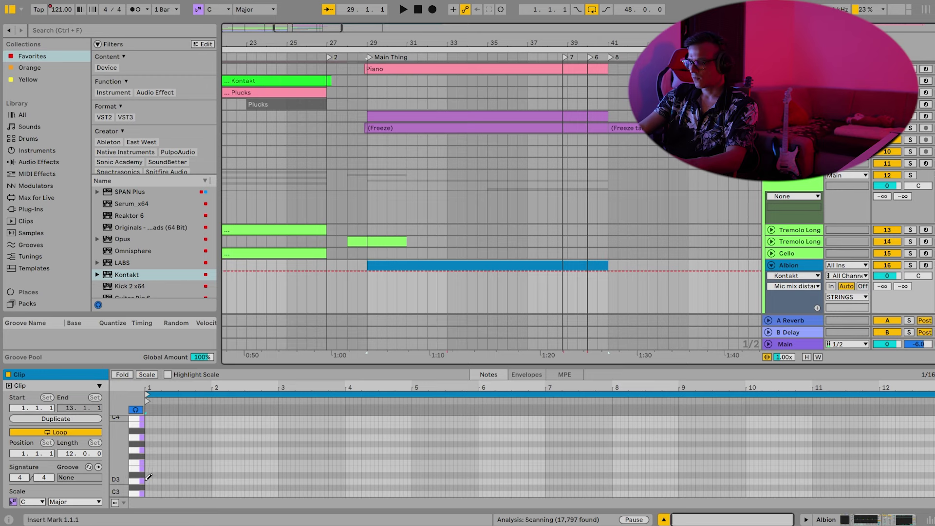
drag(147, 480, 934, 480)
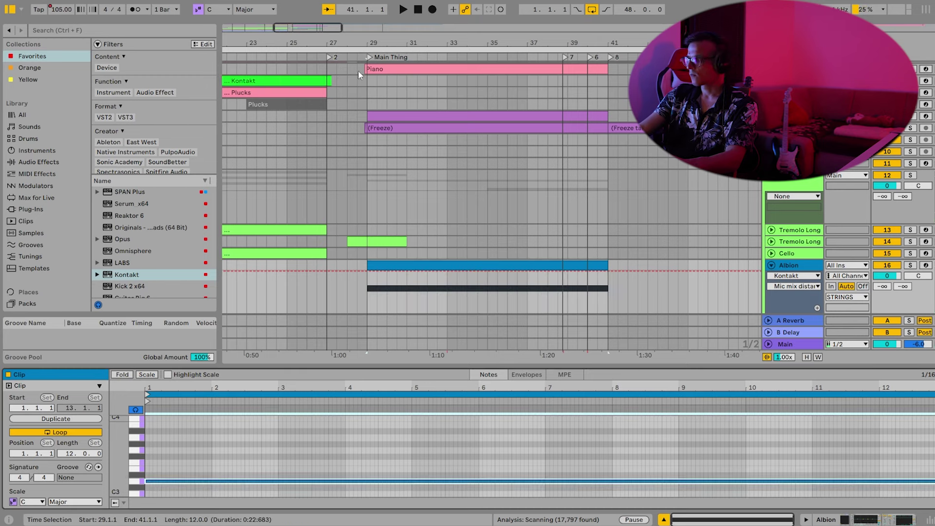
Play the arrangement from bar 28 and lower the Albion track's volume to -6.2 dB.
click(347, 57)
click(849, 519)
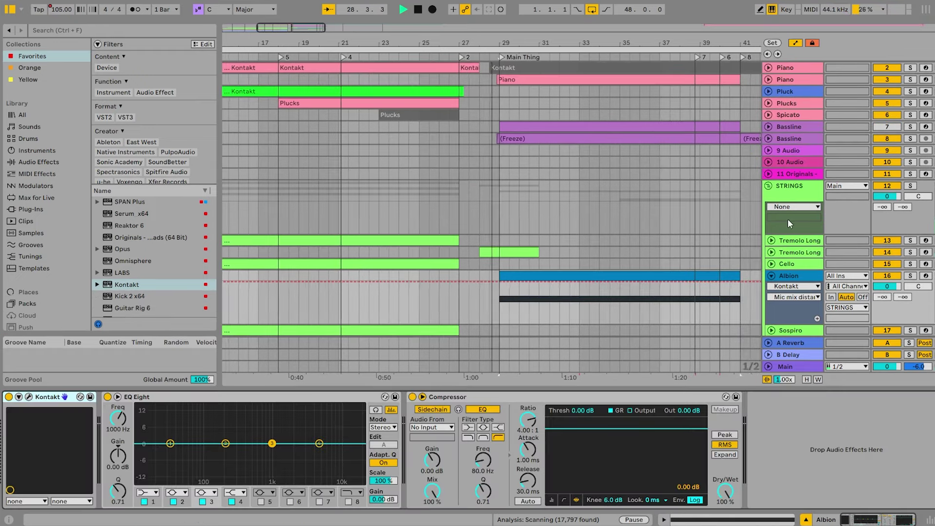
drag(886, 286, 887, 302)
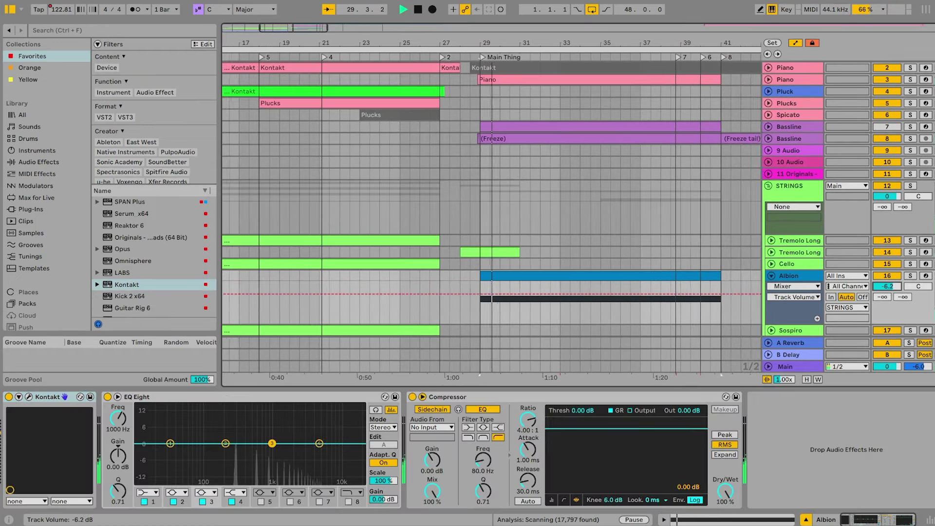
Assign the STRINGS group's colour to its grouped tracks and clips, and reduce the Albion volume to -8.0 dB.
right_click(799, 196)
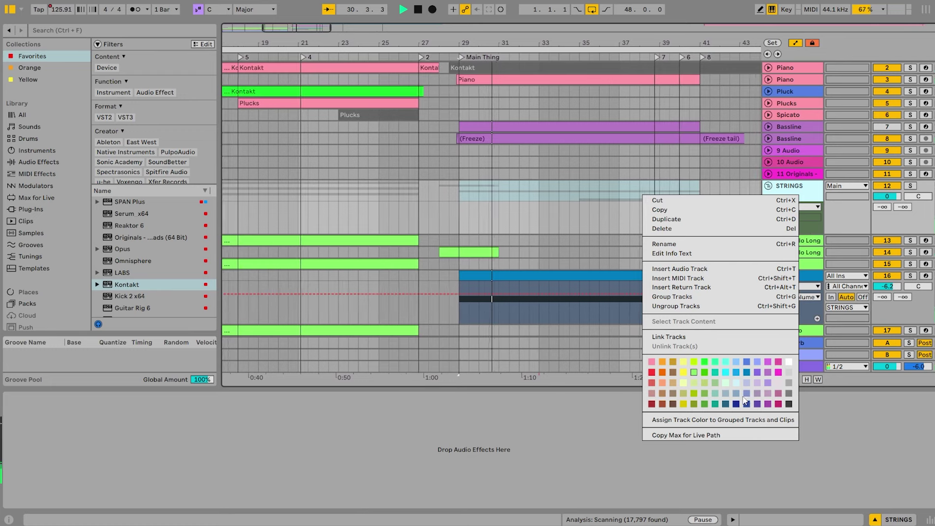
click(744, 419)
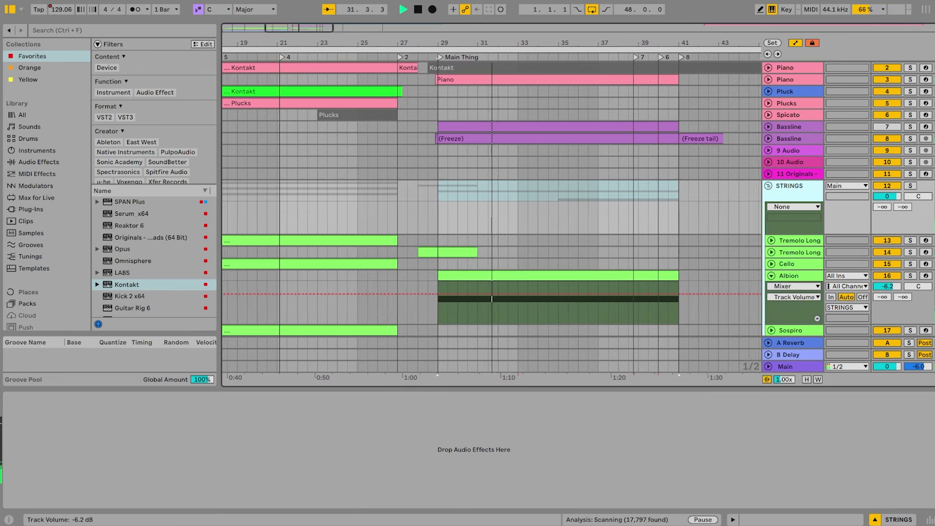
click(509, 276)
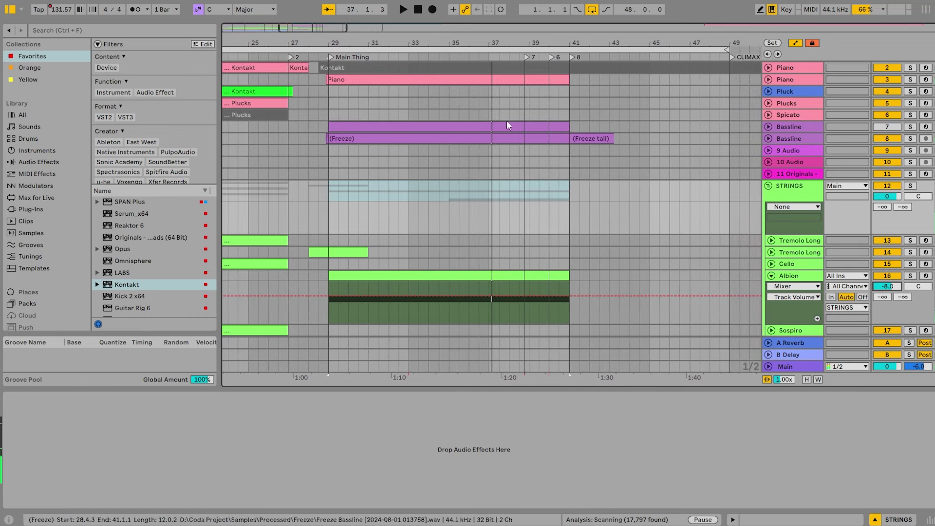
In the Cello clip at bar 35, raise the three consecutive notes starting at 2.3 to repeat the clip's first three pitches.
scroll(428, 97, down, 5)
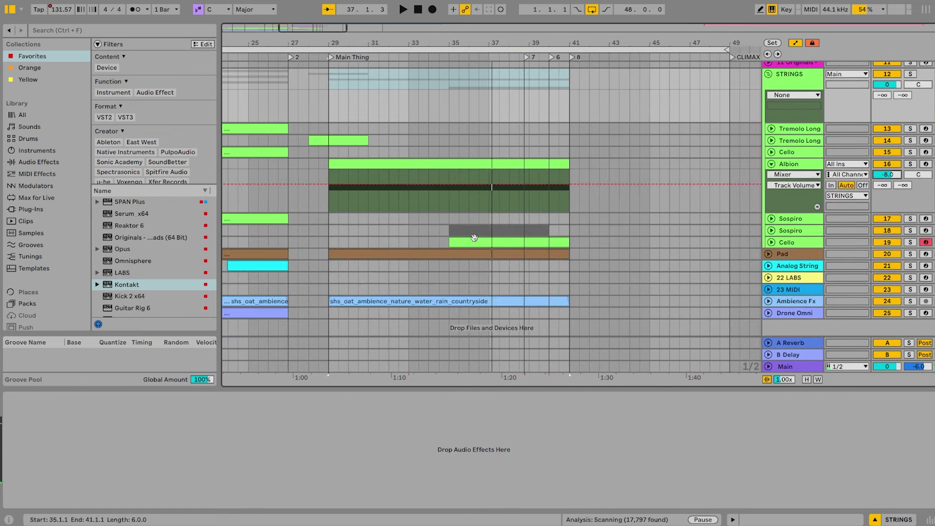
double_click(474, 239)
click(475, 374)
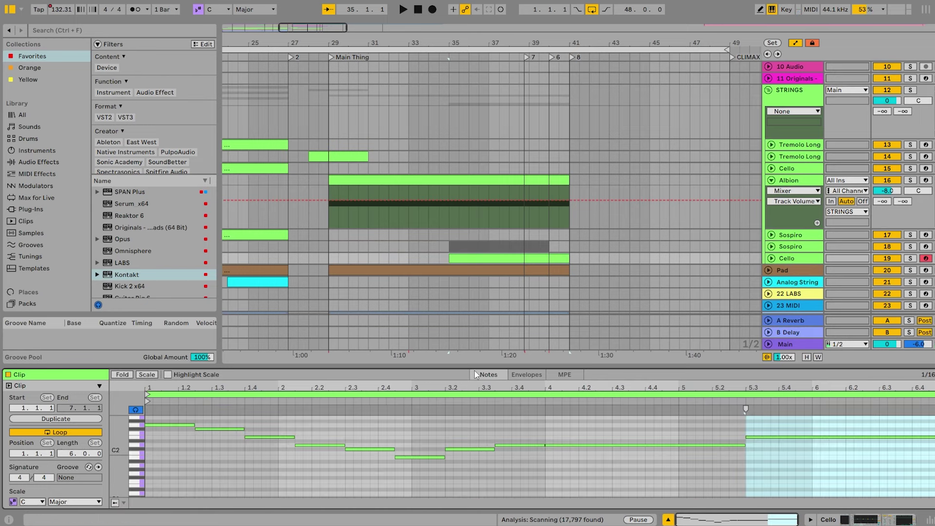
click(176, 425)
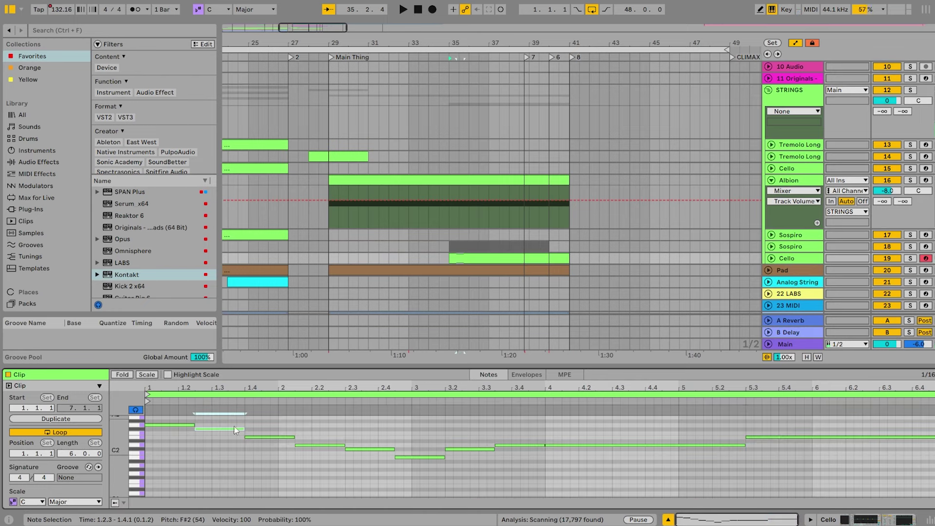
key(alt+Right)
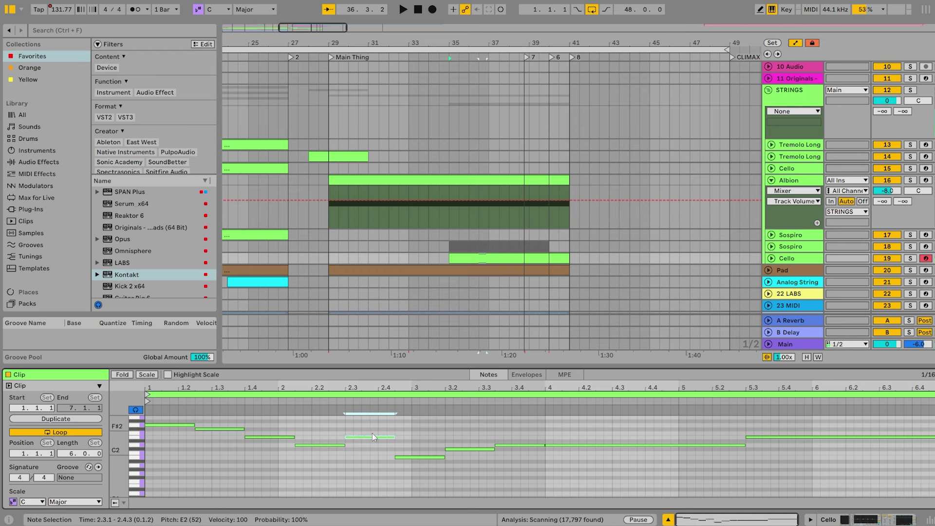
key(Up)
key(Up)
key(alt+Right)
key(Up)
key(Up)
key(Up)
drag(533, 467, 510, 446)
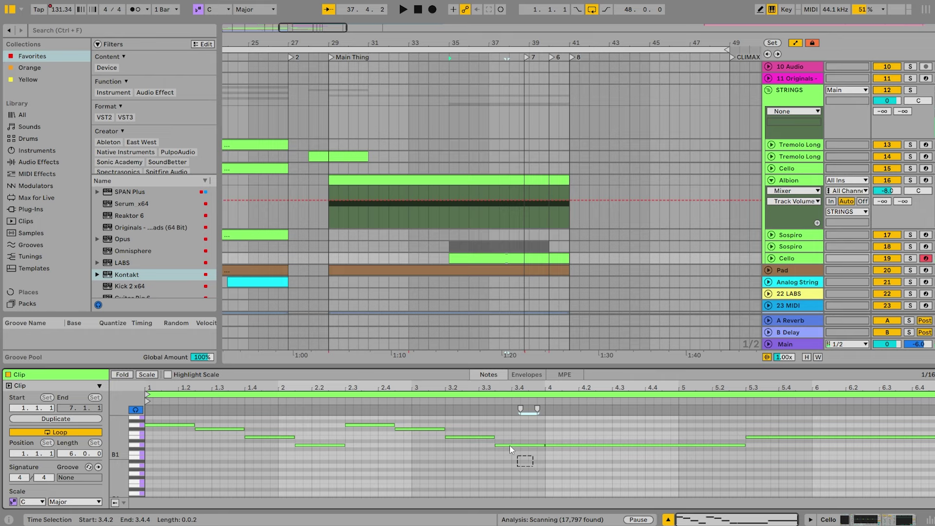
During playback, fold the Albion track and set EQ Eight band 1 on the Cello track to a low cut at 90.2 Hz.
click(405, 58)
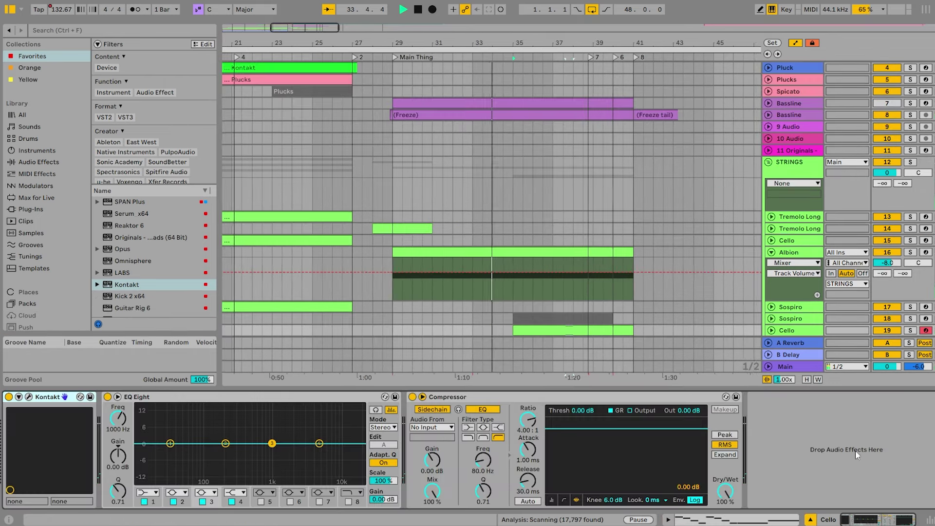
click(771, 253)
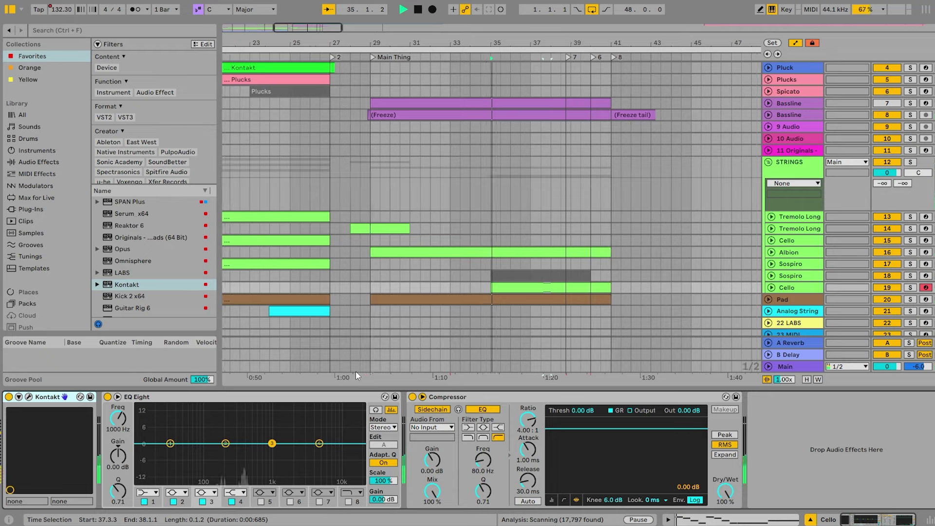
click(146, 492)
click(146, 419)
drag(175, 452, 201, 452)
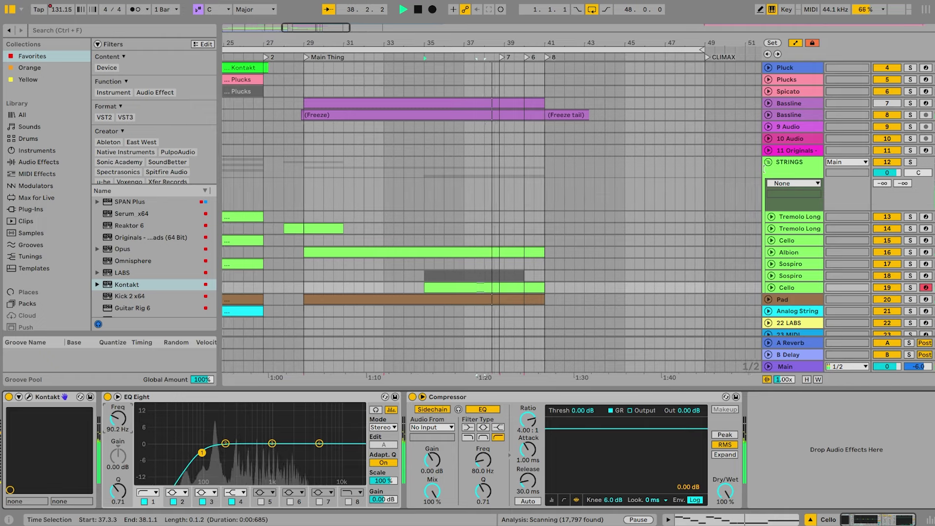
Fold the STRINGS group, finish playing the section past bar 41, and save the Set.
click(768, 161)
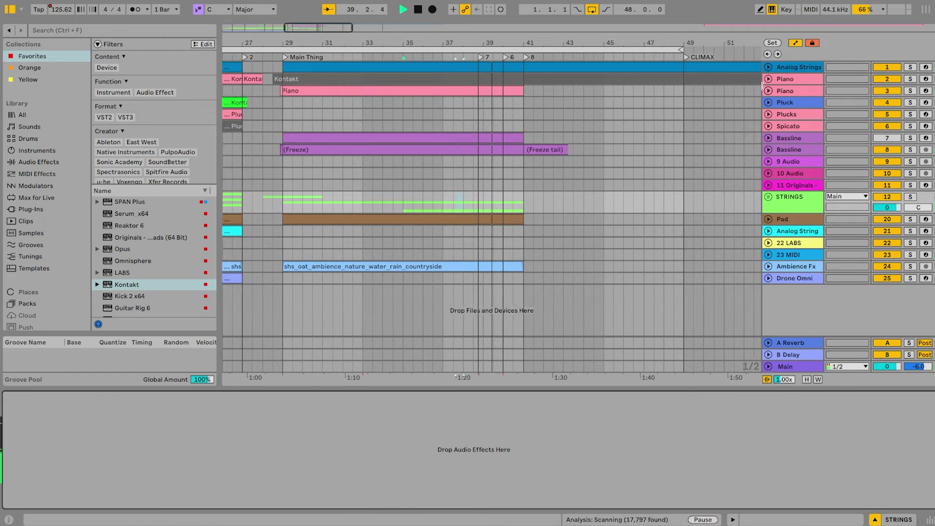
drag(520, 42, 584, 22)
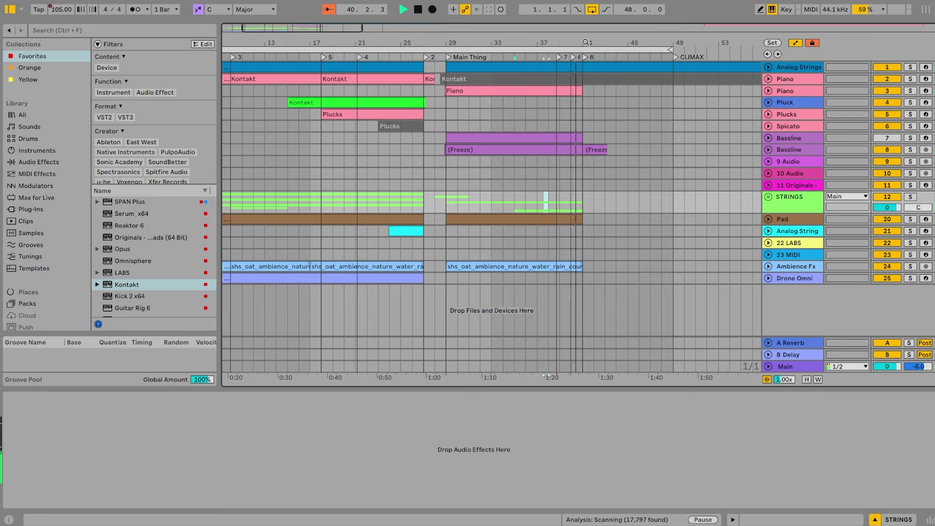
key(space)
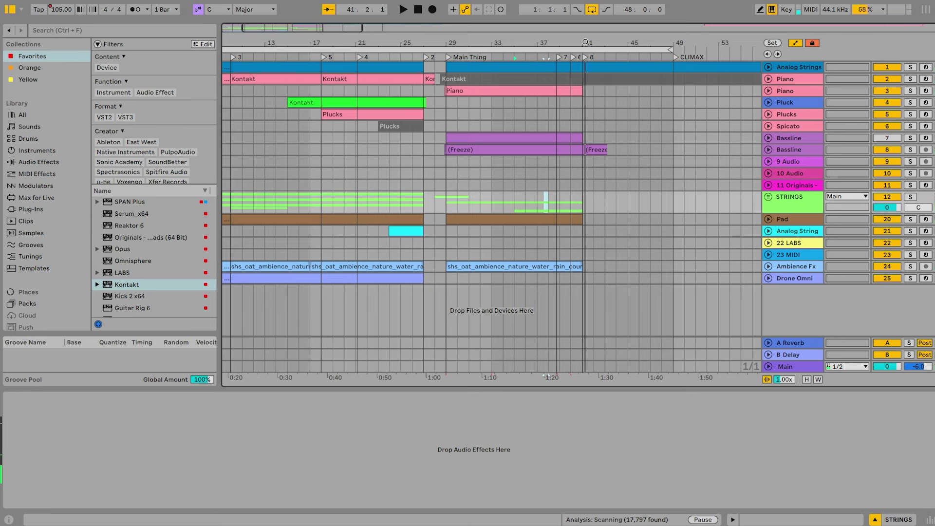
drag(390, 43, 481, 45)
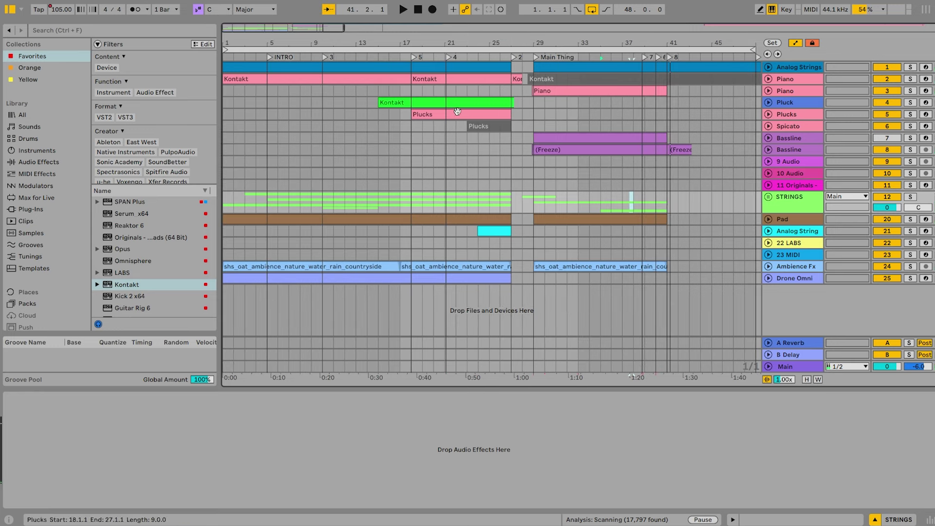
click(475, 105)
key(ctrl+s)
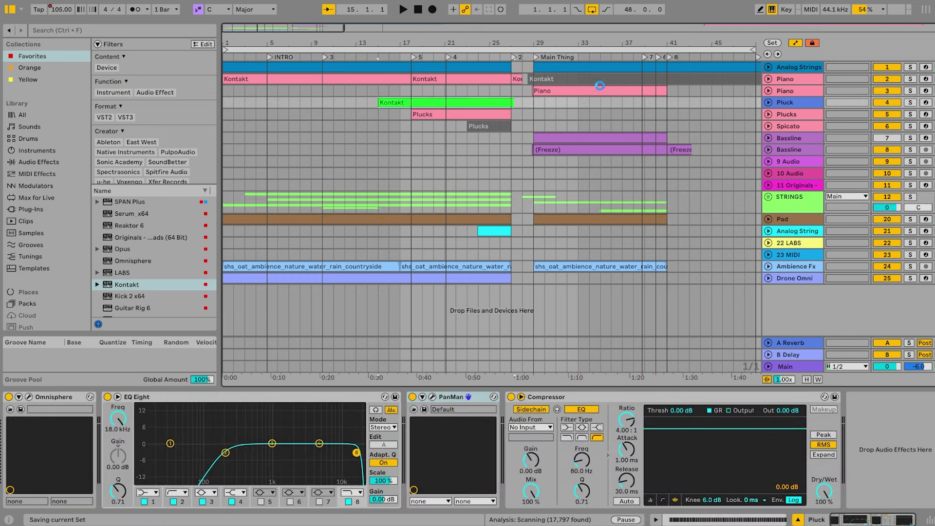
Solo the Pluck track, start playback from about bar 15, and insert a Delay between PanMan and the Compressor.
click(909, 103)
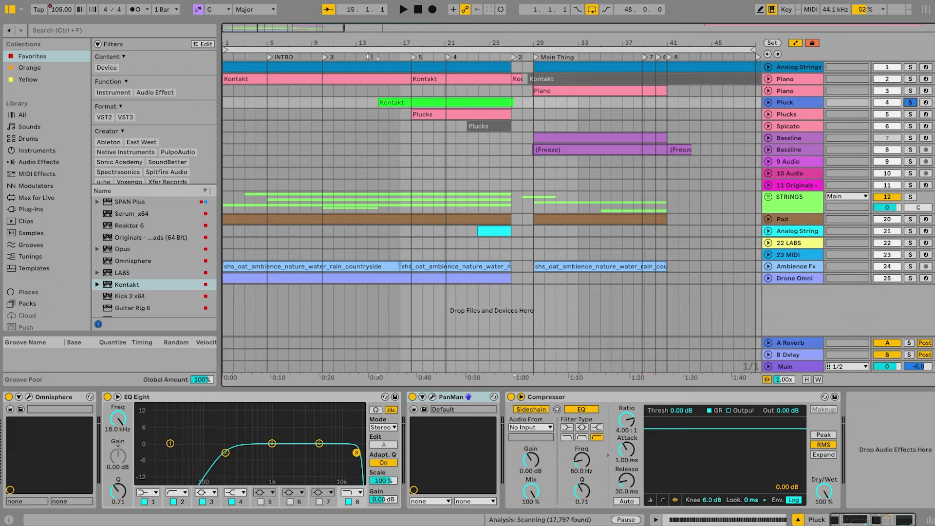
click(389, 57)
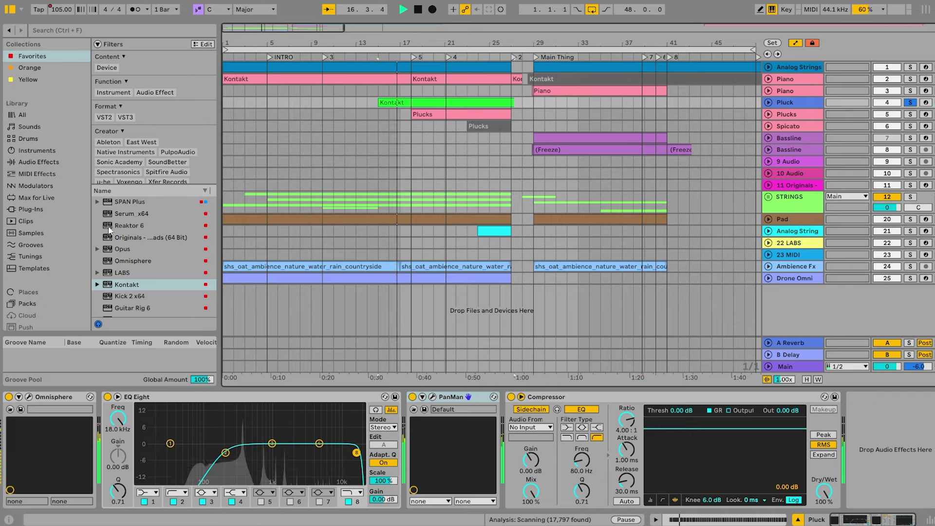
click(43, 162)
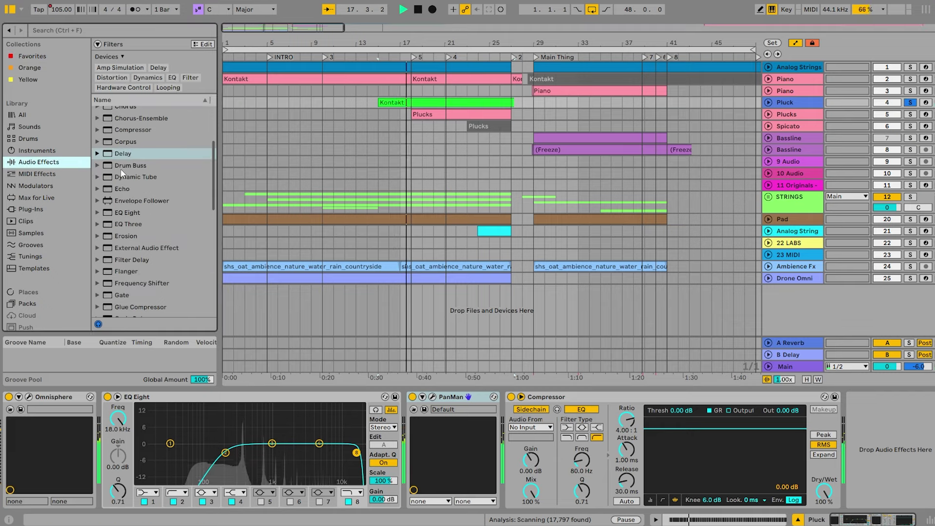
scroll(121, 169, up, 3)
scroll(134, 214, down, 5)
scroll(131, 219, up, 5)
scroll(125, 193, down, 3)
drag(122, 166, 524, 434)
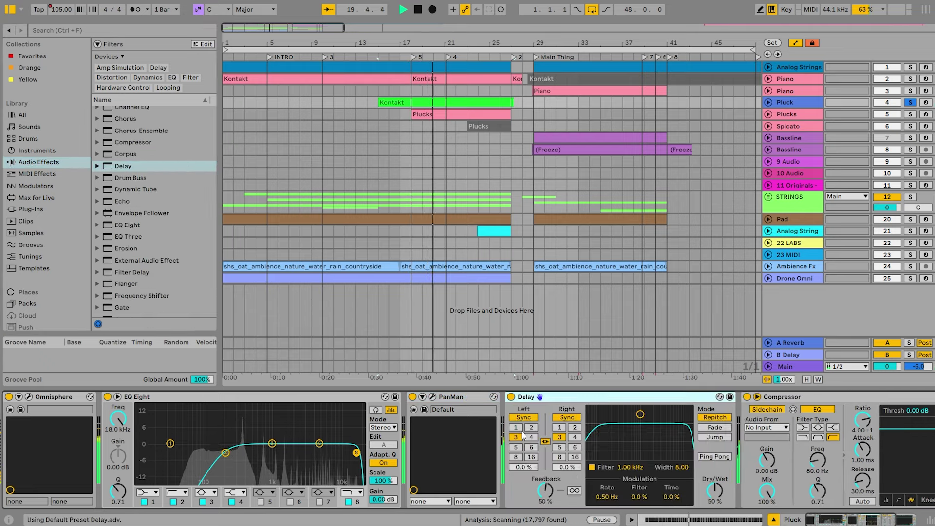
Enable Ping Pong on the Pluck's Delay with Dry/Wet at 29% and Feedback at 32%, and end the track's solo.
click(714, 456)
drag(714, 490, 714, 497)
drag(540, 499, 539, 496)
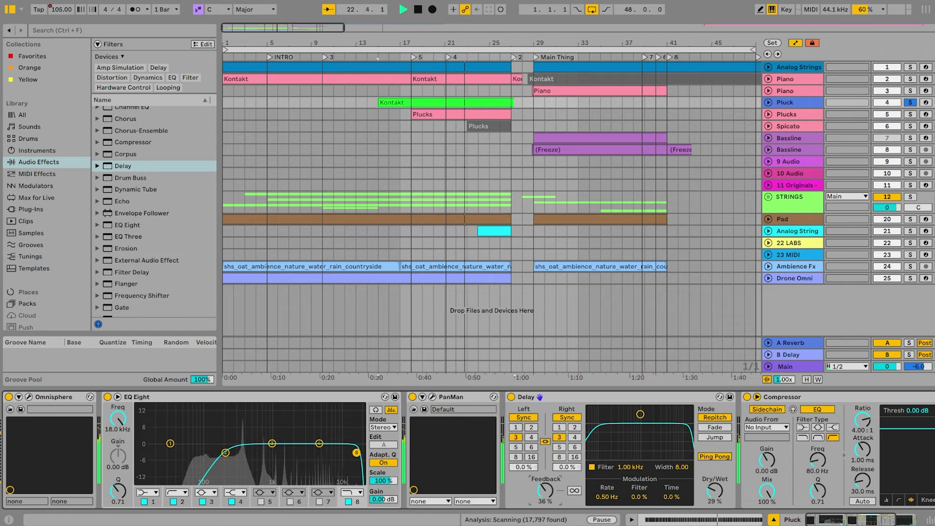
click(908, 101)
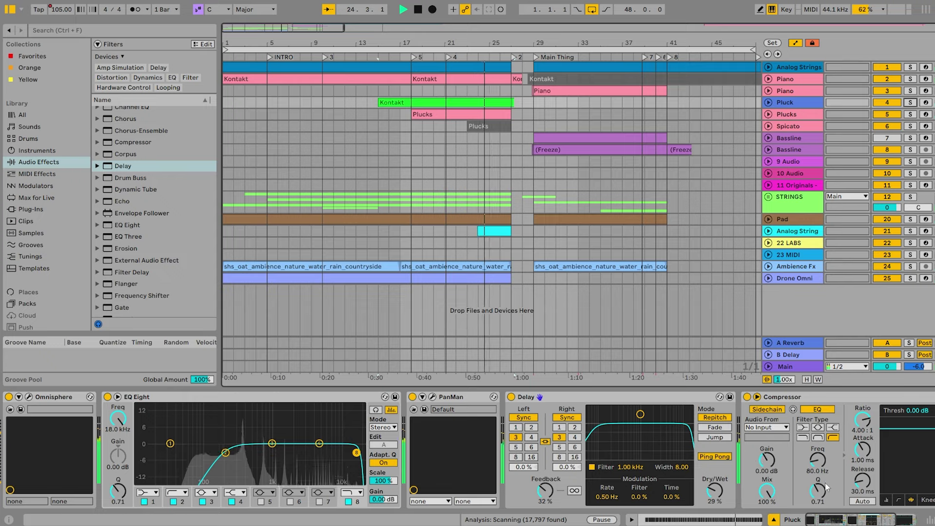
click(781, 397)
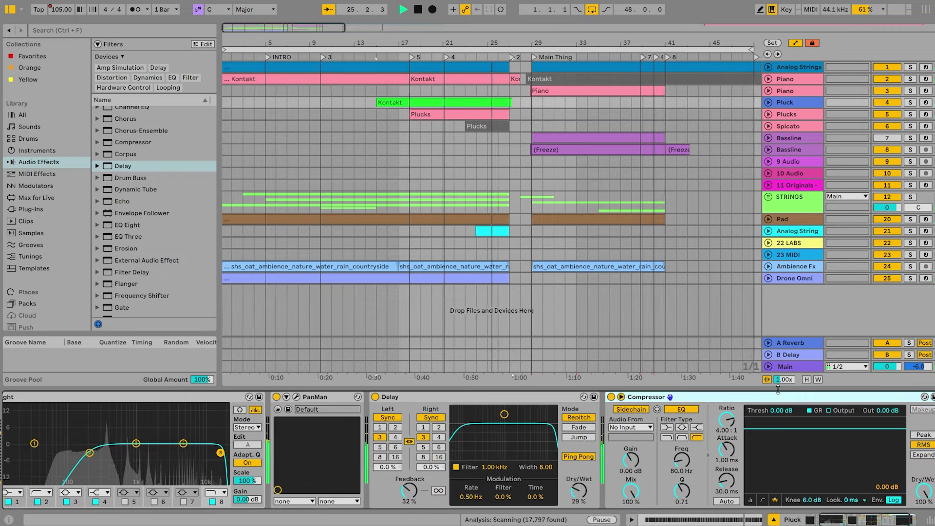
Unfold the Drone Omni track, extend its clip to bar 41, and fold the track.
click(768, 278)
drag(490, 283, 642, 276)
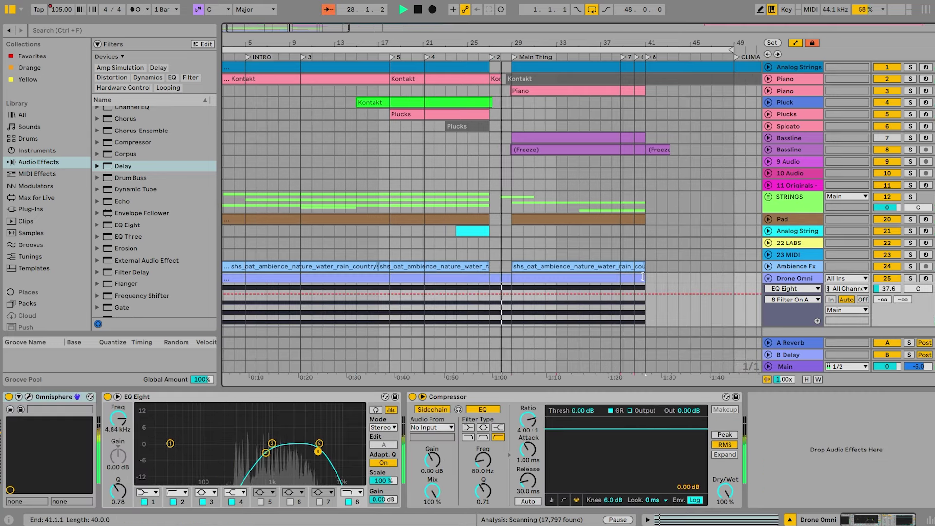
click(769, 279)
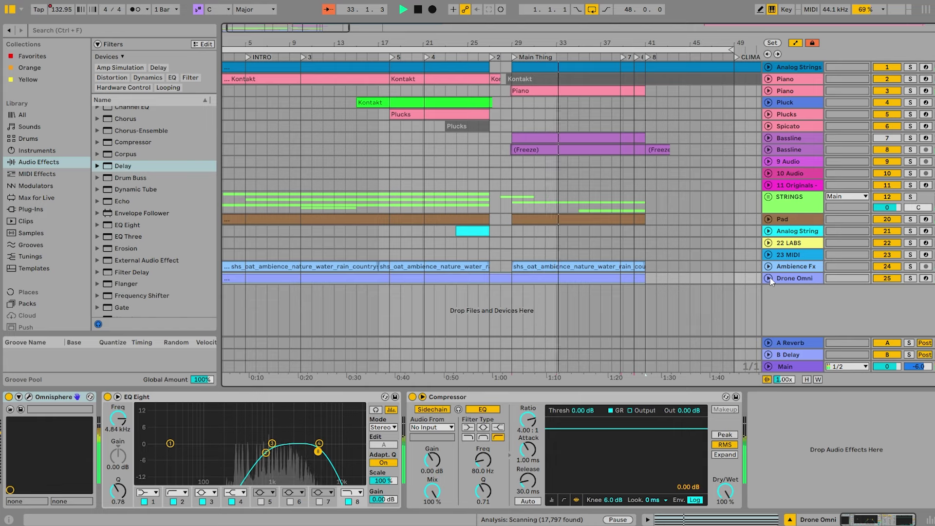
Unfold the STRINGS group, move the empty 23 MIDI track in below the last Cello, and rename it Viola.
click(768, 197)
scroll(763, 237, down, 1)
scroll(763, 237, down, 2)
scroll(781, 255, down, 3)
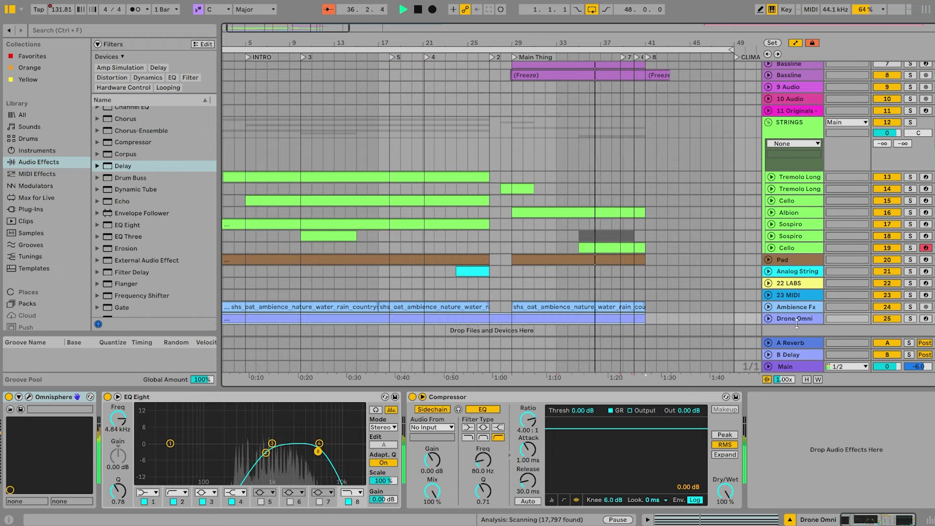
drag(789, 295, 793, 263)
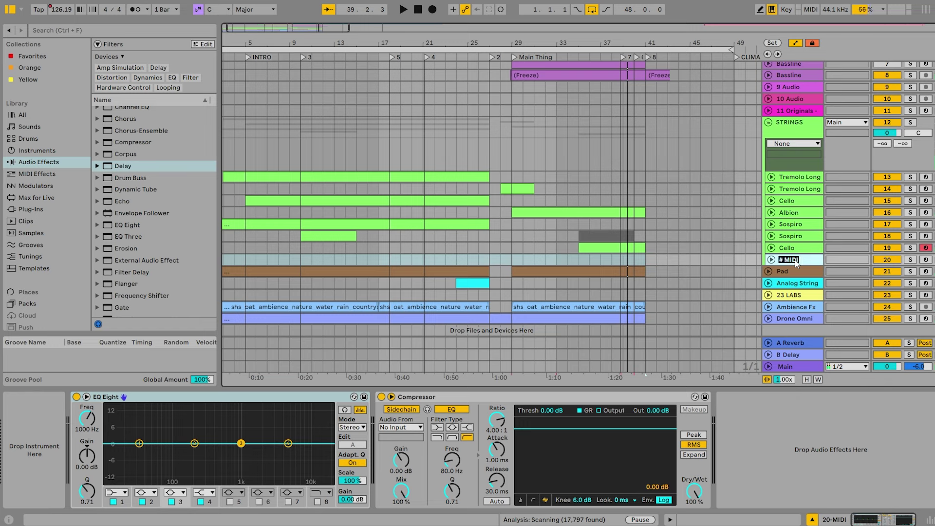
text(a)
key(Return)
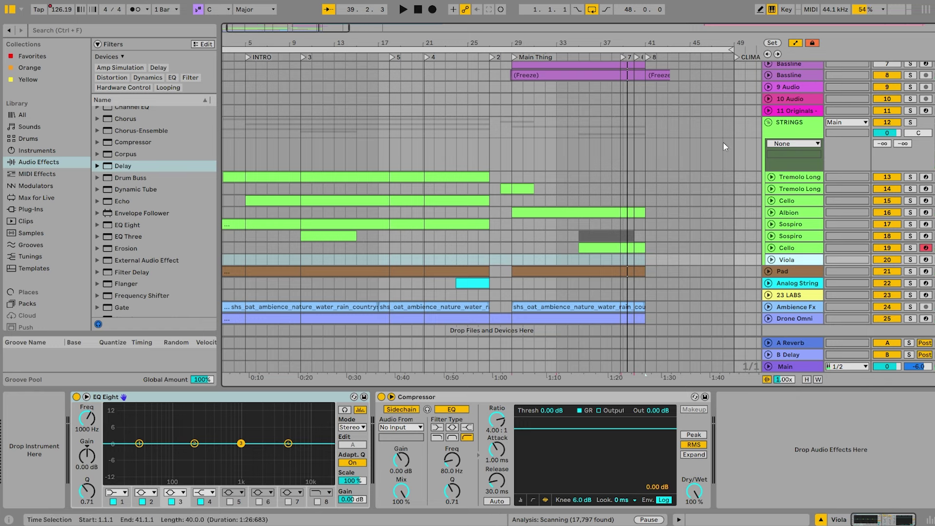
Unfold the lower Cello track during playback and copy its bar 35 clip onto the Viola track.
click(569, 56)
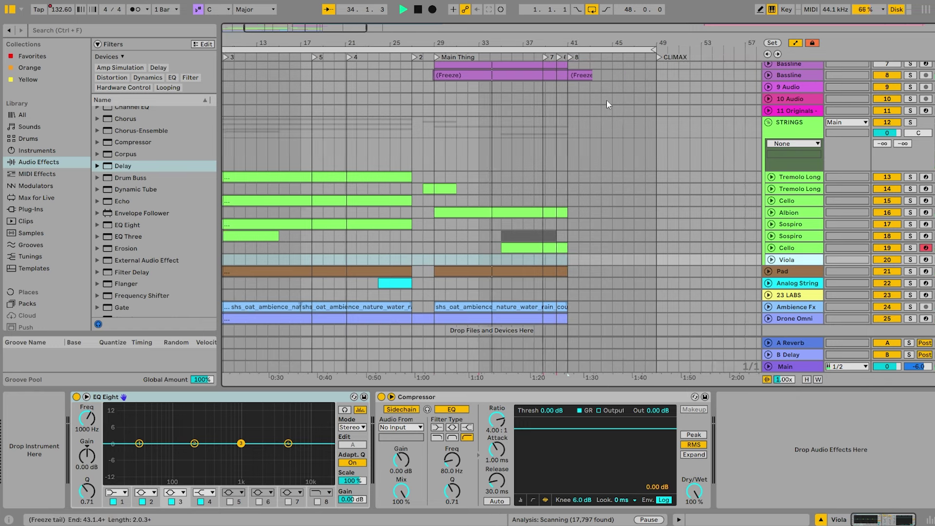
click(771, 248)
scroll(695, 255, down, 2)
drag(508, 43, 481, 209)
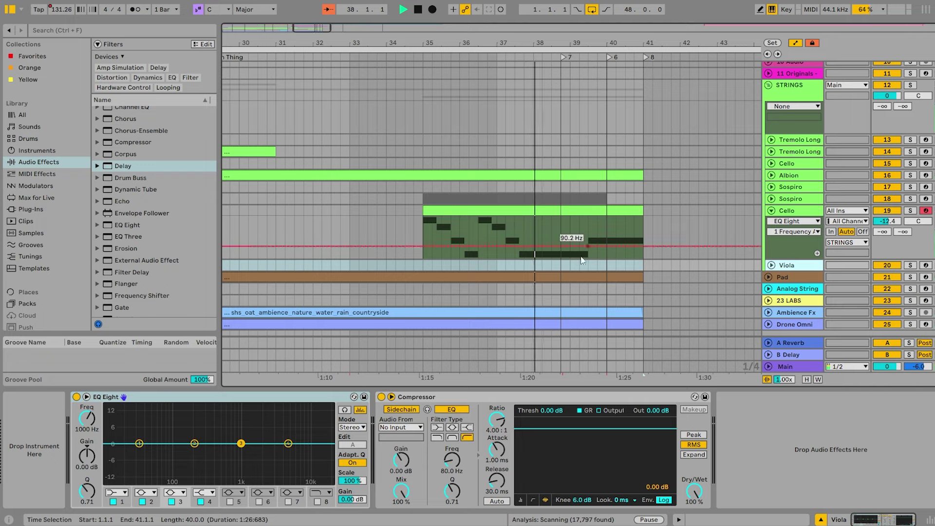
key(space)
drag(483, 238, 488, 262)
Open the Viola clip and delete all its notes before 2.3.
double_click(487, 262)
drag(294, 470, 147, 425)
click(170, 419)
drag(344, 472, 146, 419)
key(Delete)
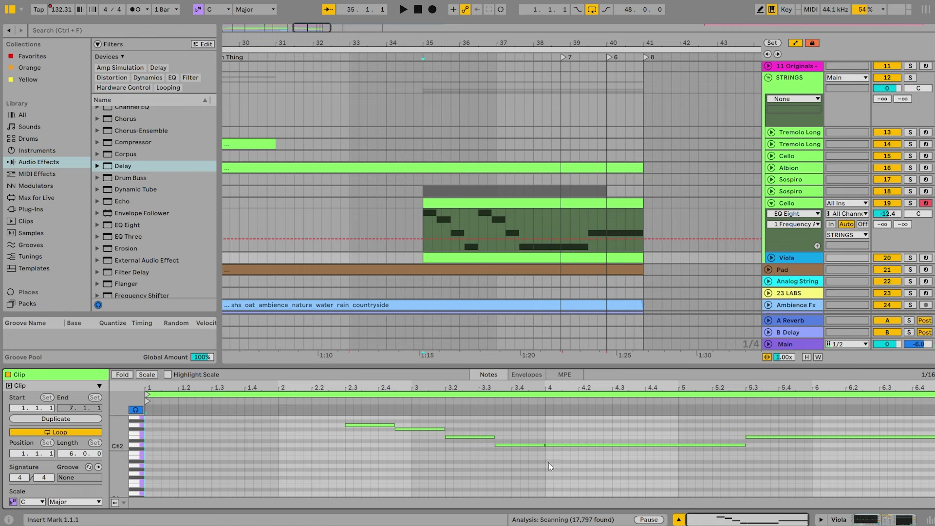
Raise the two sustained notes between 3.3.3 and 5.3 in the Viola clip by seven semitones to A2.
drag(698, 474, 516, 439)
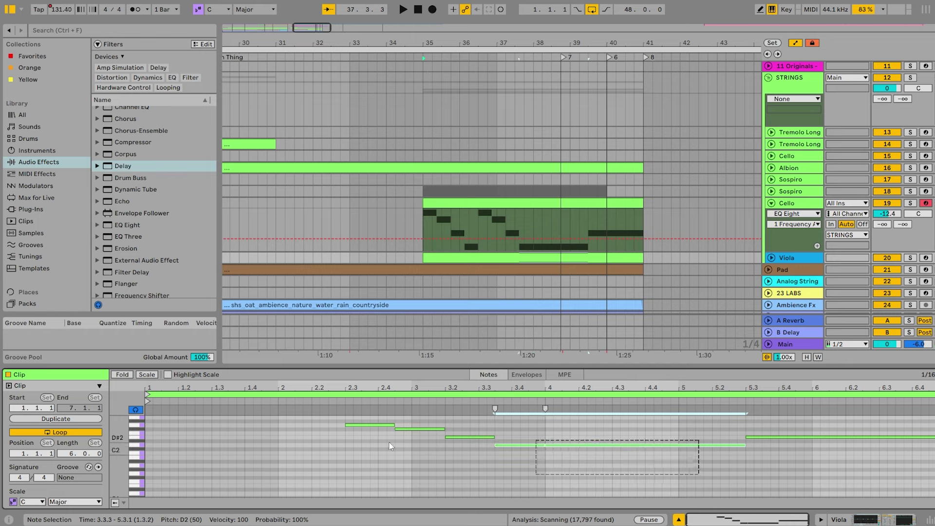
drag(117, 440, 124, 440)
key(Up)
key(Up)
key(Up)
key(Up)
key(Up)
key(Up)
key(Up)
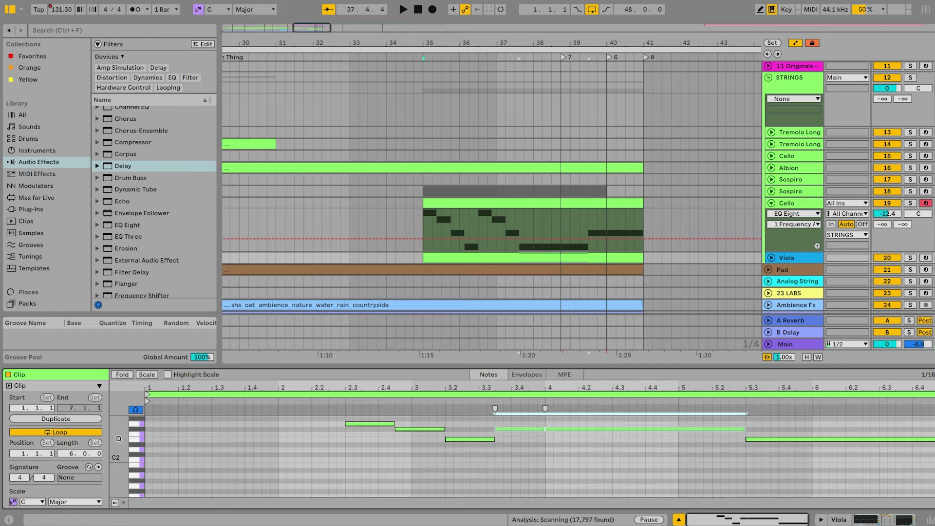
Shape the Viola line as a rise by setting the 2.3 note to E2, the 3.2 note to G2, and the final note to A2.
drag(369, 428, 367, 444)
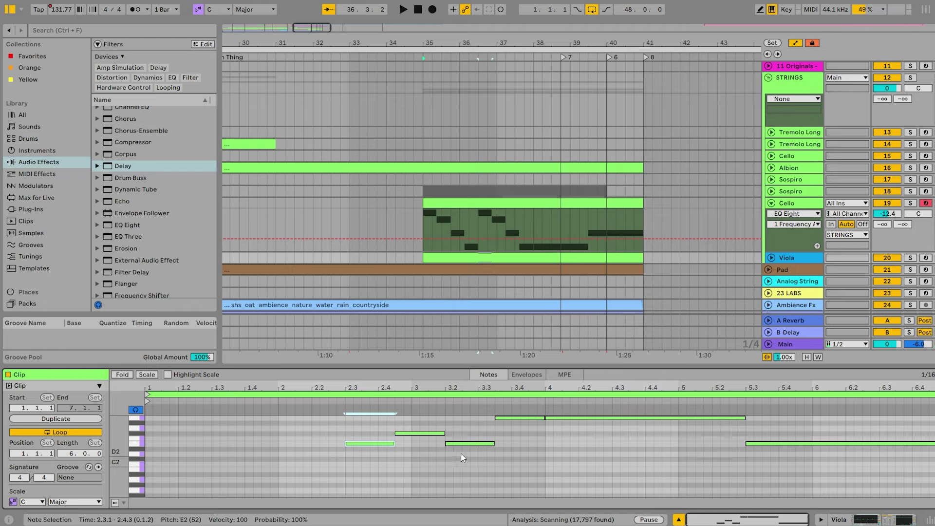
click(823, 444)
key(Up)
key(Up)
key(Up)
key(Up)
key(Up)
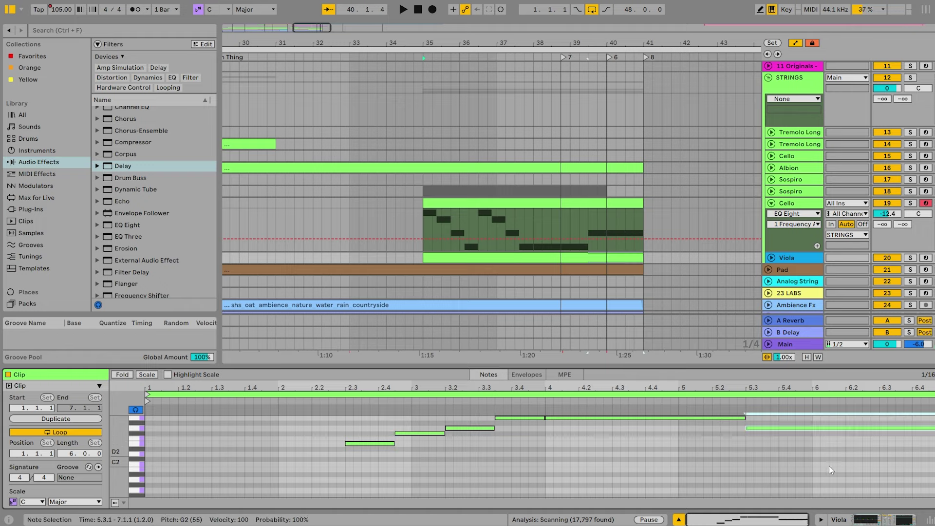
click(860, 519)
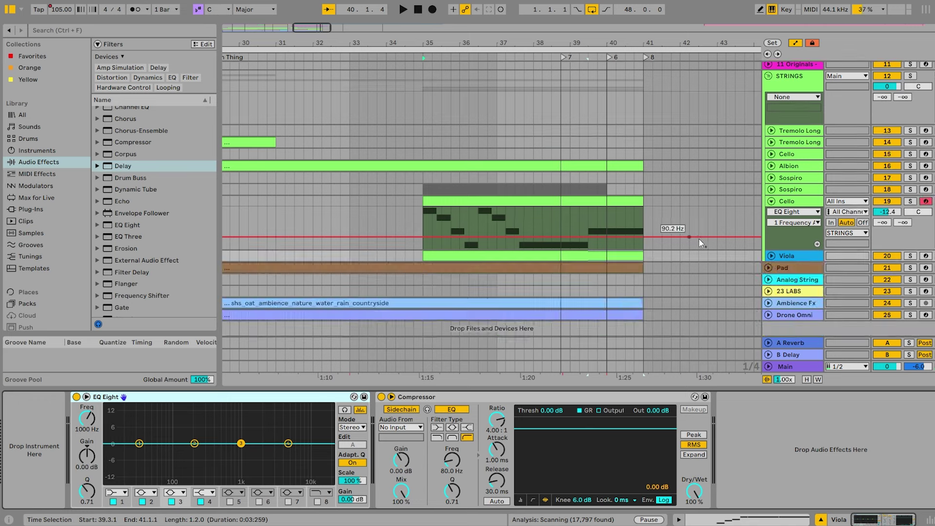
Compare the Cello and Viola clips in one note editor and extend the Viola's first sustained A2 to 39.3 as a single note.
click(771, 255)
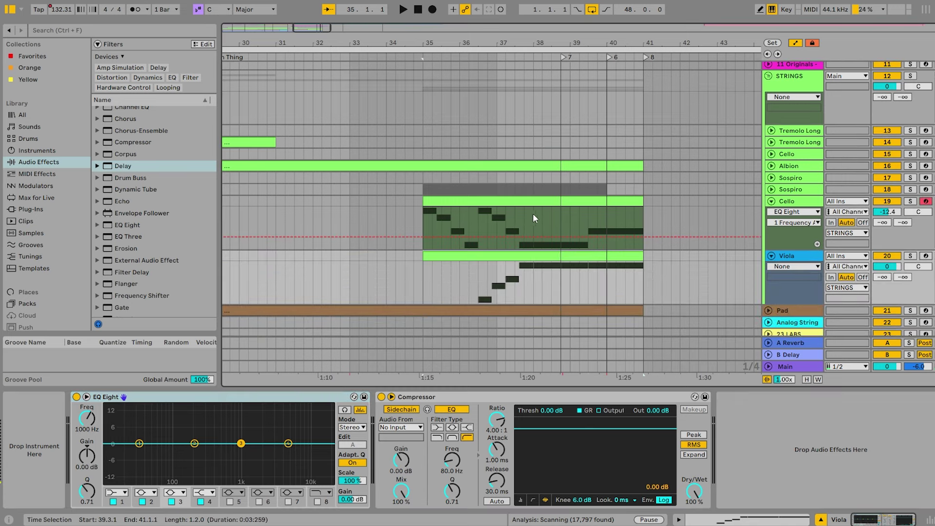
click(532, 213)
key(shift+Tab)
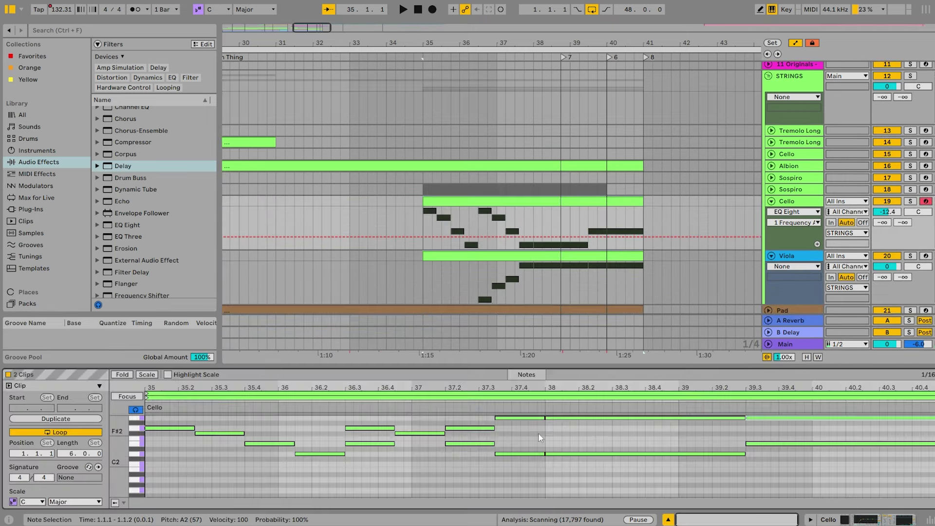
drag(119, 453, 117, 440)
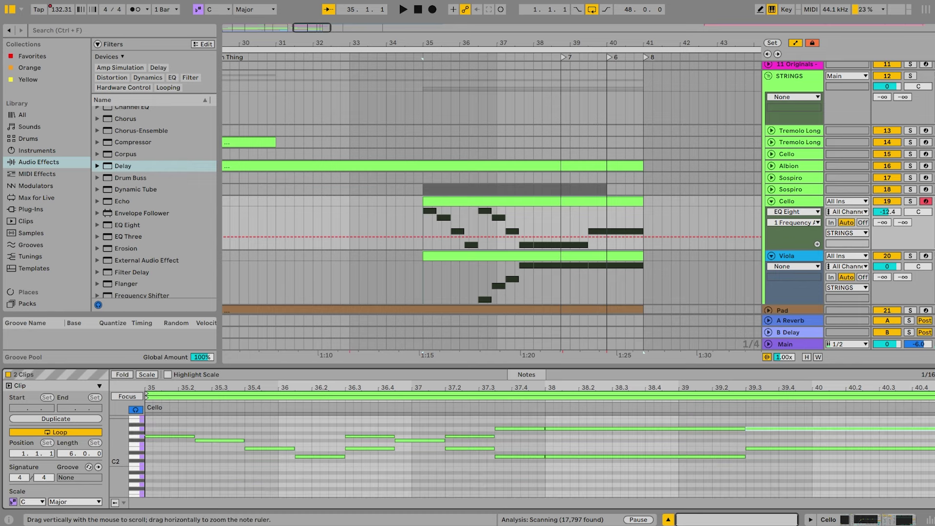
drag(542, 428, 742, 433)
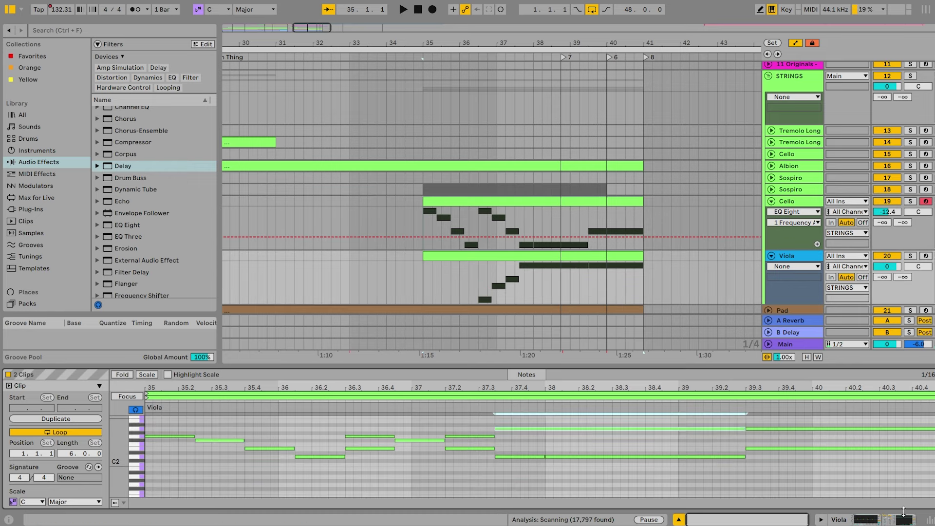
click(859, 521)
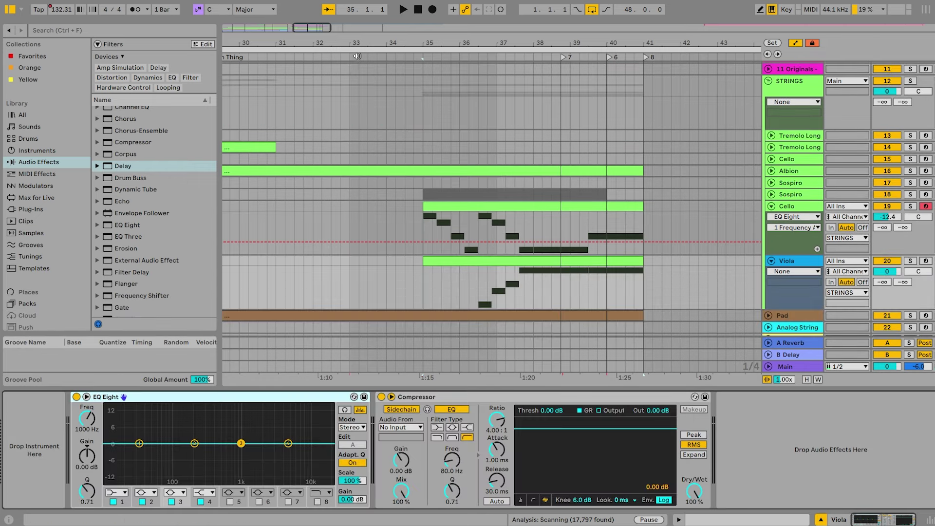
Load BBC Symphony Orchestra from the Favorites onto the Viola track and choose its Strings: Violas preset.
drag(356, 56, 17, 58)
click(17, 56)
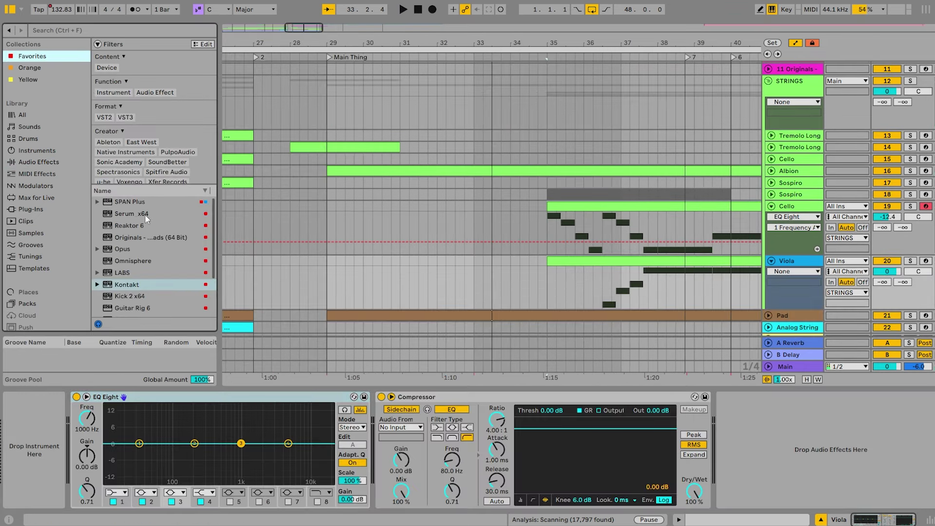
scroll(131, 297, down, 3)
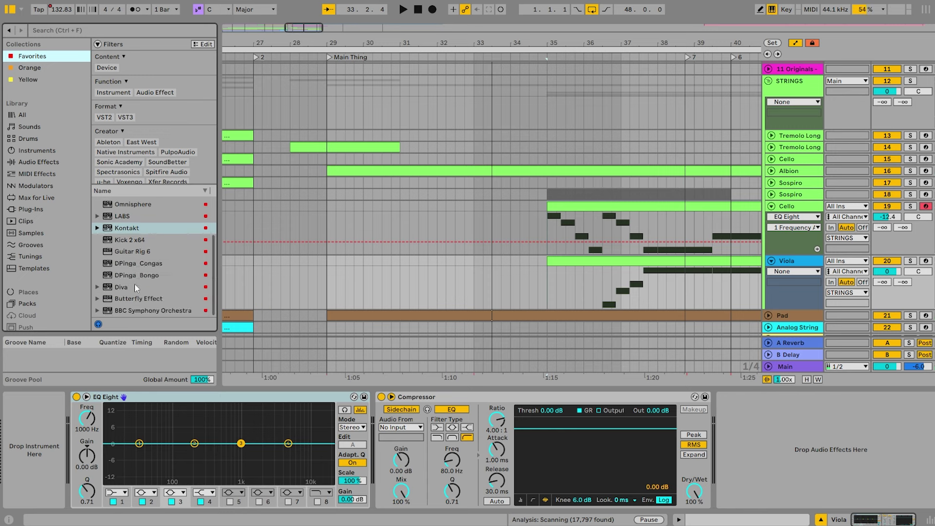
click(140, 311)
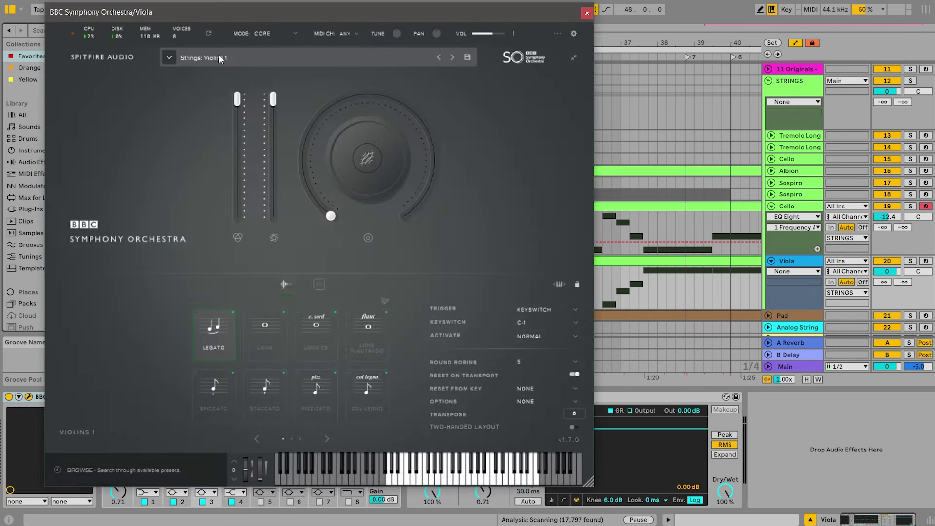
click(218, 56)
click(370, 131)
click(450, 263)
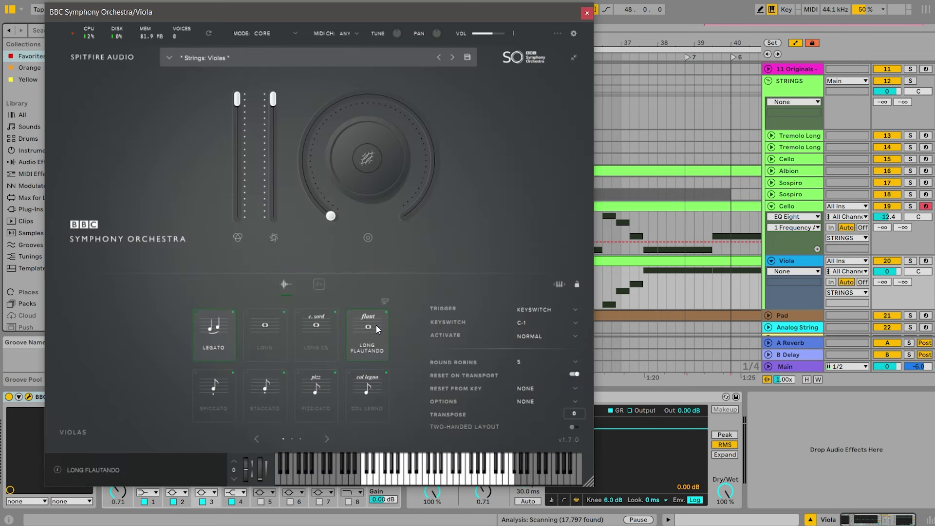
click(587, 13)
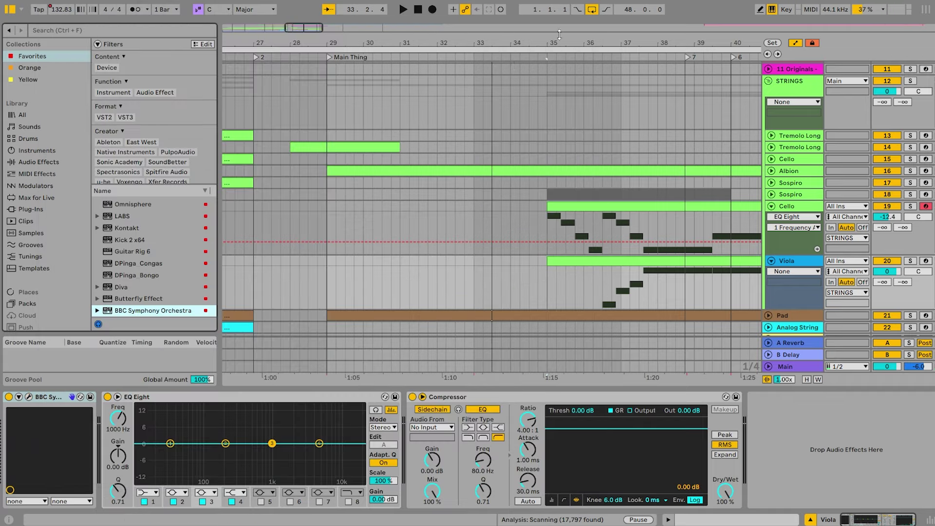
Lower the Viola track's volume to -3.1 dB, solo the track, and audition its clip.
click(521, 58)
mouse_move(887, 271)
mouse_down()
mouse_move(887, 294)
mouse_move(886, 278)
mouse_up()
click(910, 260)
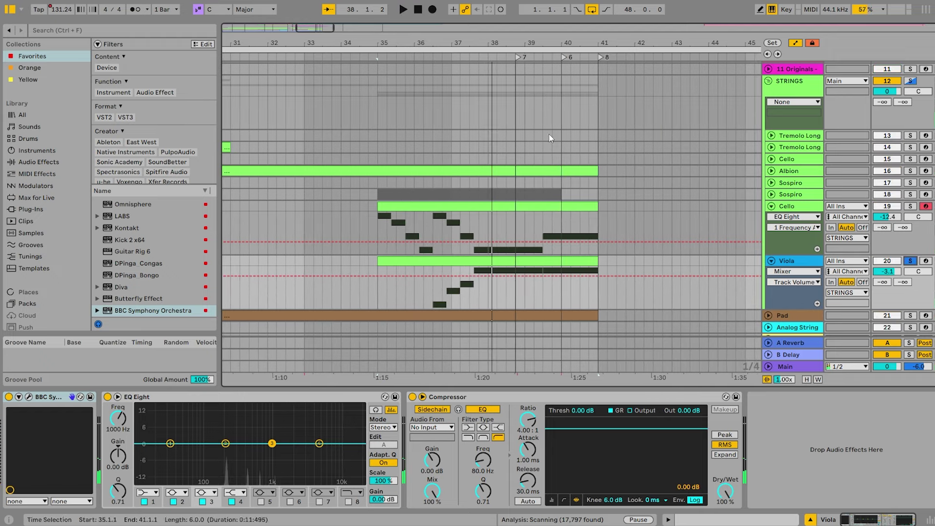
click(426, 48)
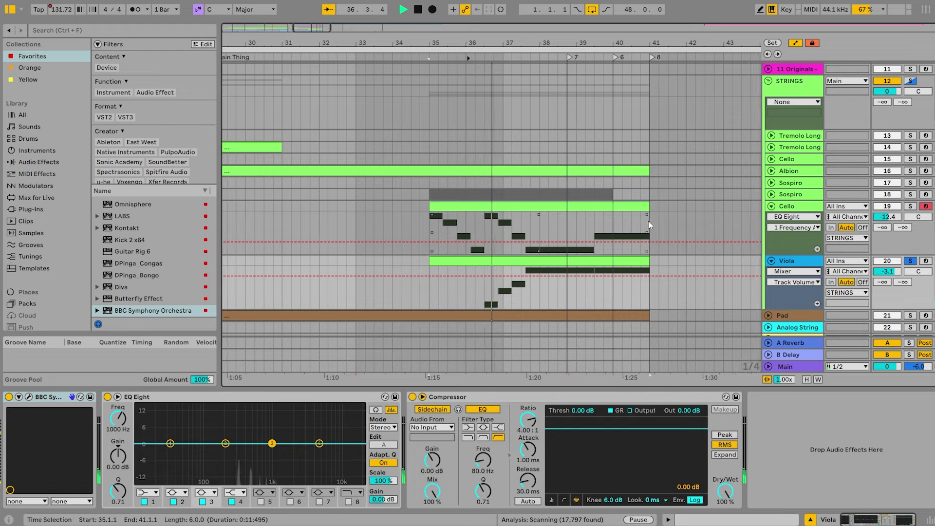
key(space)
Transpose all notes in the Viola clip up one octave and play the part back.
double_click(553, 260)
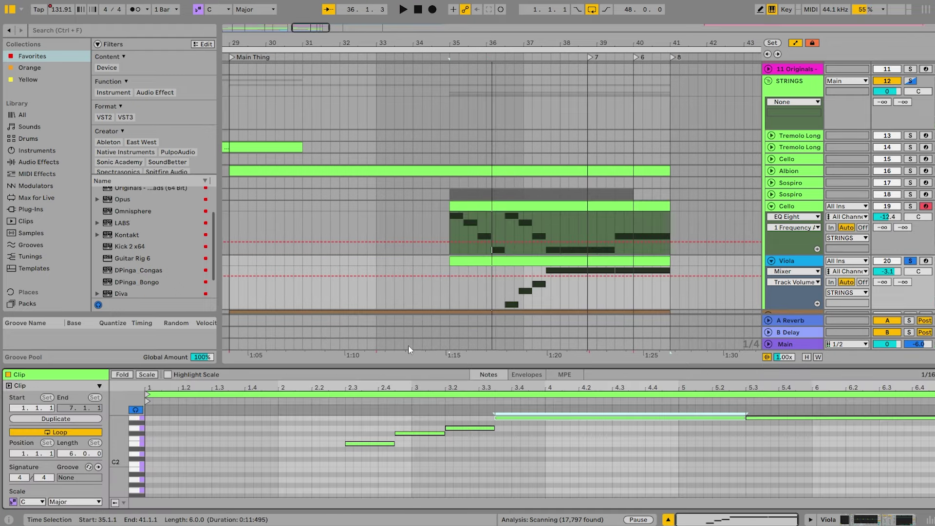
key(ctrl+a)
key(shift+Up)
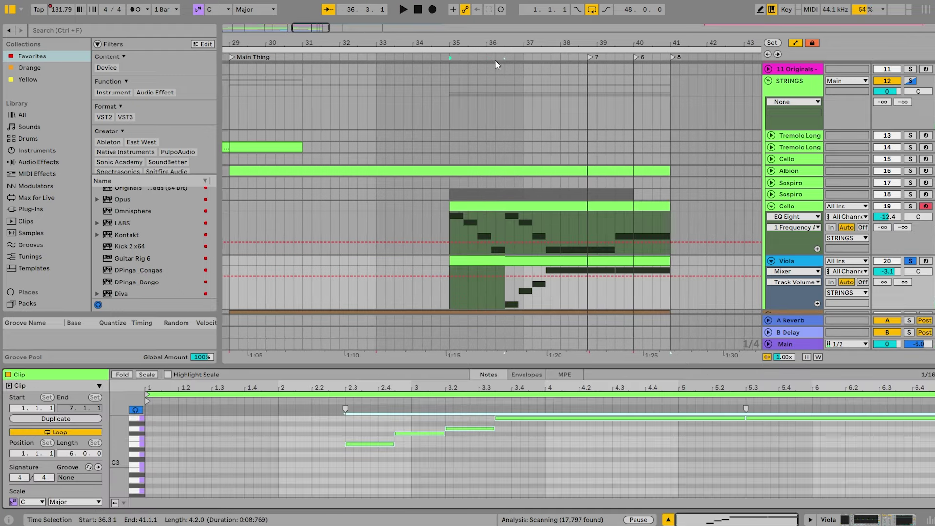
key(space)
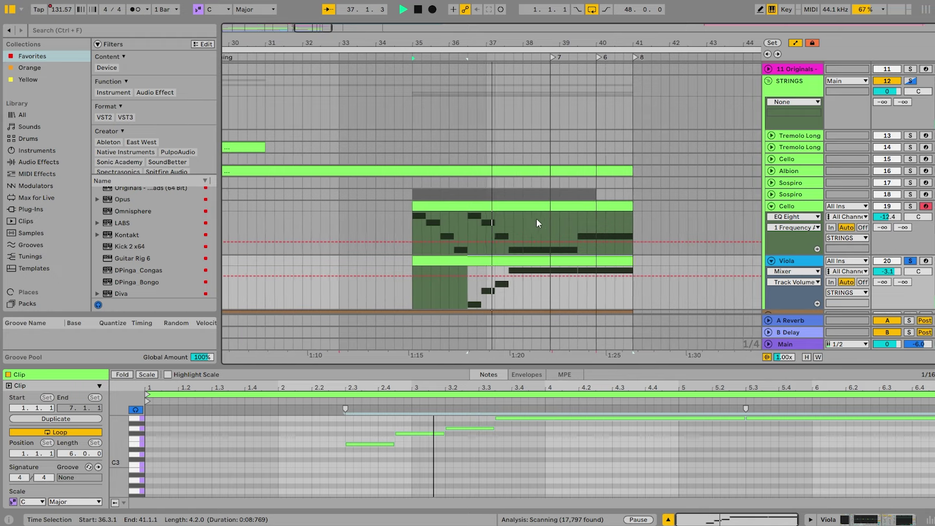
Clear the Viola track's solo and play the full arrangement from just before bar 35.
key(space)
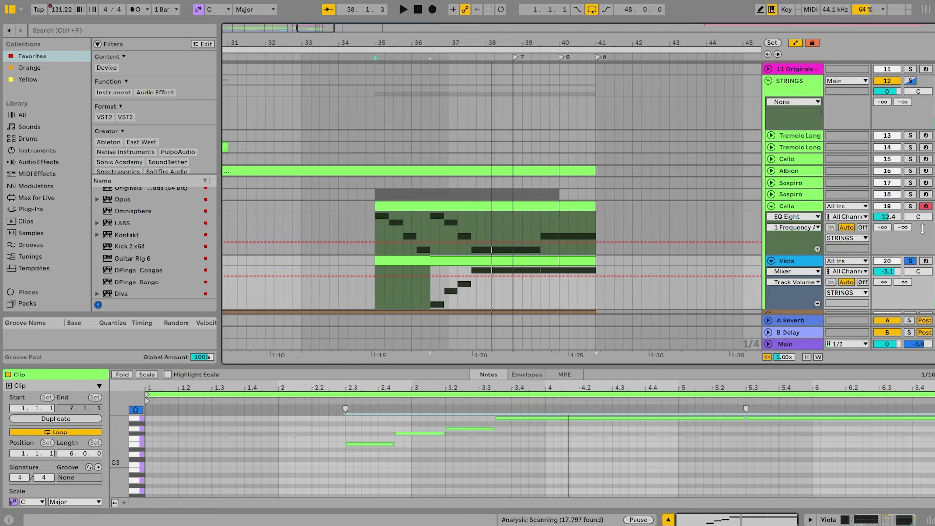
click(910, 206)
key(space)
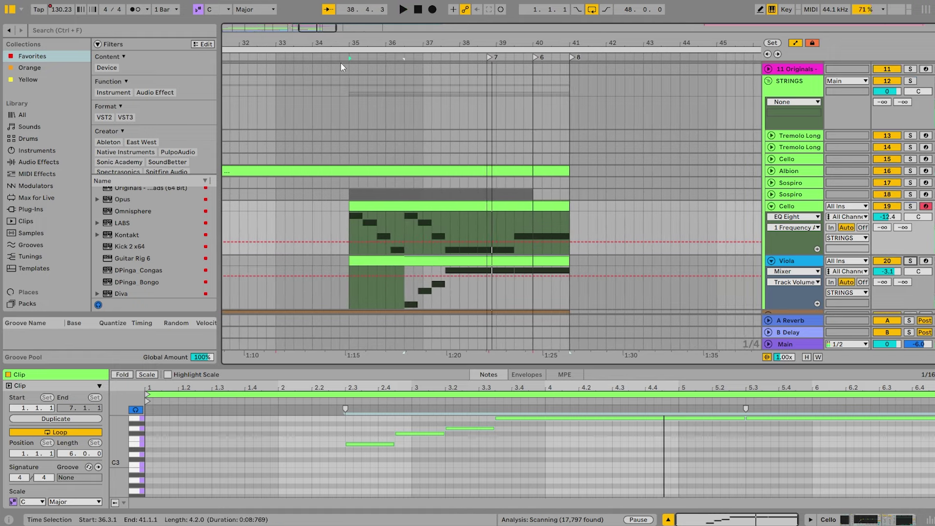
click(339, 65)
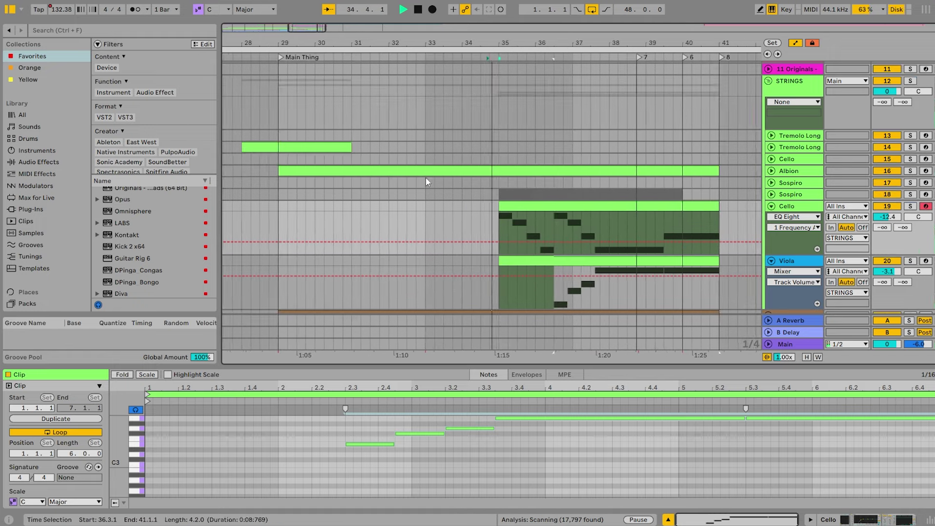
Shorten the Viola's first A3 to end at clip bar 4, then duplicate it up to B3 and extend the copy to the clip's end.
click(409, 466)
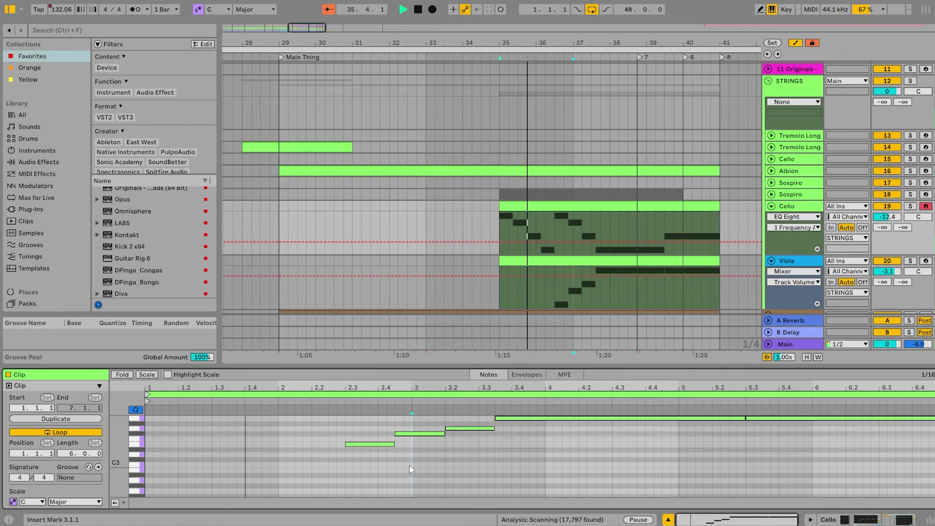
click(372, 445)
key(space)
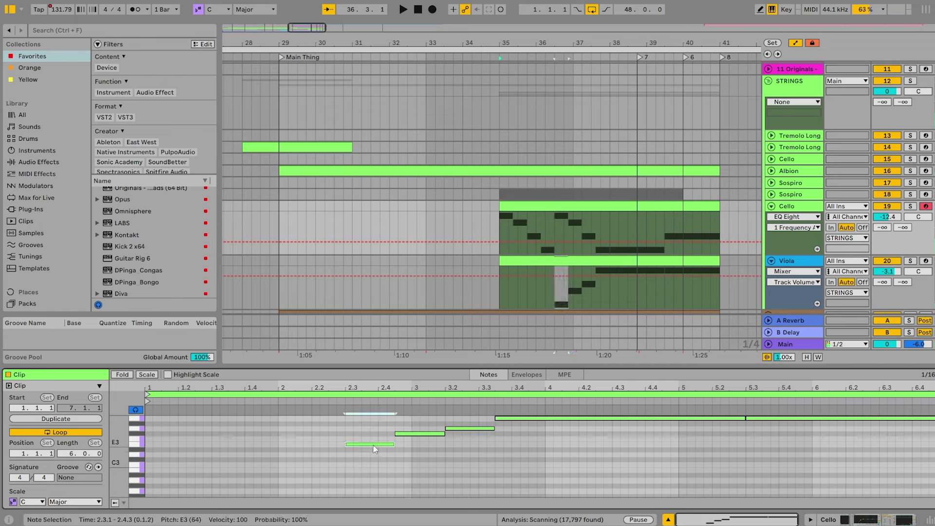
drag(448, 447, 416, 429)
drag(477, 442, 477, 421)
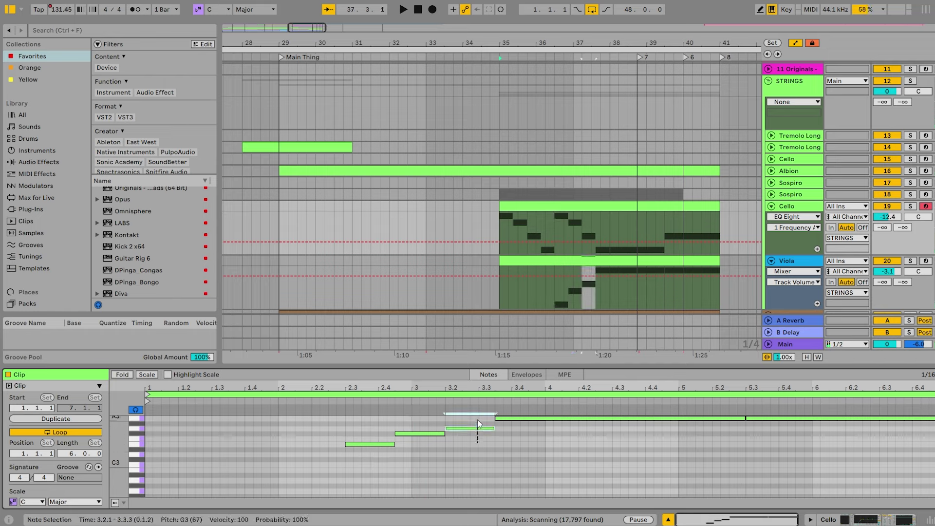
click(532, 410)
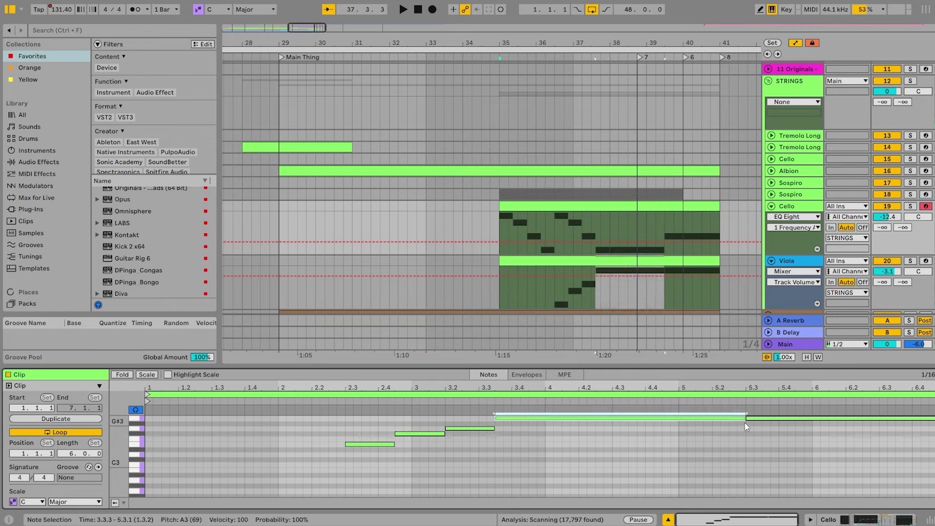
drag(743, 420, 550, 413)
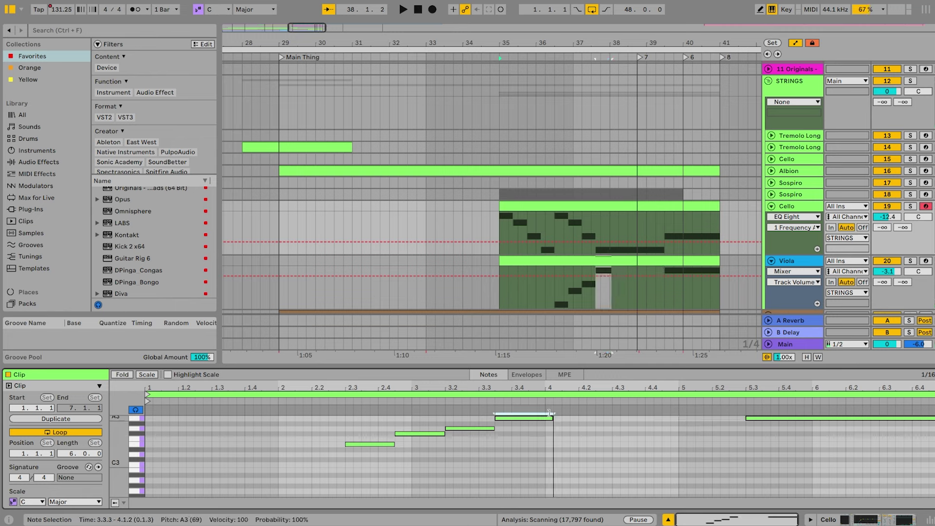
key(ctrl+d)
key(Up)
key(Up)
drag(595, 417, 931, 417)
Raise the Viola's remaining sustained A3 at 5.3 by one semitone to A#3.
click(887, 456)
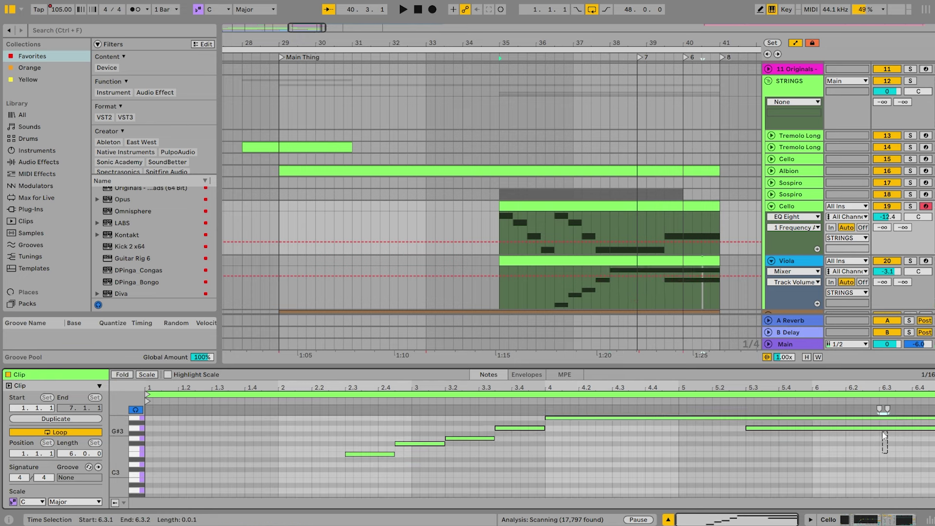
click(883, 428)
key(Up)
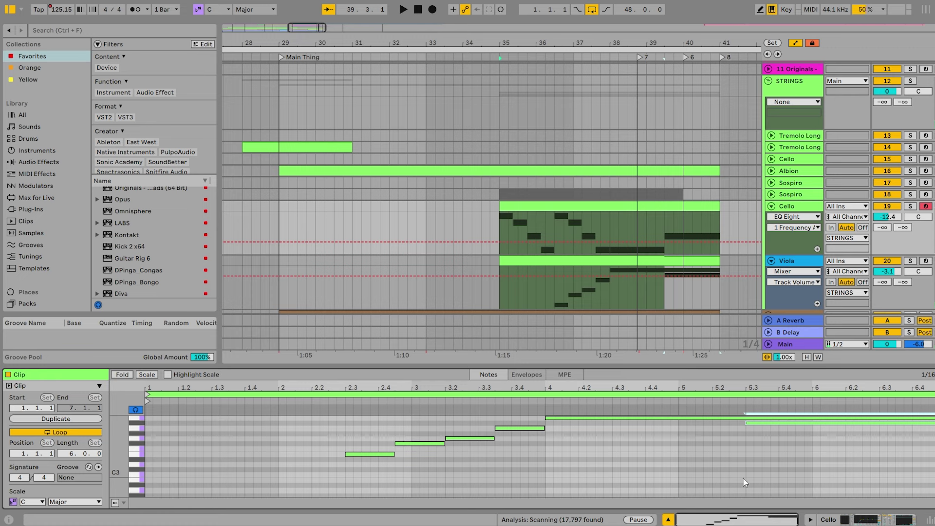
Display the Viola clip's MIDI Ctrl envelopes, checking 11: Expression Controller and switching to 1: Modulation Wheel.
click(527, 374)
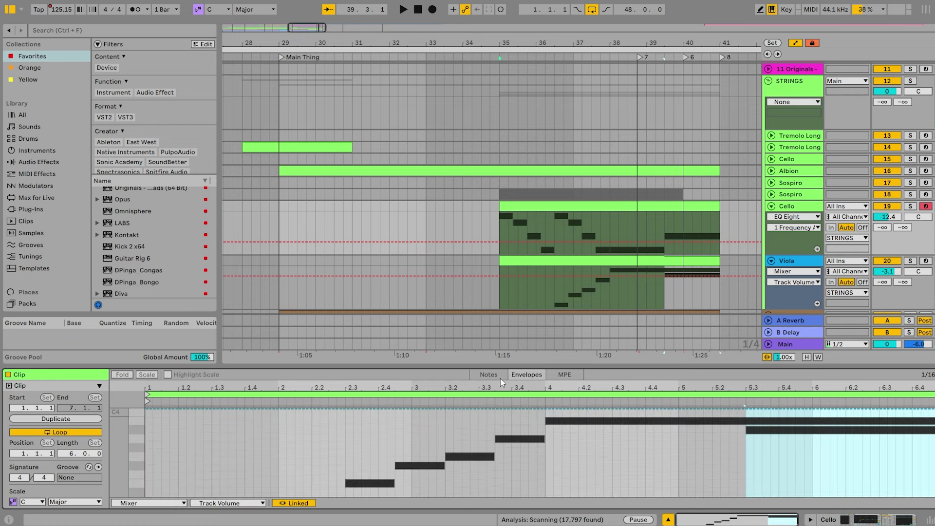
click(177, 503)
click(139, 445)
click(229, 503)
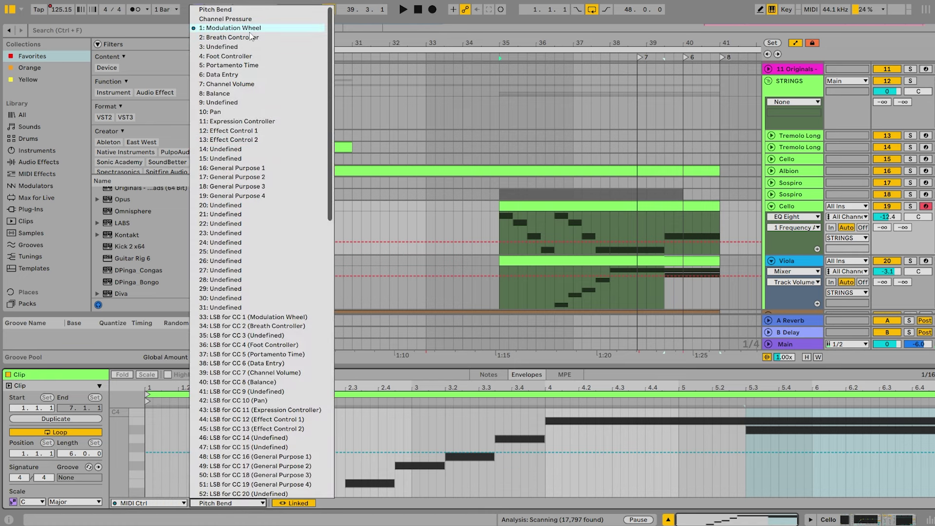
click(252, 122)
click(245, 503)
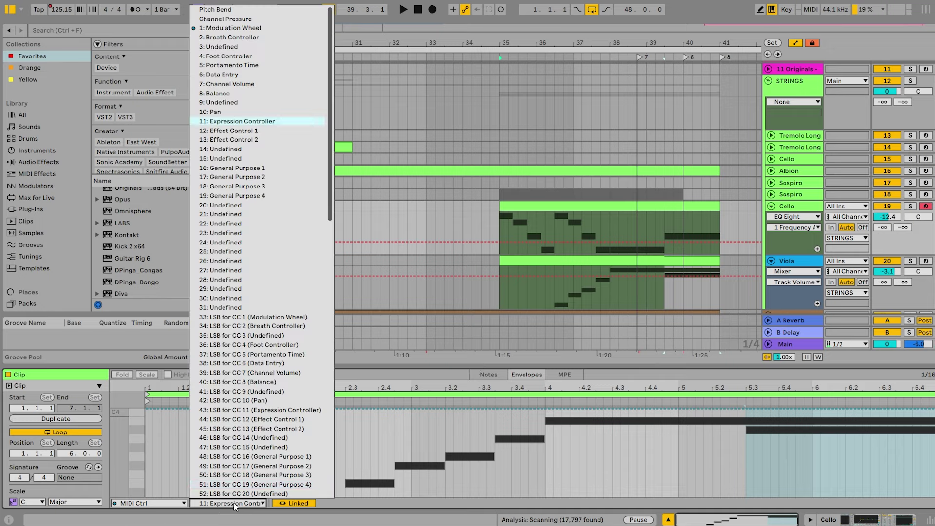
click(283, 27)
Raise the entire Modulation Wheel curve of the Viola clip by an even amount and play the part back.
click(472, 411)
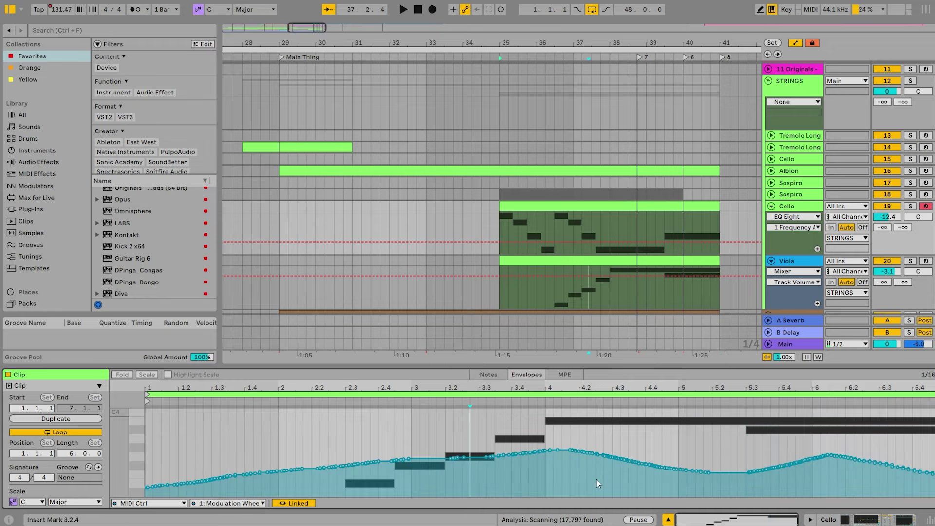
key(ctrl+a)
drag(626, 456, 626, 356)
click(559, 57)
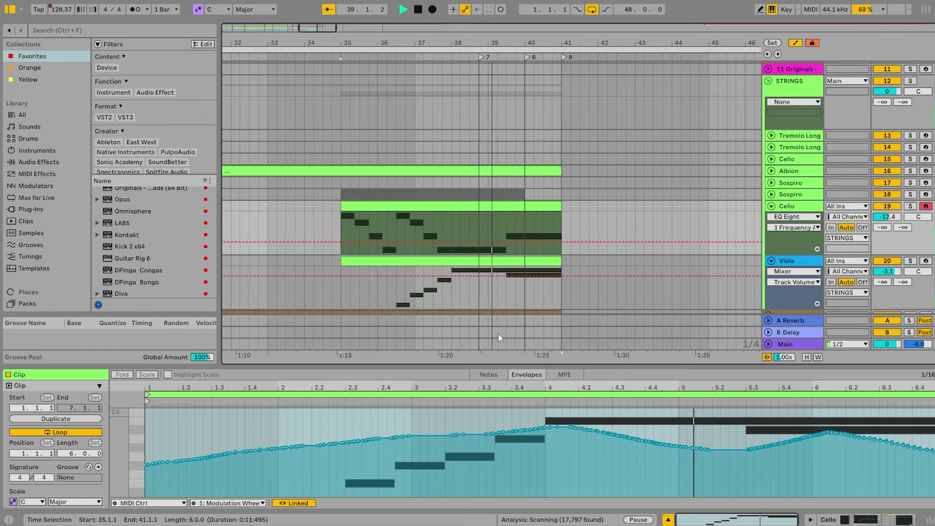
Return to the Viola clip's notes, delete the sustained A#3 beneath the long B3, and replay the part.
click(501, 373)
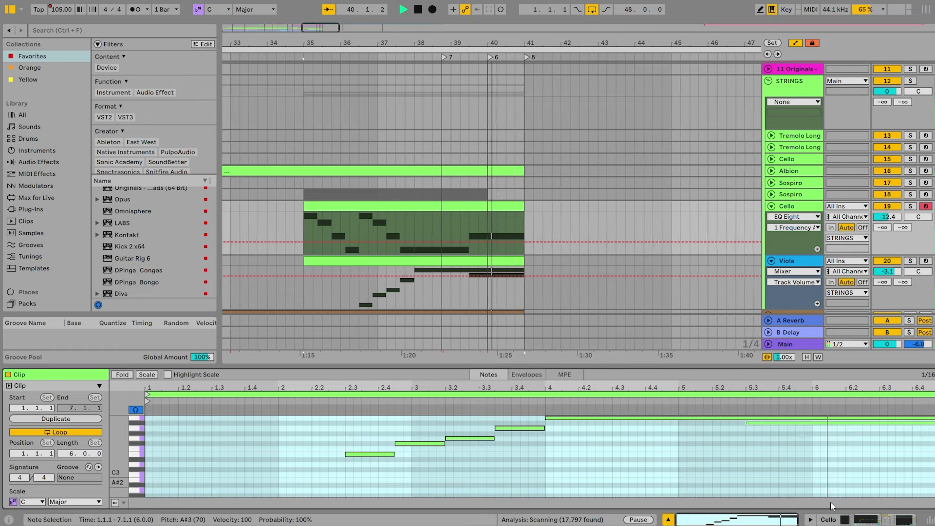
key(space)
click(848, 422)
key(Delete)
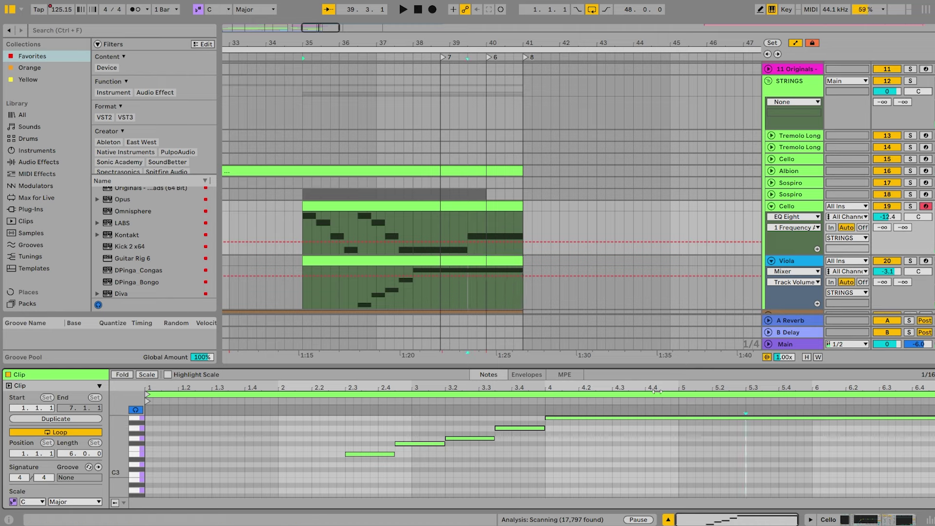
click(343, 399)
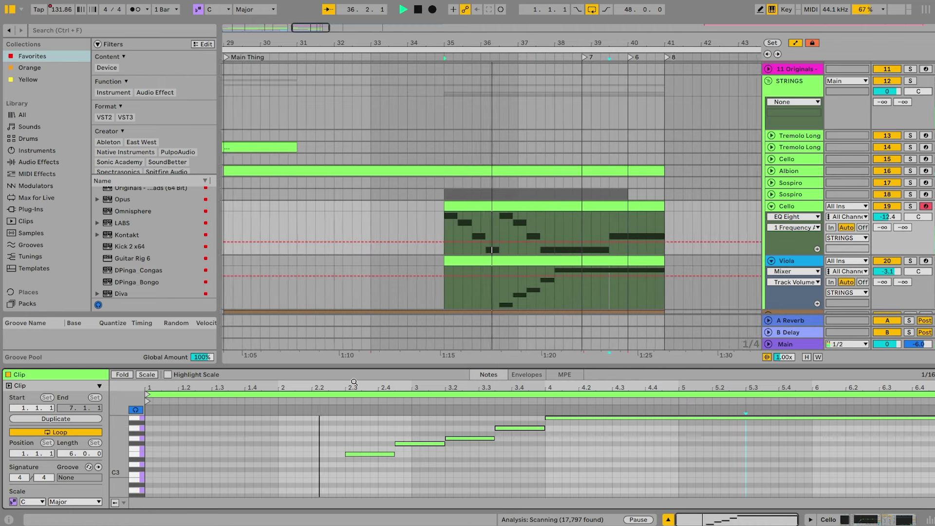
Show the mixer with the track delay controls and solo the Viola track.
scroll(811, 230, down, 2)
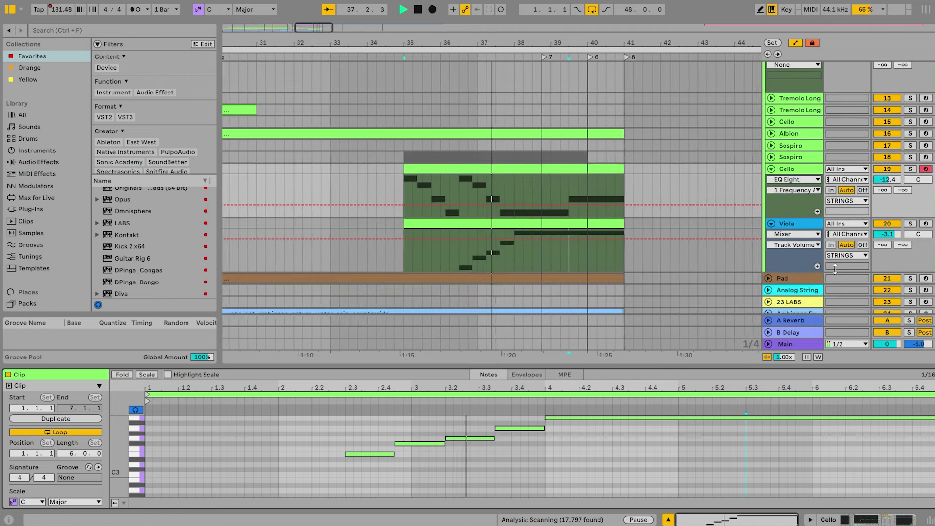
click(860, 519)
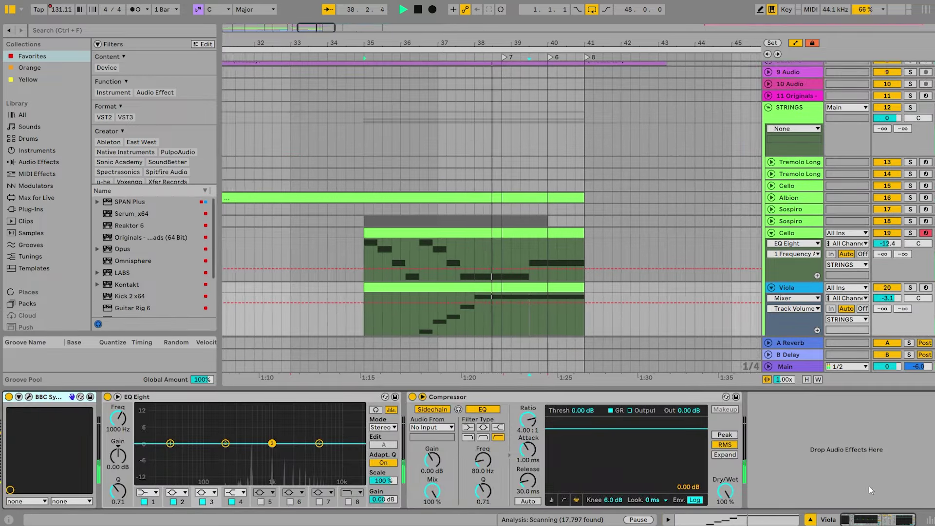
click(928, 519)
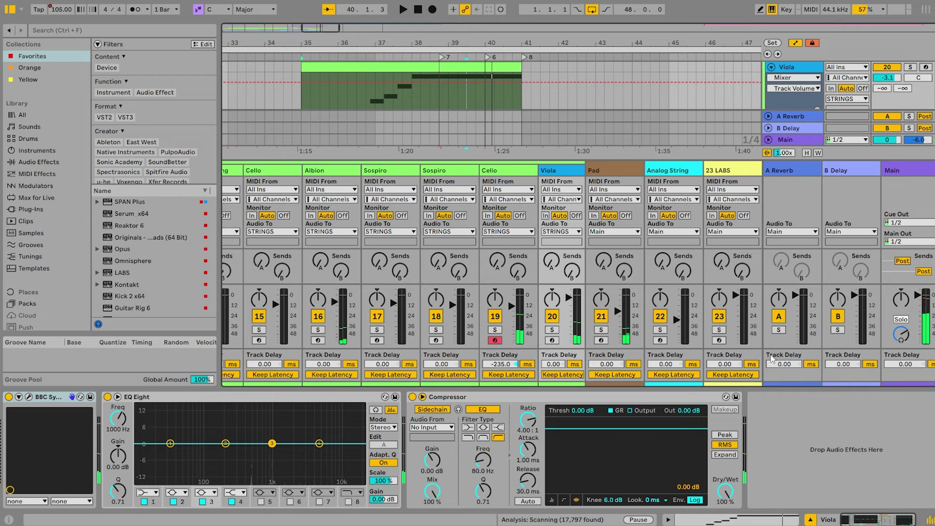
click(910, 67)
key(space)
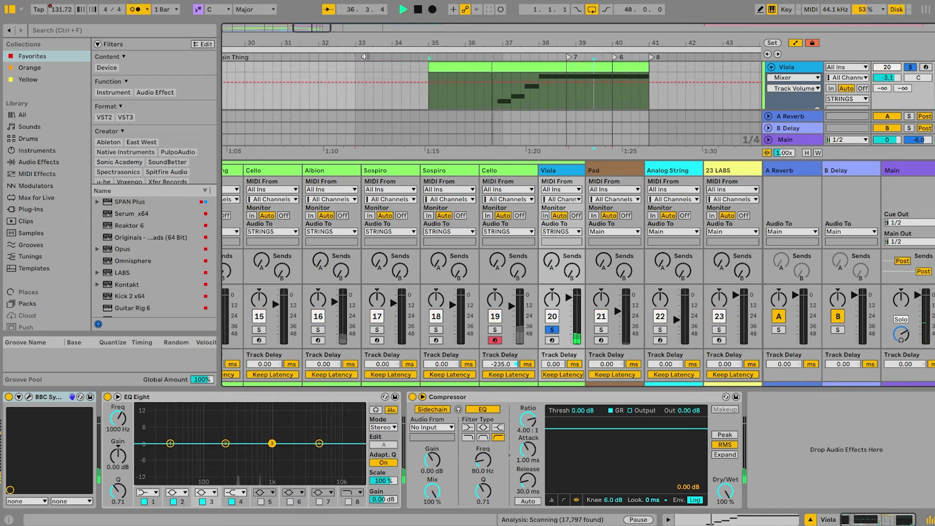
Play back the soloed Viola line from just before its rising notes to judge its timing.
click(463, 56)
key(space)
drag(488, 44, 489, 60)
scroll(466, 93, down, 4)
scroll(463, 88, up, 3)
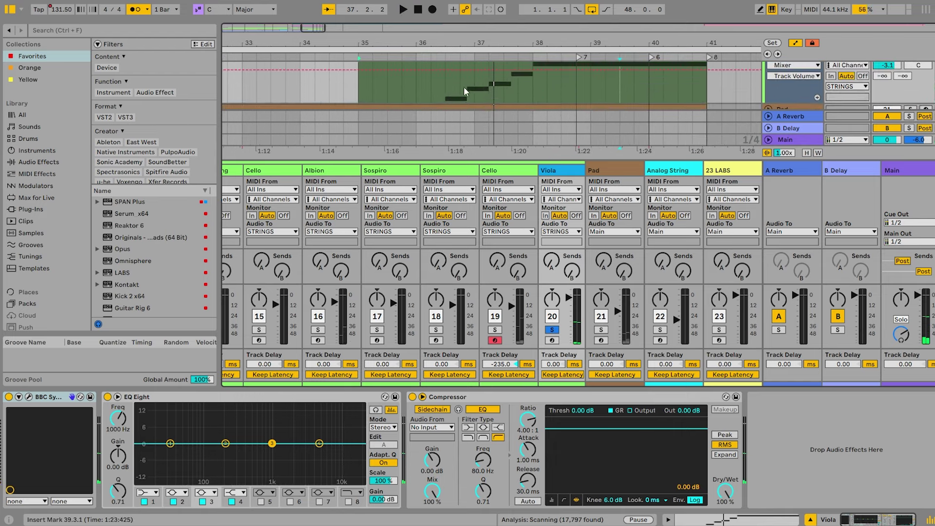
click(430, 55)
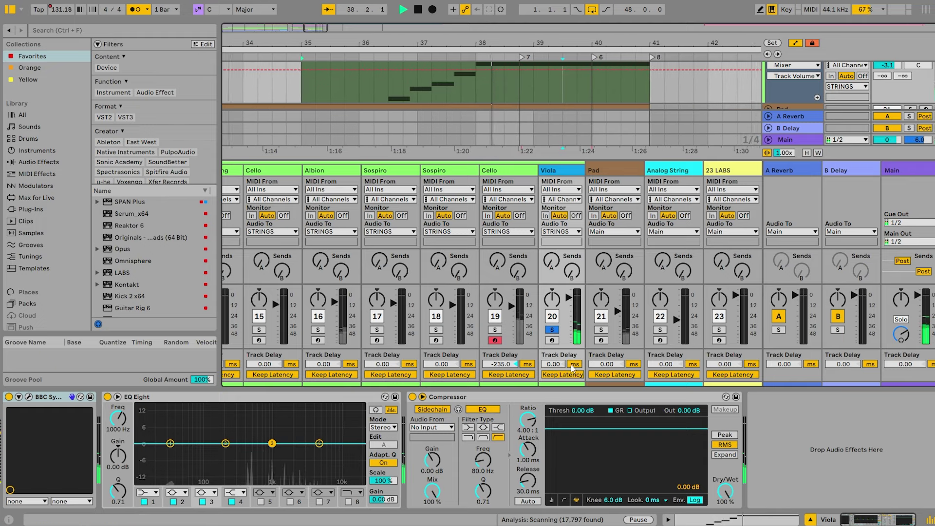
Set the Viola track's delay to -101 ms, checking the timing in playback, and hide the mixer.
key(space)
drag(561, 365, 561, 380)
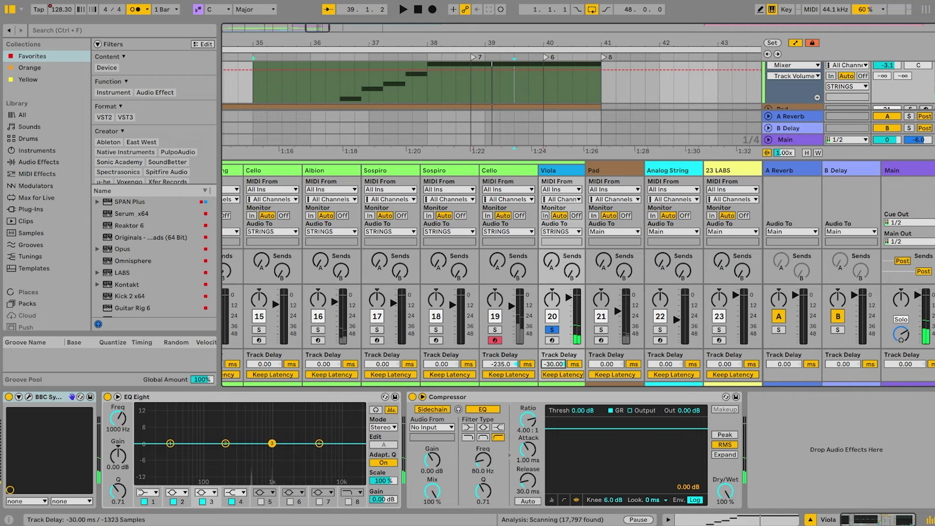
key(space)
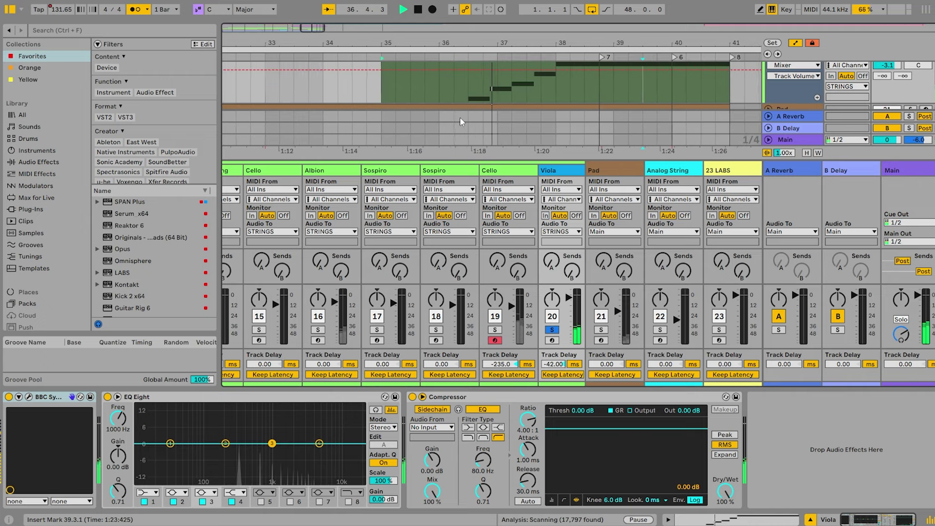
drag(554, 364, 553, 370)
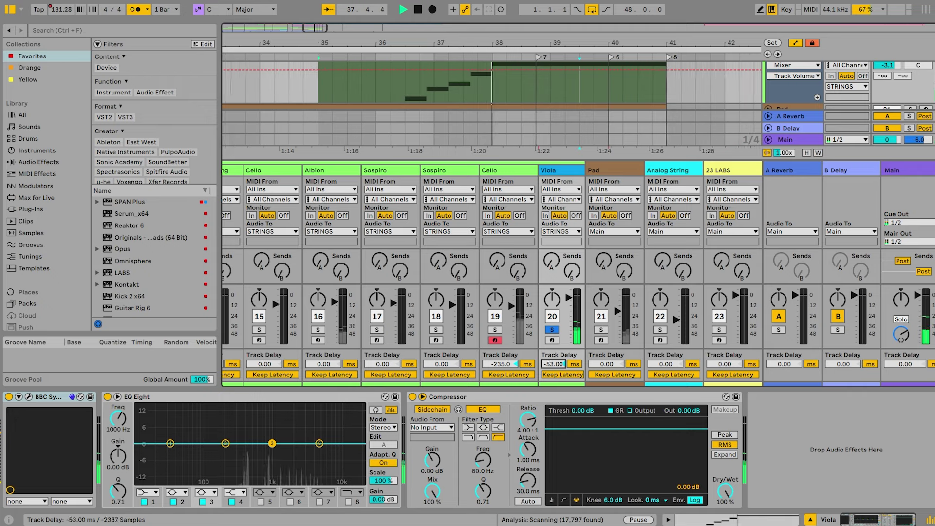
key(space)
key(space)
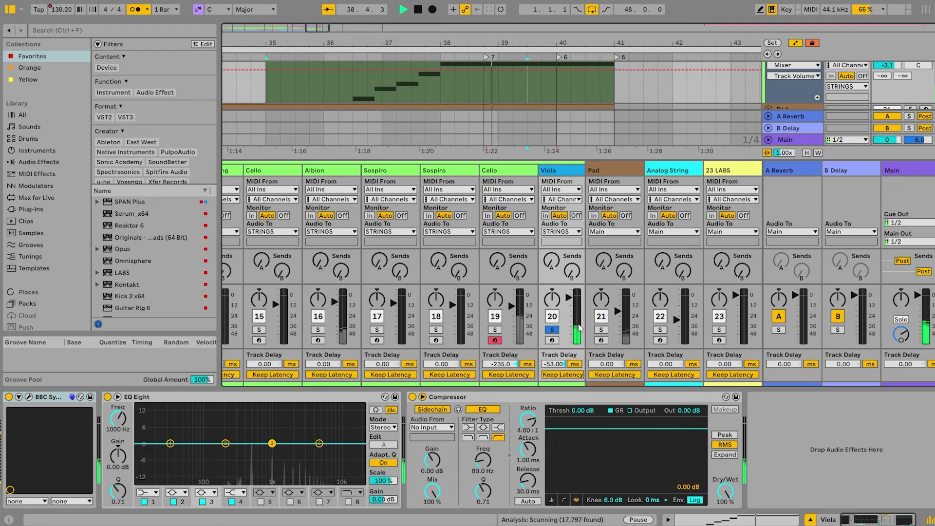
key(space)
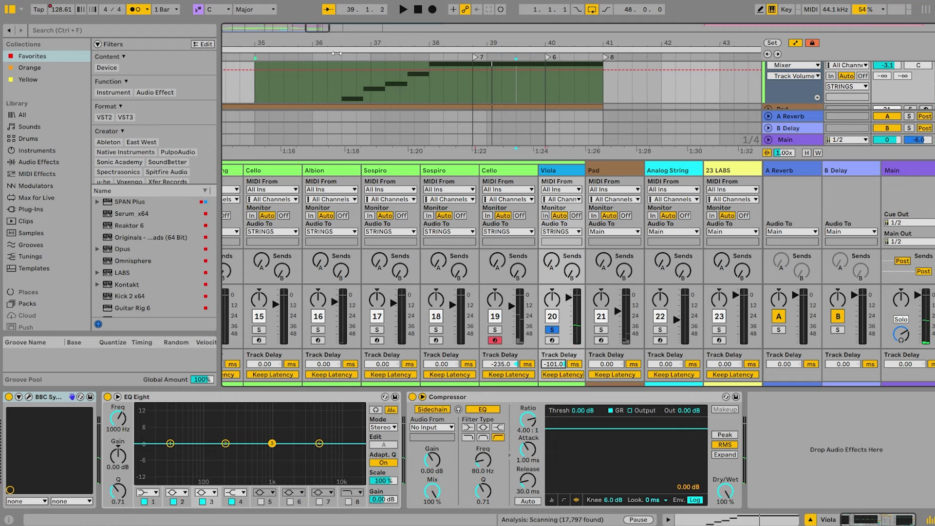
click(336, 53)
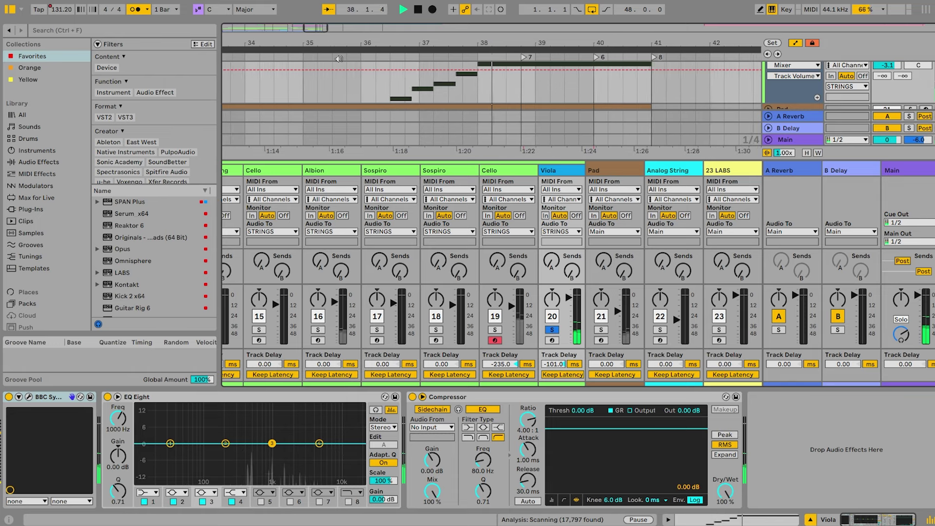
key(space)
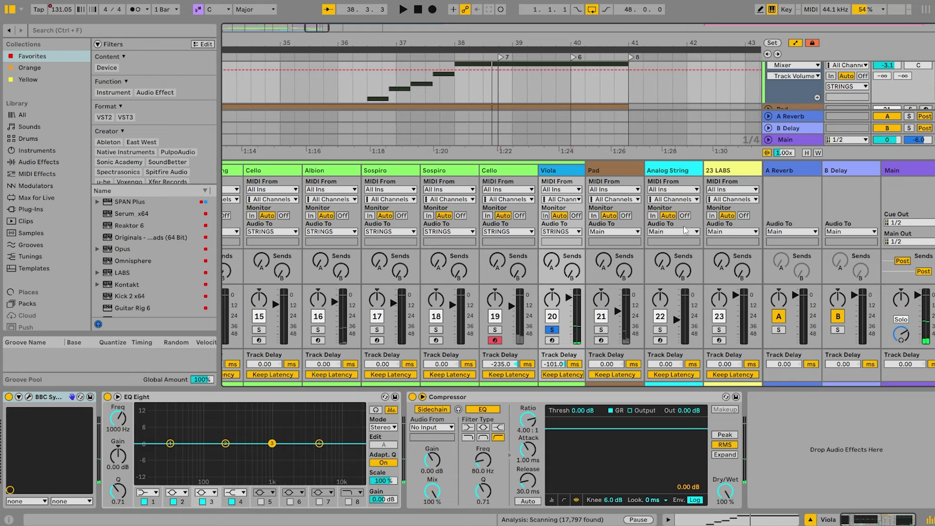
key(ctrl+alt+m)
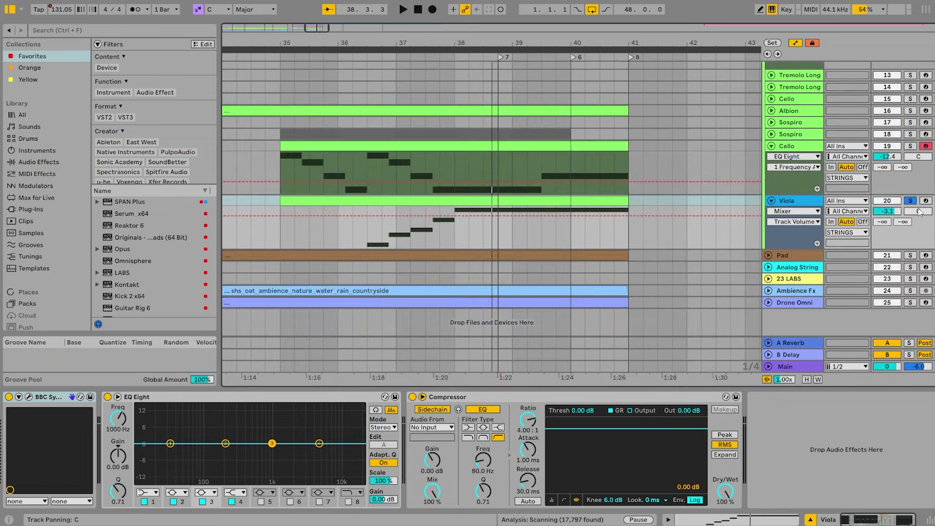
Recolor the STRINGS group bright green and assign its color to all grouped tracks and clips.
scroll(812, 146, up, 3)
right_click(812, 94)
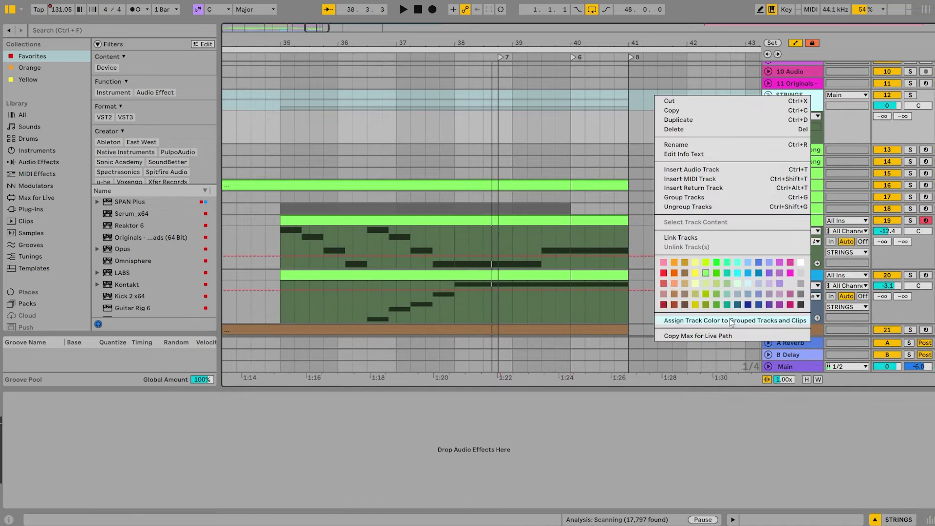
click(704, 262)
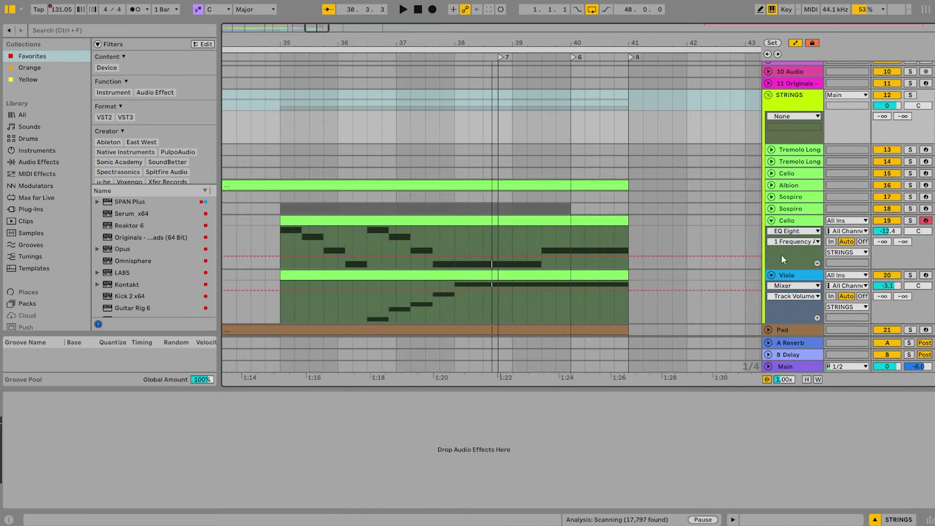
right_click(806, 108)
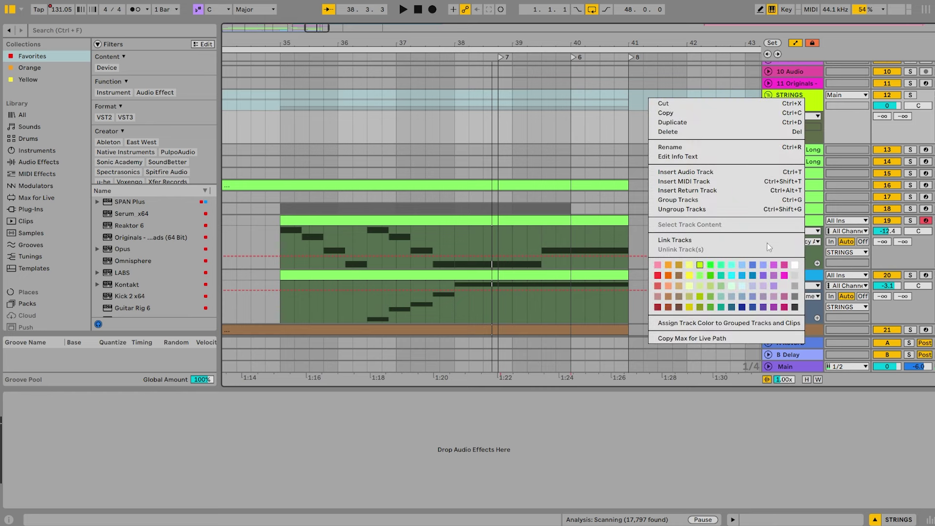
click(711, 276)
right_click(796, 97)
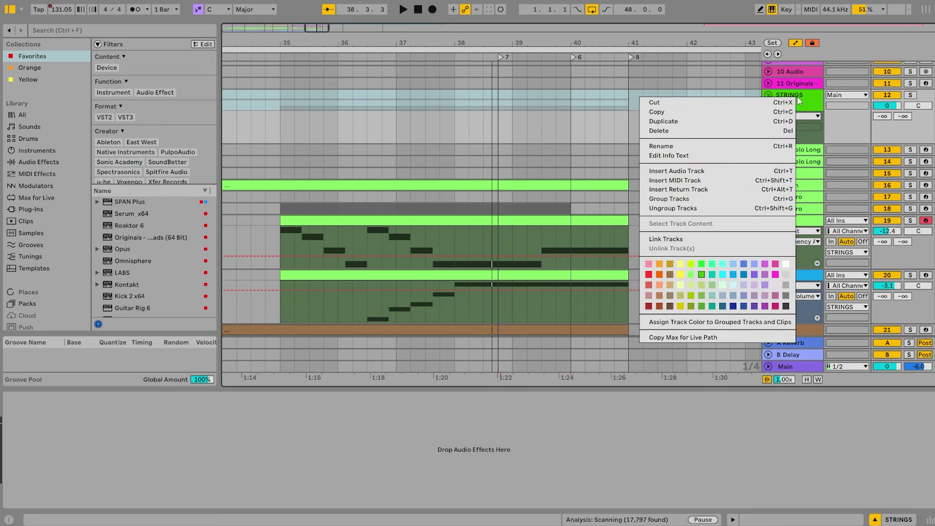
click(725, 322)
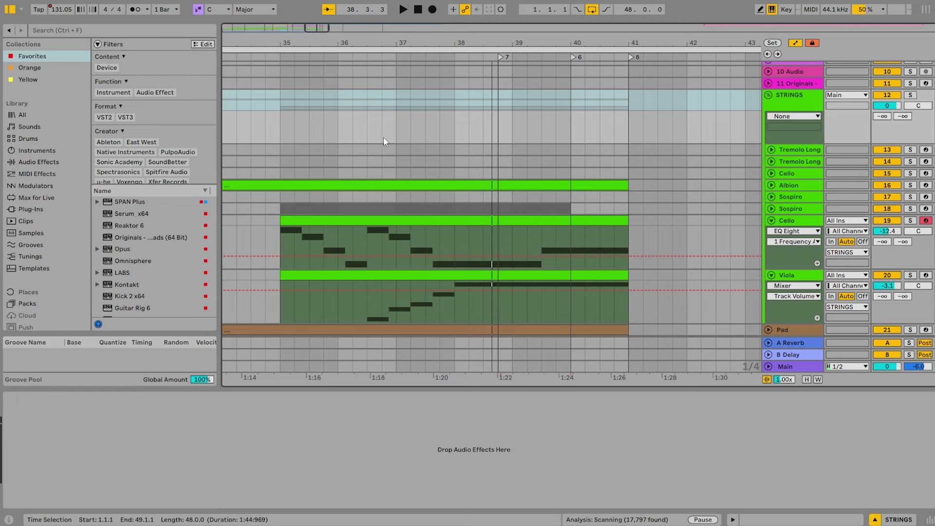
Play the arrangement through the new string parts and collapse the Cello track, leaving the Viola track unfolded.
click(270, 51)
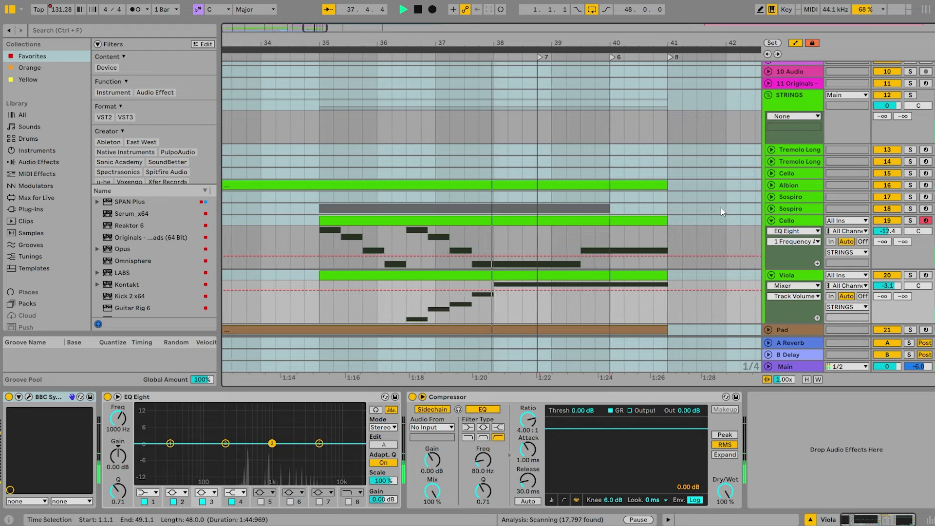
click(772, 220)
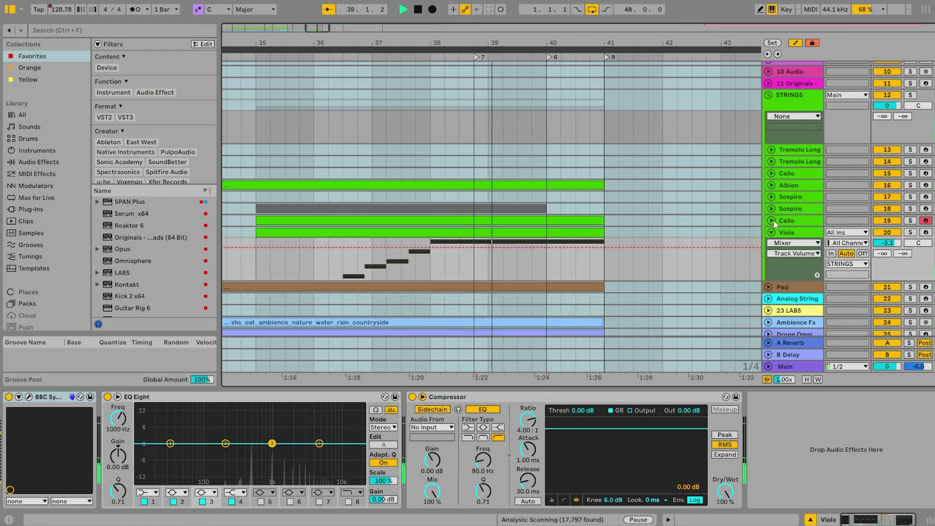
click(773, 231)
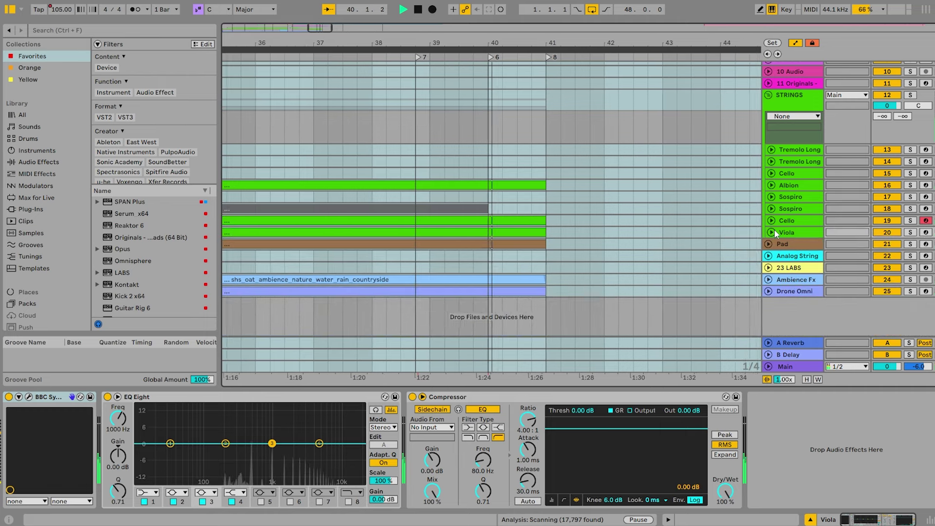
click(774, 230)
key(space)
In the Viola clip, split the long last note at 5.3.3 and raise its second part by two semitones.
click(389, 258)
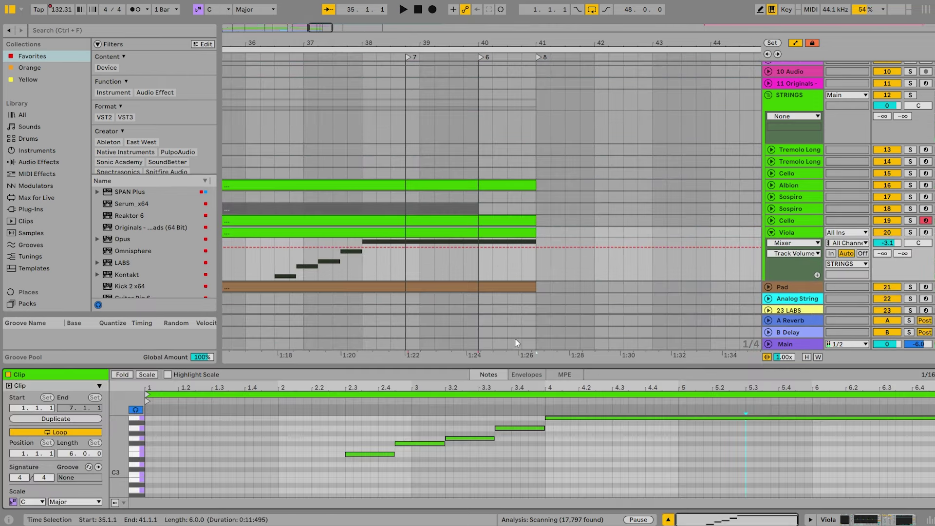
click(534, 403)
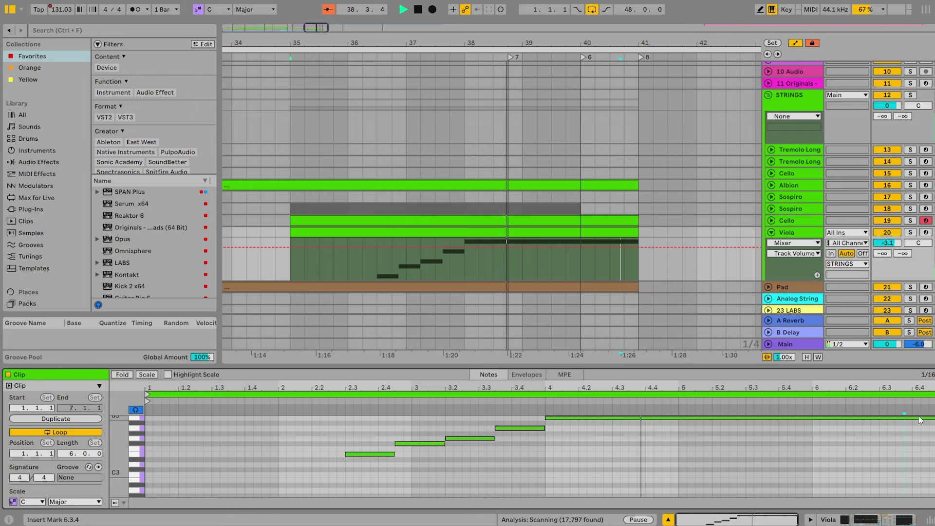
key(space)
drag(924, 417, 762, 412)
key(ctrl+d)
key(Up)
key(Up)
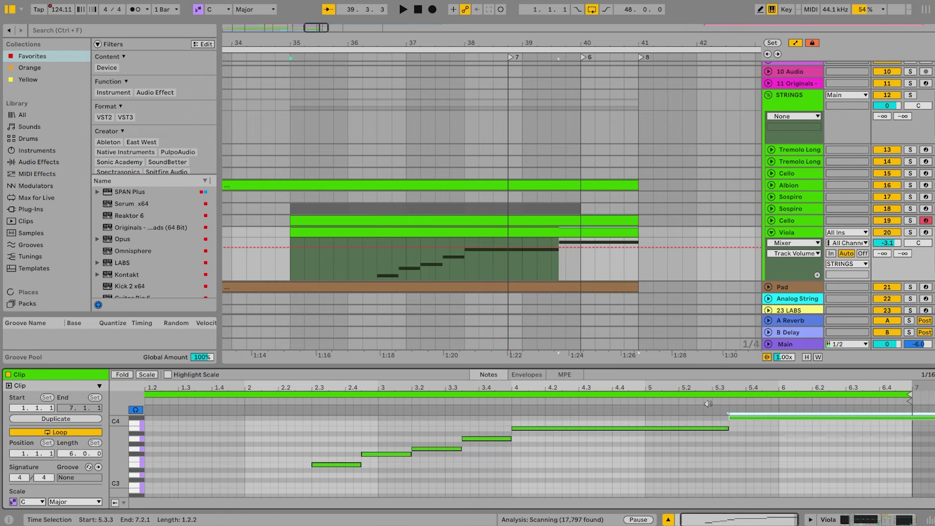
Play back the edited Viola clip and switch to the track's device chain.
click(489, 396)
key(space)
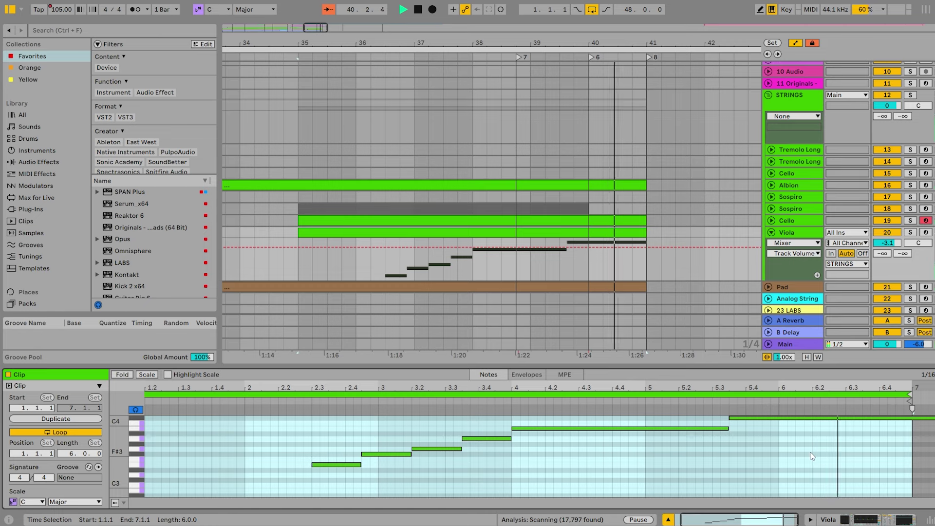
click(864, 519)
key(space)
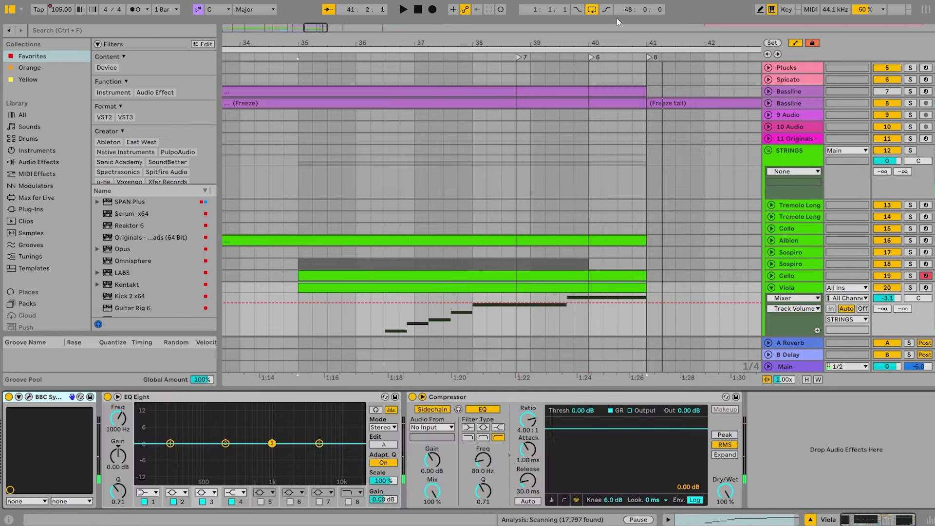
Fold the STRINGS group in the full arrangement overview and save the Set.
drag(634, 41, 635, 22)
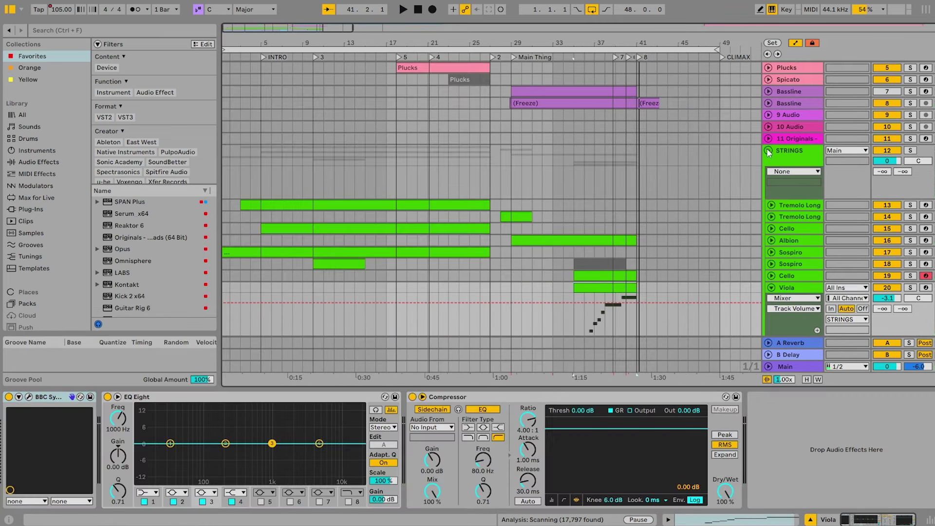
click(768, 150)
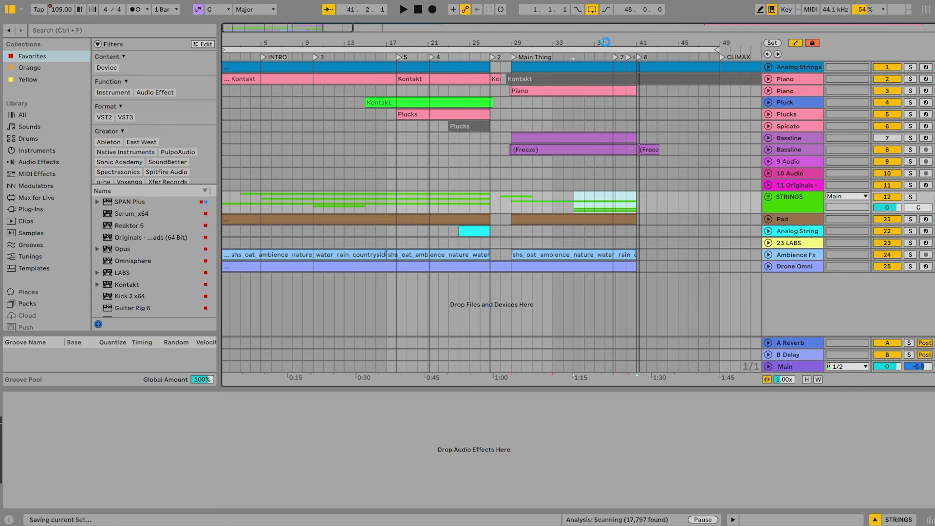
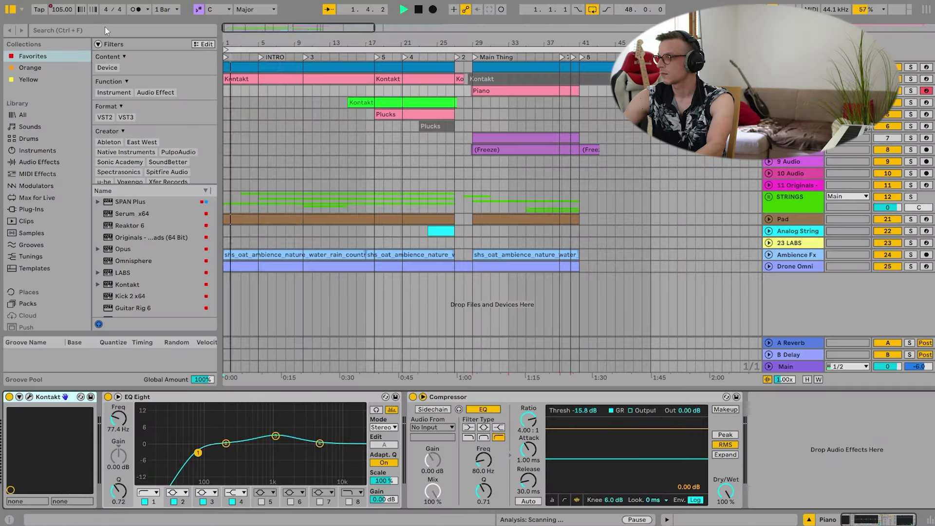
Rename the locator at the beginning of the arrangement to START.
right_click(228, 60)
click(252, 75)
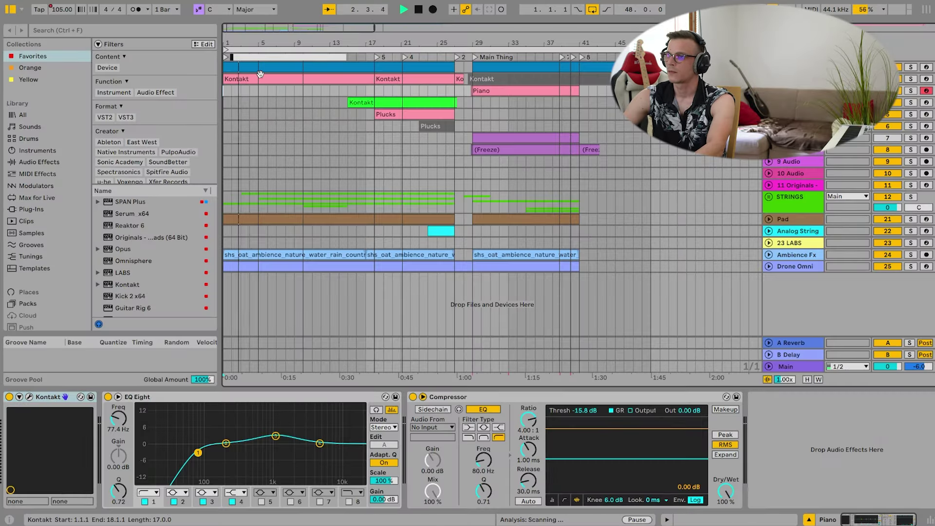
text(START)
key(Return)
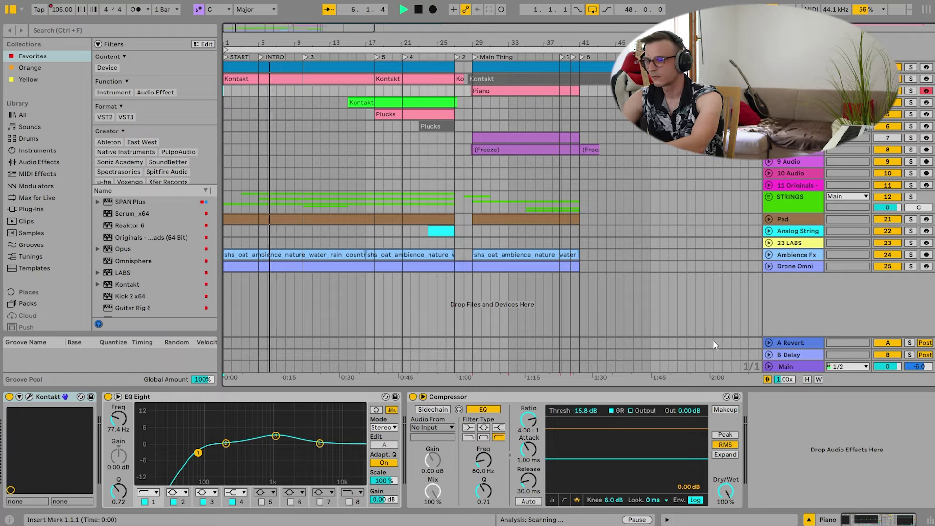
Set the input buffer size to 5536 samples in the audio settings and return to the full-screen arrangement.
key(F11)
key(F12)
drag(394, 207, 398, 387)
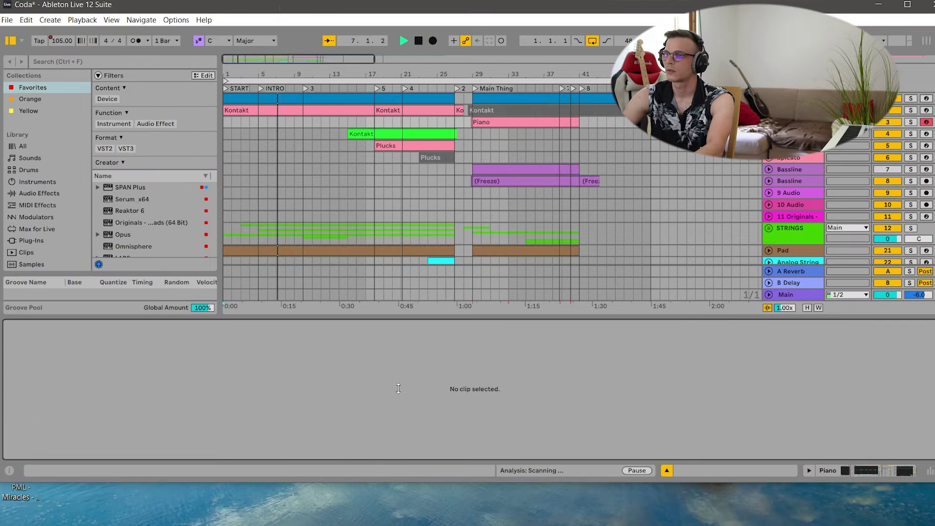
click(174, 20)
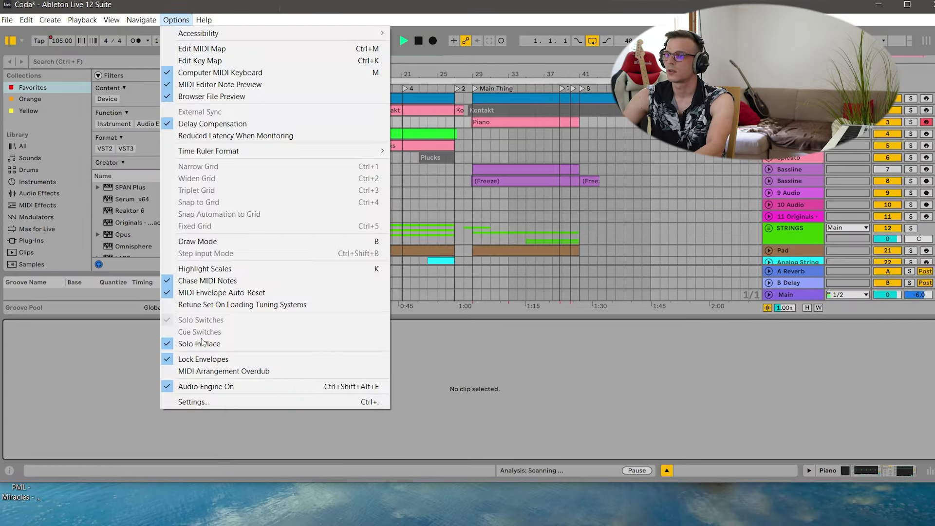
click(235, 404)
mouse_move(553, 208)
mouse_down()
mouse_move(553, 185)
mouse_move(552, 207)
mouse_up()
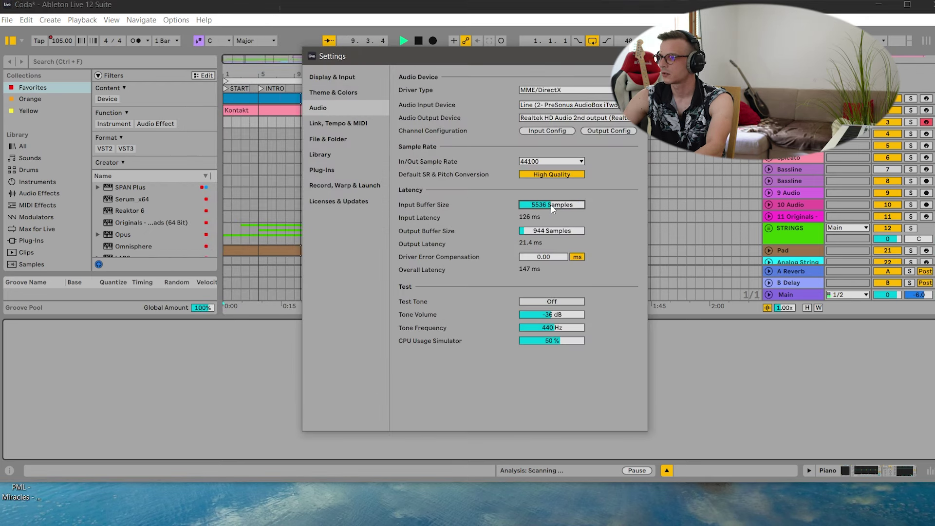
key(Escape)
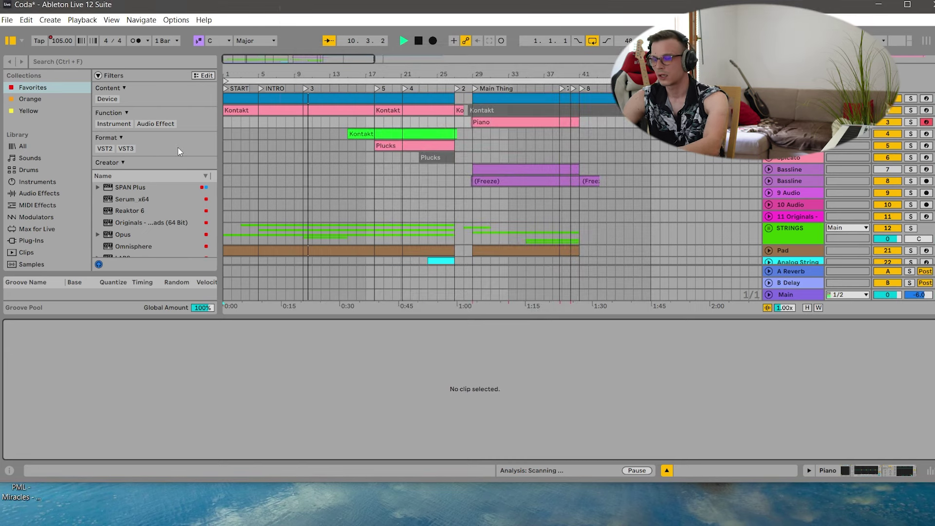
key(F11)
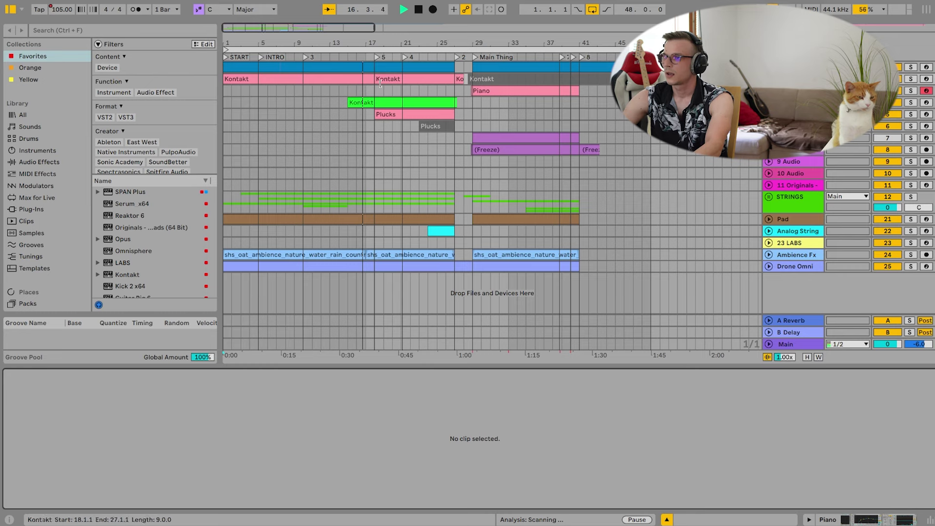
Stop playback and delete the Compressor at the end of the Pluck track's device chain.
key(space)
click(360, 101)
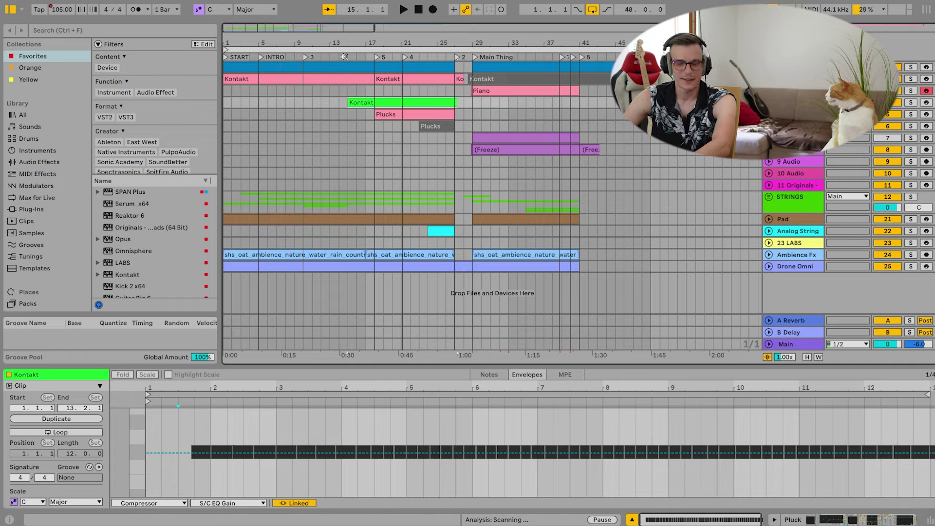
click(897, 520)
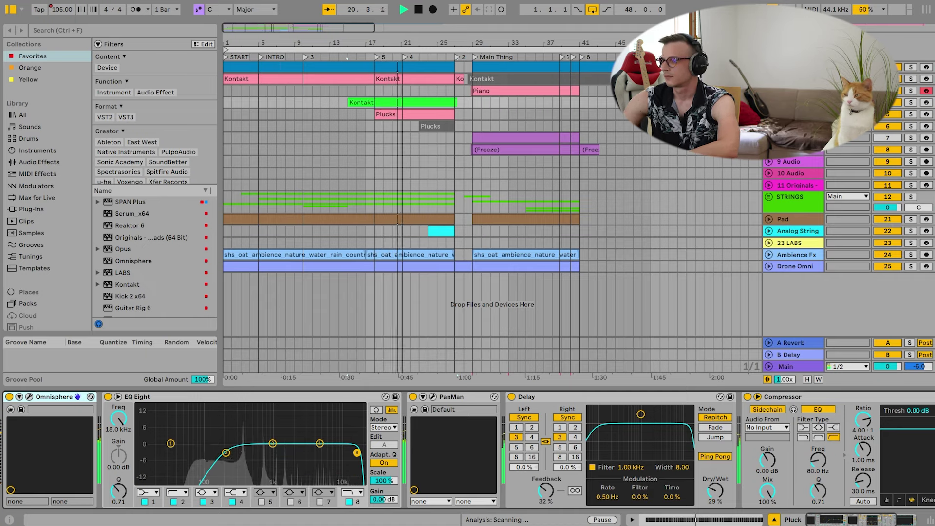
click(839, 399)
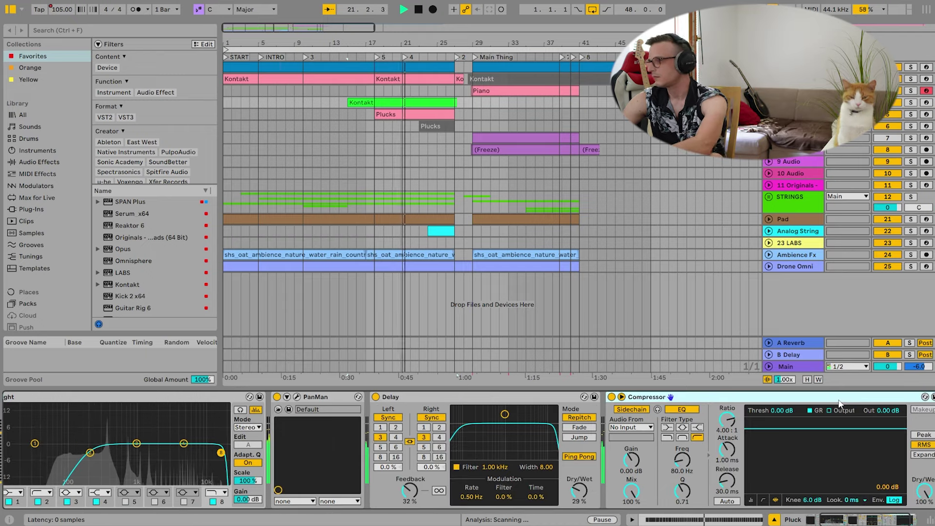
key(Delete)
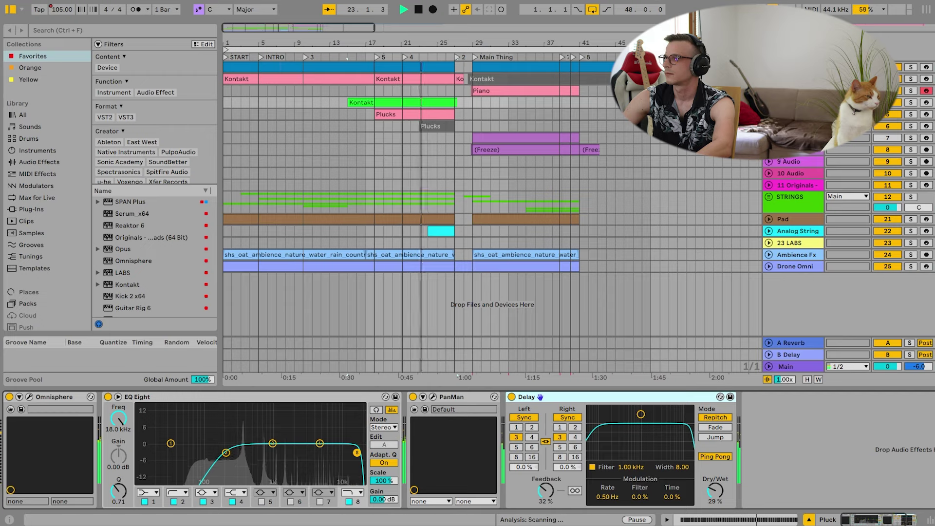
Delete the leftover frozen clip after bar 41 on the second Bassline track and fold the track again.
click(769, 150)
drag(596, 163, 606, 185)
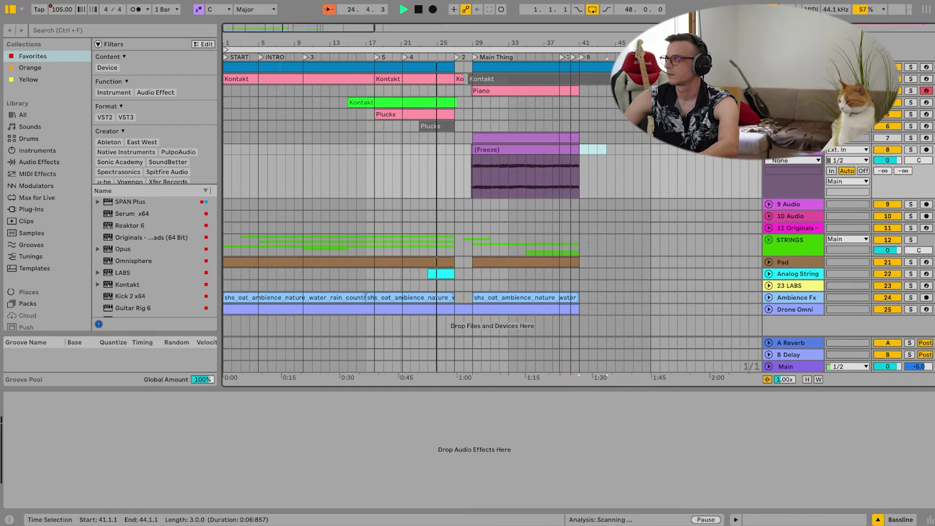
click(768, 150)
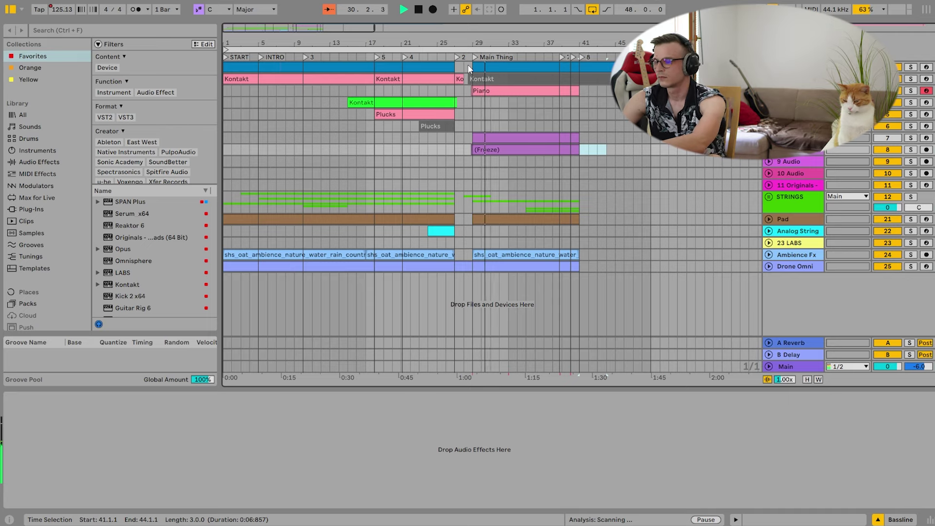
Set the input buffer to 7584 samples and the output buffer to 4512 samples in the audio settings, and restore full screen.
key(F11)
click(176, 20)
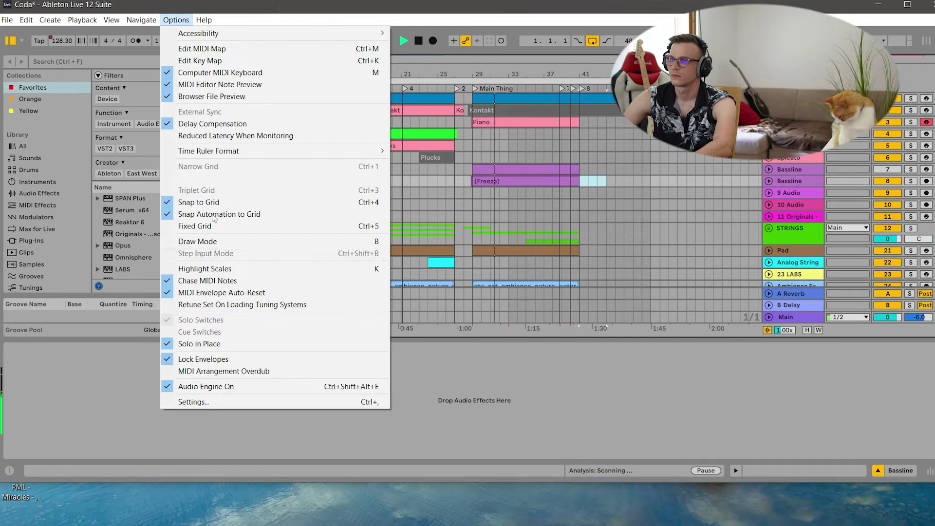
click(222, 401)
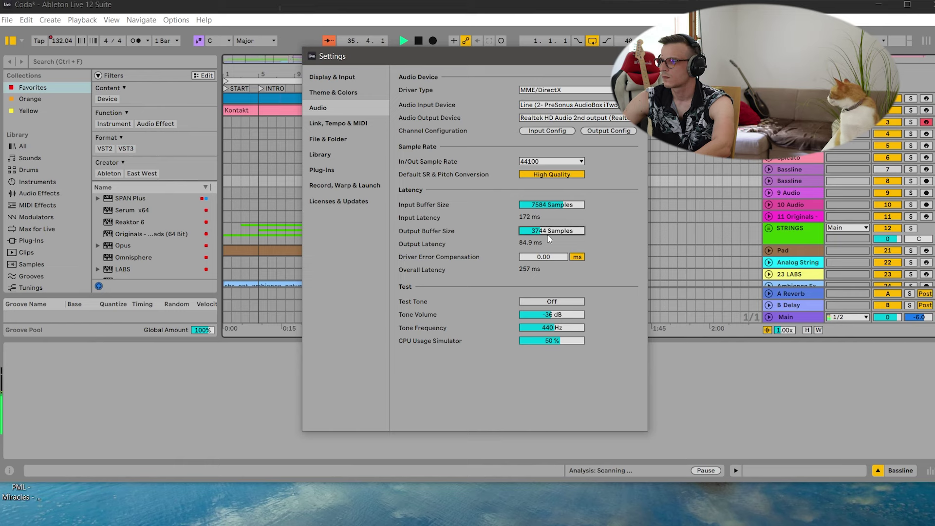
drag(547, 235, 547, 230)
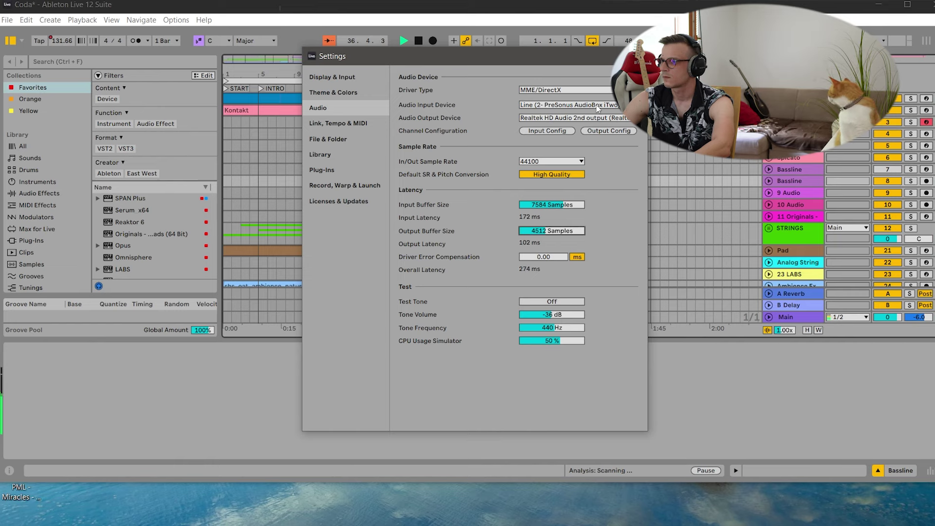
key(Escape)
click(176, 20)
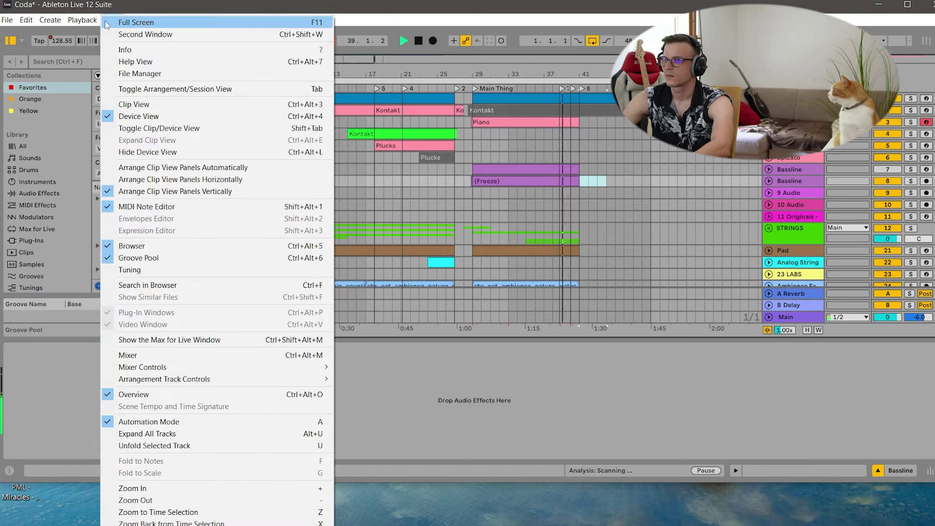
click(134, 22)
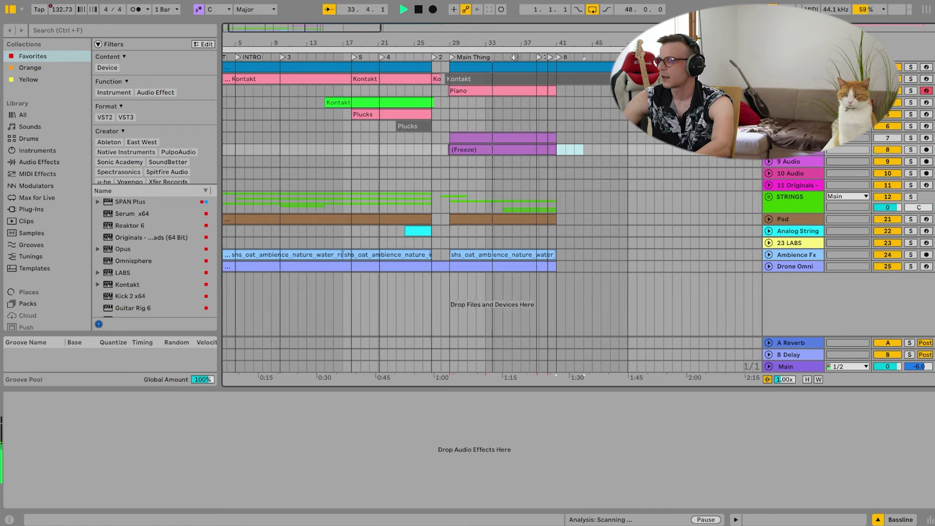
Unfold the STRINGS group and collapse its Viola track.
click(768, 197)
scroll(557, 255, down, 3)
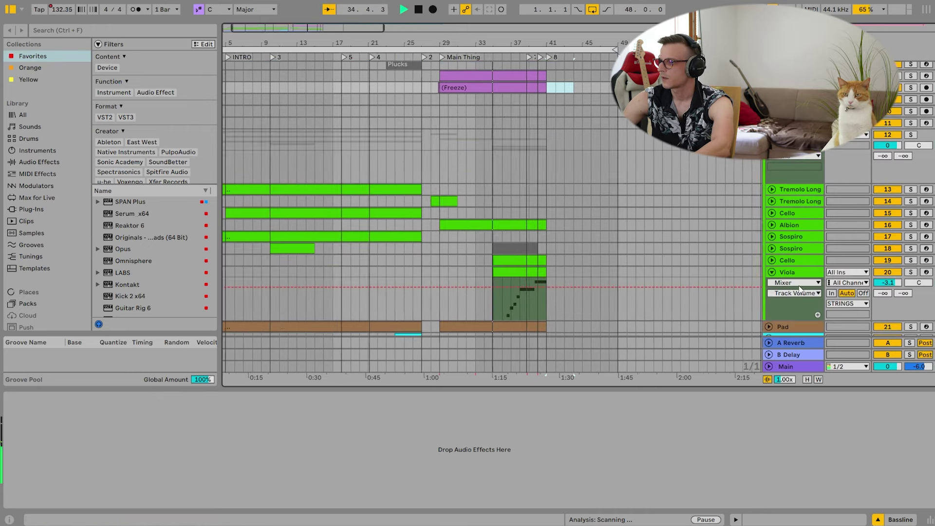
click(772, 272)
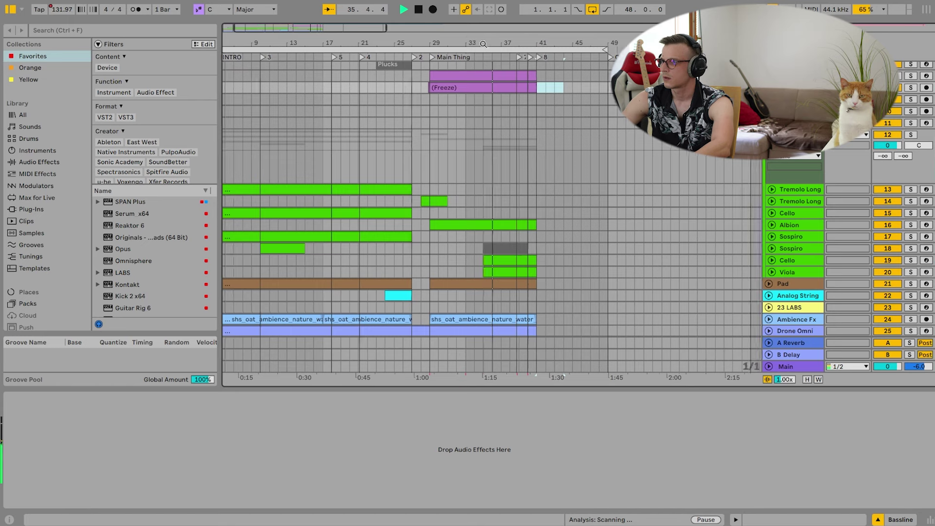
scroll(555, 270, left, 2)
In the Cello clip at bar 35, raise the note at 3.3.3 to A2 and lower the long note at 4.1.1 to B1.
double_click(555, 268)
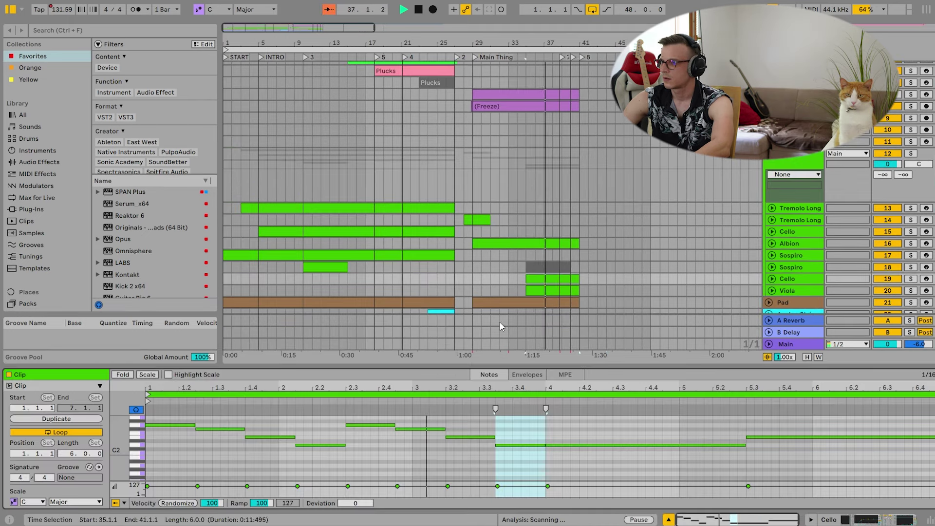
drag(484, 438, 480, 431)
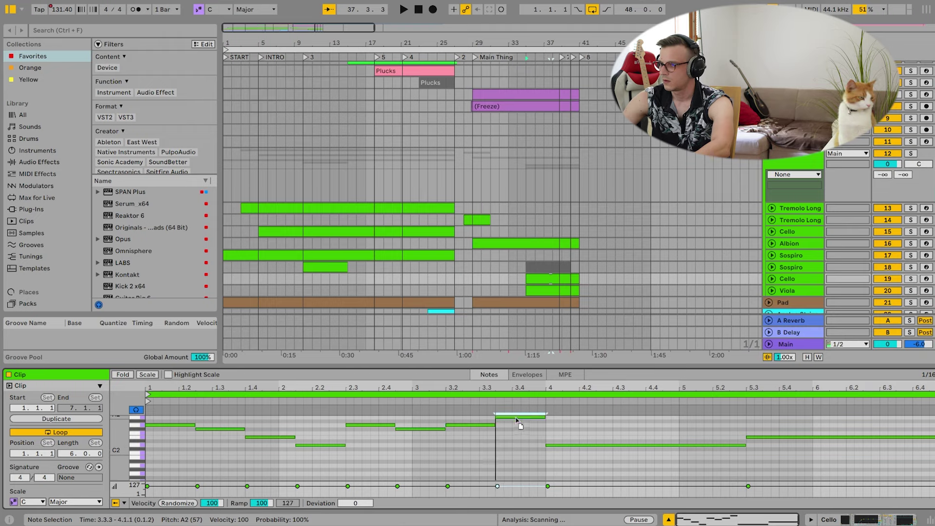
click(570, 442)
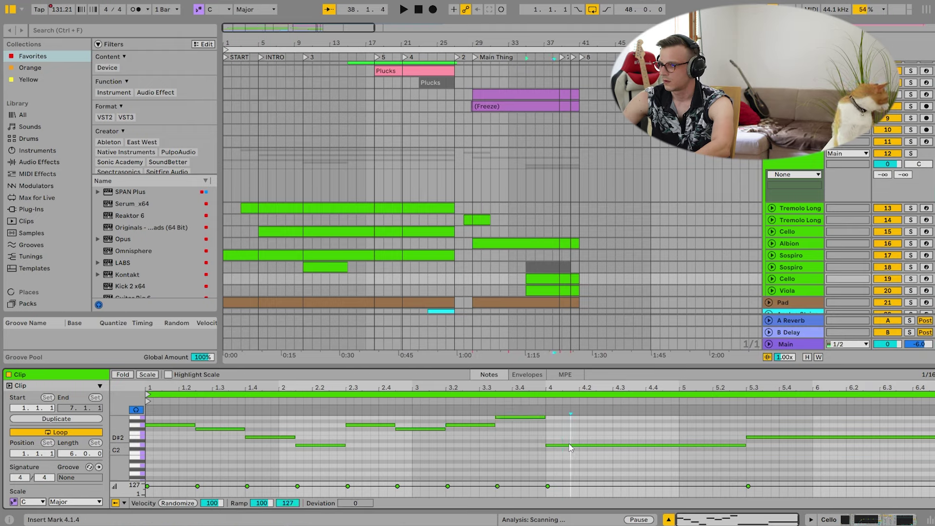
drag(571, 445, 572, 448)
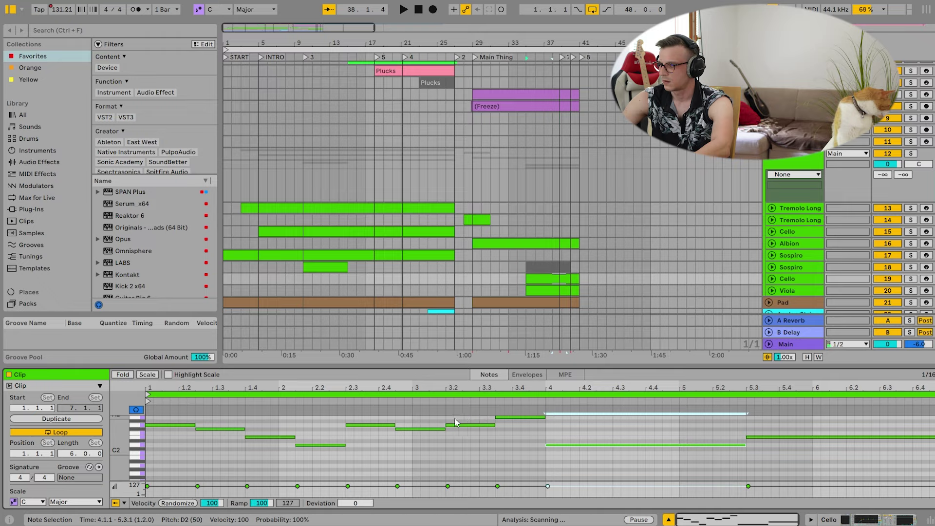
key(Down)
key(Down)
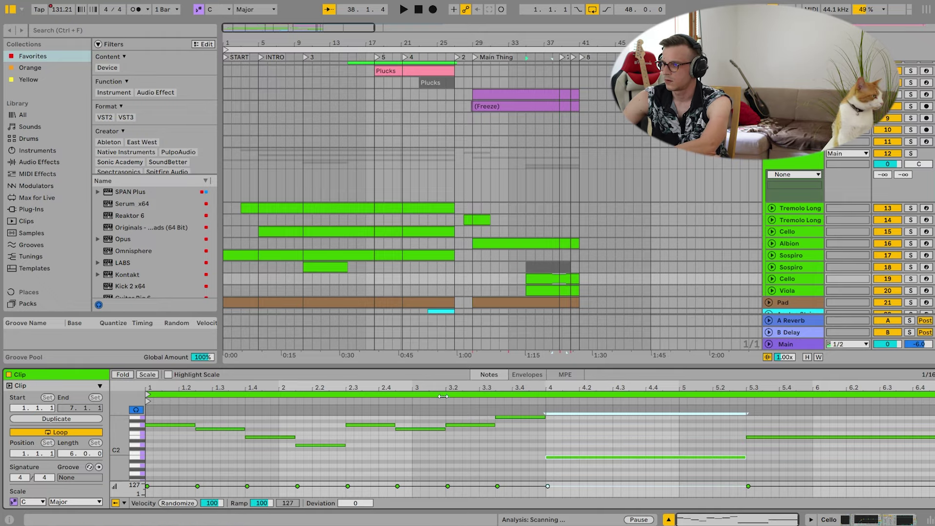
Play back the Cello edit and lower the clip's last note, starting at 5.3.1, by two semitones to D2.
key(space)
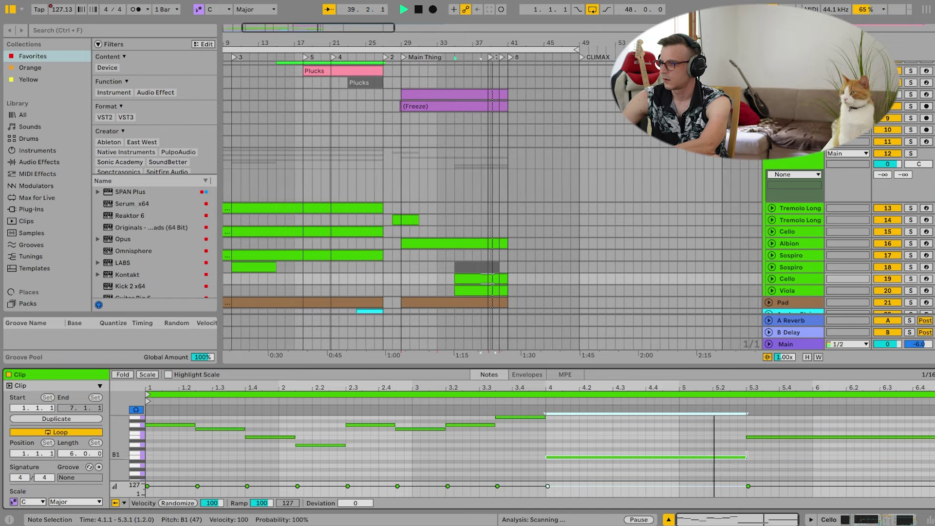
key(space)
drag(826, 454, 803, 431)
key(Down)
key(Down)
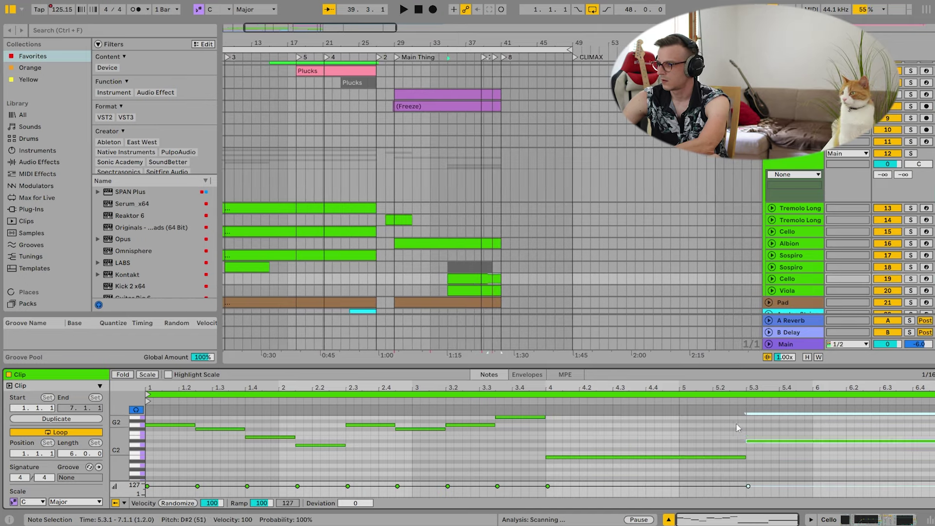
click(506, 399)
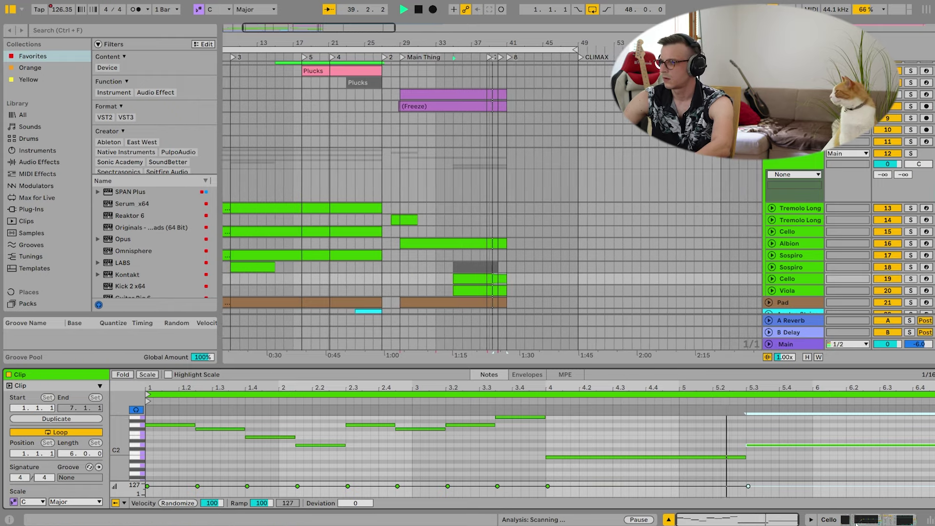
Switch to the device chain, fold the STRINGS group and stop playback.
click(830, 518)
click(768, 196)
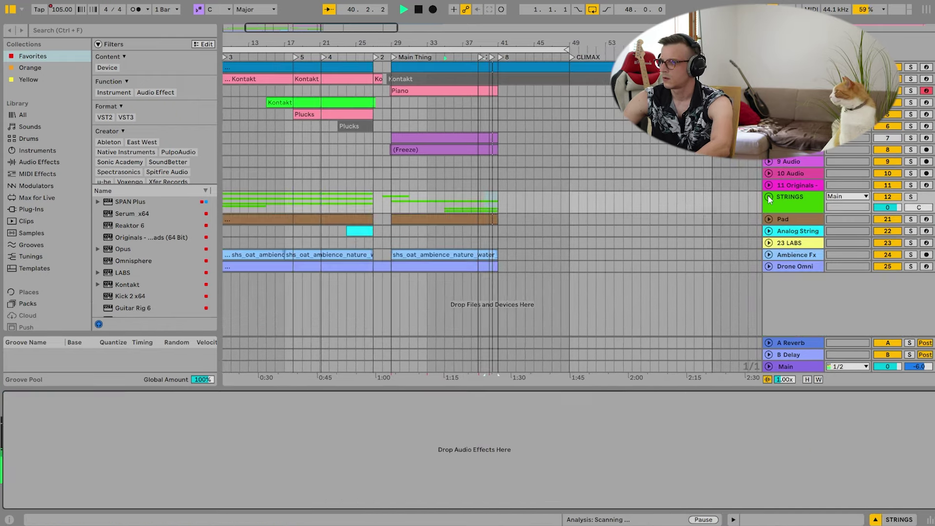
key(space)
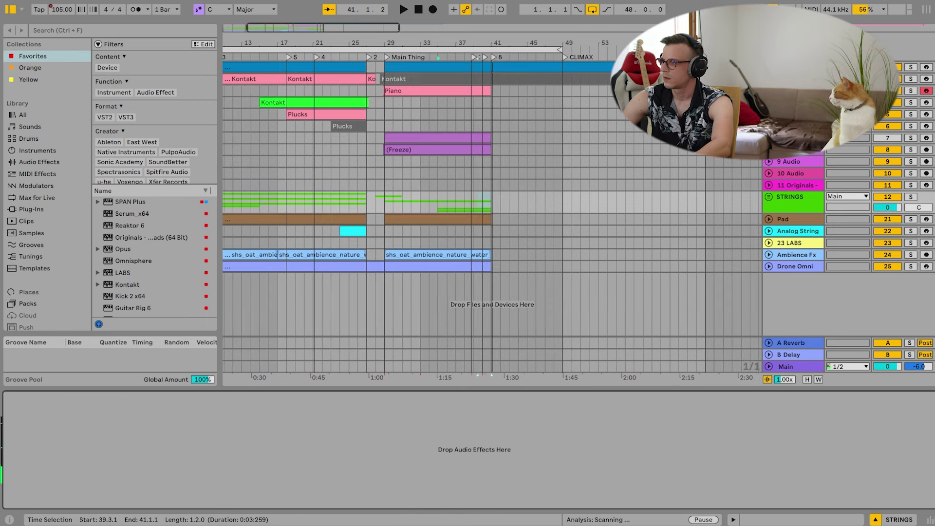
Unfold the Piano track and duplicate its Main Thing clip to start at bar 41.
click(768, 91)
click(467, 87)
drag(489, 121, 385, 97)
key(ctrl+d)
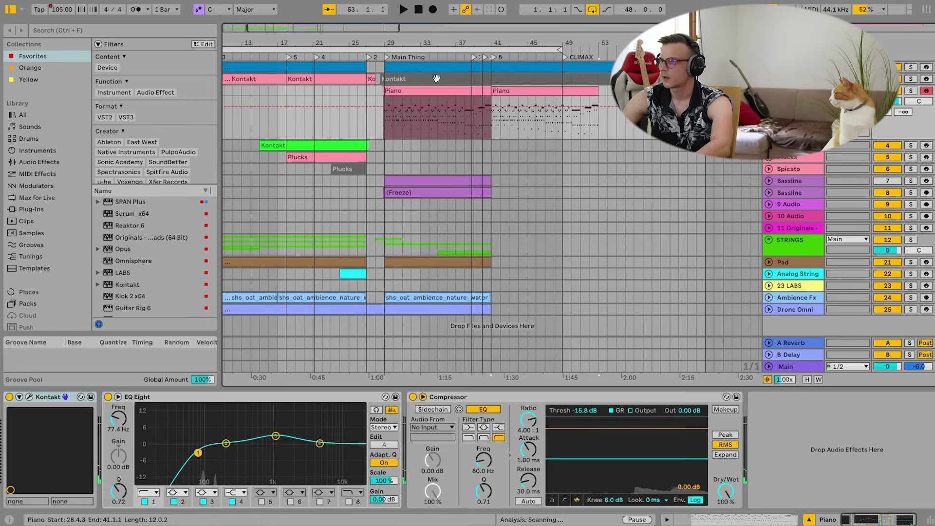
Extend the arrangement loop to 52 bars and play through the transition into the duplicated Piano clip.
click(455, 57)
drag(589, 43, 566, 50)
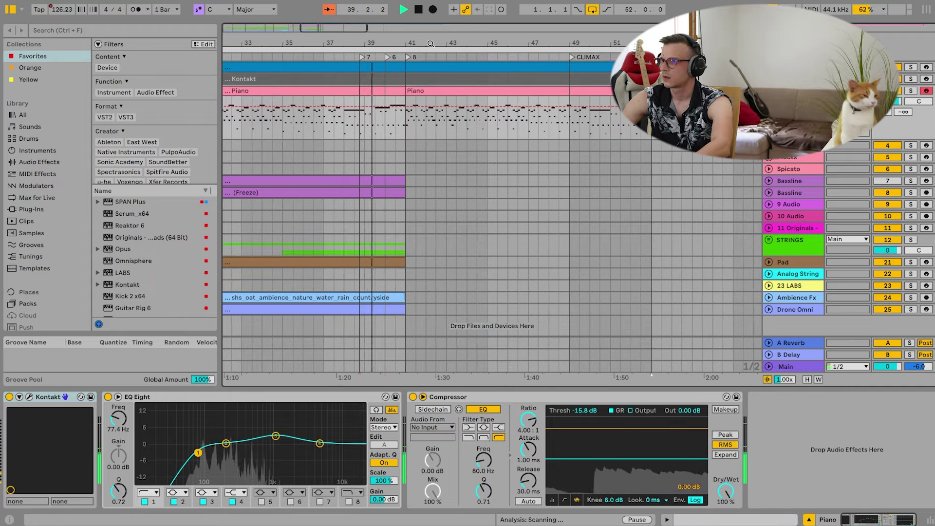
drag(431, 44, 478, 44)
click(460, 89)
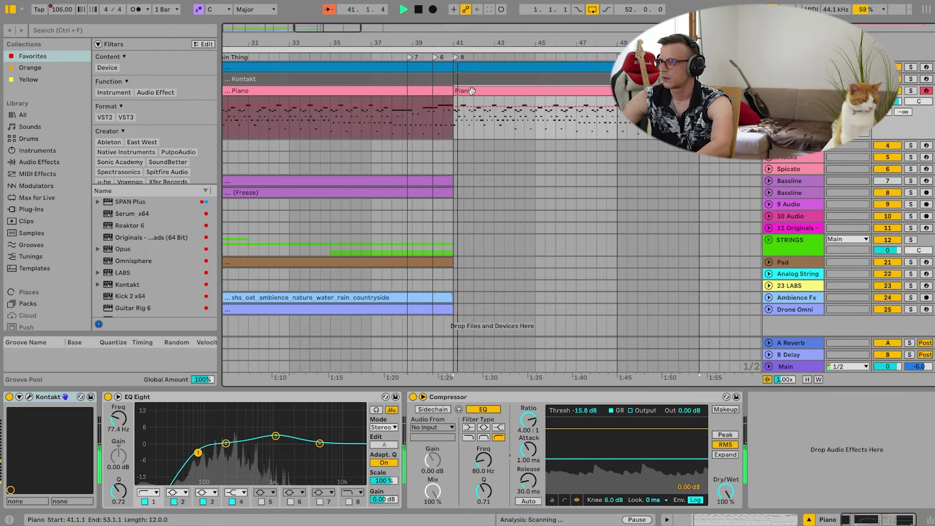
key(space)
In the Main track's Song Tempo automation, remove the abrupt drop at locator 6 and raise the tempo from bar 41 to locator 7's level.
click(769, 366)
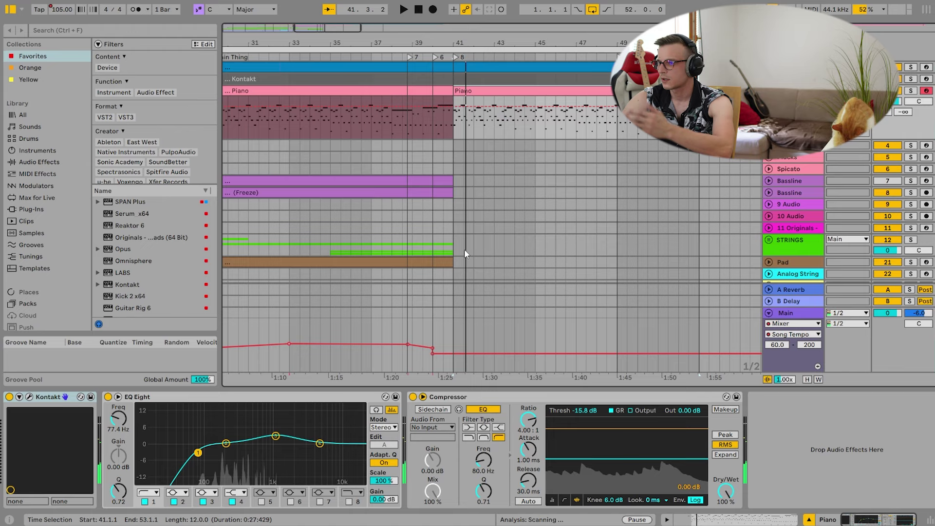
click(427, 351)
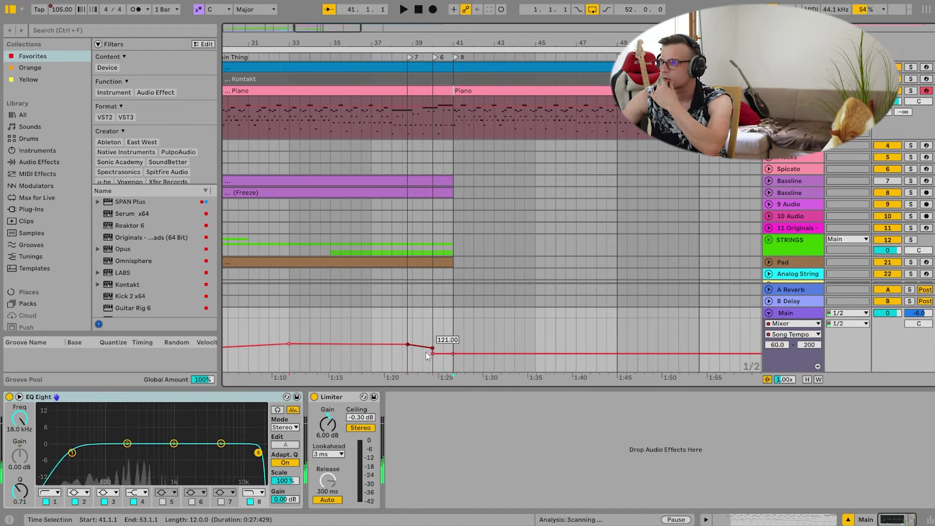
click(377, 56)
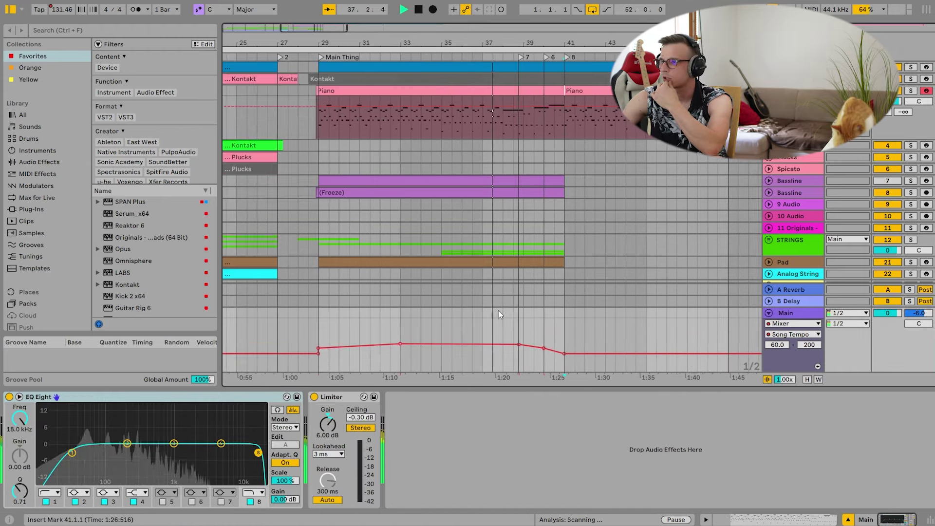
drag(559, 354, 559, 344)
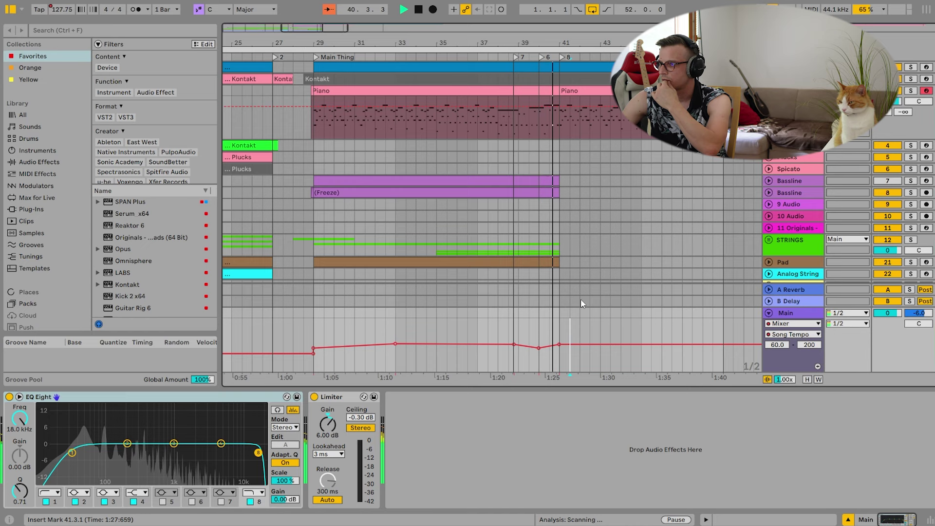
Stop playback, unfold the frozen Bassline track and duplicate its Main Thing clip to start at bar 41.
key(space)
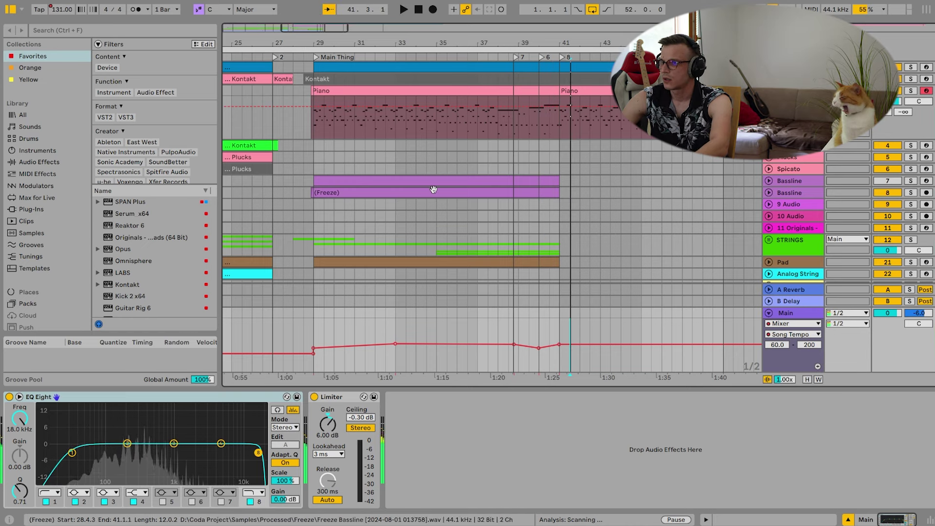
click(444, 191)
click(769, 192)
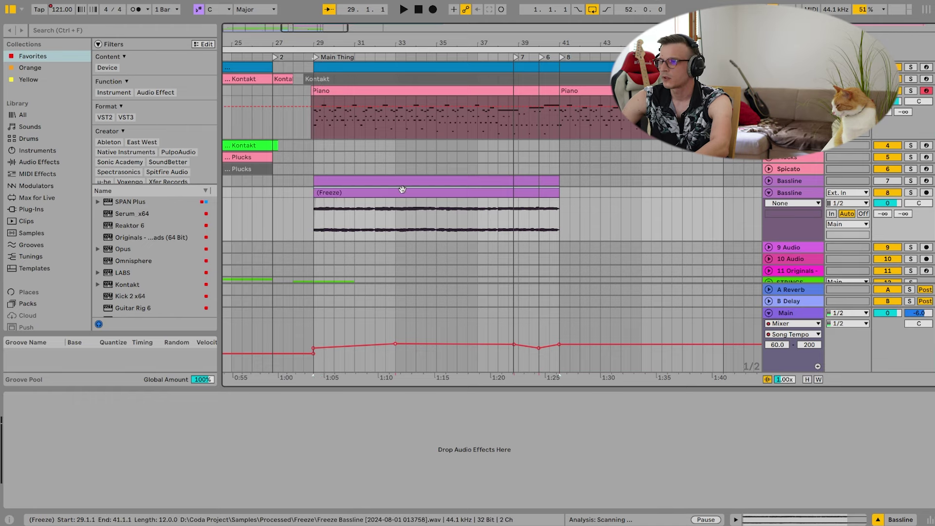
key(ctrl+d)
drag(374, 41, 515, 16)
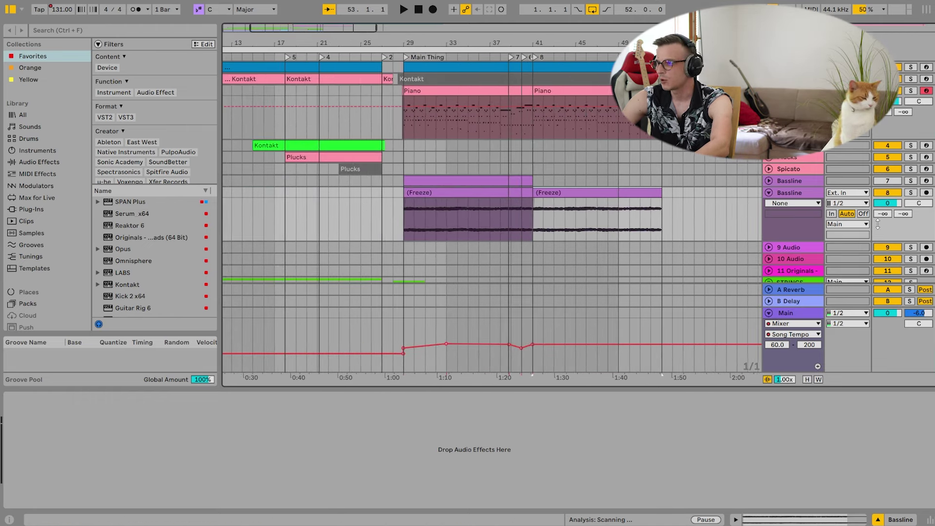
Fold the Main track and duplicate the Ambience Fx rain clip from bar 29 to start at bar 41.
click(769, 312)
scroll(603, 188, down, 2)
click(488, 291)
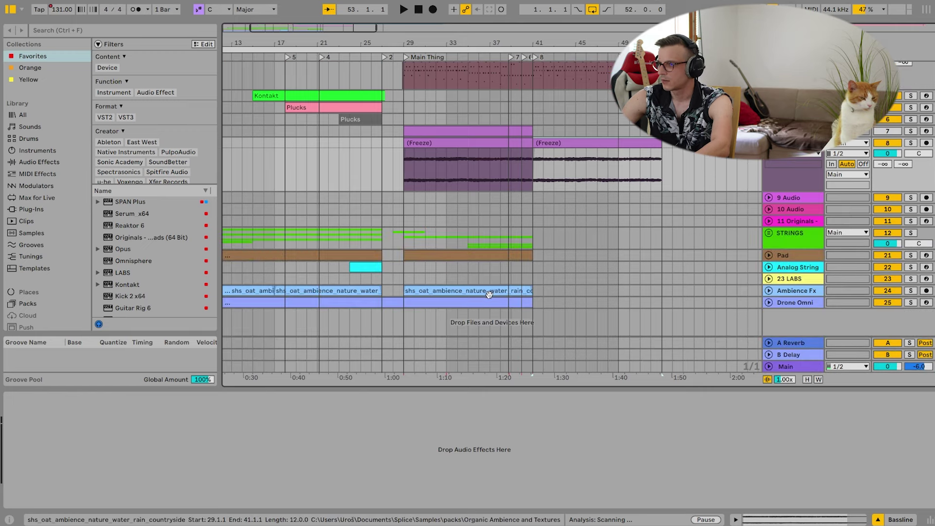
key(ctrl+d)
Extend the Drone Omni clip to bar 53, inspect its notes and return to the device chain.
click(494, 303)
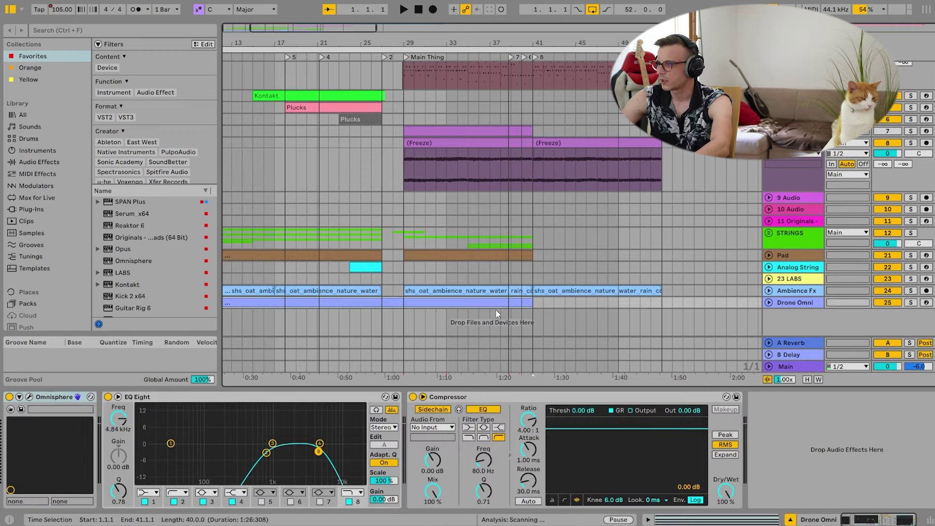
drag(651, 300, 661, 301)
double_click(614, 305)
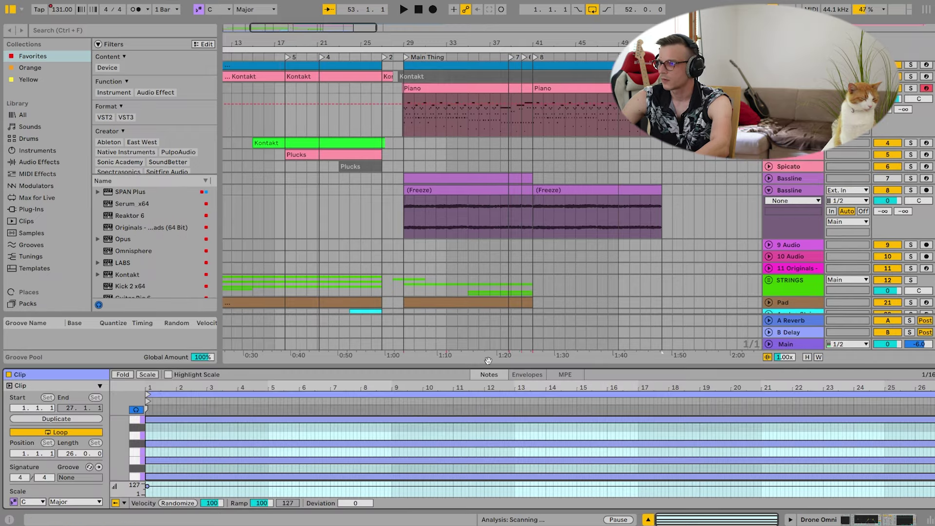
drag(494, 363, 496, 225)
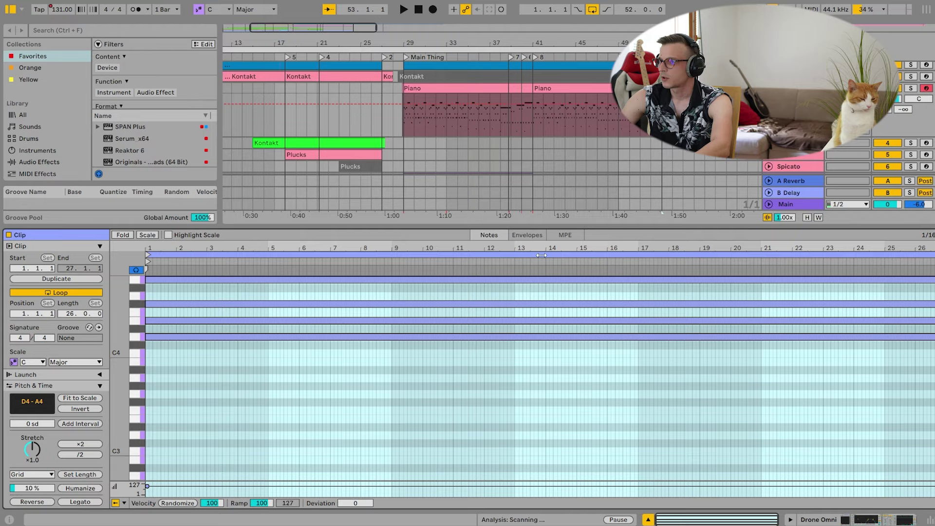
click(865, 519)
scroll(494, 306, down, 3)
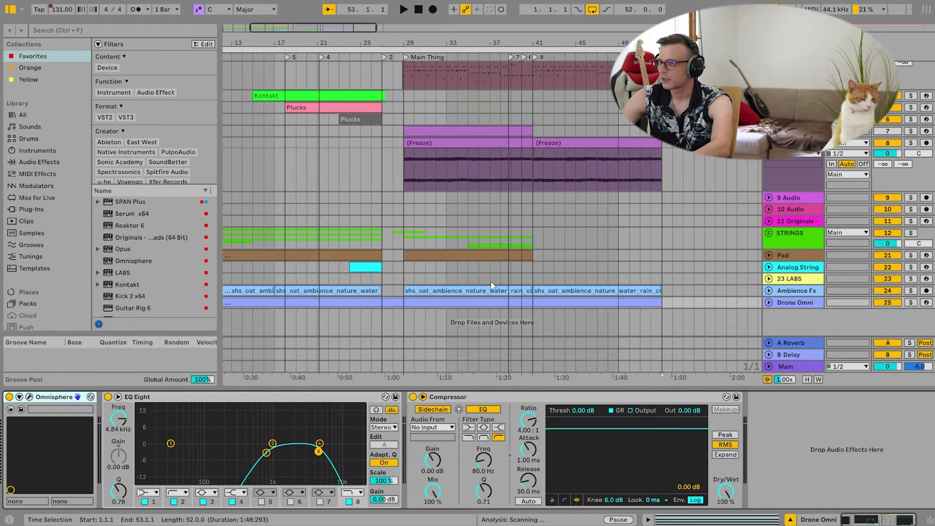
Unfold the Pad track and duplicate its Main Thing clip to start at bar 41.
click(768, 255)
click(506, 254)
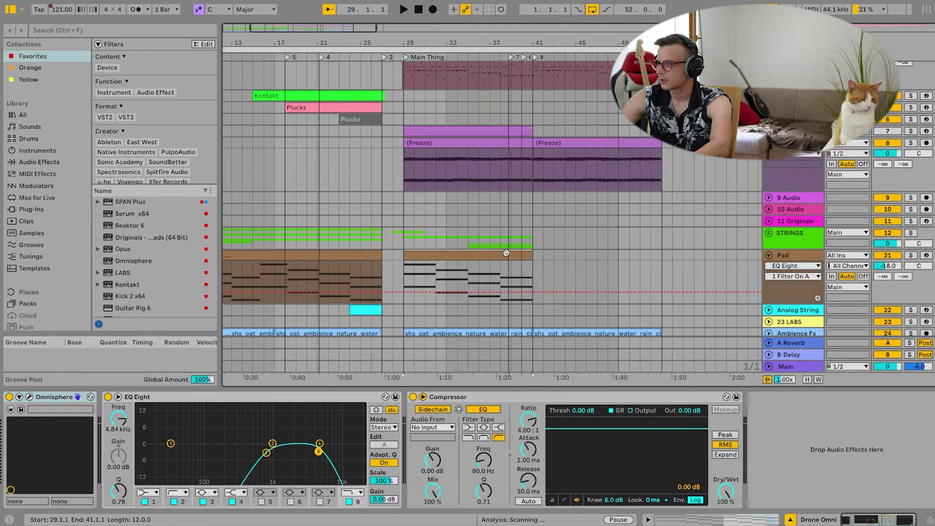
key(ctrl+d)
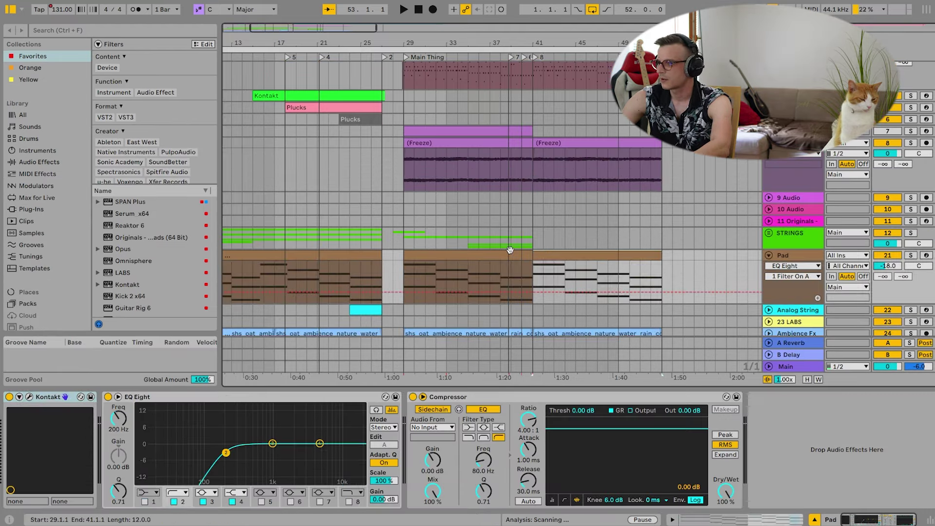
Unfold the STRINGS group and its Albion track, and duplicate the Albion clip to start at bar 41.
click(768, 233)
click(770, 248)
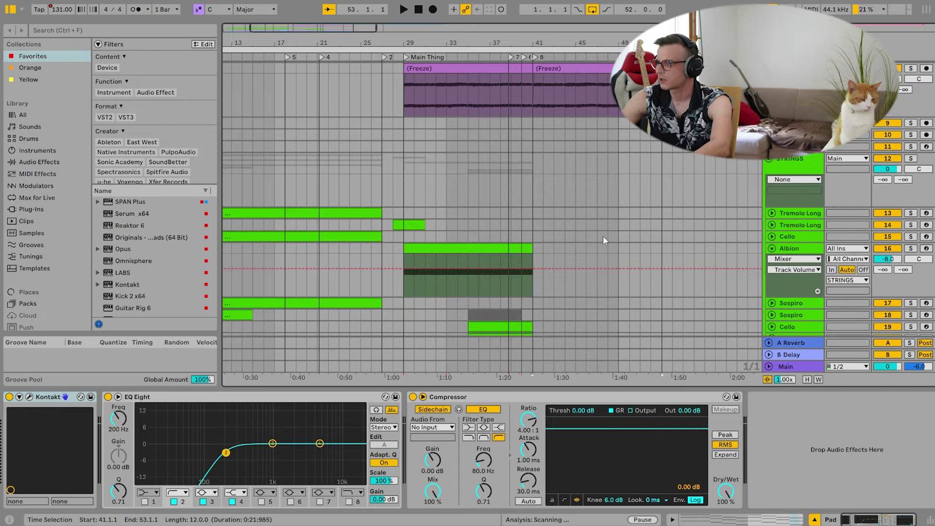
scroll(575, 229, down, 2)
click(471, 198)
key(ctrl+d)
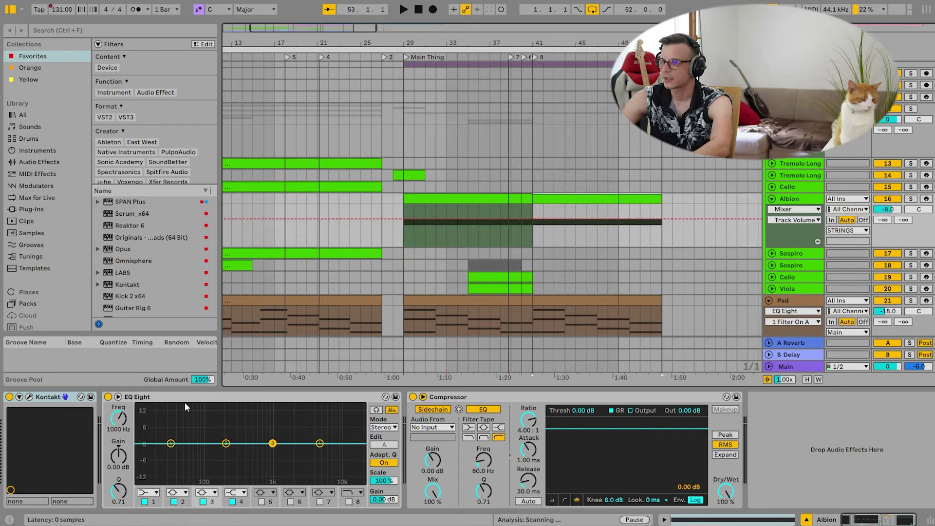
Make band 1 of Albion's EQ Eight a low-cut filter at 30 Hz.
click(144, 492)
click(151, 437)
click(114, 428)
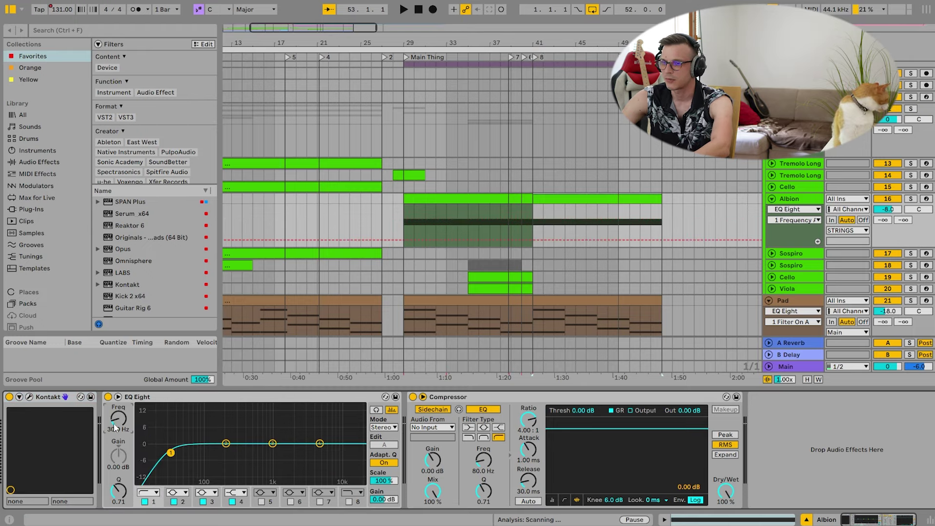
Play the Main Thing section up to bar 41, folding Albion and opening its duplicated clip's notes.
click(470, 64)
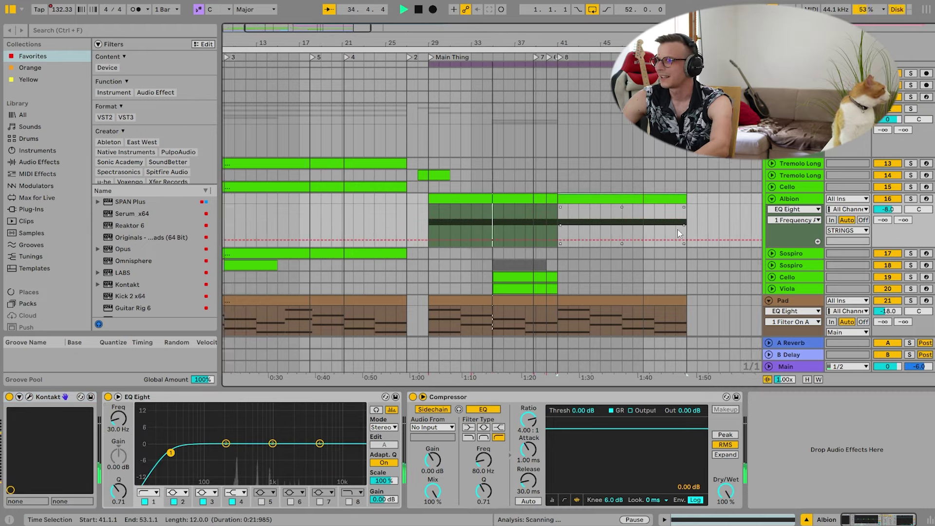
click(771, 198)
click(562, 196)
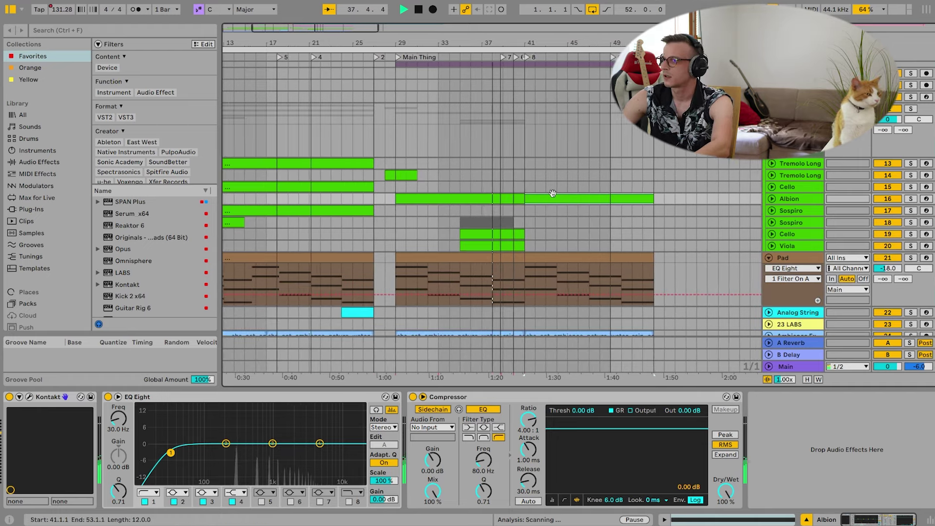
double_click(553, 196)
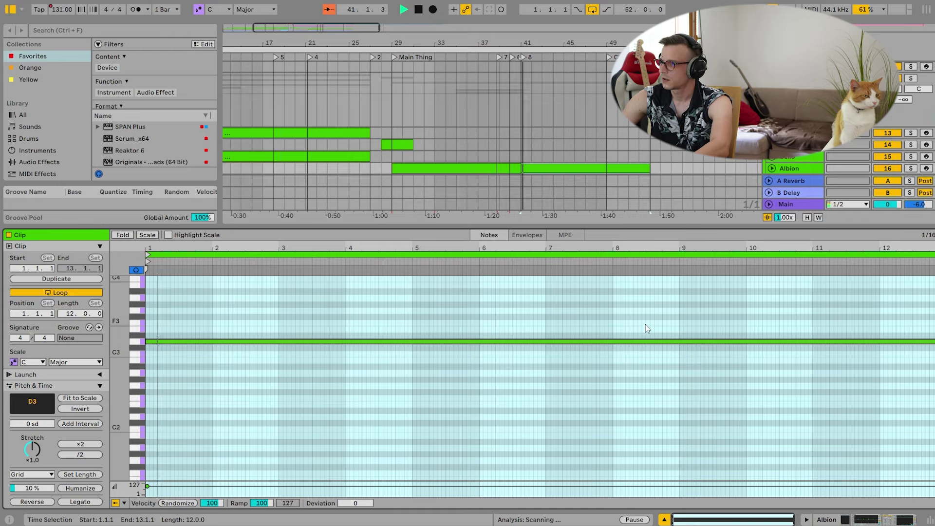
key(space)
Compare the notes of both Albion clips and copy the duplicated clip's D3 note an octave down to D2.
click(929, 342)
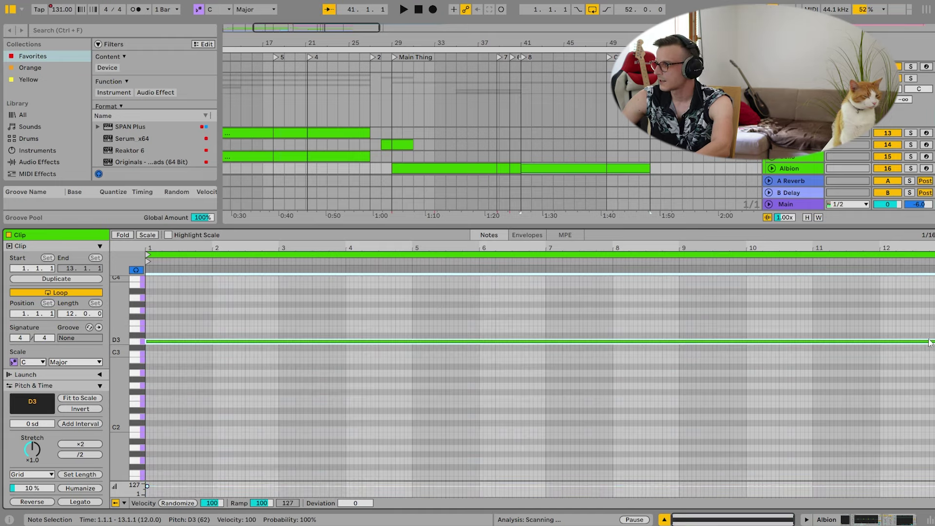
click(487, 168)
click(490, 342)
click(568, 166)
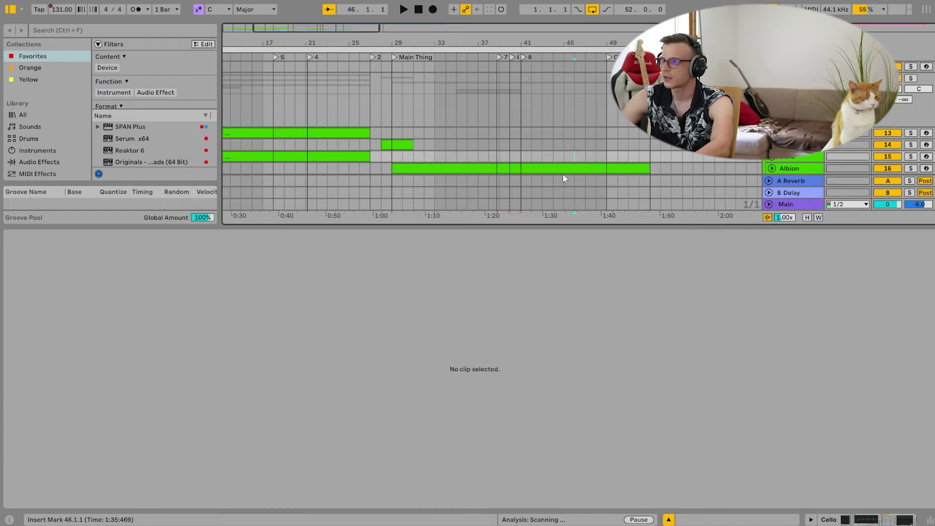
click(241, 340)
drag(241, 340, 229, 416)
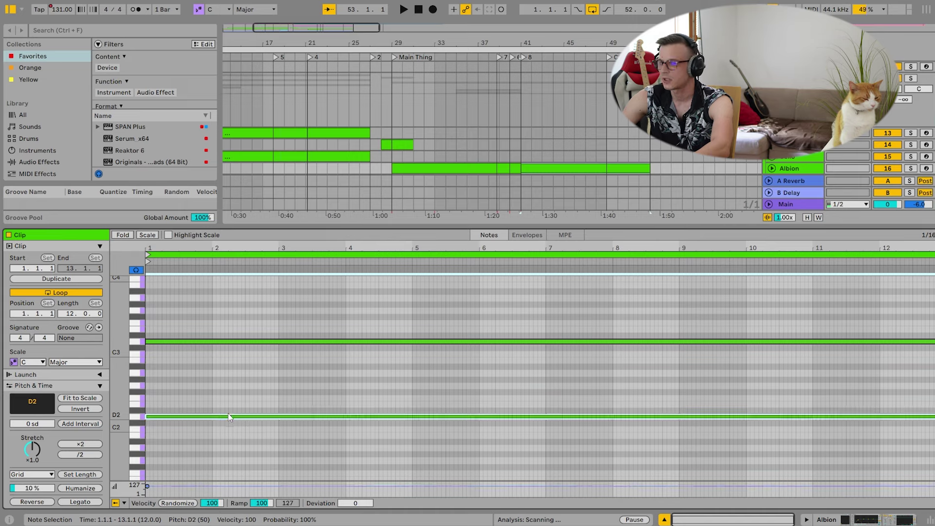
Add F#2 and A2 notes at the start of the duplicated Albion clip and make them and D2 three bars long.
click(148, 390)
drag(148, 391, 260, 374)
key(ctrl+a)
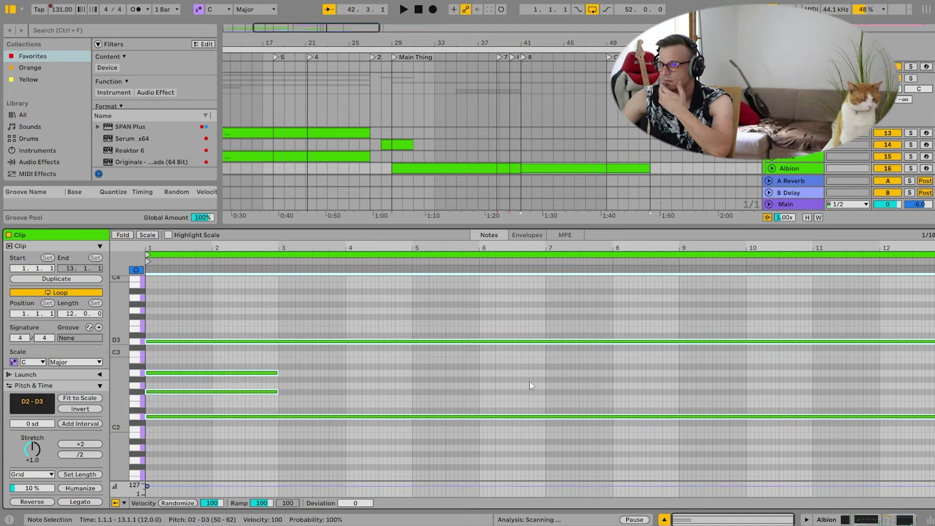
click(927, 380)
click(929, 416)
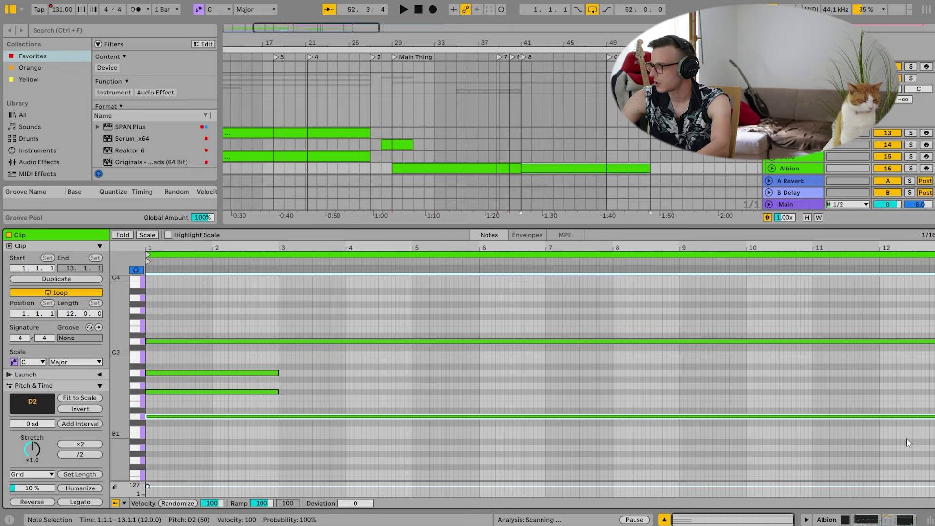
drag(934, 417, 271, 415)
drag(345, 427, 345, 369)
Unfold Albion in the arrangement, join its two clips into one 24-bar clip and open that clip's notes.
click(884, 520)
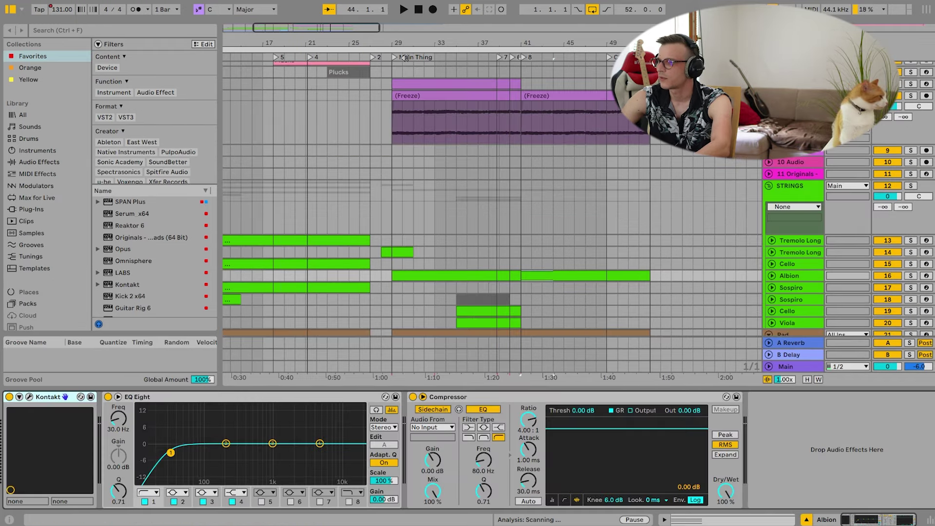
click(771, 276)
scroll(584, 266, down, 1)
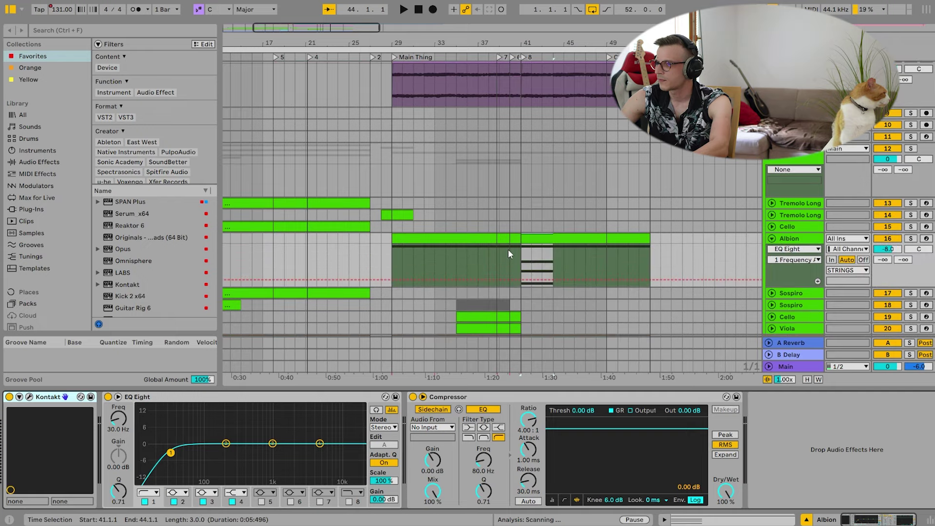
click(509, 240)
shift+click(549, 240)
double_click(551, 239)
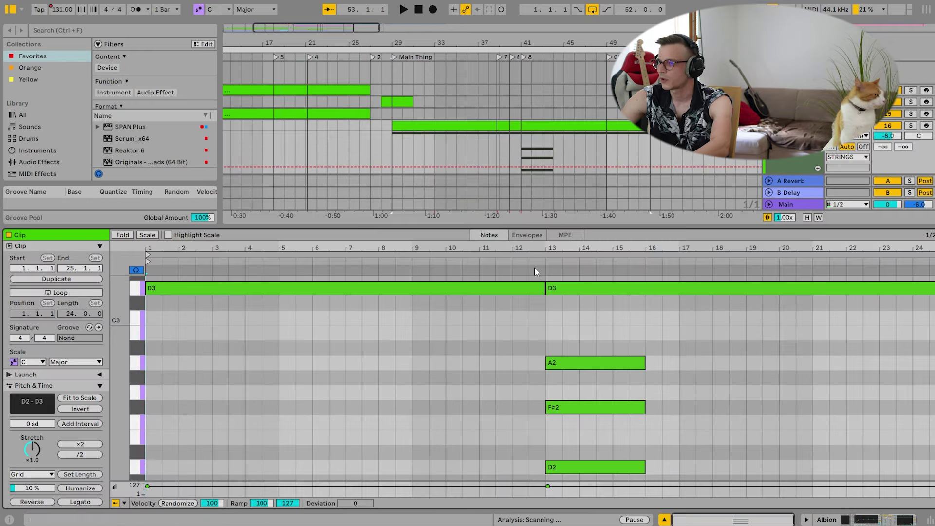
Play the joined Albion clip's bars leading up to the added chord.
click(483, 262)
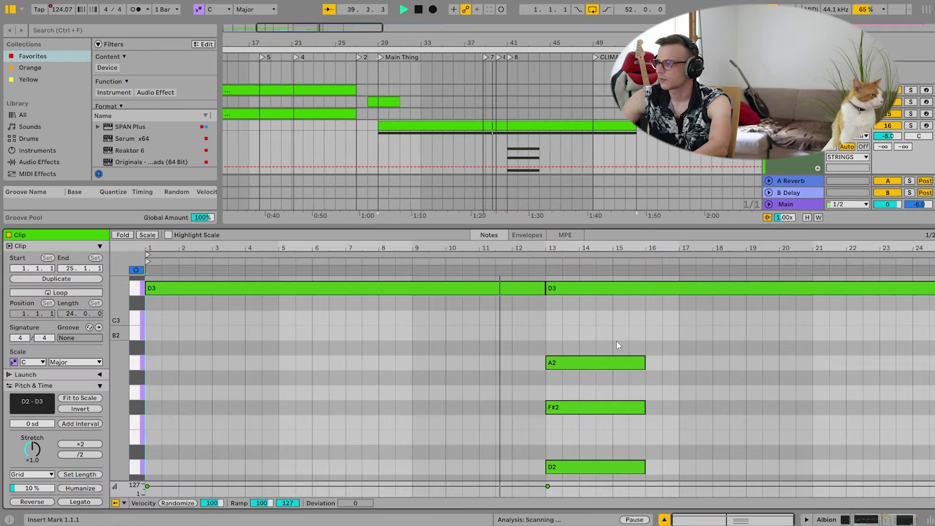
drag(119, 344, 100, 344)
key(space)
Show the Albion clip's MIDI Ctrl Modulation Wheel envelope and raise its level across the whole clip.
click(527, 236)
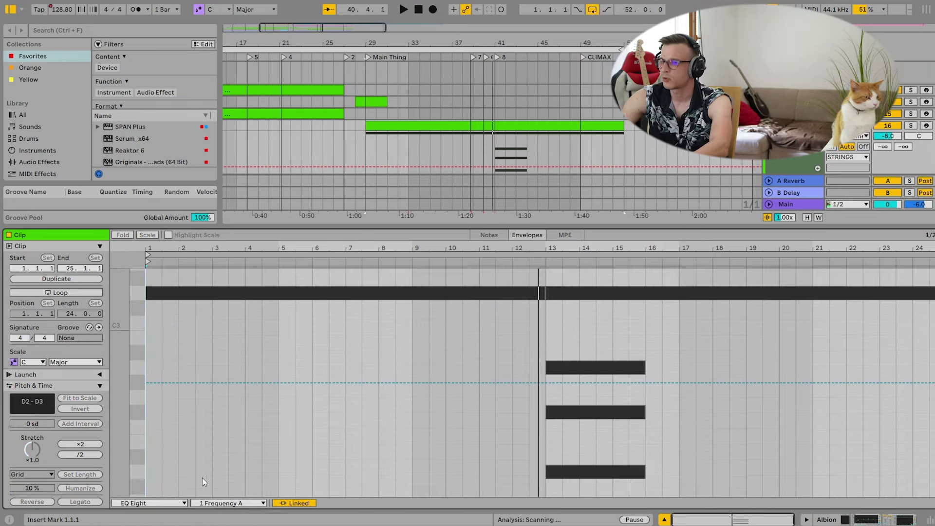
click(170, 502)
click(162, 454)
click(227, 503)
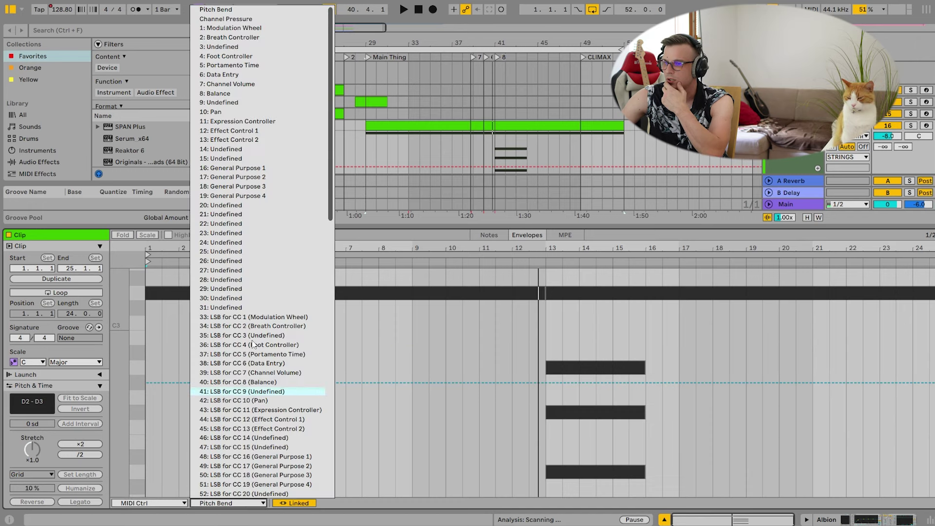
click(255, 28)
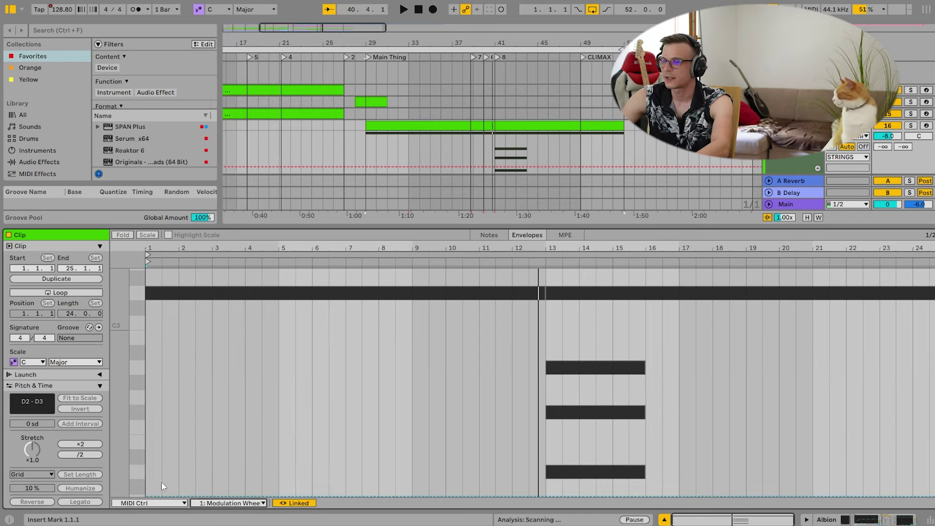
drag(163, 496, 163, 418)
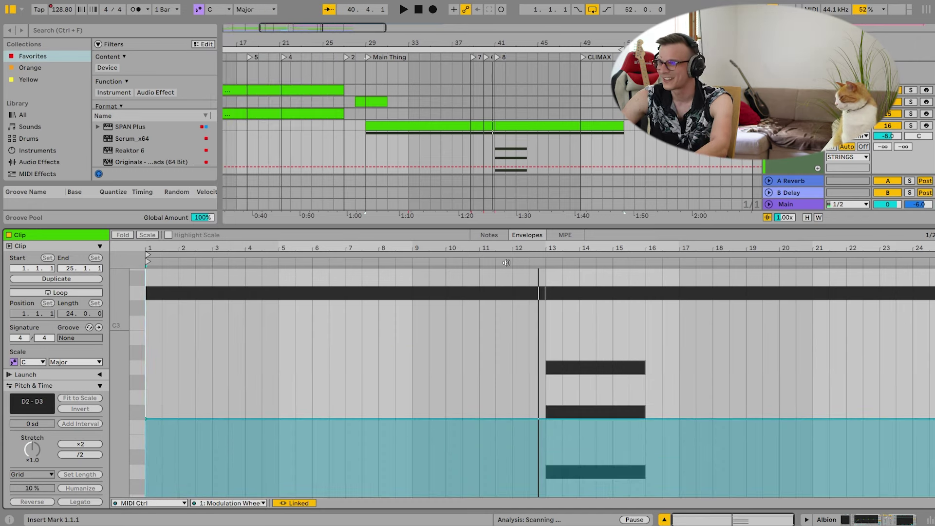
Solo Albion, audition it from bar 29 and raise the Modulation Wheel envelope to 77.
key(space)
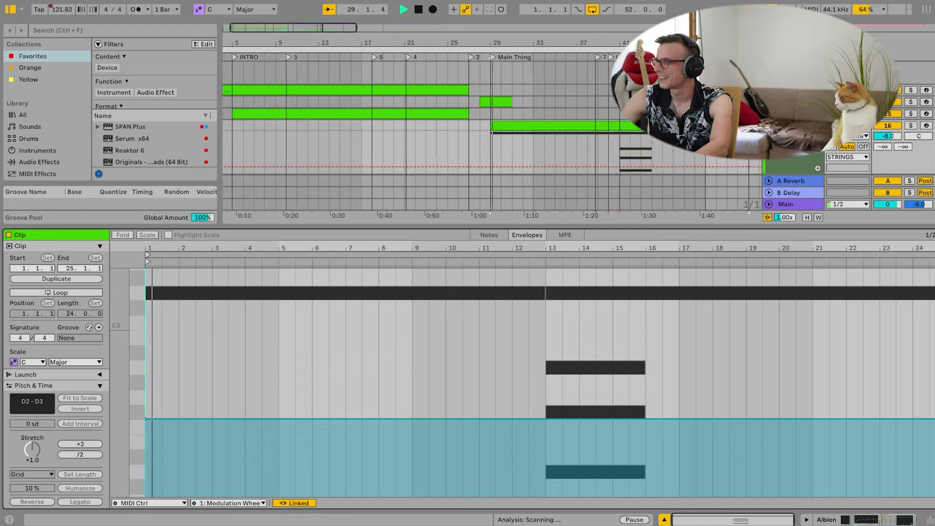
click(910, 125)
key(space)
key(space)
key(space)
drag(154, 418, 154, 357)
key(space)
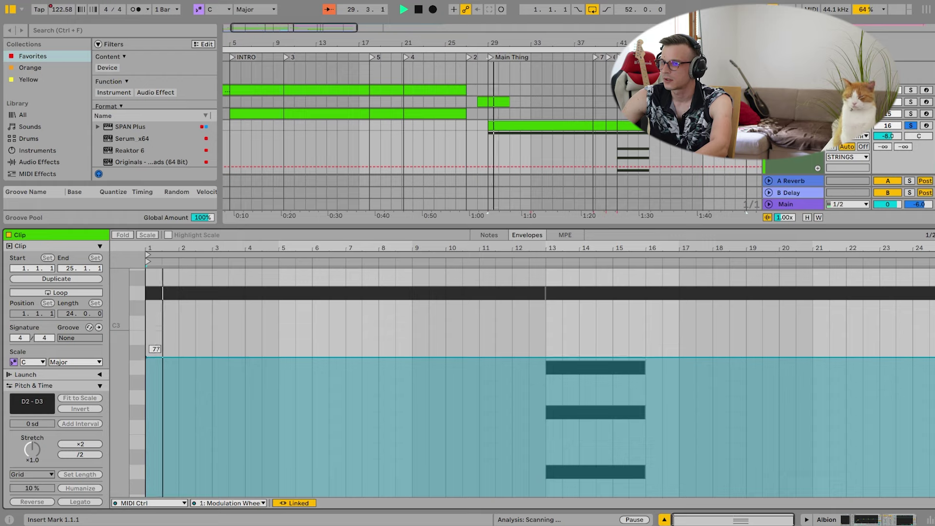
Turn off Albion's solo, draw gentle Modulation Wheel fluctuations over the clip's first 12 bars and start playback.
click(910, 126)
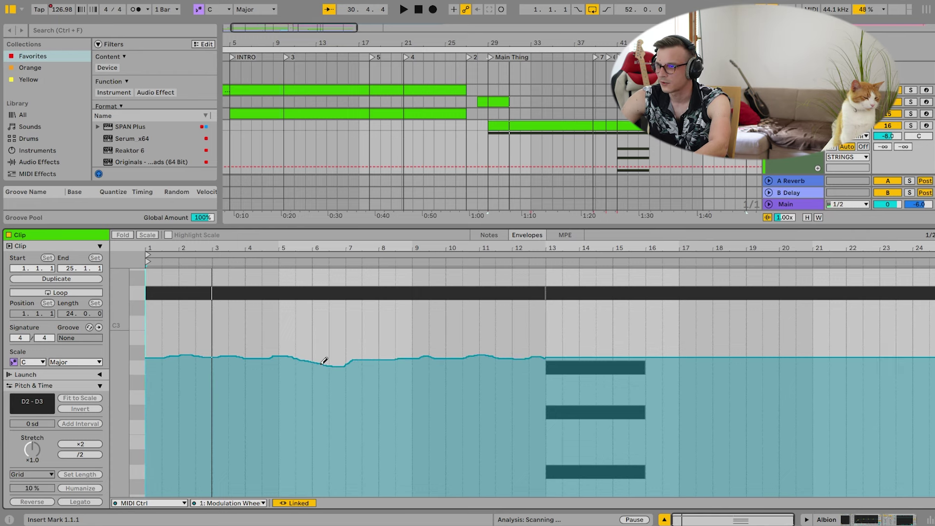
key(space)
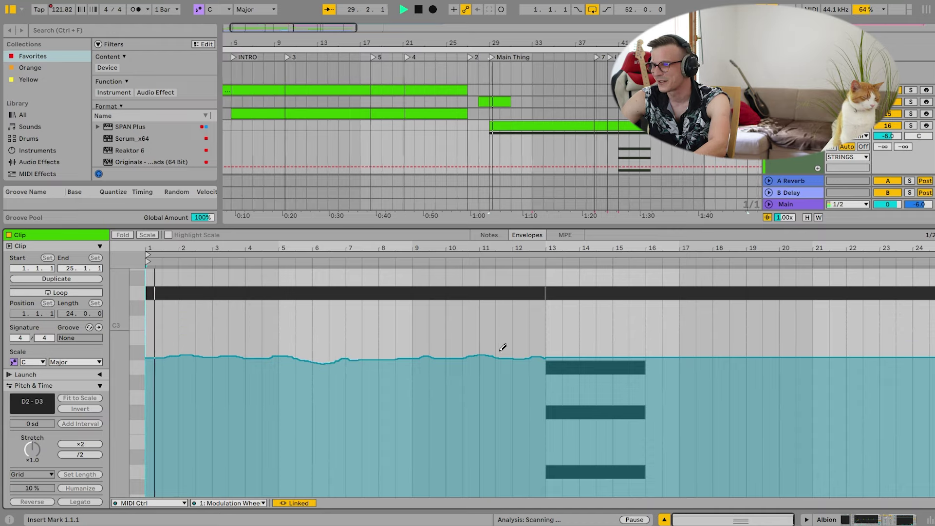
click(864, 519)
click(761, 520)
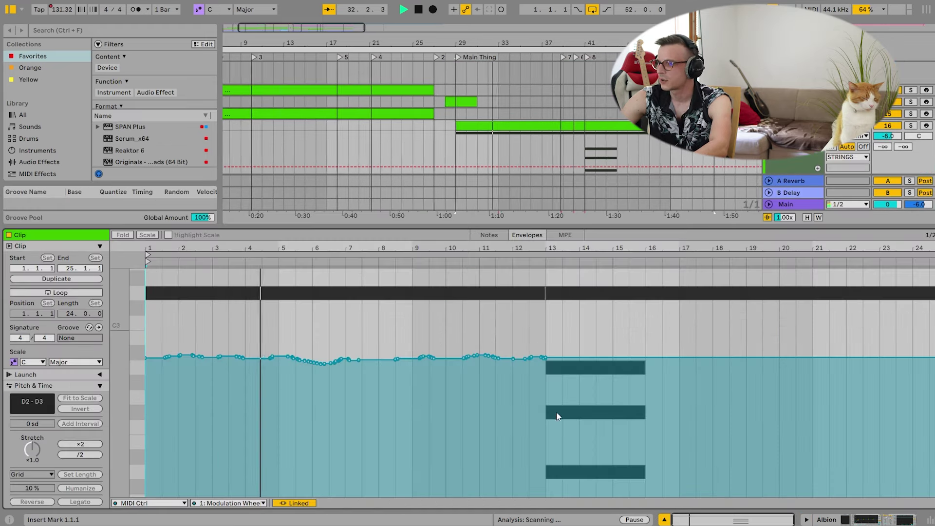
click(836, 518)
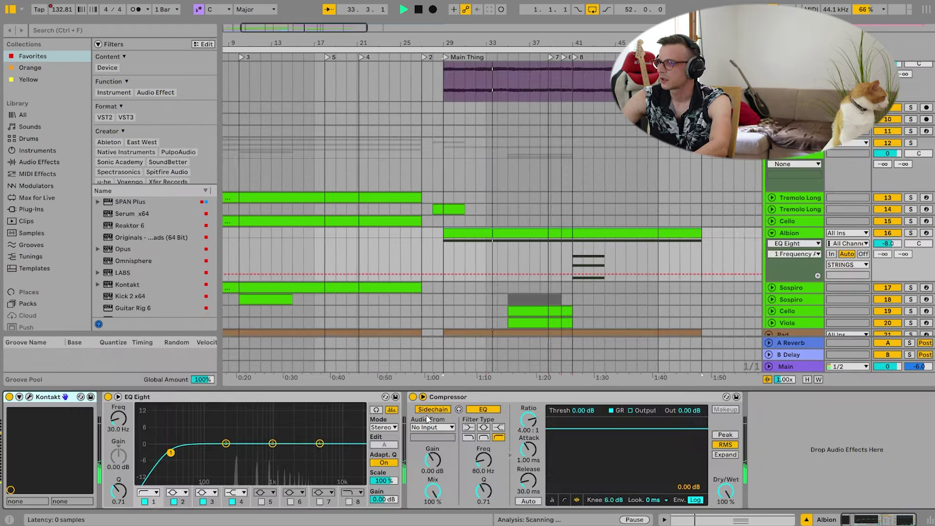
In the Albion clip's Modulation Wheel envelope, draw a dip into bar 13, a swell peaking at bar 15 and a fall to bar 18.
click(437, 209)
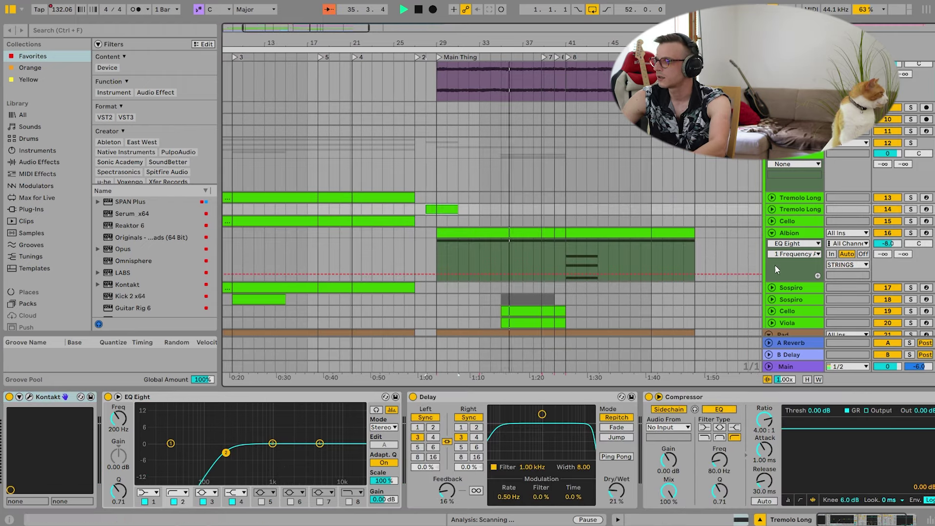
scroll(734, 278, down, 1)
click(595, 208)
double_click(594, 208)
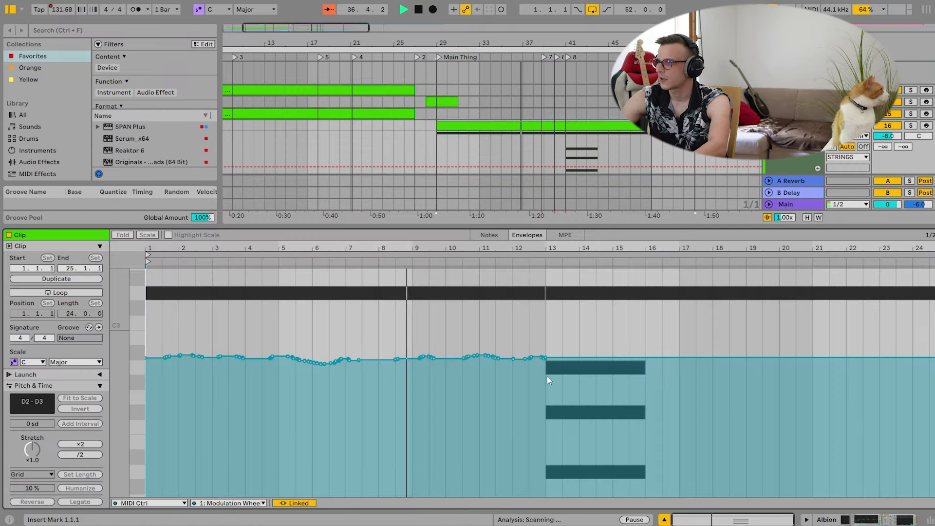
click(485, 234)
click(529, 235)
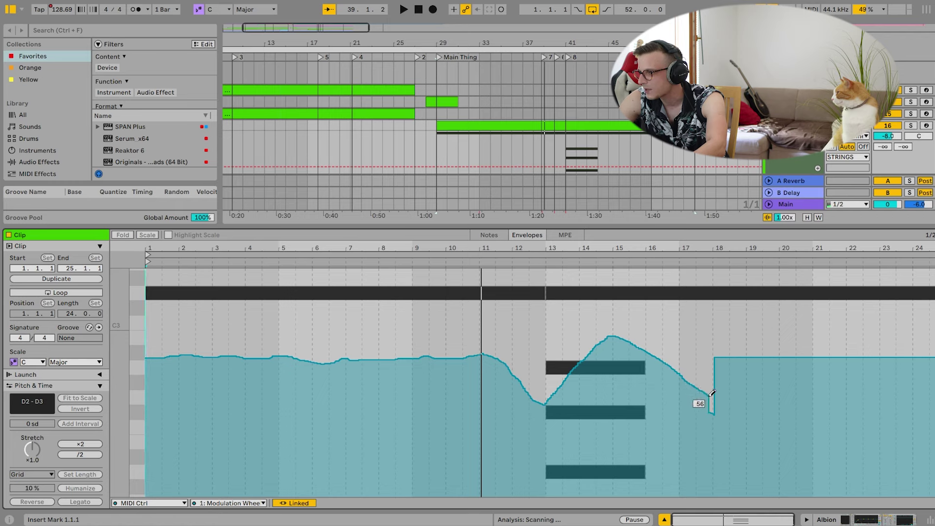
key(b)
click(518, 266)
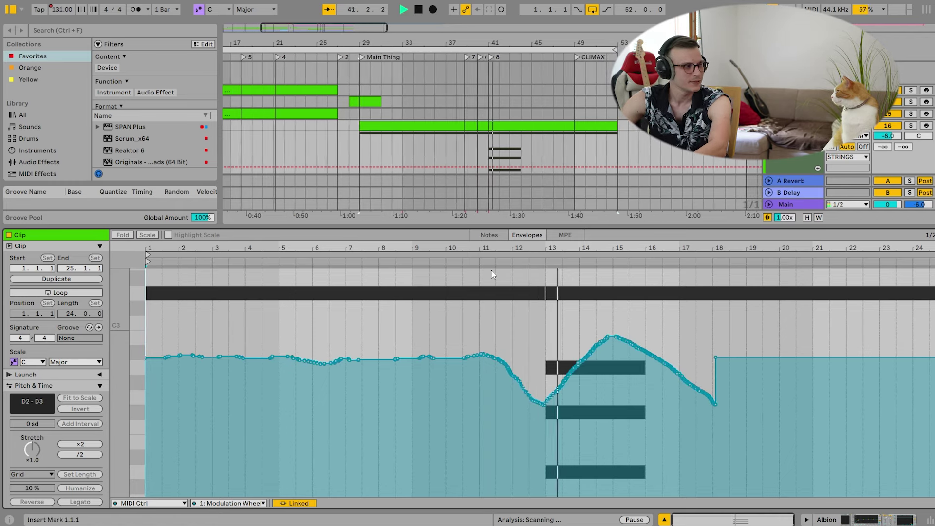
Duplicate the Albion clip's three-note chord from bar 13 to bar 16 and lower the copy's lowest note to B1.
click(478, 234)
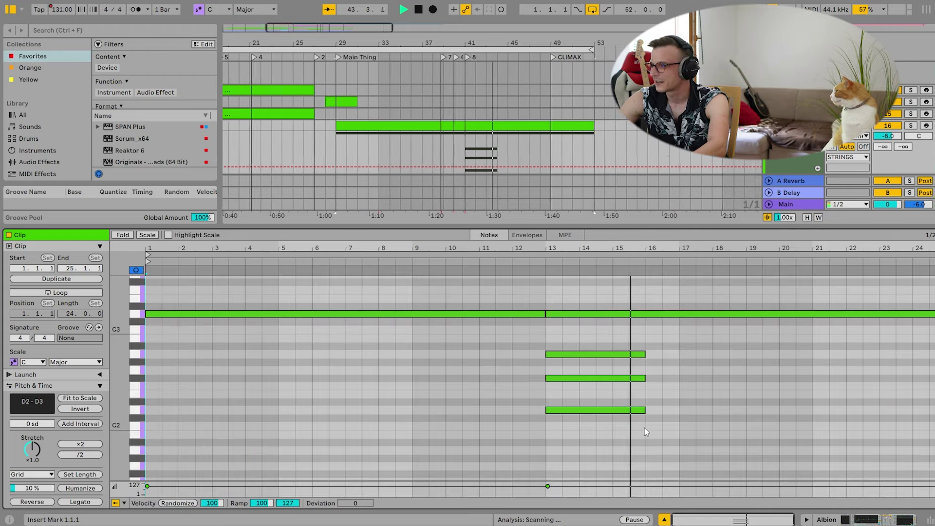
key(space)
drag(637, 429, 543, 338)
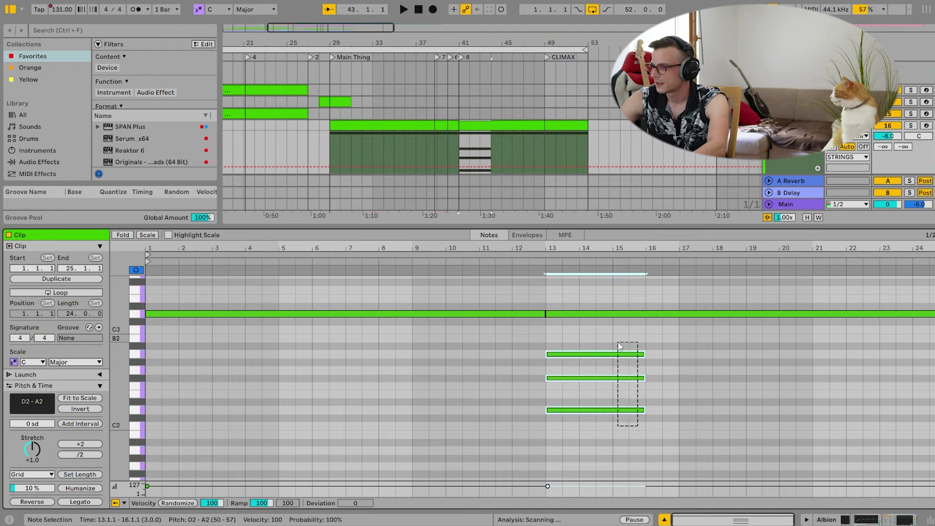
key(ctrl+d)
click(668, 410)
key(Down)
key(Down)
key(Down)
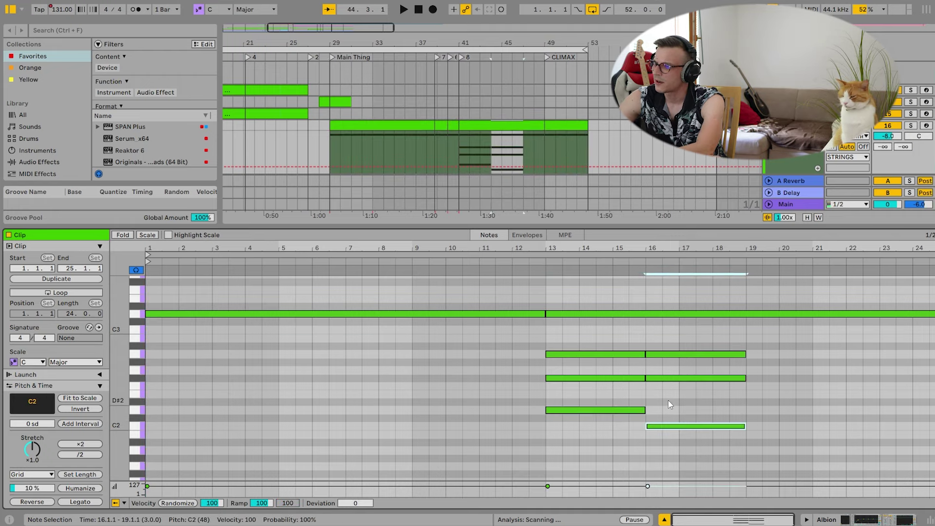
click(670, 400)
click(663, 378)
drag(656, 440, 664, 325)
Audition the Albion chords, briefly soloing the track, and raise its track volume to -3.0 dB.
click(535, 260)
click(578, 281)
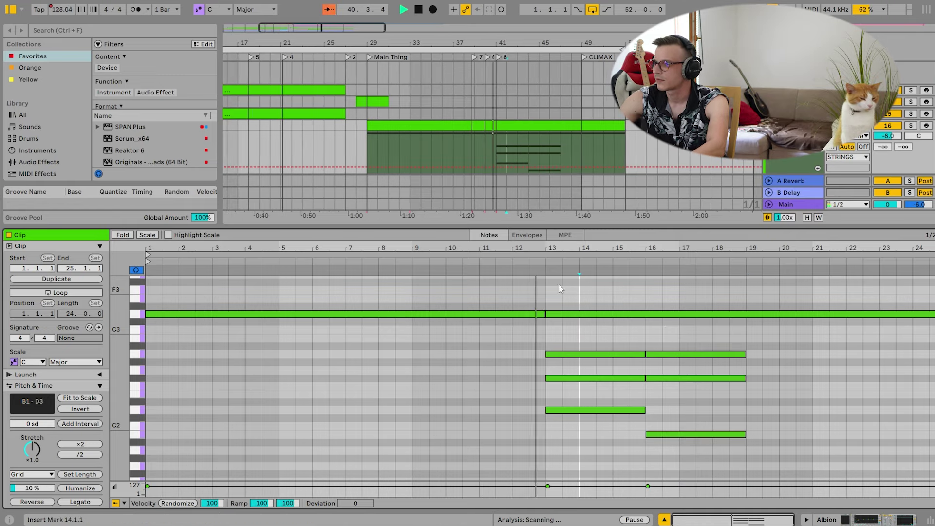
click(911, 126)
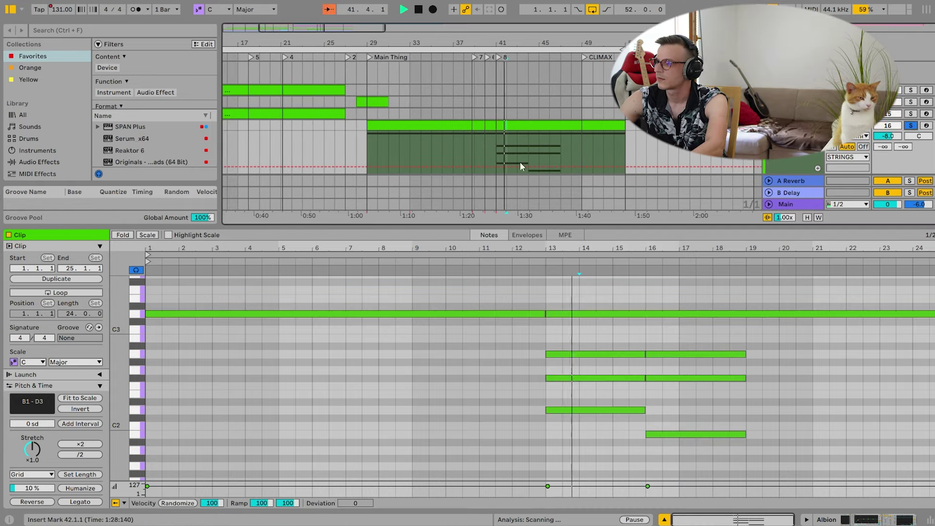
click(524, 235)
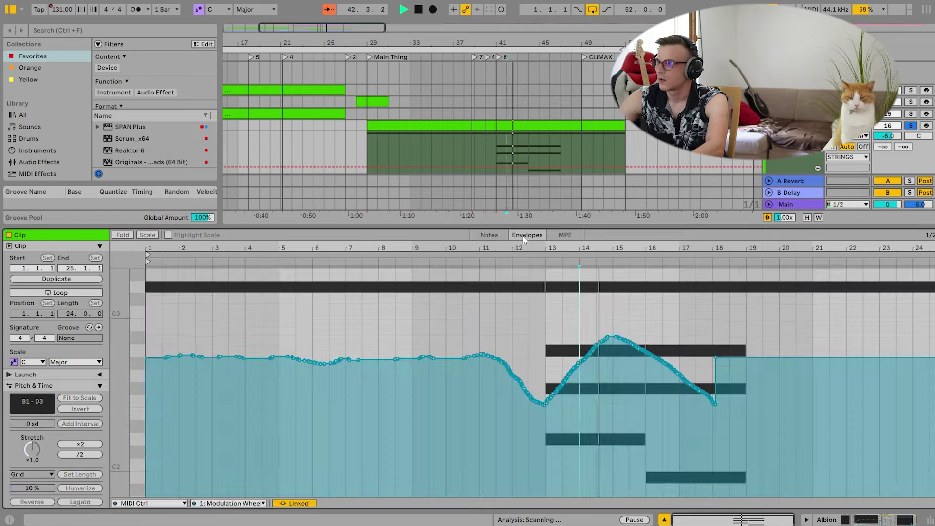
click(889, 138)
drag(890, 138, 890, 131)
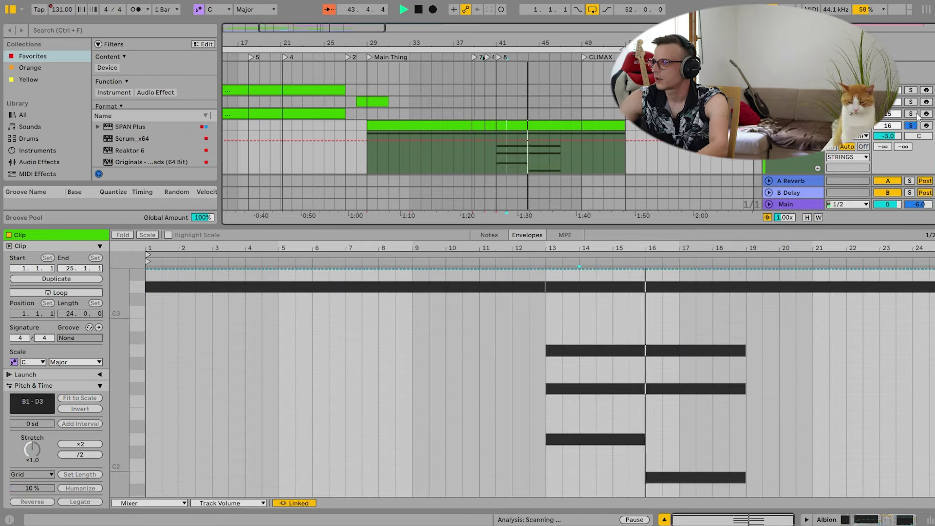
click(513, 263)
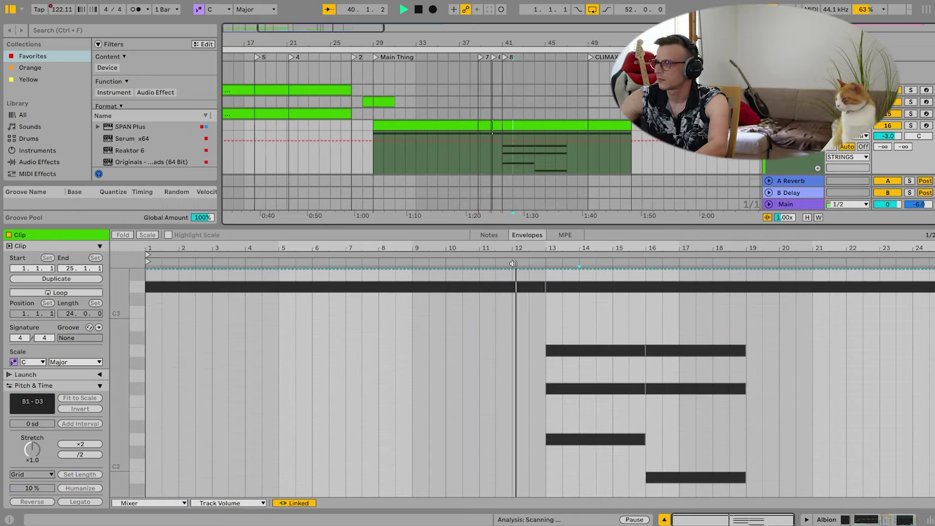
Show the MIDI Ctrl Modulation Wheel envelope again and redraw the swell from bar 13, peaking at bar 16 and falling to bar 19.
click(489, 236)
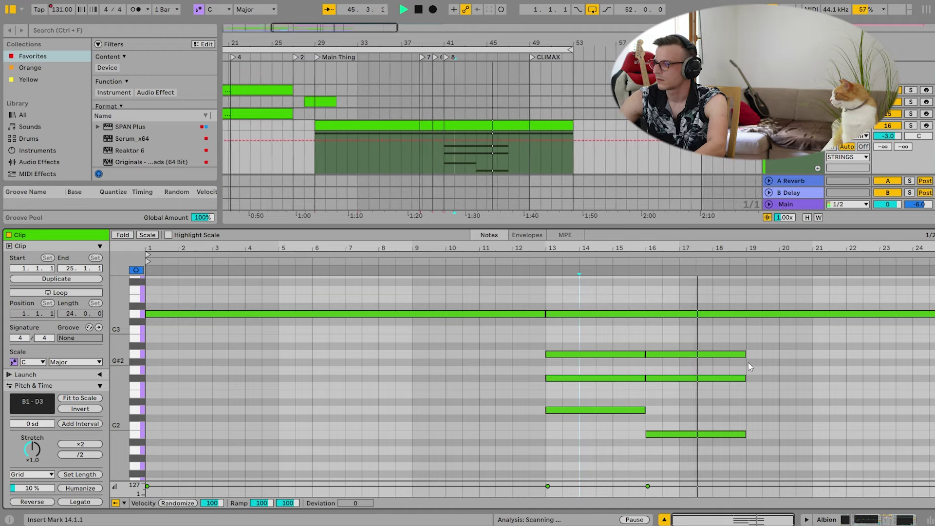
click(527, 235)
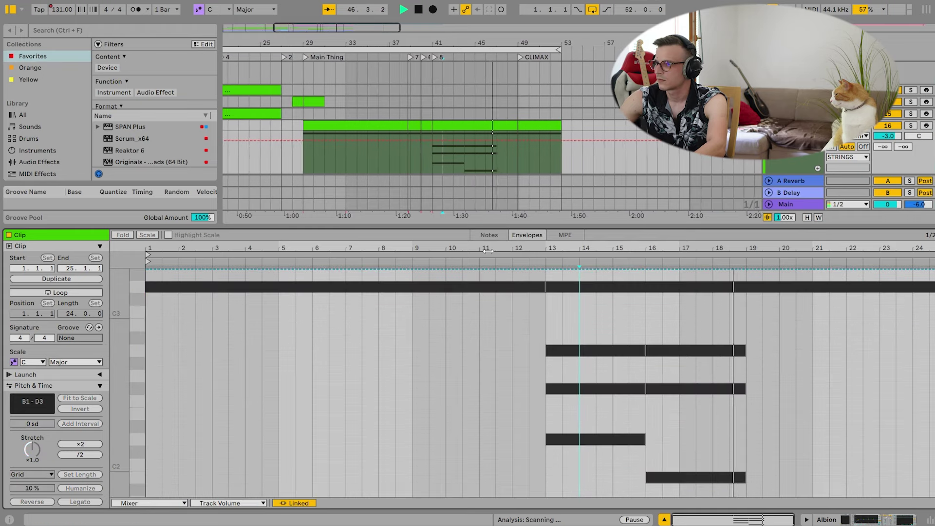
click(161, 505)
click(161, 505)
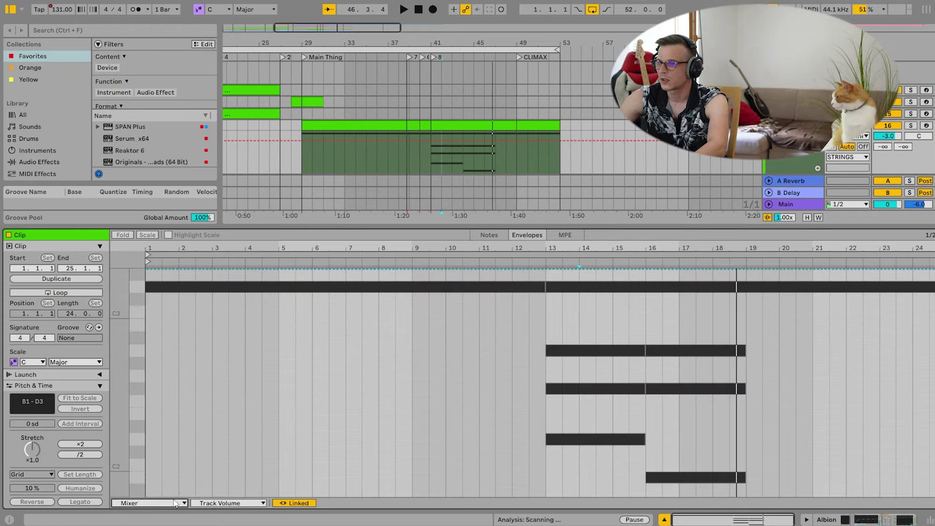
click(177, 502)
click(152, 456)
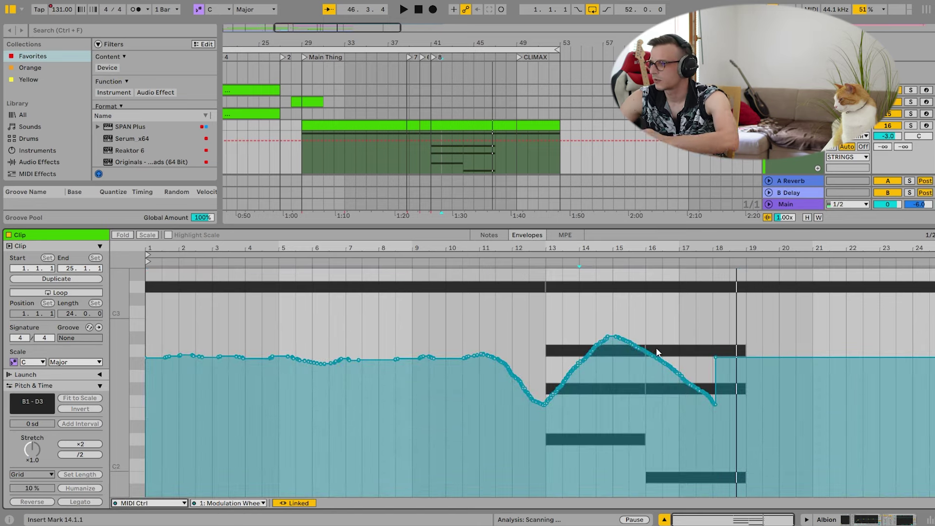
click(546, 402)
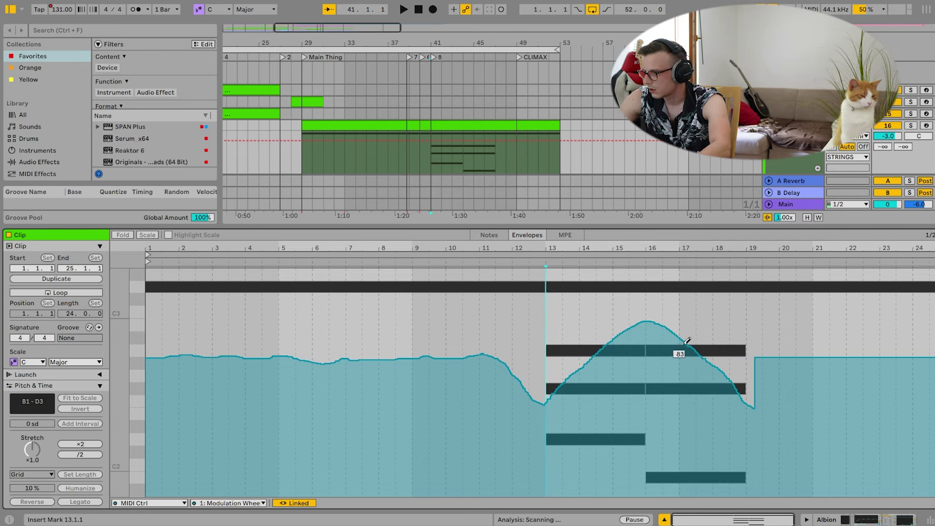
key(ctrl+a)
Duplicate the bar 16 chord to bar 19, lowering its bass note to A1 and its middle note to E2.
click(490, 235)
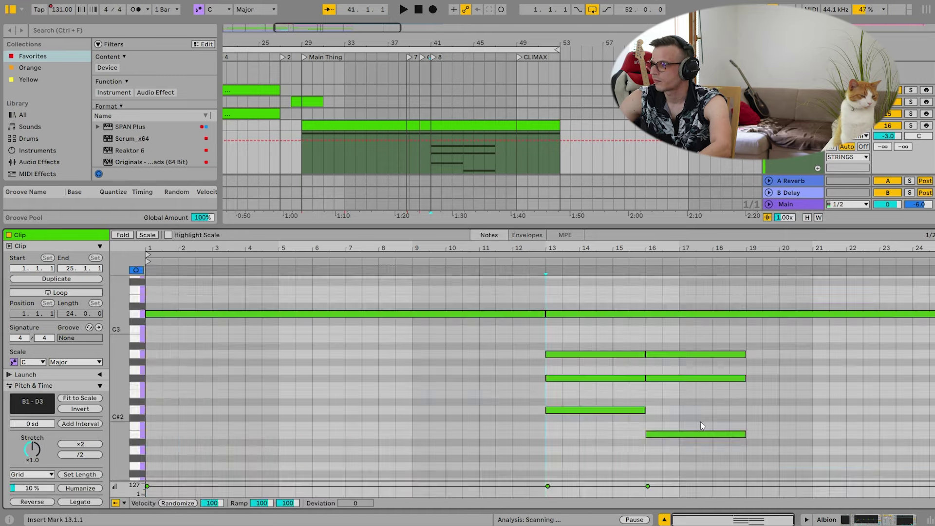
key(b)
mouse_move(711, 453)
mouse_down()
mouse_move(702, 385)
mouse_move(714, 350)
mouse_up()
key(ctrl+d)
key(Down)
key(Down)
drag(787, 444, 784, 356)
drag(781, 402, 778, 374)
key(Down)
key(Down)
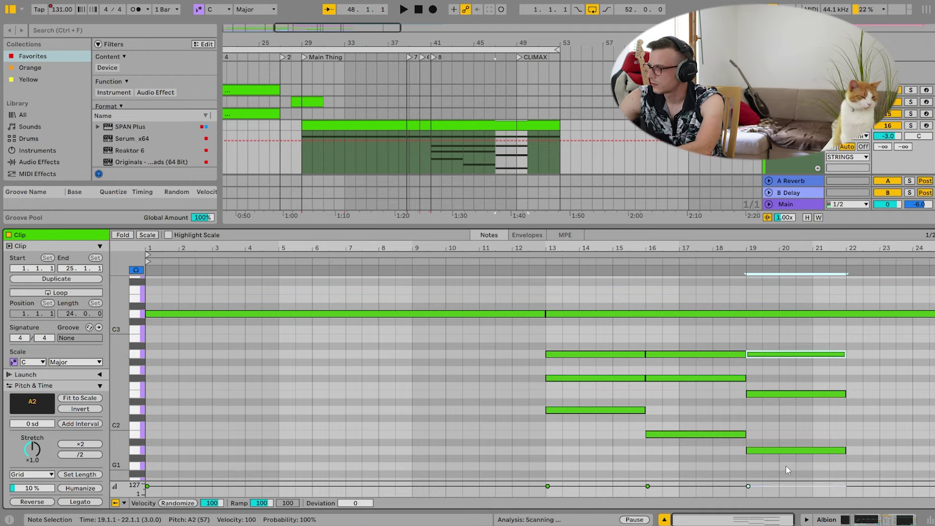
Duplicate the bar 19 chord to bar 22, lowering the bass to G1 and raising the upper notes to G2 and B2.
drag(785, 466, 789, 310)
drag(793, 462, 795, 346)
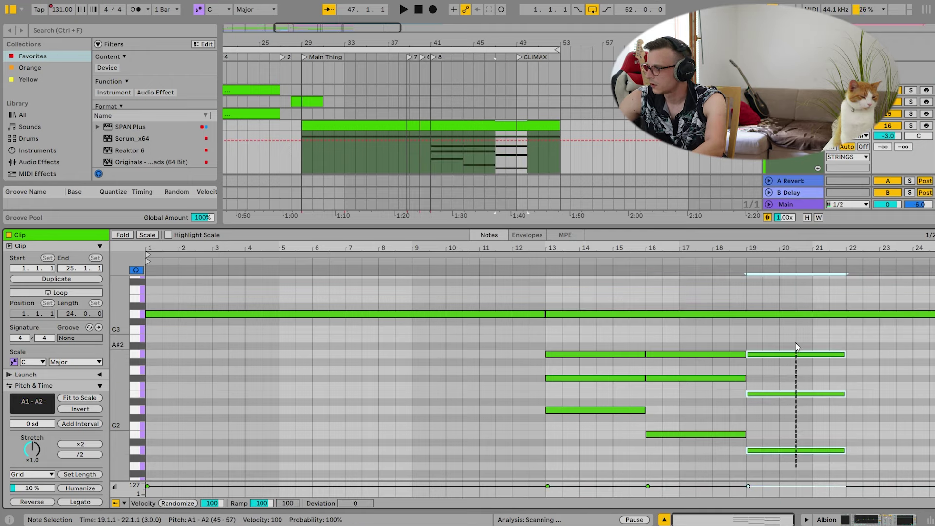
key(ctrl+d)
key(Down)
key(Down)
drag(882, 474, 874, 378)
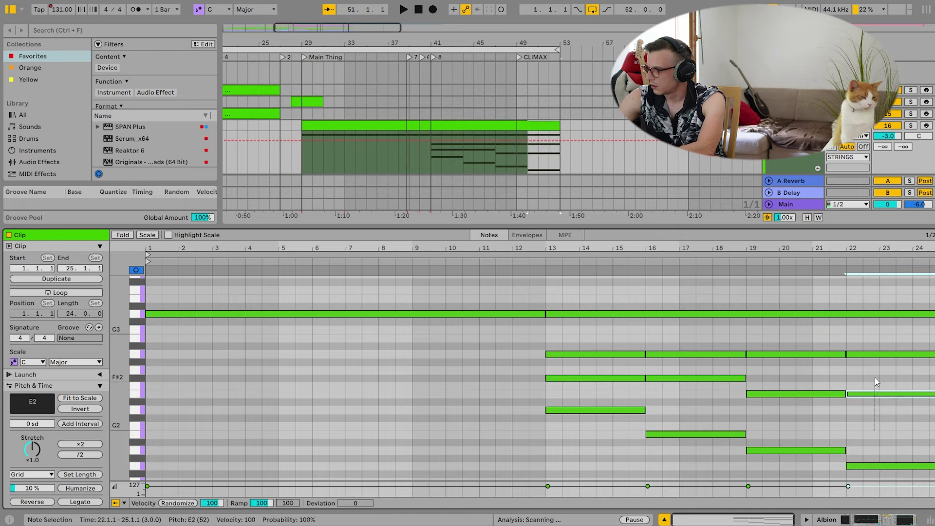
key(Up)
key(Up)
key(Up)
click(865, 350)
key(Up)
key(Up)
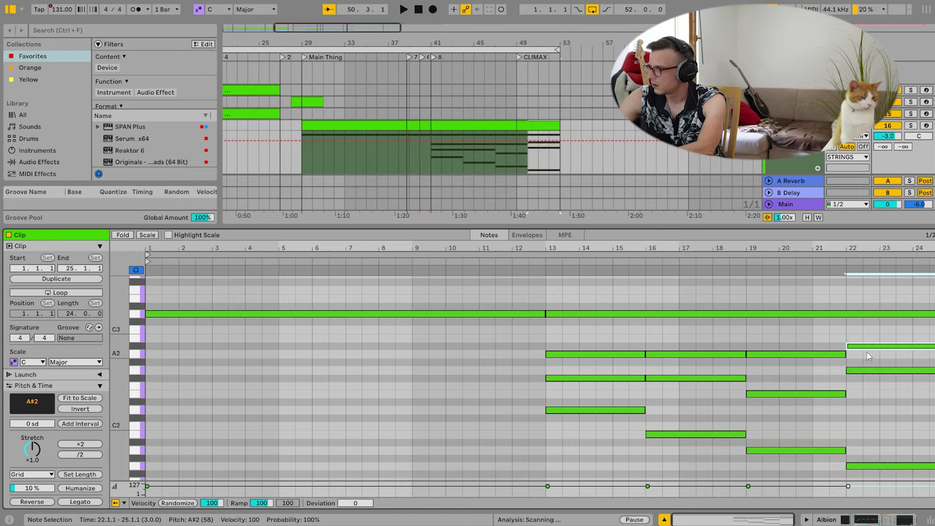
Lower the bar 22 chord's middle note to D2 and play the progression from bar 11 of the clip.
click(875, 445)
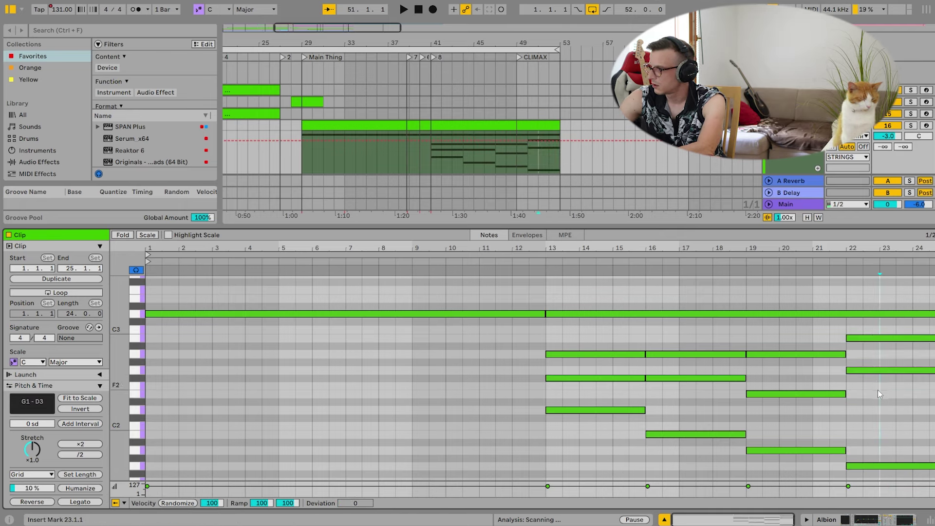
click(877, 370)
key(Down)
key(Down)
key(Down)
key(Down)
key(Down)
click(860, 297)
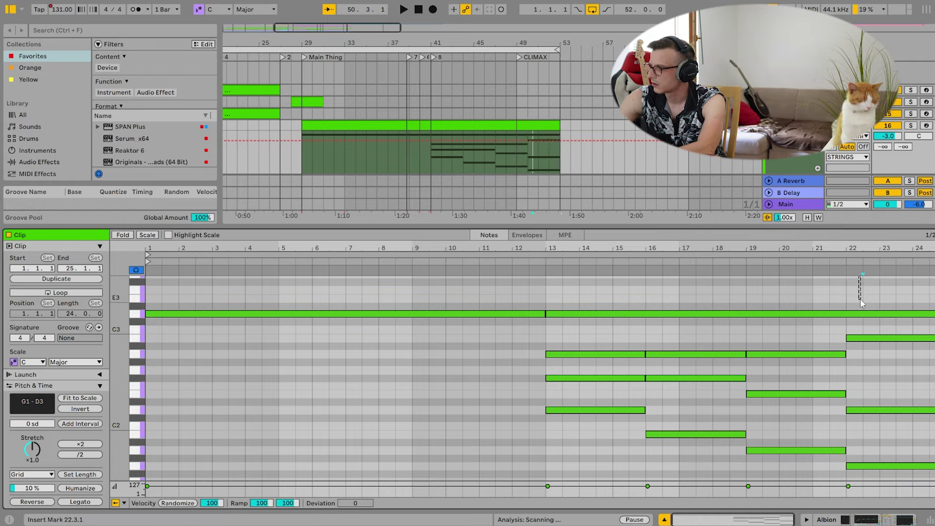
drag(862, 303, 541, 475)
click(505, 262)
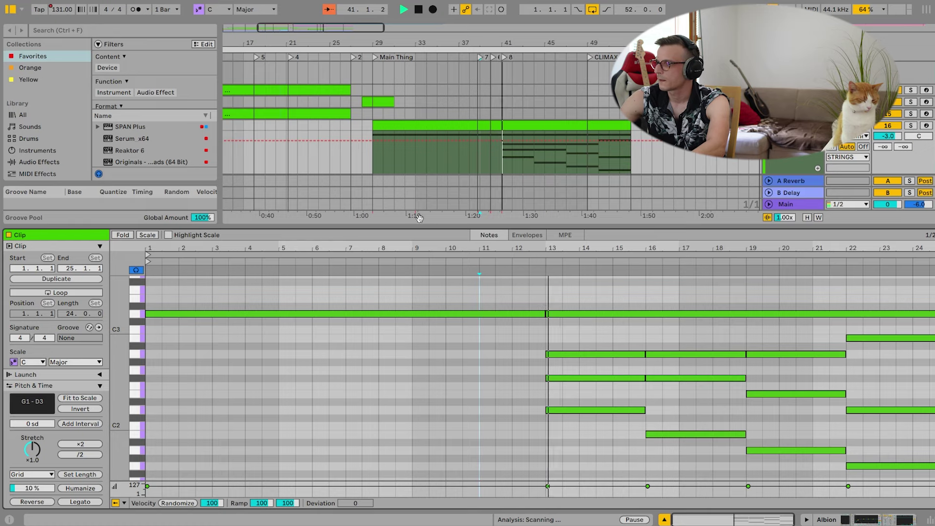
Duplicate the Modulation Wheel swell of bars 13 to 19 onto the following six bars of the Albion clip.
key(alt+e)
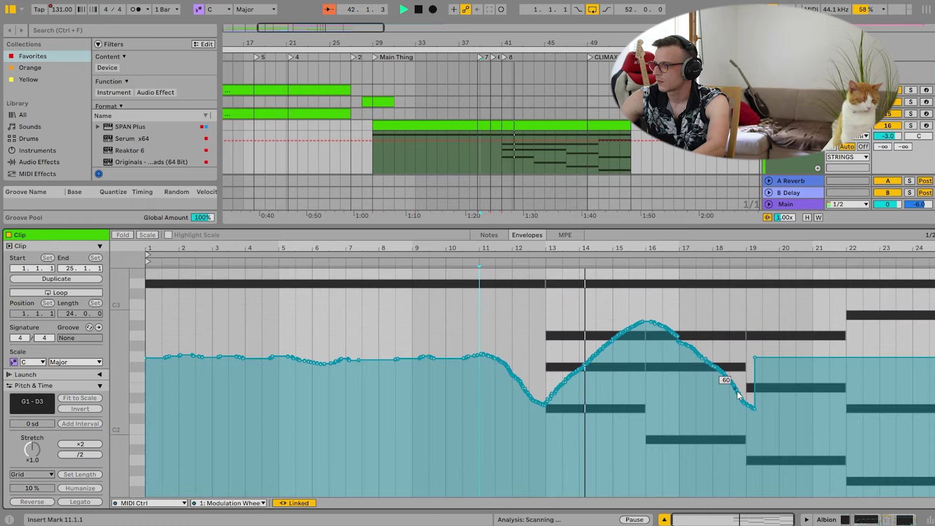
drag(742, 417, 551, 410)
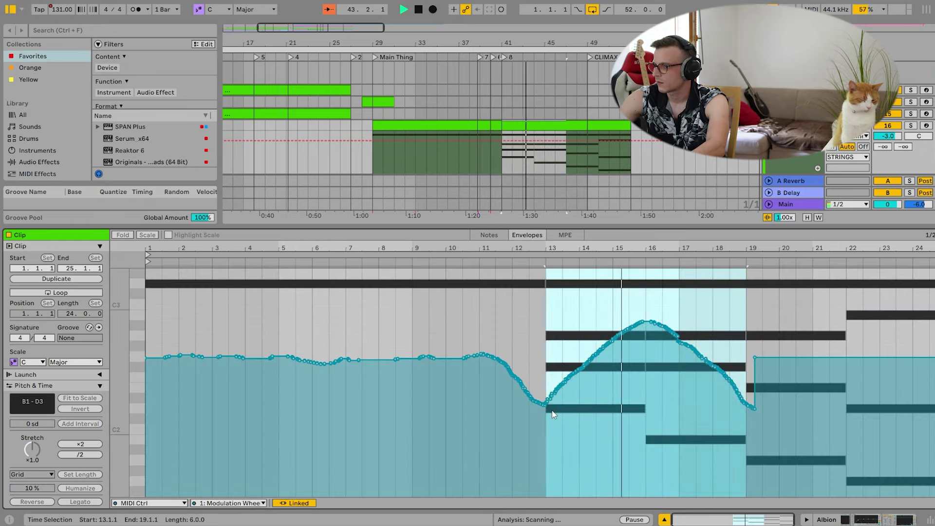
key(ctrl+d)
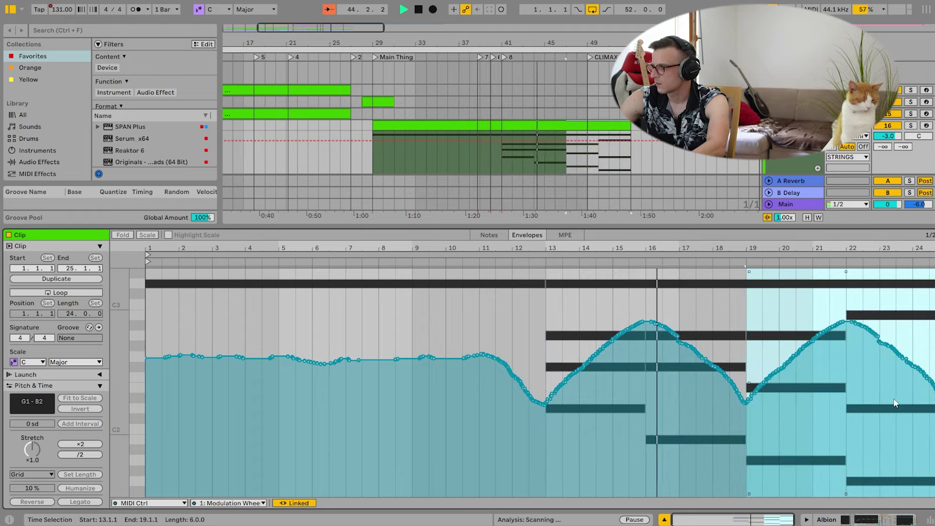
click(872, 421)
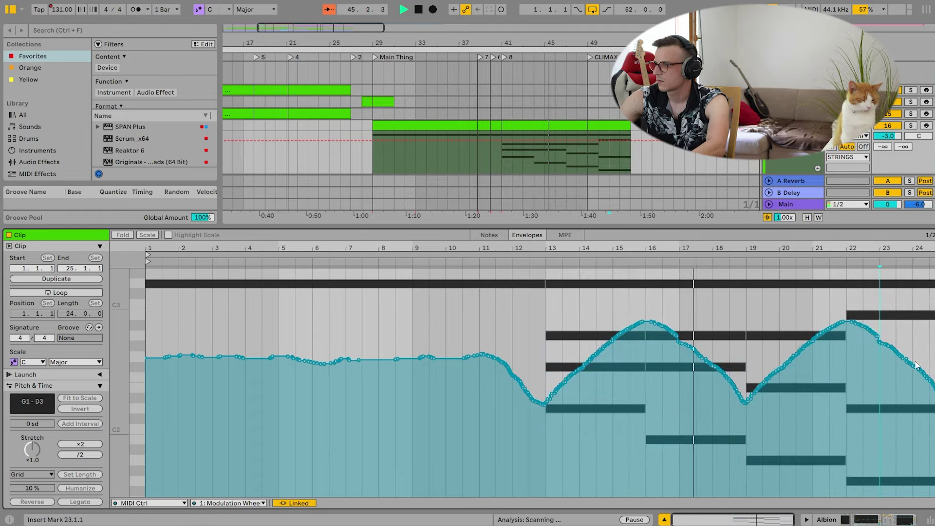
key(shift+Tab)
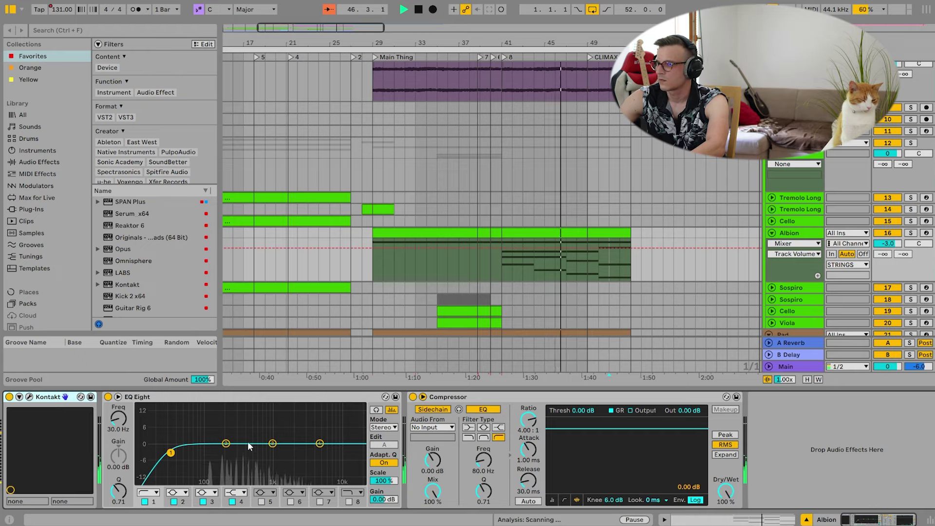
drag(171, 452, 205, 455)
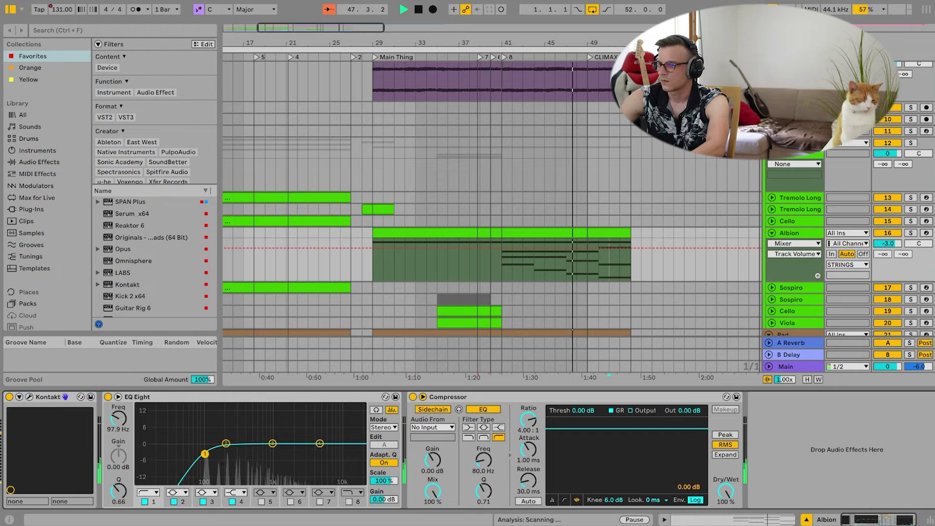
Collapse the Albion and Pad tracks, expand the Cello track below them and select its clip during playback of the Main Thing section.
scroll(707, 252, down, 1)
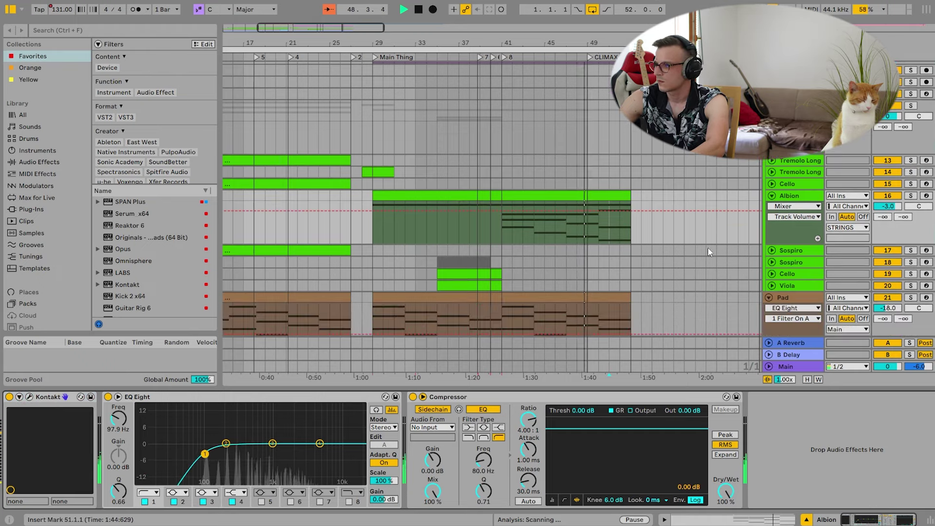
click(770, 195)
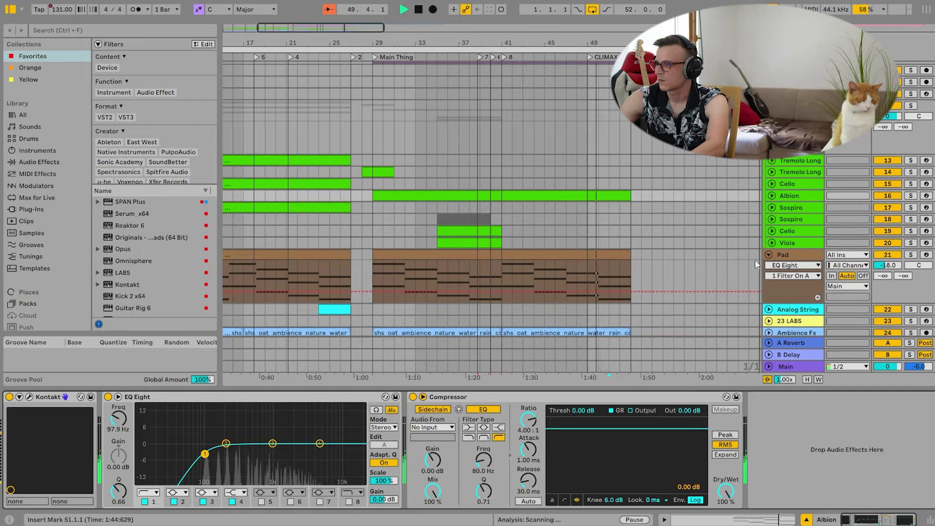
click(768, 255)
key(space)
click(772, 231)
key(shift+space)
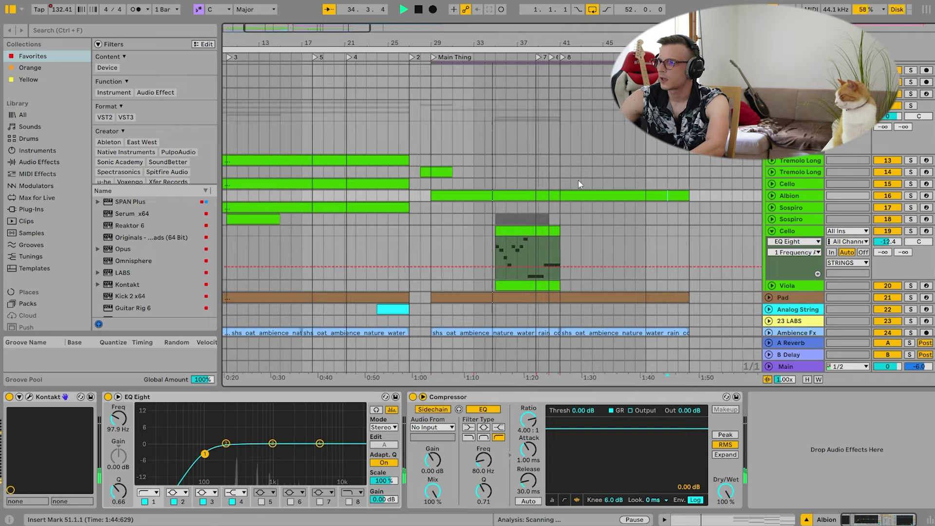
click(555, 229)
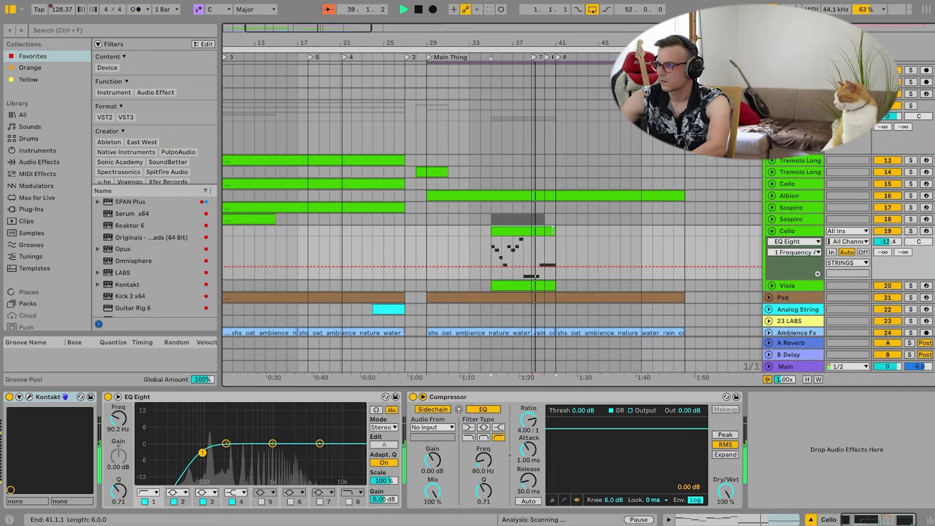
Place a three-bar copy of the opening Cello phrase at bar 41 and lower its first note to D2.
mouse_move(553, 230)
mouse_down()
mouse_move(586, 231)
mouse_move(563, 232)
mouse_up()
click(564, 230)
double_click(564, 231)
key(space)
drag(223, 384, 227, 356)
key(Down)
key(Down)
key(Down)
key(Down)
key(Down)
Lengthen the copy's first D2 to beat 1.4 and delete all the other notes in the clip.
drag(286, 416, 283, 347)
key(Delete)
drag(245, 430, 345, 430)
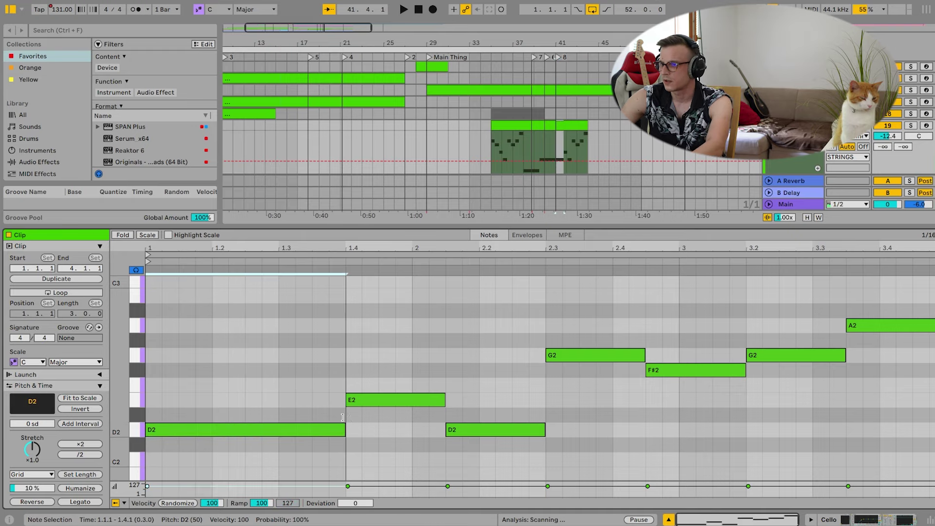
drag(864, 453, 436, 296)
key(Delete)
Extend the D2 to beat 2.3, duplicate it over the rest of the three-bar clip and raise the duplicate to E2.
click(533, 56)
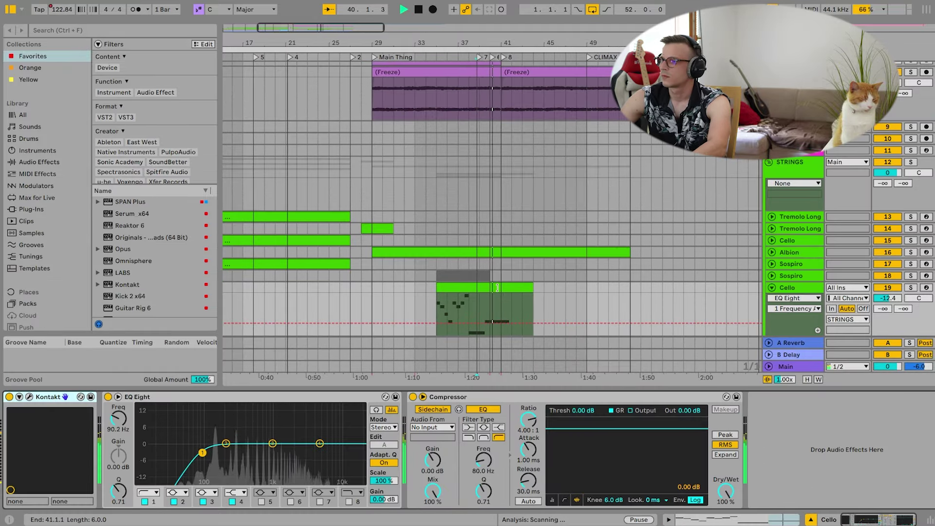
click(518, 287)
click(518, 287)
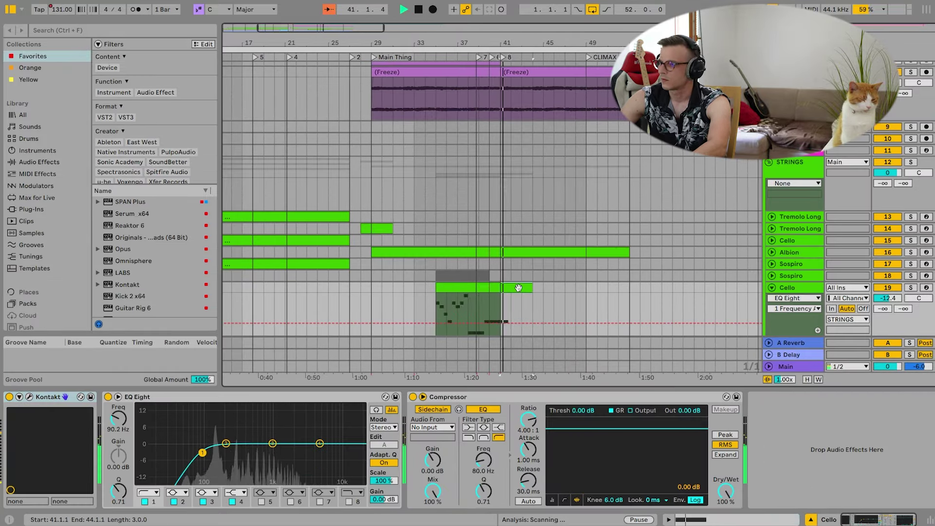
double_click(518, 288)
drag(342, 428, 544, 417)
key(space)
key(ctrl+d)
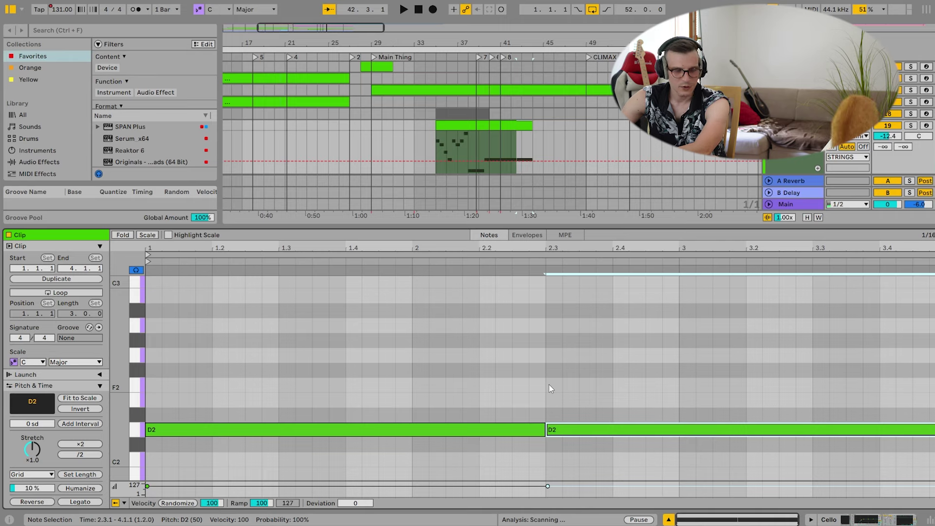
key(Up)
click(845, 520)
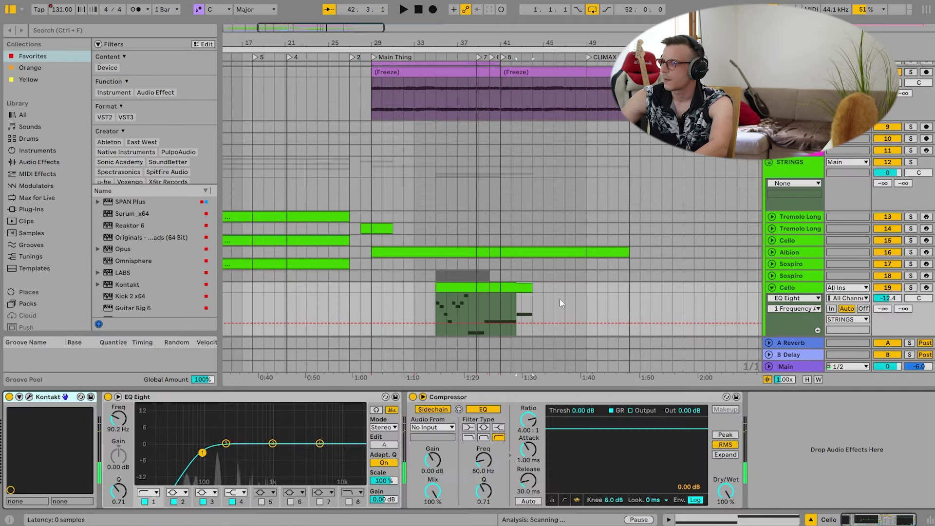
Show the new clip's Modulation Wheel envelope and consolidate the clip with the preceding Cello clip.
double_click(511, 286)
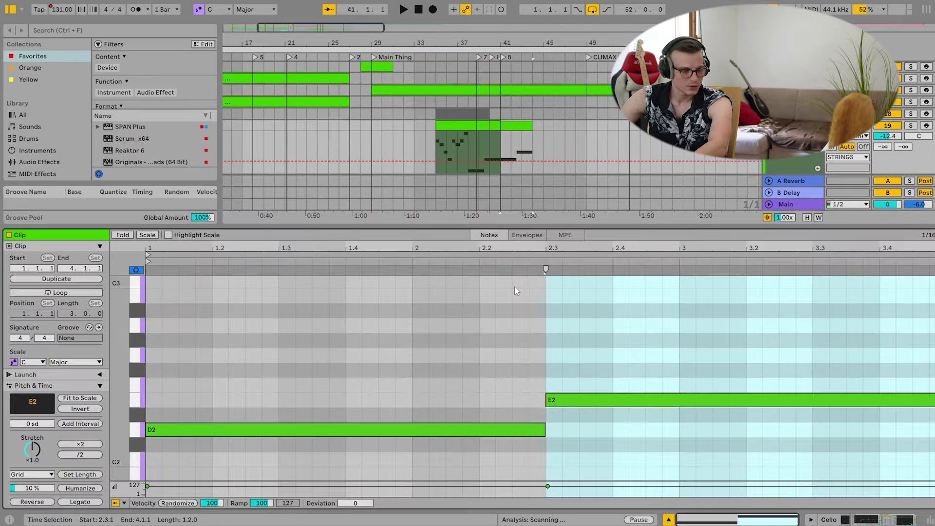
click(522, 236)
click(184, 503)
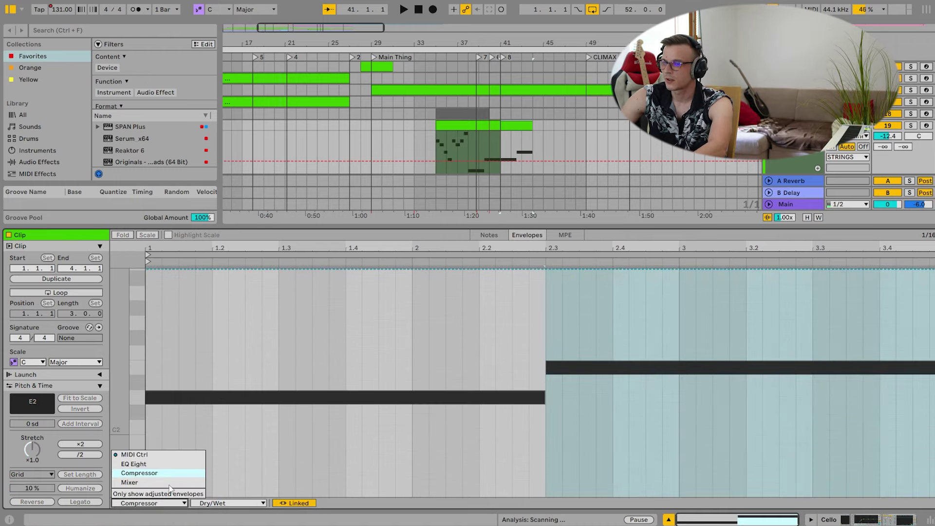
click(171, 454)
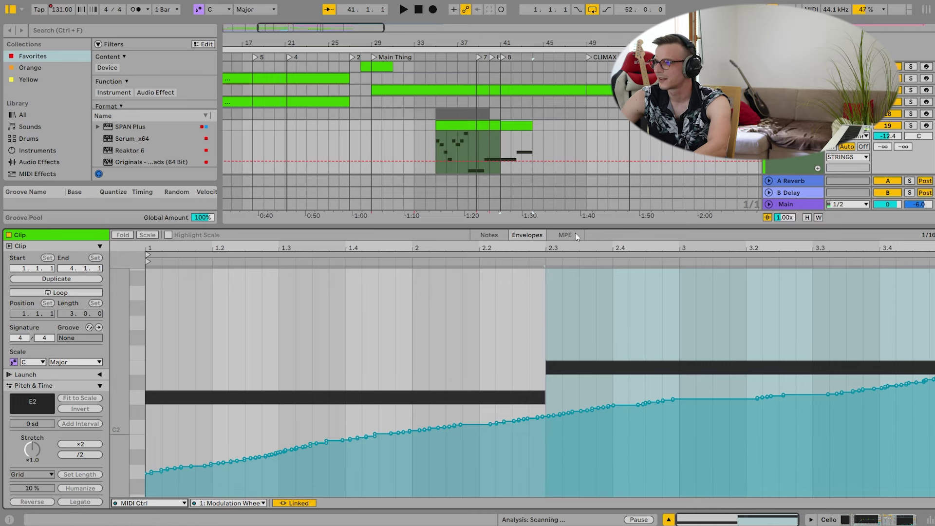
key(b)
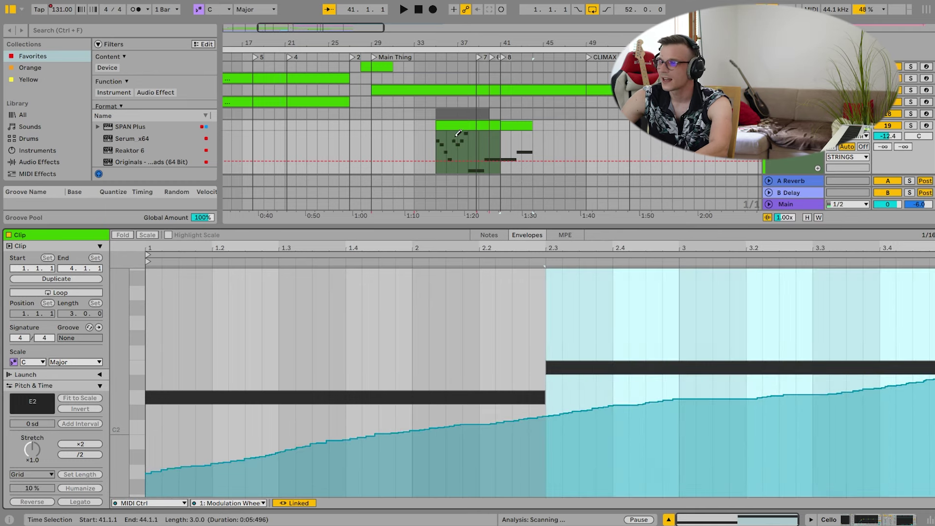
shift+click(489, 125)
key(ctrl+j)
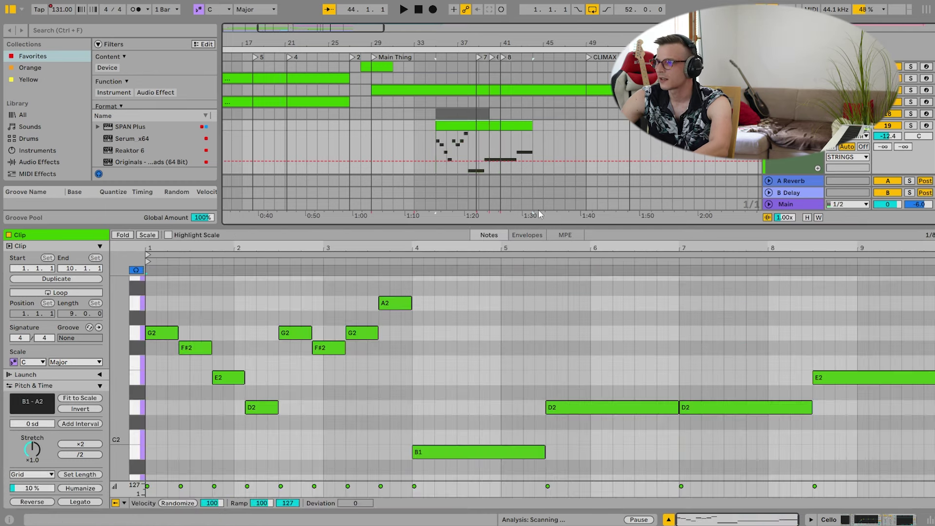
Draw Modulation Wheel swells peaking near bars 7 and 10 of the consolidated Cello clip and play them back.
click(519, 235)
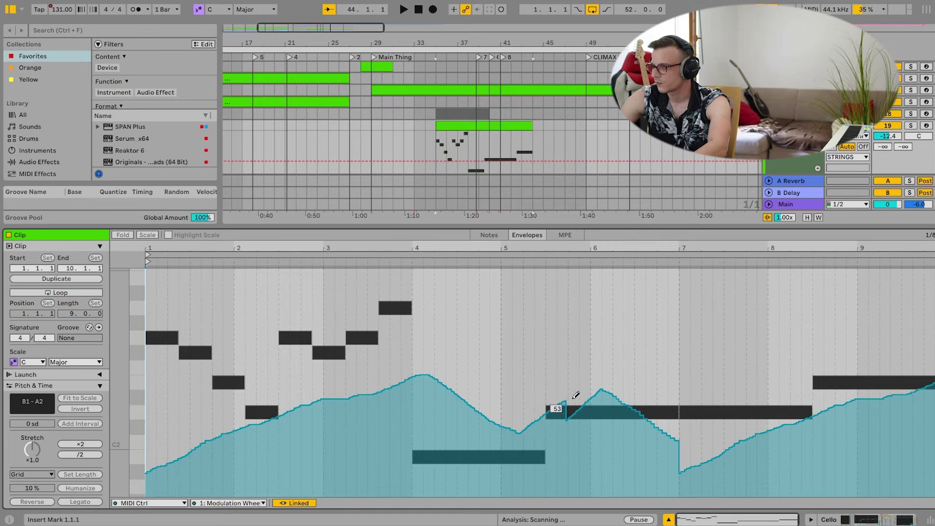
mouse_move(628, 370)
mouse_down()
mouse_move(696, 350)
mouse_move(807, 409)
mouse_up()
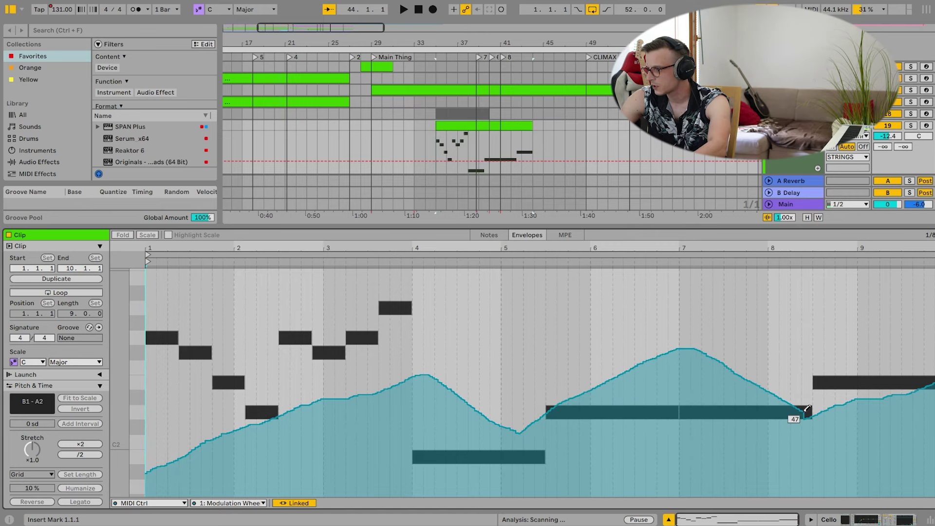
drag(893, 356, 934, 340)
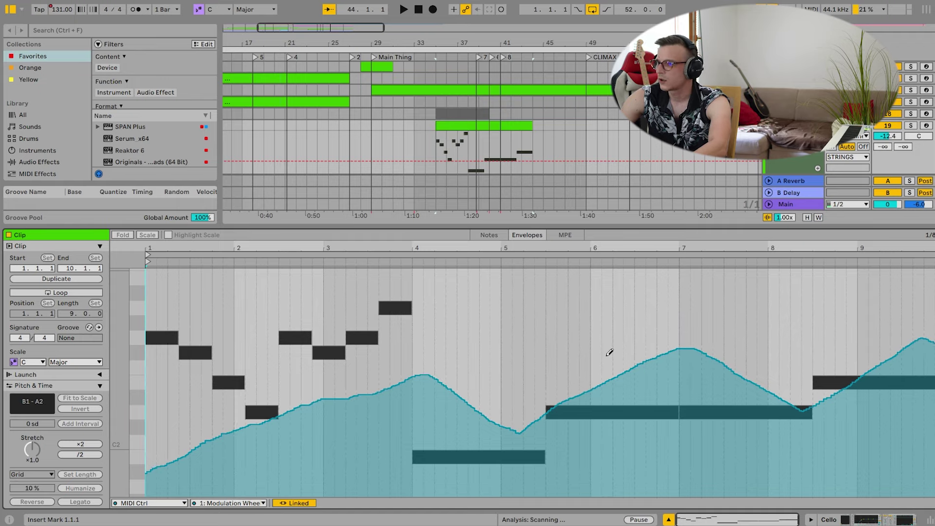
key(b)
click(383, 264)
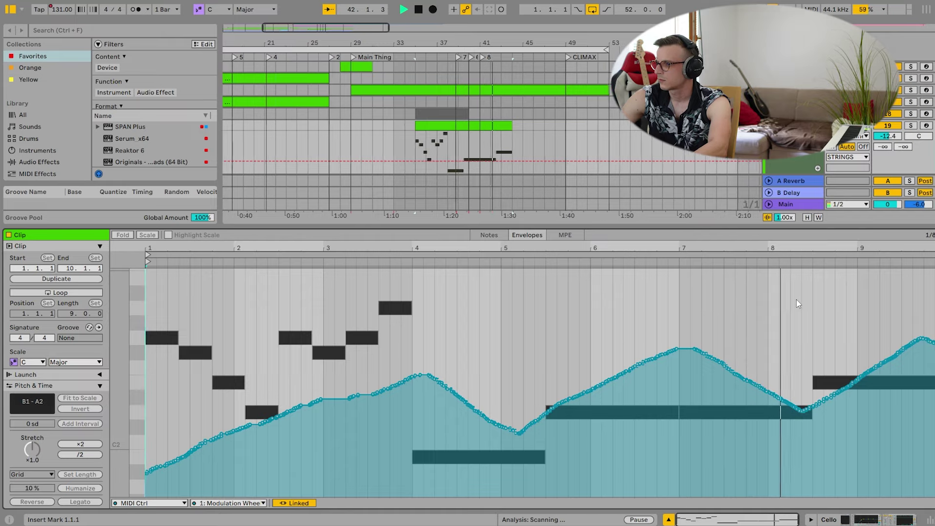
click(878, 519)
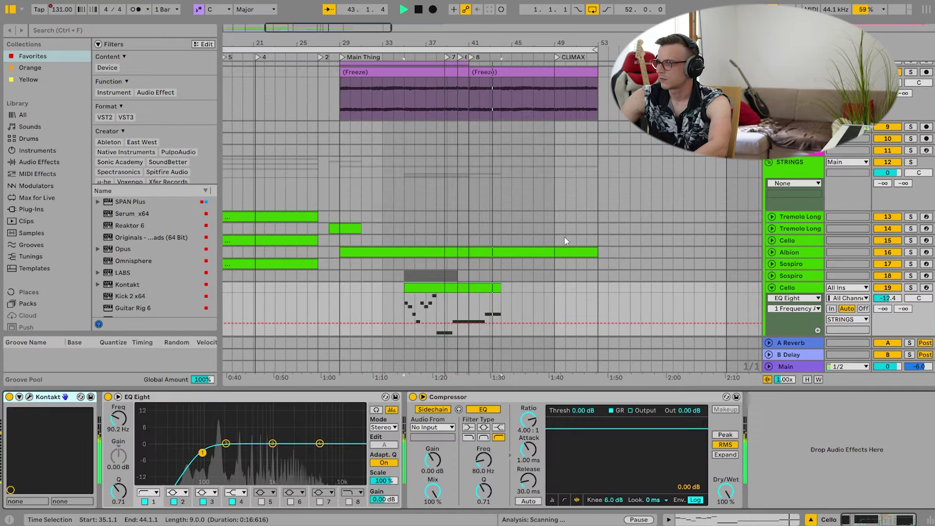
Extend the Cello clip to bar 49 and duplicate its last D2 and E2 notes from bar 10 of the clip.
key(space)
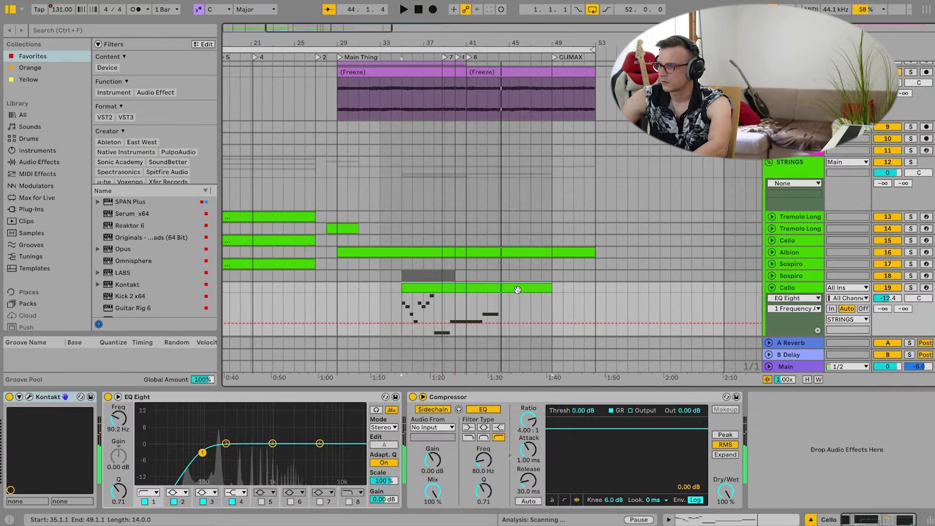
double_click(518, 290)
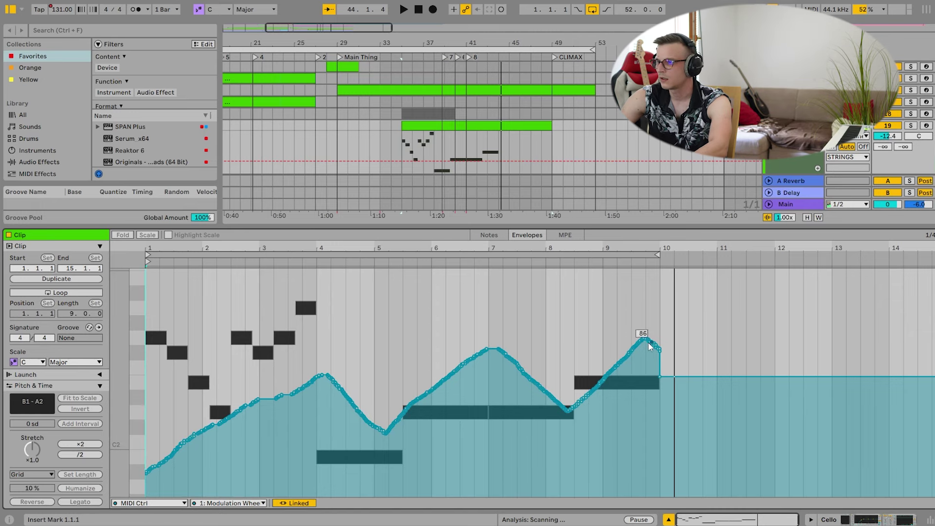
click(488, 235)
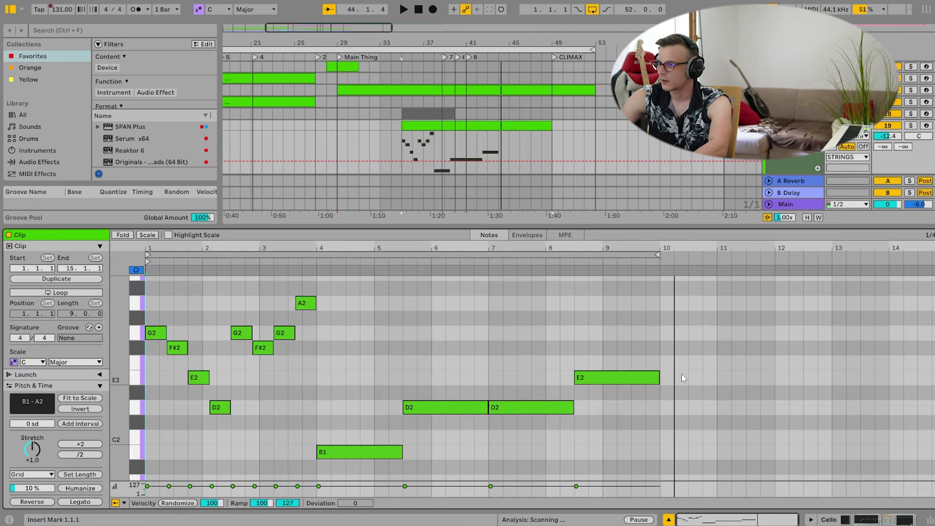
key(ctrl+d)
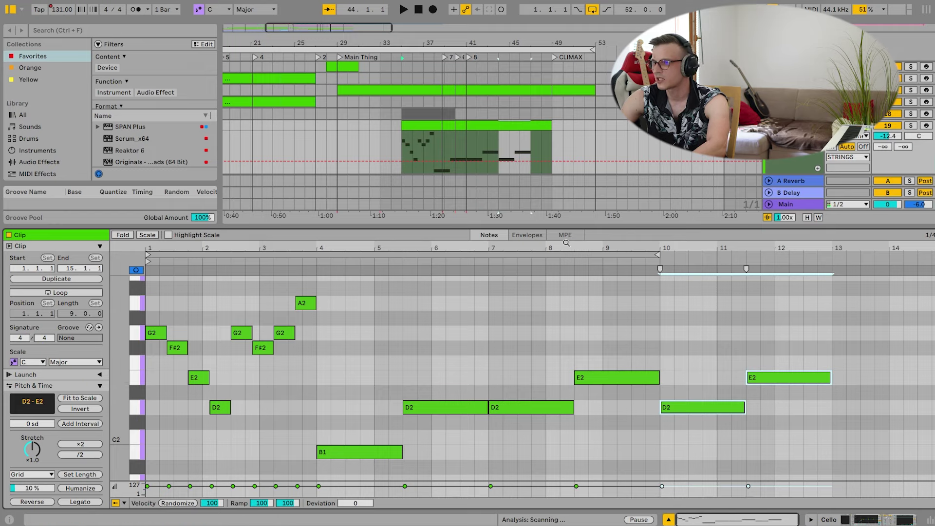
Redraw the Modulation Wheel curve with swells peaking near clip bars 10 and 13, fading towards bar 15, and play it.
click(532, 236)
click(587, 374)
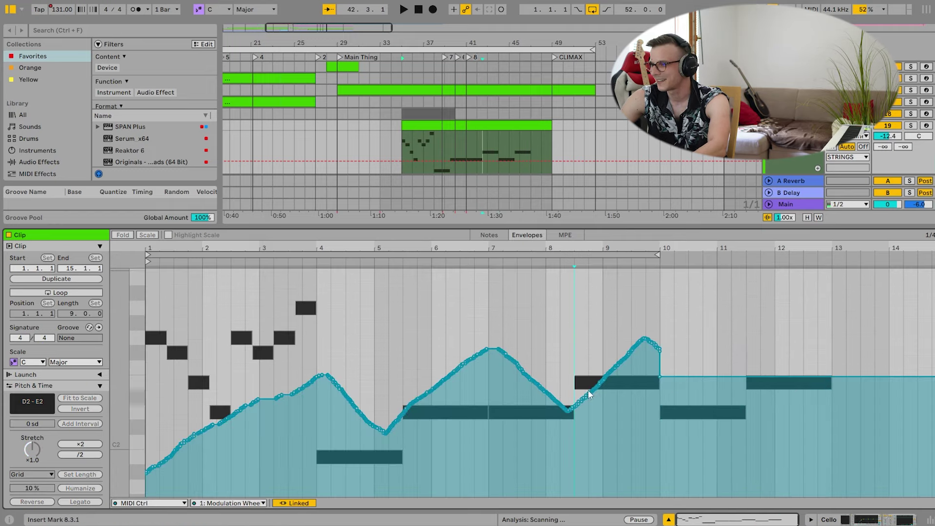
key(b)
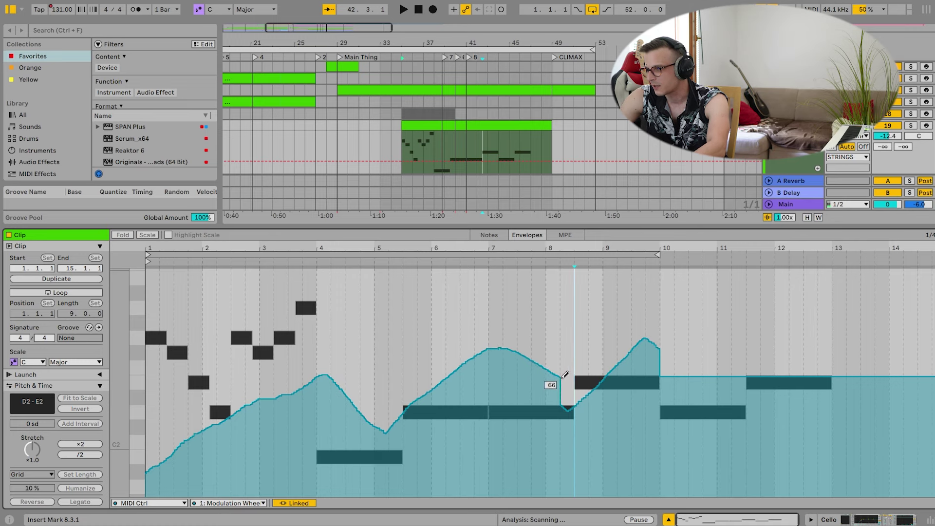
drag(656, 337, 699, 340)
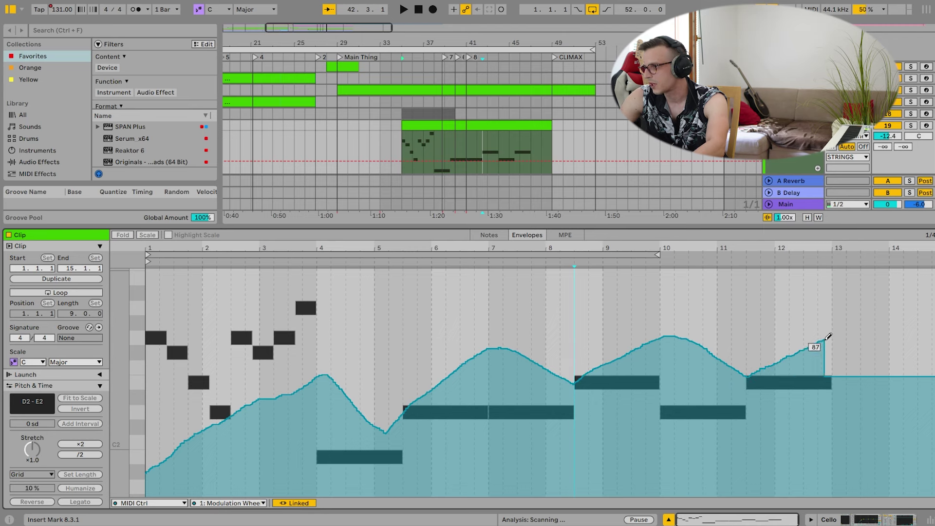
drag(855, 332, 932, 381)
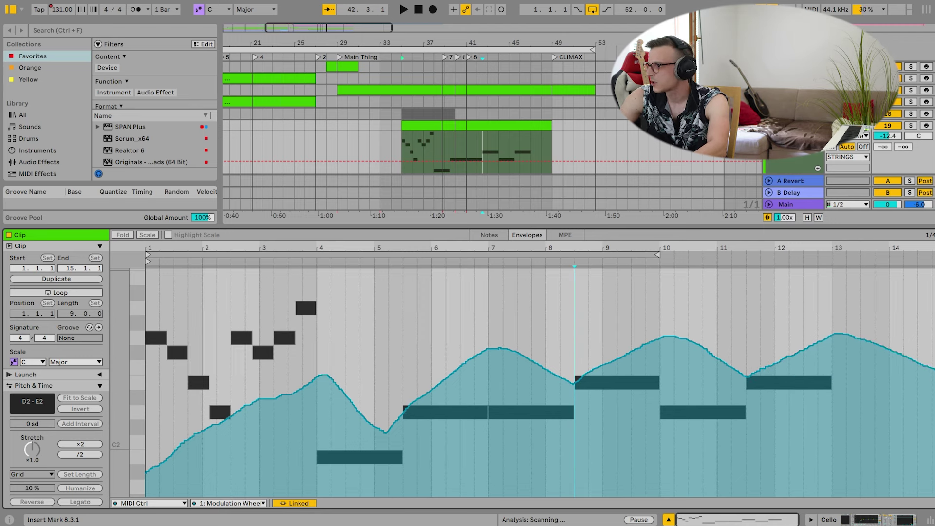
key(b)
click(539, 263)
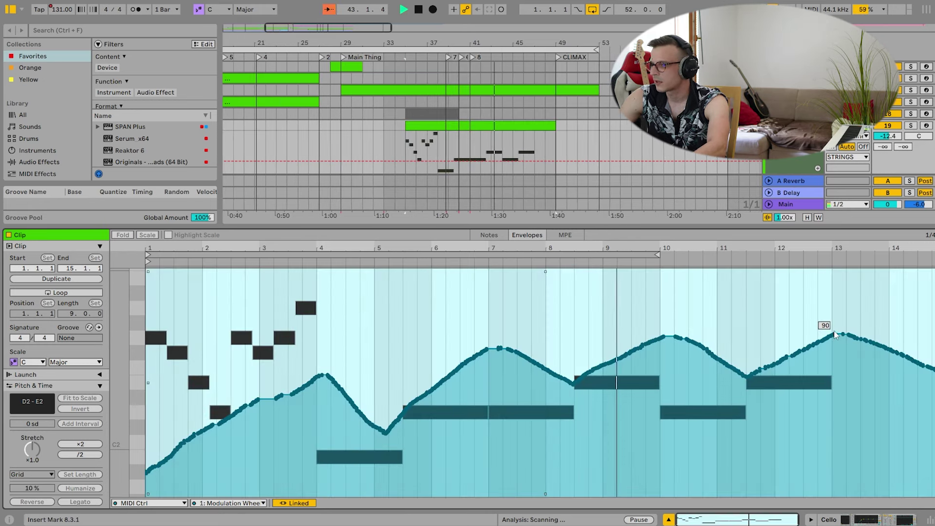
click(524, 124)
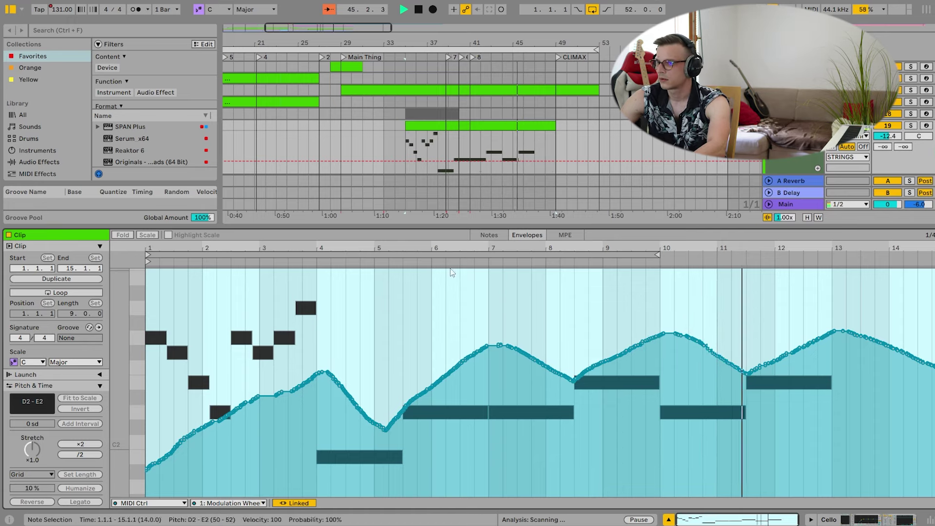
Lengthen the duplicated D2 and E2 notes slightly so they run past bars 11.3 and 13 of the clip.
click(500, 231)
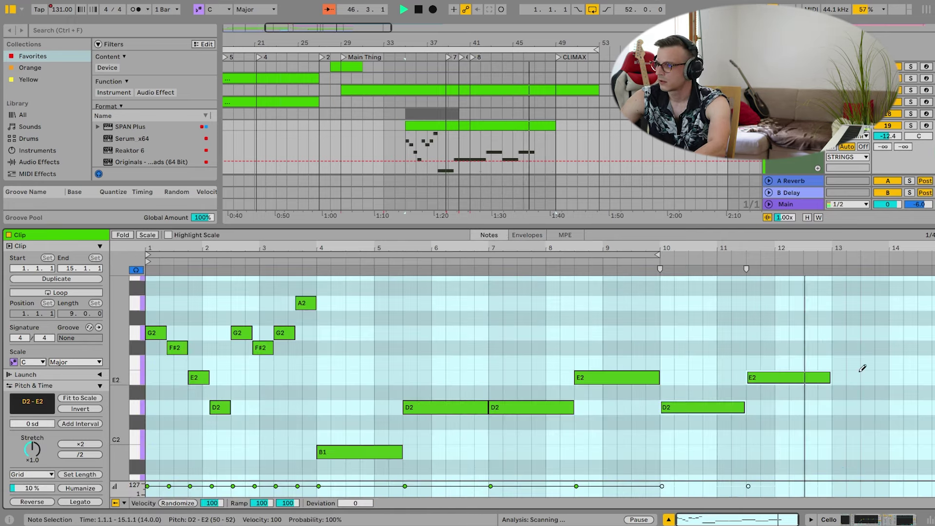
drag(830, 376, 835, 375)
key(space)
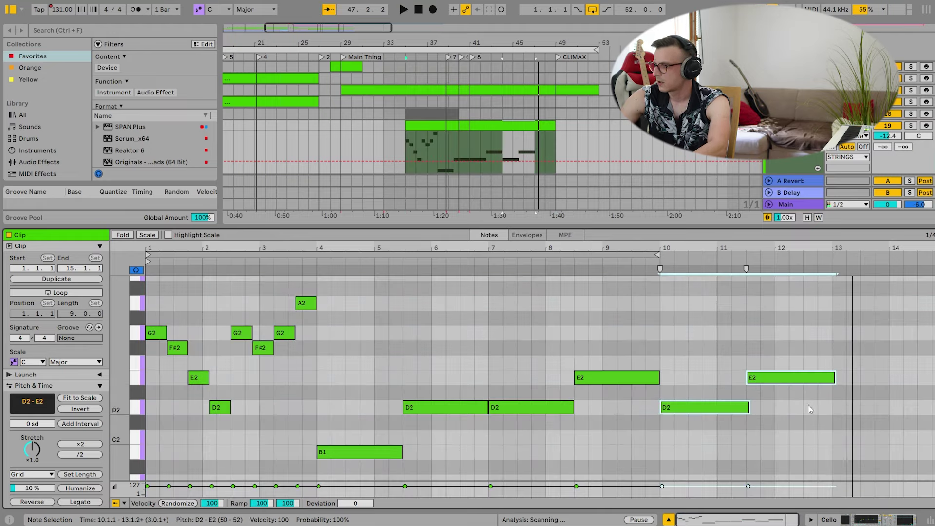
Duplicate the last E2, lower the copy to D2 and align it to bar 13 of the clip.
click(828, 378)
key(ctrl+d)
key(Down)
key(Down)
key(Left)
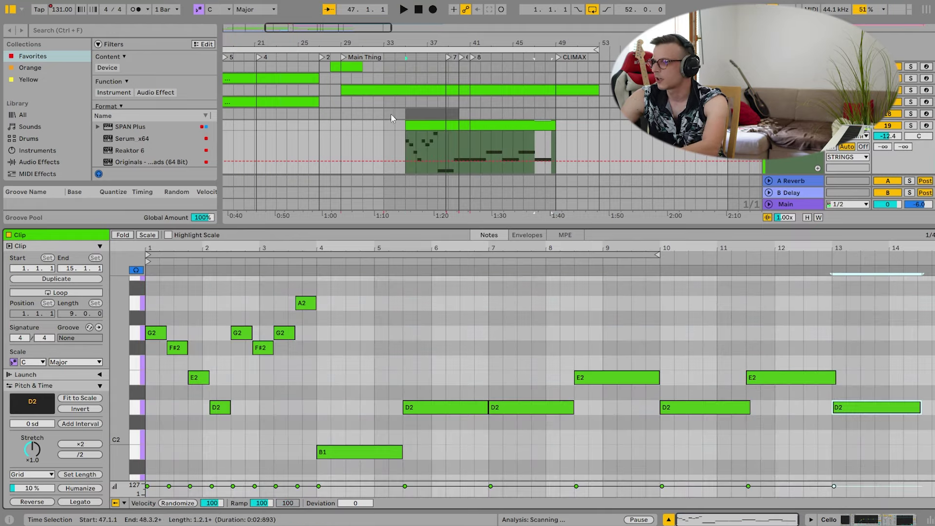
Extend the Cello clip to bar 53 of the arrangement and play it from bar 45.
key(shift+Tab)
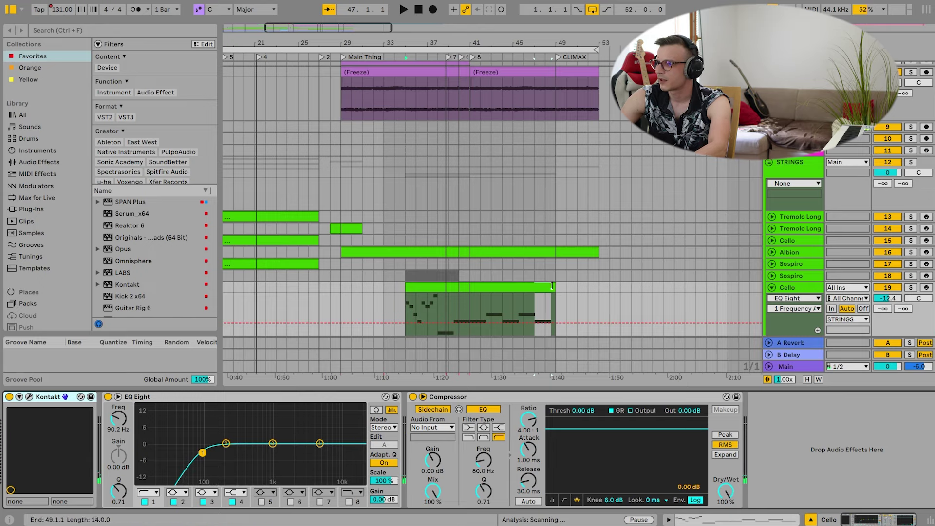
drag(551, 286, 606, 291)
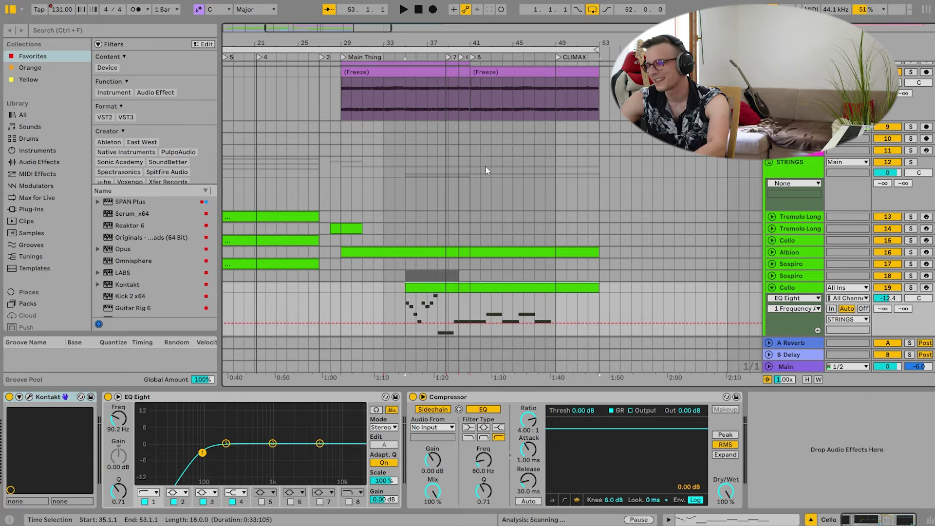
click(517, 57)
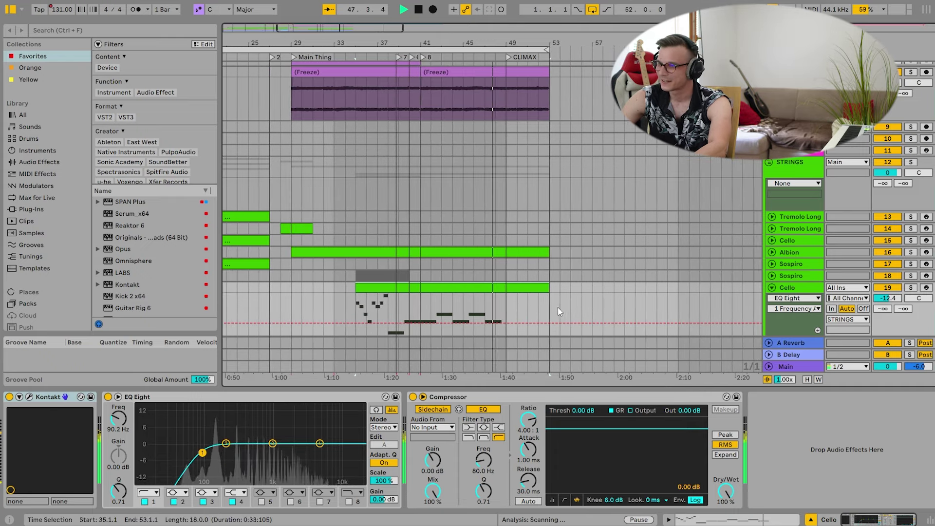
Lengthen the final D2 of the Cello clip to the clip's end at bar 19.
double_click(498, 286)
click(785, 425)
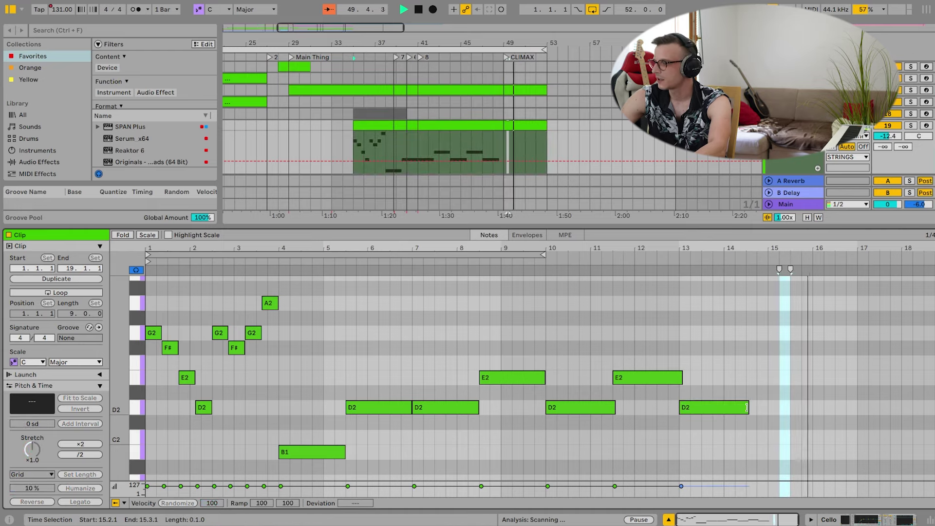
key(space)
drag(747, 407, 895, 398)
Draw a Modulation Wheel fade from clip bar 15 down to zero near bar 19, then play it with the Cello devices shown.
click(530, 235)
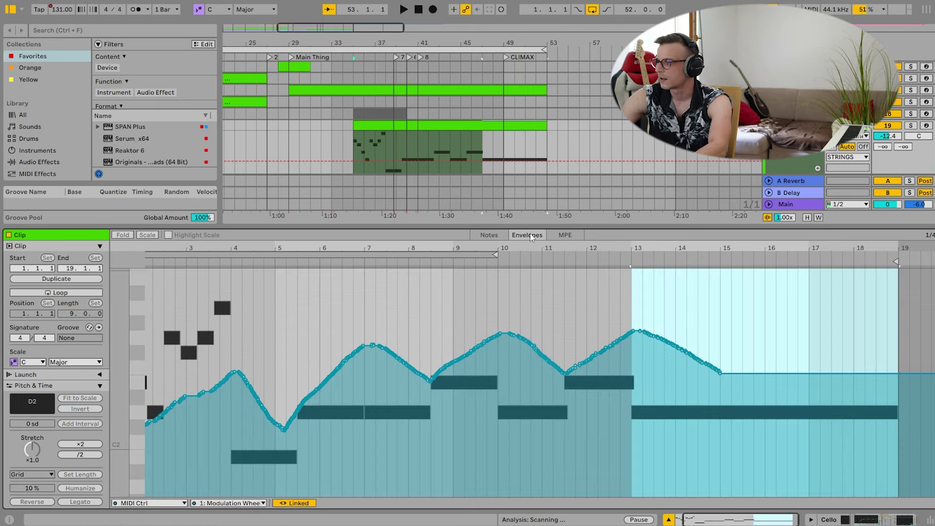
key(b)
mouse_move(753, 384)
mouse_down()
mouse_move(890, 493)
mouse_move(932, 496)
mouse_up()
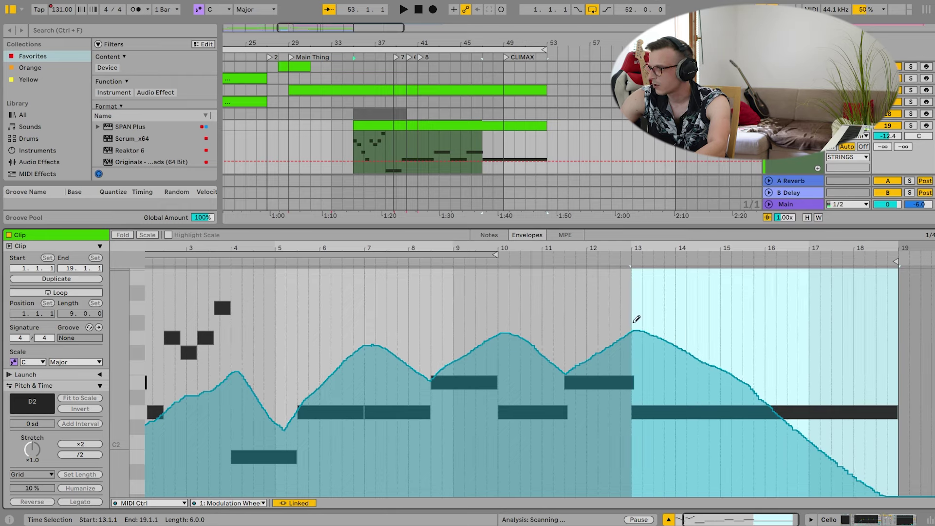
key(space)
click(886, 522)
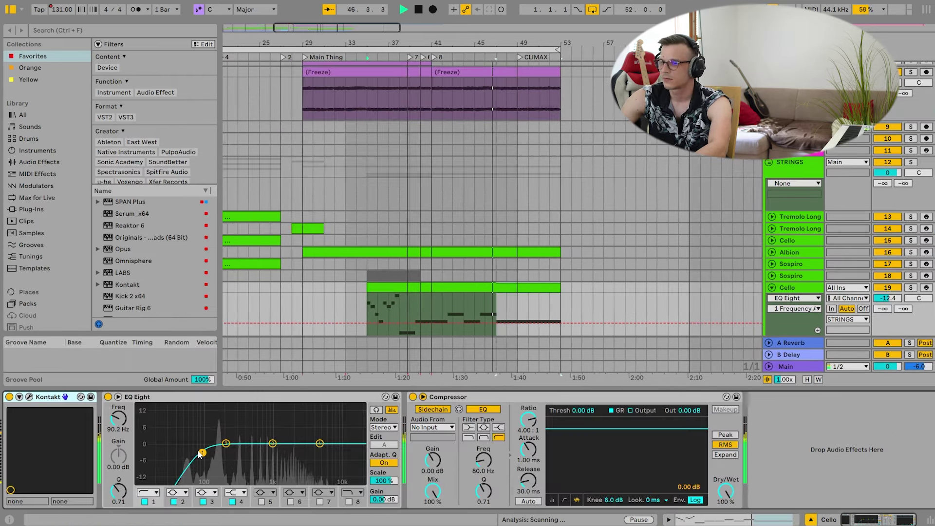
Raise the Cello's EQ Eight low-cut frequency to about 114 Hz, then fold the Cello track and the STRINGS group.
drag(201, 452, 209, 454)
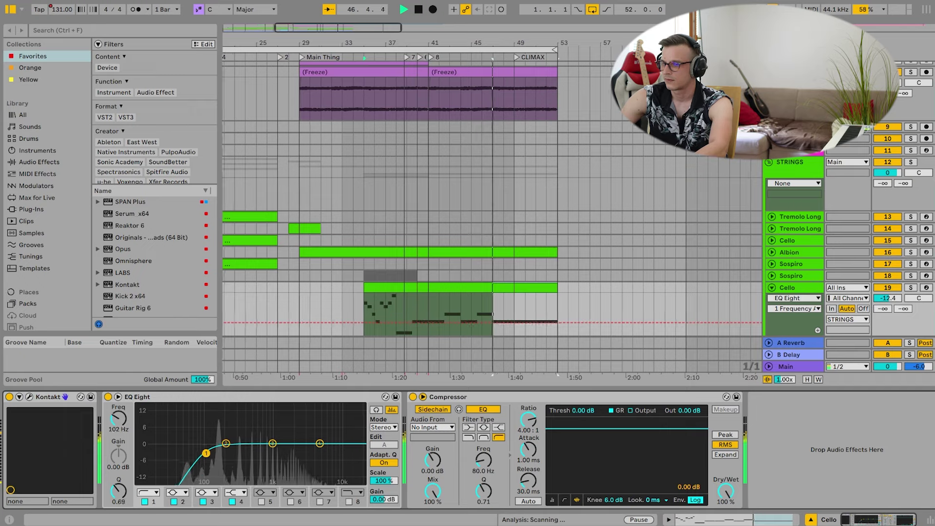
click(771, 288)
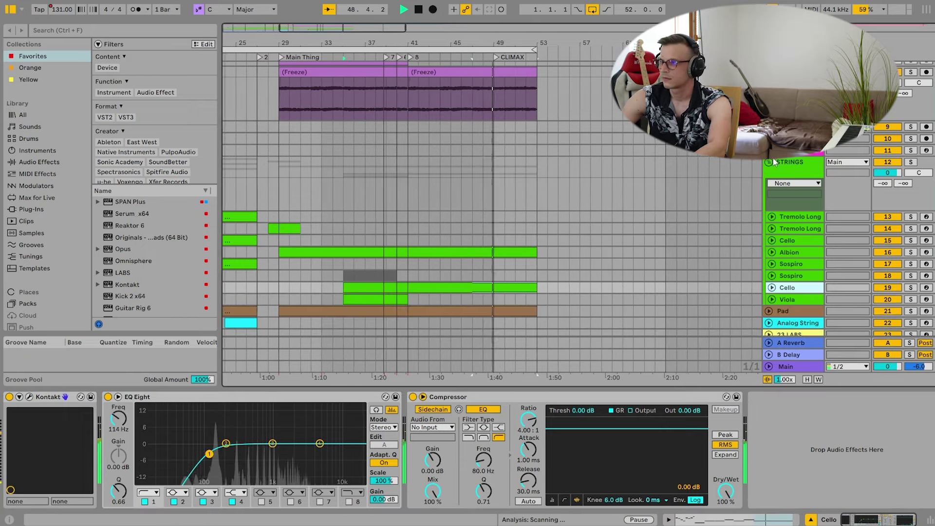
click(773, 162)
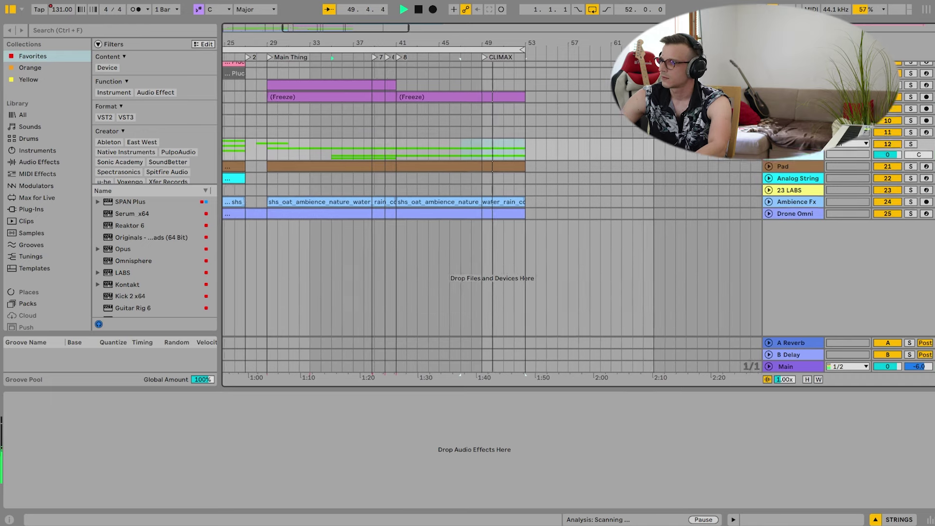
Examine the Piano track's notes and fold the track again.
scroll(771, 146, up, 3)
click(769, 91)
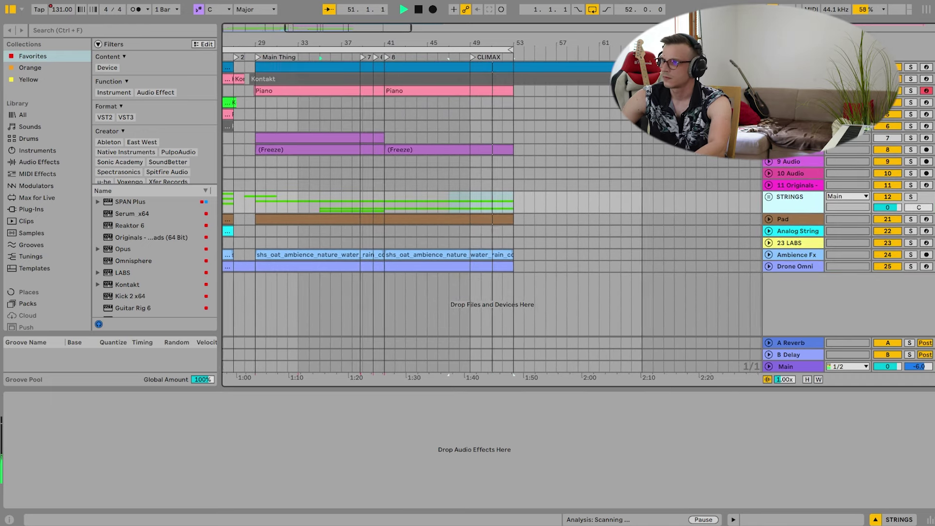
click(769, 91)
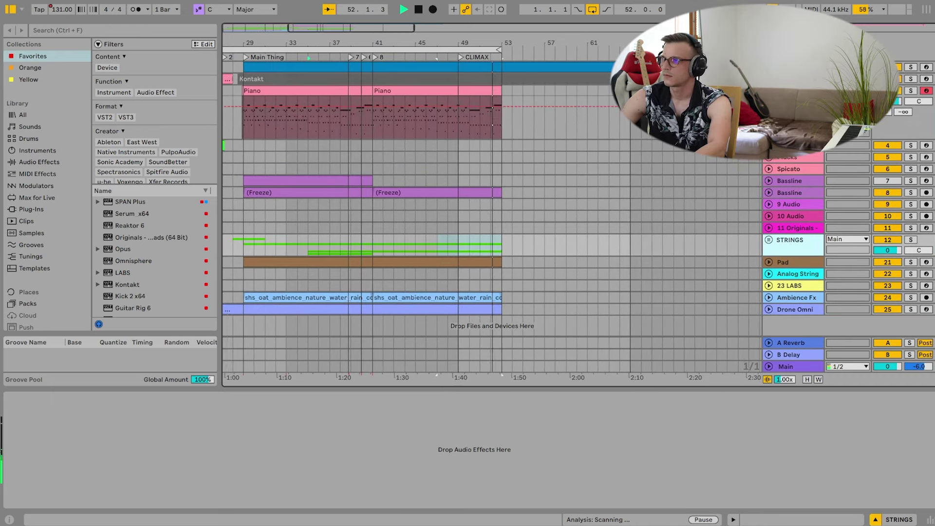
click(768, 91)
drag(624, 46, 624, 40)
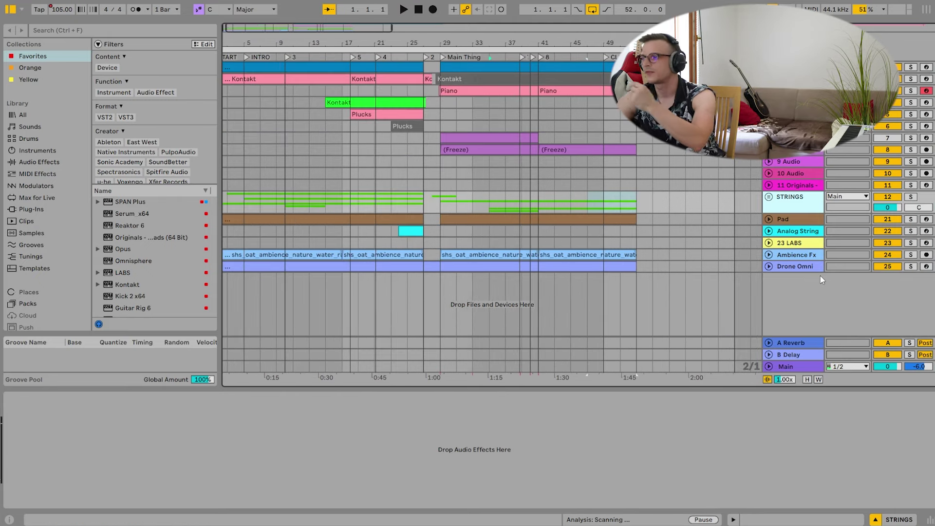
Move the LABS track below Drone Omni and insert a new MIDI track beneath it.
click(797, 241)
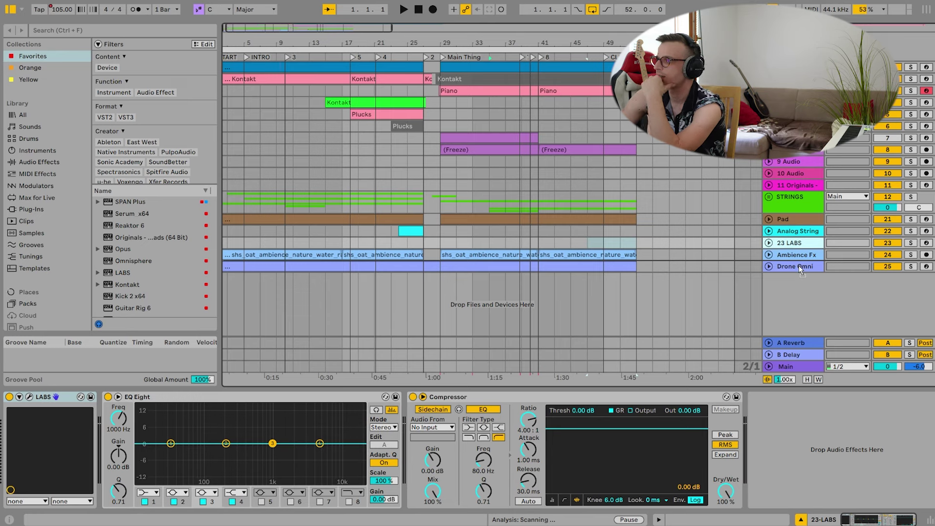
drag(800, 308, 789, 309)
right_click(785, 288)
click(795, 300)
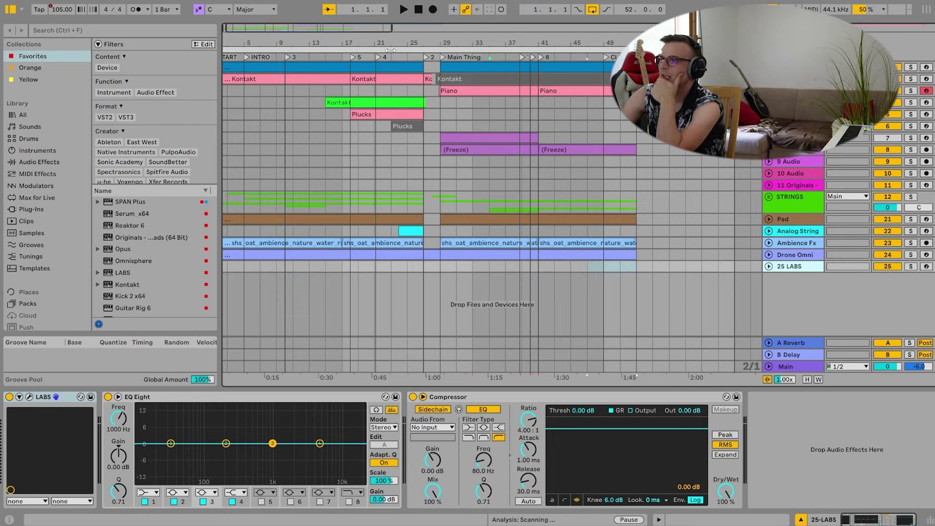
Load Kontakt on the new MIDI track and open the Strings.nki instrument from Albion ONE.
scroll(156, 244, down, 2)
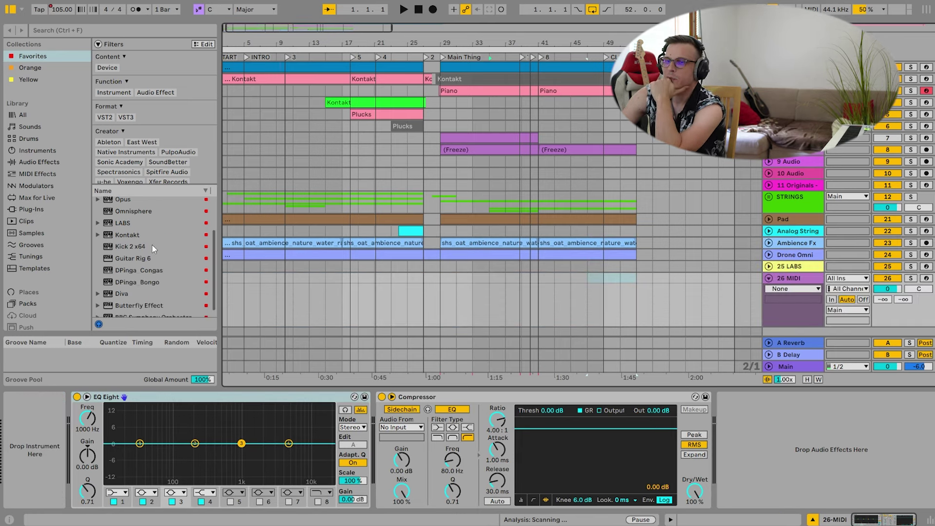
drag(130, 238, 553, 302)
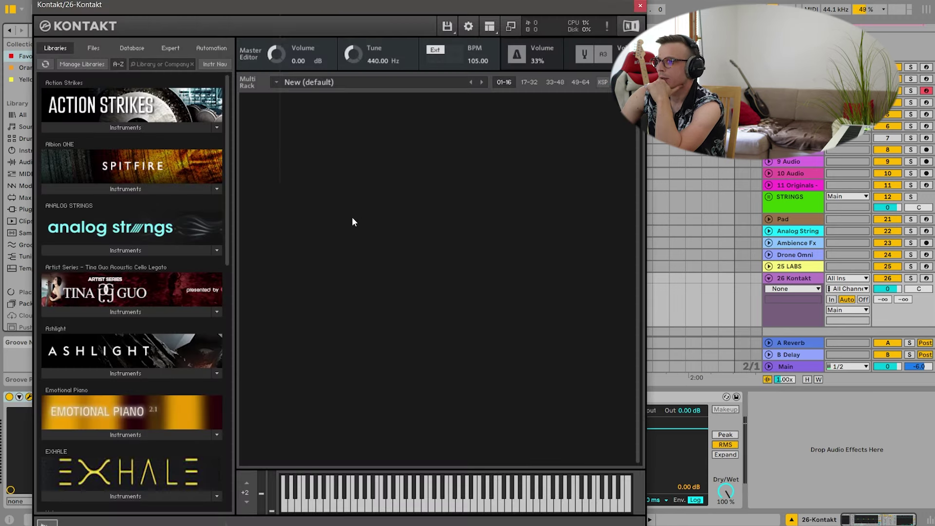
click(143, 188)
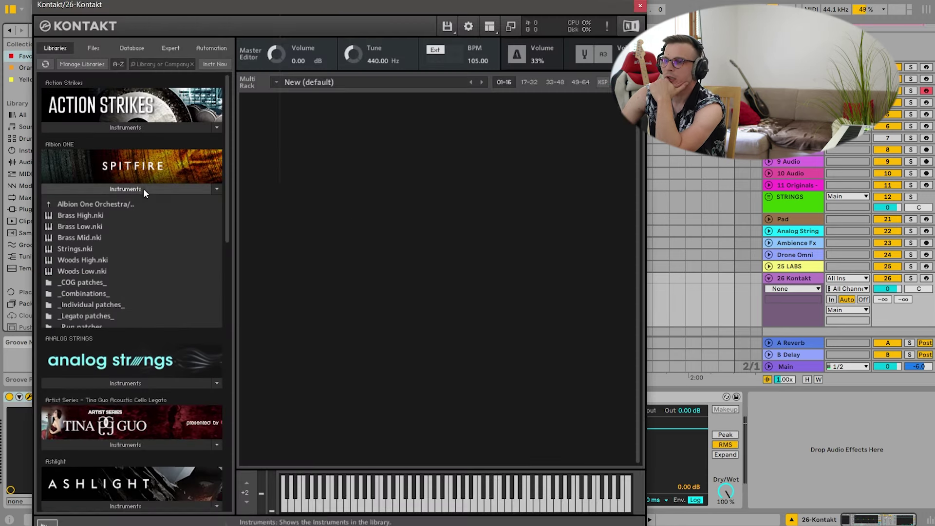
double_click(98, 251)
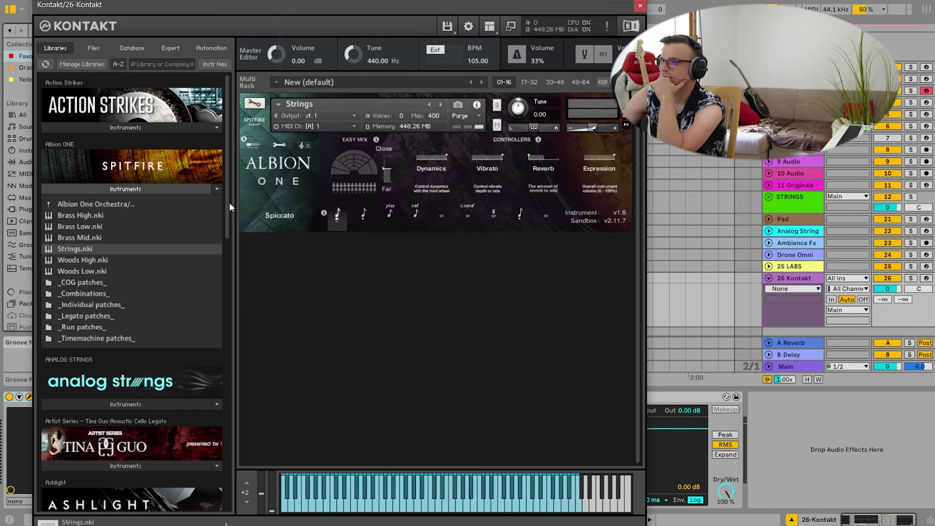
Set the Albion ONE strings to Tremolo, raise the Reverb, shift the mic mix to Close and close the Kontakt window.
click(492, 217)
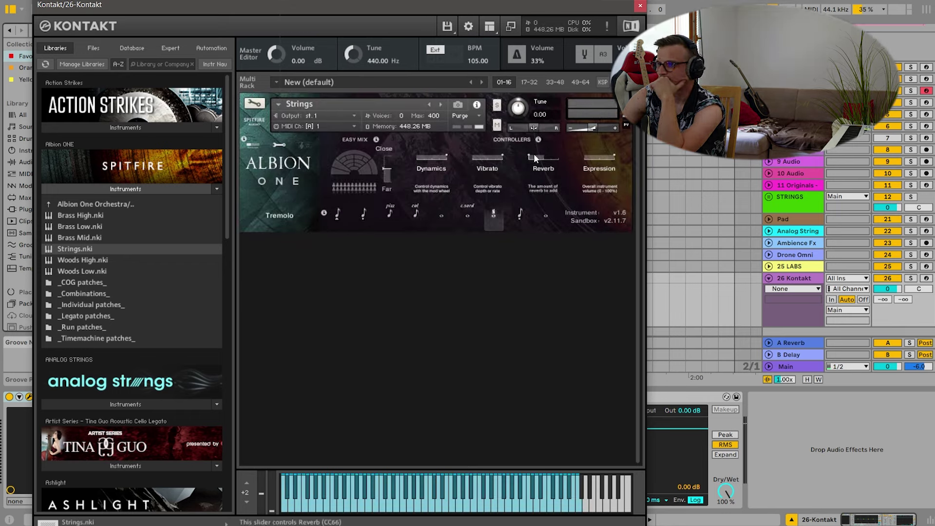
drag(534, 154, 551, 156)
click(253, 146)
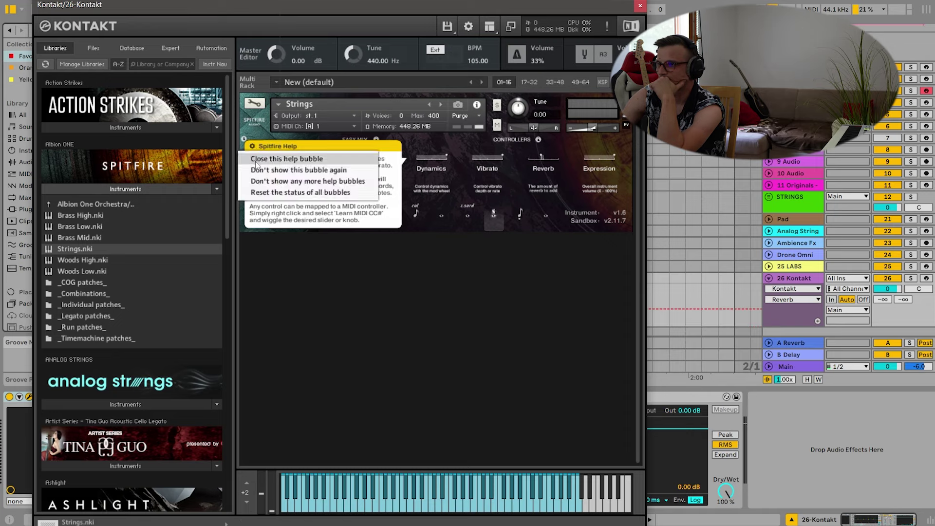
click(266, 159)
drag(387, 167, 388, 148)
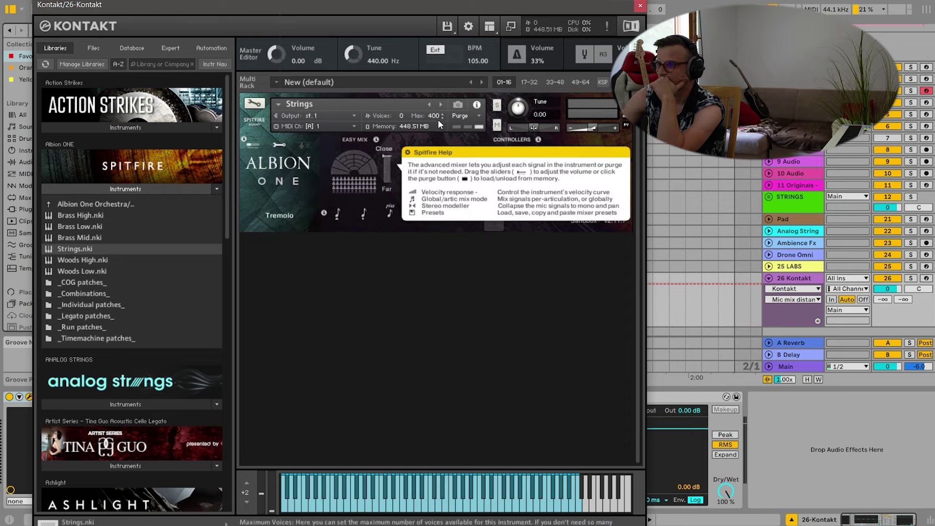
click(470, 115)
click(468, 152)
click(639, 6)
Insert a two-bar MIDI clip at bar 25 on the new Kontakt track and fill it with a single G4 note.
drag(406, 275, 423, 281)
key(ctrl+shift+m)
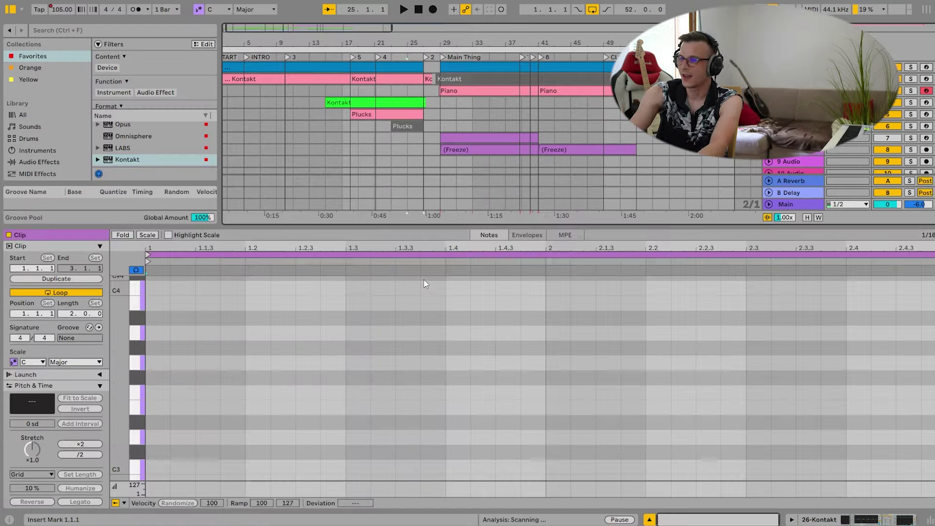
scroll(156, 341, up, 3)
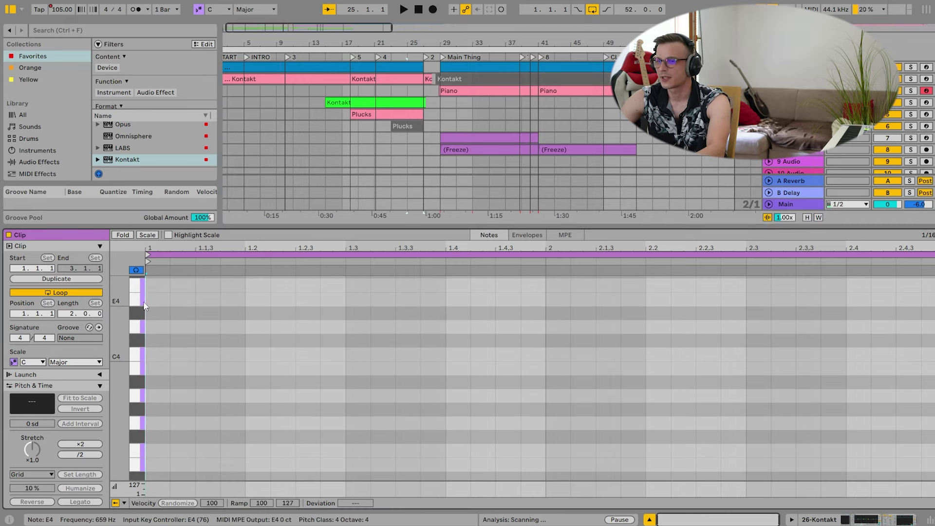
double_click(155, 325)
drag(169, 326, 934, 326)
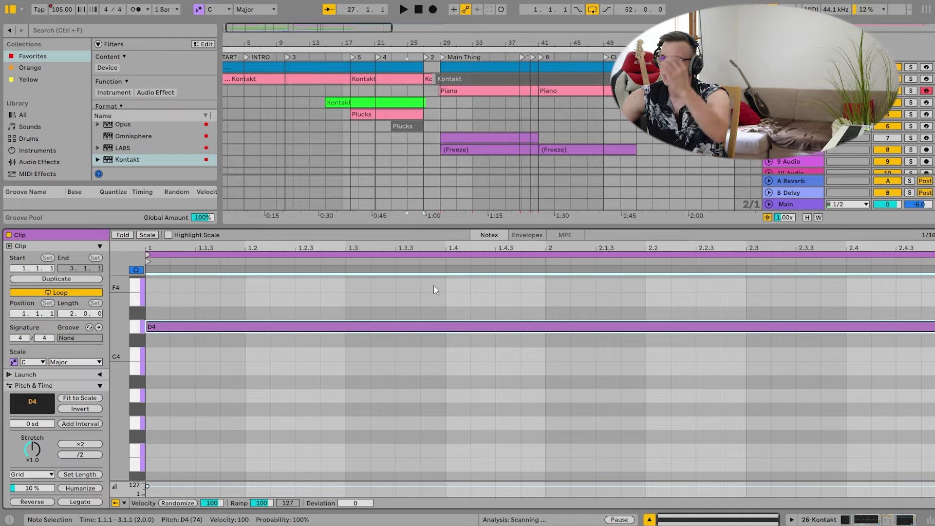
scroll(433, 285, up, 2)
drag(414, 361, 424, 295)
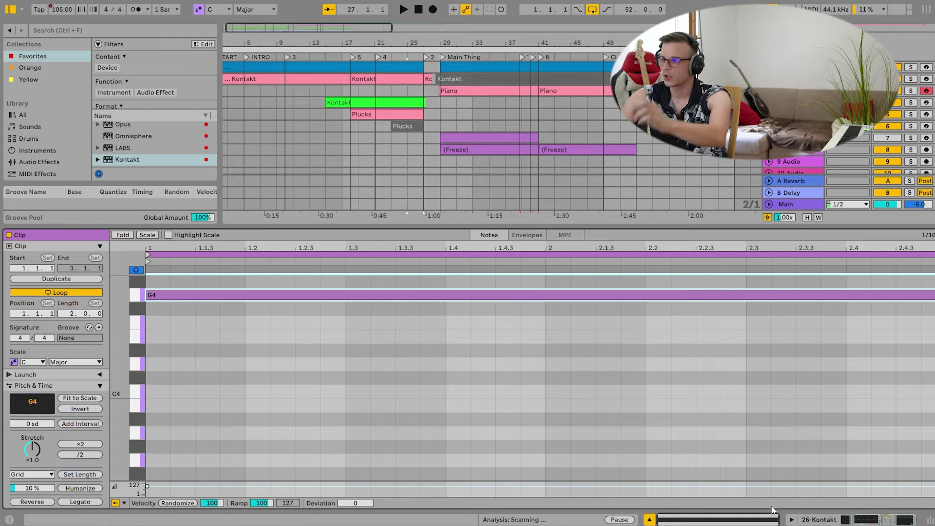
Play the arrangement around the new clip and lower the Kontakt track's volume to -13.8 dB.
click(818, 520)
click(391, 57)
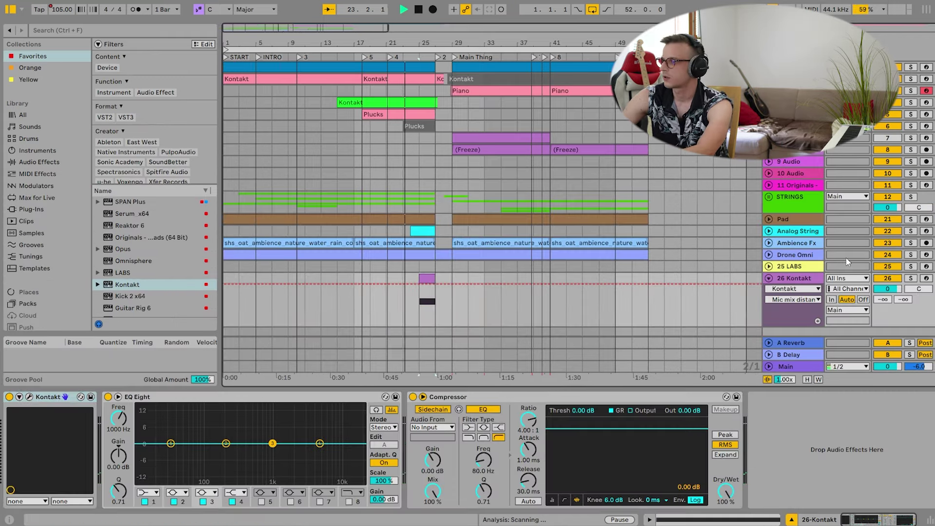
drag(886, 293, 886, 303)
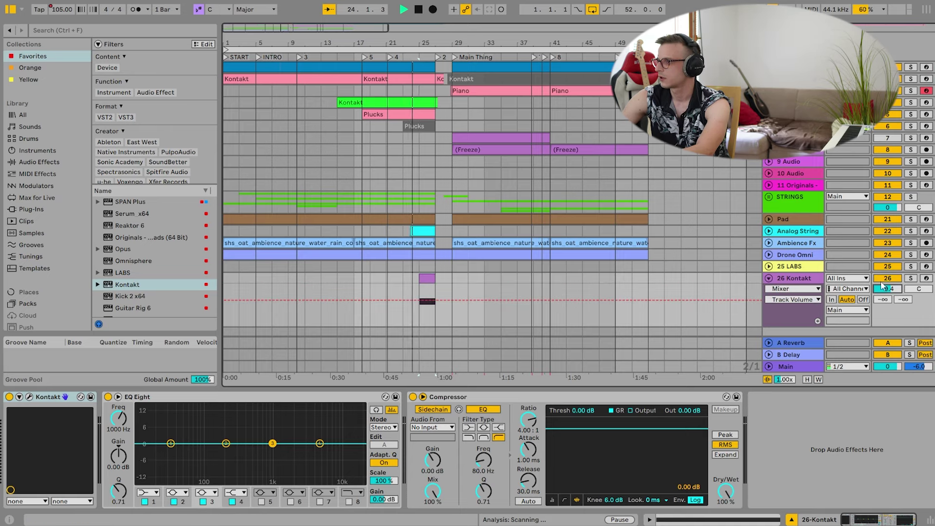
drag(896, 291, 896, 300)
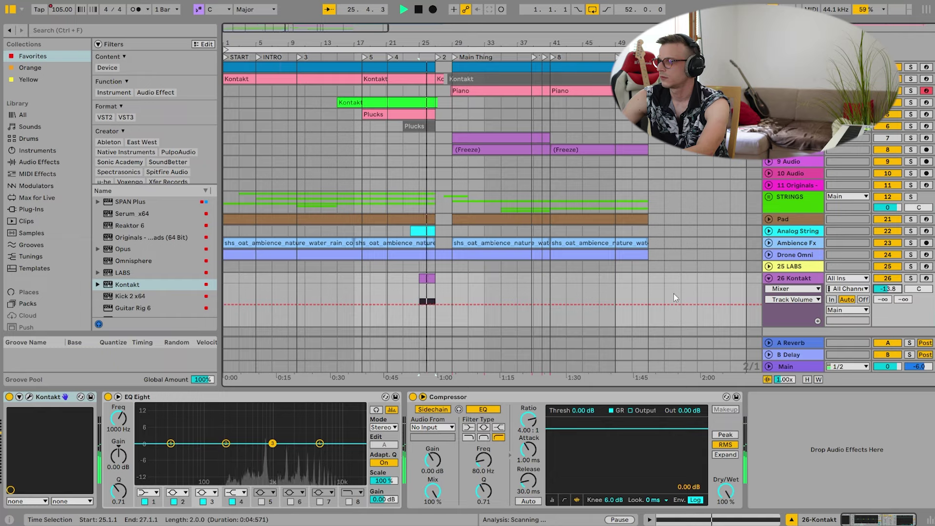
Raise the long note in the new Kontakt clip to A4.
double_click(427, 278)
key(space)
click(520, 296)
key(Up)
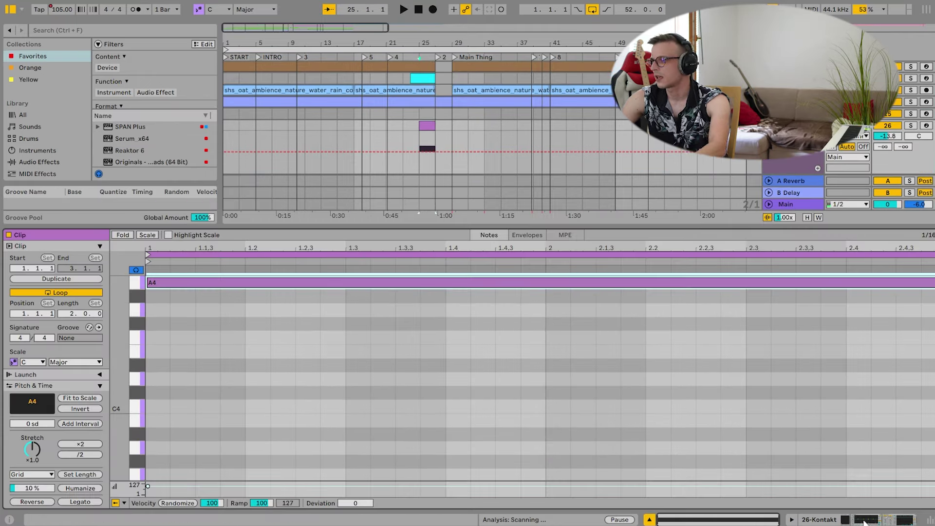
Extend the tremolo clip back to bar 23 and replace its two A4 notes with one four-bar A4.
drag(421, 128, 398, 128)
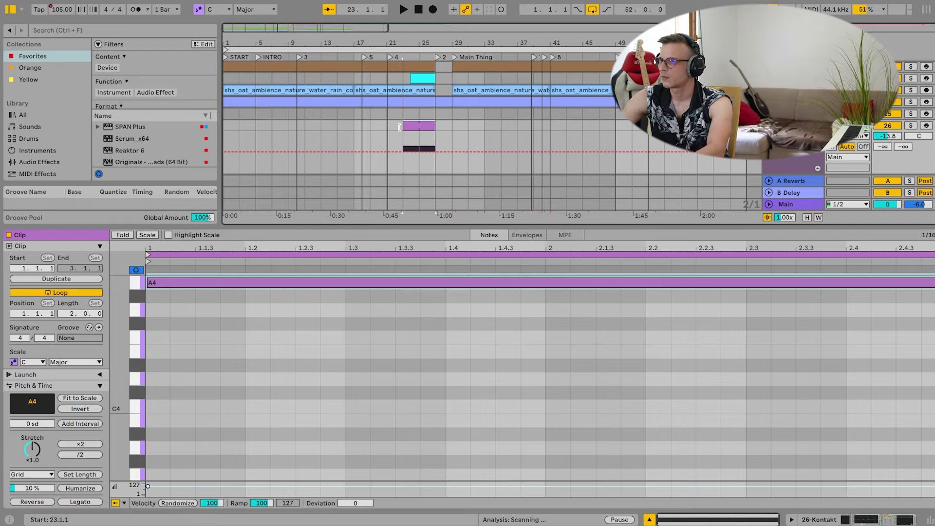
click(421, 126)
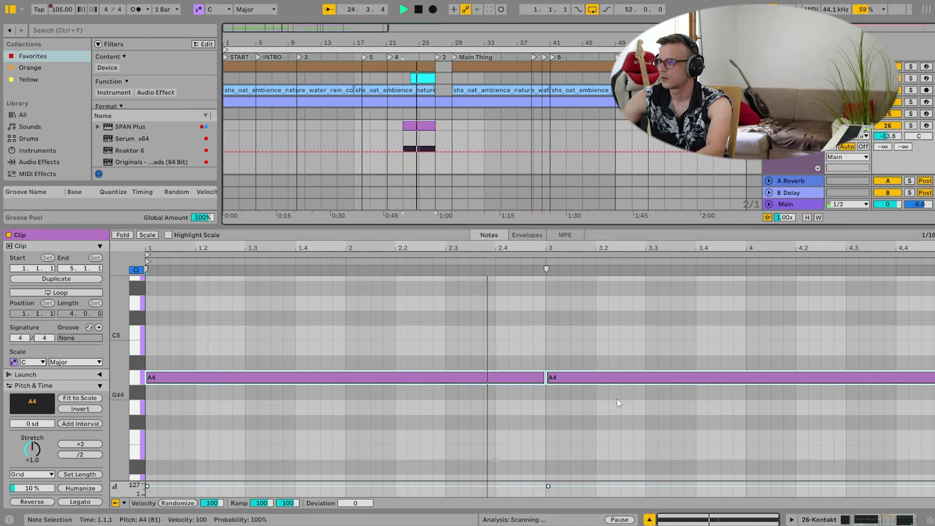
click(549, 395)
key(space)
drag(543, 378, 934, 377)
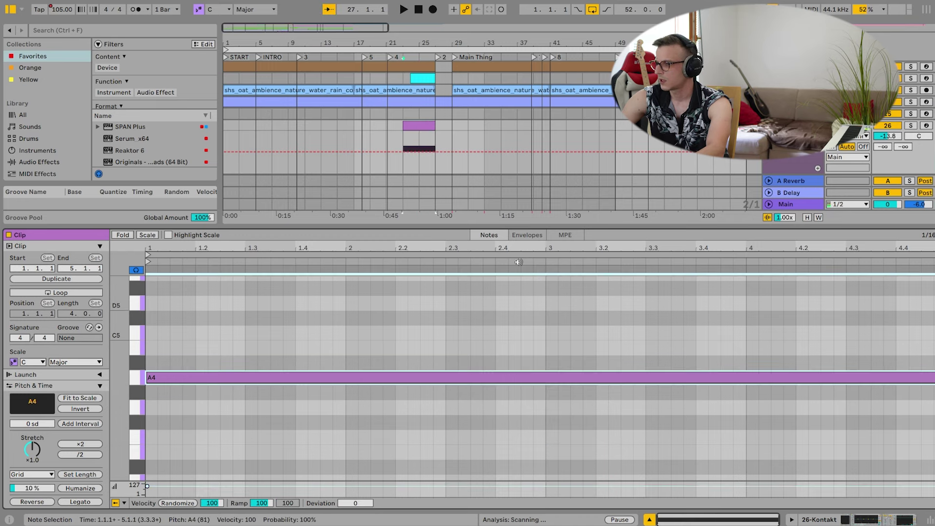
Insert a rising ramp across the clip's Modulation Wheel envelope and bend it into a curve that climbs slowly at first.
click(525, 235)
click(182, 502)
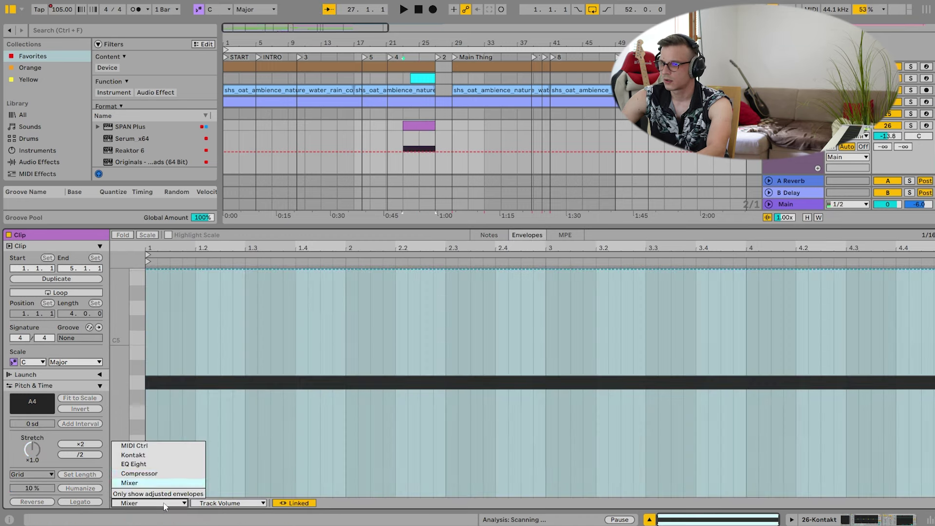
click(151, 447)
click(228, 503)
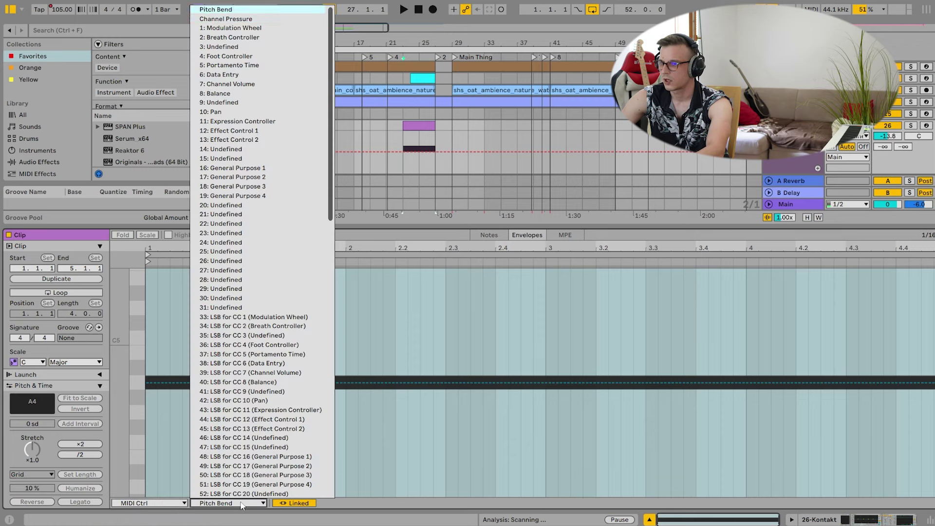
click(224, 21)
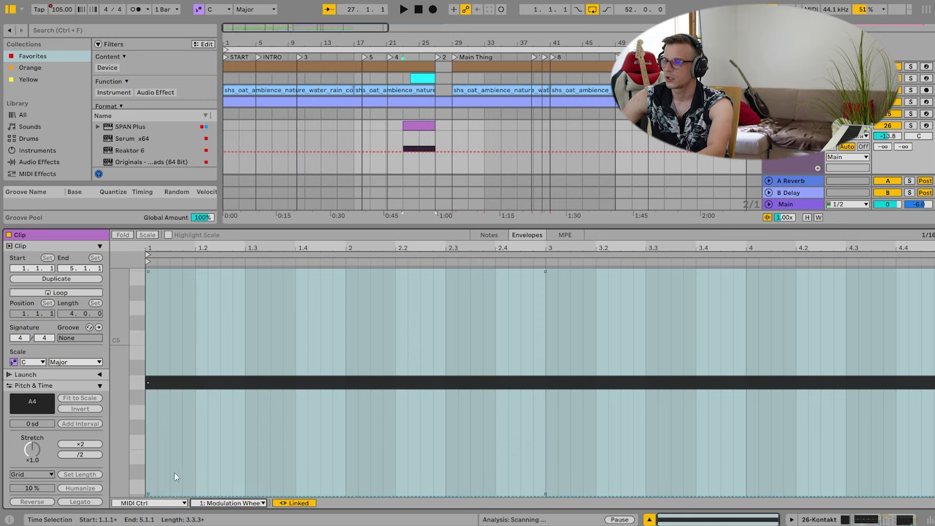
click(146, 496)
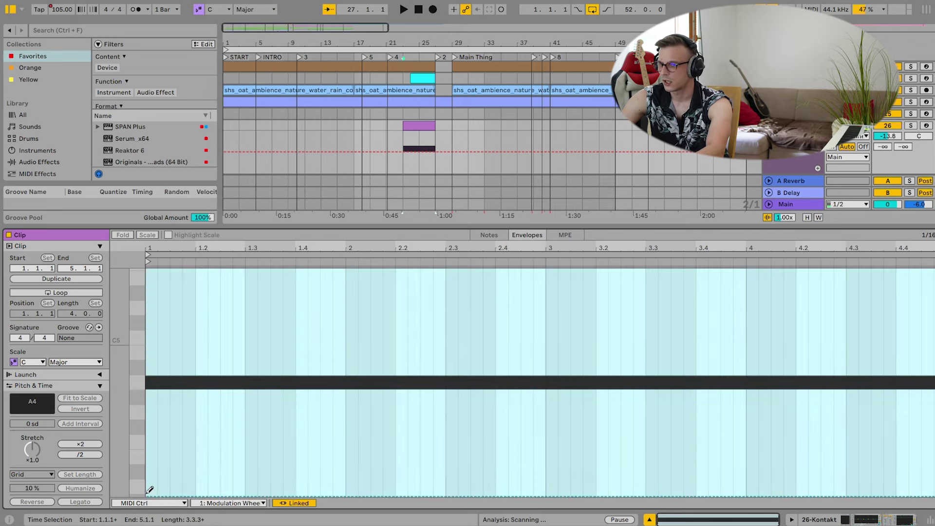
right_click(232, 451)
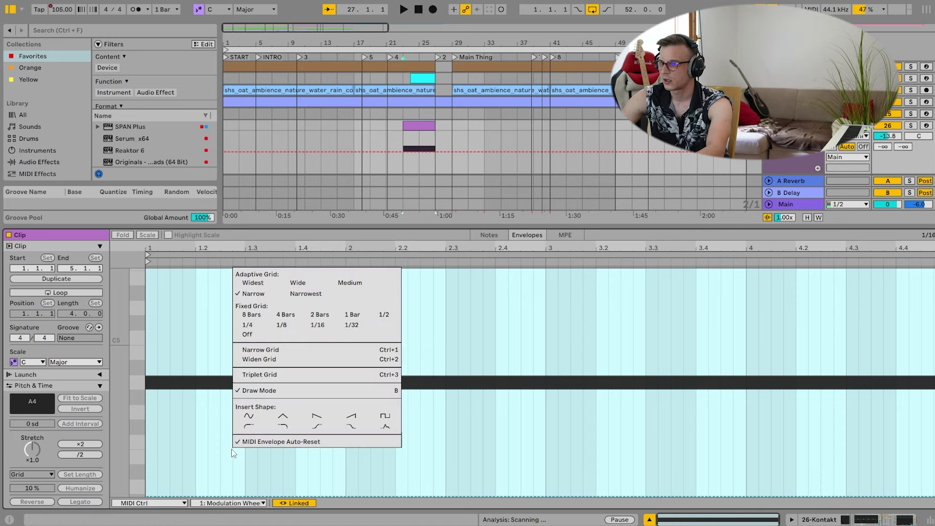
click(350, 417)
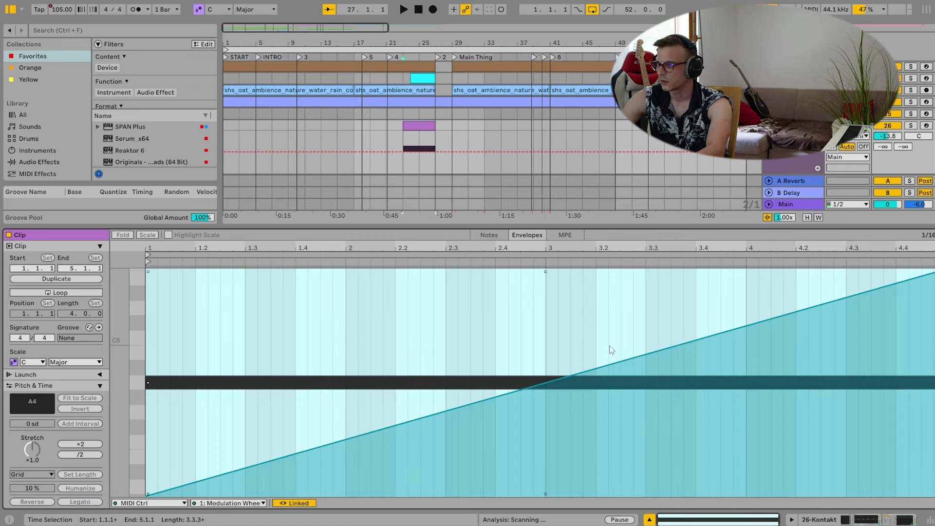
drag(595, 358, 595, 414)
Play the tremolo clip soloed and in the mix, lowering the modulation ramp's peak slightly and making its curve straighter.
key(space)
click(901, 286)
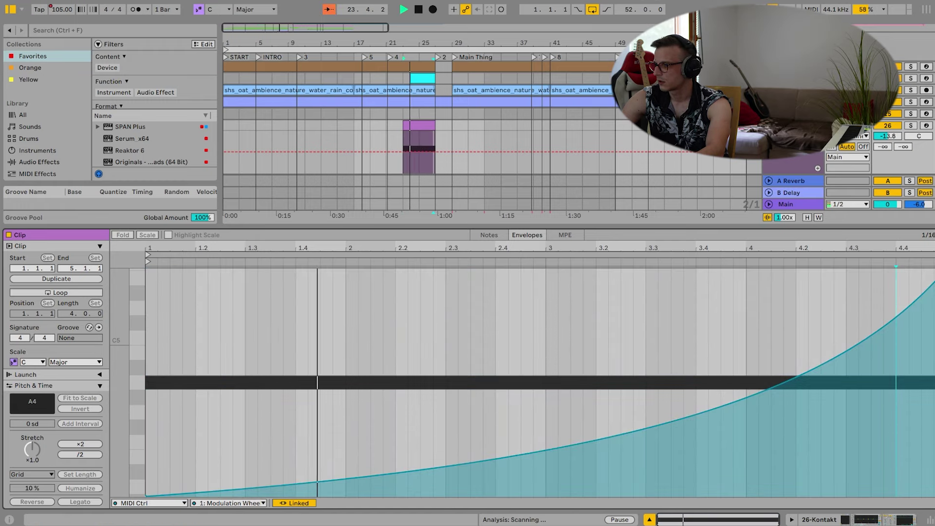
drag(934, 271, 934, 288)
click(911, 126)
click(911, 126)
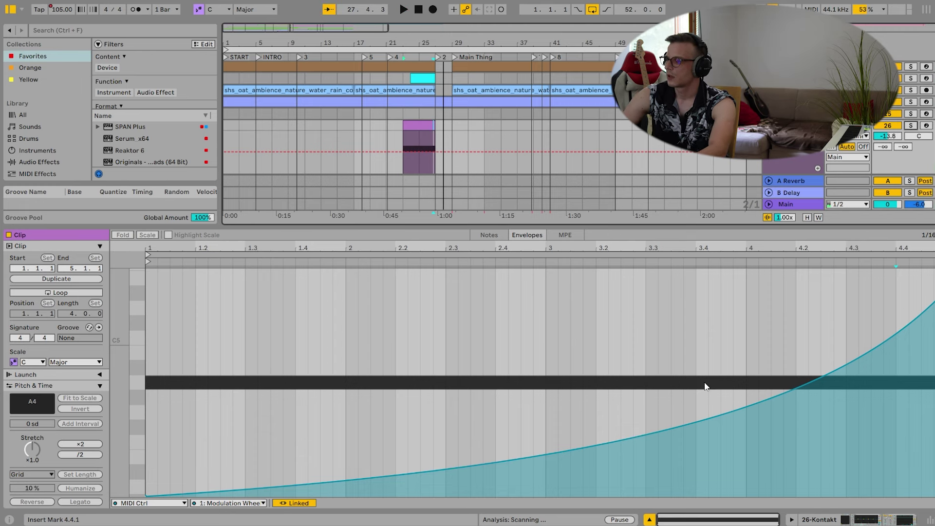
drag(724, 412, 724, 374)
key(space)
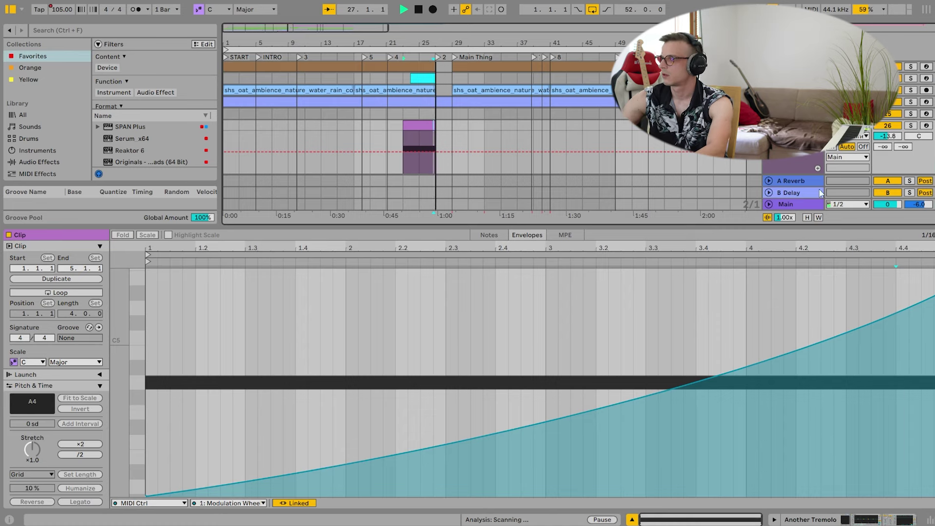
Stop playback and move the Another Tremolo track into the STRINGS group, between the Cello and Viola tracks.
click(842, 520)
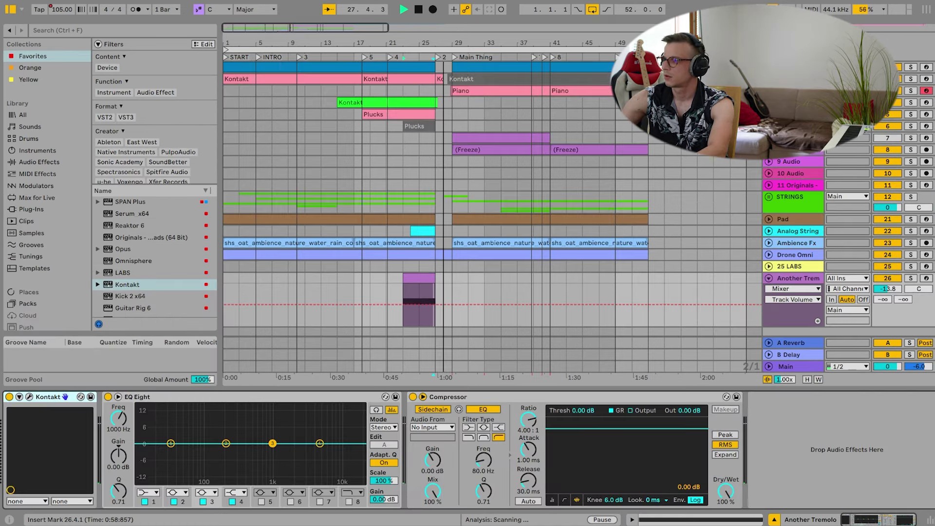
key(space)
drag(789, 278, 787, 213)
click(768, 197)
scroll(784, 243, down, 3)
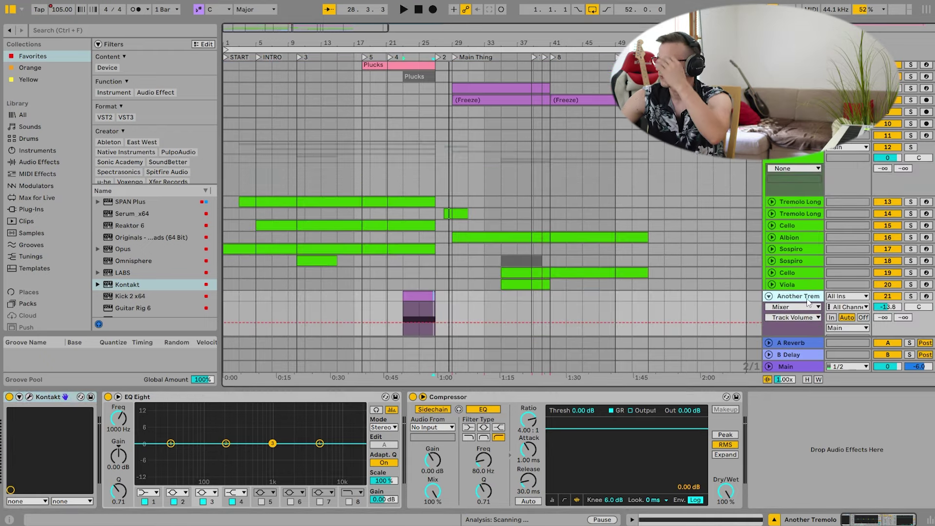
drag(795, 280, 794, 279)
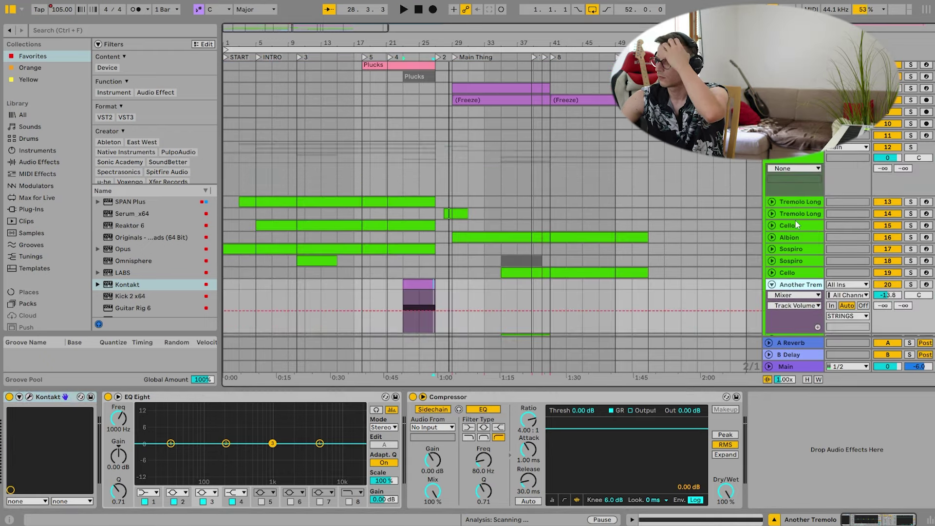
Apply the STRINGS group's colour to its tracks and clips, and collapse the tremolo track and the group while playing the transition.
right_click(791, 153)
click(836, 381)
key(space)
click(772, 284)
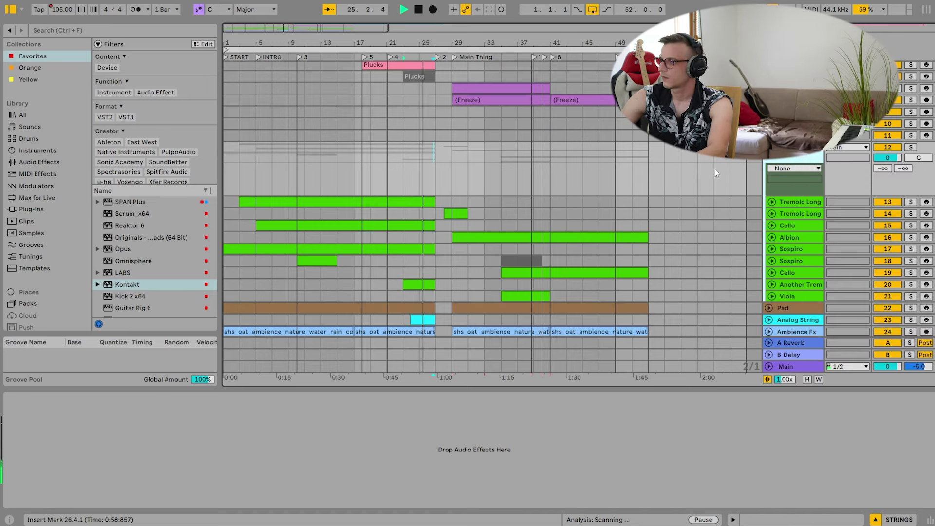
click(769, 148)
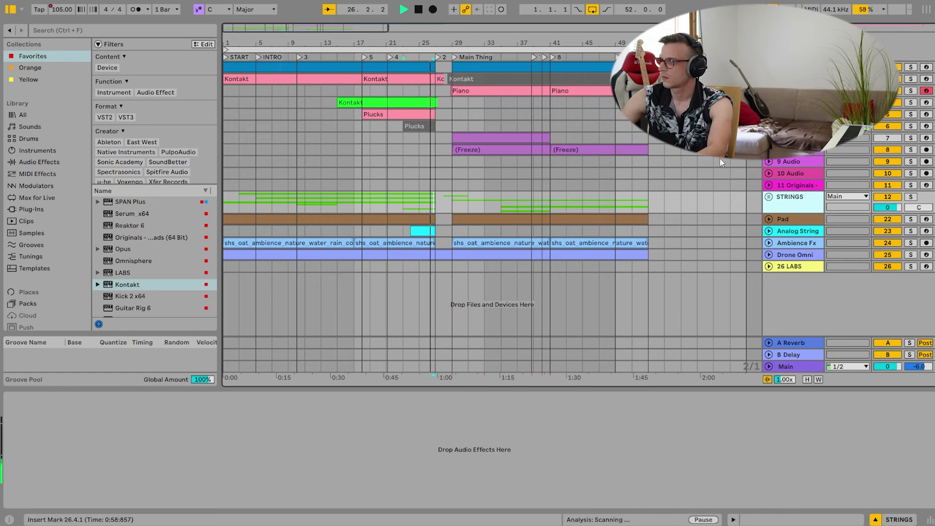
Disarm the piano track and load Kontakt on a new MIDI track below the LABS track.
click(924, 91)
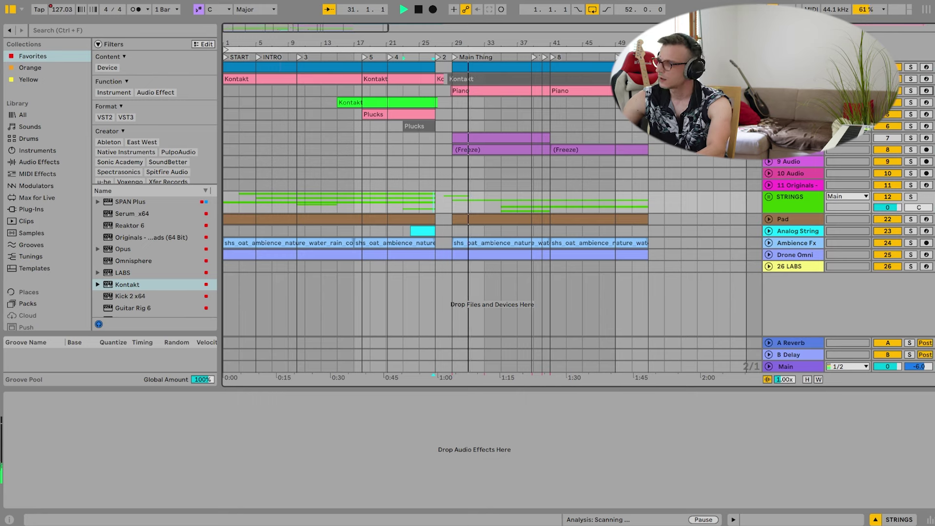
key(space)
right_click(810, 294)
click(827, 303)
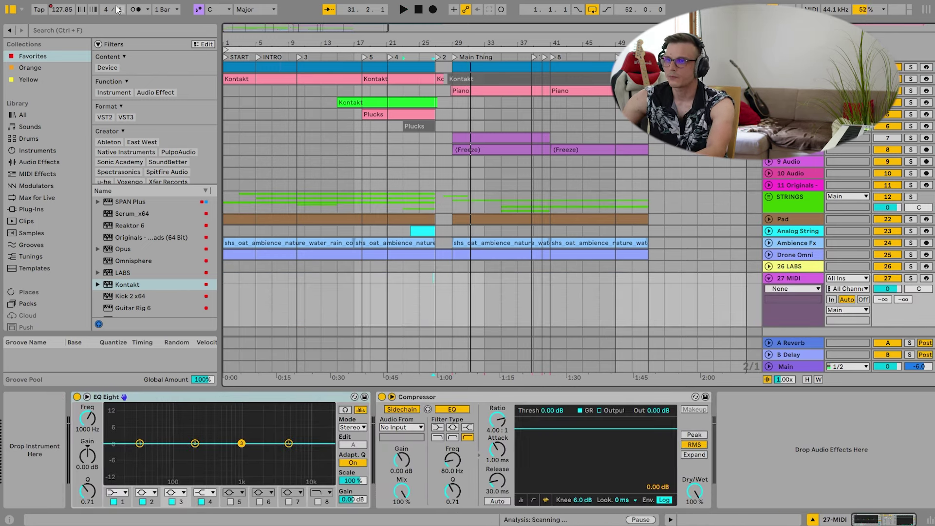
click(93, 30)
text(rum)
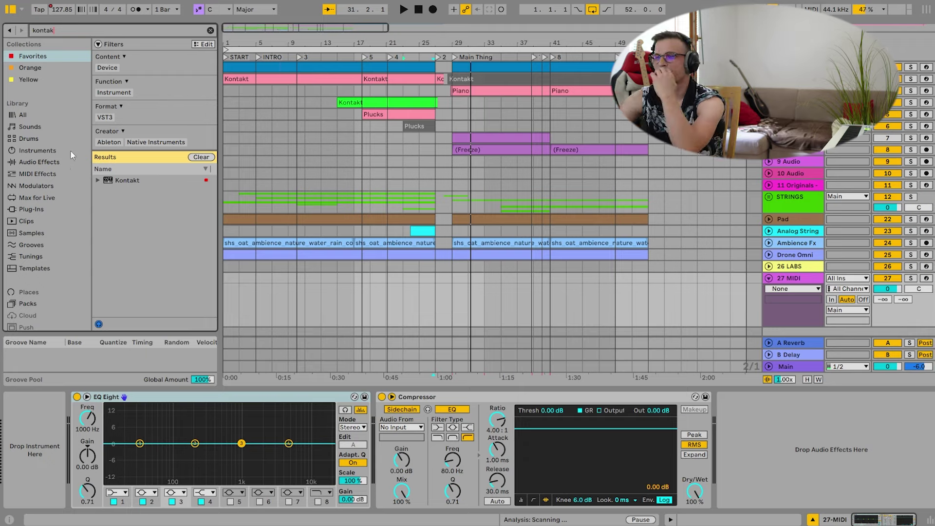
double_click(136, 180)
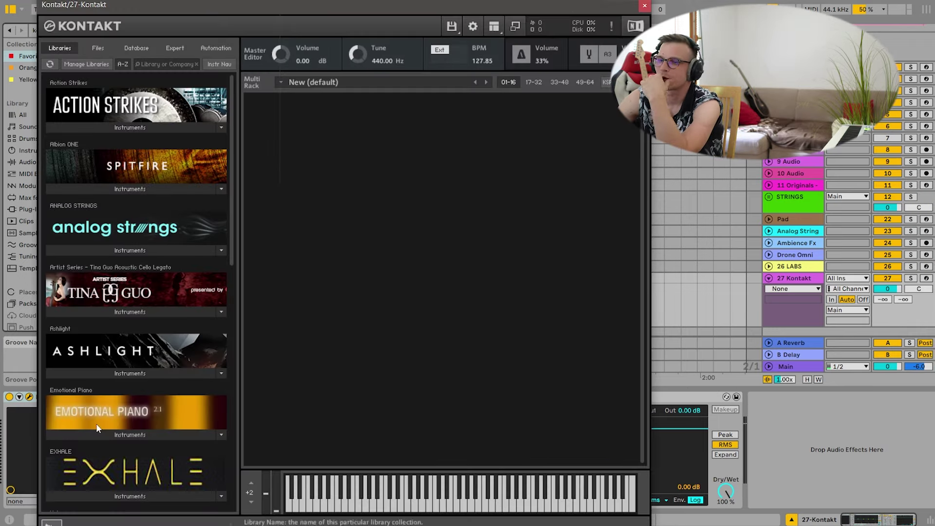
Load Strings.nki from Albion ONE and choose its Spic/Stac articulation.
scroll(124, 357, down, 3)
scroll(124, 357, down, 1)
scroll(124, 354, up, 4)
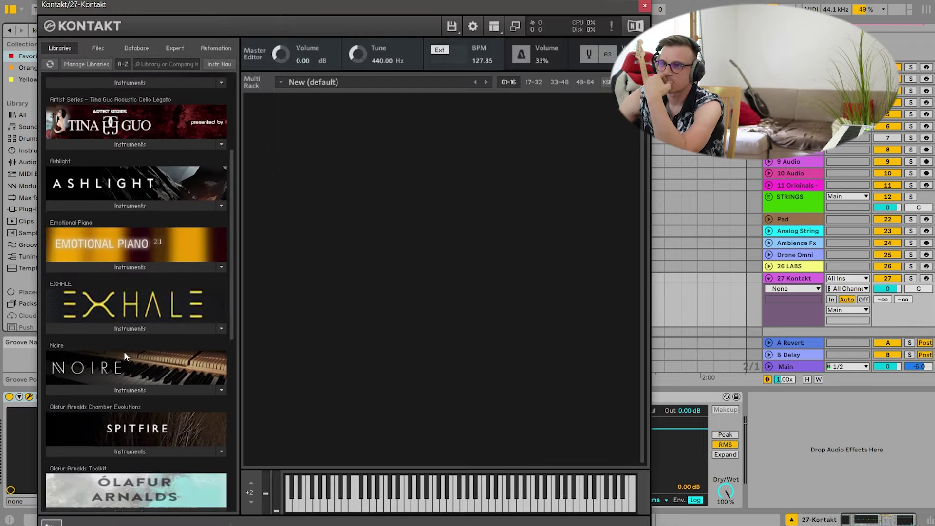
click(108, 188)
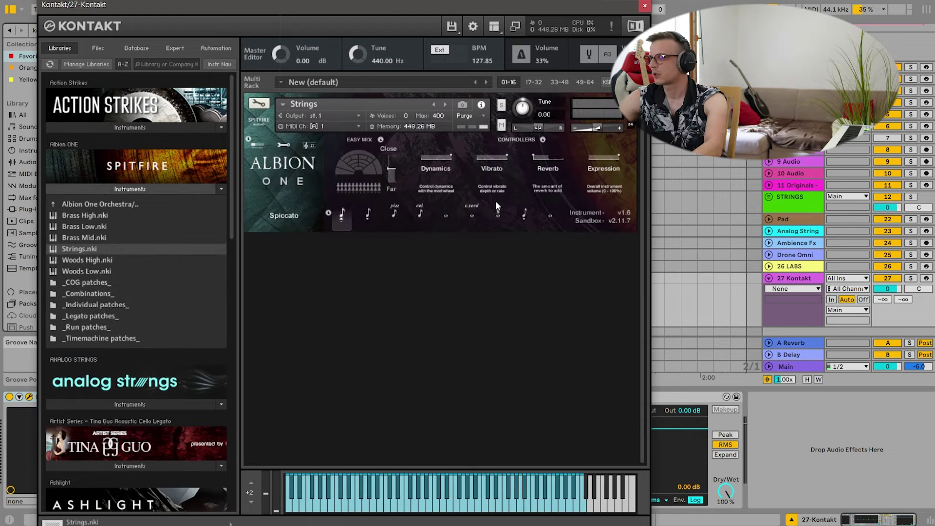
click(523, 209)
click(420, 211)
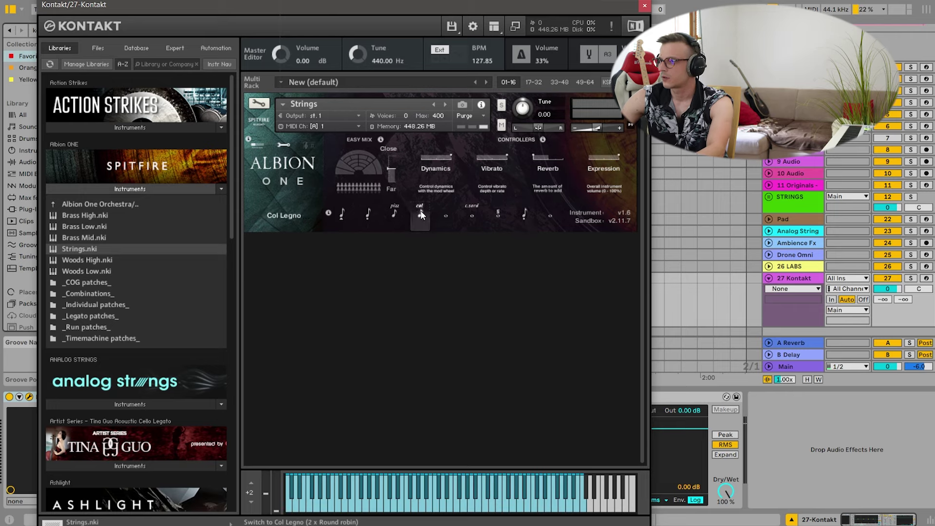
click(365, 215)
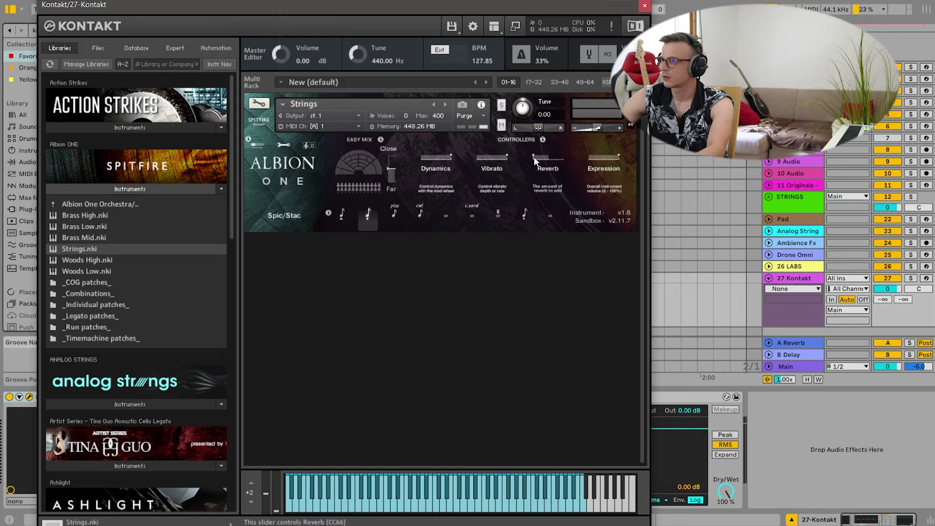
Raise the Strings patch's reverb to just under half, adjust its mic distance and close the instrument window.
drag(534, 157, 545, 156)
click(253, 147)
click(366, 181)
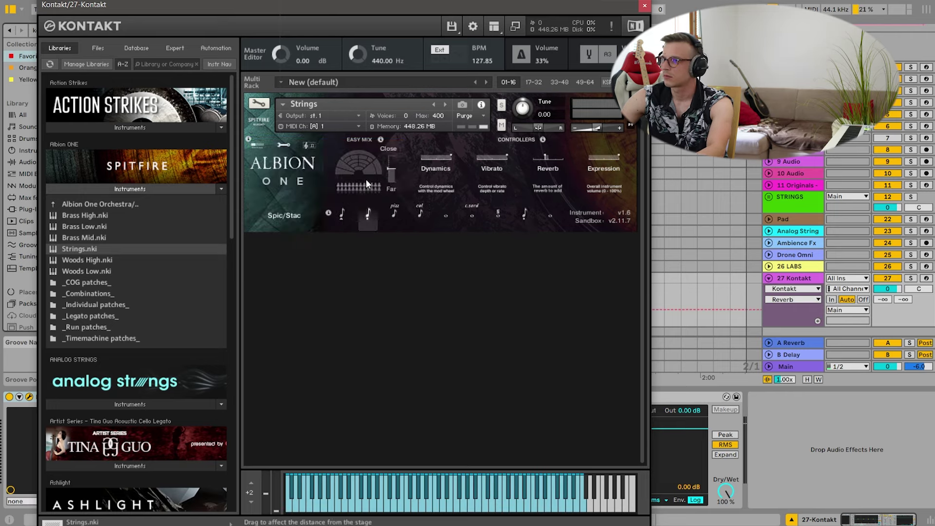
click(644, 5)
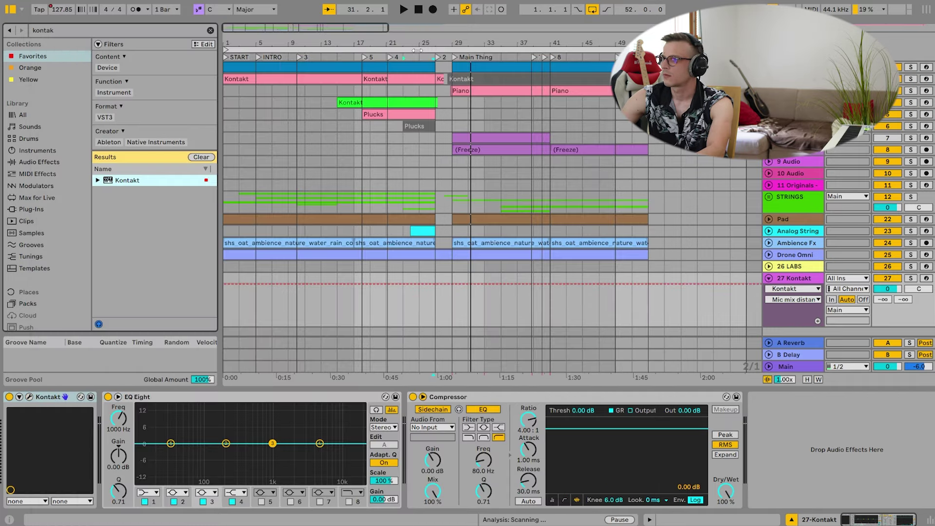
Create a half-bar MIDI clip from 29.1.1 to 29.3.1 on the new Kontakt track and solo the track.
click(456, 58)
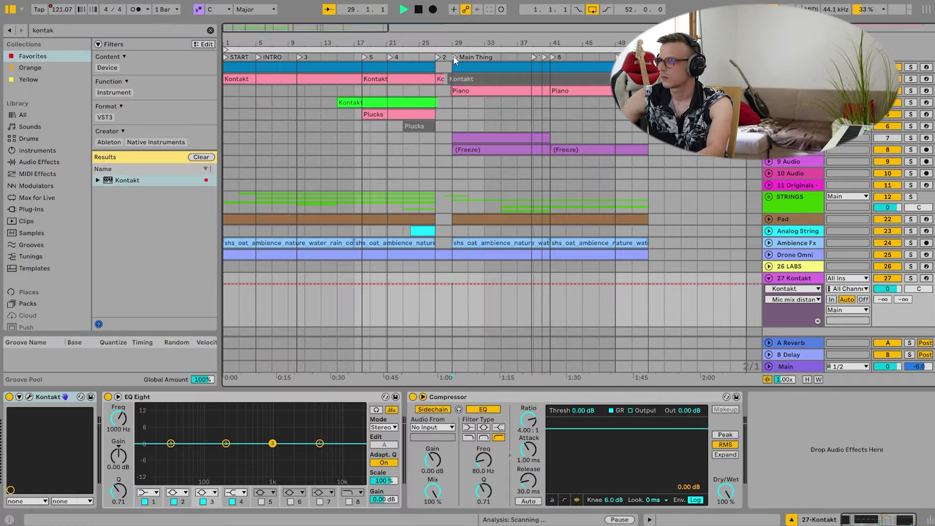
scroll(471, 272, up, 5)
drag(416, 279, 412, 278)
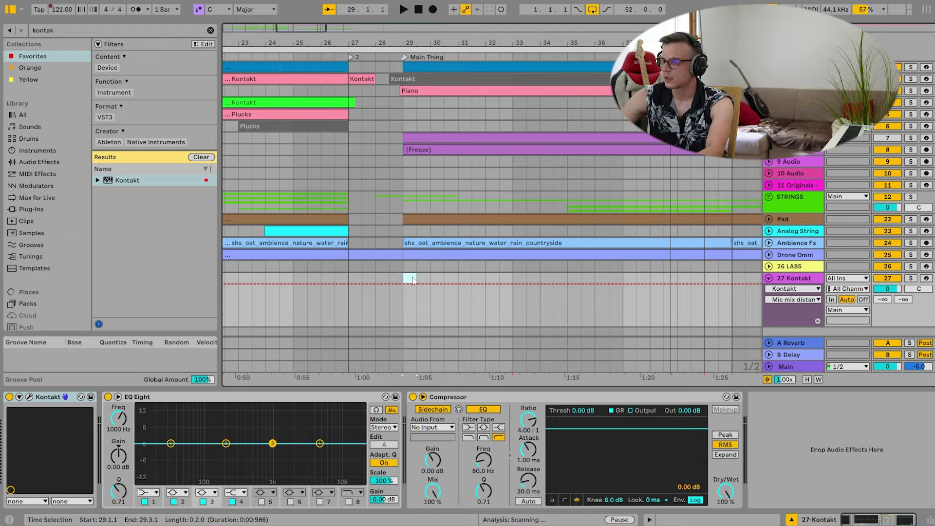
key(ctrl+shift+m)
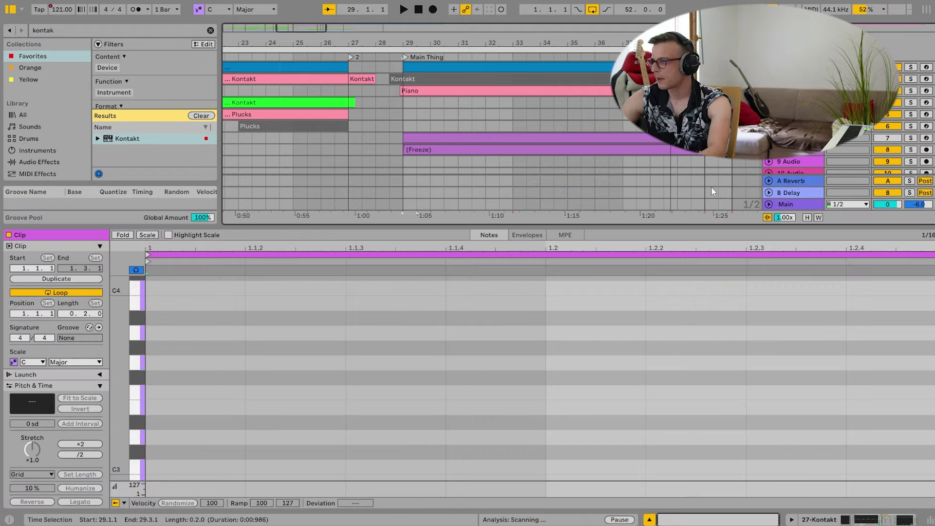
scroll(712, 191, down, 8)
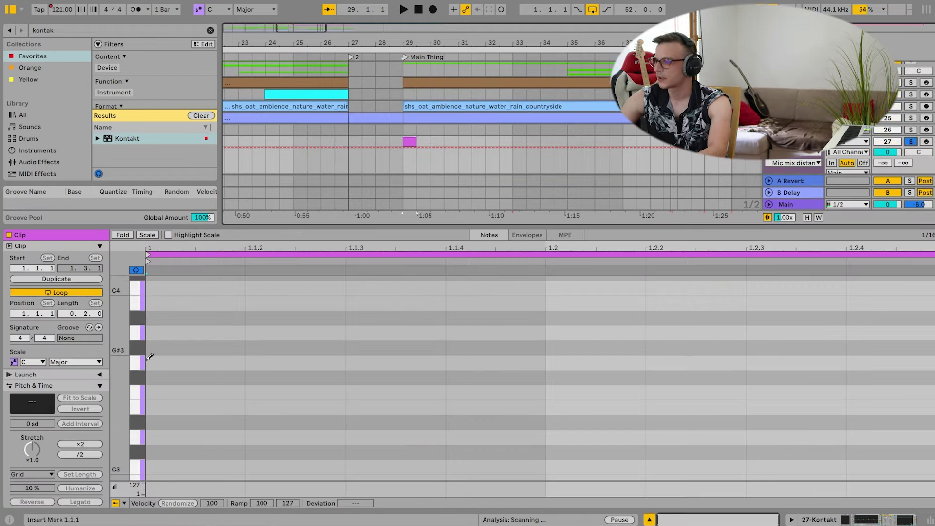
Enter sixteenth notes D4, C#4 and D4 at 1.1.1, 1.1.3 and 1.2 in the clip.
click(149, 362)
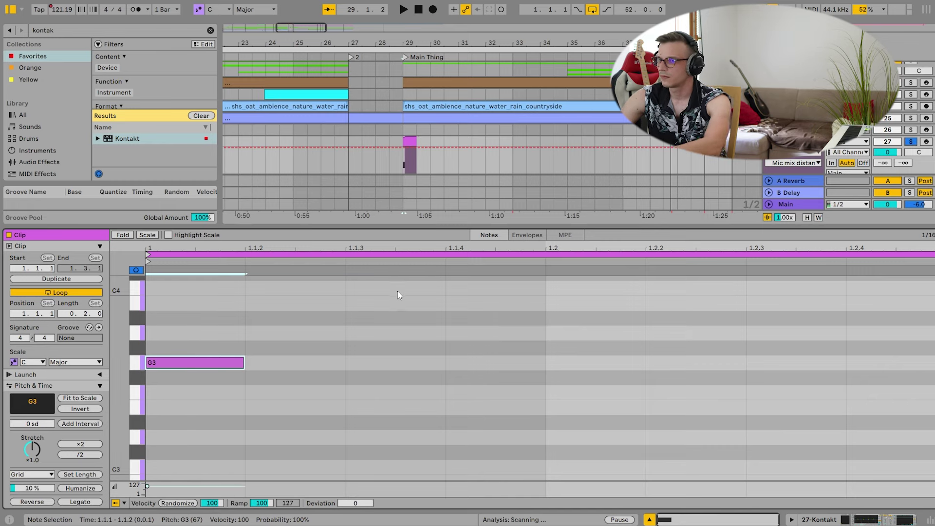
key(Up)
key(Up)
key(Up)
key(Up)
key(Up)
key(Up)
key(Up)
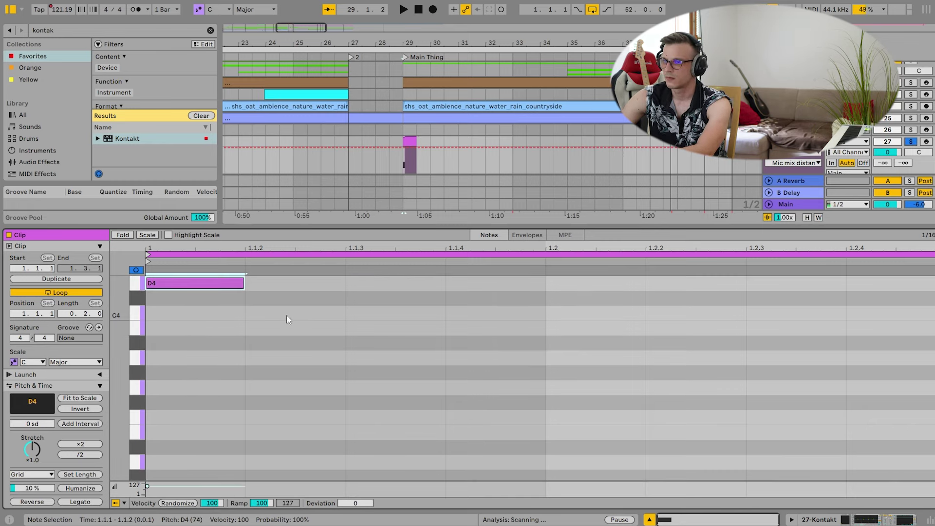
click(372, 299)
click(575, 283)
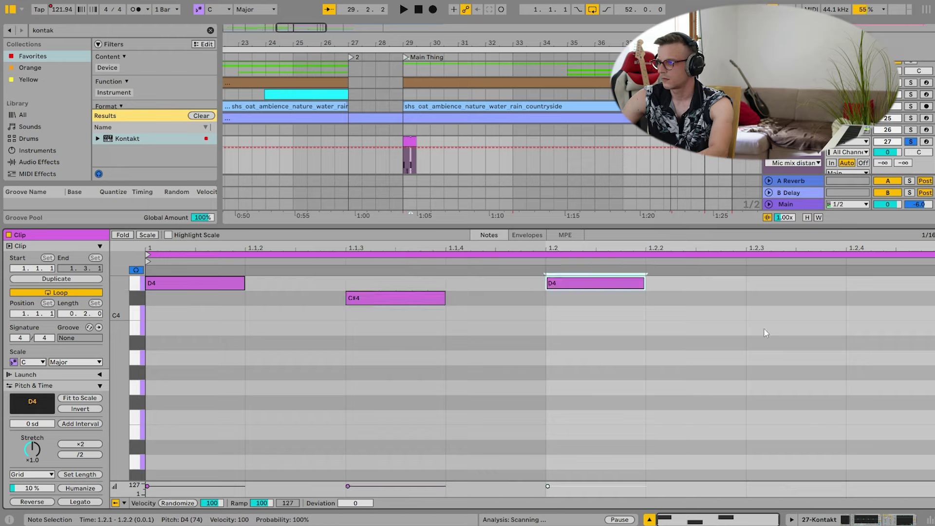
Audition the C#4 and second D4 one sixteenth earlier, and return them to 1.1.3 and 1.2.
scroll(802, 347, up, 2)
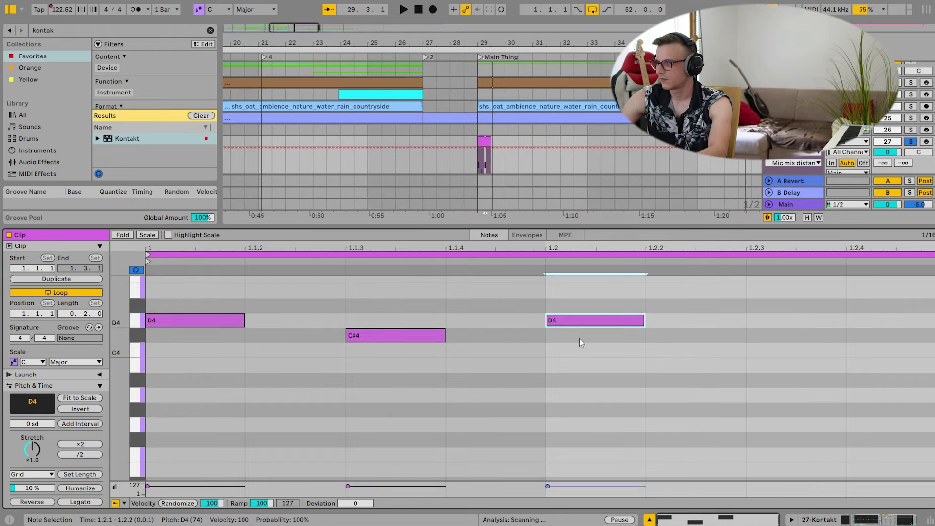
drag(676, 380, 404, 299)
key(Left)
key(space)
key(space)
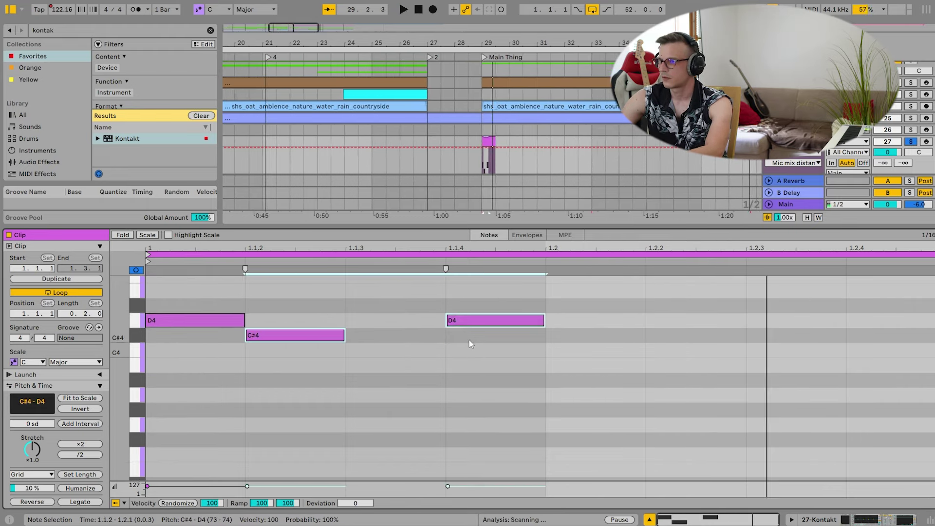
drag(299, 338, 357, 334)
drag(481, 320, 620, 326)
key(space)
key(space)
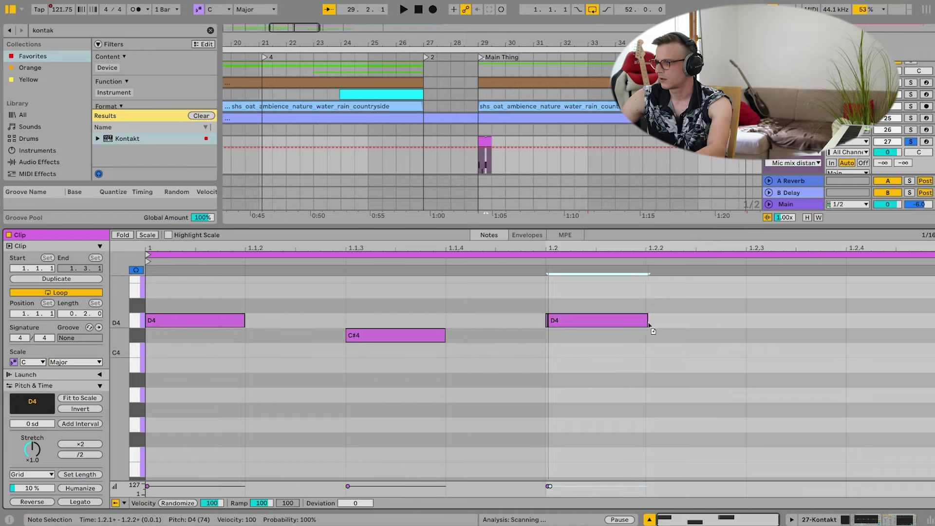
Add a C#4 at 1.2.3, extend the looped clip to bar 33 and transpose its notes down an octave.
drag(626, 325, 827, 335)
click(489, 160)
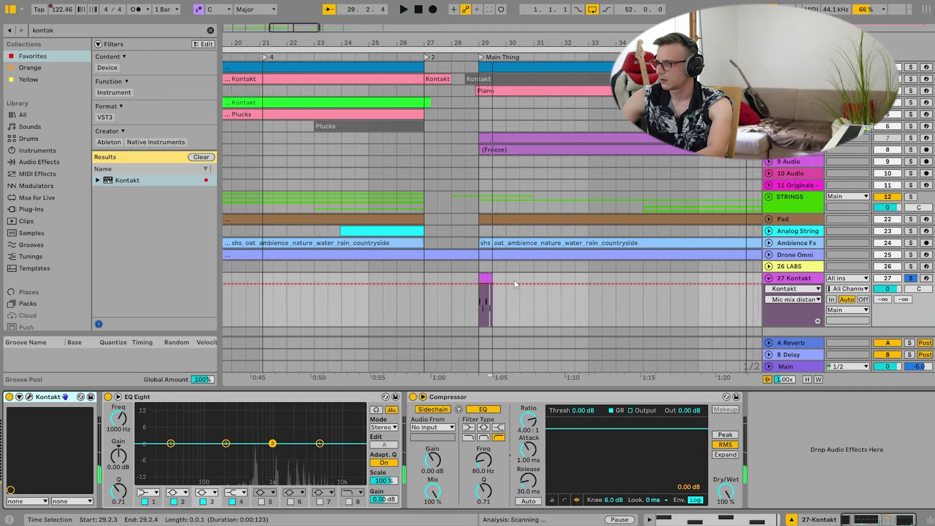
click(488, 276)
drag(493, 279, 589, 279)
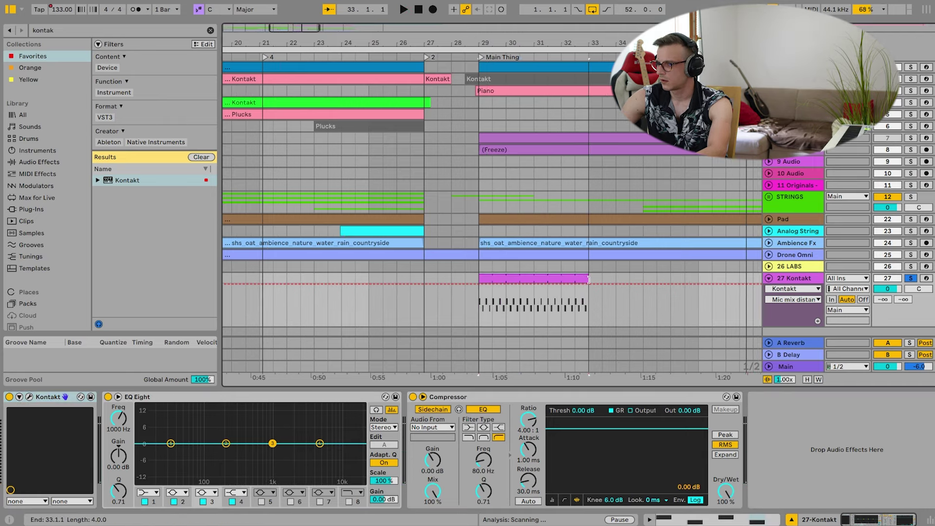
double_click(568, 277)
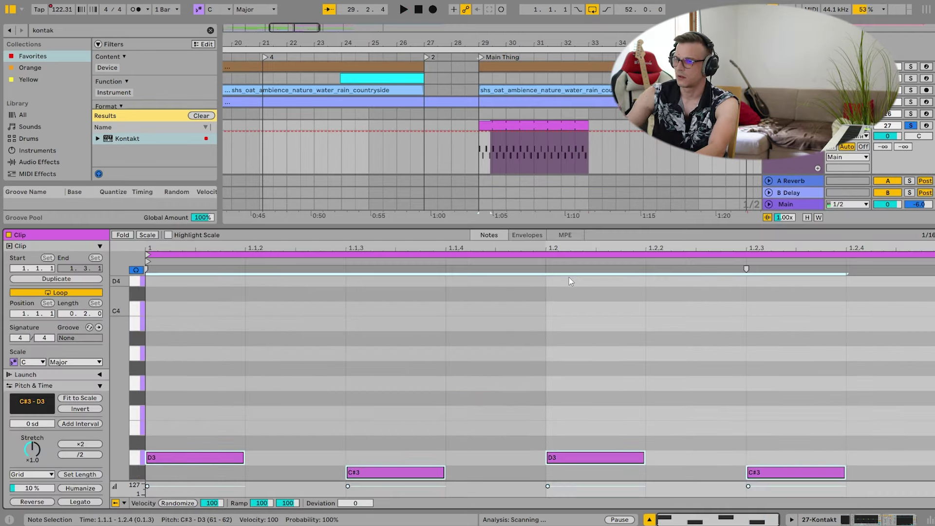
Try raising the clip's first note to F#3, and return it to D3.
drag(244, 428, 227, 340)
key(Up)
key(Up)
key(Up)
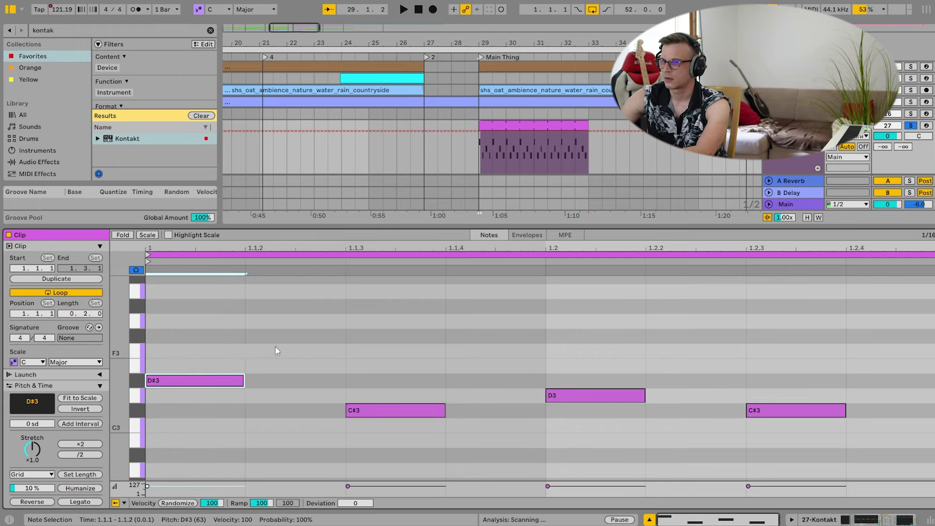
key(Up)
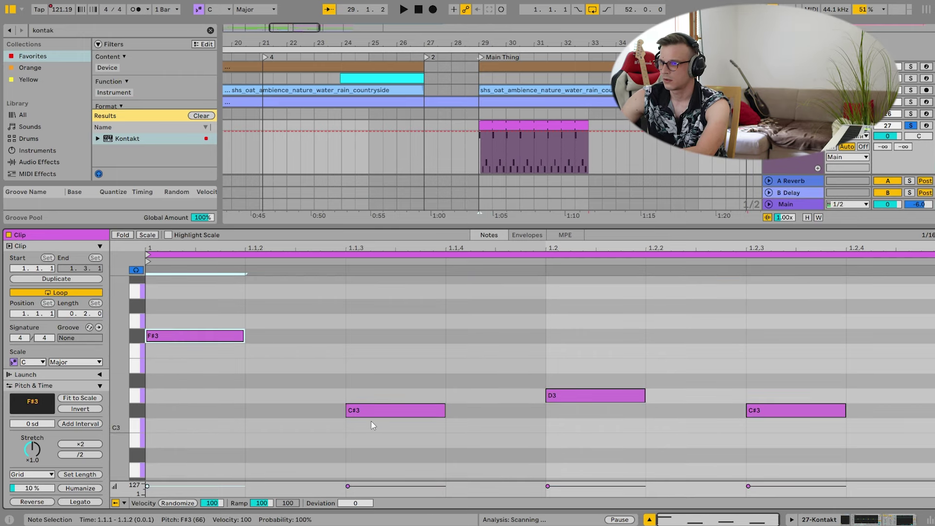
key(Down)
key(Down)
key(Down)
key(Down)
Raise the note at 1.1.3 to F#3 and play the soloed pattern.
click(366, 427)
key(Up)
key(Up)
key(Up)
key(Up)
key(Up)
drag(576, 436, 590, 336)
key(space)
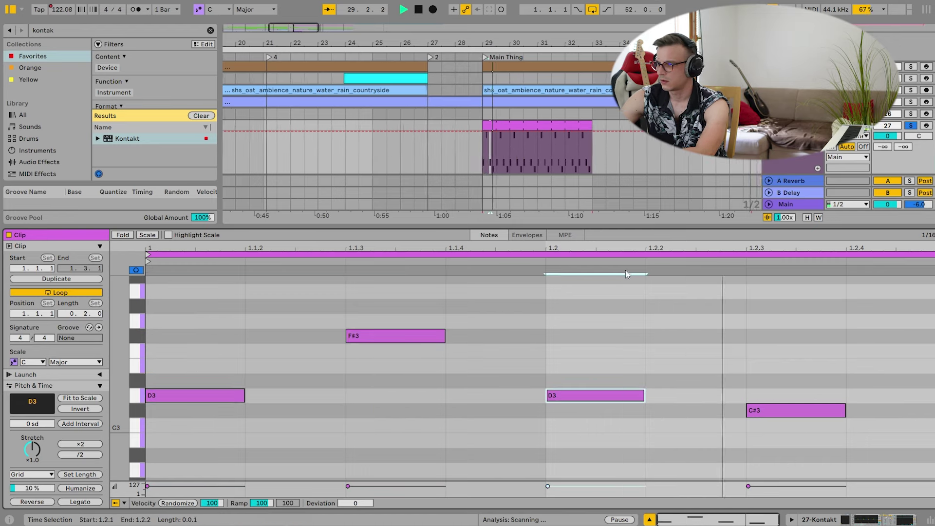
Unsolo the new Kontakt track and lower its volume to -4.7 dB while playing it in the mix.
click(882, 521)
key(space)
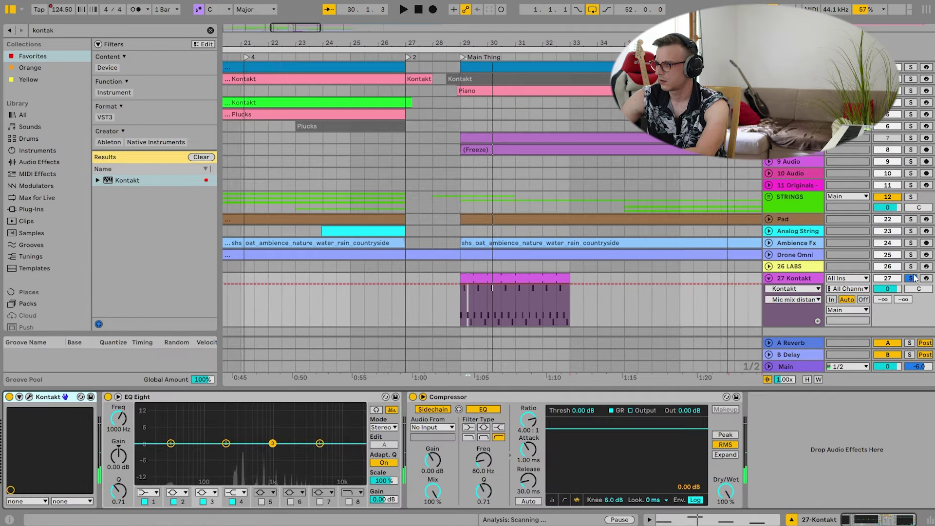
click(910, 278)
key(space)
drag(892, 291, 891, 304)
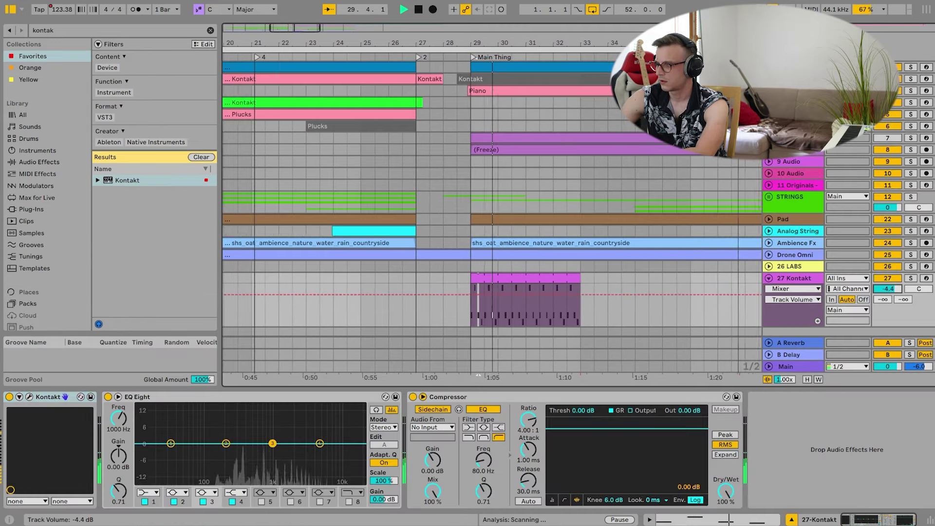
Compress the clip's four notes to half their length and spacing, and play the faster pattern.
double_click(527, 277)
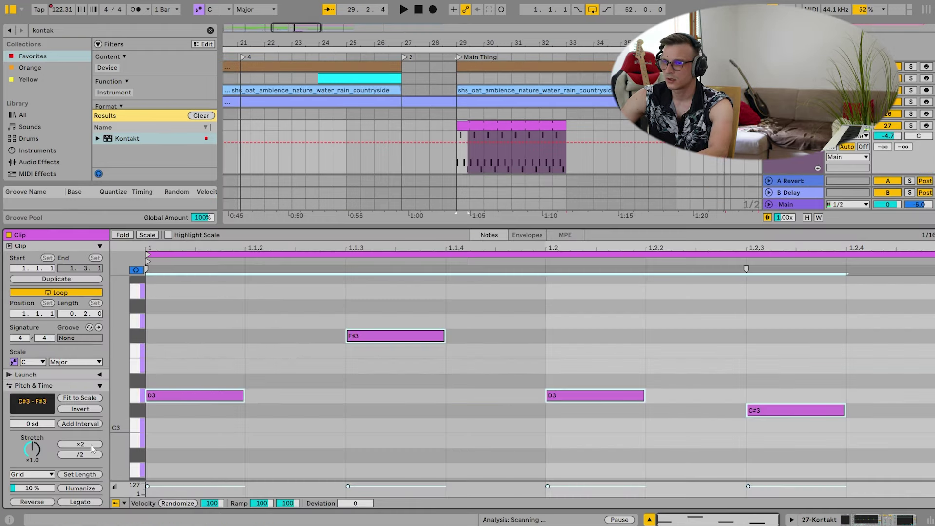
click(91, 444)
click(87, 454)
click(88, 455)
key(space)
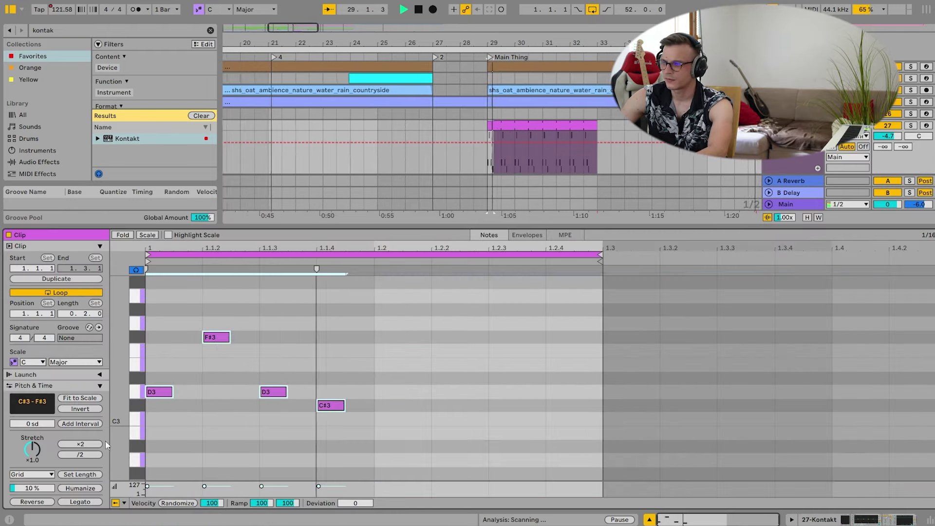
Reset the Kontakt track's volume to 0 dB and stop playback.
click(893, 136)
key(Delete)
key(space)
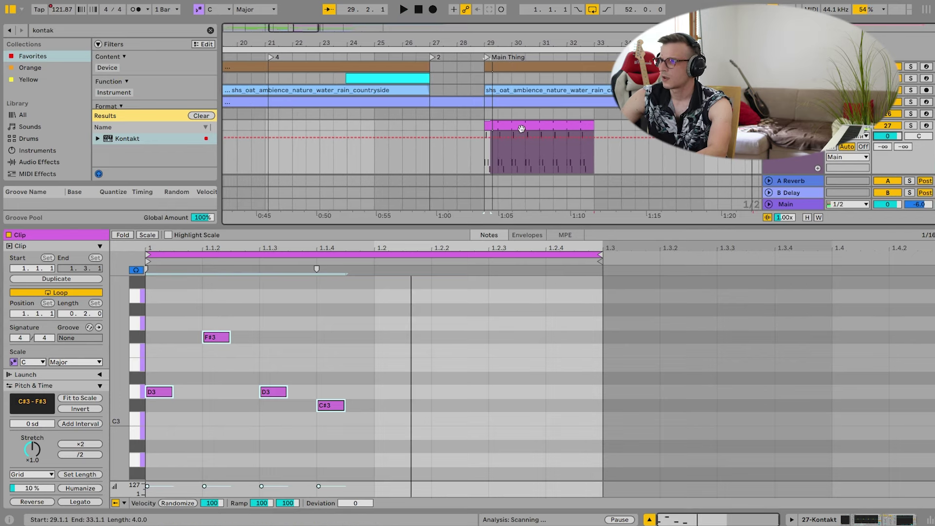
Open the Piano clip together with the Kontakt clip and compare their notes from bar 29.
scroll(522, 127, up, 5)
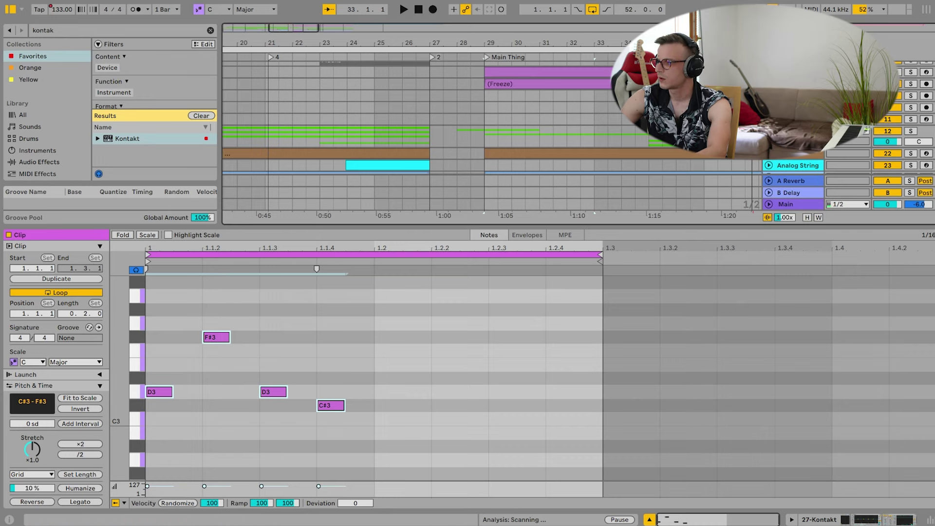
scroll(535, 97, up, 5)
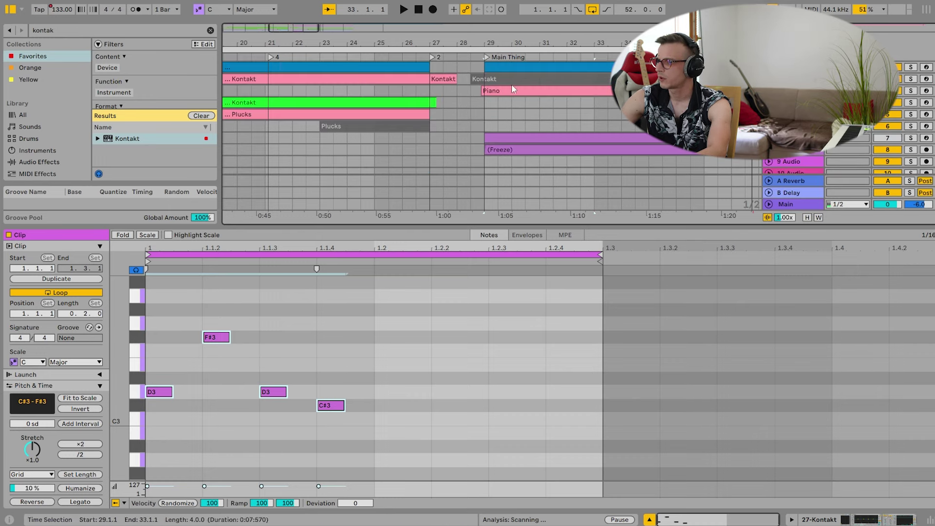
click(513, 89)
drag(158, 248, 241, 312)
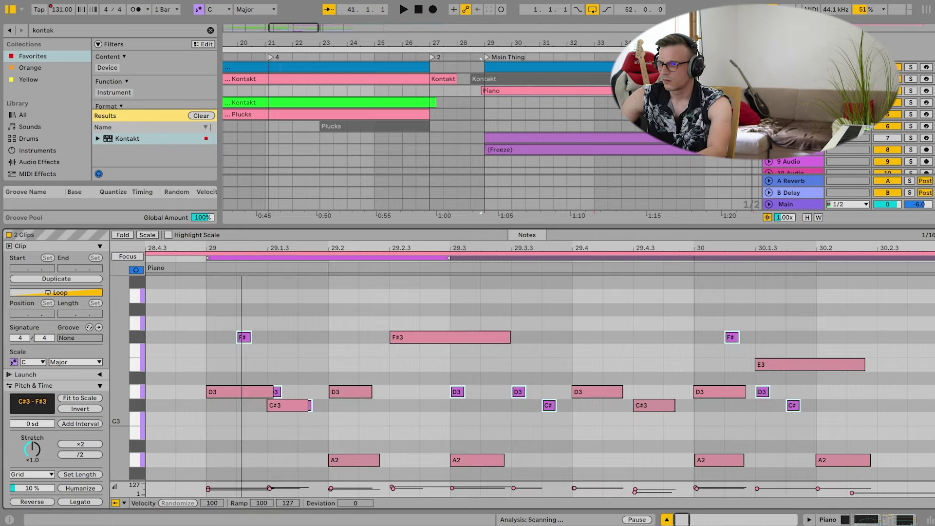
scroll(527, 134, down, 10)
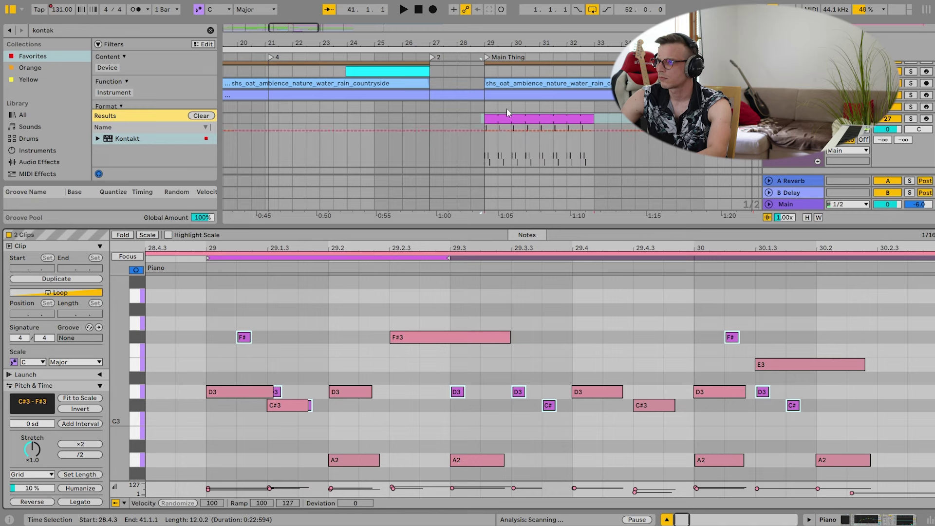
scroll(232, 322, down, 3)
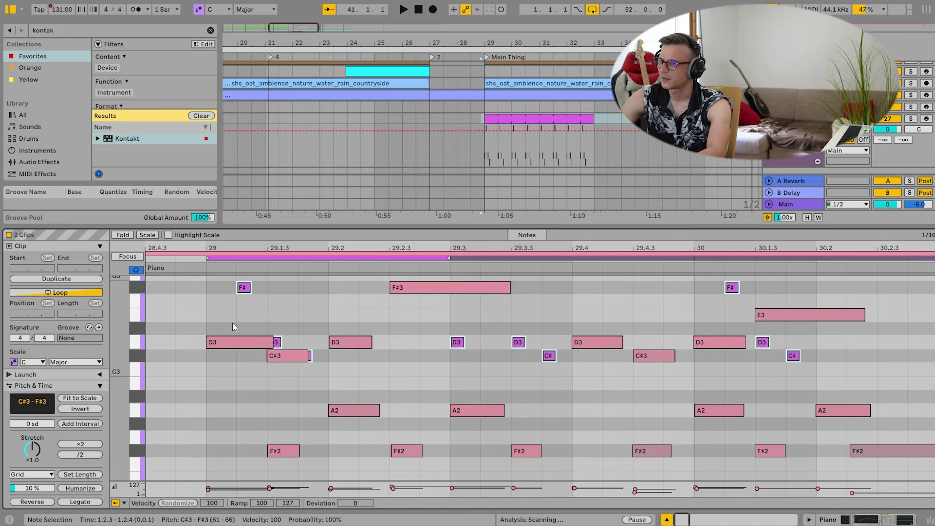
Try a sparser Kontakt pattern: remove the D3 at 29.1.3, move C#3 to 29.2 and F#3 to 29.1.3.
click(242, 287)
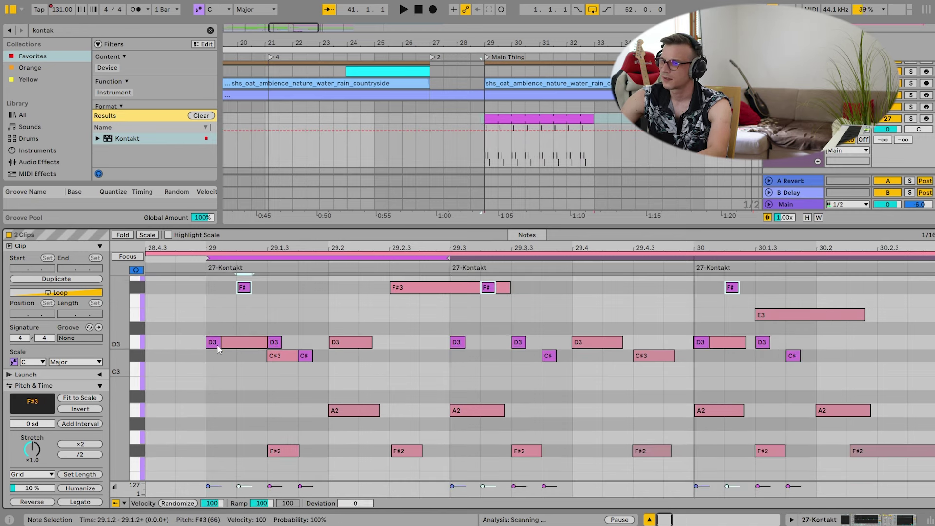
click(276, 341)
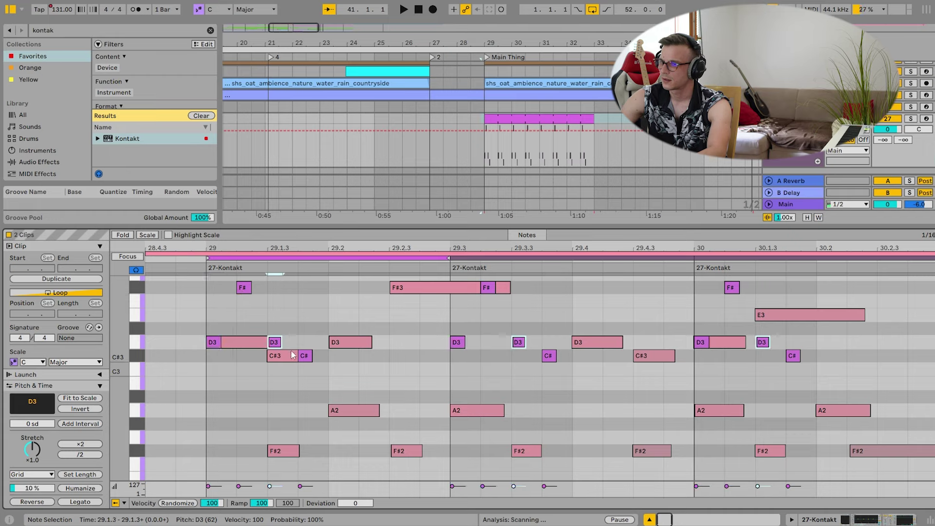
key(Right)
key(space)
drag(275, 344, 335, 346)
click(335, 365)
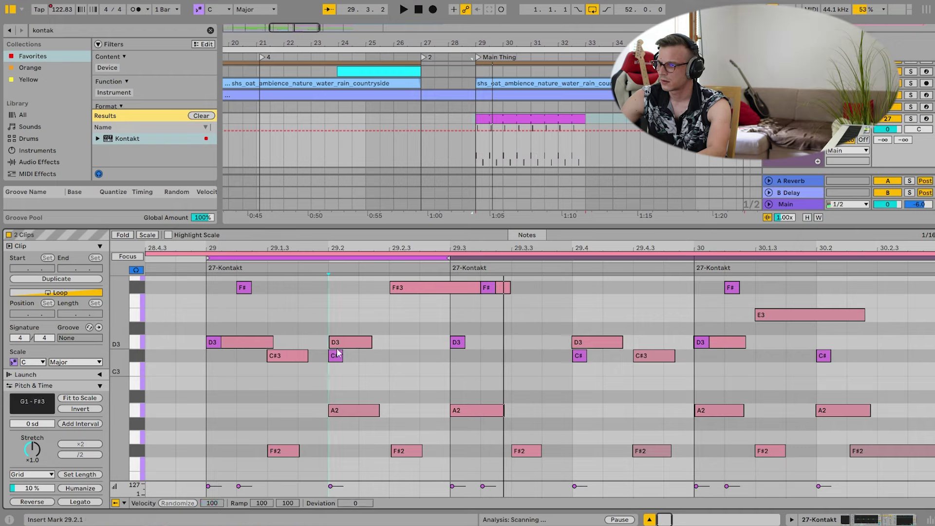
click(336, 355)
drag(248, 290, 279, 289)
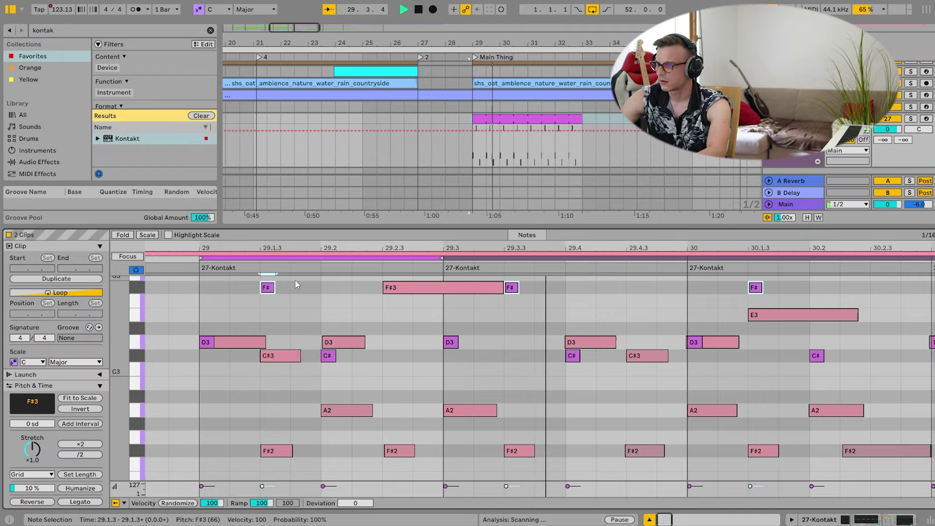
Stop playback, search the browser for "diva" and replace Kontakt with Diva on track 27.
key(shift+Tab)
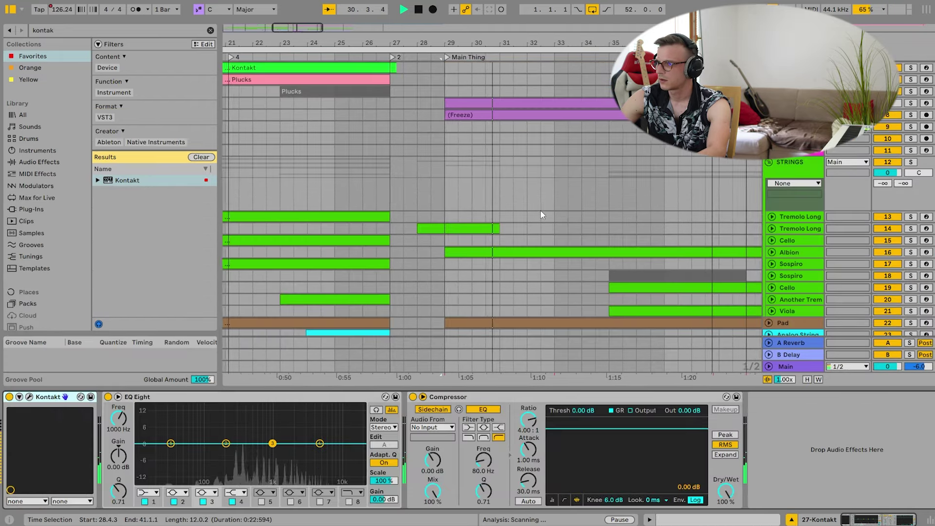
scroll(540, 209, down, 5)
key(space)
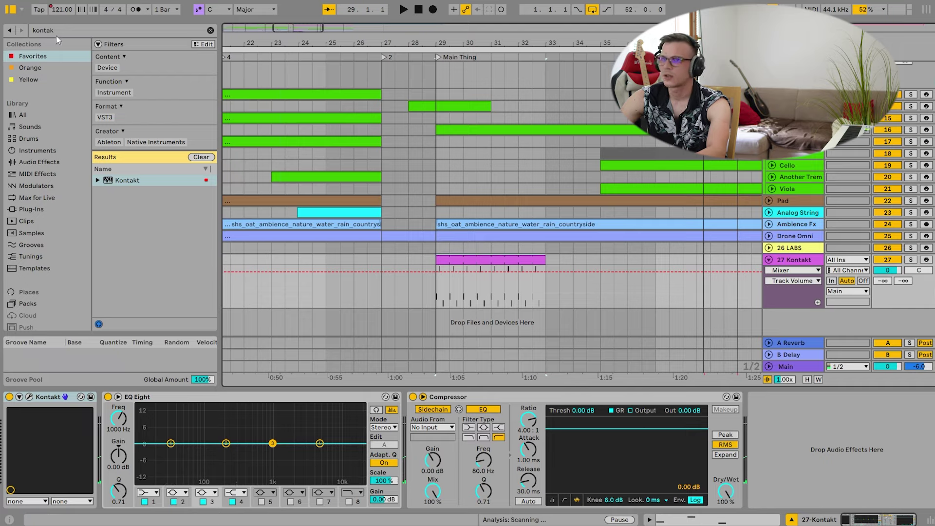
key(ctrl+f)
text(diva)
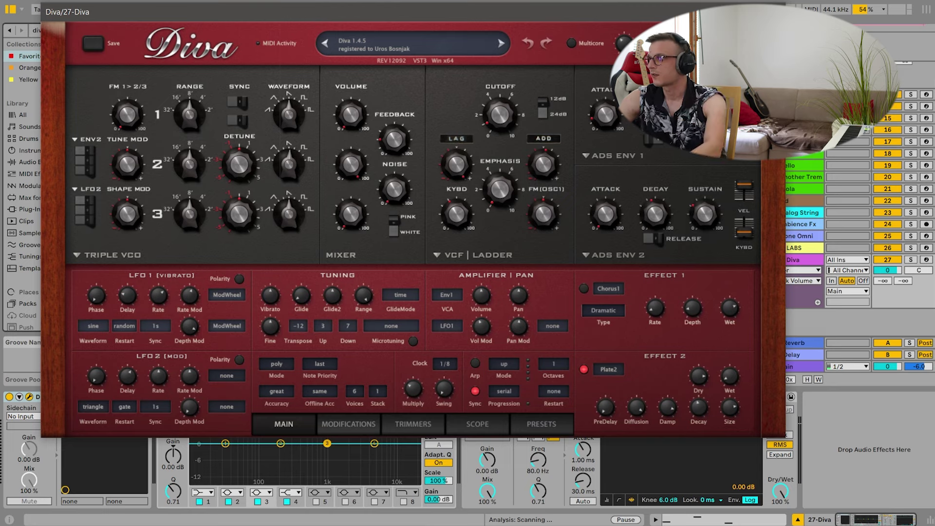
click(773, 11)
Clear all notes from the Diva clip at bar 29, then add sixteenth notes D3 at 1.1.1 and C#3 at 1.1.3.
double_click(478, 259)
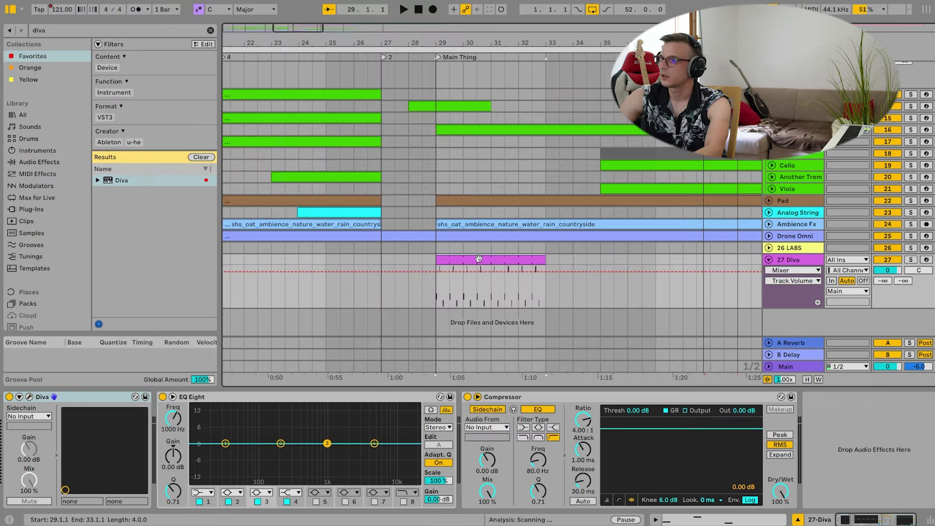
key(ctrl+a)
key(Delete)
double_click(167, 391)
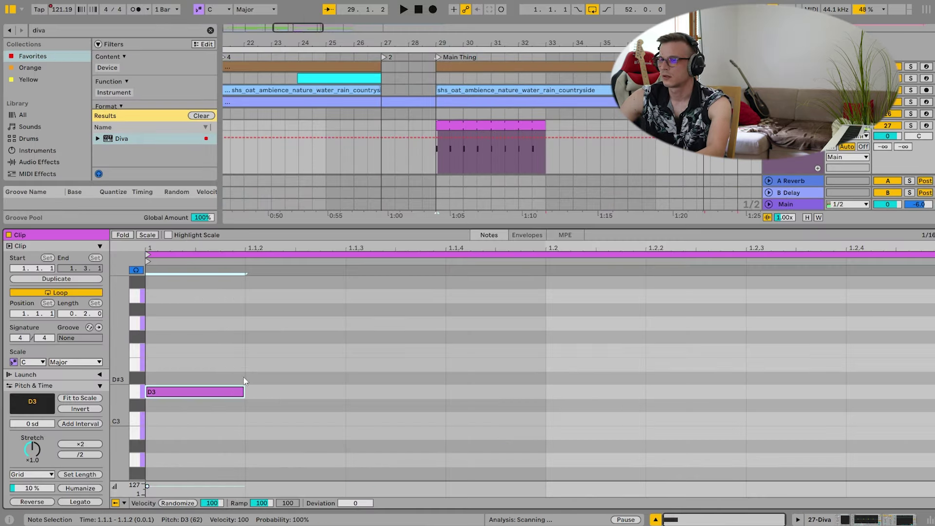
scroll(392, 360, down, 1)
click(366, 379)
double_click(378, 382)
drag(375, 383, 412, 382)
Add sixteenth notes D3 at 1.2.1 and E3 at 1.2.3, and play the pattern.
key(space)
double_click(616, 367)
key(space)
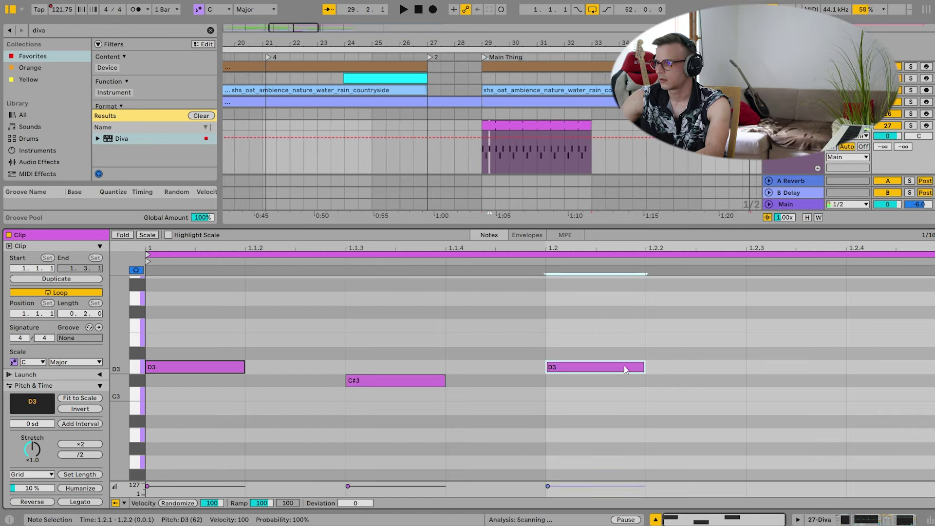
click(807, 338)
double_click(807, 338)
key(space)
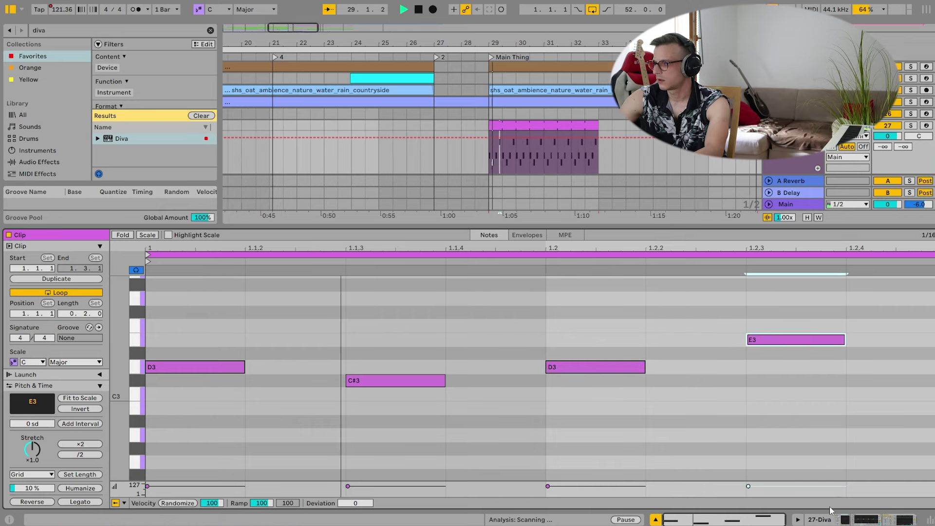
Recall the pluck search in Diva's preset browser and load 00492_SYN Shinobi's Chosen.
click(847, 520)
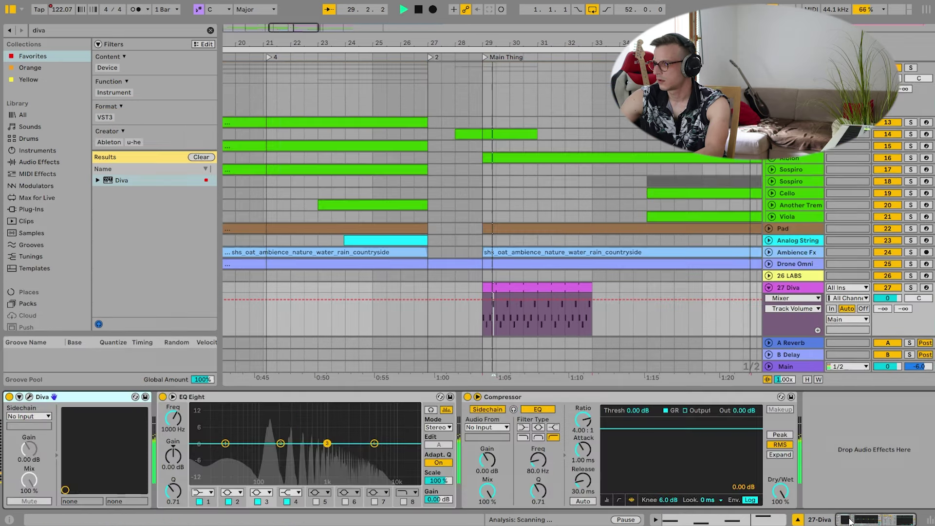
click(30, 397)
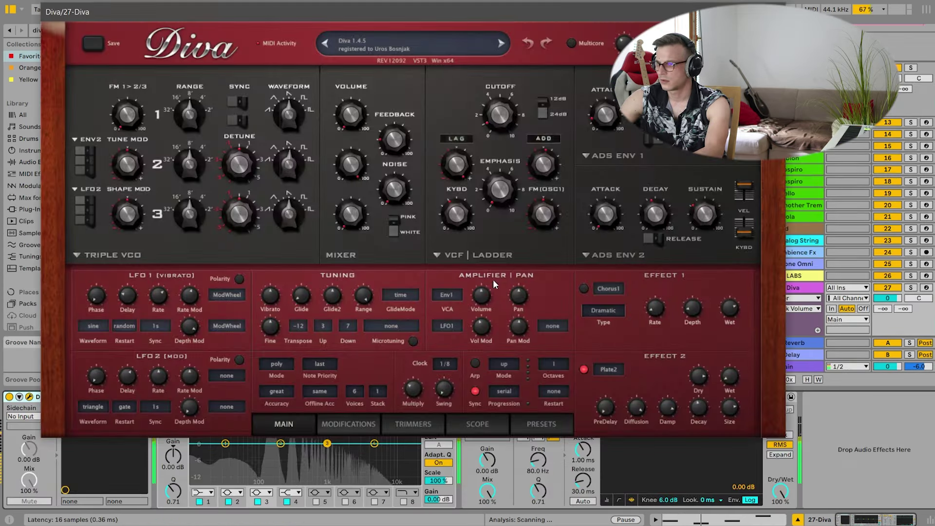
click(531, 423)
click(113, 294)
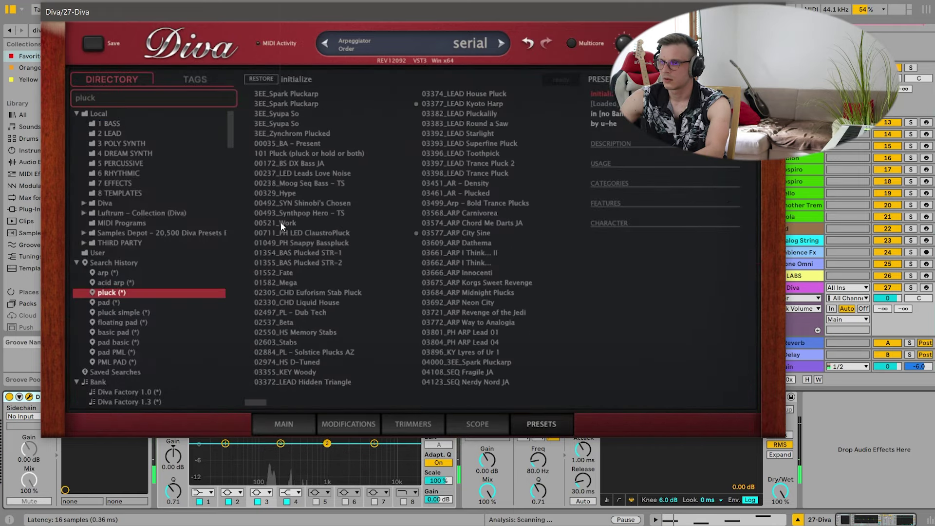
click(292, 203)
Lower the Diva track's volume to -18.7 dB and load the preset 03568_ARP Carnivorea.
click(914, 310)
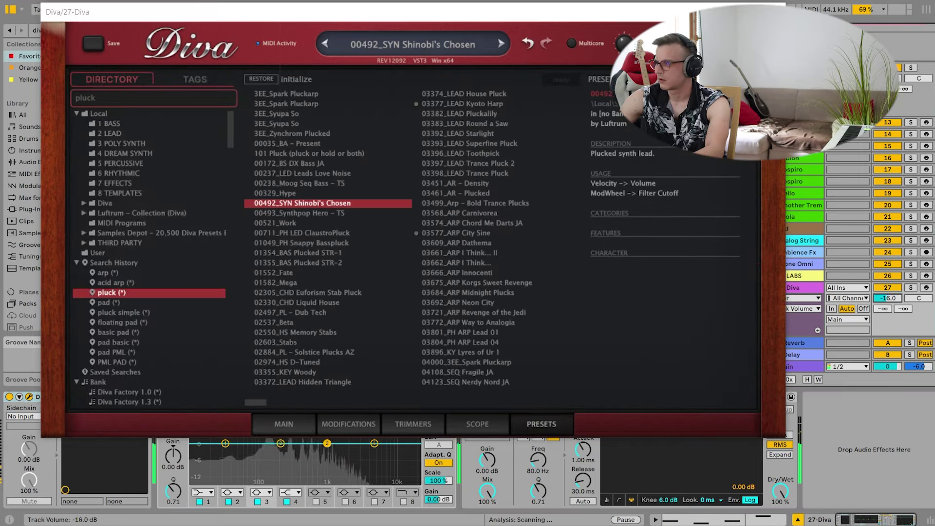
click(485, 213)
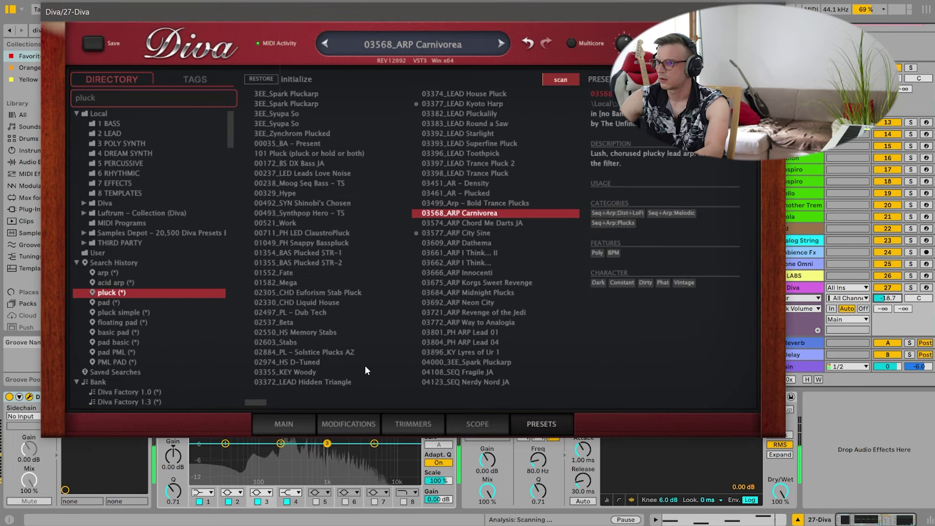
click(773, 11)
Extend the Diva clip from bar 29 to bar 41 and duplicate it up to bar 53.
click(500, 287)
drag(510, 43, 510, 28)
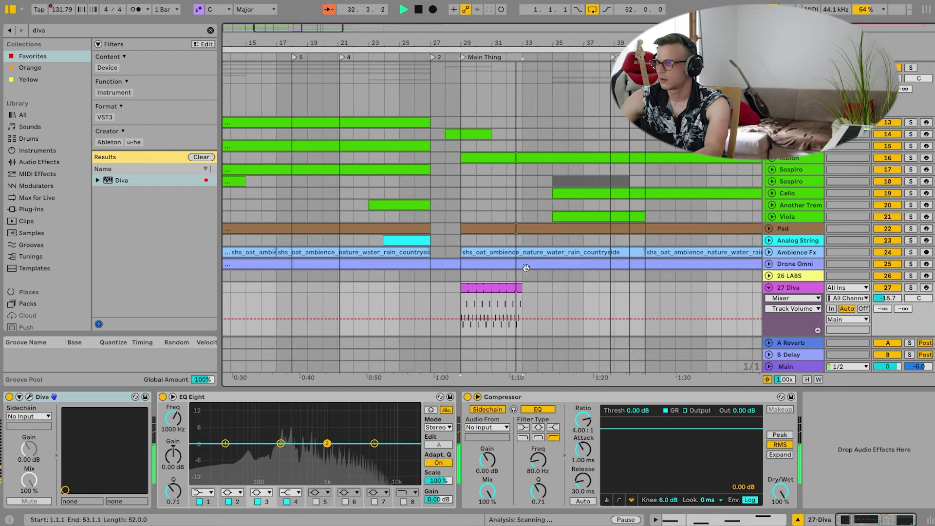
drag(521, 287, 645, 287)
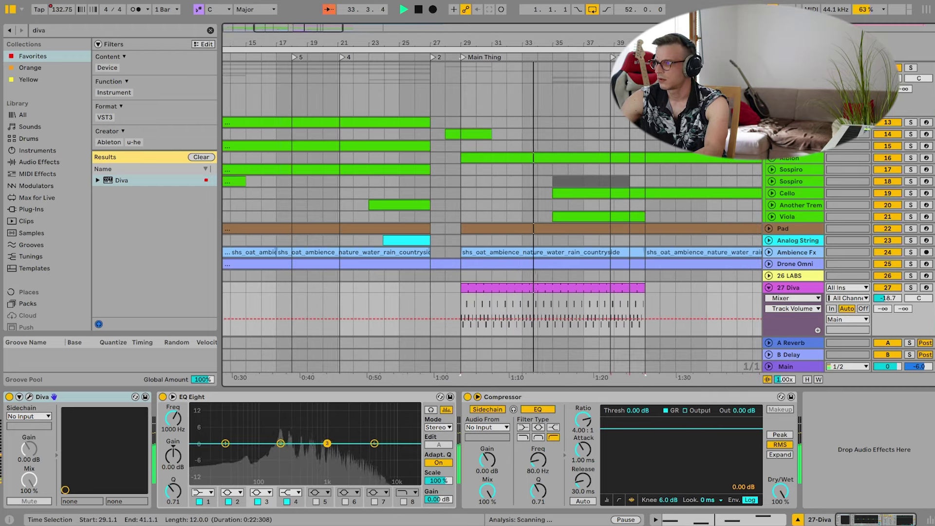
drag(662, 39, 541, 40)
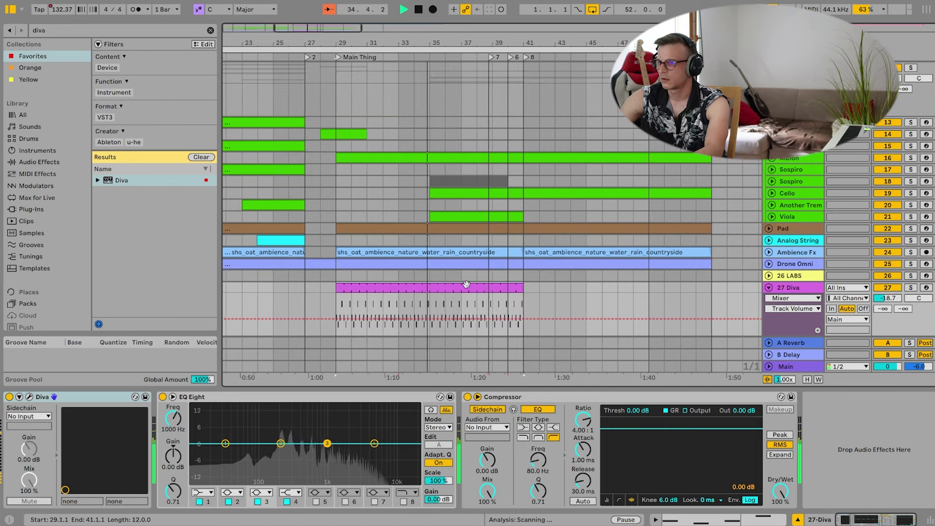
key(ctrl+d)
Rename the Diva track to Pluck II.
key(ctrl+r)
text(Pluck II)
key(Return)
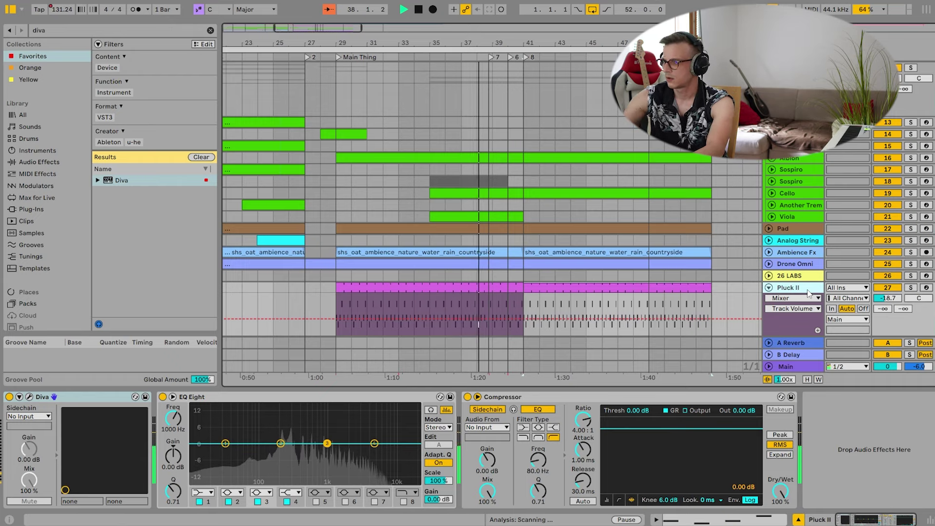
Set EQ Eight's first band on Pluck II to a low cut at 95.8 Hz.
click(229, 491)
click(209, 492)
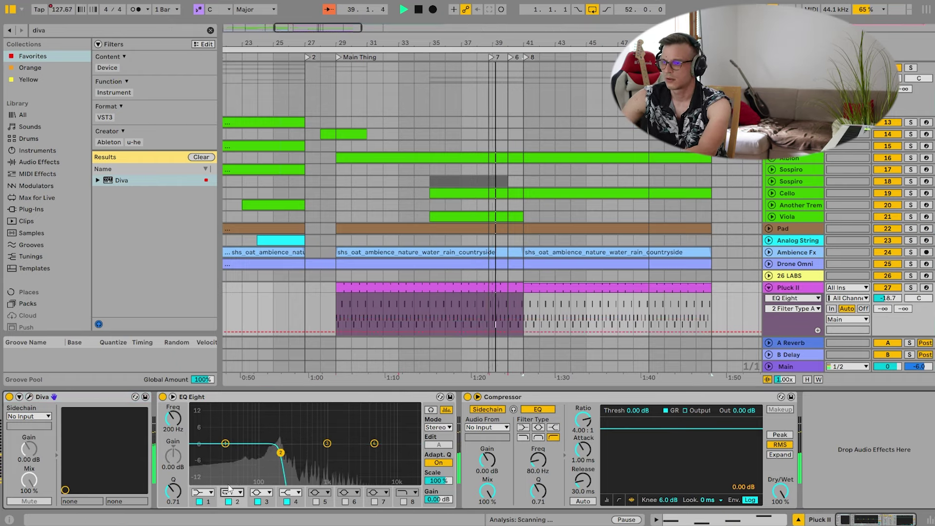
click(209, 493)
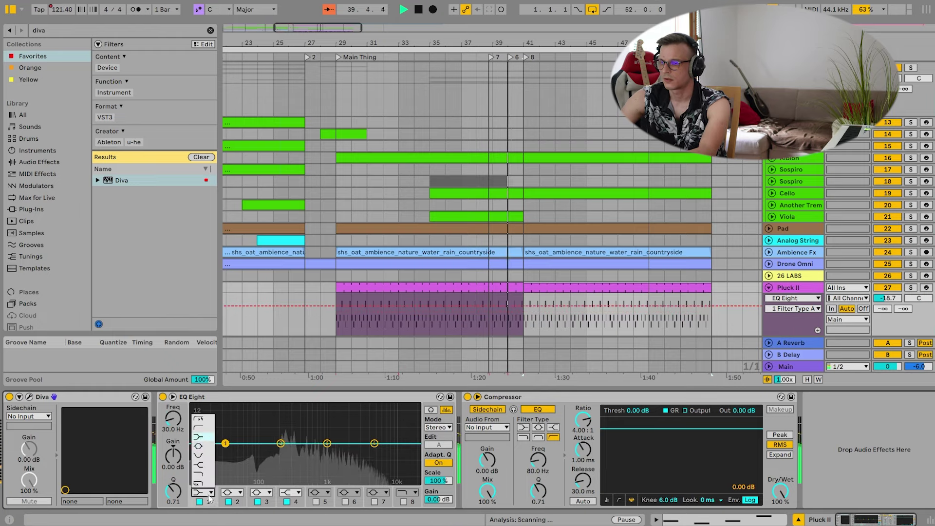
click(207, 430)
drag(174, 419, 175, 404)
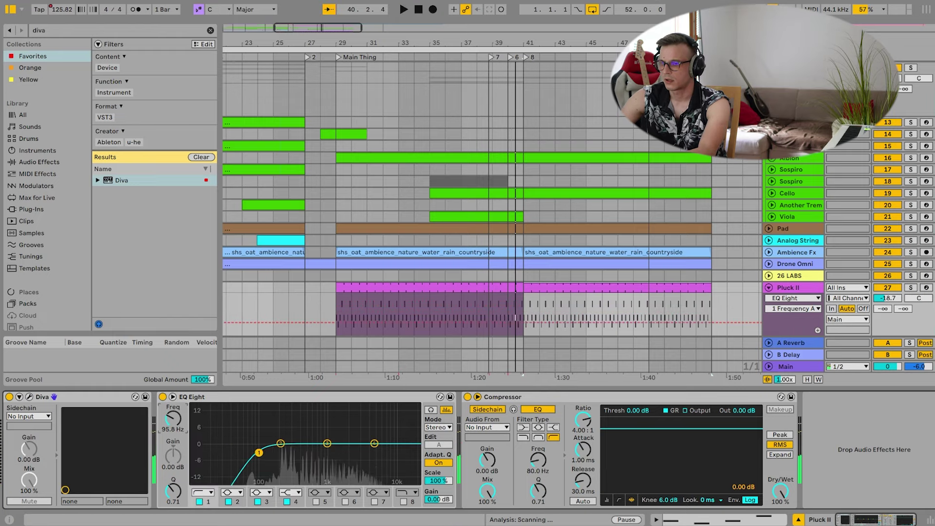
Audition Diva's pluck search results on Pluck II, from 03662_ARP I Think... through 04274_ARP Pearls & Bells.
click(30, 397)
click(496, 263)
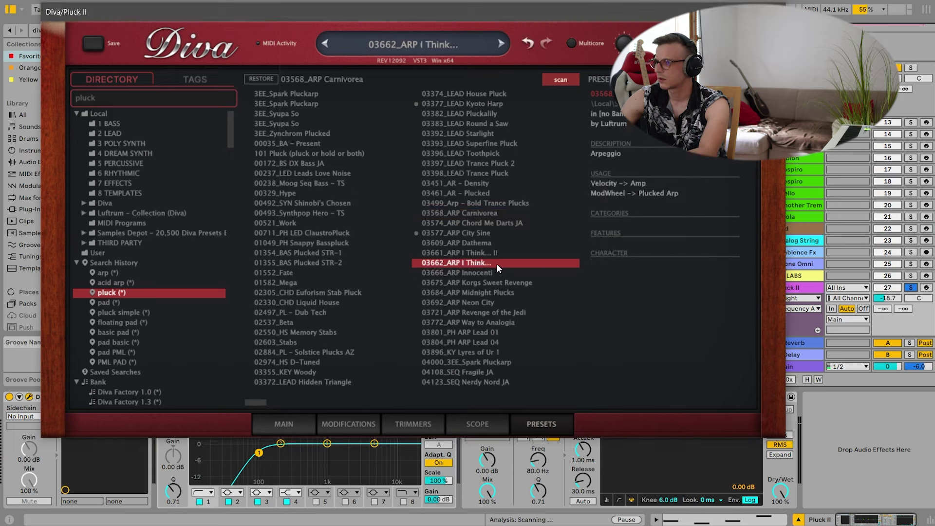
key(Down)
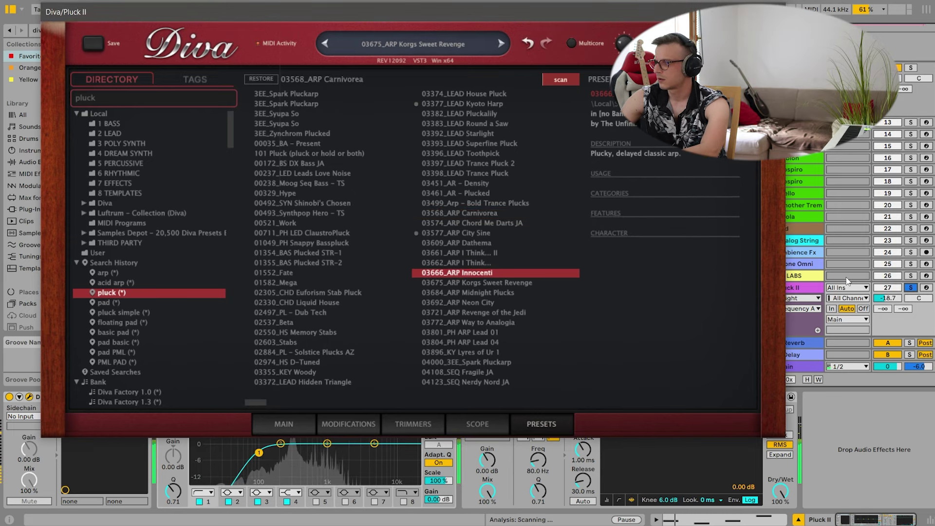
key(Down)
key(Down)
key(Down)
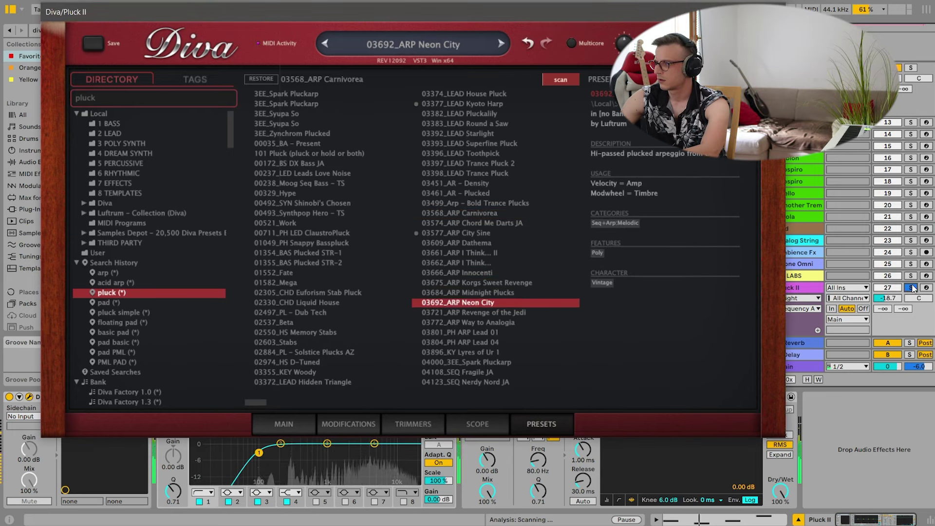
key(Down)
key(Down)
key(Down)
key(Down)
key(Down)
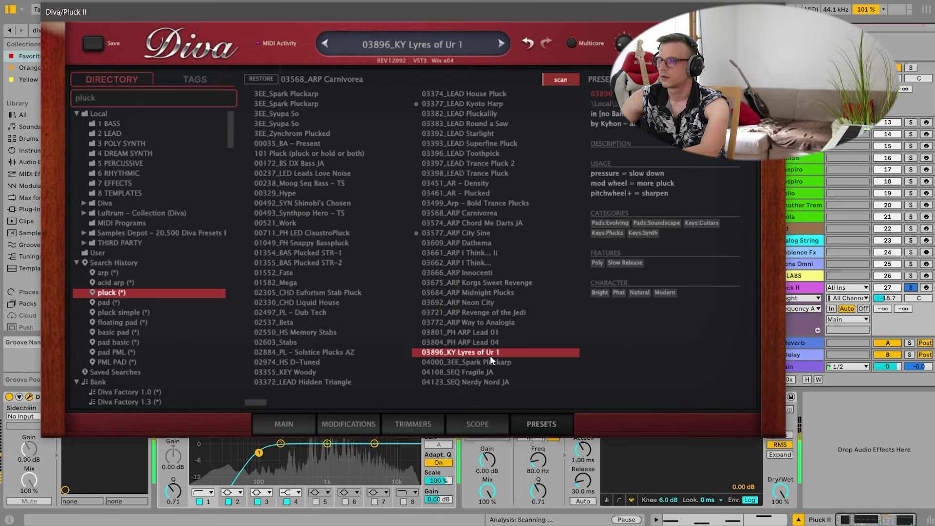
key(Down)
key(Down)
key(Down)
key(Down)
key(Down)
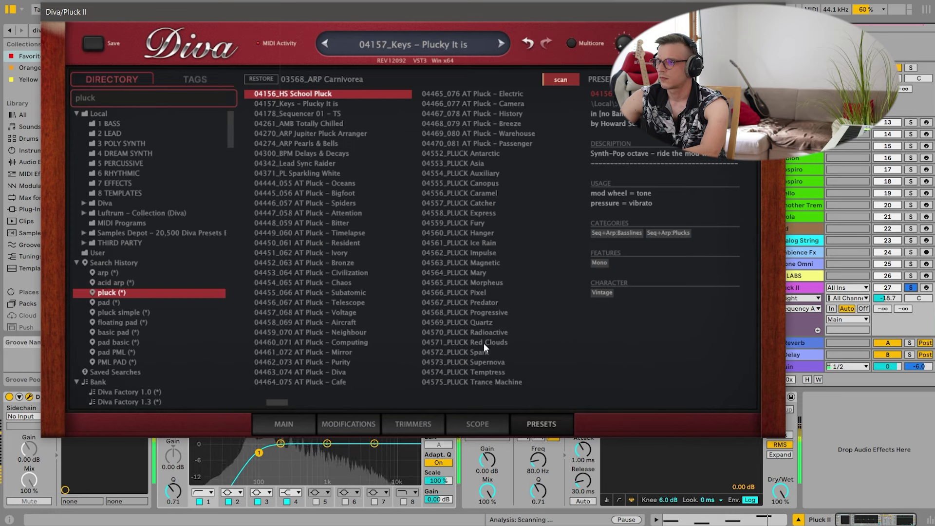
key(Down)
key(Down)
key(Down)
key(Down)
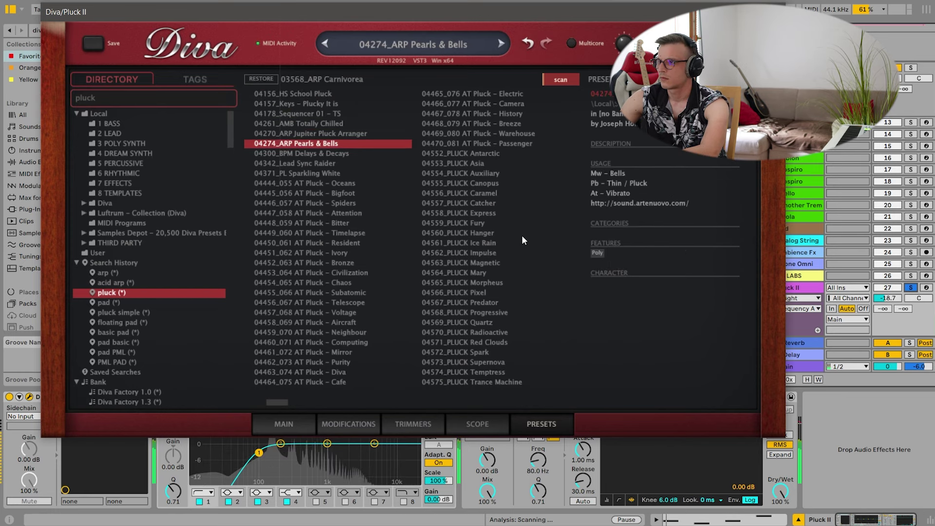
Load the Diva preset 04553_PLUCK Asia, take Pluck II out of solo and hide the plug-in window.
click(486, 156)
key(Down)
key(Down)
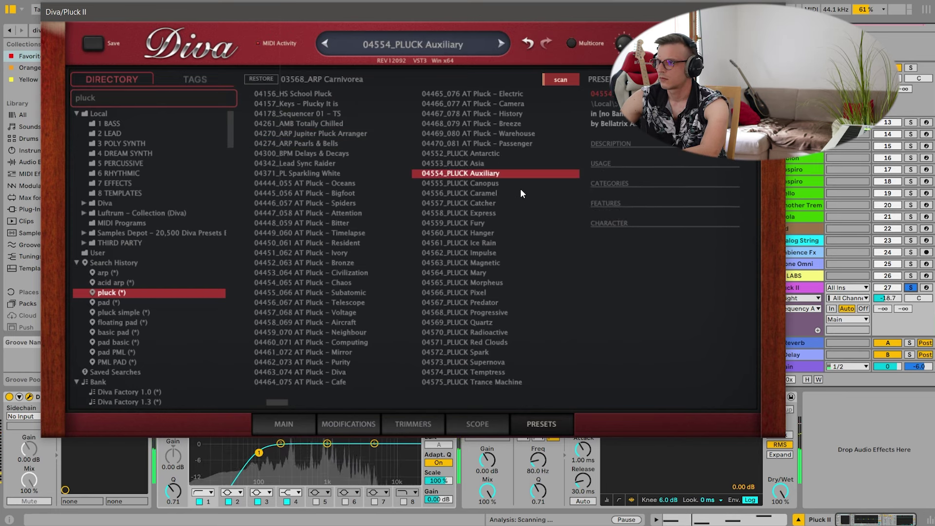
key(Up)
click(911, 288)
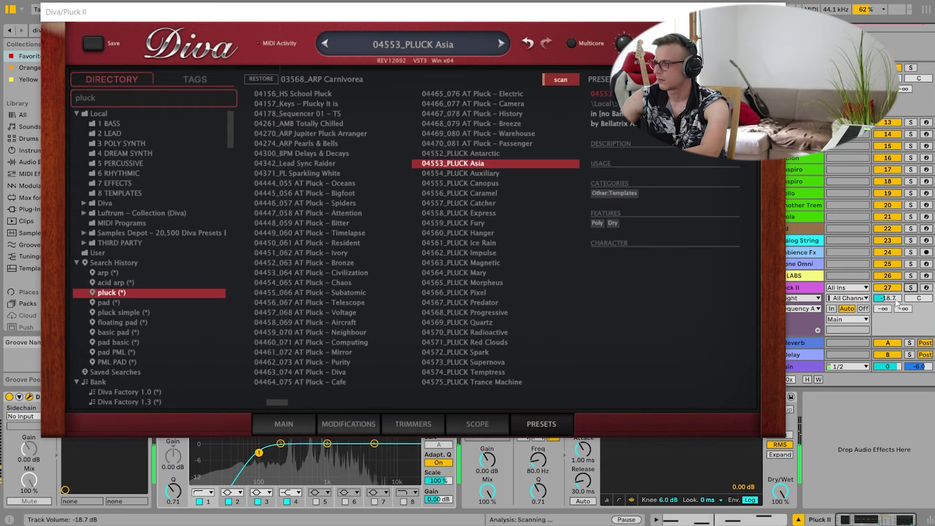
key(ctrl+alt+p)
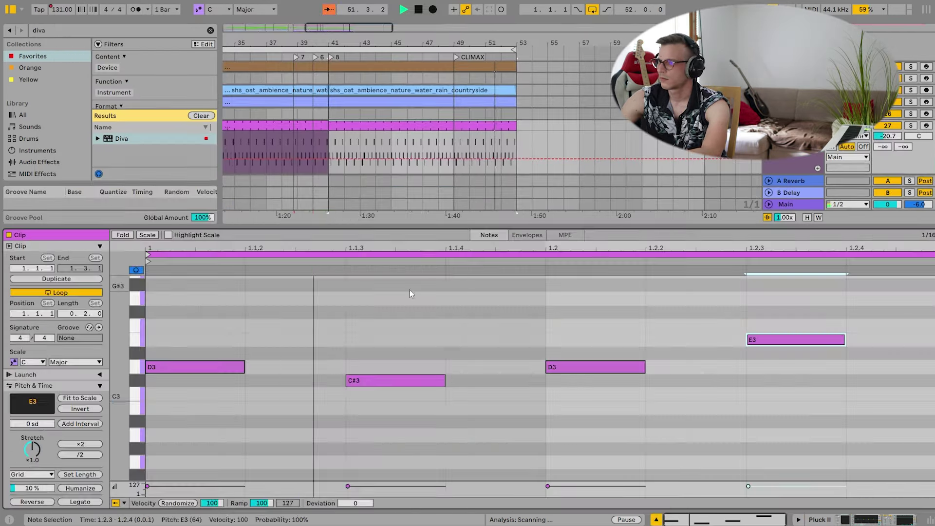
Change the second, third and fourth notes of the Pluck II ostinato to A2, G2 and F#2.
drag(413, 43, 536, 14)
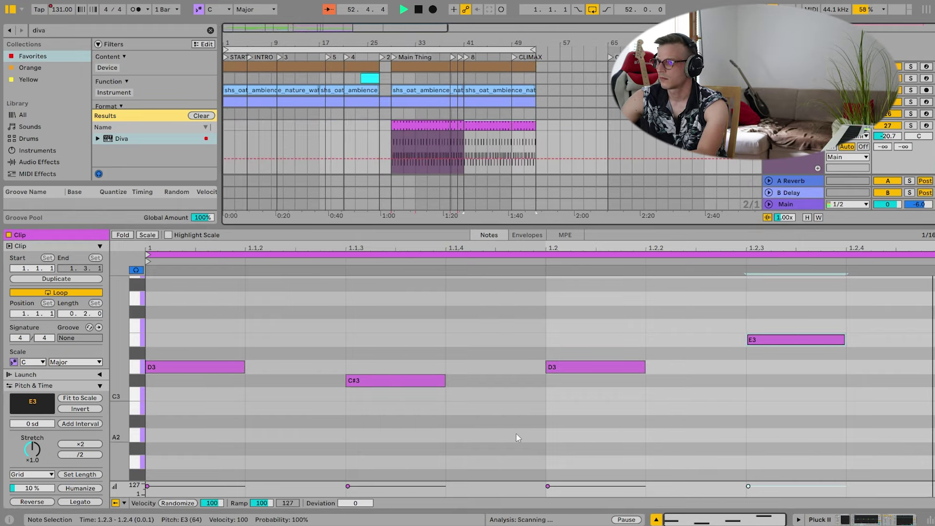
scroll(203, 366, down, 2)
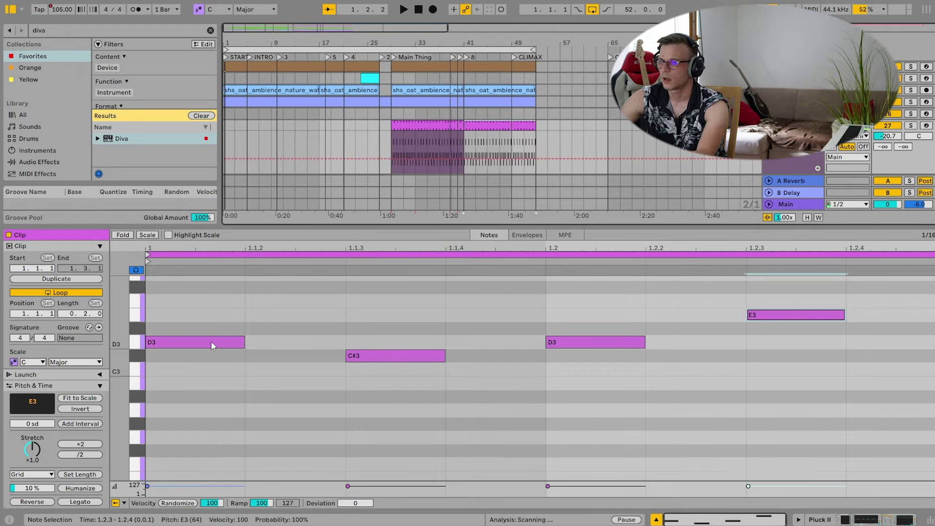
click(211, 341)
drag(375, 359, 411, 407)
click(229, 342)
click(378, 411)
drag(592, 347, 616, 444)
drag(802, 312, 815, 451)
Delete the Pluck II clip between bars 29 and 41 and set the track's volume to -15.7 dB.
click(845, 519)
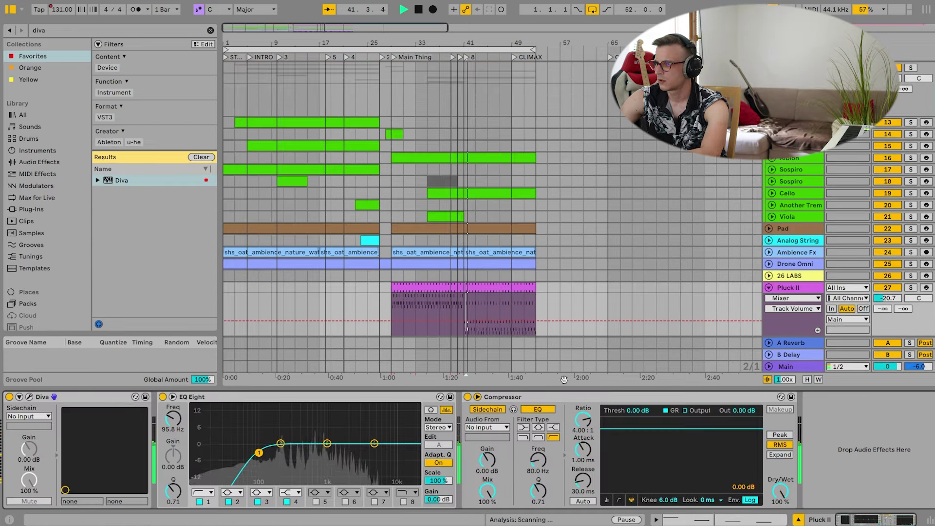
click(433, 285)
key(Delete)
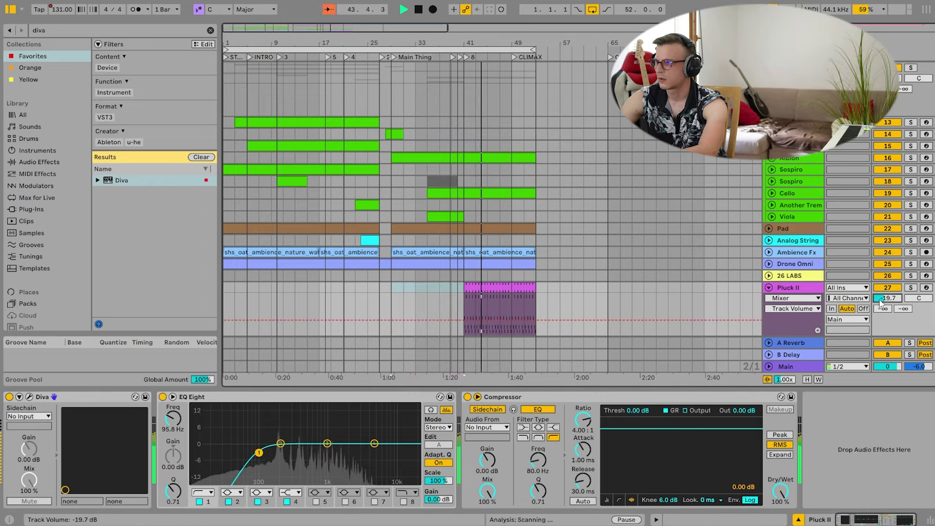
drag(880, 303, 879, 299)
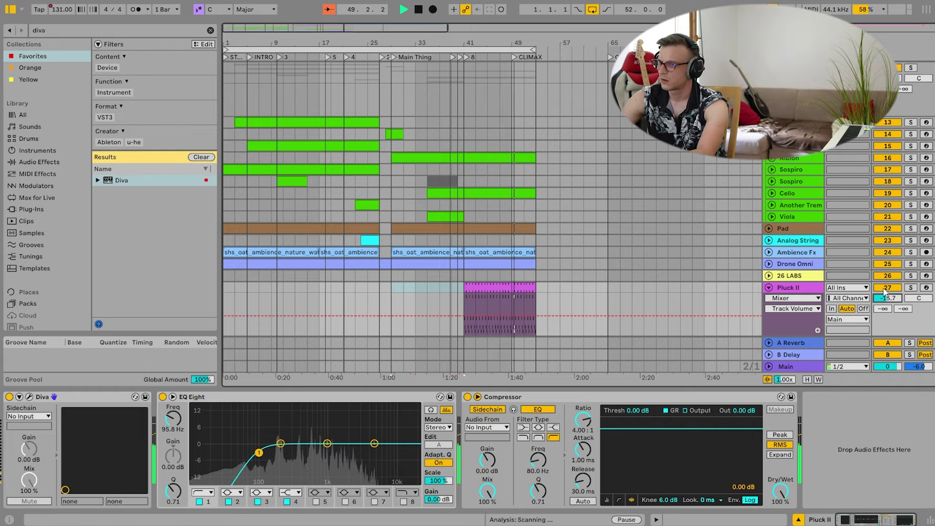
Extend the loop of the Pluck II clip at bar 41 to one full bar.
double_click(502, 287)
key(space)
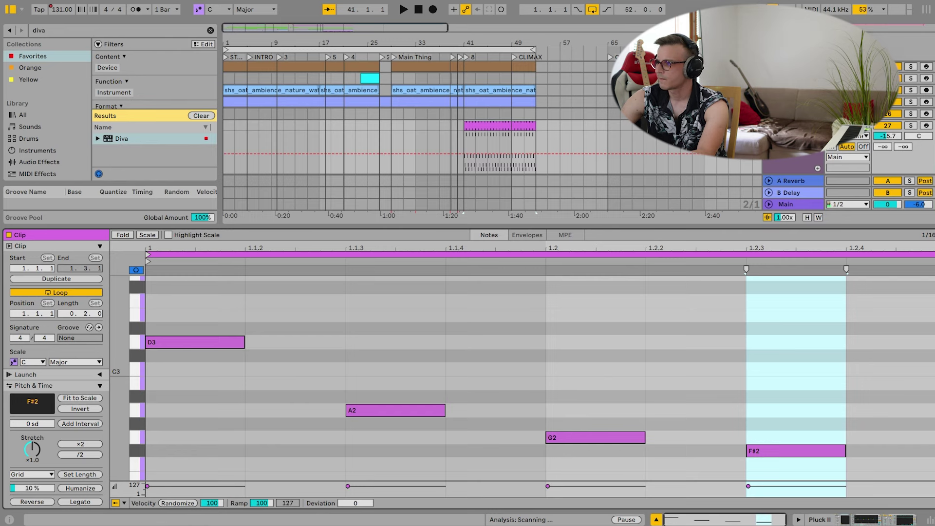
drag(933, 255, 834, 265)
double_click(795, 247)
key(space)
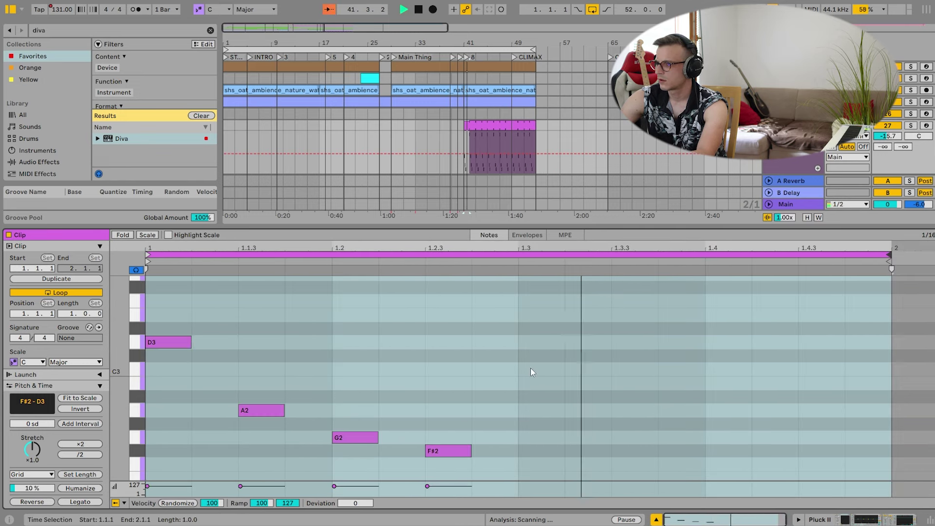
Add an E2 note at 1.3.2 and a D2 note at 1.3.4 in the Pluck II clip and play it.
key(space)
scroll(540, 373, down, 2)
drag(468, 402, 698, 447)
key(Down)
key(space)
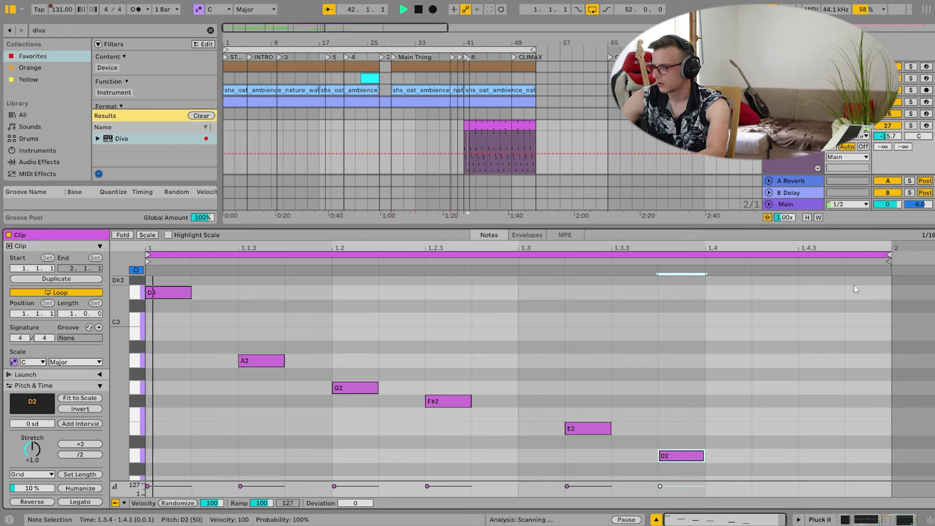
Move the E2 and D2 notes one sixteenth earlier, to 1.3 and 1.3.3.
key(space)
click(587, 429)
key(Left)
click(695, 454)
key(Left)
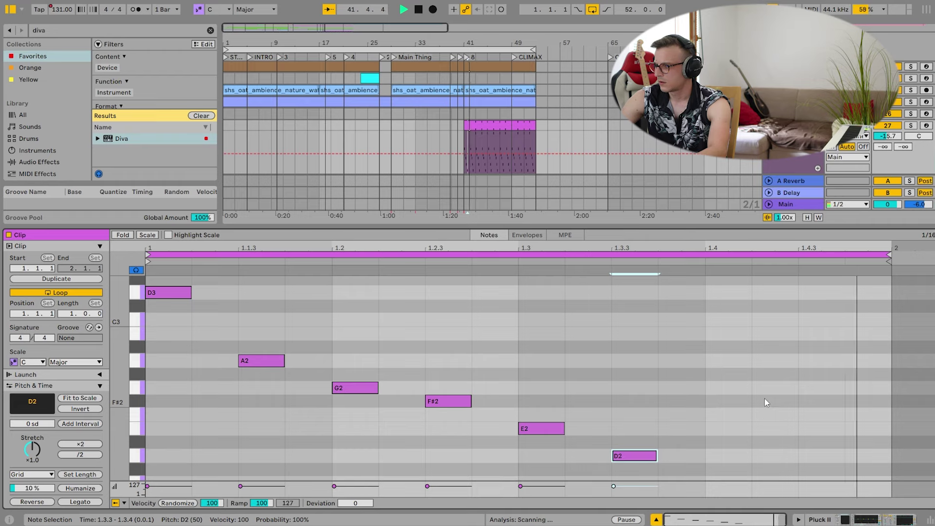
Add a C#2 note at 1.4.2 in the Pluck II clip and try out a D2 note at 1.4.4.
scroll(762, 399, down, 2)
scroll(733, 424, down, 1)
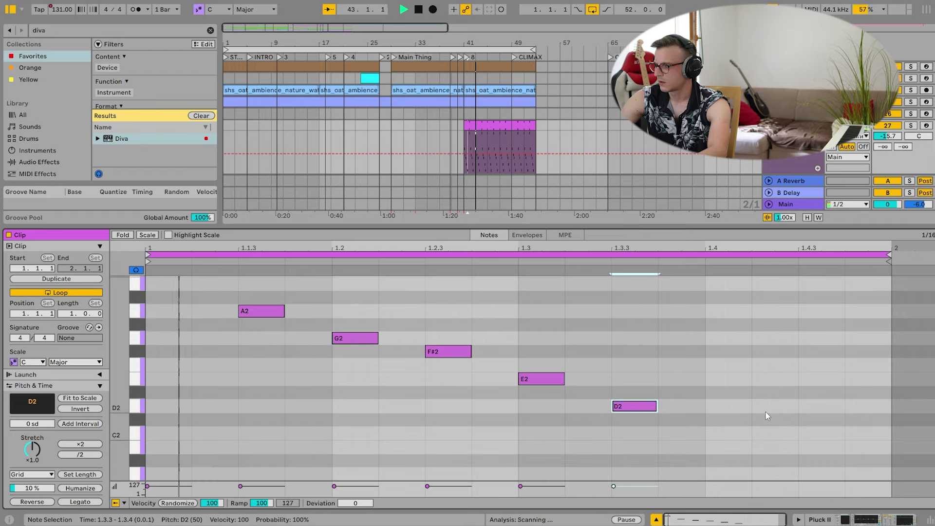
double_click(777, 420)
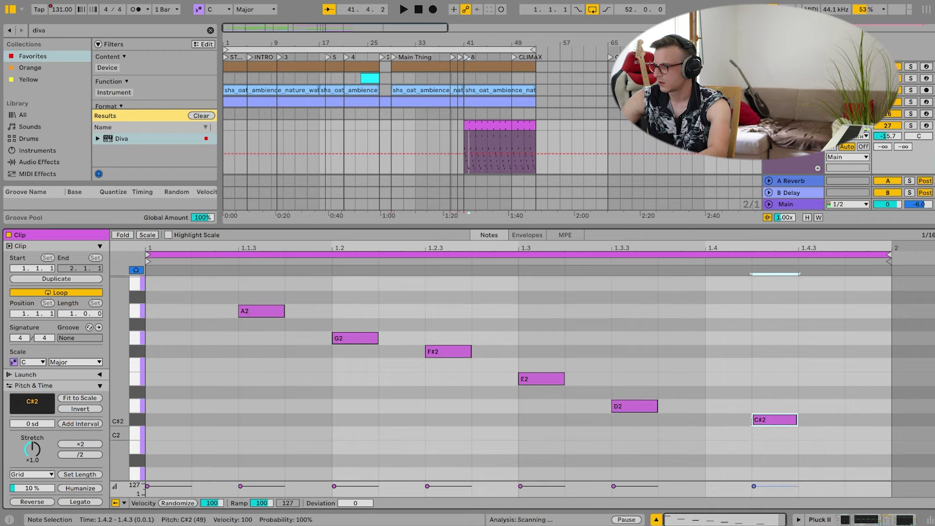
double_click(860, 407)
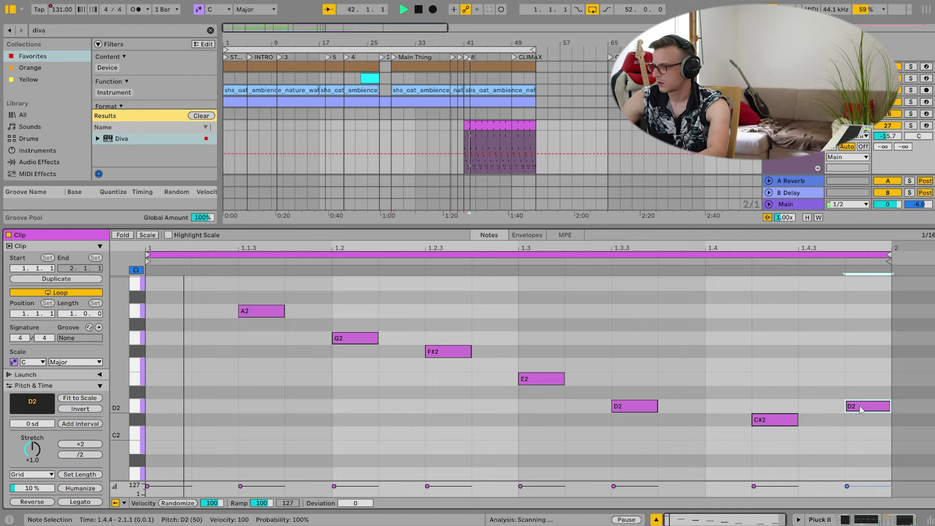
double_click(859, 407)
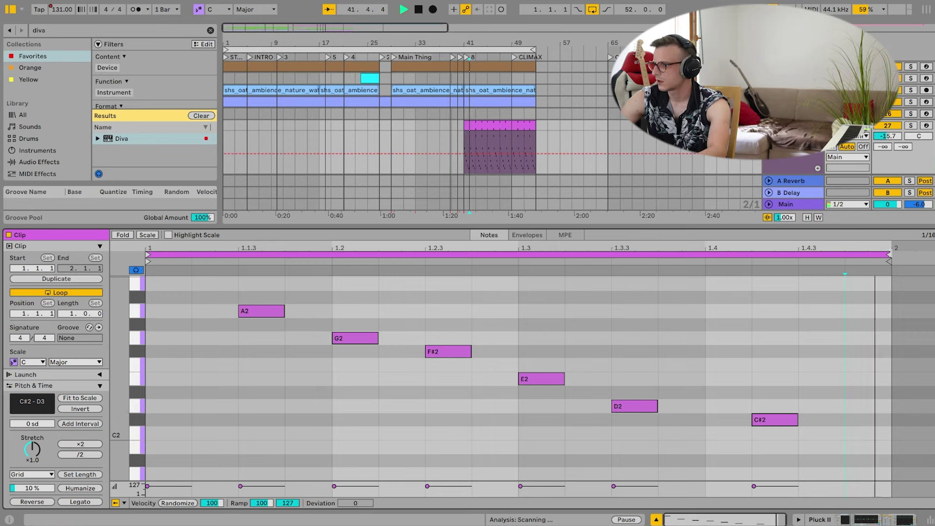
Shorten the Pluck II clip's loop to 0.3.2 and move the C#2 note to 1.4.
drag(889, 253, 813, 254)
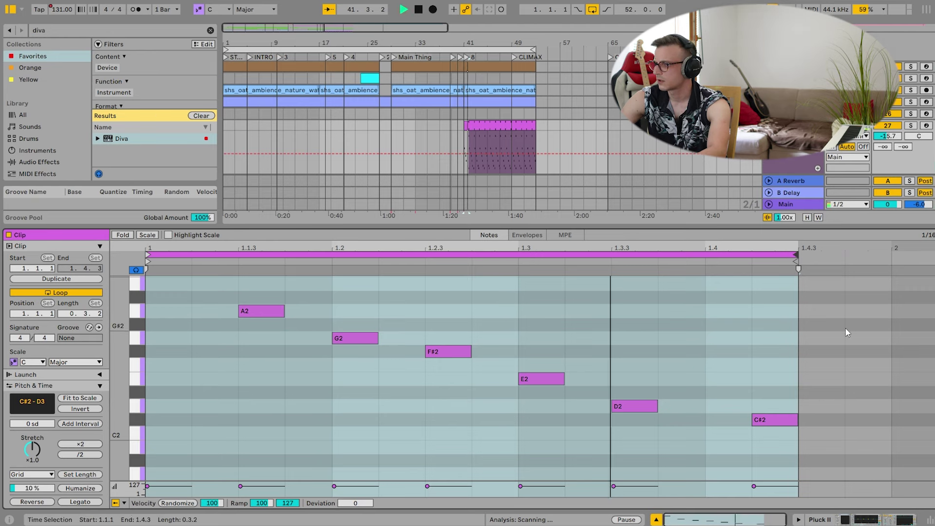
drag(774, 421, 728, 422)
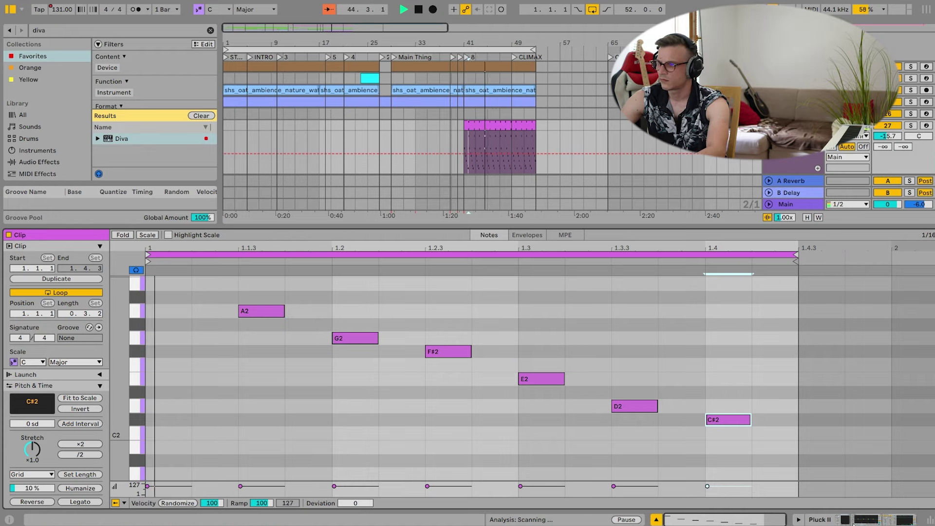
key(space)
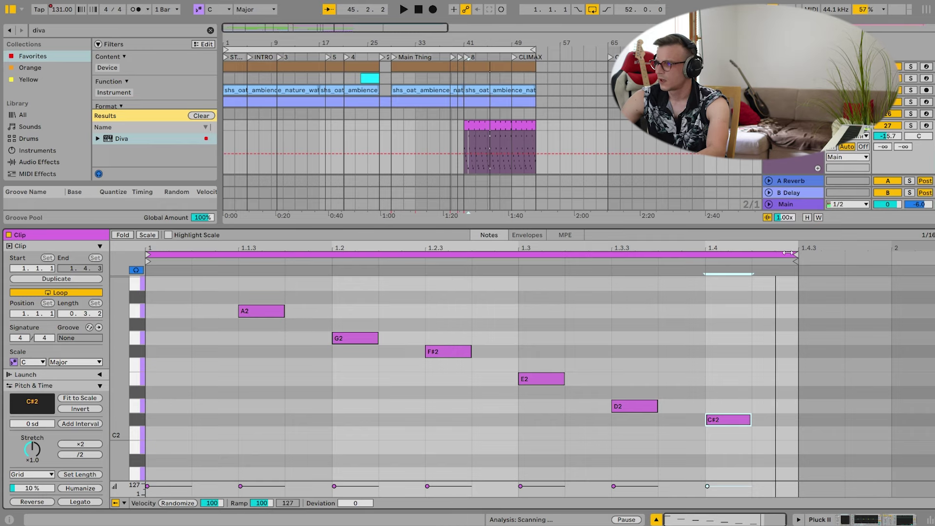
Shorten the Pluck II clip's loop to two beats (0.2.0) and return to the track's devices.
drag(787, 252, 525, 255)
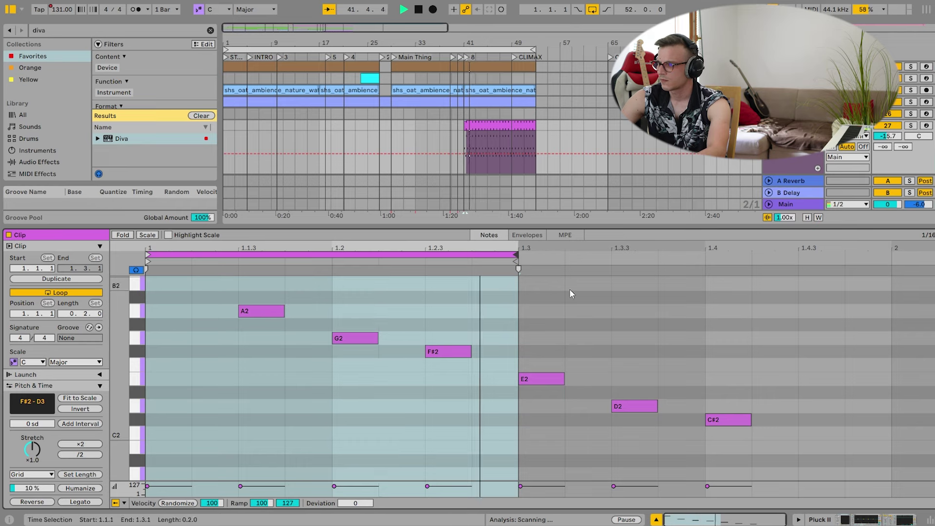
click(828, 518)
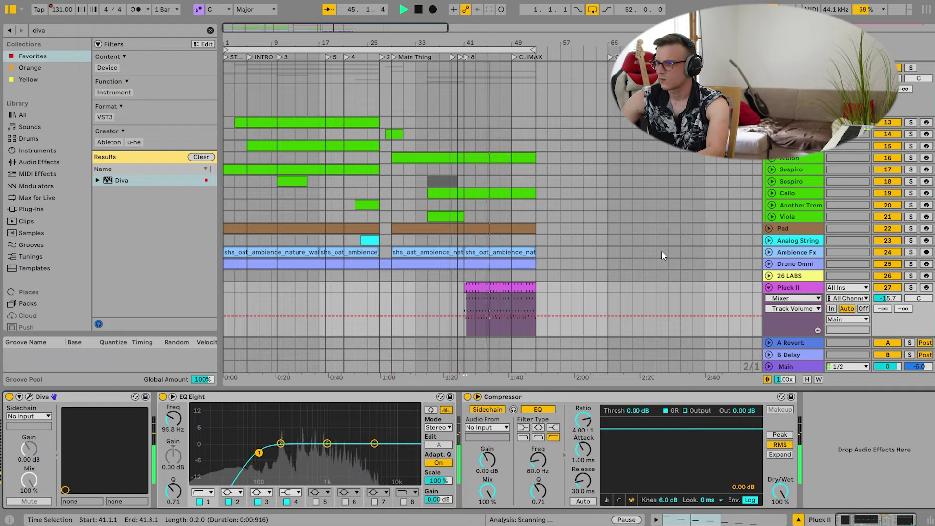
Stop playback and open the notes of the second Piano clip, which starts at bar 41.
scroll(613, 242, up, 8)
key(space)
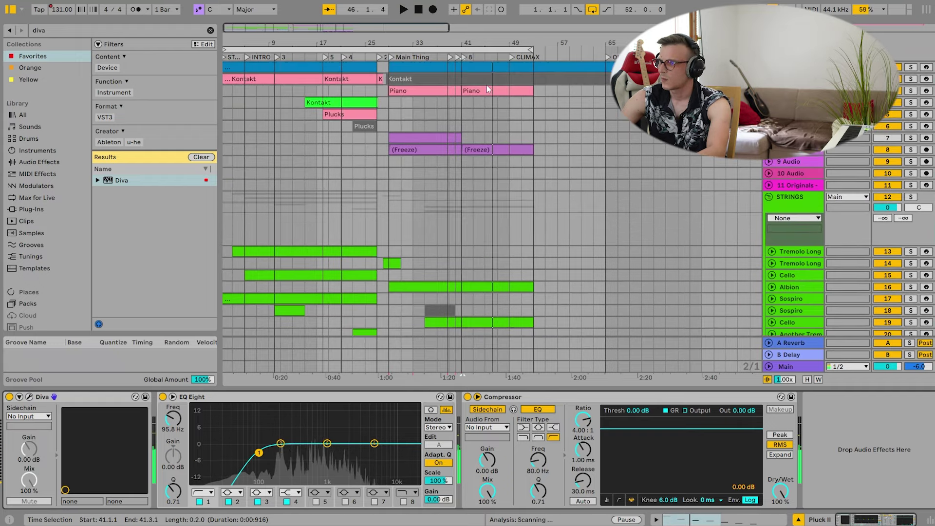
double_click(498, 89)
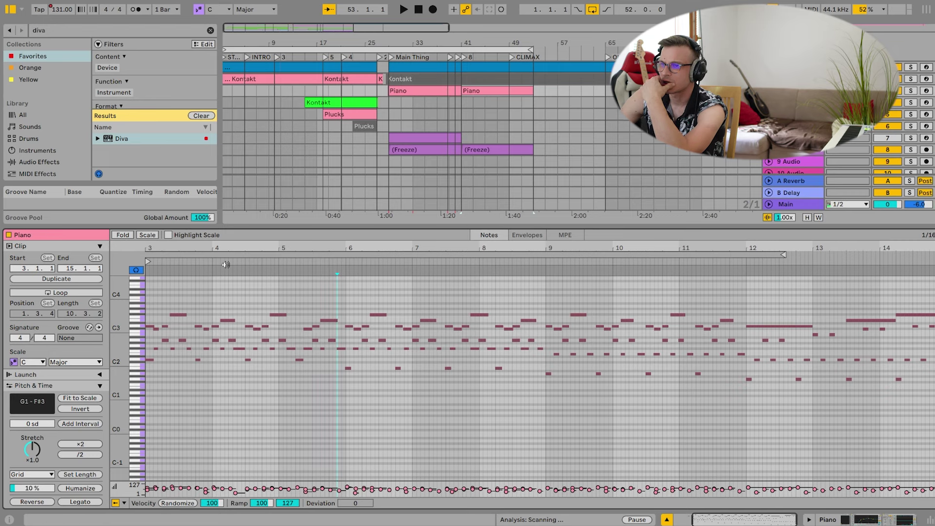
Try to crop the Piano clip at bar 41 to its opening phrase, from 3.1.1 to 5.3.1.
drag(309, 371, 144, 309)
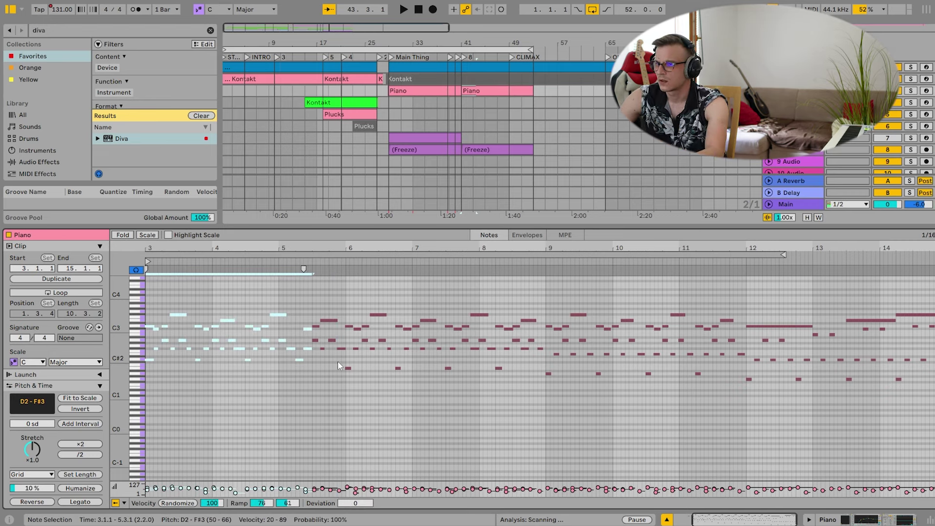
scroll(317, 385, left, 3)
right_click(300, 407)
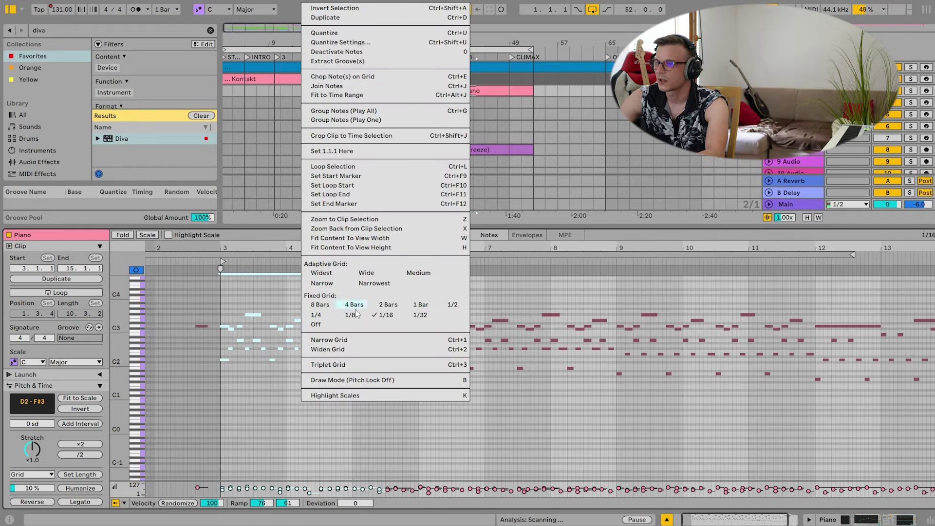
click(364, 136)
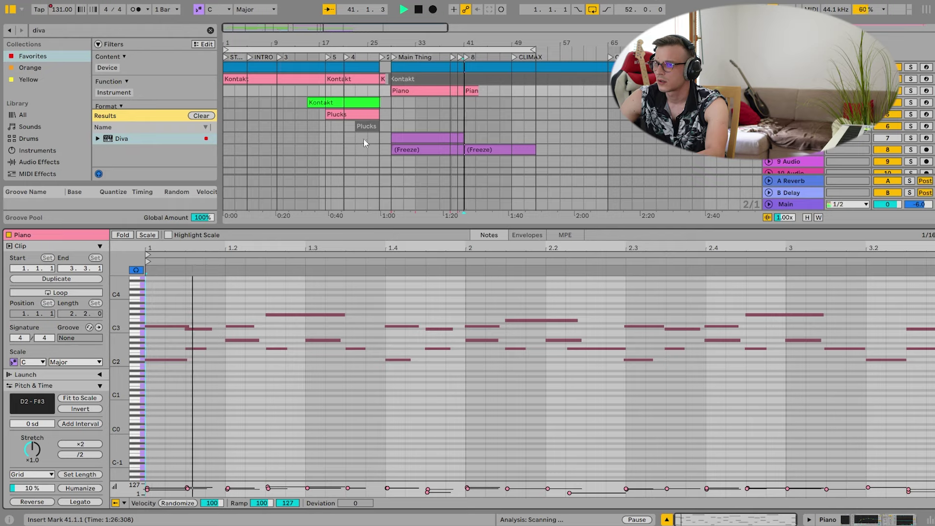
key(ctrl+z)
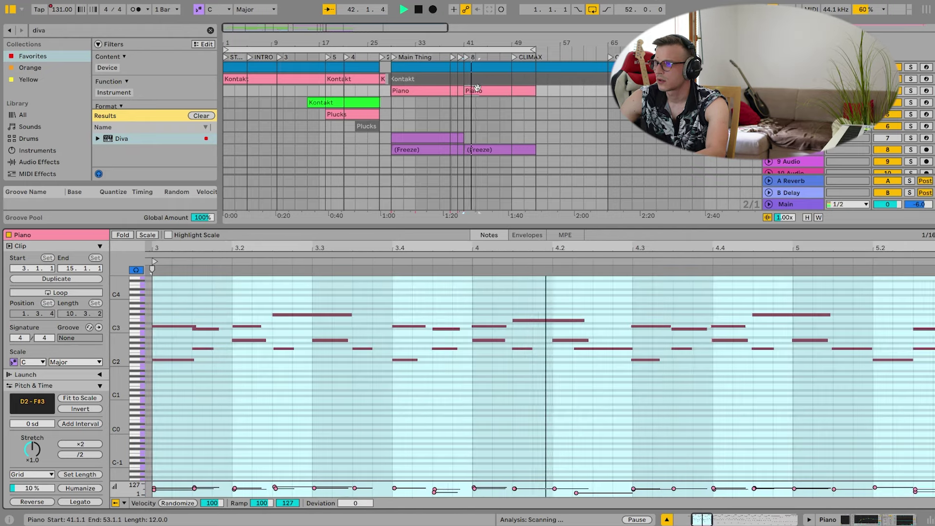
Play the second Piano clip from bar 41 and examine the rhythm of its opening phrase between 3.1.1 and 3.3.4.
click(489, 125)
key(space)
drag(505, 248, 505, 209)
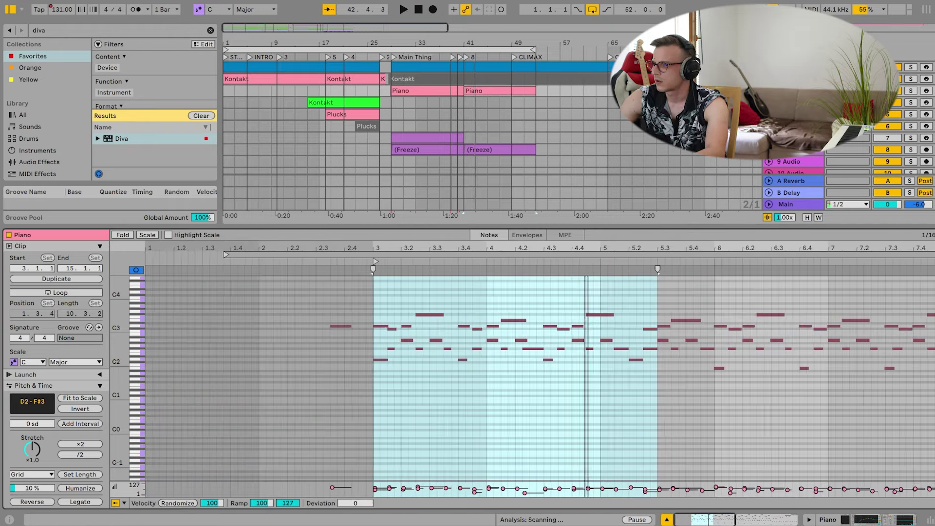
drag(579, 244, 573, 247)
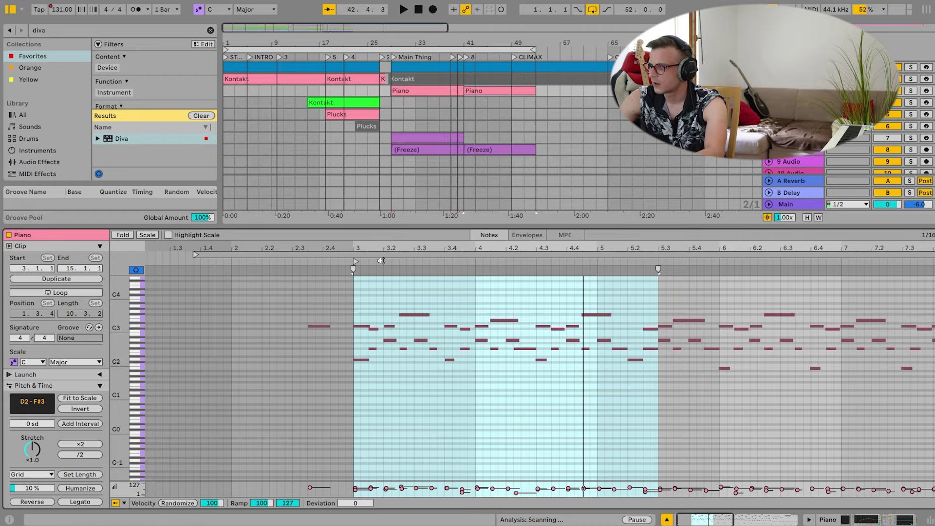
click(608, 355)
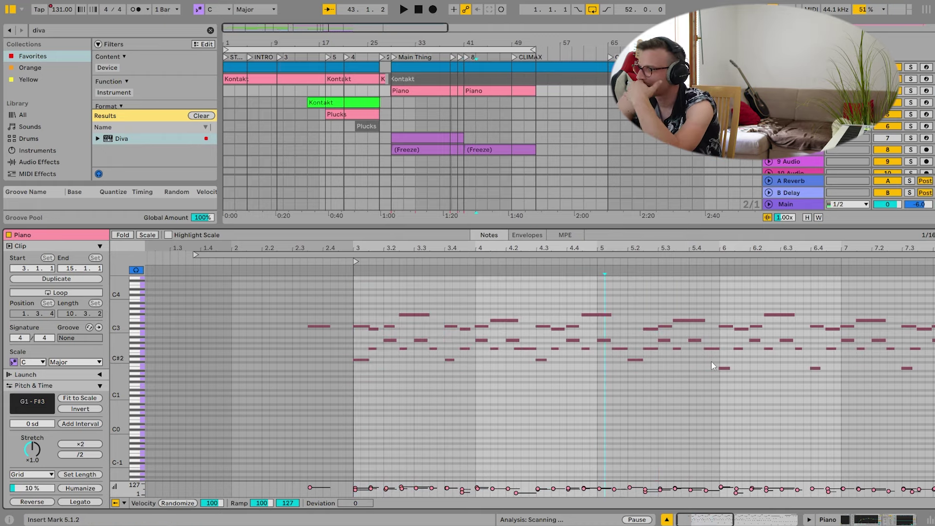
click(466, 57)
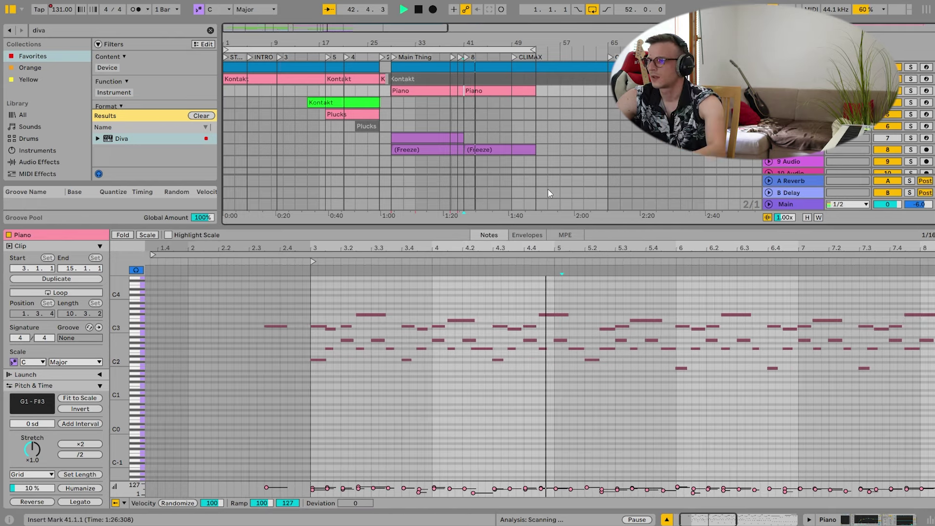
scroll(547, 188, down, 5)
key(space)
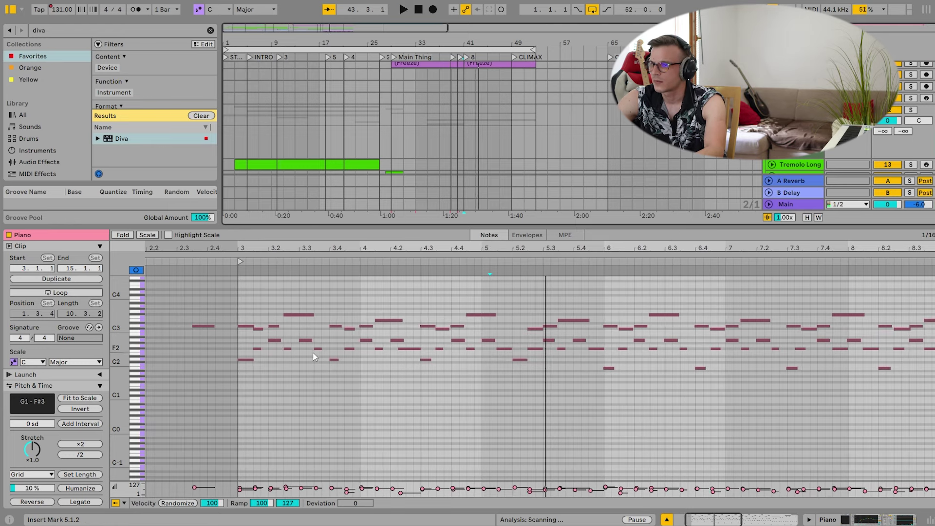
drag(323, 367, 239, 307)
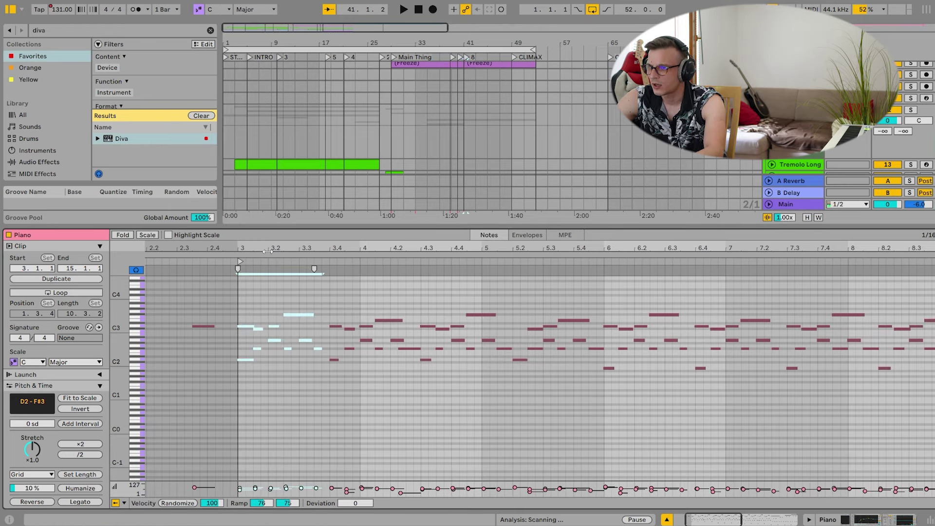
key(space)
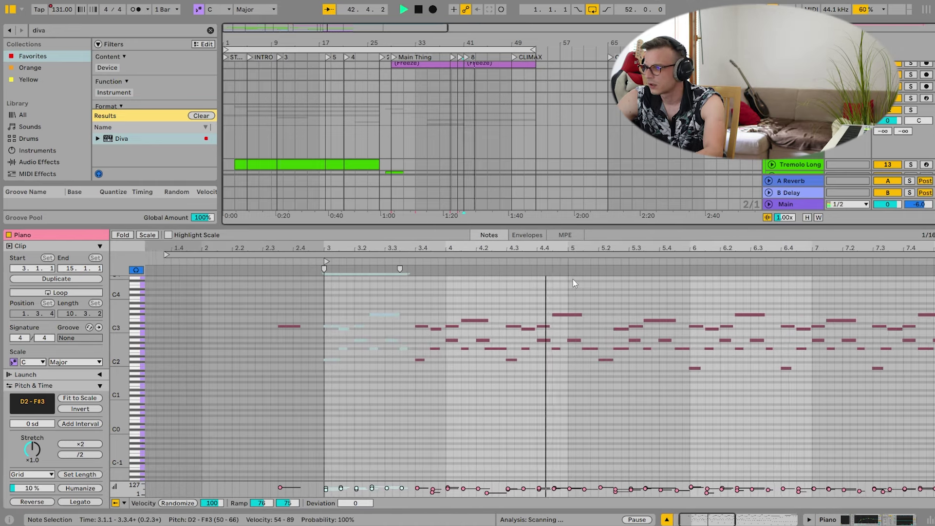
key(space)
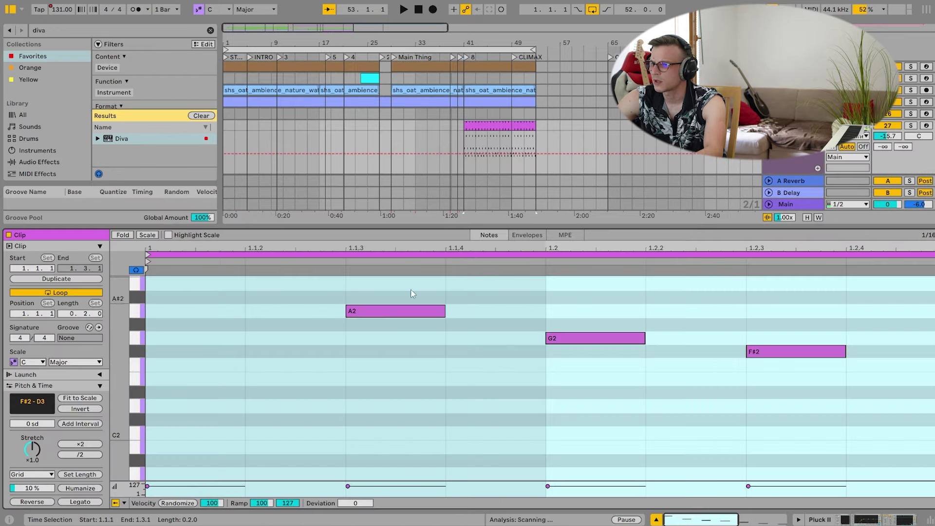
Try lengthening the Pluck II clip's loop to 0.2.2 and audition the pattern.
drag(450, 242, 450, 229)
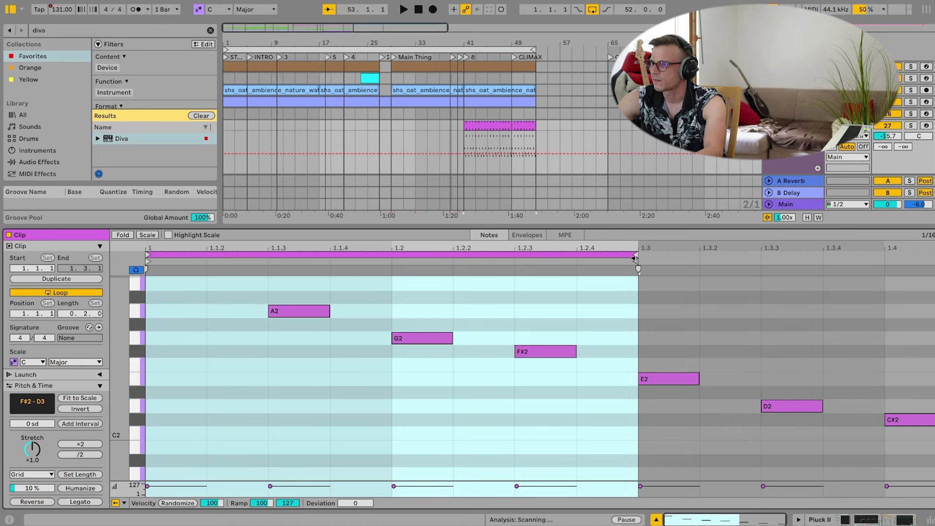
mouse_move(633, 258)
mouse_down()
mouse_move(507, 254)
mouse_move(701, 263)
mouse_move(753, 282)
mouse_up()
key(space)
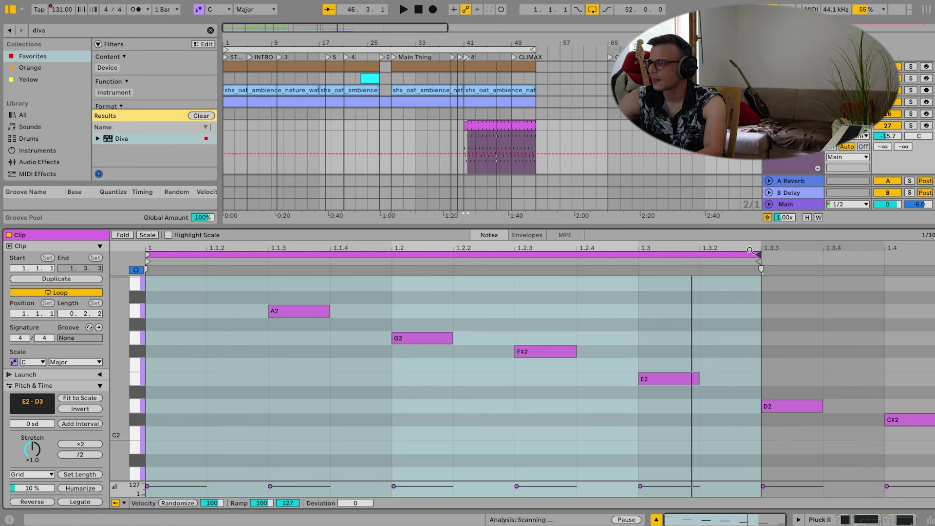
key(space)
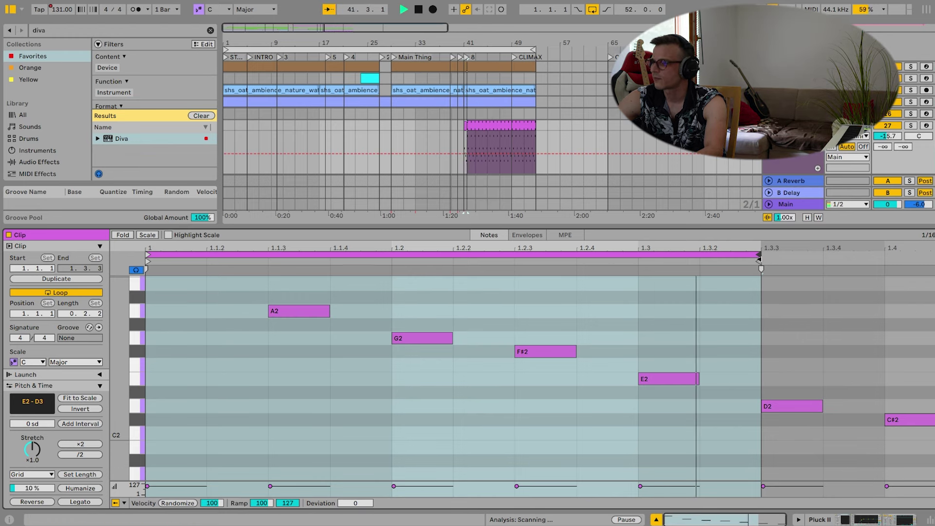
Set the Pluck II clip's loop length to three bars (3.0.0) and listen to the result.
drag(758, 255, 934, 255)
key(space)
mouse_move(724, 269)
mouse_down()
mouse_move(712, 269)
mouse_move(720, 256)
mouse_up()
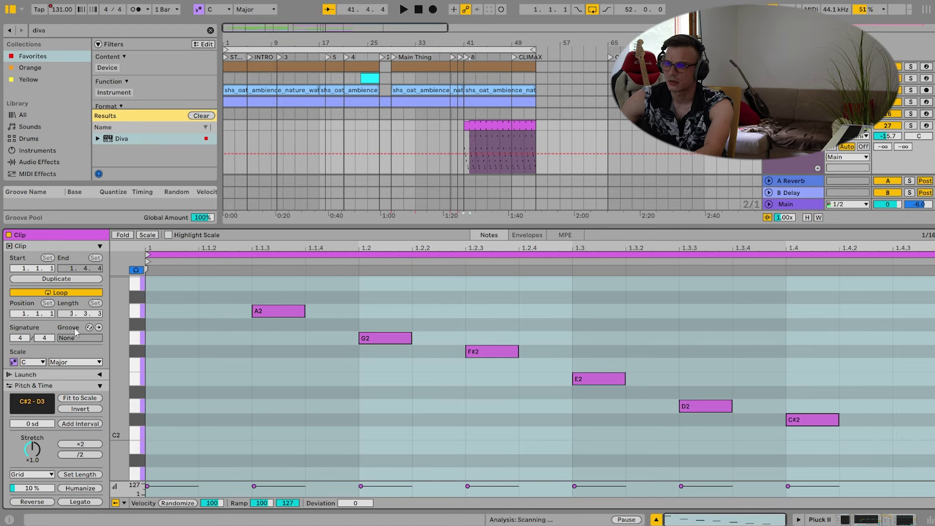
key(Return)
click(446, 329)
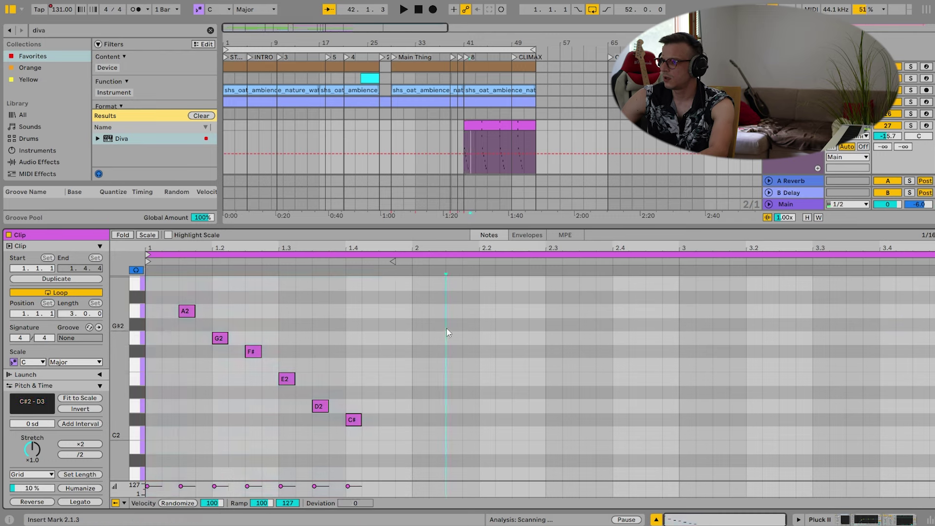
drag(121, 309, 100, 343)
click(148, 270)
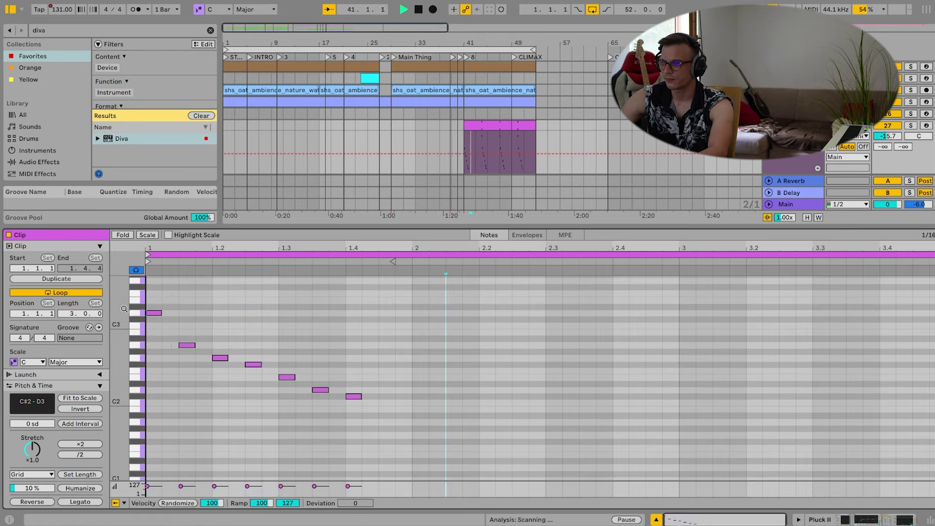
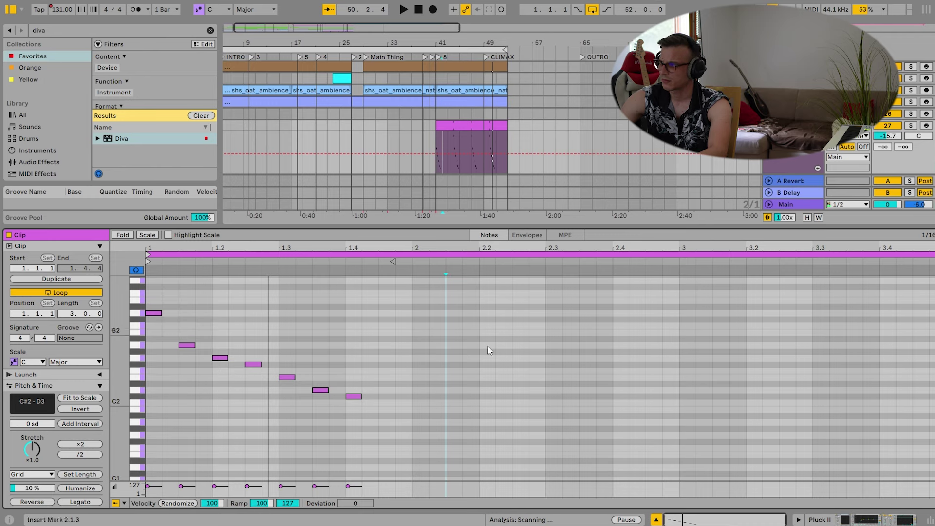
Duplicate the descending seven-note Pluck II pattern twice, placing copies at 2.1.1 and 3.1.1, and play the clip.
drag(400, 410, 94, 262)
key(space)
key(ctrl+d)
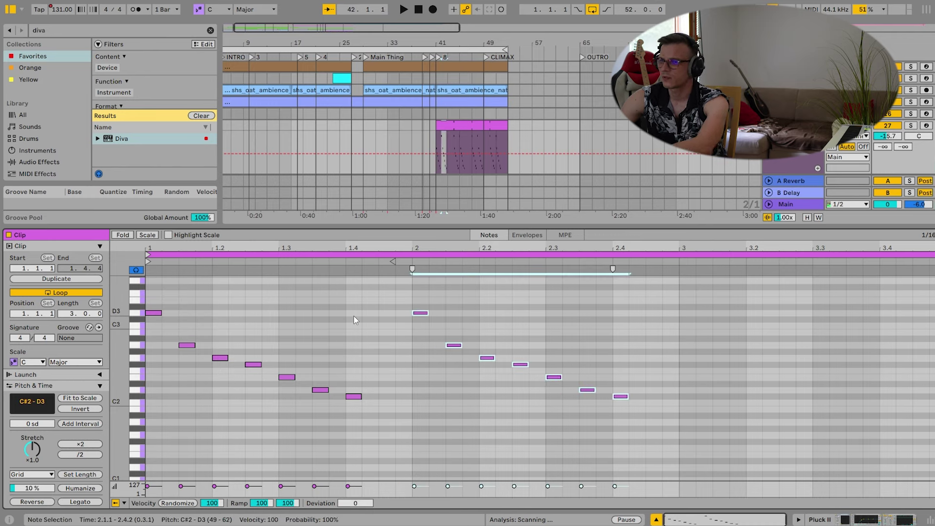
key(ctrl+d)
key(space)
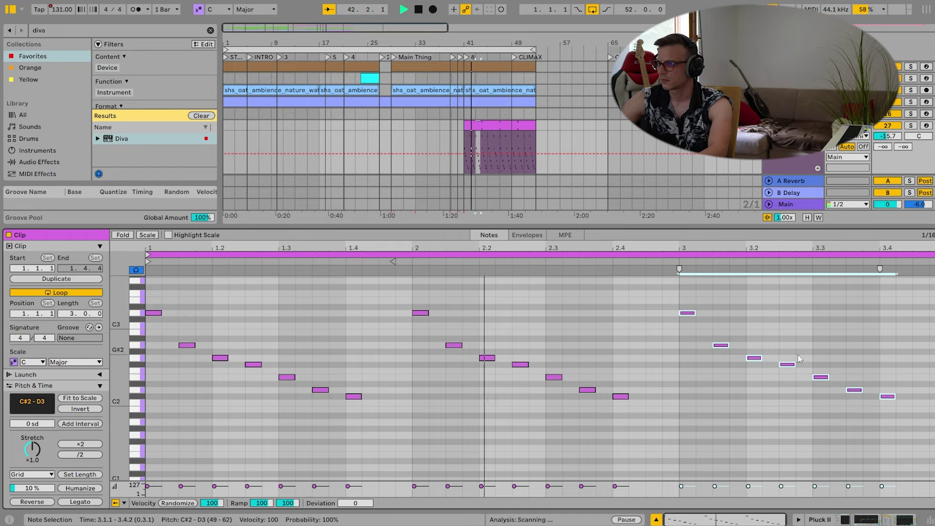
Shift both copied patterns earlier in the Pluck II clip so they start from 1.4.2, auditioning the timing.
drag(909, 453, 419, 284)
key(Left)
key(Left)
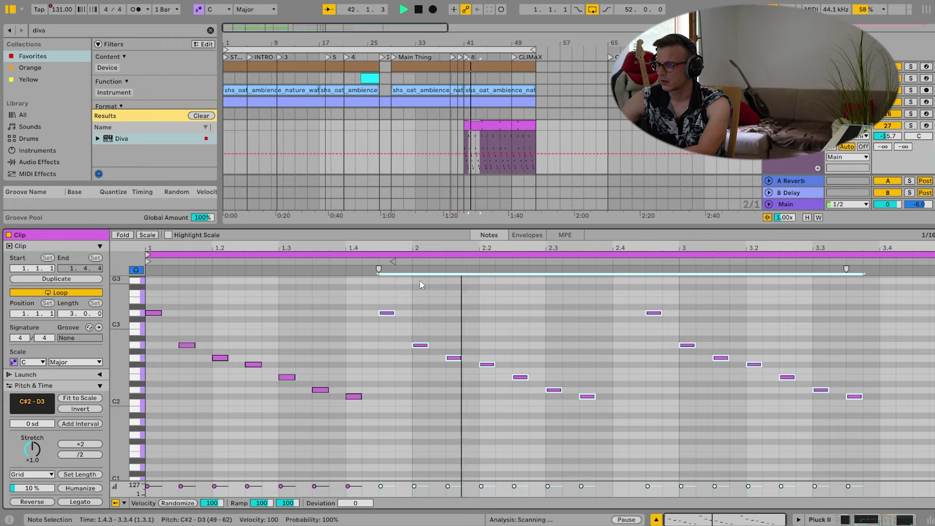
key(space)
key(Right)
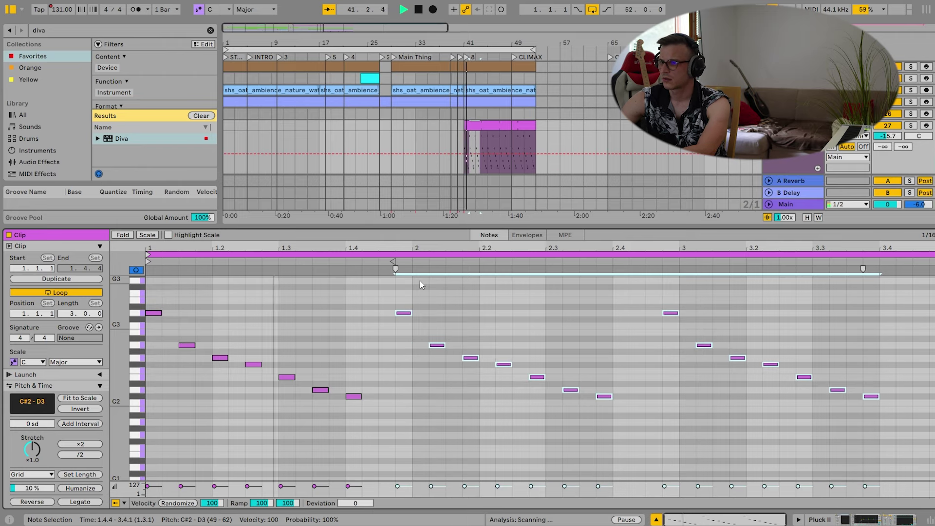
key(Left)
key(Left)
key(space)
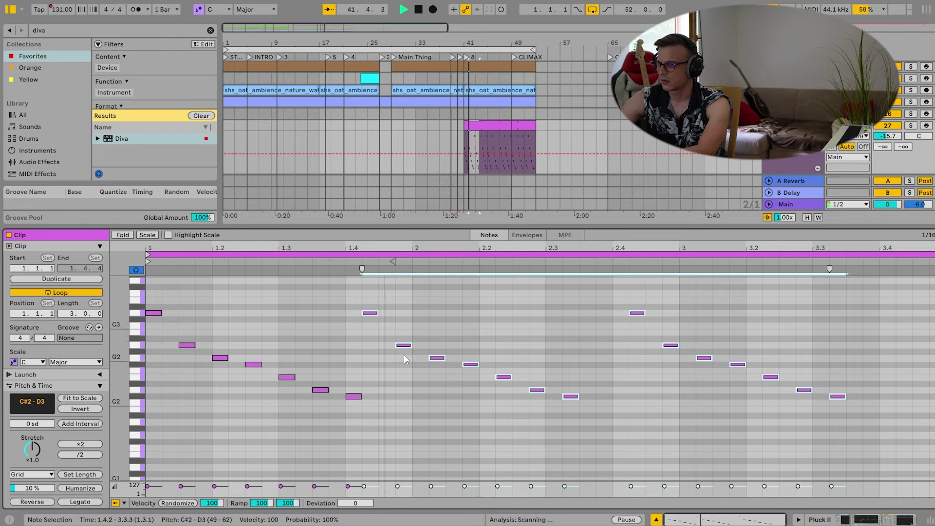
Move both copied patterns to start from 1.4.1 and delete the overlapping C#2 note at 1.4.
key(space)
key(Left)
drag(360, 417, 353, 369)
key(Delete)
key(space)
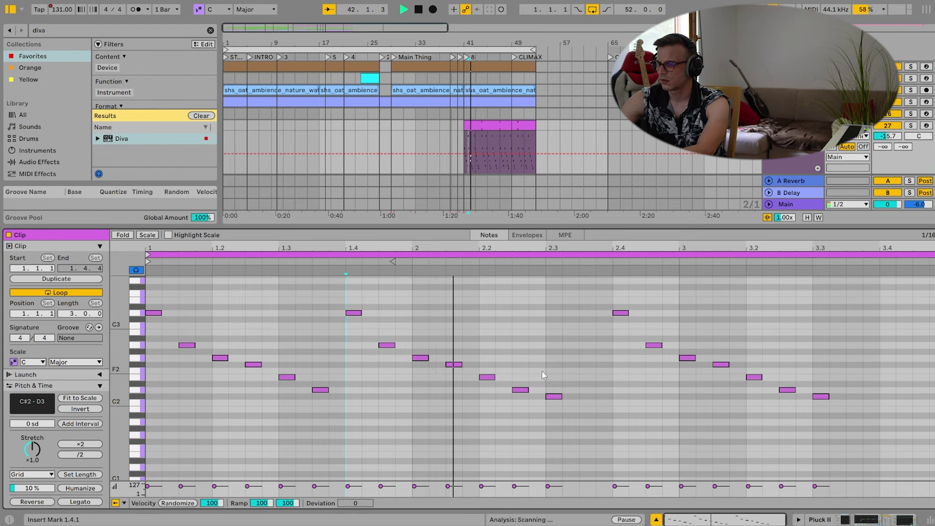
Move the third pattern earlier to start at 2.3.1 and delete the overlapping C#2 note there.
key(space)
drag(850, 419, 611, 300)
key(Left)
key(Left)
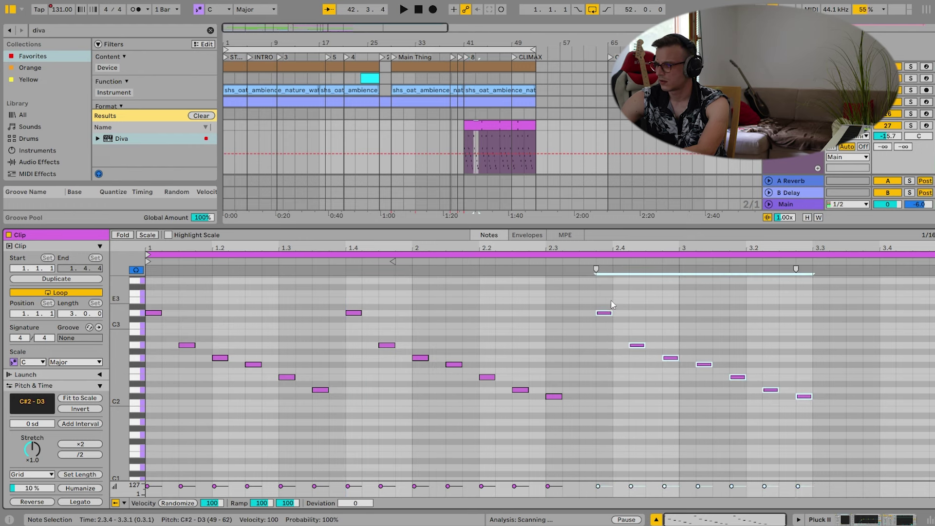
key(Left)
key(Left)
click(547, 390)
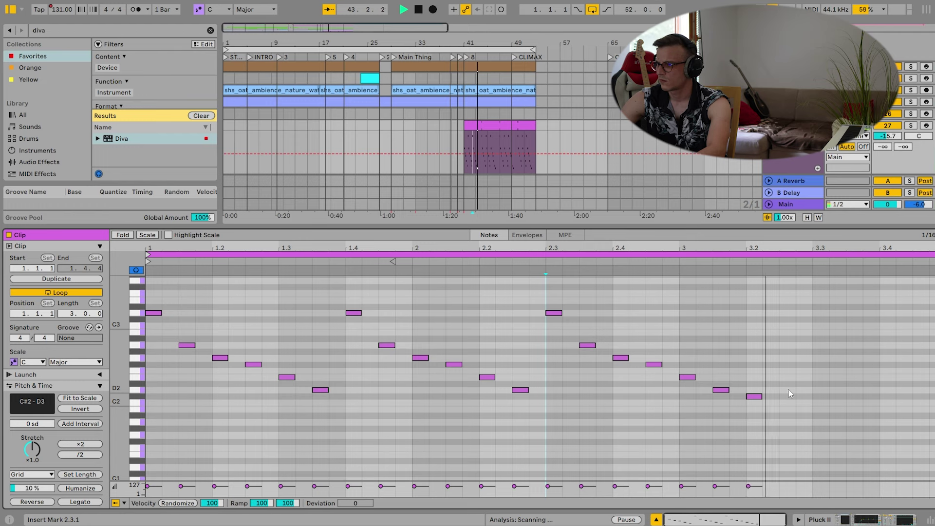
Duplicate the six-note descending pattern from 2.3.1 to 3.2.1 and delete the C#2 note at 3.2.
drag(733, 418, 542, 308)
key(ctrl+d)
key(Right)
double_click(754, 396)
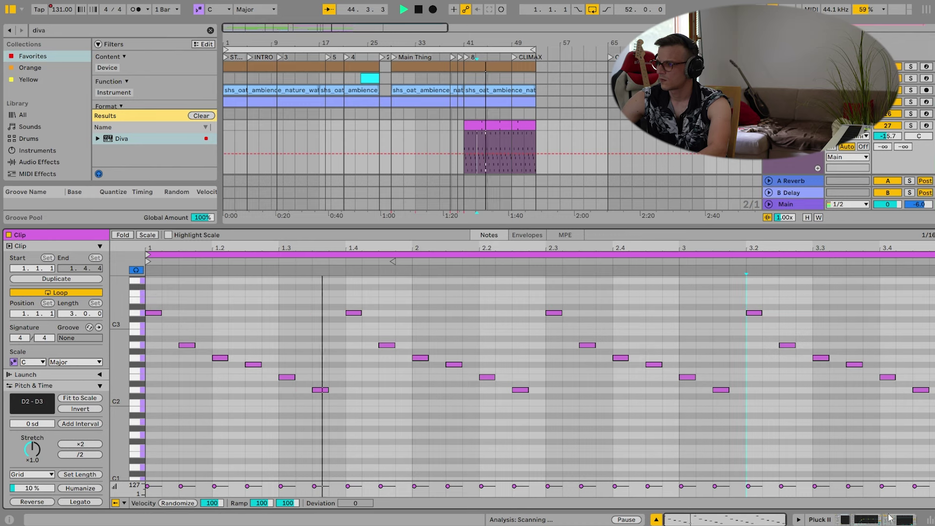
Check the preset loaded in the Pluck II track's Diva instrument, then close its window.
key(shift+Tab)
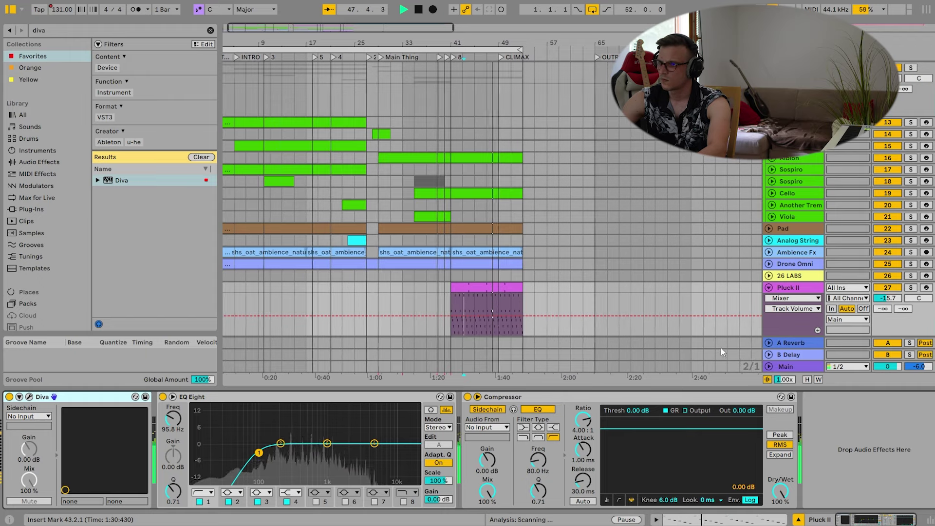
click(29, 397)
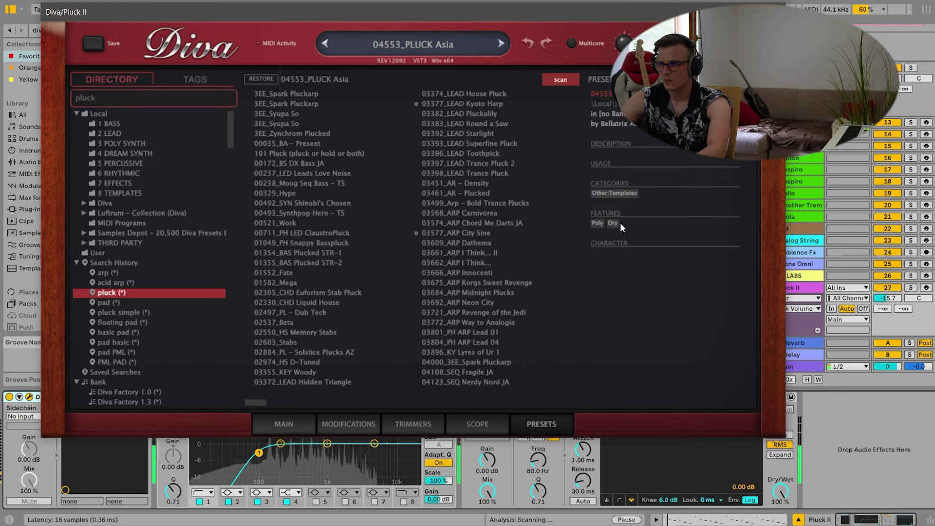
click(777, 11)
Play the arrangement from bar 27 and open the notes of the first Piano clip in the Main Thing section.
drag(355, 44, 359, 68)
double_click(351, 57)
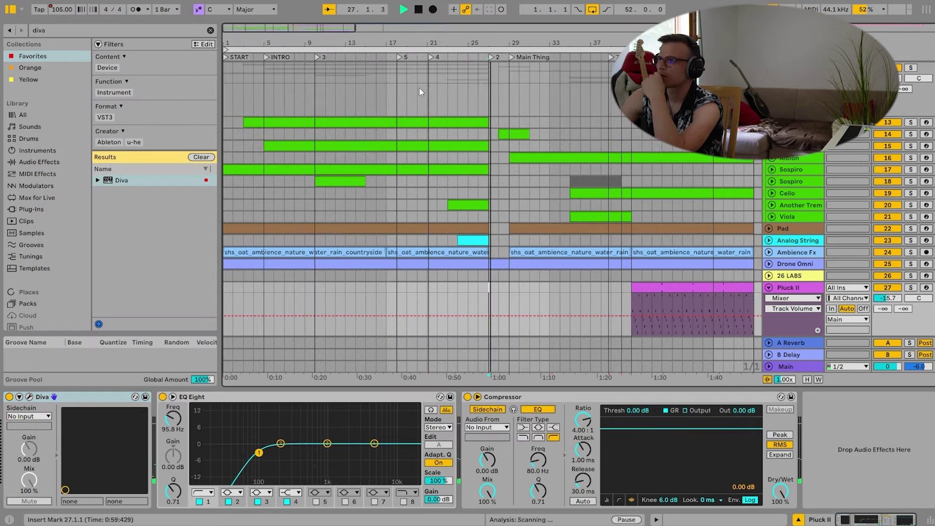
scroll(751, 184, up, 2)
scroll(798, 155, up, 1)
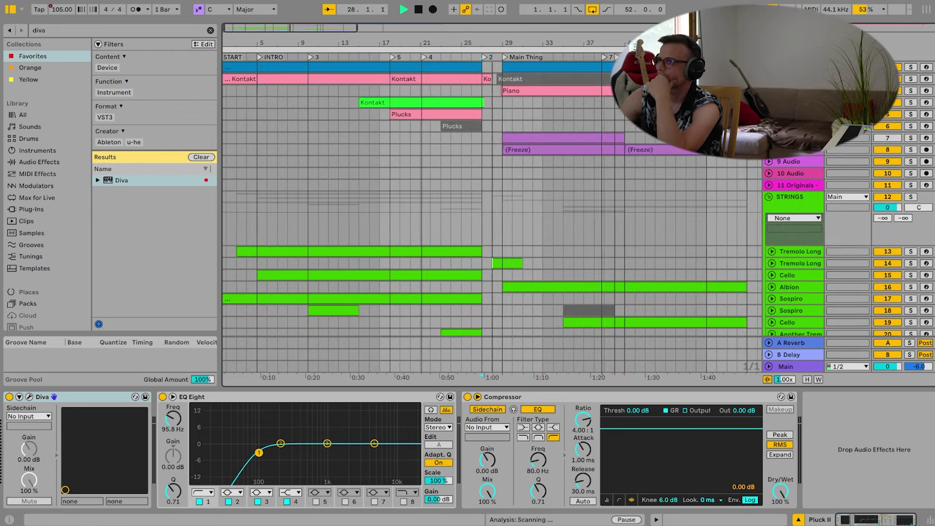
click(768, 91)
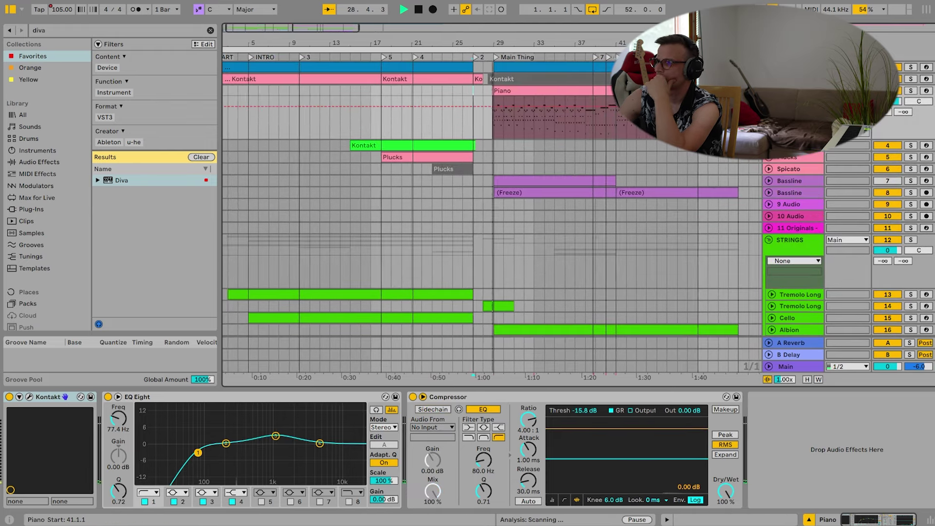
click(606, 88)
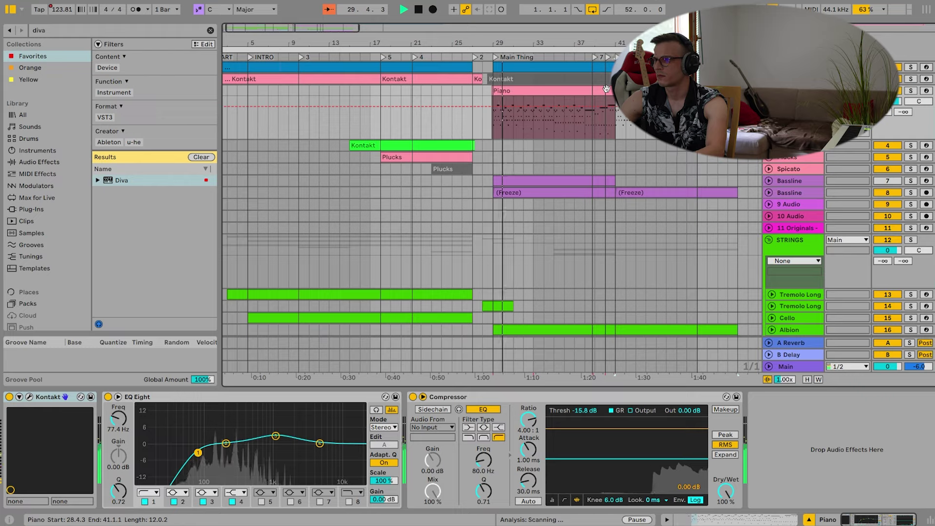
double_click(606, 90)
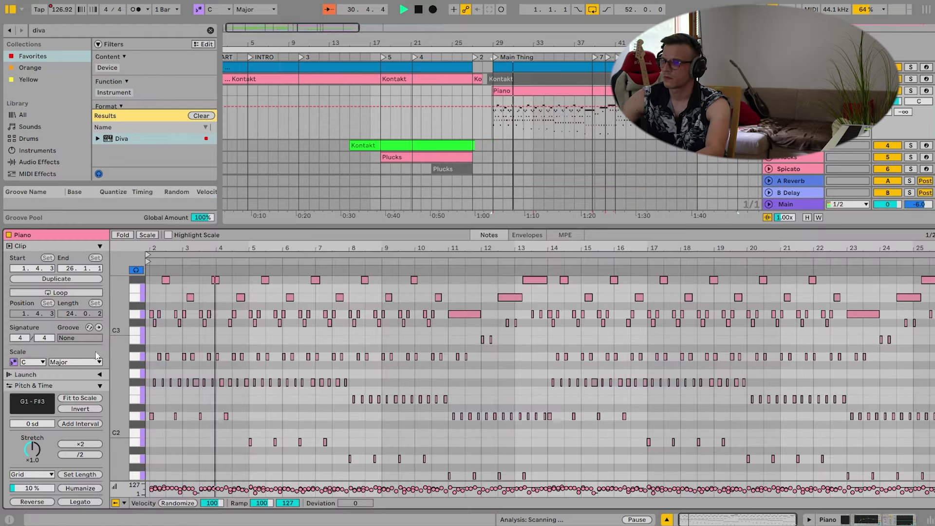
drag(119, 330, 103, 330)
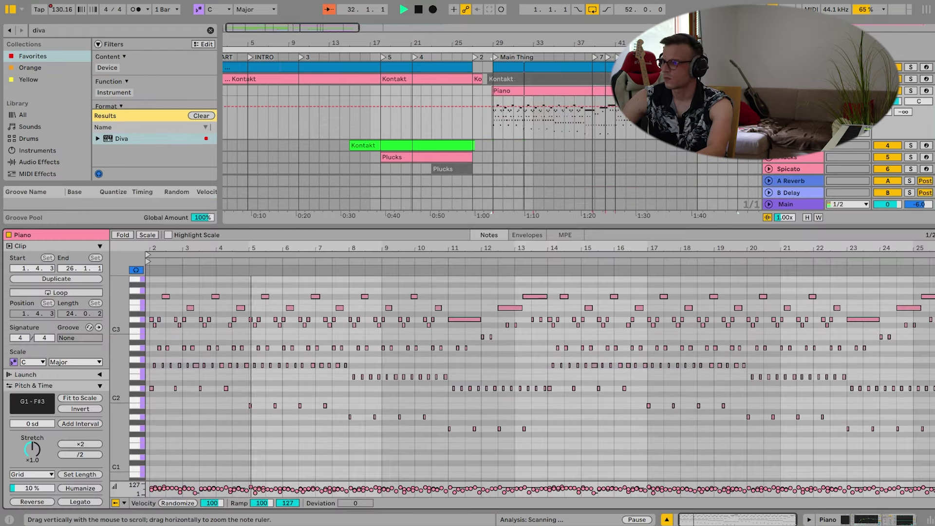
Enlarge the velocity lane and raise the quietest Piano notes up to bar 17, bringing the F#2 at 17.4.3 to velocity 43.
drag(616, 481, 616, 411)
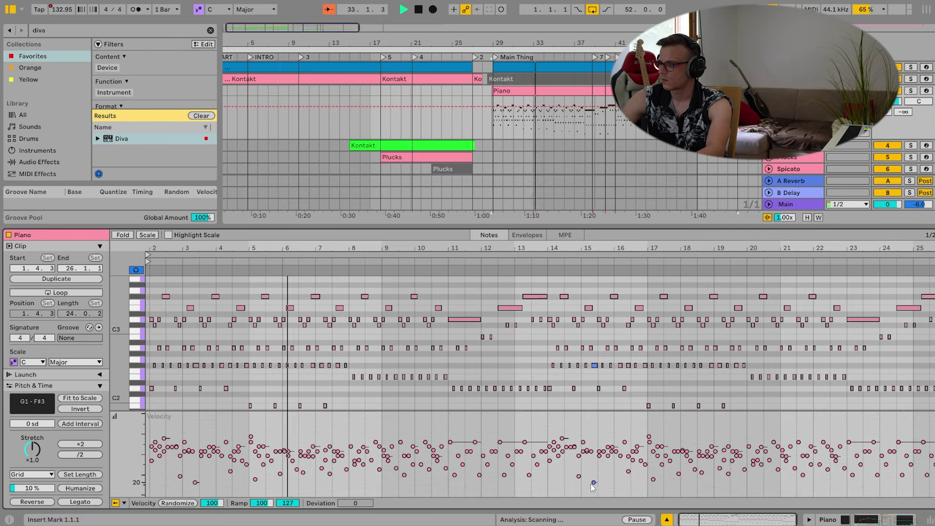
click(594, 365)
drag(578, 475, 578, 459)
mouse_move(529, 475)
mouse_down()
mouse_move(528, 466)
mouse_move(504, 463)
mouse_move(455, 467)
mouse_up()
mouse_move(653, 479)
mouse_down()
mouse_move(652, 468)
mouse_move(679, 468)
mouse_up()
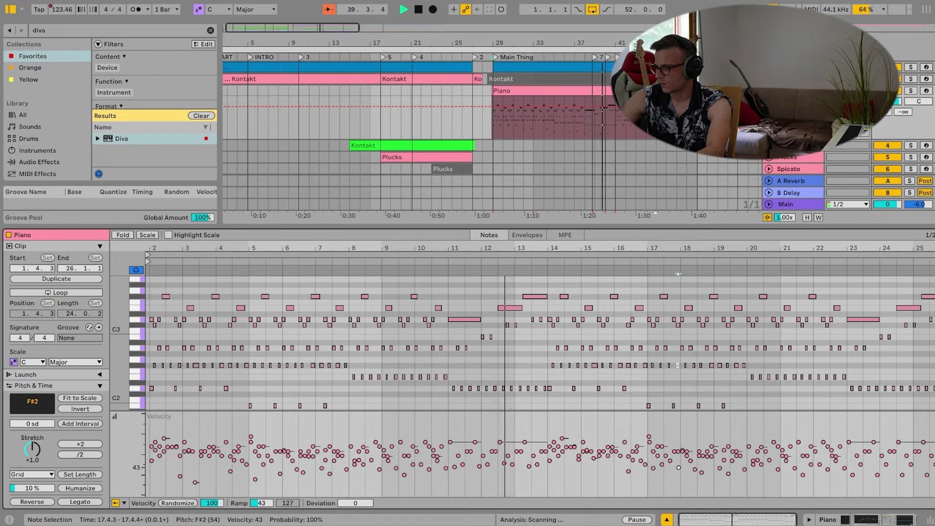
Raise the quiet low Piano notes in bars 18 to 25, giving 19.4.3, 21.3.2 and 24.3.2 velocity 44 and 25.2.2 velocity 51.
click(701, 473)
drag(727, 473, 744, 466)
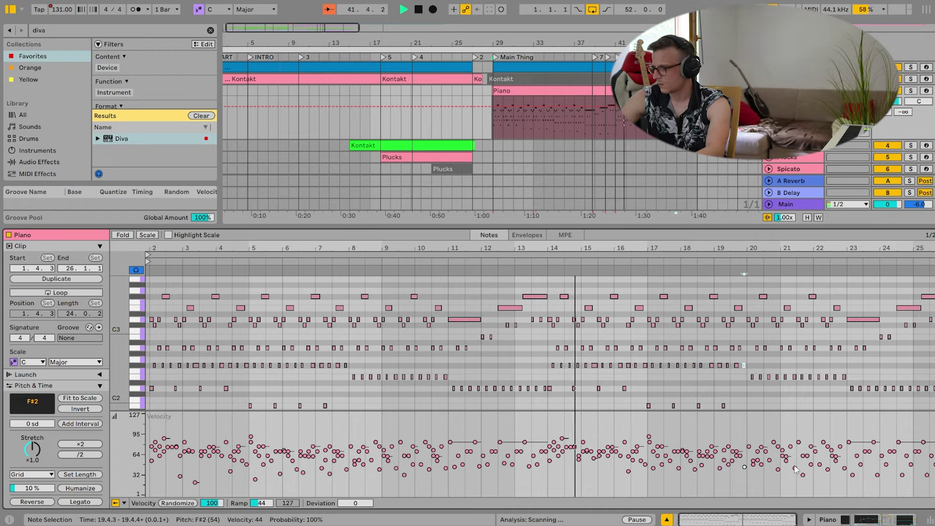
drag(802, 474, 802, 466)
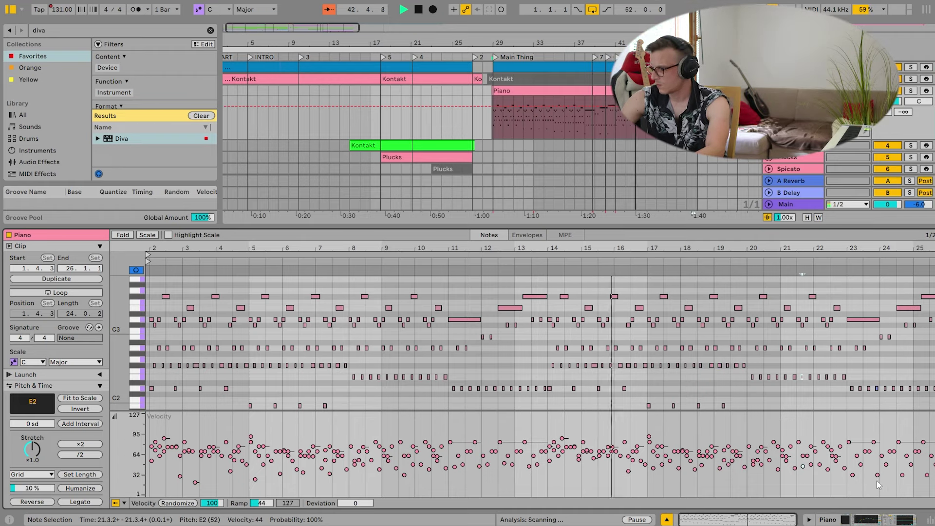
click(902, 474)
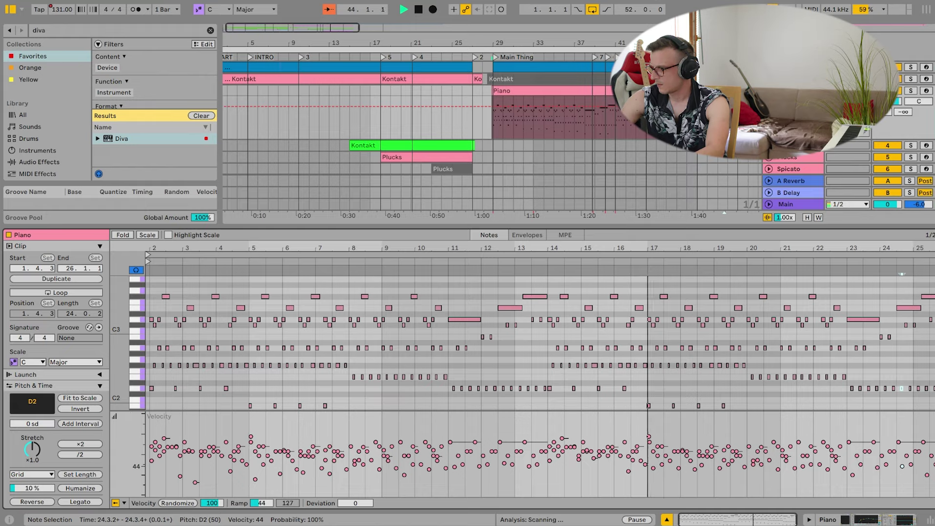
drag(927, 475, 926, 468)
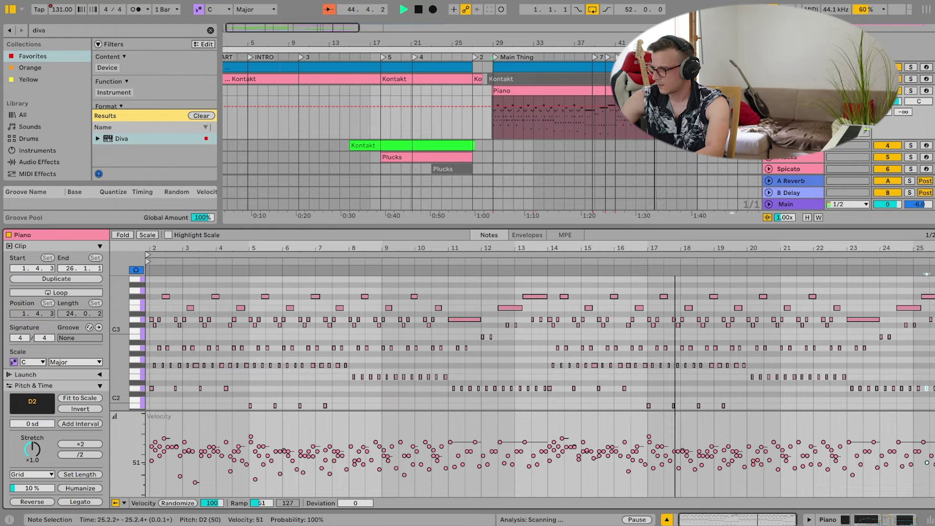
Consolidate the Viola track from bar 35 to bar 53 into a single clip.
click(866, 520)
key(space)
key(space)
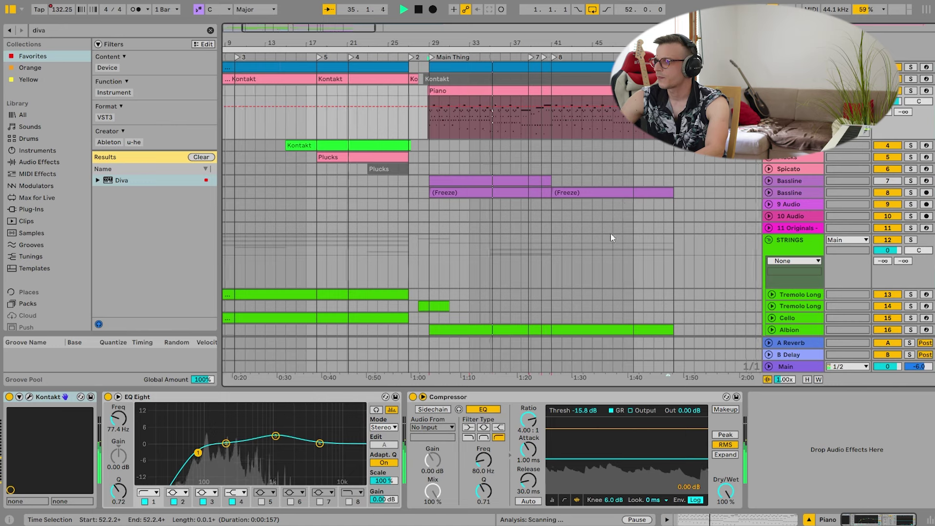
scroll(566, 281, down, 5)
click(544, 280)
mouse_move(544, 280)
mouse_down()
mouse_move(656, 280)
mouse_move(544, 280)
mouse_up()
drag(666, 279, 483, 276)
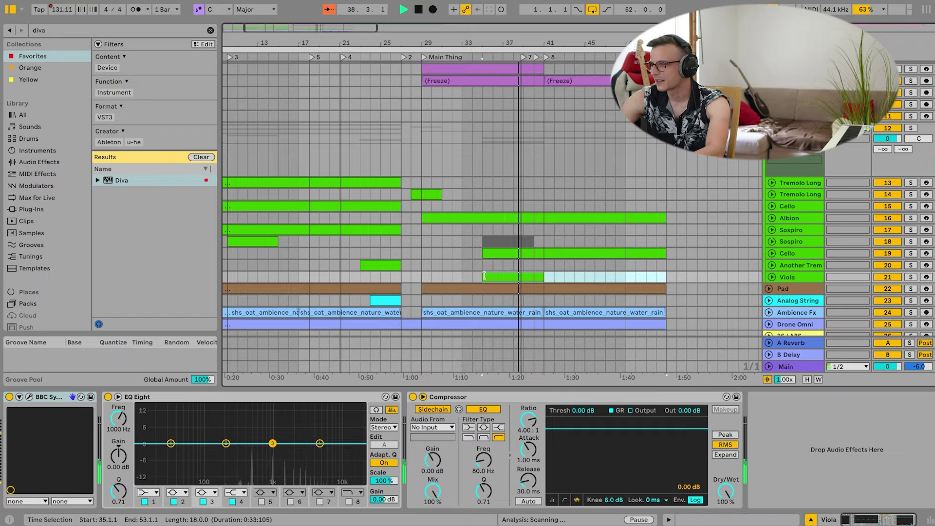
key(ctrl+j)
Open the Cello and Viola clips starting at bar 35 together for note editing and stop playback.
shift+click(549, 255)
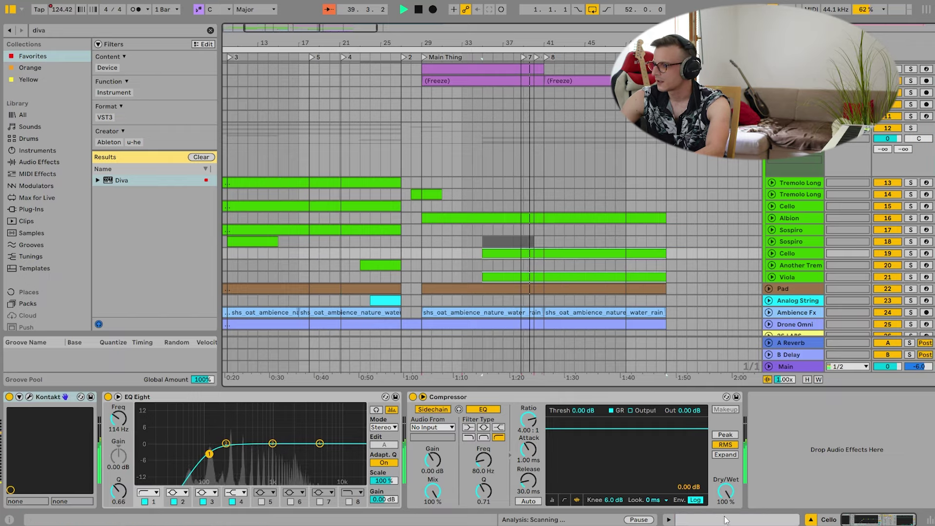
key(shift+Tab)
drag(137, 339, 94, 288)
key(space)
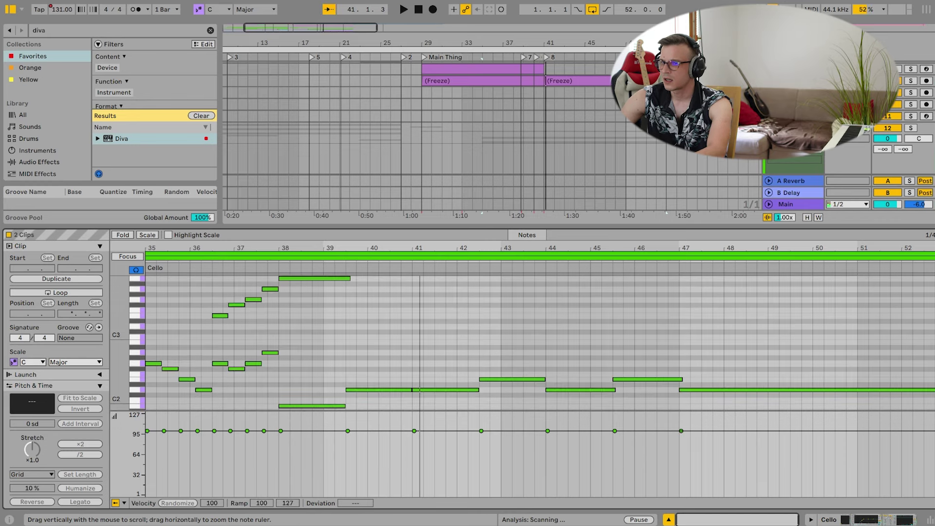
click(225, 364)
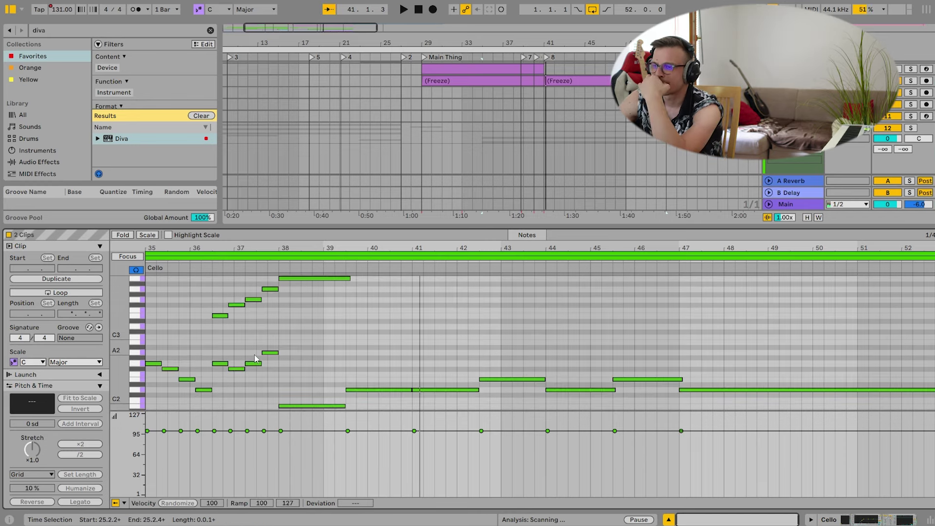
click(198, 266)
Move the long Viola notes at 38.1.1 and 39.3.3 to G3, auditioning the passage in between.
click(308, 309)
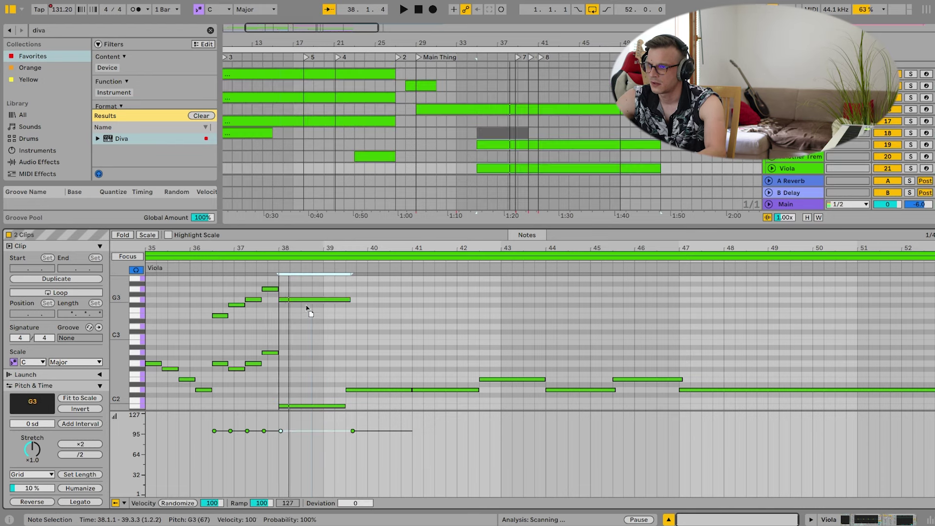
key(Down)
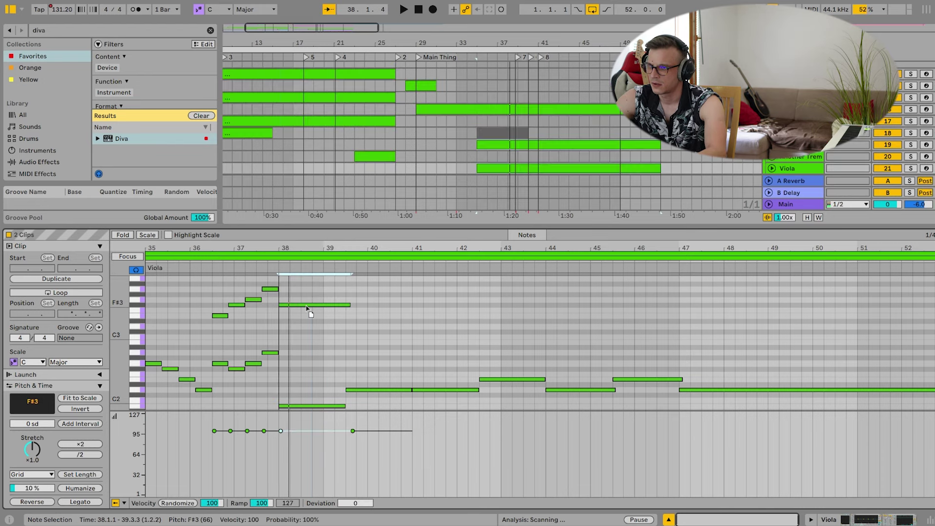
key(Up)
key(space)
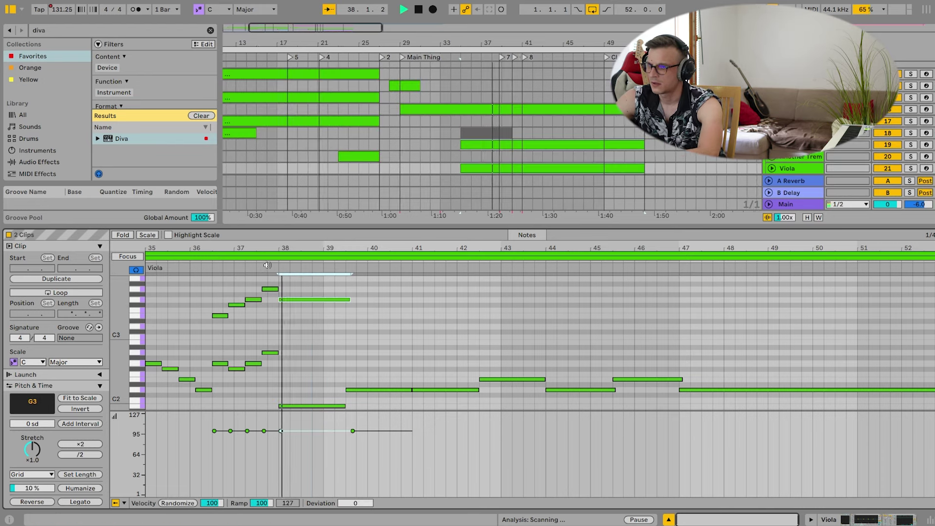
drag(120, 339, 102, 349)
key(space)
drag(364, 299, 364, 321)
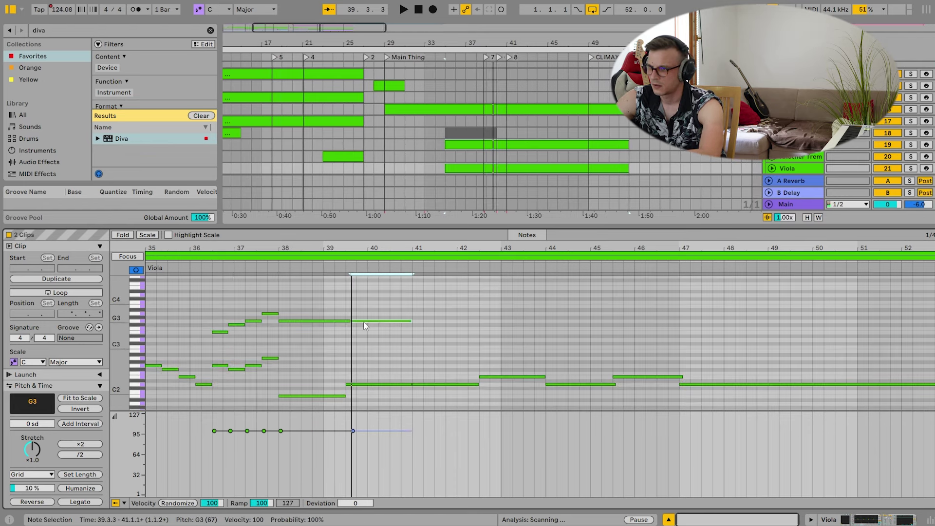
Try the Viola note at 39.3.3 on D3, and put it back on G3.
key(Down)
key(Down)
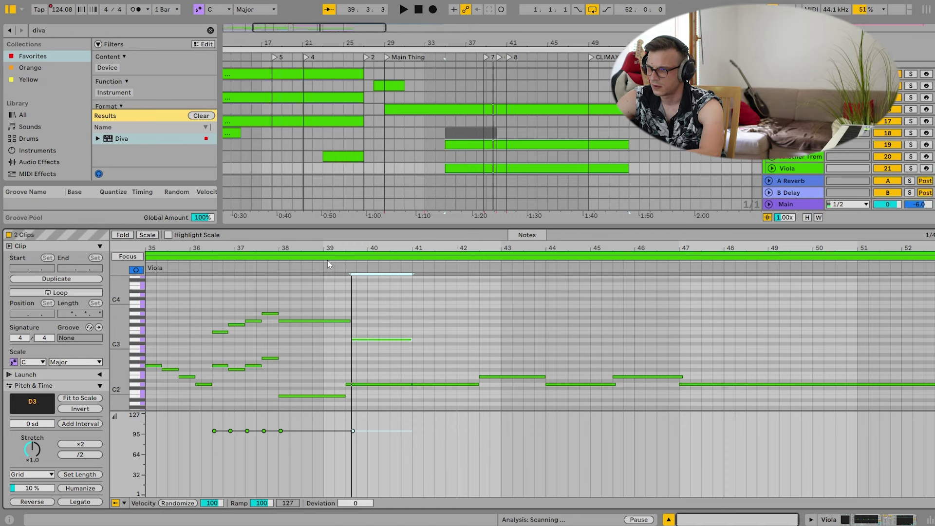
click(381, 362)
drag(379, 339, 372, 318)
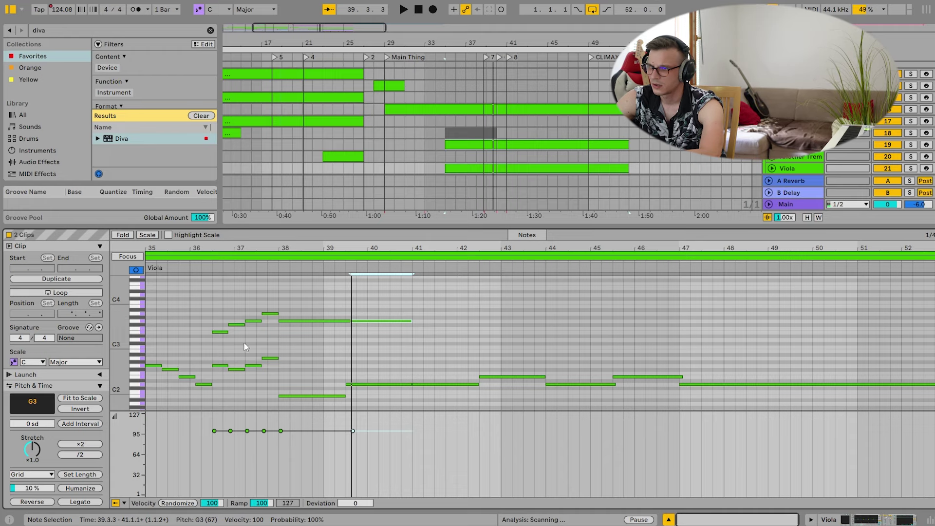
Try repitching the four rising Viola notes before bar 38 to D3, E3, F#3 and A3, and play the result.
drag(265, 334, 225, 291)
click(222, 339)
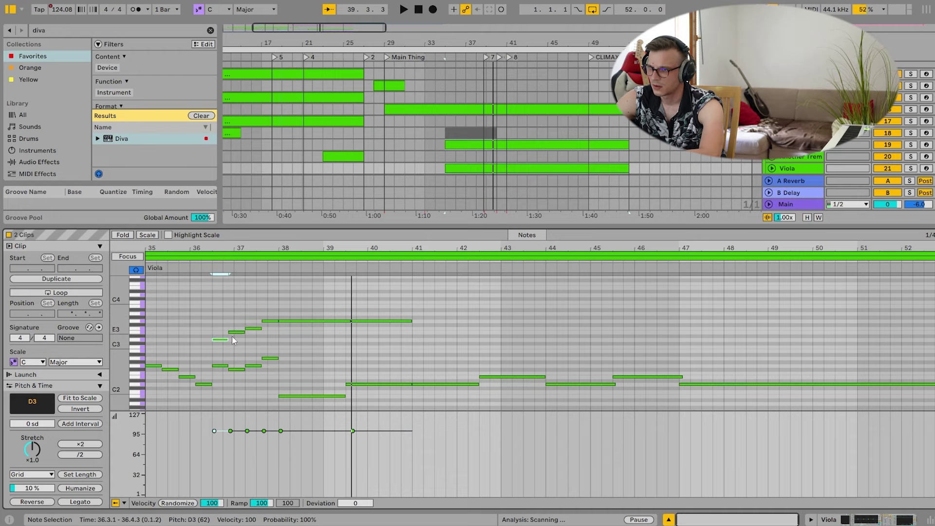
click(234, 332)
click(255, 333)
click(255, 329)
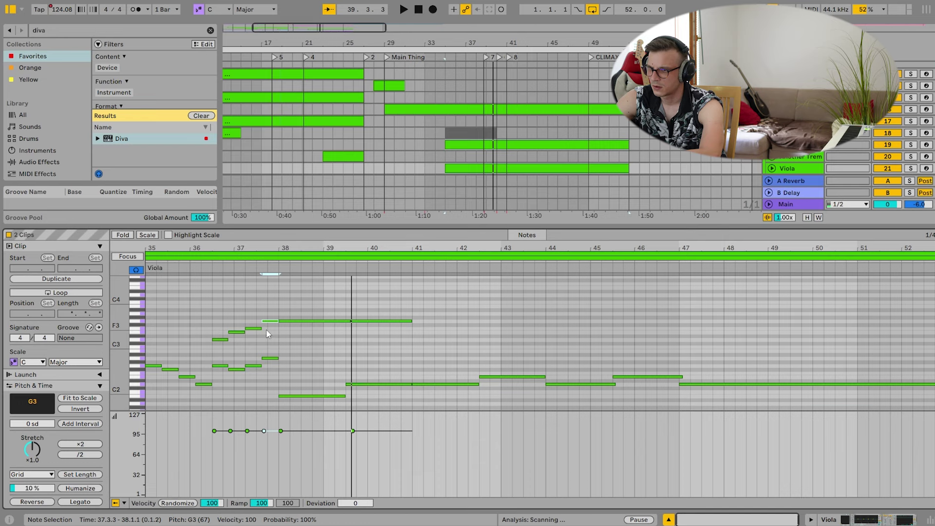
key(Up)
click(268, 323)
click(269, 321)
key(Up)
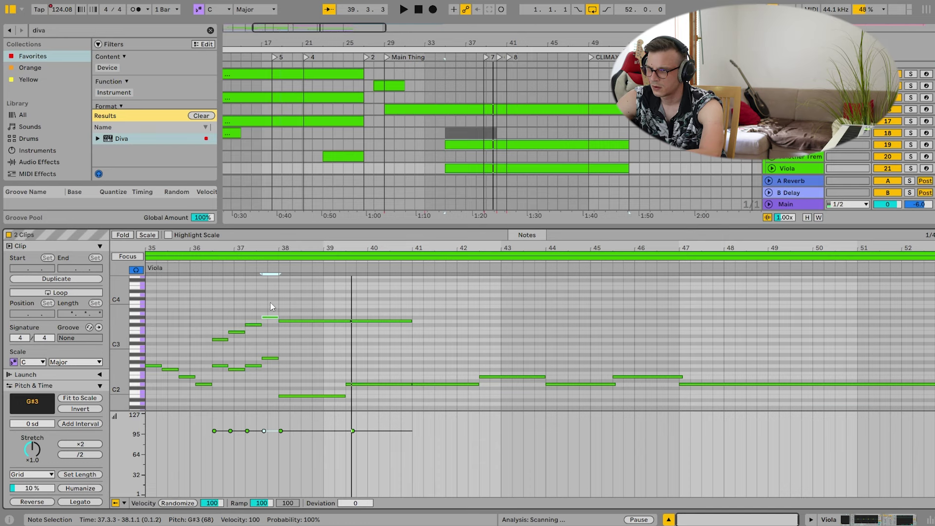
key(space)
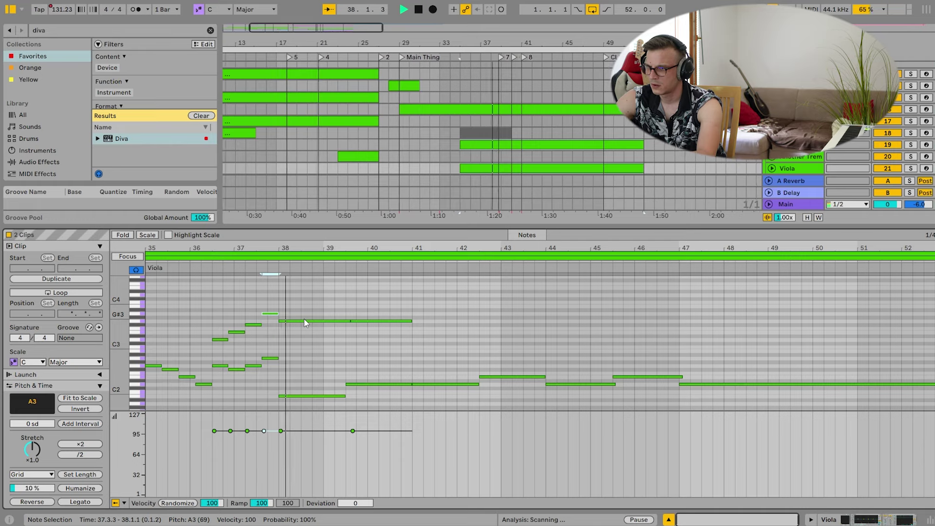
Undo the pitch changes to the four rising Viola notes before bar 38 and stop playback.
key(ctrl+z)
key(ctrl+z)
key(ctrl+z)
key(ctrl+z)
key(ctrl+z)
key(space)
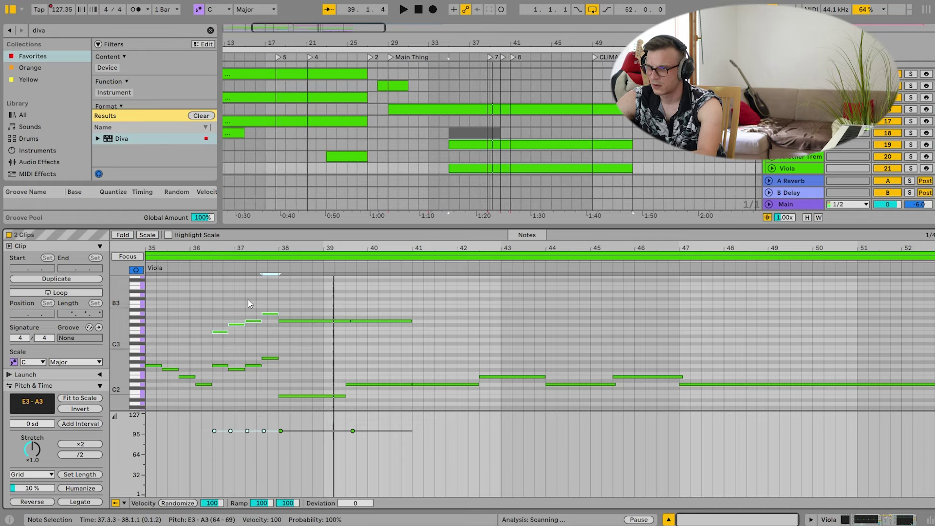
Duplicate the Viola's G3 note from 39.3.3 to 41.1.1, lower the copy to F#3 and audition it.
key(space)
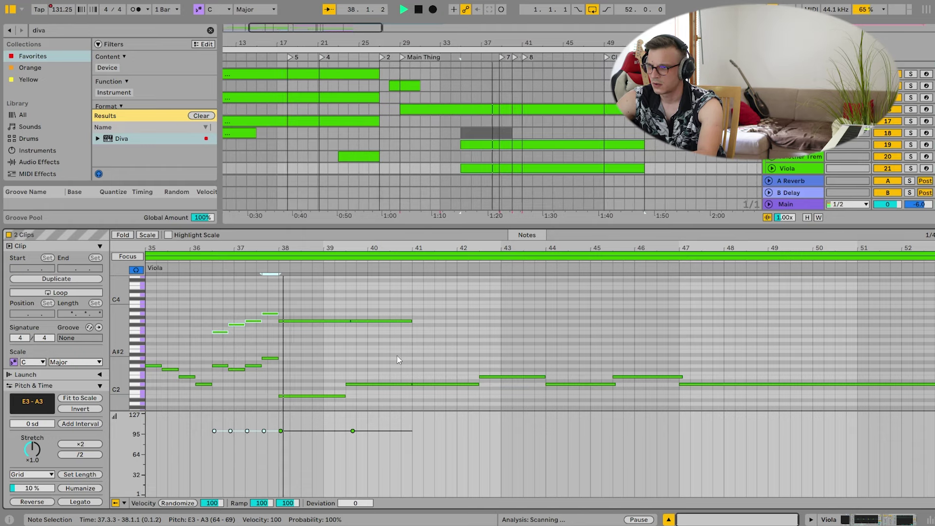
click(410, 338)
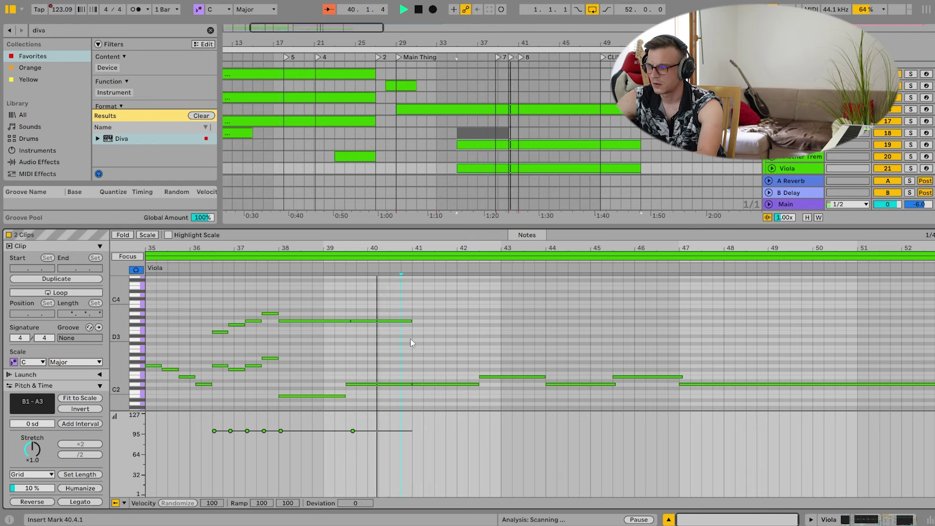
click(414, 332)
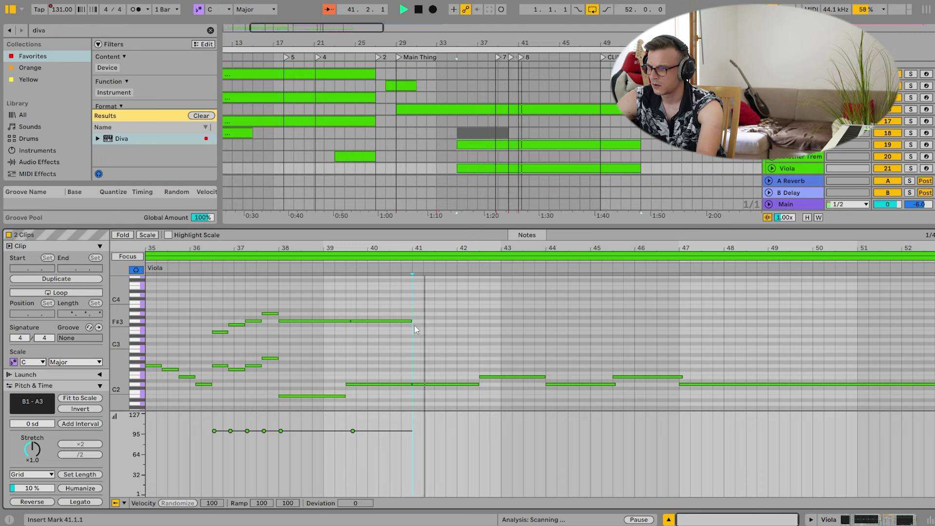
key(space)
click(395, 320)
key(ctrl+d)
key(Down)
key(space)
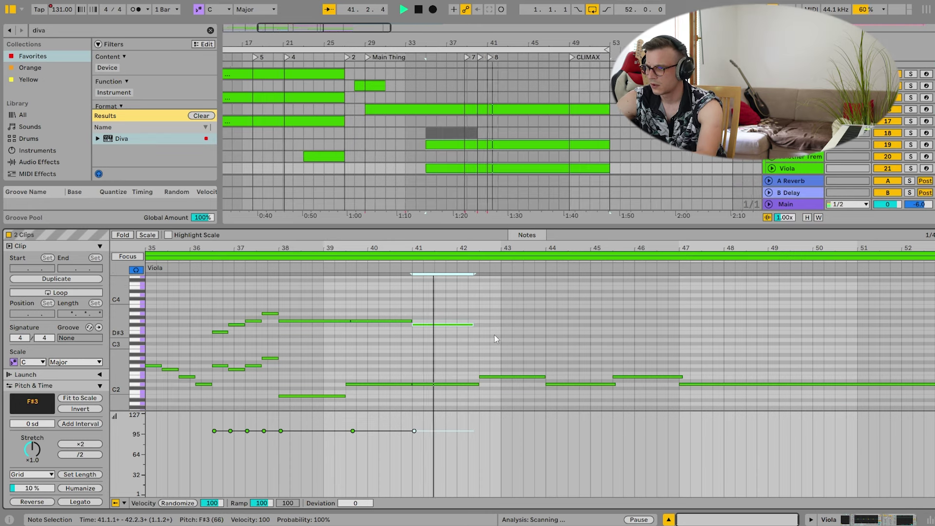
key(space)
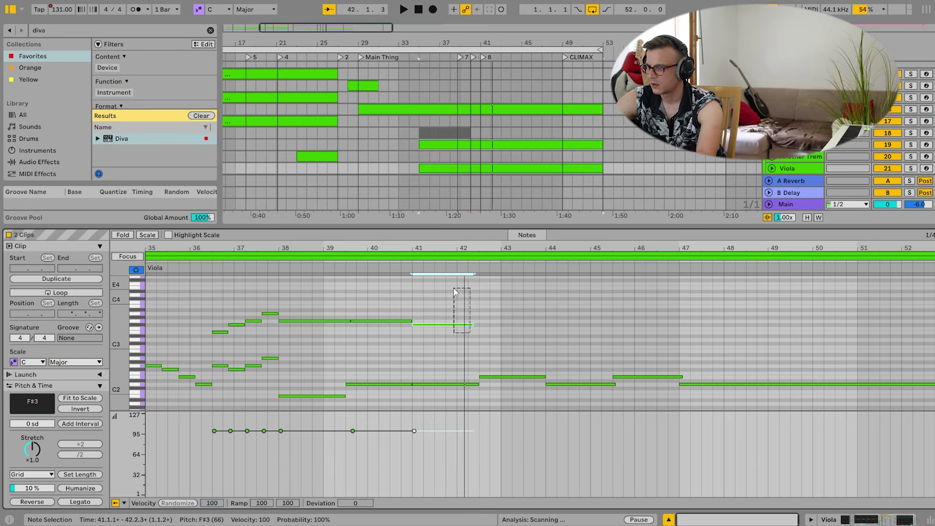
Draw a Modulation Wheel envelope with repeated swells across the whole Viola clip and play from locator 7.
click(494, 170)
click(526, 235)
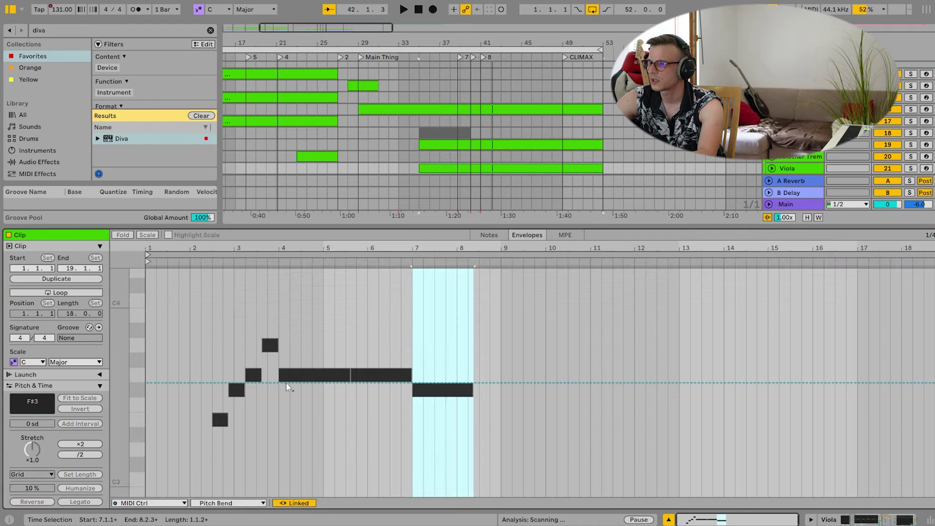
click(222, 503)
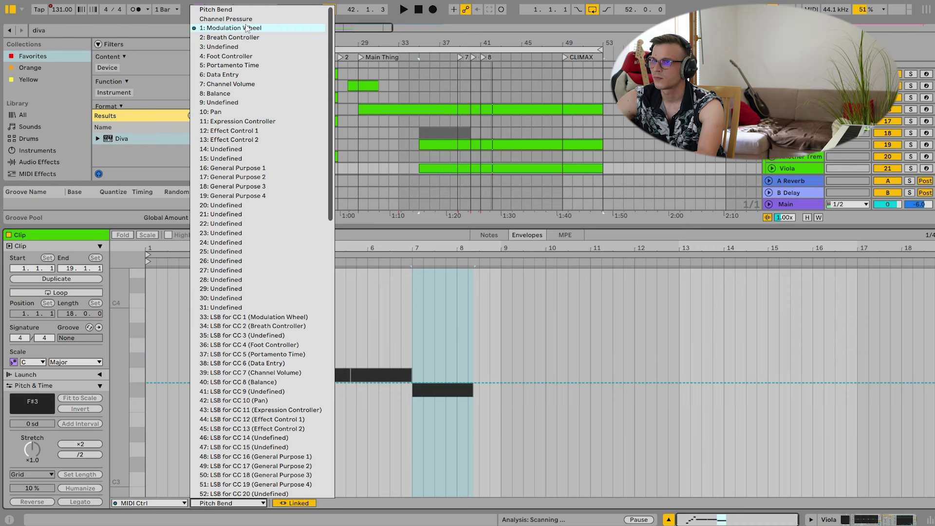
click(244, 28)
key(b)
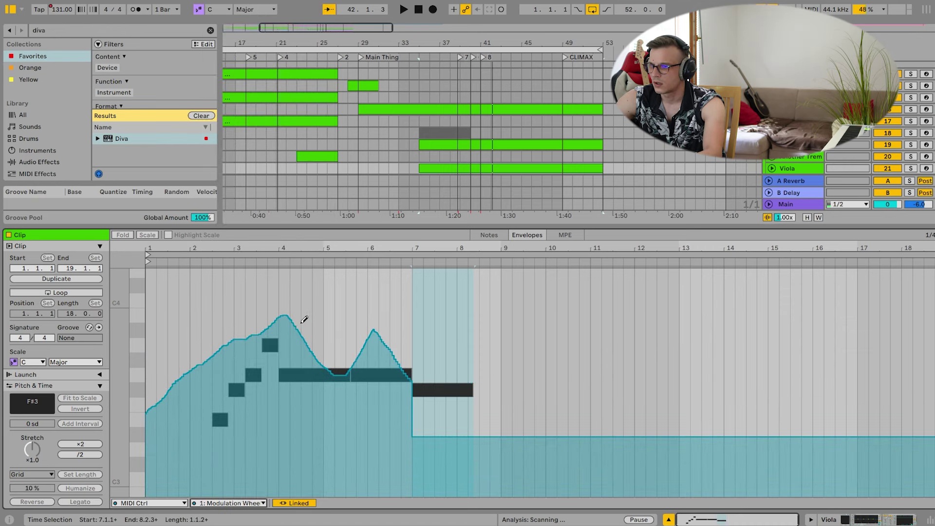
click(143, 415)
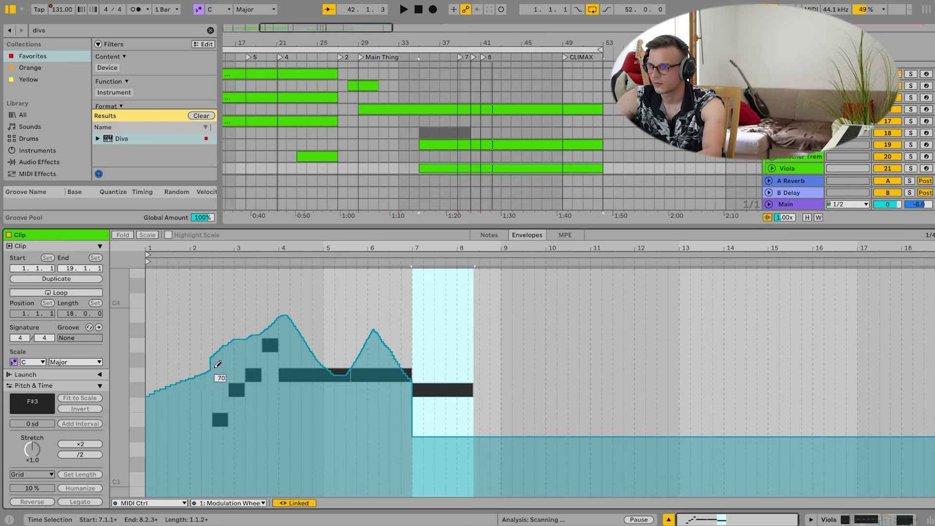
mouse_move(304, 327)
mouse_down()
mouse_move(399, 319)
mouse_move(463, 361)
mouse_move(554, 332)
mouse_move(652, 360)
mouse_move(803, 372)
mouse_move(932, 346)
mouse_up()
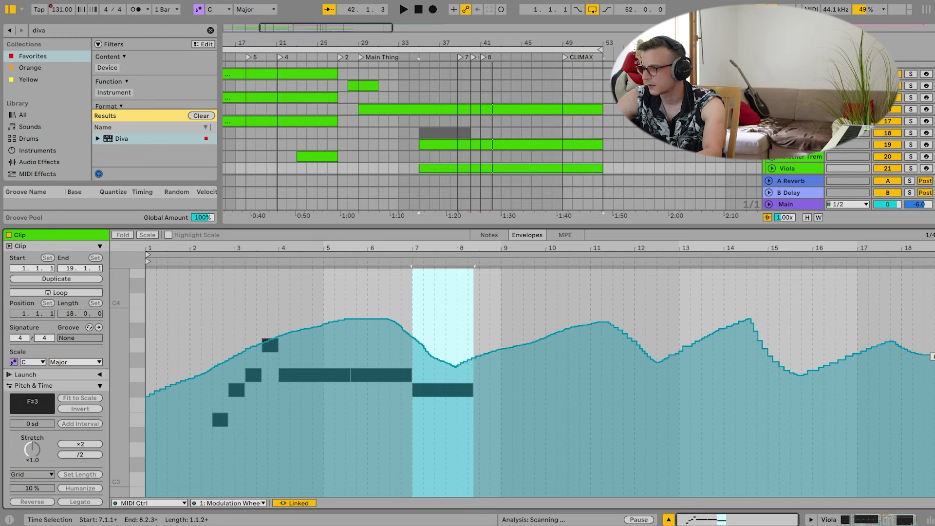
click(463, 59)
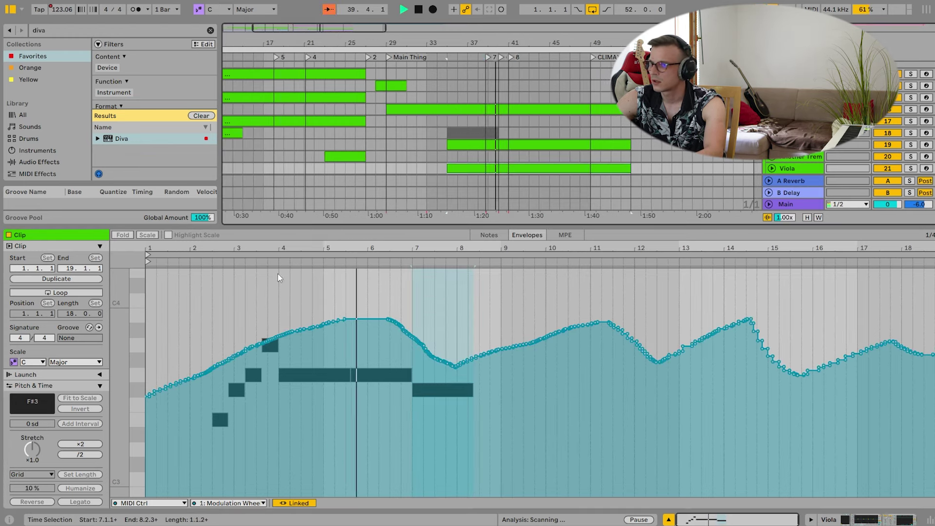
Make the Viola clip's two adjoining G3 notes one note spanning 4.1.1 to 7.1.1, and play it back.
click(498, 237)
key(space)
drag(349, 361, 418, 369)
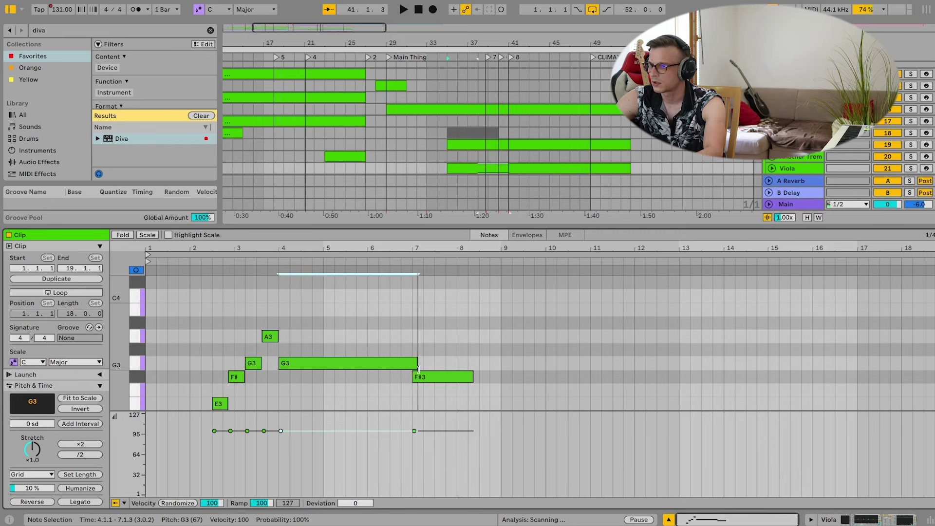
key(space)
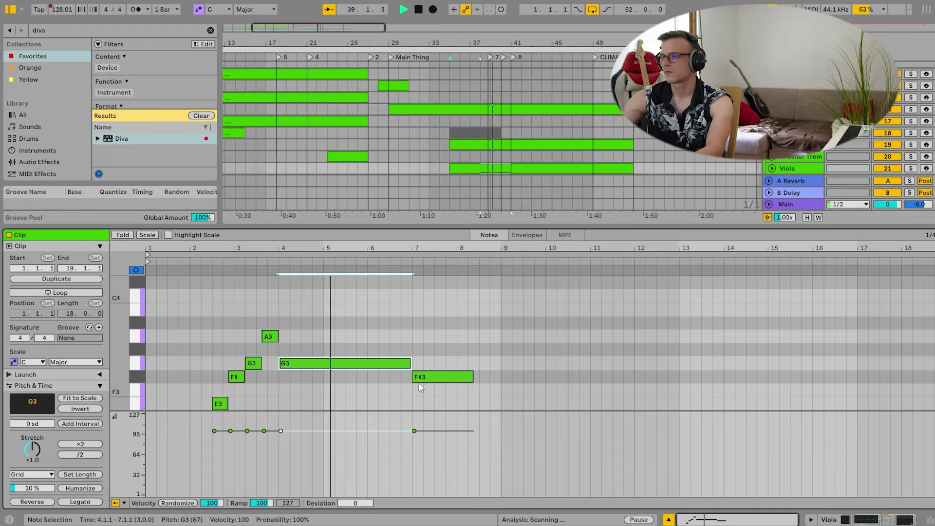
Raise the Viola's last note, starting at 7.1.1, from F#3 to A3 and play the clip from 3.3.3.
click(523, 360)
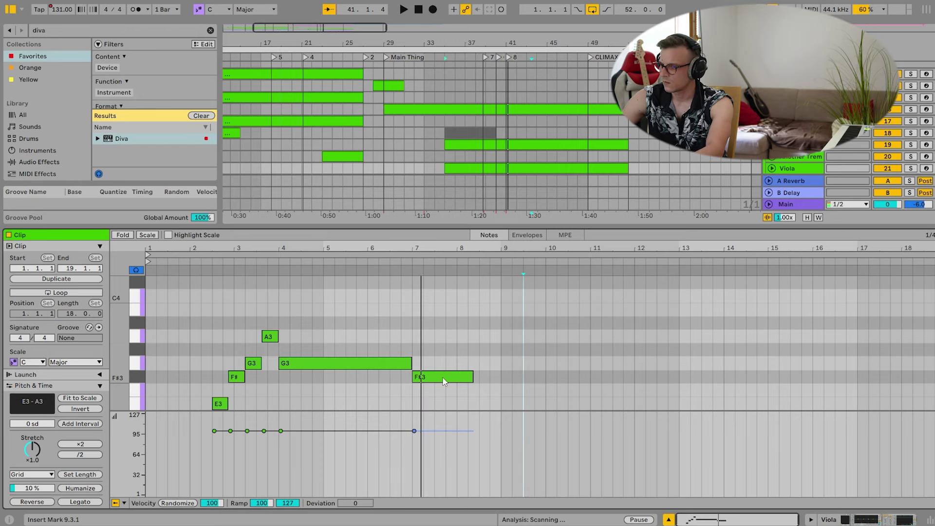
key(space)
drag(443, 379, 451, 333)
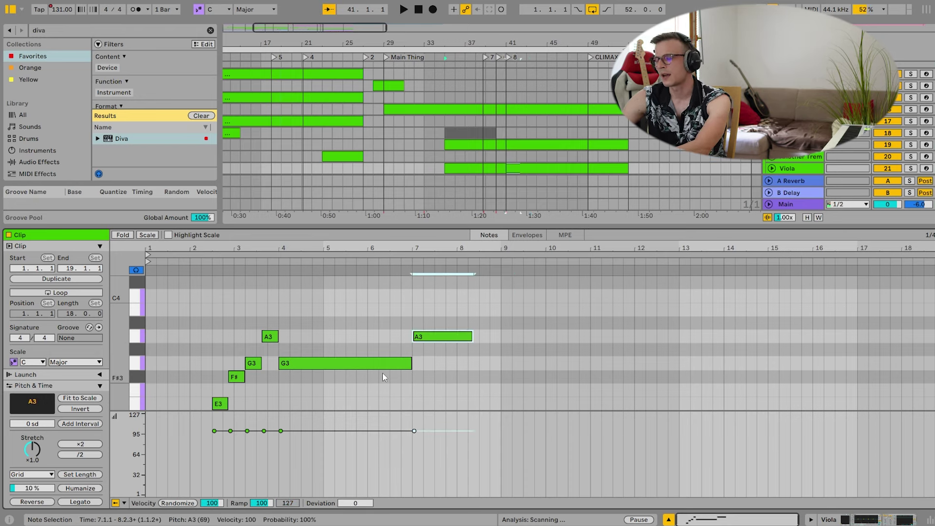
click(262, 270)
key(space)
Redraw the Viola clip's Modulation Wheel envelope from just before bar 5 to past bar 11, dipping, peaking after bar 7 and falling gradually.
key(alt+e)
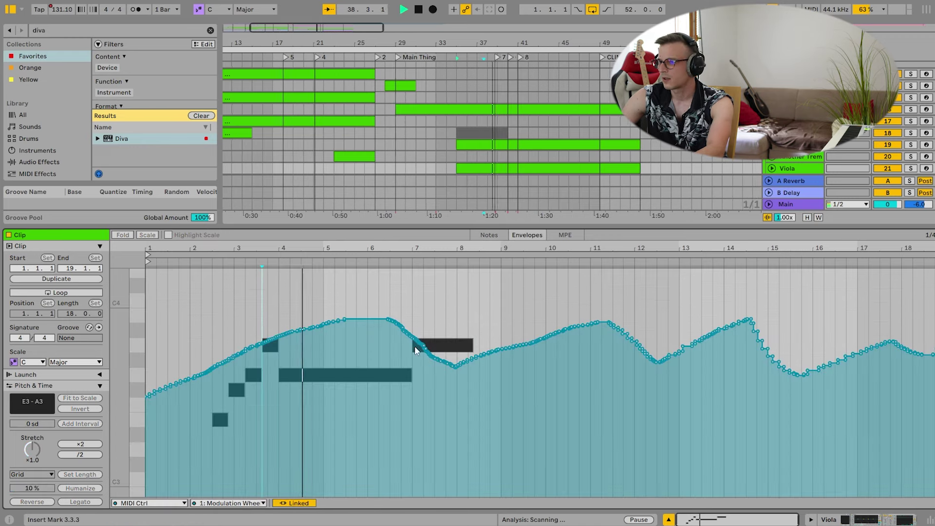
key(b)
mouse_move(317, 324)
mouse_down()
mouse_move(342, 345)
mouse_move(392, 340)
mouse_move(447, 315)
mouse_move(482, 335)
mouse_move(605, 361)
mouse_up()
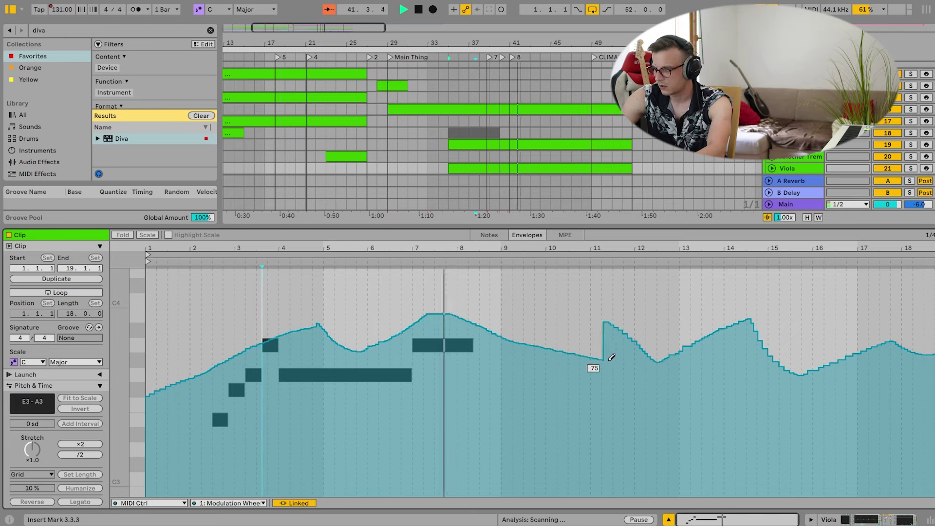
Stop playback and lengthen the Viola's final A3 note to end at 9.1.1.
click(489, 234)
key(space)
key(b)
drag(472, 334, 510, 334)
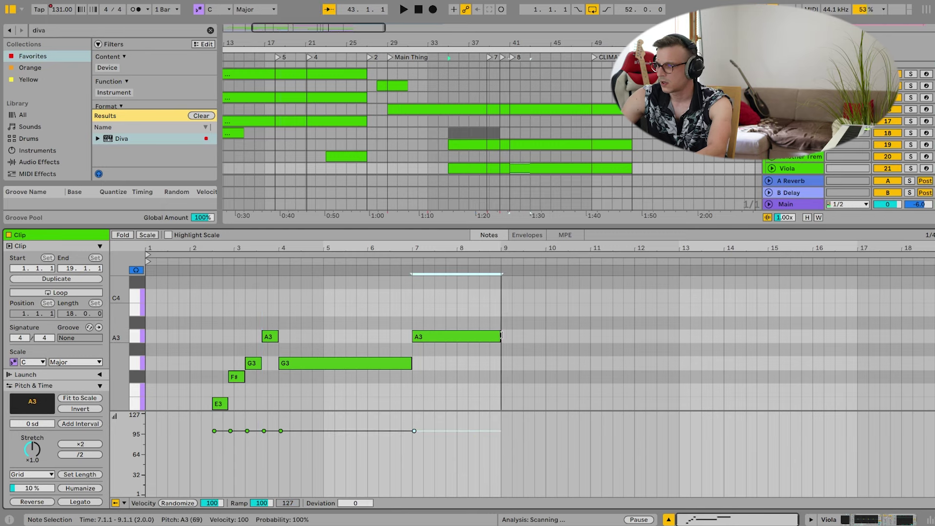
Show the Cello and Viola clips together in the note editor with the Cello in focus, and play them from bar 35.
click(526, 162)
click(525, 145)
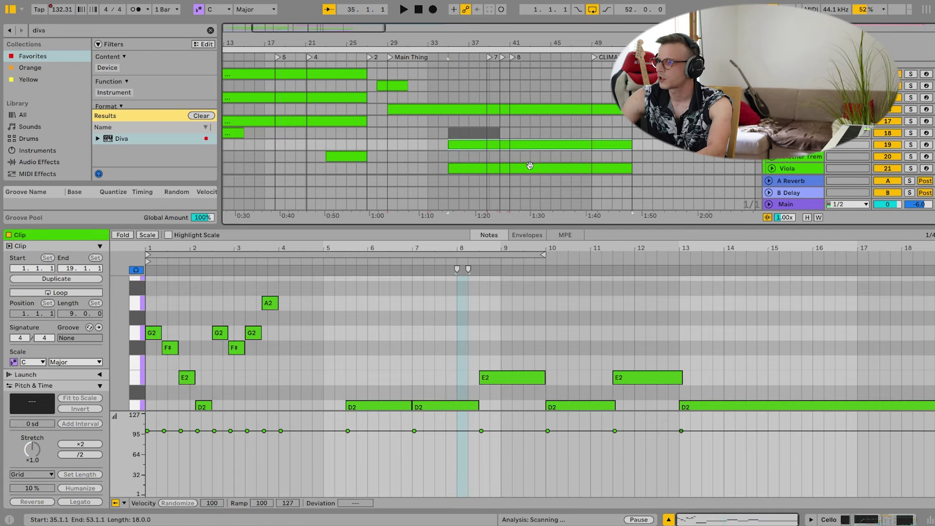
shift+click(530, 168)
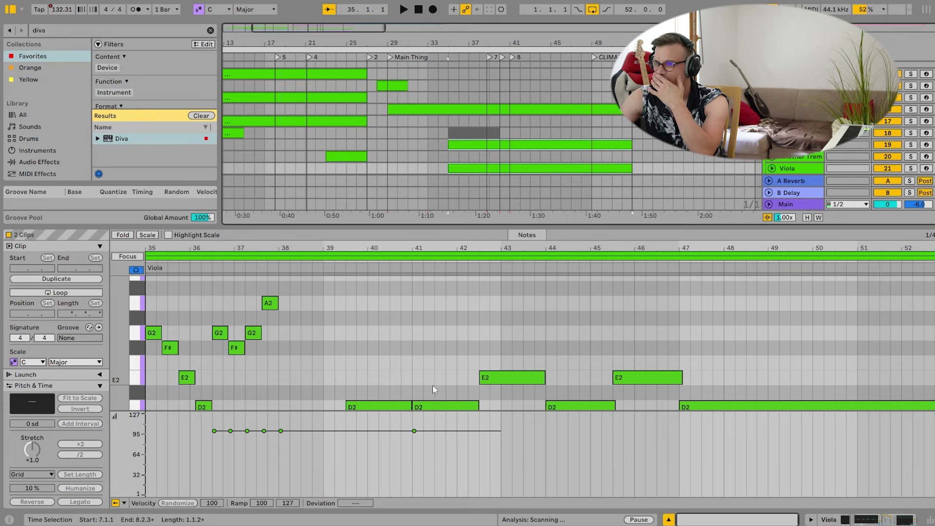
click(410, 257)
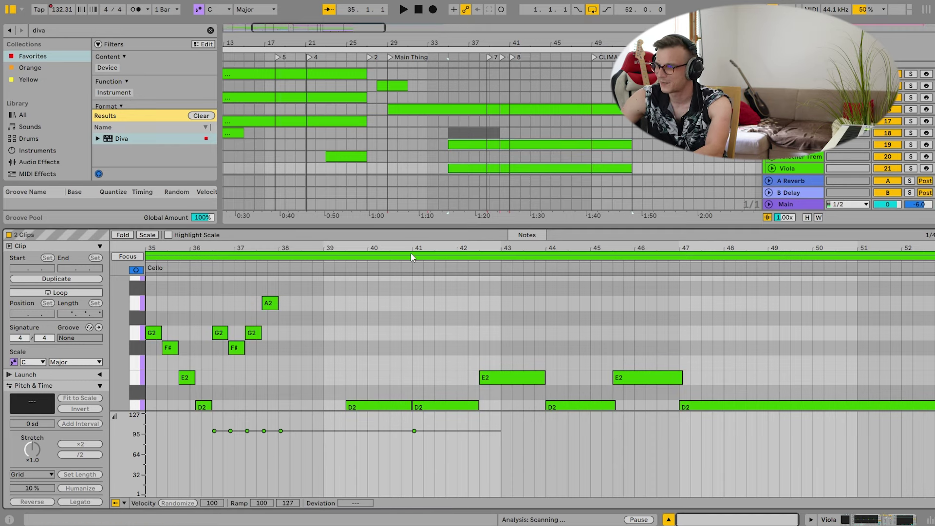
drag(300, 411, 285, 476)
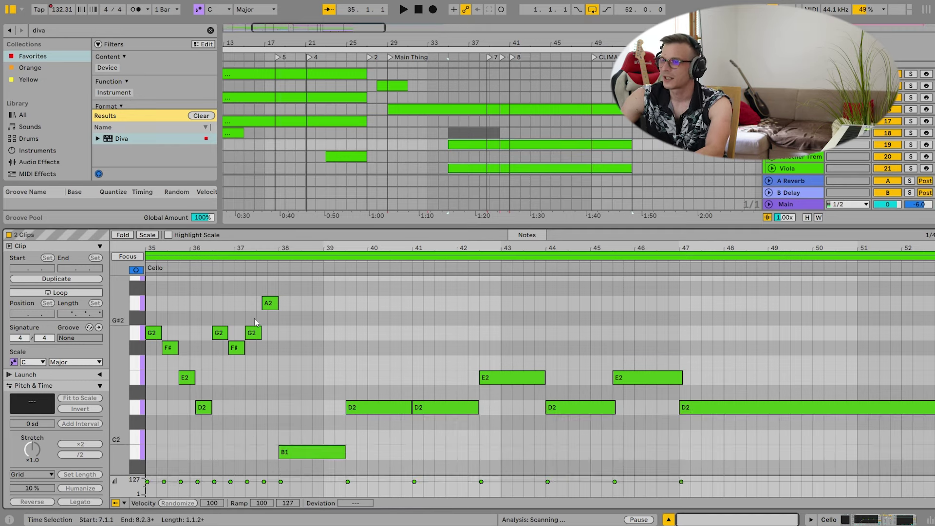
click(273, 305)
key(space)
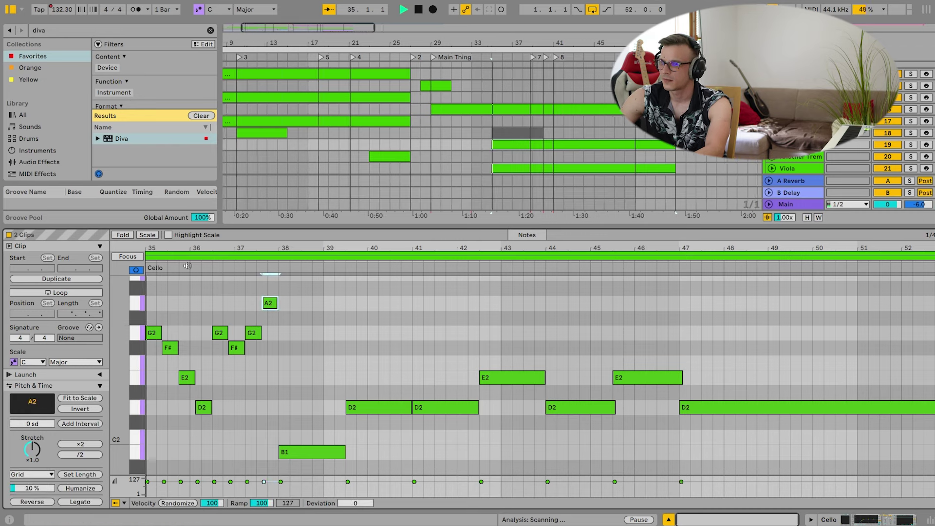
Focus the Viola in the two-clip view, lengthen its A3 note to 43.3.1 and add a G3 from there to 44.1.1.
click(580, 169)
shift+click(580, 169)
click(577, 255)
click(576, 258)
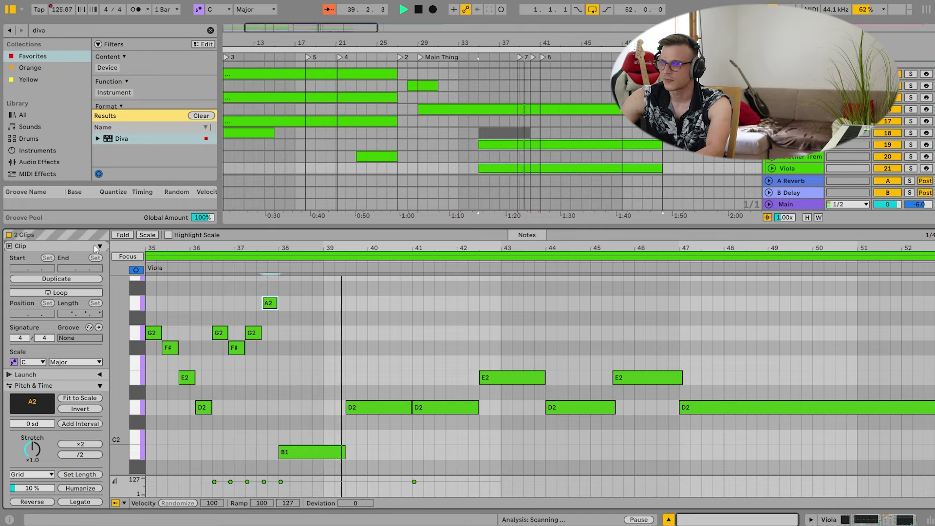
drag(121, 299, 108, 355)
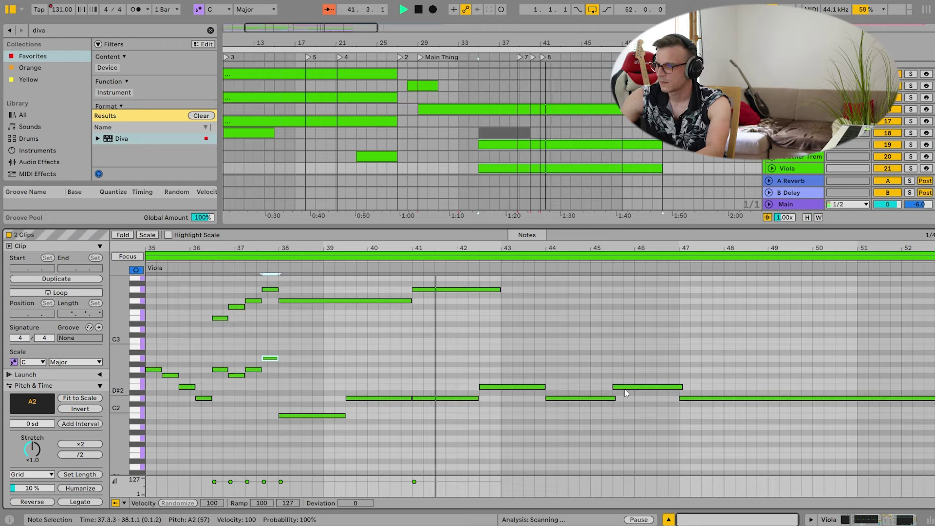
scroll(604, 340, up, 1)
scroll(604, 341, up, 2)
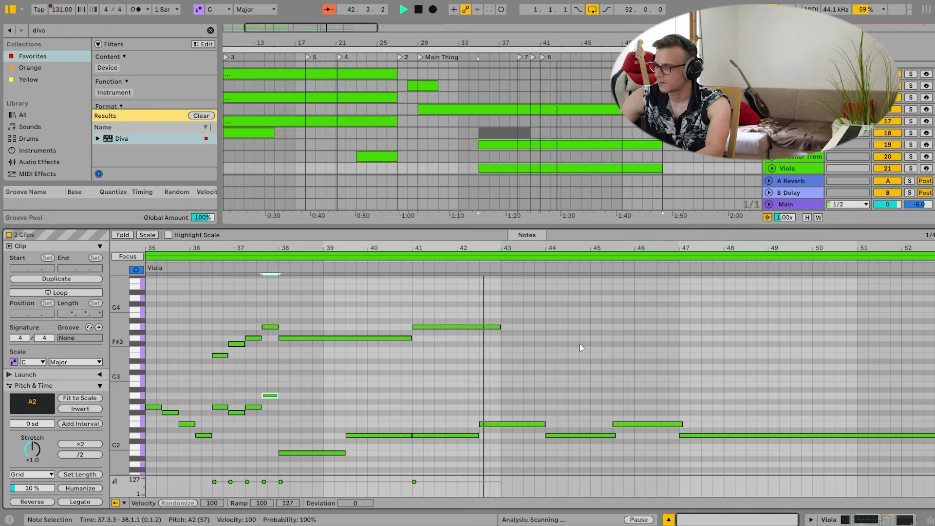
drag(500, 326, 517, 326)
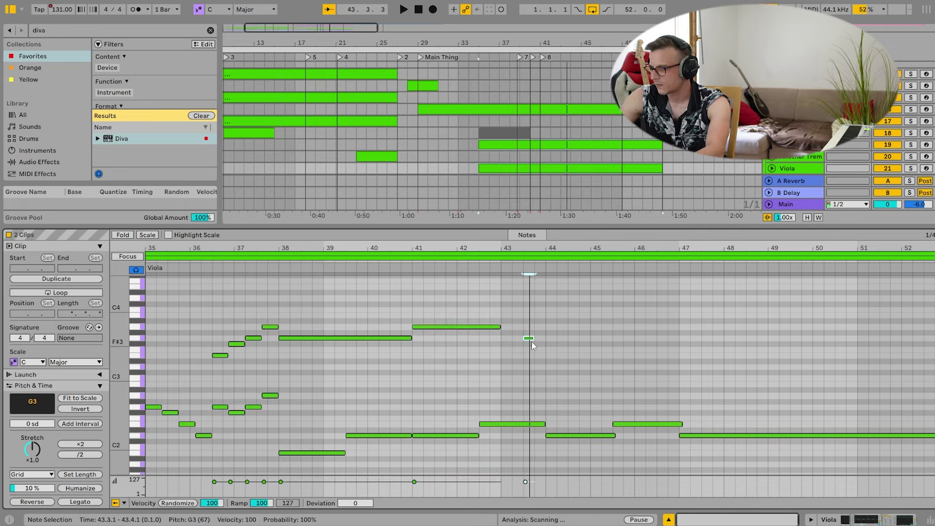
mouse_move(537, 337)
mouse_down()
mouse_move(544, 337)
mouse_move(524, 327)
mouse_up()
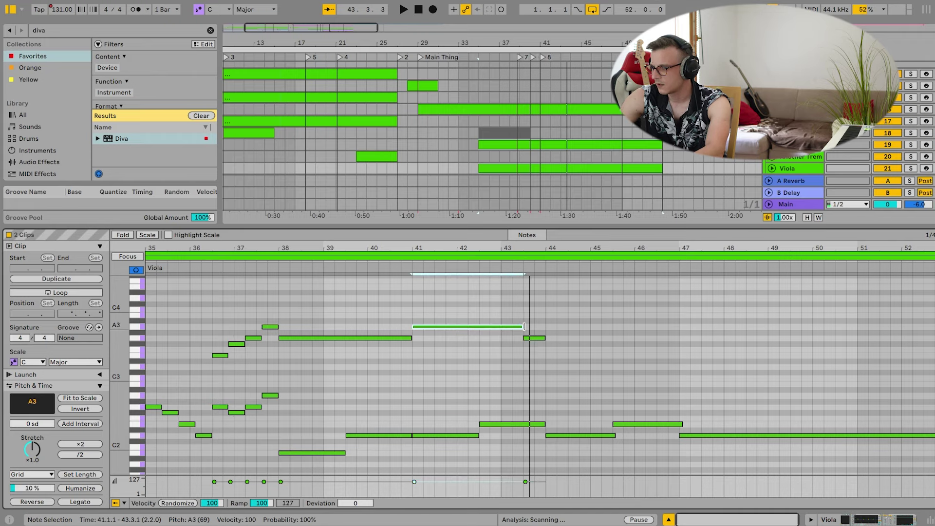
Add an F#3 note to the Viola line from 44.1.1 to 45.3.1.
click(539, 365)
click(539, 365)
key(b)
drag(534, 351, 538, 323)
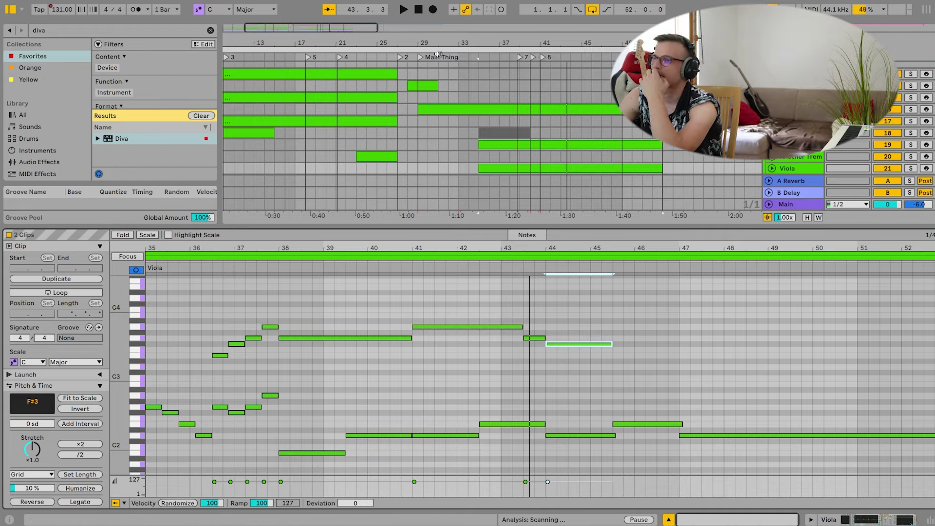
Redraw the Viola clip's Modulation Wheel envelope from bar 7 onward as smooth repeated swells, and play from locator 7.
click(589, 173)
click(528, 236)
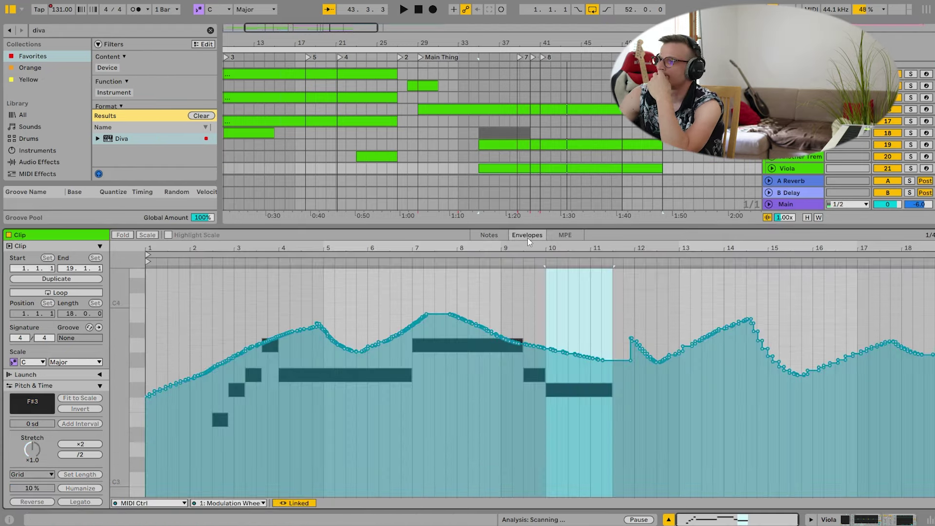
key(b)
drag(414, 320, 442, 324)
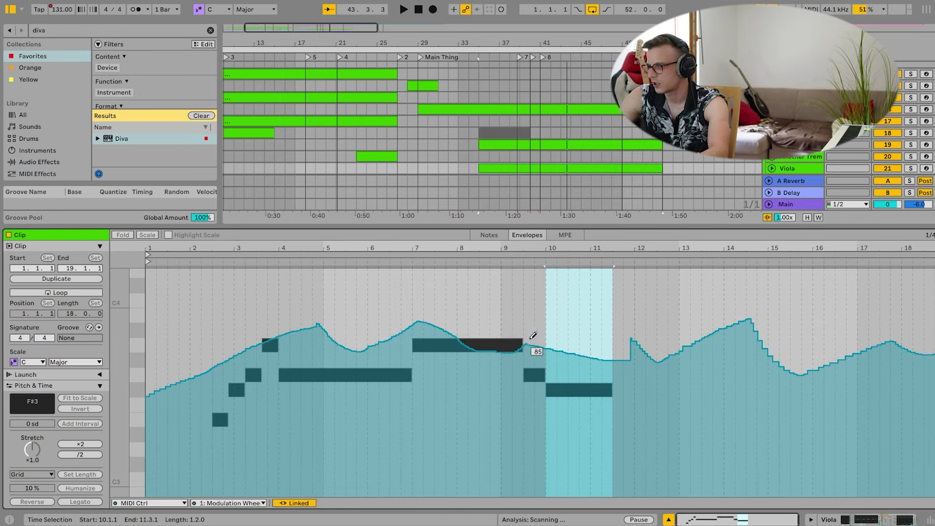
drag(580, 317, 644, 341)
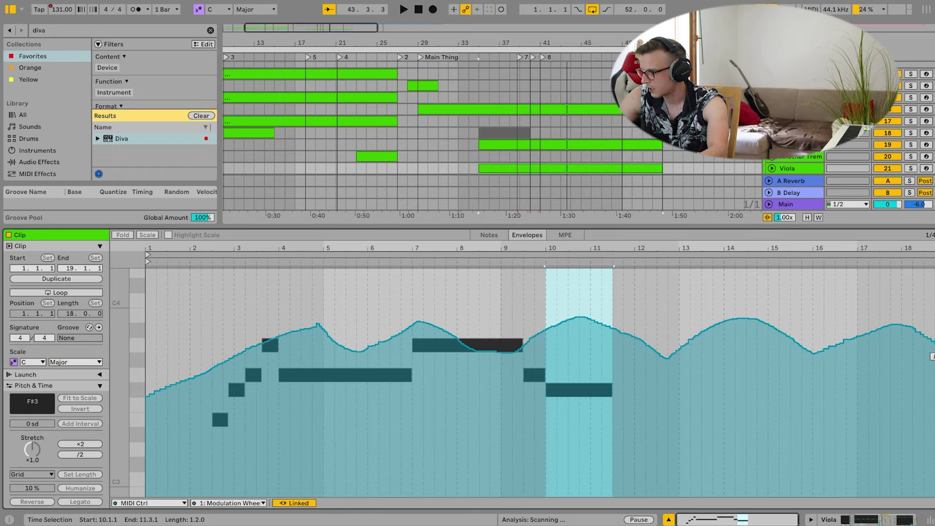
double_click(519, 57)
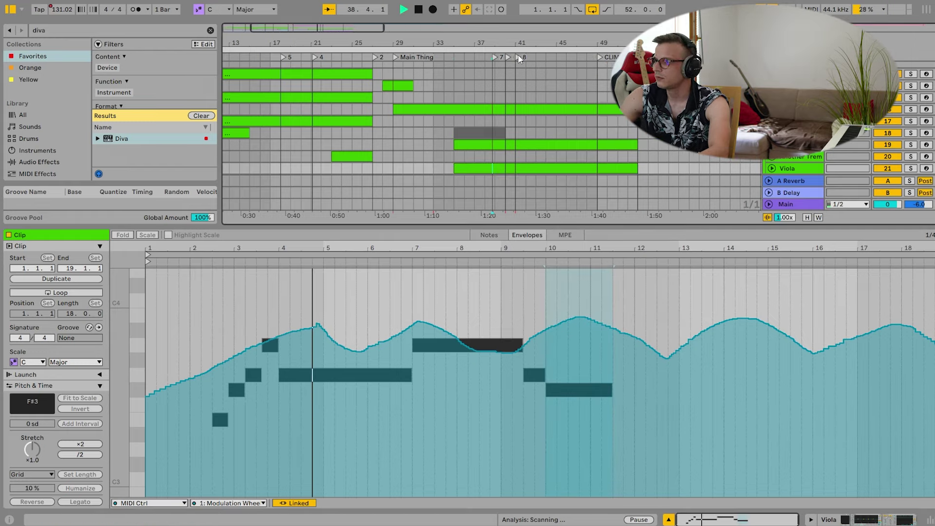
Display the notes of the Viola and Cello clips together with the Cello in focus, showing both lines' full pitch range.
click(489, 235)
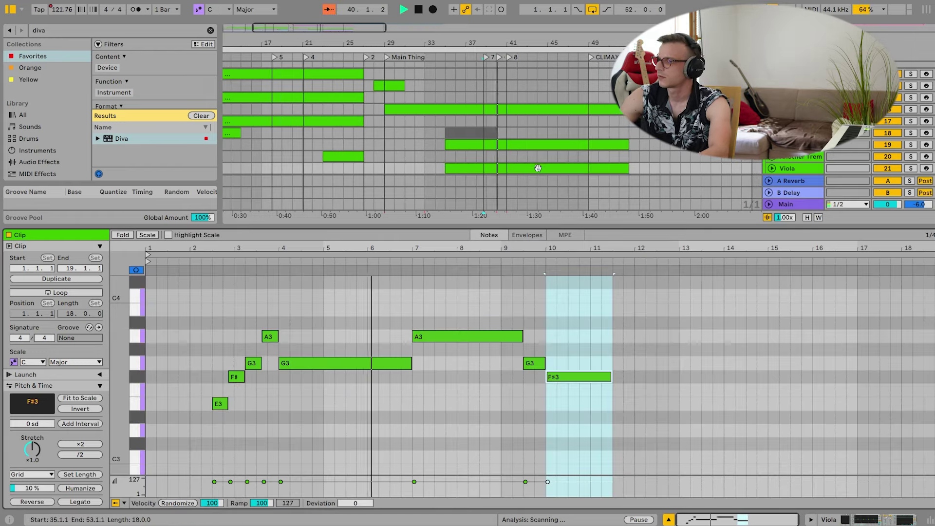
click(538, 144)
scroll(351, 321, up, 2)
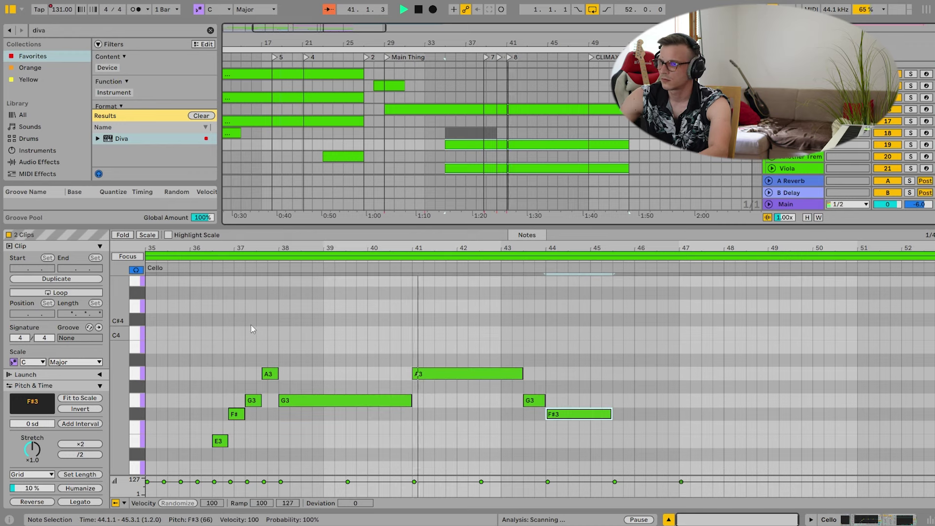
drag(119, 302, 92, 305)
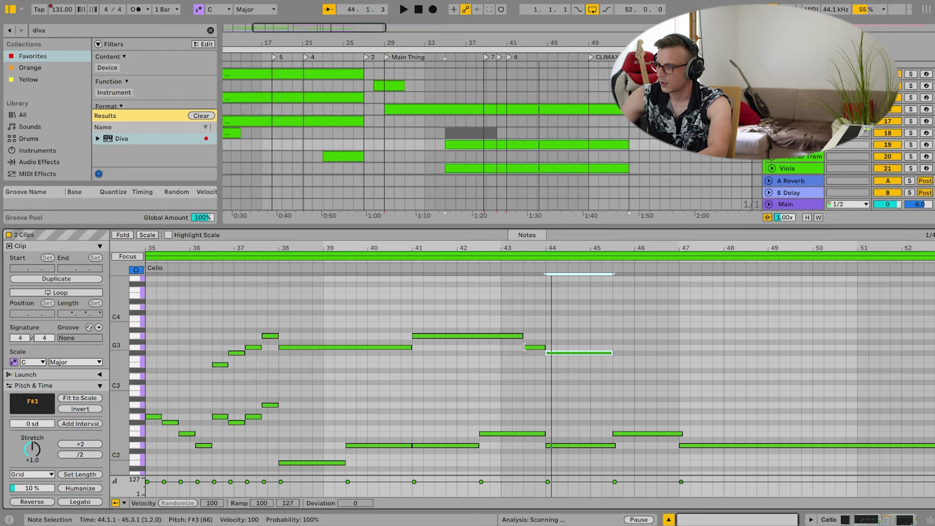
Extend the Viola's G3 note back to start at 43.2.1, shortening the preceding A3, and set the clips' time signature to 3/4.
drag(525, 347, 503, 347)
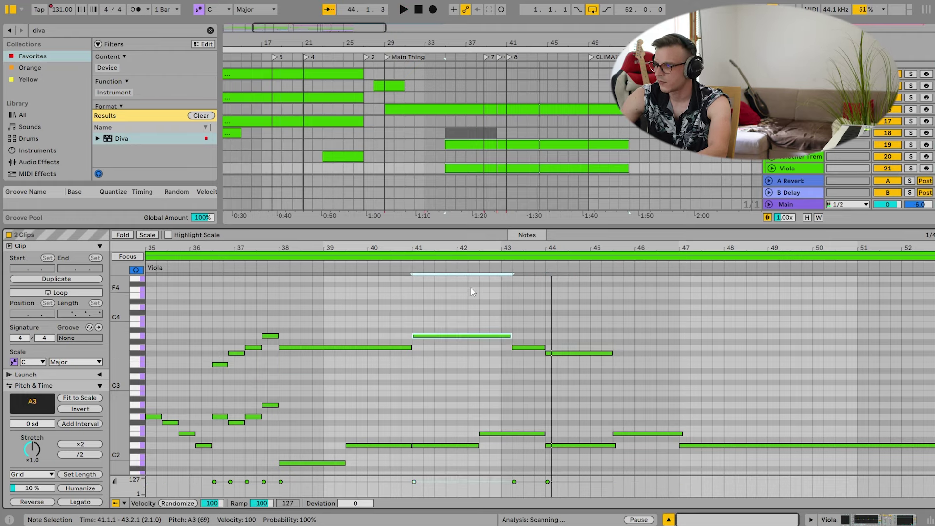
key(space)
key(space)
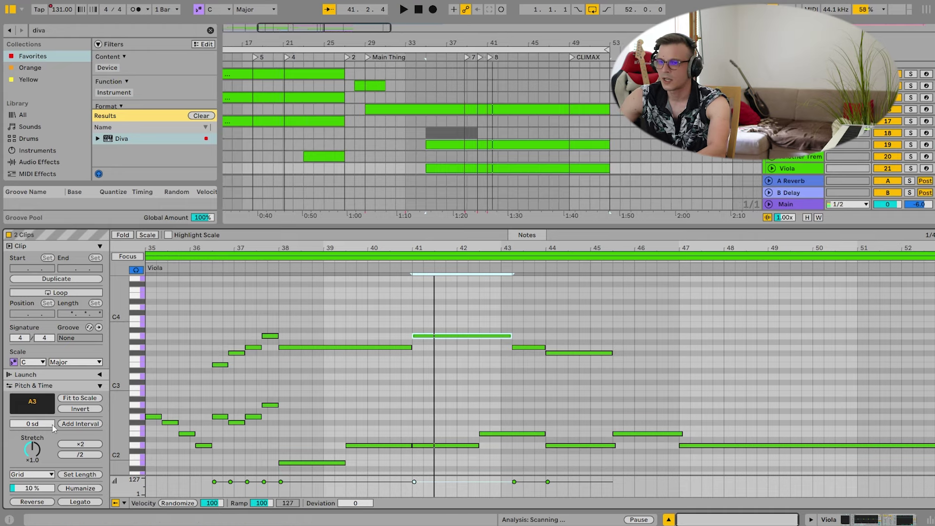
drag(17, 341, 17, 345)
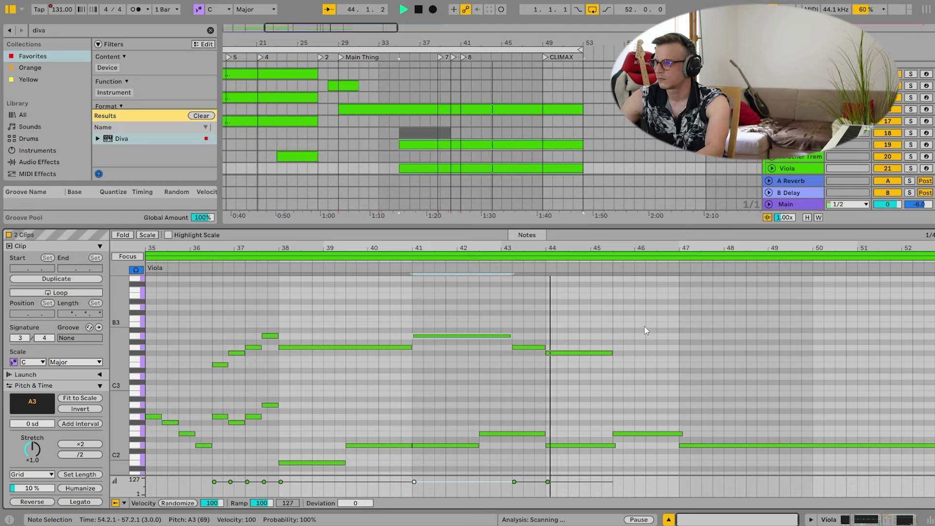
Lengthen the Viola's F#3 note to 61.2.1 and place a G3 note from there to 62.2.1.
click(610, 352)
drag(611, 350, 648, 350)
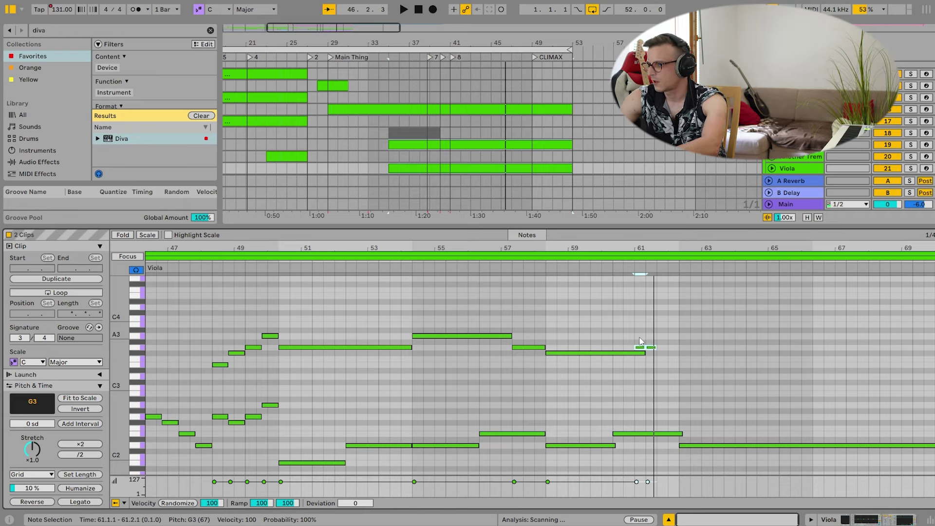
key(Delete)
drag(654, 348, 669, 346)
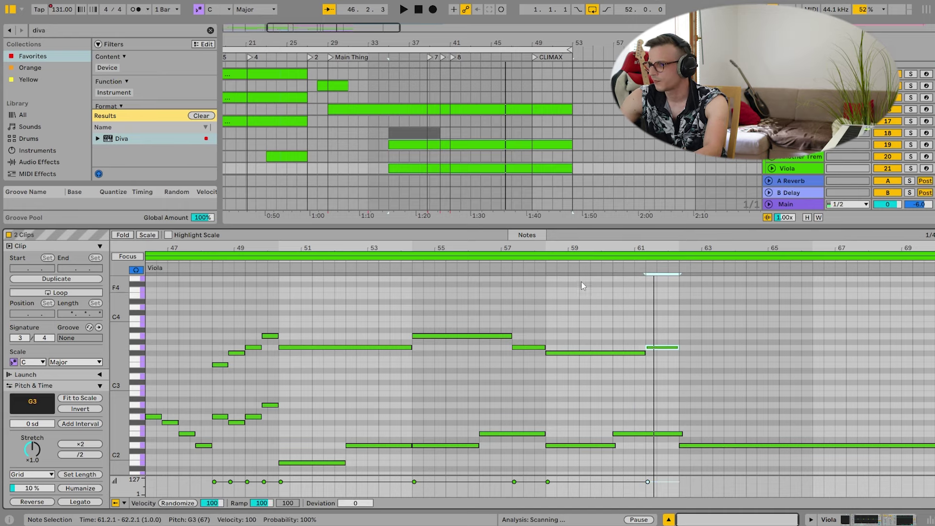
Duplicate the G3 note at 62.2.1, transpose the copy up to A3 and stretch it into a long held note.
key(ctrl+d)
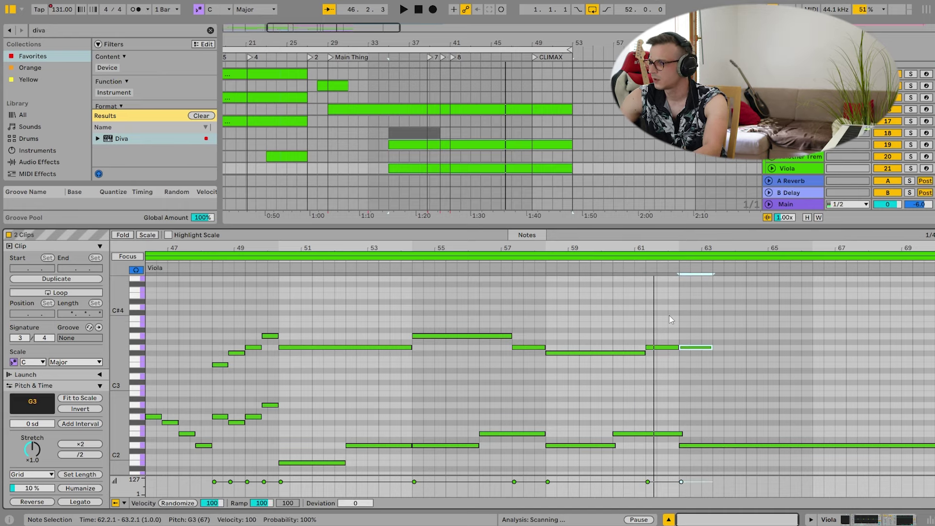
key(Up)
key(Up)
drag(725, 335, 900, 342)
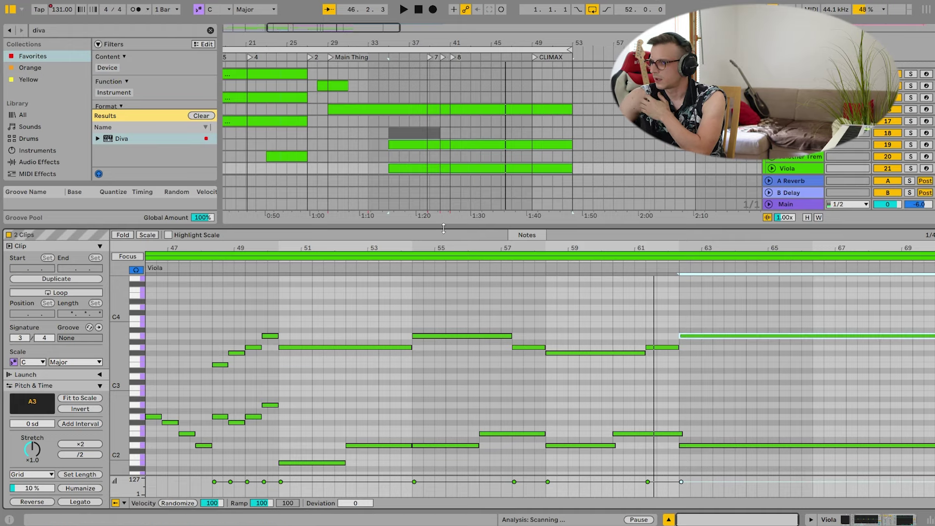
Display the Viola clip's modulation wheel envelope and play the section back.
click(495, 165)
click(529, 235)
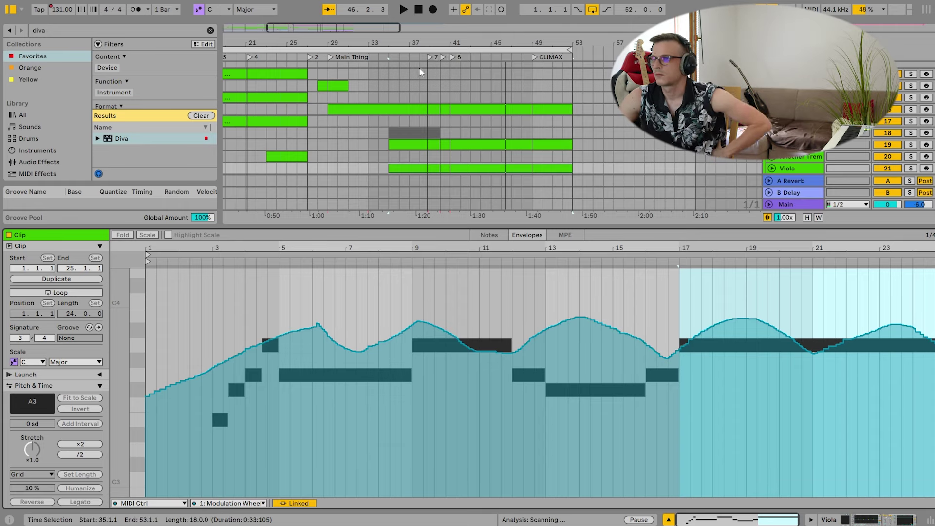
key(space)
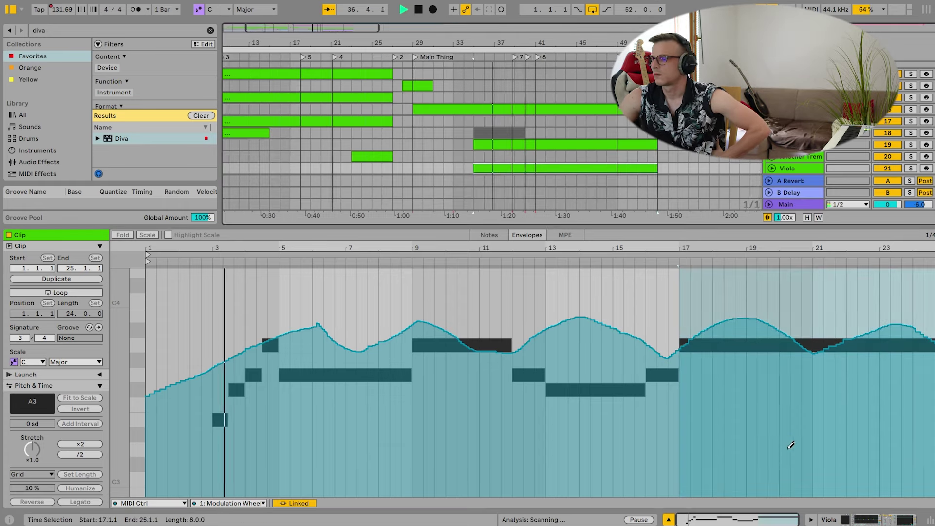
In the Viola track's EQ Eight, switch band 2 to a low cut filter and turn band 1 off.
click(865, 516)
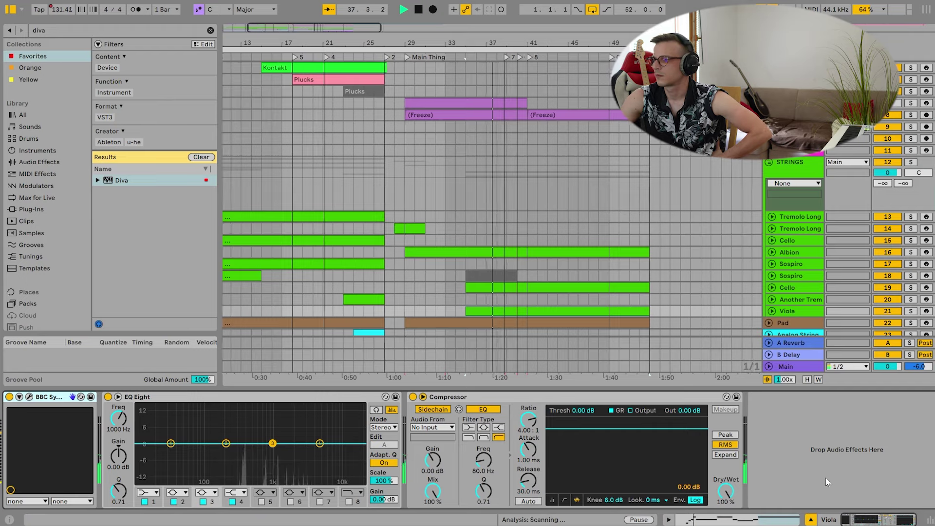
click(177, 493)
click(181, 430)
click(144, 501)
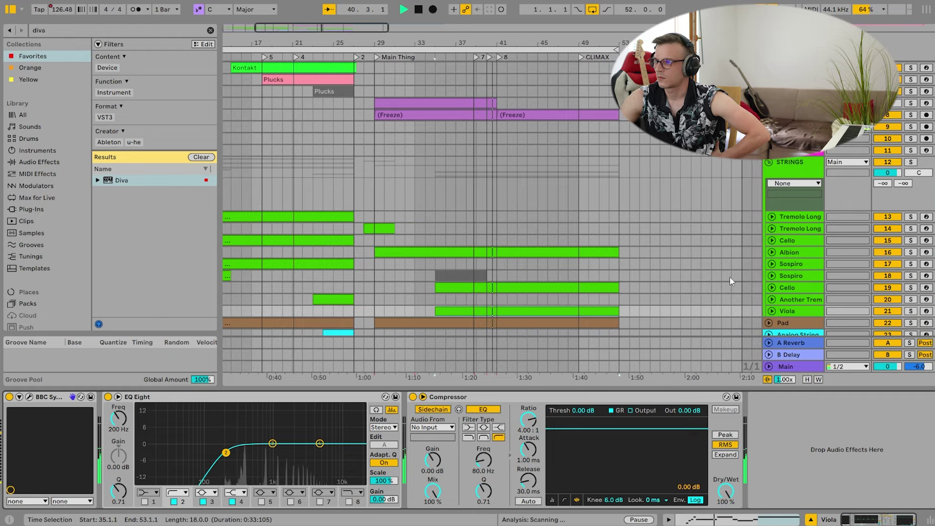
Collapse the STRINGS group and the Pluck II track, and bring up the Piano track's devices.
click(768, 162)
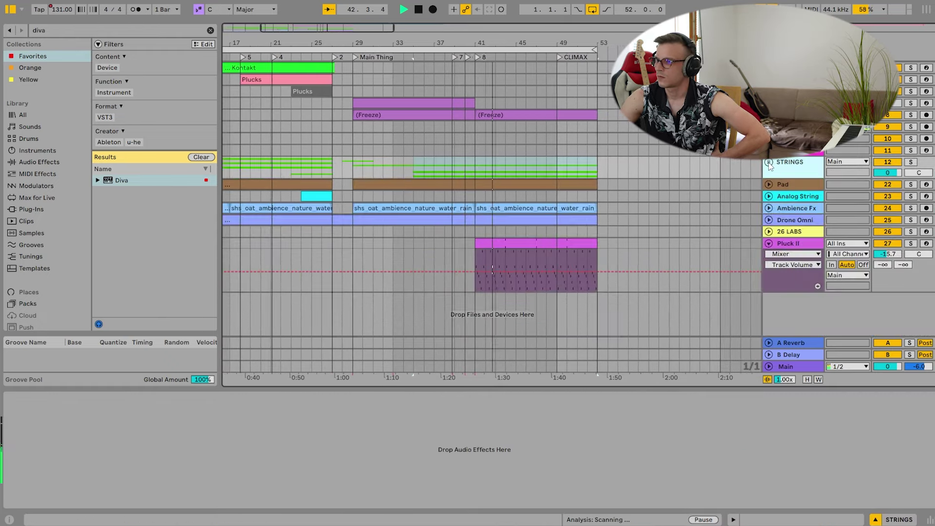
click(769, 244)
scroll(771, 234, up, 3)
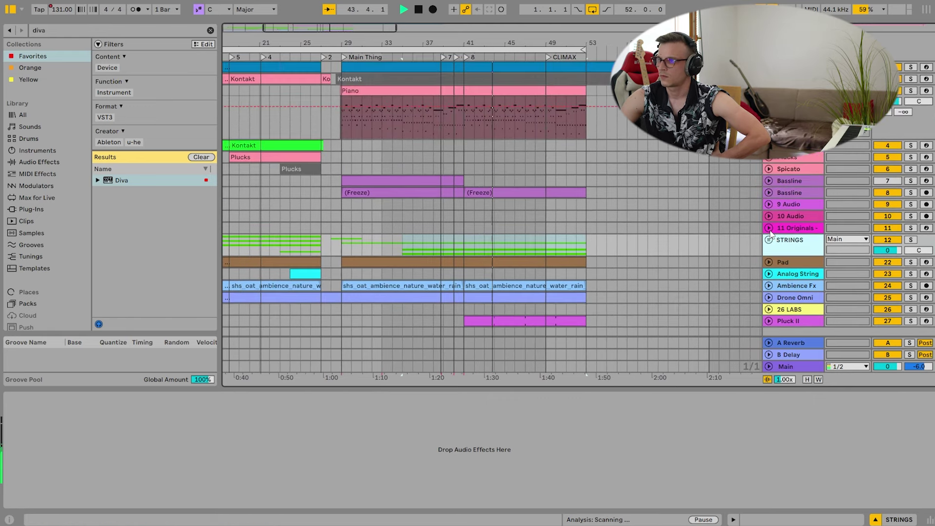
click(791, 91)
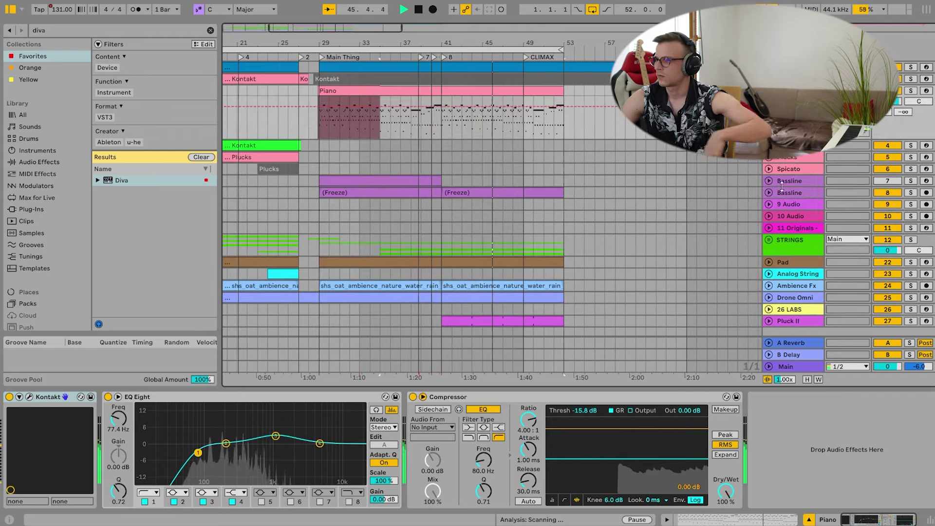
Unfold the Pluck II track and lower its volume to -16.7 dB.
click(808, 320)
scroll(820, 310, down, 3)
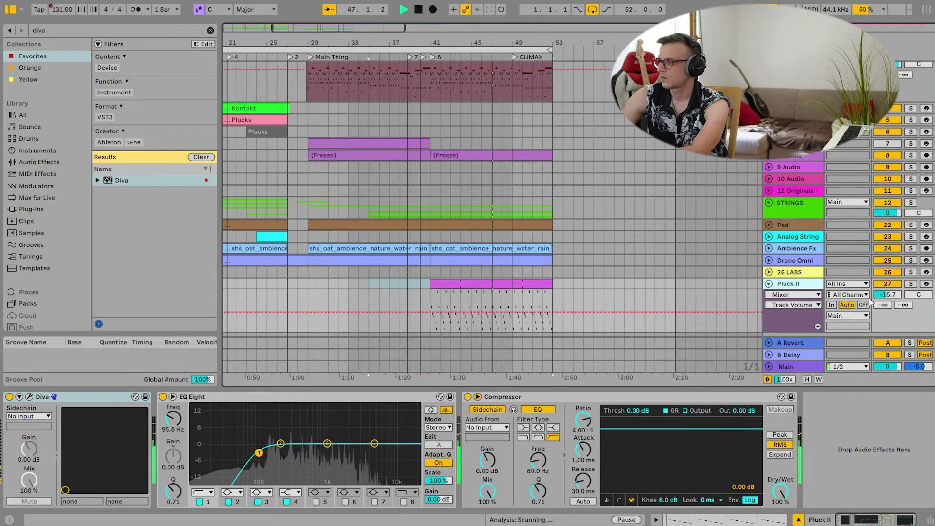
drag(880, 294, 881, 295)
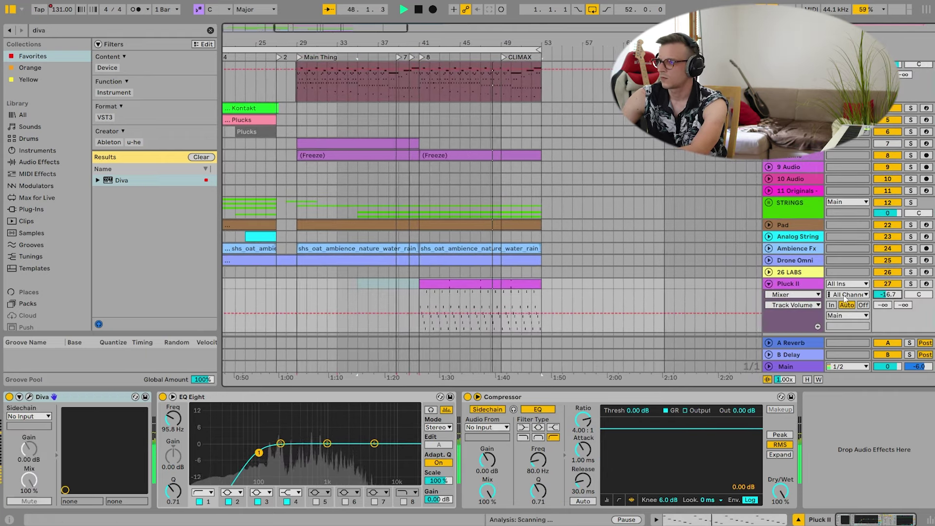
Collapse the Pluck II and Piano tracks in the arrangement.
click(769, 284)
scroll(777, 288, up, 2)
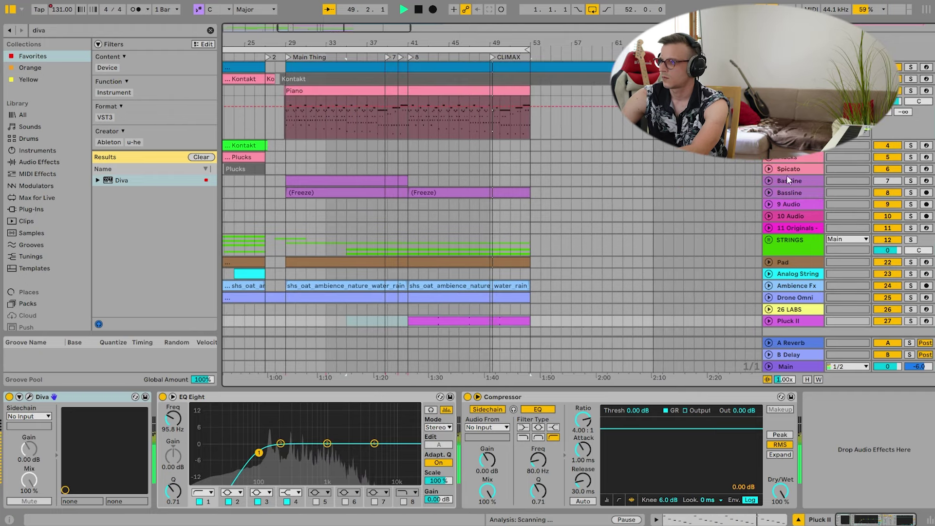
click(768, 91)
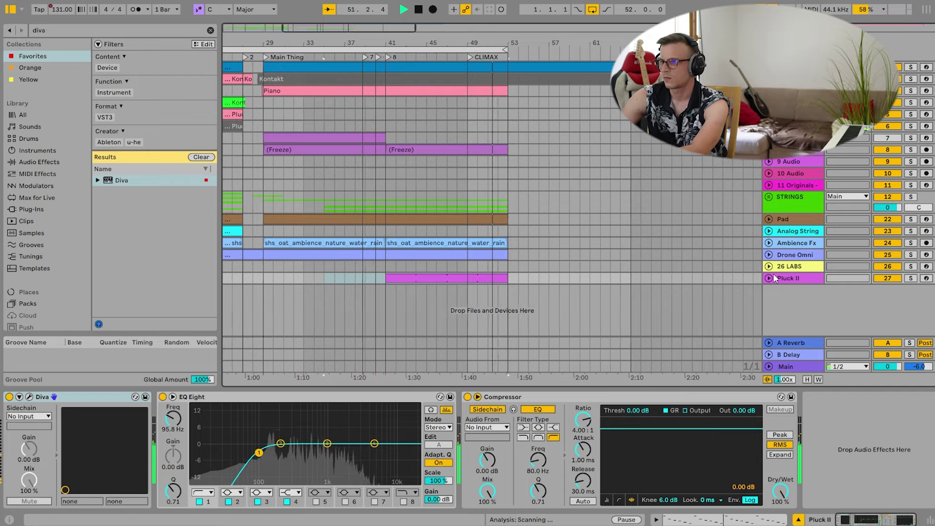
drag(484, 44, 570, 44)
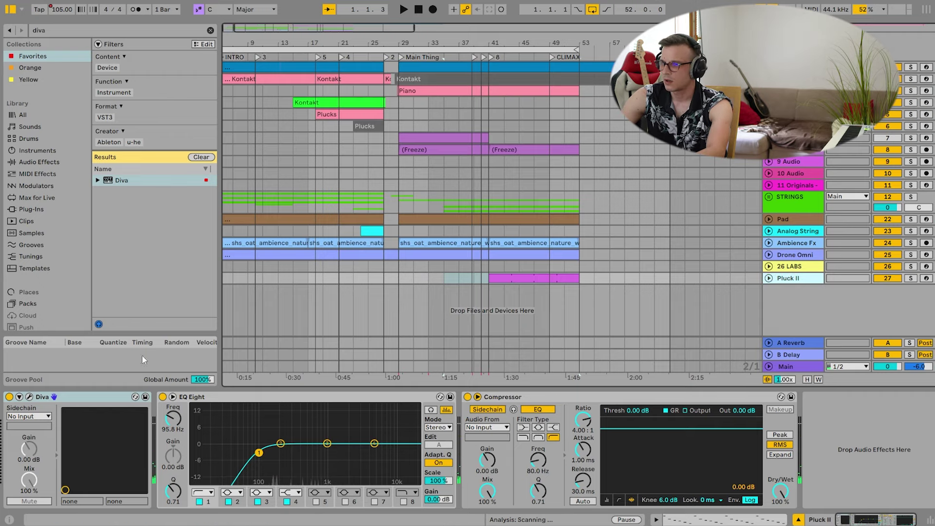
Solo the Pluck II track and play from locator 8.
click(63, 32)
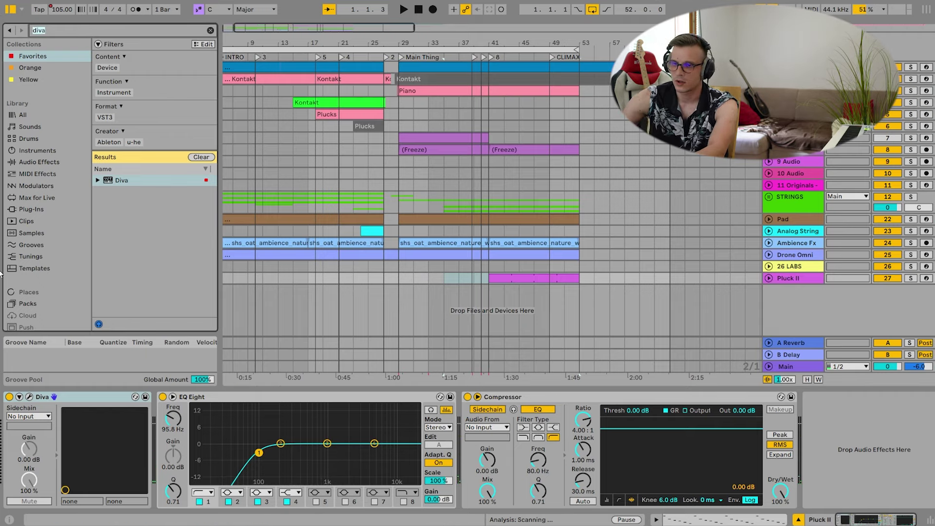
click(910, 278)
click(490, 57)
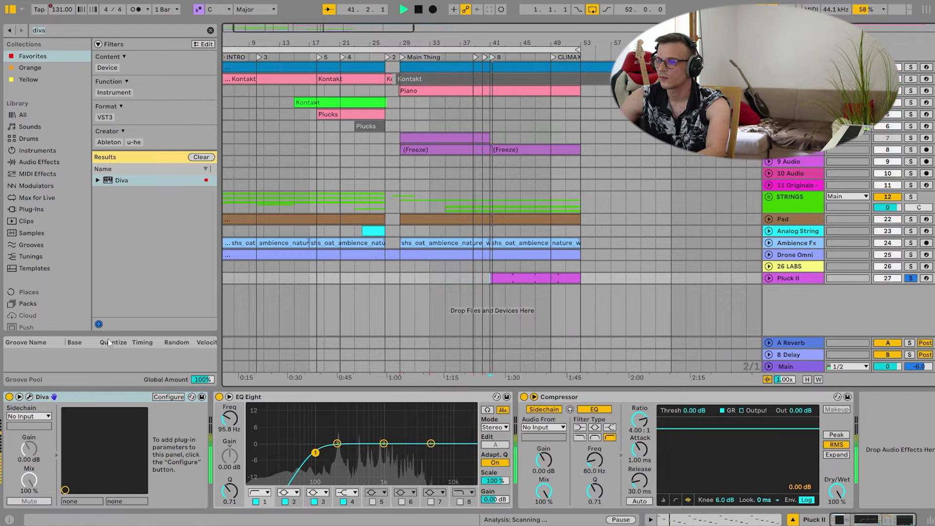
Open Diva on the Pluck II track and find 04553_PLUCK Asia in the pluck preset results.
click(29, 396)
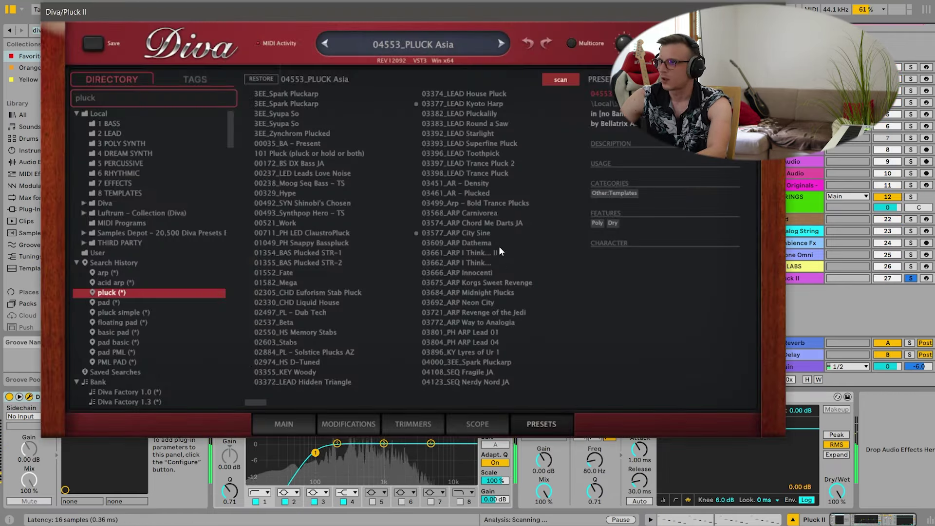
drag(261, 400, 295, 412)
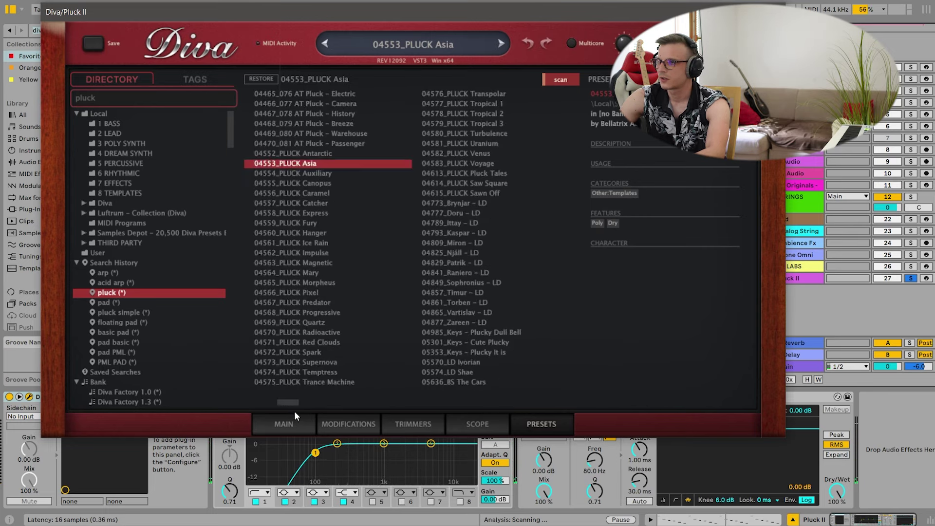
Try the 04777_Doru – LD preset and reload 04553_PLUCK Asia.
right_click(299, 163)
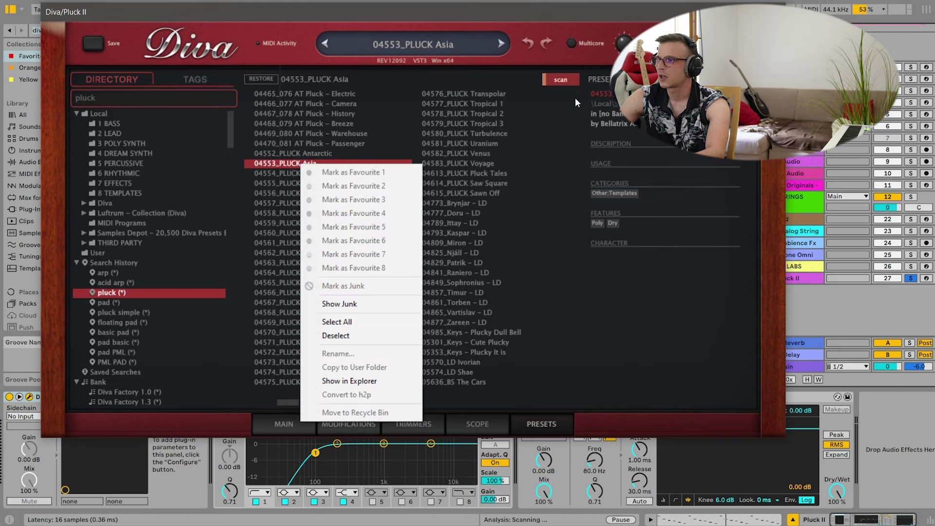
click(534, 211)
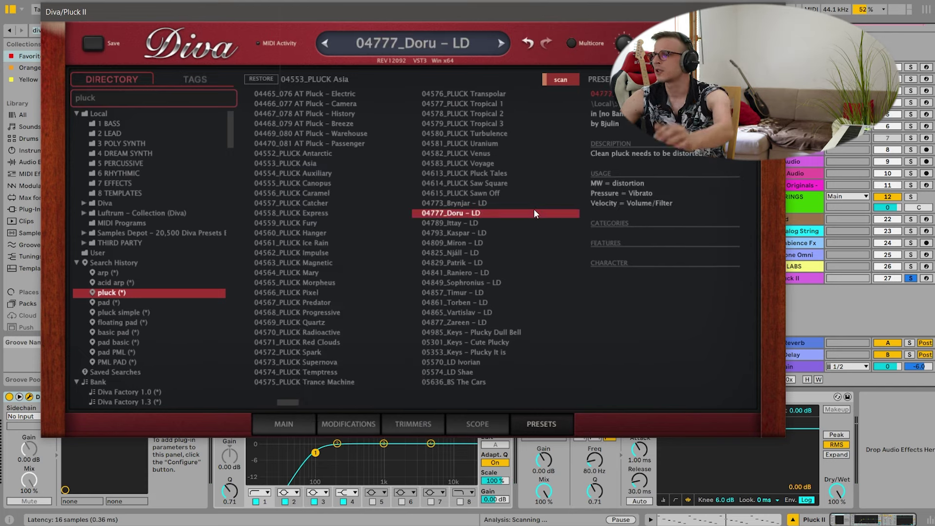
click(321, 166)
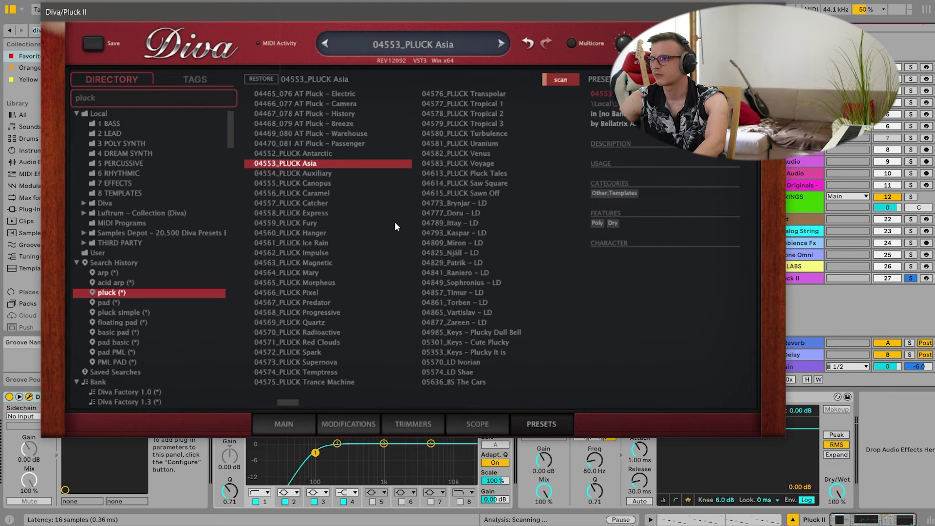
Audition the pluck presets one by one from 04554_PLUCK Auxiliary and settle on 04563_PLUCK Magnetic.
click(304, 174)
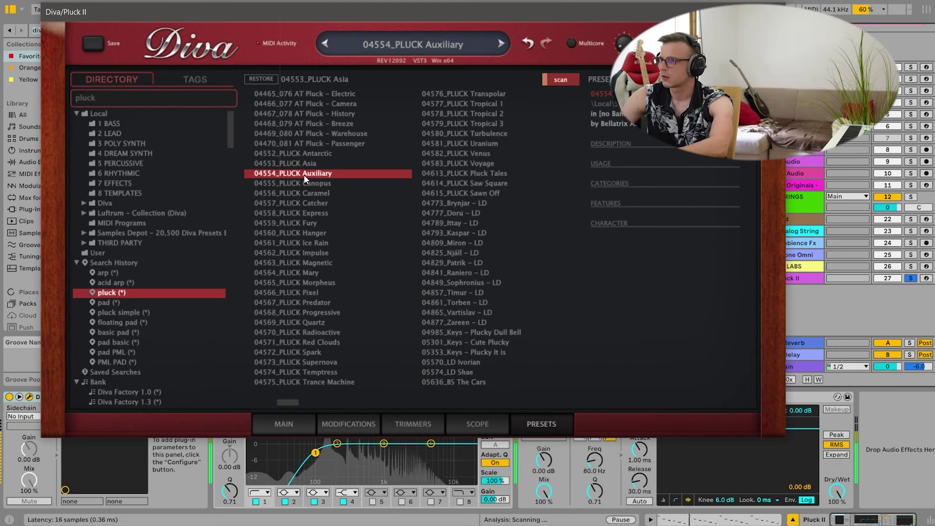
key(Down)
key(Down)
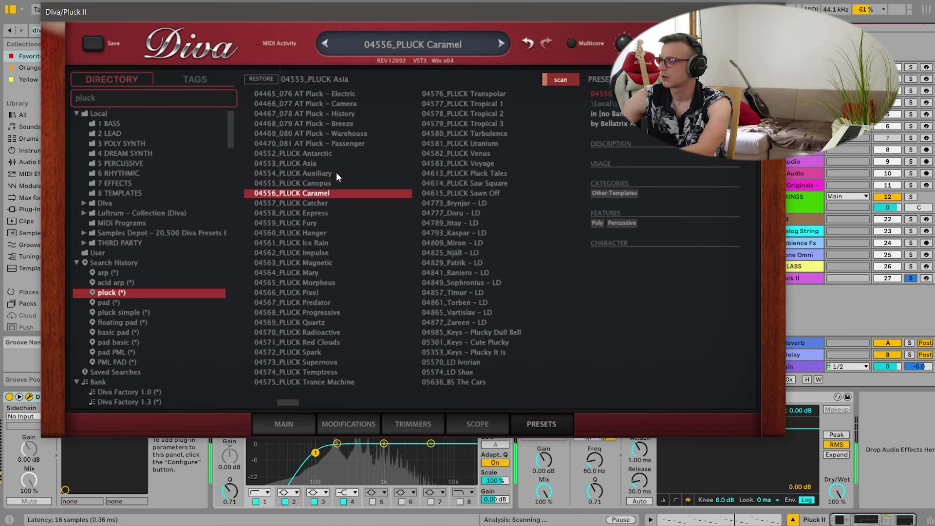
key(Down)
key(Down)
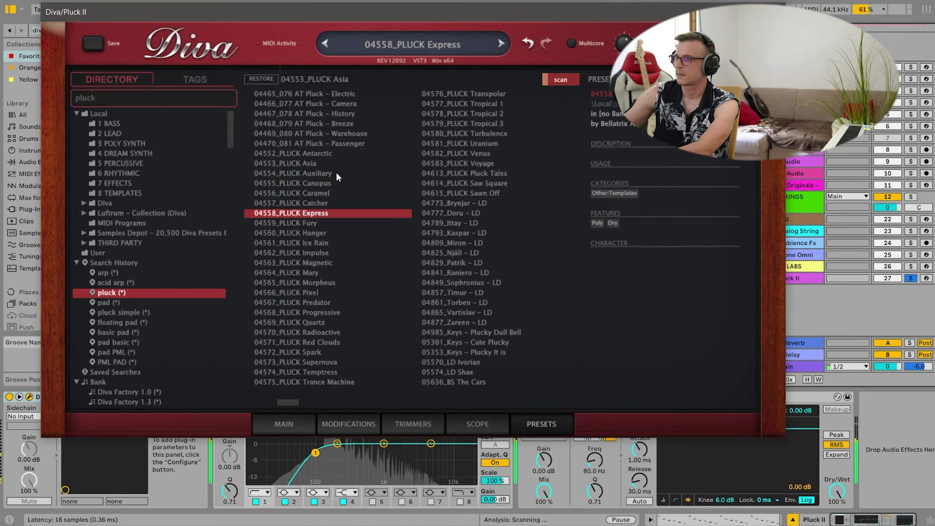
key(Down)
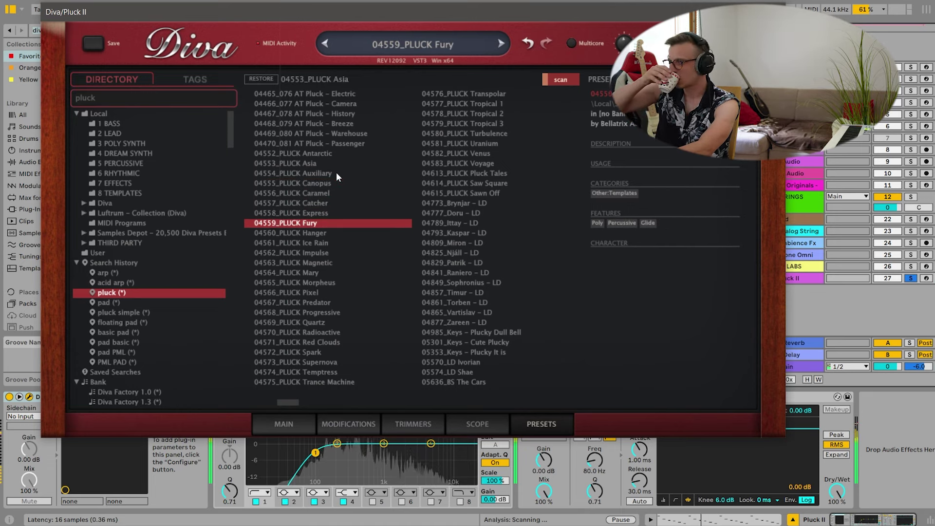
key(Down)
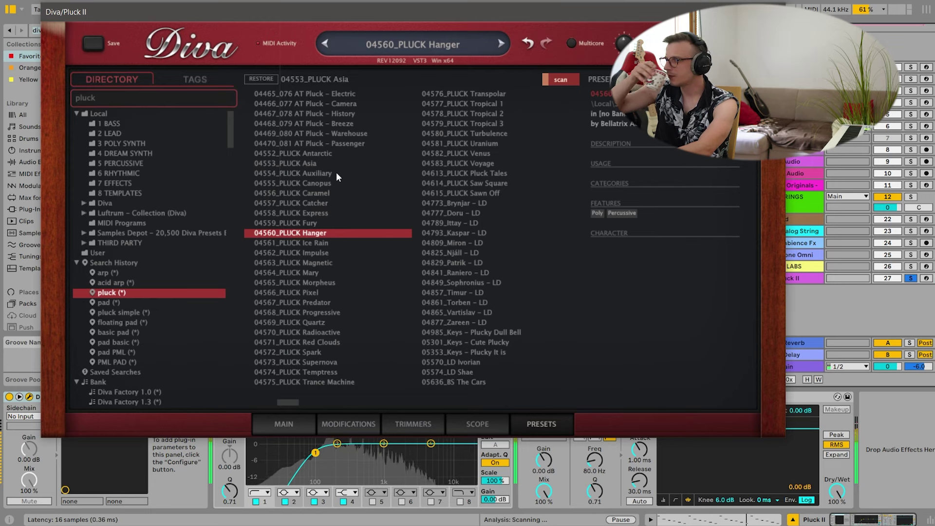
key(Down)
key(Down)
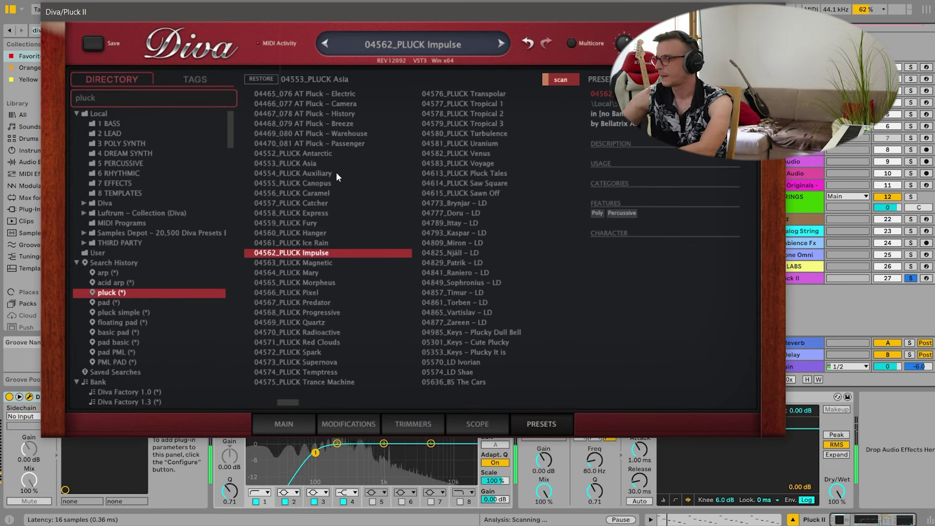
key(Down)
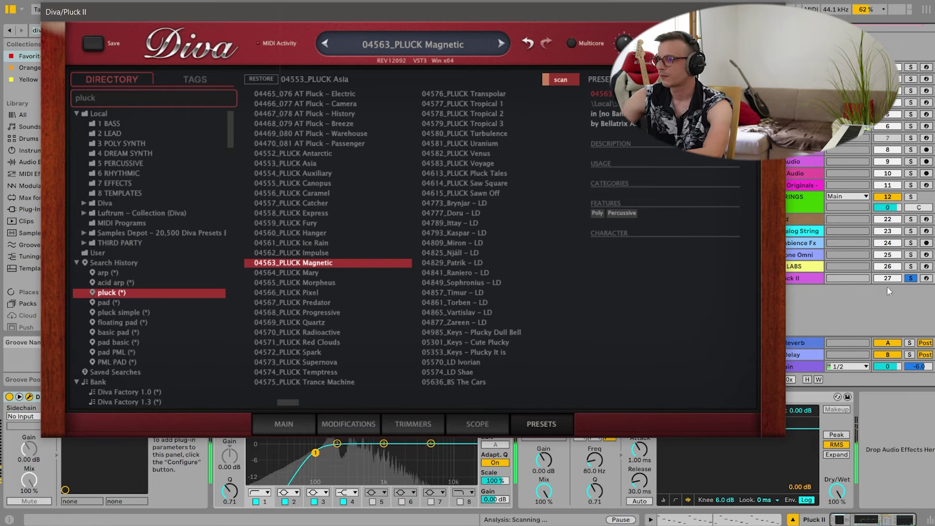
Take the Pluck II track out of solo, close Diva and unfold the track.
click(911, 279)
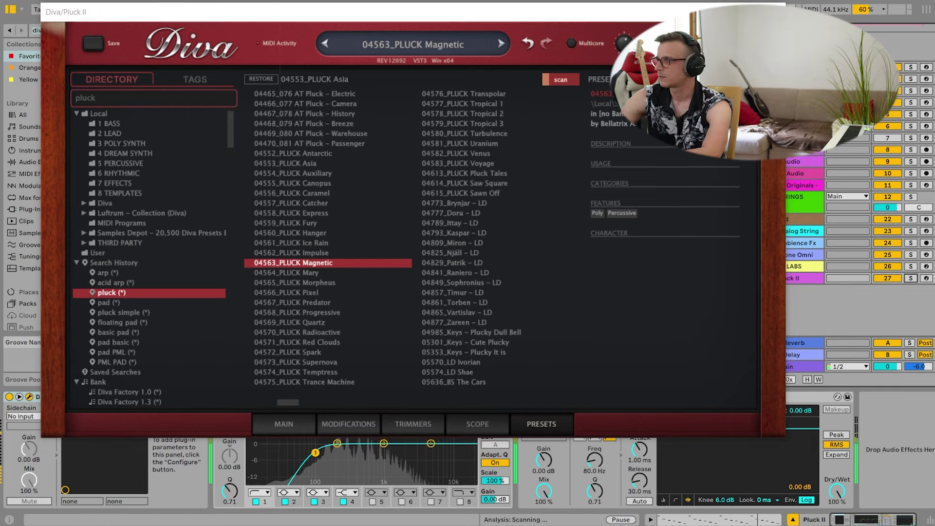
click(774, 12)
click(768, 278)
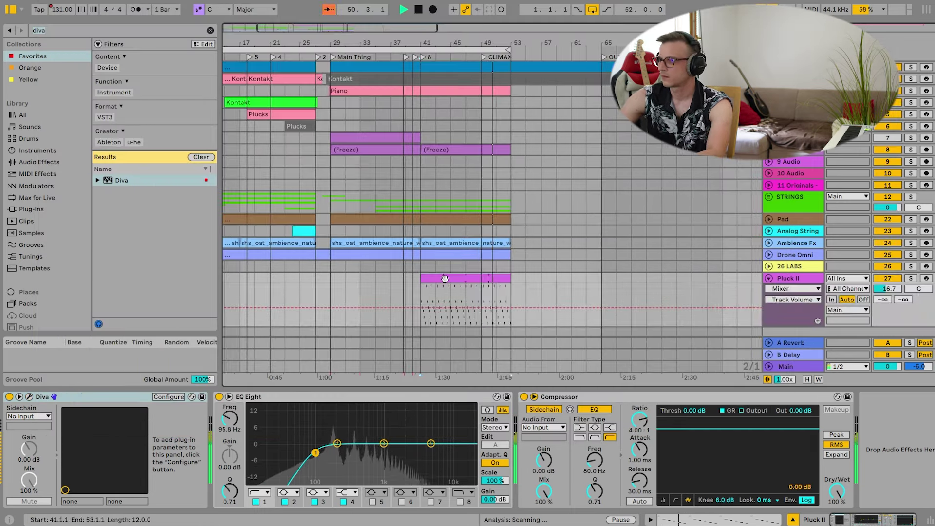
Play the arrangement from the start of the Main Thing section at bar 29.
double_click(444, 278)
key(ctrl+a)
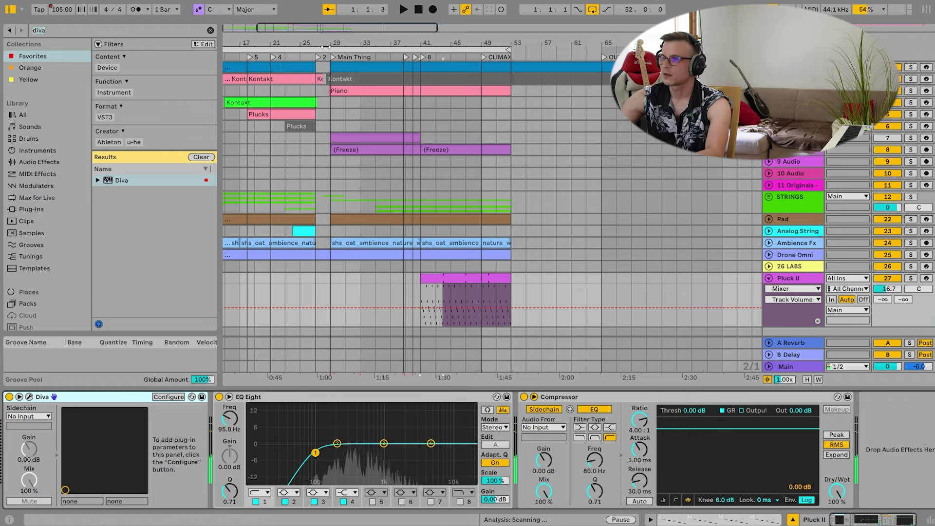
drag(326, 47, 335, 105)
click(342, 59)
drag(555, 46, 554, 30)
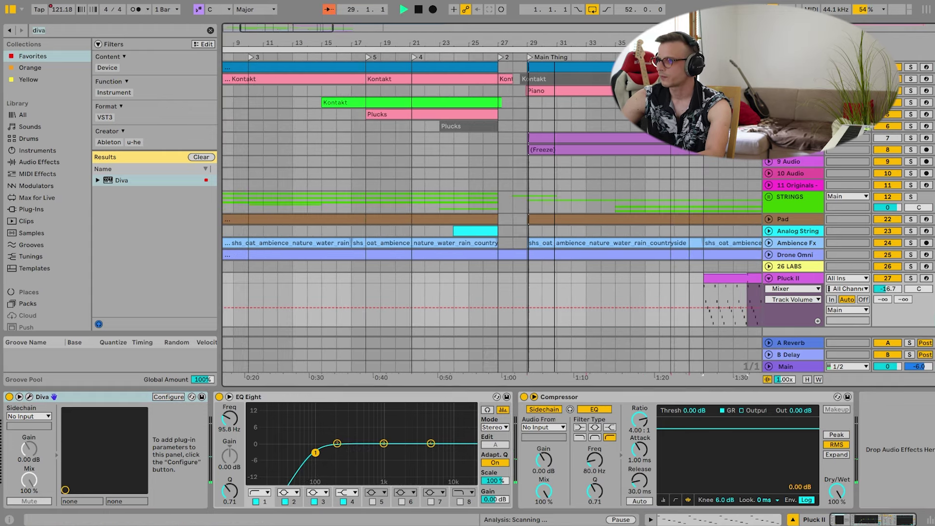
Unfold the Piano track and open its Main Thing clip in the note editor around bars 4 to 10.
double_click(584, 92)
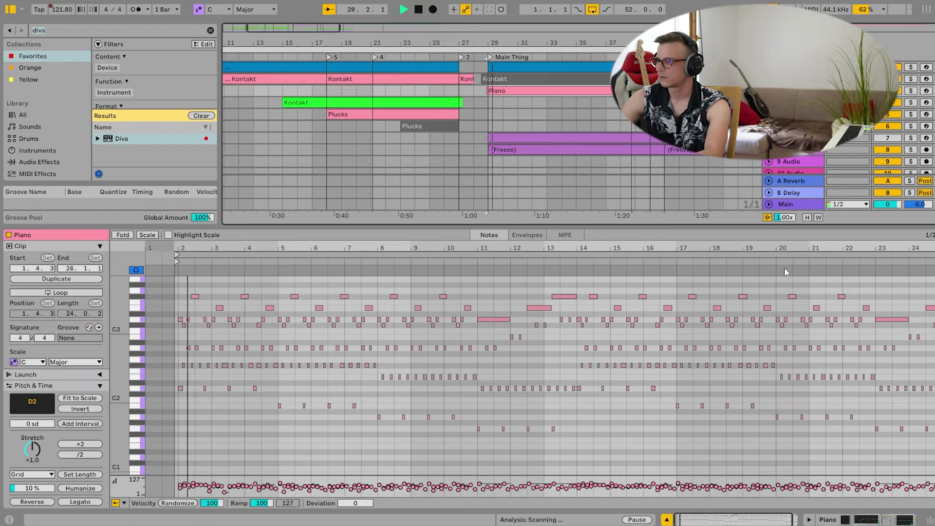
key(shift+Tab)
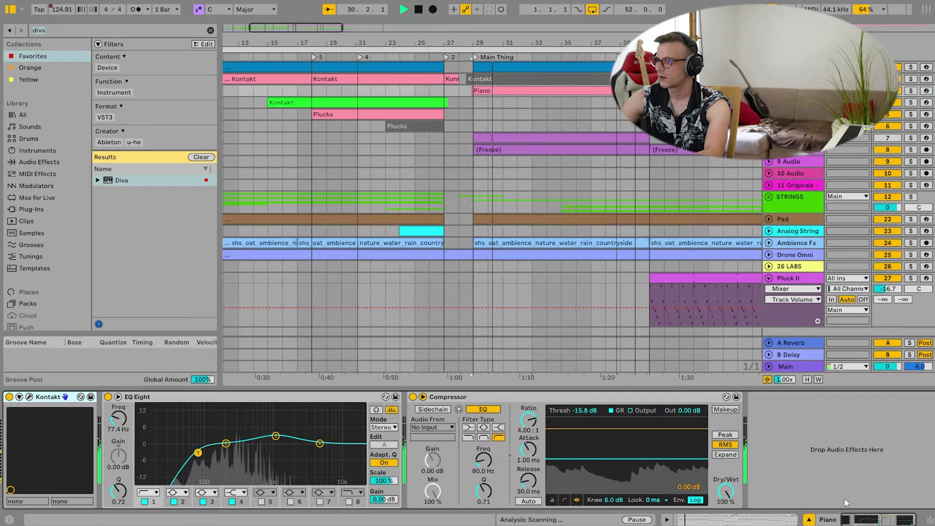
click(769, 91)
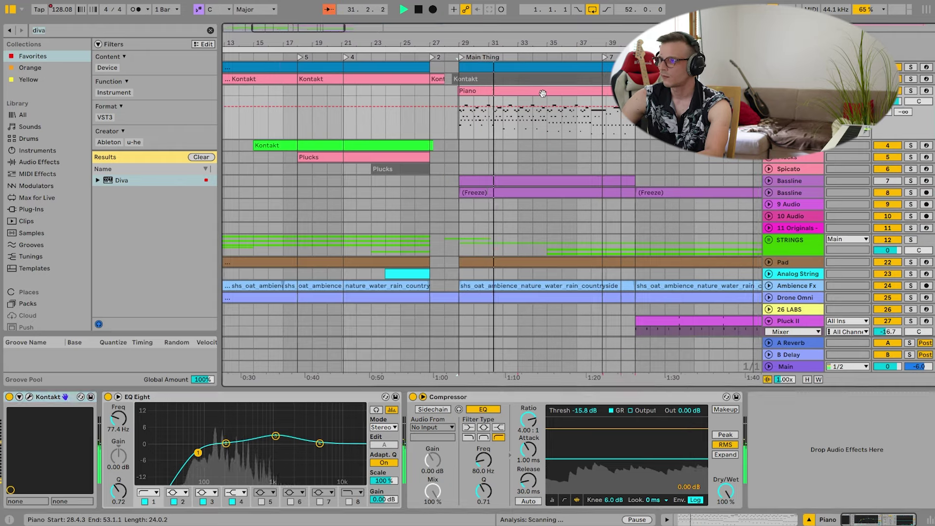
double_click(542, 91)
drag(273, 248, 273, 287)
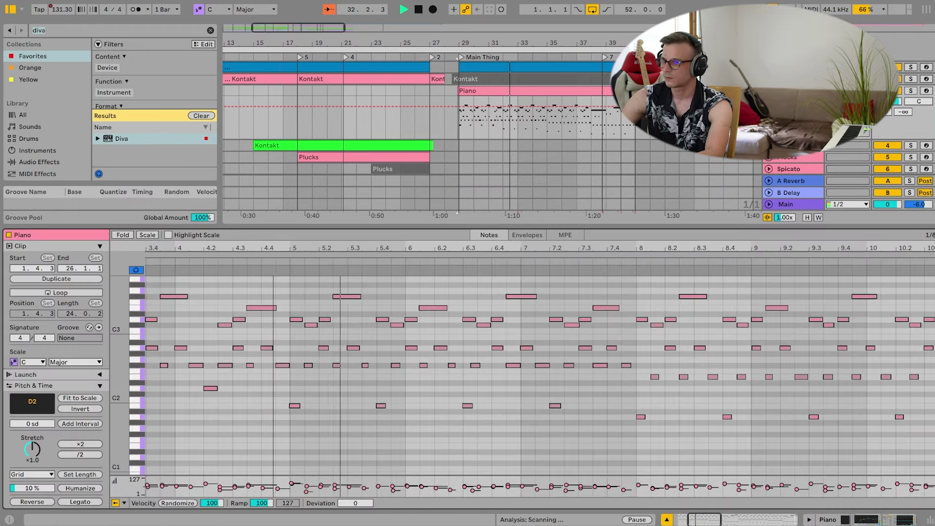
Audition the end of bar 7 in the Piano clip, checking the last A2 and F#2 notes before bar 8.
click(611, 309)
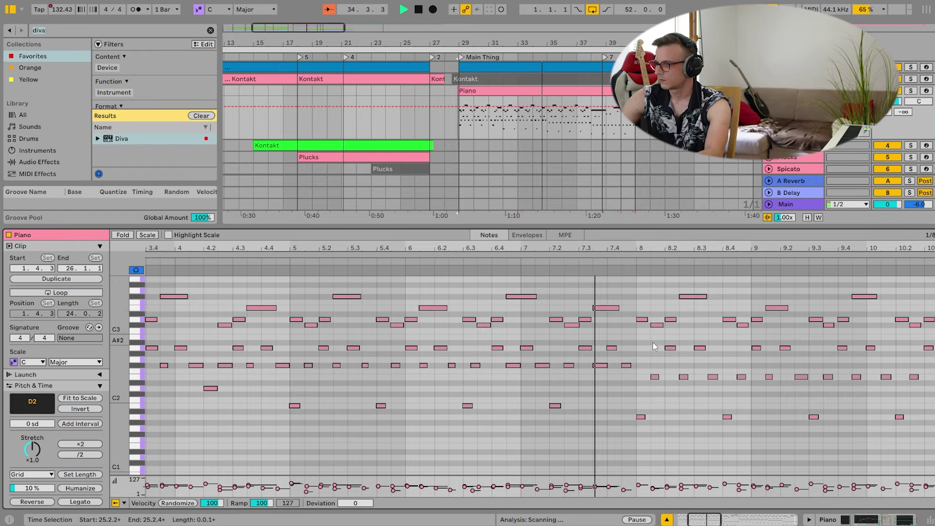
key(space)
click(628, 365)
shift+click(614, 348)
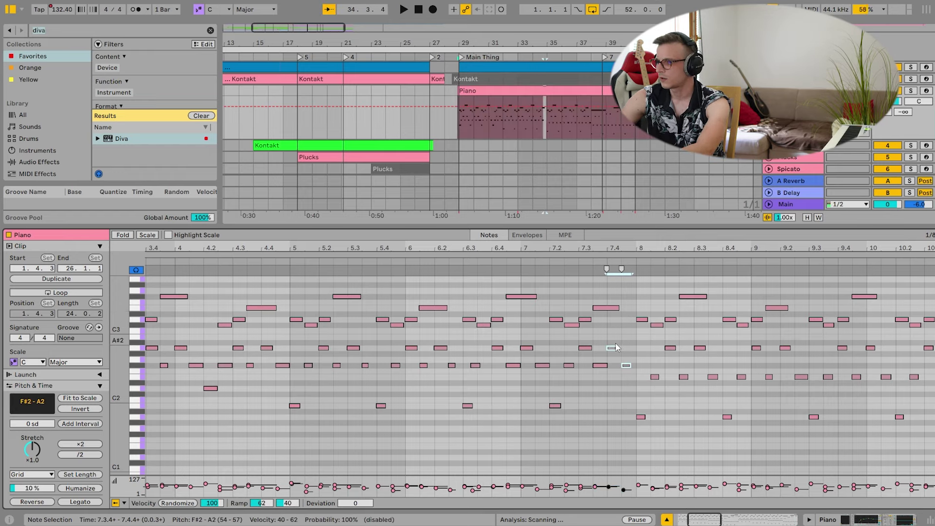
key(space)
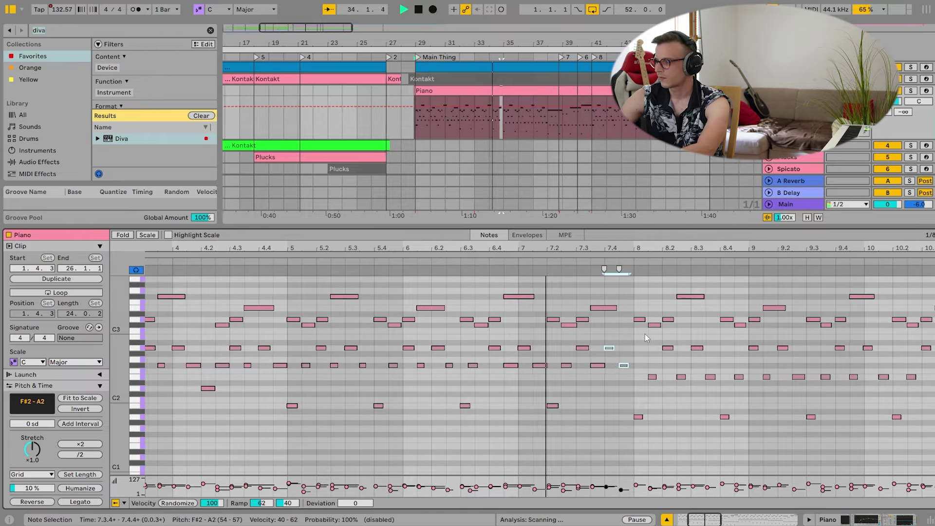
click(643, 336)
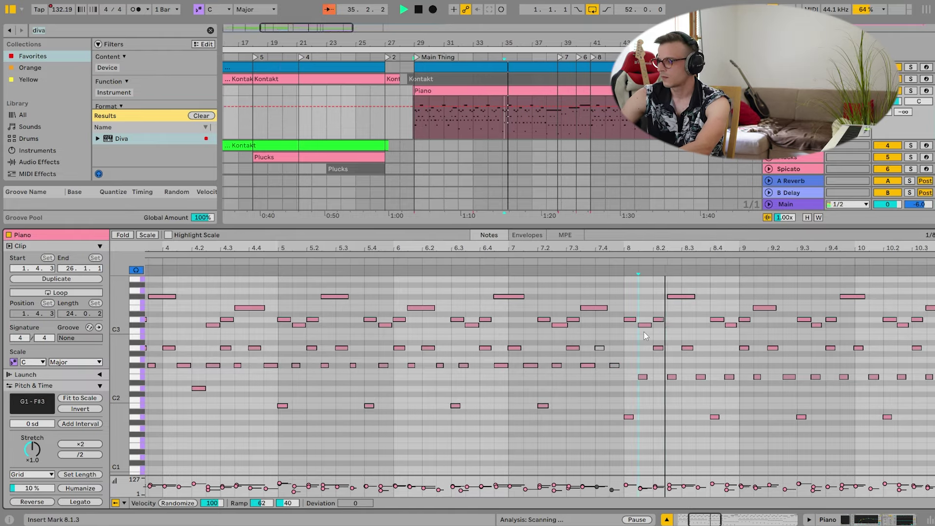
key(space)
click(600, 348)
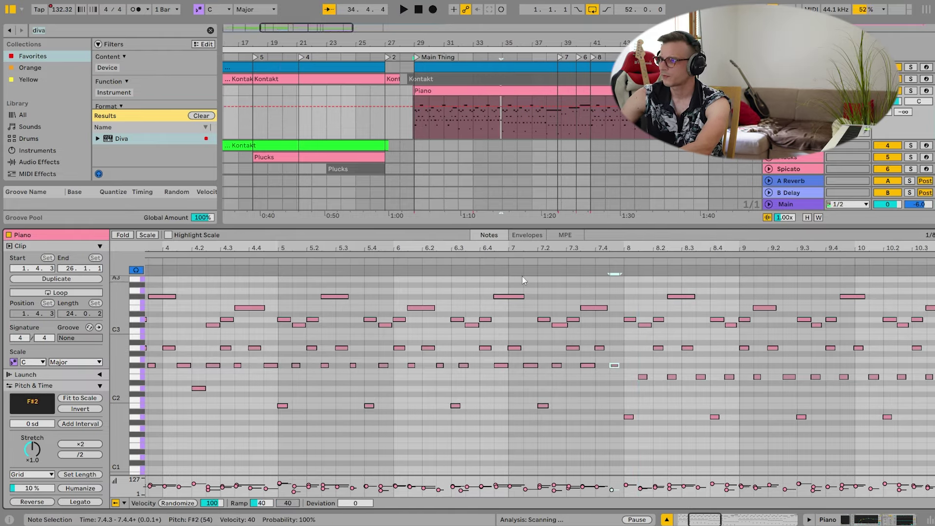
key(space)
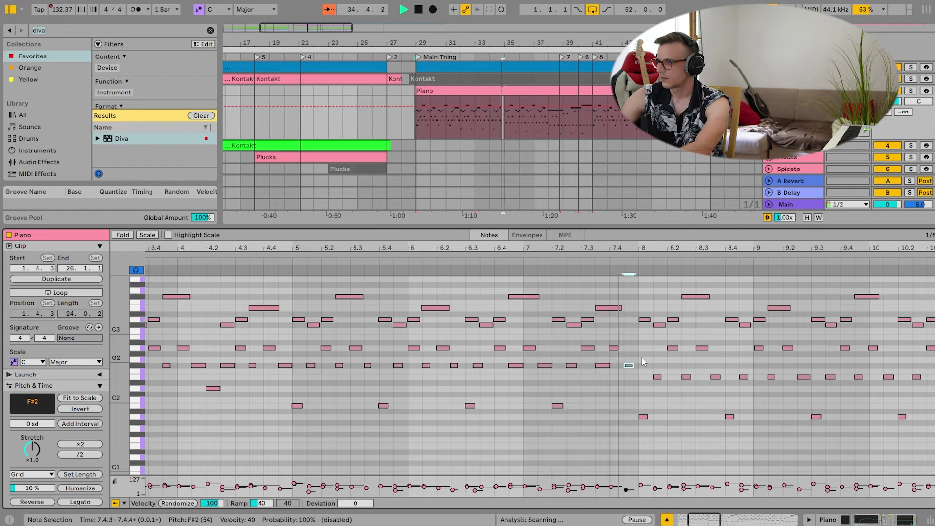
click(614, 308)
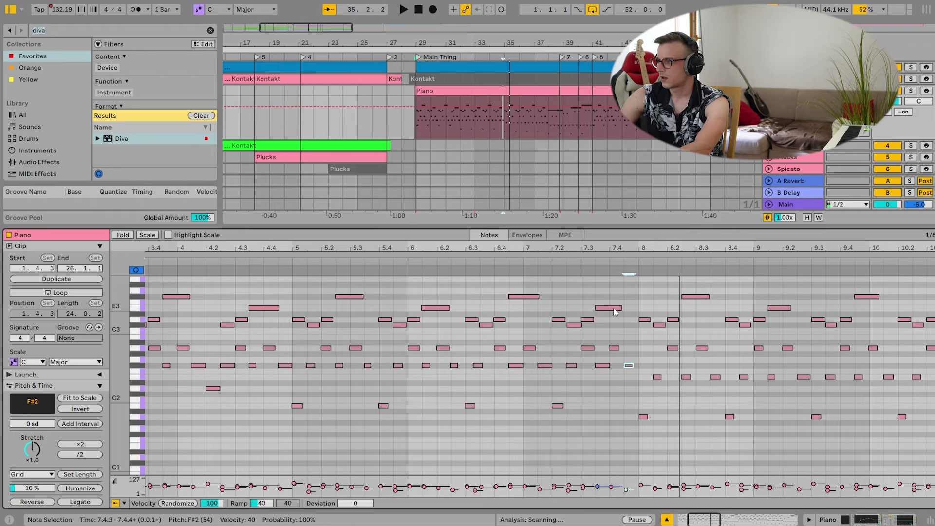
key(space)
Copy the D3 note from the start of bar 8 to 7.4.3 in the Piano clip and play back from 6.4.1.
drag(650, 323, 638, 321)
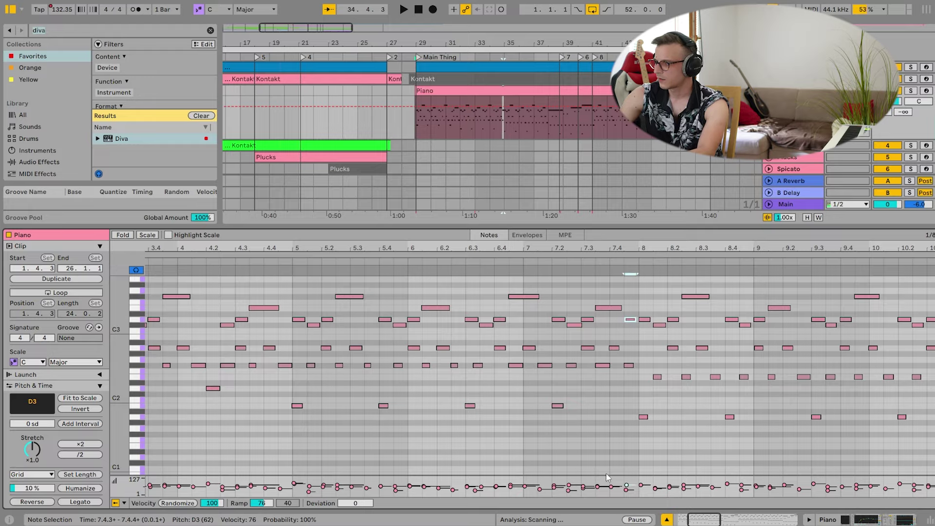
click(493, 269)
key(space)
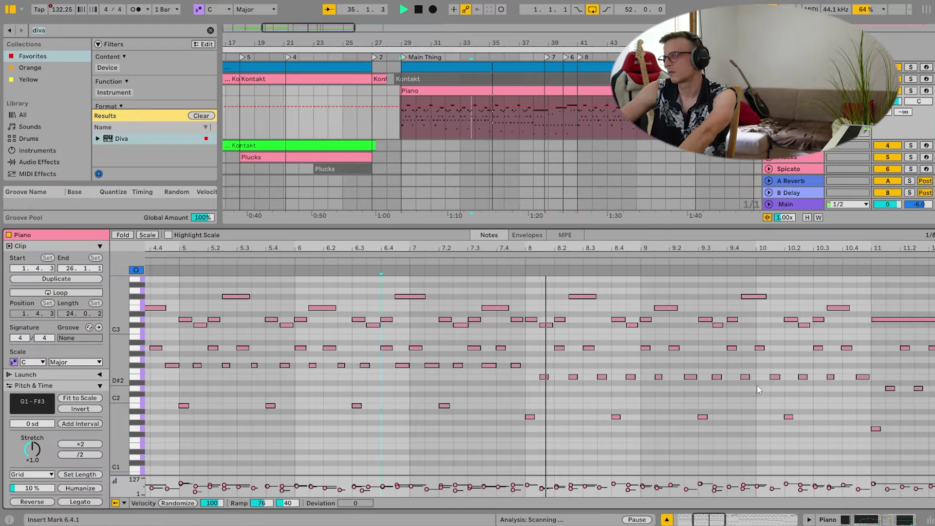
drag(549, 245, 549, 214)
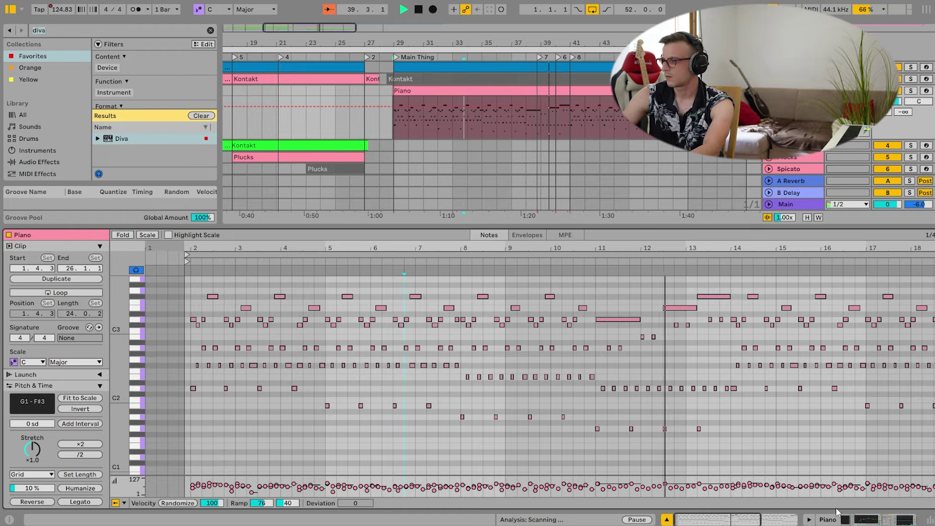
Return the Piano track to its device view, fold the Piano and Pluck II tracks, and unfold the STRINGS group.
key(shift+Tab)
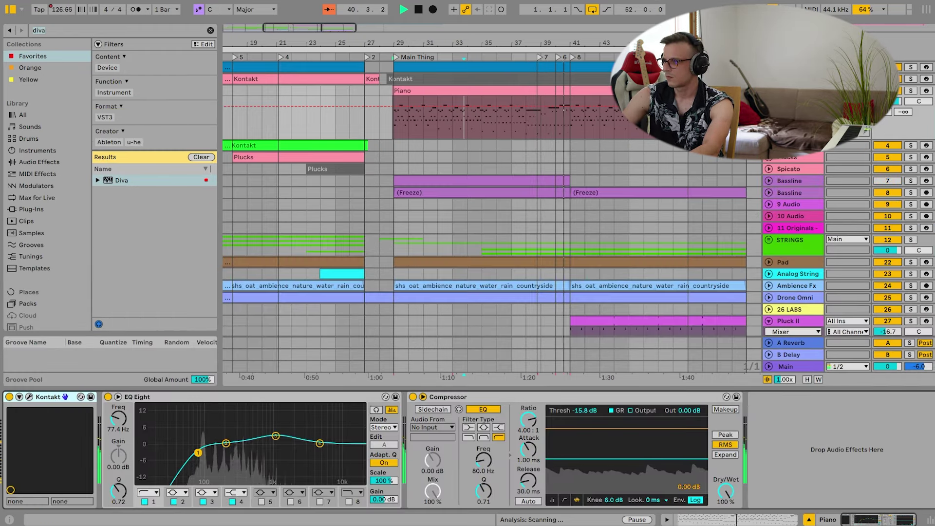
click(768, 91)
click(774, 267)
click(768, 278)
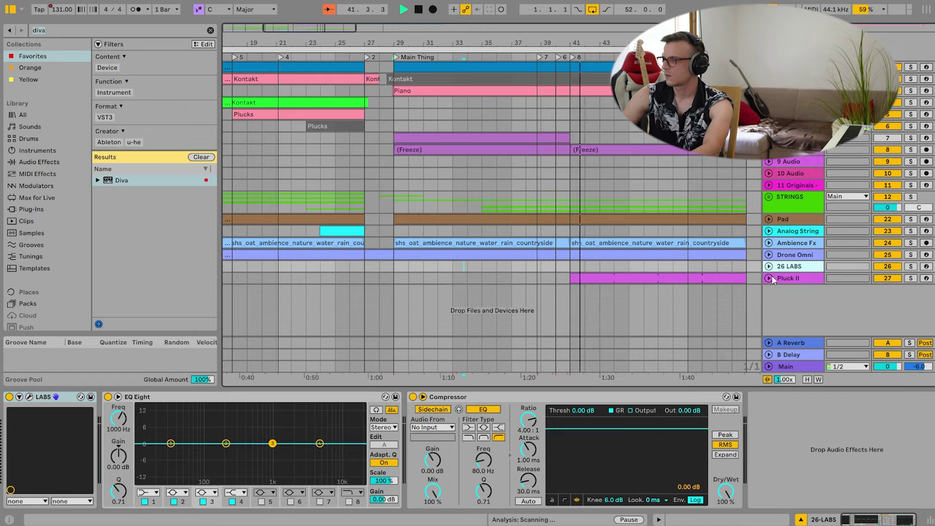
click(769, 197)
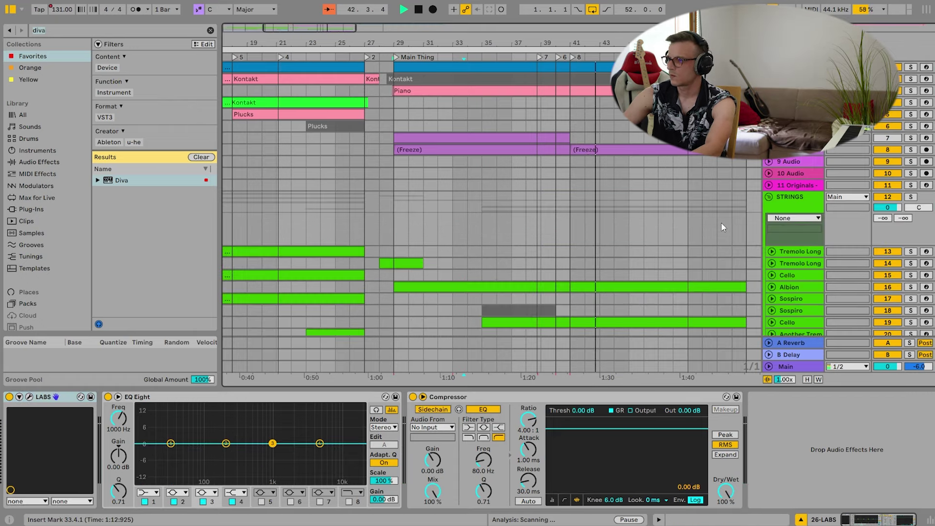
Copy bars 28 to 32 of the second Tremolo Long track and paste them at bar 40.
drag(440, 263, 385, 265)
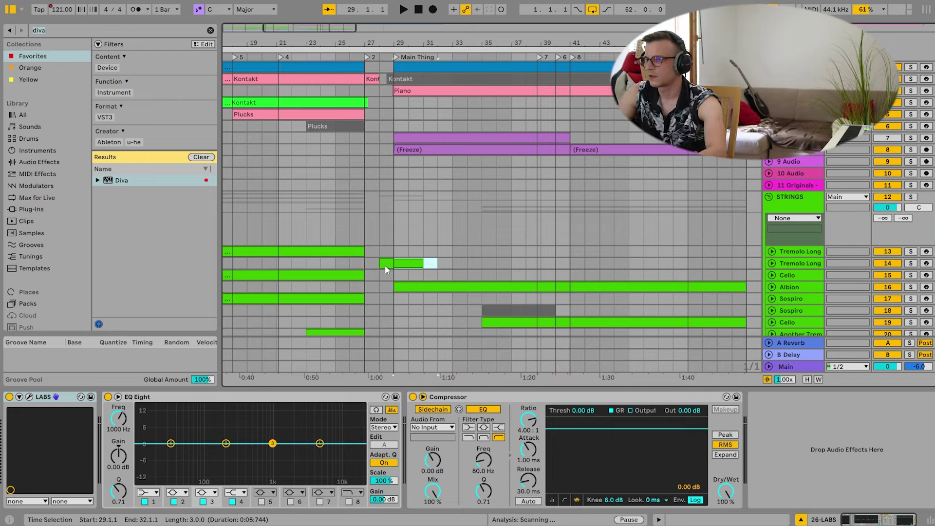
key(space)
key(ctrl+c)
click(551, 261)
key(ctrl+v)
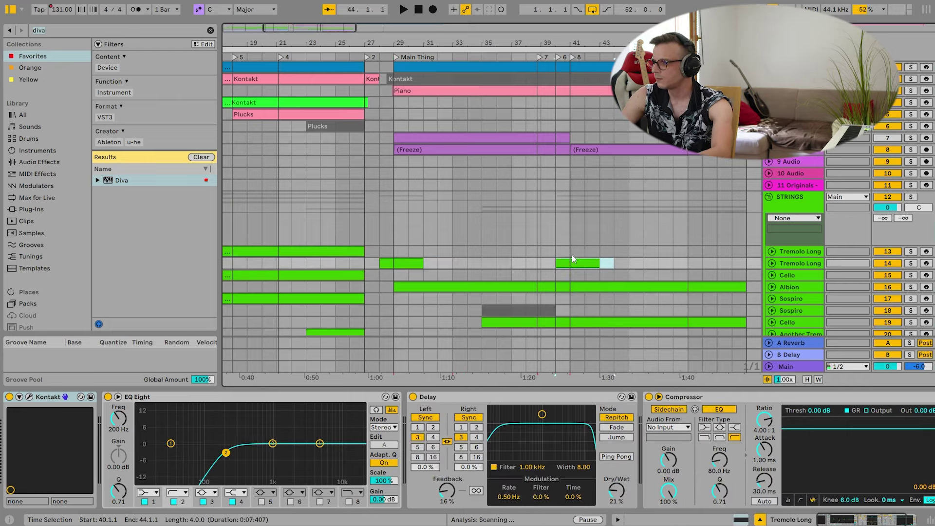
Inspect the notes of the Albion and first Sospiro tracks in the STRINGS group.
scroll(680, 203, down, 3)
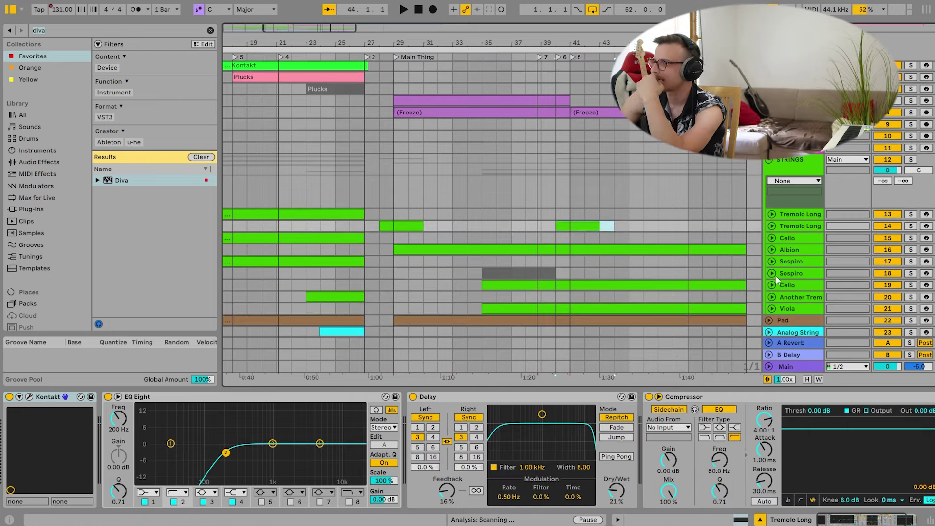
click(772, 249)
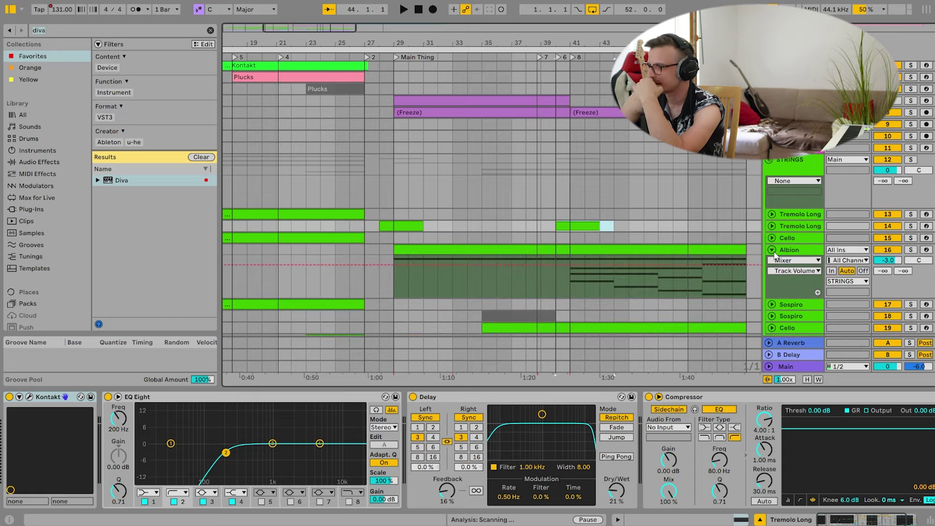
click(773, 251)
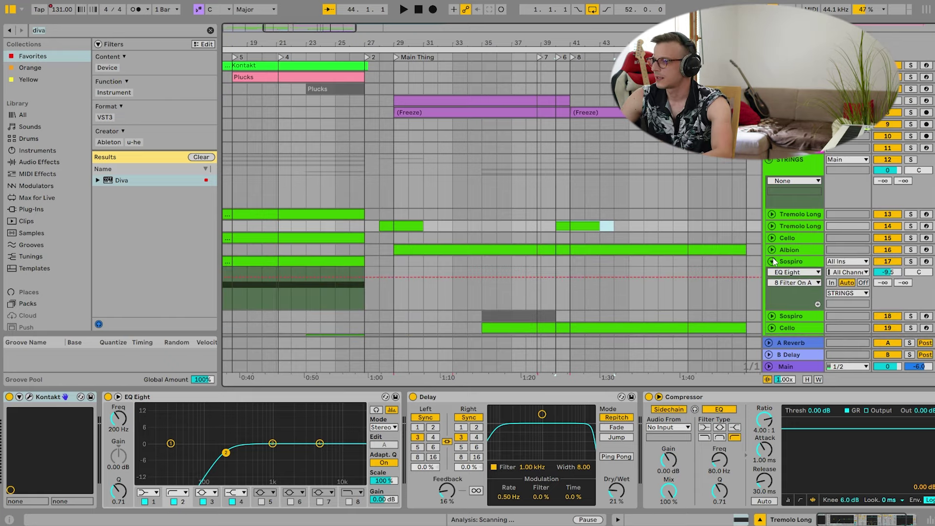
scroll(637, 241, down, 3)
scroll(485, 82, up, 5)
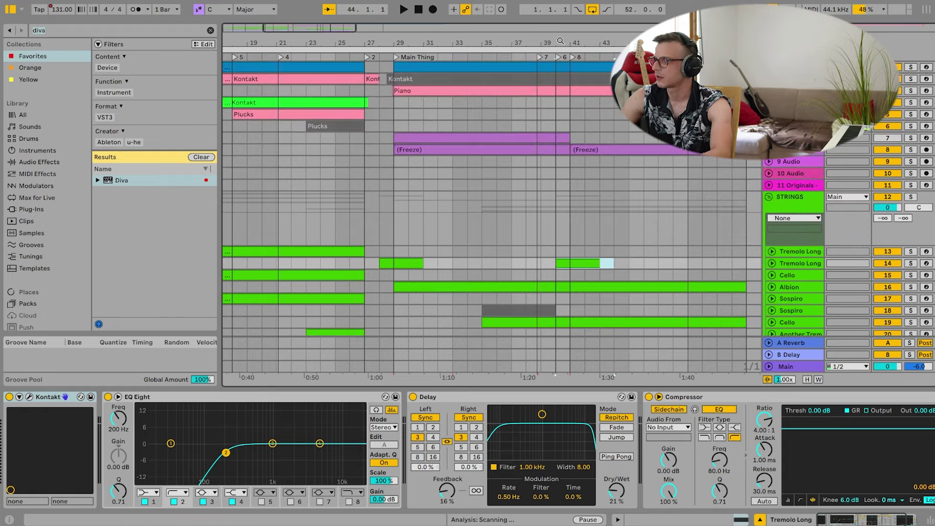
drag(558, 38, 559, 25)
Unfold the green Kontakt track, then open the Plucks clip at bar 18 and listen to its pattern.
click(768, 102)
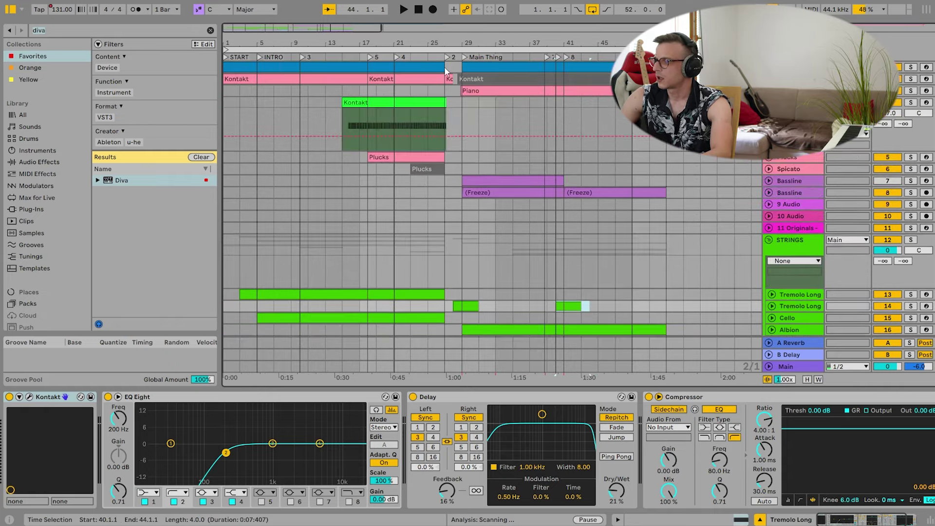
click(409, 101)
click(412, 159)
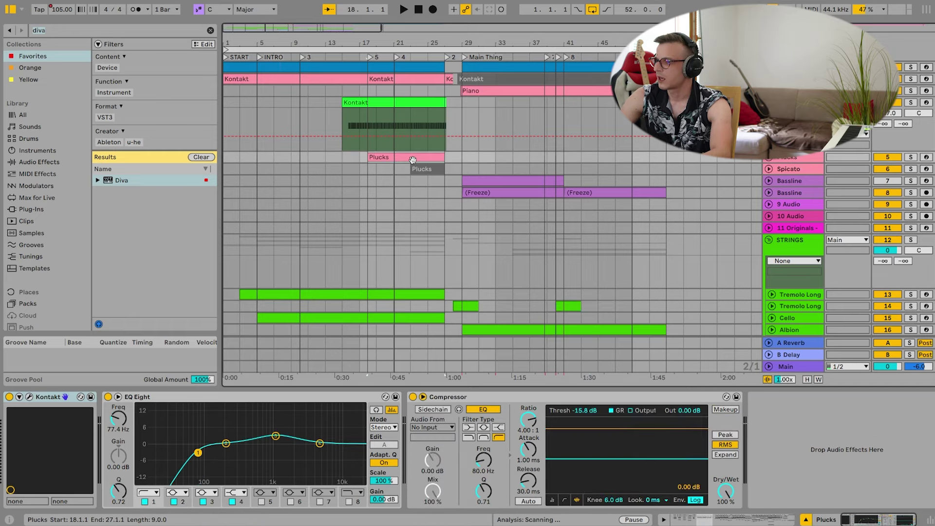
double_click(412, 159)
key(space)
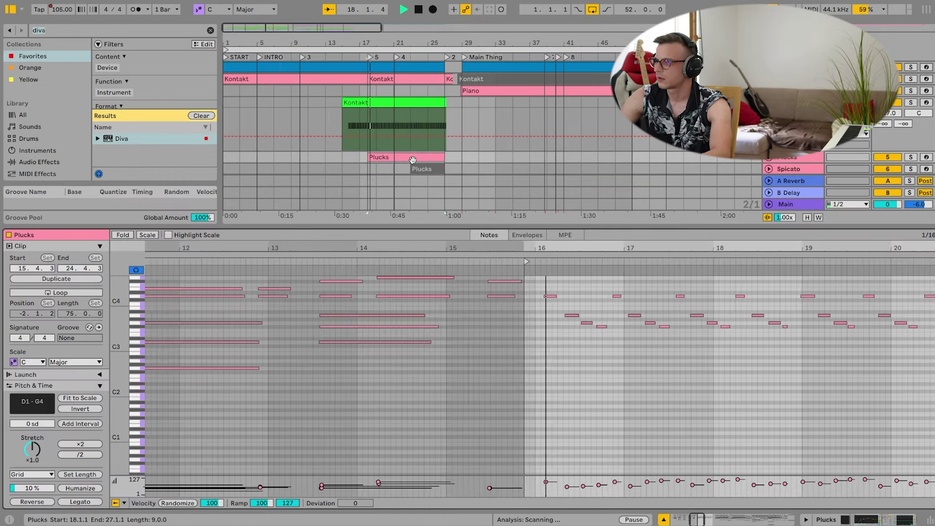
click(853, 520)
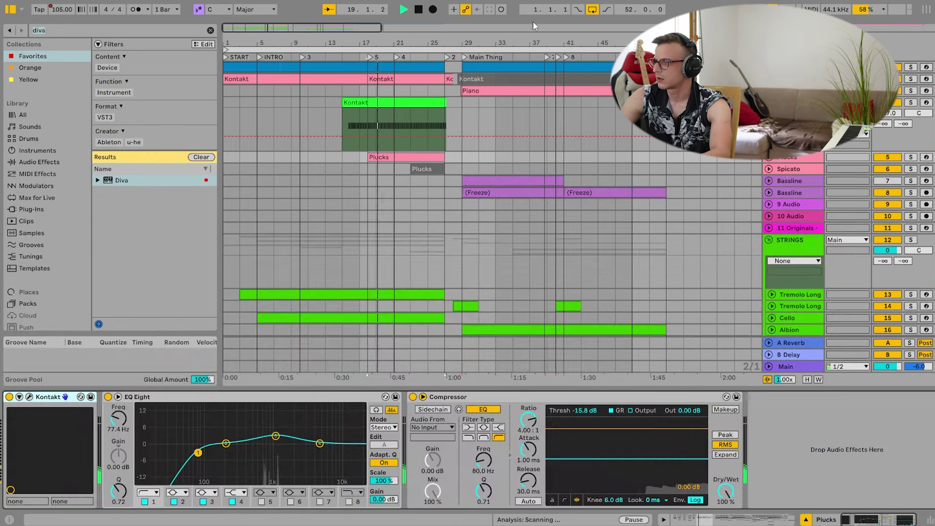
Play from marker 7 at bar 39, fold the STRINGS group and insert a new MIDI track below Pluck II.
click(546, 59)
scroll(492, 199, right, 2)
scroll(491, 199, down, 5)
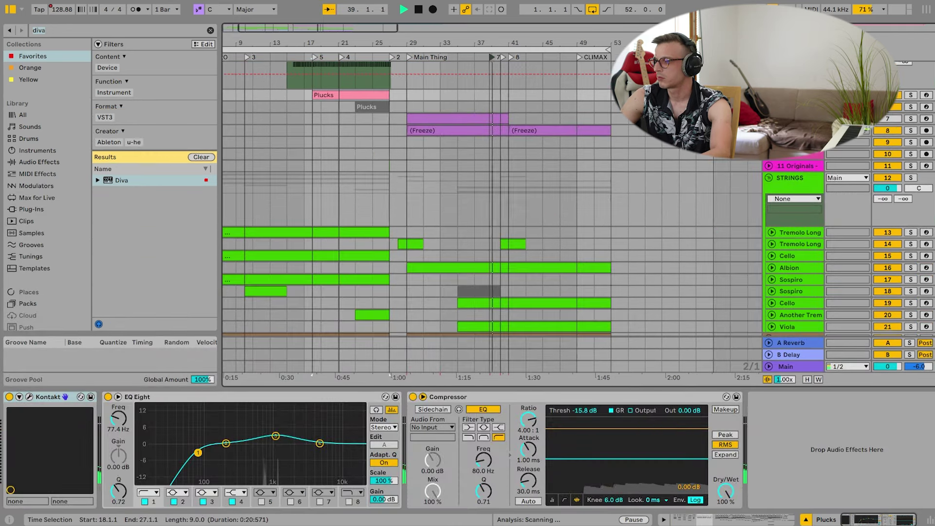
scroll(819, 262, down, 5)
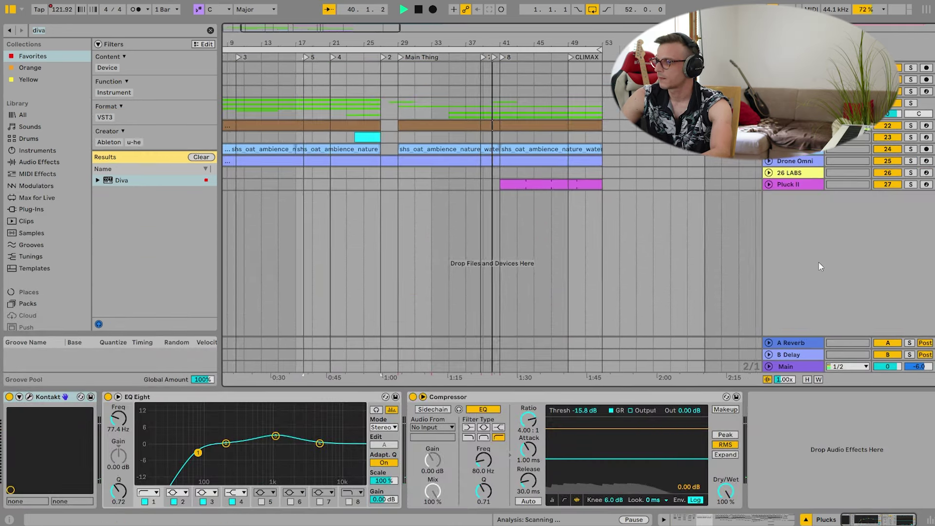
right_click(799, 220)
click(809, 234)
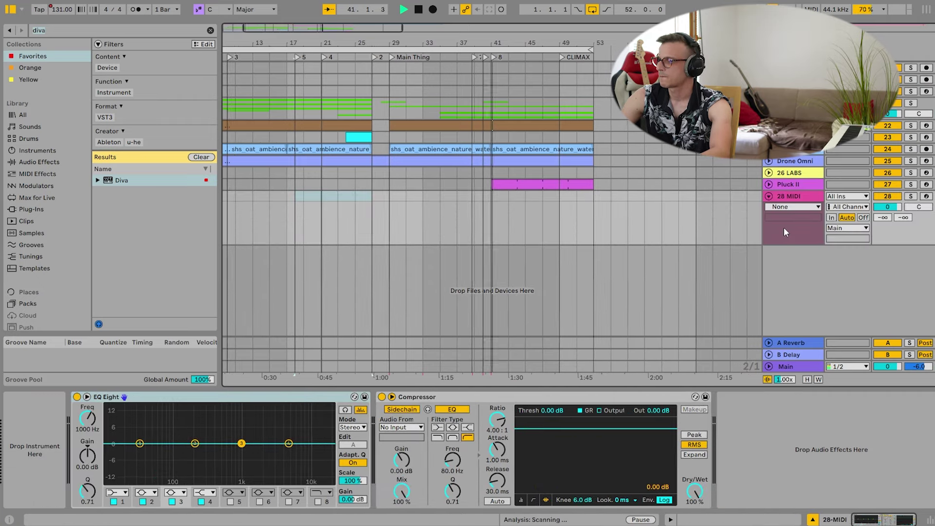
Open the Pluck II clip at bar 41 and raise its last two notes to G3 and A3.
scroll(773, 226, up, 3)
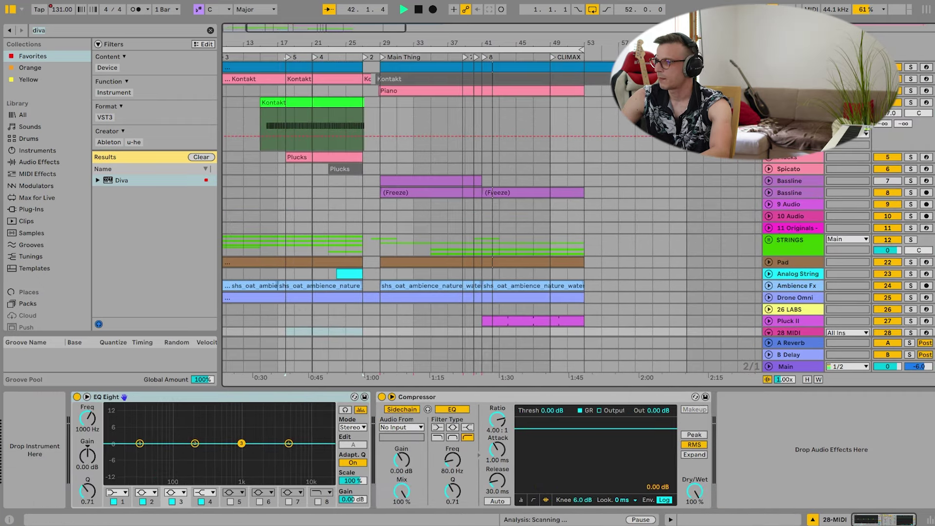
click(768, 279)
scroll(584, 281, right, 1)
double_click(522, 281)
key(space)
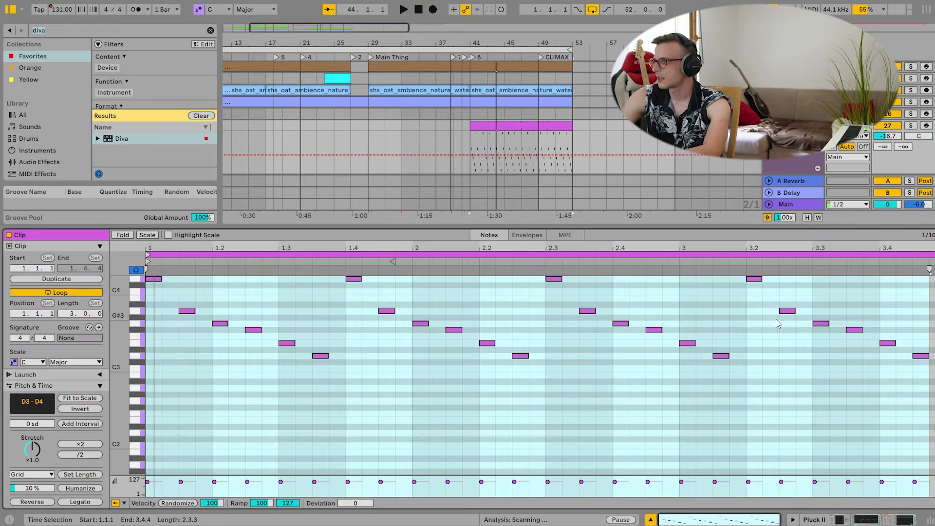
click(753, 279)
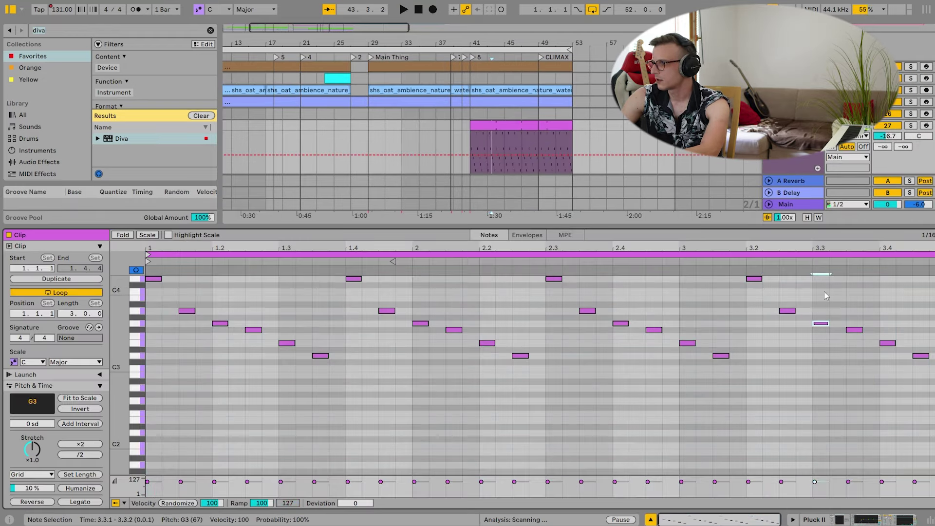
drag(852, 293, 889, 323)
click(890, 348)
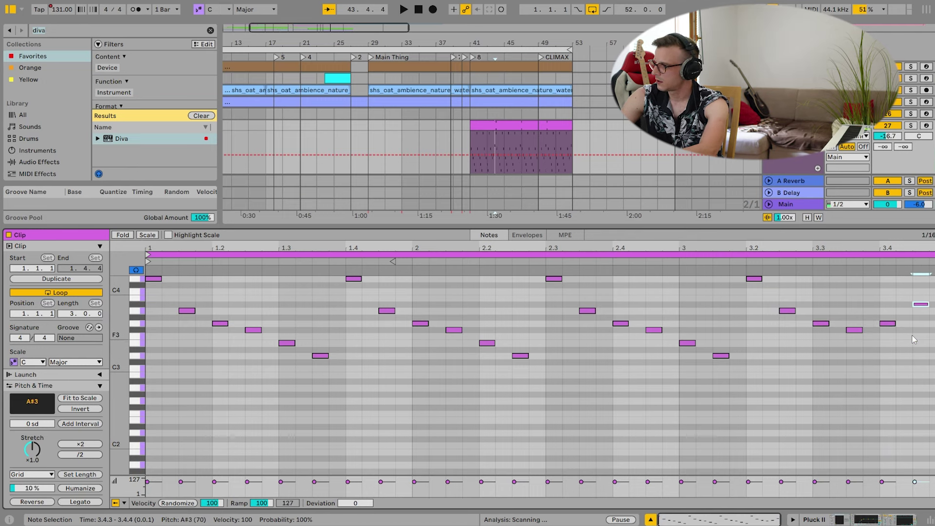
click(840, 516)
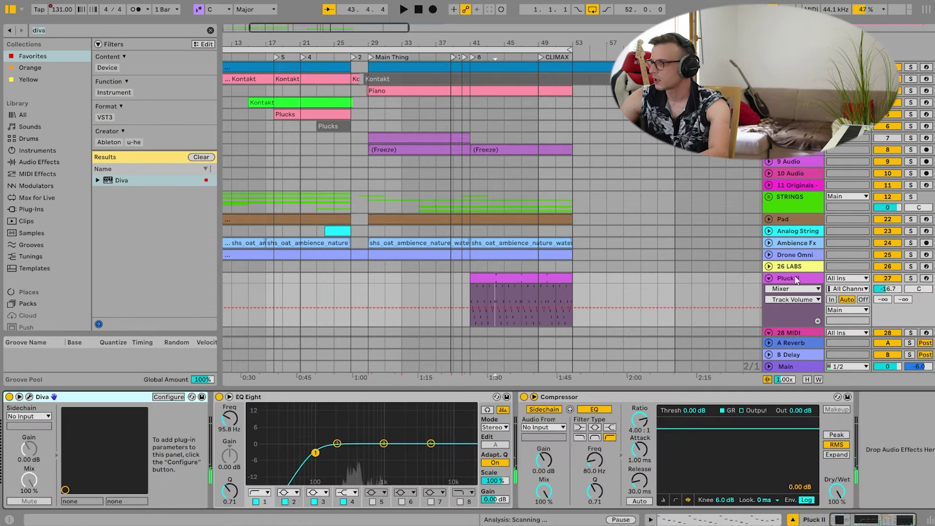
Duplicate the Pluck II track and clear the browser's diva search.
key(ctrl+d)
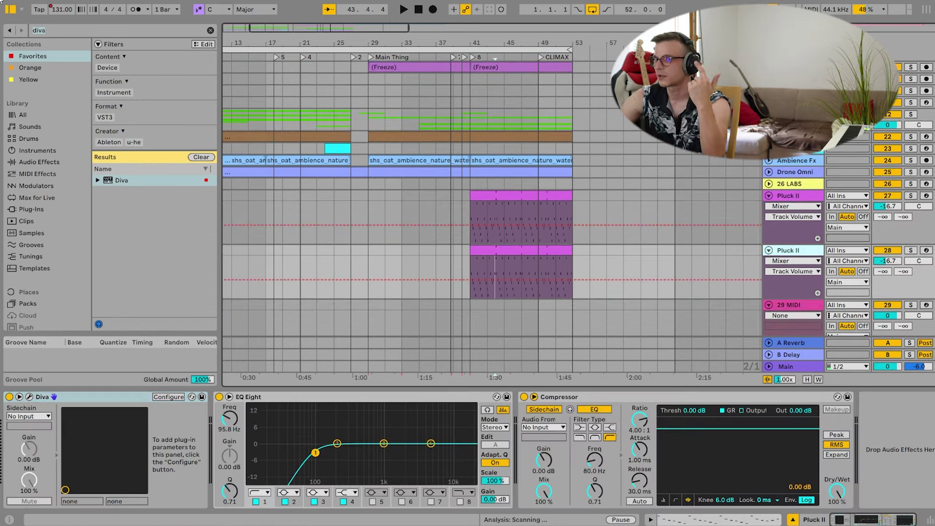
click(210, 31)
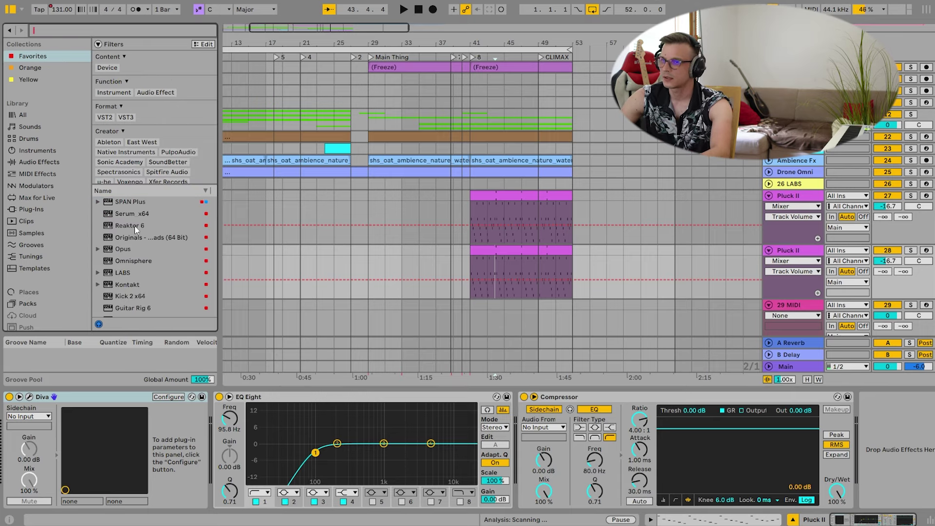
click(507, 248)
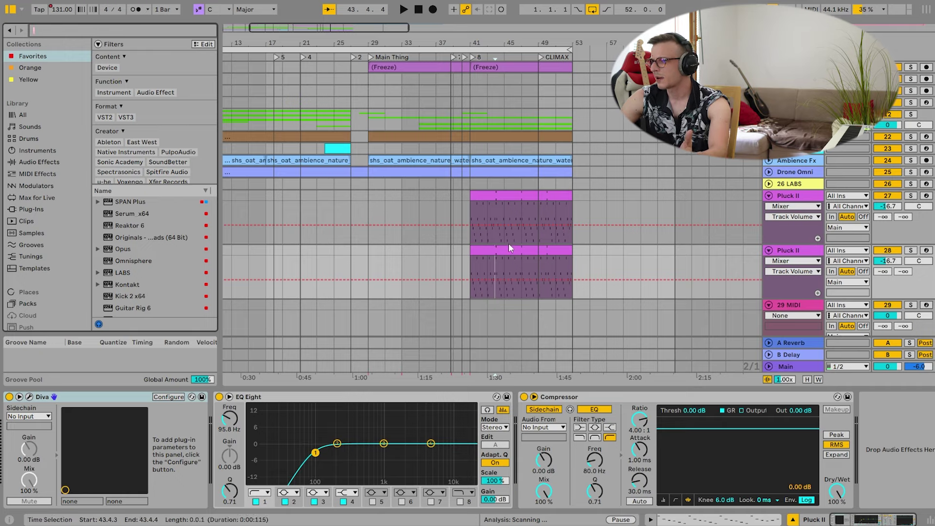
Raise the Song Tempo automation to 135 at the CLIMAX marker and add another tempo point around bar 43.
click(512, 251)
scroll(721, 291, down, 3)
click(768, 366)
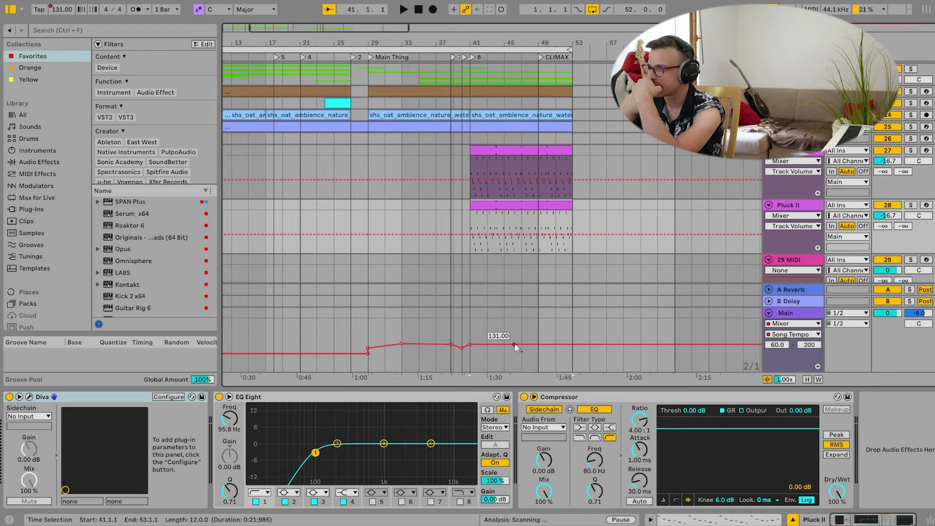
drag(535, 345, 536, 343)
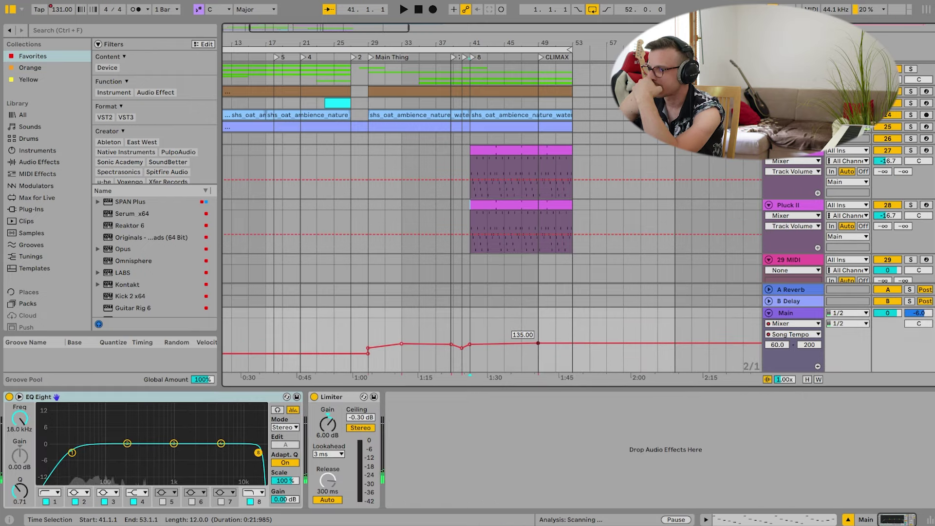
click(440, 60)
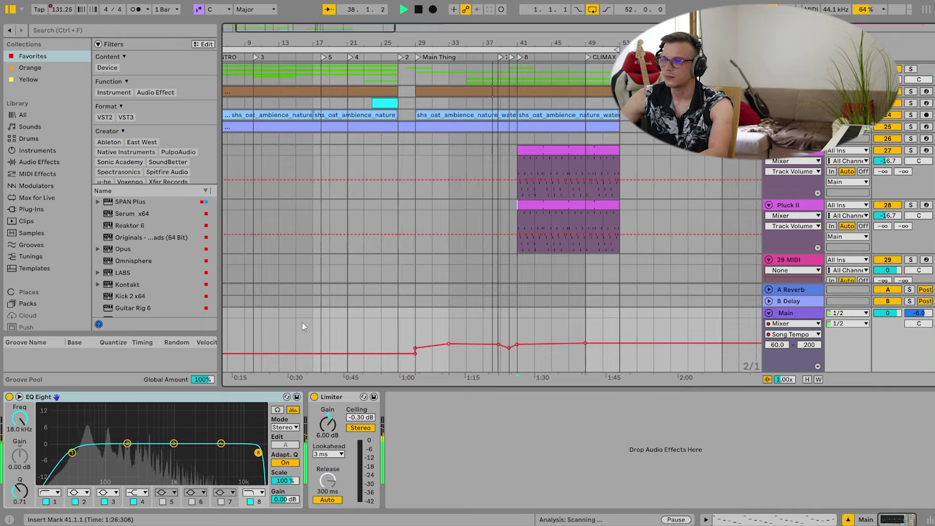
click(515, 341)
drag(520, 340, 520, 344)
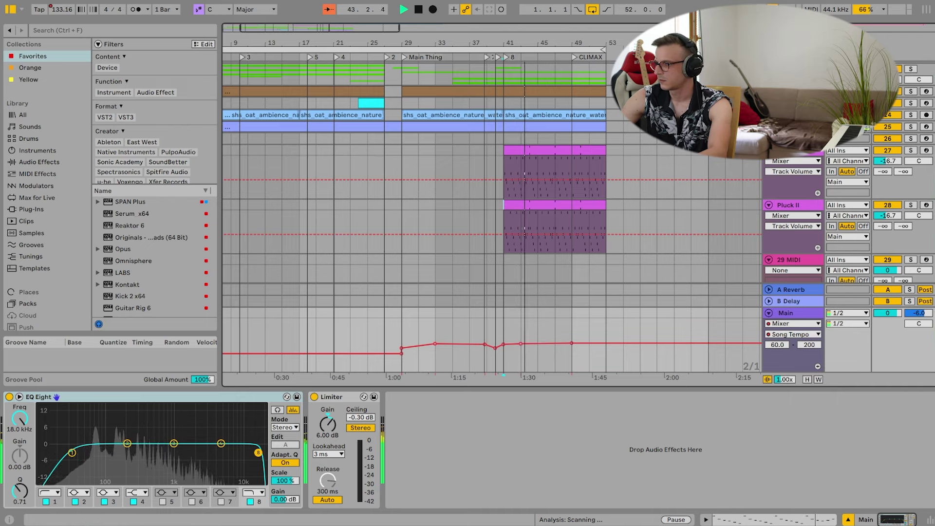
Solo the duplicated Pluck II track, search the browser for Kontakt and load it in place of Diva.
click(535, 205)
double_click(536, 205)
key(space)
click(846, 517)
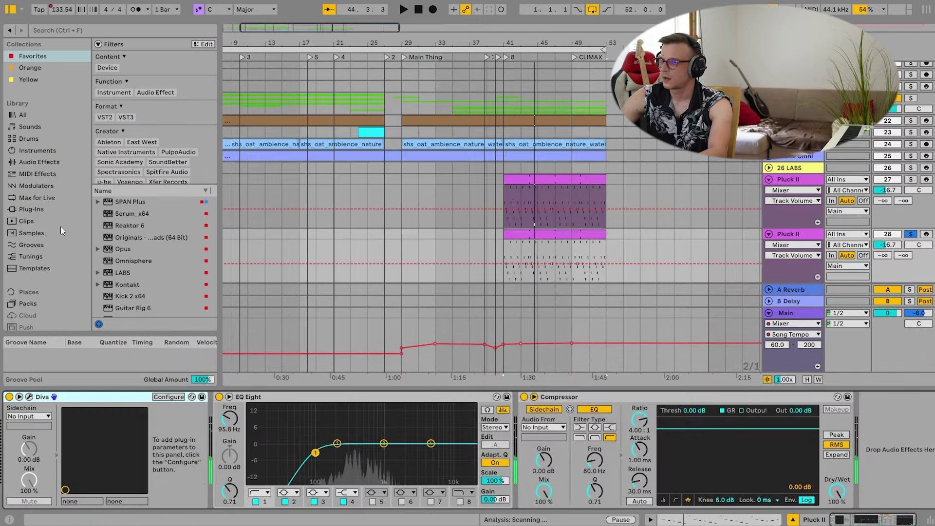
click(97, 31)
text(KONTAK)
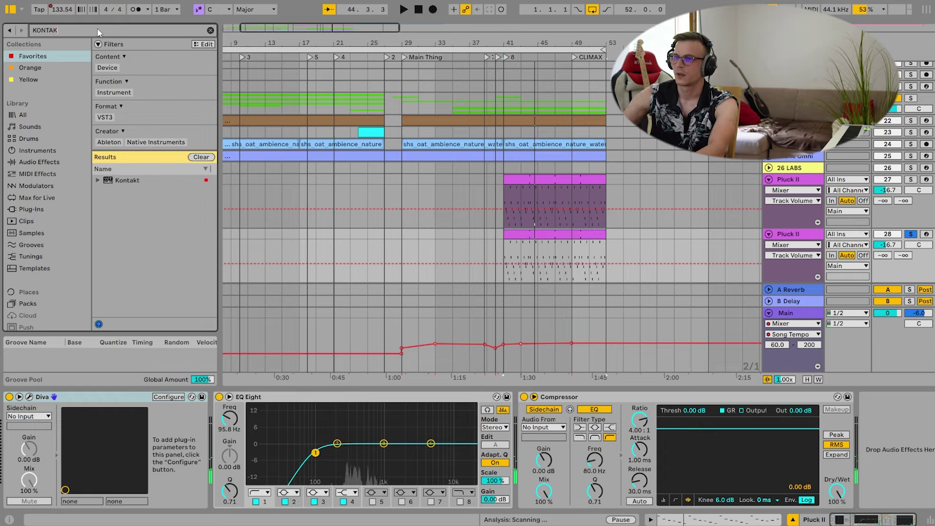
double_click(133, 176)
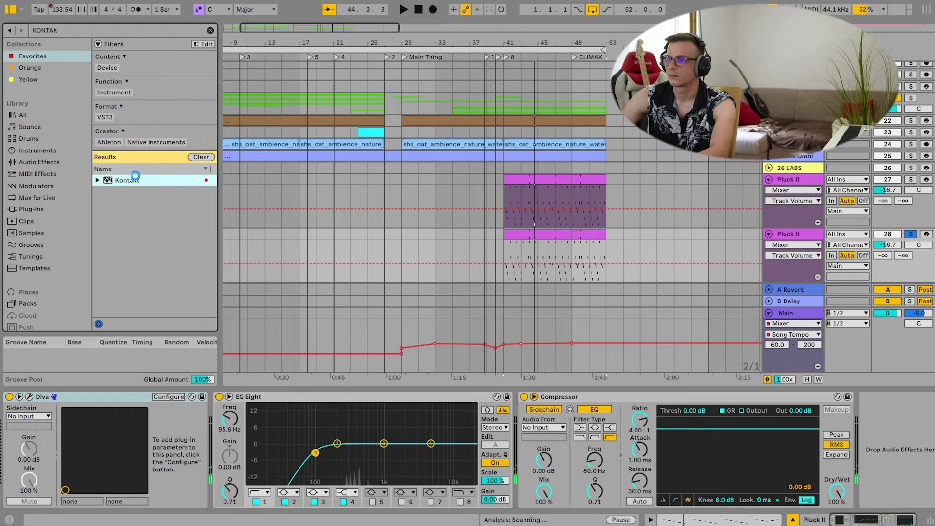
Load Albion ONE's Strings.nki patch in Kontakt with the Spiccato articulation.
click(177, 190)
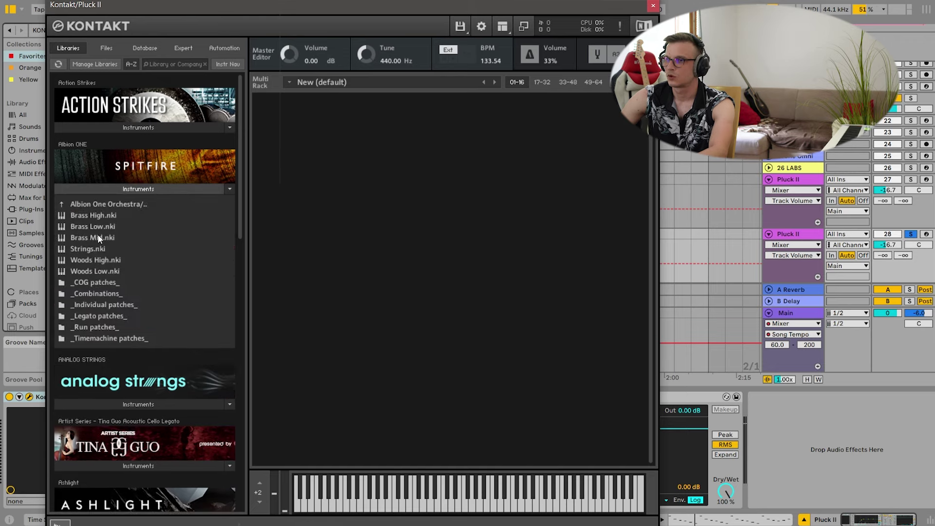
double_click(100, 248)
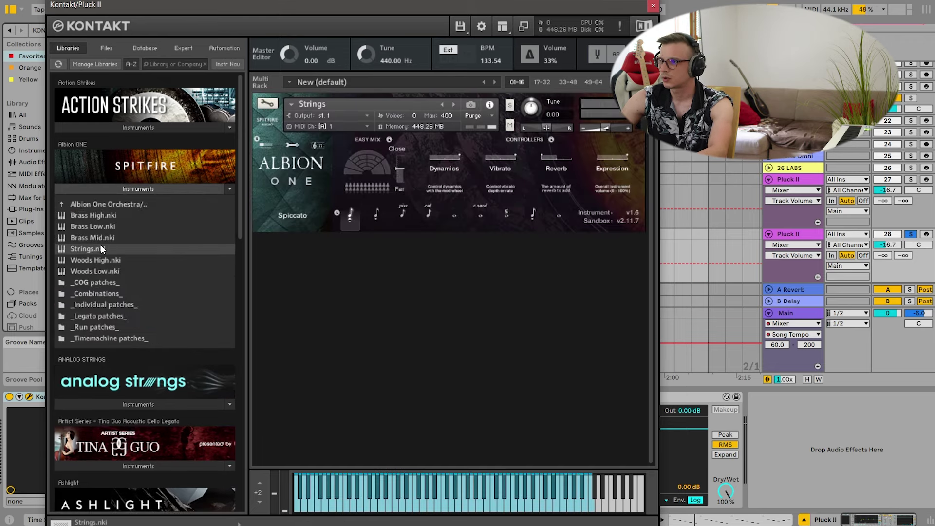
click(350, 214)
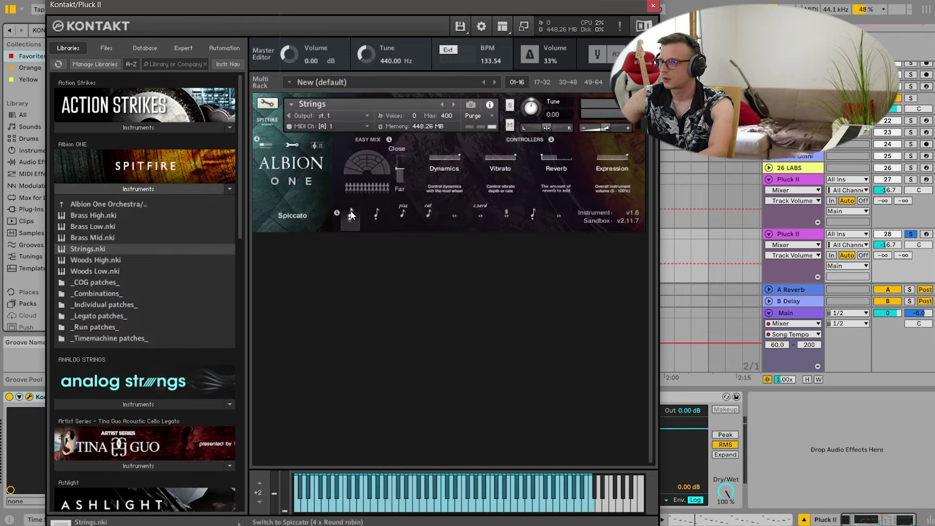
Adjust the Albion ONE Reverb and set the Easy Mix distance to Close, then close the Kontakt window.
drag(552, 156, 559, 158)
click(266, 146)
click(277, 159)
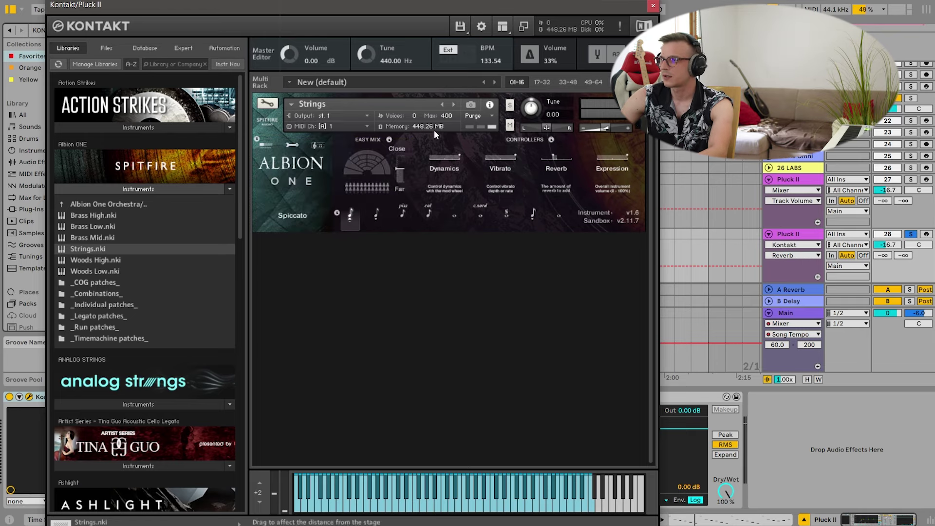
drag(400, 172, 408, 134)
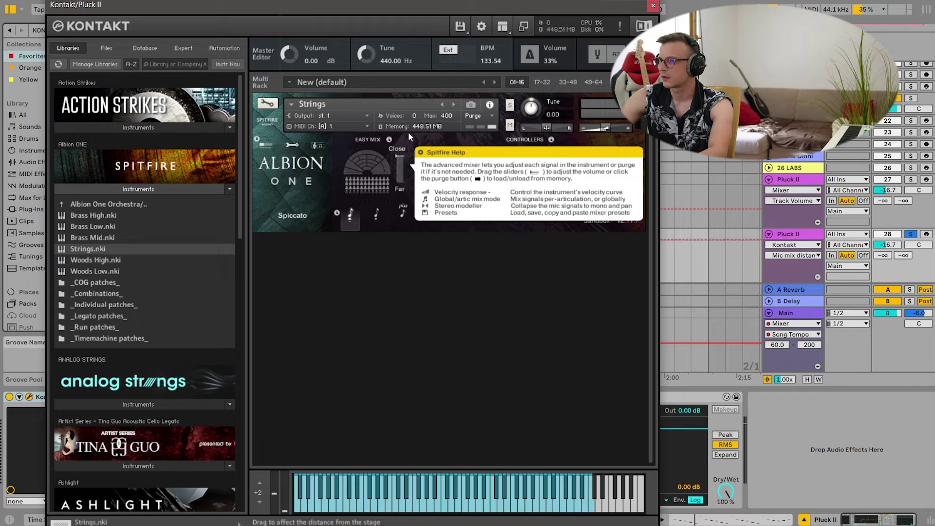
click(653, 5)
Play from bar 41, set the duplicated Pluck II track's volume to -3.0 dB and unsolo it.
click(506, 58)
key(space)
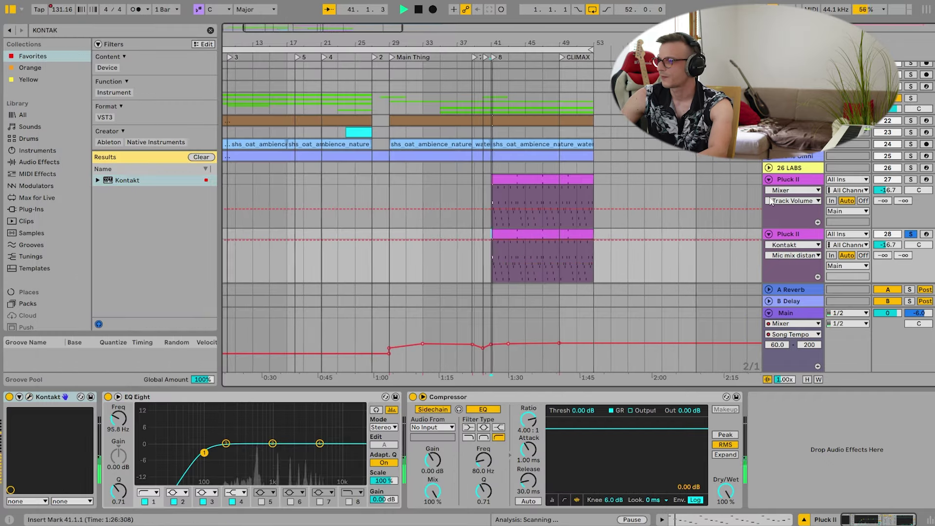
drag(885, 247, 885, 250)
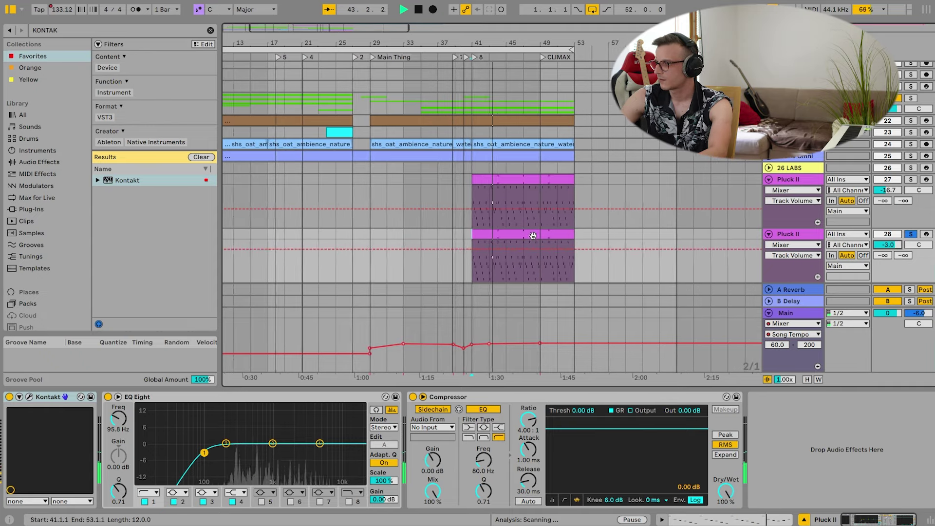
click(910, 235)
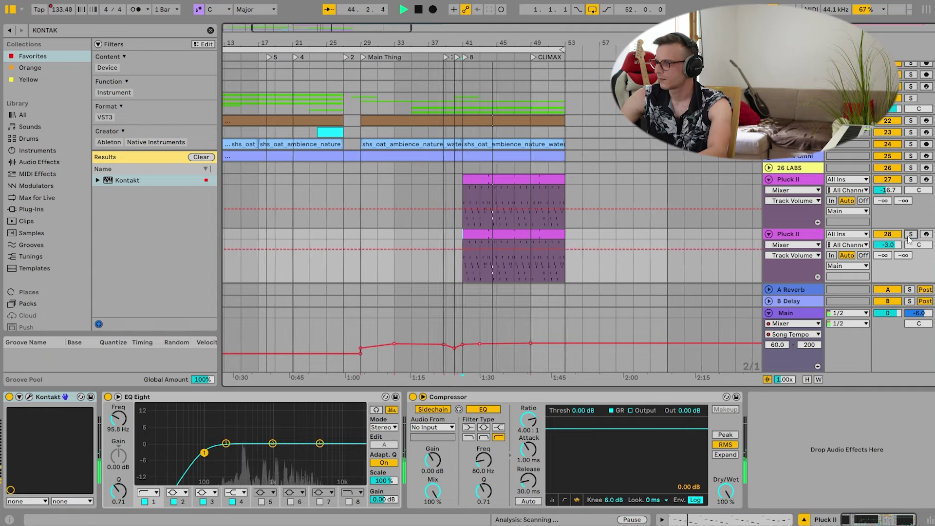
Move the duplicated Pluck II track into the STRINGS group and assign the group's color to its tracks and clips.
click(768, 180)
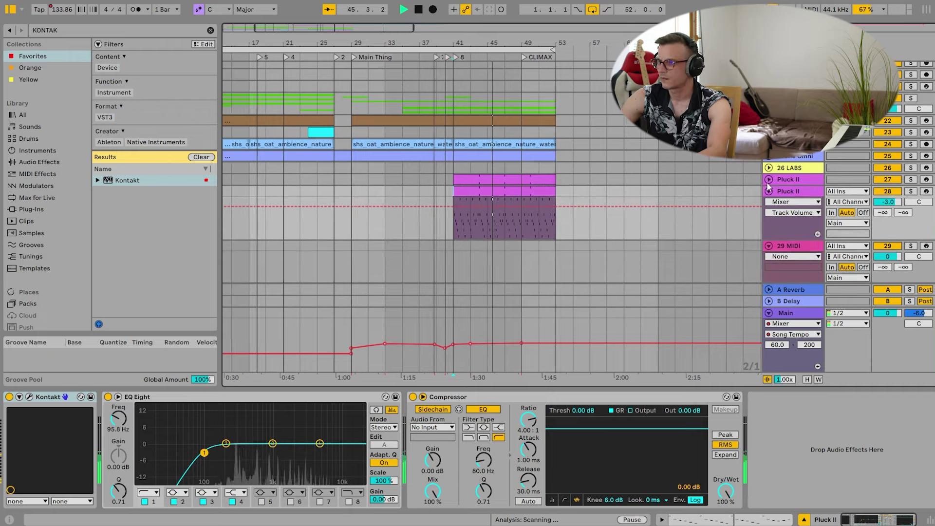
click(768, 191)
drag(793, 190, 789, 103)
click(767, 197)
scroll(774, 193, down, 3)
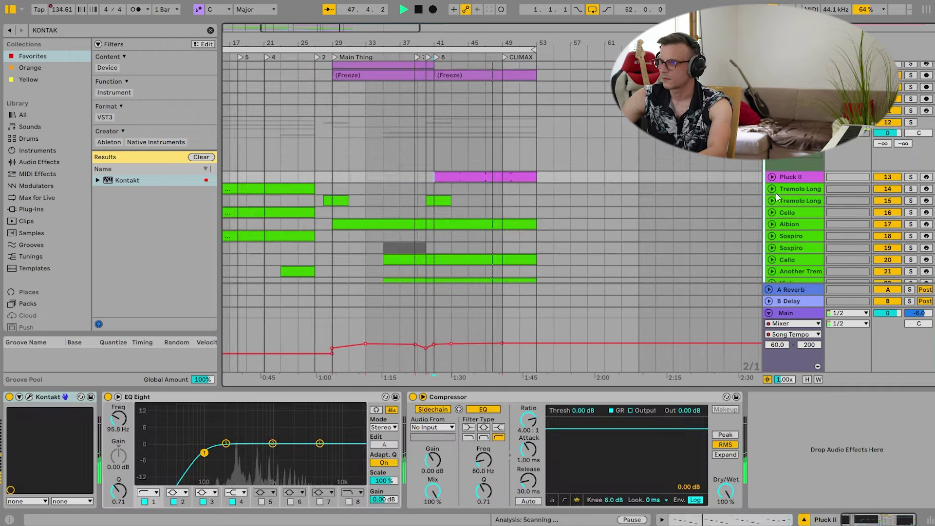
right_click(786, 130)
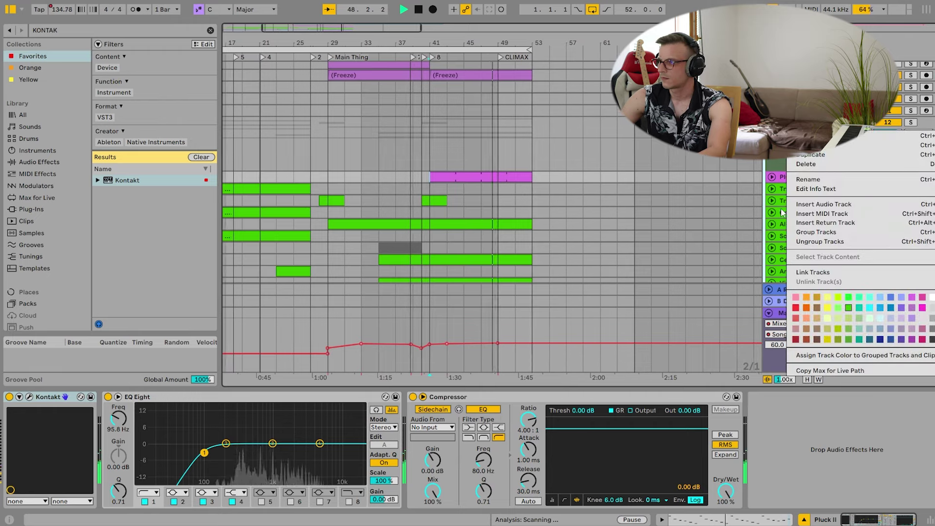
click(818, 355)
click(769, 313)
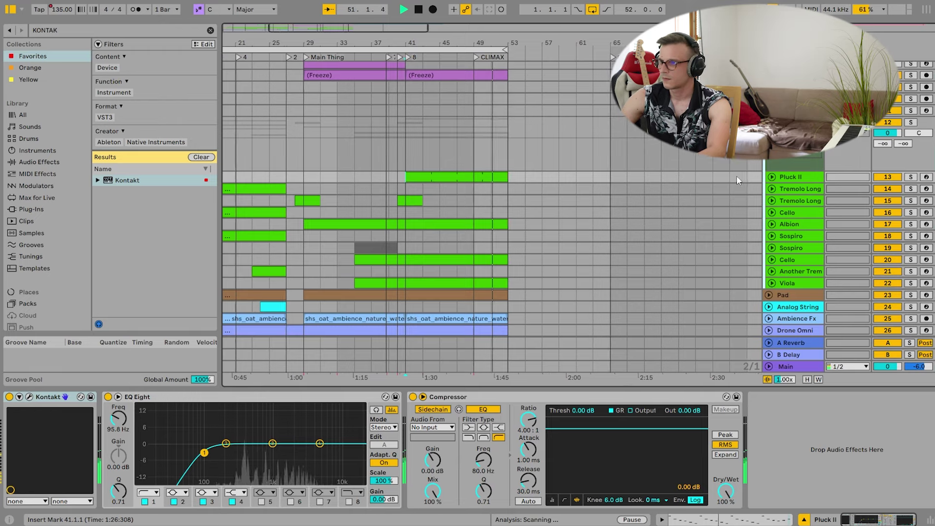
Deactivate the original Pluck II track and rename its copy in the STRINGS group to Spicato.
scroll(737, 175, down, 5)
click(781, 247)
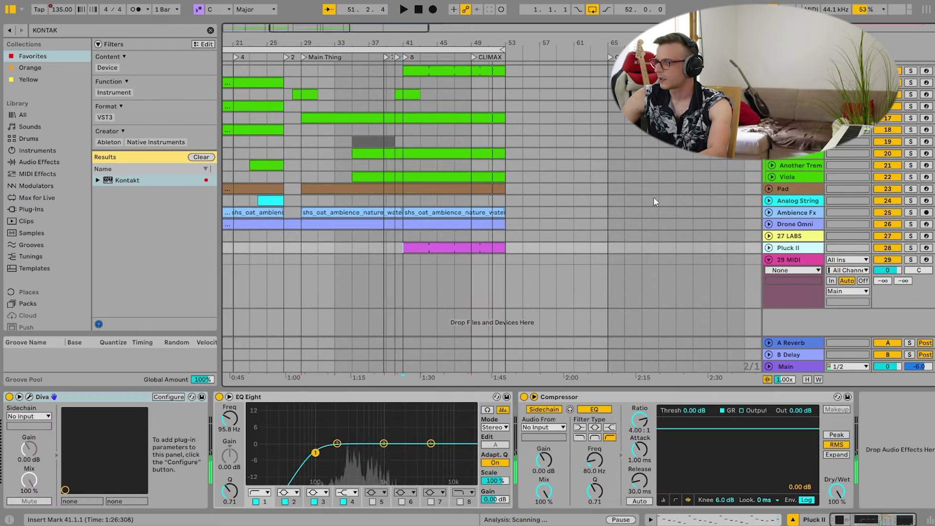
click(893, 246)
scroll(584, 195, up, 3)
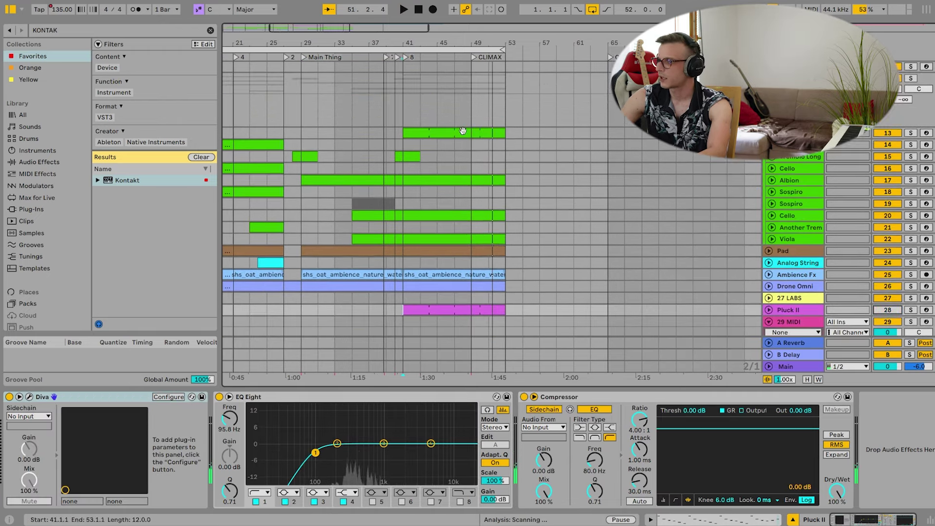
click(794, 133)
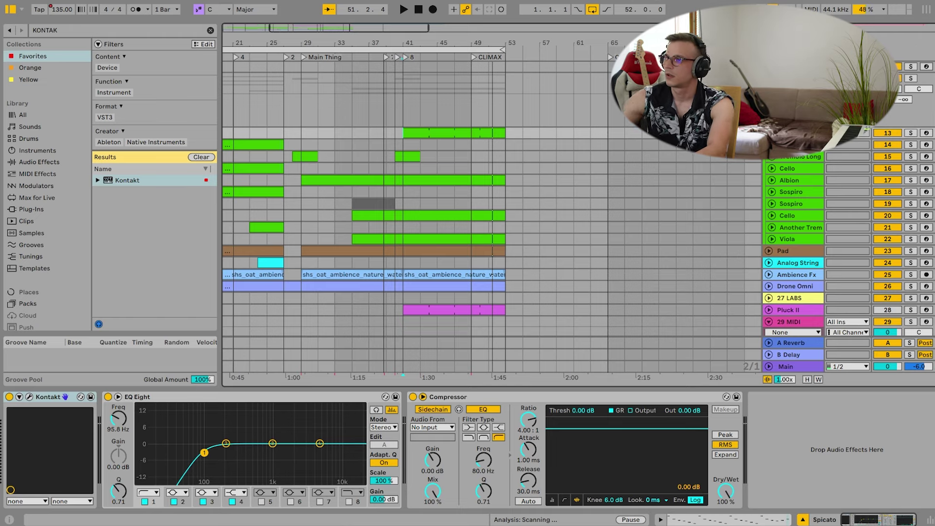
Transpose all notes of the first Spicato clip up one octave and listen to the result.
double_click(429, 132)
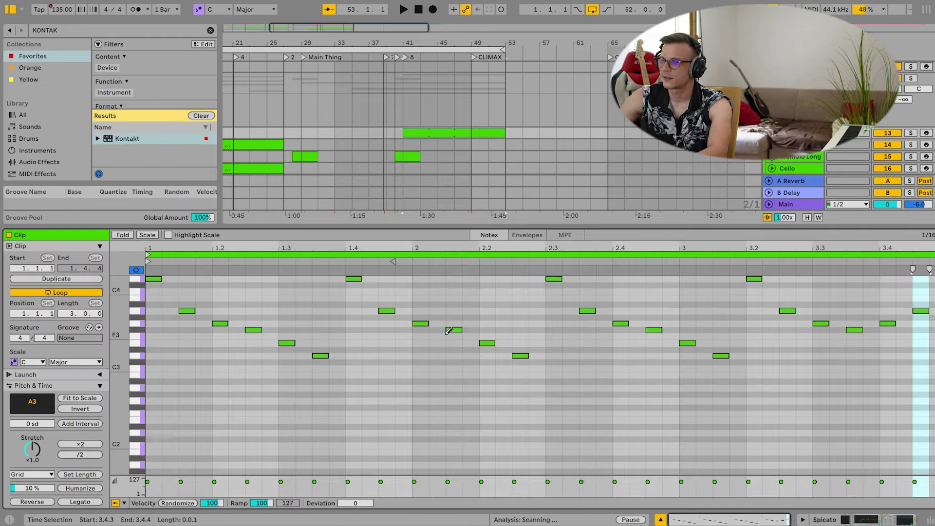
key(ctrl+a)
key(shift+Up)
key(space)
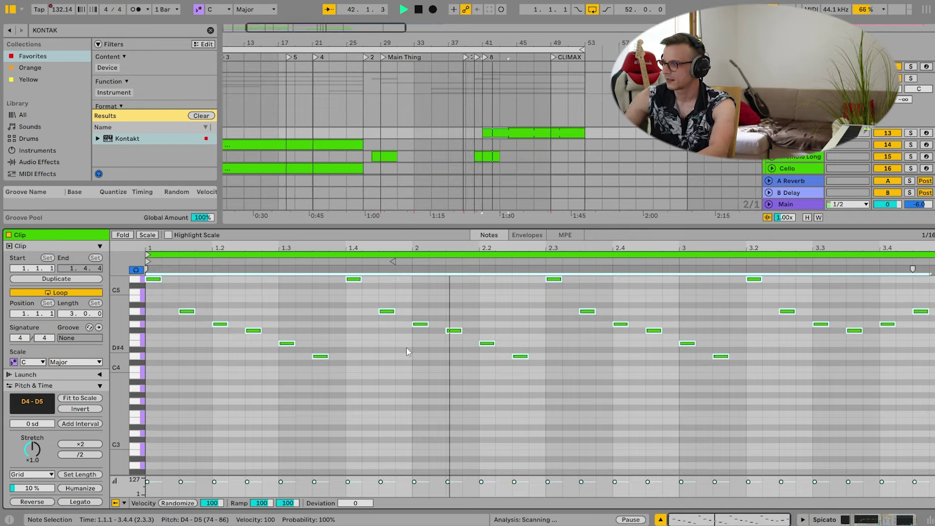
drag(119, 331, 100, 319)
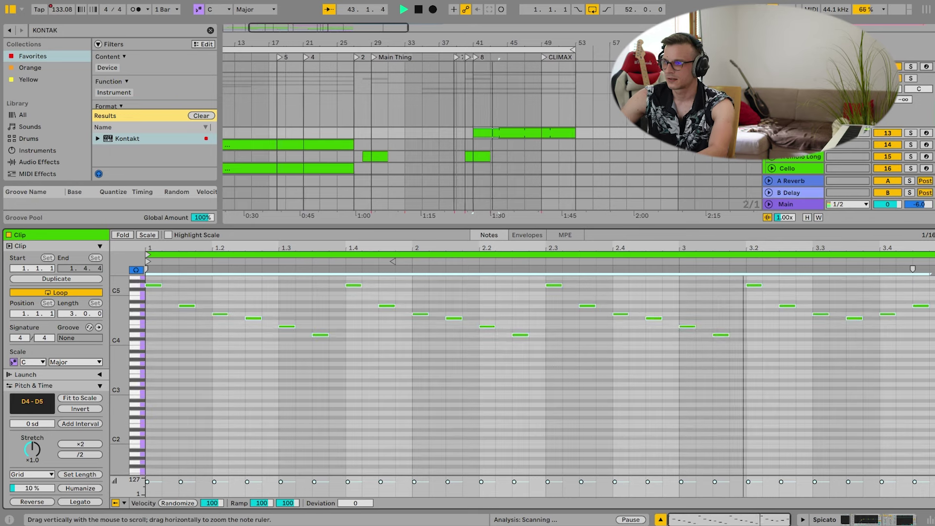
key(space)
Enlarge the velocity lane and slightly vary the velocities of individual notes across the first Spicato clip, then play it back.
drag(359, 476, 359, 428)
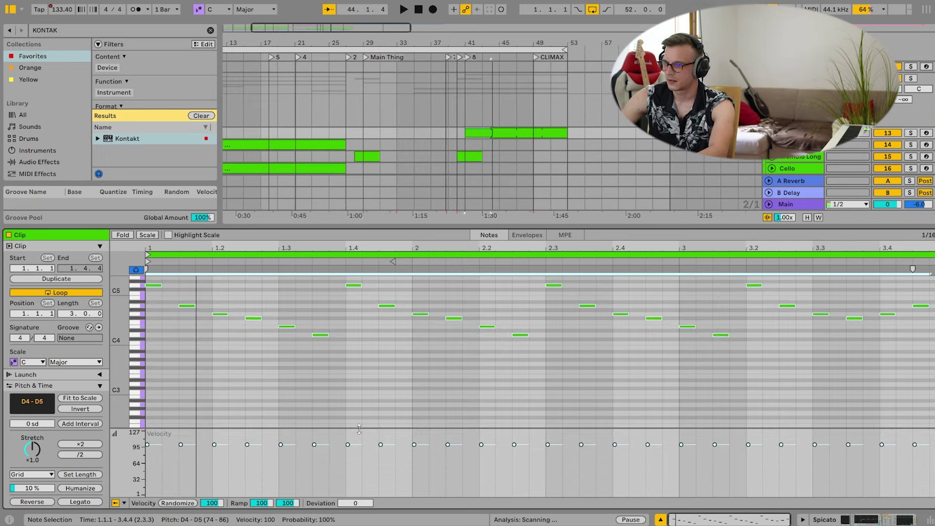
click(181, 445)
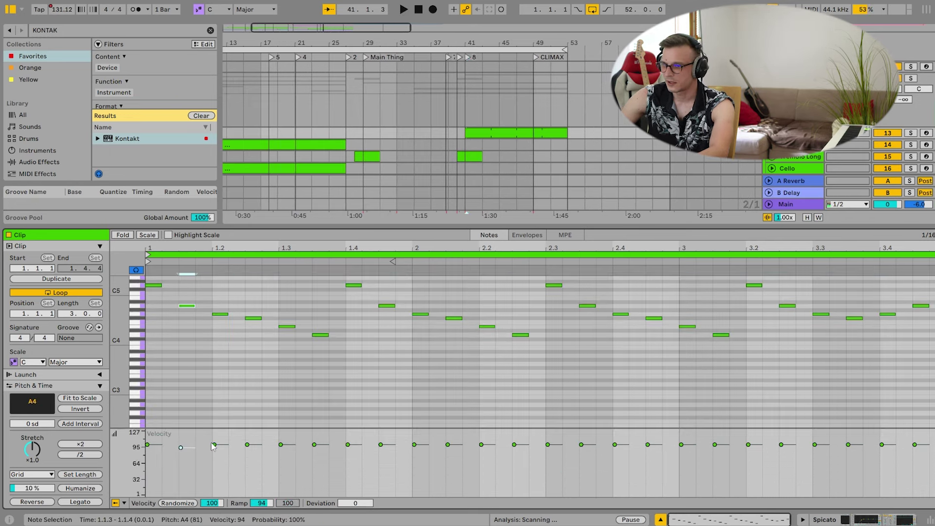
drag(258, 444, 280, 447)
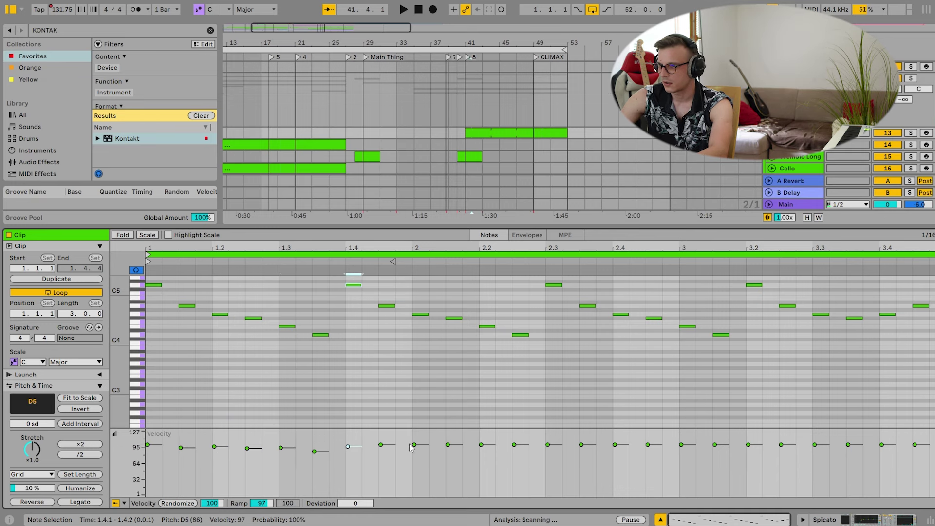
drag(444, 445, 462, 456)
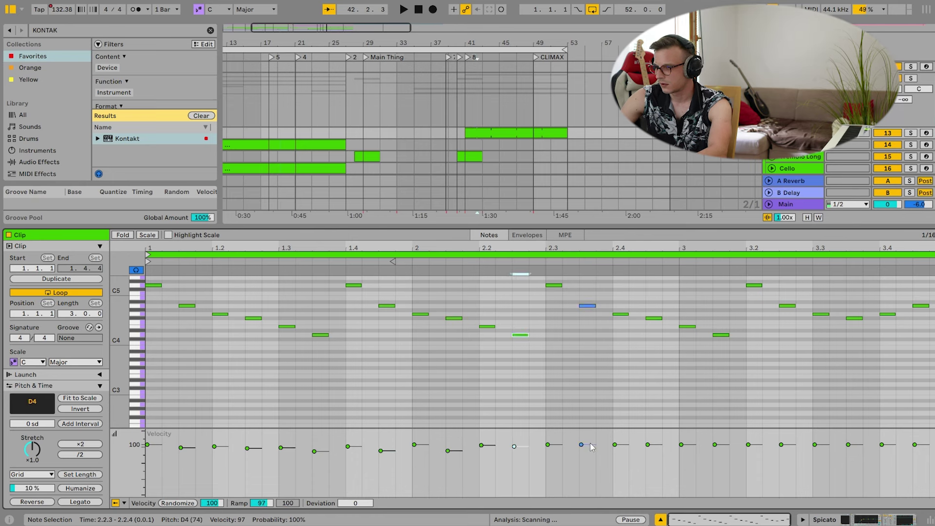
drag(581, 445, 583, 446)
click(616, 444)
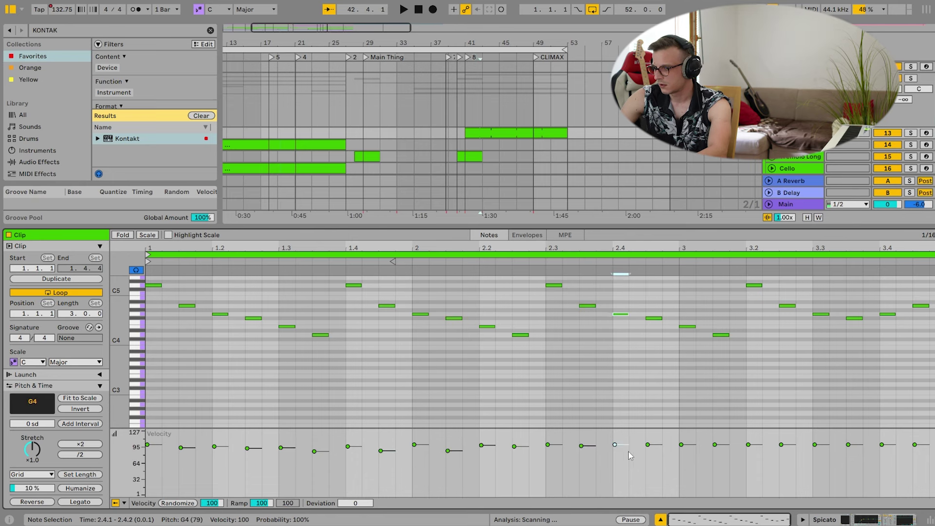
click(715, 444)
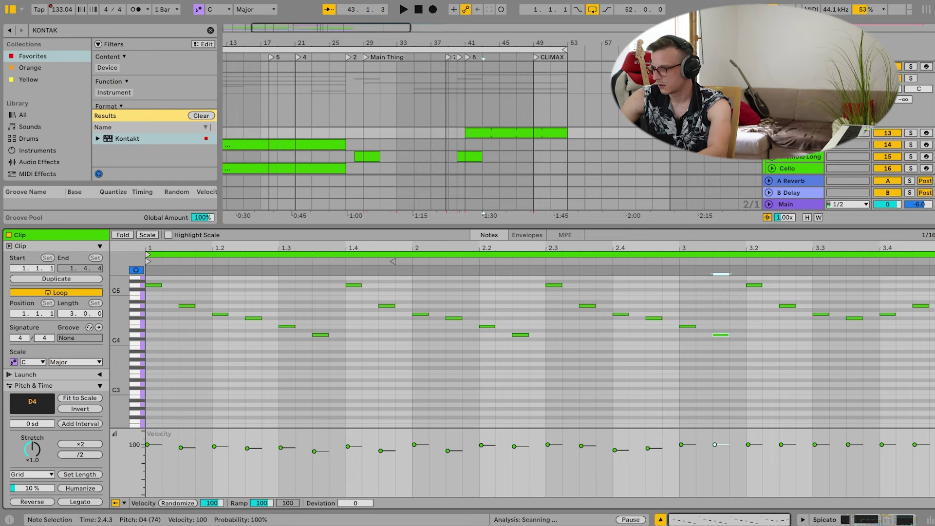
click(748, 444)
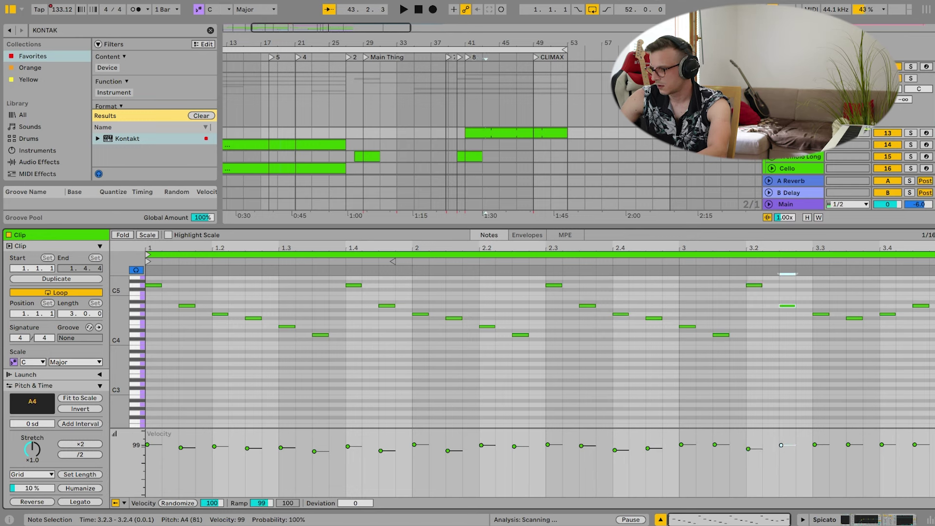
drag(862, 450, 869, 458)
click(890, 445)
key(space)
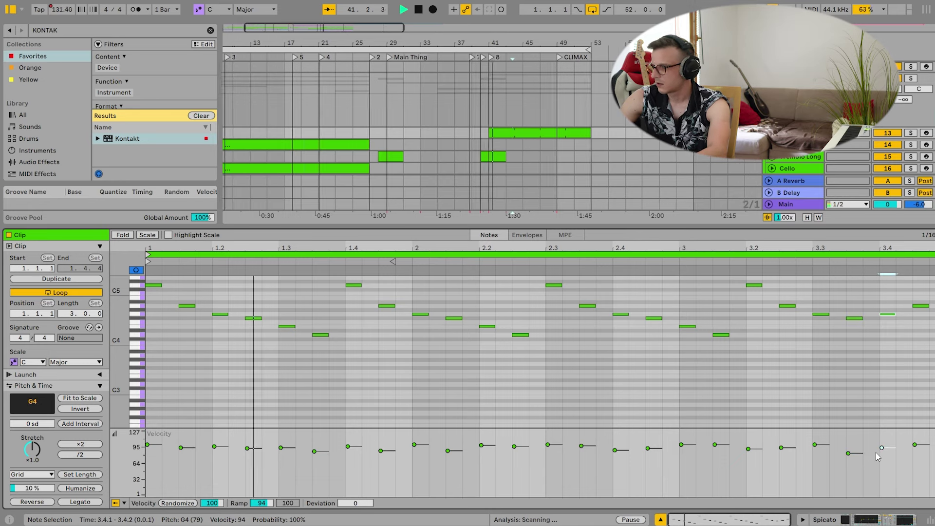
Raise the low-cut frequency of the Spicato track's EQ Eight to 206 Hz while listening.
click(885, 519)
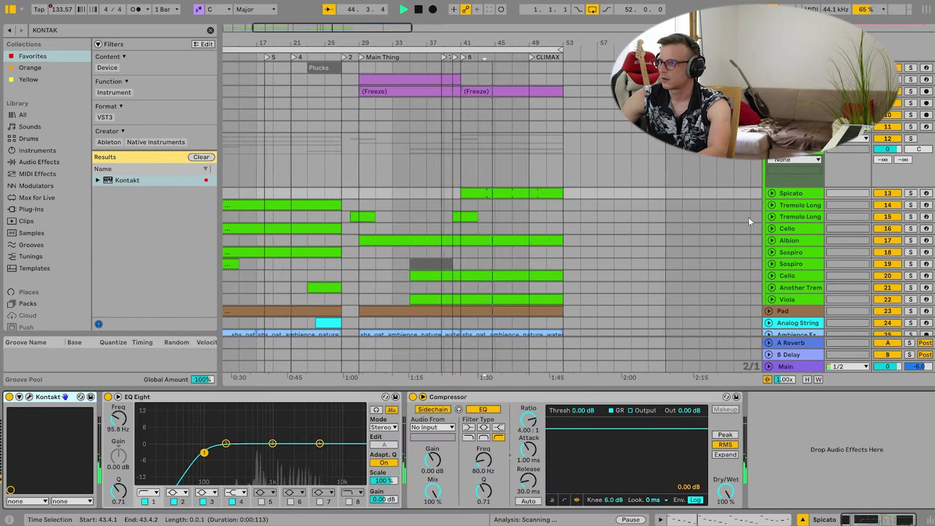
drag(204, 453, 227, 453)
key(space)
Unfold the Spicato track and transpose the notes of its clip down one octave to the D3–D4 range.
click(525, 195)
double_click(525, 195)
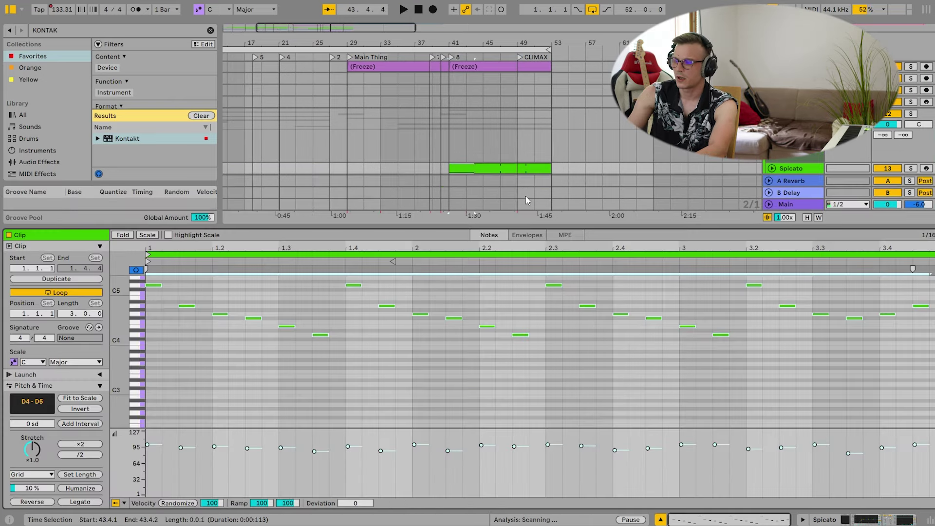
key(shift+Tab)
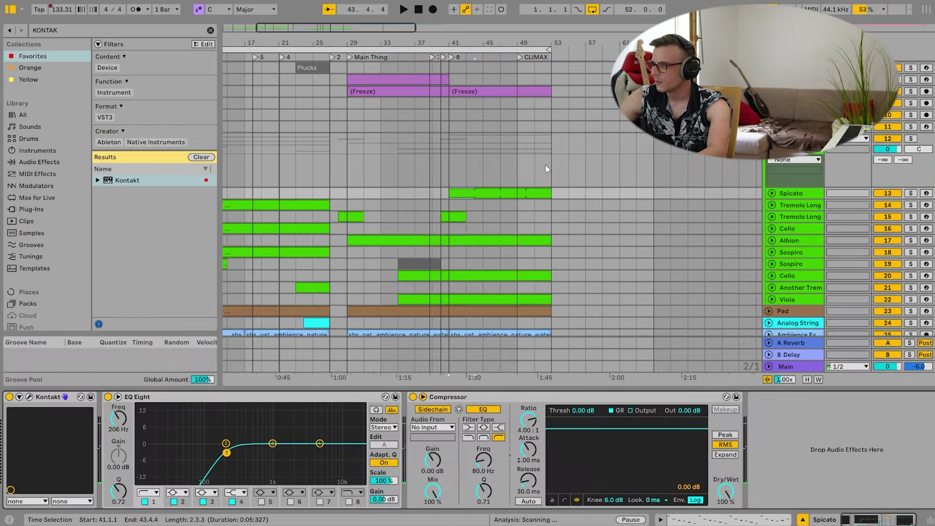
click(771, 193)
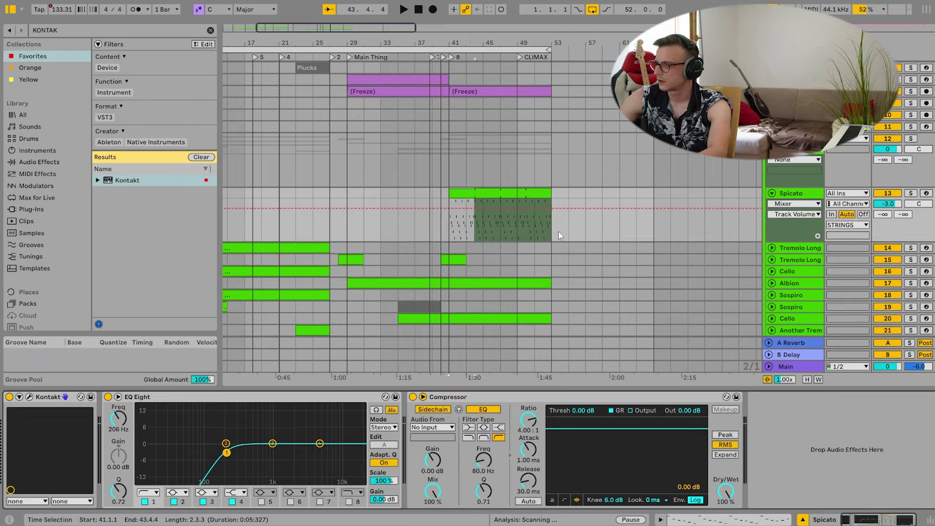
double_click(517, 191)
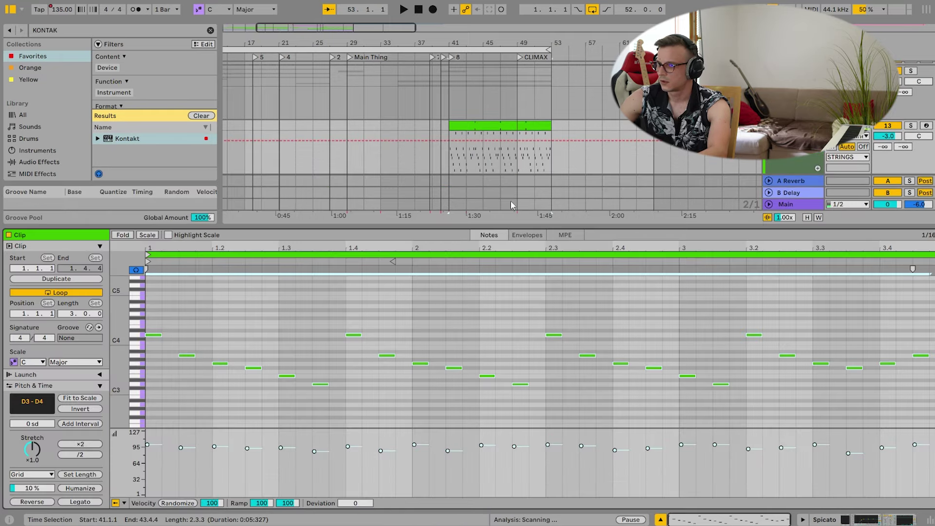
Try an extra D4 note right after the clip's first note, with its velocity lowered to 78, and remove it after listening.
double_click(169, 334)
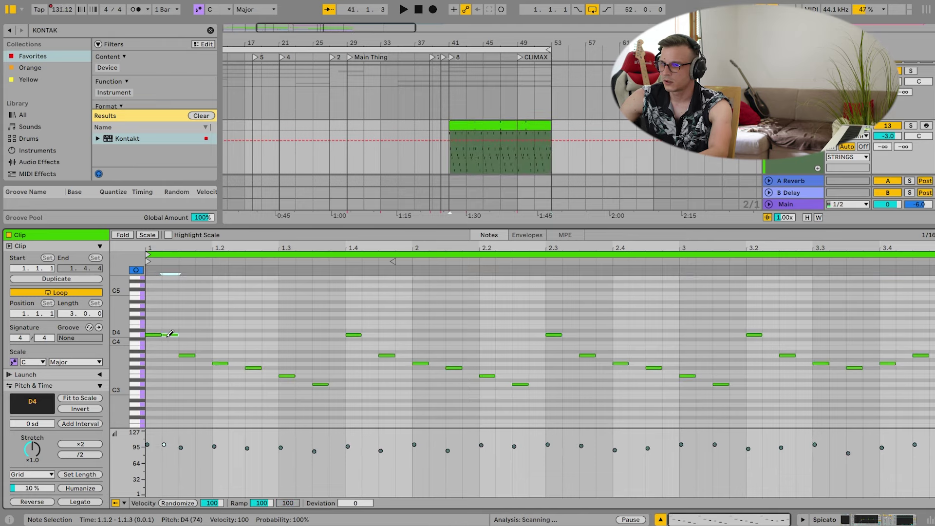
drag(164, 444, 164, 458)
key(space)
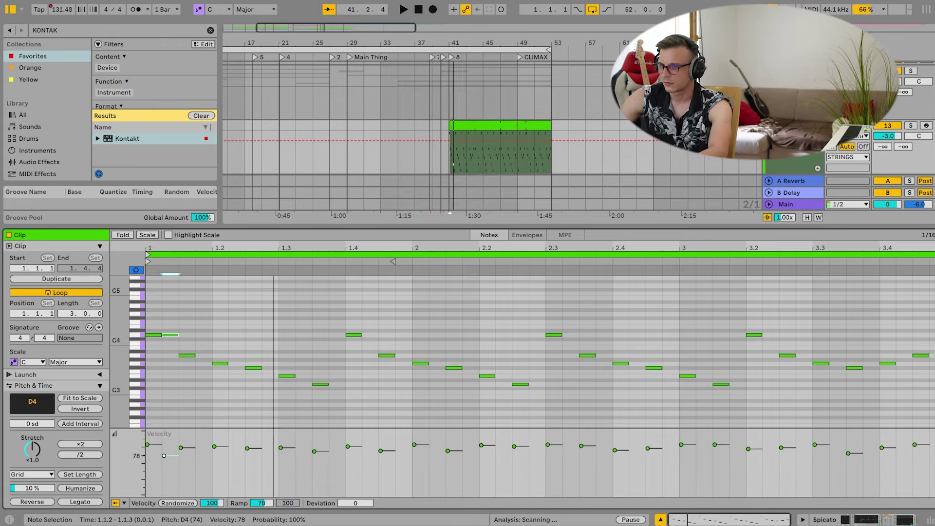
key(space)
key(Delete)
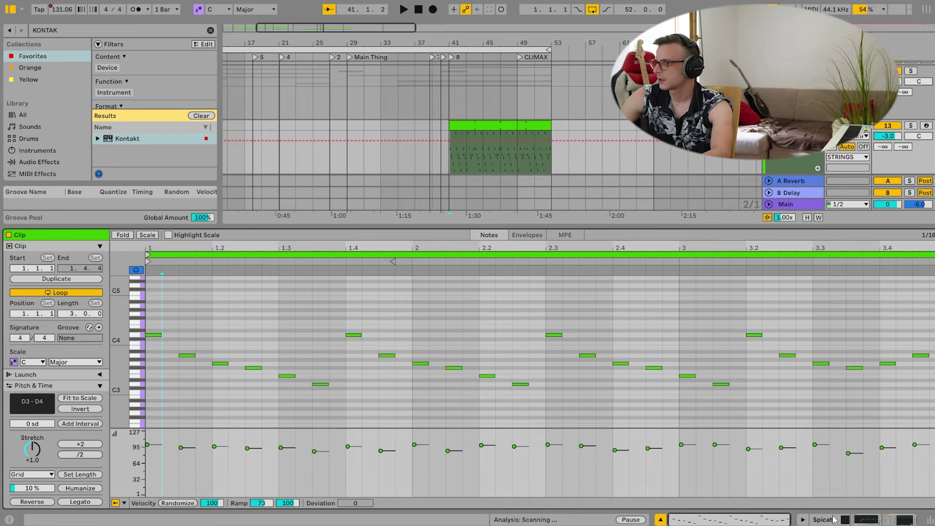
Try a low pulse of eight evenly spaced D1 notes across the first bar of the Spicato clip.
click(509, 127)
scroll(334, 419, down, 3)
drag(119, 329, 175, 342)
drag(119, 359, 146, 360)
click(154, 365)
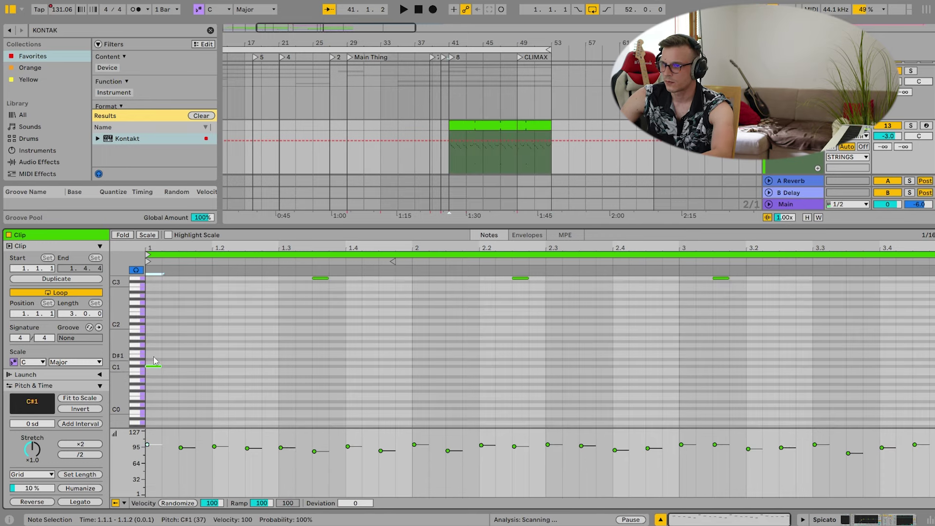
scroll(163, 346, up, 3)
click(162, 402)
click(159, 400)
drag(175, 403, 282, 403)
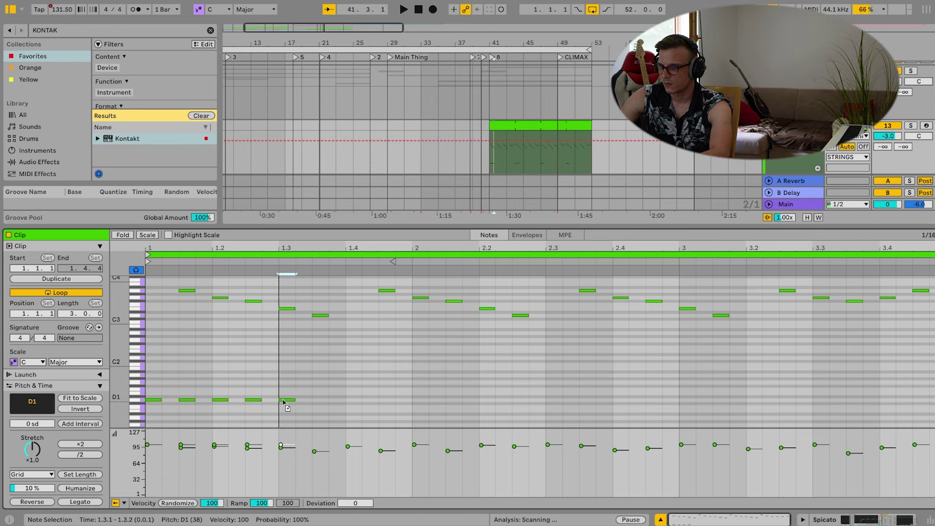
drag(341, 400, 387, 401)
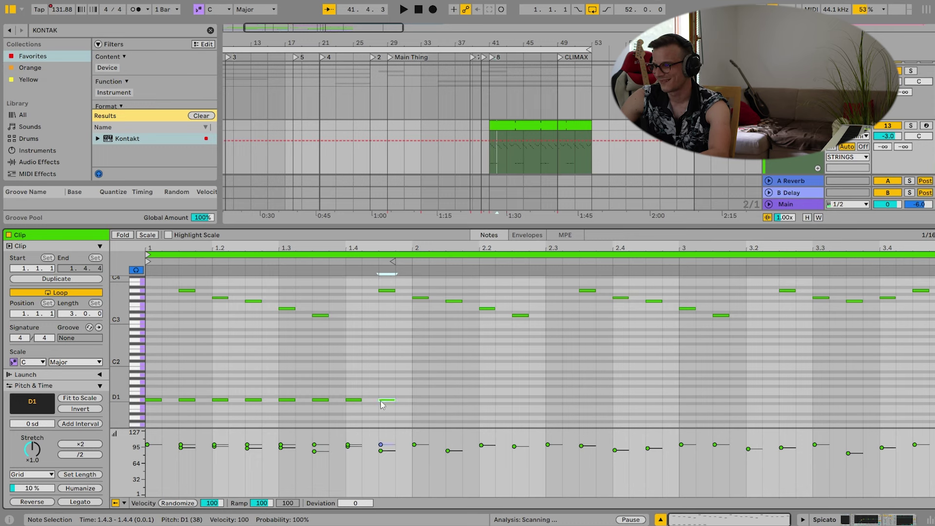
Lower the velocity of all the D1 notes to 91 and listen to the Spicato track soloed.
drag(427, 425, 146, 389)
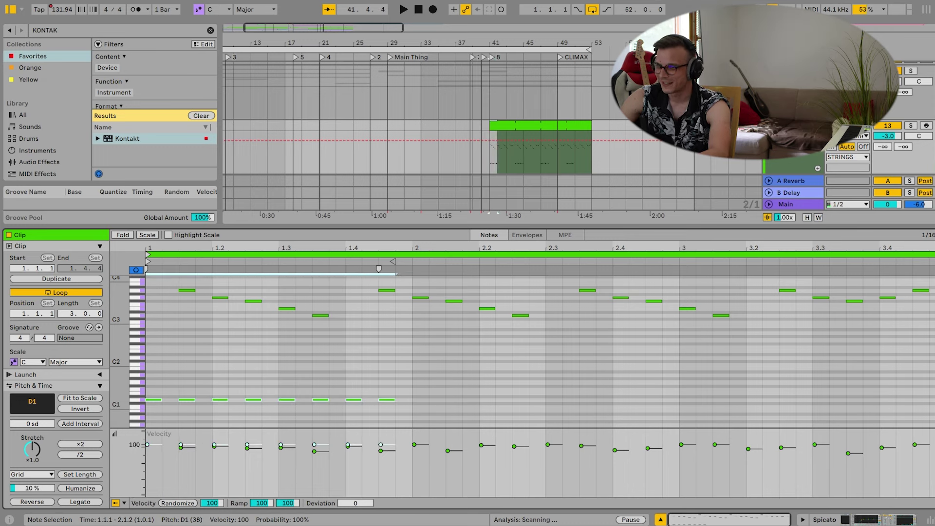
key(space)
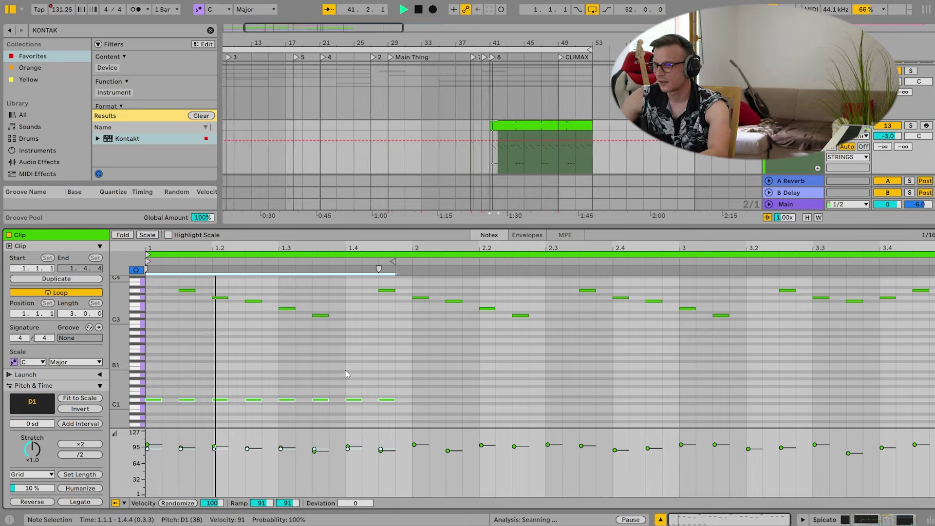
key(space)
click(913, 126)
click(913, 126)
key(space)
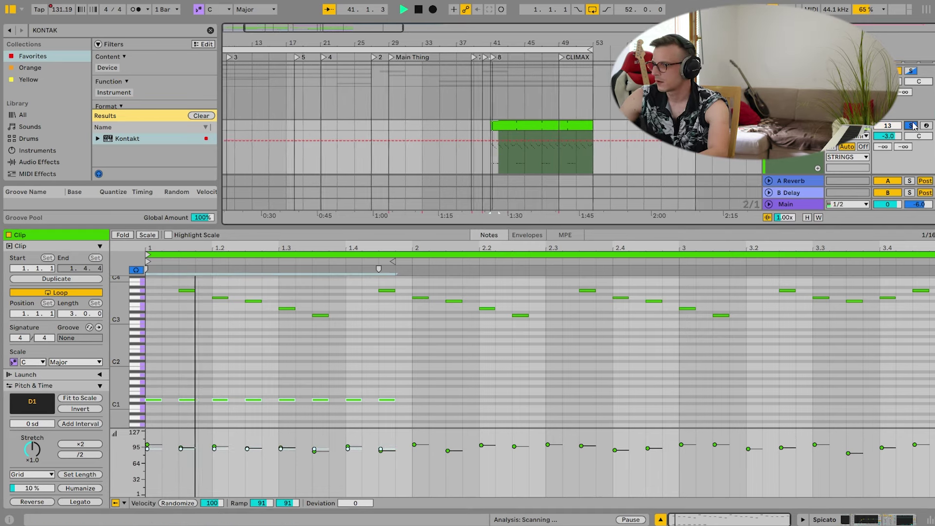
key(space)
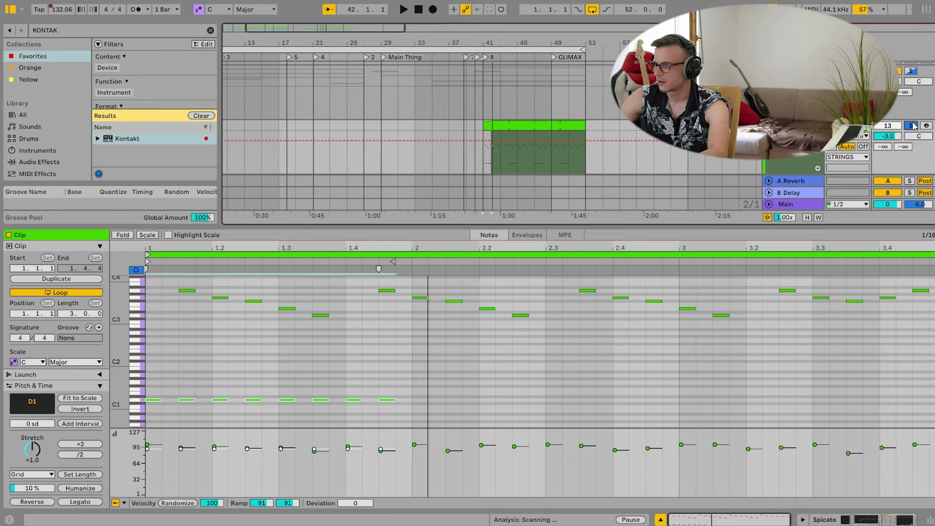
Unsolo the Spicato track and delete all of its low D1 notes.
click(913, 126)
drag(432, 410, 145, 384)
key(Delete)
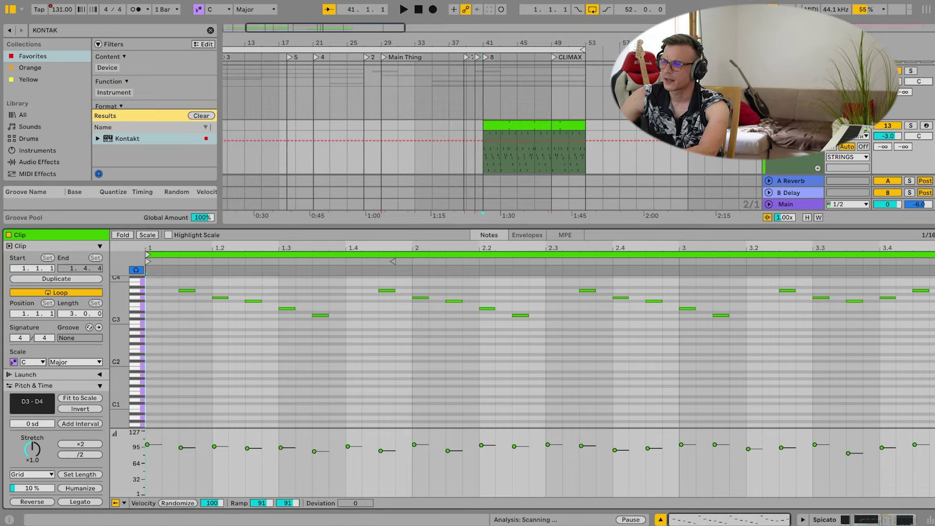
Play the section from bar 41 and collapse the STRINGS group and the 29 MIDI track.
click(905, 521)
key(space)
scroll(825, 174, up, 4)
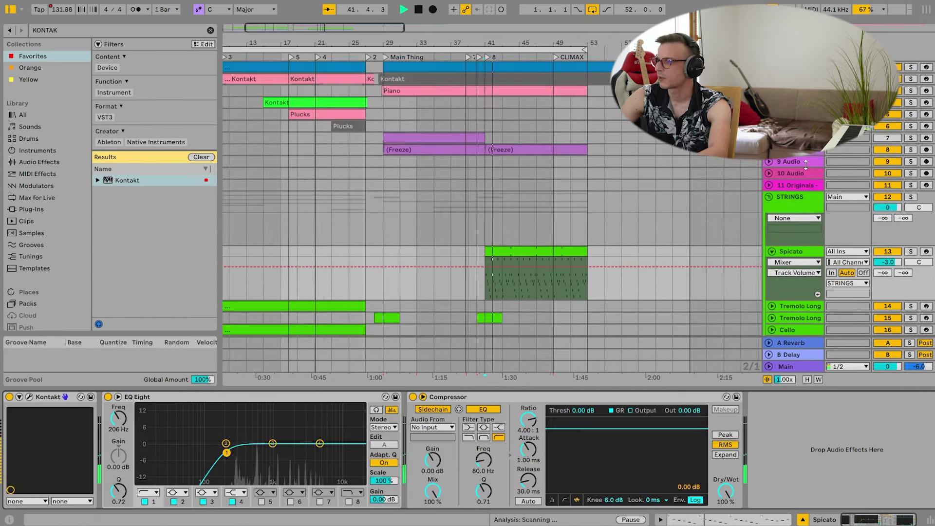
click(769, 194)
scroll(797, 255, down, 2)
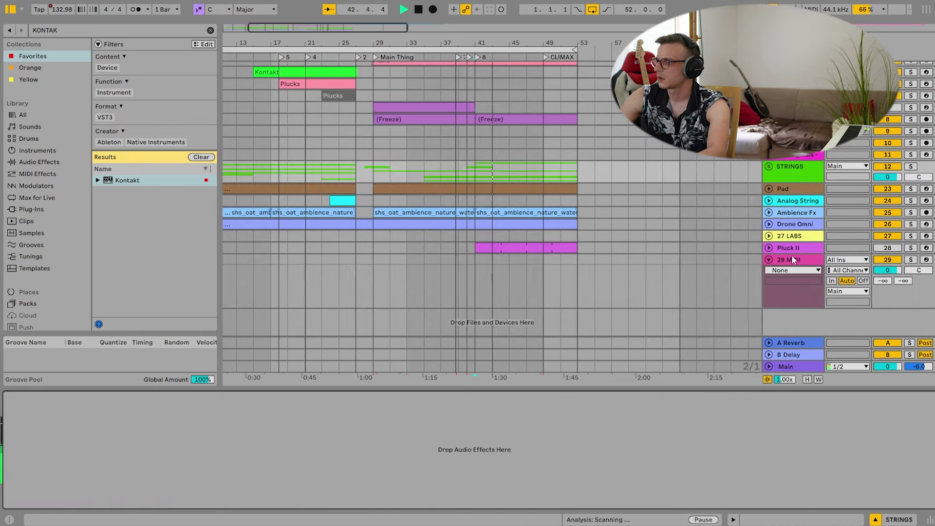
click(769, 260)
key(space)
Arm the 11 Originals track and load the Woodland Wind preset in its Cinematic Pads instrument.
click(801, 185)
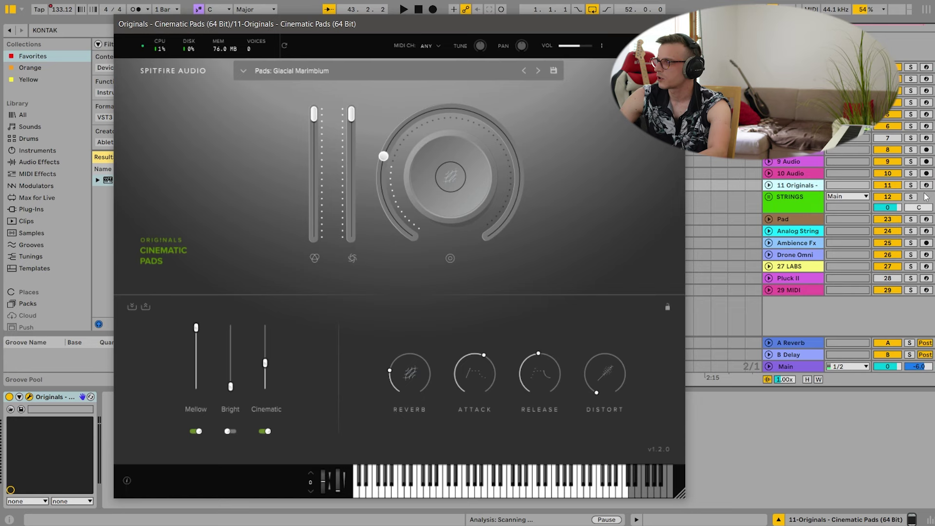
click(925, 185)
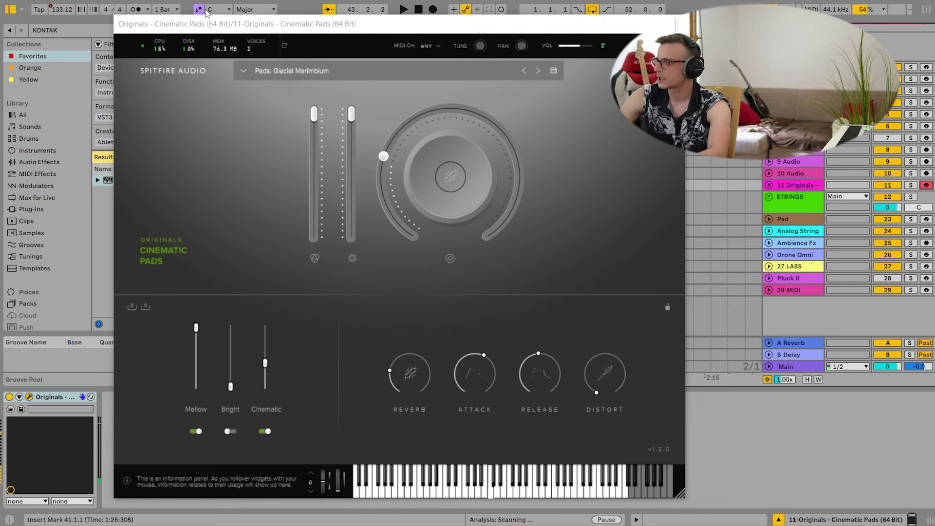
click(294, 71)
scroll(438, 204, down, 5)
scroll(457, 164, up, 2)
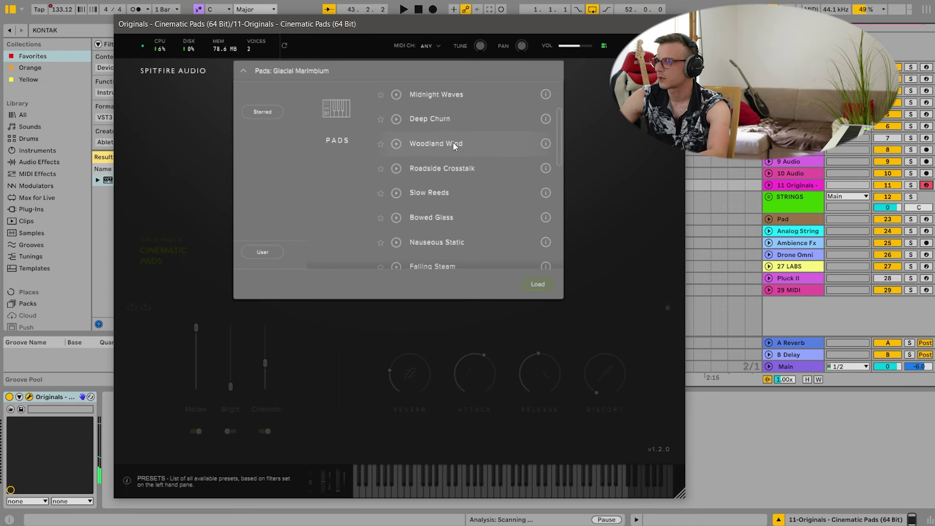
double_click(452, 142)
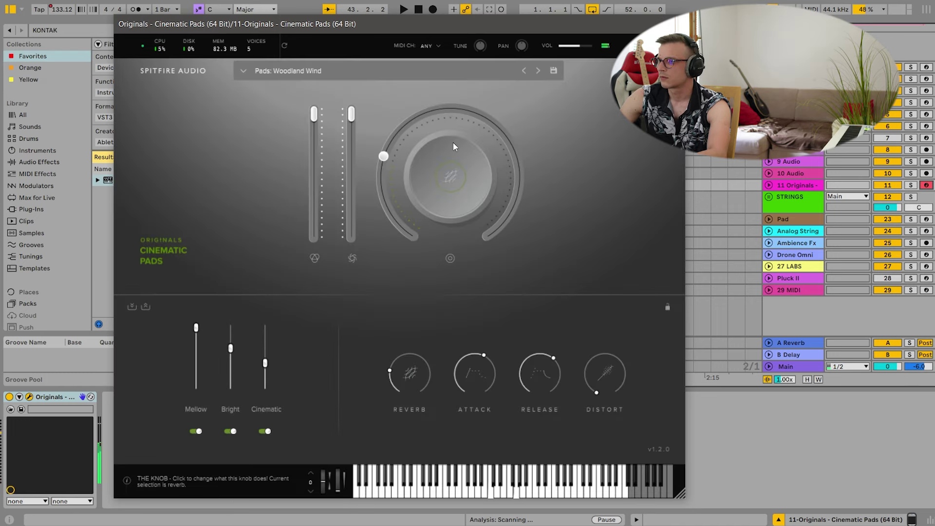
click(674, 24)
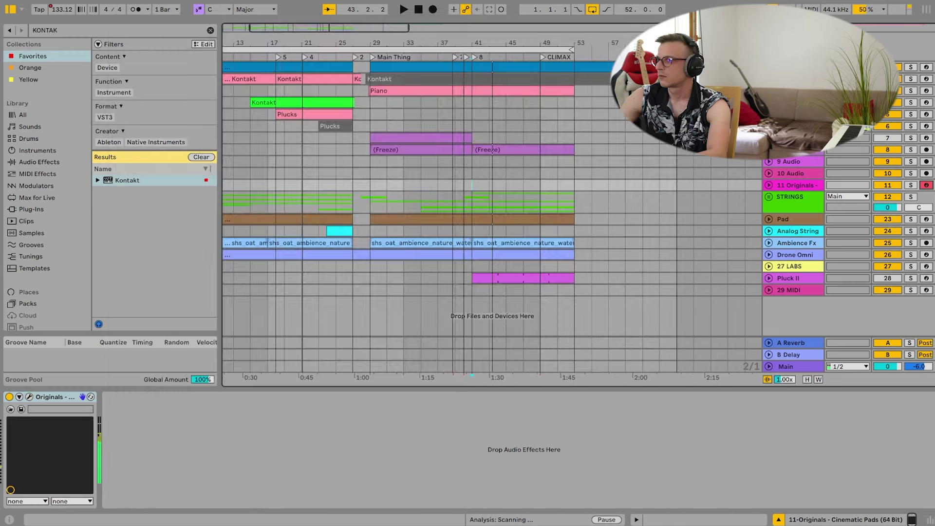
Create an empty MIDI clip from bar 39 to bar 53 on the 11 Originals track and unfold the Pad track.
drag(574, 181, 436, 186)
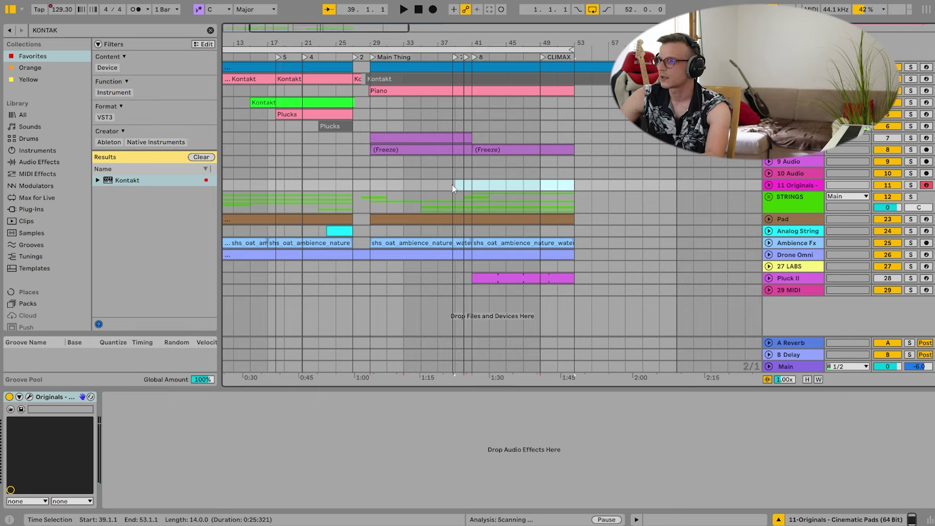
key(ctrl+shift+m)
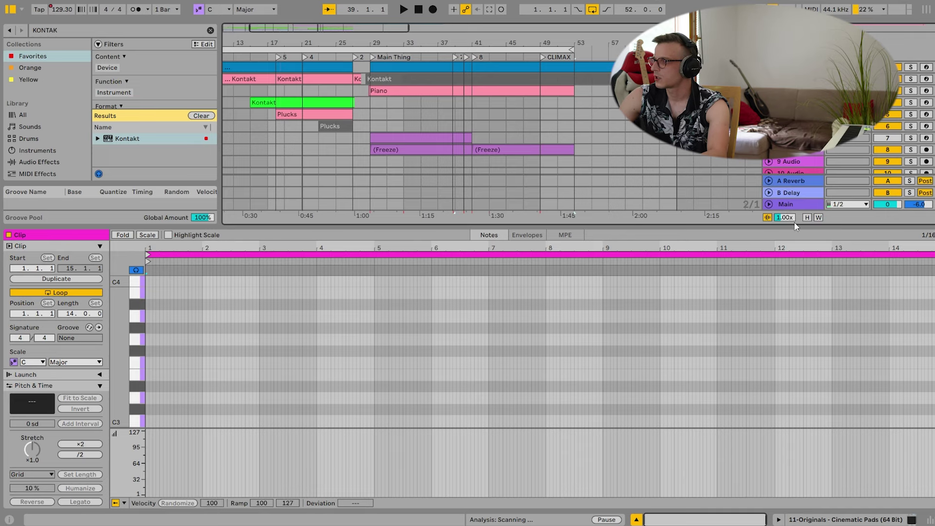
drag(809, 226, 710, 331)
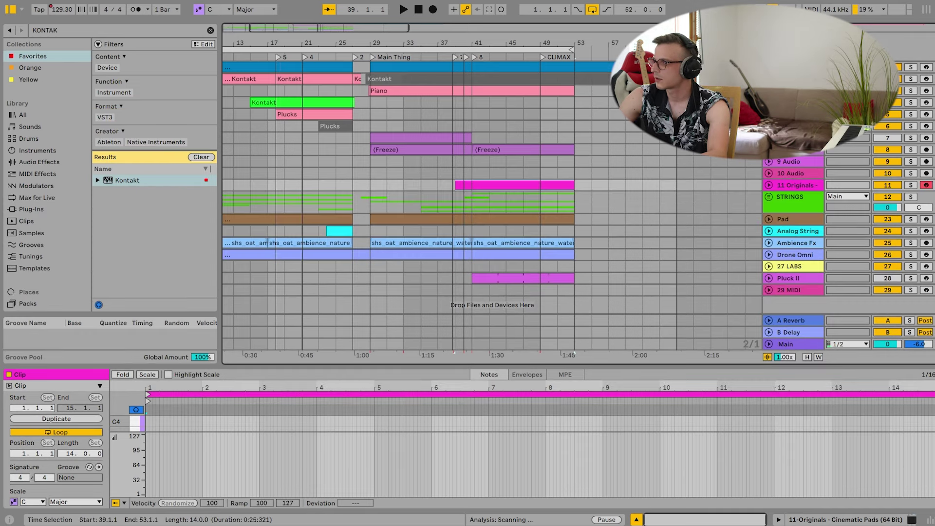
click(768, 219)
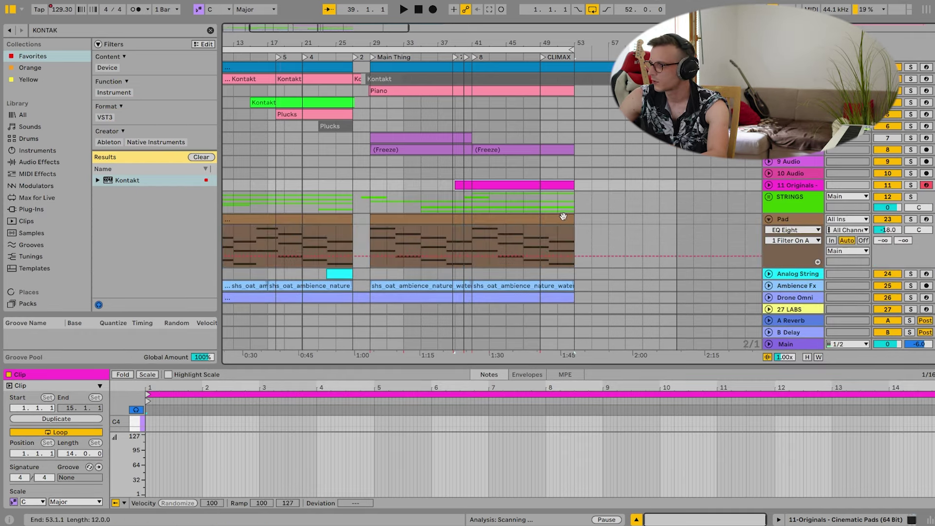
Copy the Pad clip spanning bars 41 to 53 onto the 11 Originals track and audition it soloed from bar 41.
click(562, 218)
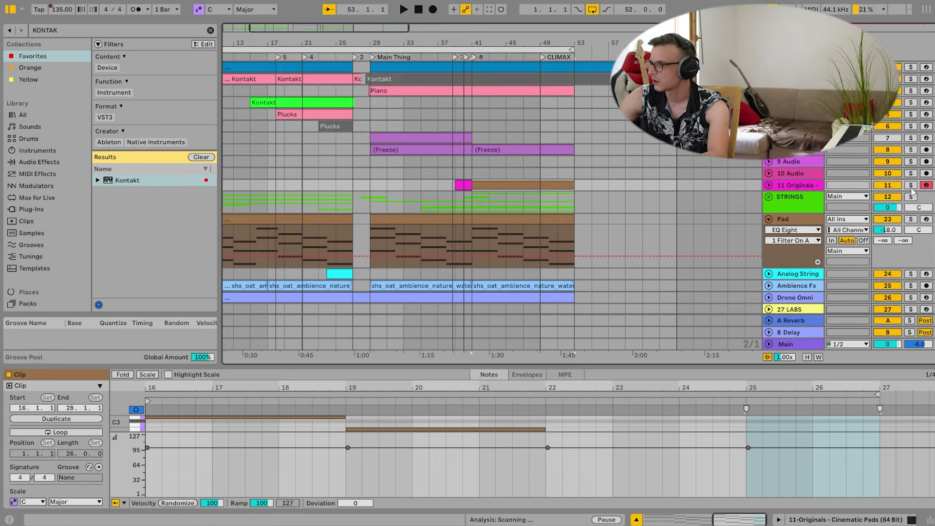
click(909, 186)
click(475, 58)
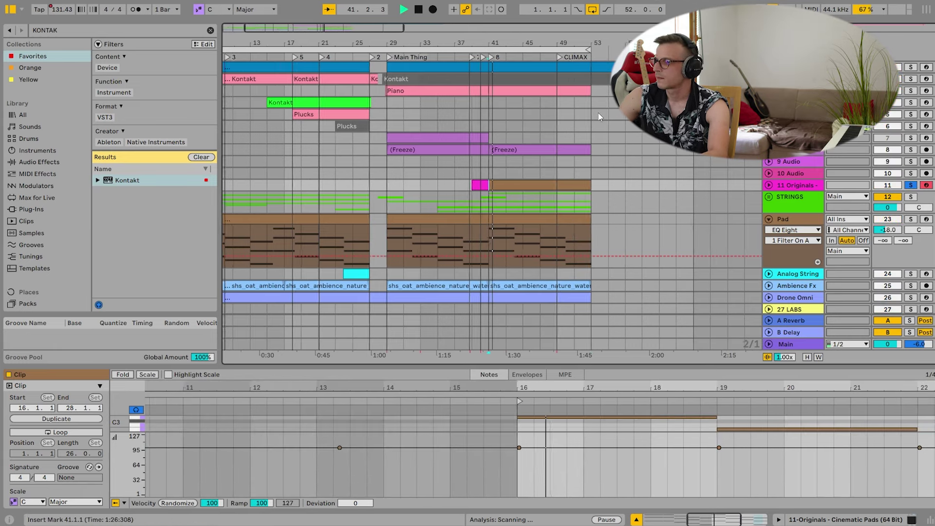
click(910, 185)
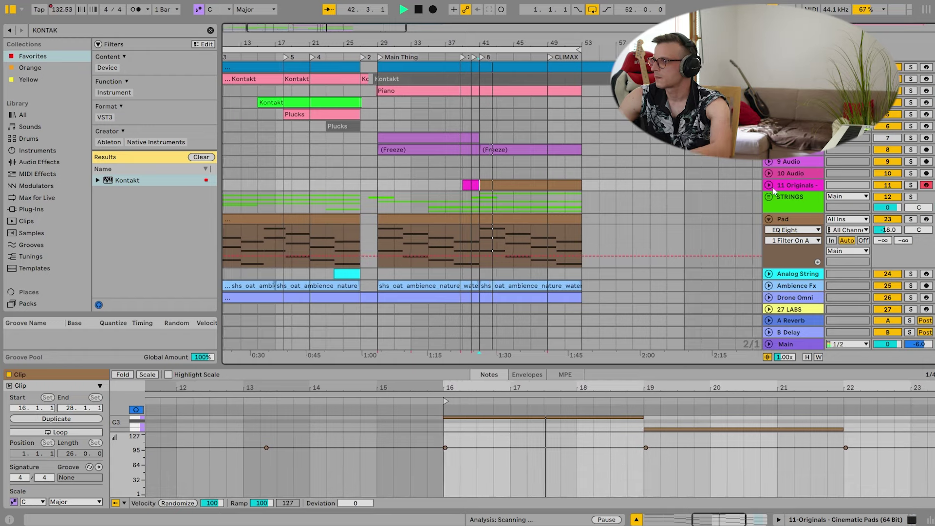
Set the 11 Originals track volume to -14.8 dB and delete its leftover empty clip between bars 39 and 41.
click(768, 186)
drag(887, 196, 886, 198)
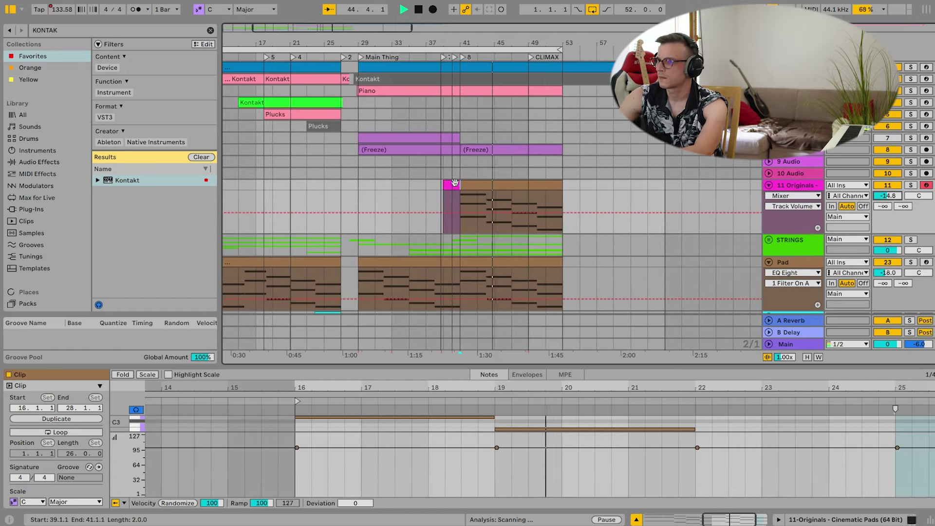
key(Delete)
Solo the 11 Originals track, raise all notes of its clip by an octave and play it.
click(910, 185)
click(486, 214)
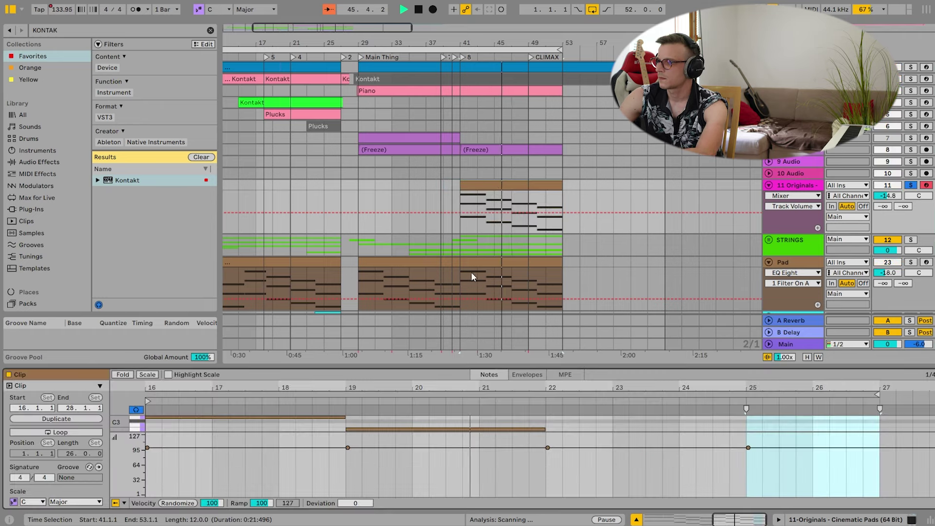
drag(502, 365, 503, 212)
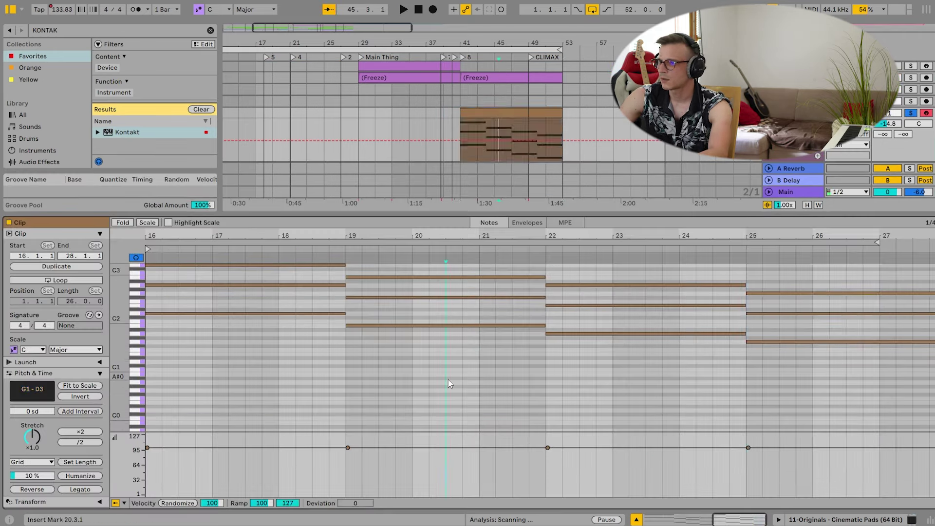
key(space)
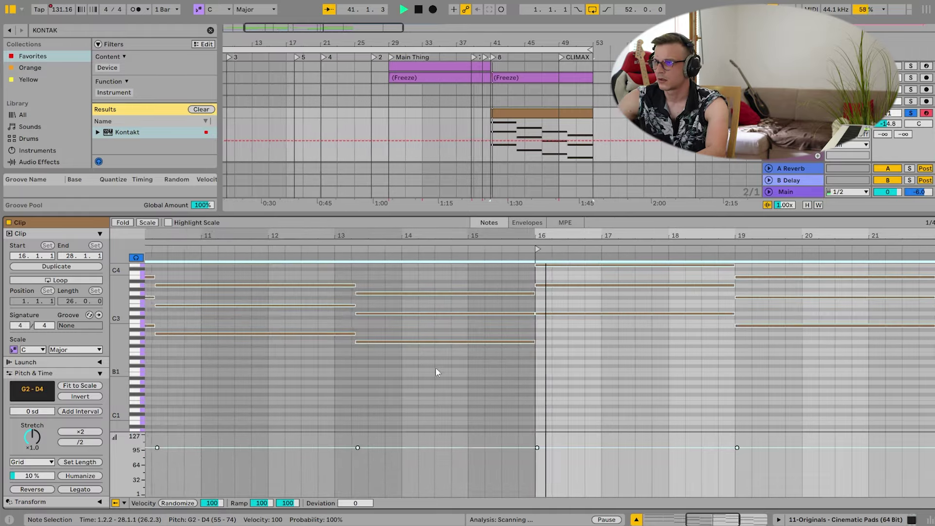
Unsolo the 11 Originals track and lower its volume to -16.6 dB in the full mix.
click(866, 521)
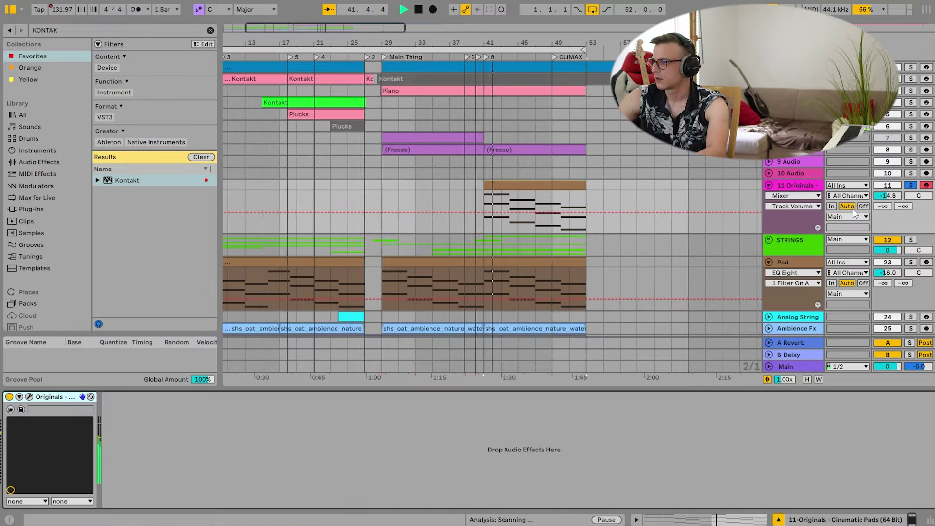
click(910, 186)
drag(886, 197, 886, 202)
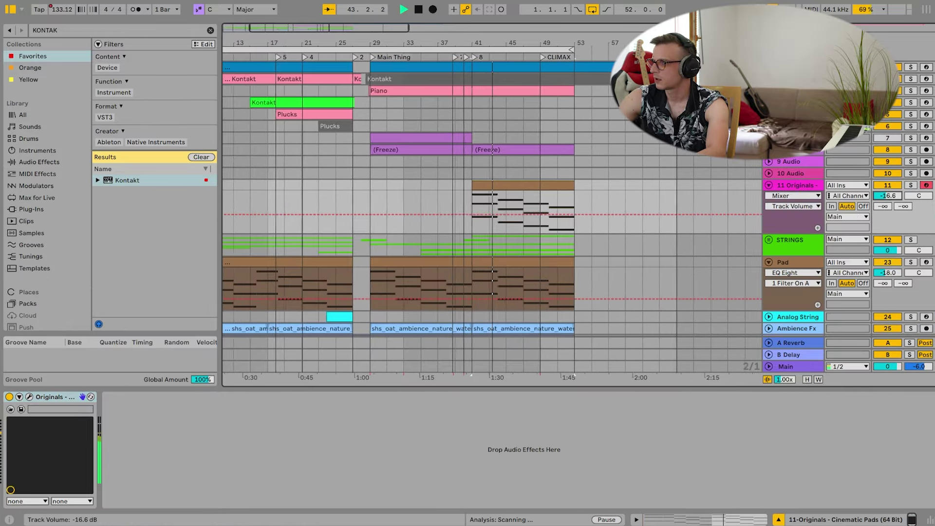
Rename the 11 Originals track as Pad and stop playback.
click(810, 188)
key(ctrl+r)
text(Pad)
key(Return)
key(space)
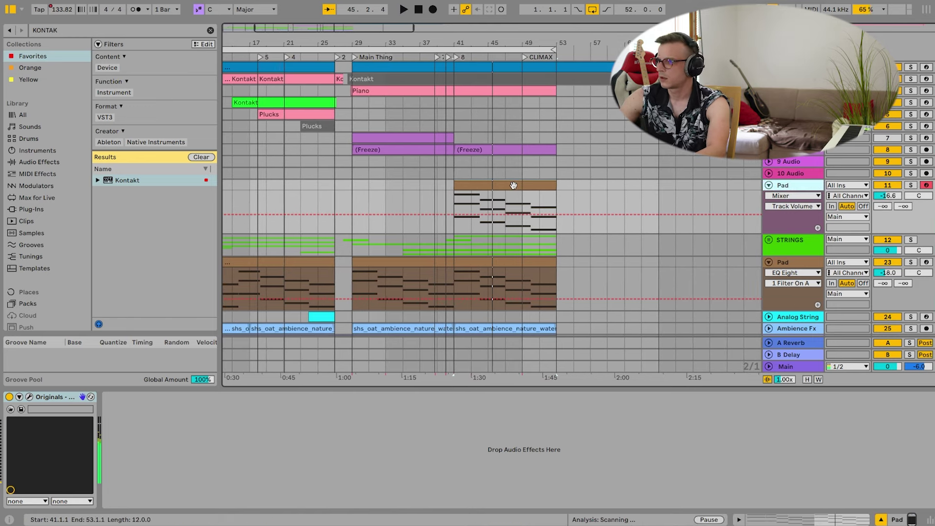
Solo track 11 and examine the notes of each chord in its Pad clip.
double_click(512, 185)
click(908, 113)
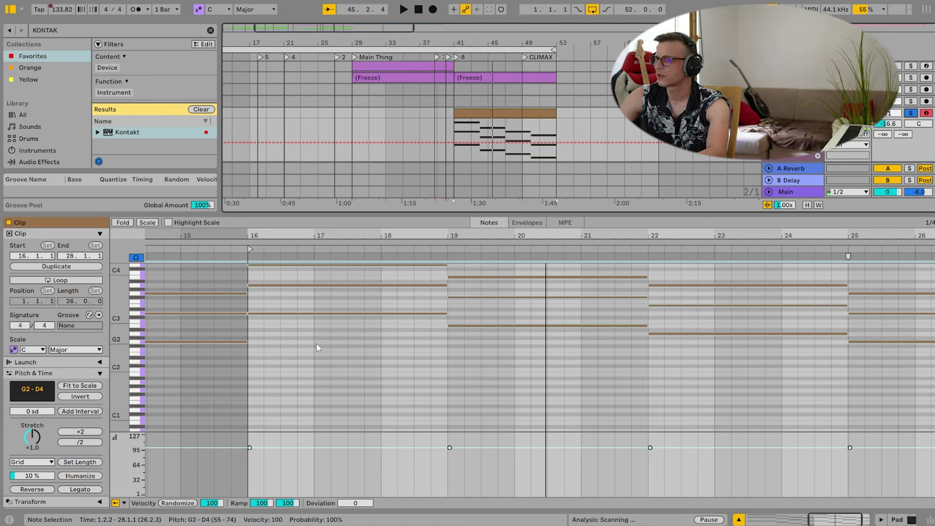
scroll(317, 346, up, 1)
right_click(331, 366)
click(294, 363)
drag(326, 417, 340, 290)
drag(543, 406, 545, 297)
drag(799, 411, 795, 297)
drag(914, 407, 912, 228)
drag(880, 303, 888, 462)
drag(362, 398, 346, 348)
click(336, 335)
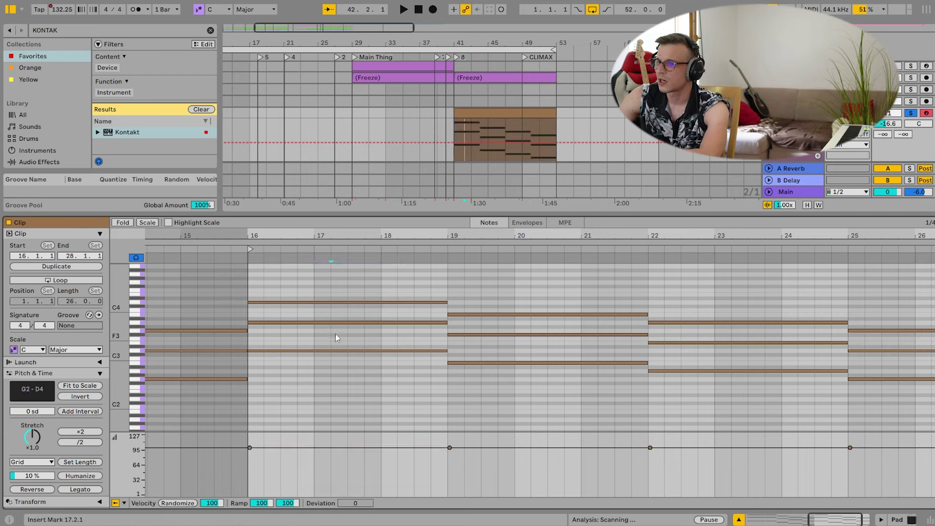
Revoice the chord at bar 16 of the clip by lowering A3 to F#3 and D4 to A3.
click(328, 322)
key(Down)
key(Down)
key(Down)
click(319, 303)
key(Down)
key(Down)
key(Down)
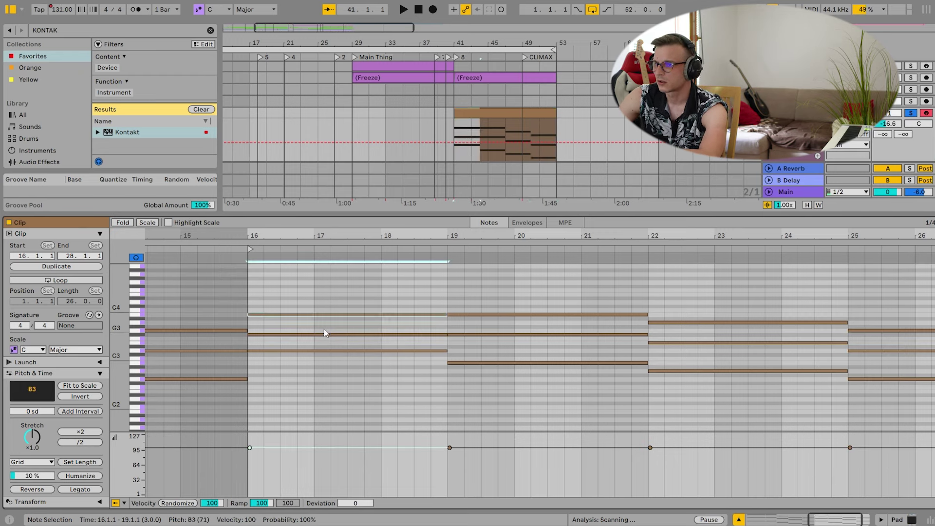
key(Down)
key(Down)
Try cropping the Pad clip to the first chord's time range and undo the crop.
drag(333, 387, 338, 254)
right_click(362, 287)
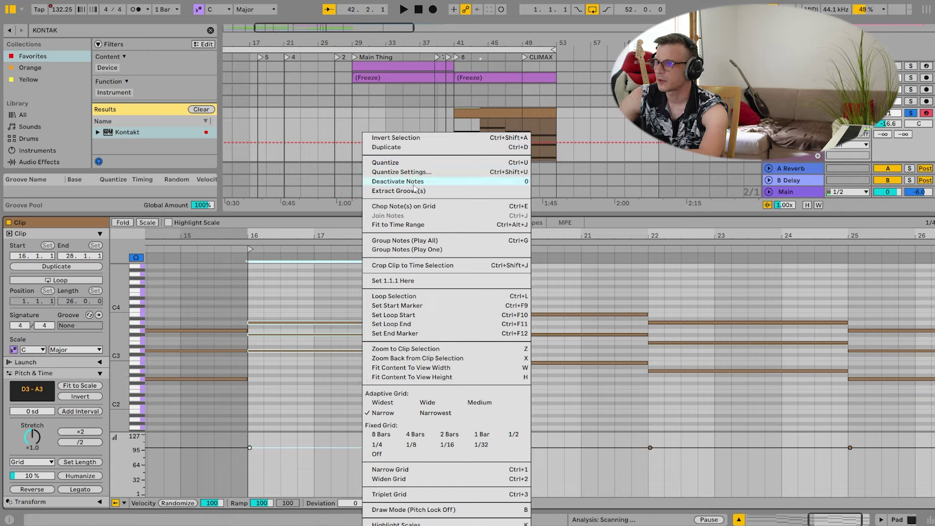
click(434, 266)
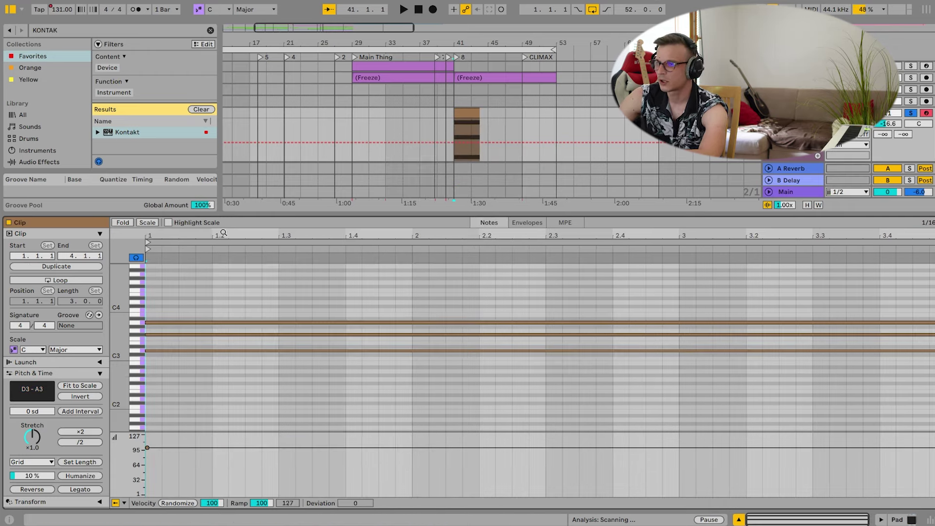
key(ctrl+z)
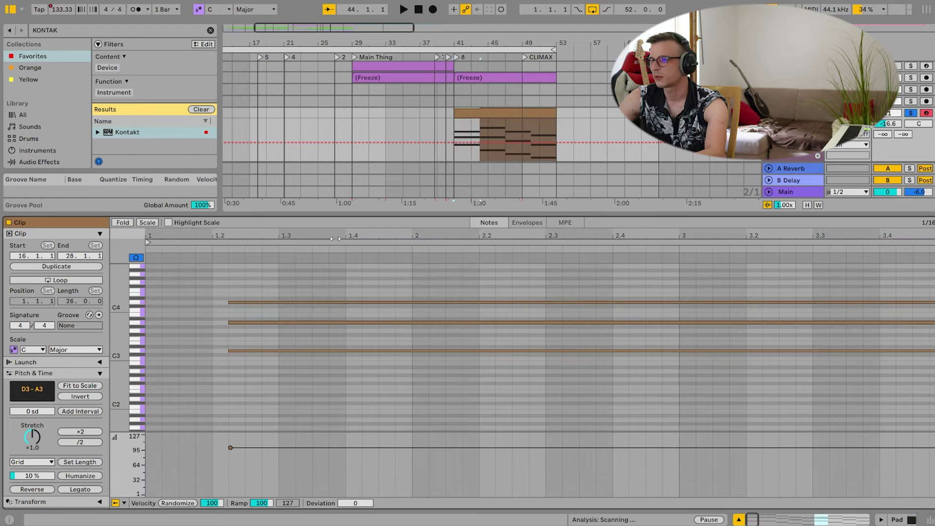
Crop the Pad clip to its active 12-bar range from bar 16 to bar 28.
click(637, 382)
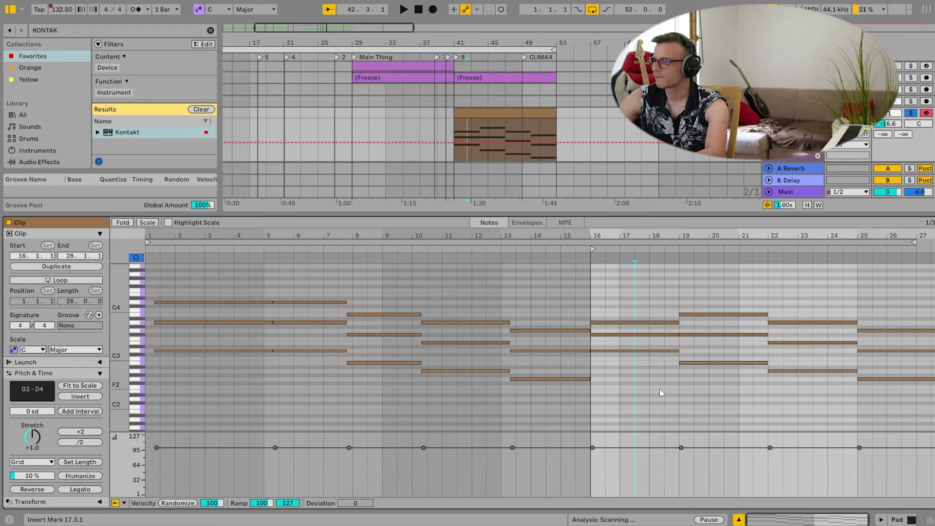
right_click(719, 364)
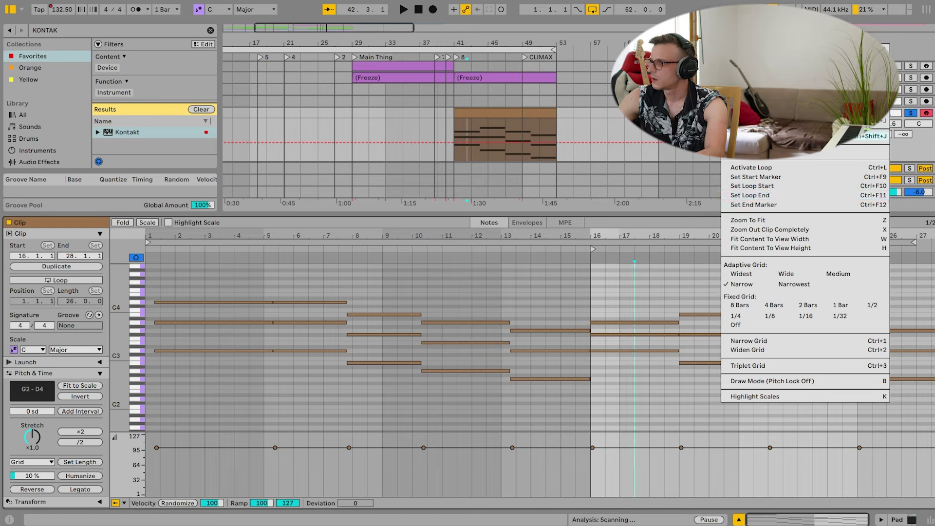
click(750, 188)
Revoice the second chord at bar 4 by lowering F#3 to D3 and B3 to F#3.
drag(275, 369, 310, 218)
drag(408, 383, 404, 345)
drag(392, 335, 385, 350)
drag(384, 314, 385, 335)
drag(387, 389, 403, 251)
Revoice the third chord at bar 7 by lowering E3 to C#3 and A3 to E3.
drag(472, 390, 486, 272)
click(559, 371)
drag(571, 343, 571, 355)
drag(566, 323, 564, 343)
drag(574, 395, 583, 276)
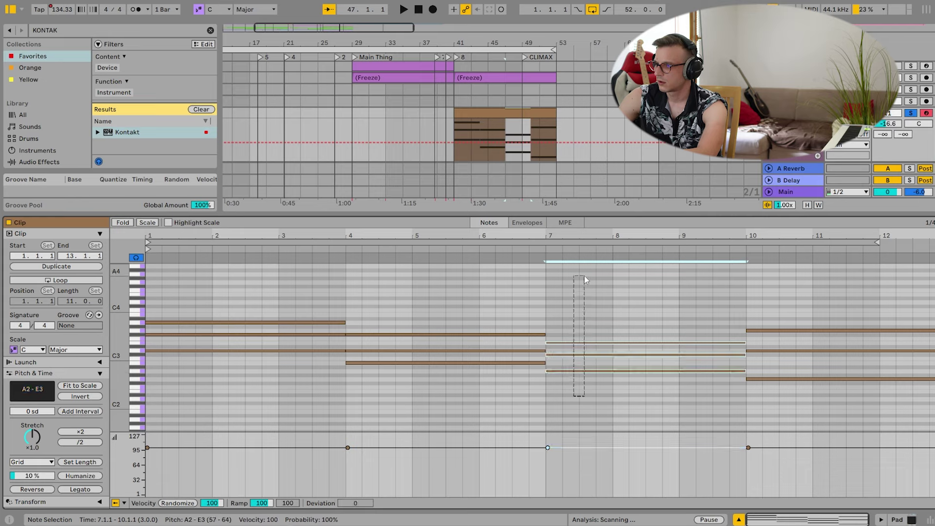
Revoice the last chord at bar 10 by lowering D3 to B2 and G3 to D3.
drag(806, 351, 789, 327)
key(Down)
key(Down)
key(Down)
key(Down)
key(Down)
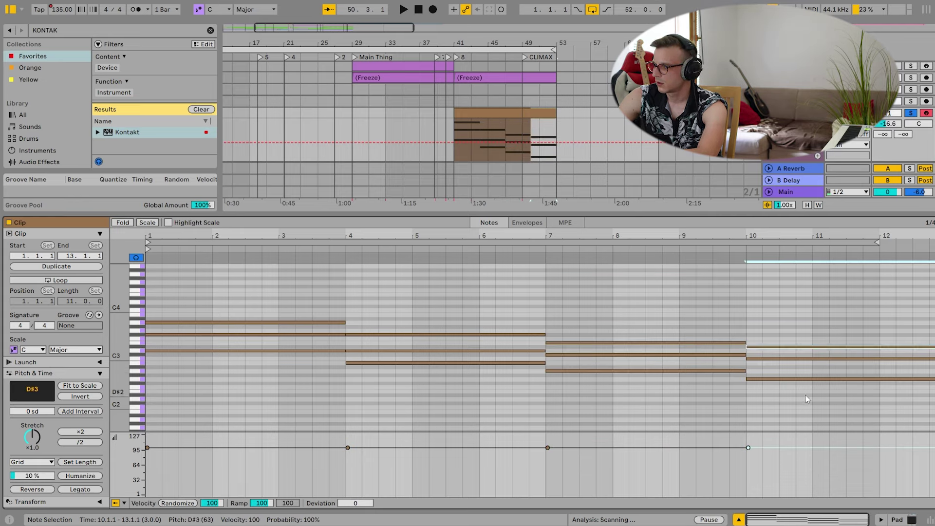
drag(805, 418, 813, 289)
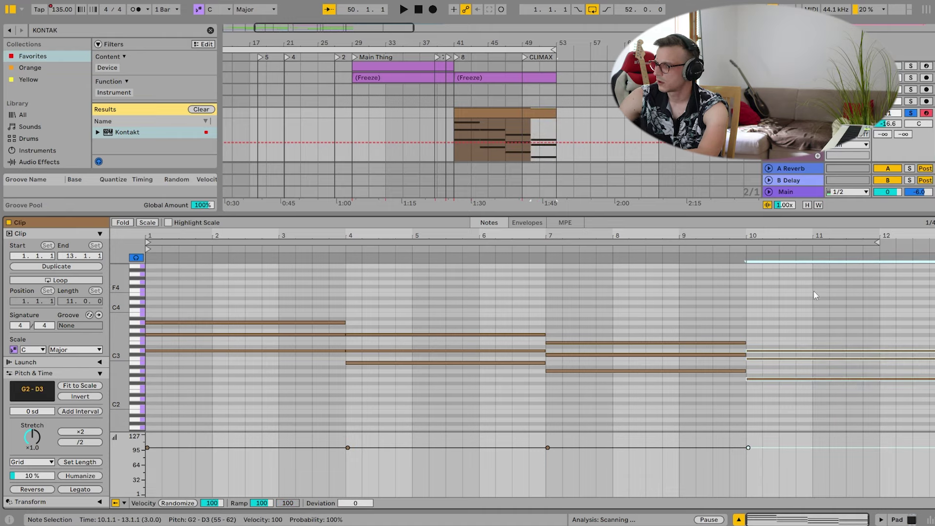
drag(791, 390, 795, 286)
key(Down)
Play the revoiced clip from its start and change the color of Pad track 11 to violet.
click(599, 252)
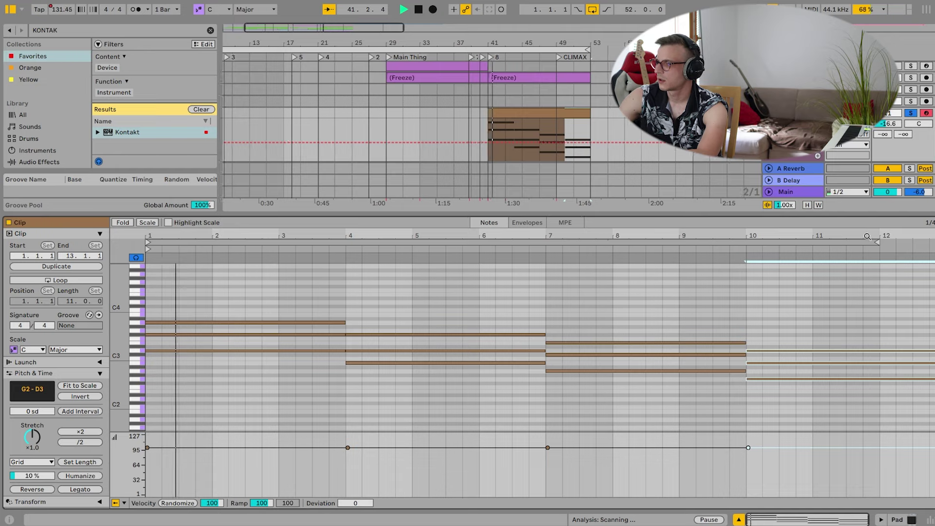
right_click(793, 113)
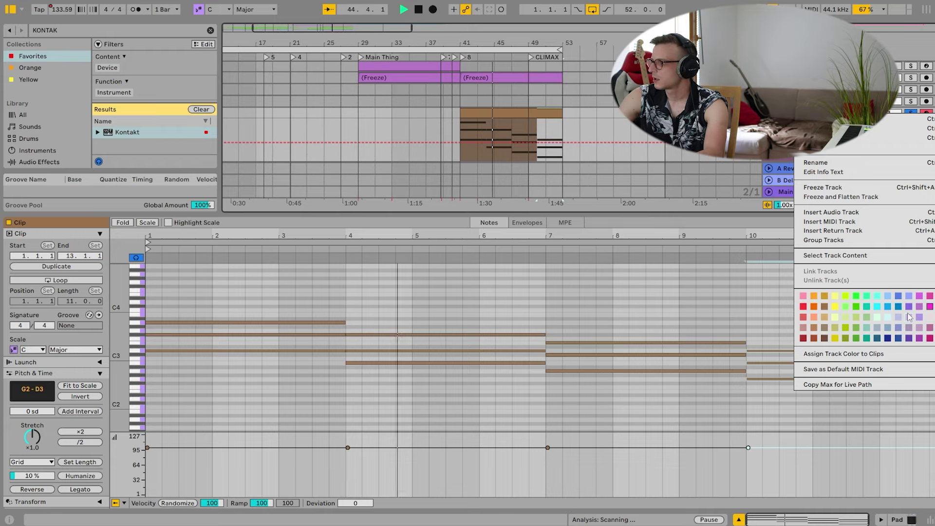
click(892, 439)
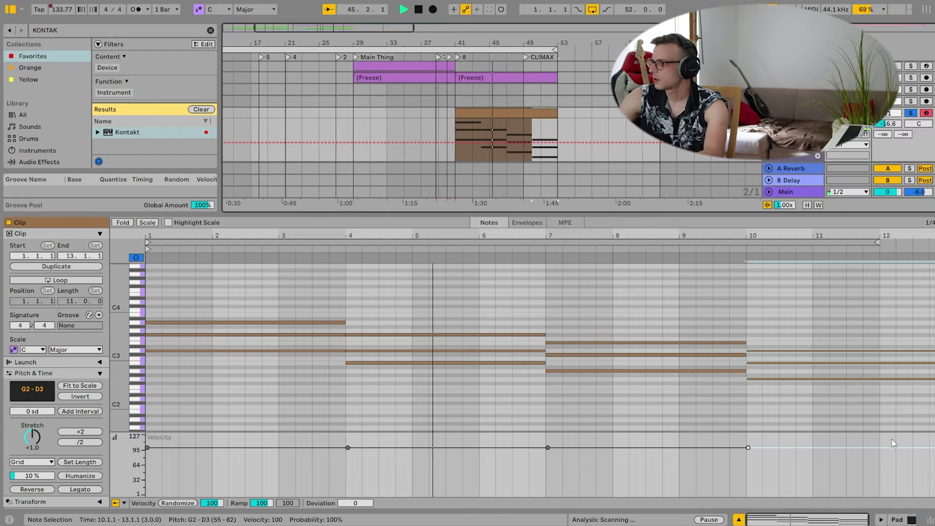
Unsolo Pad track 11, play the full mix from bar 41 and collapse both Pad tracks.
click(906, 519)
click(910, 179)
key(space)
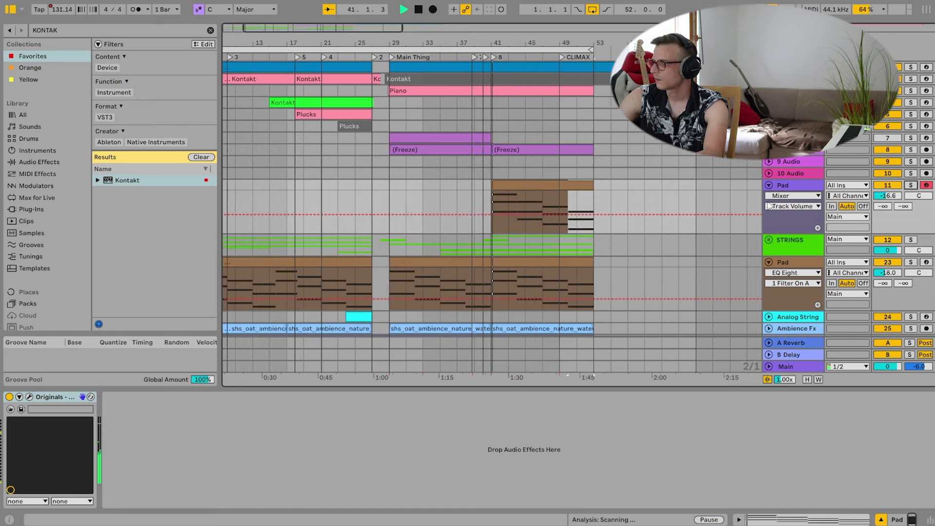
click(768, 185)
click(768, 219)
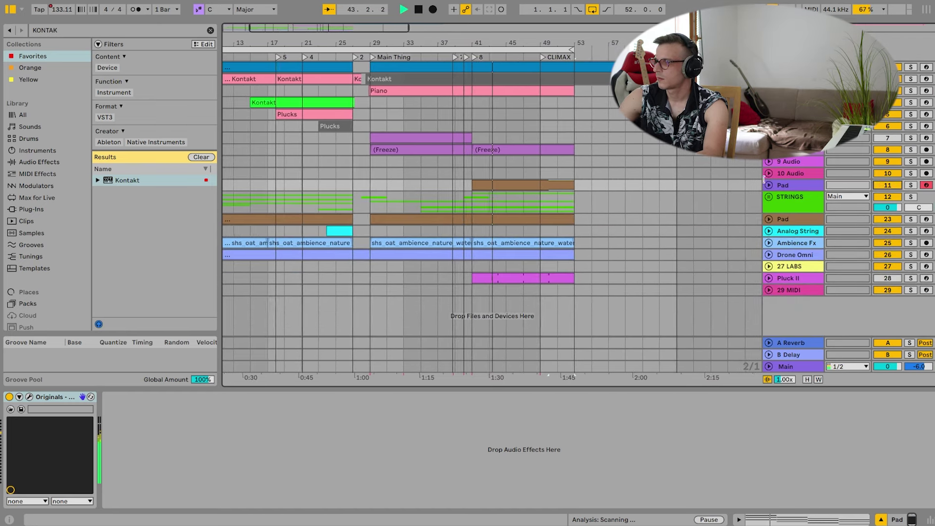
Solo Pad track 11 and check its Cinematic Pads instrument settings before reopening the clip's notes.
click(910, 184)
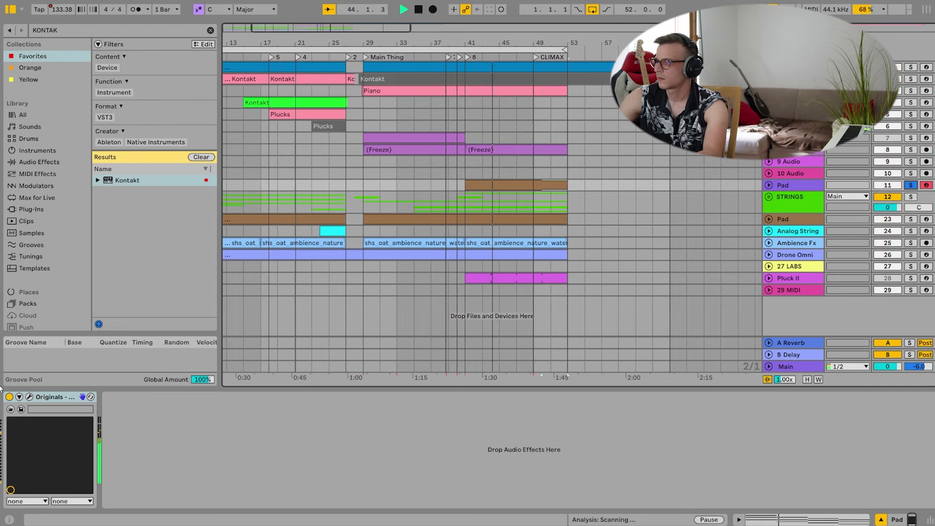
click(29, 396)
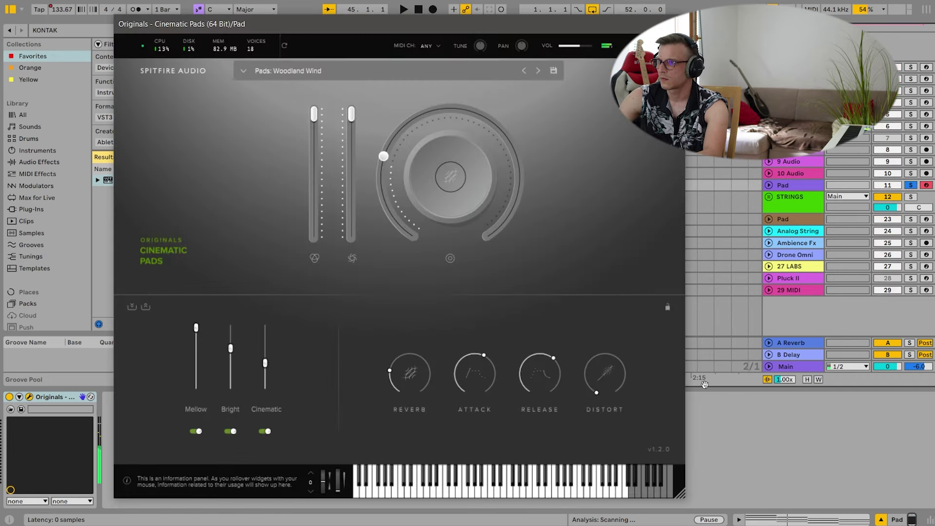
click(788, 518)
click(678, 24)
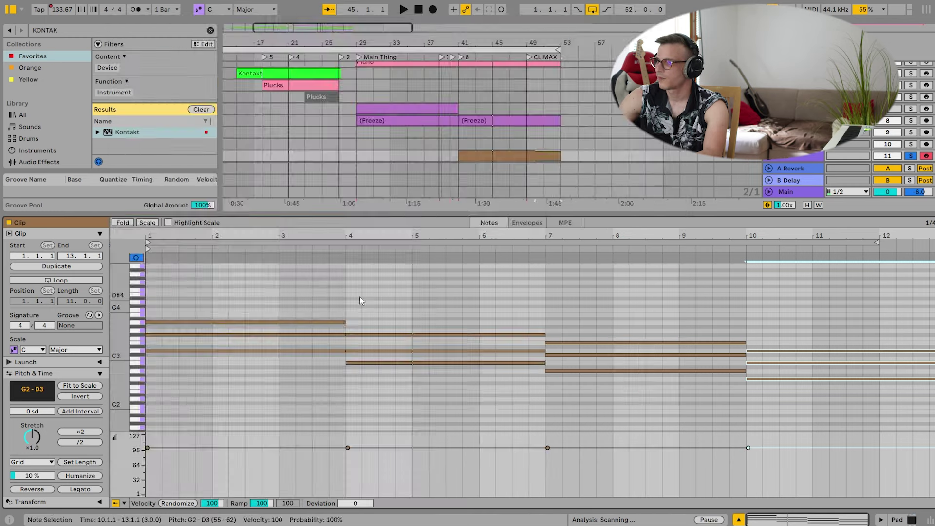
Raise all notes of the clip on Pad track 11 by an octave and play it from bar 41.
click(360, 296)
key(ctrl+a)
key(space)
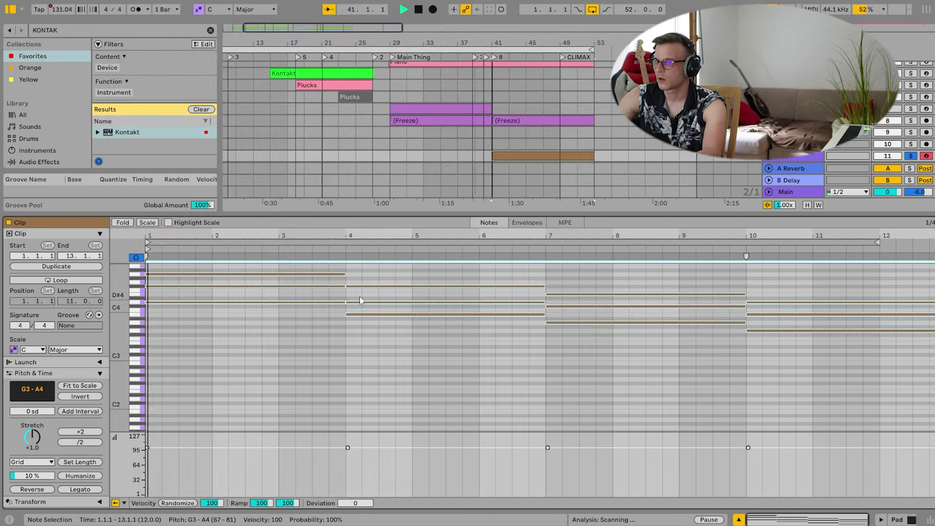
key(shift+Up)
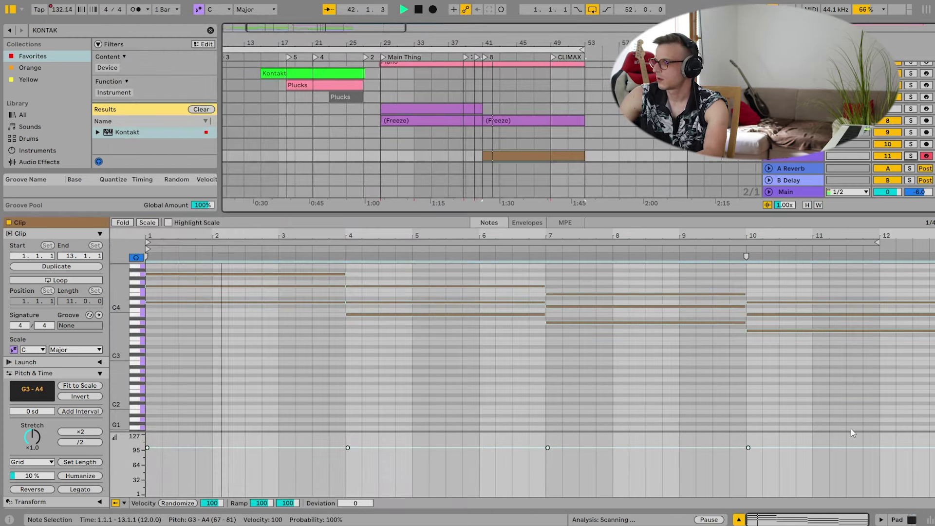
Lower the volume of Pad track 11 to -18.0 dB and disarm the track.
click(899, 519)
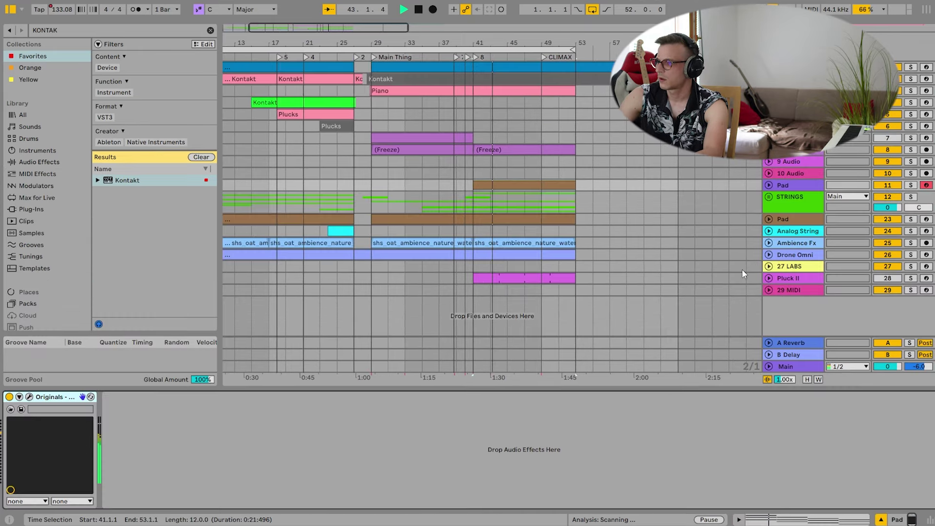
click(768, 186)
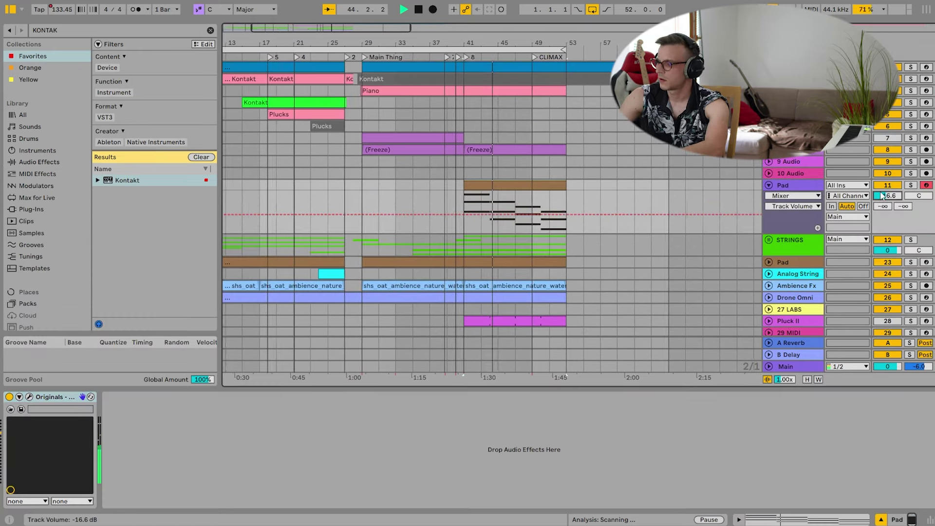
drag(882, 196, 882, 197)
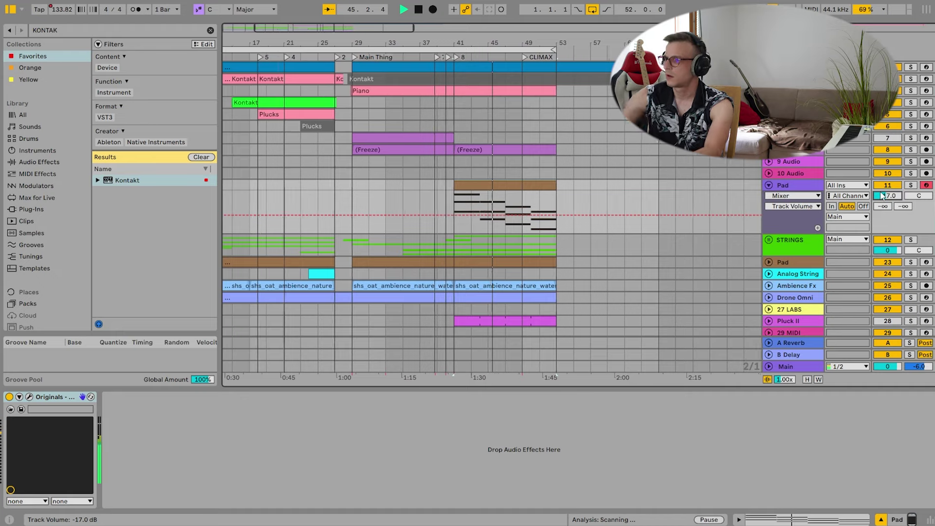
click(924, 184)
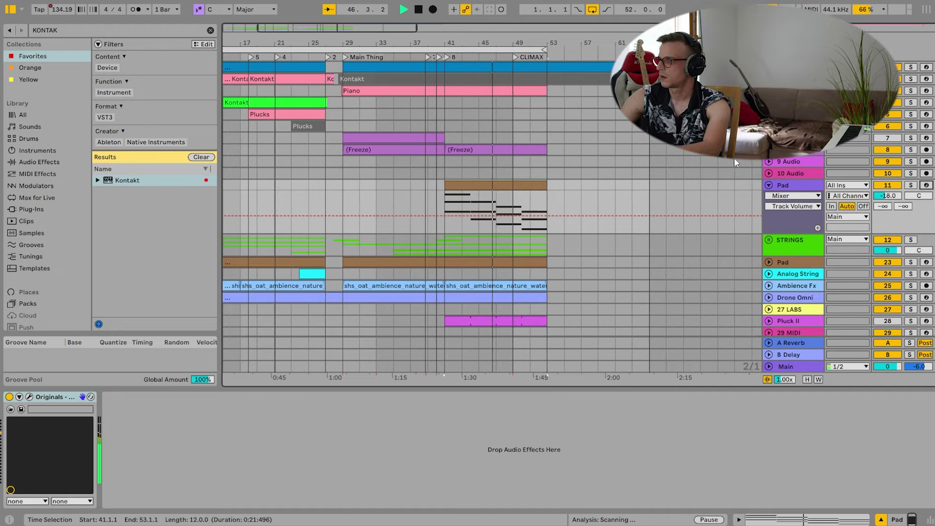
Collapse Pad track 11 and group both Pad tracks, Analog String and Drone Omni into a group named SYNTHS.
click(769, 185)
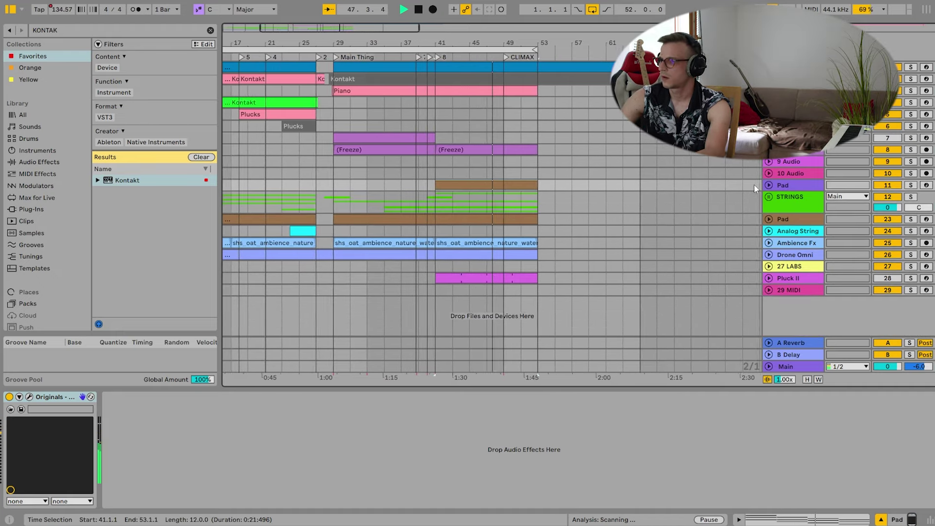
drag(487, 43, 555, 27)
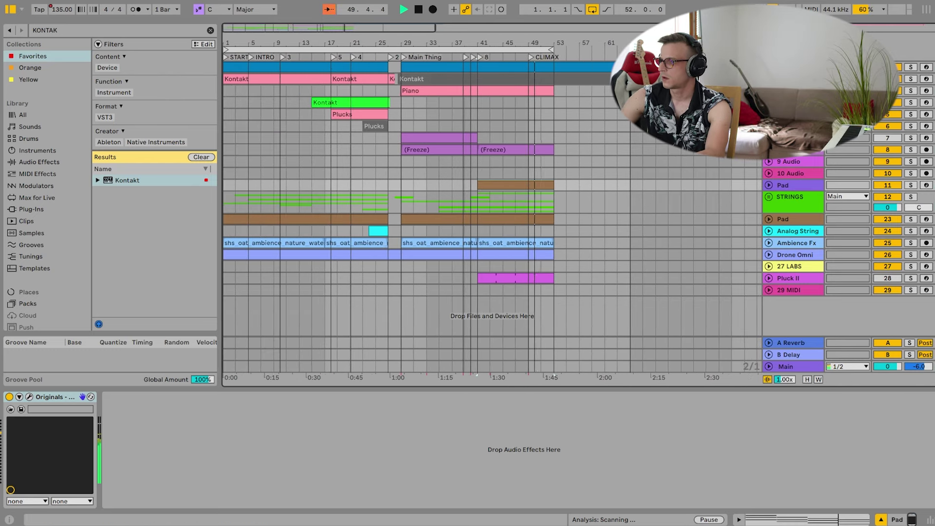
click(802, 220)
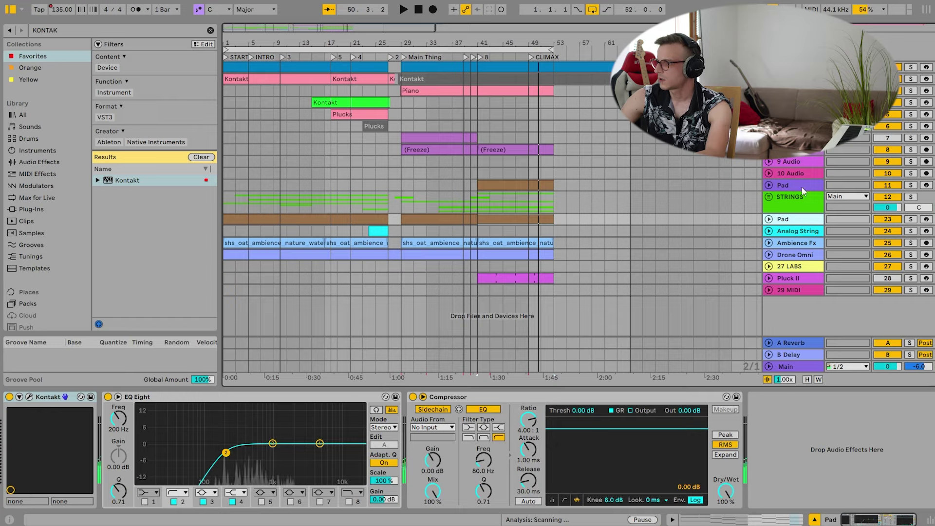
ctrl+click(801, 186)
ctrl+click(805, 232)
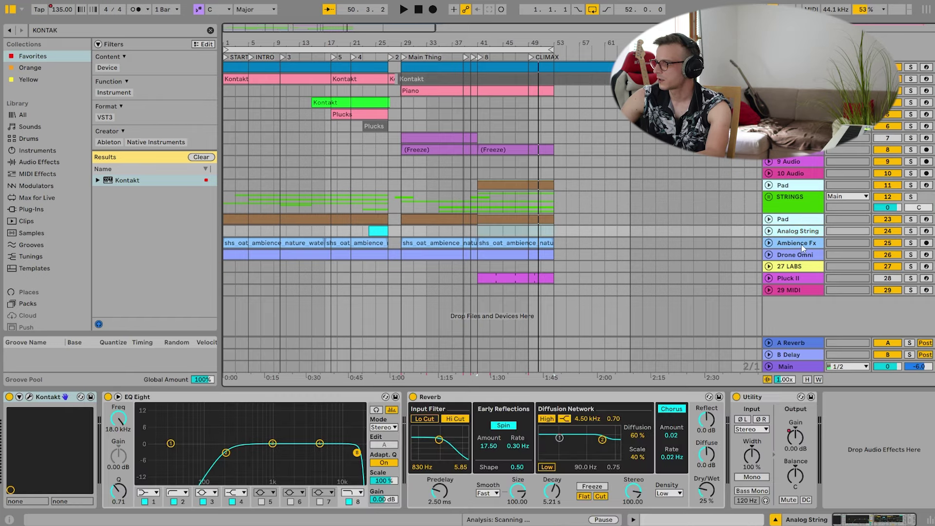
click(807, 257)
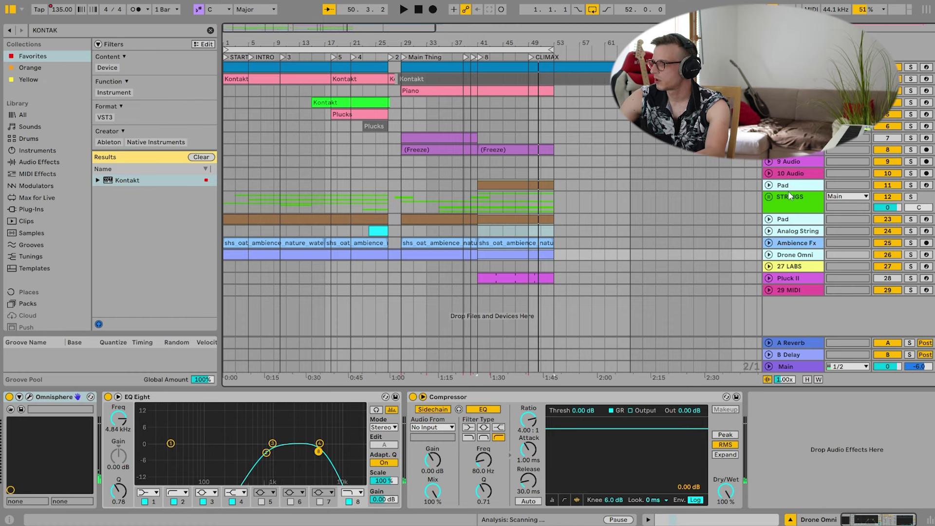
key(ctrl+g)
key(ctrl+r)
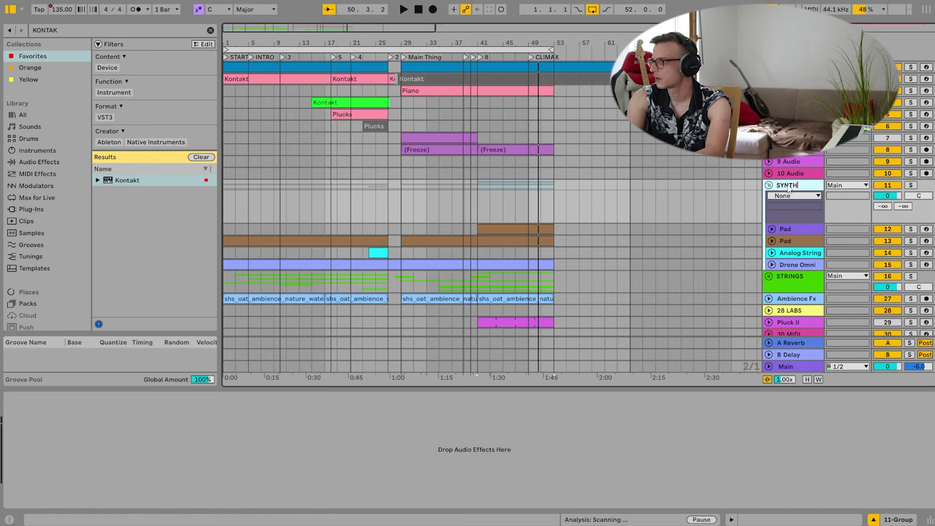
Colour the SYNTHS group violet, assign that colour to its grouped tracks and clips, and fold the group.
right_click(789, 189)
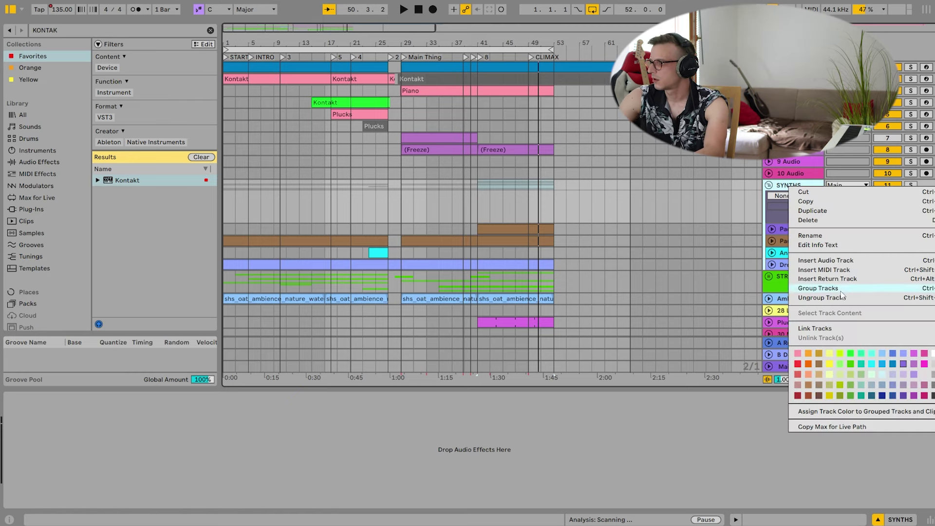
click(888, 352)
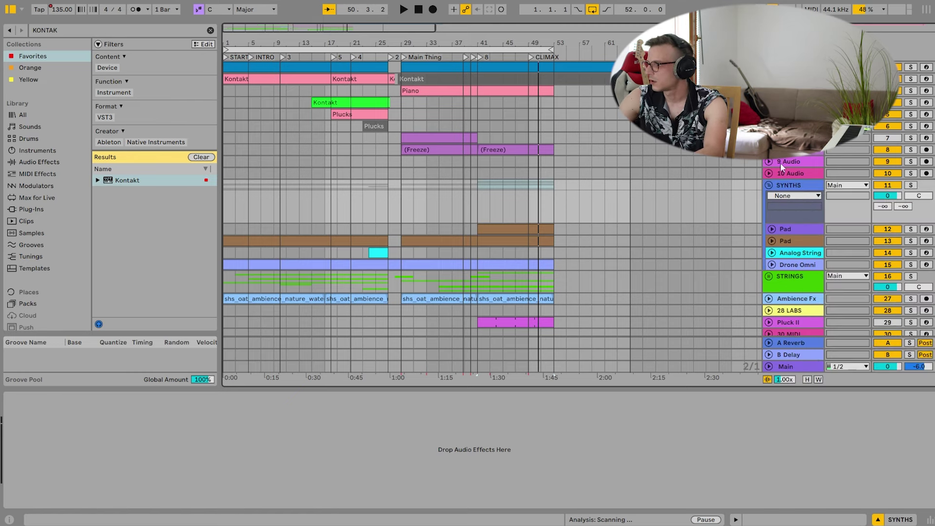
right_click(789, 188)
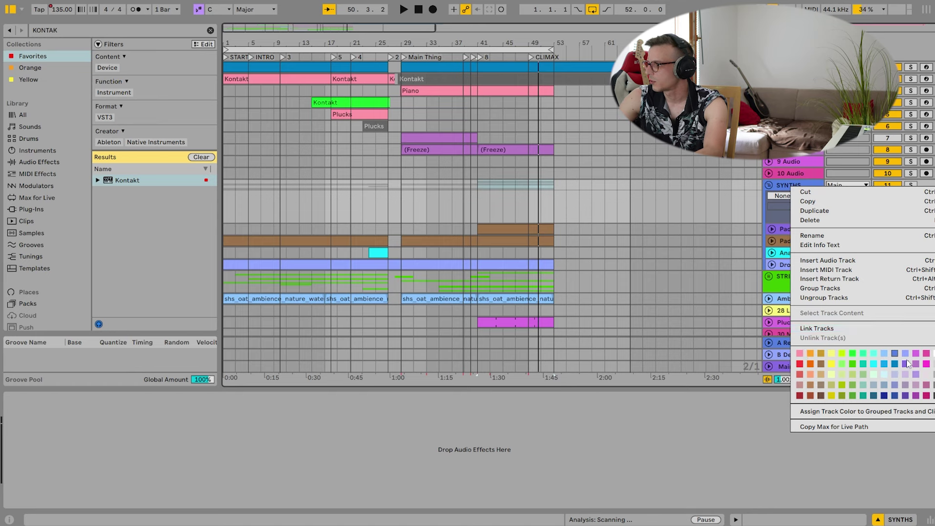
click(907, 364)
right_click(802, 191)
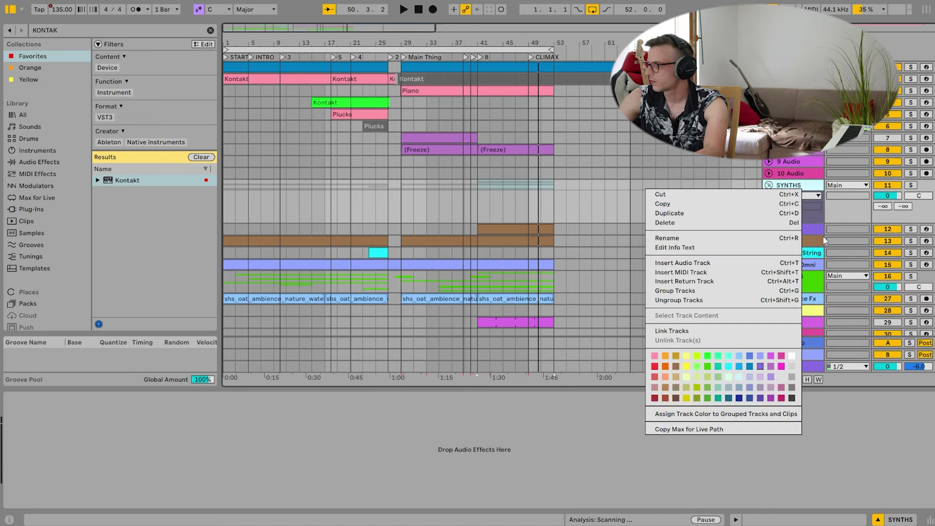
click(754, 415)
click(769, 186)
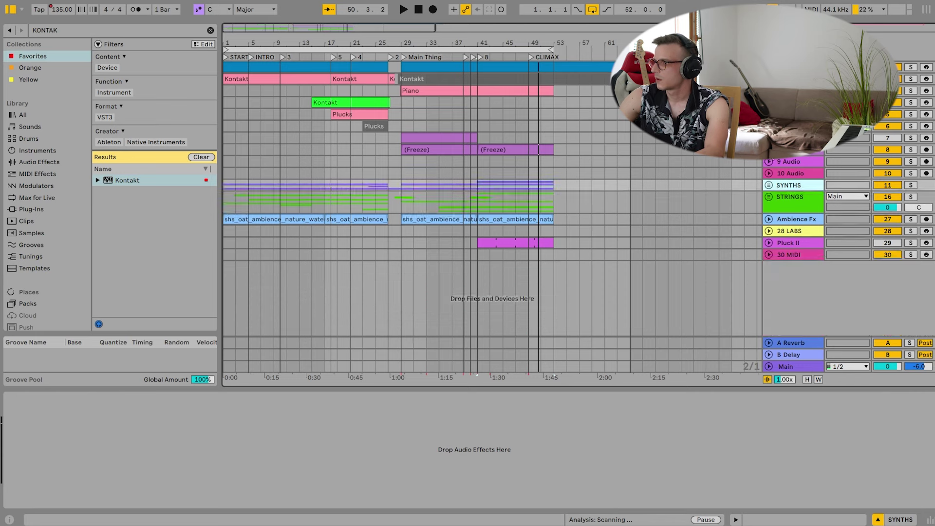
Delete the empty tracks 9 Audio and 10 Audio.
click(799, 161)
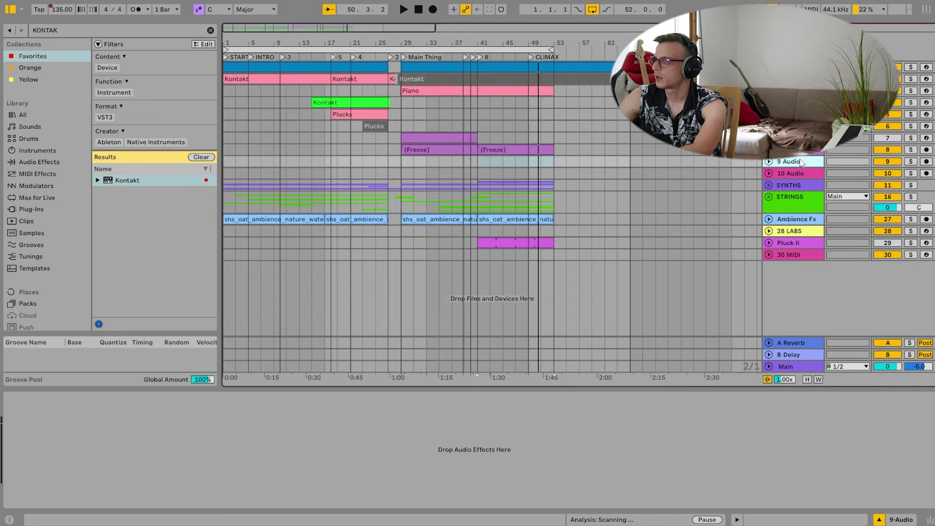
key(Delete)
key(Delete)
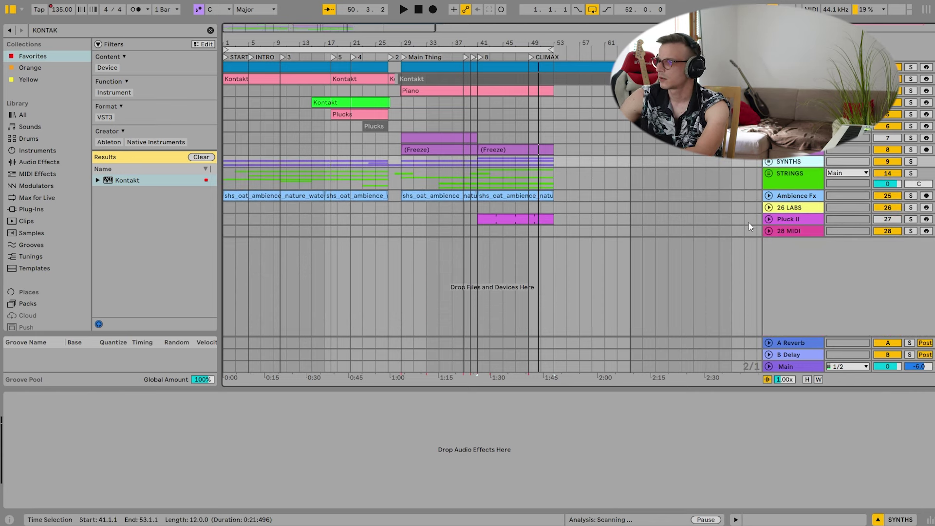
Select the Pluck II track, play the arrangement from about bar 25 and save the set.
click(774, 219)
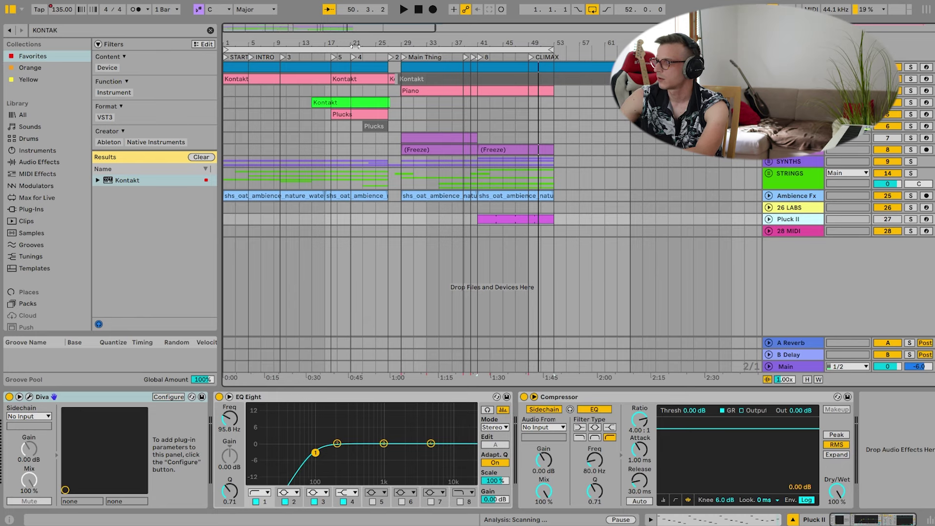
click(379, 56)
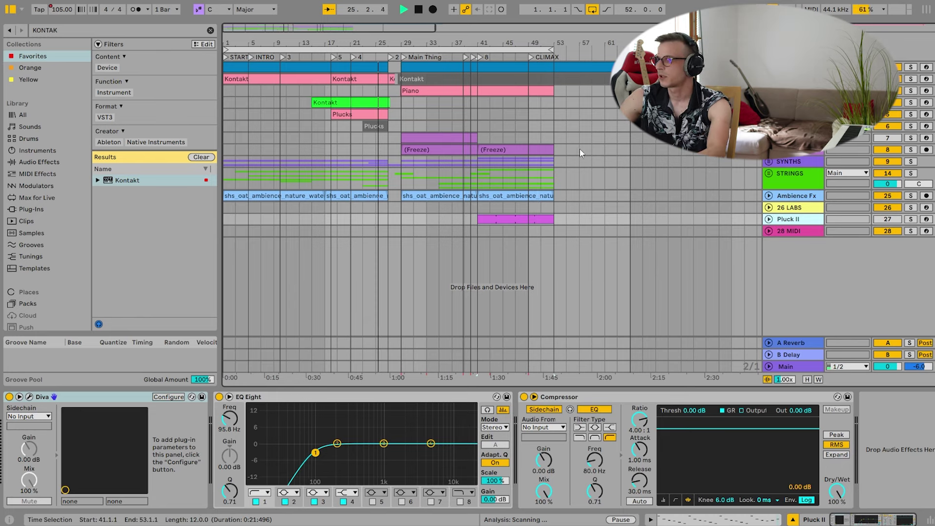
key(ctrl+s)
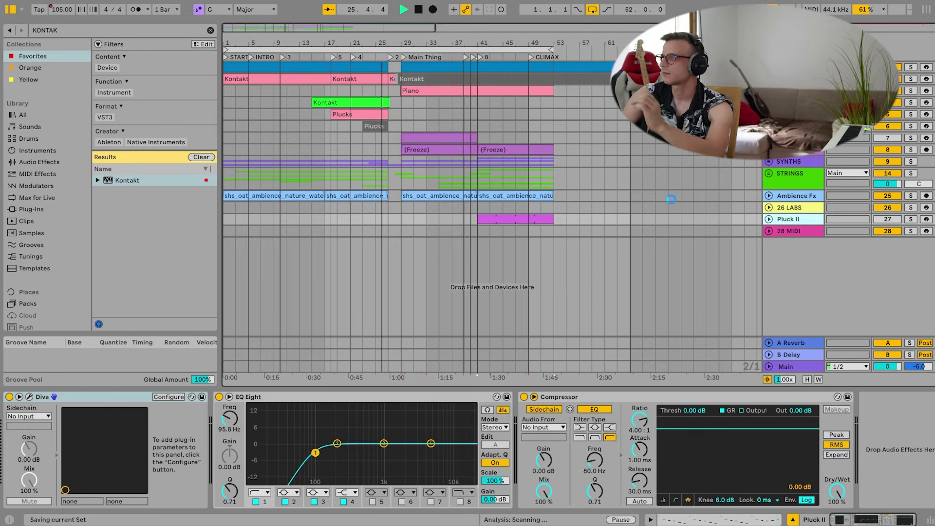
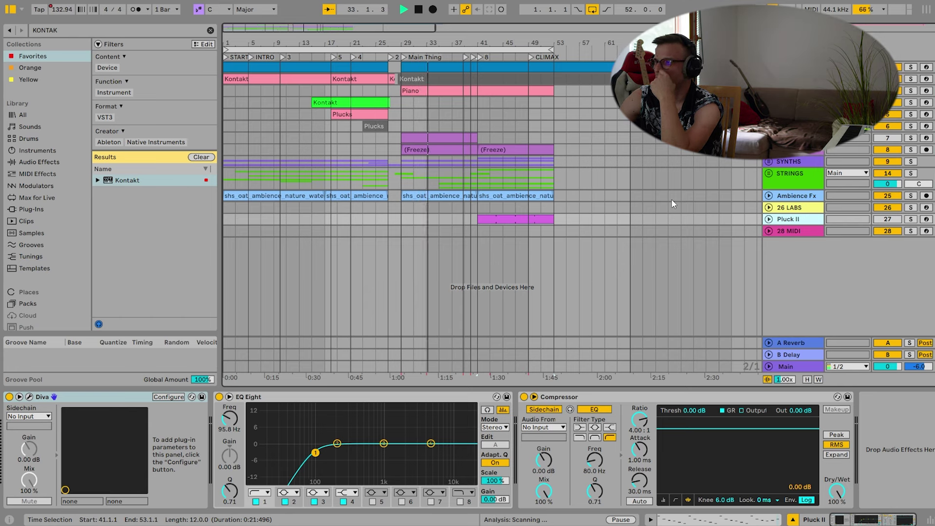
Unfold the STRINGS group, collapse the Spicato track and duplicate Tremolo Long track 17.
click(768, 173)
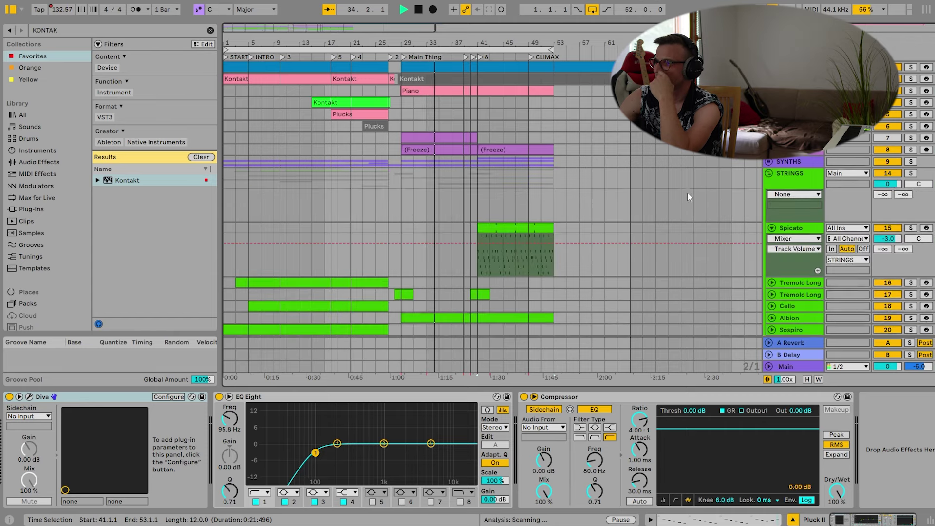
scroll(687, 192, down, 2)
key(space)
click(771, 166)
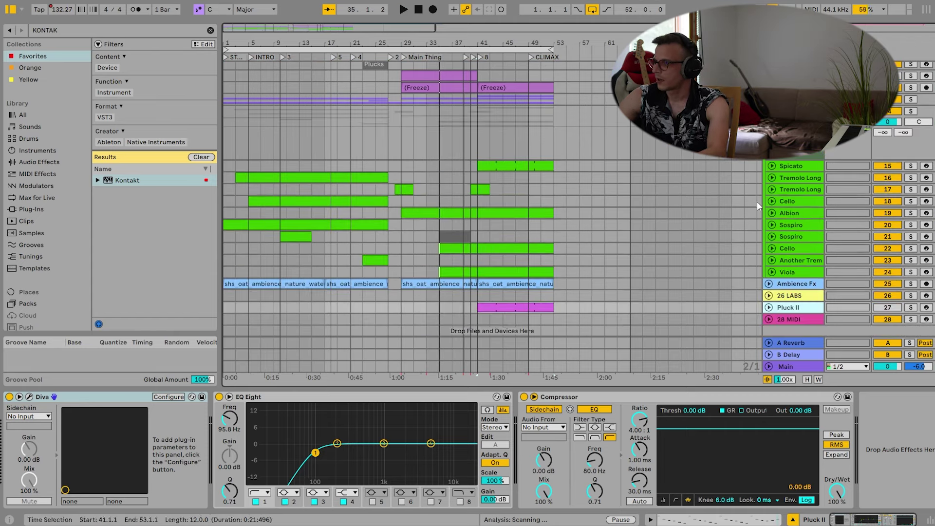
click(778, 188)
key(ctrl+d)
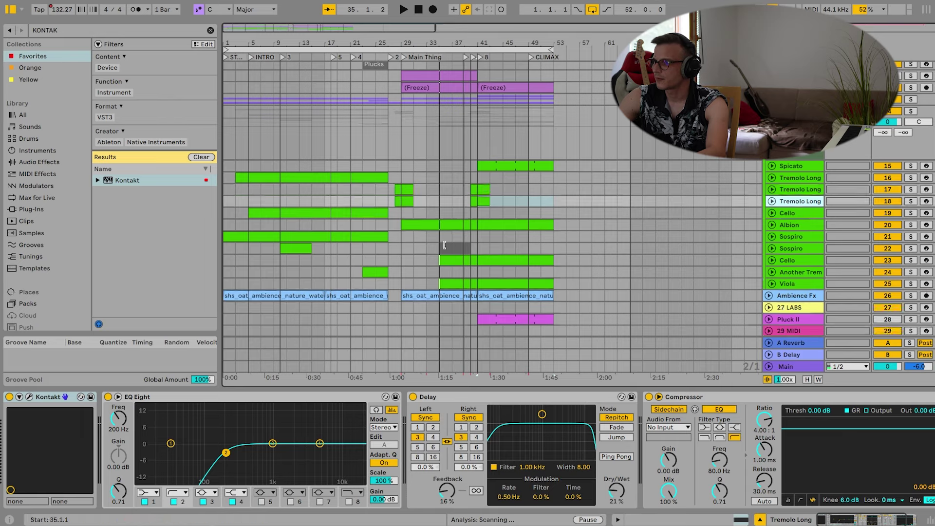
On the duplicated Tremolo Long track, move the bar 28 clip to bar 35 and deactivate the clip at bar 40.
drag(409, 201, 458, 200)
click(485, 202)
key(0)
click(431, 57)
Open the notes of the Tremolo Long clip at bar 35, raise its note to E4 and play it.
double_click(436, 224)
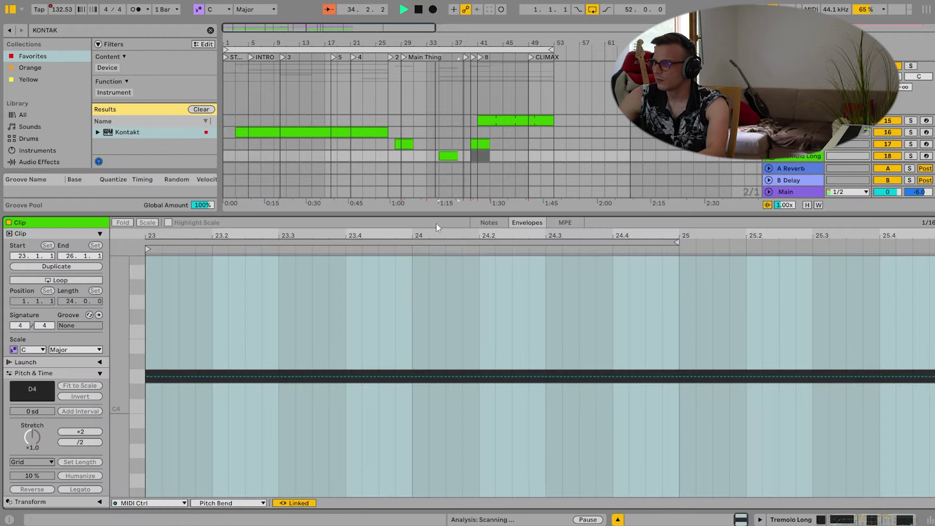
click(488, 222)
key(space)
drag(295, 423, 298, 402)
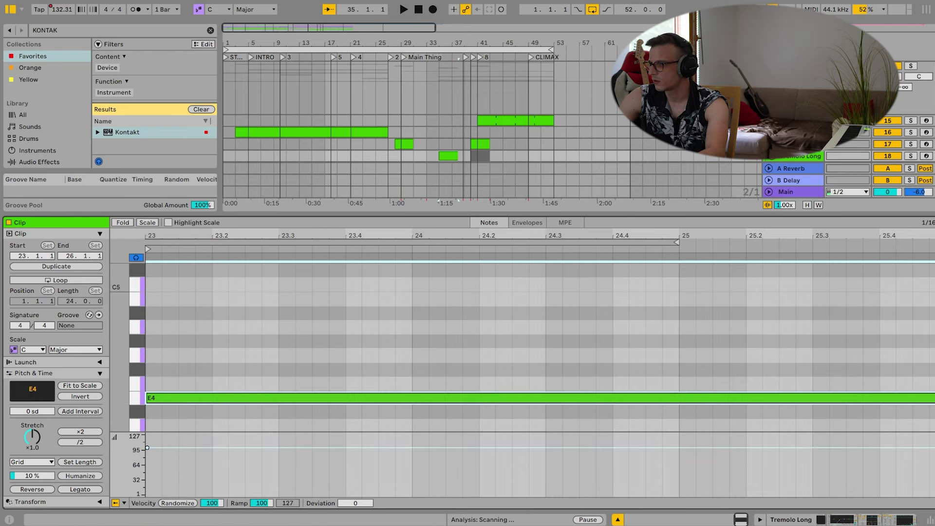
key(space)
Randomise the Evo grid of the Chamber Grid instrument in this Tremolo Long track's Kontakt and close the plug-in window.
click(880, 522)
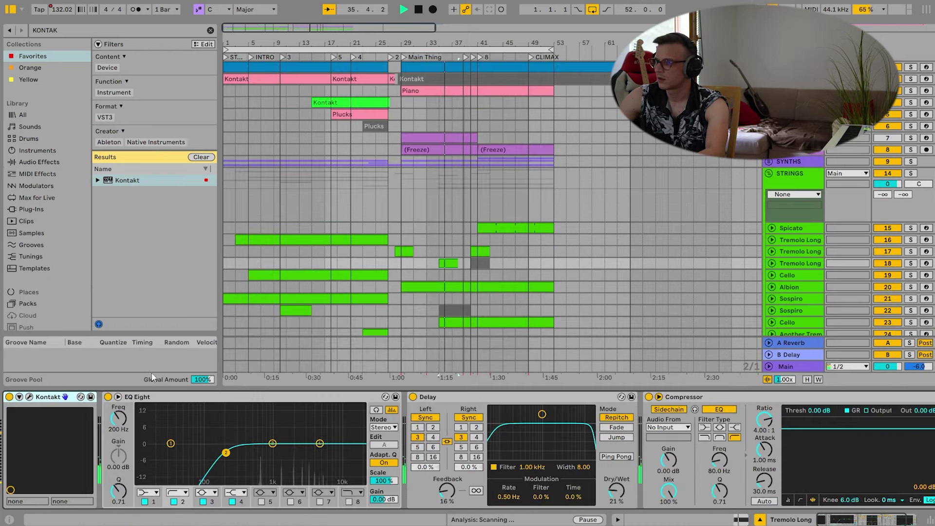
click(30, 397)
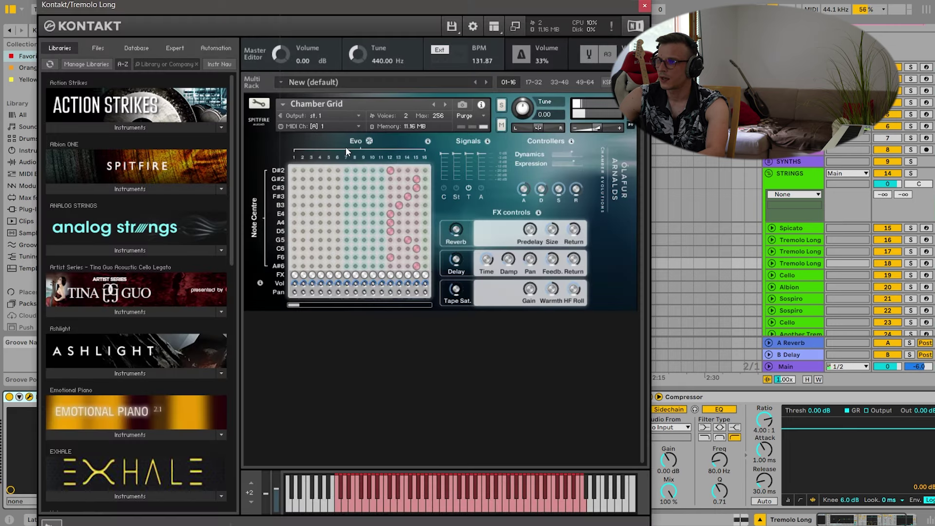
click(370, 140)
click(425, 247)
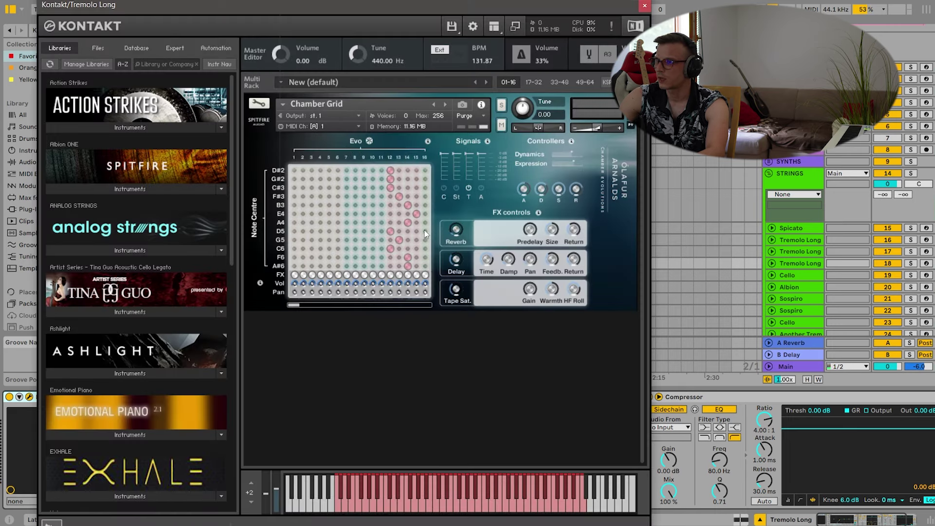
click(369, 143)
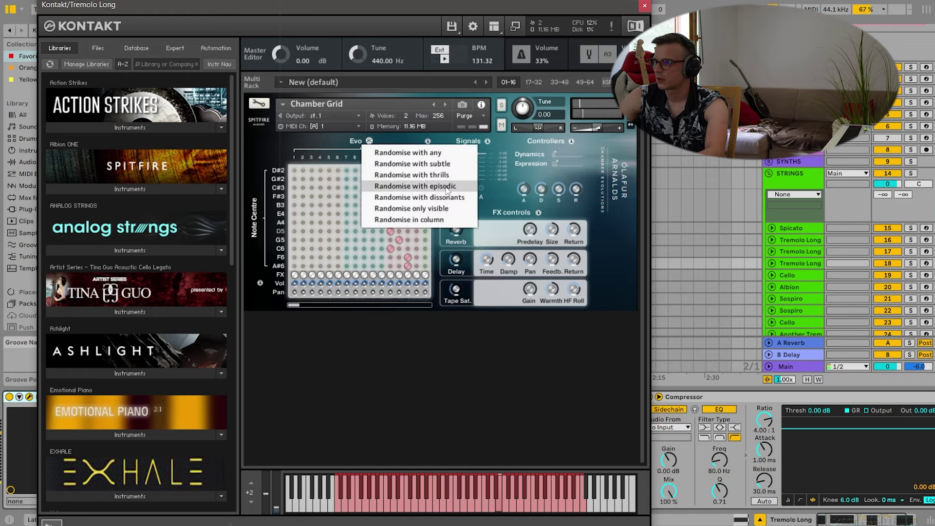
click(644, 7)
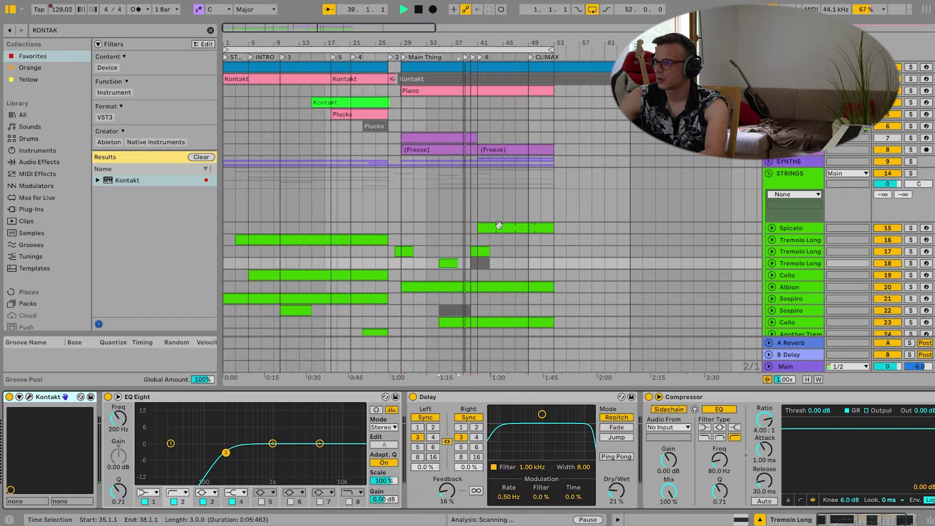
Duplicate Tremolo Long track 17, leaving only the bar 40 clip on the copy and only the bar 28 clip on the original.
click(477, 251)
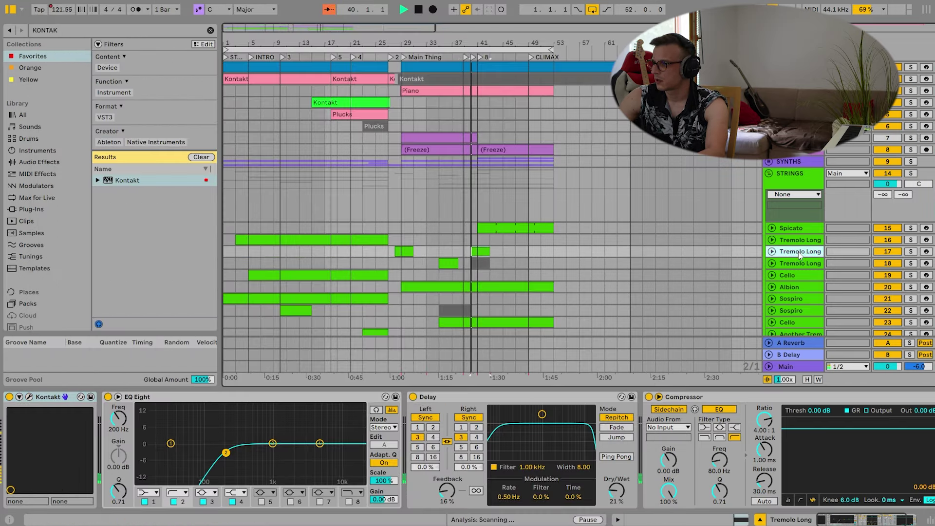
key(ctrl+d)
click(412, 273)
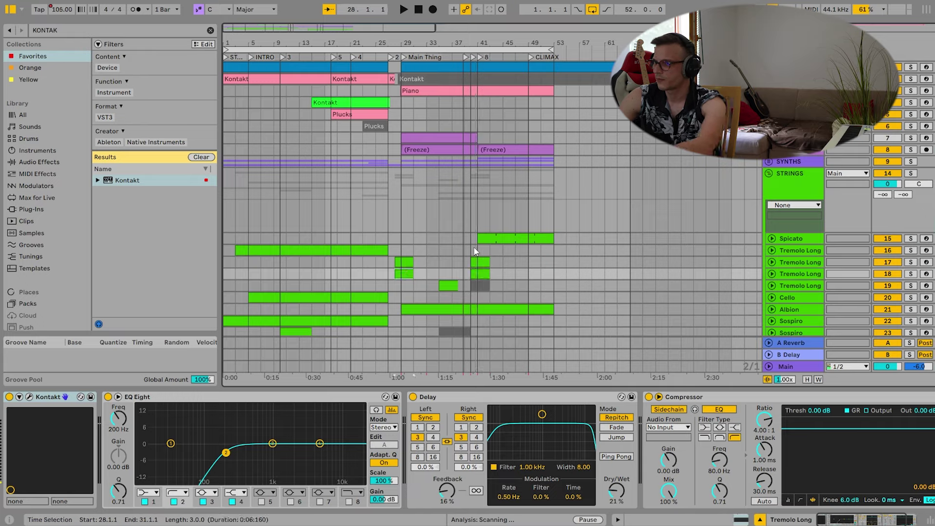
Raise the note of the bar 40 clip on Tremolo Long track 18 to F#4 and play it in the arrangement.
double_click(481, 263)
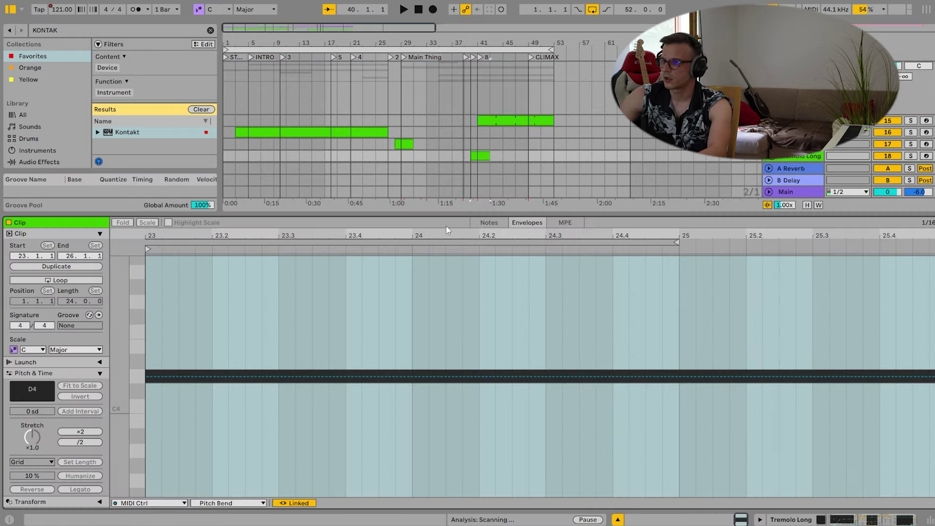
click(490, 223)
key(Up)
key(Up)
key(Up)
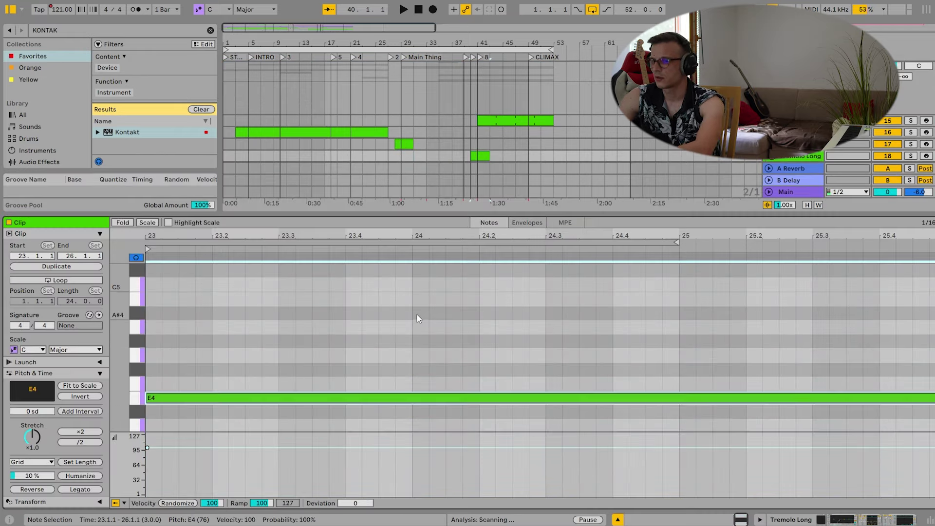
key(Up)
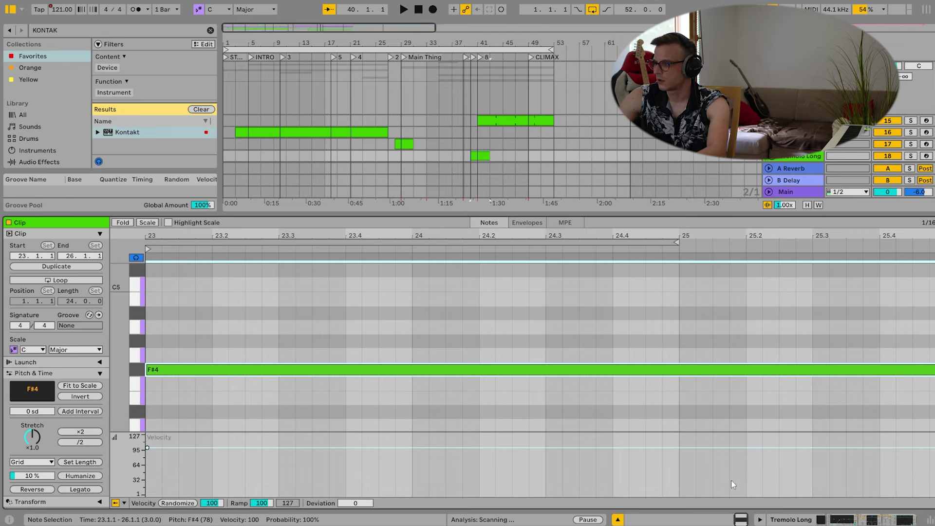
key(space)
click(807, 520)
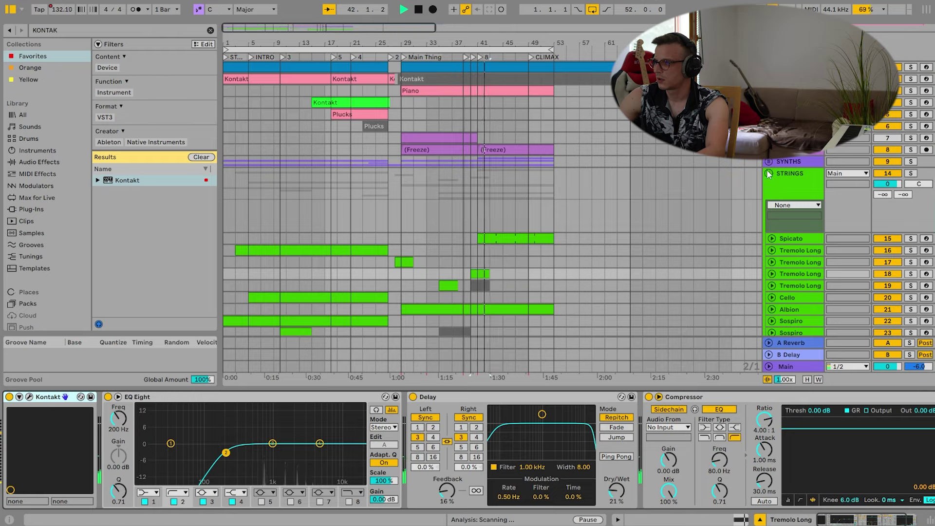
Move the Tremolo Long clip on track 18 to start at bar 38, play the passage leading into it and expand the track.
key(space)
click(485, 274)
drag(463, 43, 463, 68)
key(Left)
click(434, 56)
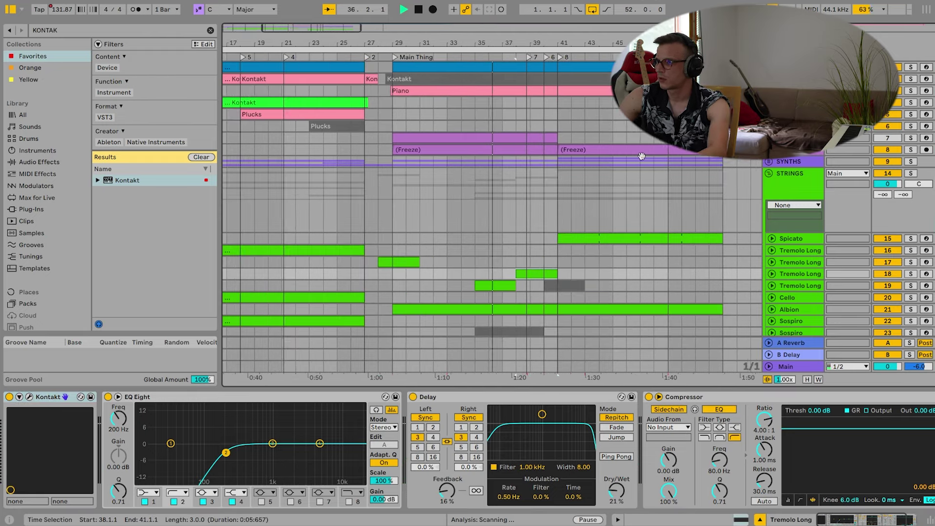
click(771, 274)
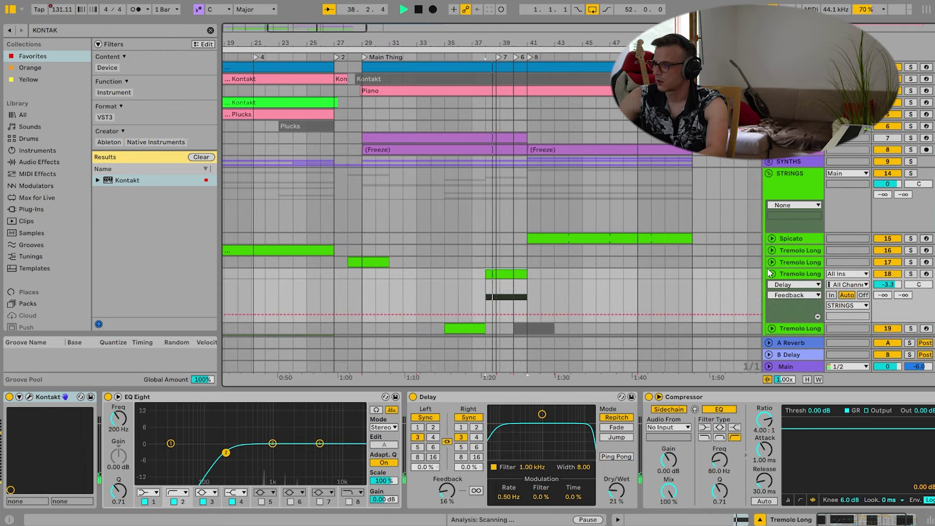
Collapse Tremolo Long track 18, randomise the Evo grid of its Chamber Grid instrument in Kontakt and close the plug-in window.
click(772, 274)
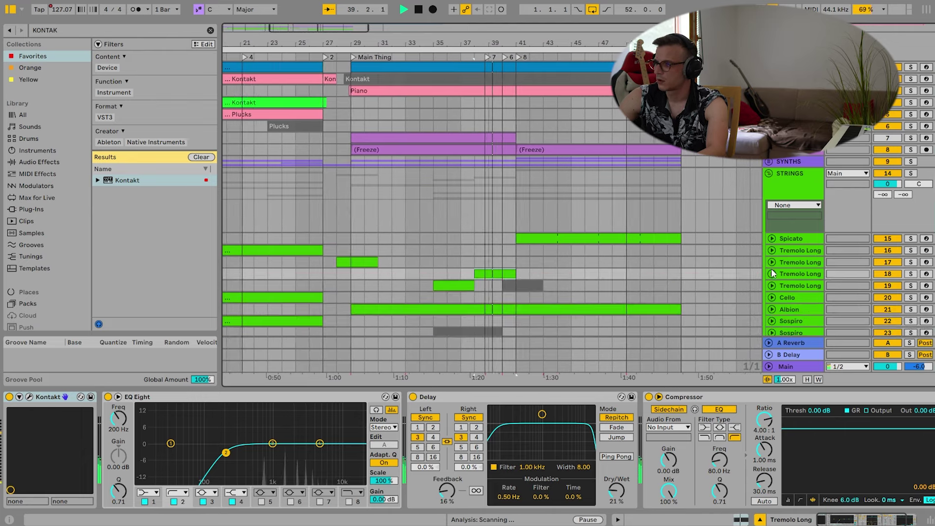
click(768, 174)
click(768, 174)
key(space)
double_click(482, 276)
click(864, 519)
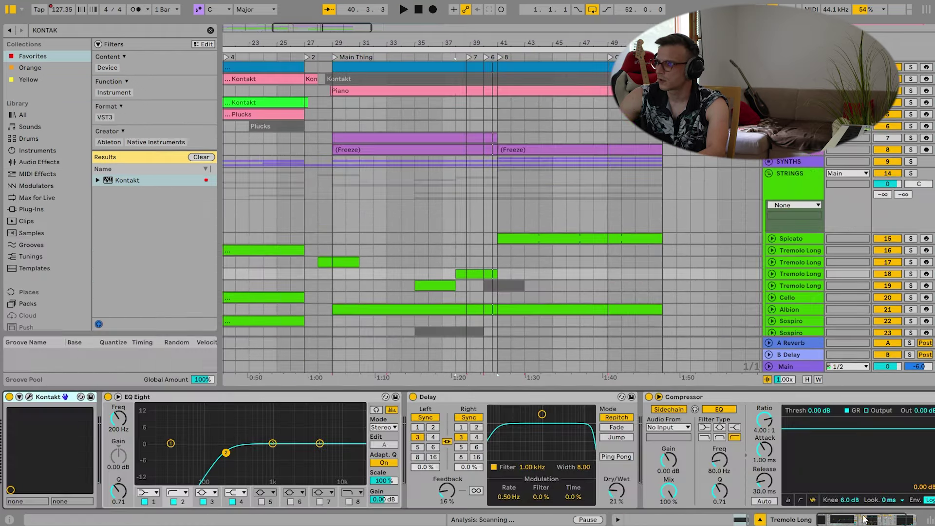
click(29, 396)
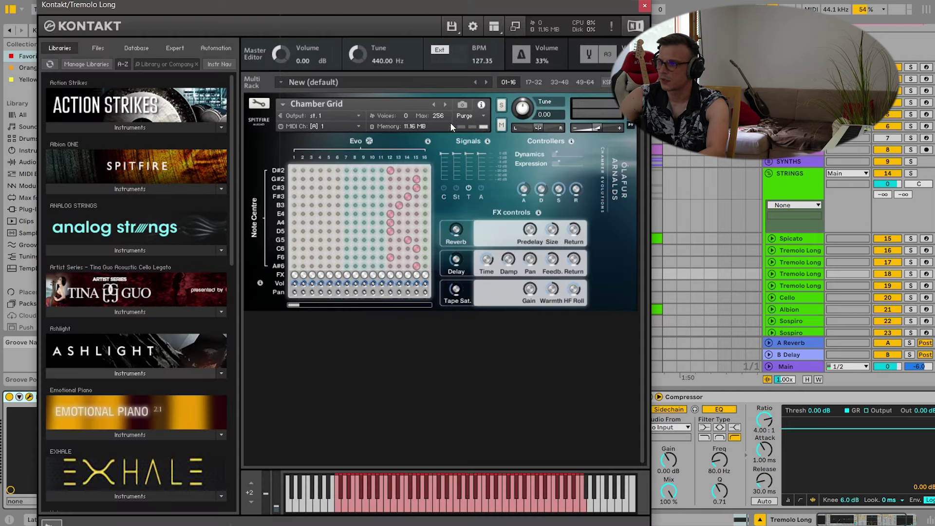
click(369, 141)
click(435, 165)
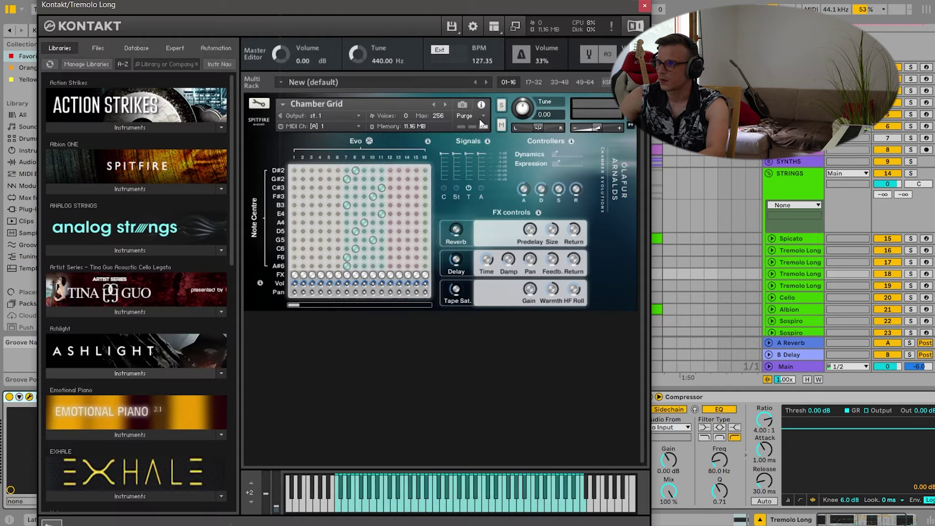
click(643, 5)
Solo and expand Tremolo Long track 18, play its bar 38 clip and open the clip's notes.
click(459, 57)
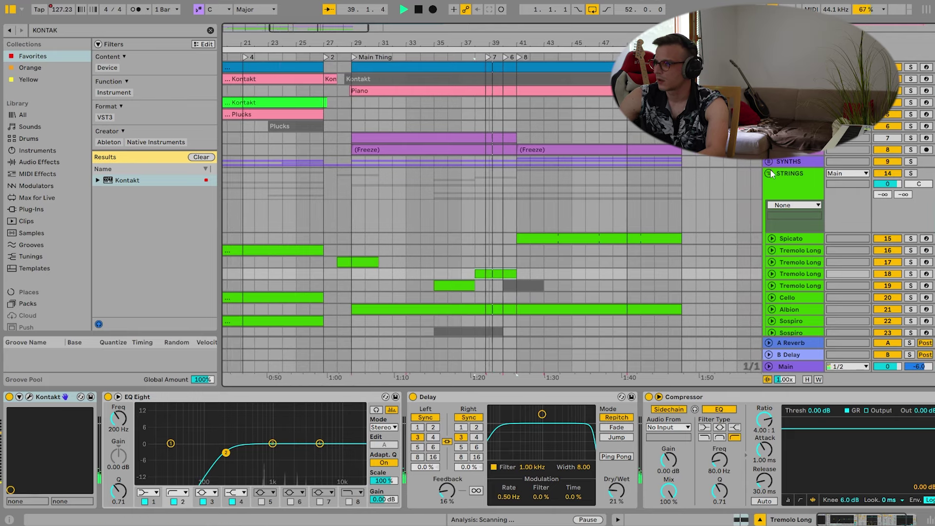
click(910, 273)
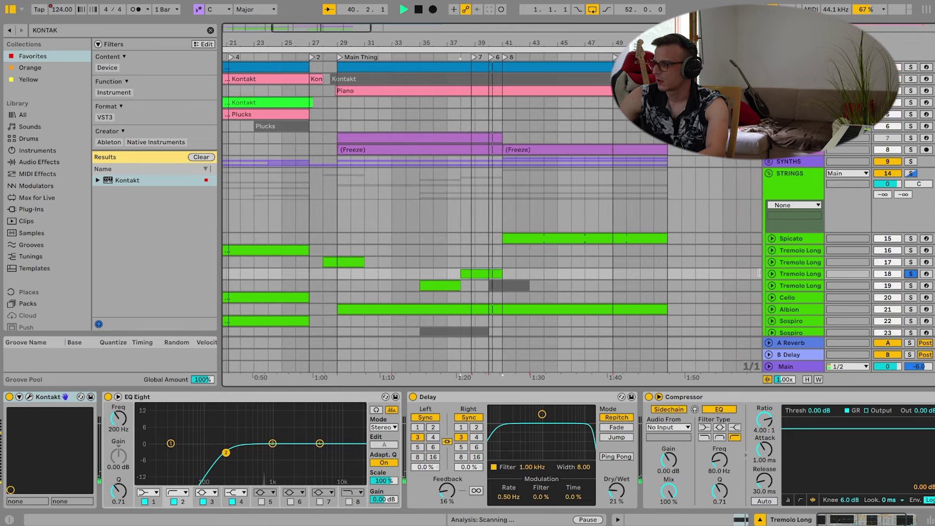
click(771, 274)
key(space)
double_click(480, 274)
key(space)
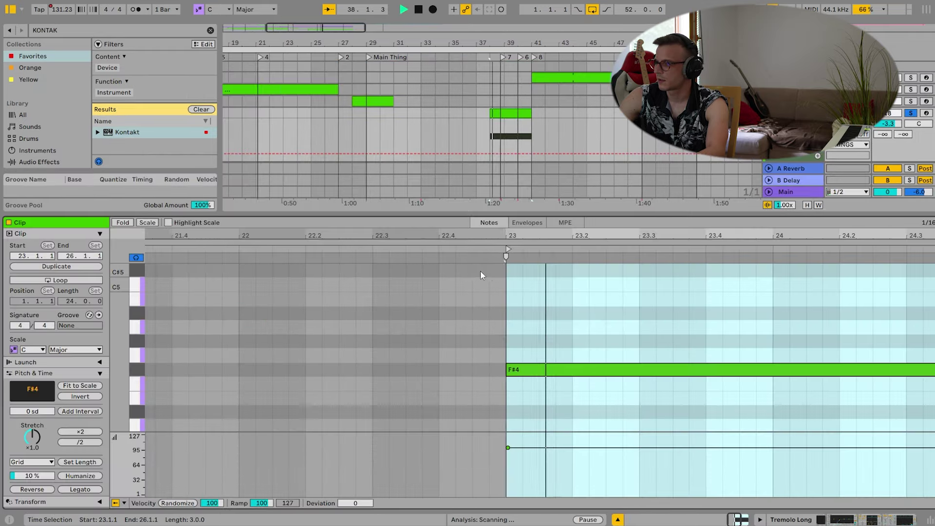
key(space)
Apply Randomise with dissonants to the Evo grid of track 18's Chamber Grid instrument and close the Kontakt window.
click(802, 517)
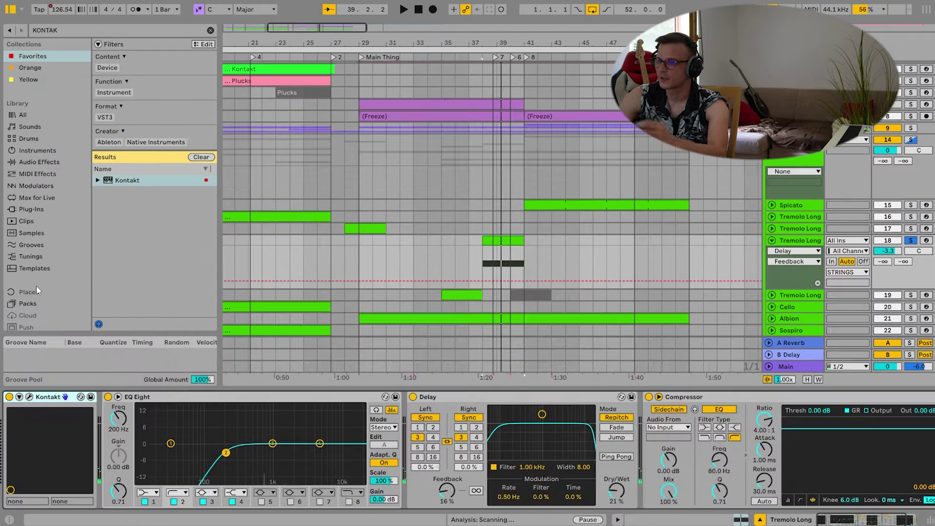
click(30, 397)
click(370, 141)
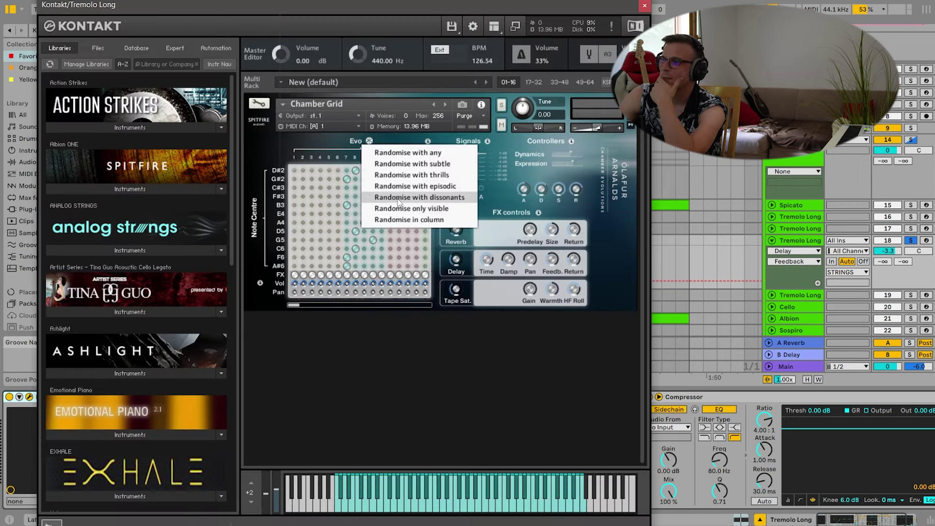
click(398, 201)
click(644, 5)
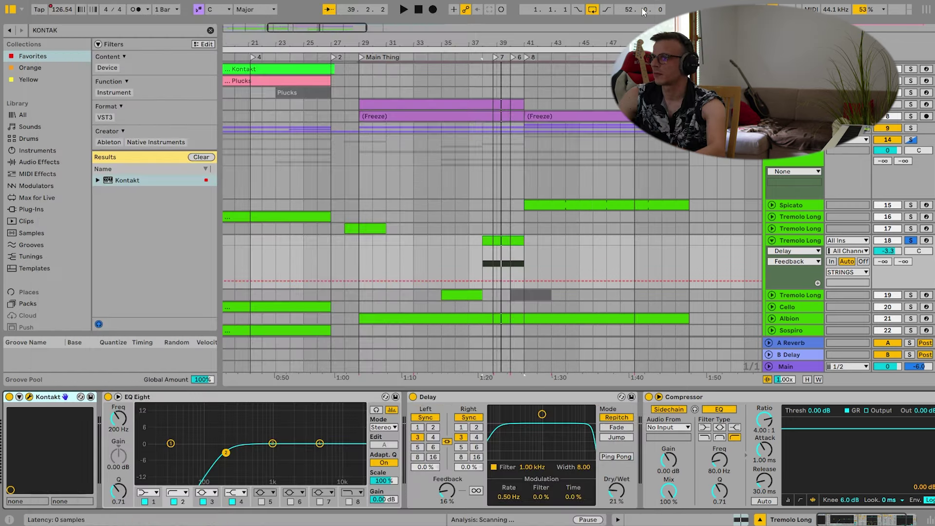
Play the passage around bar 38, unsolo Tremolo Long track 18 and raise its track volume to 4.1 dB.
click(496, 62)
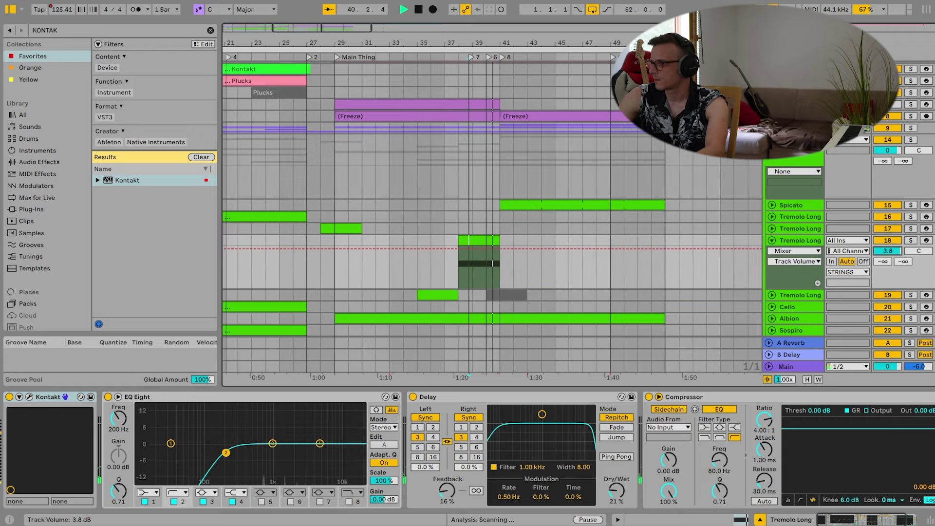
key(space)
click(455, 63)
Redraw the MIDI Ctrl 1: Modulation Wheel envelope of track 18's bar 38 clip as a gradual rise across the clip.
double_click(509, 239)
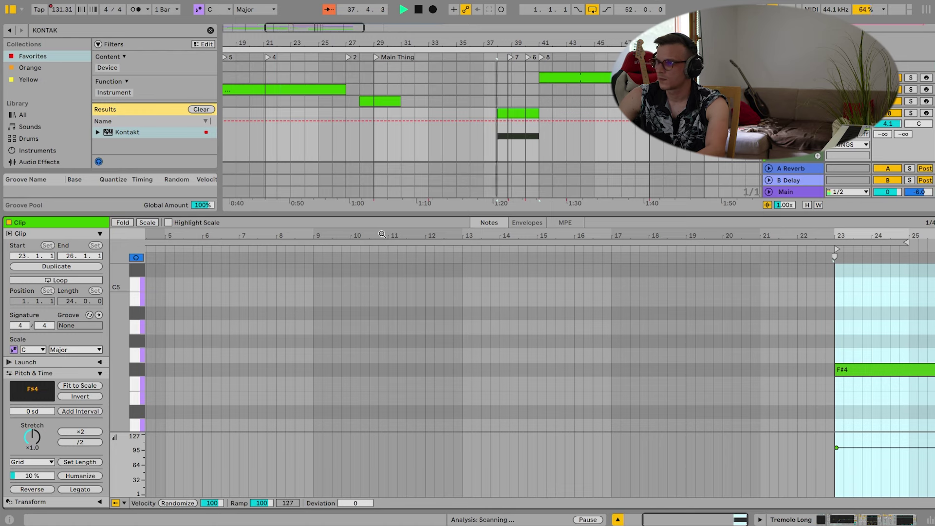
click(542, 223)
click(182, 503)
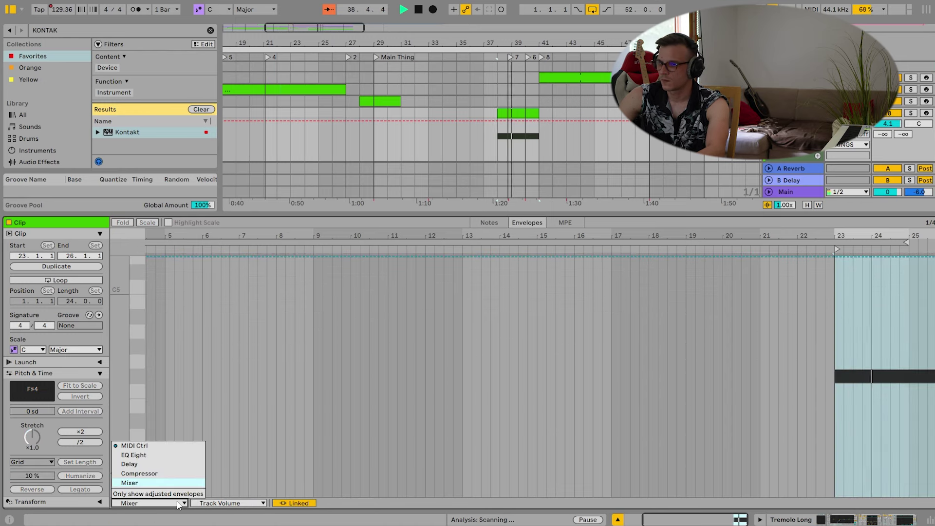
click(177, 446)
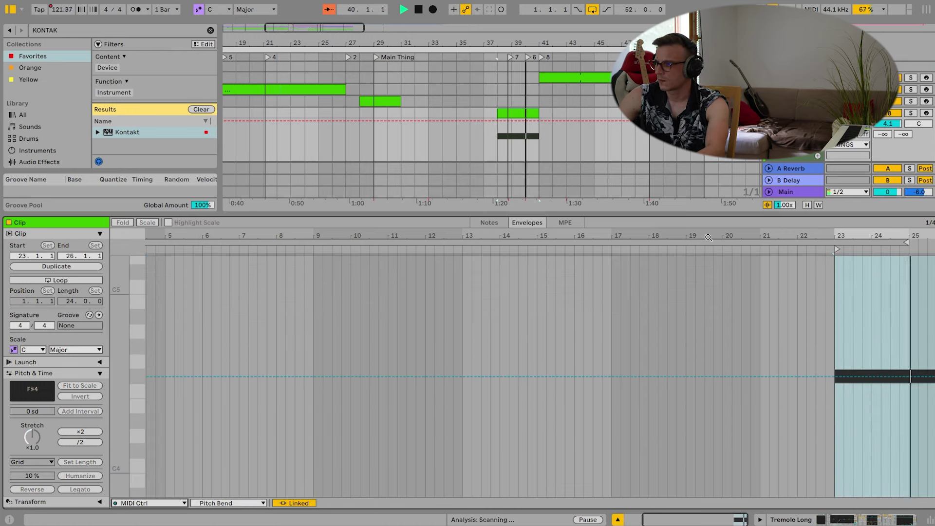
click(225, 502)
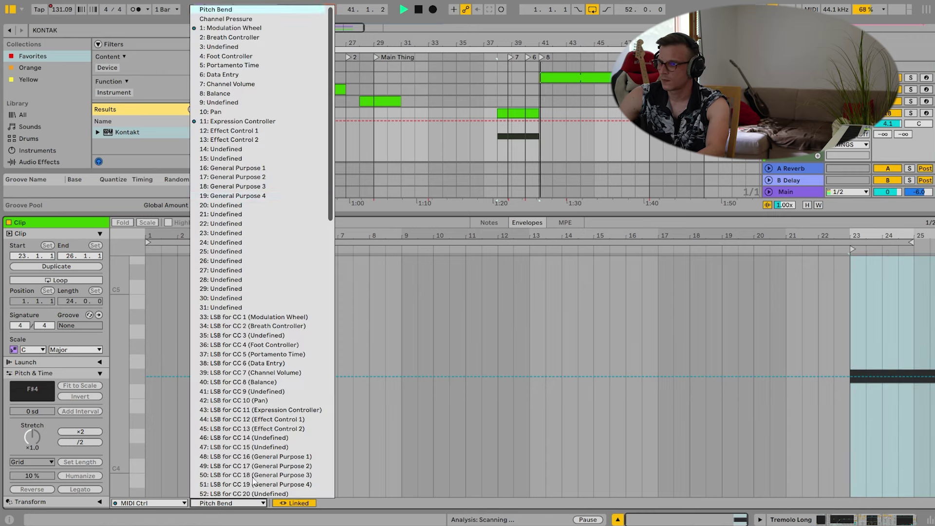
click(258, 29)
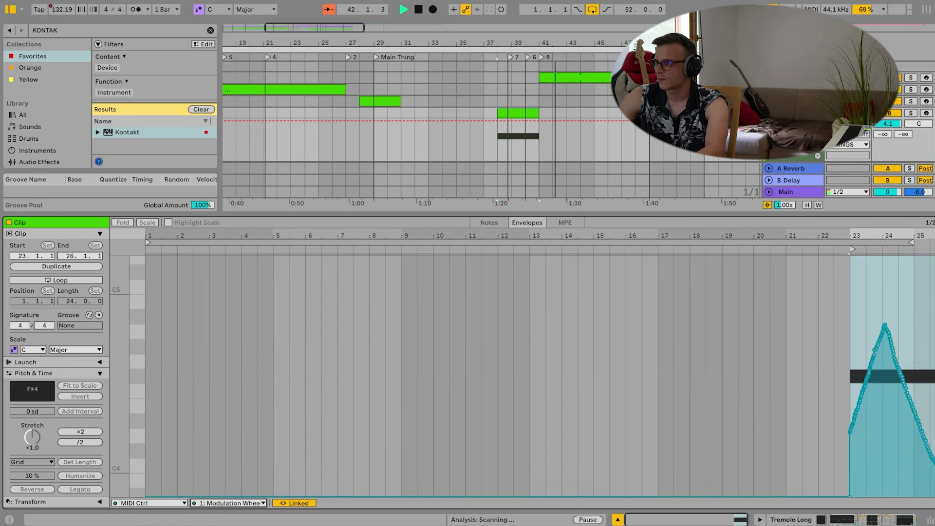
drag(888, 236, 782, 331)
key(b)
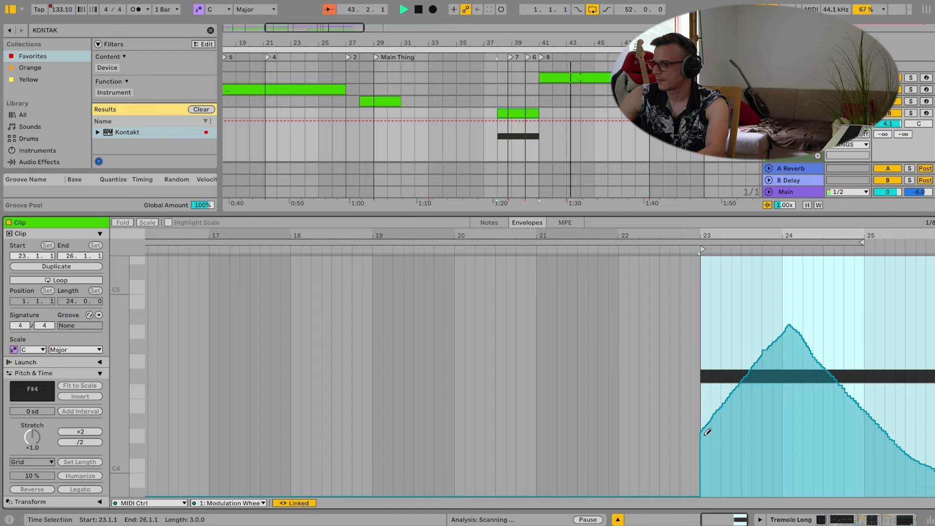
mouse_move(732, 409)
mouse_down()
mouse_move(853, 355)
mouse_move(932, 342)
mouse_up()
drag(684, 425, 906, 346)
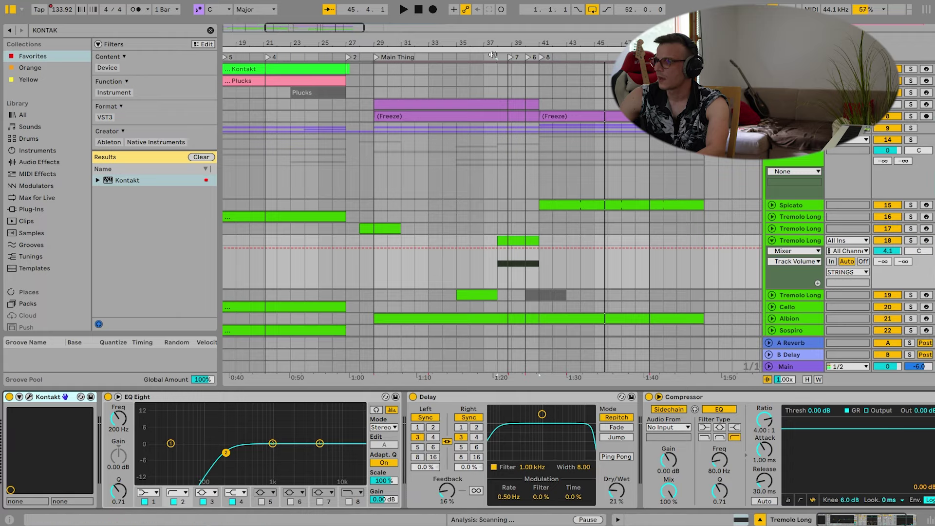
Unfold the SYNTHS group while playing, expand Pad track 10 and extend the start of its bar 41 clip back to 38.4.1.
click(493, 55)
scroll(775, 267, down, 5)
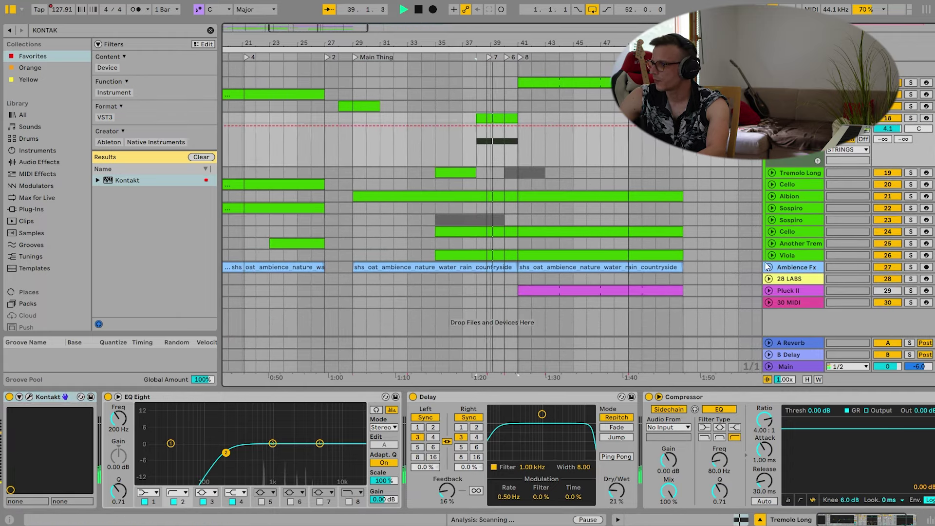
scroll(775, 268, up, 5)
click(768, 142)
scroll(768, 142, down, 3)
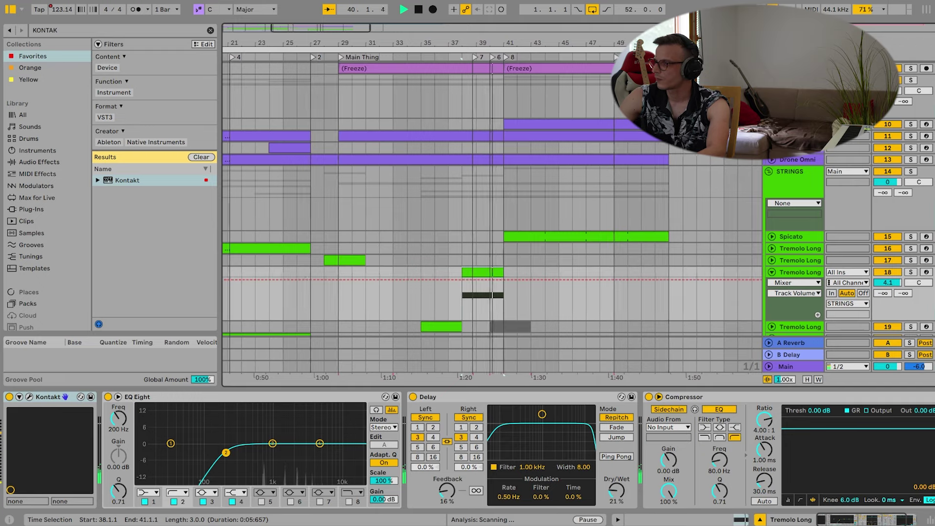
click(794, 124)
click(772, 124)
click(491, 122)
key(space)
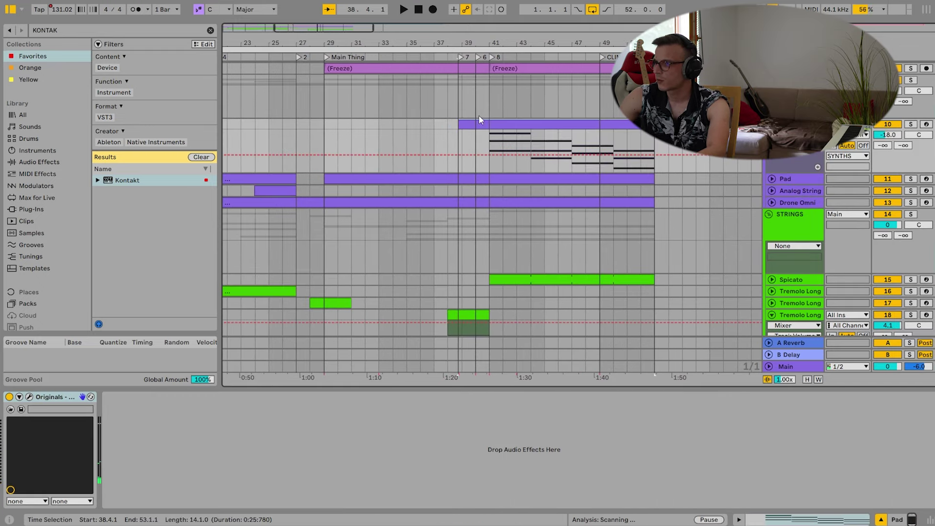
Copy the Pad clip's opening chord three bars earlier to clip bar -3 and raise the copy's middle note by a semitone.
double_click(484, 122)
click(317, 238)
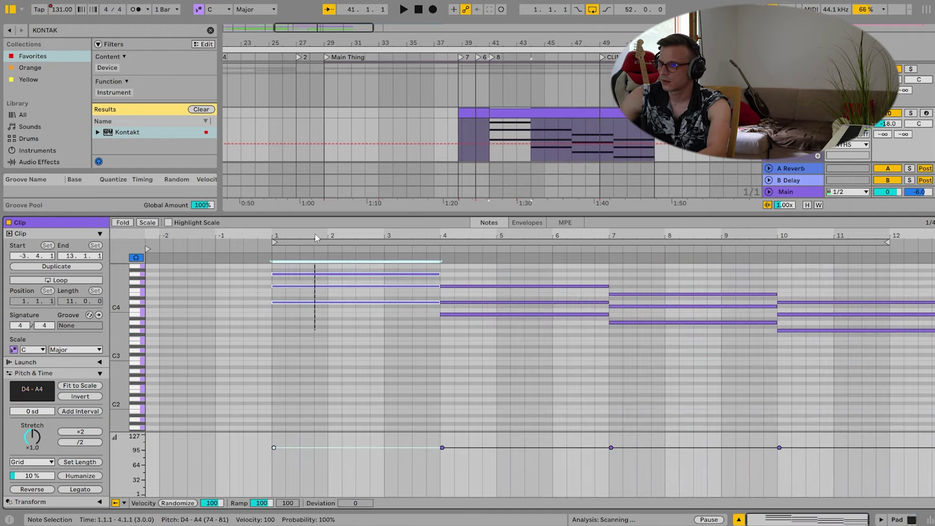
drag(280, 303, 340, 280)
click(306, 317)
Move the Pad clip's start marker to bar -3, undo it and instead extend the clip's start back to arrangement bar 36.
mouse_move(326, 312)
mouse_down()
mouse_move(339, 262)
mouse_move(263, 249)
mouse_move(272, 249)
mouse_up()
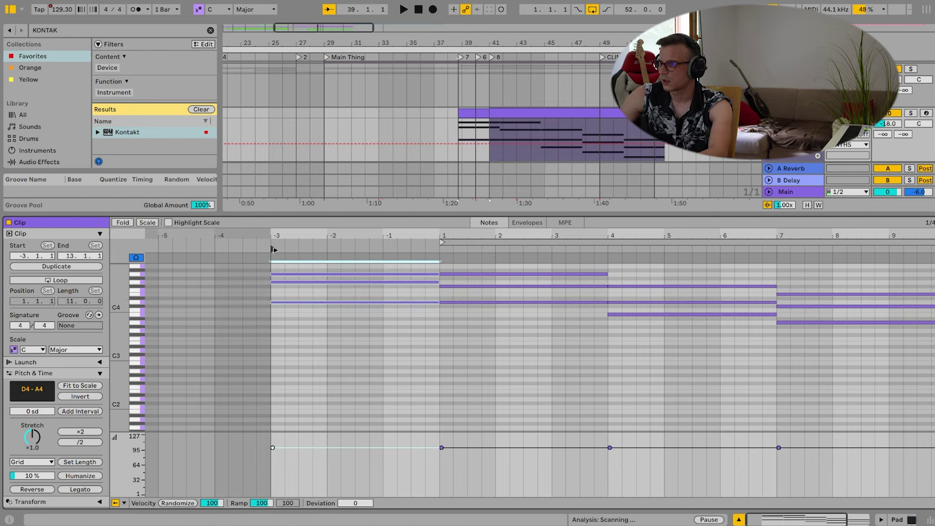
key(ctrl+z)
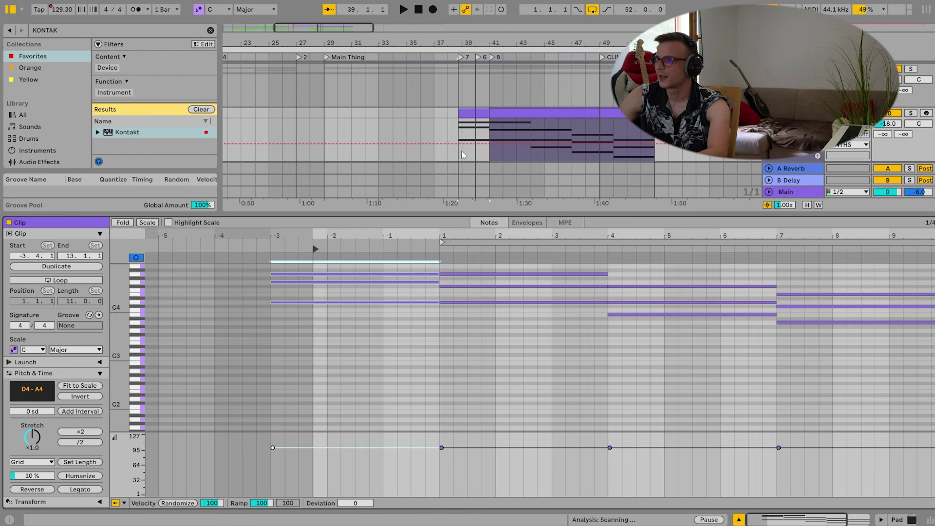
click(520, 114)
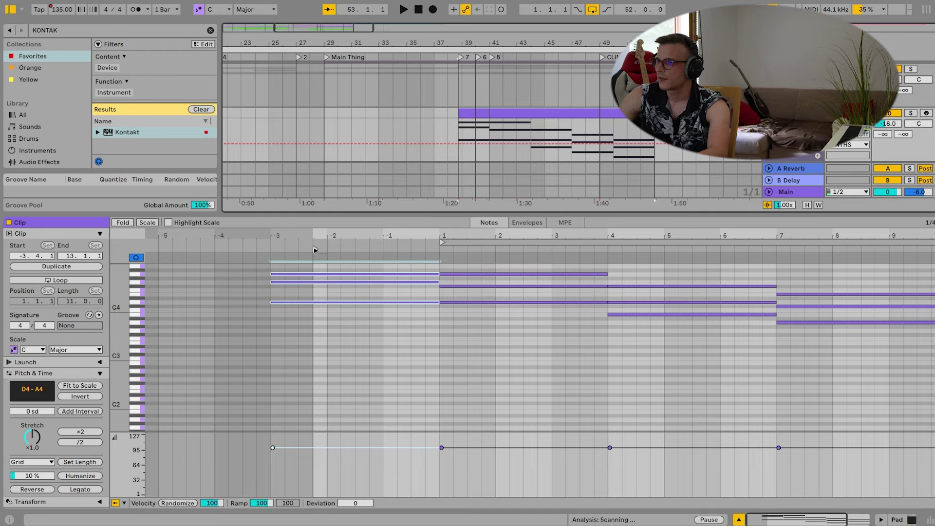
drag(455, 116, 419, 117)
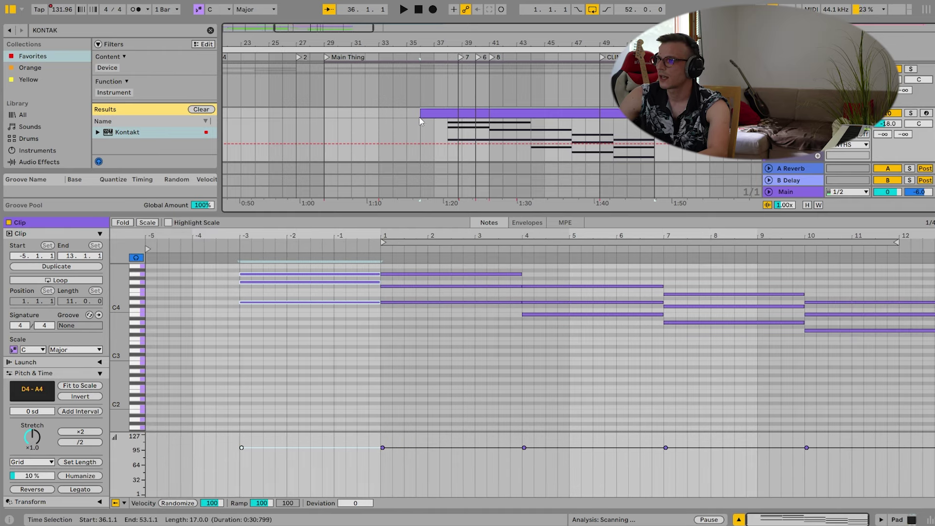
Search the audio effects for "UTILI" and add a Utility device after the instrument on Pad track 10.
click(903, 520)
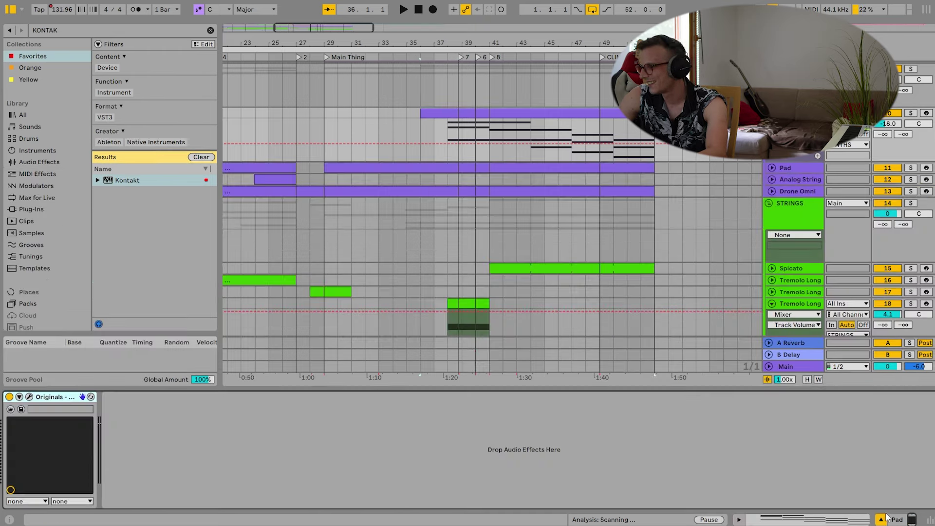
key(ctrl+f)
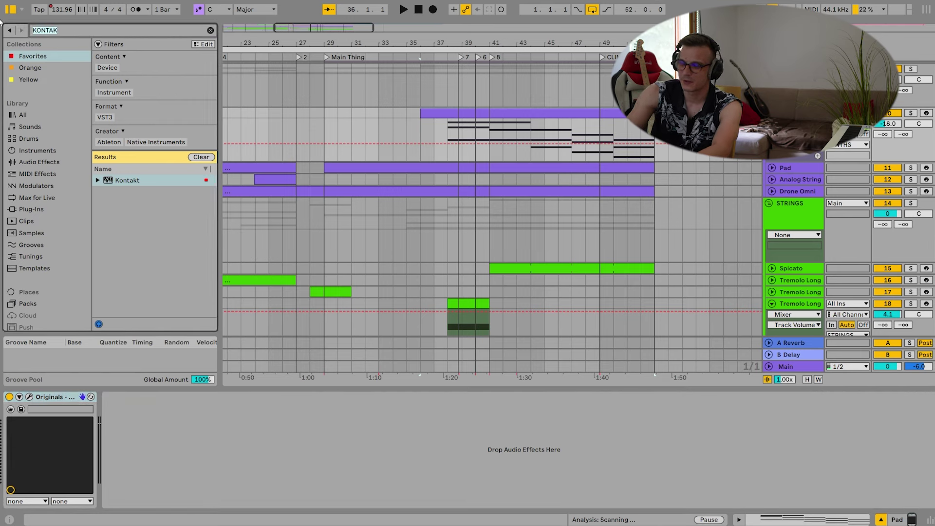
text(UTILI)
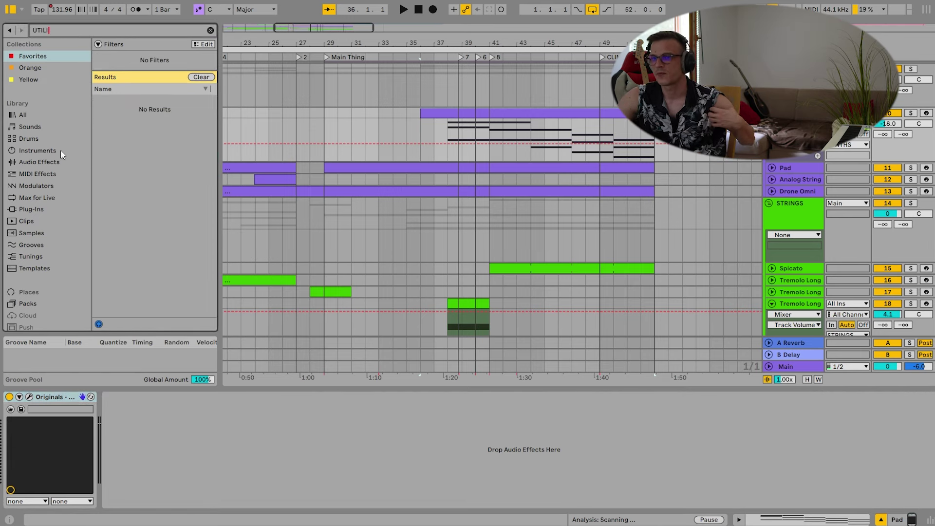
click(52, 161)
drag(139, 127, 424, 129)
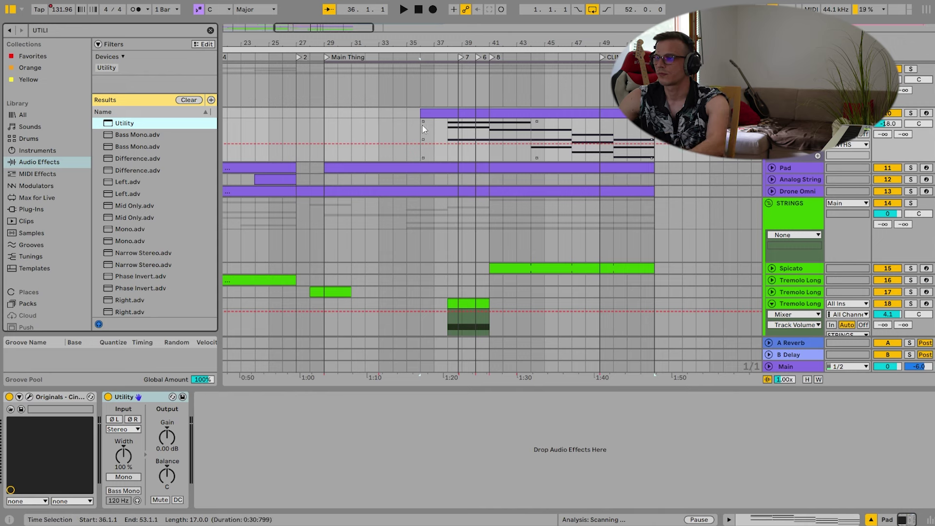
Automate the Utility Gain on Pad track 10 to rise from -inf dB at bar 38 to 0 dB at bar 41.
click(166, 436)
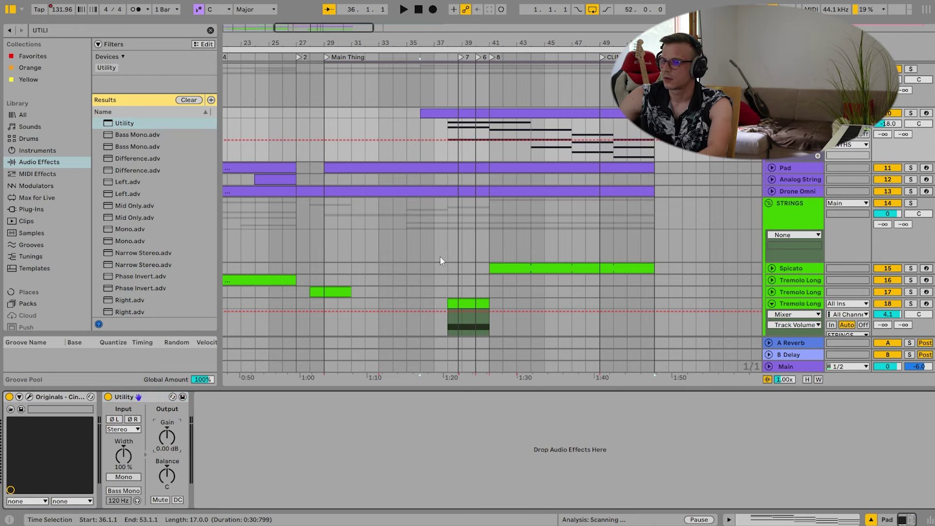
click(489, 140)
drag(447, 140, 447, 161)
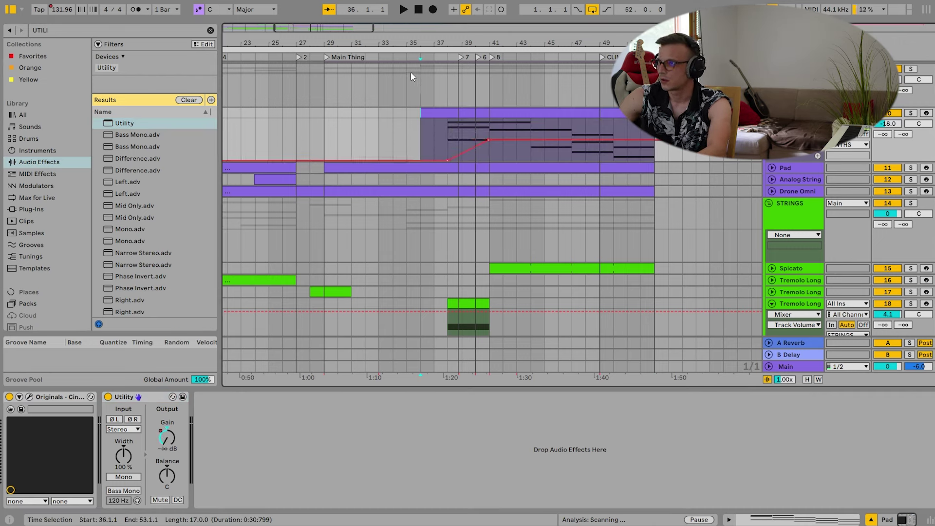
Play the fade-in from bar 34, give the Utility Gain automation its own lane and collapse Pad track 10.
click(420, 51)
click(422, 57)
click(463, 151)
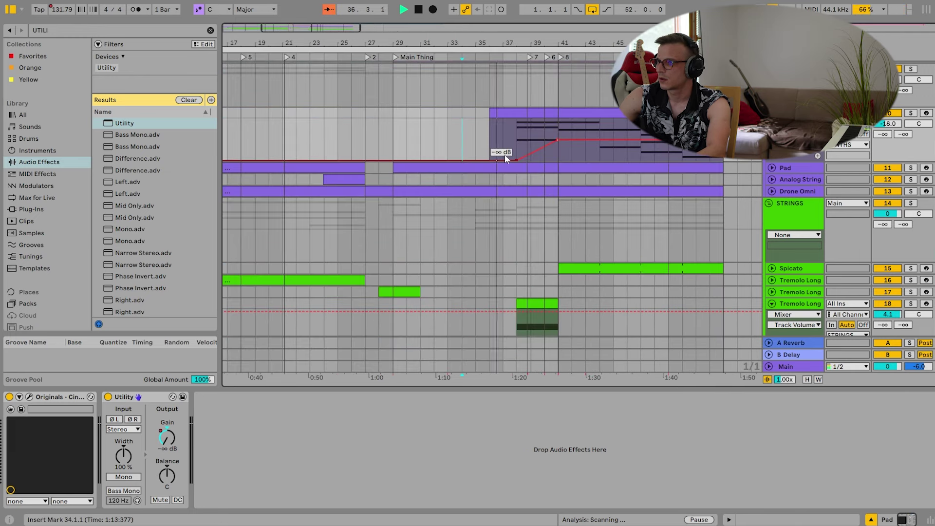
drag(817, 159, 817, 201)
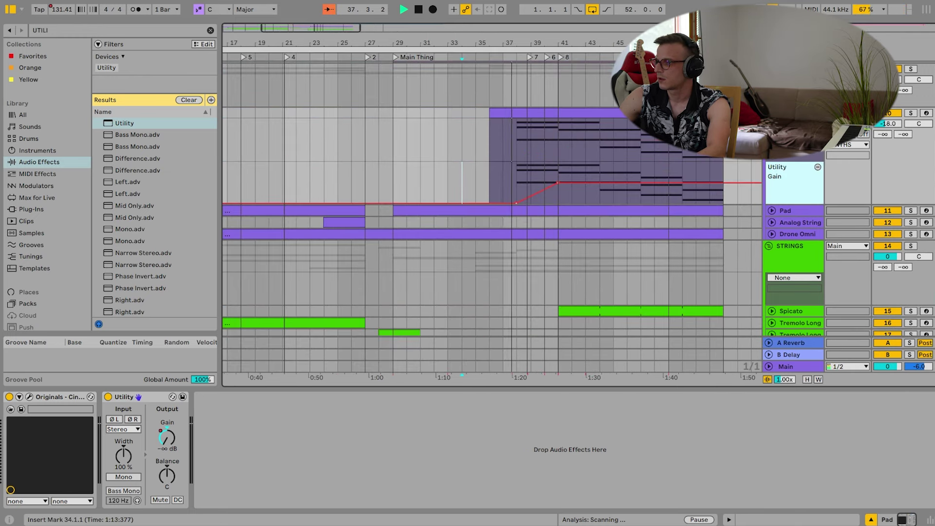
scroll(776, 173, down, 4)
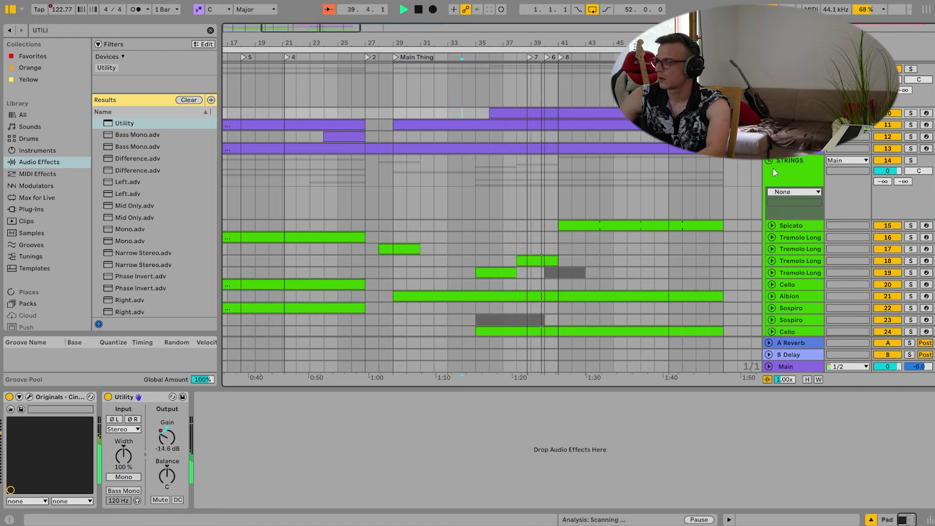
Collapse the SYNTHS group and unfold the Piano track to open its main-section clip for note editing.
scroll(772, 168, up, 3)
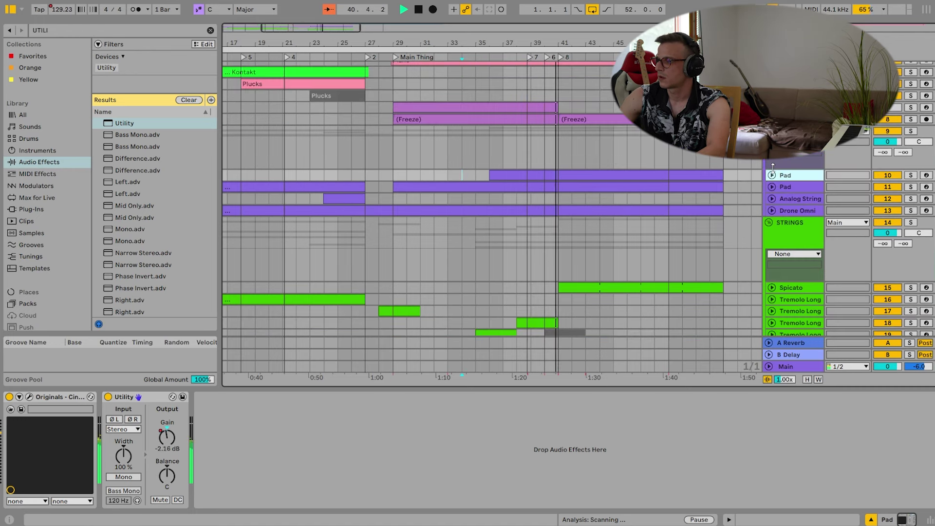
mouse_move(704, 43)
mouse_down()
mouse_move(704, 29)
mouse_move(705, 50)
mouse_move(749, 45)
mouse_move(705, 37)
mouse_up()
scroll(705, 195, up, 2)
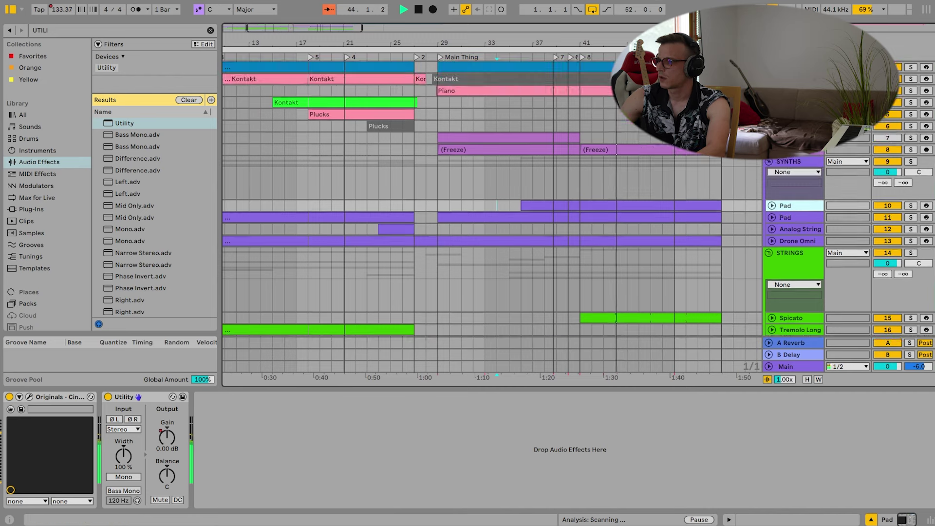
click(784, 149)
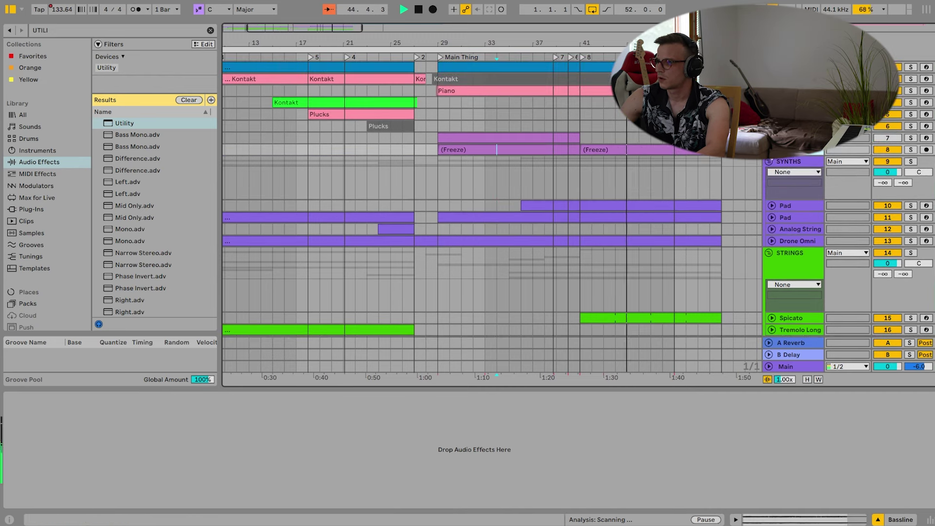
click(769, 162)
click(769, 91)
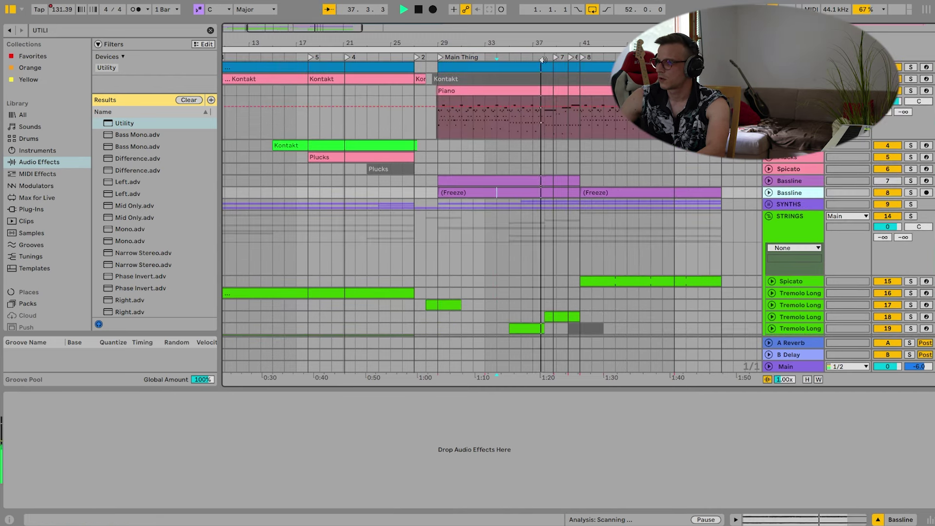
double_click(564, 91)
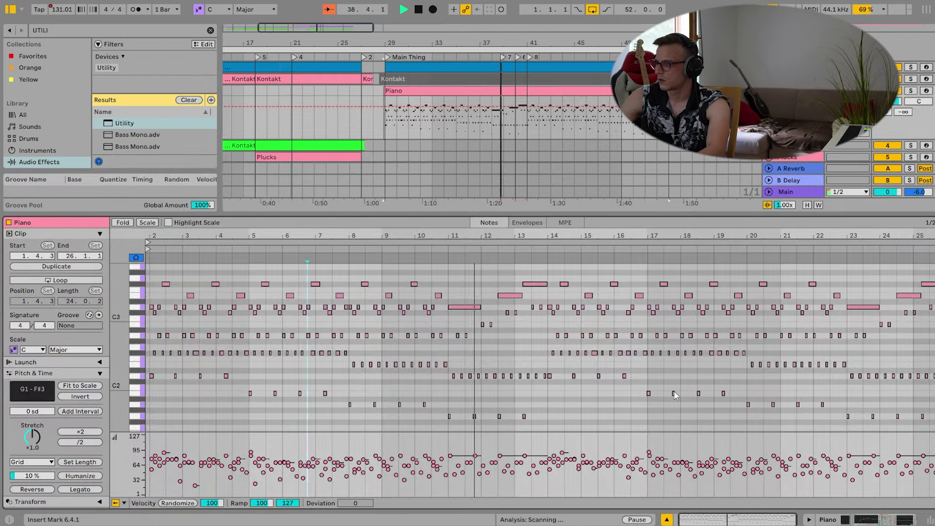
Stop playback and lower the velocities of the G1–B1 piano bass notes after clip bar 16 to a range of 42 to 70.
drag(571, 236, 555, 273)
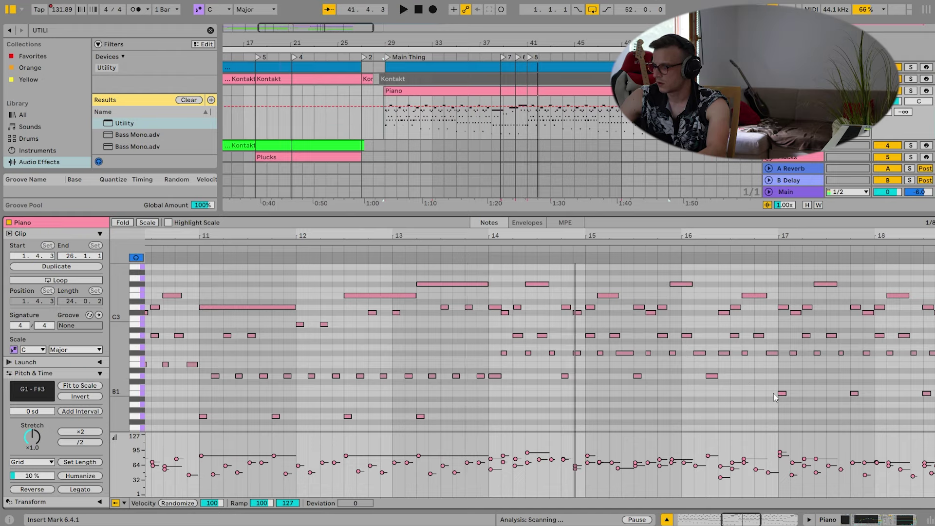
key(space)
drag(762, 392, 598, 368)
drag(522, 373, 488, 281)
drag(529, 236, 577, 225)
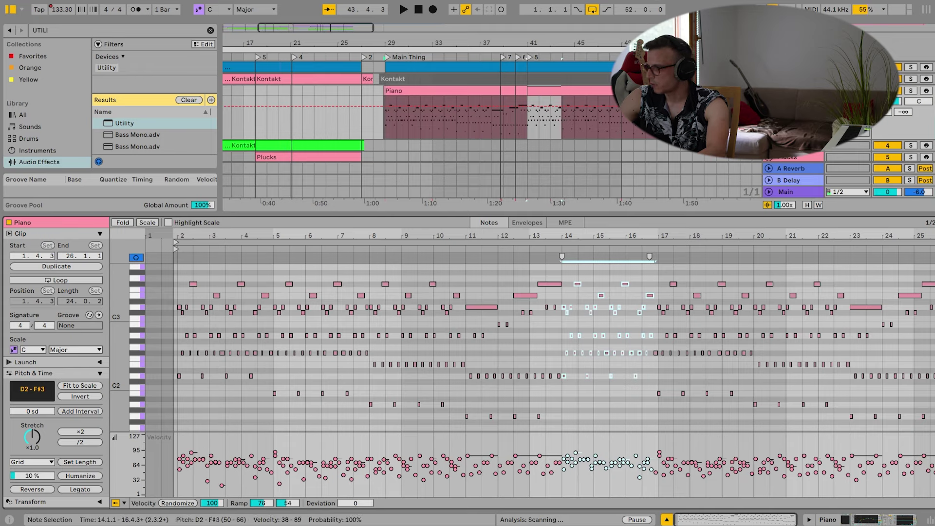
drag(925, 418, 656, 392)
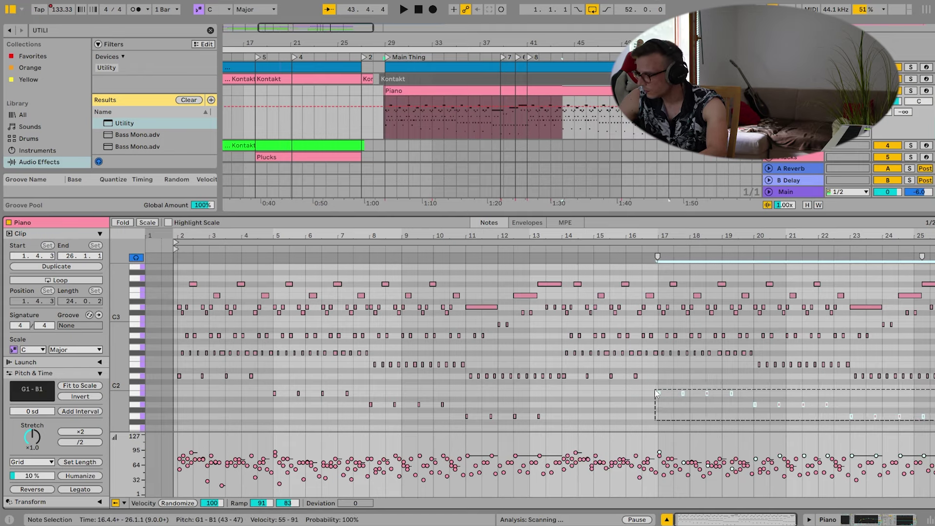
click(864, 455)
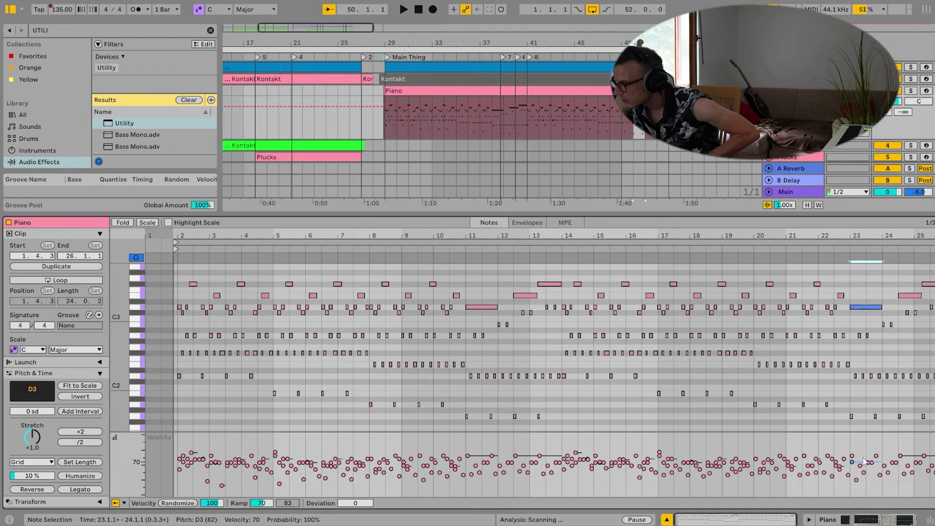
drag(933, 424, 612, 386)
drag(805, 458, 804, 462)
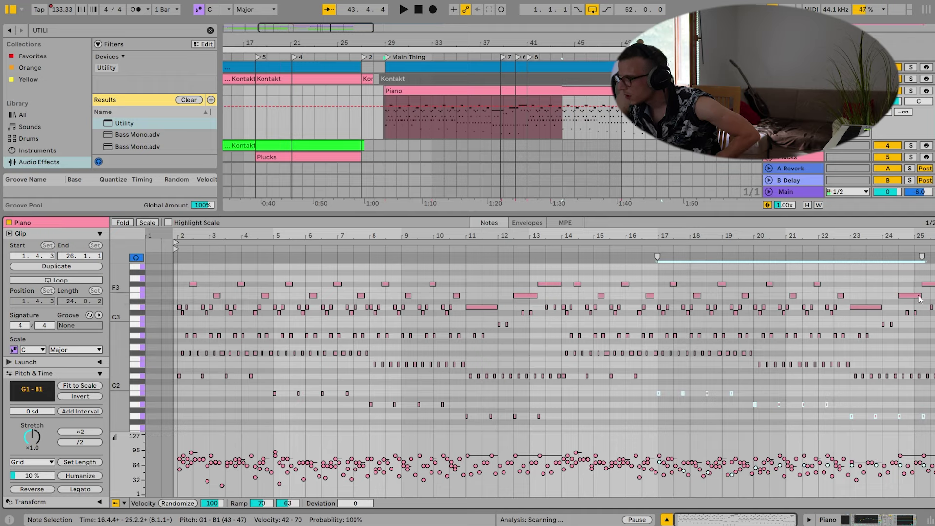
Raise the velocities of the upper D3–F#3 piano notes from clip bar 13 and of the quieter B1–F#2 notes from bar 16.
drag(555, 271, 927, 309)
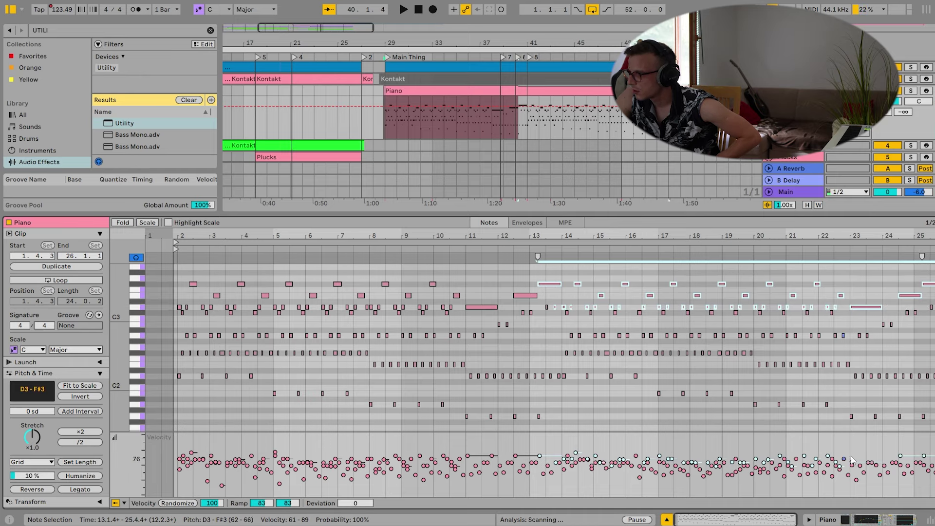
drag(853, 463, 853, 460)
drag(894, 488, 633, 472)
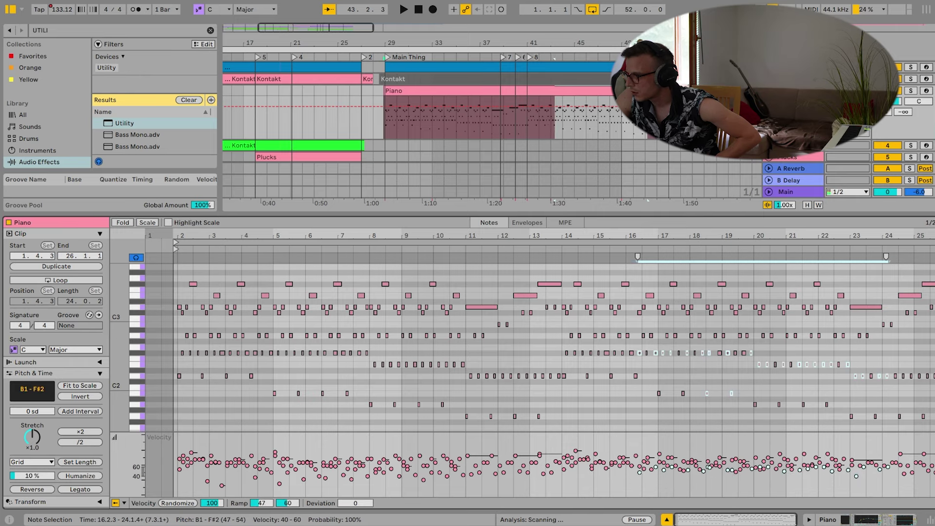
drag(857, 476, 855, 471)
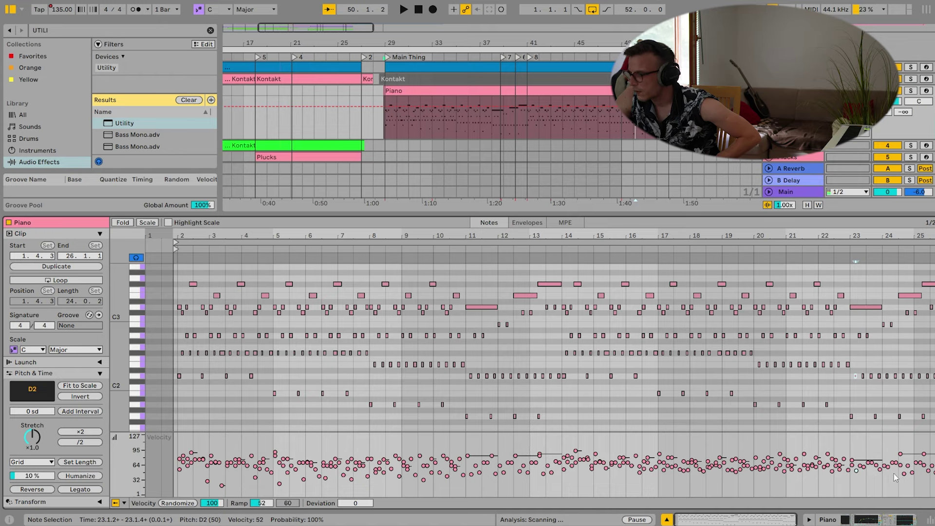
Raise the velocities of all piano notes from clip bar 14 to the end to 48–101, and play the passage.
click(912, 460)
drag(930, 485, 575, 447)
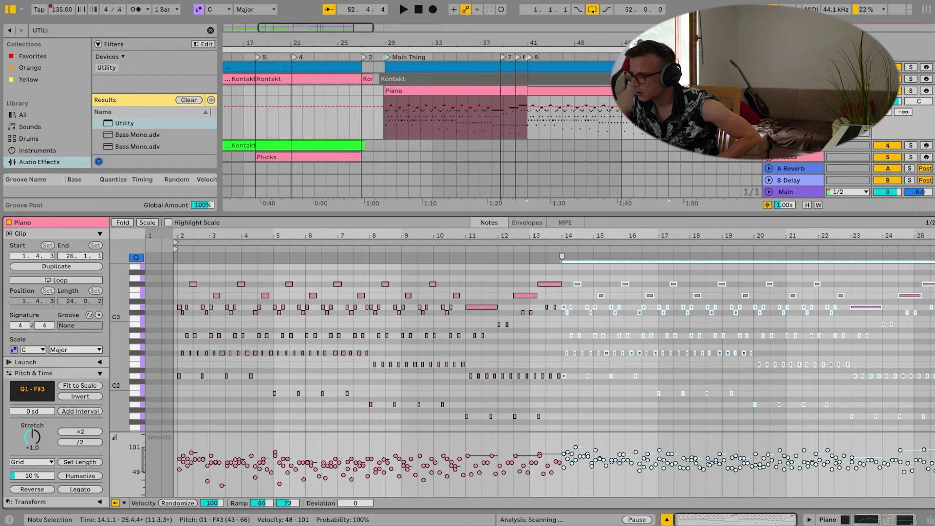
click(512, 247)
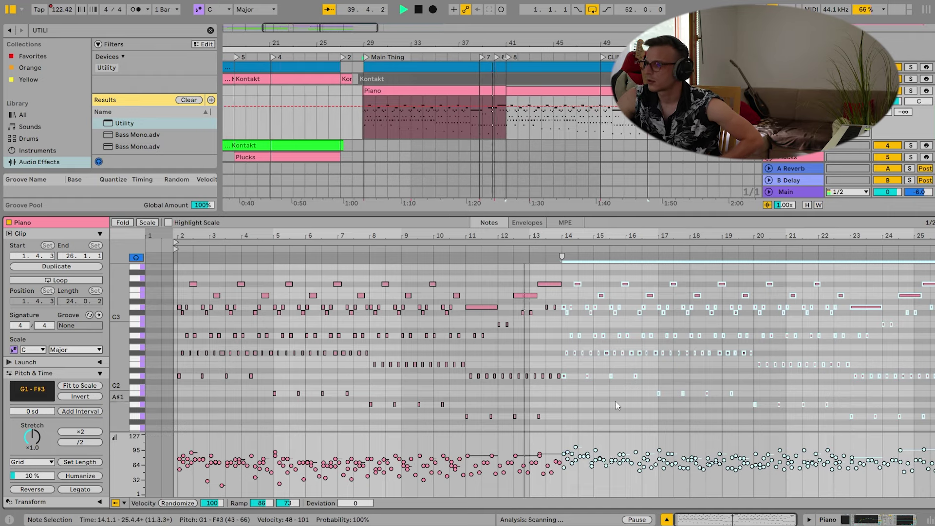
click(611, 377)
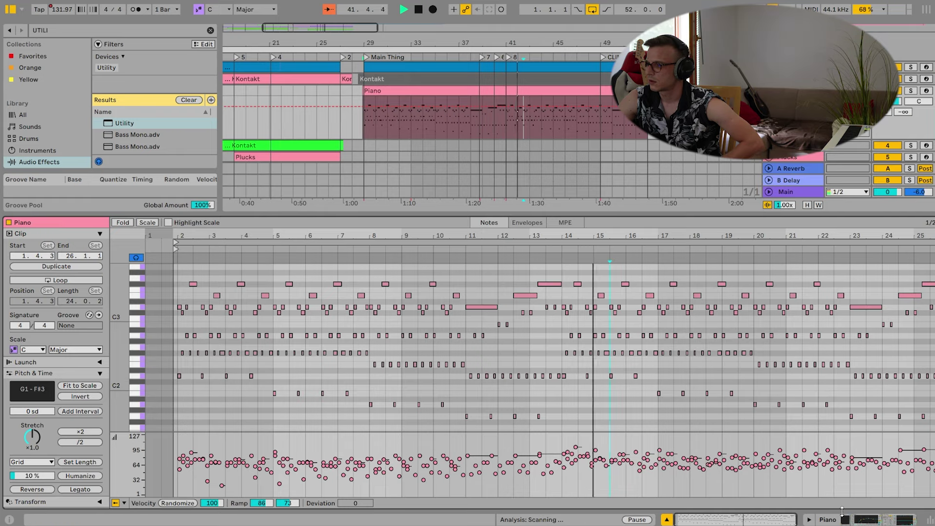
Switch from the Piano clip to its devices, fold the Piano track and listen on with the STRINGS tracks displayed.
click(857, 517)
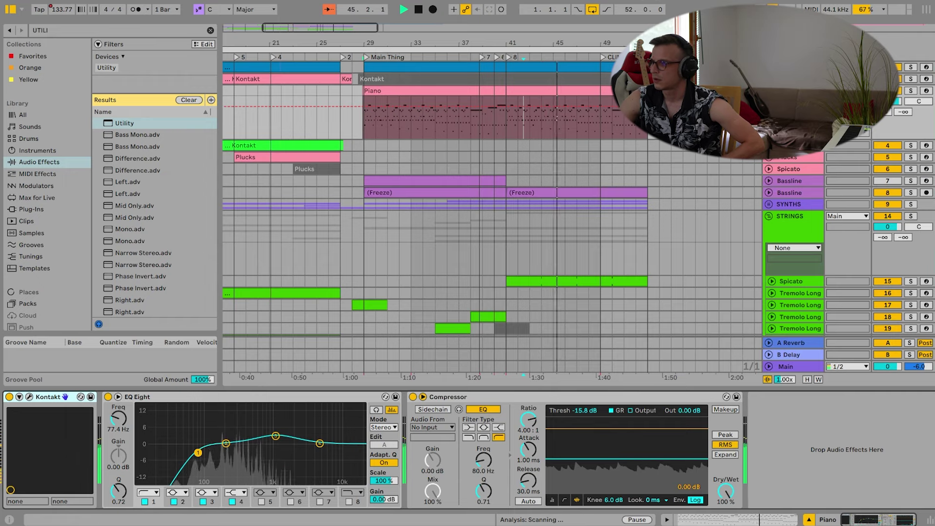
click(768, 90)
click(768, 174)
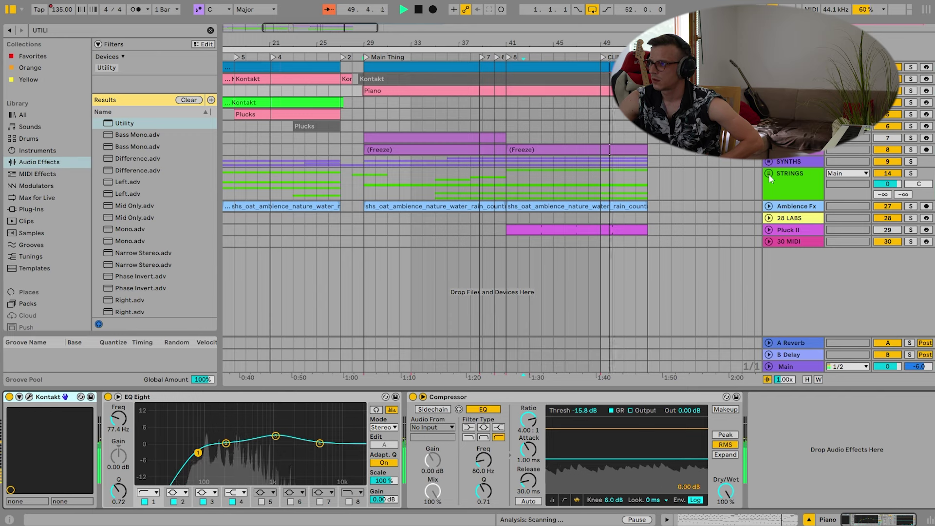
click(768, 174)
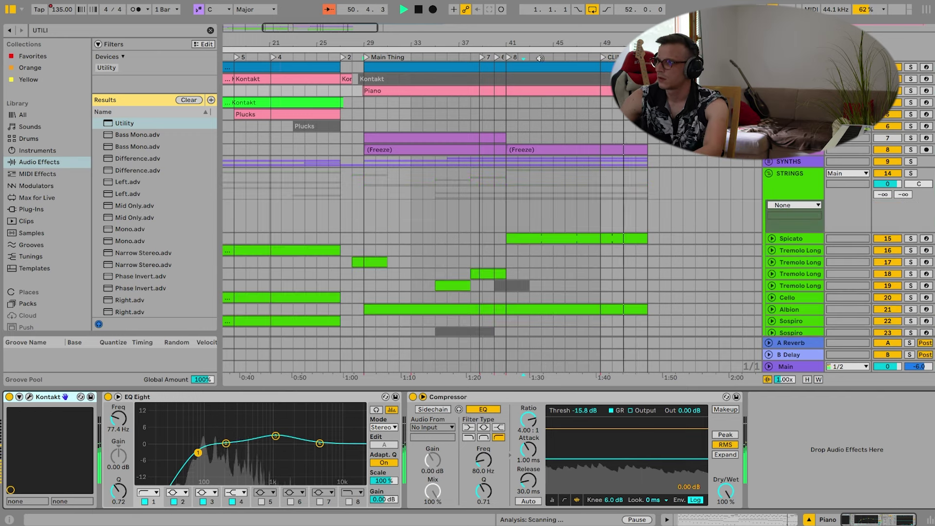
key(space)
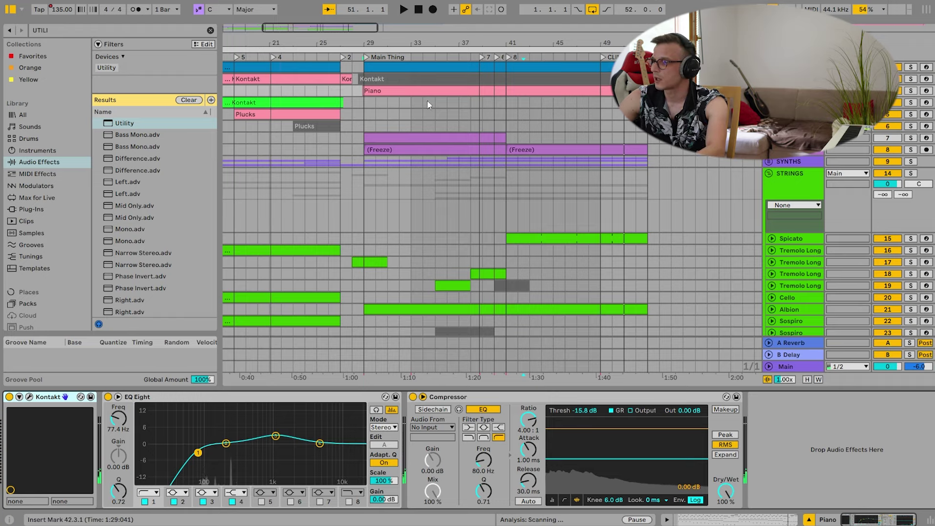
Play from about bar 44, unfold the Albion and Viola tracks and open the Viola clip's Modulation Wheel envelope.
click(545, 56)
scroll(553, 165, down, 5)
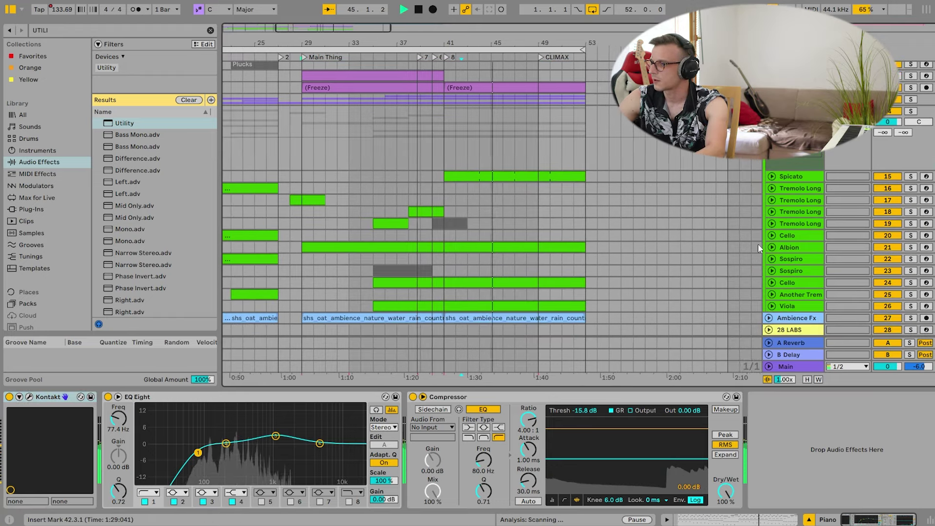
click(772, 247)
scroll(586, 256, down, 3)
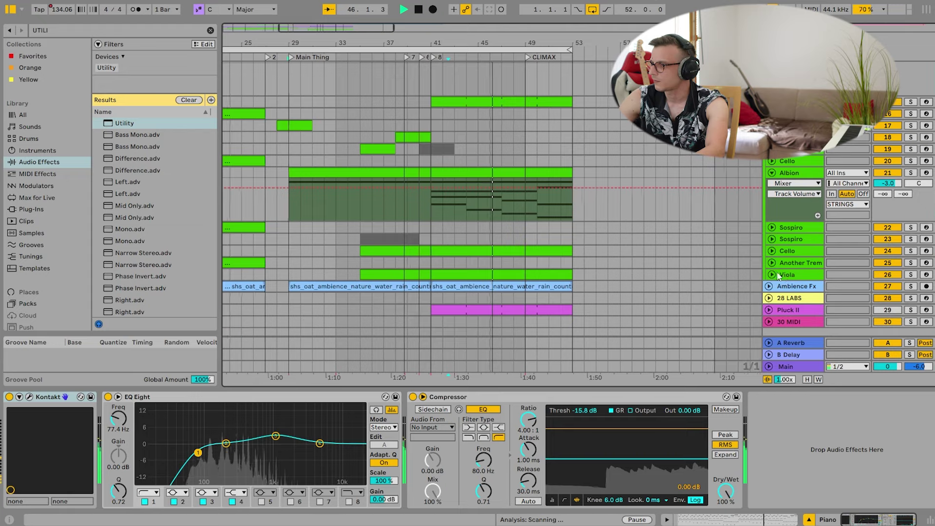
click(771, 274)
double_click(529, 273)
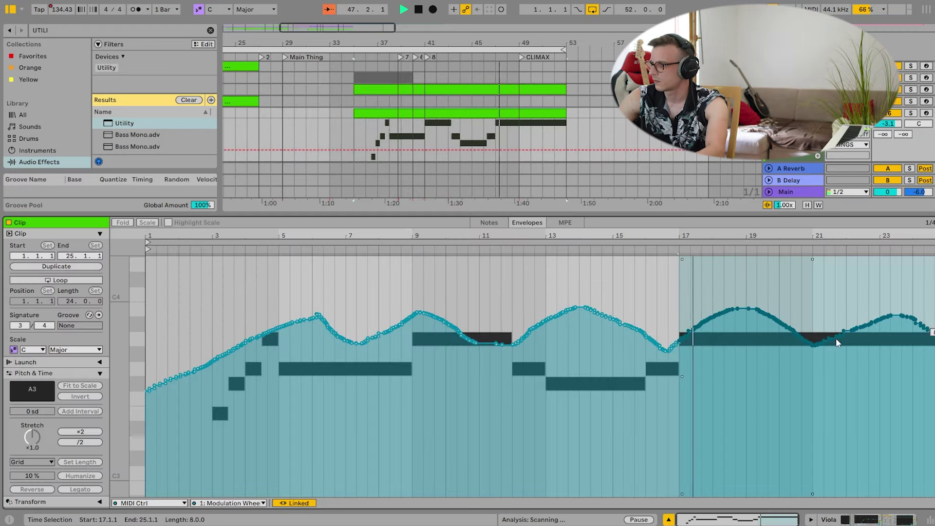
Redraw the end of the Viola clip's Modulation Wheel envelope to fall from about bar 19 down to zero near the clip's end.
mouse_move(766, 310)
mouse_down()
mouse_move(872, 468)
mouse_move(928, 494)
mouse_up()
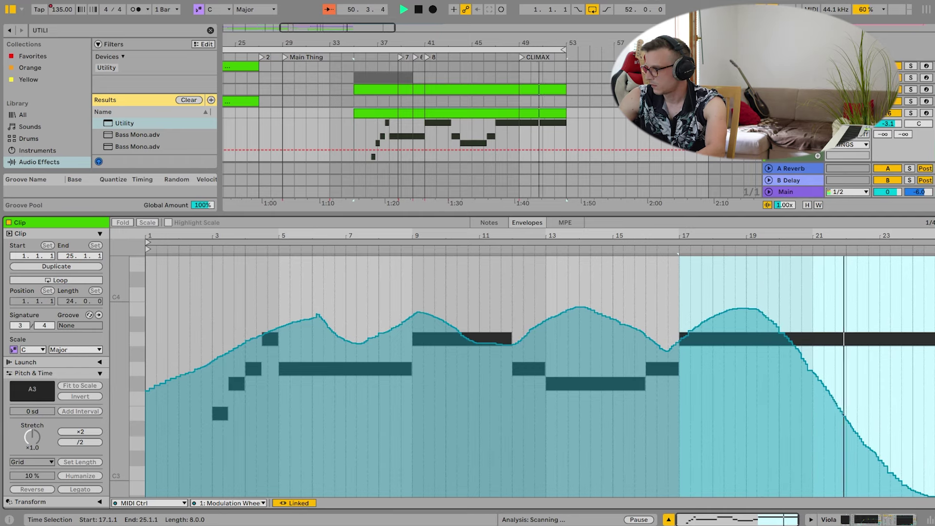
key(v)
key(b)
click(933, 489)
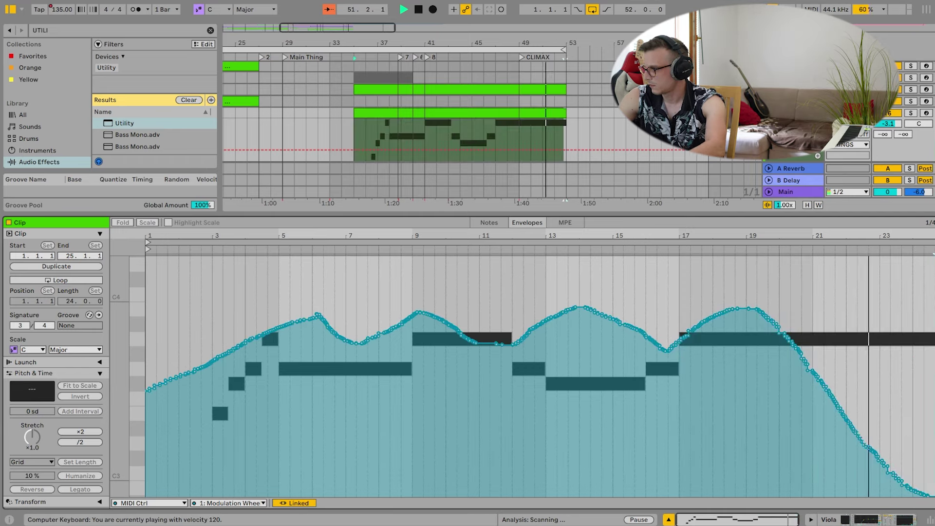
click(904, 519)
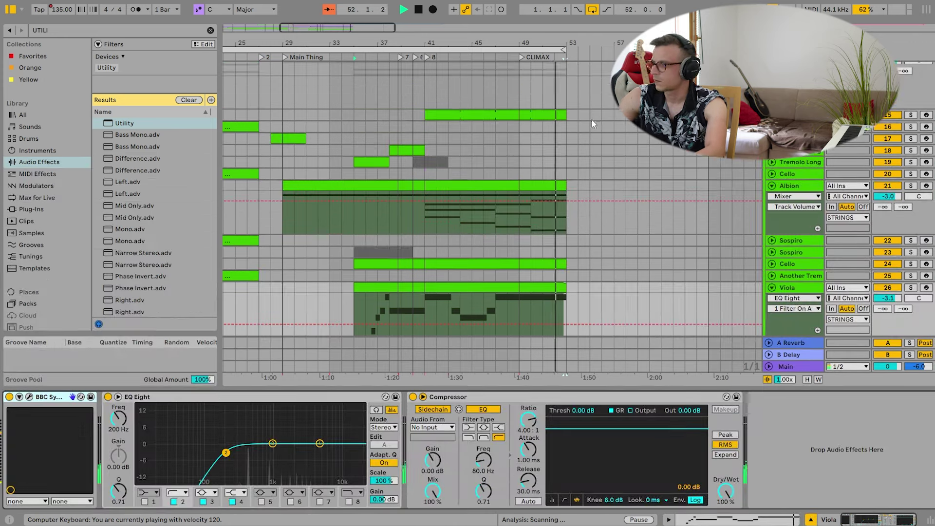
Play from the CLIMAX locator, unfold Cello track 24 and open its clip's envelopes.
click(508, 57)
click(771, 264)
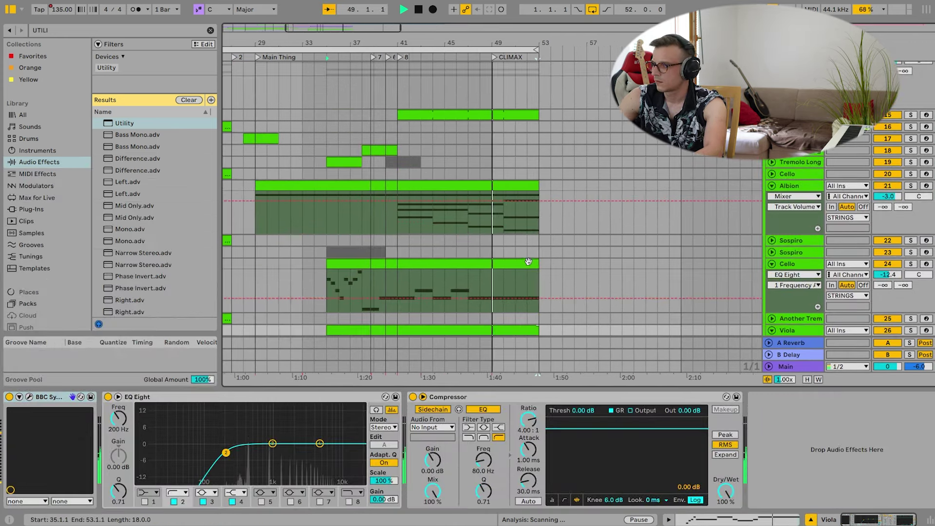
double_click(535, 271)
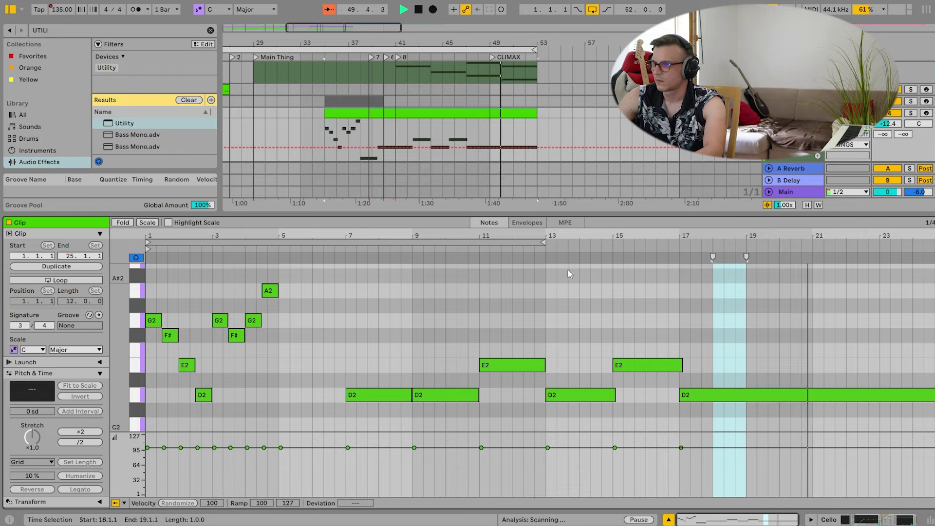
click(526, 222)
Display the mixer below the arrangement, check the Session View and stop playback back in the arrangement.
click(932, 519)
click(932, 519)
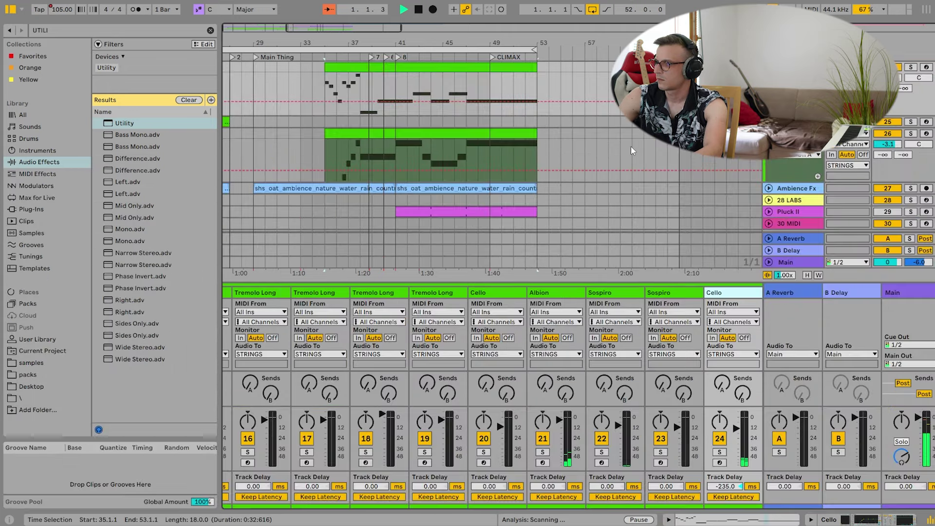
key(Tab)
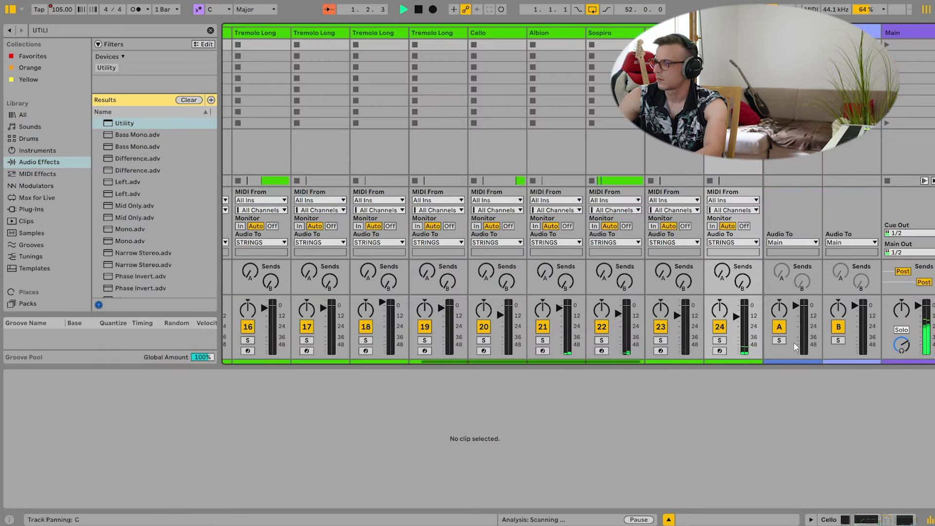
key(Tab)
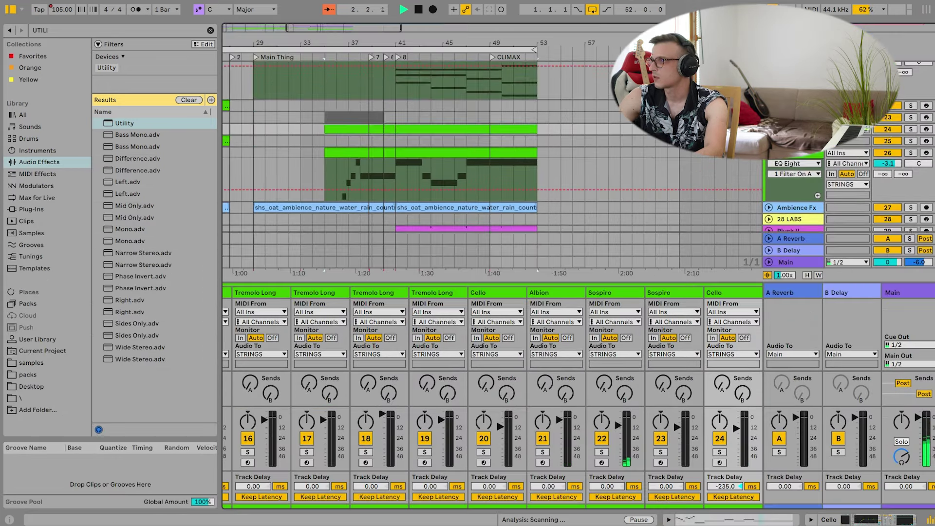
key(space)
scroll(794, 139, up, 6)
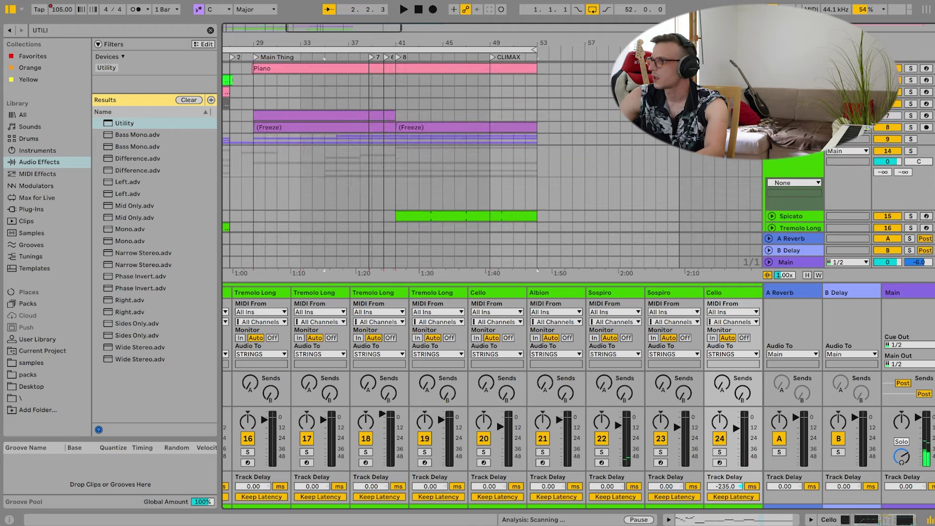
Fold the STRINGS group, hide the mixer and save the Set.
click(794, 139)
click(769, 151)
drag(512, 44, 532, 120)
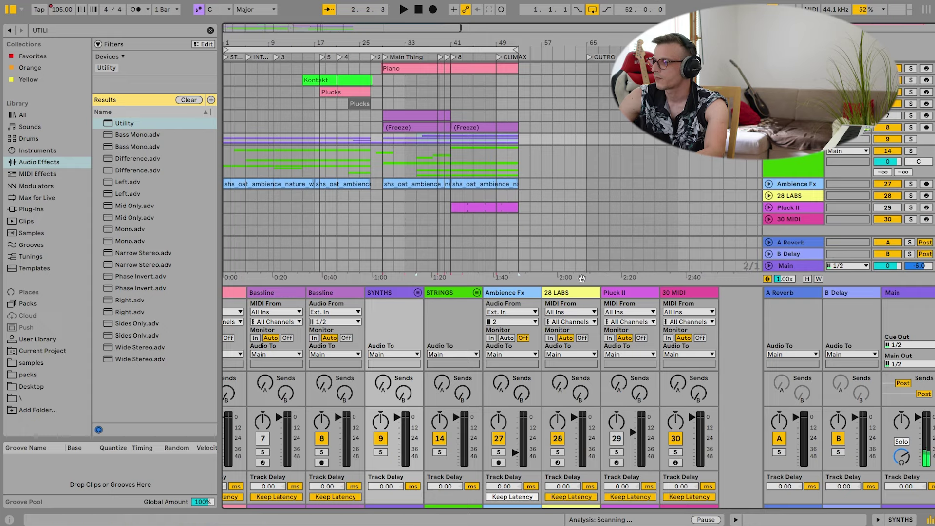
drag(601, 286, 594, 434)
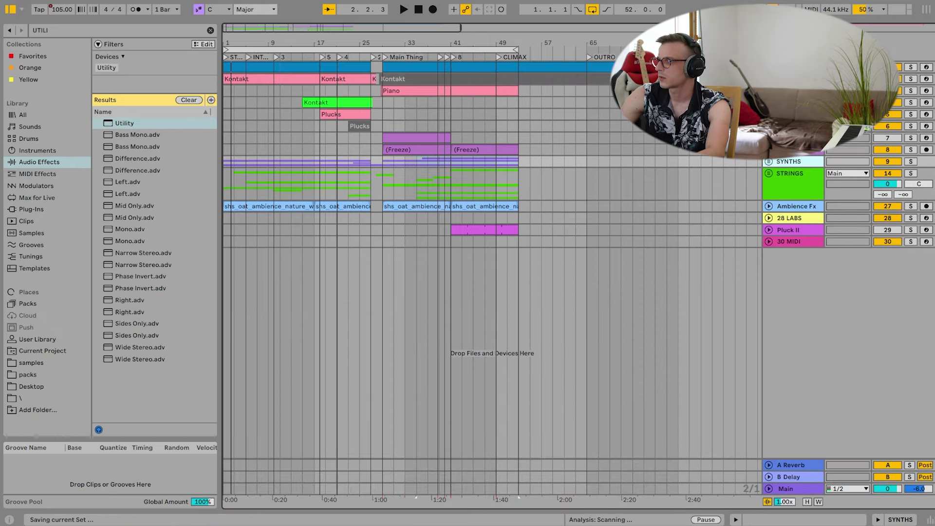
mouse_move(257, 44)
mouse_down()
mouse_move(257, 52)
mouse_move(257, 45)
mouse_up()
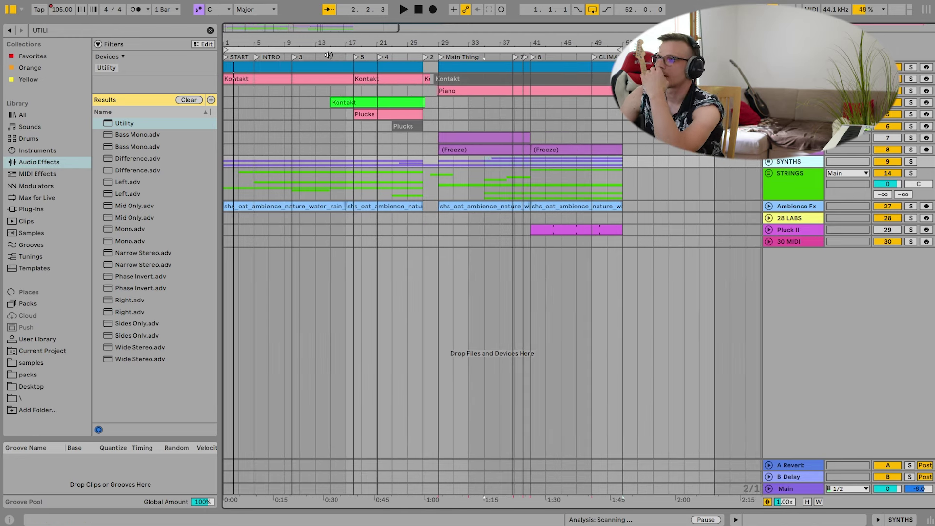
Restart playback from the beginning, insert a MIDI track below 30 MIDI and load Kontakt from the Favorites onto it.
click(417, 10)
click(403, 10)
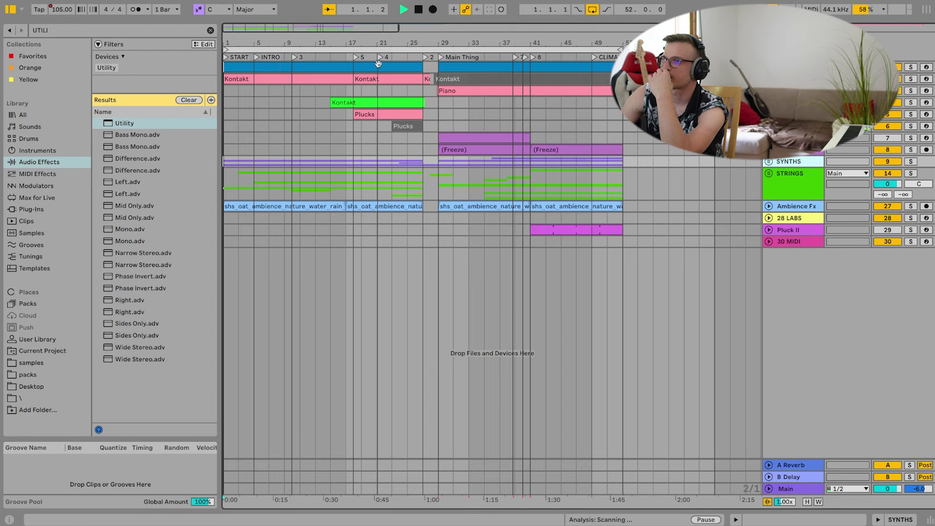
right_click(792, 259)
click(812, 275)
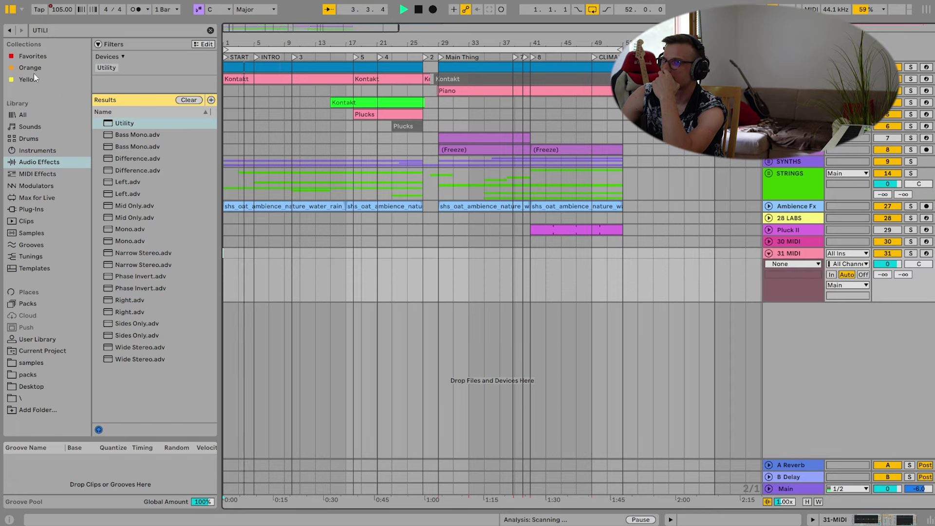
click(33, 56)
click(211, 30)
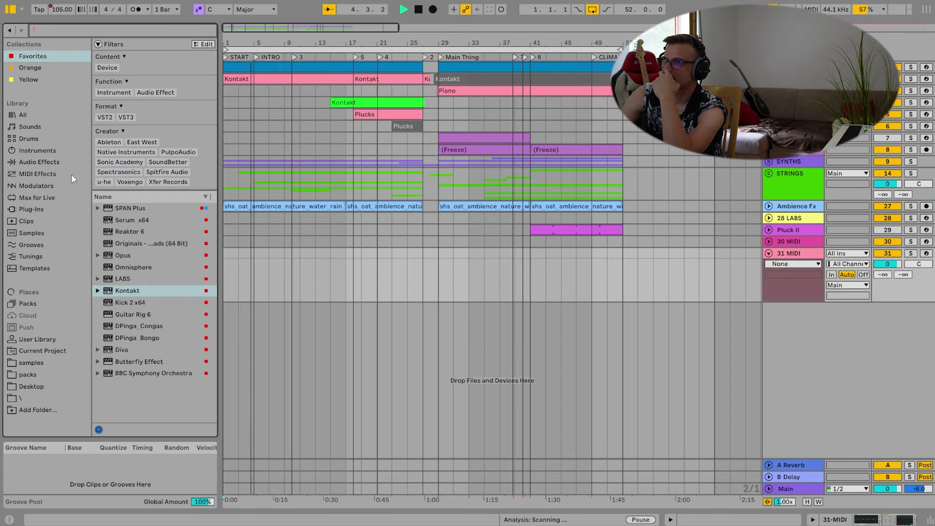
drag(148, 291, 273, 292)
Load Ashlight.nki from the Ashlight library into Kontakt's empty rack and arm track 31.
scroll(75, 303, down, 3)
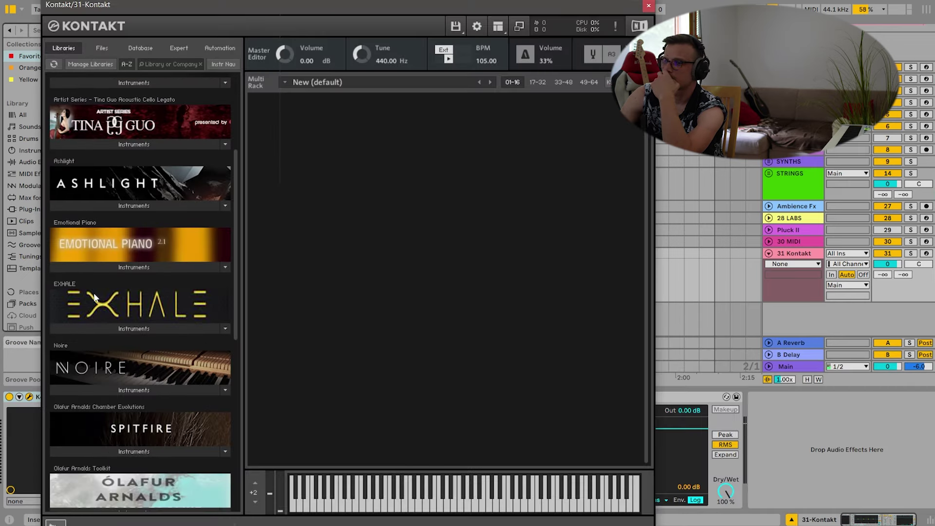
click(132, 203)
drag(108, 224, 303, 238)
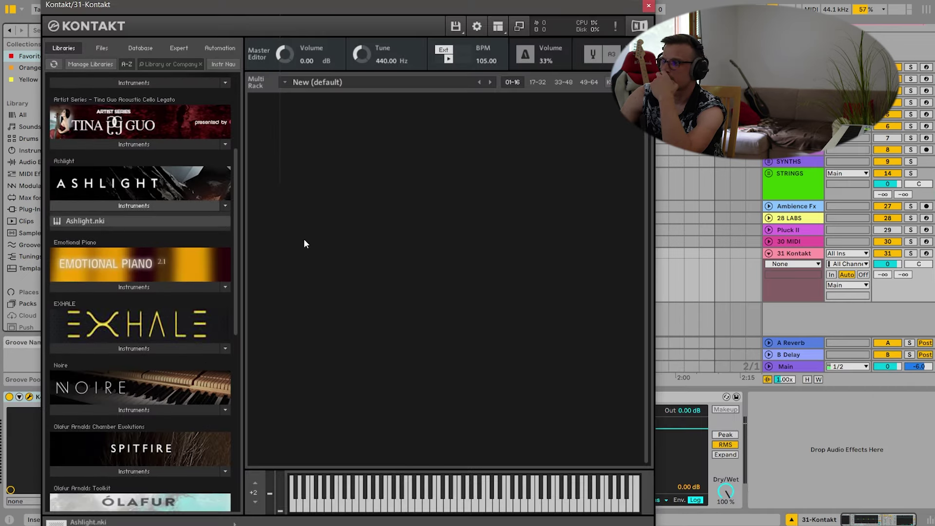
click(926, 254)
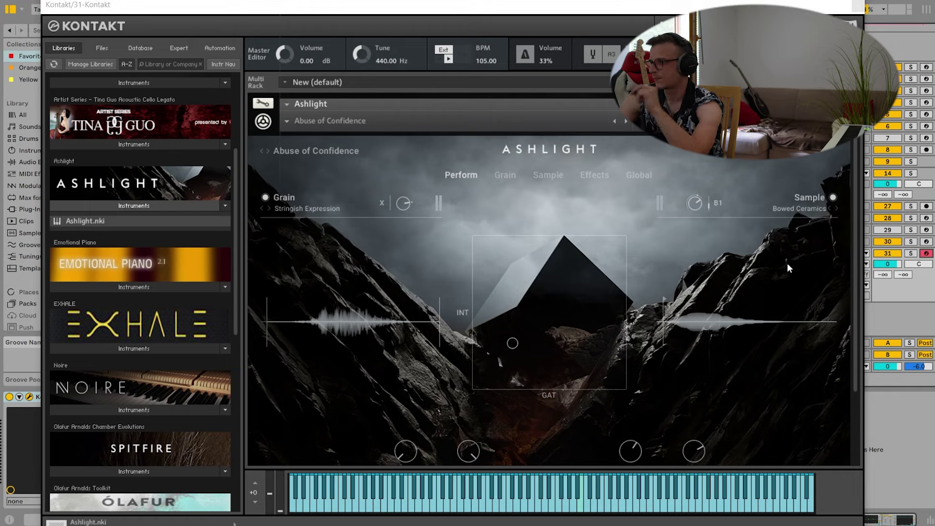
Audition Ashlight's Swell snapshots, including Alloy Orchestra, Ancient Sunbubble, Beads of Dew, Bitter Jitter and Chaos Control.
click(324, 151)
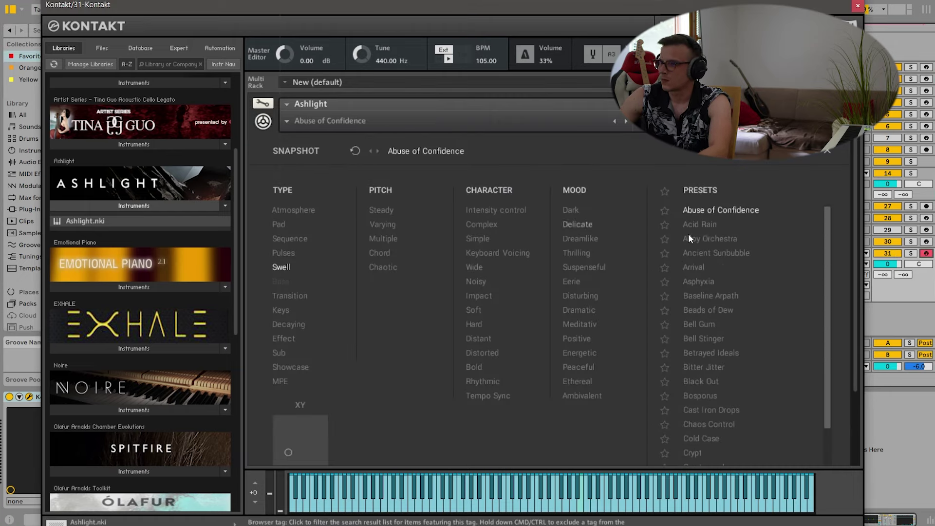
click(707, 239)
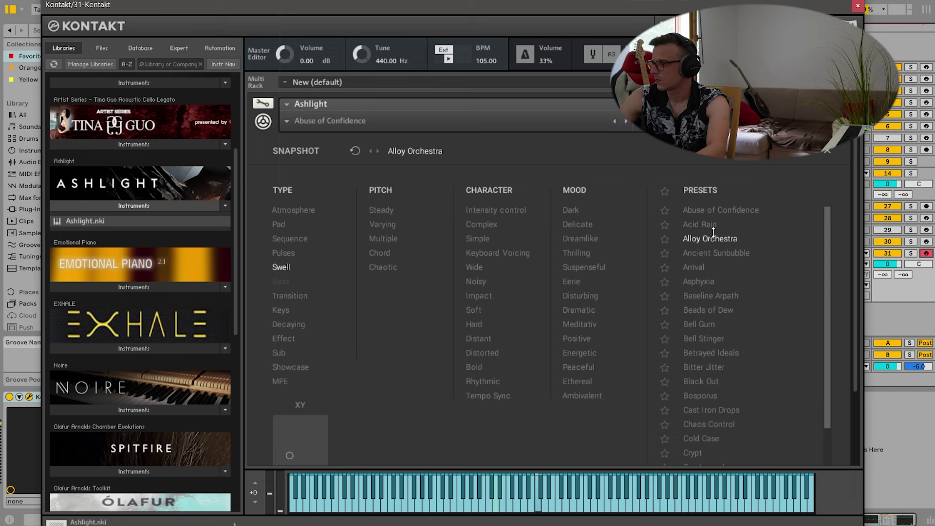
click(728, 258)
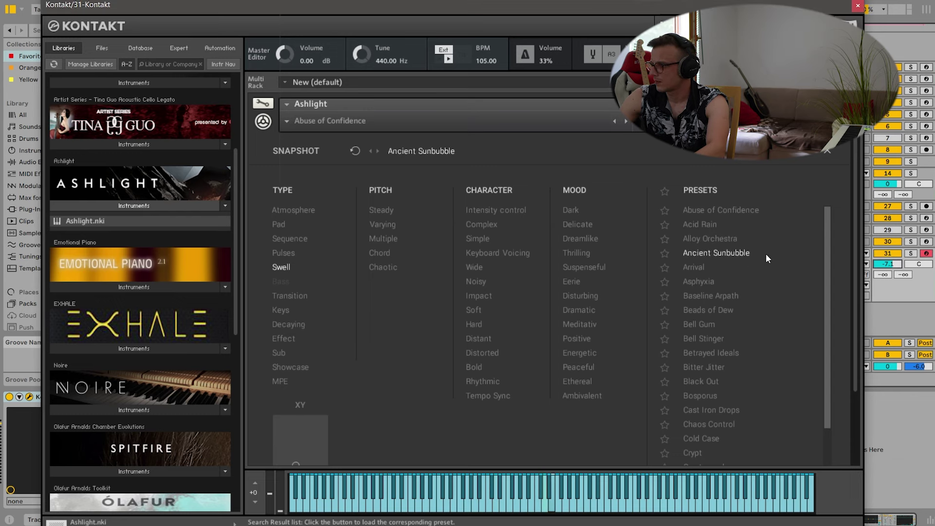
click(704, 268)
click(713, 252)
click(712, 297)
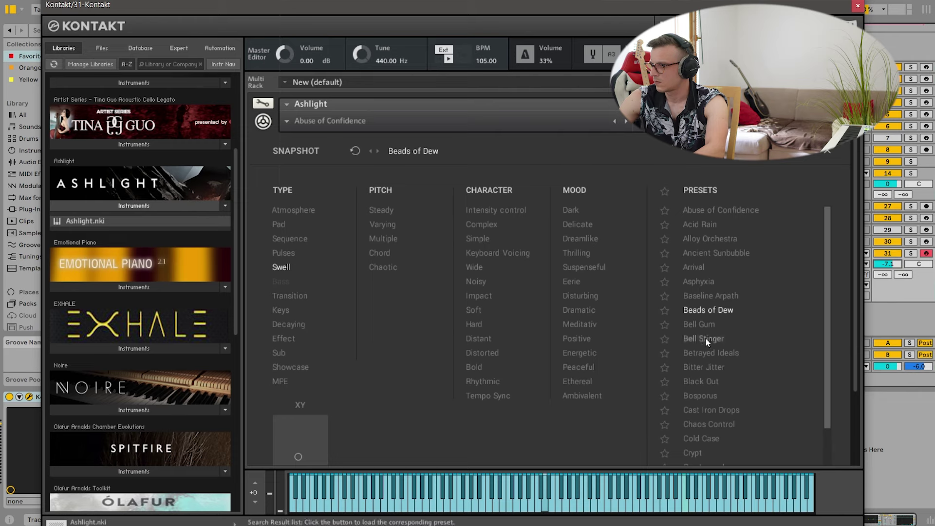
click(699, 366)
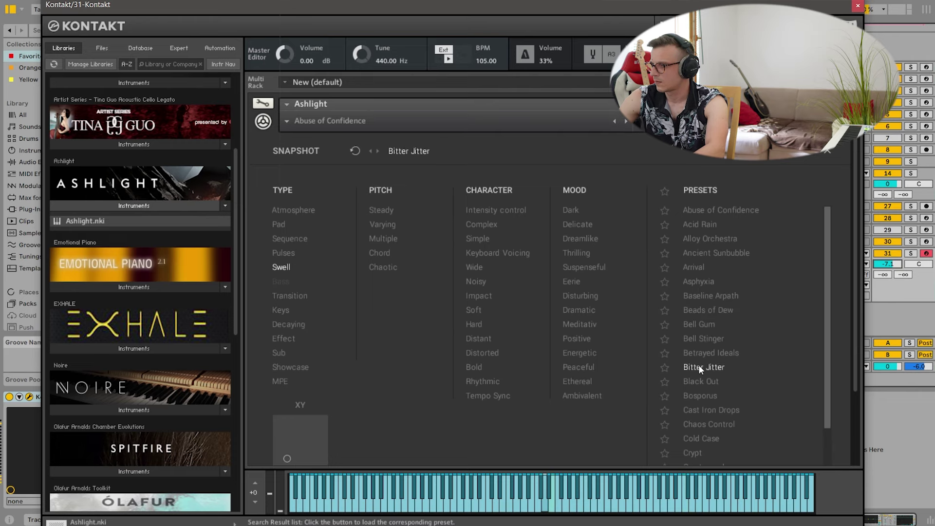
scroll(691, 381, down, 1)
click(690, 379)
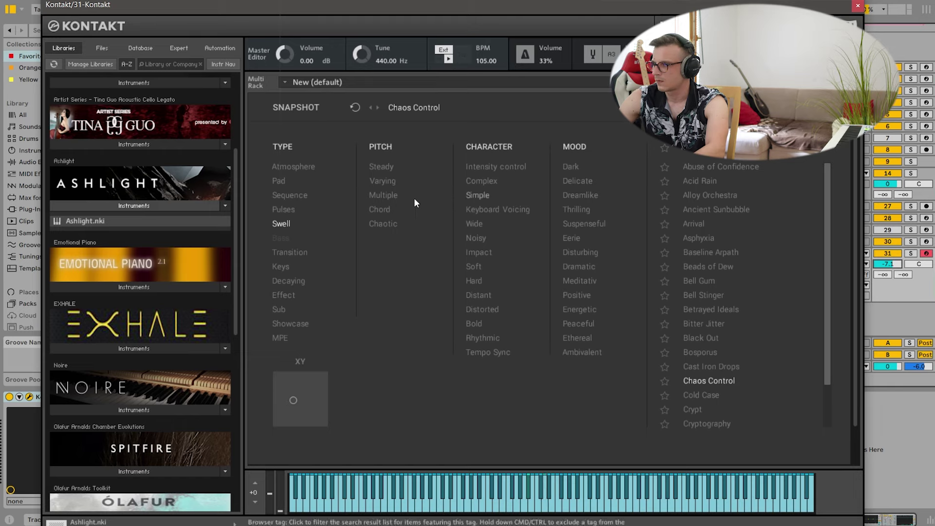
Add the Atmosphere filter, audition Discovery, Gear Up, Fragile Transcendence and Helix, and lower the track volume to -12.8 dB.
scroll(718, 201, down, 5)
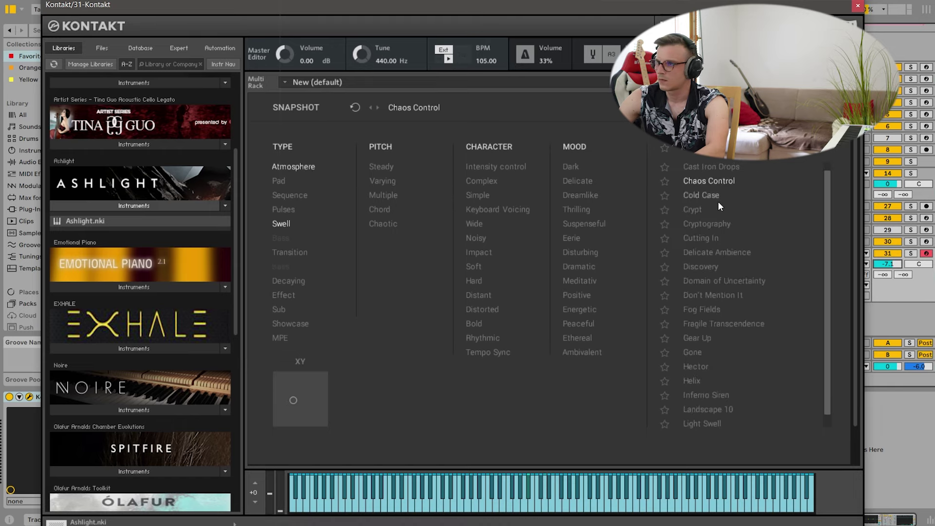
click(704, 282)
click(699, 267)
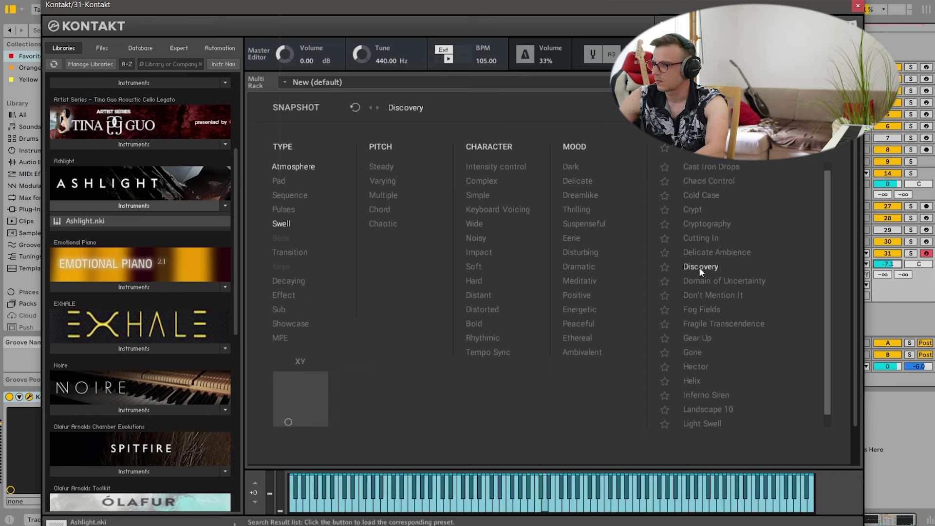
click(699, 339)
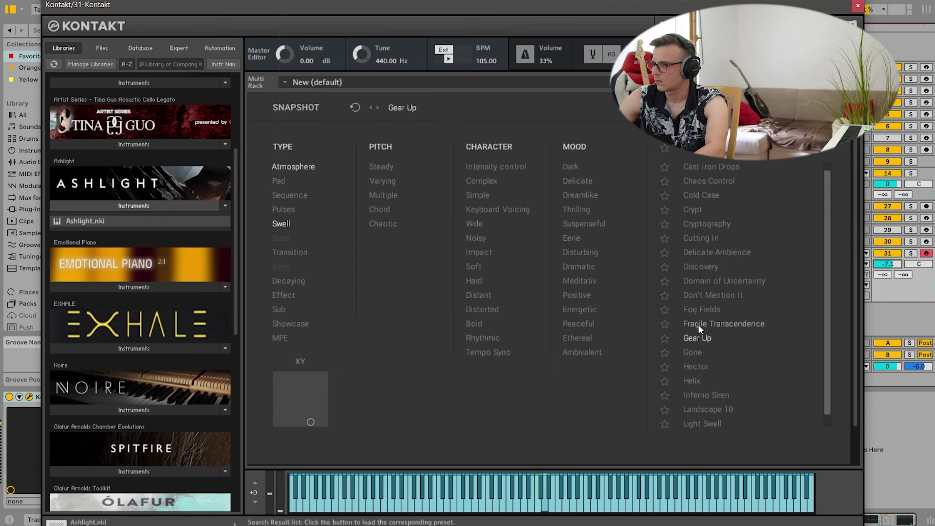
click(728, 323)
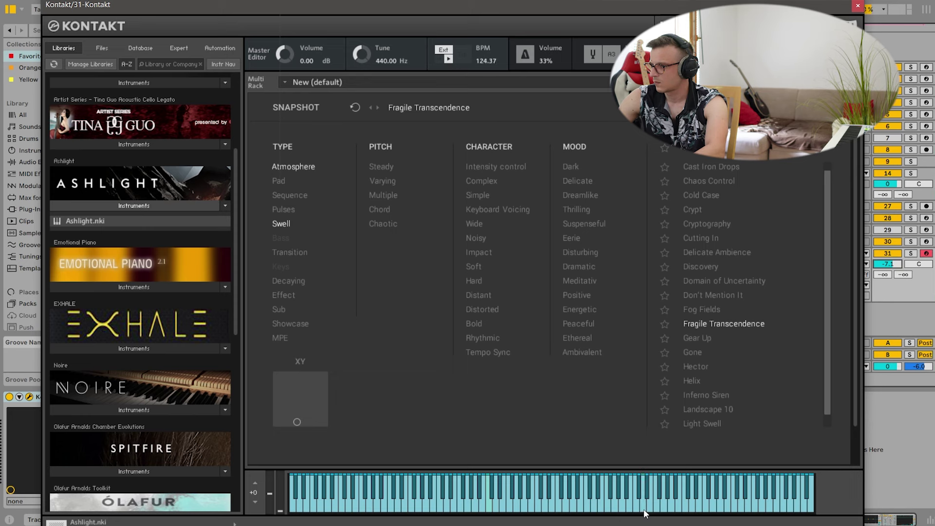
click(708, 383)
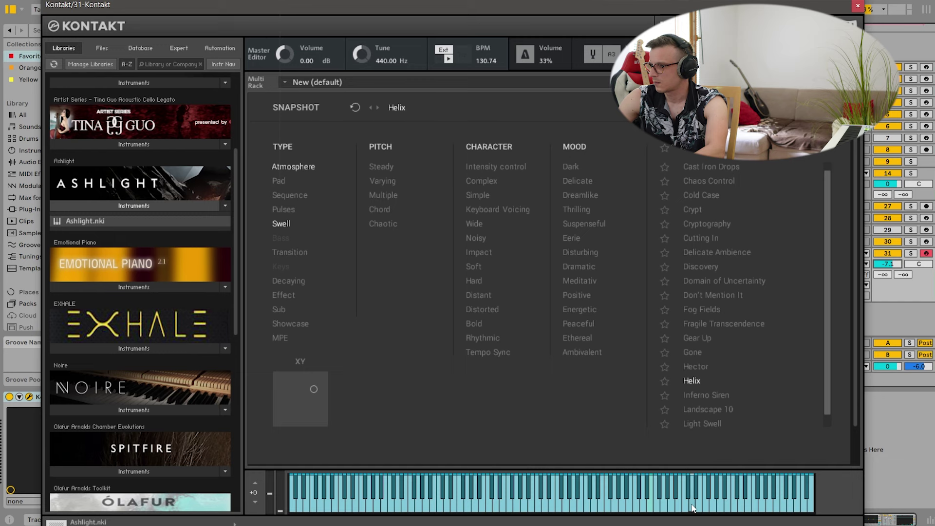
drag(898, 262, 898, 273)
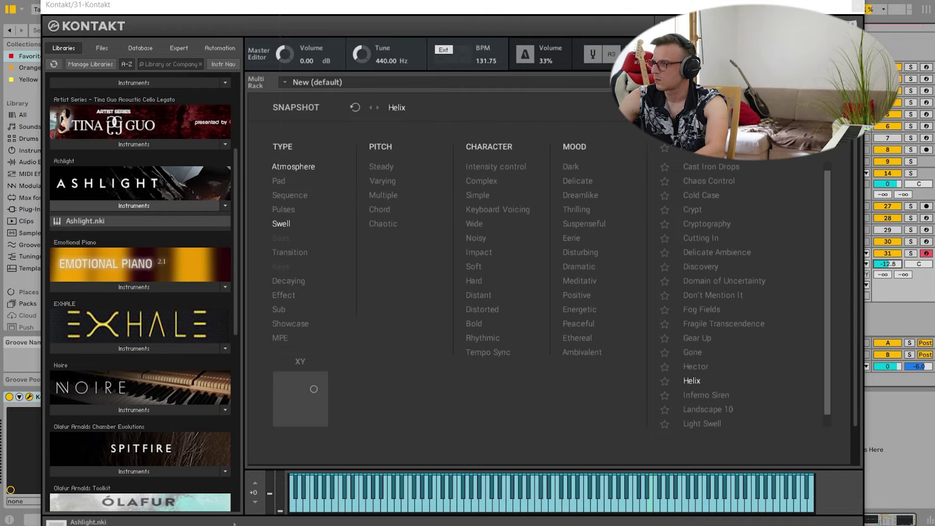
Close the snapshot browser and remove Ashlight from the Kontakt rack without saving the instrument's changes.
click(832, 107)
scroll(148, 301, down, 3)
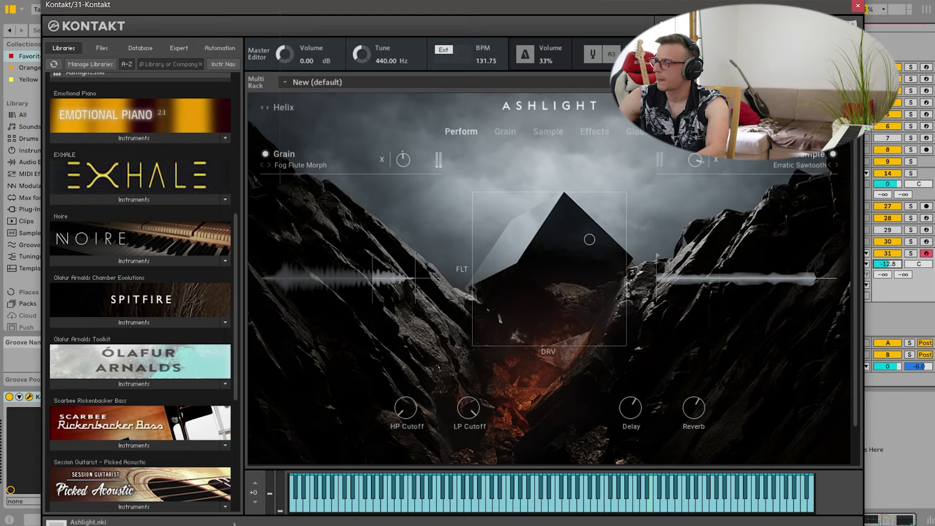
click(858, 5)
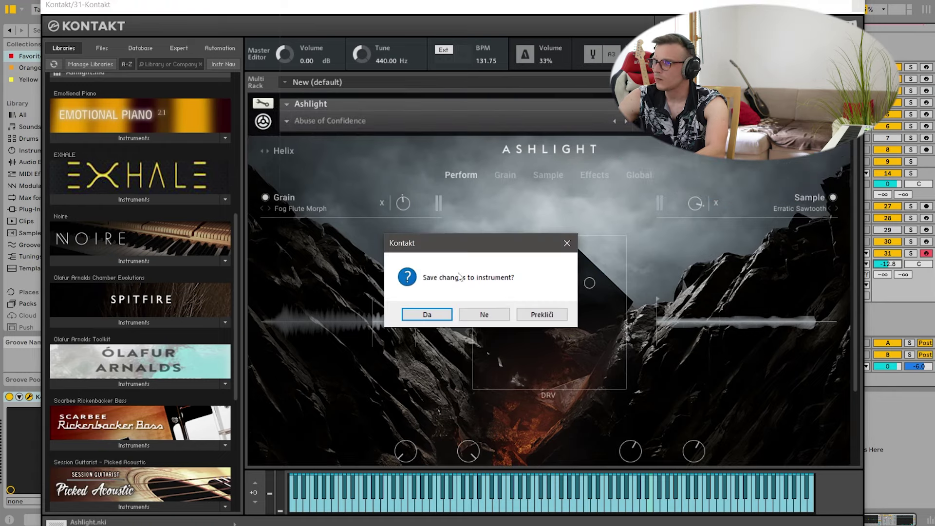
click(484, 314)
Look through the remaining Kontakt libraries and the drives in the file browser, and return to the library list.
scroll(199, 285, down, 5)
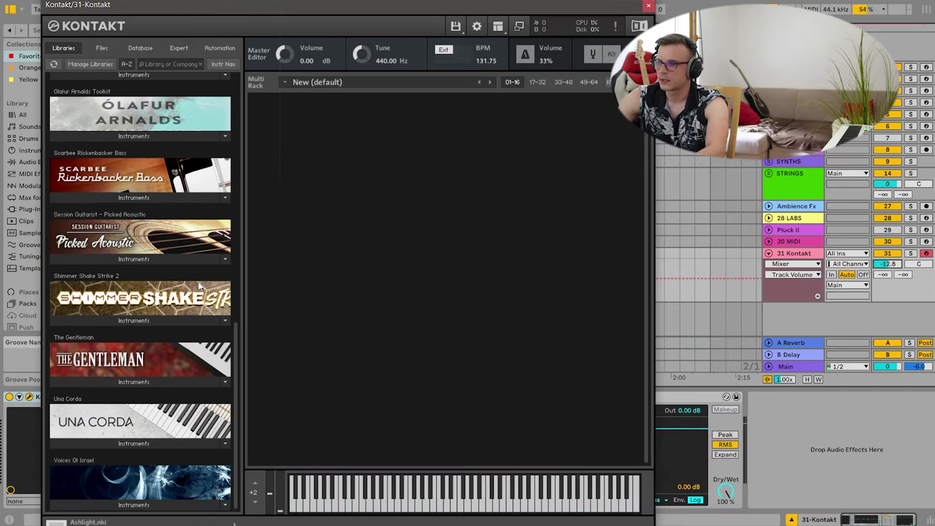
scroll(203, 284, up, 2)
click(96, 48)
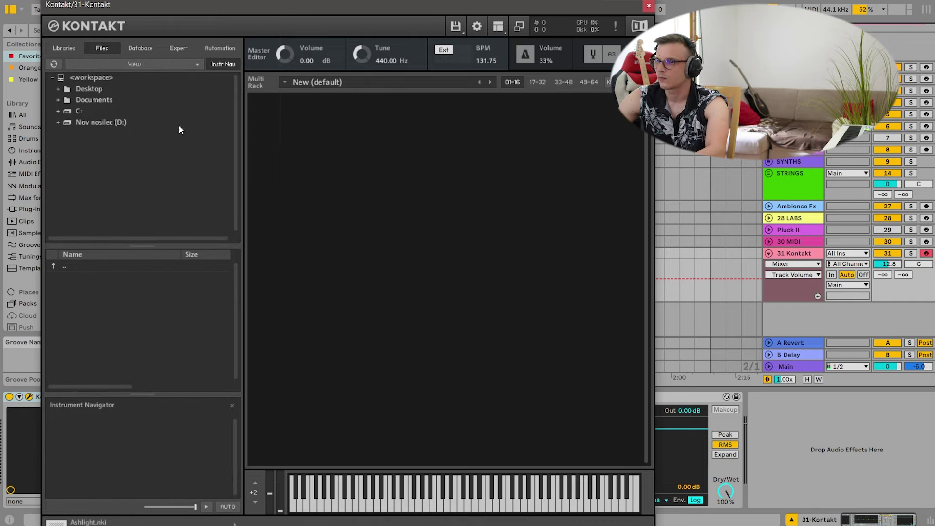
click(59, 122)
click(63, 122)
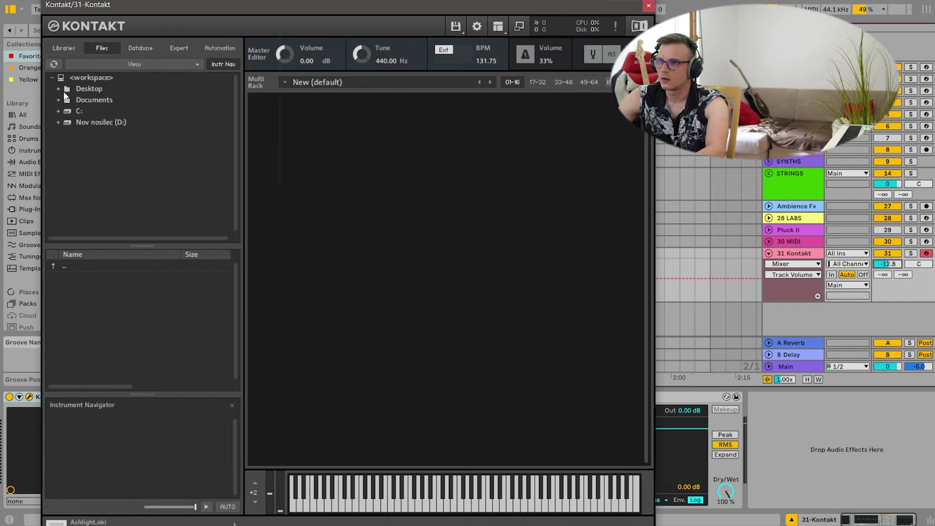
click(63, 48)
Browse the Ólafur Arnalds Toolkit's Tempo Locked, Synth Embelishments and Organic Warps folders for a suitable instrument.
click(135, 247)
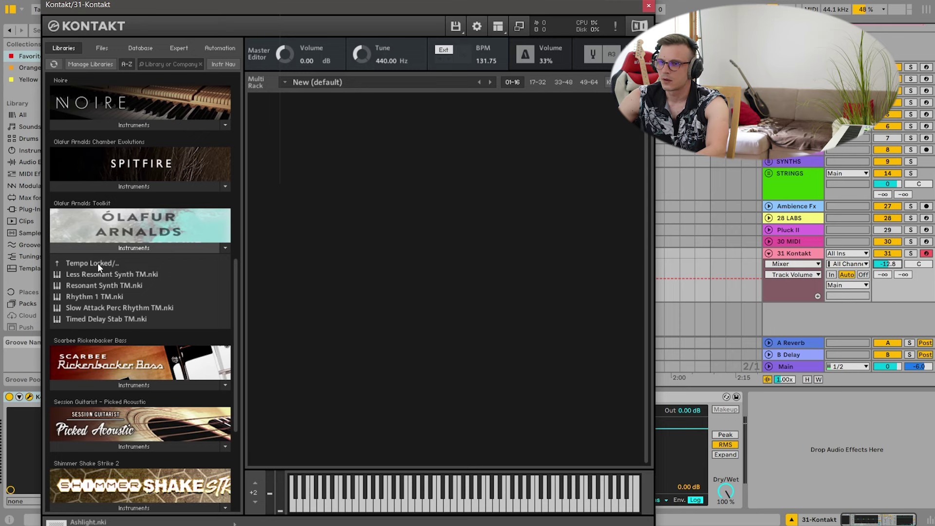
click(97, 263)
click(102, 285)
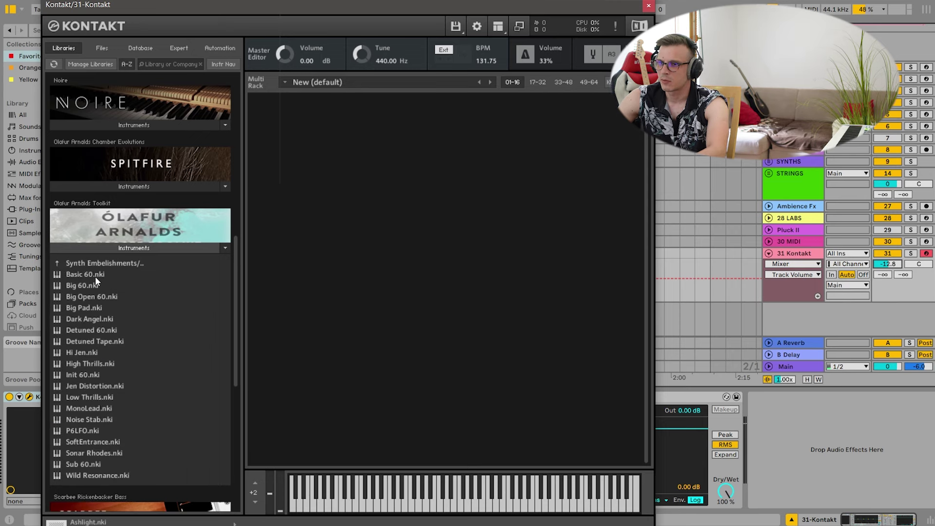
scroll(96, 281, down, 2)
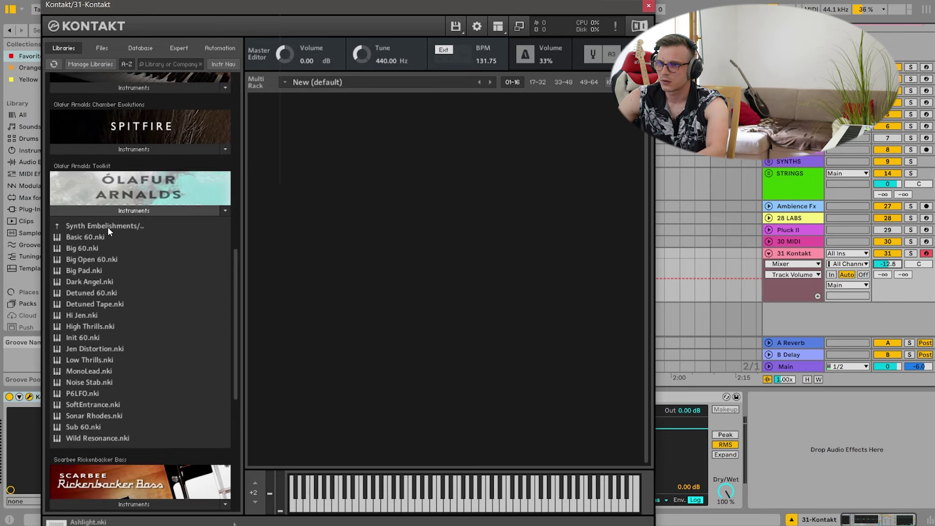
click(107, 227)
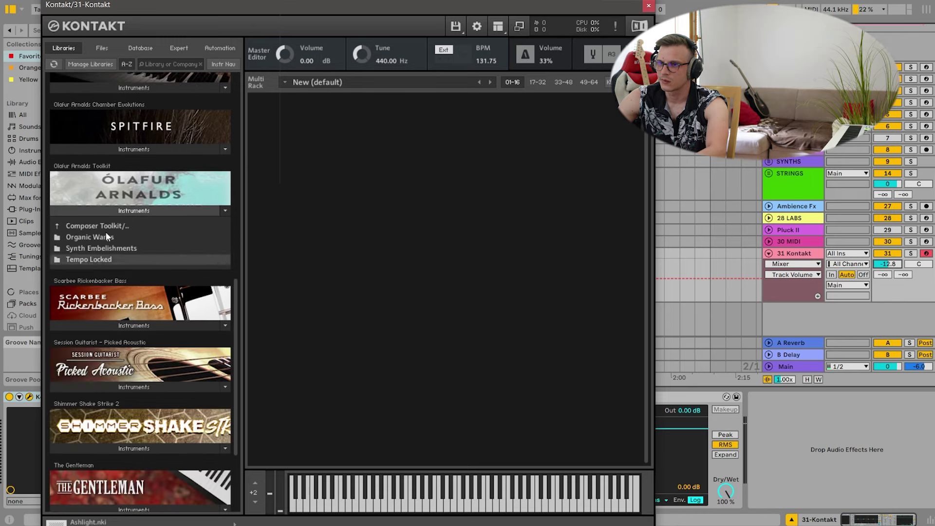
click(104, 237)
click(108, 226)
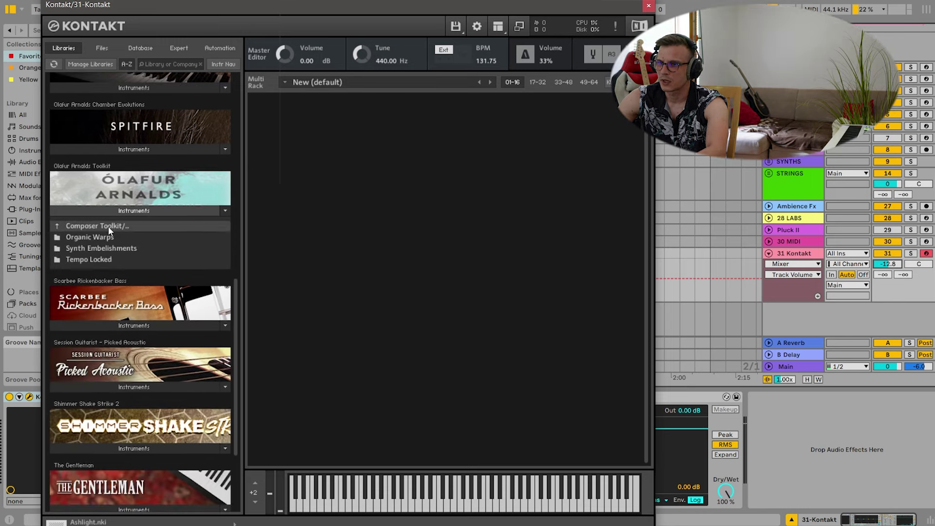
Load A Flickering Start.nki from the Ólafur Arnalds Toolkit's Sonic Warps folder and close the Kontakt window.
click(108, 226)
click(98, 244)
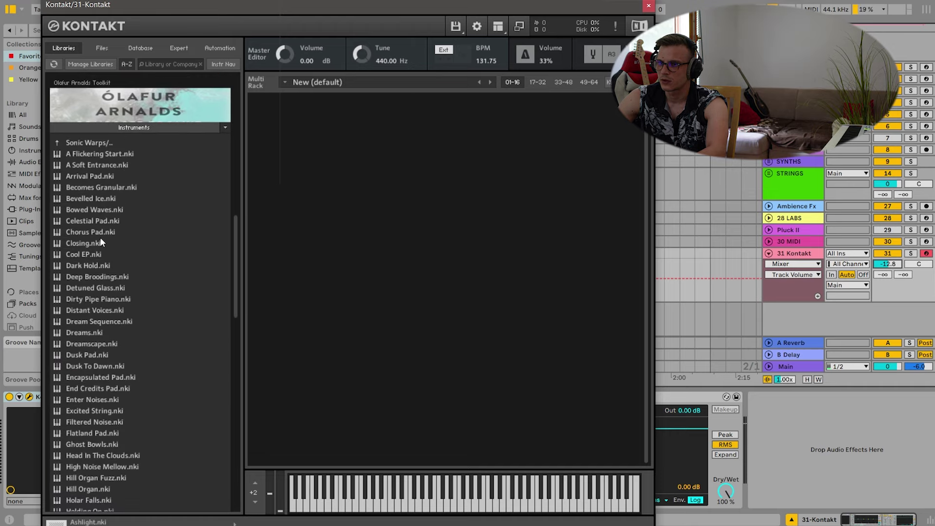
double_click(103, 155)
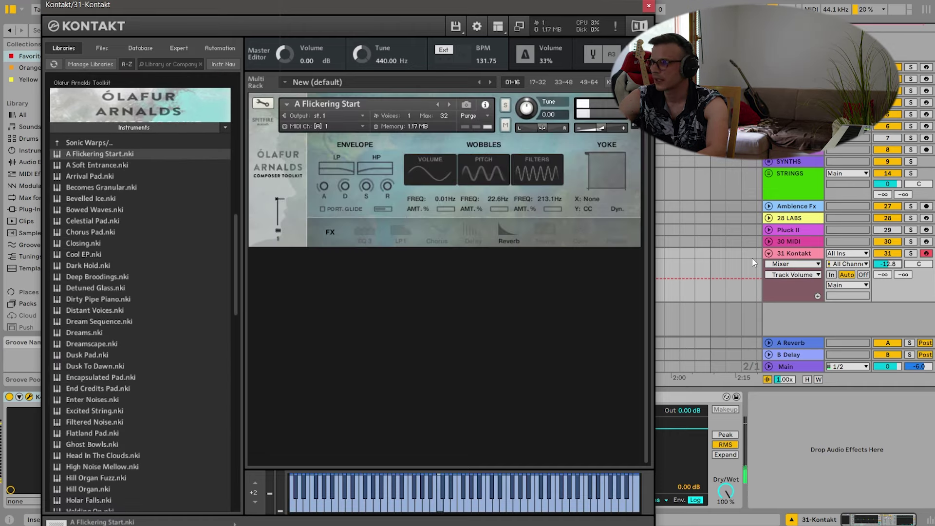
click(648, 6)
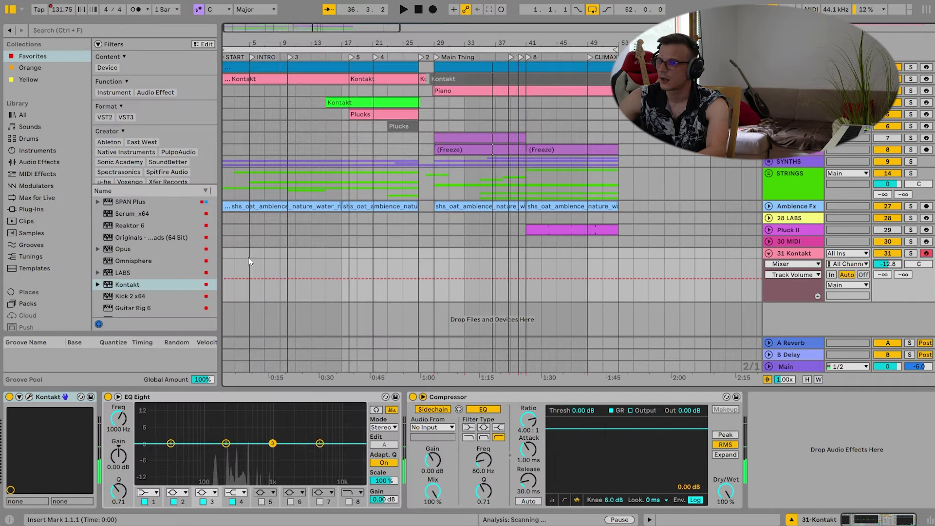
Insert a four-bar MIDI clip at bar 1 on track 31, fill it with sustained D3, G3 and A3 notes and play it.
key(ctrl+shift+m)
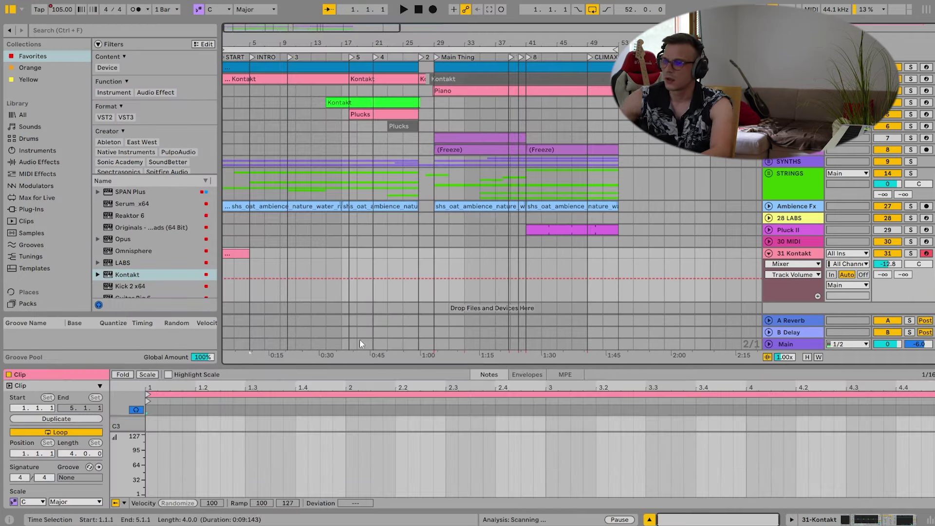
drag(449, 240, 447, 163)
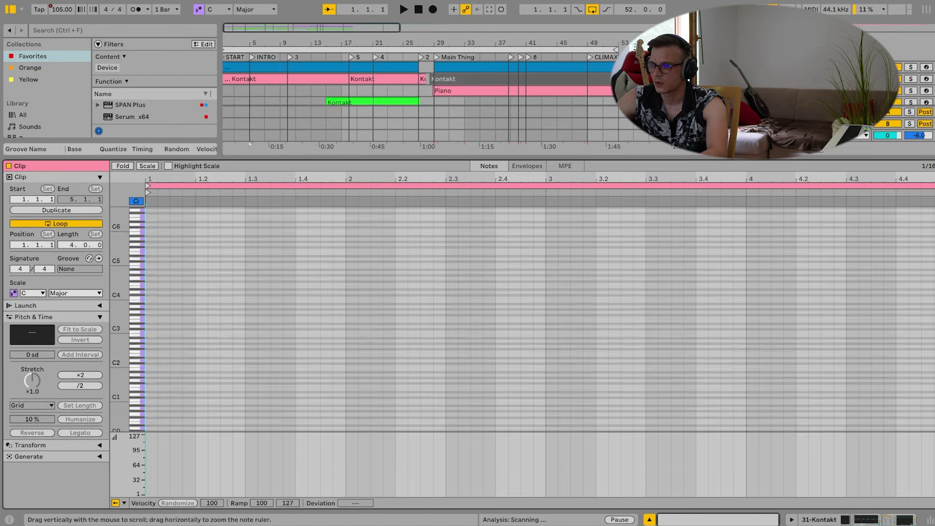
mouse_move(150, 314)
mouse_down()
mouse_move(925, 315)
mouse_move(867, 321)
mouse_move(869, 282)
mouse_move(856, 284)
mouse_move(861, 289)
mouse_up()
drag(858, 350, 863, 214)
key(space)
key(space)
Reset the 31 Kontakt track's volume to 0 dB and briefly audition the chord clip in solo.
drag(872, 159, 877, 281)
scroll(889, 214, down, 2)
double_click(896, 187)
key(space)
click(911, 180)
key(space)
click(910, 179)
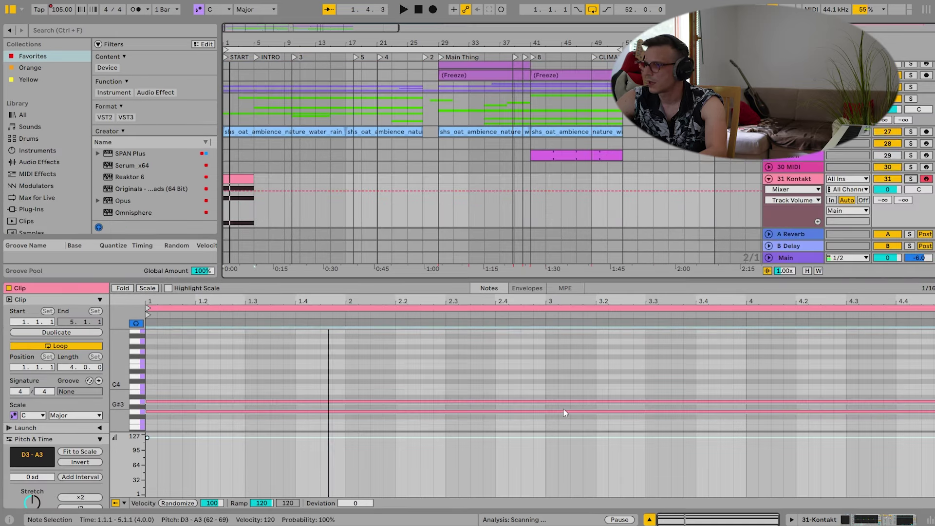
Raise the clip's G3 note by one octave to G4 and play the clip.
drag(556, 433, 556, 482)
drag(537, 428, 537, 409)
key(shift+Up)
key(space)
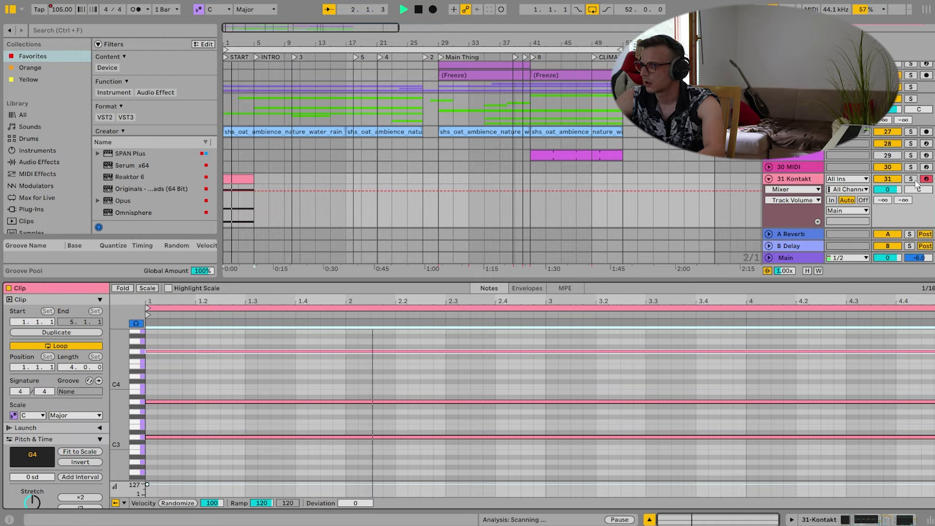
Lower the 31 Kontakt track's volume to -5.6 dB and delete the clip's A3 and G4 notes, leaving only D3.
click(846, 519)
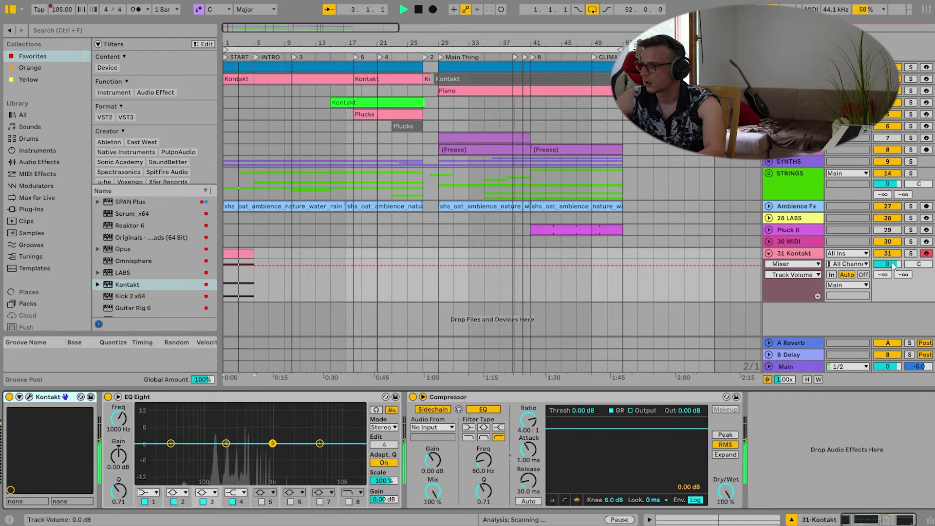
drag(895, 266, 895, 279)
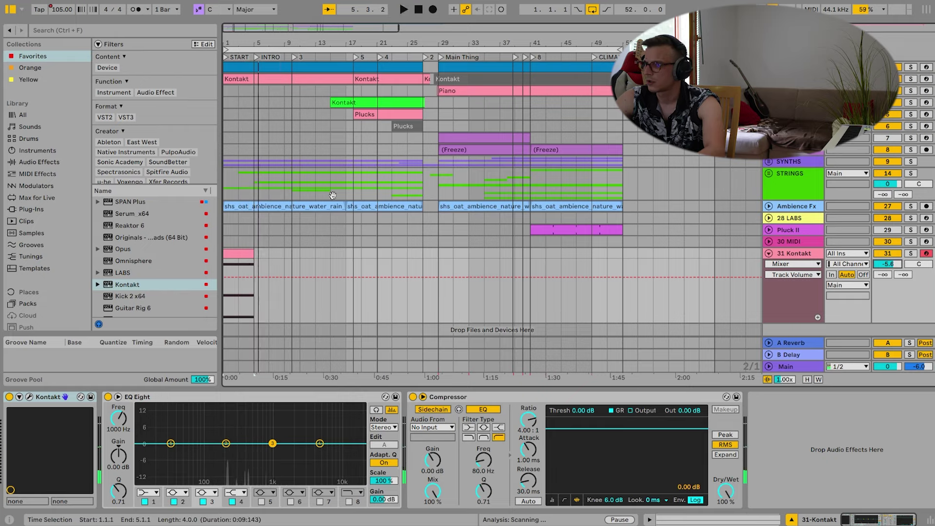
double_click(242, 253)
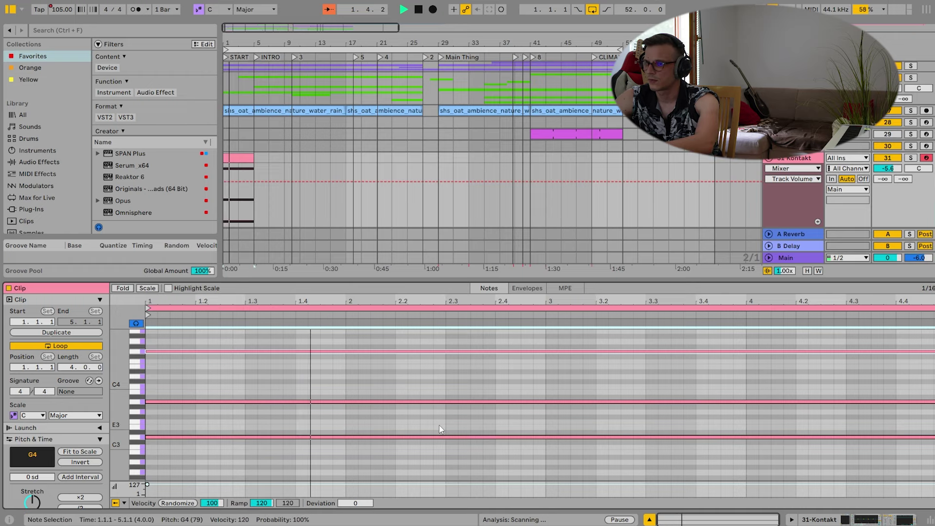
drag(440, 428, 454, 342)
key(Delete)
key(space)
key(space)
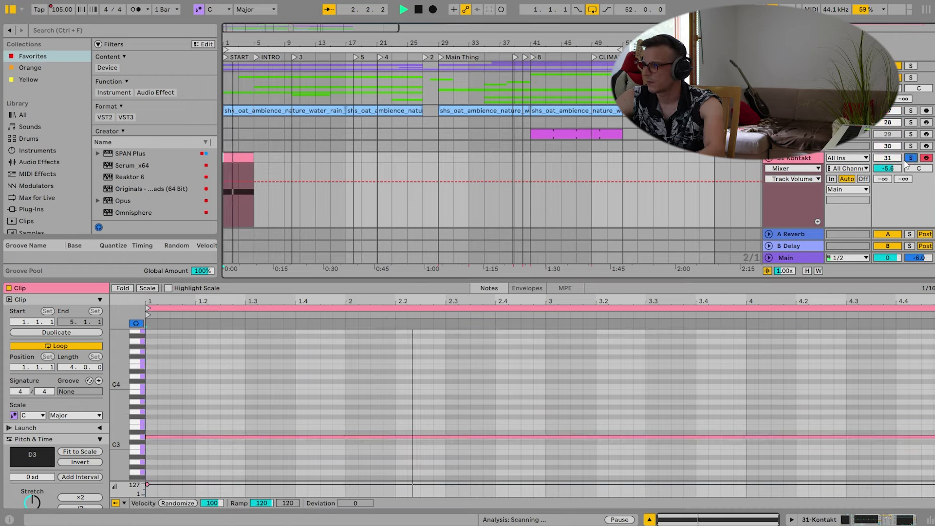
Rename the 31 Kontakt track as Flickering and restart playback.
click(843, 519)
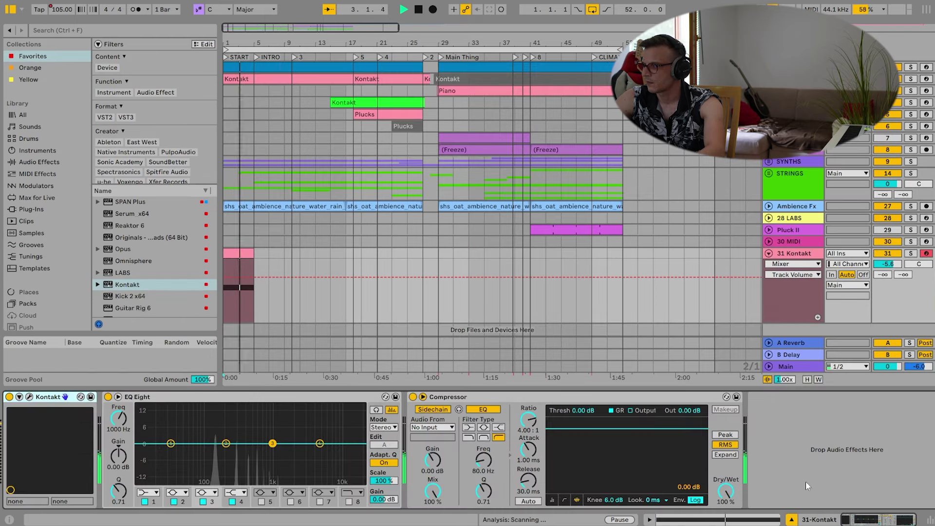
click(802, 257)
key(ctrl+r)
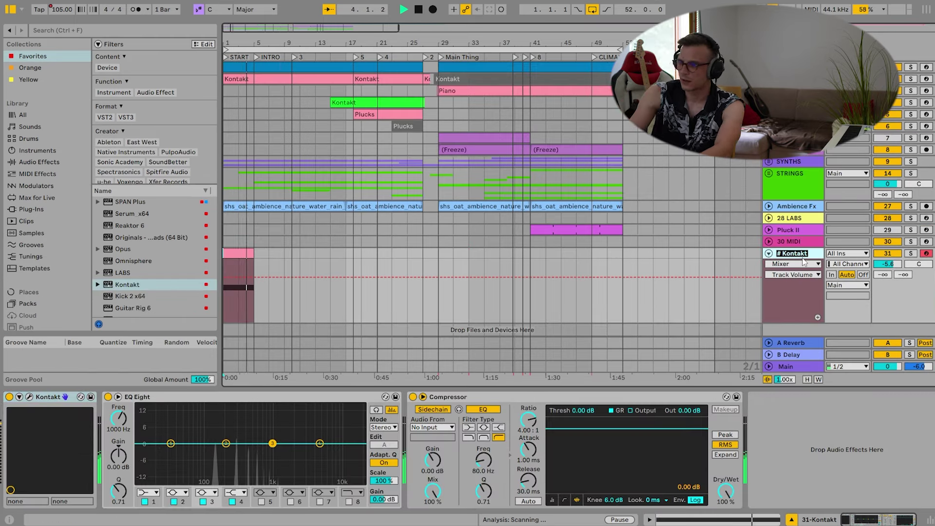
text(fLIC)
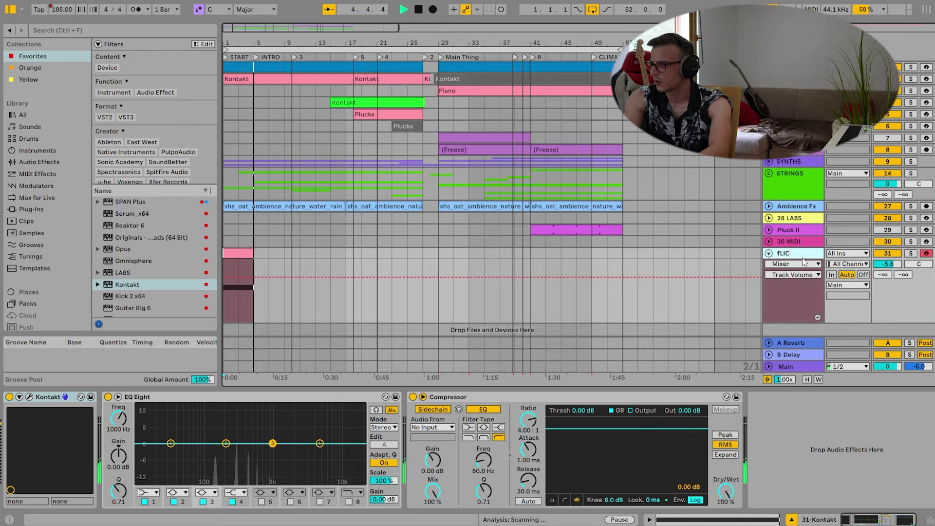
text(Flickering)
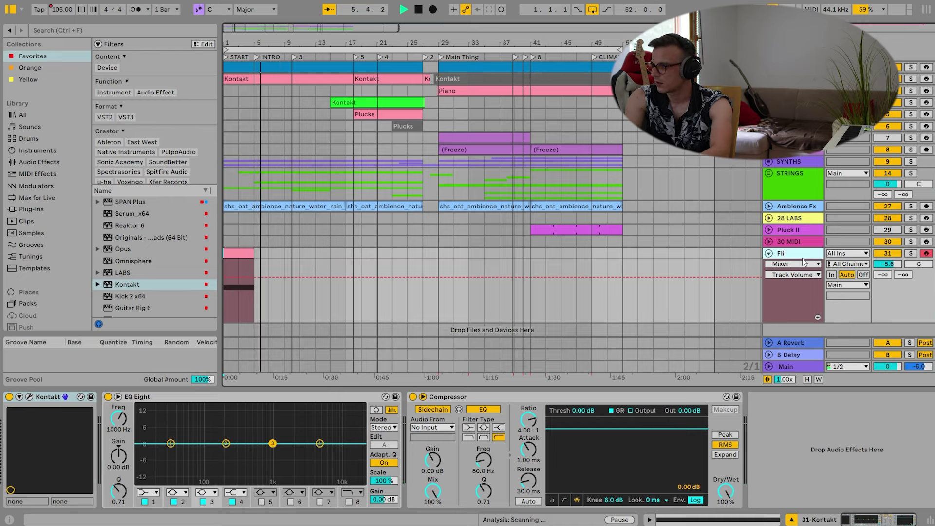
key(Return)
key(space)
key(space)
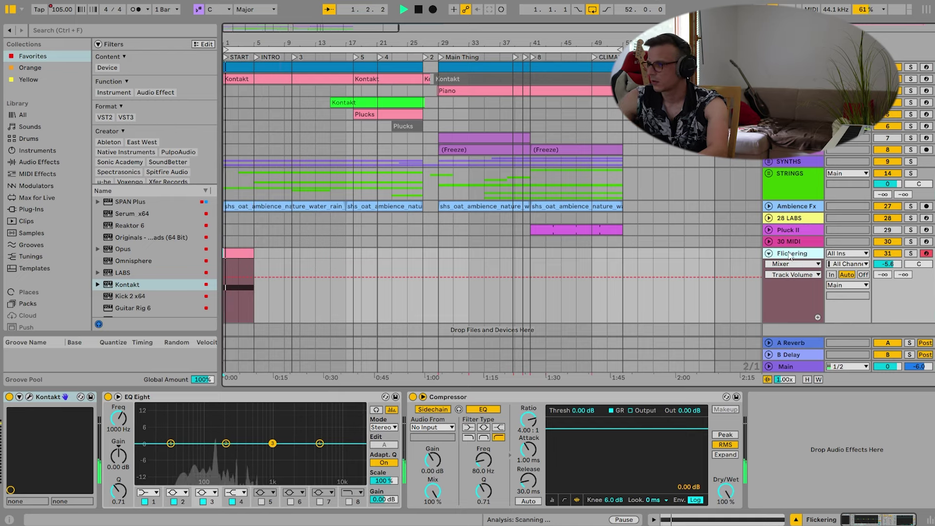
Set band 1 of the Flickering track's EQ Eight to low cut and move the track into the SYNTHS group above Drone Omni.
click(147, 491)
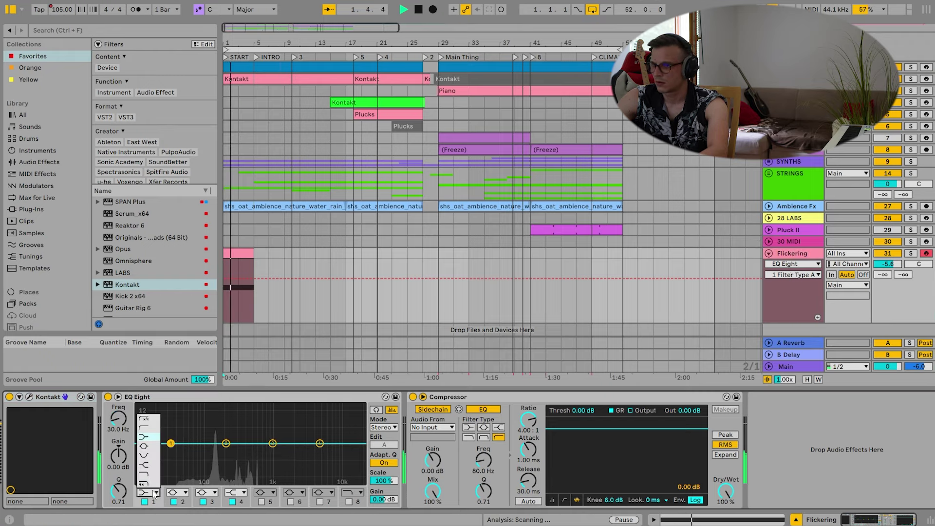
click(146, 428)
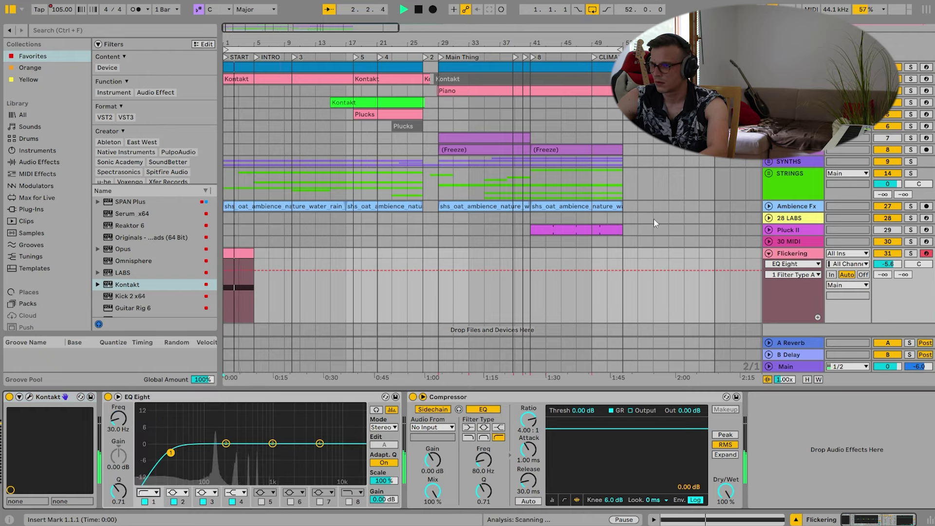
click(769, 162)
drag(788, 287, 780, 184)
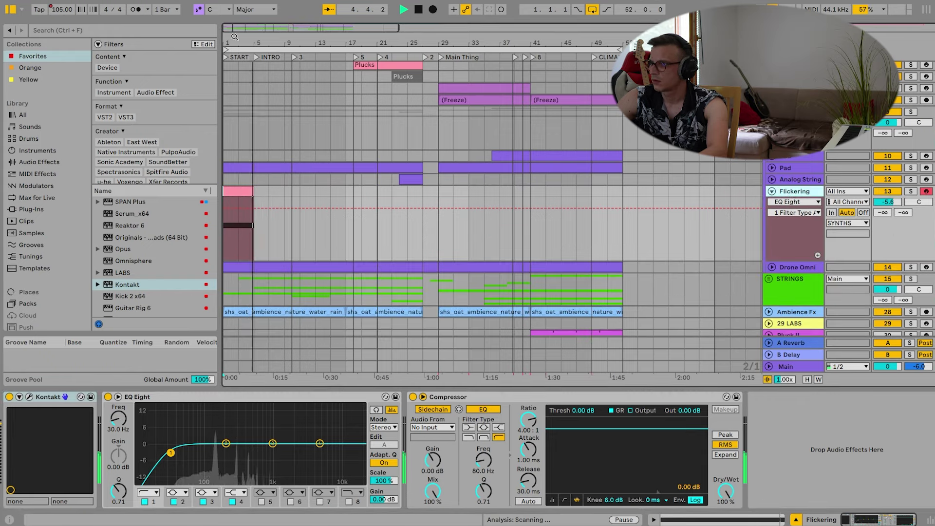
Duplicate the Flickering clip, trim the copy to end at 7.3.1 and duplicate the trimmed clip once more.
scroll(313, 188, up, 4)
key(ctrl+d)
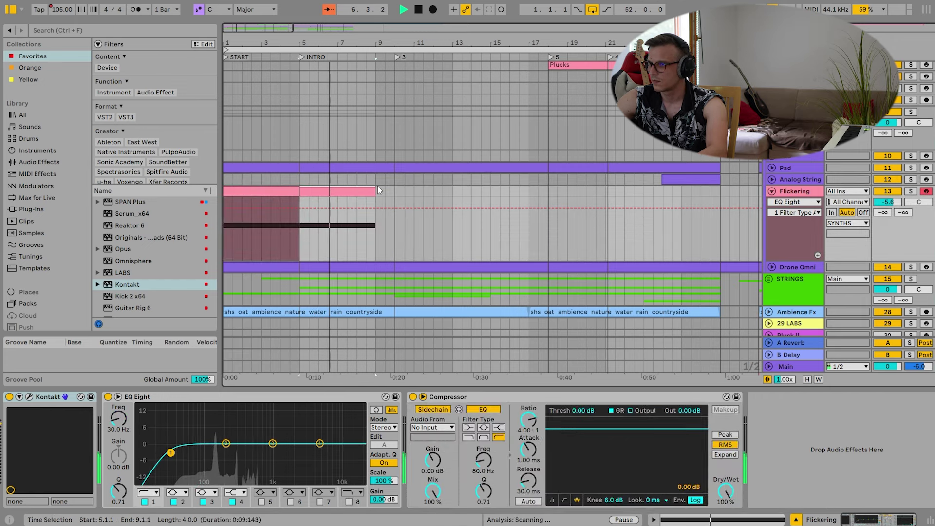
drag(375, 191, 349, 190)
key(space)
key(ctrl+d)
Lower the D3 note in the Flickering clip at 7.3.1 to B2.
double_click(357, 190)
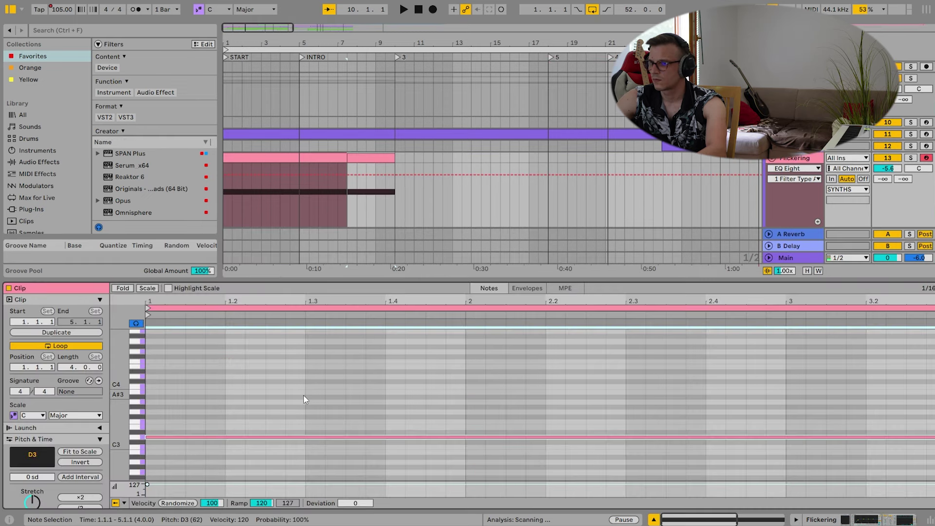
key(Down)
key(Down)
key(Down)
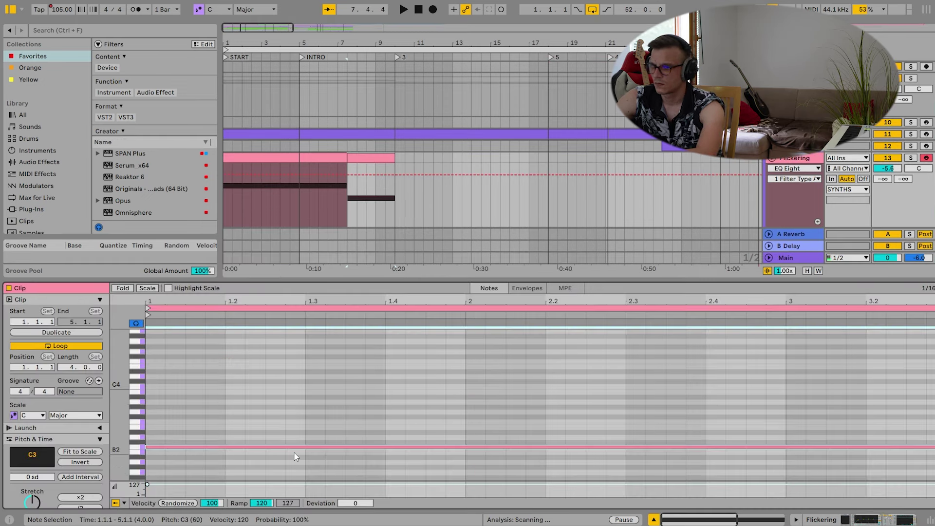
Play the arrangement and raise the Flickering track's EQ Eight low-cut frequency to 50.5 Hz.
key(space)
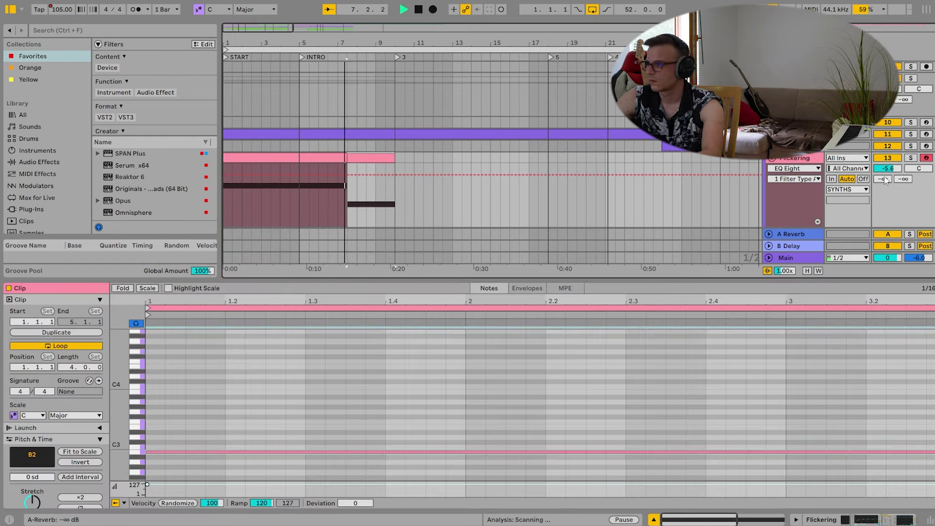
click(859, 515)
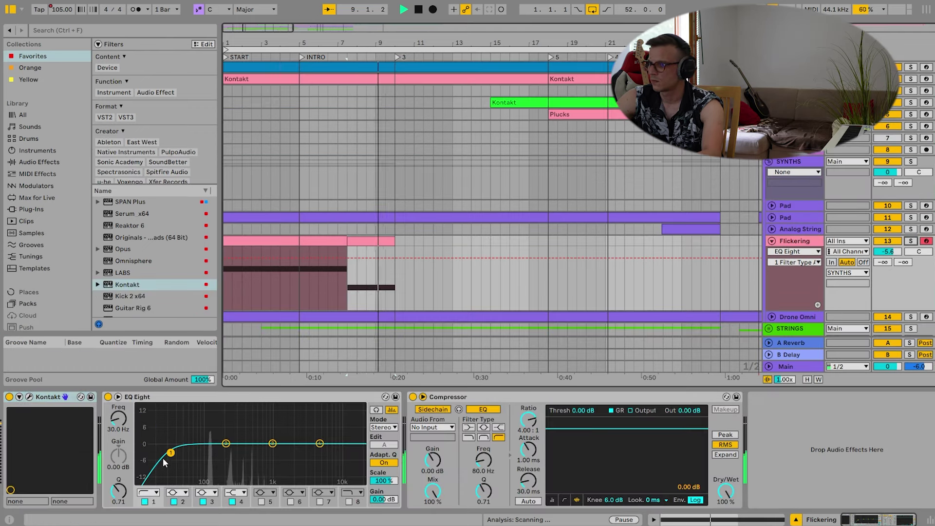
drag(174, 455, 189, 455)
Duplicate the B2 clip to 10.1.1, lower the copy's note to A2 and play it.
click(382, 237)
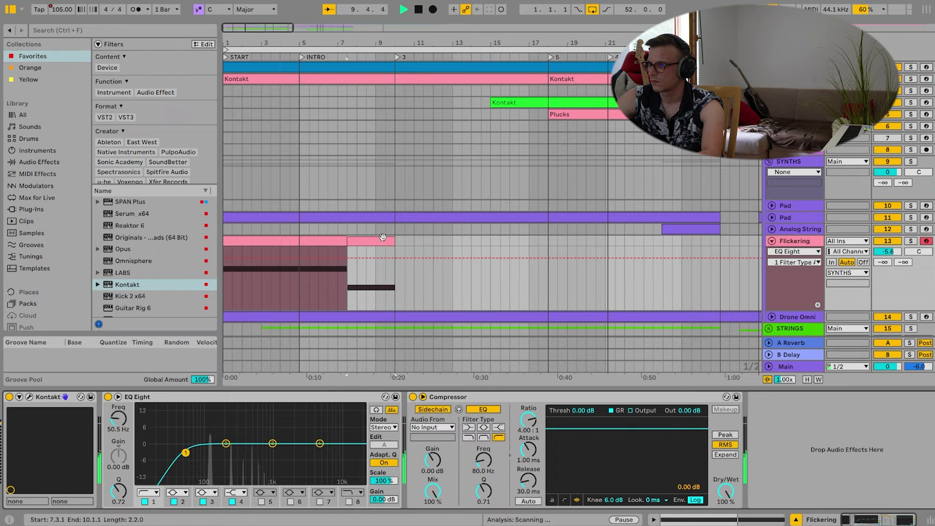
key(ctrl+d)
double_click(383, 237)
key(space)
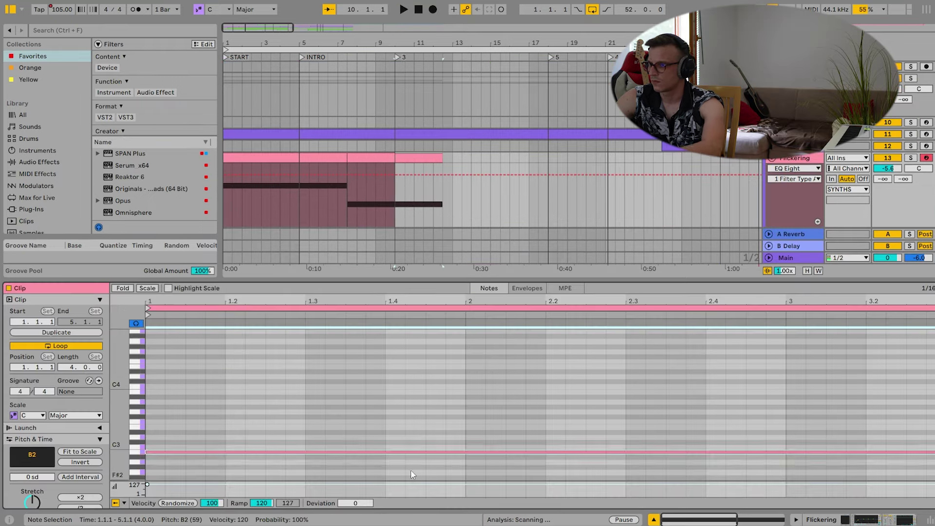
key(space)
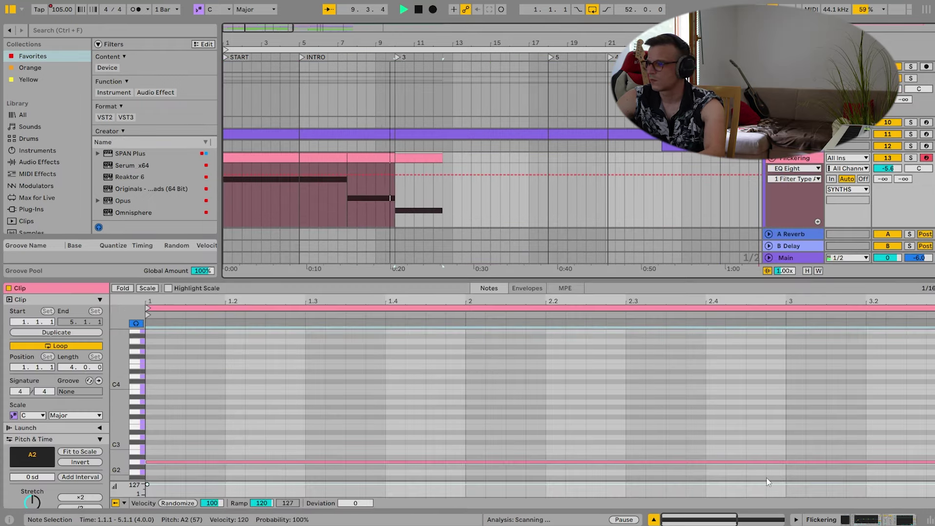
click(868, 520)
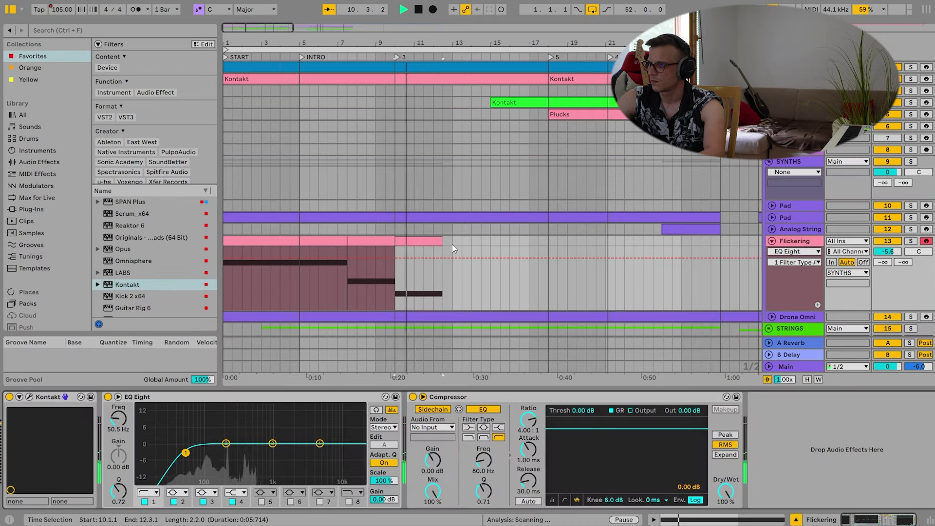
Duplicate the A2 clip to 12.3.1 and lower the copy's note by two semitones.
key(ctrl+d)
key(shift+Tab)
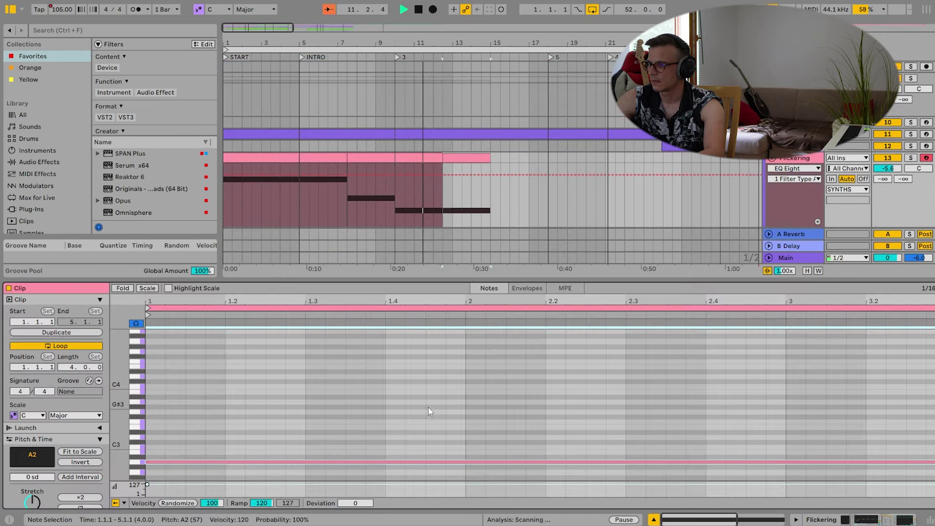
key(Down)
key(Down)
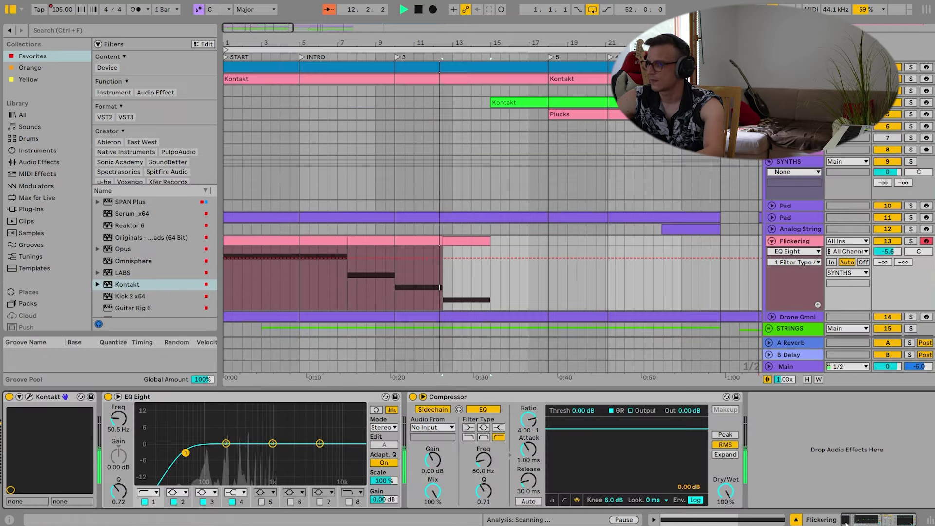
key(shift+Tab)
Fold the Flickering track and assign the SYNTHS group's colour to its grouped tracks and clips.
click(772, 240)
right_click(792, 168)
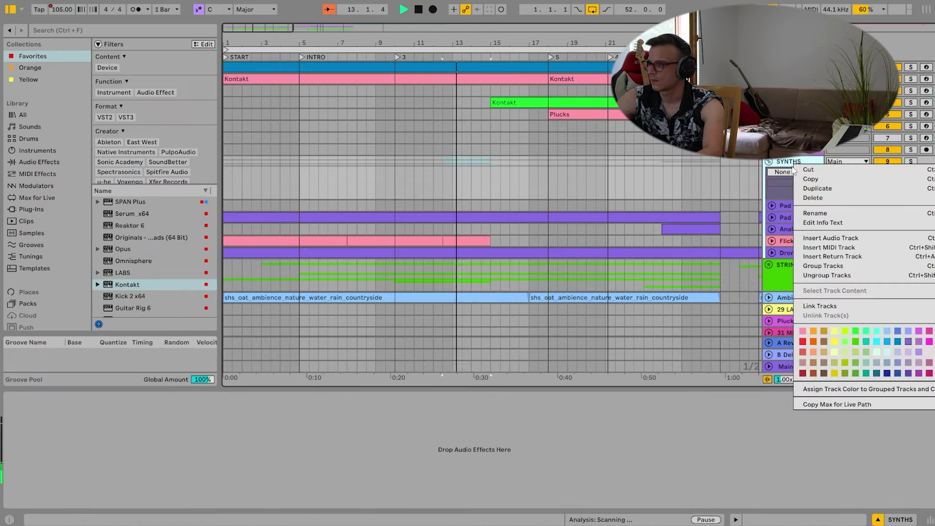
click(832, 389)
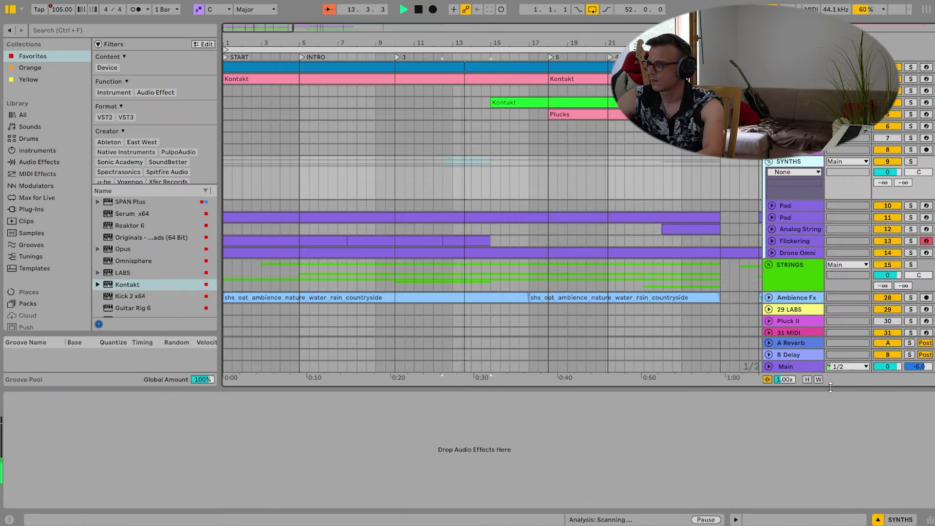
Copy the Flickering clips from bar 5 onward and paste them at 16.1.1 on the same track.
click(771, 241)
drag(504, 238, 299, 235)
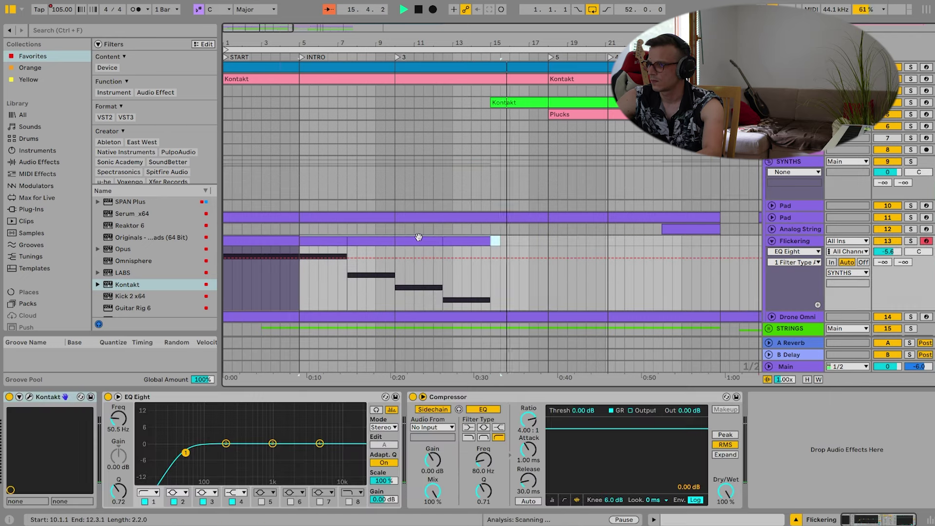
click(509, 241)
key(ctrl+v)
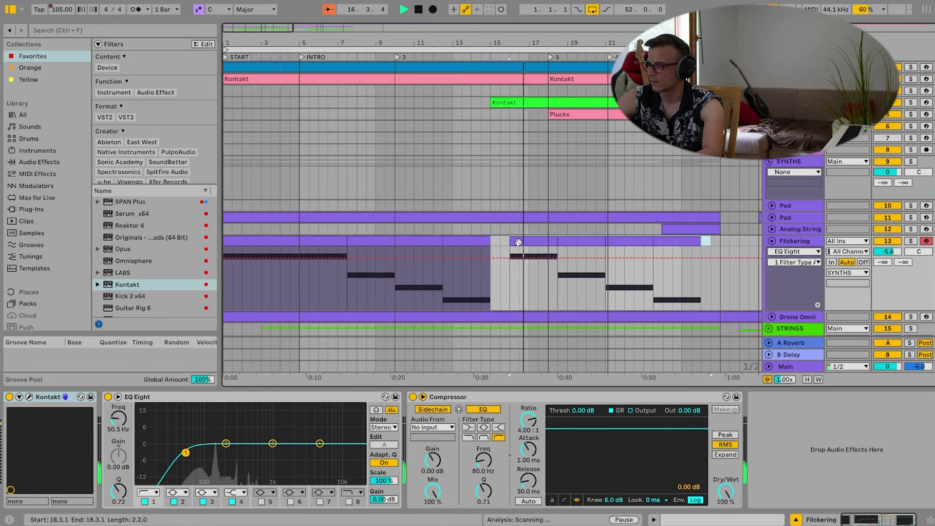
Extend the last pasted Flickering clip to 27.1.1 and the clip starting at 12.3.1 to 16.1.1.
drag(653, 241, 719, 236)
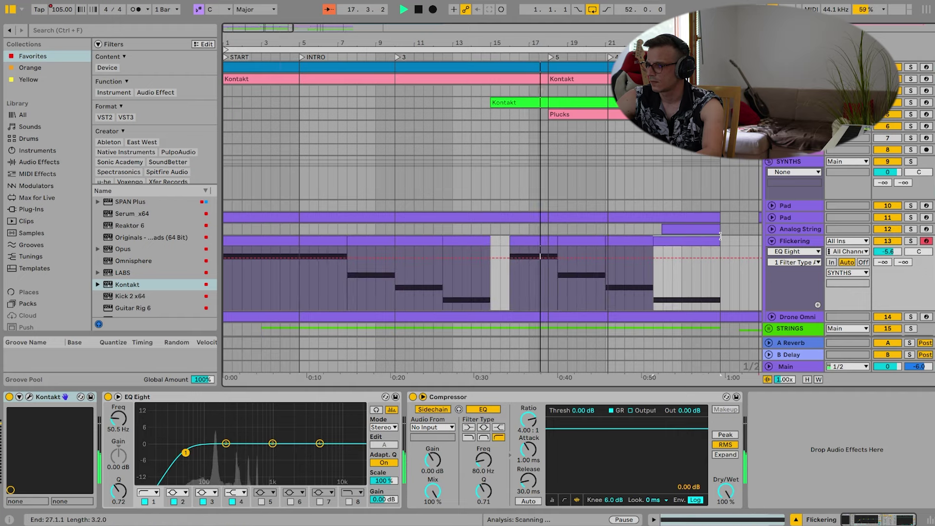
drag(489, 237, 510, 239)
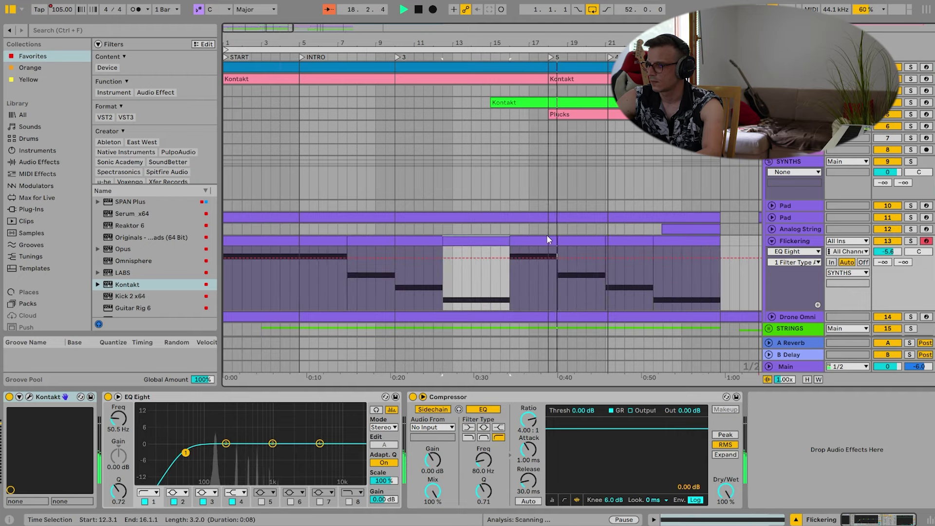
Collapse the SYNTHS group in the arrangement.
click(772, 240)
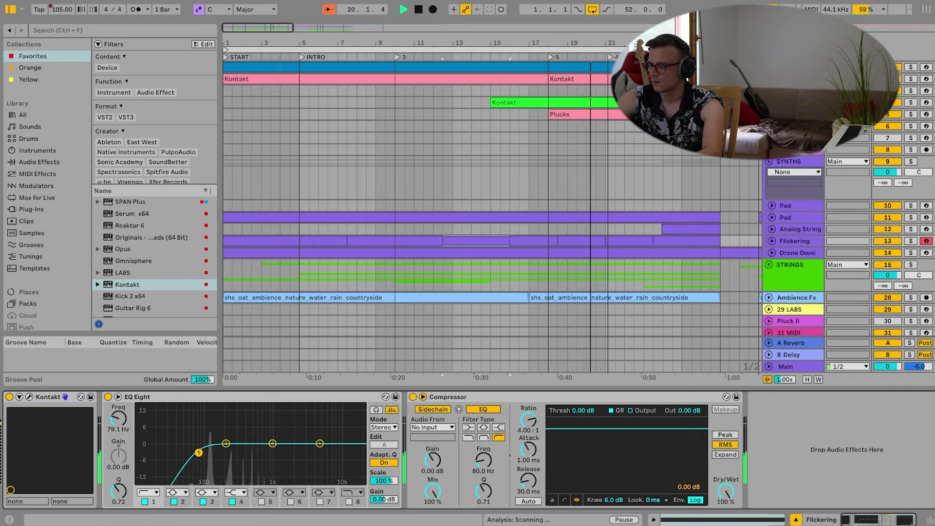
click(772, 241)
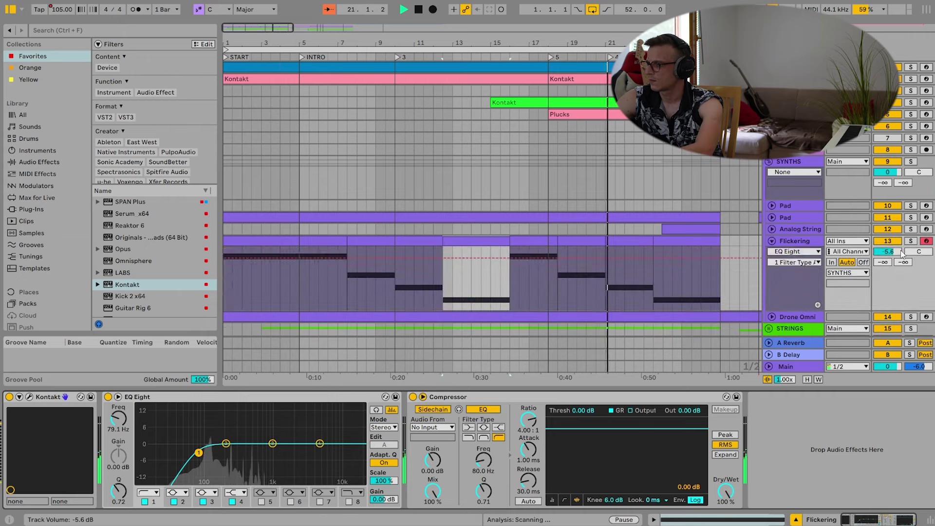
click(768, 161)
click(746, 159)
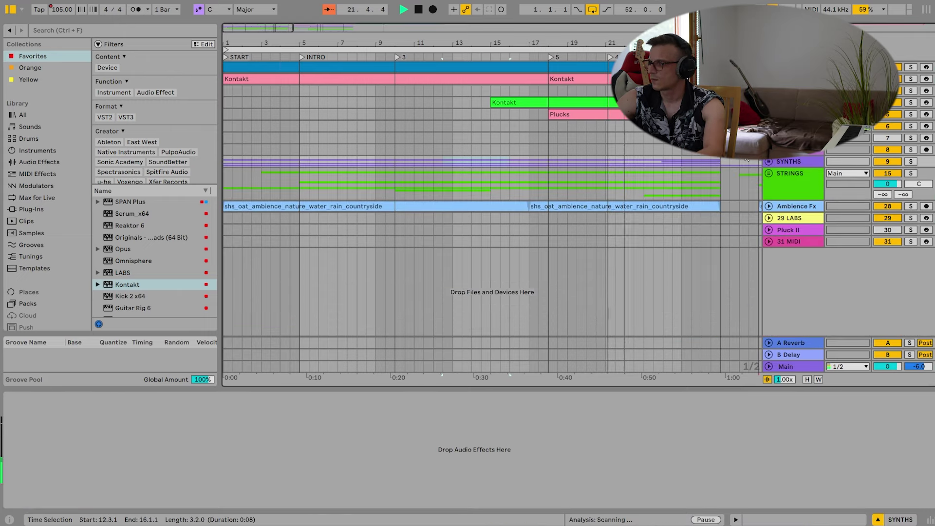
Load a new Kontakt instrument onto the empty 31 MIDI track.
drag(711, 43, 492, 15)
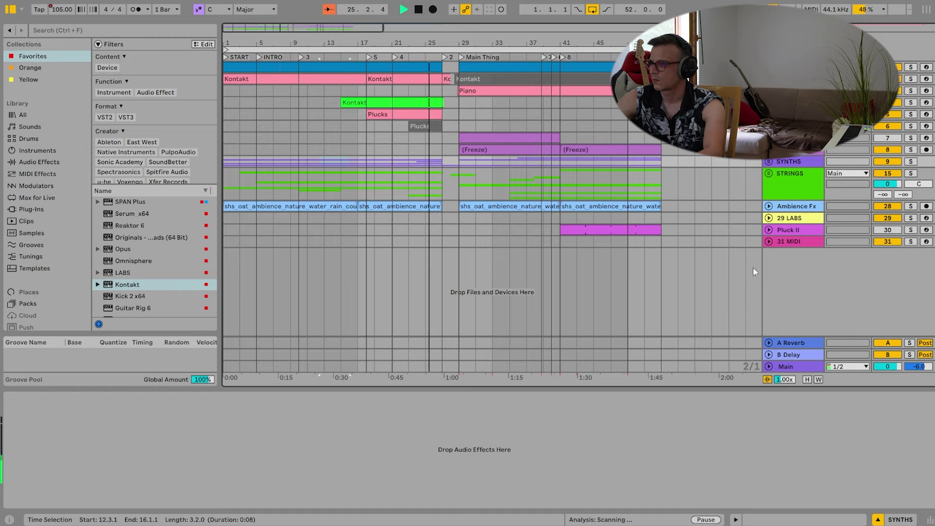
right_click(792, 265)
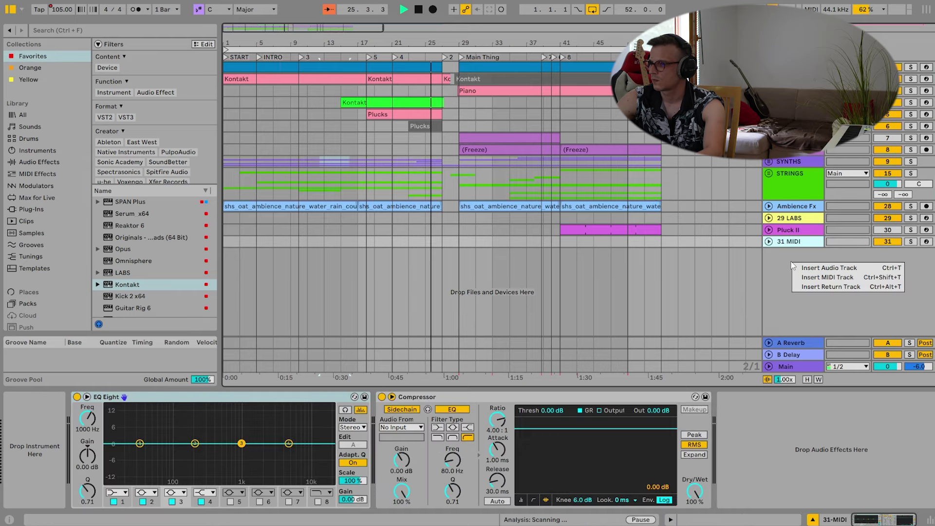
double_click(127, 285)
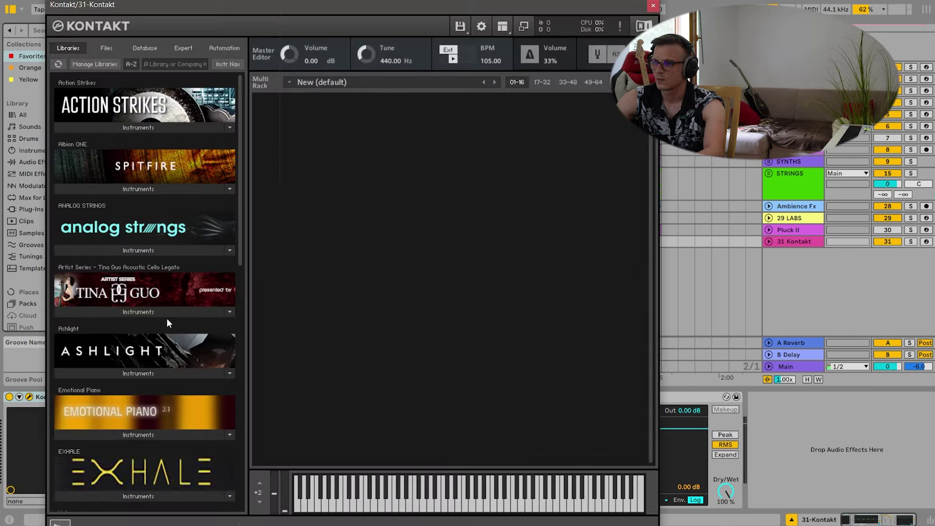
Load the Dreams patch from the Sonic Warps instruments of the Ólafur Arnalds Toolkit into Kontakt.
scroll(194, 346, down, 6)
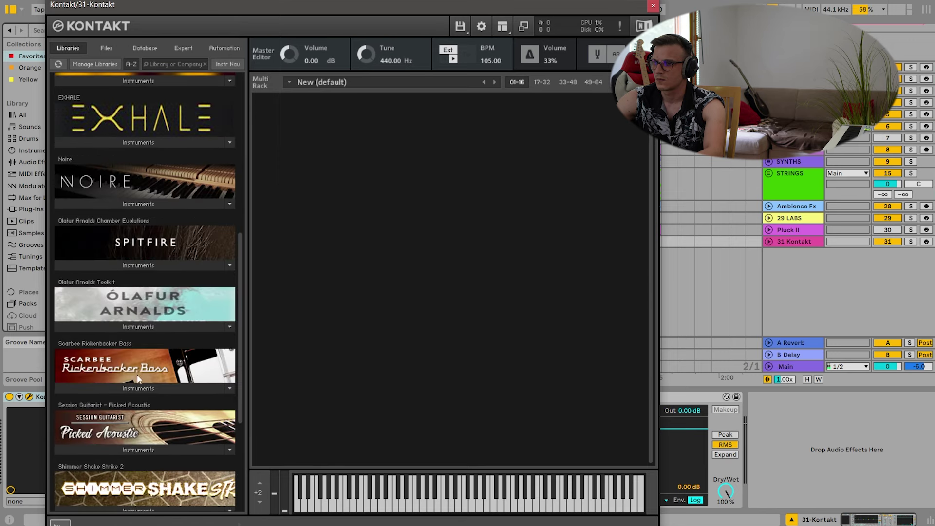
click(113, 326)
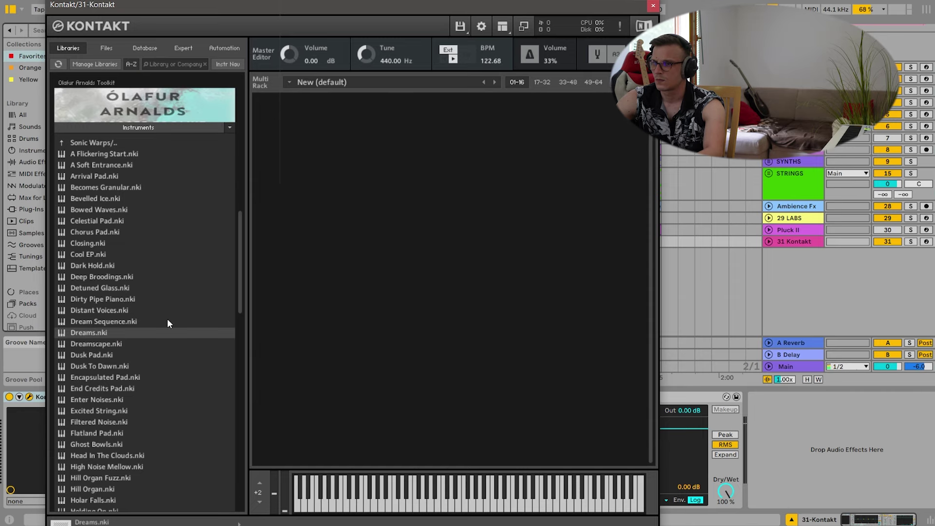
double_click(167, 332)
click(855, 219)
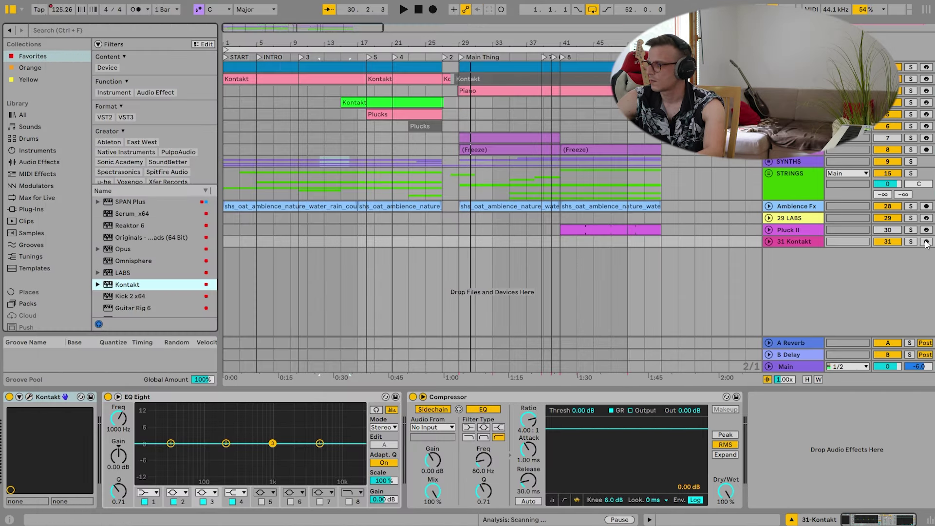
Create a two-bar MIDI clip at 27.1.1 on the 31 Kontakt track and fill its whole length with one D5 note.
click(925, 242)
click(769, 241)
click(447, 239)
double_click(443, 243)
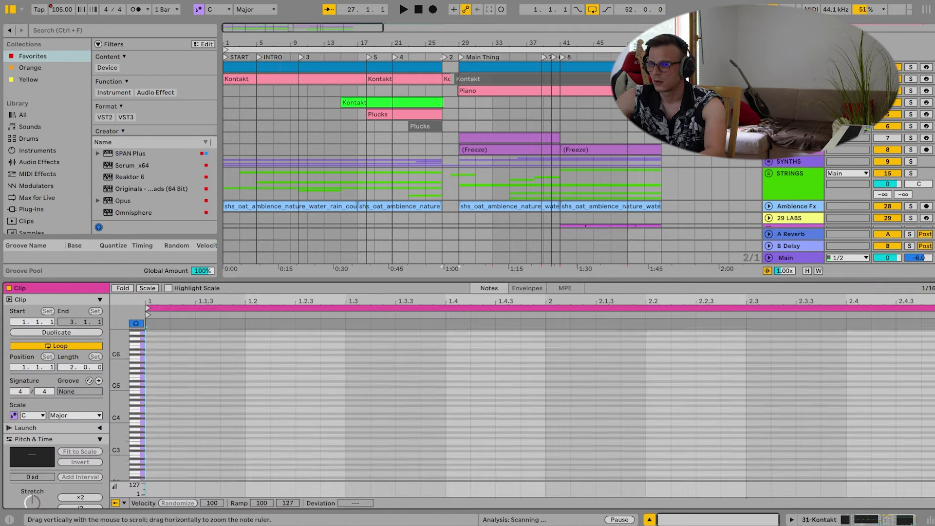
click(151, 352)
drag(168, 351, 927, 354)
Play back the new D5 clip from bar 27 and solo the 31 Kontakt track.
key(space)
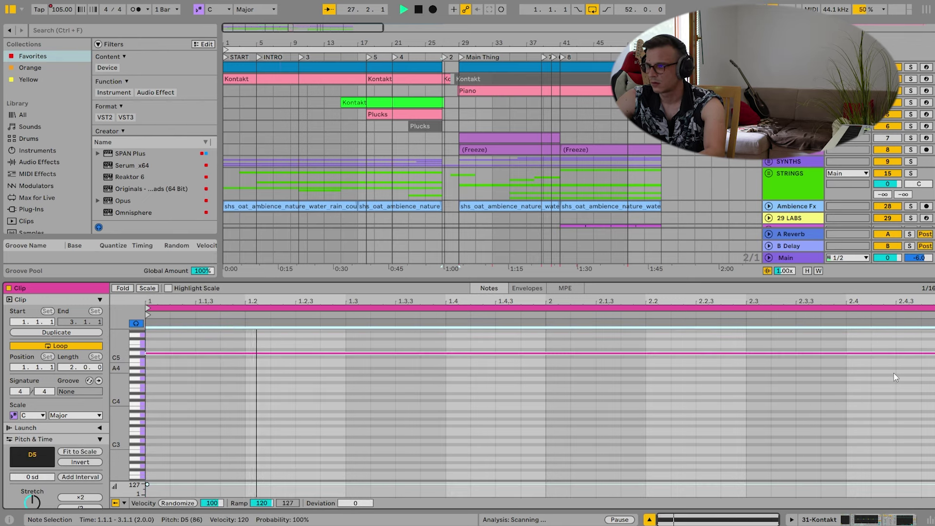
scroll(919, 171, down, 3)
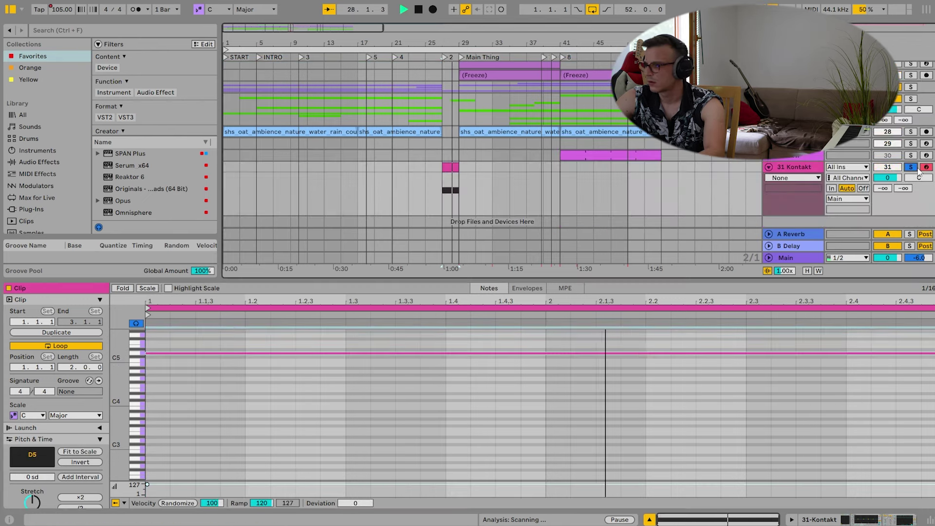
key(shift+Tab)
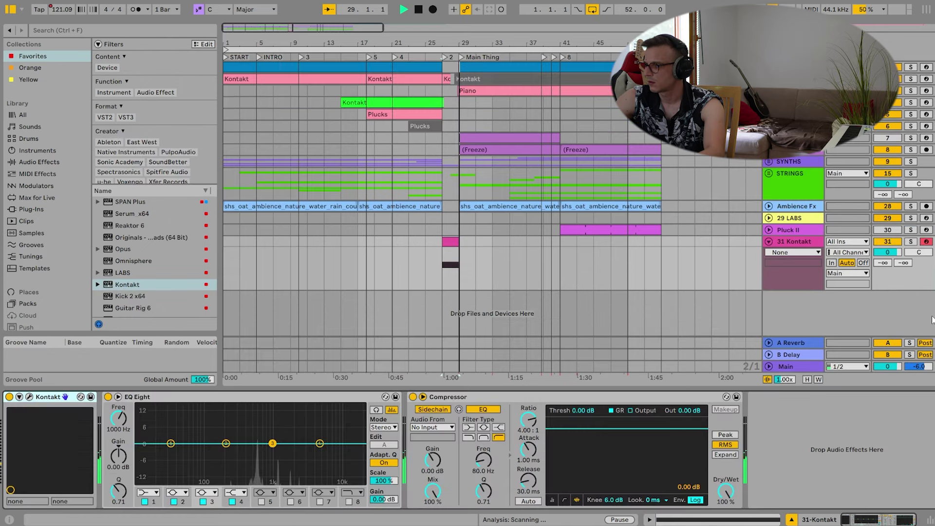
click(914, 234)
key(space)
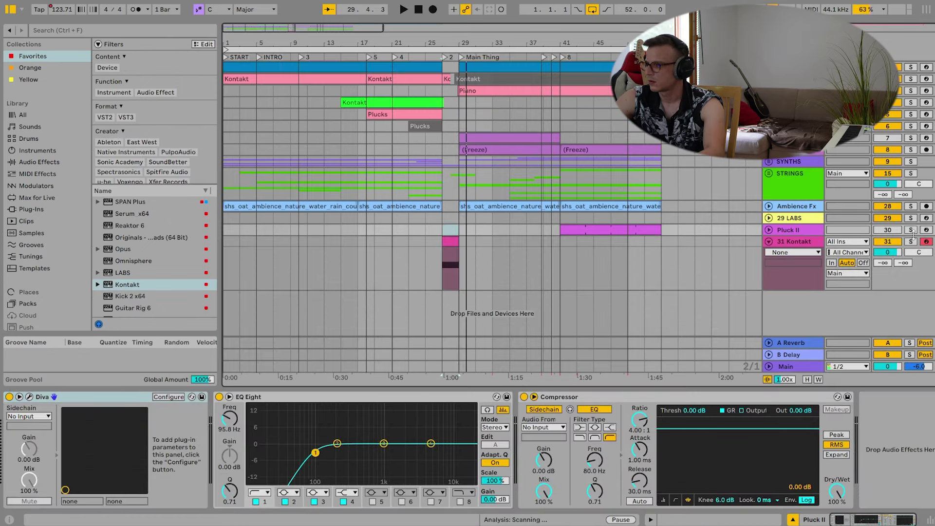
click(910, 242)
Rename the 31 Kontakt track to Transition Synth.
click(804, 248)
text(Transition Synt)
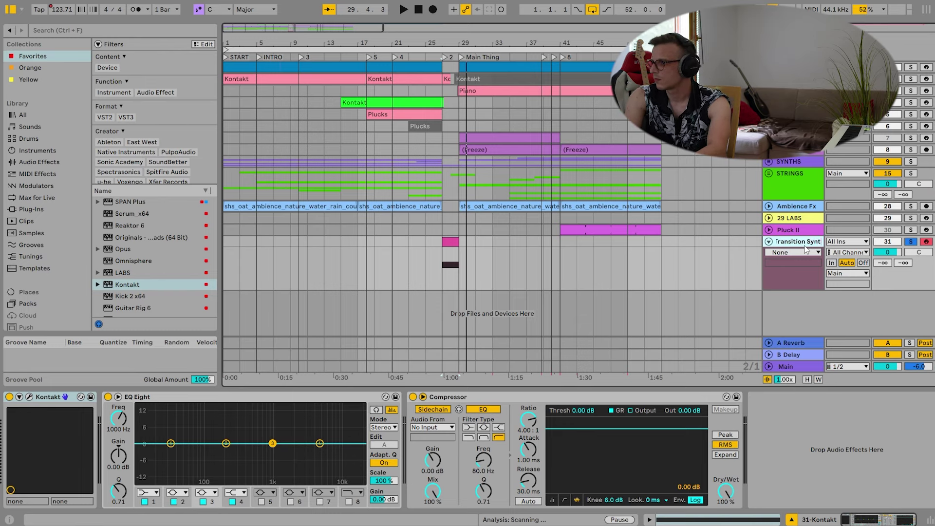
text(h)
key(Return)
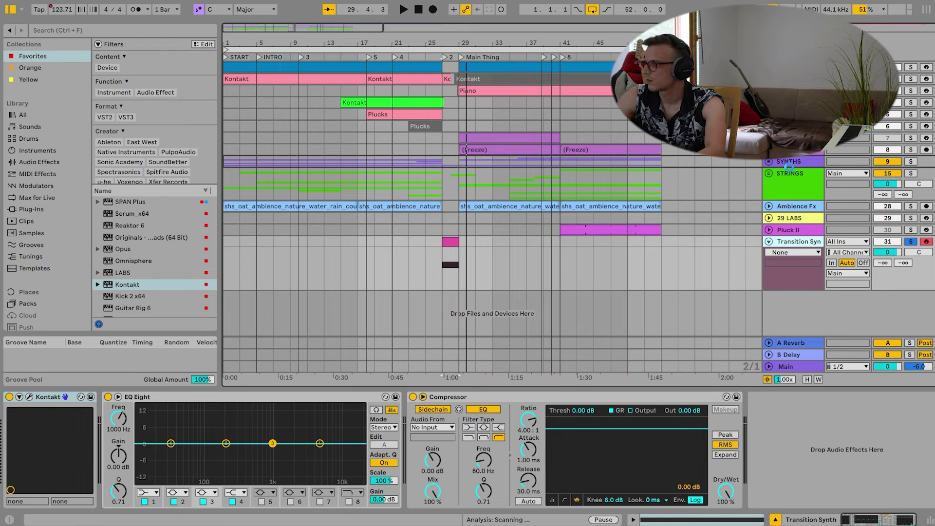
Move the Transition Synth track into the SYNTHS group and assign the group's color to its tracks and clips.
drag(799, 242, 789, 167)
click(769, 161)
right_click(807, 163)
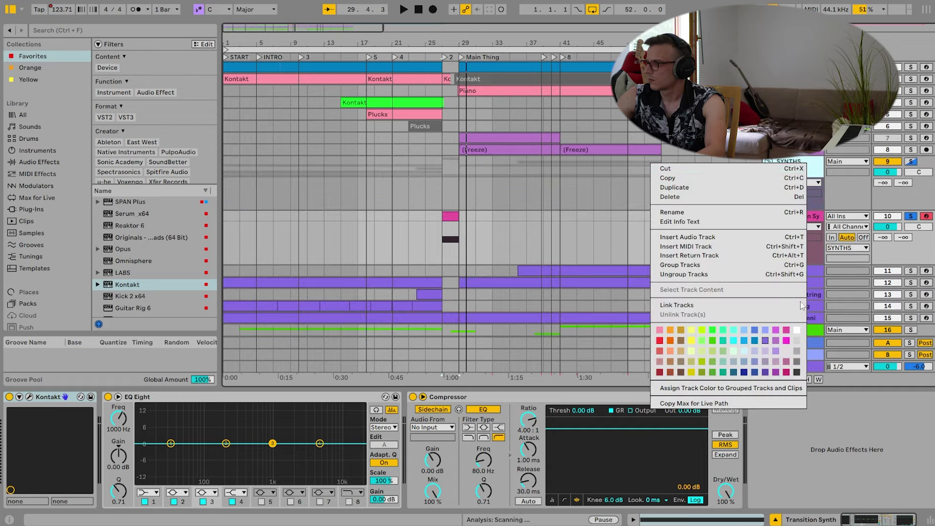
click(708, 390)
Play from bar 25 and insert the Butterfly Effect plug-in between EQ Eight and Compressor on the Transition Synth track.
click(420, 58)
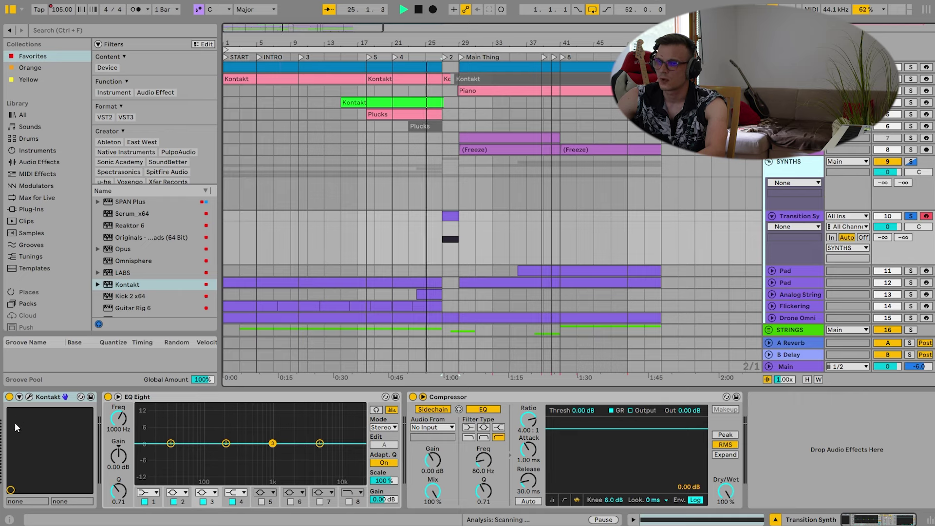
click(88, 30)
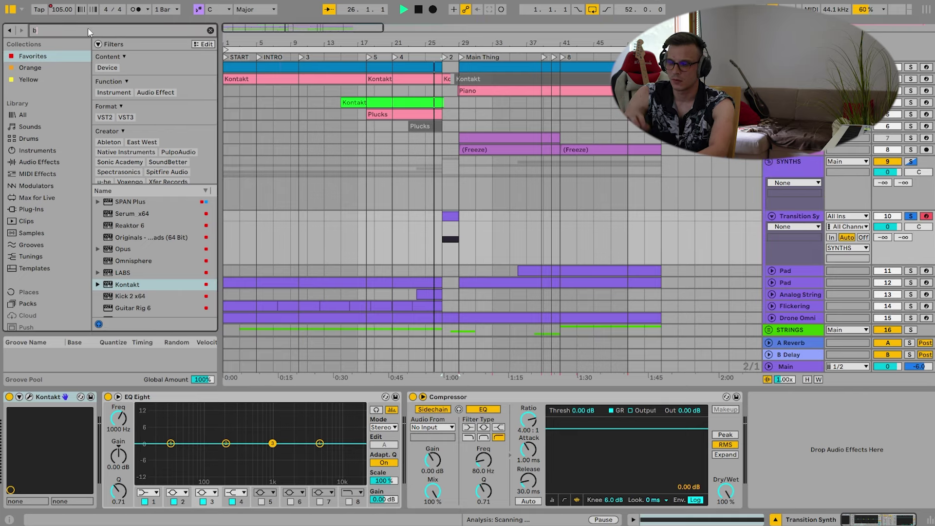
text(bu)
drag(139, 180, 408, 413)
Look through Butterfly Effect's factory presets and take the Transition Synth track out of solo.
click(560, 59)
mouse_move(605, 87)
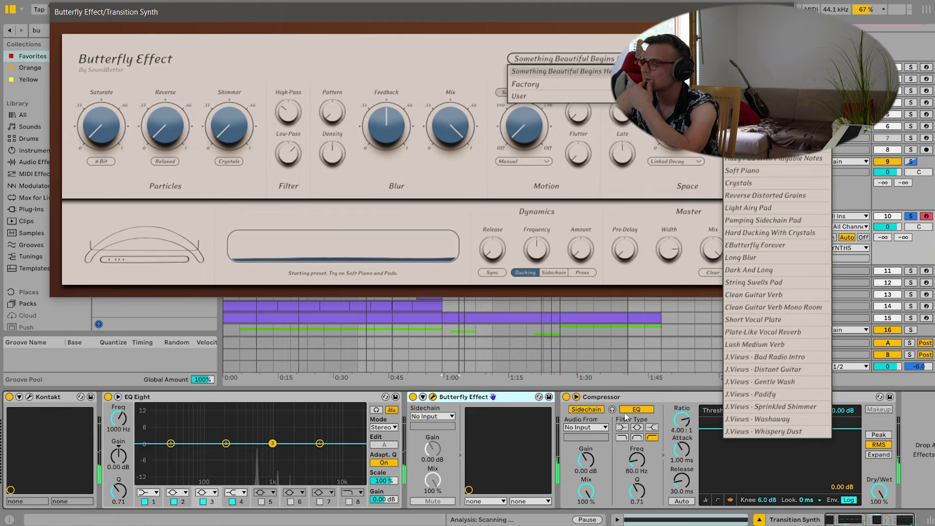
click(611, 209)
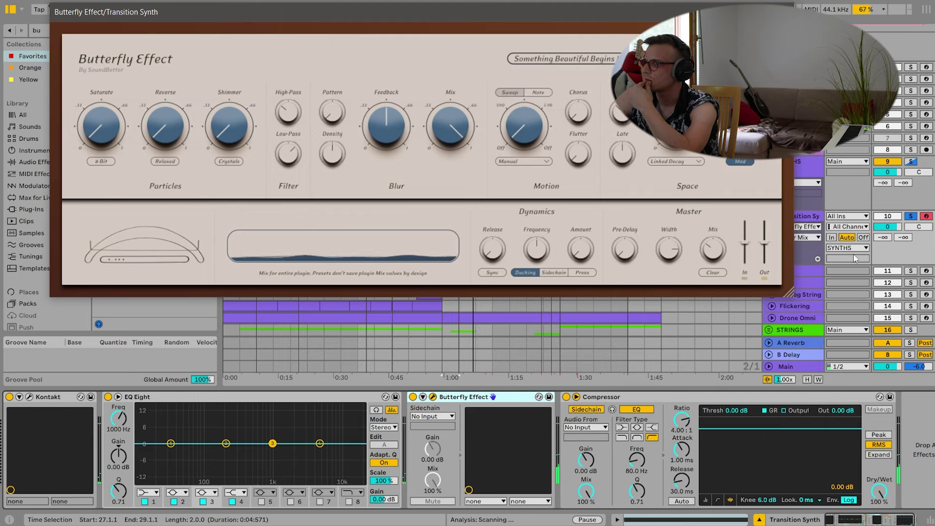
click(861, 233)
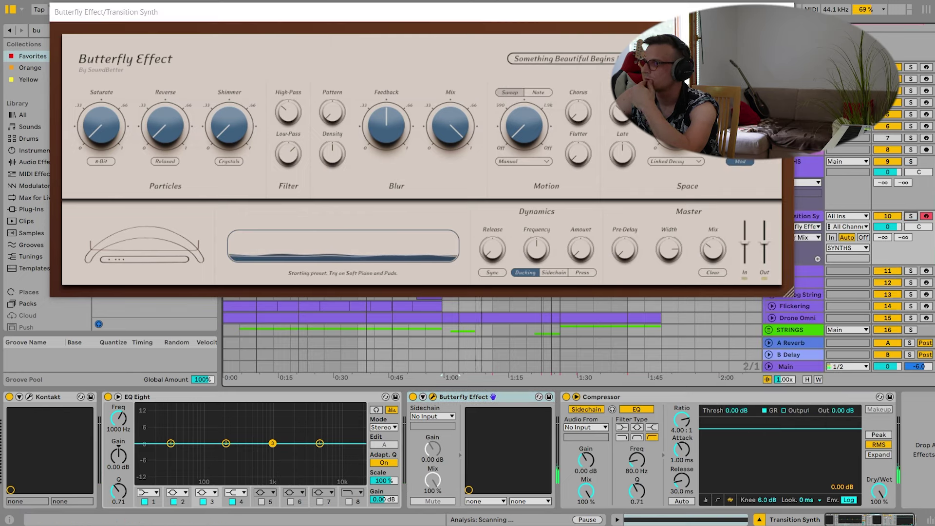
key(ctrl+alt+p)
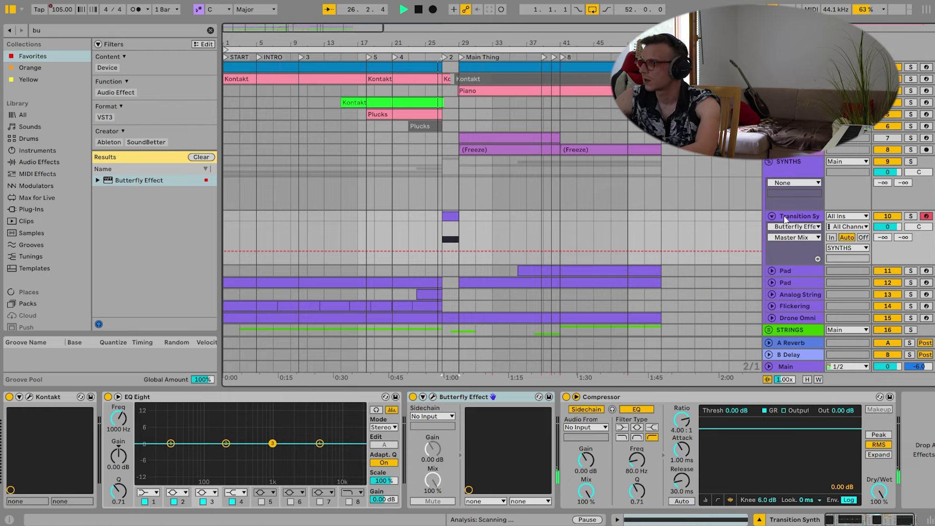
Turn band 1 of the Transition Synth's EQ Eight into a low-cut filter at 257 Hz.
click(153, 492)
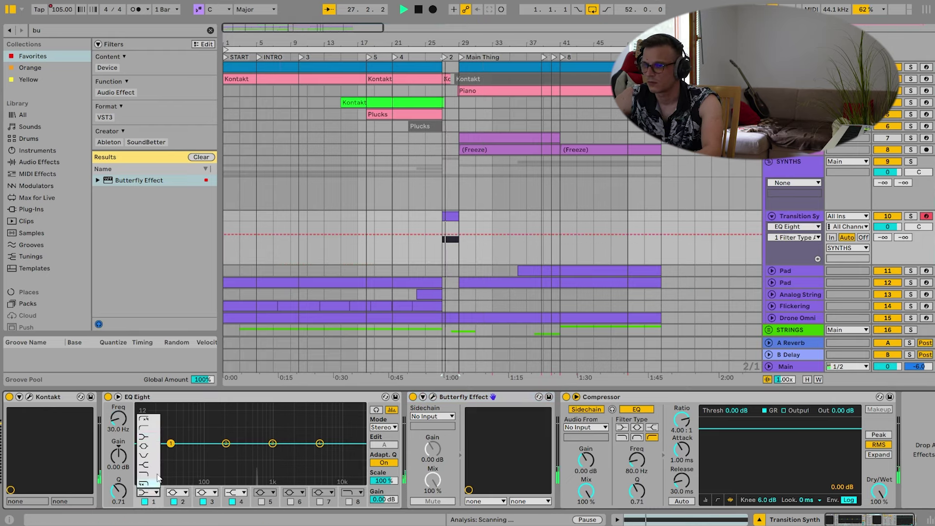
click(146, 428)
drag(118, 419, 118, 390)
Collapse the SYNTHS group with its Transition Synth track, clear the browser search and save the set.
click(772, 216)
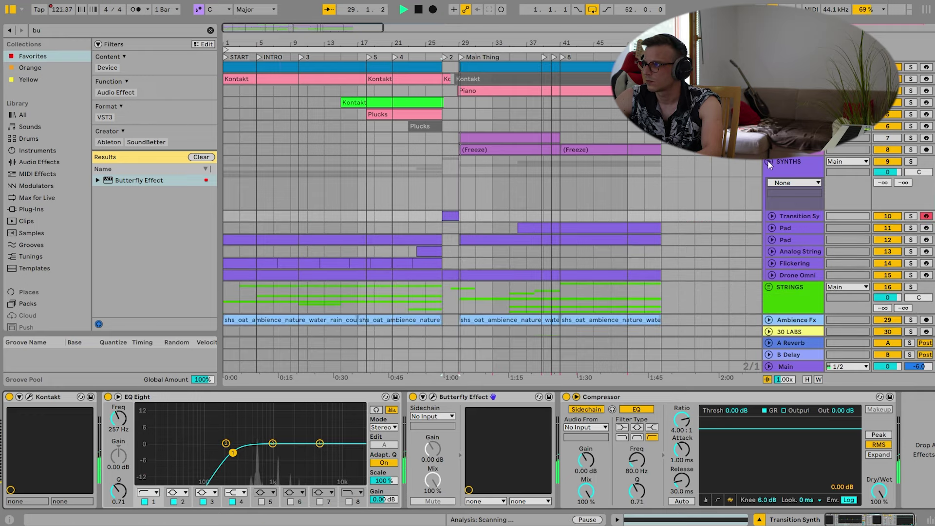
click(768, 162)
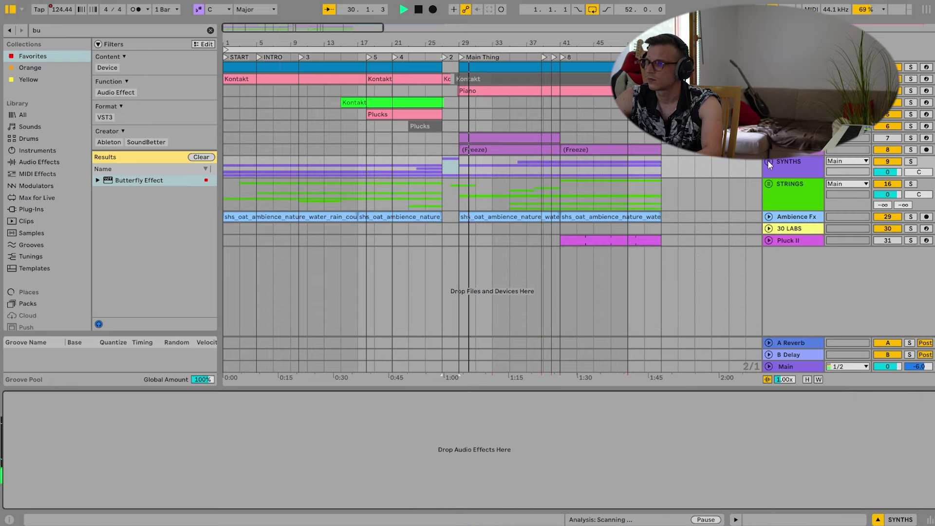
click(210, 30)
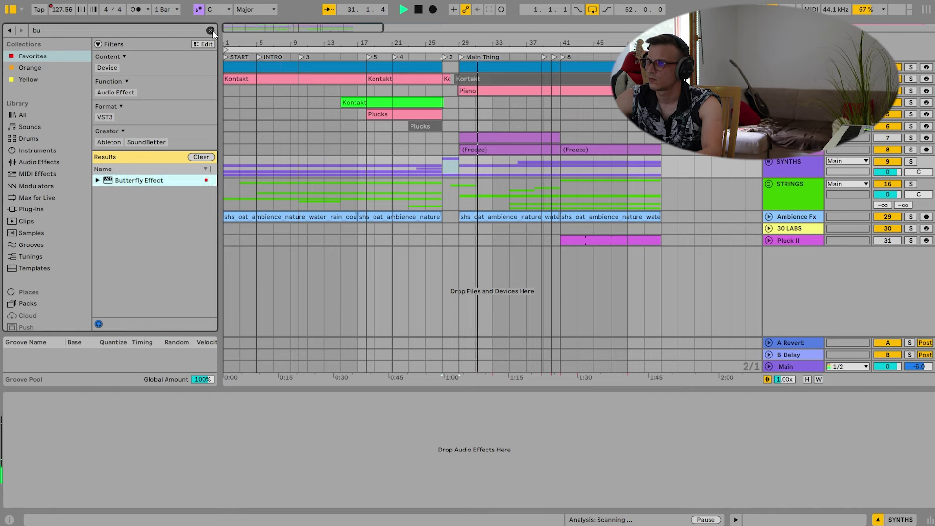
click(694, 240)
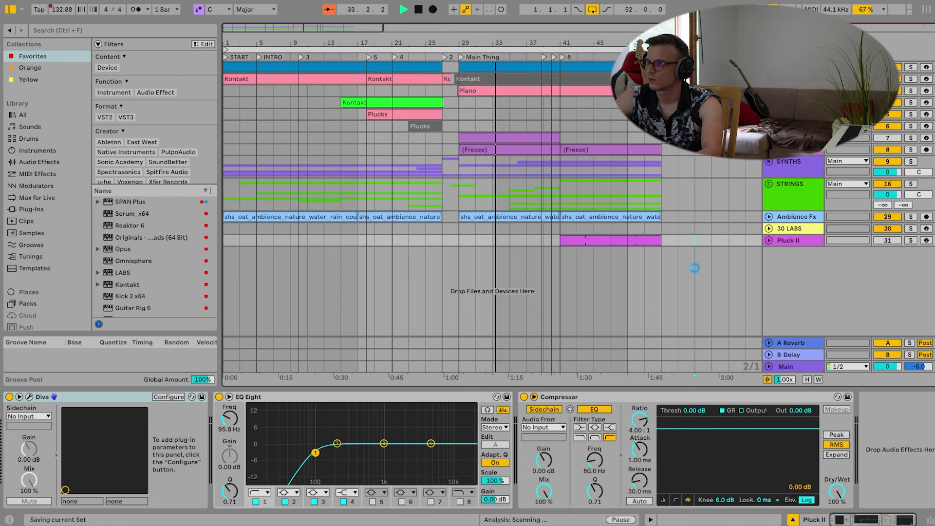
Expand the STRINGS and SYNTHS groups and extend the Tremolo Long clip starting at 35.1.1 on track 21 to 41.1.1.
click(769, 184)
click(768, 184)
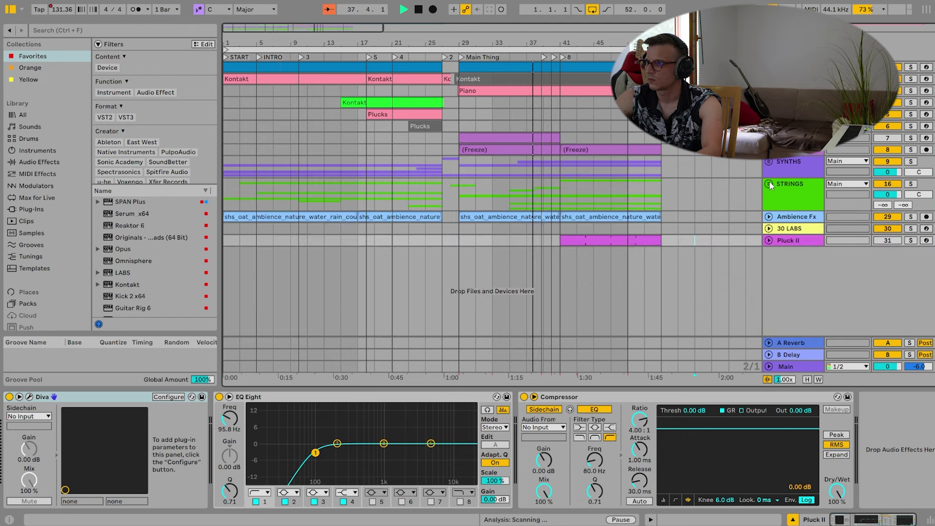
click(769, 184)
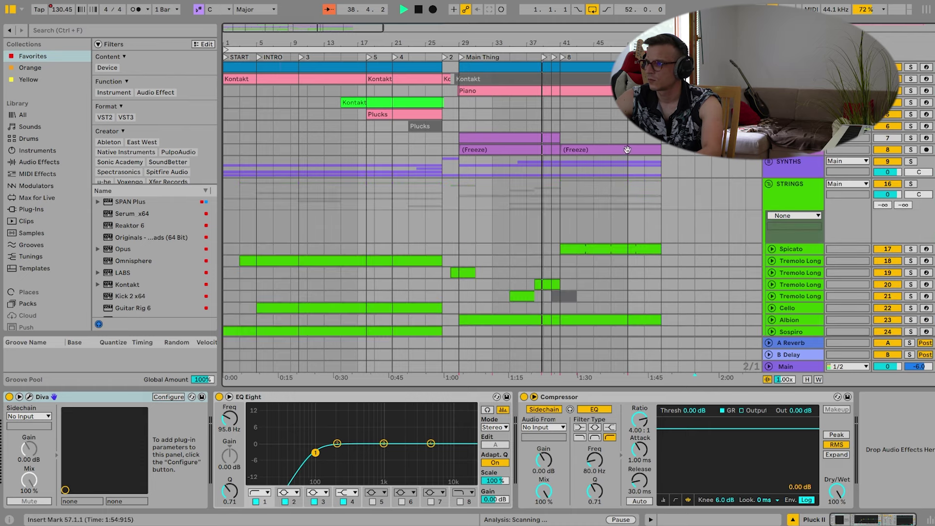
key(space)
click(769, 162)
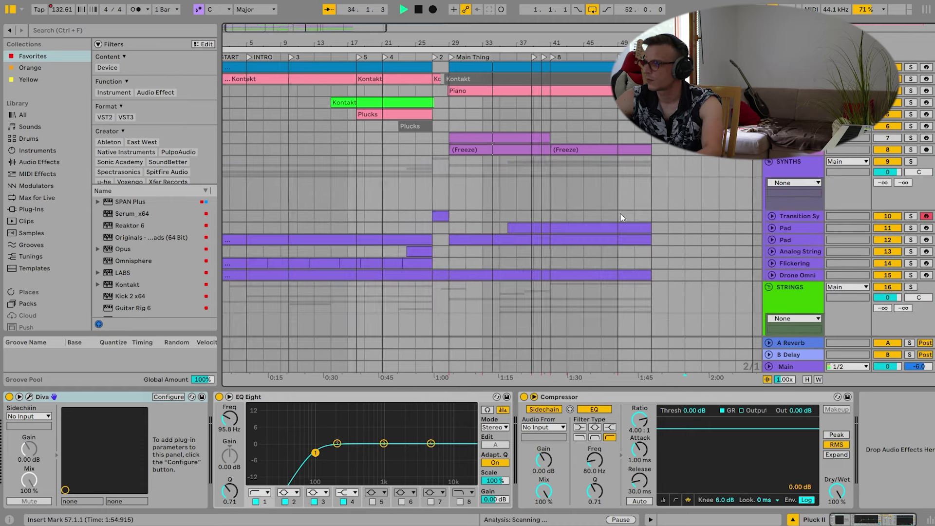
scroll(504, 211, down, 2)
scroll(504, 212, down, 5)
click(506, 200)
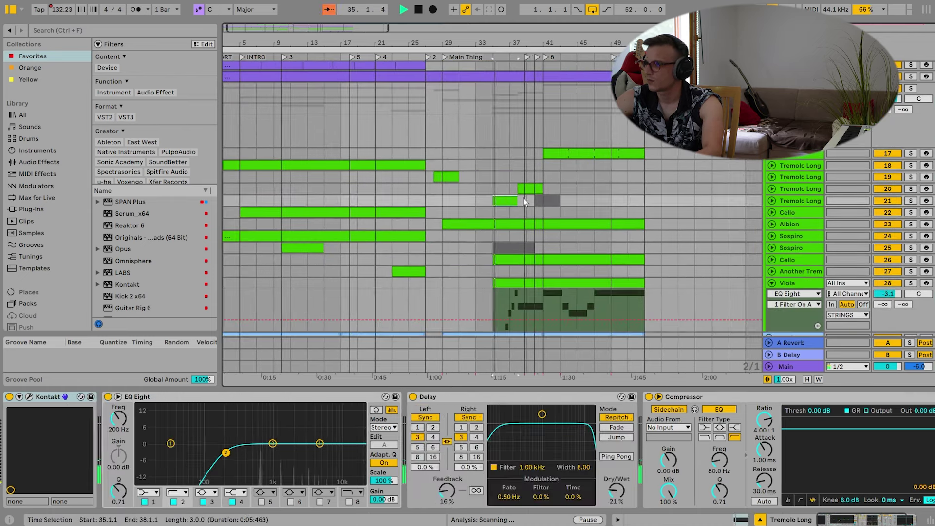
drag(517, 200, 543, 200)
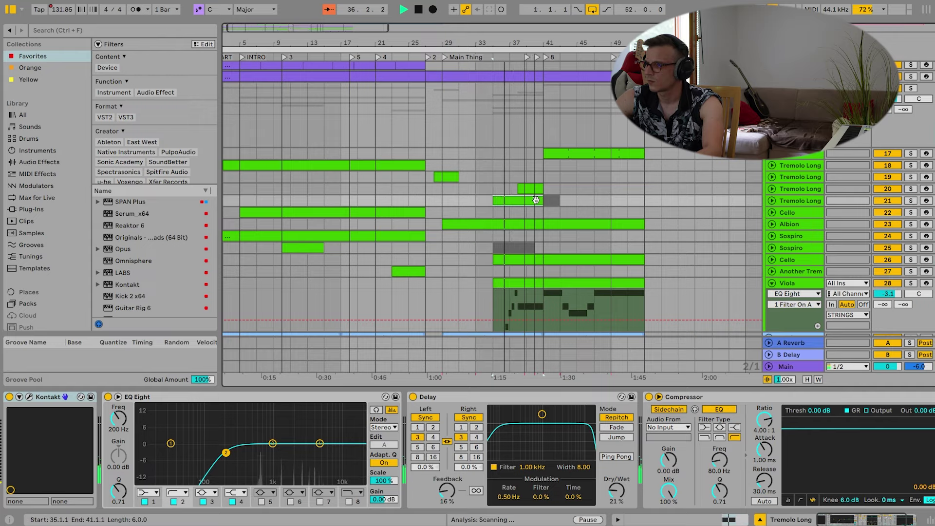
In the extended Tremolo Long clip, duplicate the three-bar E4 note to bar 26 and lower the copy to D4.
double_click(536, 200)
click(544, 462)
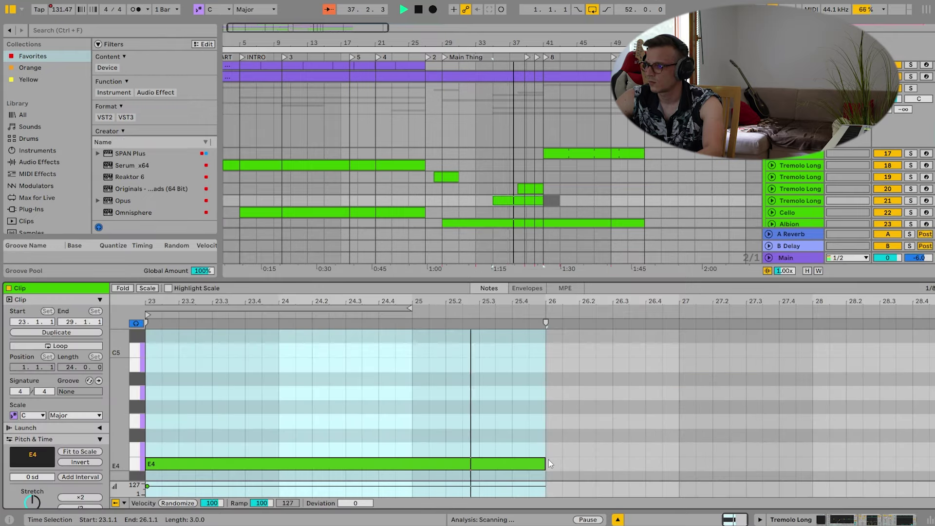
drag(544, 463, 933, 463)
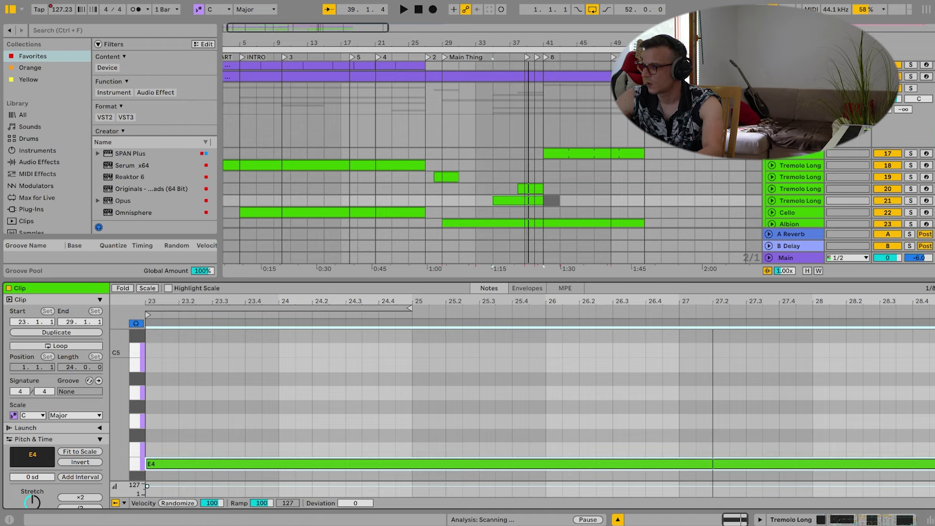
drag(932, 463, 545, 462)
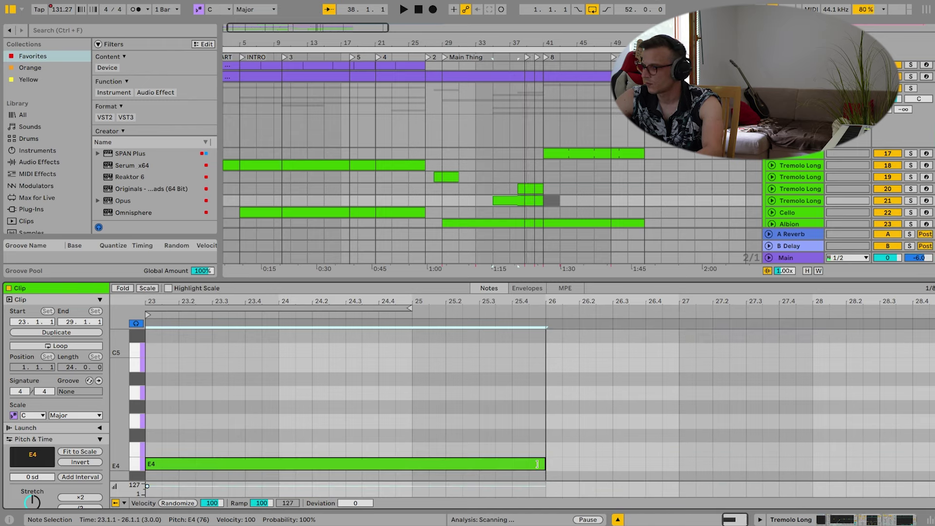
key(ctrl+d)
key(Down)
key(Down)
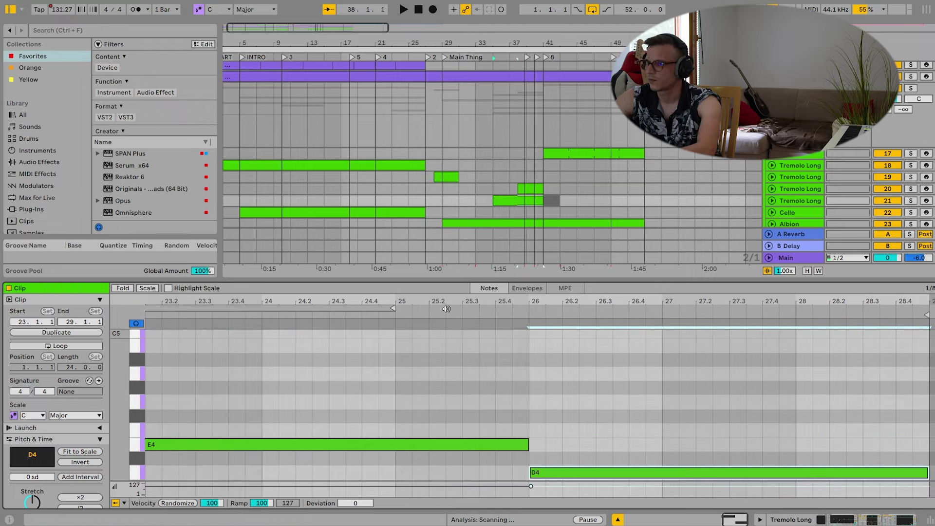
Play back the edited Tremolo Long part from bar 38 and collapse the STRINGS and SYNTHS groups.
key(space)
click(885, 520)
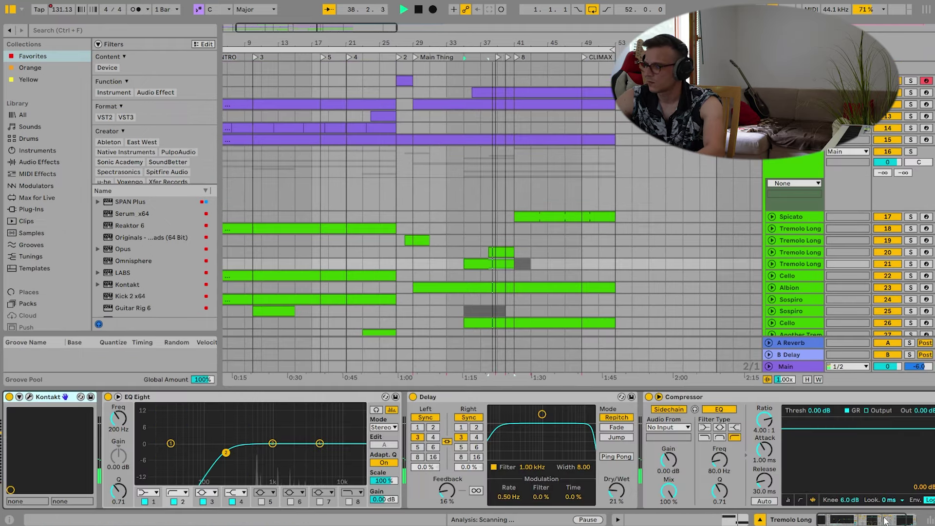
click(483, 265)
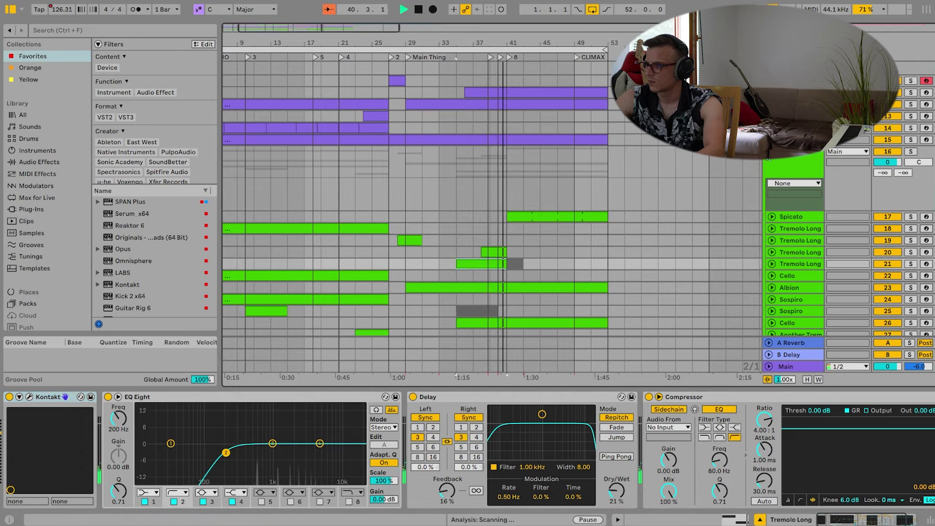
click(768, 151)
scroll(768, 151, up, 4)
click(769, 151)
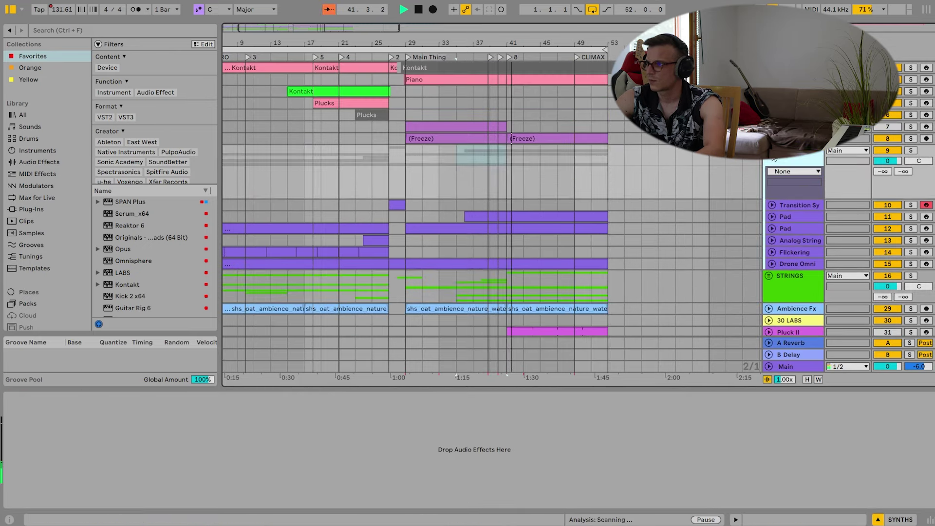
click(772, 157)
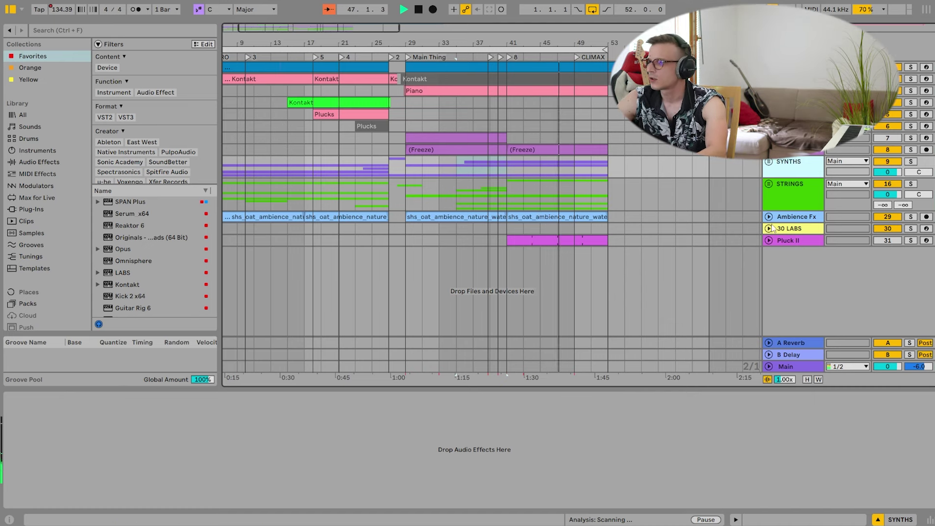
Move the Pluck II track into the SYNTHS group.
click(809, 238)
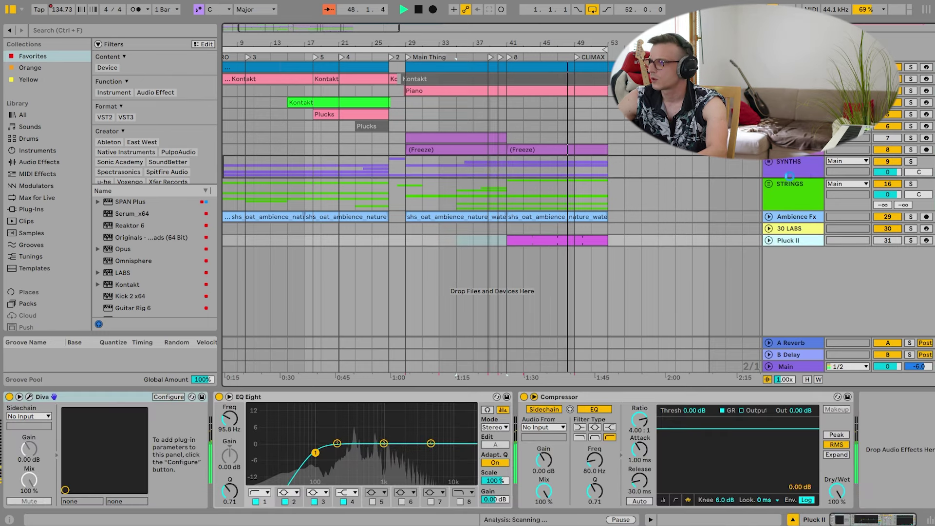
drag(789, 174, 766, 195)
Lower the Main track's Song Tempo automation point at the CLIMAX marker to 133.20, play back from about bar 37 and collapse the Main track.
click(768, 366)
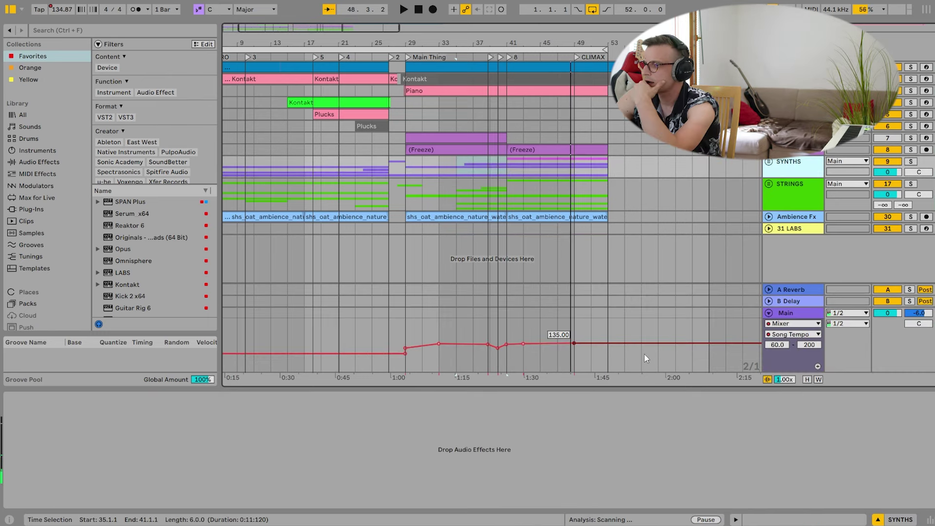
click(786, 310)
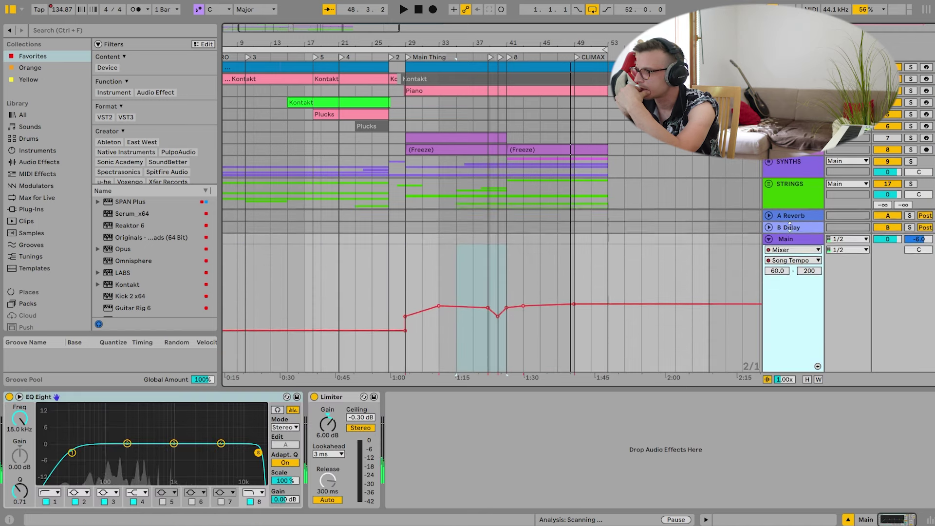
click(574, 293)
drag(575, 293, 574, 292)
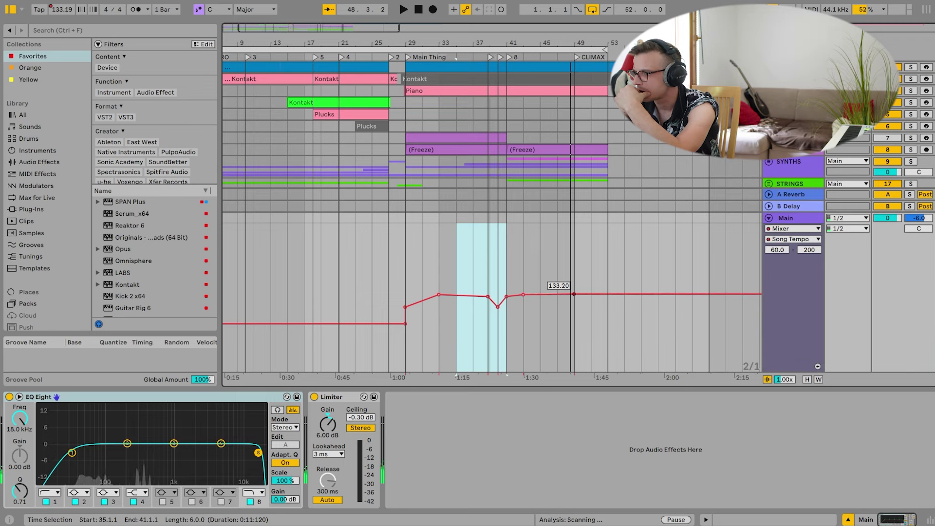
click(483, 56)
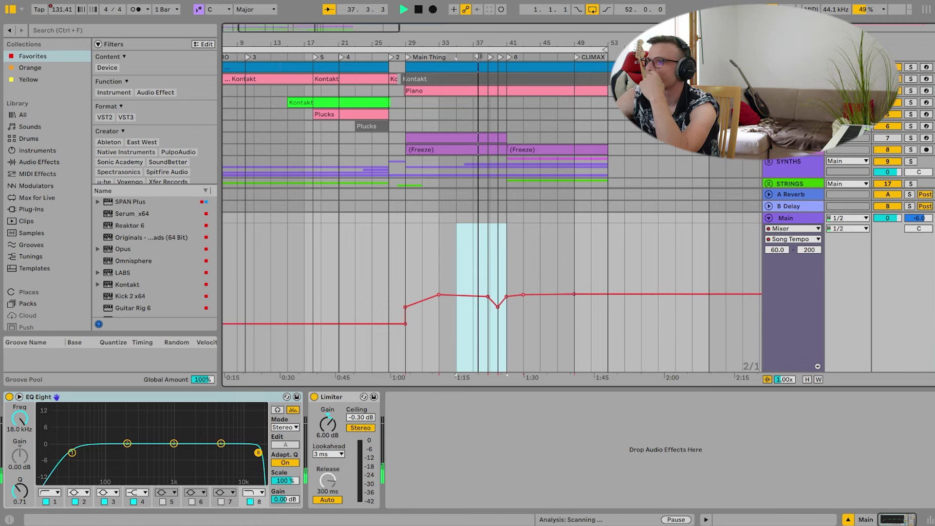
click(769, 219)
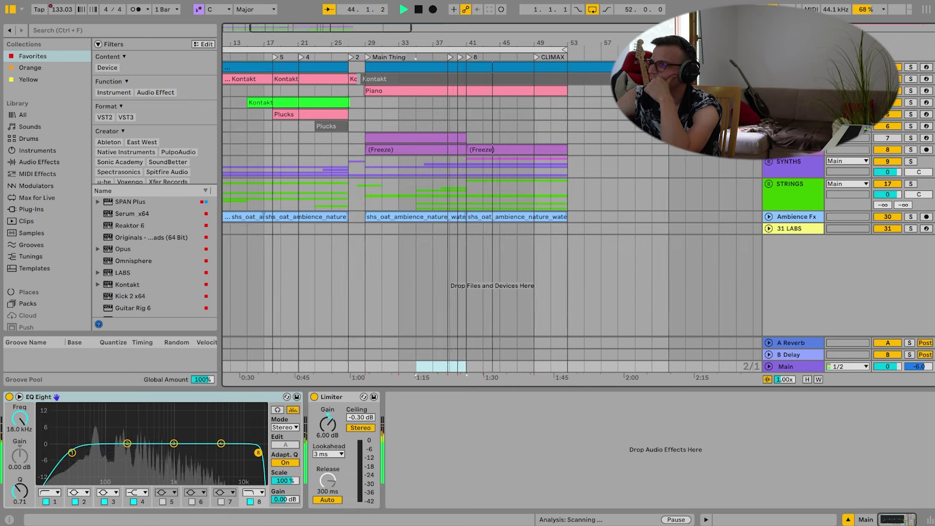
Automate the Analog Strings Auto Filter frequency to rise from 582 Hz near bar 38 to about 1.57 kHz at bar 53, and stop playback.
click(768, 67)
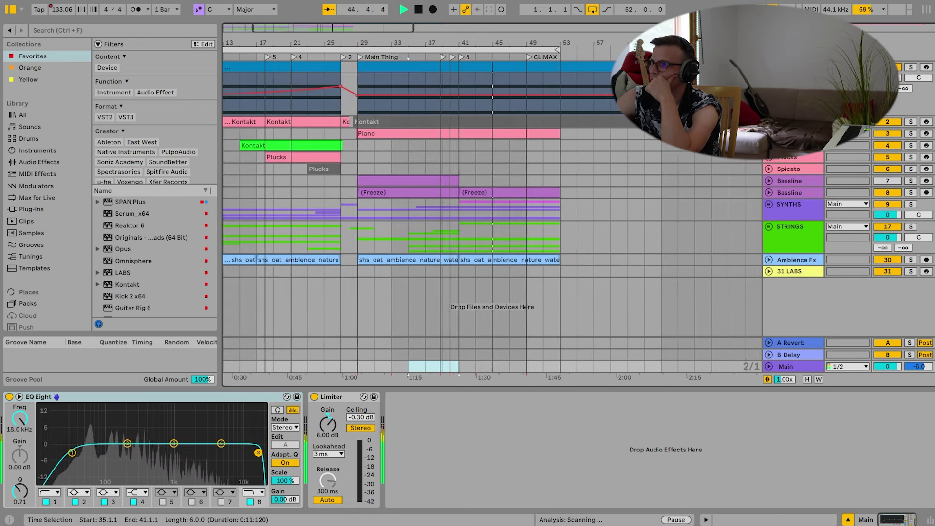
click(428, 94)
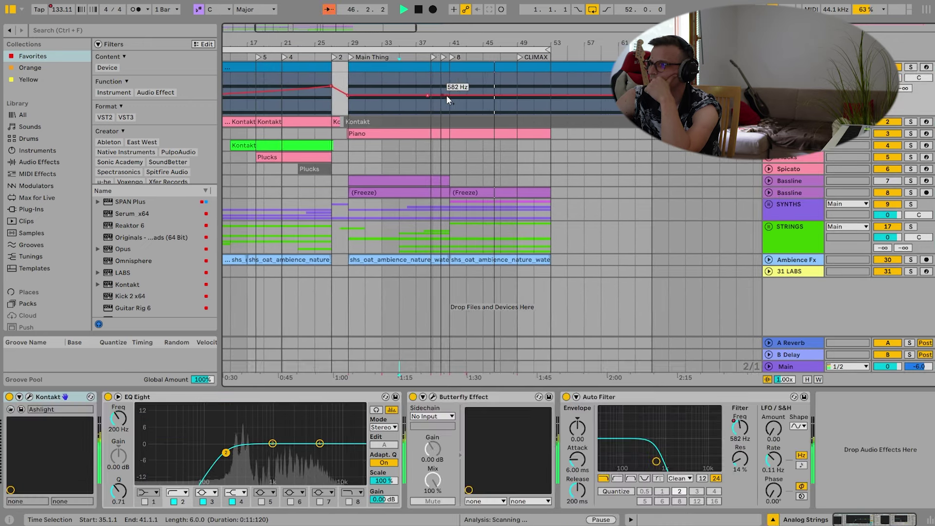
drag(446, 95, 449, 78)
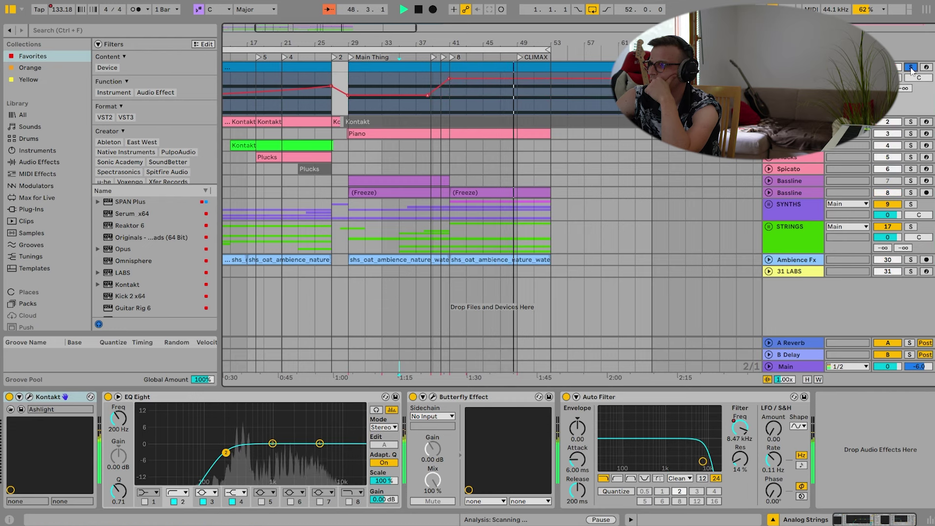
drag(449, 79, 449, 86)
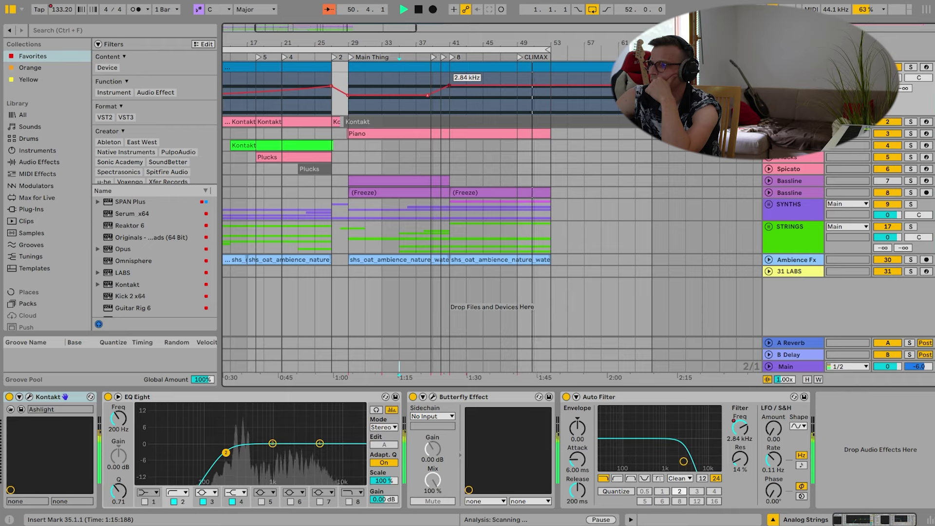
drag(497, 86, 498, 92)
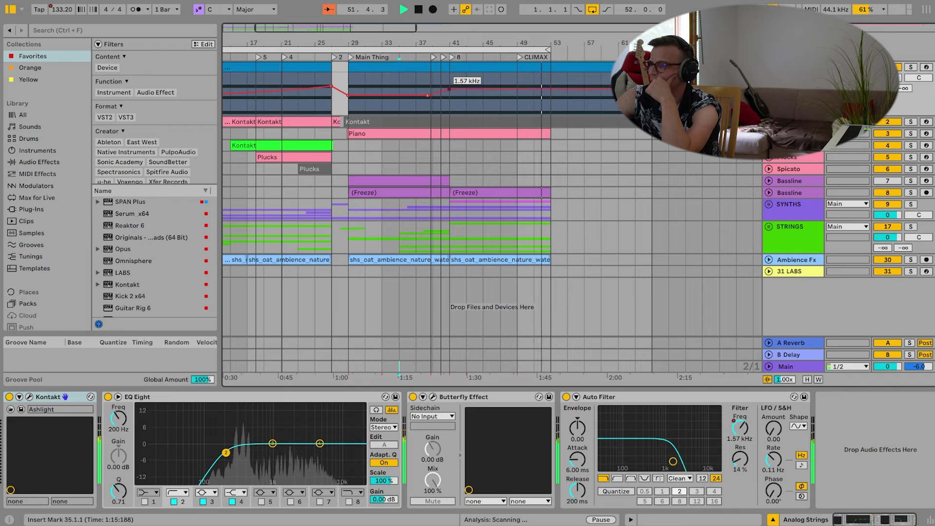
click(449, 89)
key(space)
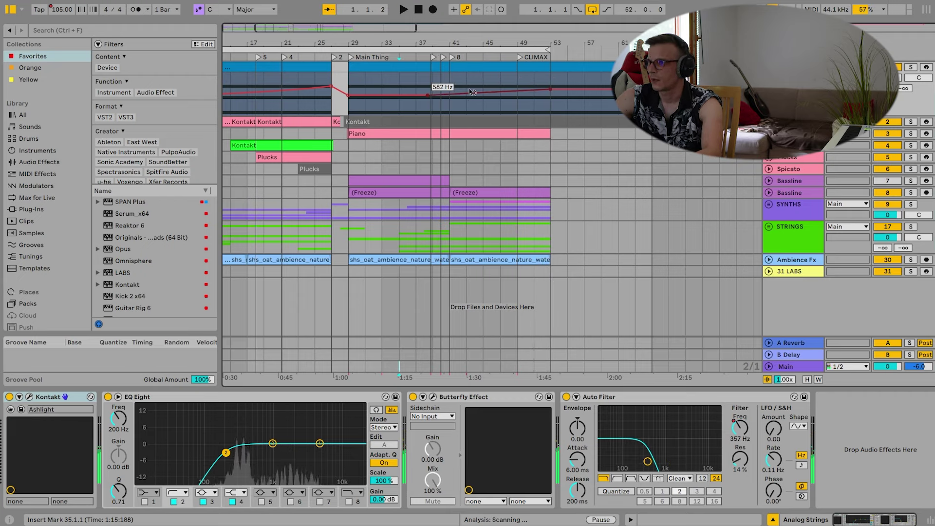
Leave full-screen mode and switch to OBS.
key(F11)
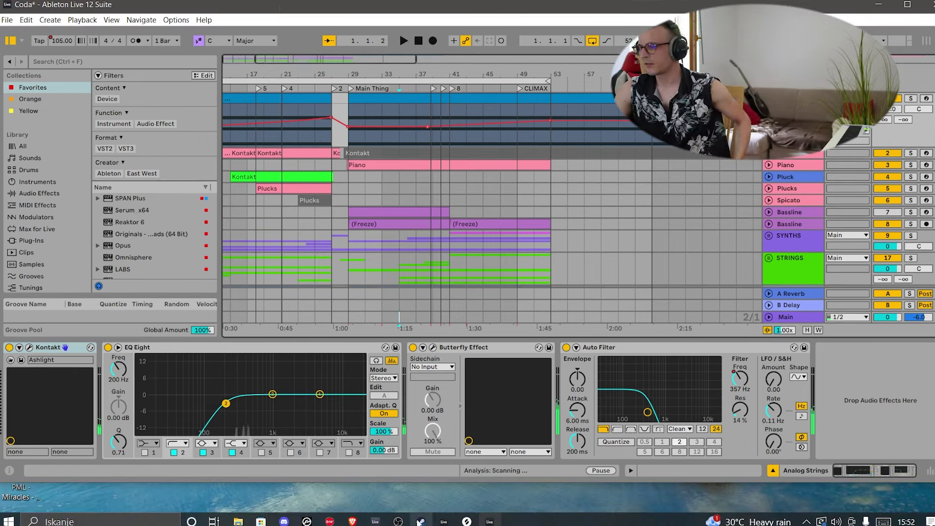
click(416, 522)
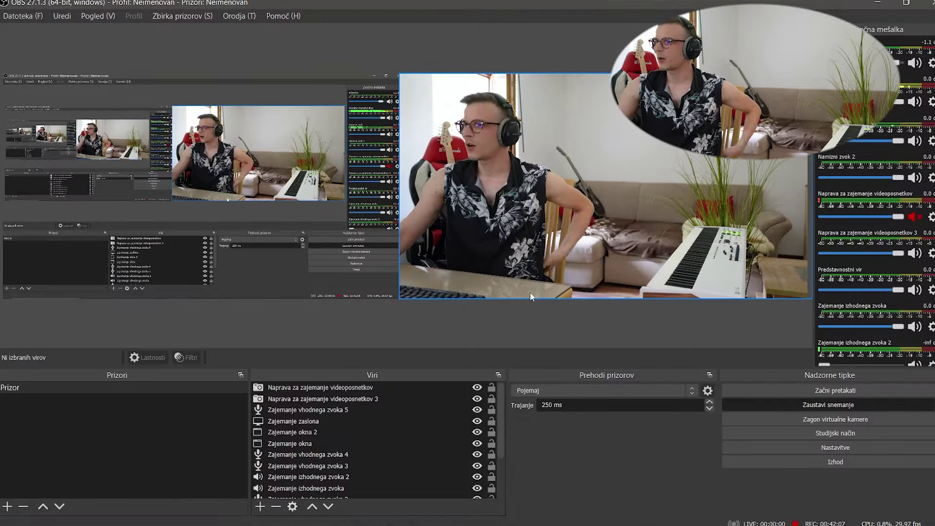